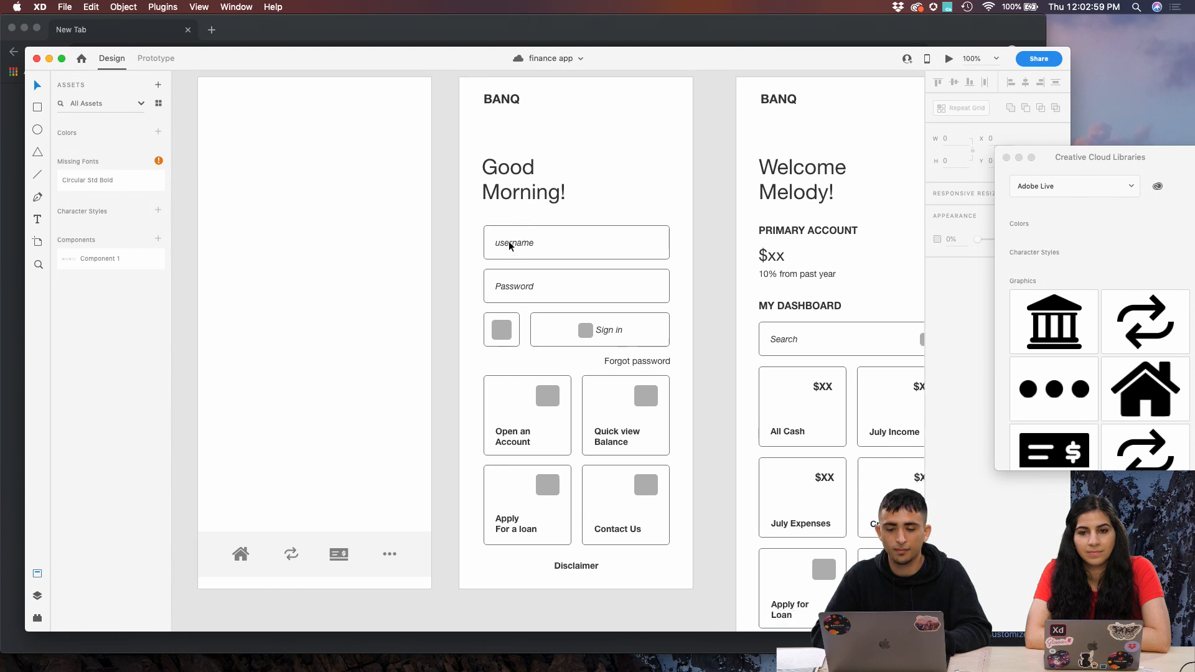
# Select the grey placeholder square in the small box beside the Sign in button and reposition the Creative Cloud Libraries window.
pyautogui.click(514, 198)
pyautogui.click(536, 241)
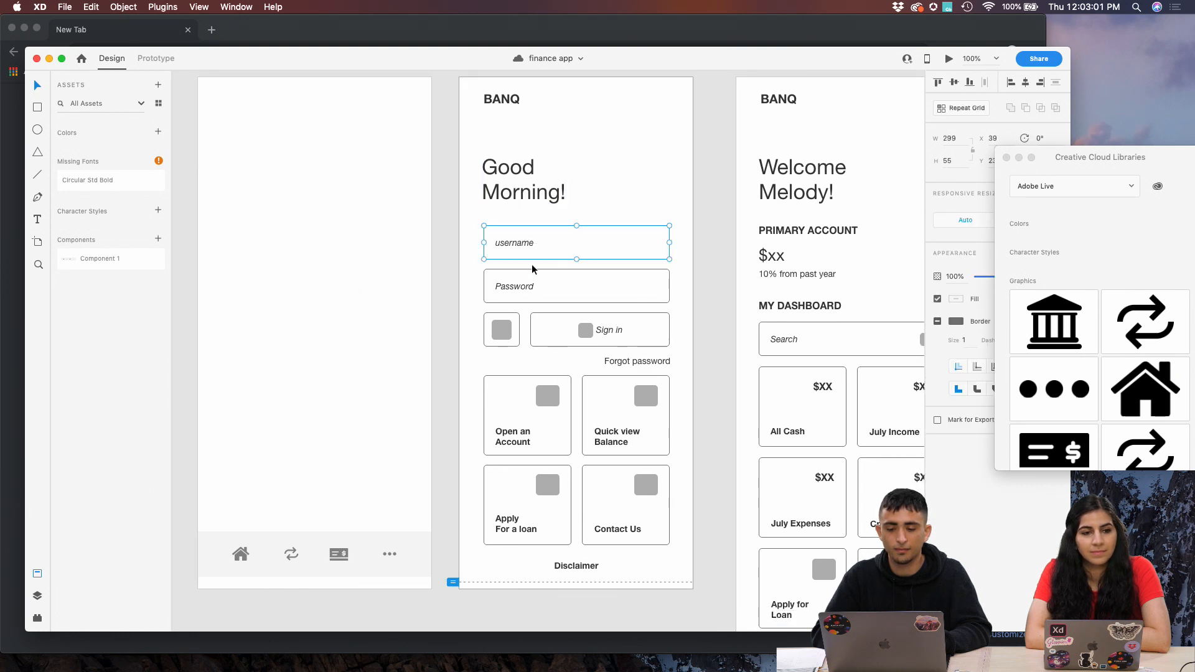
pyautogui.doubleClick(509, 337)
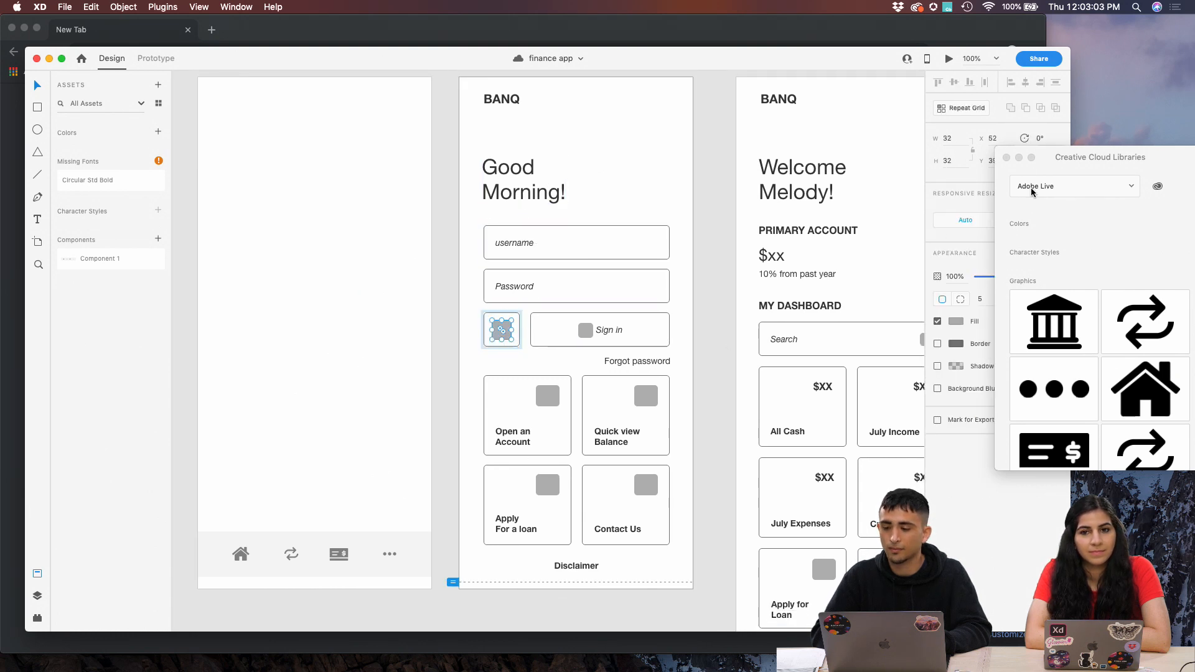
pyautogui.moveTo(1080, 169); pyautogui.dragTo(1062, 98)
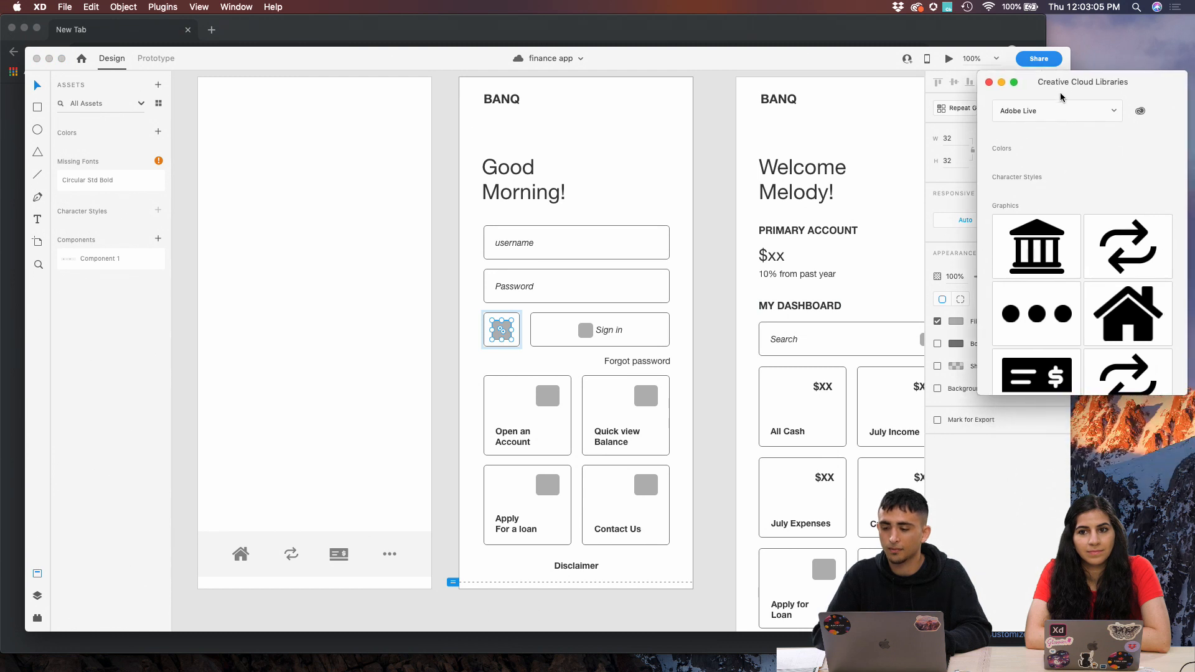
# Browse the graphics in the Adobe Live library to review the available icons.
pyautogui.scroll(-5, 1056, 237)
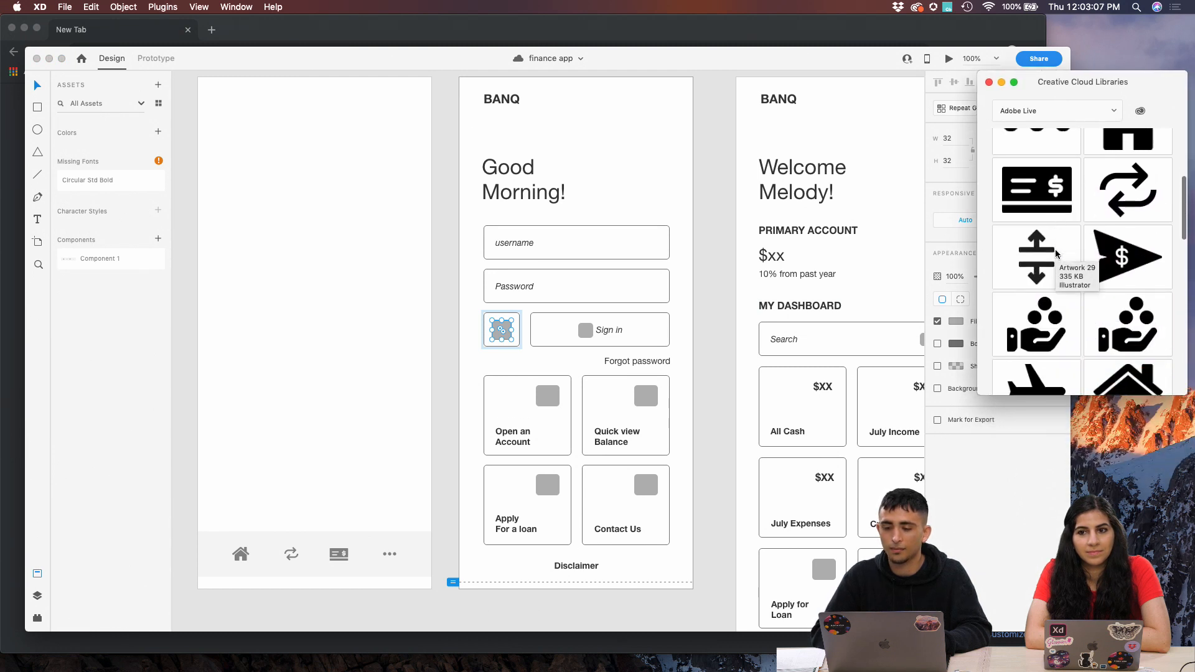
pyautogui.scroll(-3, 1056, 254)
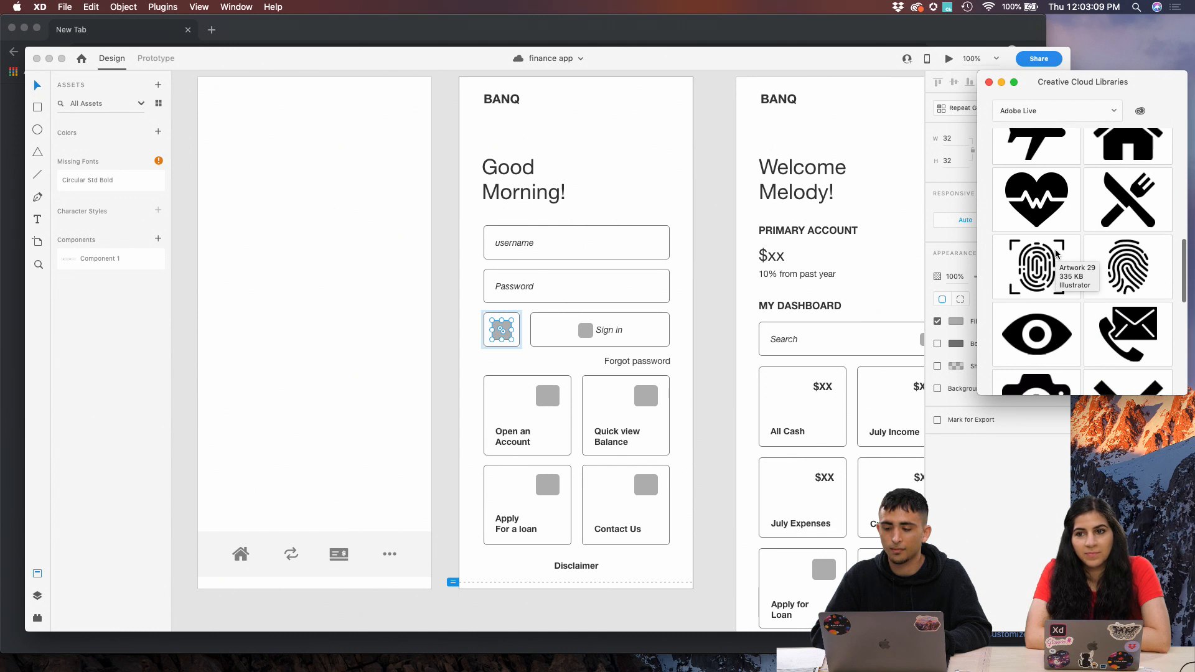
pyautogui.scroll(-2, 1056, 254)
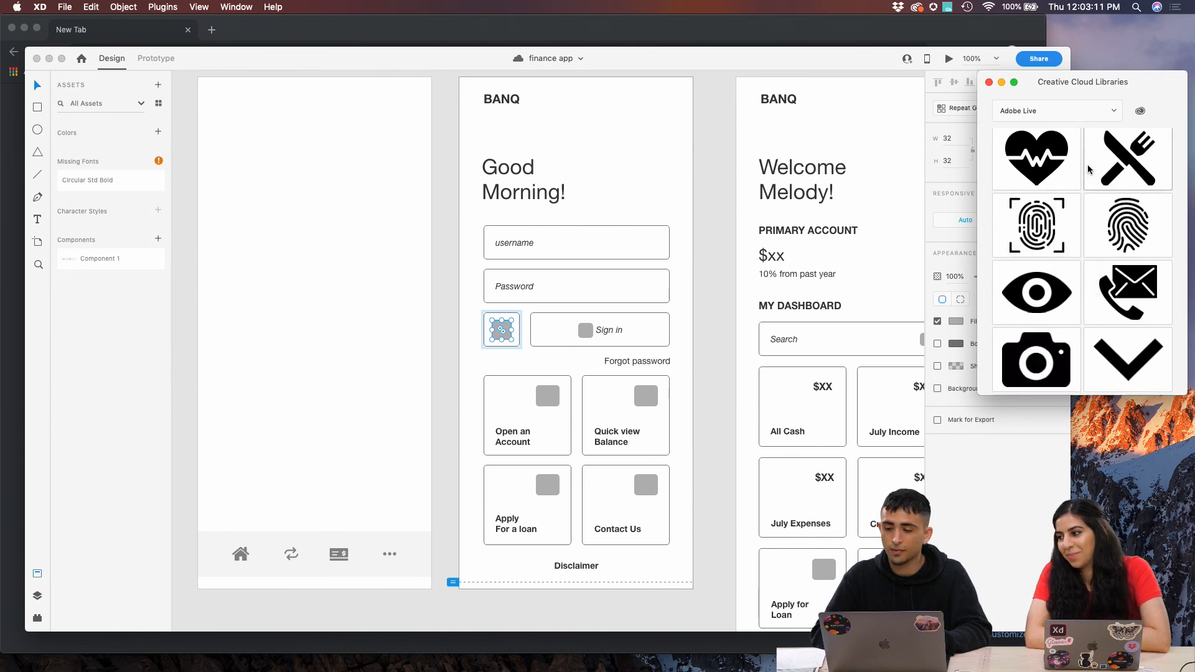
pyautogui.moveTo(1146, 81)
pyautogui.mouseDown()
pyautogui.moveTo(1132, 114)
pyautogui.moveTo(1124, 81)
pyautogui.mouseUp()
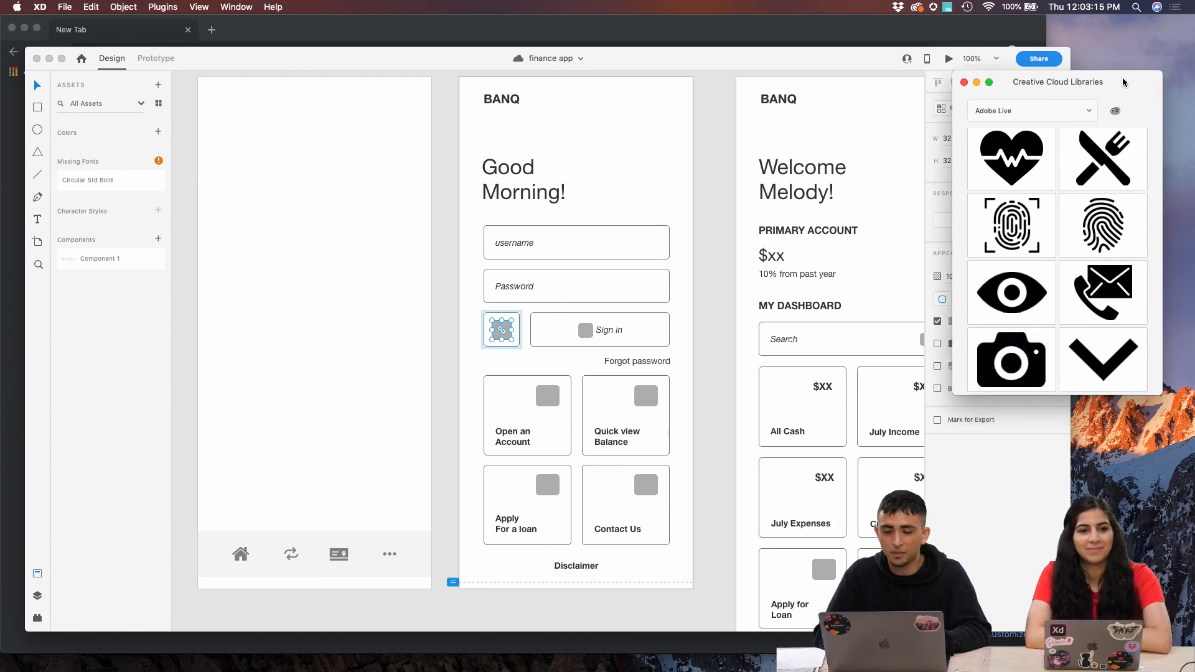
pyautogui.scroll(6, 1110, 197)
pyautogui.scroll(-10, 1110, 197)
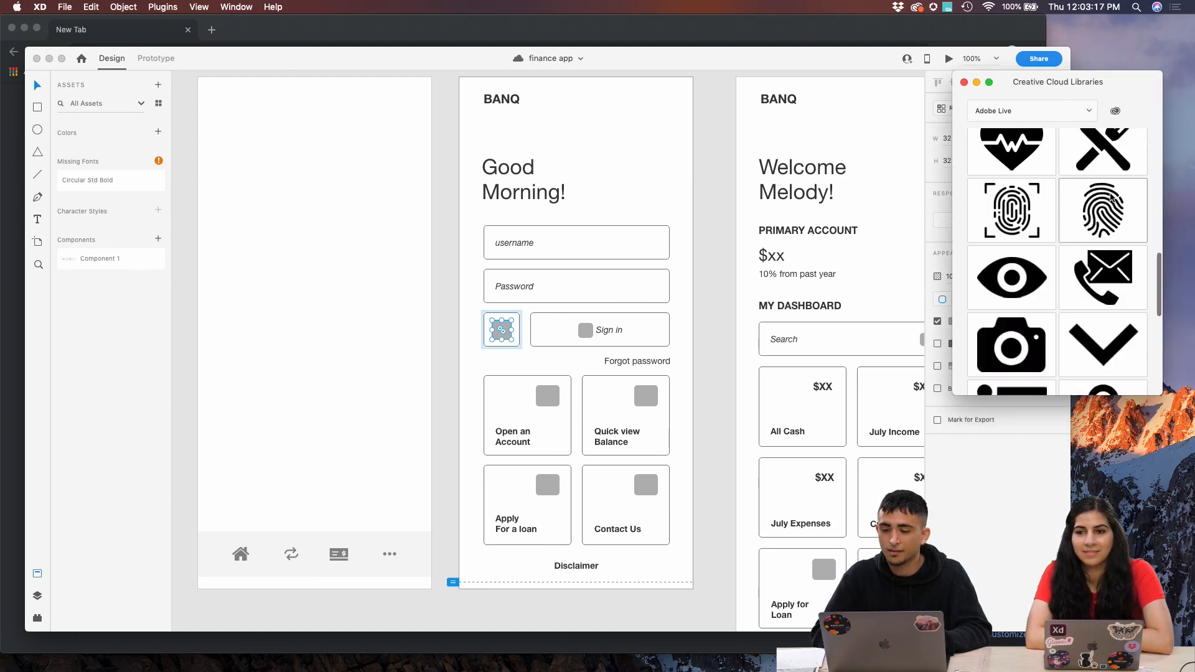
pyautogui.scroll(-2, 1047, 252)
pyautogui.scroll(14, 1048, 252)
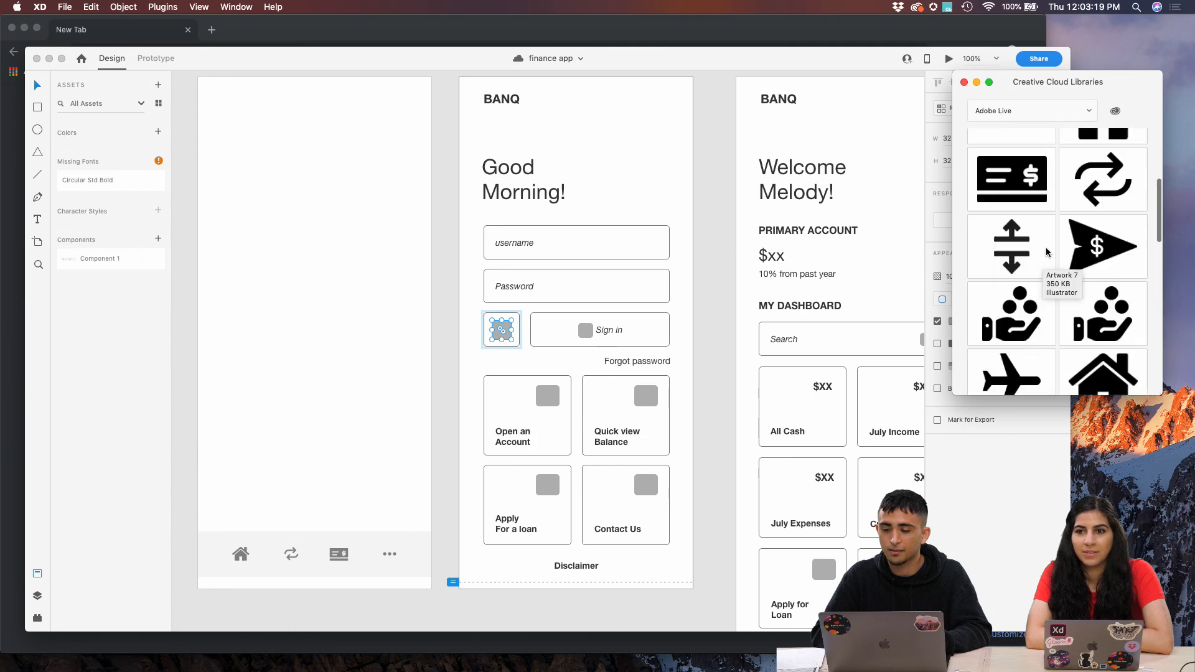
pyautogui.scroll(-6, 1048, 252)
pyautogui.scroll(-3, 1046, 253)
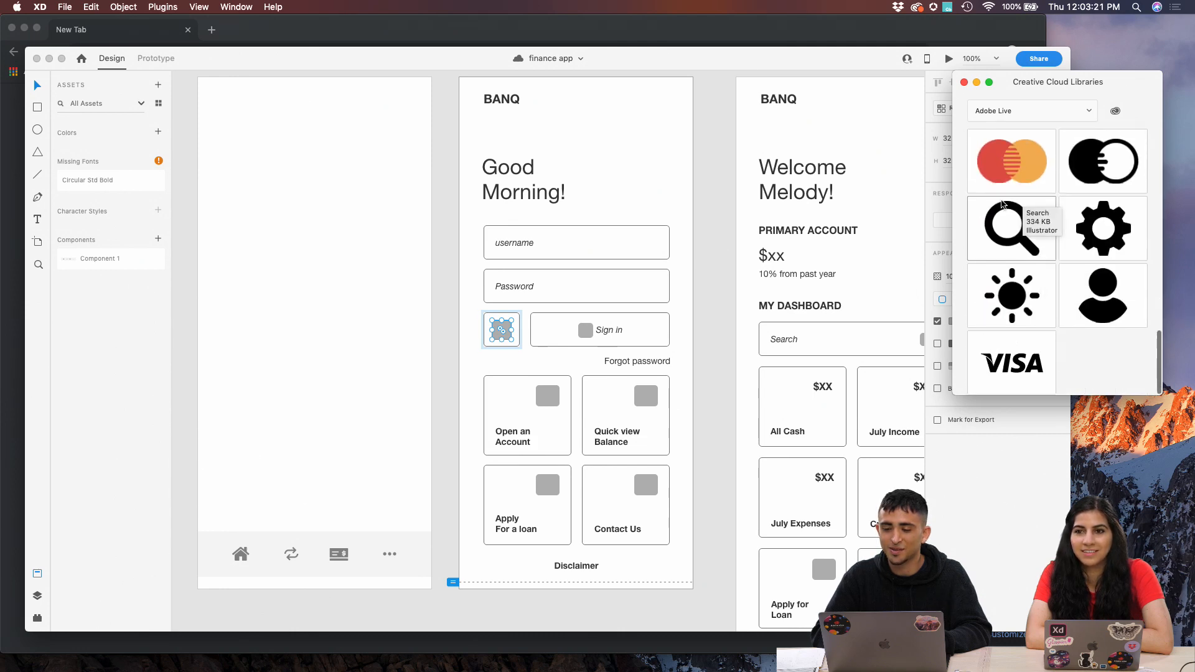
pyautogui.scroll(15, 1012, 224)
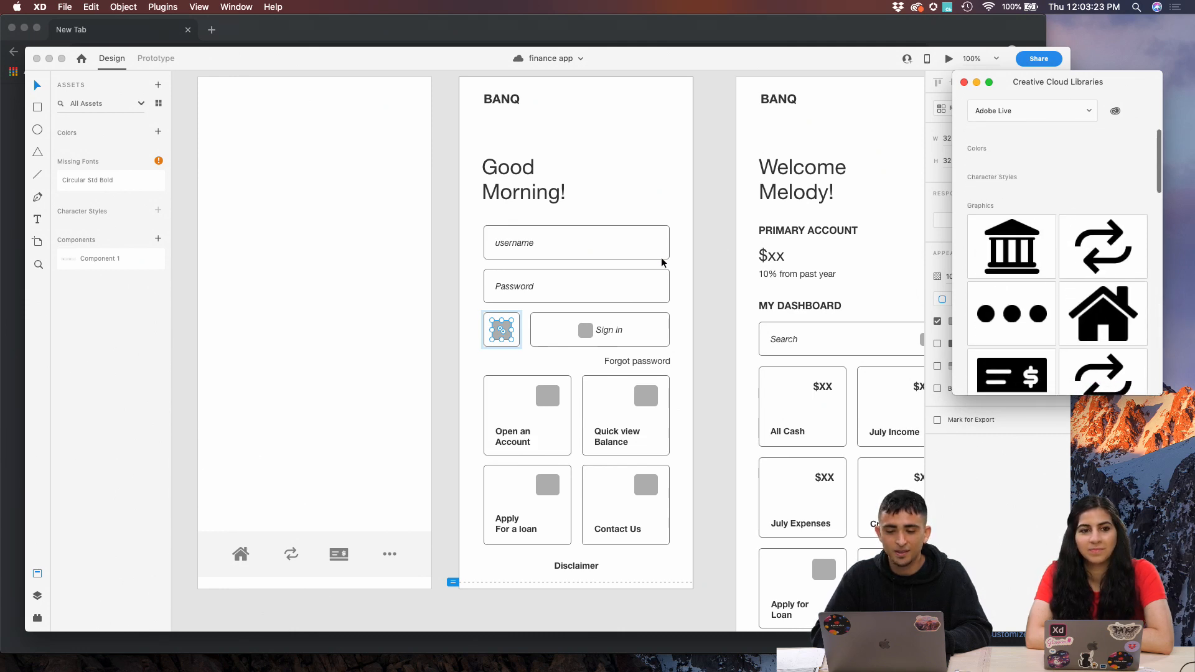
# Look over the artboards from Home to Expenses and Income to see which placeholders need icons.
pyautogui.hscroll(-6, 499, 339)
pyautogui.hscroll(10, 500, 339)
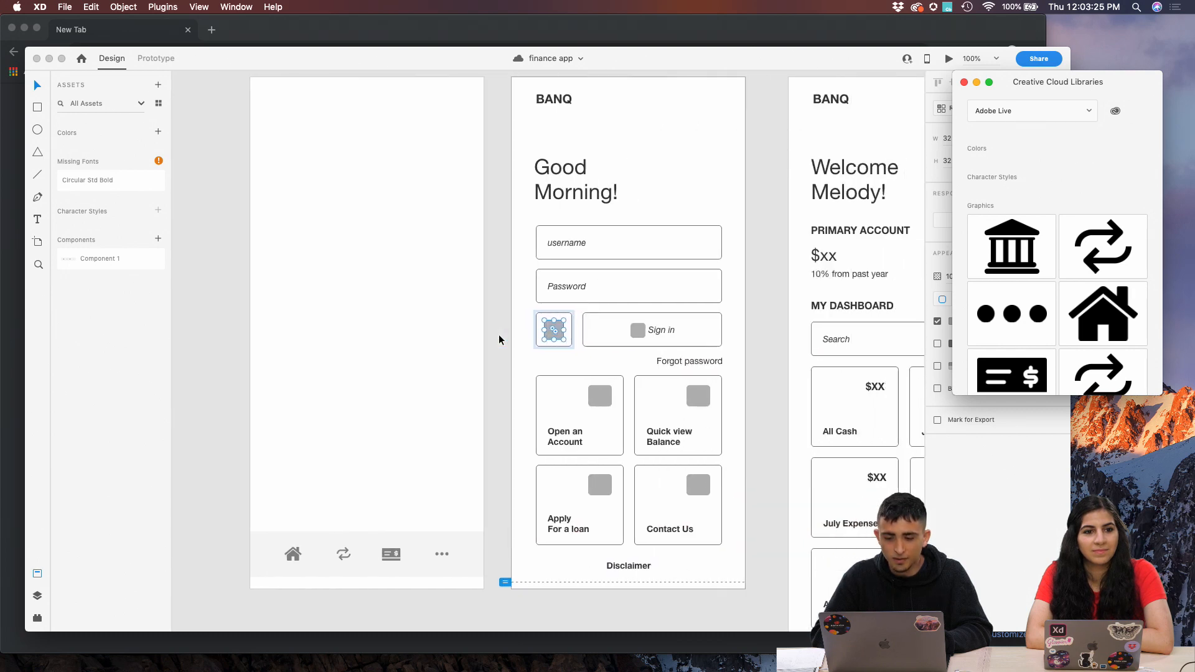
pyautogui.scroll(-3, 500, 339)
pyautogui.hscroll(9, 500, 339)
pyautogui.scroll(4, 500, 339)
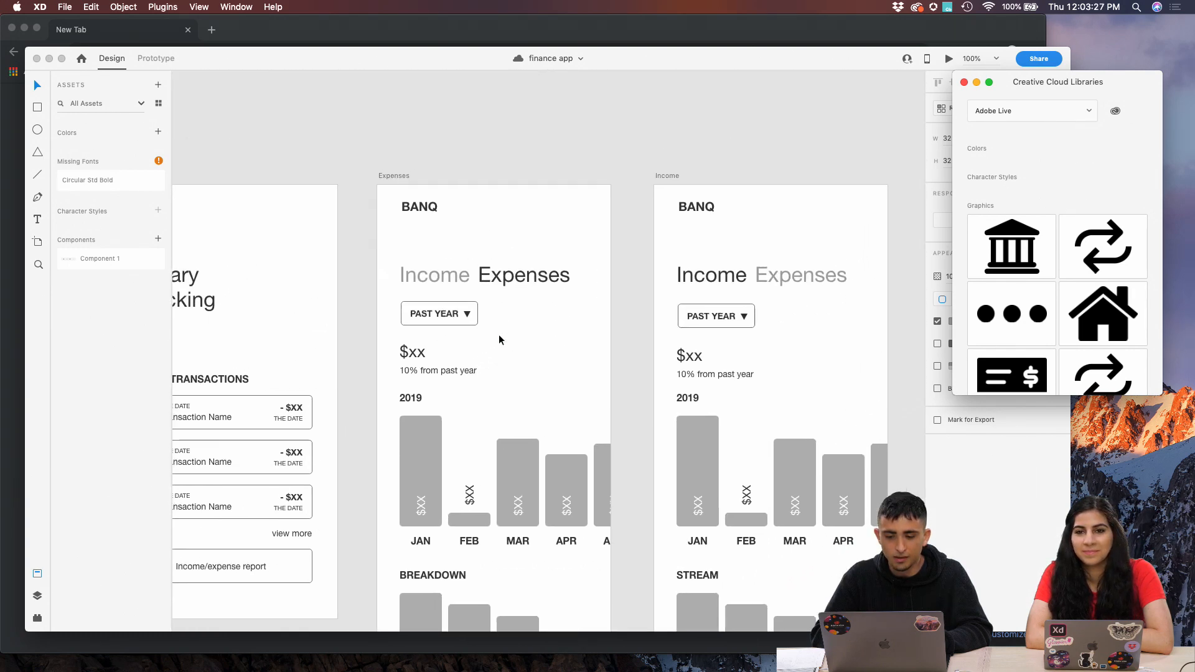
pyautogui.hscroll(-8, 500, 339)
pyautogui.scroll(-3, 500, 340)
pyautogui.hscroll(3, 500, 339)
pyautogui.hscroll(-12, 500, 340)
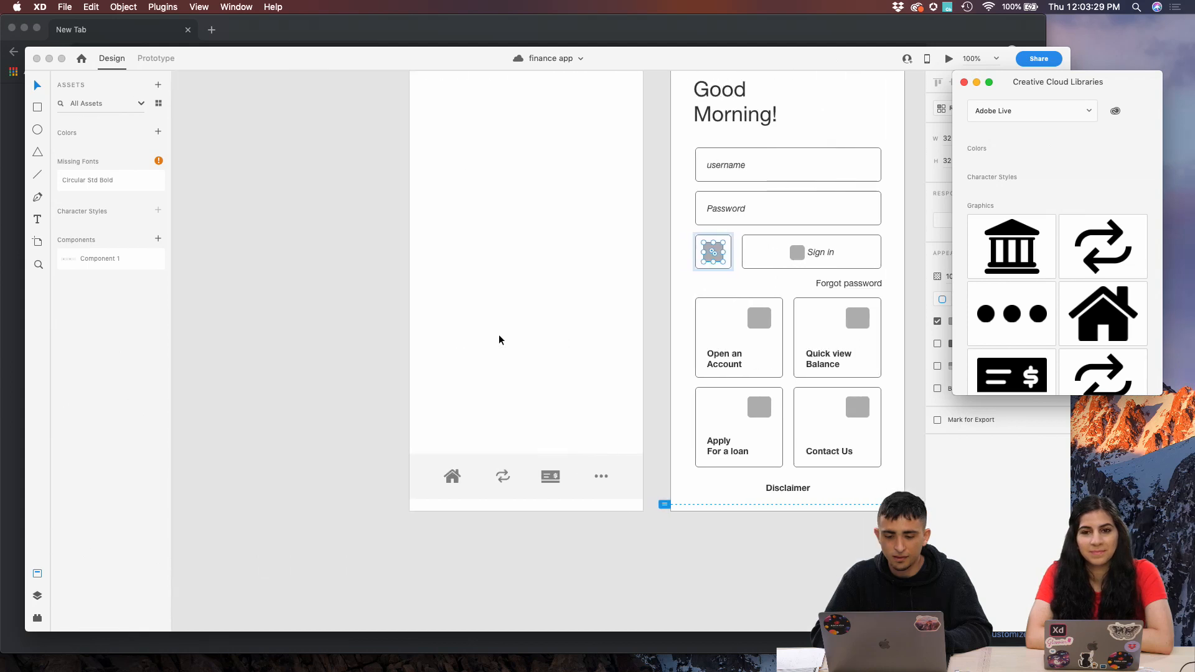
pyautogui.hscroll(3, 499, 340)
pyautogui.scroll(2, 500, 339)
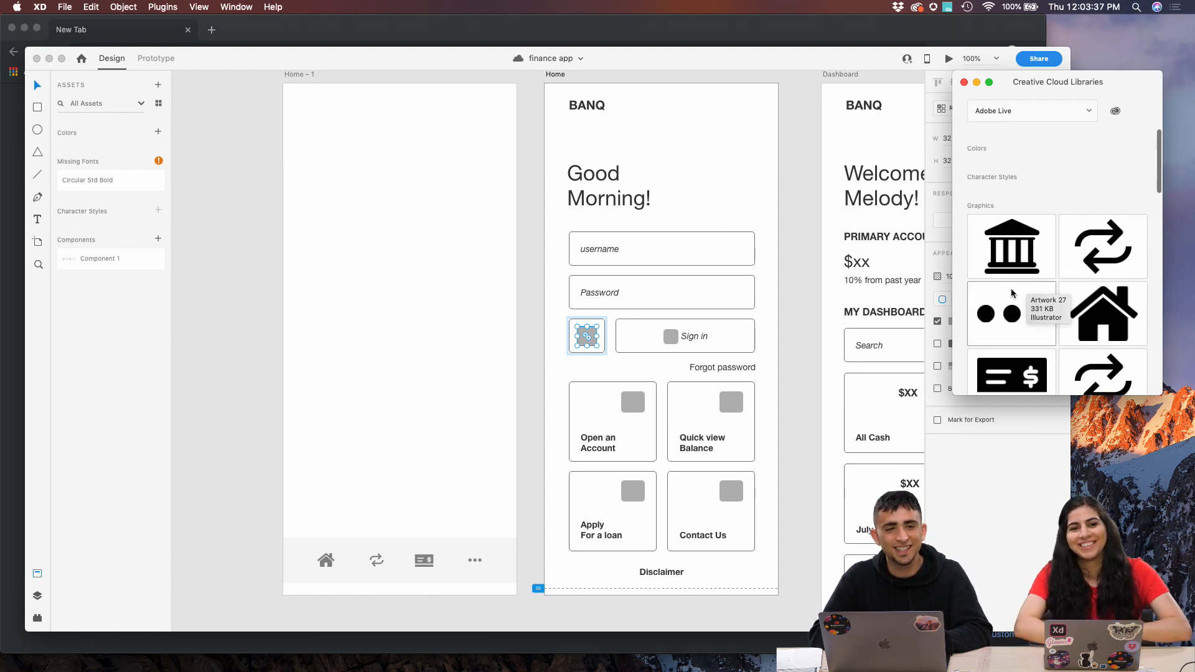
# Replace the grey placeholder in the small box beside the Sign in button with the framed fingerprint graphic from the Adobe Live library.
pyautogui.scroll(-2, 1046, 262)
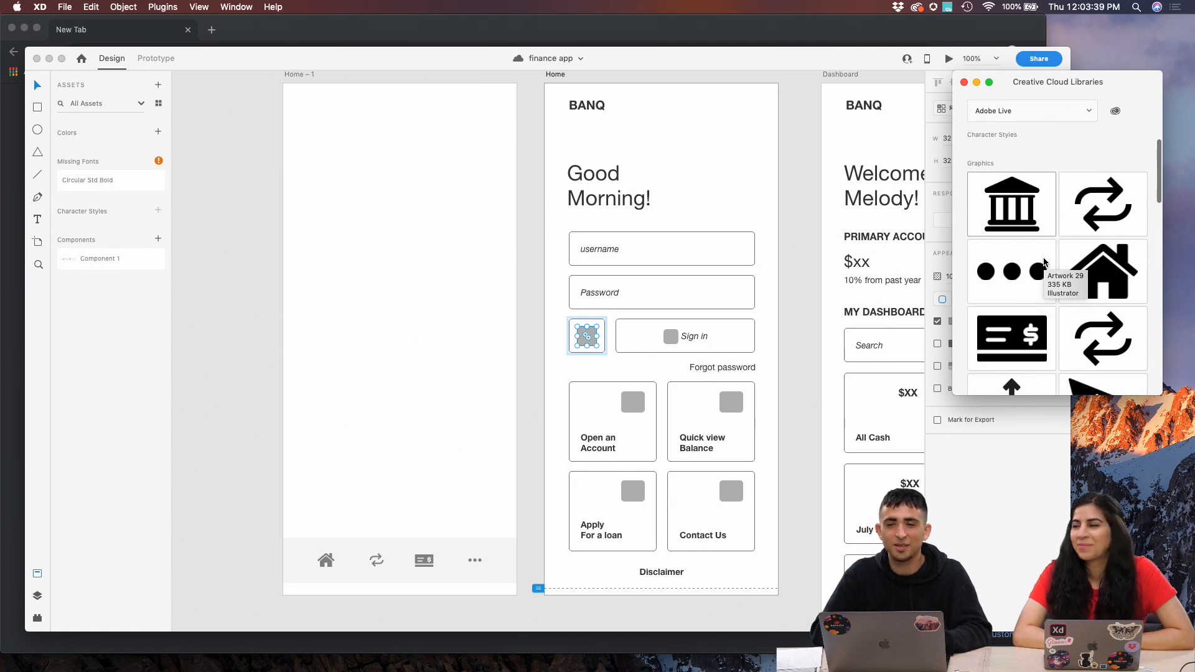
pyautogui.scroll(-2, 1046, 262)
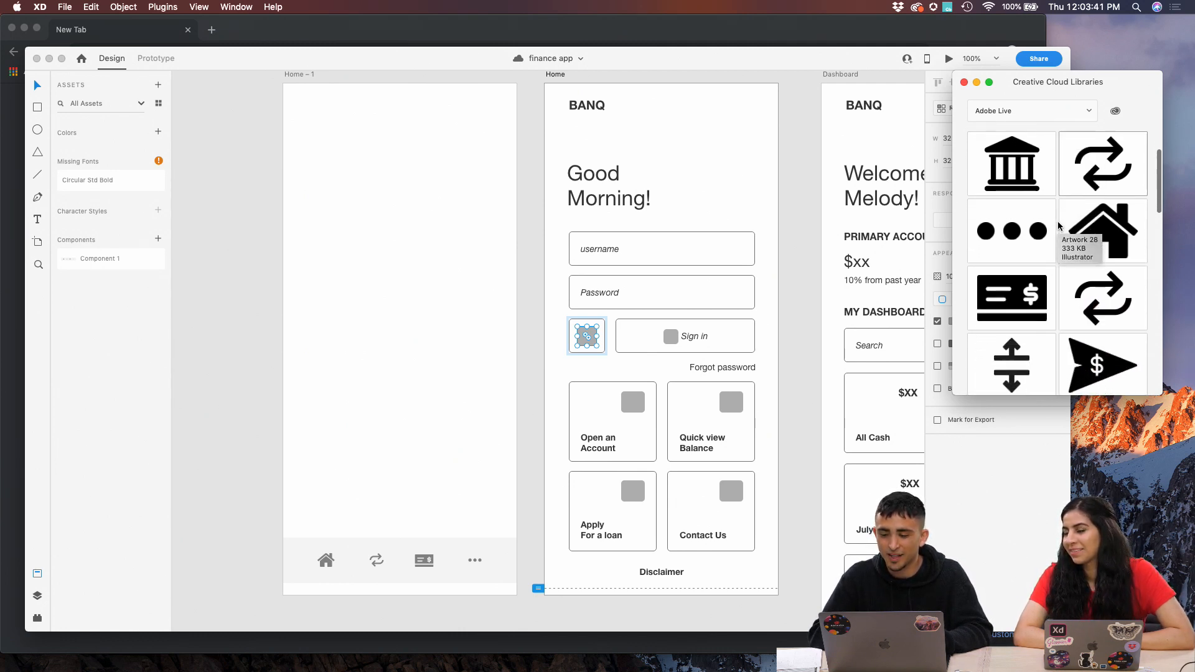
pyautogui.scroll(-5, 1058, 236)
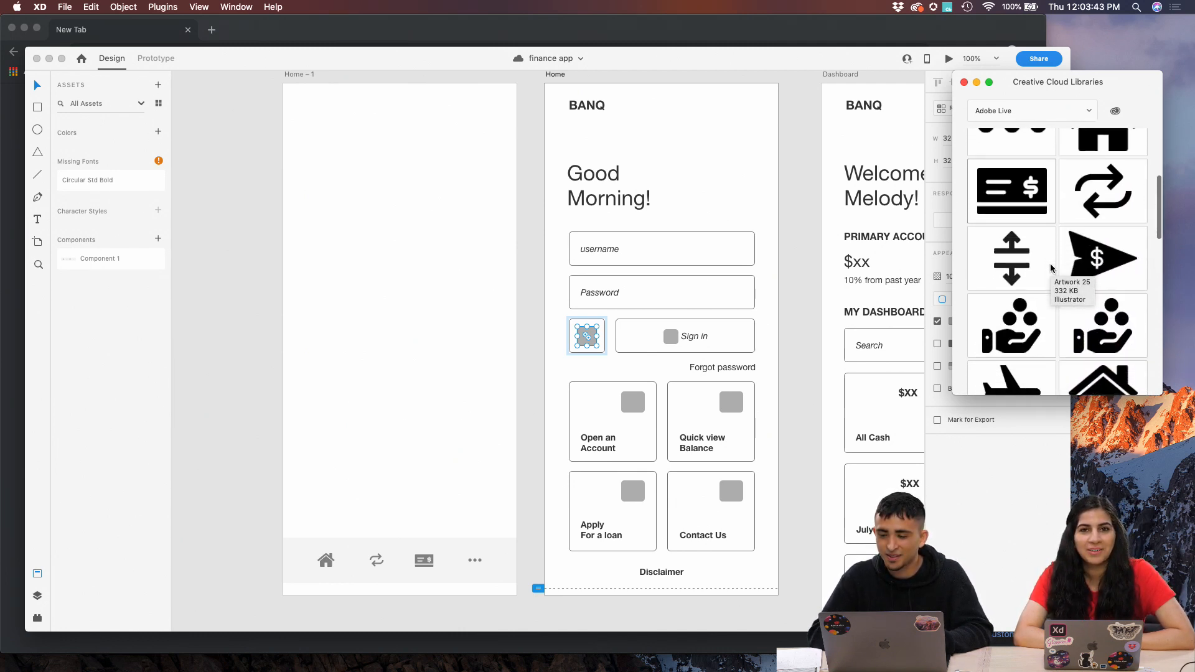
pyautogui.scroll(-12, 1051, 268)
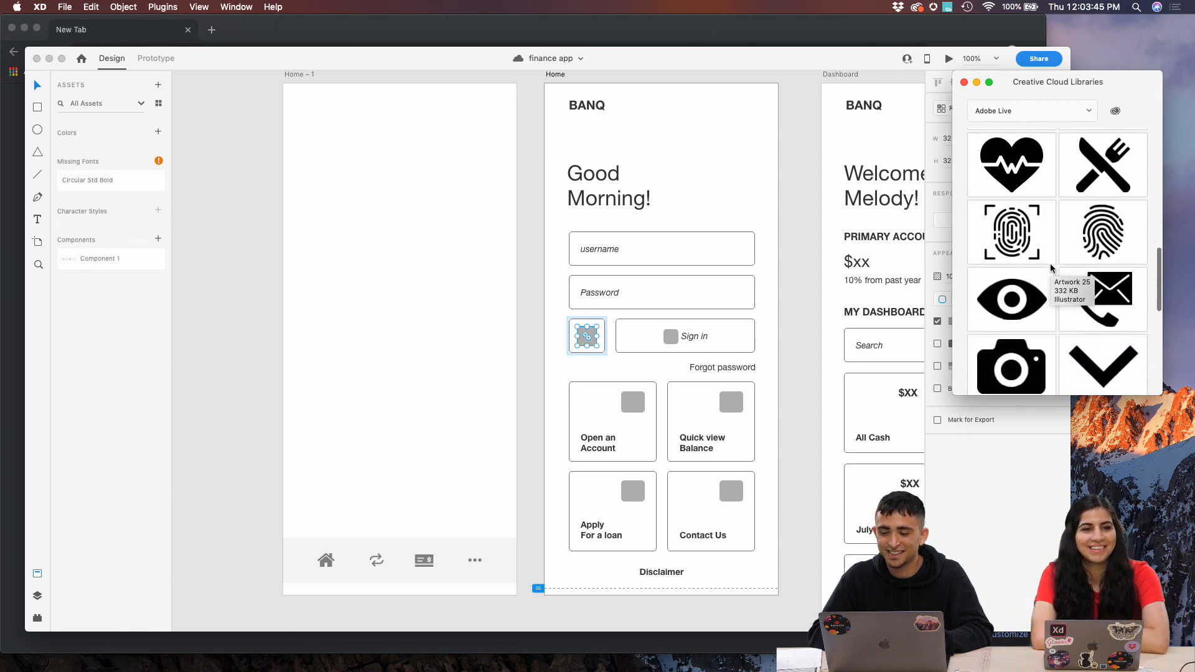
pyautogui.scroll(-12, 1051, 268)
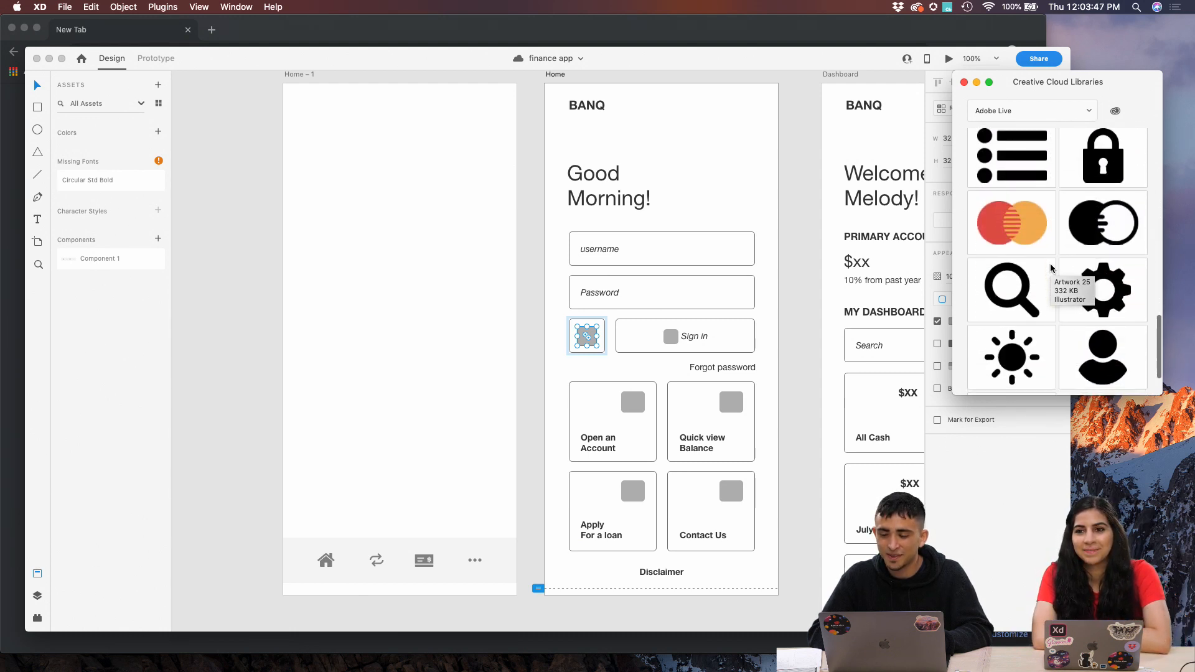
pyautogui.scroll(12, 1052, 268)
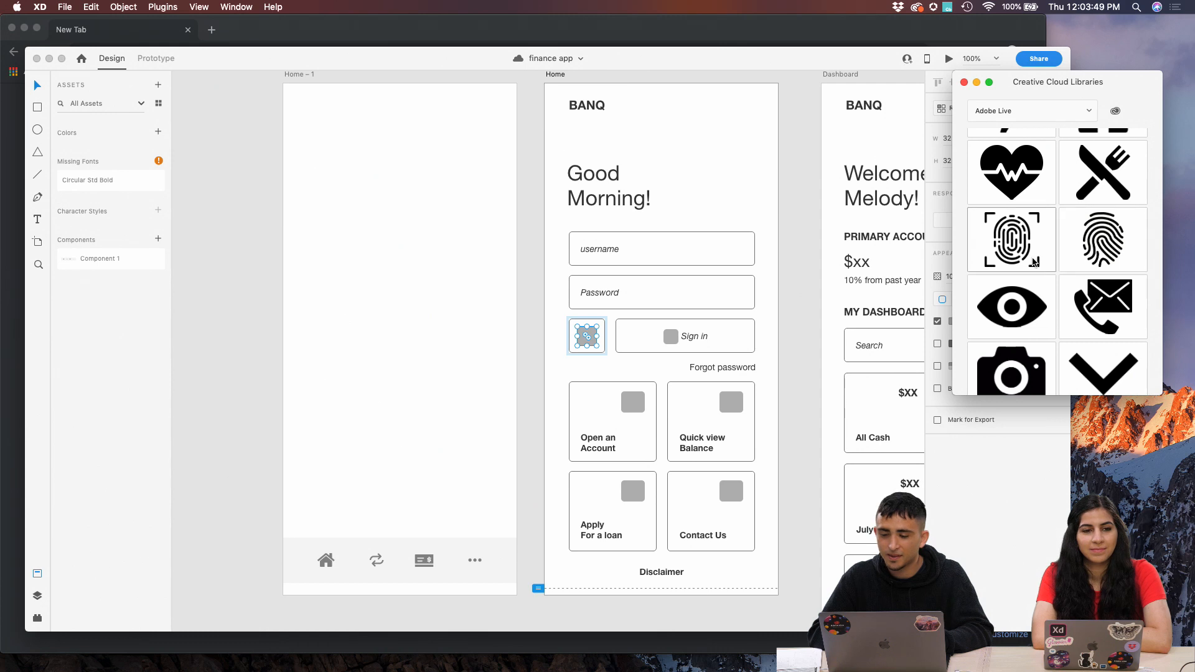
pyautogui.moveTo(1034, 262); pyautogui.dragTo(594, 344)
# Select the grey placeholder inside the Sign in button and switch the document to full screen, keeping the library window beside the artboards.
pyautogui.click(637, 346)
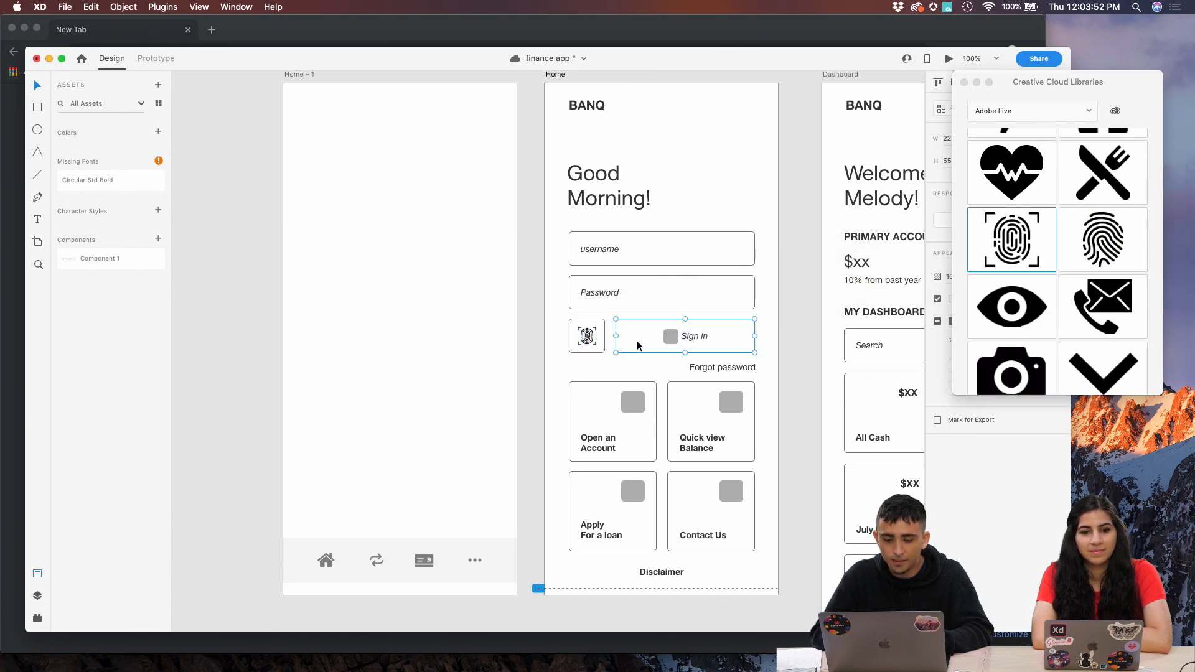
pyautogui.doubleClick(673, 342)
pyautogui.doubleClick(673, 341)
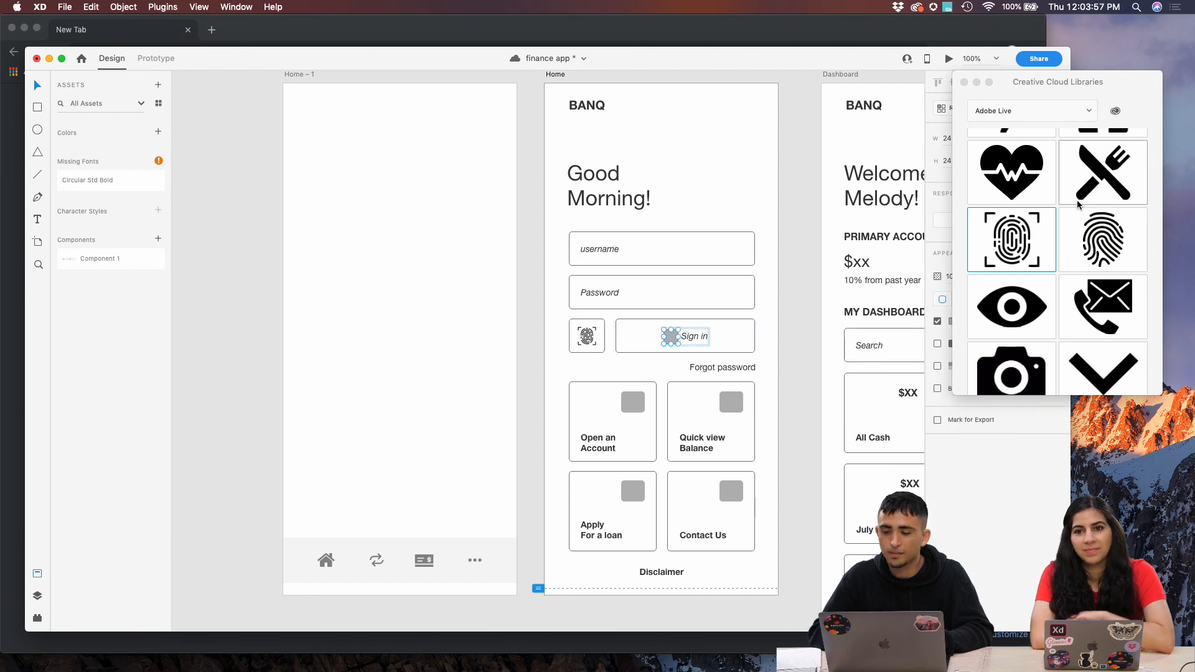
pyautogui.click(1065, 249)
pyautogui.scroll(5, 1062, 255)
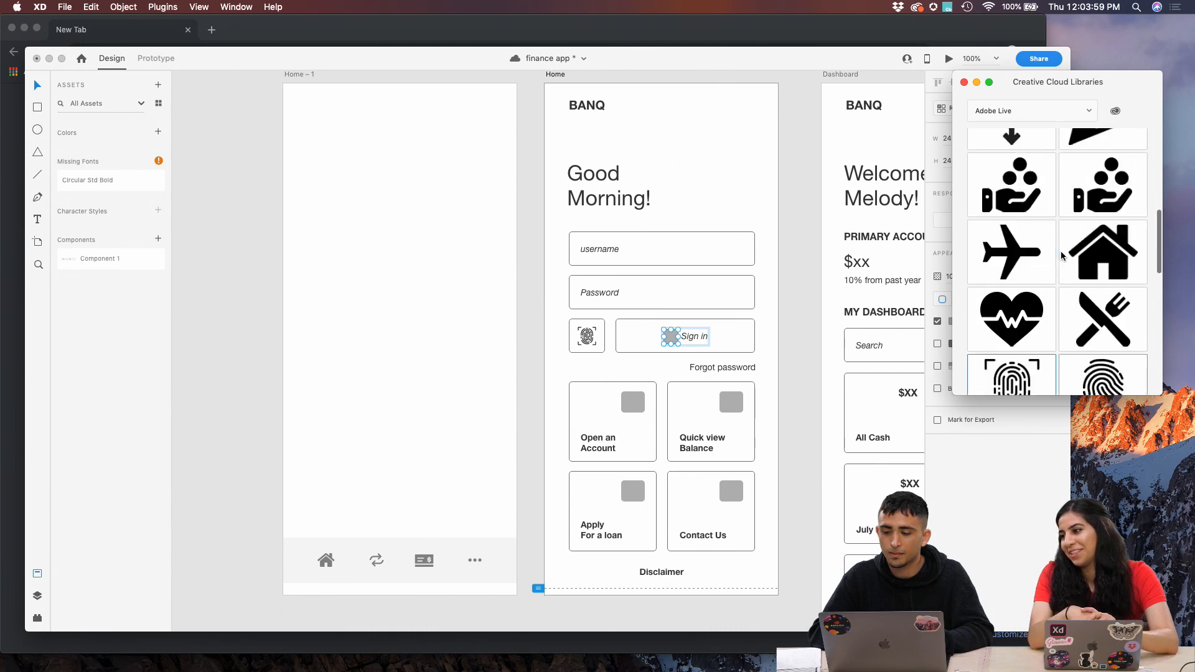
pyautogui.click(62, 62)
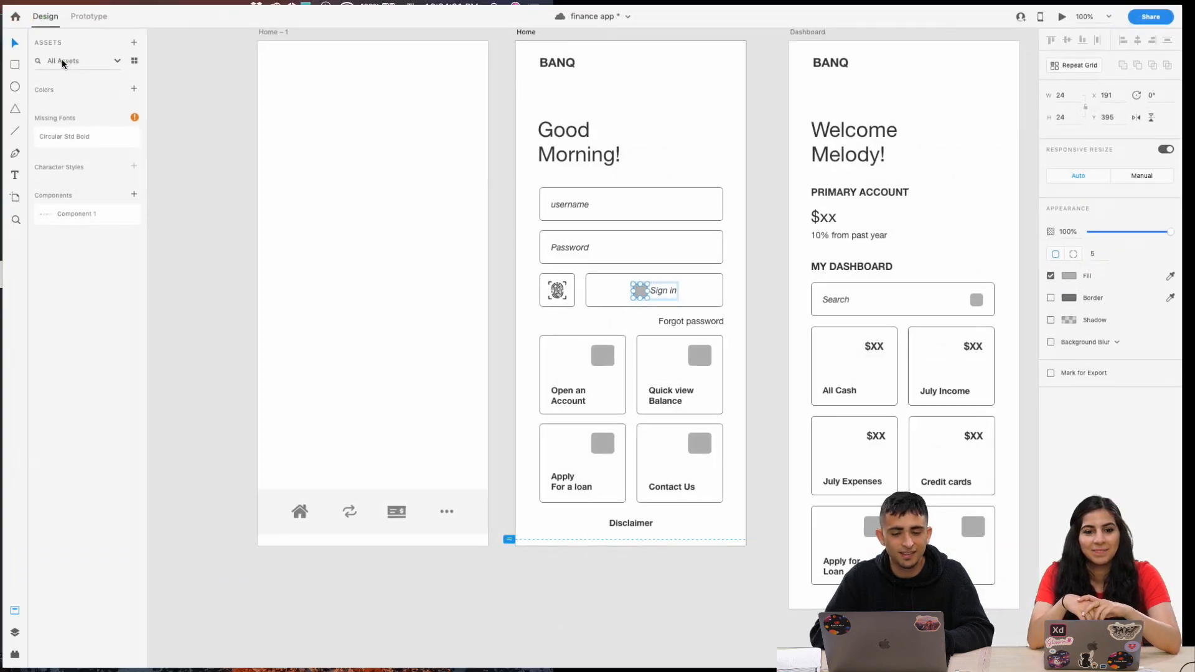
pyautogui.moveTo(1059, 87); pyautogui.dragTo(1062, 79)
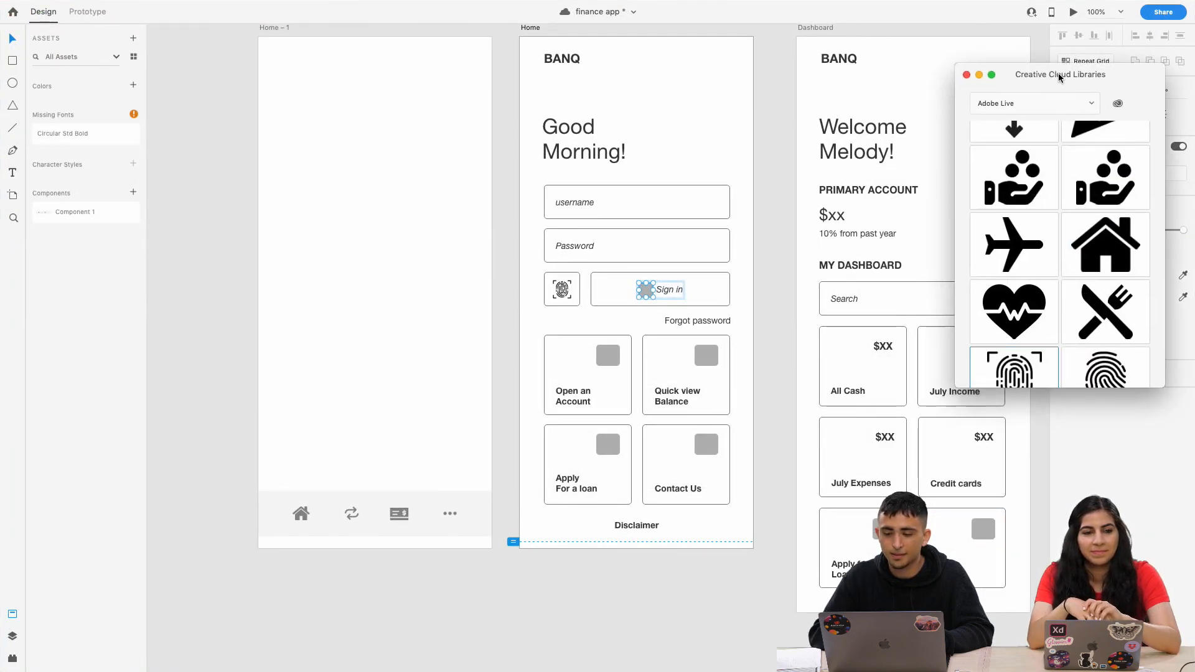
# Replace the placeholder in the Sign in button with the padlock graphic from the Adobe Live library.
pyautogui.scroll(5, 1052, 174)
pyautogui.scroll(3, 1050, 187)
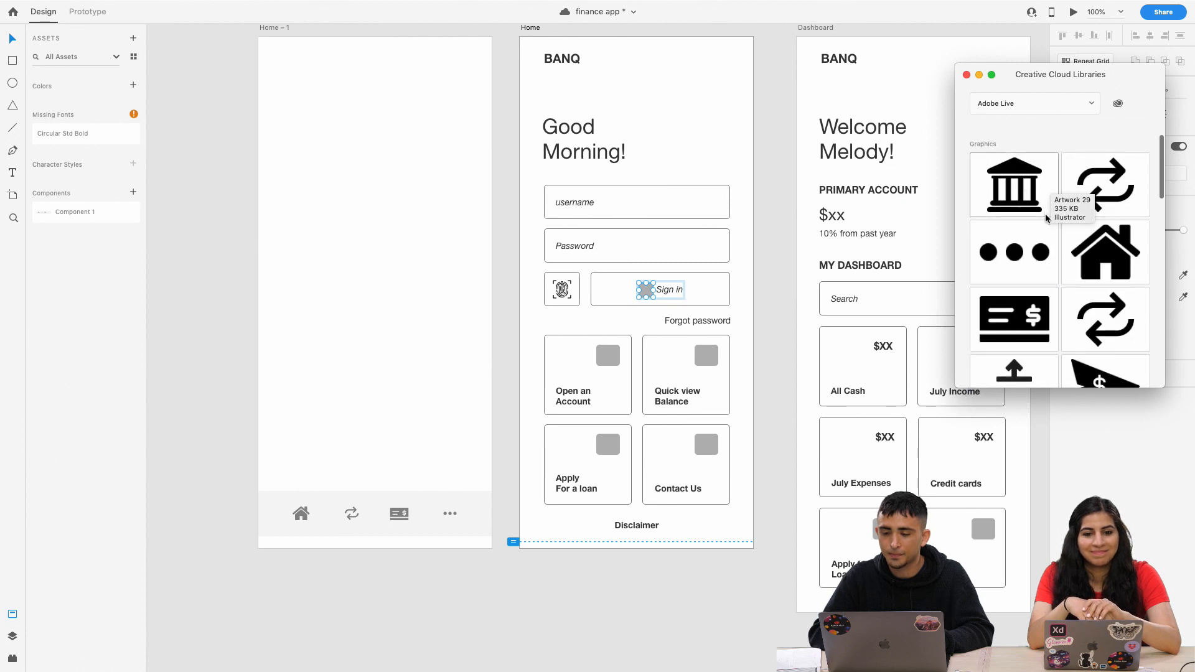
pyautogui.scroll(-10, 1047, 218)
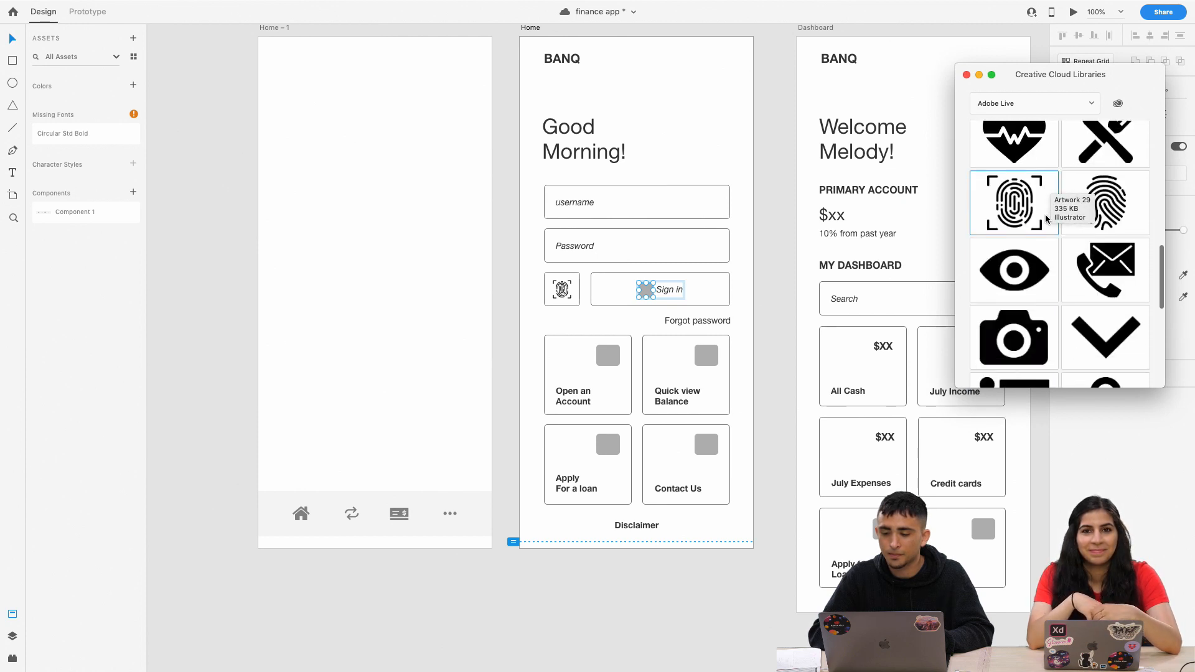
pyautogui.scroll(-5, 1046, 217)
pyautogui.moveTo(1105, 281); pyautogui.dragTo(646, 286)
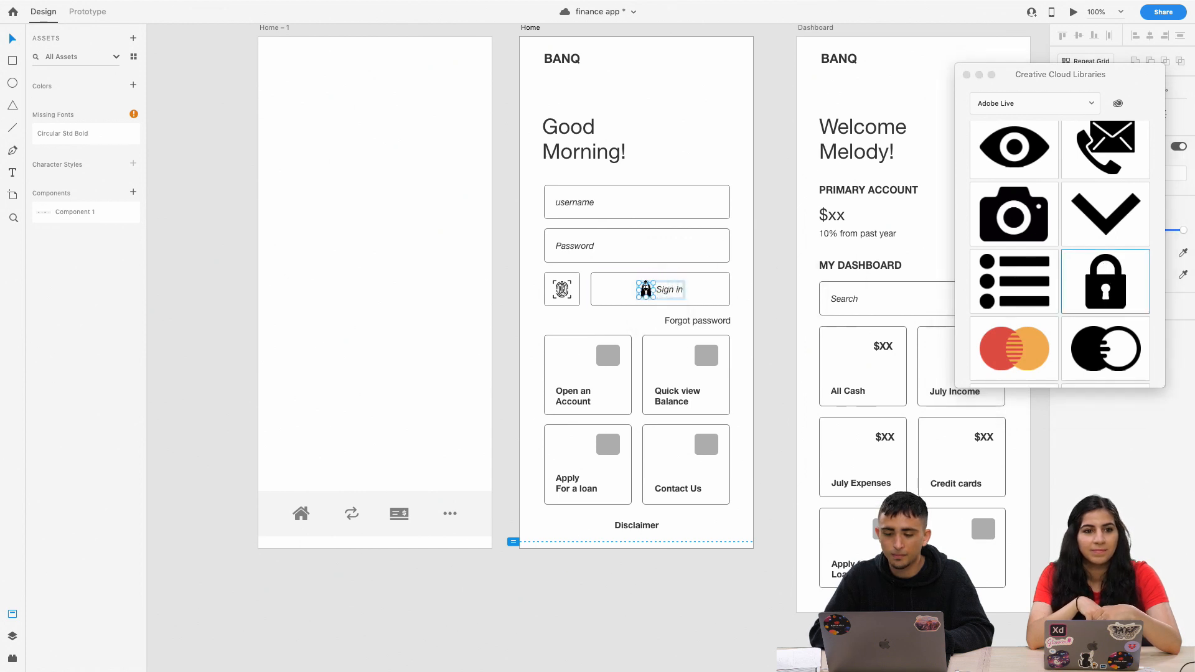
pyautogui.click(680, 270)
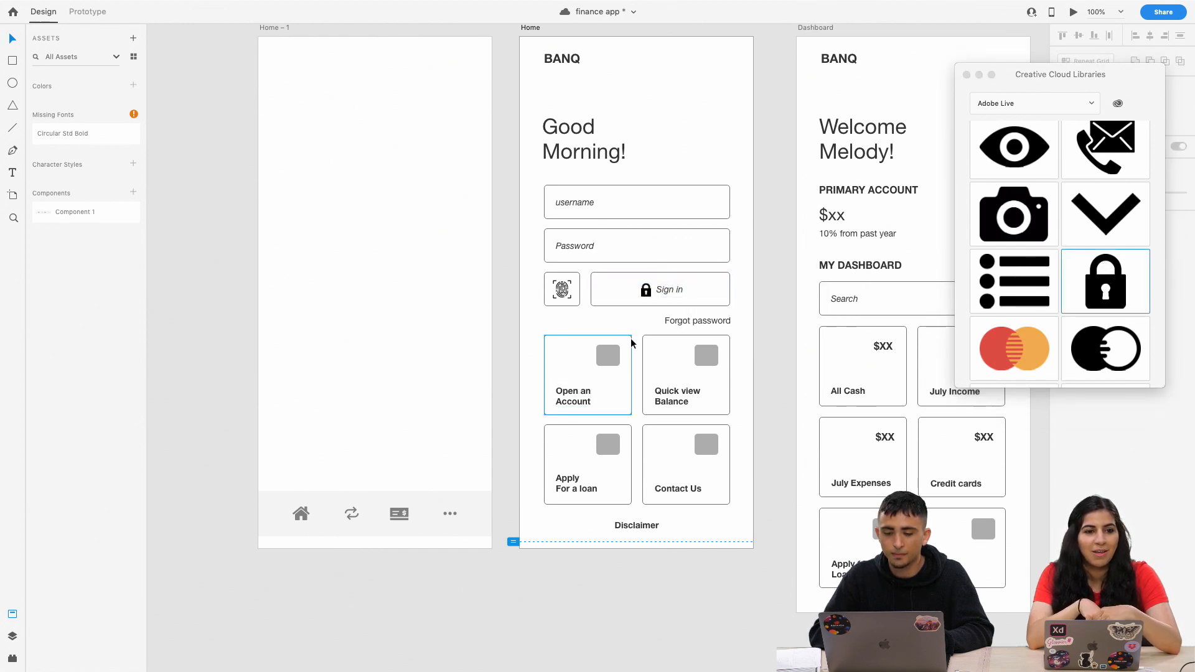
pyautogui.moveTo(660, 294); pyautogui.dragTo(661, 295)
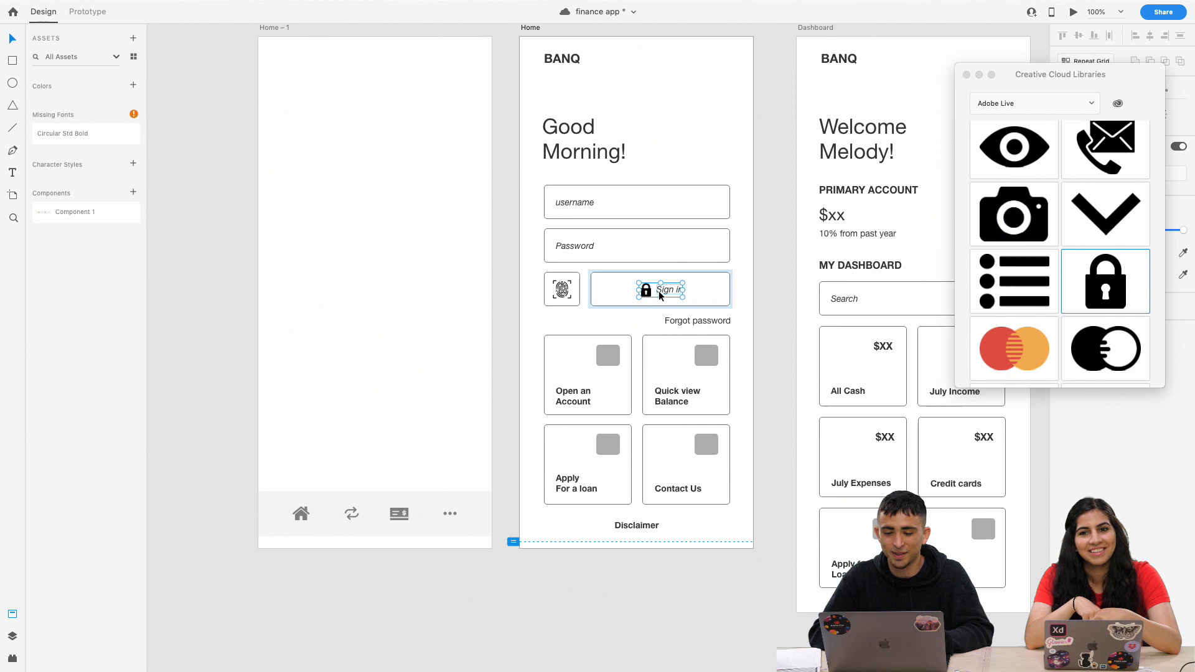
pyautogui.click(618, 336)
pyautogui.click(664, 292)
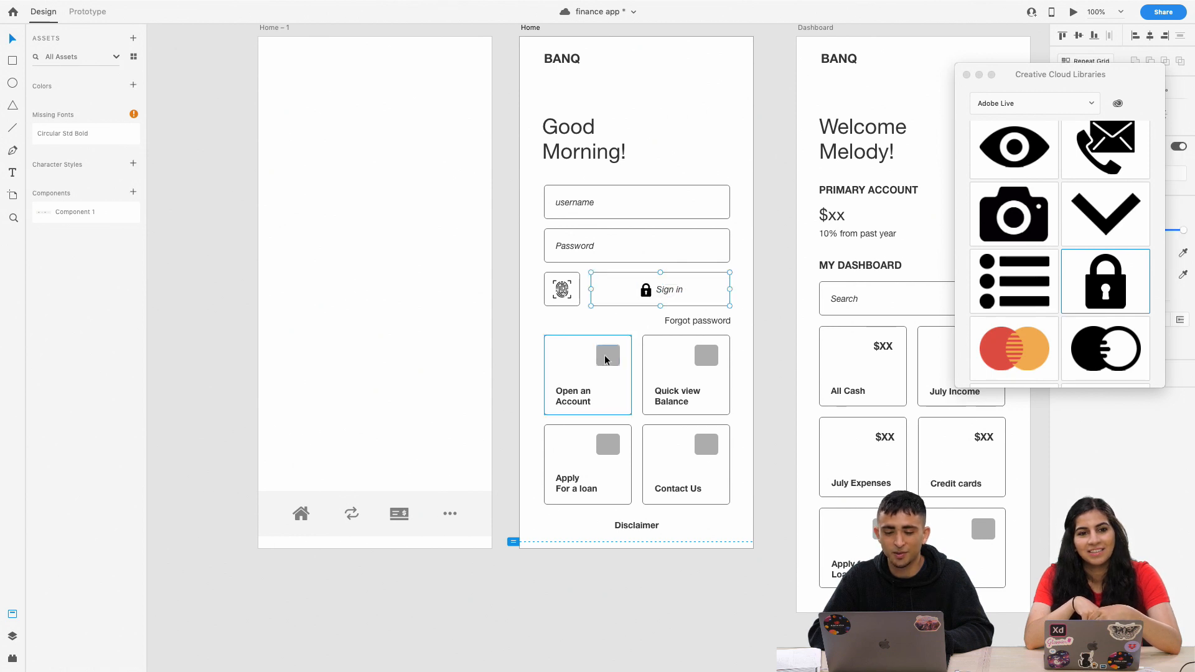
pyautogui.scroll(5, 593, 361)
pyautogui.scroll(-5, 593, 361)
pyautogui.scroll(1, 593, 361)
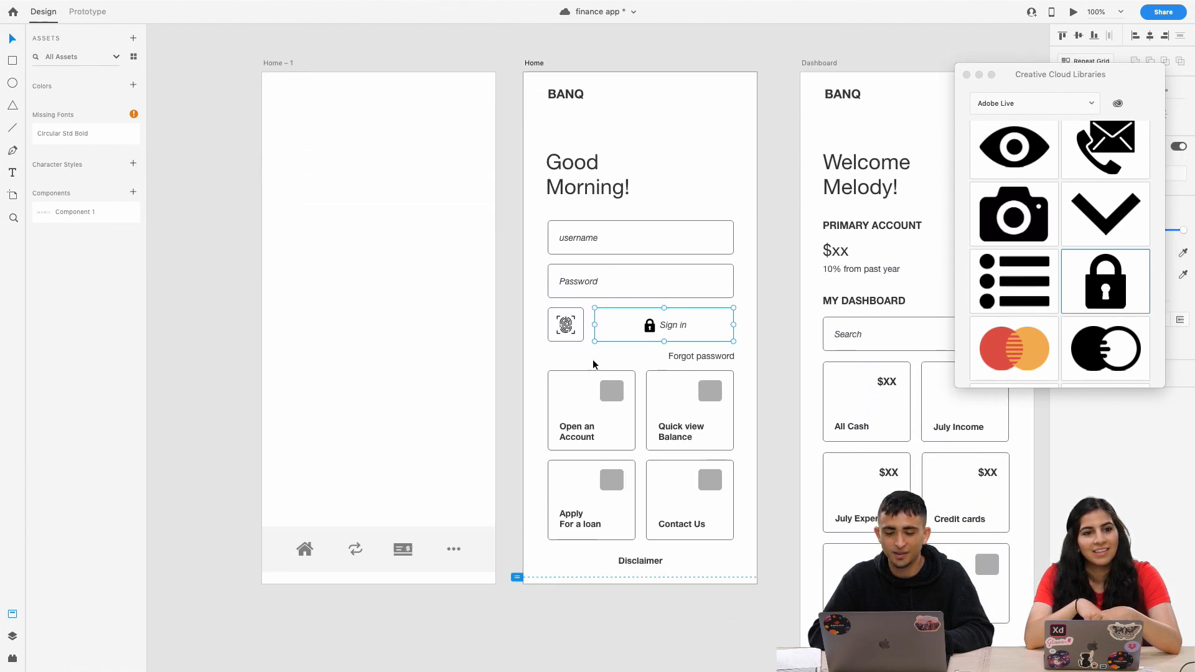
# Try to replace the grey placeholder in the Open an Account card with the house graphic from the Adobe Live library.
pyautogui.doubleClick(608, 390)
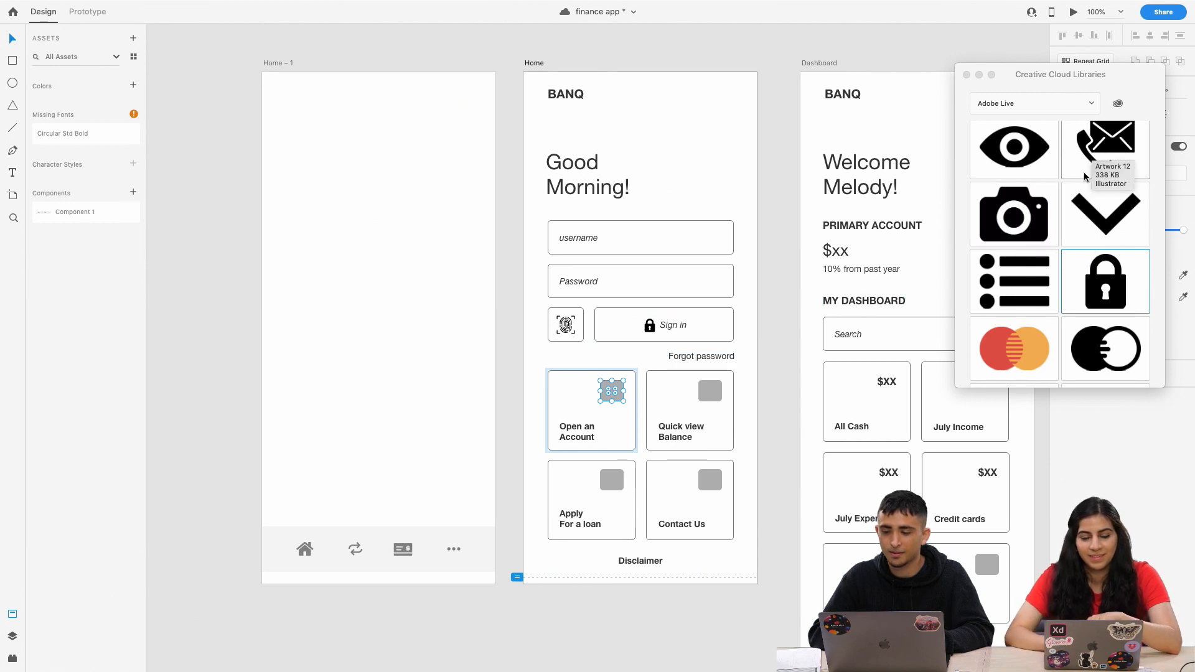
pyautogui.click(1157, 205)
pyautogui.scroll(5, 1115, 212)
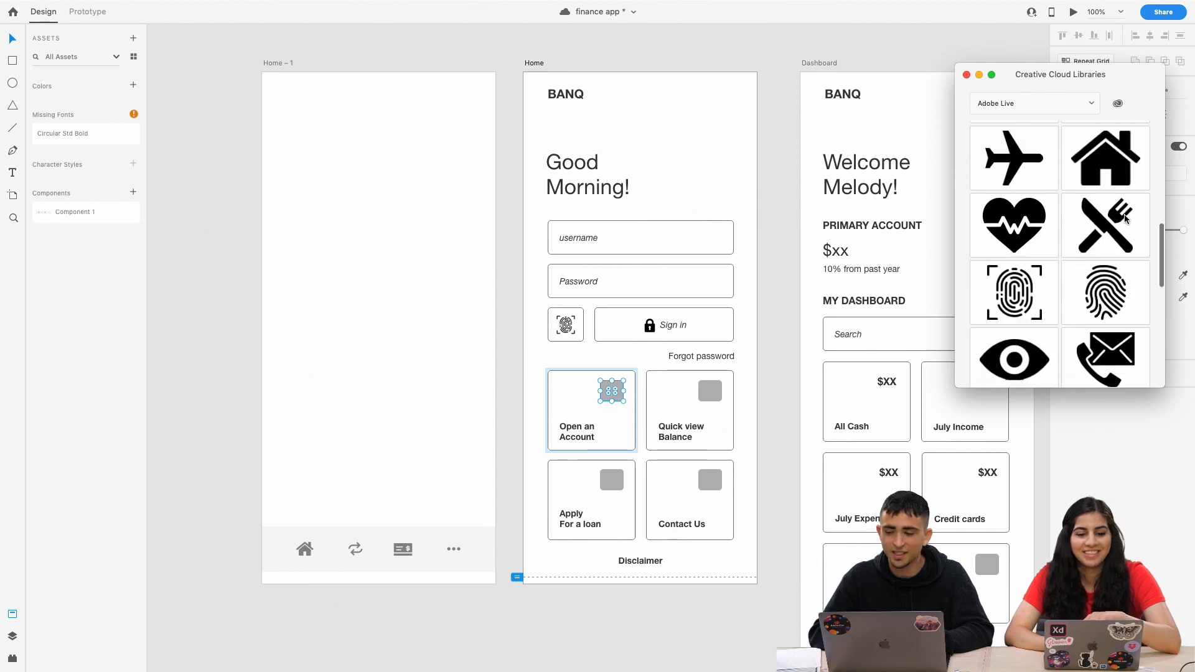
pyautogui.scroll(-6, 1096, 218)
pyautogui.scroll(-5, 1081, 222)
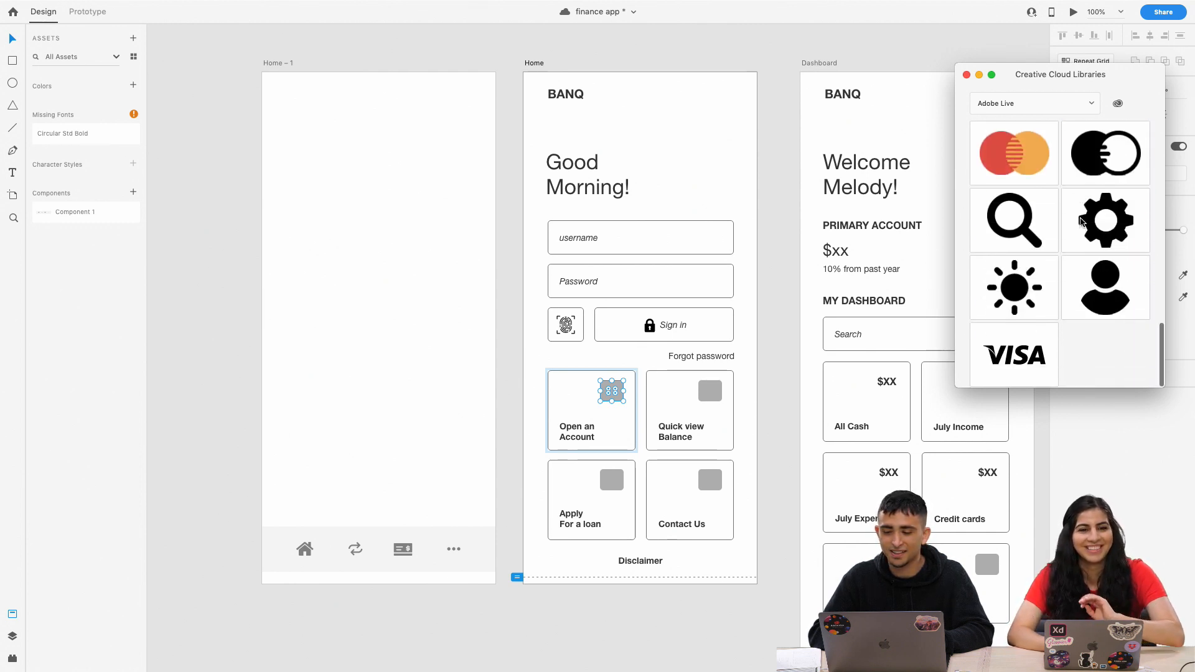
pyautogui.scroll(10, 1081, 223)
pyautogui.scroll(5, 1081, 222)
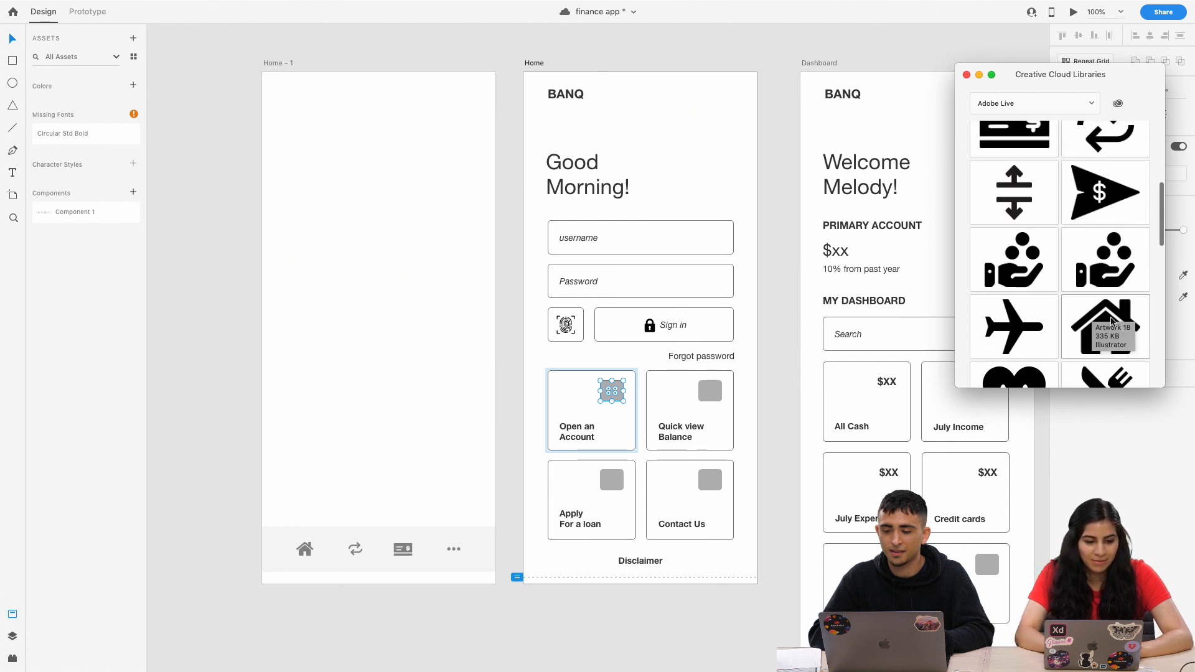
pyautogui.moveTo(1108, 330); pyautogui.dragTo(616, 392)
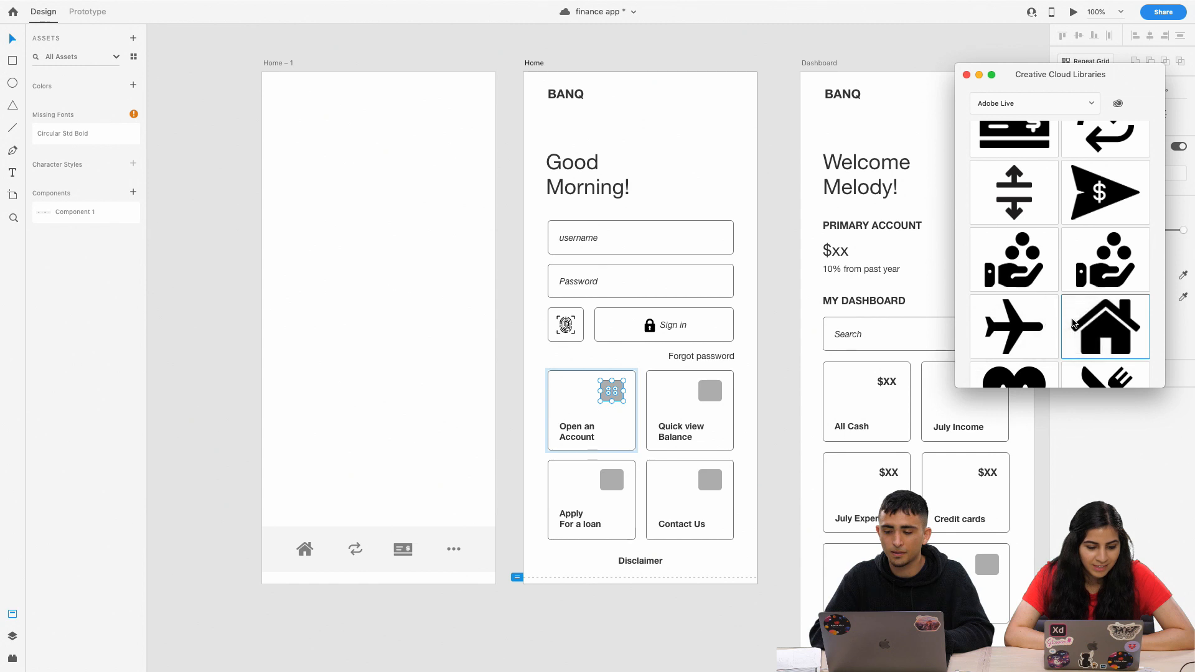
# Replace the grey placeholder in the Open an Account card with the bank building graphic from the Adobe Live library.
pyautogui.scroll(-3, 1072, 323)
pyautogui.scroll(-10, 1072, 323)
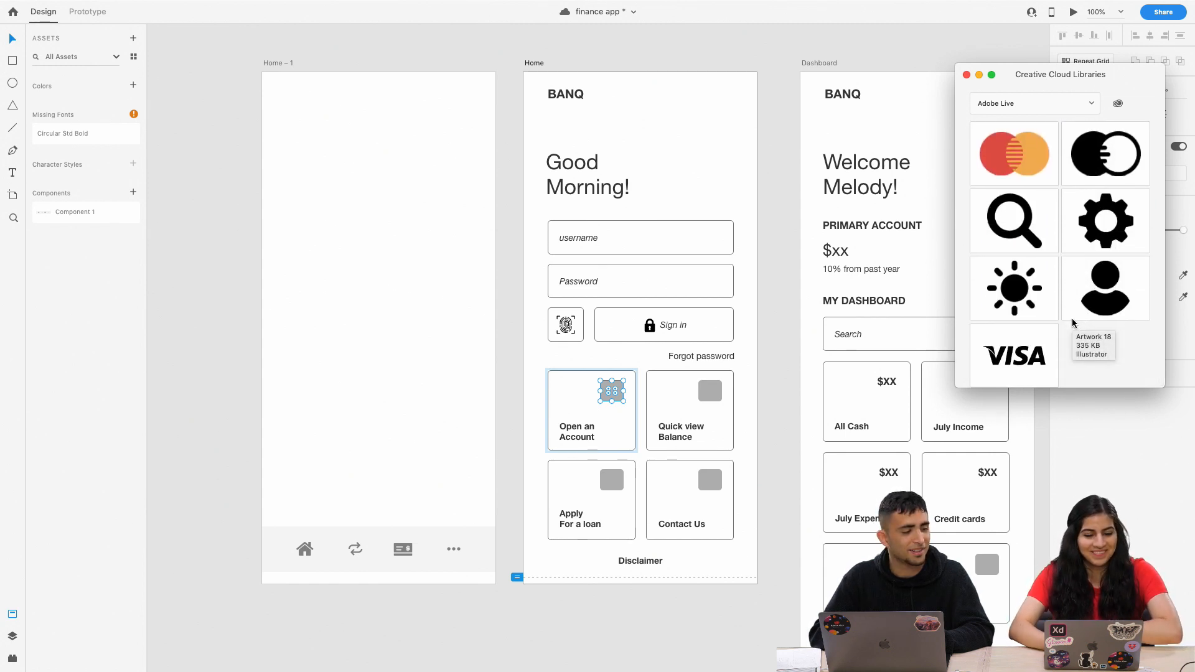
pyautogui.scroll(5, 1077, 293)
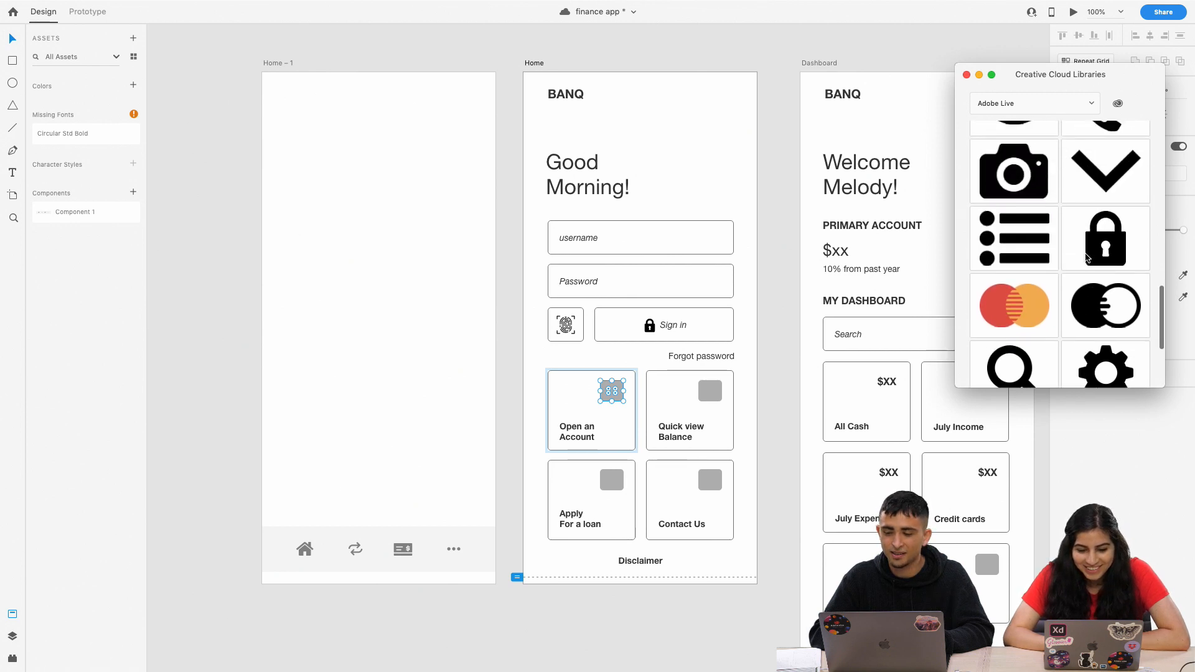
pyautogui.scroll(5, 1086, 258)
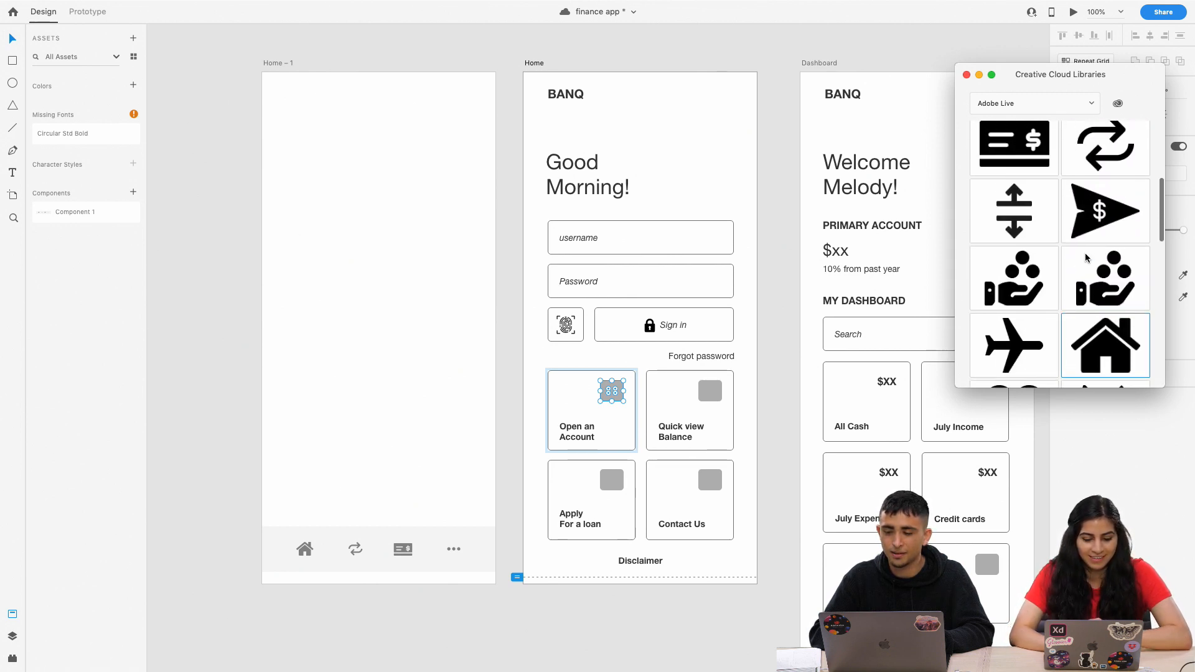
pyautogui.scroll(5, 1086, 258)
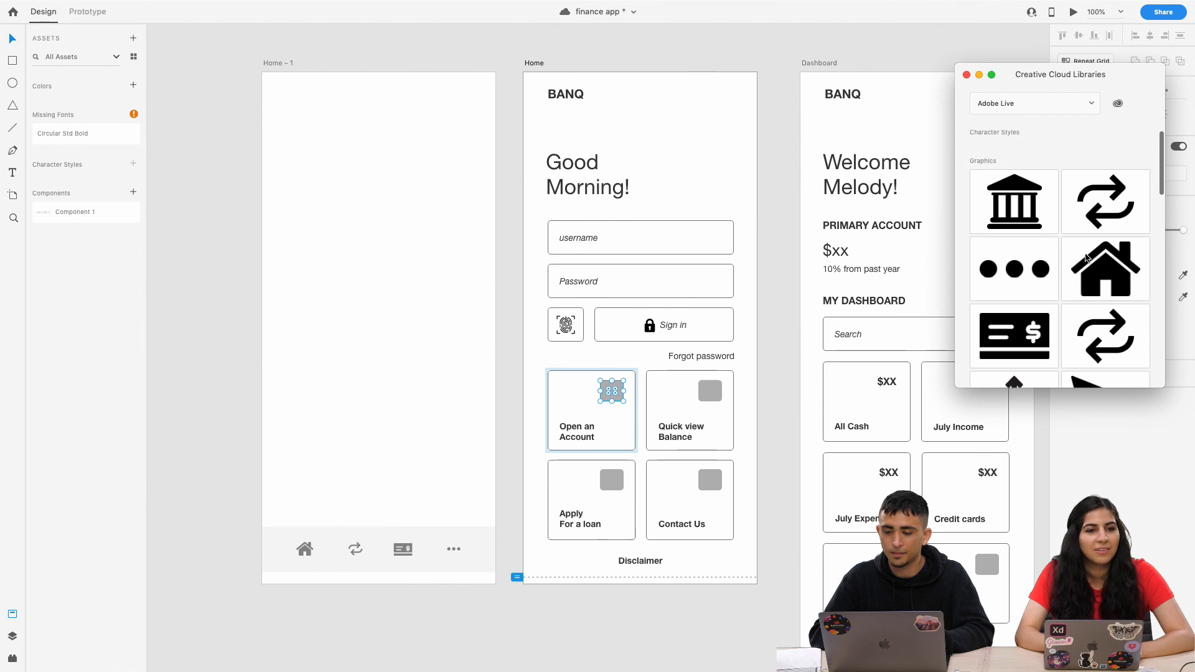
pyautogui.moveTo(1017, 205); pyautogui.dragTo(616, 402)
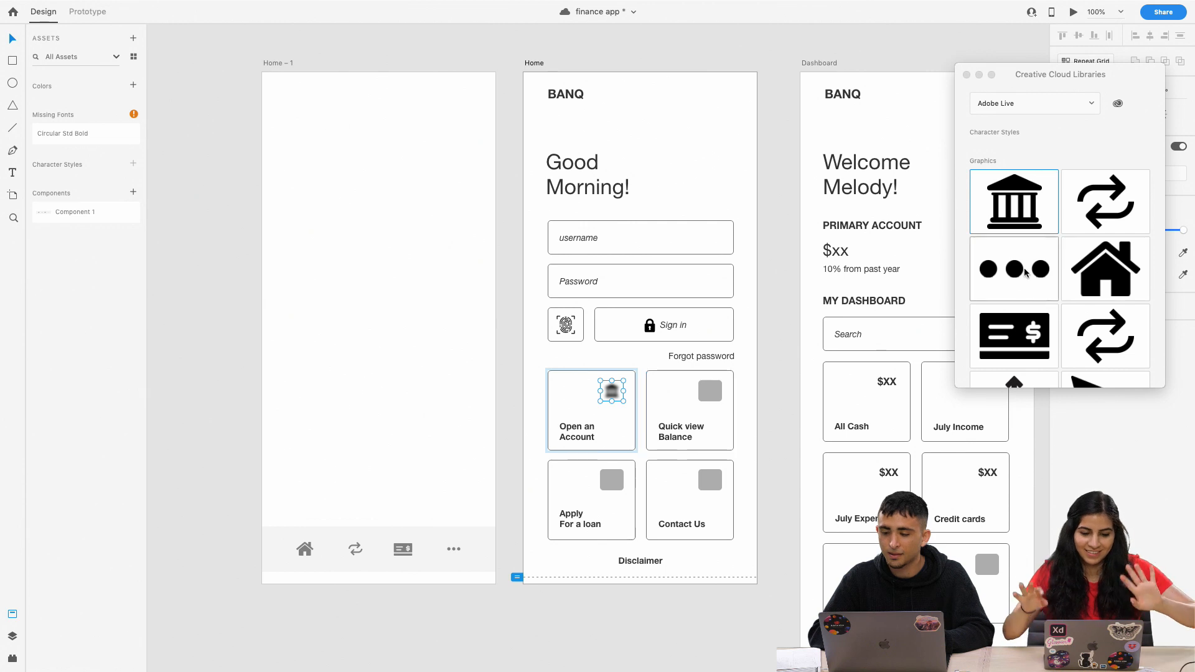
# Replace the grey placeholder in the Quick view Balance card with the eye graphic from the Adobe Live library.
pyautogui.click(1069, 164)
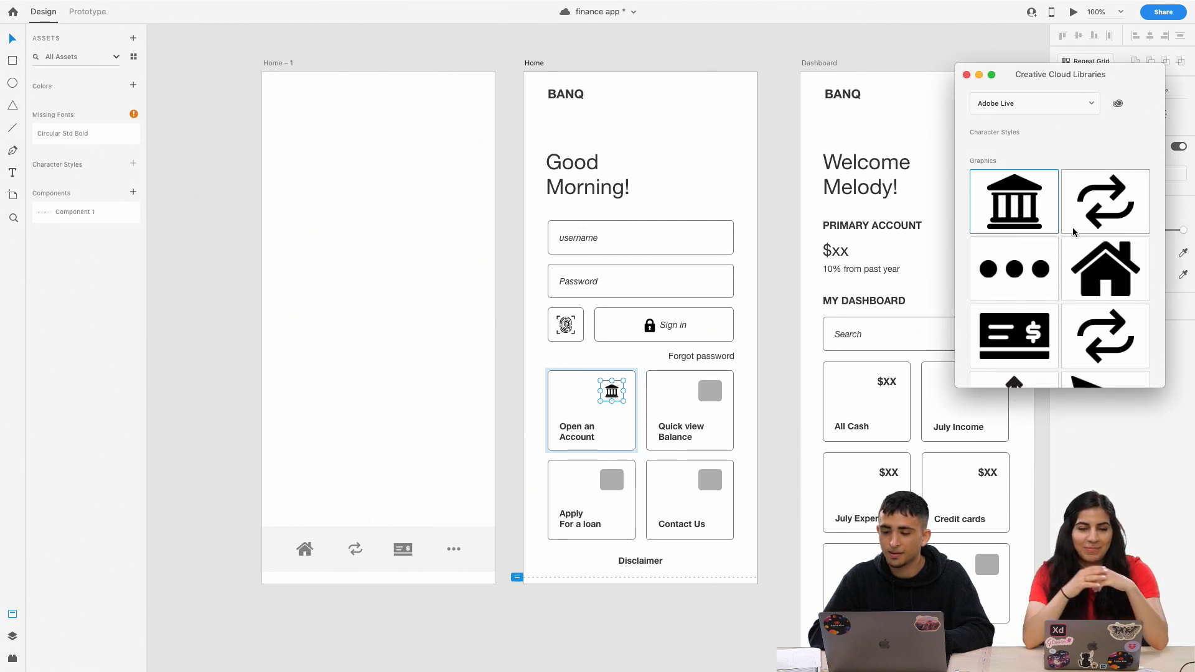
pyautogui.scroll(2, 1075, 232)
pyautogui.scroll(-15, 1075, 232)
pyautogui.scroll(5, 1072, 233)
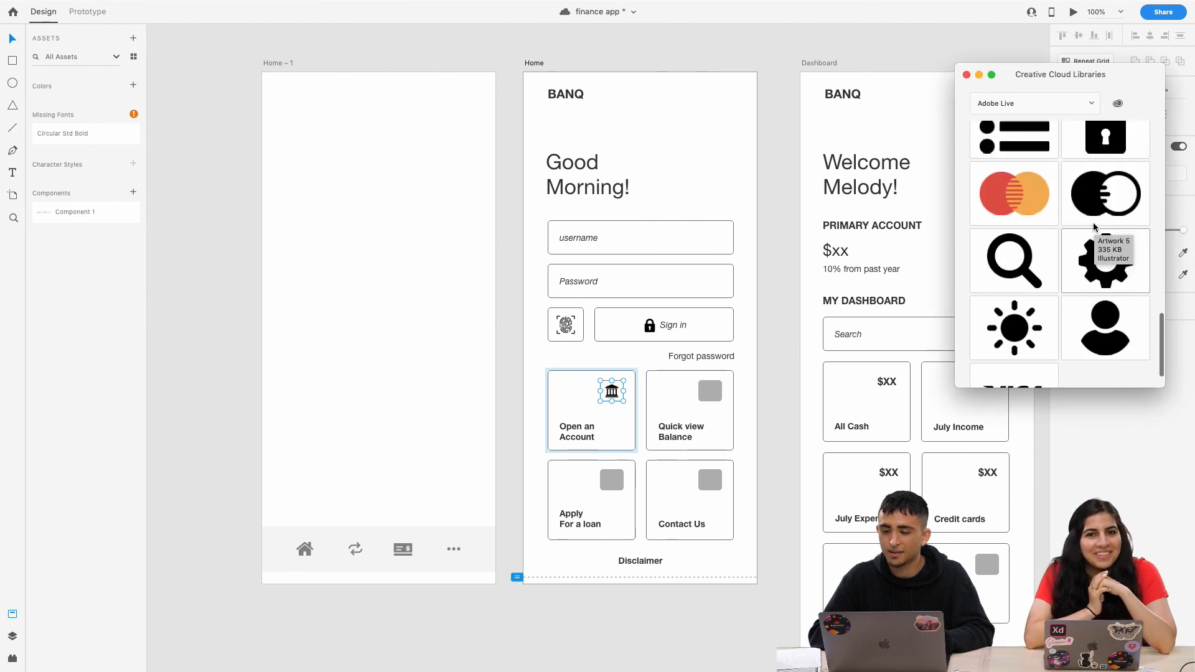
pyautogui.scroll(1, 1096, 228)
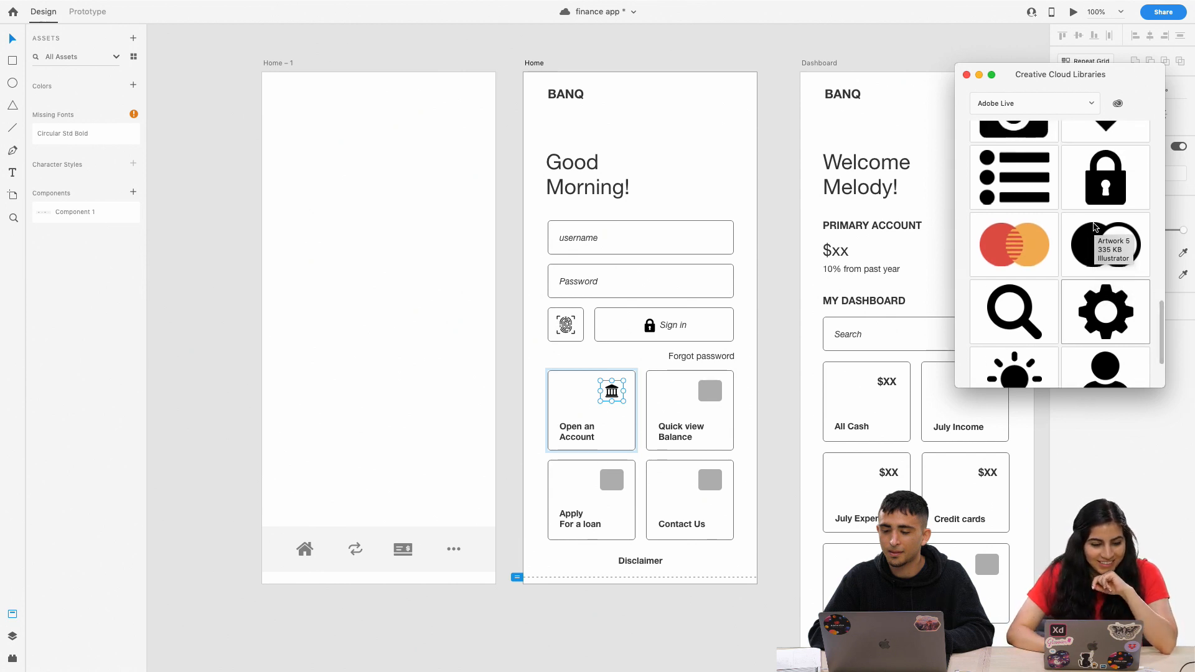
pyautogui.scroll(8, 1096, 228)
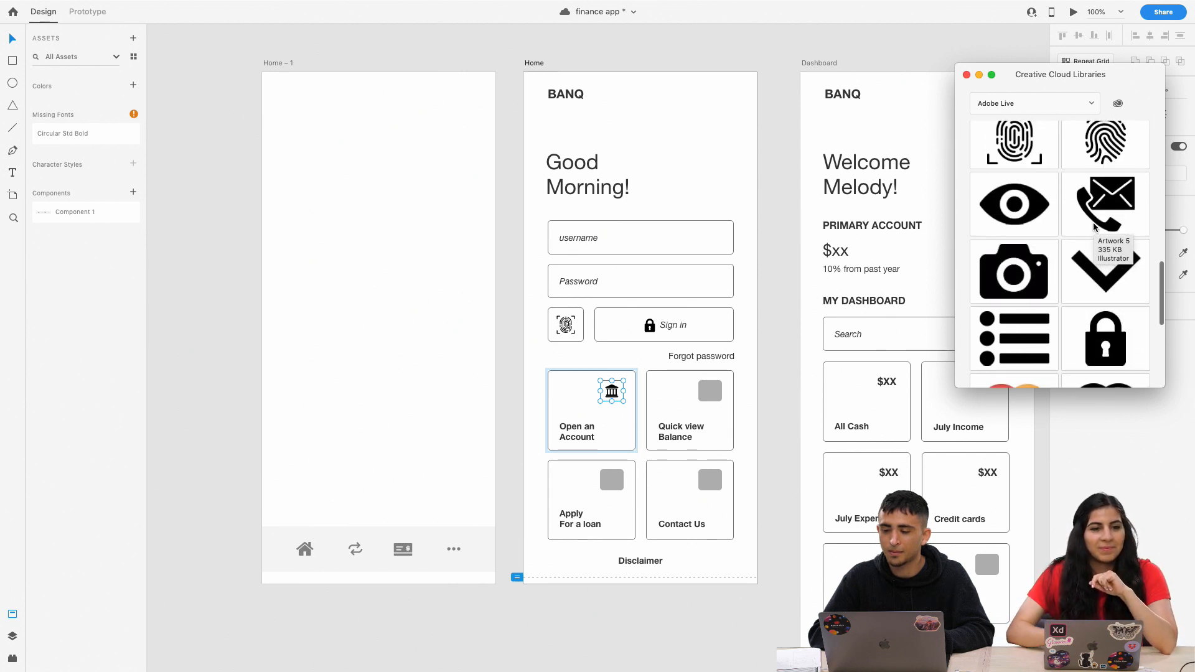
pyautogui.moveTo(1015, 207); pyautogui.dragTo(716, 396)
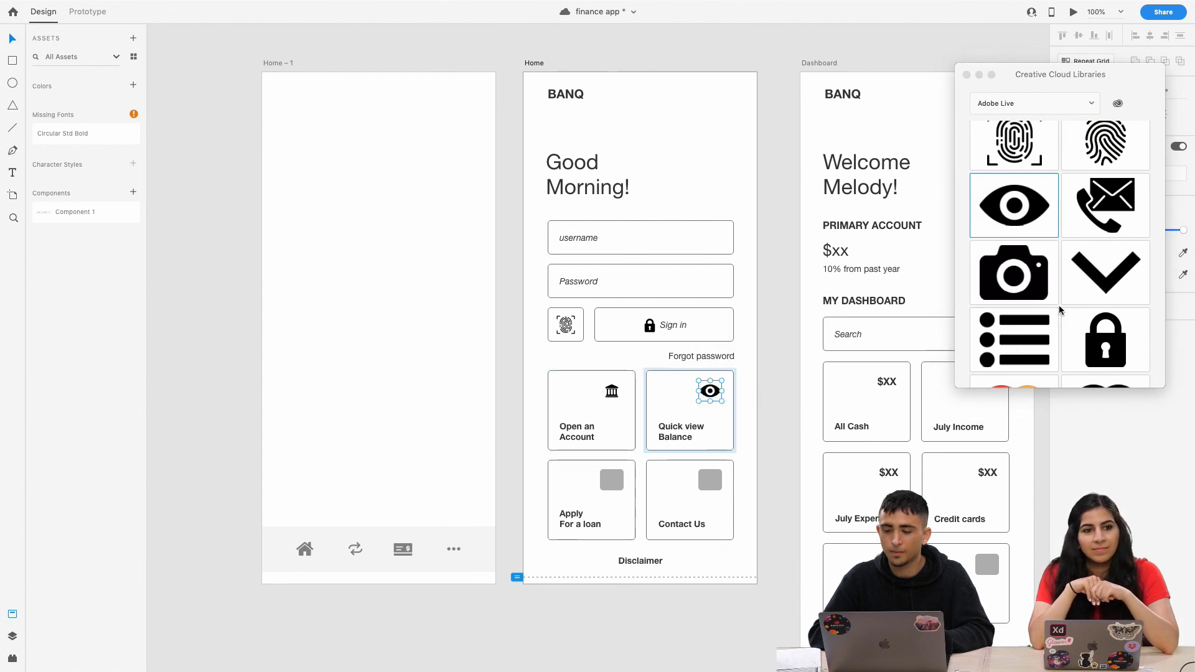
# Replace the grey placeholder in the Apply For a loan card with the dollar card graphic from the Adobe Live library.
pyautogui.click(1142, 107)
pyautogui.scroll(3, 1105, 207)
pyautogui.scroll(5, 1105, 206)
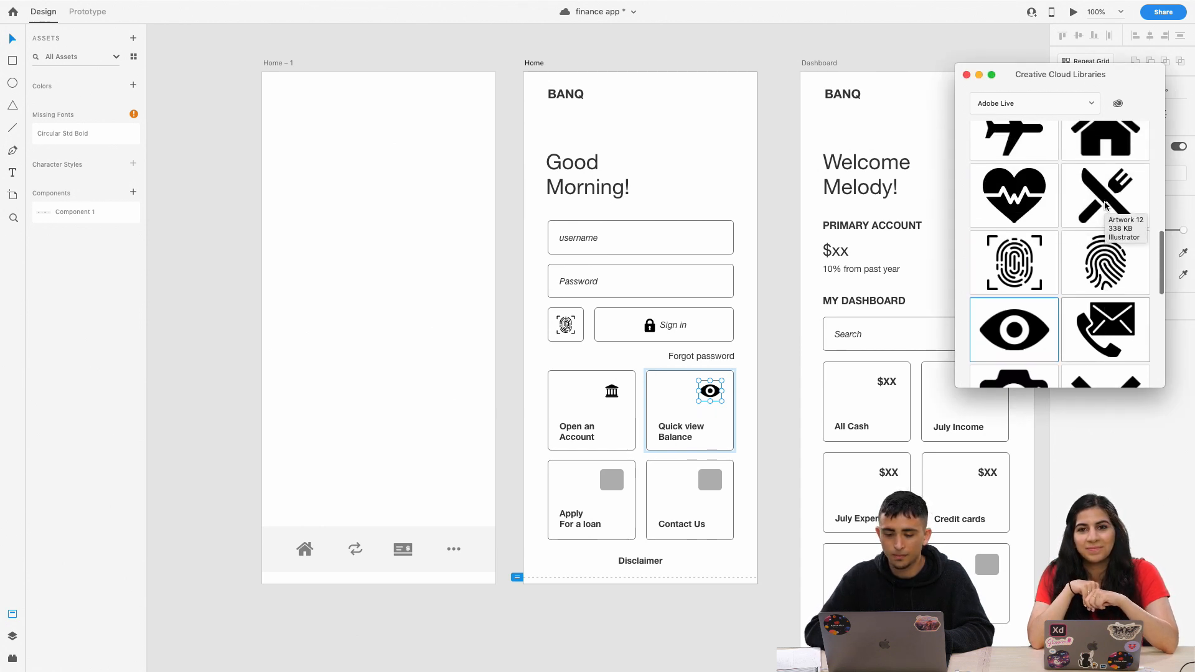
pyautogui.scroll(5, 1105, 206)
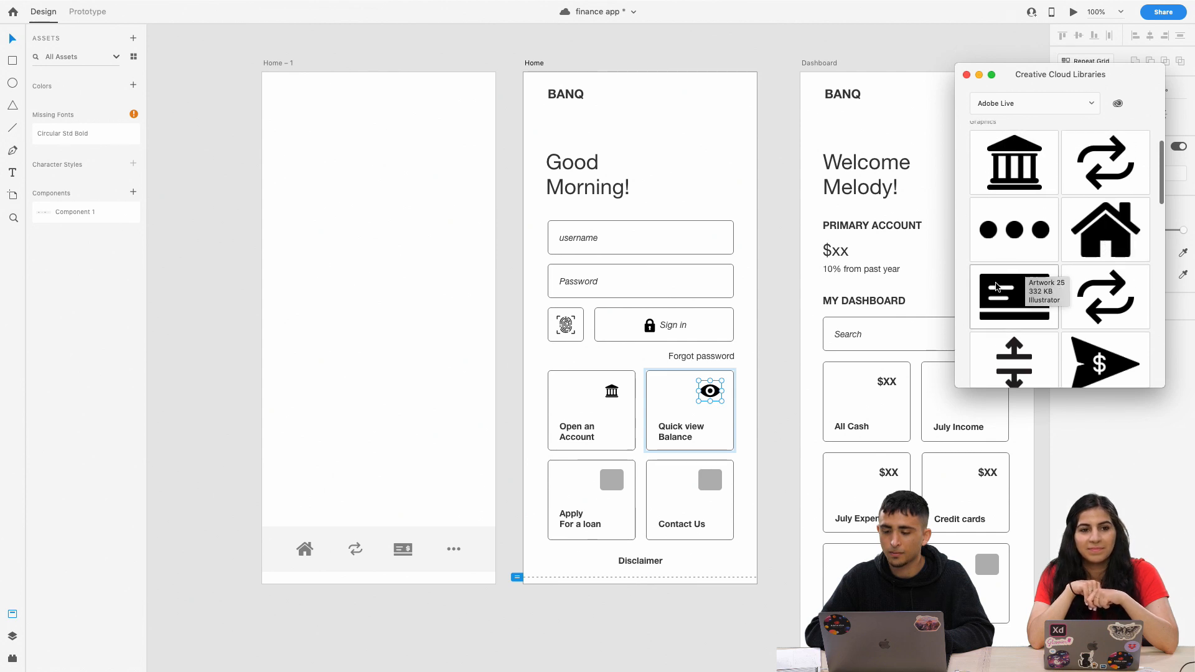
pyautogui.moveTo(1021, 286); pyautogui.dragTo(614, 486)
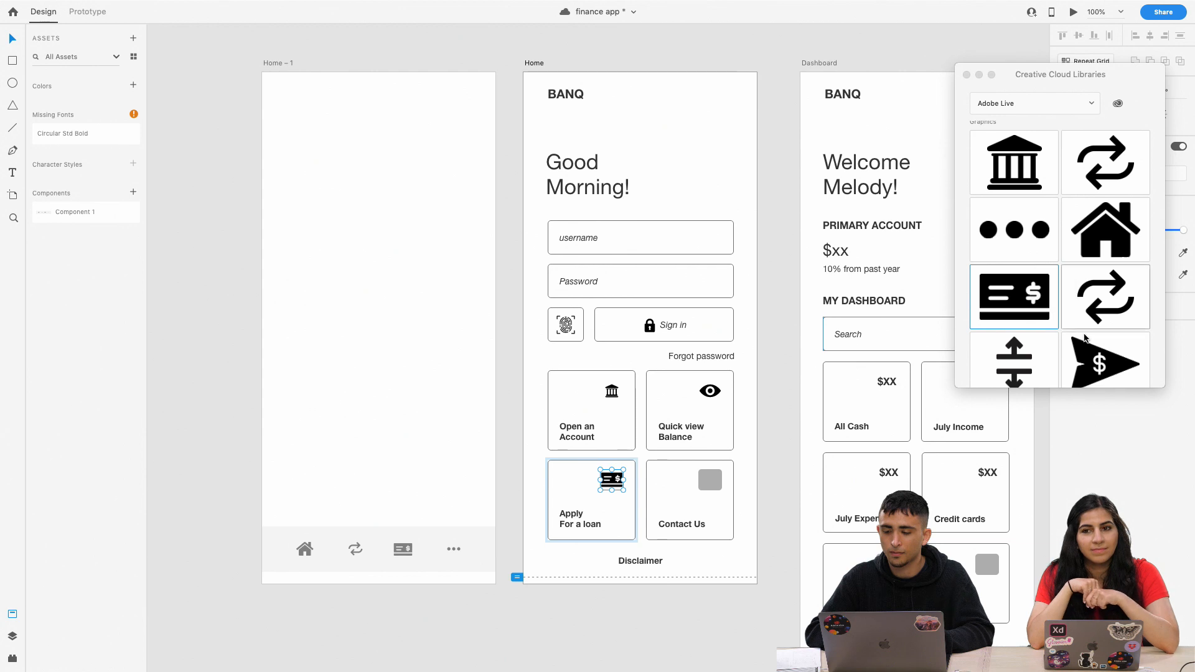
# Replace the grey placeholder in the Contact Us card with the phone and envelope graphic from the Adobe Live library.
pyautogui.click(1088, 298)
pyautogui.scroll(-10, 1088, 297)
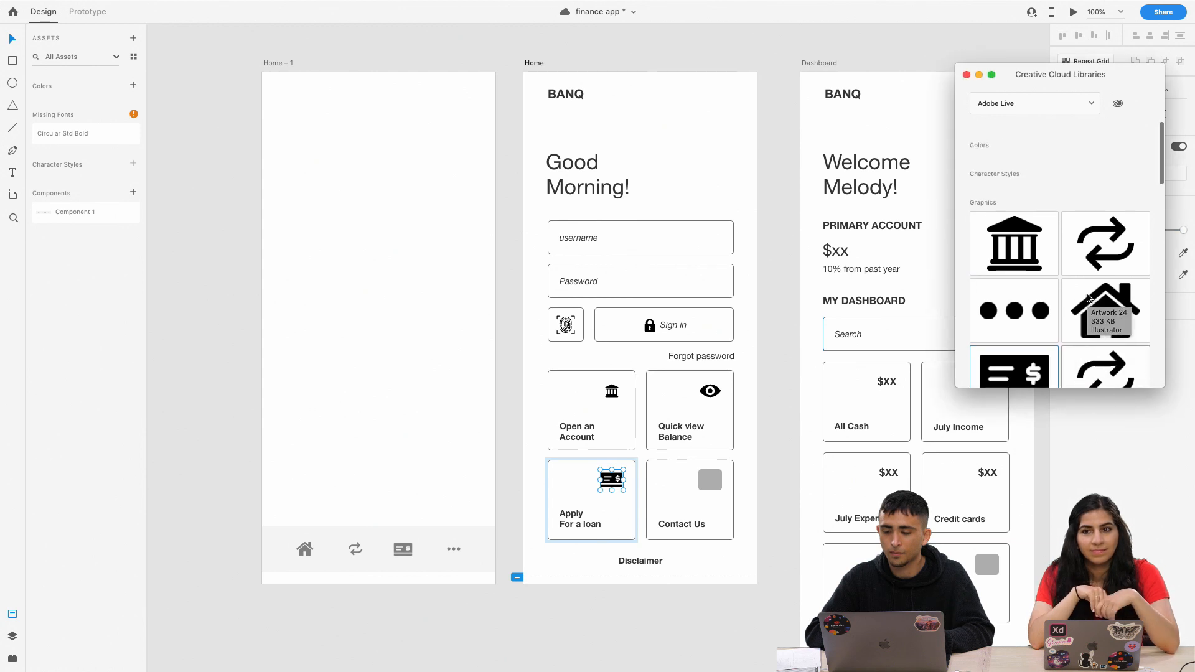
pyautogui.scroll(-8, 1088, 300)
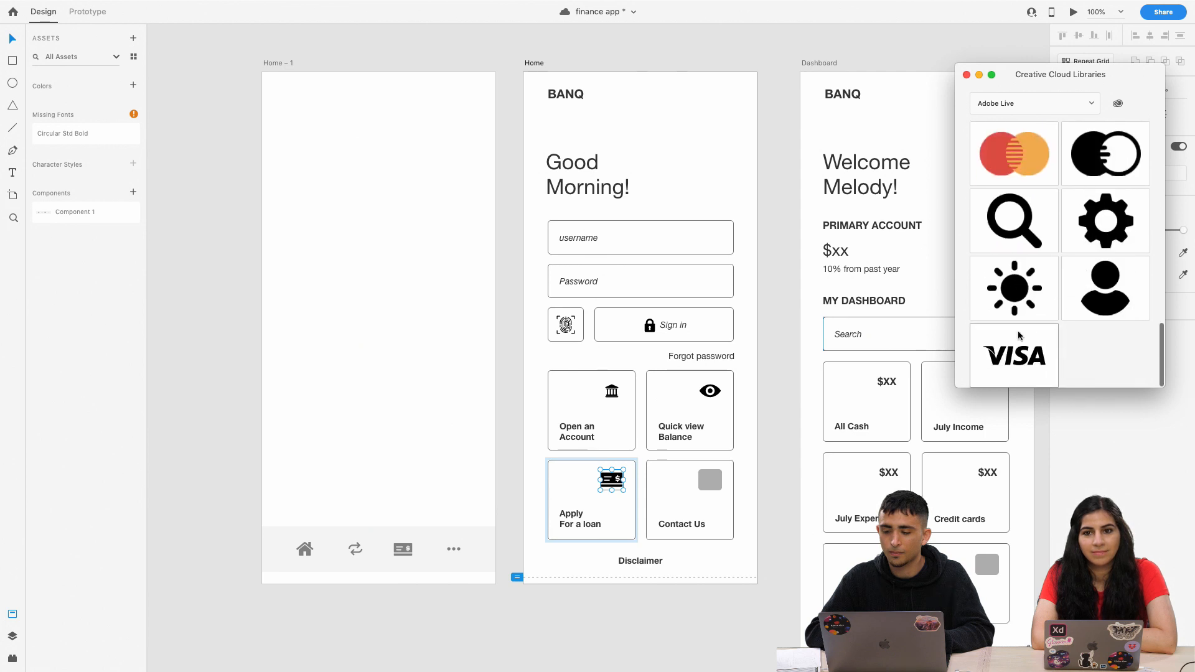
pyautogui.scroll(4, 1066, 278)
pyautogui.scroll(3, 1065, 277)
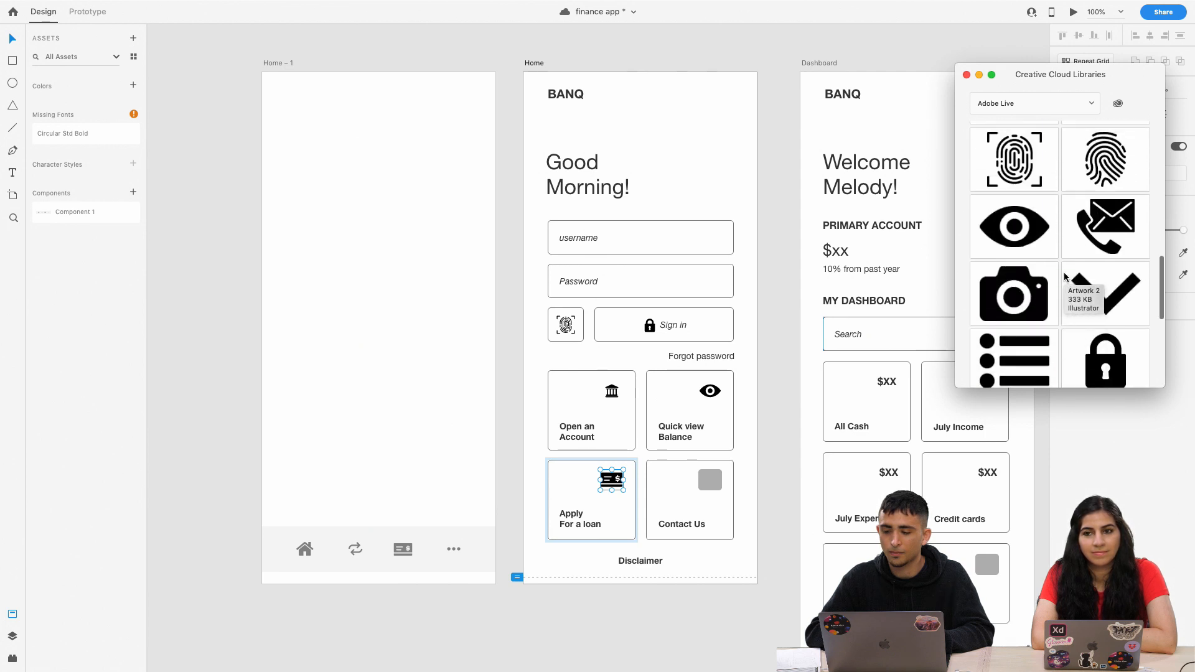
pyautogui.moveTo(1096, 249); pyautogui.dragTo(713, 495)
pyautogui.click(749, 466)
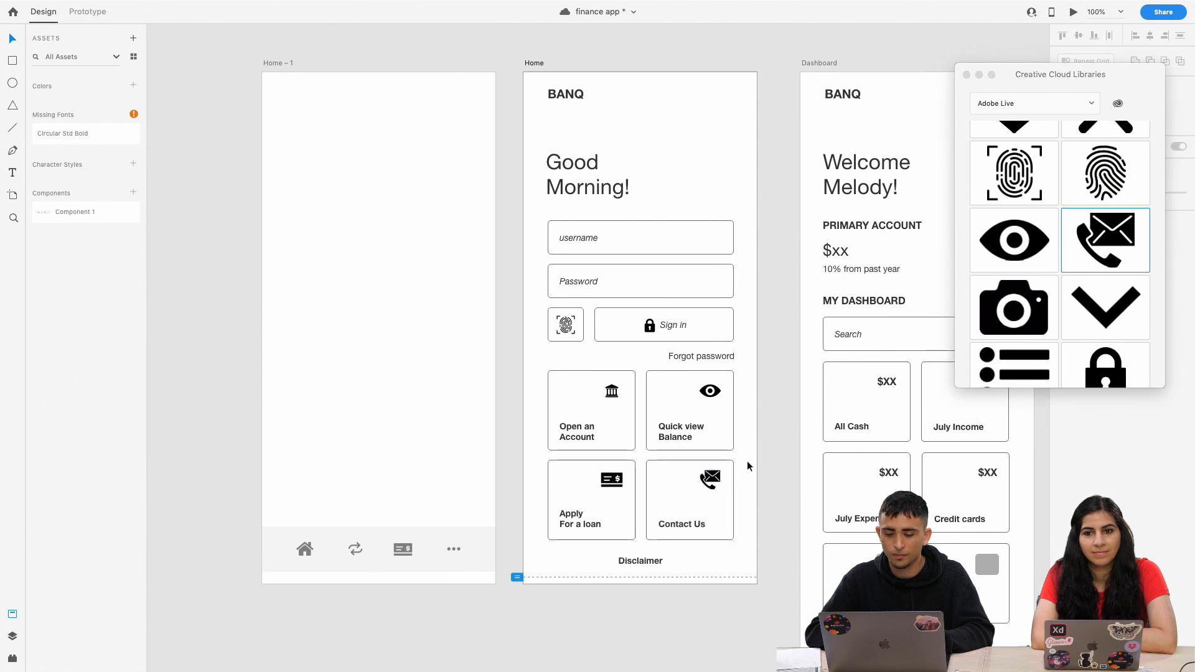
pyautogui.hscroll(-1, 567, 408)
pyautogui.click(567, 408)
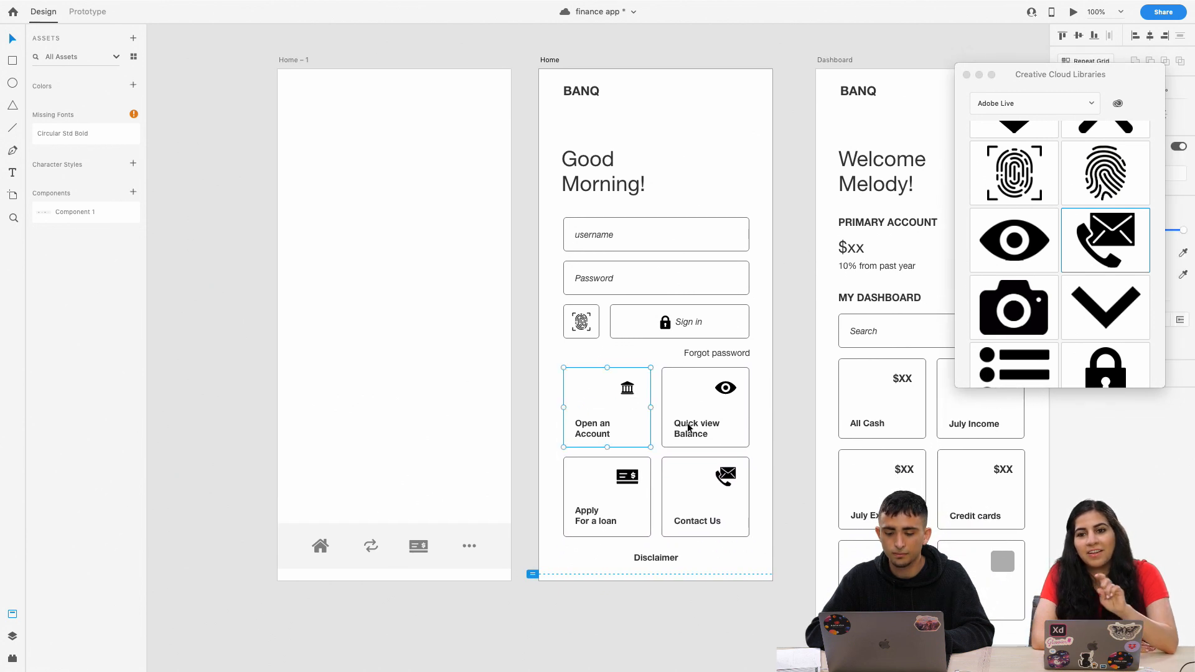
pyautogui.click(768, 420)
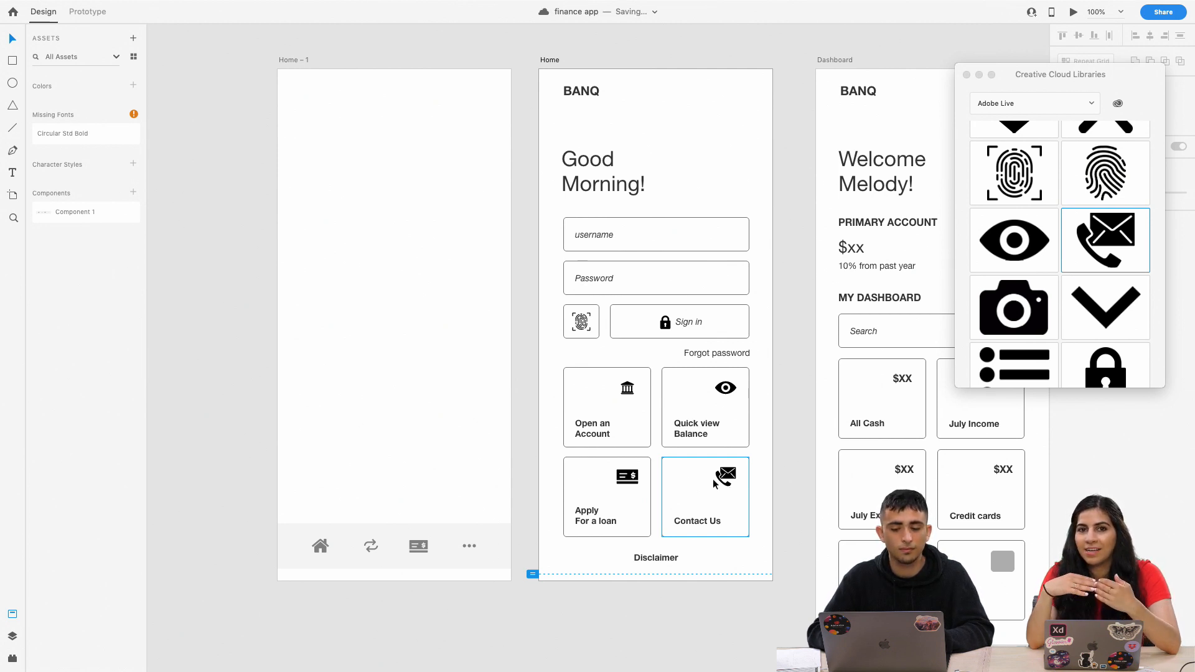
# Enlarge the bank icon in the Open an Account card slightly, keeping its upper-right corner in place.
pyautogui.click(629, 391)
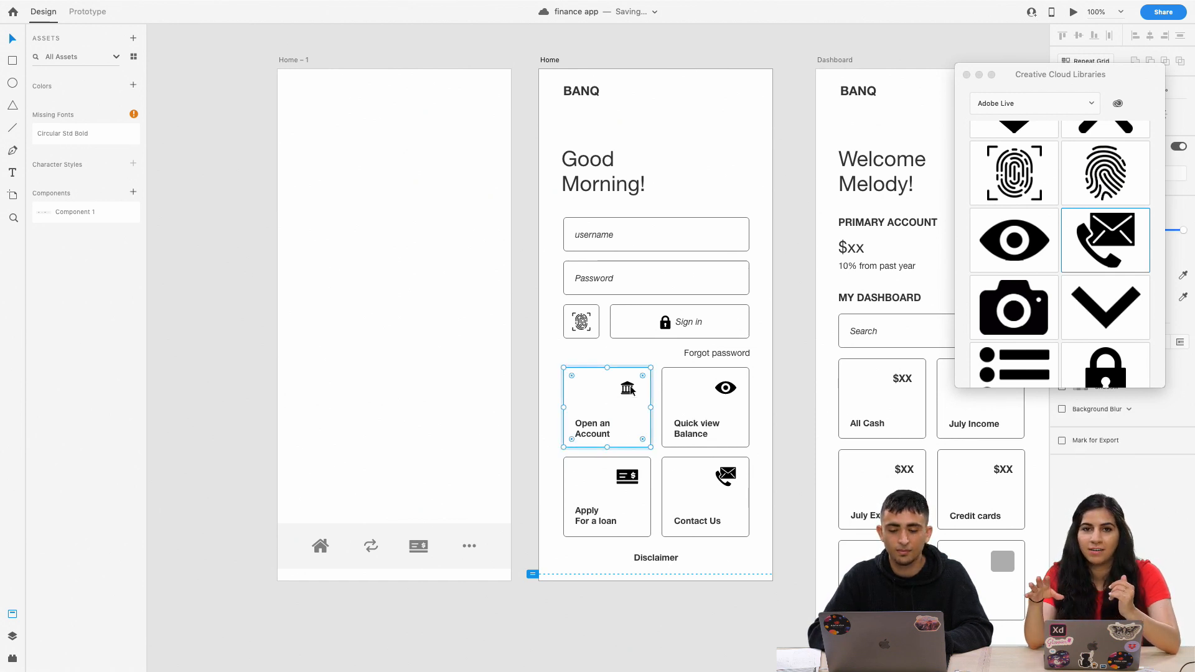
pyautogui.doubleClick(629, 389)
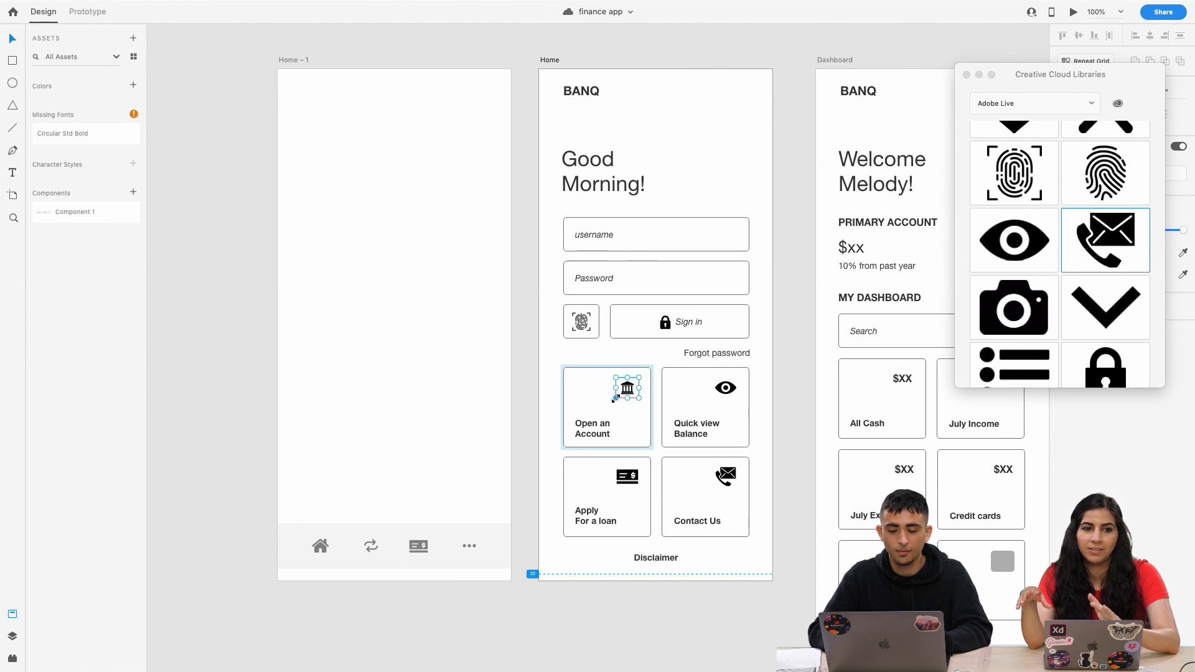
pyautogui.press('super+equal')
pyautogui.press('super+equal')
pyautogui.press('super+equal')
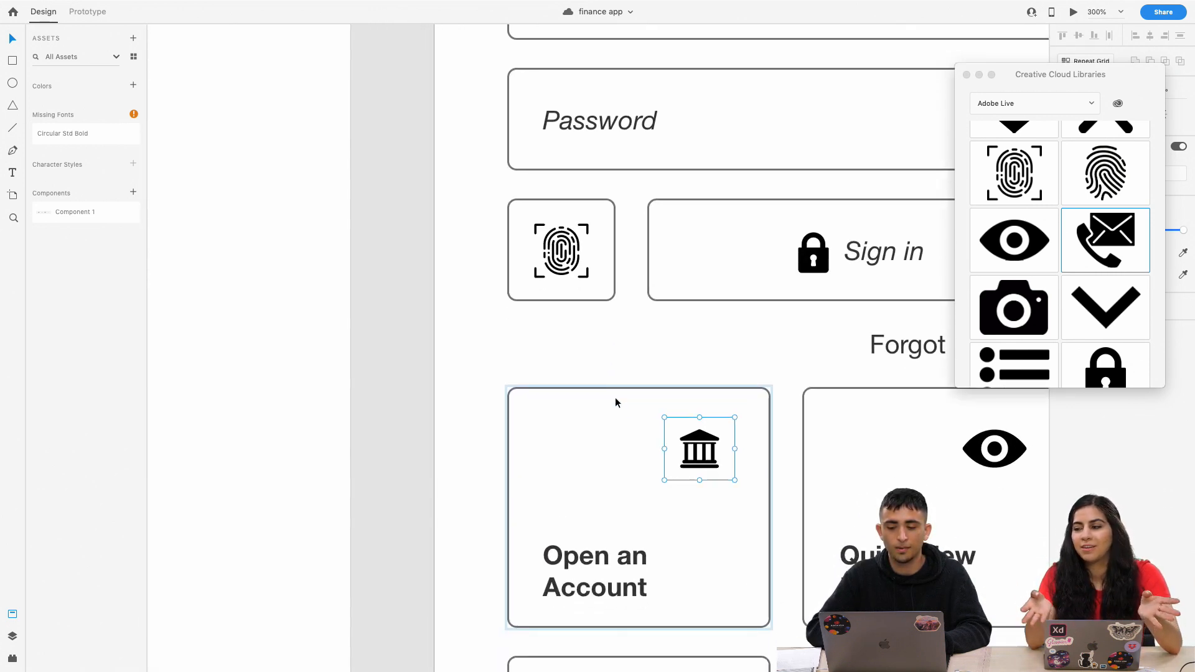
pyautogui.scroll(-2, 617, 402)
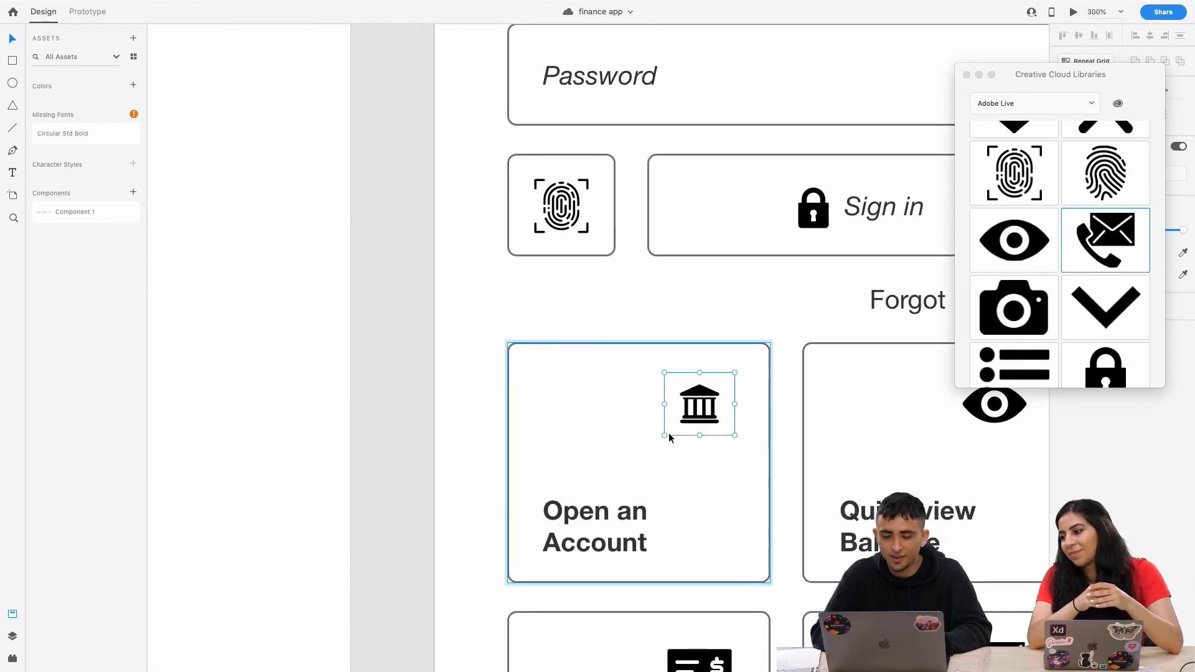
pyautogui.moveTo(665, 435); pyautogui.dragTo(655, 444)
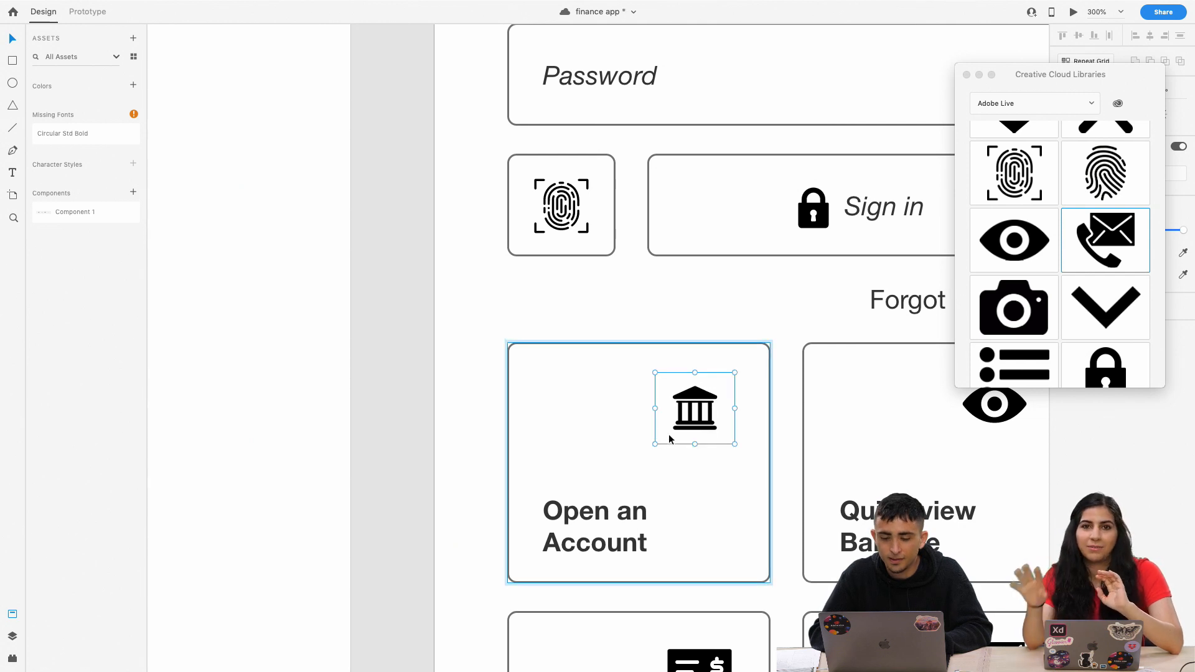
pyautogui.click(722, 355)
pyautogui.press('super+equal')
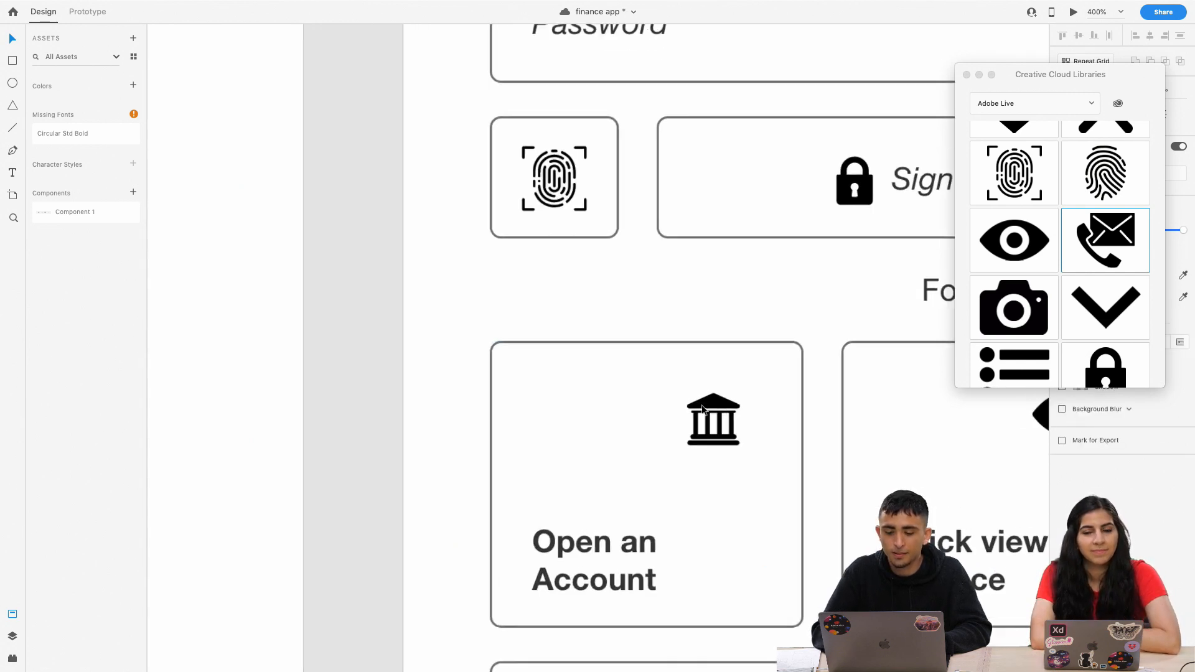
pyautogui.press('super+1')
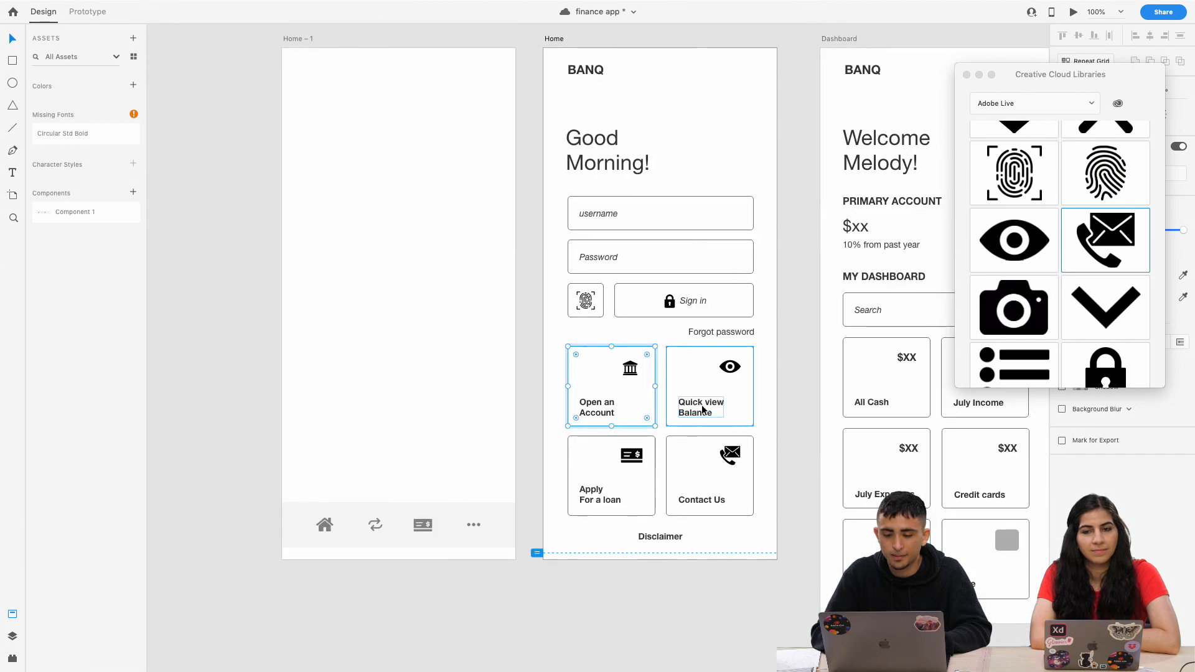
pyautogui.click(772, 343)
# Replace the grey placeholder in the Dashboard's Search field with the magnifying glass graphic from the Adobe Live library.
pyautogui.hscroll(6, 772, 393)
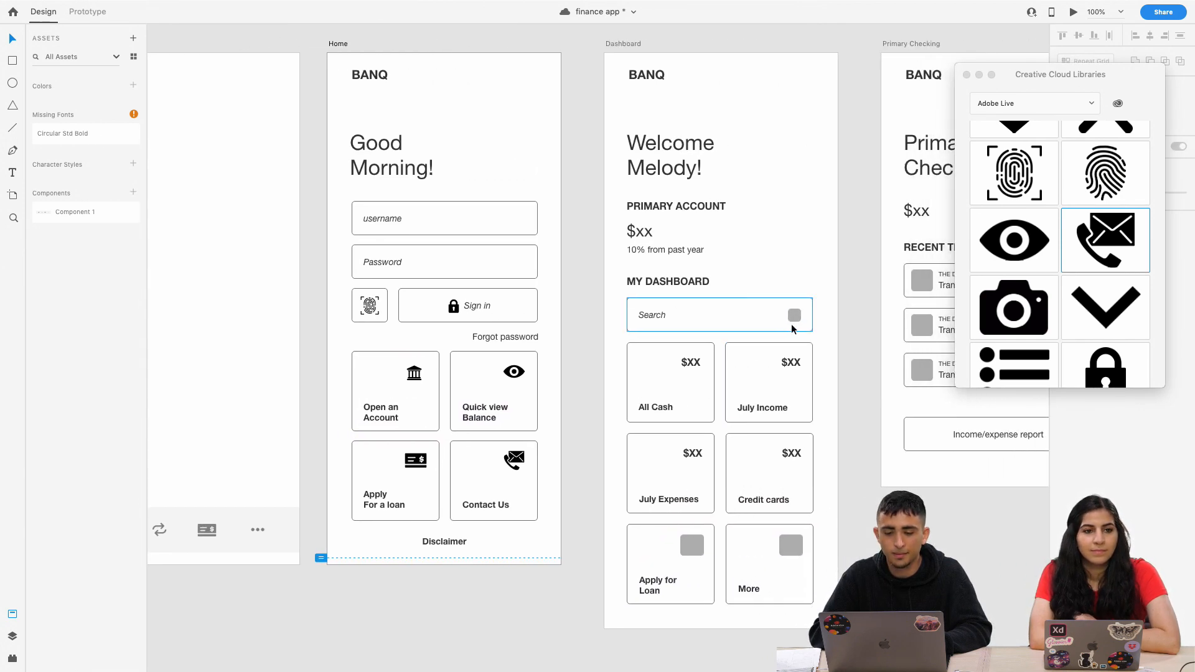
pyautogui.doubleClick(795, 316)
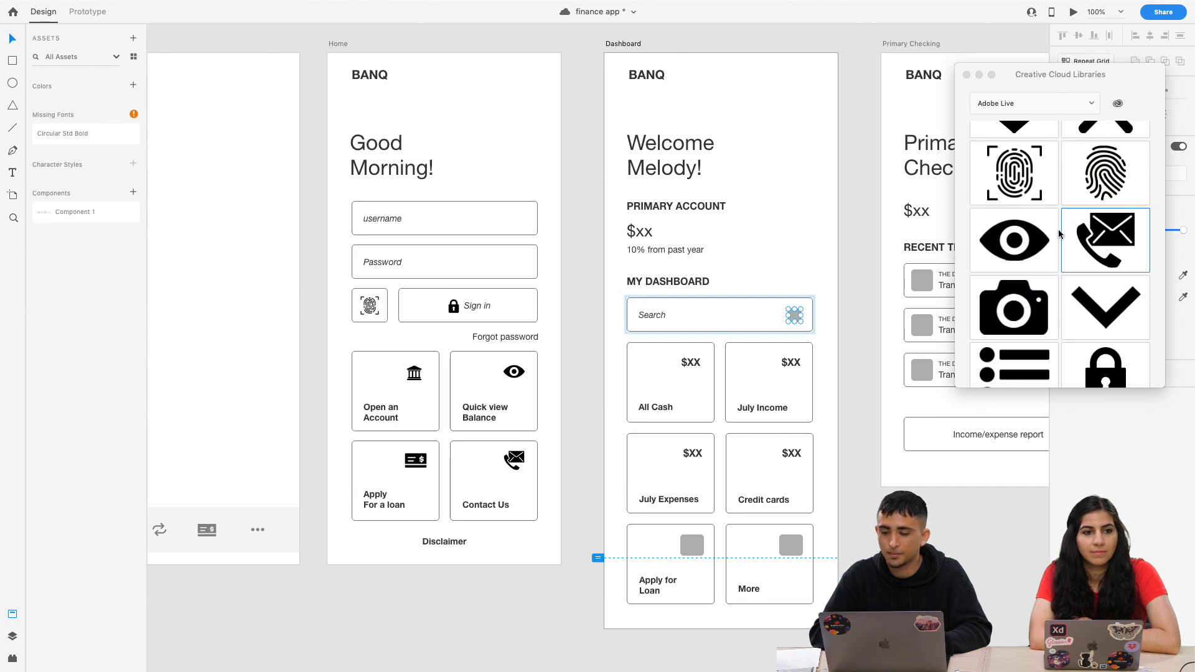
pyautogui.click(1156, 178)
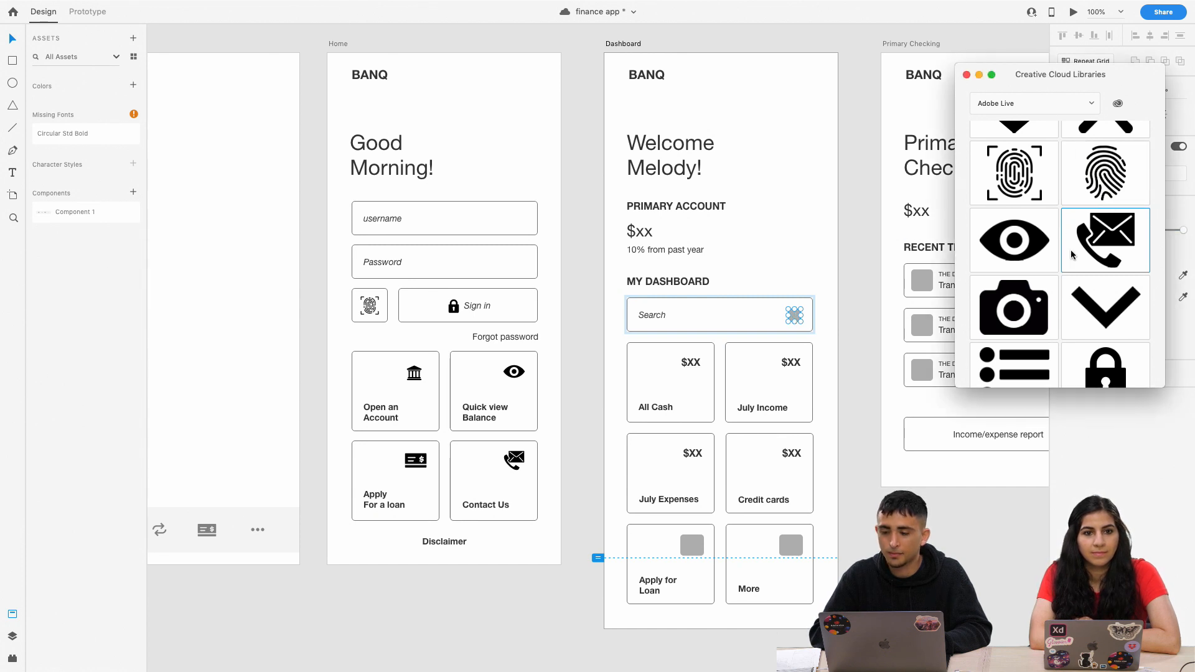
pyautogui.scroll(-3, 1072, 255)
pyautogui.scroll(4, 1072, 255)
pyautogui.scroll(5, 1072, 254)
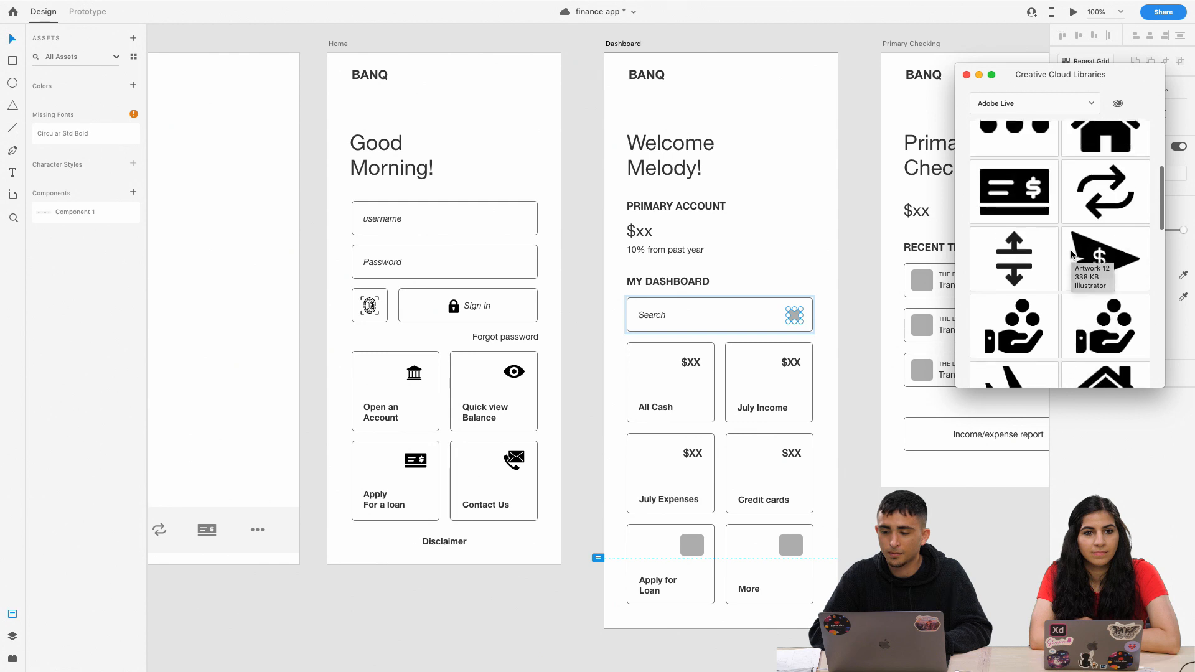
pyautogui.scroll(-10, 1071, 253)
pyautogui.scroll(-10, 1071, 249)
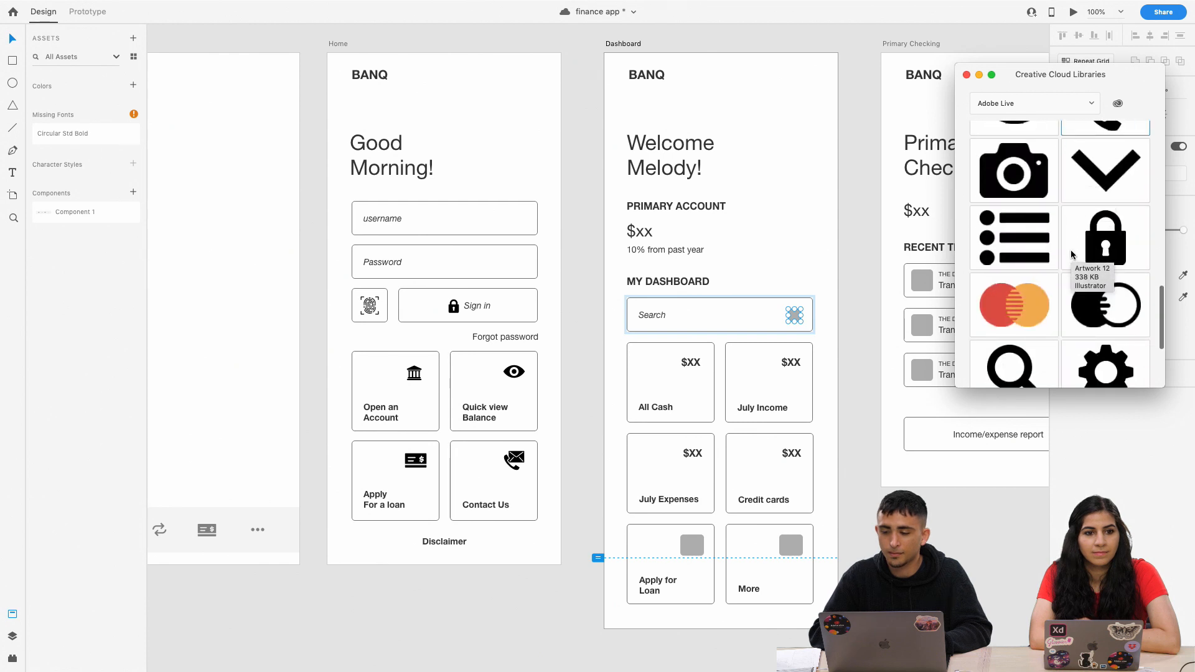
pyautogui.scroll(5, 1070, 249)
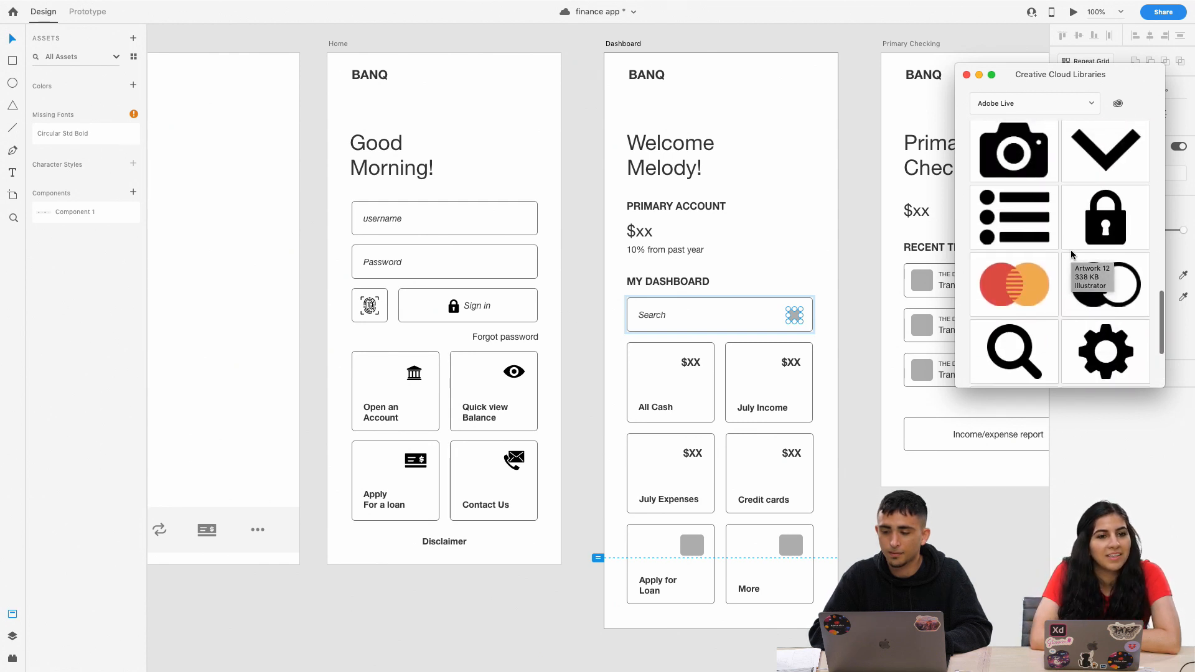
pyautogui.scroll(3, 1071, 254)
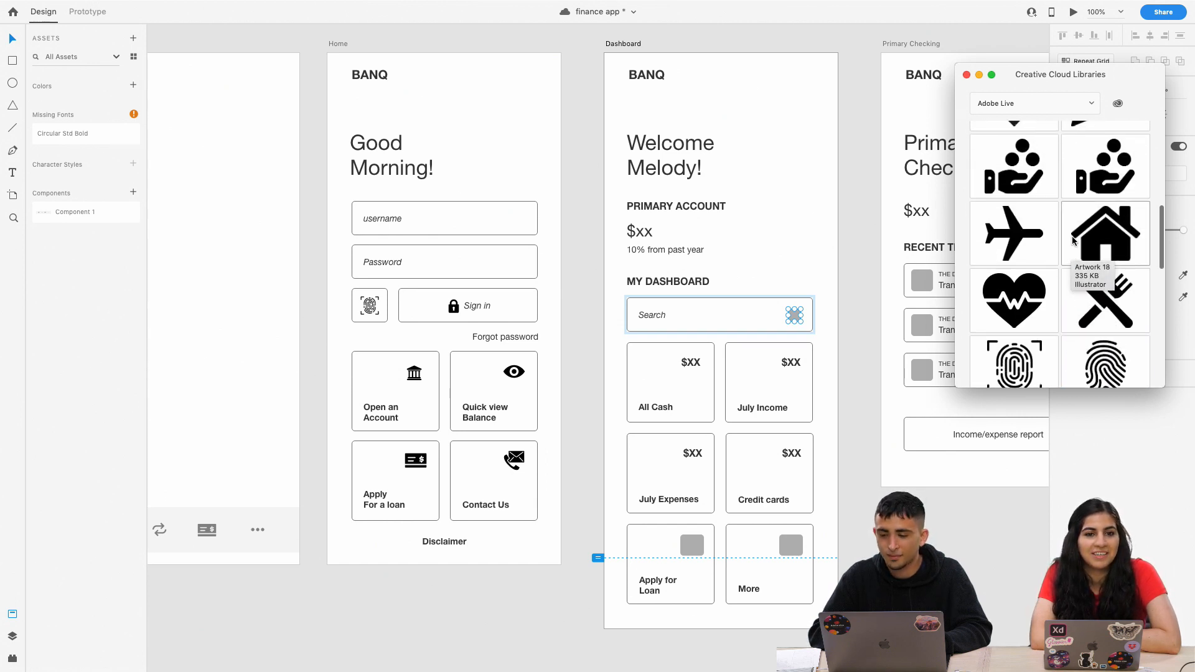
pyautogui.scroll(5, 1072, 240)
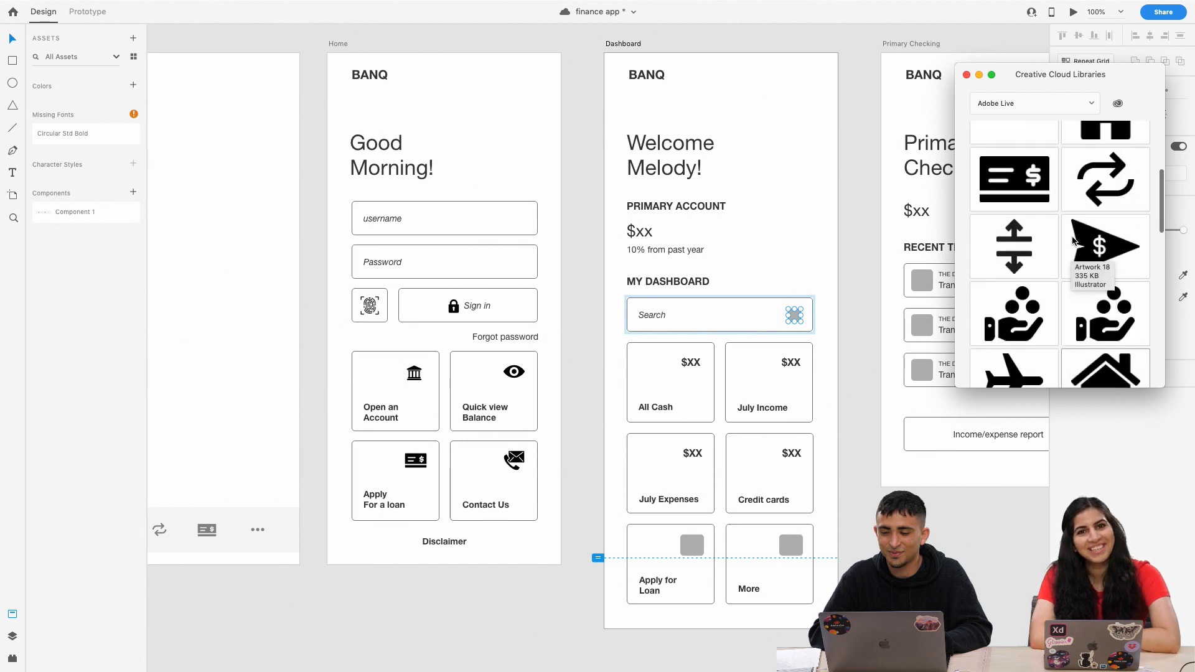
pyautogui.scroll(-10, 1072, 236)
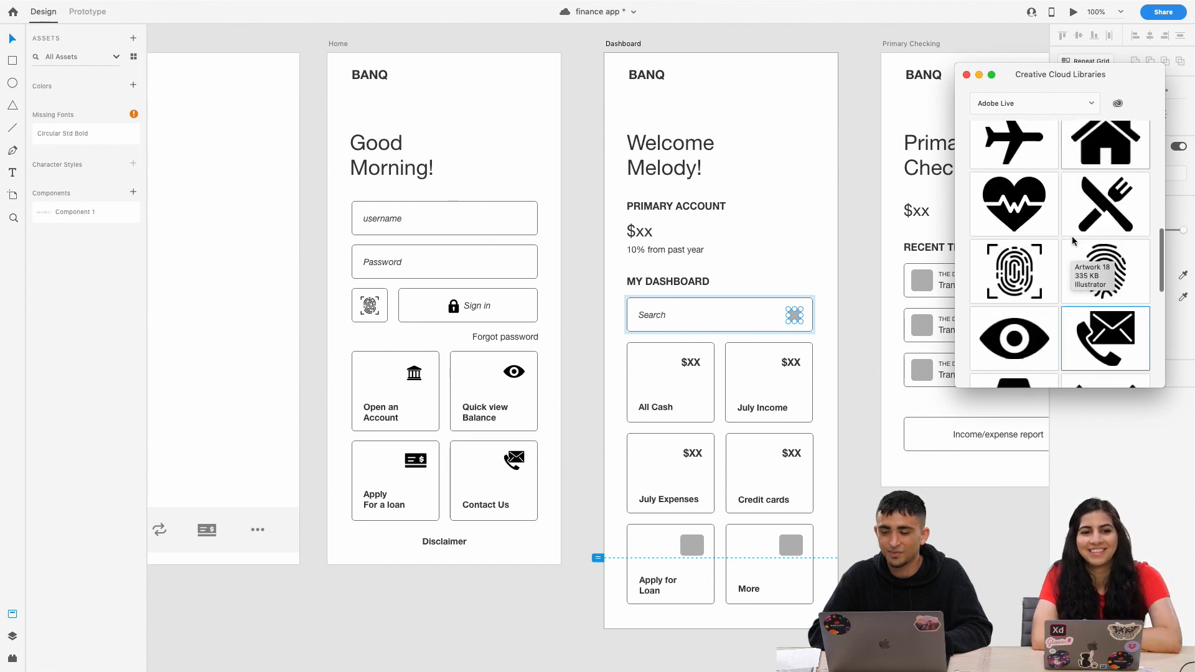
pyautogui.scroll(-8, 1072, 236)
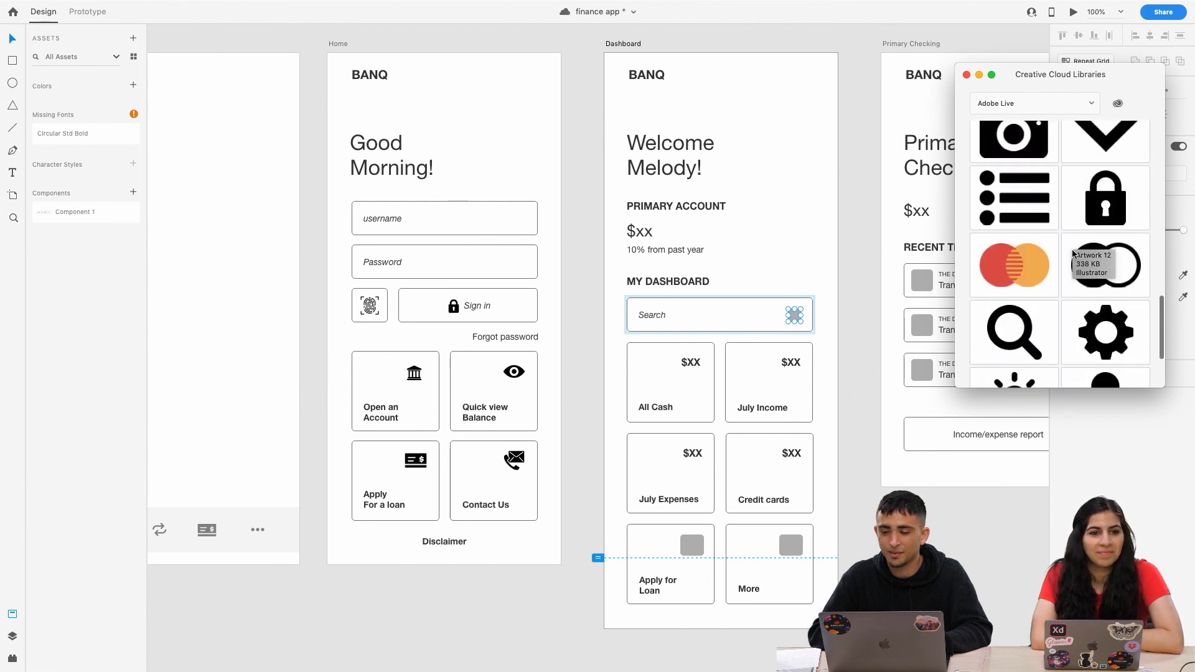
pyautogui.moveTo(1053, 246); pyautogui.dragTo(944, 268)
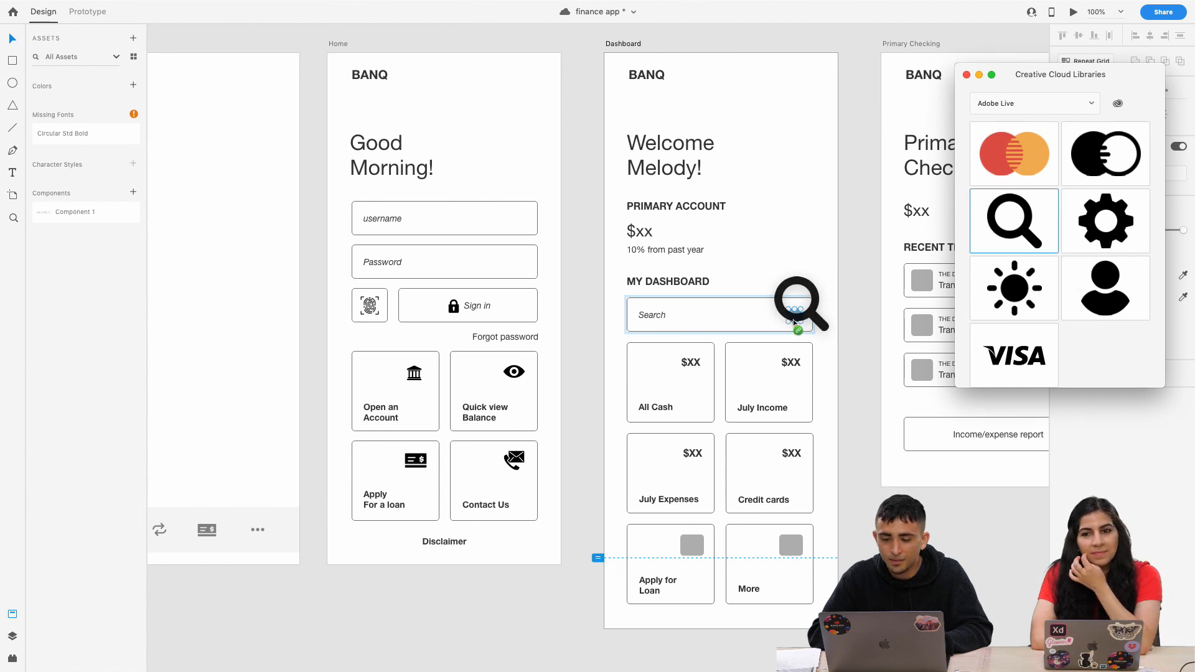
pyautogui.moveTo(794, 322); pyautogui.dragTo(794, 321)
# Replace the grey placeholder in the Dashboard's Apply for Loan card with the dollar card graphic from the Adobe Live library.
pyautogui.click(682, 372)
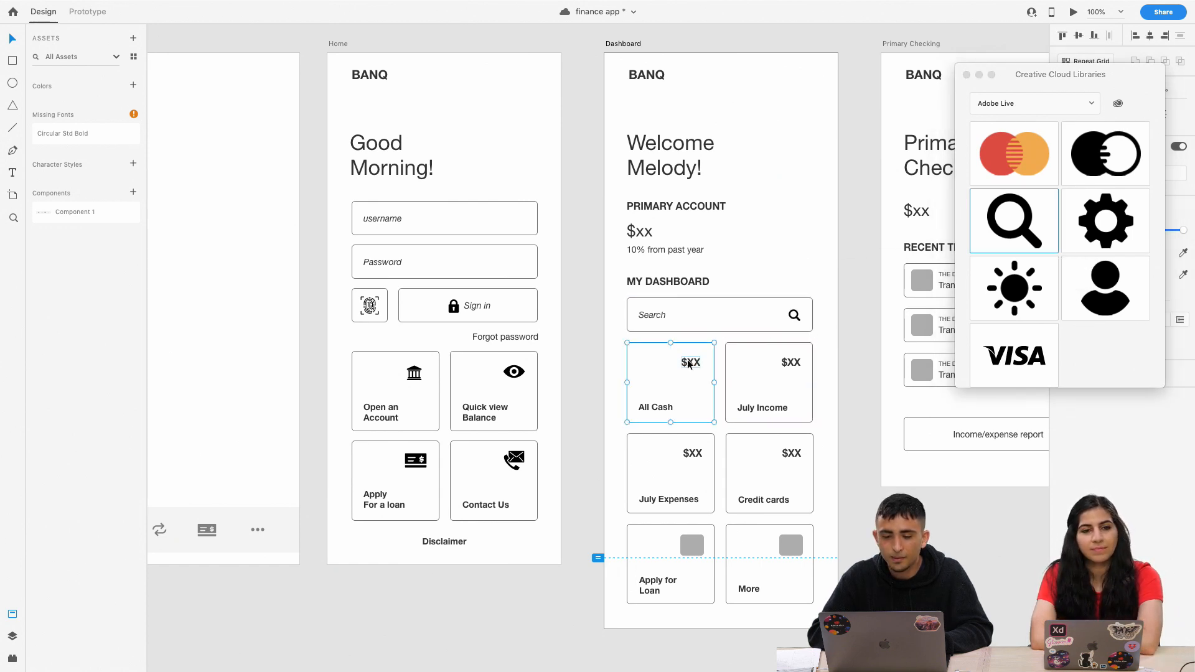
pyautogui.scroll(4, 689, 365)
pyautogui.scroll(-6, 689, 364)
pyautogui.hscroll(2, 624, 441)
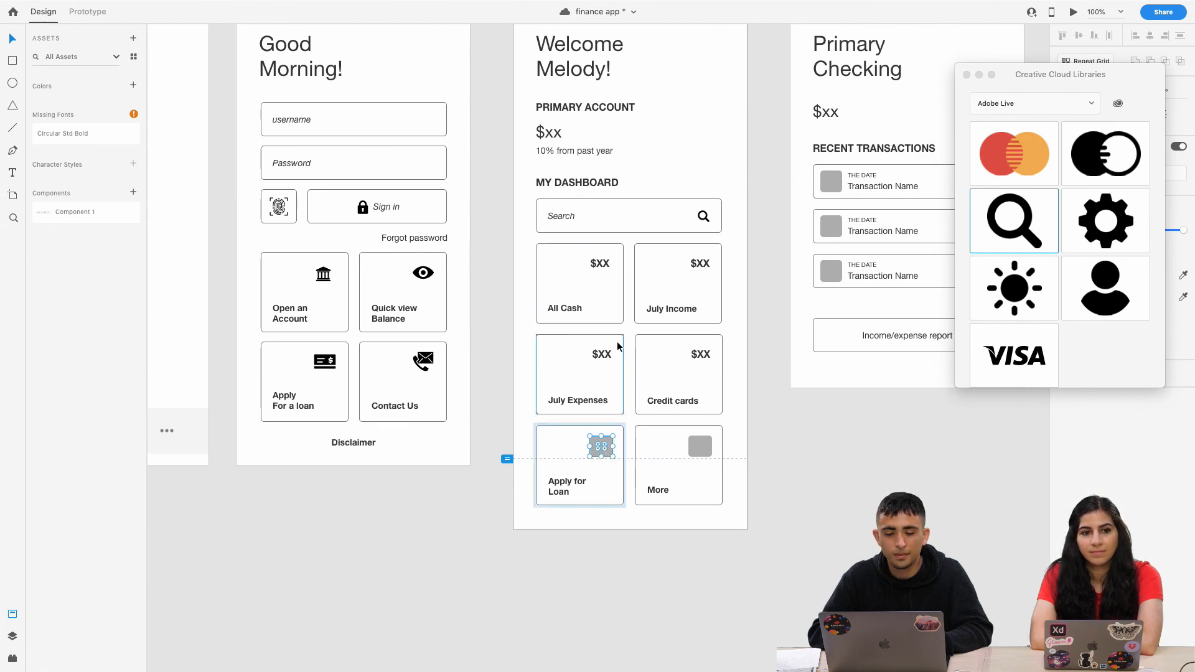
pyautogui.click(1072, 342)
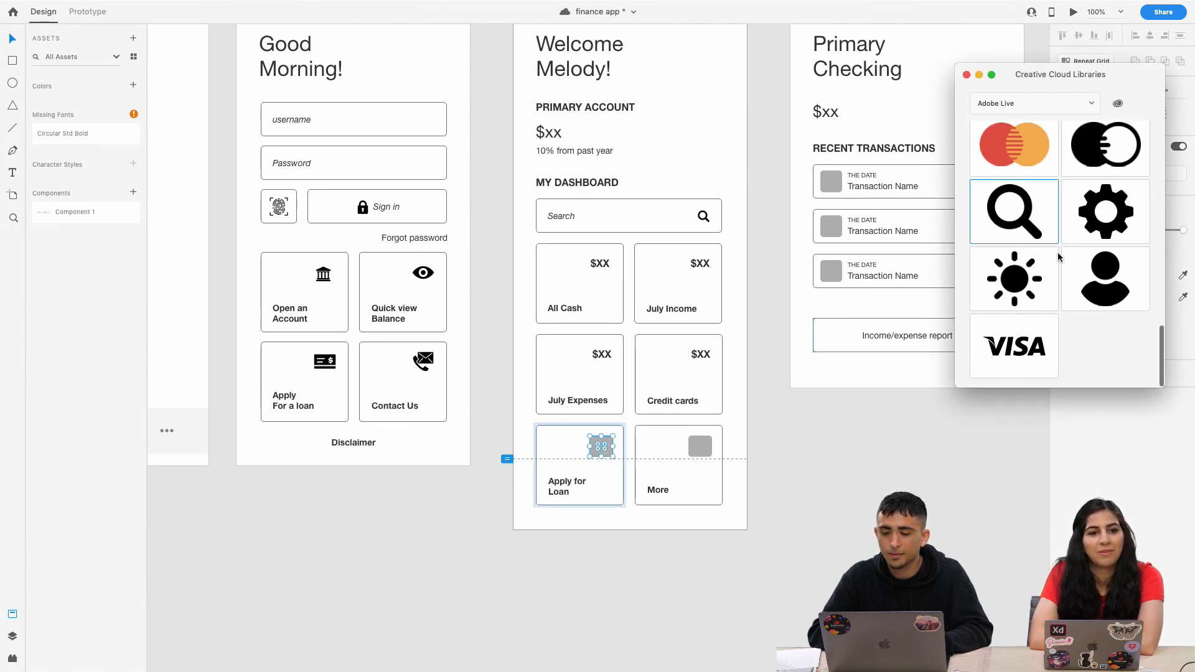
pyautogui.scroll(4, 1059, 259)
pyautogui.scroll(10, 1059, 257)
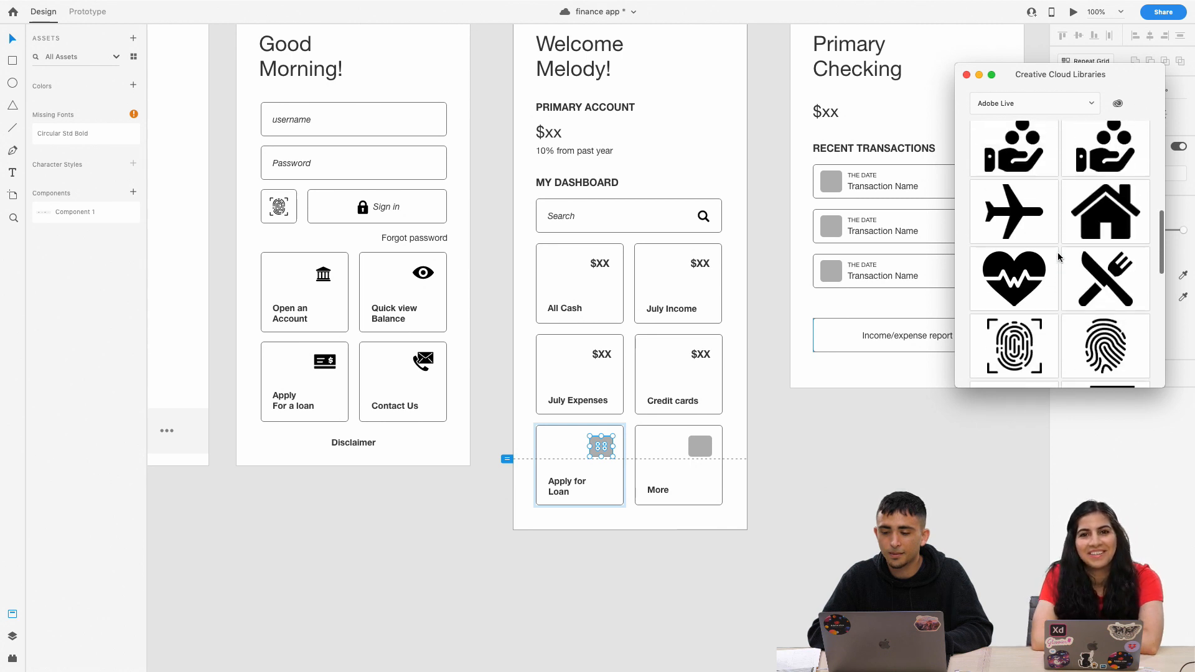
pyautogui.scroll(3, 1059, 257)
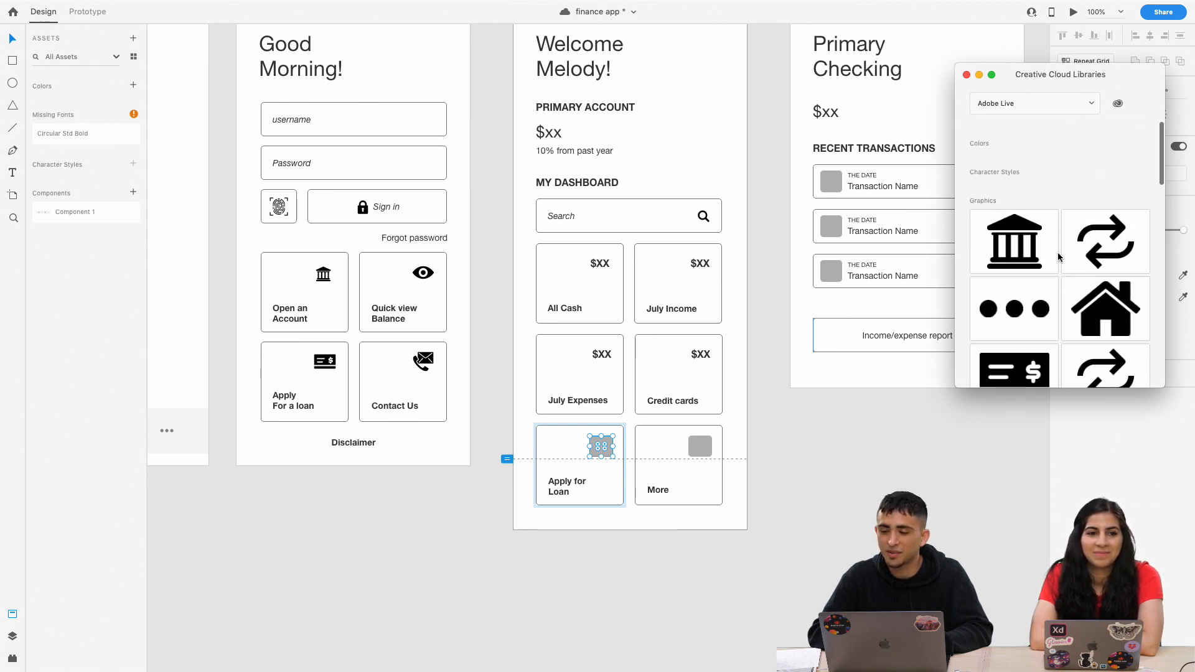
pyautogui.scroll(-3, 1119, 255)
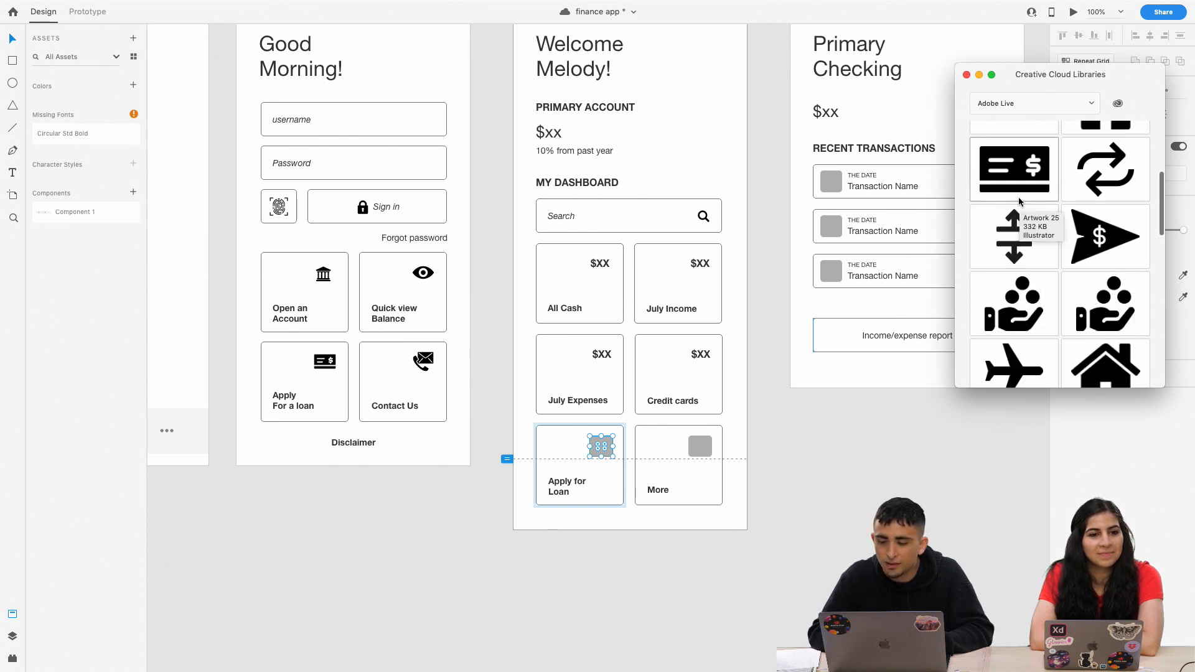
pyautogui.moveTo(1019, 183); pyautogui.dragTo(605, 454)
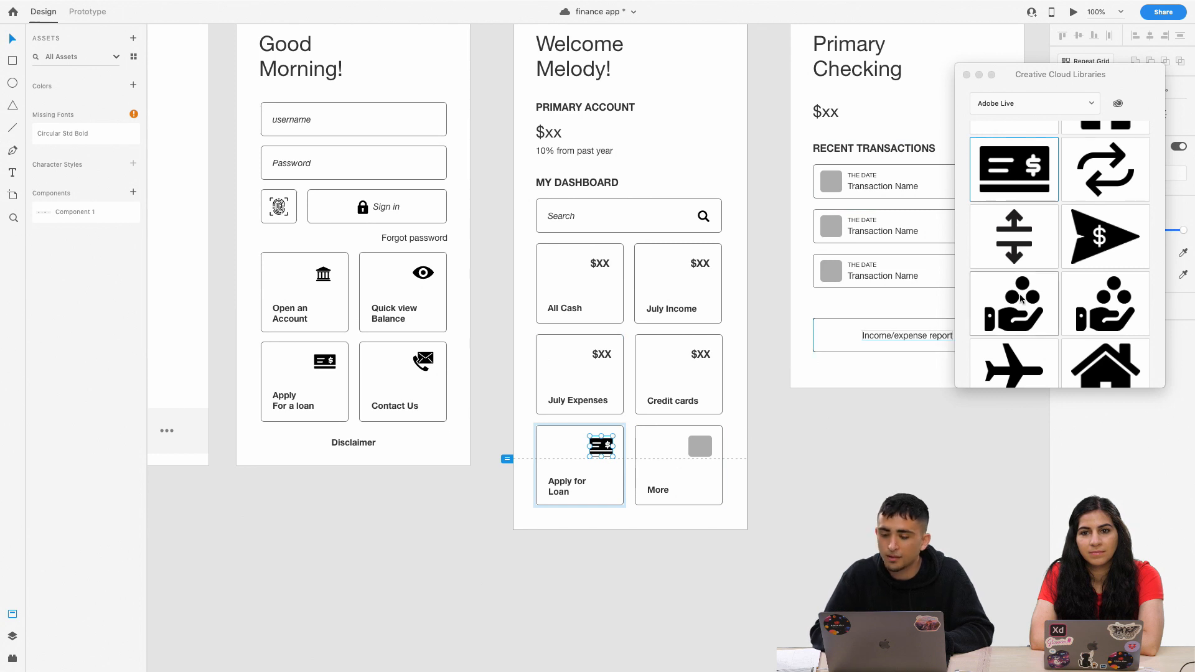
# Replace the grey placeholder in the Dashboard's More card with the three-dot graphic from the Adobe Live library.
pyautogui.click(1139, 250)
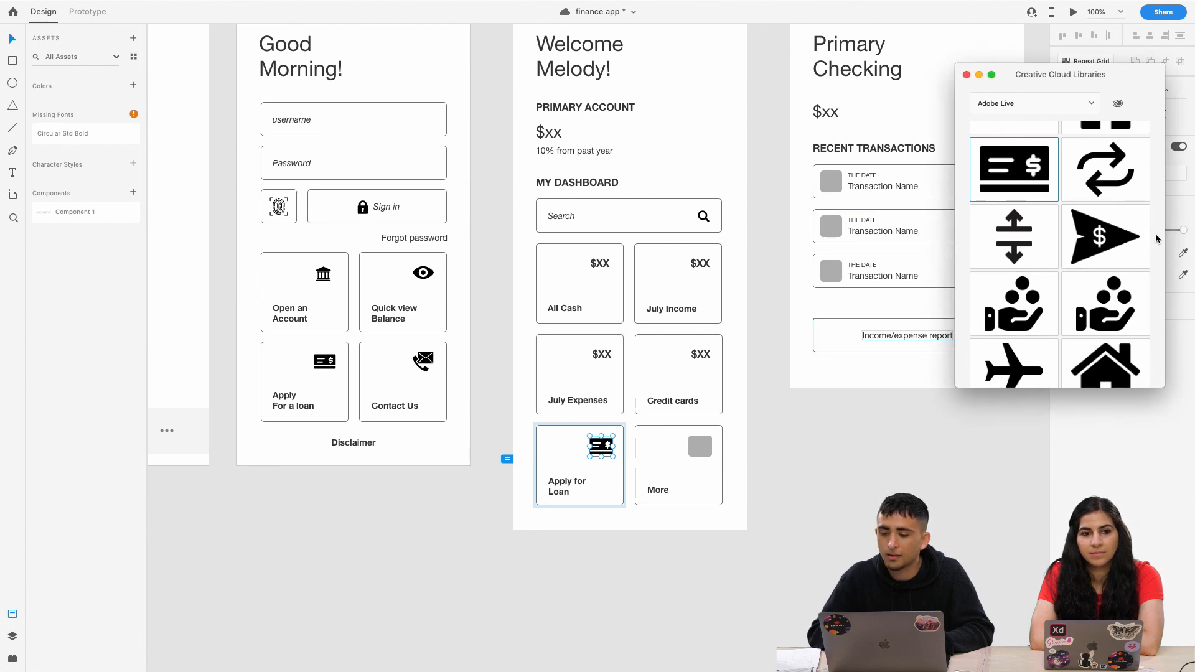
pyautogui.scroll(-10, 1115, 268)
pyautogui.scroll(15, 1096, 286)
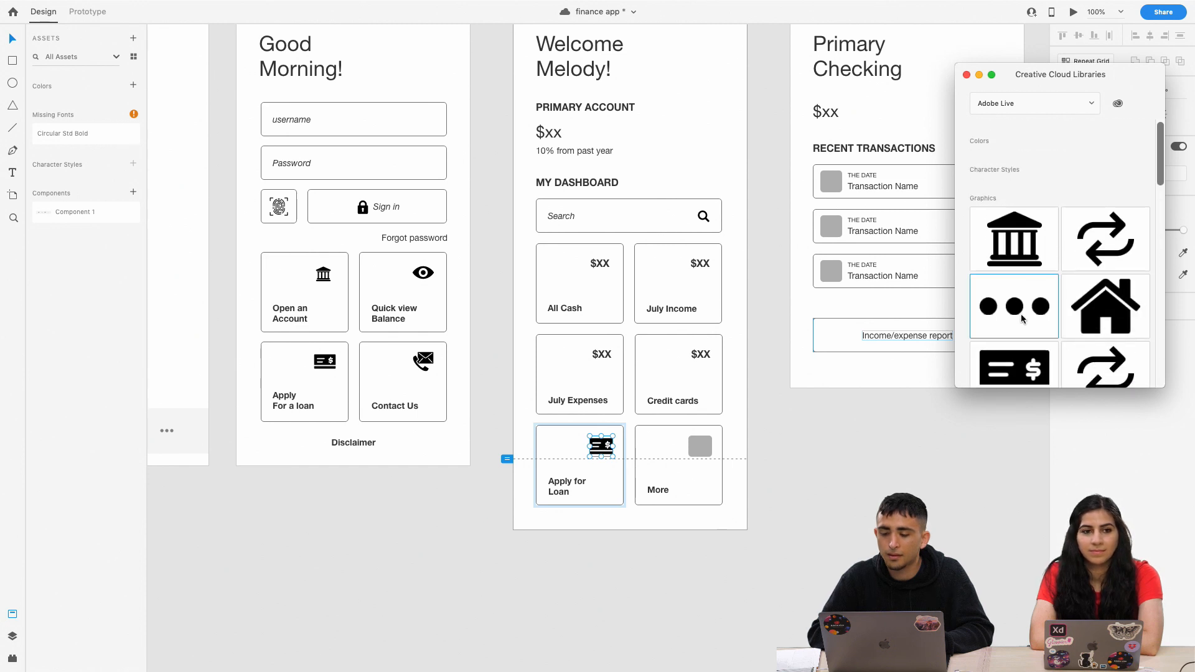
pyautogui.moveTo(1014, 308); pyautogui.dragTo(714, 455)
pyautogui.click(738, 441)
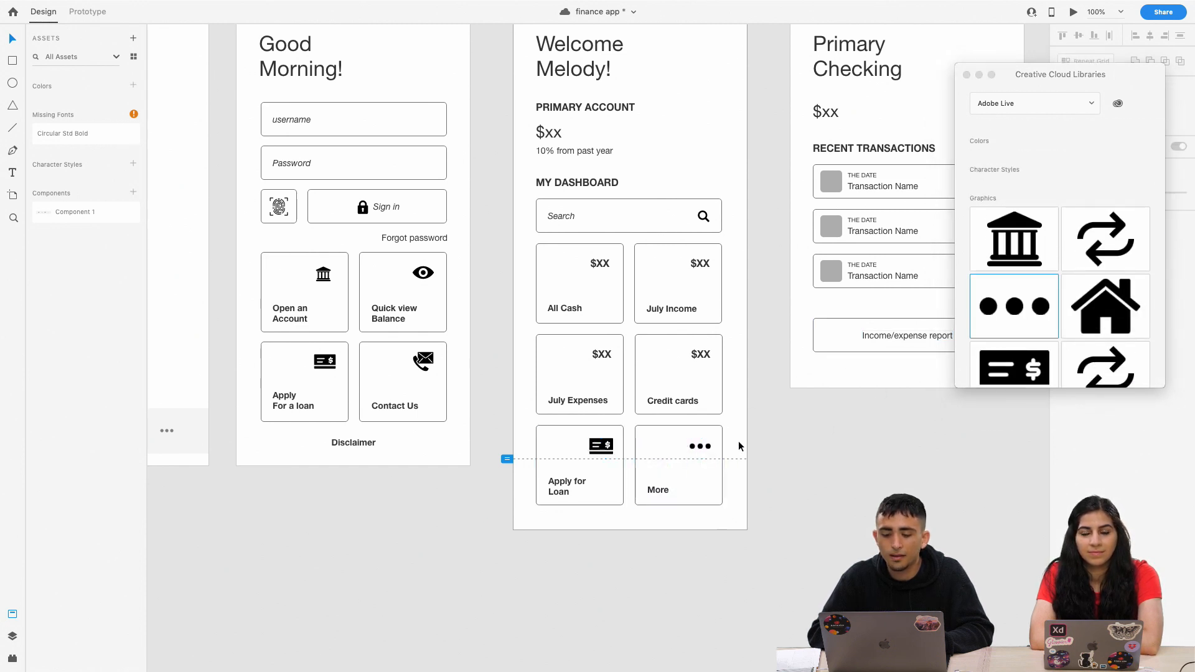
# Look through the remaining artboards, from Primary Checking to Deposit, for grey icon placeholders.
pyautogui.scroll(1, 699, 459)
pyautogui.hscroll(1, 699, 459)
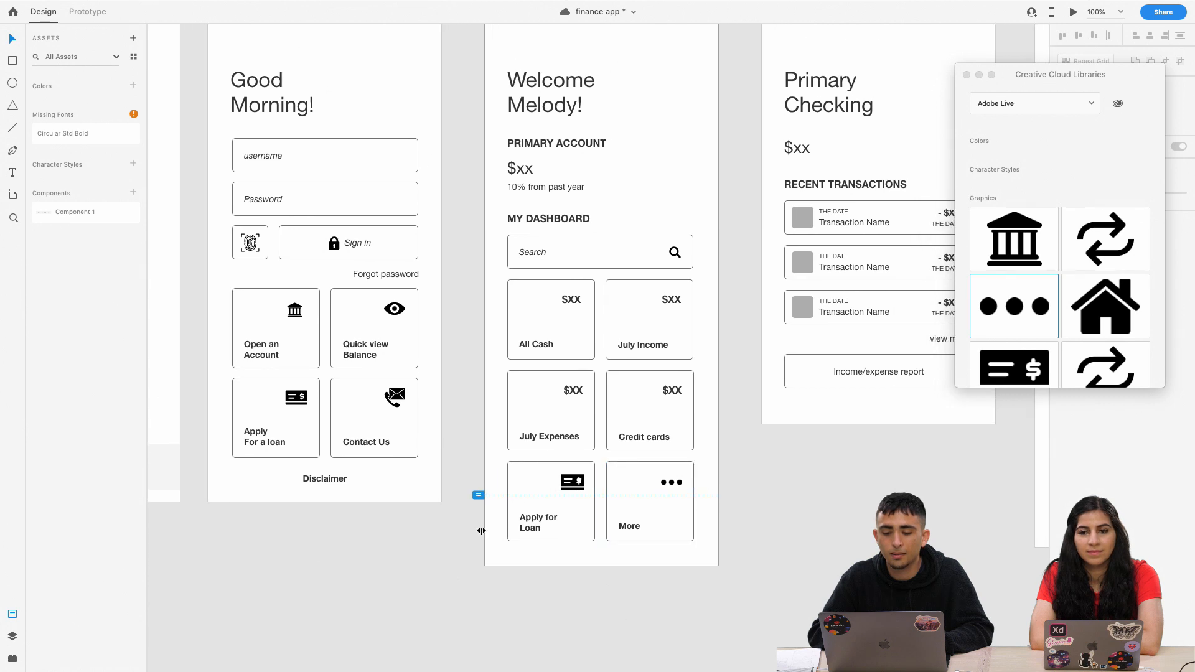
pyautogui.hscroll(15, 743, 297)
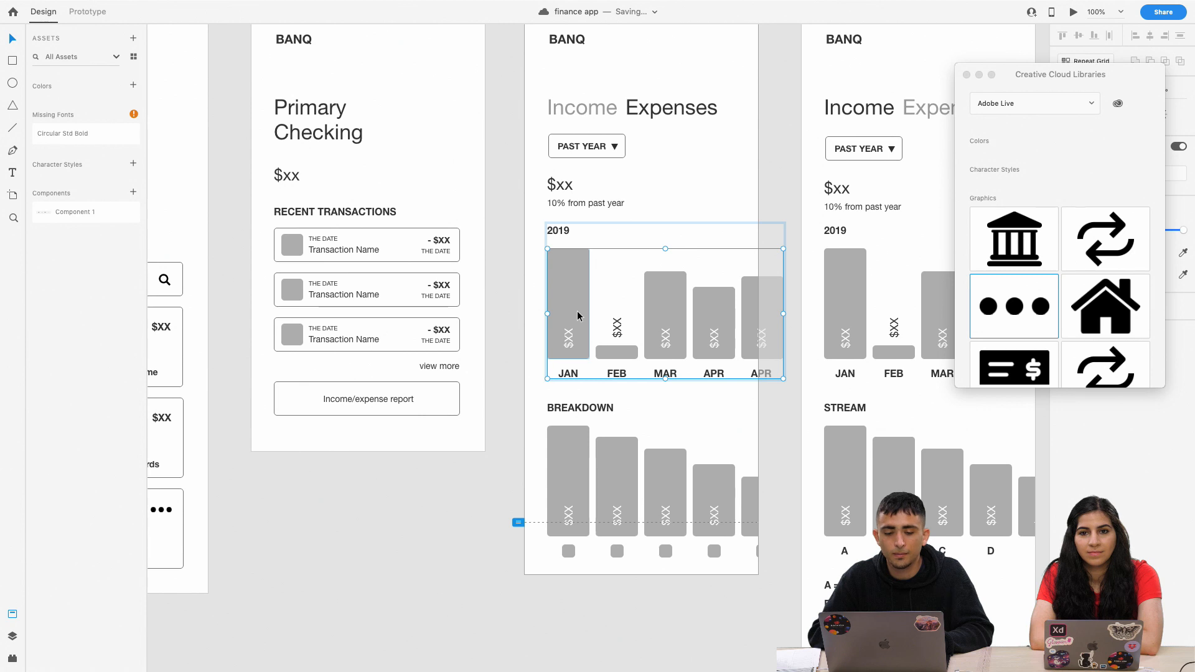
pyautogui.doubleClick(563, 306)
pyautogui.hscroll(20, 694, 306)
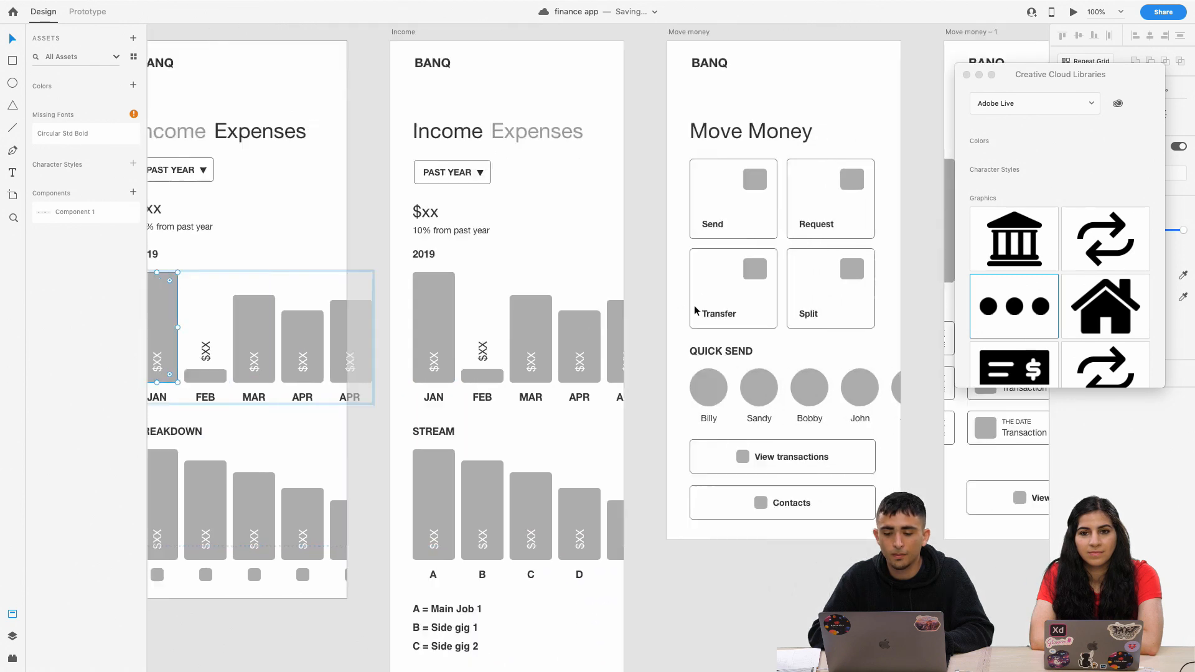
pyautogui.hscroll(5, 694, 305)
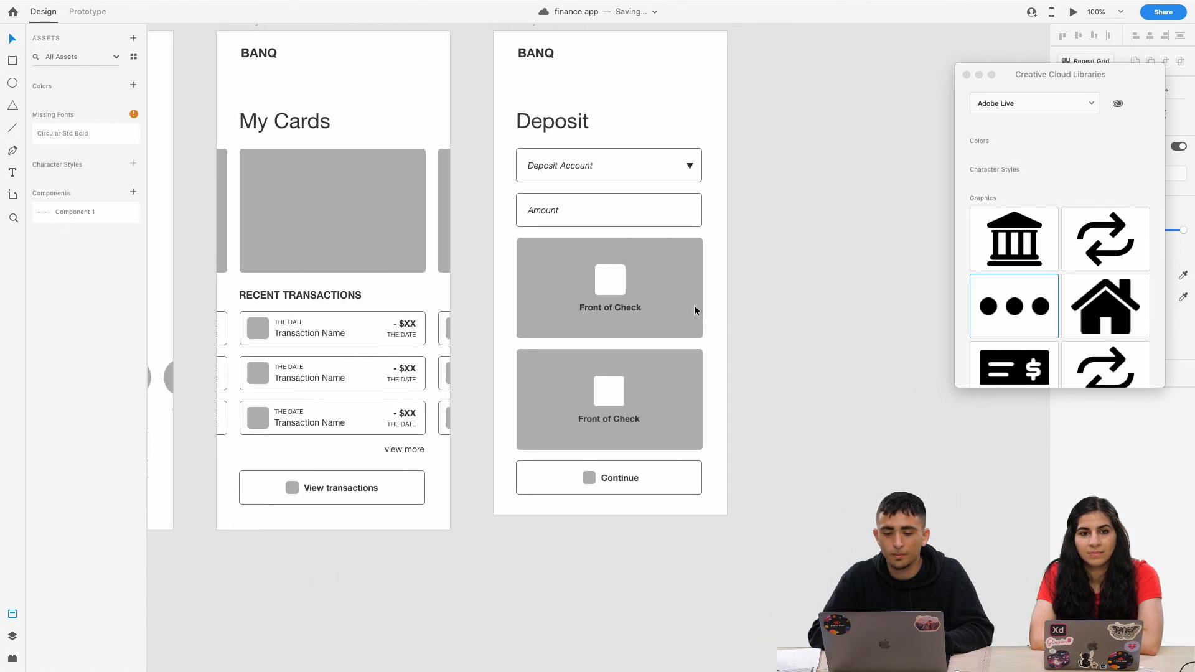
pyautogui.hscroll(-9, 693, 305)
pyautogui.scroll(-3, 694, 305)
pyautogui.scroll(5, 694, 309)
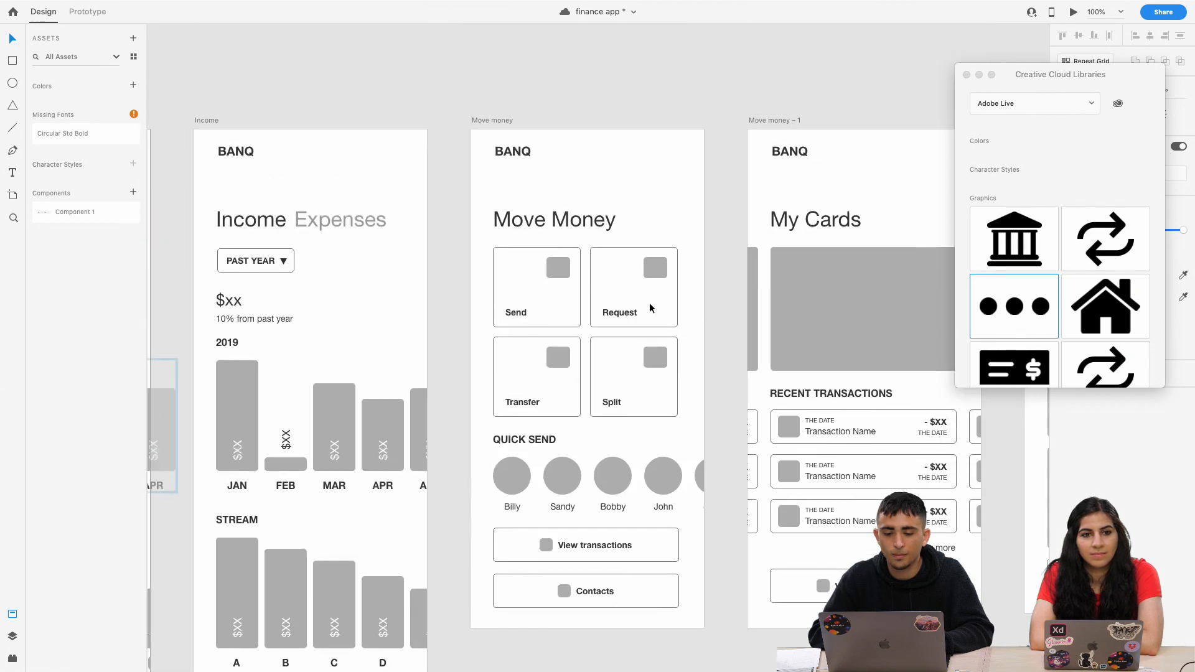
pyautogui.doubleClick(559, 277)
pyautogui.press('z')
pyautogui.press('super+z')
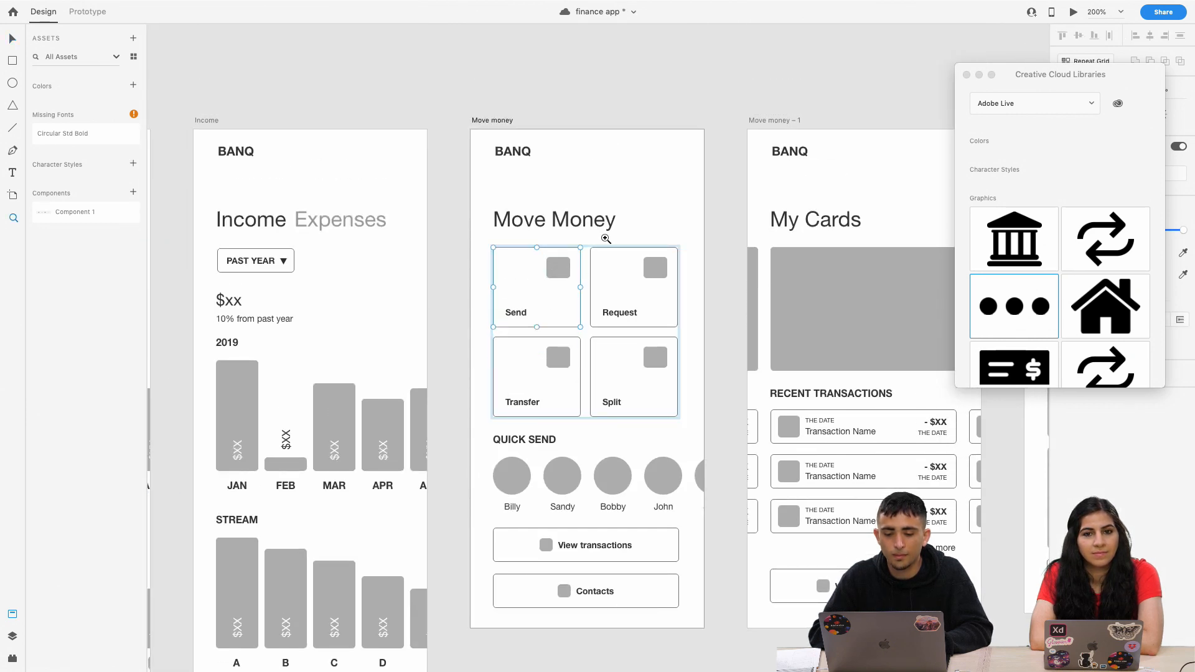
pyautogui.click(605, 239)
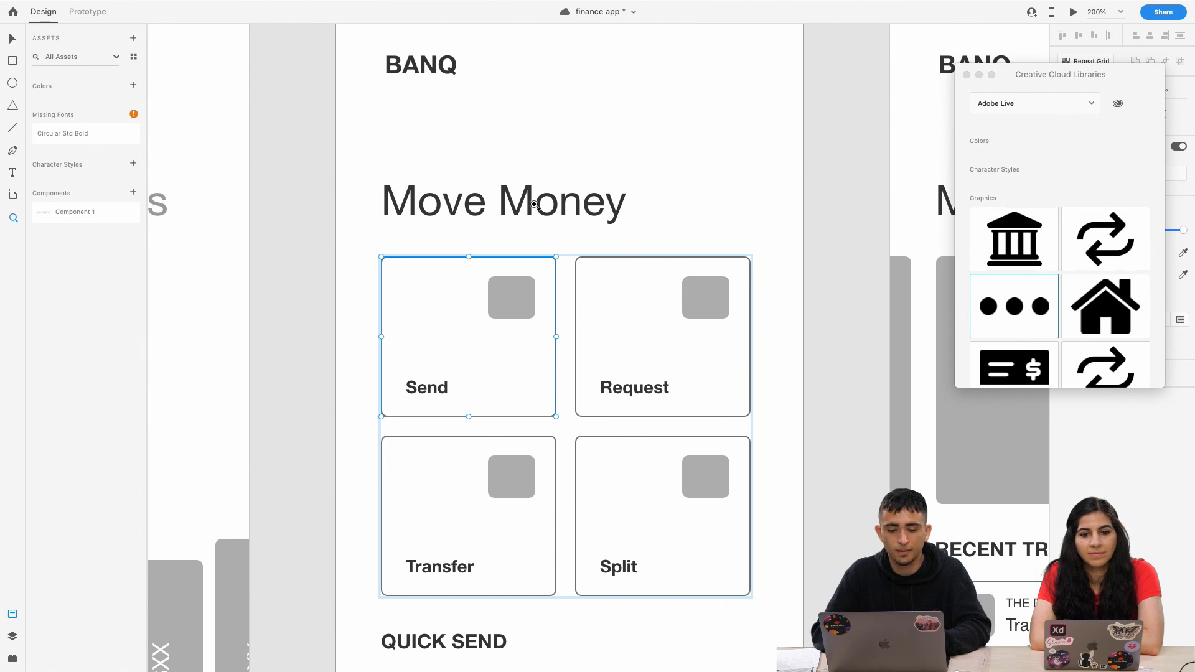
pyautogui.press('Escape')
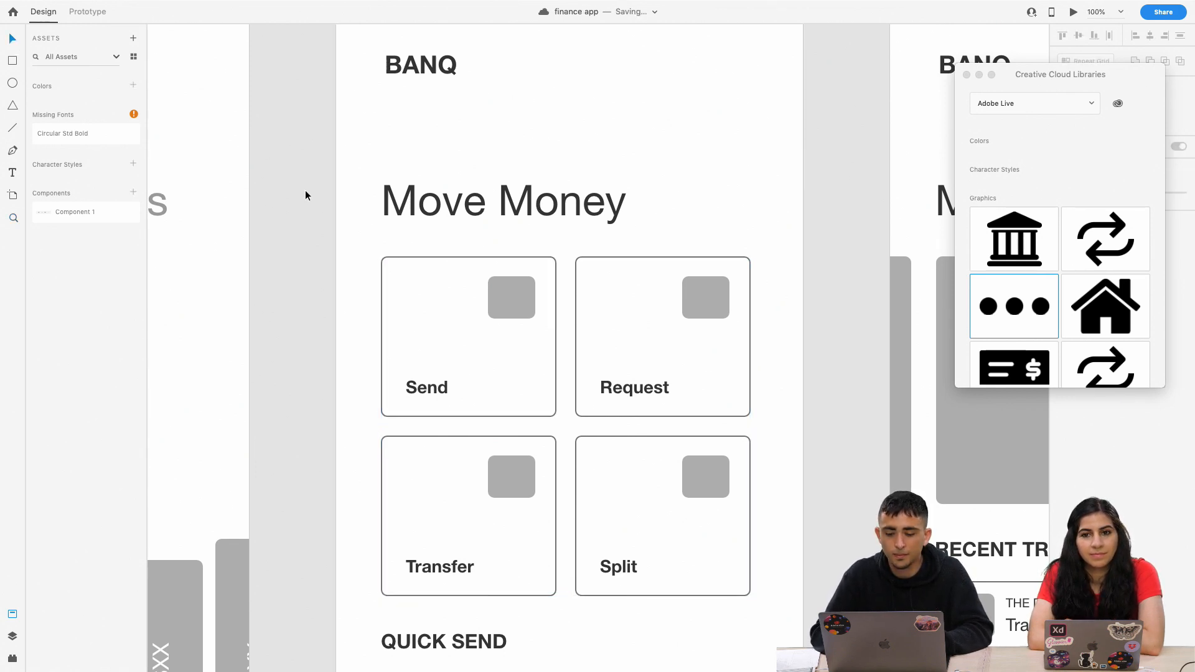
pyautogui.press('super+1')
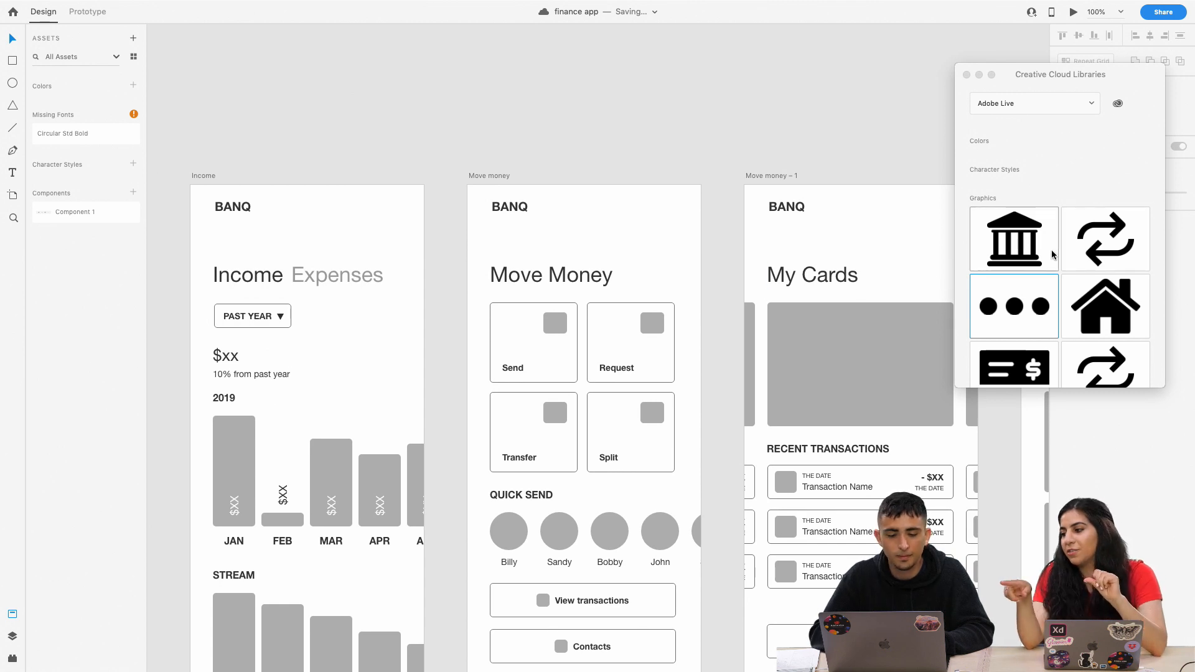
# Examine the Move Money card placeholders against the Adobe Live graphics and the icons already placed on the login and Dashboard screens.
pyautogui.scroll(2, 554, 268)
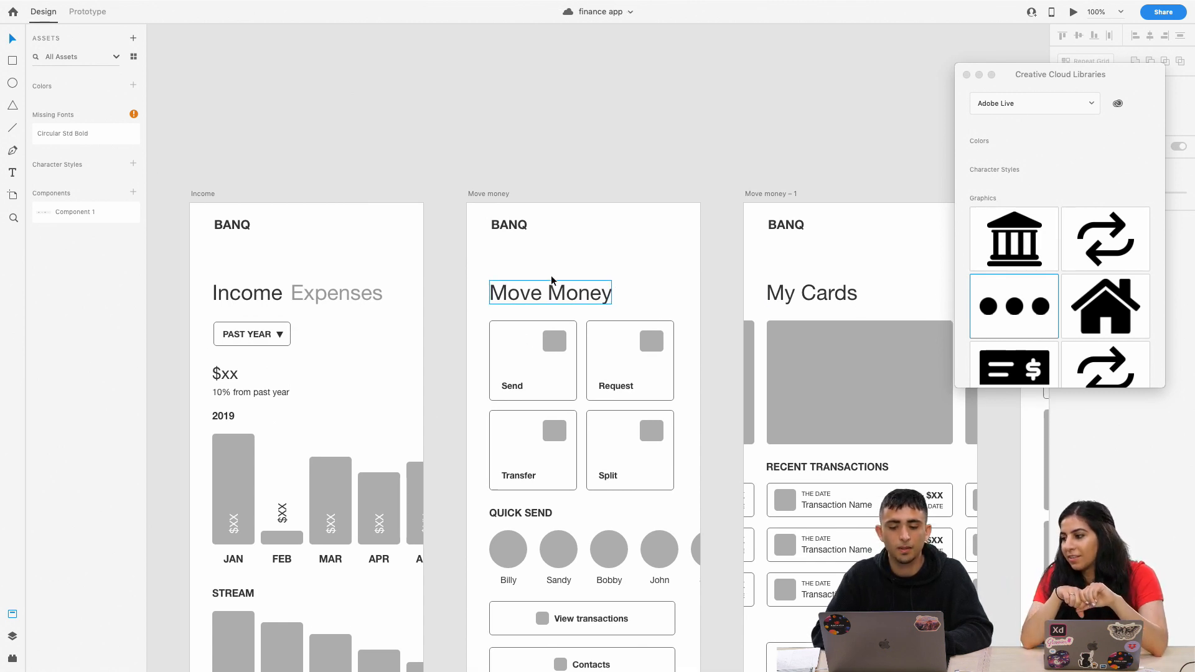
pyautogui.click(558, 348)
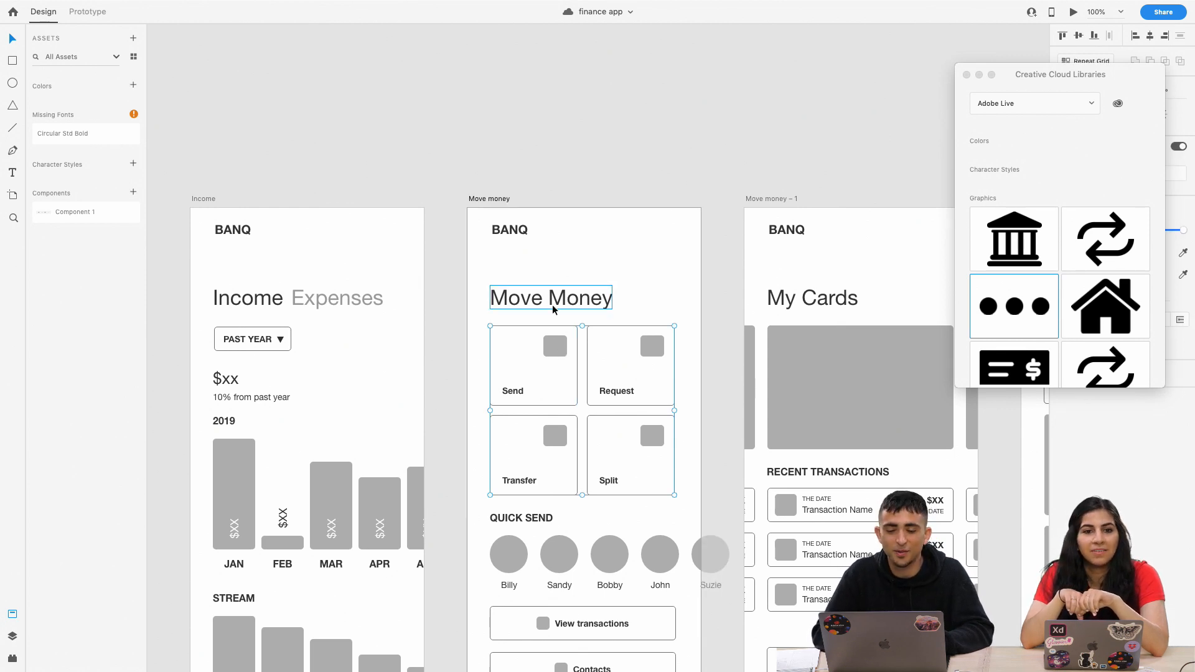
pyautogui.doubleClick(557, 354)
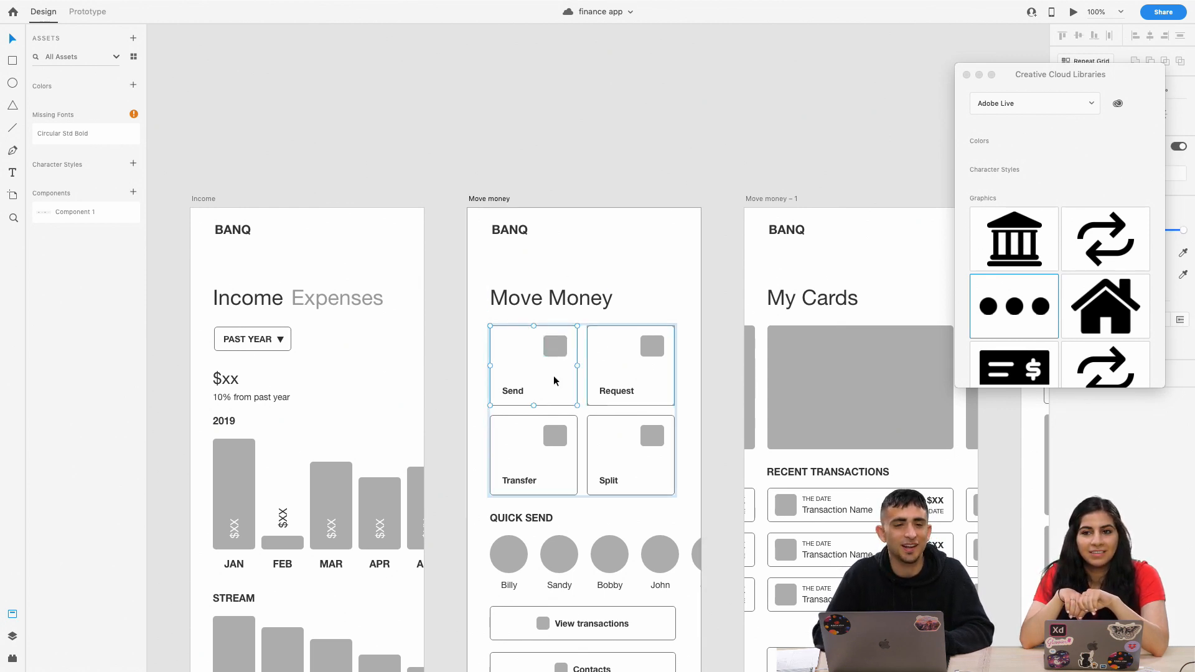
pyautogui.click(658, 304)
pyautogui.scroll(-3, 658, 305)
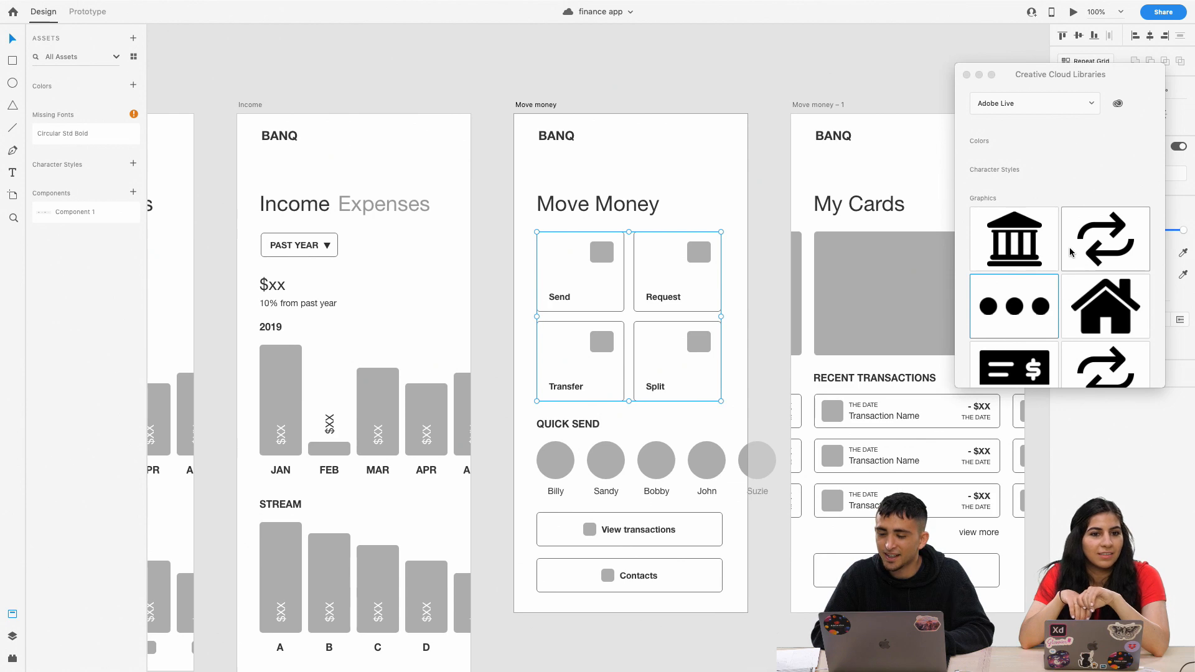
pyautogui.click(1088, 191)
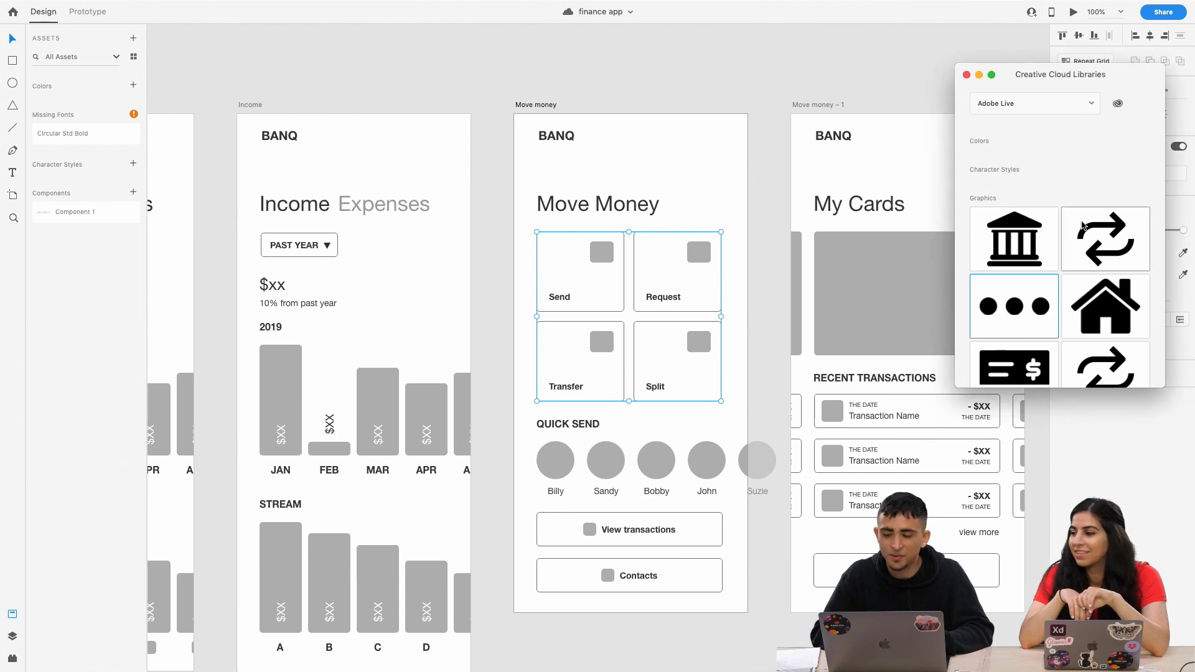
pyautogui.scroll(-5, 1084, 226)
pyautogui.scroll(2, 738, 345)
pyautogui.hscroll(-3, 738, 345)
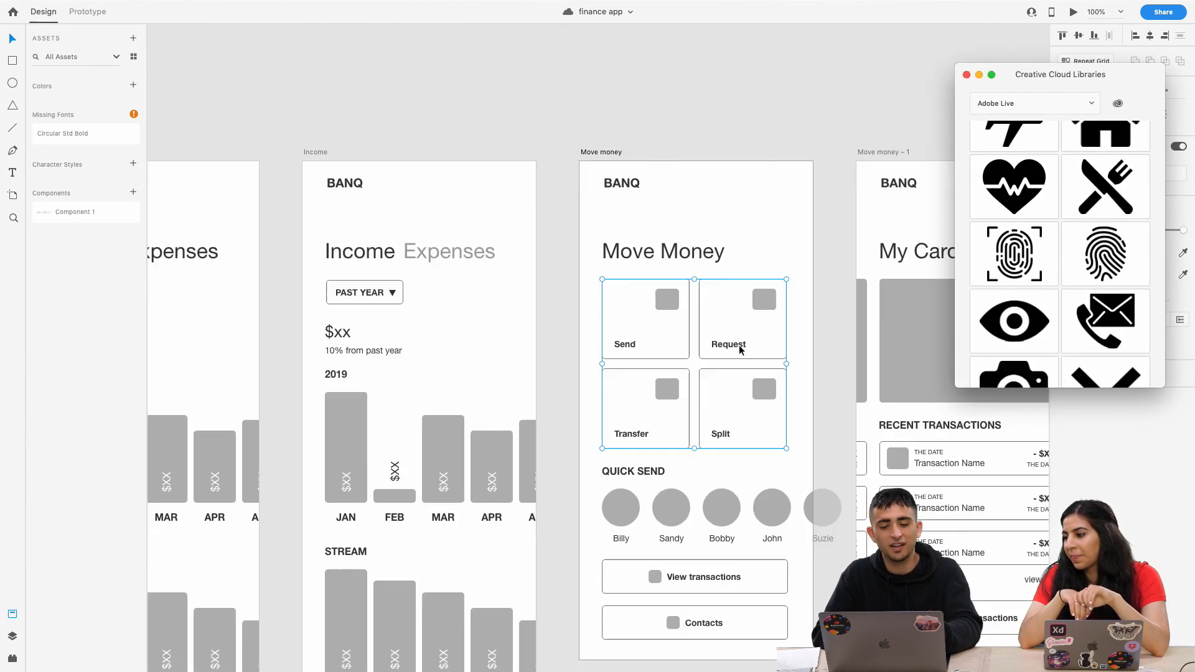
pyautogui.hscroll(-15, 740, 349)
pyautogui.scroll(-4, 740, 350)
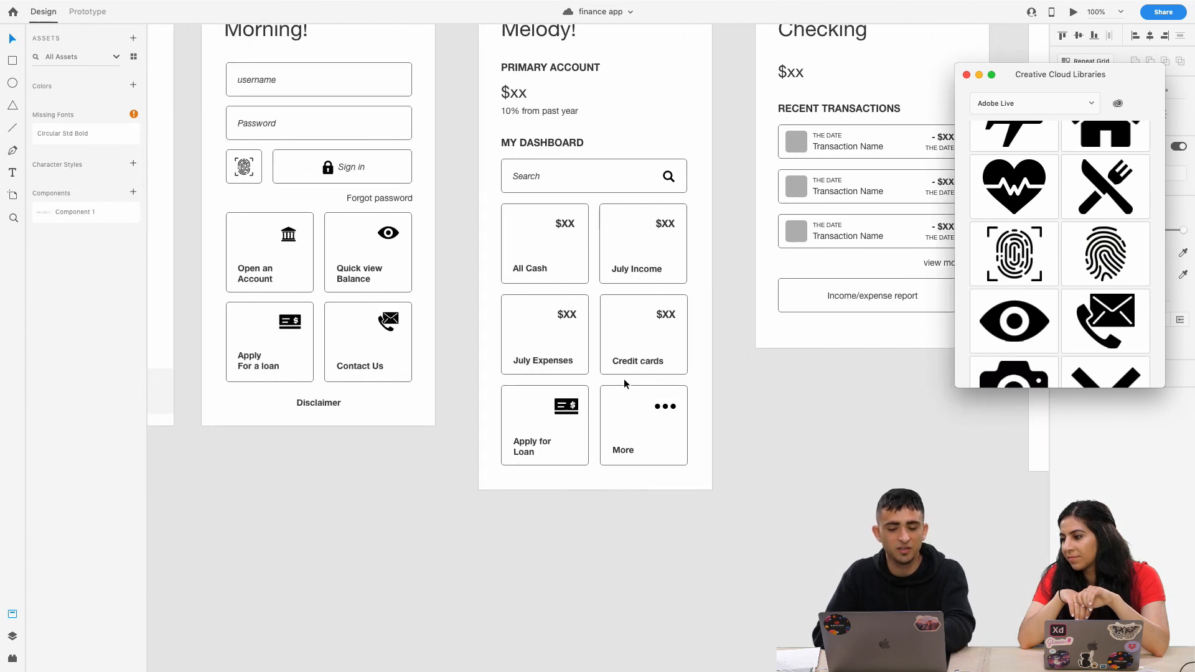
pyautogui.hscroll(15, 720, 404)
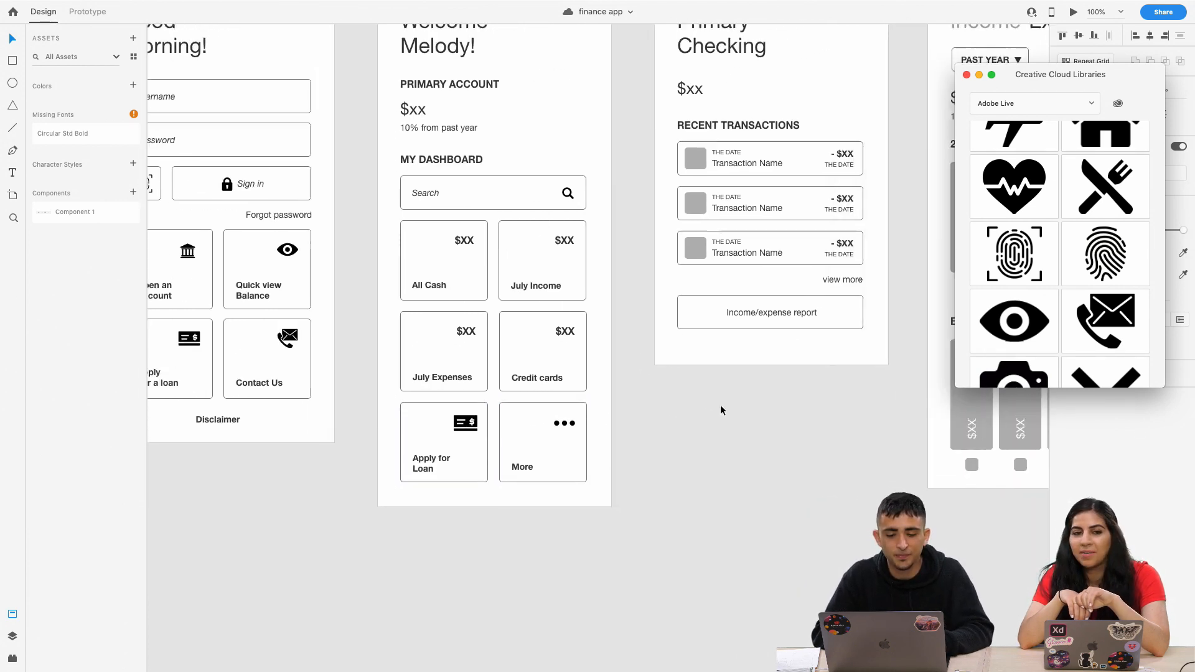
pyautogui.hscroll(7, 555, 451)
pyautogui.scroll(2, 556, 451)
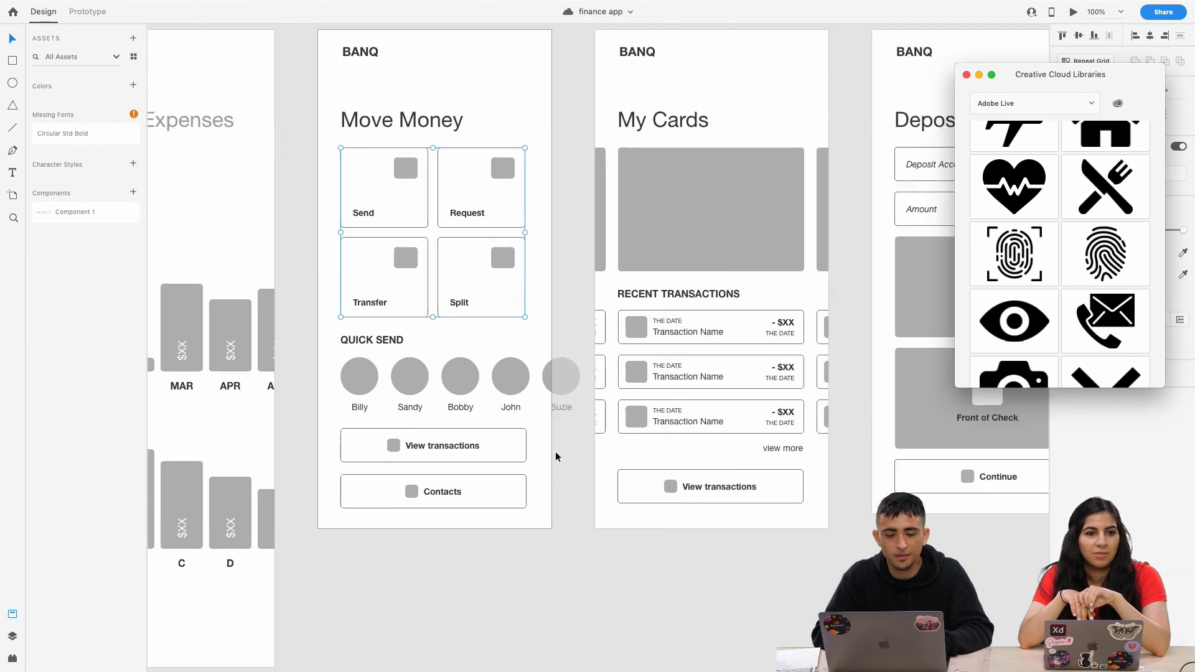
# Replace the grey placeholder in Move Money's View transactions button with the bulleted list graphic from the Adobe Live library.
pyautogui.doubleClick(251, 501)
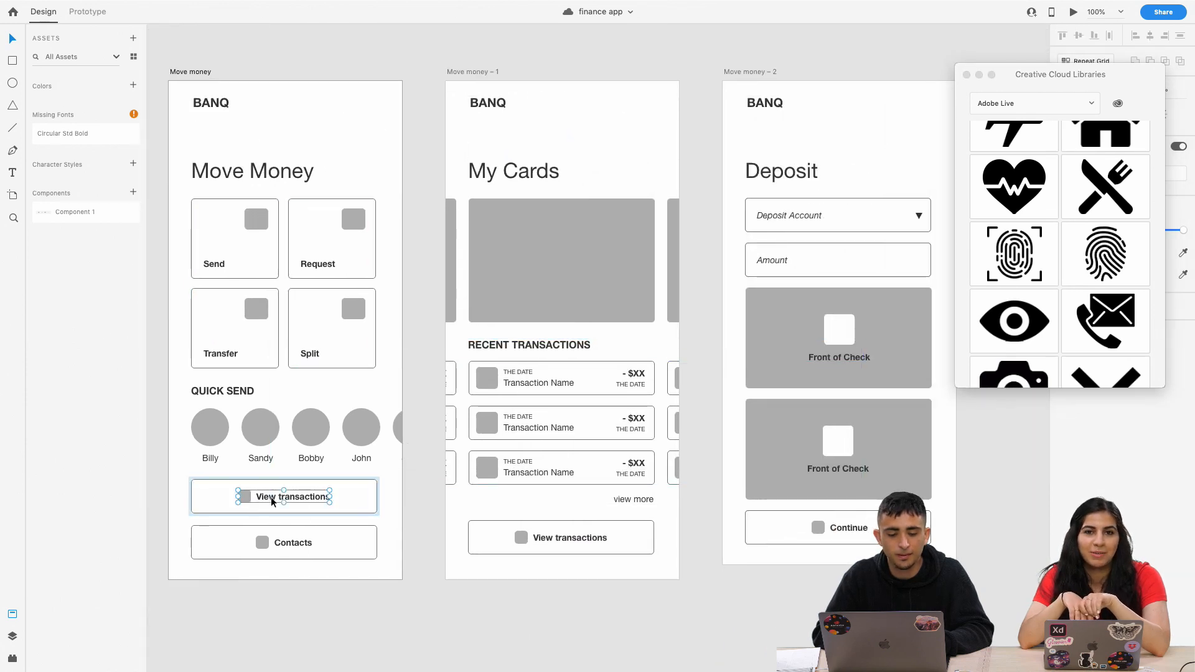
pyautogui.hscroll(1, 366, 474)
pyautogui.scroll(1, 366, 475)
pyautogui.hscroll(-5, 367, 476)
pyautogui.scroll(-2, 368, 476)
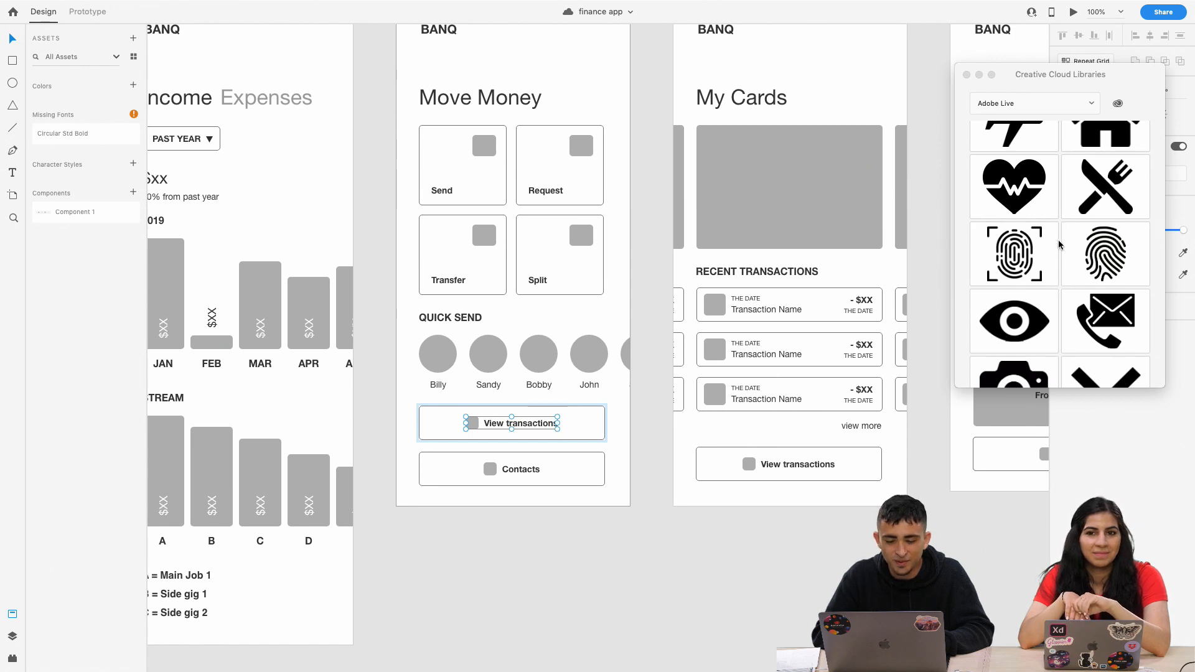
pyautogui.click(1153, 242)
pyautogui.scroll(5, 1072, 289)
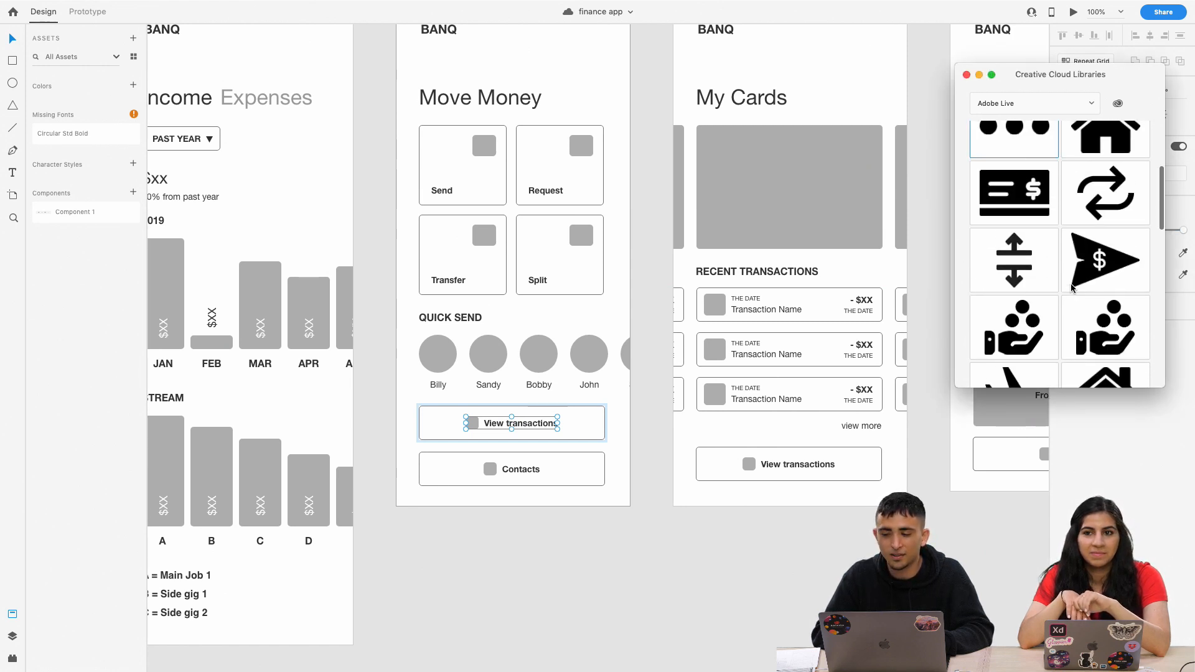
pyautogui.scroll(-7, 1067, 262)
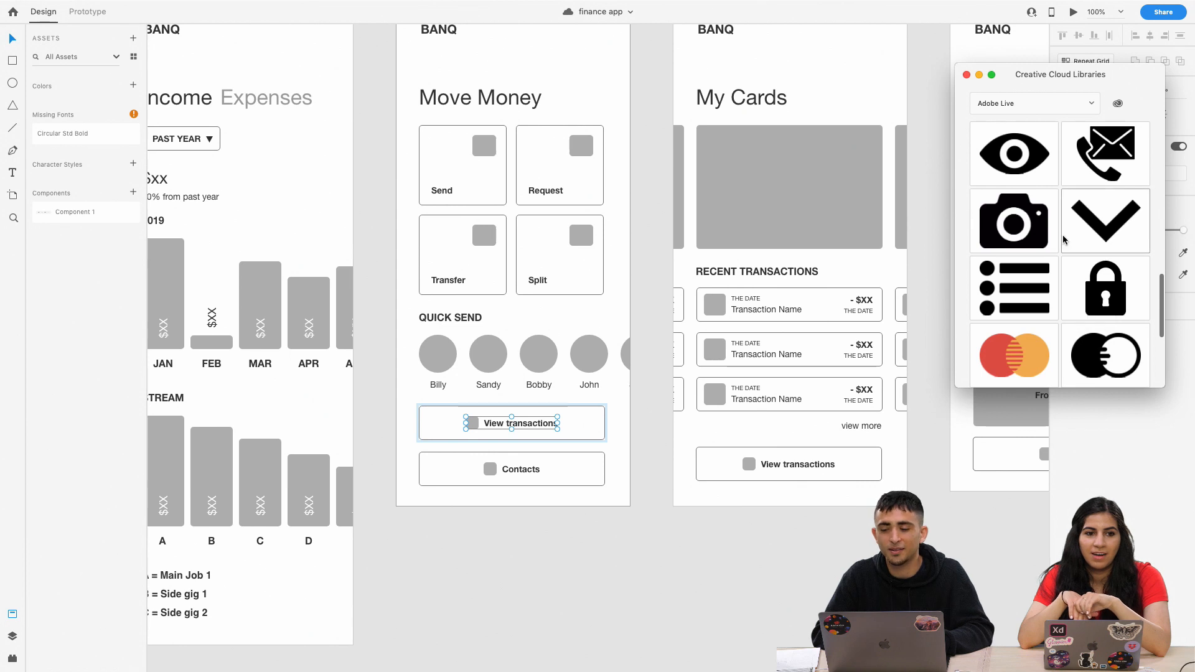
pyautogui.scroll(4, 1064, 241)
pyautogui.scroll(2, 1064, 241)
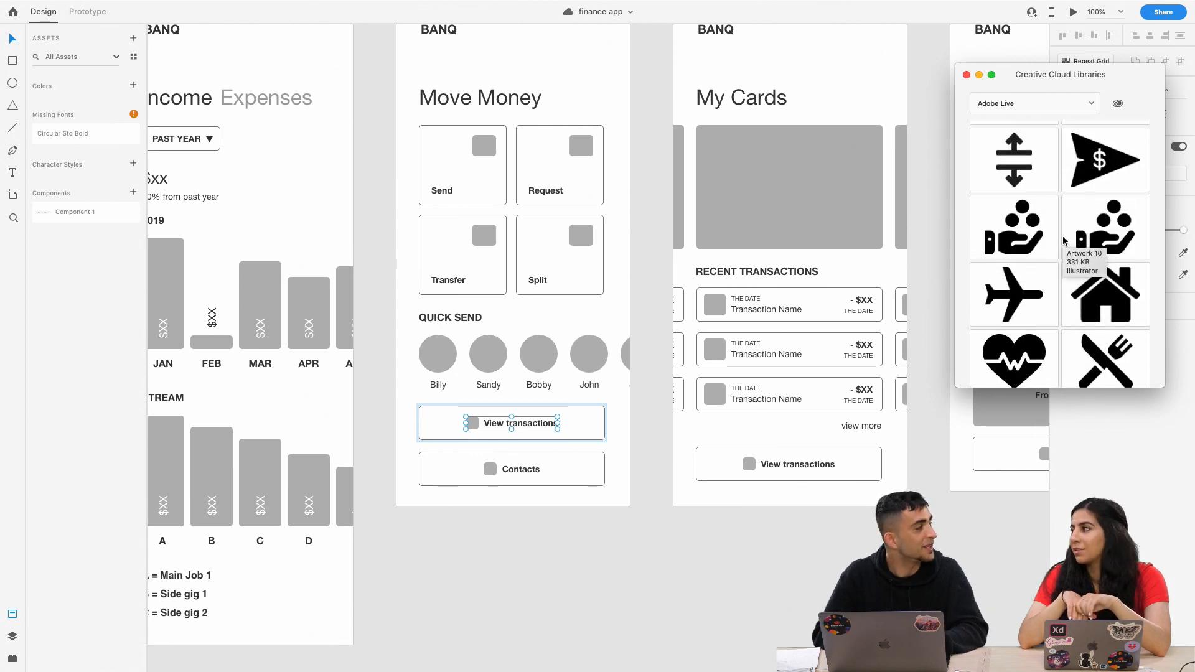
pyautogui.scroll(-2, 1058, 241)
pyautogui.scroll(3, 1046, 241)
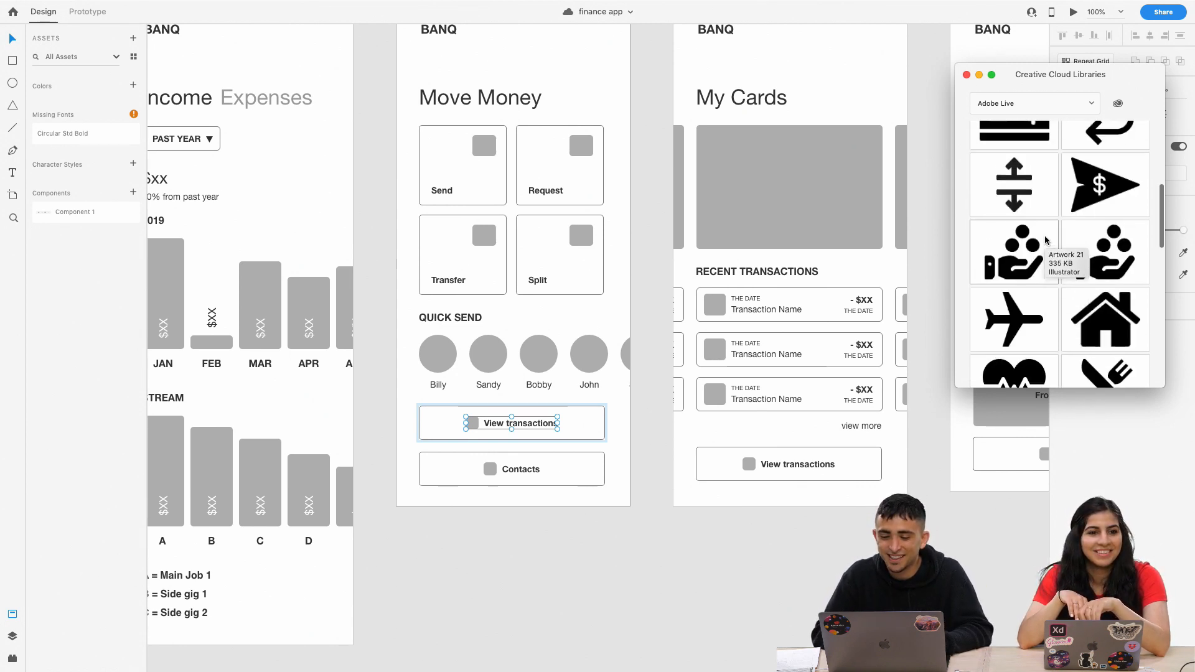
pyautogui.scroll(-3, 1043, 243)
pyautogui.scroll(6, 1043, 237)
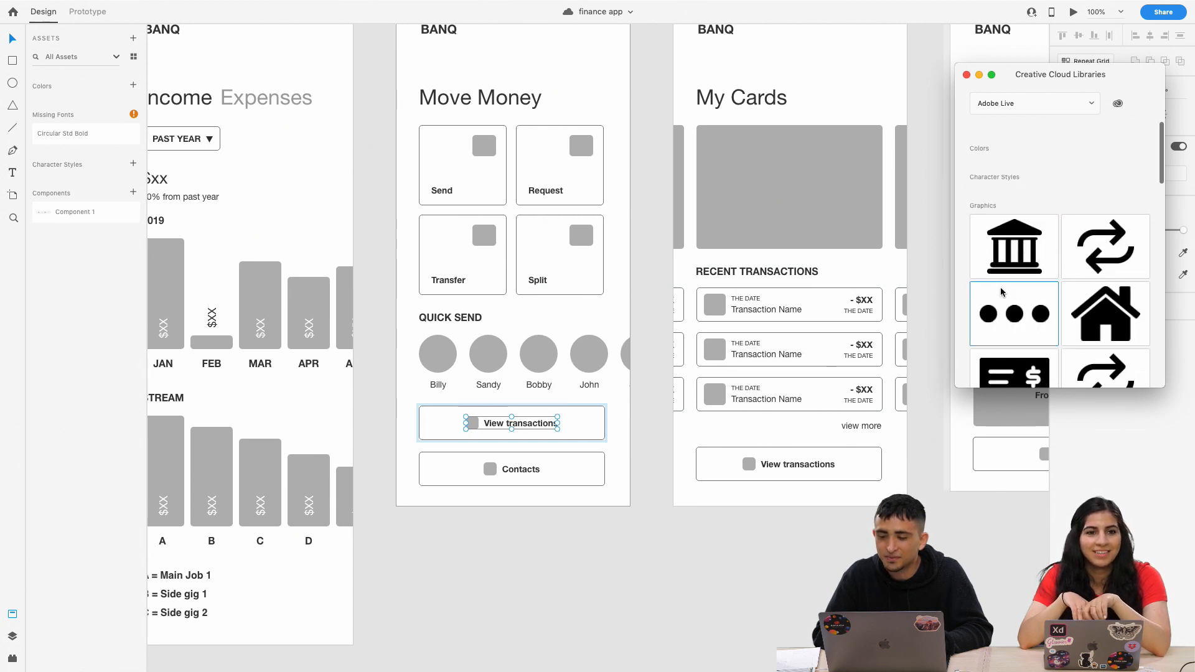
pyautogui.scroll(-10, 1043, 236)
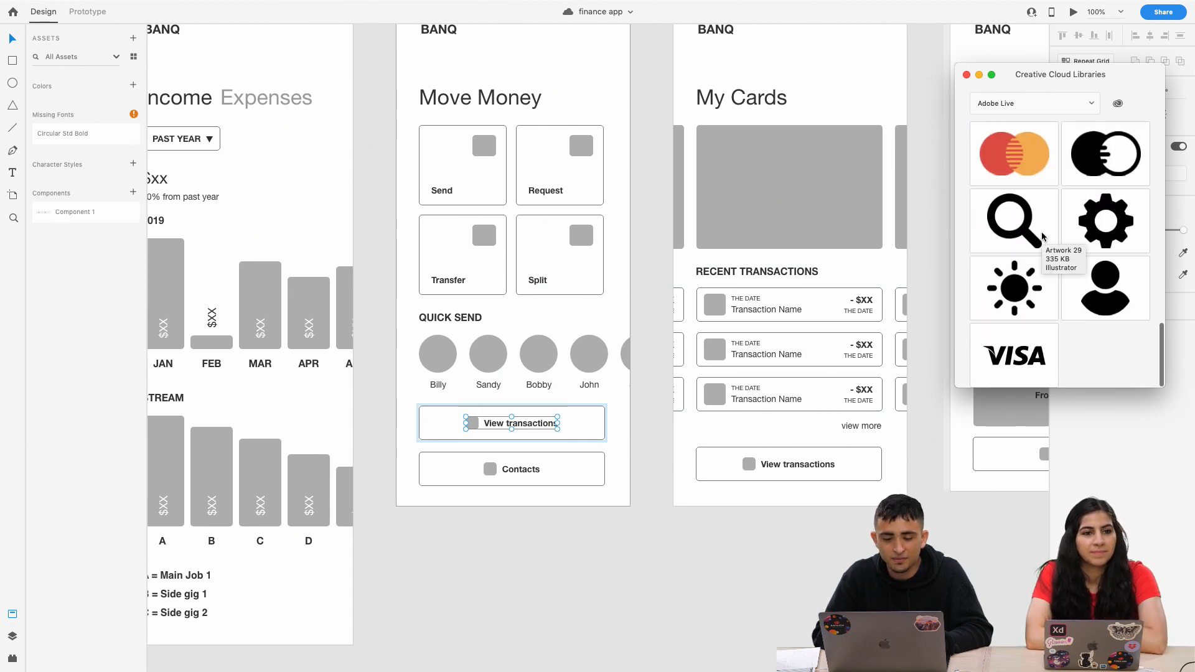
pyautogui.scroll(4, 1059, 308)
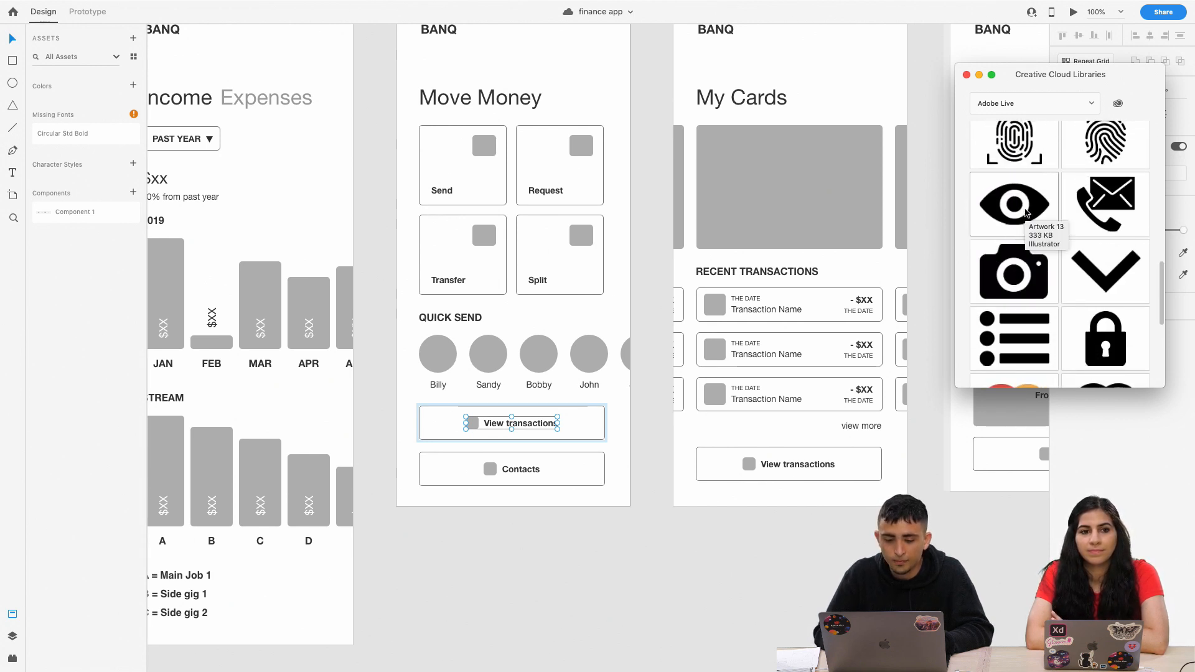
pyautogui.moveTo(1027, 214)
pyautogui.mouseDown()
pyautogui.moveTo(638, 430)
pyautogui.moveTo(482, 436)
pyautogui.moveTo(1029, 238)
pyautogui.mouseUp()
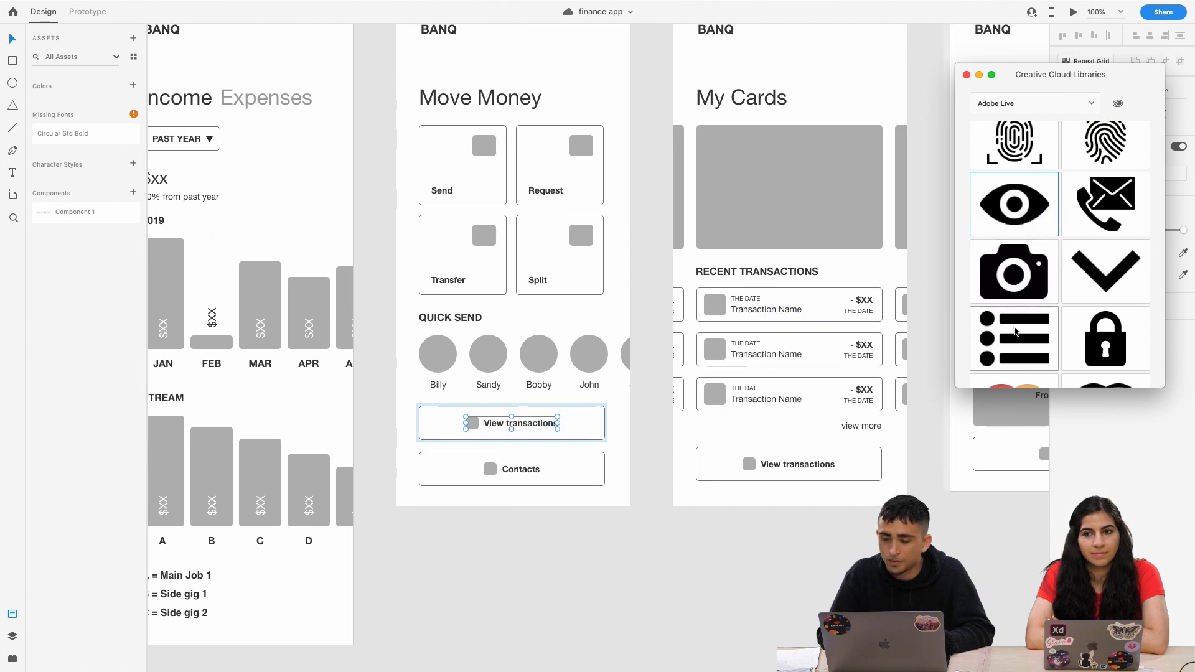
pyautogui.moveTo(1015, 332); pyautogui.dragTo(475, 424)
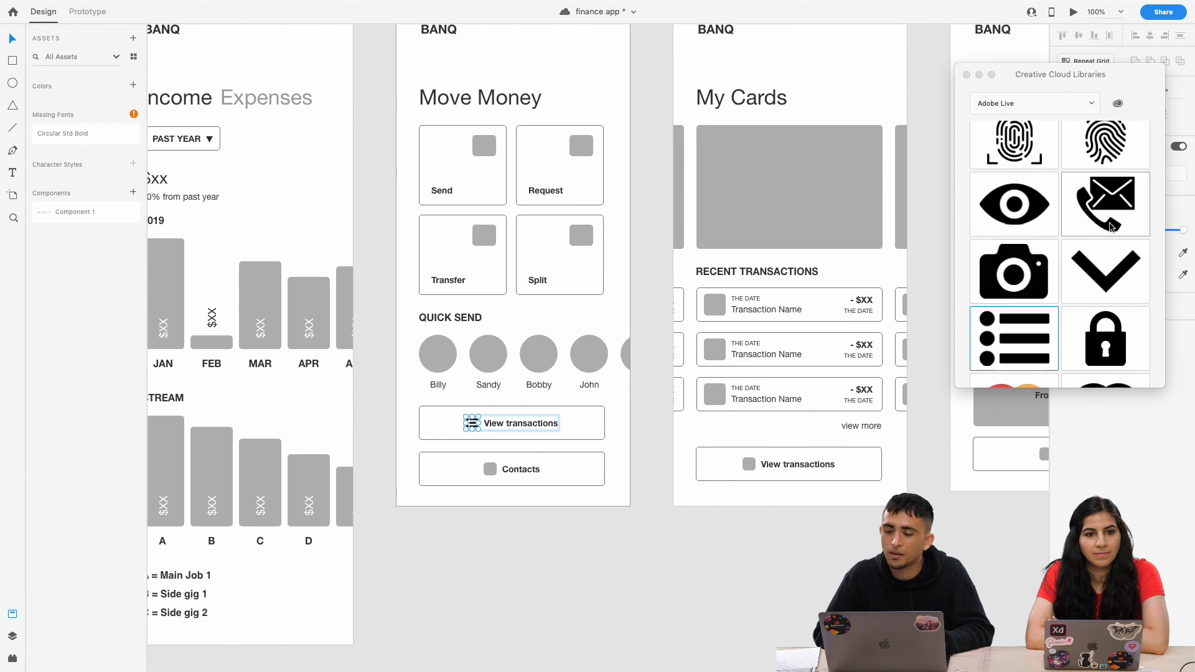
# Replace the grey placeholder in Move Money's Contacts button with the person silhouette graphic from the Adobe Live library.
pyautogui.moveTo(1111, 228)
pyautogui.mouseDown()
pyautogui.moveTo(576, 476)
pyautogui.moveTo(491, 483)
pyautogui.moveTo(943, 264)
pyautogui.moveTo(1089, 227)
pyautogui.mouseUp()
pyautogui.scroll(3, 1055, 250)
pyautogui.scroll(2, 1055, 250)
pyautogui.scroll(-10, 1055, 250)
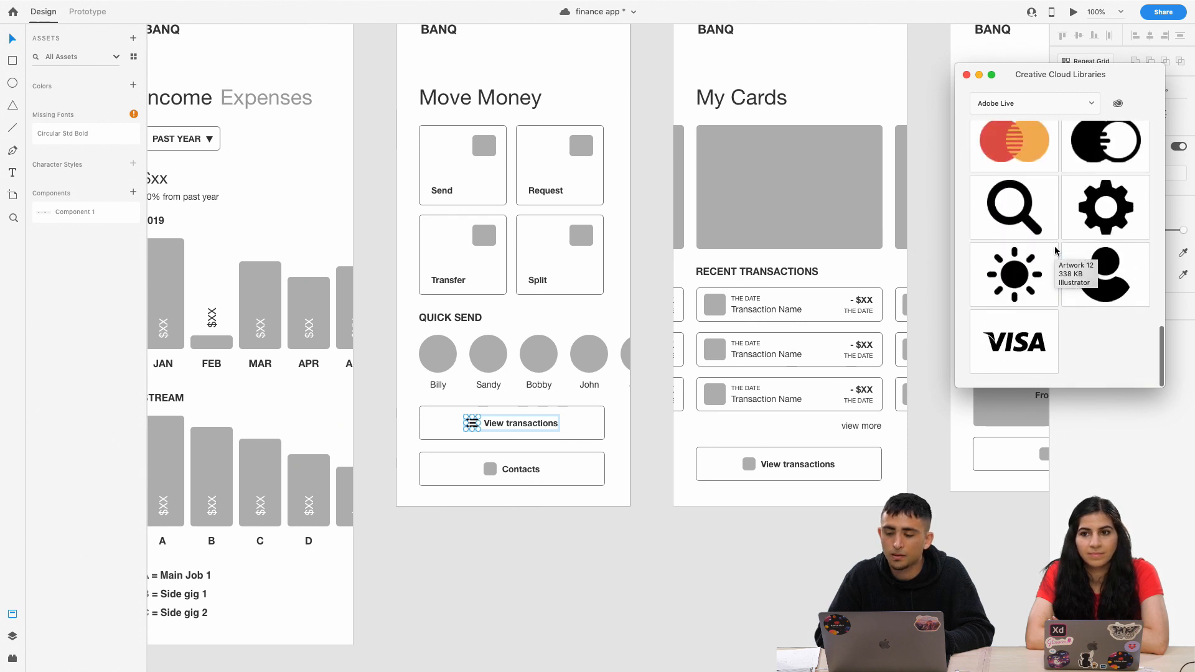
pyautogui.moveTo(1105, 288); pyautogui.dragTo(495, 470)
pyautogui.click(640, 399)
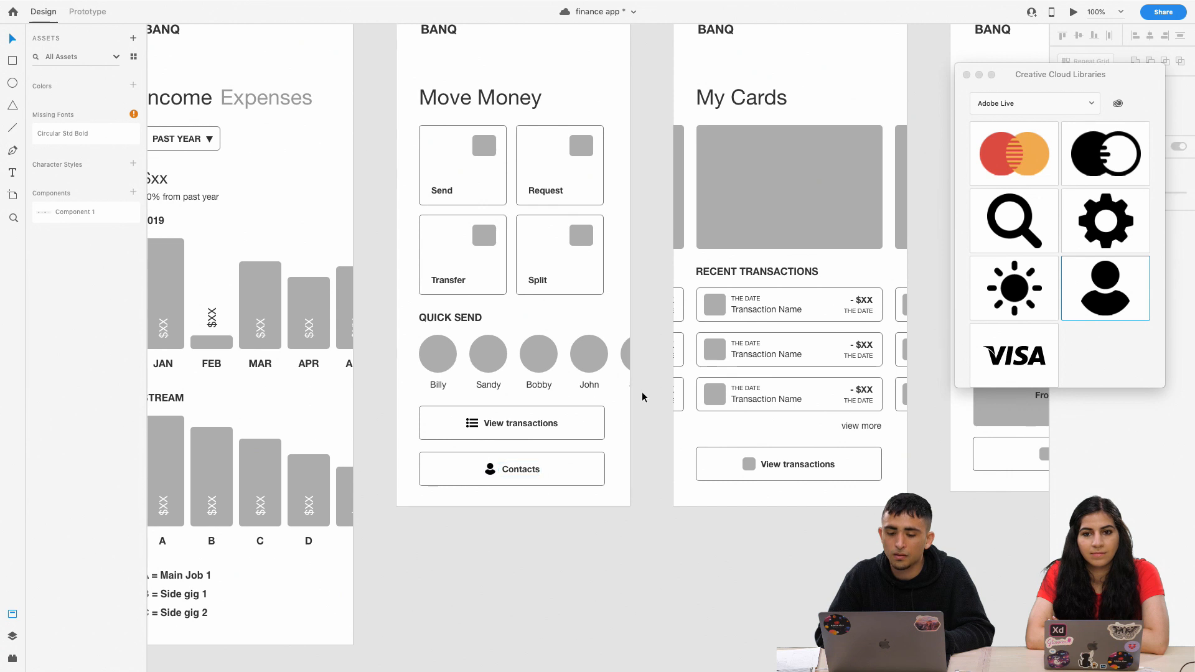
# Replace the grey placeholder in Move Money's Send card with the dollar paper plane graphic from the Adobe Live library.
pyautogui.hscroll(1, 641, 398)
pyautogui.scroll(5, 642, 397)
pyautogui.hscroll(3, 641, 392)
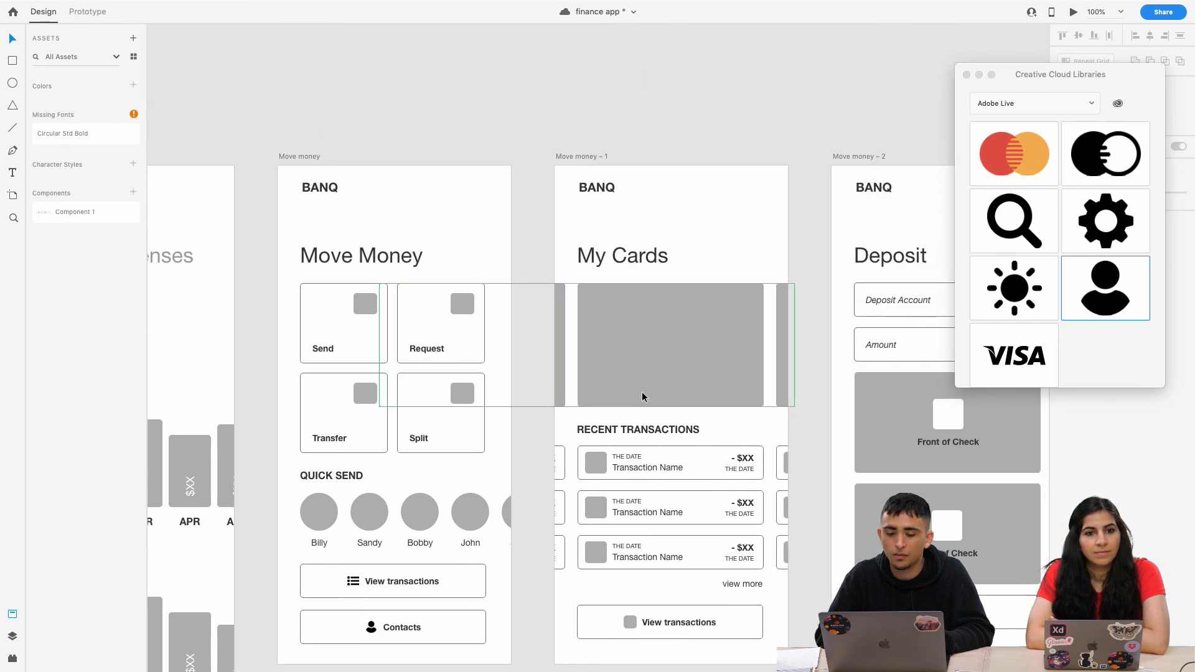
pyautogui.scroll(-2, 641, 391)
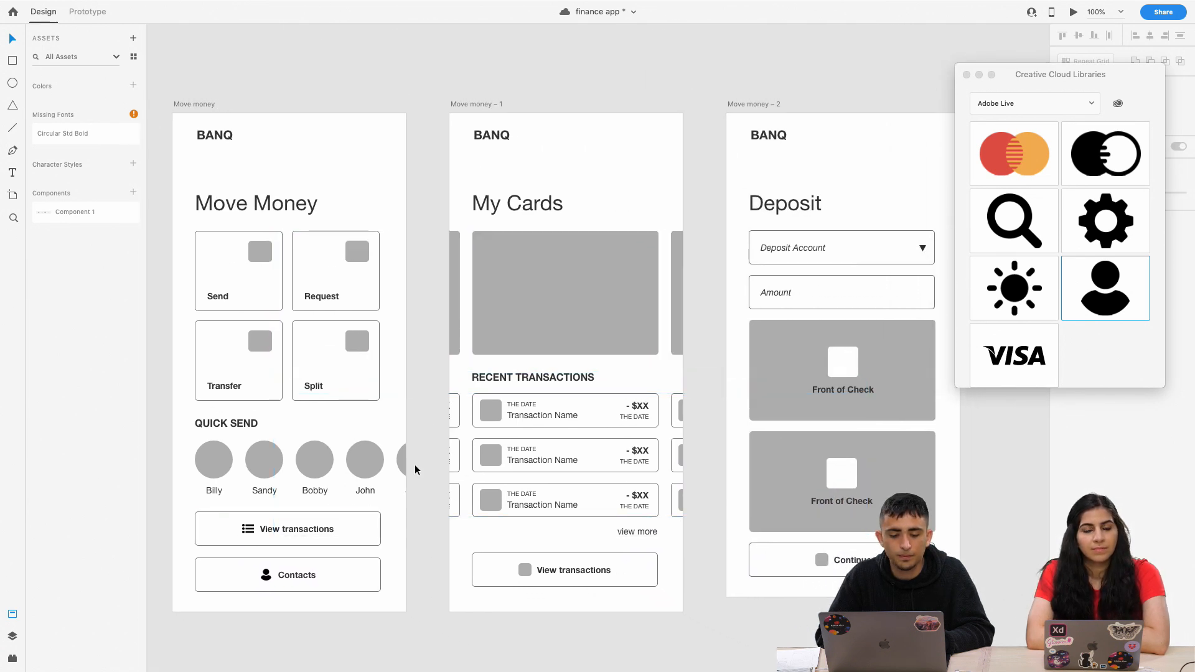
pyautogui.hscroll(-4, 232, 414)
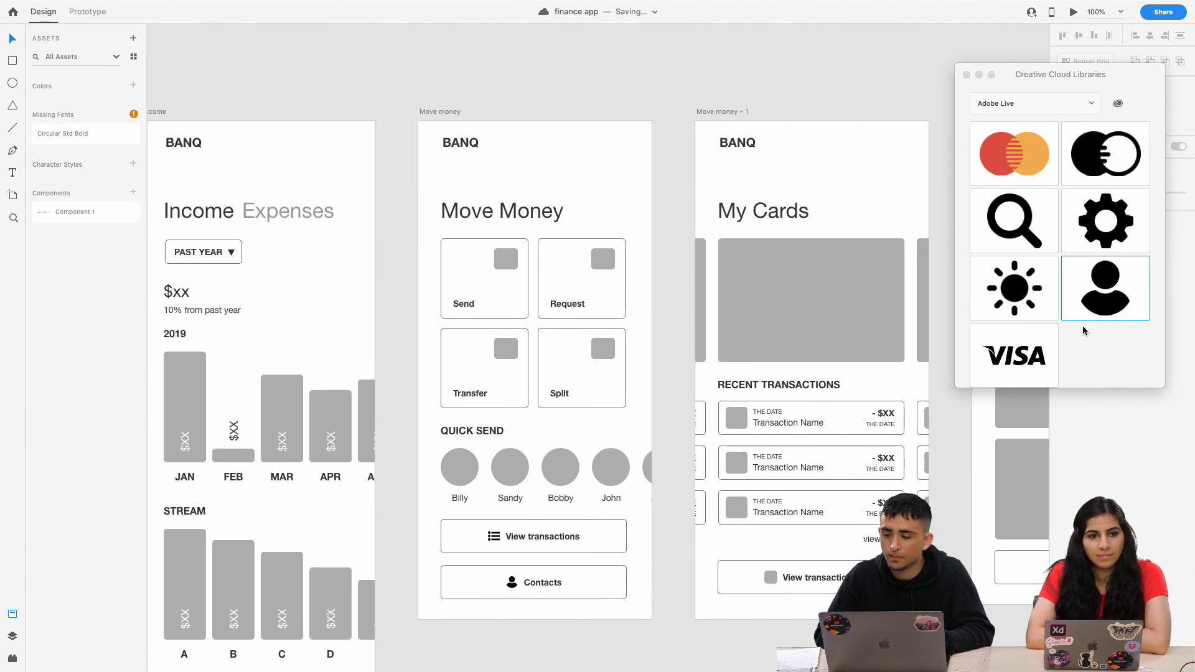
pyautogui.scroll(5, 1069, 283)
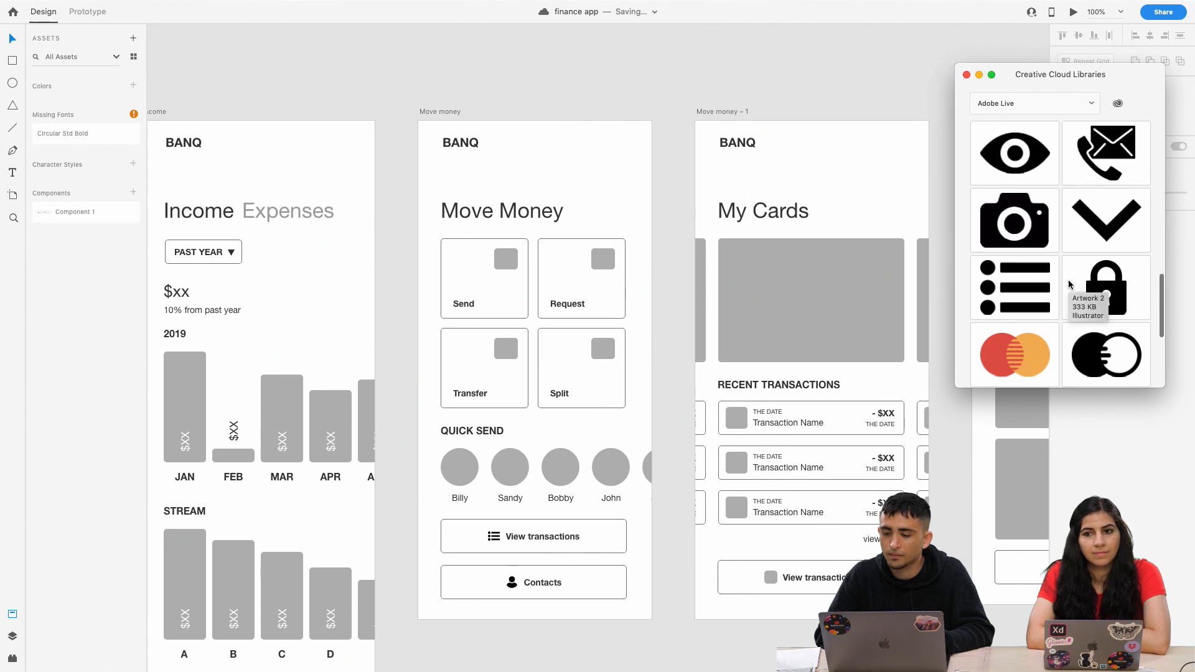
pyautogui.scroll(4, 1069, 285)
pyautogui.scroll(8, 1075, 247)
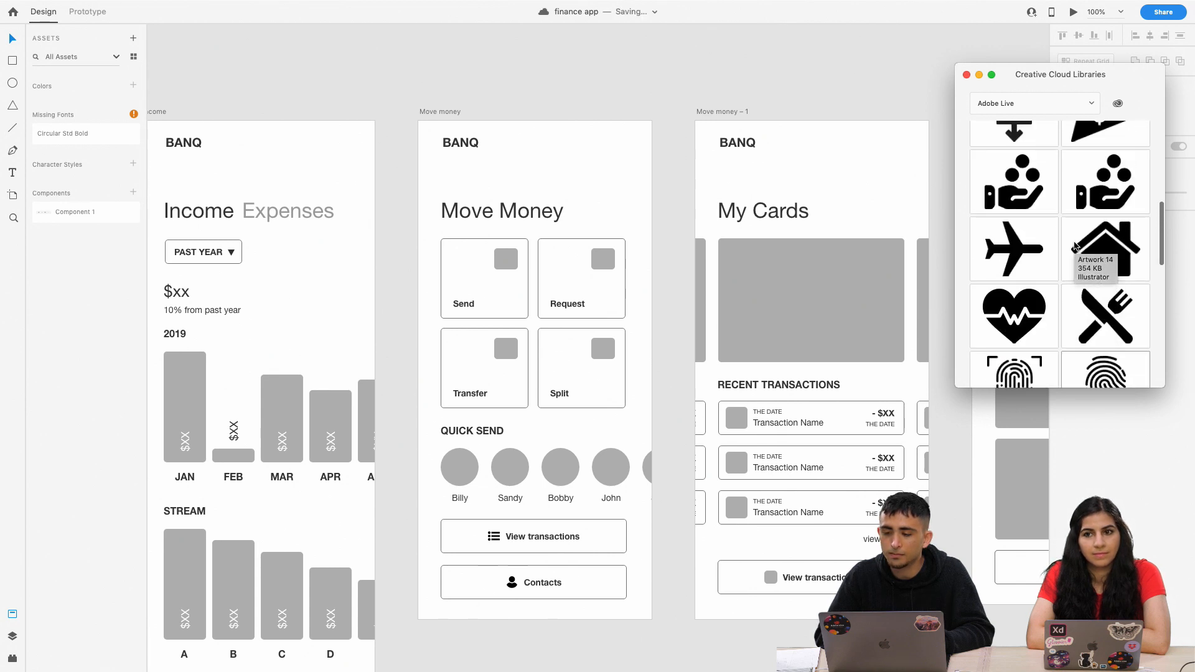
pyautogui.moveTo(1075, 246); pyautogui.dragTo(506, 259)
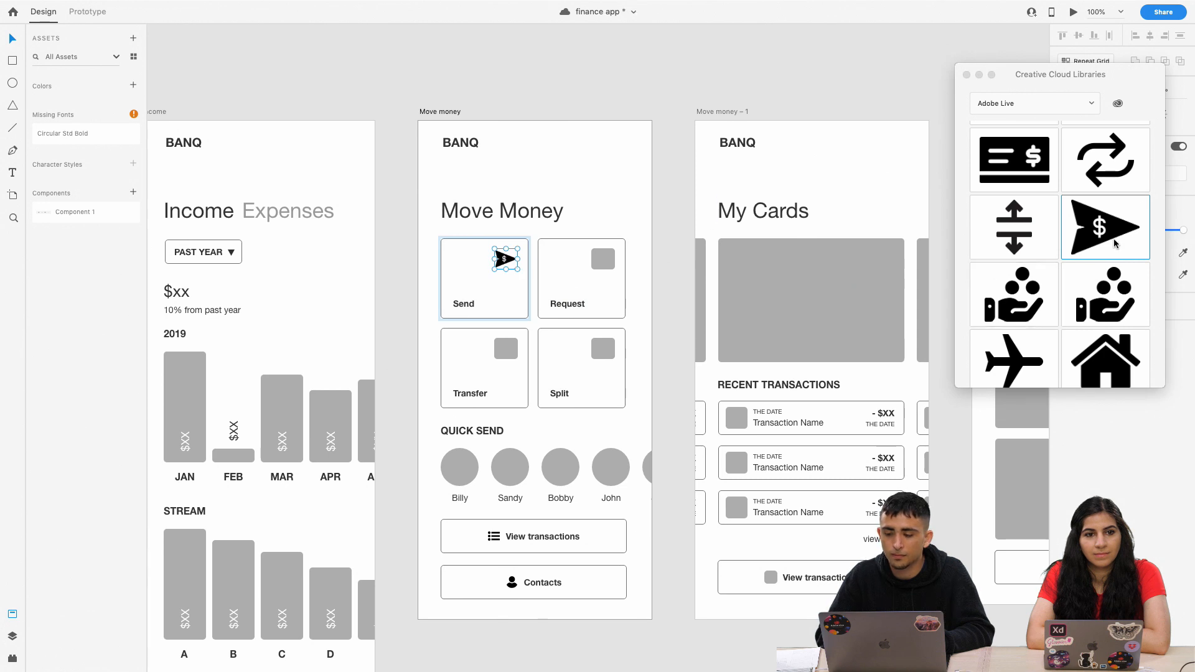
# Replace the grey placeholder in Move Money's Request card with the hand holding coins graphic from the Adobe Live library.
pyautogui.scroll(4, 1105, 237)
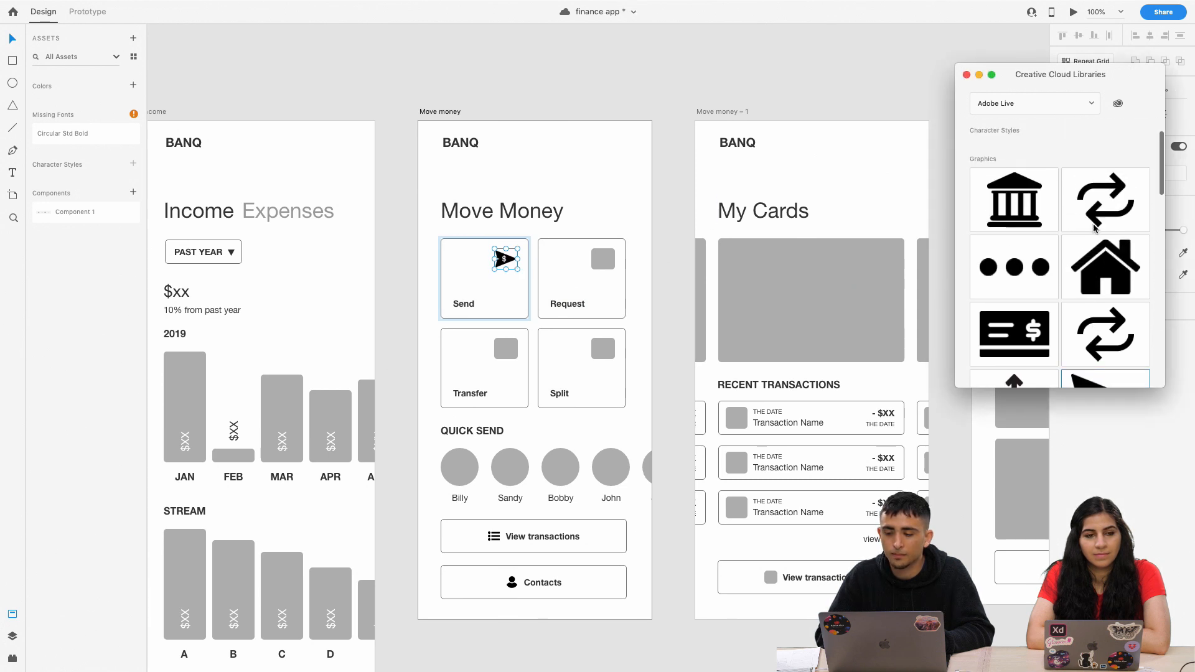
pyautogui.scroll(-10, 1095, 228)
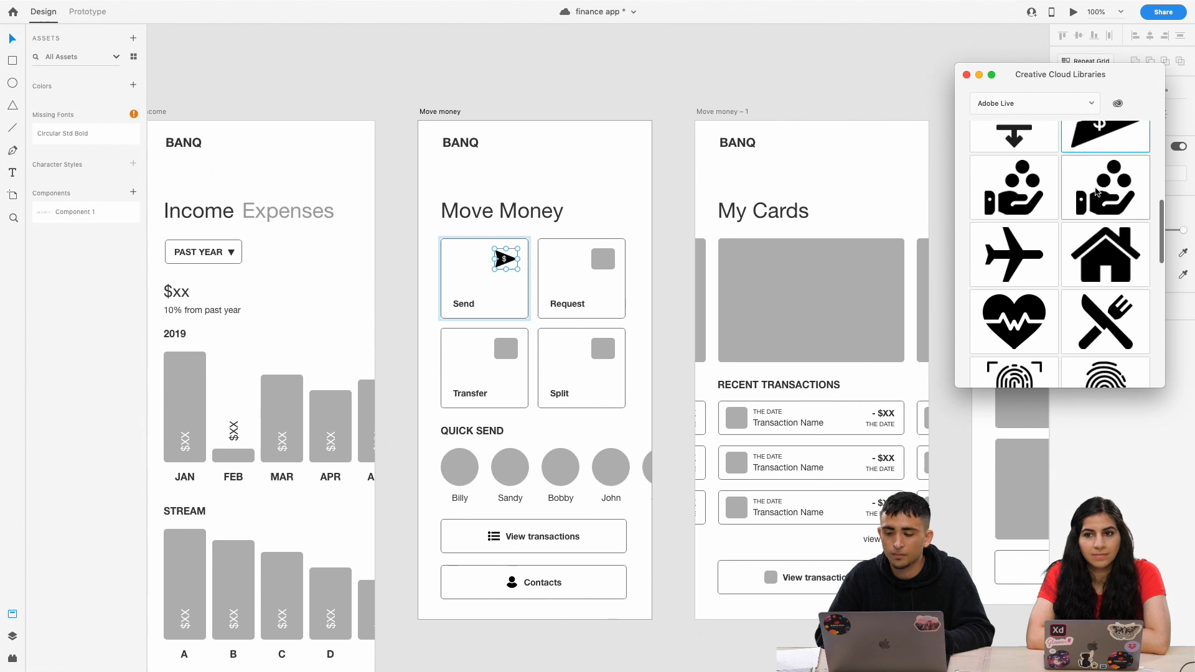
pyautogui.moveTo(1096, 193); pyautogui.dragTo(599, 261)
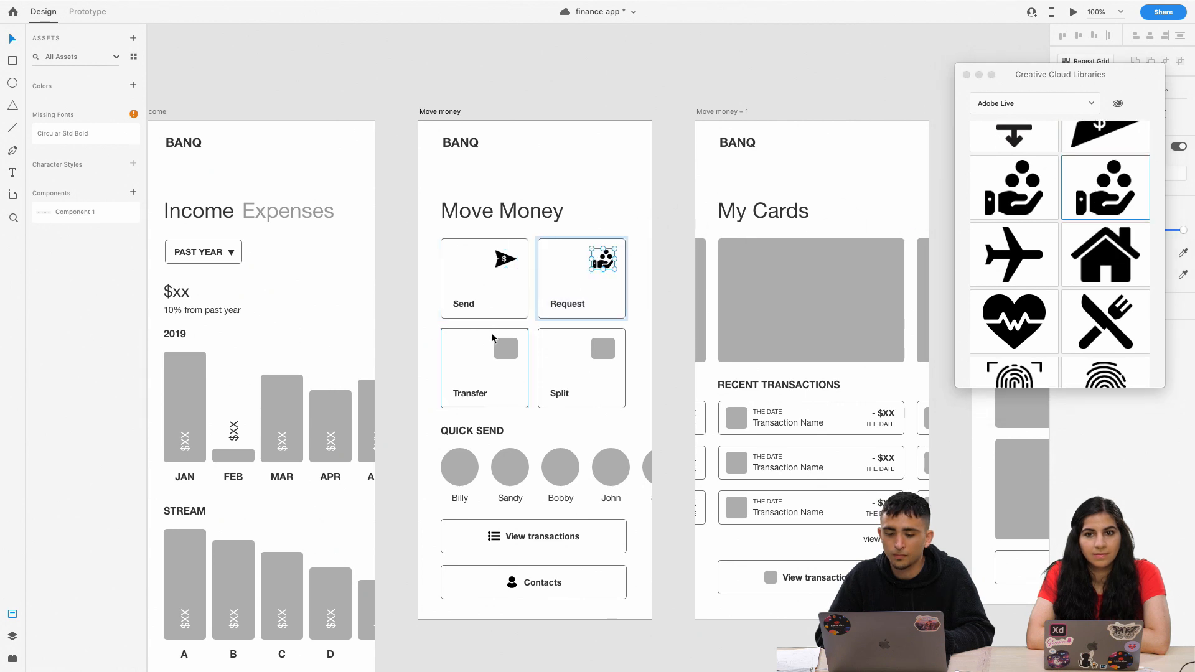
# Replace the grey placeholder in Move Money's Split card with the up and down arrows graphic from the Adobe Live library.
pyautogui.click(499, 351)
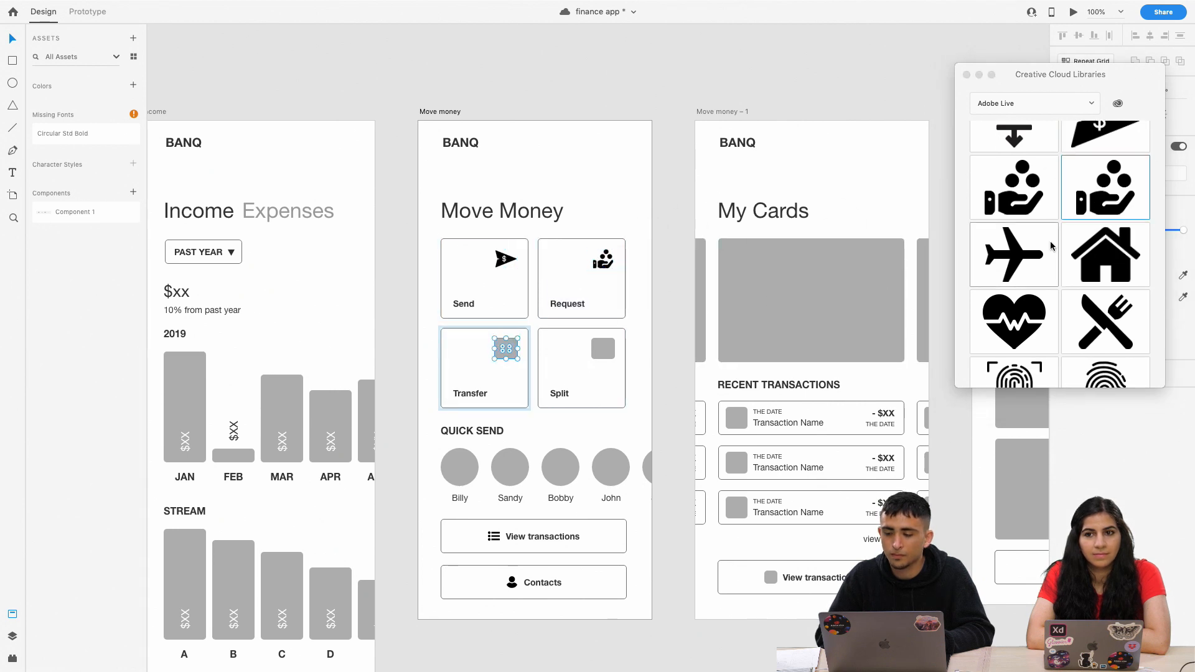
pyautogui.click(1061, 158)
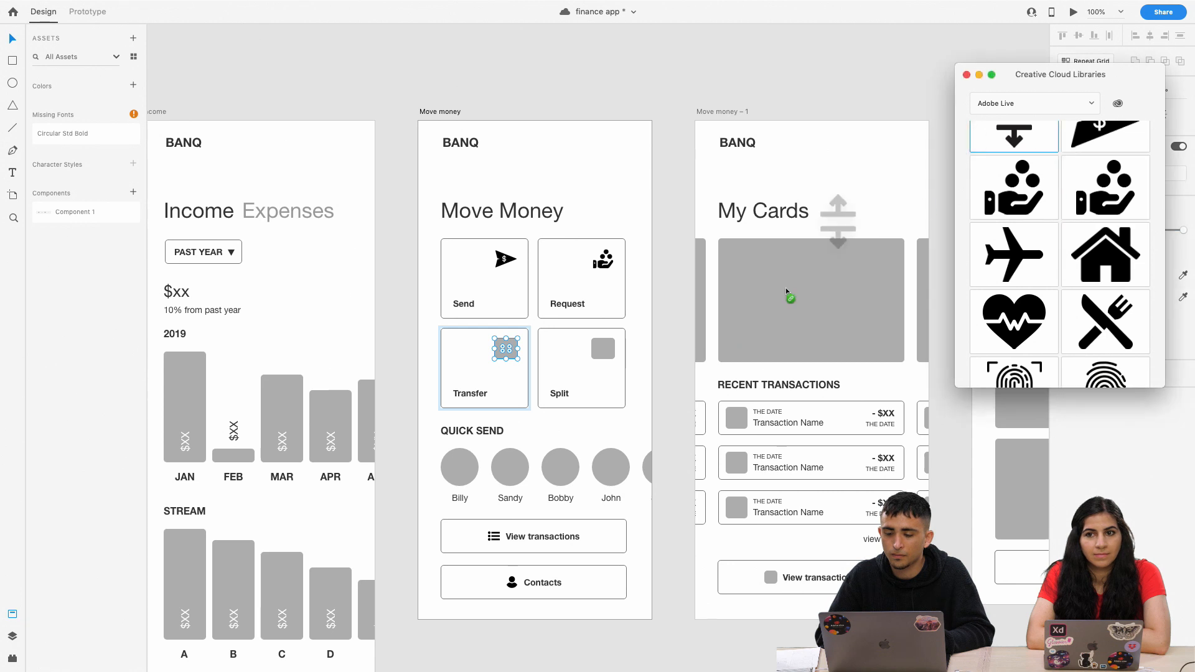
pyautogui.moveTo(787, 293); pyautogui.dragTo(608, 354)
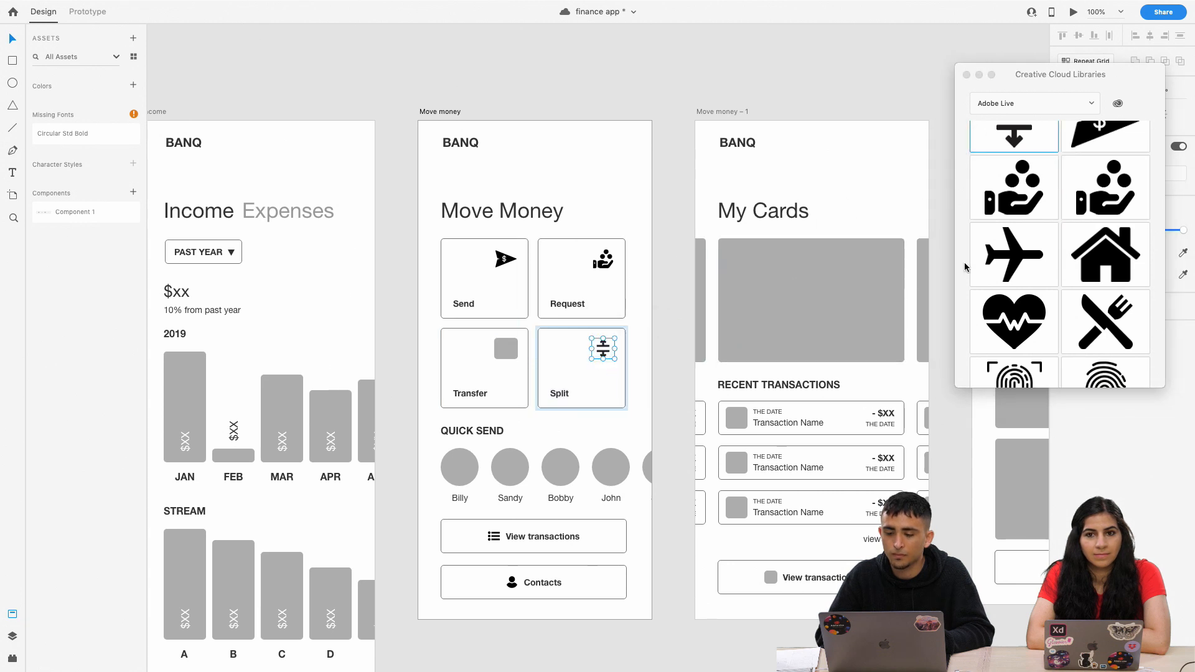
# Replace the grey placeholder in Move Money's Transfer card with the two looping arrows graphic from the Adobe Live library.
pyautogui.click(1133, 216)
pyautogui.scroll(5, 1096, 199)
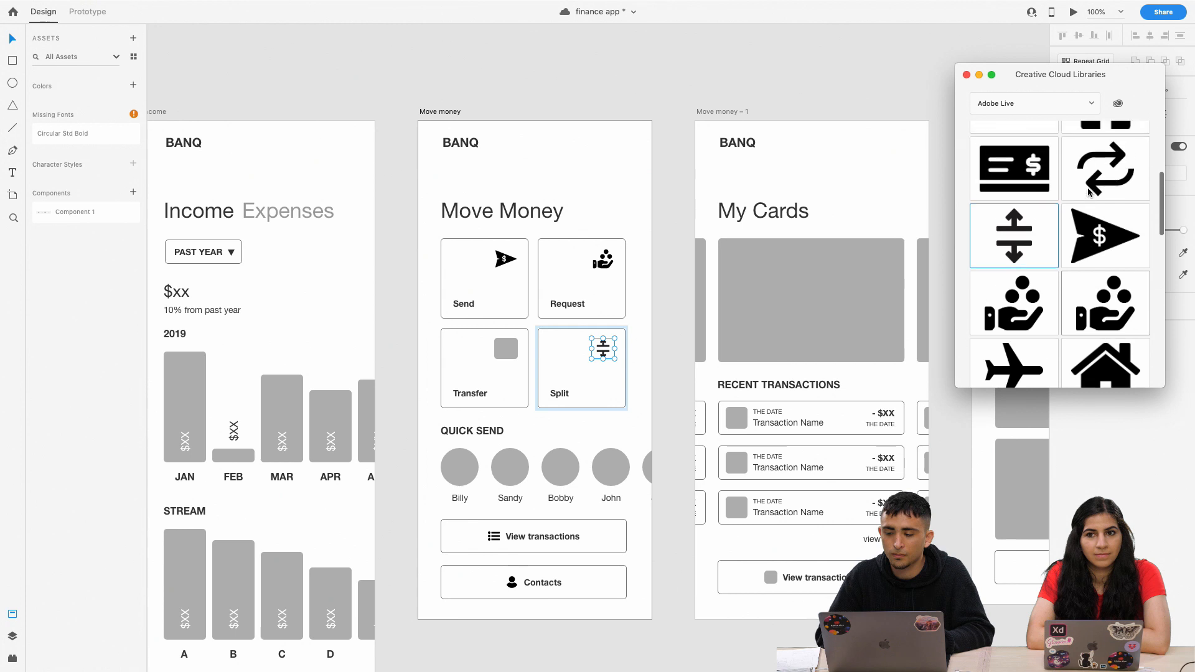
pyautogui.scroll(3, 1088, 192)
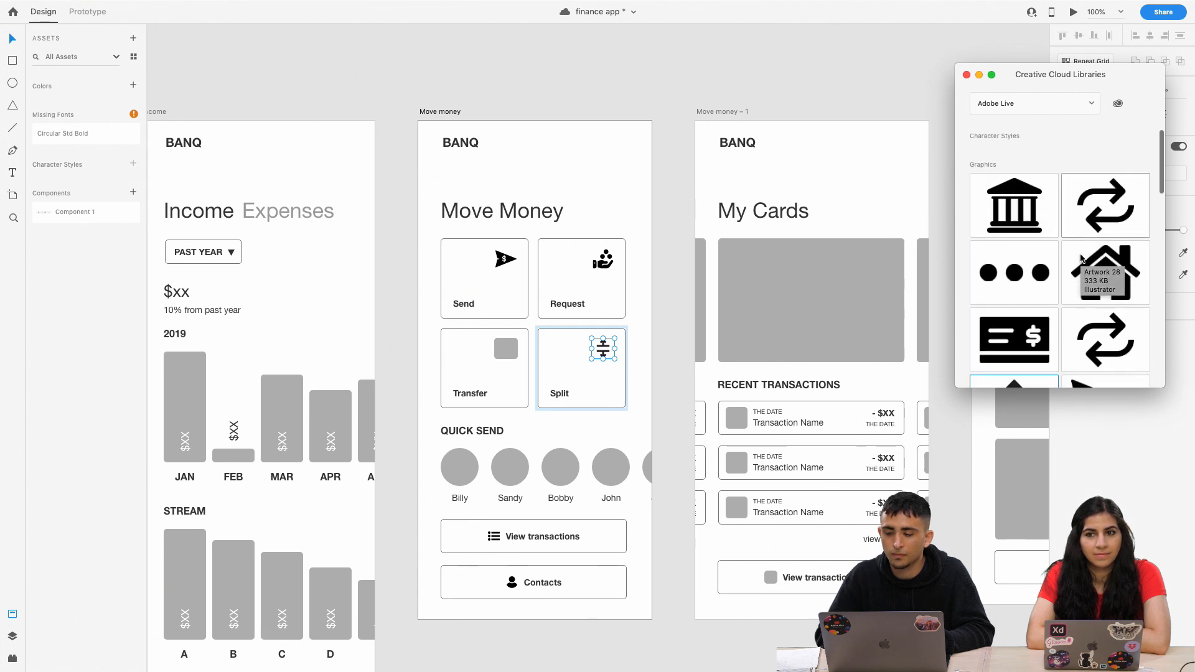
pyautogui.scroll(-3, 1096, 261)
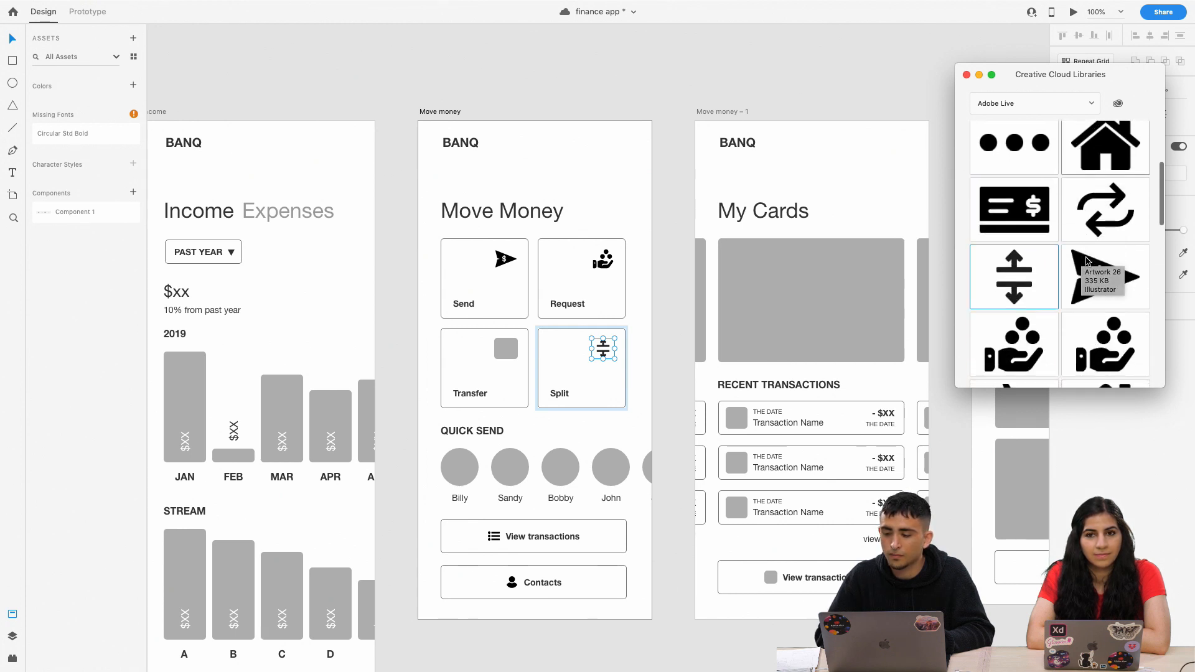
pyautogui.moveTo(1106, 193); pyautogui.dragTo(506, 354)
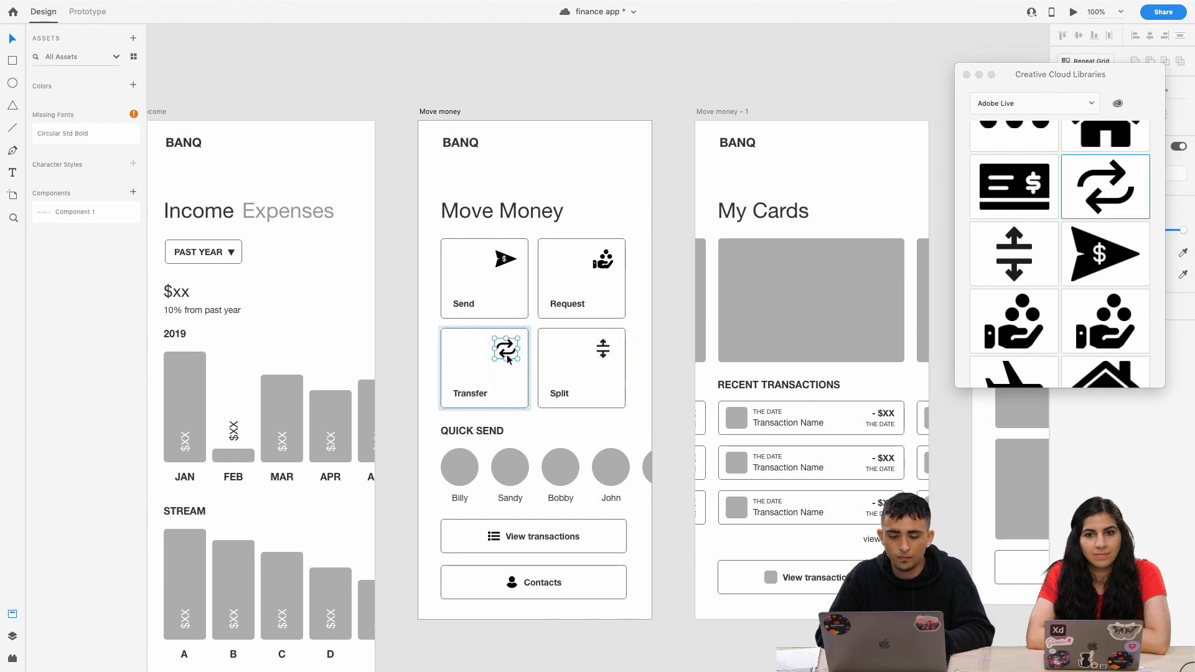
# Review the artboards from the bottom navigation bar component through to Deposit, checking placed icons and remaining grey placeholders.
pyautogui.hscroll(-6, 664, 302)
pyautogui.scroll(-3, 664, 301)
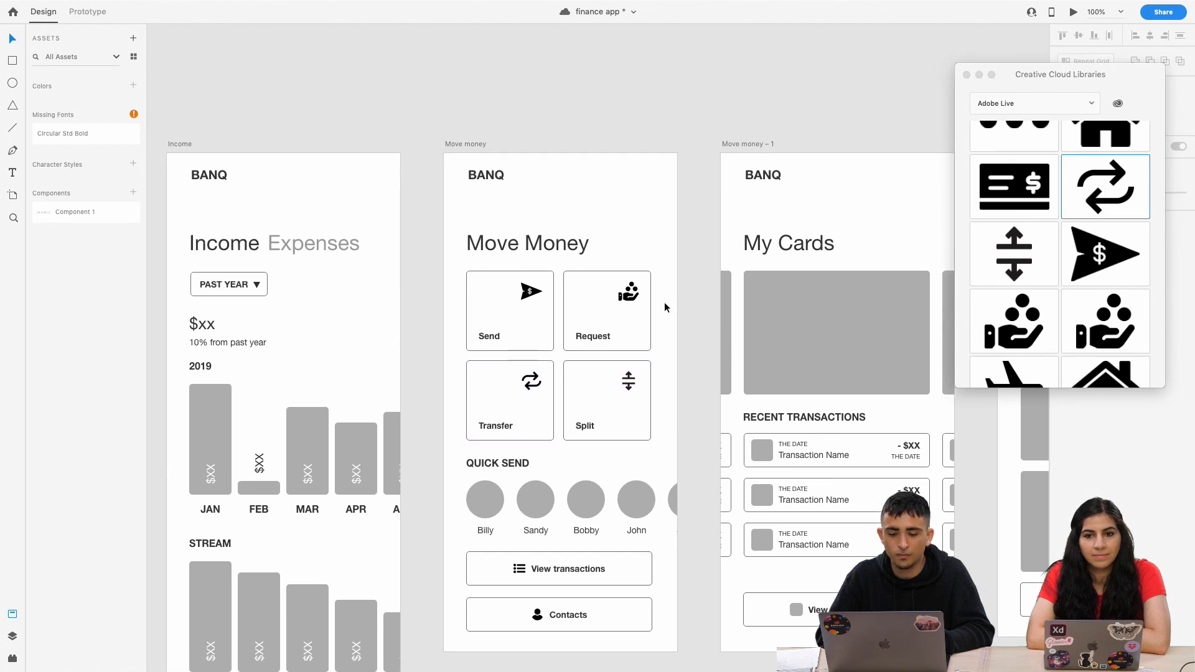
pyautogui.hscroll(7, 664, 301)
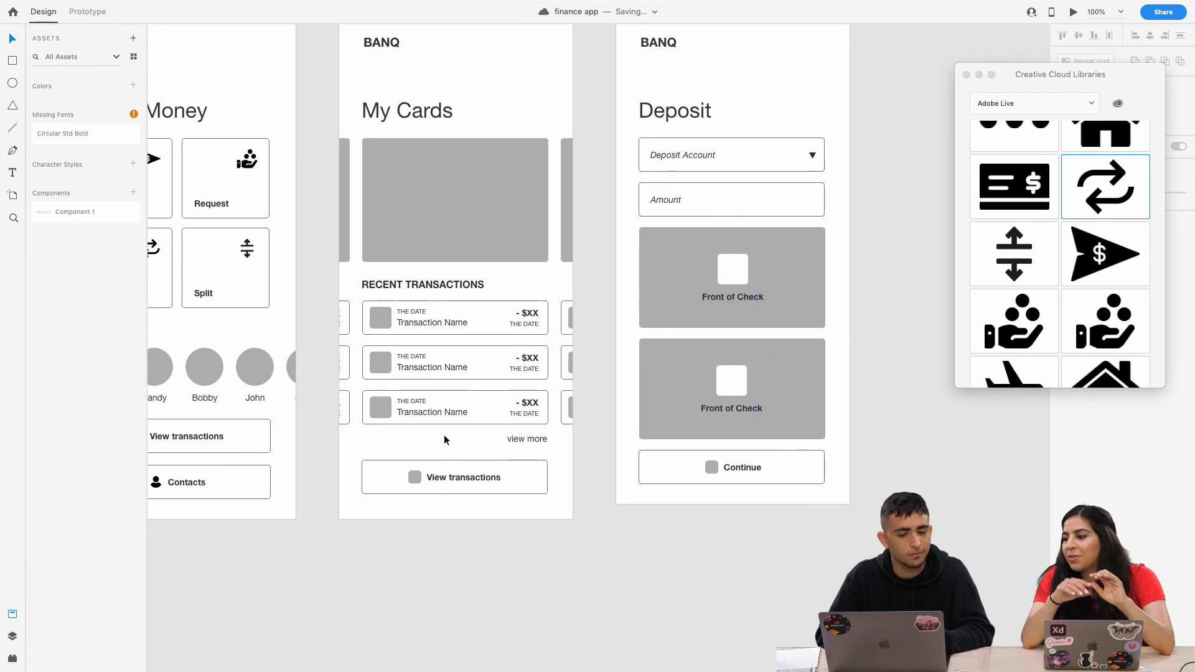
pyautogui.hscroll(-7, 443, 435)
pyautogui.hscroll(-20, 443, 435)
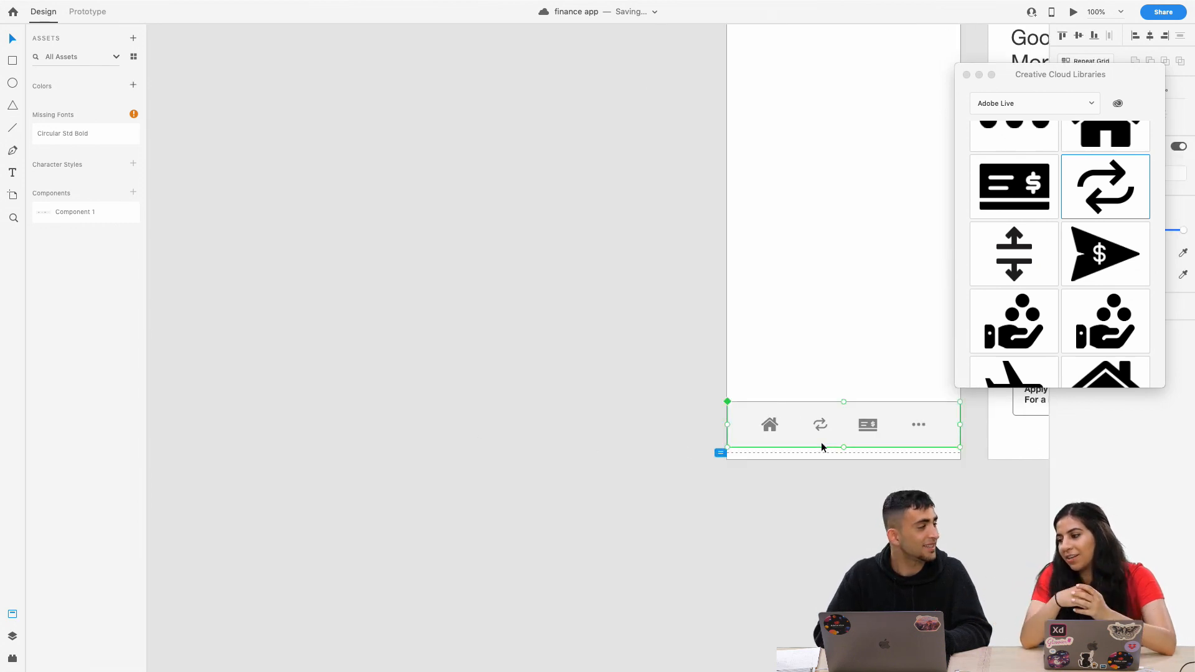
pyautogui.click(794, 488)
pyautogui.hscroll(5, 795, 488)
pyautogui.hscroll(5, 794, 487)
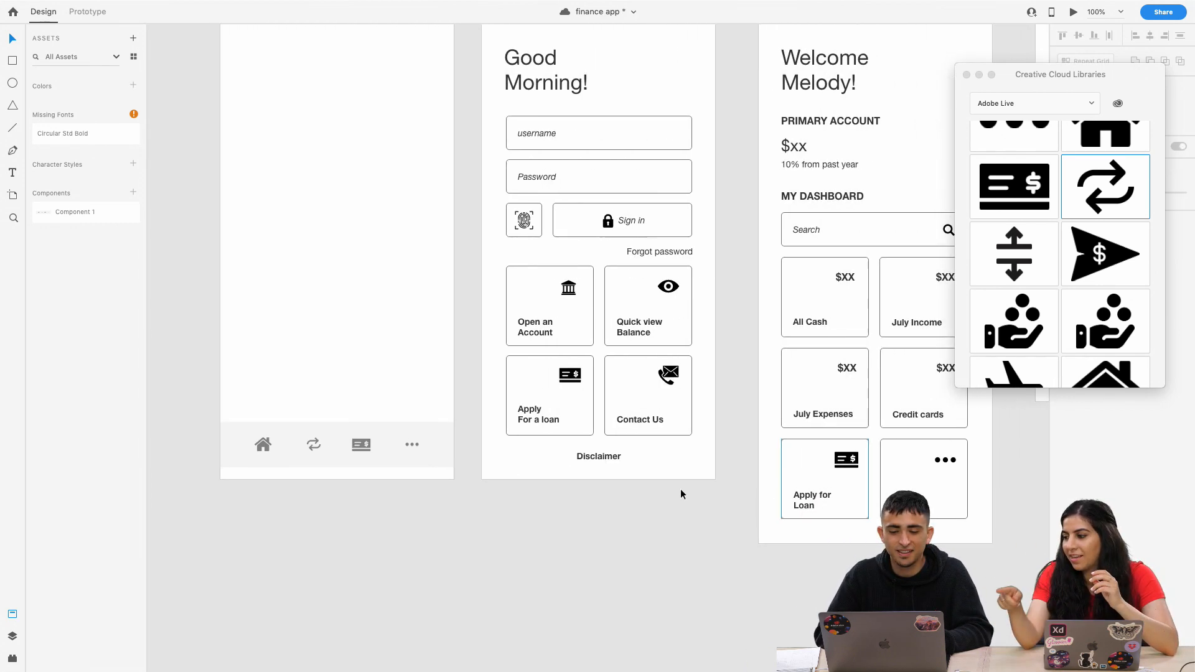
pyautogui.click(406, 451)
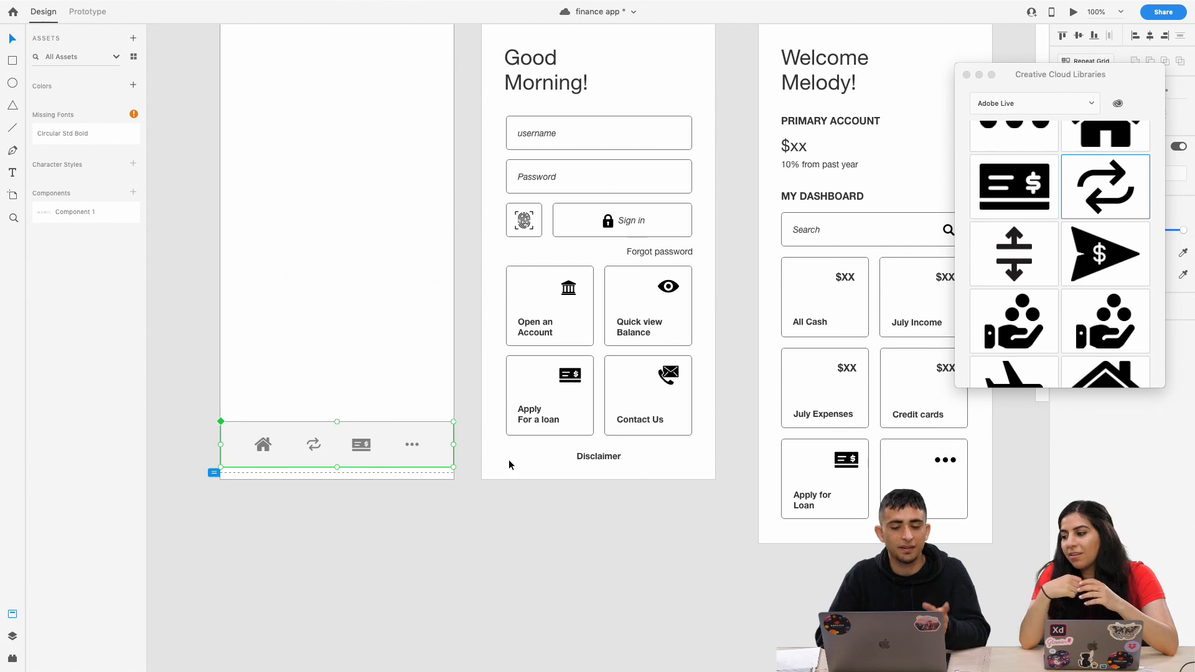
pyautogui.scroll(-1, 509, 464)
pyautogui.hscroll(2, 510, 464)
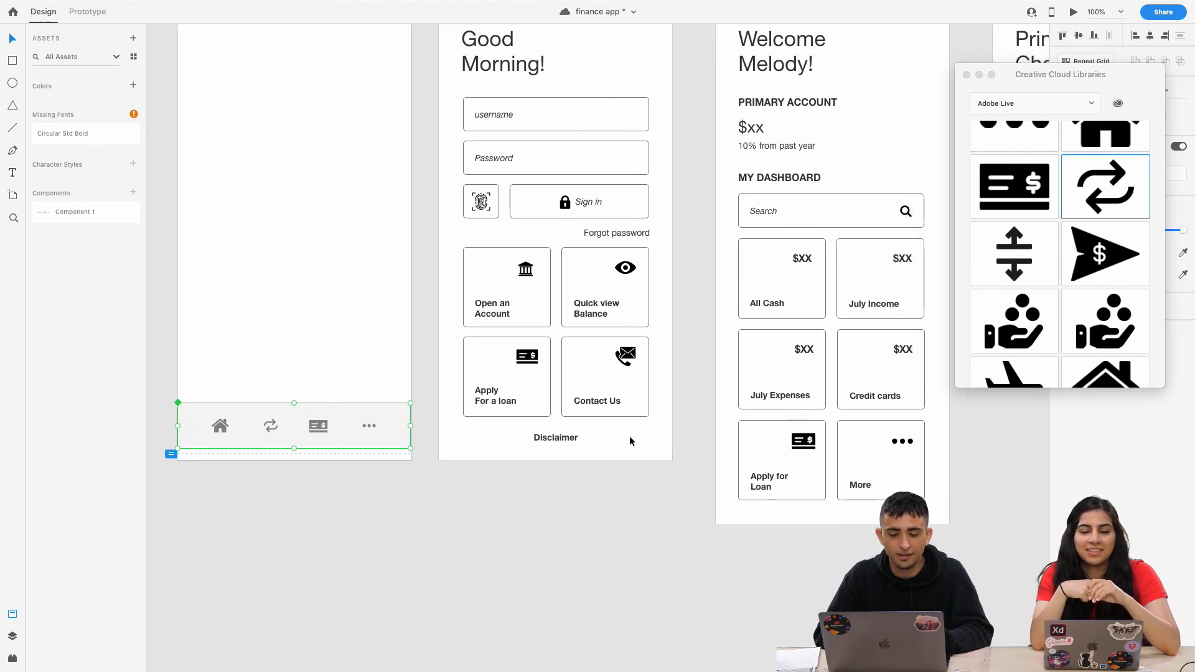
pyautogui.hscroll(15, 678, 420)
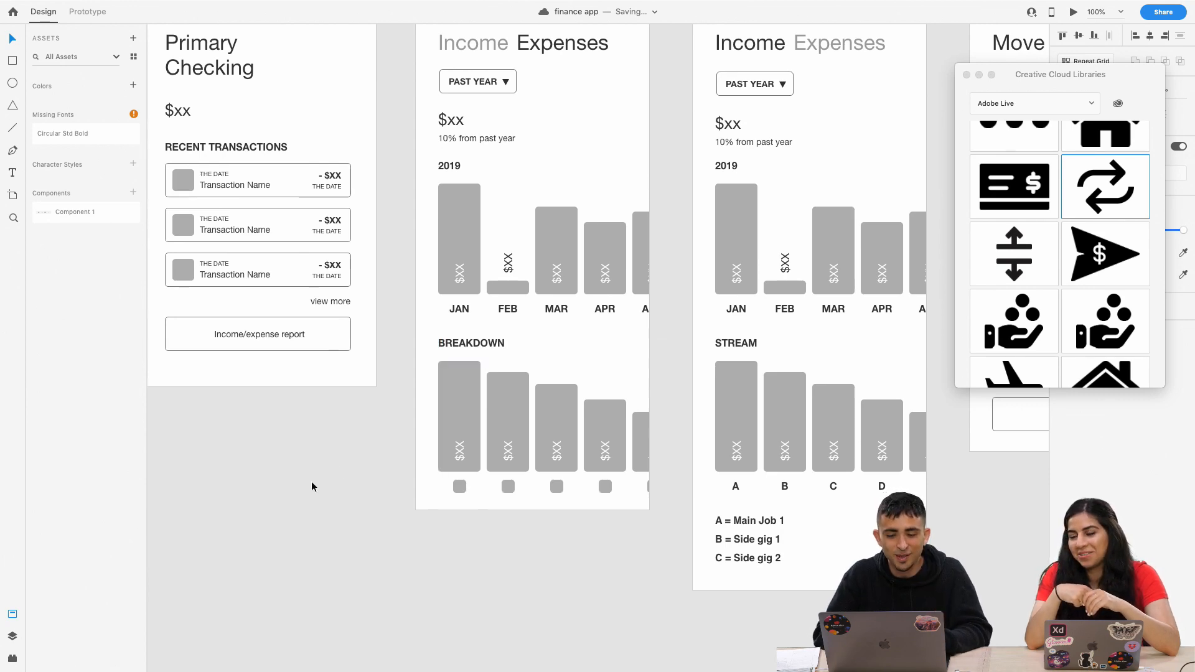
pyautogui.hscroll(-5, 312, 483)
pyautogui.hscroll(15, 312, 483)
pyautogui.hscroll(12, 311, 486)
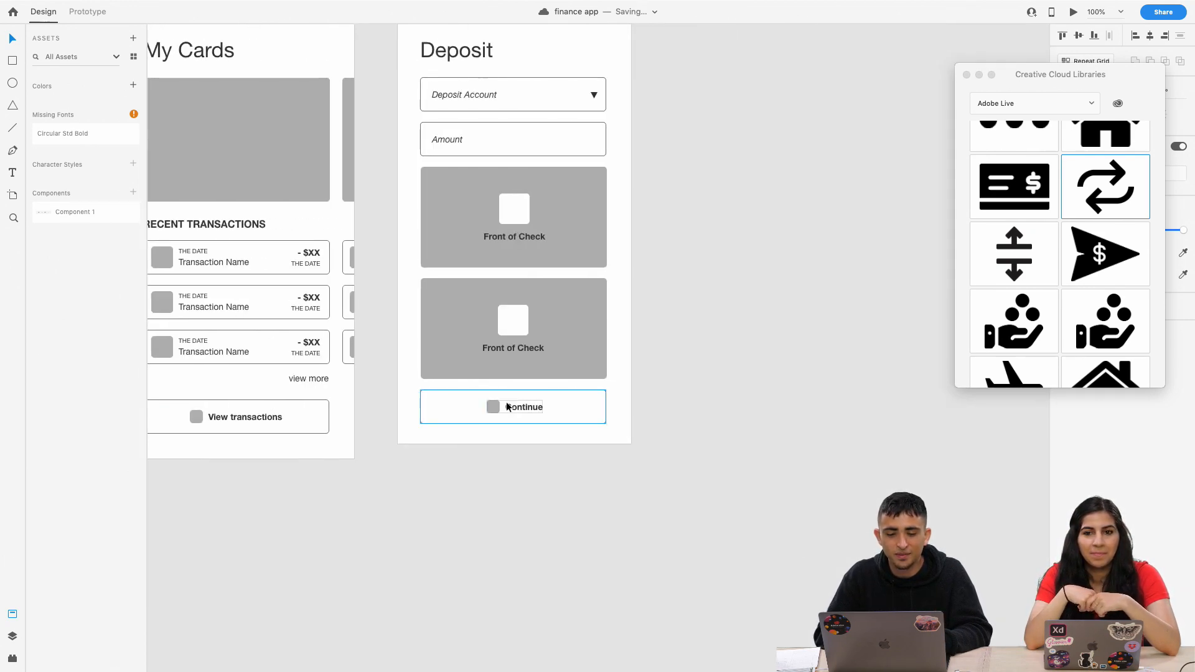
pyautogui.hscroll(-8, 409, 459)
pyautogui.scroll(4, 408, 461)
pyautogui.scroll(3, 407, 461)
pyautogui.scroll(-4, 407, 461)
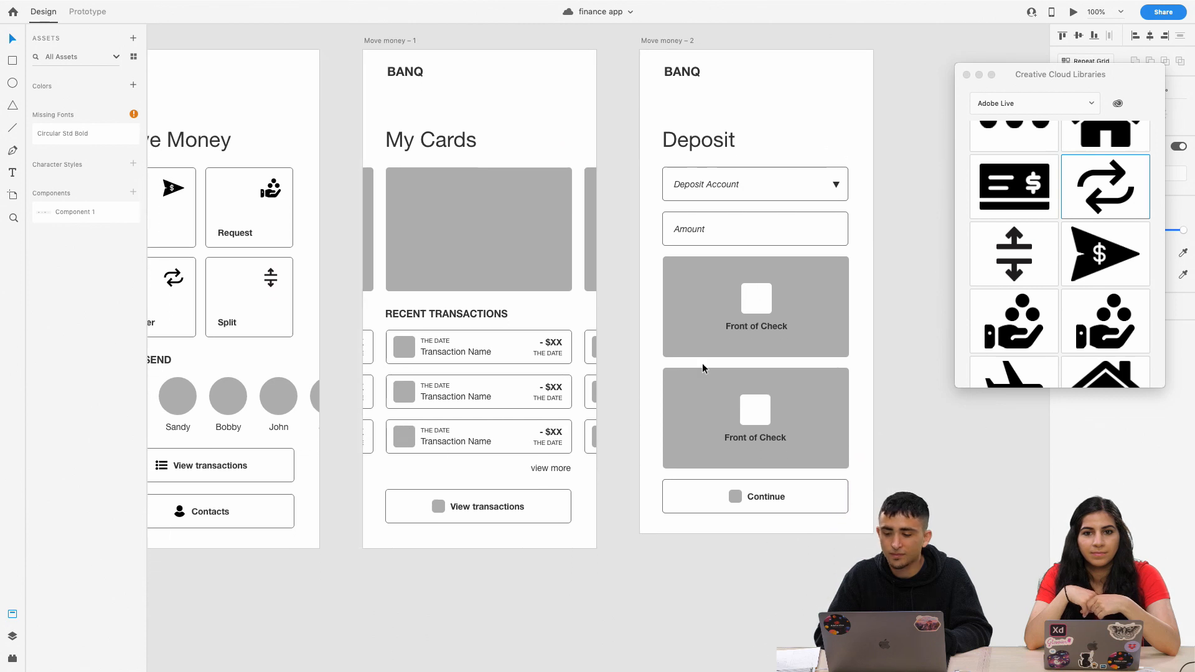
# Look through the Adobe Live library's graphics for icons that suit the My Cards and Deposit screens.
pyautogui.click(1139, 260)
pyautogui.scroll(-5, 1089, 249)
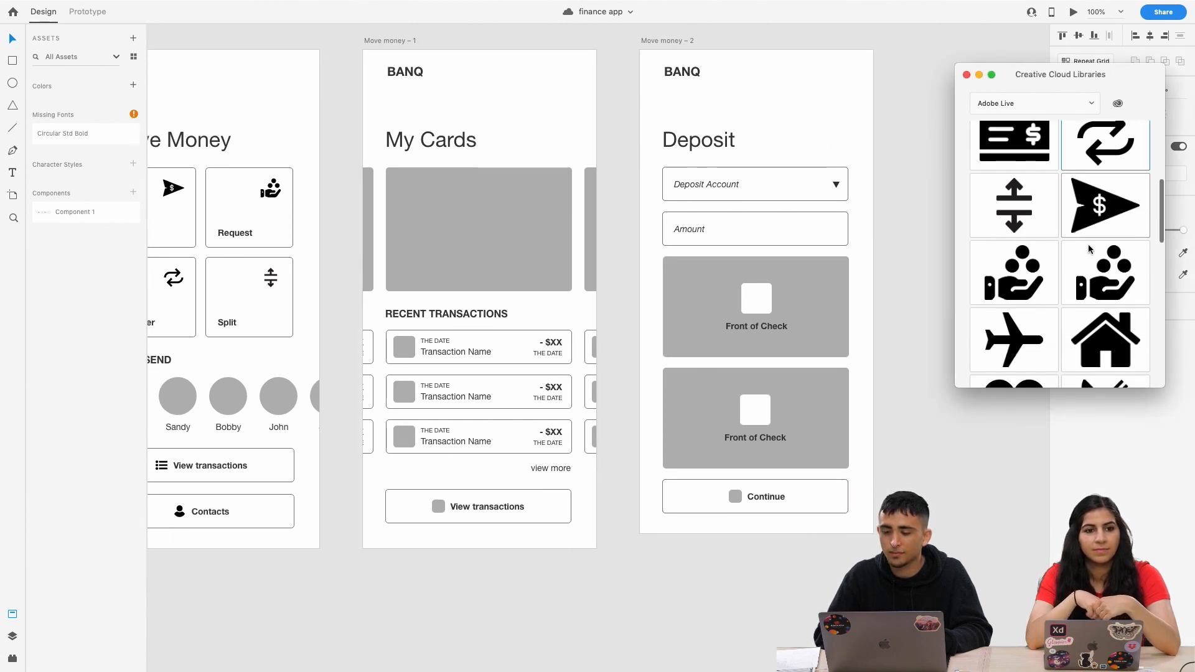
pyautogui.scroll(6, 1090, 249)
pyautogui.scroll(2, 1089, 248)
pyautogui.scroll(-6, 1089, 248)
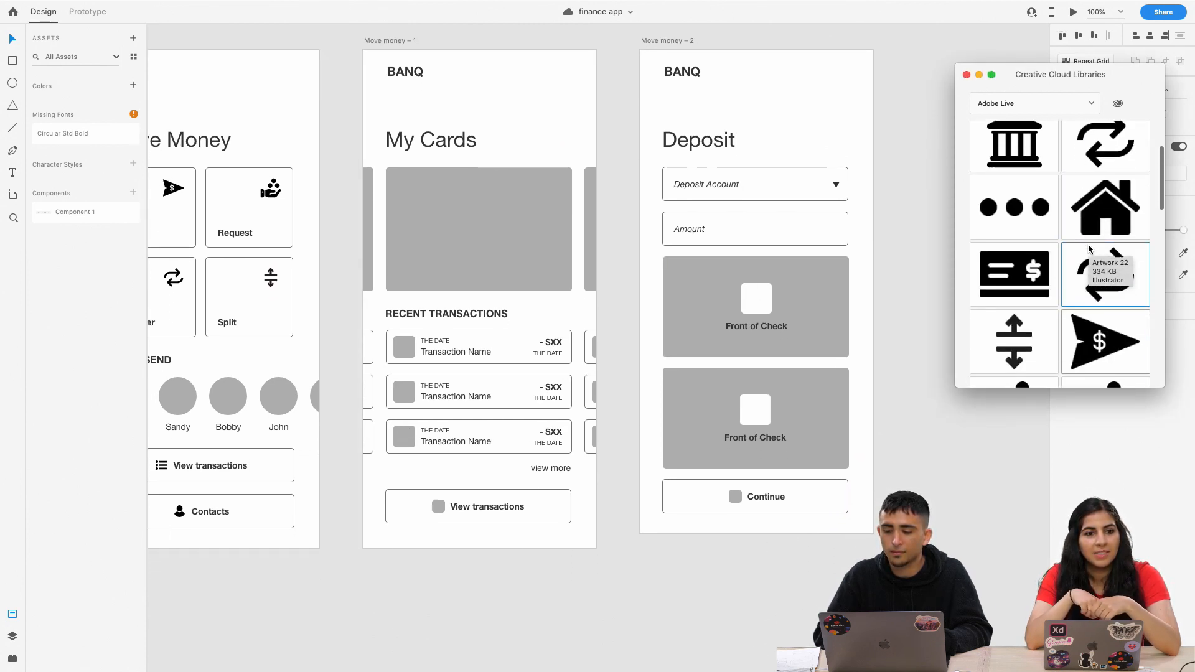
pyautogui.scroll(-4, 1089, 248)
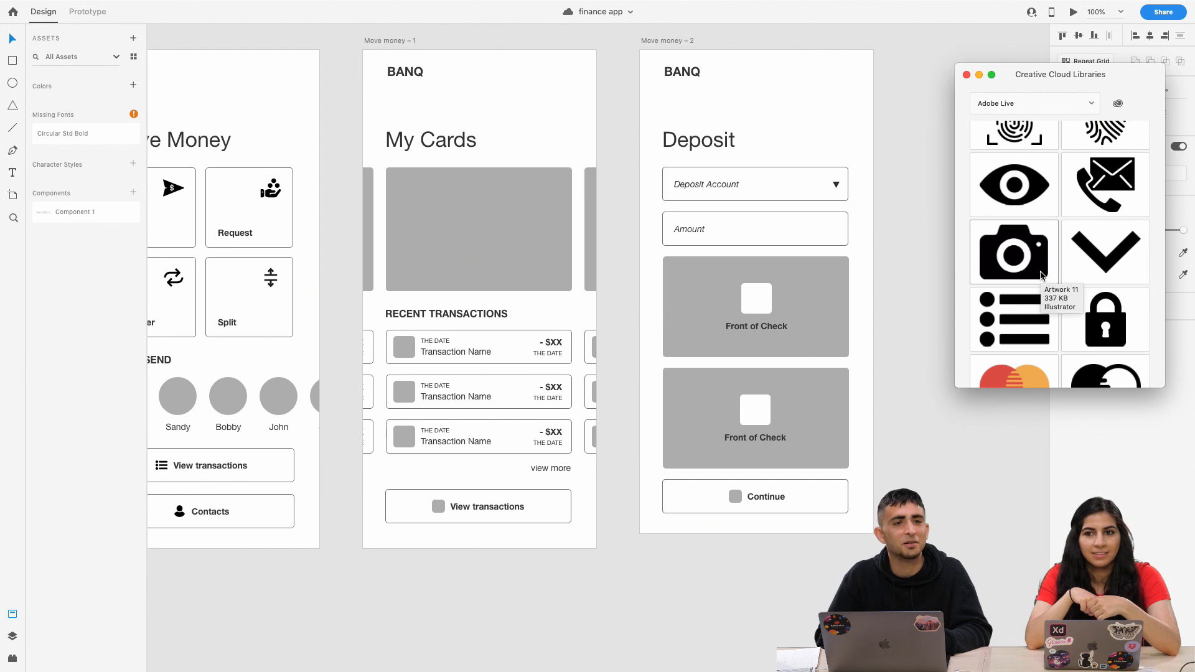
pyautogui.scroll(-1, 1042, 273)
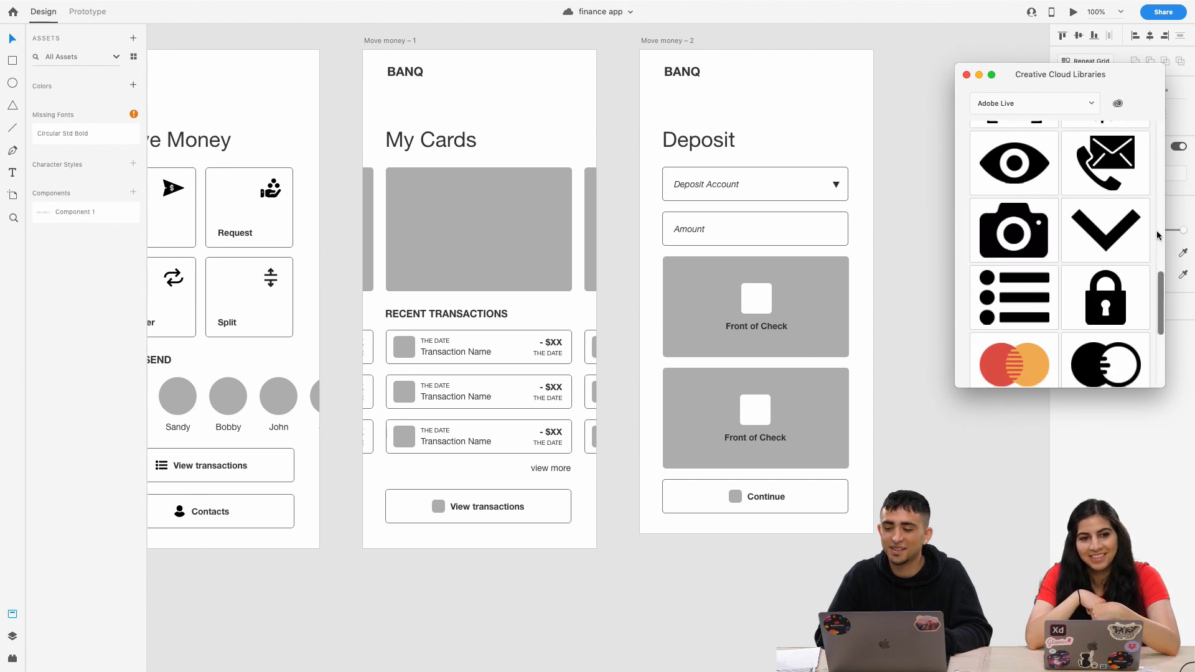
pyautogui.scroll(4, 1156, 231)
pyautogui.scroll(2, 1114, 261)
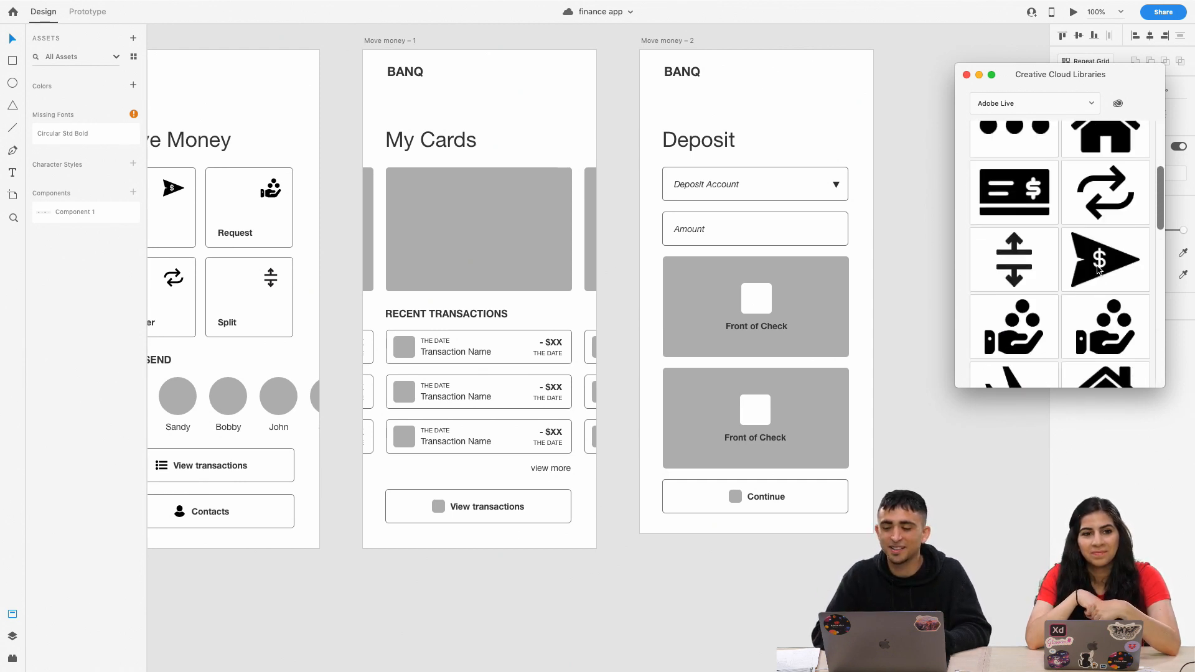
pyautogui.scroll(-6, 1108, 268)
pyautogui.scroll(3, 1096, 277)
pyautogui.scroll(-6, 1093, 278)
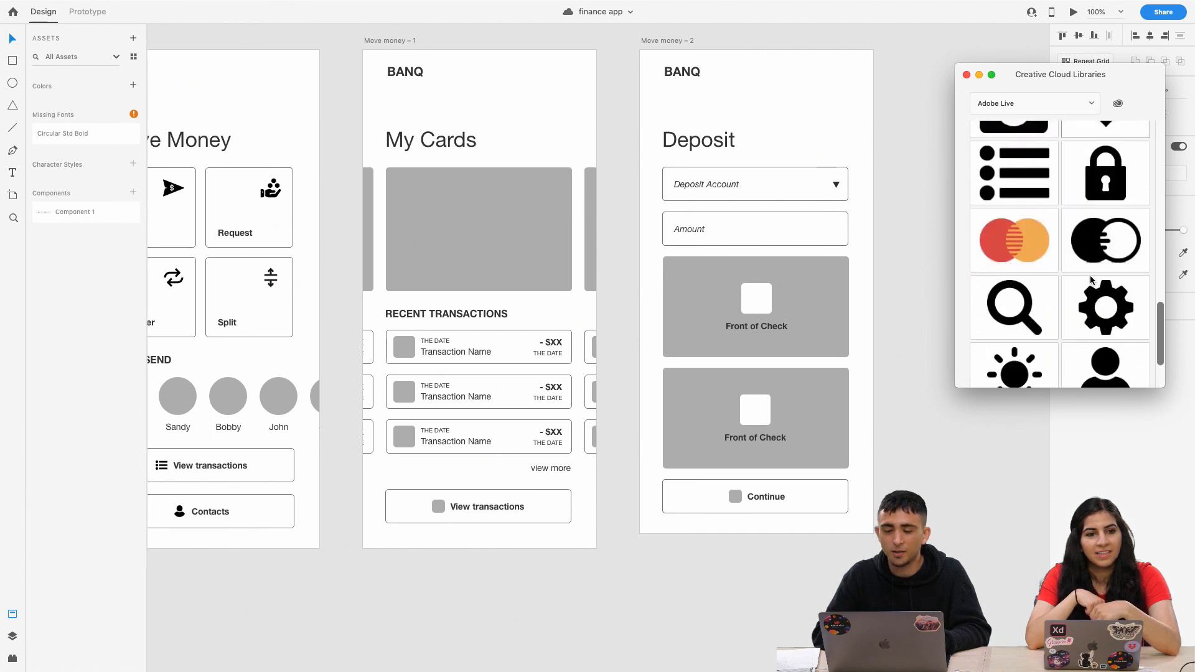
# Replace the grey placeholder in My Cards' View transactions button with the bulleted list graphic from the Adobe Live library.
pyautogui.hscroll(1, 562, 408)
pyautogui.hscroll(-1, 563, 407)
pyautogui.scroll(-1, 563, 408)
pyautogui.hscroll(-3, 563, 408)
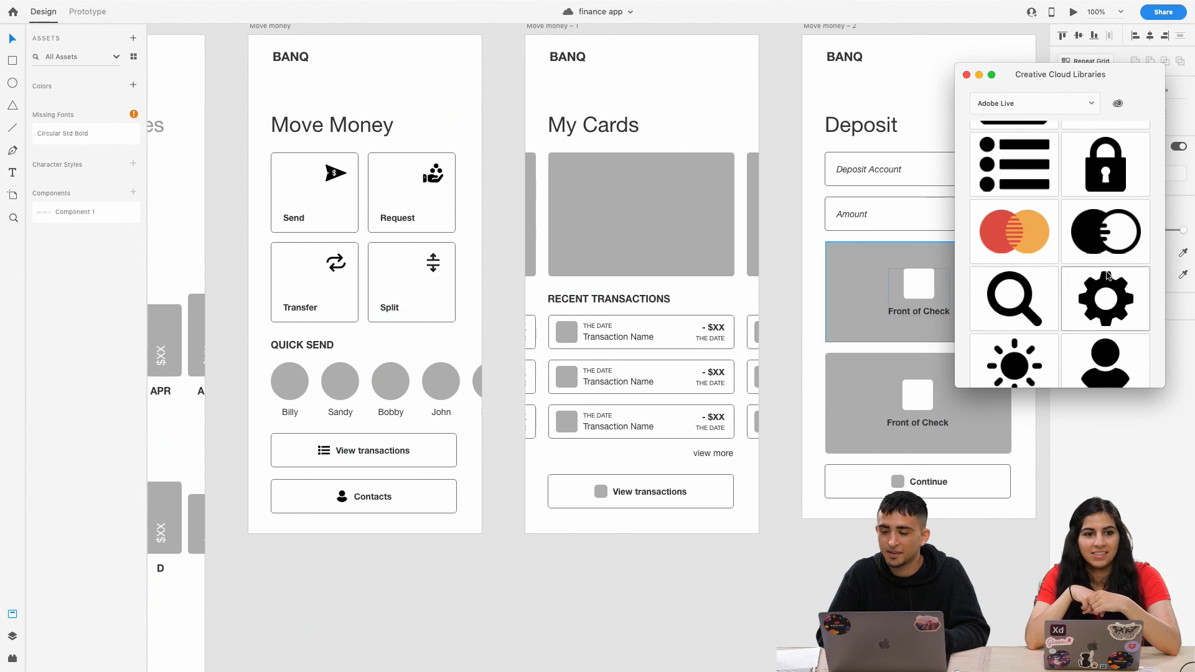
pyautogui.scroll(-2, 1072, 288)
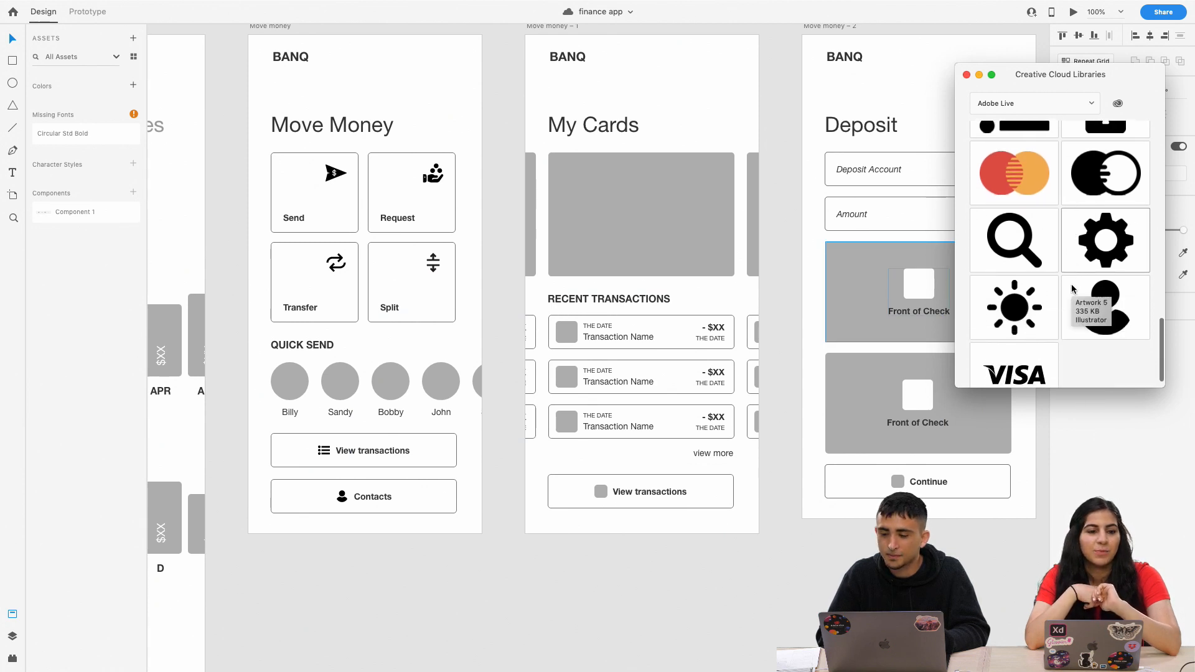
pyautogui.scroll(3, 1072, 289)
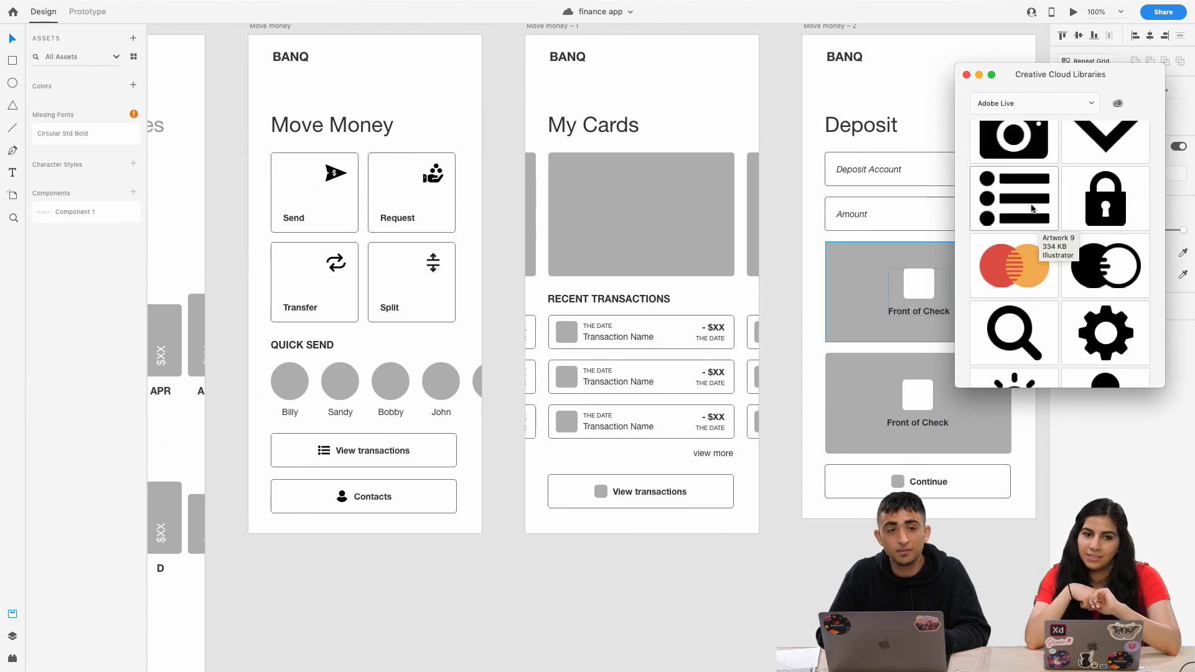
pyautogui.moveTo(1029, 206); pyautogui.dragTo(599, 494)
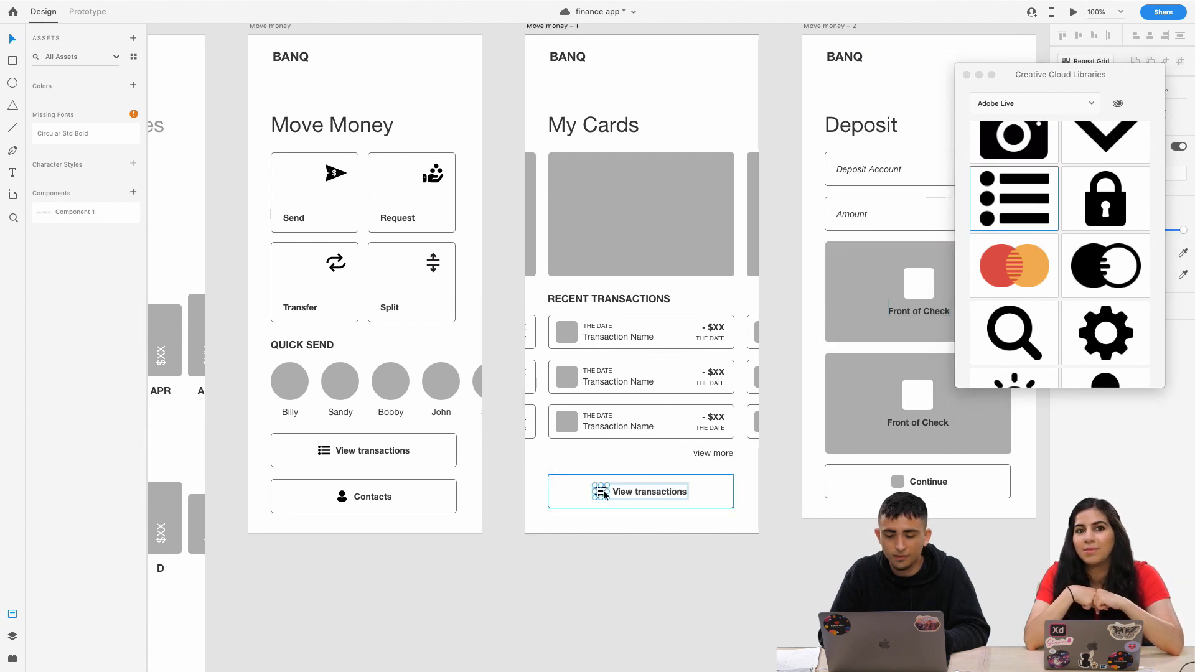
# Select the grey placeholder in Deposit's Continue button and search the Adobe Live library for a suitable icon.
pyautogui.hscroll(2, 732, 404)
pyautogui.hscroll(10, 732, 408)
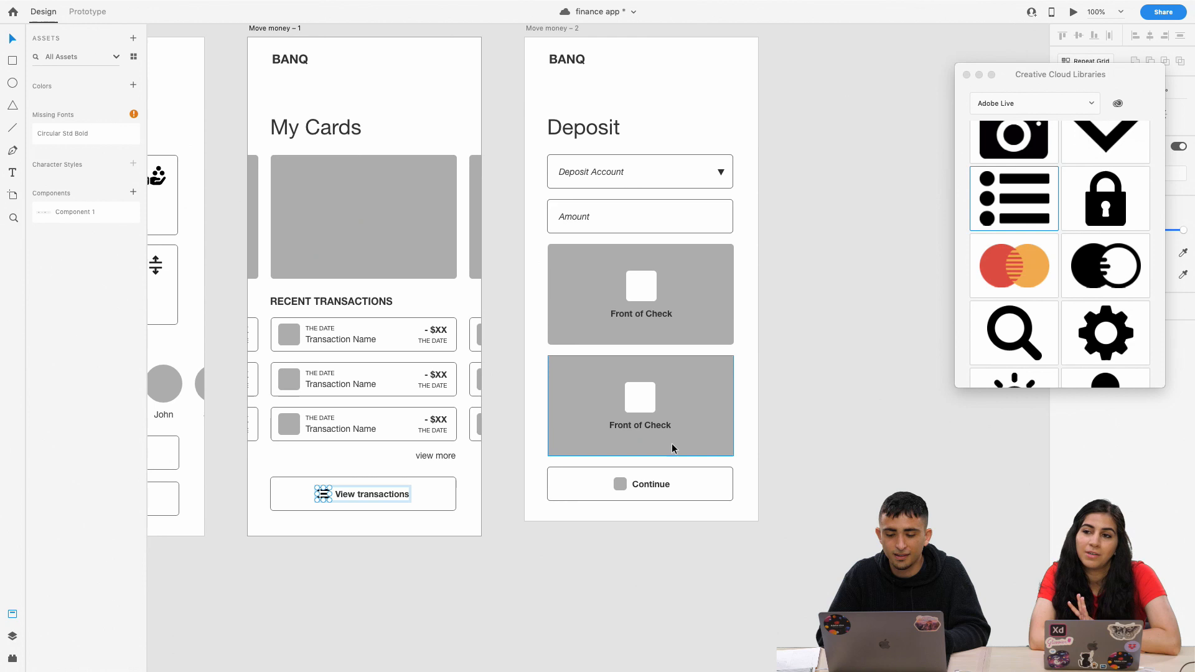
pyautogui.doubleClick(617, 487)
pyautogui.click(621, 486)
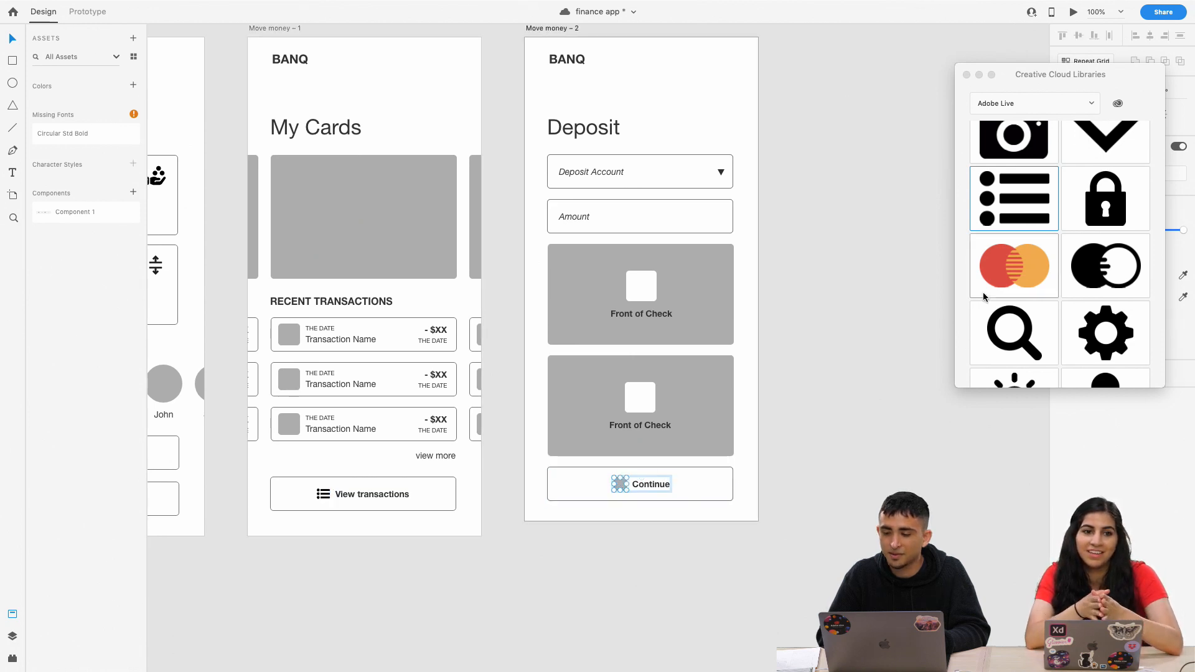
pyautogui.click(1060, 231)
pyautogui.scroll(-5, 1032, 285)
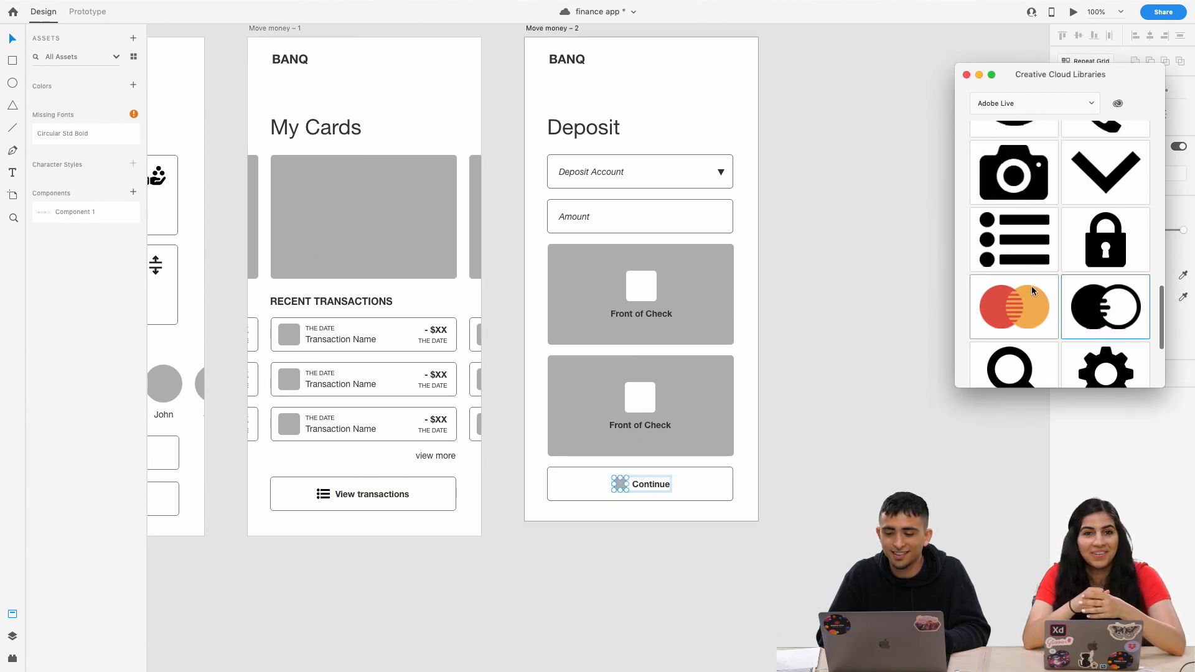
pyautogui.scroll(5, 1035, 242)
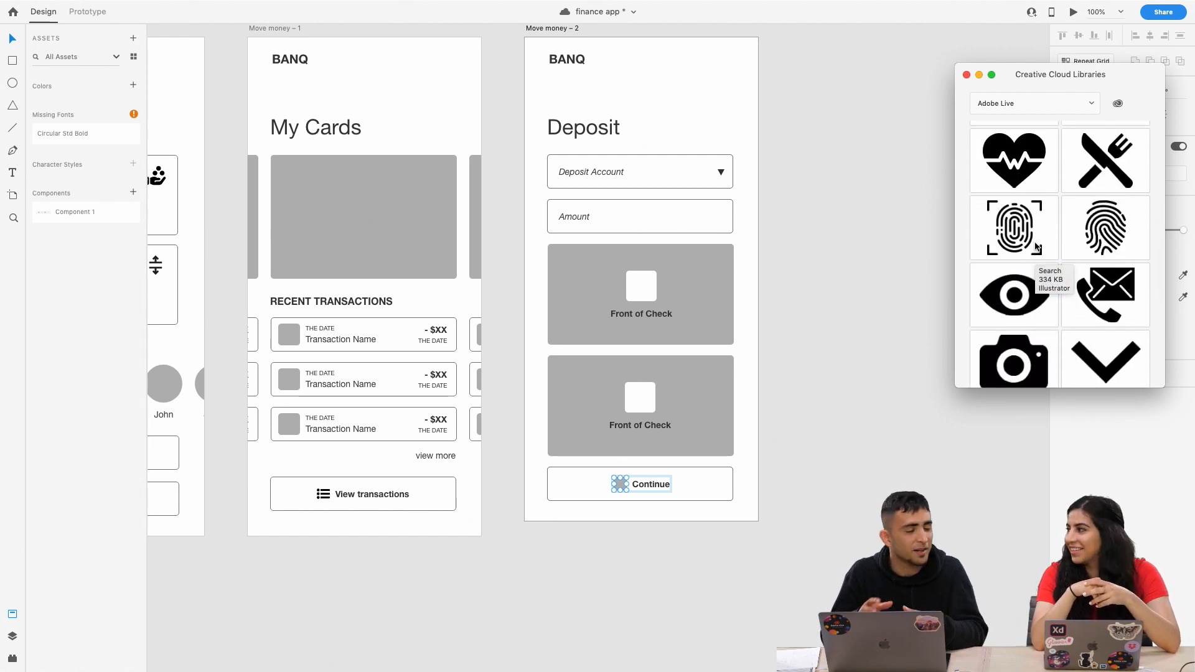
pyautogui.scroll(5, 1037, 247)
pyautogui.scroll(1, 1035, 244)
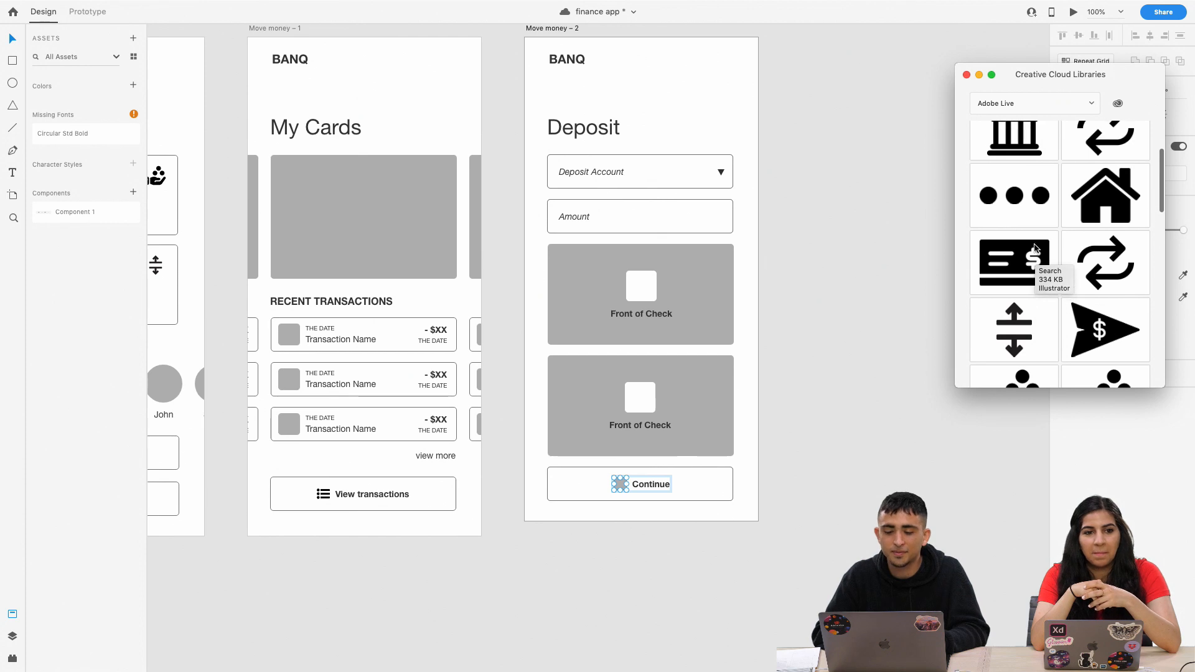
pyautogui.scroll(-5, 1064, 258)
pyautogui.scroll(10, 1064, 258)
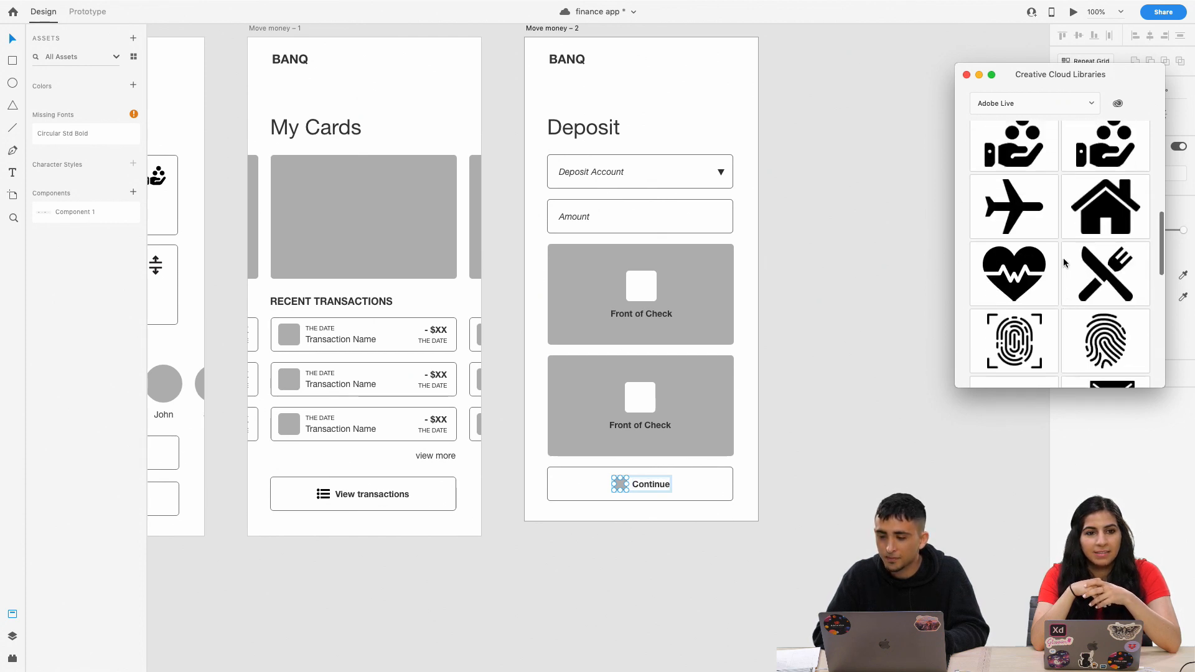
pyautogui.scroll(-10, 1064, 262)
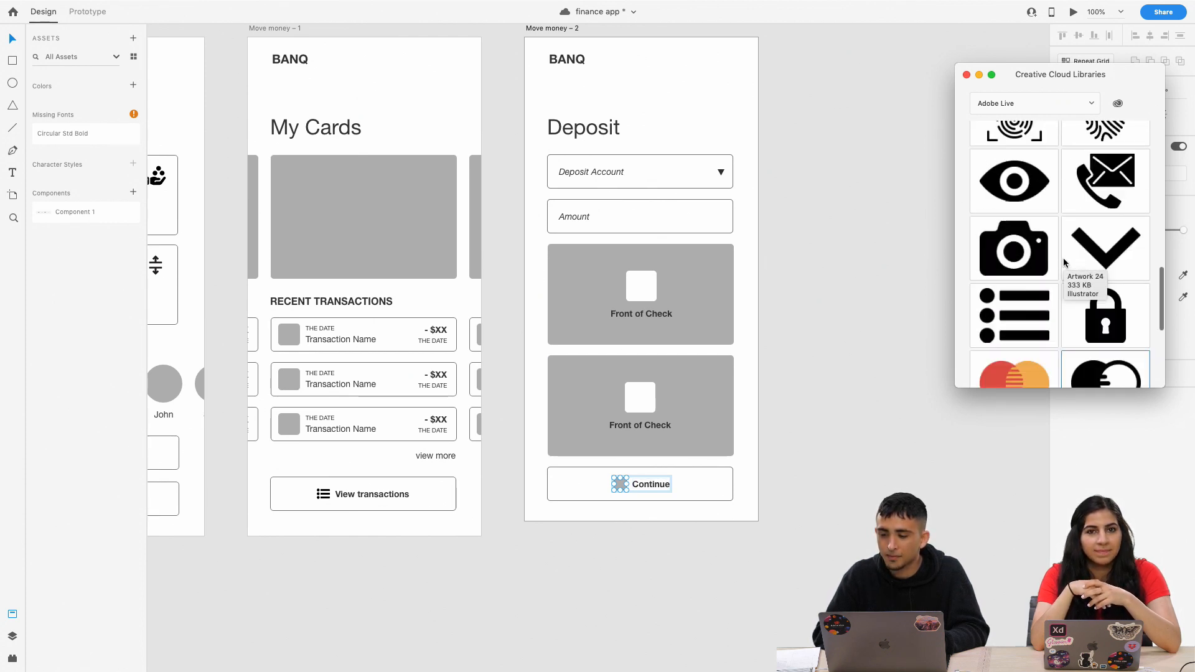
pyautogui.scroll(-3, 1063, 262)
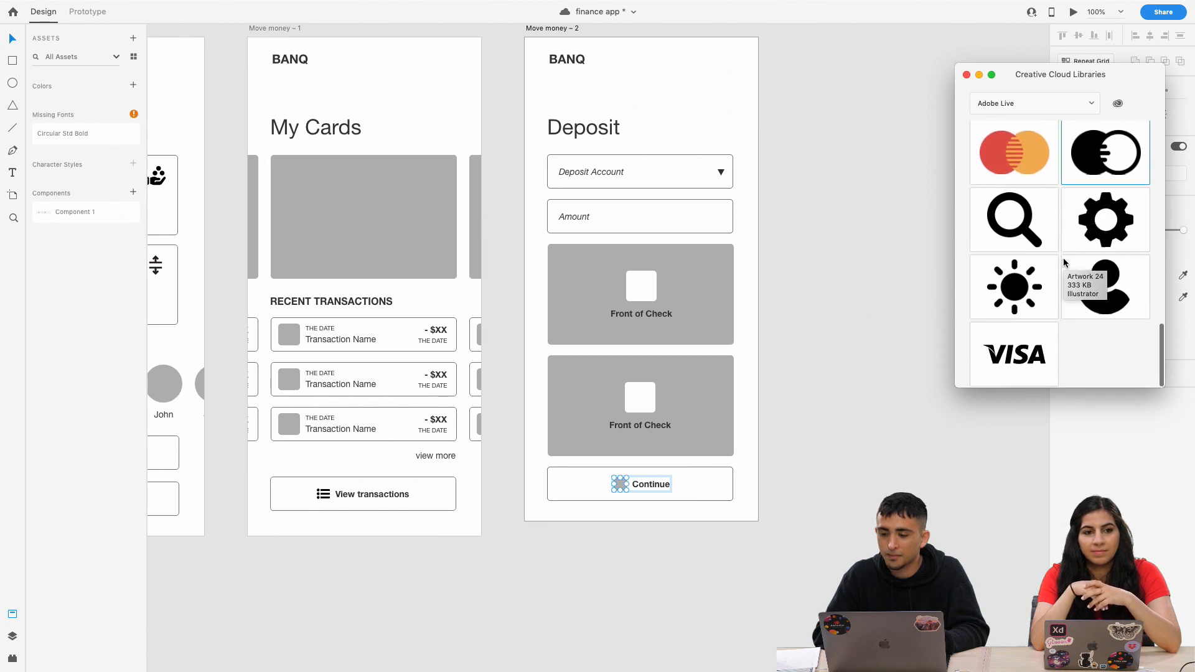
pyautogui.scroll(5, 1066, 250)
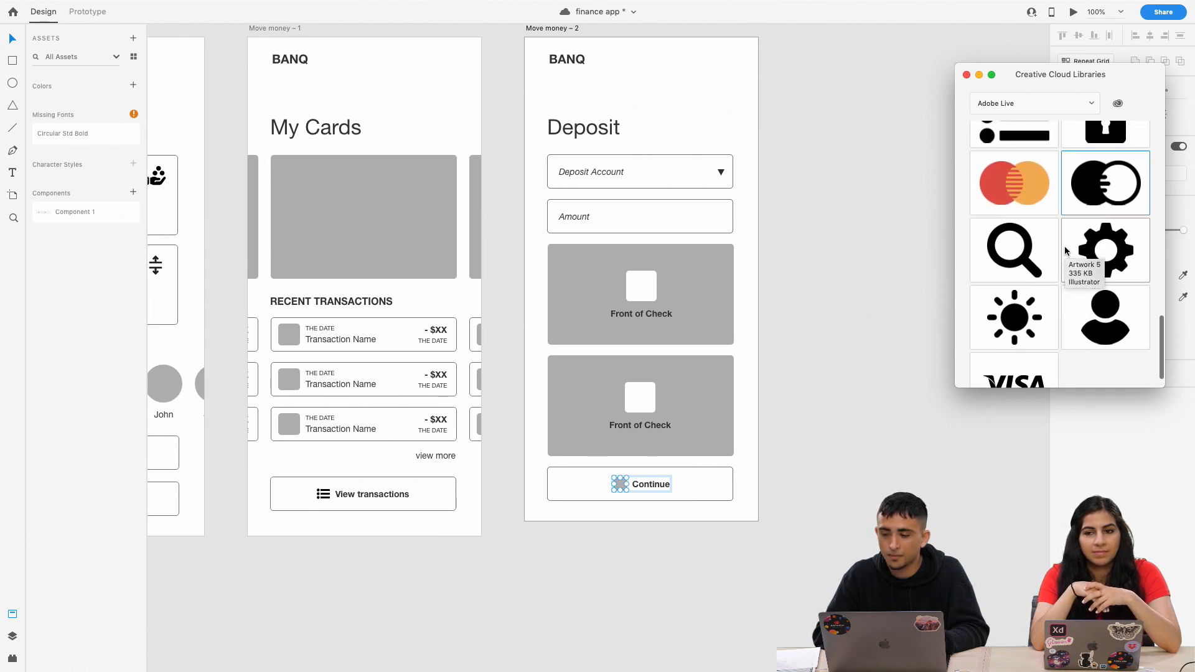
pyautogui.scroll(2, 1065, 255)
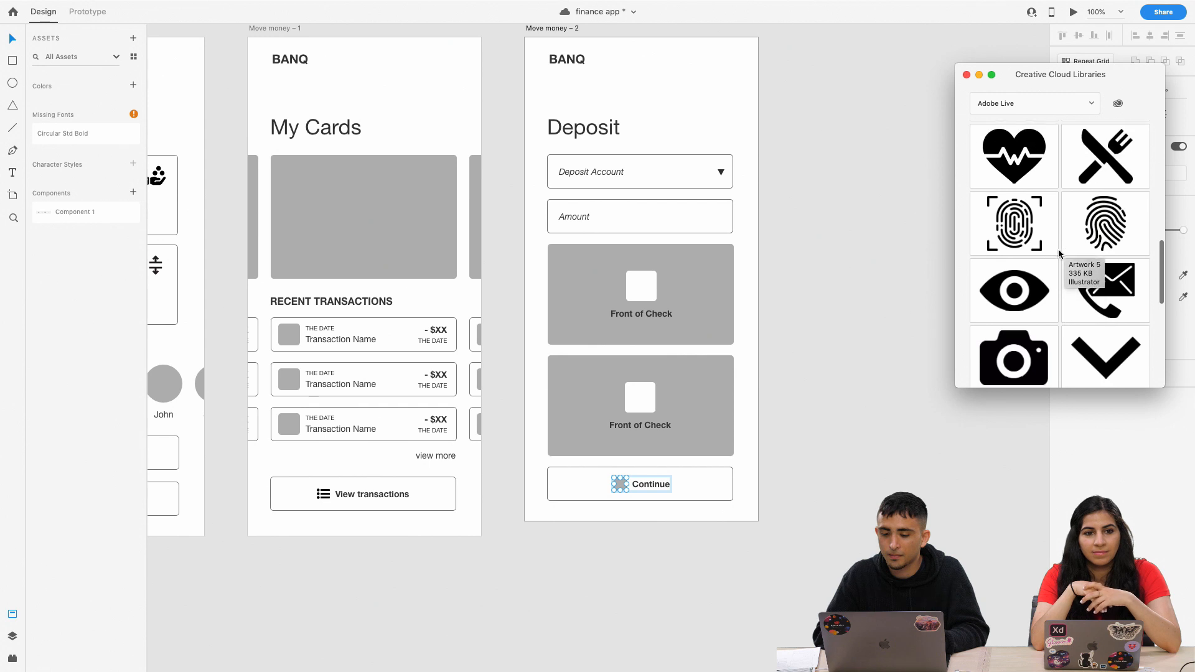
# Delete the grey placeholder from Deposit's Continue button and center the Continue label within the button.
pyautogui.click(621, 484)
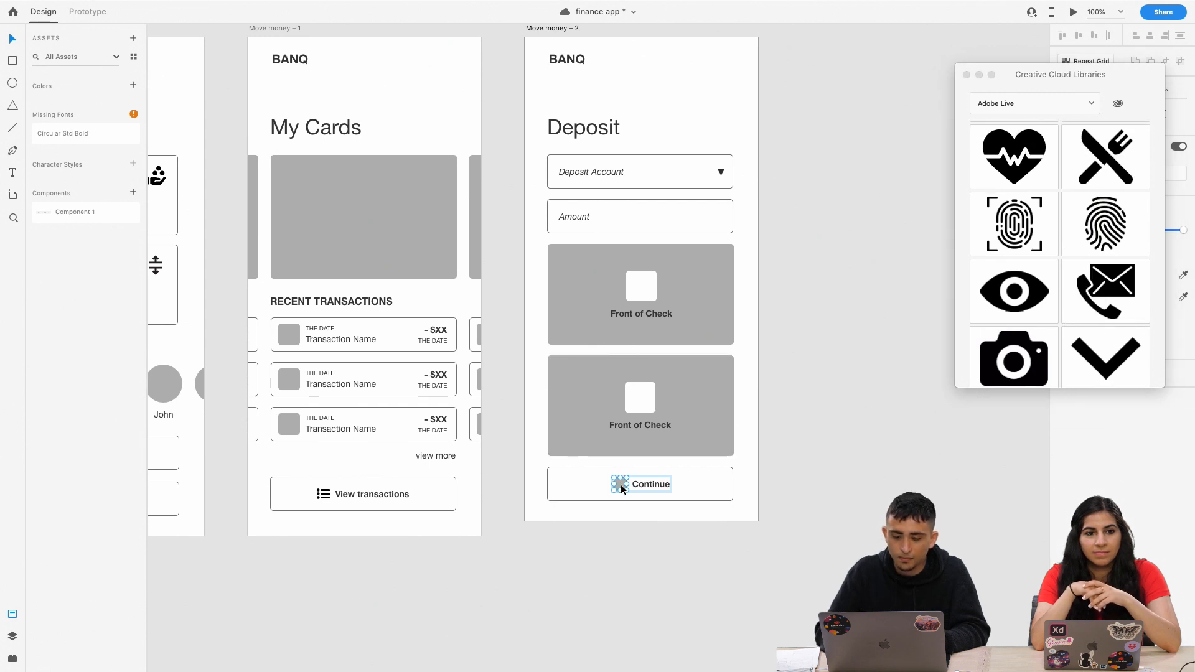
pyautogui.press('Delete')
pyautogui.moveTo(643, 484); pyautogui.dragTo(636, 484)
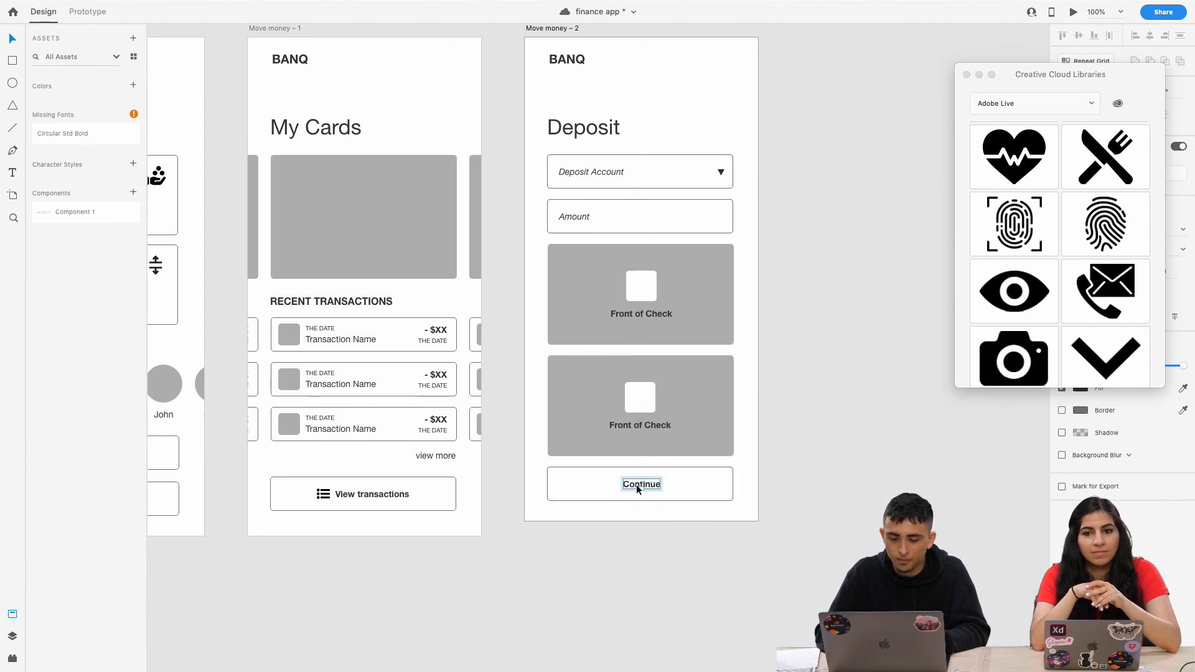
# Review the artboards from Home through Deposit for grey placeholders that still need icons.
pyautogui.click(612, 528)
pyautogui.hscroll(-15, 611, 528)
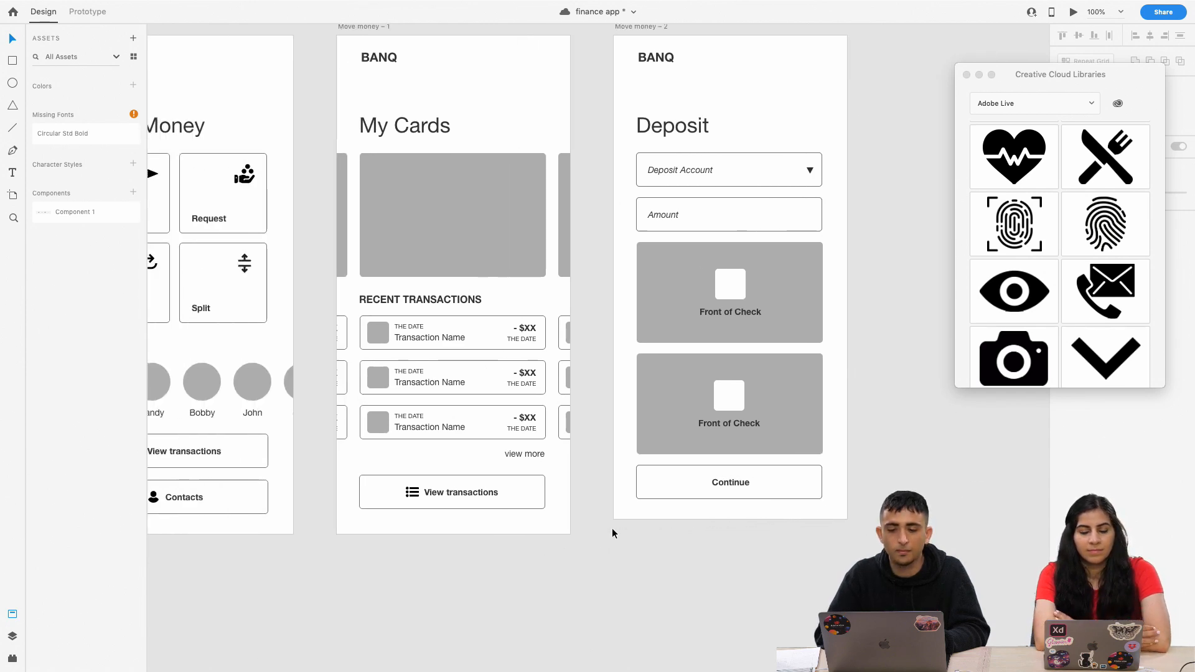
pyautogui.hscroll(-20, 760, 373)
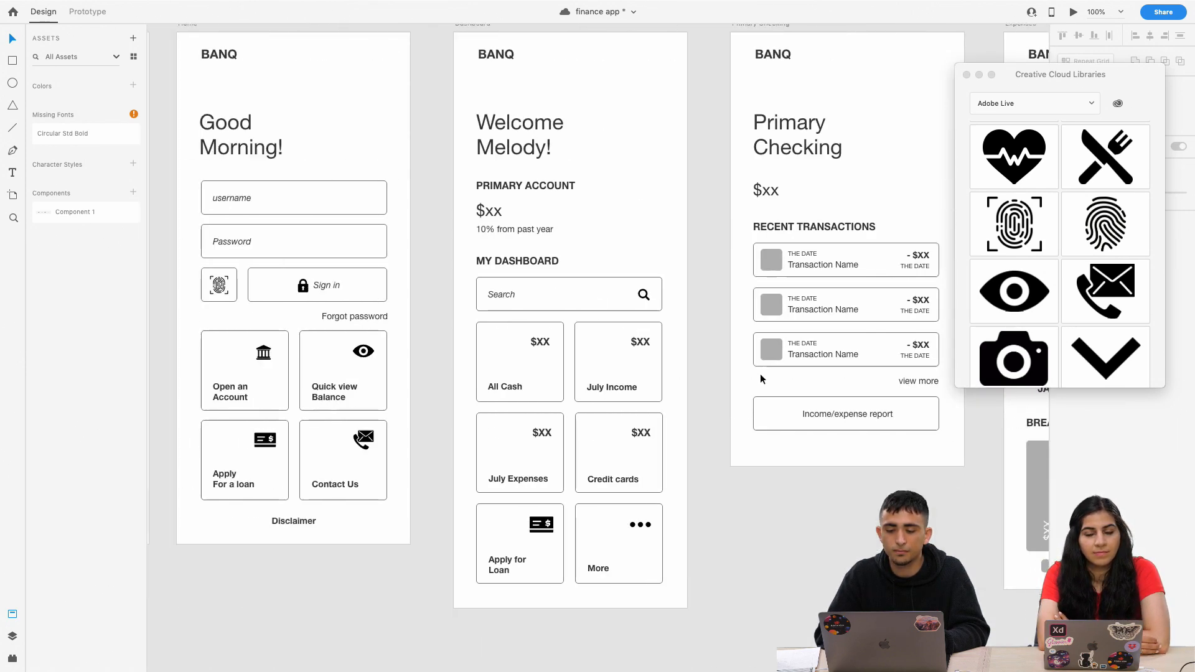
pyautogui.hscroll(20, 761, 378)
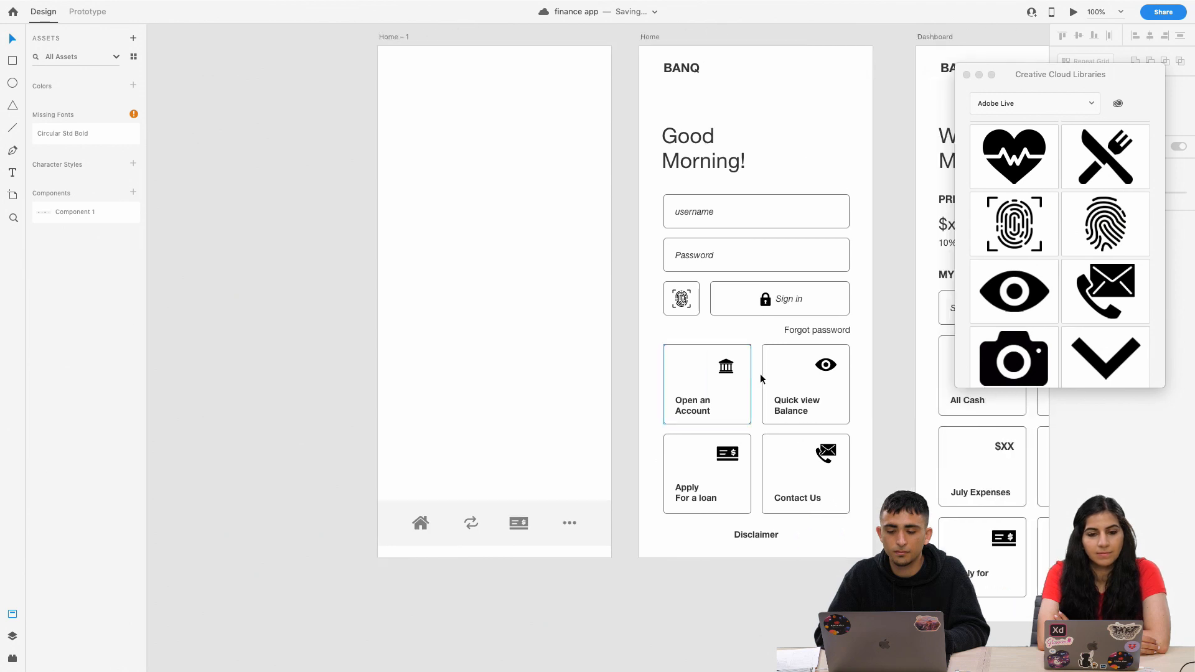
pyautogui.hscroll(20, 760, 378)
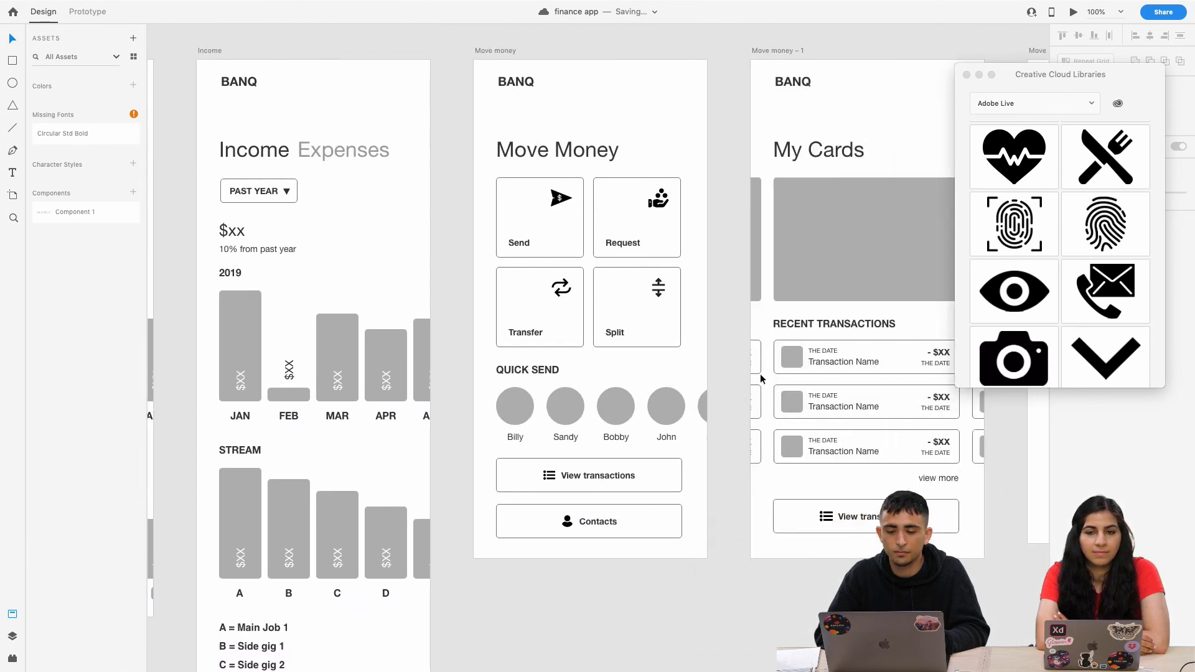
pyautogui.hscroll(2, 760, 377)
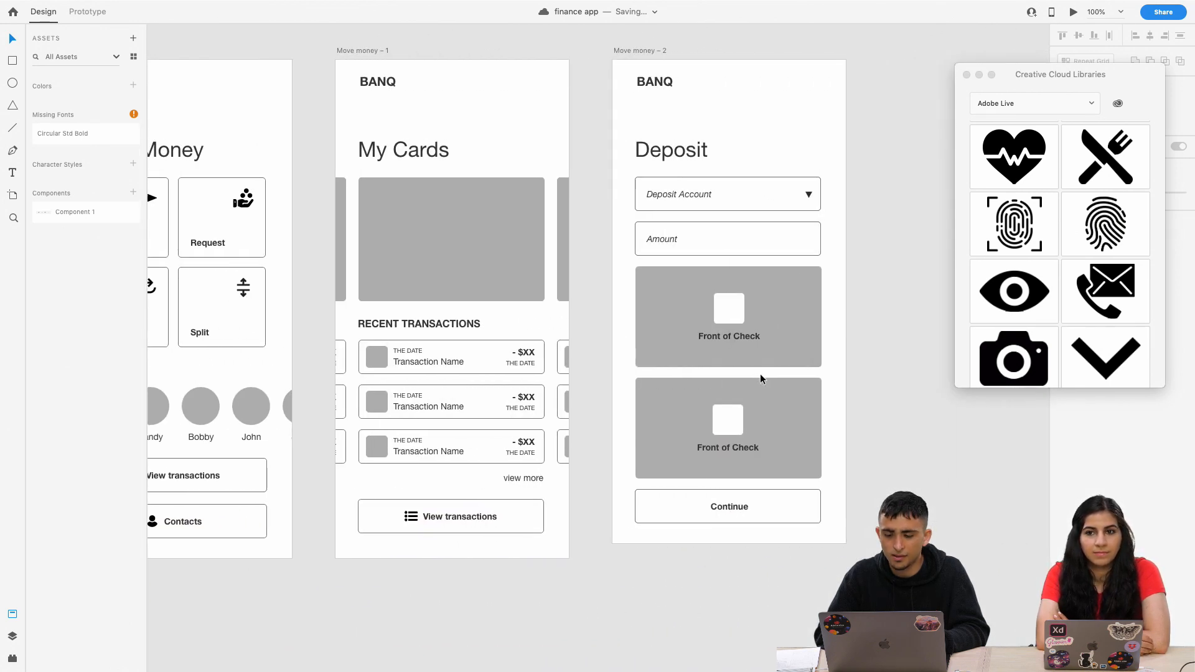
pyautogui.hscroll(-10, 704, 392)
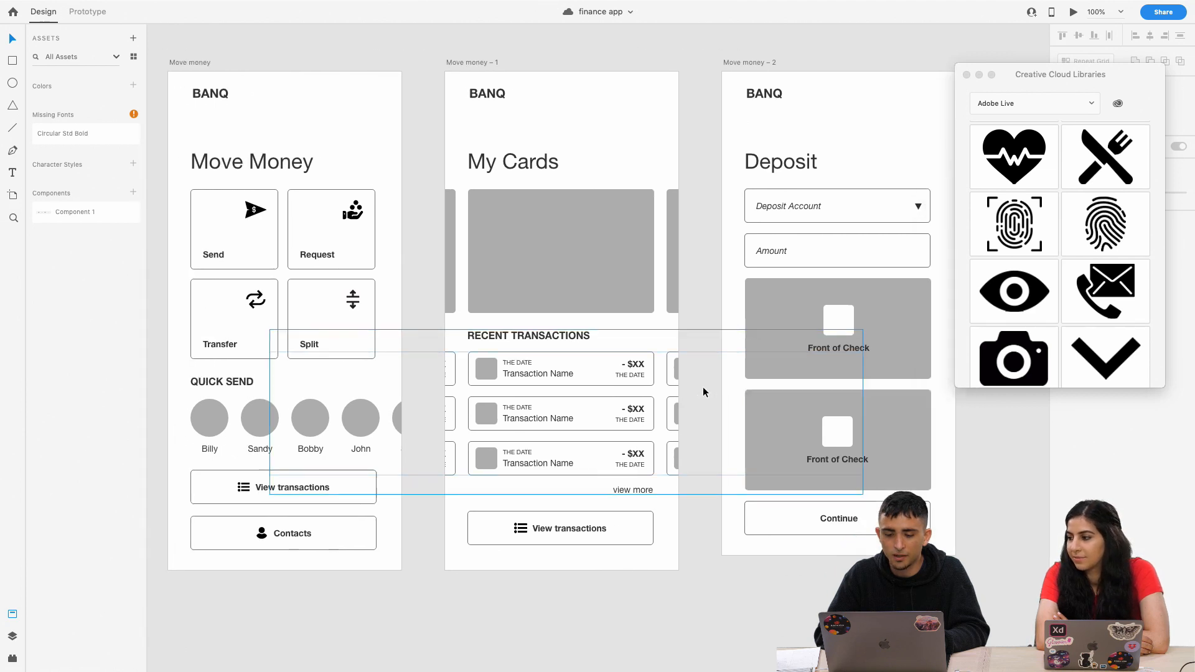
# Replace the white placeholders in Deposit's two Front of Check boxes with the camera graphic from the Adobe Live library.
pyautogui.hscroll(20, 722, 379)
pyautogui.scroll(3, 717, 379)
pyautogui.scroll(-6, 720, 377)
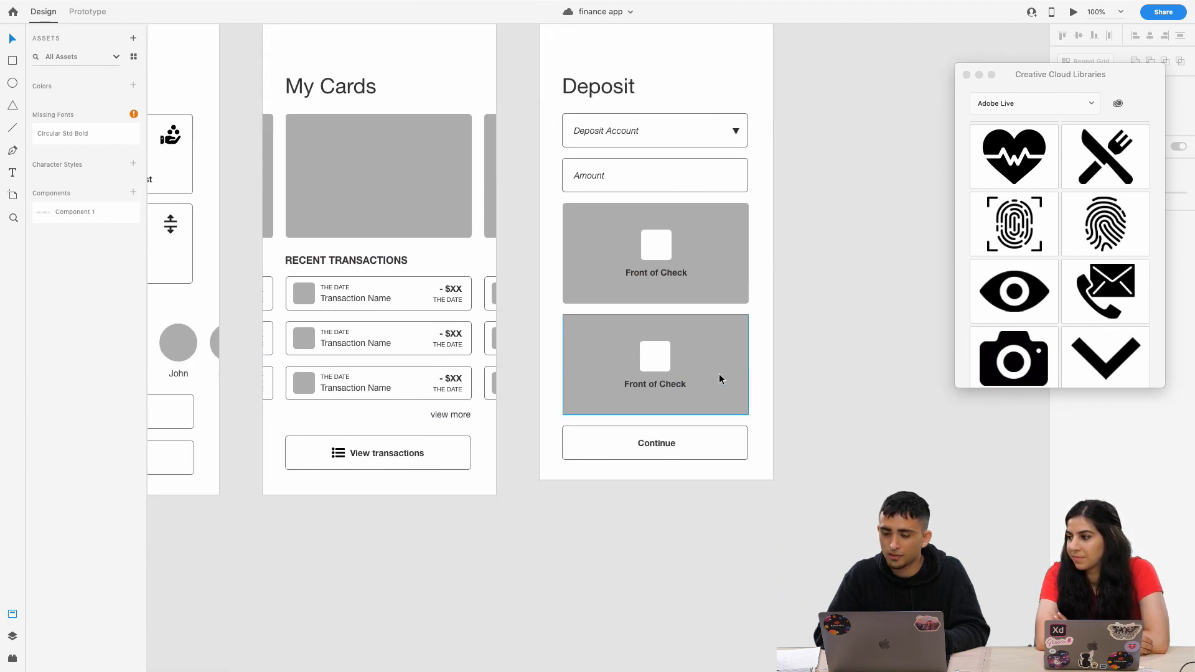
pyautogui.hscroll(2, 721, 378)
pyautogui.moveTo(999, 353); pyautogui.dragTo(615, 266)
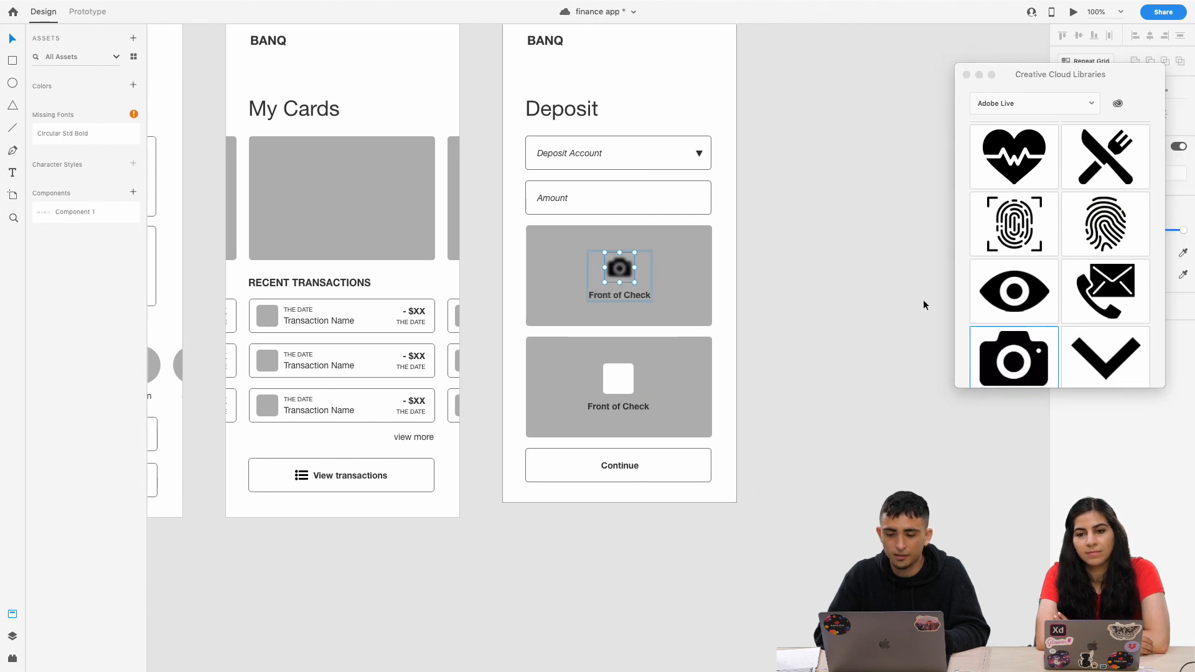
pyautogui.moveTo(1016, 369); pyautogui.dragTo(617, 379)
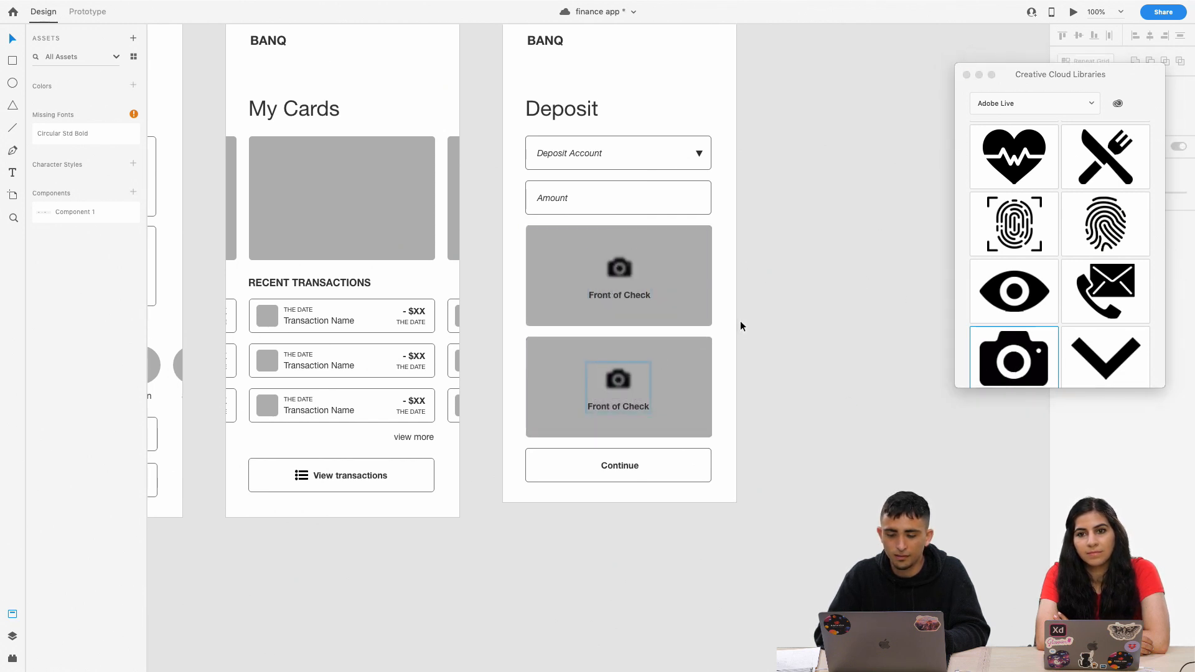
# Replace the first grey placeholder under the Expenses screen's Breakdown chart with the house graphic from the Adobe Live library.
pyautogui.hscroll(-10, 599, 371)
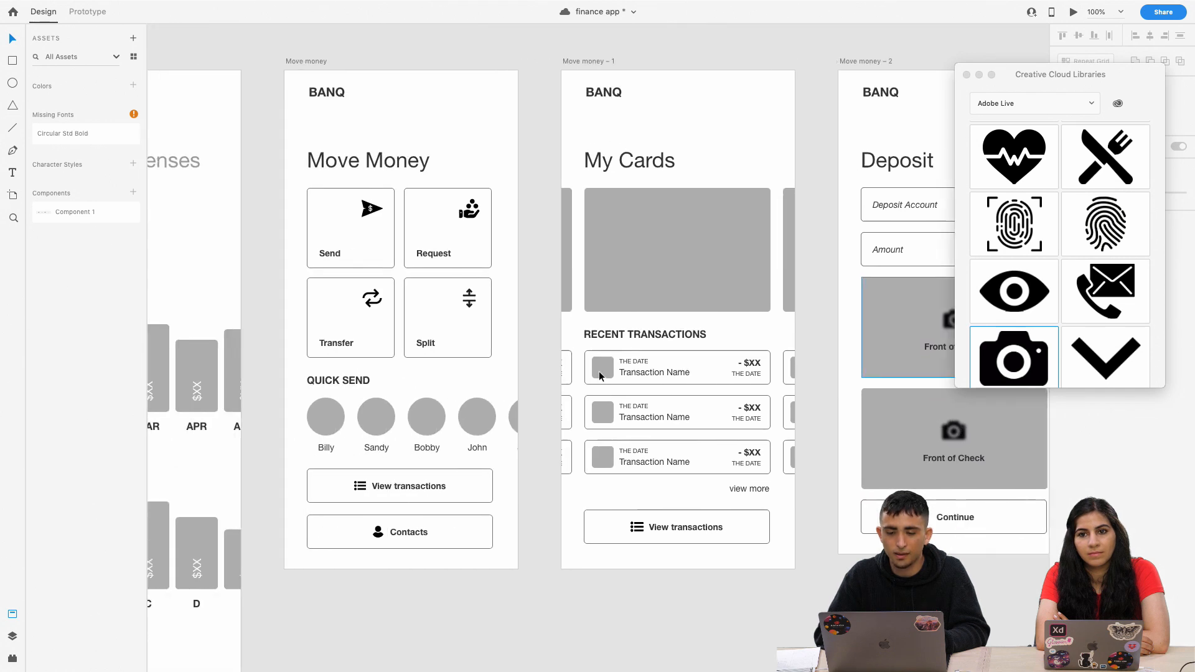
pyautogui.hscroll(-10, 599, 371)
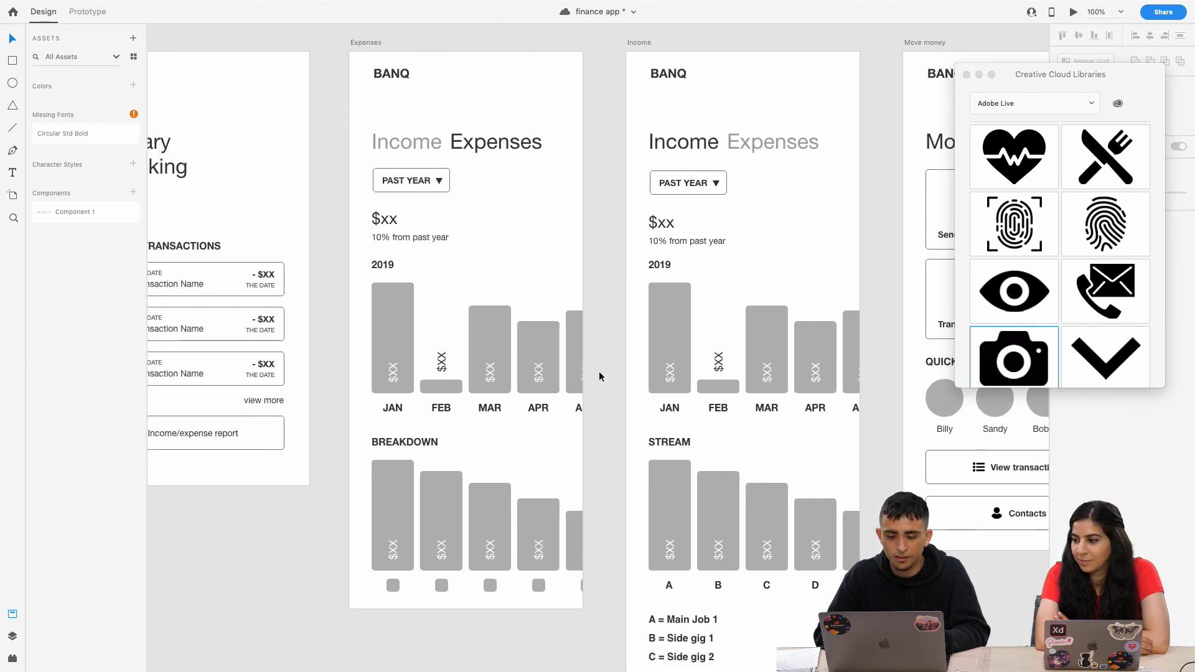
pyautogui.hscroll(-10, 599, 372)
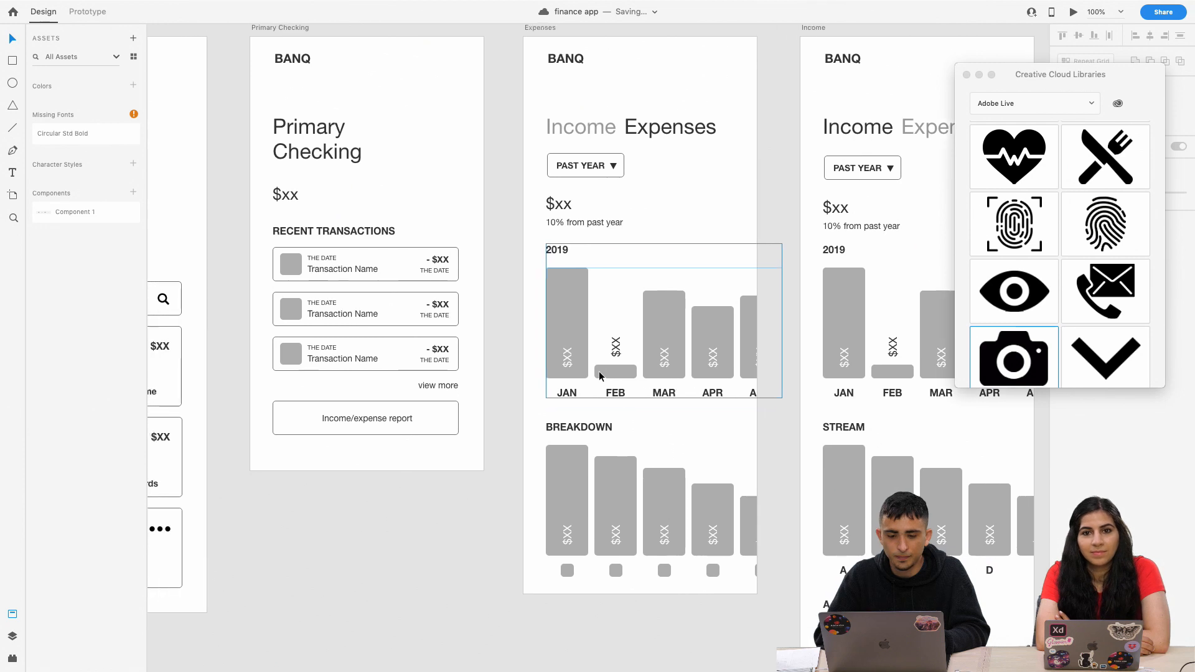
pyautogui.hscroll(5, 599, 372)
pyautogui.click(454, 551)
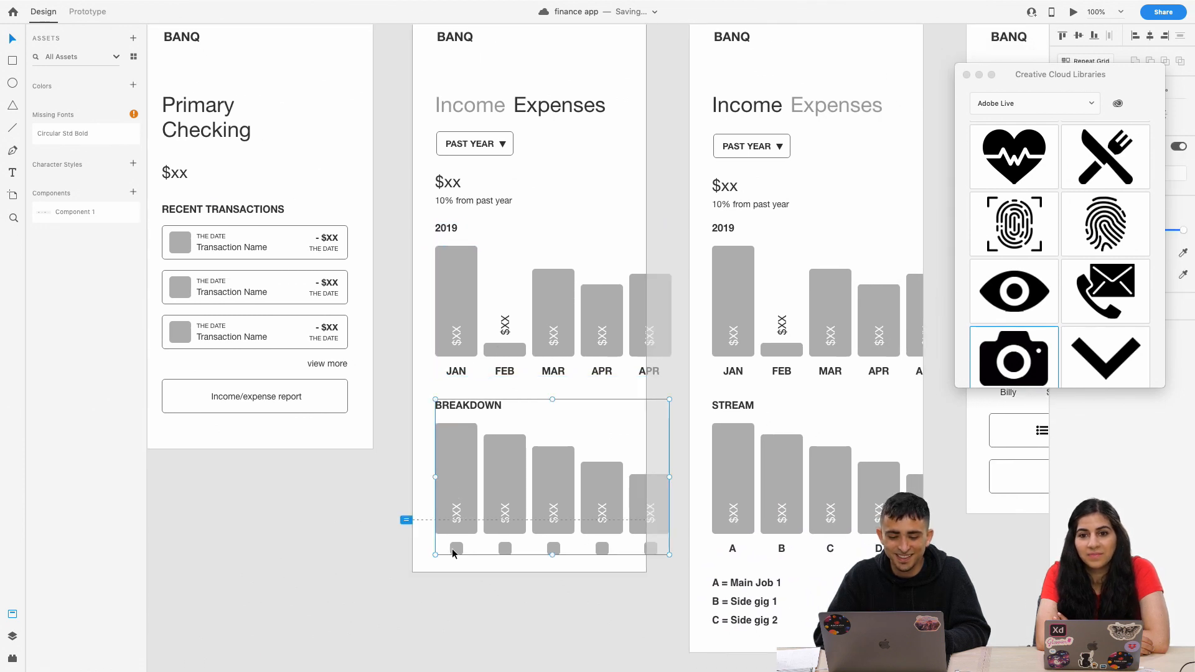
pyautogui.click(1021, 291)
pyautogui.scroll(1, 1058, 274)
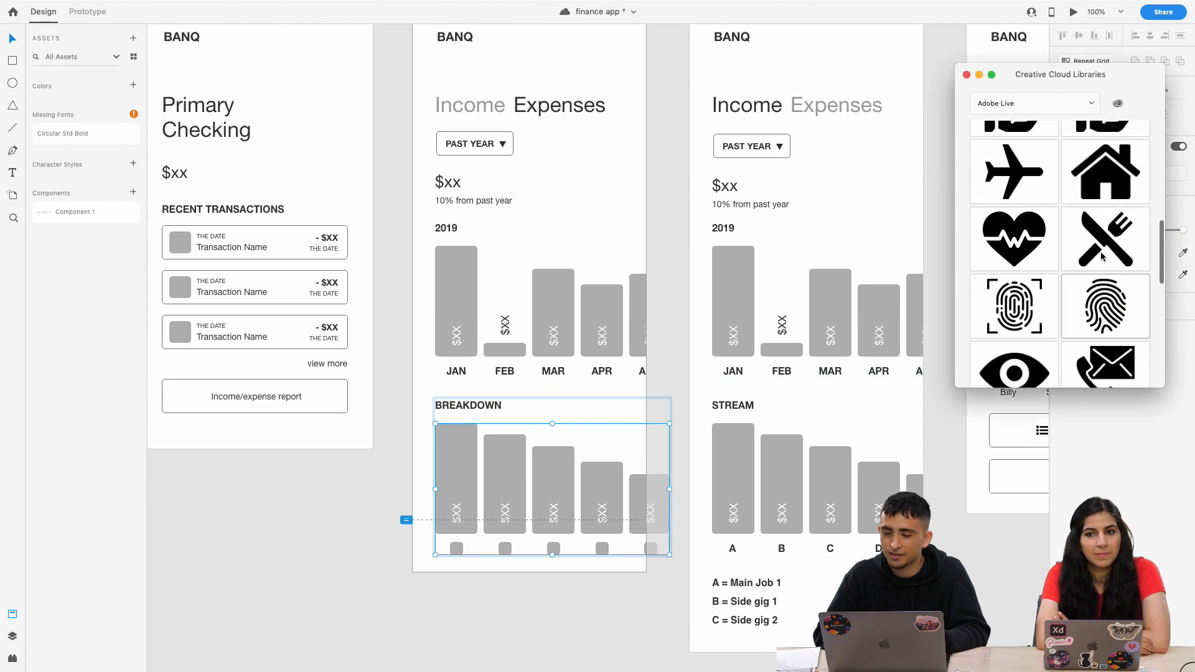
pyautogui.scroll(-4, 1102, 255)
pyautogui.scroll(-10, 1102, 255)
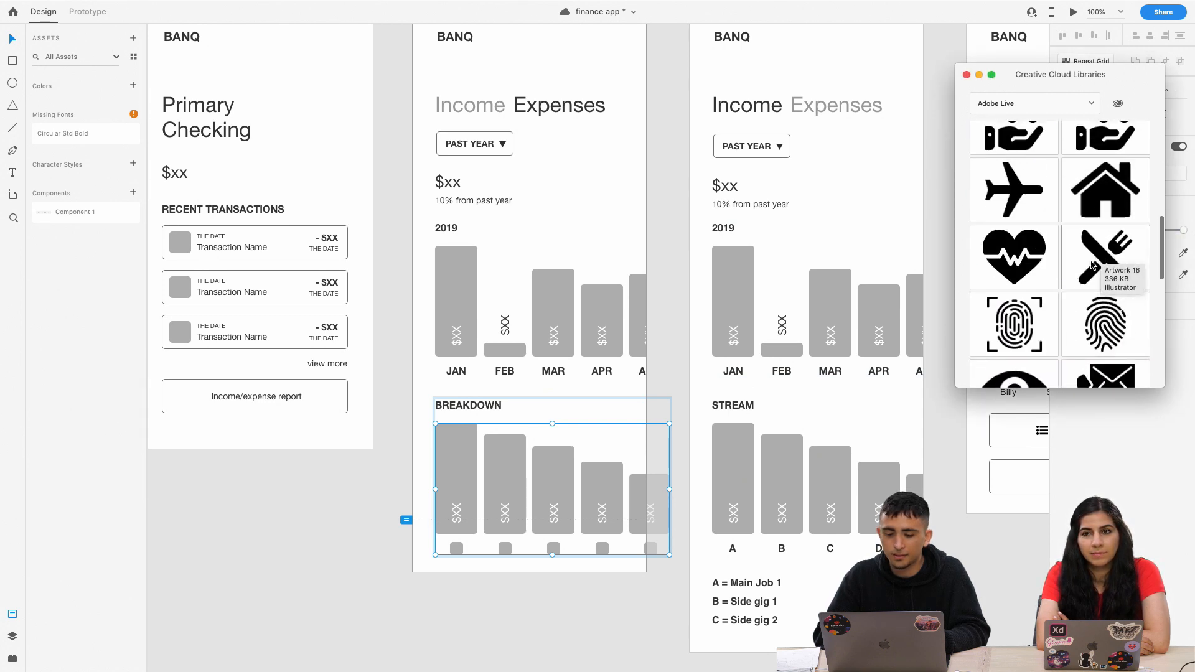
pyautogui.scroll(3, 1050, 291)
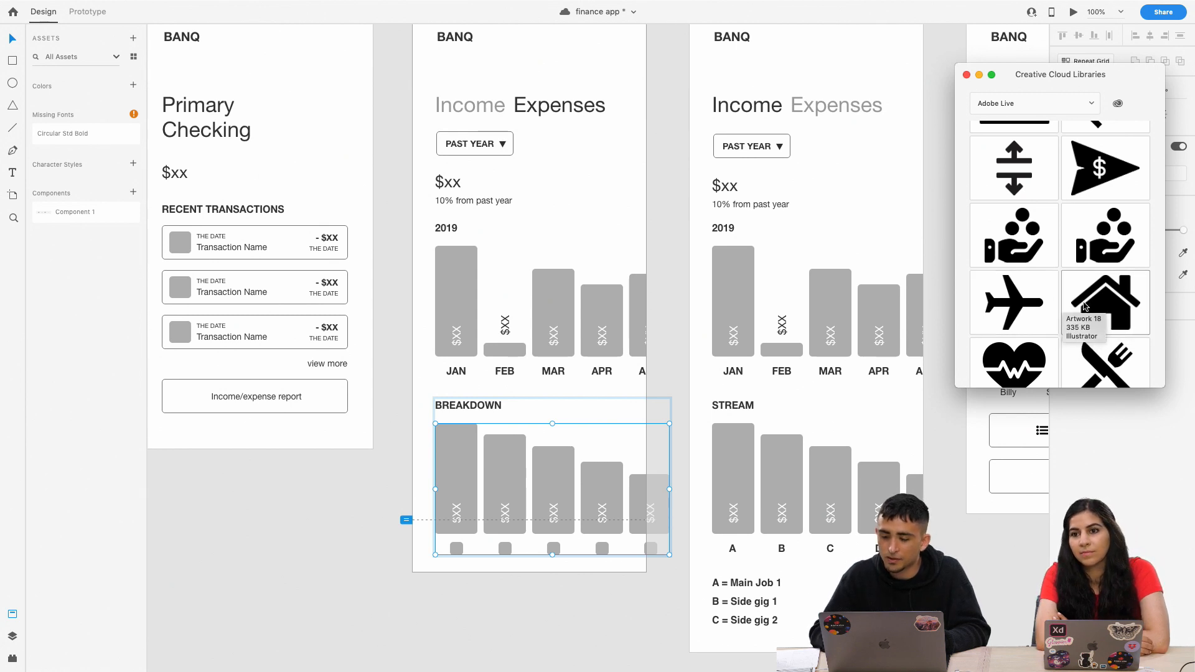
pyautogui.moveTo(1102, 305); pyautogui.dragTo(459, 553)
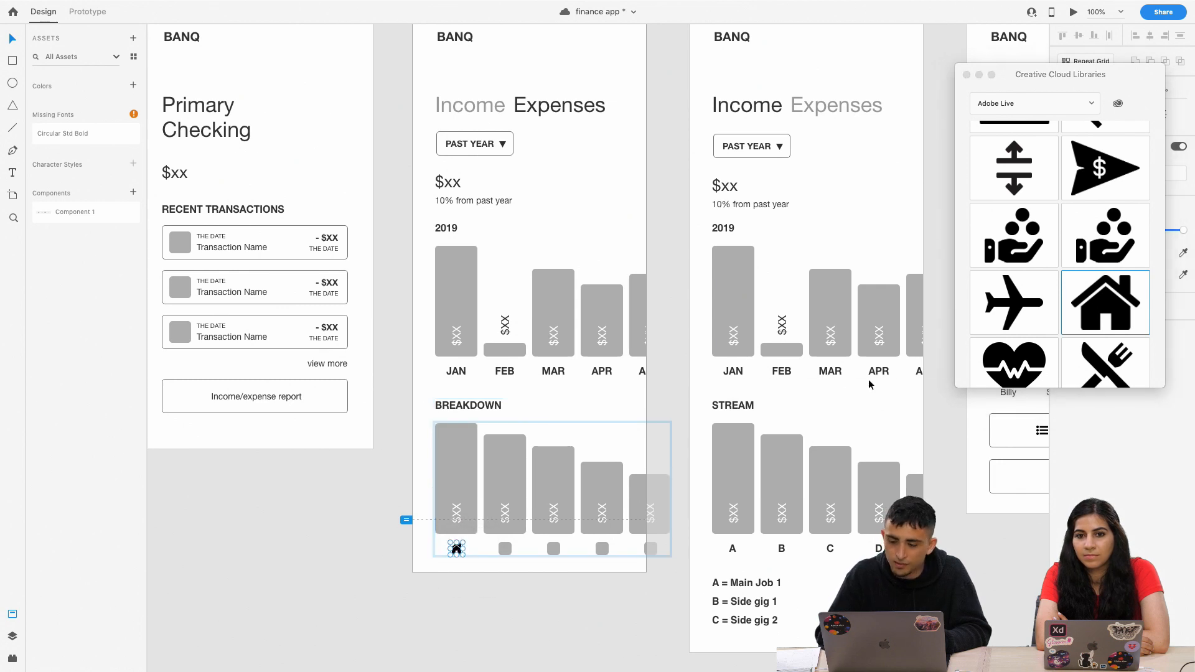
# Fill the second to fourth Breakdown placeholders with the airplane, heartbeat, and knife and fork graphics, in that order.
pyautogui.moveTo(986, 318); pyautogui.dragTo(505, 549)
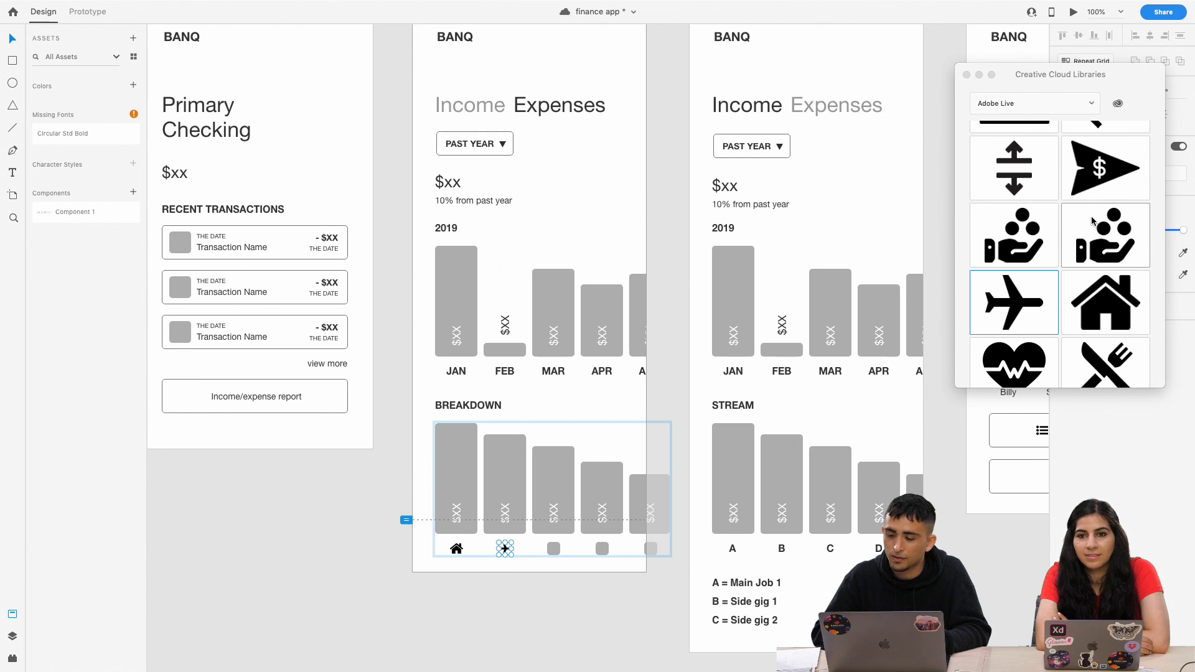
pyautogui.moveTo(1014, 364); pyautogui.dragTo(553, 549)
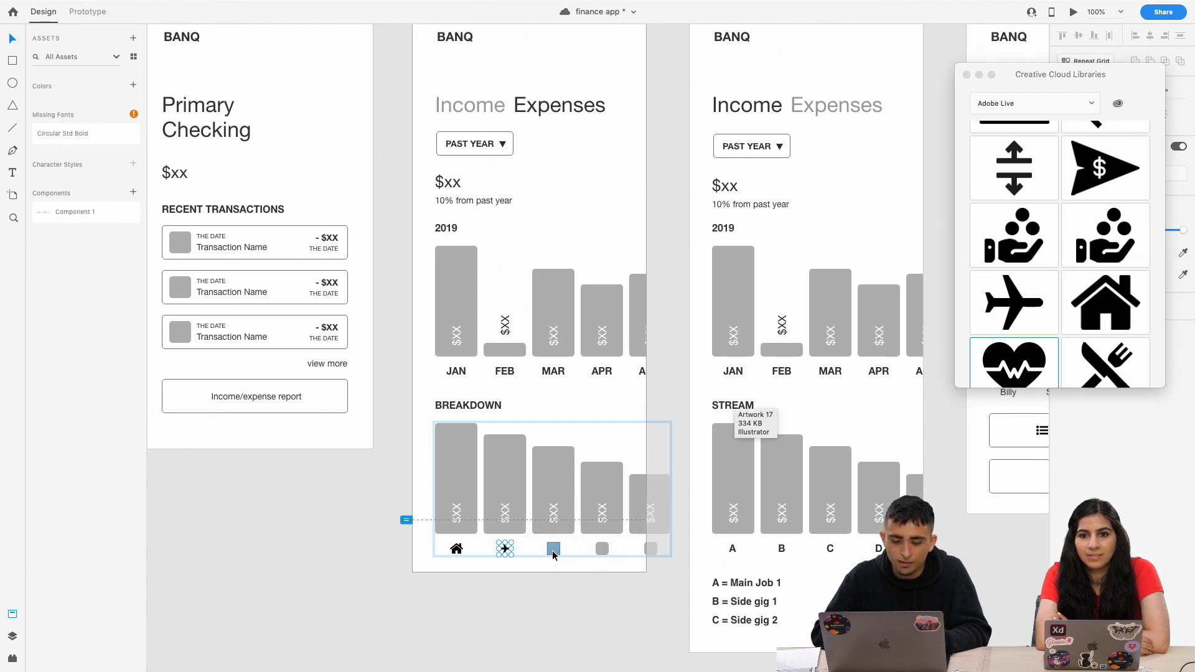
pyautogui.click(1156, 206)
pyautogui.scroll(10, 1062, 219)
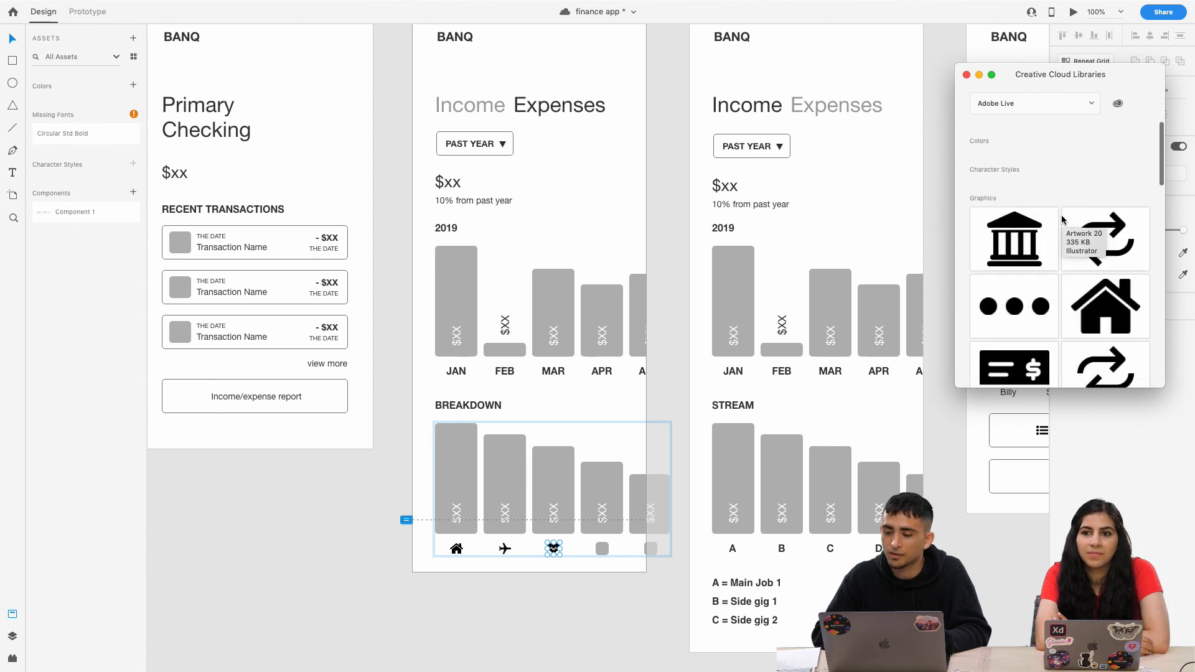
pyautogui.scroll(-5, 1071, 212)
pyautogui.moveTo(1120, 195); pyautogui.dragTo(603, 549)
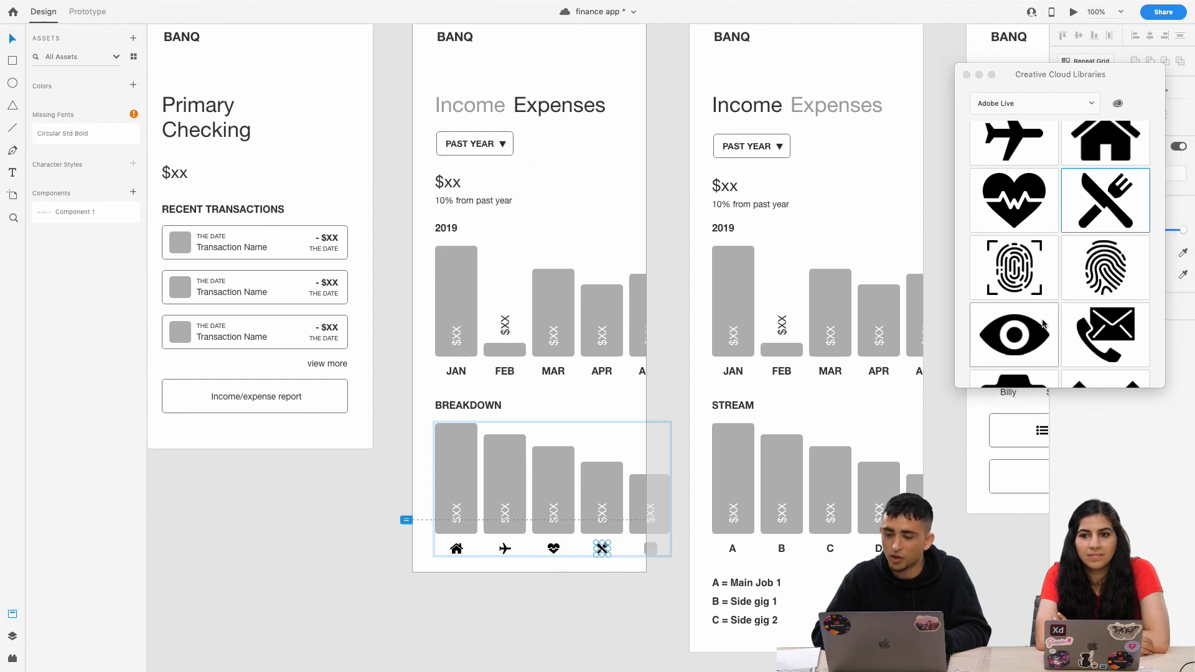
# Find a suitable graphic in the Adobe Live library and replace the fifth Breakdown placeholder with the dollar check graphic.
pyautogui.click(1097, 250)
pyautogui.scroll(5, 1097, 250)
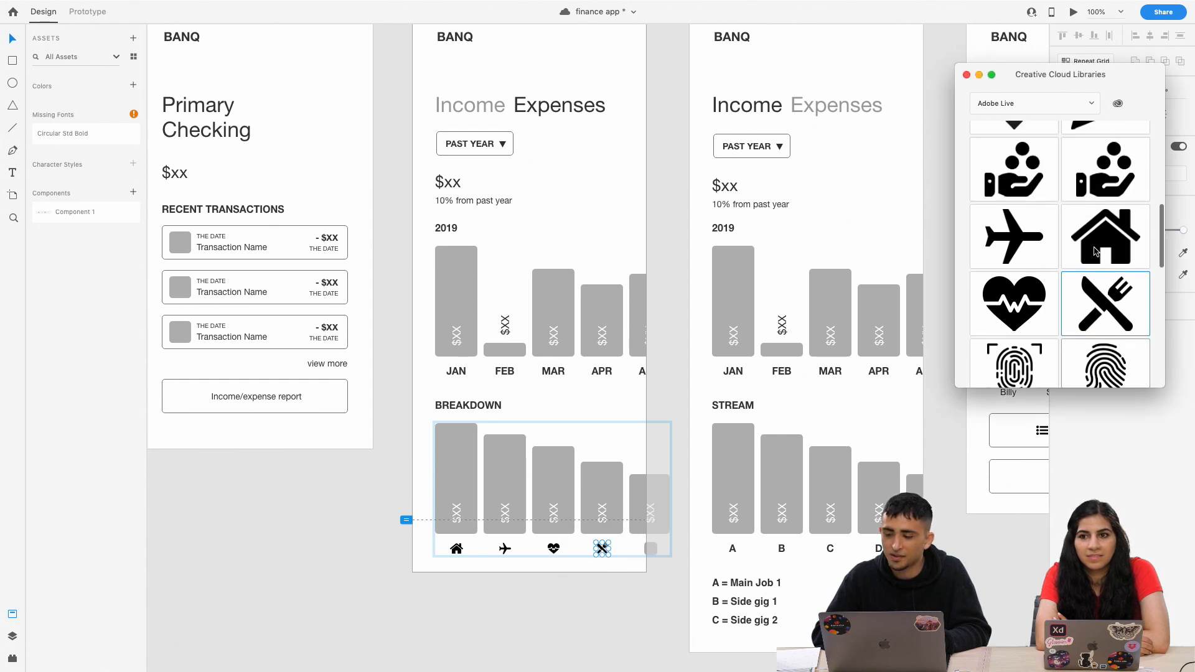
pyautogui.scroll(5, 1097, 250)
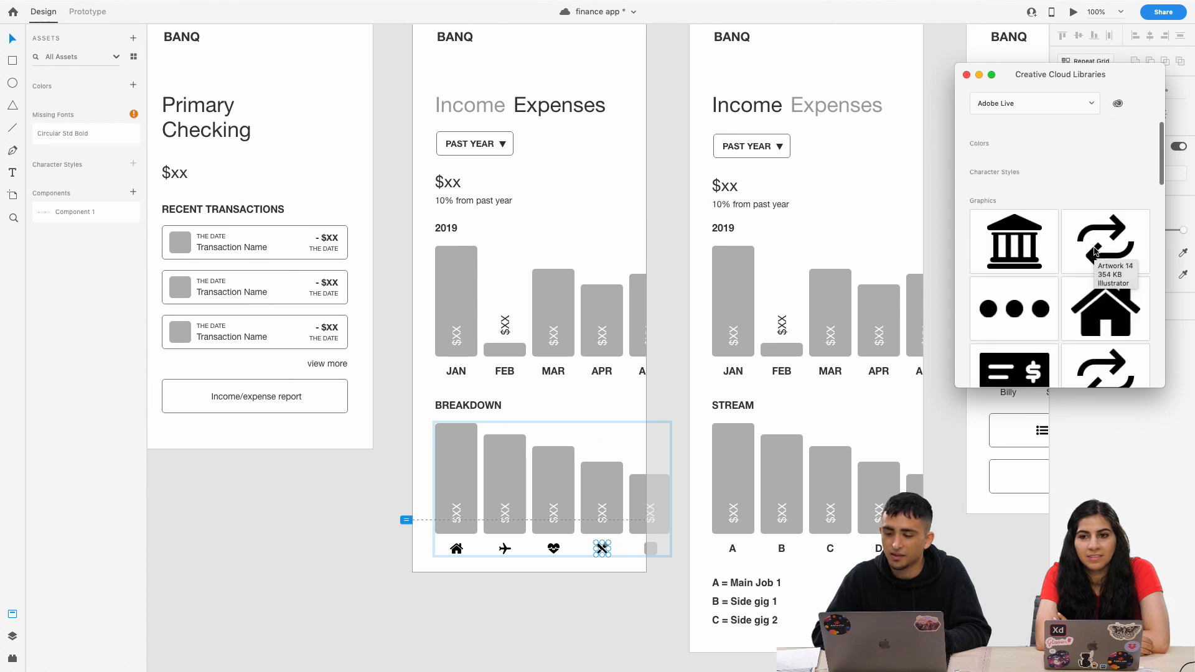
pyautogui.scroll(-10, 1032, 246)
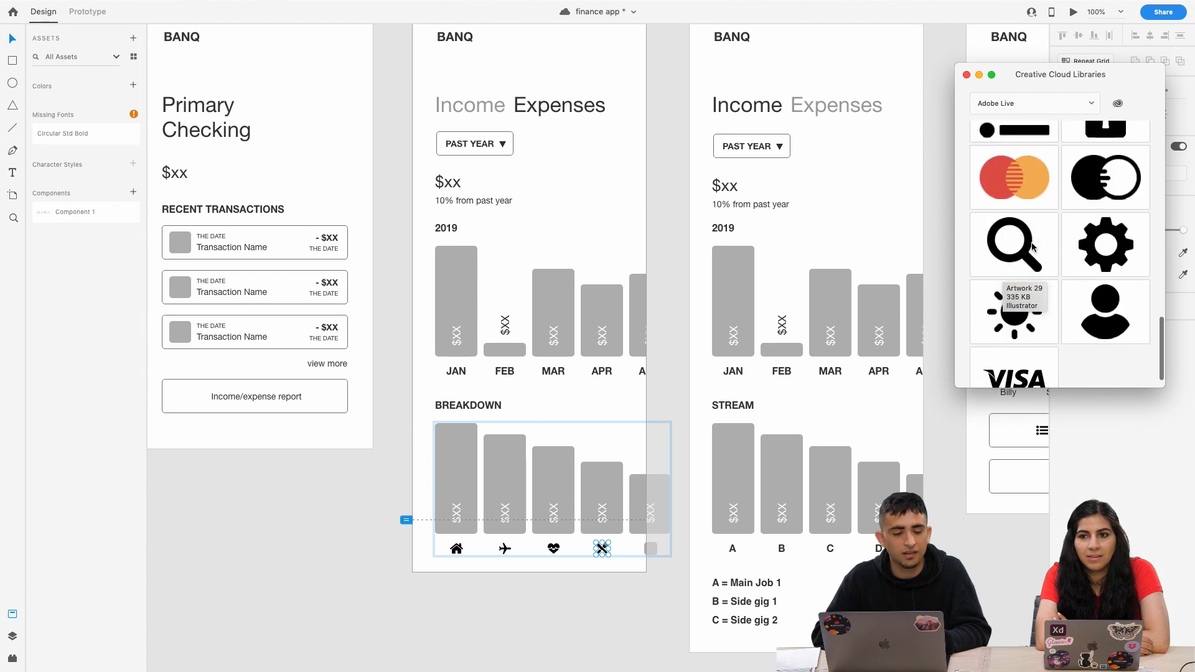
pyautogui.scroll(-2, 1058, 249)
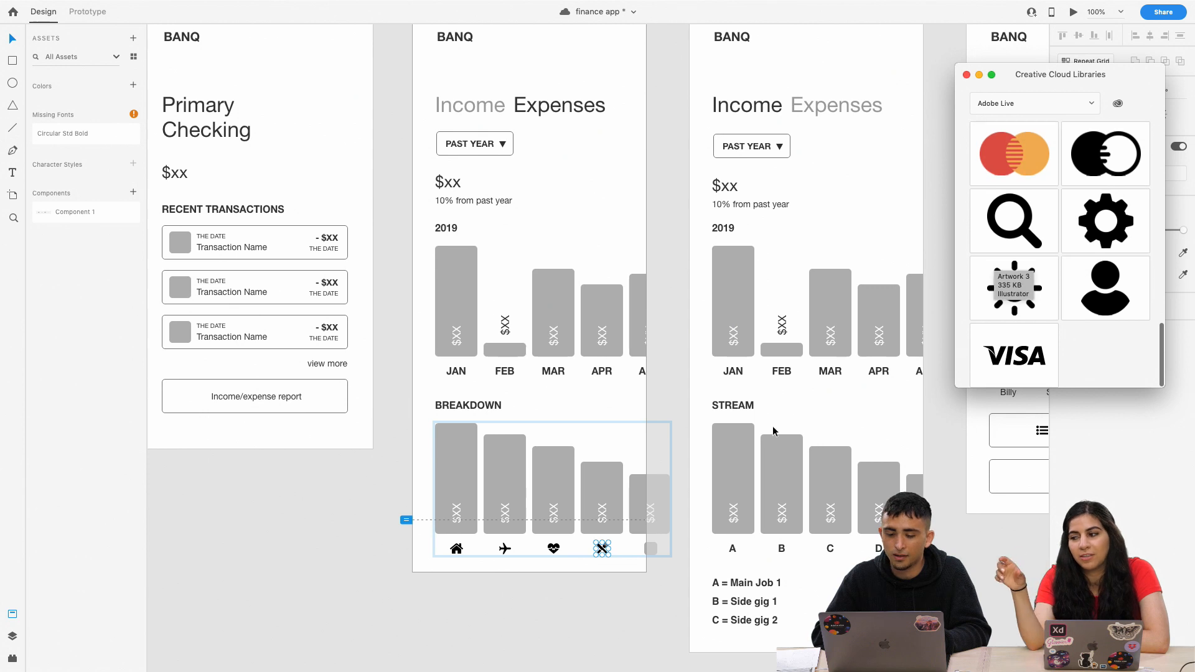
pyautogui.scroll(5, 1076, 254)
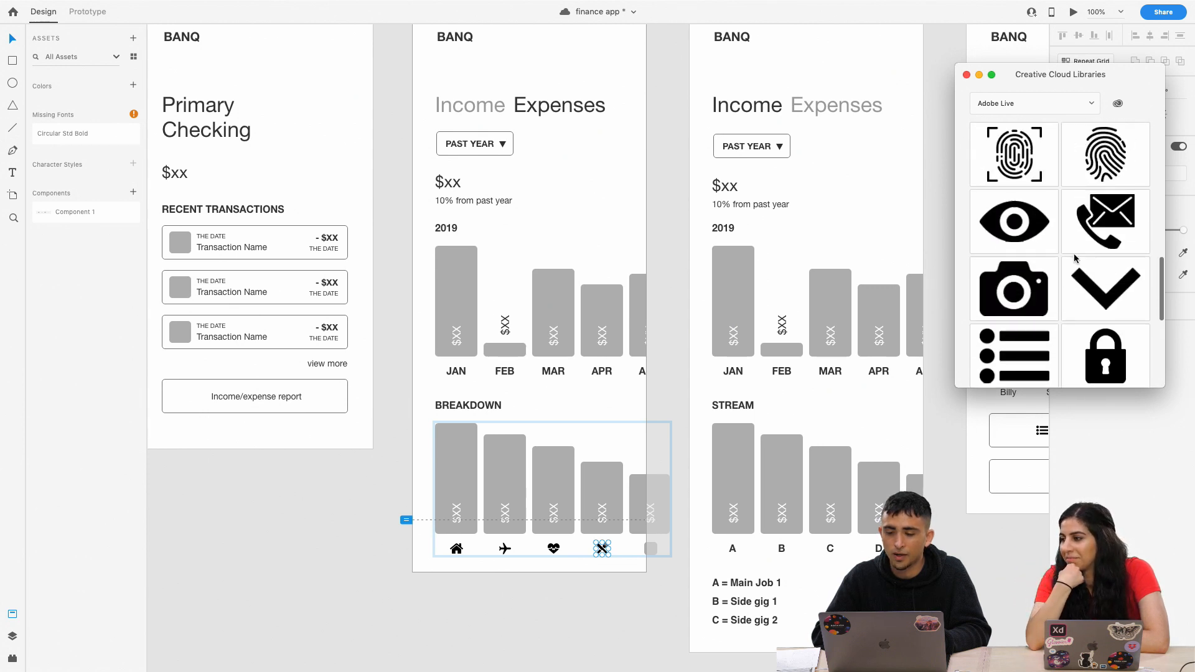
pyautogui.scroll(6, 1074, 253)
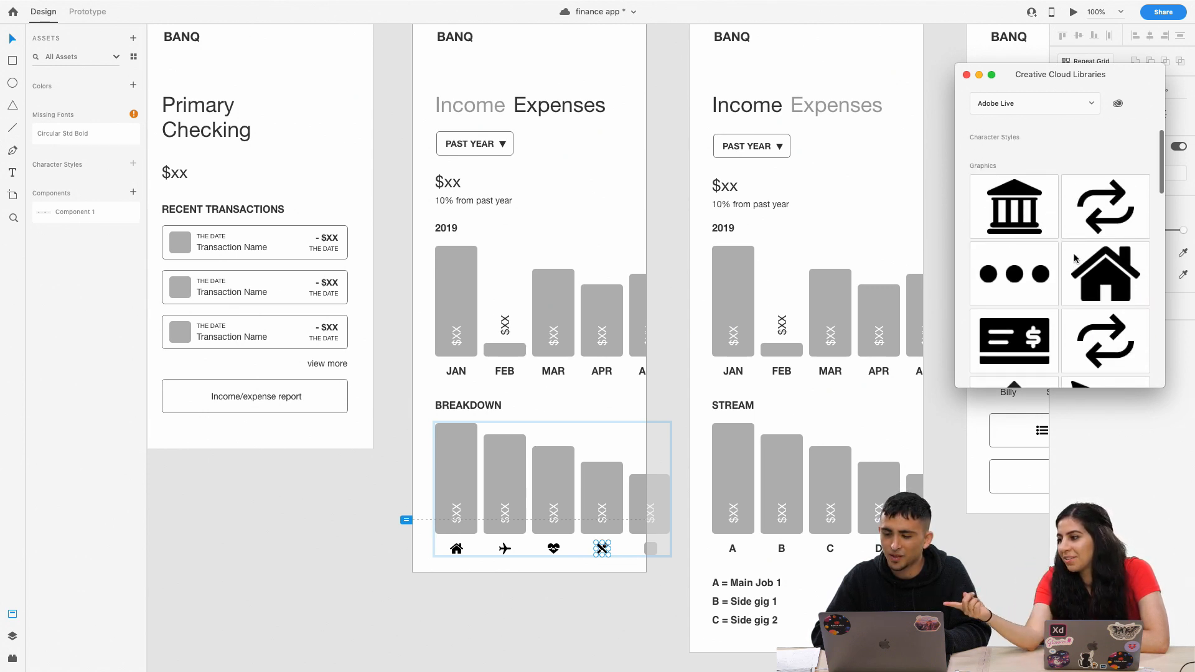
pyautogui.moveTo(1021, 307); pyautogui.dragTo(648, 551)
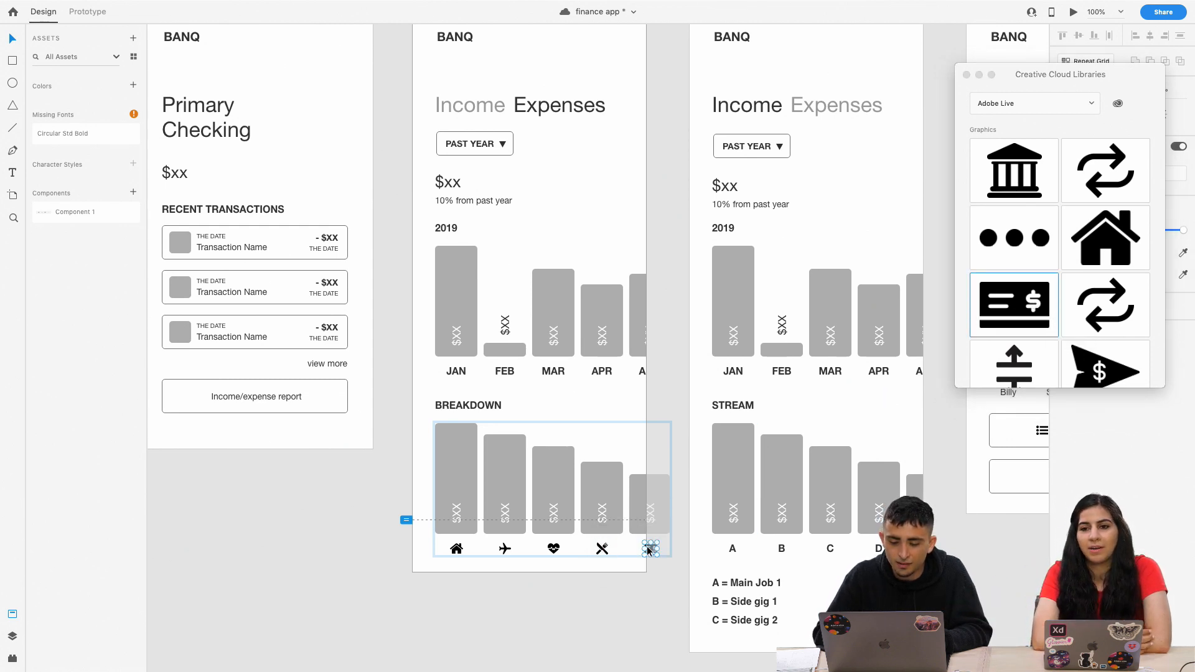
# Look over the Home, Dashboard, Primary Checking and Expenses artboards to check their icons.
pyautogui.click(619, 573)
pyautogui.hscroll(-2, 571, 605)
pyautogui.hscroll(-10, 570, 601)
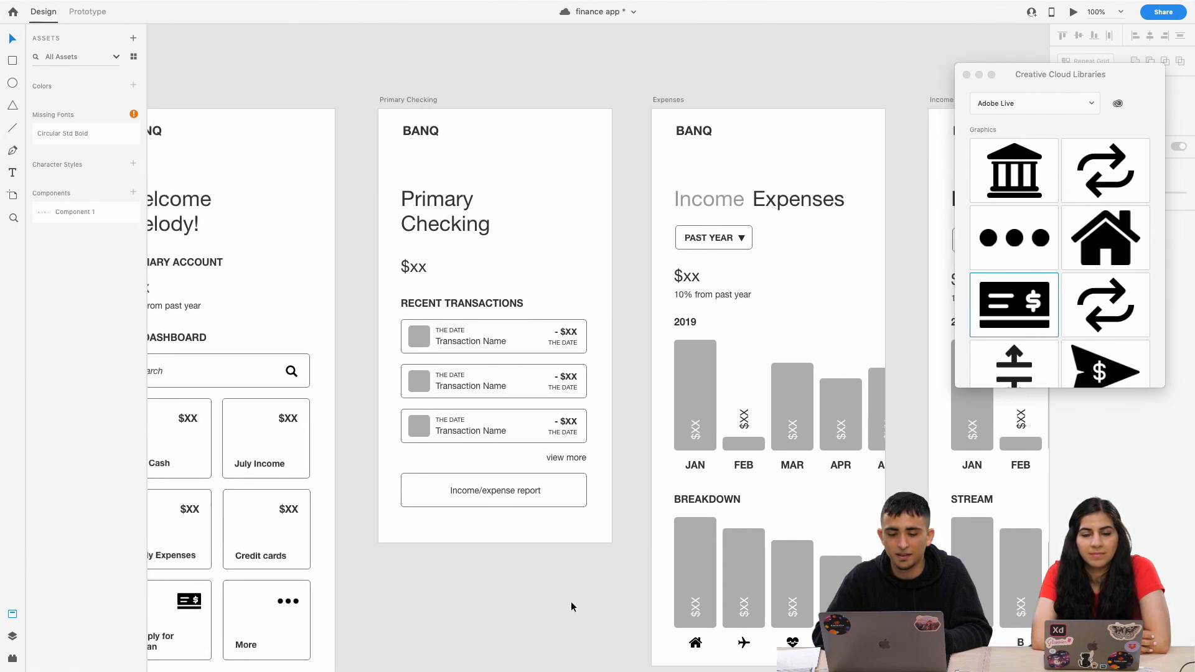
pyautogui.hscroll(-5, 592, 486)
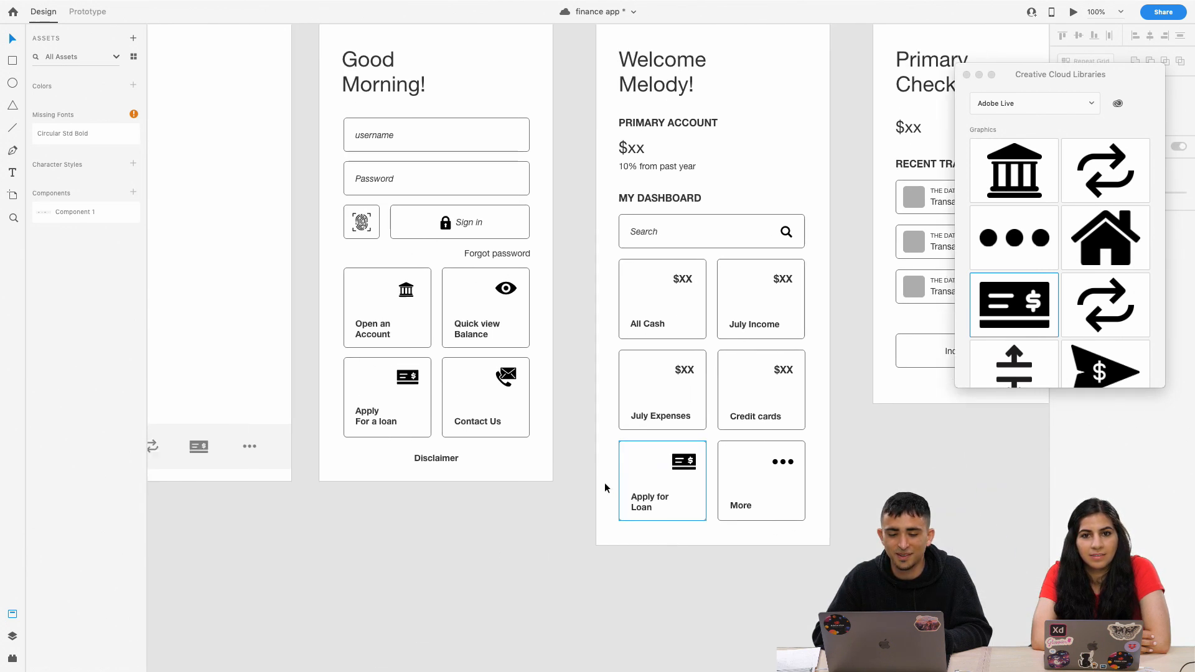
pyautogui.hscroll(8, 604, 483)
pyautogui.hscroll(20, 604, 485)
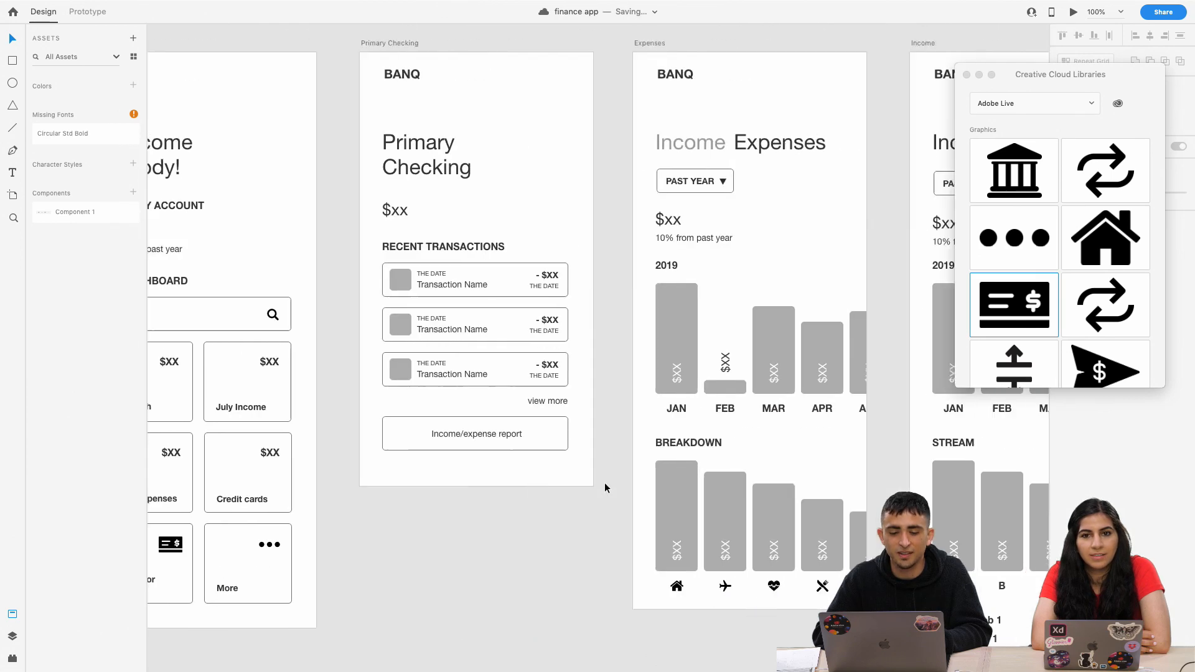
pyautogui.hscroll(-20, 604, 484)
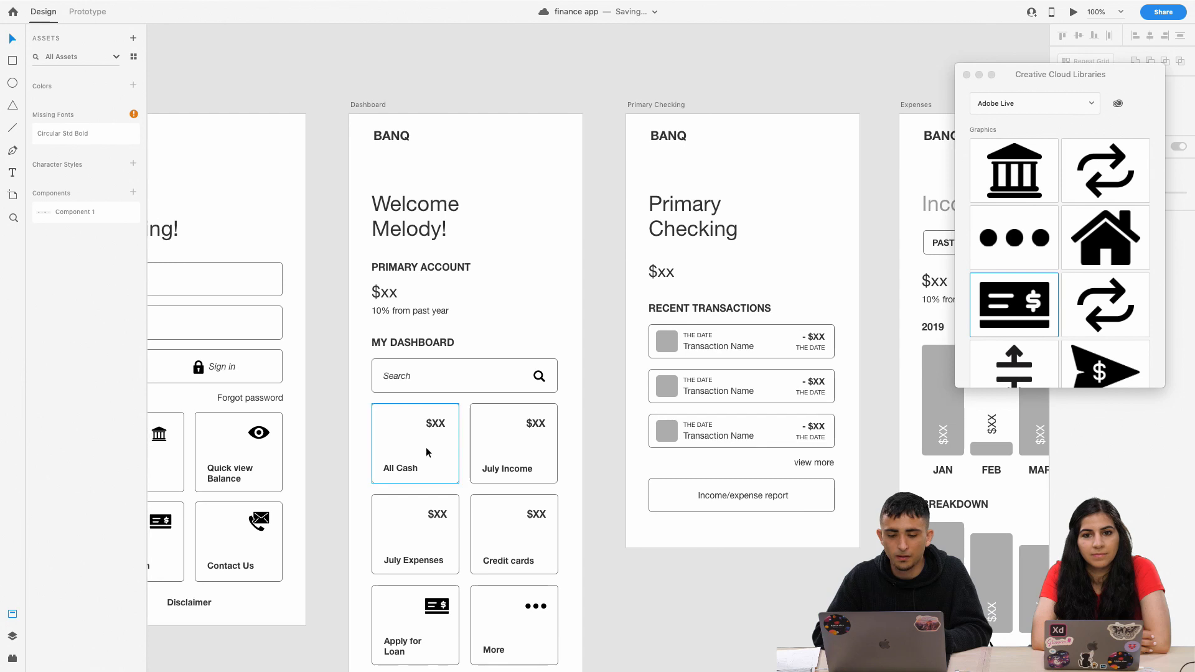
pyautogui.hscroll(-5, 426, 447)
# Inspect Home's Good Morning heading and username field, and the $xx amount in Dashboard's Primary Account group.
pyautogui.click(469, 207)
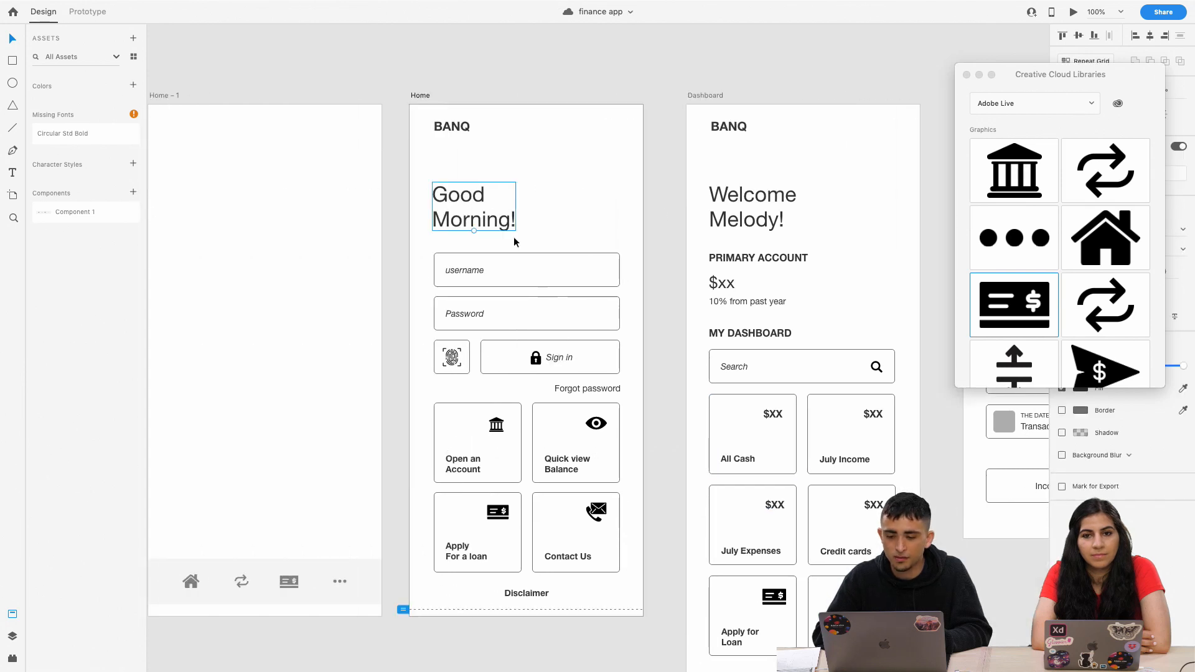
pyautogui.click(460, 273)
pyautogui.hscroll(6, 461, 272)
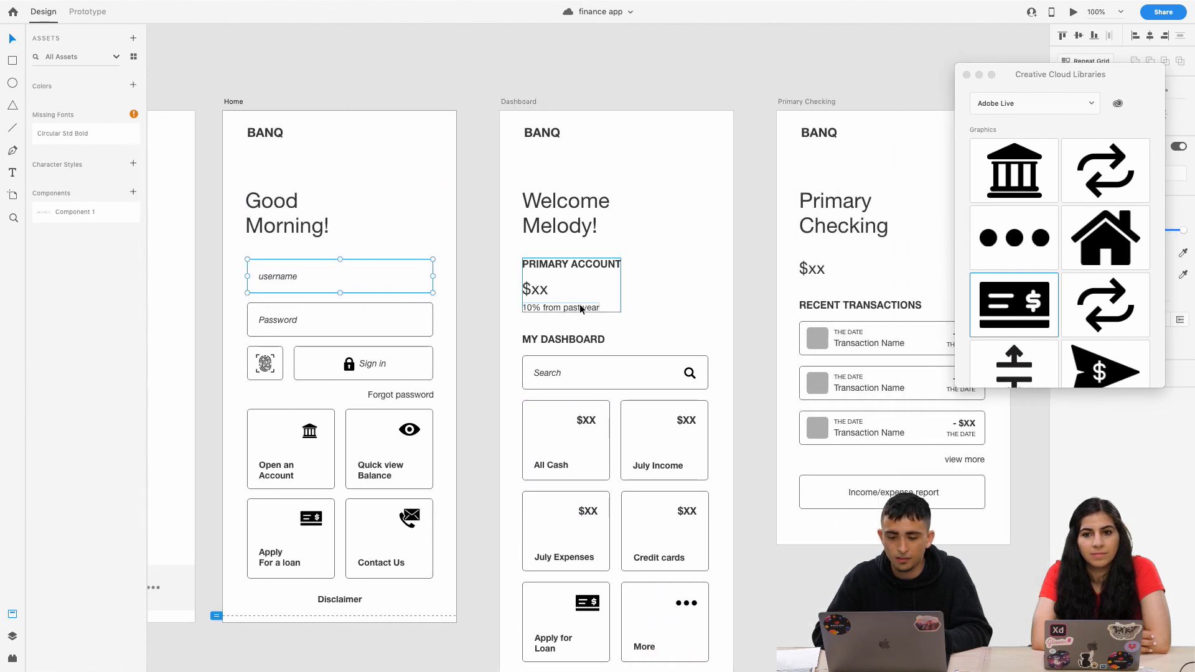
pyautogui.click(580, 309)
pyautogui.doubleClick(534, 291)
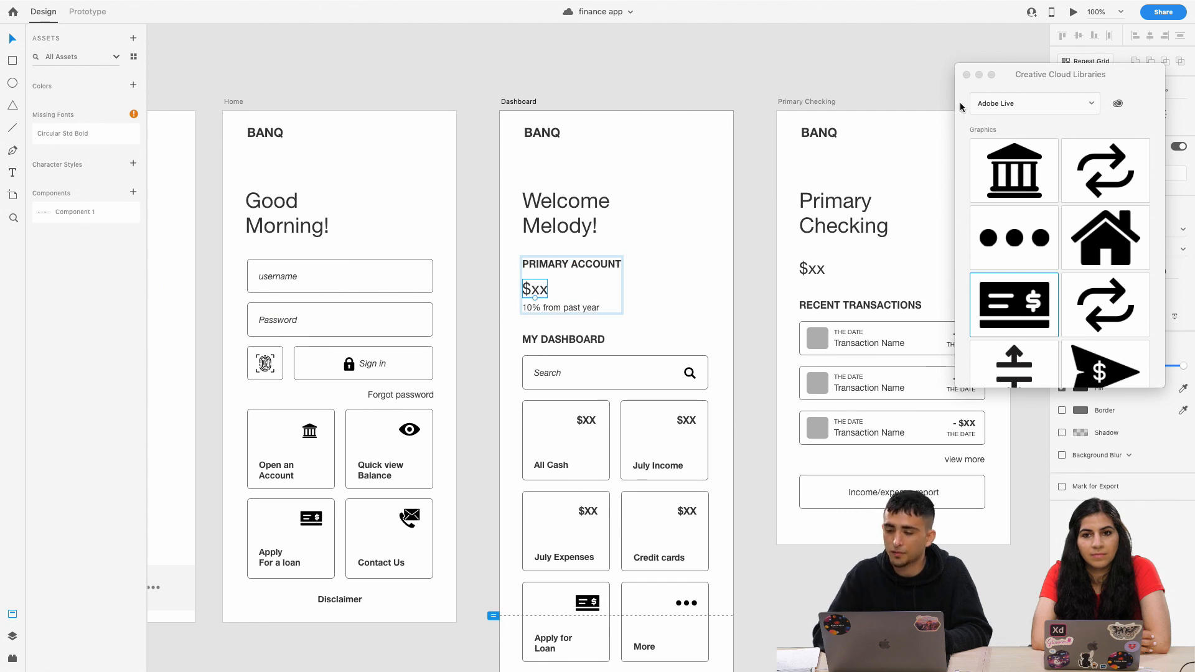
# Move the Creative Cloud Libraries window clear of the text properties and inspect Home's Good Morning heading.
pyautogui.moveTo(1003, 76); pyautogui.dragTo(1013, 435)
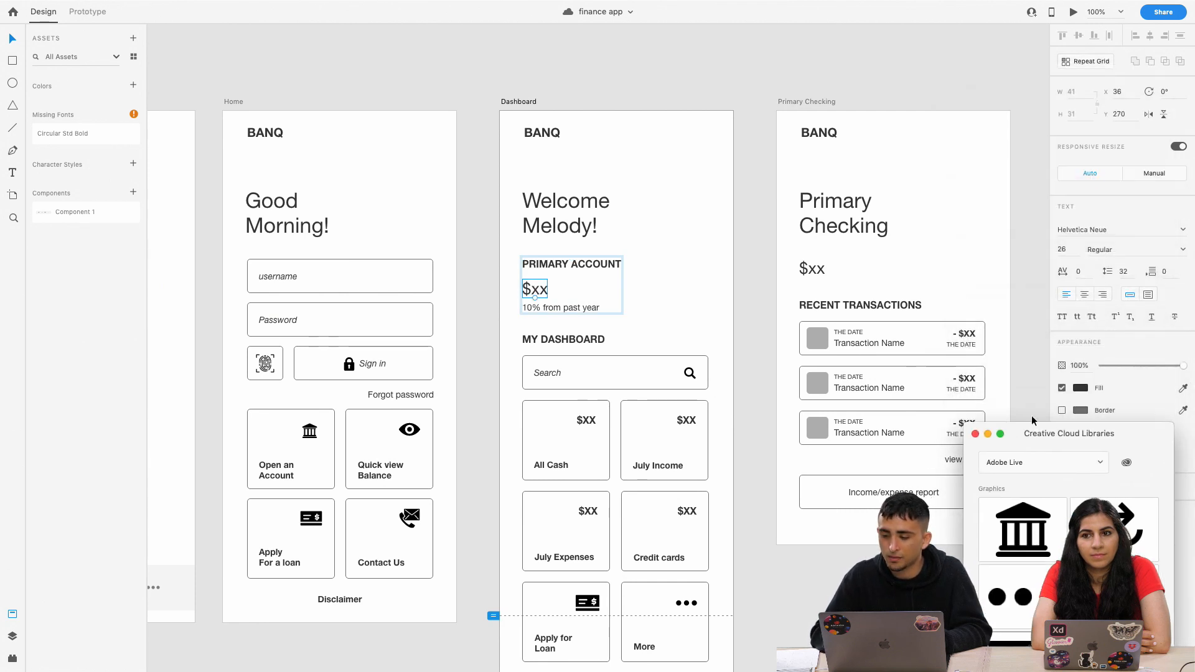
pyautogui.click(1076, 359)
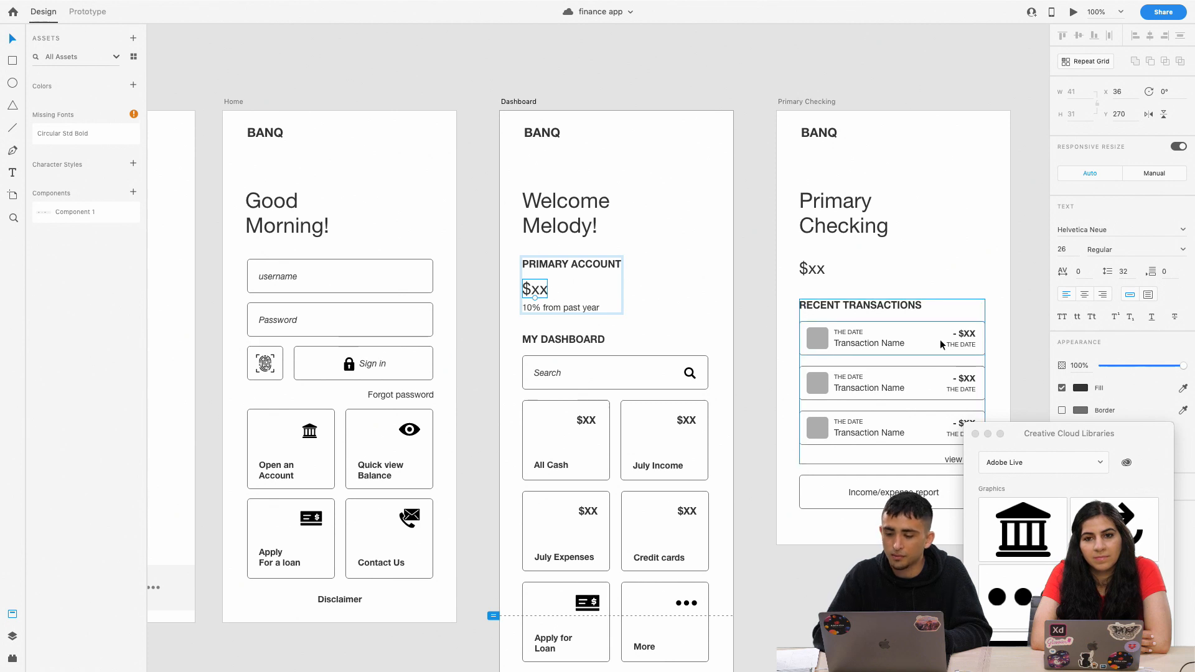
pyautogui.hscroll(-5, 841, 329)
pyautogui.hscroll(7, 841, 329)
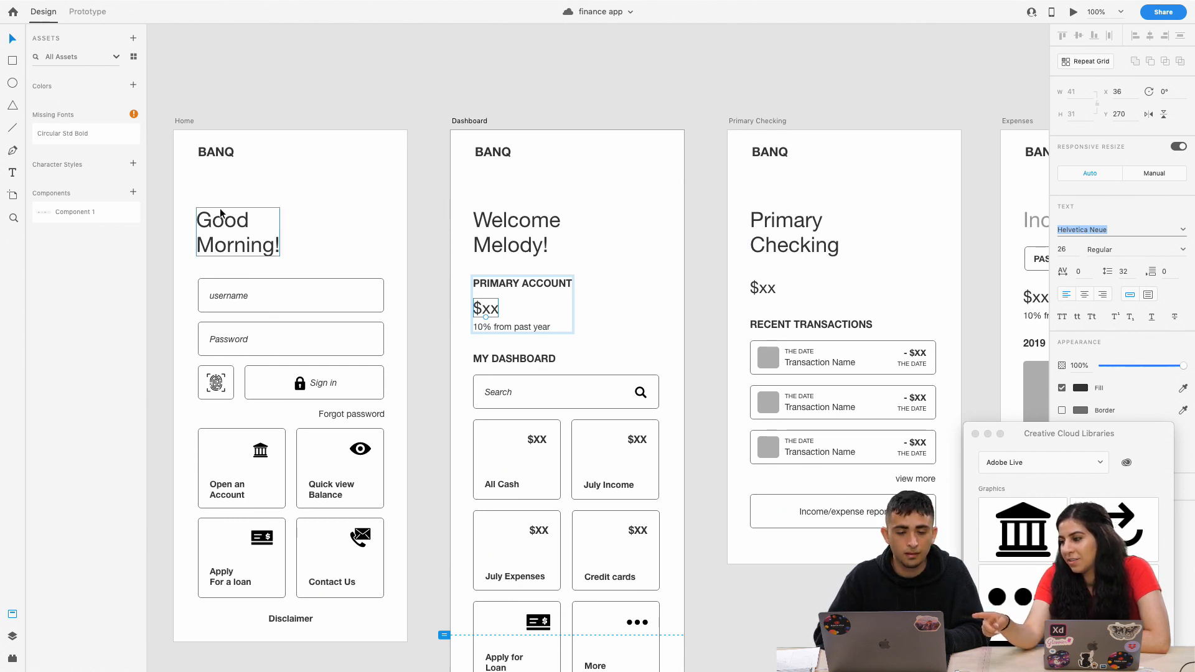
pyautogui.hscroll(-5, 297, 188)
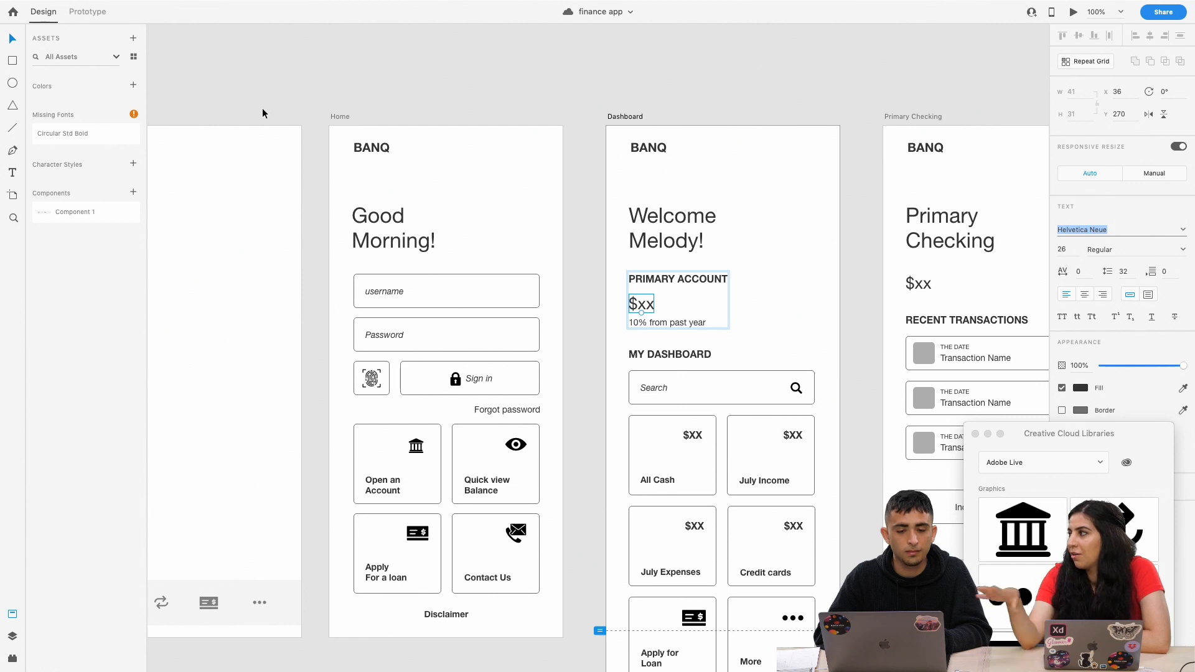
pyautogui.click(402, 242)
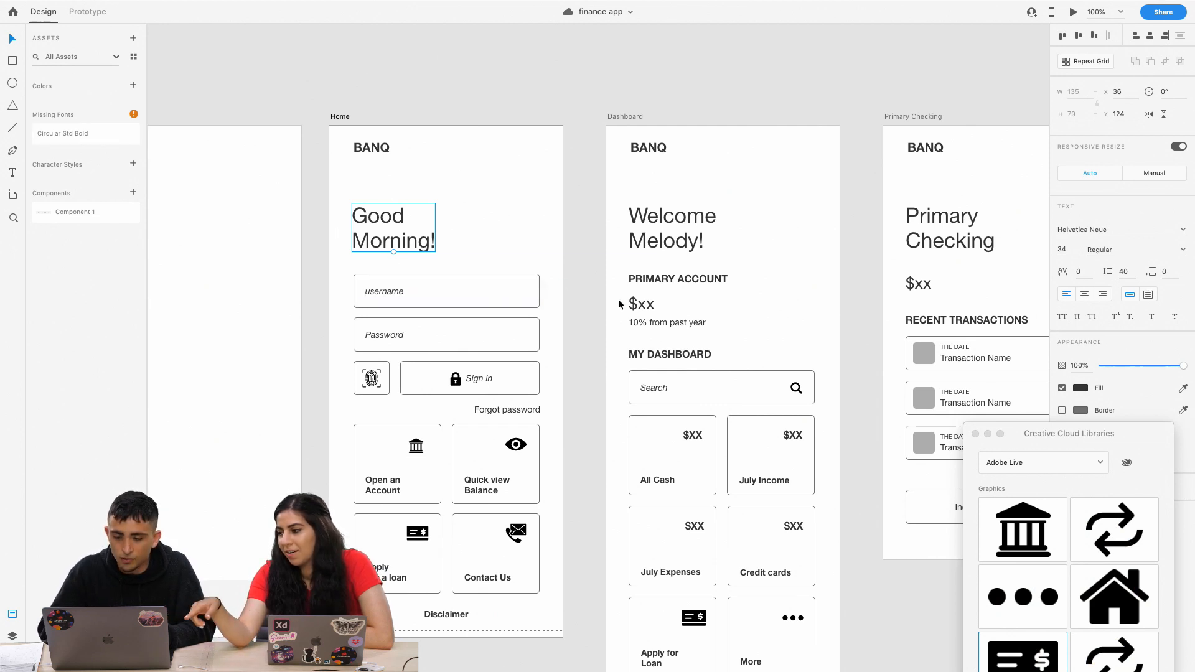
# Save the text formatting of the $xx amount in Dashboard's Primary Account group as a character style.
pyautogui.doubleClick(645, 309)
pyautogui.hscroll(-2, 521, 334)
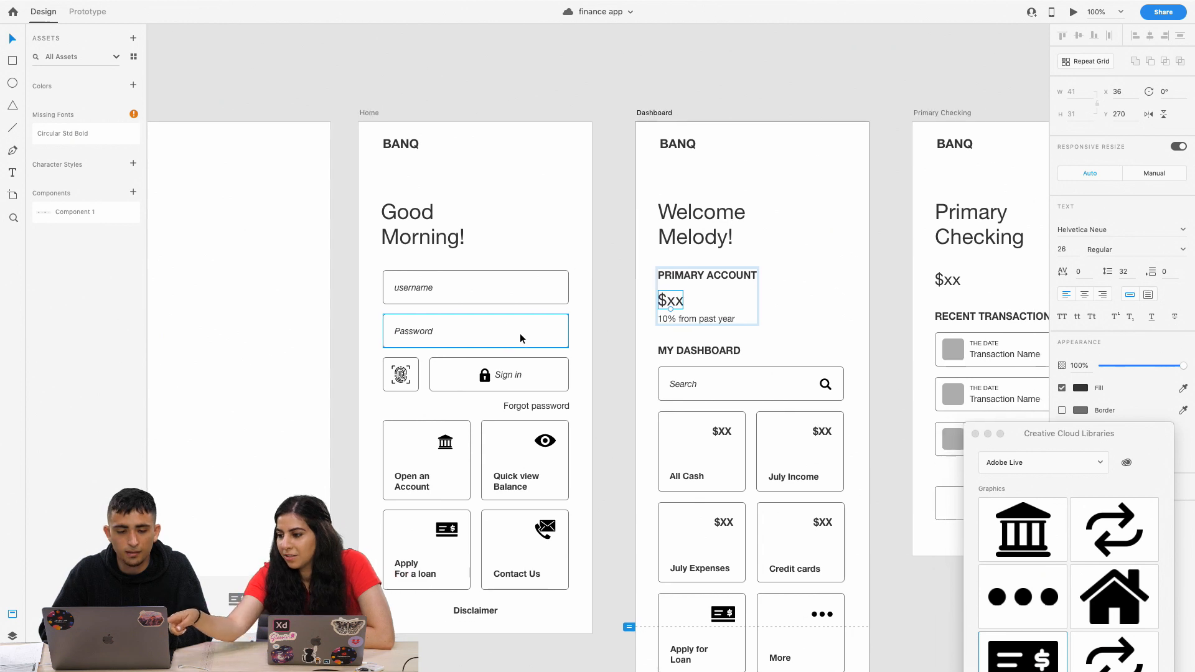
pyautogui.click(133, 165)
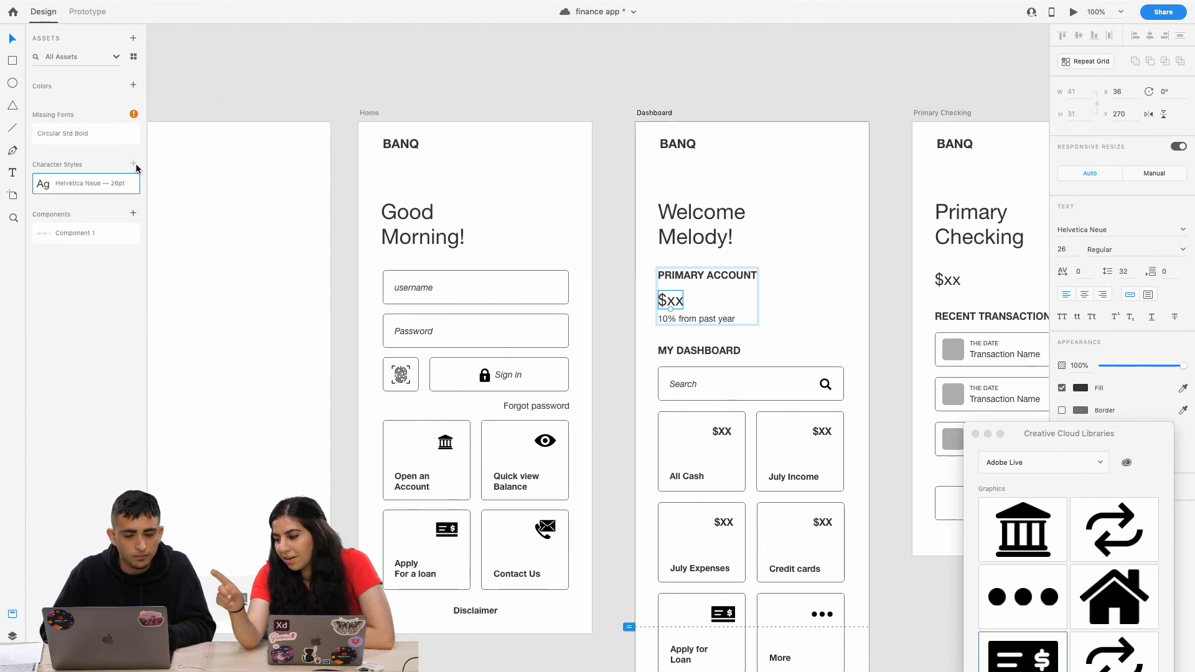
# Edit the new character style to use the Mono45-Headline font.
pyautogui.rightClick(58, 190)
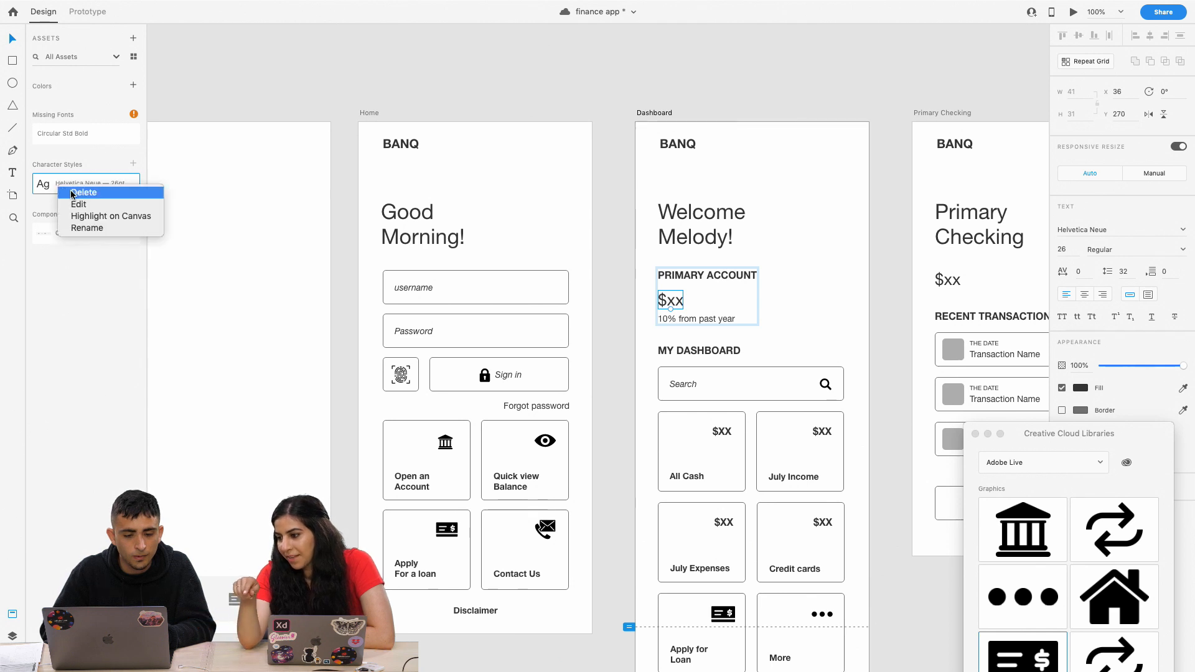
pyautogui.click(80, 204)
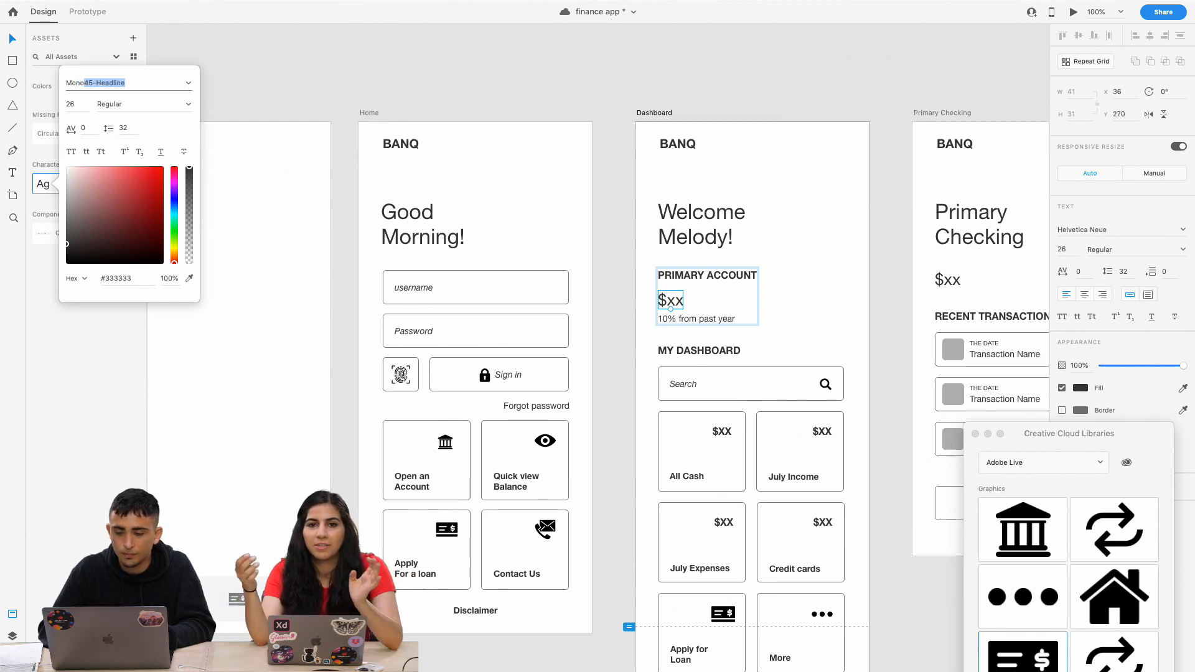
pyautogui.press('Return')
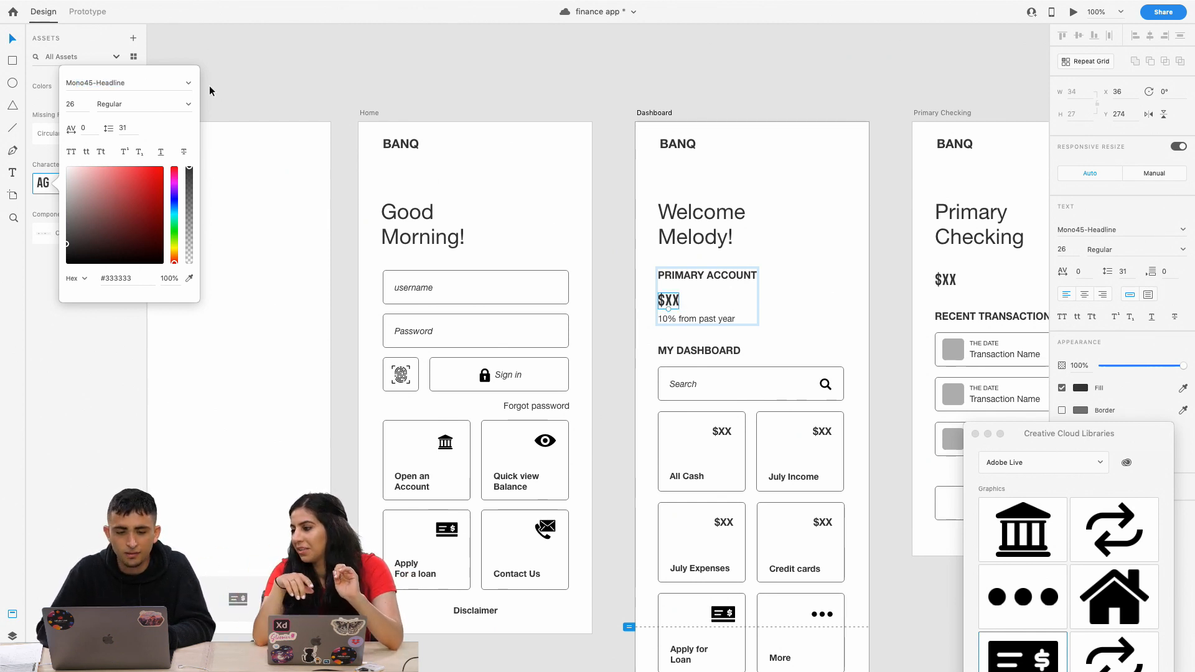
# Look through the available fonts and try Monaco for the character style.
pyautogui.click(193, 85)
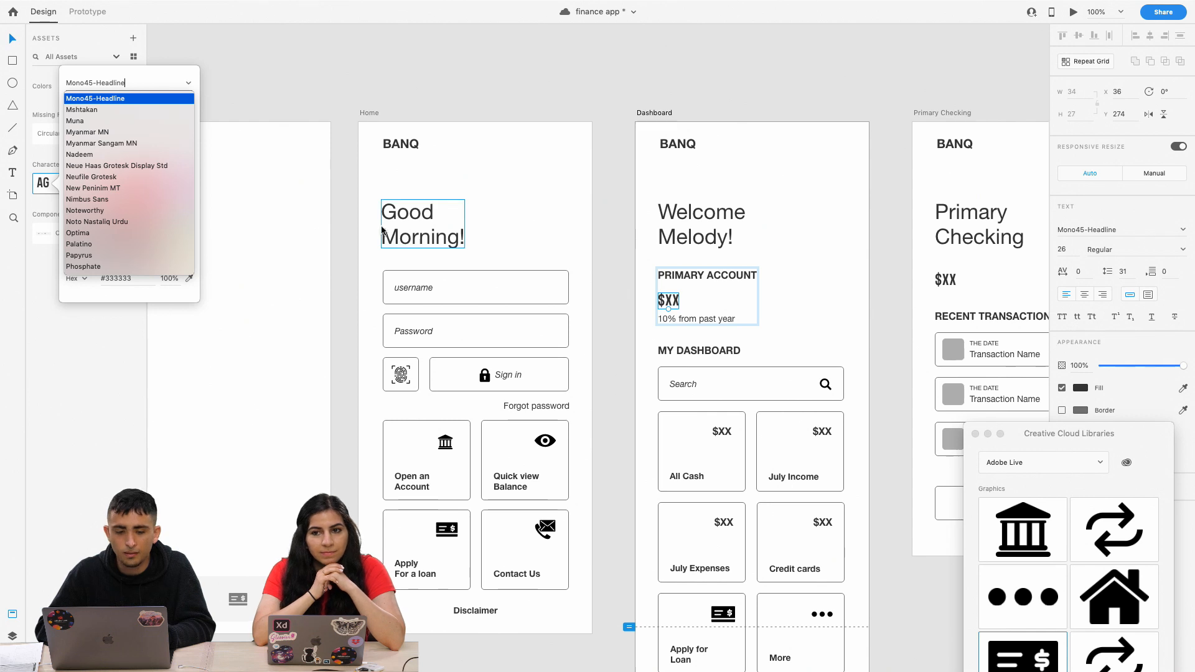
pyautogui.click(92, 72)
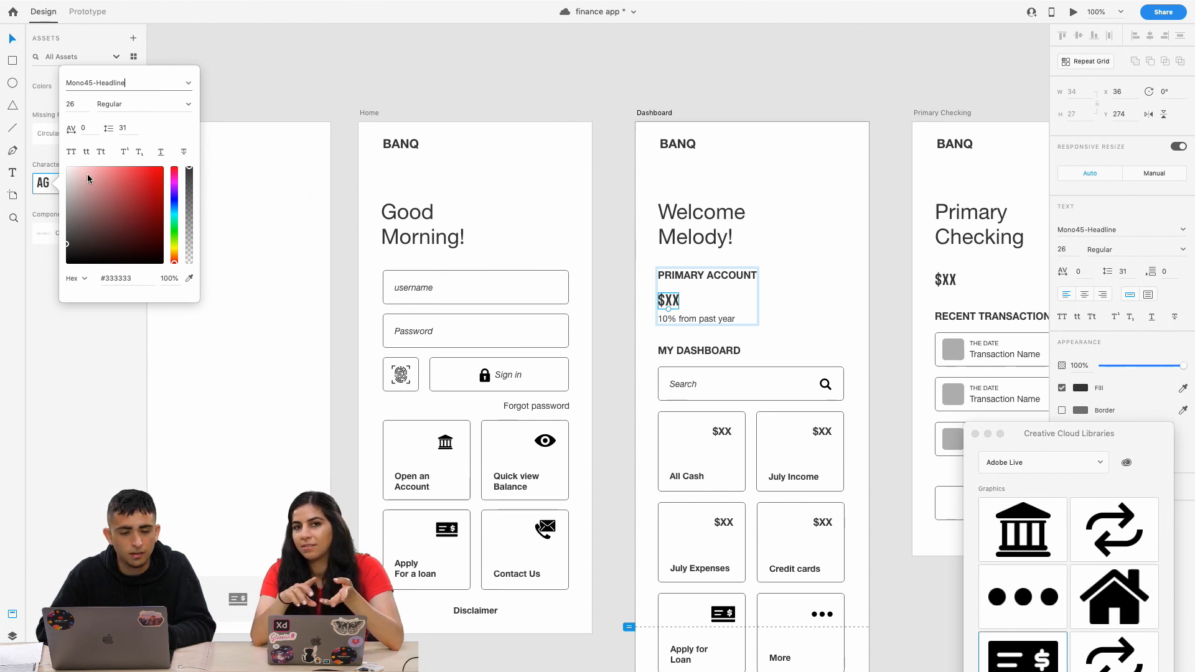
pyautogui.click(189, 85)
pyautogui.scroll(-3, 121, 187)
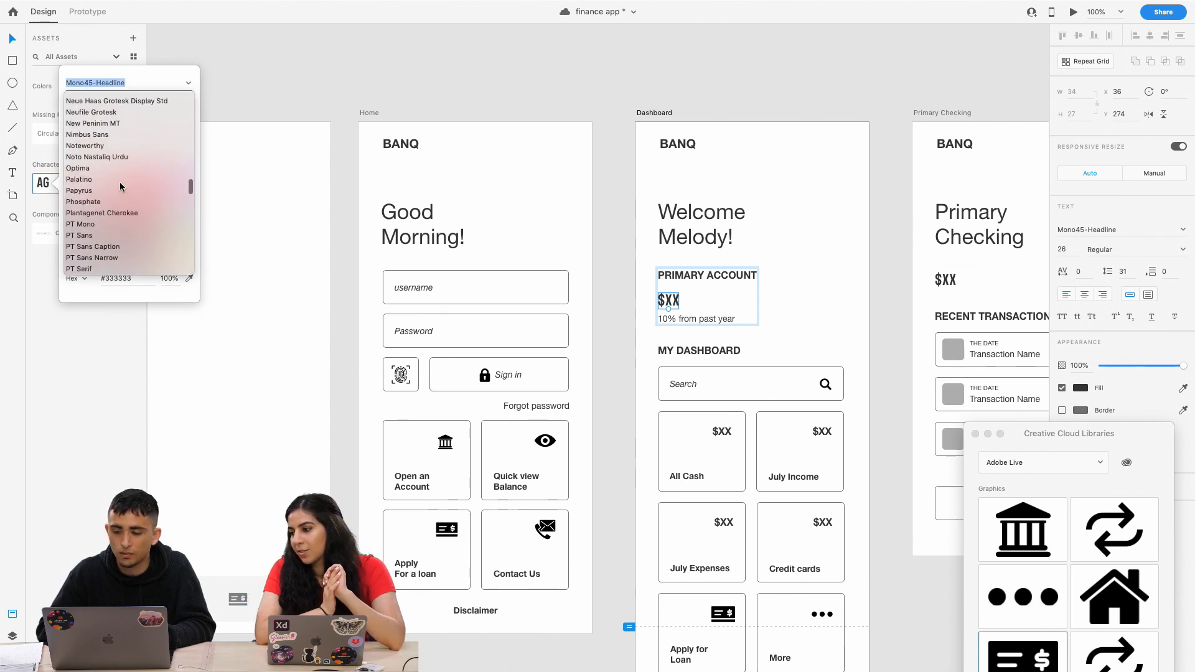
pyautogui.scroll(3, 91, 211)
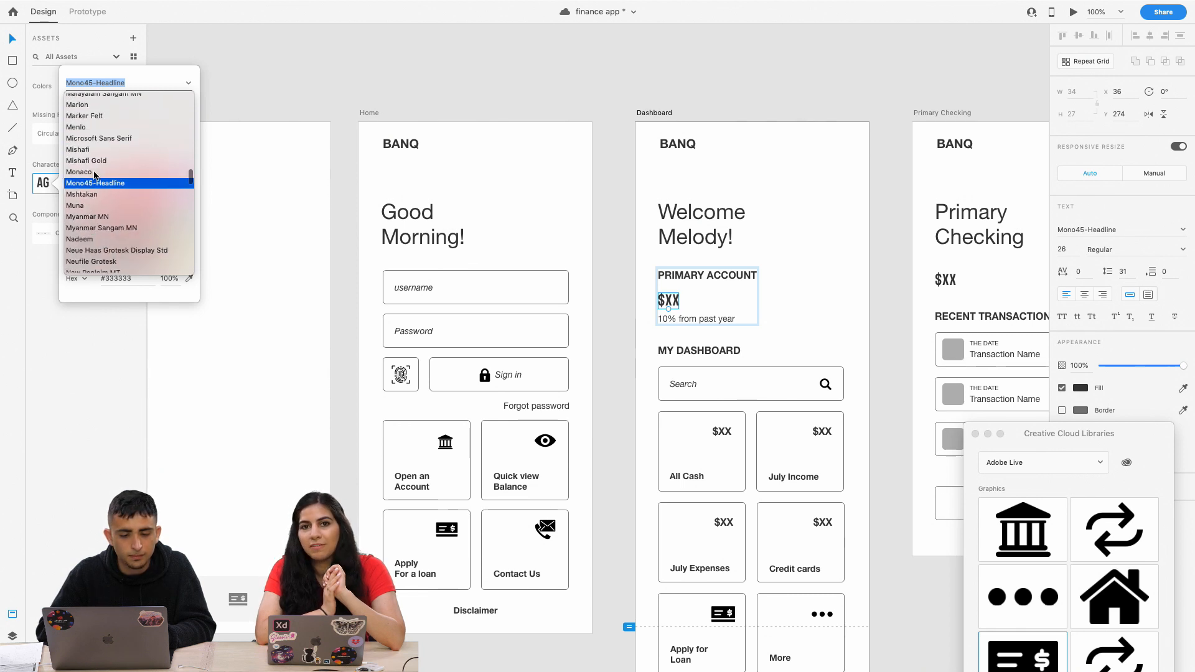
pyautogui.click(79, 172)
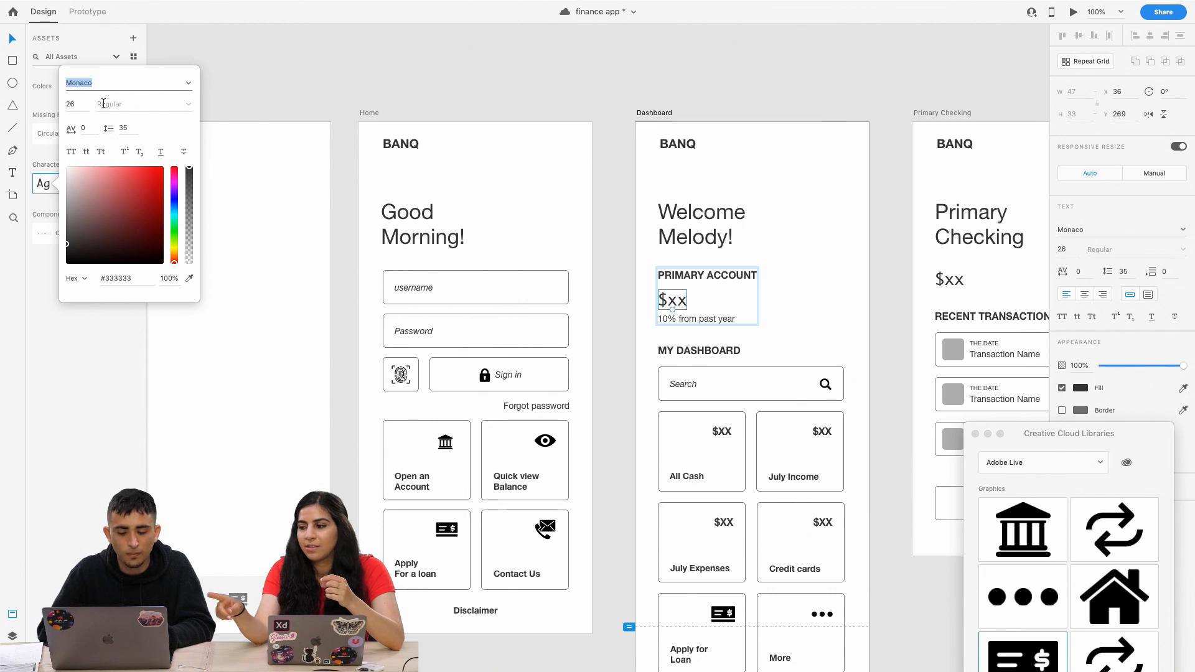
# Set the character style's font back to Mono45-Headline.
pyautogui.write('Mono')
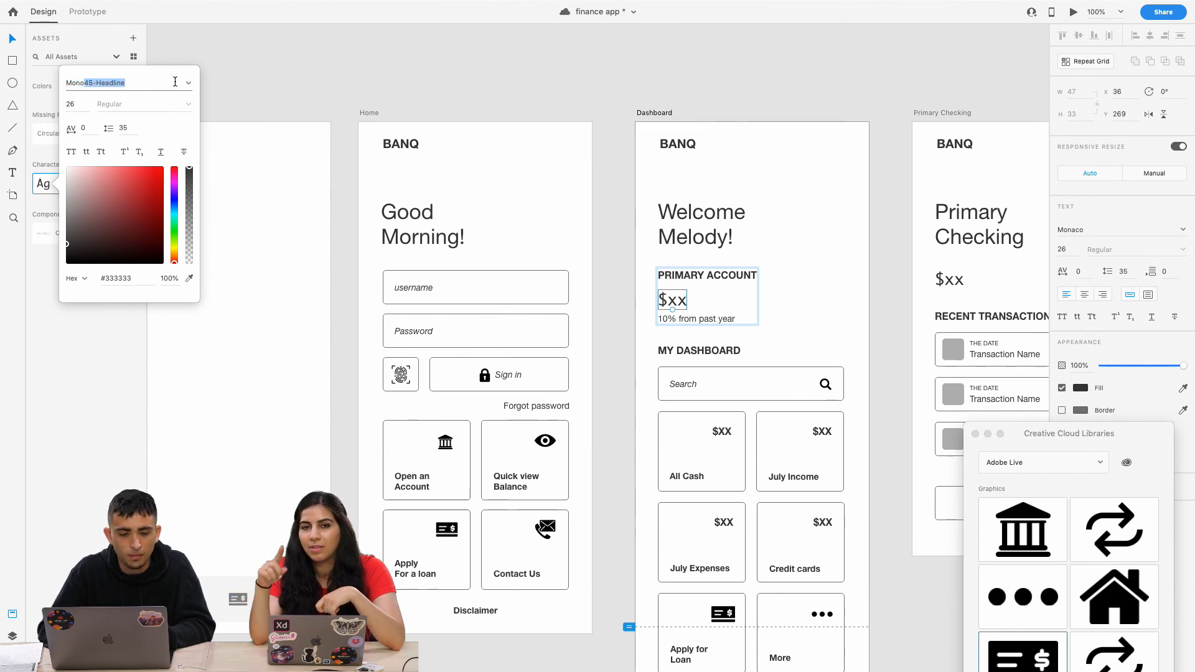
pyautogui.press('BackSpace')
pyautogui.press('Return')
pyautogui.click(168, 85)
pyautogui.write('Mono')
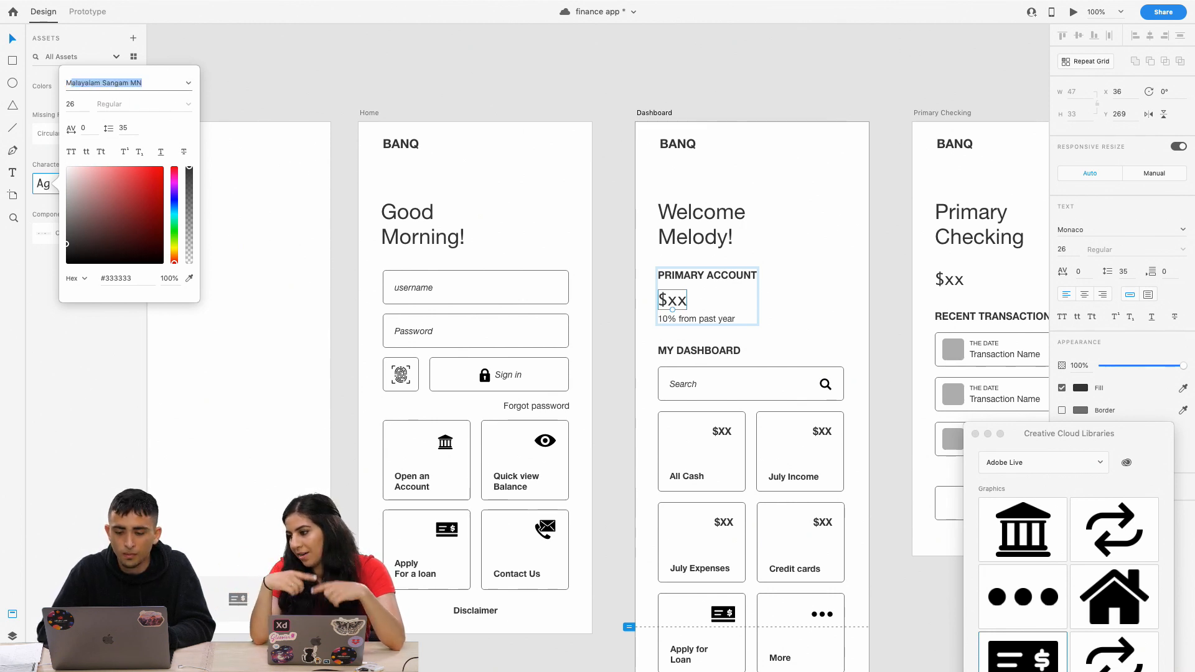
# Browse the font list for an alternative font for the $xx character style.
pyautogui.click(189, 83)
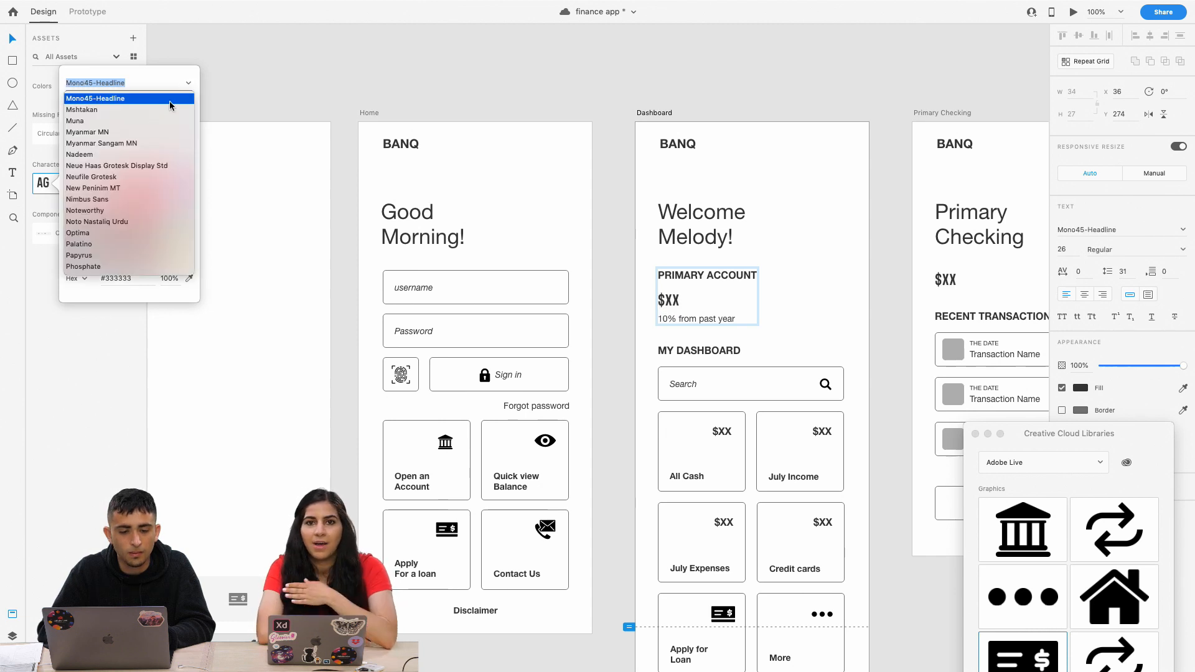
pyautogui.scroll(-8, 106, 159)
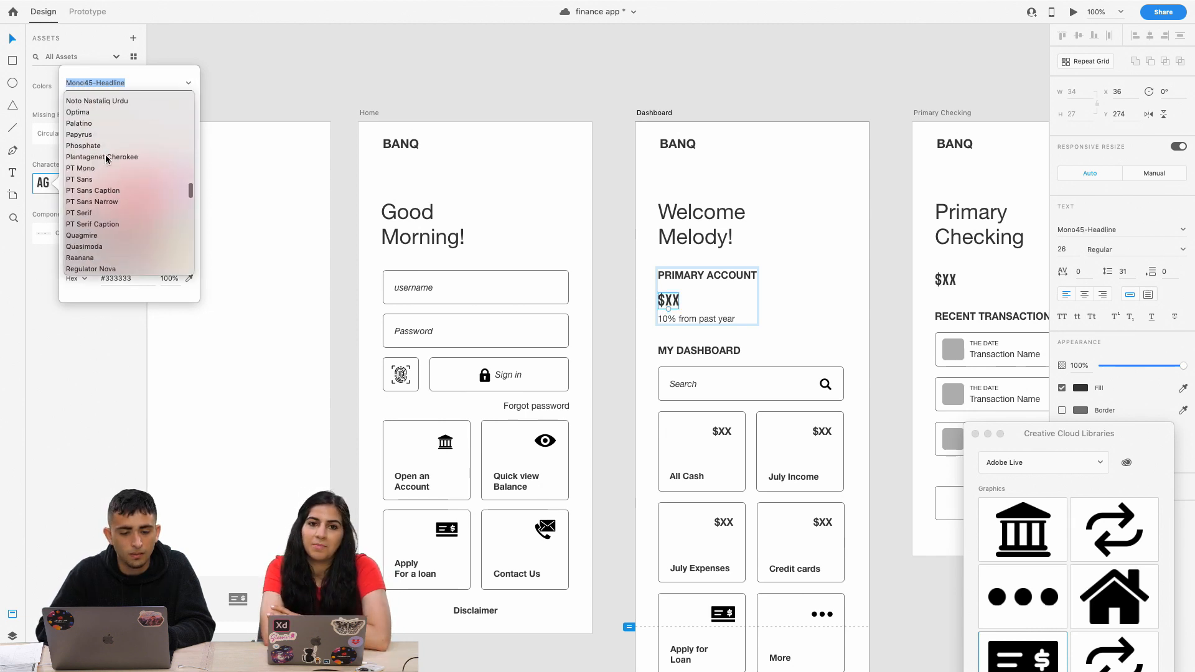
pyautogui.scroll(-10, 106, 159)
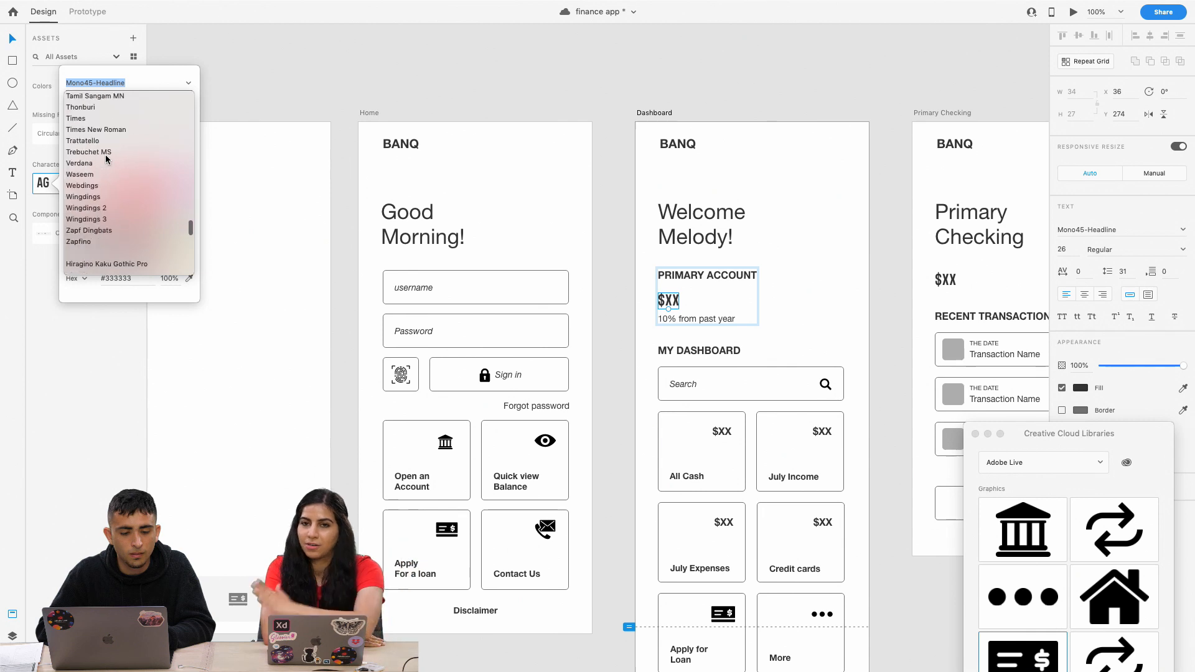
pyautogui.scroll(15, 106, 159)
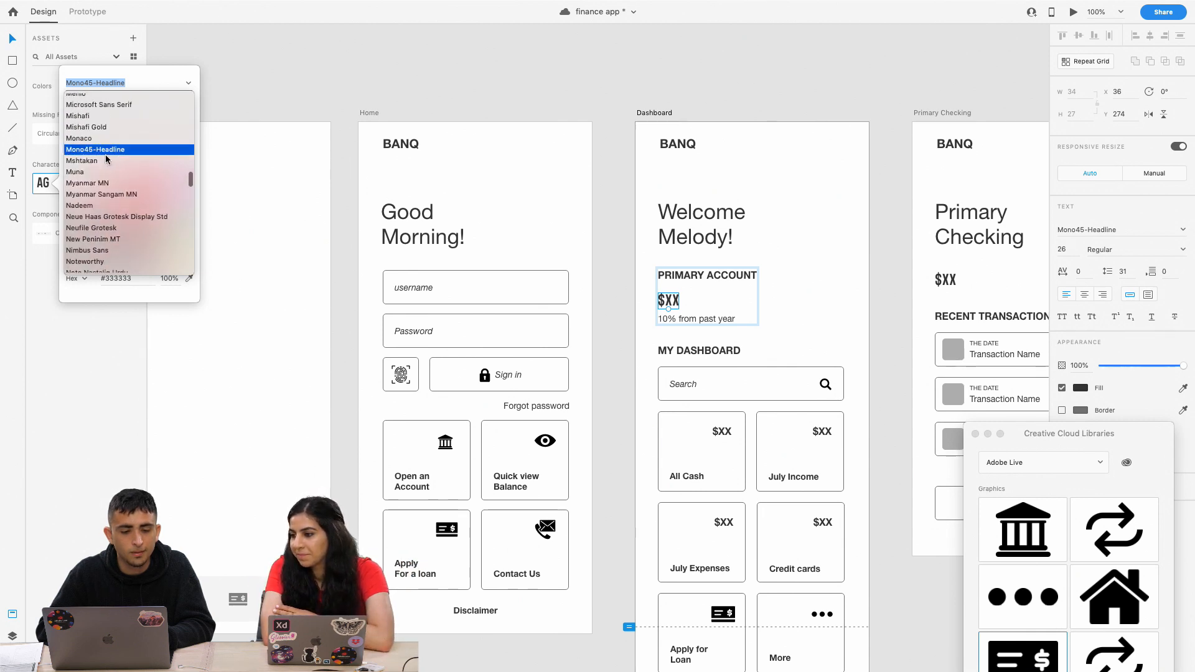
pyautogui.click(84, 206)
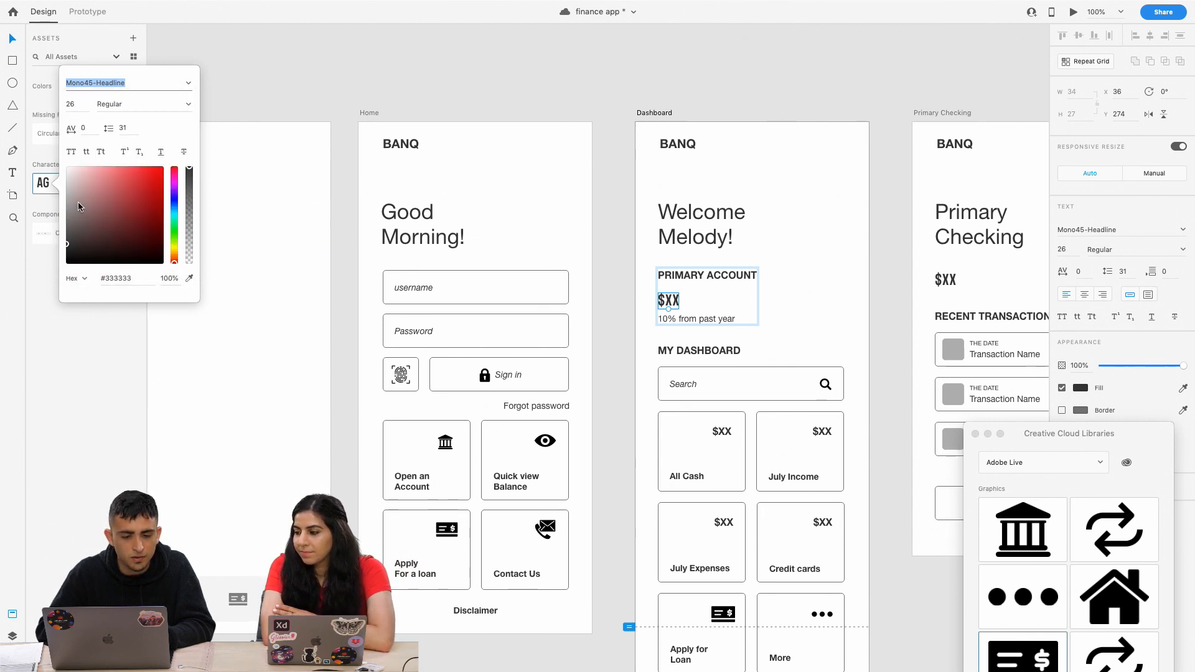
pyautogui.click(188, 83)
pyautogui.scroll(10, 138, 163)
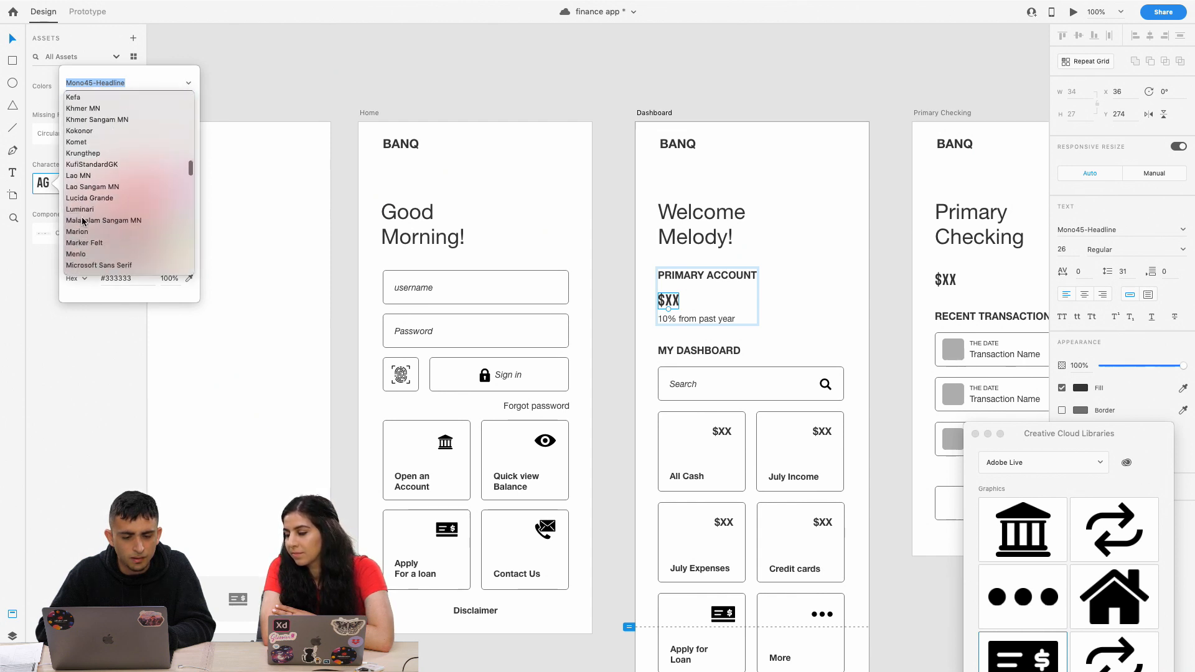
pyautogui.scroll(15, 84, 237)
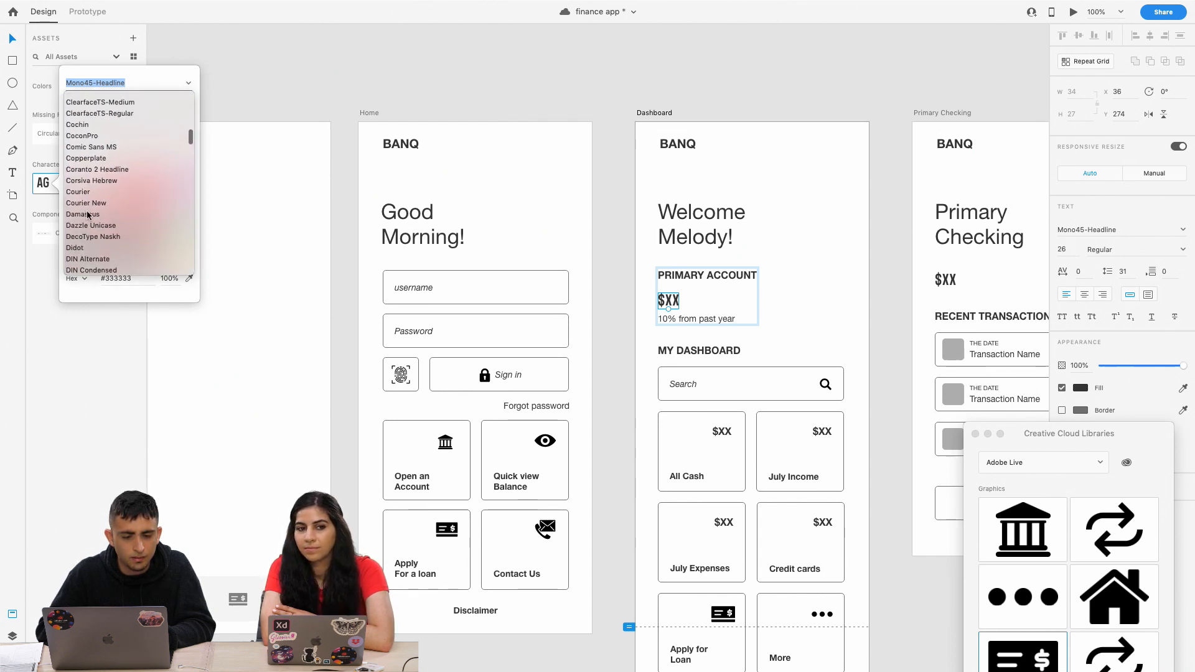
pyautogui.doubleClick(144, 81)
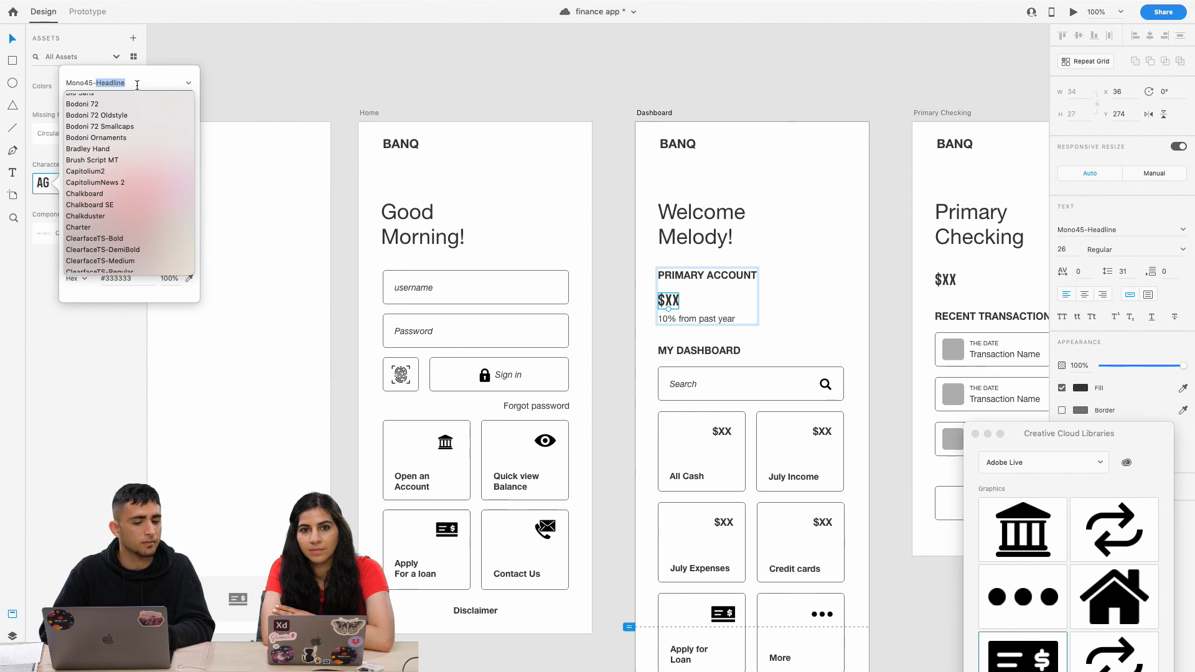
pyautogui.tripleClick(134, 87)
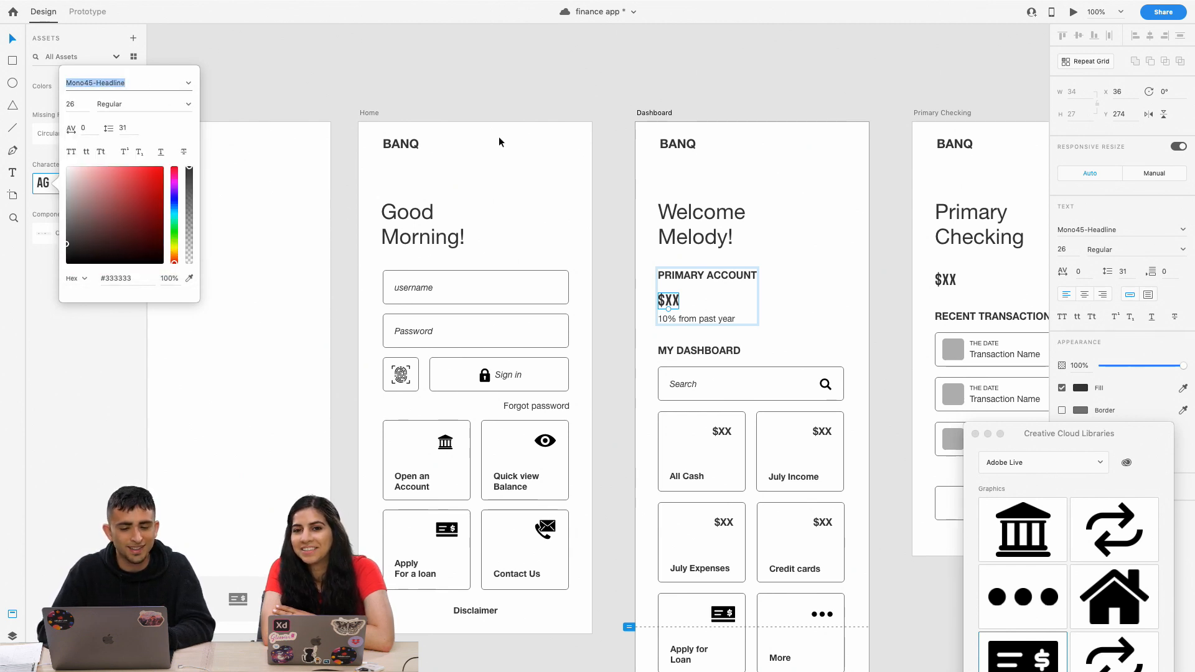
# Close the character style editor and check the $xx amounts on the Dashboard, Primary Checking and Expenses artboards.
pyautogui.click(672, 301)
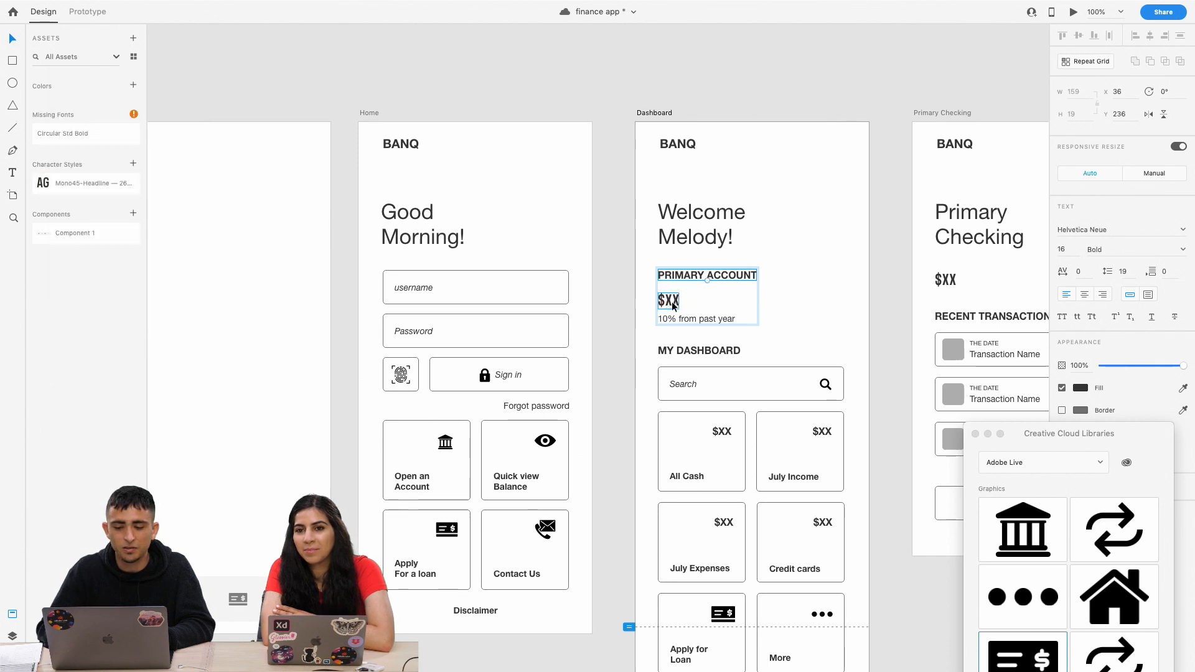
pyautogui.hscroll(5, 674, 299)
pyautogui.hscroll(3, 672, 306)
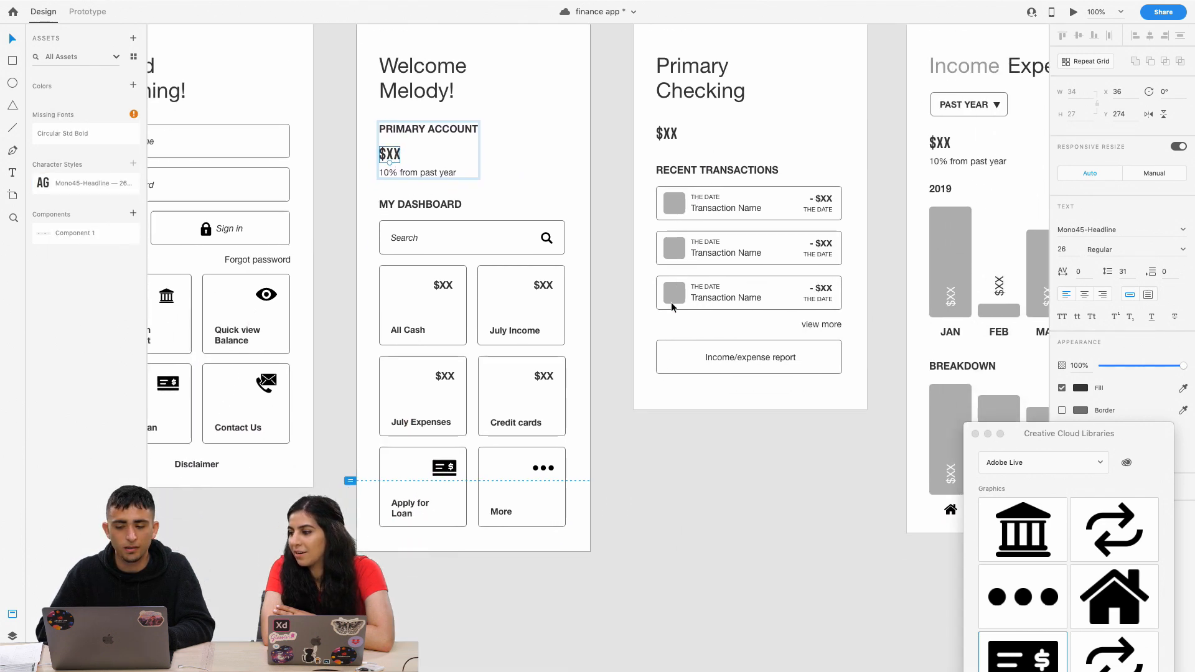
pyautogui.hscroll(-8, 672, 307)
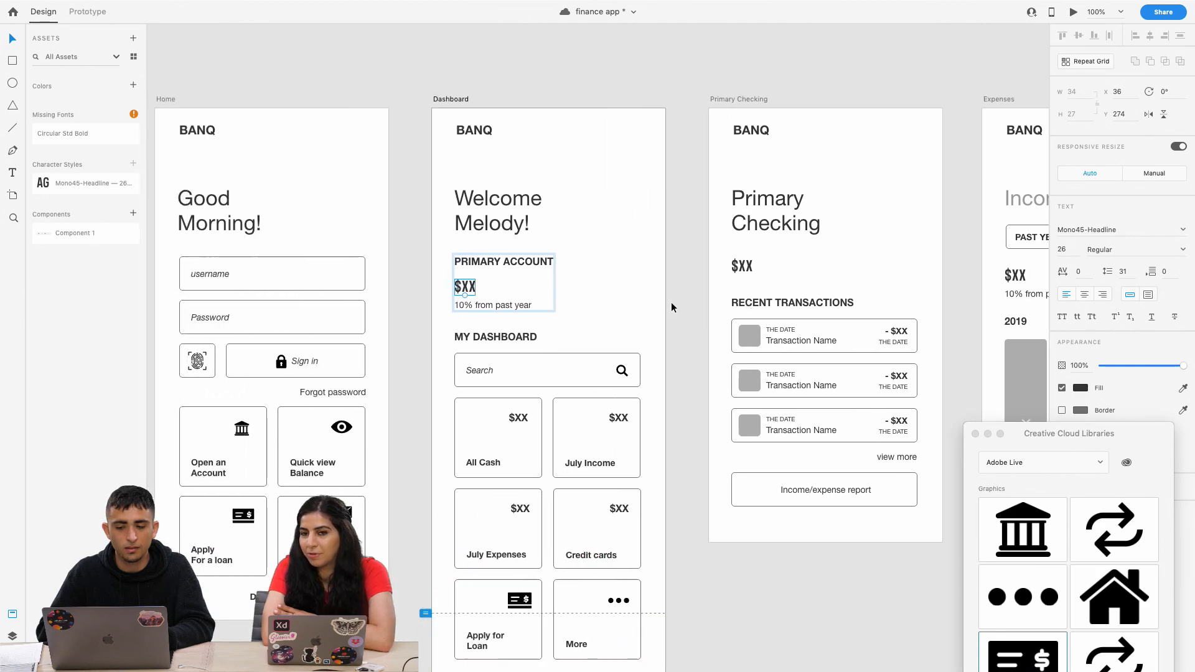
# Switch to Chrome and open the Adobe Fonts site at fonts.adobe.com.
pyautogui.hotkey('ctrl', 'Up')
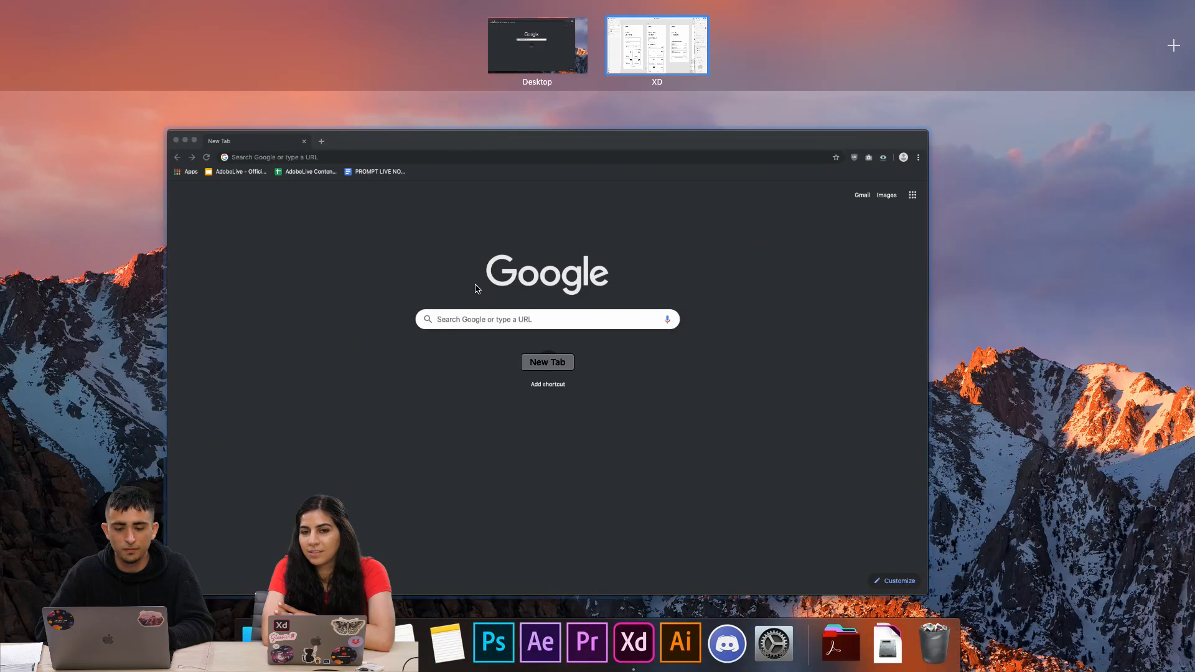
pyautogui.click(476, 289)
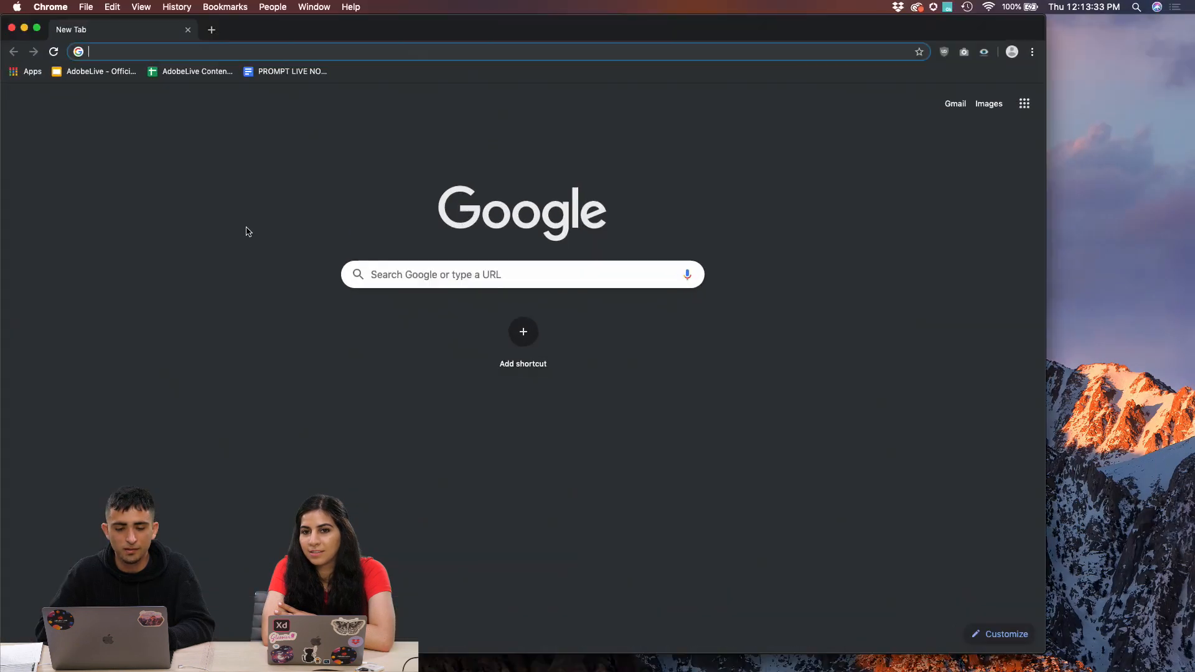
pyautogui.write('fonts.ad')
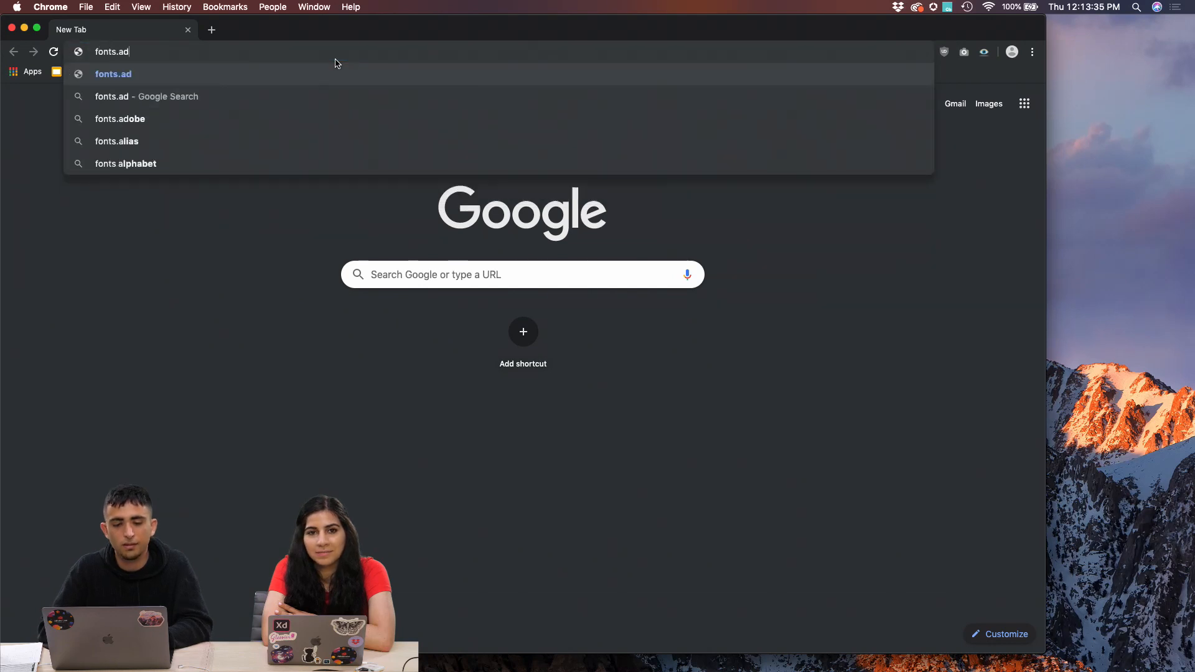
pyautogui.write('obe.com')
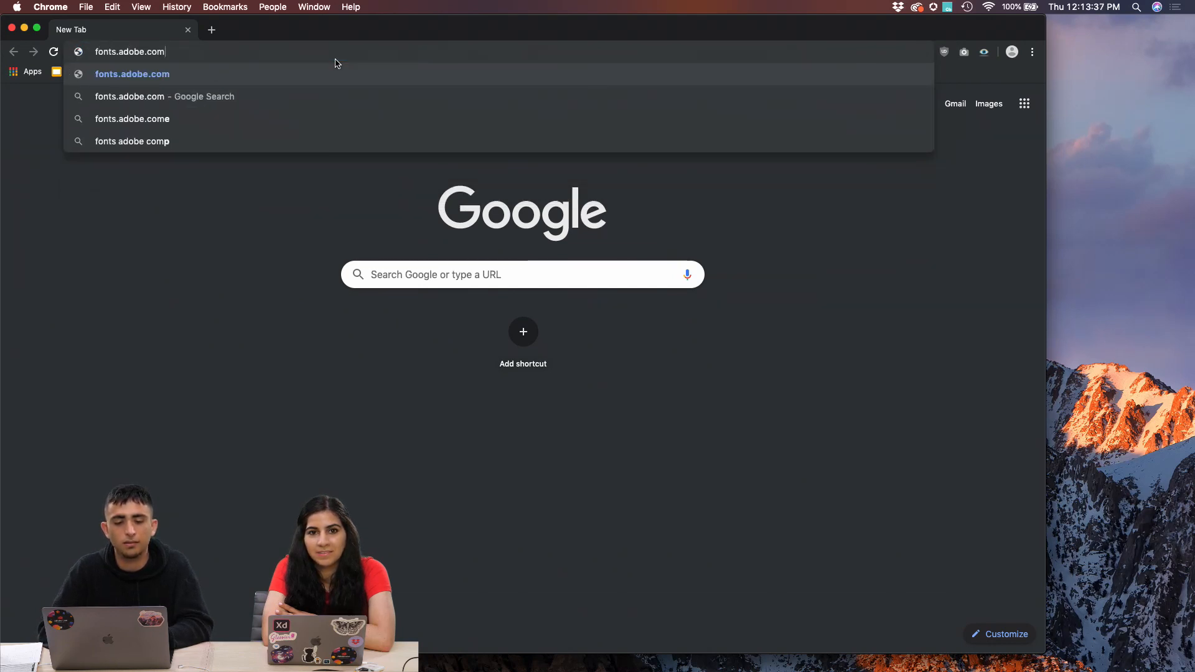
pyautogui.press('Return')
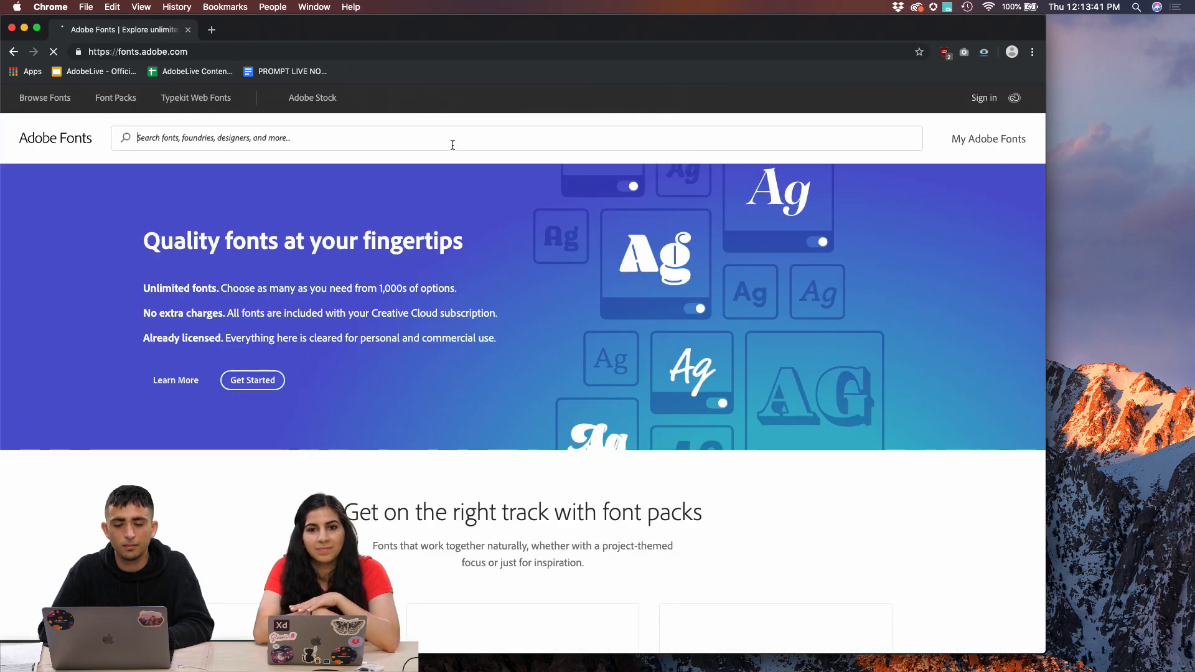
# Search Adobe Fonts for "mono" and look through the matching font families, font packs, foundries and designers.
pyautogui.click(450, 144)
pyautogui.write('m')
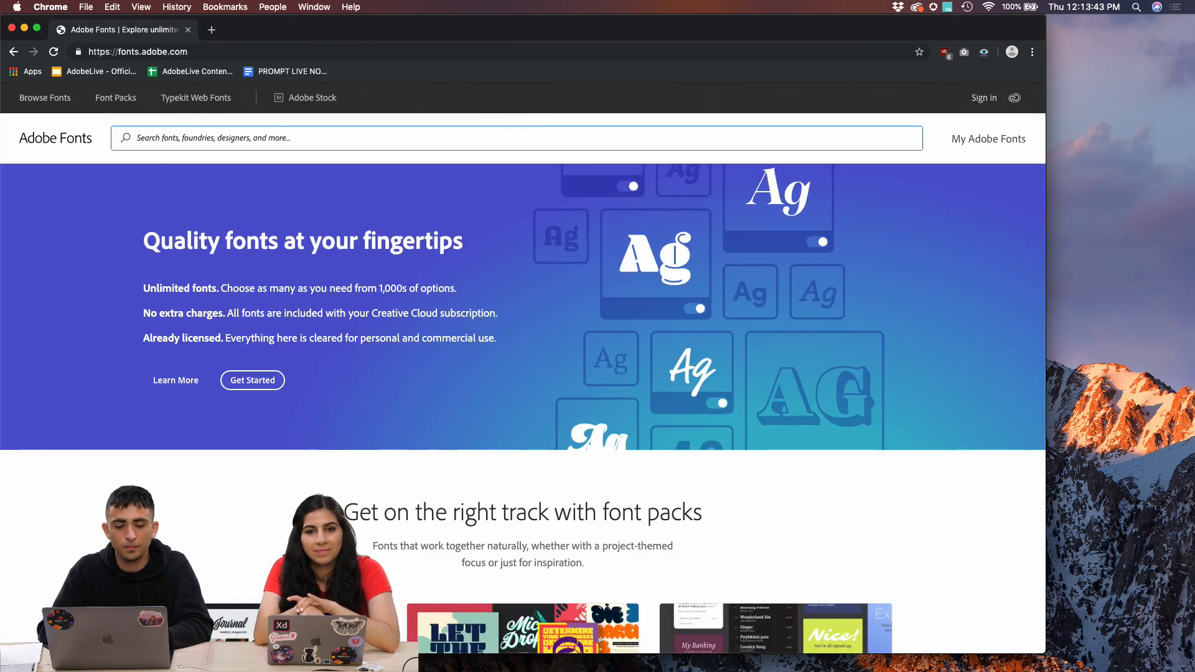
pyautogui.write('mono')
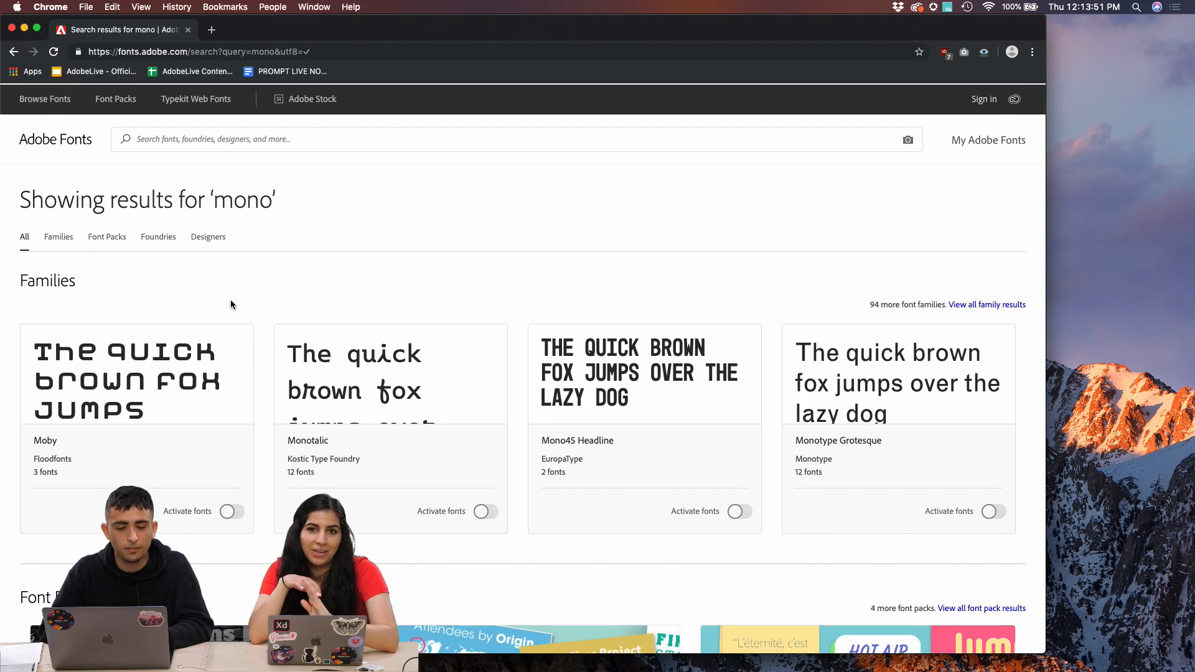
pyautogui.scroll(-3, 225, 336)
pyautogui.scroll(-7, 220, 361)
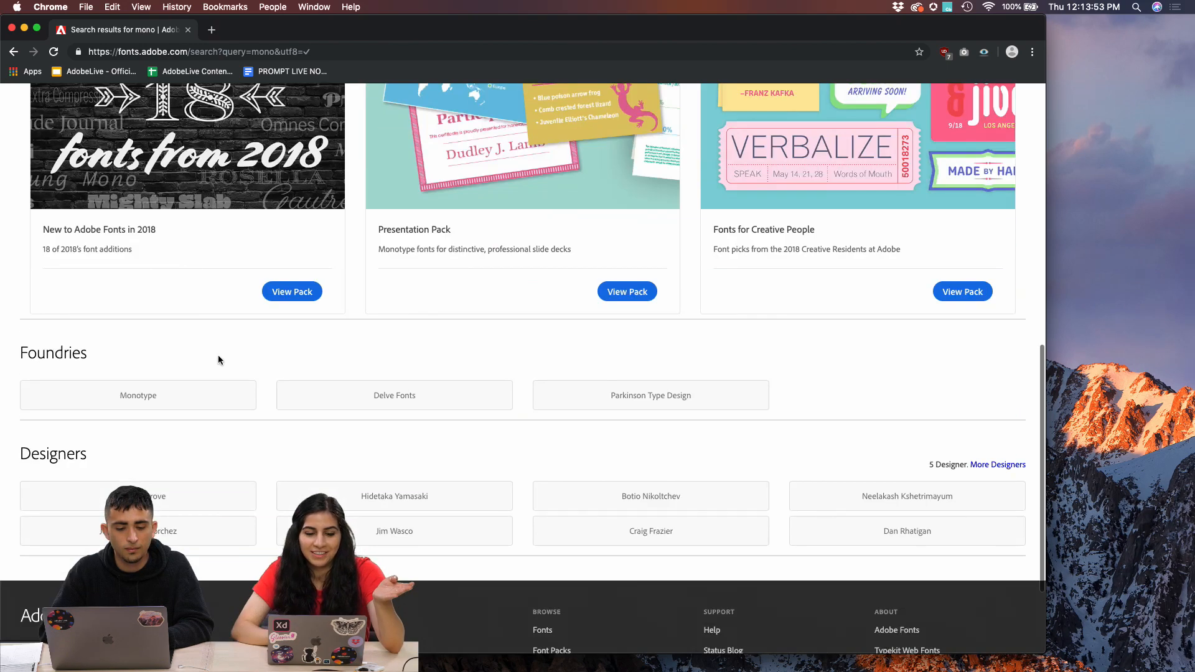
pyautogui.scroll(1, 217, 354)
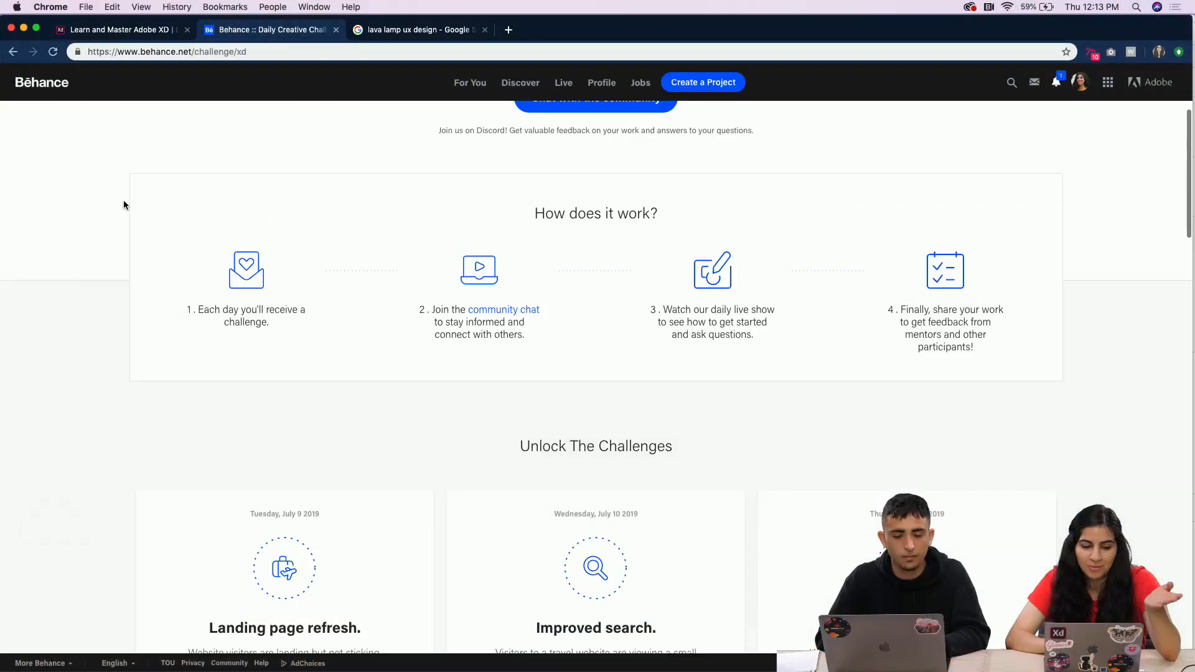
# Look through the Adobe XD Daily Creative Challenge page on Behance, from the introduction to the daily challenge cards.
pyautogui.scroll(-4, 124, 205)
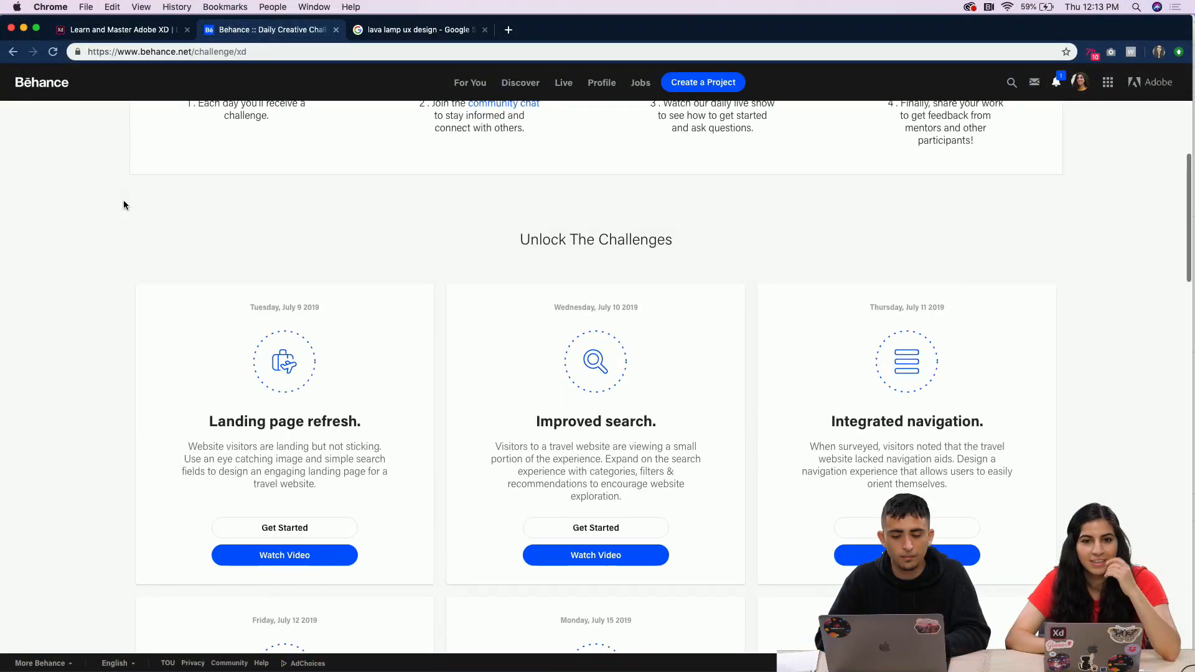
pyautogui.scroll(-3, 124, 205)
pyautogui.scroll(8, 124, 204)
pyautogui.scroll(1, 124, 205)
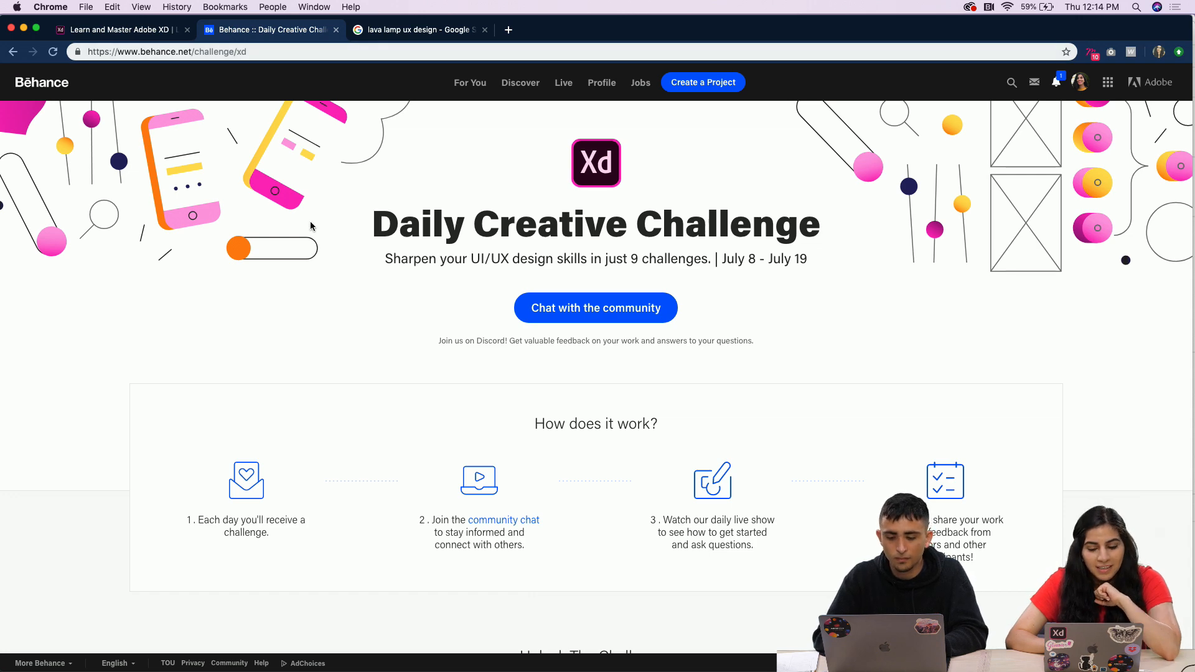
pyautogui.scroll(-5, 343, 299)
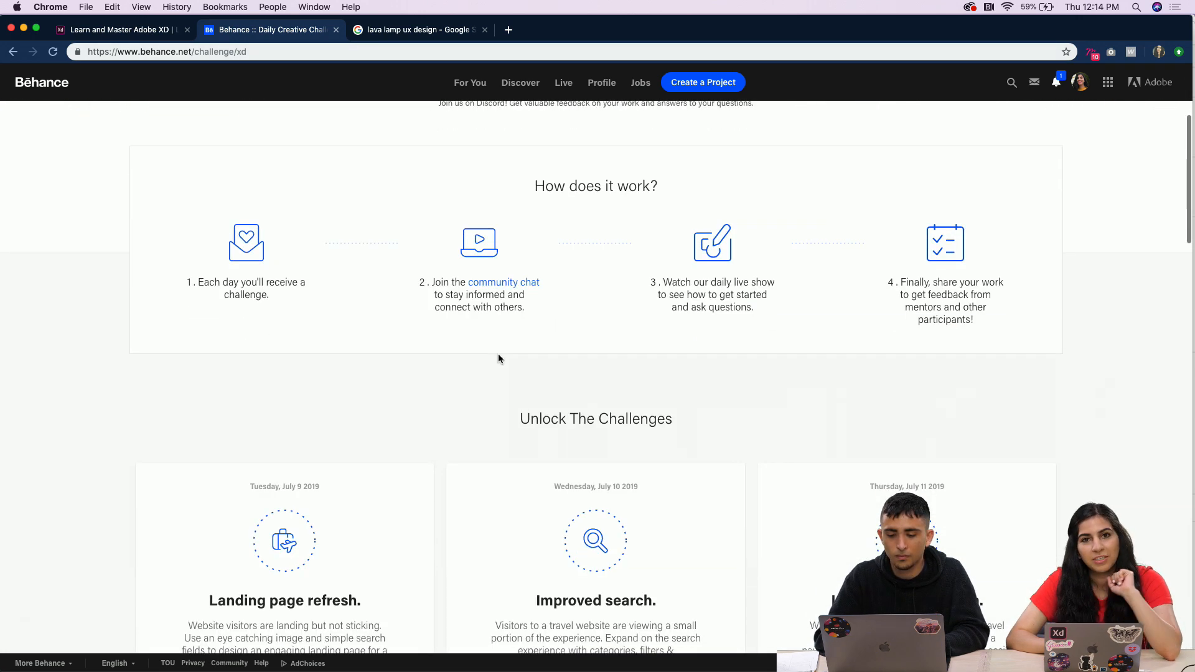
pyautogui.scroll(-2, 498, 358)
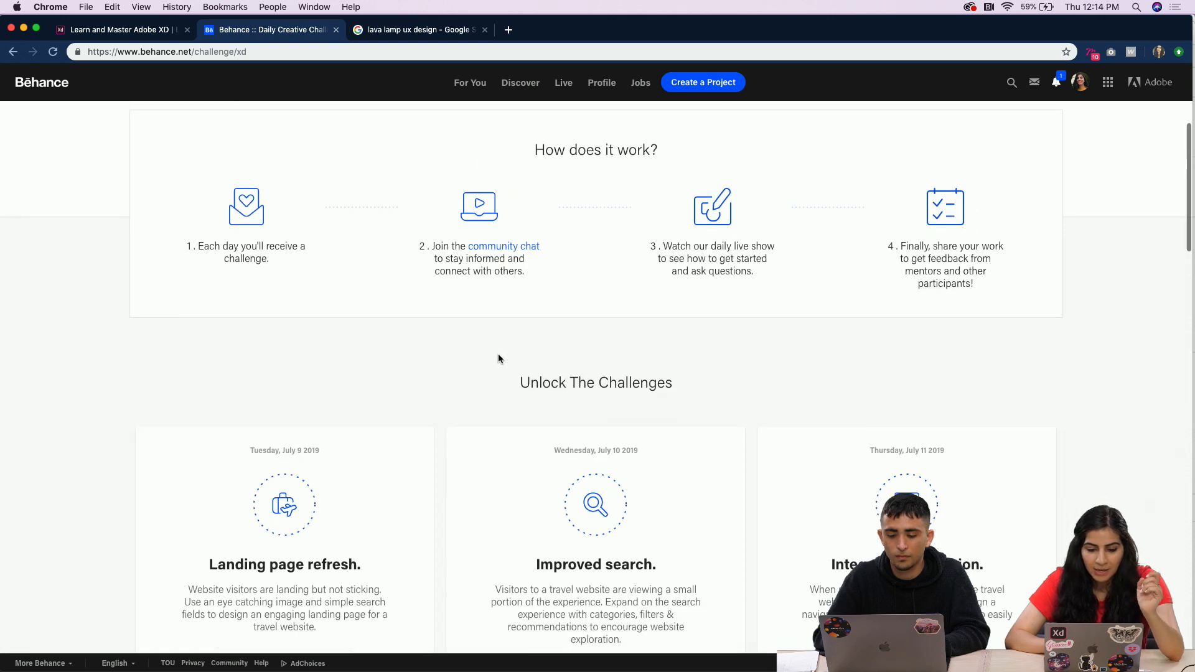
pyautogui.scroll(-10, 498, 359)
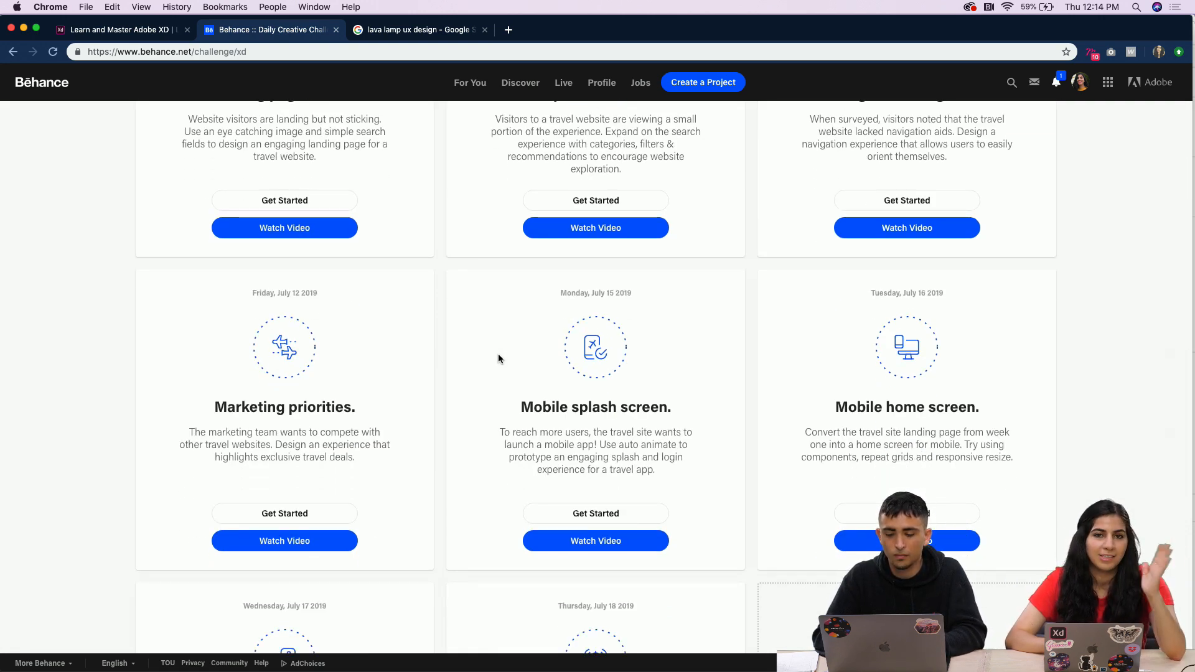
pyautogui.scroll(-6, 498, 359)
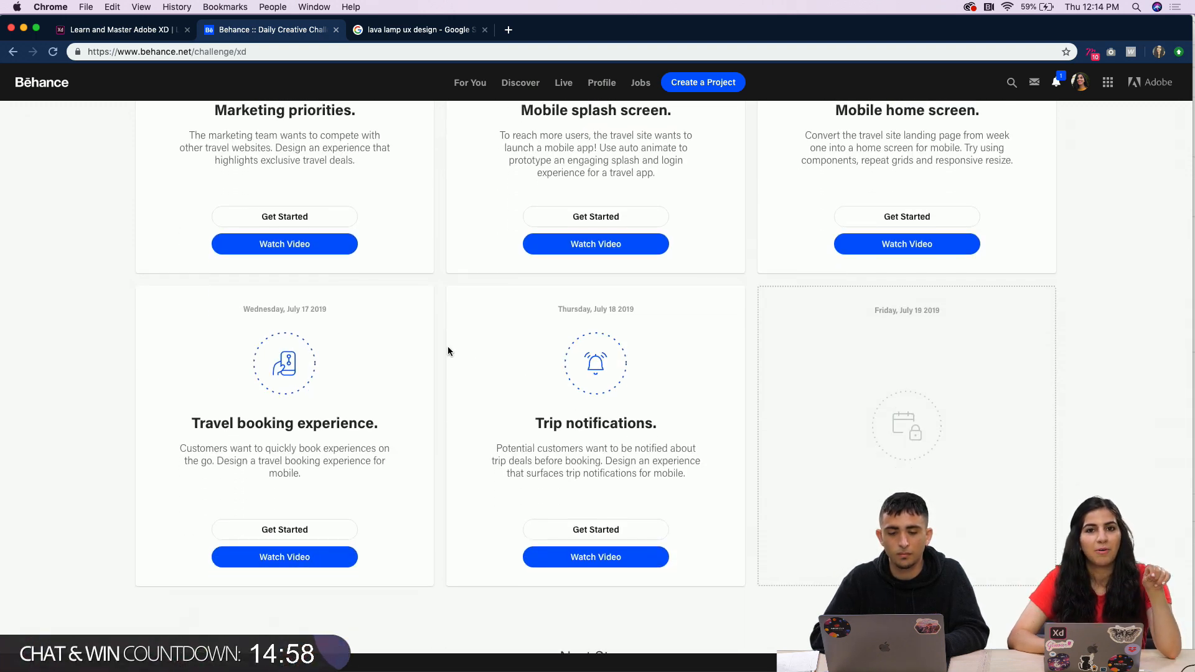
pyautogui.scroll(-1, 448, 352)
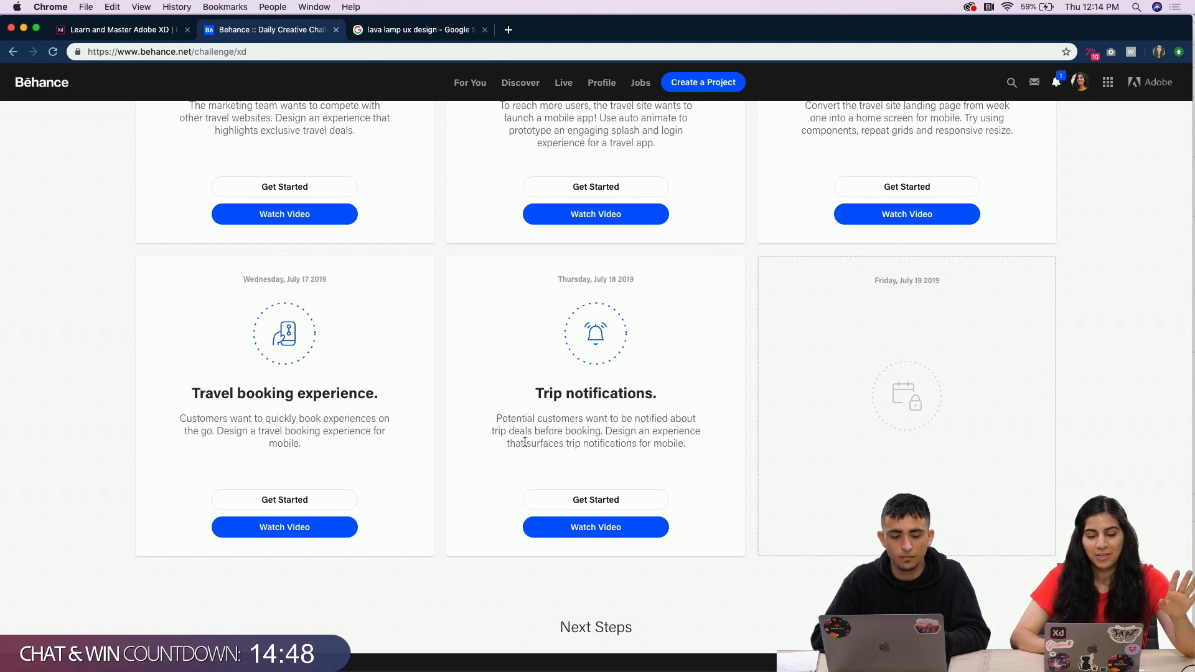
pyautogui.scroll(-3, 598, 486)
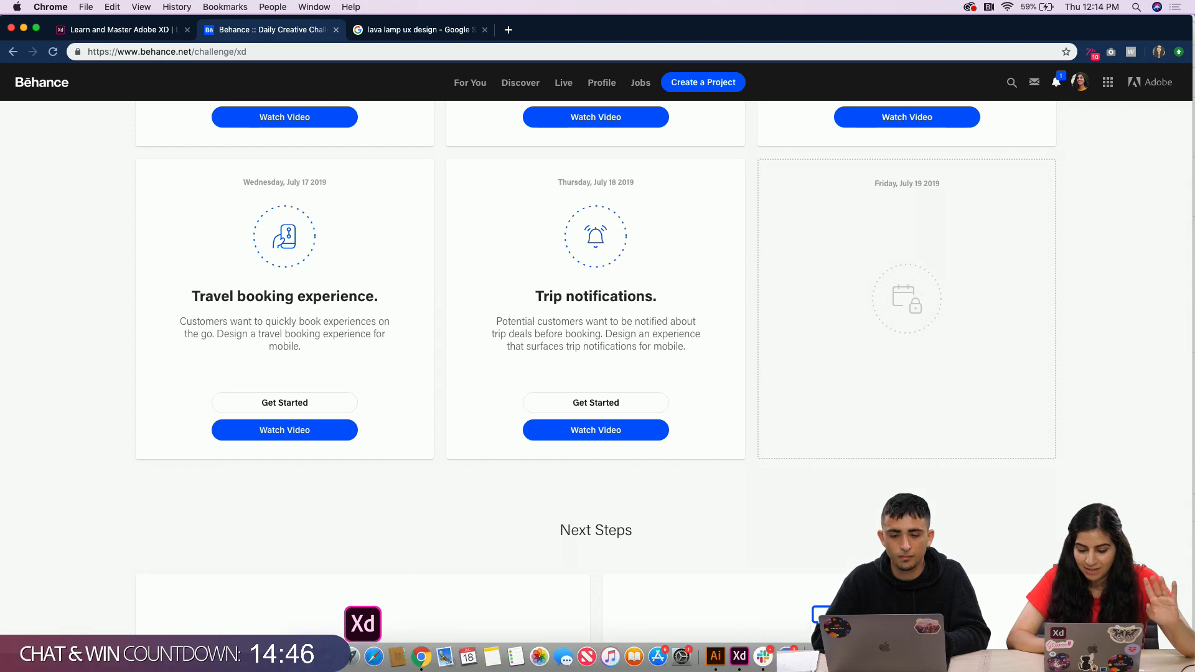
# Switch to Discord, enlarge its window and review the designs and comments posted in the Adobe XD server's design-feedback channel.
pyautogui.click(787, 657)
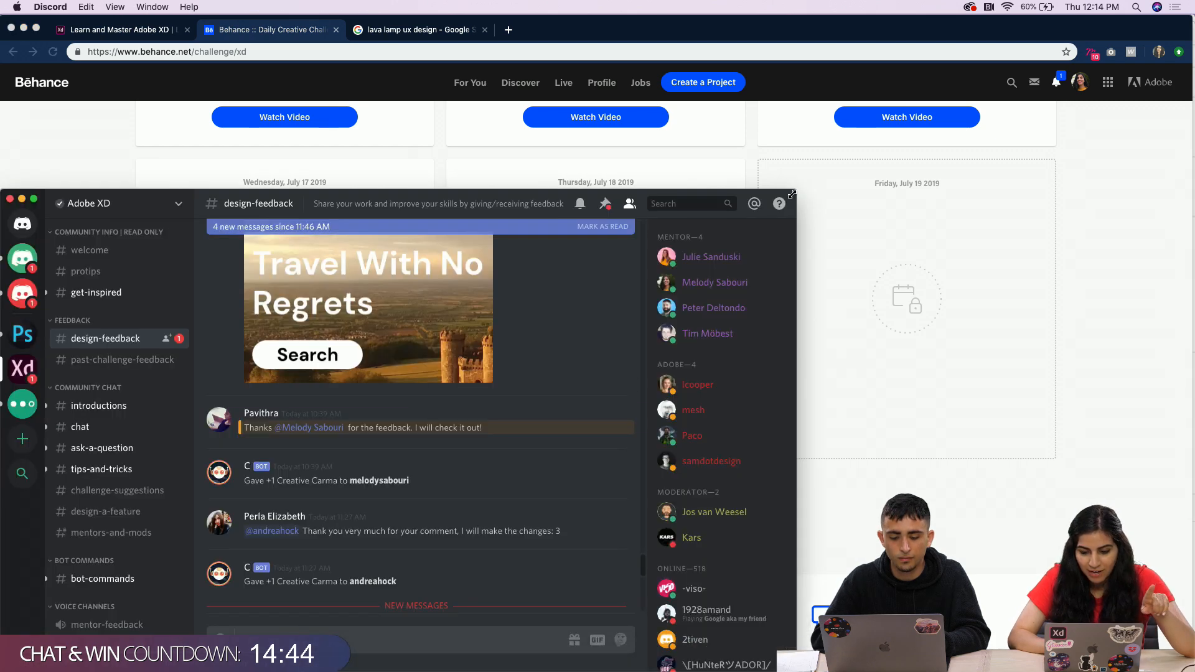
pyautogui.moveTo(792, 194); pyautogui.dragTo(1191, 38)
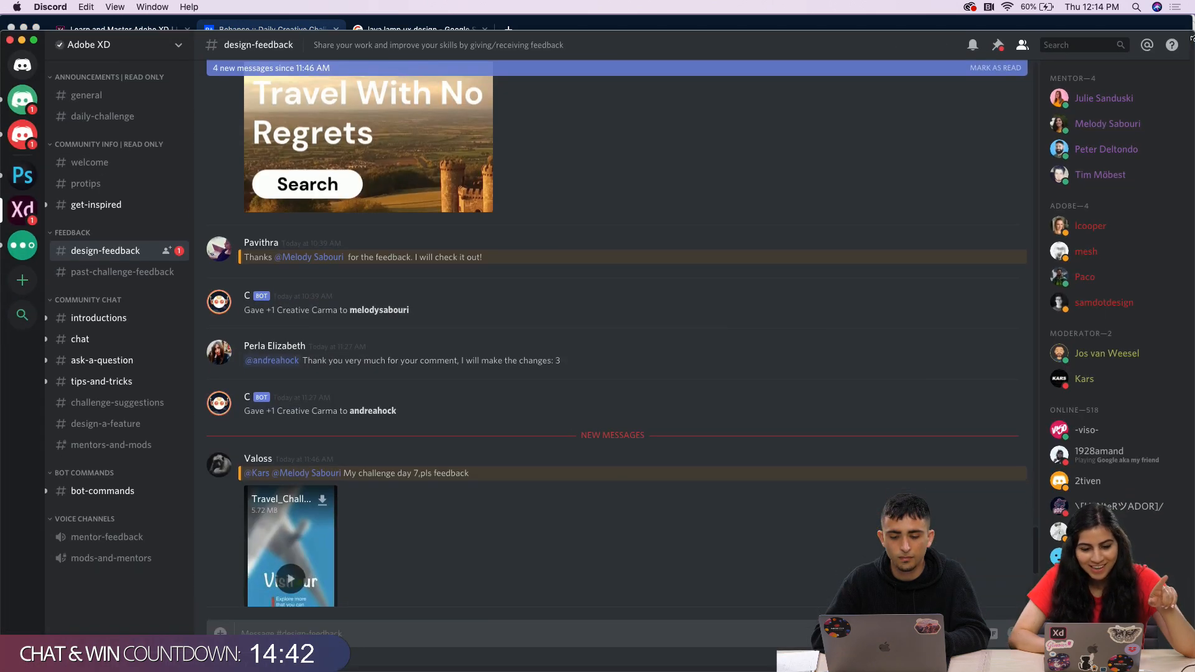
pyautogui.scroll(-5, 400, 333)
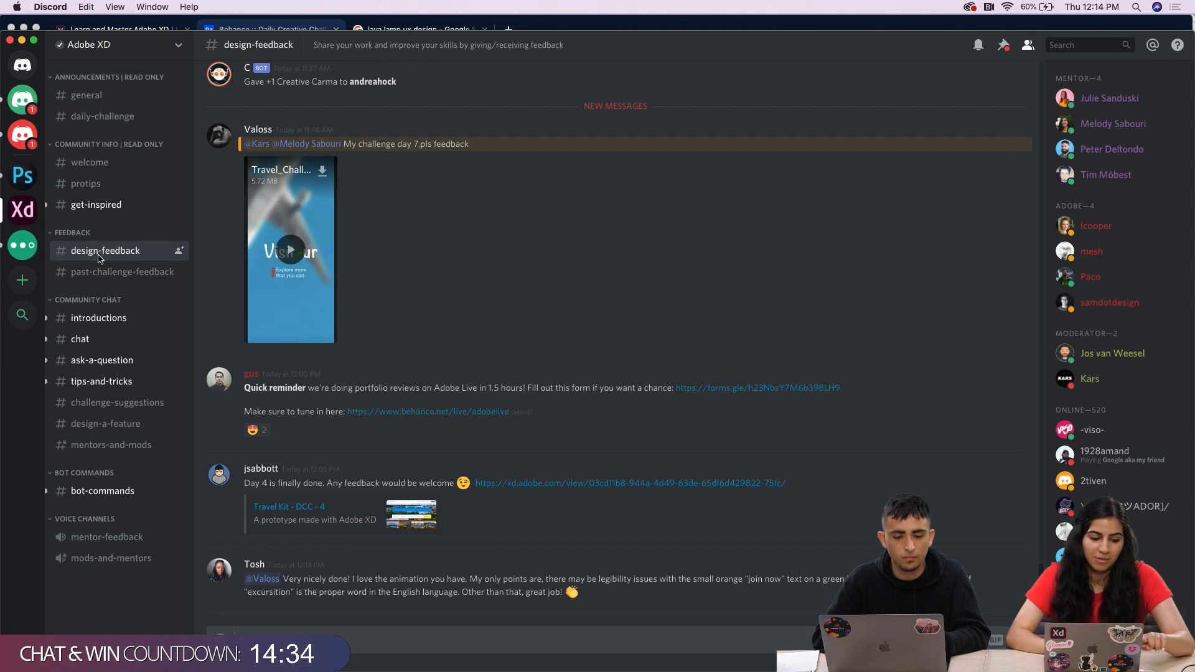
pyautogui.scroll(10, 376, 336)
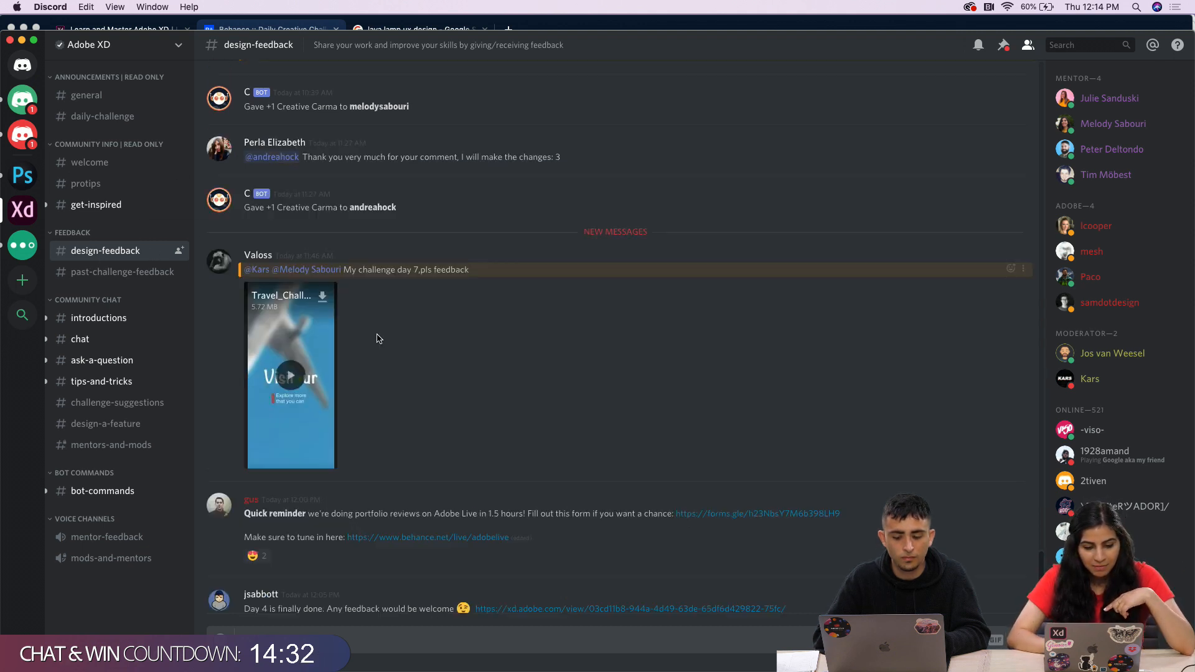
pyautogui.scroll(10, 495, 286)
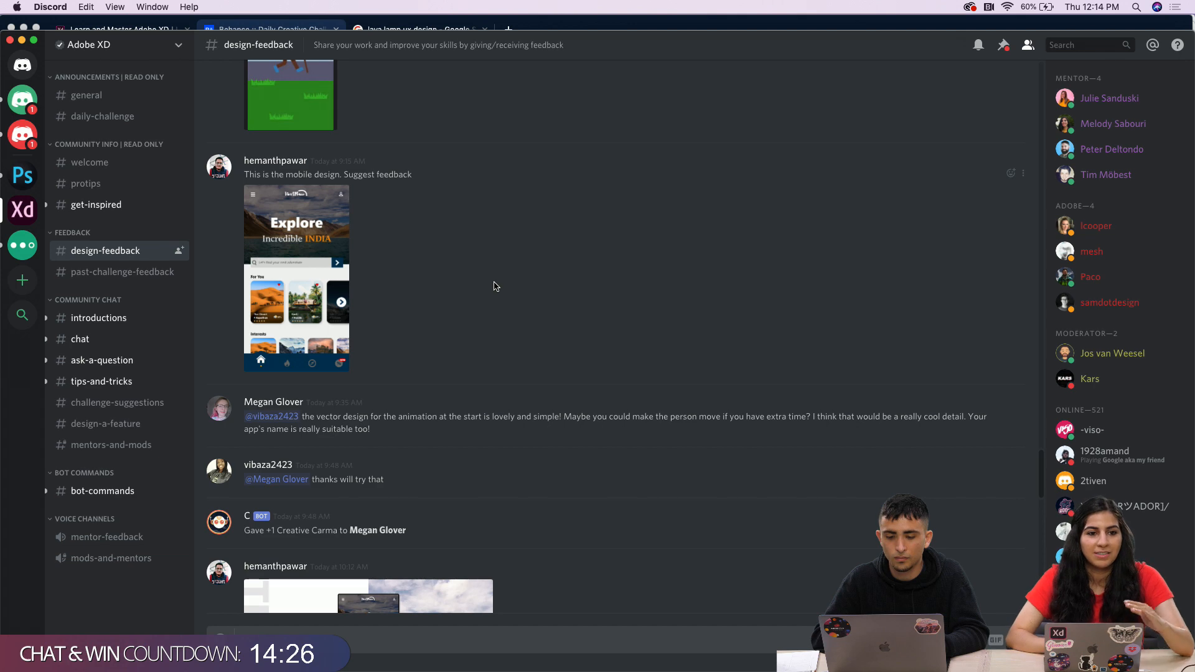
pyautogui.scroll(10, 495, 285)
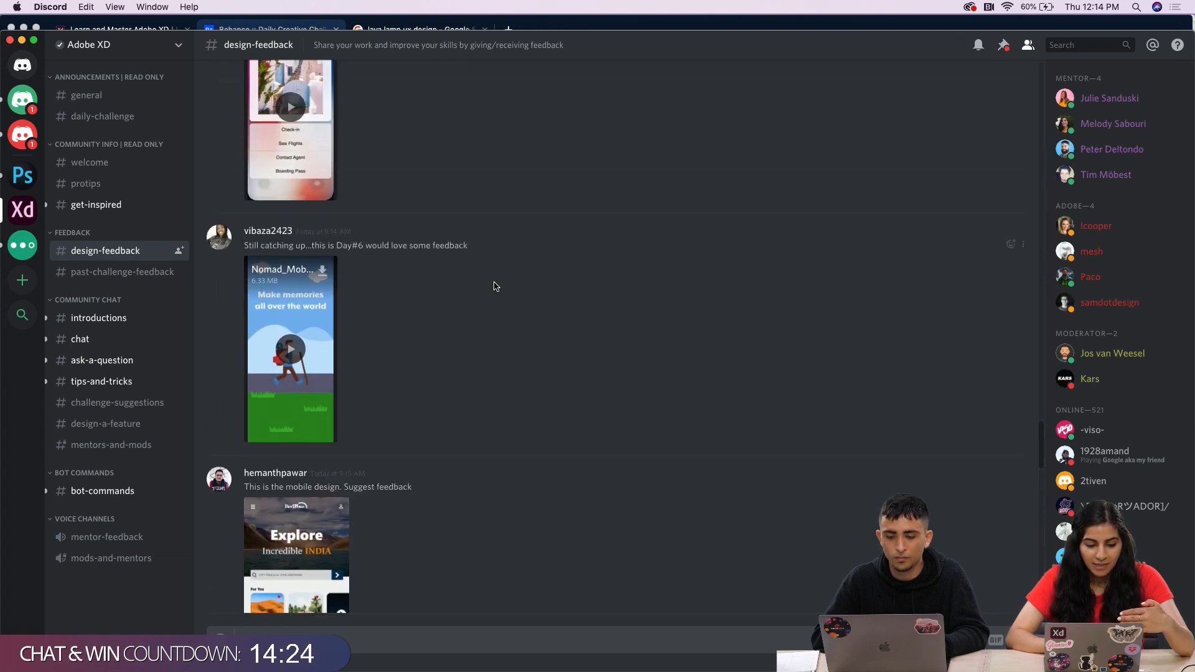
pyautogui.scroll(1, 496, 287)
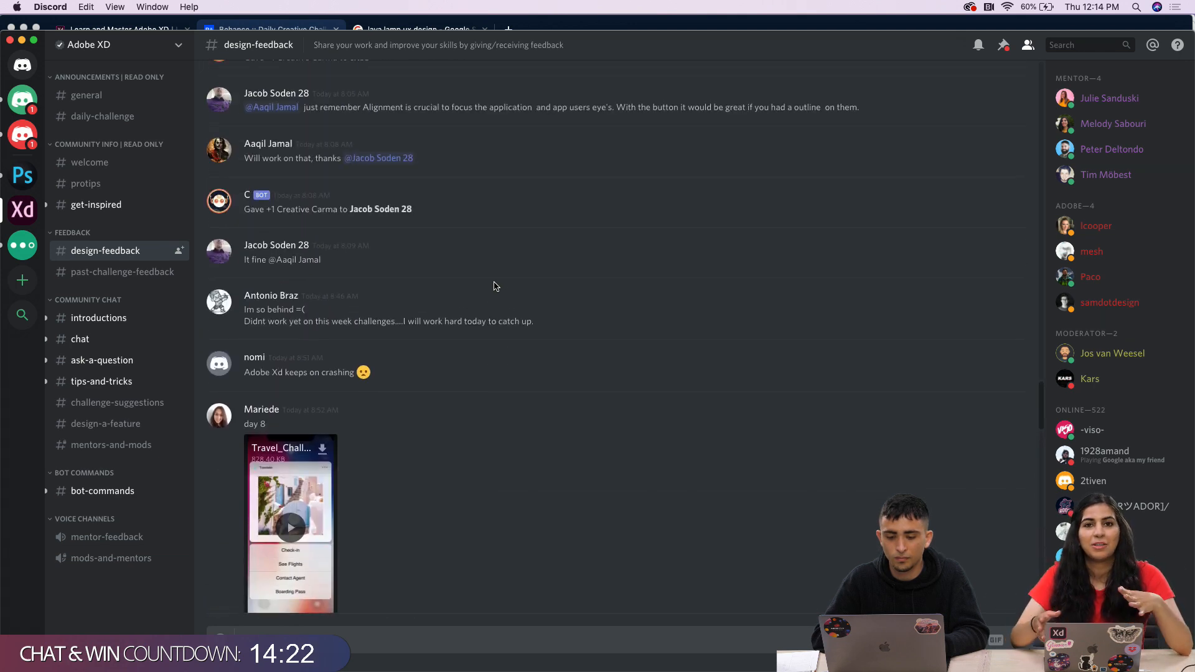
pyautogui.scroll(8, 475, 240)
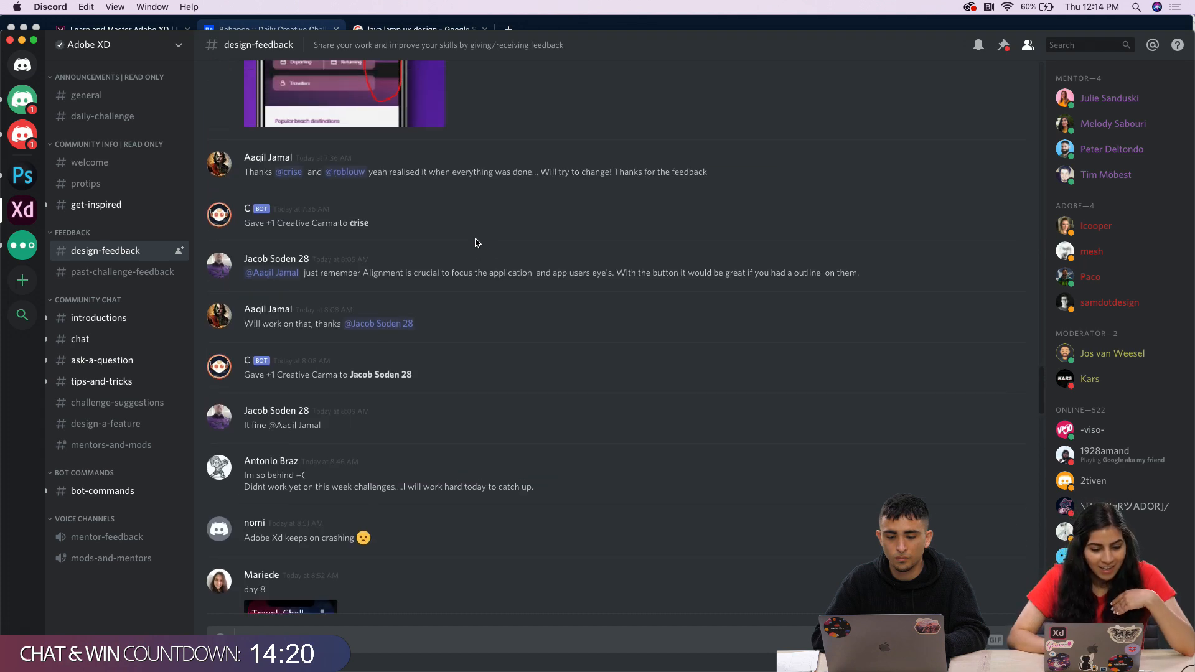
pyautogui.scroll(8, 510, 227)
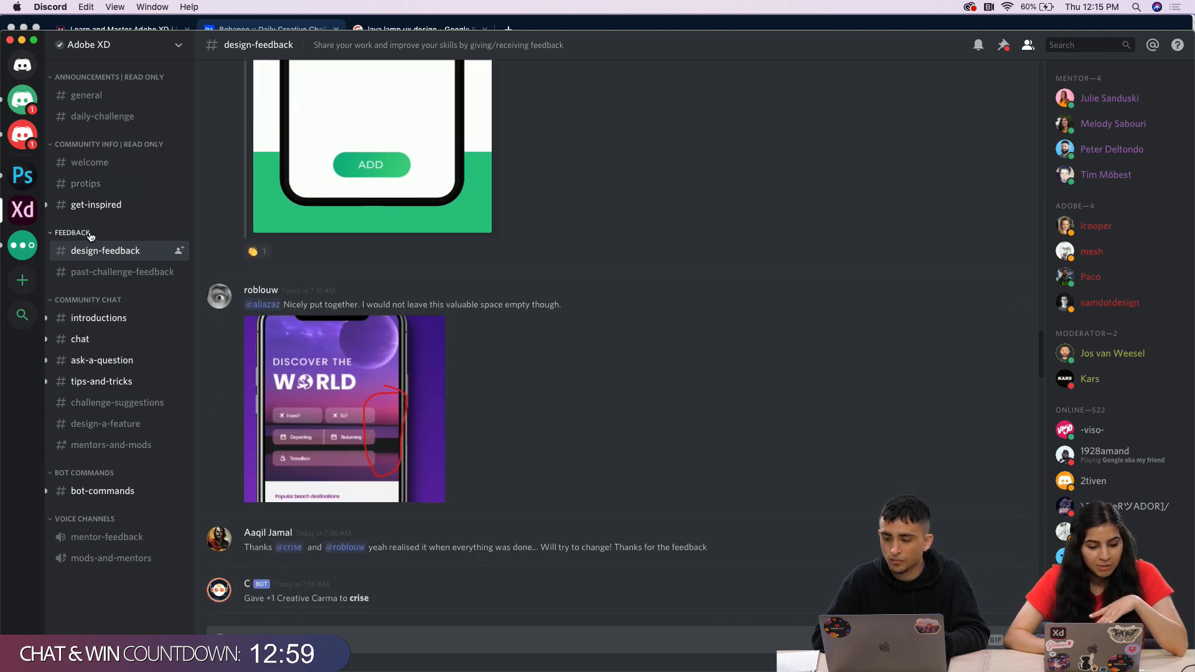
# View the protips, get-inspired, past-challenge-feedback, introductions, chat and ask-a-question channels in turn.
pyautogui.click(99, 186)
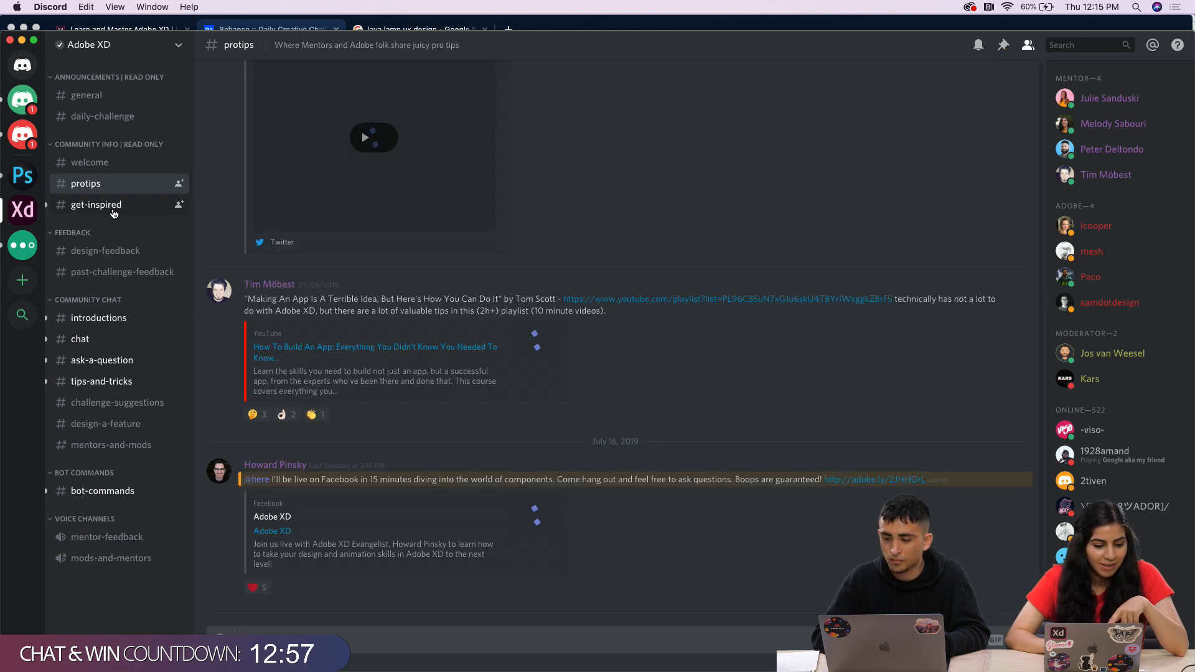
pyautogui.click(113, 211)
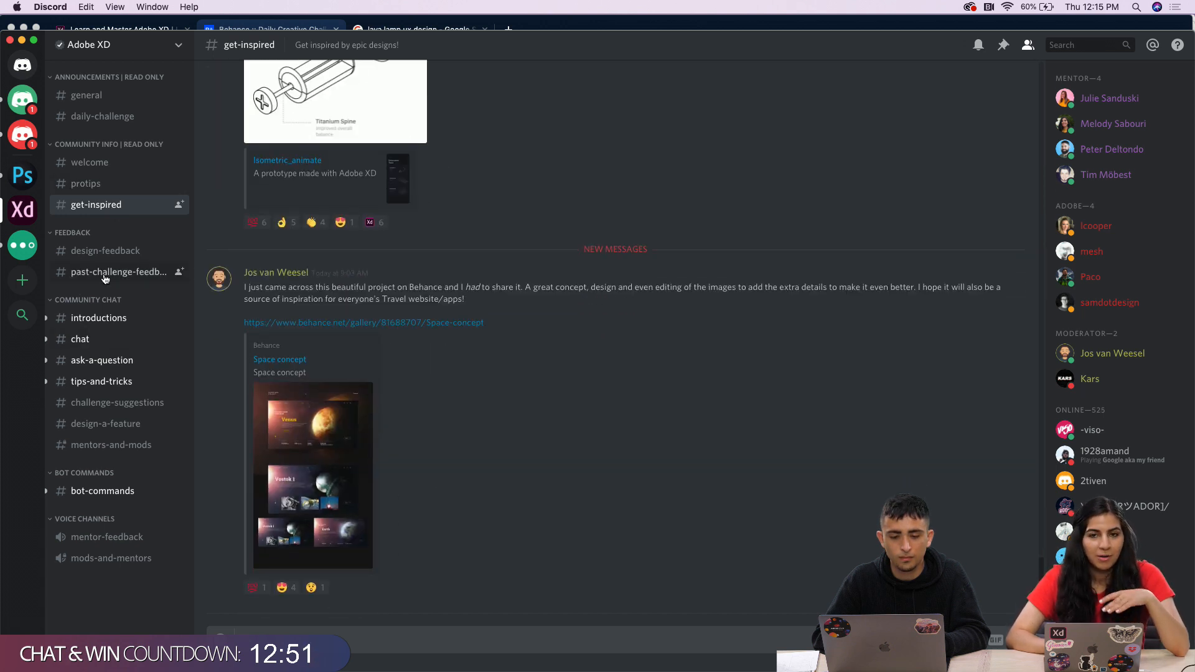
pyautogui.click(105, 274)
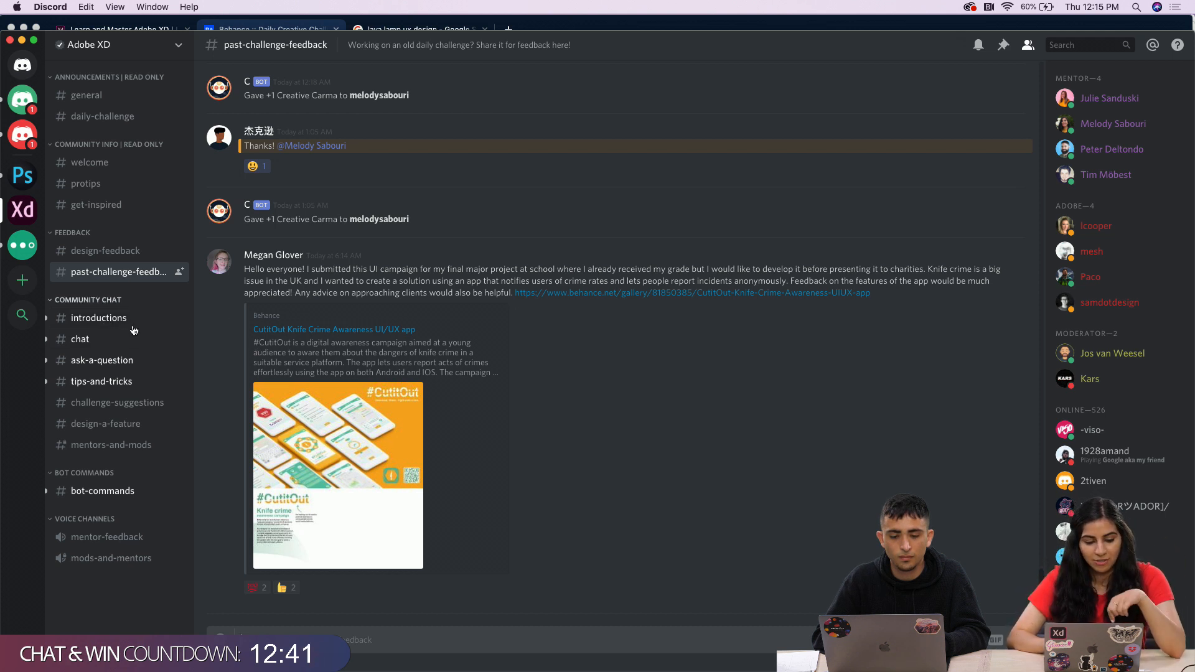
pyautogui.click(108, 320)
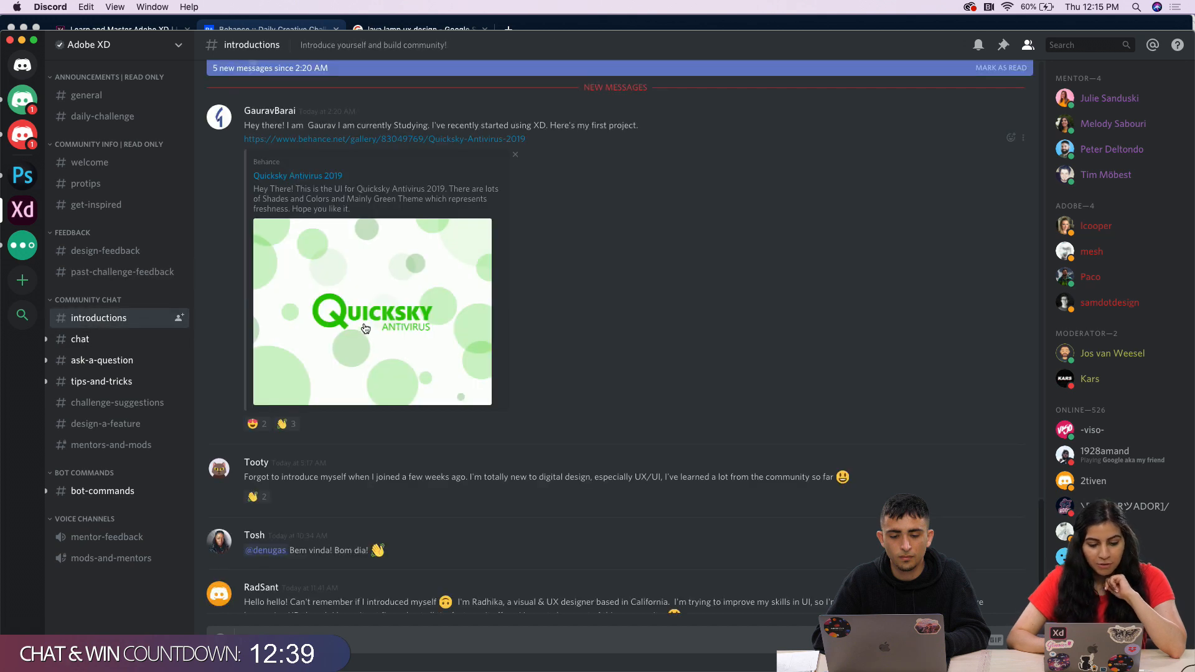
pyautogui.click(81, 342)
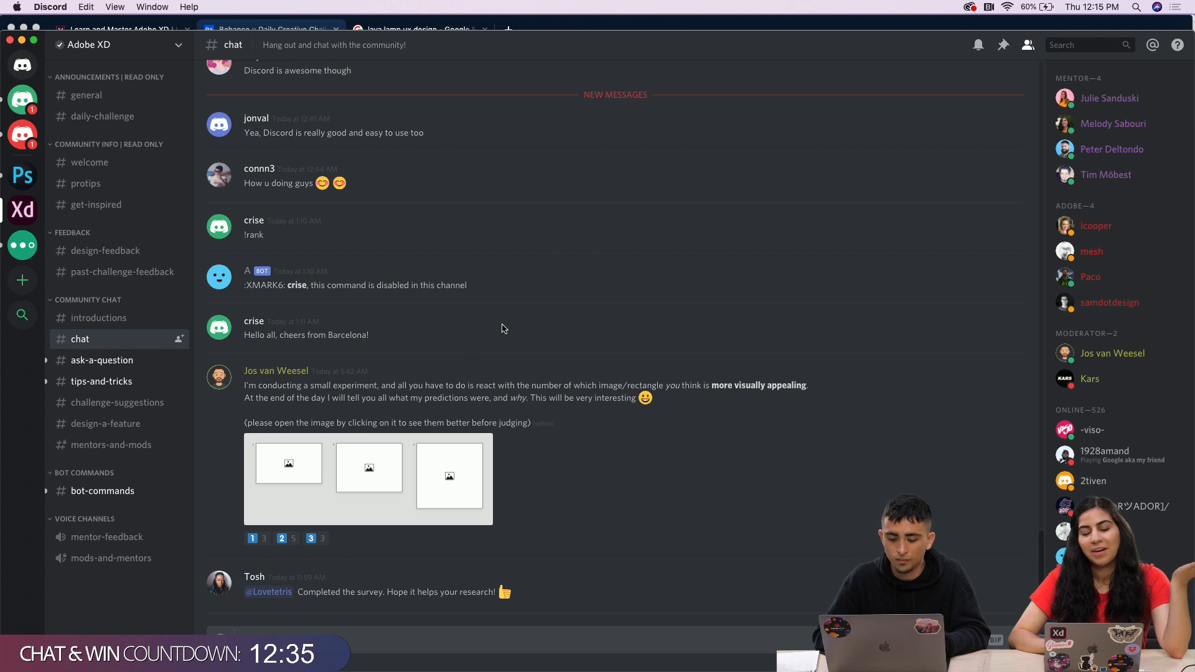
pyautogui.click(125, 363)
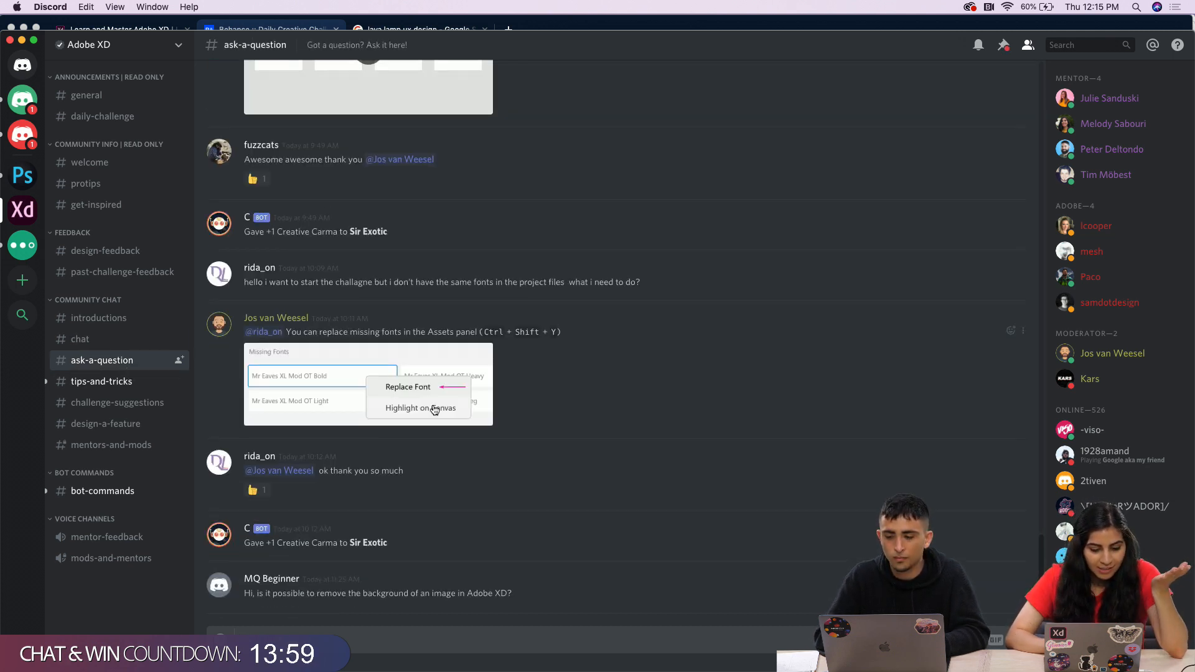
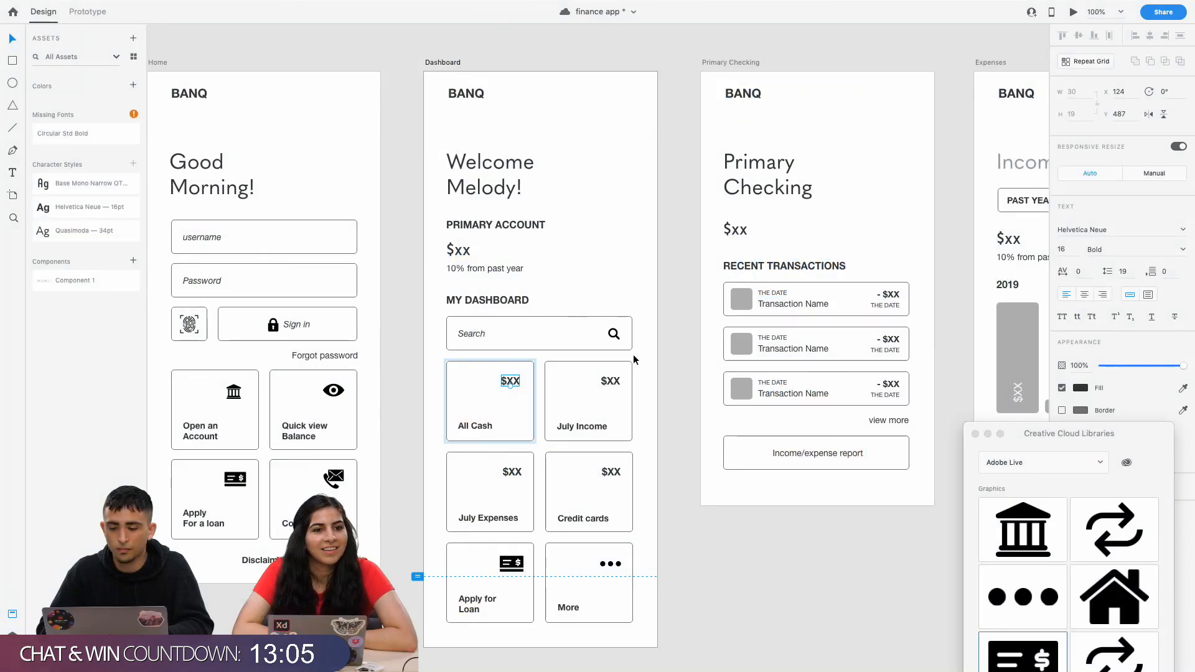
# In Adobe XD, check the text formatting of the July Income card's $XX amount and the MY DASHBOARD heading on the Dashboard artboard.
pyautogui.hscroll(-3, 623, 386)
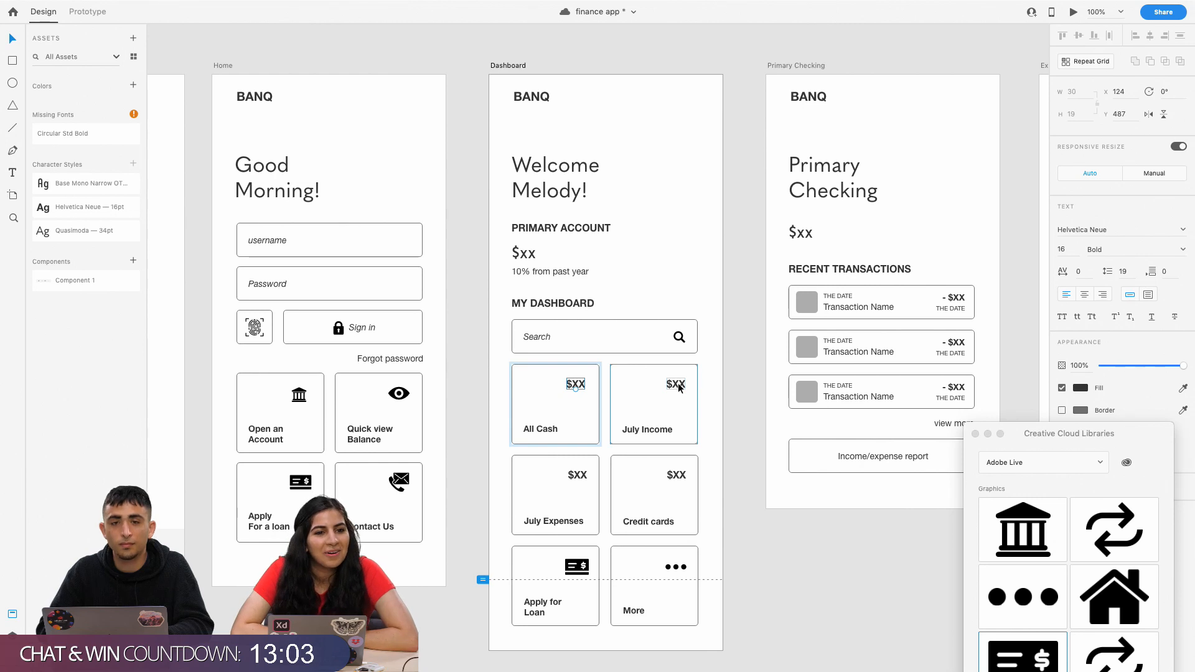
pyautogui.doubleClick(677, 384)
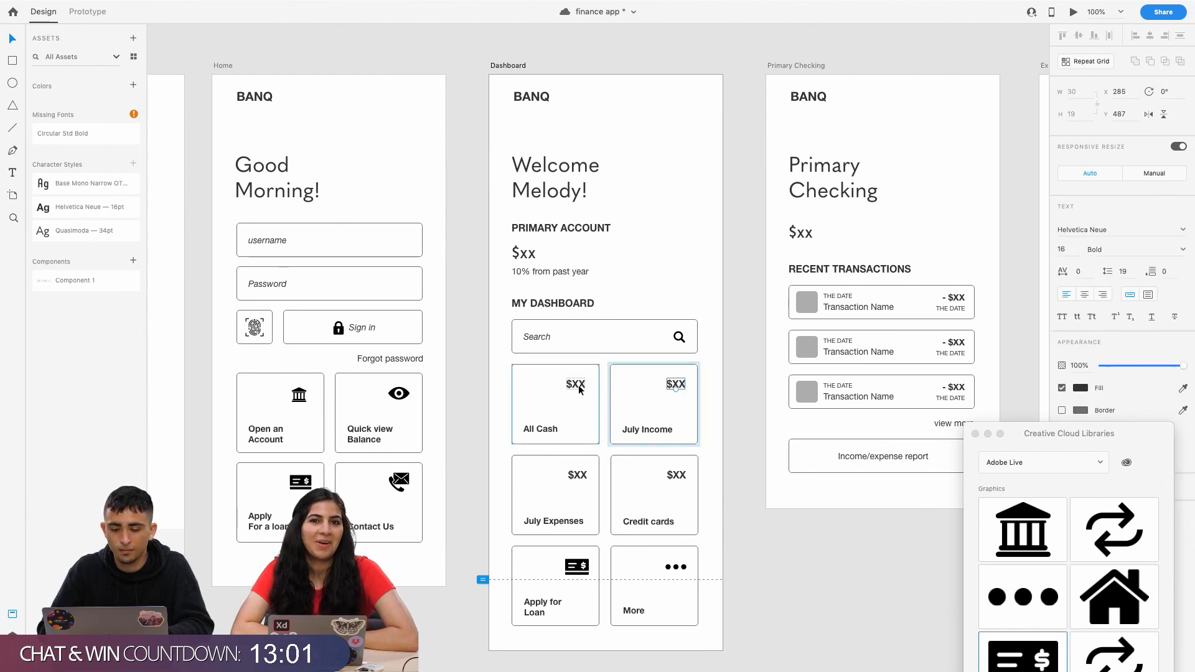
pyautogui.doubleClick(569, 304)
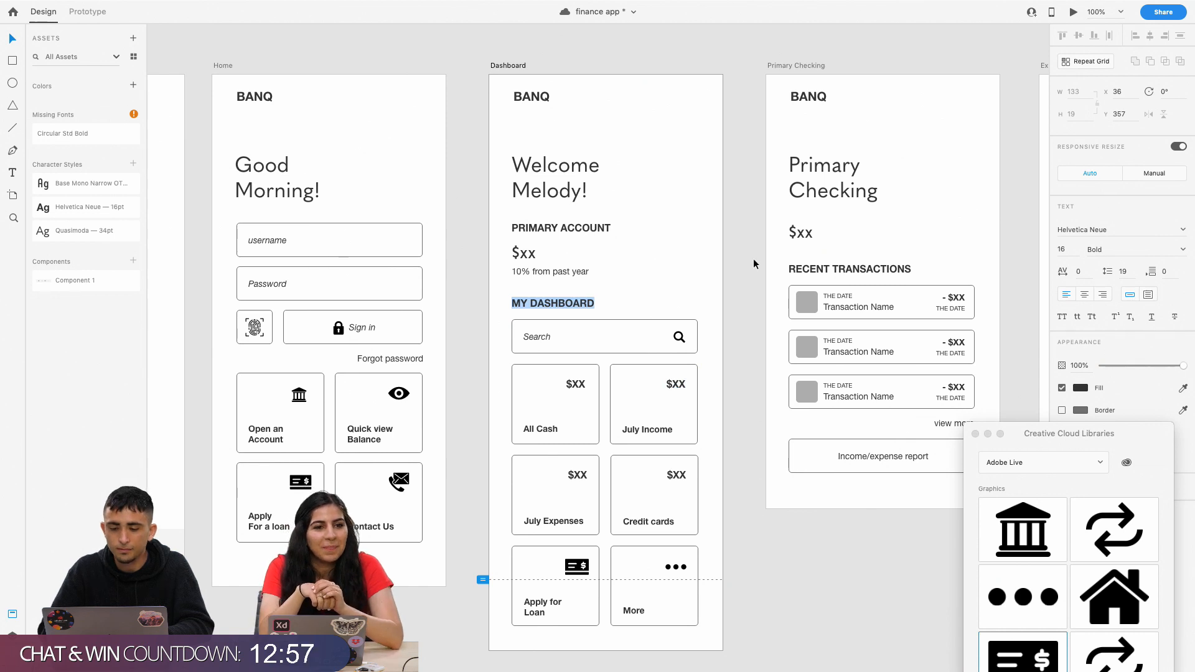
pyautogui.click(537, 286)
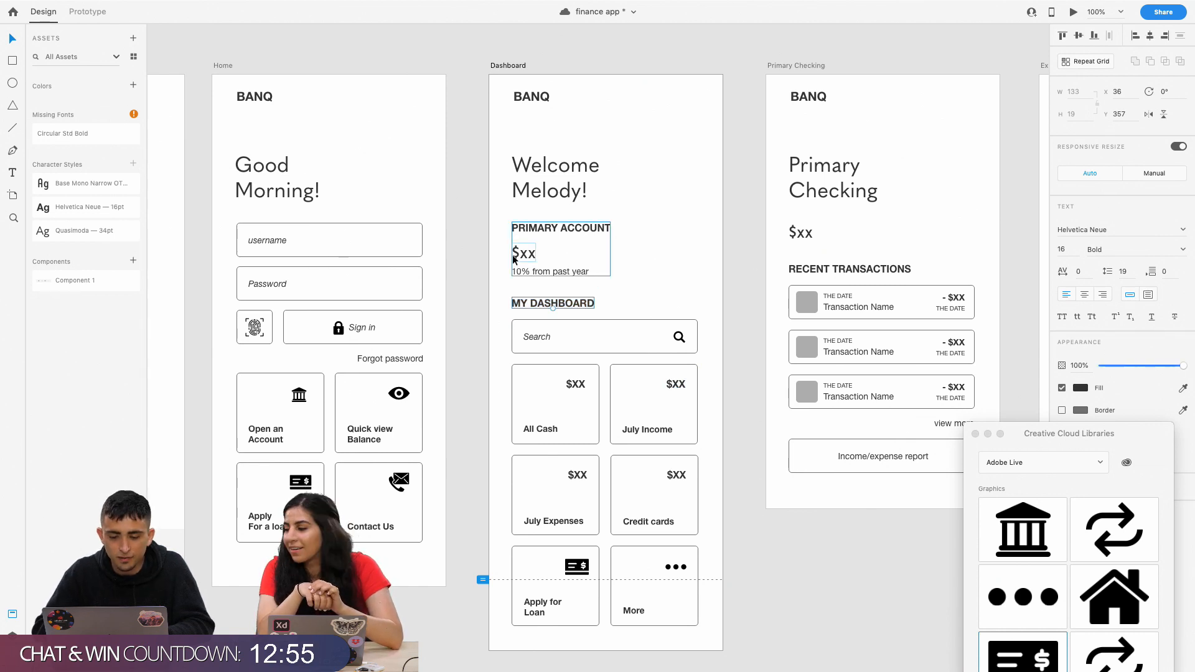
pyautogui.hscroll(-1, 546, 291)
pyautogui.hscroll(2, 560, 305)
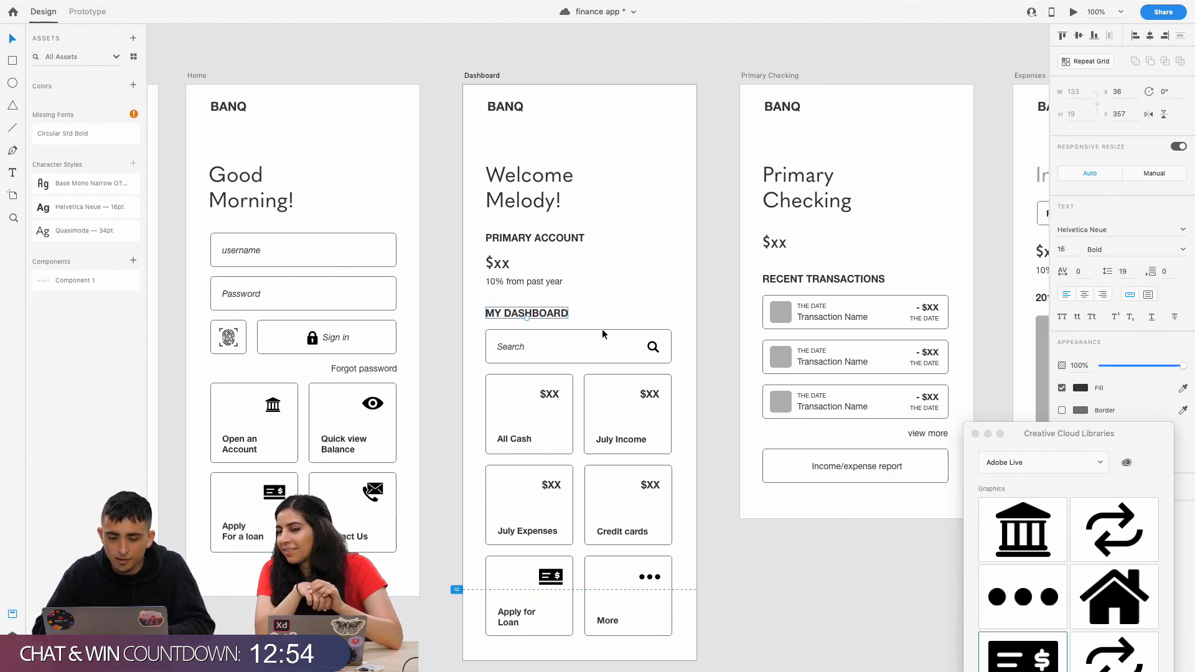
# Compare the text formatting of the All Cash card's $XX amount and the PRIMARY ACCOUNT heading on the Dashboard artboard.
pyautogui.click(546, 400)
pyautogui.doubleClick(546, 398)
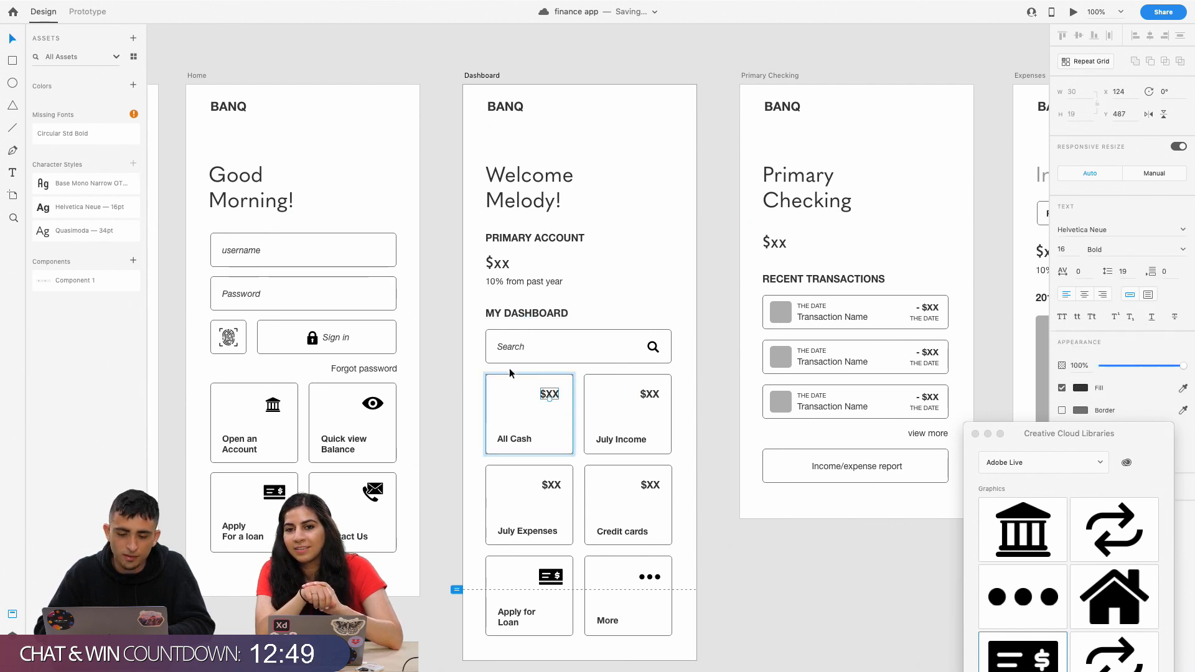
pyautogui.doubleClick(535, 238)
pyautogui.doubleClick(550, 394)
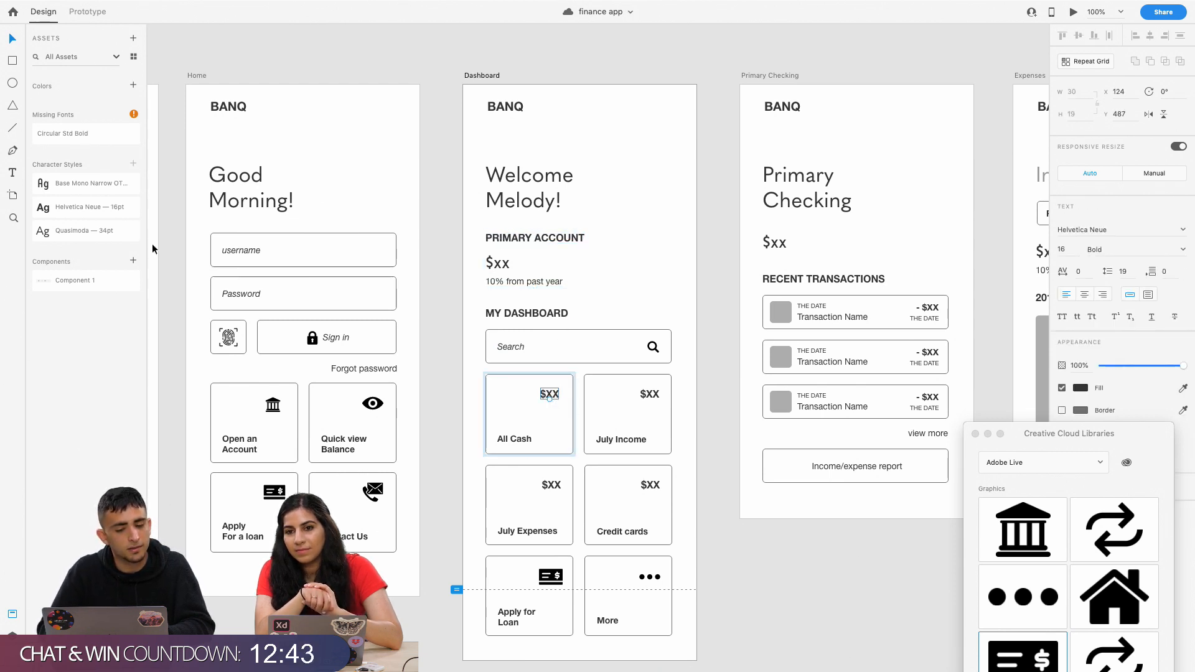
# Try changing the font of the Helvetica Neue 16pt character style to Base Mono Narrow OT.
pyautogui.rightClick(88, 208)
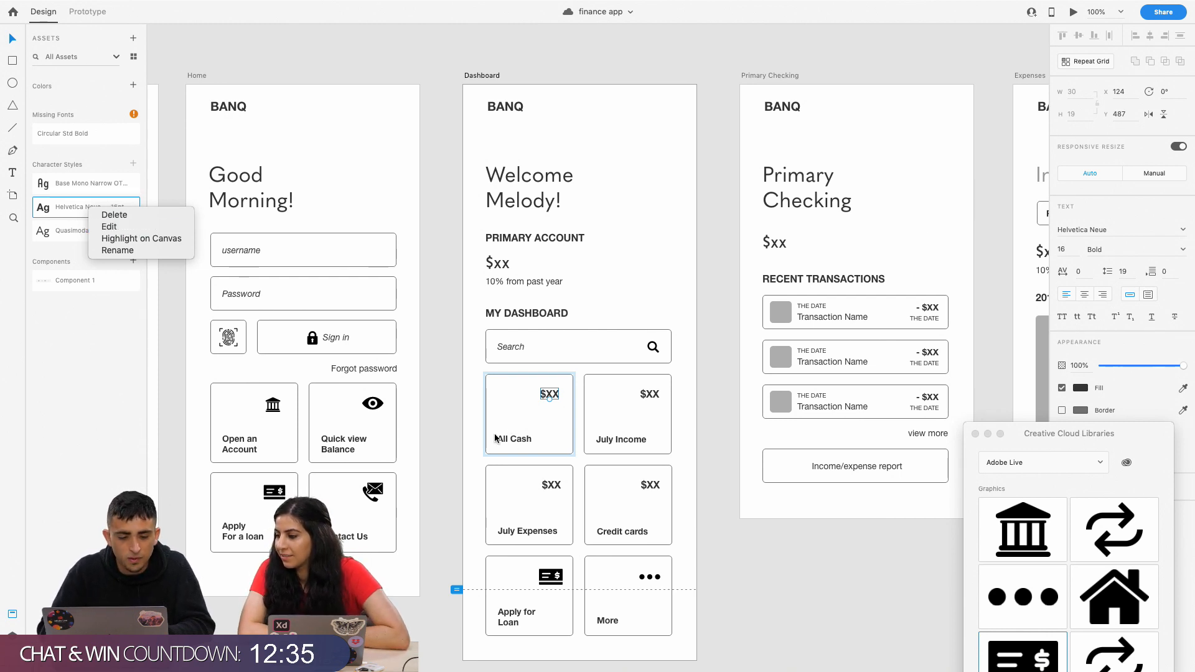
pyautogui.click(112, 230)
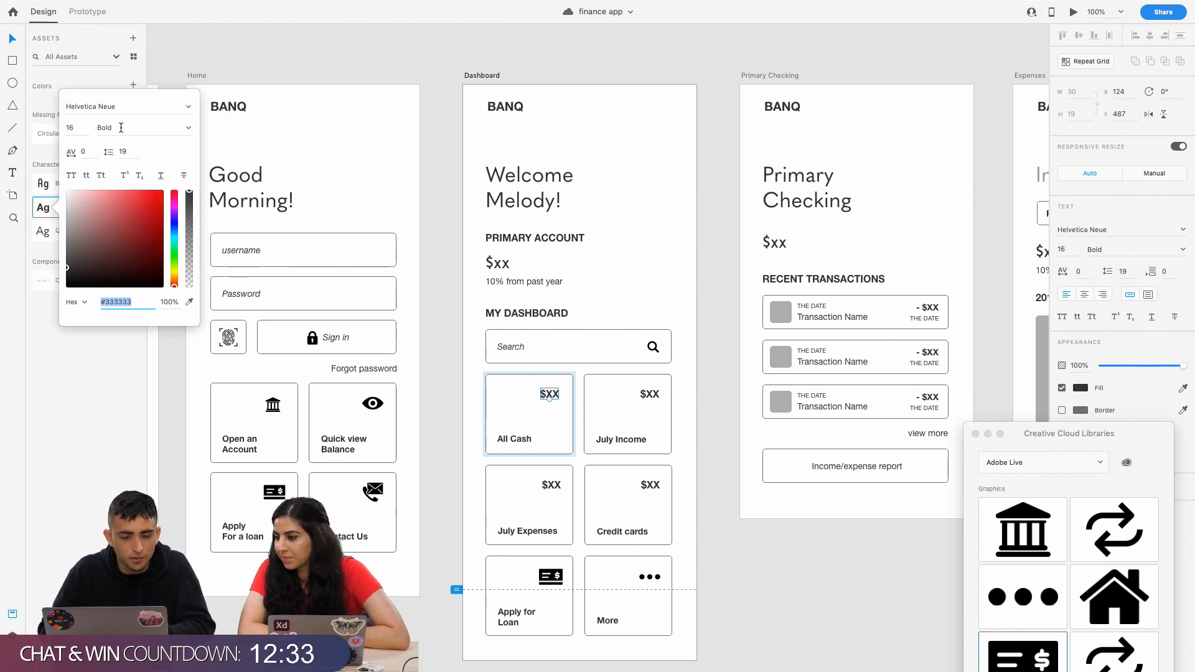
pyautogui.click(115, 107)
pyautogui.write('Base Mono Narrow OT')
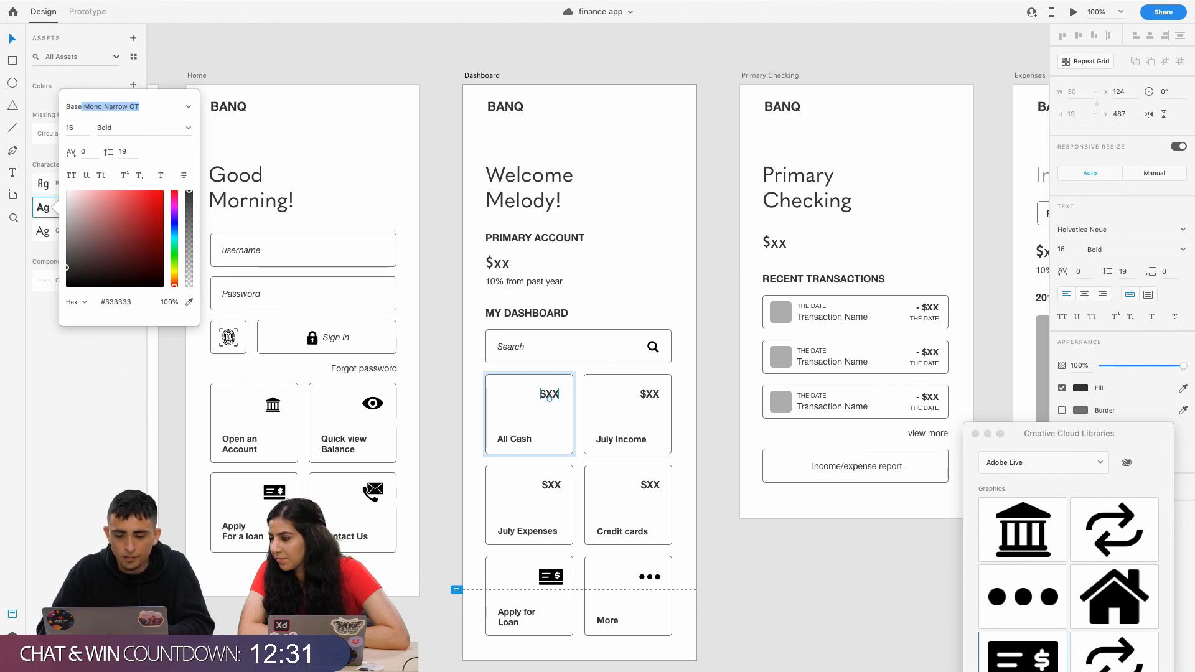
pyautogui.press('Return')
# Check how the character style's font change affects the PRIMARY ACCOUNT heading and the other headings across the artboards.
pyautogui.click(522, 234)
pyautogui.click(522, 236)
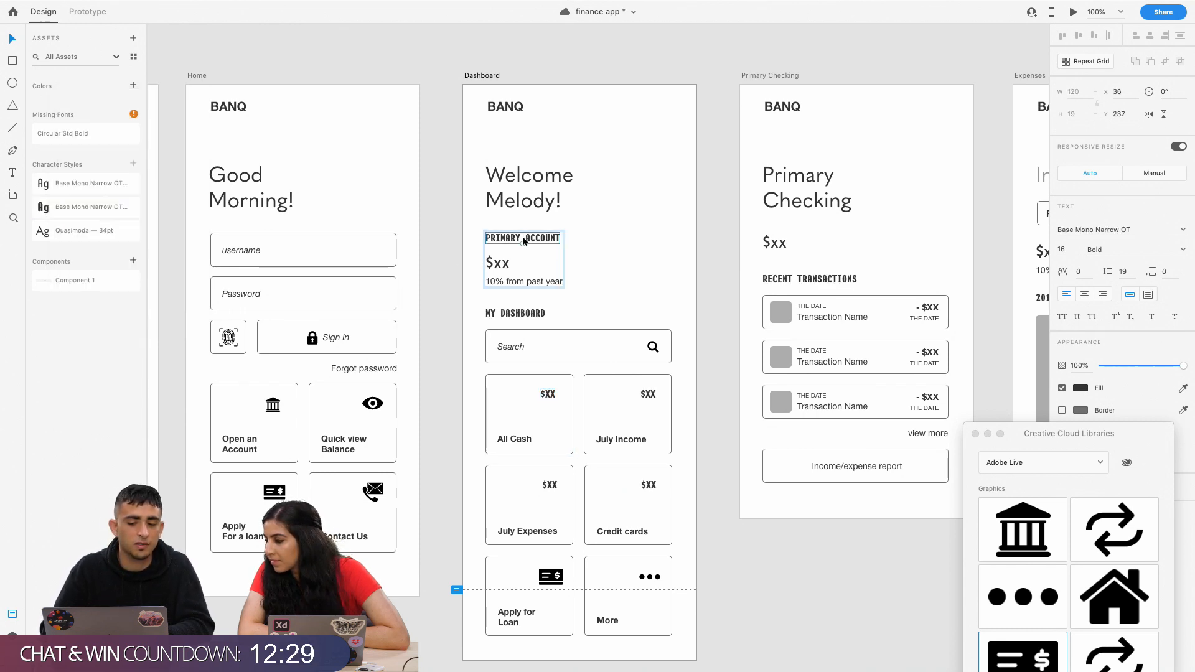
pyautogui.doubleClick(542, 239)
pyautogui.press('Escape')
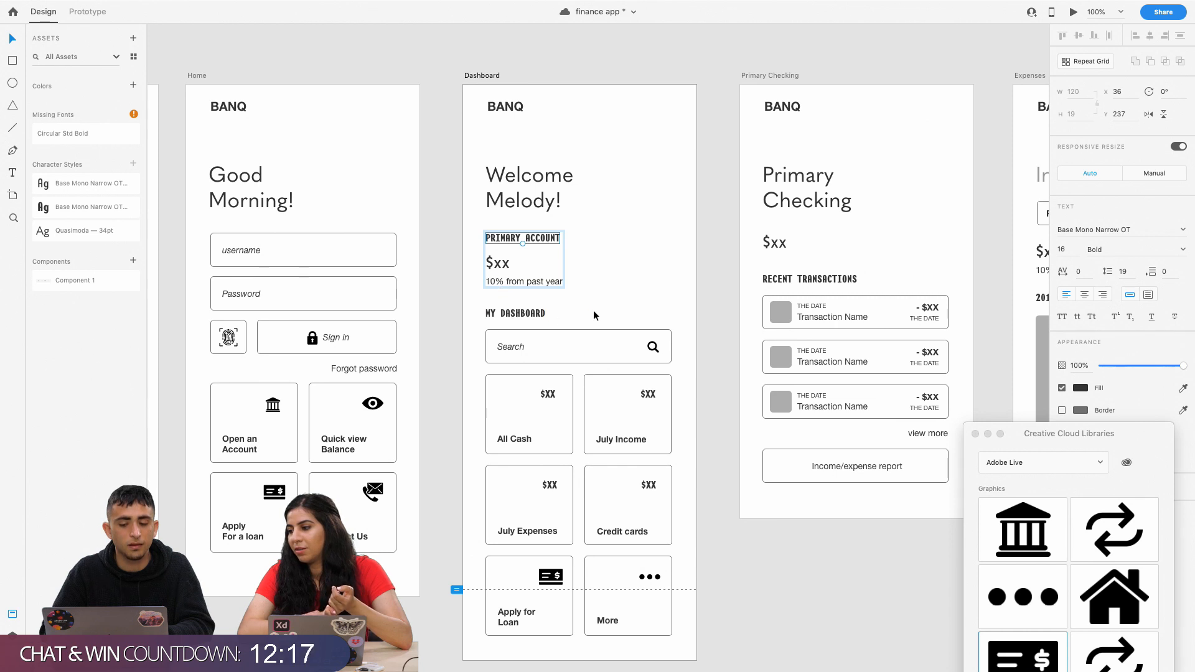
pyautogui.click(615, 302)
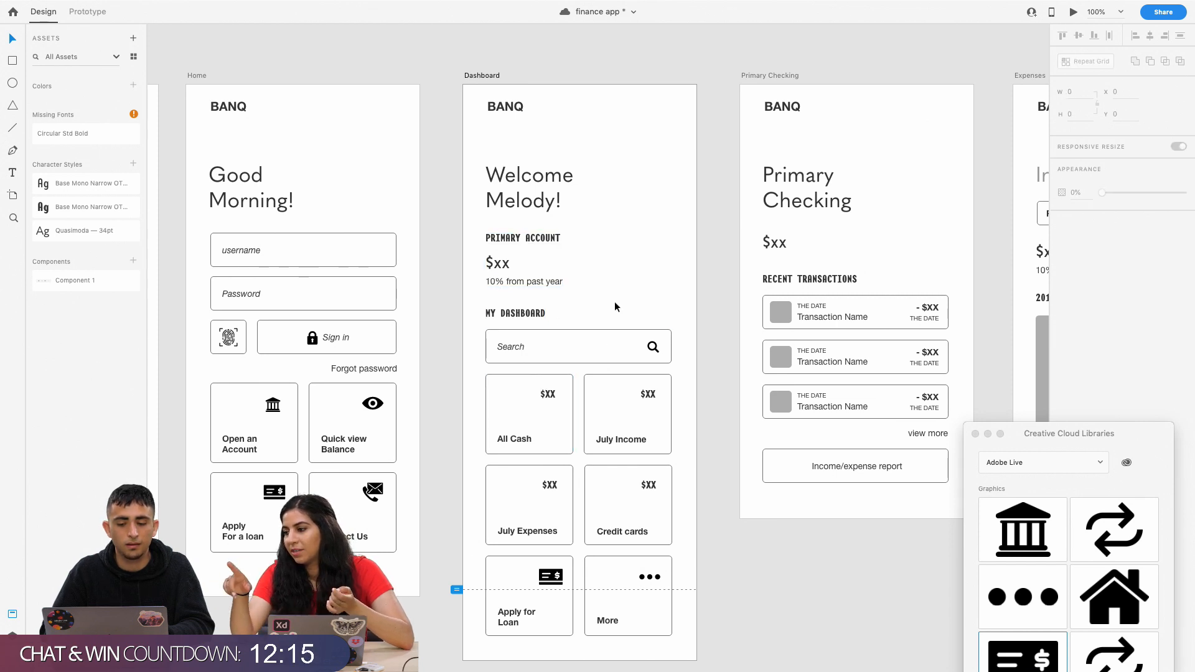
pyautogui.hscroll(-2, 614, 301)
pyautogui.hscroll(4, 614, 301)
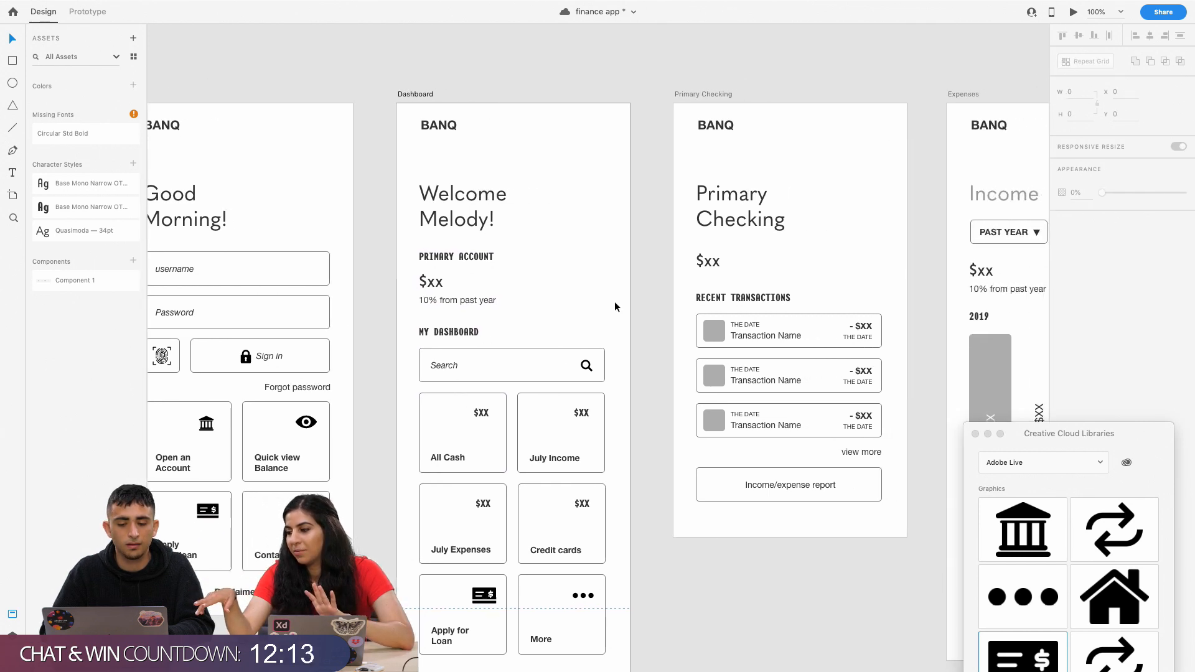
# Undo the font change of the 16pt character style and clear the selection.
pyautogui.hscroll(1, 614, 302)
pyautogui.press('z')
pyautogui.press('super+z')
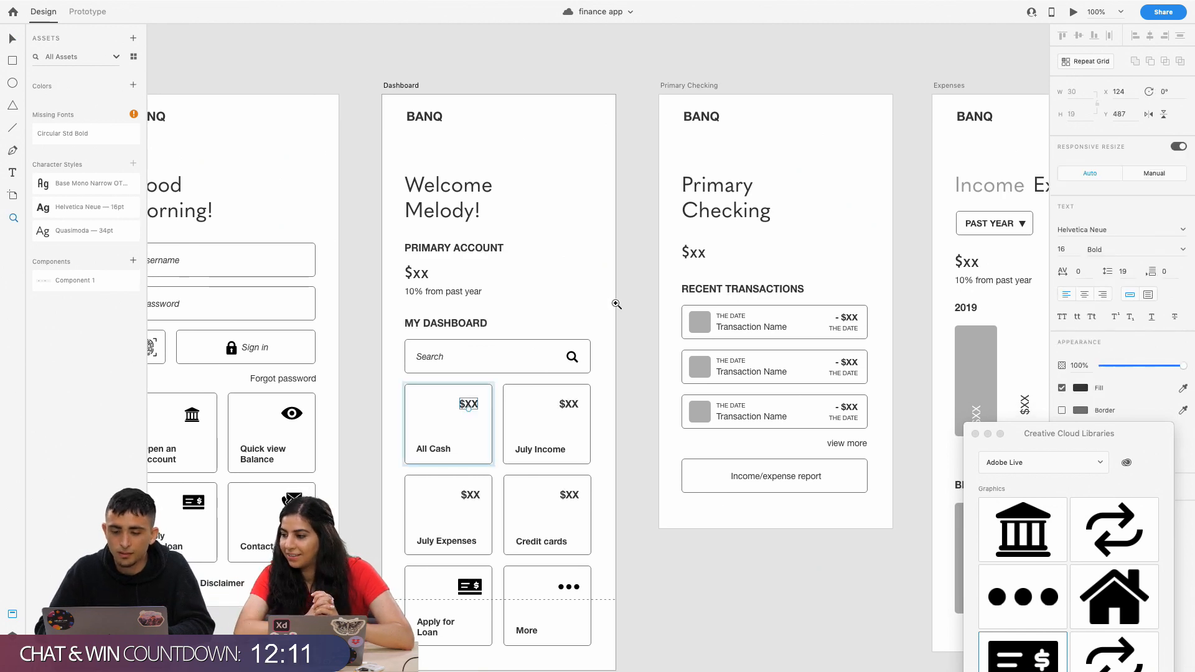
pyautogui.press('Escape')
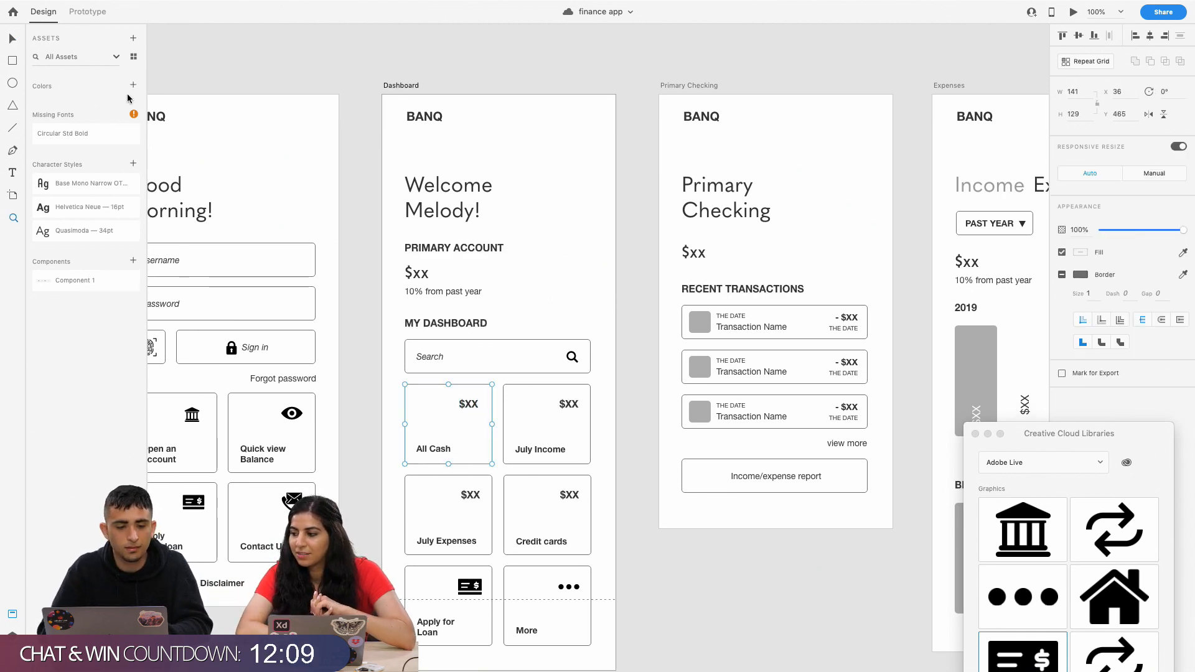
pyautogui.click(13, 43)
pyautogui.click(489, 270)
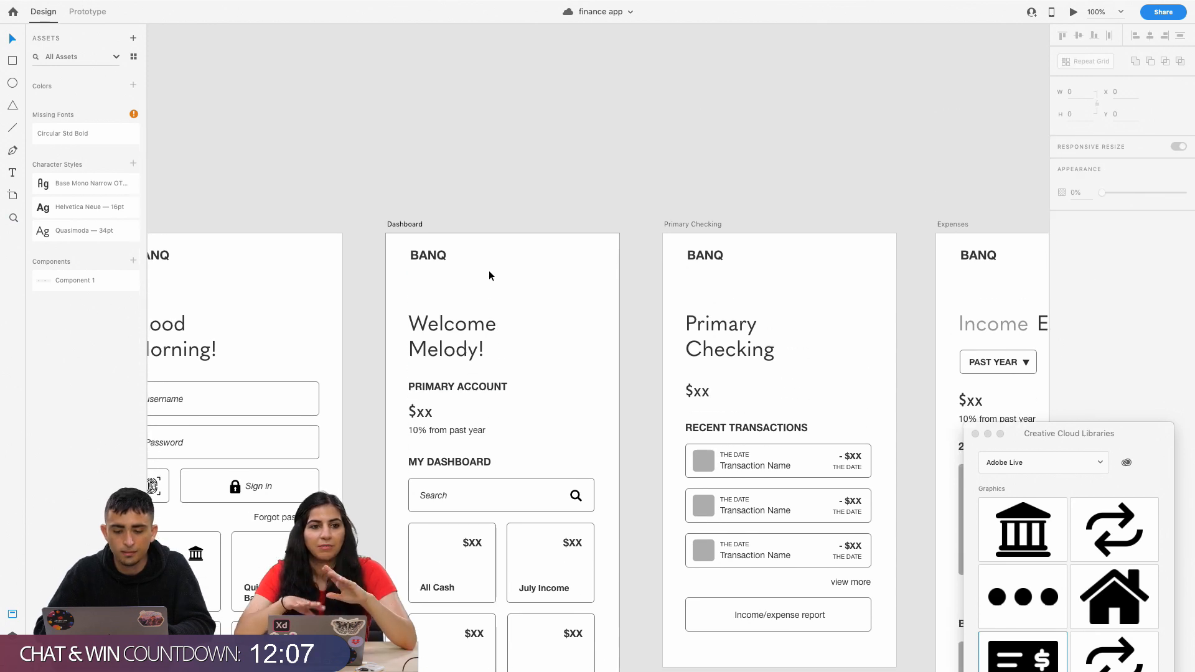
# Set the font of the All Cash card's $XX amount to Base Mono Narrow OT.
pyautogui.scroll(-5, 488, 270)
pyautogui.doubleClick(482, 172)
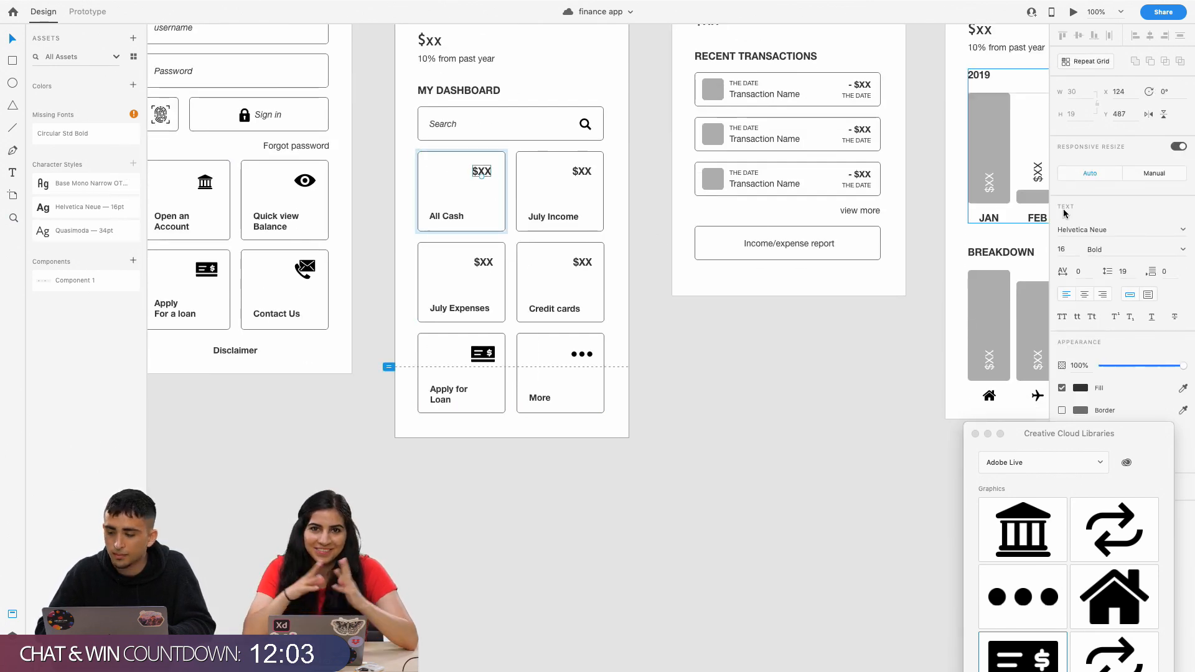
pyautogui.tripleClick(1099, 230)
pyautogui.write('Base Mono Narrow OT')
pyautogui.press('Return')
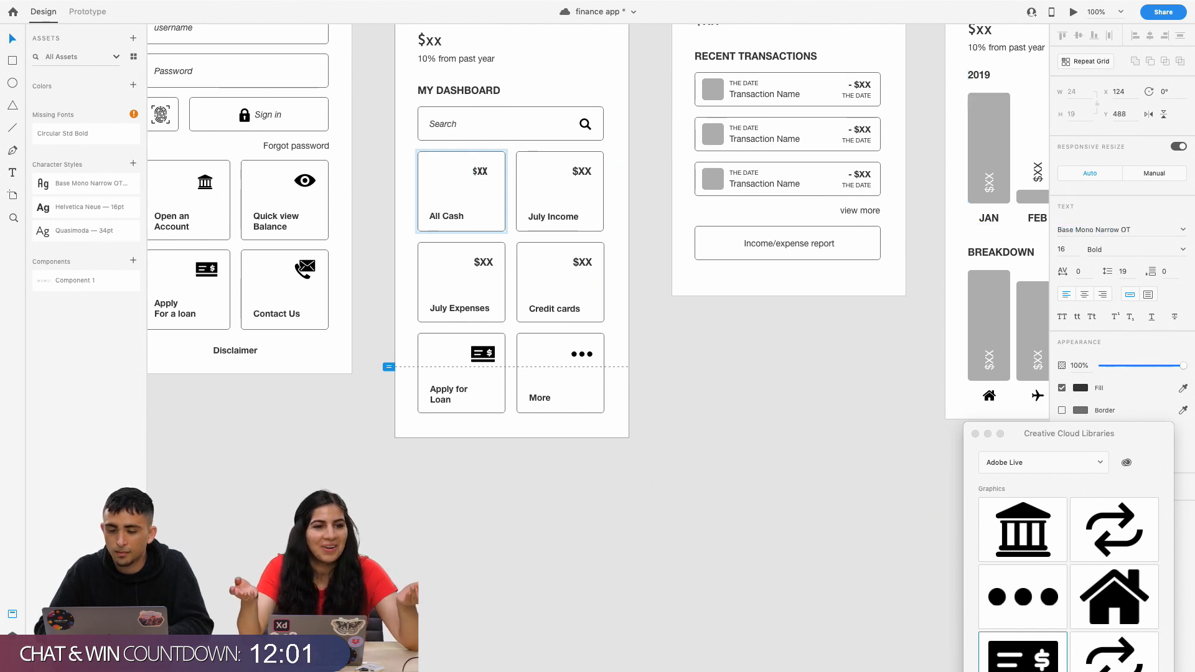
# Set the font of the July Income card's $XX amount to Base Mono Narrow OT.
pyautogui.doubleClick(582, 173)
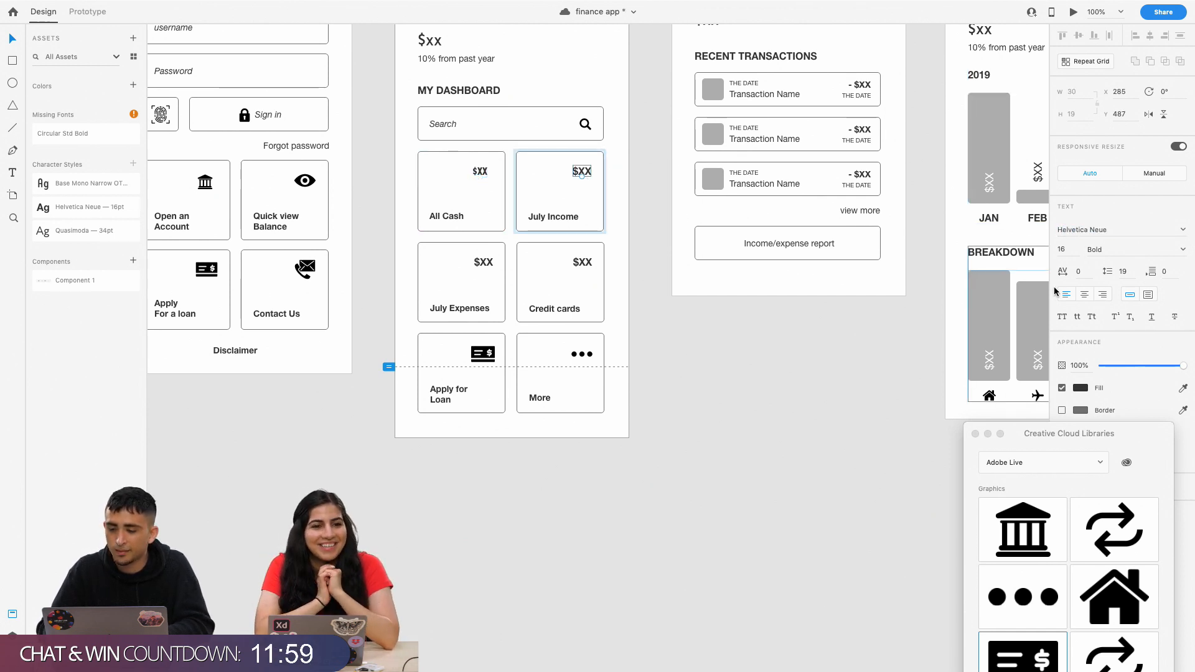
pyautogui.moveTo(1110, 233); pyautogui.dragTo(1058, 232)
pyautogui.write('Bas')
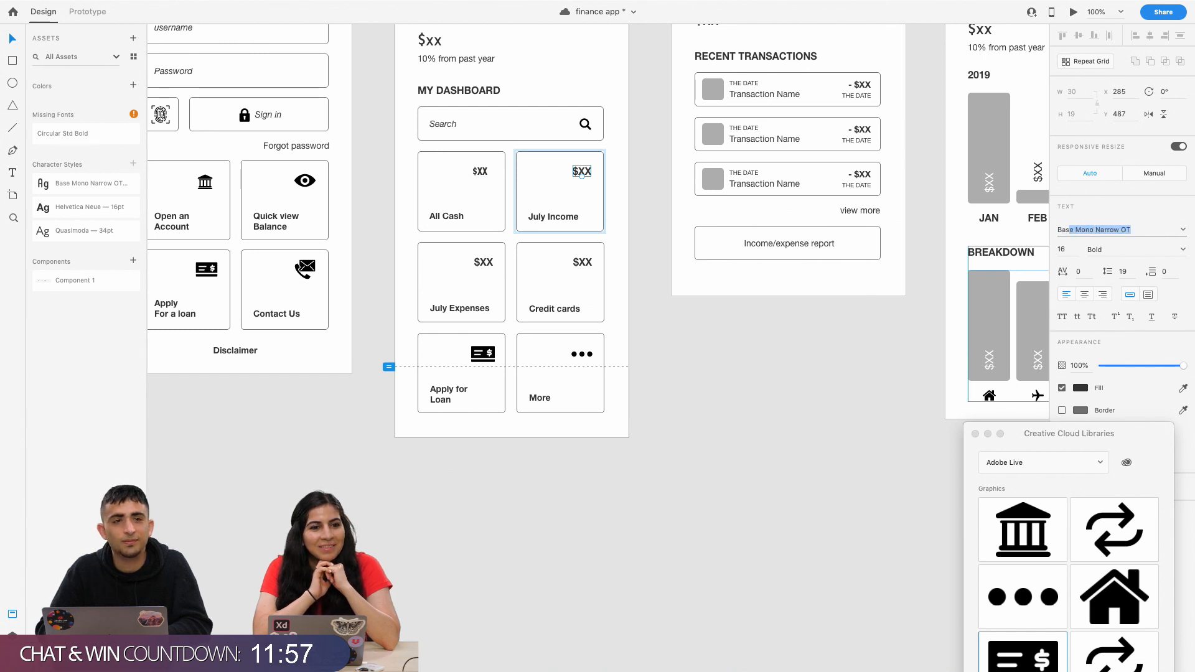
pyautogui.write('e')
pyautogui.press('Return')
# Set the font of the July Expenses card's $XX amount to Base Mono Narrow OT.
pyautogui.doubleClick(483, 263)
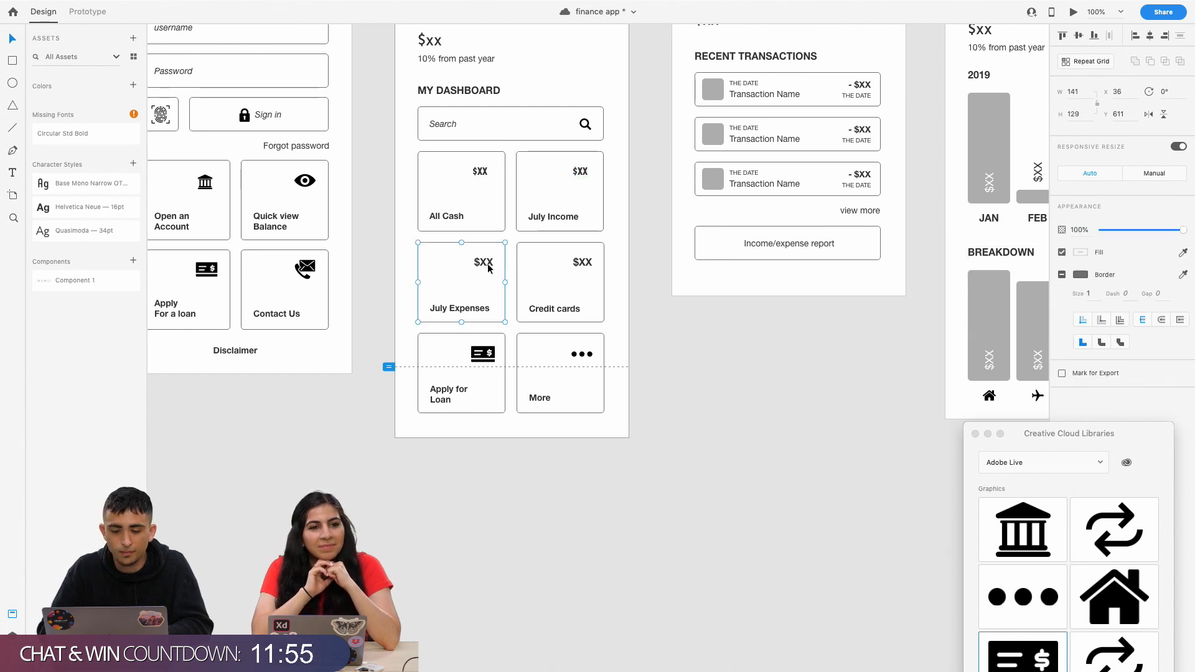
pyautogui.click(1058, 232)
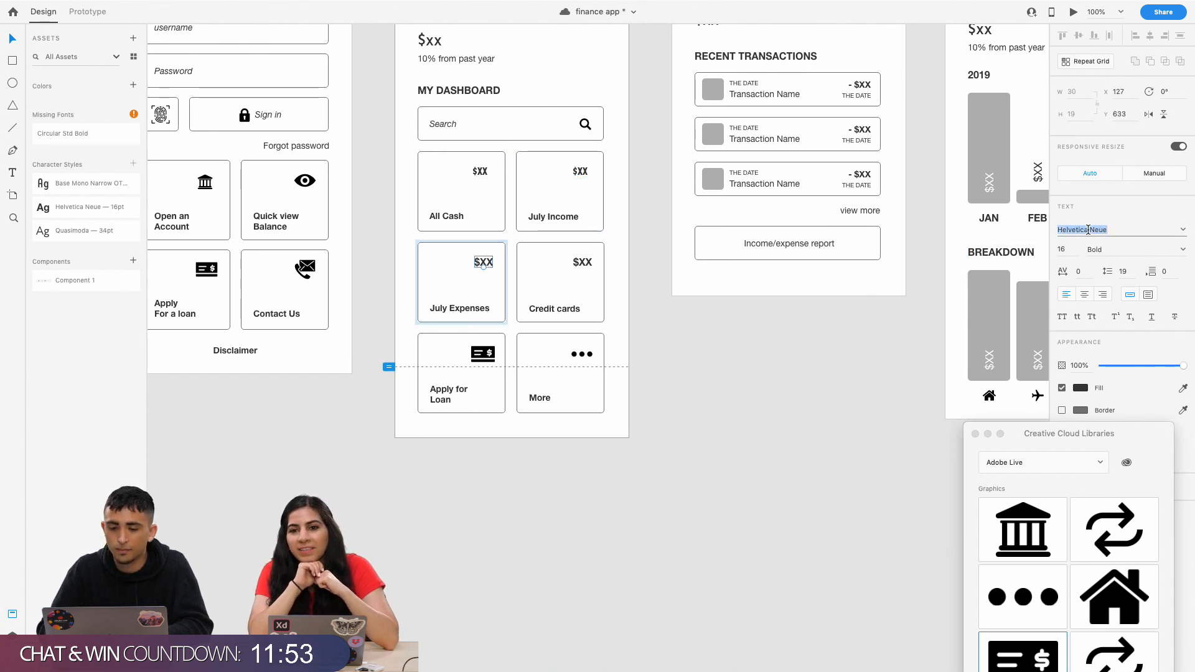
pyautogui.write('Base Mono Narrow OT')
pyautogui.press('Return')
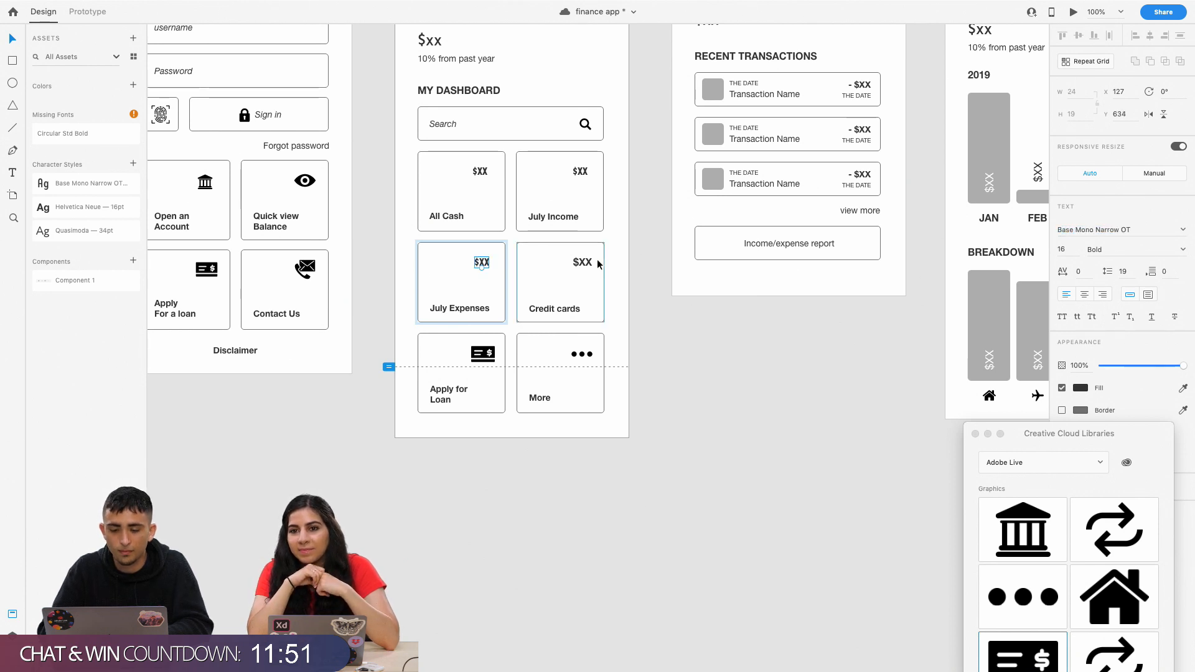
# Set the font of the Credit cards card's $XX amount to Base Mono Narrow OT.
pyautogui.doubleClick(582, 262)
pyautogui.click(1086, 232)
pyautogui.write('Base')
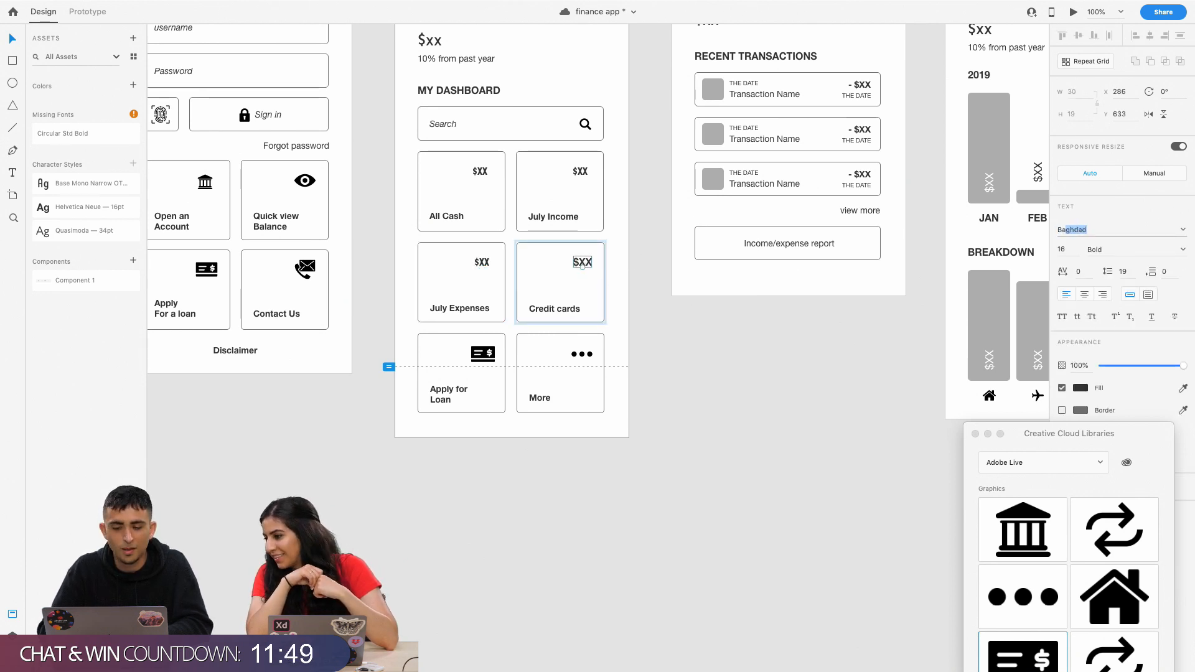
pyautogui.press('Return')
pyautogui.click(678, 362)
# On the Primary Checking artboard, set the font of the first recent transaction's - $XX amount to Base Mono Narrow OT.
pyautogui.hscroll(-5, 673, 362)
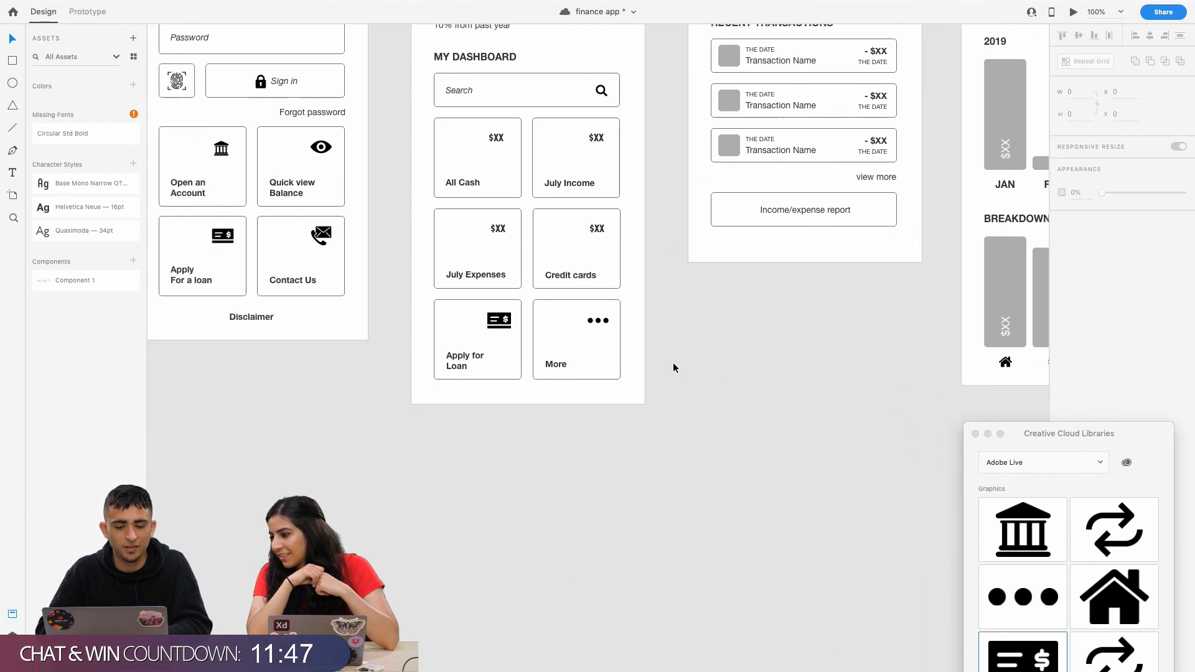
pyautogui.hscroll(15, 779, 212)
pyautogui.scroll(3, 778, 211)
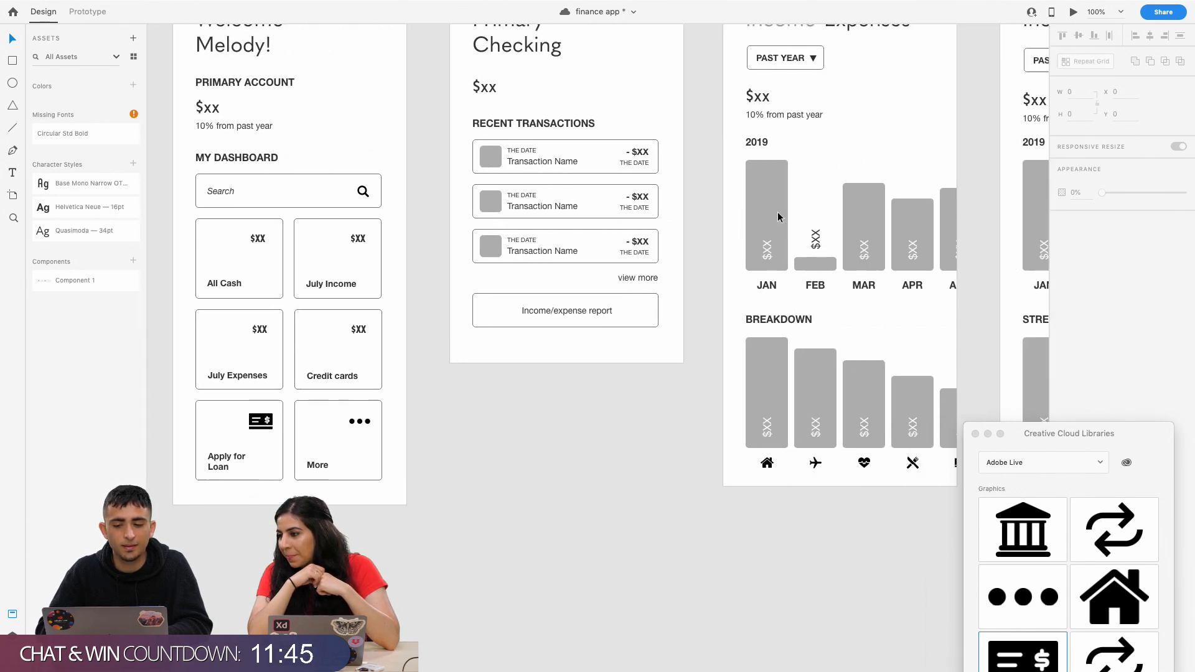
pyautogui.click(513, 211)
pyautogui.doubleClick(513, 211)
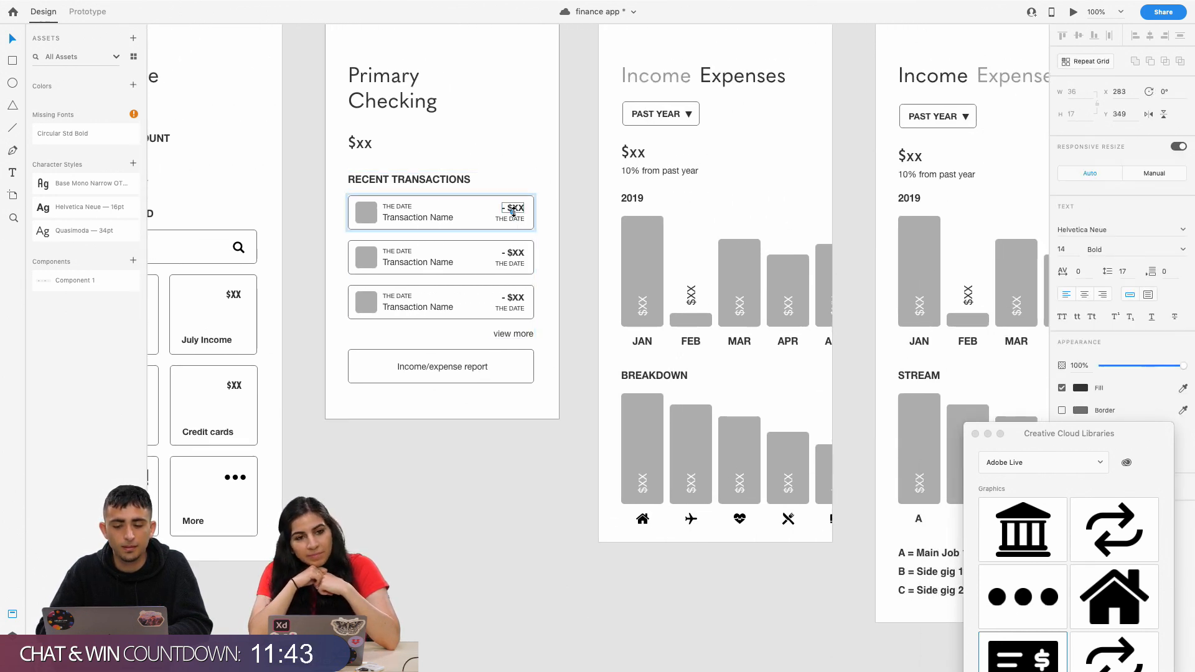
pyautogui.click(1071, 228)
pyautogui.write('Base Mono Narrow OT')
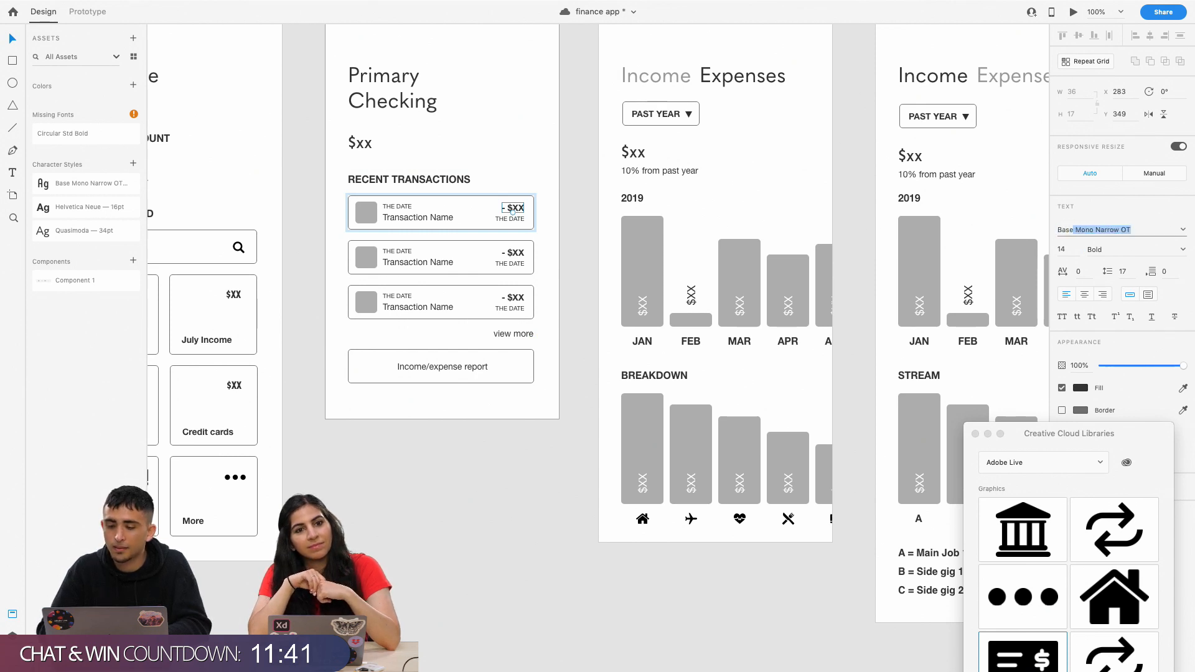
pyautogui.press('Return')
# Set the font of the second recent transaction's - $XX amount to Base Mono Narrow OT.
pyautogui.click(526, 260)
pyautogui.doubleClick(518, 256)
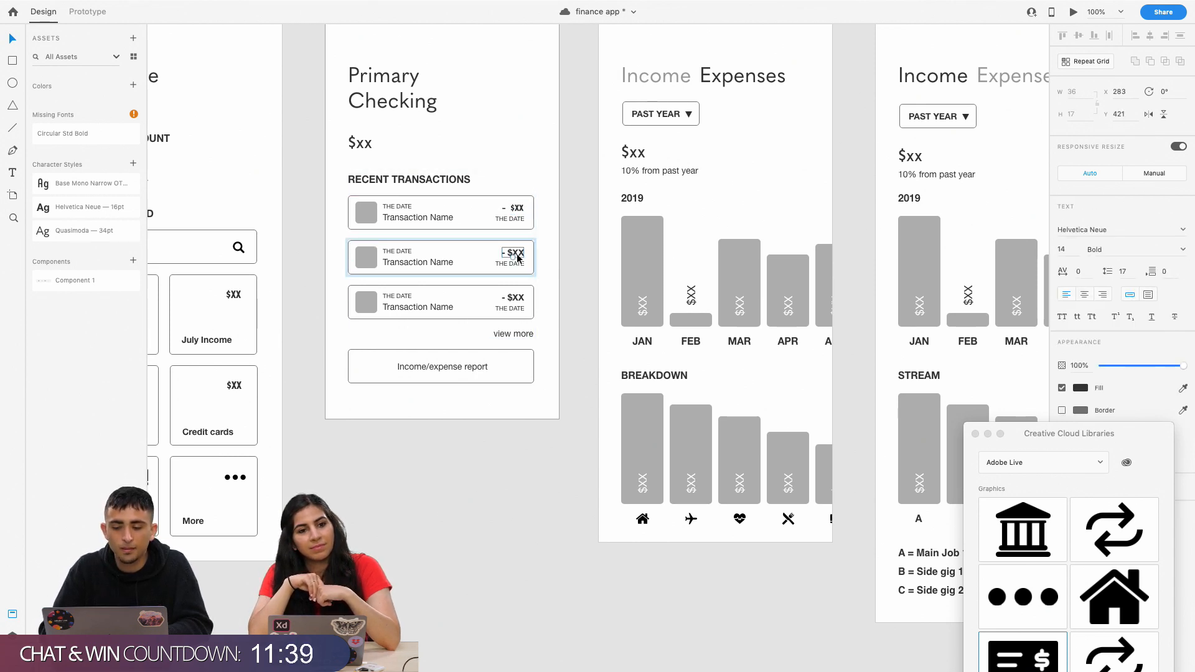
pyautogui.doubleClick(1095, 231)
pyautogui.write('ba')
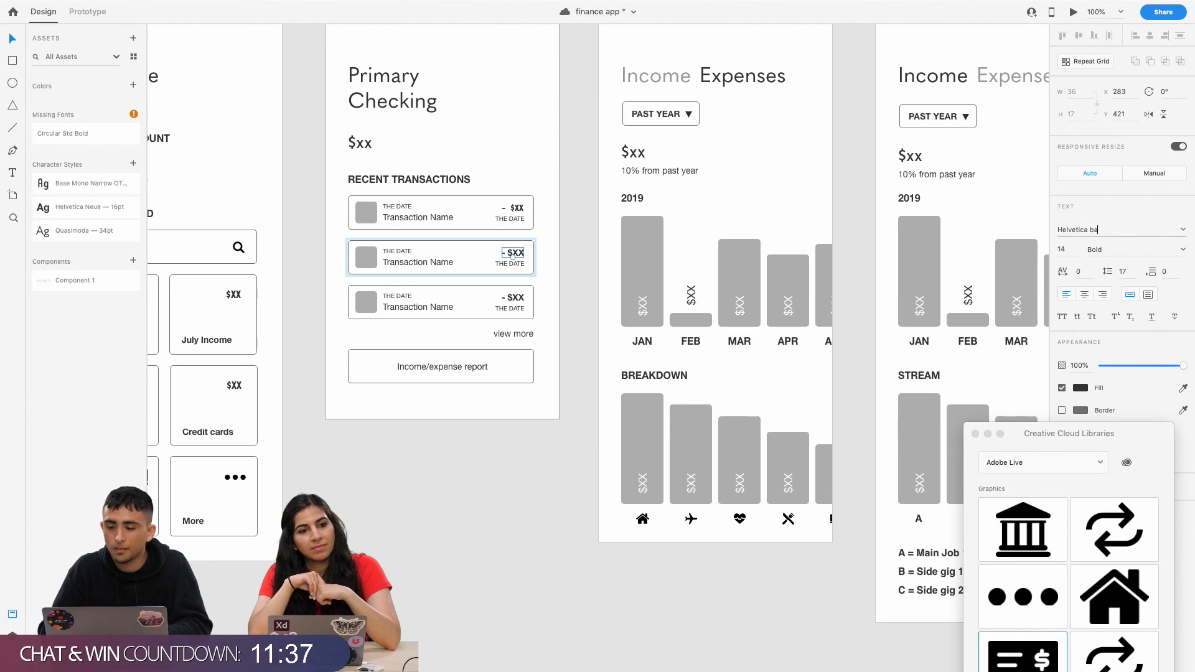
pyautogui.press('super+a')
pyautogui.write('Base Mono Narrow OT')
pyautogui.press('Return')
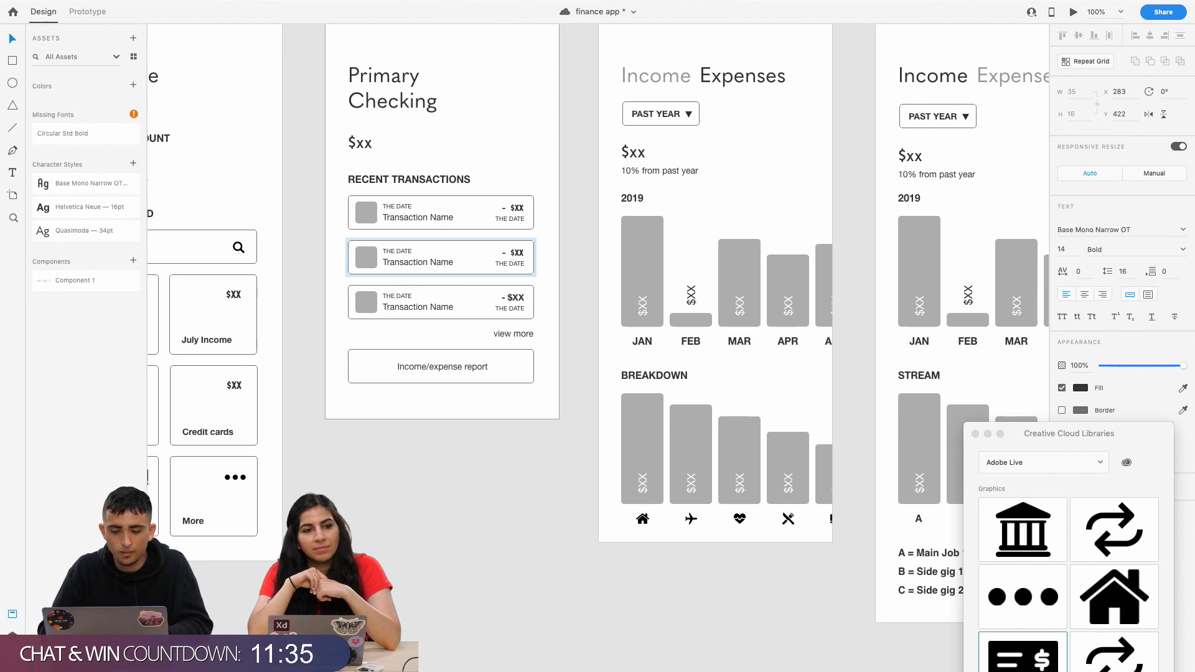
# Set the font of the third recent transaction's - $XX amount to Base Mono Narrow OT.
pyautogui.click(525, 297)
pyautogui.doubleClick(517, 298)
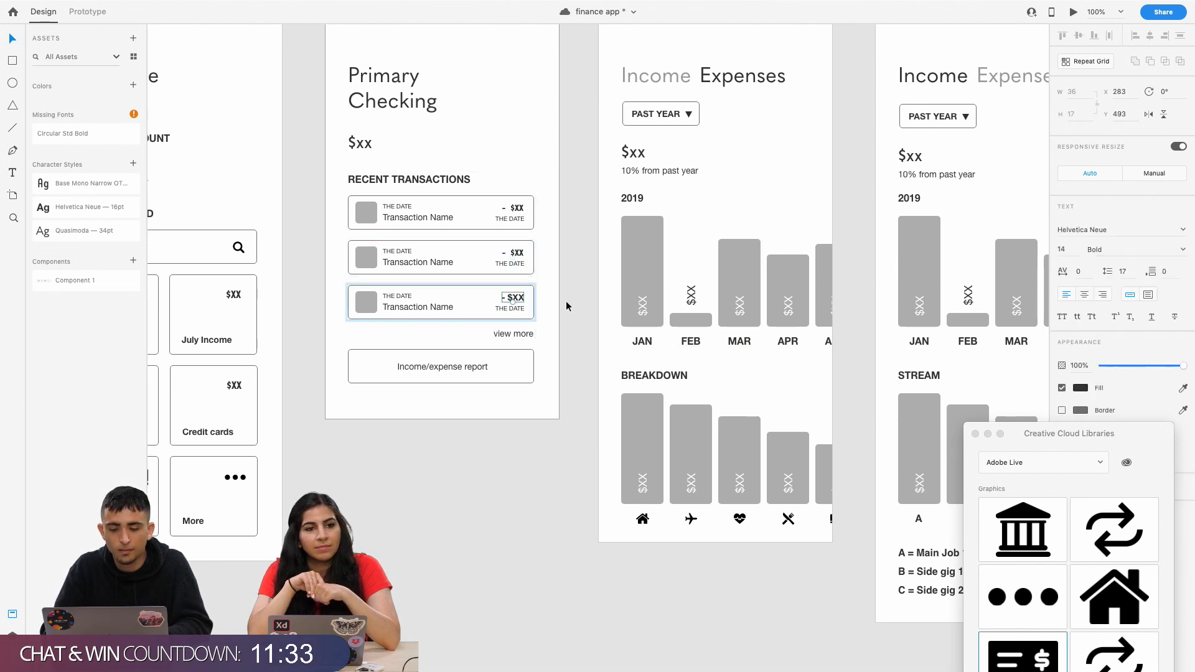
pyautogui.tripleClick(1095, 231)
pyautogui.write('Base Mono Narrow OT')
pyautogui.press('Return')
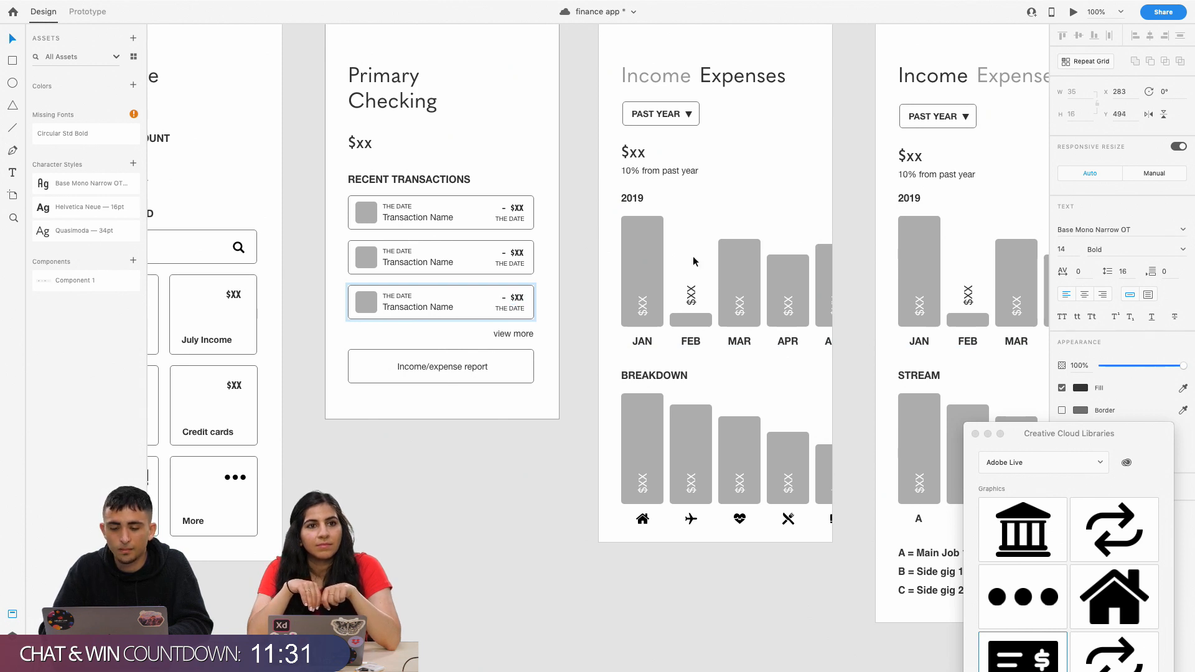
# Add a character style from the $XX label on the JAN bar of the Income artboard's 2019 chart.
pyautogui.hscroll(10, 693, 256)
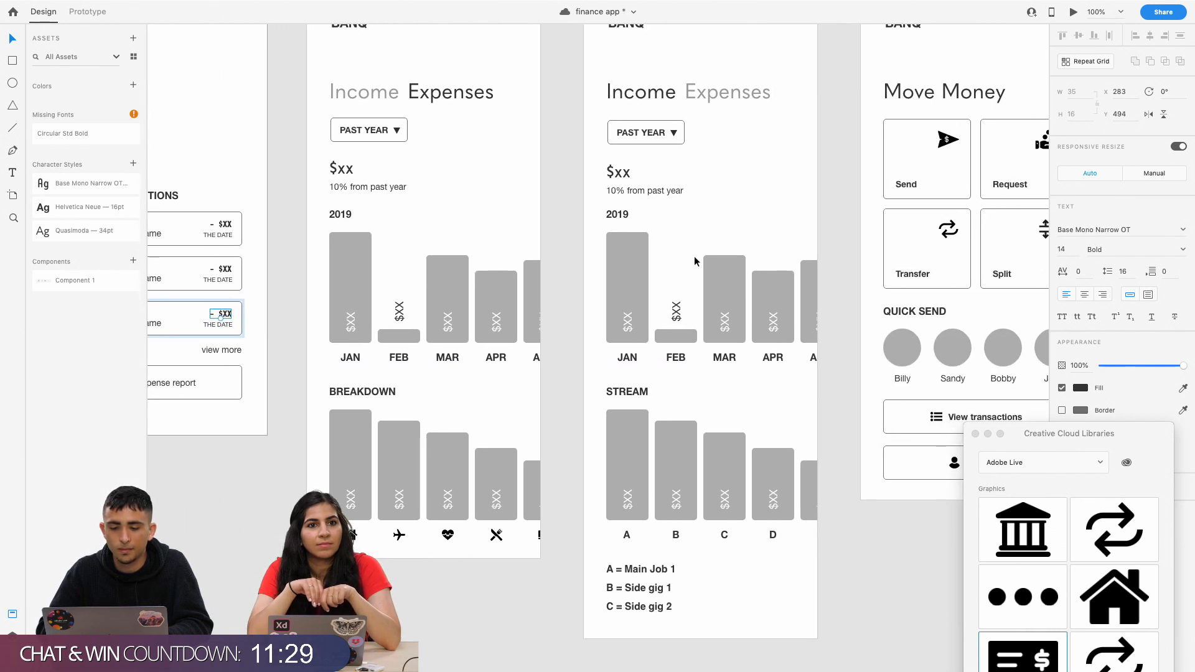
pyautogui.hscroll(7, 510, 366)
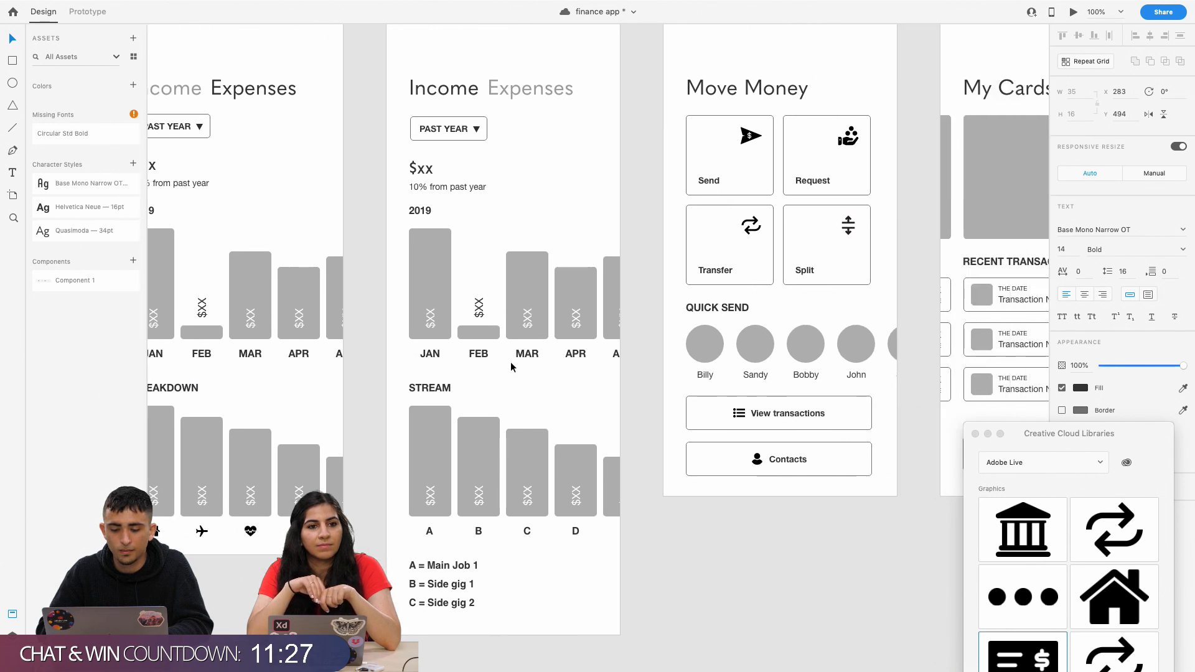
pyautogui.hscroll(1, 511, 366)
pyautogui.scroll(1, 511, 366)
pyautogui.click(401, 355)
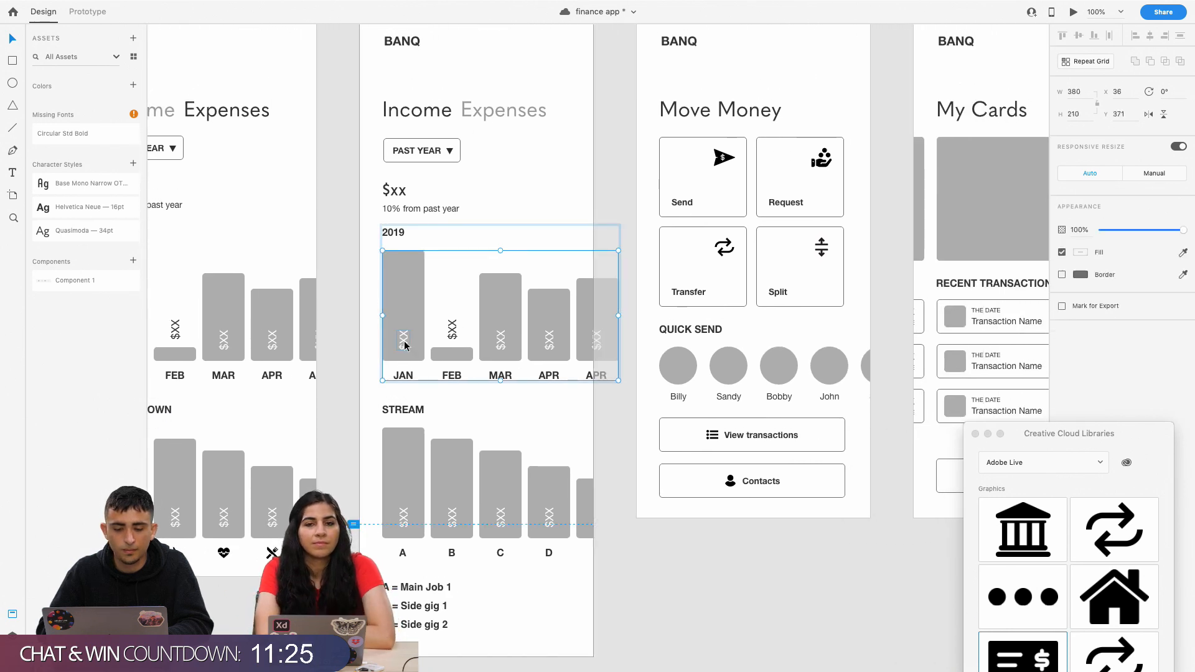
pyautogui.doubleClick(404, 346)
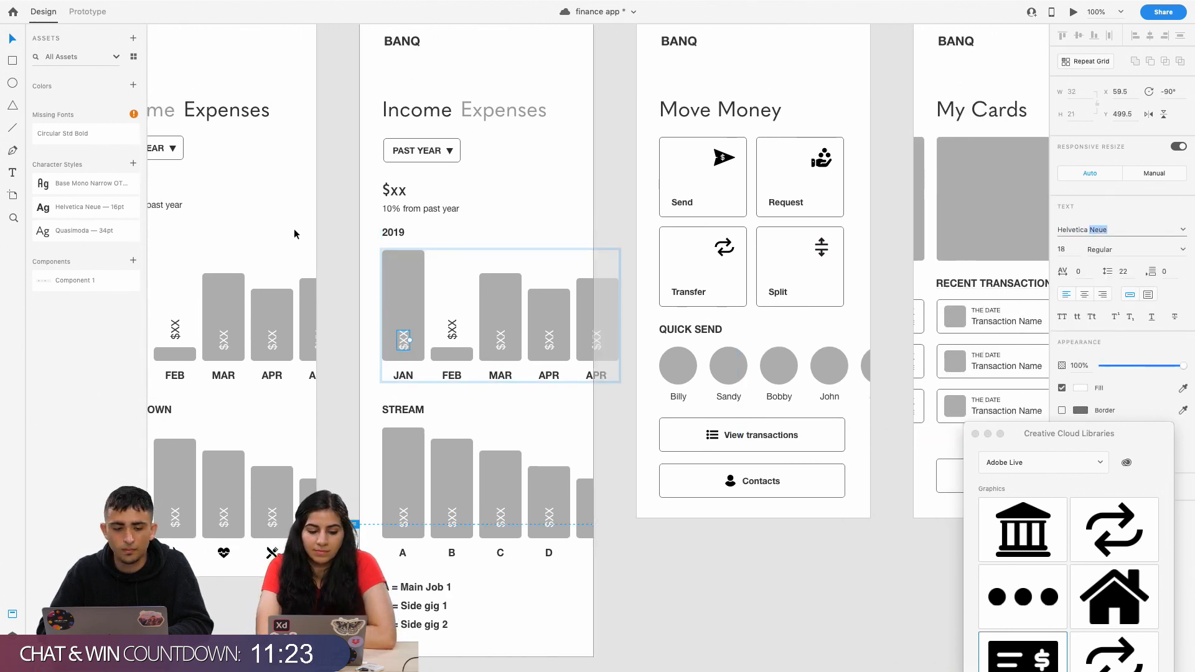
pyautogui.click(133, 163)
# Edit the new white 18 pt Helvetica Neue character style to use the Base Mono Narrow OT font.
pyautogui.rightClick(73, 212)
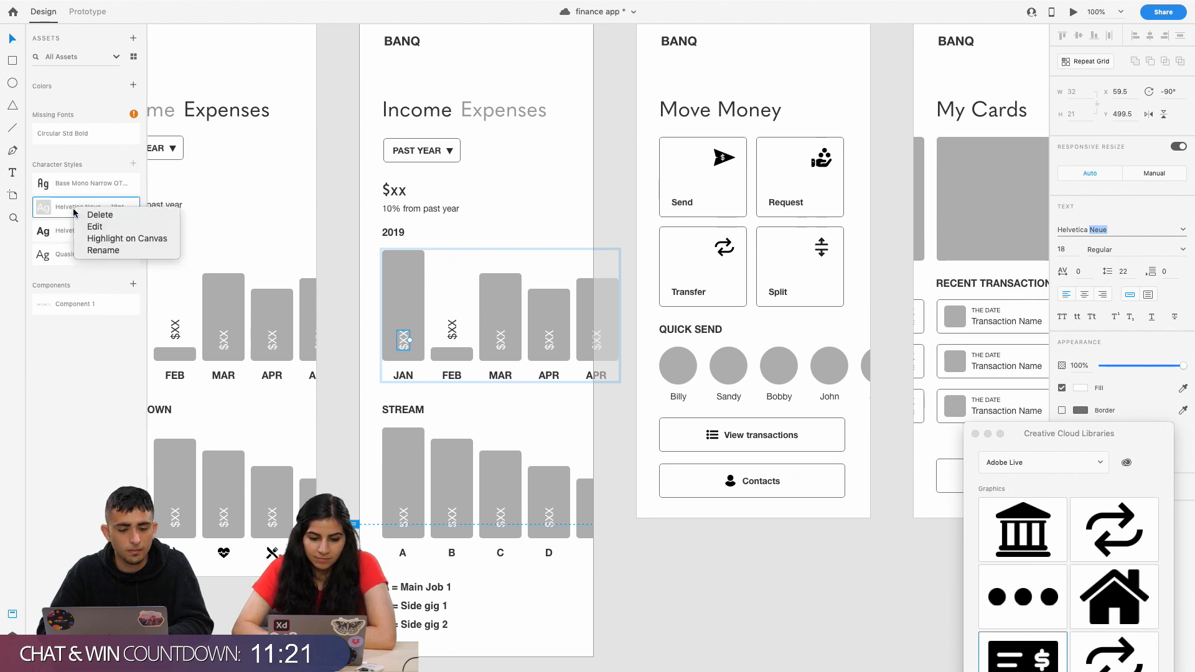
pyautogui.click(95, 226)
pyautogui.click(109, 107)
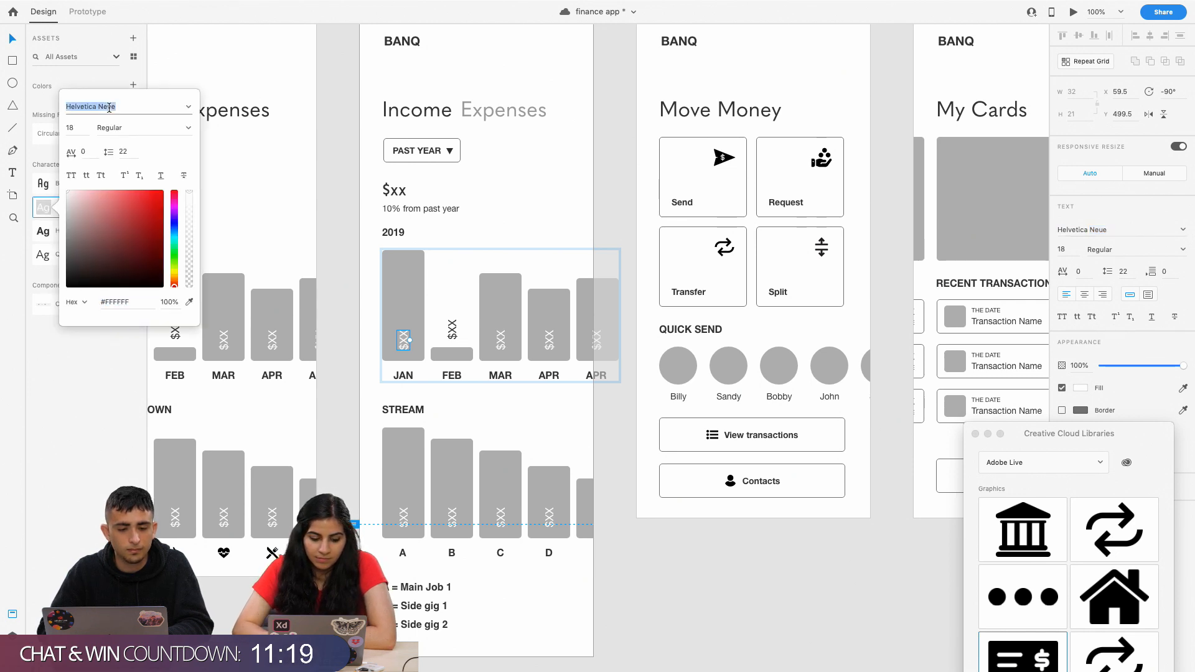
pyautogui.write('Base Mono Narrow OT')
pyautogui.press('Return')
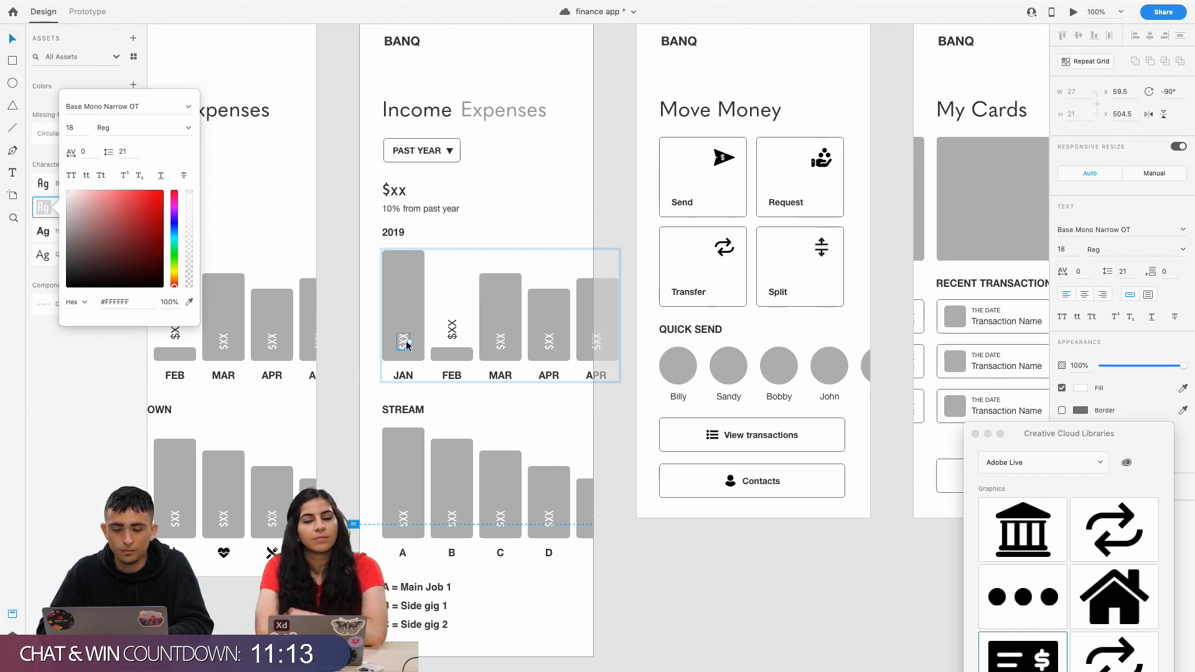
pyautogui.click(370, 400)
# Add a character style from the View transactions button label on the My Cards artboard.
pyautogui.hscroll(-5, 365, 430)
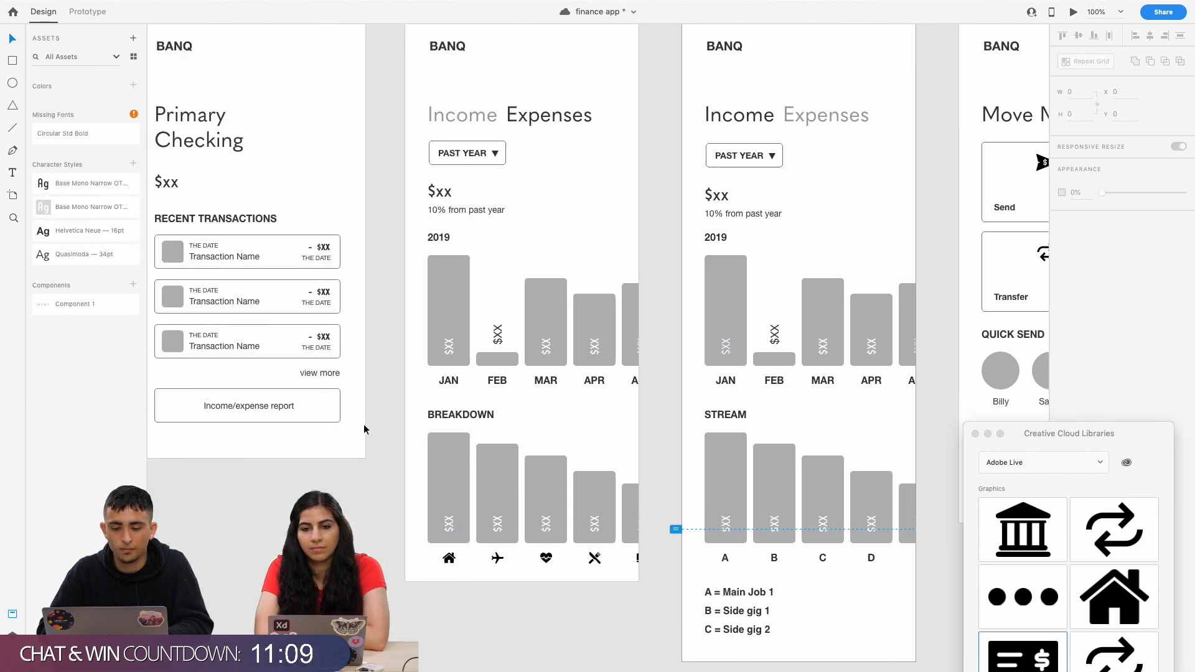
pyautogui.hscroll(15, 364, 430)
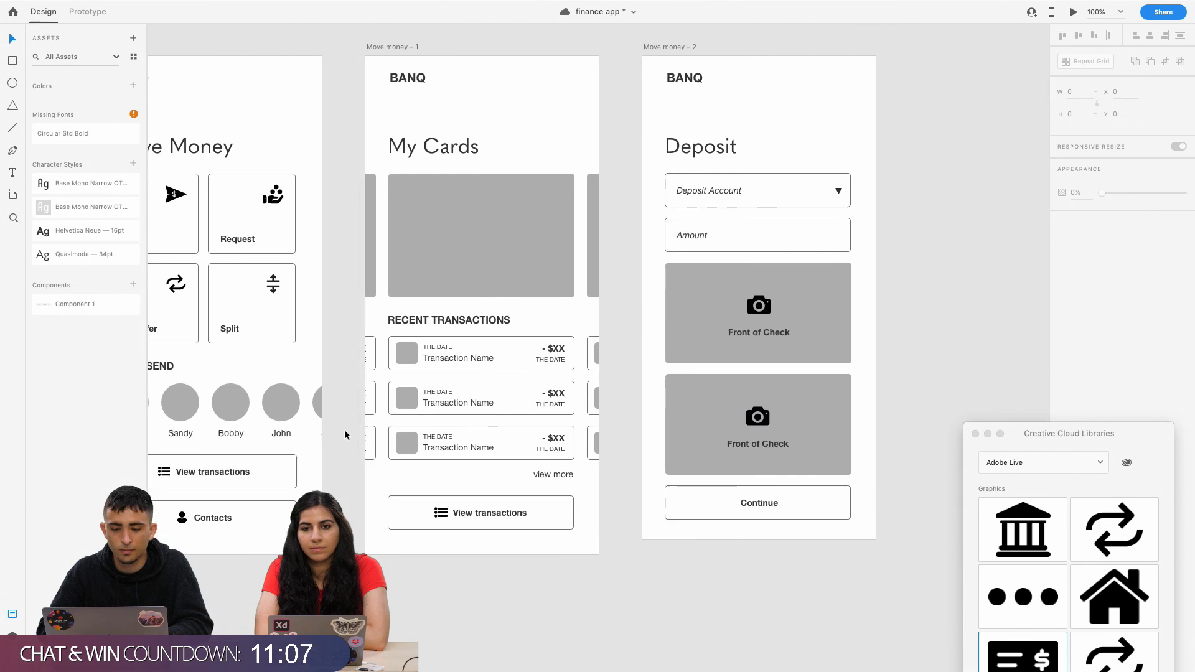
pyautogui.click(467, 512)
pyautogui.doubleClick(466, 513)
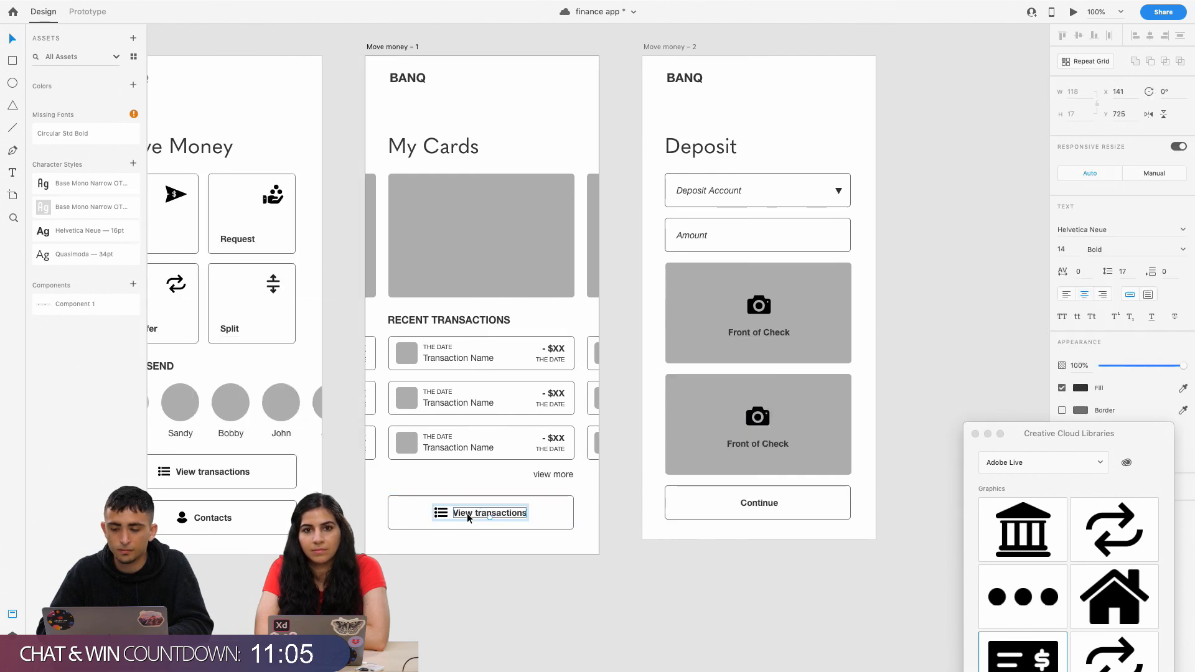
pyautogui.hscroll(-9, 398, 289)
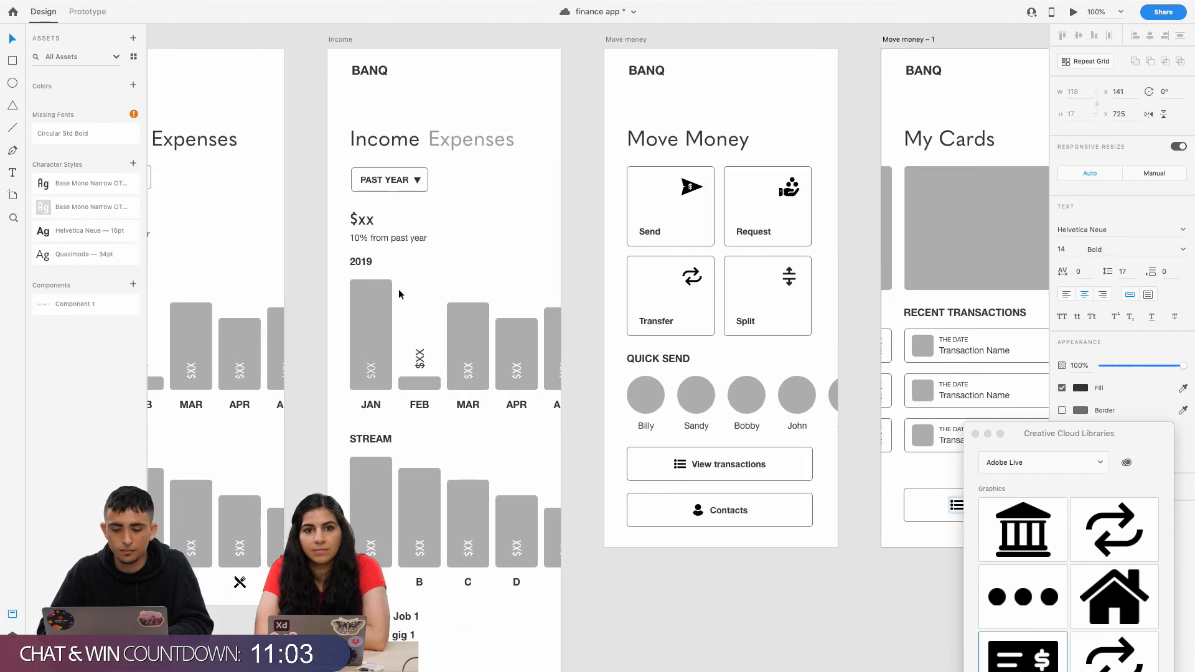
pyautogui.hscroll(5, 399, 288)
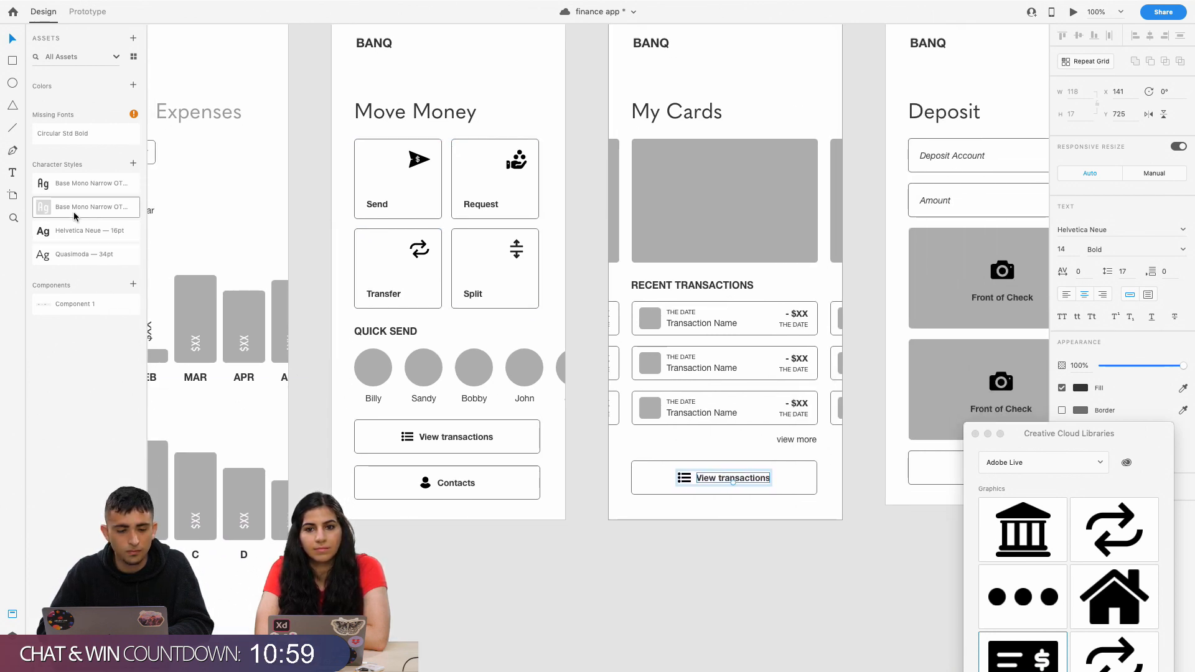
pyautogui.click(133, 163)
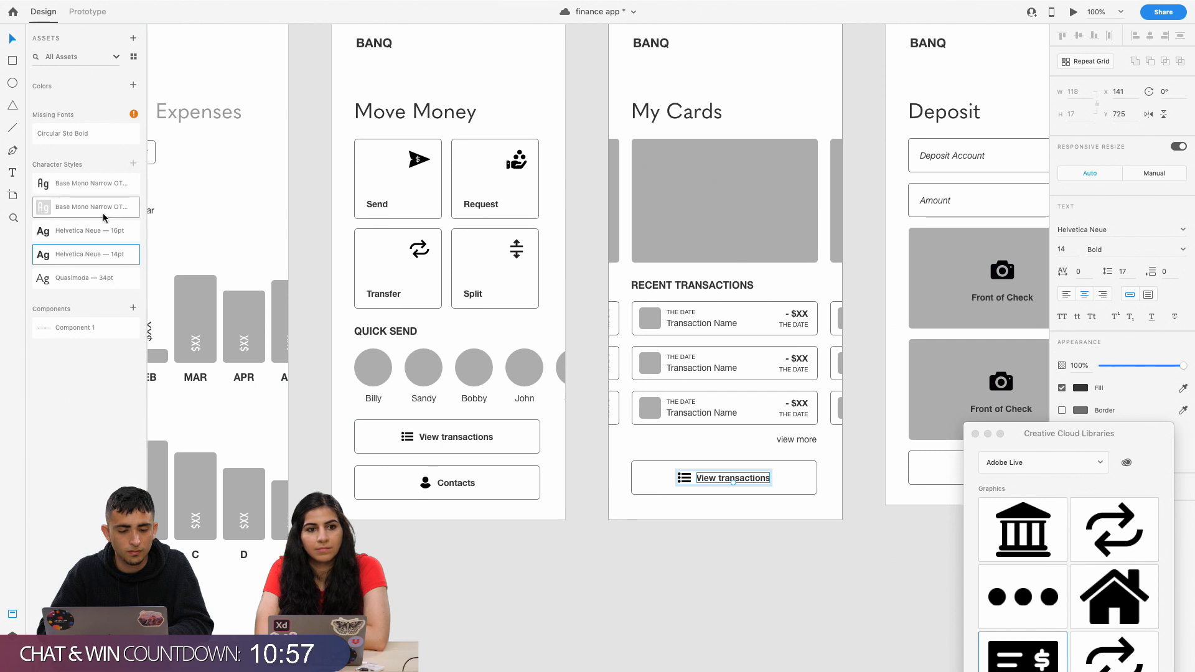
pyautogui.rightClick(79, 254)
pyautogui.click(95, 268)
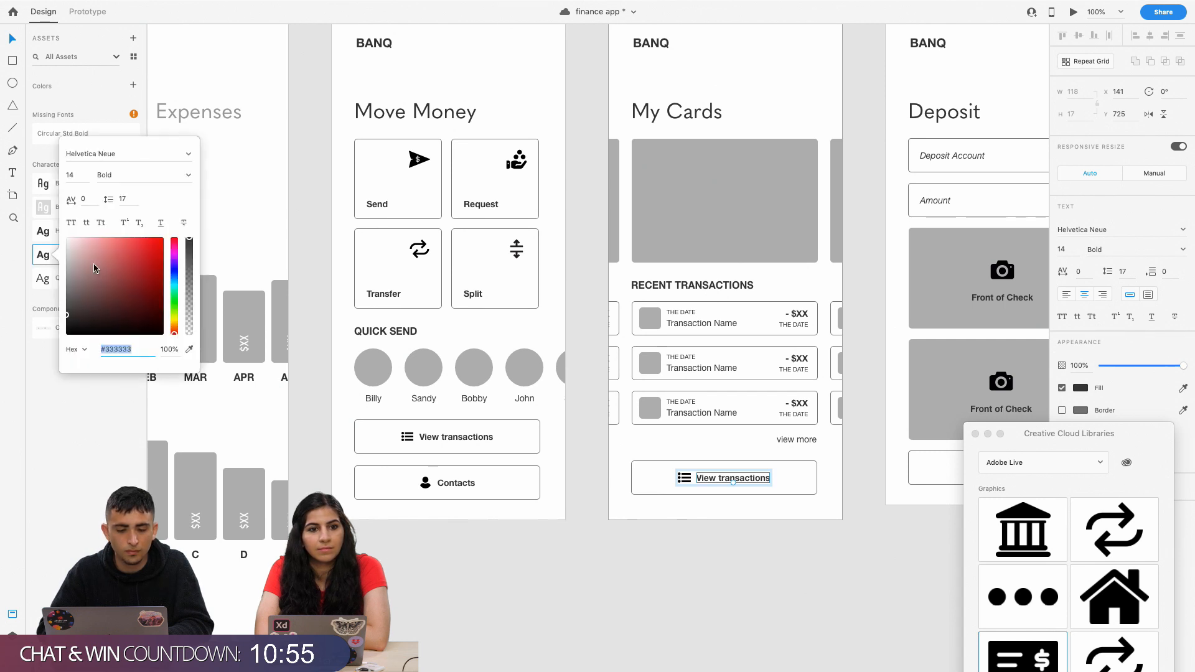
pyautogui.tripleClick(103, 155)
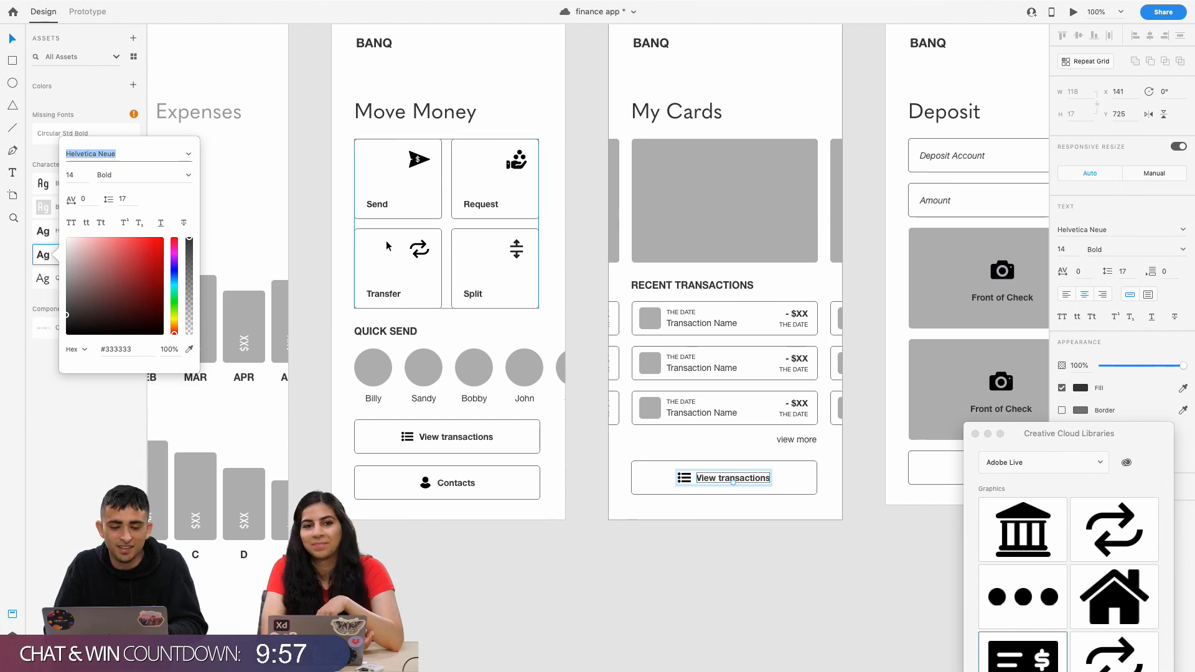
pyautogui.click(374, 369)
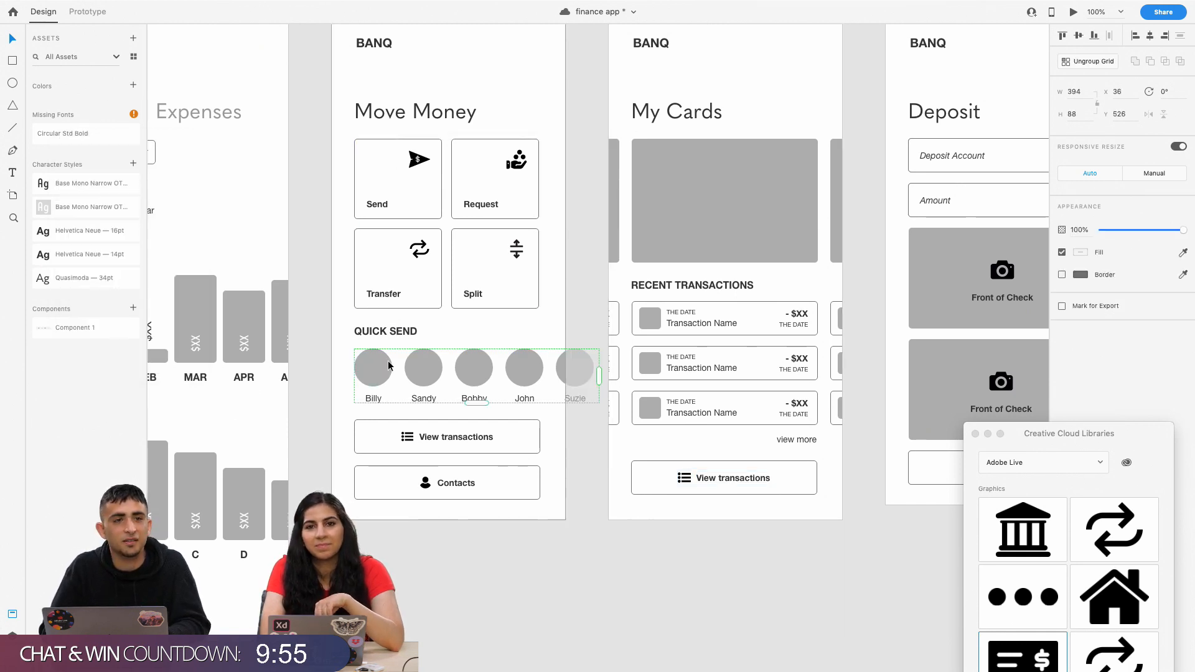
# Select the - $XX amount inside the first recent transaction of the My Cards artboard's repeat grid.
pyautogui.hscroll(5, 452, 335)
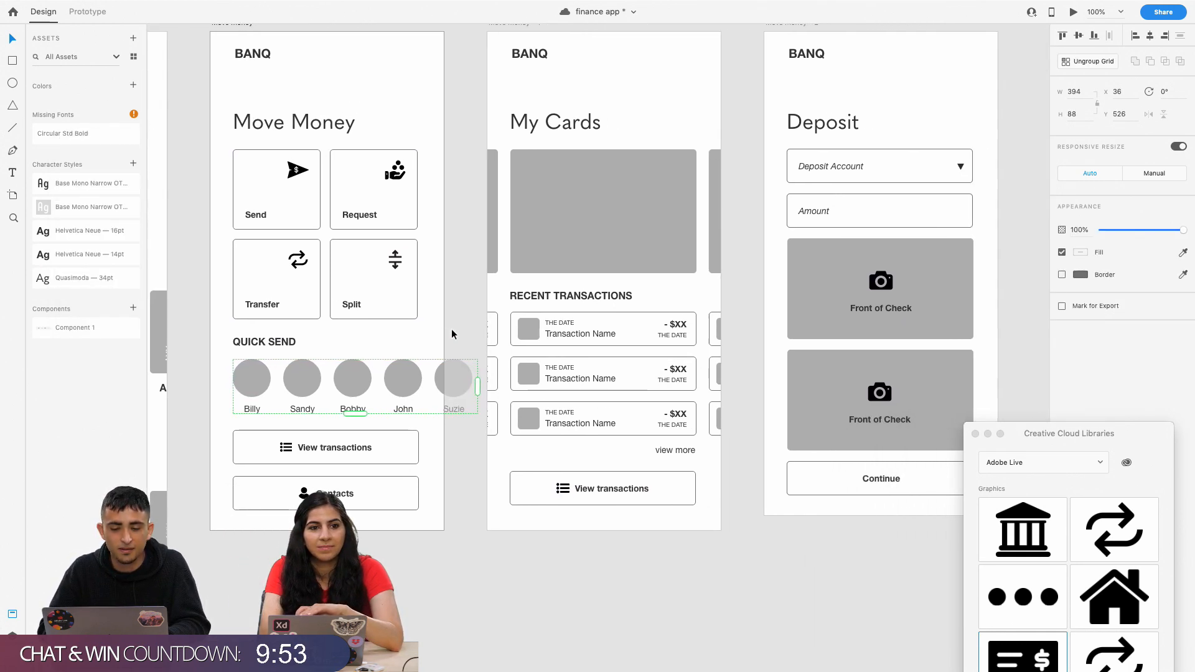
pyautogui.scroll(3, 454, 391)
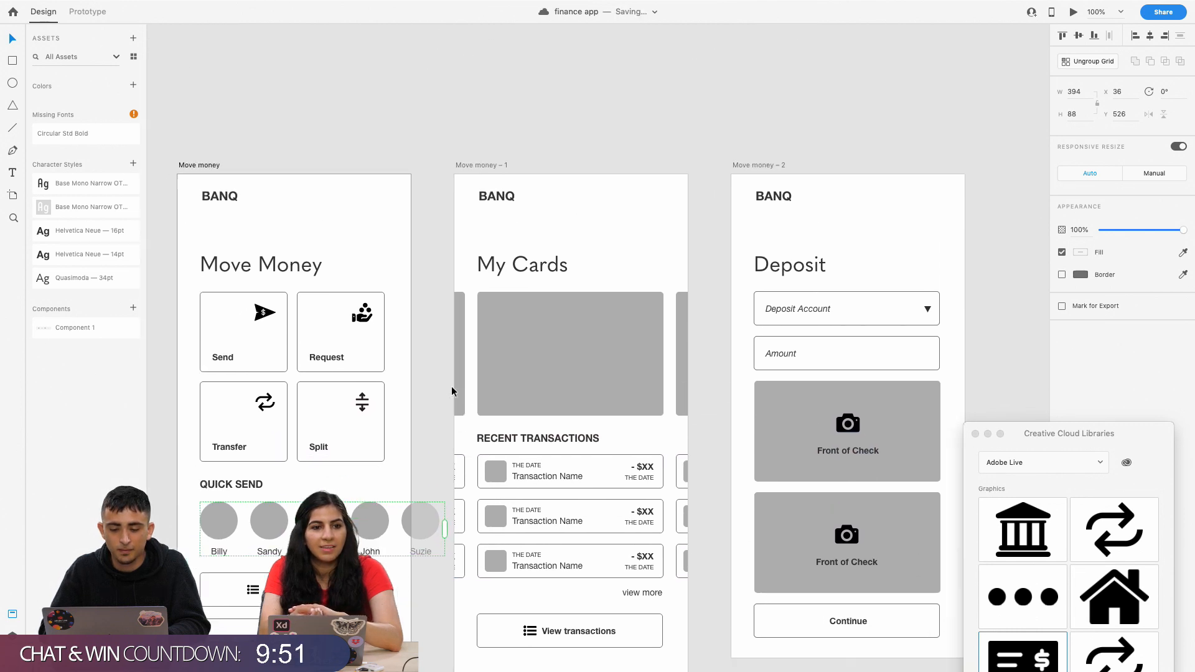
pyautogui.scroll(-4, 455, 391)
pyautogui.hscroll(2, 454, 392)
pyautogui.doubleClick(480, 375)
pyautogui.click(480, 376)
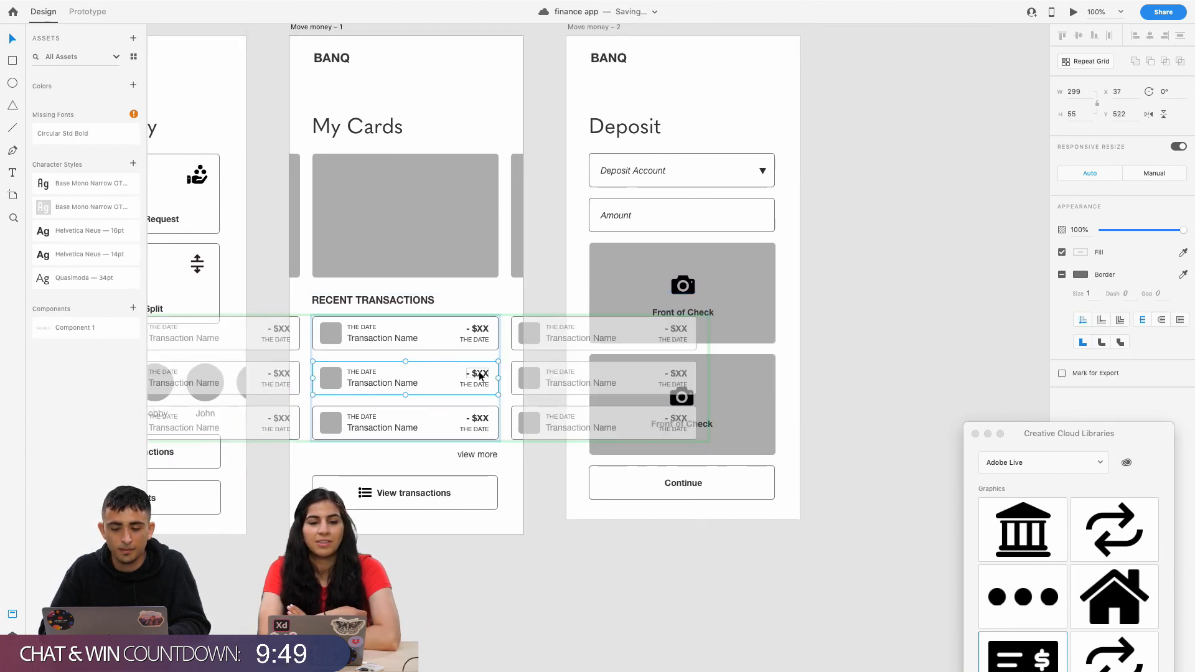
pyautogui.hscroll(-3, 480, 376)
pyautogui.doubleClick(581, 325)
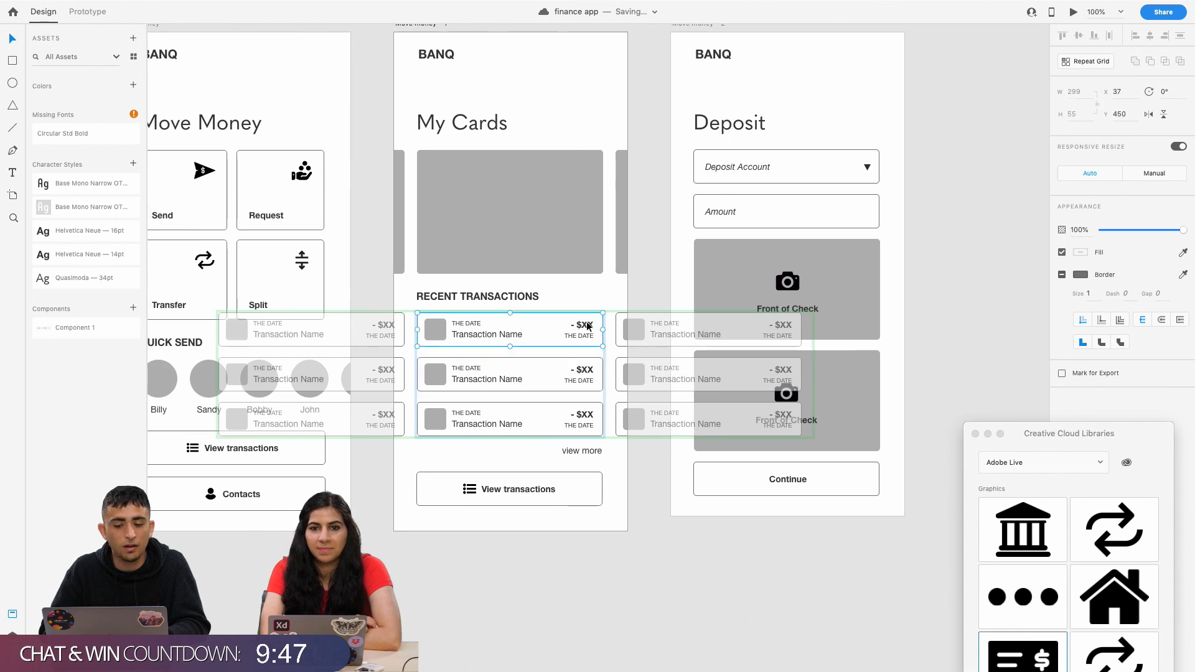
pyautogui.click(584, 372)
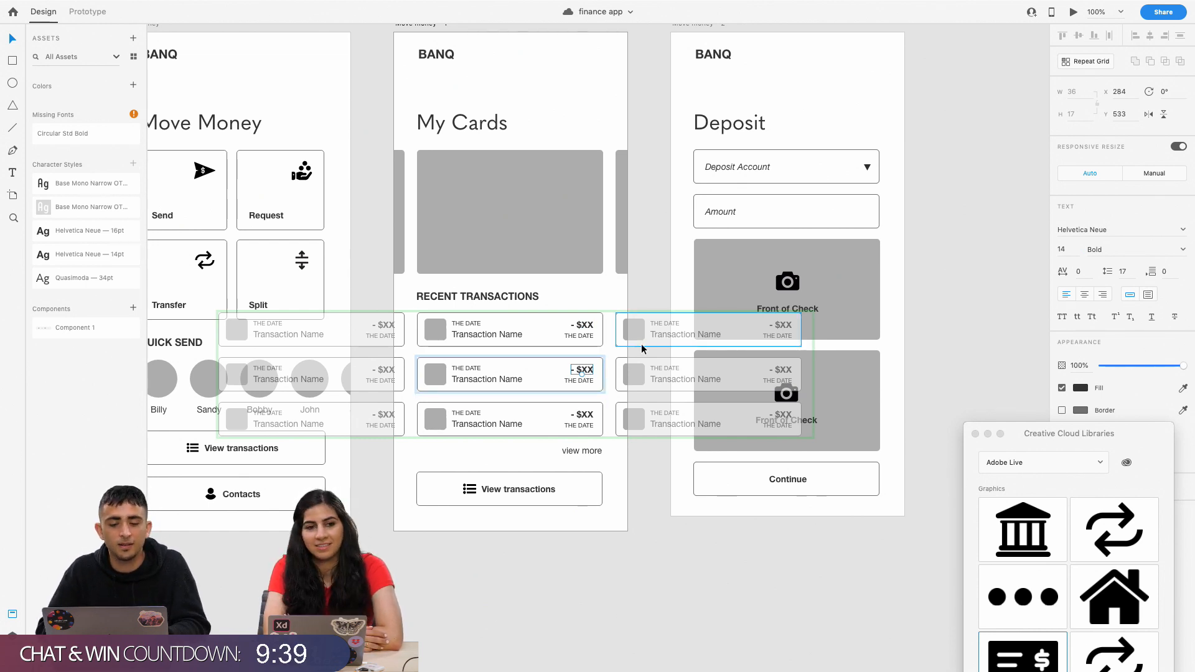
pyautogui.click(582, 326)
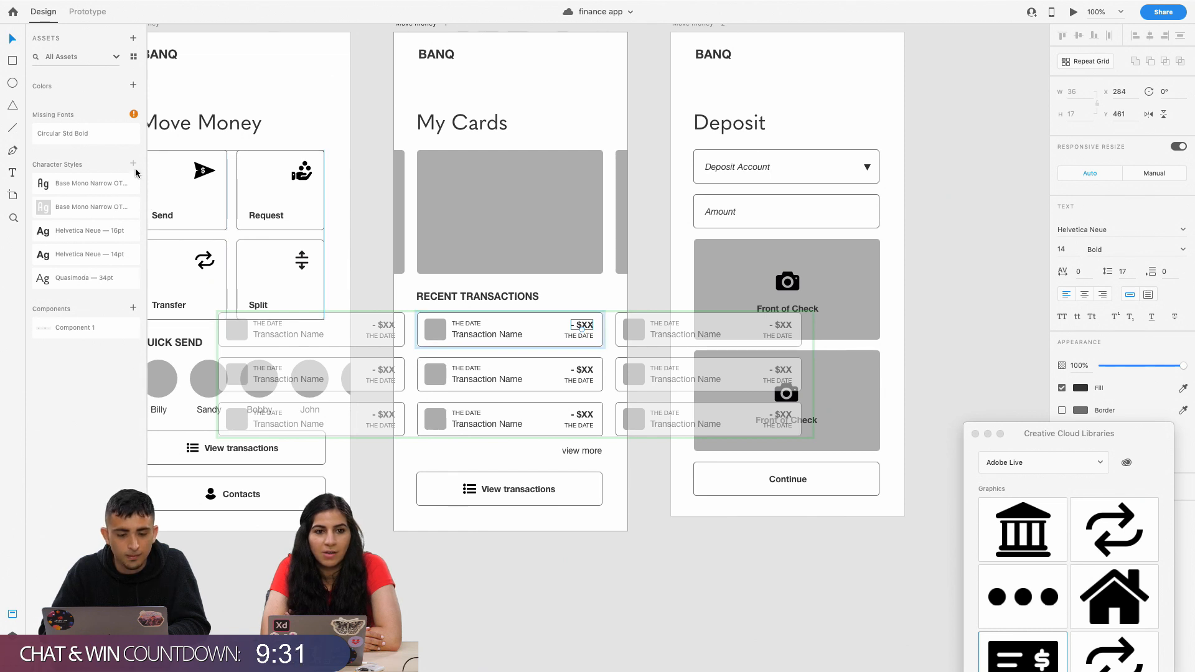
pyautogui.click(584, 371)
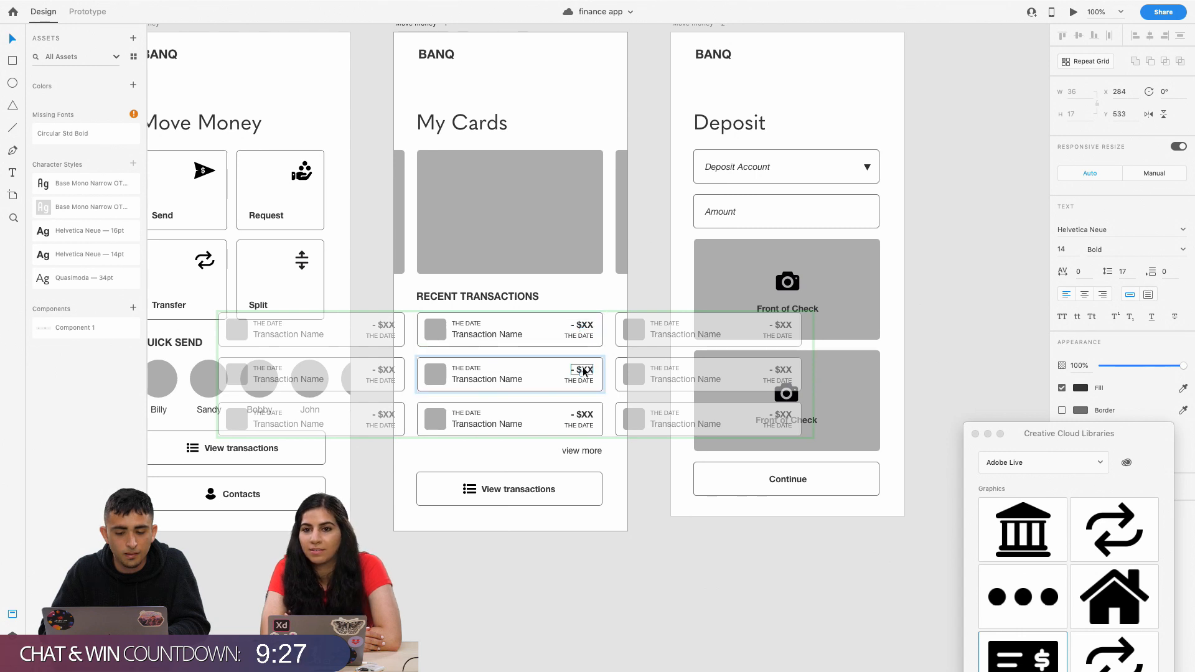
pyautogui.click(585, 327)
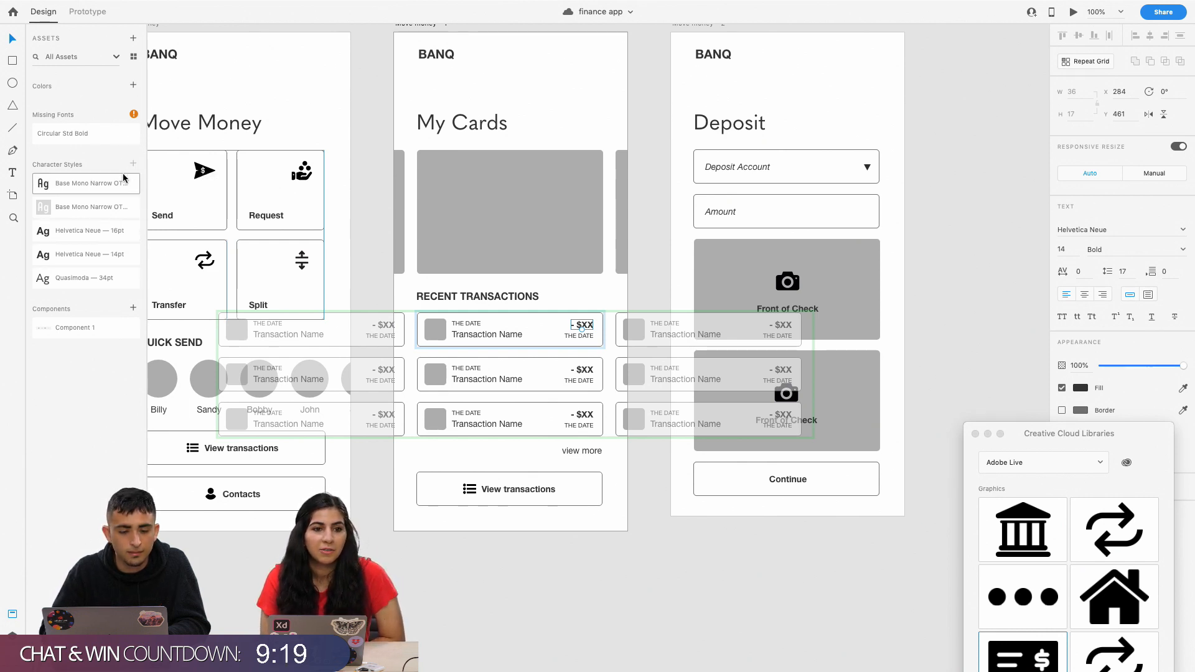
# Apply the Helvetica Neue — 14pt character style to the first recent transaction's - $XX amount on the My Cards artboard.
pyautogui.rightClick(585, 325)
pyautogui.click(614, 341)
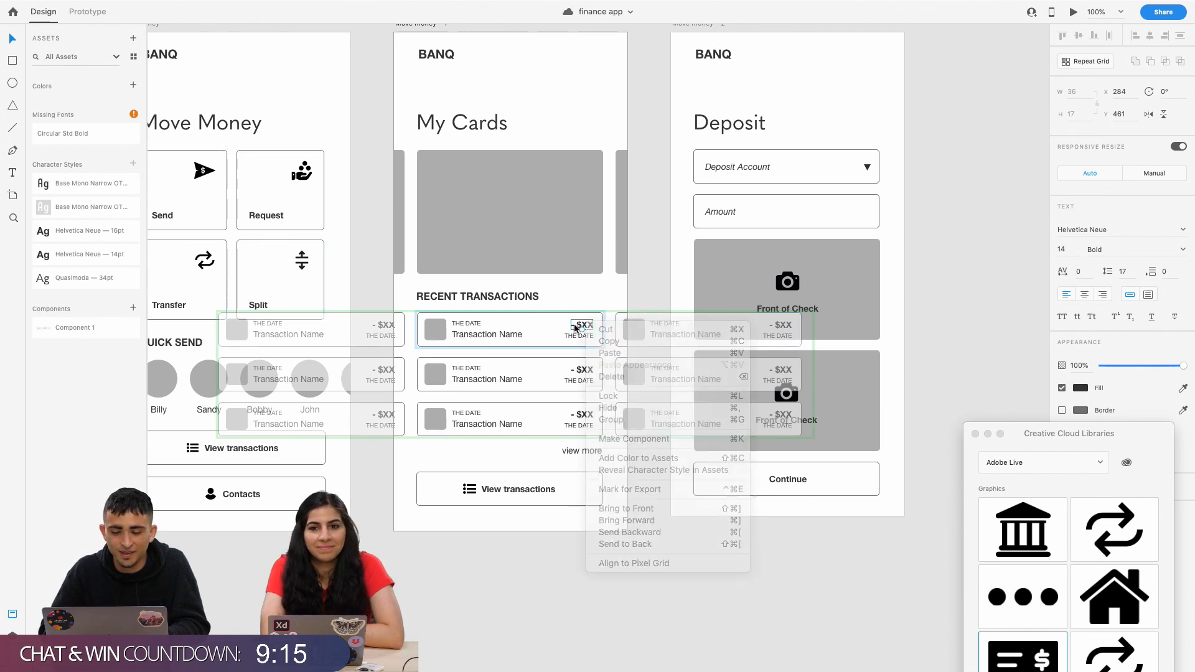
pyautogui.click(103, 253)
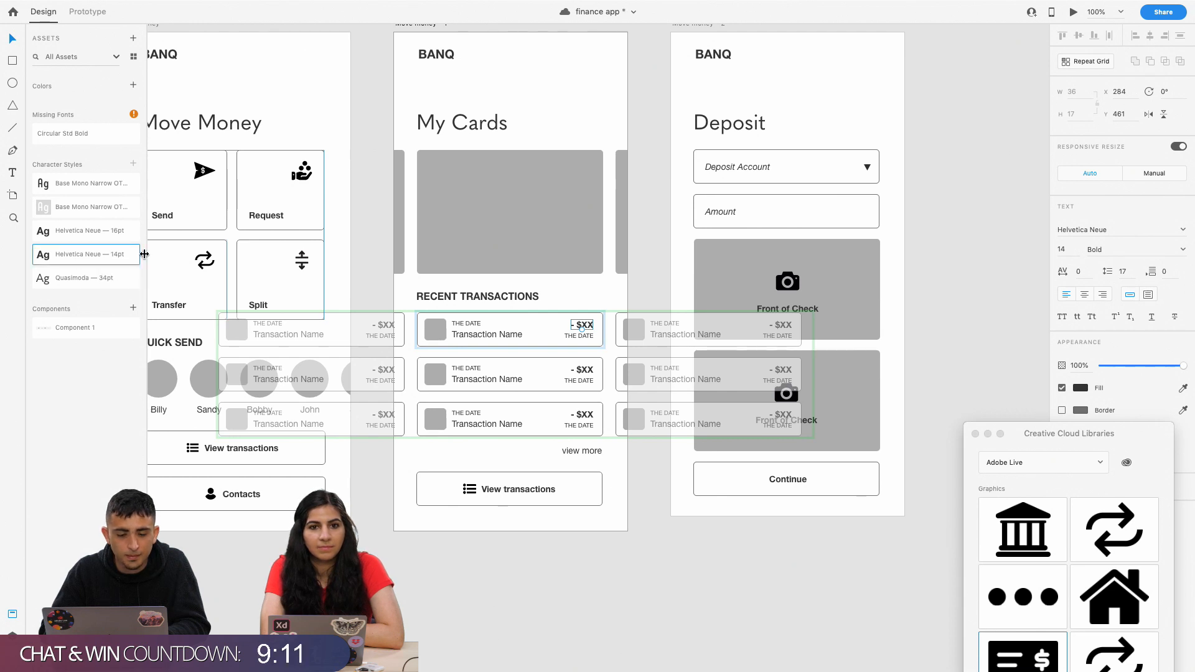
# Try the Base Mono Narrow OT font on the Helvetica Neue — 14pt character style and check its effect across the artboards.
pyautogui.doubleClick(93, 256)
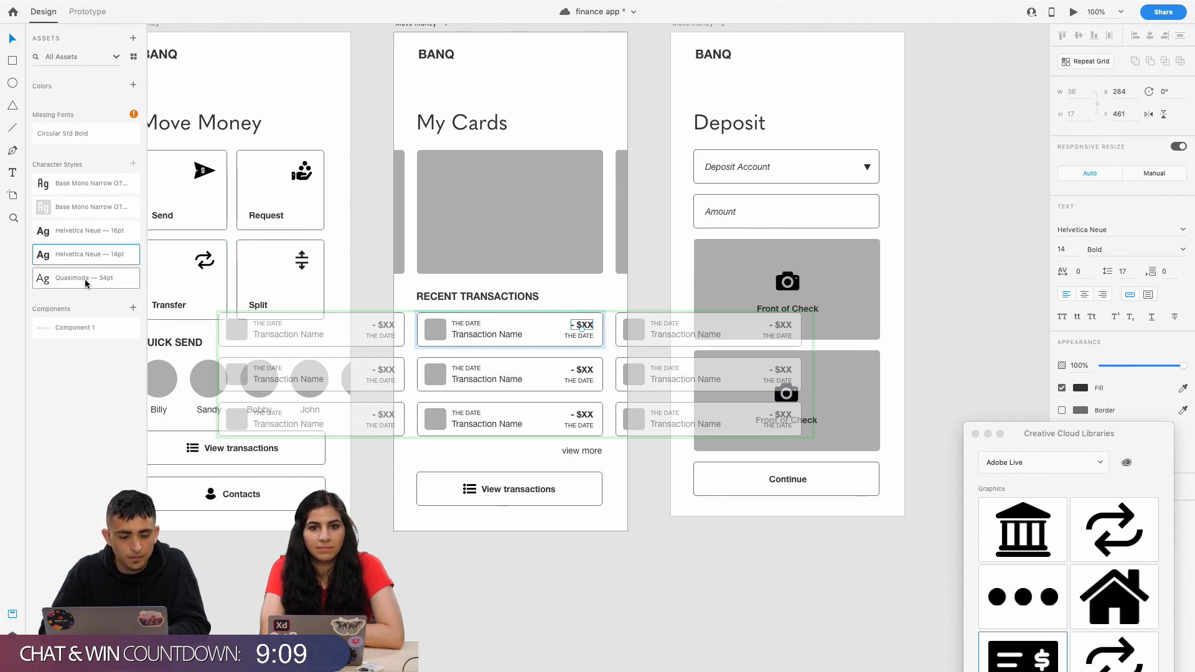
pyautogui.rightClick(92, 255)
pyautogui.click(112, 275)
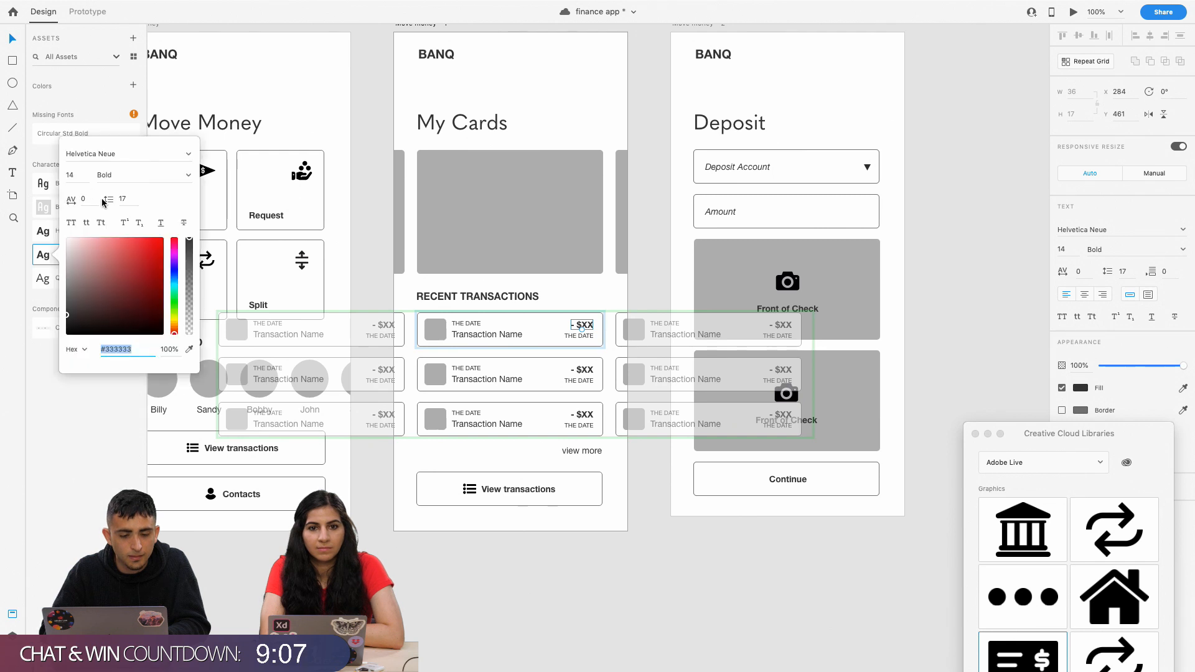
pyautogui.click(115, 159)
pyautogui.press('BackSpace')
pyautogui.press('Return')
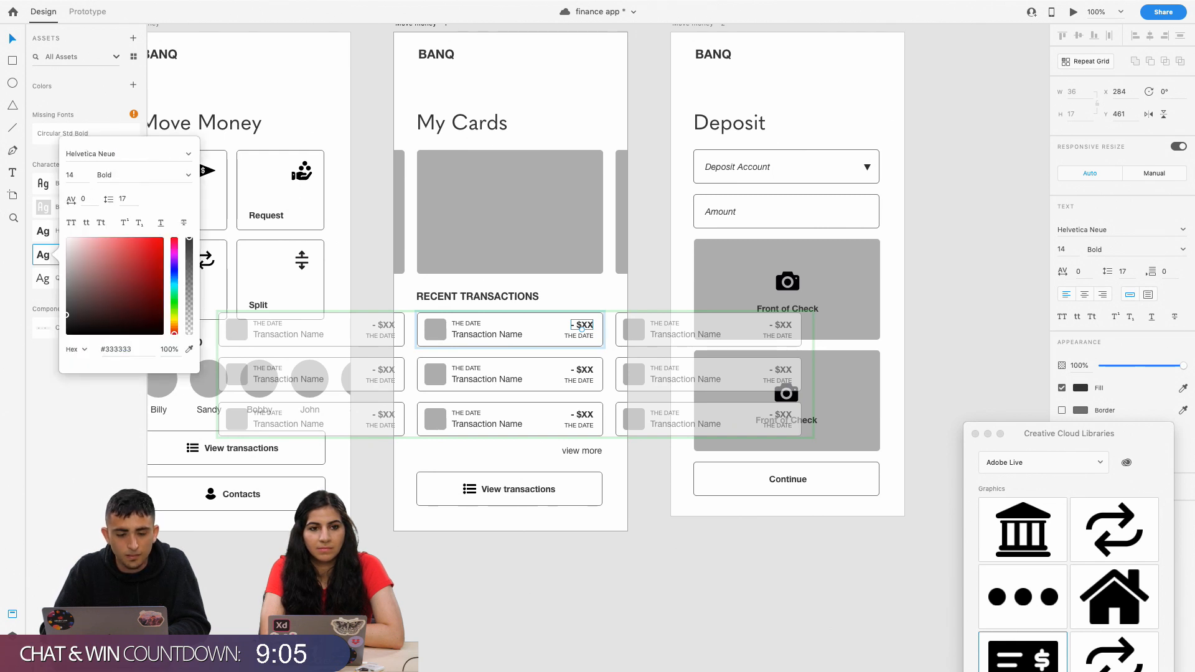
pyautogui.click(114, 160)
pyautogui.press('super+v')
pyautogui.press('Return')
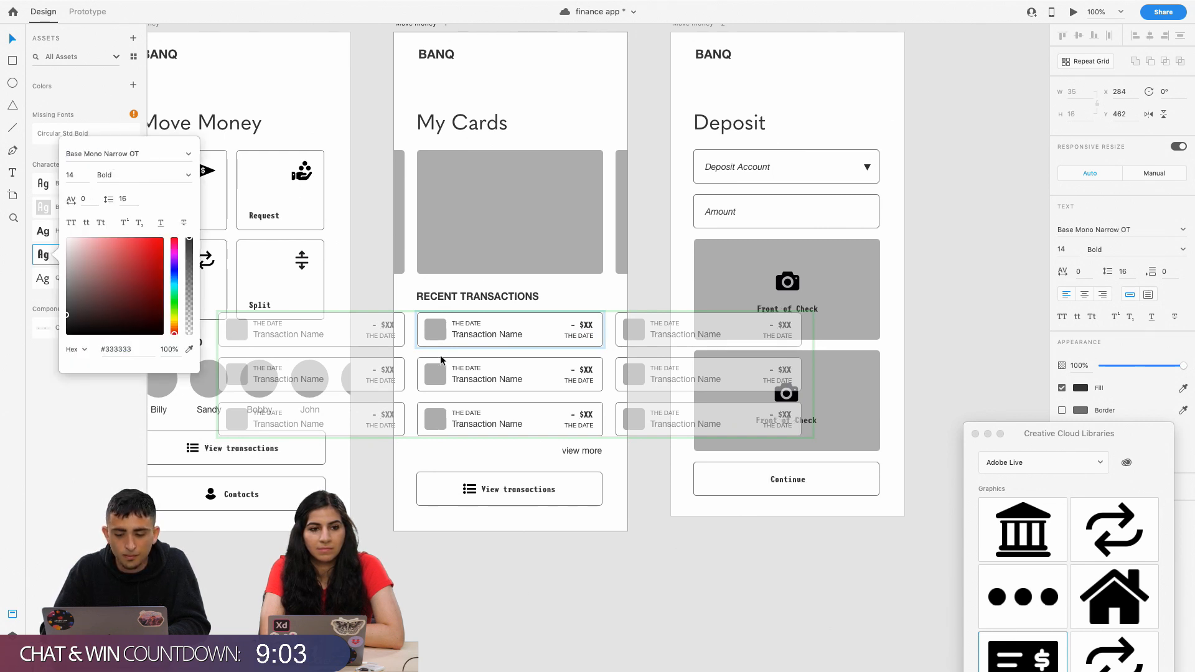
pyautogui.click(676, 282)
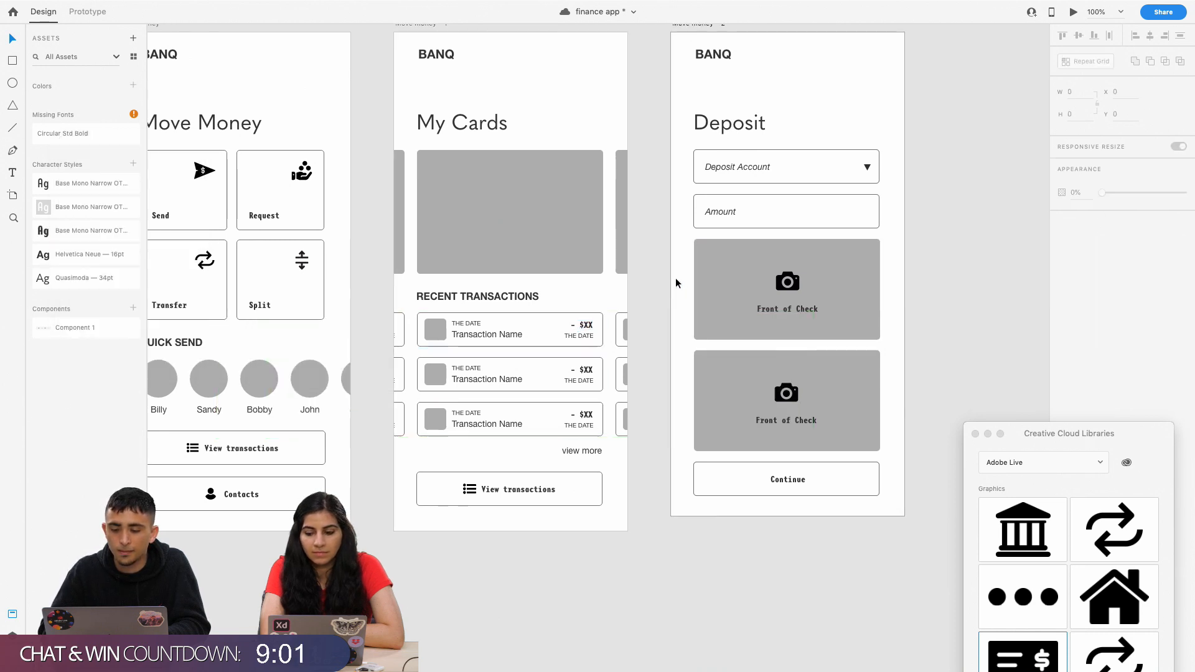
pyautogui.hscroll(-5, 655, 290)
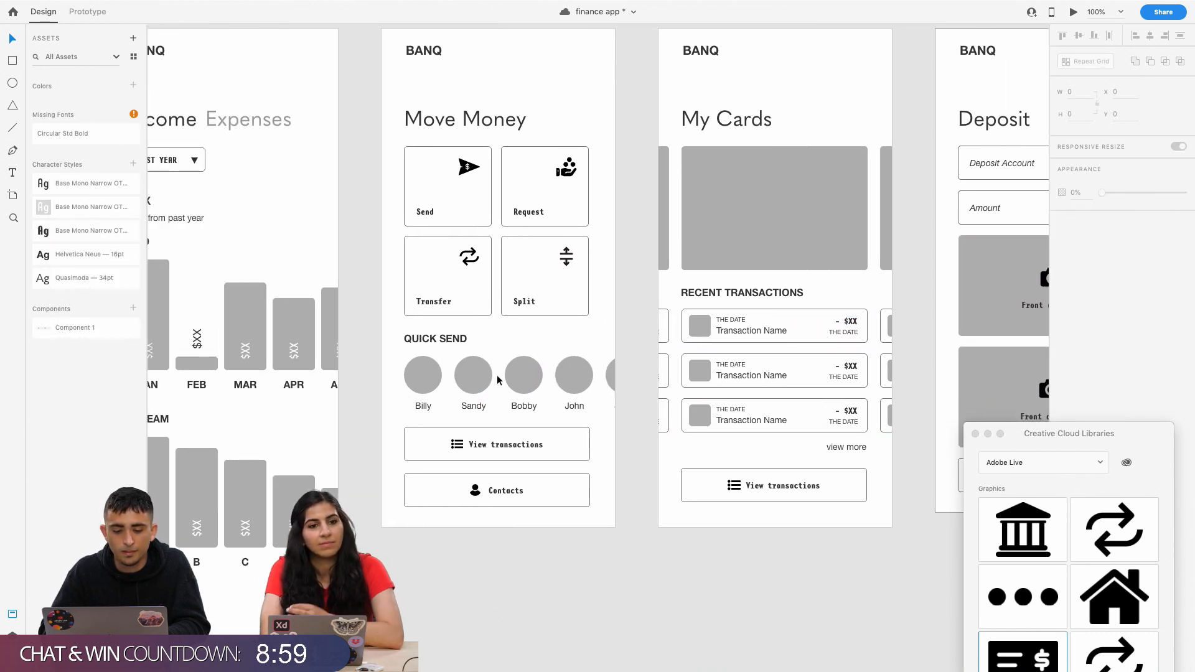
pyautogui.scroll(1, 497, 379)
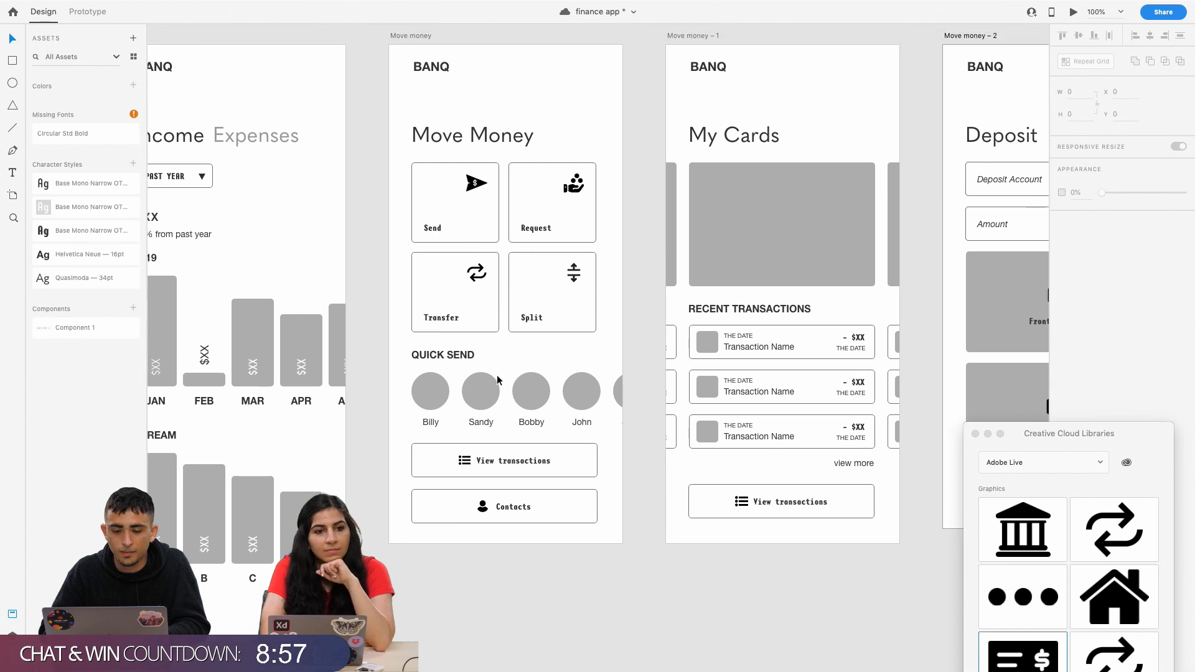
pyautogui.hscroll(-8, 496, 375)
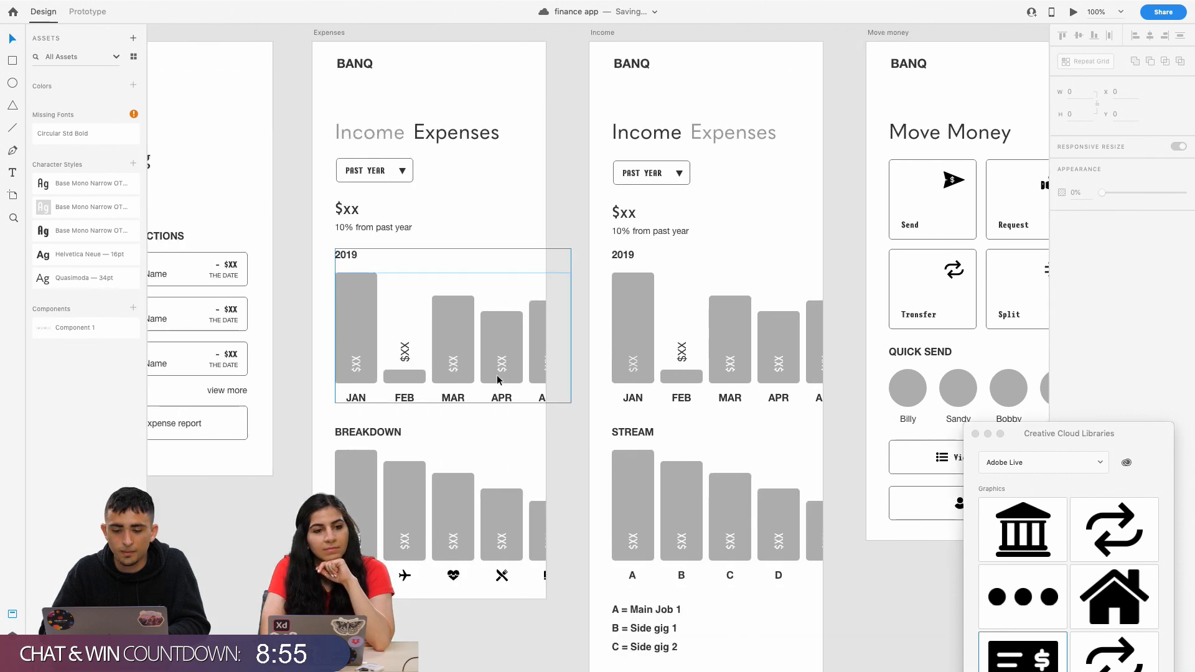
pyautogui.hscroll(8, 497, 375)
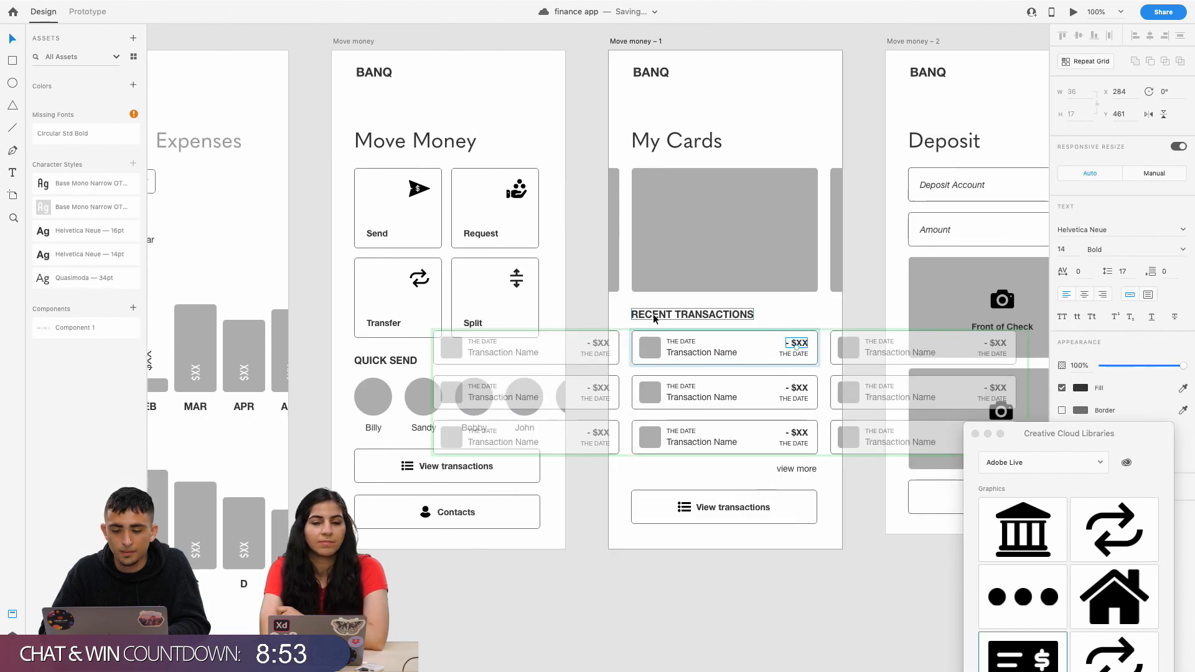
# On the My Cards artboard, set the font of the first and second recent transactions' - $XX amounts to Base Mono Narrow OT.
pyautogui.hscroll(-4, 653, 318)
pyautogui.hscroll(7, 654, 317)
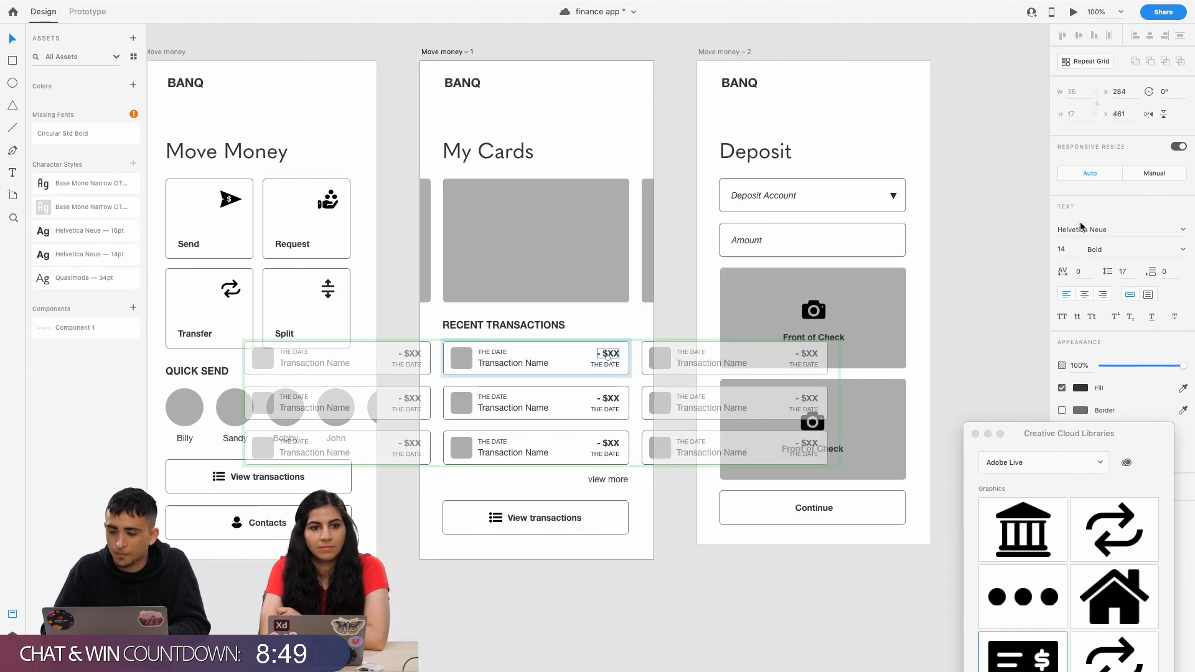
pyautogui.click(612, 399)
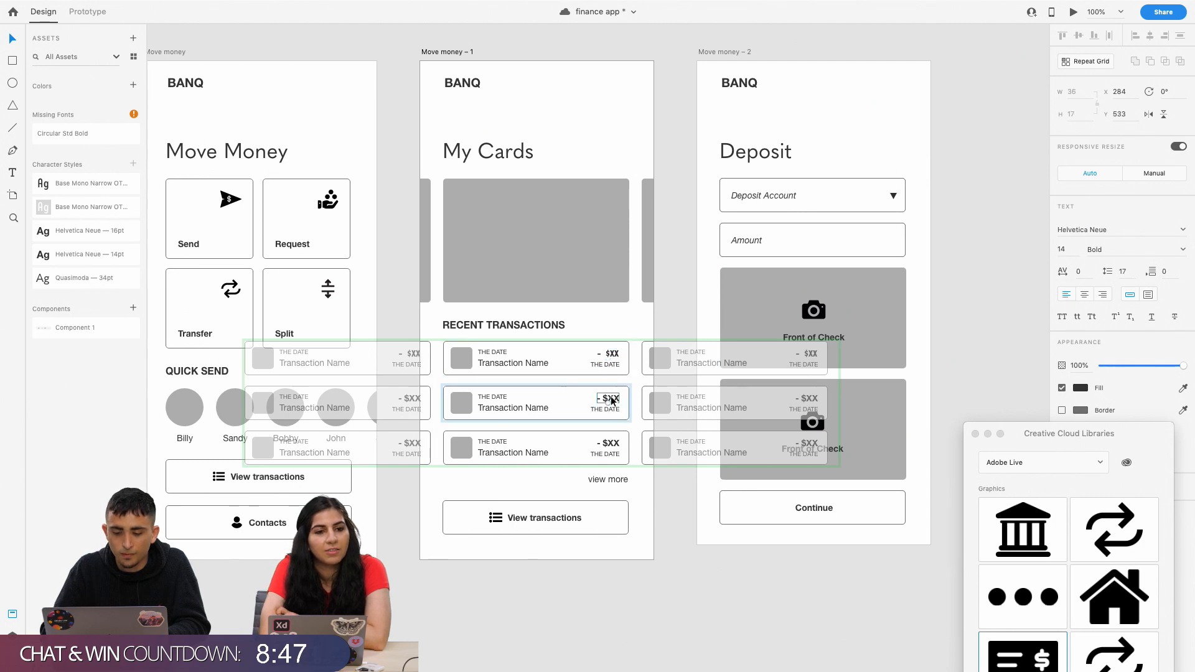
pyautogui.tripleClick(1078, 230)
pyautogui.press('super+v')
pyautogui.press('Return')
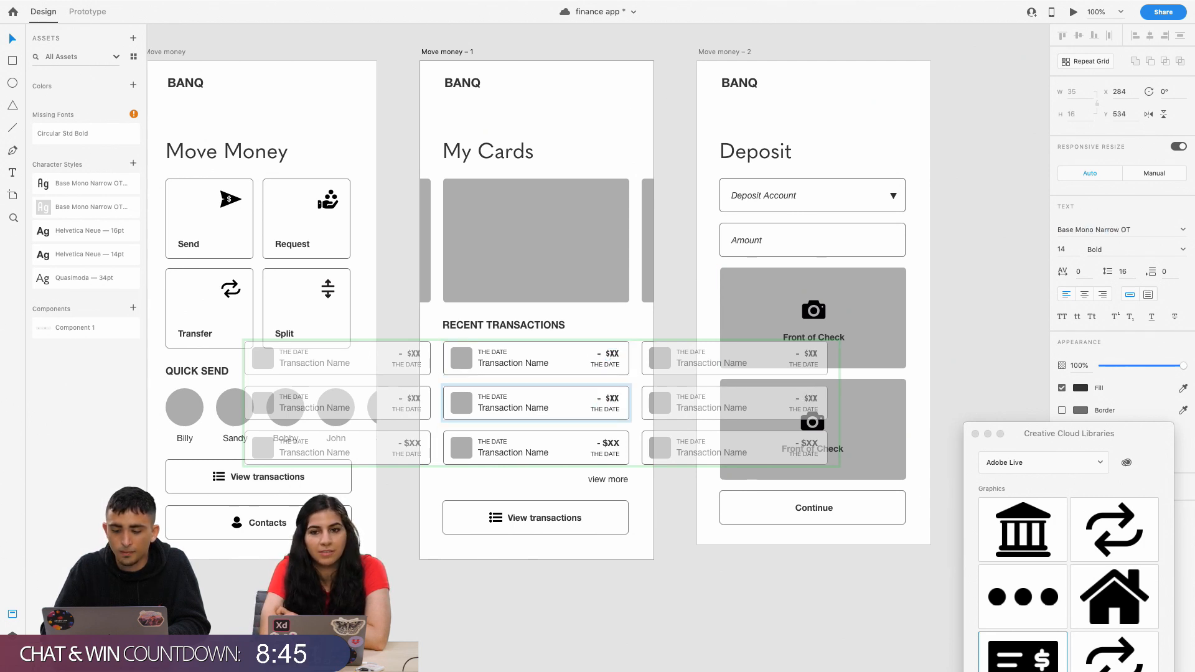
# Try selecting the - $XX amounts of all three recent transactions together on the My Cards artboard.
pyautogui.click(618, 443)
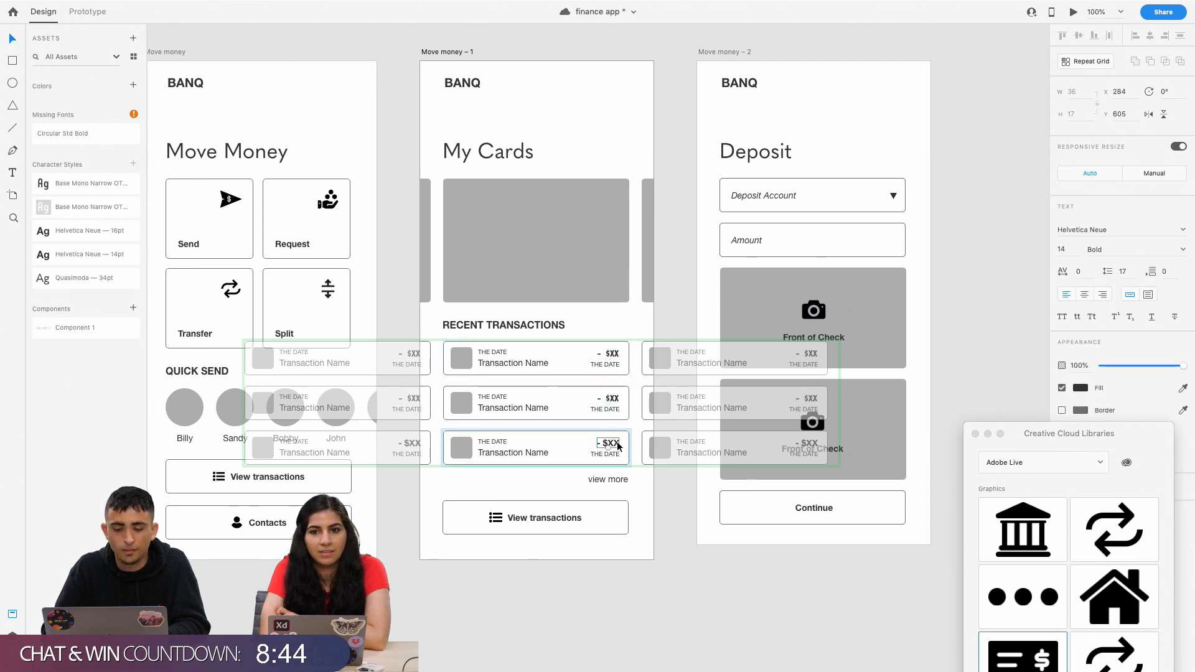
pyautogui.rightClick(611, 398)
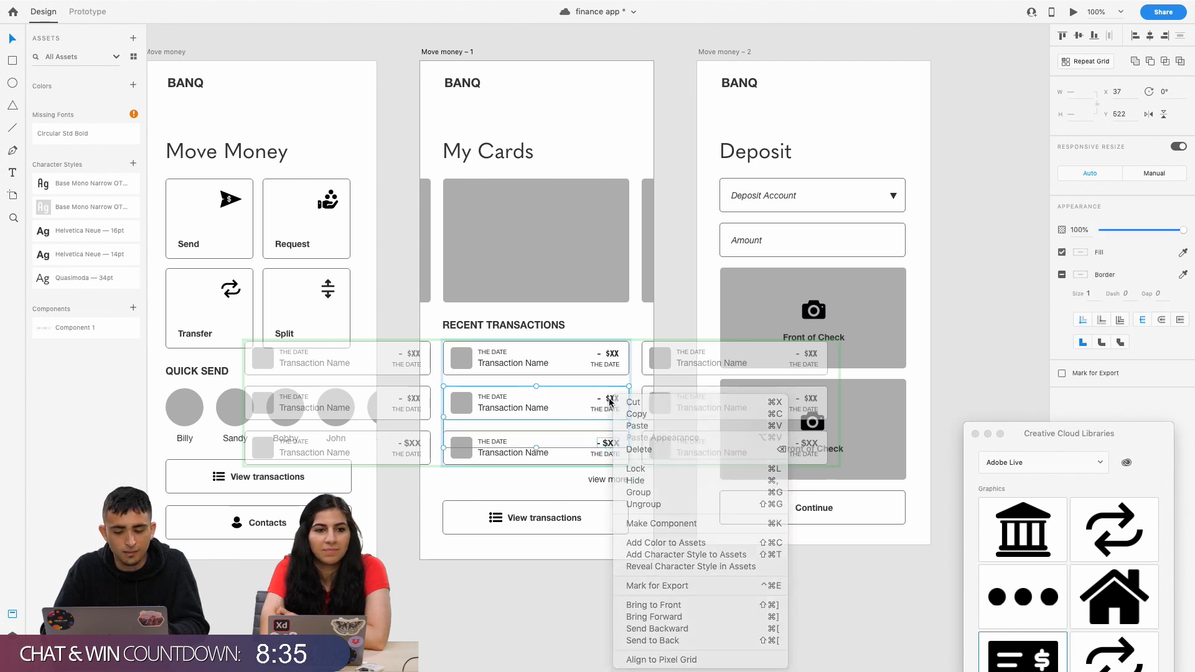
pyautogui.press('Escape')
pyautogui.keyDown('shift'); pyautogui.click(612, 397); pyautogui.keyUp('shift')
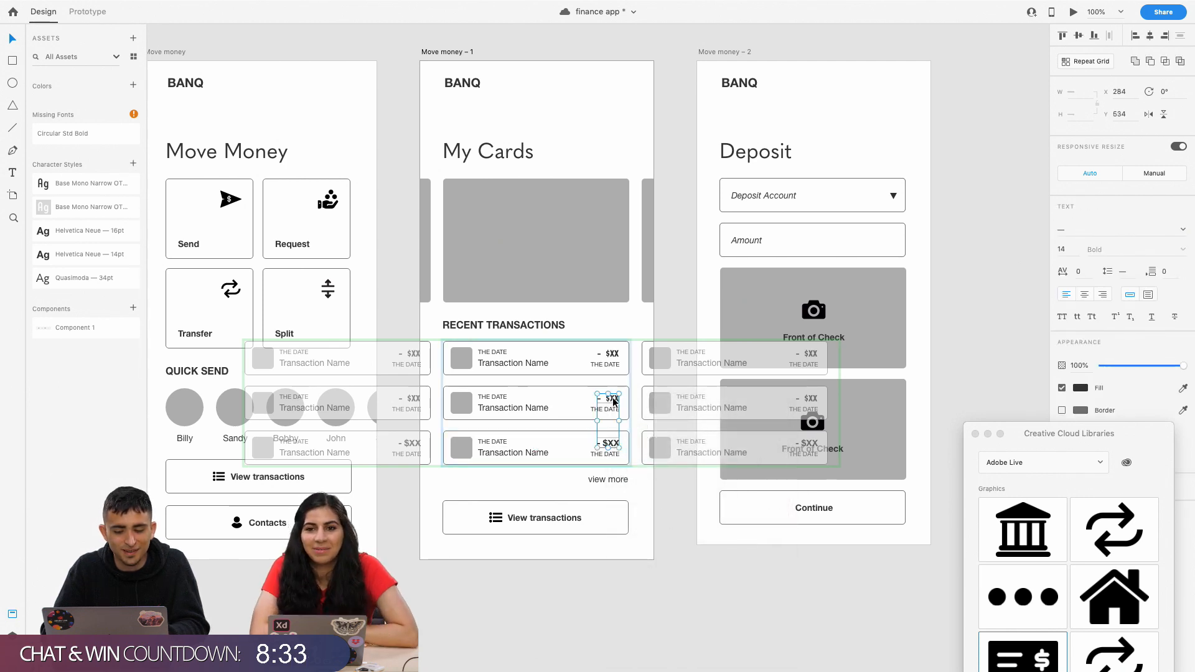
pyautogui.keyDown('shift'); pyautogui.click(613, 353); pyautogui.keyUp('shift')
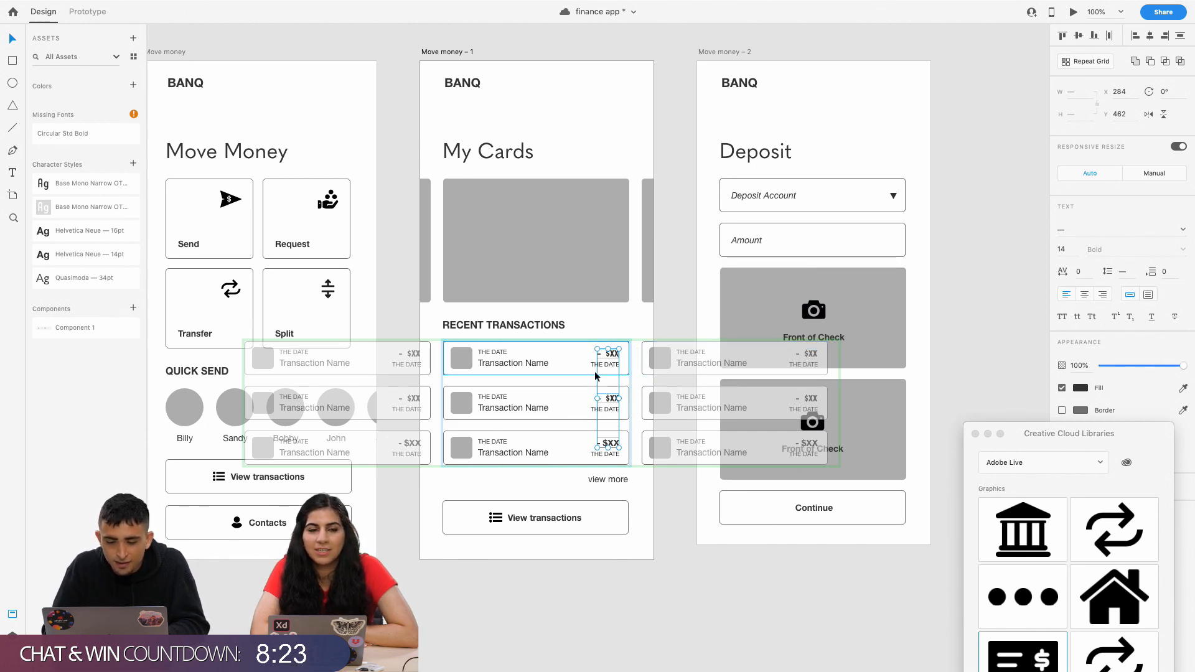
pyautogui.doubleClick(810, 445)
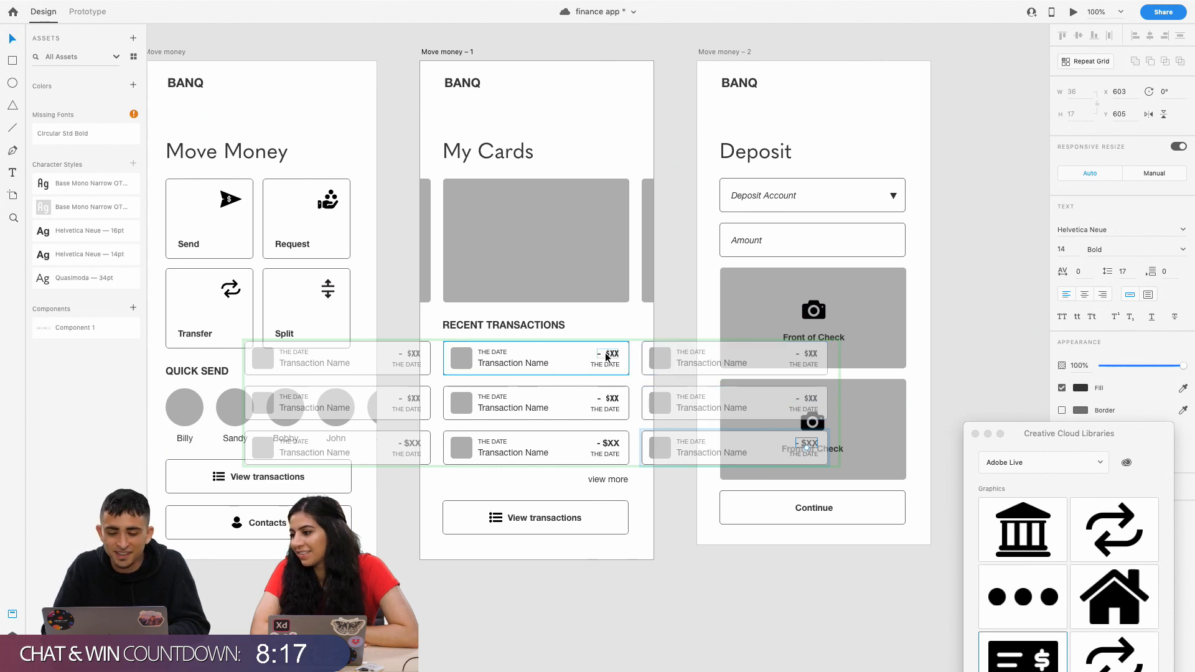
pyautogui.click(380, 241)
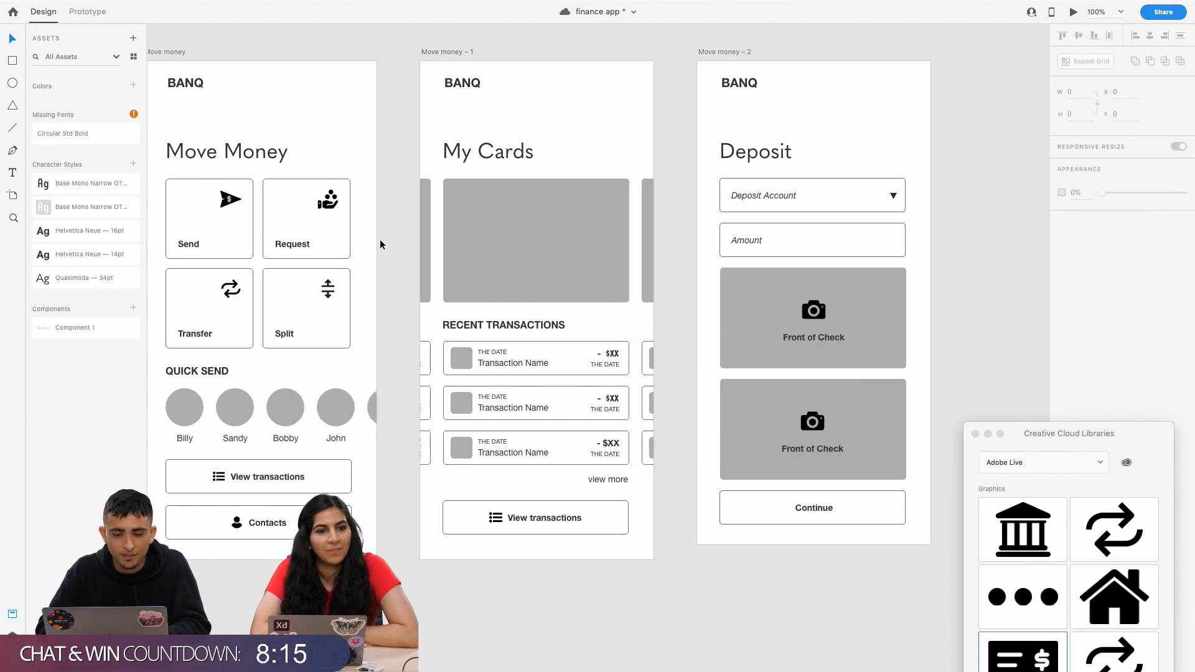
# Try selecting the dates and Transaction Name texts of all three recent transactions together on the My Cards artboard.
pyautogui.hscroll(1, 380, 241)
pyautogui.hscroll(-2, 381, 241)
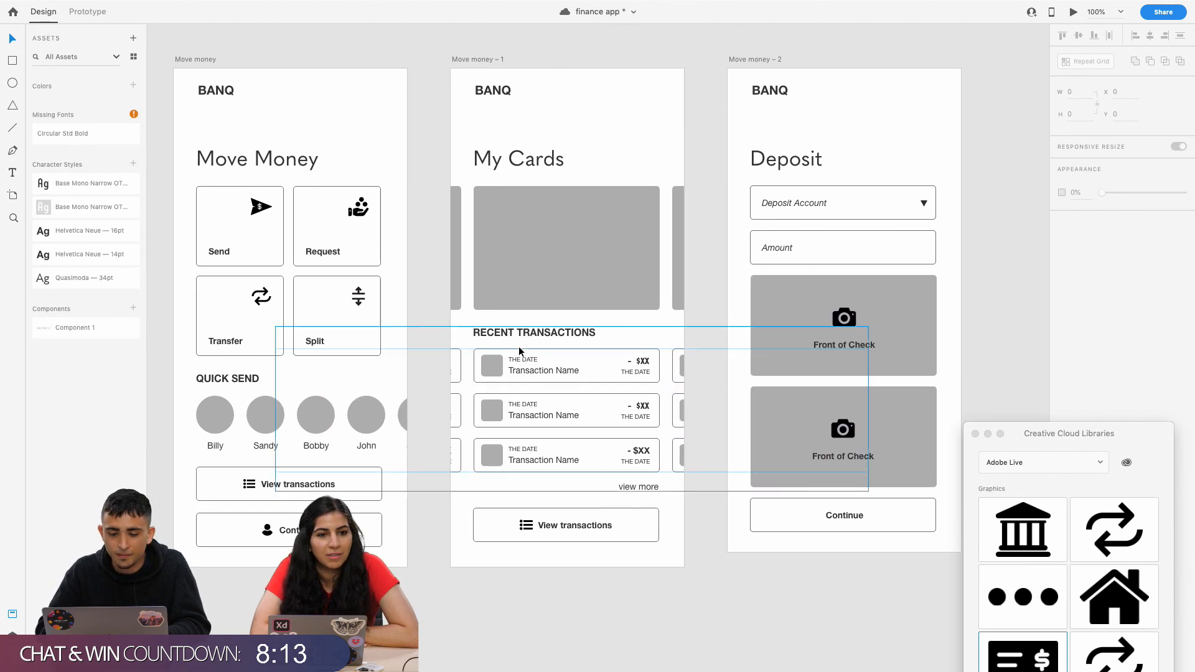
pyautogui.doubleClick(525, 371)
pyautogui.click(524, 372)
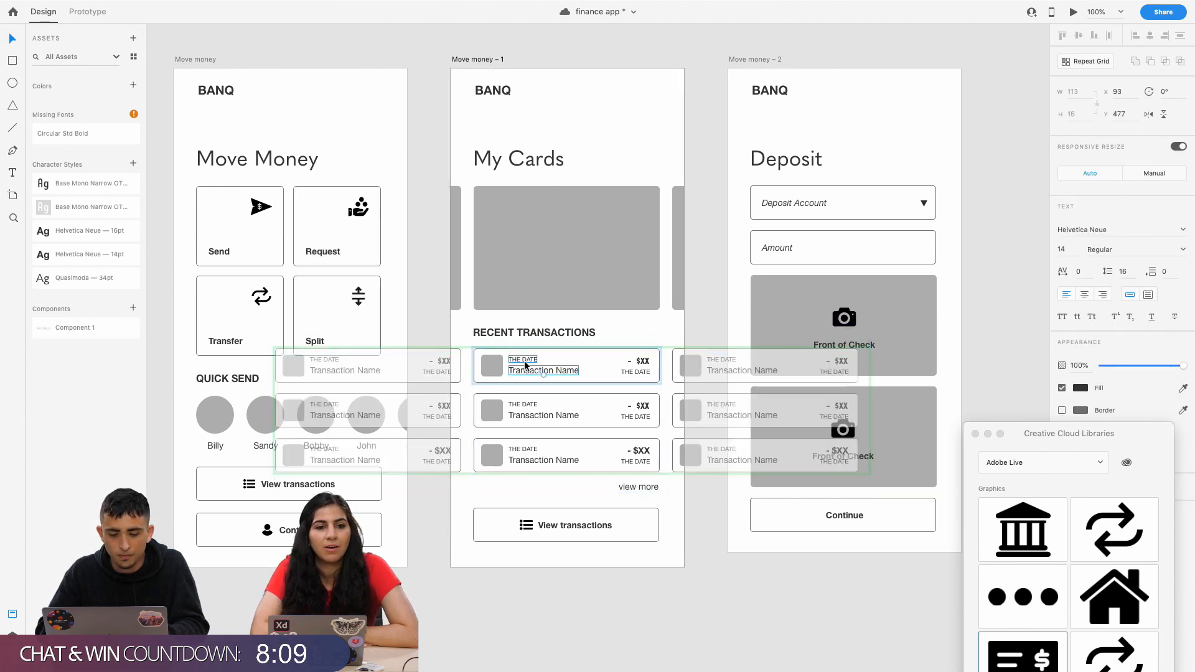
pyautogui.keyDown('shift'); pyautogui.click(525, 417); pyautogui.keyUp('shift')
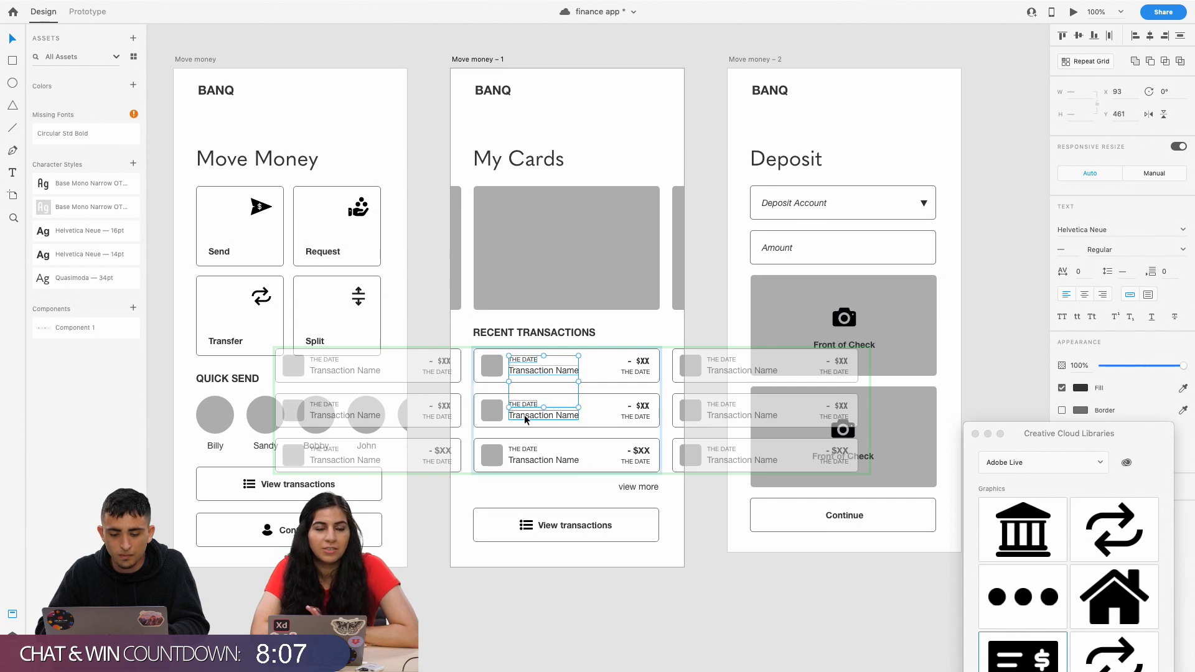
pyautogui.keyDown('shift'); pyautogui.click(525, 461); pyautogui.keyUp('shift')
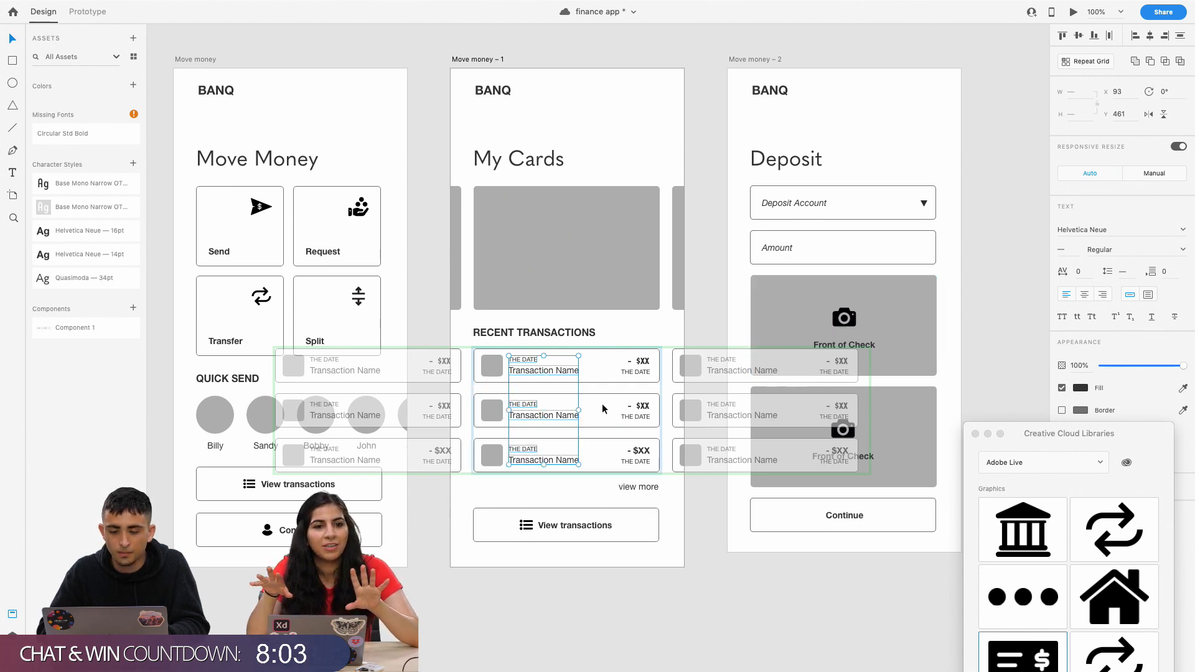
pyautogui.click(595, 371)
# Save the first recent transaction's Transaction Name text as a character style and set that style's font to Quasimoda.
pyautogui.click(554, 371)
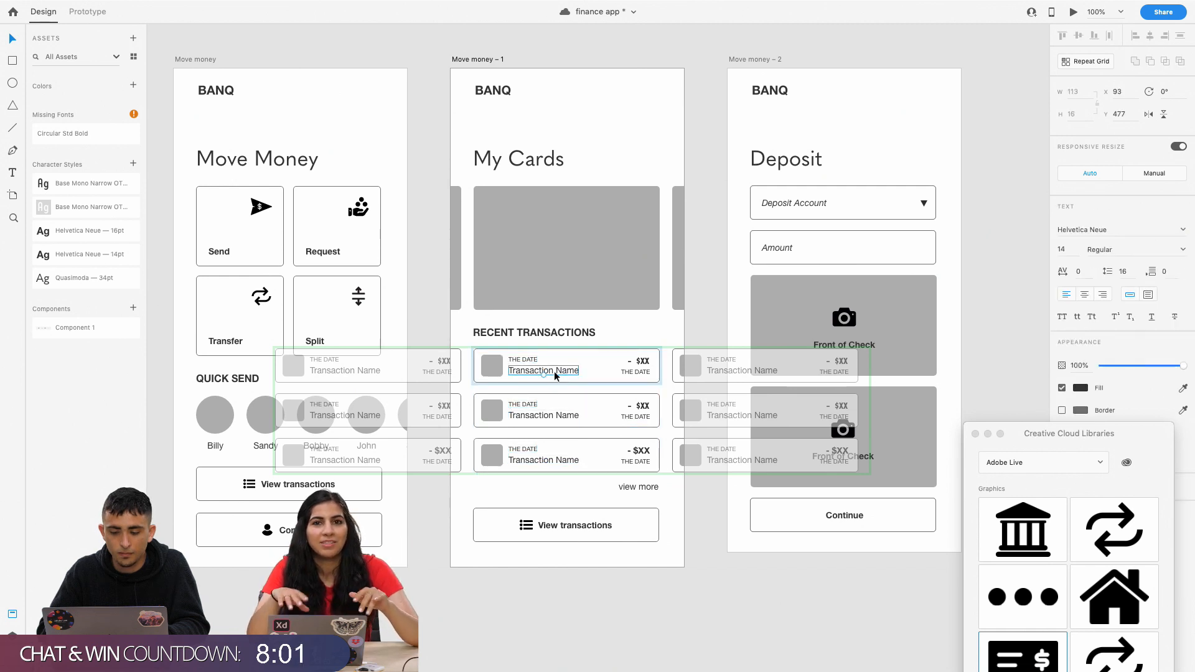
pyautogui.click(133, 164)
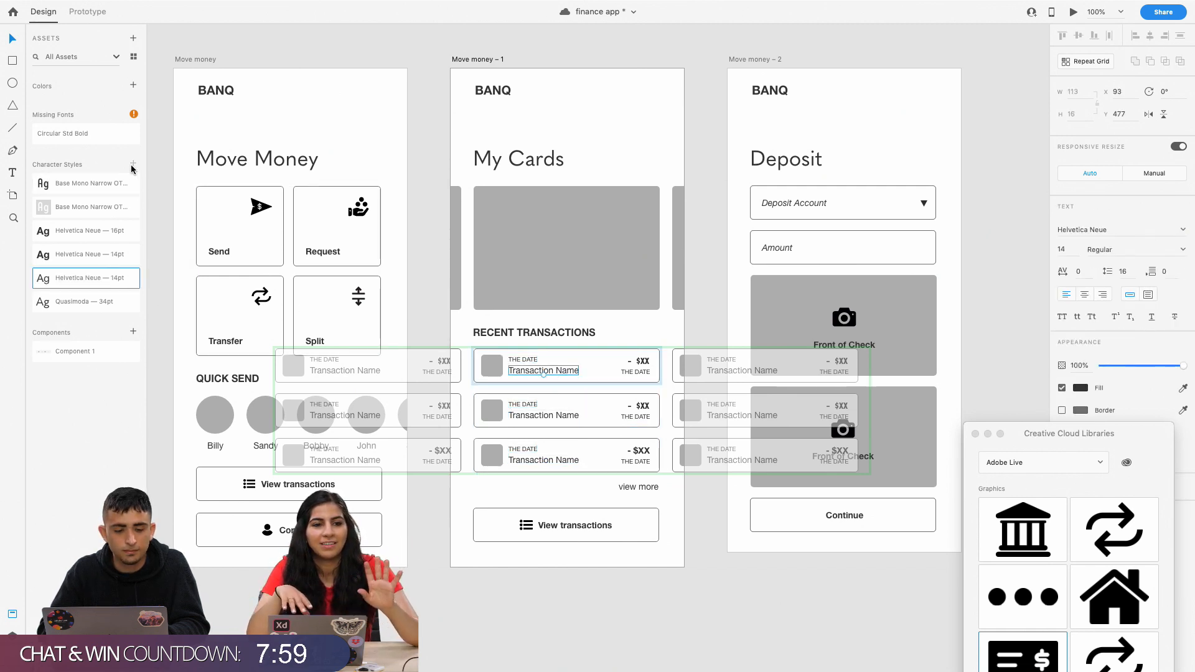
pyautogui.rightClick(93, 277)
pyautogui.click(103, 295)
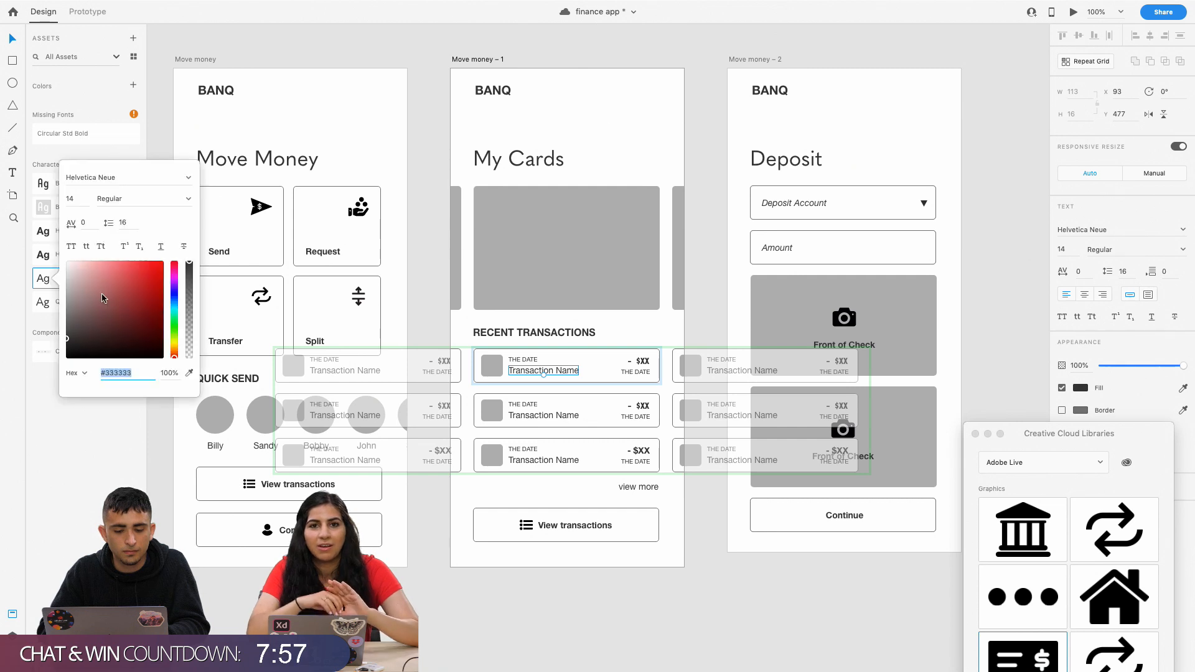
pyautogui.click(107, 180)
pyautogui.write('Qu')
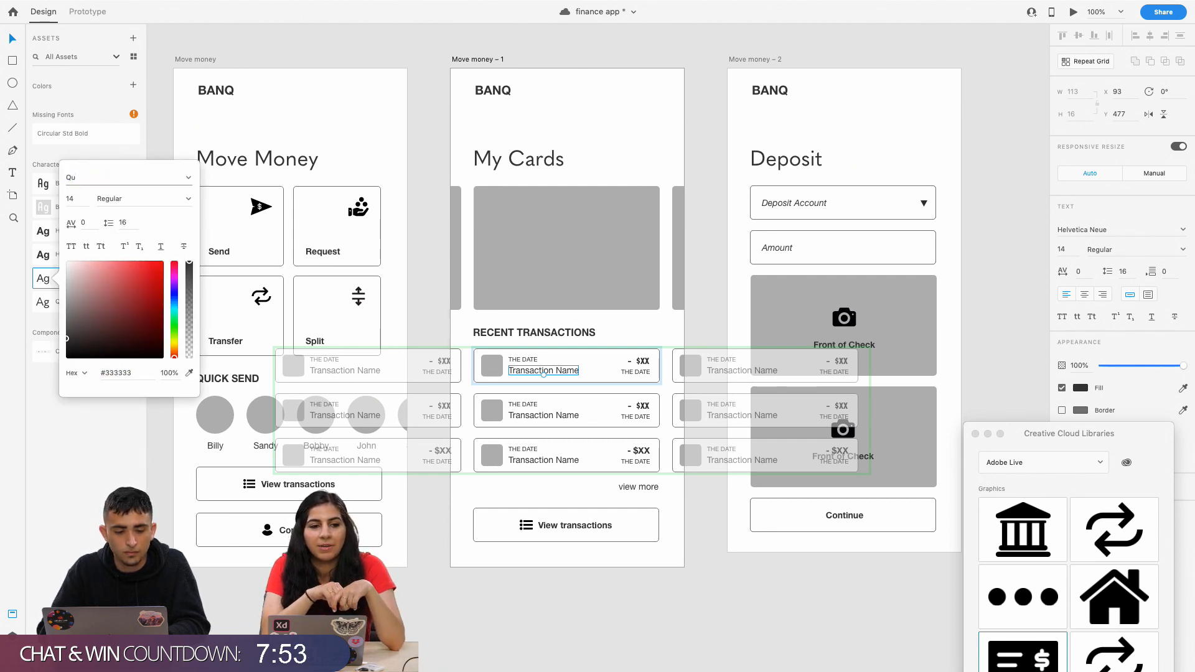
pyautogui.write('aaas')
pyautogui.press('Return')
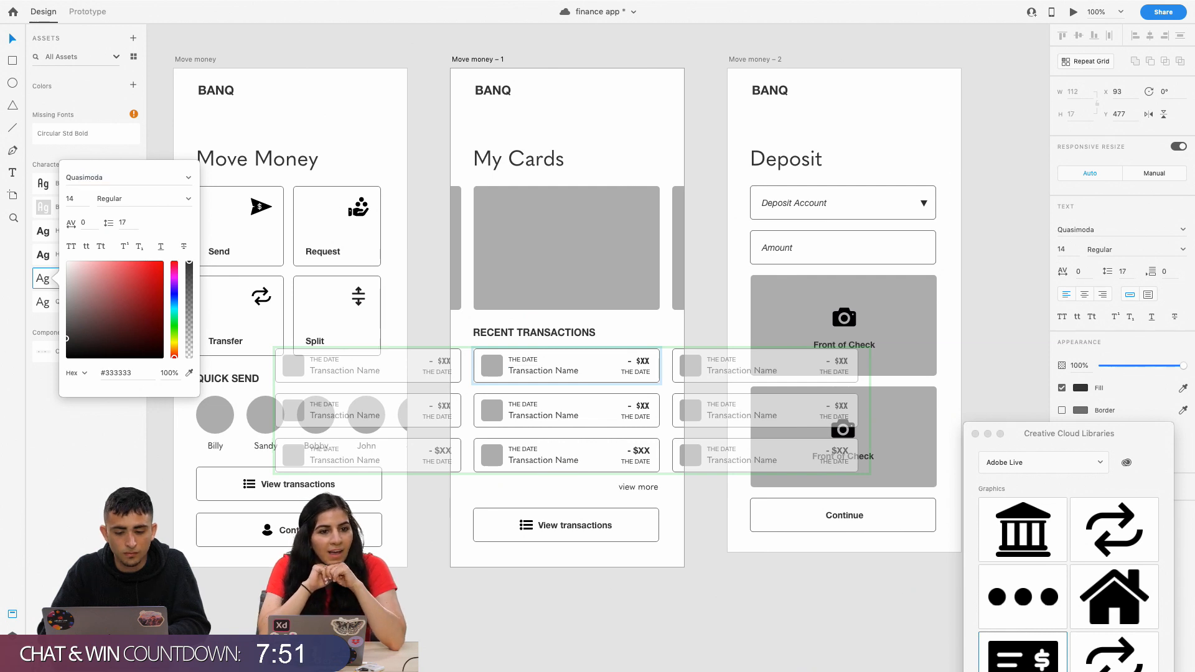
pyautogui.click(429, 517)
pyautogui.click(288, 484)
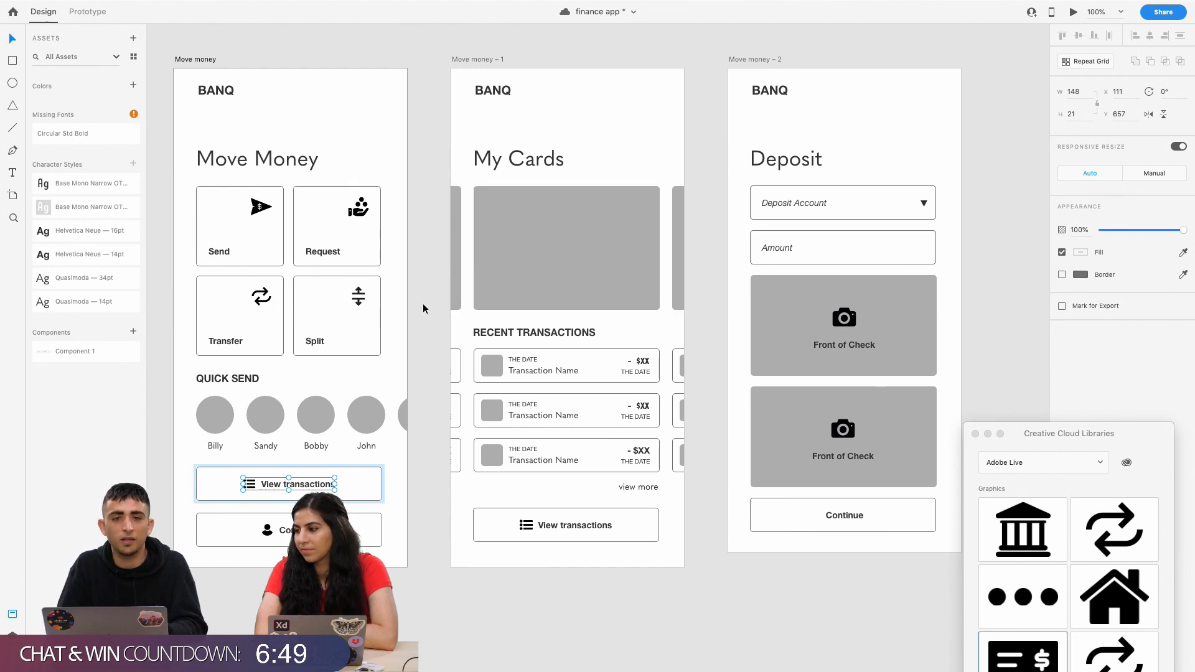
# Save the small THE DATE text of the first recent transaction as a character style and change that style's font to Quasimoda.
pyautogui.click(506, 373)
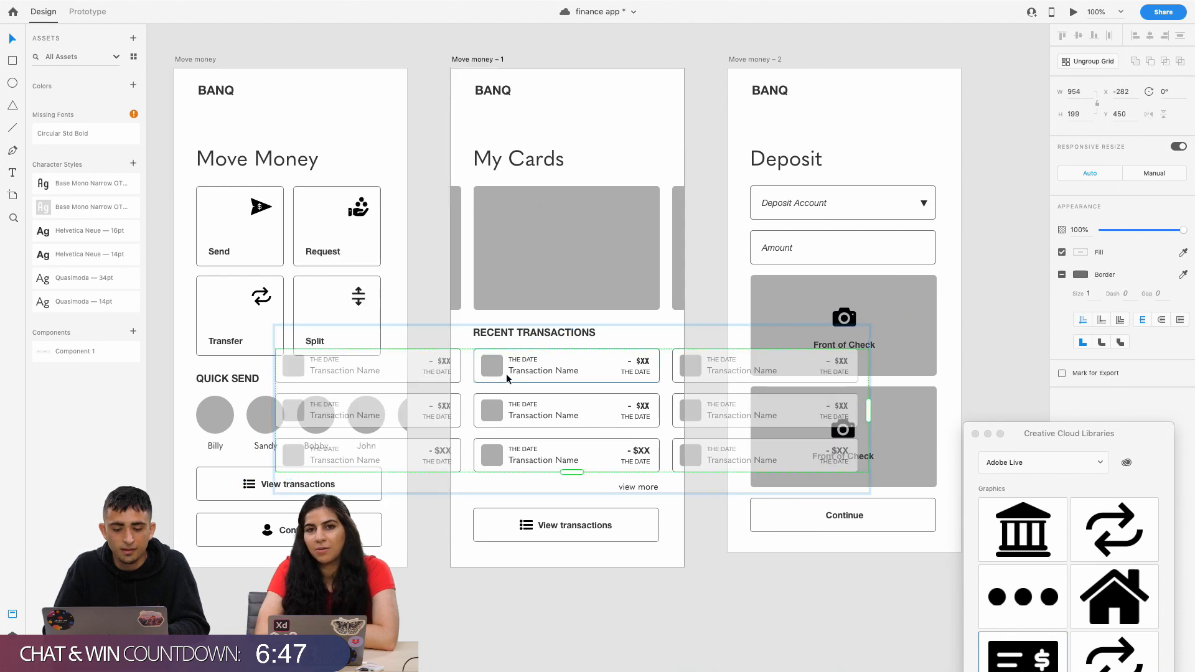
pyautogui.doubleClick(528, 372)
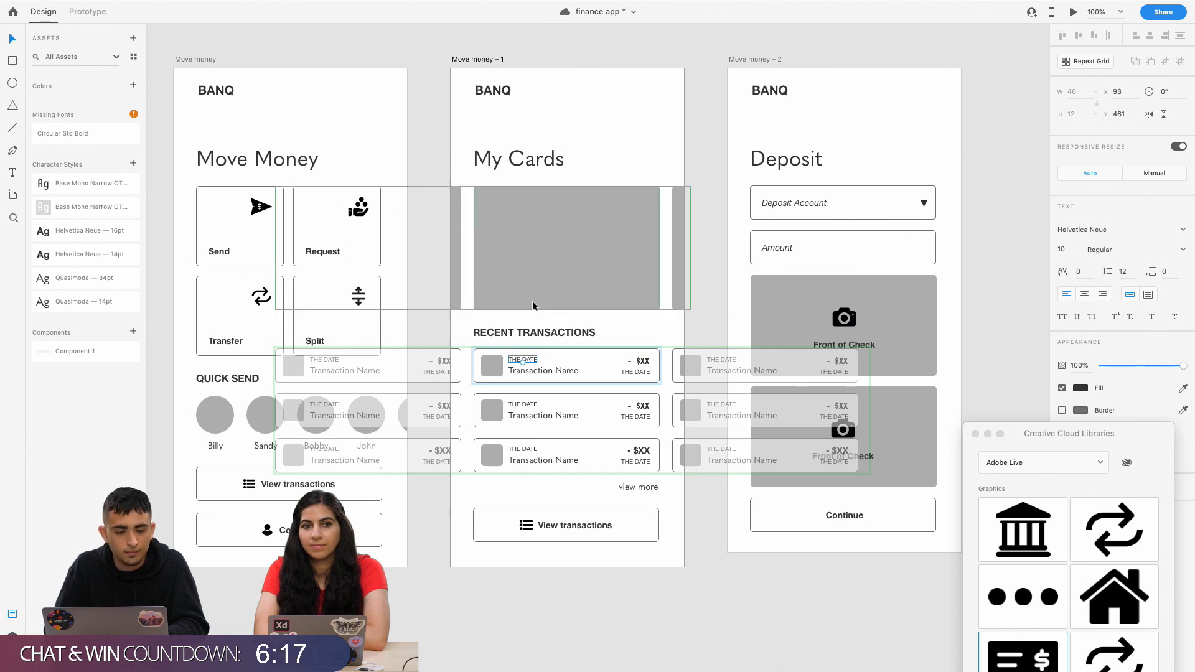
pyautogui.click(133, 165)
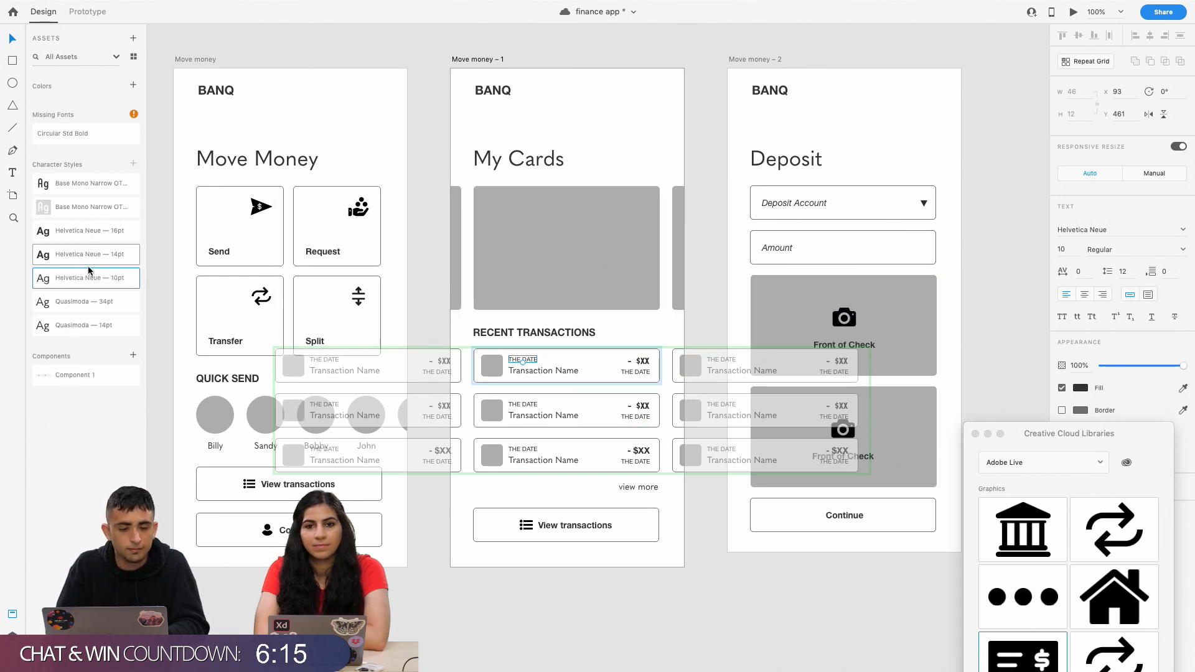
pyautogui.rightClick(81, 277)
pyautogui.click(99, 298)
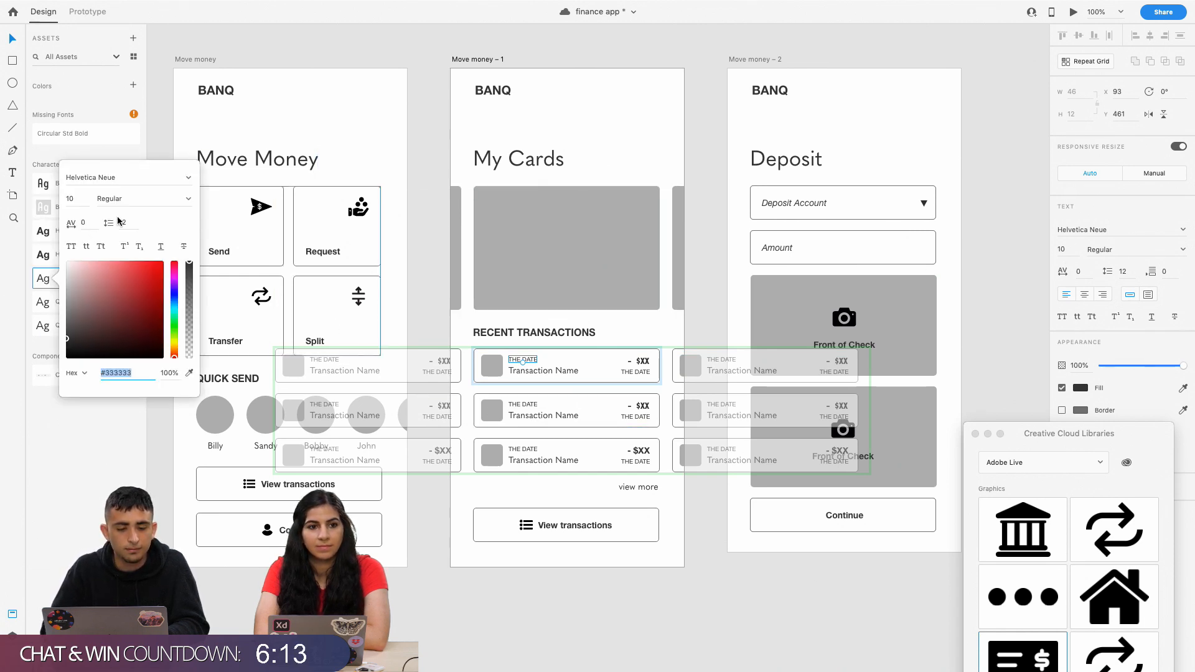
pyautogui.doubleClick(127, 181)
pyautogui.write('Qau')
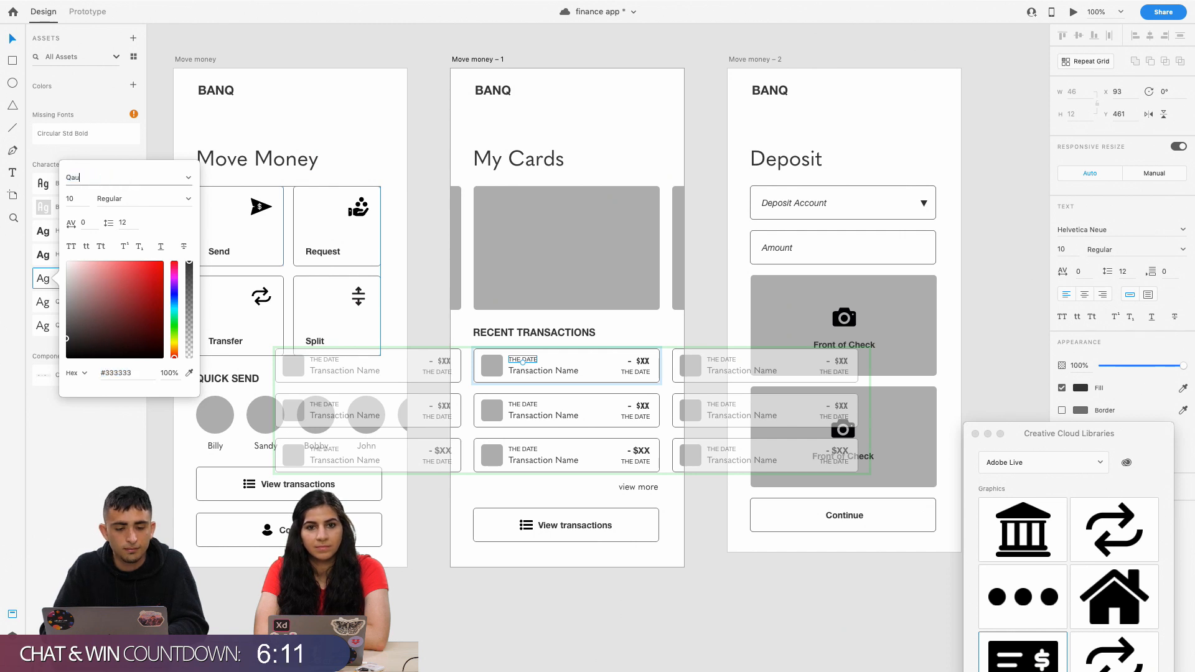
pyautogui.press('BackSpace')
pyautogui.press('BackSpace')
pyautogui.write('ua')
pyautogui.press('Return')
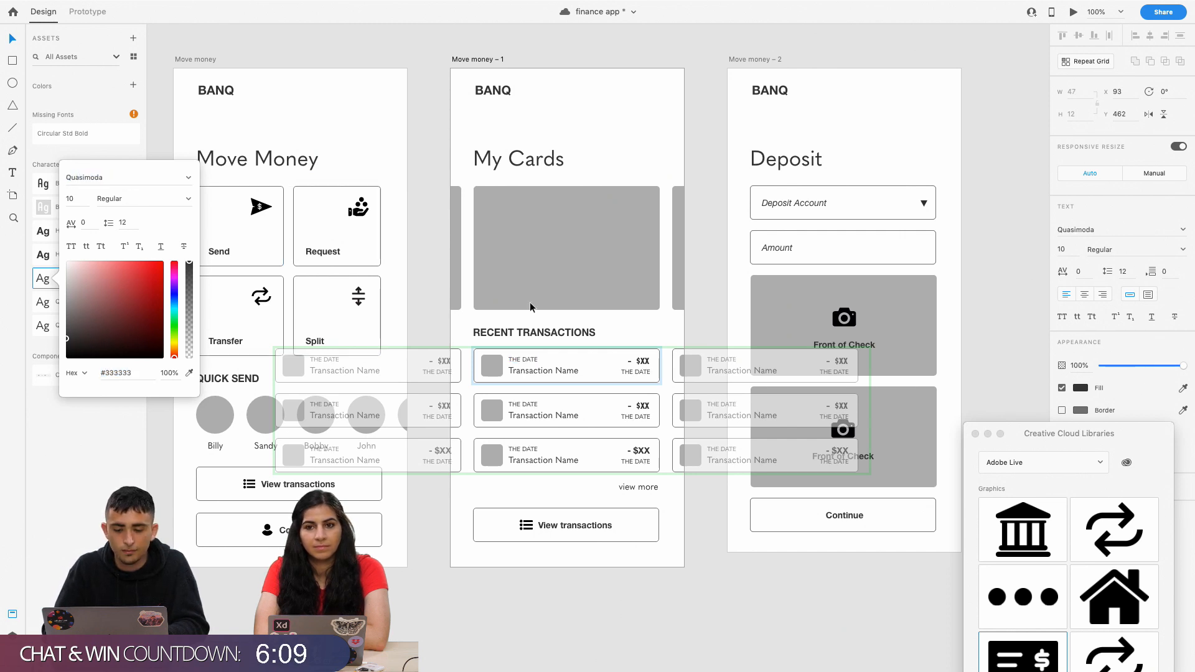
pyautogui.click(607, 329)
# Apply the Helvetica Neue — 14pt character style to the RECENT TRANSACTIONS heading on the My Cards artboard.
pyautogui.doubleClick(571, 331)
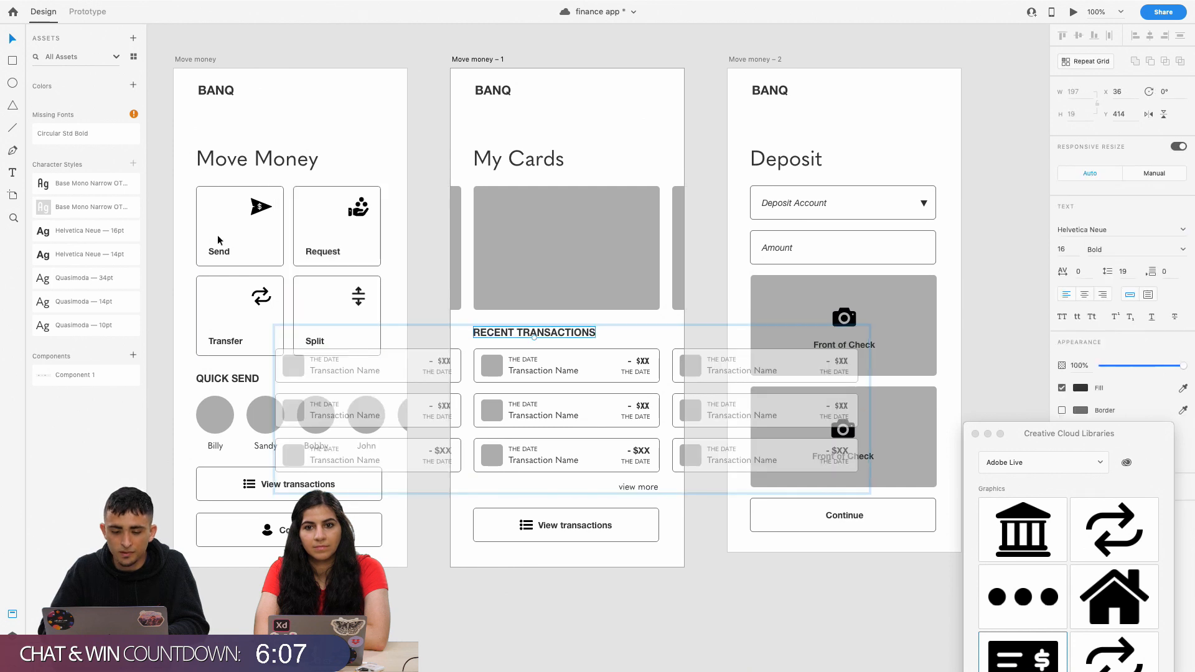
pyautogui.hscroll(-3, 425, 214)
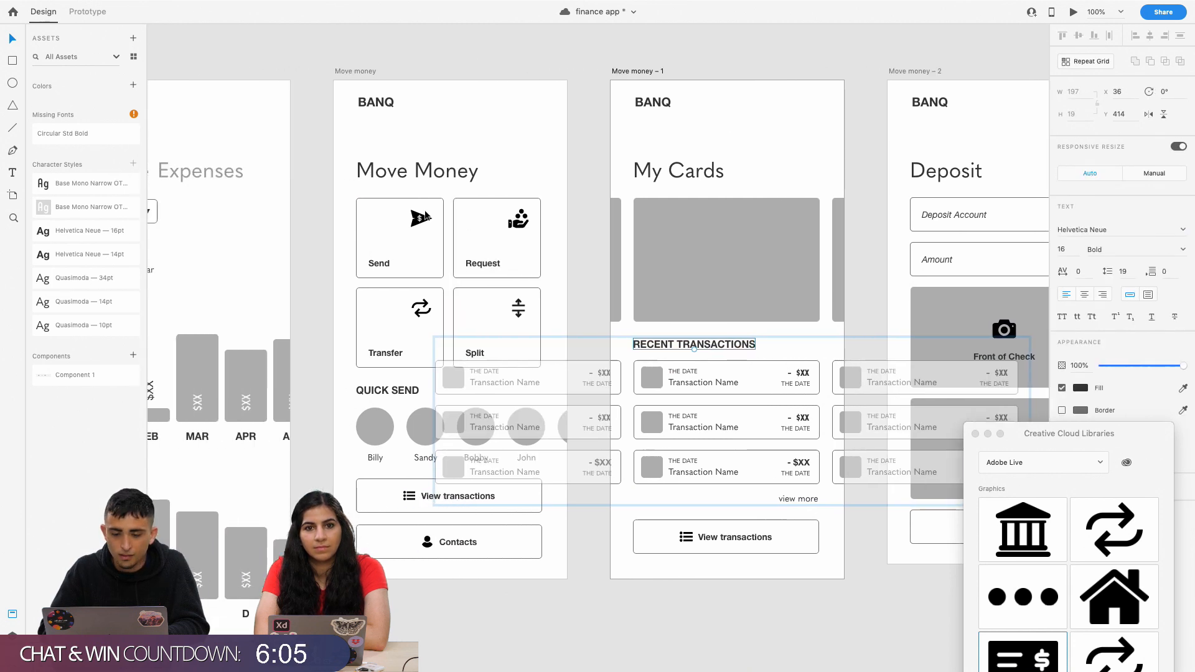
pyautogui.hscroll(4, 425, 213)
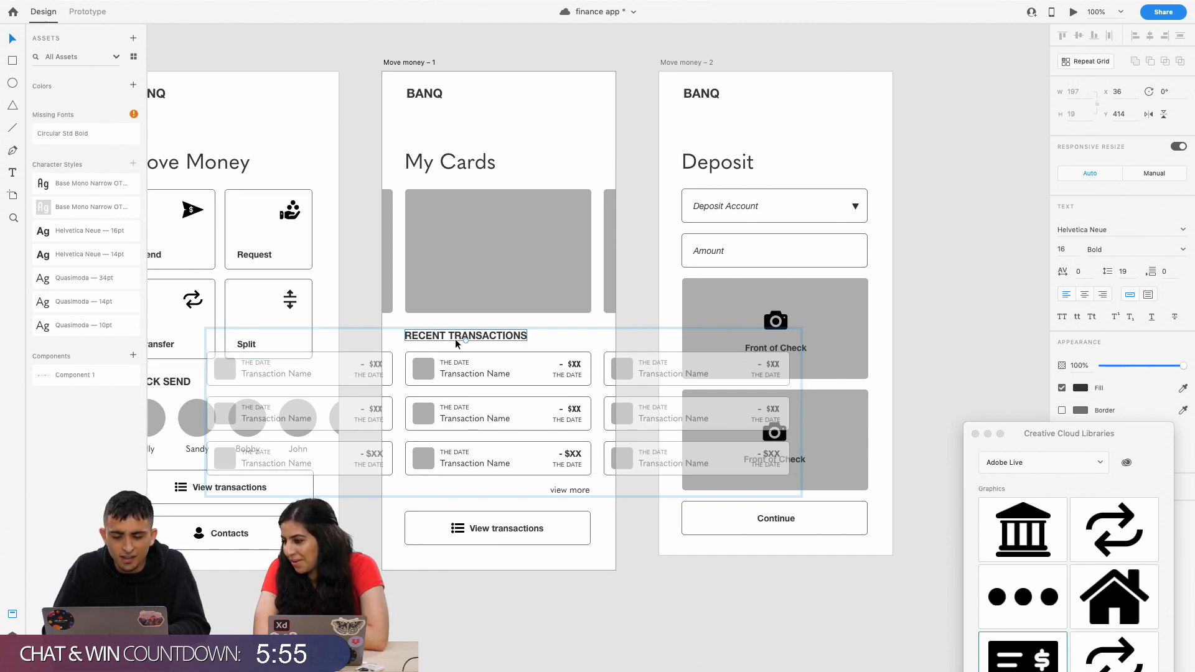
pyautogui.click(575, 371)
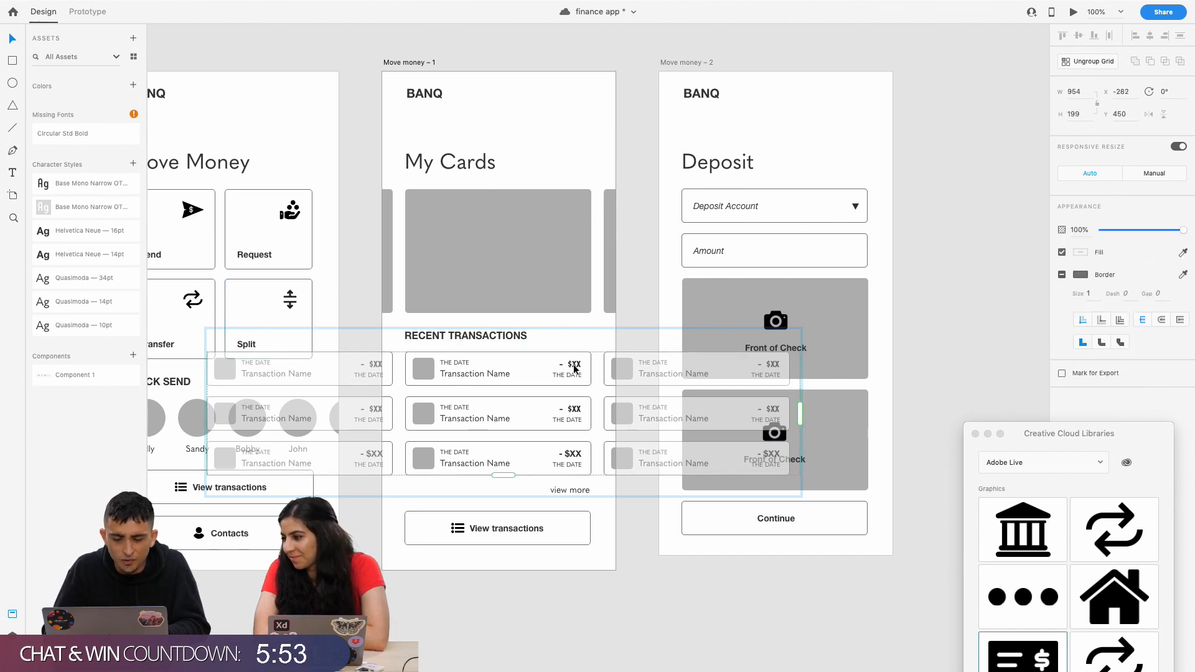
pyautogui.doubleClick(441, 337)
pyautogui.press('Escape')
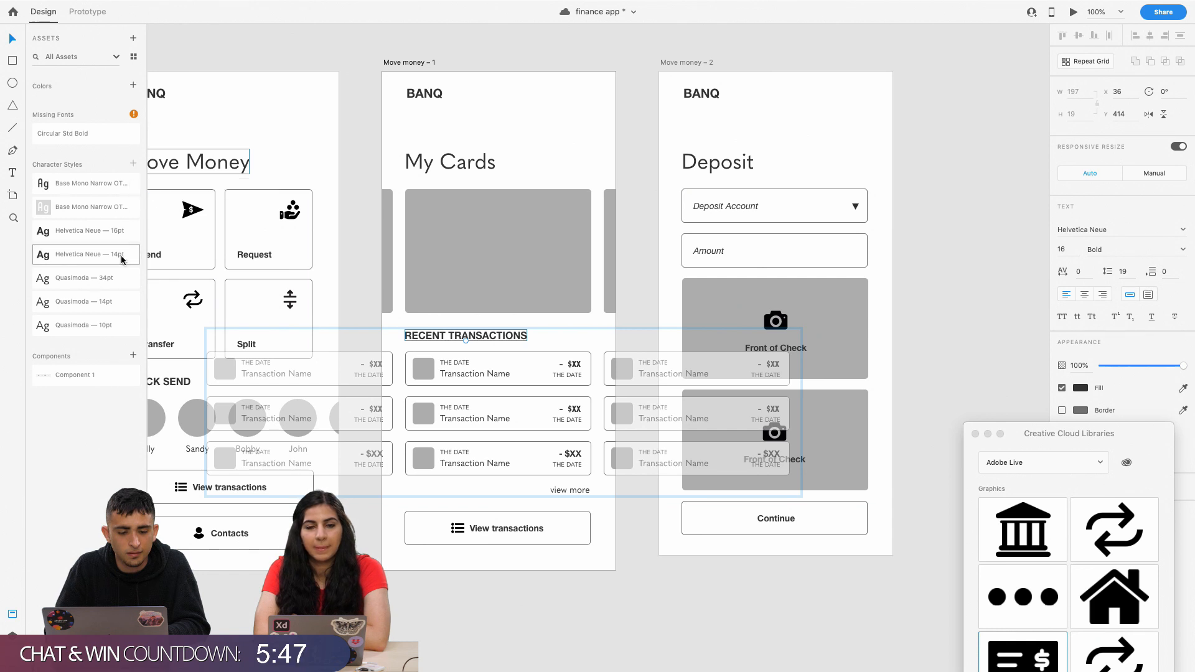
pyautogui.click(421, 360)
pyautogui.click(420, 339)
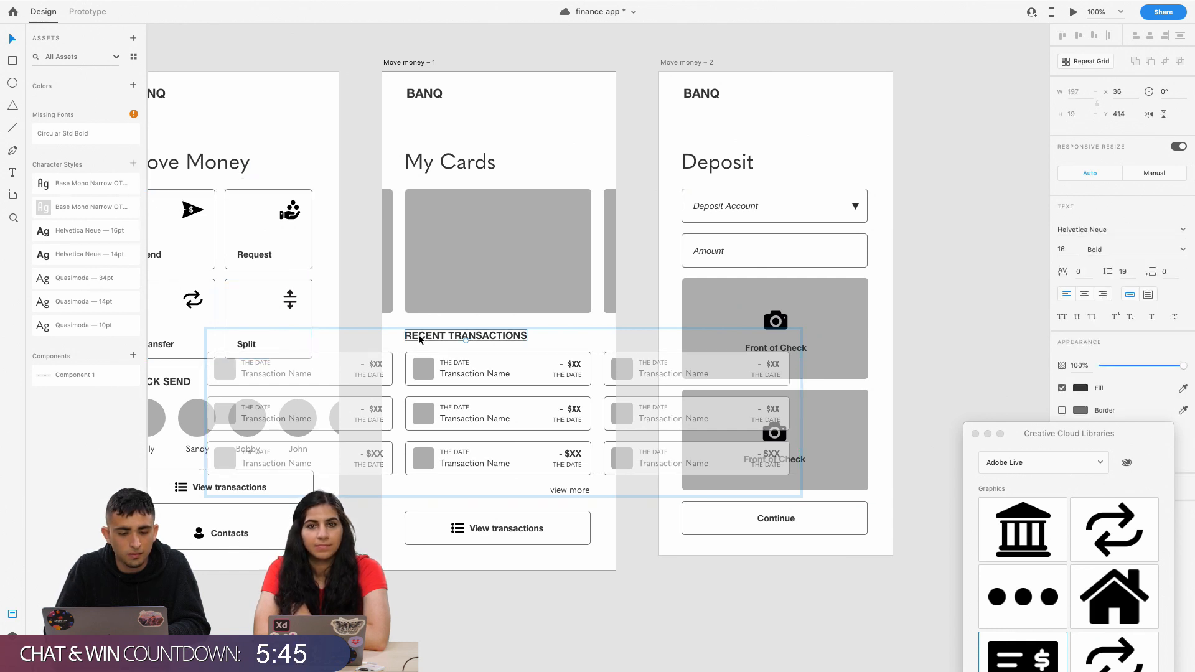
pyautogui.click(106, 256)
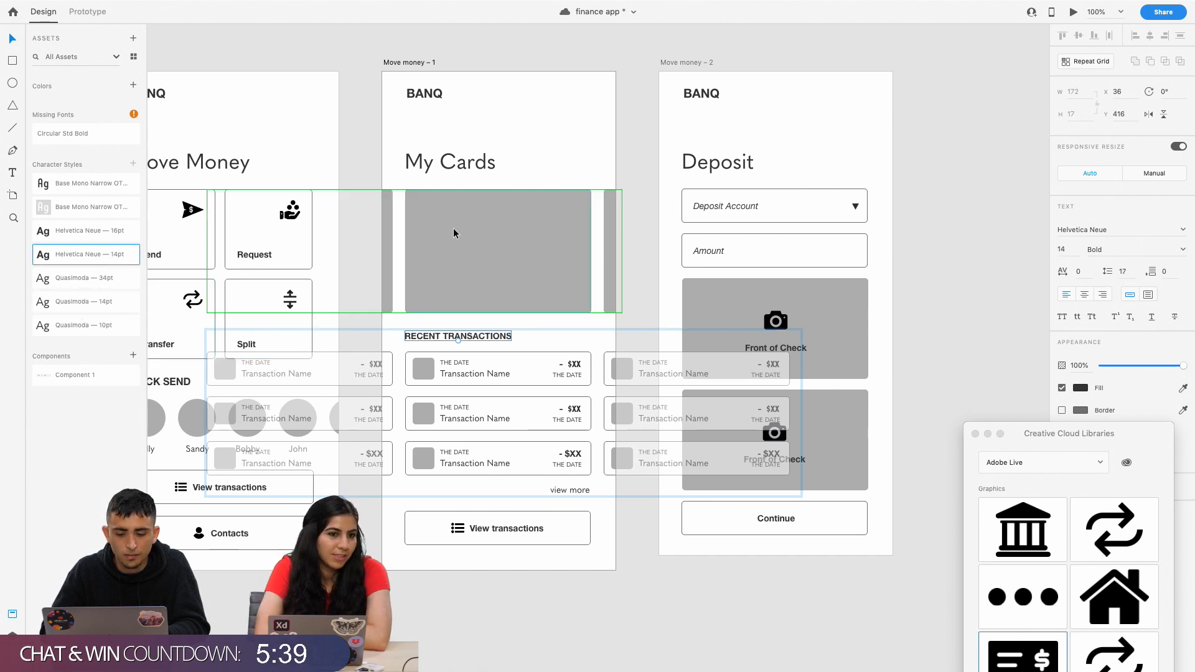
# Edit the bold Helvetica Neue — 14pt character style to use the Quasimoda font.
pyautogui.hscroll(-5, 453, 230)
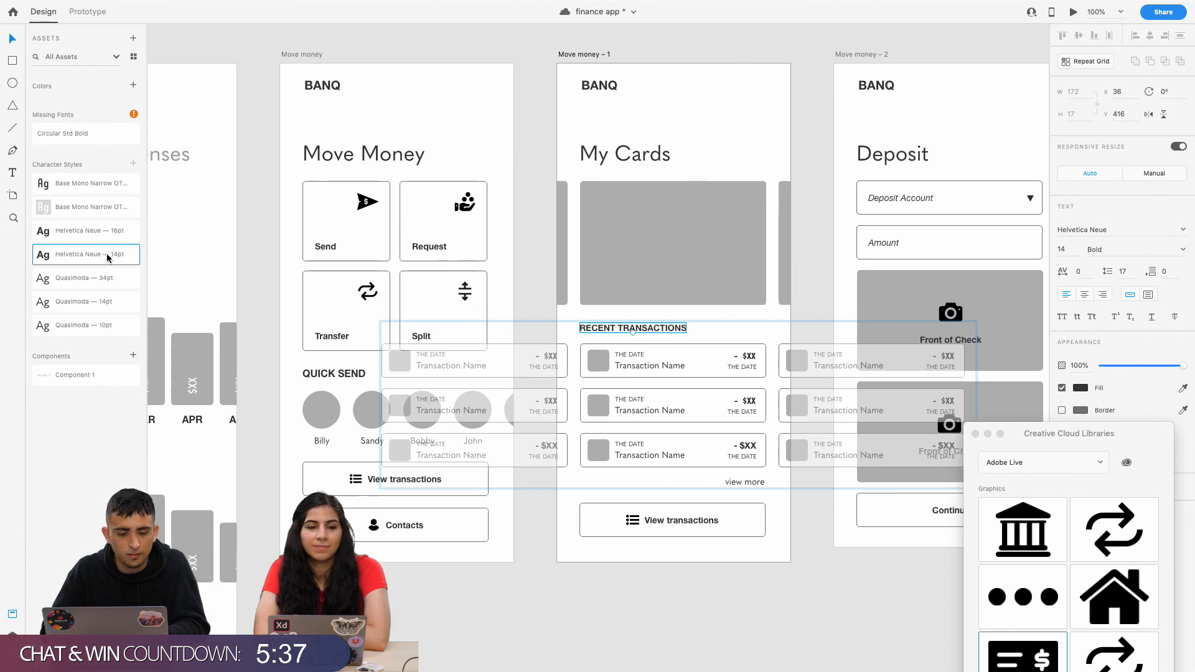
pyautogui.rightClick(107, 258)
pyautogui.click(125, 274)
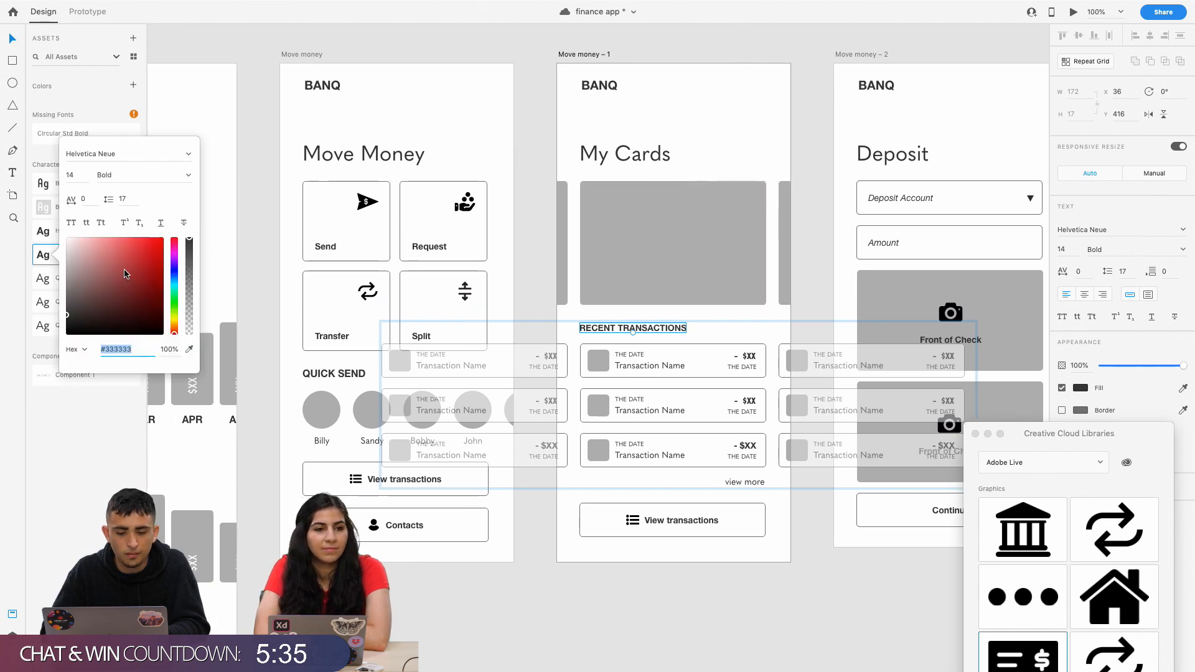
pyautogui.click(107, 155)
pyautogui.write('Base Mono Narrow OT')
pyautogui.press('Return')
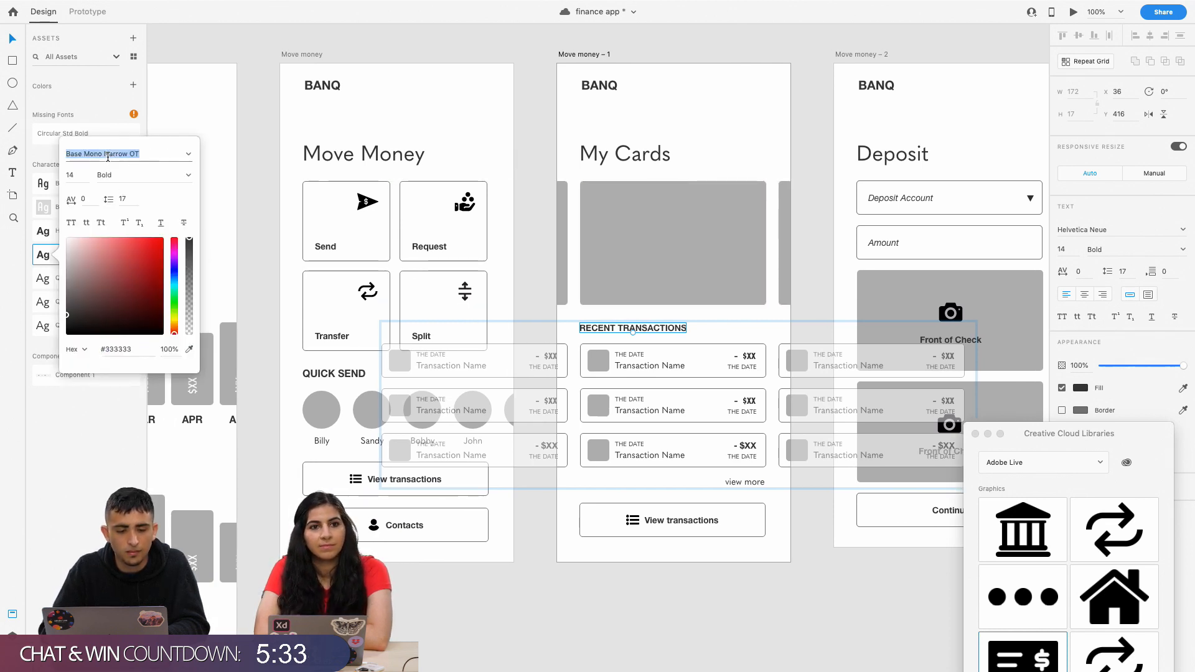
pyautogui.write('Quasimoda')
pyautogui.press('Return')
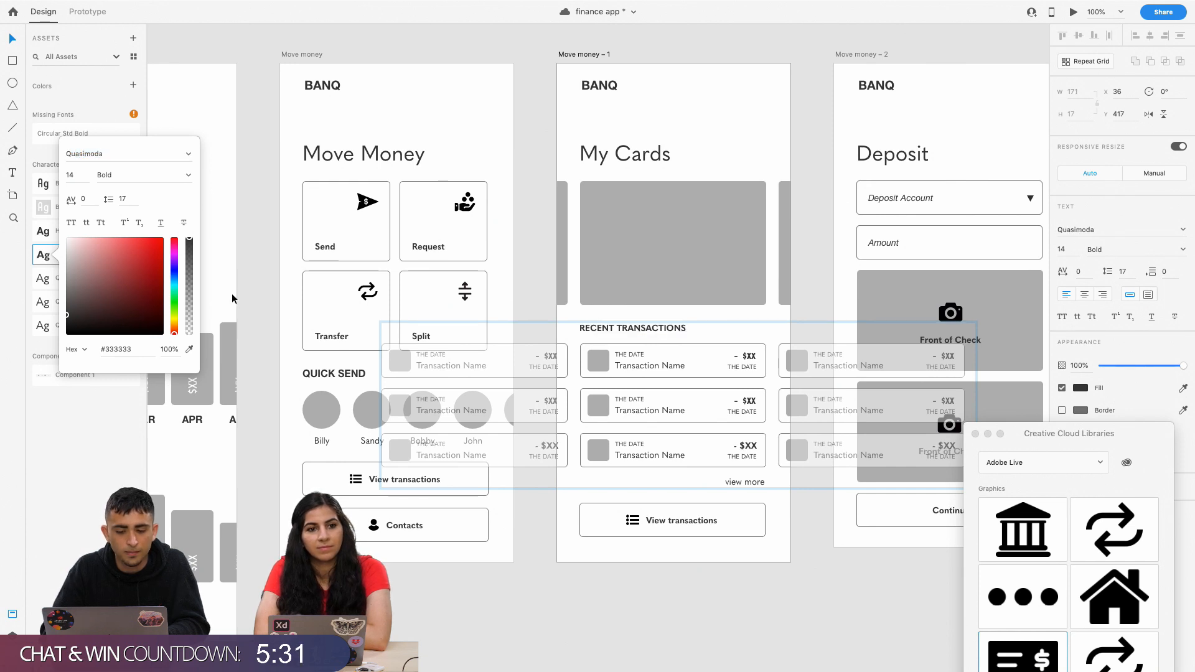
# Check the text settings of the QUICK SEND heading, and select the RECENT TRANSACTIONS heading on the My Cards artboard.
pyautogui.click(337, 376)
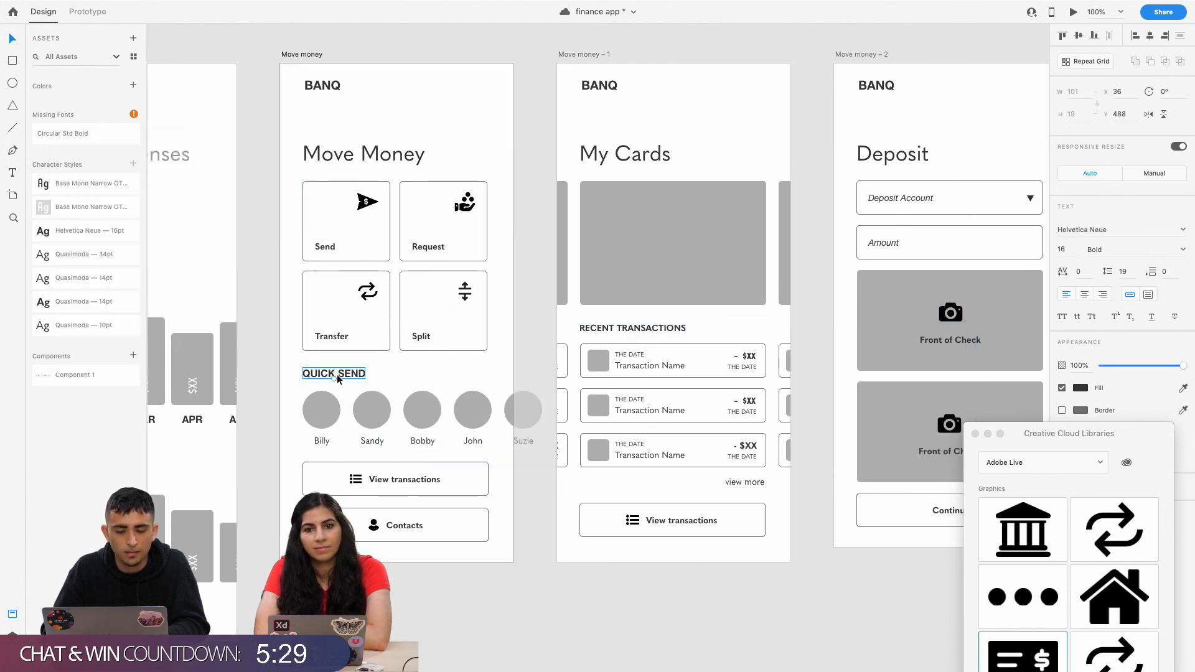
pyautogui.doubleClick(633, 328)
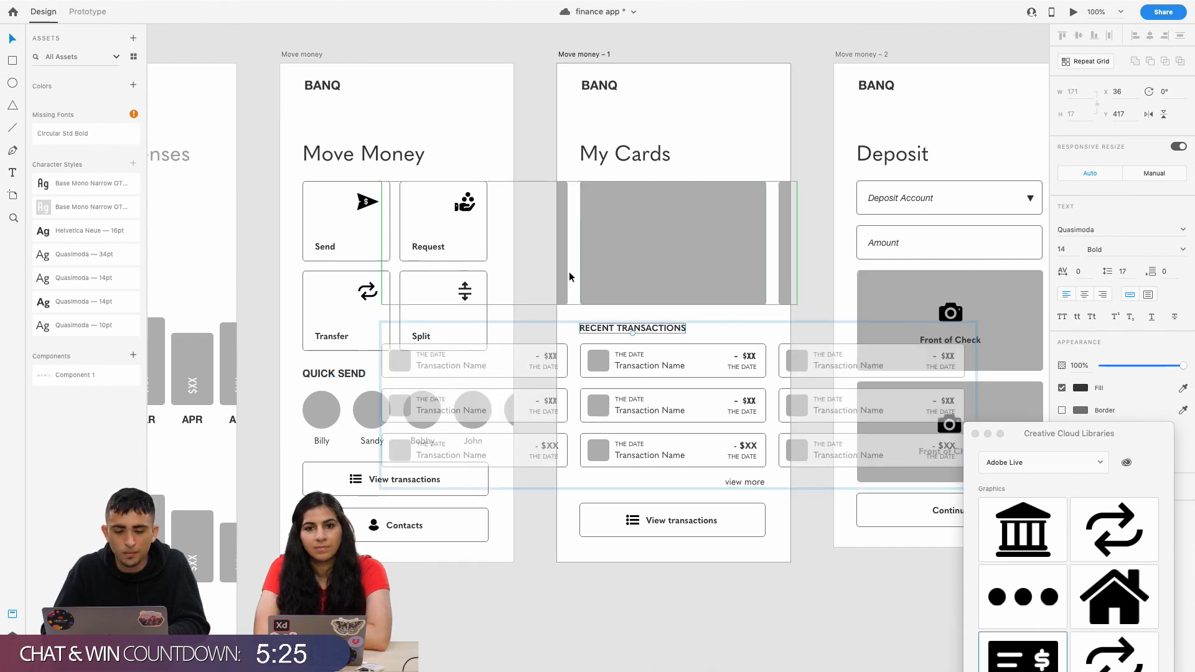
# Try setting the regular Quasimoda 14pt character style to size 16, and undo back past the preceding font change.
pyautogui.rightClick(81, 278)
pyautogui.click(93, 291)
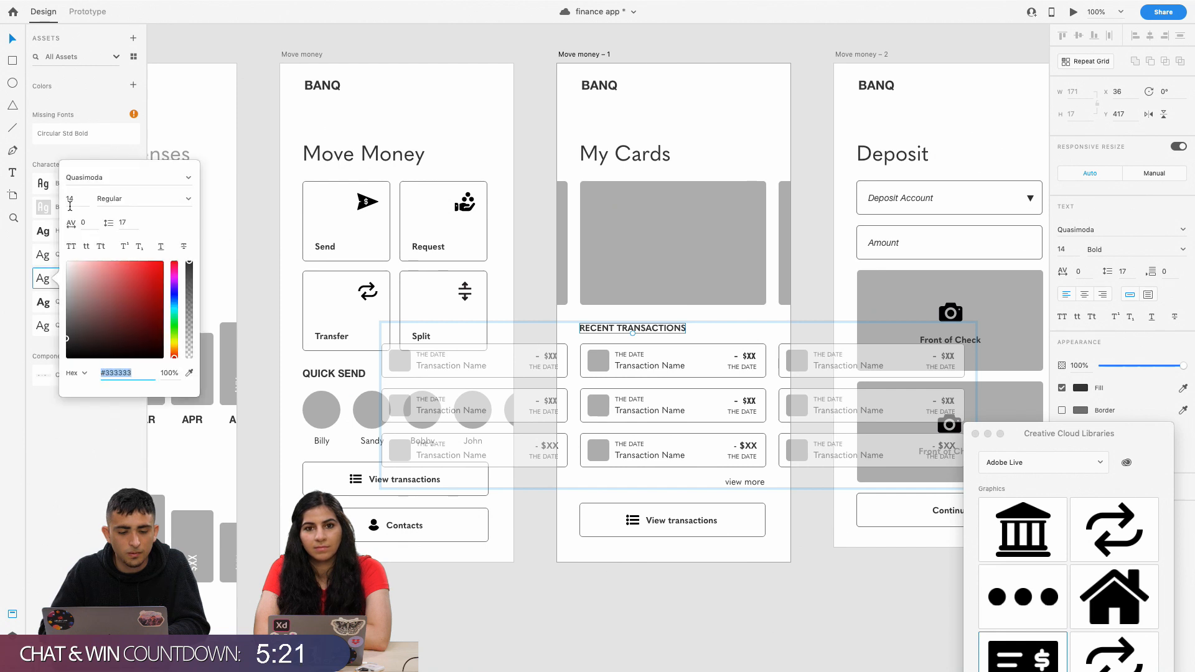
pyautogui.write('16')
pyautogui.press('Return')
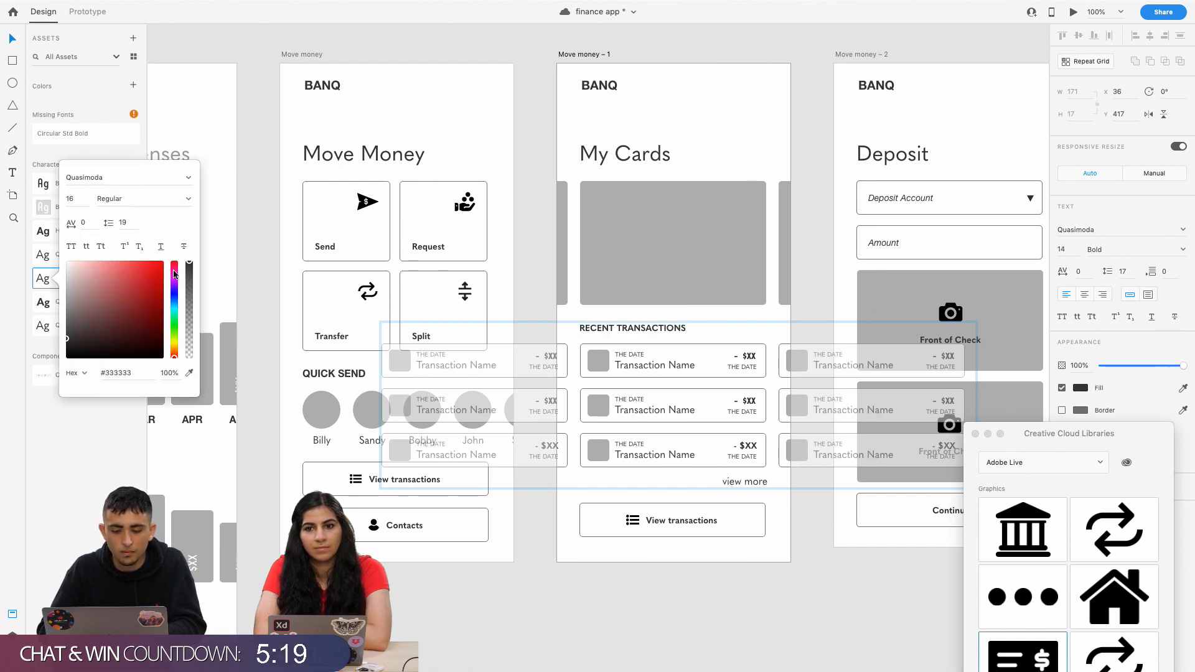
pyautogui.click(412, 305)
pyautogui.press('super+z')
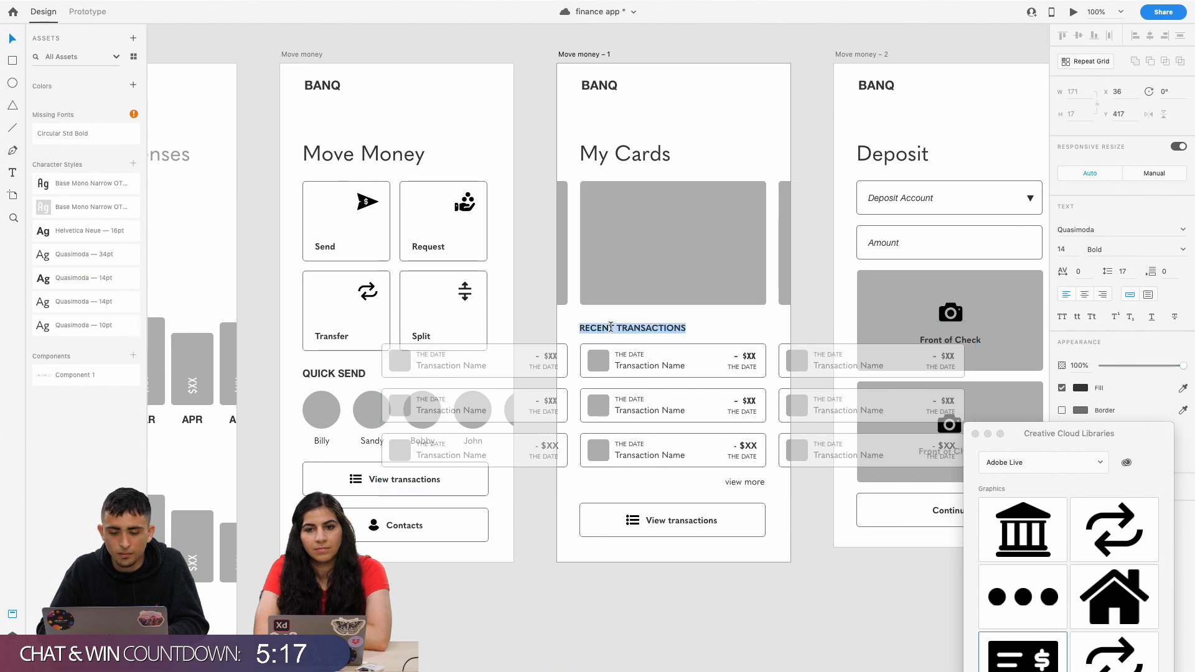
pyautogui.press('super+z')
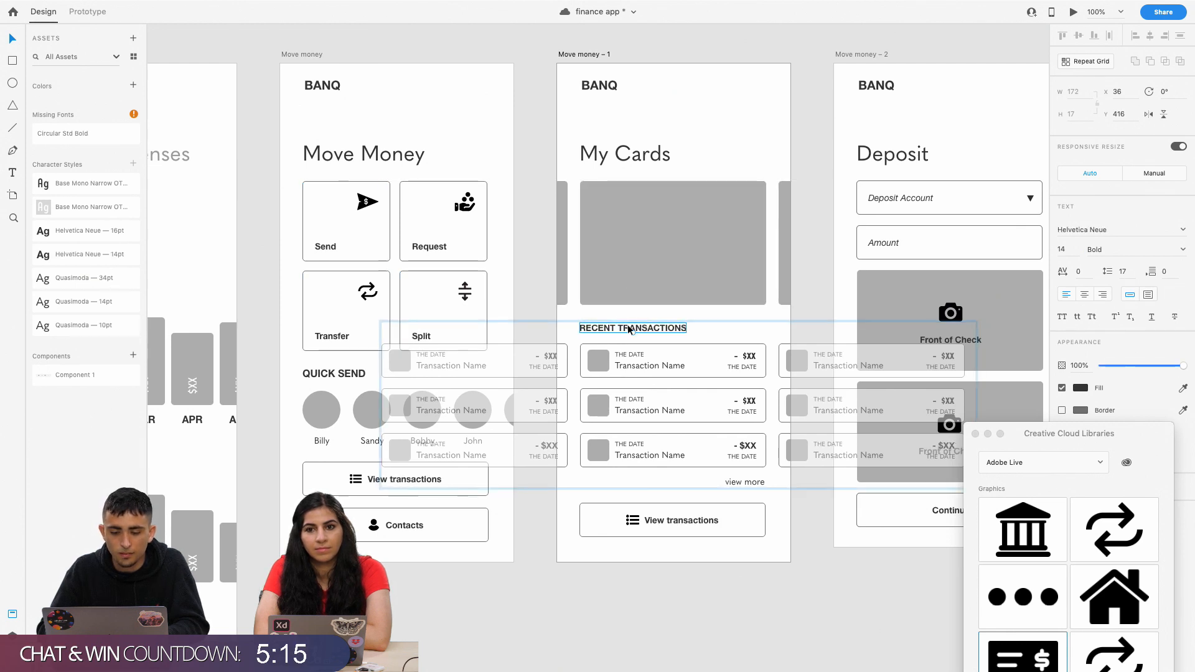
# Set the RECENT TRANSACTIONS heading to size 16 and change the Helvetica Neue 16pt character style's font to Quasimoda.
pyautogui.write('16')
pyautogui.press('Return')
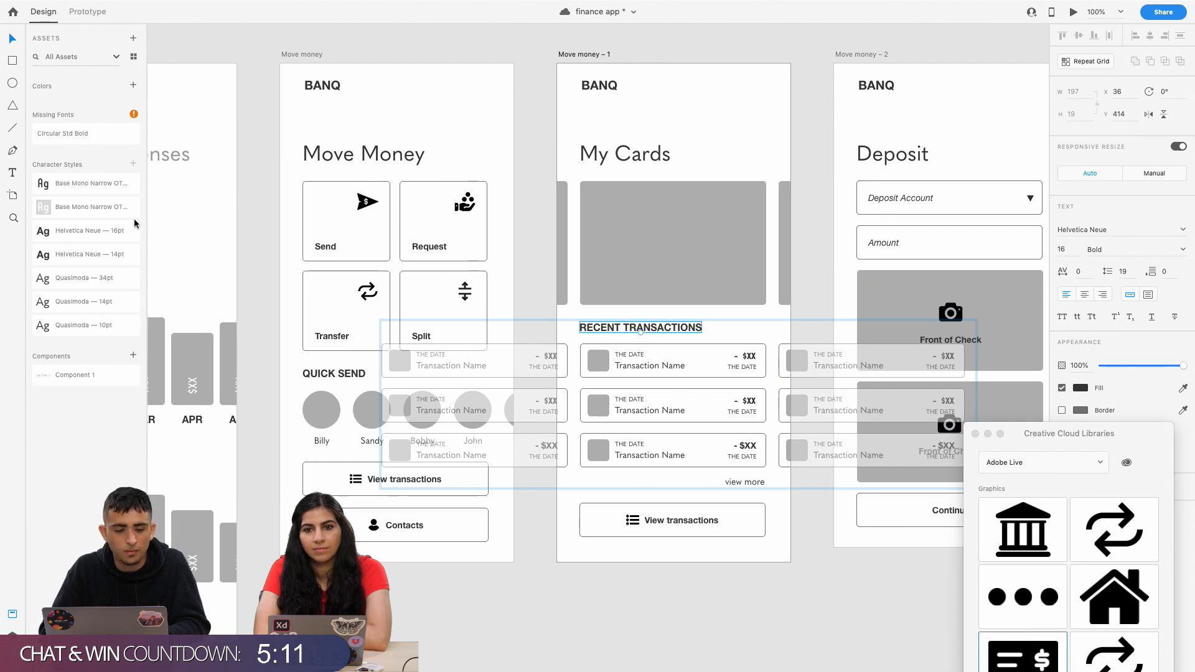
pyautogui.rightClick(89, 232)
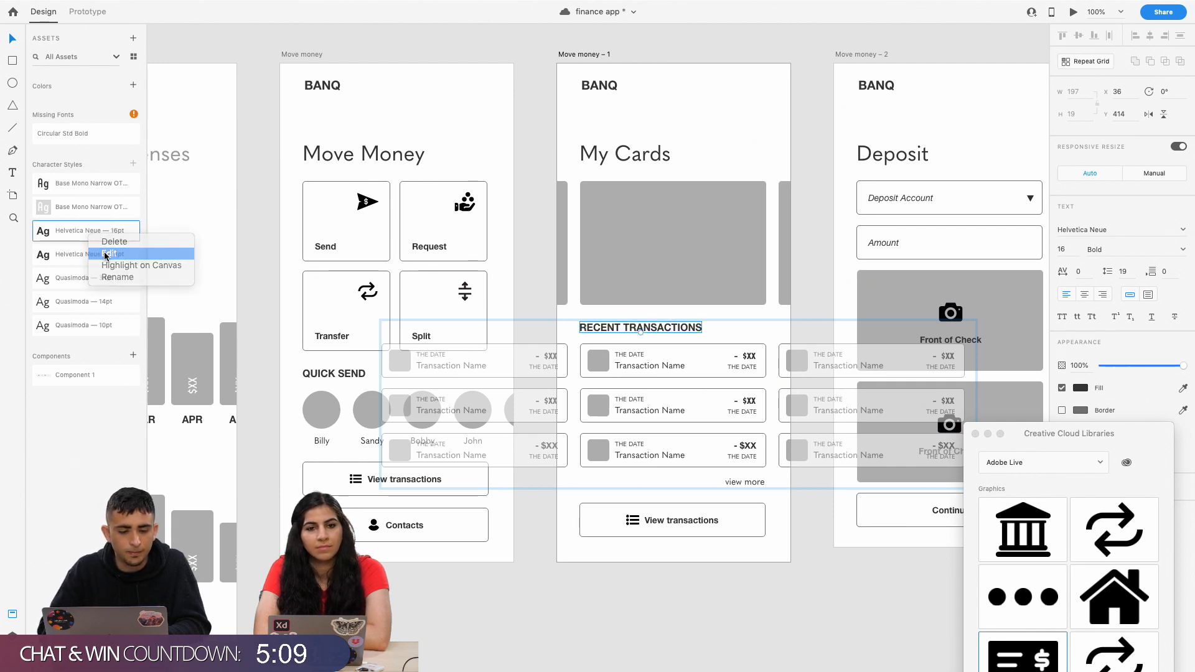
pyautogui.click(106, 255)
pyautogui.doubleClick(114, 133)
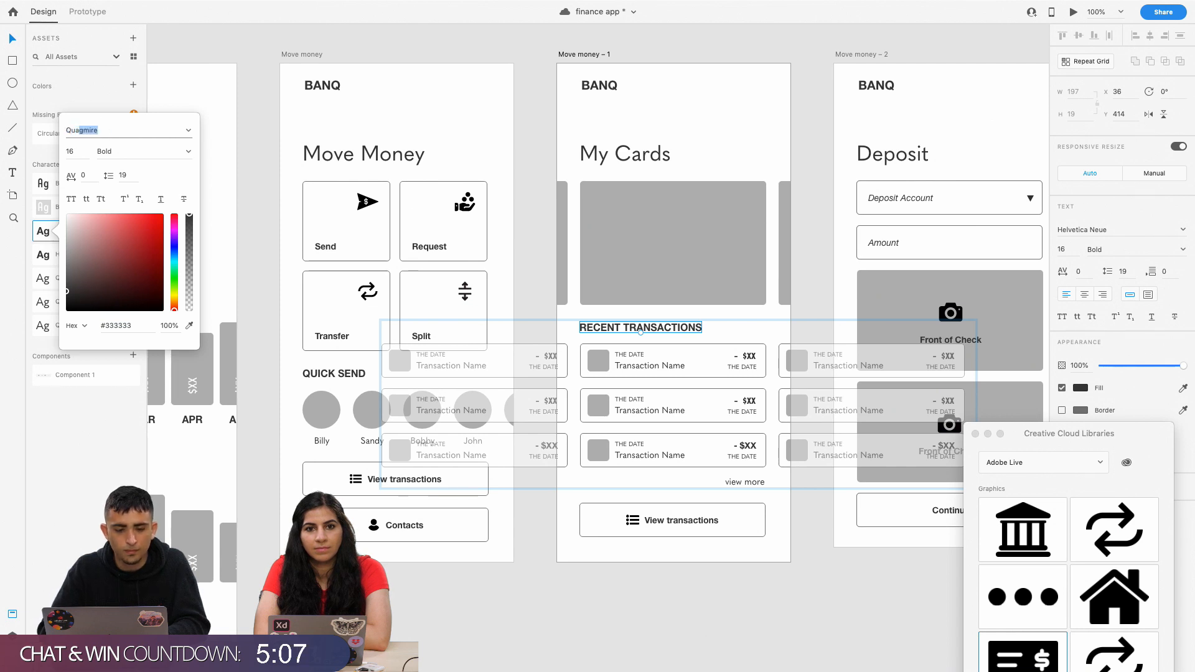
pyautogui.write('Quas')
pyautogui.press('Return')
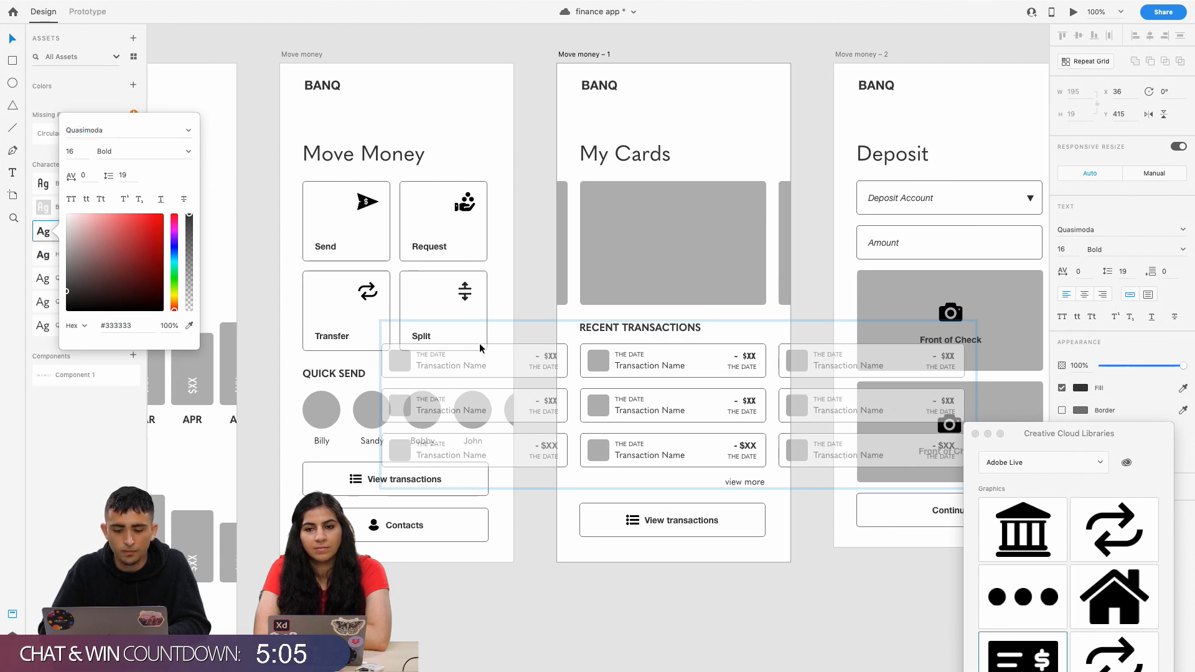
pyautogui.click(502, 563)
# Change the font of both "Front of Check" labels on the Deposit artboard to Quasimoda.
pyautogui.scroll(1, 501, 563)
pyautogui.hscroll(4, 502, 563)
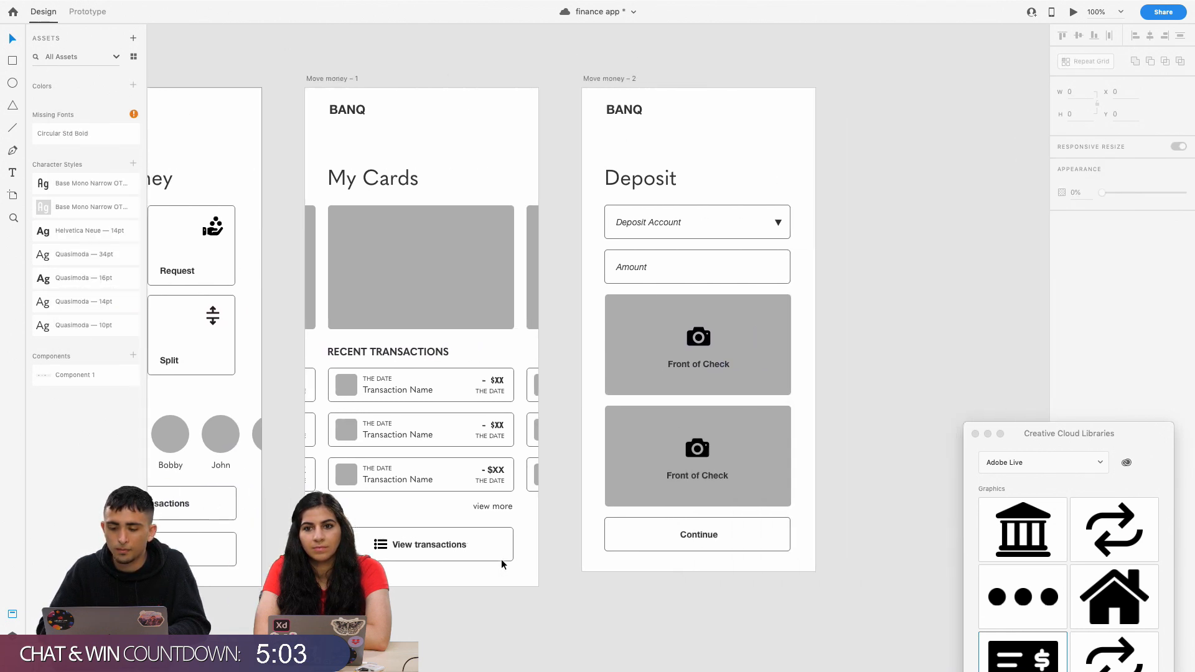
pyautogui.hscroll(1, 502, 564)
pyautogui.doubleClick(664, 476)
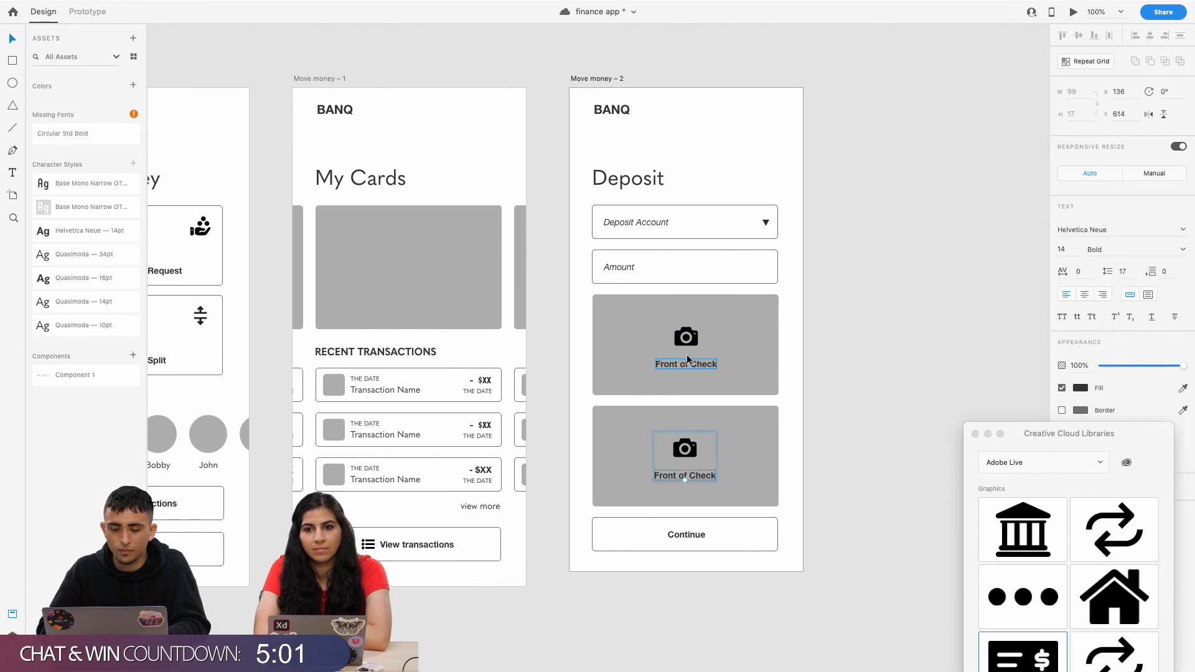
pyautogui.keyDown('shift'); pyautogui.click(687, 361); pyautogui.keyUp('shift')
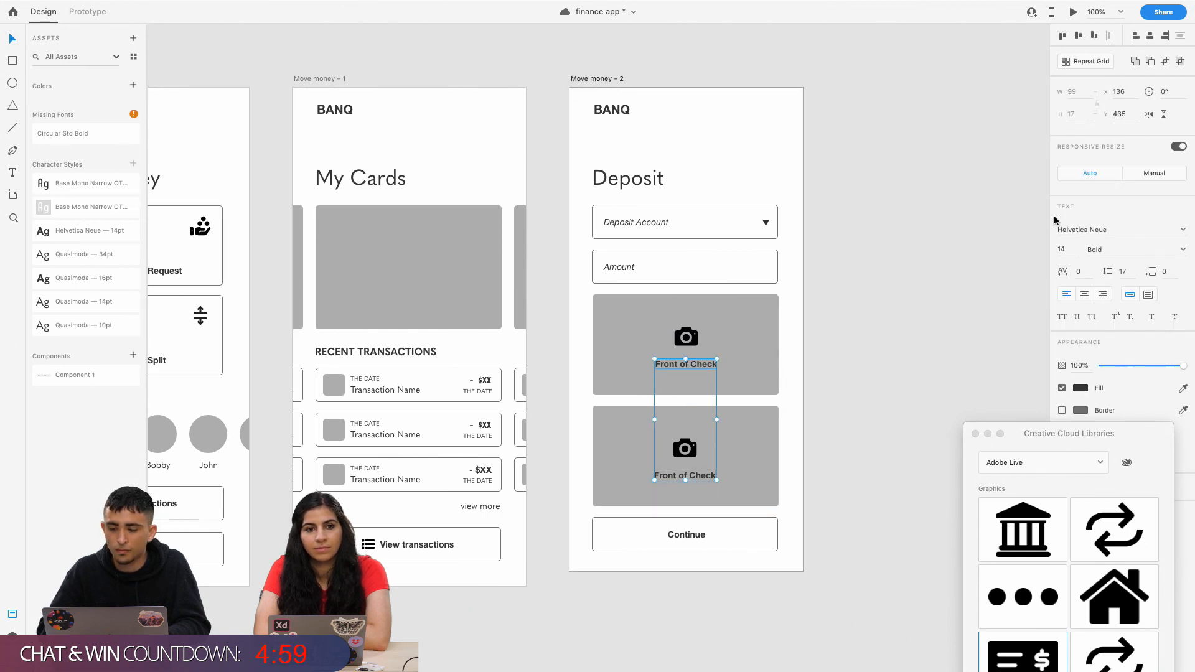
pyautogui.click(1078, 230)
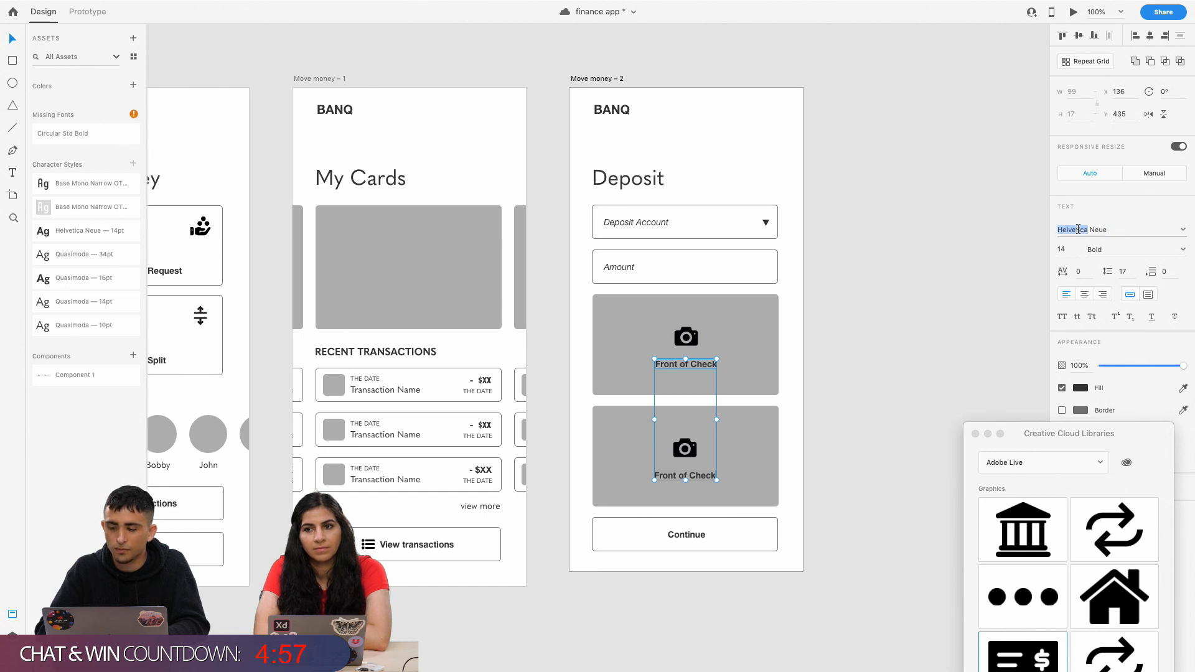
pyautogui.write('Quas')
pyautogui.press('Return')
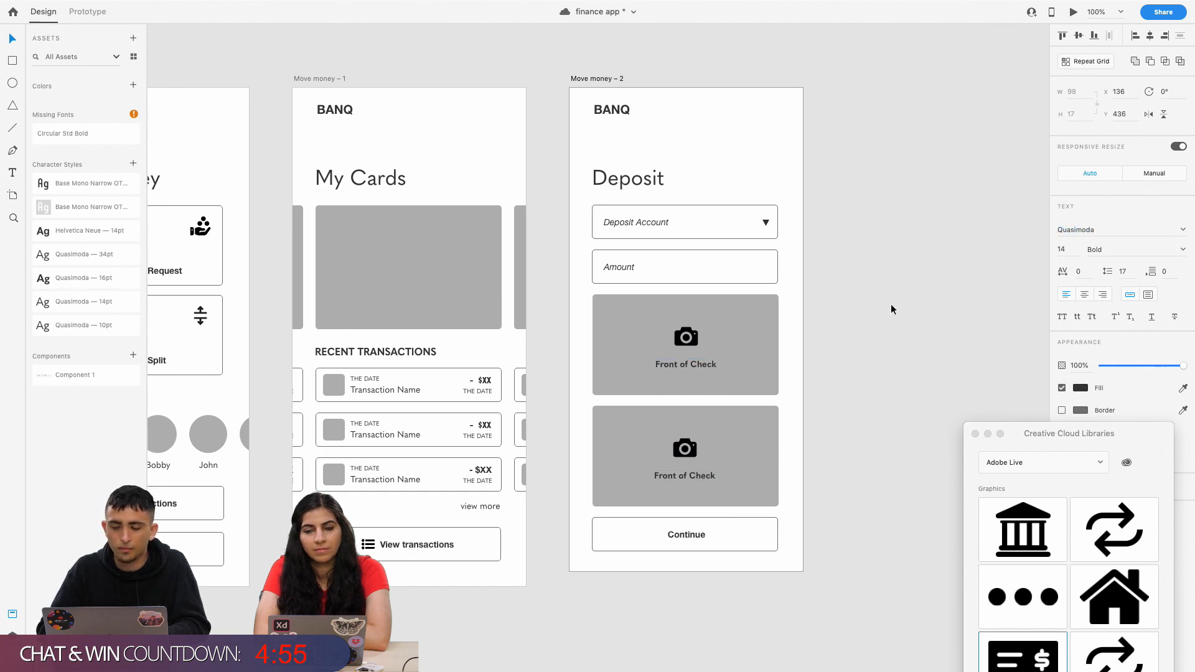
pyautogui.click(847, 360)
# Change the font of the Helvetica Neue 14pt character style used by the Continue label to Quasimoda.
pyautogui.doubleClick(697, 538)
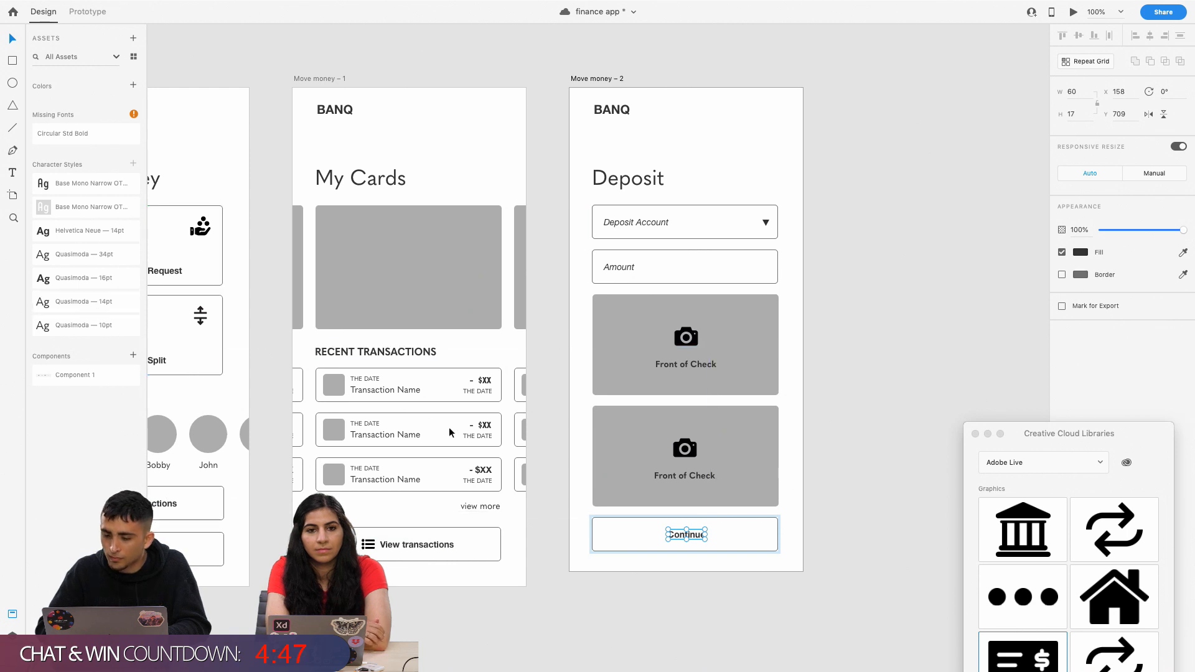
pyautogui.doubleClick(689, 535)
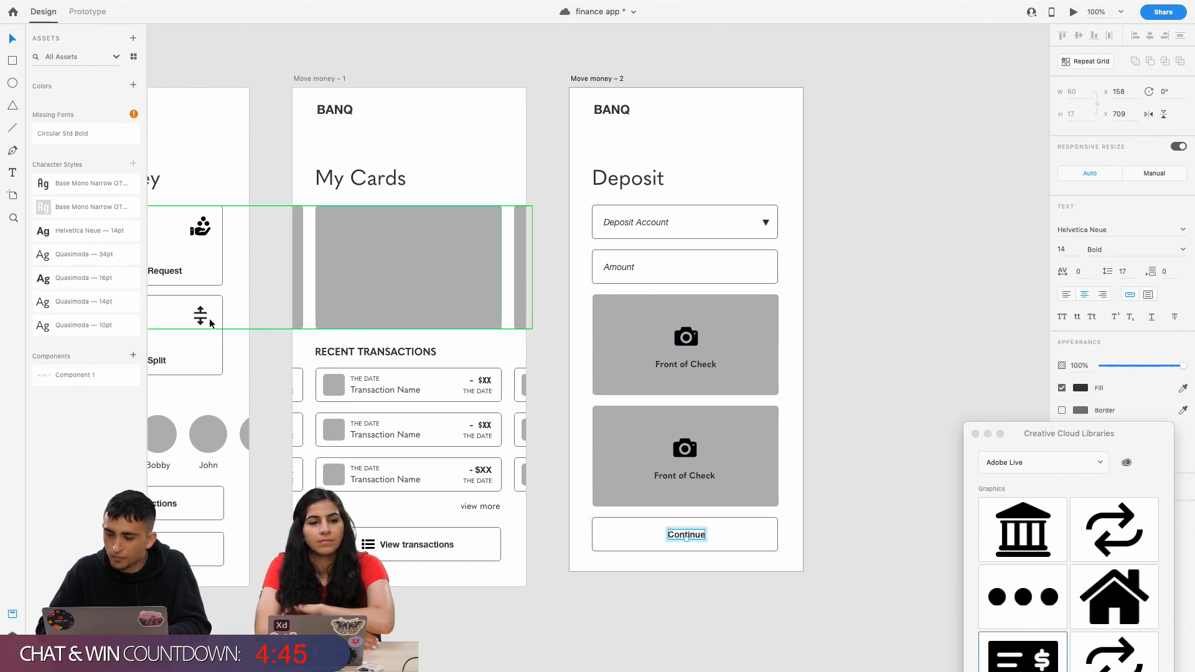
pyautogui.rightClick(89, 236)
pyautogui.click(107, 245)
pyautogui.click(113, 131)
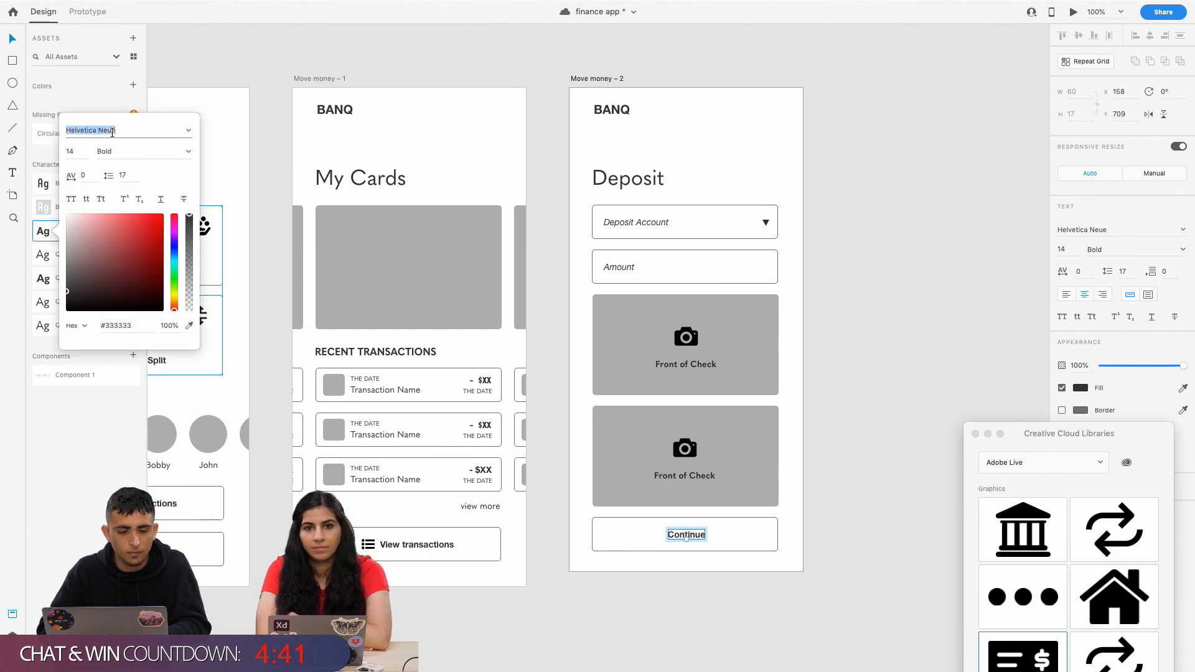
pyautogui.write('Quasimoda')
pyautogui.press('Return')
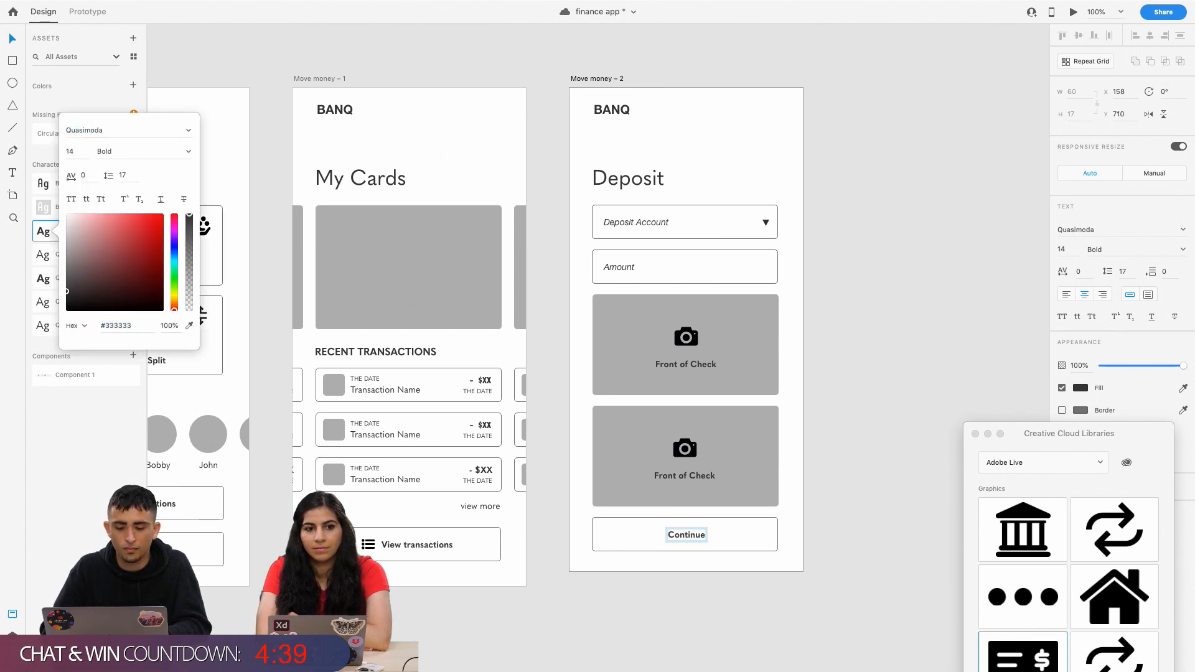
pyautogui.click(328, 410)
# Review the artboards from Deposit back to Dashboard to check that their text styling is consistent.
pyautogui.hscroll(8, 328, 410)
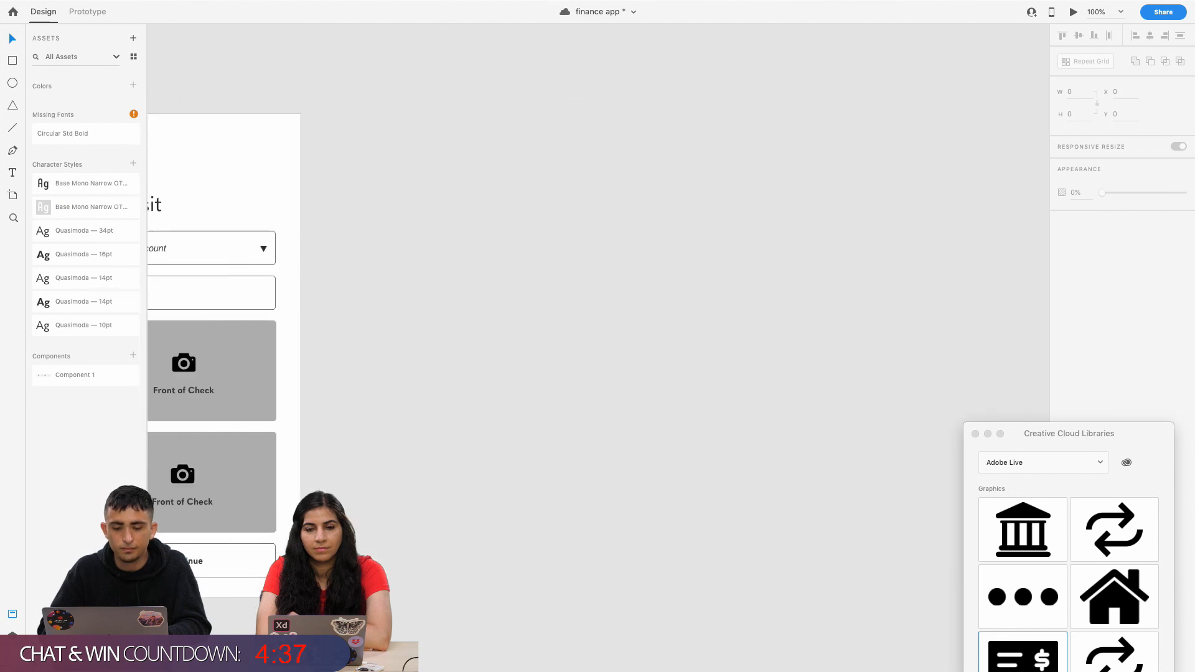
pyautogui.hscroll(-10, 328, 409)
pyautogui.hscroll(-6, 524, 396)
pyautogui.hscroll(8, 525, 396)
pyautogui.scroll(2, 525, 396)
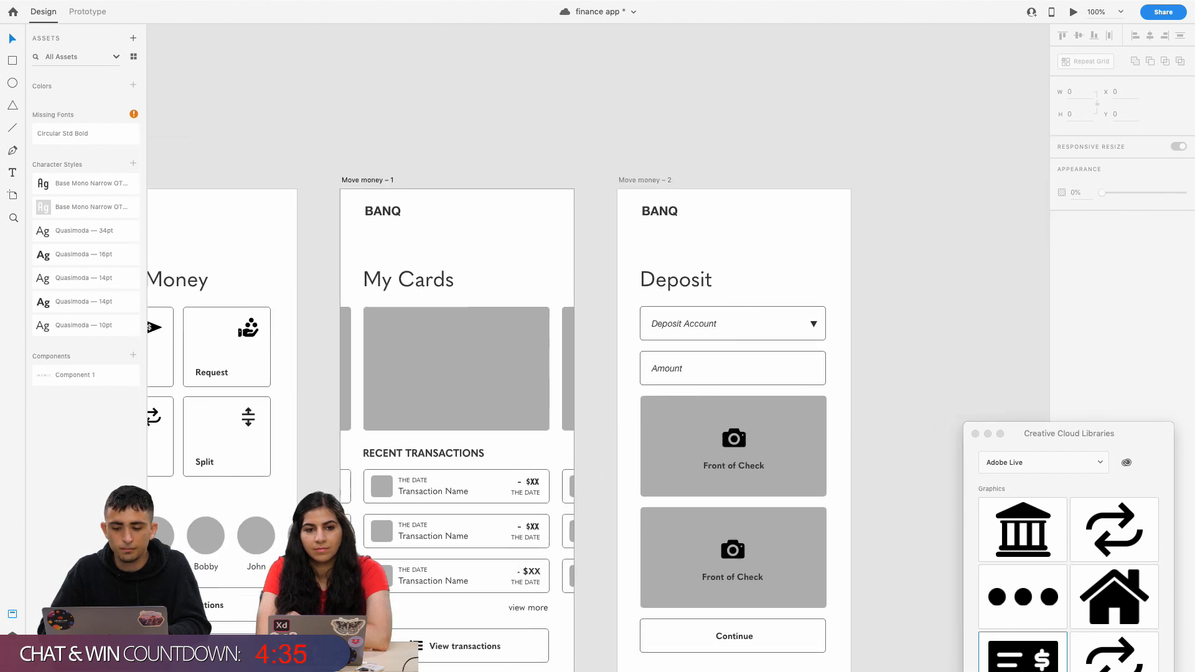
pyautogui.scroll(-4, 518, 406)
pyautogui.hscroll(10, 518, 406)
pyautogui.hscroll(-8, 518, 406)
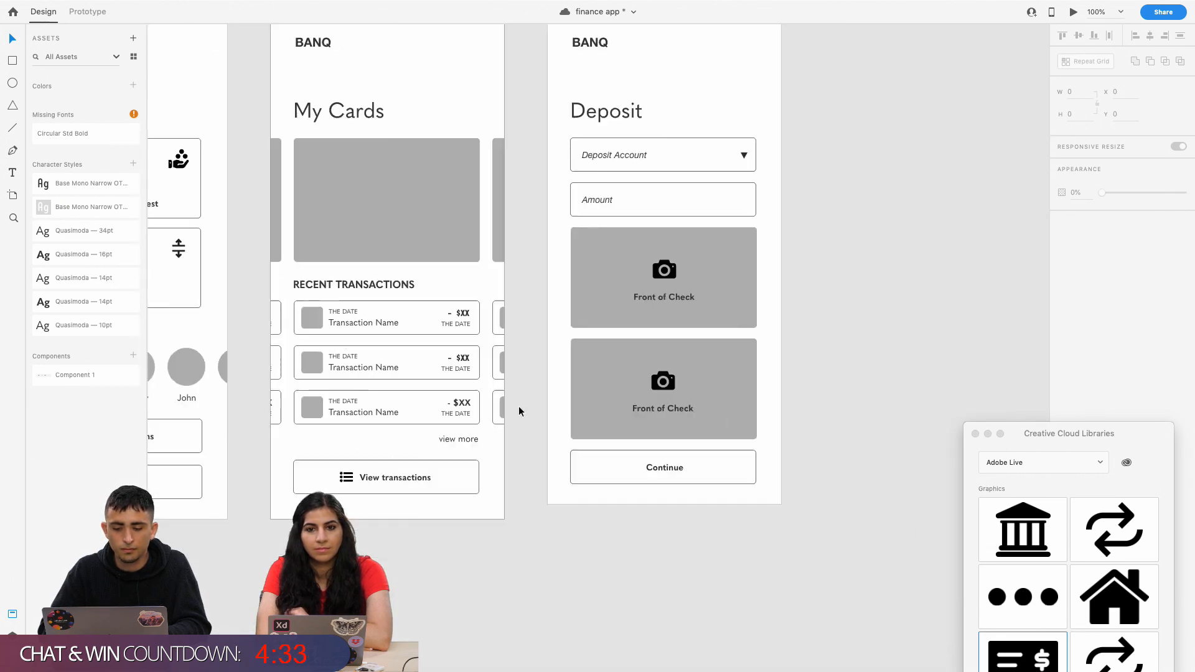
pyautogui.scroll(-12, 518, 406)
pyautogui.hscroll(-4, 518, 406)
pyautogui.scroll(2, 518, 406)
pyautogui.hscroll(-6, 517, 406)
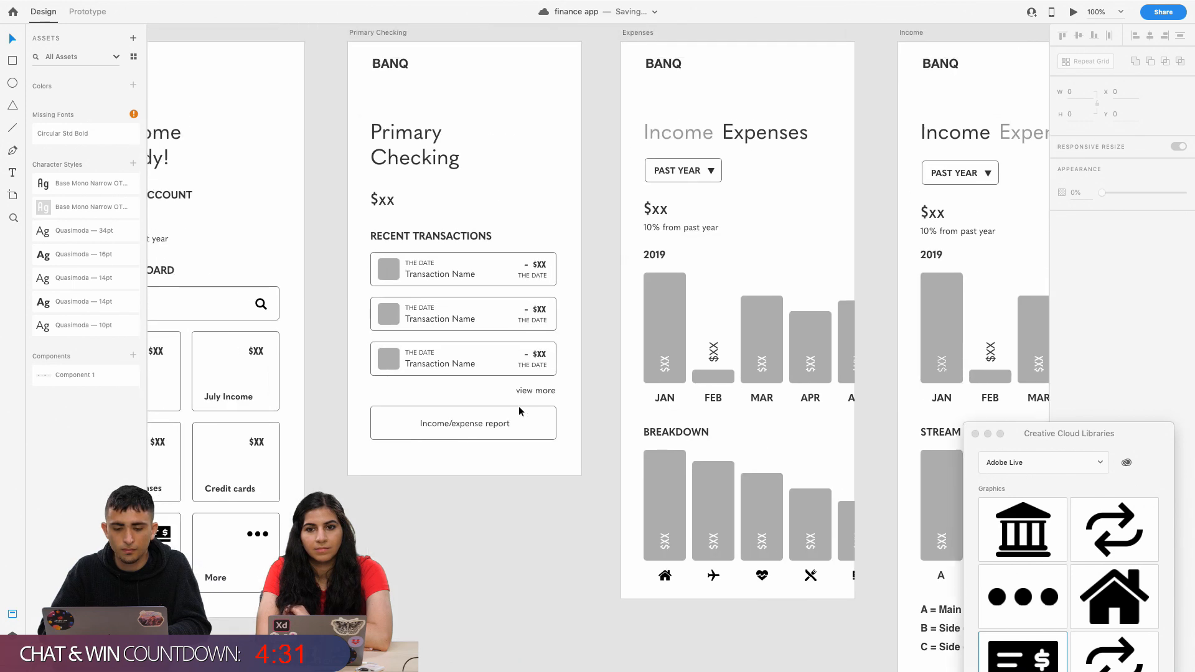
pyautogui.hscroll(20, 519, 411)
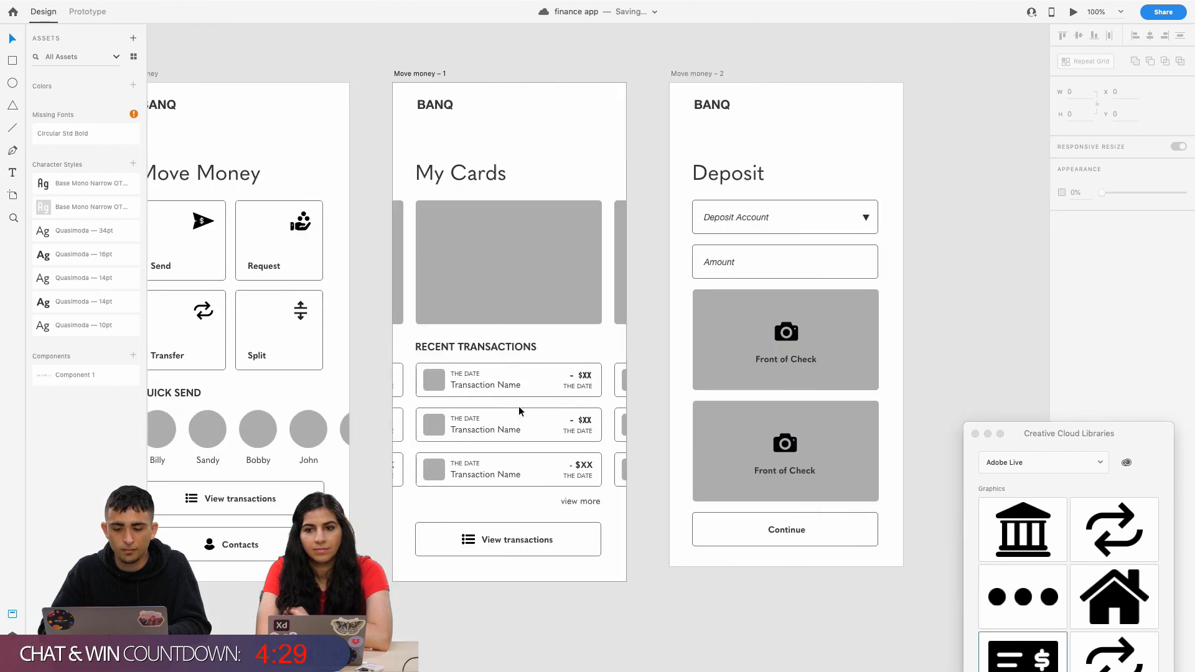
pyautogui.scroll(1, 498, 416)
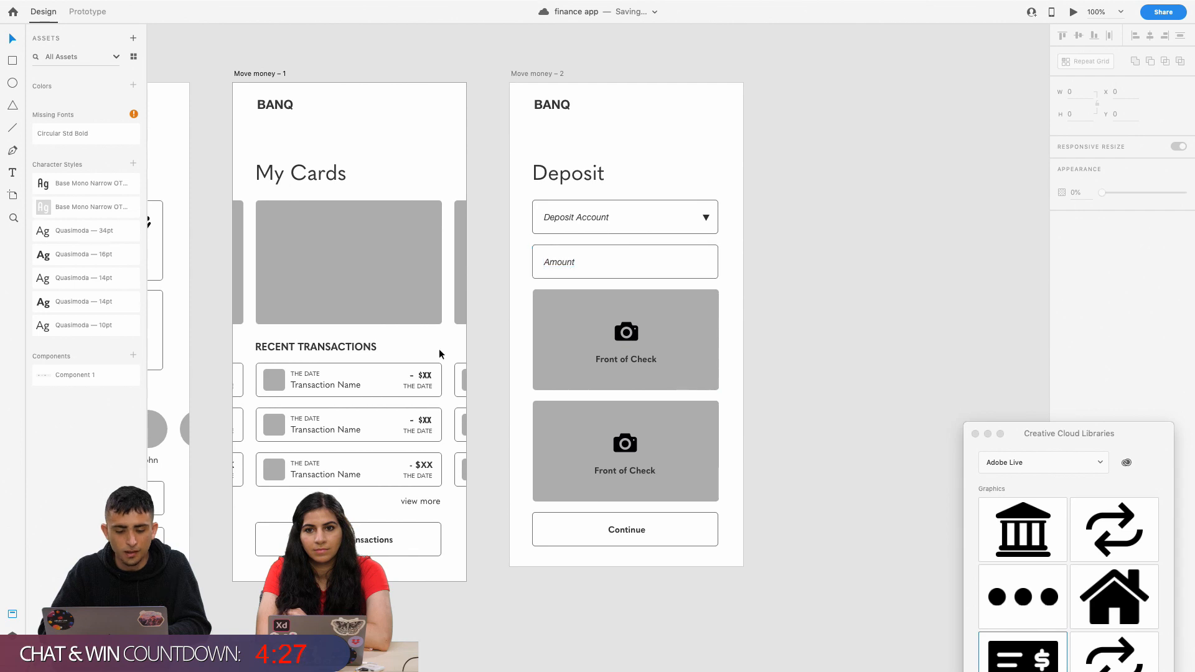
pyautogui.hscroll(-15, 440, 352)
pyautogui.hscroll(-20, 439, 353)
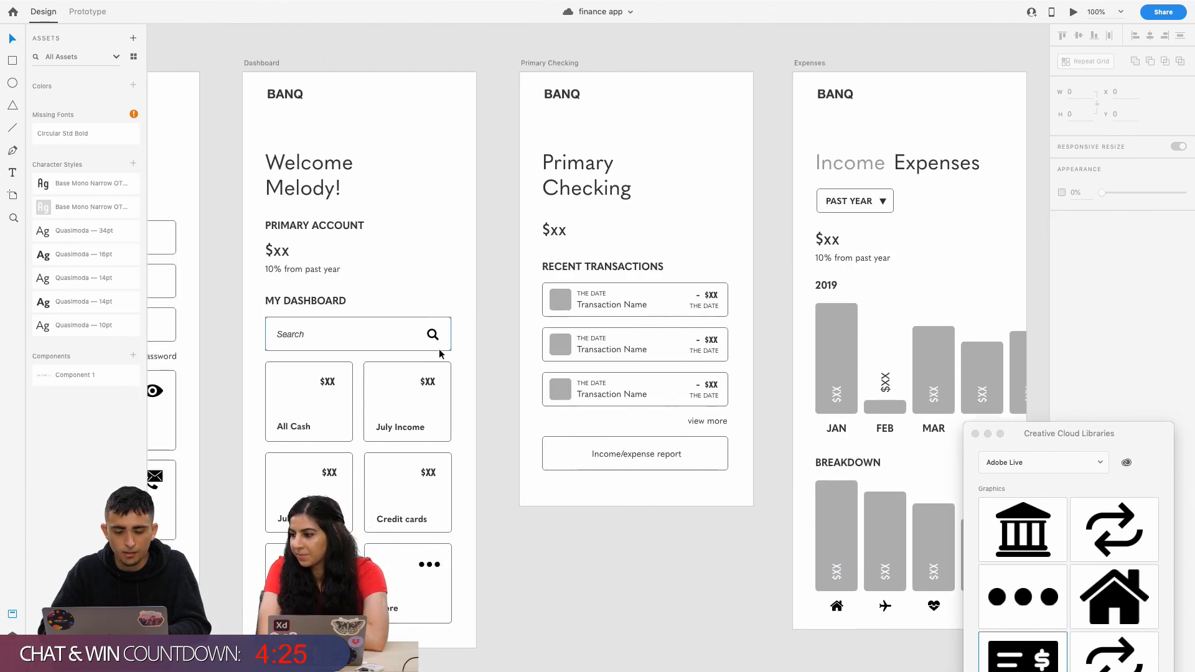
pyautogui.hscroll(12, 439, 353)
pyautogui.scroll(1, 439, 353)
pyautogui.hscroll(9, 439, 352)
pyautogui.scroll(-3, 439, 353)
# Make the "Income/expense report" button label on the Primary Checking artboard bold.
pyautogui.hscroll(-18, 439, 353)
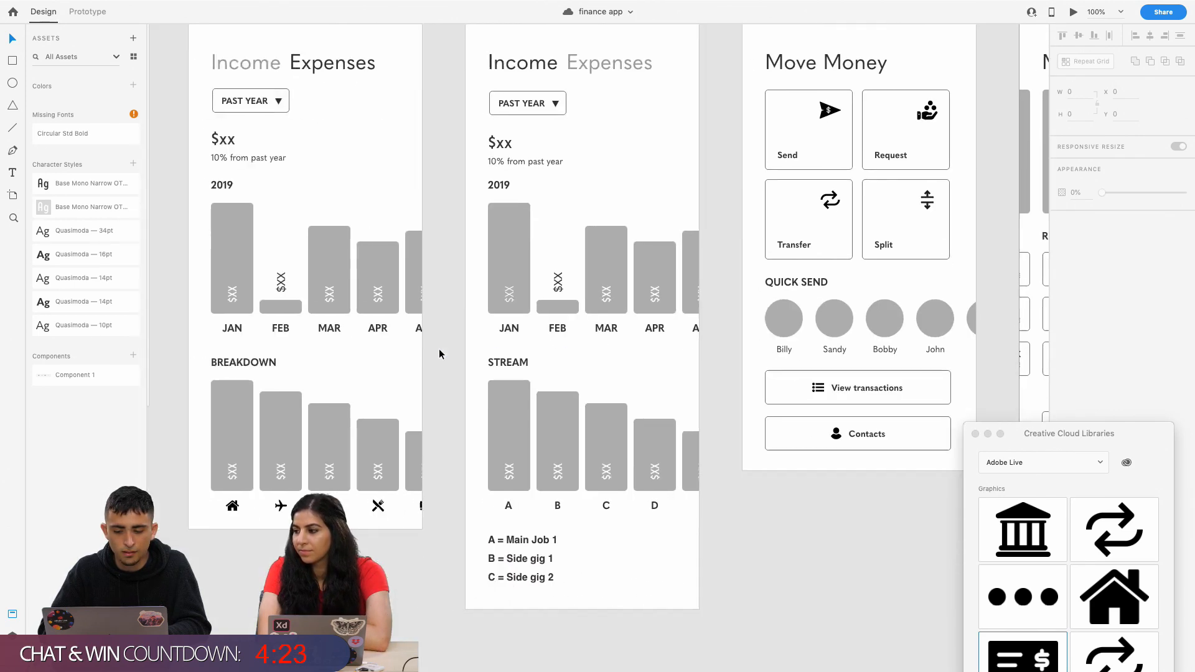
pyautogui.click(301, 354)
pyautogui.press('super+b')
pyautogui.click(352, 413)
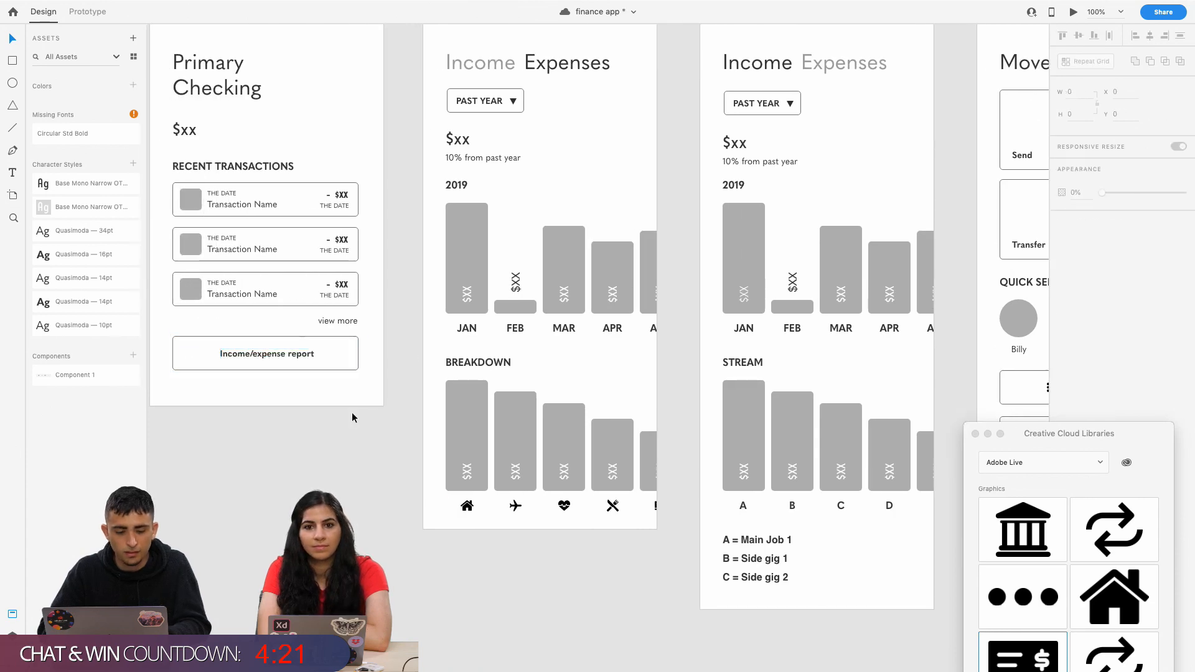
# Check the typography across the remaining artboards, from My Cards and Deposit to the Home screen.
pyautogui.hscroll(-11, 352, 413)
pyautogui.hscroll(17, 353, 413)
pyautogui.hscroll(20, 353, 413)
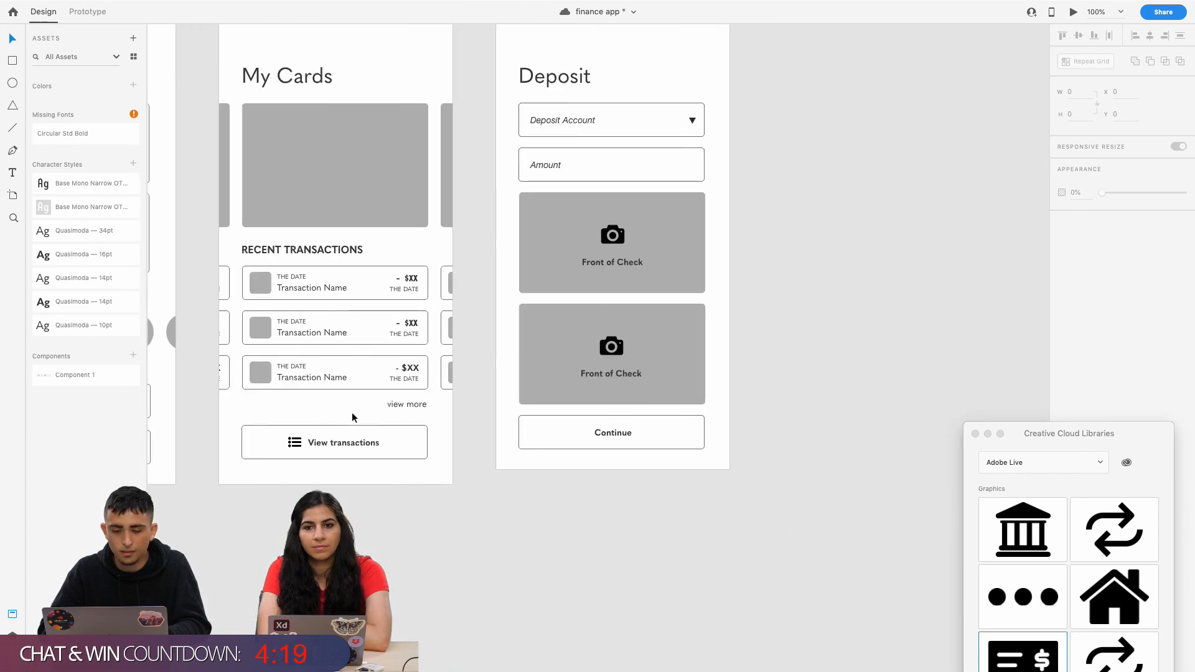
pyautogui.hscroll(7, 353, 417)
pyautogui.scroll(-2, 353, 417)
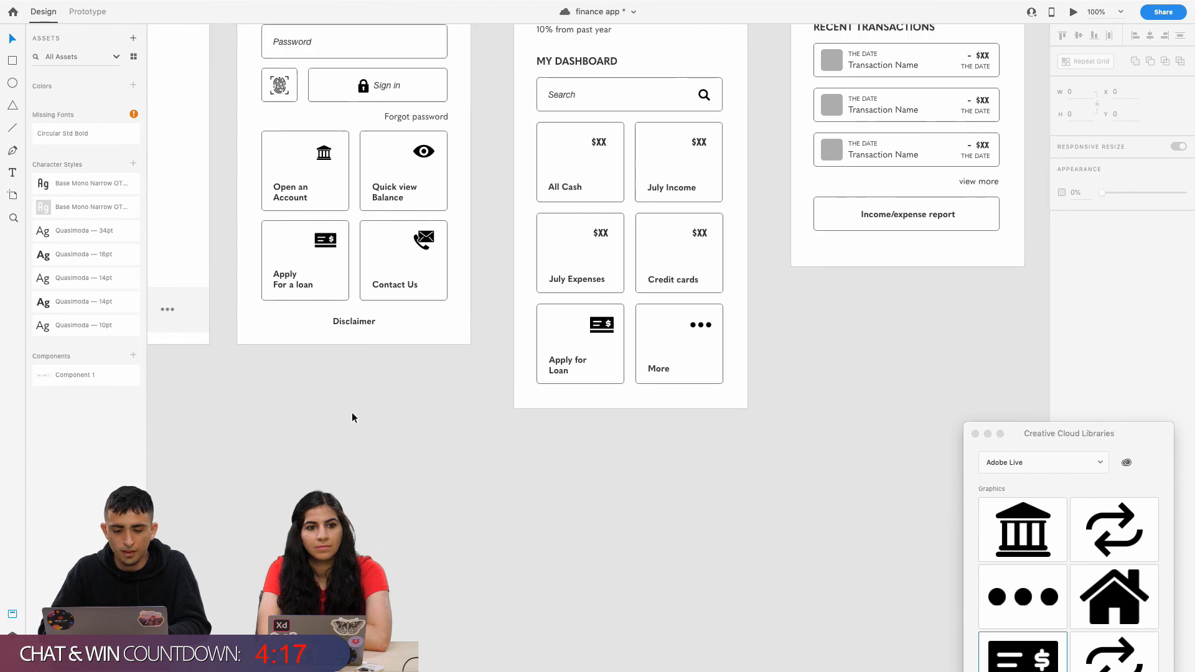
pyautogui.scroll(4, 352, 417)
pyautogui.hscroll(-4, 352, 417)
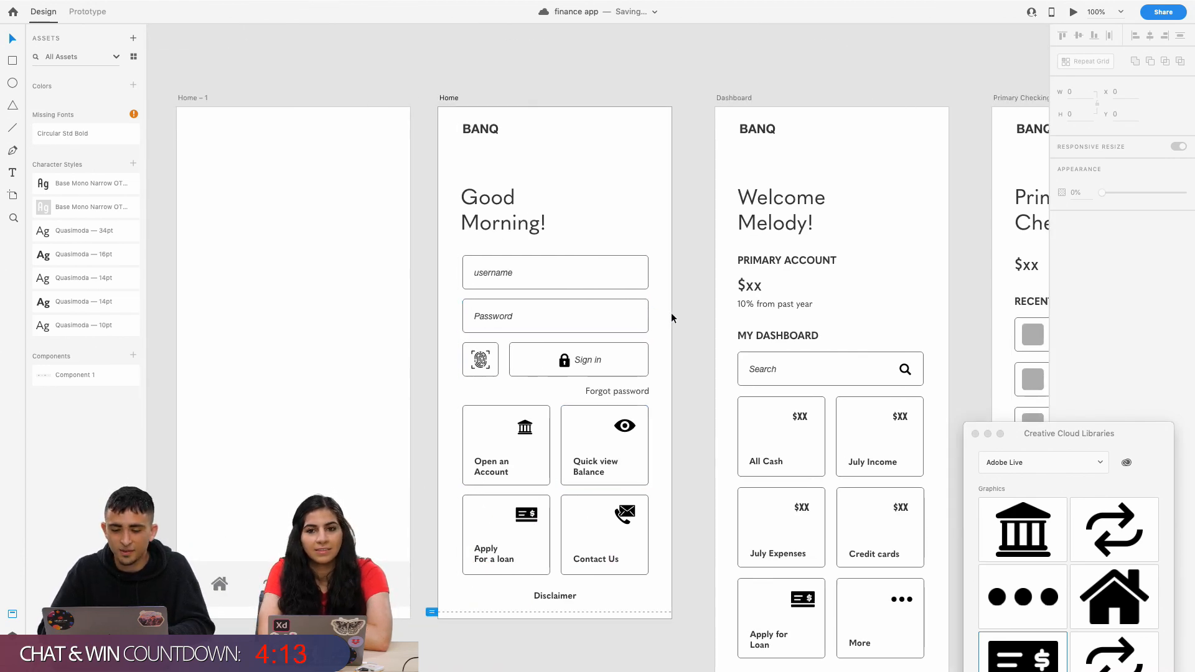
pyautogui.hscroll(4, 563, 304)
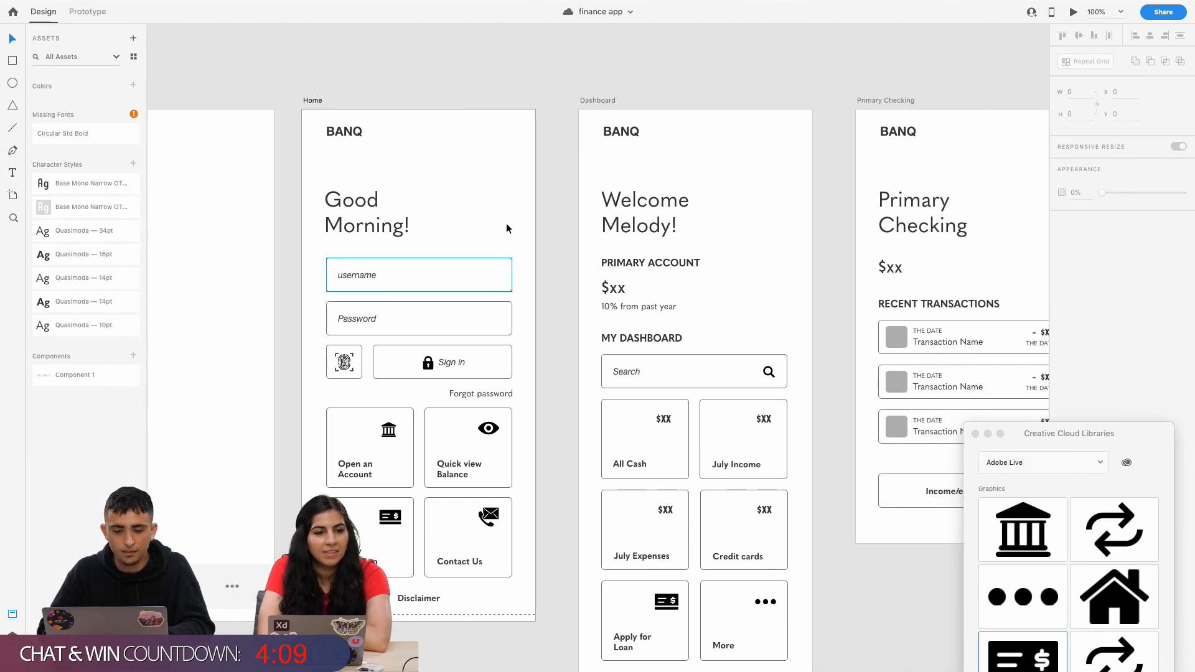
# Fill the "Open an Account" card on the Home artboard with light grey.
pyautogui.click(384, 447)
pyautogui.click(384, 447)
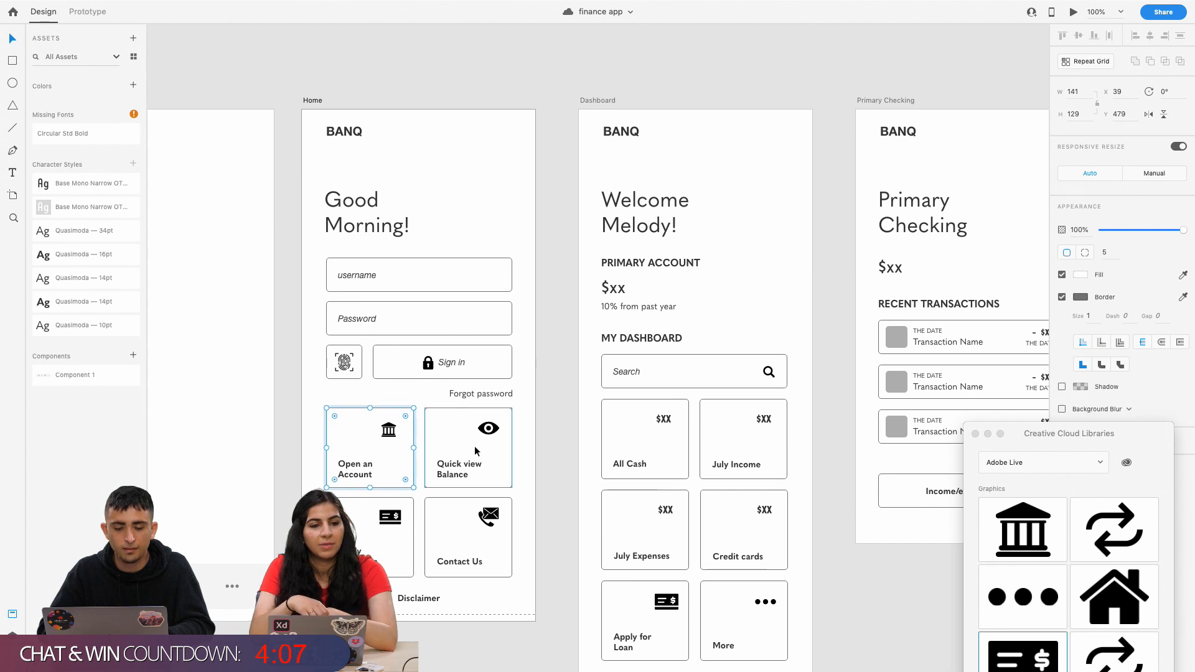
pyautogui.click(461, 432)
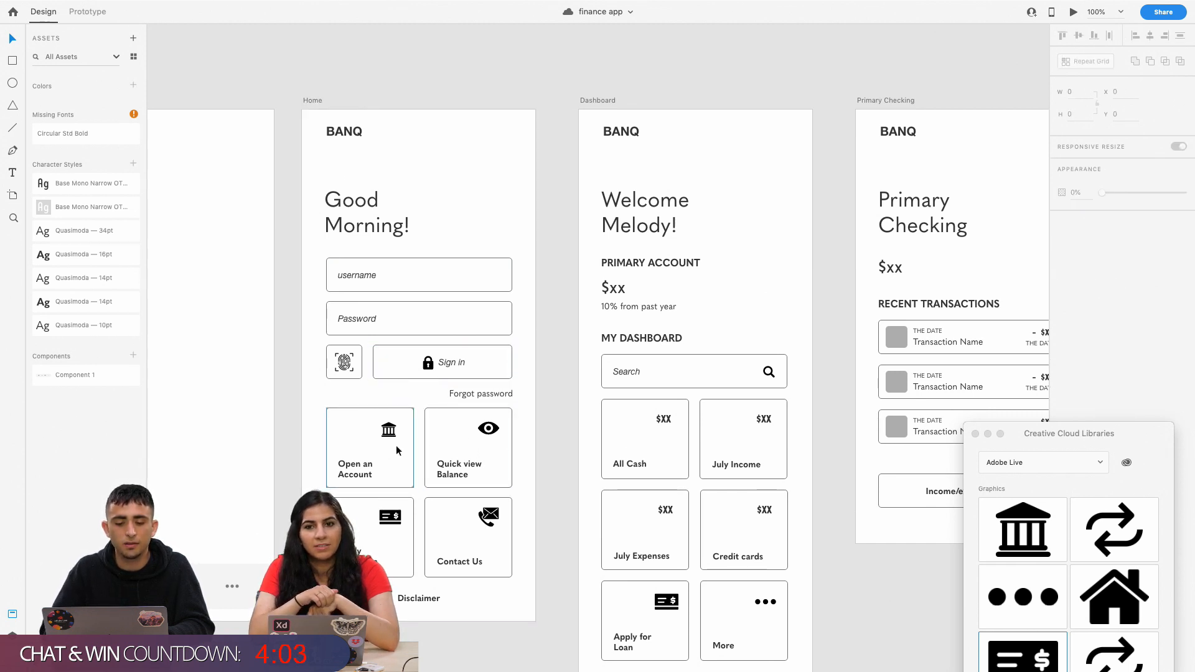
pyautogui.click(470, 443)
pyautogui.click(379, 459)
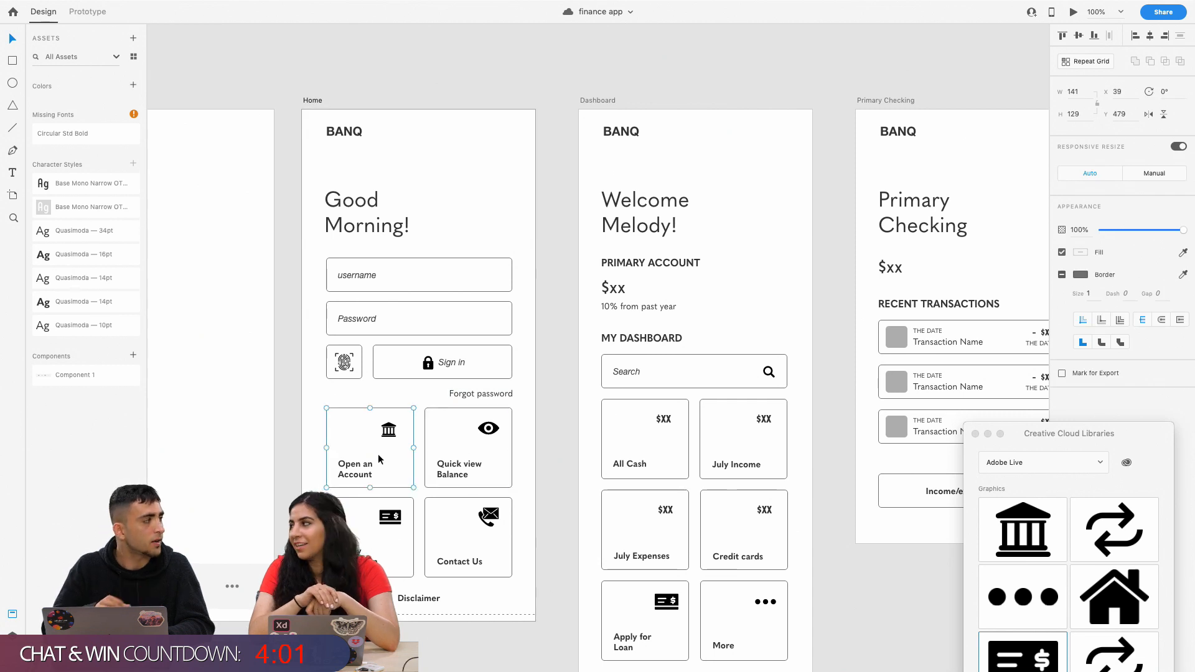
pyautogui.hscroll(-3, 437, 465)
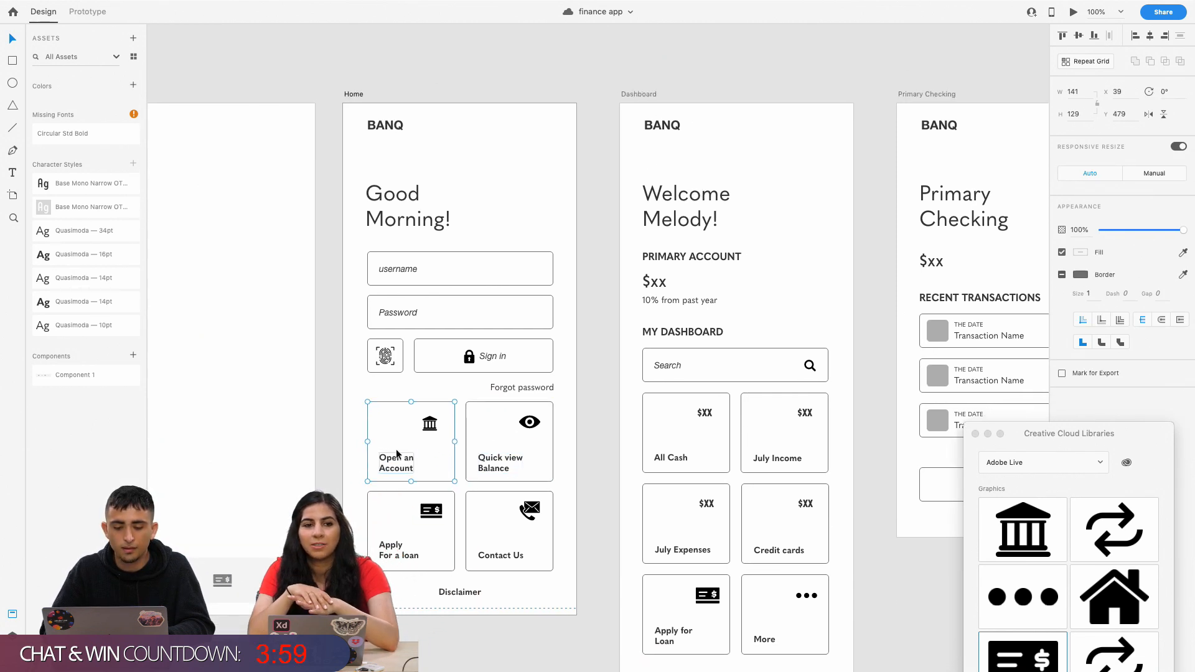
pyautogui.doubleClick(394, 444)
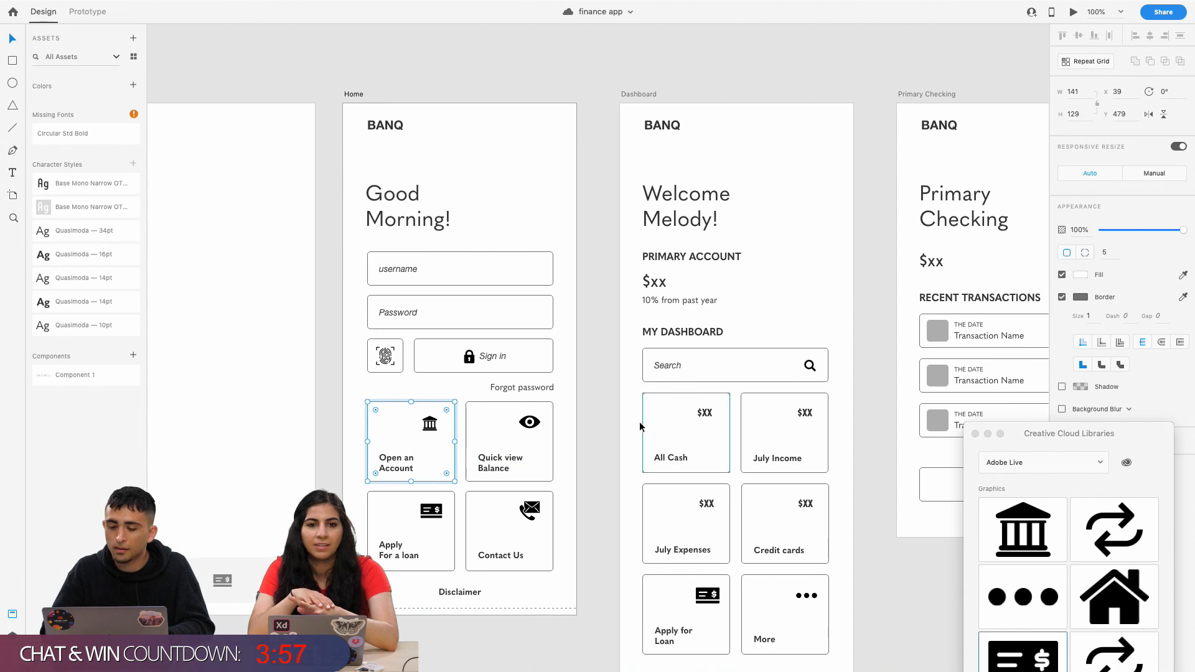
pyautogui.click(1082, 274)
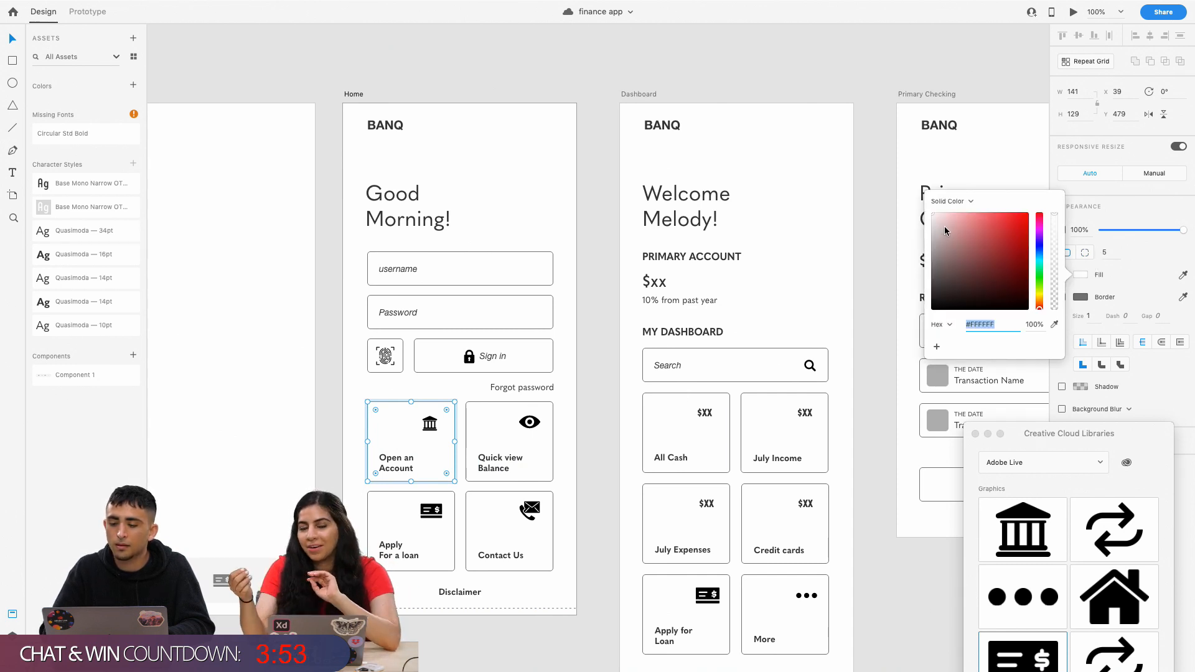
pyautogui.moveTo(943, 226); pyautogui.dragTo(933, 222)
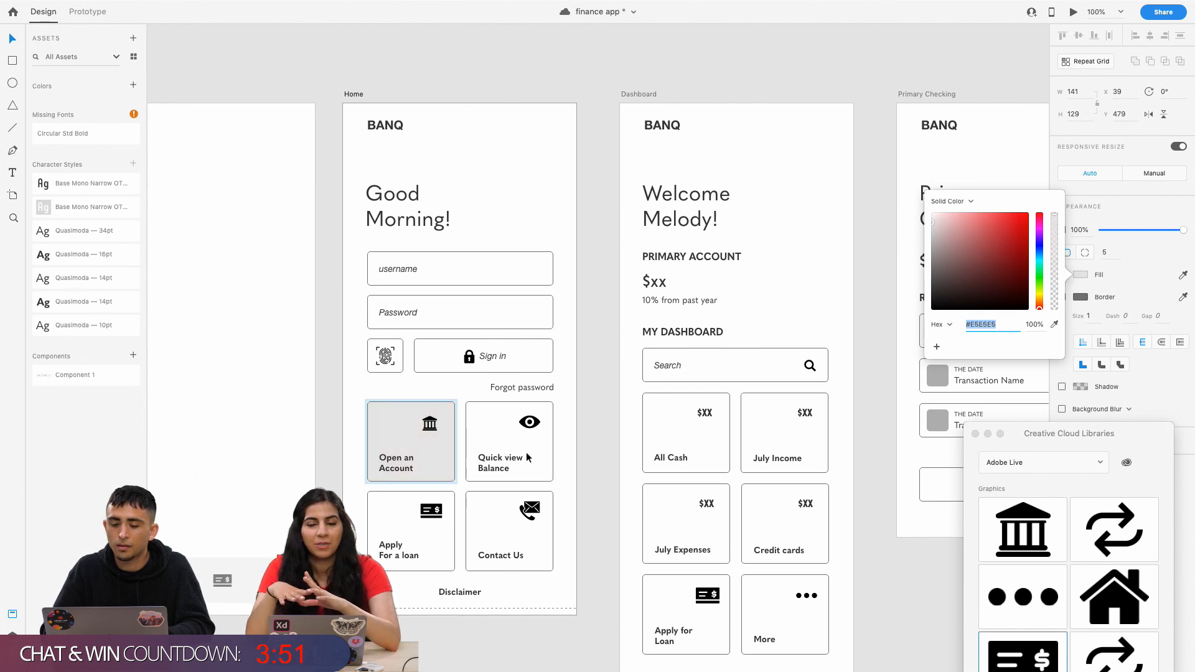
# Remove the border from the grey "Open an Account" card on the Home artboard.
pyautogui.click(423, 370)
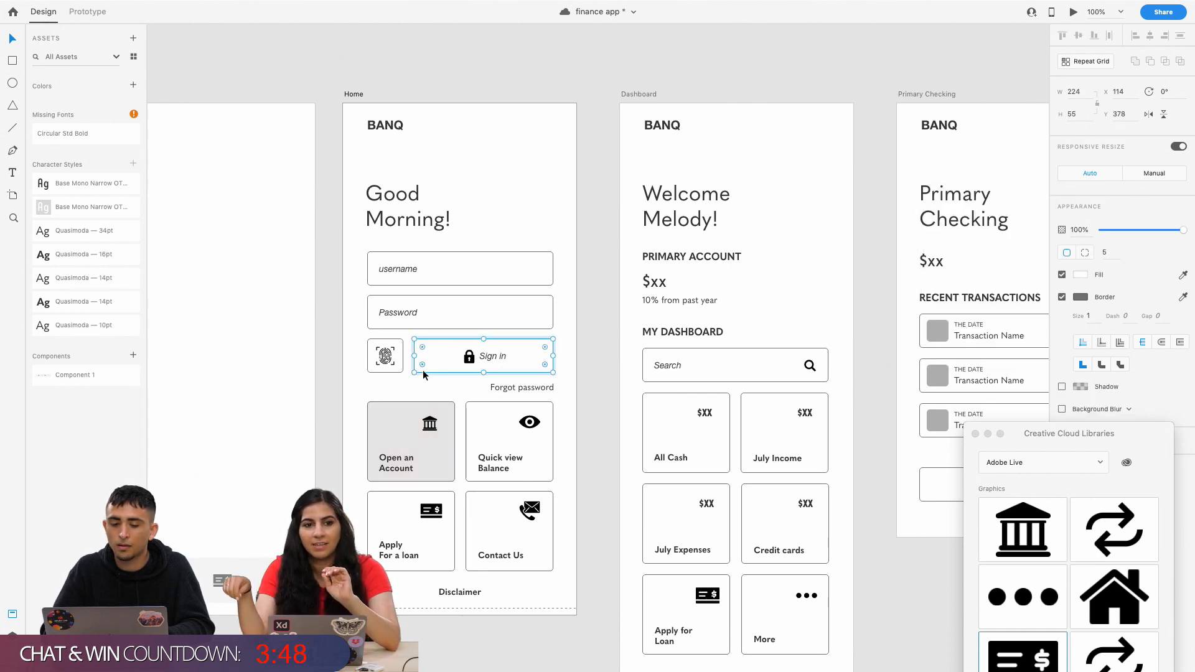
pyautogui.click(412, 449)
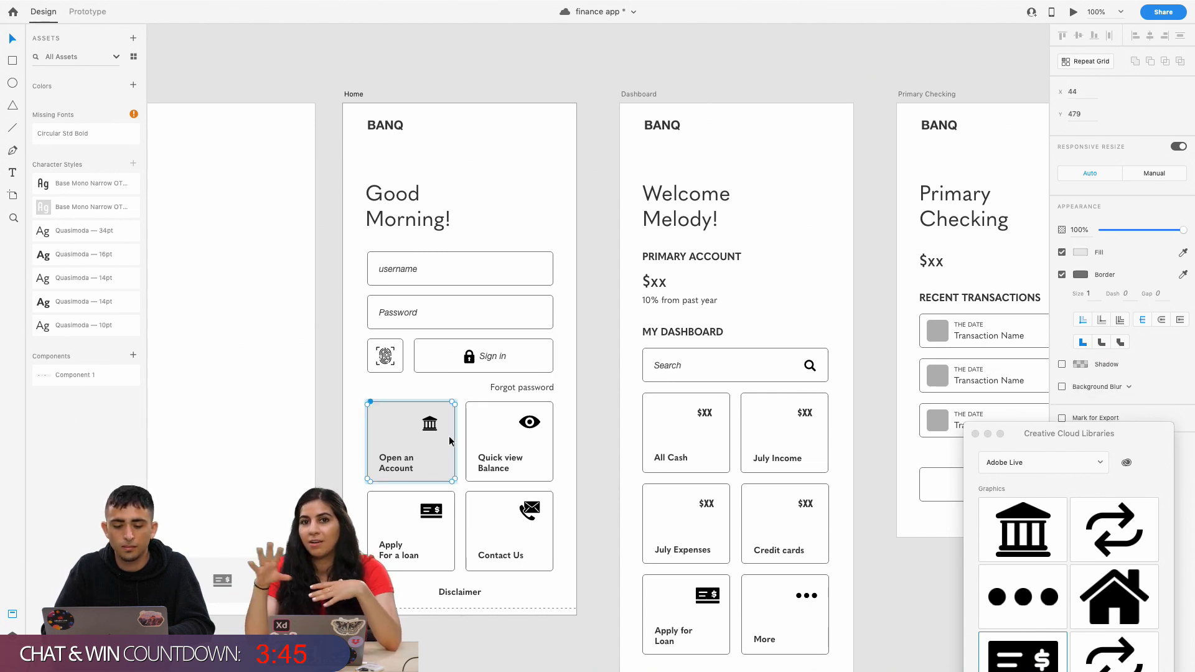
pyautogui.doubleClick(434, 439)
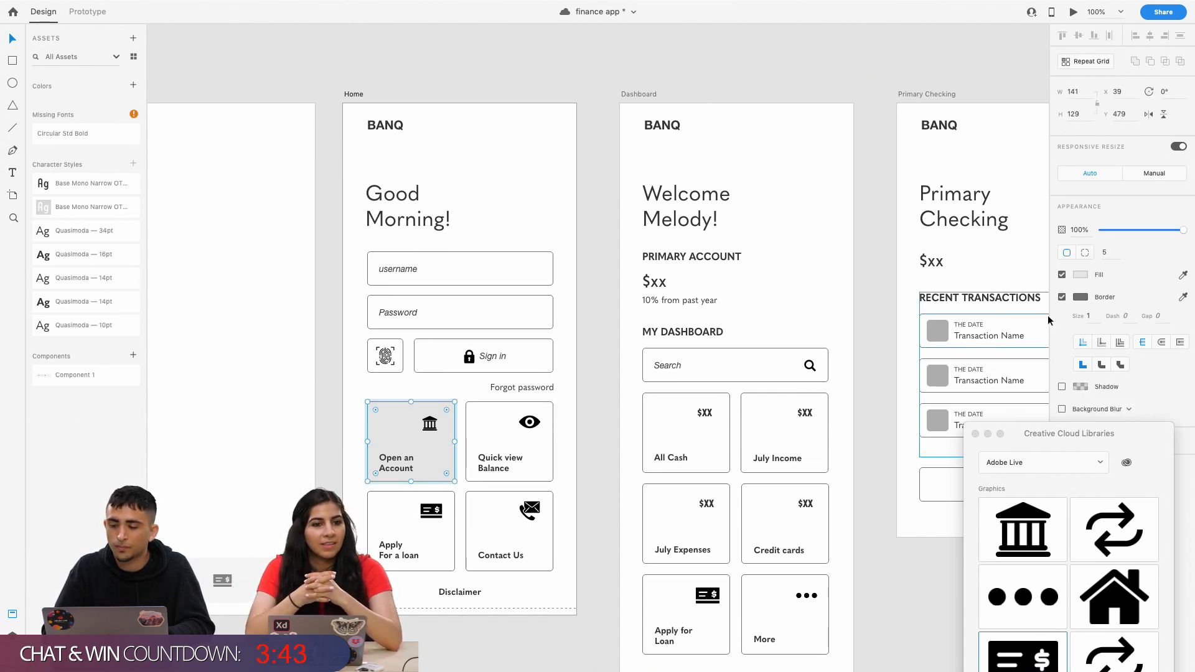
pyautogui.click(525, 447)
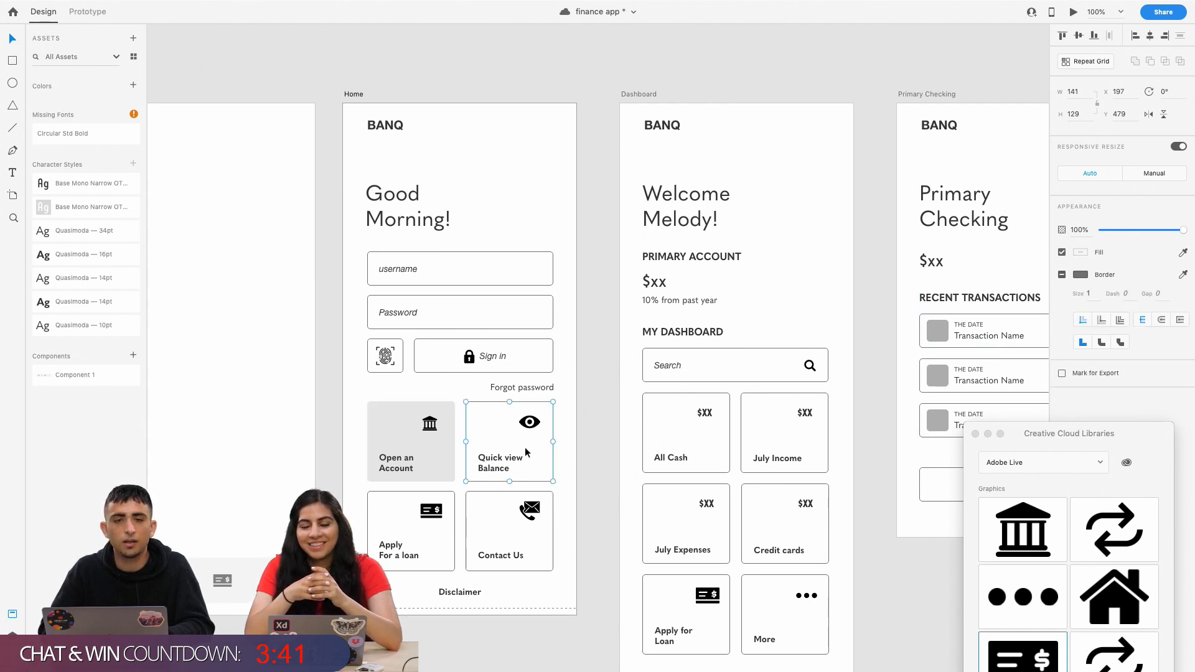
# Remove the border from the Sign in button's rectangle on the Home artboard.
pyautogui.hscroll(-5, 304, 472)
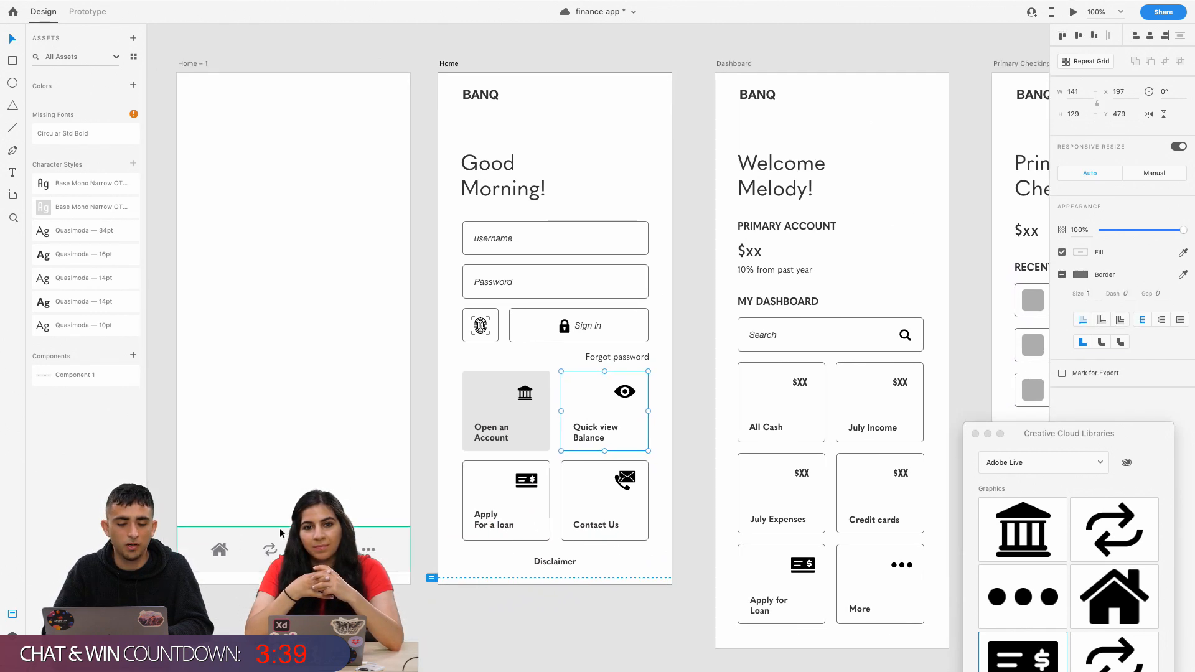
pyautogui.click(276, 533)
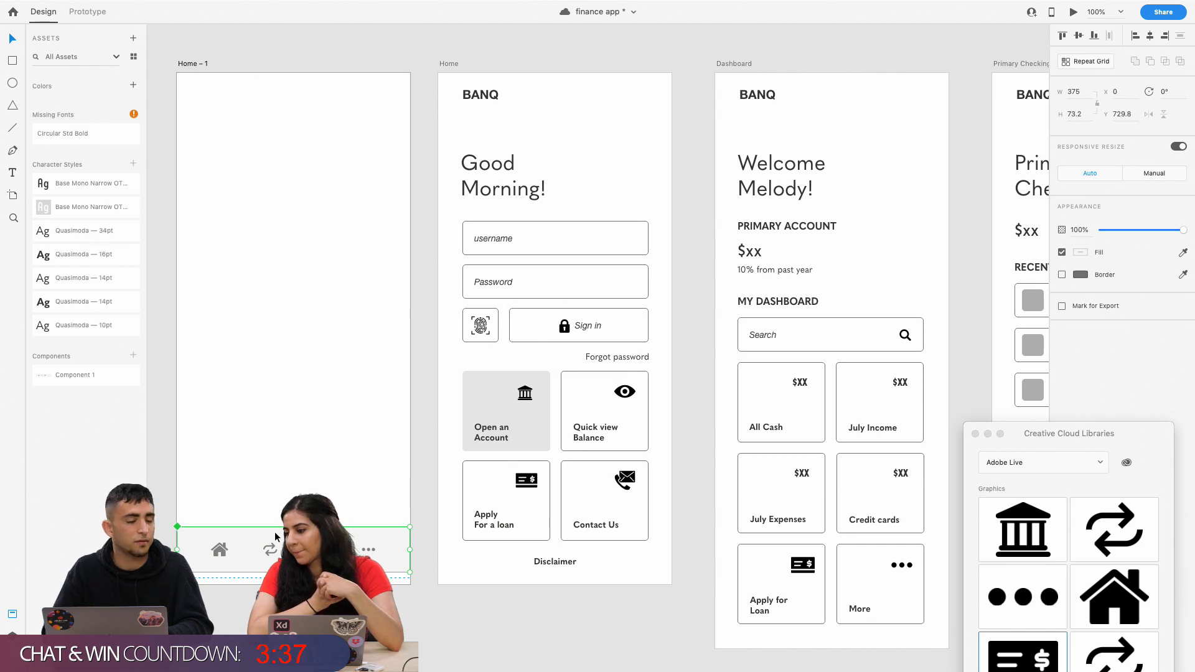
pyautogui.click(589, 333)
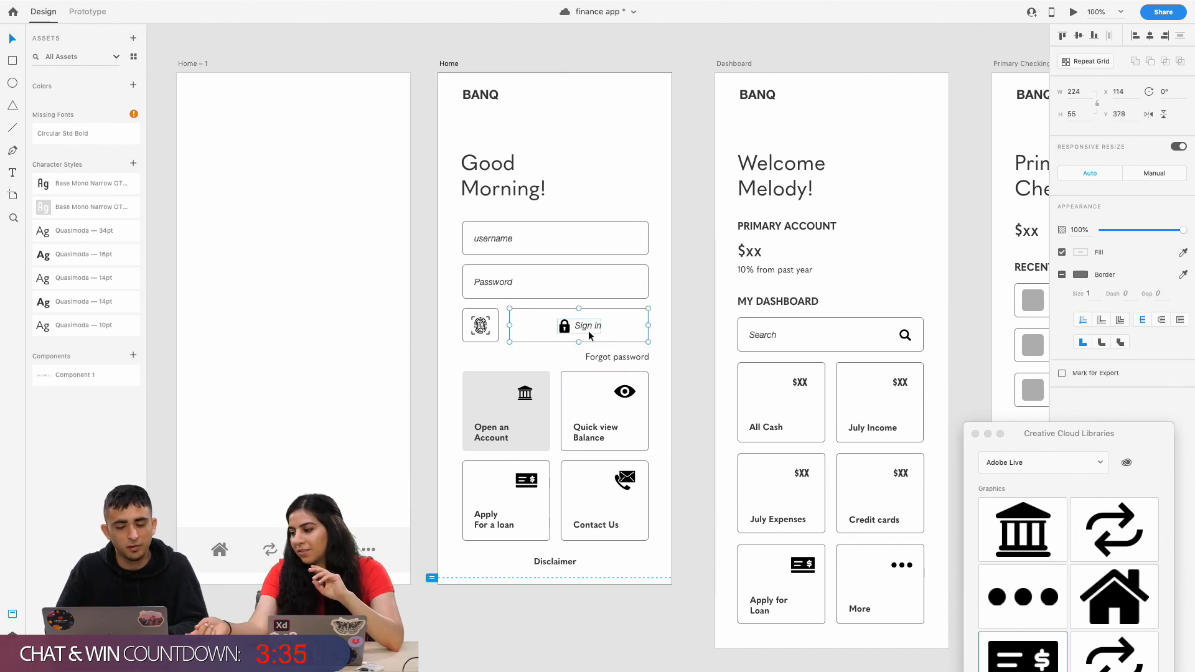
pyautogui.hscroll(3, 587, 328)
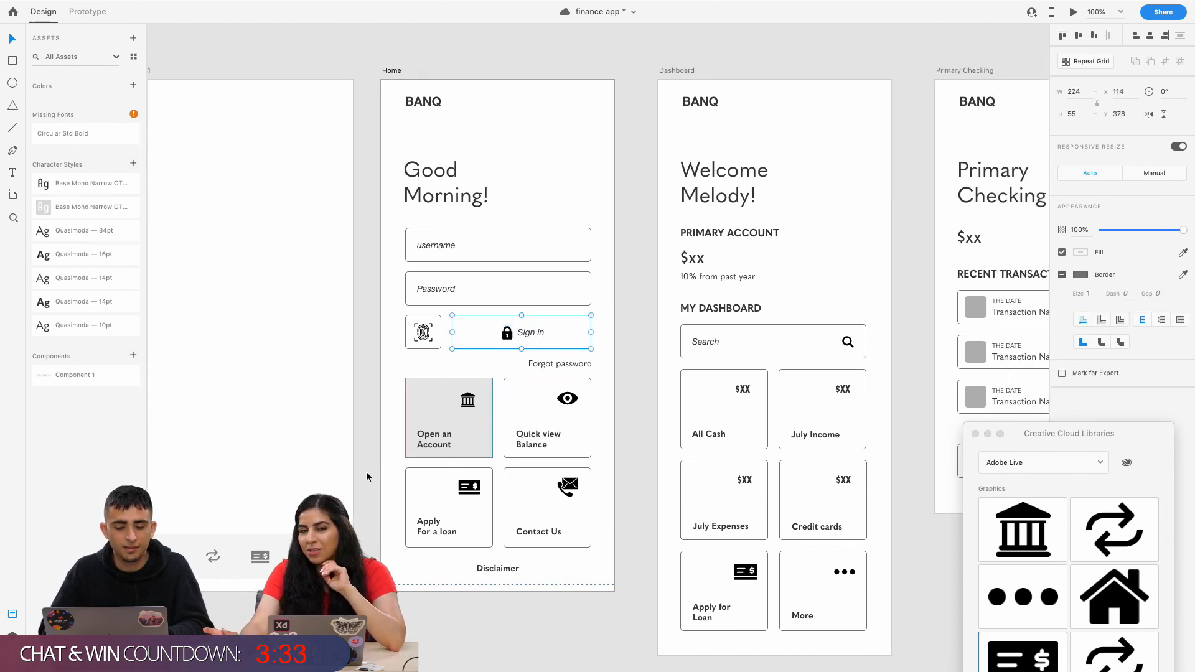
pyautogui.doubleClick(544, 345)
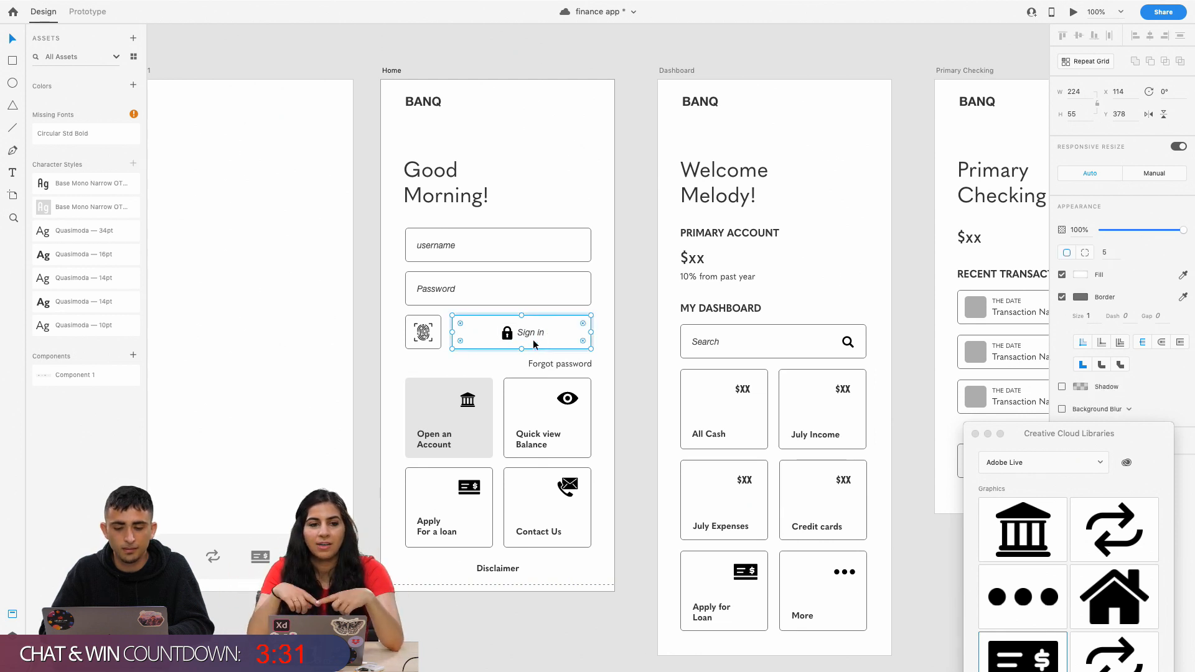
pyautogui.click(1061, 300)
# Try several hues for the Sign in button's fill and settle on a teal, #15CBBD.
pyautogui.click(1080, 275)
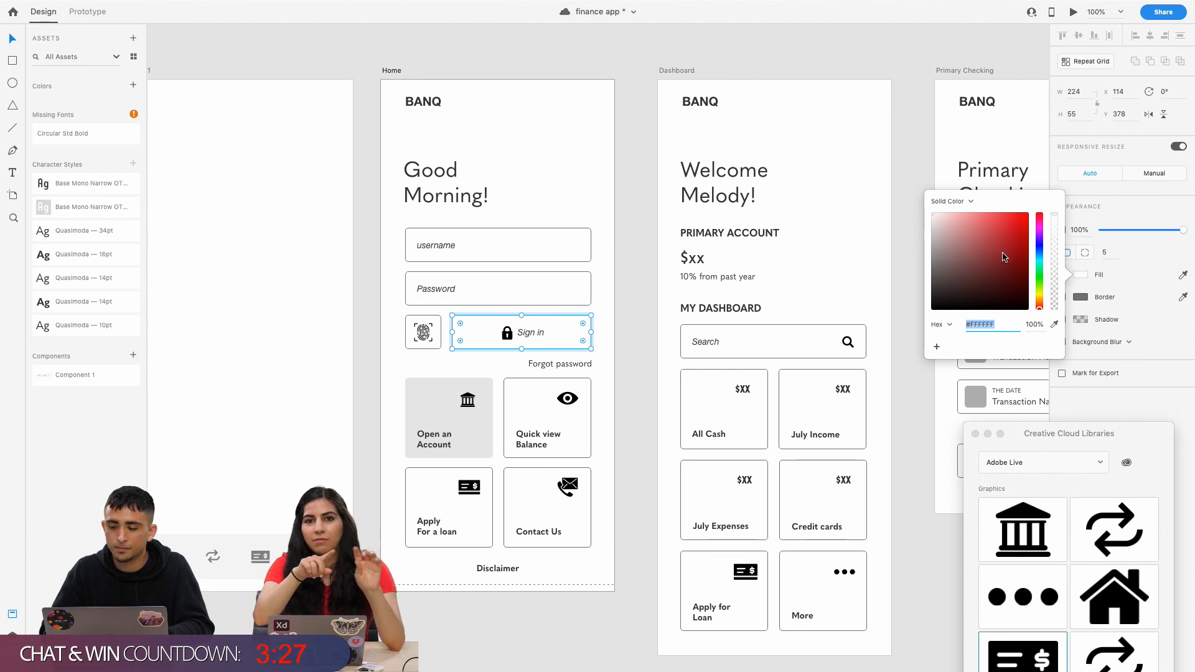
pyautogui.moveTo(951, 225); pyautogui.dragTo(952, 213)
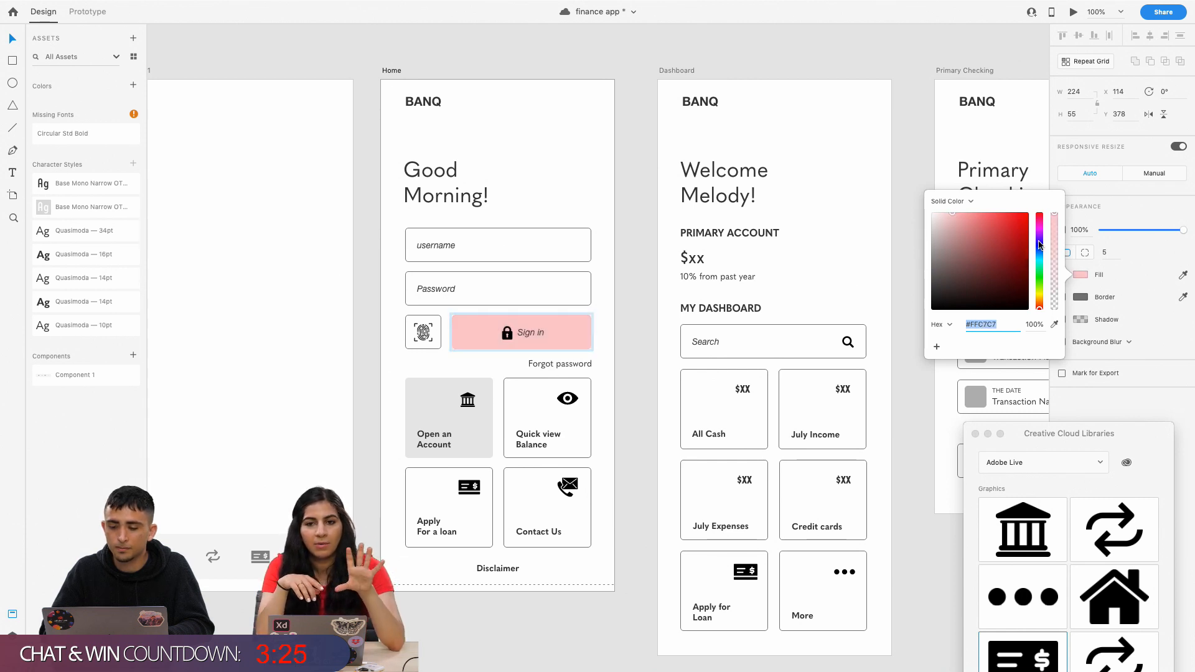
pyautogui.click(1039, 242)
pyautogui.click(967, 216)
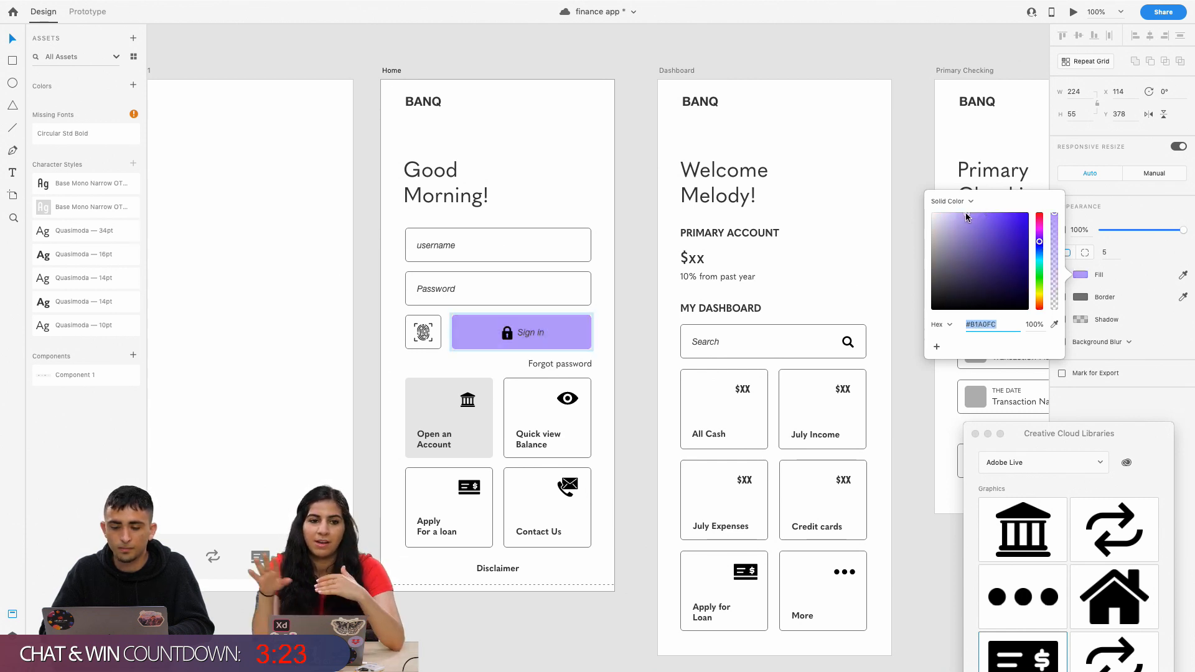
pyautogui.moveTo(967, 216); pyautogui.dragTo(983, 215)
pyautogui.click(1039, 252)
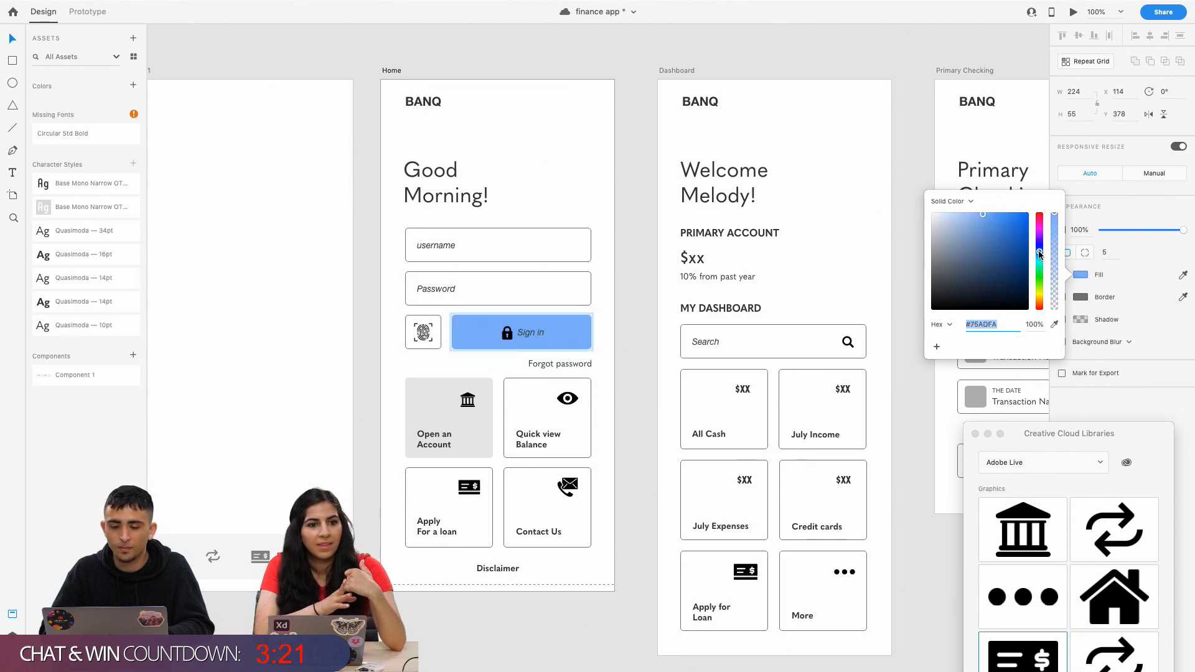
pyautogui.moveTo(1039, 254)
pyautogui.mouseDown()
pyautogui.moveTo(1042, 285)
pyautogui.moveTo(1043, 266)
pyautogui.mouseUp()
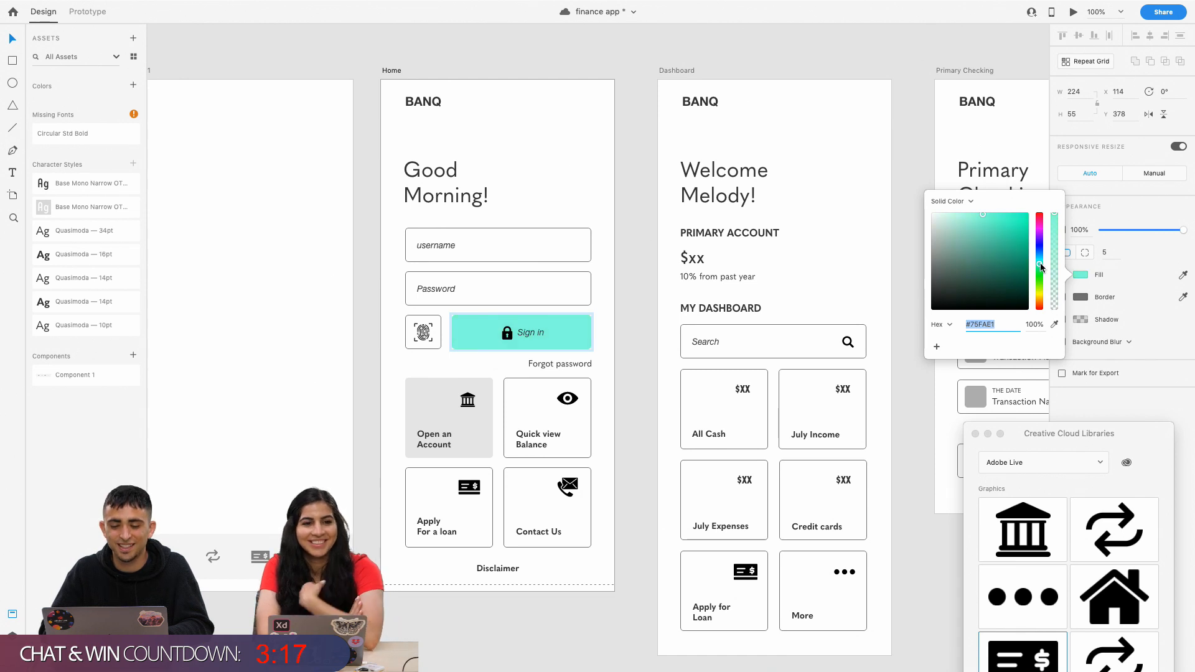
pyautogui.moveTo(988, 237)
pyautogui.mouseDown()
pyautogui.moveTo(999, 207)
pyautogui.moveTo(1000, 219)
pyautogui.mouseUp()
pyautogui.moveTo(1001, 222); pyautogui.dragTo(1005, 226)
pyautogui.moveTo(1041, 269)
pyautogui.mouseDown()
pyautogui.moveTo(1041, 239)
pyautogui.moveTo(1040, 267)
pyautogui.mouseUp()
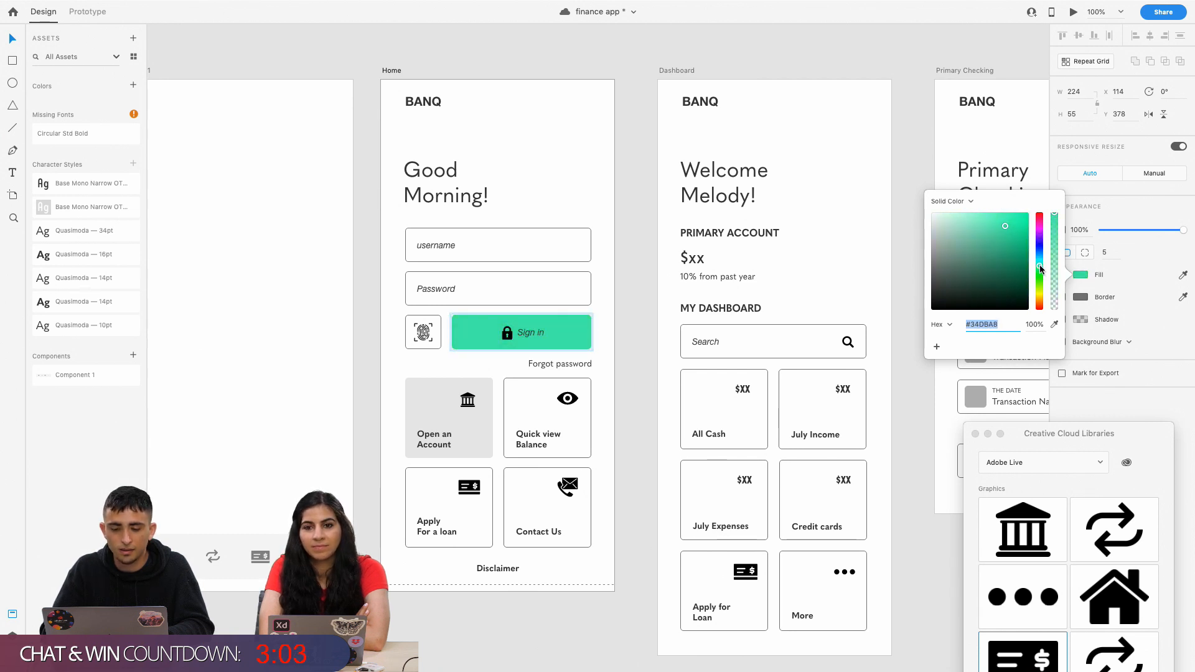
pyautogui.moveTo(1014, 228); pyautogui.dragTo(1018, 234)
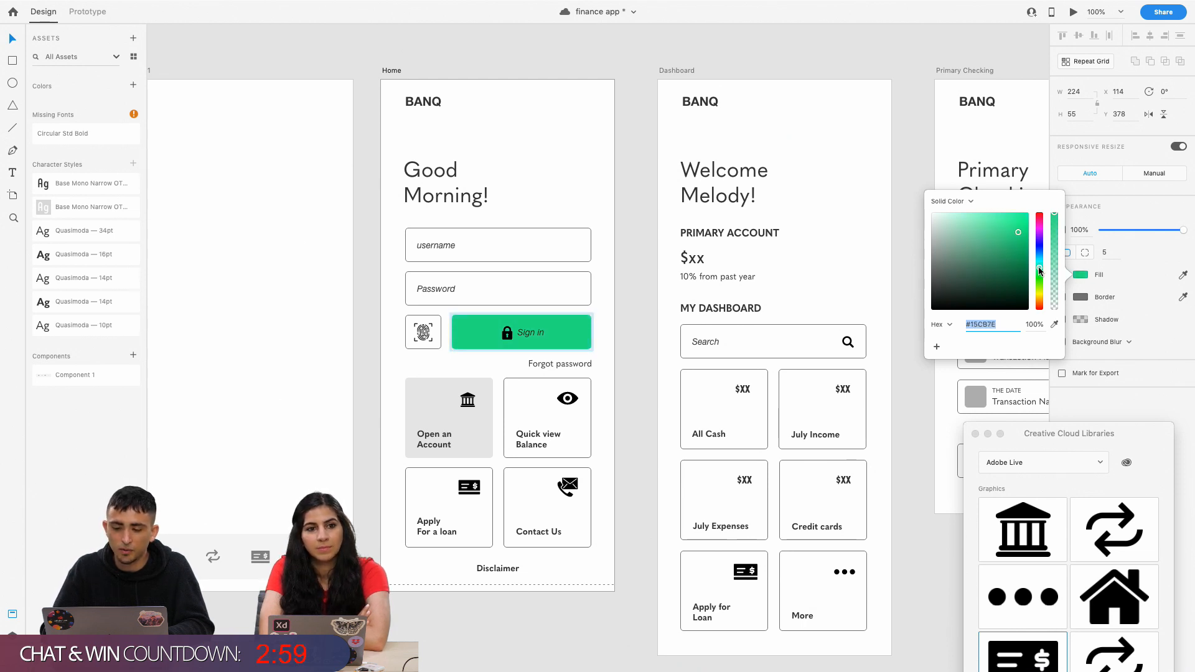
pyautogui.moveTo(1040, 267)
pyautogui.mouseDown()
pyautogui.moveTo(1040, 239)
pyautogui.moveTo(1036, 260)
pyautogui.mouseUp()
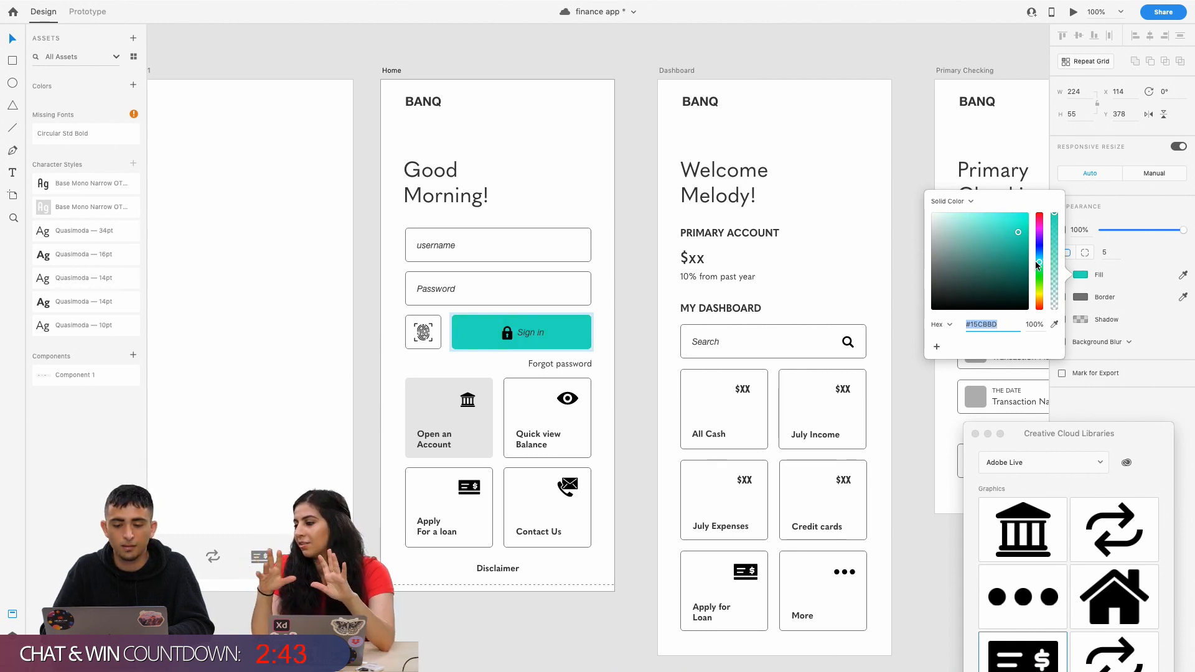
# Compare the fill and border settings of the Sign in button with the "Quick view Balance" and "Open an Account" cards.
pyautogui.click(558, 406)
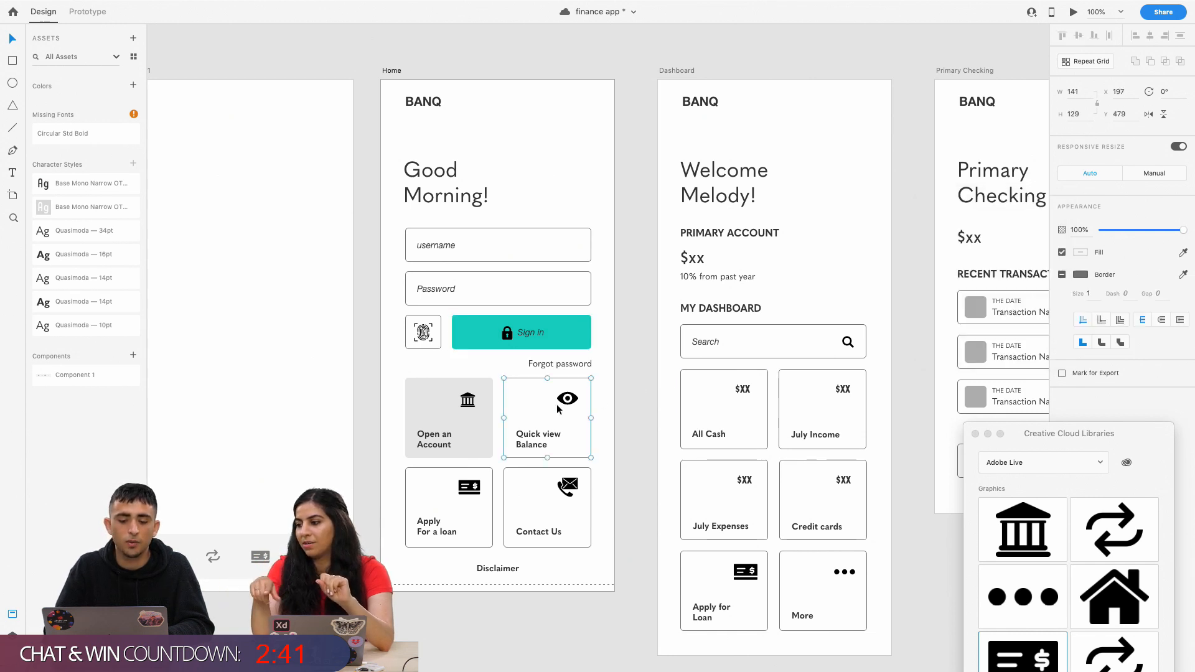
pyautogui.click(545, 337)
pyautogui.click(547, 427)
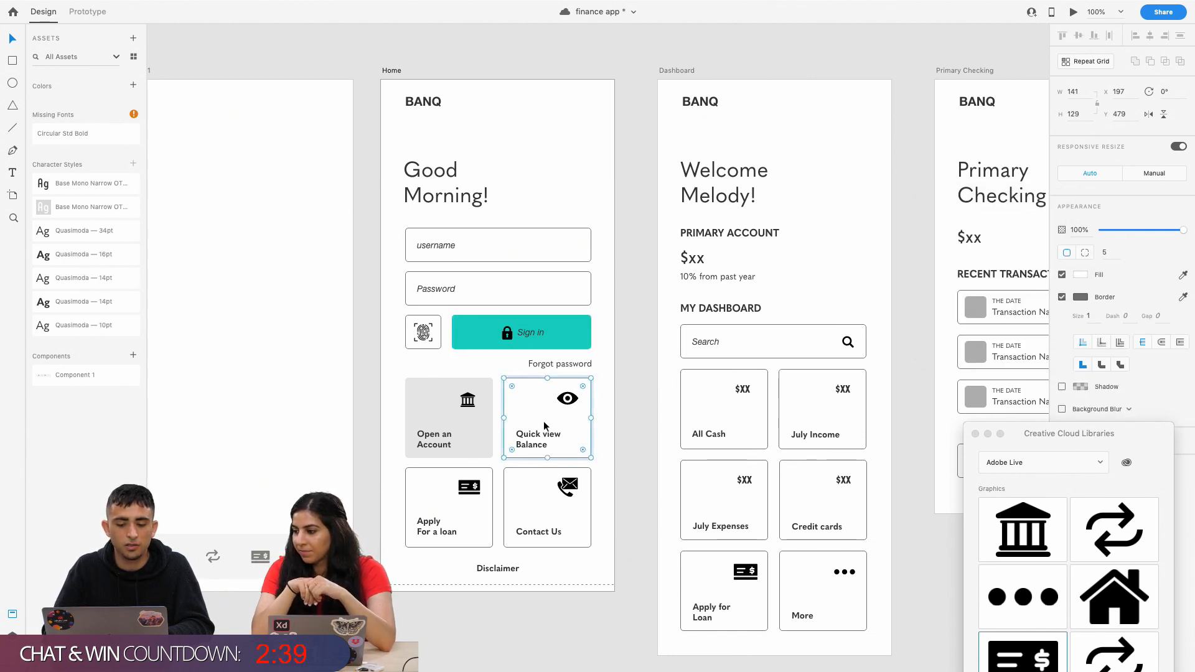
pyautogui.click(562, 333)
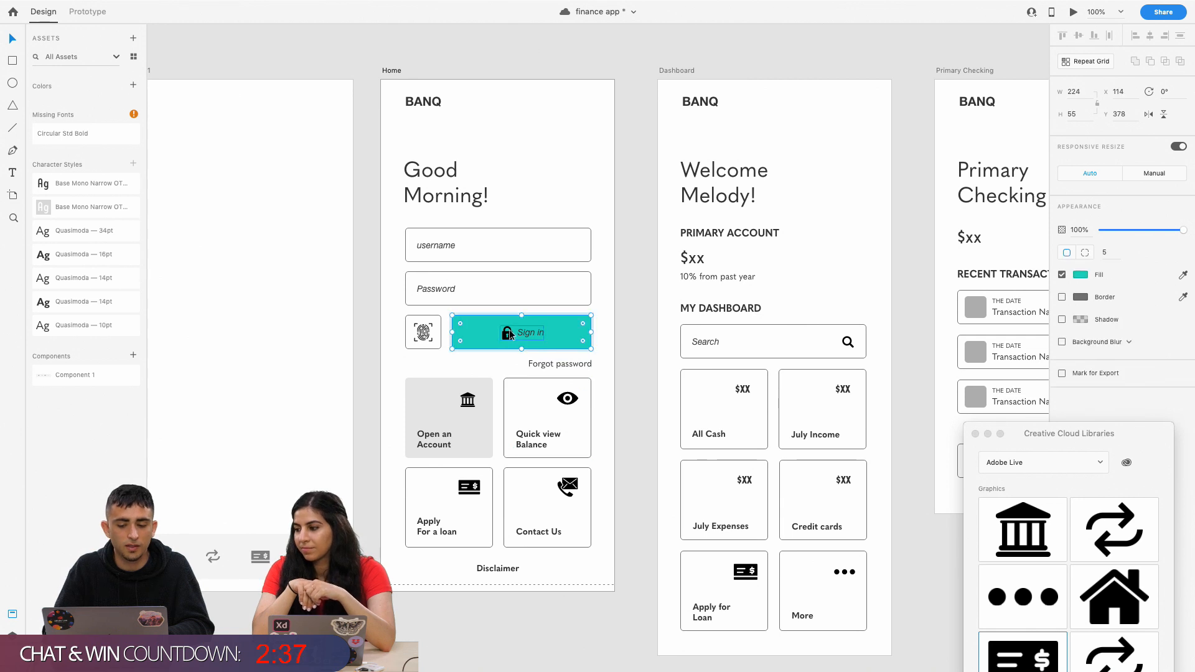
pyautogui.click(444, 412)
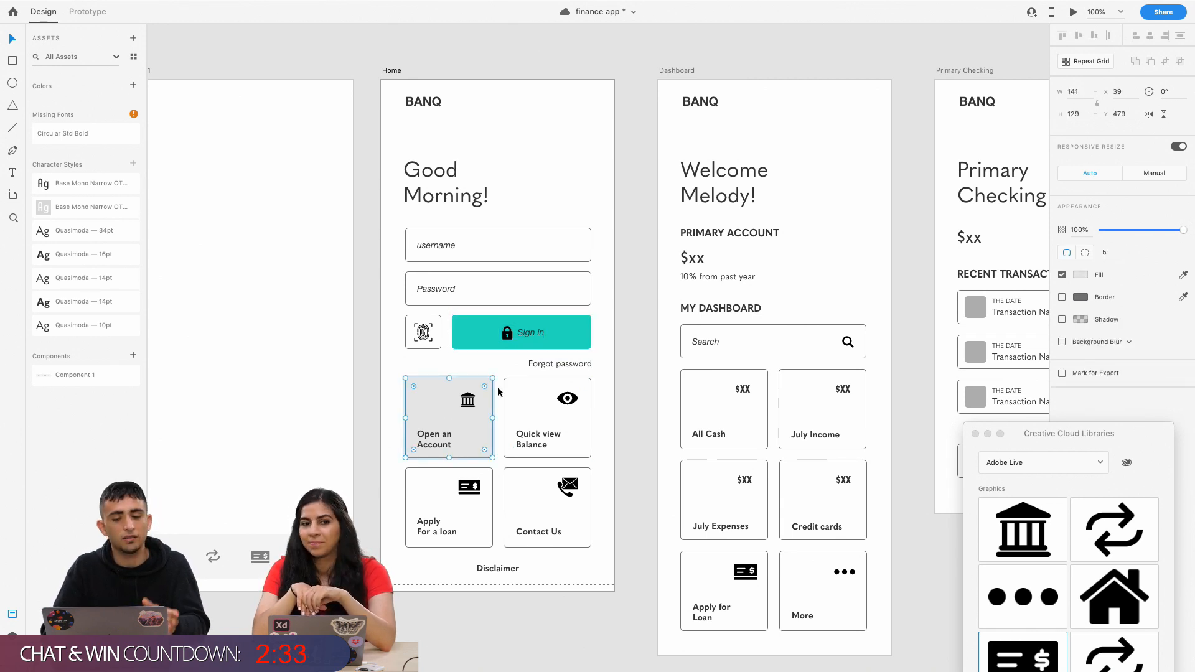
pyautogui.click(538, 346)
pyautogui.click(461, 410)
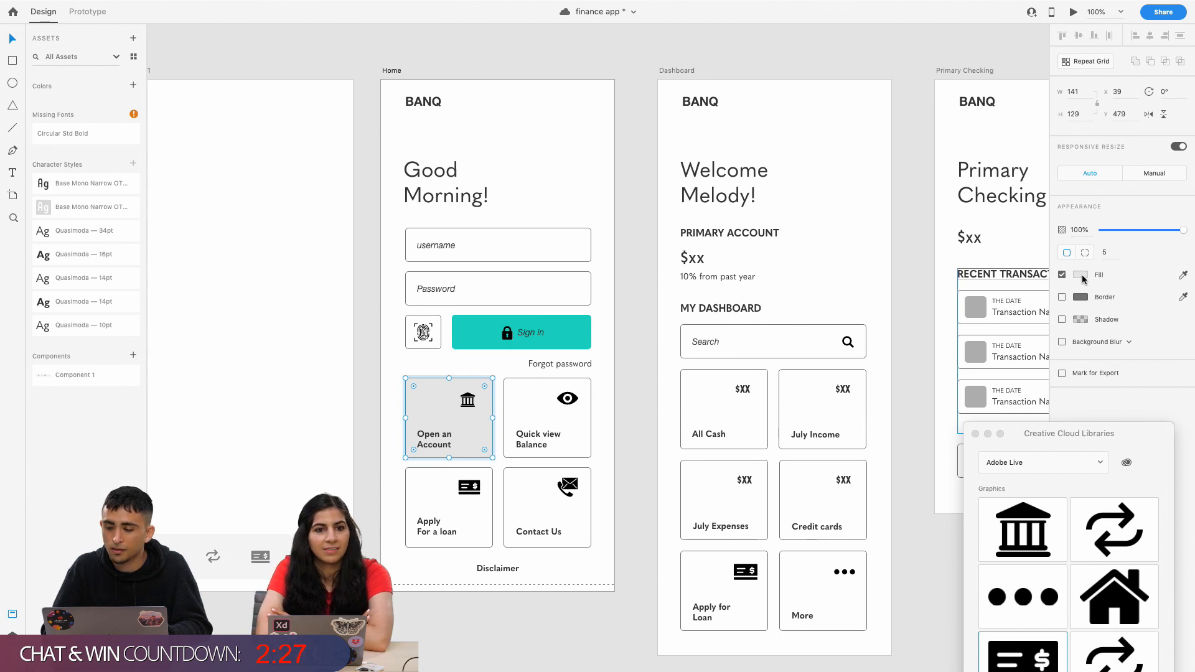
pyautogui.click(632, 242)
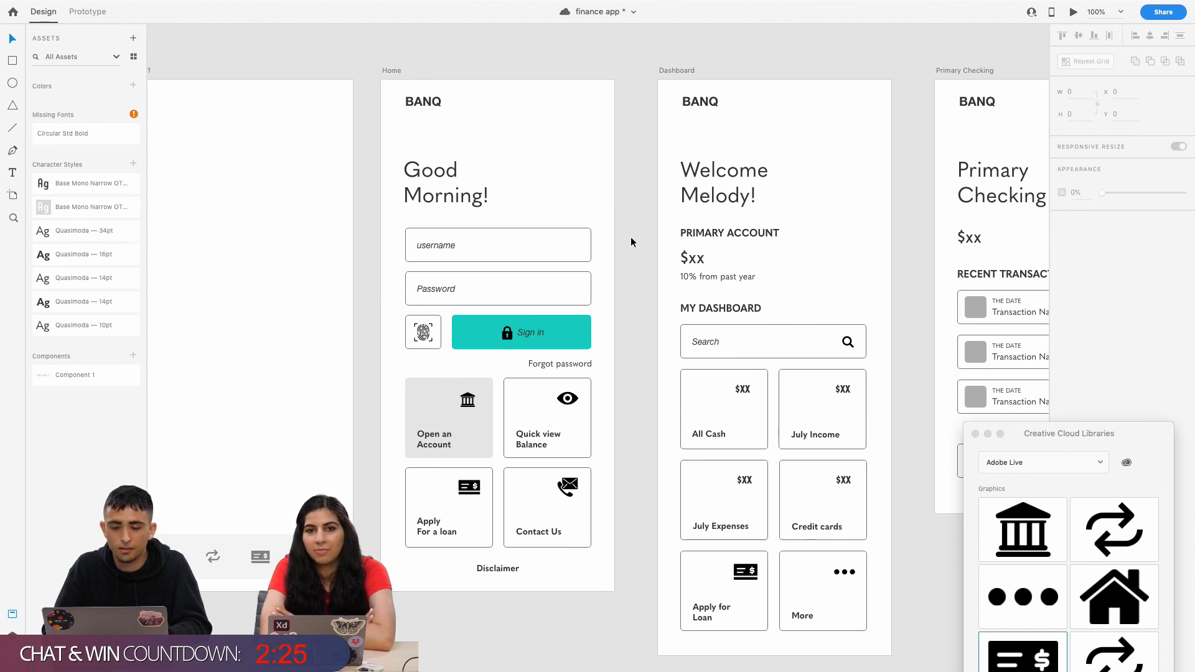
# Duplicate the Home artboard and place the copy in the empty canvas area directly below the original.
pyautogui.press('super+minus')
pyautogui.click(498, 203)
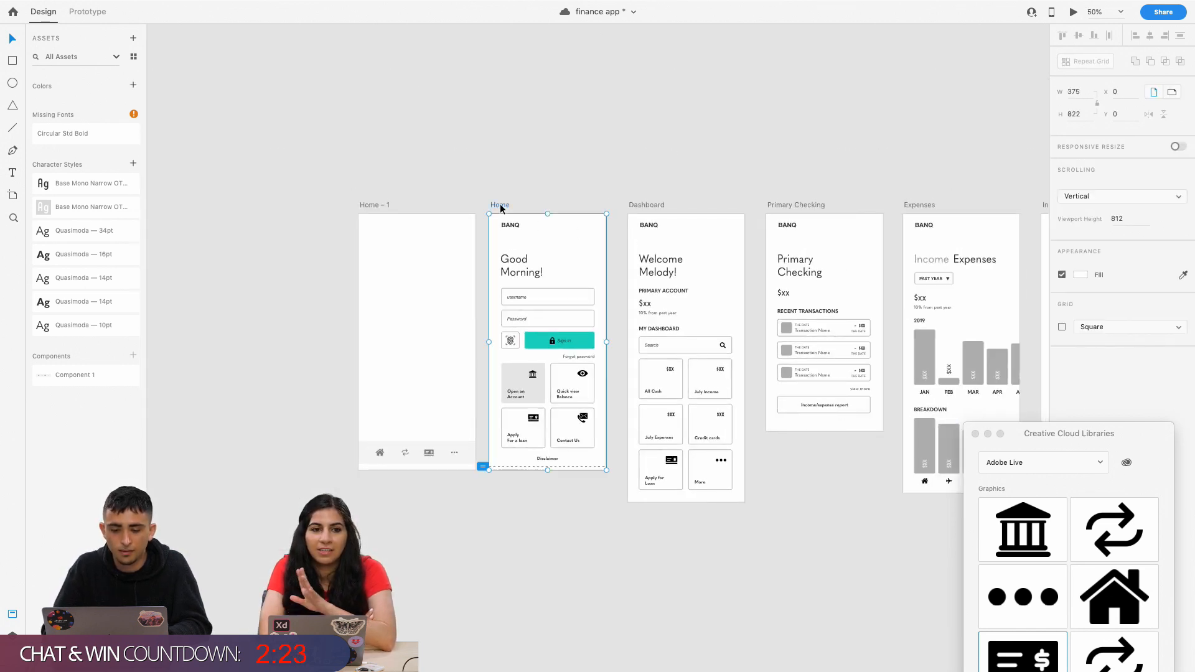
pyautogui.press('super+d')
pyautogui.moveTo(551, 212); pyautogui.dragTo(551, 307)
pyautogui.click(513, 327)
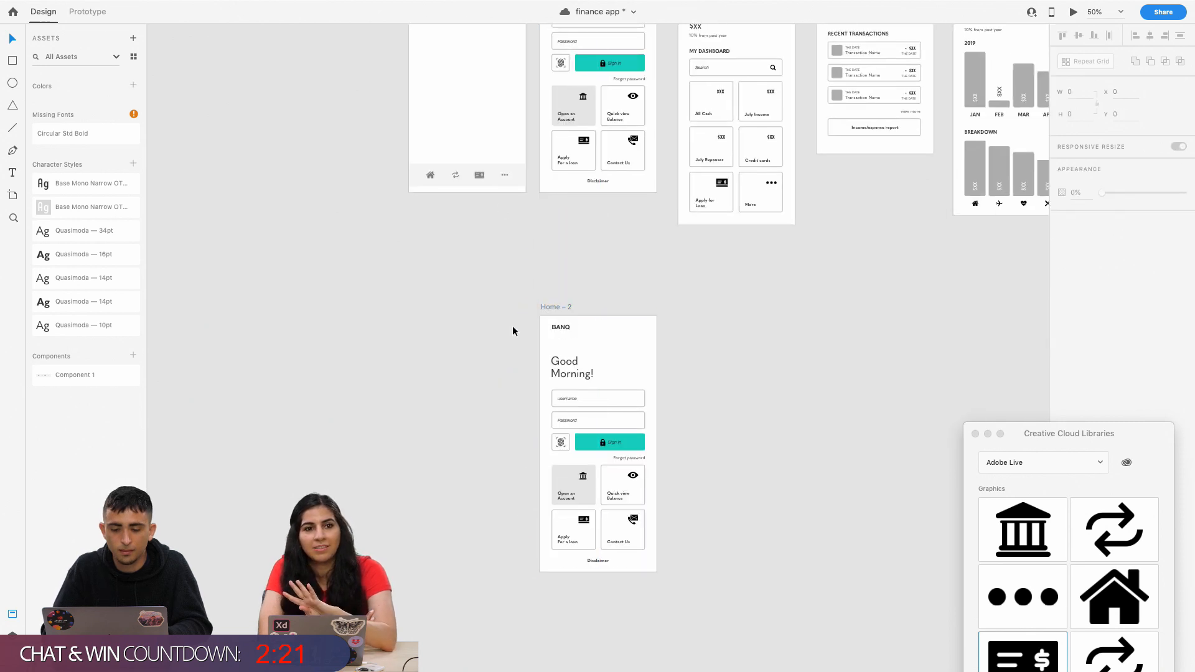
pyautogui.scroll(-3, 513, 326)
pyautogui.hscroll(1, 513, 326)
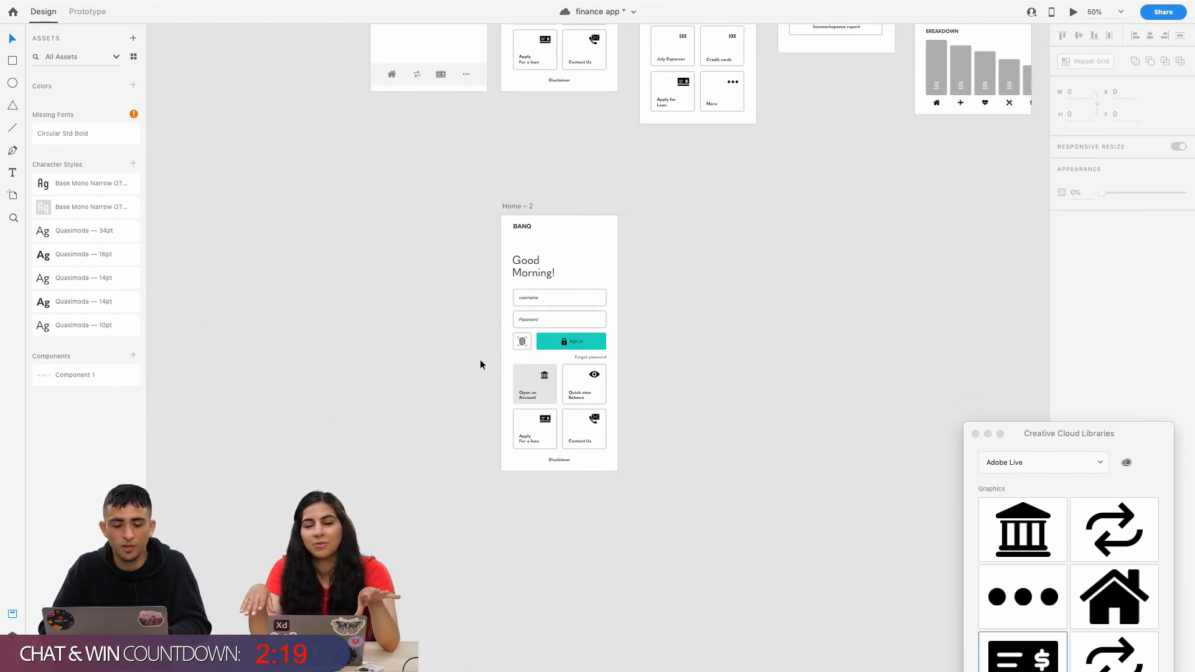
# Nudge the Sign in button's label down to Y 399 on the Home – 2 artboard.
pyautogui.press('super+minus')
pyautogui.press('super+plus')
pyautogui.press('super+plus')
pyautogui.click(512, 345)
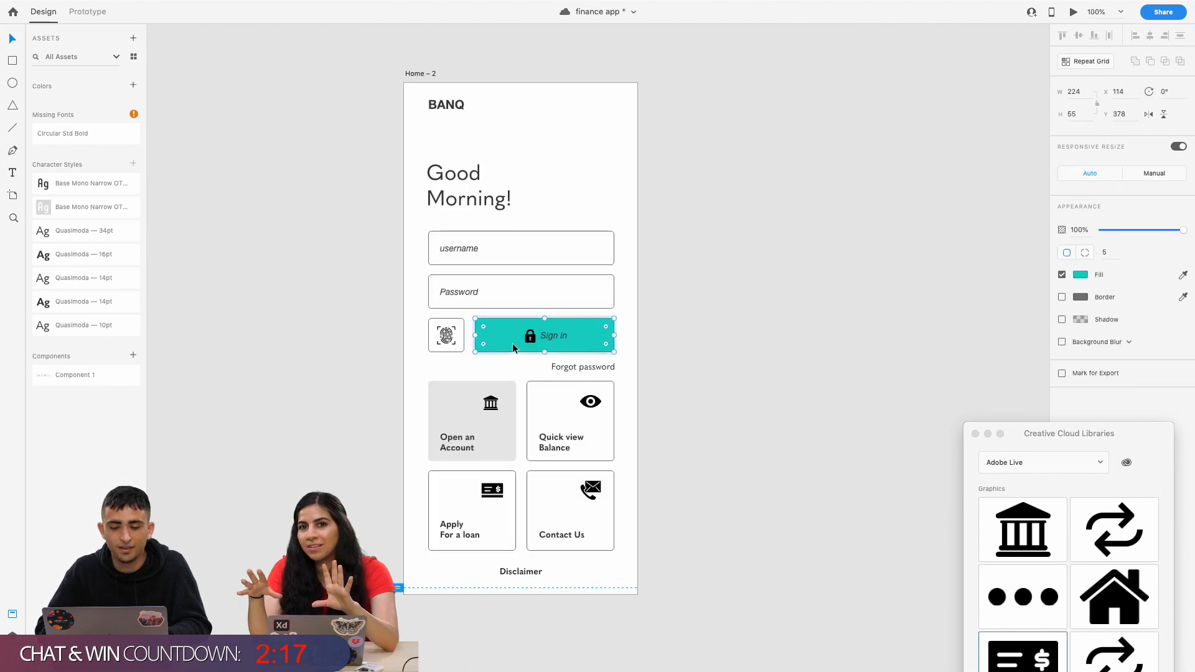
pyautogui.doubleClick(546, 336)
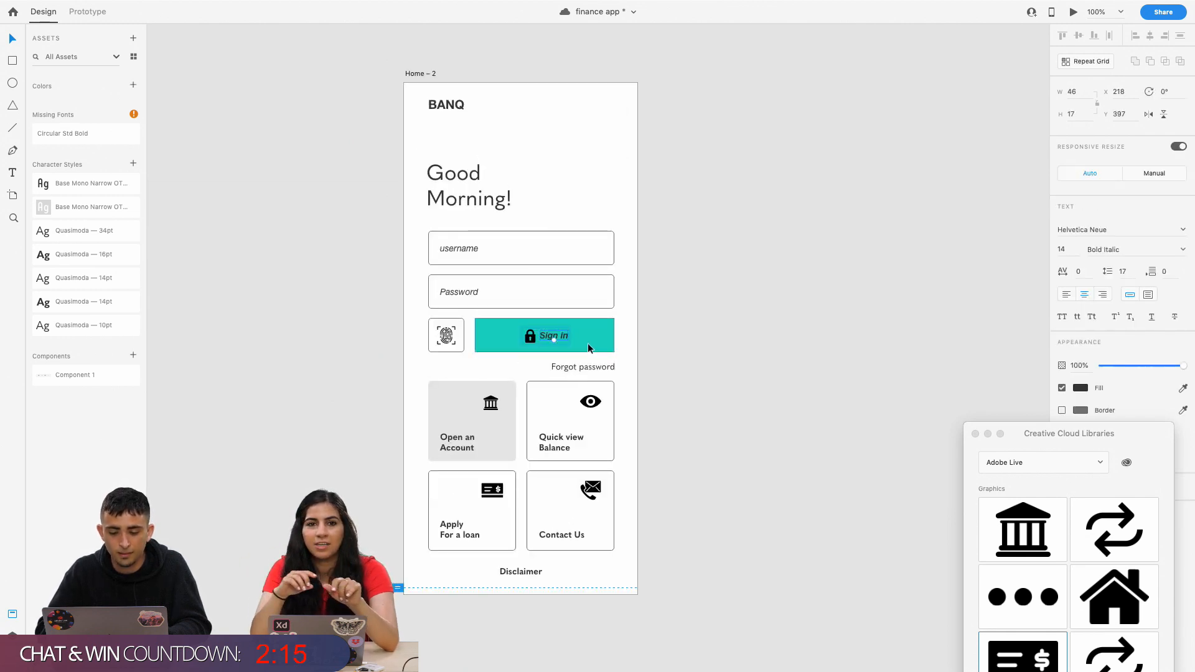
pyautogui.click(588, 343)
pyautogui.click(547, 338)
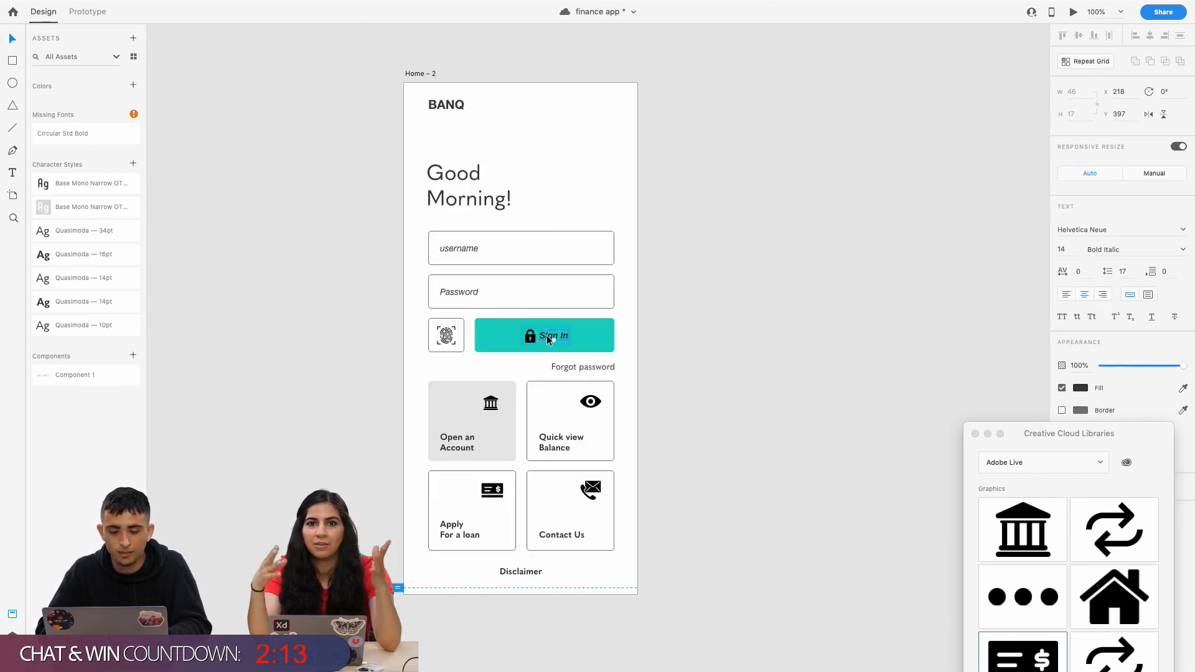
pyautogui.press('Down')
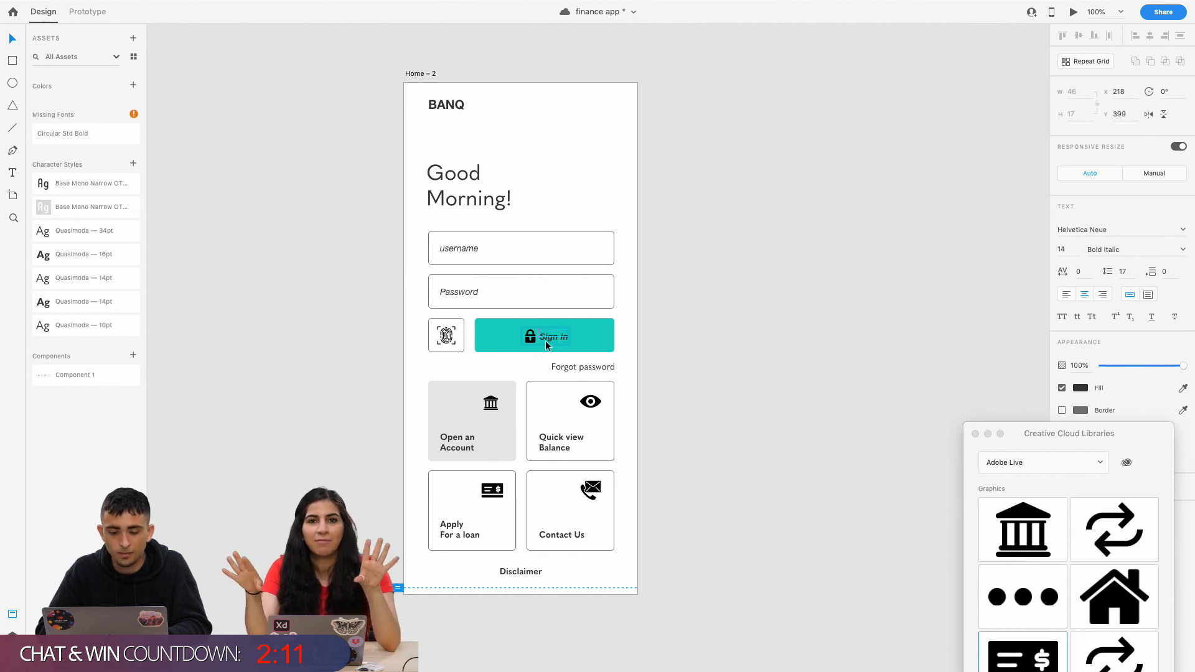
pyautogui.click(634, 342)
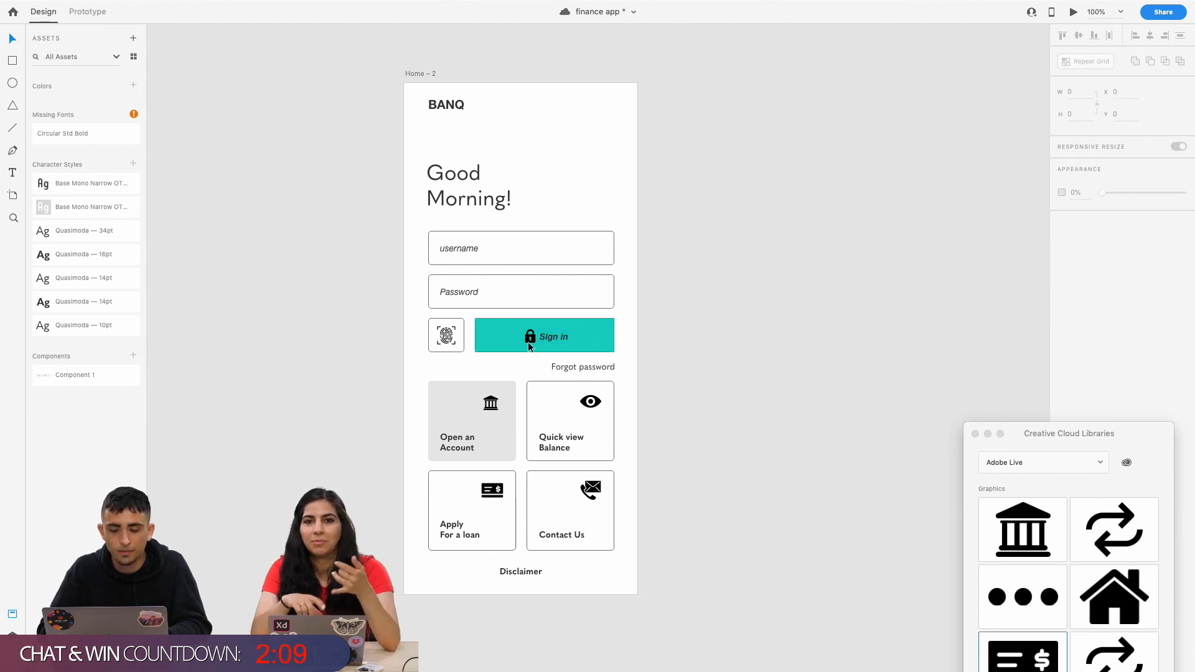
# Set the text fill of the Sign in button's label to white.
pyautogui.click(507, 339)
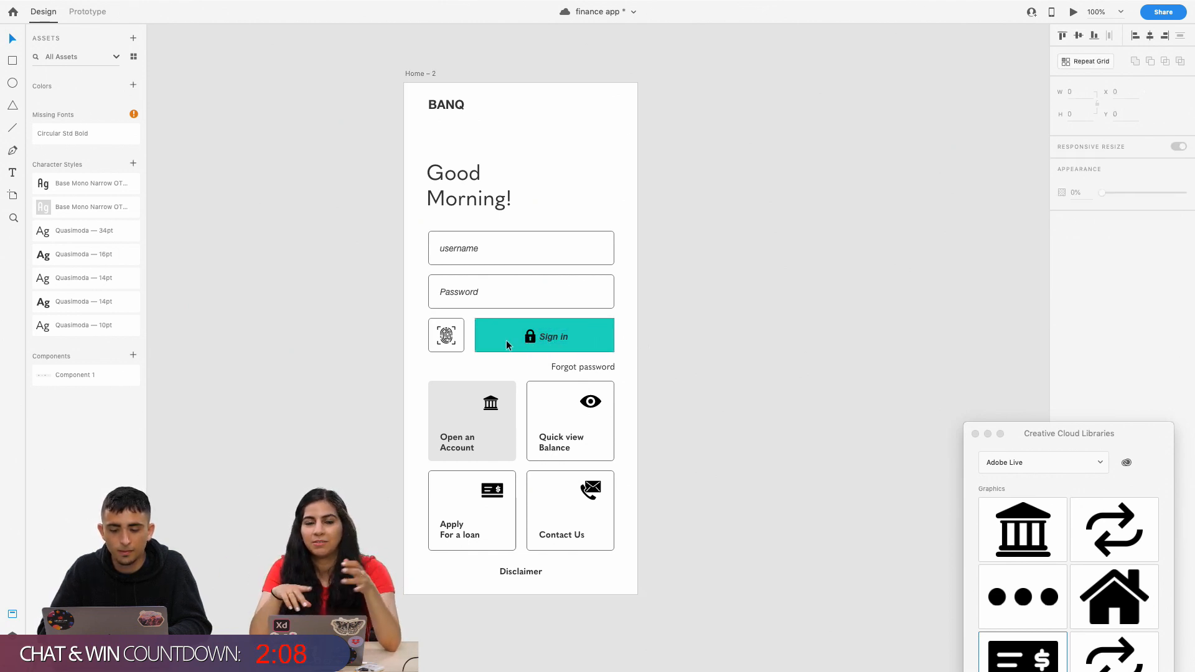
pyautogui.doubleClick(556, 342)
pyautogui.click(1081, 387)
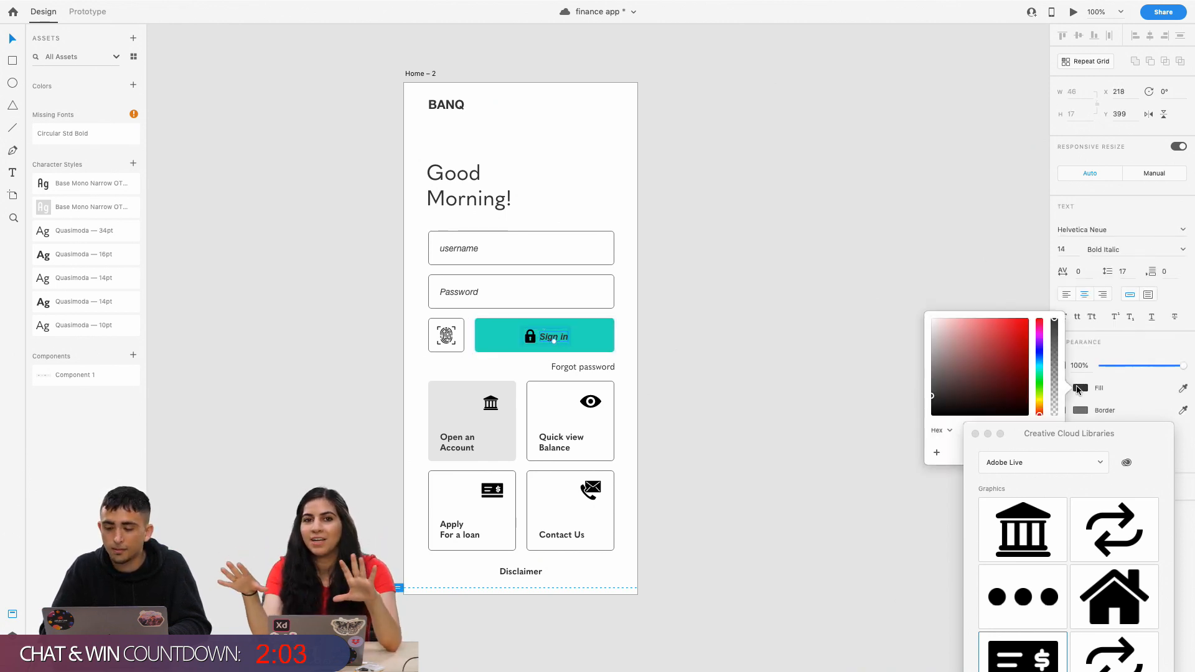
pyautogui.click(940, 338)
# Try to whiten the Sign in button's lock icon by setting its mask rectangle's fill to #FFFFFF.
pyautogui.click(531, 336)
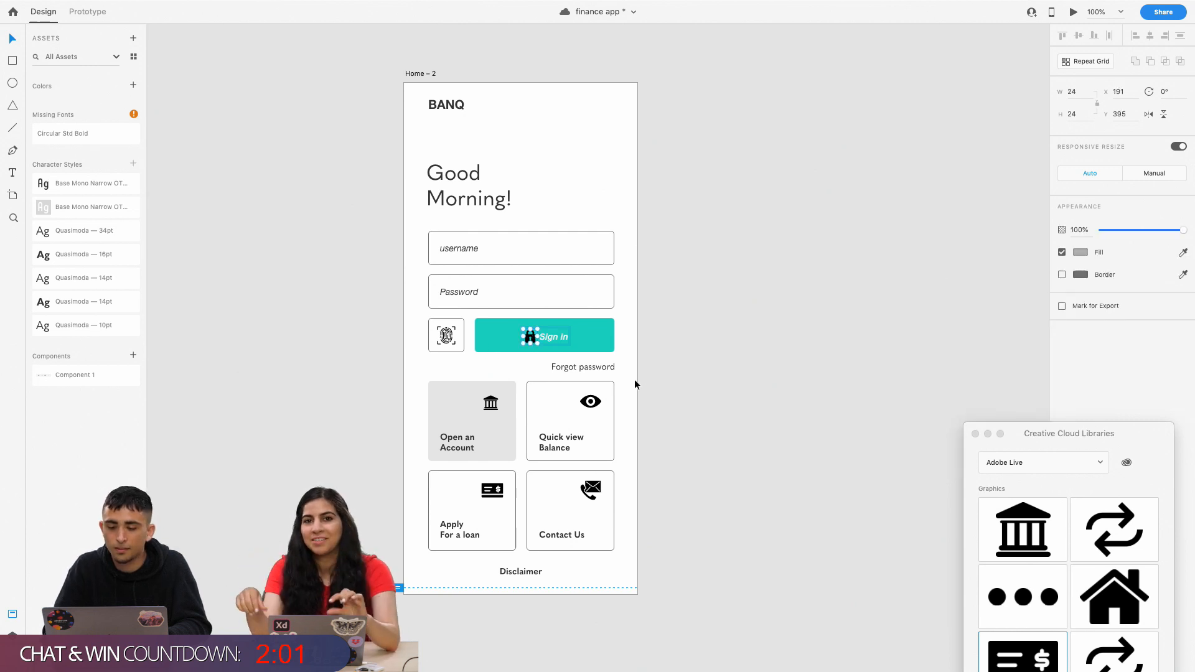
pyautogui.scroll(5, 528, 356)
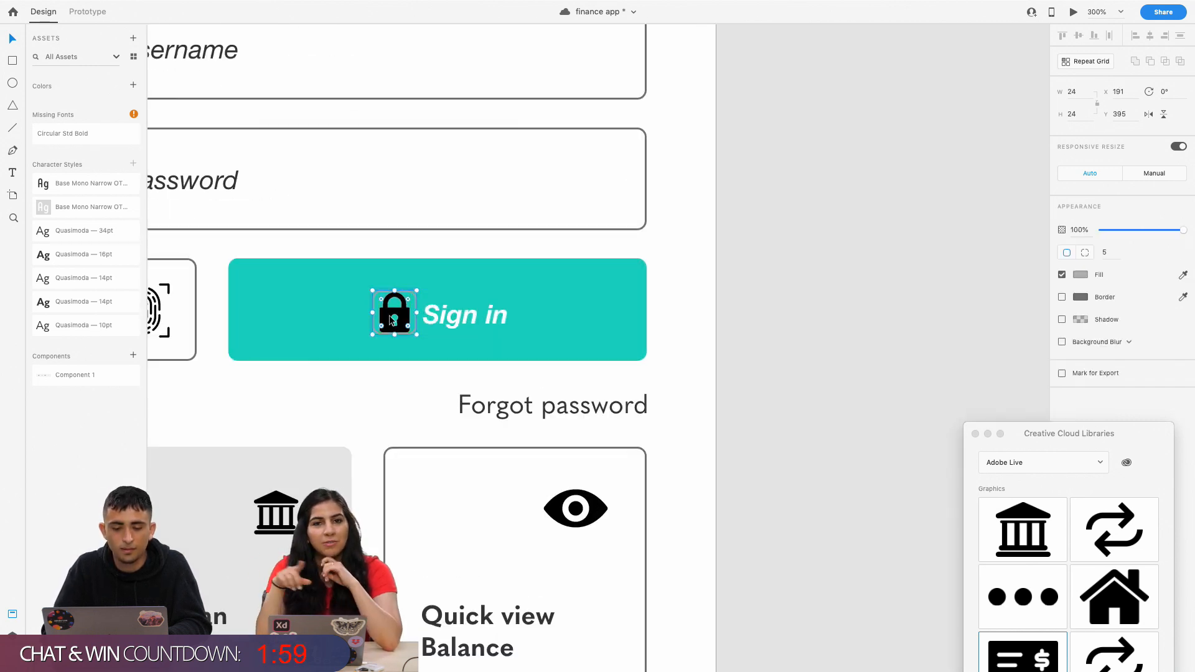
pyautogui.click(1081, 275)
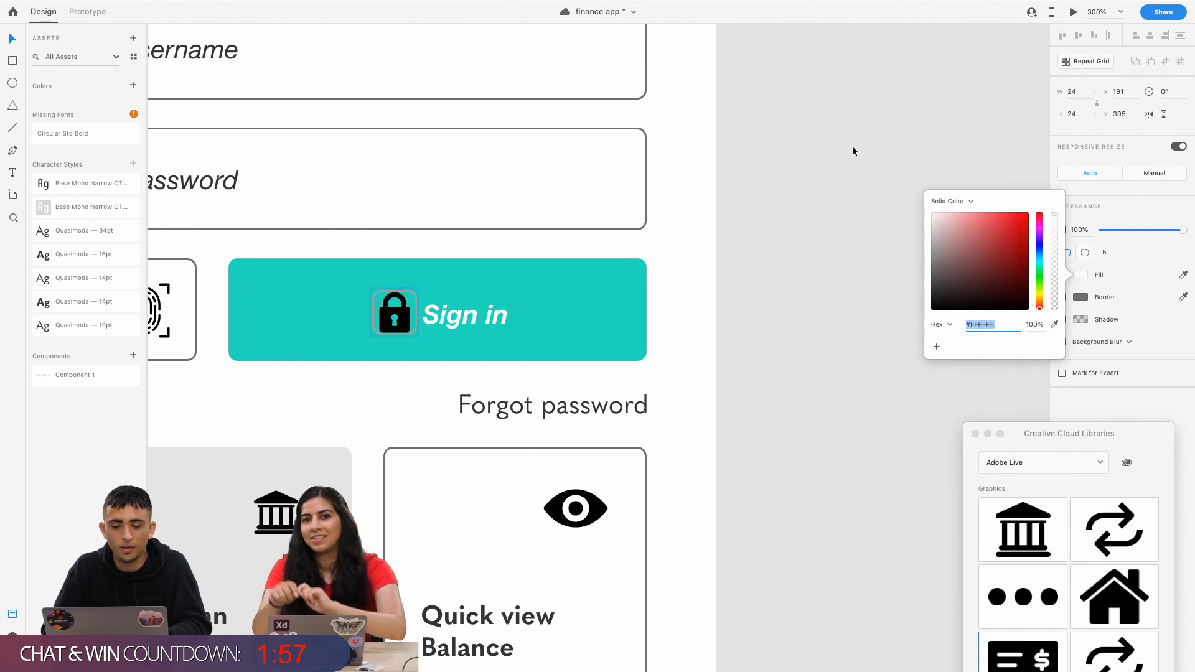
pyautogui.click(565, 304)
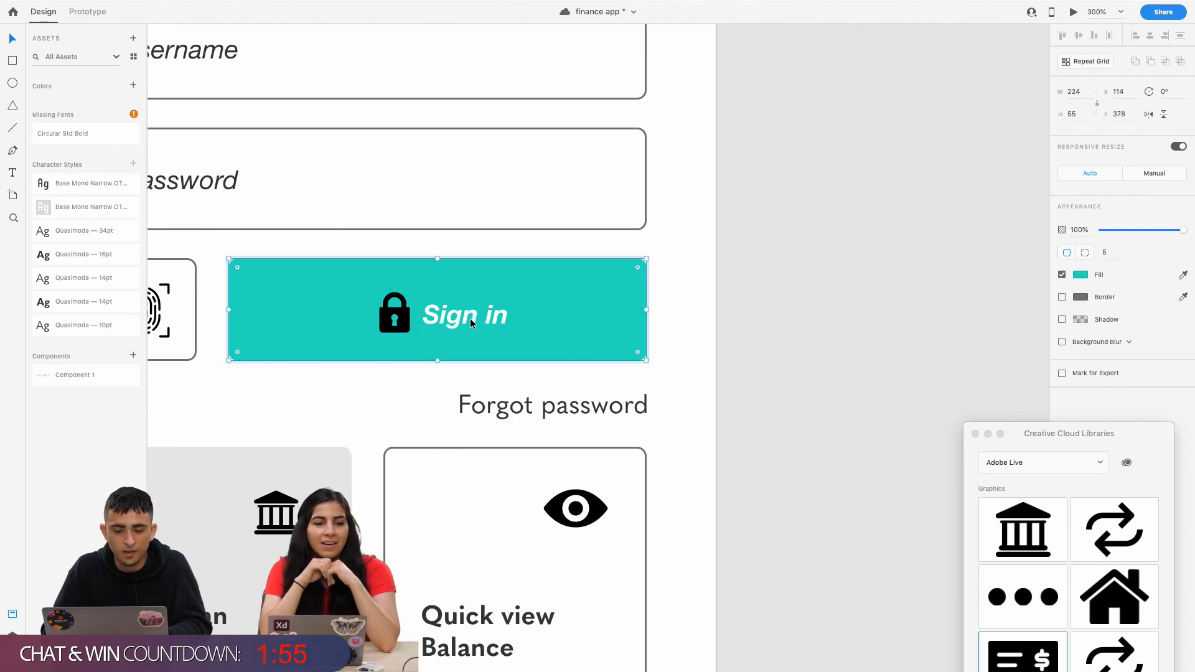
# Select the path nested inside the lock icon's artwork group and set its fill to white.
pyautogui.click(392, 318)
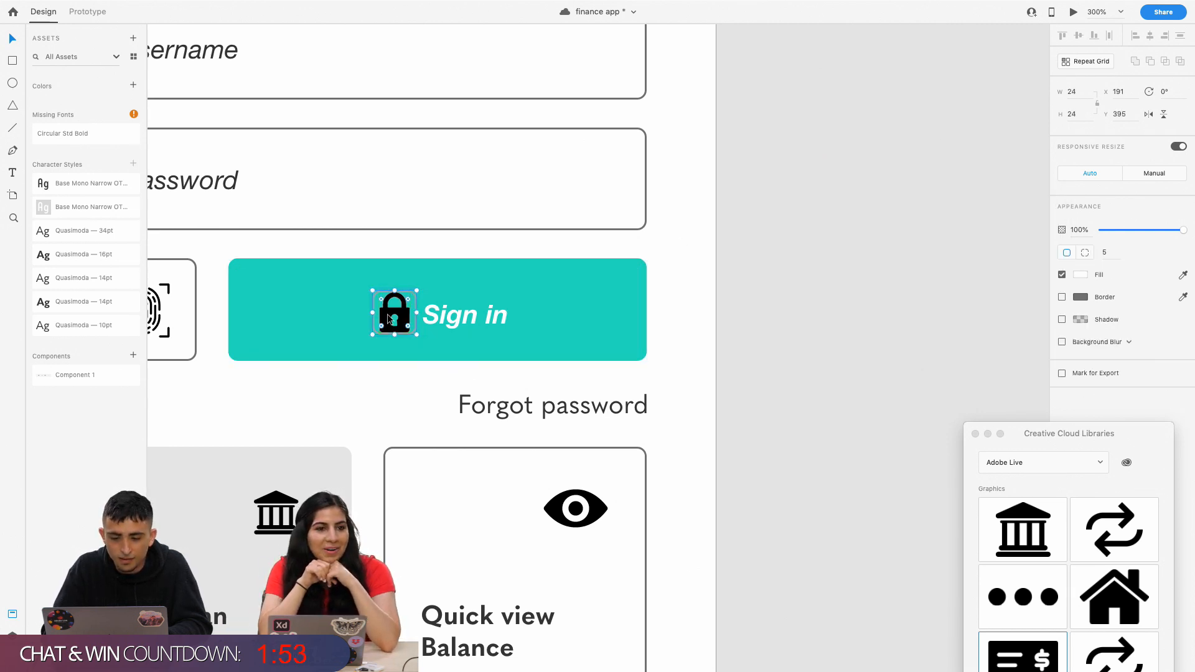
pyautogui.doubleClick(387, 316)
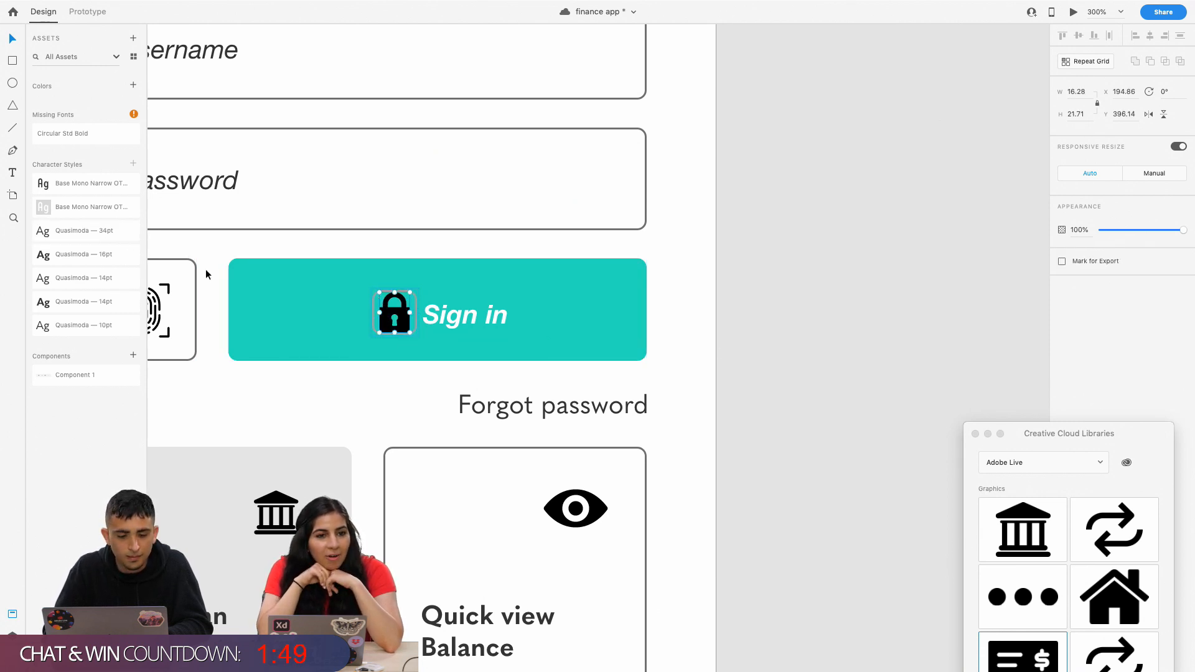
pyautogui.press('super+y')
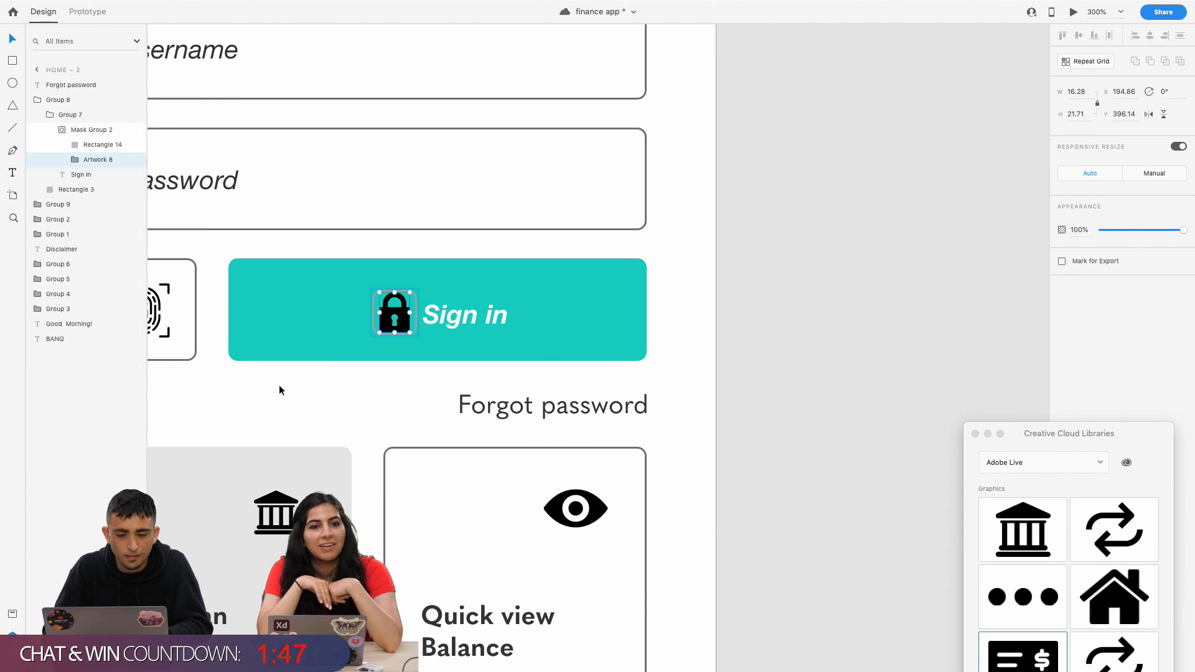
pyautogui.click(91, 174)
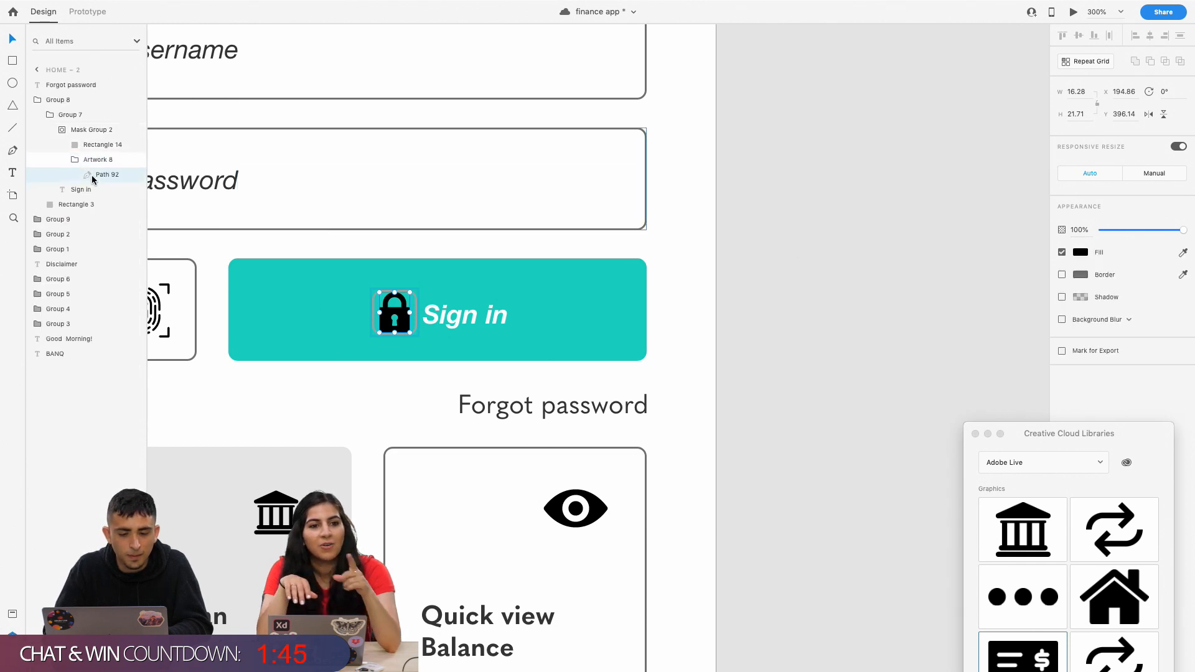
pyautogui.click(1081, 253)
pyautogui.moveTo(987, 237); pyautogui.dragTo(775, 130)
pyautogui.click(775, 130)
# Remove the italic style from the Sign in button's label, keeping it bold.
pyautogui.doubleClick(491, 317)
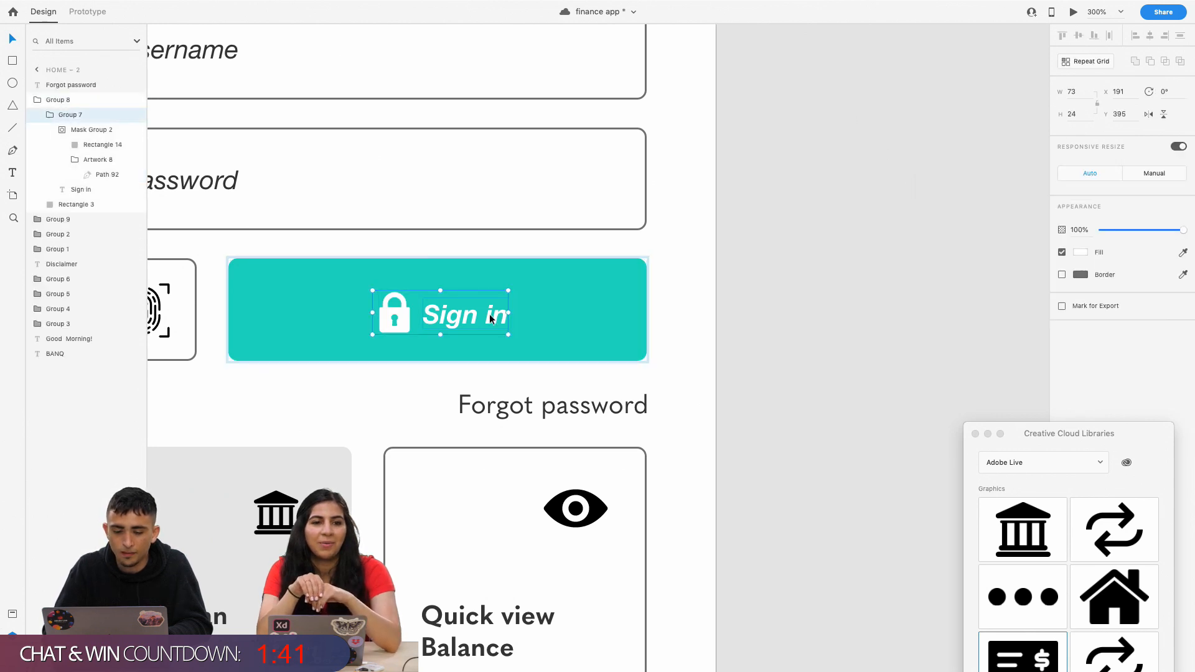
pyautogui.doubleClick(490, 316)
pyautogui.press('super+i')
pyautogui.click(562, 299)
pyautogui.click(610, 240)
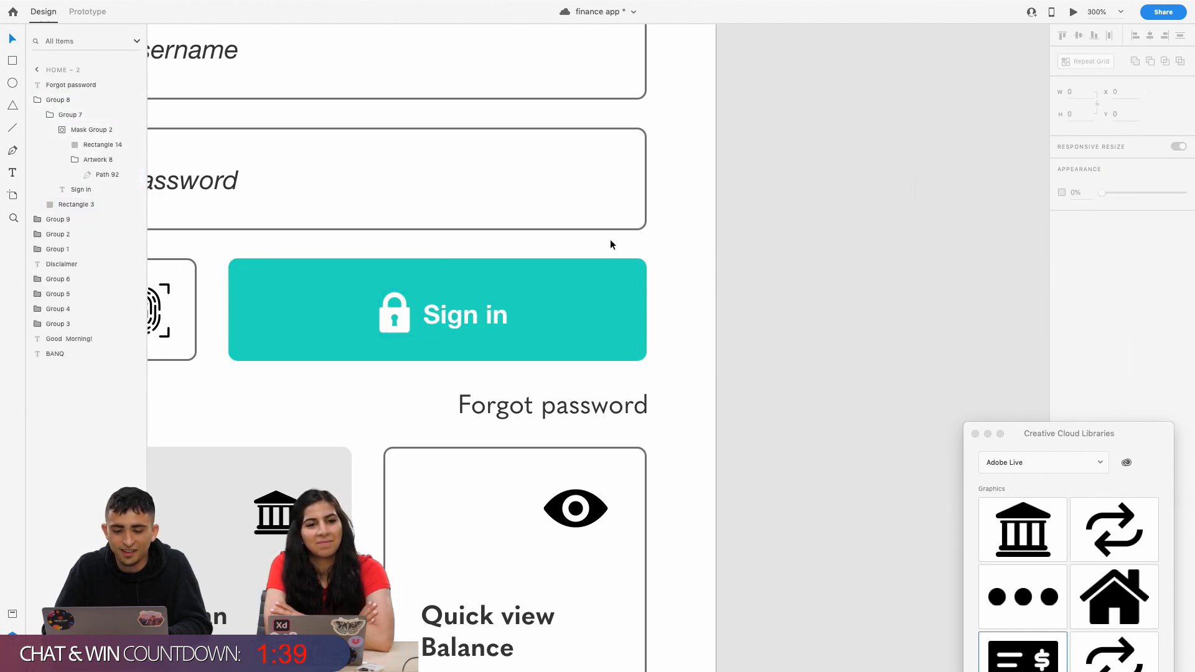
# Try darker teal shades for the Sign in button's fill and settle on a deep indigo purple.
pyautogui.press('super+minus')
pyautogui.press('super+minus')
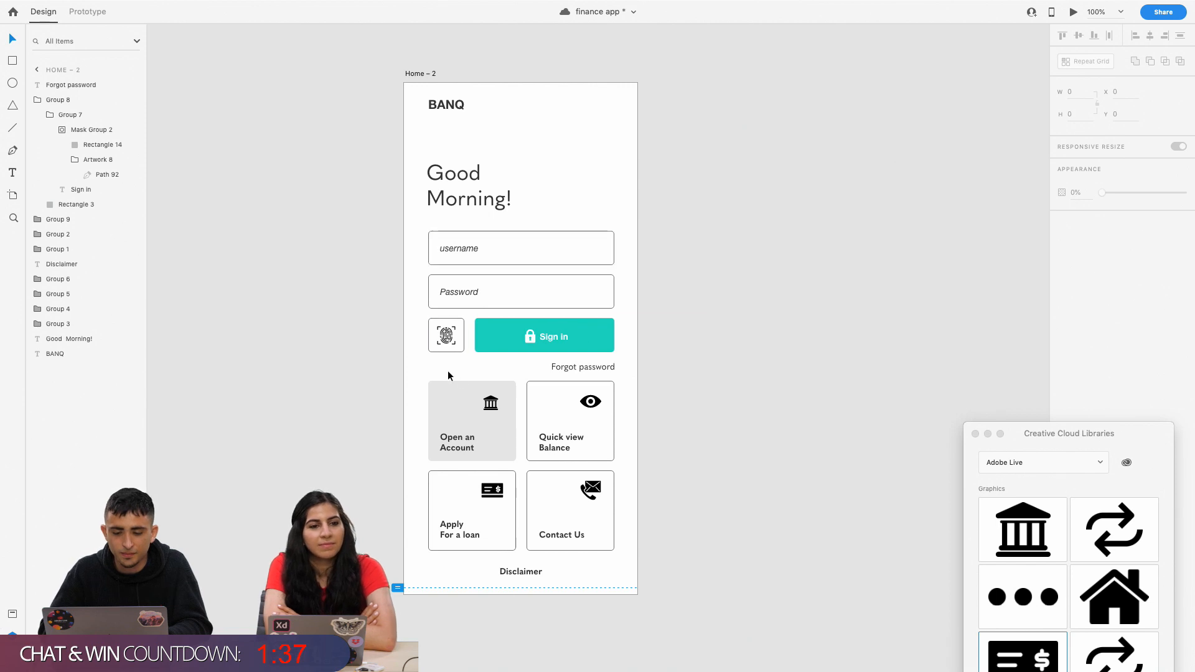
pyautogui.click(581, 339)
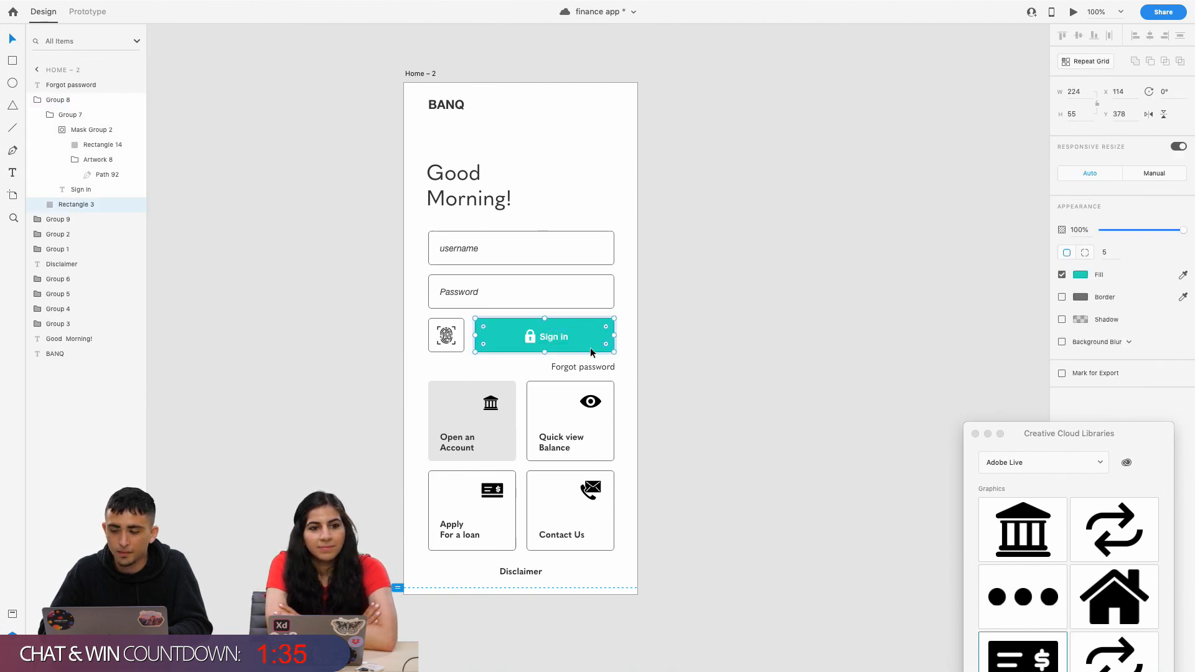
pyautogui.click(1082, 275)
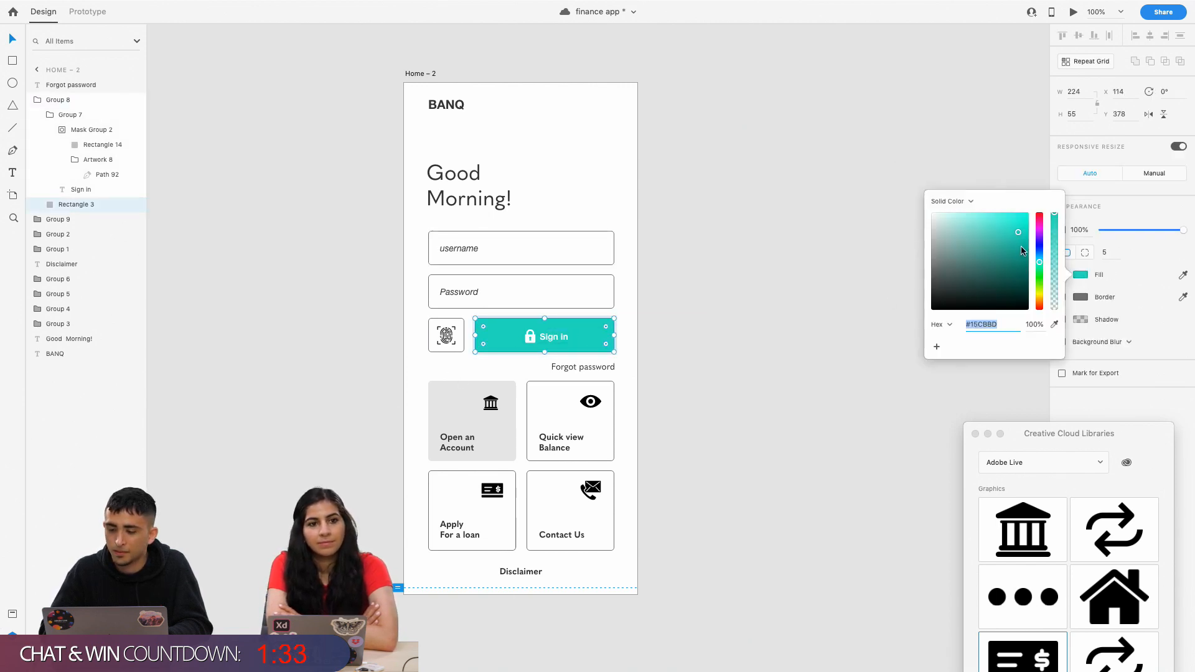
pyautogui.moveTo(1021, 251); pyautogui.dragTo(1041, 267)
pyautogui.click(1006, 244)
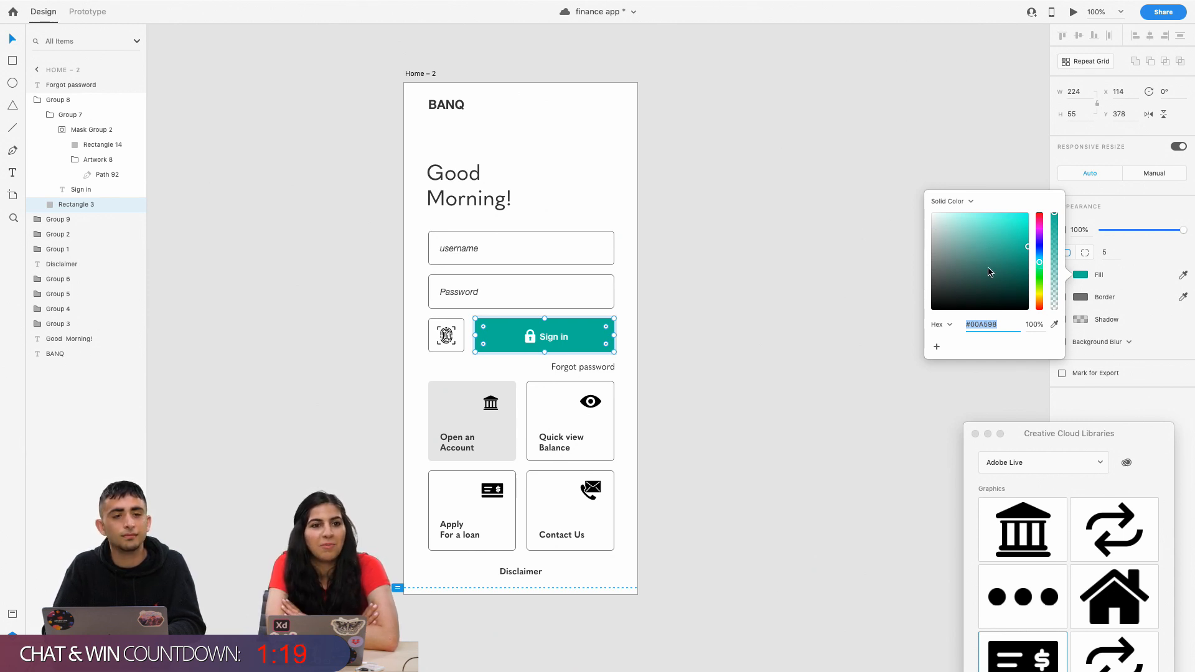
pyautogui.moveTo(1018, 268)
pyautogui.mouseDown()
pyautogui.moveTo(1039, 243)
pyautogui.moveTo(1048, 259)
pyautogui.mouseUp()
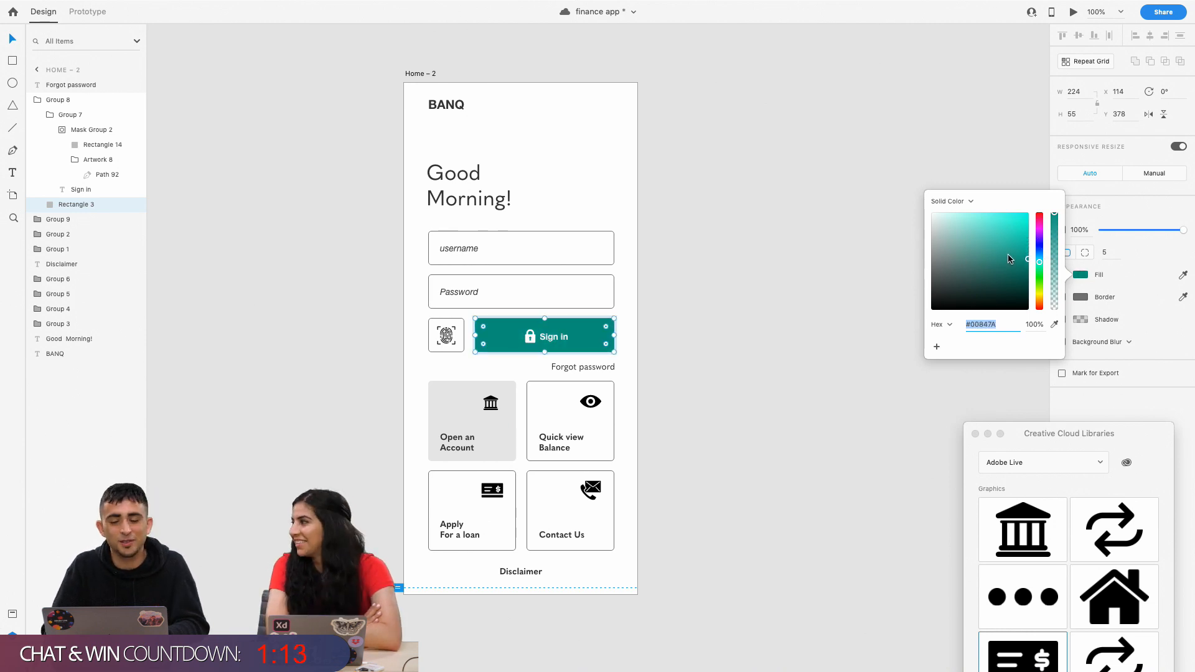
pyautogui.moveTo(1027, 249)
pyautogui.mouseDown()
pyautogui.moveTo(1044, 255)
pyautogui.moveTo(1013, 260)
pyautogui.mouseUp()
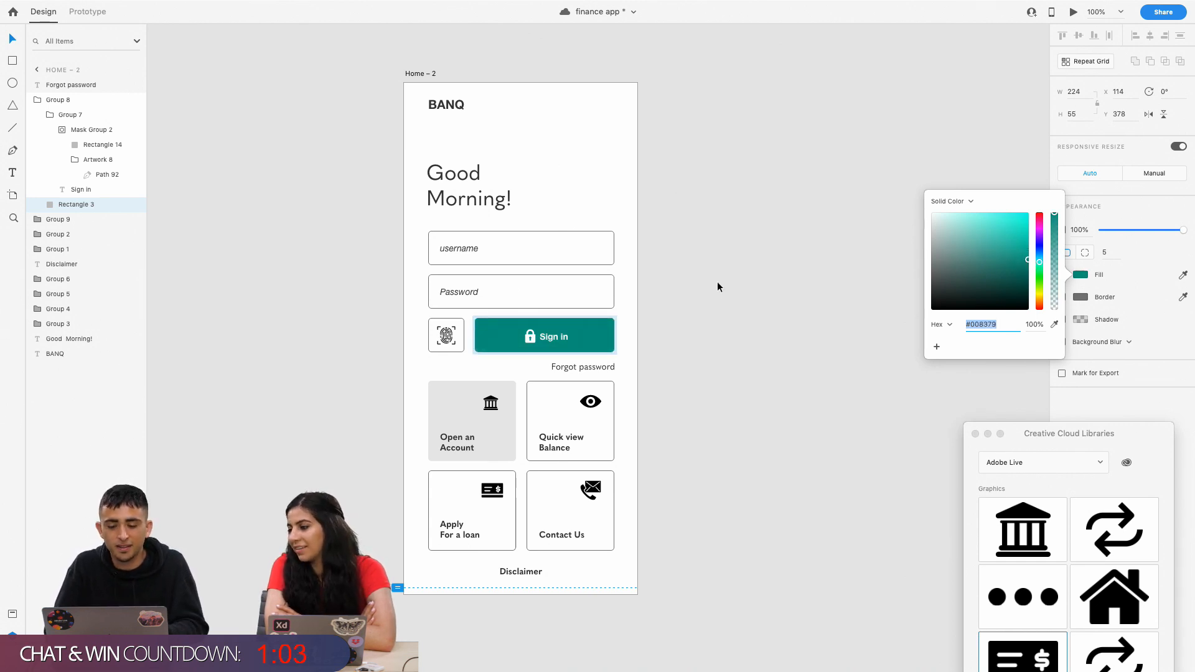
pyautogui.moveTo(1042, 260); pyautogui.dragTo(1042, 241)
pyautogui.click(903, 293)
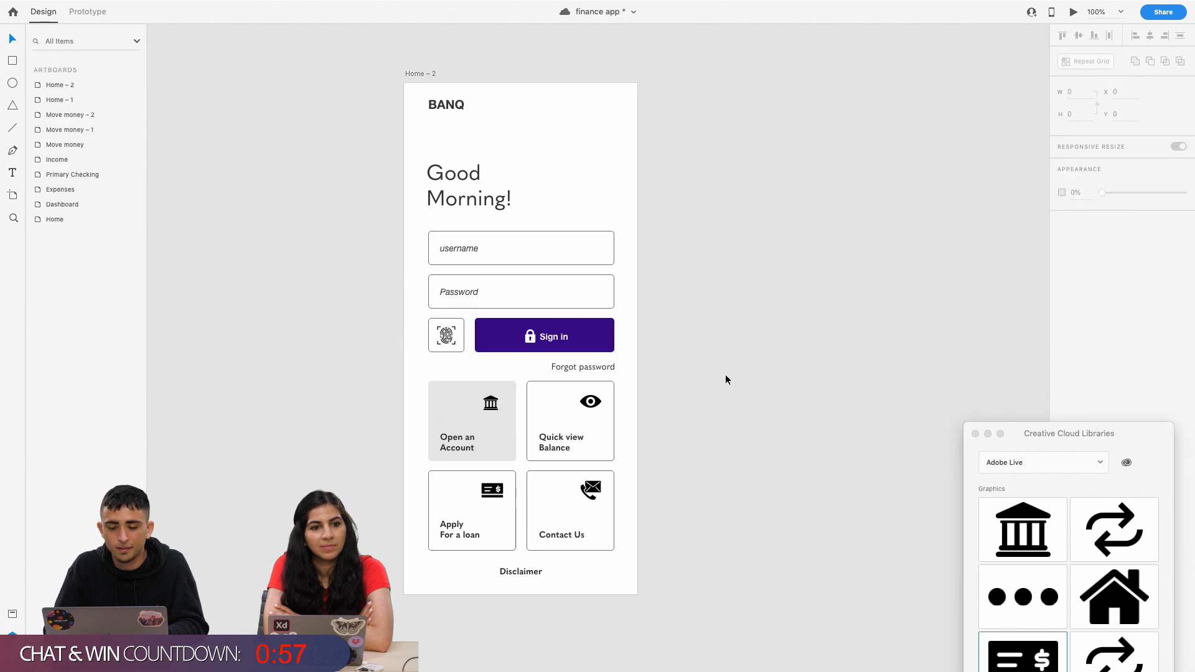
# Set the fill of the "Open an Account" card's rectangle to a pale blue, #D9ECF4.
pyautogui.doubleClick(508, 436)
pyautogui.click(1081, 275)
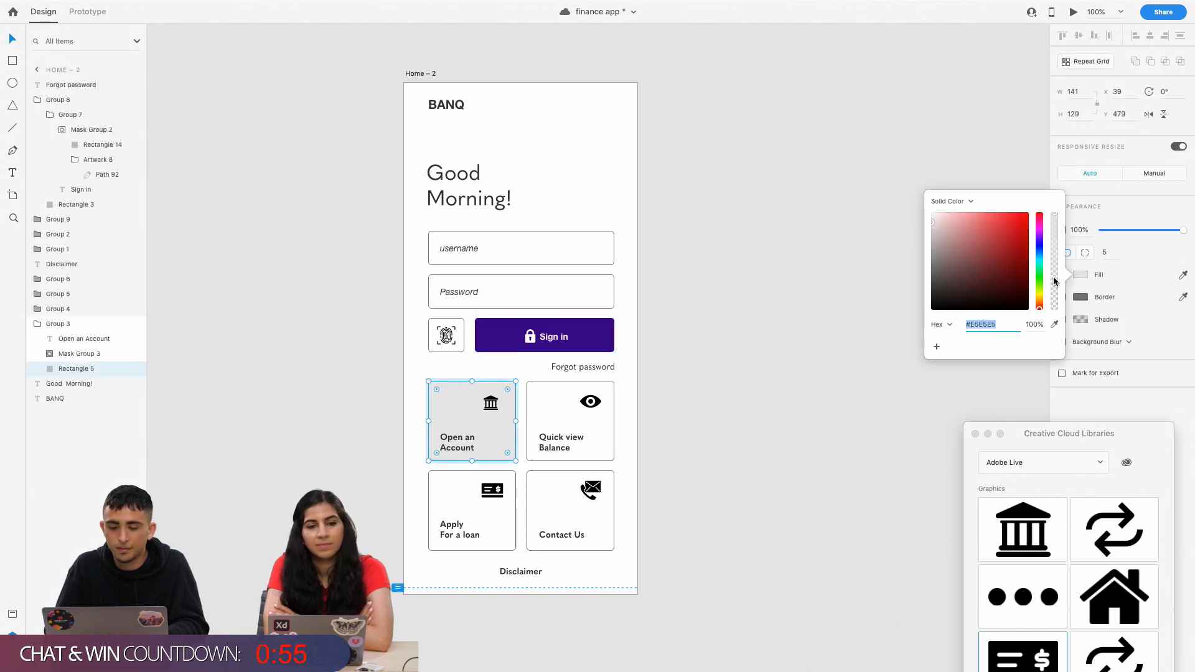
pyautogui.click(1038, 253)
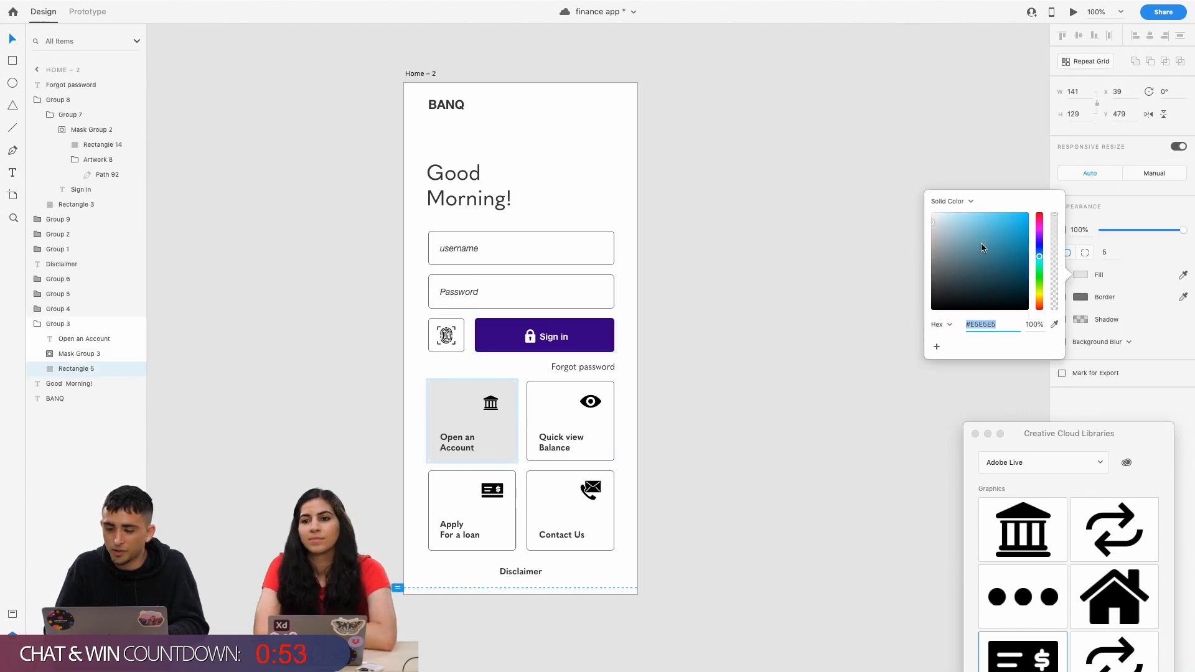
pyautogui.moveTo(981, 242); pyautogui.dragTo(941, 218)
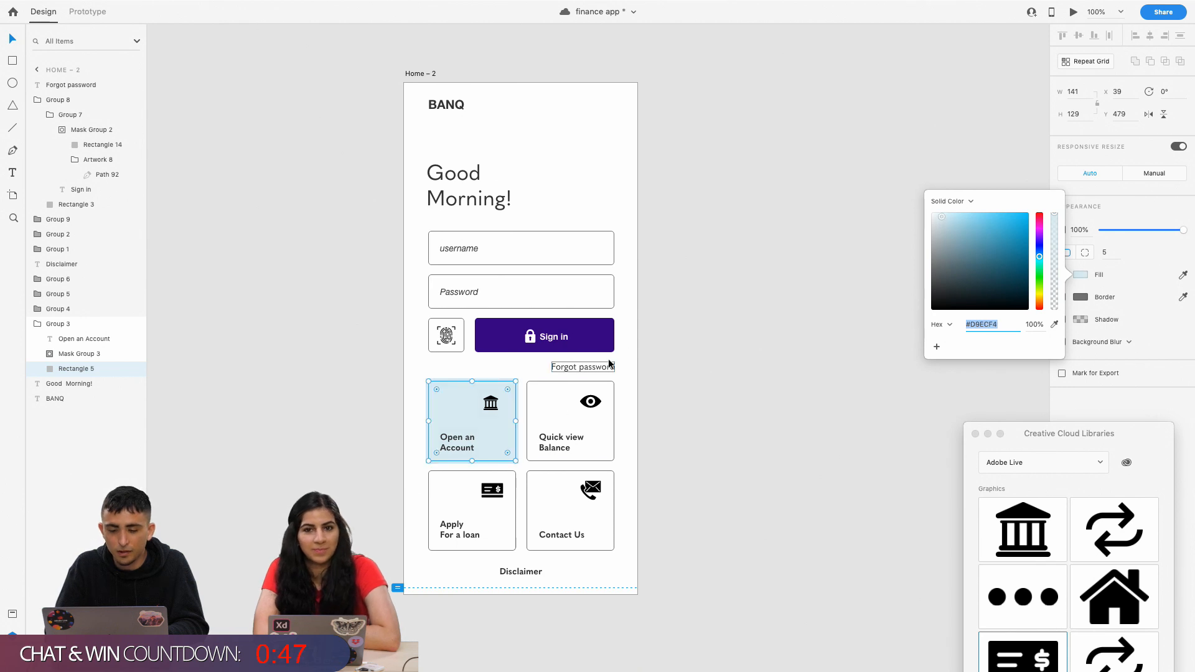
# Remove the "Quick view Balance" card's border and sample its fill from the "Open an Account" card.
pyautogui.doubleClick(547, 419)
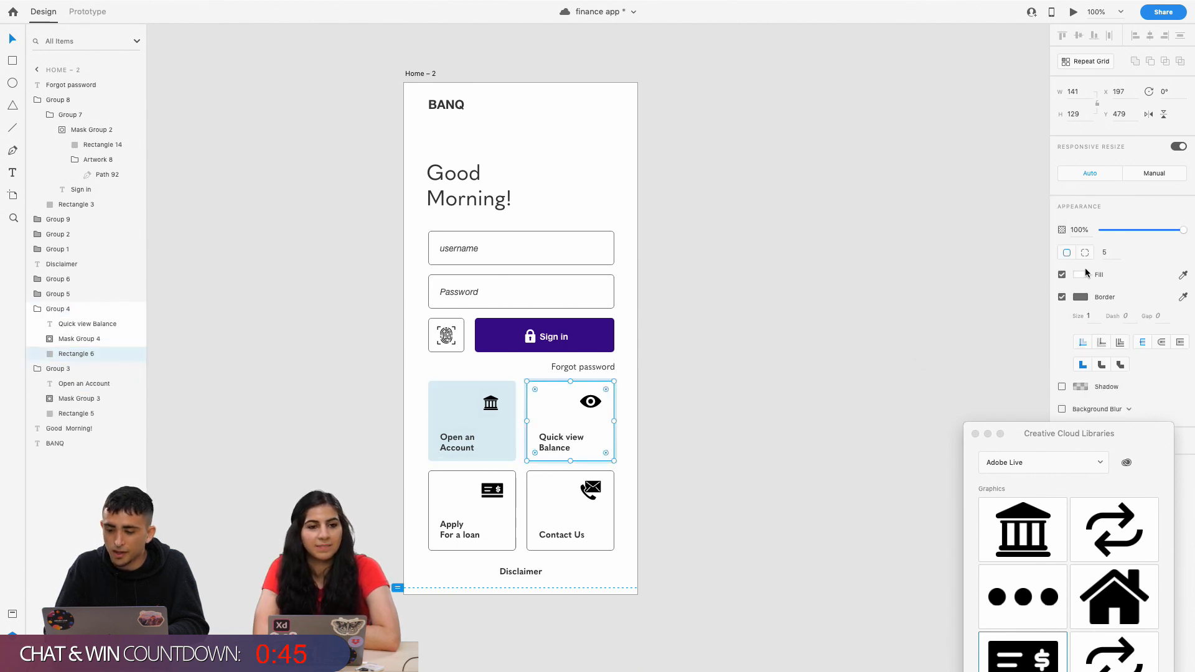
pyautogui.click(1062, 298)
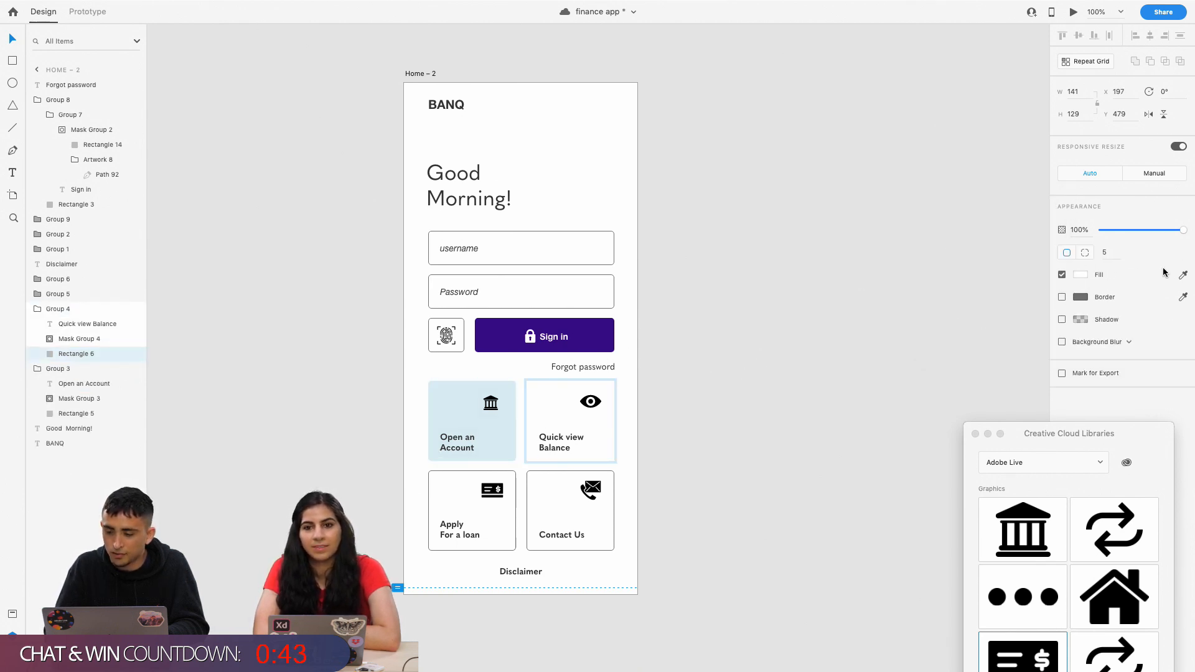
pyautogui.click(1183, 275)
pyautogui.click(507, 439)
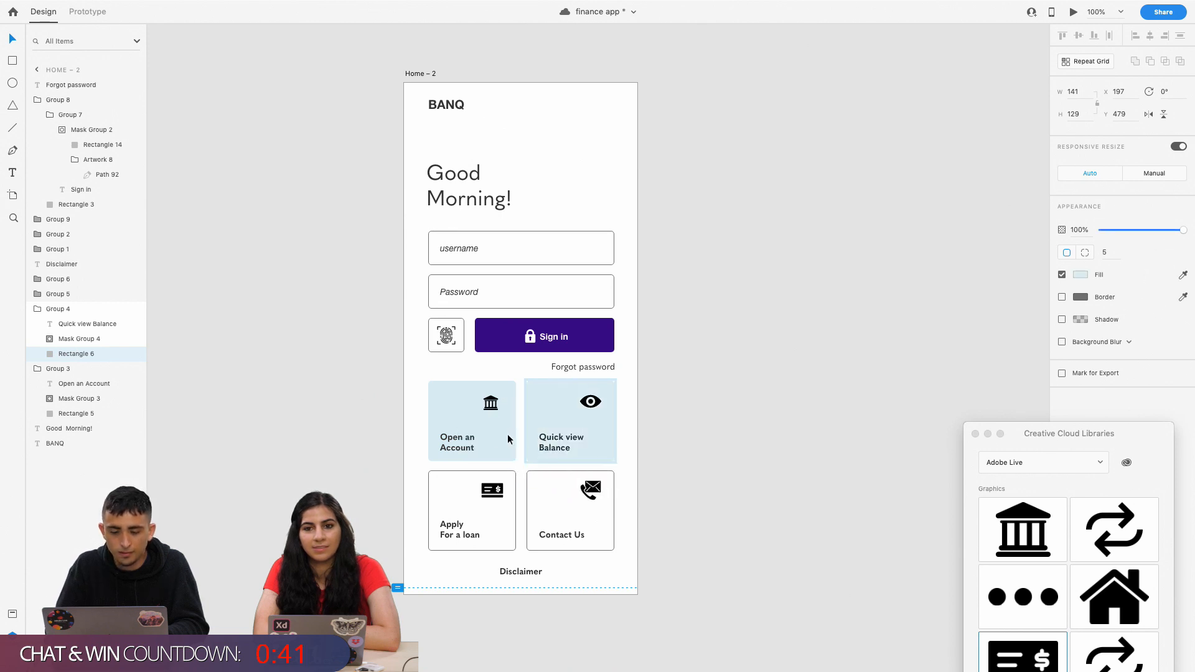
# Give the "Apply For a loan" card the pale blue sampled from the "Open an Account" card and remove its border.
pyautogui.doubleClick(482, 509)
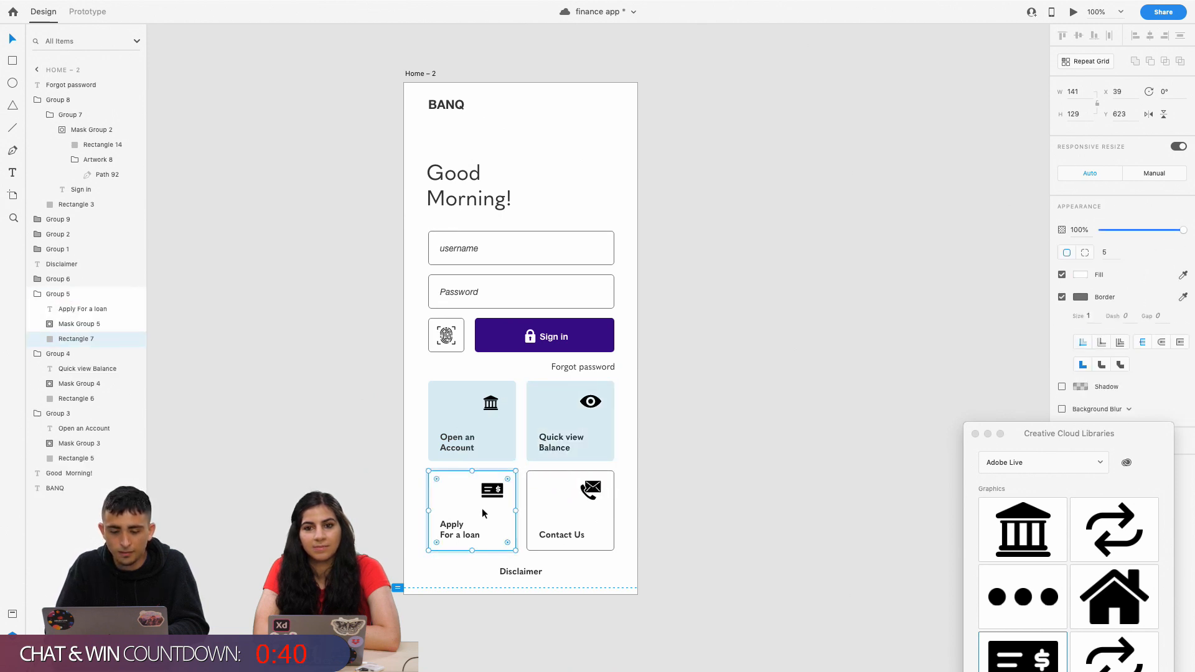
pyautogui.click(1183, 275)
pyautogui.click(488, 453)
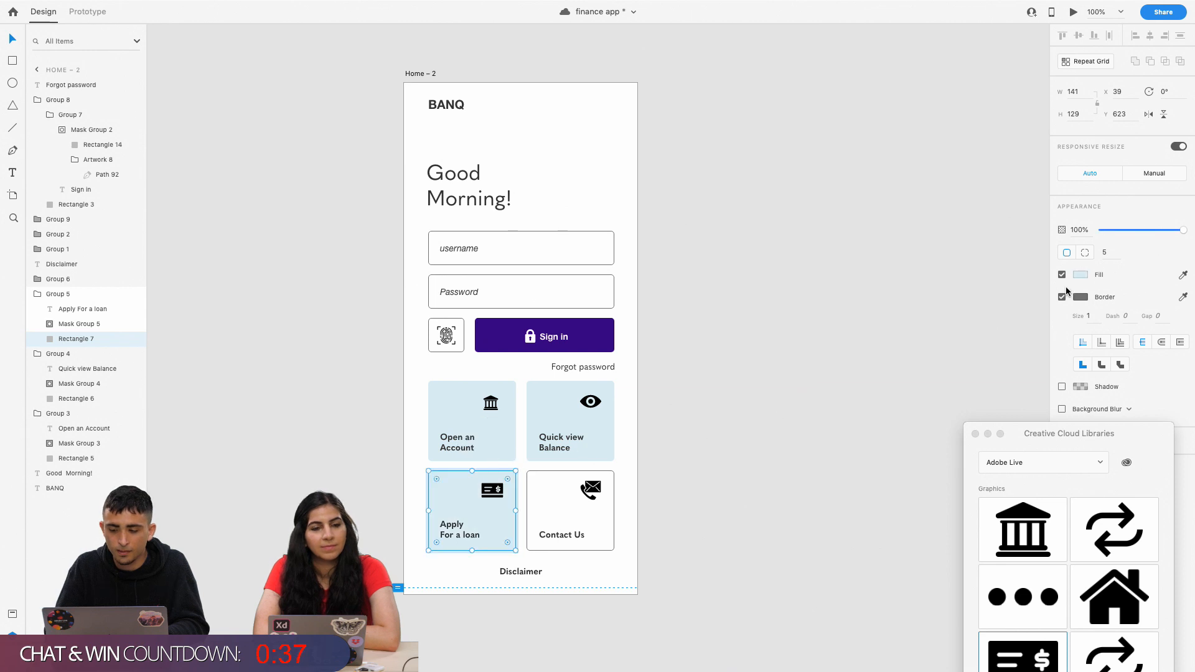
# Remove the "Contact Us" card's border and sample its fill from the "Quick view Balance" card.
pyautogui.doubleClick(608, 521)
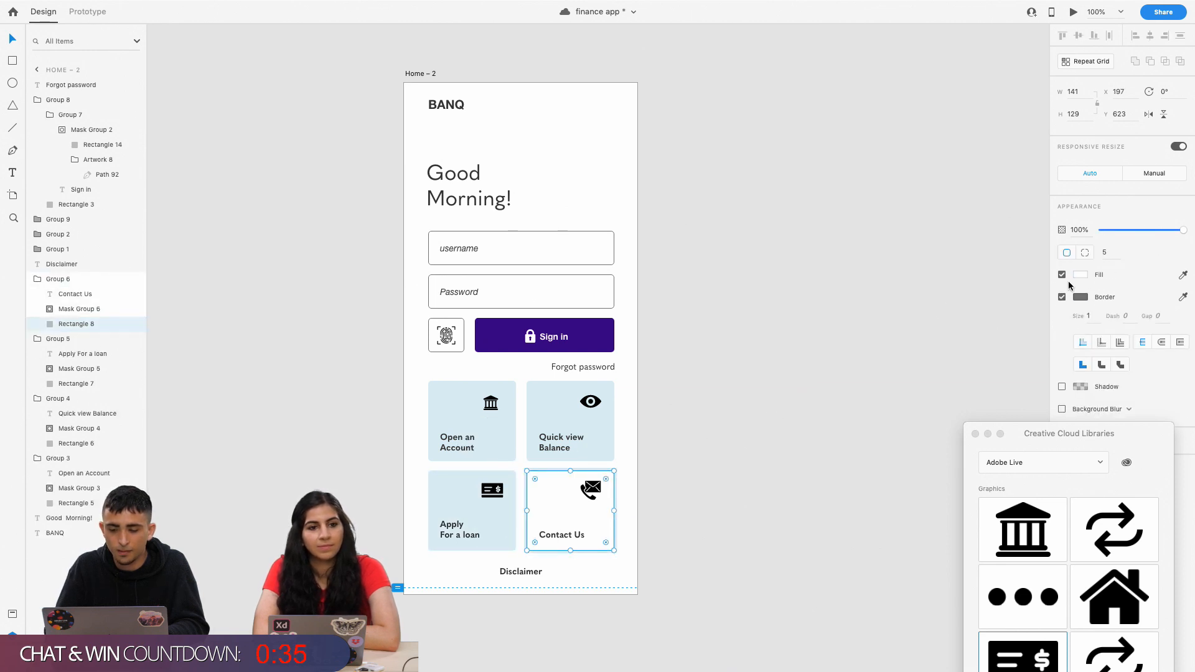
pyautogui.click(1062, 297)
pyautogui.click(1183, 276)
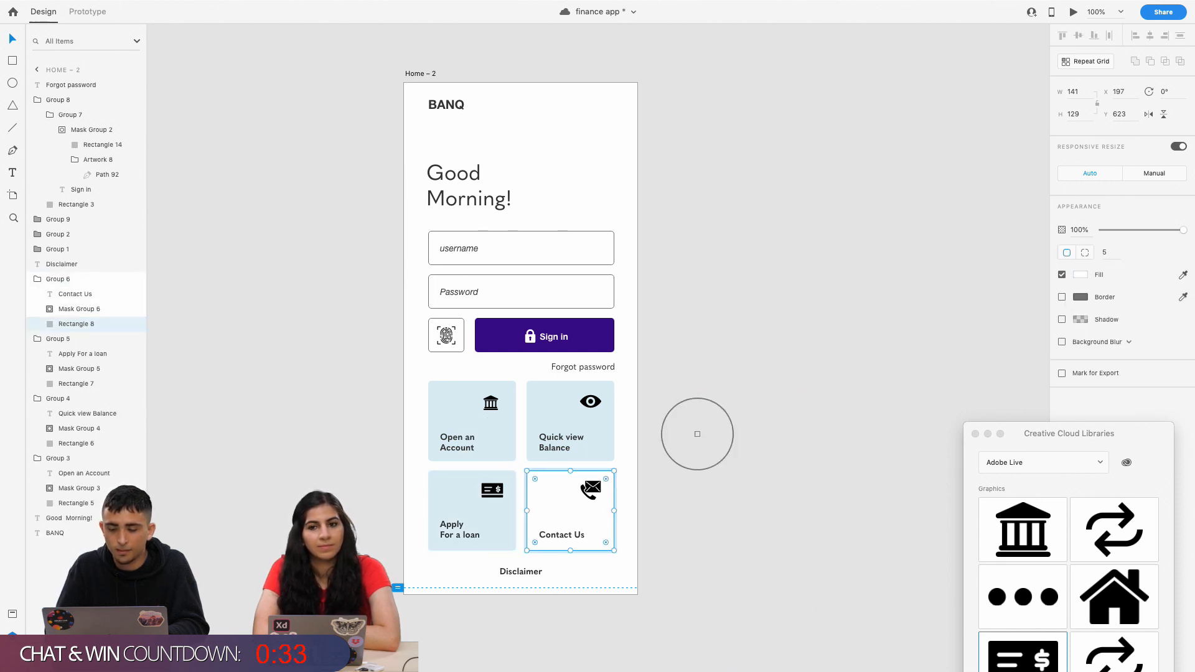
pyautogui.click(559, 415)
pyautogui.click(679, 335)
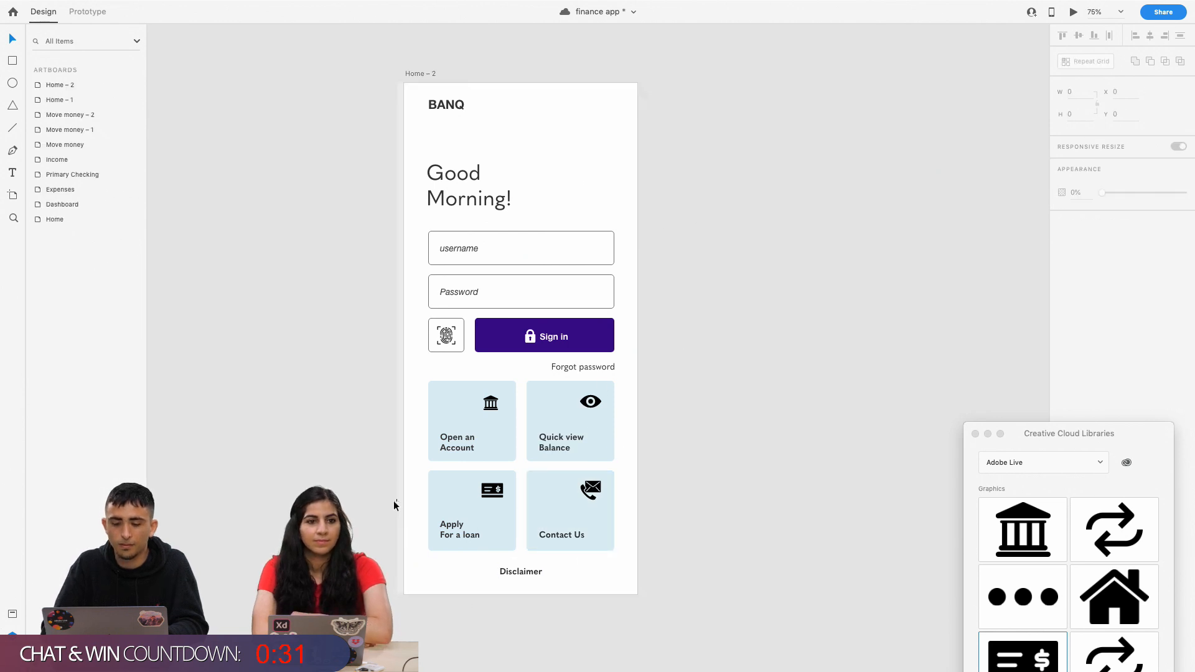
# Duplicate the Home – 2 artboard to create a second colour variant beside it.
pyautogui.press('super+minus')
pyautogui.press('super+minus')
pyautogui.press('super+plus')
pyautogui.press('super+plus')
pyautogui.press('super+plus')
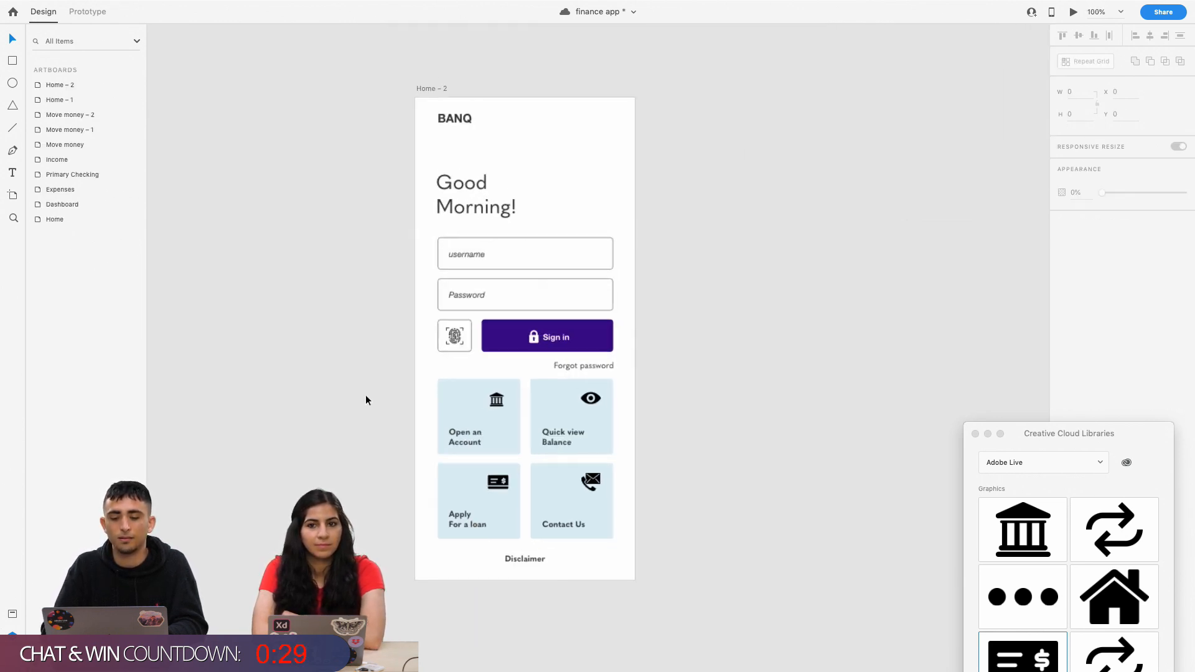
pyautogui.click(420, 74)
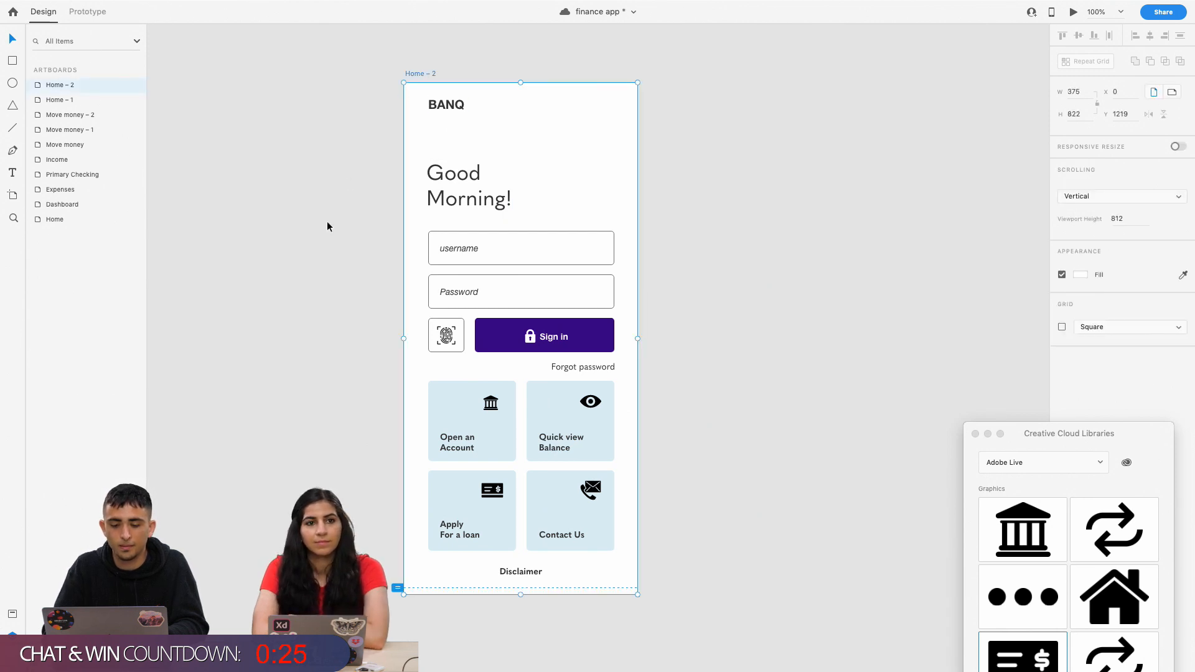
pyautogui.press('super+d')
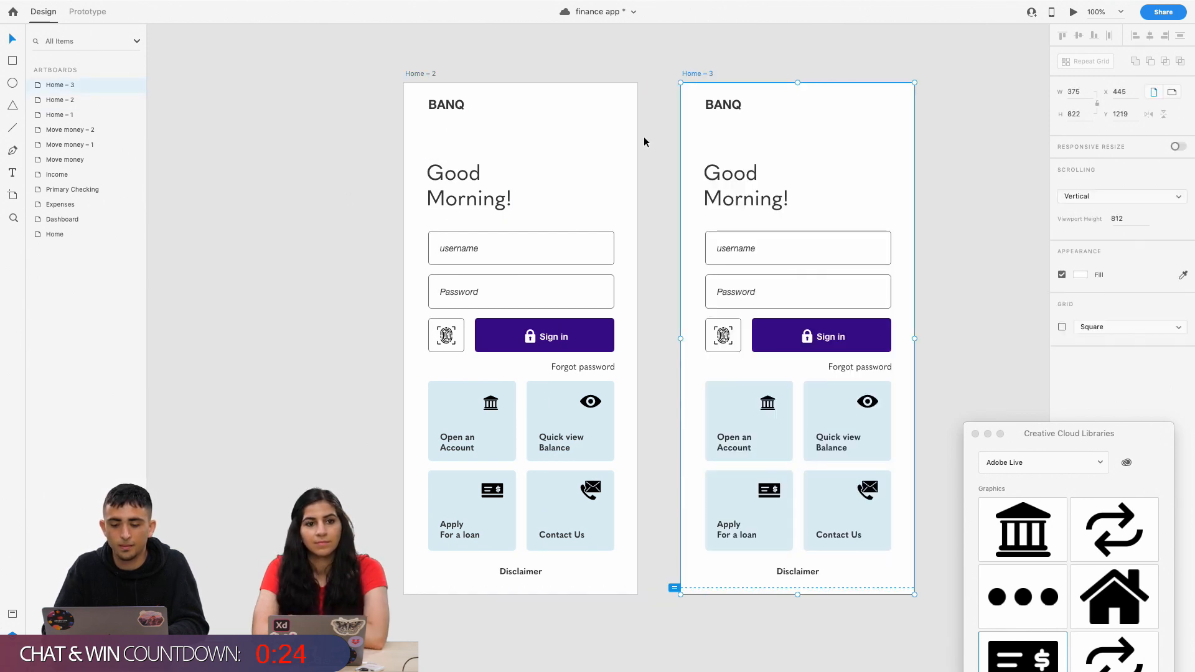
pyautogui.doubleClick(745, 427)
pyautogui.click(1079, 253)
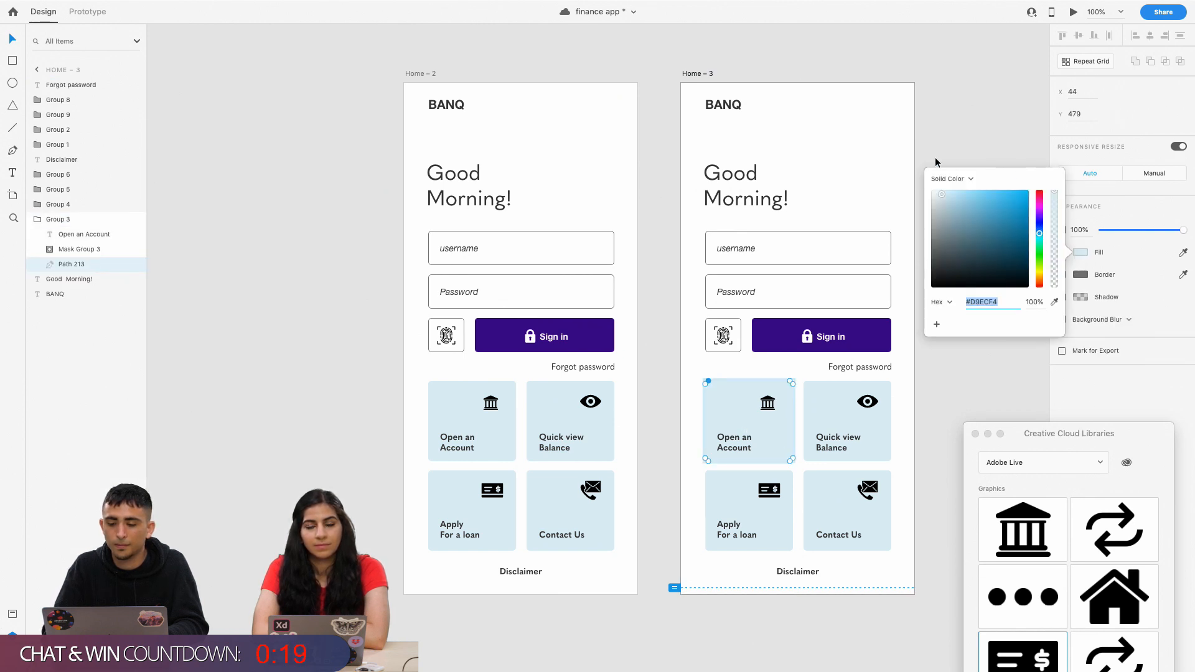
pyautogui.press('Escape')
# Change the fill of the Sign in button's rectangle on the Home – 3 artboard to green, #008D61.
pyautogui.doubleClick(870, 349)
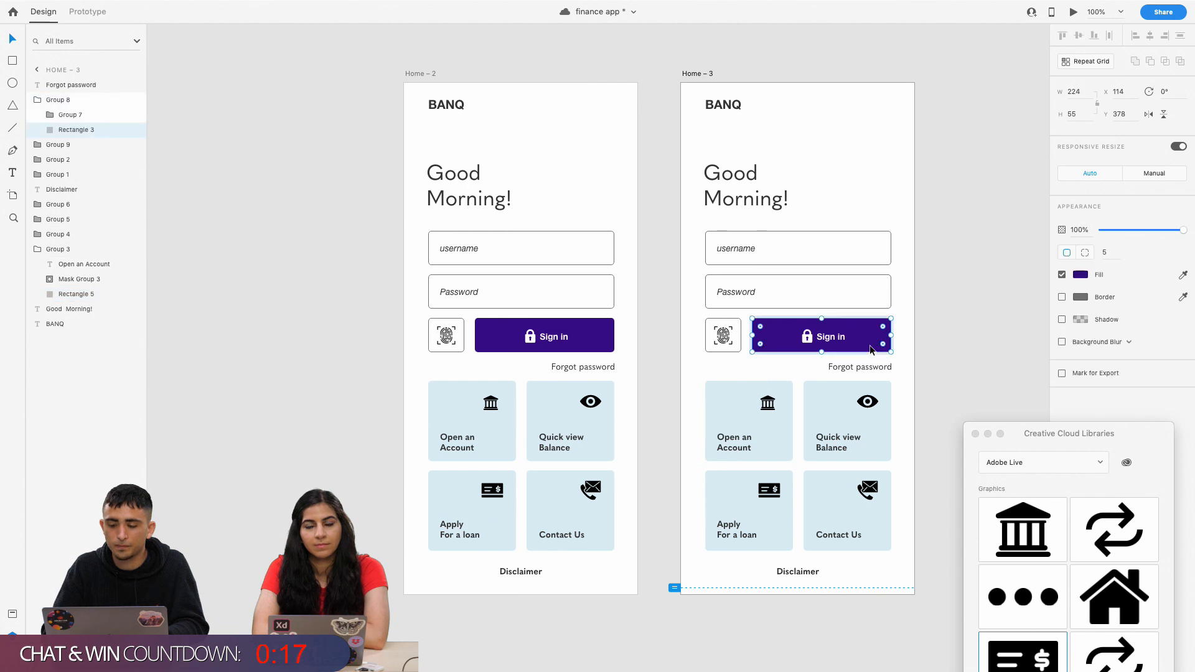
pyautogui.click(1083, 276)
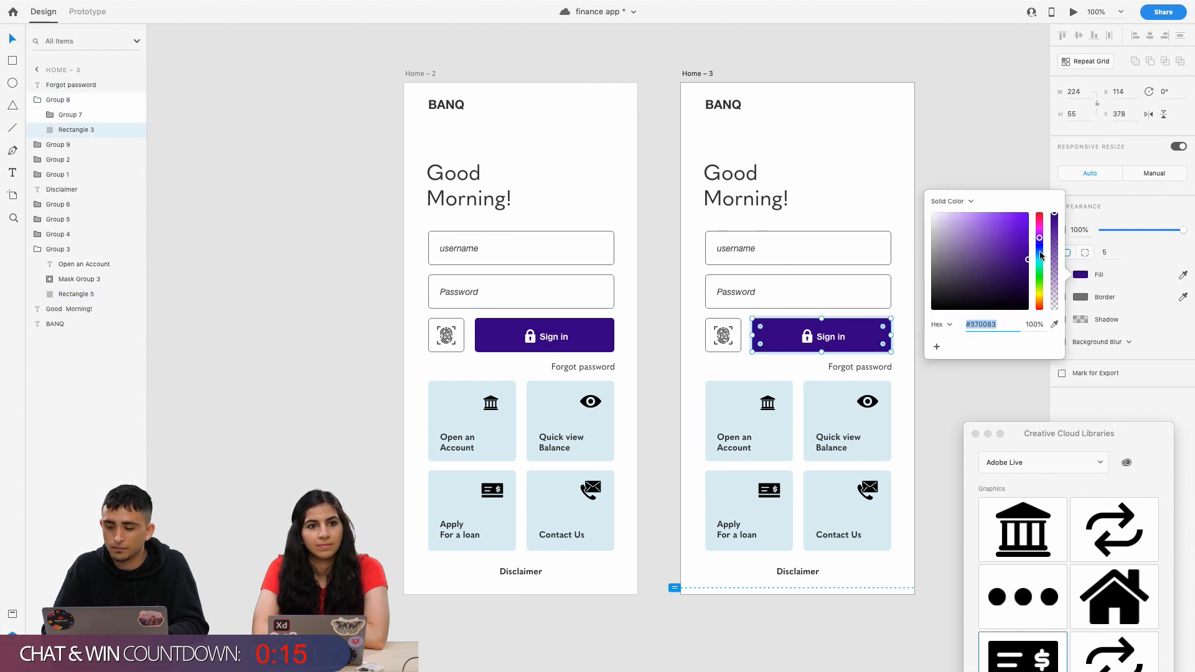
pyautogui.moveTo(1041, 255)
pyautogui.mouseDown()
pyautogui.moveTo(1041, 284)
pyautogui.moveTo(1040, 242)
pyautogui.moveTo(1039, 276)
pyautogui.mouseUp()
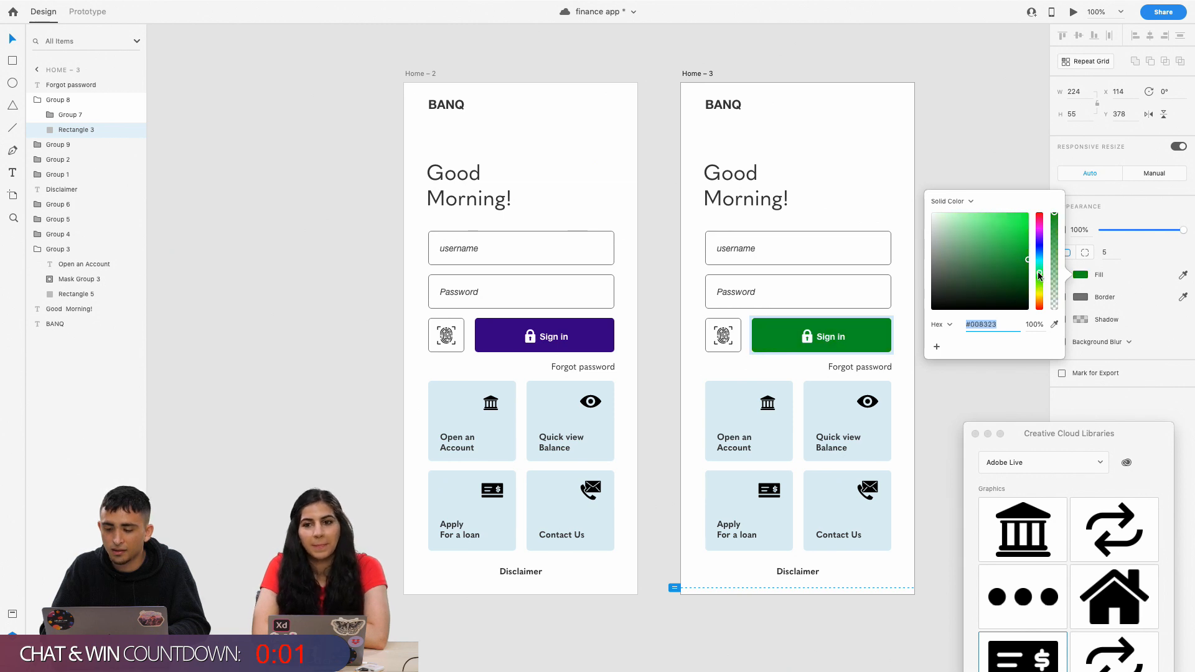
pyautogui.click(1016, 249)
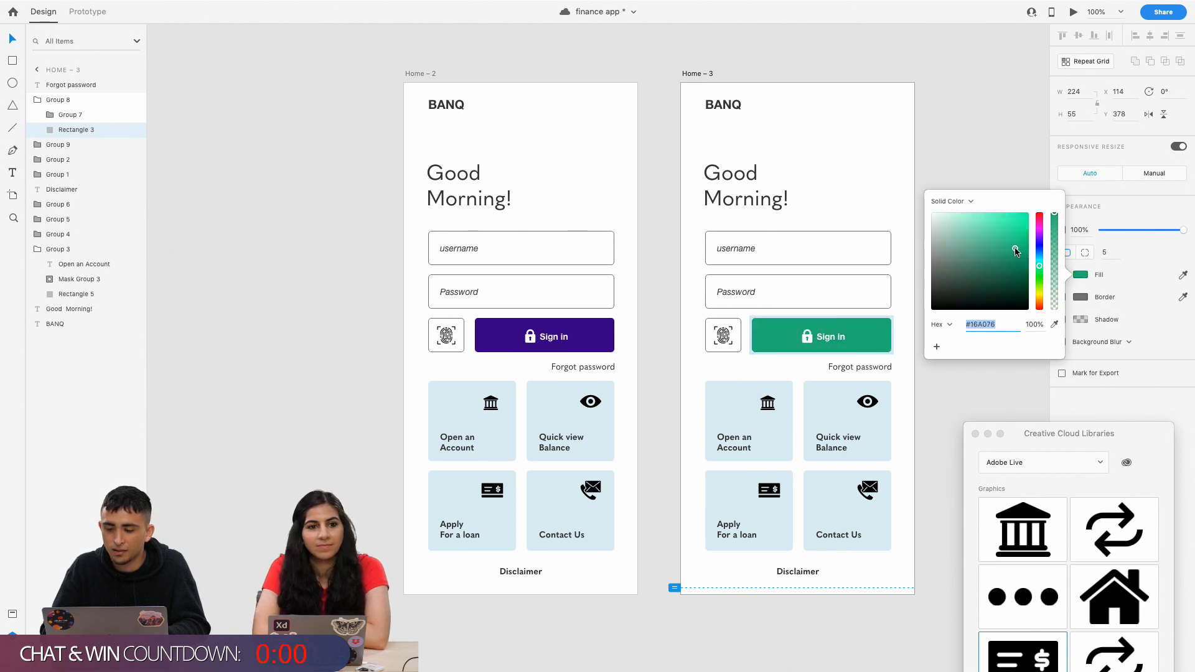
pyautogui.moveTo(1037, 251); pyautogui.dragTo(1031, 267)
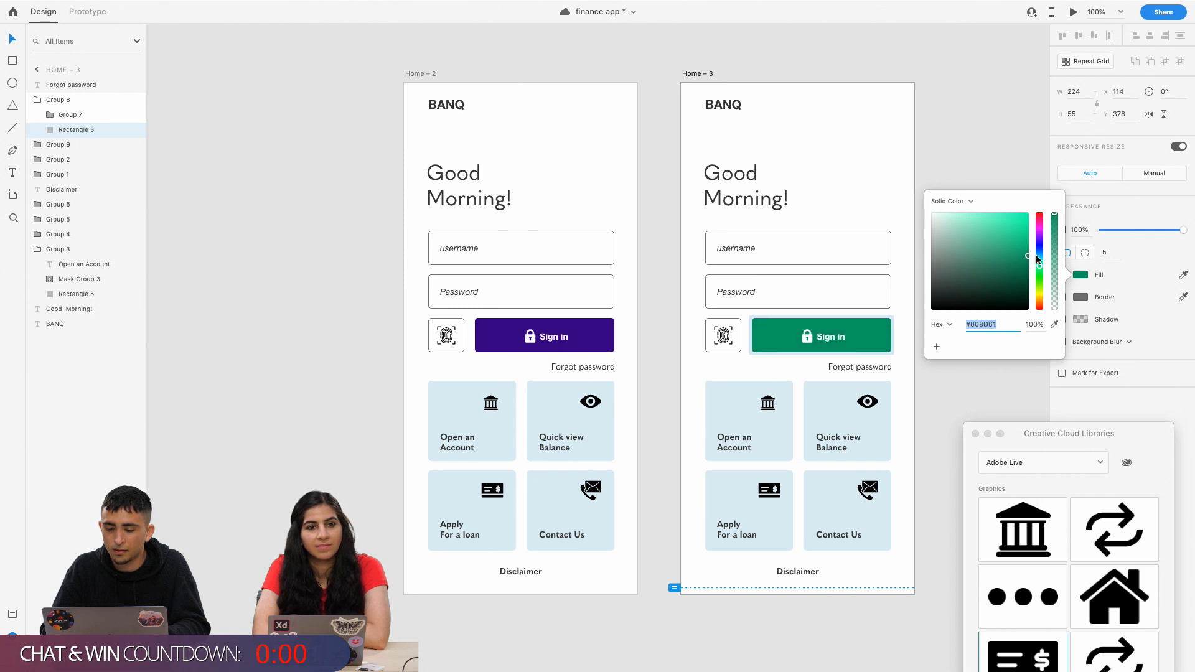
# Change the fill of the "Open an Account" card on Home – 3 to a pale green, #D9F4E7.
pyautogui.doubleClick(744, 416)
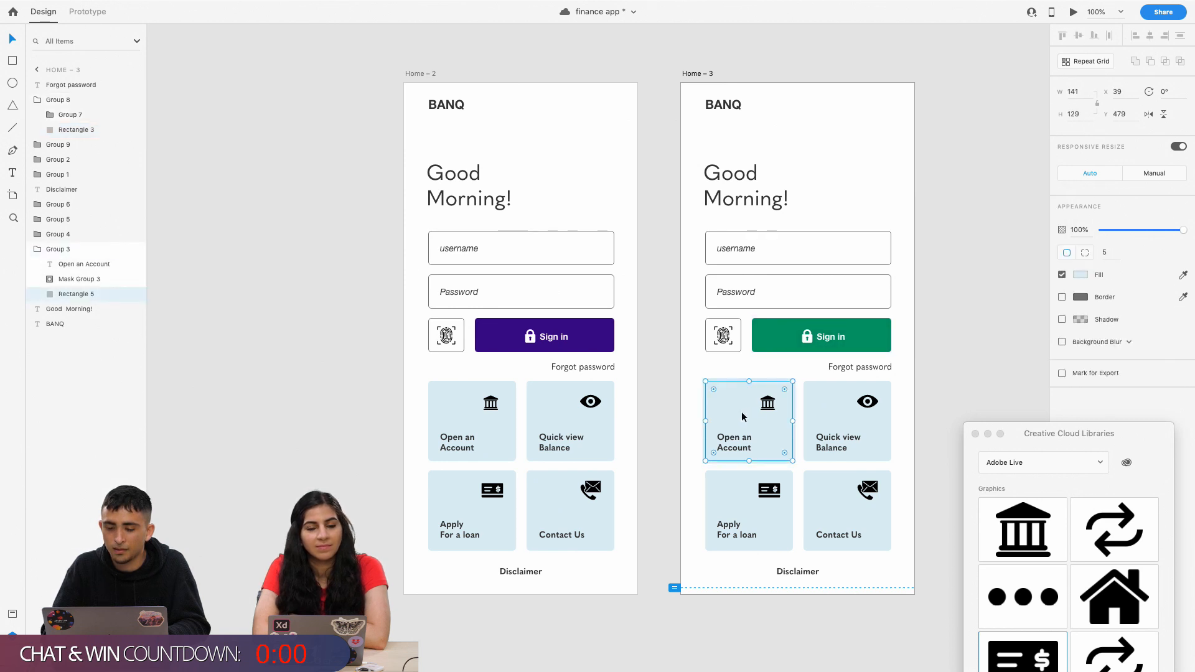
pyautogui.click(1081, 274)
pyautogui.moveTo(1038, 263)
pyautogui.mouseDown()
pyautogui.moveTo(1042, 252)
pyautogui.moveTo(1043, 262)
pyautogui.mouseUp()
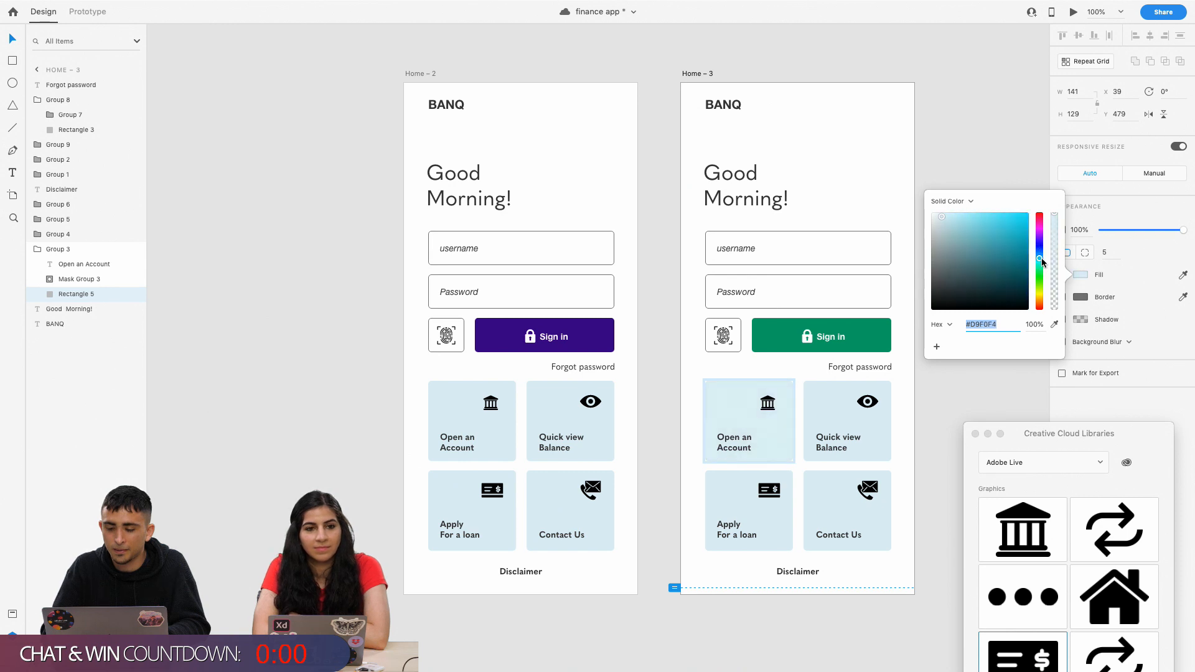
# Shift the fill of the Sign in button on Home – 3 to teal, #008691.
pyautogui.click(784, 347)
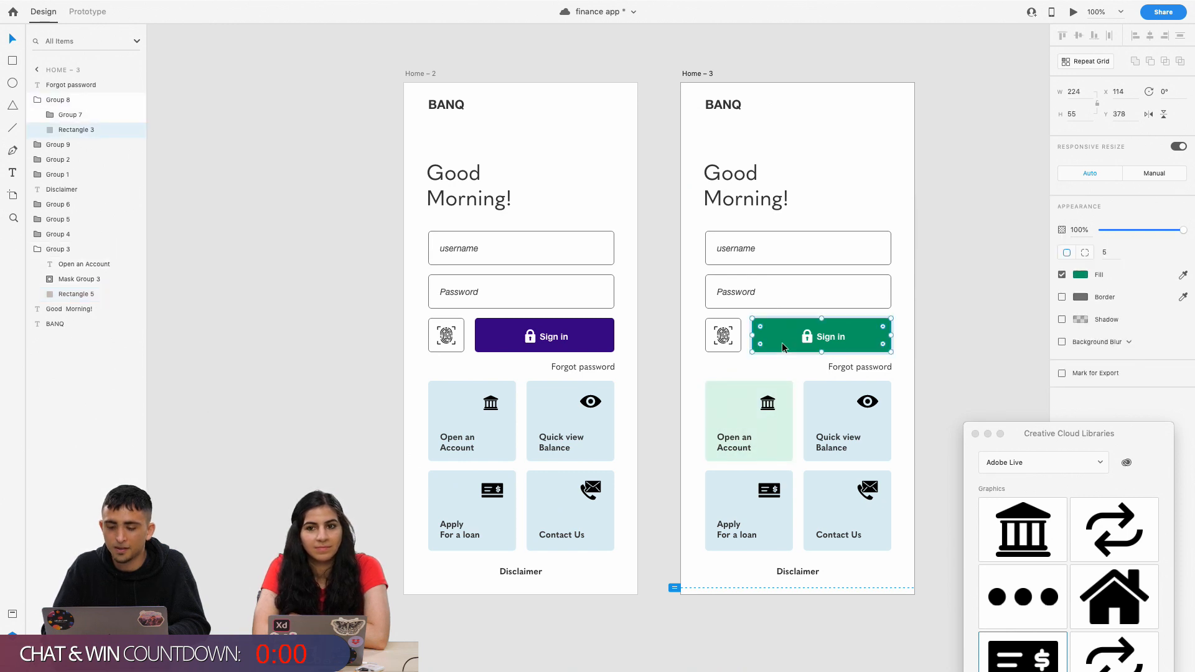
pyautogui.click(1082, 279)
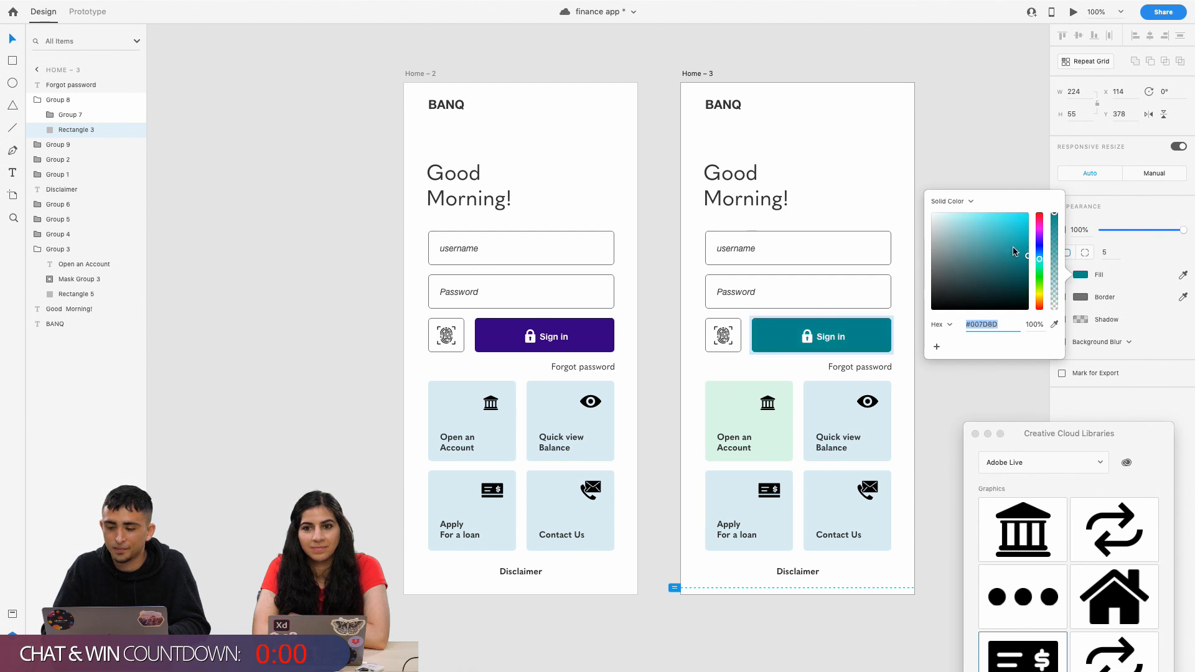
pyautogui.moveTo(1014, 252); pyautogui.dragTo(989, 276)
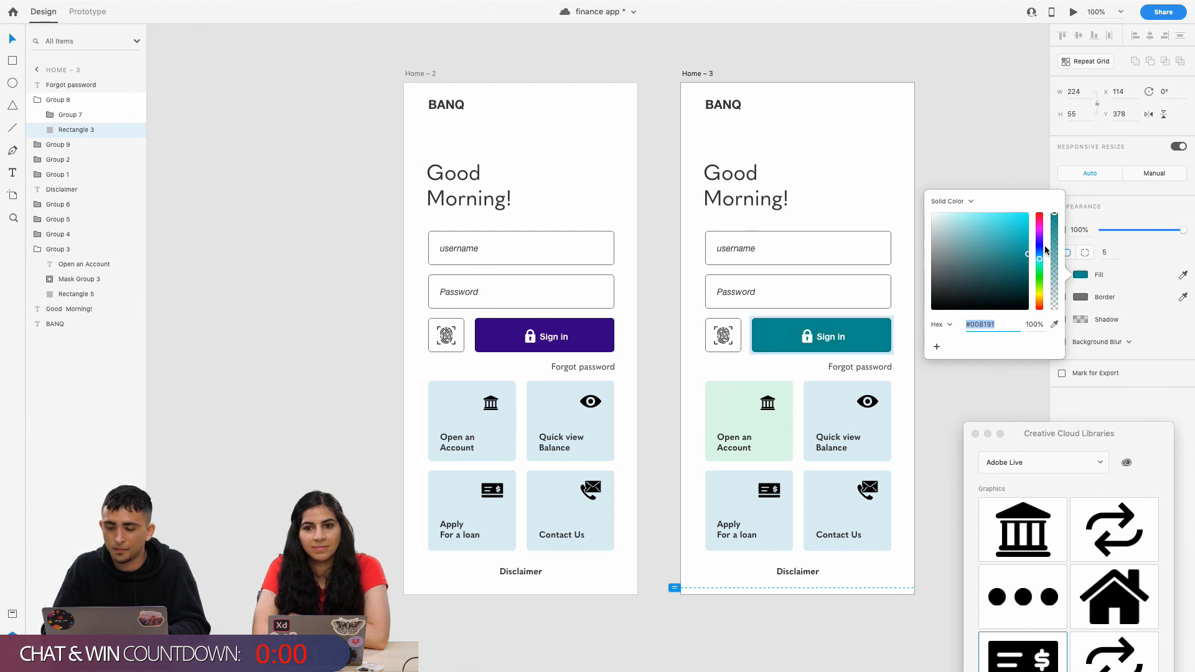
pyautogui.moveTo(1045, 249); pyautogui.dragTo(1041, 261)
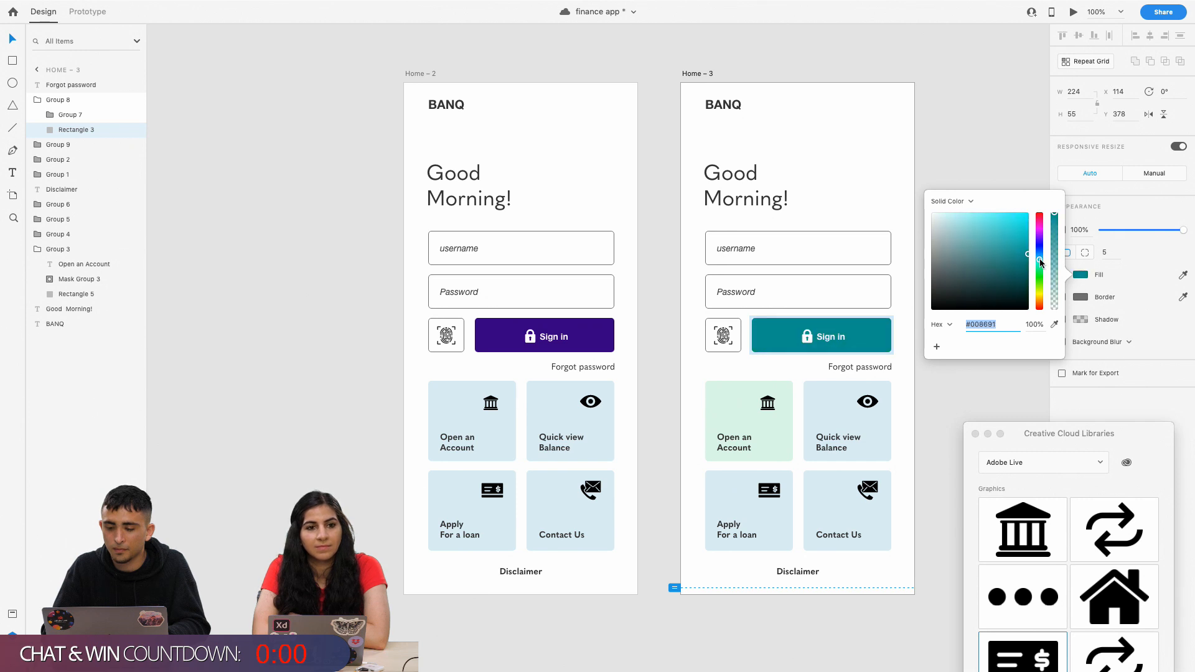
pyautogui.hscroll(2, 784, 304)
pyautogui.scroll(-1, 784, 304)
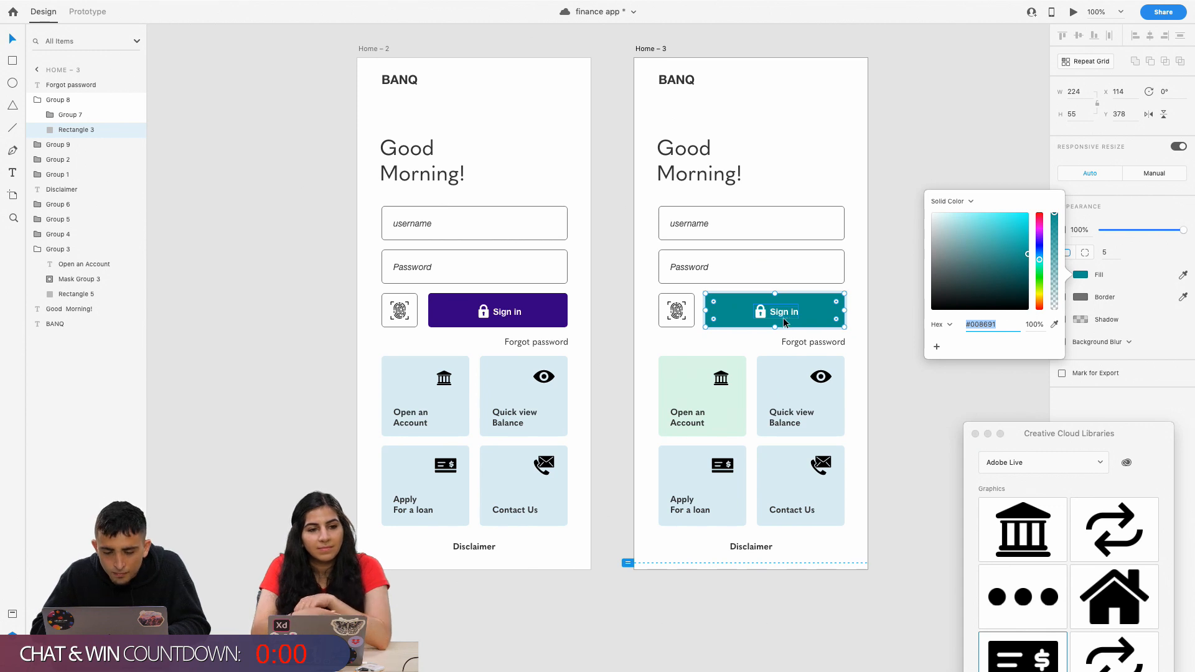
pyautogui.hscroll(1, 779, 322)
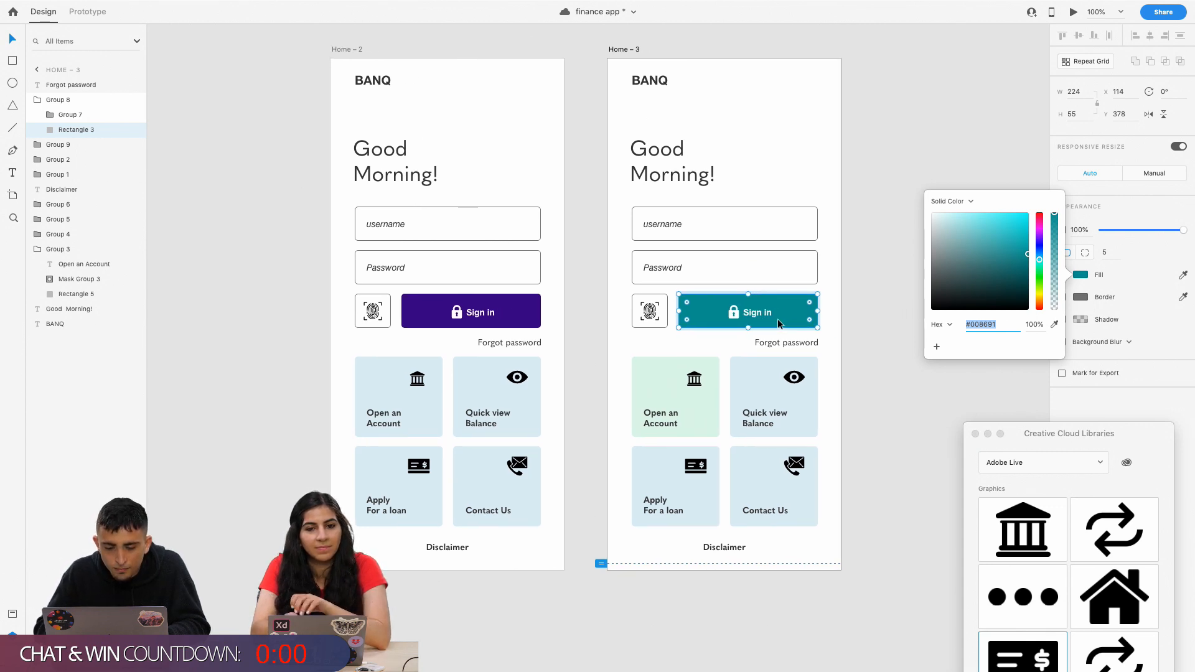
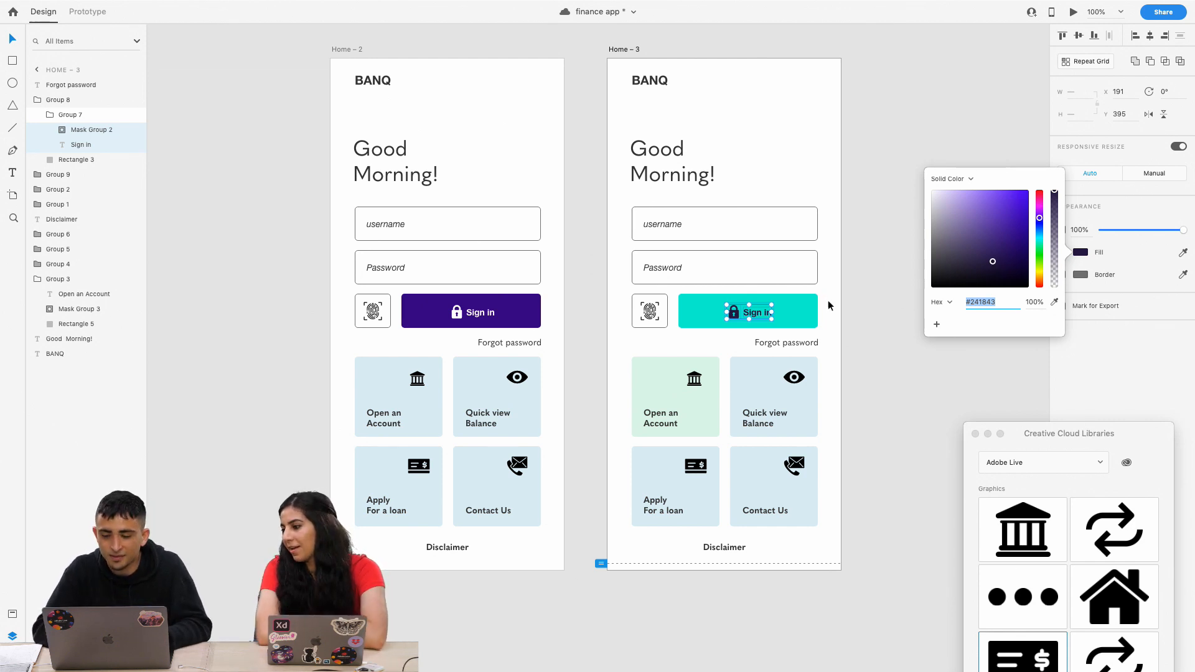
pyautogui.click(797, 323)
pyautogui.click(845, 276)
pyautogui.press('super+minus')
pyautogui.press('super+equal')
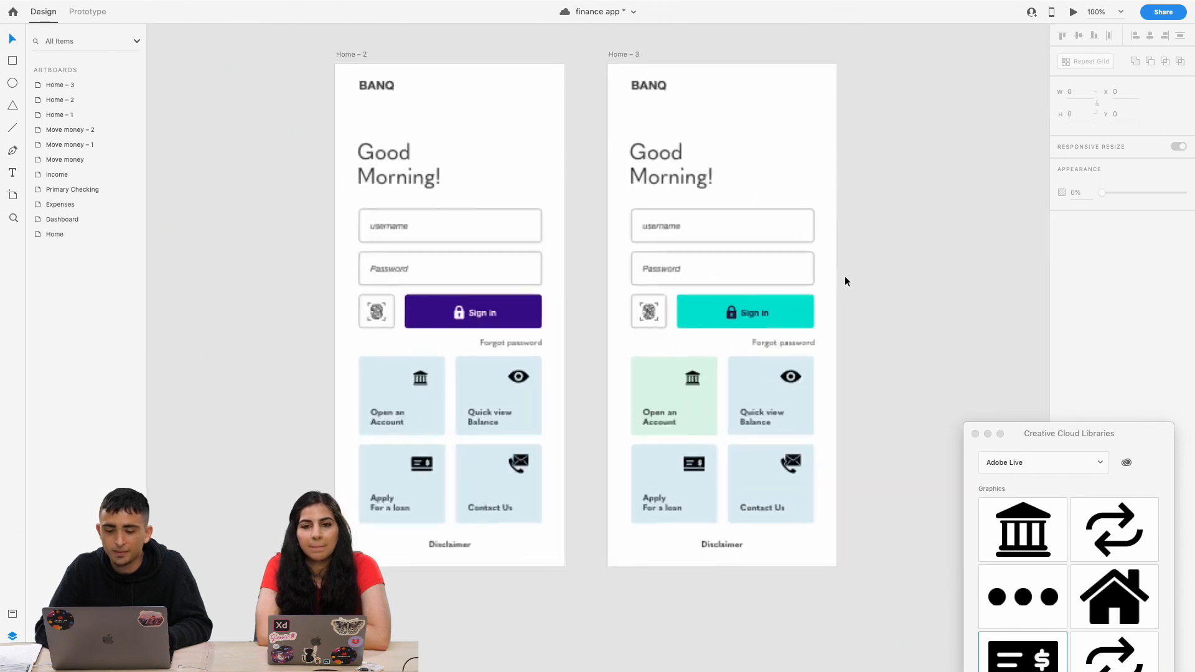
# Fill the "Quick view Balance" card on Home – 3 with the pale green sampled from the "Open an Account" card.
pyautogui.click(655, 392)
pyautogui.click(749, 402)
pyautogui.doubleClick(749, 402)
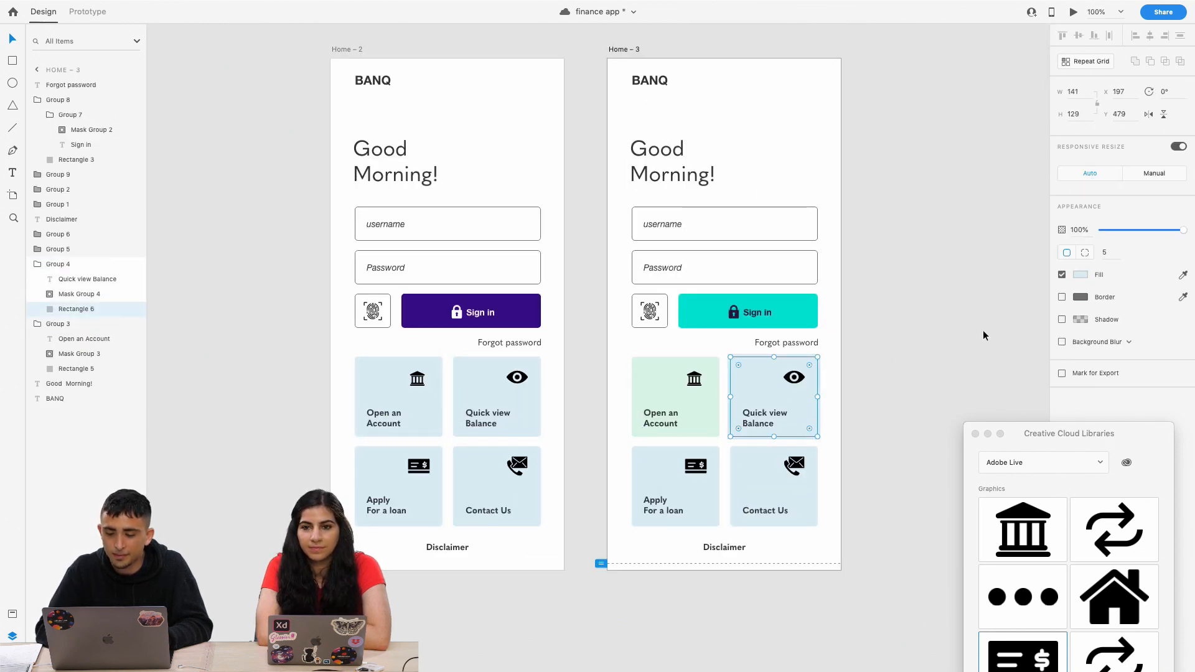
pyautogui.click(1183, 275)
pyautogui.click(685, 398)
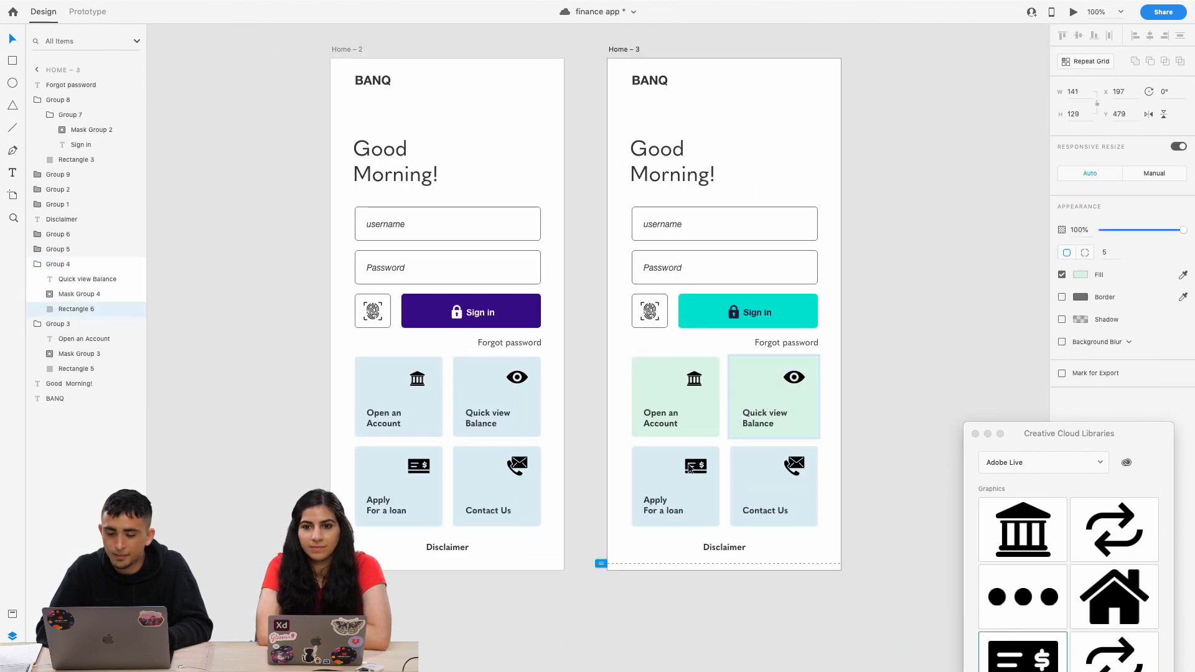
# Fill the "Apply For a loan" and "Contact Us" cards on Home – 3 with the pale green sampled from the cards above them.
pyautogui.click(686, 469)
pyautogui.doubleClick(689, 496)
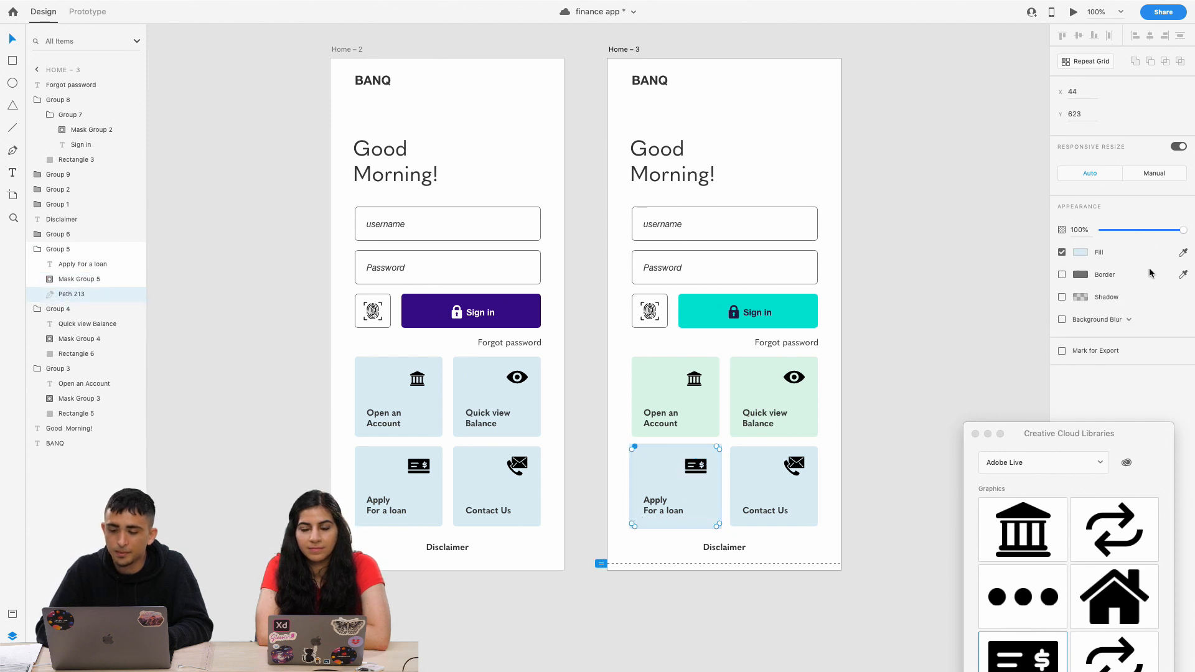
pyautogui.click(1182, 252)
pyautogui.click(710, 391)
pyautogui.doubleClick(758, 486)
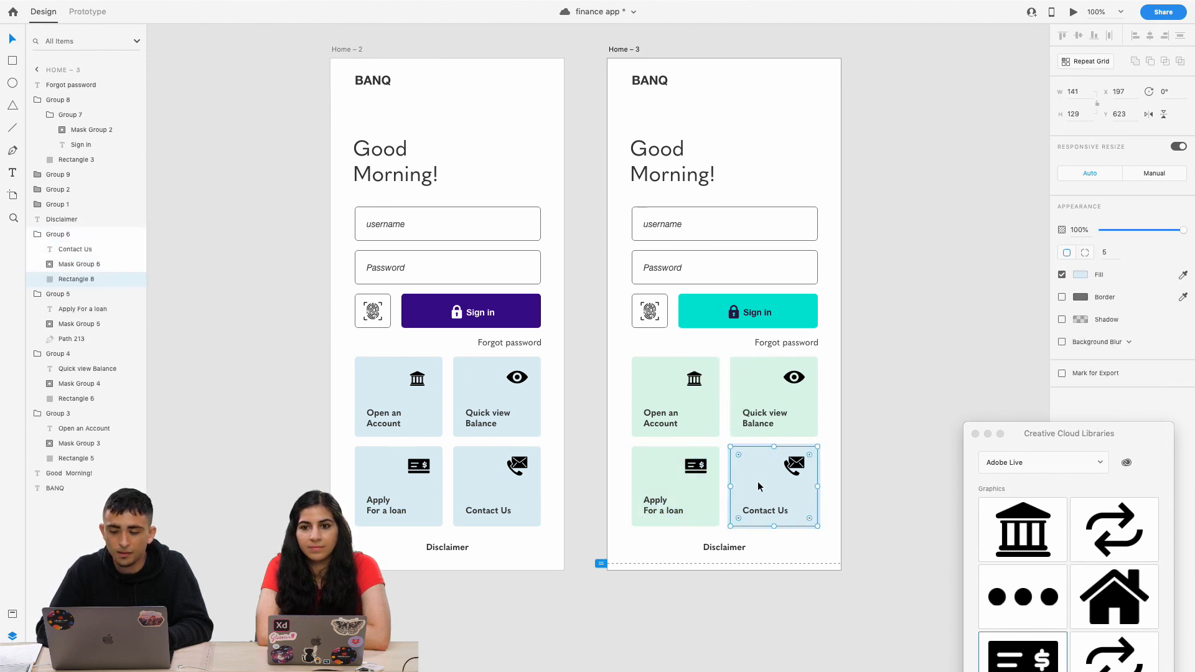
pyautogui.click(1183, 275)
pyautogui.click(809, 389)
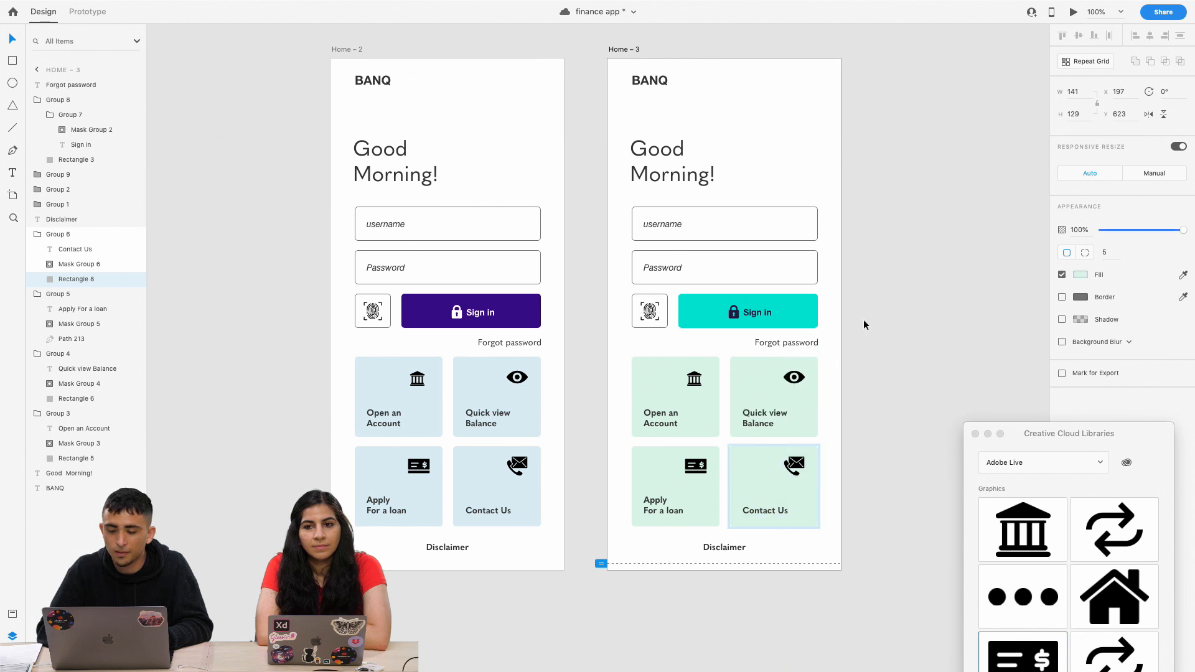
pyautogui.click(864, 319)
pyautogui.press('super+minus')
pyautogui.press('super+minus')
pyautogui.press('super+equal')
pyautogui.press('super+equal')
pyautogui.press('super+equal')
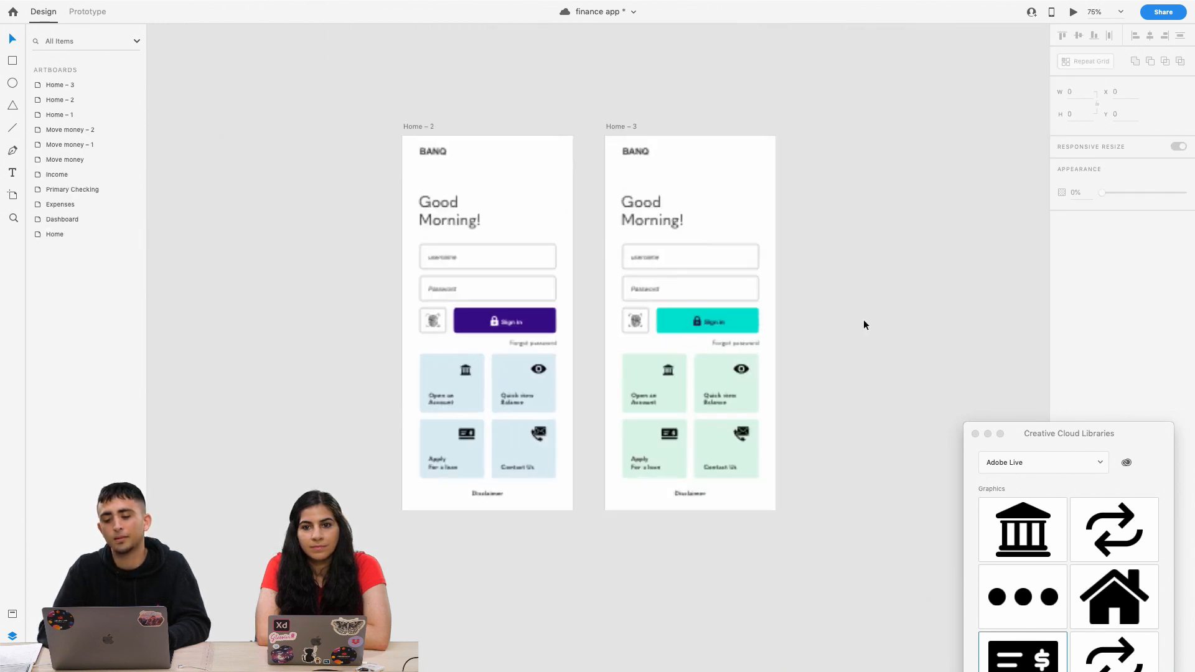
# Change the fill of the "Open an Account" card on Home – 3 to a pale purple, #F1EAF8.
pyautogui.doubleClick(668, 399)
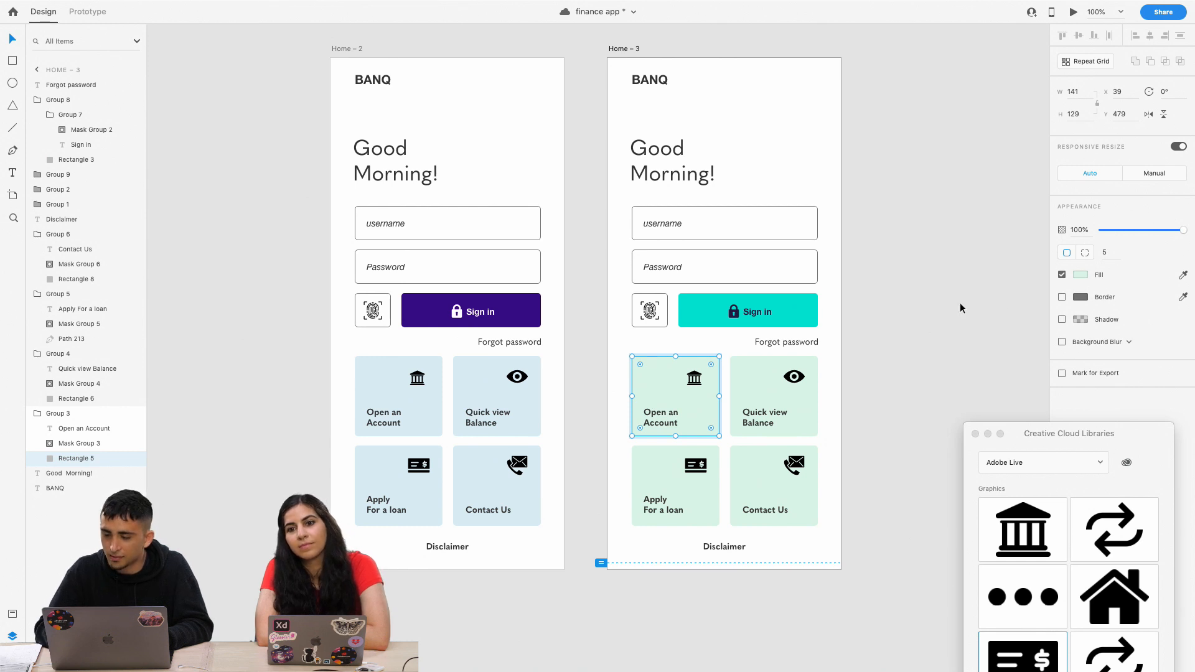
pyautogui.click(1083, 277)
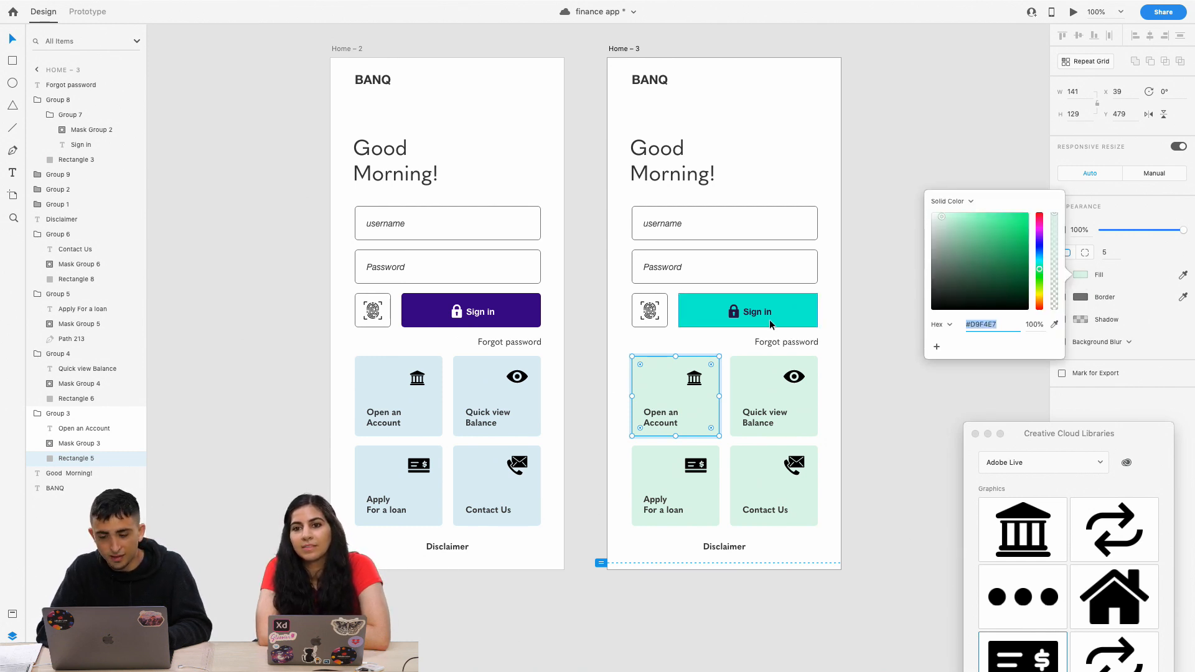
pyautogui.moveTo(1041, 269); pyautogui.dragTo(1039, 237)
pyautogui.moveTo(948, 226)
pyautogui.mouseDown()
pyautogui.moveTo(945, 199)
pyautogui.moveTo(936, 214)
pyautogui.mouseUp()
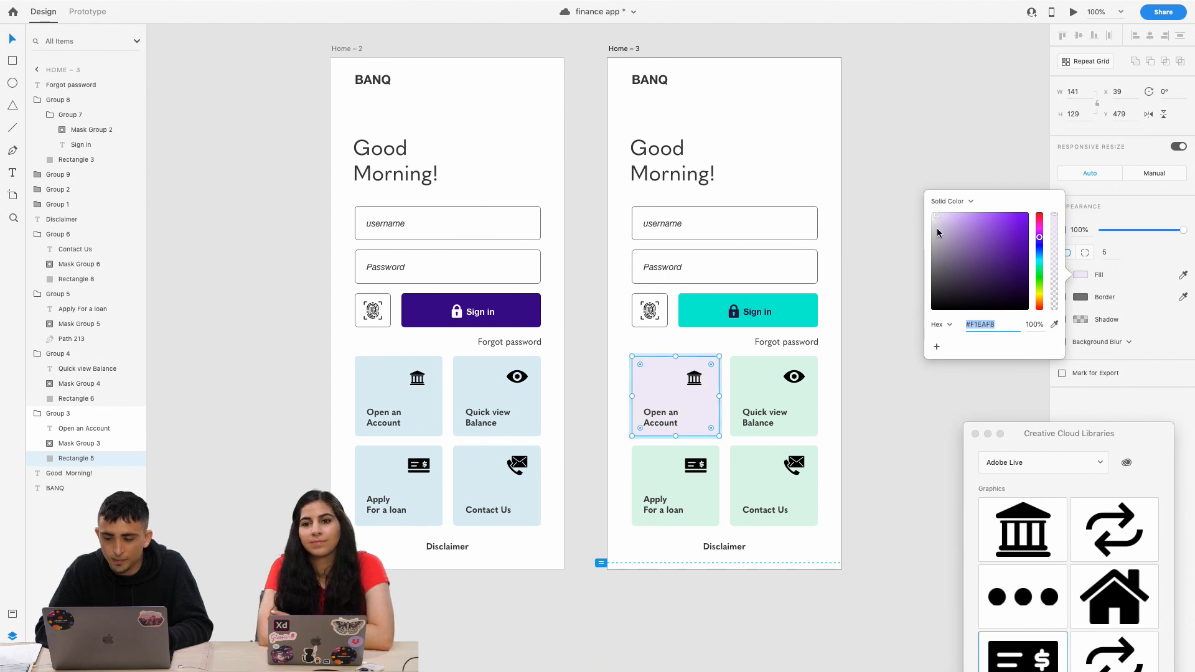
# Set the fill of the "Quick view Balance" card on Home – 3 to #F1EAF8.
pyautogui.click(774, 399)
pyautogui.click(1081, 277)
pyautogui.write('#F1EAF8')
pyautogui.press('Return')
# Set the fills of the "Contact Us" and "Apply For a loan" cards on Home – 3 to #F1EAF8.
pyautogui.doubleClick(771, 466)
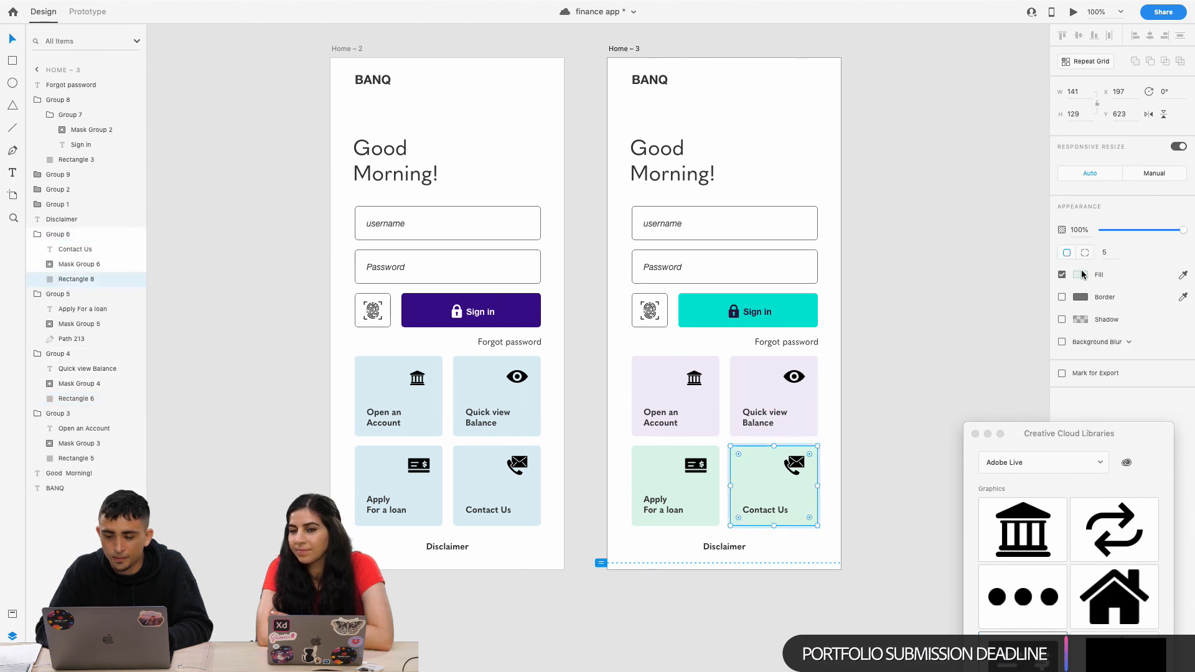
pyautogui.click(1081, 274)
pyautogui.write('F1EAF8')
pyautogui.press('Return')
pyautogui.doubleClick(678, 461)
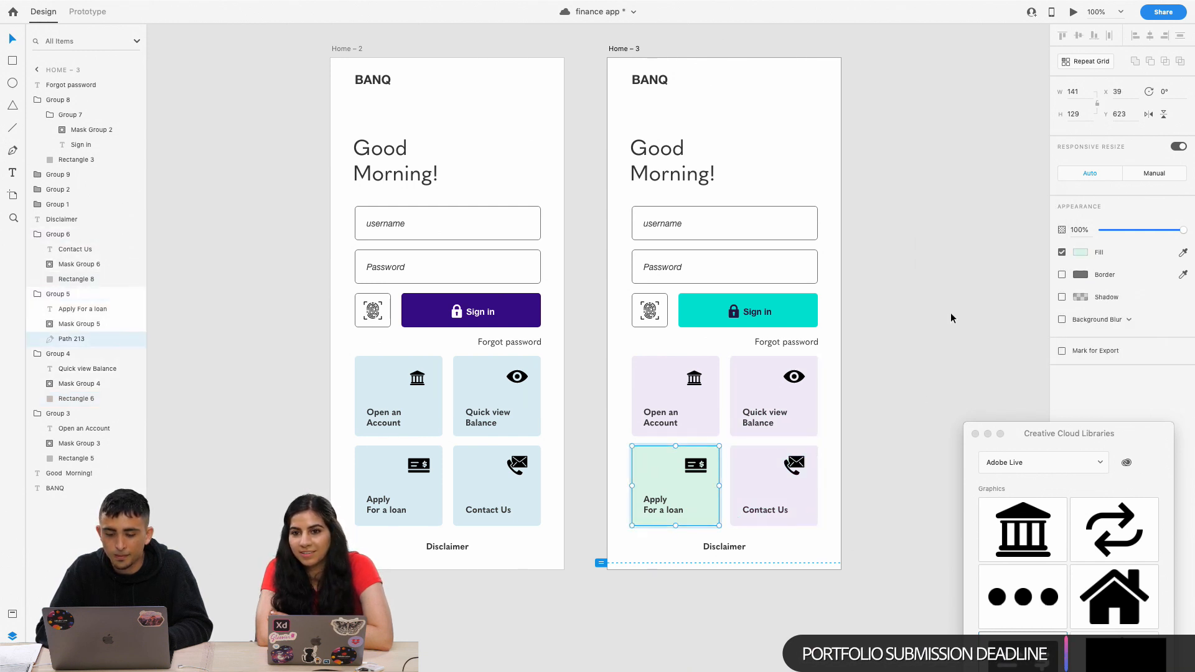
pyautogui.click(1083, 256)
pyautogui.write('#F1EAF8')
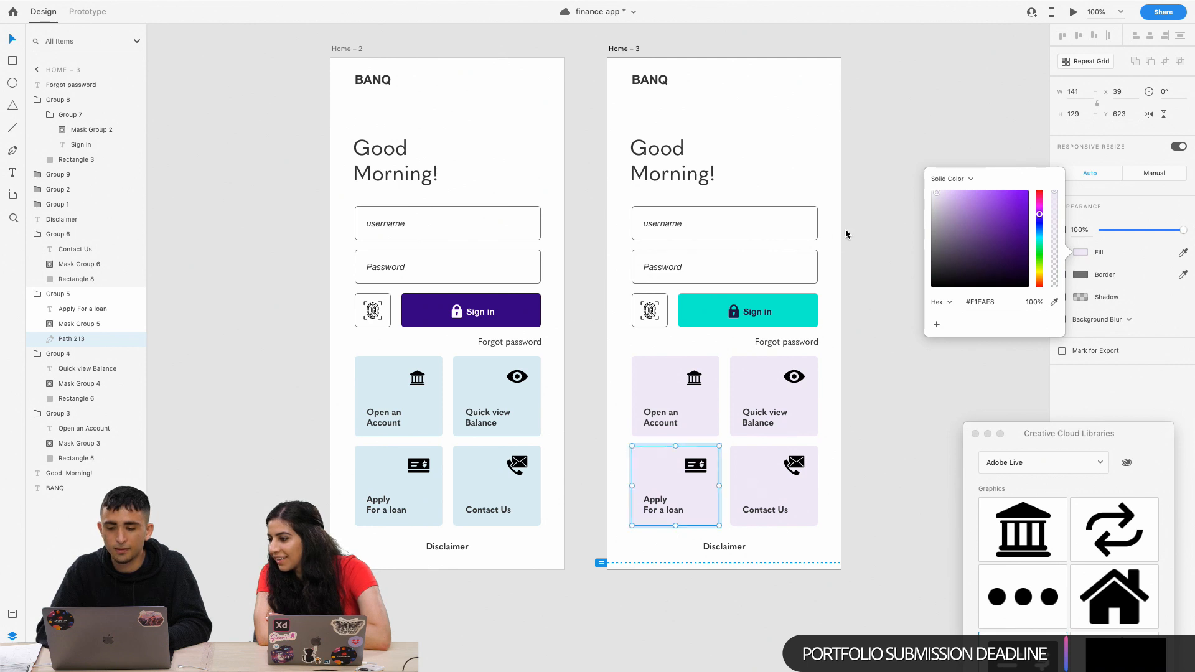
# Deselect the card and save the finance app document.
pyautogui.click(850, 222)
pyautogui.press('super+minus')
pyautogui.press('super+minus')
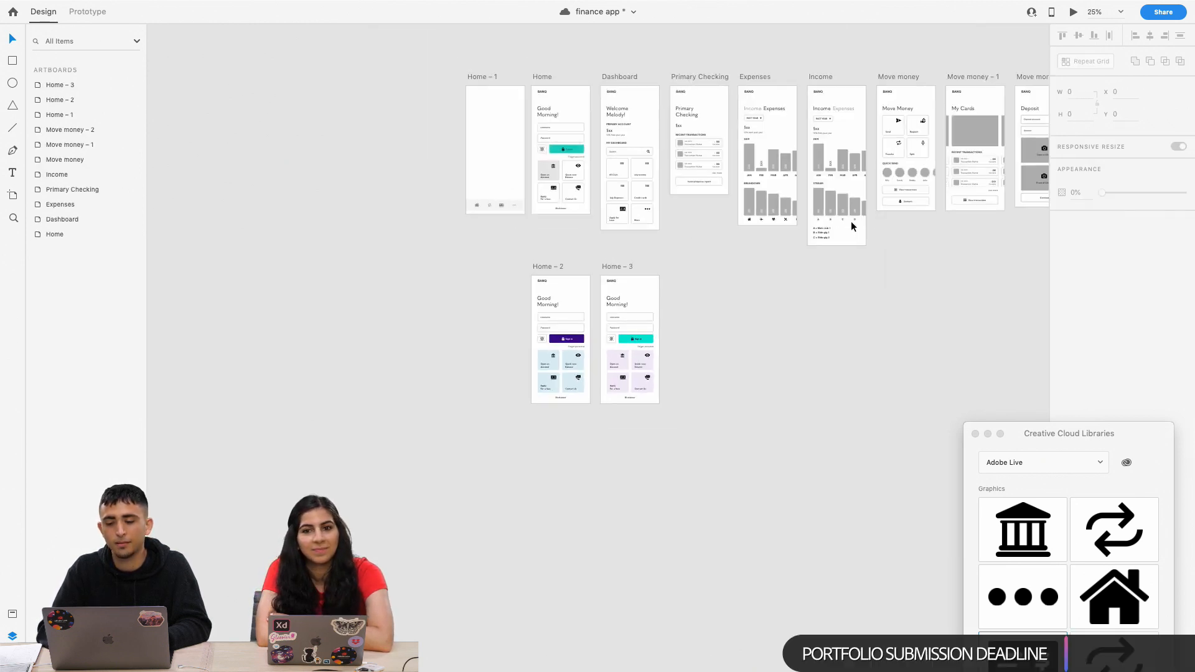
pyautogui.press('super+equal')
pyautogui.press('super+equal')
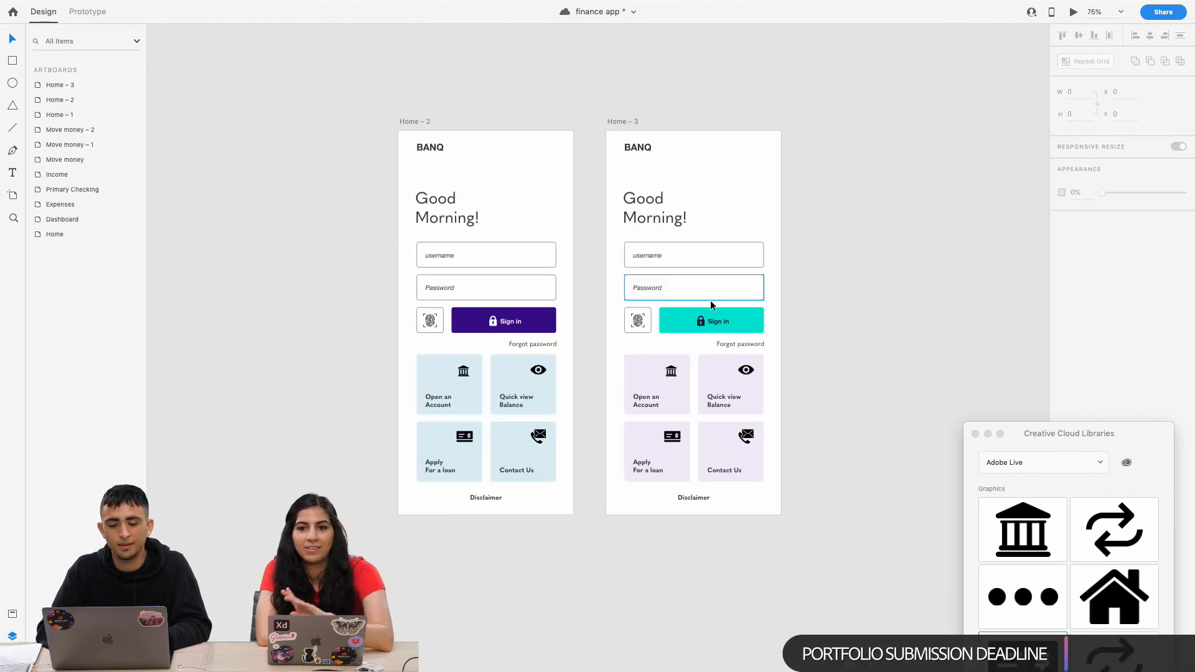
pyautogui.press('super+s')
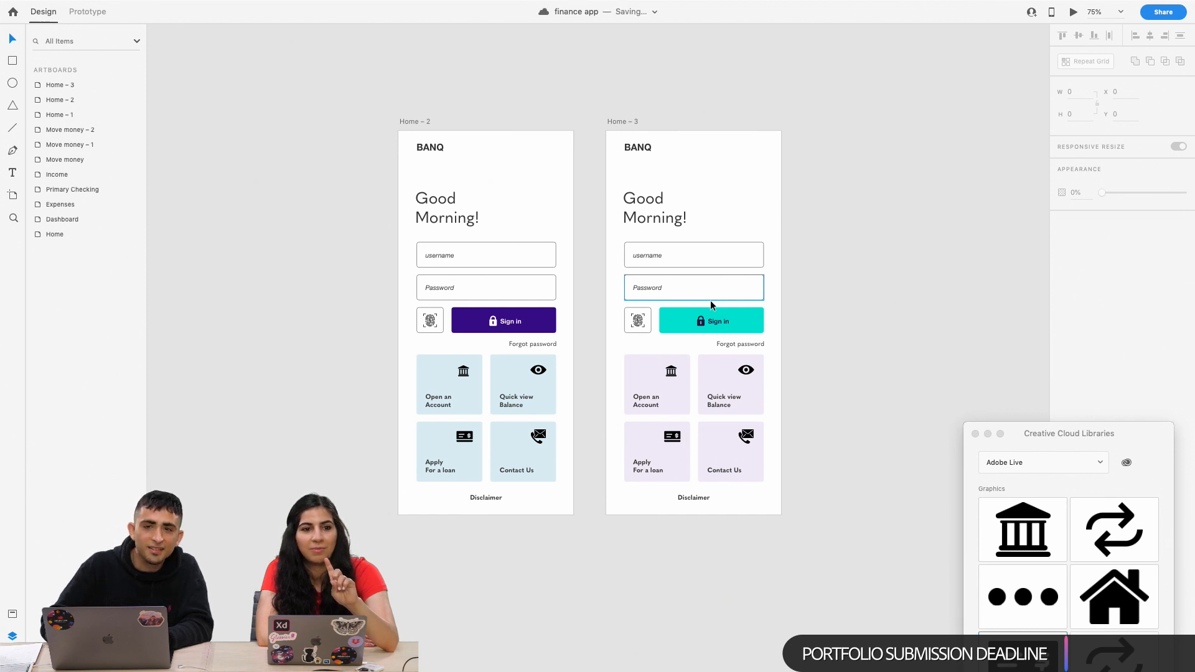
pyautogui.press('super+equal')
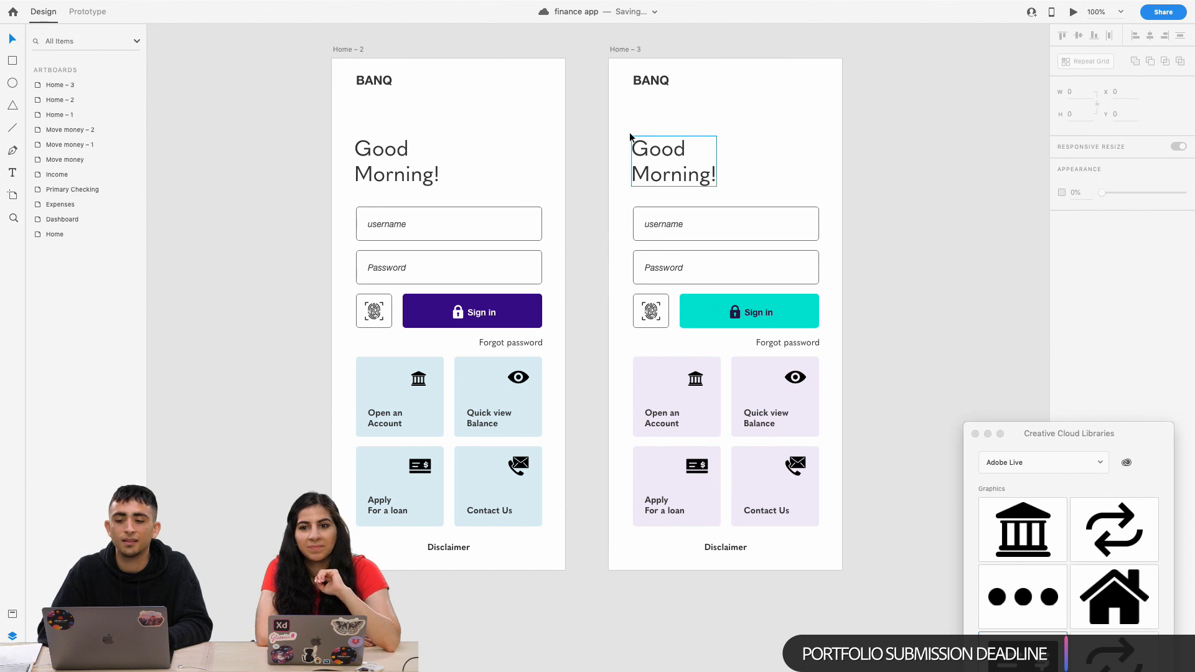
# Duplicate the Home – 3 artboard as the base for another colour variant.
pyautogui.click(623, 54)
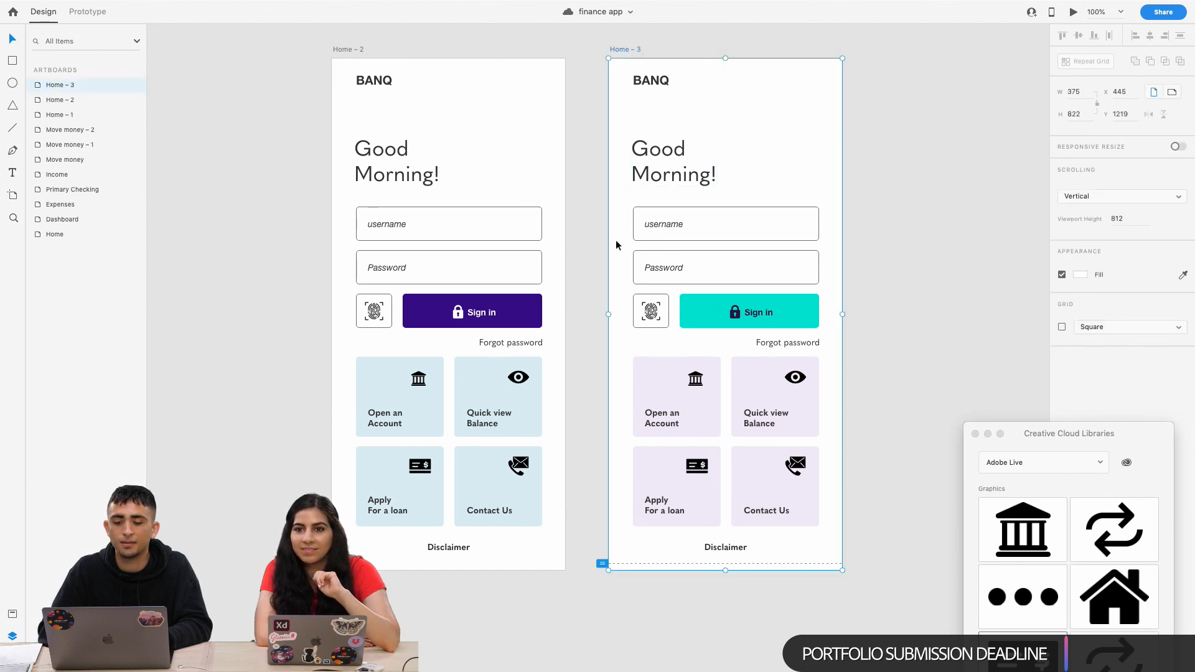
pyautogui.press('super+d')
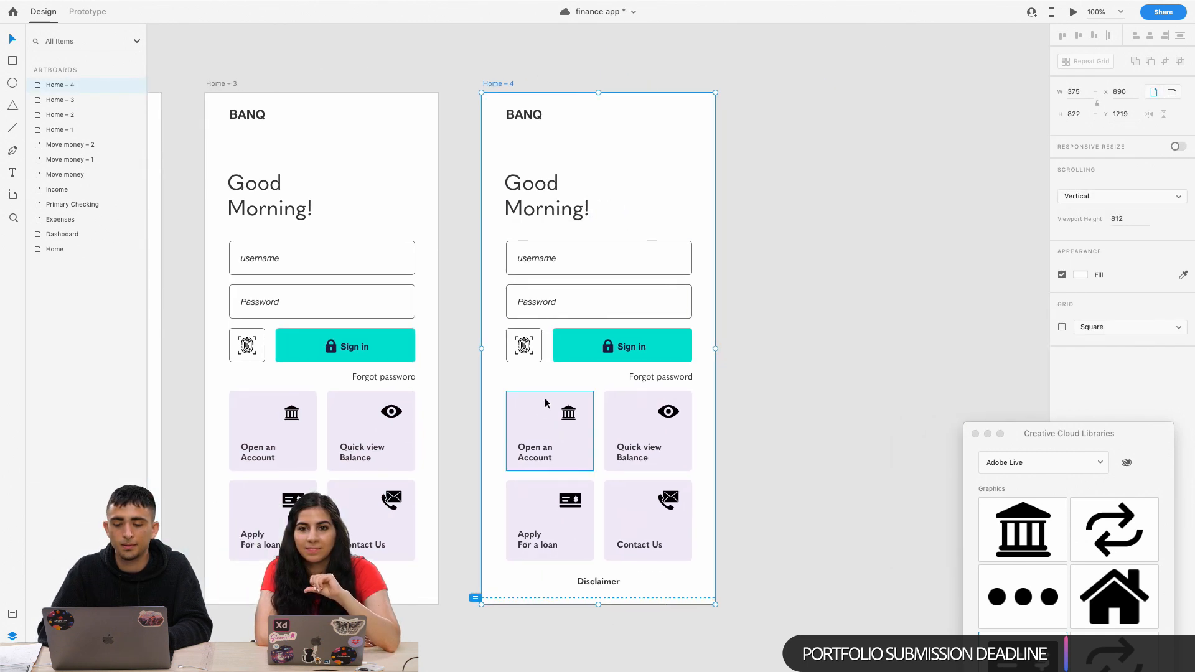
pyautogui.doubleClick(538, 417)
pyautogui.hscroll(-5, 538, 417)
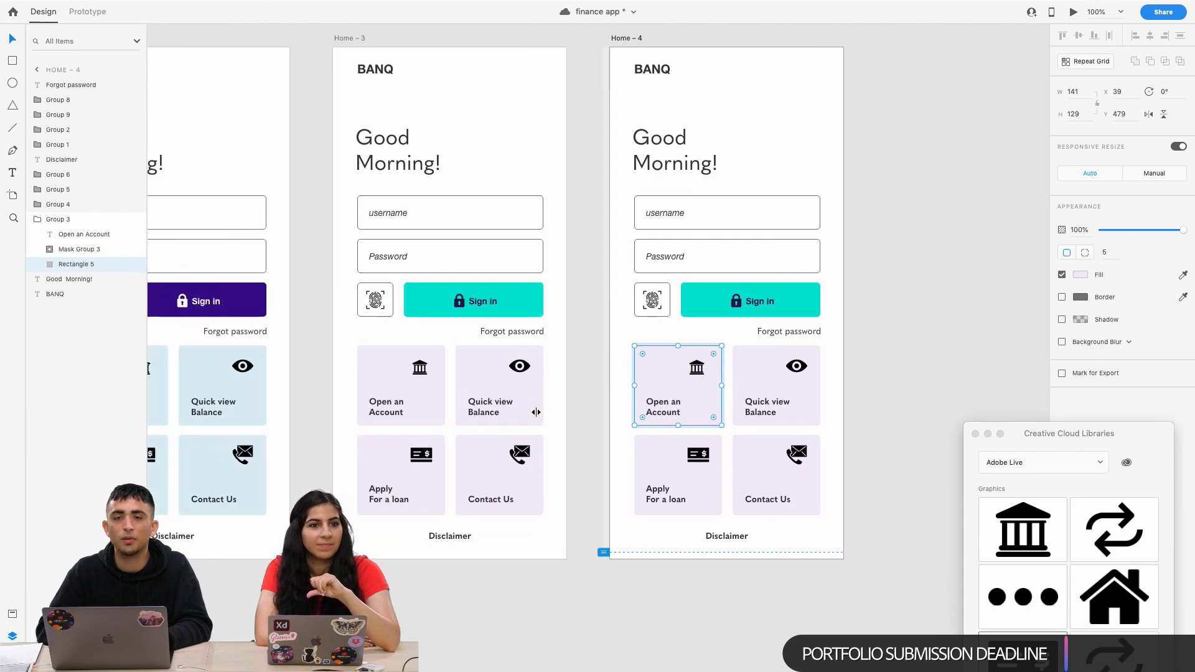
pyautogui.doubleClick(539, 392)
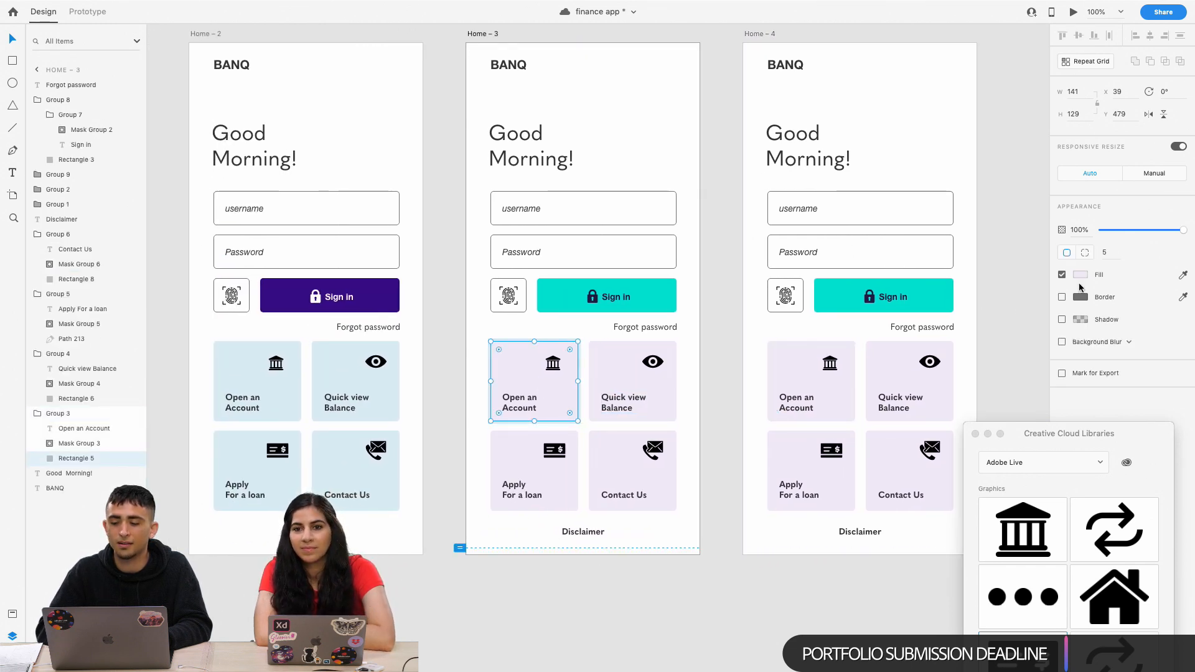
pyautogui.click(812, 371)
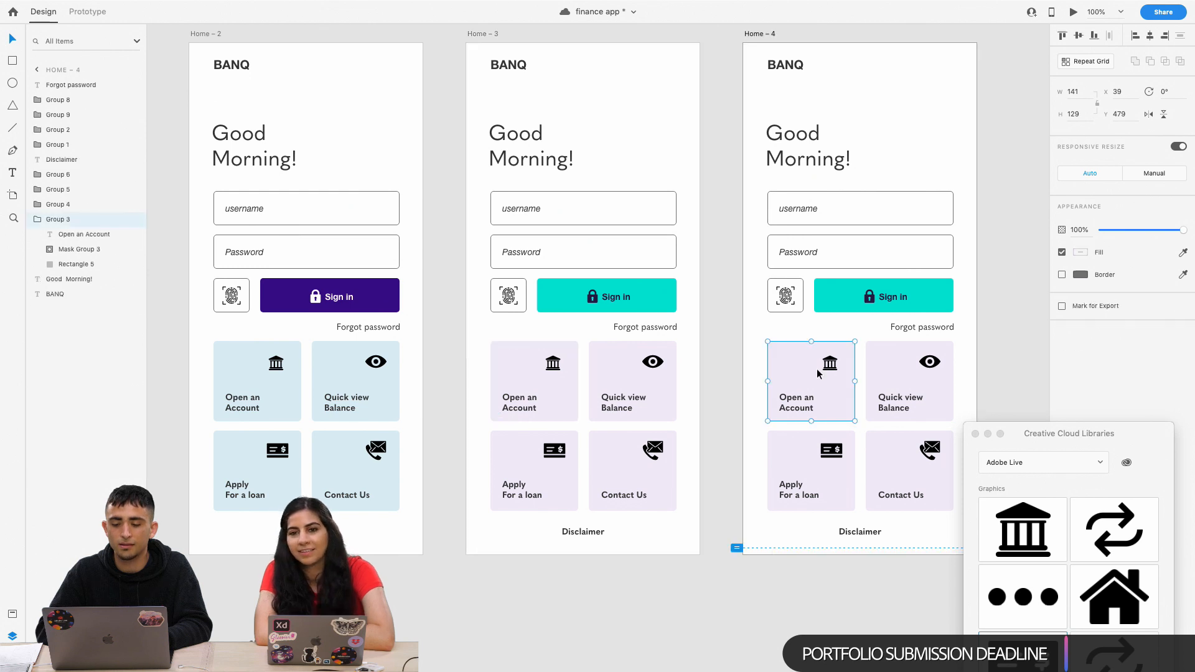
pyautogui.hscroll(5, 820, 370)
pyautogui.scroll(2, 821, 370)
pyautogui.hscroll(2, 821, 371)
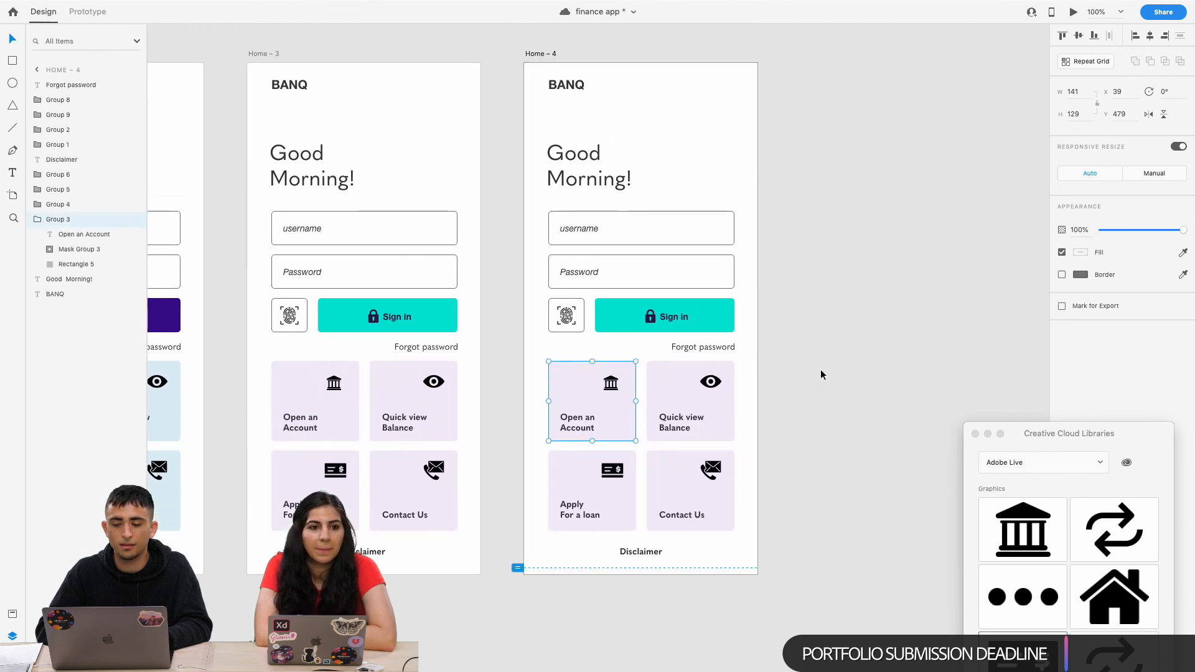
pyautogui.doubleClick(625, 403)
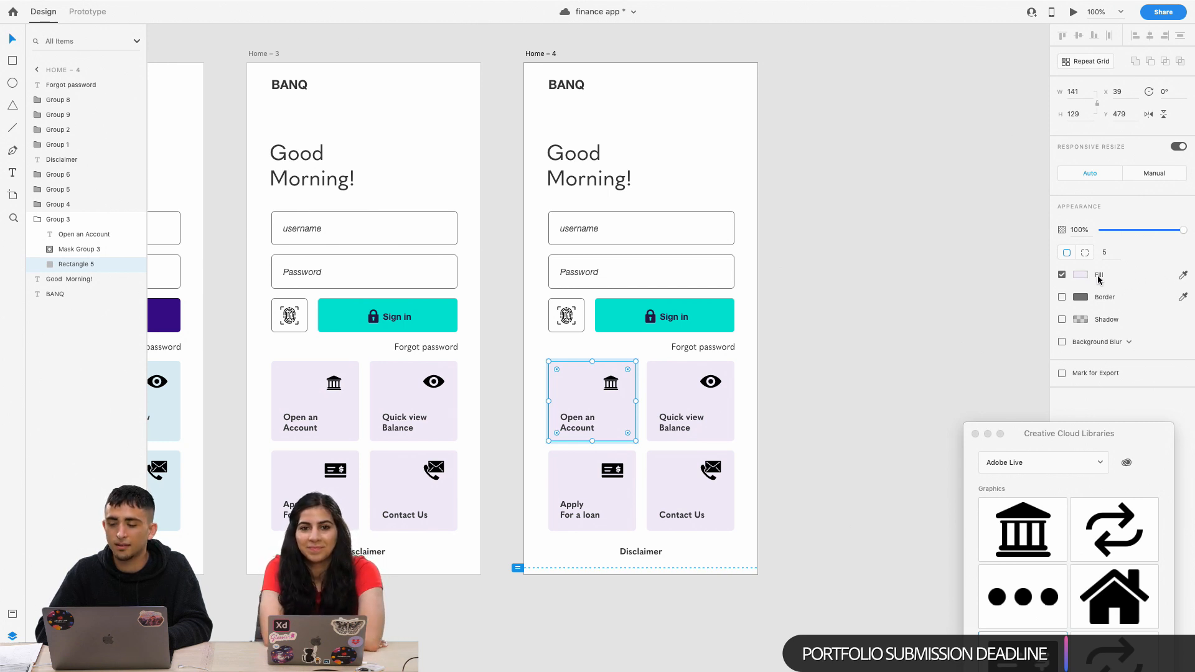
pyautogui.doubleClick(723, 320)
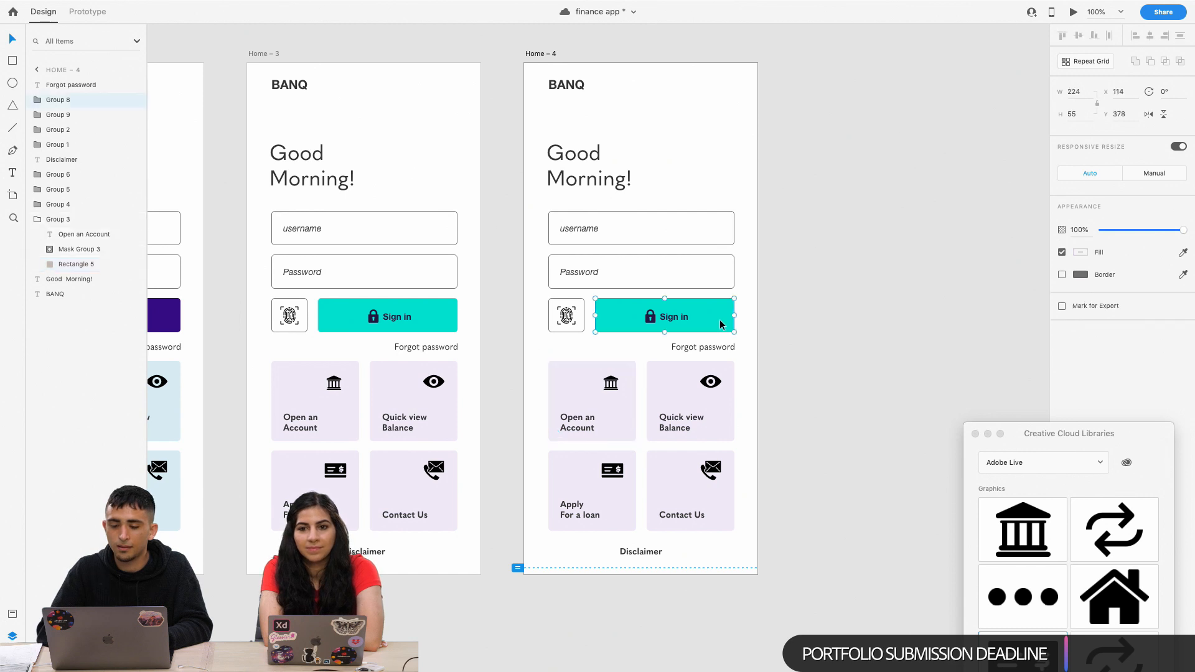
pyautogui.click(664, 287)
pyautogui.click(504, 369)
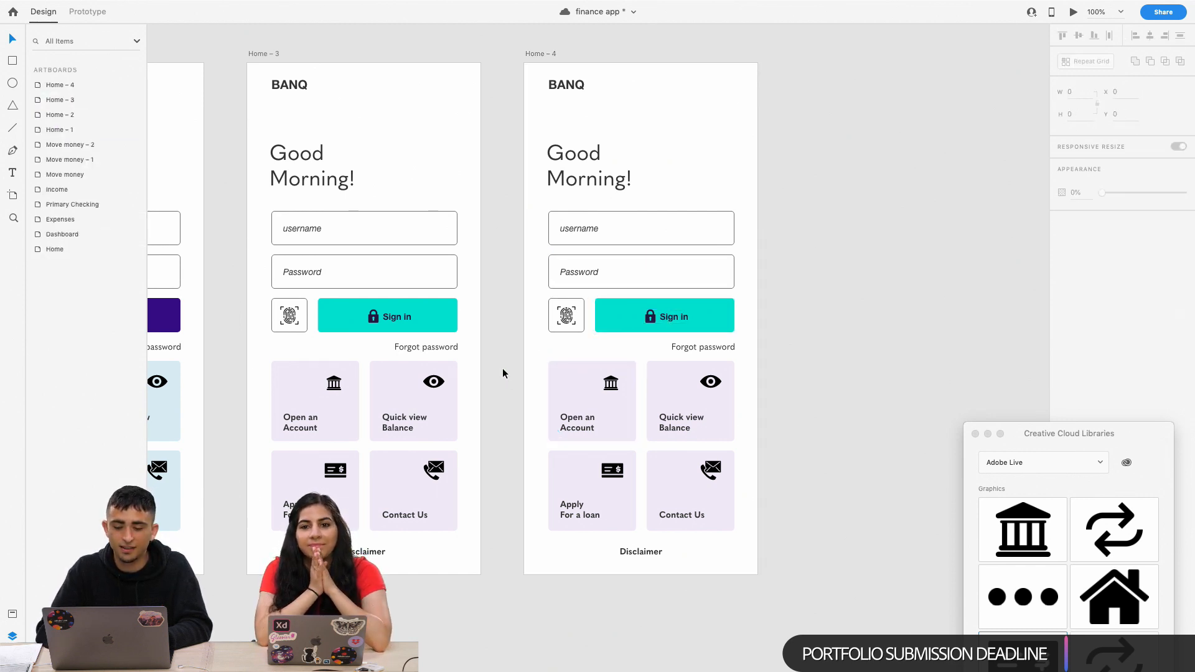
# Change the fill of the Sign in button on Home – 4 to a bright blue, #2658FF.
pyautogui.press('super+minus')
pyautogui.hscroll(3, 521, 355)
pyautogui.hscroll(-5, 521, 355)
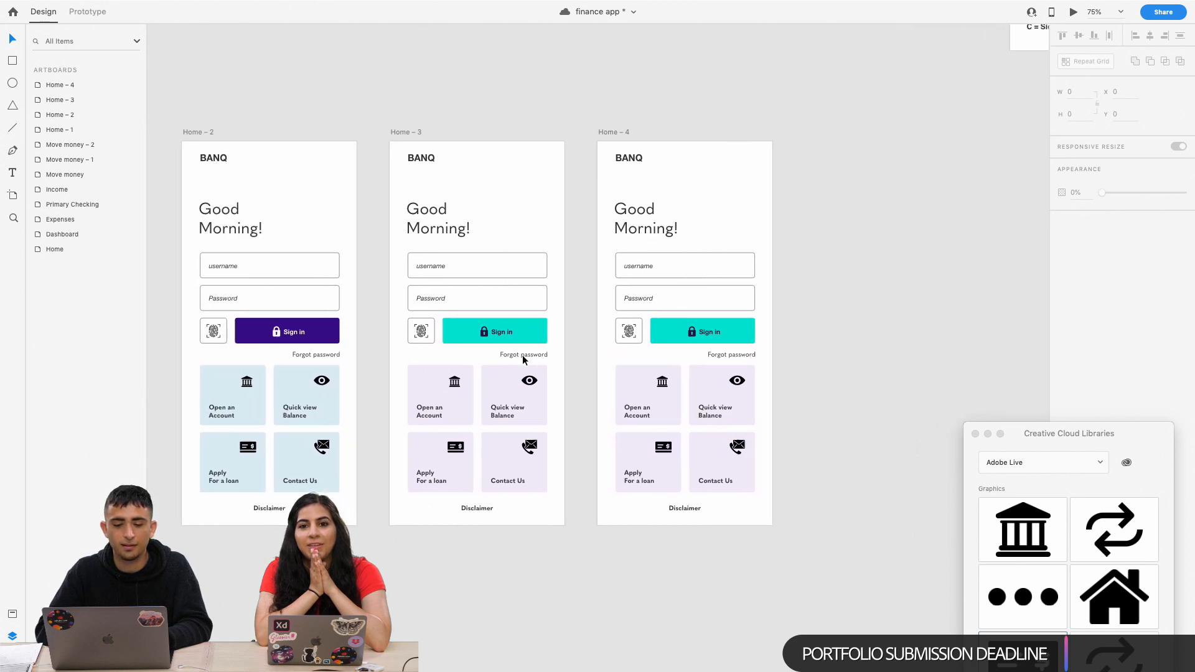
pyautogui.doubleClick(680, 340)
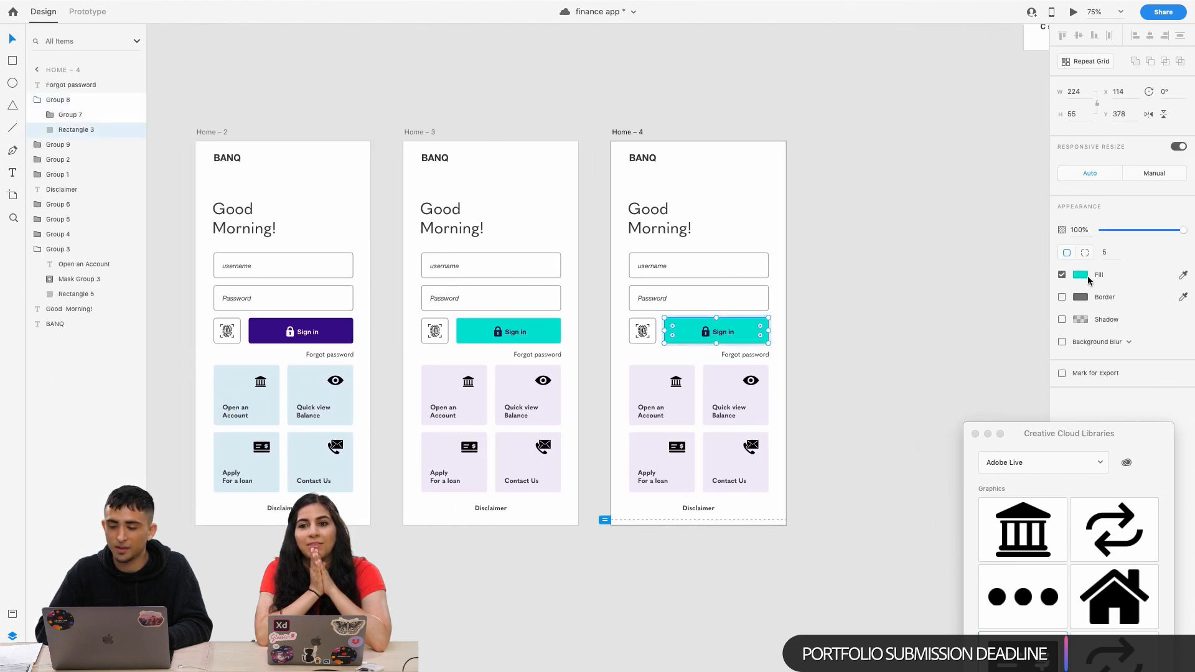
pyautogui.click(1083, 276)
pyautogui.click(1038, 250)
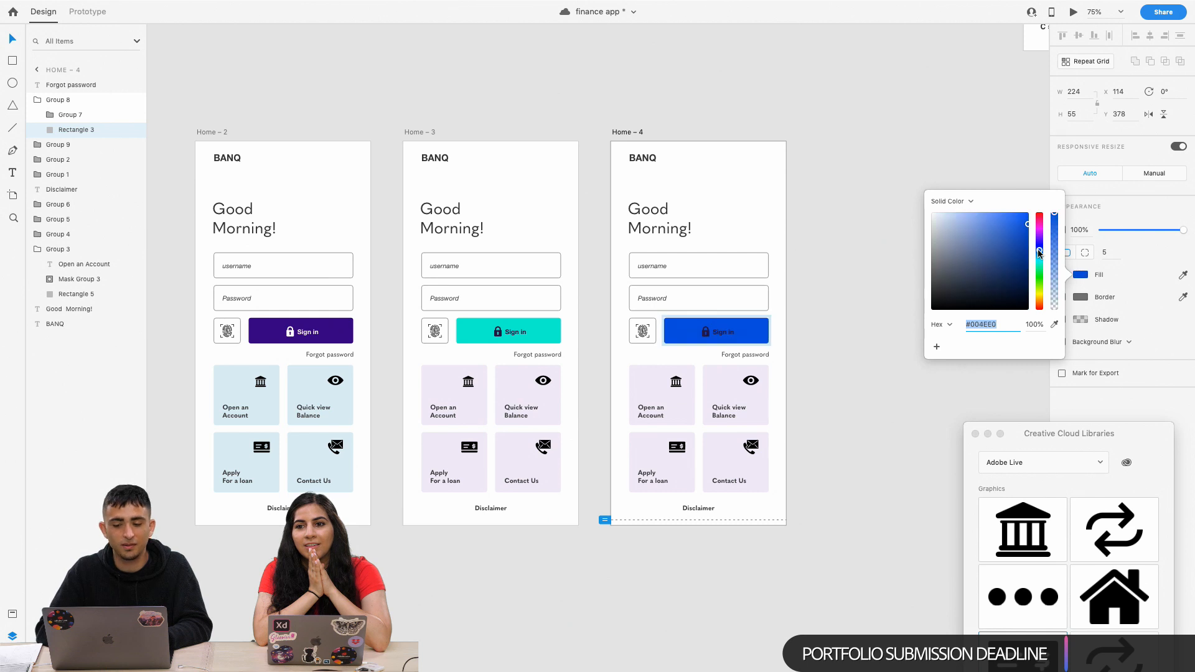
pyautogui.moveTo(1038, 251); pyautogui.dragTo(1037, 252)
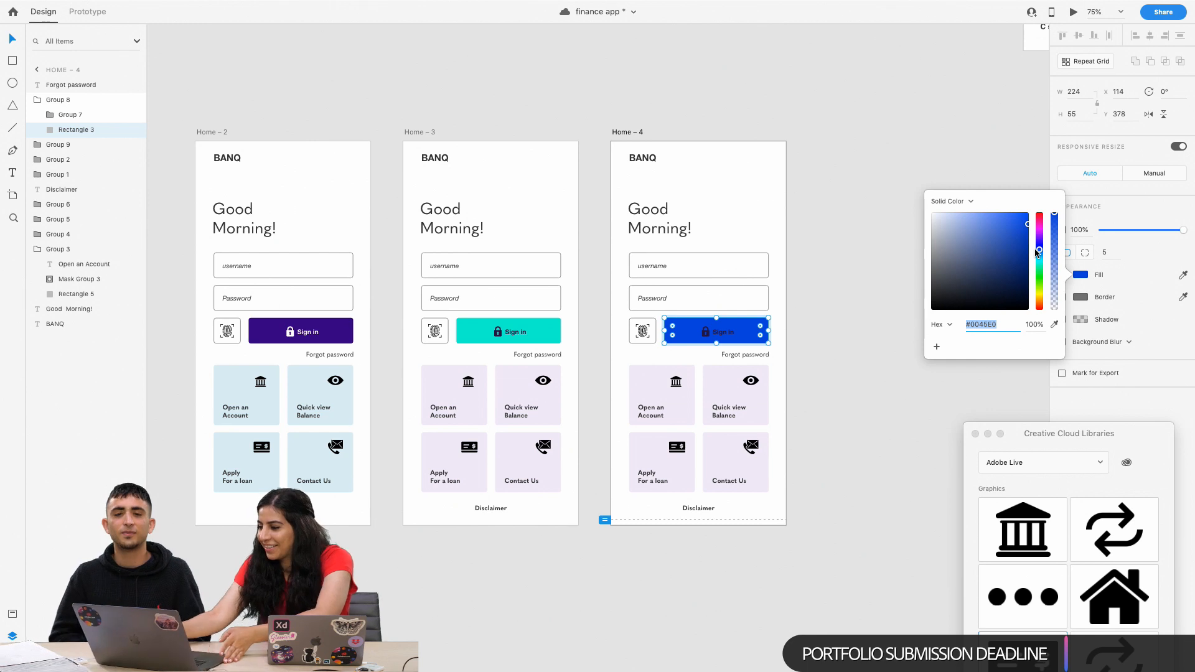
pyautogui.moveTo(1020, 230)
pyautogui.mouseDown()
pyautogui.moveTo(1002, 222)
pyautogui.moveTo(995, 233)
pyautogui.moveTo(1006, 213)
pyautogui.mouseUp()
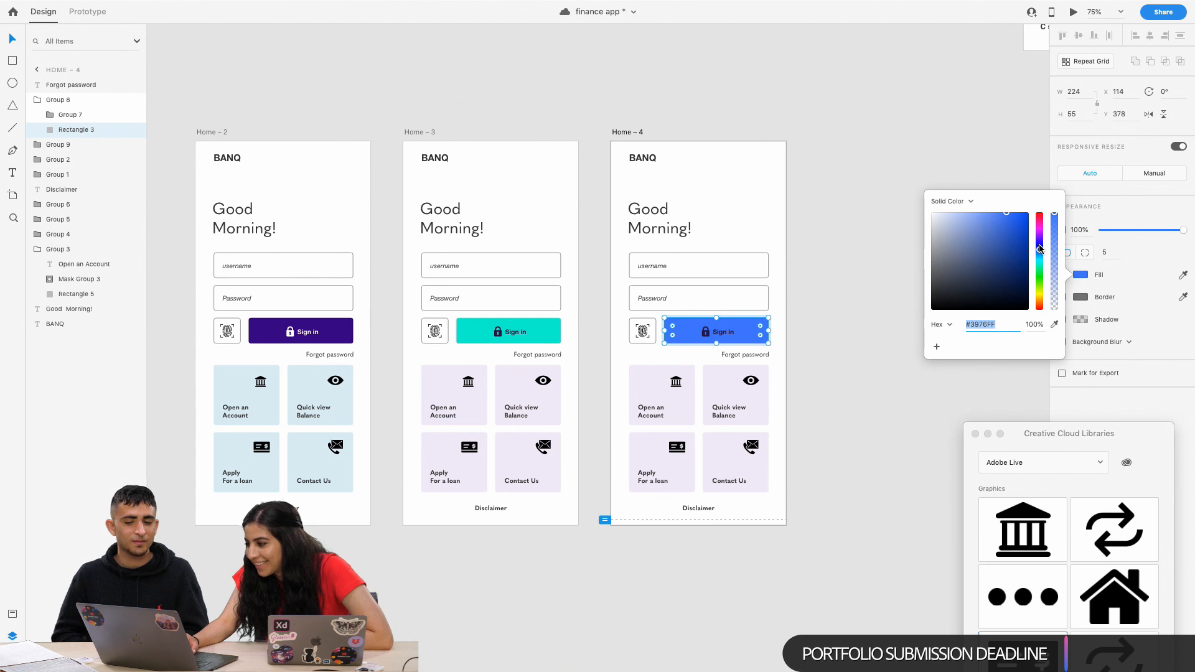
pyautogui.moveTo(1038, 251); pyautogui.dragTo(1040, 250)
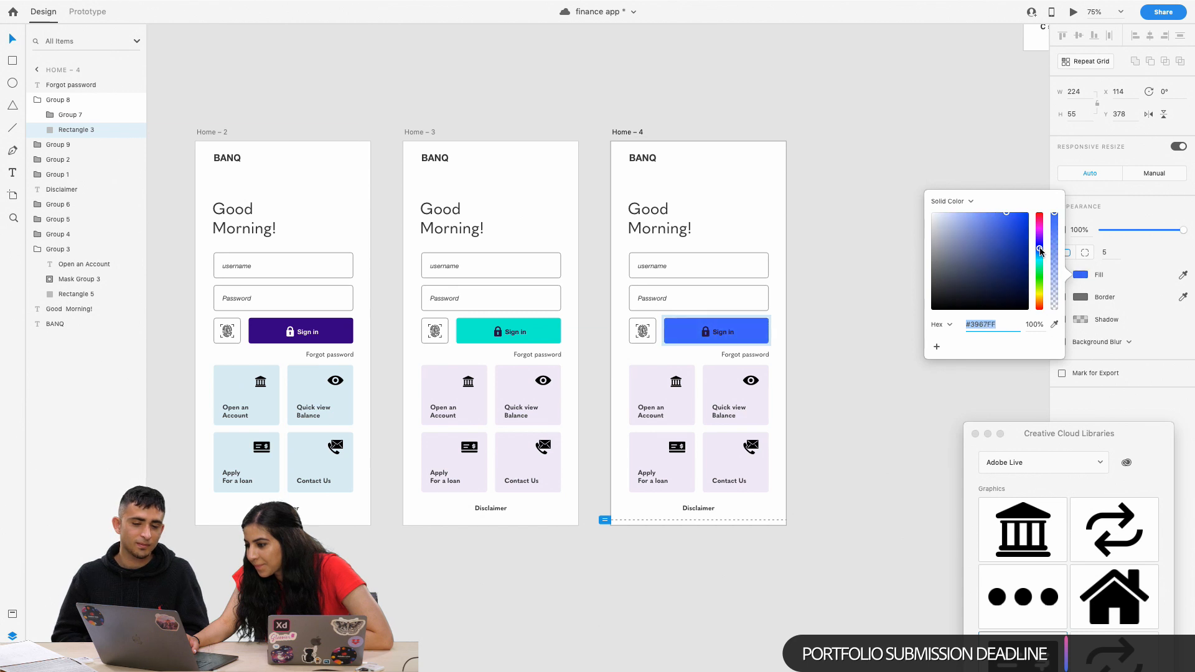
pyautogui.moveTo(1007, 213); pyautogui.dragTo(1009, 220)
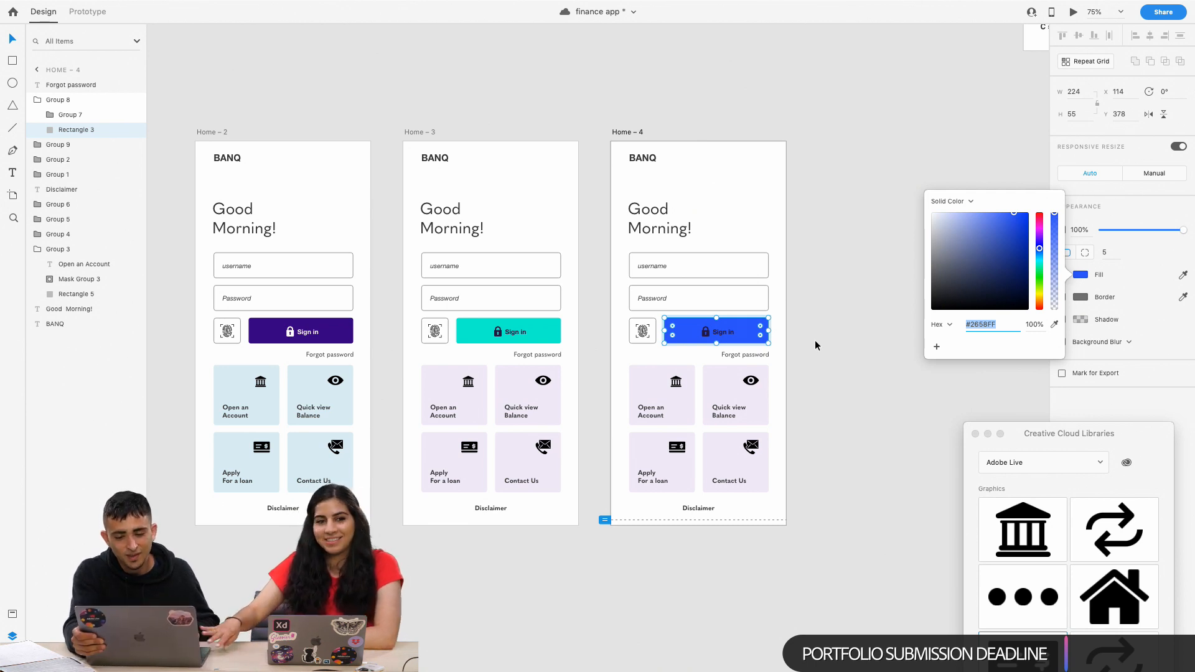
# Set the fill of the lock icon and Sign in label on the Home – 4 button to white, #FFFFFF.
pyautogui.click(722, 338)
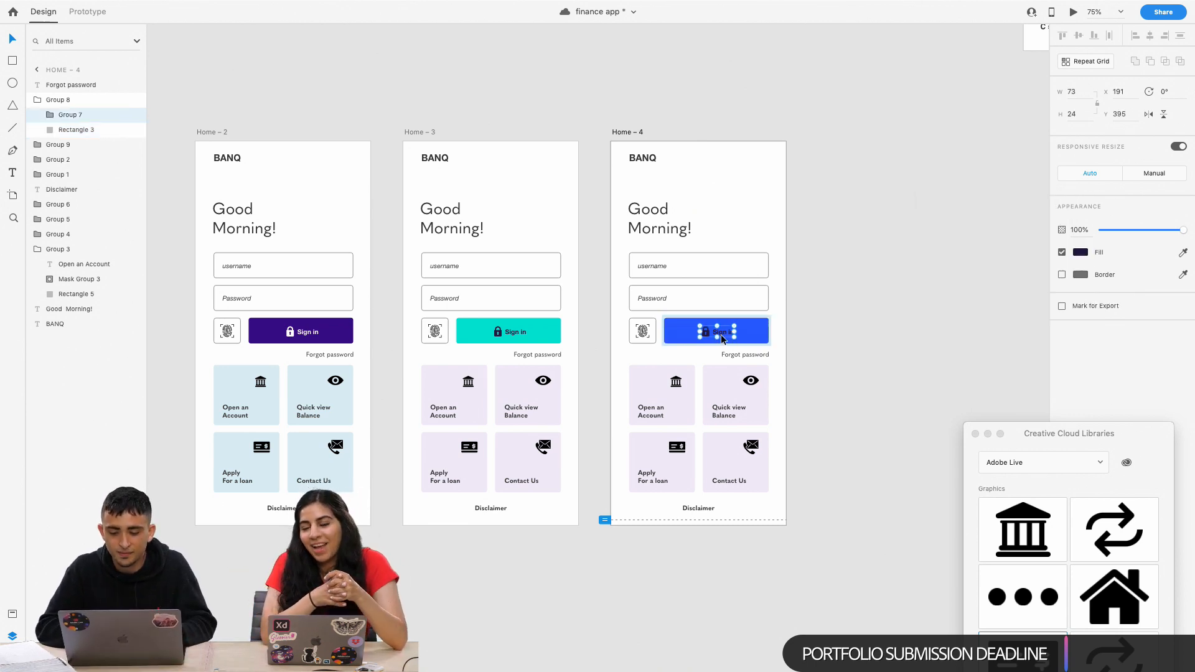
pyautogui.doubleClick(707, 337)
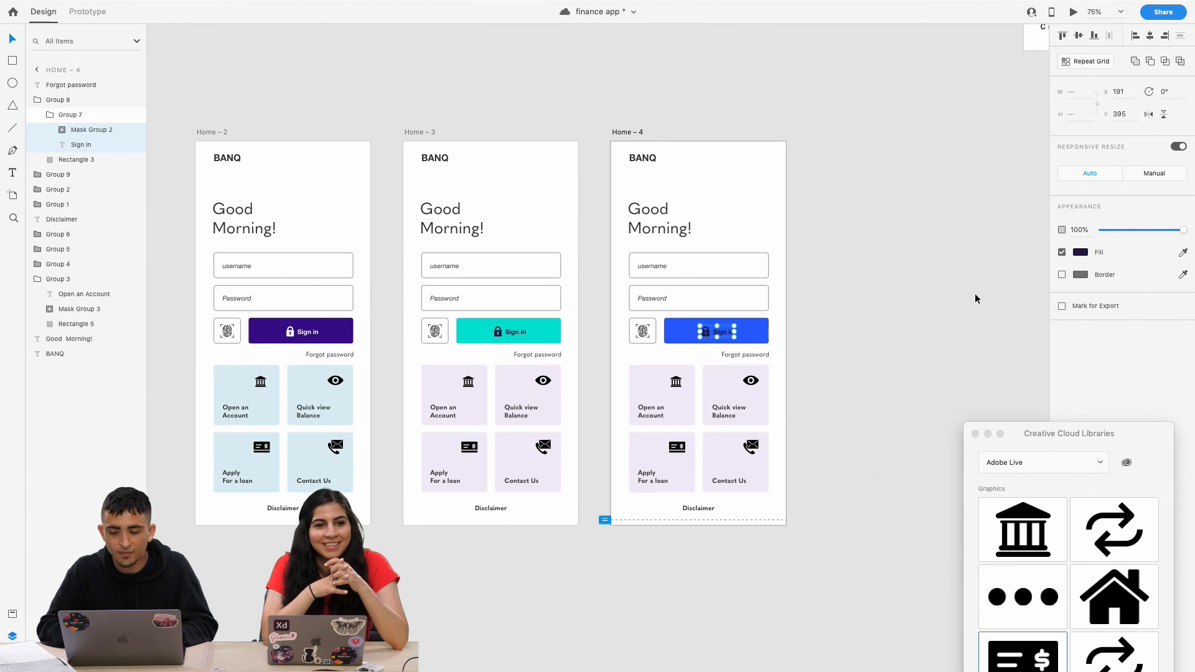
pyautogui.click(1081, 259)
pyautogui.moveTo(998, 248); pyautogui.dragTo(880, 146)
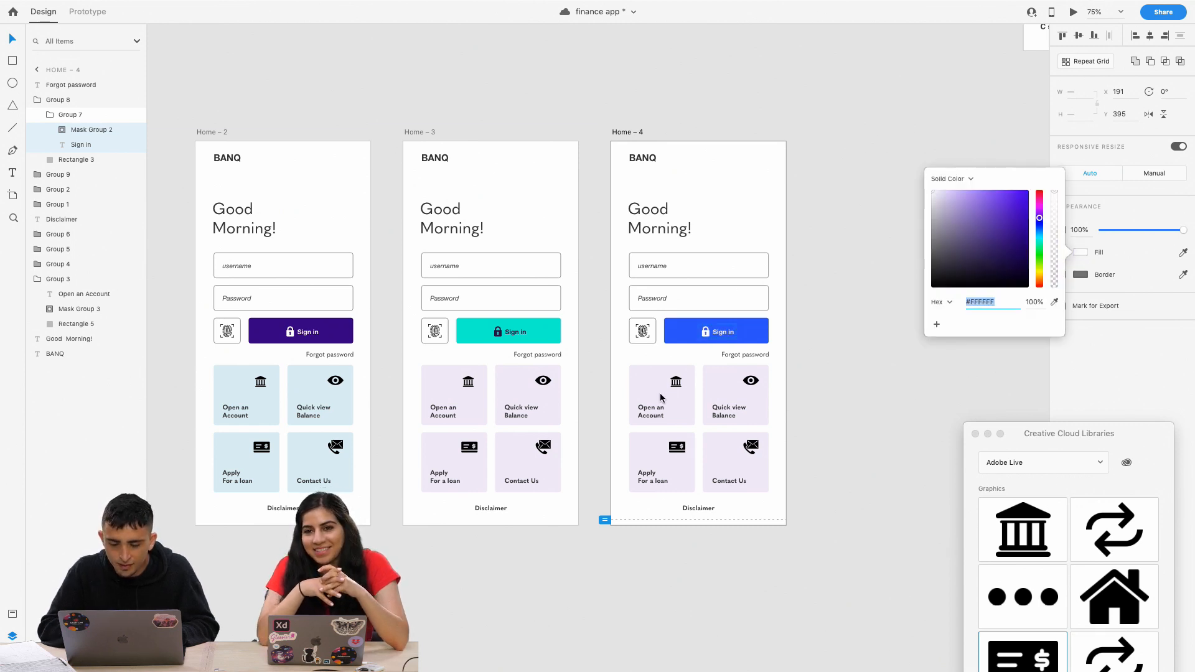
# Change the fill of the "Open an Account" card on Home – 4 to a pale pink, #F8EAEA.
pyautogui.click(661, 398)
pyautogui.click(1082, 275)
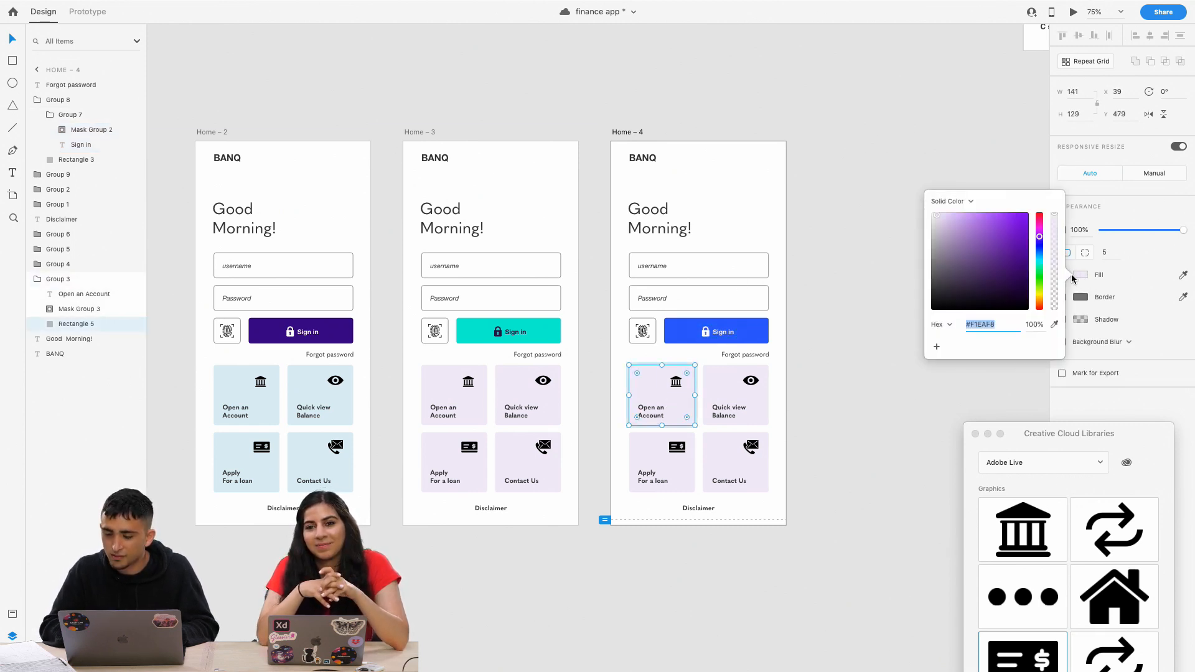
pyautogui.moveTo(1040, 267); pyautogui.dragTo(1038, 229)
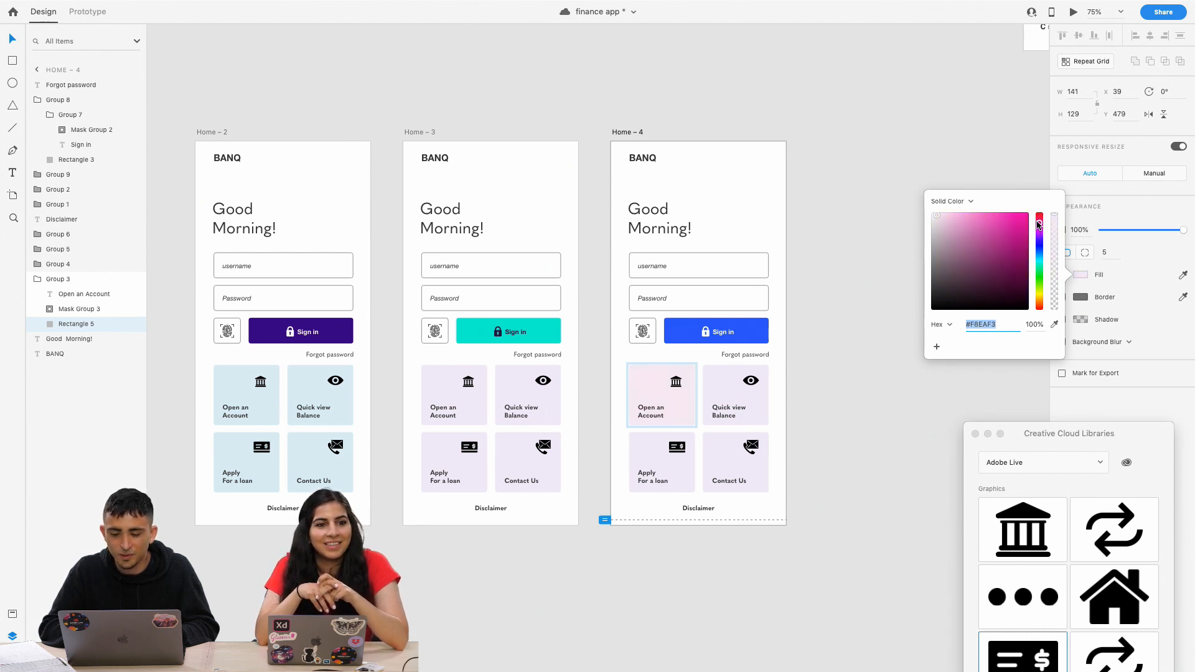
pyautogui.moveTo(1039, 224); pyautogui.dragTo(1039, 310)
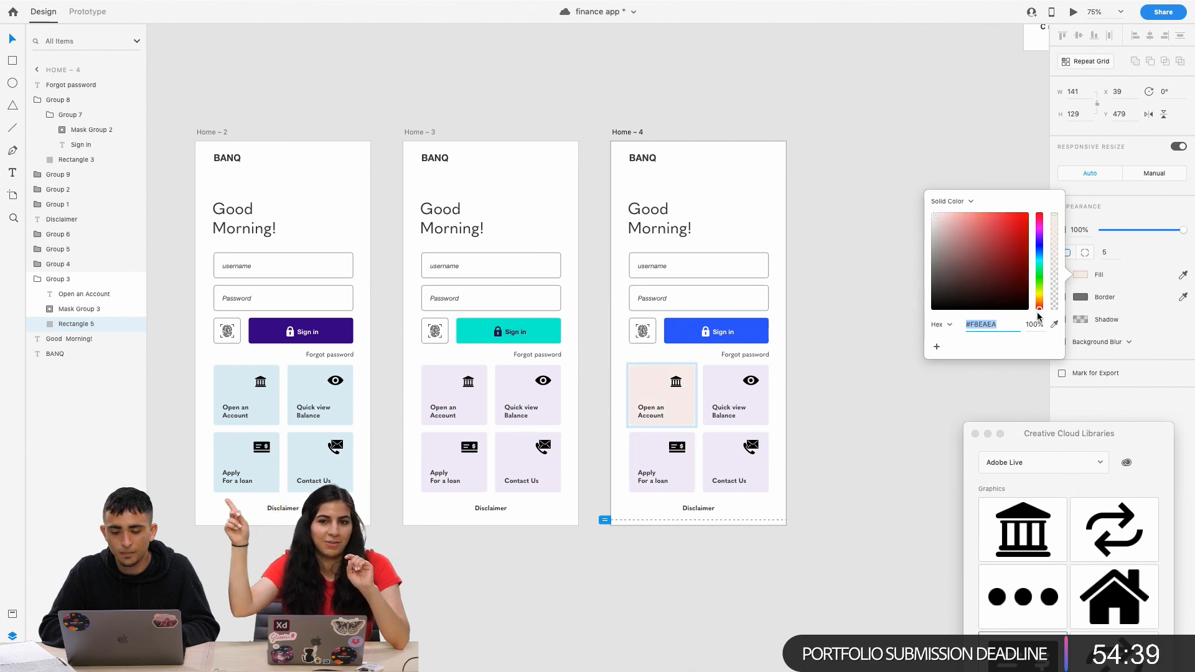
# Set the fill of the "Quick view Balance" card on Home – 4 to #F8EAEA.
pyautogui.click(742, 402)
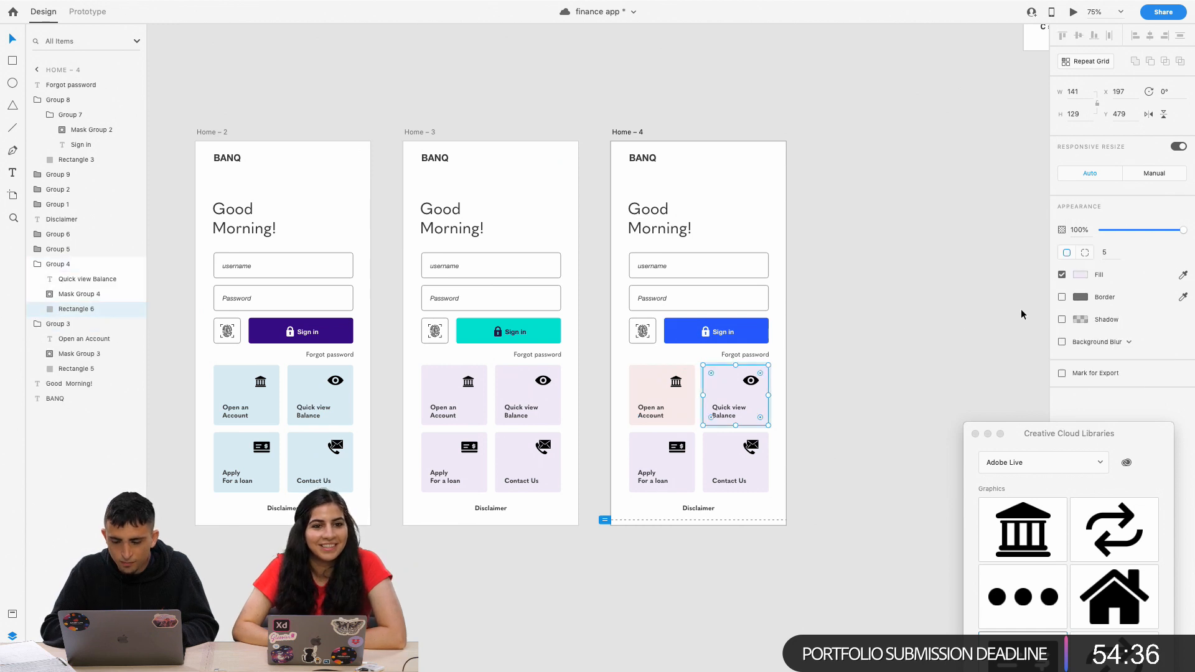
pyautogui.click(1079, 276)
pyautogui.write('#F8EAEA')
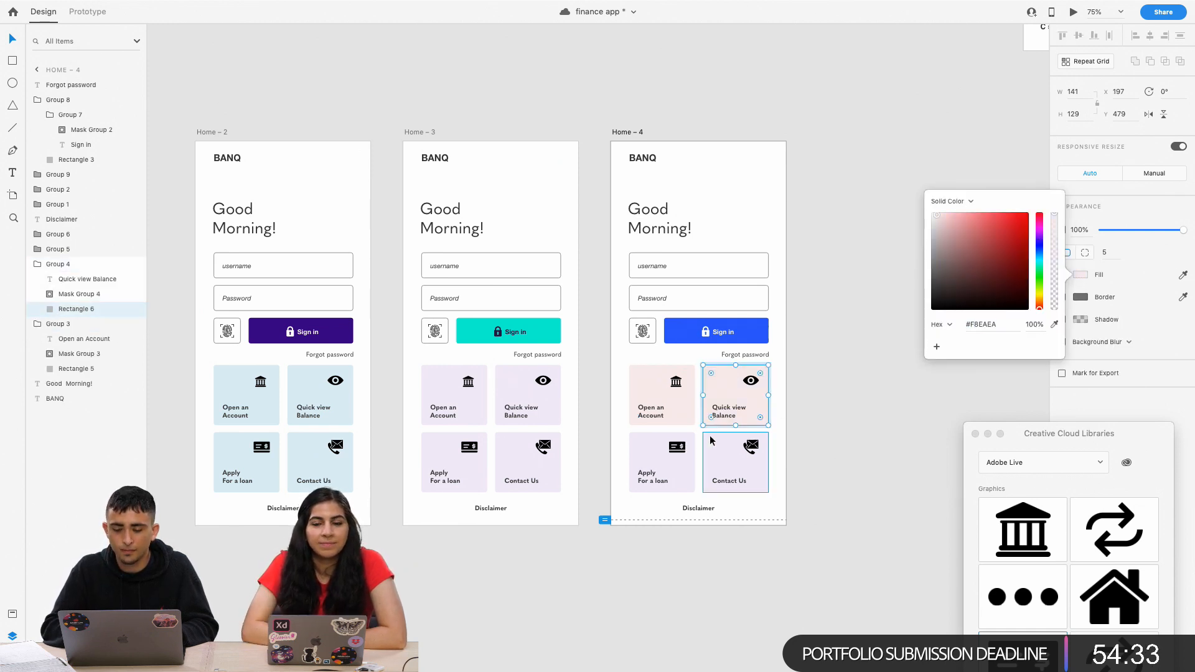
# Set the fills of the "Apply For a loan" and "Contact Us" cards on Home – 4 to #F8EAEA.
pyautogui.click(651, 467)
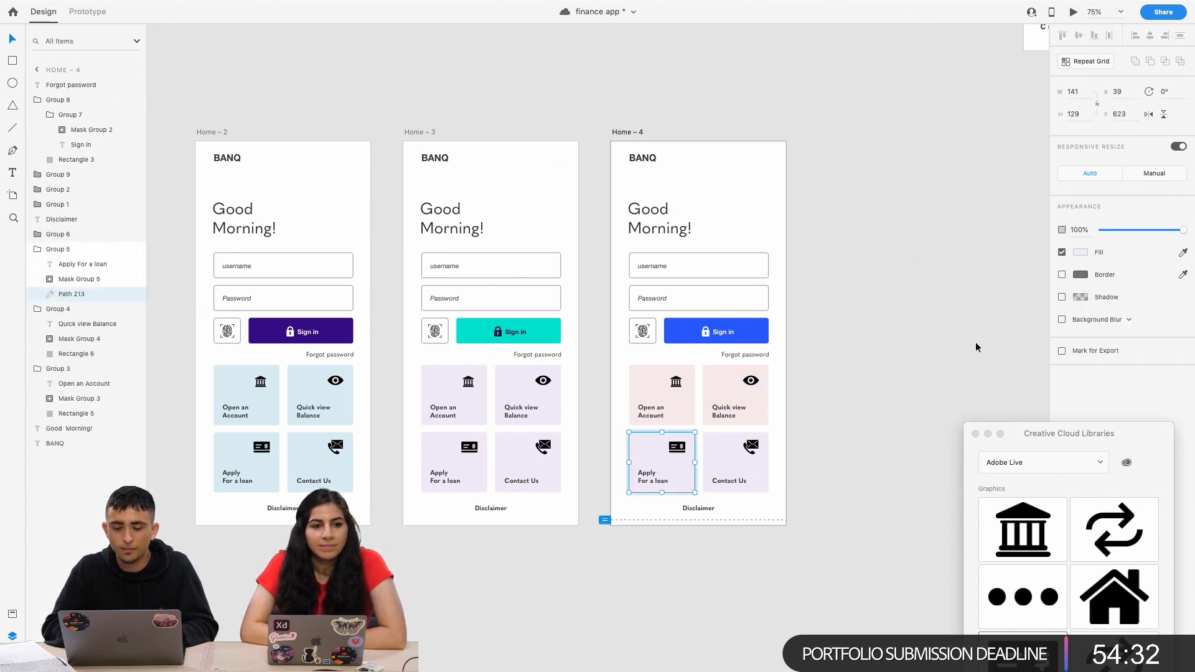
pyautogui.click(1081, 252)
pyautogui.write('#F8EAEA')
pyautogui.click(725, 461)
pyautogui.doubleClick(725, 460)
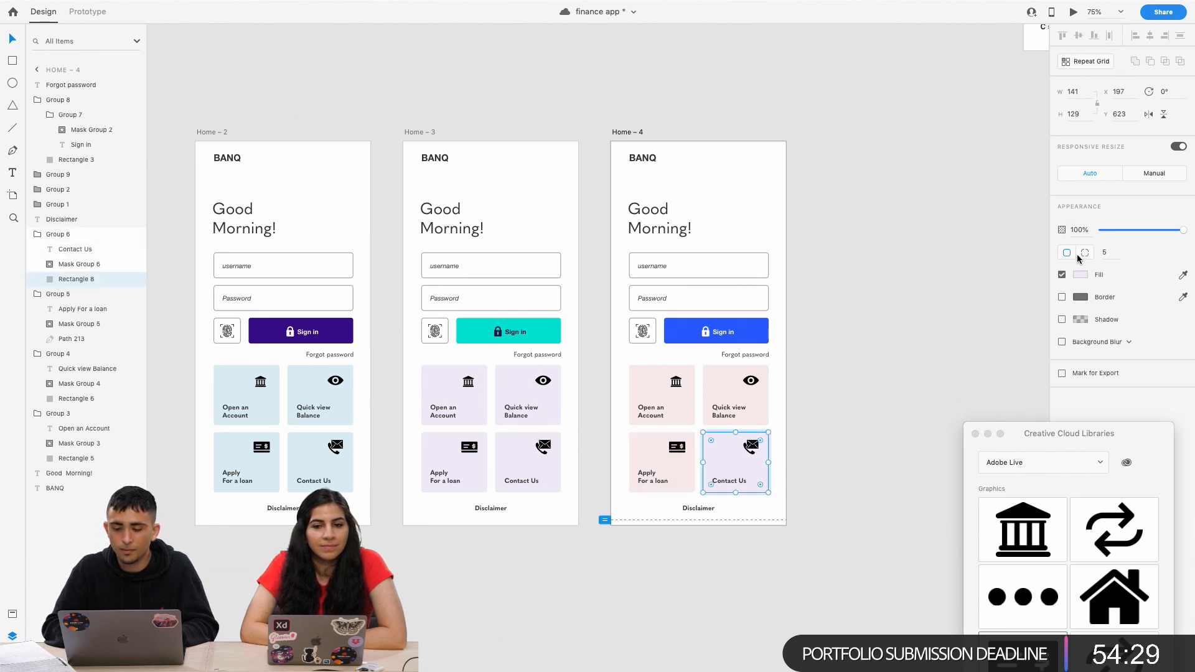
pyautogui.click(1081, 278)
pyautogui.press('super+v')
pyautogui.click(900, 388)
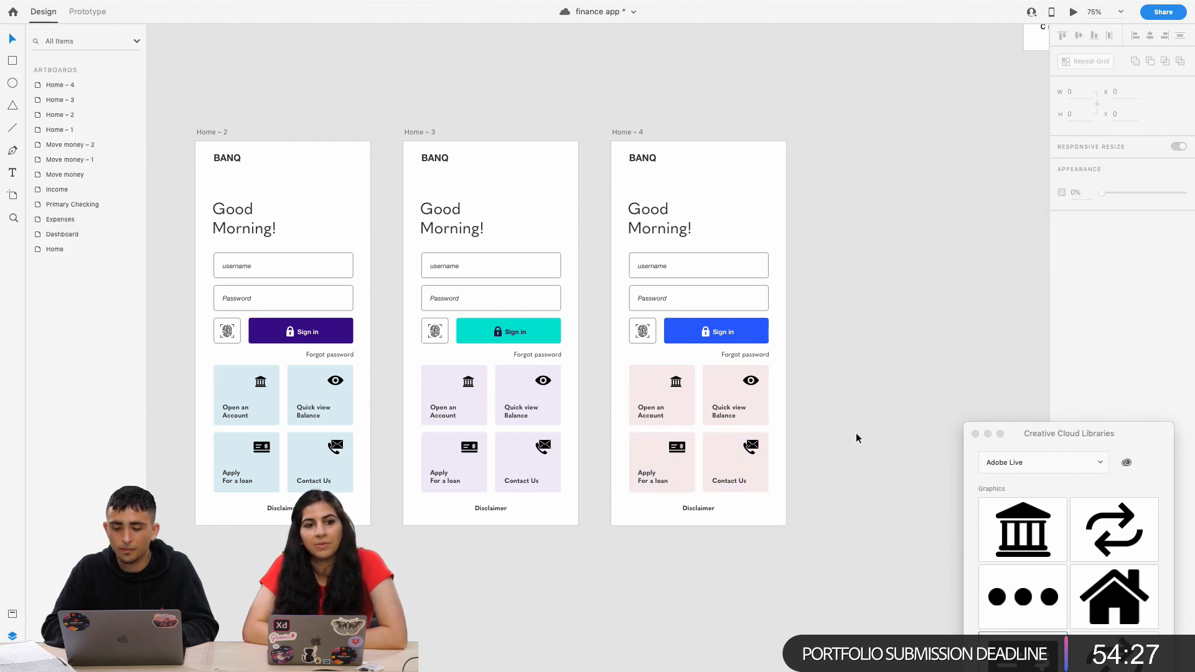
pyautogui.press('super+minus')
pyautogui.press('super+minus')
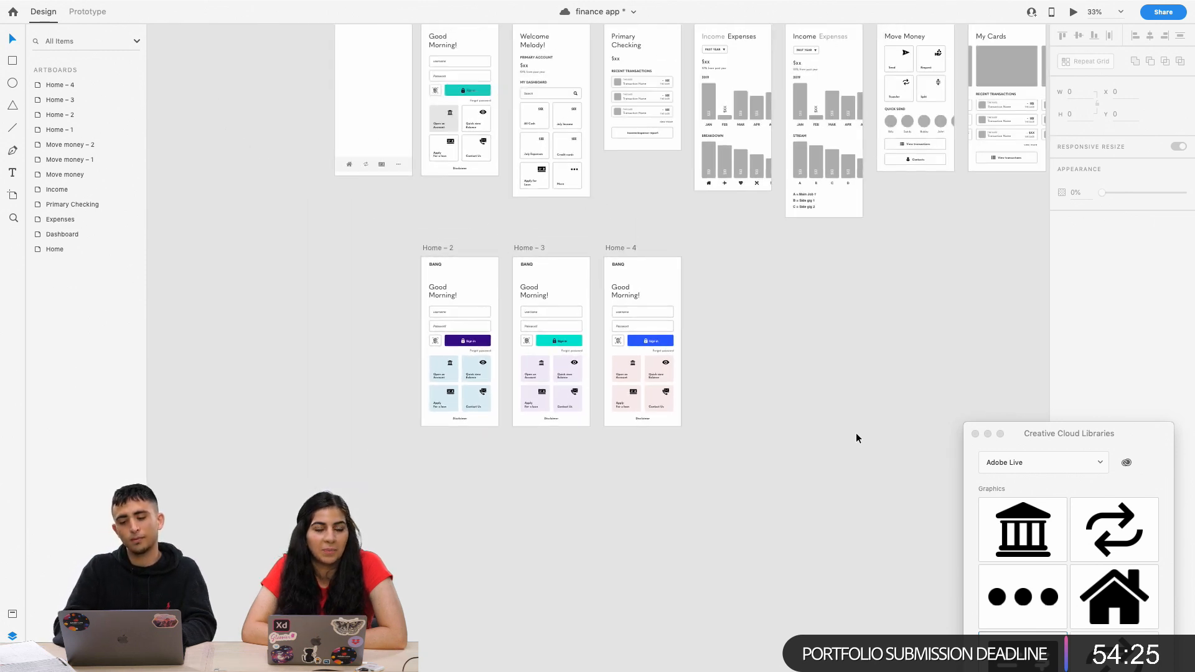
pyautogui.press('super+plus')
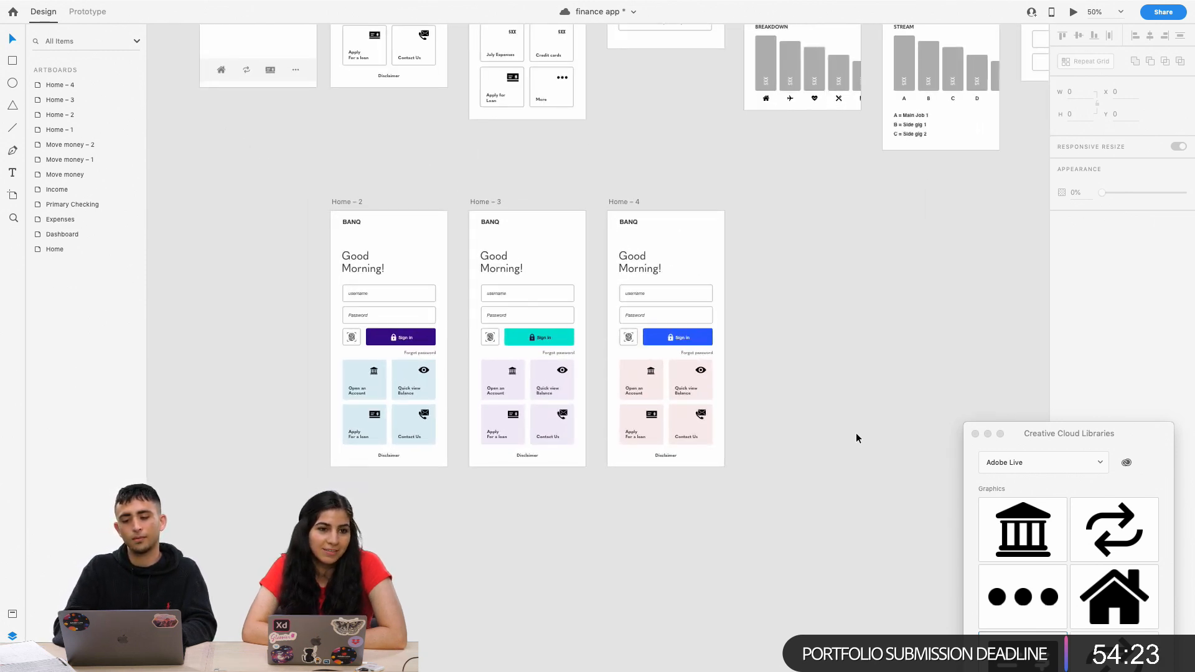
pyautogui.press('super+plus')
pyautogui.doubleClick(688, 416)
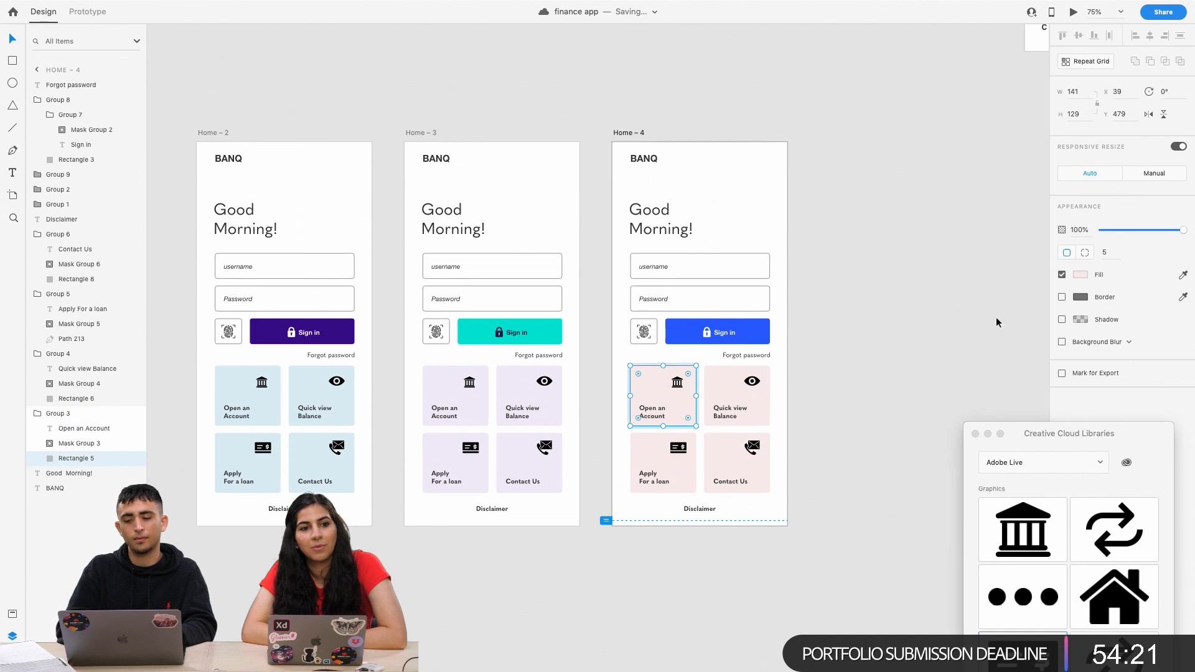
pyautogui.click(732, 400)
pyautogui.click(676, 396)
pyautogui.doubleClick(683, 401)
pyautogui.doubleClick(722, 401)
pyautogui.doubleClick(680, 405)
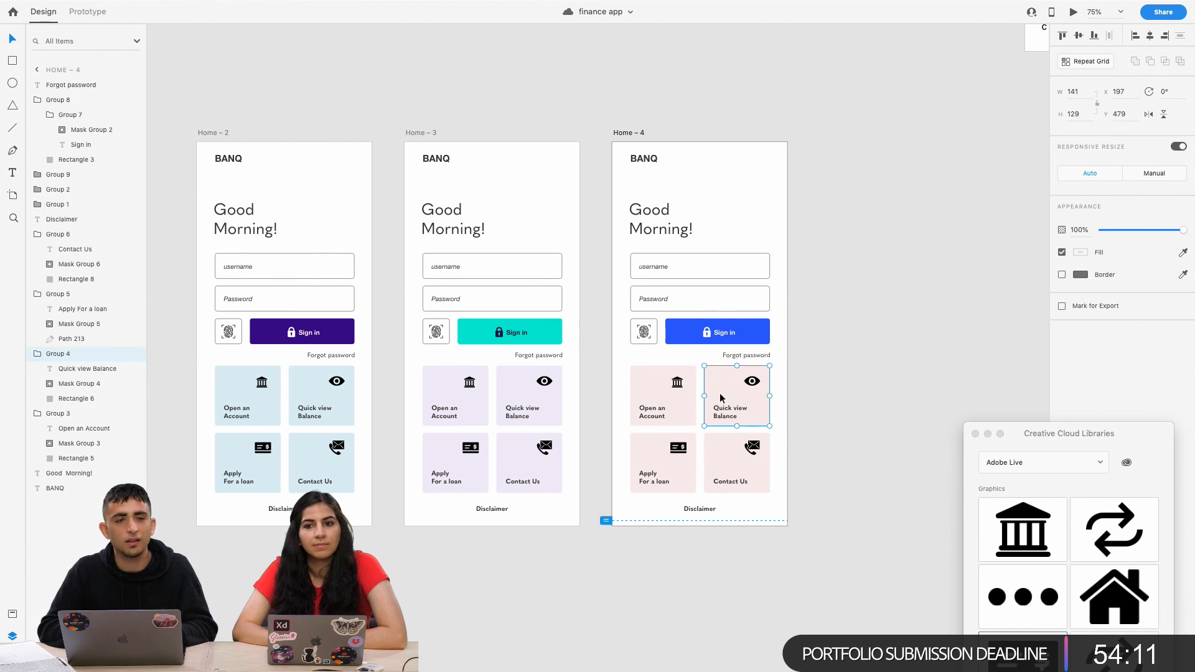
pyautogui.click(648, 397)
pyautogui.click(717, 398)
pyautogui.click(664, 399)
pyautogui.doubleClick(664, 399)
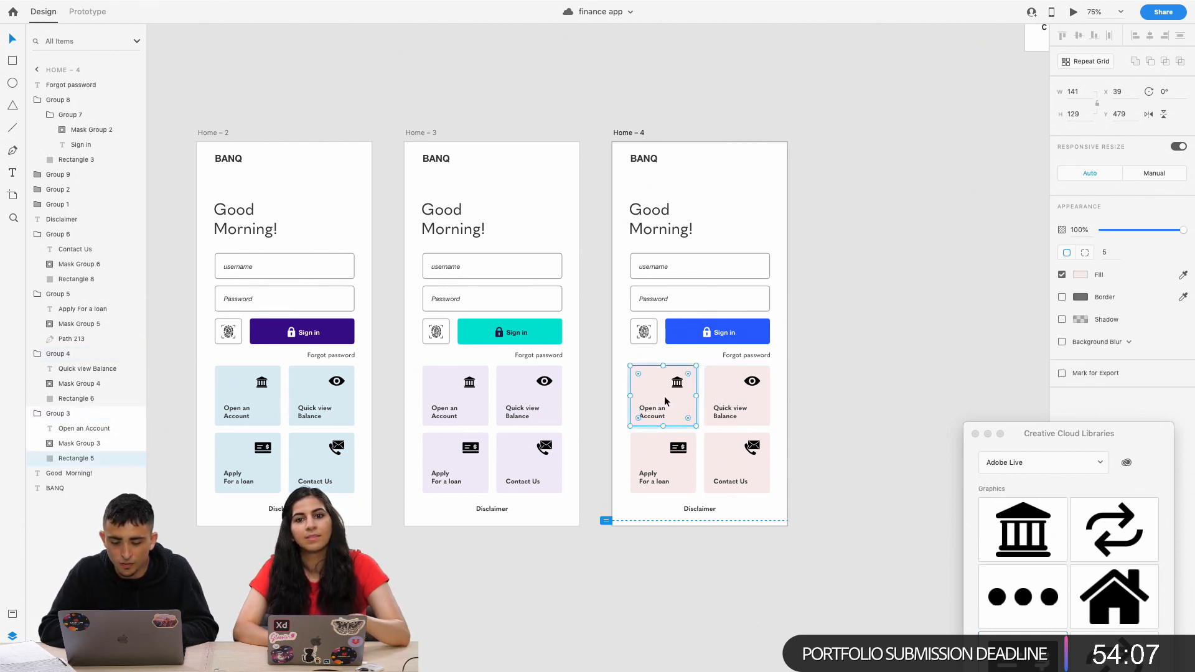
pyautogui.click(821, 361)
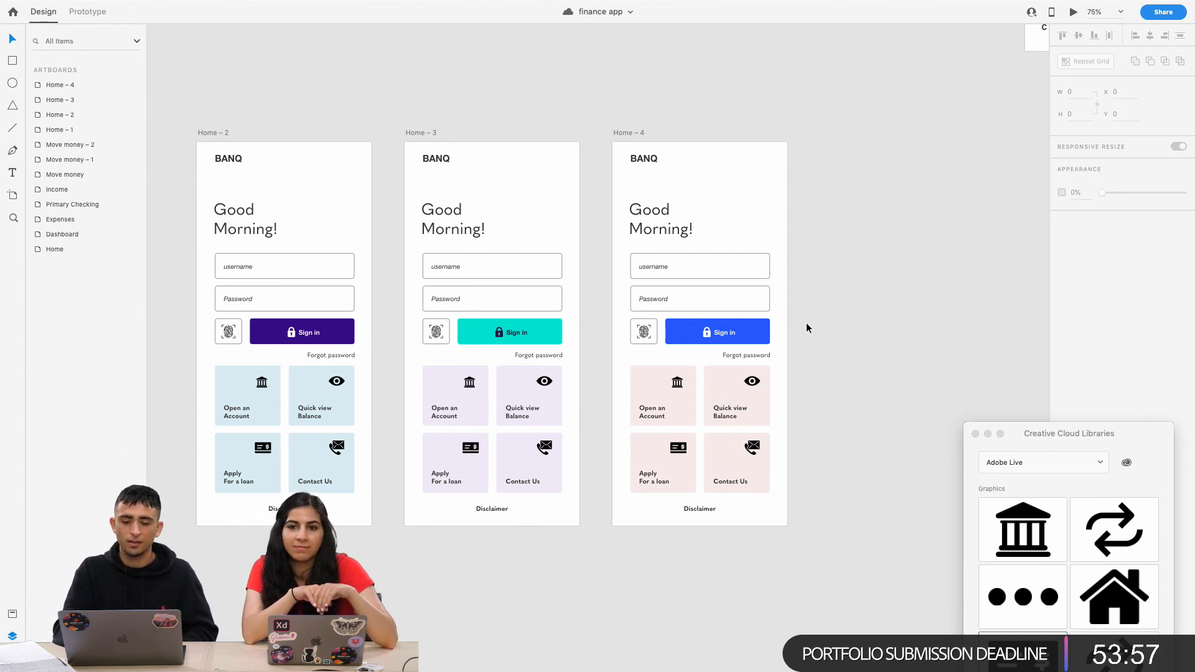
pyautogui.press('super+minus')
pyautogui.press('super+equal')
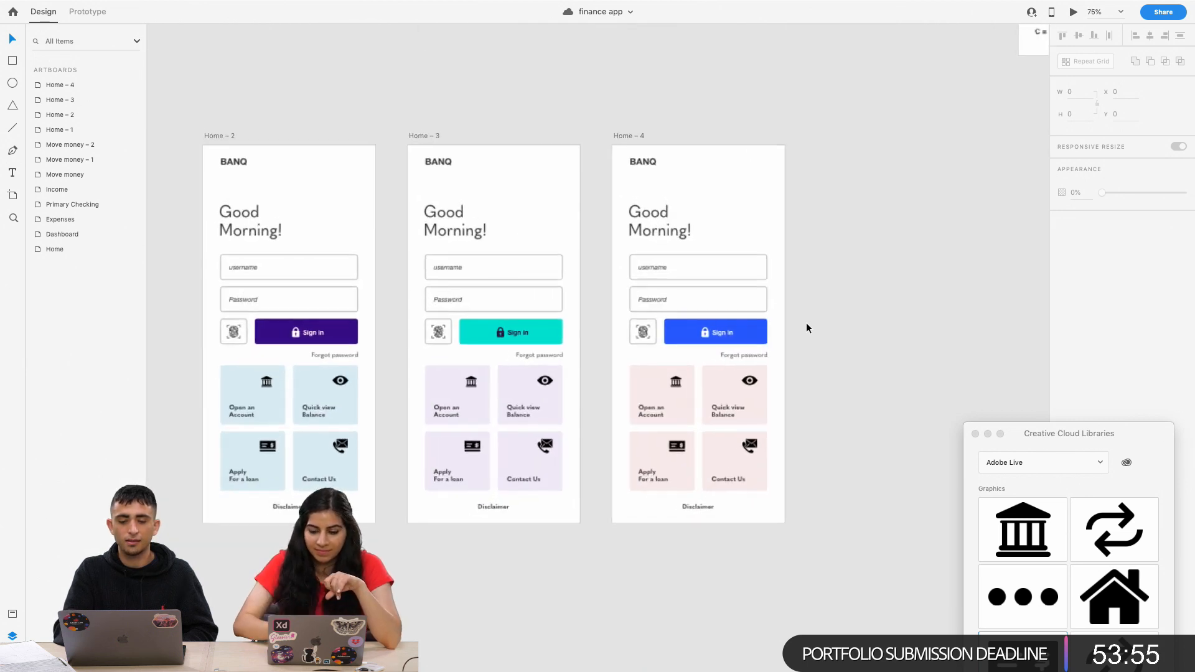
pyautogui.hscroll(2, 567, 405)
pyautogui.scroll(2, 567, 405)
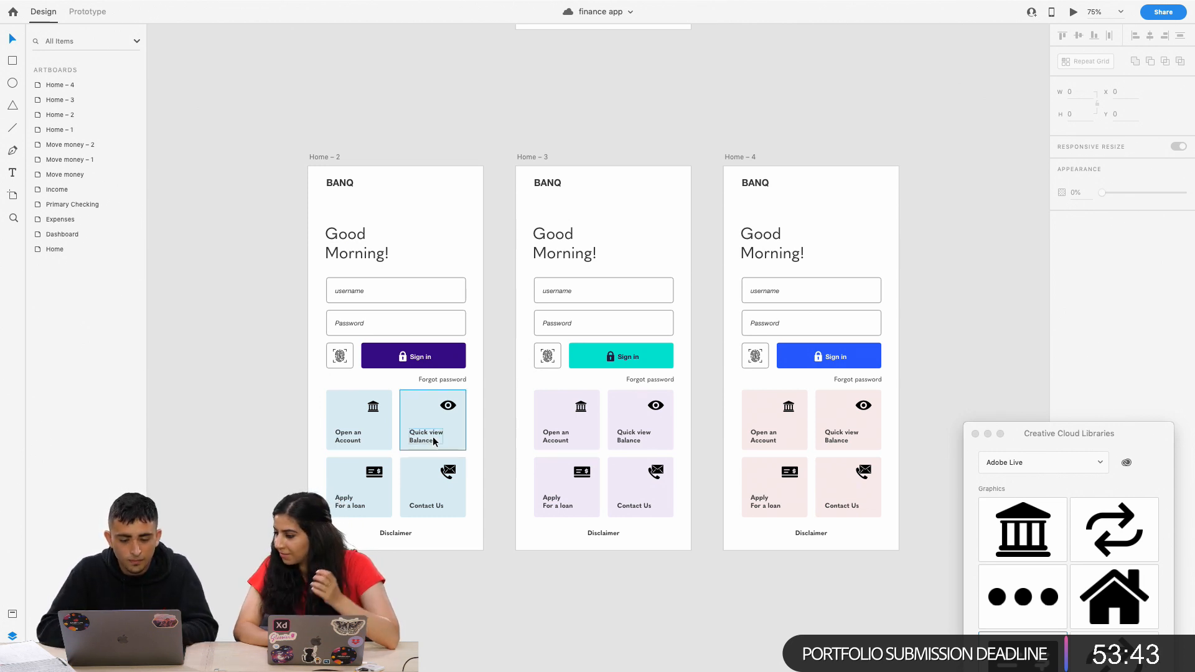
# Select the "Open an Account" label on Home – 2 and show the document's assets.
pyautogui.doubleClick(349, 439)
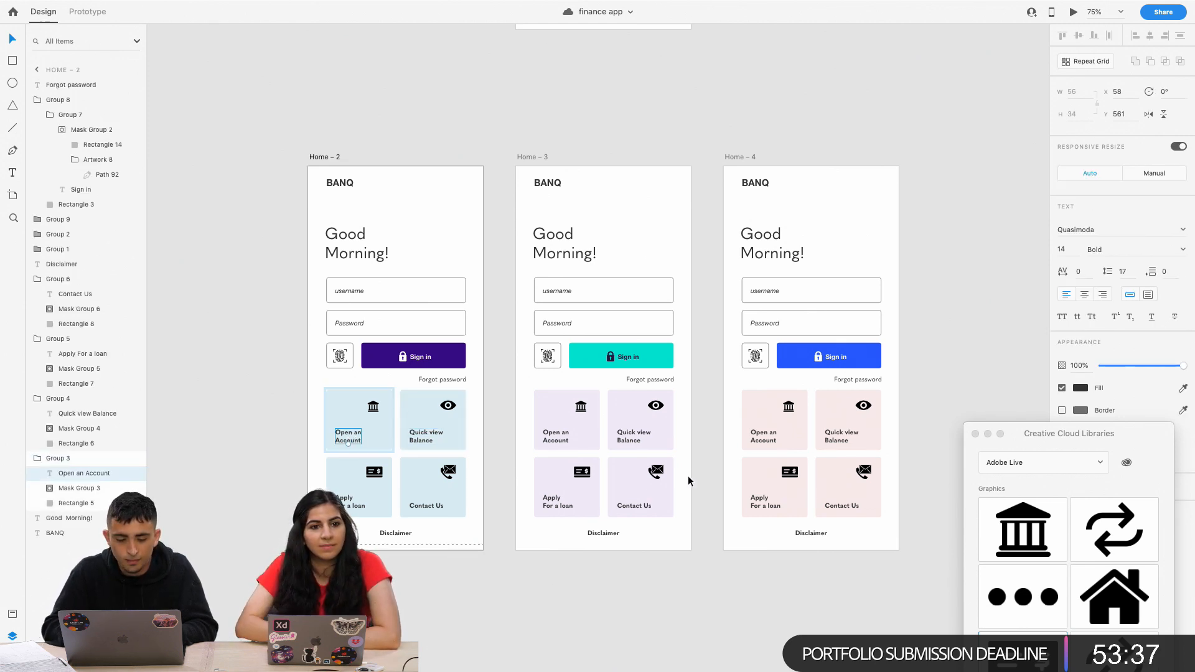
pyautogui.click(1064, 248)
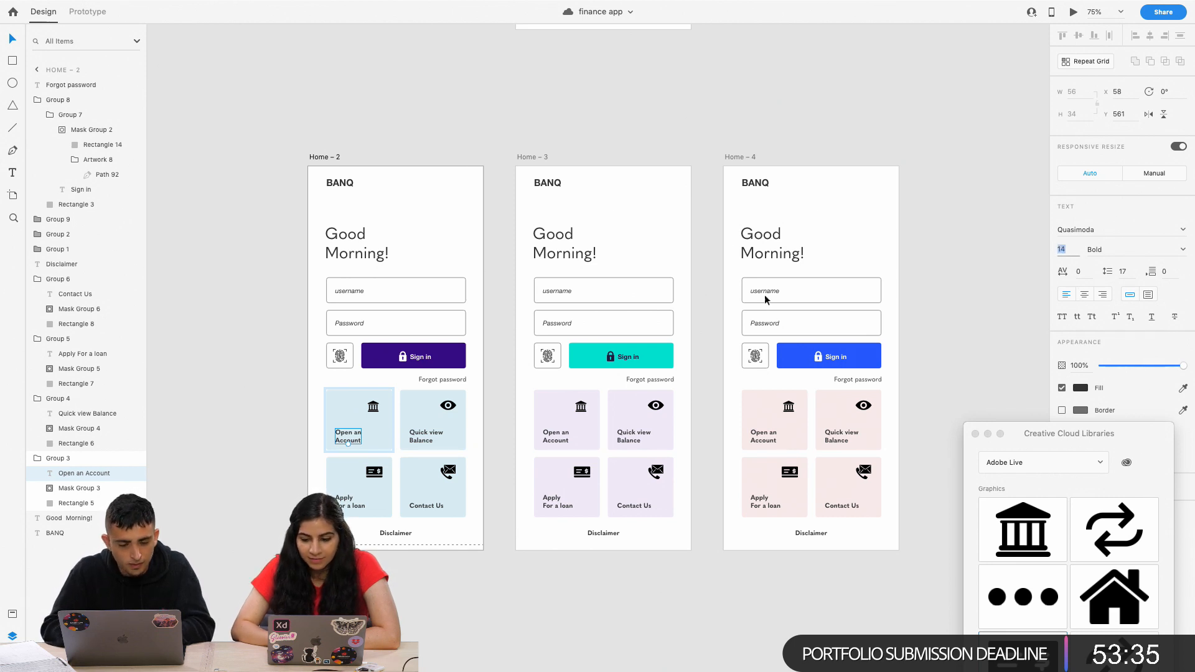
pyautogui.click(252, 381)
pyautogui.doubleClick(347, 438)
pyautogui.rightClick(346, 440)
pyautogui.press('Escape')
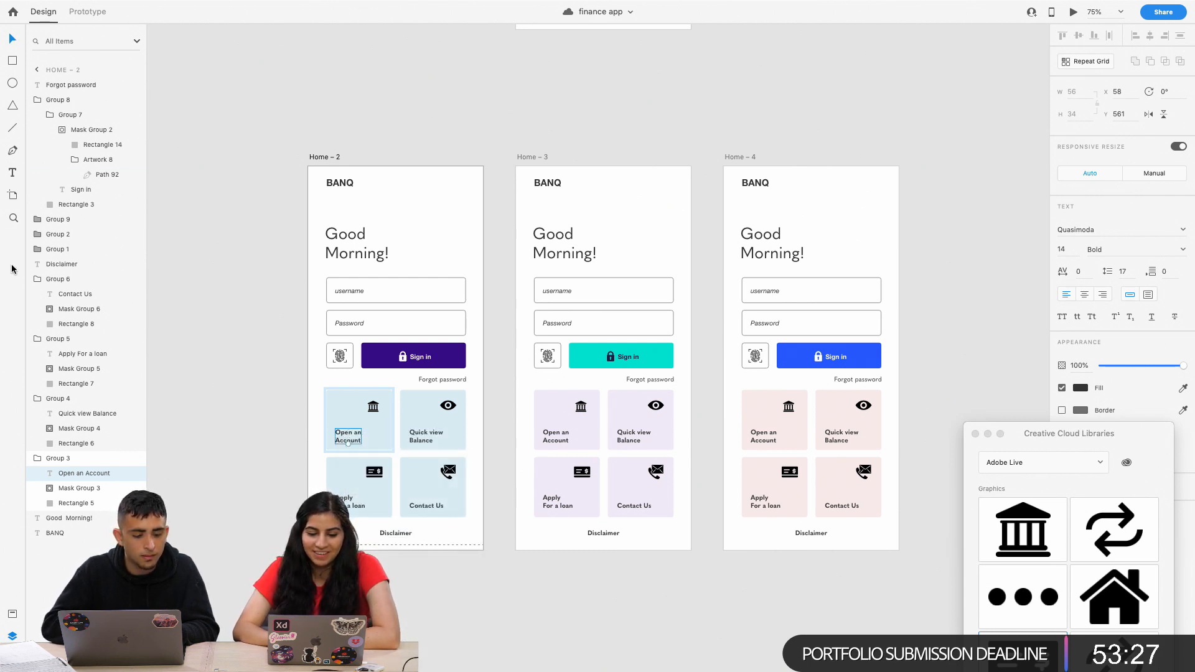
pyautogui.press('super+shift+y')
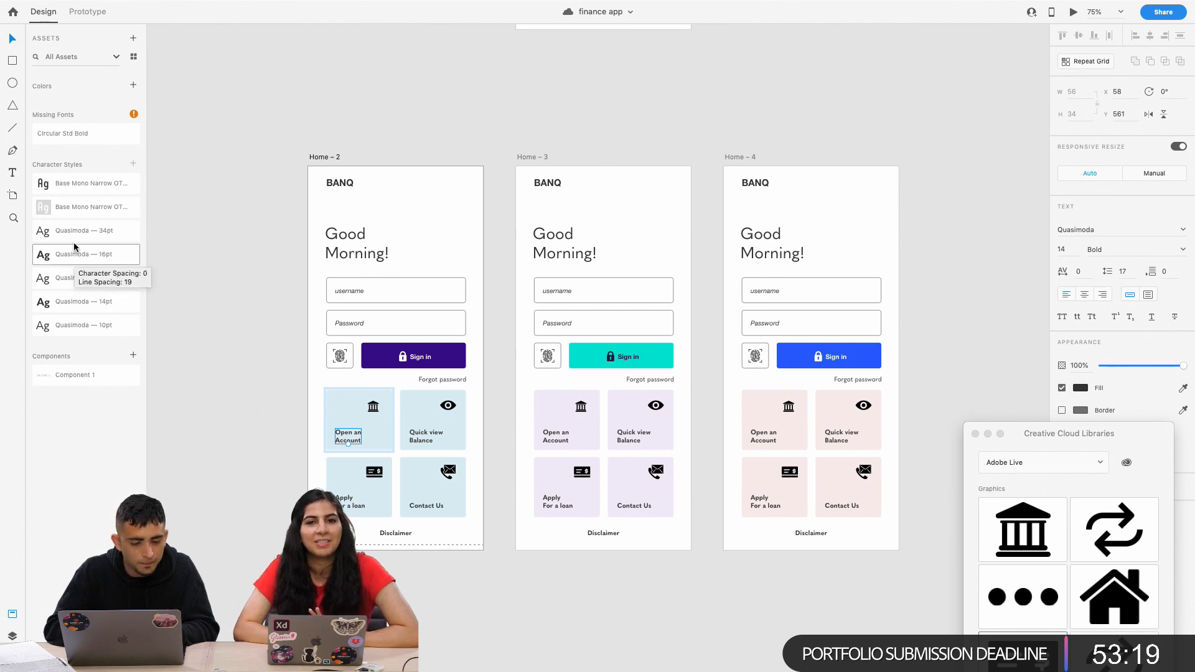
# Try a font size of 16 for the bold Quasimoda 14pt character style.
pyautogui.rightClick(81, 299)
pyautogui.click(103, 320)
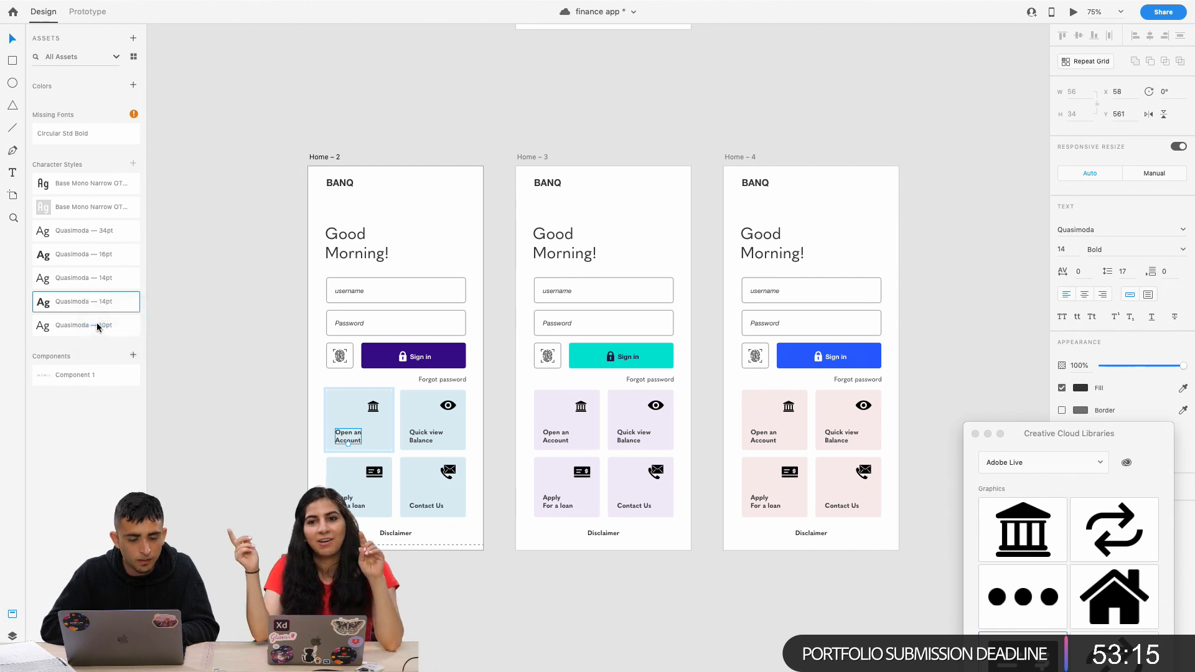
pyautogui.click(75, 225)
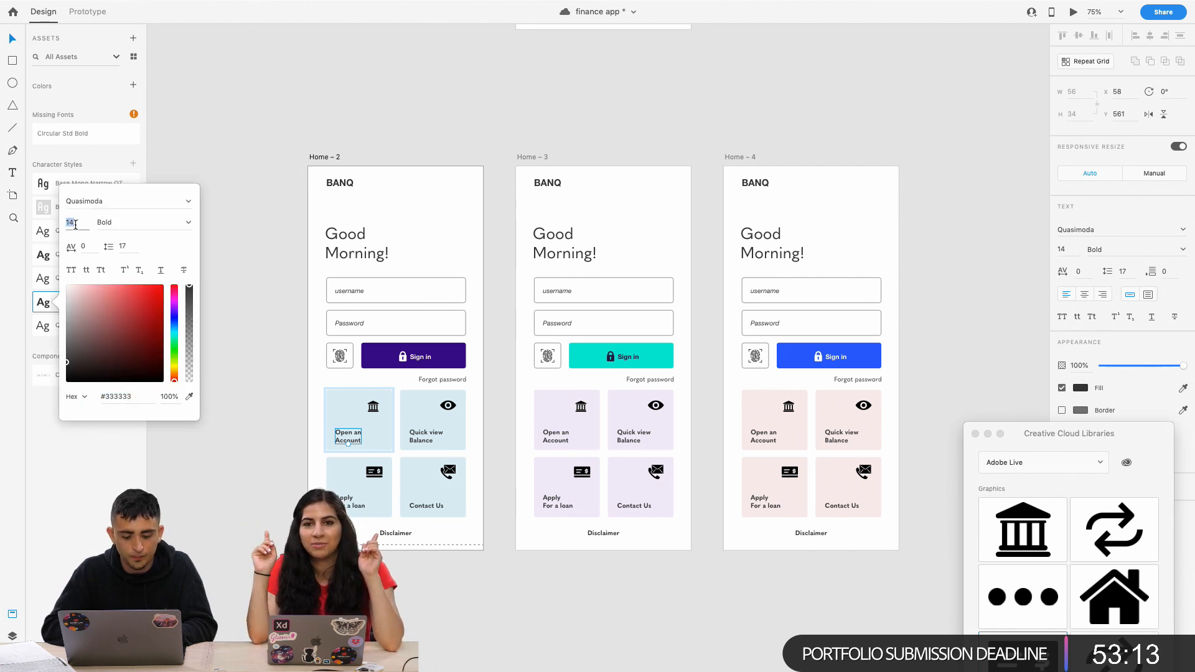
pyautogui.write('16')
pyautogui.press('Return')
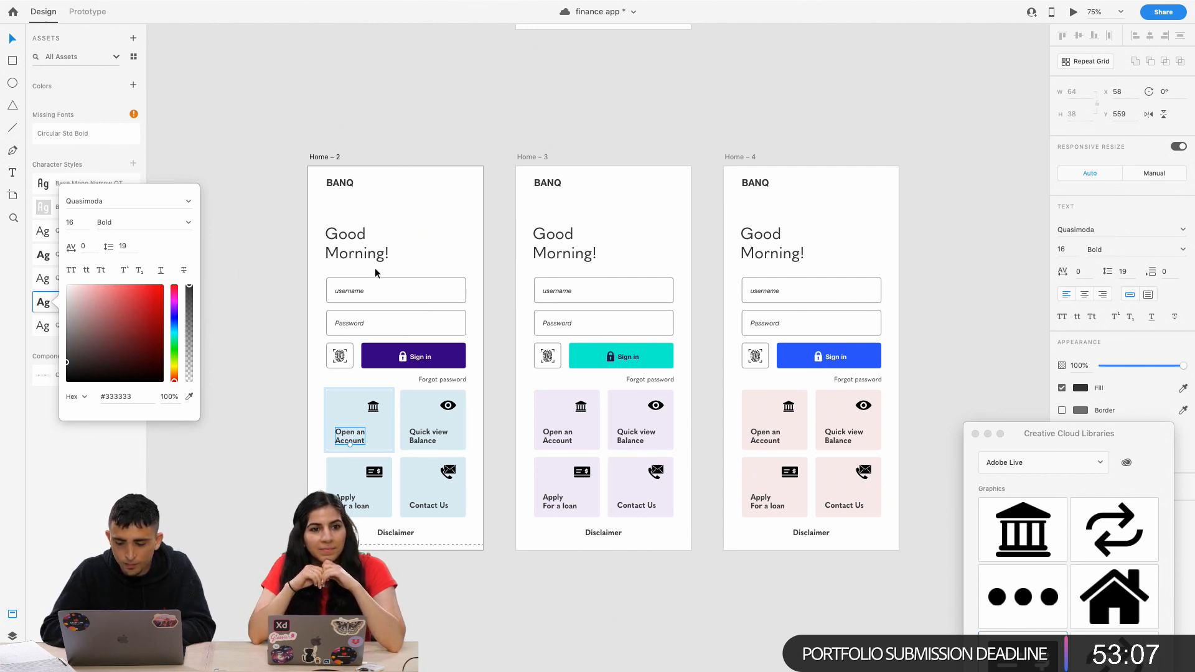
# Undo the size change made to the bold Quasimoda character style.
pyautogui.press('1')
pyautogui.press('5')
pyautogui.click(73, 223)
pyautogui.click(185, 453)
pyautogui.press('super+z')
pyautogui.press('super+z')
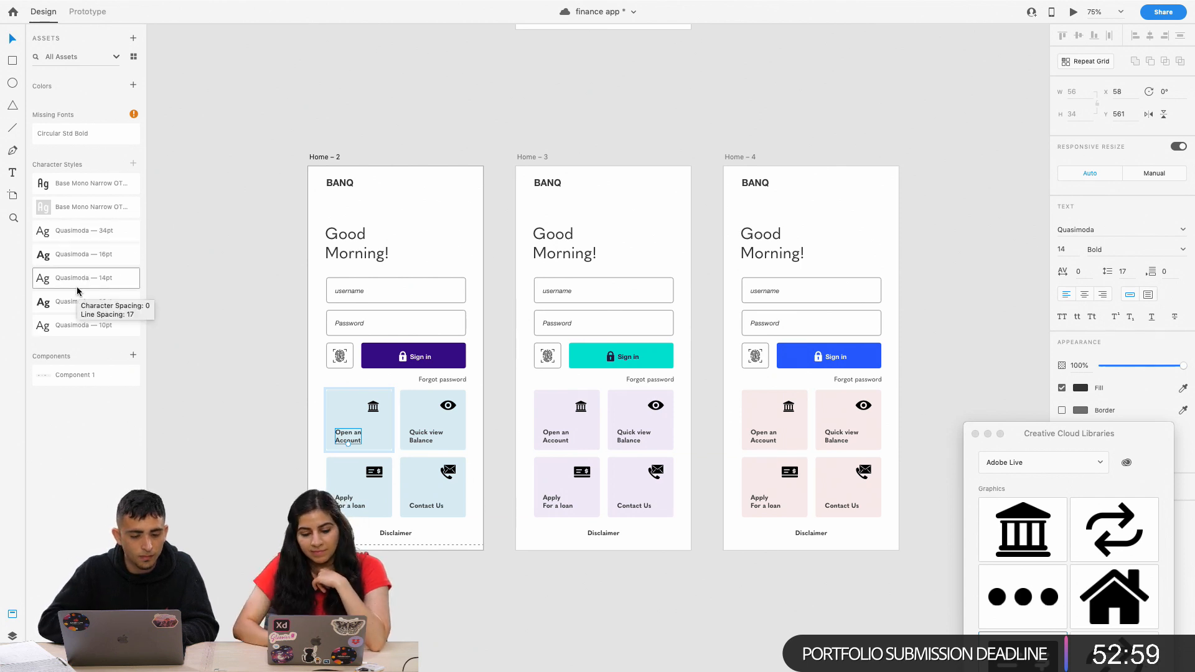
# Set the font size of the bold Quasimoda 14pt character style to 15.
pyautogui.rightClick(85, 303)
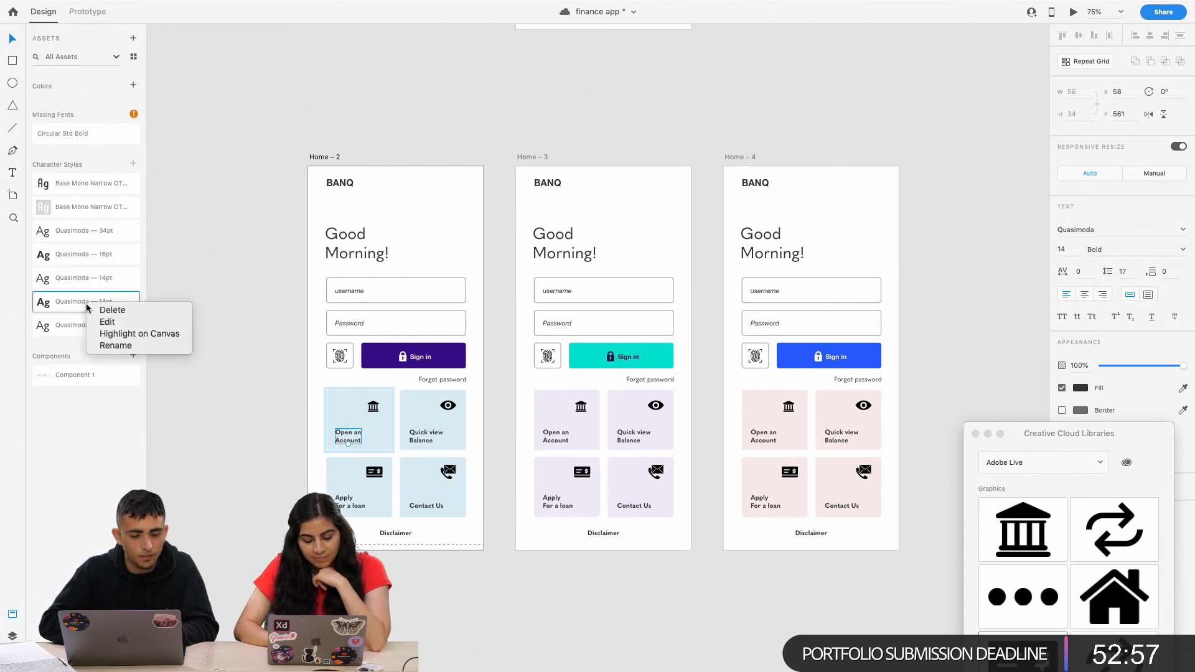
pyautogui.click(103, 320)
pyautogui.click(79, 224)
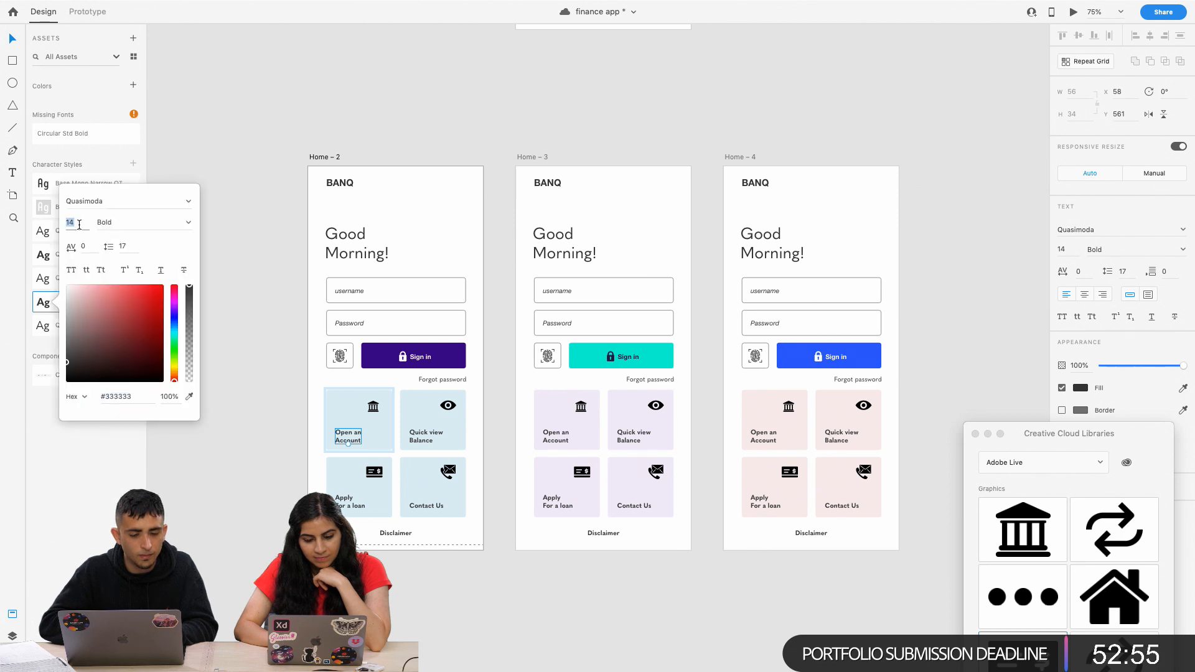
pyautogui.write('15')
pyautogui.press('Return')
pyautogui.click(289, 283)
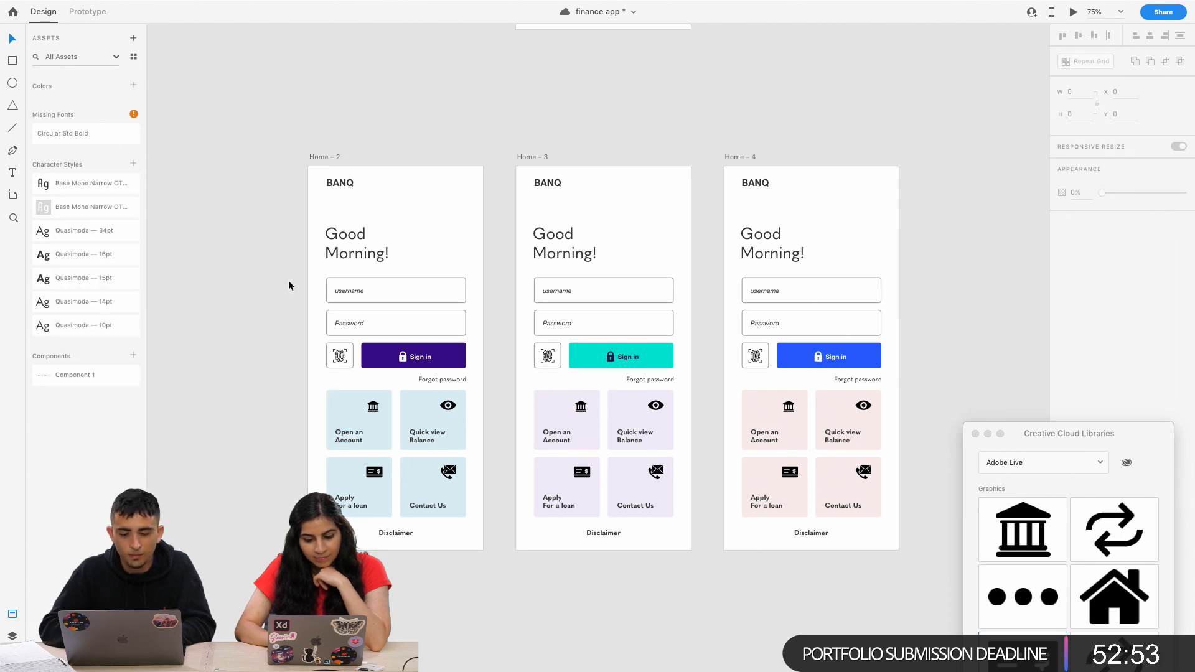
# Add the white Sign in label on Home – 2 as a new character style.
pyautogui.click(426, 363)
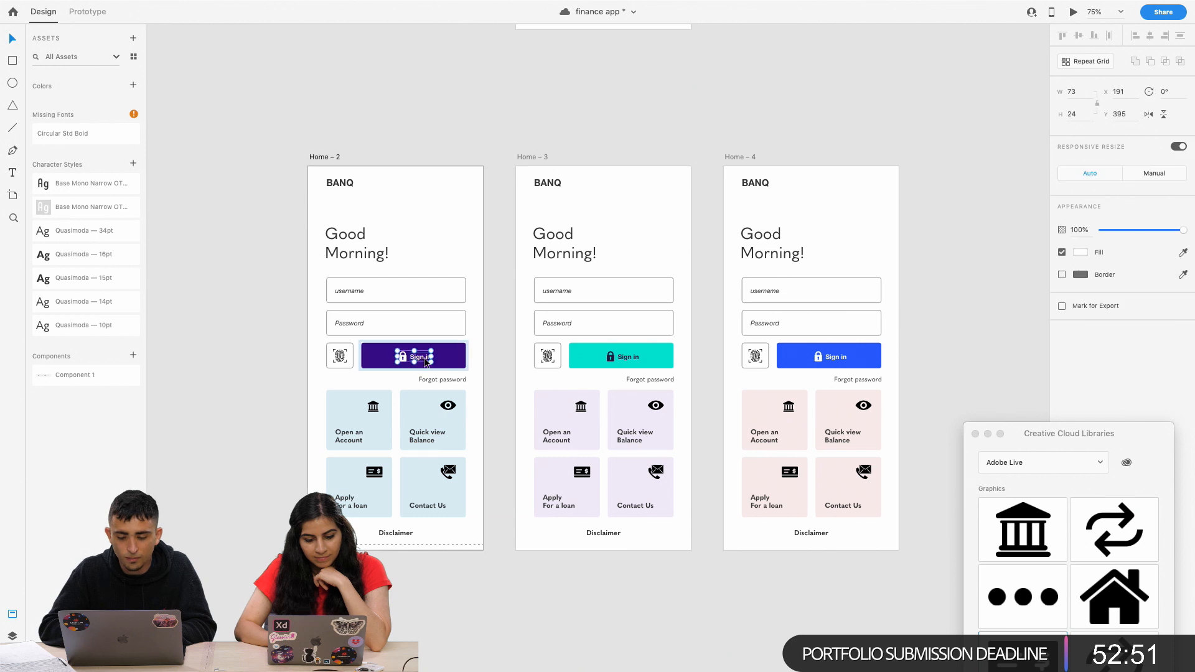
pyautogui.doubleClick(422, 359)
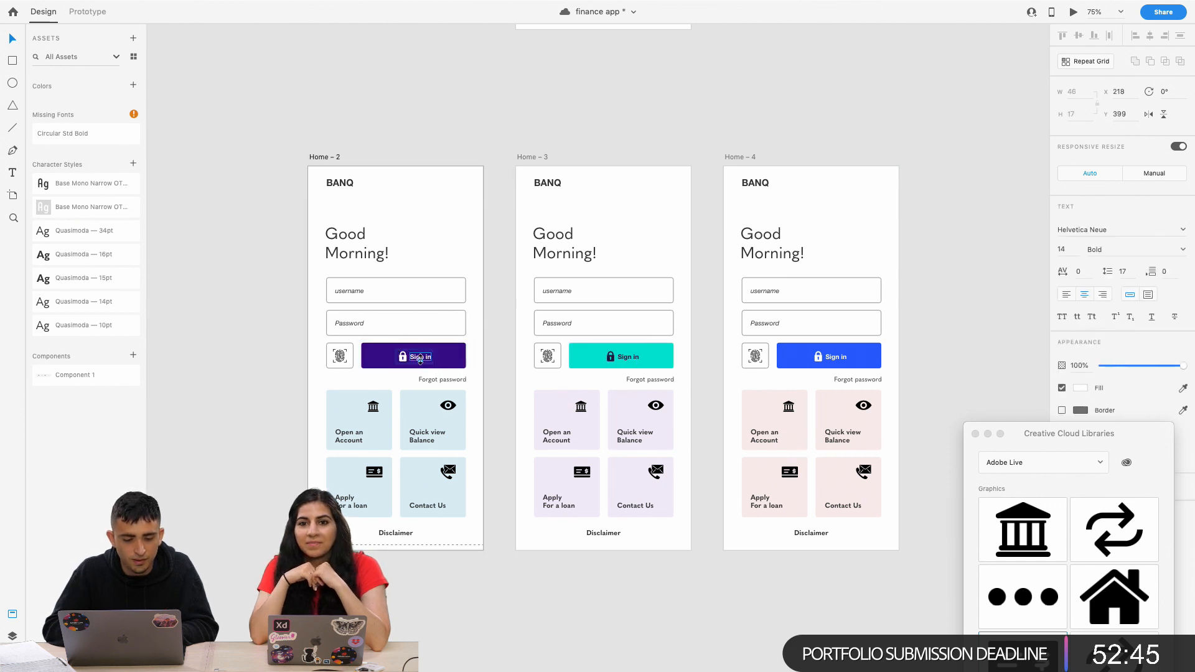
pyautogui.doubleClick(1081, 228)
pyautogui.click(1081, 228)
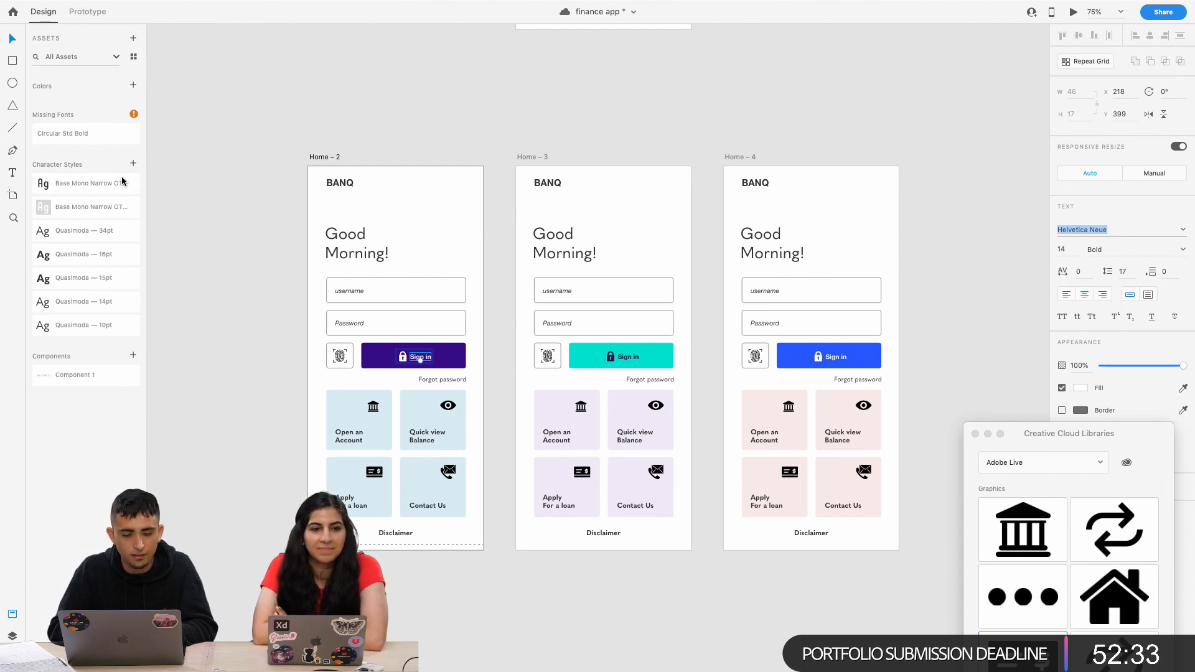
pyautogui.click(133, 163)
# Change the font of the white Helvetica Neue character style to Quasimoda.
pyautogui.rightClick(78, 236)
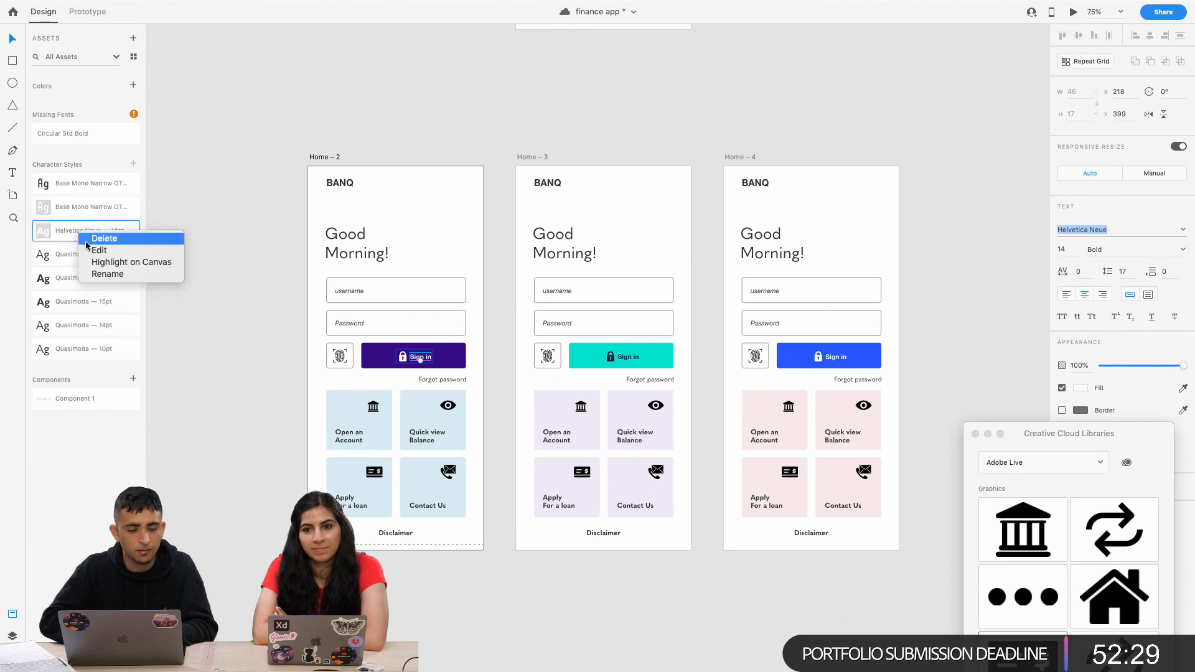
pyautogui.click(96, 250)
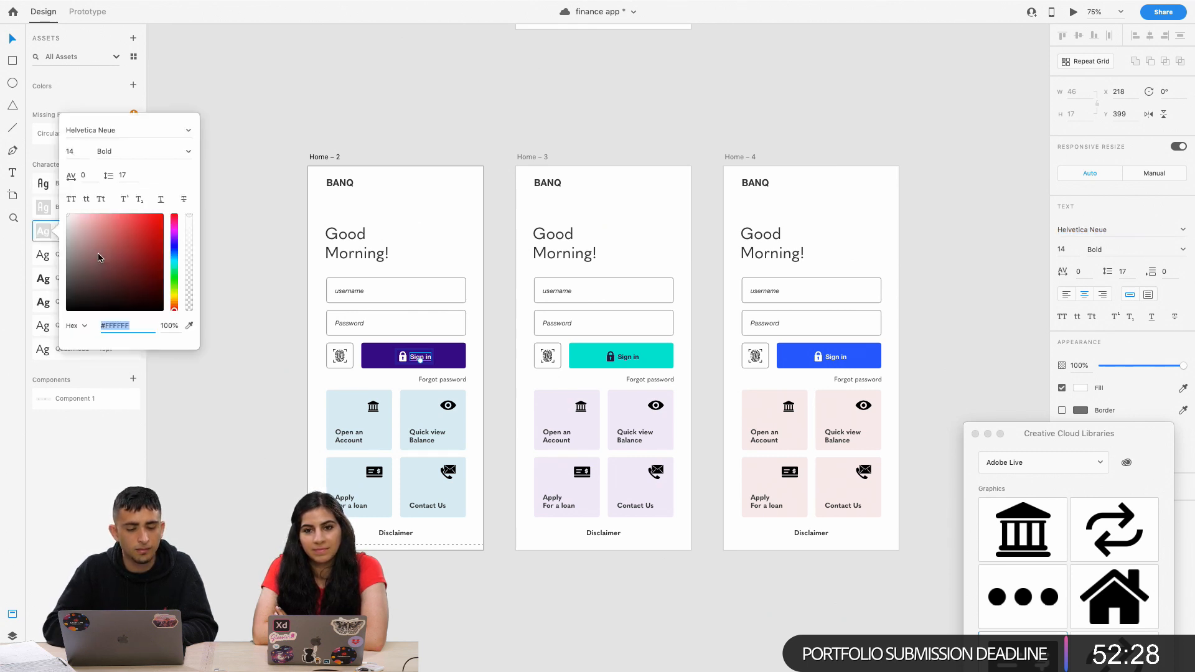
pyautogui.click(106, 133)
pyautogui.write('Quas')
pyautogui.press('Return')
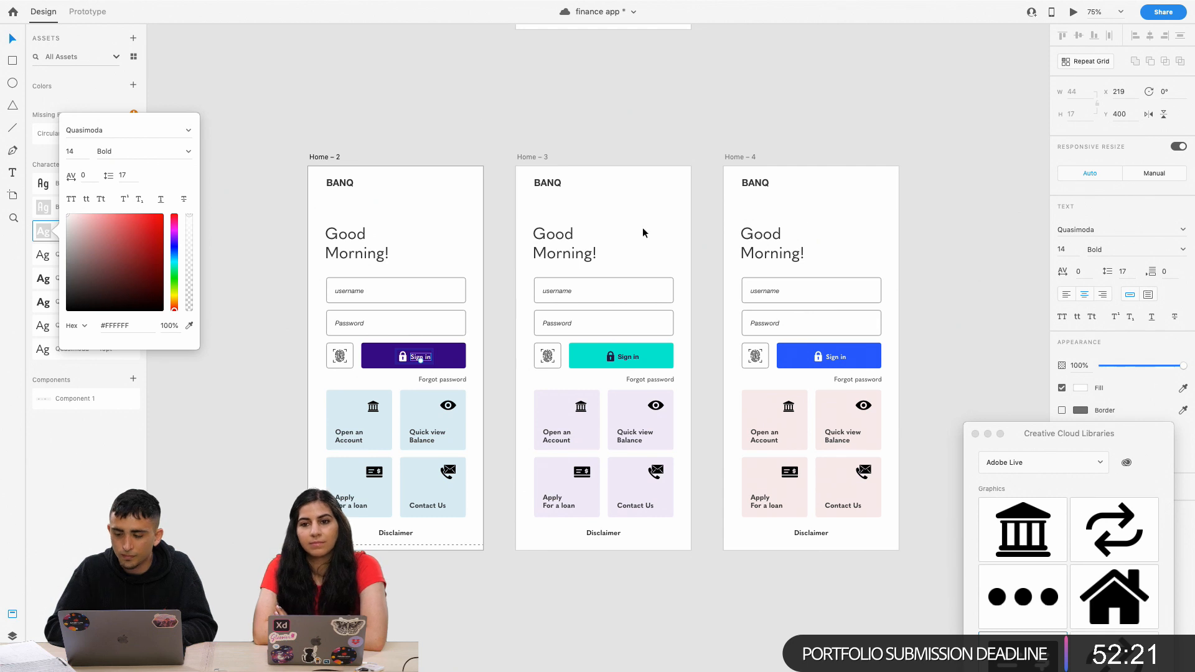
# Add the dark Sign in label on Home – 3 as a new character style.
pyautogui.click(623, 366)
pyautogui.doubleClick(629, 359)
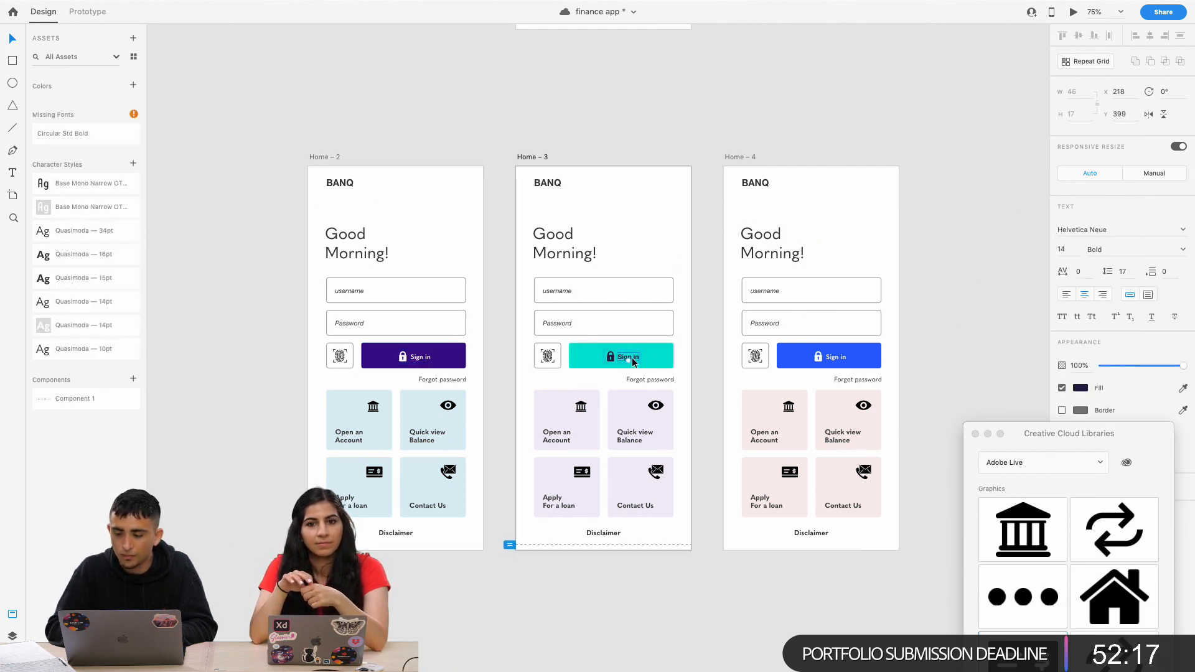
pyautogui.click(132, 165)
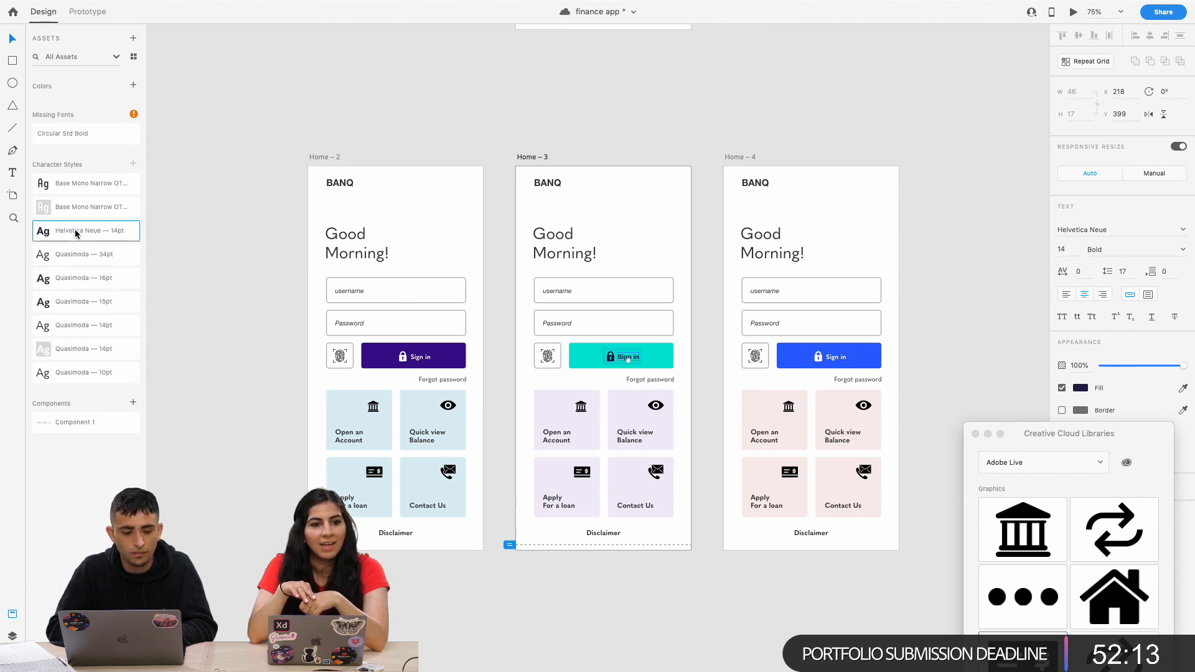
# Change the font of the dark Helvetica Neue character style to Quasimoda and save the document.
pyautogui.rightClick(77, 231)
pyautogui.click(94, 247)
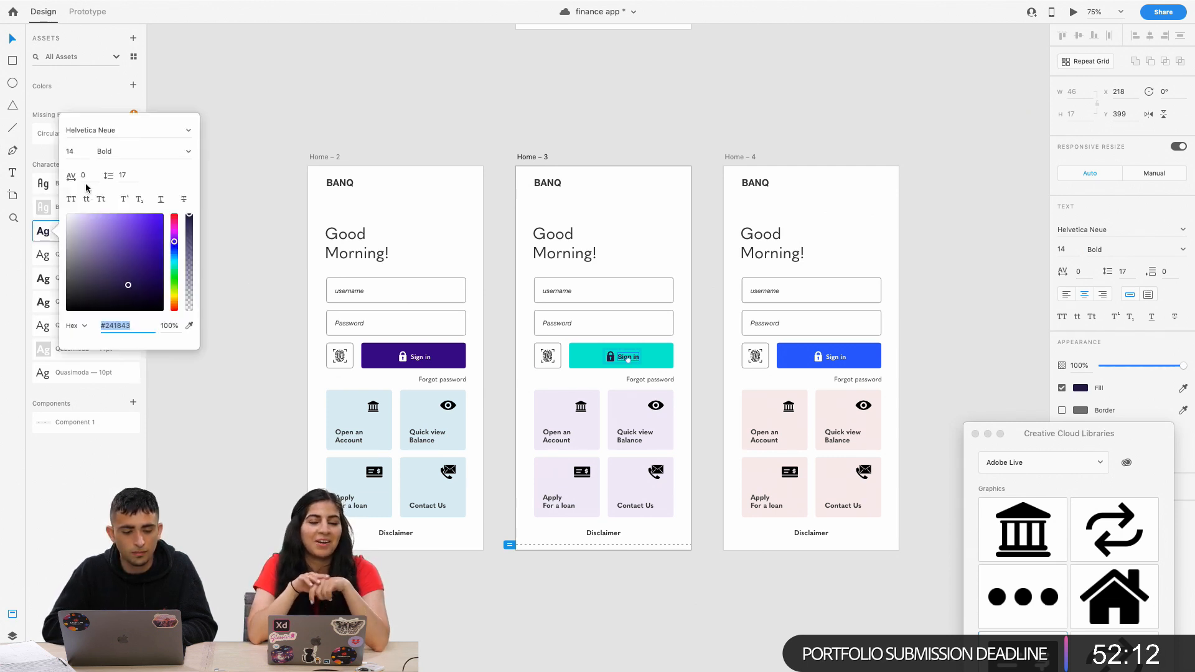
pyautogui.click(97, 131)
pyautogui.write('Quasa')
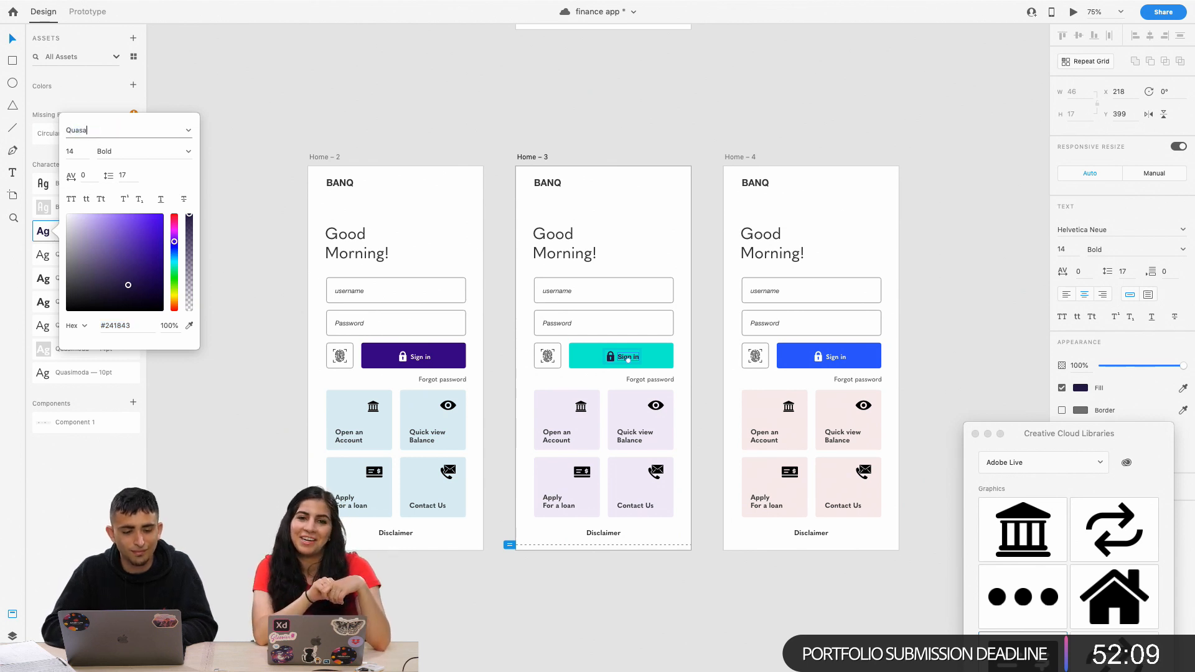
pyautogui.press('Return')
pyautogui.click(498, 125)
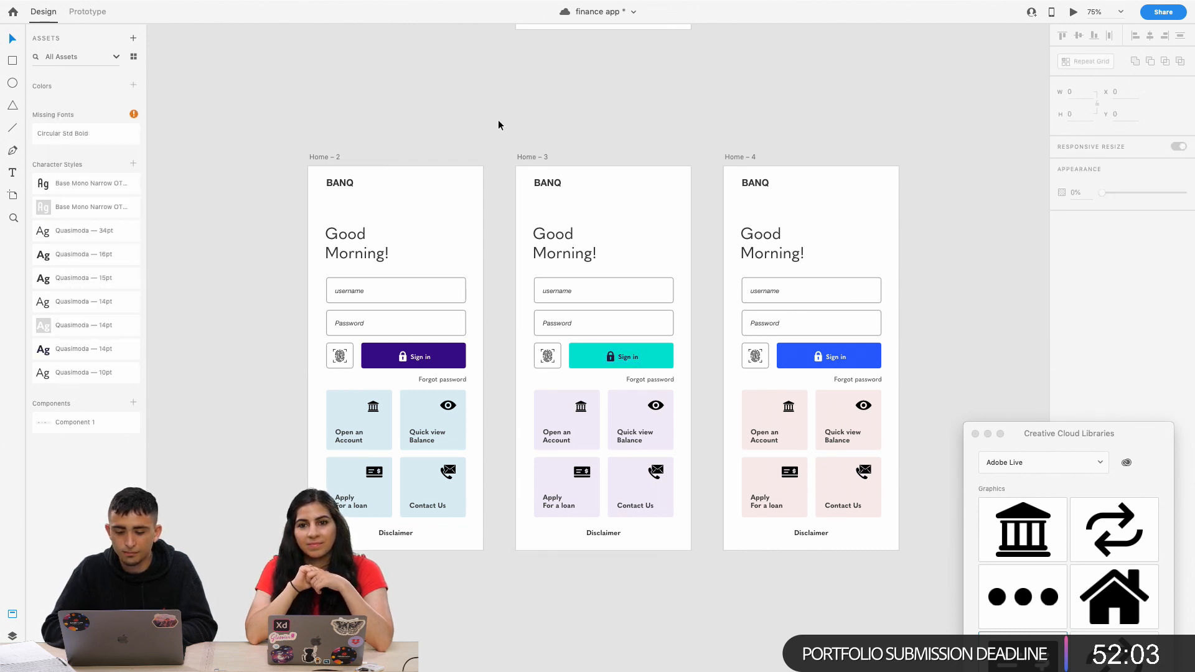
pyautogui.press('super+minus')
pyautogui.press('super+s')
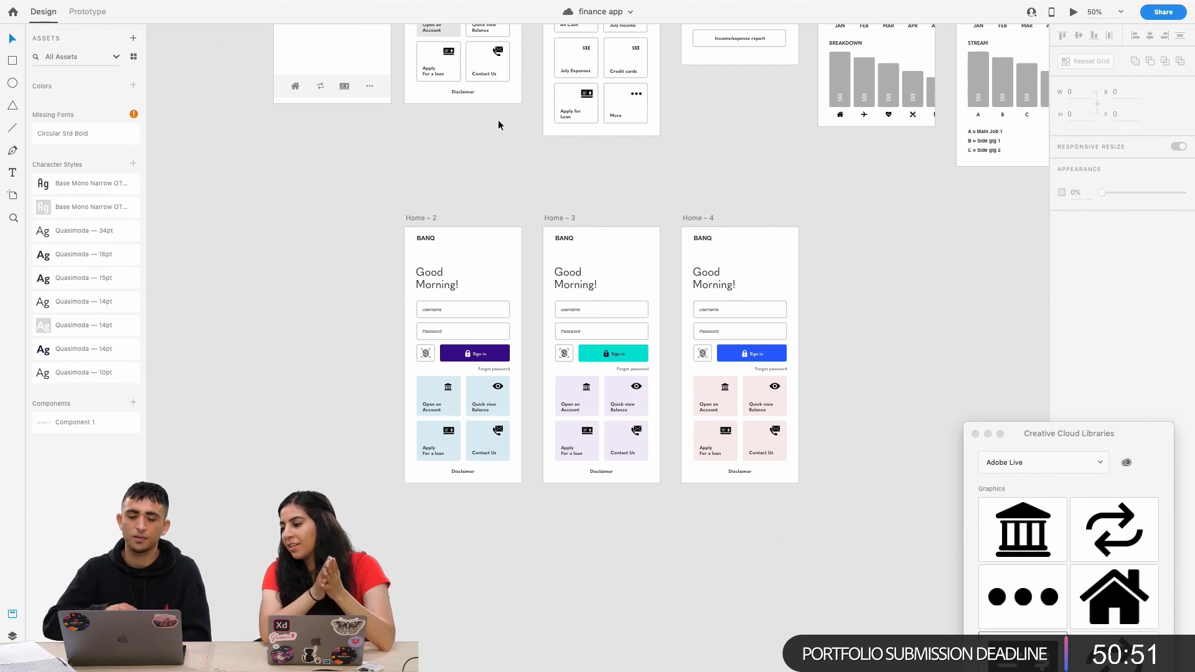
# Look over the other app screens beside the home variants, checking the first Breakdown bar on the Expenses artboard.
pyautogui.scroll(5, 498, 119)
pyautogui.hscroll(3, 498, 120)
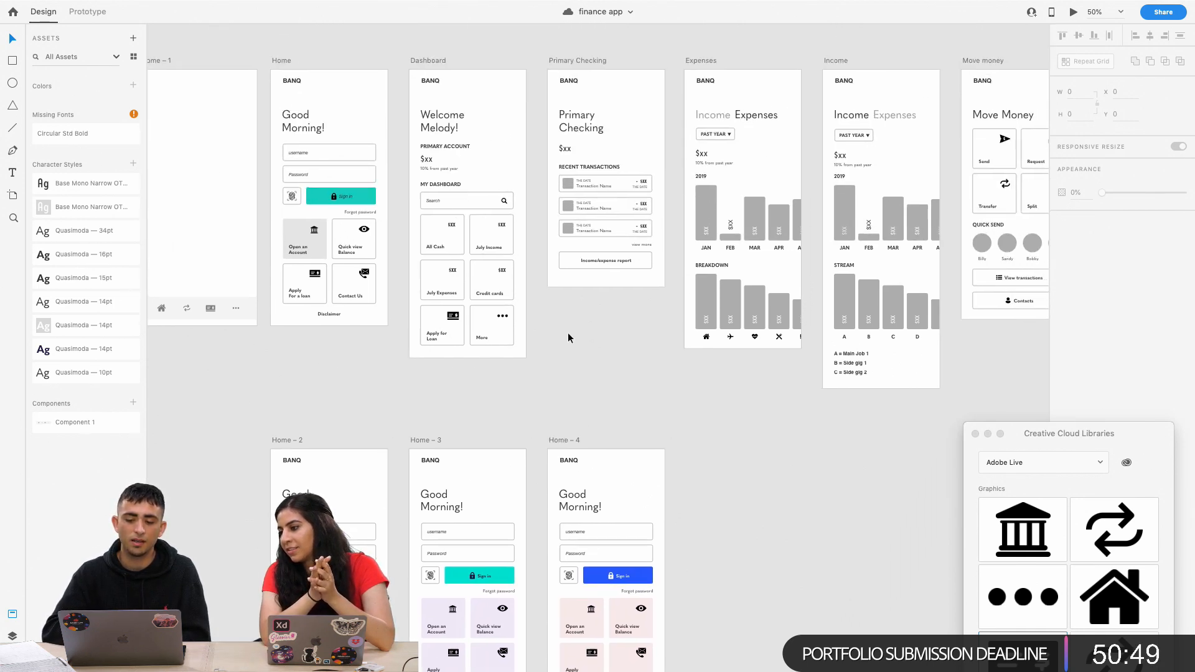
pyautogui.hscroll(5, 568, 336)
pyautogui.scroll(1, 568, 336)
pyautogui.hscroll(-1, 567, 337)
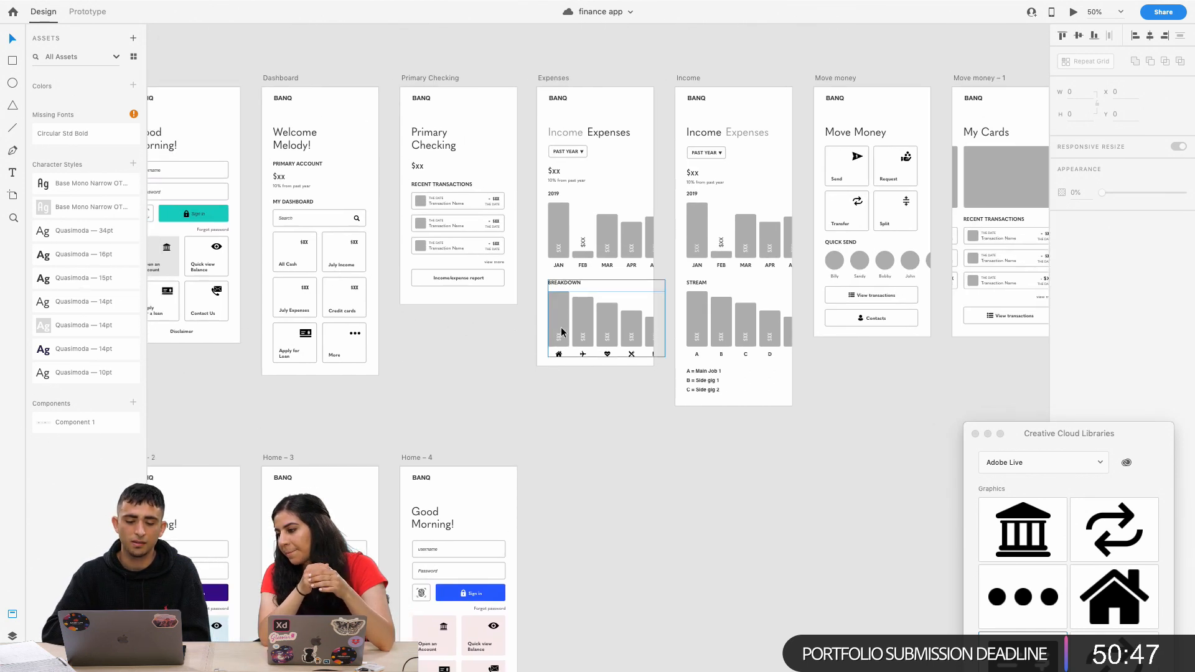
pyautogui.doubleClick(561, 330)
pyautogui.hscroll(-4, 495, 398)
pyautogui.scroll(-3, 496, 399)
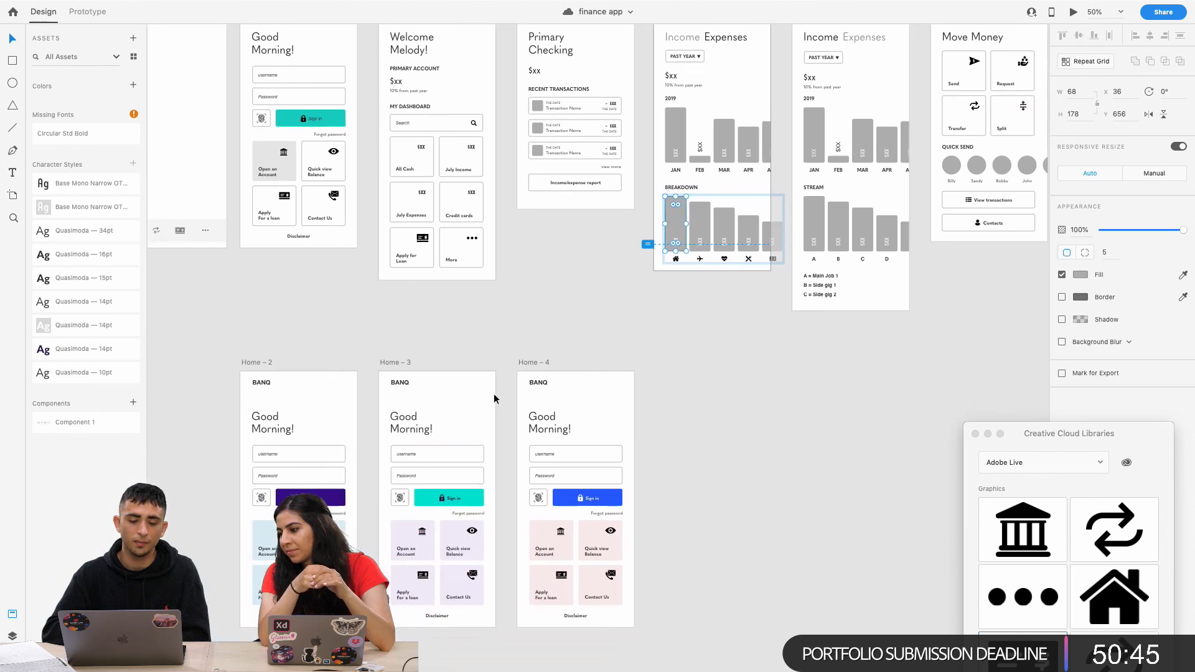
pyautogui.click(340, 495)
pyautogui.click(677, 231)
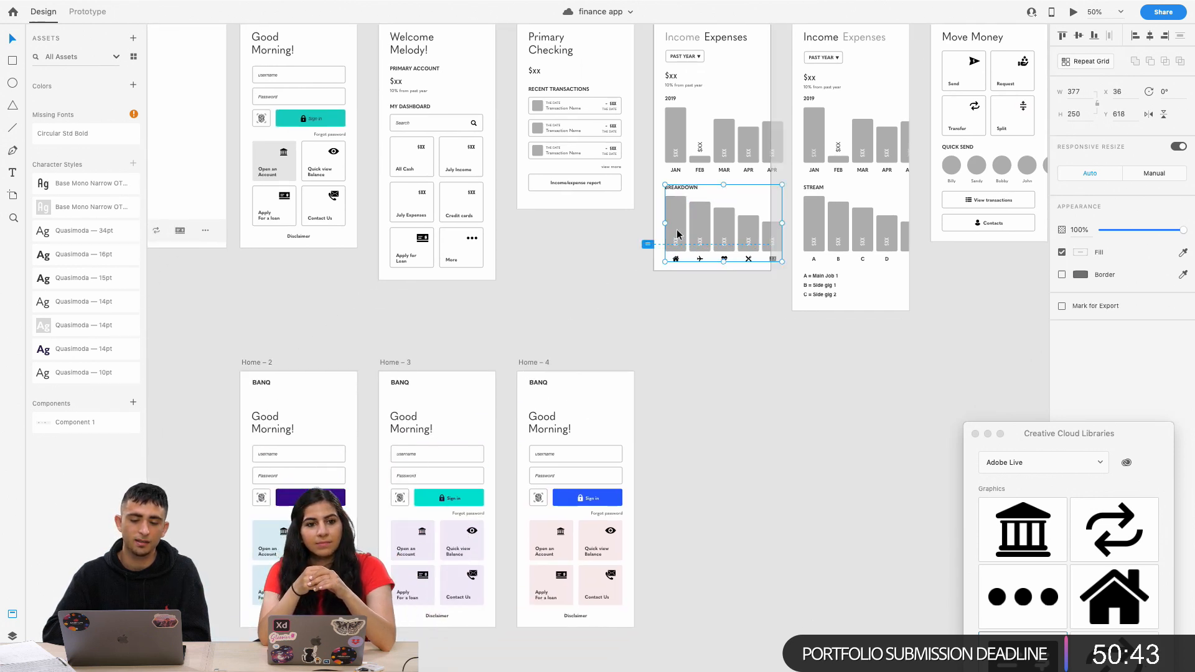
pyautogui.doubleClick(677, 231)
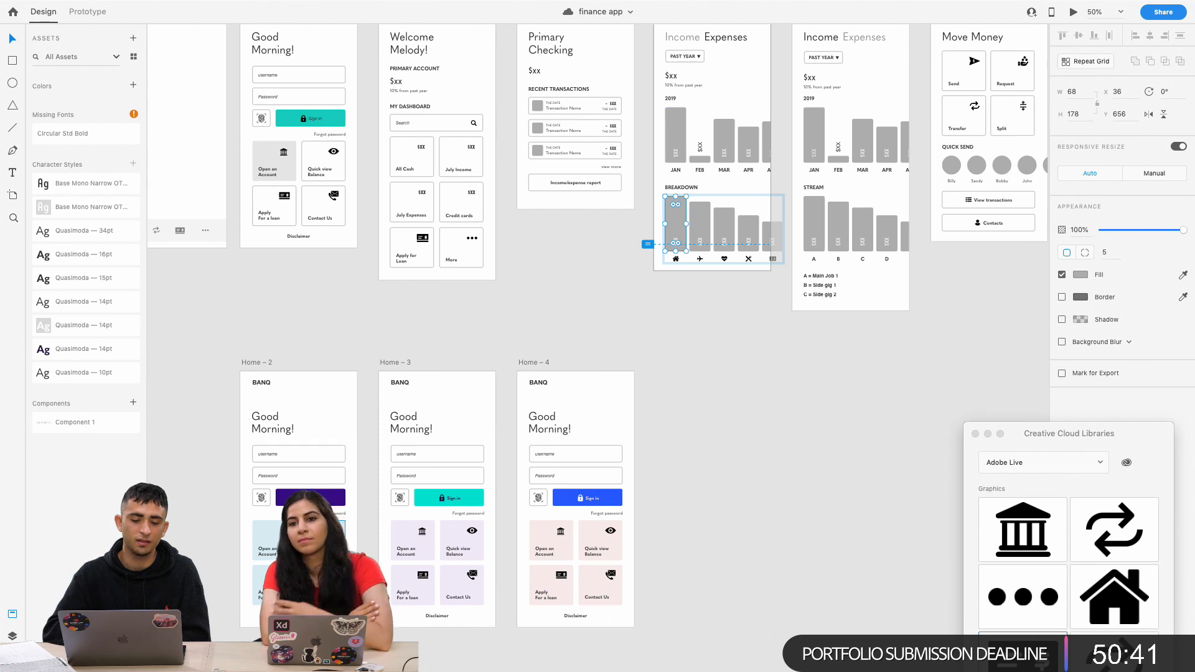
pyautogui.scroll(-2, 613, 245)
pyautogui.scroll(4, 530, 366)
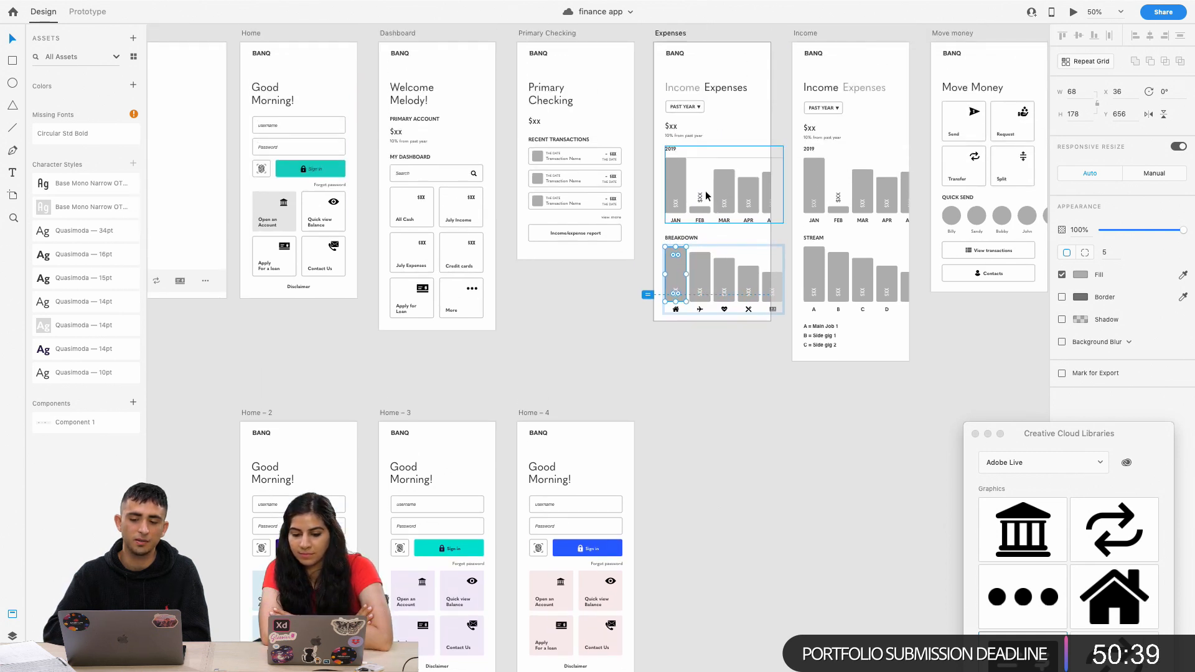
pyautogui.scroll(-3, 532, 367)
pyautogui.hscroll(-5, 532, 366)
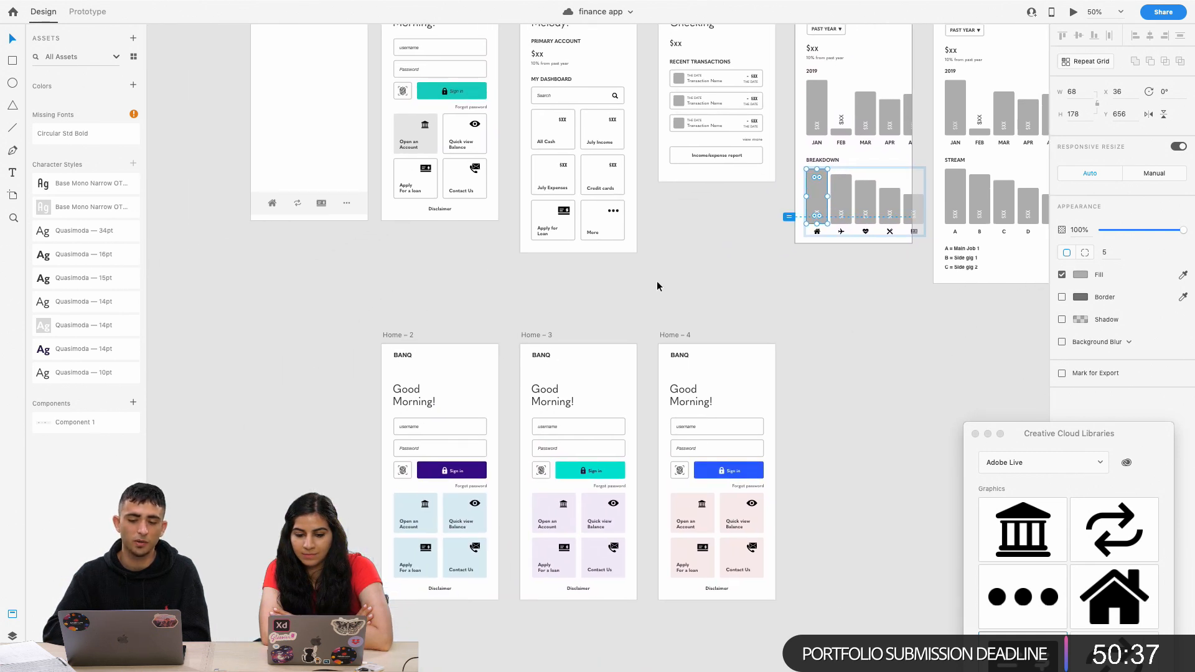
pyautogui.click(584, 330)
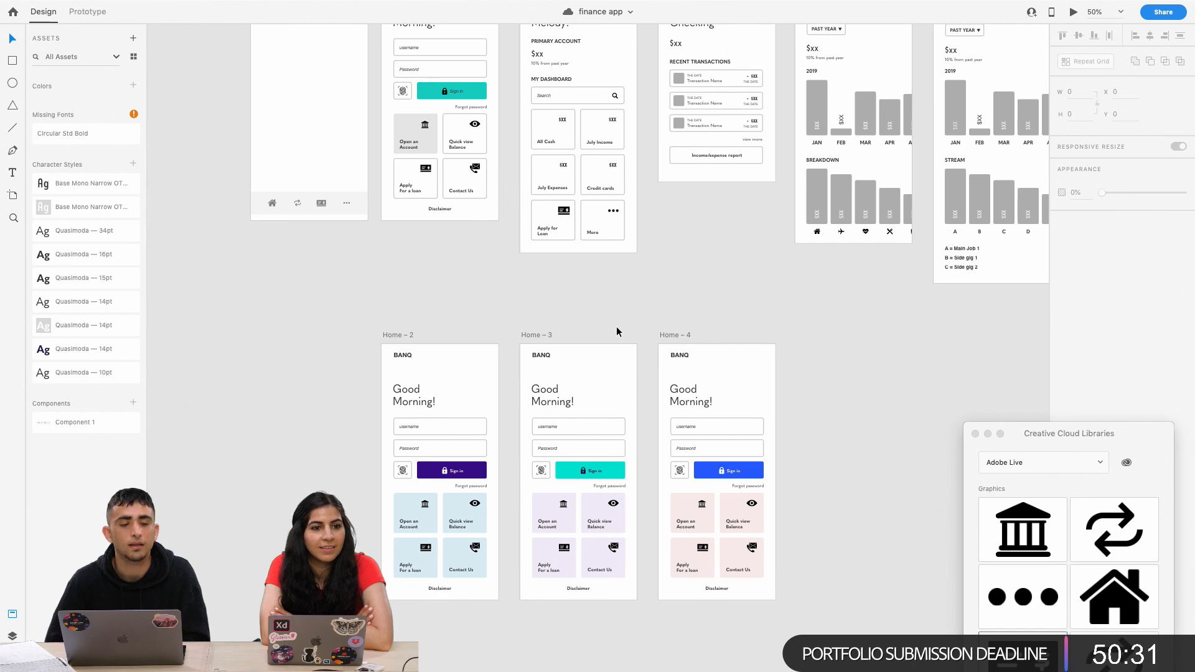
# Compare the Home – 2, Home – 3 and Home – 4 variants up close and move the Creative Cloud Libraries window off them.
pyautogui.press('super+equal')
pyautogui.press('super+equal')
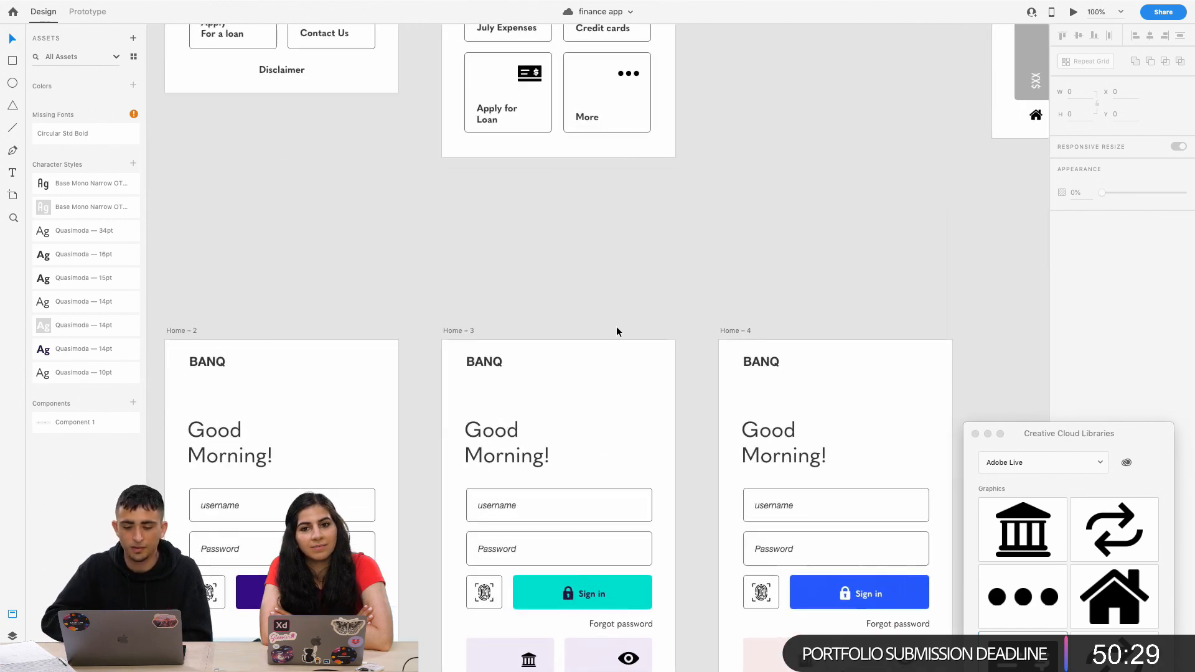
pyautogui.hscroll(-3, 616, 327)
pyautogui.scroll(-4, 617, 330)
pyautogui.hscroll(-2, 616, 330)
pyautogui.hscroll(3, 616, 330)
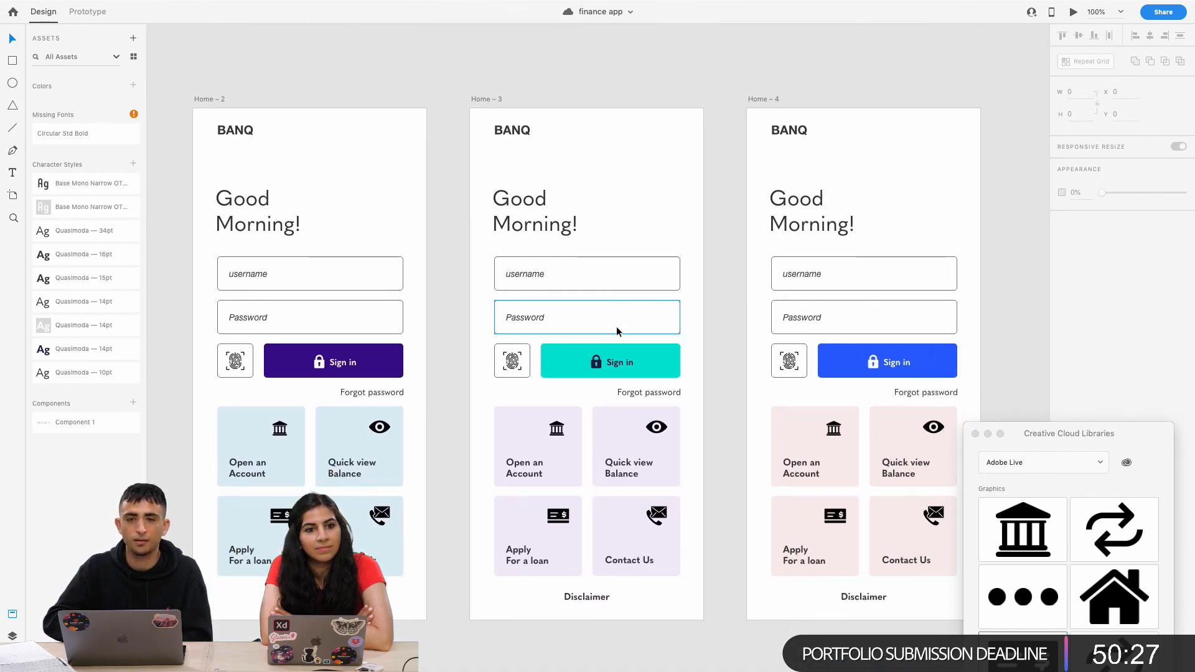
pyautogui.scroll(-1, 616, 326)
pyautogui.hscroll(-1, 616, 326)
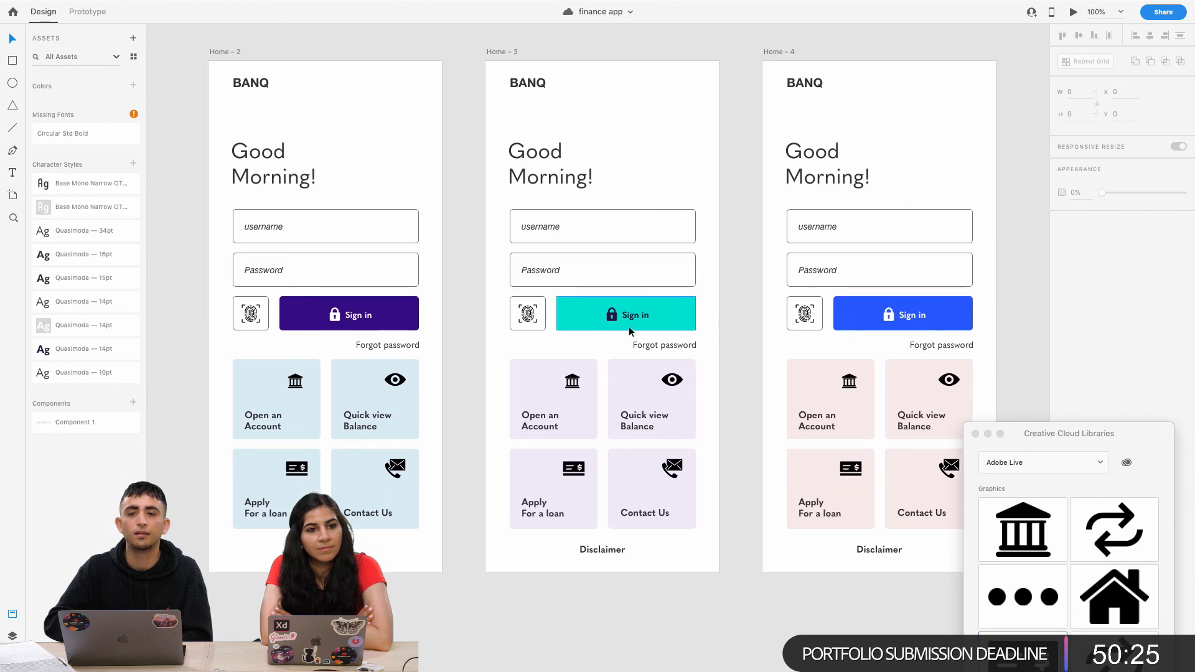
pyautogui.moveTo(1018, 434); pyautogui.dragTo(1058, 276)
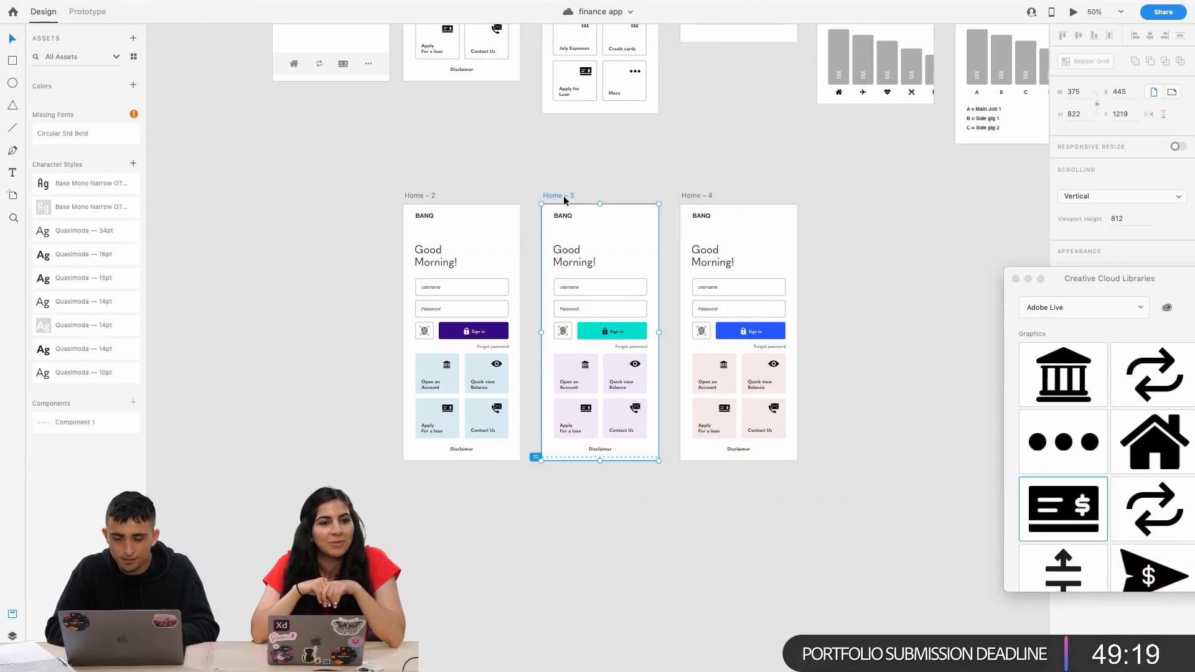
# Compare the Home – 2, Home – 3 and Home – 4 variants with the original Home and Dashboard artboards.
pyautogui.press('super+minus')
pyautogui.press('super+plus')
pyautogui.press('super+plus')
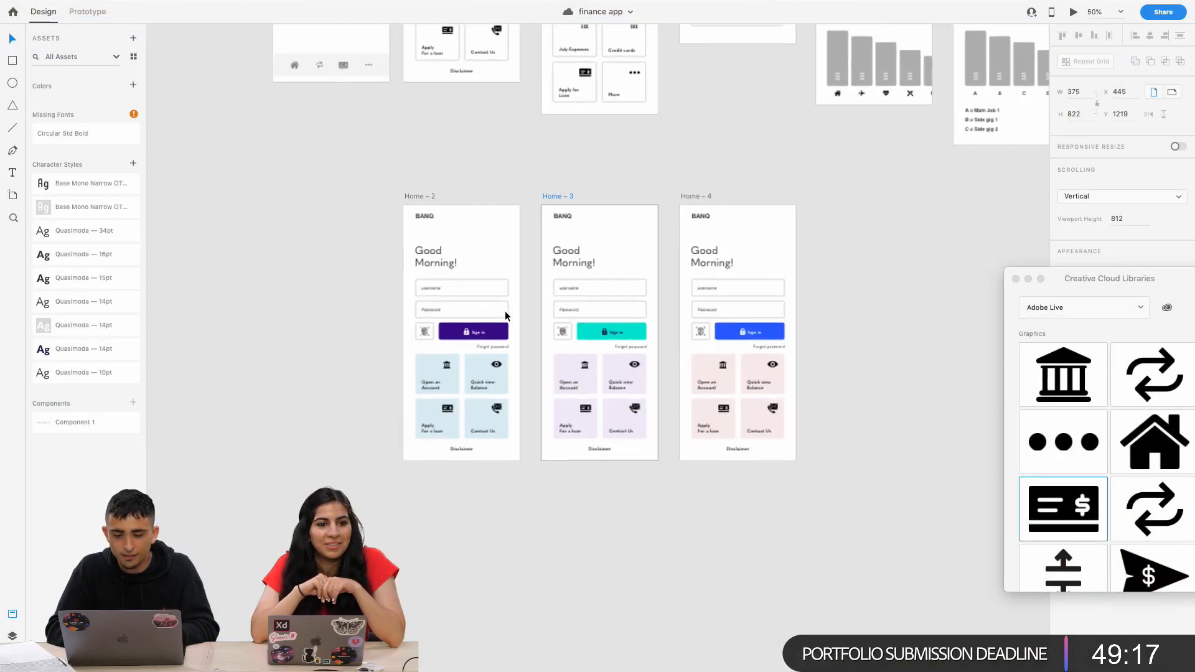
pyautogui.scroll(5, 506, 315)
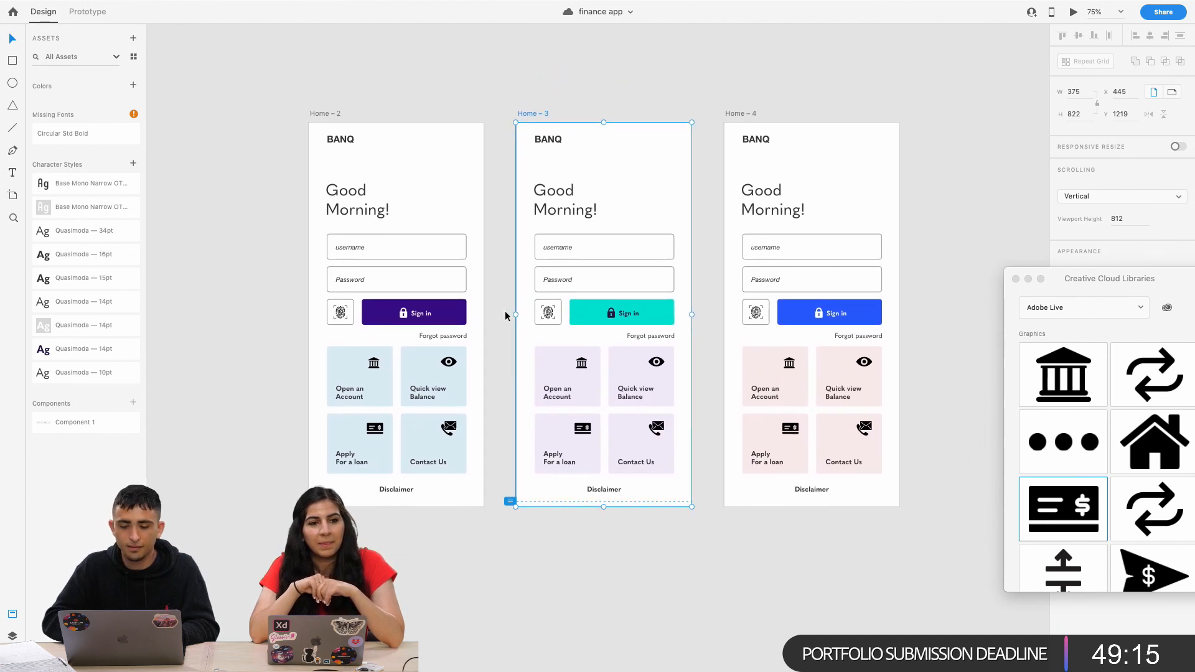
pyautogui.click(454, 342)
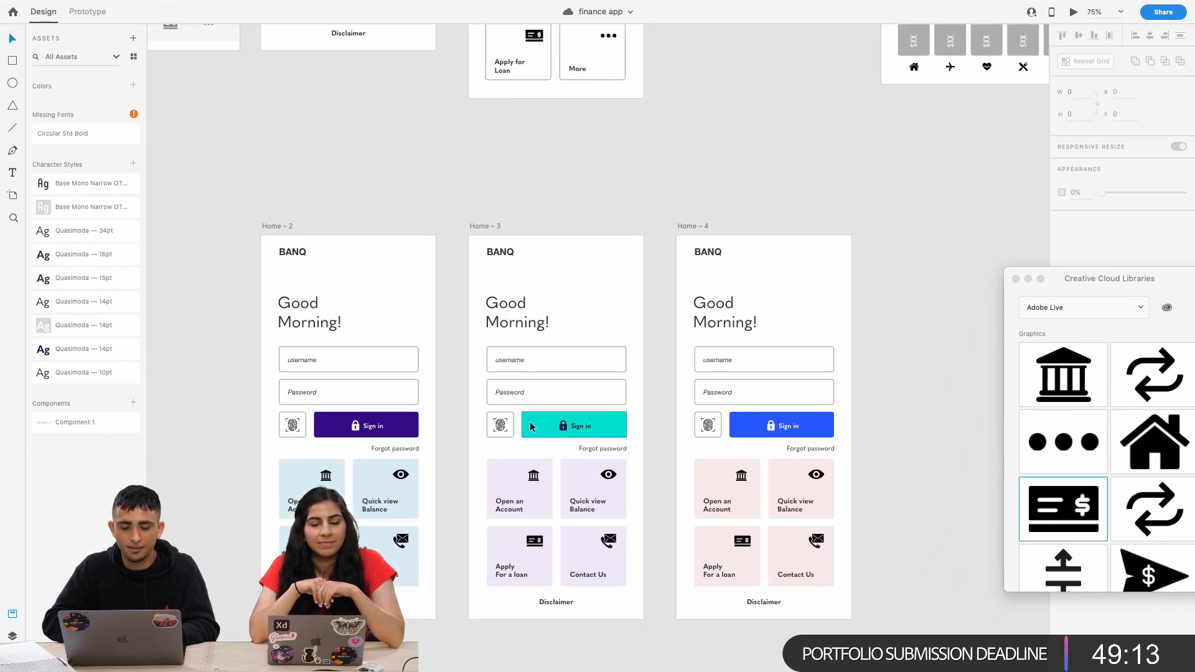
pyautogui.scroll(5, 531, 426)
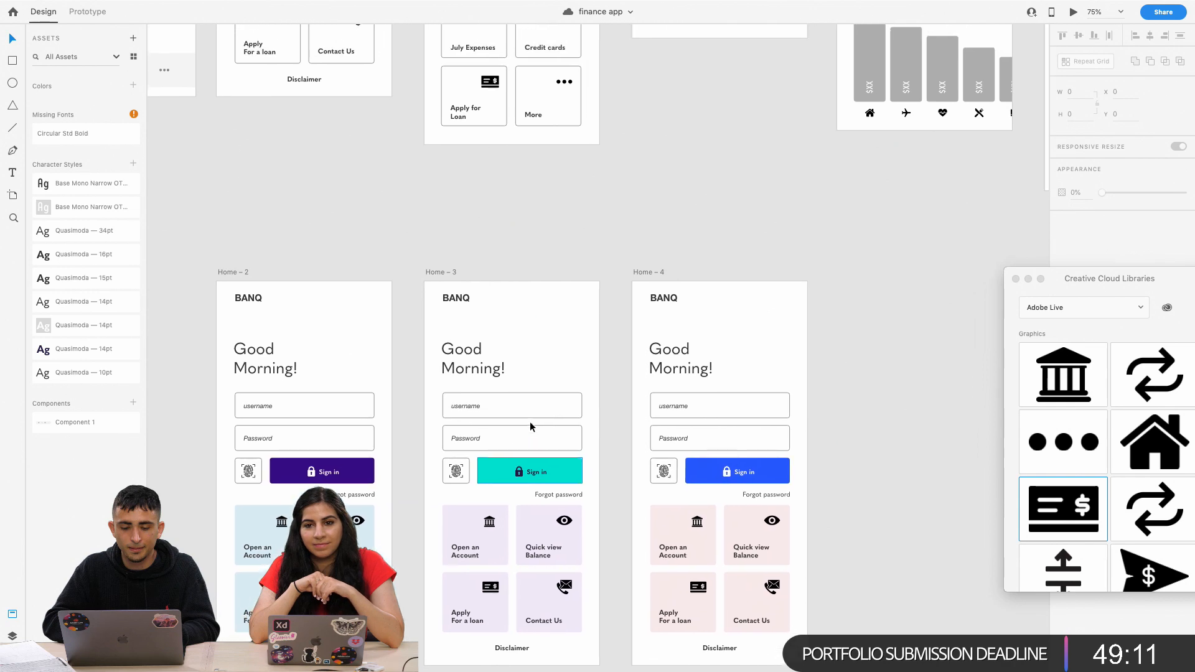
pyautogui.scroll(-5, 530, 427)
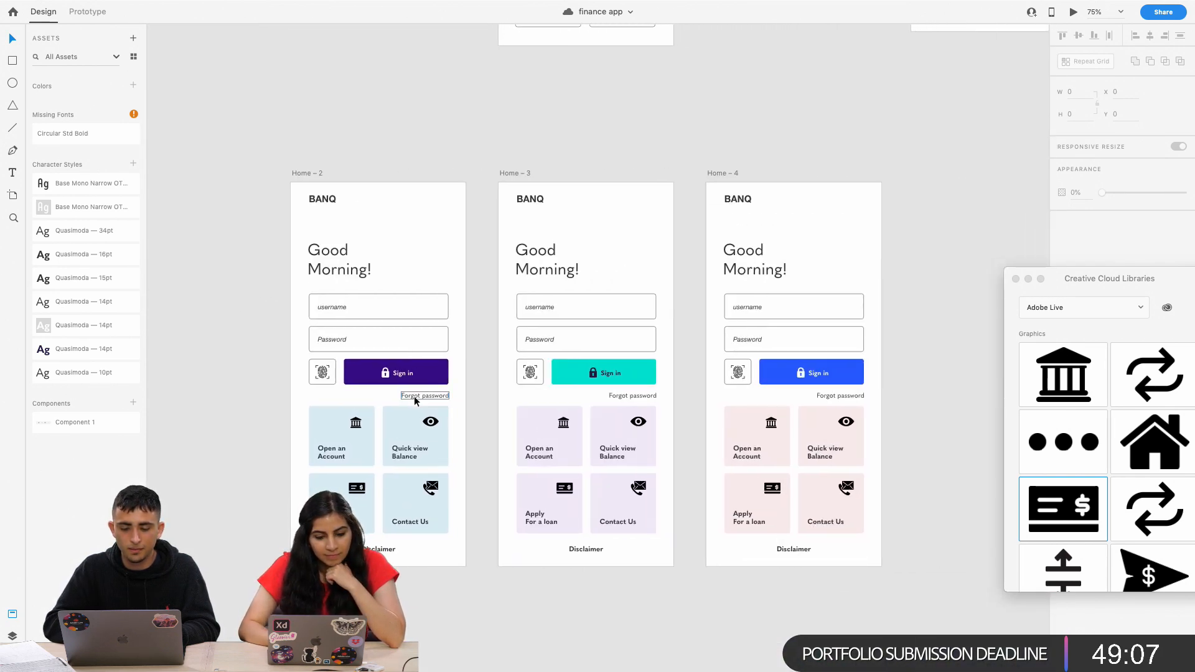
pyautogui.scroll(5, 413, 396)
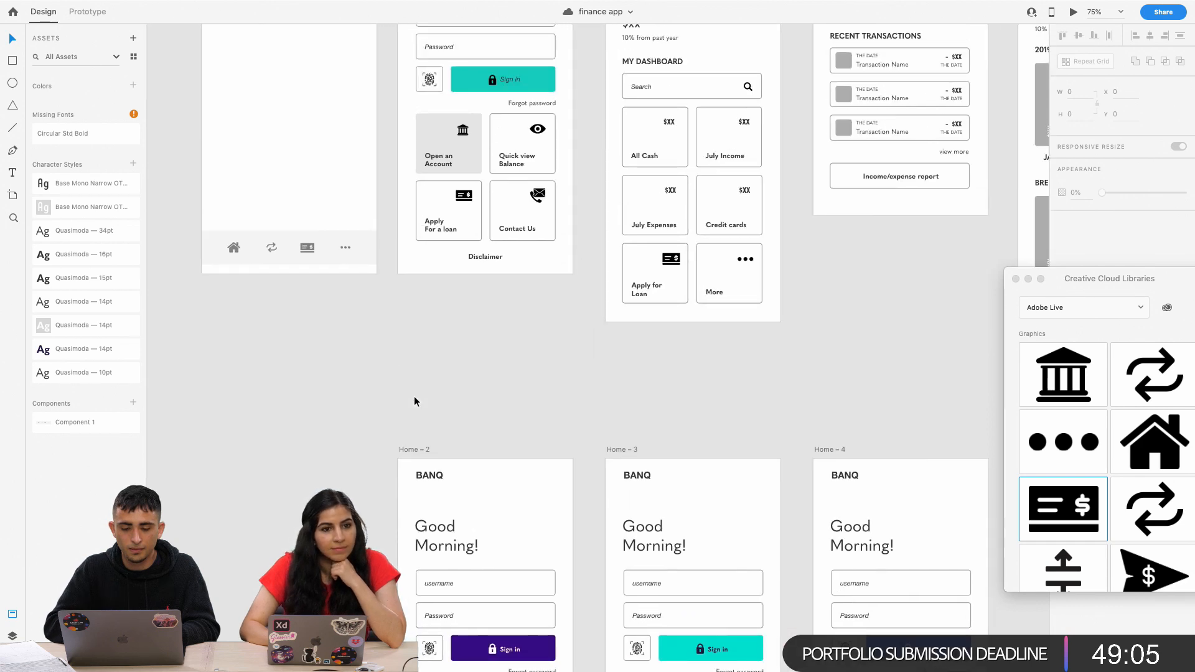
pyautogui.scroll(5, 415, 402)
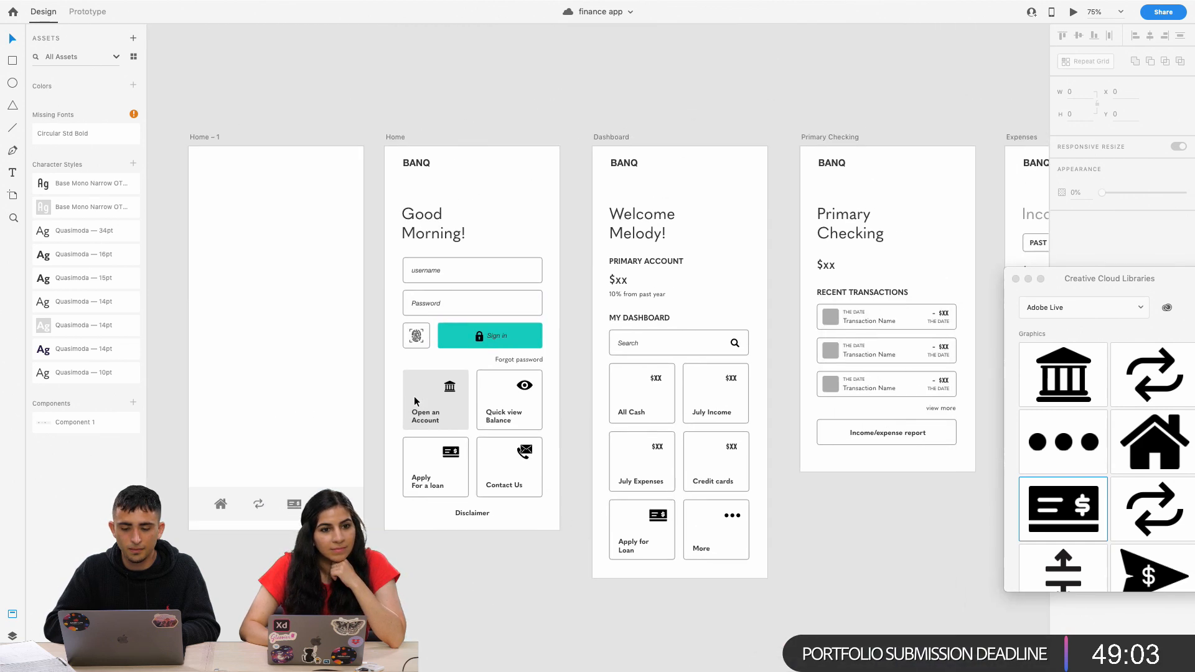
# Add the Sign in label on the original Home artboard as a new character style.
pyautogui.doubleClick(449, 353)
pyautogui.doubleClick(449, 351)
pyautogui.press('super+i')
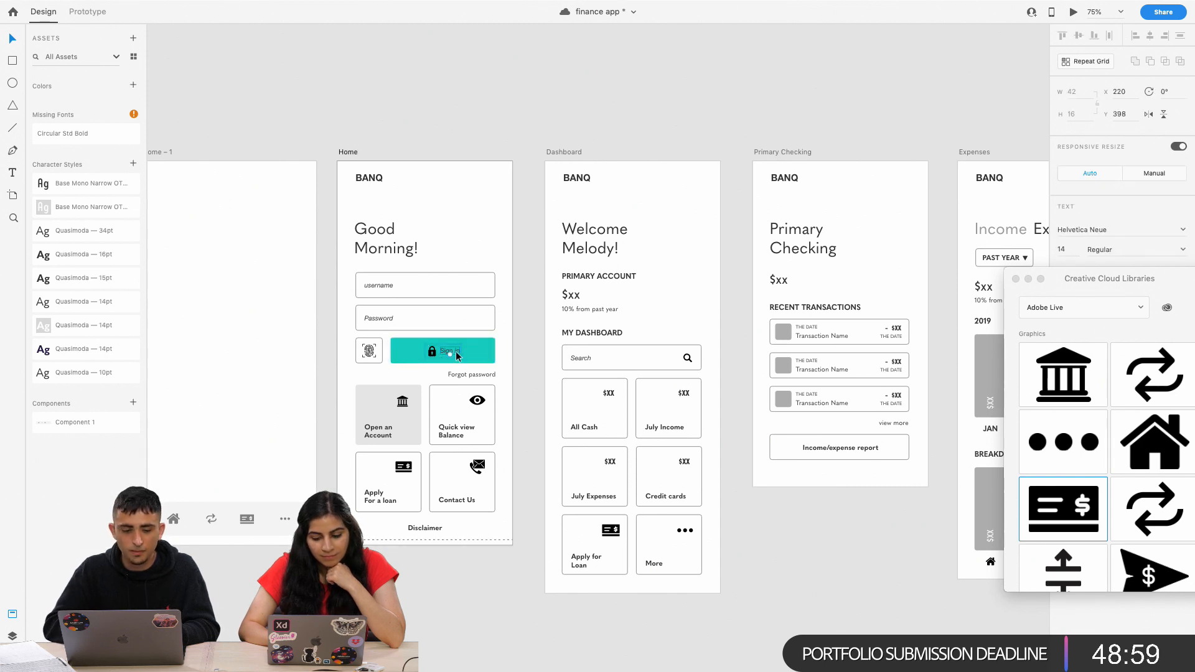
pyautogui.click(133, 163)
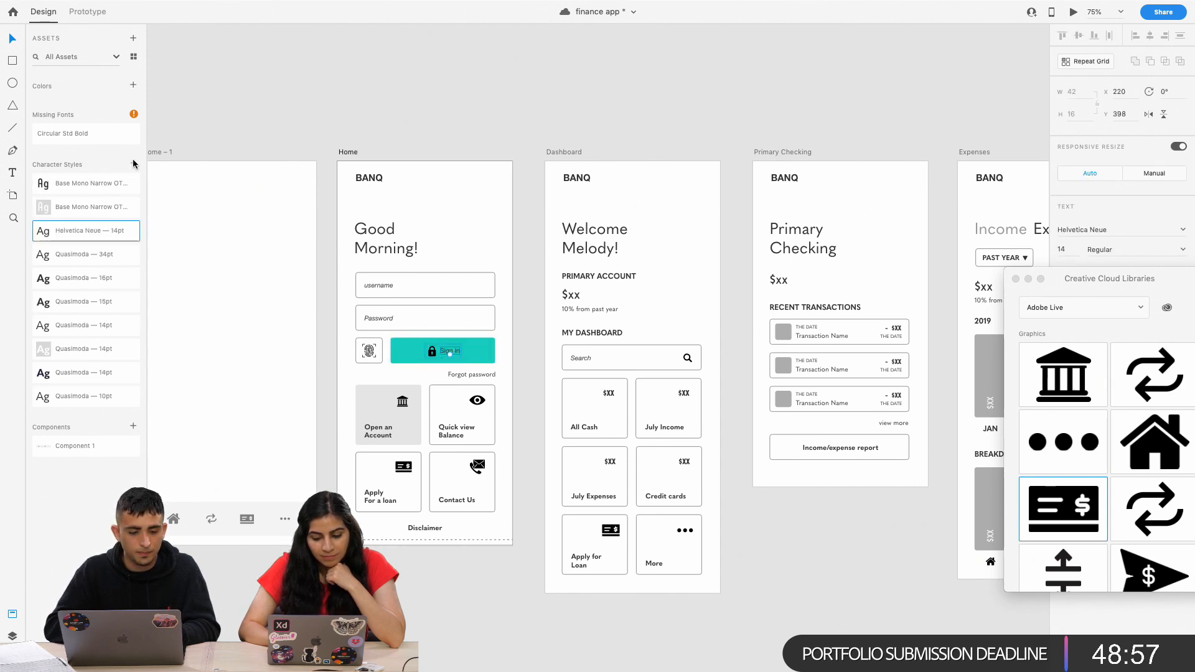
# Edit the Helvetica Neue 14pt character style and set its weight to Bold.
pyautogui.rightClick(88, 225)
pyautogui.click(101, 244)
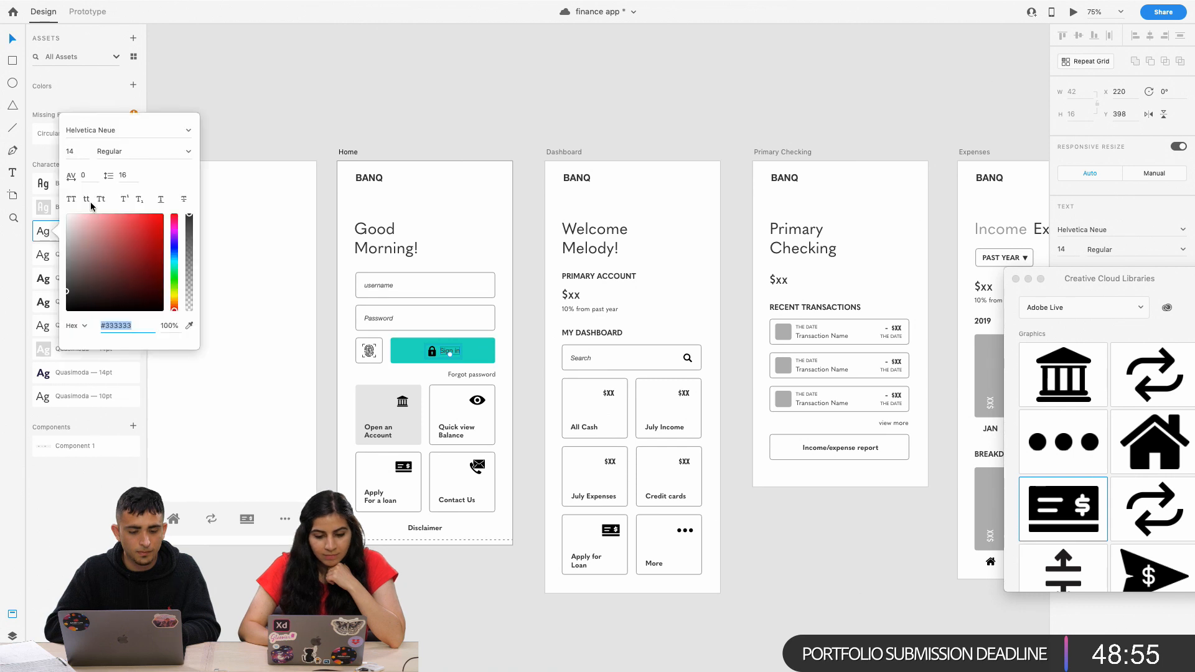
pyautogui.click(180, 153)
pyautogui.click(189, 153)
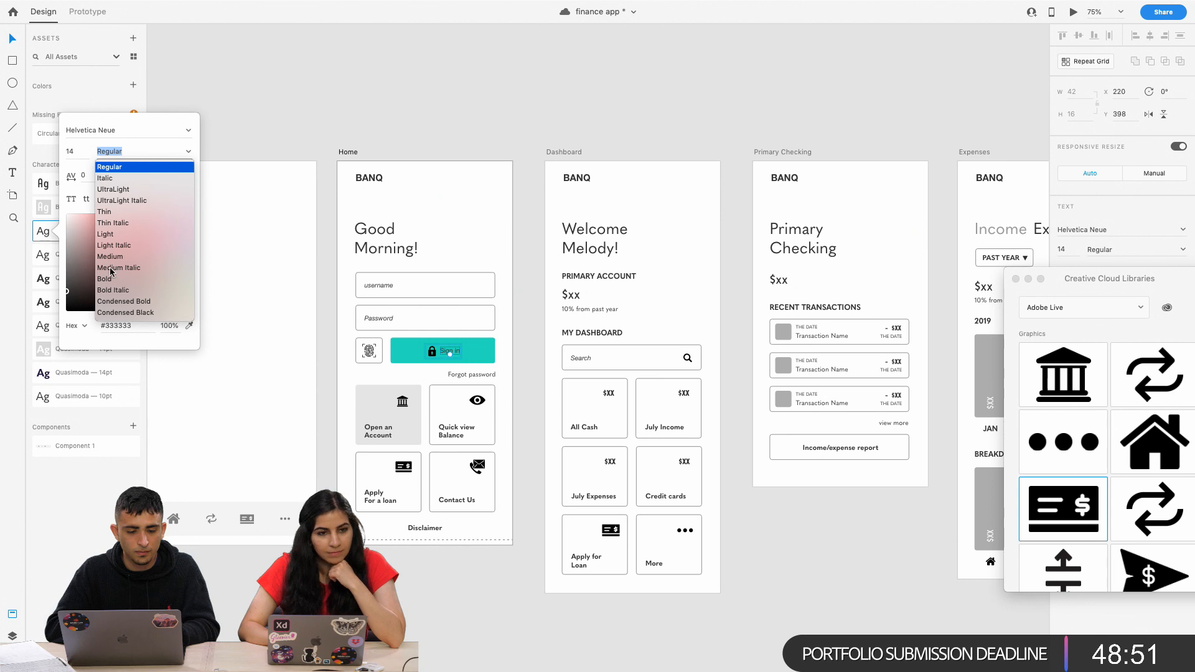
pyautogui.click(107, 279)
# Change the font of the bold Helvetica Neue character style to Quasimoda and close the style editor.
pyautogui.click(101, 132)
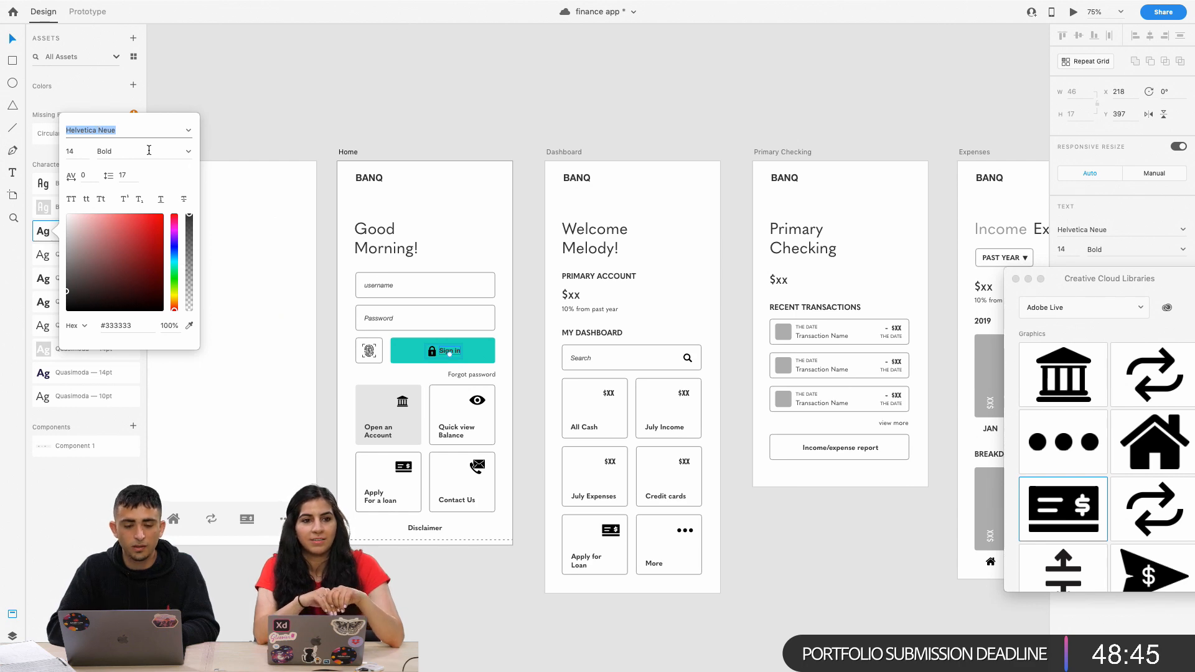
pyautogui.click(144, 127)
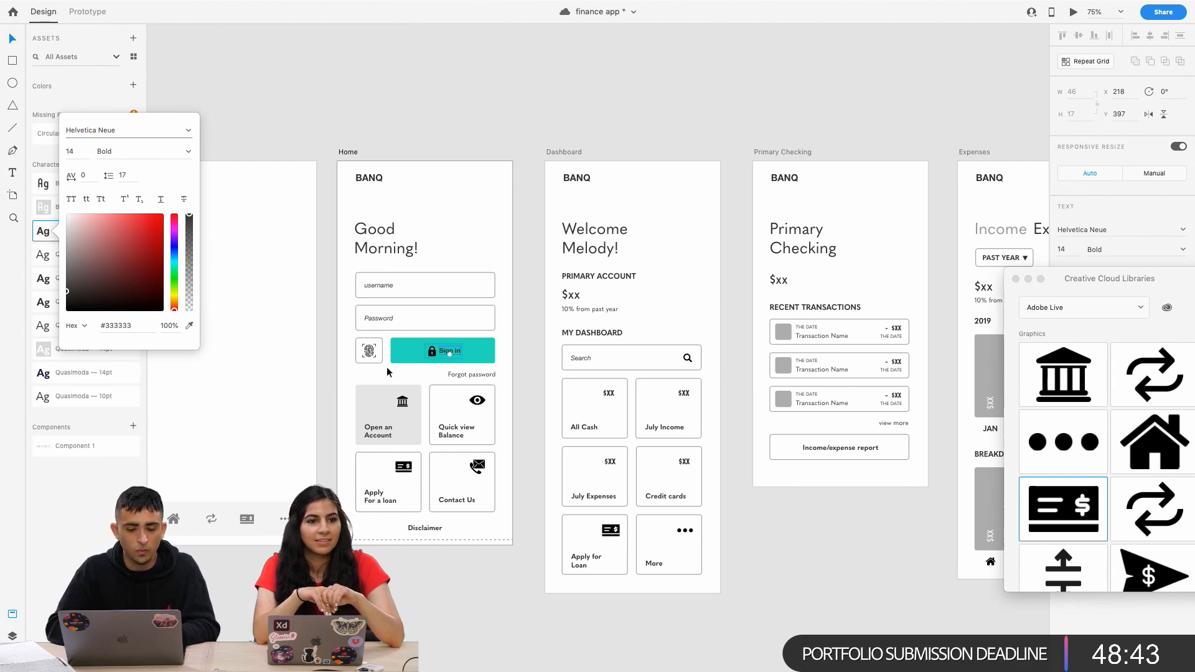
pyautogui.scroll(-10, 387, 372)
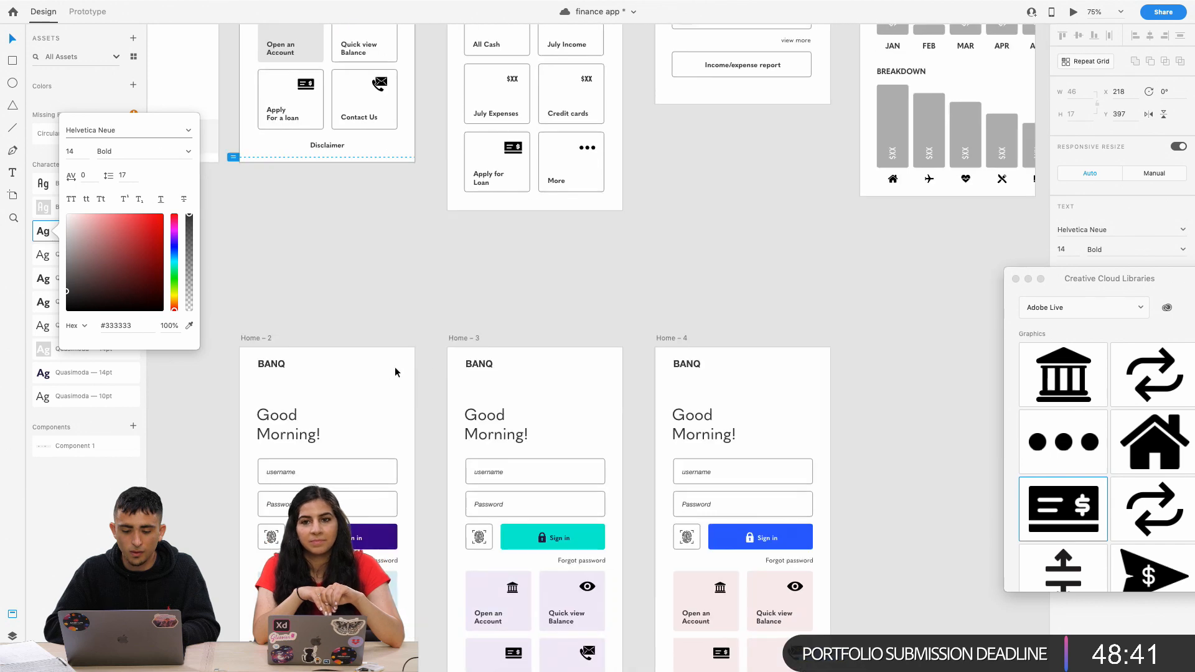
pyautogui.scroll(8, 395, 317)
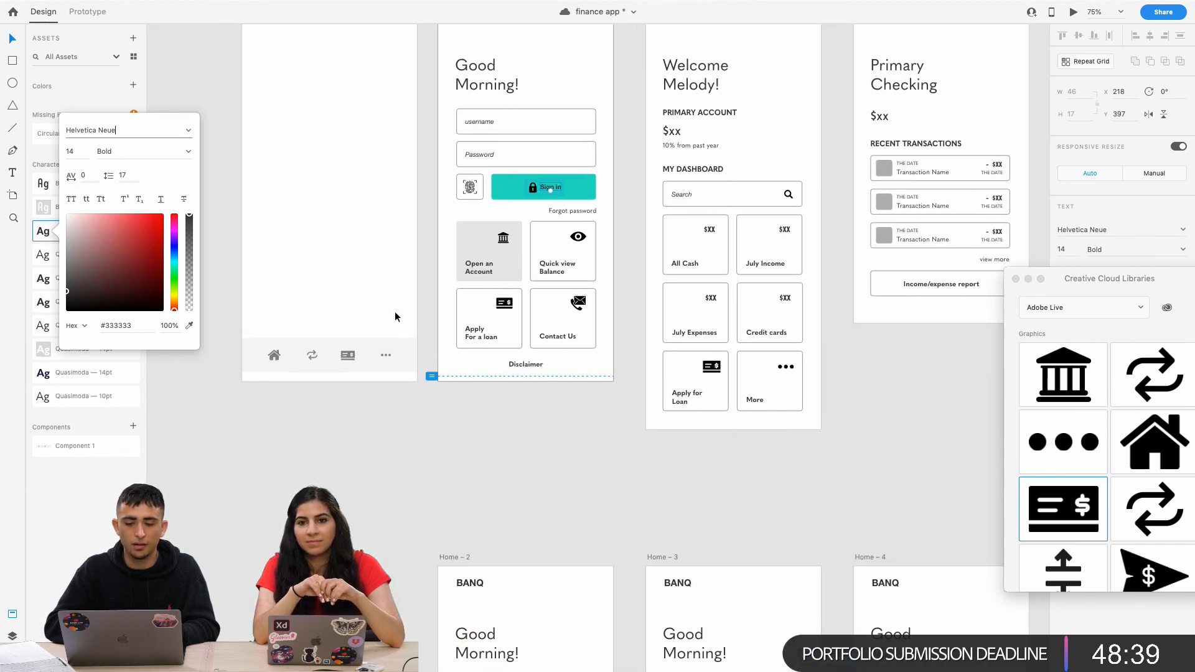
pyautogui.hscroll(-3, 396, 317)
pyautogui.scroll(1, 396, 316)
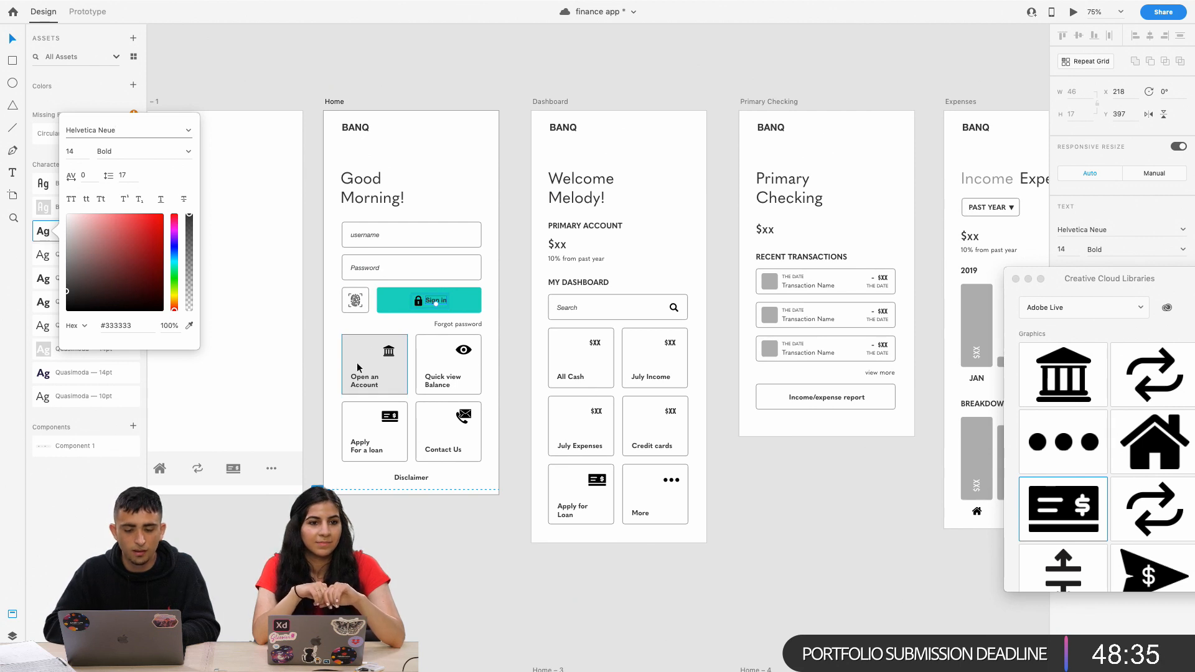
pyautogui.tripleClick(87, 129)
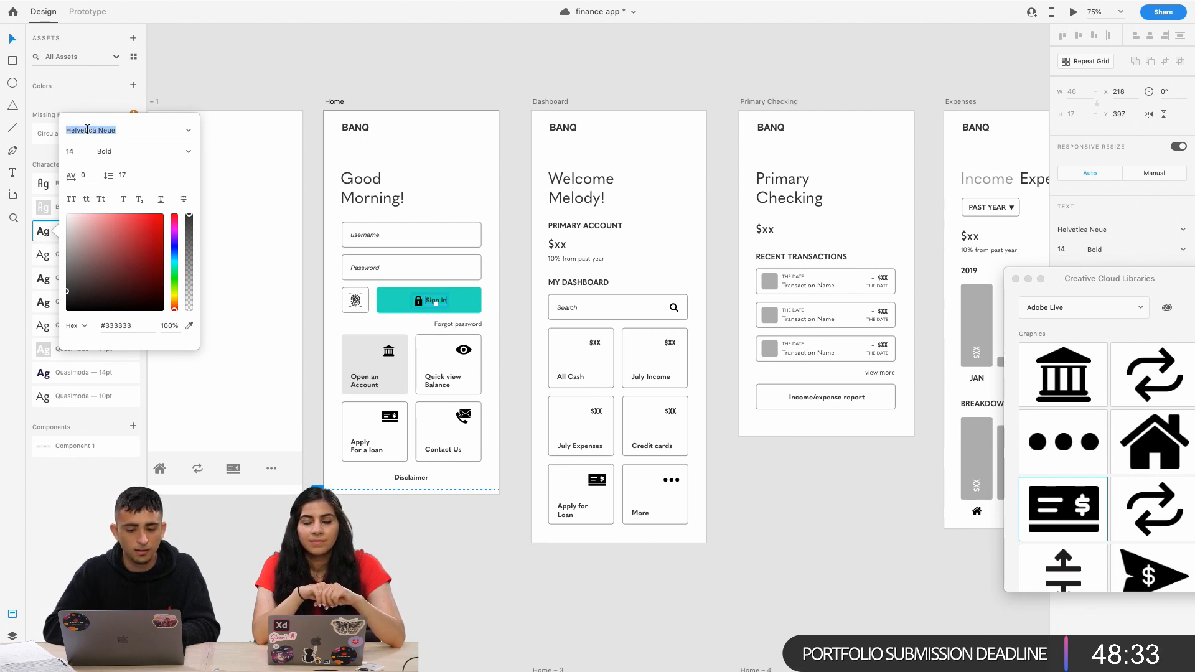
pyautogui.write('Qu')
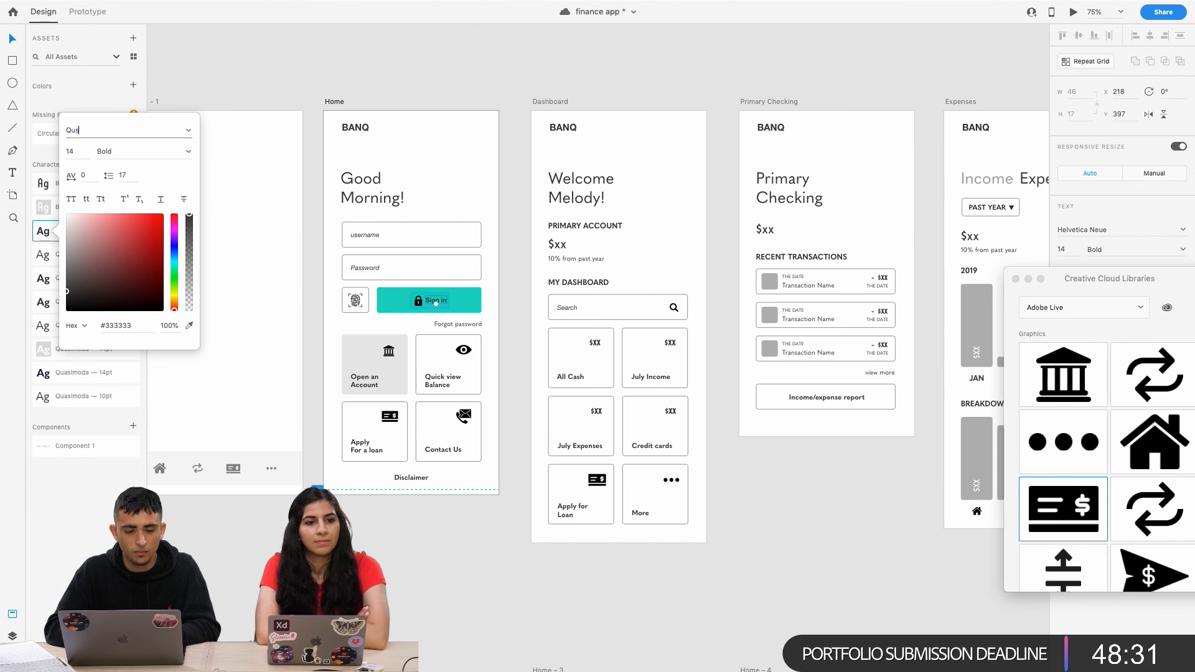
pyautogui.write('as')
pyautogui.press('Return')
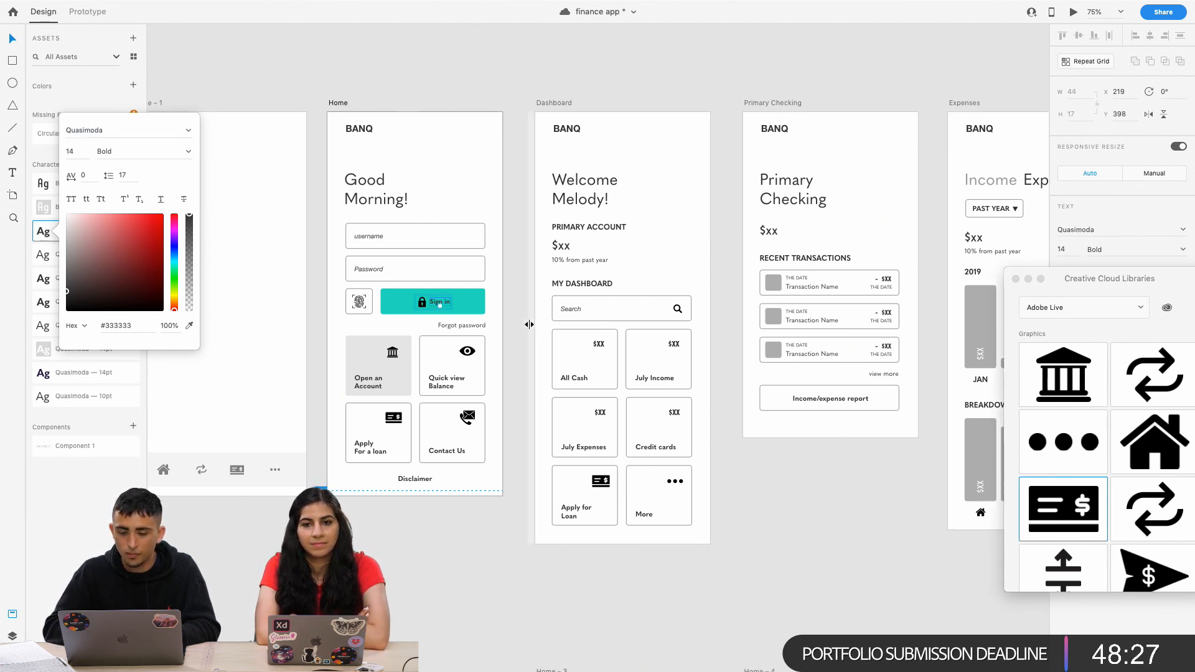
pyautogui.hscroll(15, 529, 325)
pyautogui.hscroll(-15, 529, 329)
pyautogui.hscroll(-2, 457, 310)
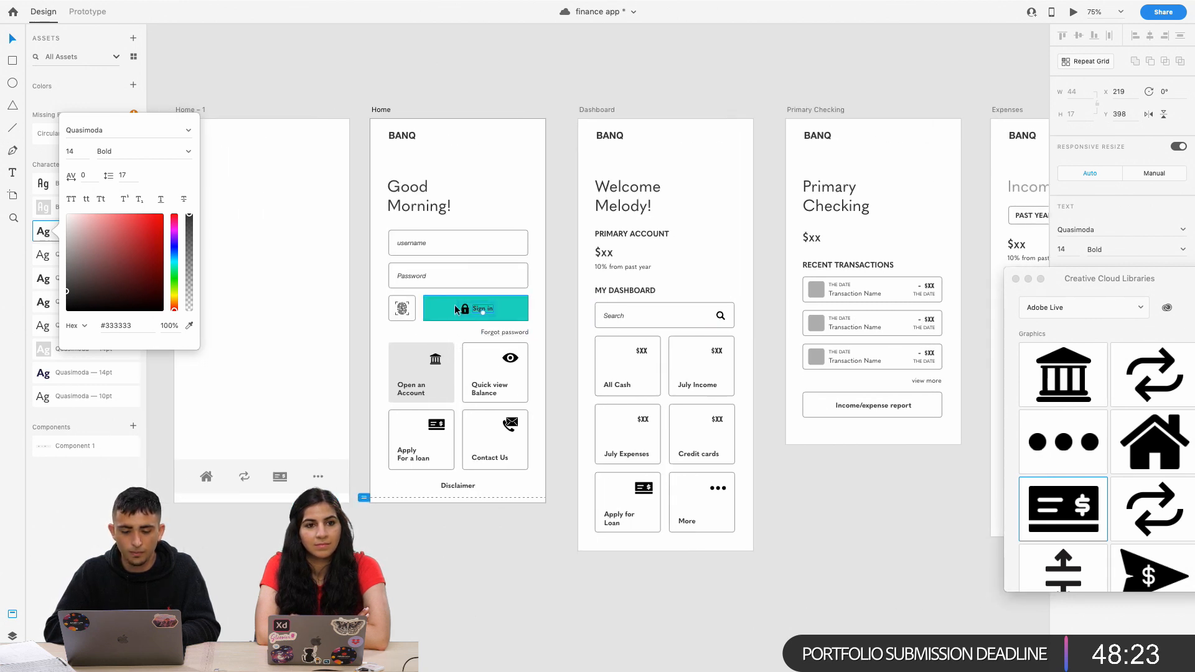
pyautogui.click(463, 310)
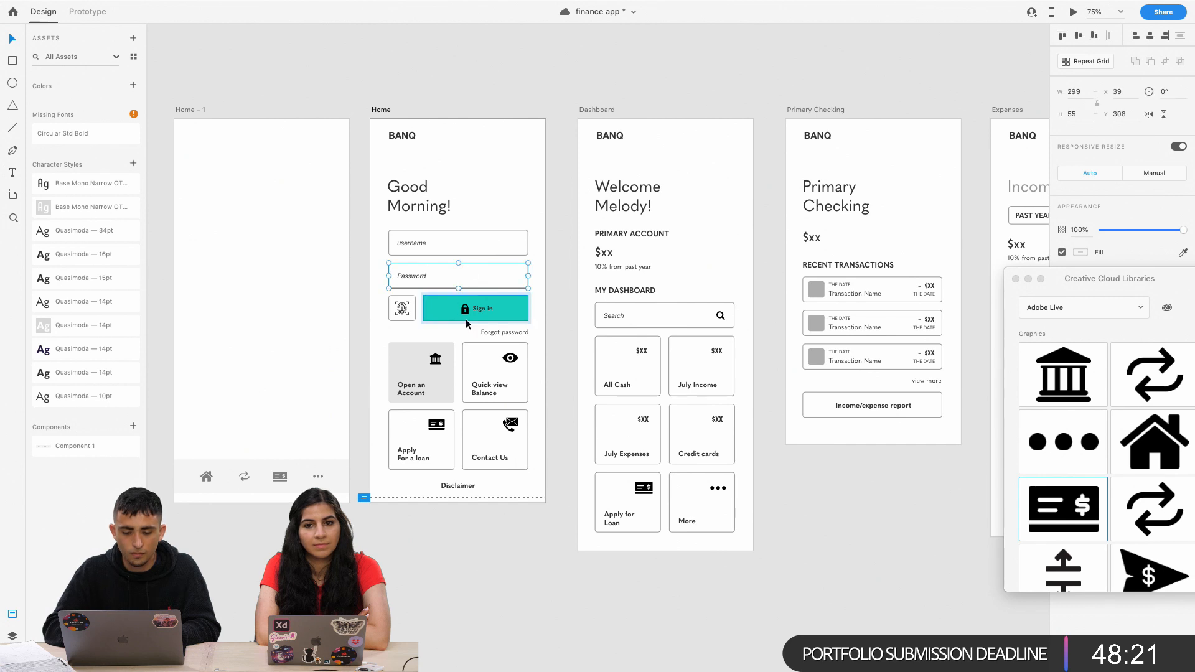
# Show the layers of the Sign in button's contents on Home and close the Creative Cloud Libraries window.
pyautogui.doubleClick(465, 314)
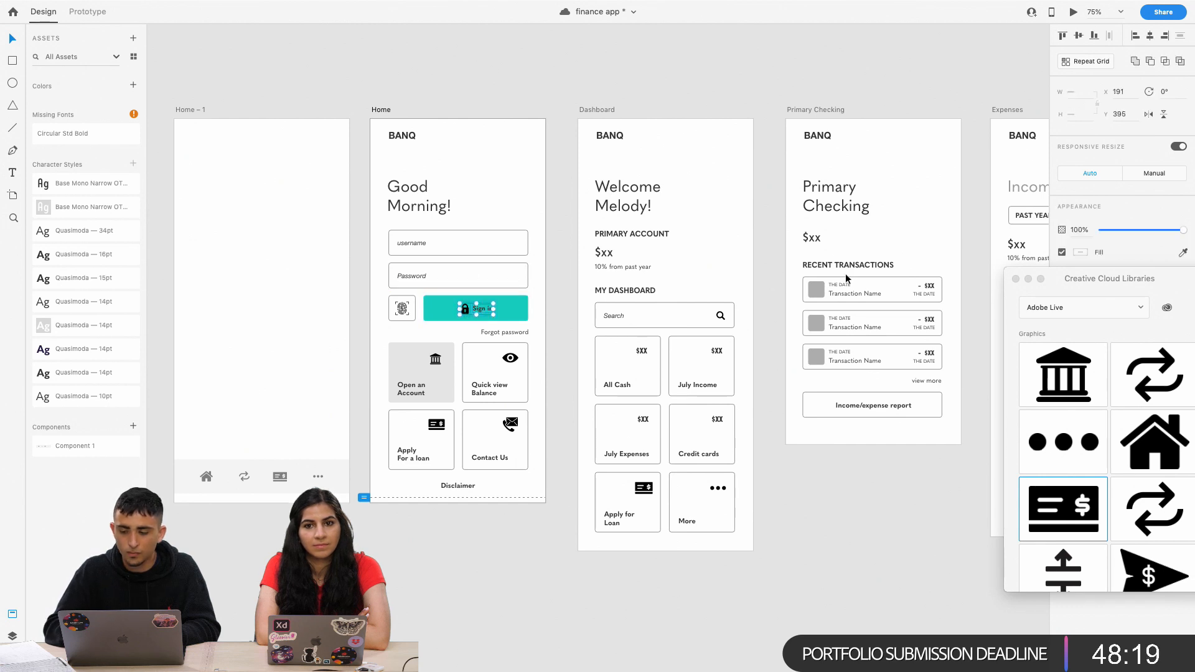
pyautogui.moveTo(1008, 274); pyautogui.dragTo(1001, 453)
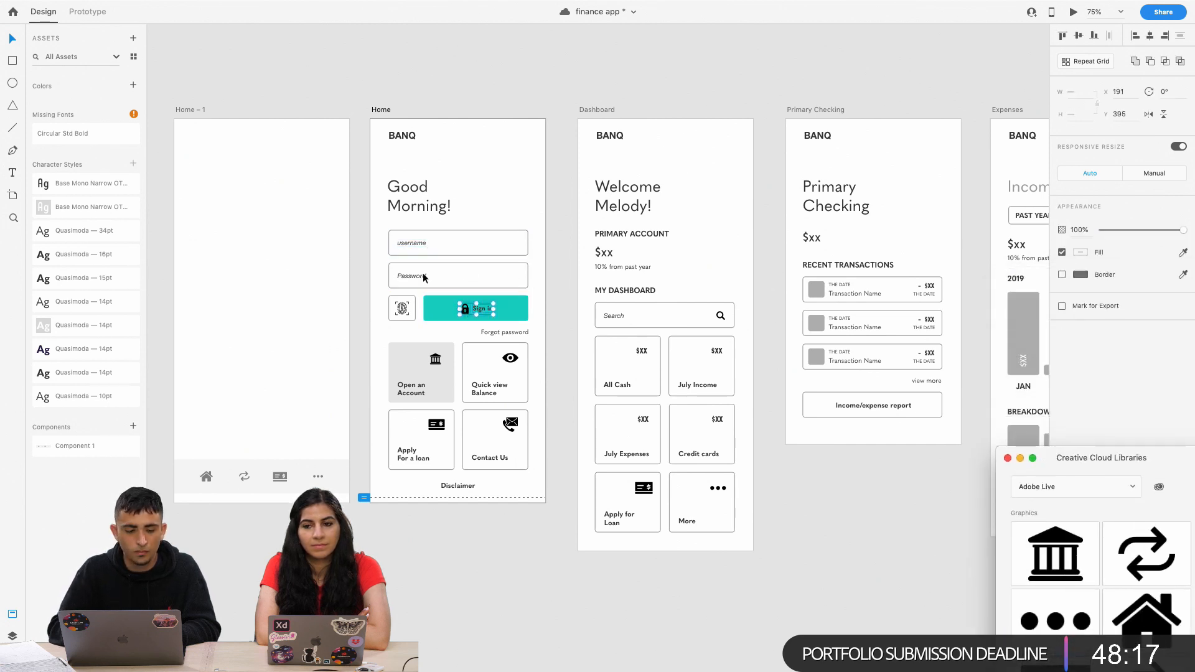
pyautogui.click(14, 636)
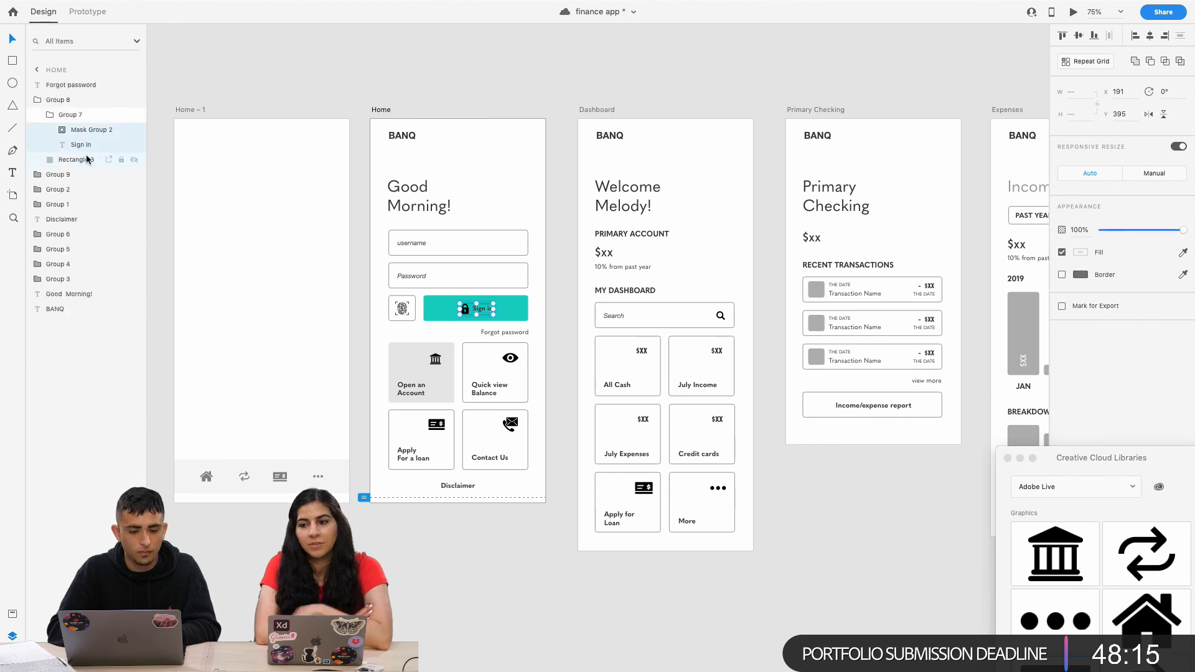
pyautogui.click(1008, 457)
# Change the fill of the lock icon's path, nested in the Sign in button's mask group on Home, to white.
pyautogui.hscroll(-3, 782, 367)
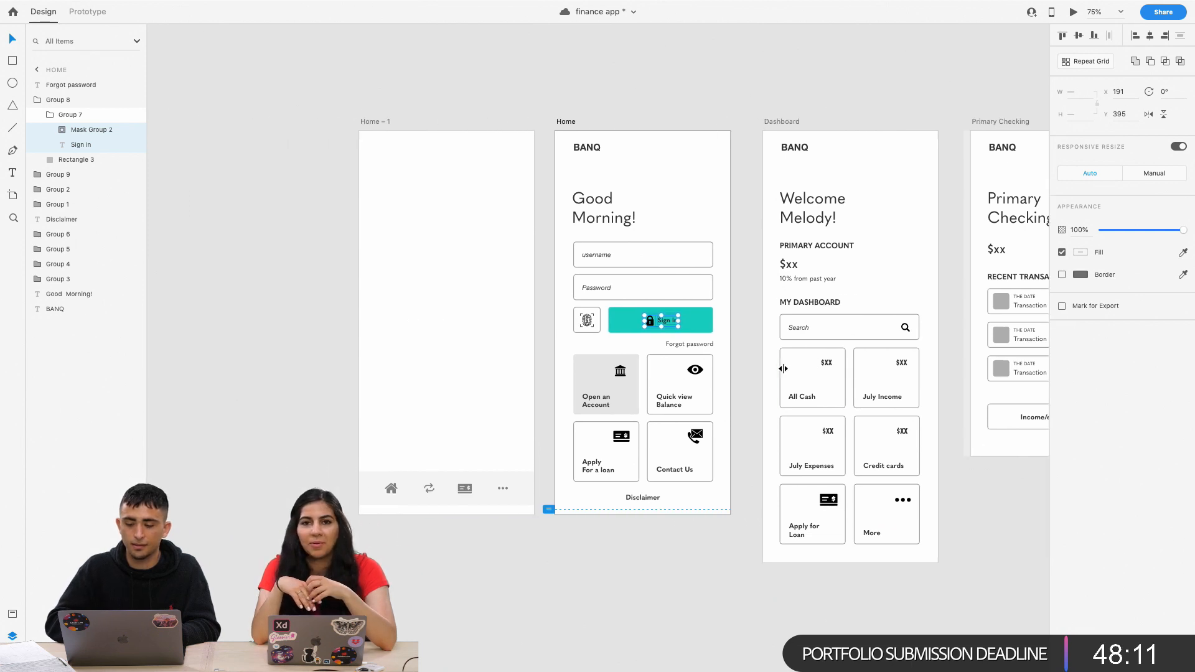
pyautogui.press('super+plus')
pyautogui.press('super+plus')
pyautogui.press('super+plus')
pyautogui.press('super+plus')
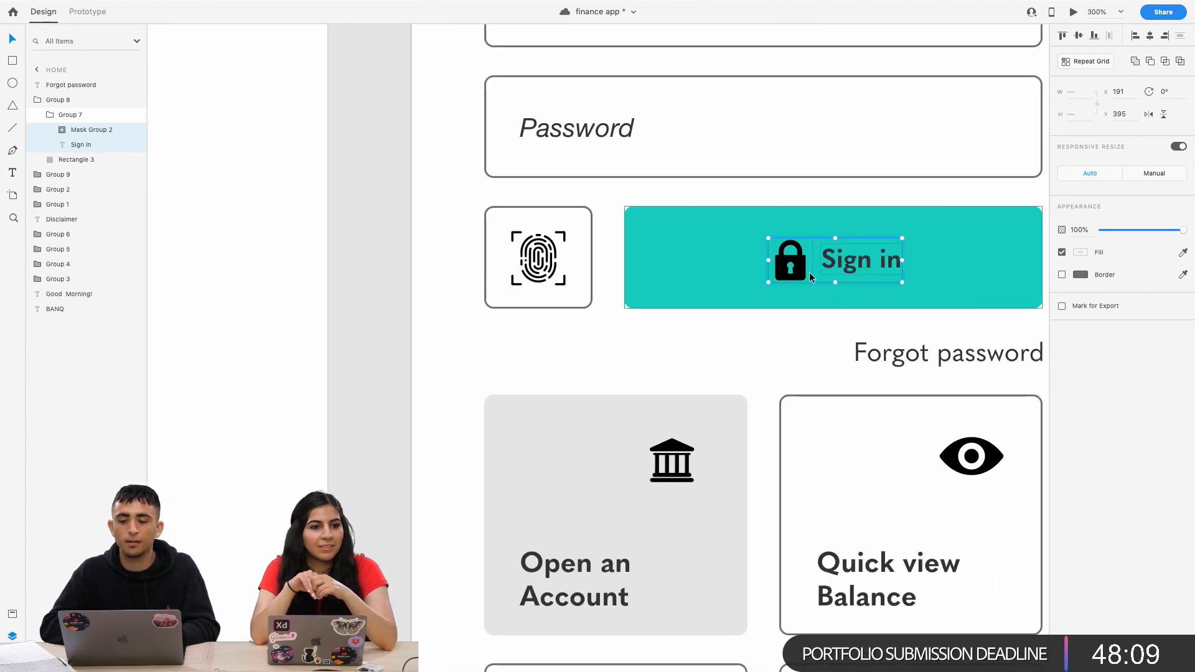
pyautogui.doubleClick(811, 269)
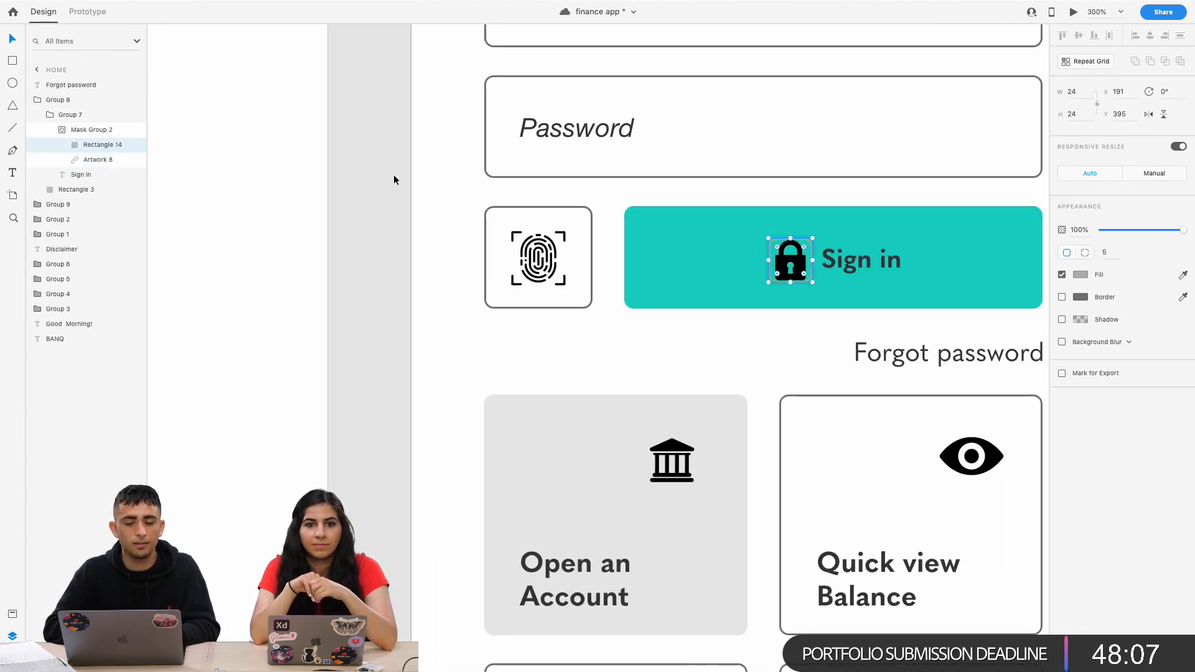
pyautogui.click(789, 262)
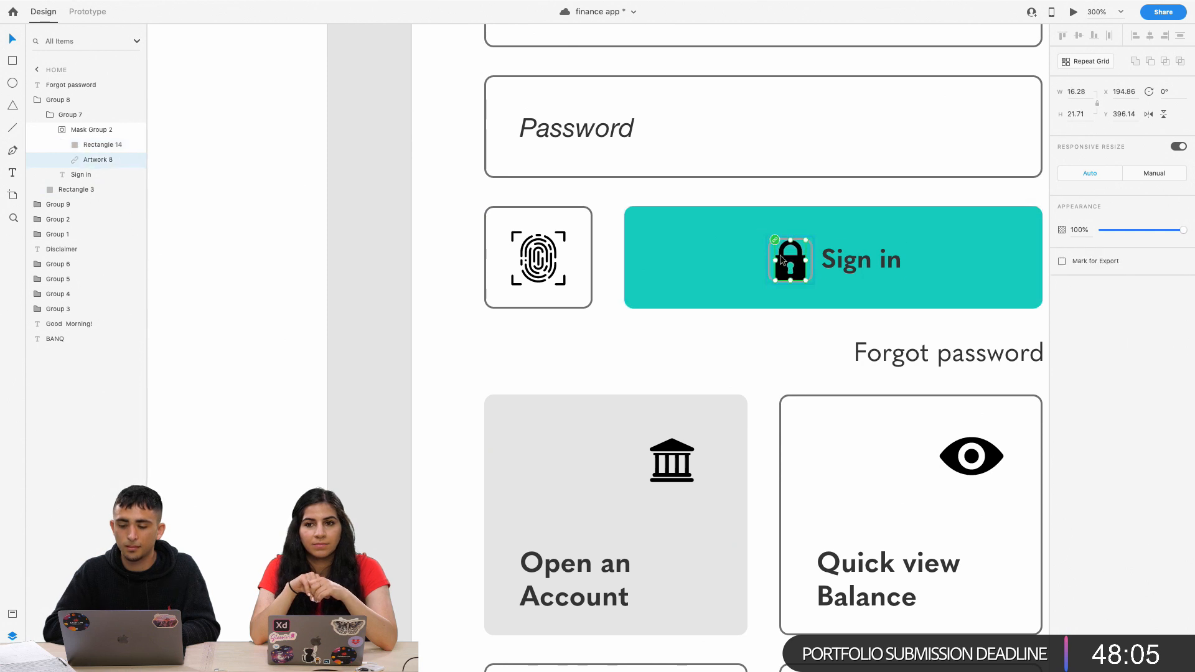
pyautogui.click(76, 160)
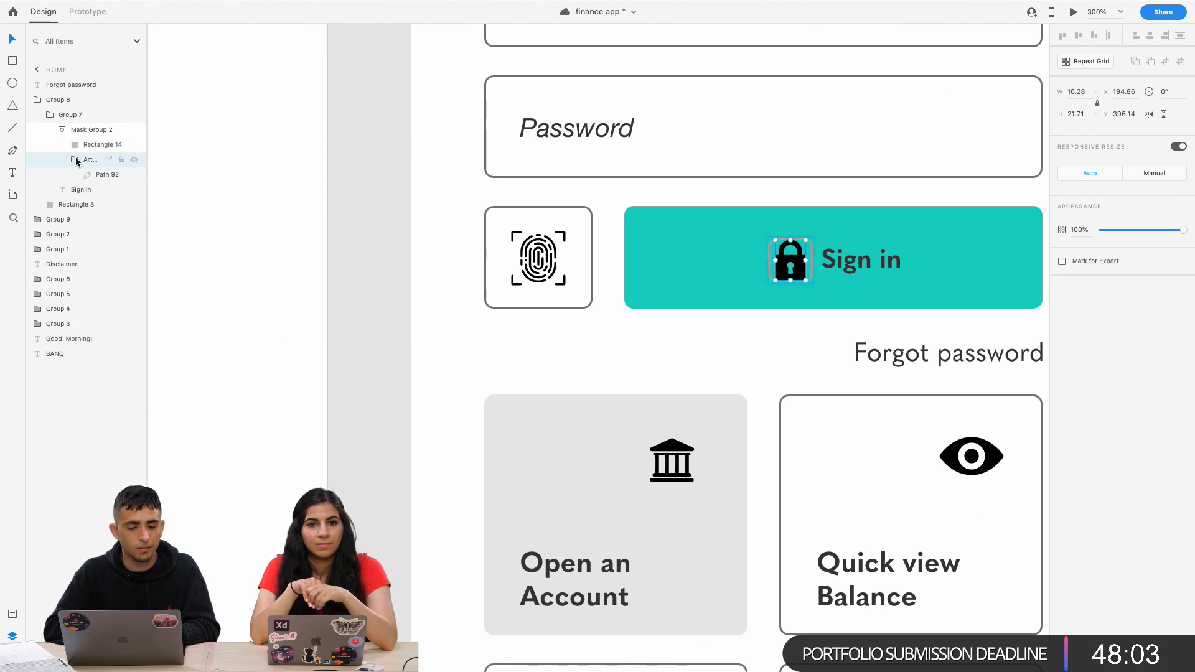
pyautogui.click(96, 173)
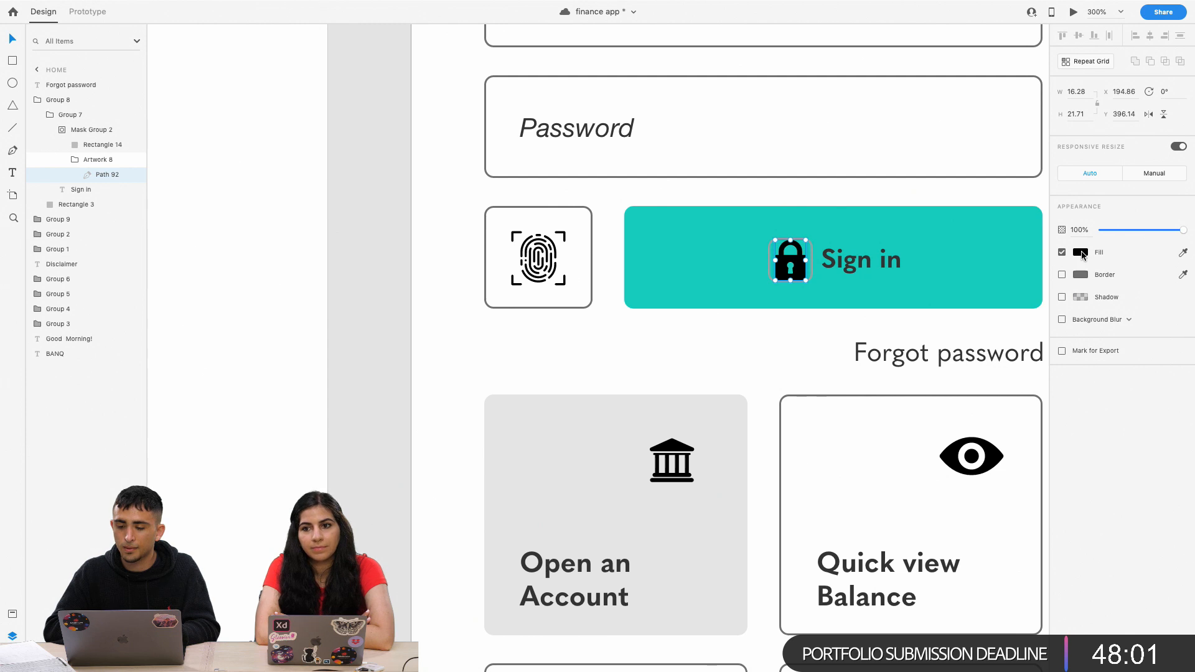
pyautogui.keyDown('shift'); pyautogui.click(885, 269); pyautogui.keyUp('shift')
pyautogui.click(861, 294)
pyautogui.click(798, 261)
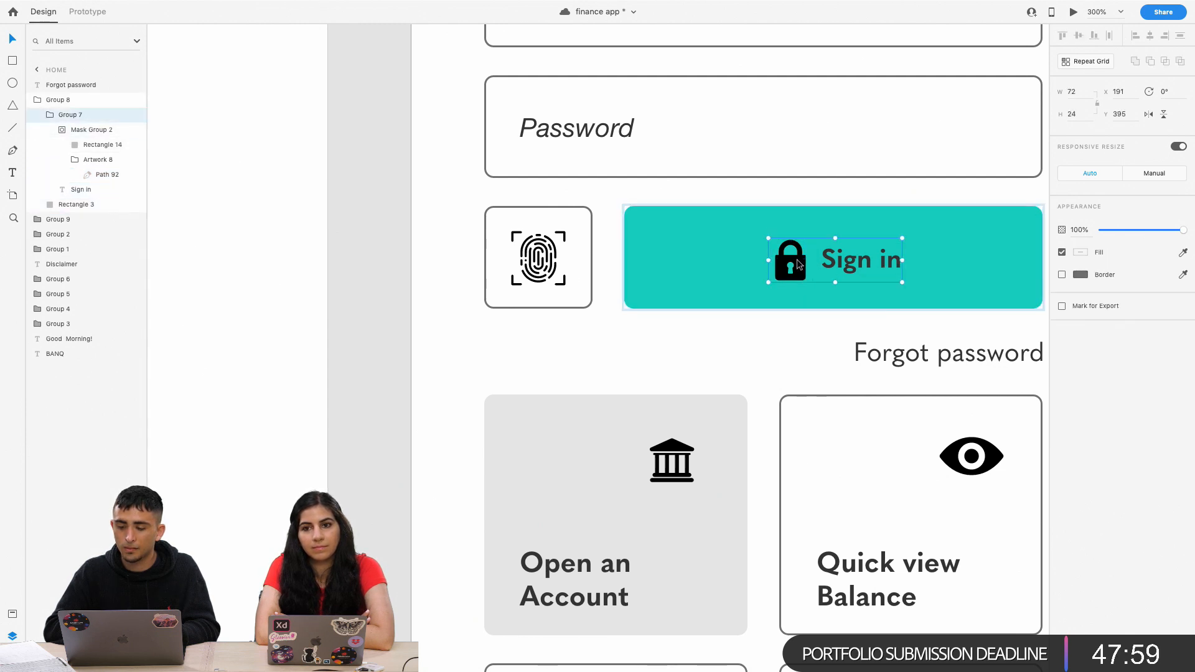
pyautogui.doubleClick(799, 264)
pyautogui.doubleClick(797, 264)
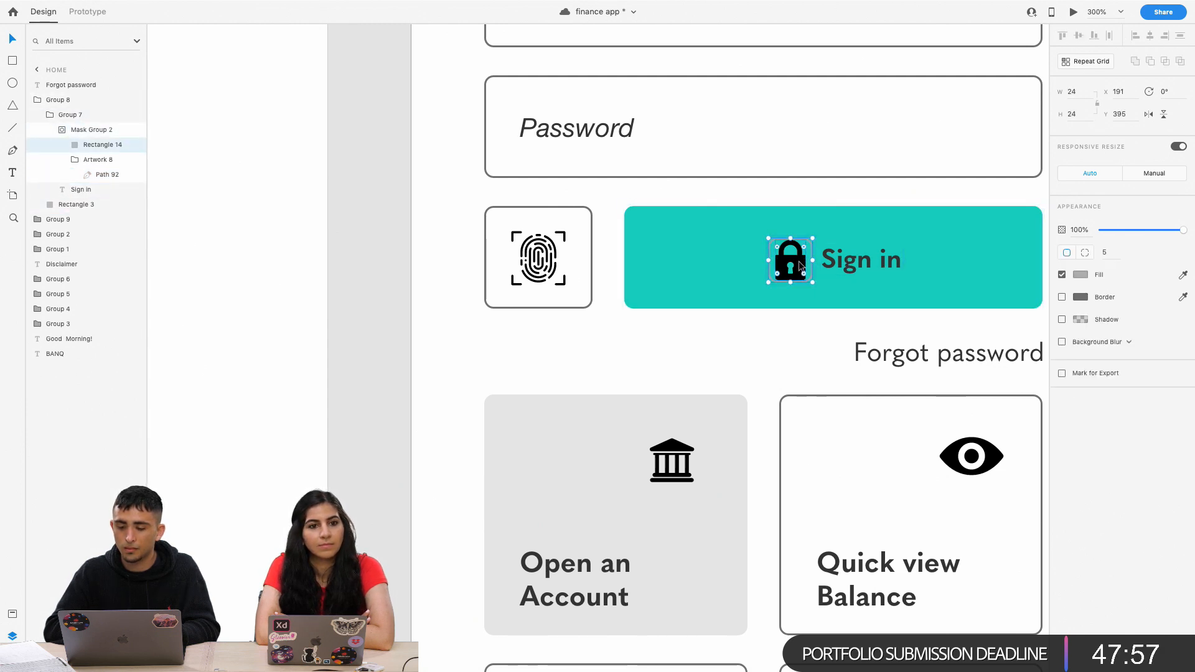
pyautogui.doubleClick(798, 264)
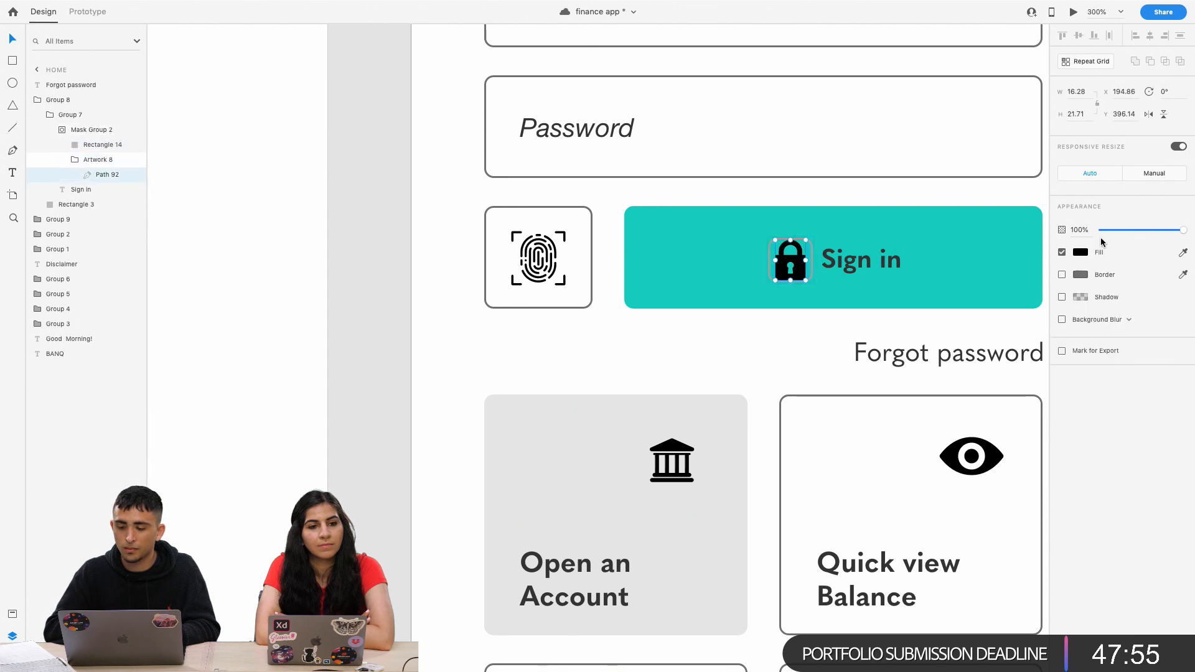
pyautogui.click(1080, 253)
pyautogui.moveTo(991, 238); pyautogui.dragTo(927, 188)
# Set the fill of the Sign in label on Home to white, #FFFFFF.
pyautogui.click(849, 261)
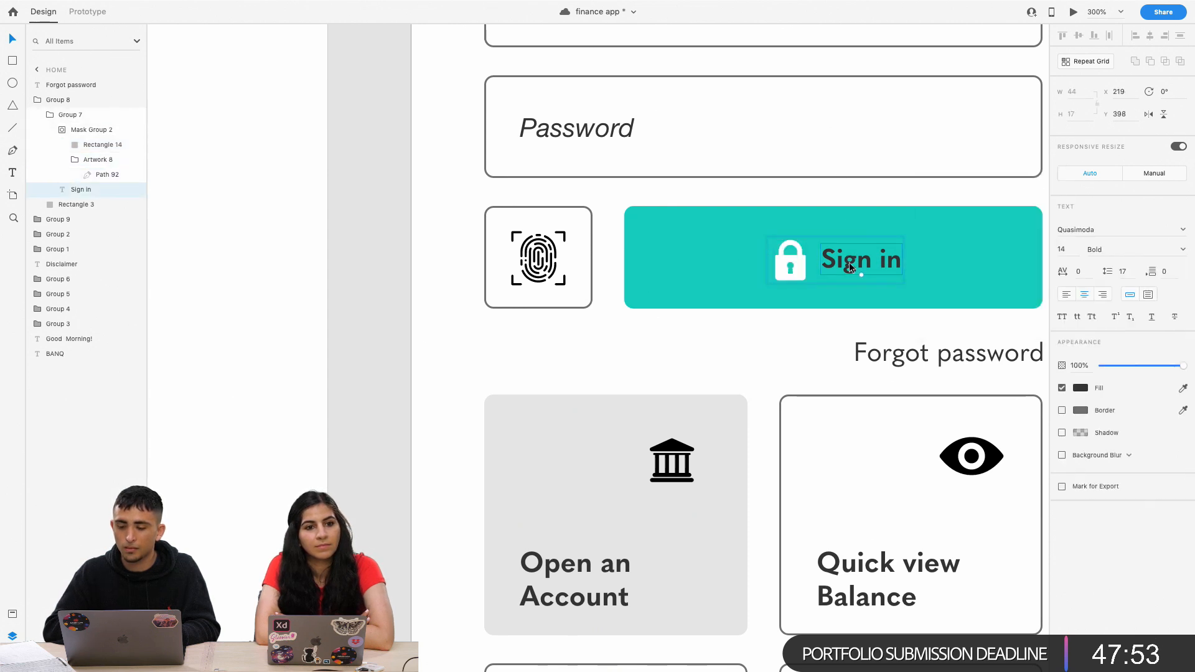
pyautogui.tripleClick(849, 264)
pyautogui.click(1080, 388)
pyautogui.click(969, 330)
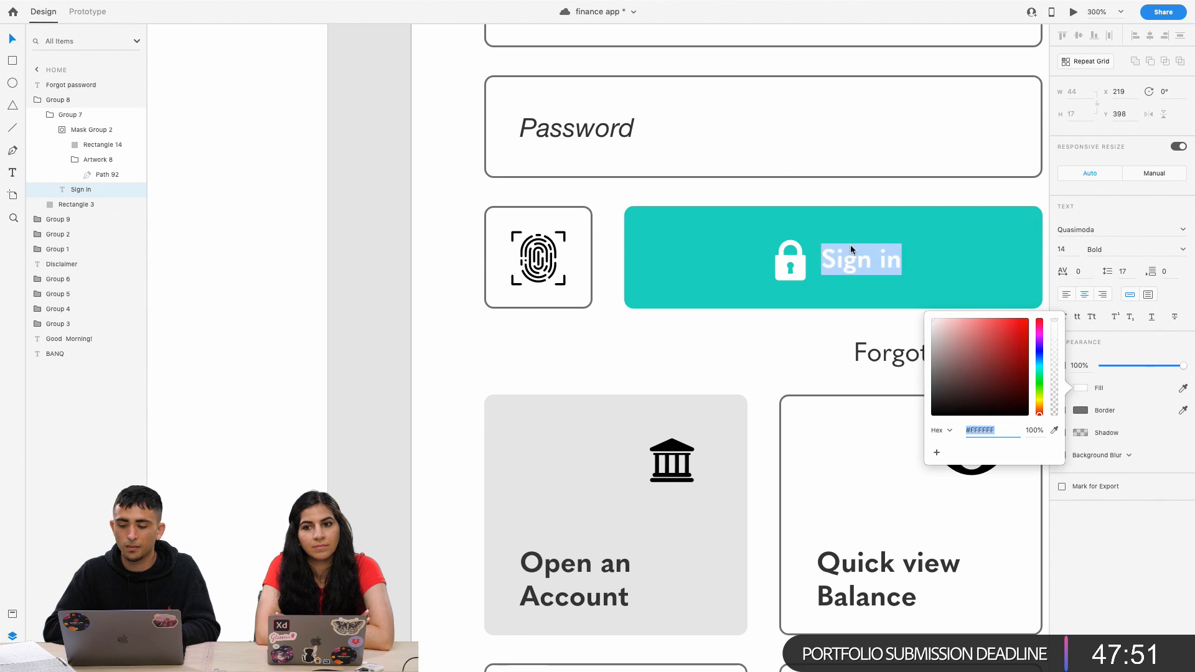
# Fill the Open an Account card on Home with the pale lavender sampled from the Open an Account card on Home – 3.
pyautogui.moveTo(929, 301); pyautogui.dragTo(928, 300)
pyautogui.click(784, 208)
pyautogui.click(802, 186)
pyautogui.press('super+1')
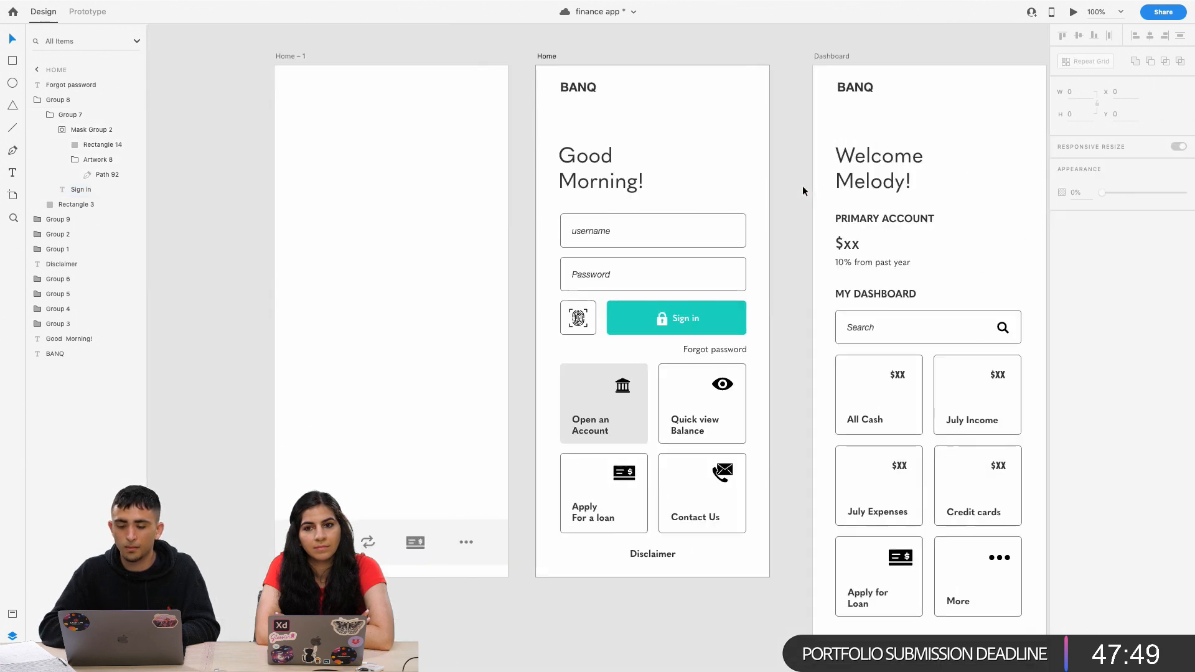
pyautogui.doubleClick(592, 405)
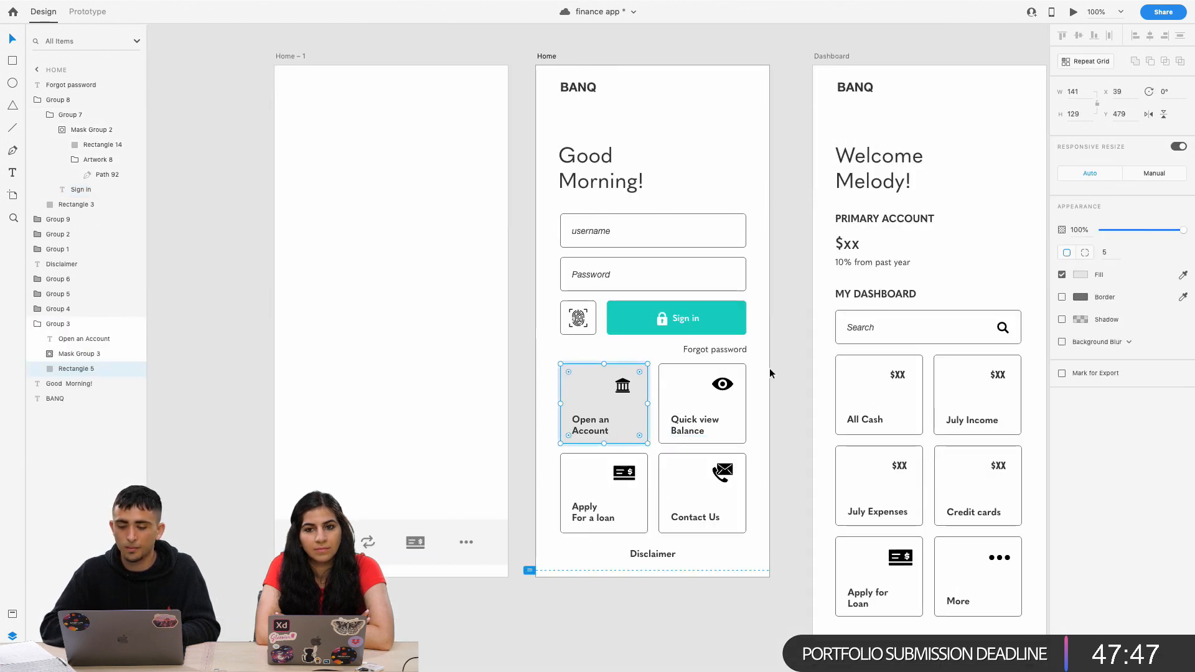
pyautogui.scroll(-10, 769, 373)
pyautogui.hscroll(5, 770, 372)
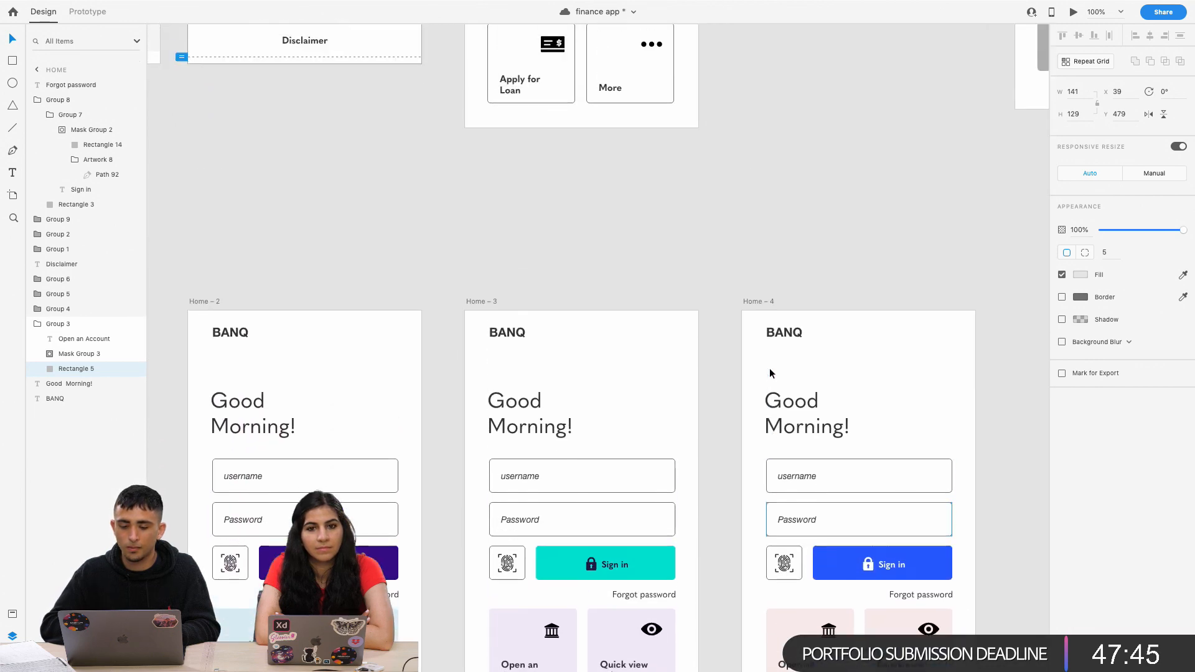
pyautogui.hscroll(-3, 770, 373)
pyautogui.scroll(-1, 770, 372)
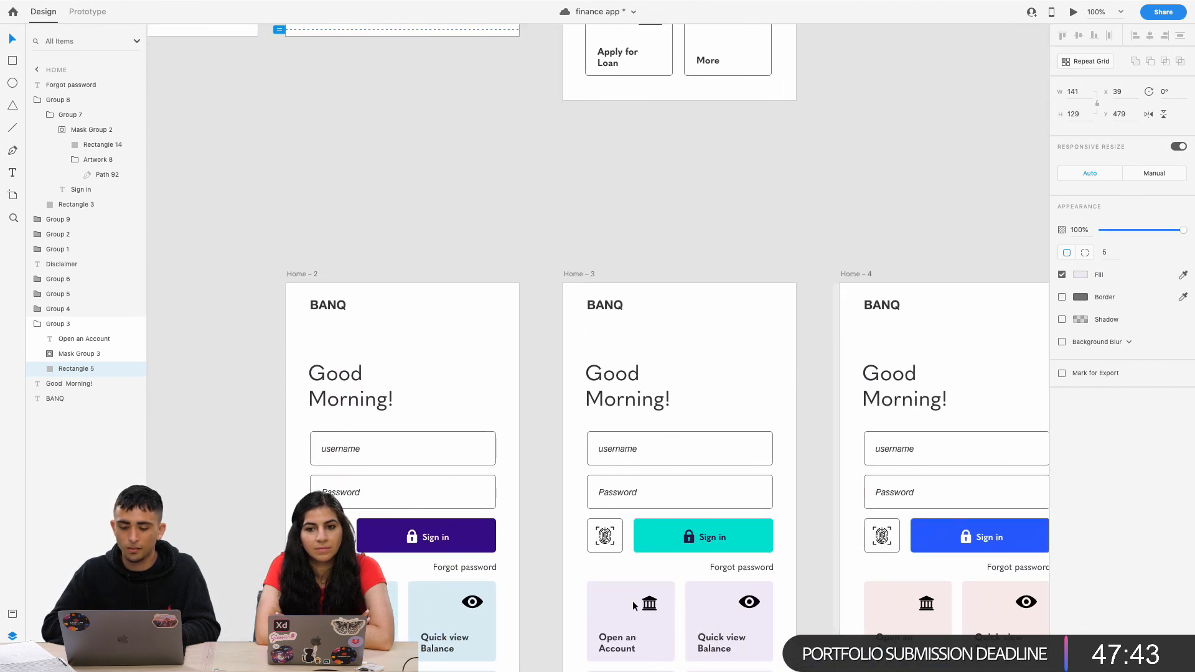
pyautogui.scroll(-5, 632, 600)
pyautogui.scroll(10, 633, 600)
pyautogui.hscroll(-2, 632, 600)
pyautogui.scroll(3, 633, 600)
pyautogui.hscroll(-3, 632, 600)
pyautogui.press('super+plus')
pyautogui.press('super+plus')
pyautogui.press('super+plus')
pyautogui.press('super+minus')
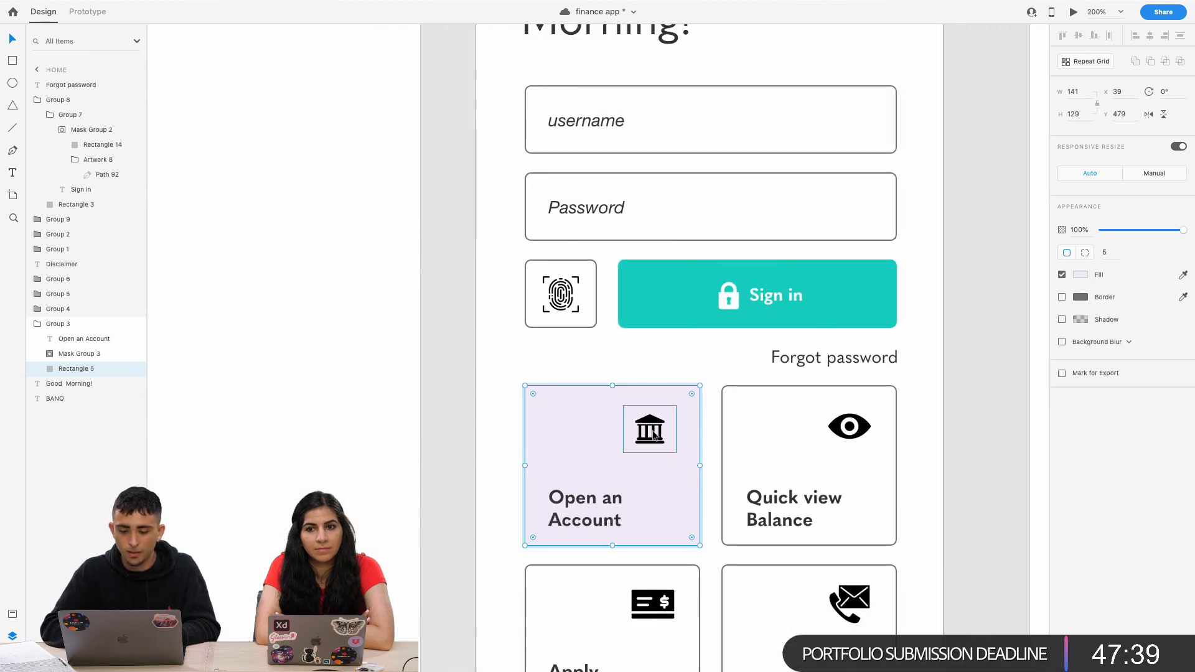
pyautogui.doubleClick(652, 430)
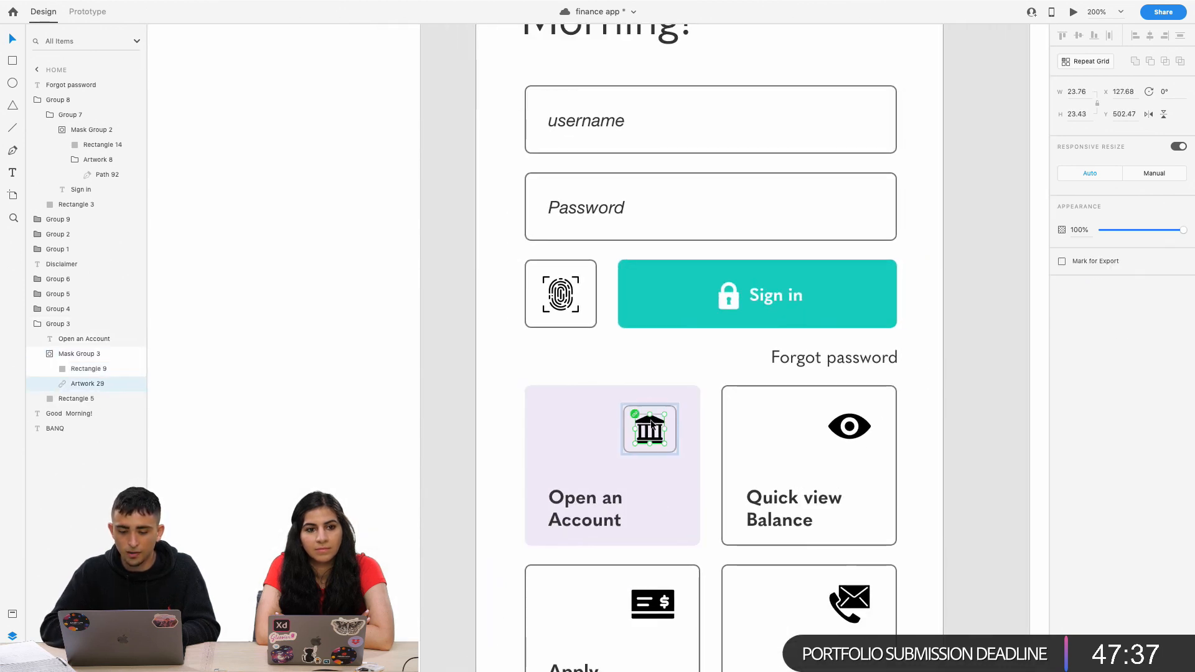
pyautogui.click(669, 396)
pyautogui.click(607, 493)
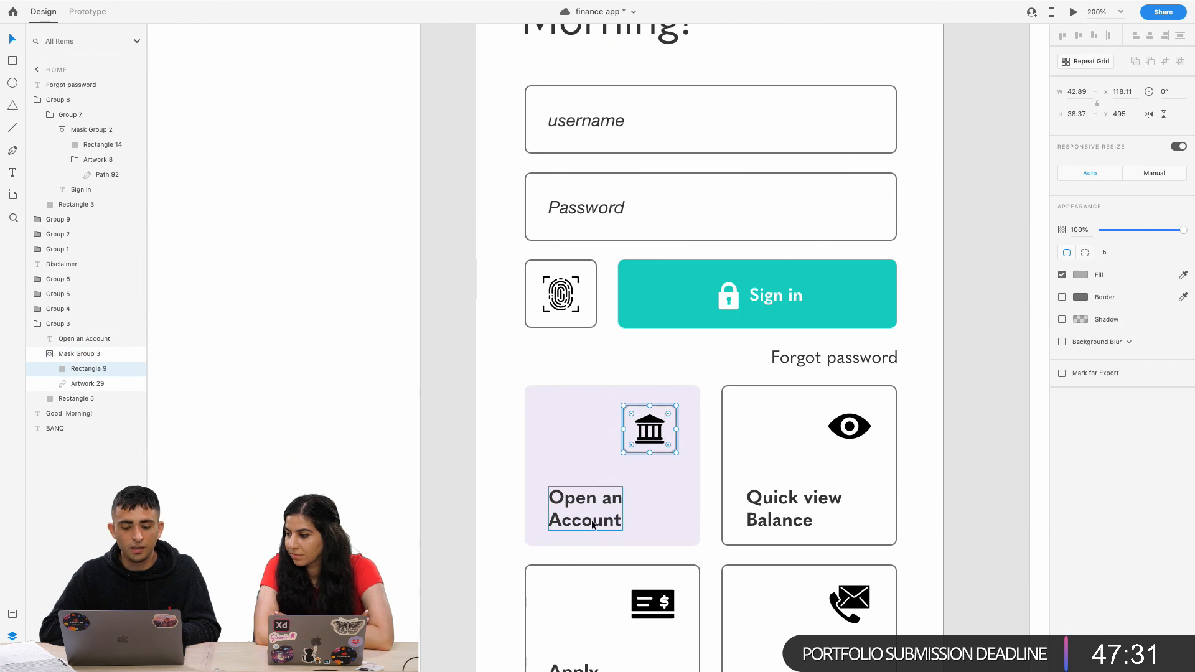
# Try to recolour the Open an Account label on Home with a darker shade of the lavender sampled from its card.
pyautogui.click(585, 506)
pyautogui.doubleClick(581, 507)
pyautogui.click(602, 498)
pyautogui.click(1080, 389)
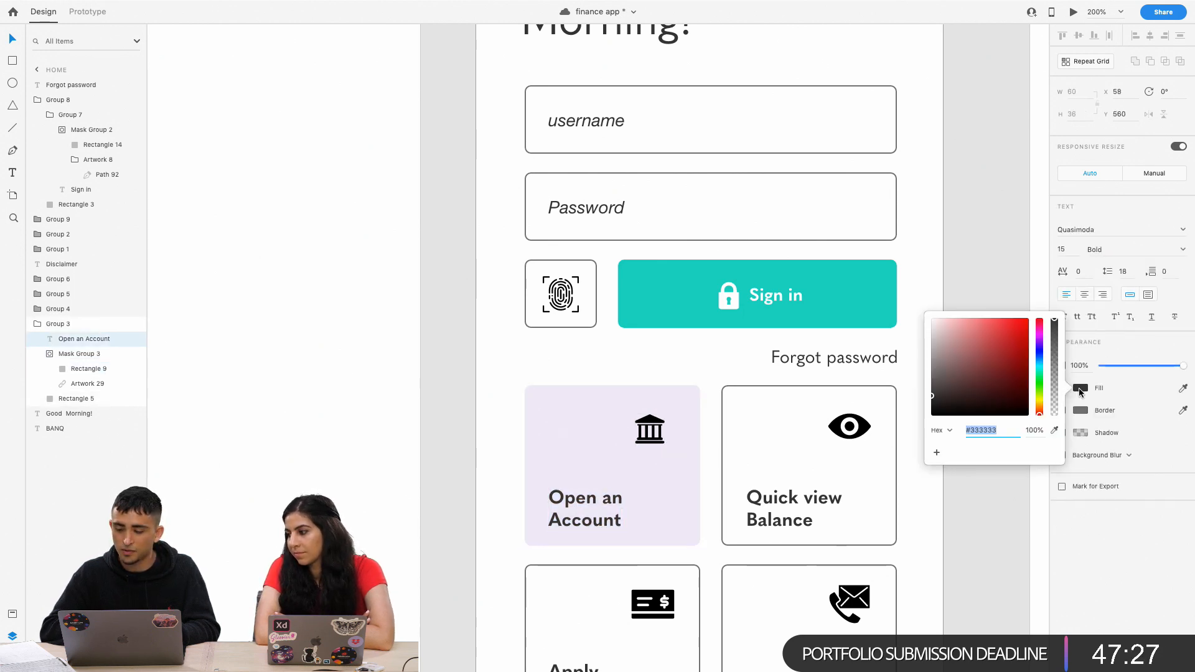
pyautogui.click(1040, 351)
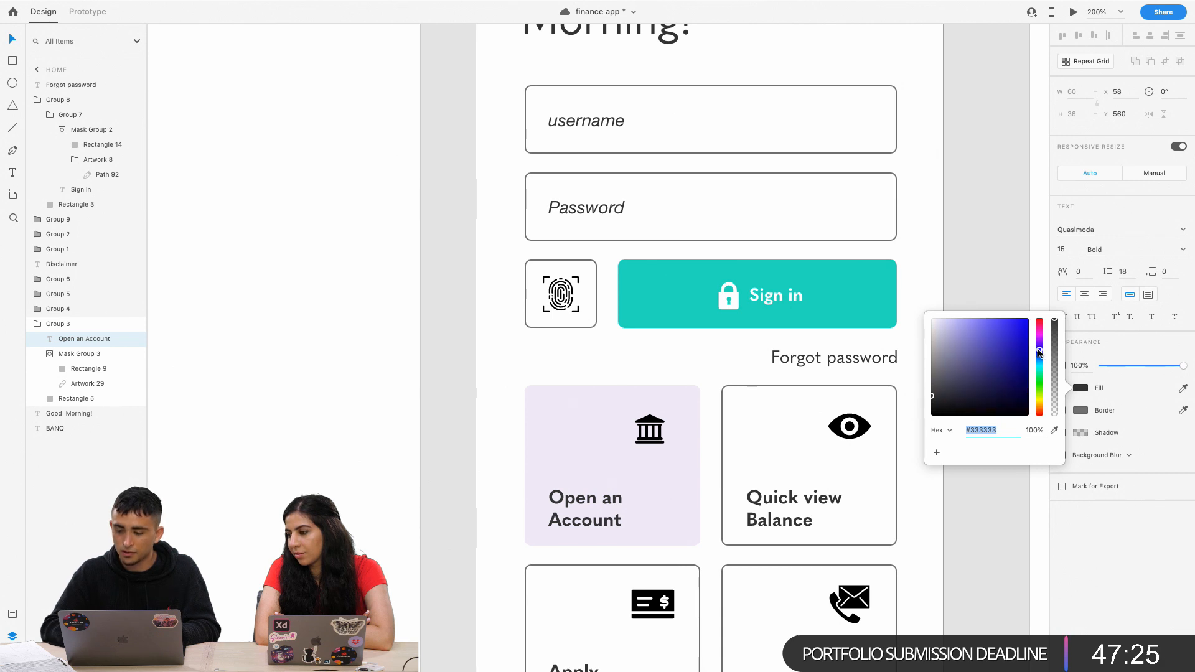
pyautogui.click(1055, 430)
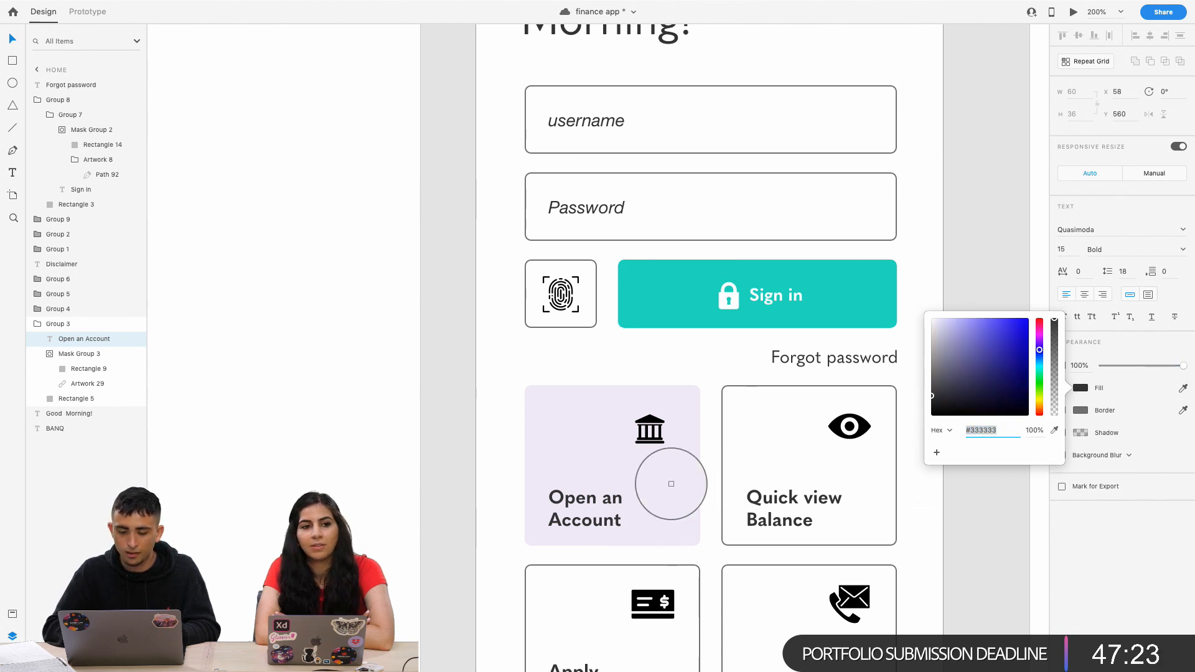
pyautogui.click(674, 489)
pyautogui.click(1010, 377)
pyautogui.moveTo(1012, 383); pyautogui.dragTo(984, 371)
pyautogui.click(824, 401)
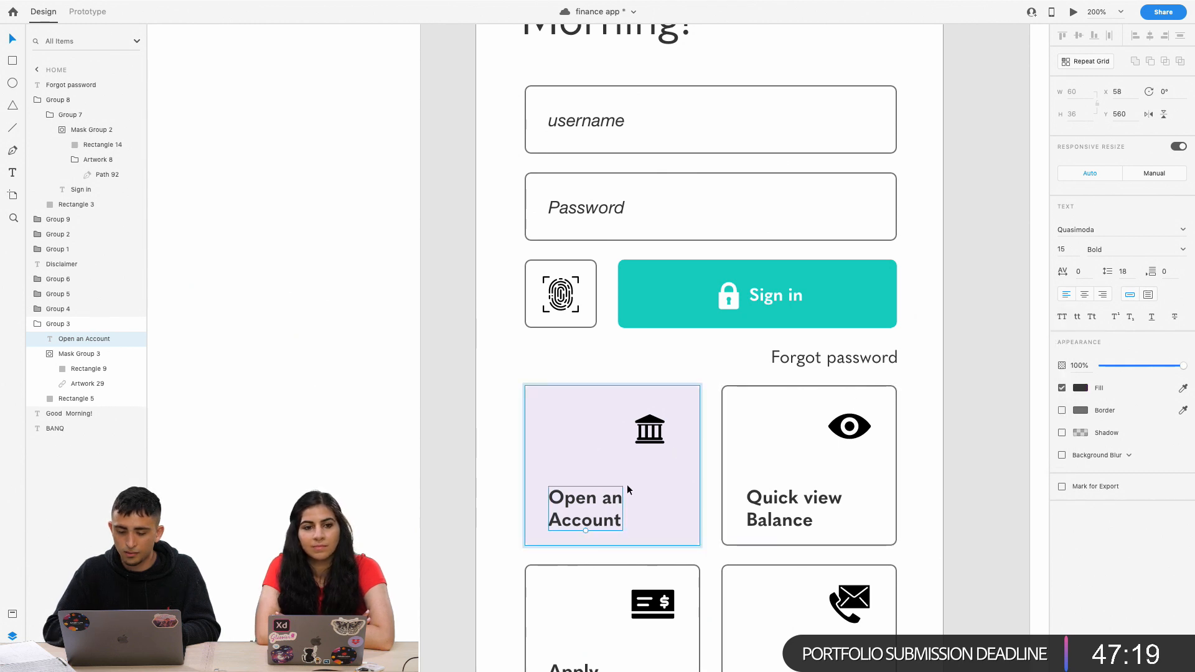
# Set the fill of the Open an Account label on Home to dark purple, #3F1E60, derived from the card's sampled lavender.
pyautogui.click(1080, 389)
pyautogui.click(1010, 376)
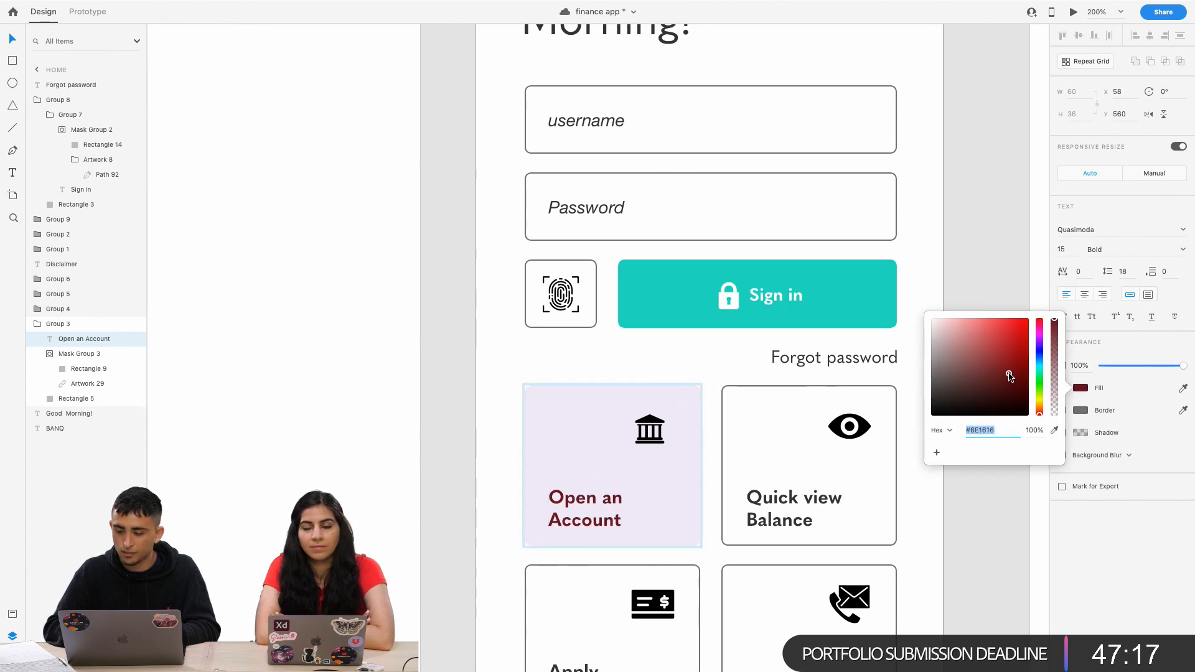
pyautogui.click(1055, 430)
pyautogui.click(716, 475)
pyautogui.click(994, 365)
pyautogui.moveTo(994, 368)
pyautogui.mouseDown()
pyautogui.moveTo(981, 387)
pyautogui.moveTo(999, 382)
pyautogui.mouseUp()
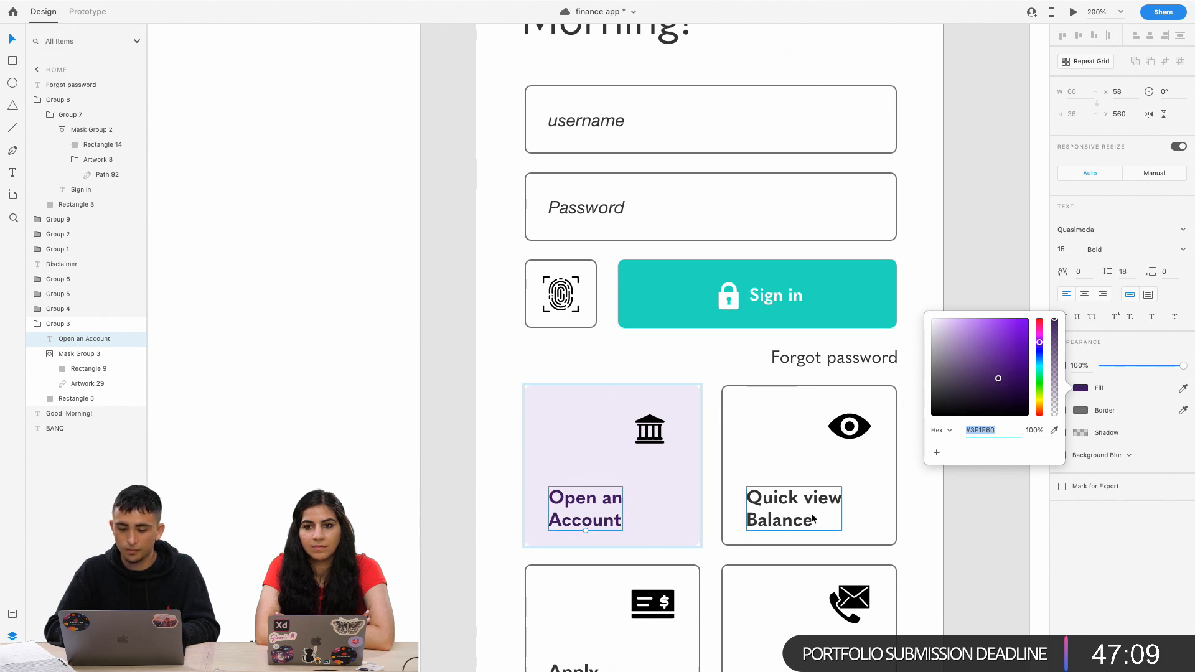
# Set the fill of the Quick view Balance label on Home to #3F1E60.
pyautogui.doubleClick(802, 514)
pyautogui.click(1080, 387)
pyautogui.write('#3F1E60')
pyautogui.click(688, 440)
# Set the fill of the Apply For a loan label on Home to #3F1E60 and check the screen in the preview.
pyautogui.press('super+plus')
pyautogui.press('super+minus')
pyautogui.press('super+minus')
pyautogui.press('super+minus')
pyautogui.doubleClick(596, 514)
pyautogui.click(1080, 388)
pyautogui.write('#3F1E60')
pyautogui.hotkey('ctrl', 'Right')
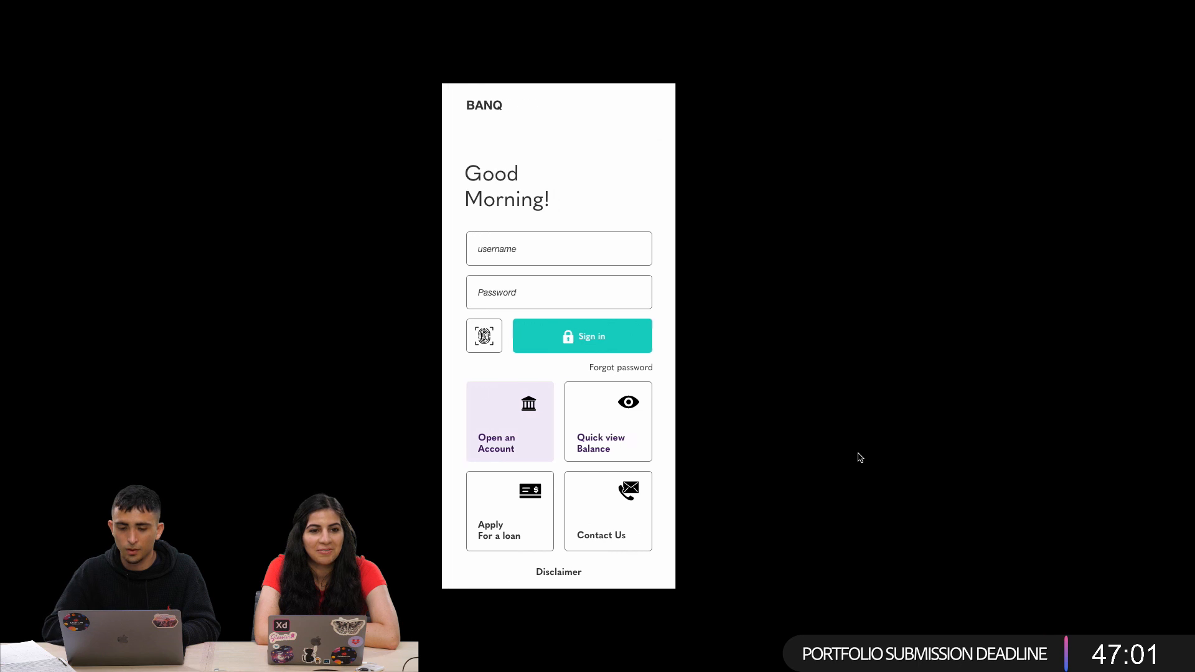
pyautogui.hotkey('ctrl', 'Left')
pyautogui.press('Escape')
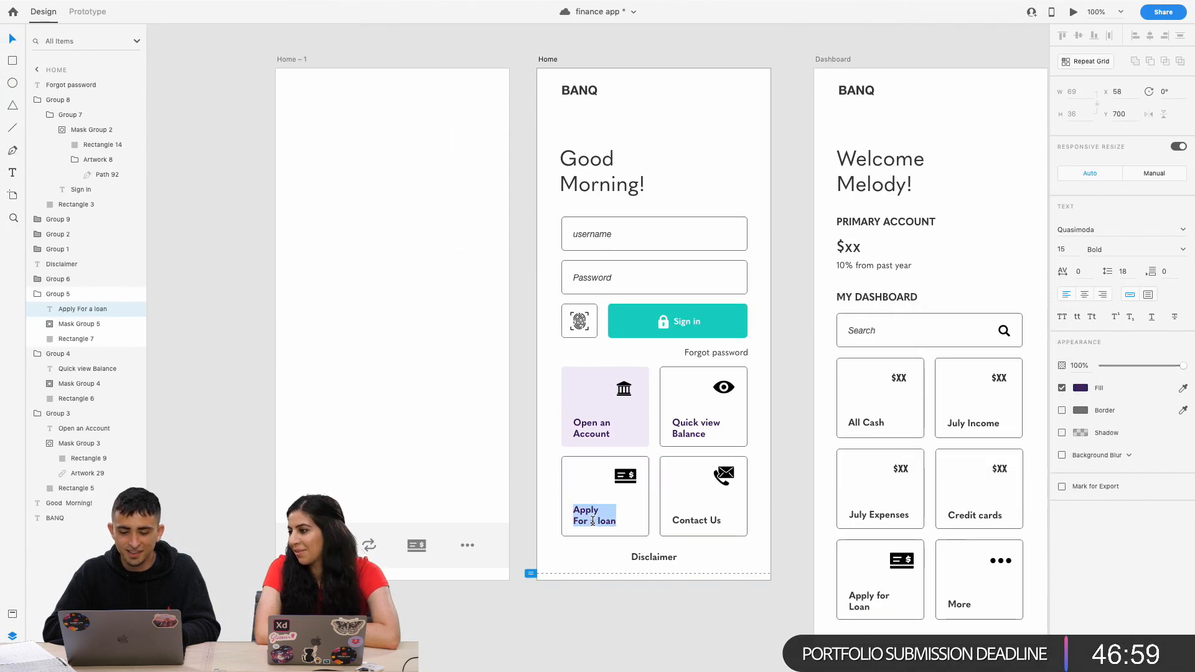
# Set the fill of the Contact Us label on Home to the same dark purple, #3F1E60.
pyautogui.click(700, 527)
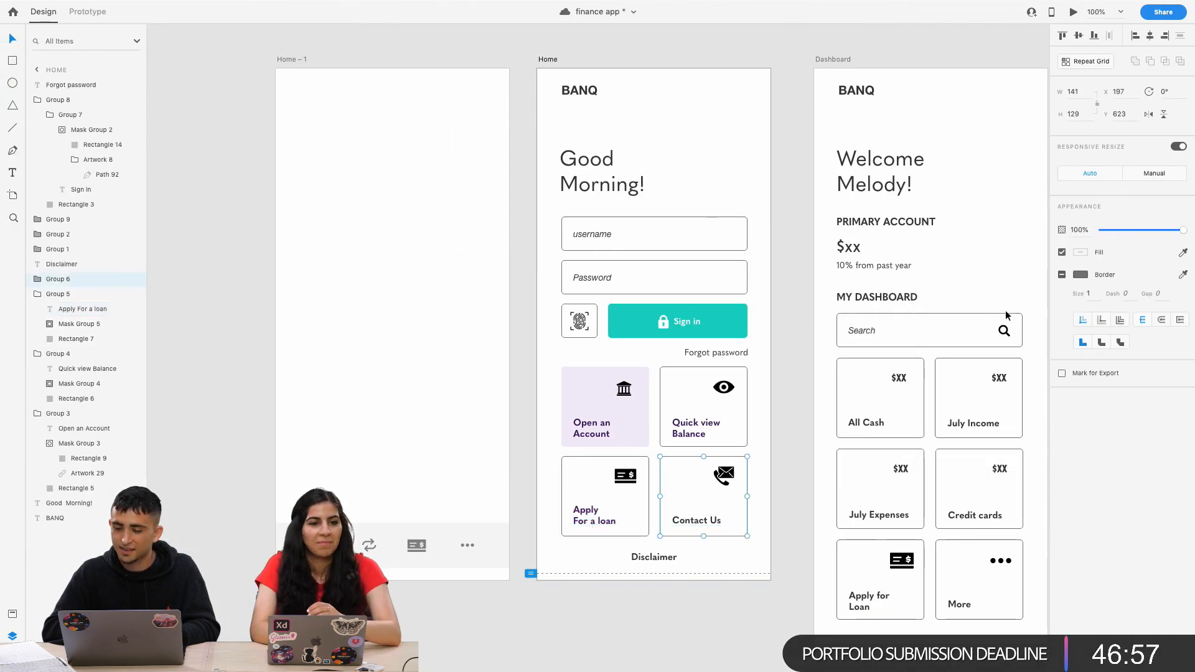
pyautogui.doubleClick(701, 519)
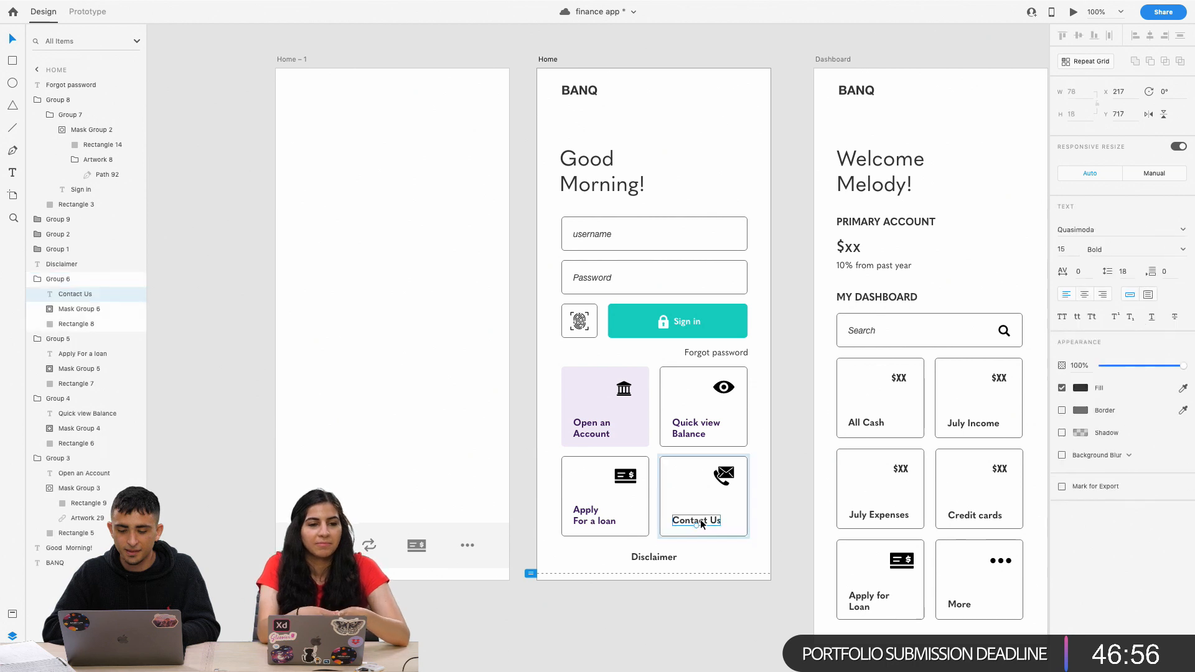
pyautogui.click(1085, 389)
pyautogui.click(689, 430)
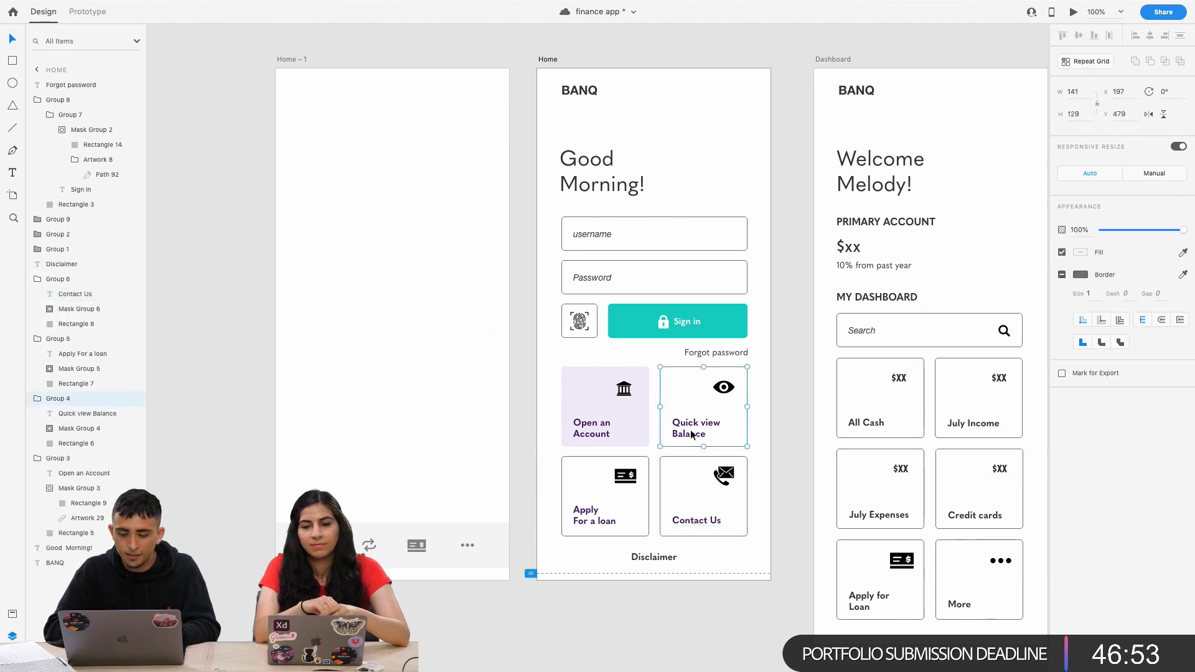
pyautogui.doubleClick(722, 391)
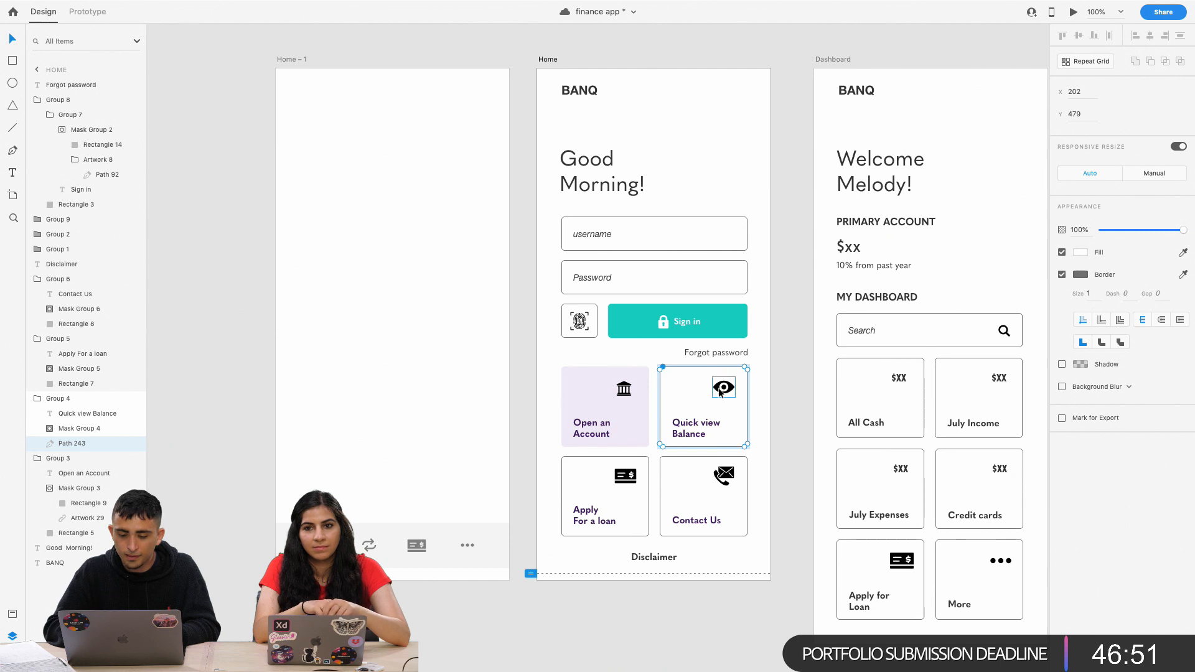
pyautogui.doubleClick(721, 388)
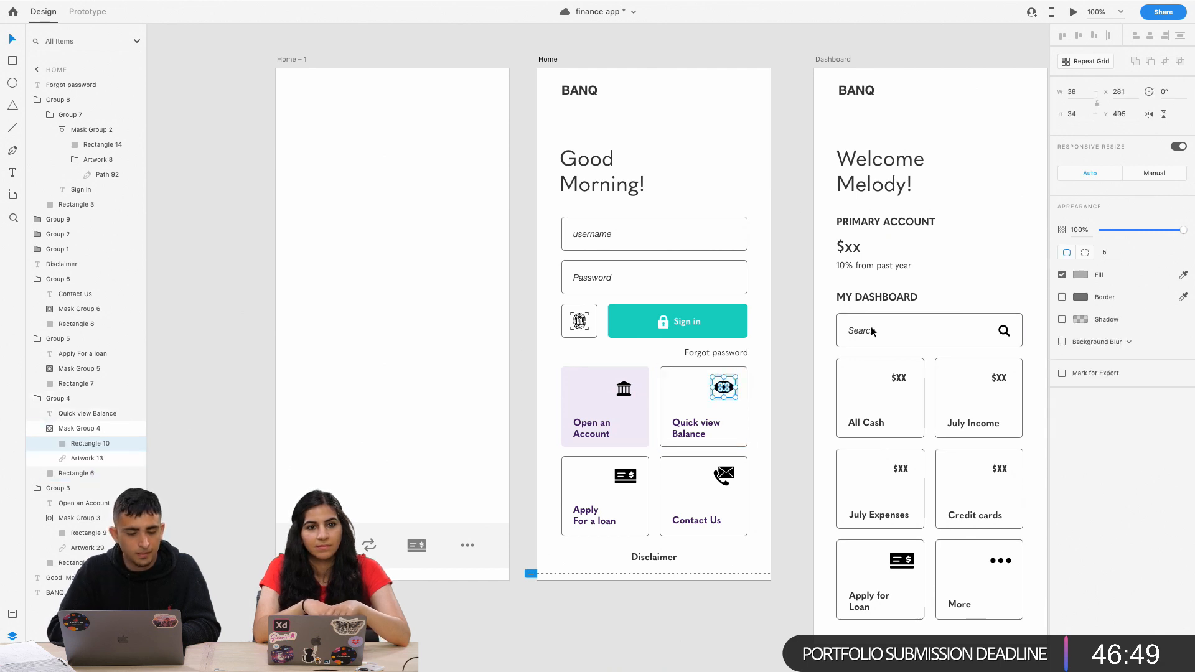
# Set the fill of the bank icon, nested in the Open an Account card's mask group on Home, to #3F1E60.
pyautogui.press('super+equal')
pyautogui.click(654, 438)
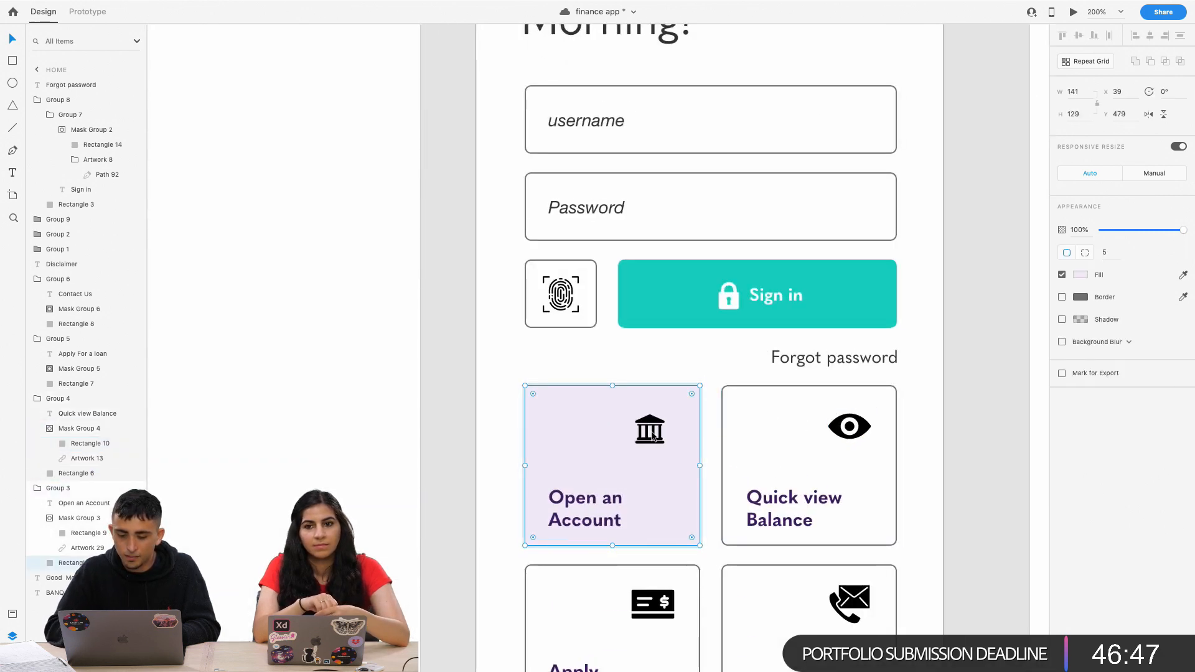
pyautogui.click(650, 433)
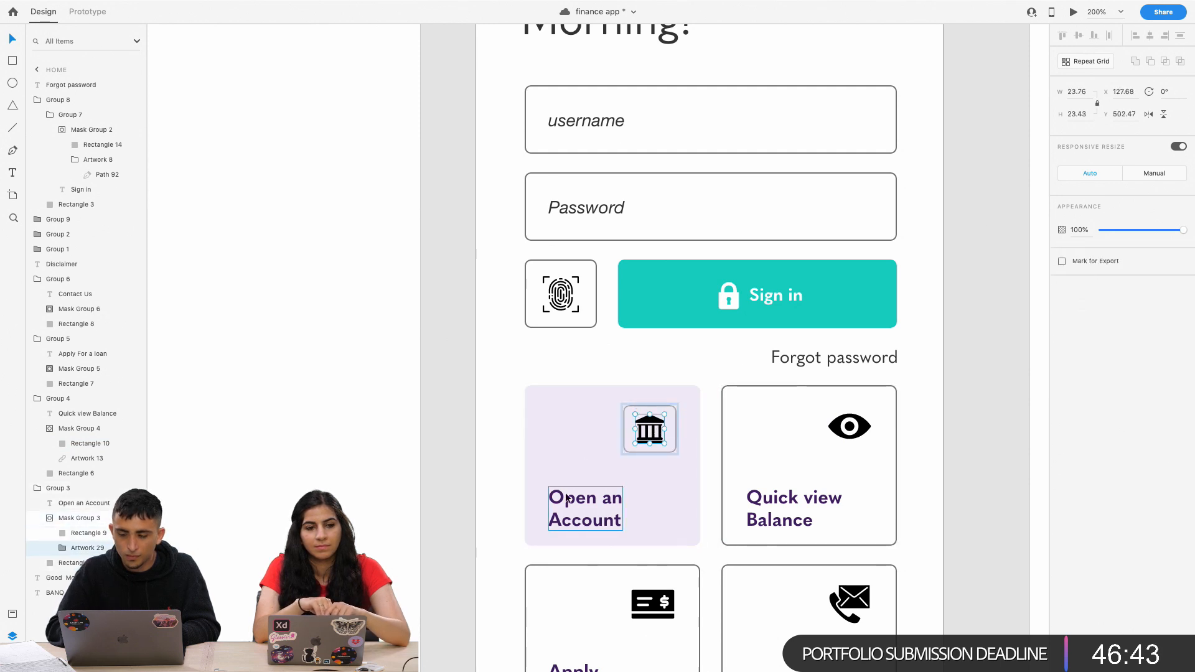
pyautogui.doubleClick(650, 430)
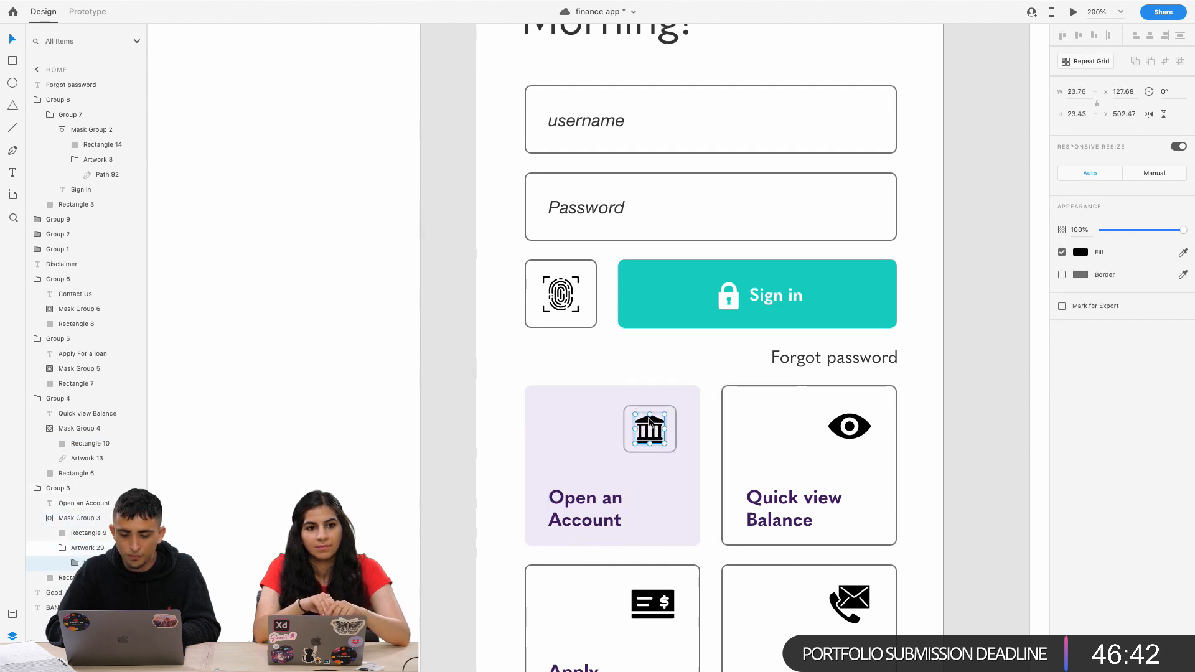
pyautogui.click(1081, 252)
pyautogui.write('#3F1E60')
pyautogui.press('Return')
# Set the fill of the eye icon's path in the Quick view Balance card on Home to #3F1E60.
pyautogui.click(848, 425)
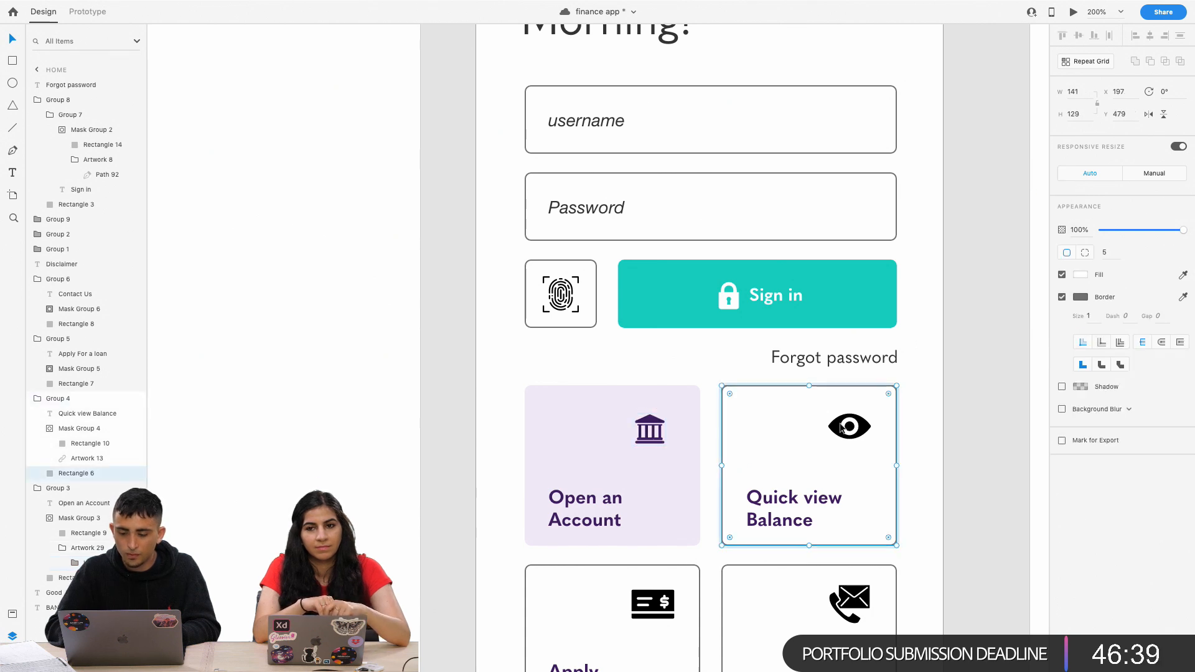
pyautogui.doubleClick(840, 429)
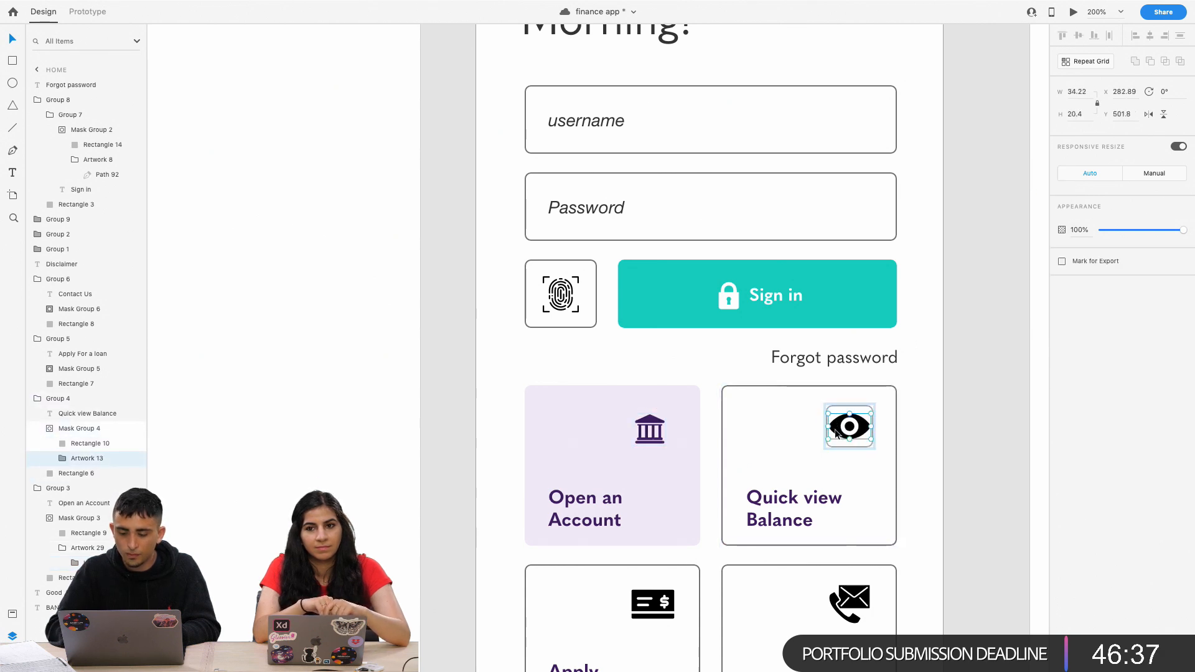
pyautogui.doubleClick(841, 434)
pyautogui.click(1080, 252)
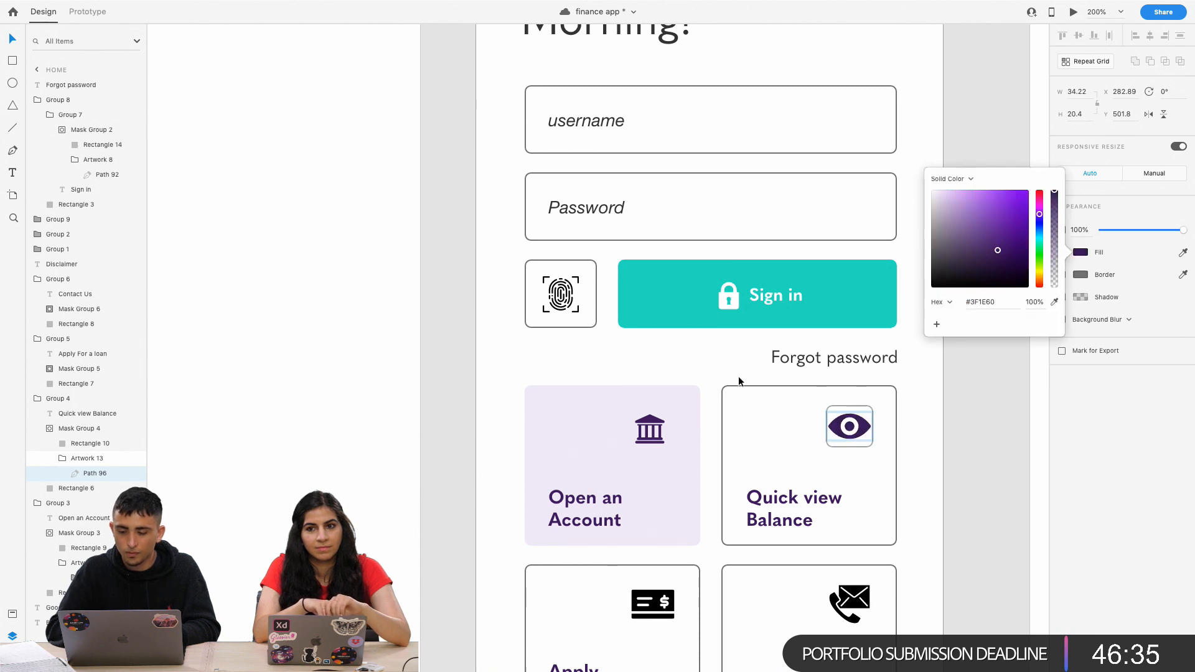
# Set the fill of the banknote icon, nested in the Apply For a loan card's mask group on Home, to #3F1E60.
pyautogui.scroll(-5, 739, 377)
pyautogui.click(659, 404)
pyautogui.doubleClick(662, 406)
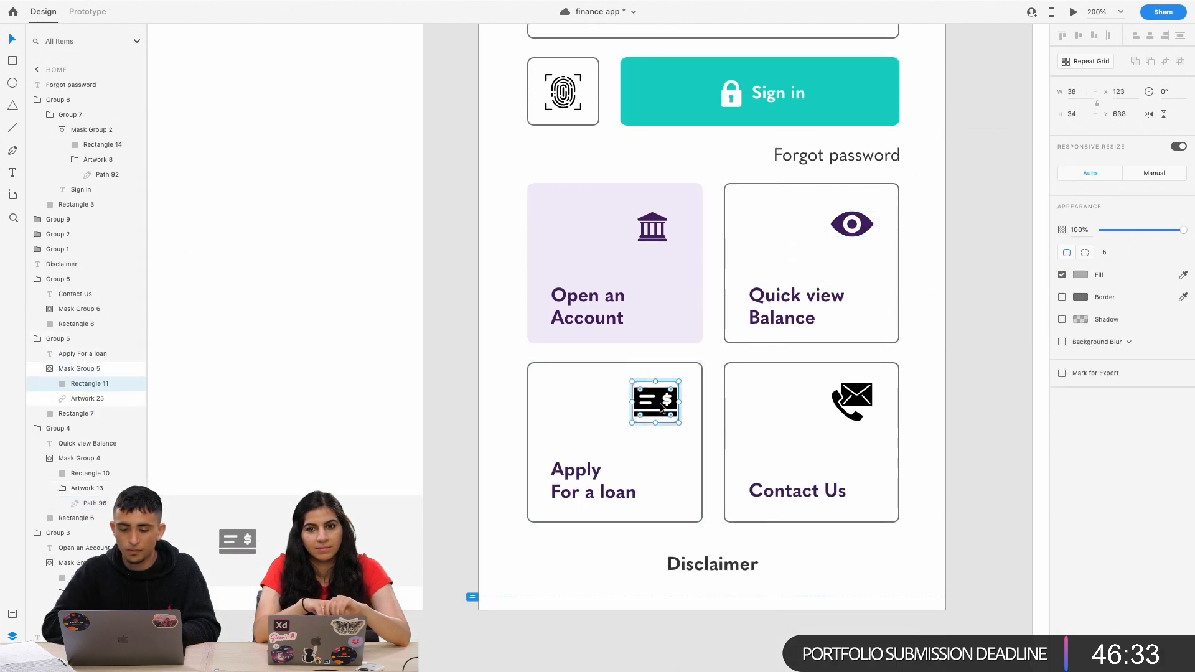
pyautogui.click(651, 407)
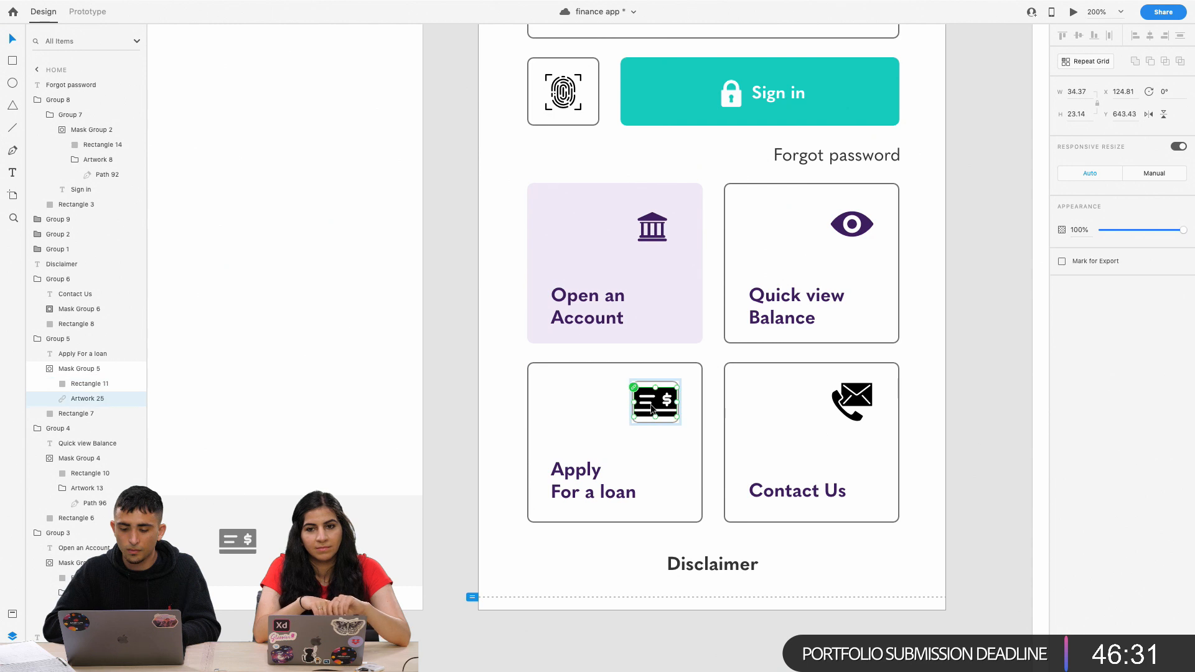
pyautogui.doubleClick(659, 409)
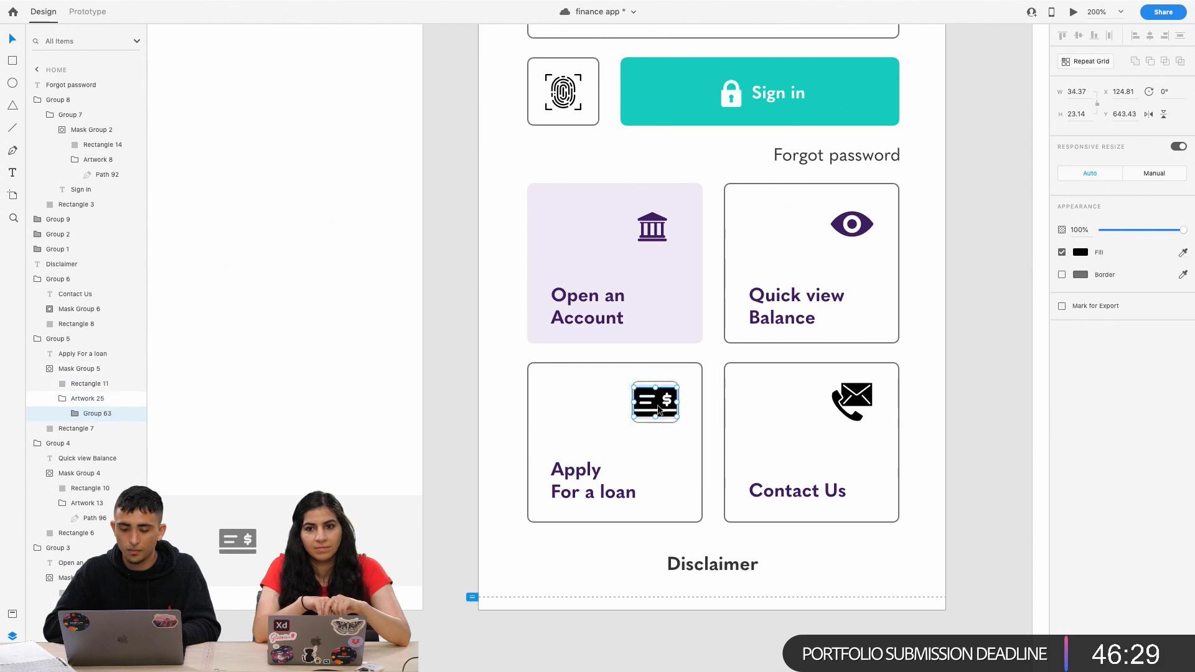
pyautogui.click(1081, 254)
pyautogui.press('super+v')
pyautogui.press('Return')
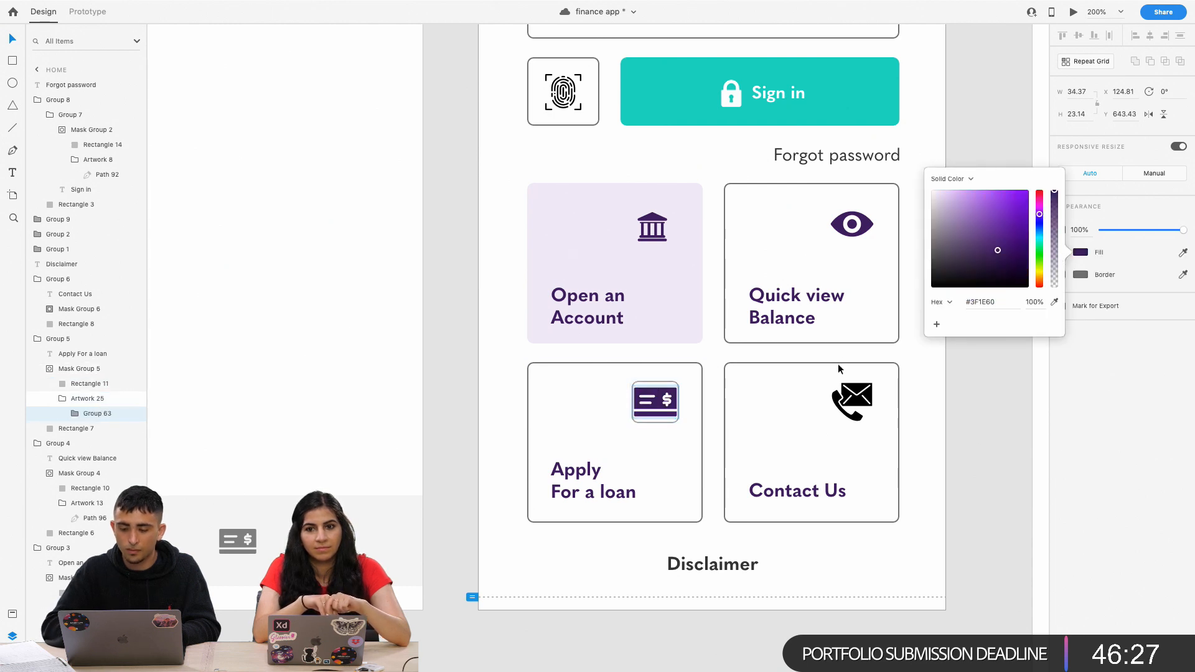
# Add the Contact Us icon's black to the document's colour assets and name the swatch #3F1E60.
pyautogui.doubleClick(851, 400)
pyautogui.doubleClick(851, 404)
pyautogui.click(831, 384)
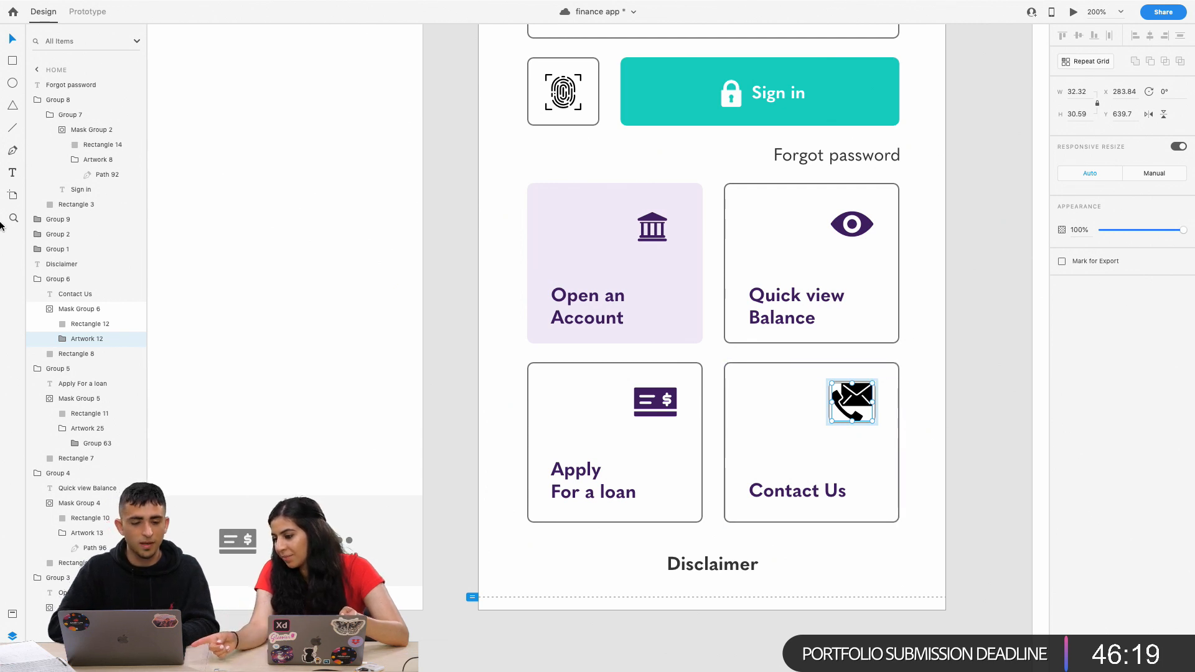
pyautogui.click(12, 614)
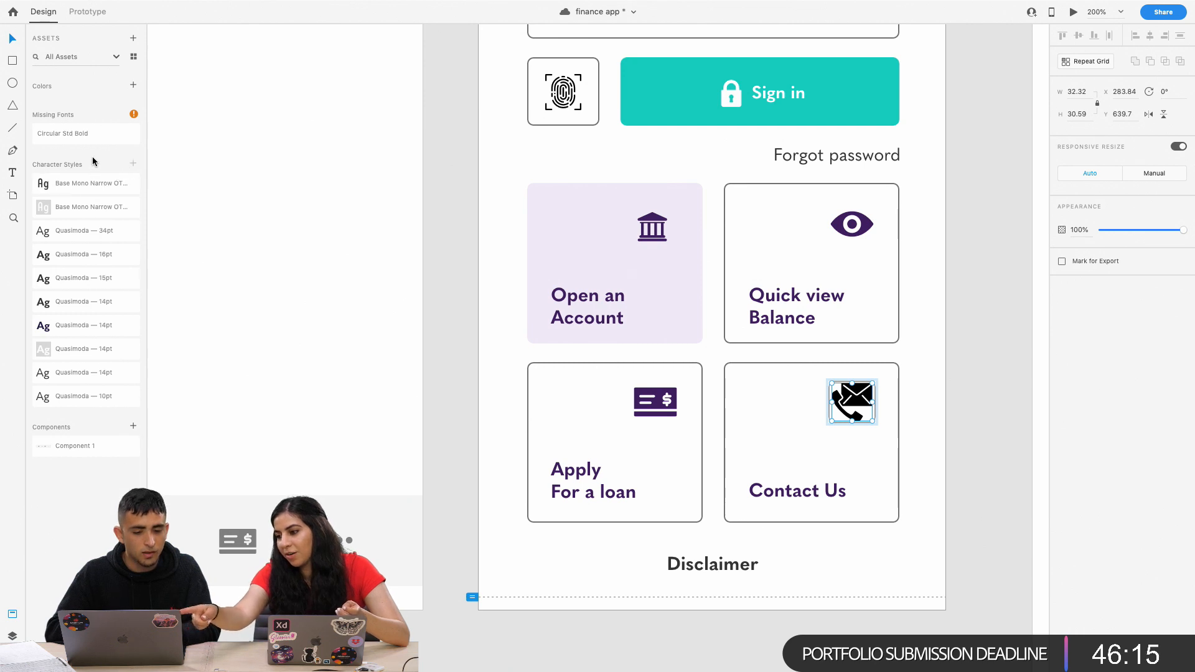
pyautogui.click(133, 86)
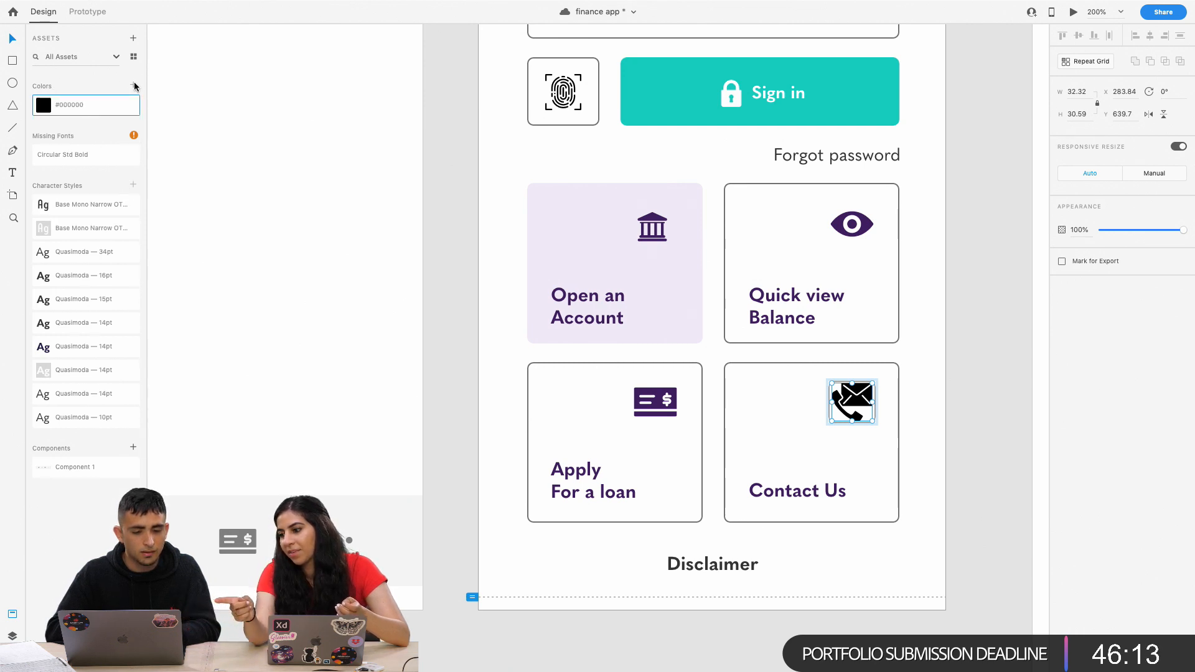
pyautogui.doubleClick(68, 106)
pyautogui.write('#3F1E60')
pyautogui.press('Return')
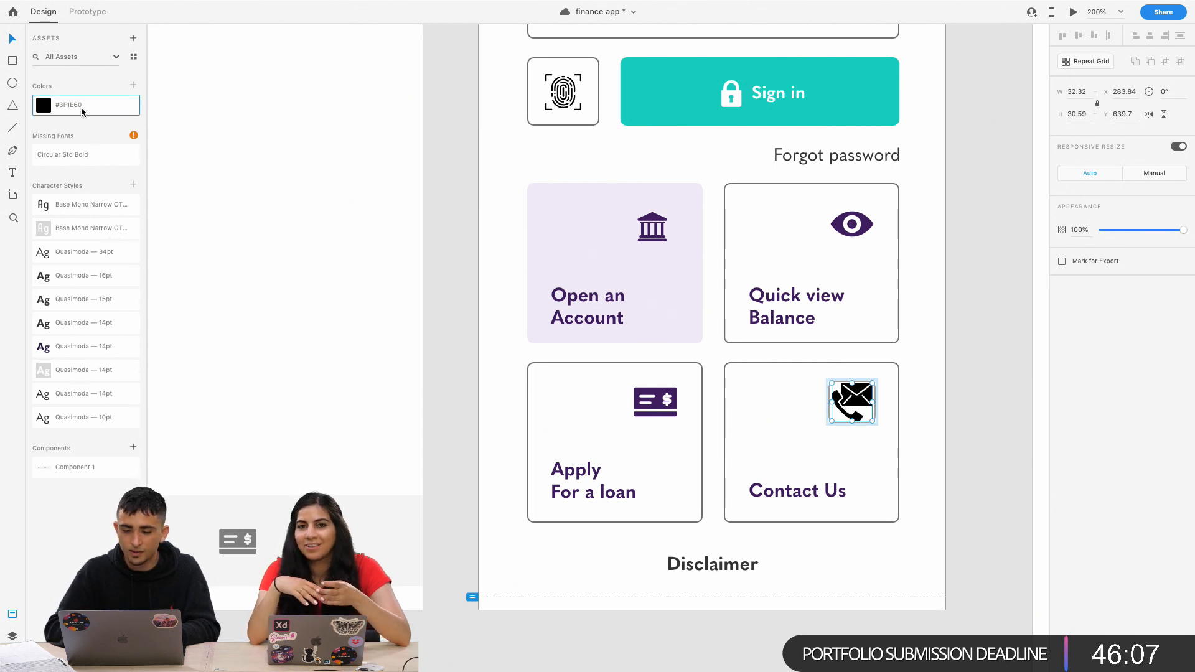
pyautogui.click(523, 434)
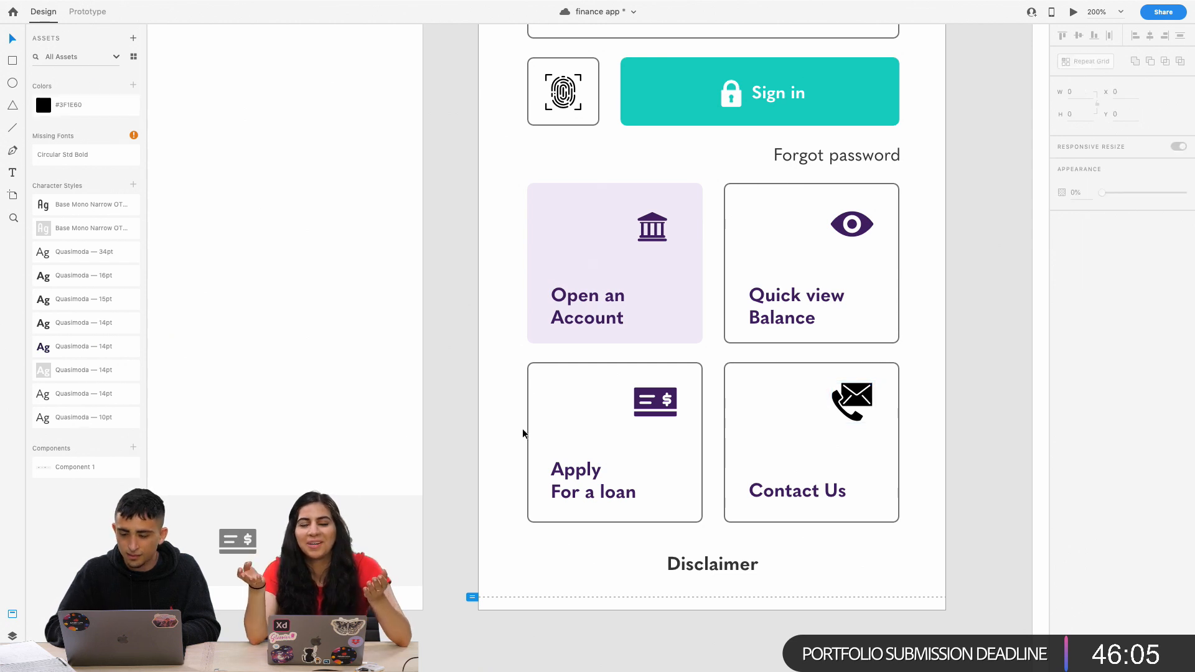
# Copy the #3F1E60 swatch name and try it as the fill of the Contact Us icon on Home.
pyautogui.click(856, 403)
pyautogui.doubleClick(858, 405)
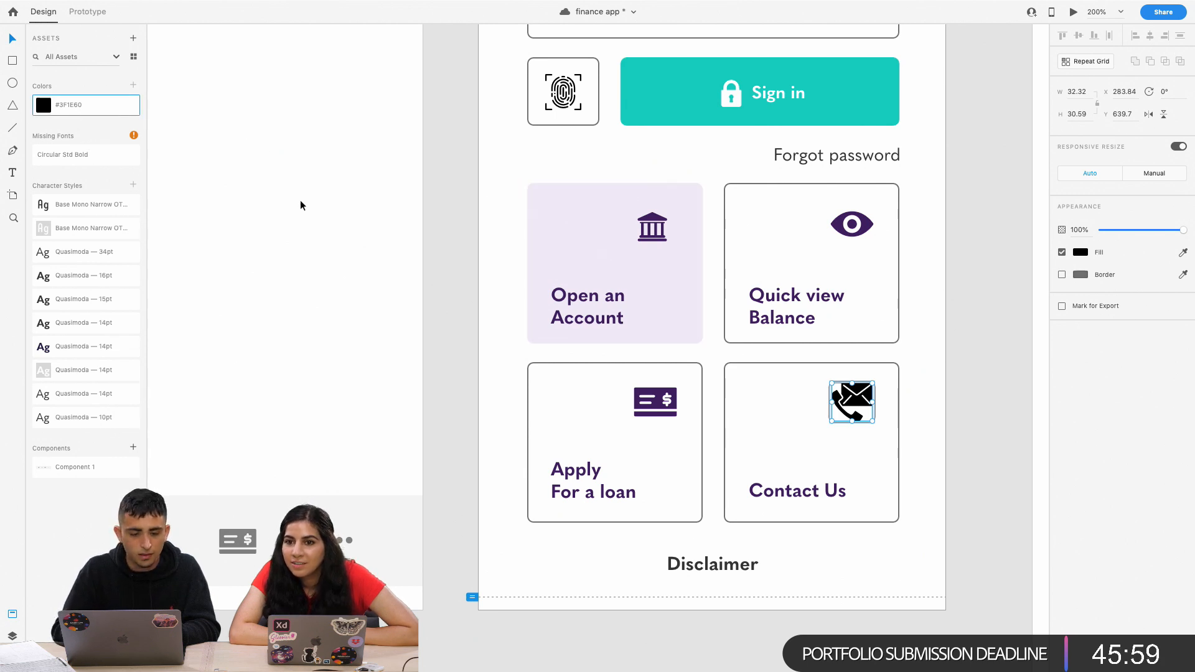
pyautogui.doubleClick(73, 106)
pyautogui.press('super+c')
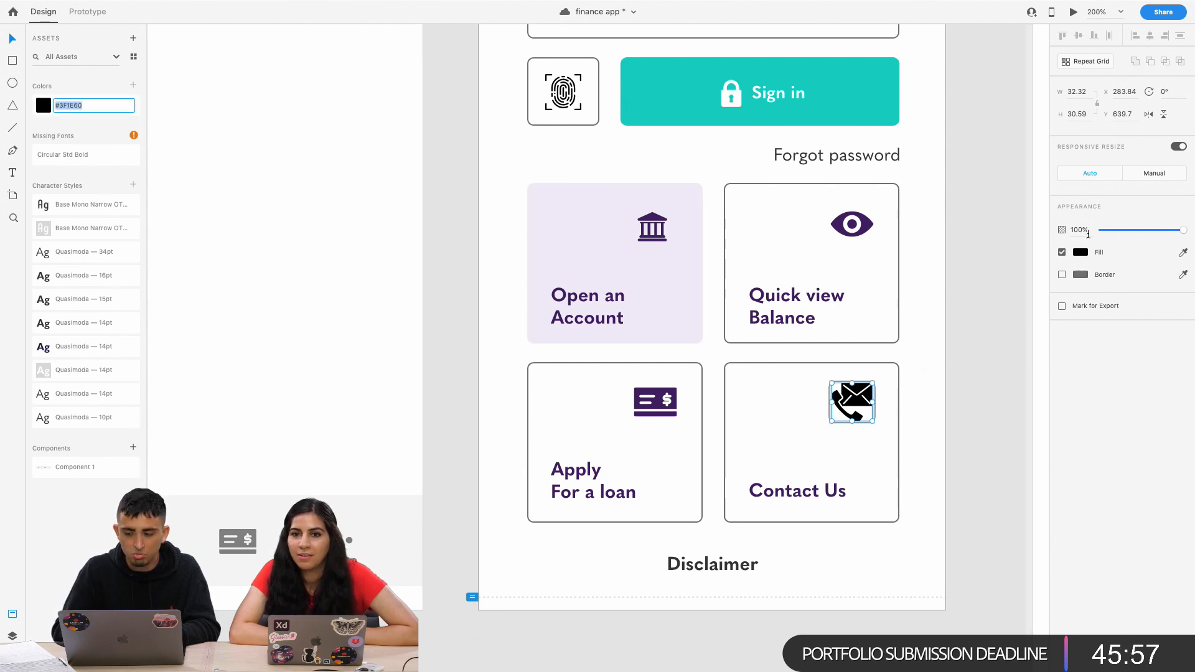
pyautogui.click(1080, 253)
pyautogui.click(995, 301)
pyautogui.click(853, 347)
# Add the grey fill of the Contact Us icon's mask rectangle to the colour assets and name the swatch #3F1E60.
pyautogui.click(850, 408)
pyautogui.doubleClick(851, 408)
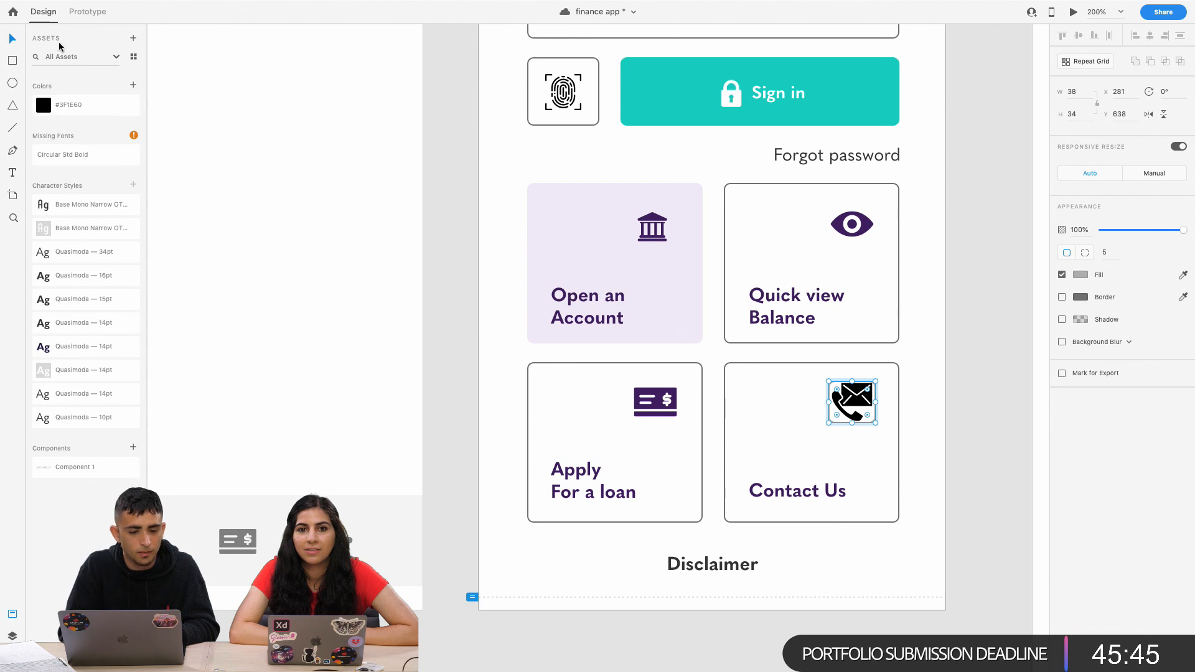
pyautogui.click(133, 86)
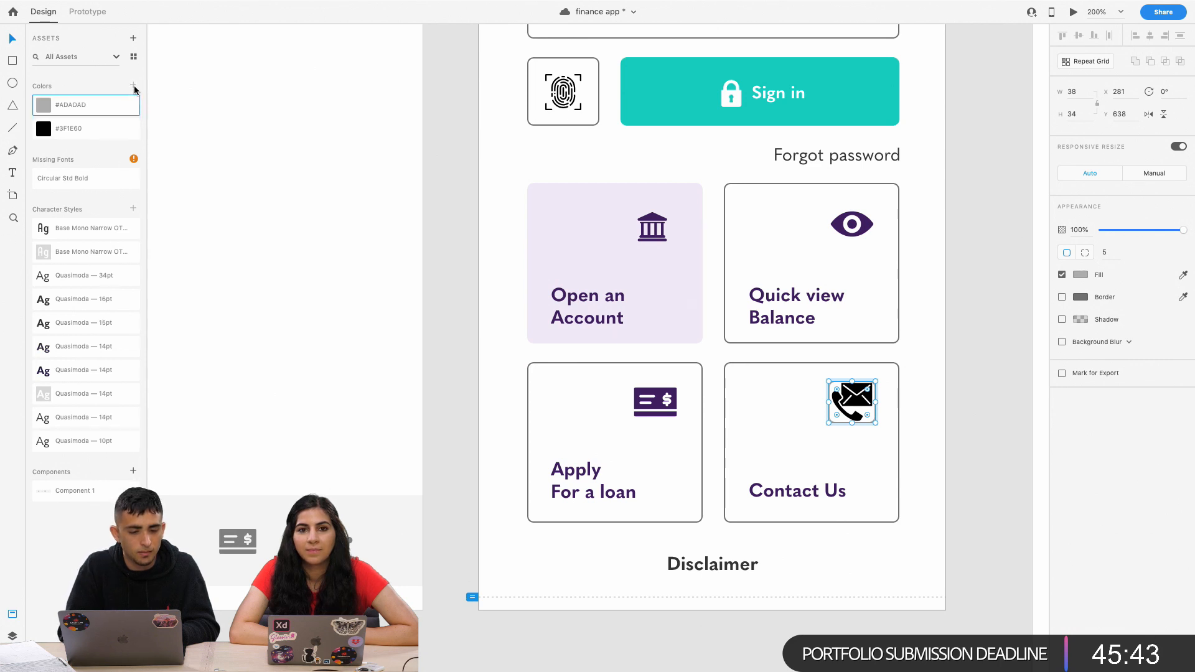
pyautogui.doubleClick(76, 105)
pyautogui.press('super+v')
pyautogui.press('Return')
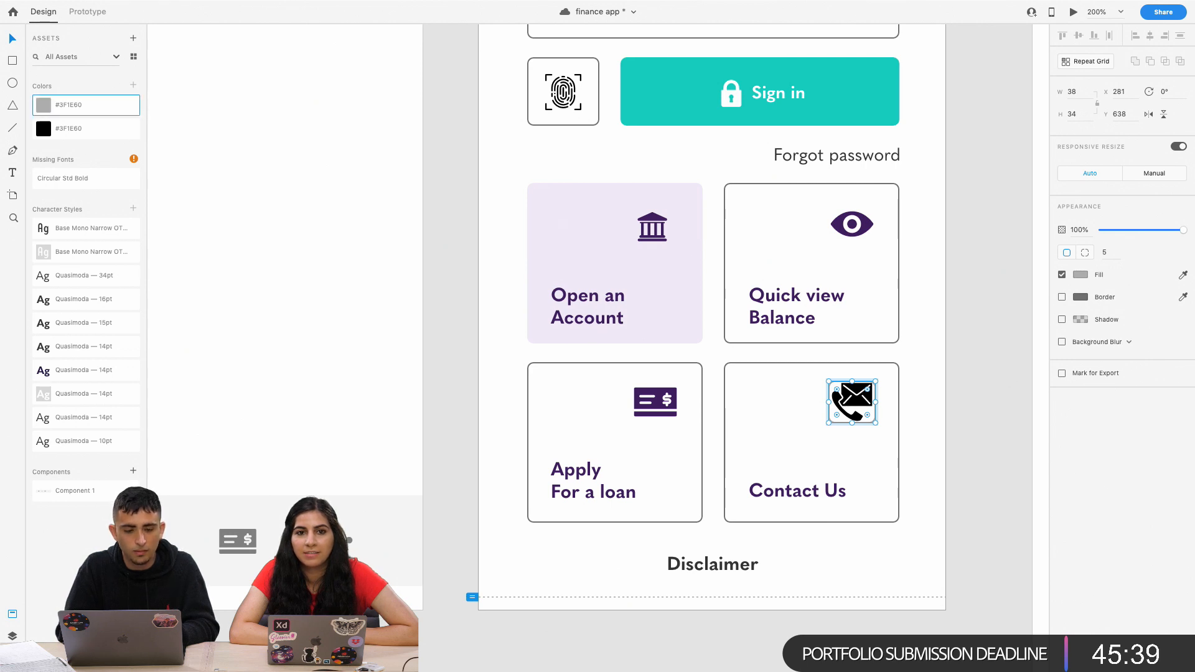
# Set the fill of the Contact Us icon, nested in its mask group on Home, to #3F1E60.
pyautogui.doubleClick(848, 403)
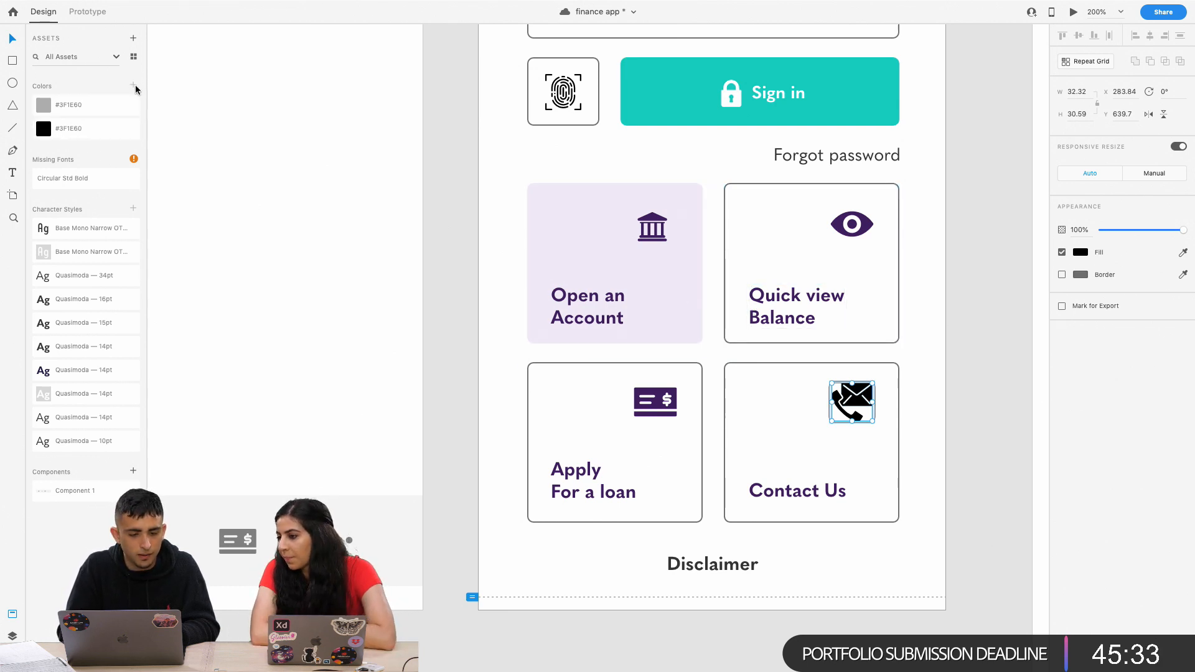
pyautogui.click(858, 403)
pyautogui.click(857, 403)
pyautogui.doubleClick(858, 405)
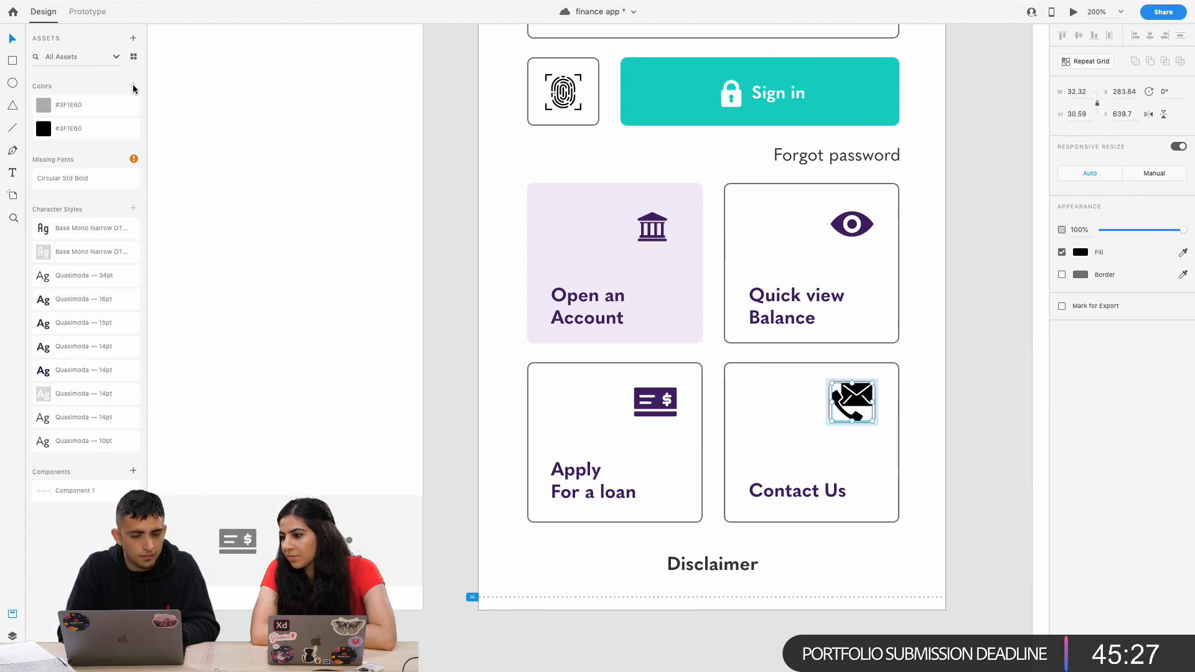
pyautogui.click(87, 129)
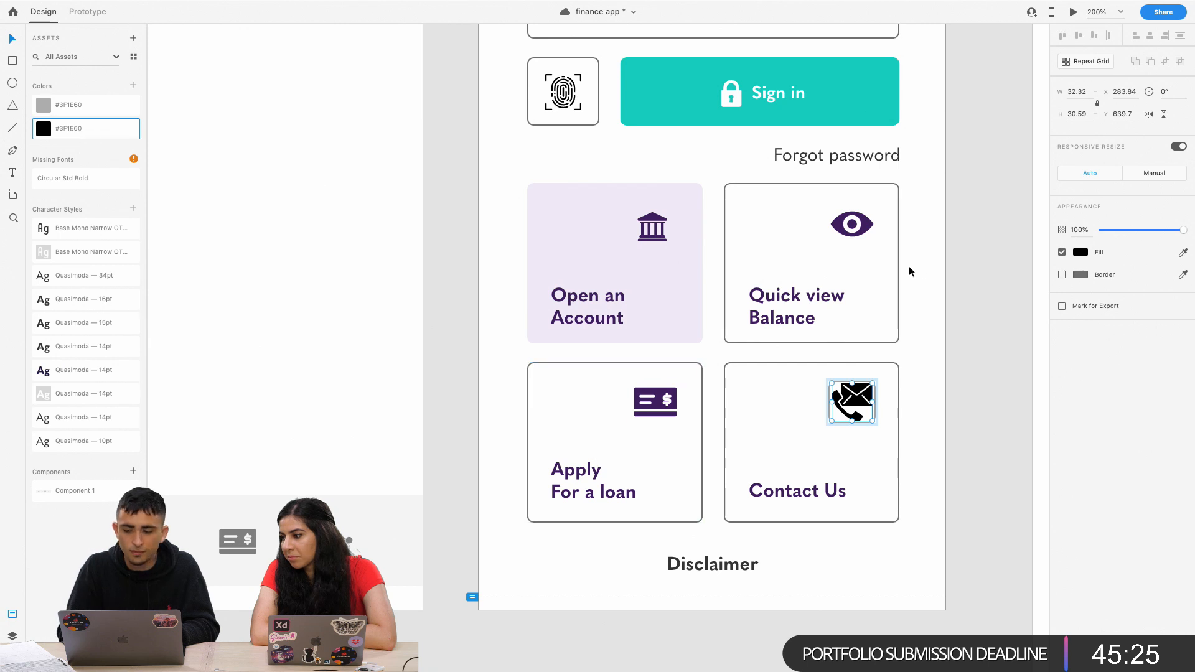
pyautogui.click(1080, 252)
pyautogui.press('super+v')
pyautogui.press('Return')
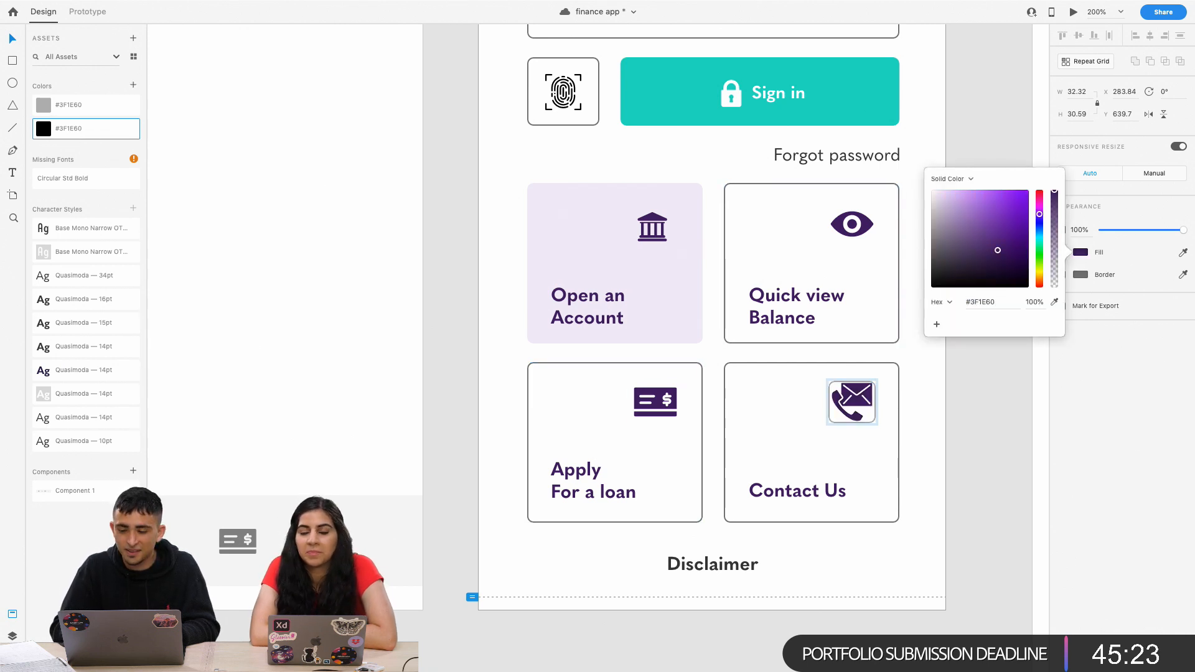
pyautogui.click(745, 434)
# Fill the Quick view Balance card with the lavender sampled from the Open an Account card and remove its border.
pyautogui.press('super+minus')
pyautogui.press('super+minus')
pyautogui.press('super+minus')
pyautogui.press('super+2')
pyautogui.click(646, 331)
pyautogui.doubleClick(746, 279)
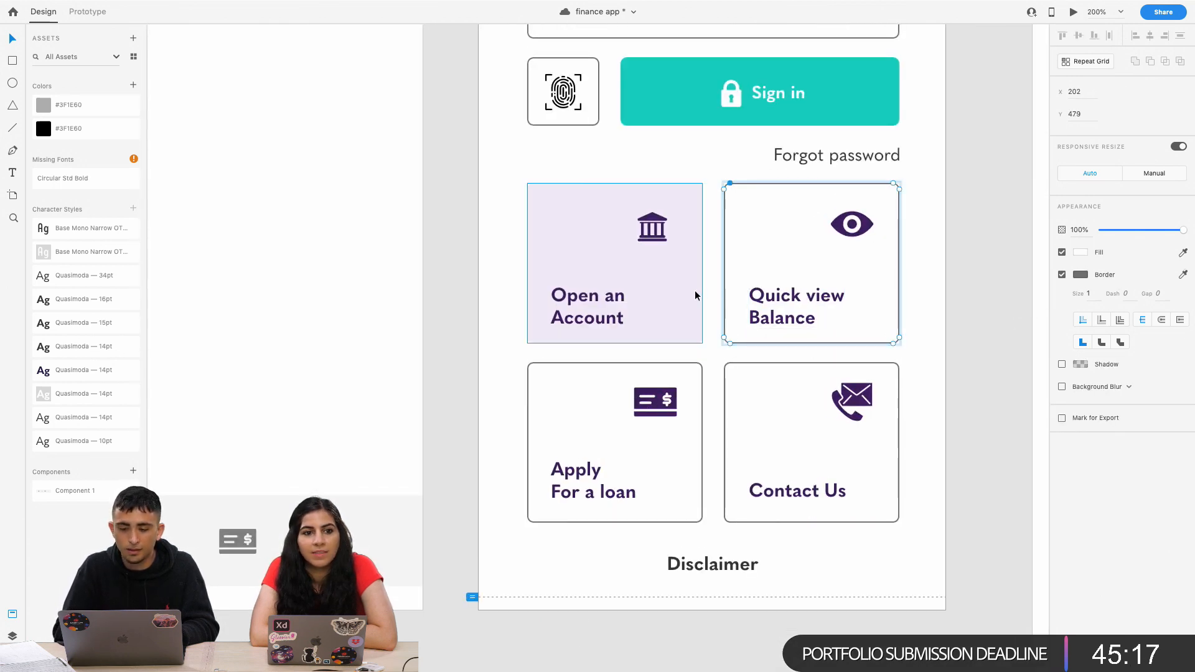
pyautogui.click(1183, 252)
pyautogui.click(647, 273)
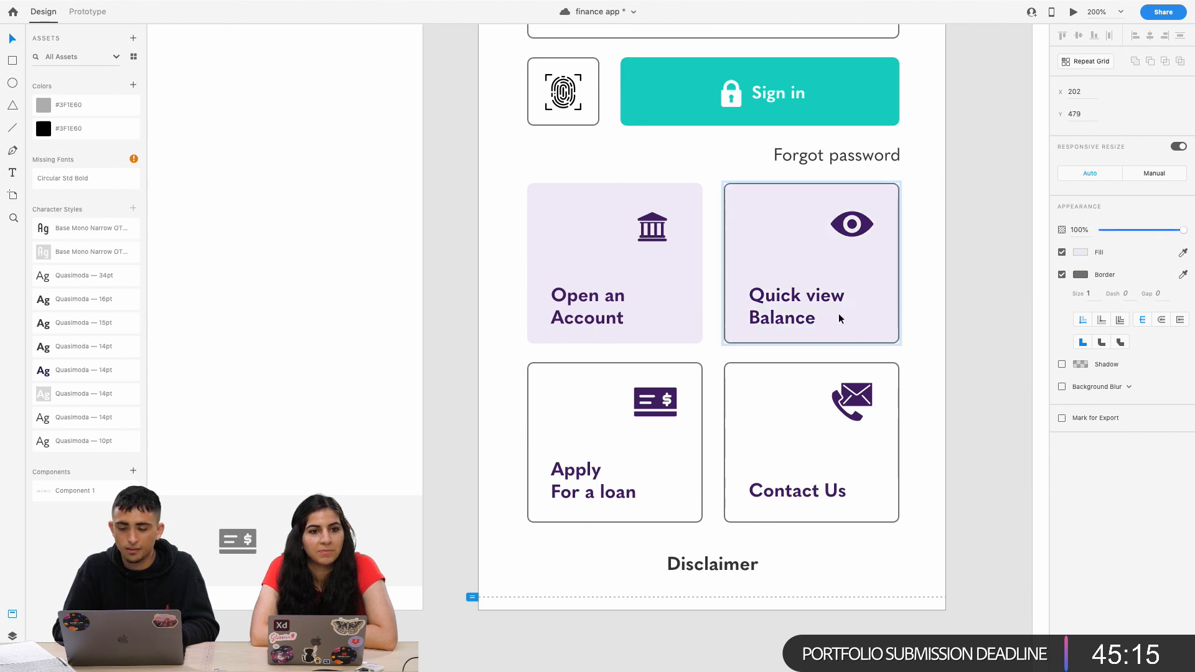
pyautogui.click(1063, 275)
# Remove the Contact Us card's border and fill it with the lavender sampled from the Quick view Balance card.
pyautogui.click(830, 462)
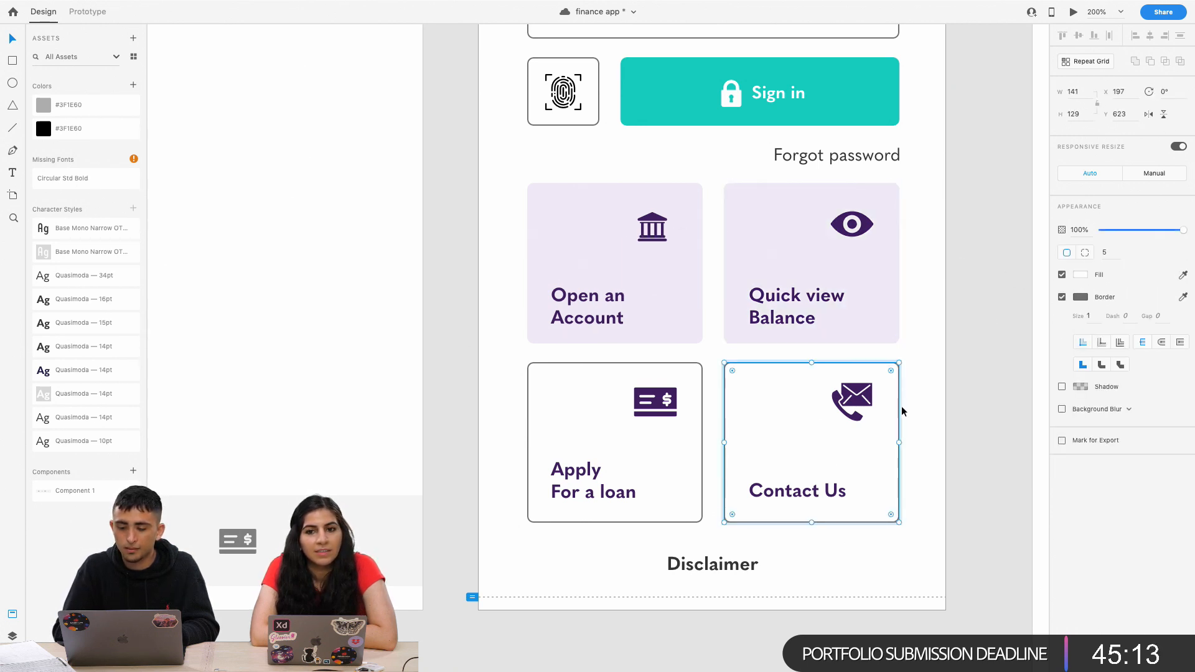
pyautogui.click(1063, 297)
pyautogui.click(1183, 275)
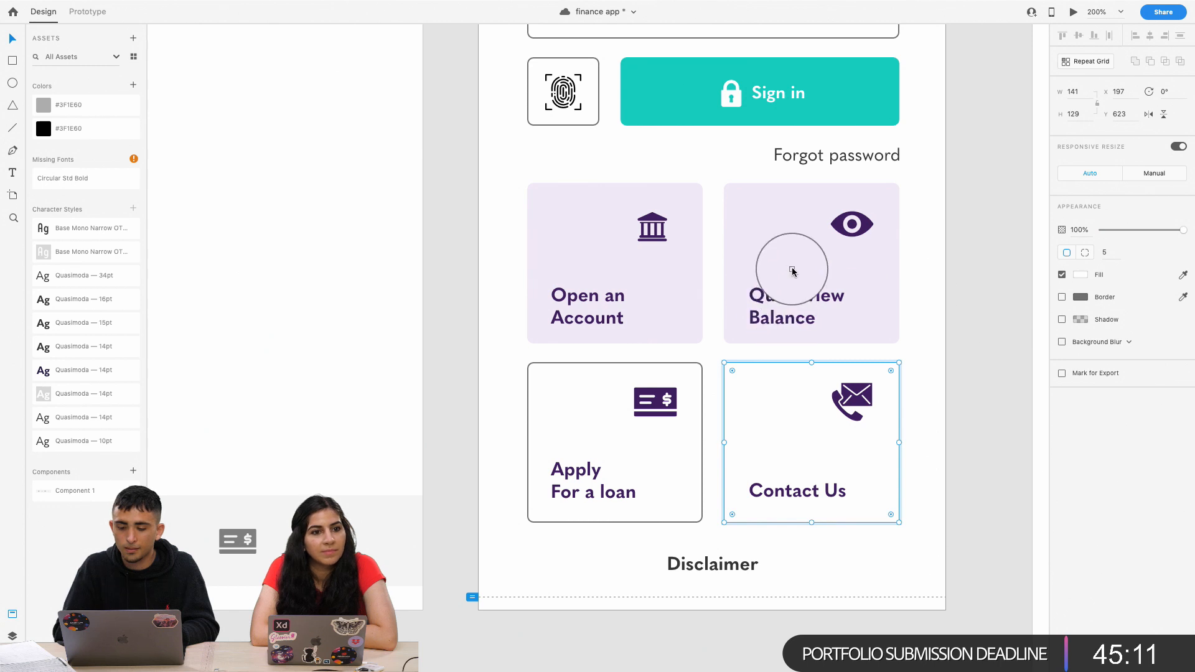
pyautogui.click(790, 277)
# Remove the Apply For a loan card's border and fill it with the lavender sampled from the Open an Account card.
pyautogui.click(640, 479)
pyautogui.click(1063, 275)
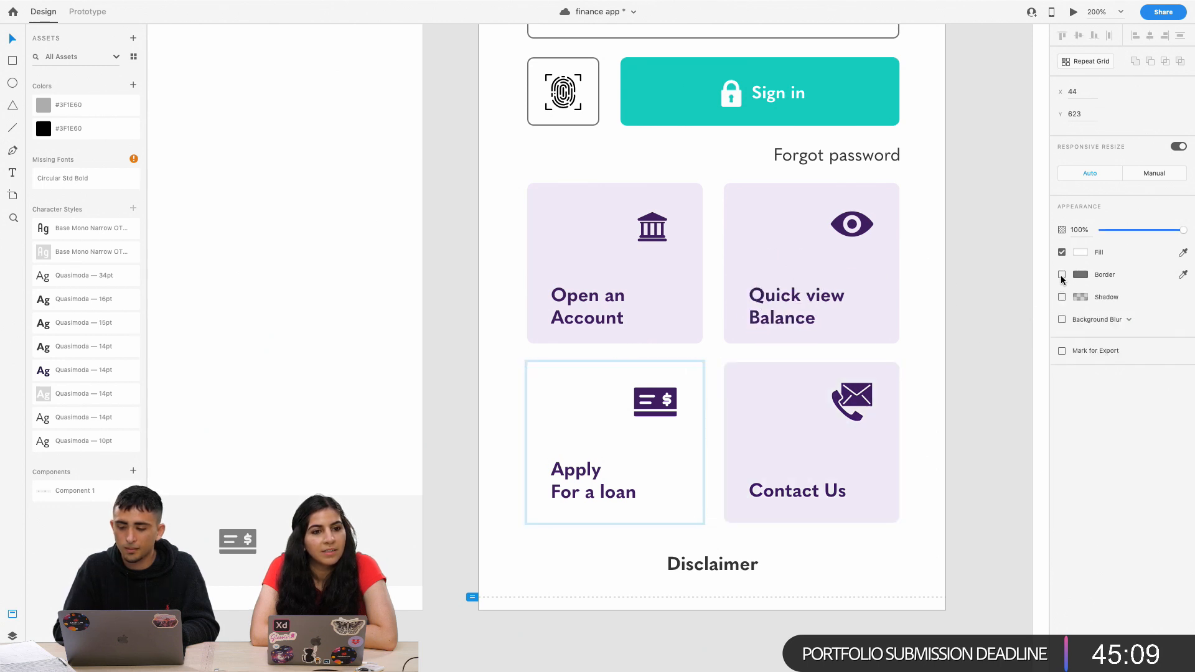
pyautogui.click(1184, 252)
pyautogui.click(681, 301)
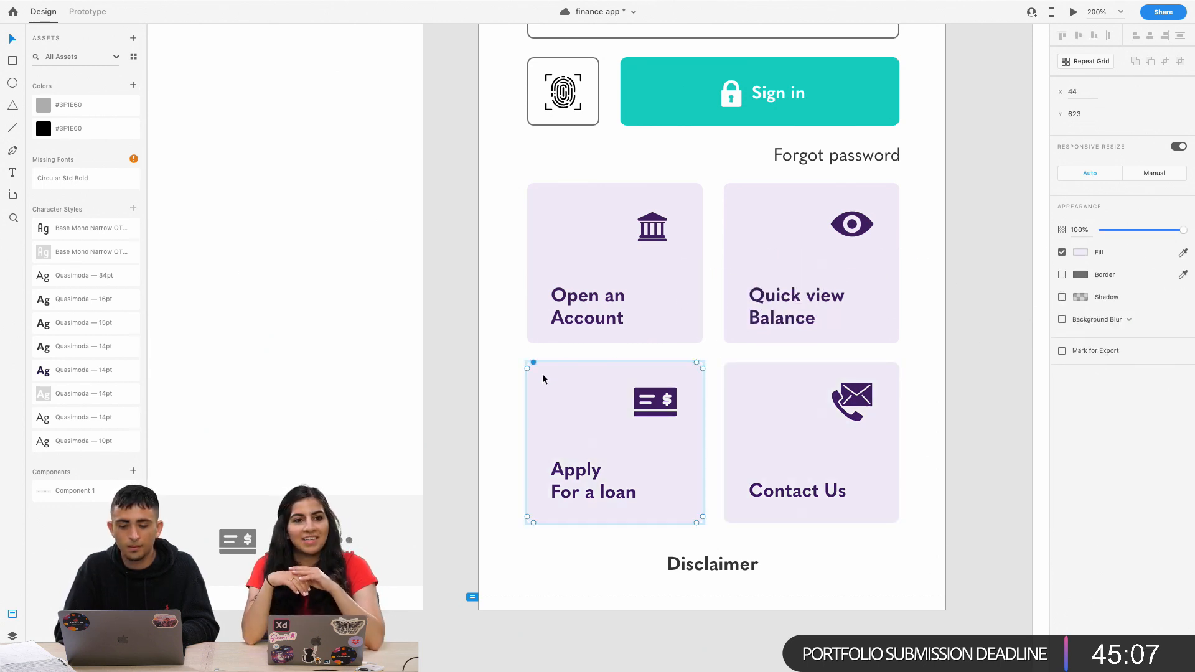
pyautogui.click(487, 391)
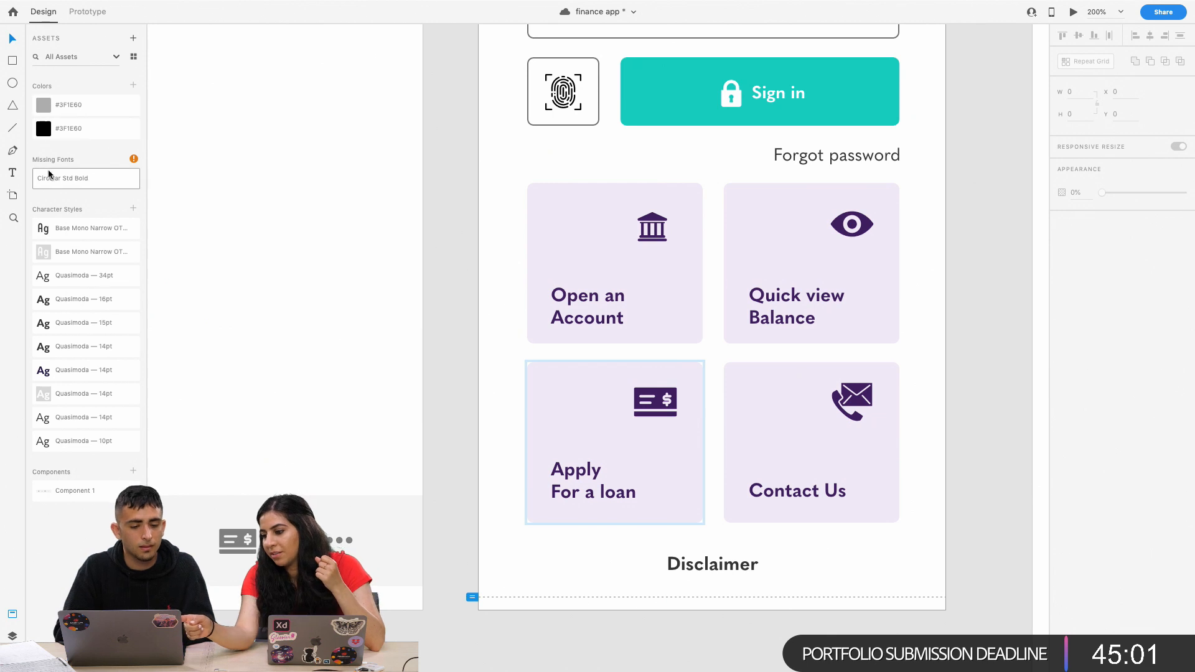
# Edit the black swatch in the colour assets to #3F1E60.
pyautogui.rightClick(58, 128)
pyautogui.click(71, 140)
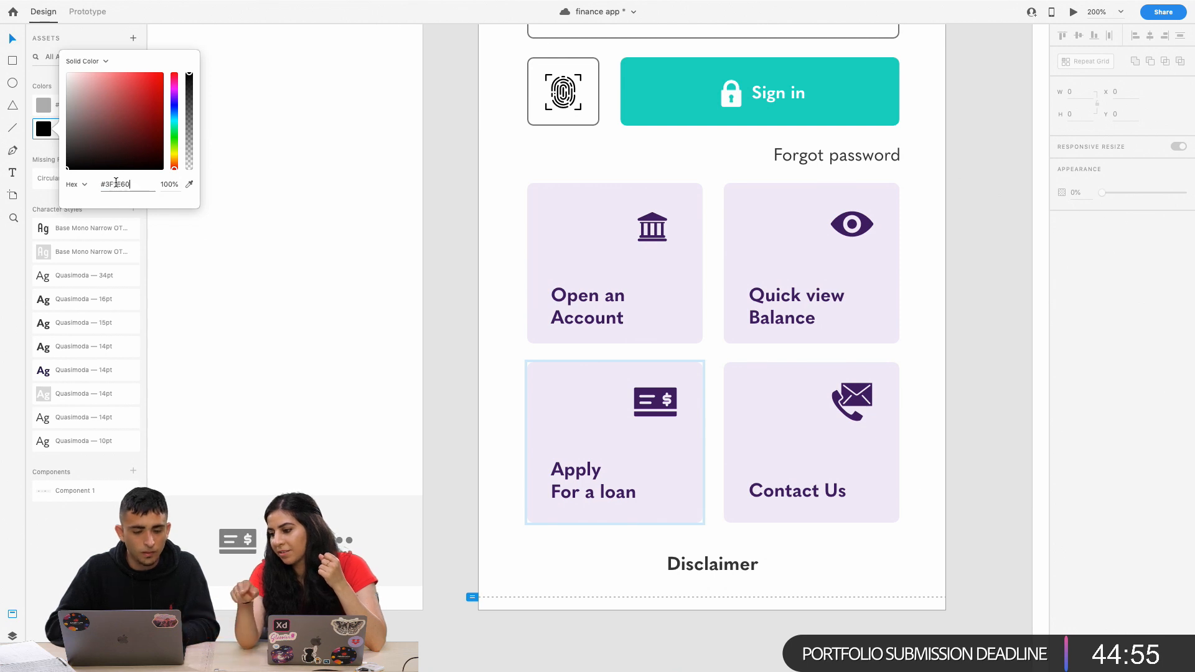
pyautogui.press('Return')
# Compare the recoloured Home artboard with the Dashboard and other screens and with the Home – 2, Home – 3 and Home – 4 variants.
pyautogui.press('super+minus')
pyautogui.press('super+minus')
pyautogui.press('super+minus')
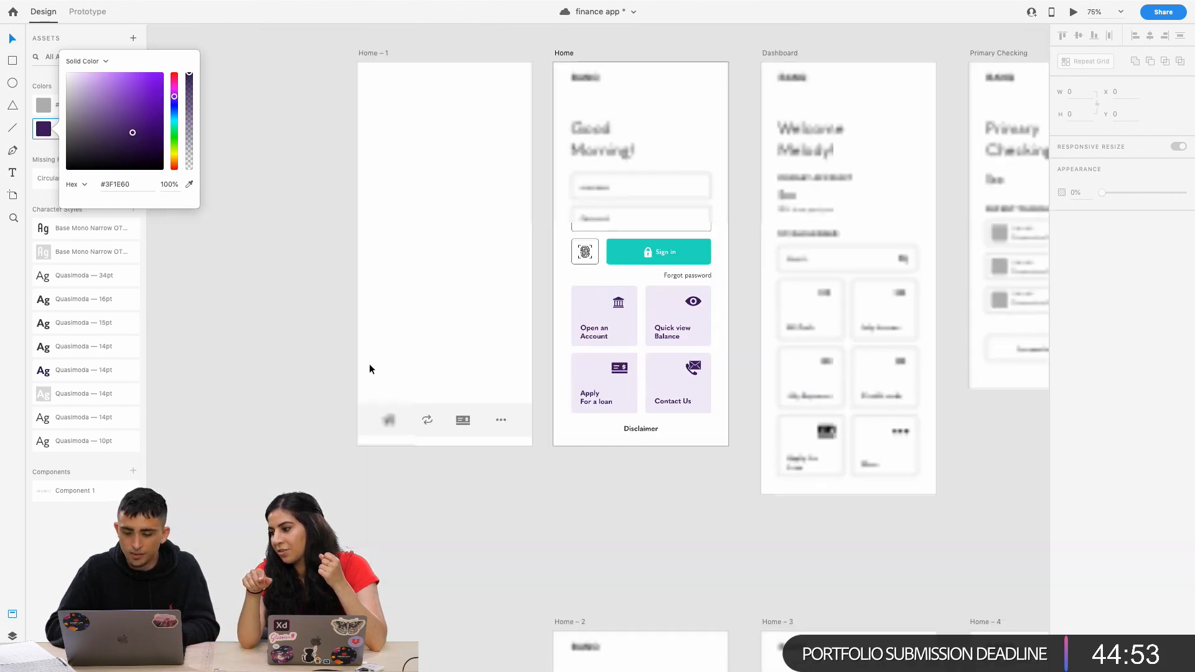
pyautogui.hscroll(3, 370, 366)
pyautogui.hscroll(5, 369, 364)
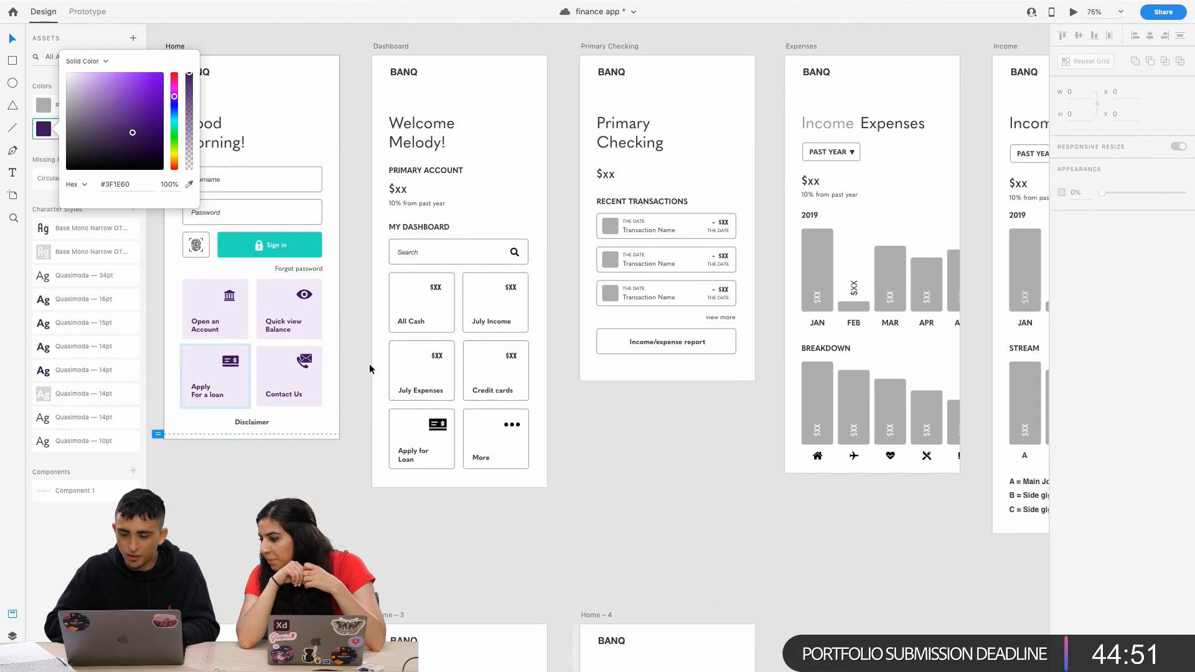
pyautogui.scroll(-3, 398, 341)
pyautogui.scroll(-5, 398, 333)
pyautogui.hscroll(-3, 398, 334)
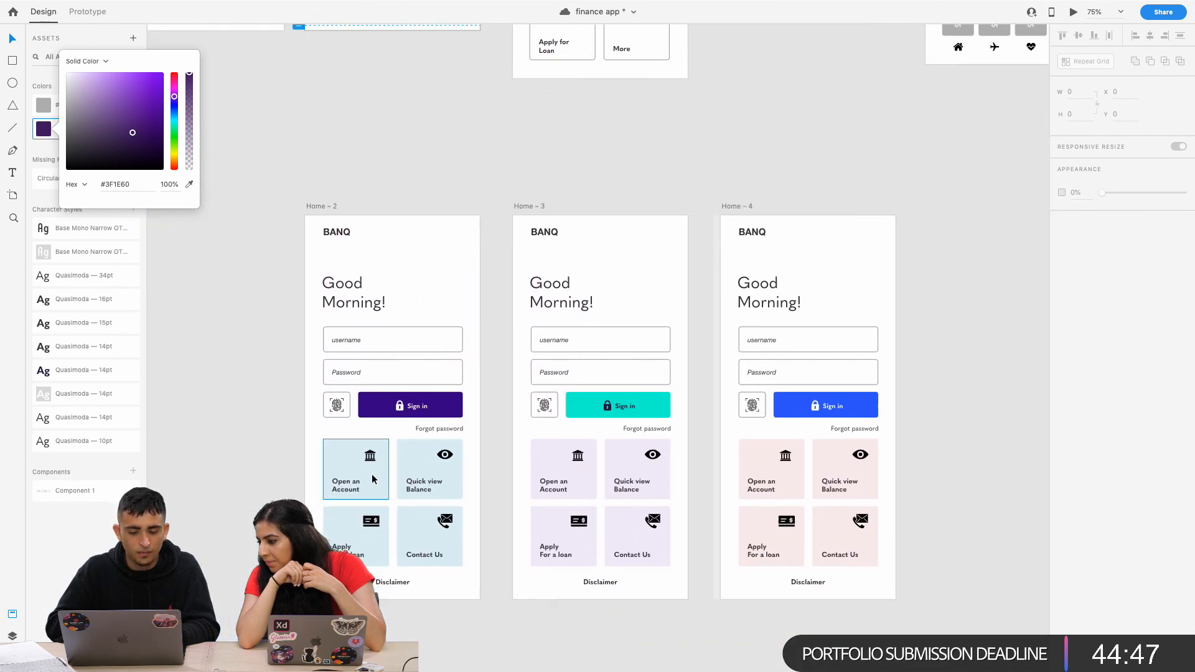
pyautogui.scroll(5, 522, 430)
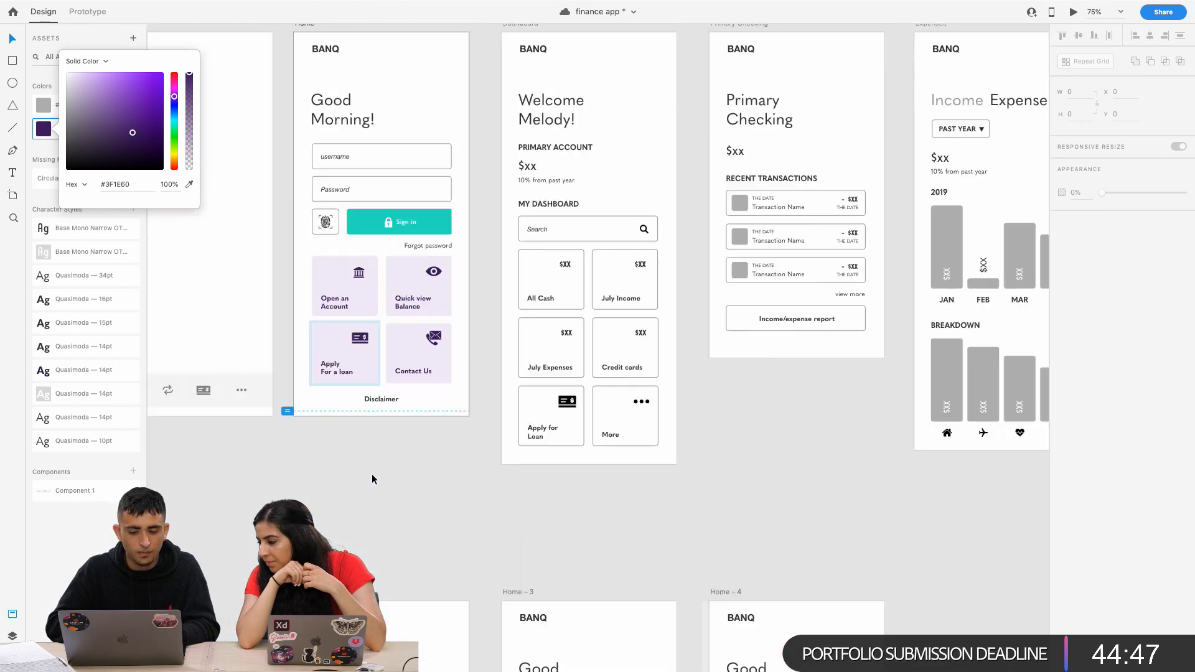
# Add the black from Dashboard's Apply for Loan icon to the colour assets and change that swatch to #3F1E60.
pyautogui.click(571, 405)
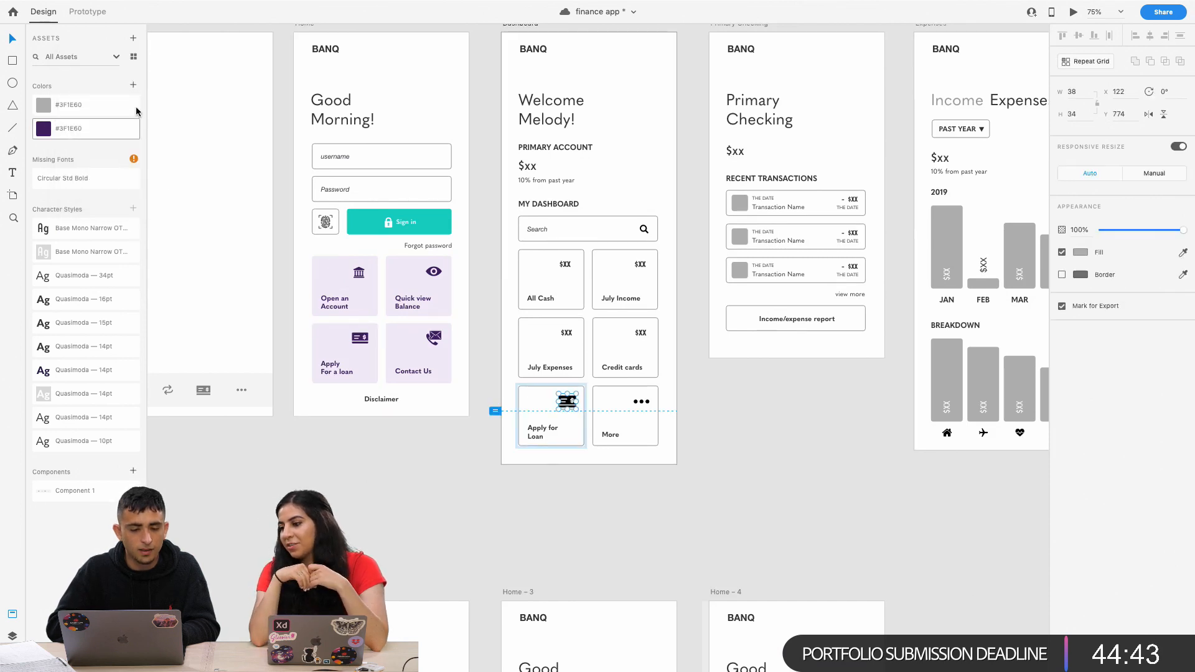
pyautogui.click(133, 85)
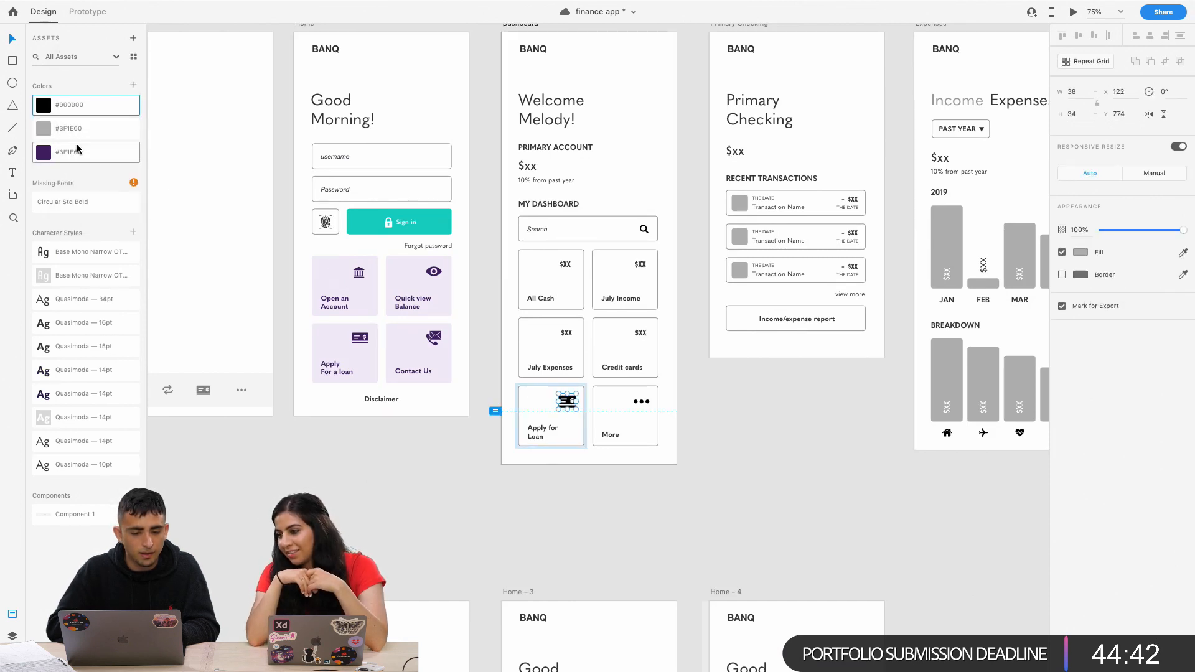
pyautogui.rightClick(64, 107)
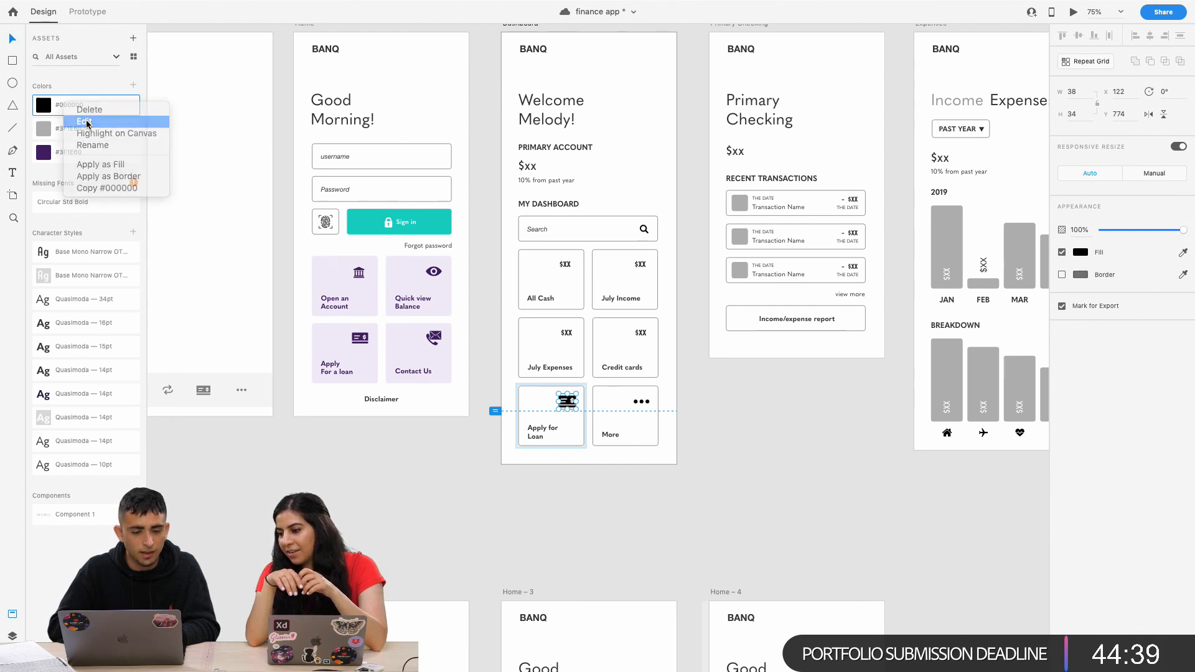
pyautogui.click(88, 120)
pyautogui.press('super+v')
pyautogui.press('Return')
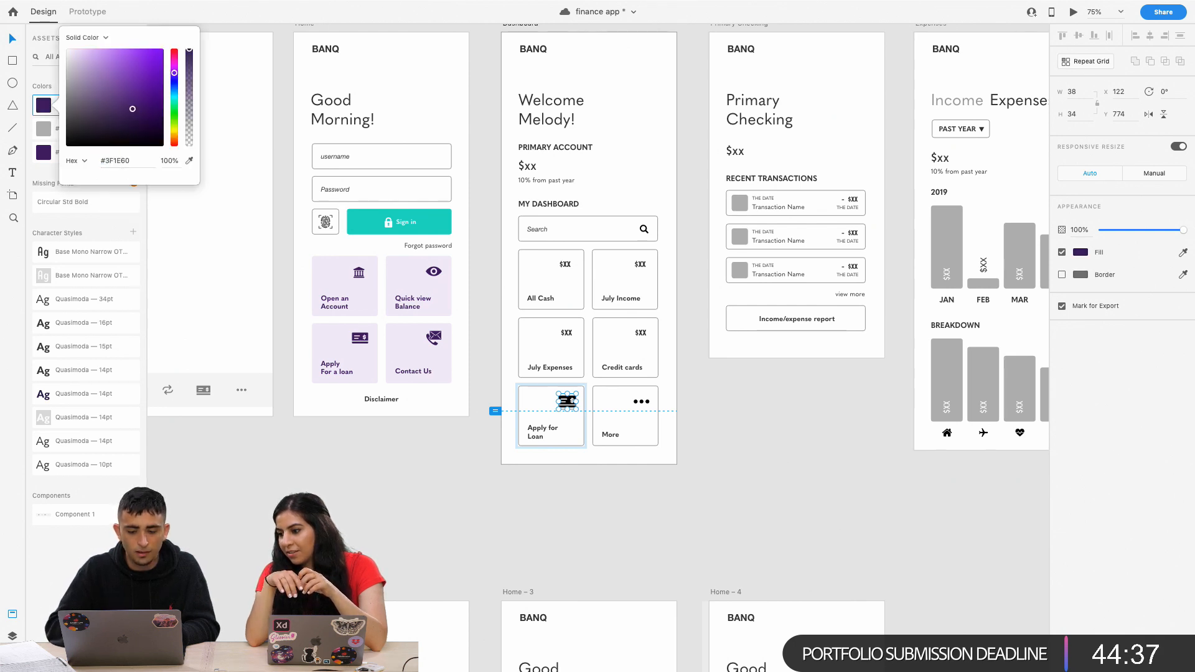
# Select the icon group nested inside Dashboard's Apply for Loan card, add its black to the colour assets and edit that swatch to #3F1E60.
pyautogui.press('super+2')
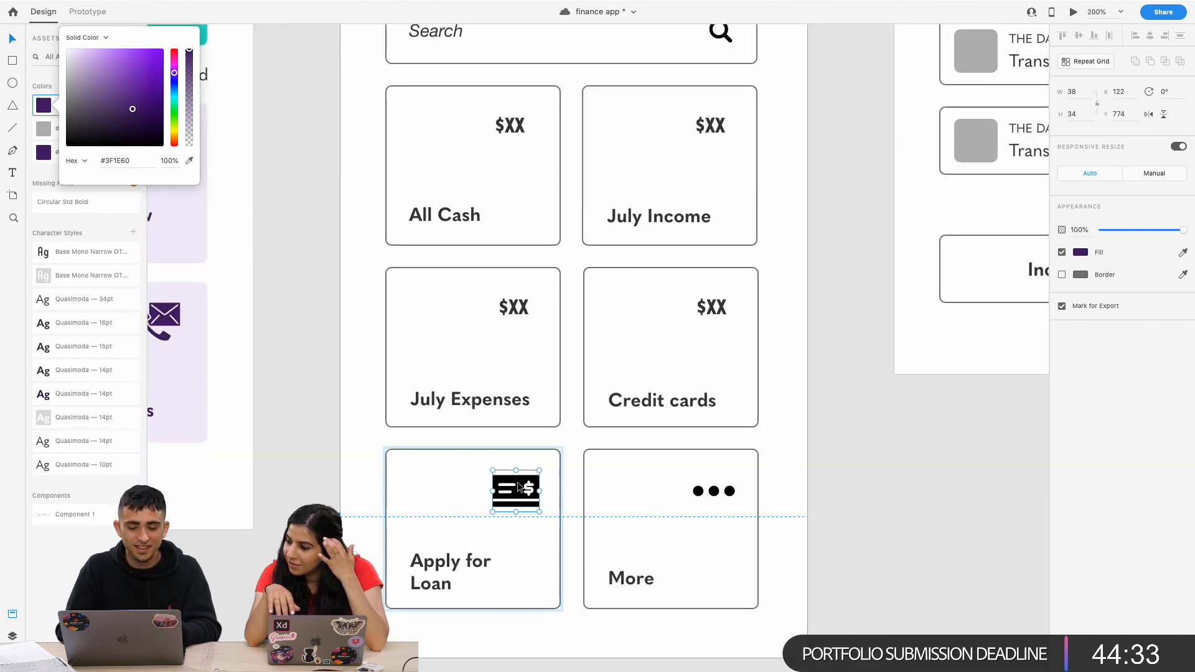
pyautogui.doubleClick(521, 495)
pyautogui.click(558, 472)
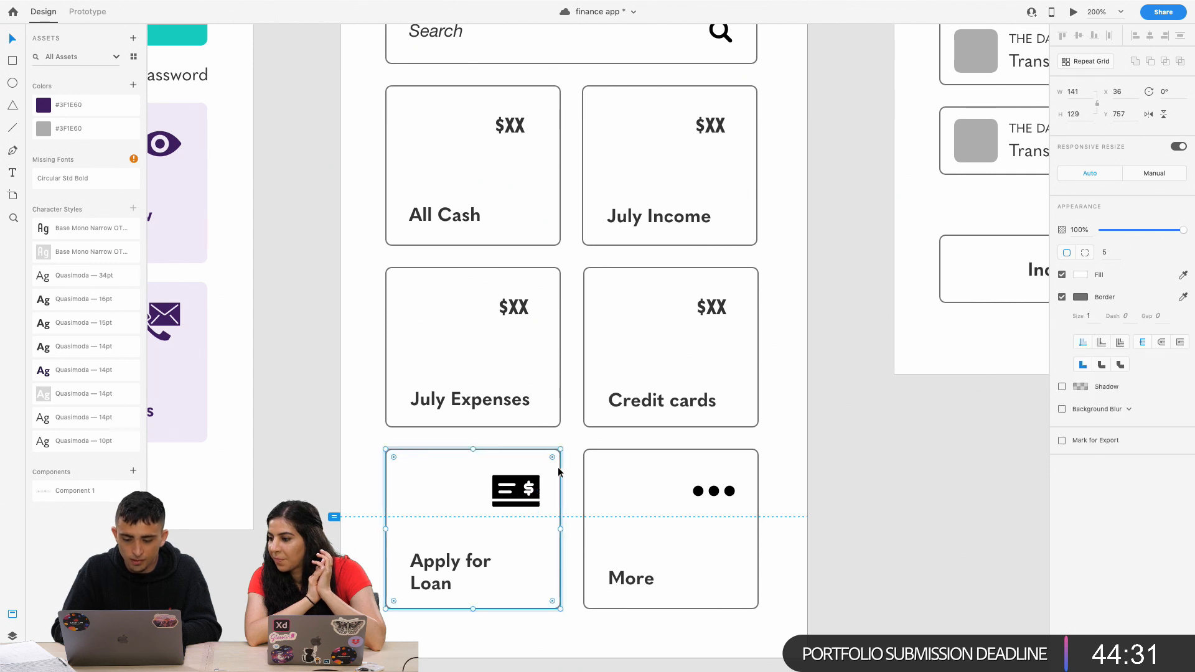
pyautogui.doubleClick(517, 498)
pyautogui.click(518, 498)
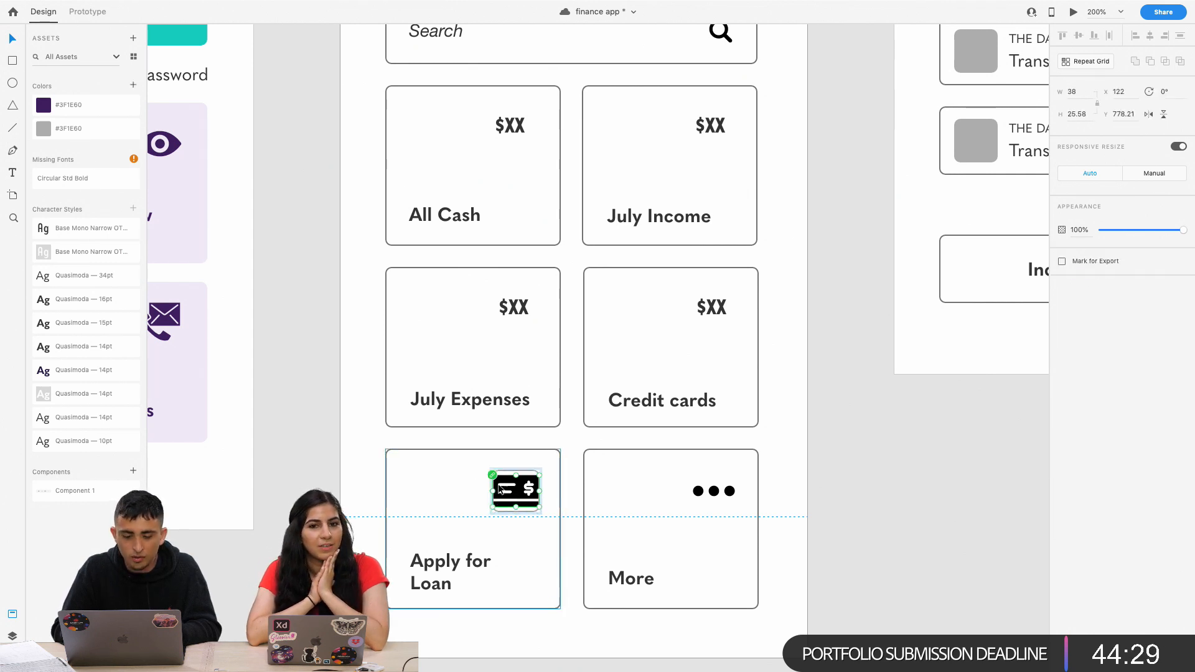
pyautogui.click(133, 85)
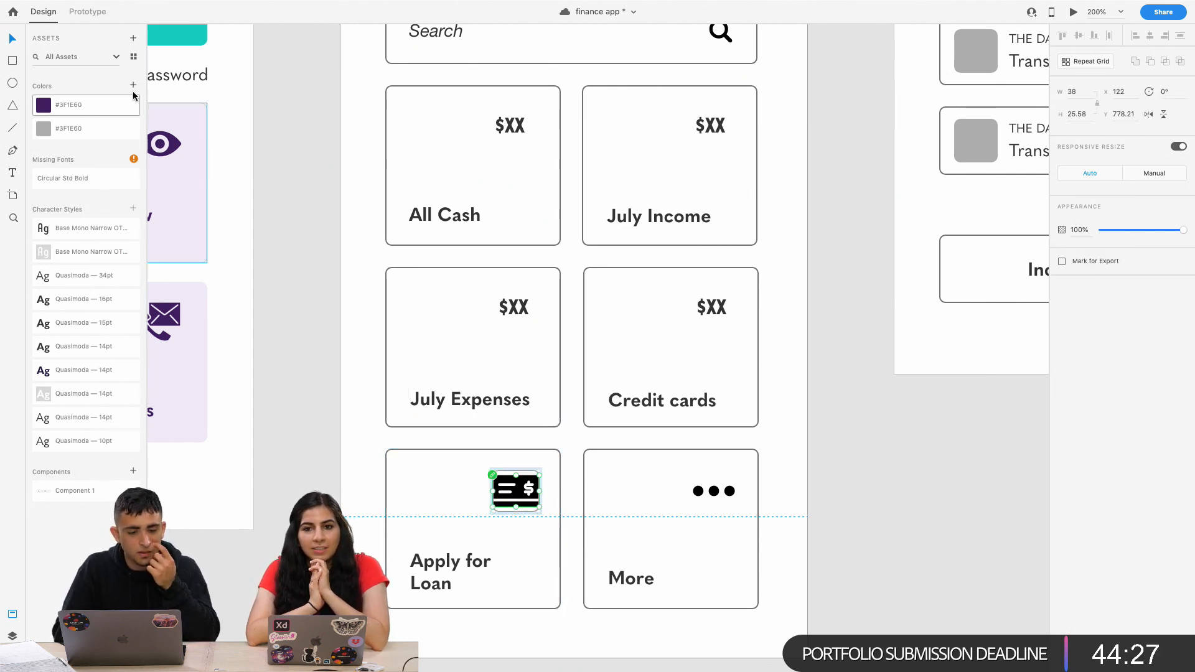
pyautogui.rightClick(74, 103)
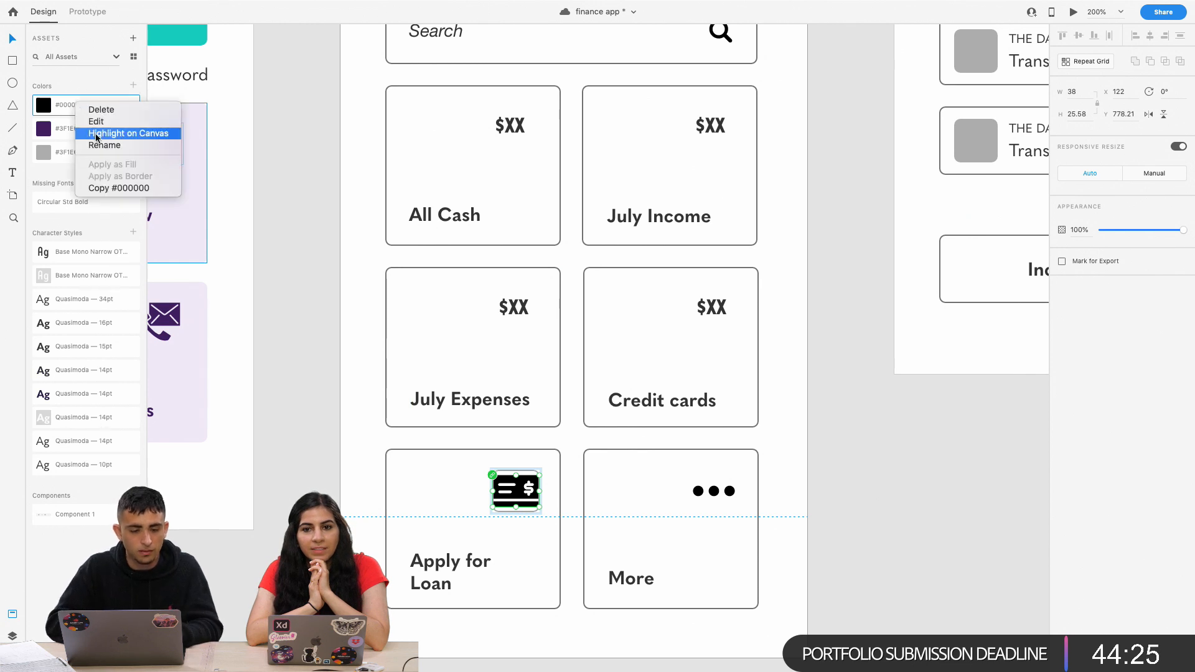
pyautogui.click(94, 120)
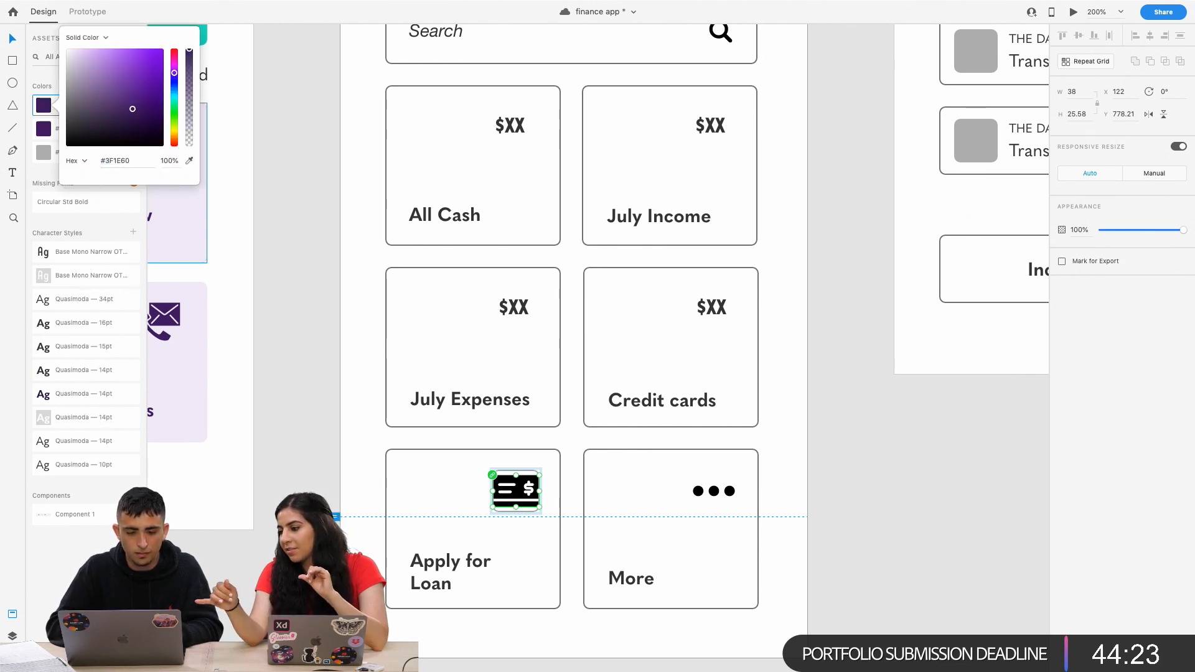
# Check the colours of the Apply for Loan icon and label on Dashboard against the Contact Us card on Home.
pyautogui.click(471, 543)
pyautogui.click(471, 544)
pyautogui.doubleClick(523, 490)
pyautogui.doubleClick(446, 569)
pyautogui.press('Escape')
pyautogui.hscroll(-5, 435, 539)
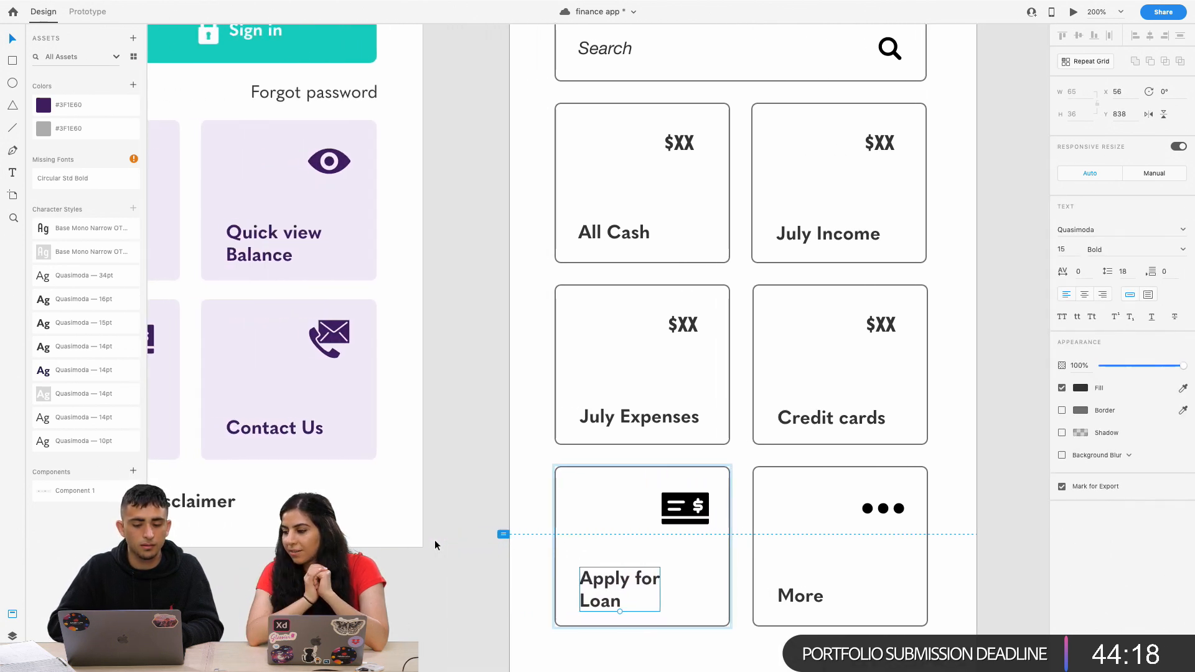
pyautogui.click(297, 431)
pyautogui.scroll(1, 510, 425)
pyautogui.hscroll(5, 509, 425)
pyautogui.scroll(-1, 510, 425)
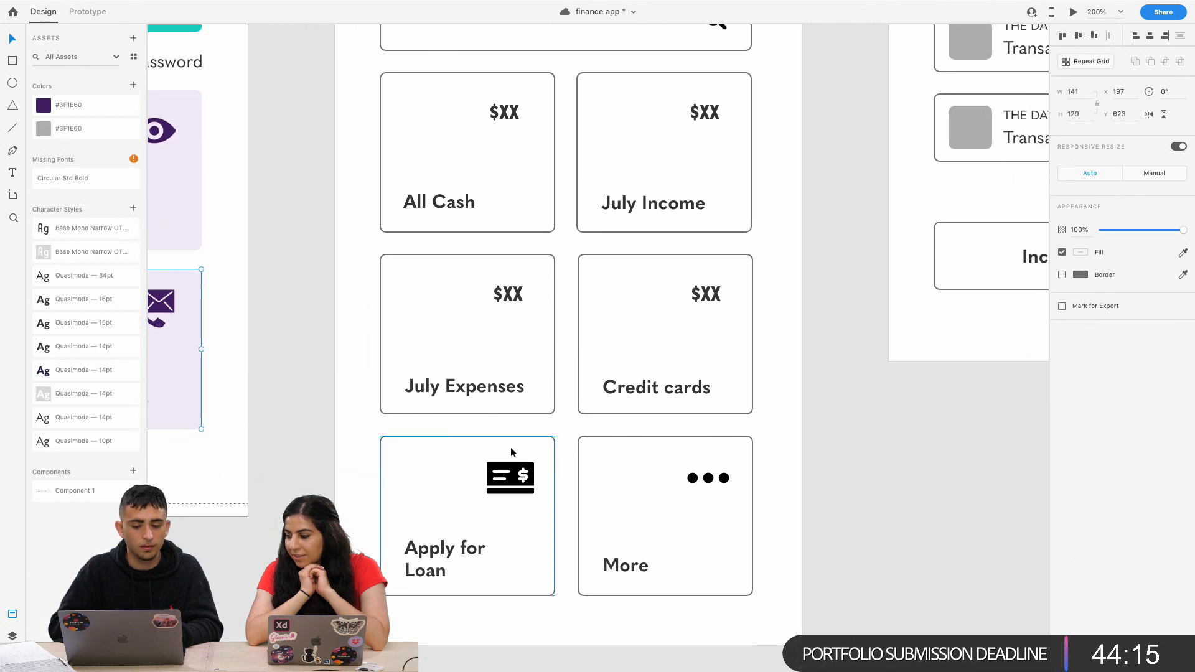
# Add the text colour of Dashboard's Apply for Loan label to the colour assets and edit that swatch to #3F1E60.
pyautogui.click(435, 558)
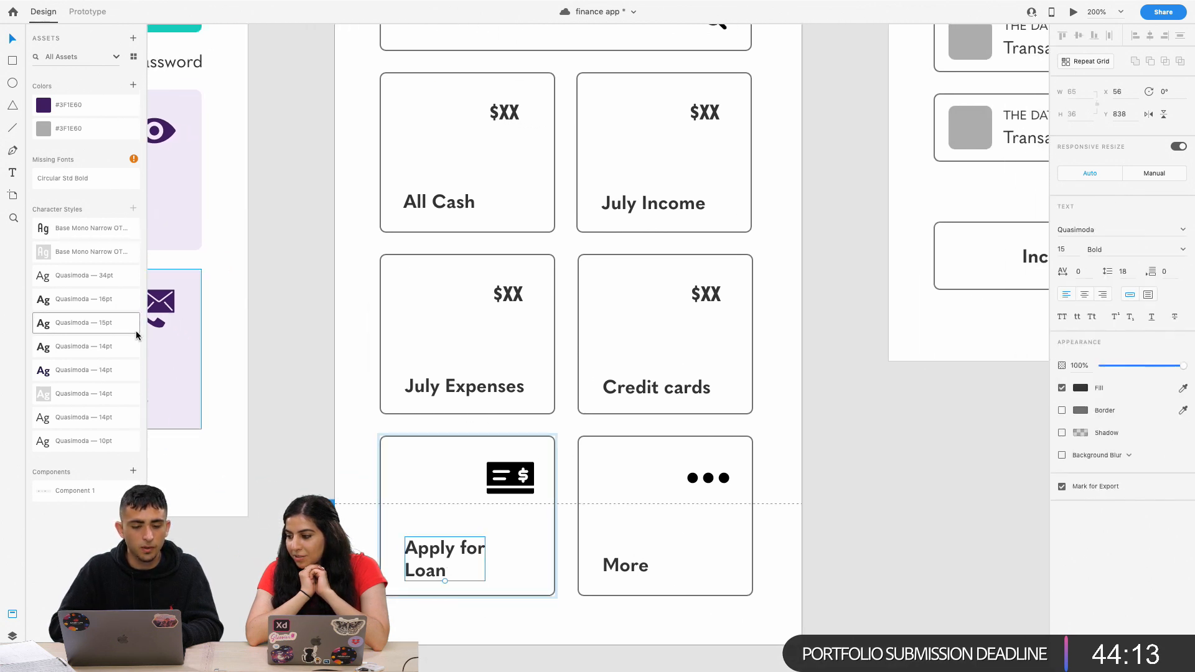
pyautogui.click(133, 86)
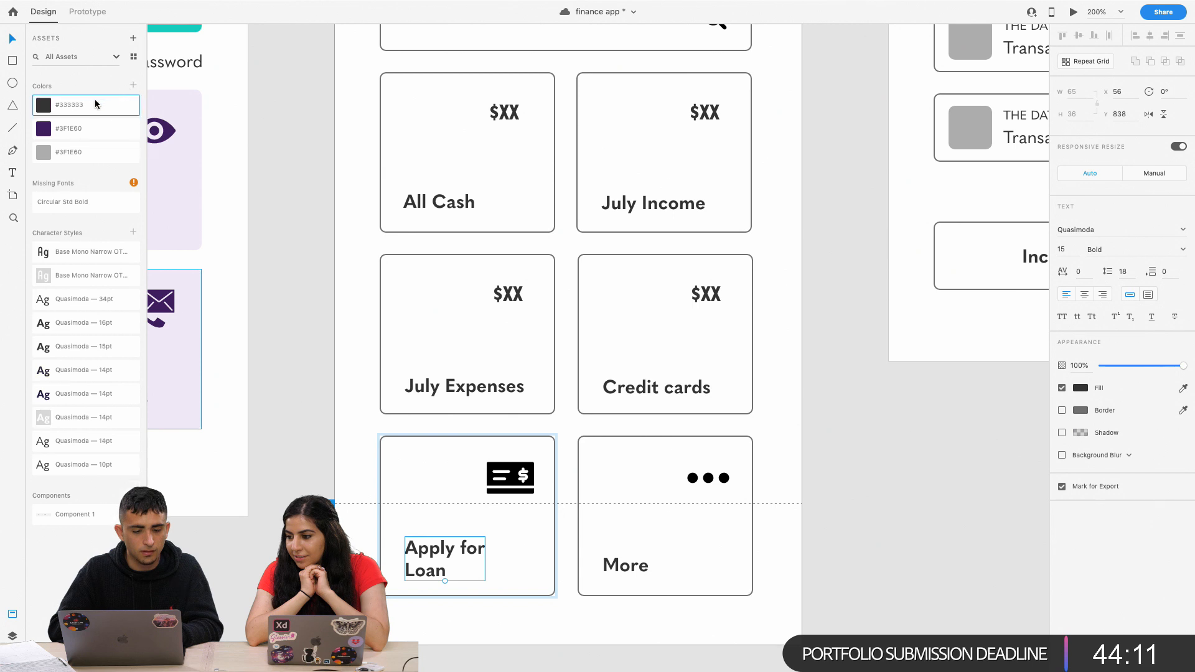
pyautogui.doubleClick(74, 108)
pyautogui.rightClick(45, 108)
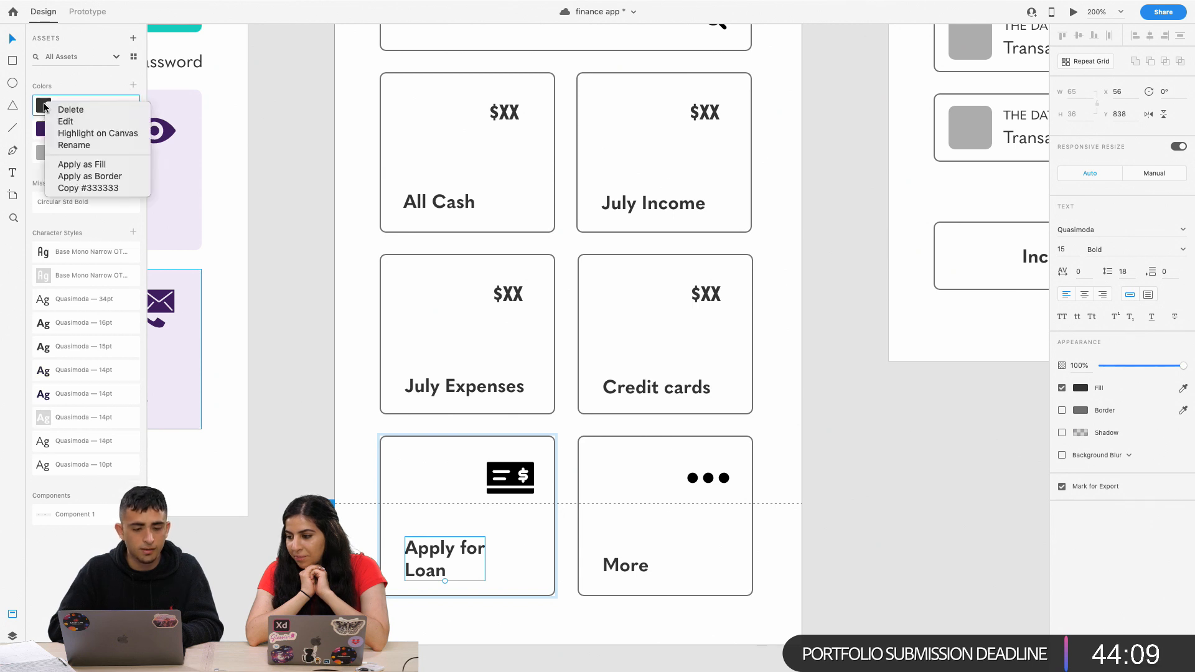
pyautogui.click(67, 124)
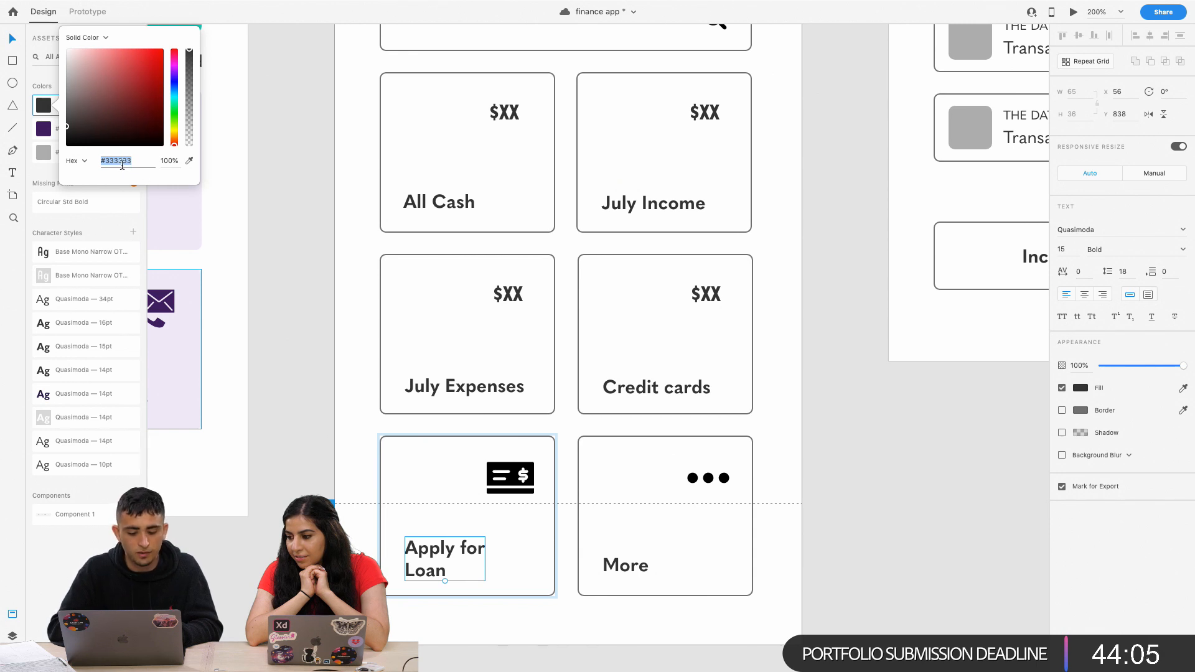
pyautogui.hotkey('ctrl', 'v')
pyautogui.press('Return')
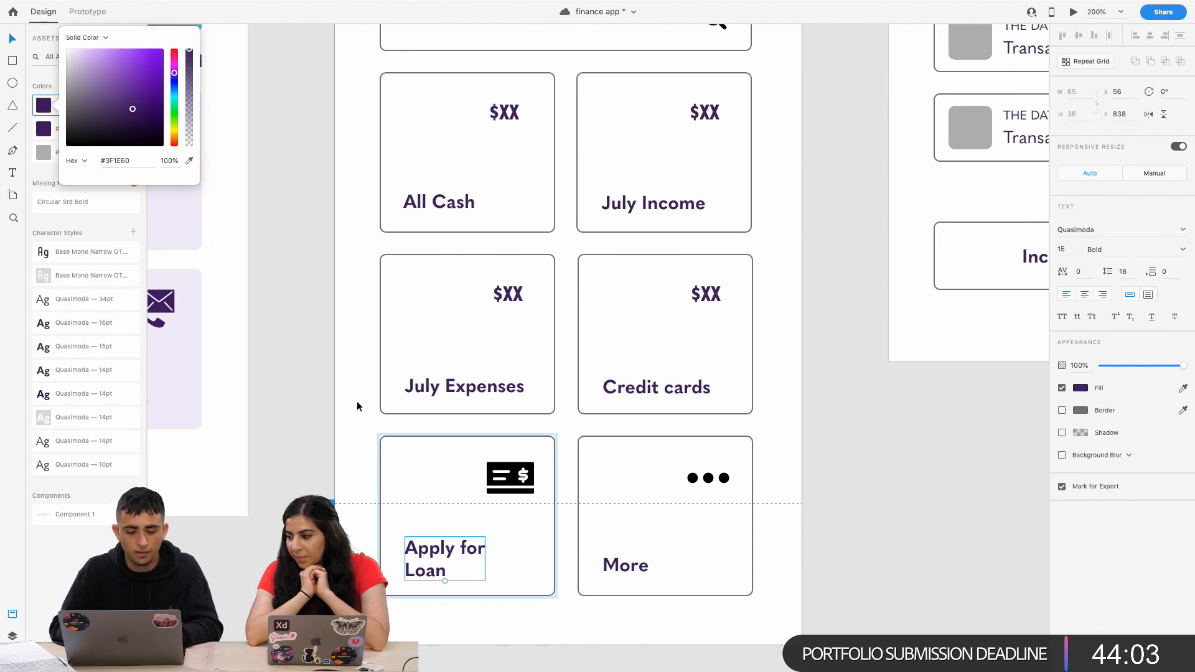
# Compare the recoloured text on the Dashboard, Primary Checking, Expenses and Income artboards with Home.
pyautogui.click(380, 381)
pyautogui.press('super+minus')
pyautogui.press('super+minus')
pyautogui.press('super+minus')
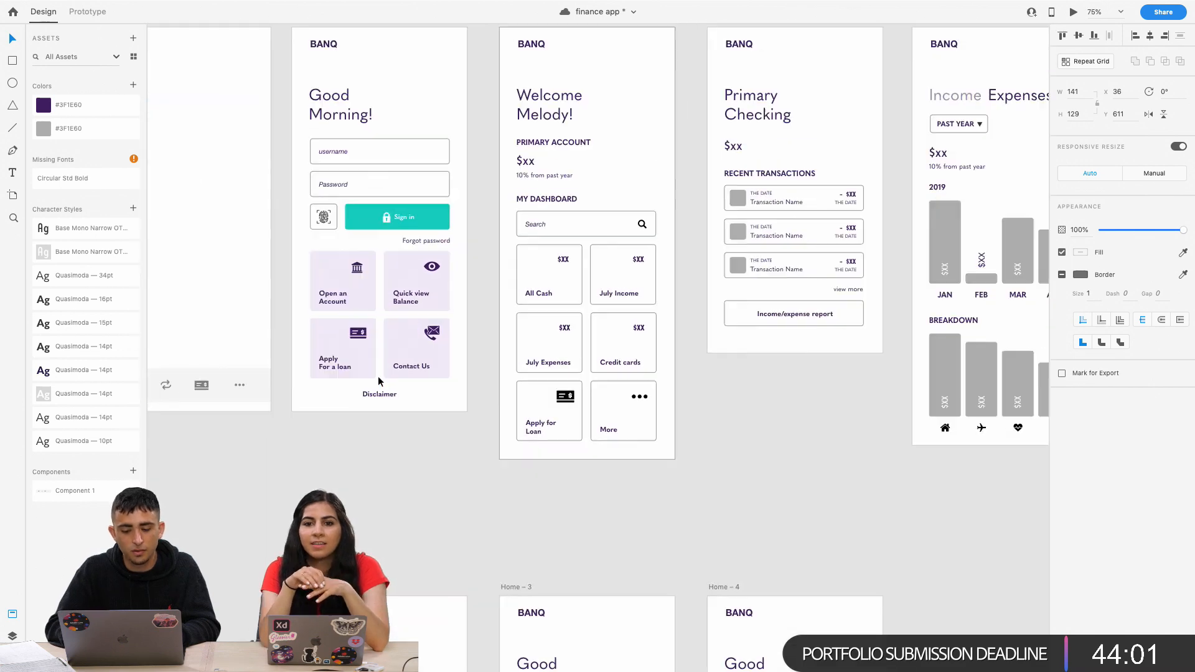
pyautogui.press('super+plus')
pyautogui.press('super+plus')
pyautogui.press('super+plus')
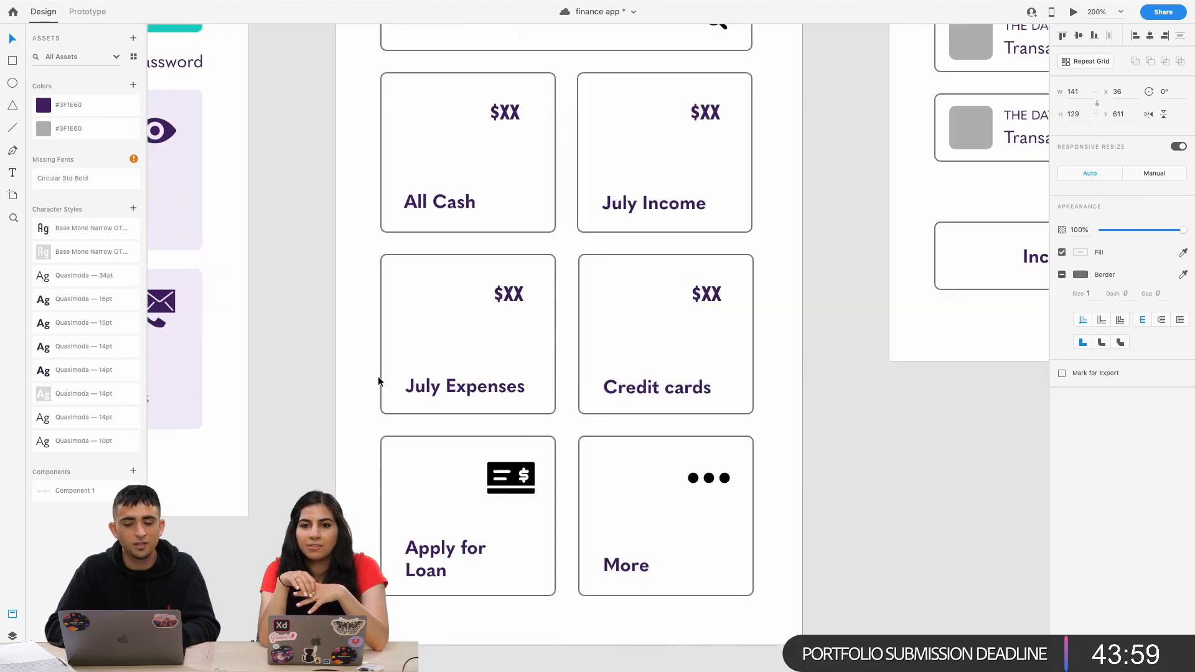
pyautogui.scroll(8, 378, 381)
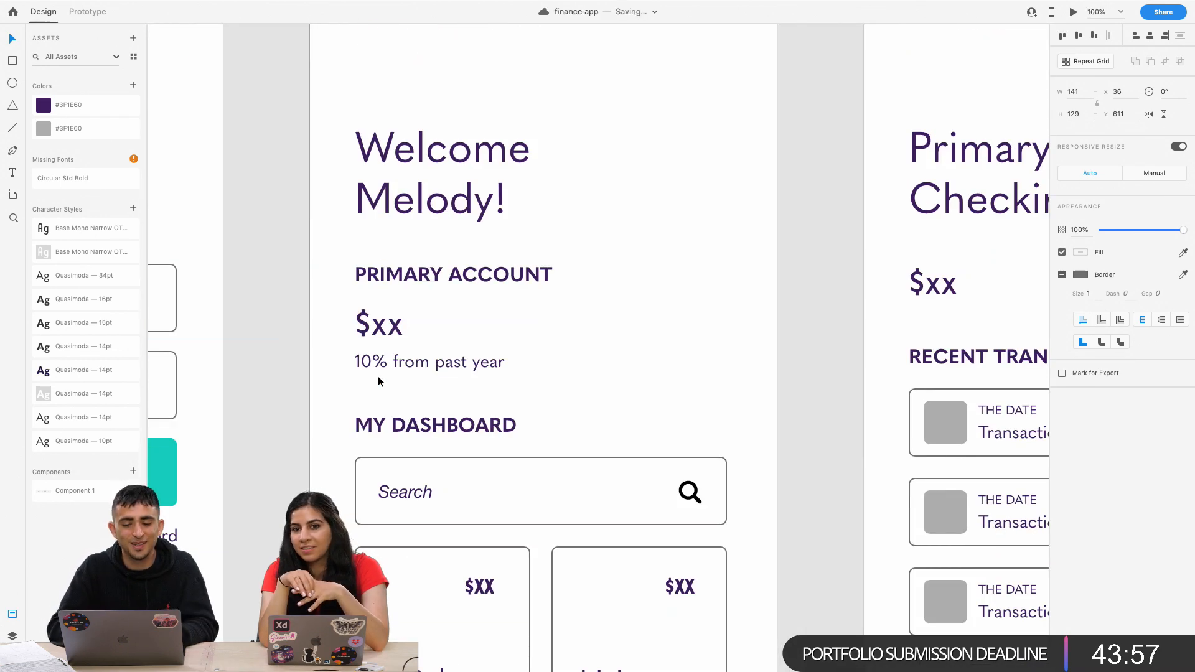
pyautogui.press('super+minus')
pyautogui.press('super+minus')
pyautogui.press('super+minus')
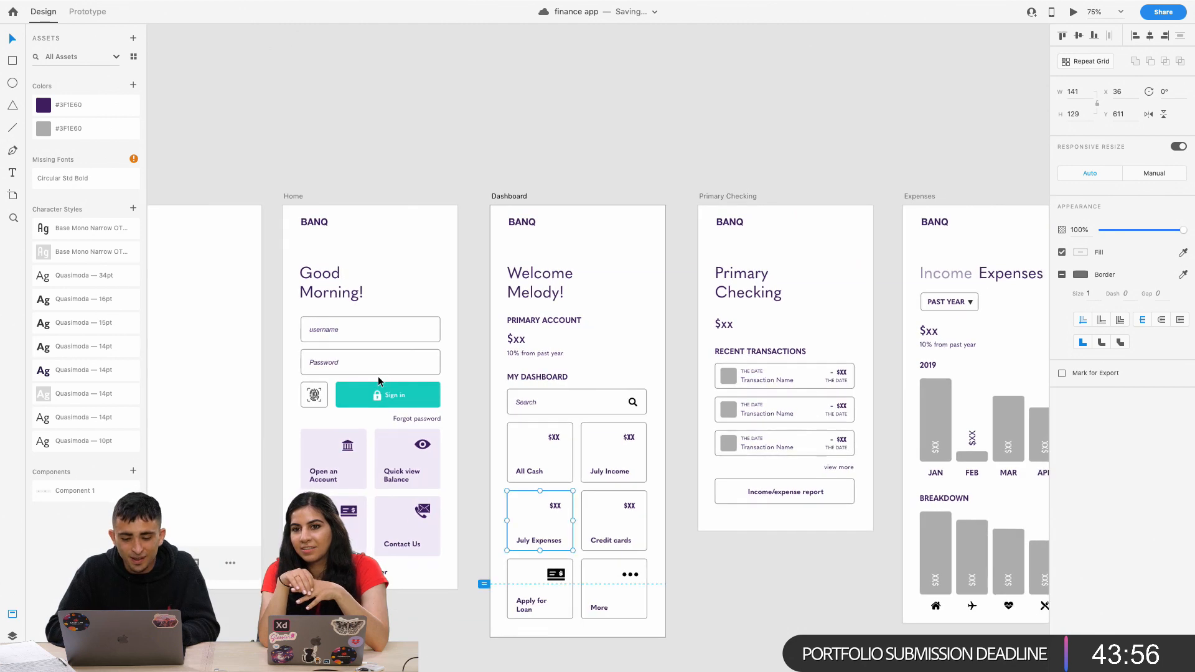
pyautogui.click(478, 395)
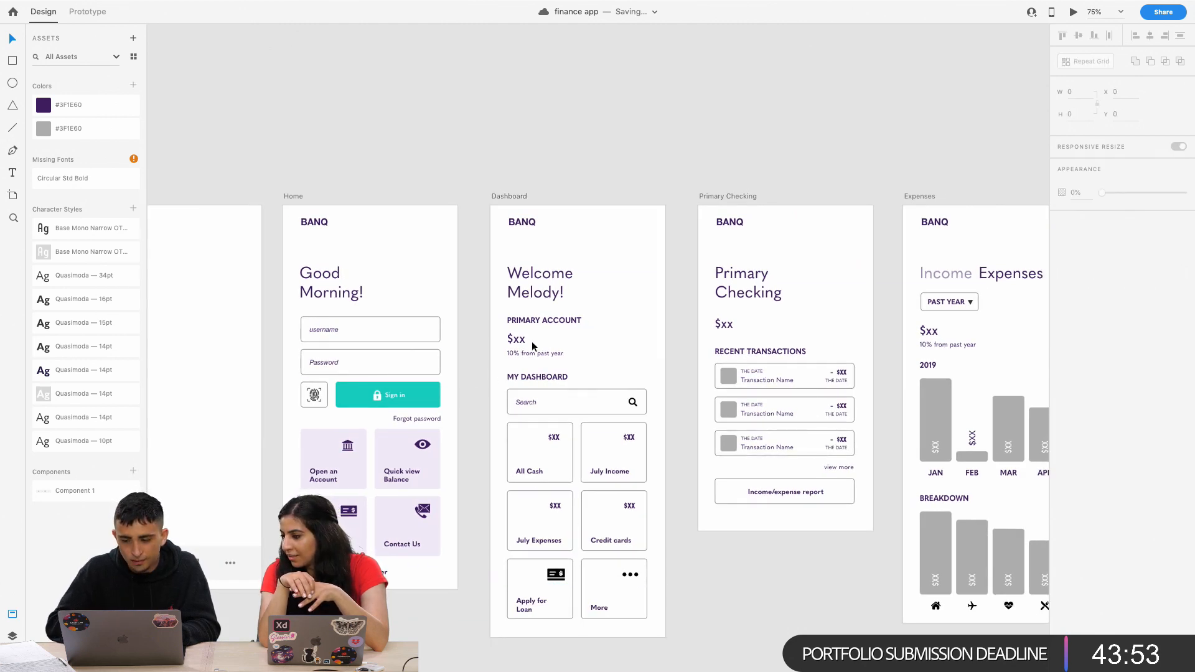
pyautogui.hscroll(8, 532, 341)
pyautogui.hscroll(10, 531, 341)
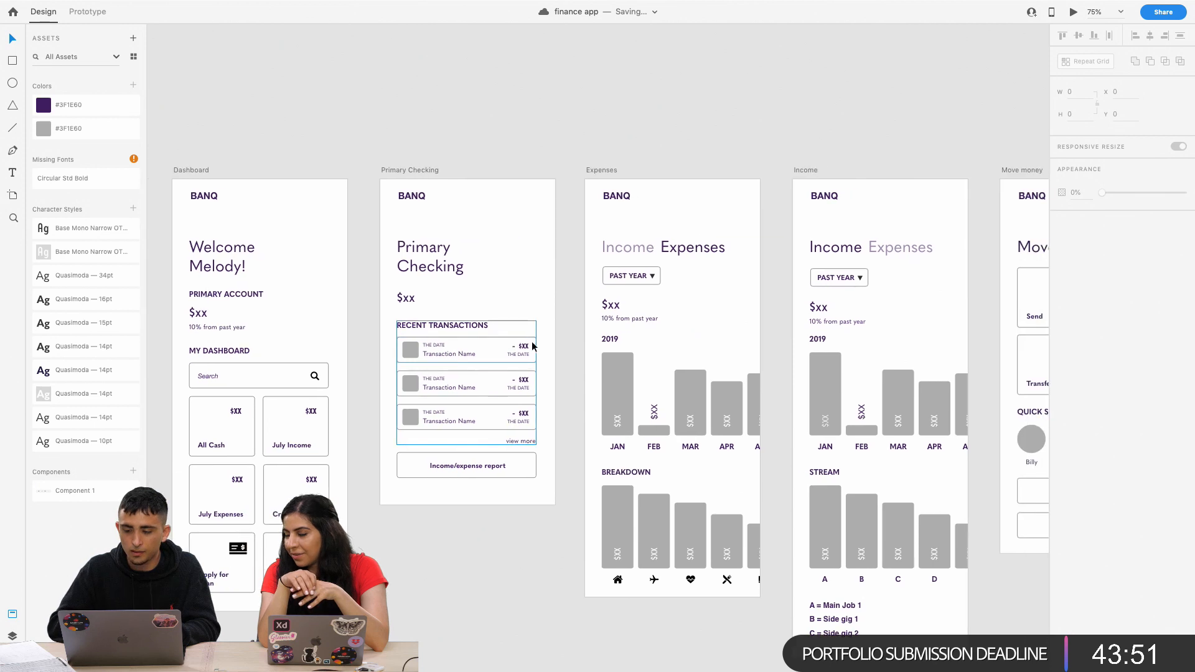
pyautogui.hscroll(-15, 532, 341)
pyautogui.hscroll(-5, 531, 346)
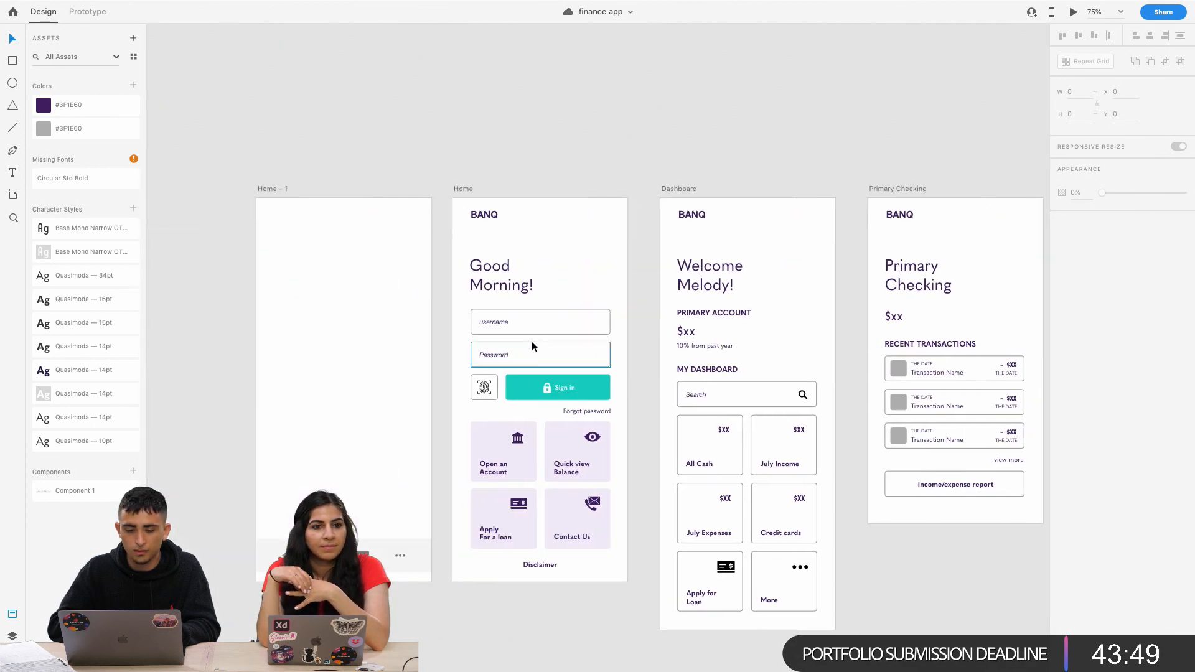
pyautogui.hscroll(5, 533, 347)
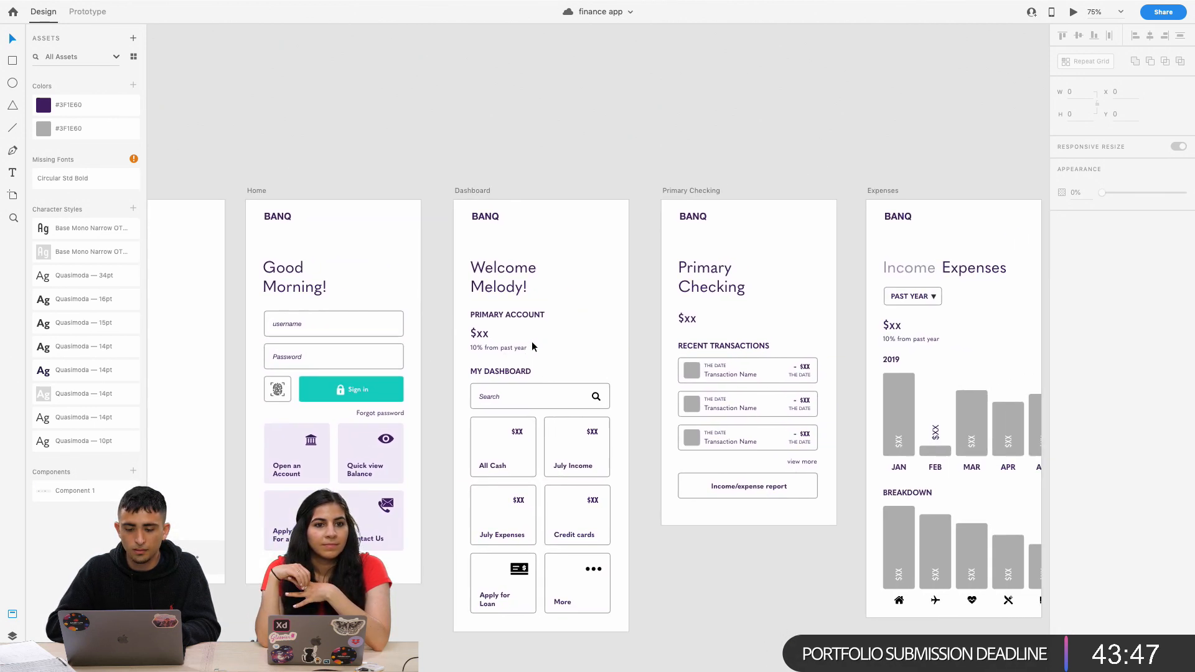
# Fill the $xx amount under PRIMARY ACCOUNT on Dashboard with the teal sampled from Home's Sign in button.
pyautogui.click(480, 341)
pyautogui.click(446, 346)
pyautogui.doubleClick(447, 346)
pyautogui.press('Escape')
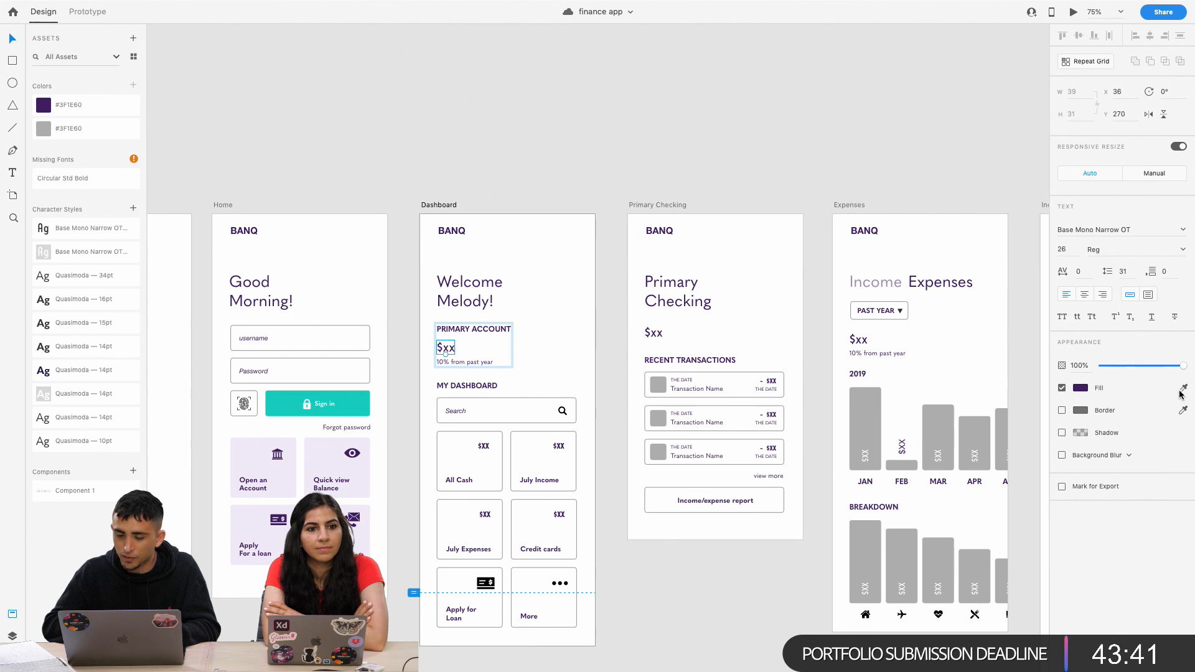
pyautogui.click(1081, 390)
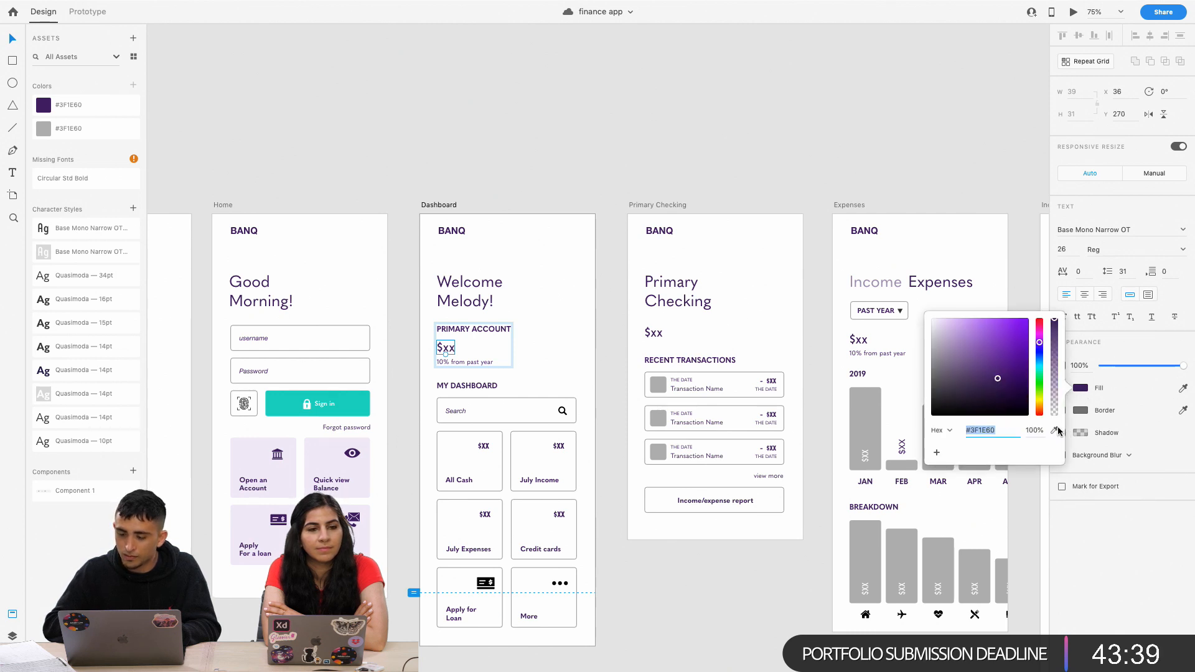
pyautogui.click(1055, 430)
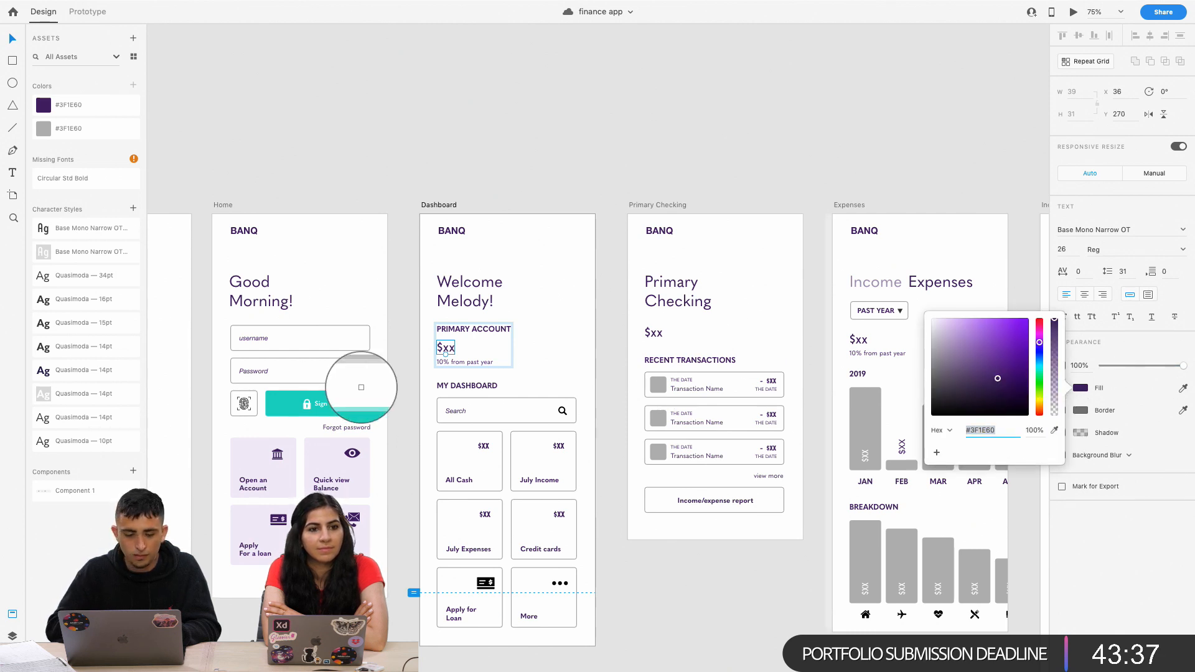
pyautogui.click(315, 403)
pyautogui.click(466, 278)
pyautogui.click(499, 242)
pyautogui.doubleClick(446, 343)
pyautogui.click(490, 282)
pyautogui.click(447, 376)
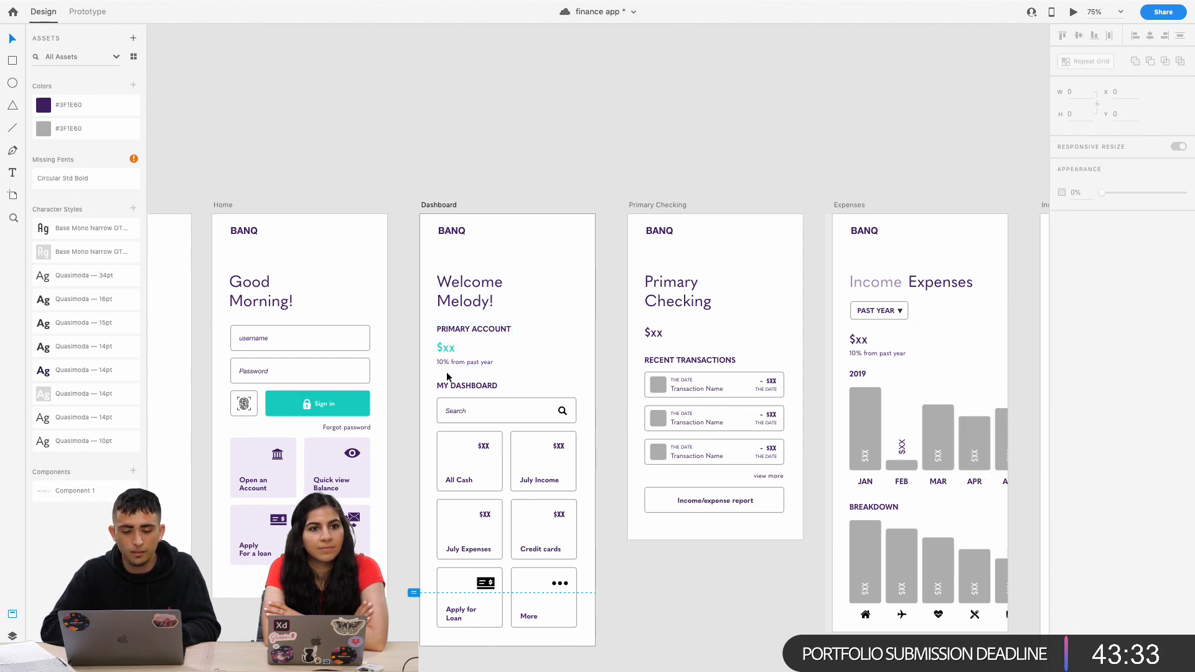
# Select the All Cash card's rectangle on Dashboard and add its fill and border colours to the colour assets.
pyautogui.hscroll(-5, 446, 374)
pyautogui.hscroll(10, 565, 380)
pyautogui.scroll(-5, 566, 380)
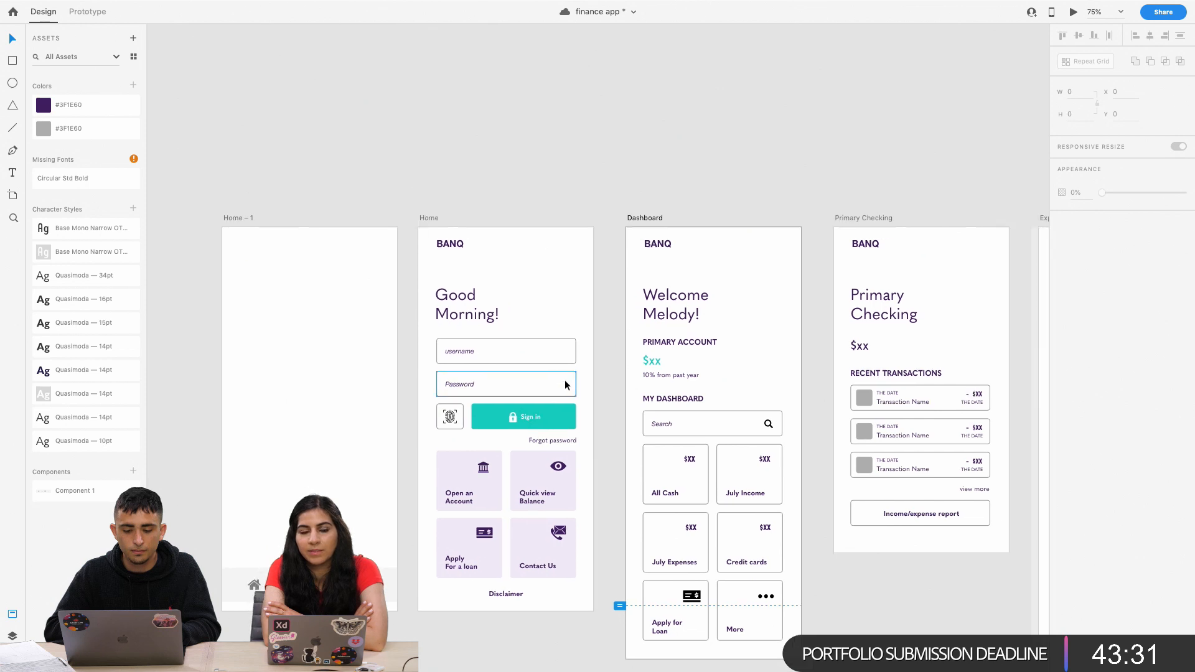
pyautogui.hscroll(2, 638, 421)
pyautogui.scroll(-1, 637, 421)
pyautogui.click(517, 409)
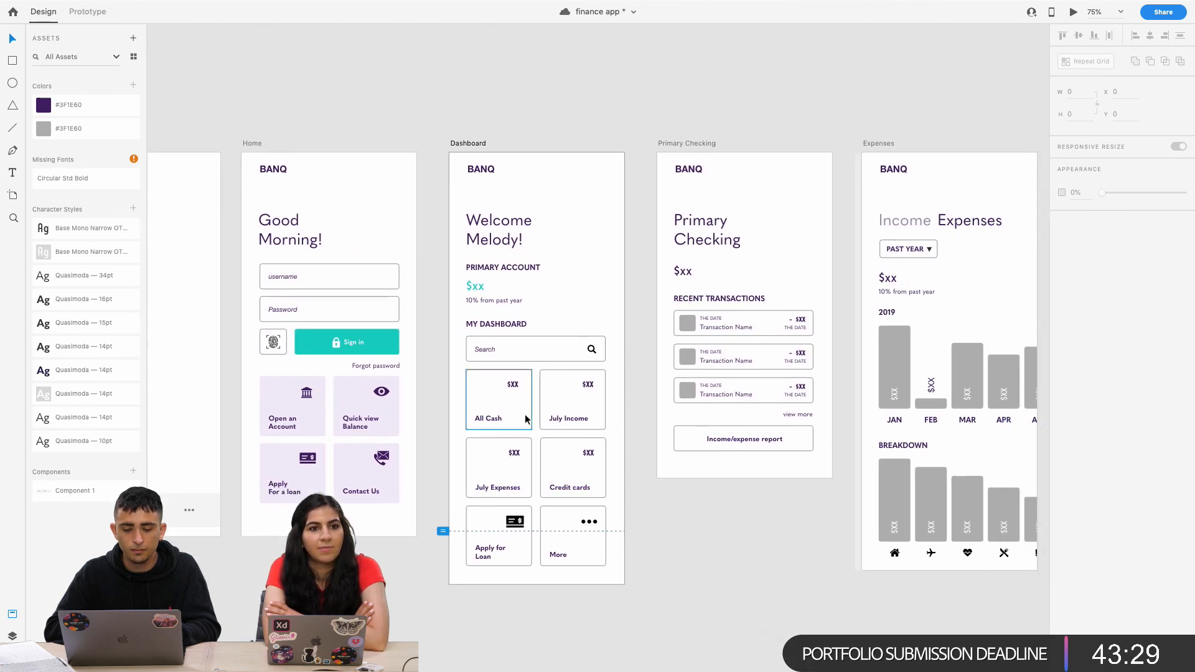
pyautogui.doubleClick(517, 409)
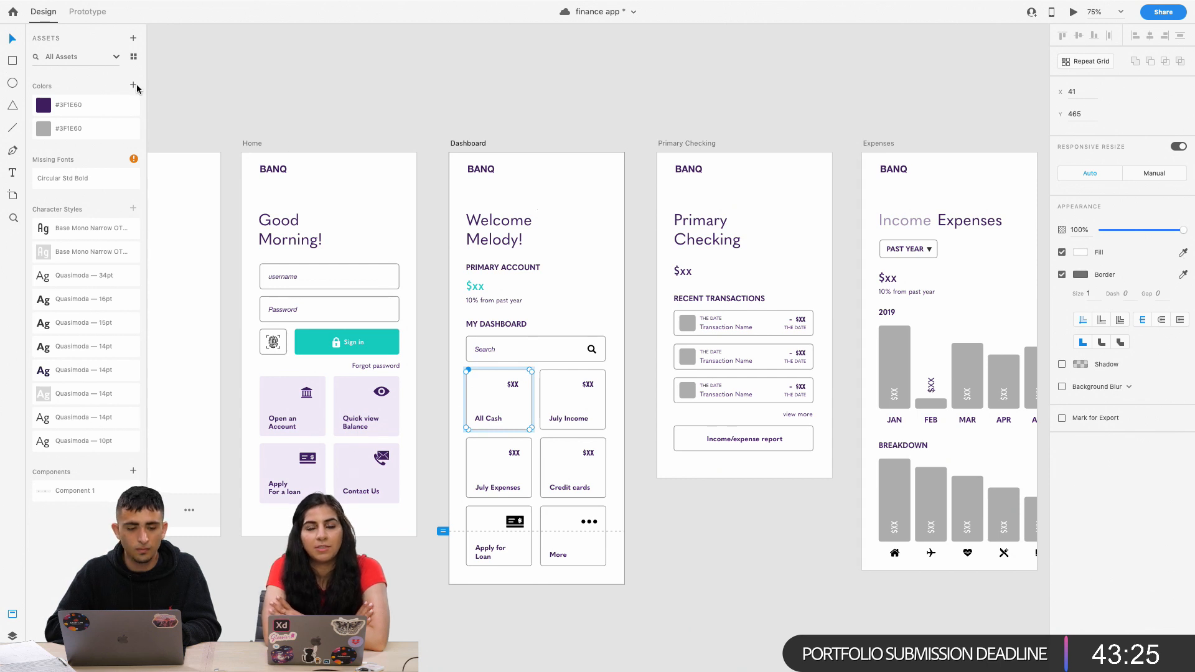
pyautogui.click(133, 87)
pyautogui.doubleClick(69, 129)
# Sample the lavender of Home's Quick view Balance card as the All Cash fill and copy its hex value #F1EAF8.
pyautogui.click(1183, 253)
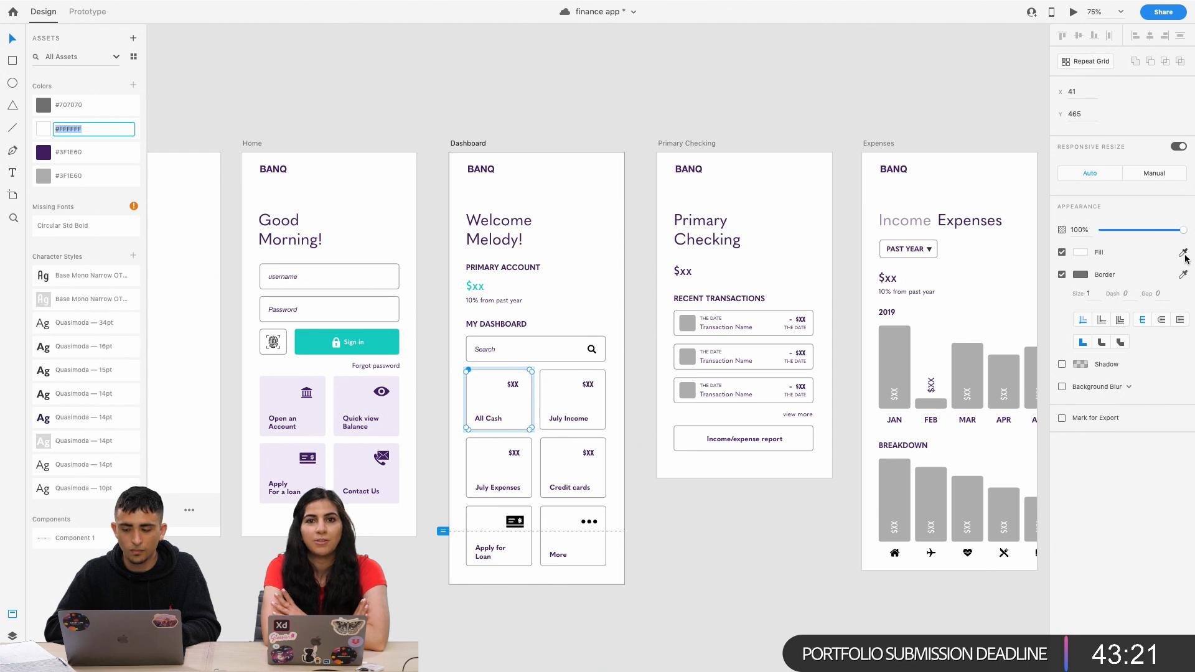
pyautogui.click(371, 397)
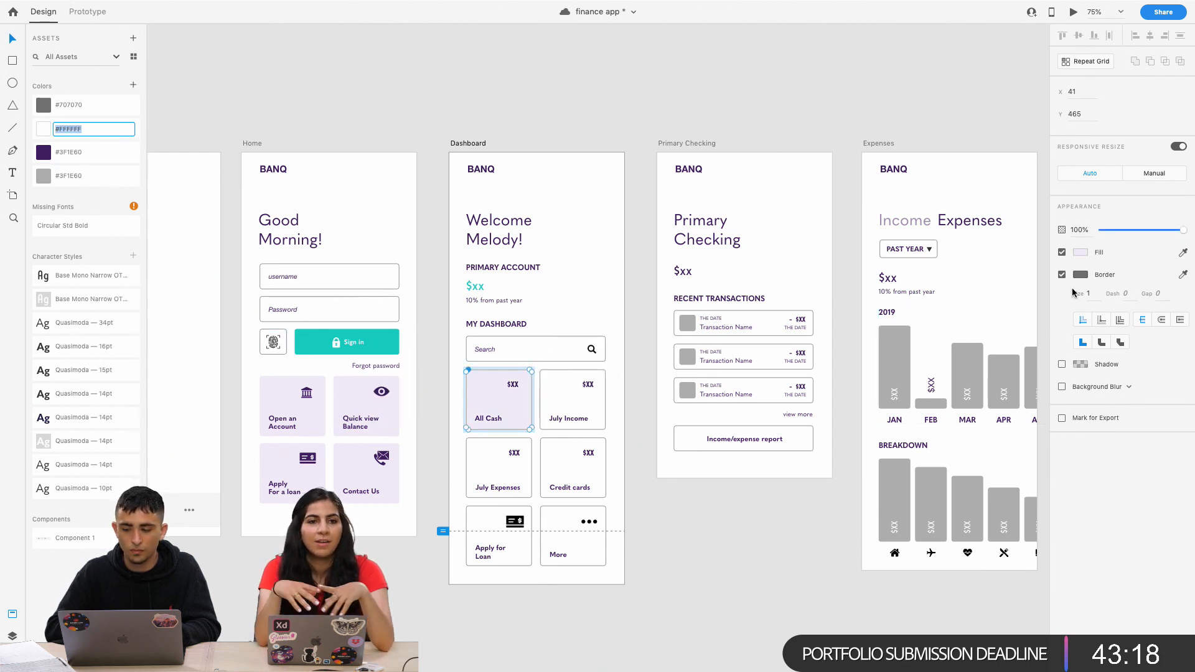
pyautogui.click(1080, 252)
pyautogui.click(999, 303)
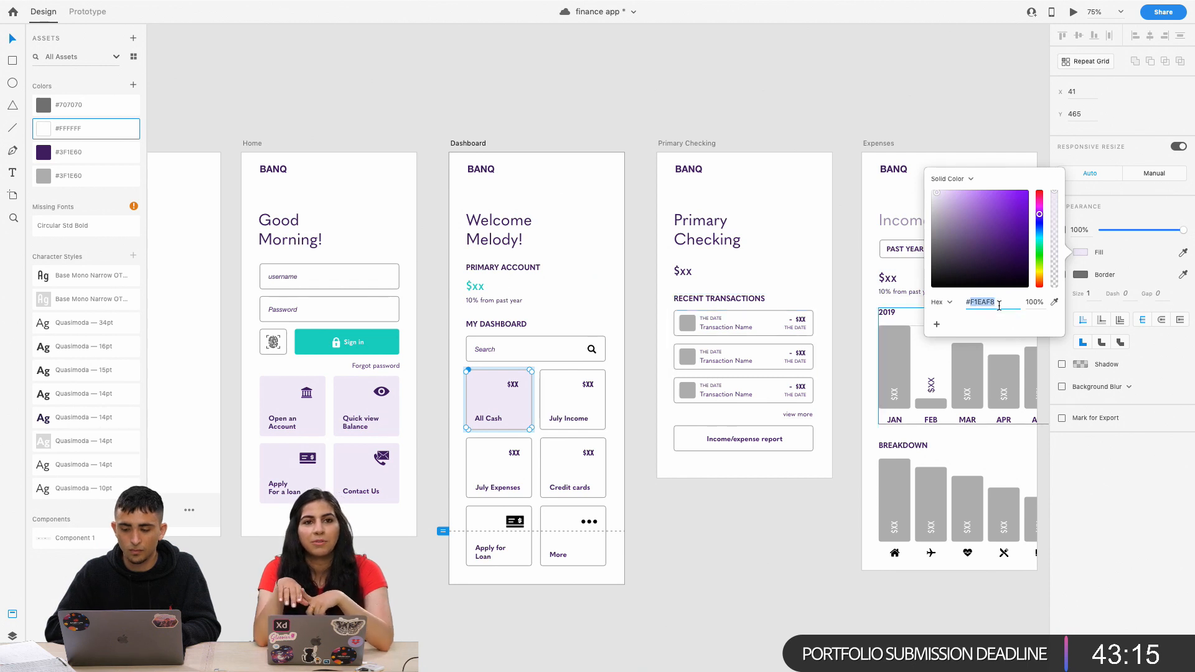
# Rename the white colour asset as #F1EAF8 and open its colour for editing.
pyautogui.doubleClick(74, 131)
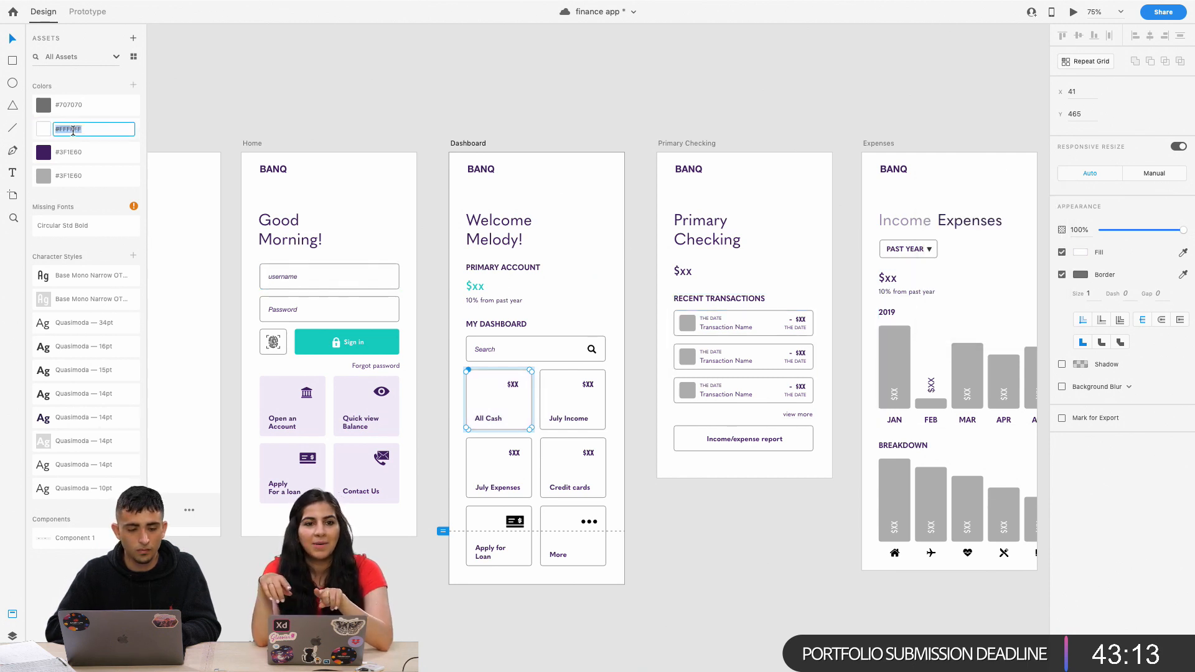
pyautogui.press('Return')
pyautogui.doubleClick(79, 133)
pyautogui.press('Return')
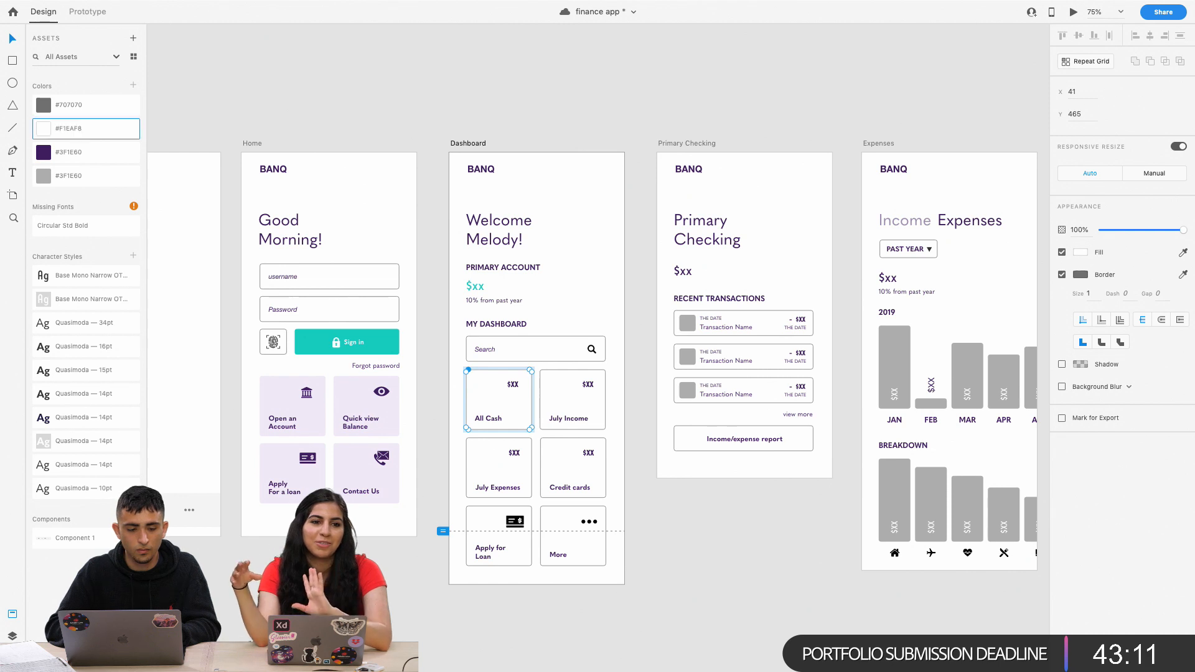
pyautogui.rightClick(59, 131)
pyautogui.click(110, 146)
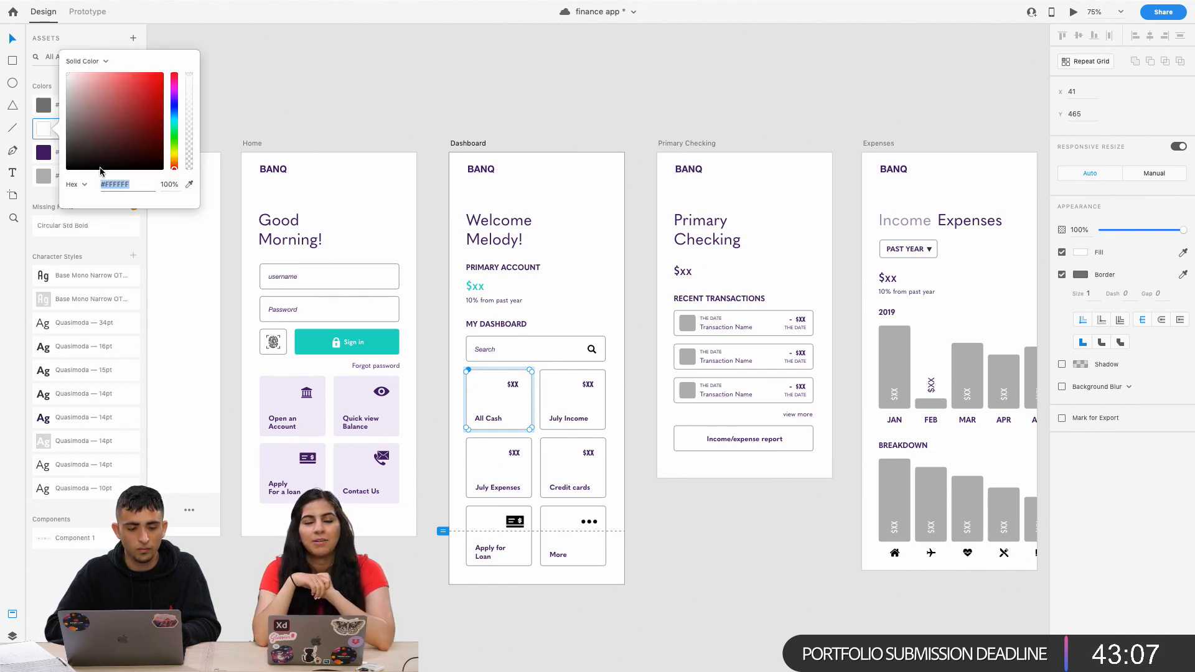
# Copy the white swatch's #F1EAF8 name and rename the swatch as #FFF.
pyautogui.click(58, 133)
pyautogui.doubleClick(69, 129)
pyautogui.press('super+c')
pyautogui.write('#FFF')
pyautogui.press('Return')
# Try changing the #FFF swatch's colour to #F1EAF8, and undo that change.
pyautogui.rightClick(75, 132)
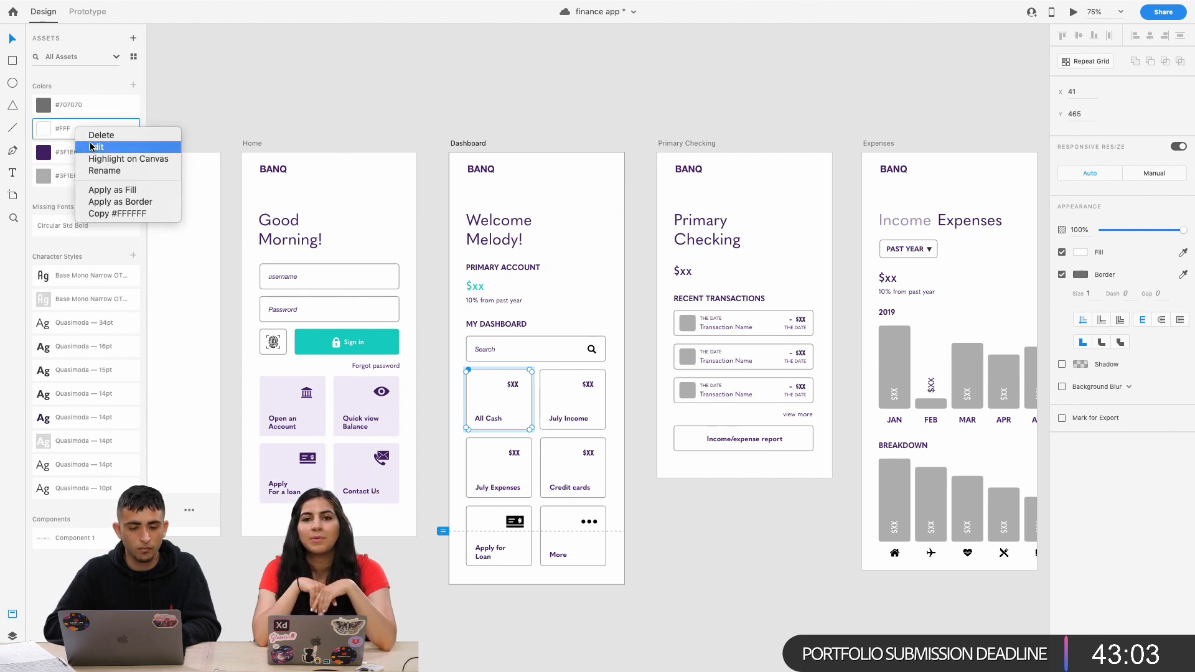
pyautogui.click(93, 147)
pyautogui.press('super+v')
pyautogui.press('Return')
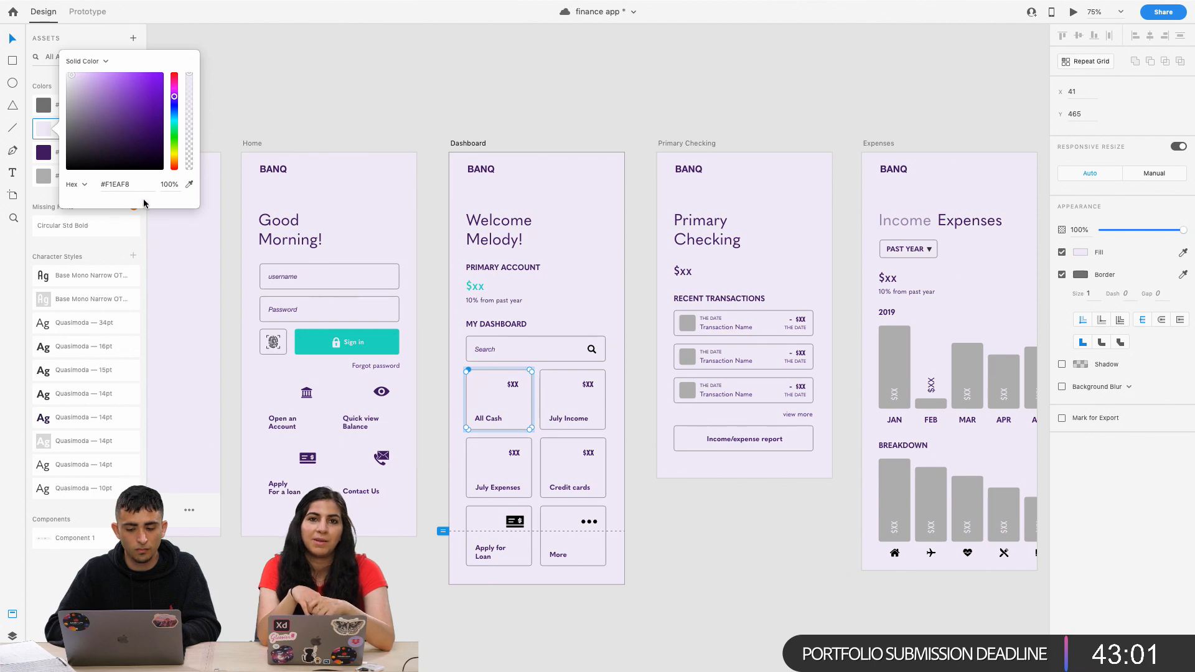
pyautogui.click(444, 130)
pyautogui.press('super+z')
# Apply the #FFF colour asset to the MY DASHBOARD heading and deselect it.
pyautogui.click(467, 325)
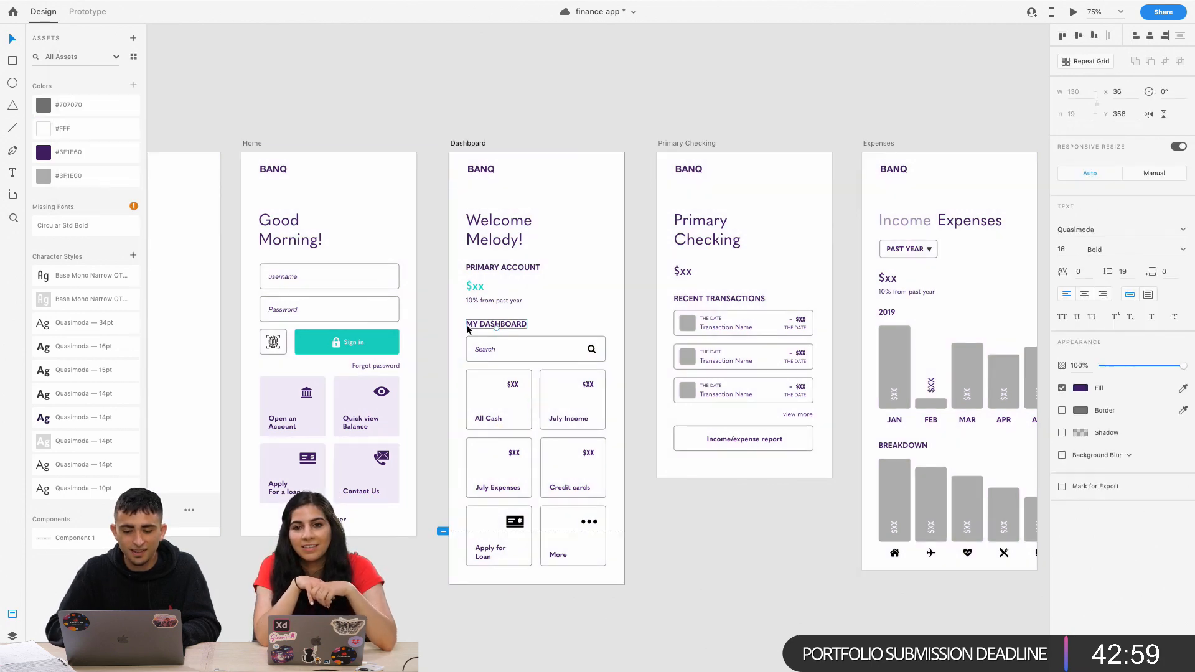
pyautogui.press('super+2')
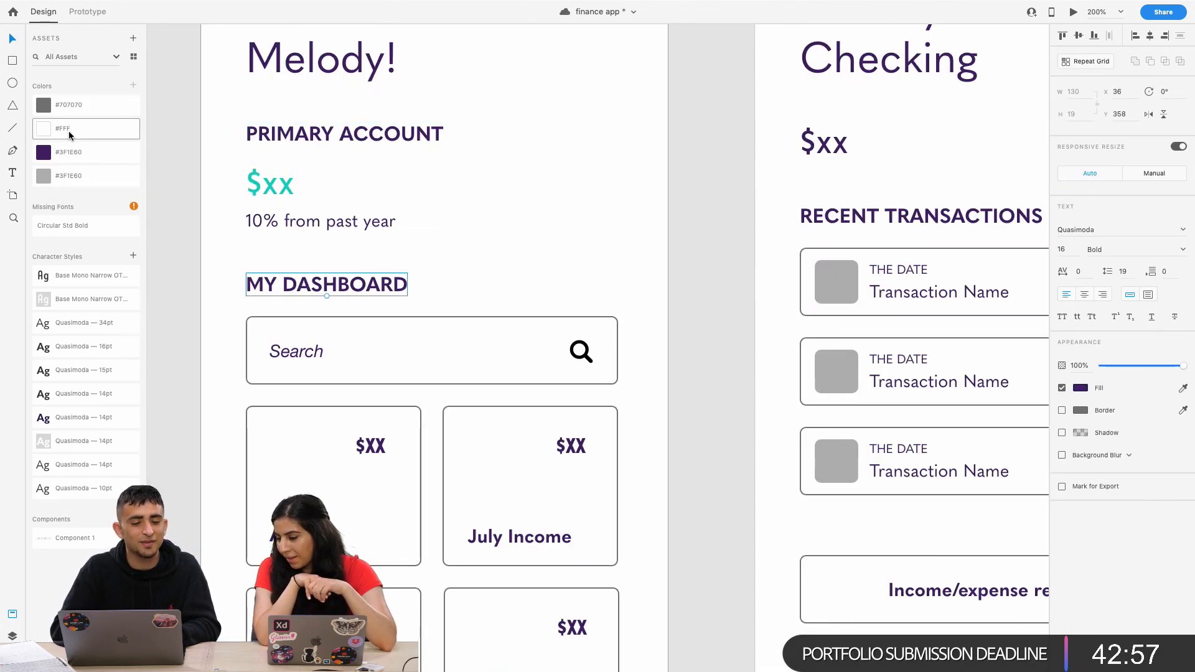
pyautogui.click(41, 131)
pyautogui.click(364, 256)
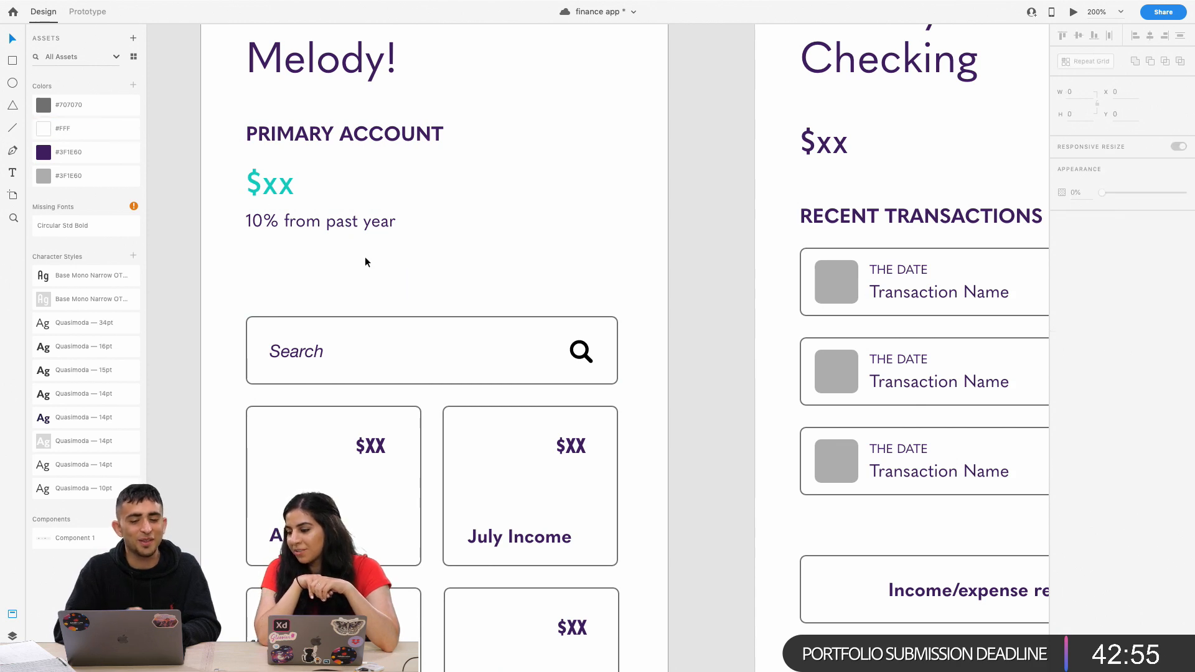
# Set the fill of Dashboard's All Cash card to #F1EAF8.
pyautogui.press('super+minus')
pyautogui.press('super+minus')
pyautogui.press('super+plus')
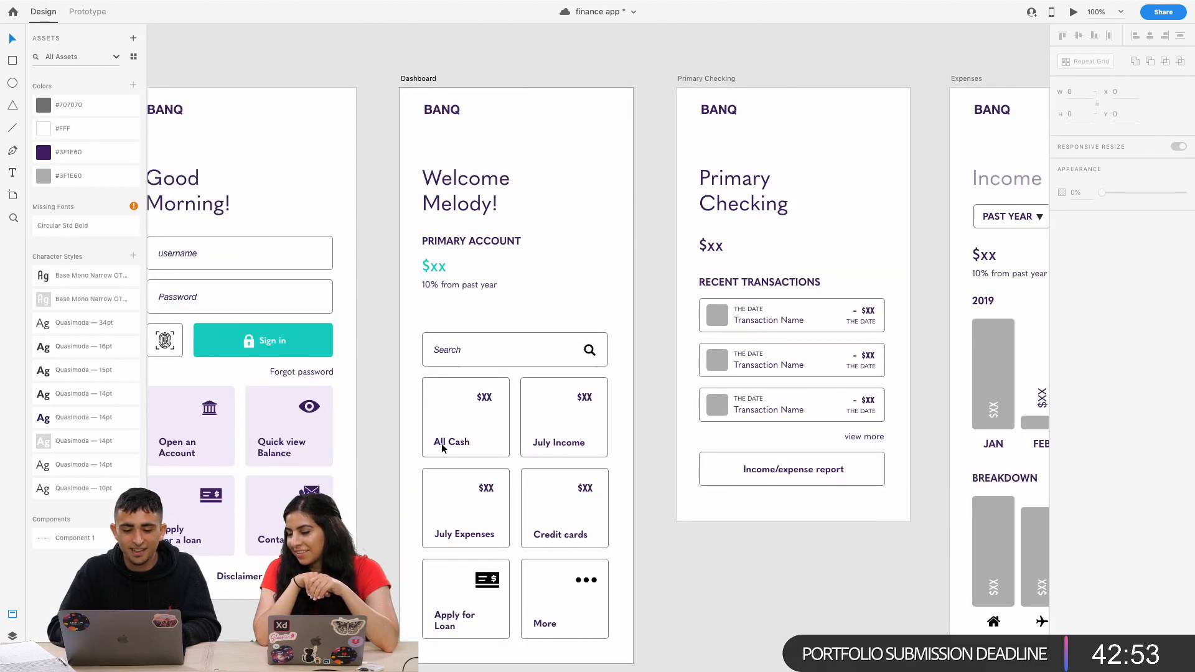
pyautogui.click(452, 423)
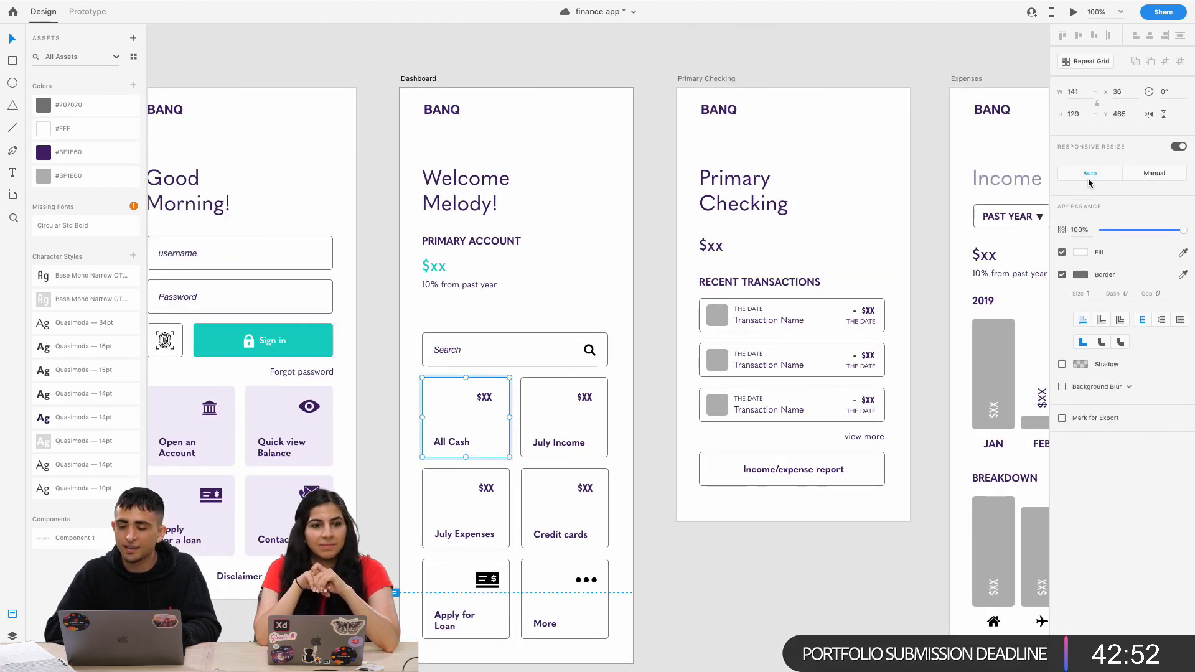
pyautogui.click(1081, 252)
pyautogui.press('super+v')
pyautogui.press('Return')
# Set the fill of Dashboard's July Income card to #F1EAF8.
pyautogui.click(569, 399)
pyautogui.click(542, 427)
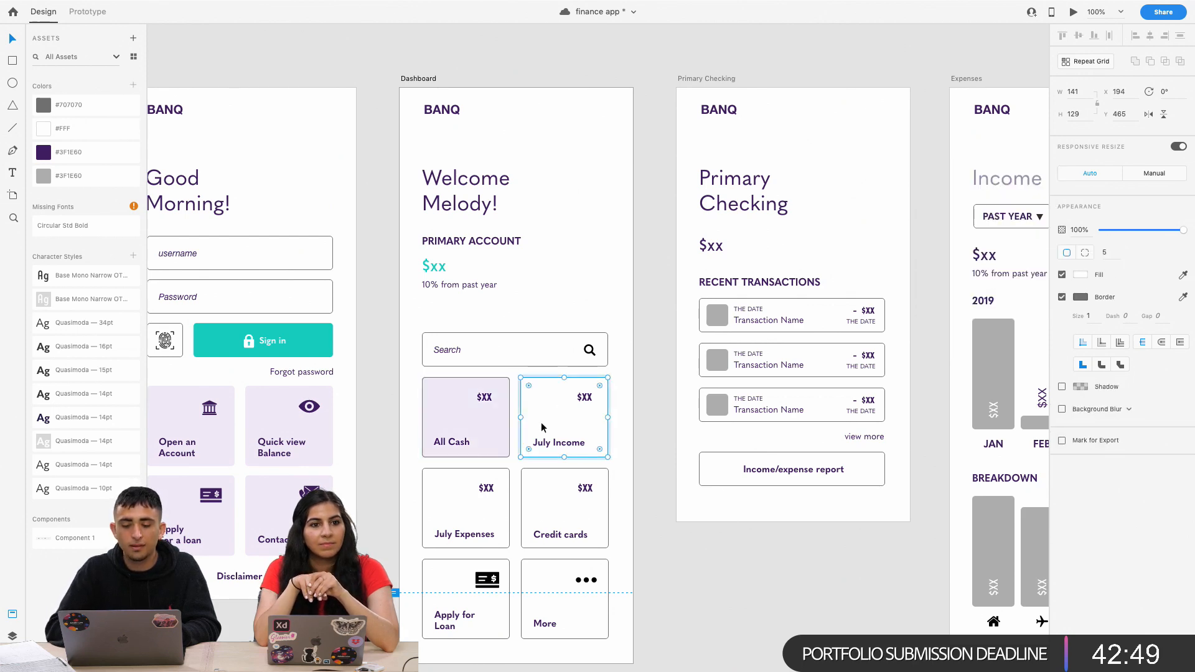
pyautogui.click(1077, 275)
pyautogui.press('super+v')
pyautogui.hotkey('ctrl', 'Right')
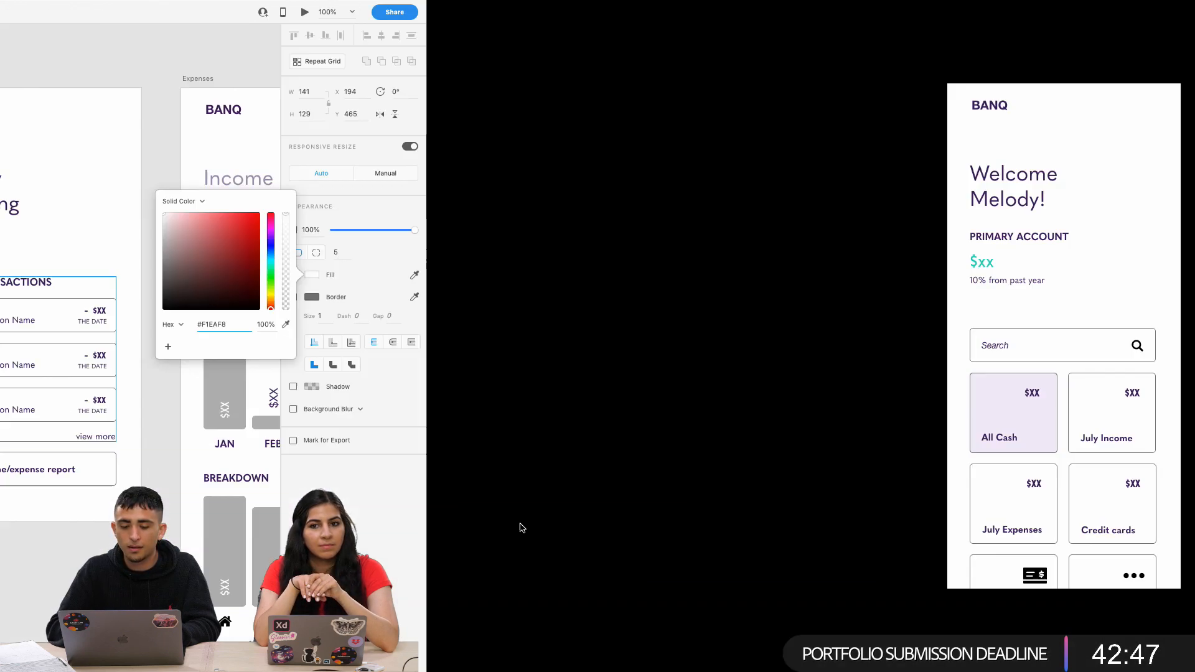
pyautogui.hotkey('ctrl', 'Left')
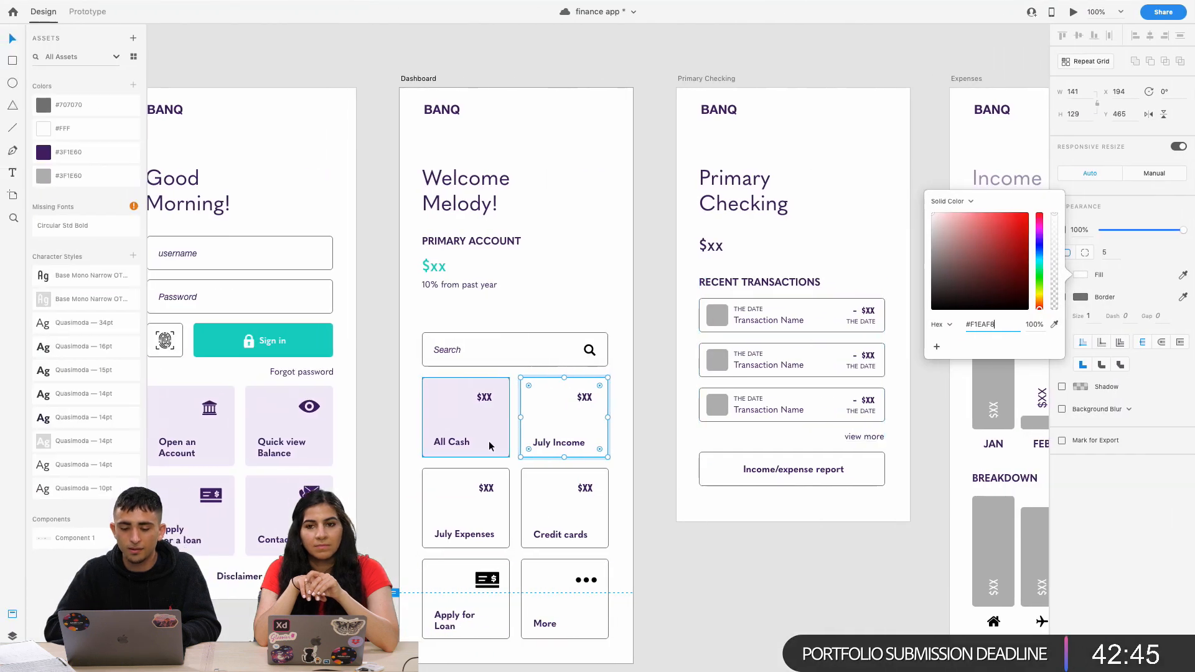
pyautogui.click(542, 423)
# Set the fill of Dashboard's July Expenses, Credit cards and Apply for Loan cards together to #F1EAF8.
pyautogui.click(479, 506)
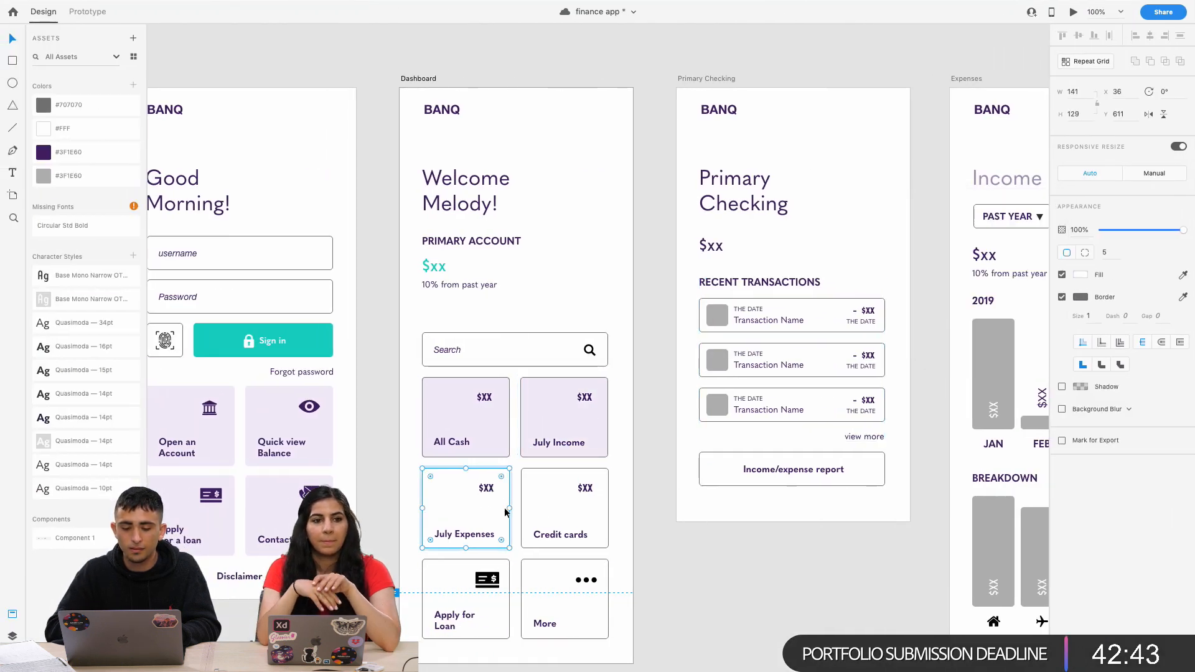
pyautogui.keyDown('shift'); pyautogui.click(541, 511); pyautogui.keyUp('shift')
pyautogui.keyDown('shift'); pyautogui.click(458, 596); pyautogui.keyUp('shift')
pyautogui.keyDown('shift'); pyautogui.click(543, 596); pyautogui.keyUp('shift')
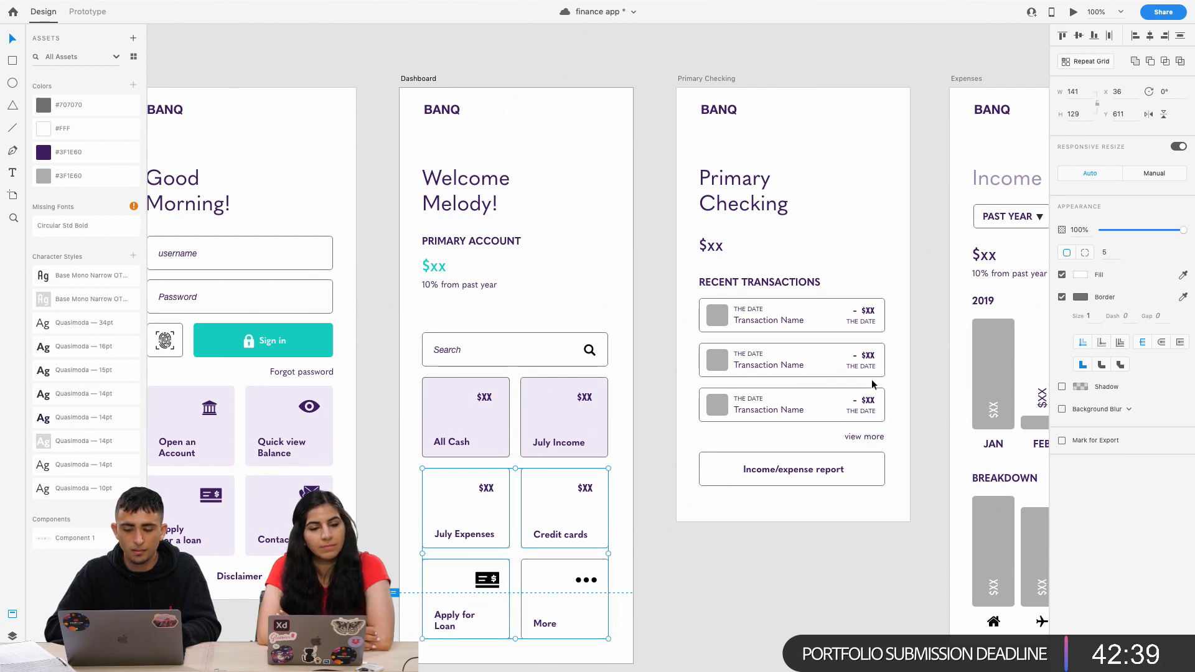
pyautogui.click(1080, 276)
pyautogui.press('super+v')
pyautogui.press('Return')
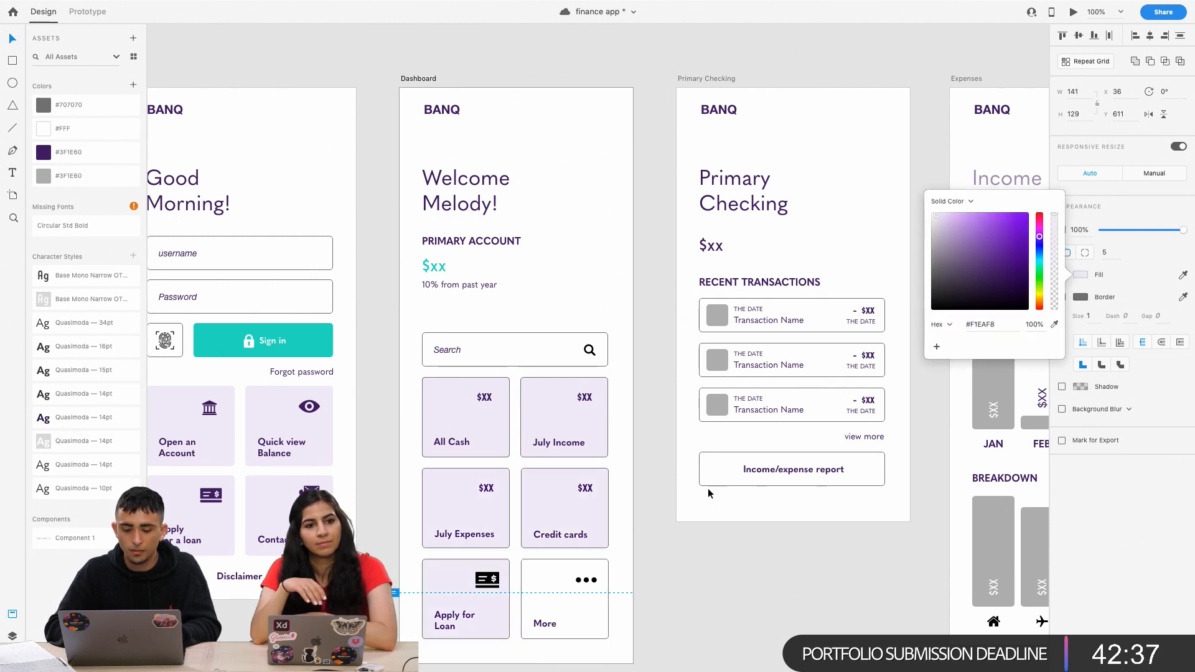
# Set the fill of Dashboard's More card to #F1EAF8.
pyautogui.click(561, 586)
pyautogui.click(1080, 275)
pyautogui.click(593, 485)
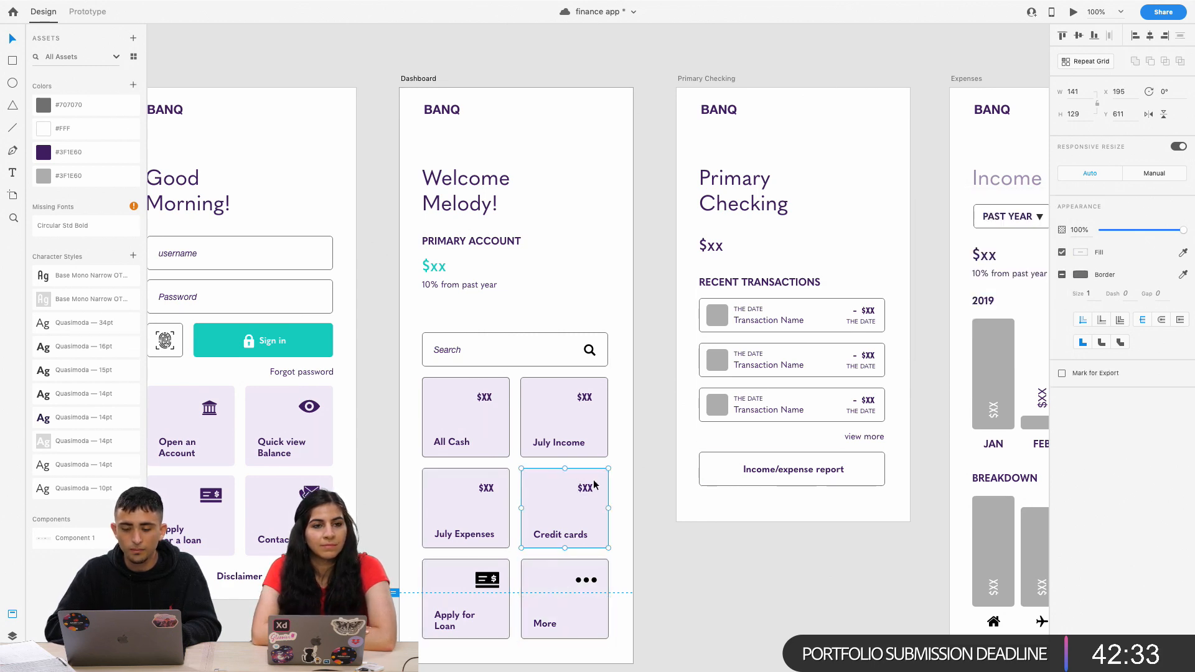
# Remove the border from all six Dashboard cards at once and deselect them.
pyautogui.scroll(1, 593, 485)
pyautogui.hscroll(-6, 593, 484)
pyautogui.scroll(-3, 593, 485)
pyautogui.hscroll(4, 593, 480)
pyautogui.scroll(1, 593, 479)
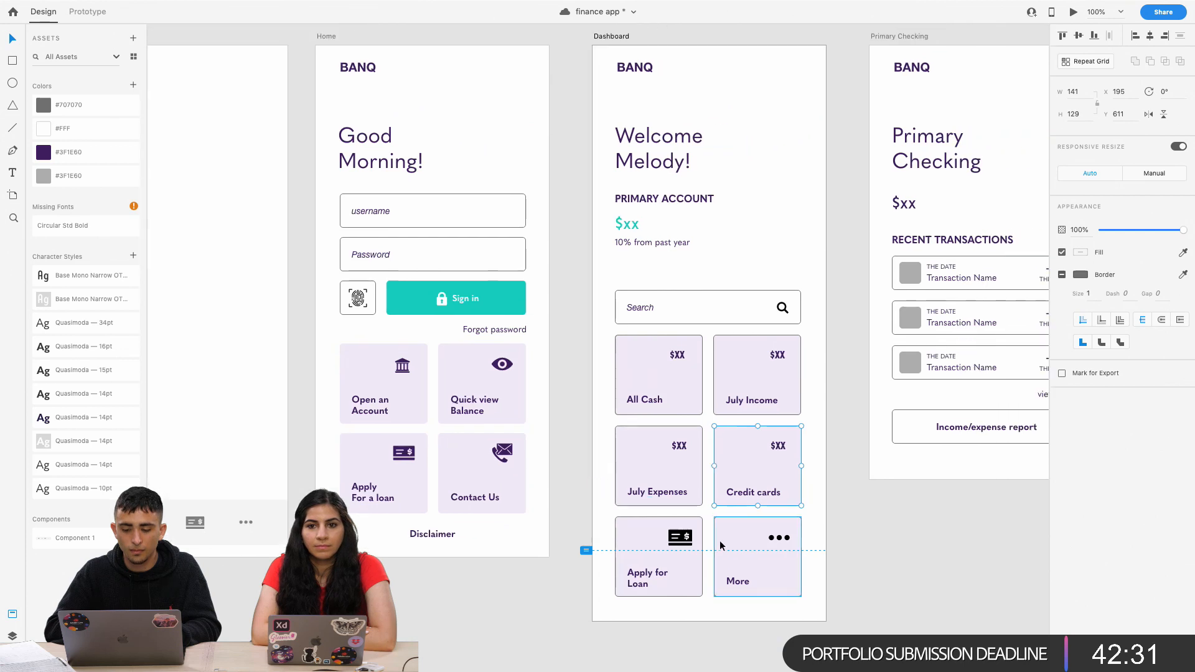
pyautogui.click(739, 542)
pyautogui.keyDown('shift'); pyautogui.click(658, 555); pyautogui.keyUp('shift')
pyautogui.keyDown('shift'); pyautogui.click(643, 468); pyautogui.keyUp('shift')
pyautogui.keyDown('shift'); pyautogui.click(732, 398); pyautogui.keyUp('shift')
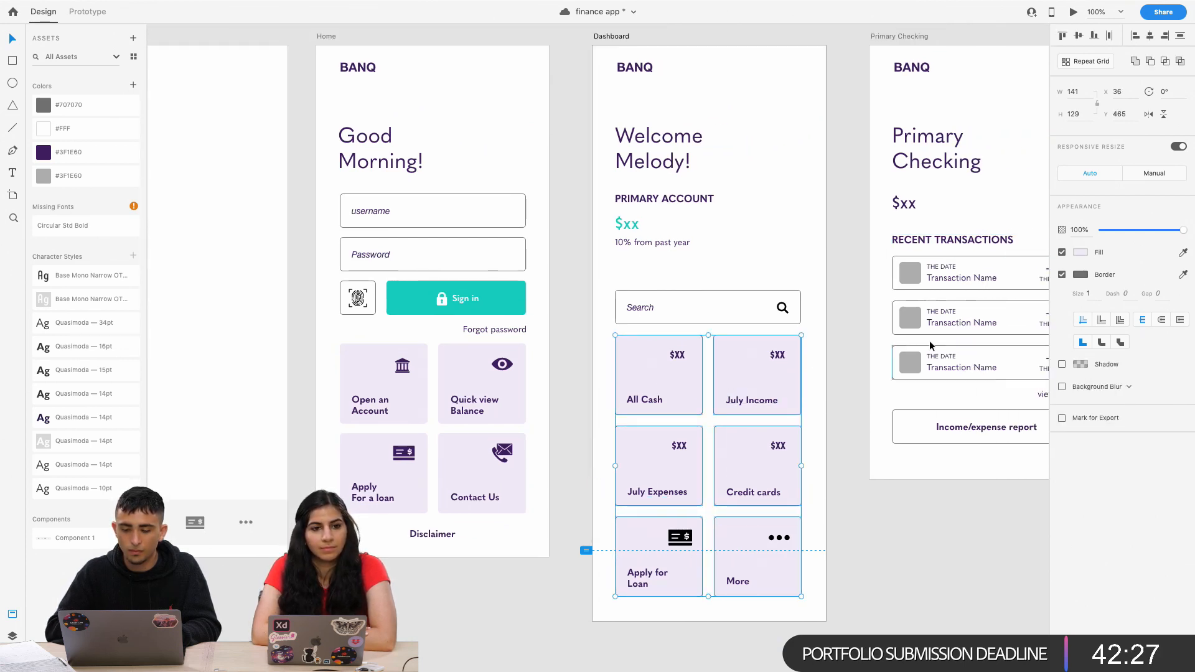
pyautogui.click(1062, 275)
pyautogui.click(689, 361)
# Try $15023 as the amount under PRIMARY ACCOUNT on the Dashboard in place of the xx placeholder.
pyautogui.hscroll(4, 689, 361)
pyautogui.scroll(1, 689, 361)
pyautogui.hscroll(3, 690, 361)
pyautogui.scroll(1, 689, 361)
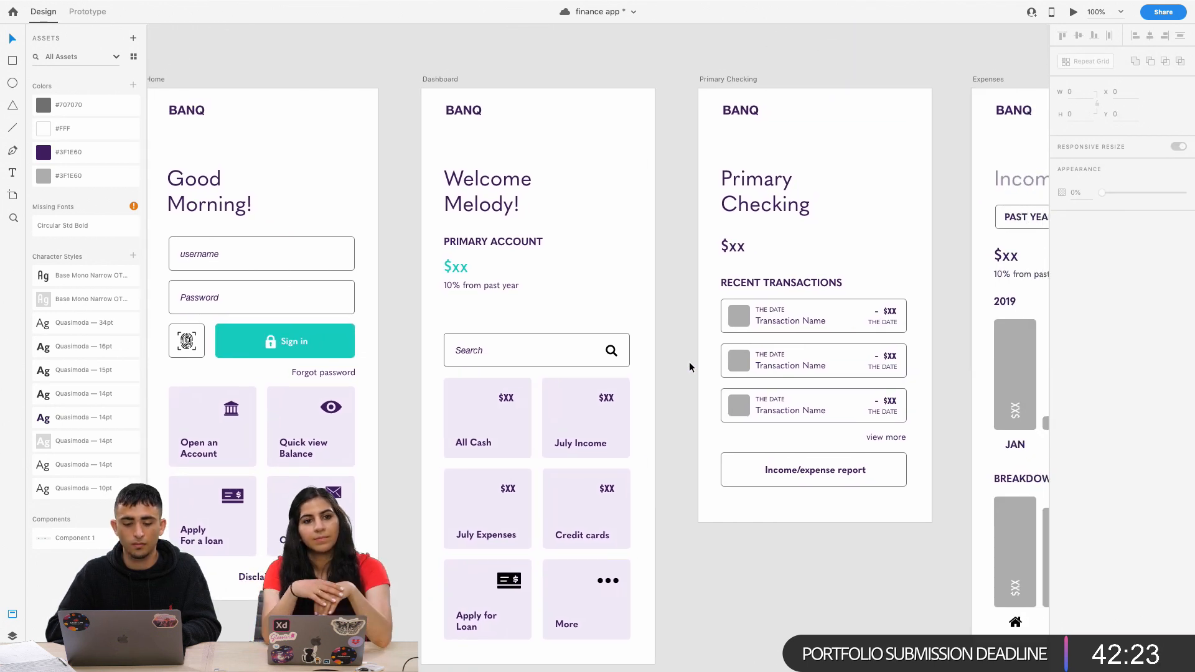
pyautogui.hscroll(1, 508, 368)
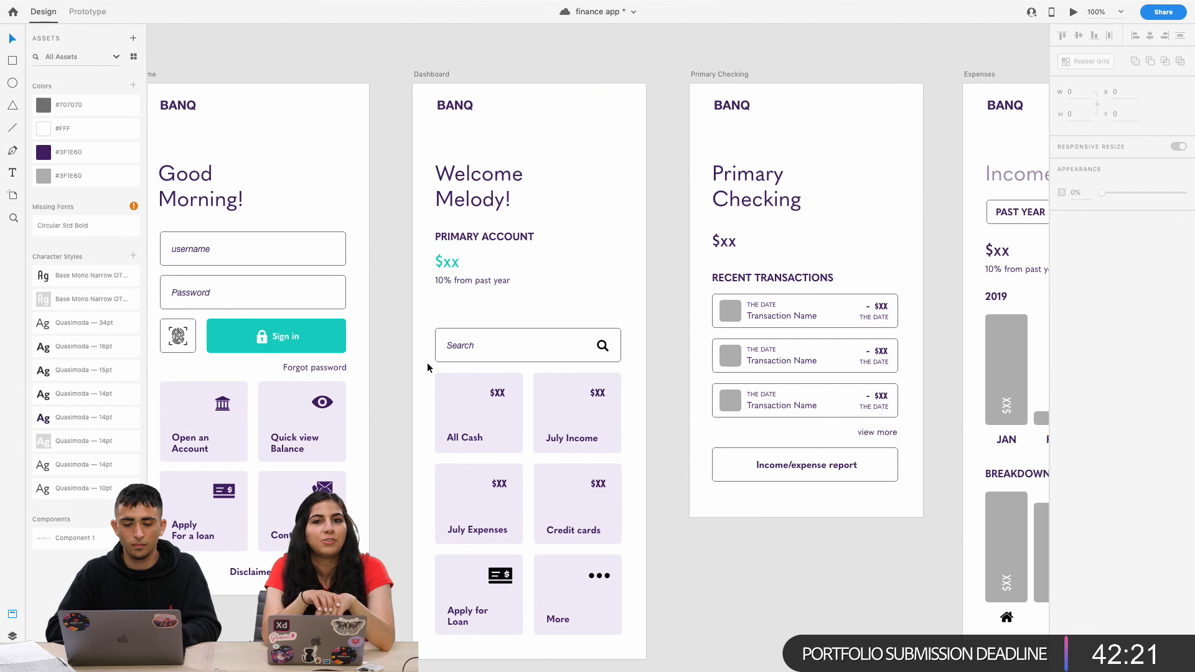
pyautogui.click(449, 264)
pyautogui.doubleClick(449, 264)
pyautogui.doubleClick(452, 264)
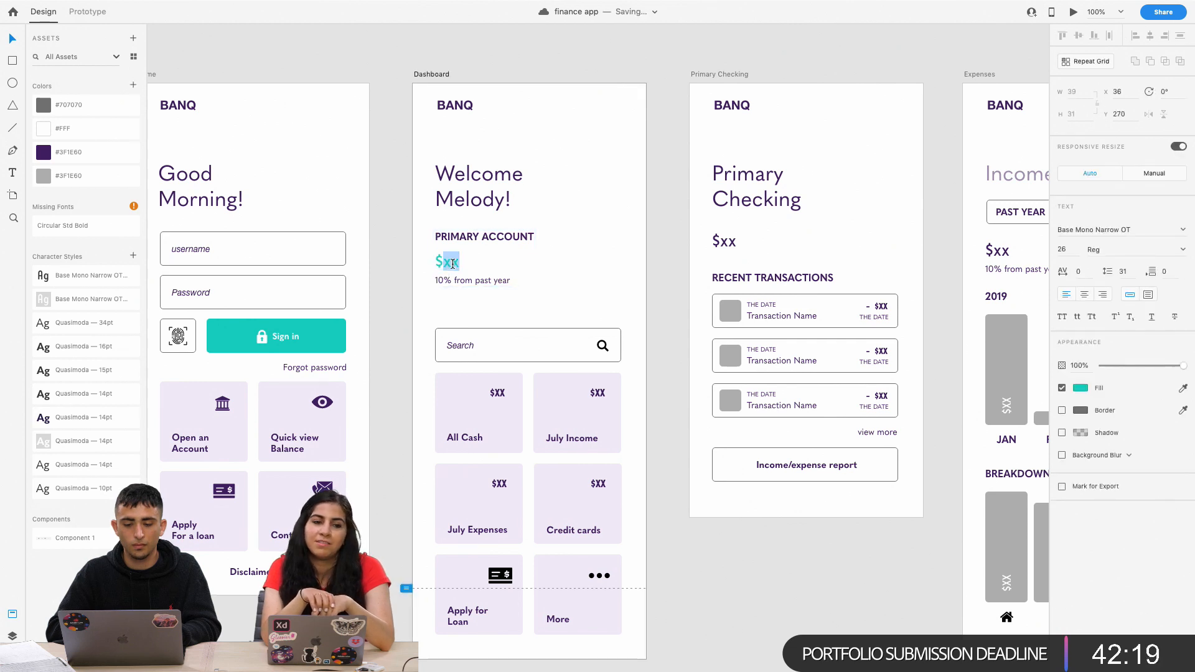
pyautogui.write('1540')
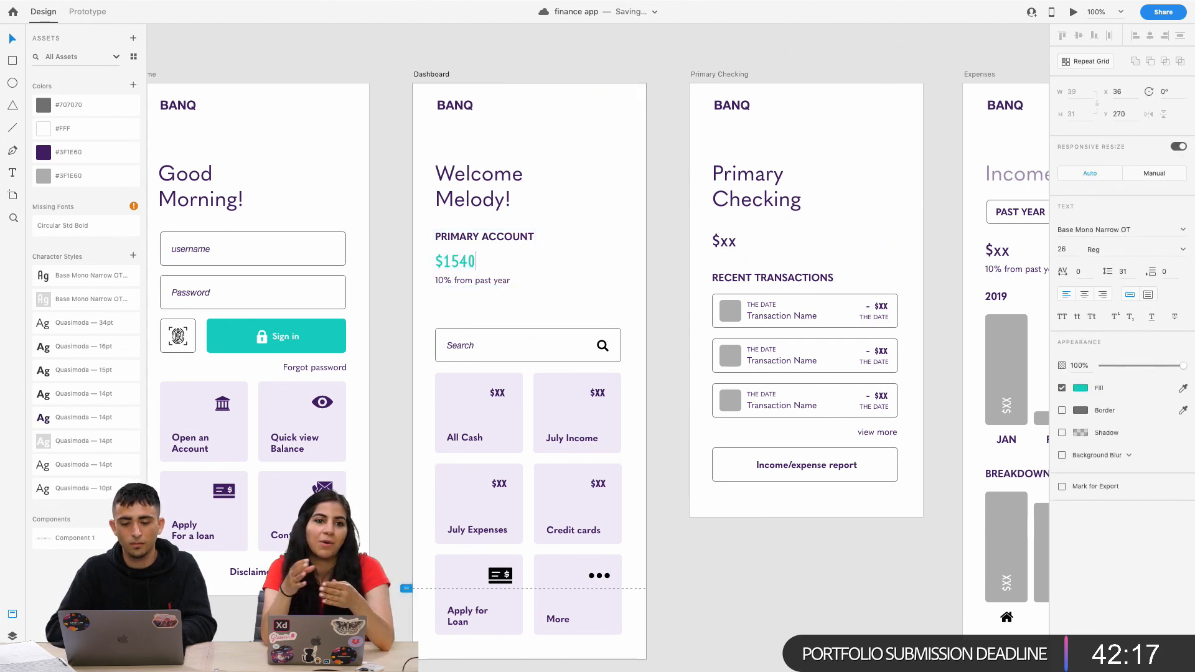
pyautogui.press('BackSpace')
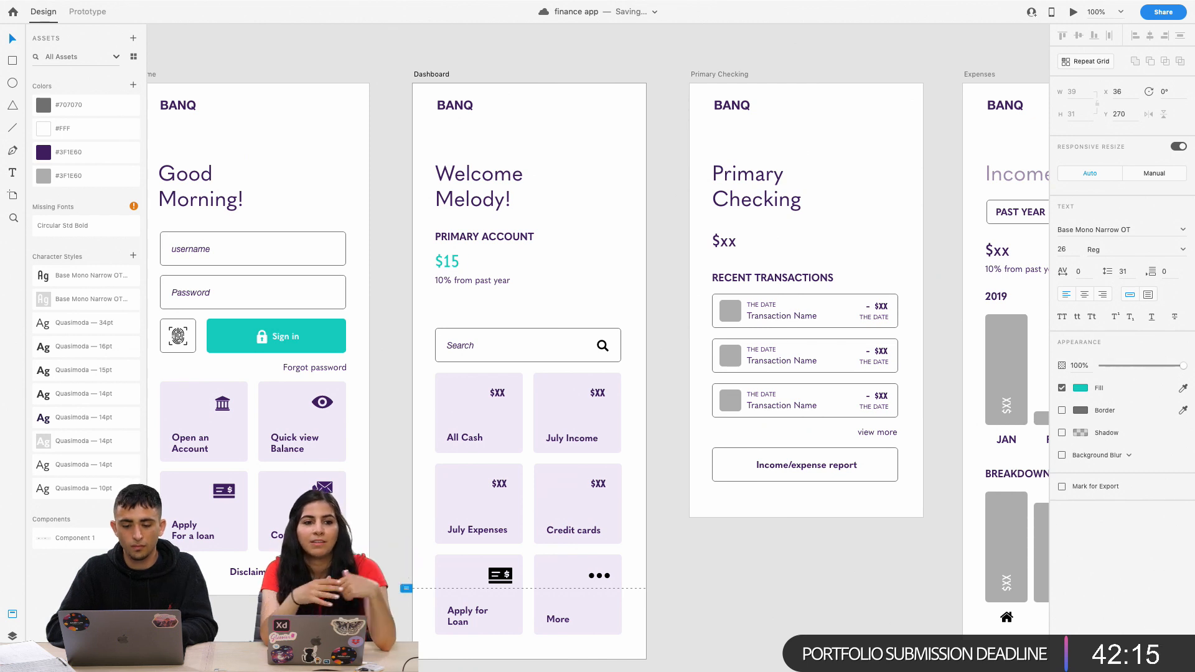
pyautogui.write('3')
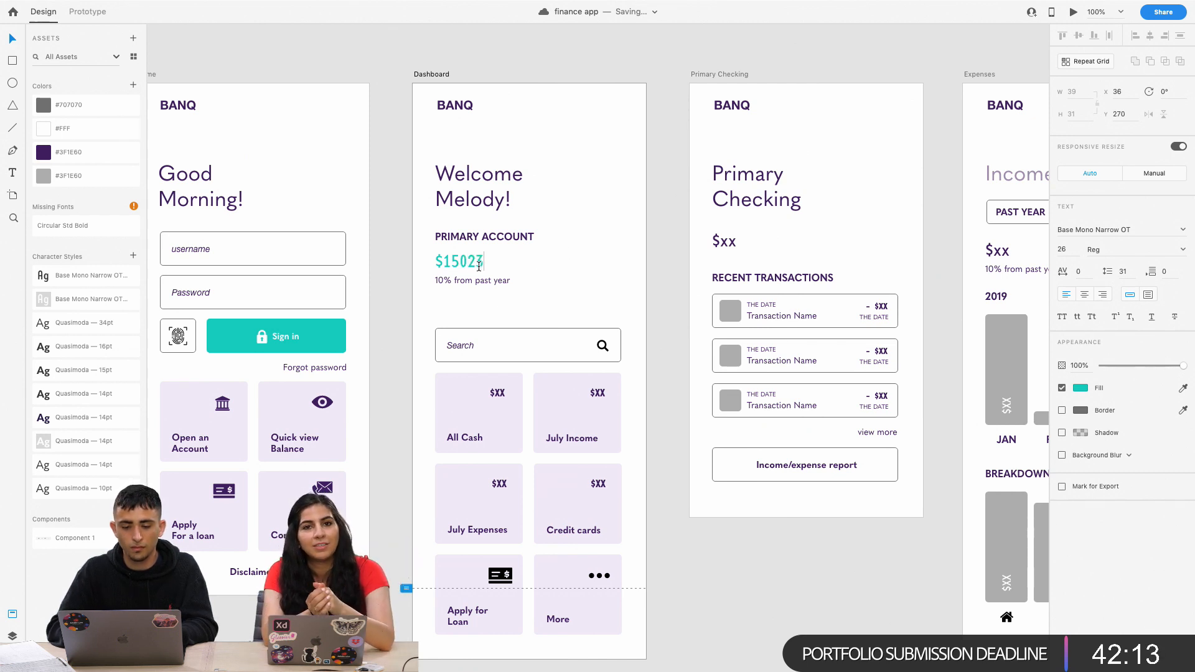
# Set the amount under PRIMARY ACCOUNT on the Dashboard to $123456 and deselect the text.
pyautogui.doubleClick(446, 262)
pyautogui.write('123456')
pyautogui.click(514, 209)
# Compare the coloured Home and Dashboard artboards with the Primary Checking, Expenses and Income screens.
pyautogui.press('super+minus')
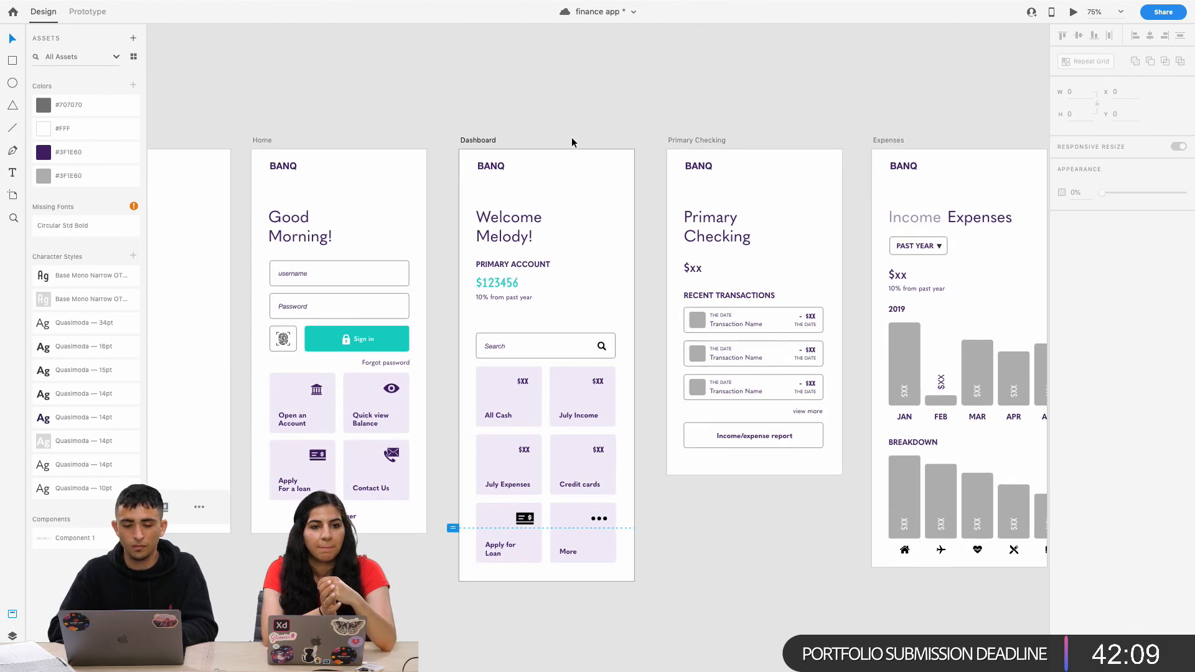
pyautogui.hscroll(-2, 571, 137)
pyautogui.hscroll(-3, 572, 137)
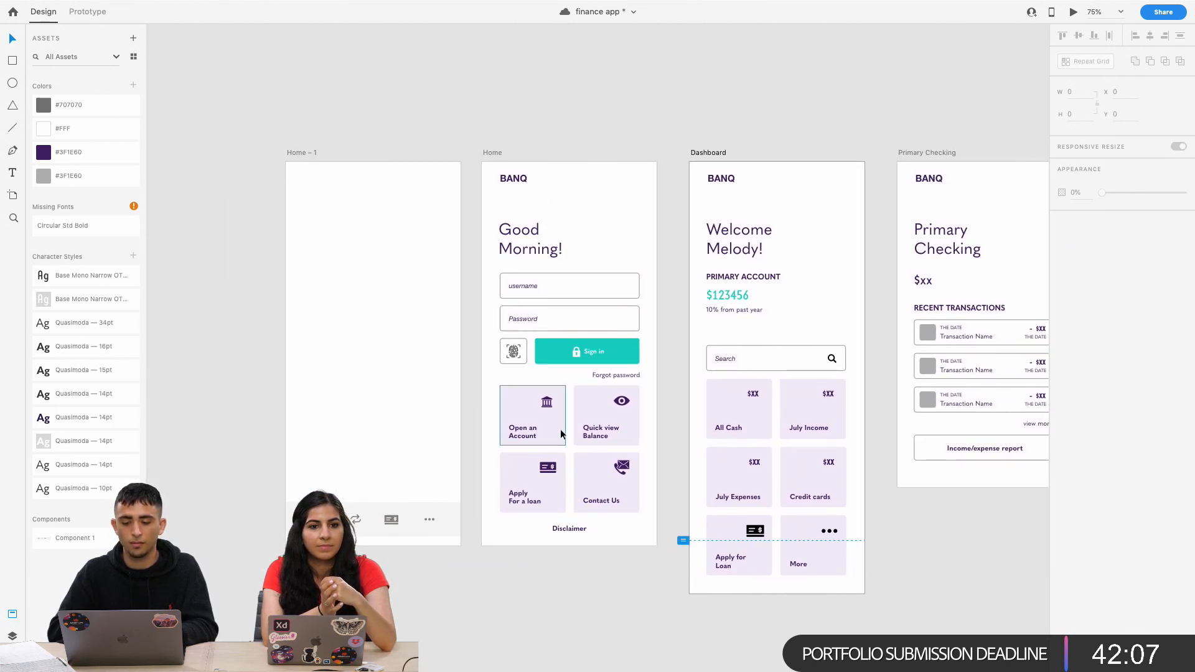
pyautogui.hscroll(6, 646, 398)
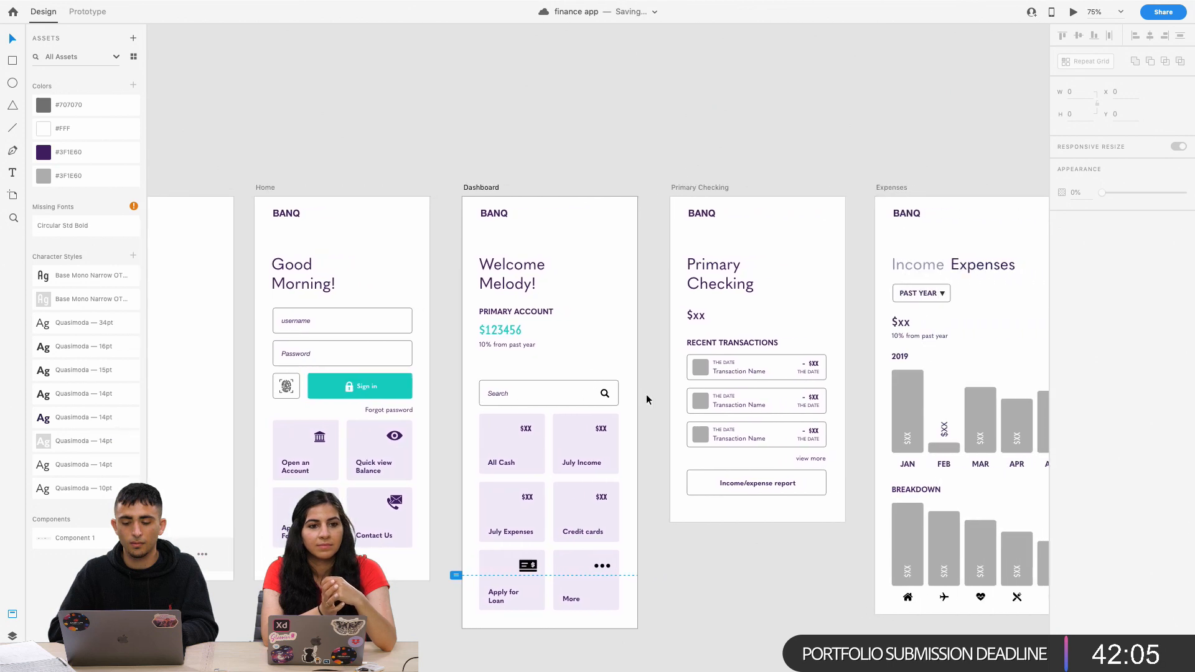
pyautogui.hscroll(9, 647, 398)
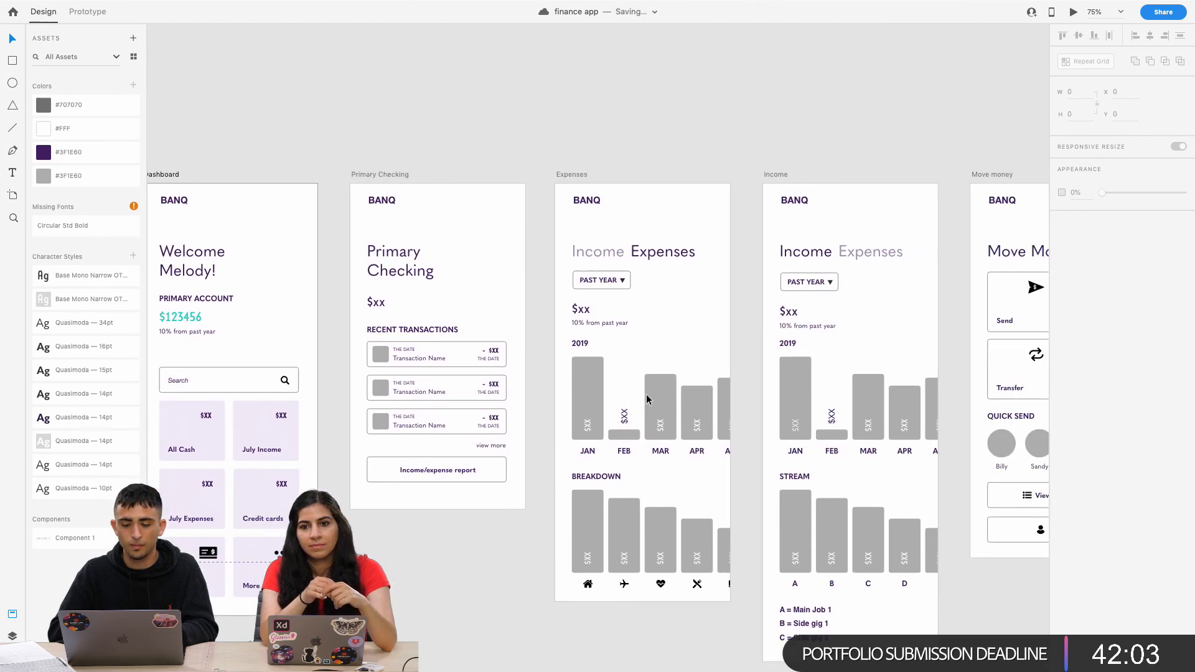
pyautogui.hscroll(-12, 646, 399)
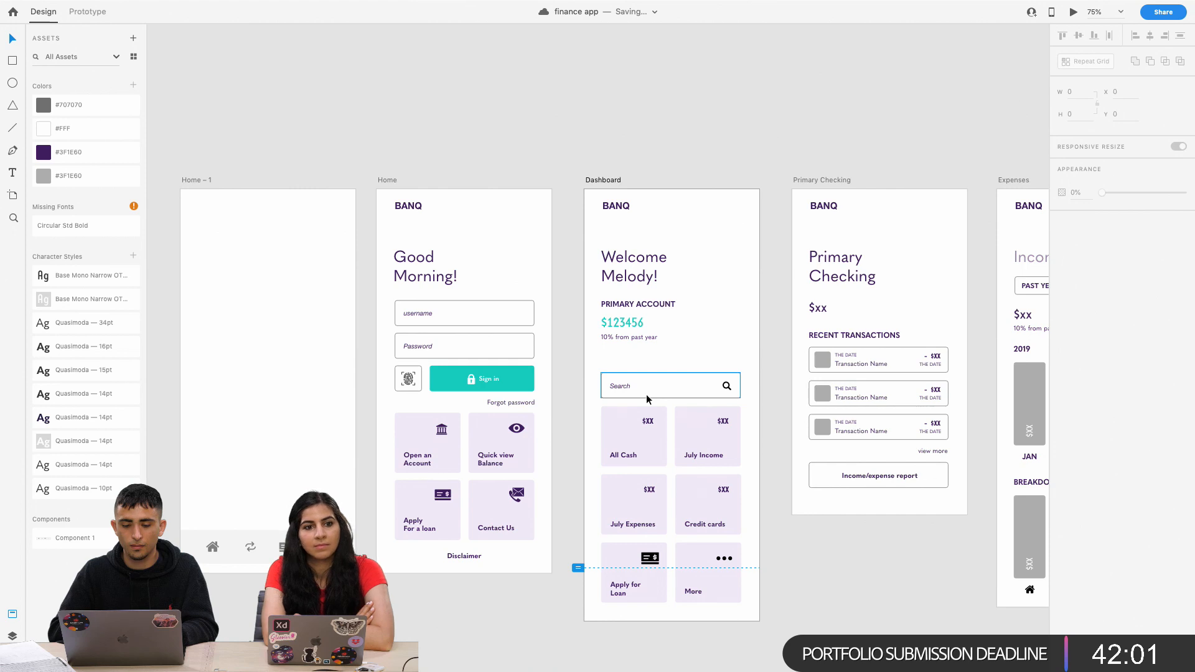
pyautogui.hscroll(3, 646, 394)
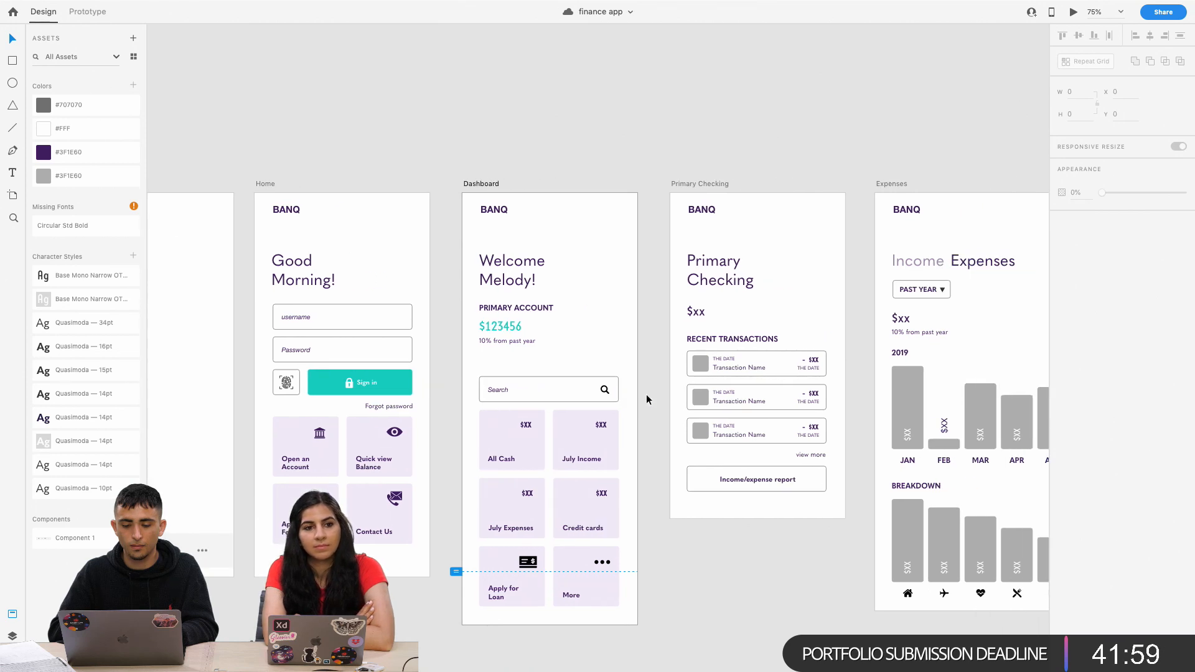
pyautogui.hscroll(-4, 646, 394)
# Set the border colour of Home's username field to white, #FFFFFF.
pyautogui.scroll(5, 647, 394)
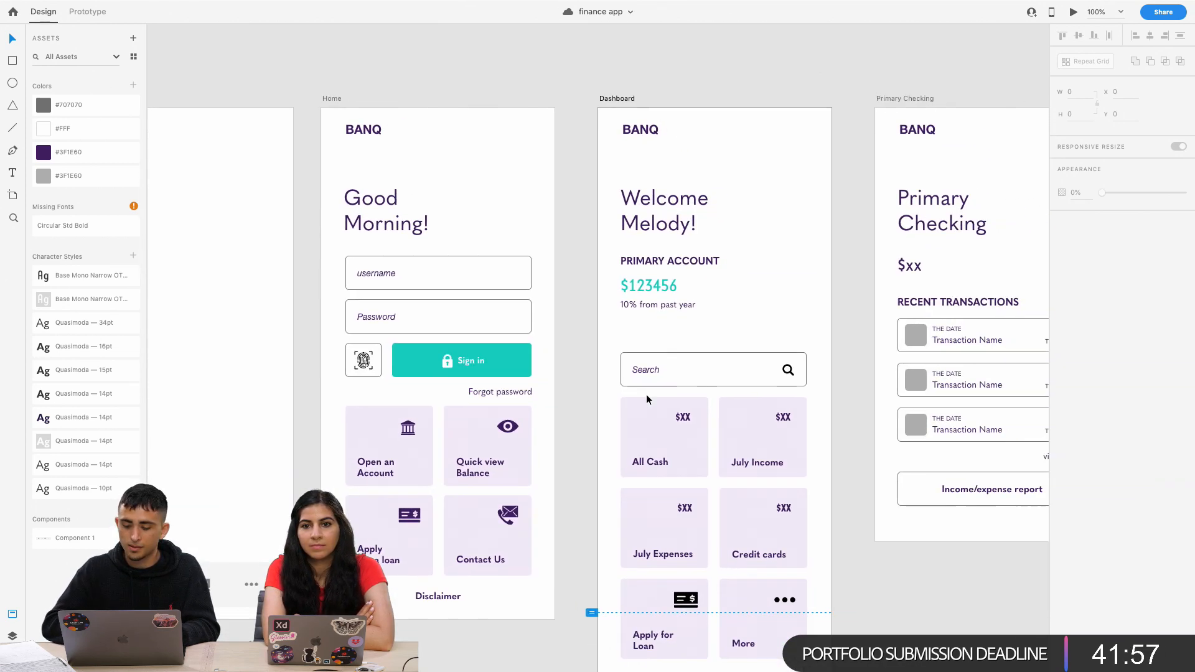
pyautogui.scroll(5, 646, 394)
pyautogui.click(601, 337)
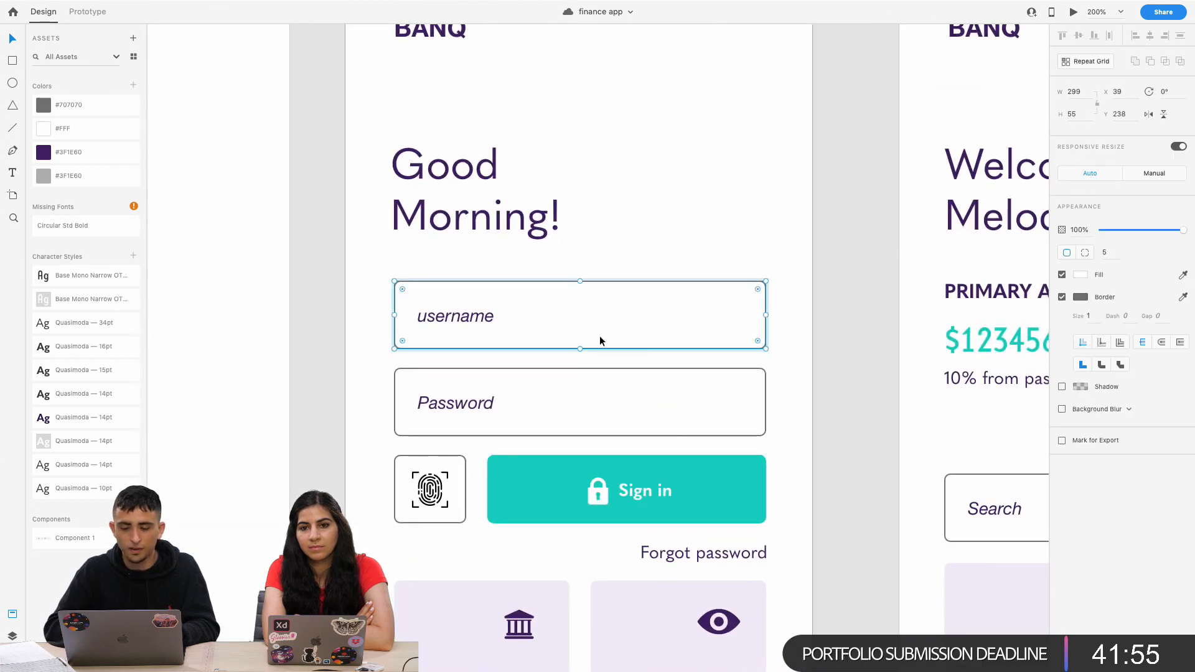
pyautogui.click(607, 391)
pyautogui.click(600, 341)
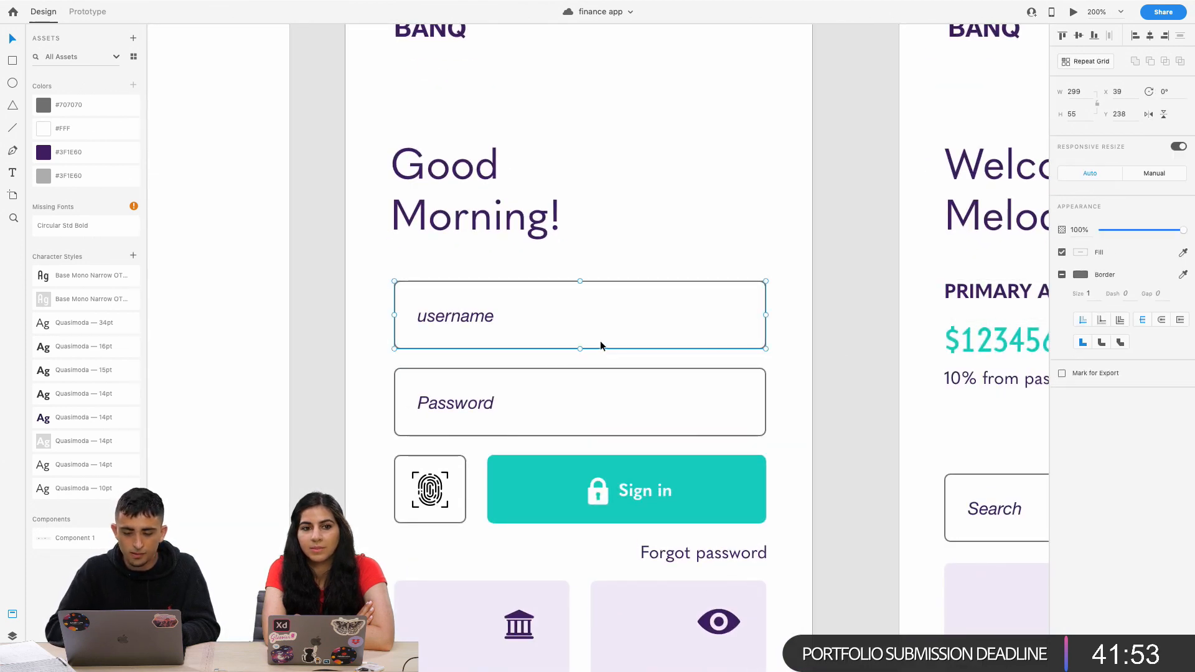
pyautogui.click(1080, 275)
pyautogui.click(933, 232)
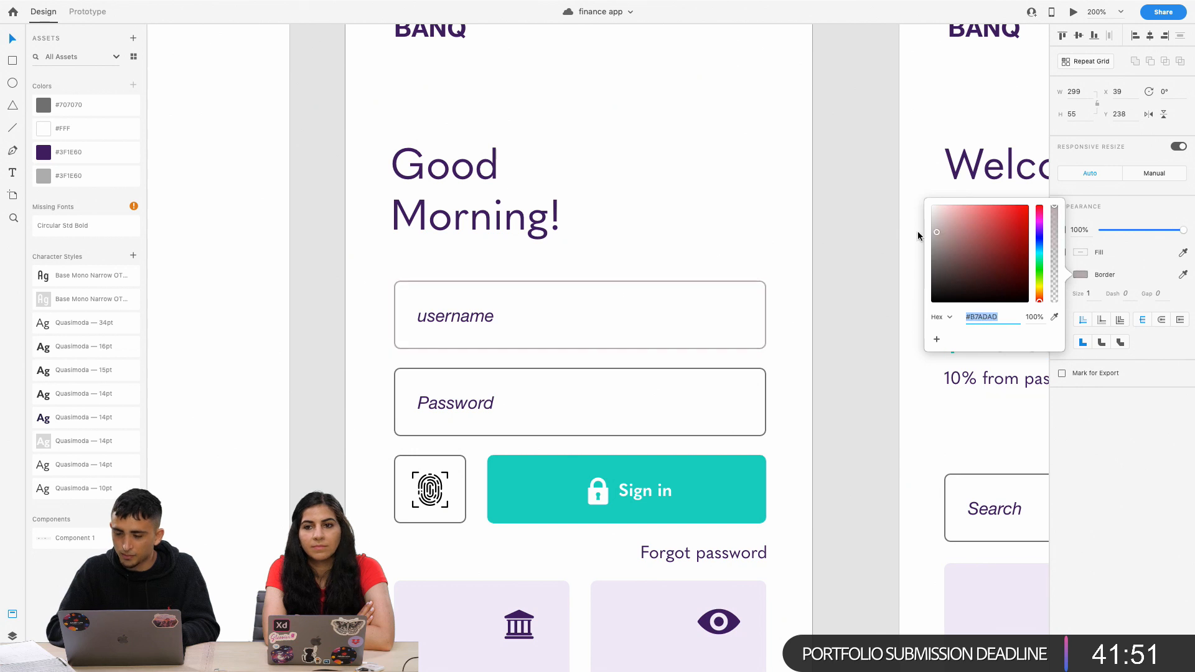
pyautogui.click(931, 220)
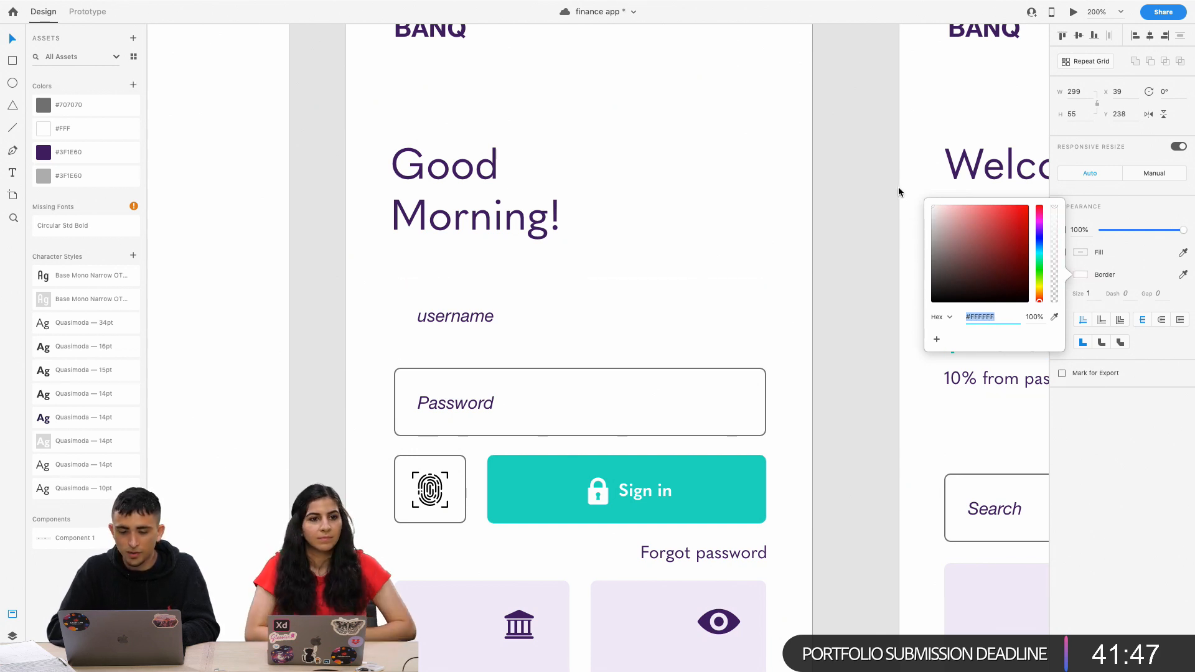
pyautogui.click(1086, 216)
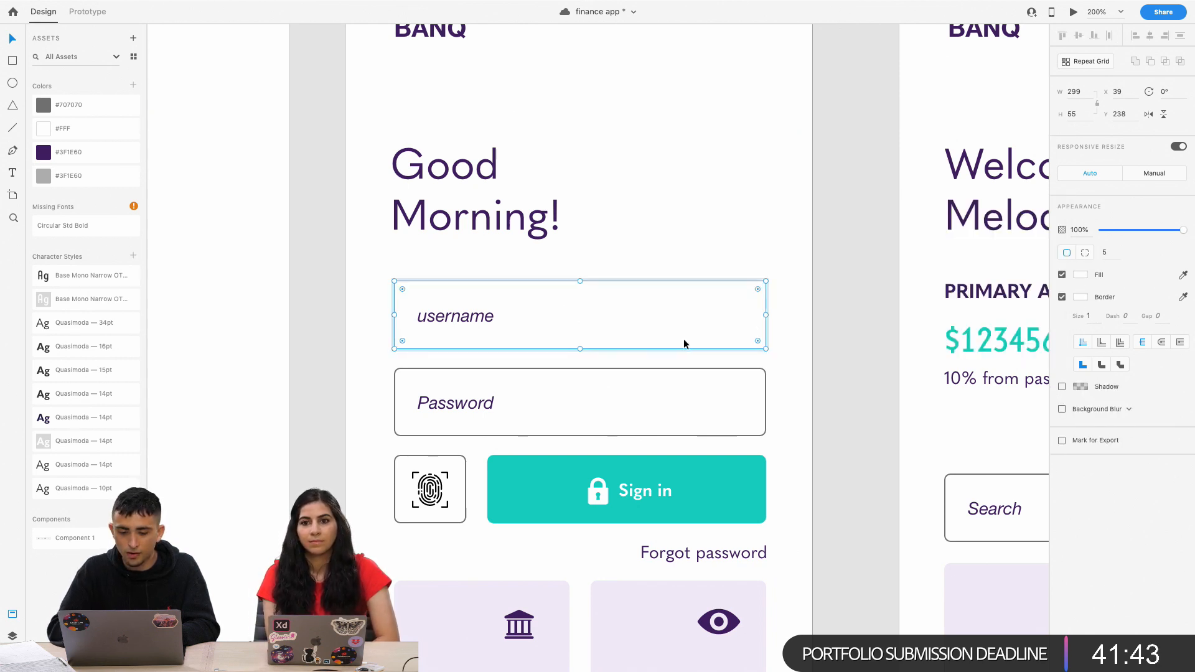
# Show the layer list and turn on a shadow for the rectangle of Home's username field.
pyautogui.click(557, 398)
pyautogui.hotkey('ctrl', 'y')
pyautogui.click(495, 347)
pyautogui.click(520, 326)
pyautogui.click(1063, 387)
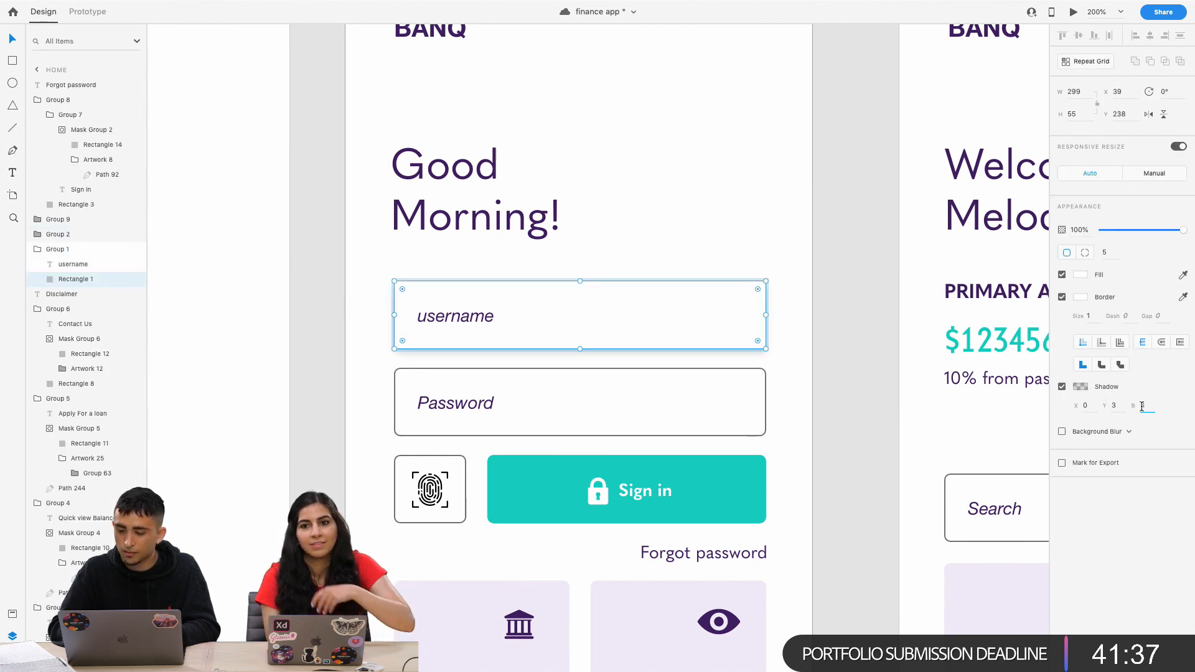
# Set the username field's shadow to a Y offset of 40 and a blur of 50.
pyautogui.press('Return')
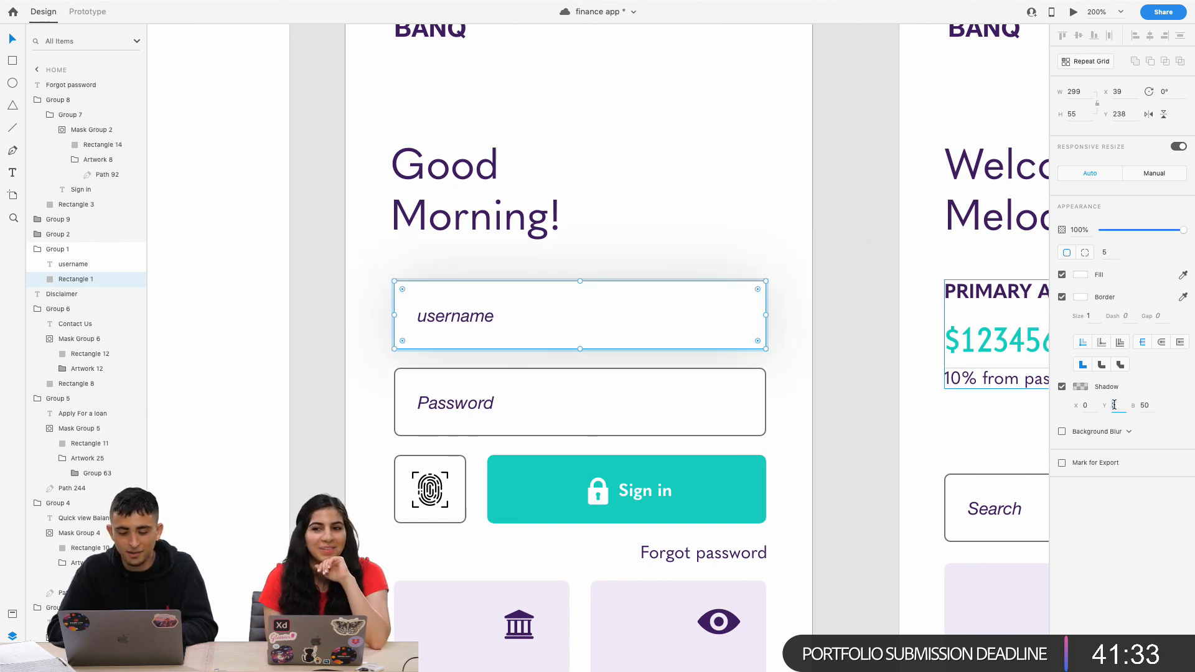
pyautogui.write('40')
pyautogui.click(811, 324)
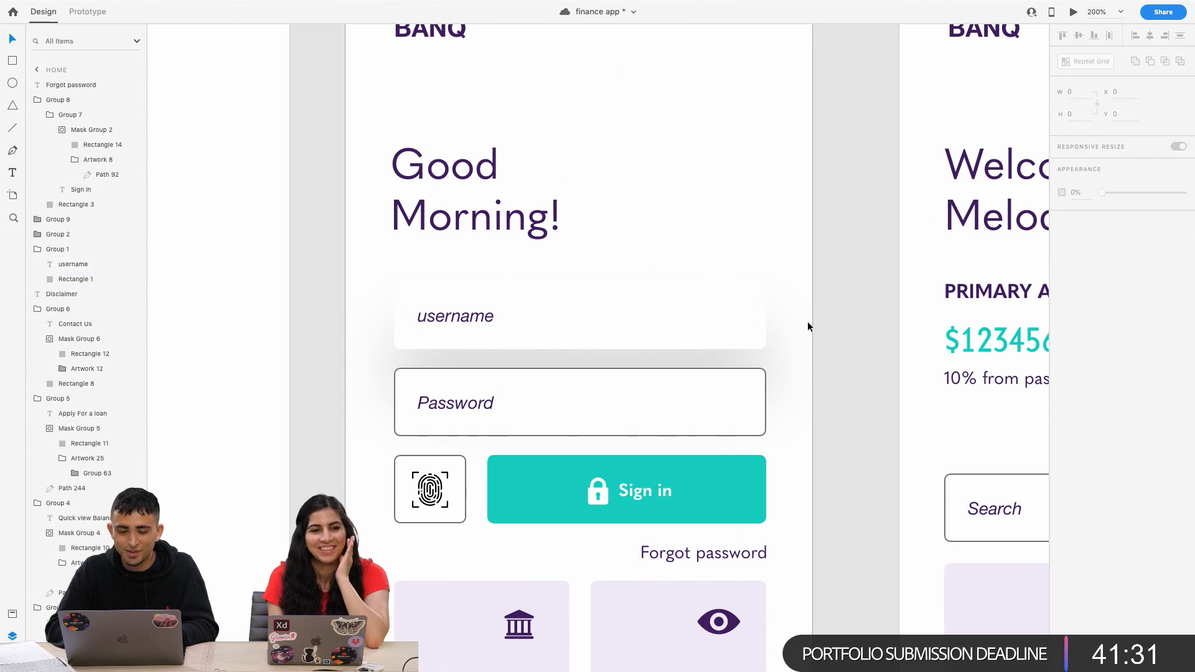
# Lower the opacity of the username field's black shadow to about 3%.
pyautogui.press('super+plus')
pyautogui.press('super+minus')
pyautogui.press('super+minus')
pyautogui.press('super+plus')
pyautogui.click(719, 342)
pyautogui.click(1081, 387)
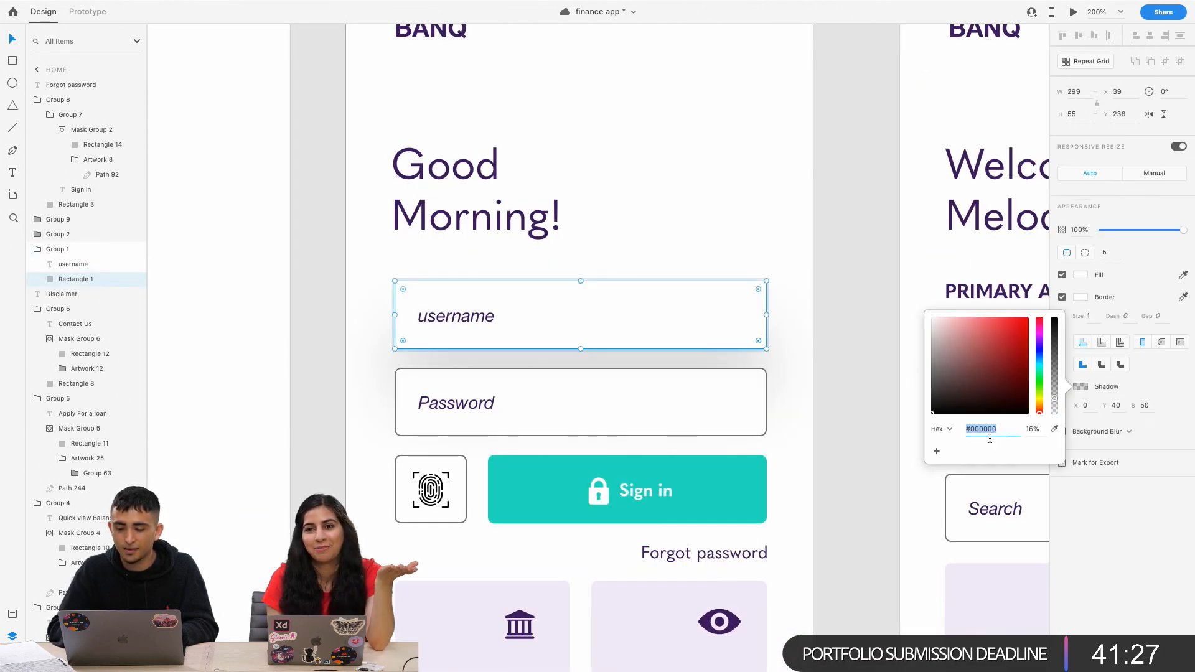
pyautogui.click(1055, 413)
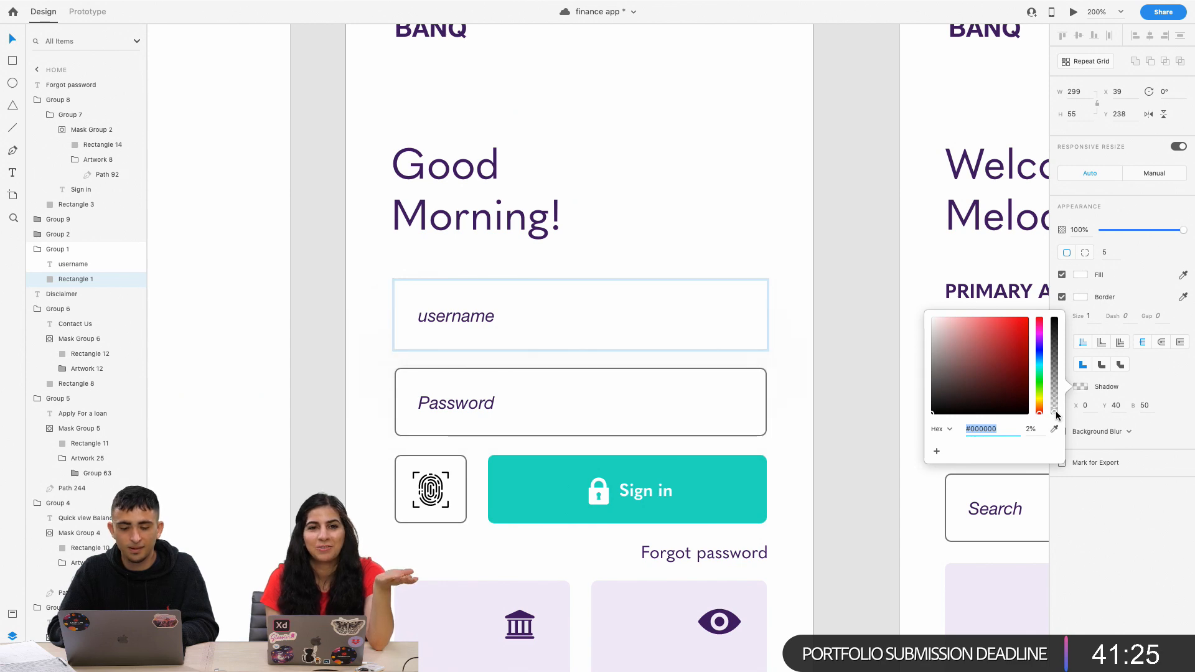
pyautogui.click(866, 381)
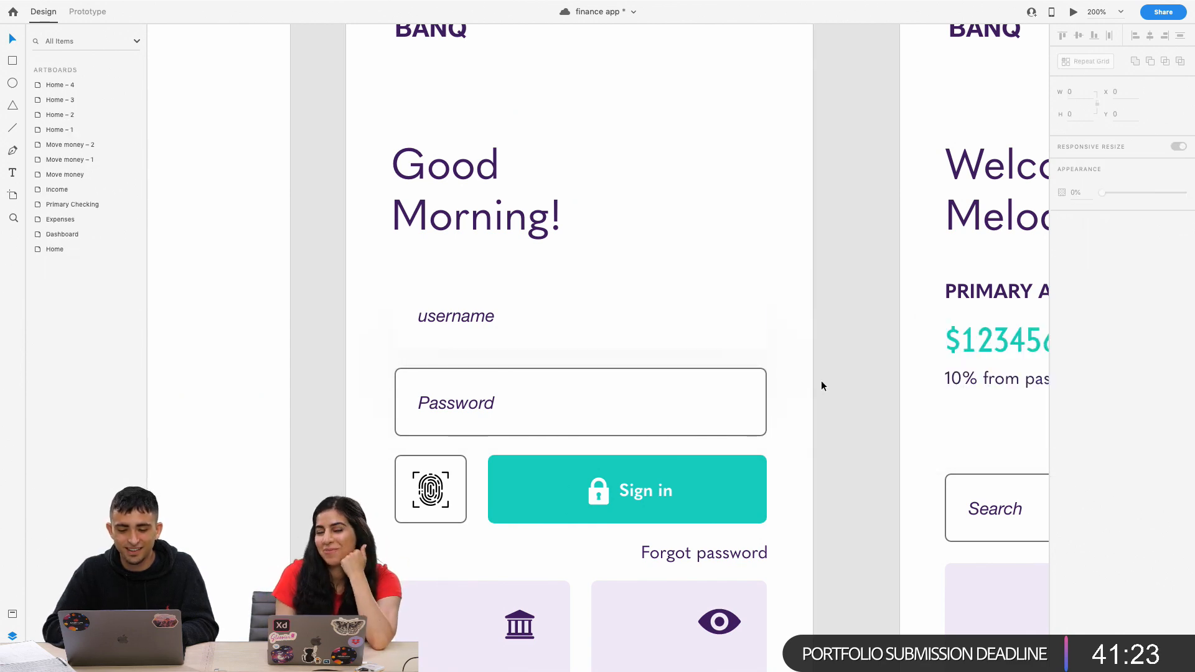
# Set the shadow blur of the username field's rectangle on the Home artboard to 40.
pyautogui.press('super+minus')
pyautogui.doubleClick(640, 372)
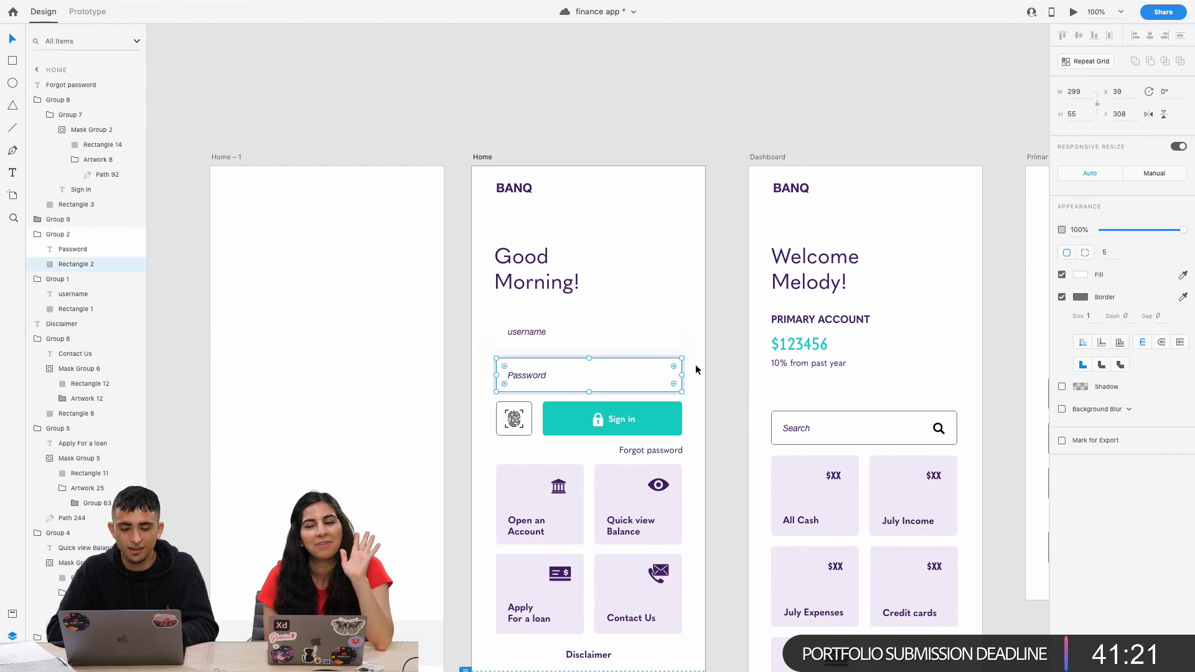
pyautogui.doubleClick(669, 344)
pyautogui.press('super+plus')
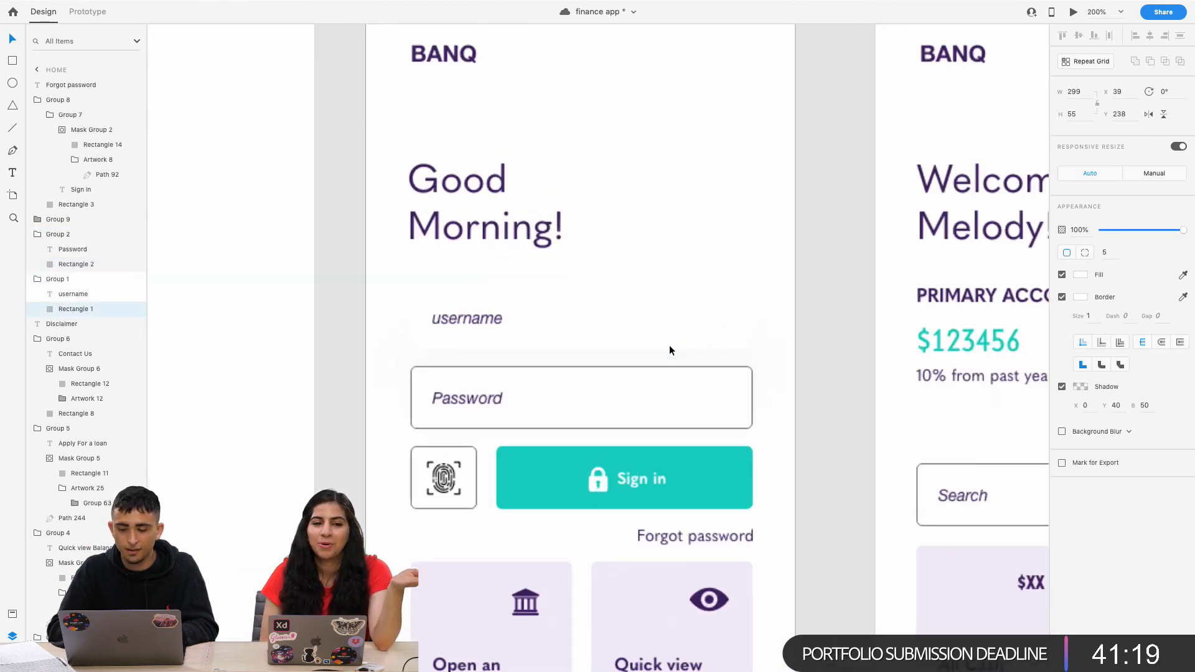
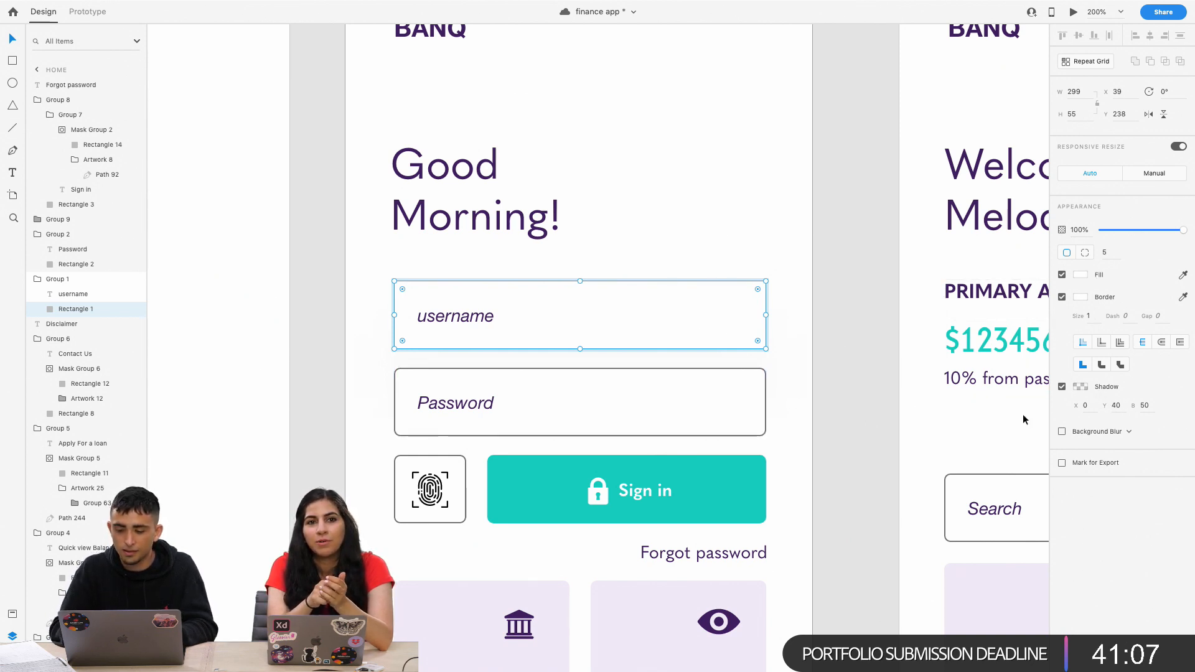
pyautogui.click(1143, 406)
pyautogui.write('40')
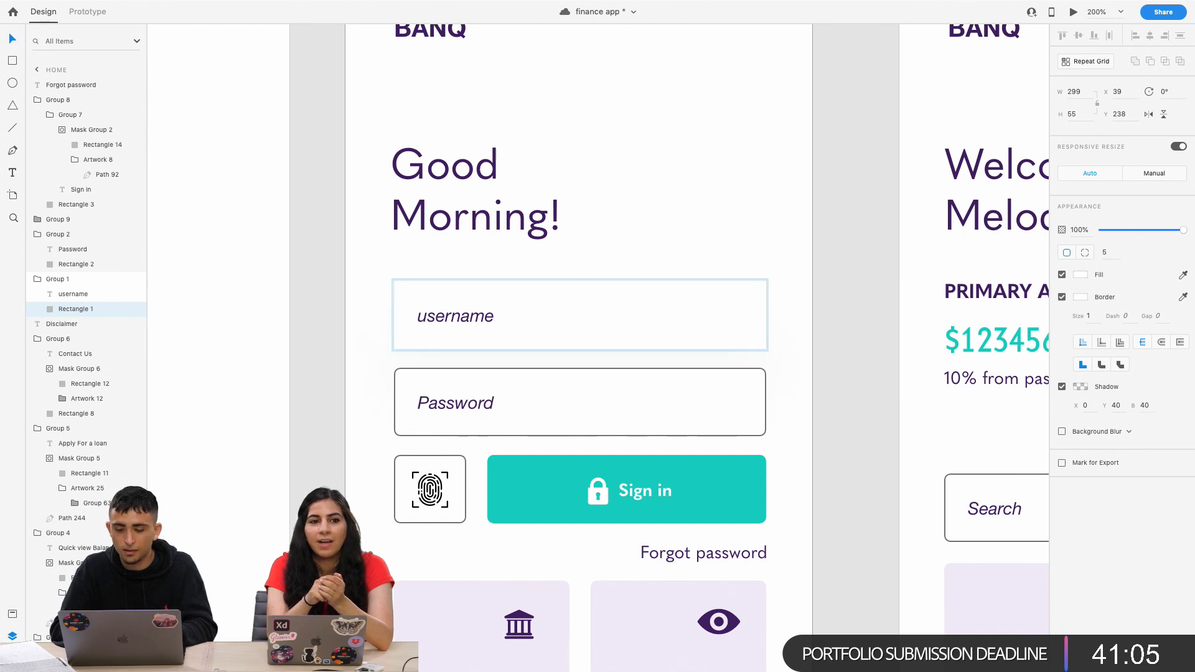
pyautogui.press('Return')
# Set the opacity of the username field's shadow colour to 4%.
pyautogui.click(1081, 390)
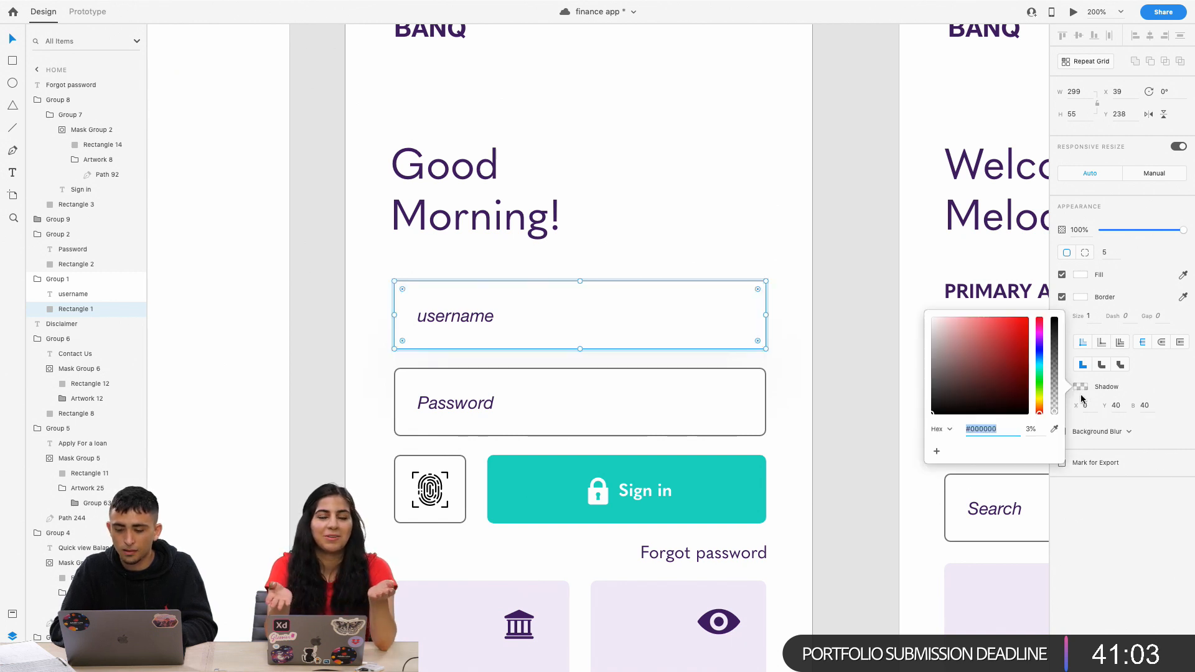
pyautogui.click(1032, 429)
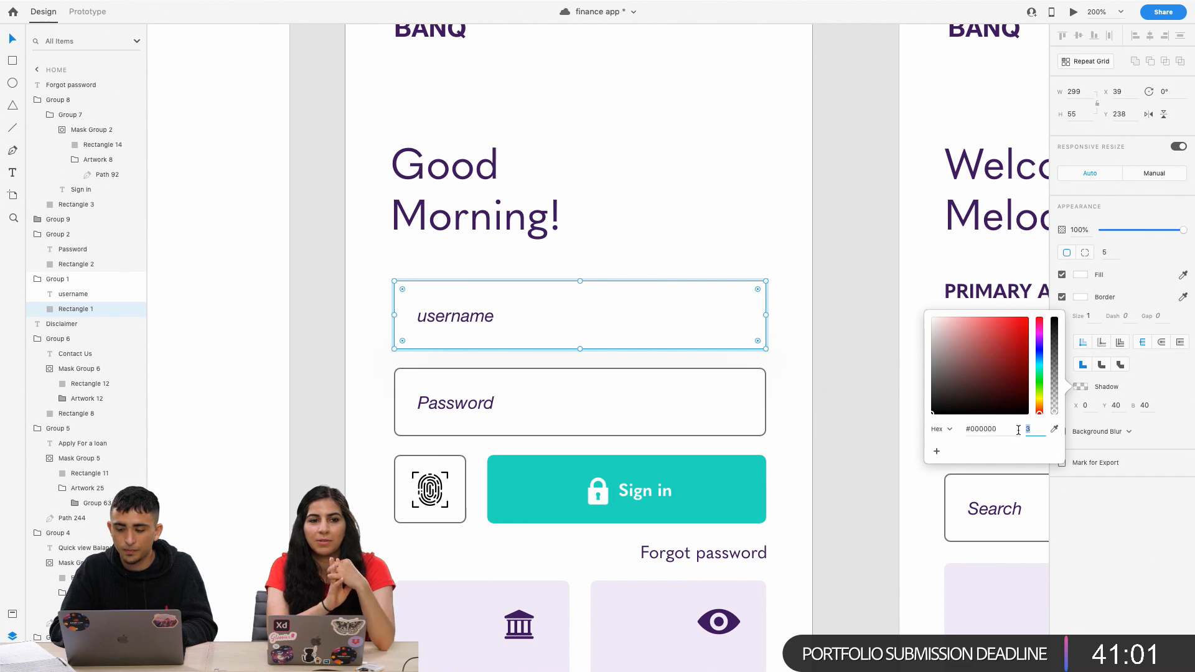
pyautogui.write('4')
pyautogui.press('Return')
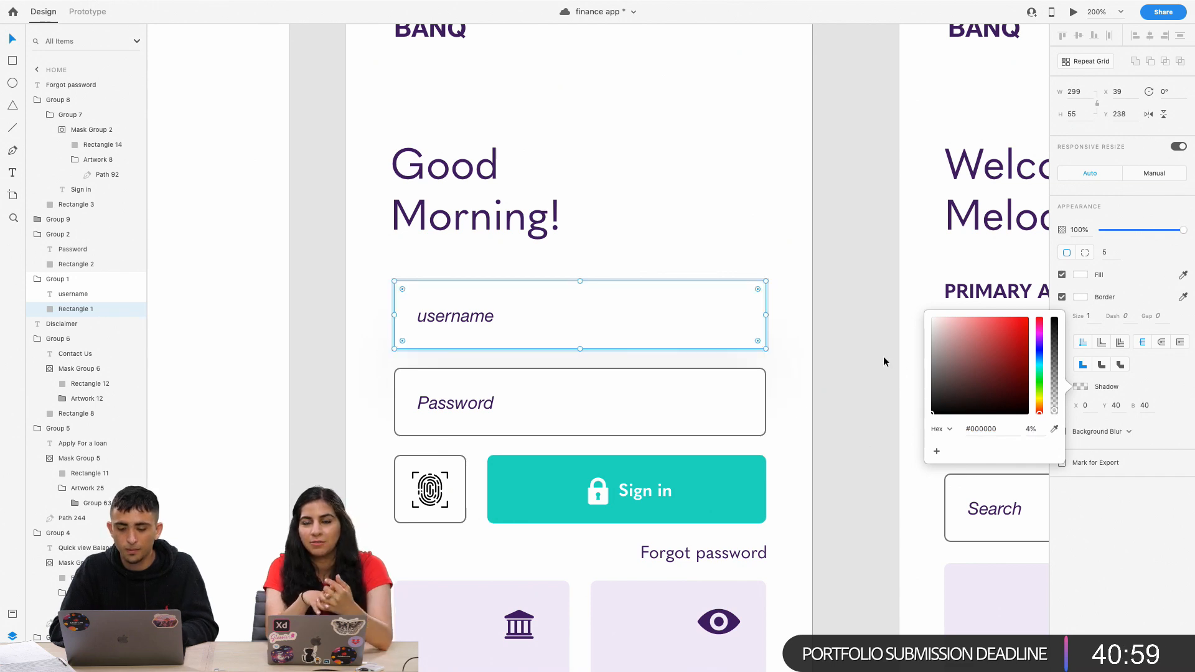
pyautogui.click(858, 375)
pyautogui.press('super+minus')
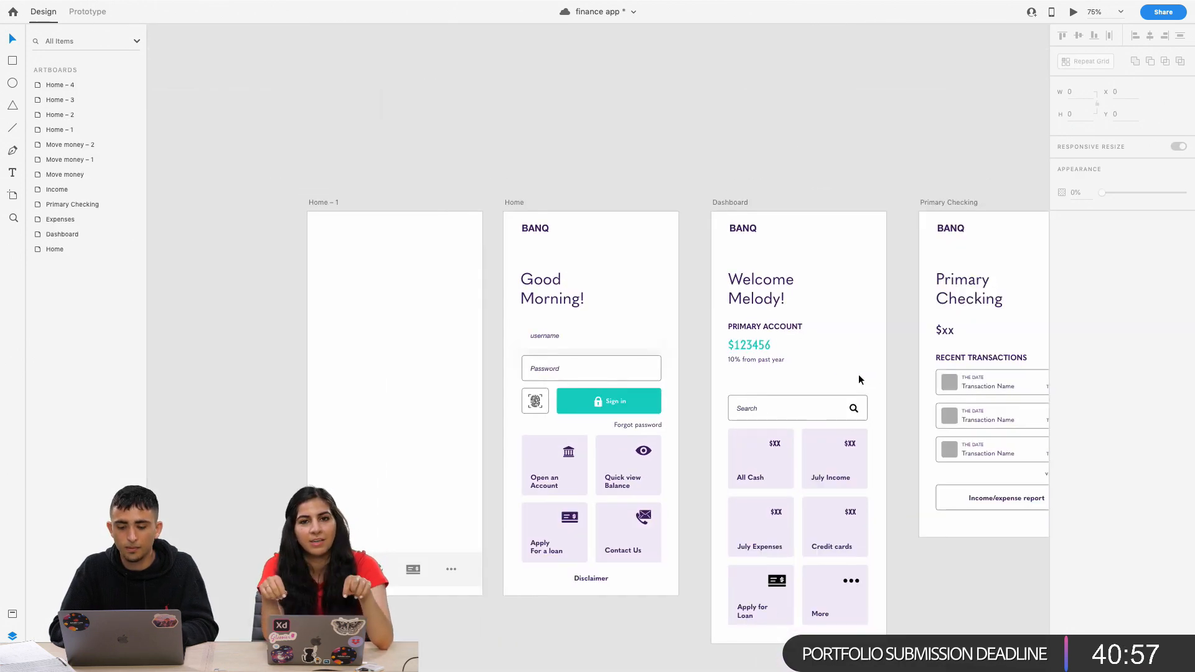
# Turn off the border of the Password field's rectangle and turn on its shadow.
pyautogui.press('super+equal')
pyautogui.press('super+equal')
pyautogui.press('super+equal')
pyautogui.doubleClick(687, 387)
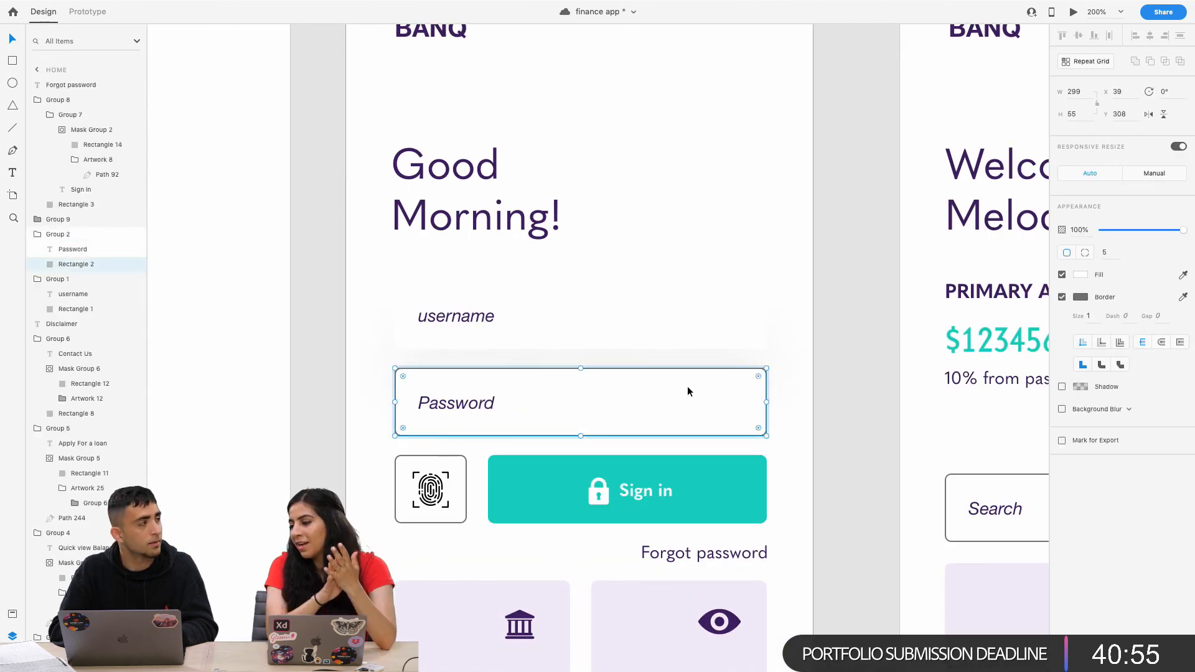
pyautogui.doubleClick(718, 333)
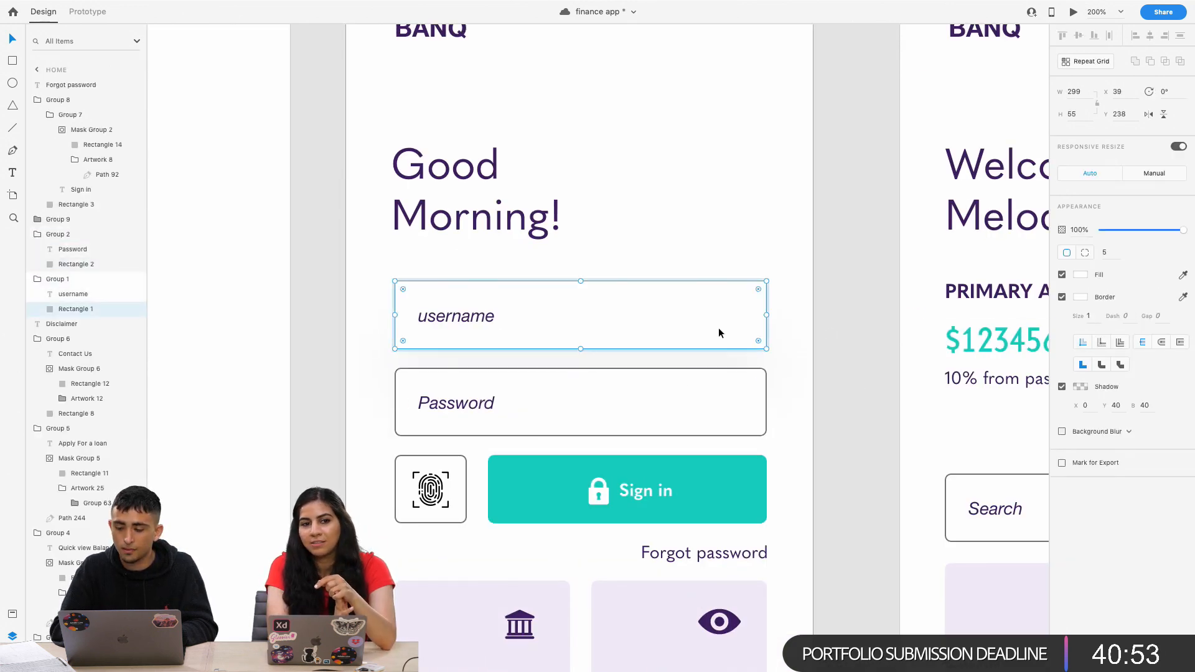
pyautogui.click(1079, 389)
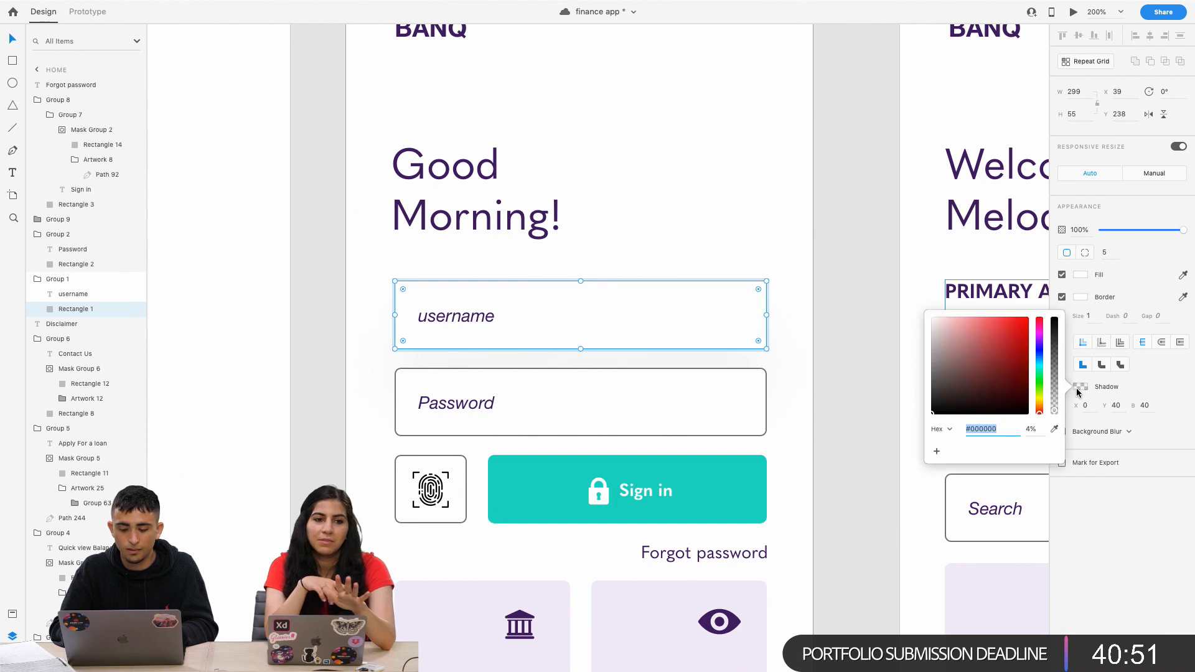
pyautogui.click(662, 400)
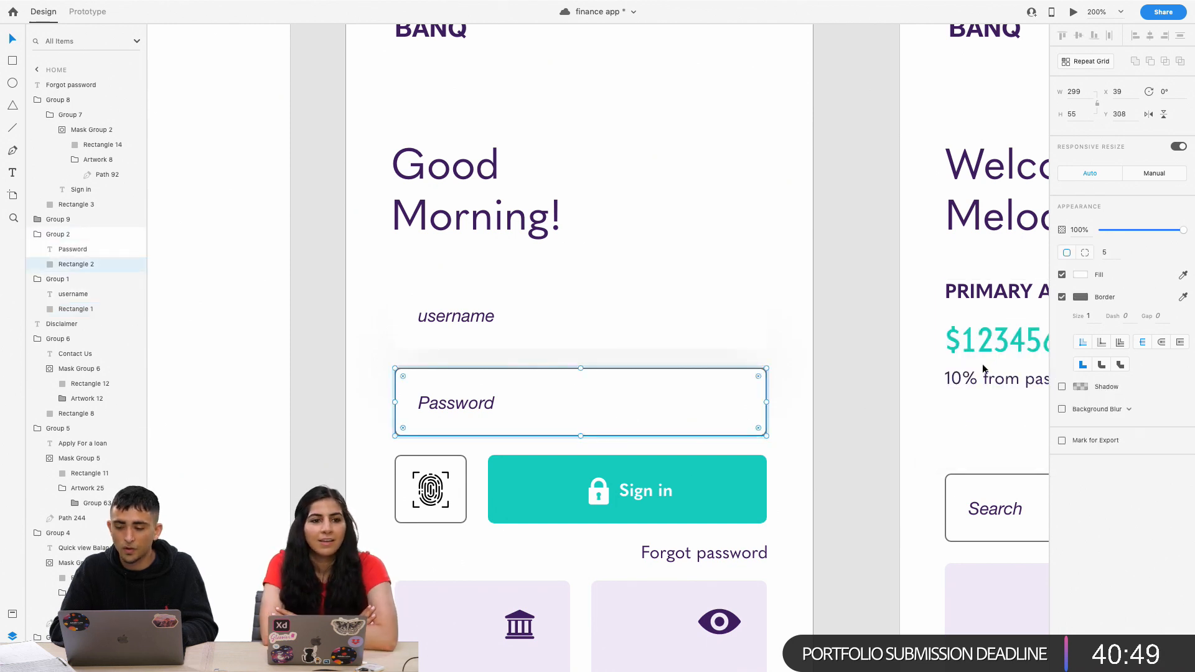
pyautogui.doubleClick(654, 431)
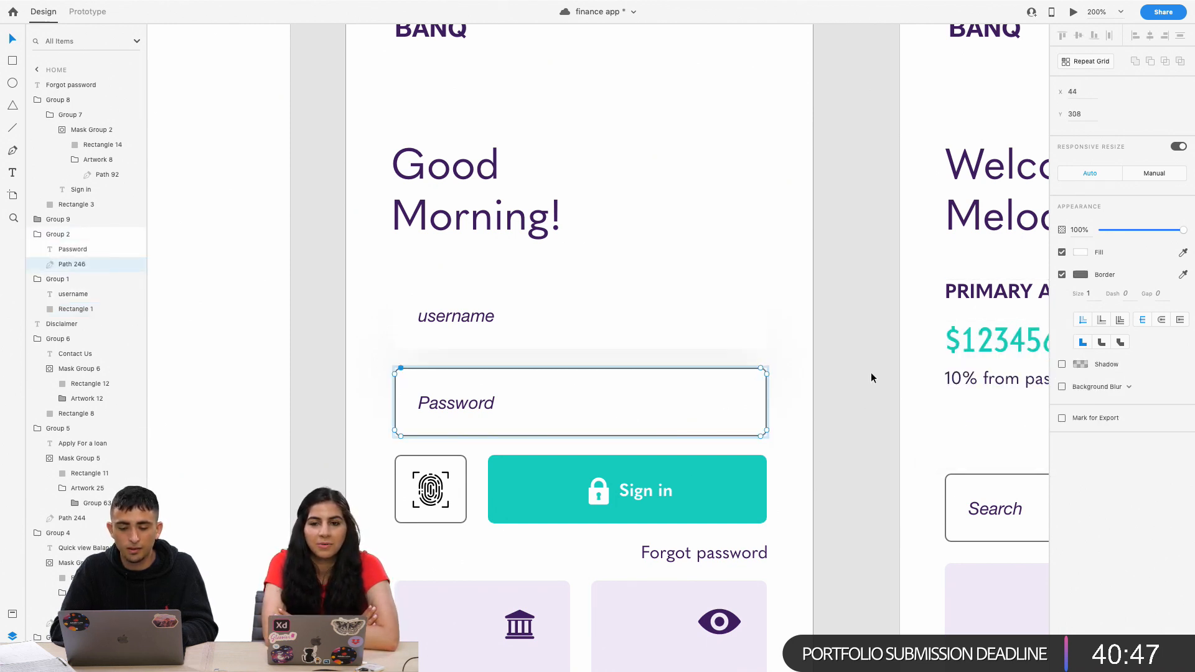
pyautogui.press('Escape')
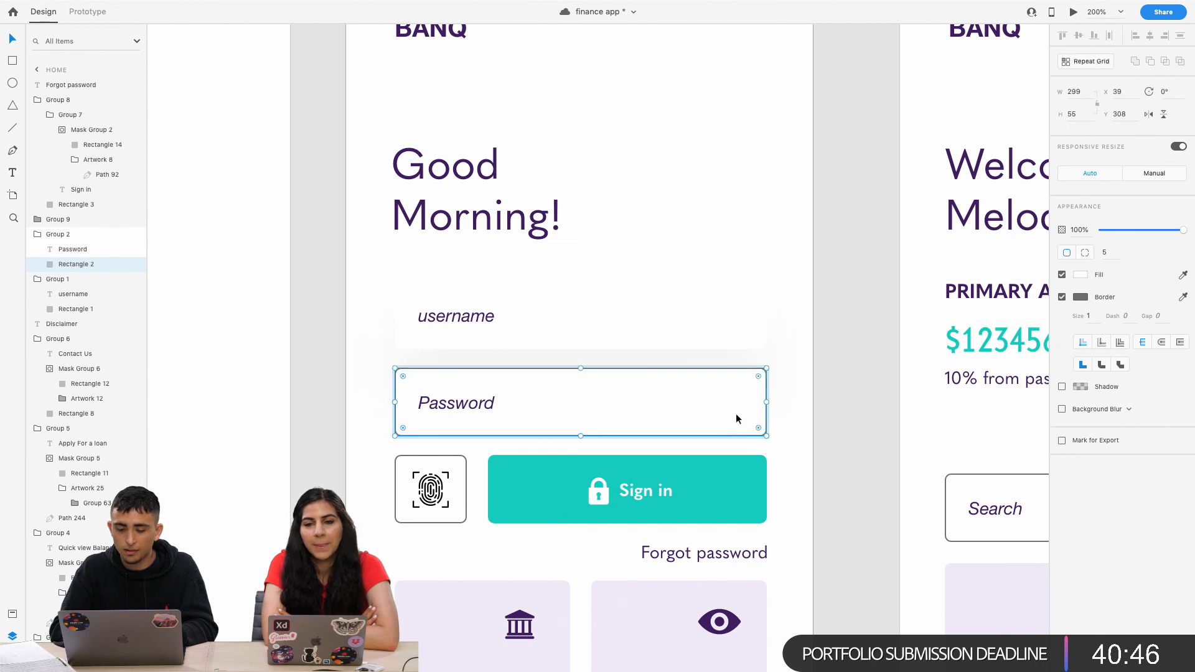
pyautogui.click(1061, 298)
pyautogui.click(1062, 320)
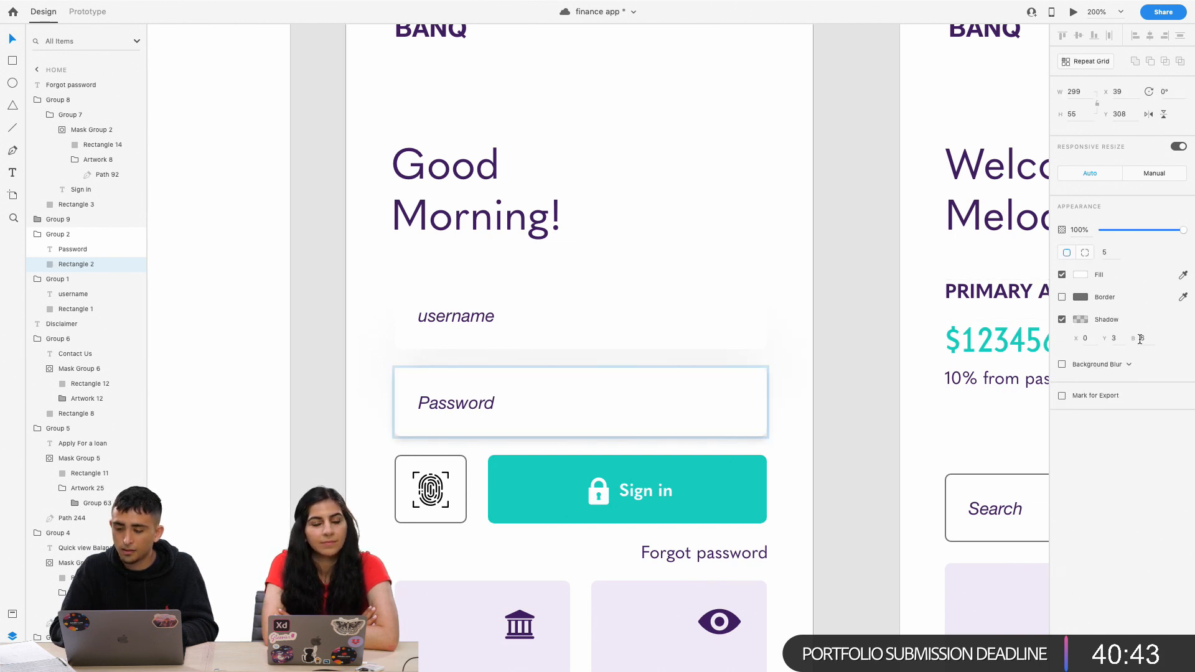
# Set the Password field's shadow to a Y offset of 40 and a blur of 40, matching the username field.
pyautogui.click(1115, 338)
pyautogui.write('40')
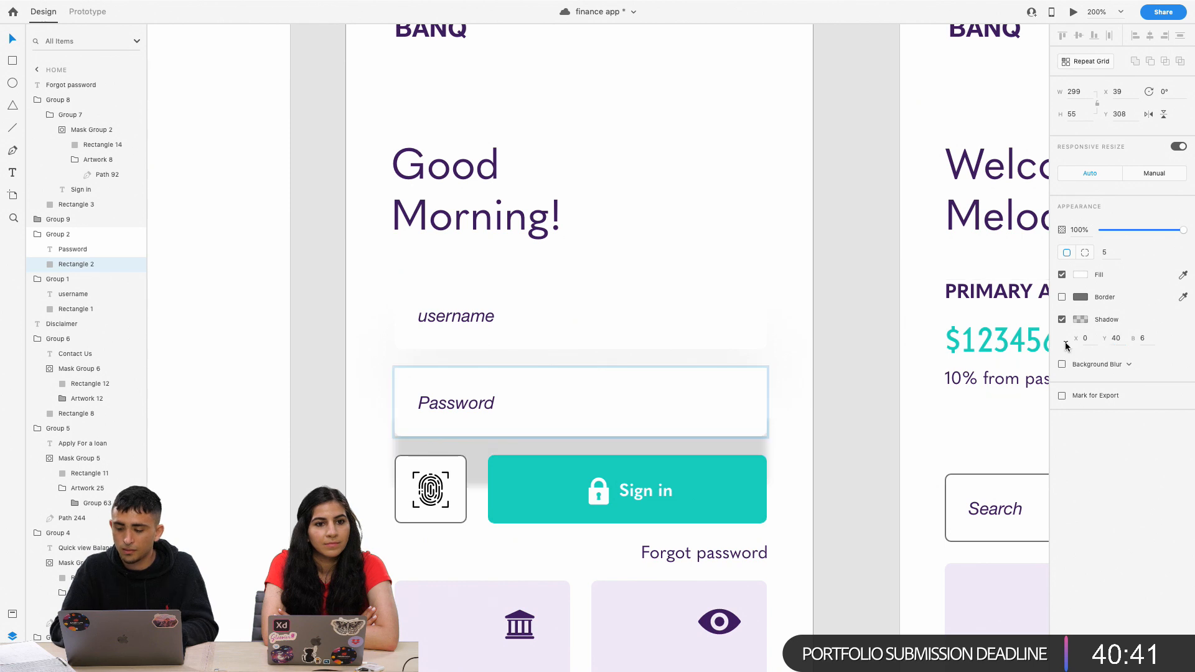
pyautogui.click(697, 337)
pyautogui.doubleClick(697, 337)
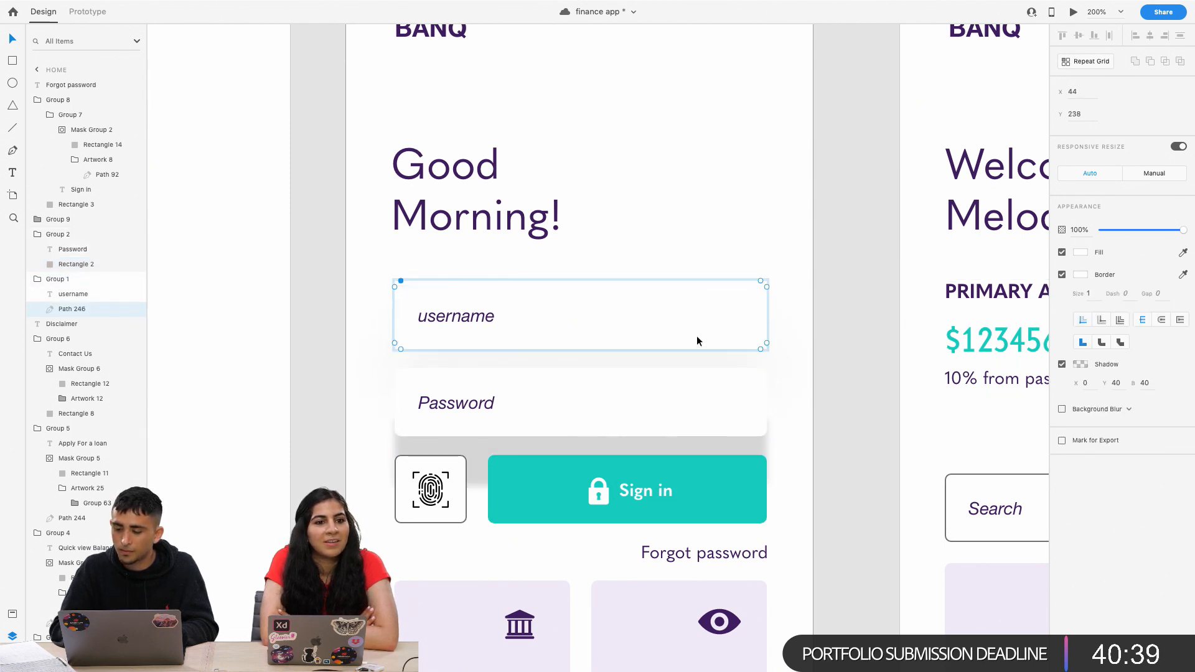
pyautogui.click(667, 388)
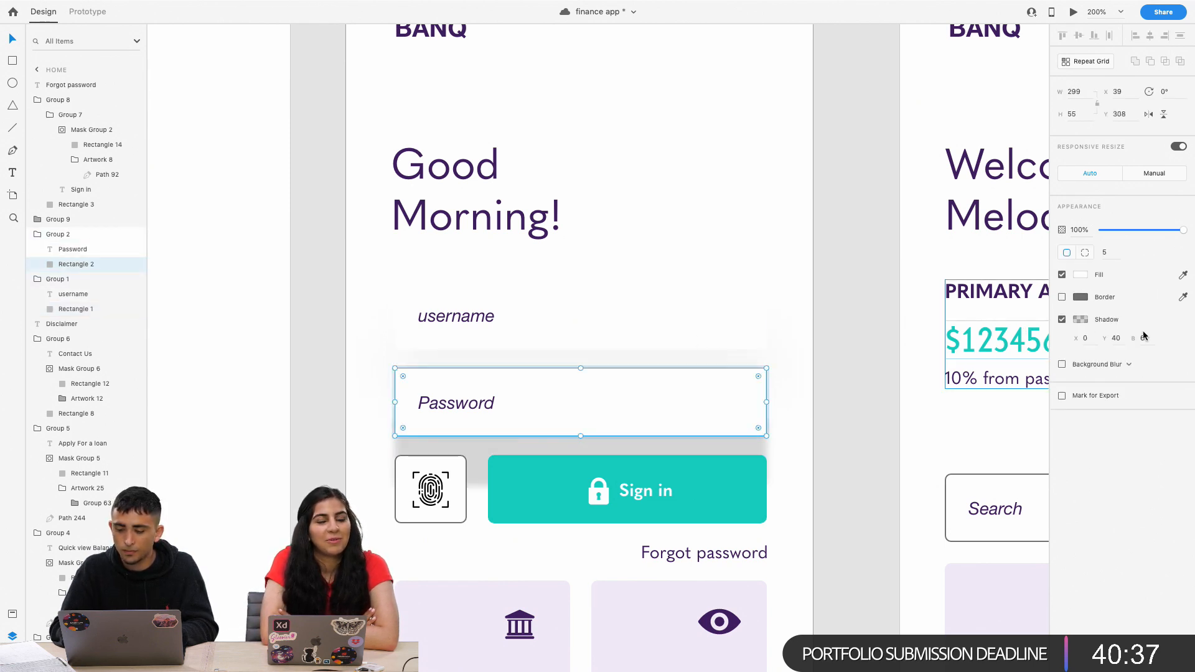
pyautogui.write('40')
# Reduce the opacity of the Password field's black shadow so it looks as faint as the username field's.
pyautogui.click(1075, 324)
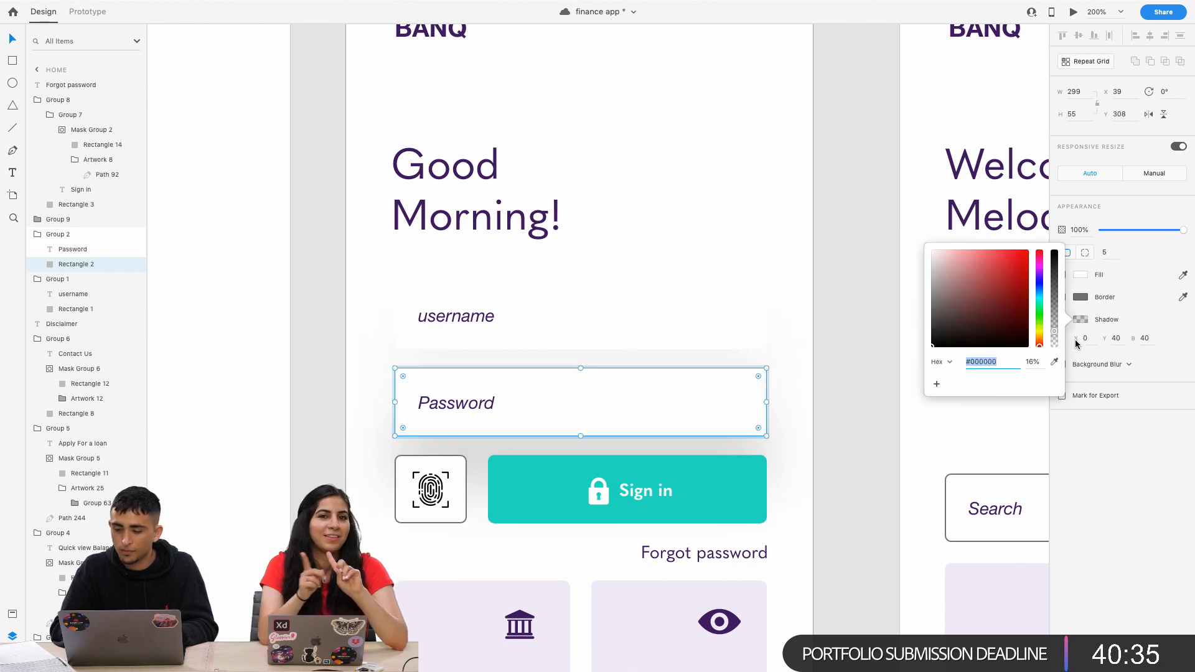
pyautogui.click(1030, 361)
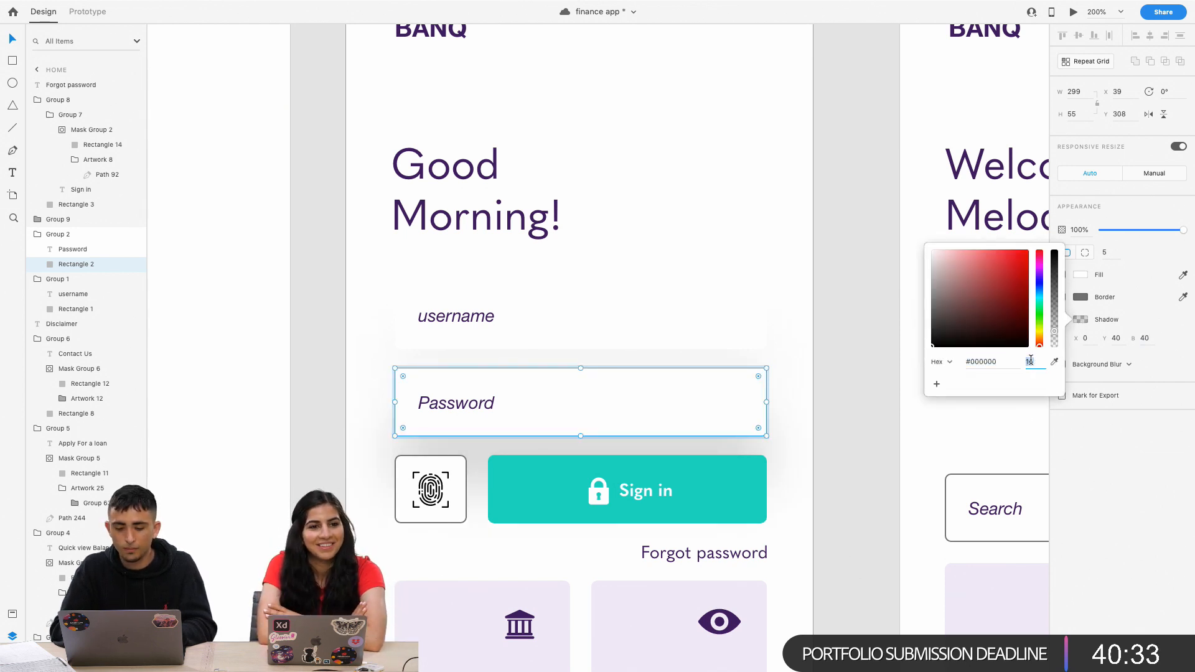
pyautogui.click(798, 316)
# Examine the username and Password field shadows up close and in the context of the whole Home screen.
pyautogui.press('super+minus')
pyautogui.press('super+minus')
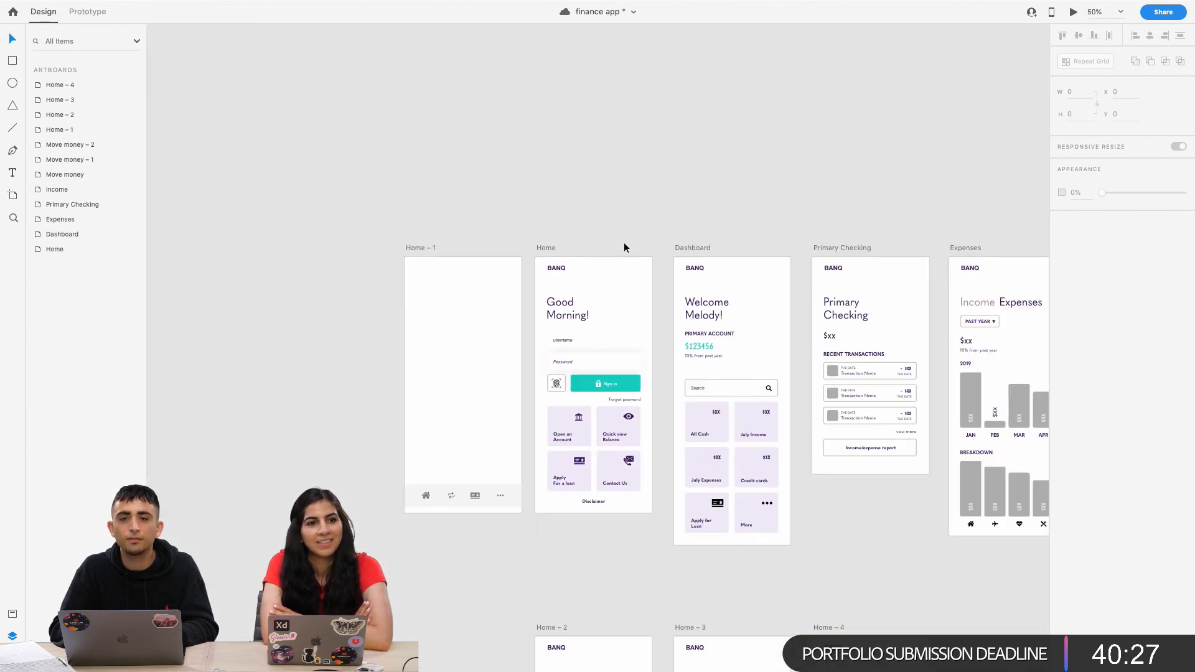
pyautogui.press('super+plus')
pyautogui.press('super+plus')
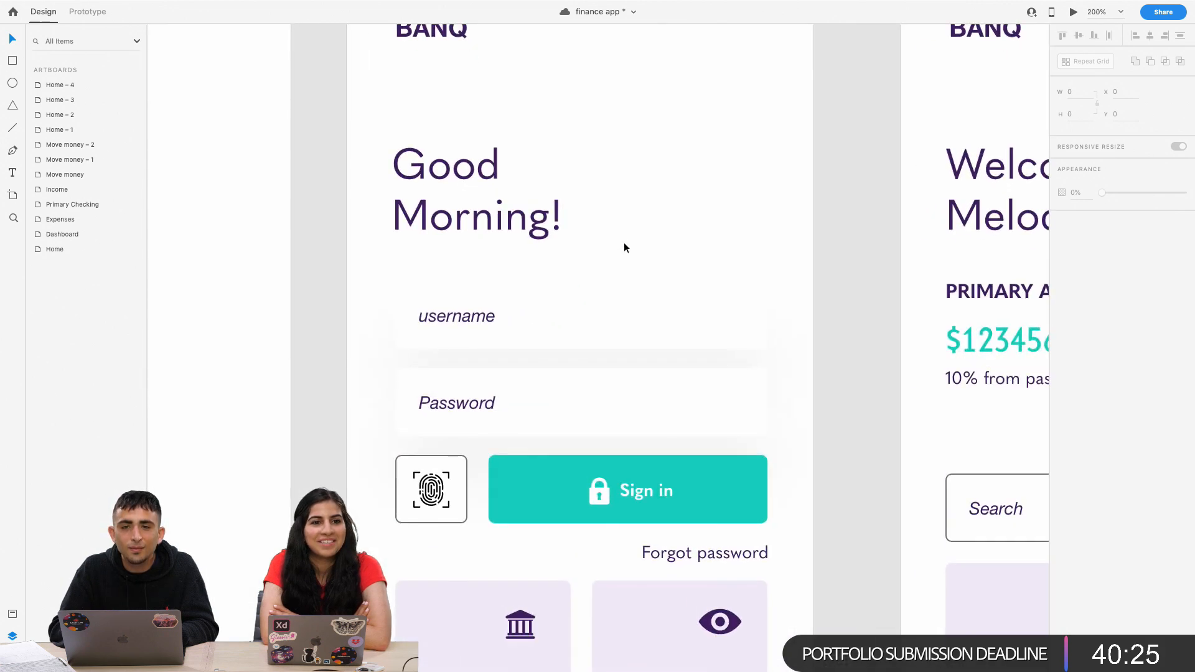
pyautogui.press('super+plus')
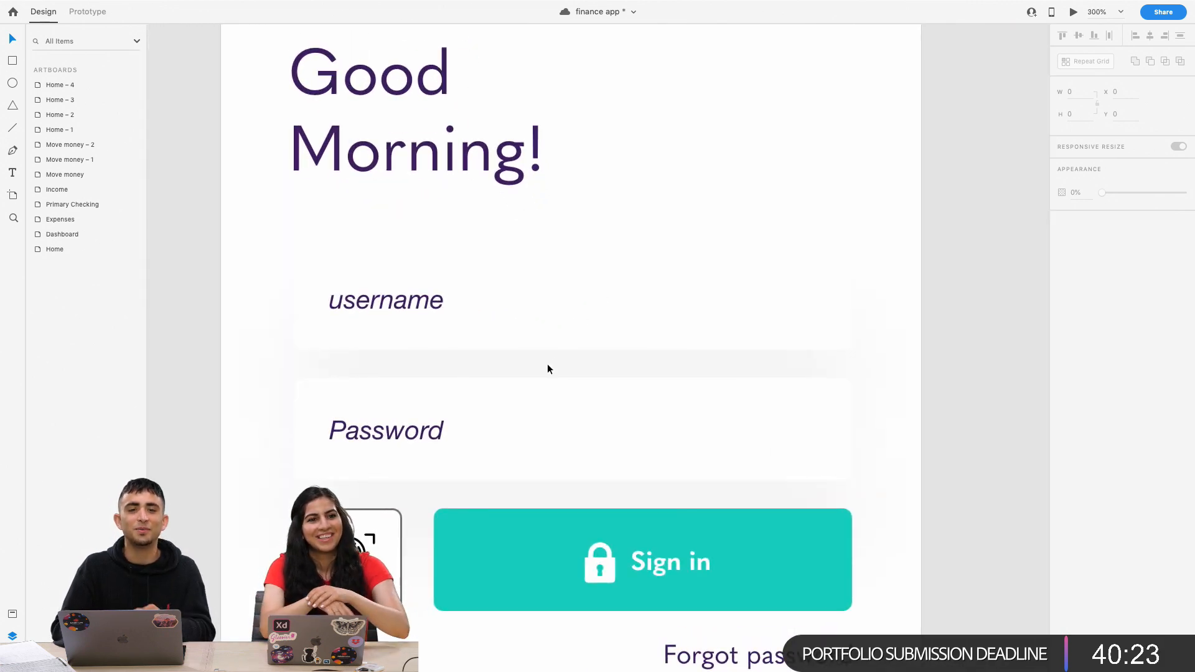
pyautogui.click(524, 355)
pyautogui.doubleClick(523, 350)
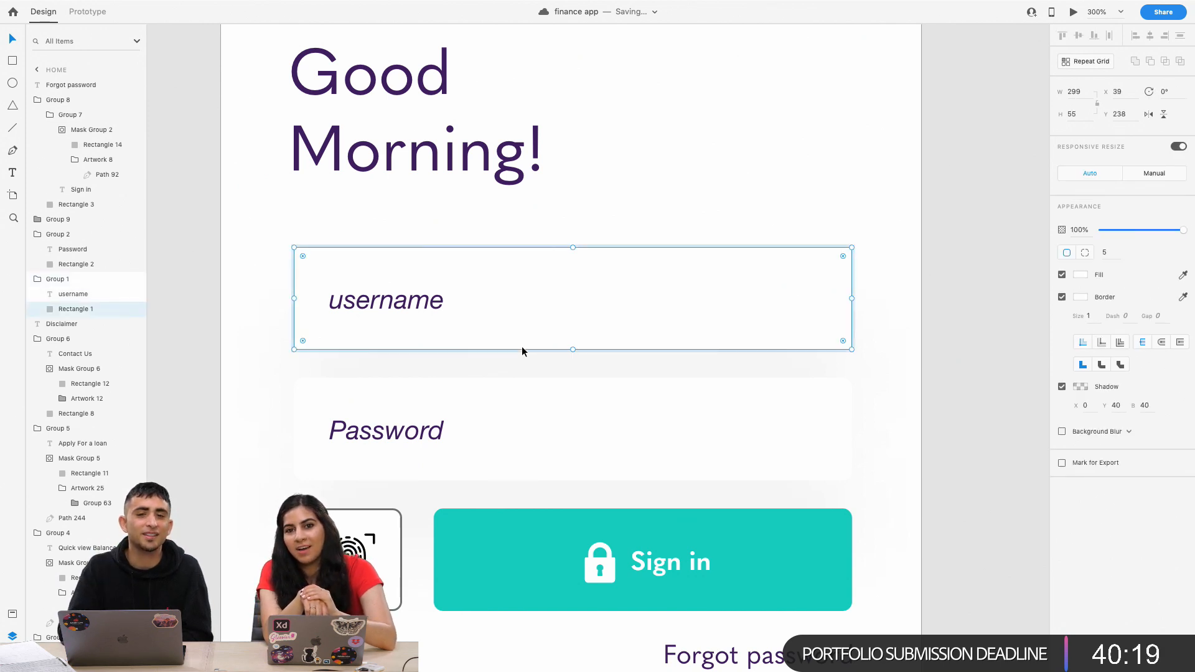
pyautogui.press('super+minus')
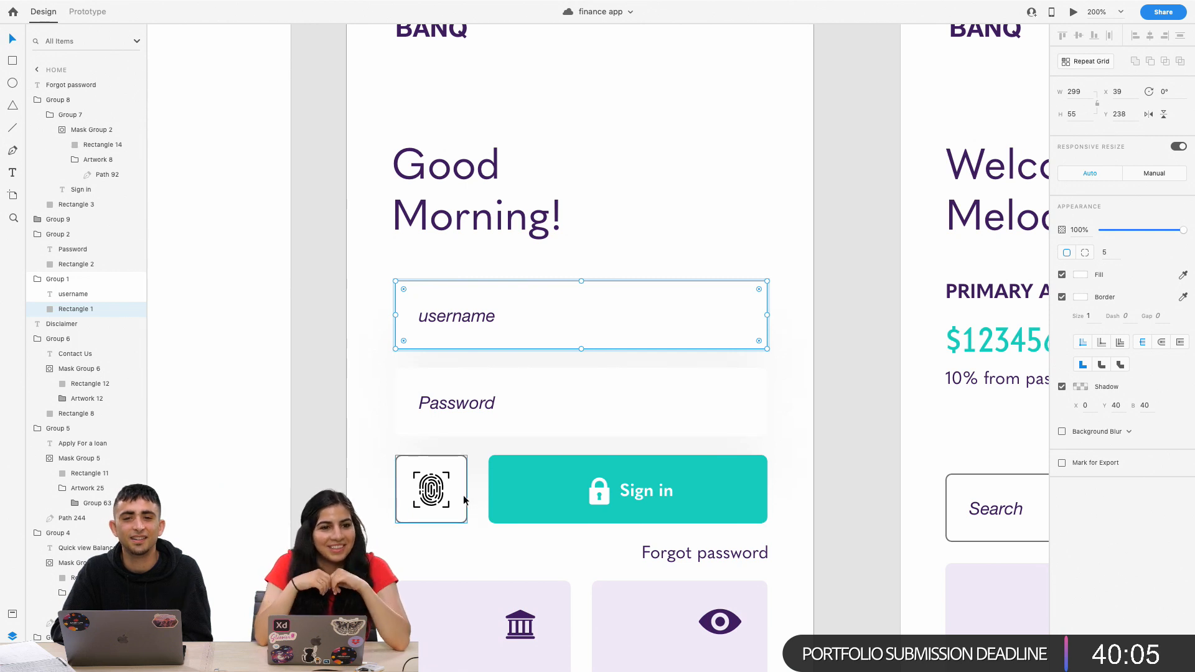
pyautogui.click(484, 475)
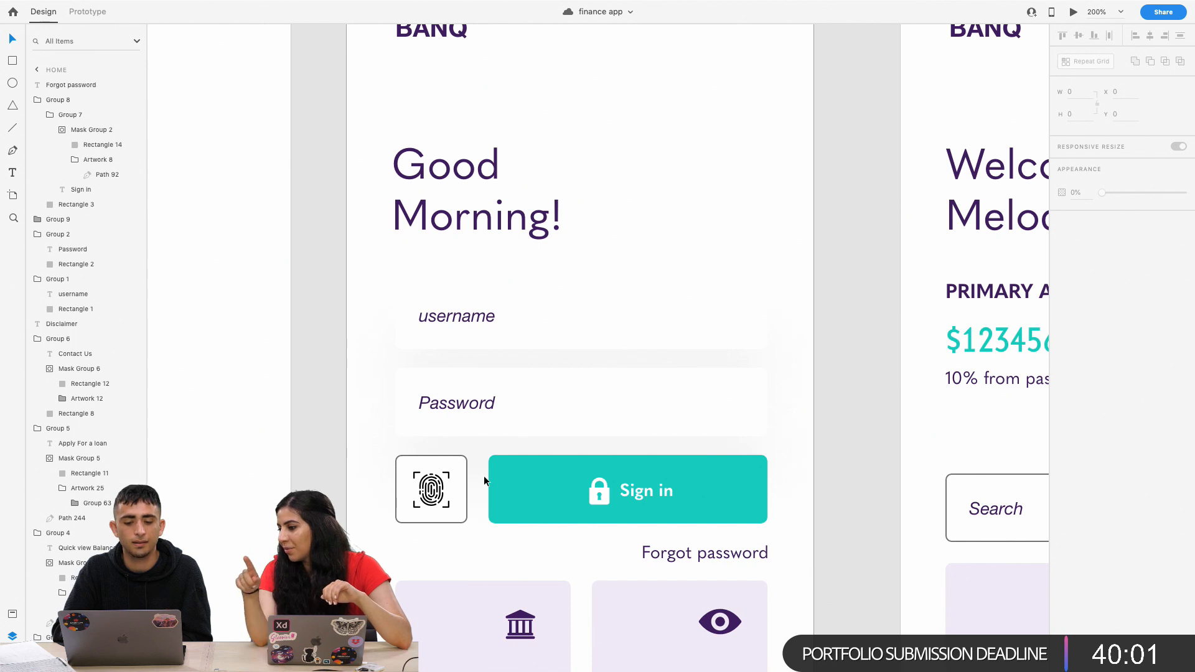
pyautogui.press('super+1')
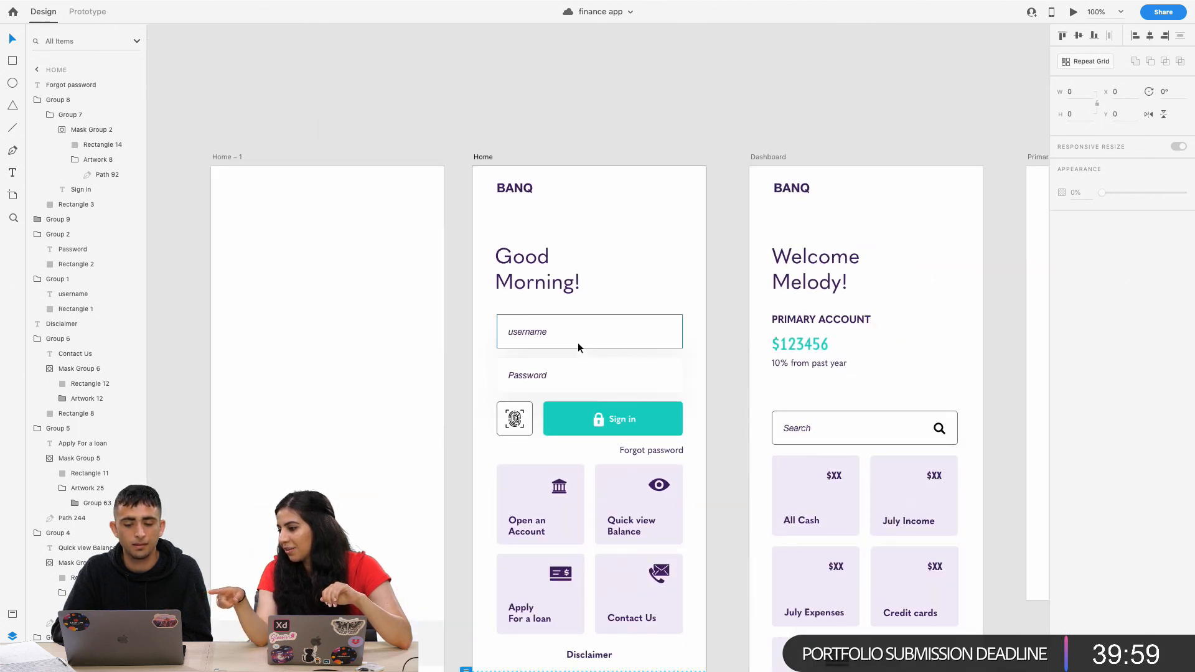
pyautogui.click(578, 344)
pyautogui.click(548, 235)
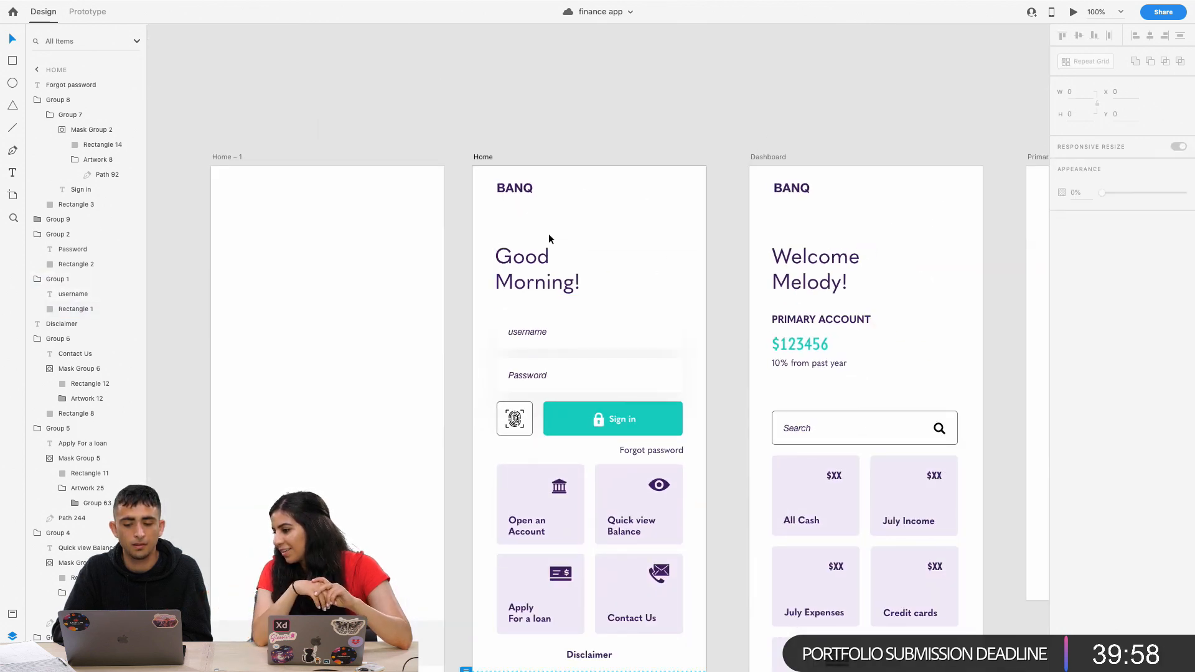
pyautogui.click(488, 156)
pyautogui.doubleClick(554, 334)
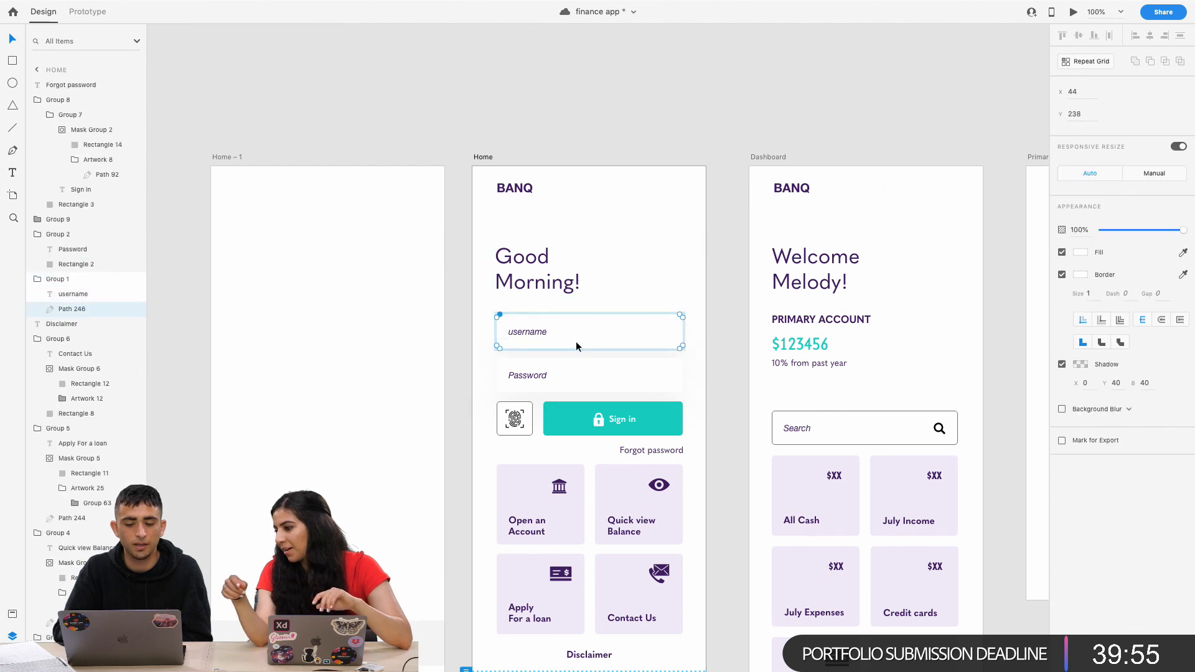
pyautogui.click(1081, 364)
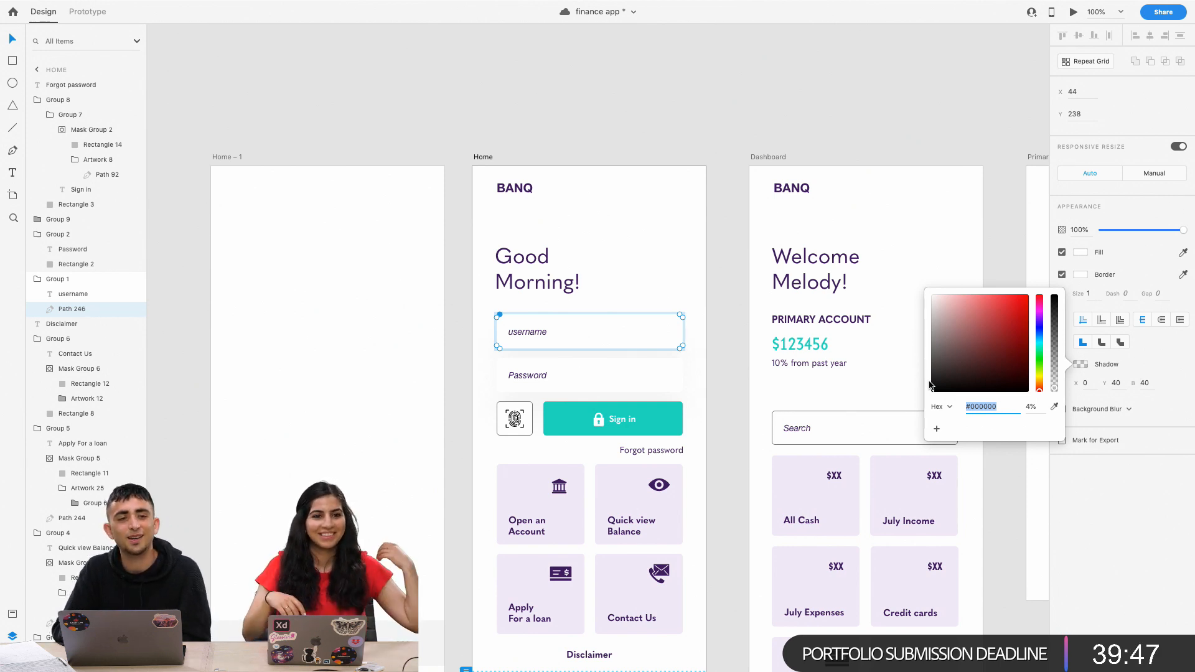
pyautogui.press('super+z')
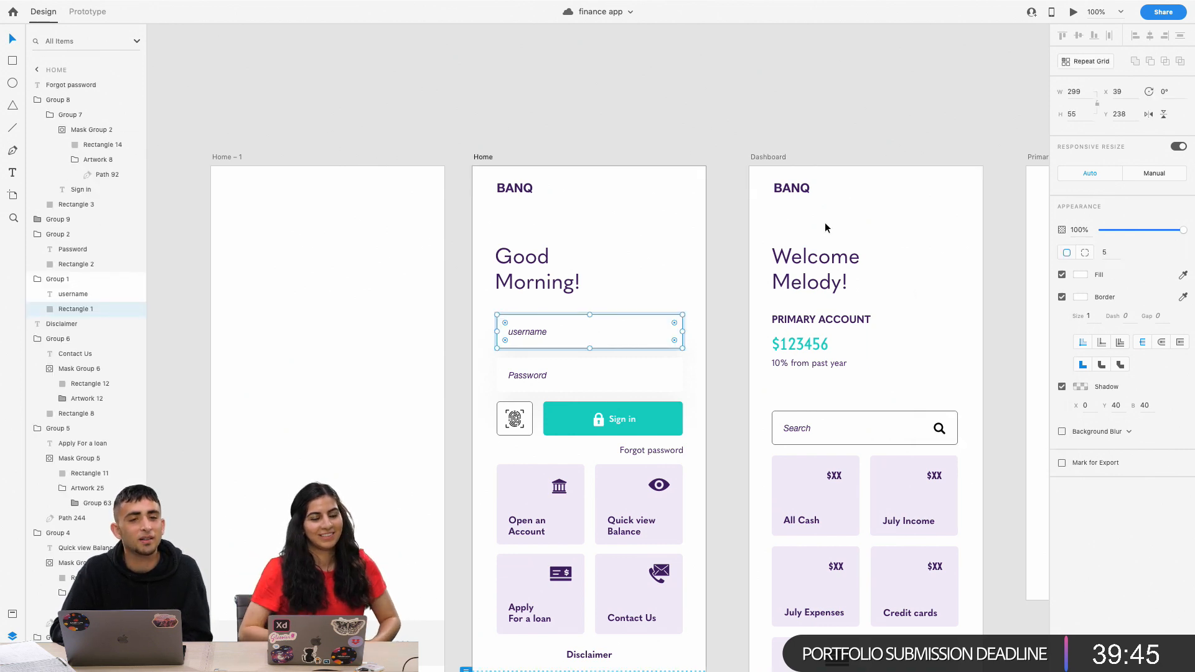
pyautogui.click(711, 357)
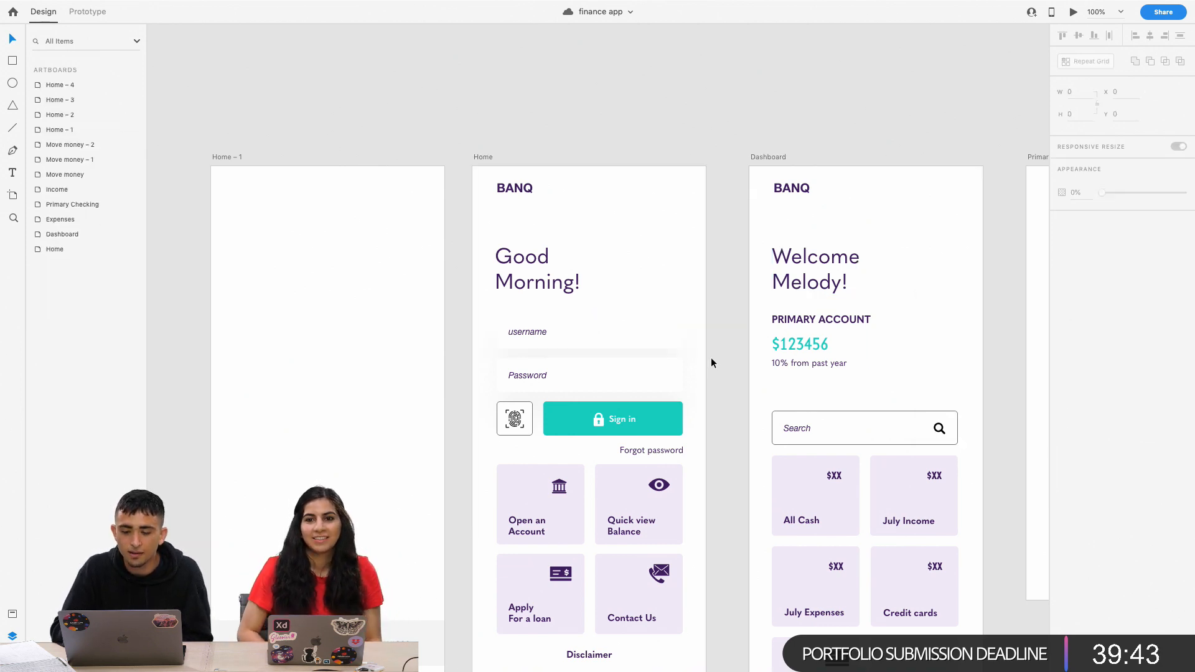
# Examine the soft shadows around the username and Password fields up close on the Home screen.
pyautogui.press('super+plus')
pyautogui.press('super+plus')
pyautogui.press('super+plus')
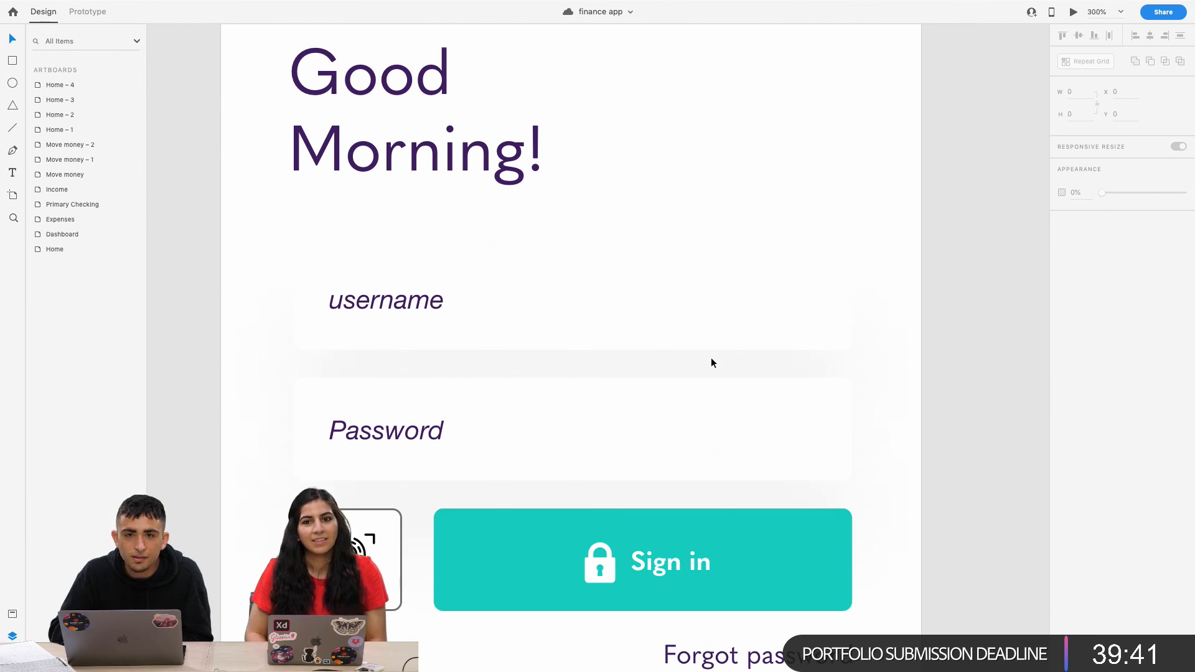
pyautogui.scroll(-5, 711, 359)
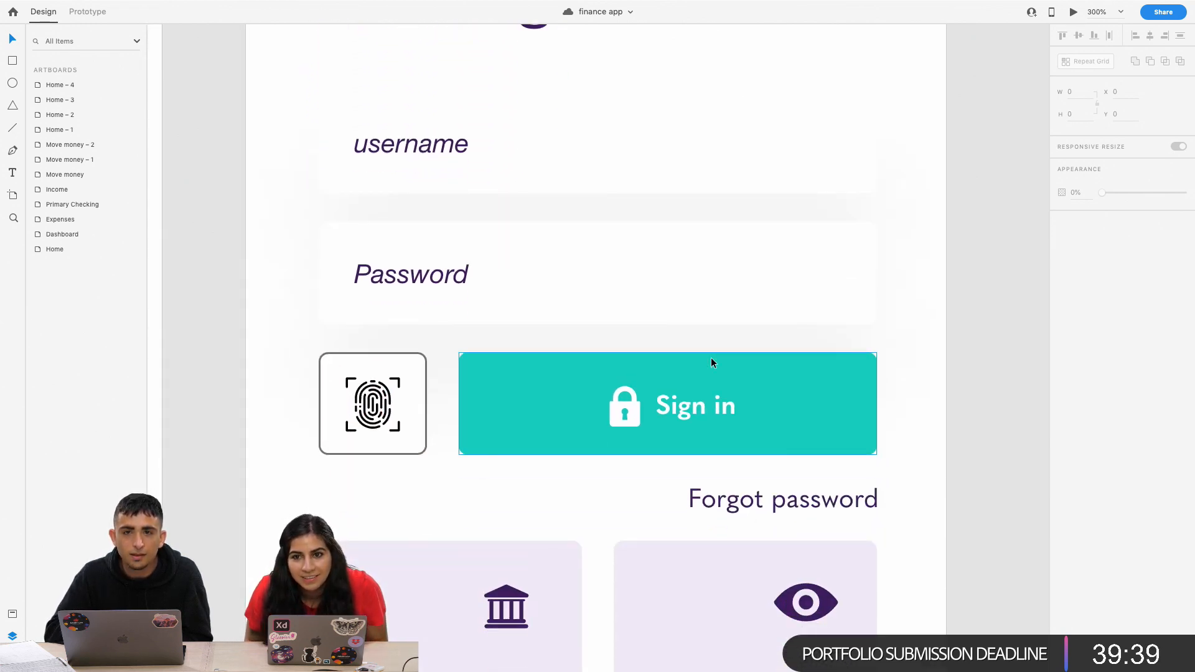
pyautogui.hscroll(2, 712, 362)
pyautogui.scroll(1, 712, 362)
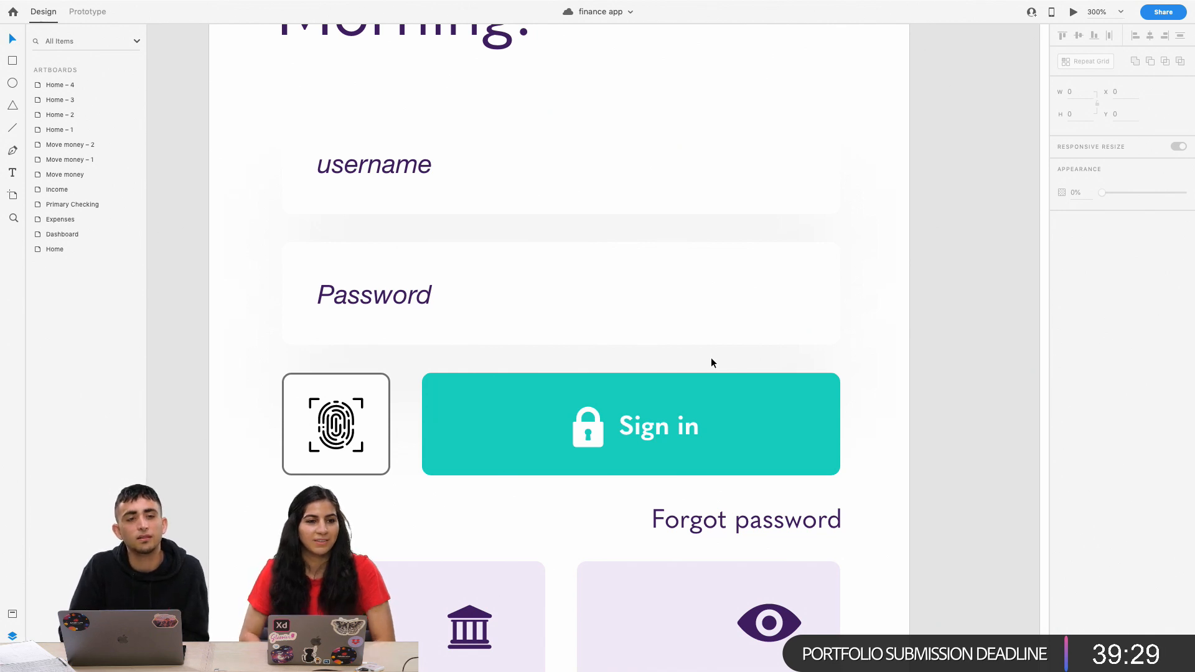
pyautogui.press('super+minus')
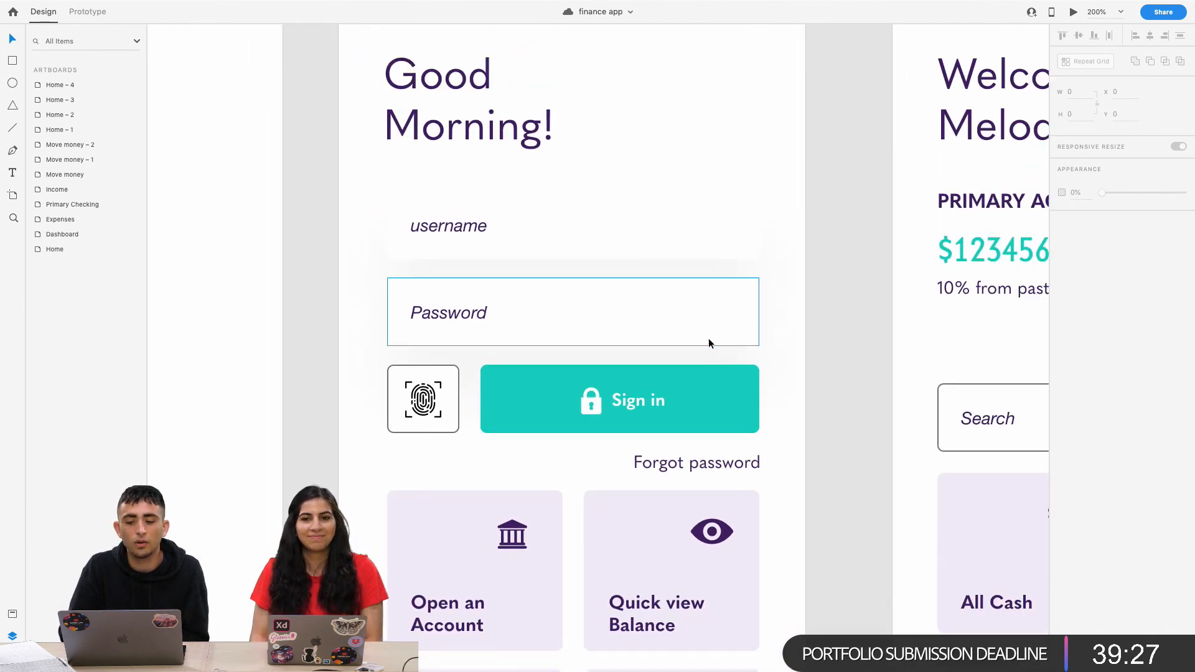
# Inspect the shadow colour settings of the username field's rectangle and view the whole Home screen.
pyautogui.click(708, 340)
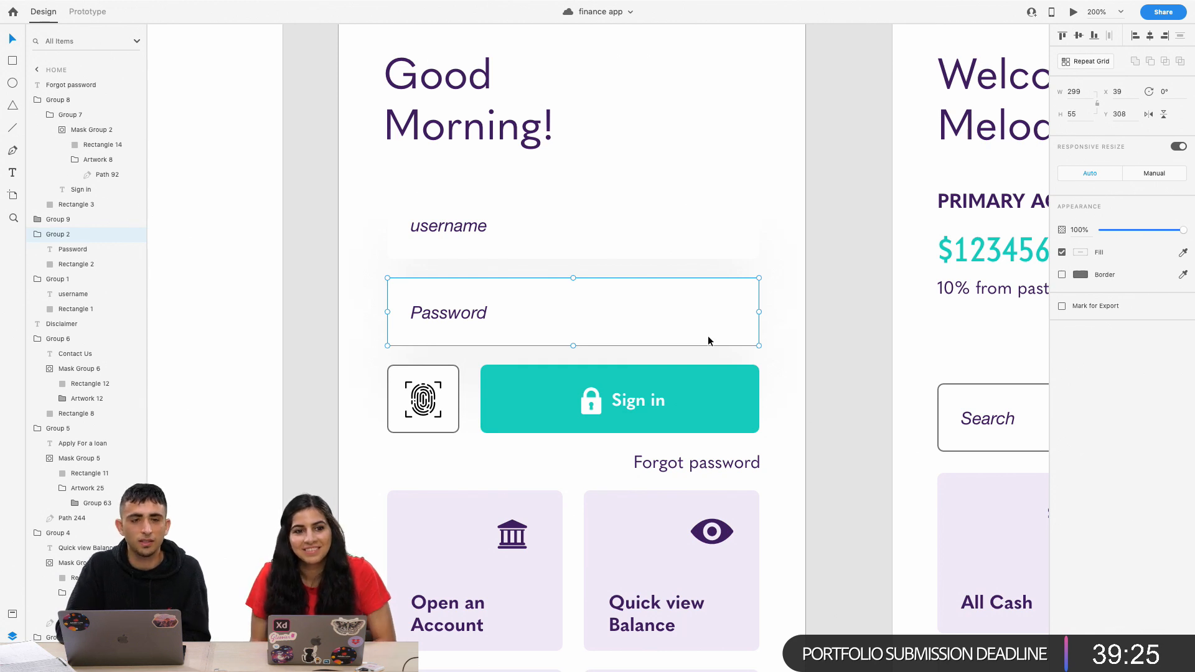
pyautogui.doubleClick(695, 255)
pyautogui.click(1082, 386)
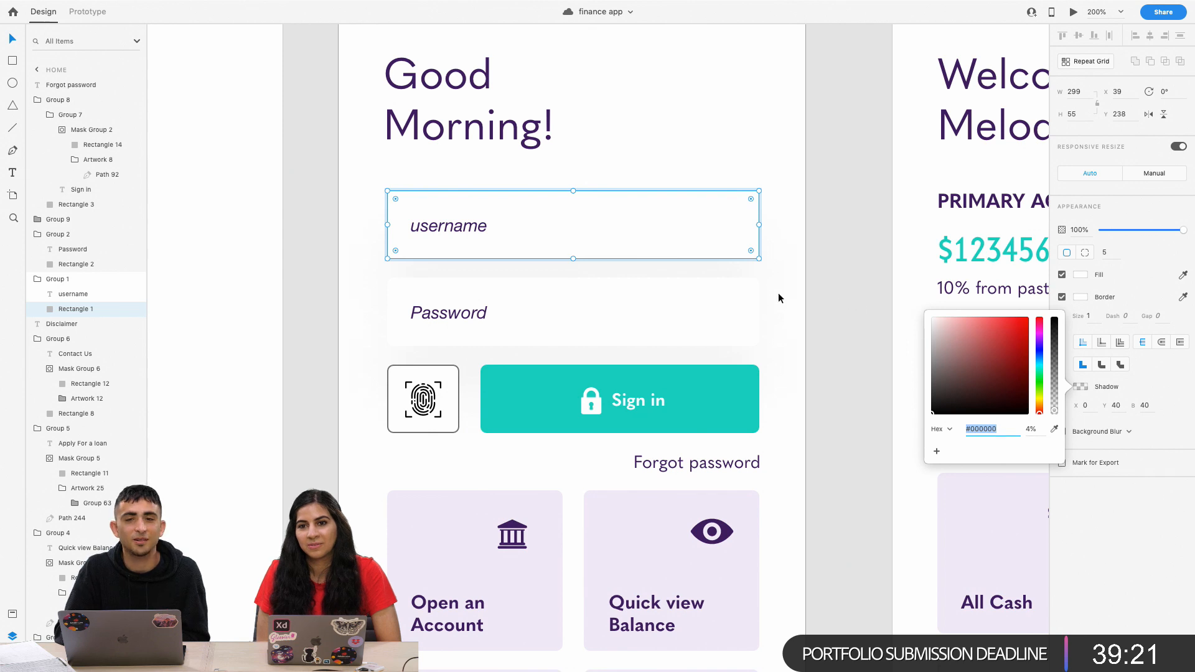
pyautogui.click(772, 361)
pyautogui.press('super+1')
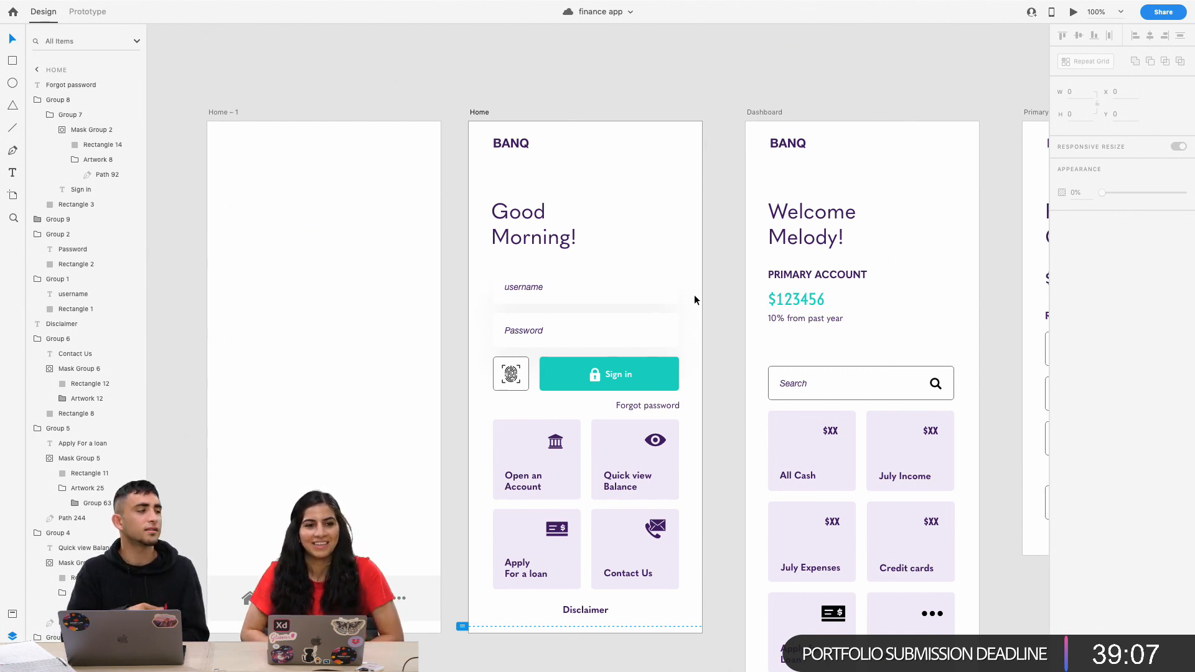
pyautogui.click(718, 285)
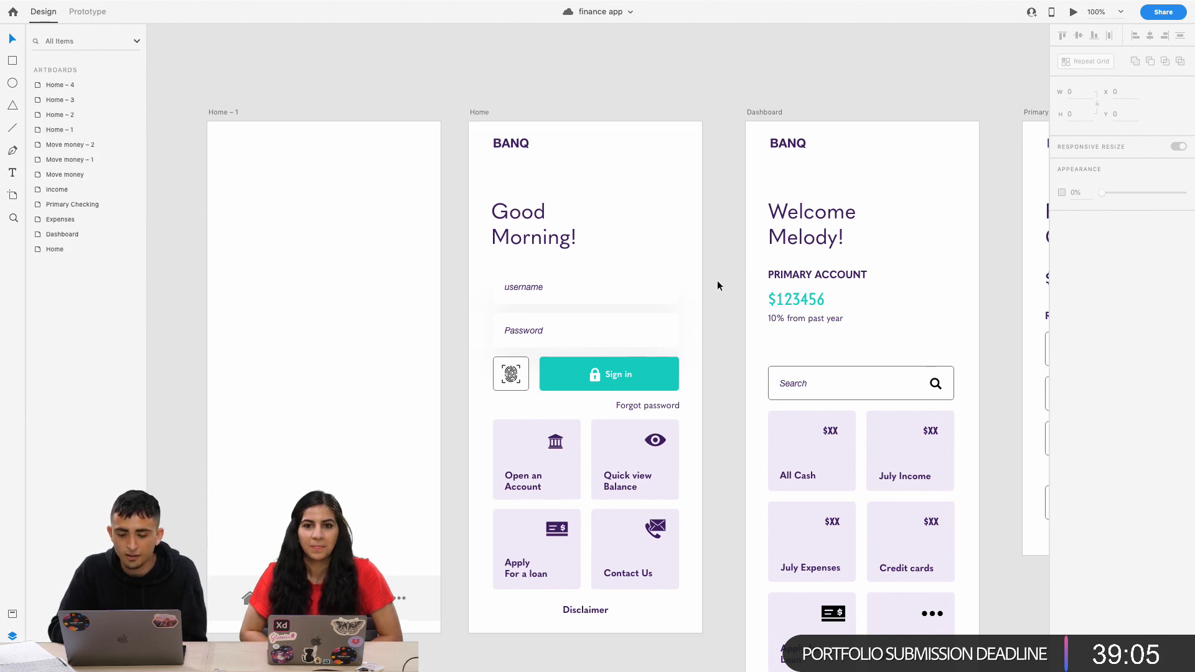
pyautogui.press('super+minus')
pyautogui.press('super+equal')
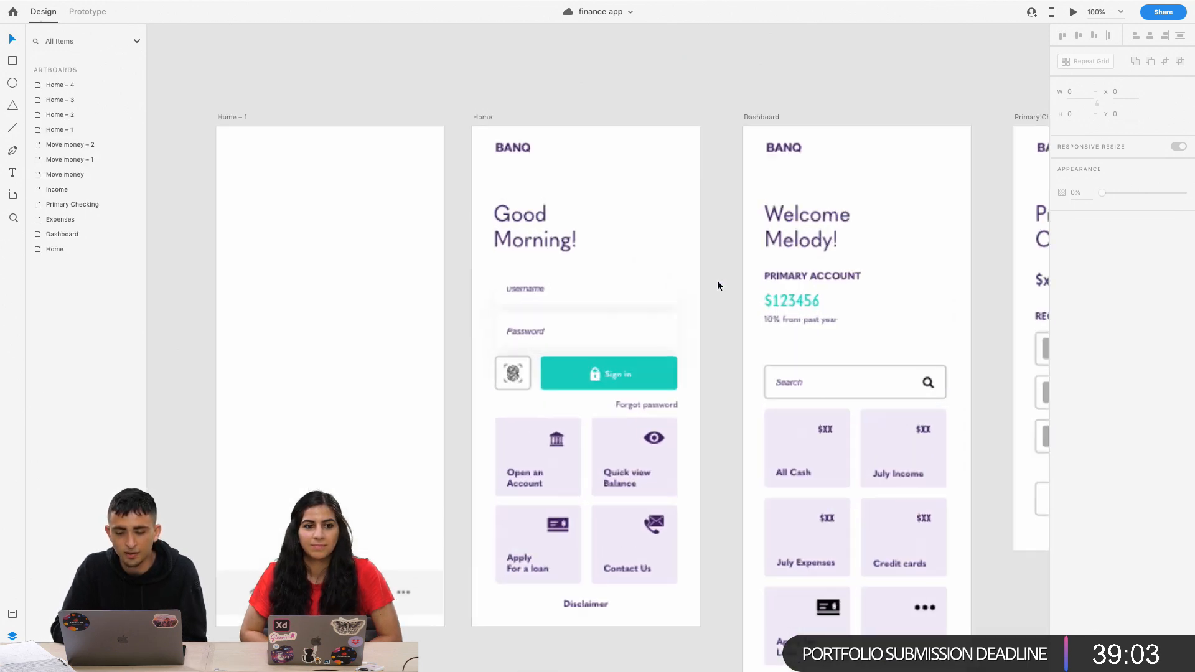
pyautogui.doubleClick(663, 288)
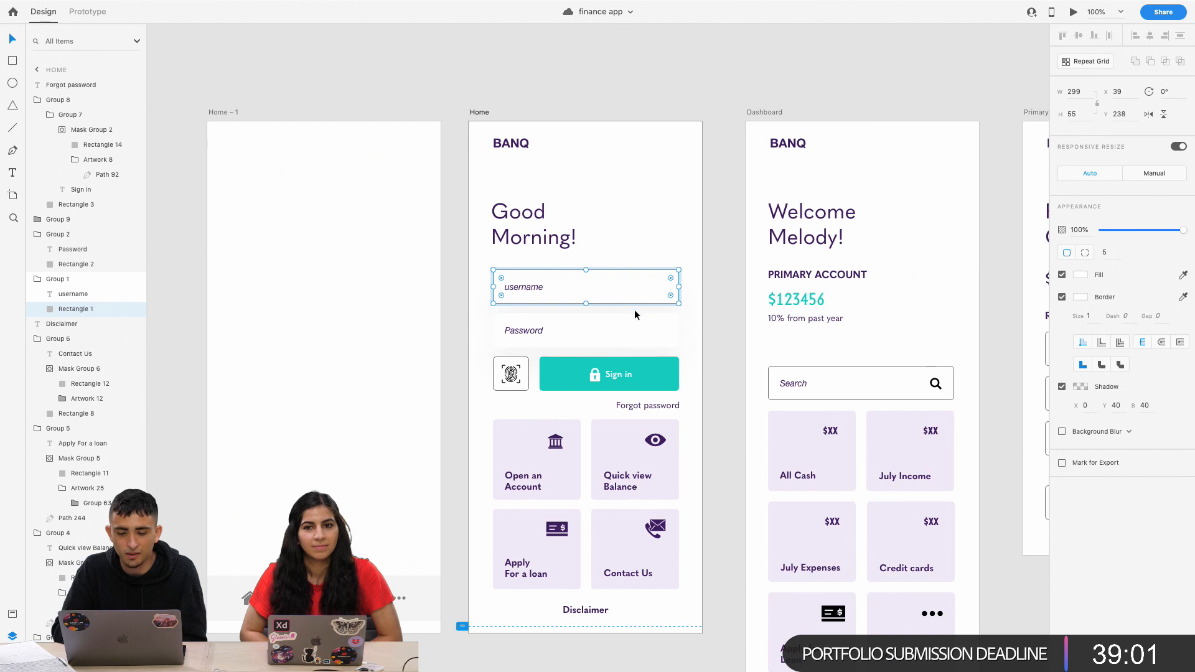
pyautogui.click(648, 396)
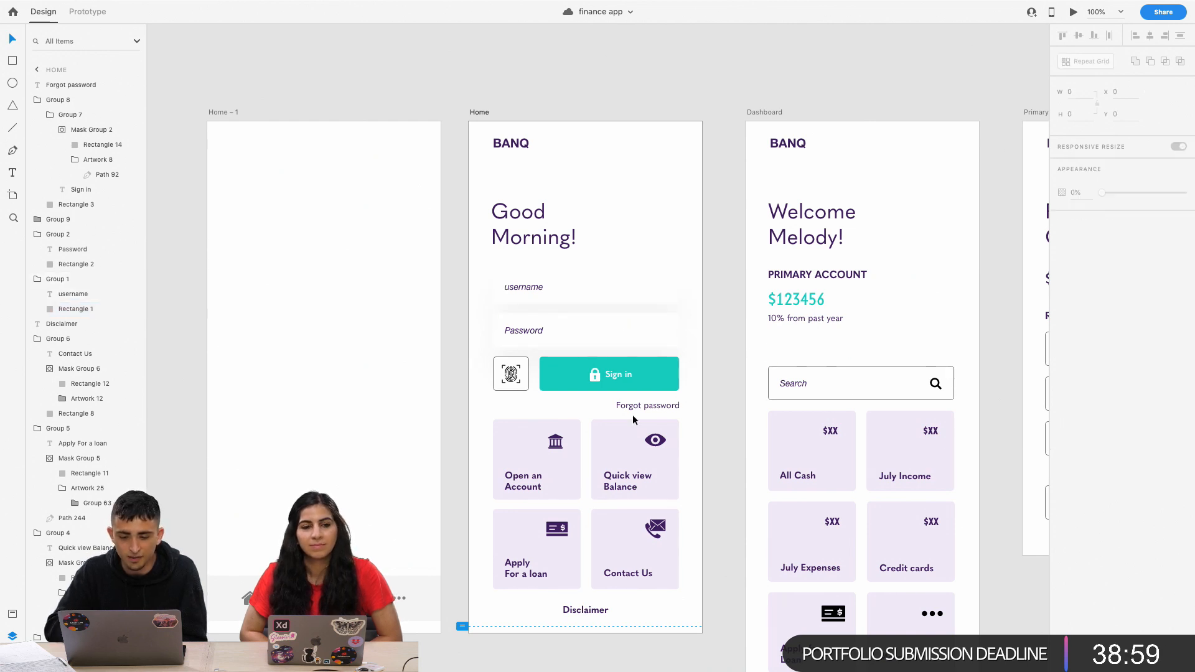
# Change the fill of the username and Password placeholder texts on the Home screen to grey #9D9D9D.
pyautogui.hscroll(2, 632, 415)
pyautogui.scroll(-1, 633, 414)
pyautogui.hscroll(1, 632, 414)
pyautogui.scroll(1, 632, 415)
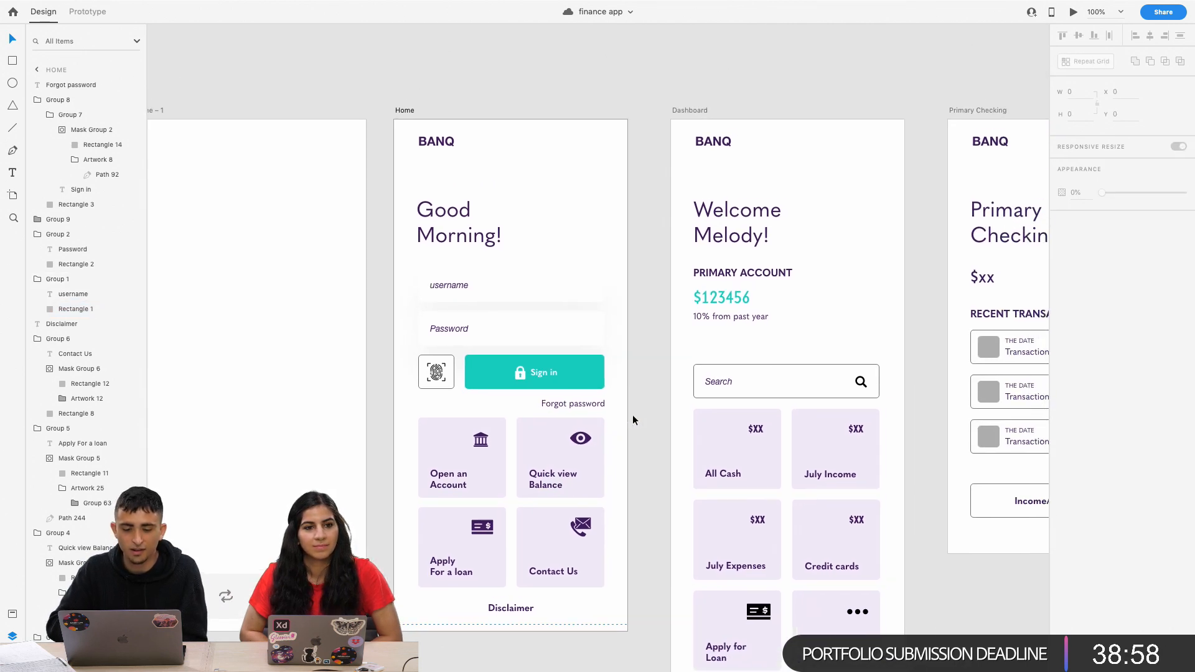
pyautogui.doubleClick(462, 331)
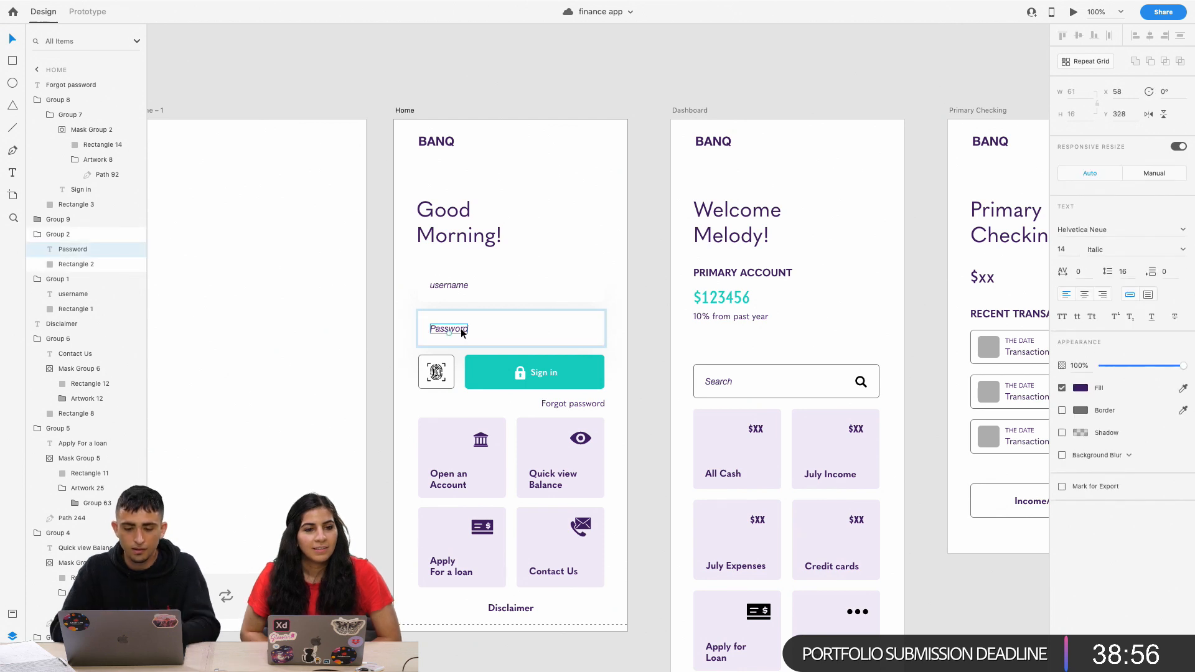
pyautogui.keyDown('shift'); pyautogui.click(452, 285); pyautogui.keyUp('shift')
pyautogui.click(1082, 388)
pyautogui.moveTo(984, 345); pyautogui.dragTo(906, 354)
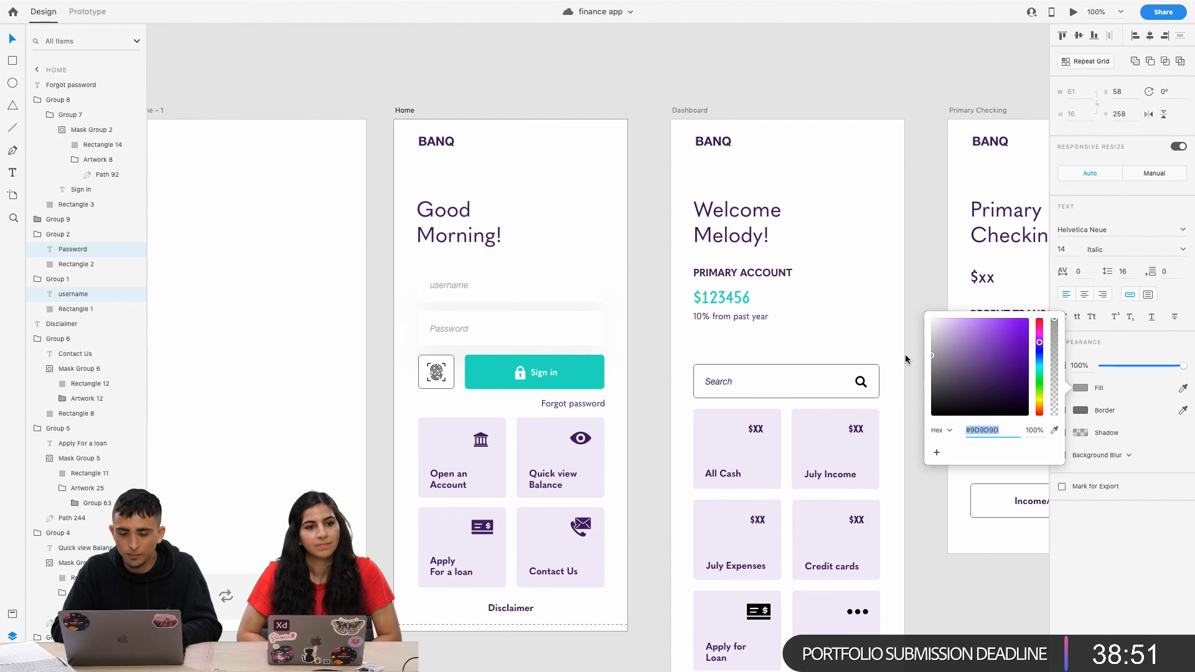
# Recolour the "10% from past year" text on the Dashboard screen to light grey.
pyautogui.doubleClick(738, 316)
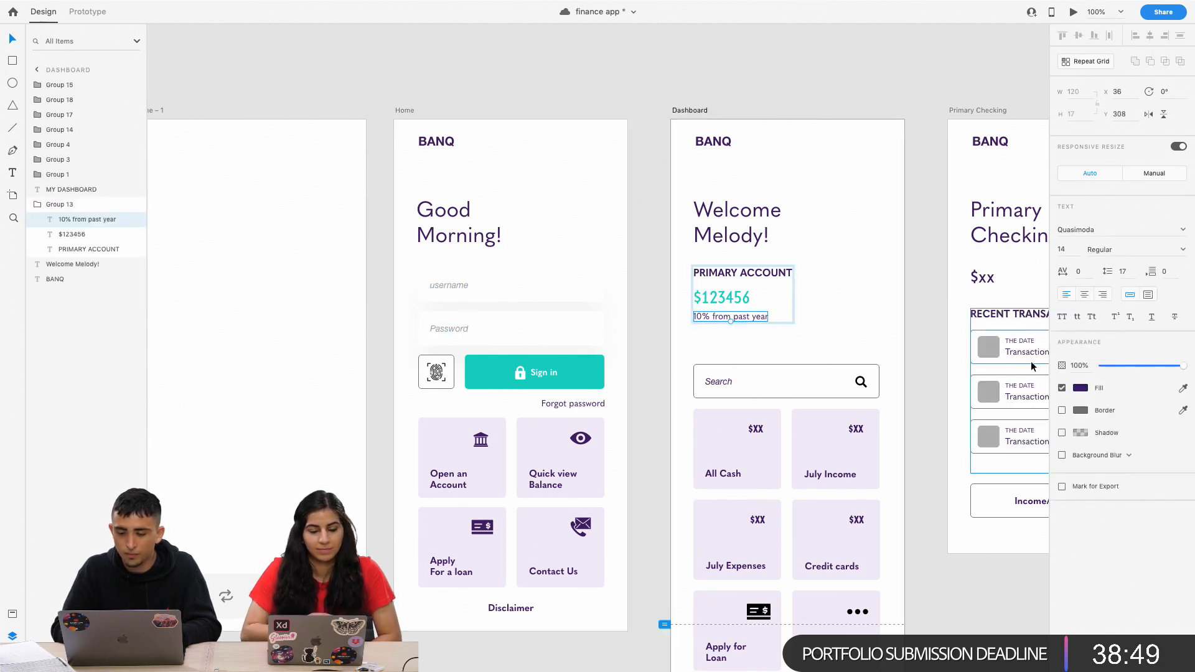
pyautogui.click(1081, 388)
pyautogui.moveTo(983, 360); pyautogui.dragTo(928, 356)
pyautogui.click(925, 307)
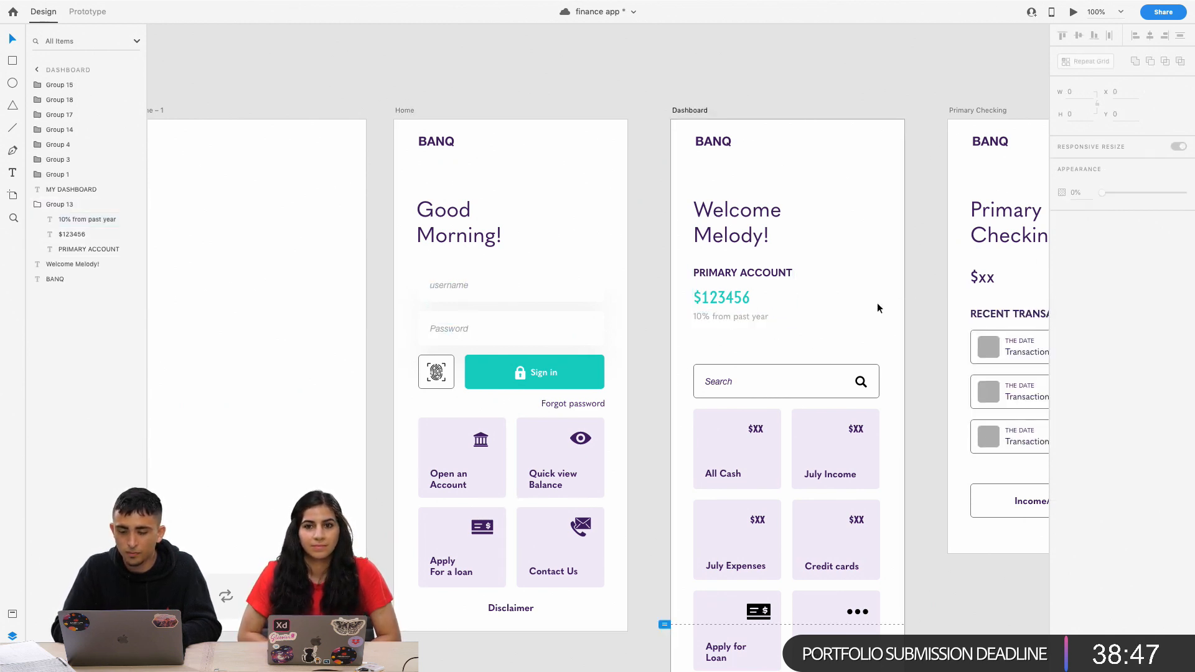
# Set the fill of the "10% from past year" text on the Expenses screen to #9D9D9D.
pyautogui.hscroll(8, 877, 307)
pyautogui.hscroll(6, 876, 303)
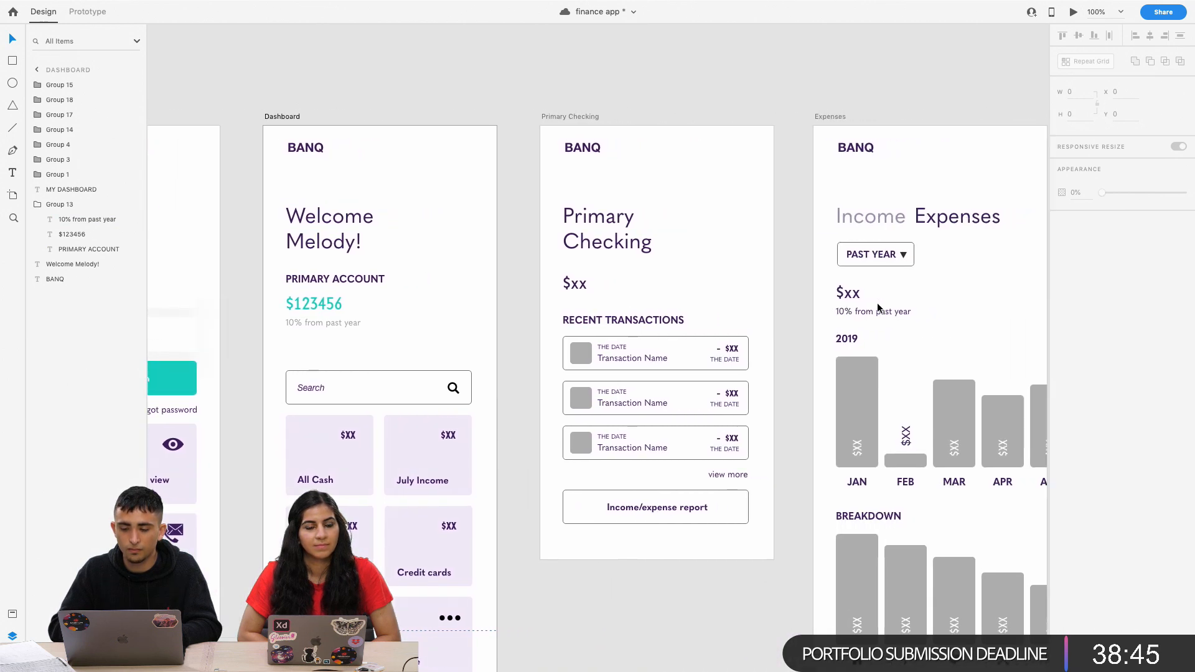
pyautogui.doubleClick(858, 314)
pyautogui.click(1080, 389)
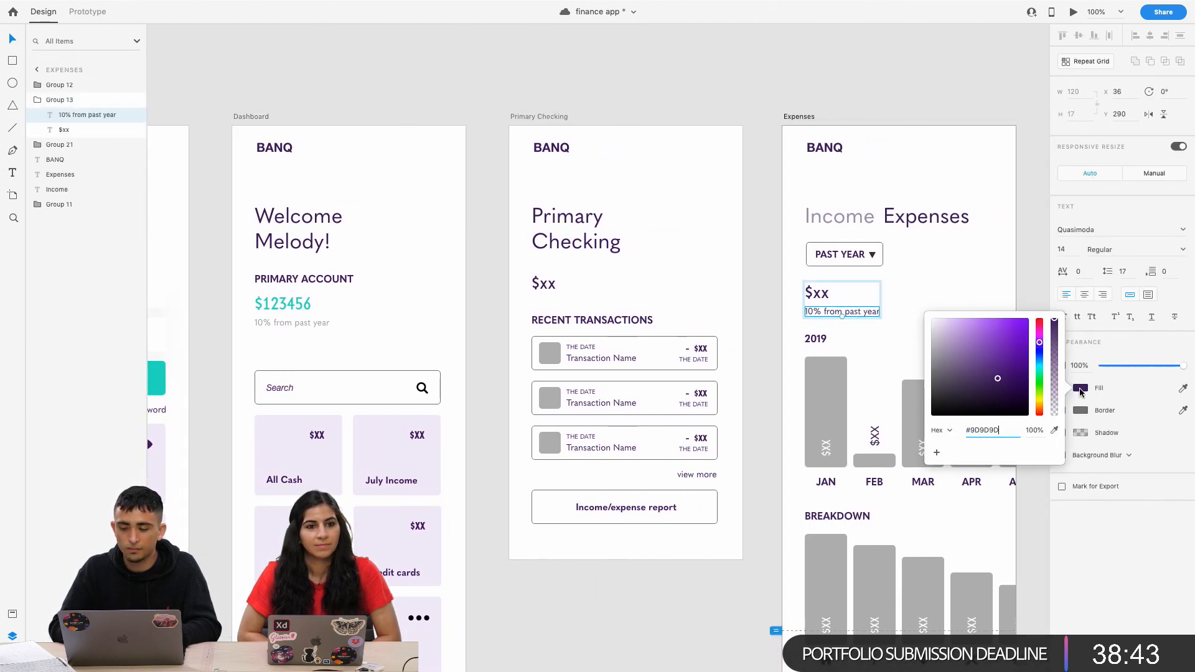
pyautogui.click(758, 354)
# Move the Dashboard's "10% from past year" text to the right to X 54, leaving room in front of it.
pyautogui.hscroll(-4, 758, 354)
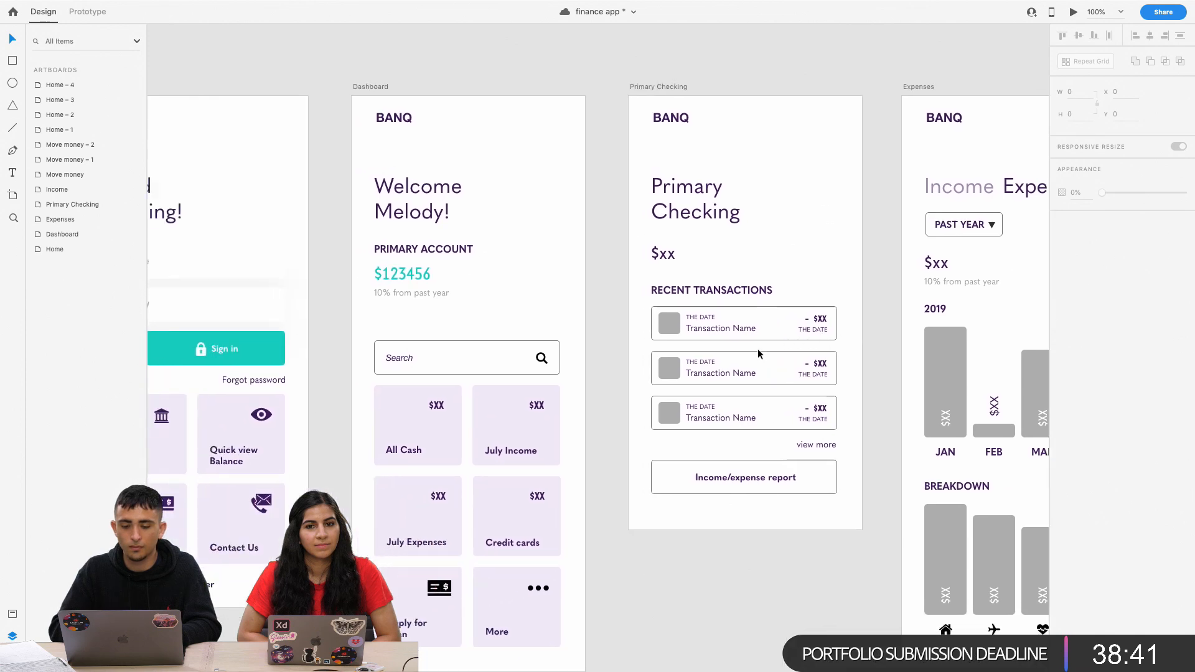
pyautogui.hscroll(12, 441, 334)
pyautogui.hscroll(-8, 430, 330)
pyautogui.doubleClick(435, 278)
pyautogui.scroll(-1, 435, 280)
pyautogui.hscroll(-5, 435, 279)
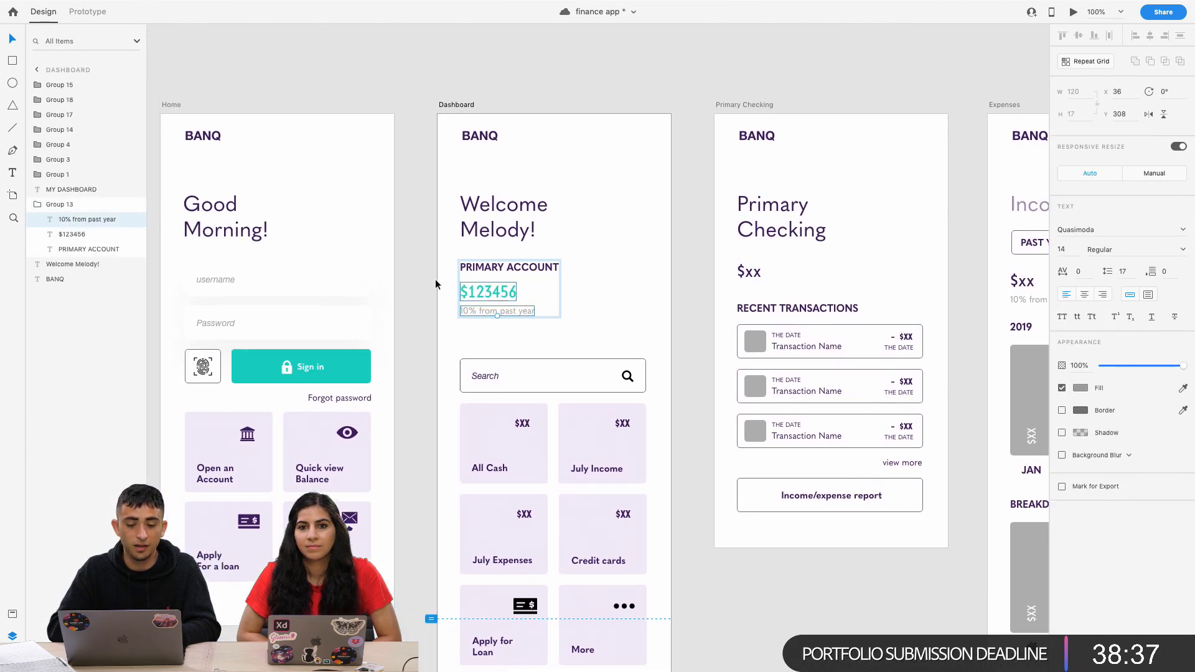
pyautogui.press('super+plus')
pyautogui.press('super+plus')
pyautogui.press('super+plus')
pyautogui.hscroll(-14, 435, 279)
pyautogui.hscroll(-3, 436, 280)
pyautogui.moveTo(629, 342); pyautogui.dragTo(661, 347)
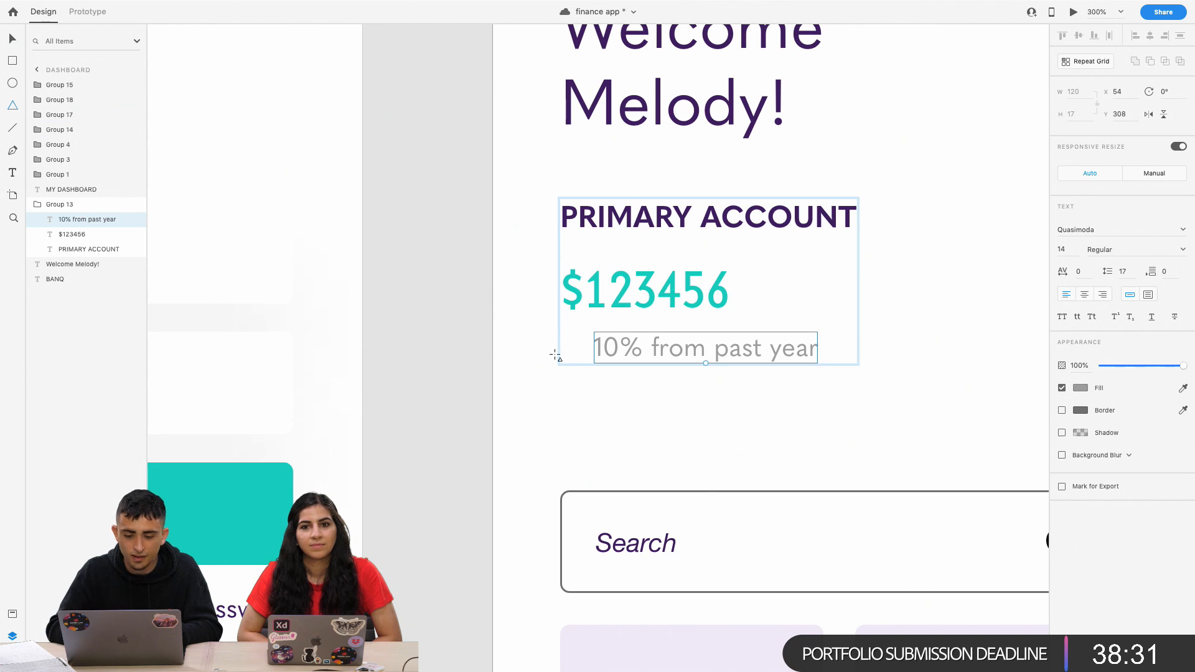
# Draw a triangle about 10 by 8 before the Dashboard's "10% from past year" text, borderless and filled with the balance amount's teal.
pyautogui.moveTo(566, 341); pyautogui.dragTo(584, 356)
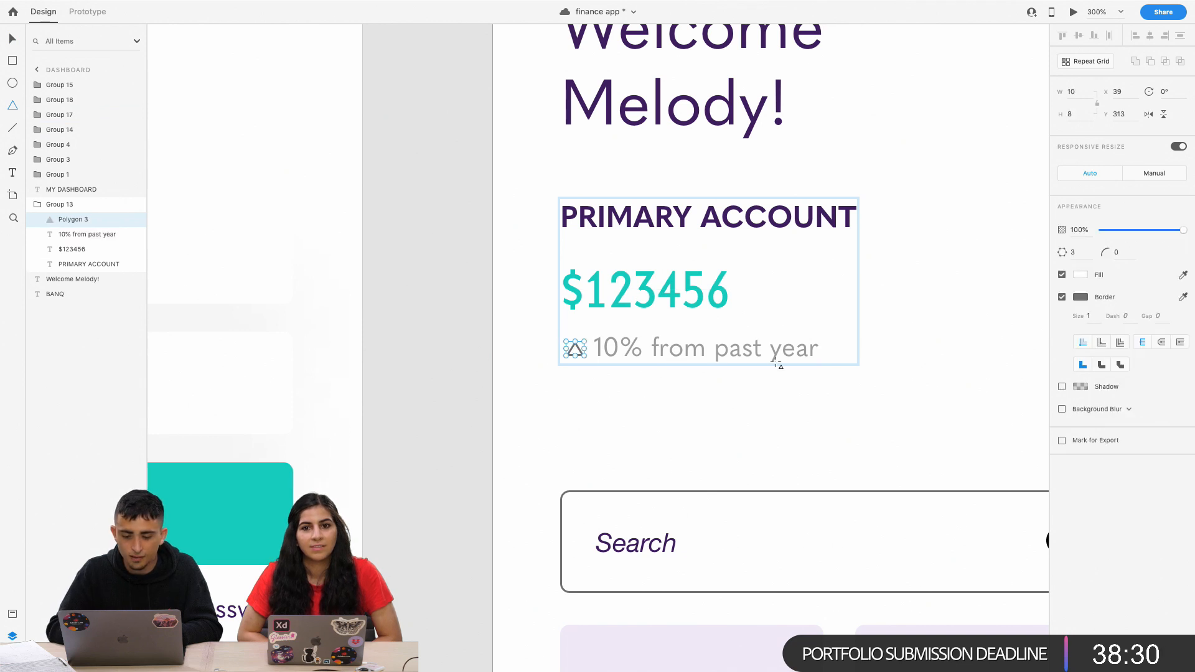
pyautogui.click(1061, 297)
pyautogui.click(1183, 275)
pyautogui.click(714, 298)
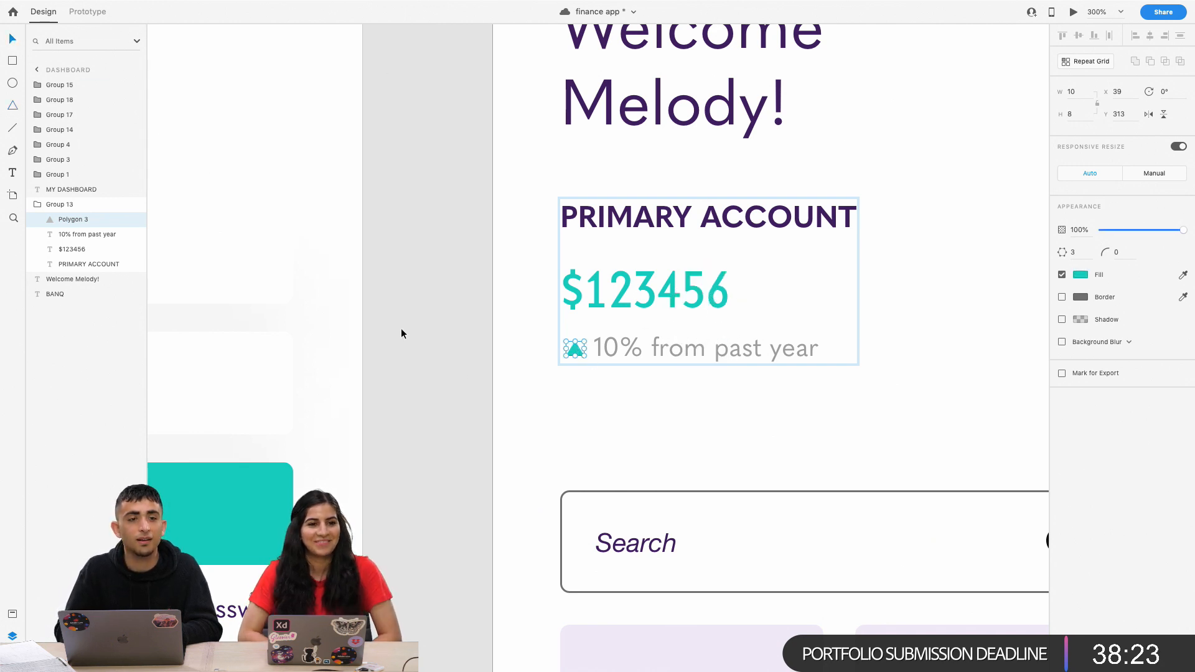
pyautogui.click(615, 353)
pyautogui.click(602, 375)
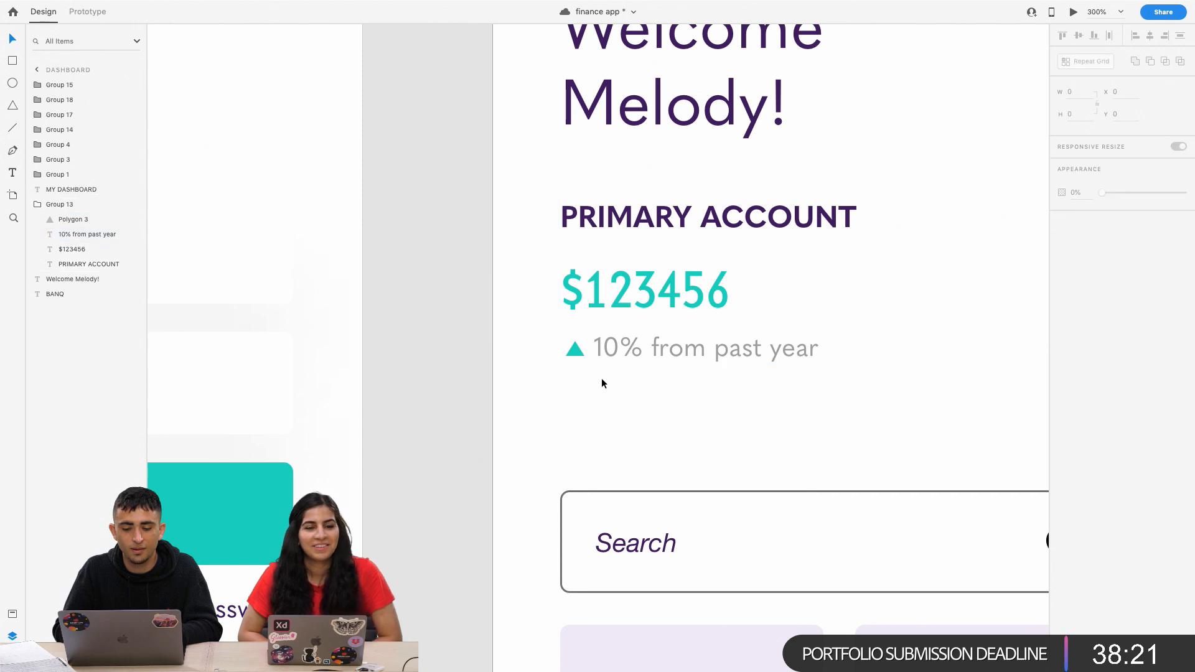
# Set the fill of the "Forgot password" text on the Home screen to #9D9D9D.
pyautogui.scroll(-5, 601, 379)
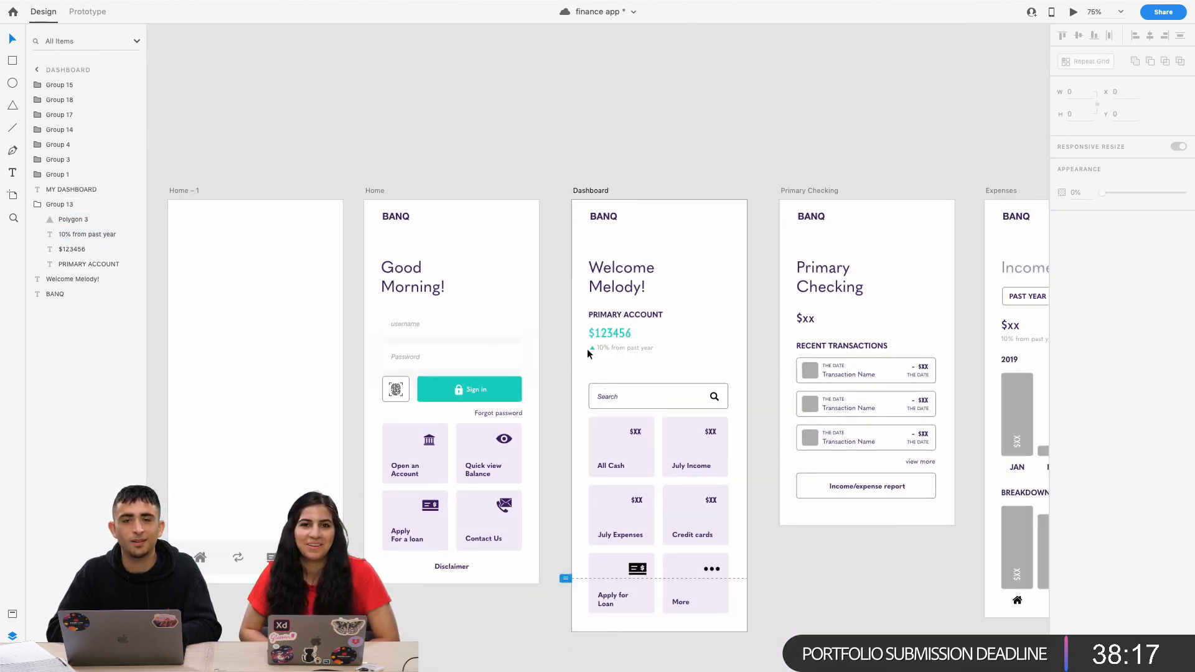
pyautogui.hscroll(2, 588, 349)
pyautogui.hscroll(-3, 588, 349)
pyautogui.hscroll(-1, 588, 349)
pyautogui.click(515, 367)
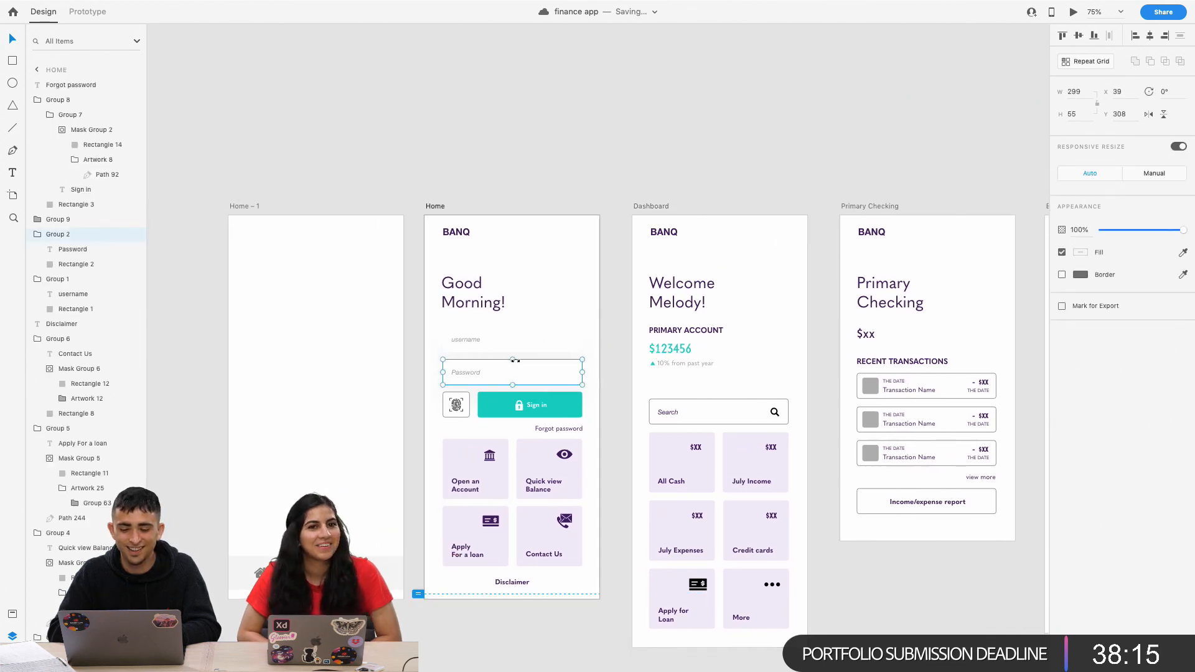
pyautogui.press('super+plus')
pyautogui.hscroll(-1, 514, 360)
pyautogui.scroll(-2, 515, 360)
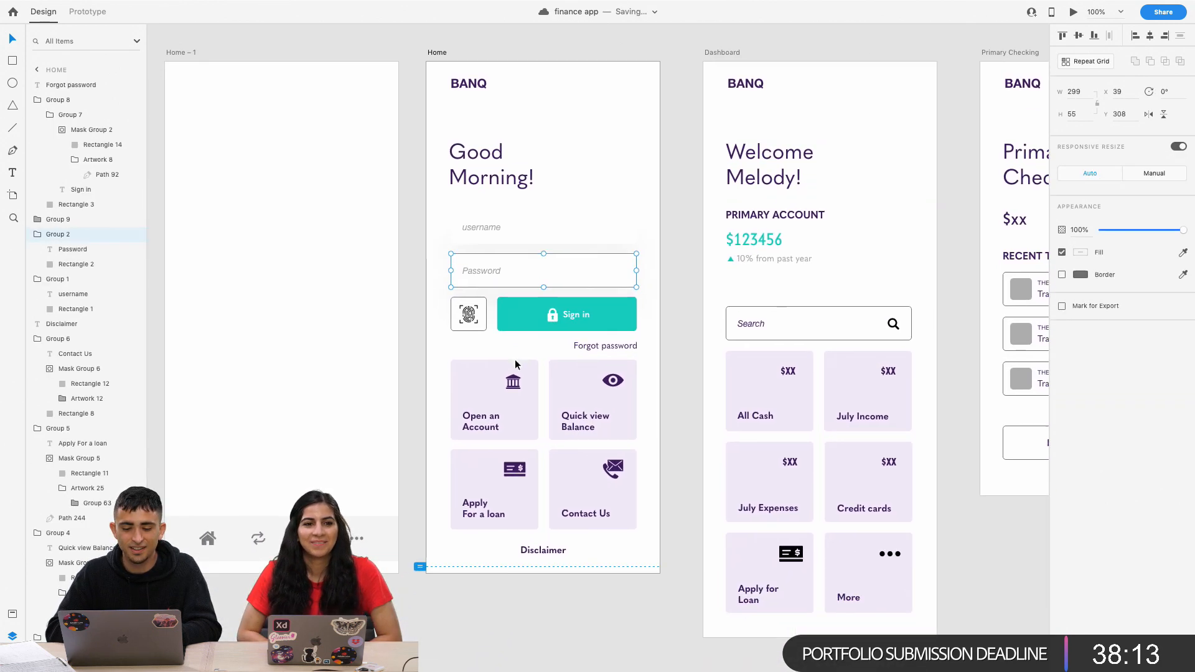
pyautogui.click(613, 346)
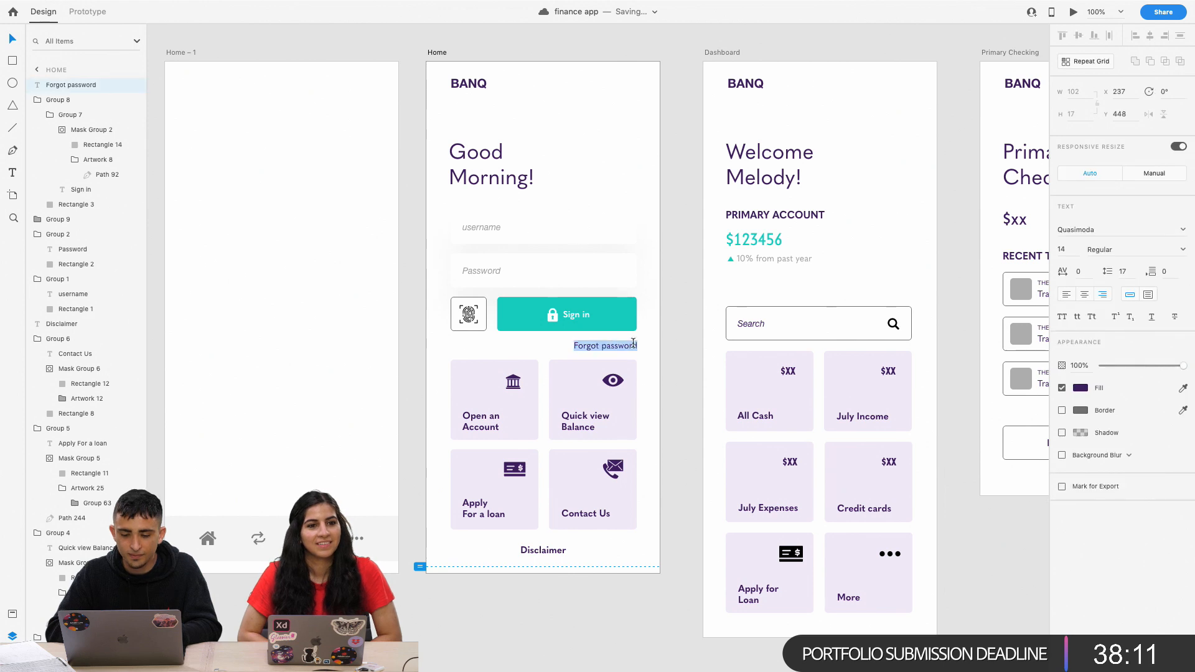
pyautogui.click(1083, 388)
pyautogui.write('#9D9D9D')
pyautogui.press('Return')
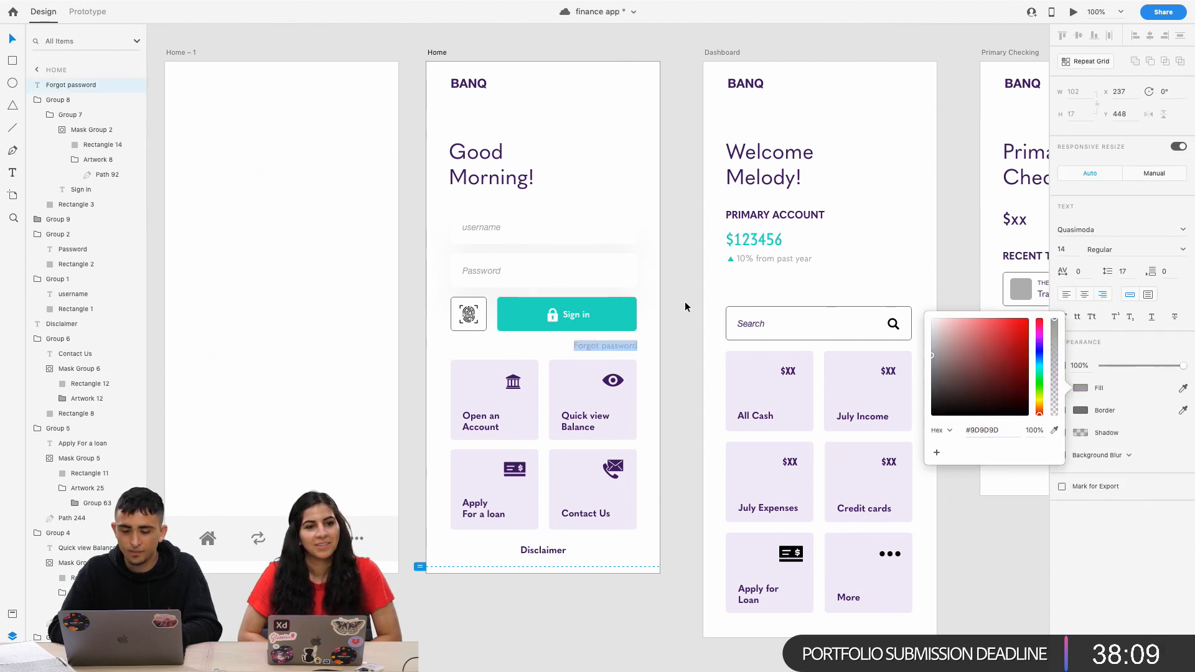
pyautogui.click(678, 355)
pyautogui.press('super+minus')
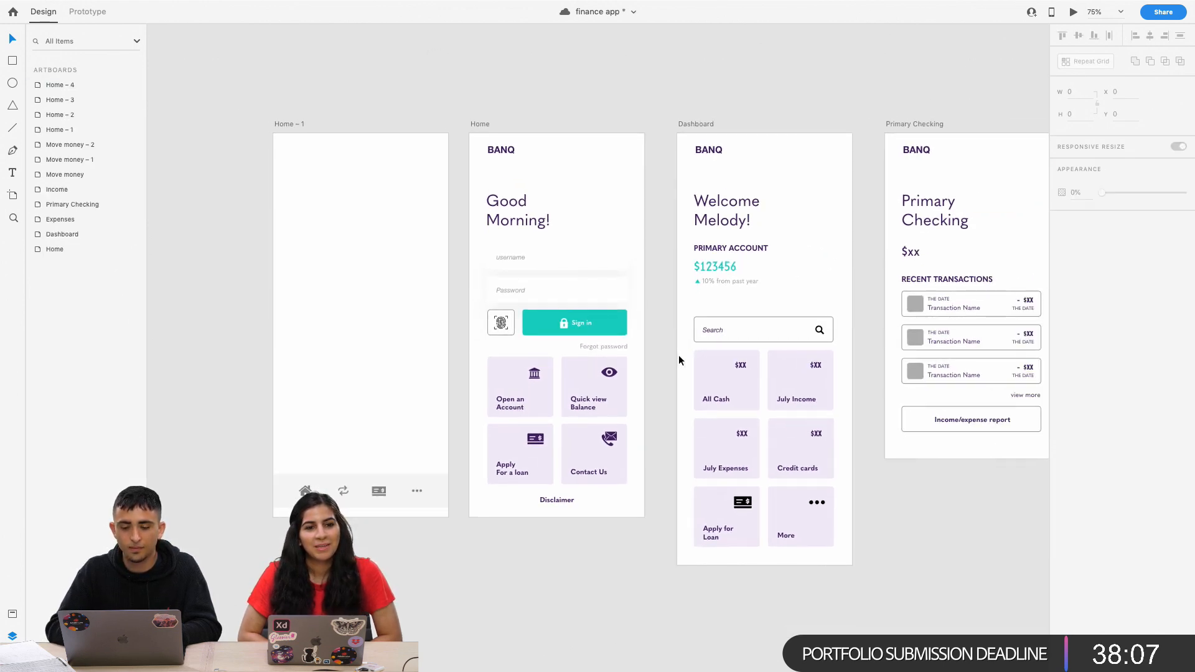
# Try an 80% shadow opacity on the username field of the Home screen.
pyautogui.doubleClick(603, 266)
pyautogui.click(1083, 387)
pyautogui.click(1031, 429)
pyautogui.write('80')
pyautogui.press('Return')
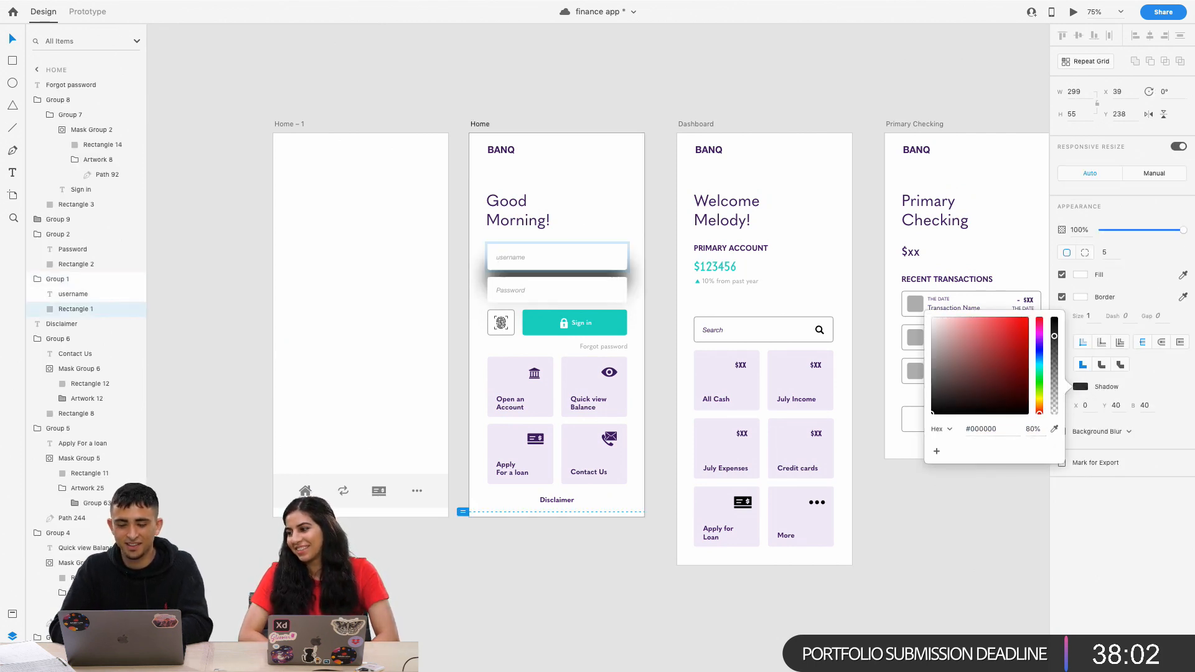
pyautogui.click(668, 190)
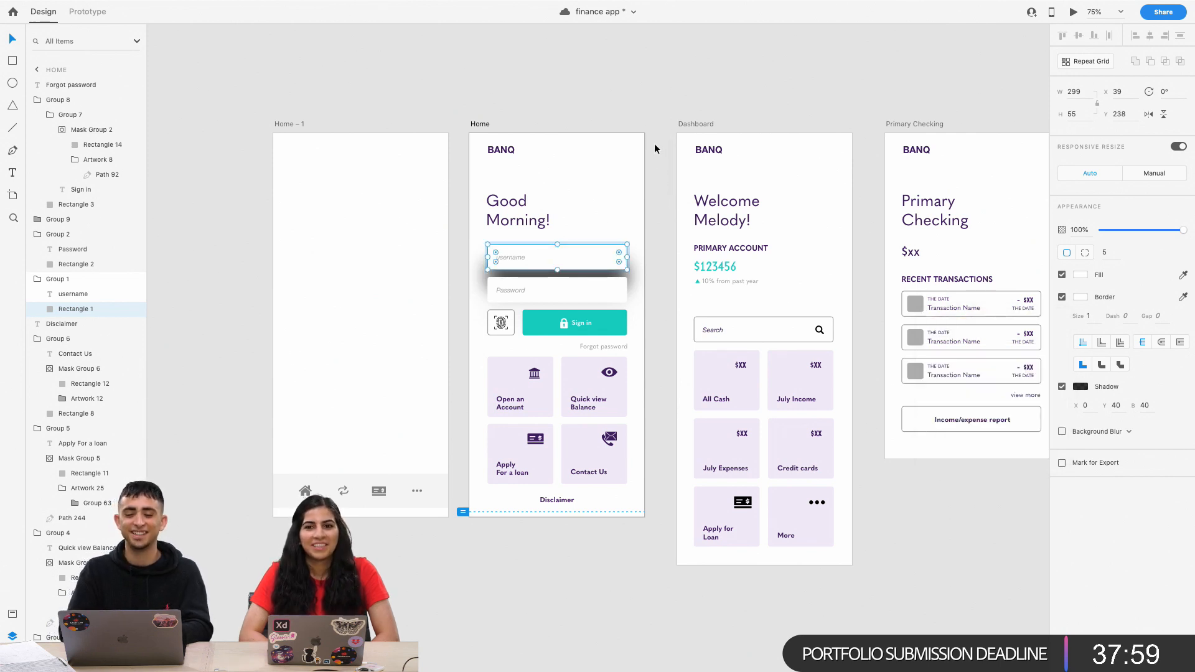
pyautogui.click(643, 244)
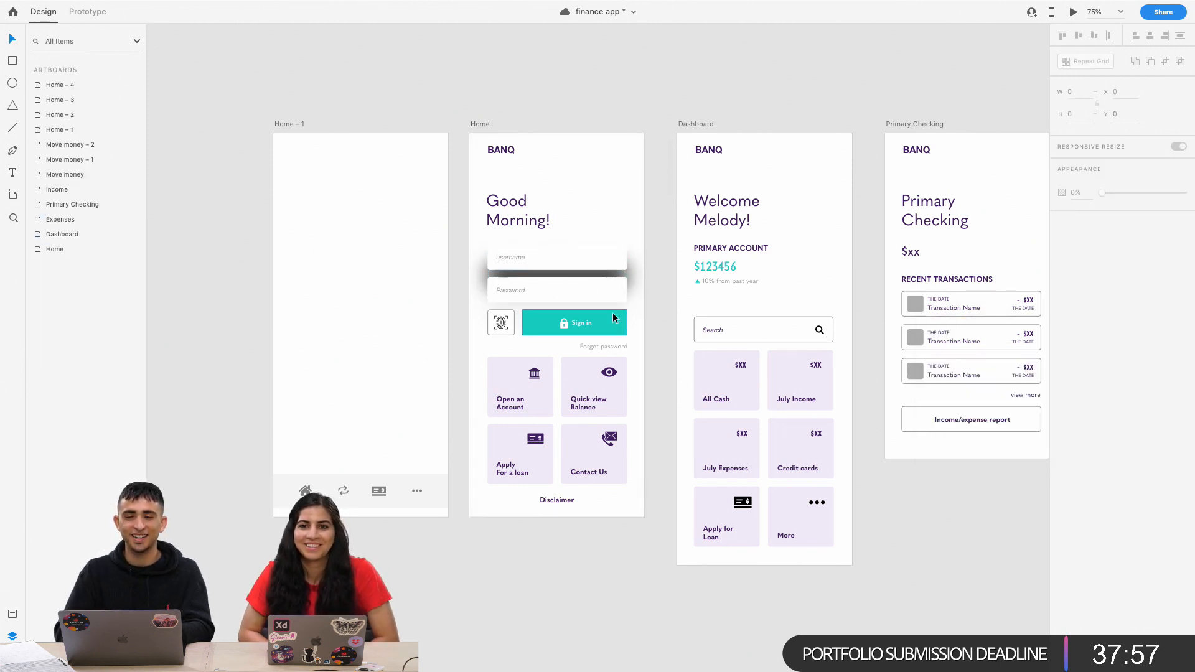
pyautogui.click(624, 265)
pyautogui.click(652, 239)
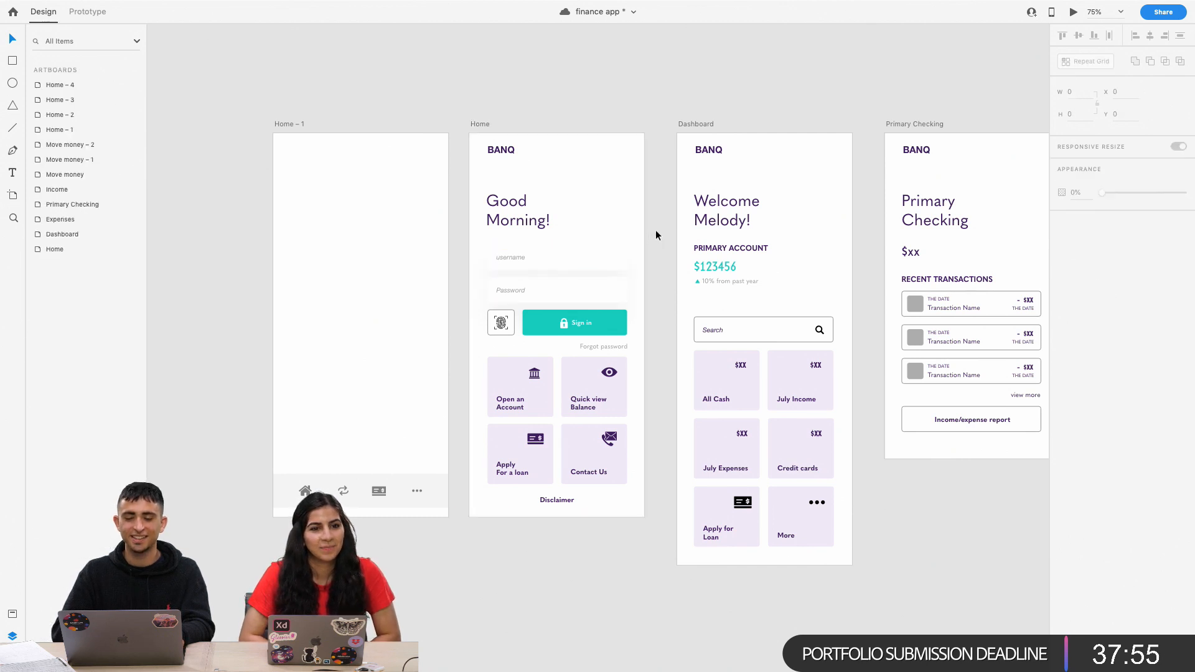
# Remove the border of the Dashboard's search field and give it a shadow with Y 40 and blur 40.
pyautogui.hscroll(6, 648, 242)
pyautogui.doubleClick(543, 326)
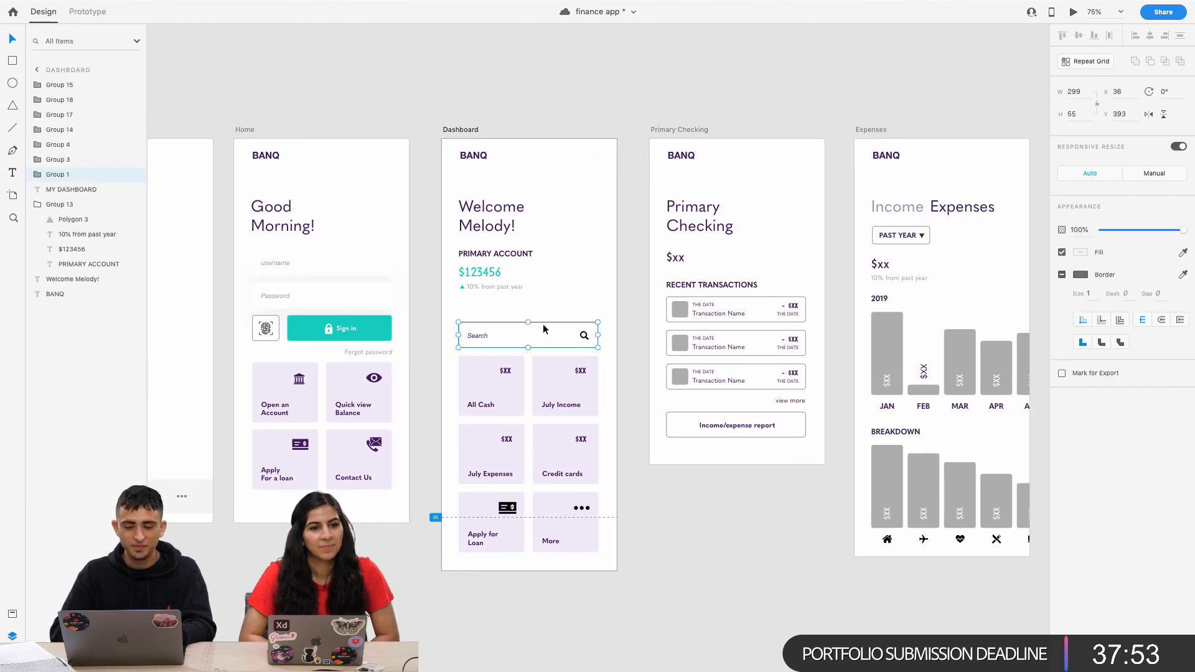
pyautogui.doubleClick(369, 264)
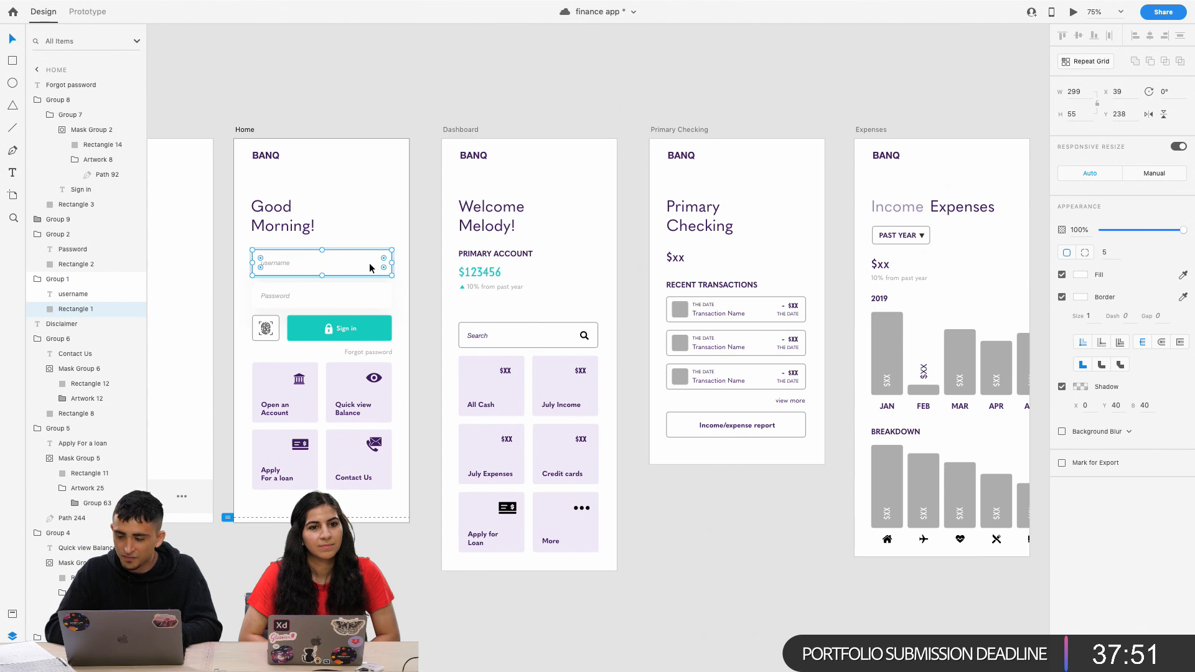
pyautogui.doubleClick(558, 331)
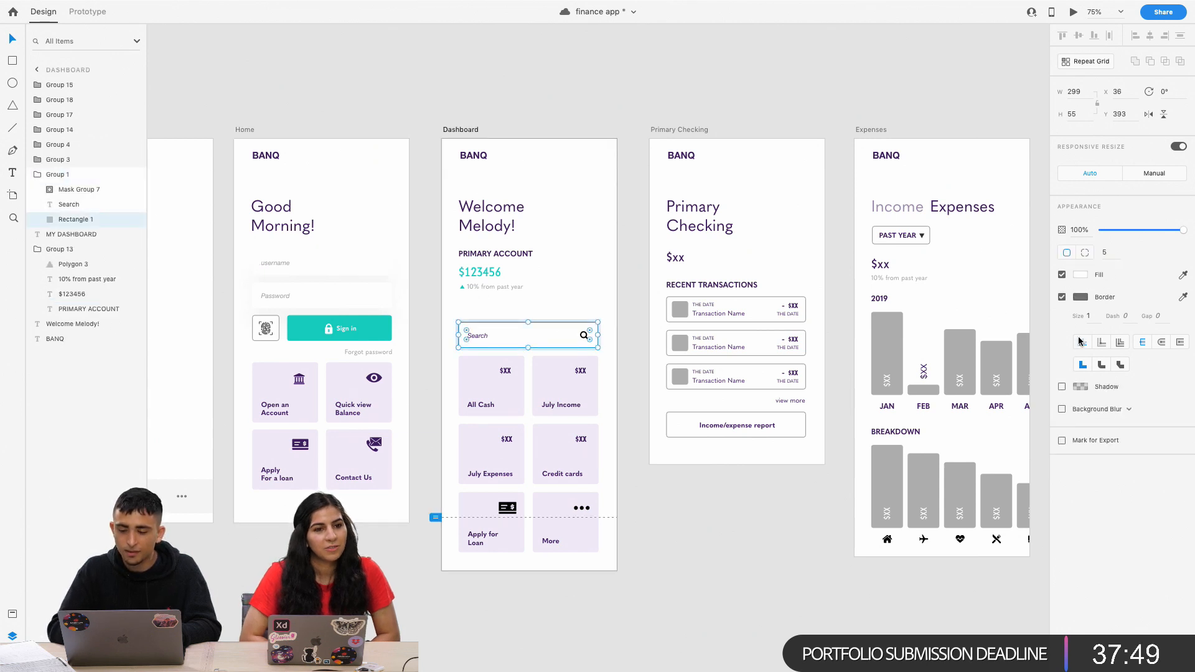
pyautogui.click(1062, 297)
pyautogui.click(1062, 319)
pyautogui.click(1117, 337)
pyautogui.write('40')
pyautogui.click(1146, 338)
pyautogui.write('40')
pyautogui.press('Return')
# Set the shadow opacity of the Dashboard's search field to 4%.
pyautogui.click(1080, 320)
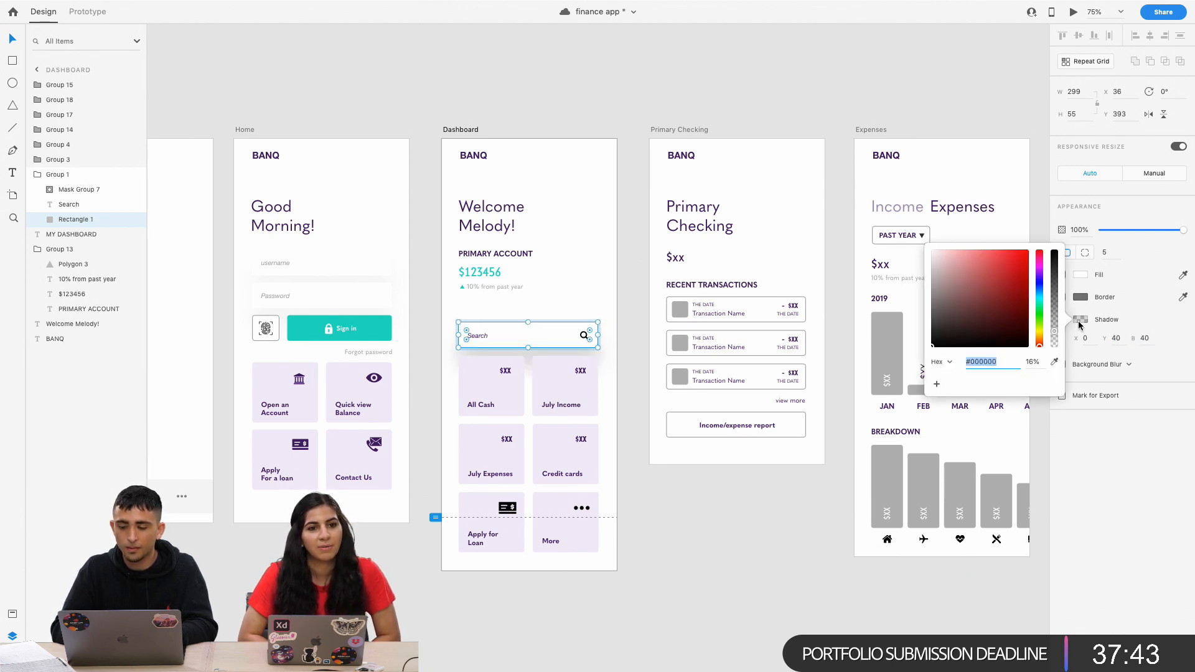
pyautogui.click(1031, 363)
pyautogui.write('4')
pyautogui.press('Return')
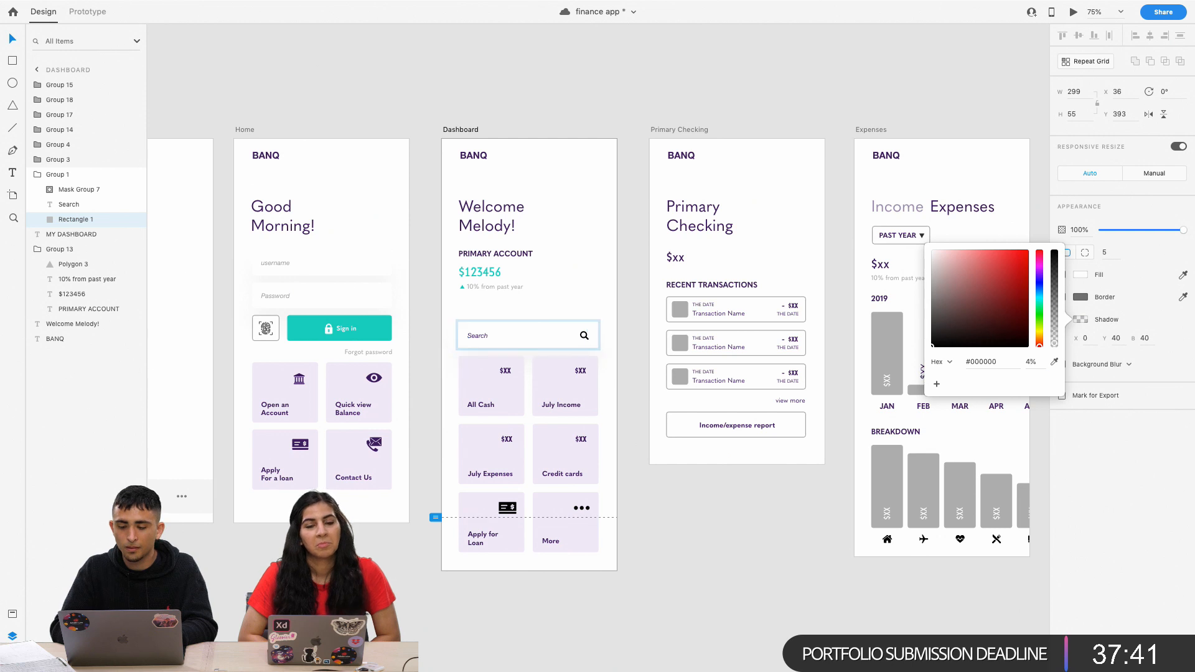
pyautogui.click(429, 428)
# Try moving the Home screen's Sign in button to X 85 so that it overlaps the fingerprint button.
pyautogui.hscroll(-5, 428, 428)
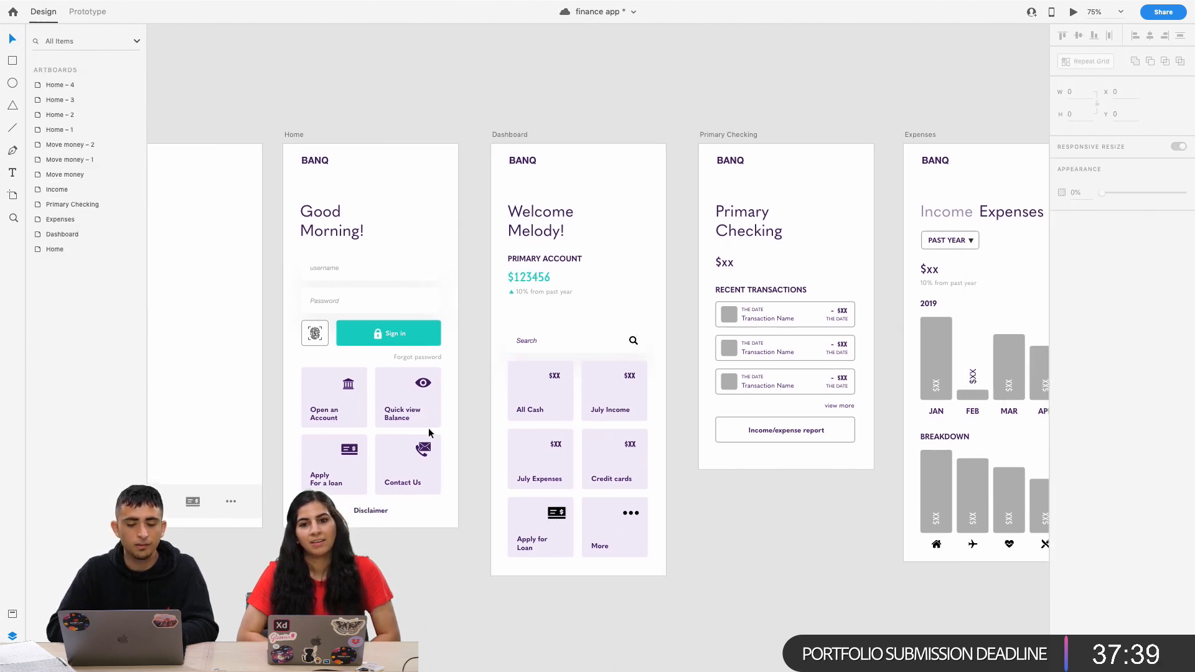
pyautogui.scroll(5, 496, 329)
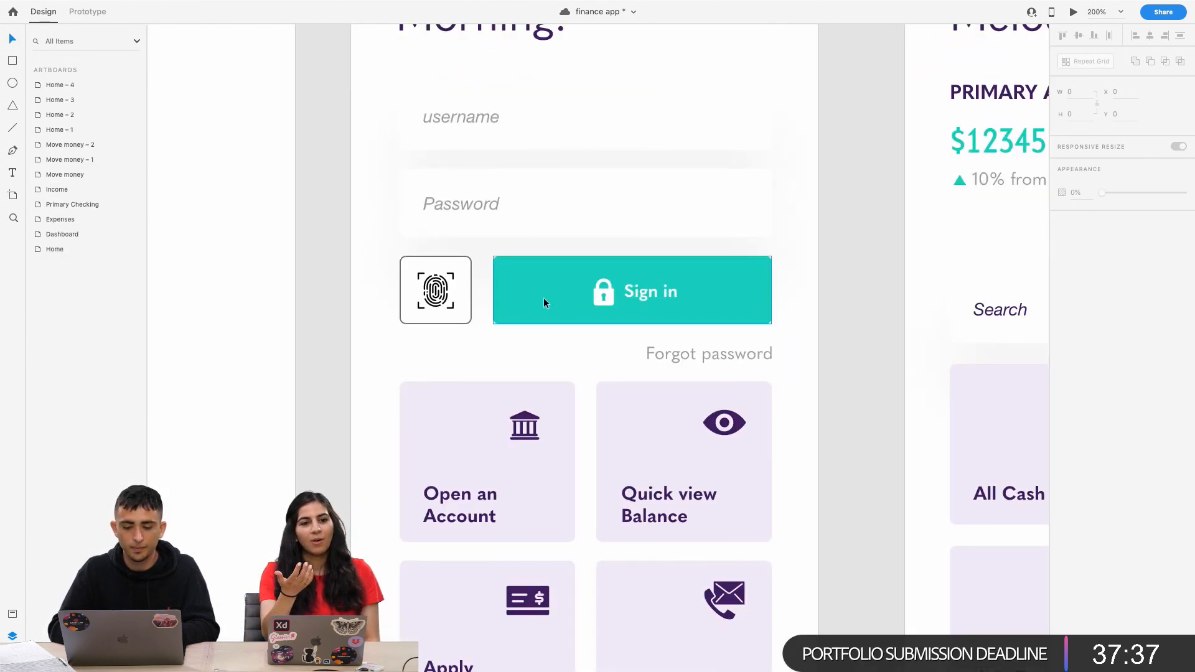
pyautogui.click(525, 295)
pyautogui.moveTo(524, 296); pyautogui.dragTo(500, 297)
pyautogui.moveTo(426, 296); pyautogui.dragTo(566, 296)
pyautogui.press('super+z')
pyautogui.click(569, 304)
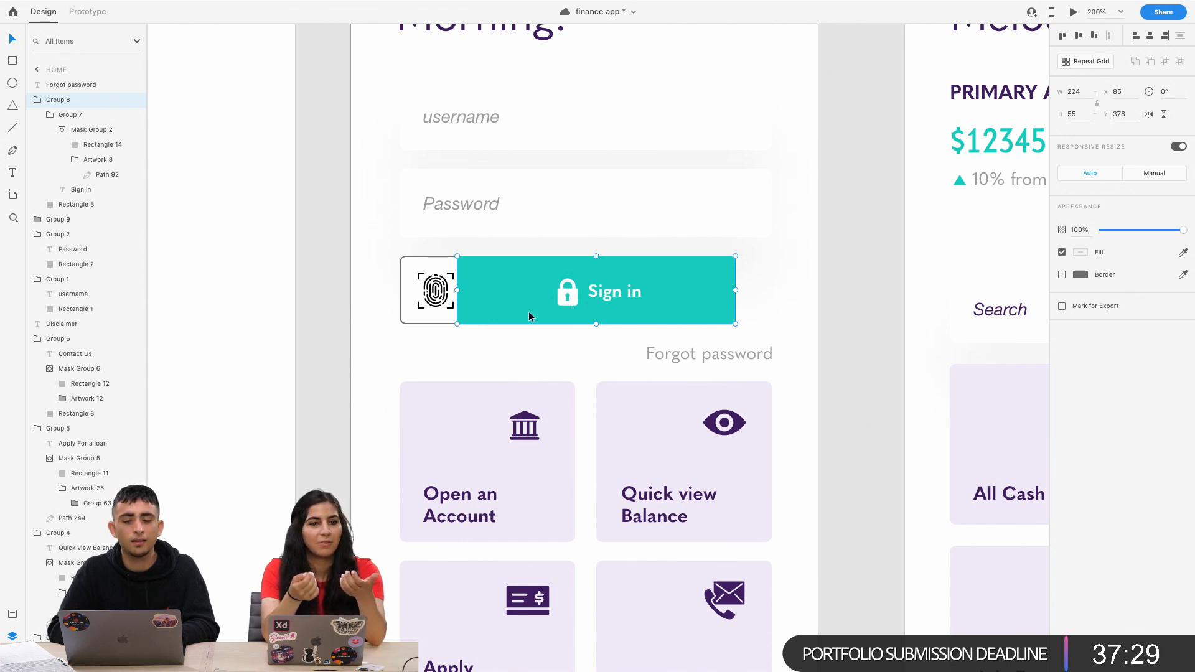
pyautogui.click(444, 298)
pyautogui.click(516, 293)
pyautogui.click(424, 305)
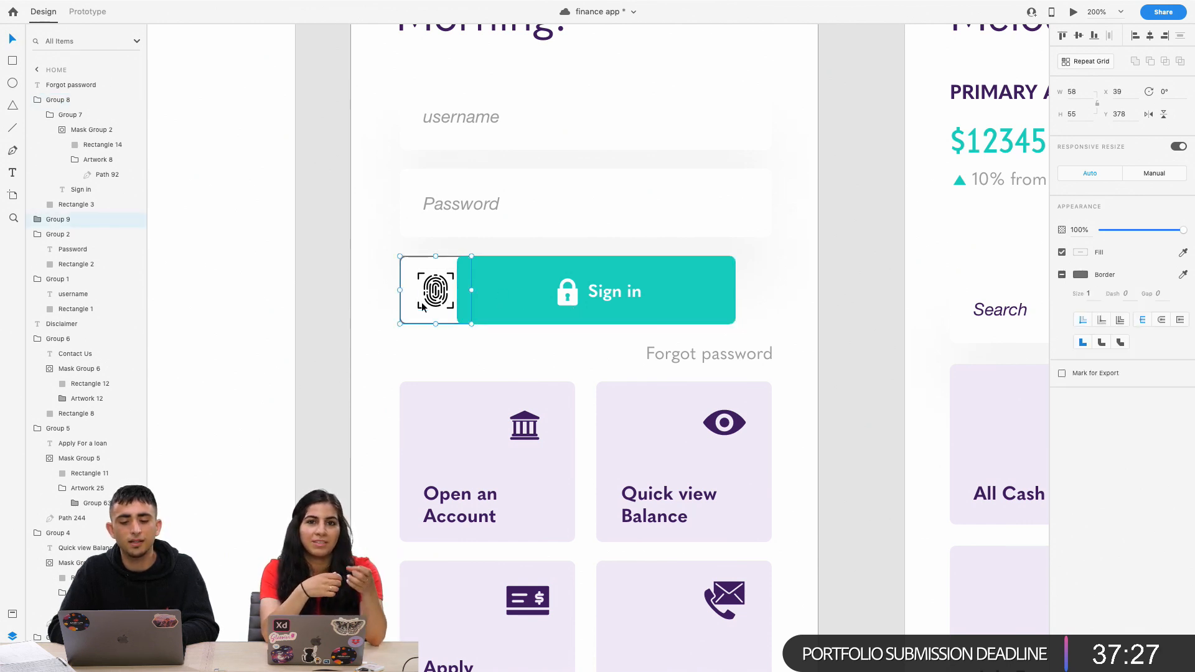
pyautogui.click(517, 287)
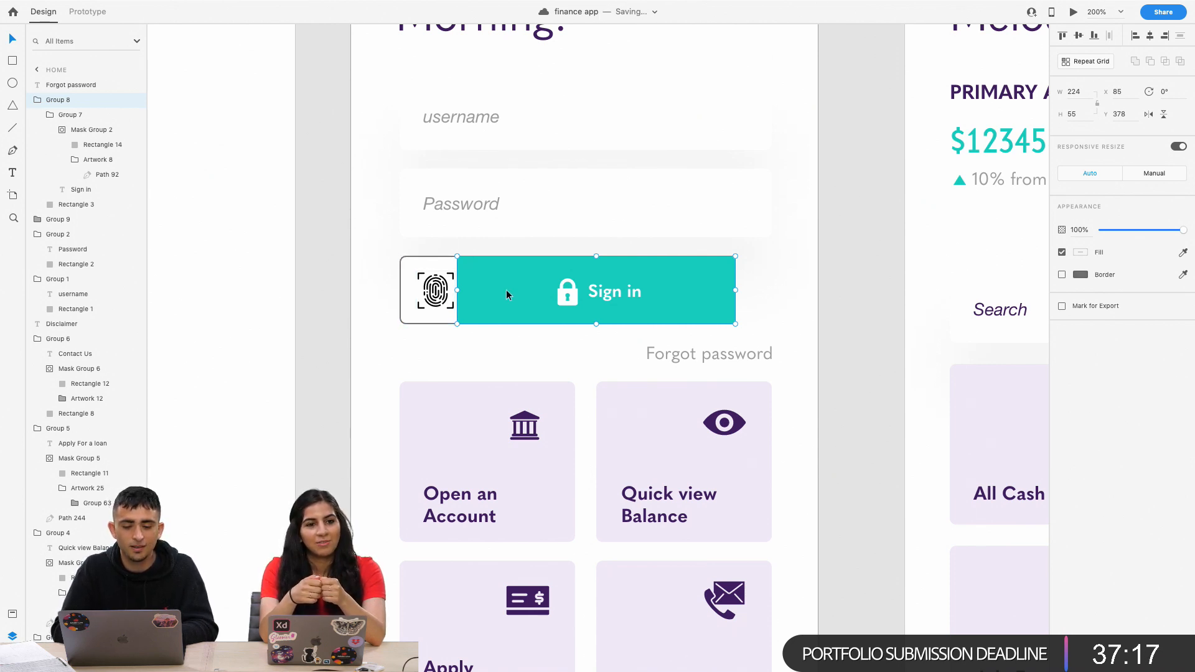
pyautogui.click(427, 295)
pyautogui.moveTo(484, 288); pyautogui.dragTo(507, 290)
pyautogui.click(488, 372)
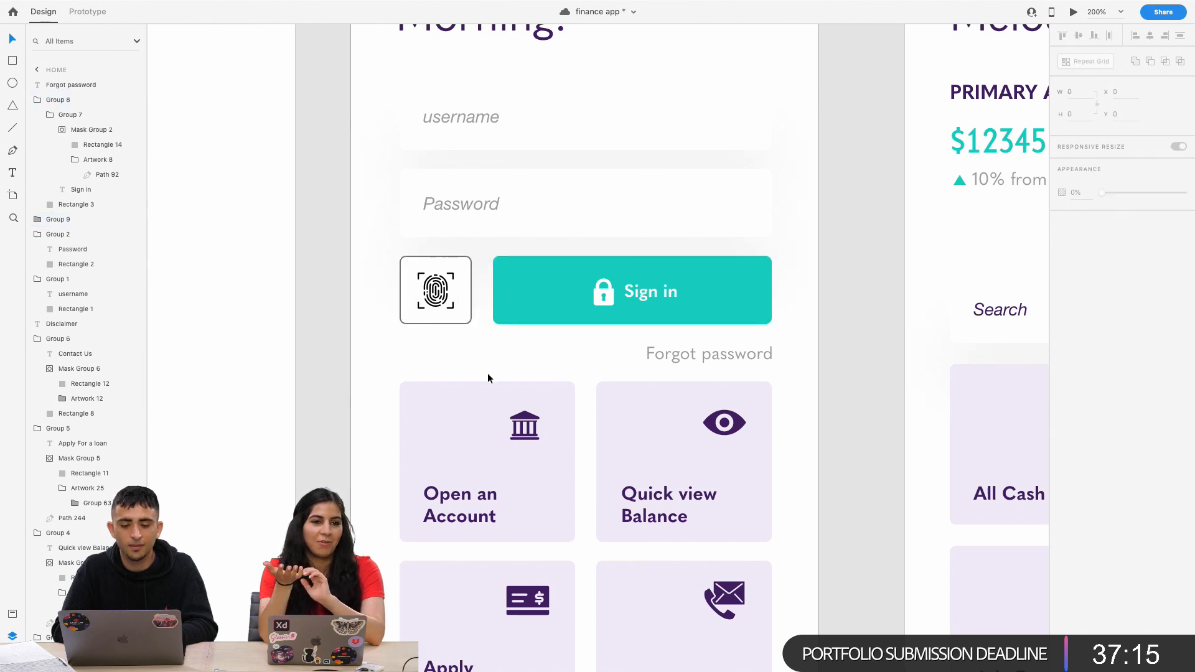
# Examine the Home and Dashboard screens side by side to compare the styling of their fields, buttons and cards.
pyautogui.press('super+minus')
pyautogui.hscroll(2, 488, 378)
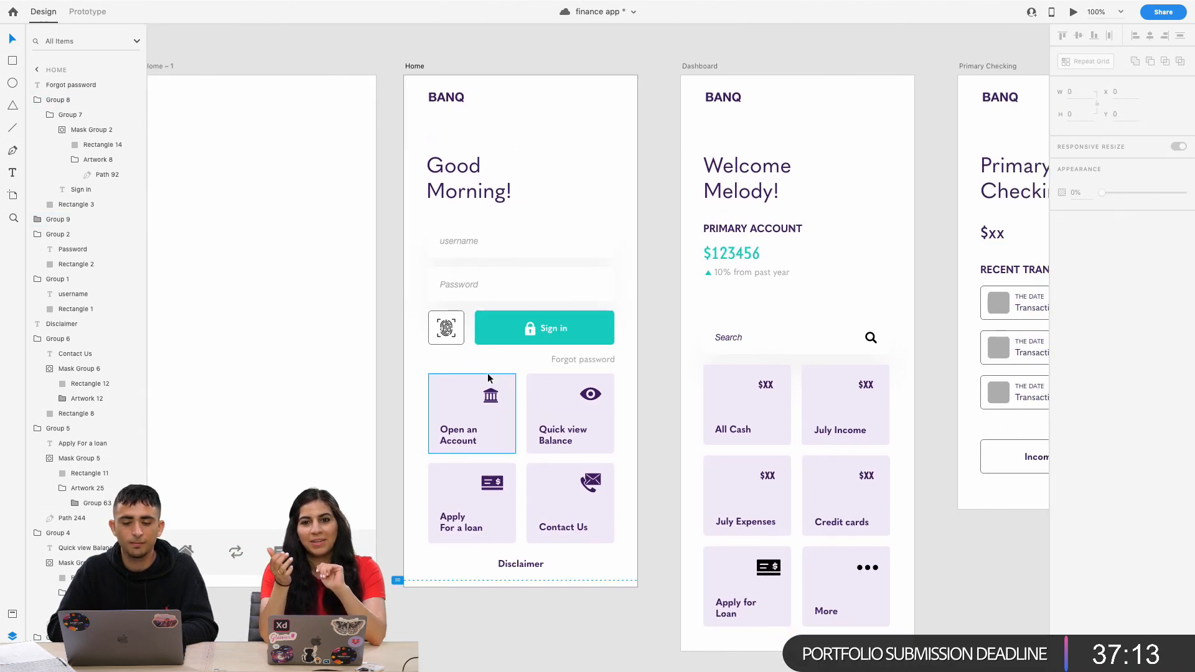
pyautogui.scroll(4, 468, 373)
pyautogui.hscroll(-2, 468, 374)
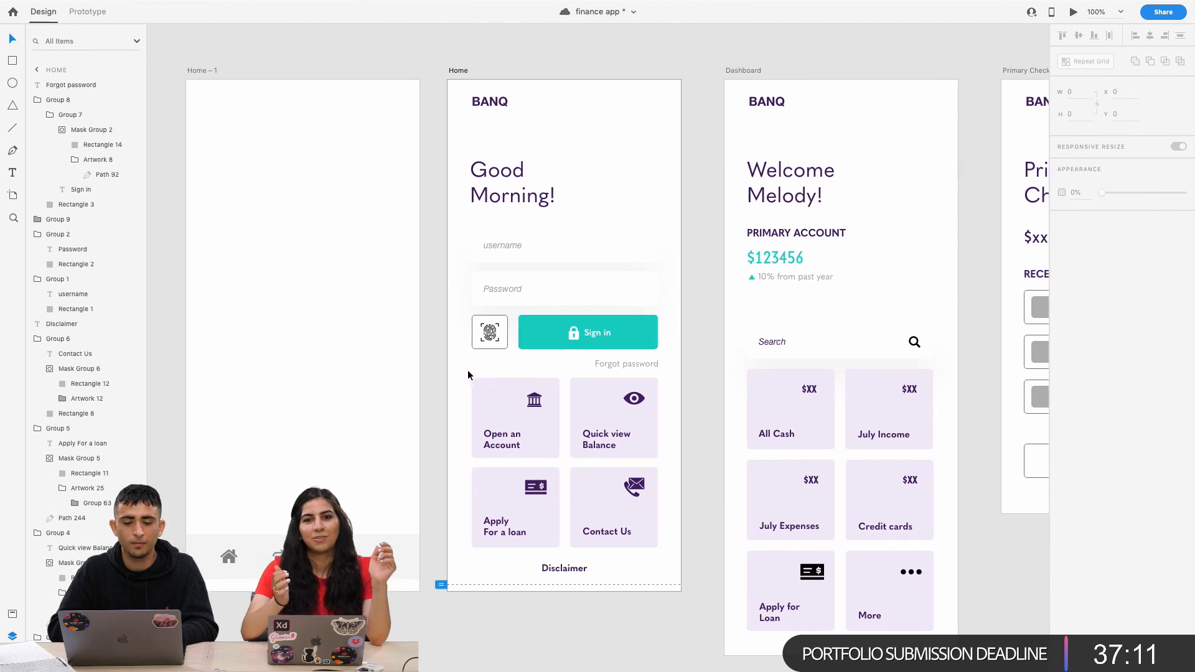
pyautogui.hscroll(5, 468, 373)
pyautogui.click(508, 348)
pyautogui.hscroll(2, 508, 349)
pyautogui.scroll(-1, 508, 349)
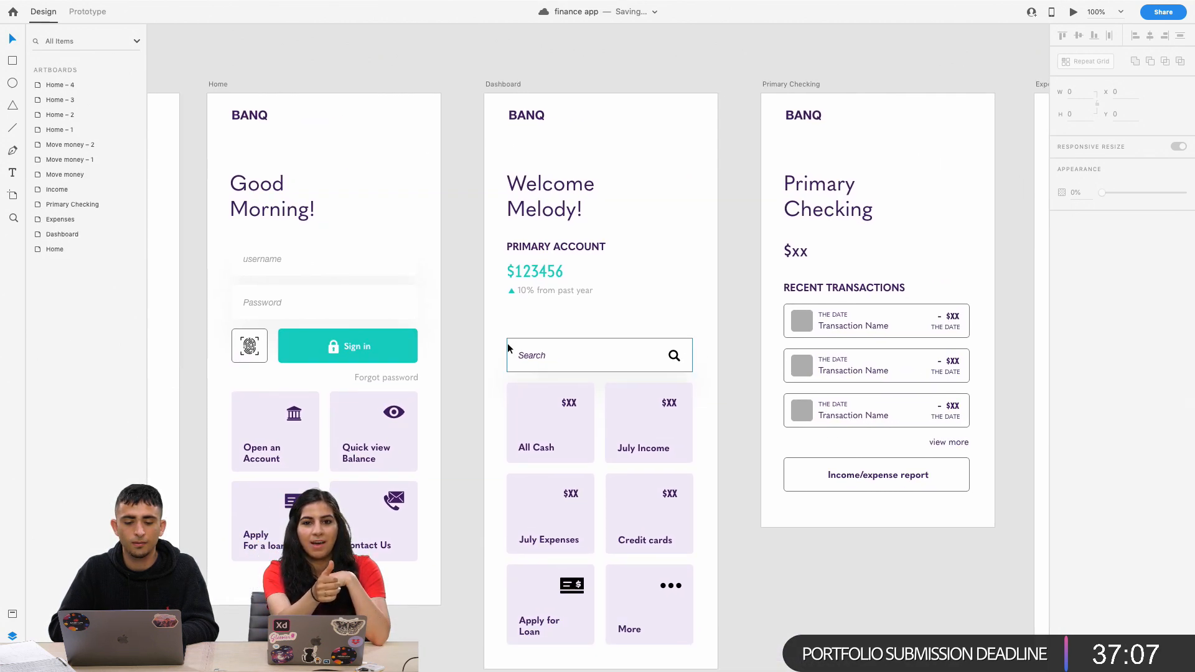
pyautogui.hscroll(2, 508, 345)
pyautogui.scroll(1, 508, 345)
pyautogui.press('super+minus')
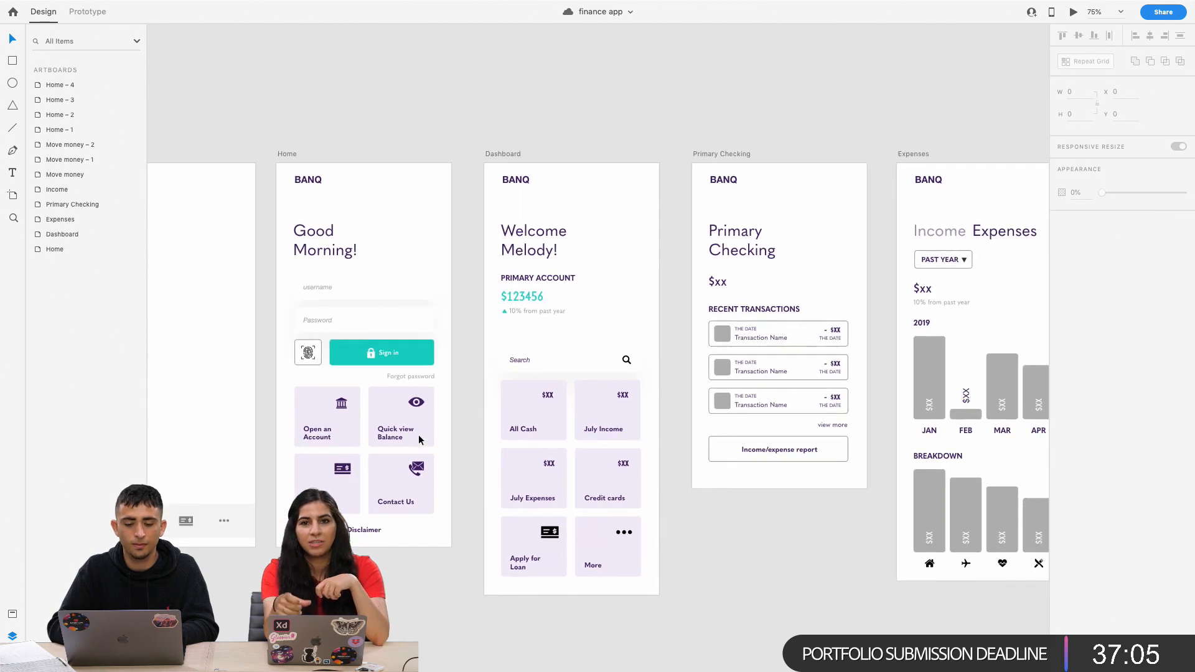
# Change the Home screen's Disclaimer text to Regular weight and fill it with grey like the "Forgot password" text.
pyautogui.click(410, 376)
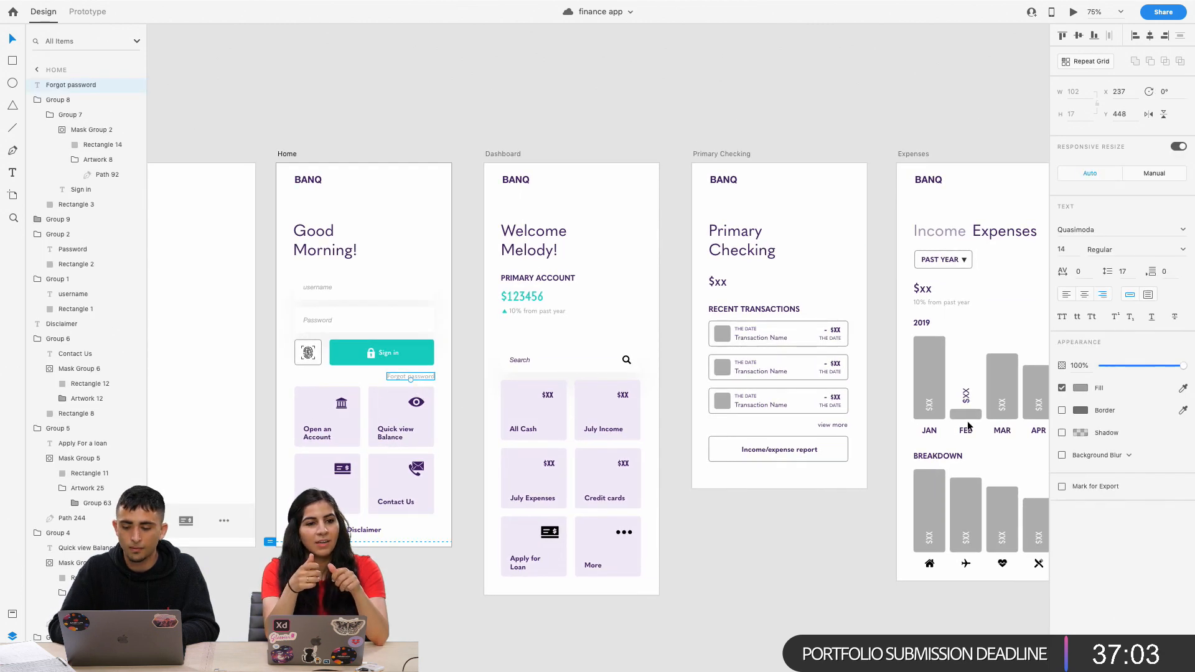
pyautogui.click(1081, 387)
pyautogui.click(367, 530)
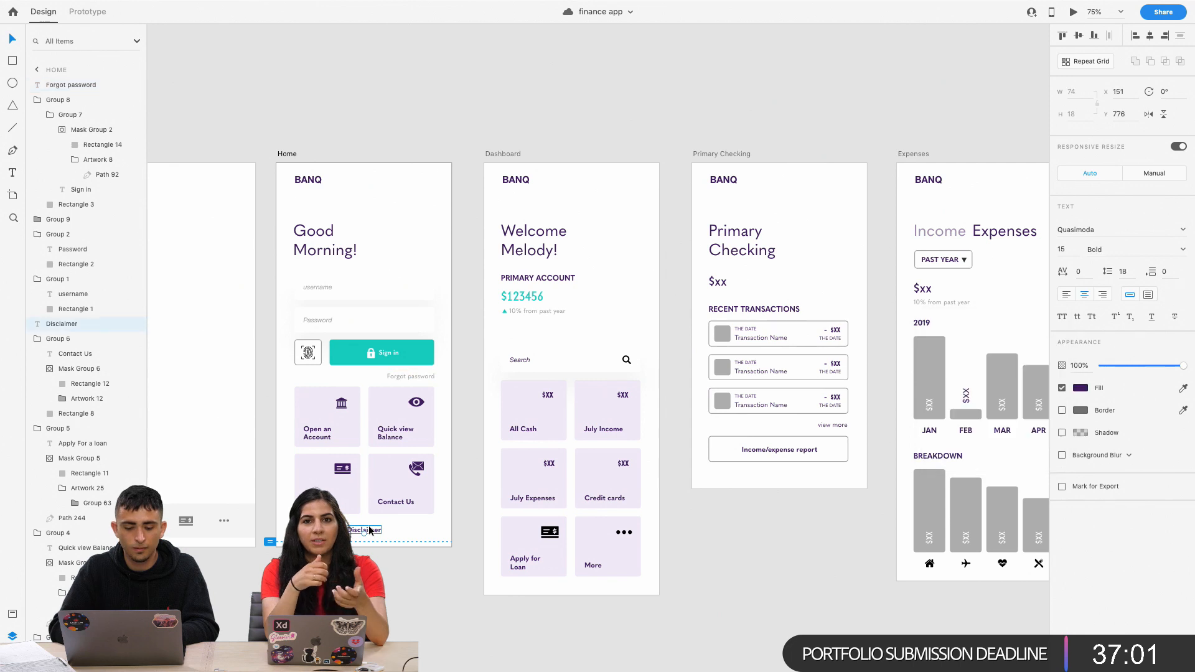
pyautogui.press('super+b')
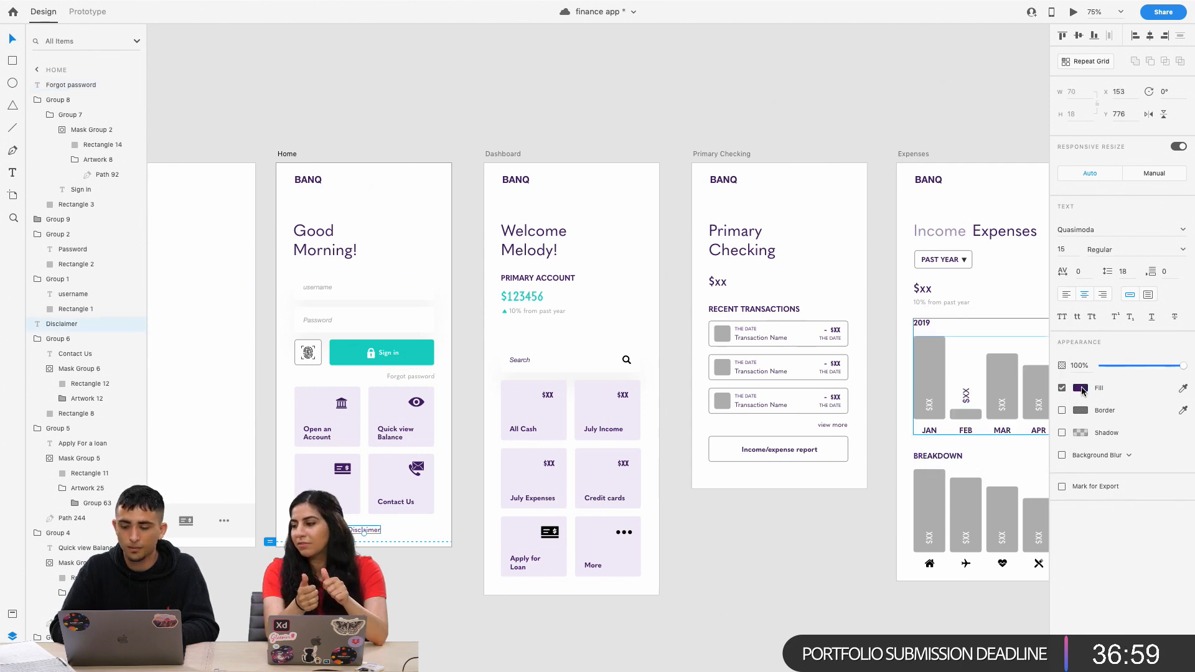
pyautogui.click(1081, 387)
pyautogui.click(931, 355)
pyautogui.click(353, 531)
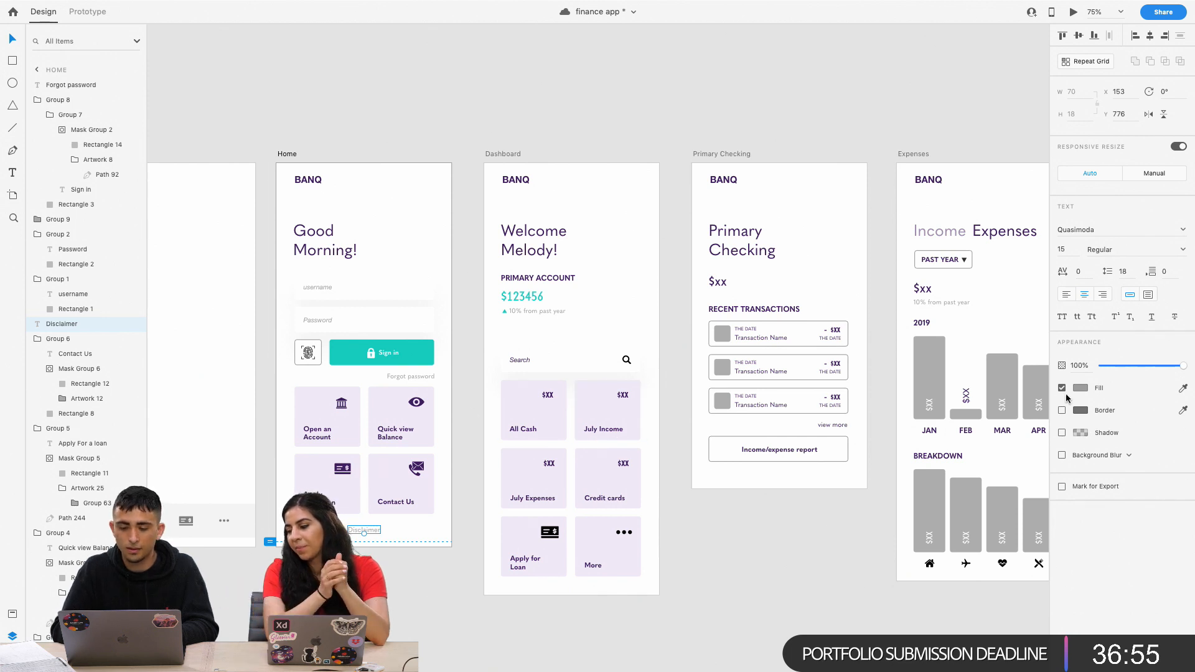
pyautogui.click(434, 559)
pyautogui.press('super+z')
pyautogui.click(445, 569)
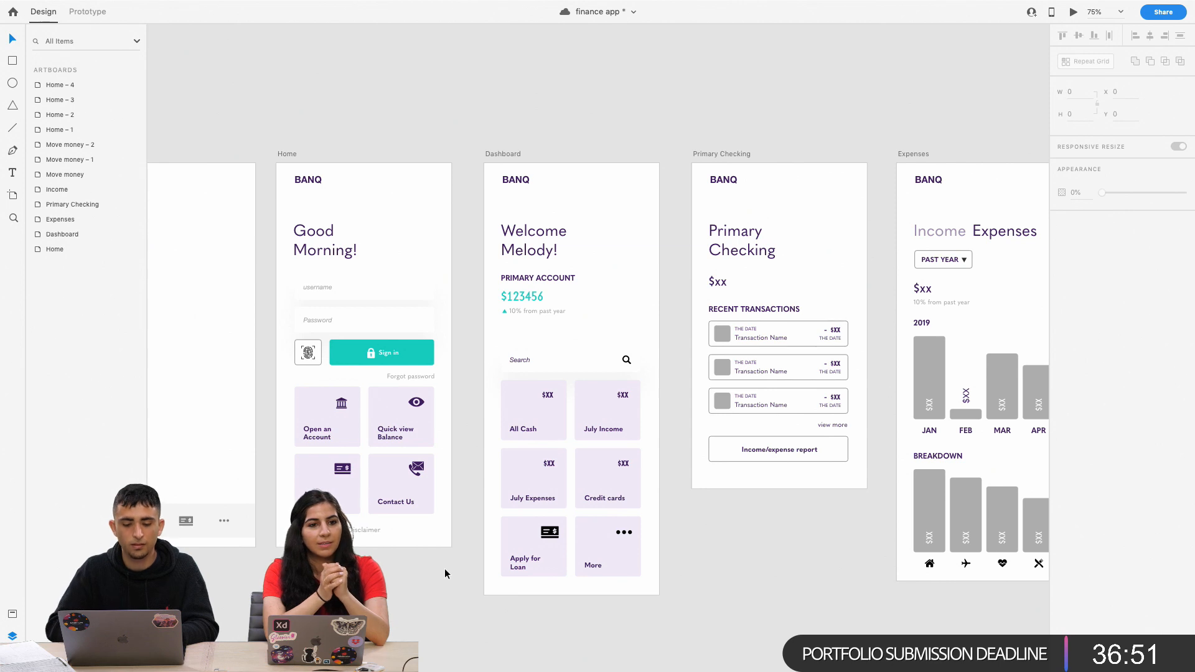
# Save the document and set the fill of the Dashboard's white MY DASHBOARD heading to #3F1E60, matching RECENT TRANSACTIONS.
pyautogui.scroll(1, 445, 570)
pyautogui.hscroll(1, 445, 570)
pyautogui.hscroll(3, 445, 569)
pyautogui.scroll(1, 444, 569)
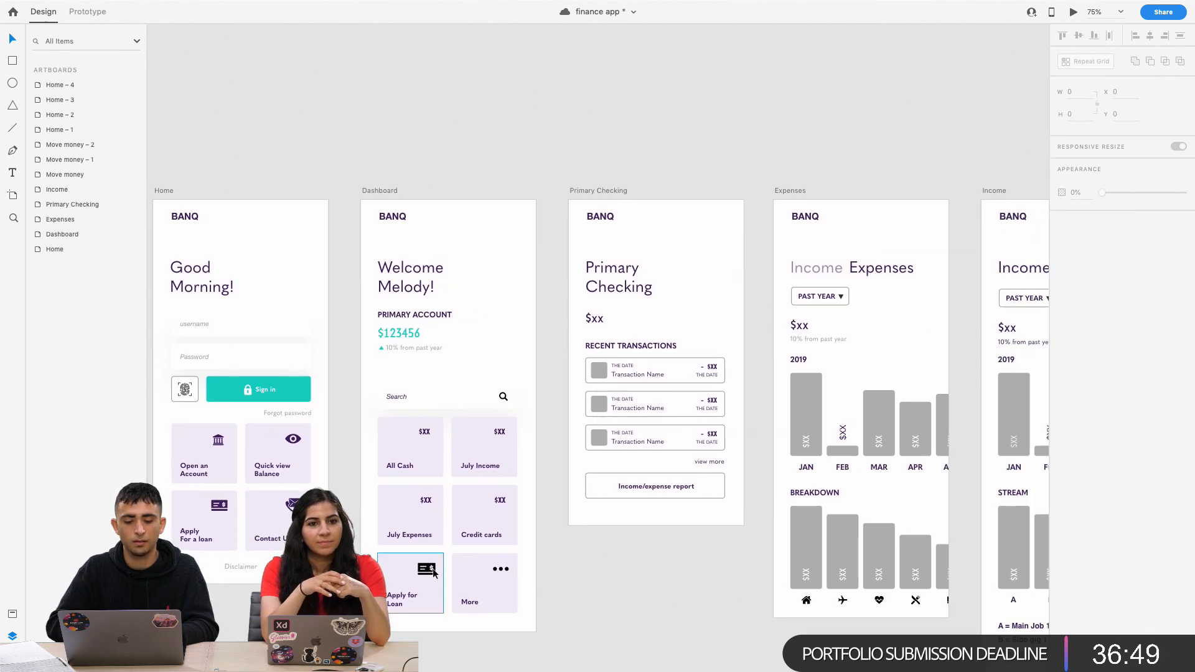
pyautogui.press('super+s')
pyautogui.press('super+v')
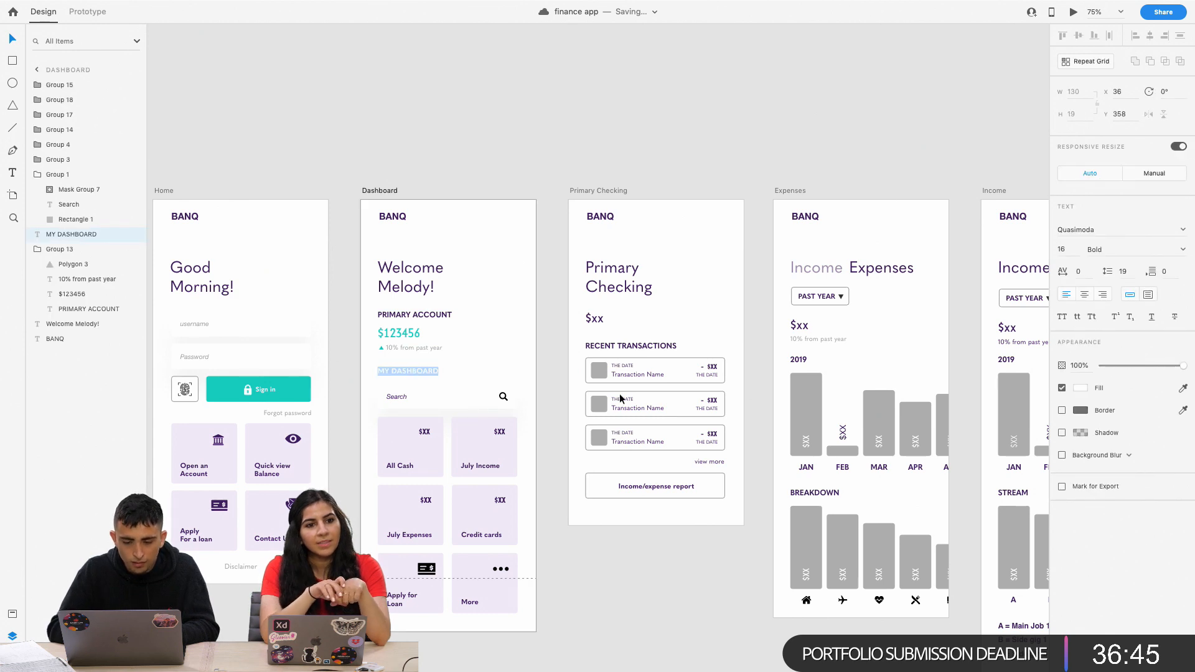
pyautogui.doubleClick(661, 346)
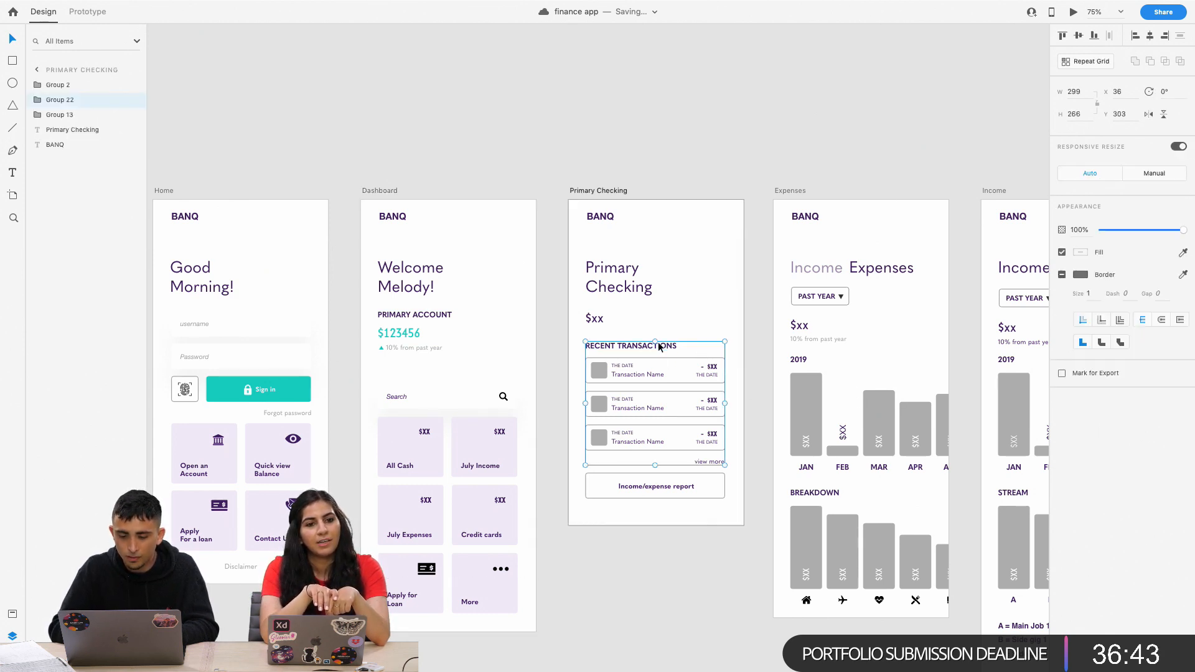
pyautogui.click(1081, 387)
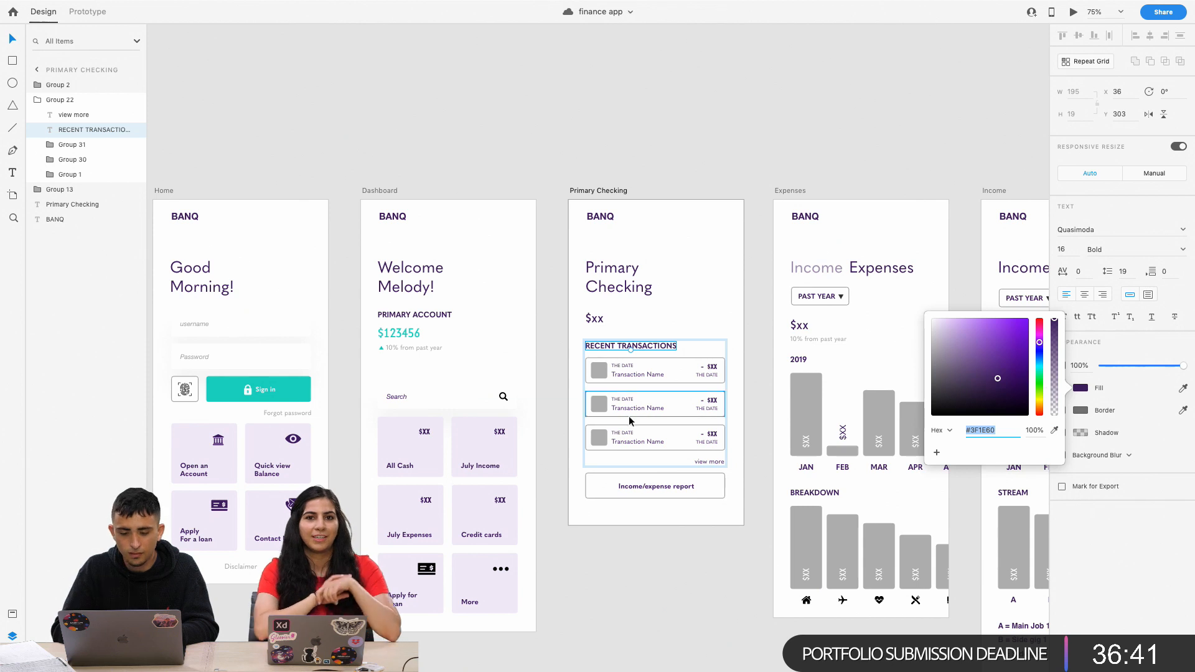
pyautogui.doubleClick(431, 372)
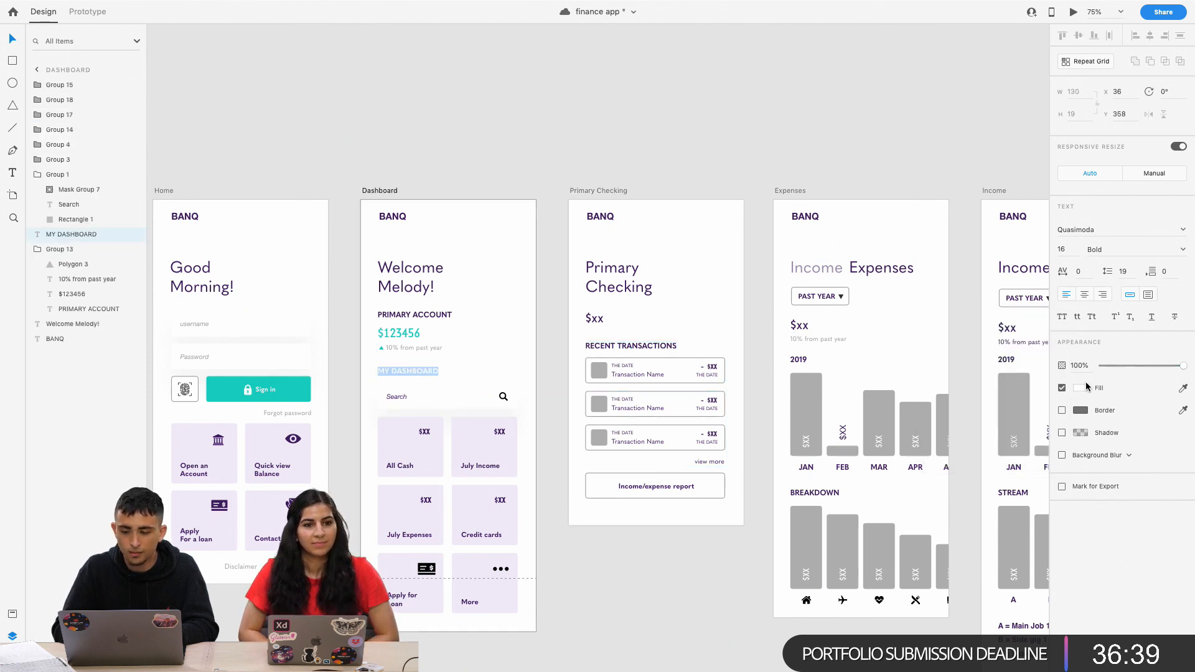
pyautogui.click(1081, 386)
pyautogui.write('#3F1E60')
pyautogui.press('Return')
# Set the fill of the large page titles on all screens from Home through Deposit, including both Income/Expenses pairs, to dark grey #2F2F2F.
pyautogui.click(619, 279)
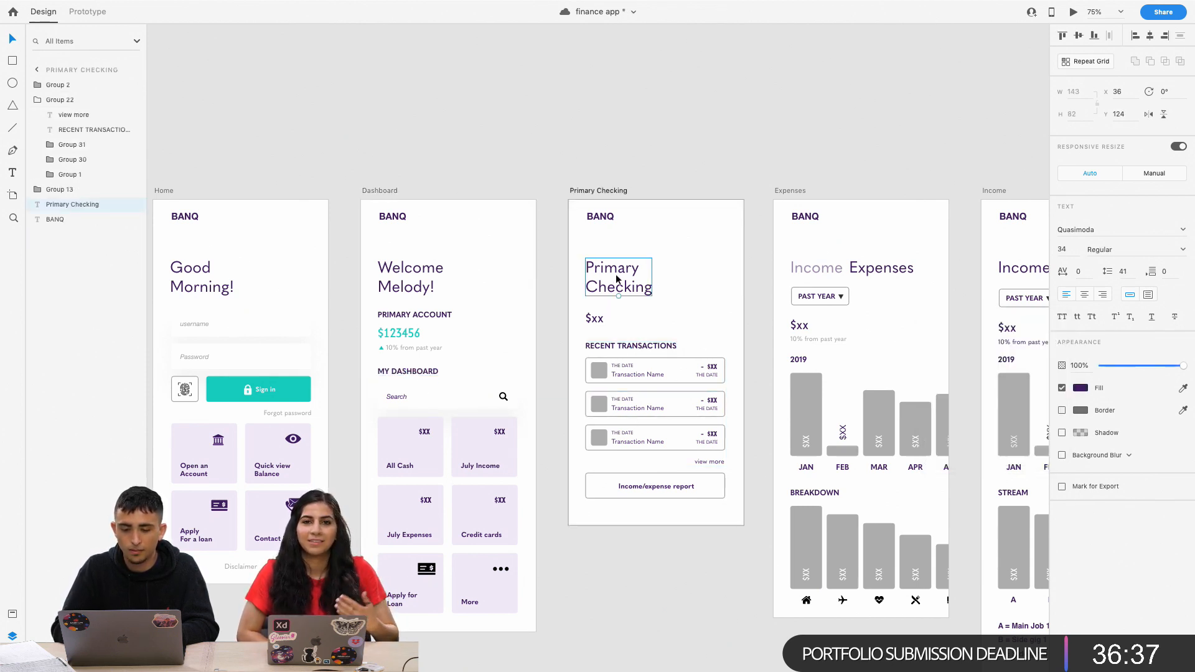
pyautogui.hscroll(3, 476, 279)
pyautogui.hscroll(-5, 468, 279)
pyautogui.click(331, 284)
pyautogui.keyDown('shift'); pyautogui.click(518, 282); pyautogui.keyUp('shift')
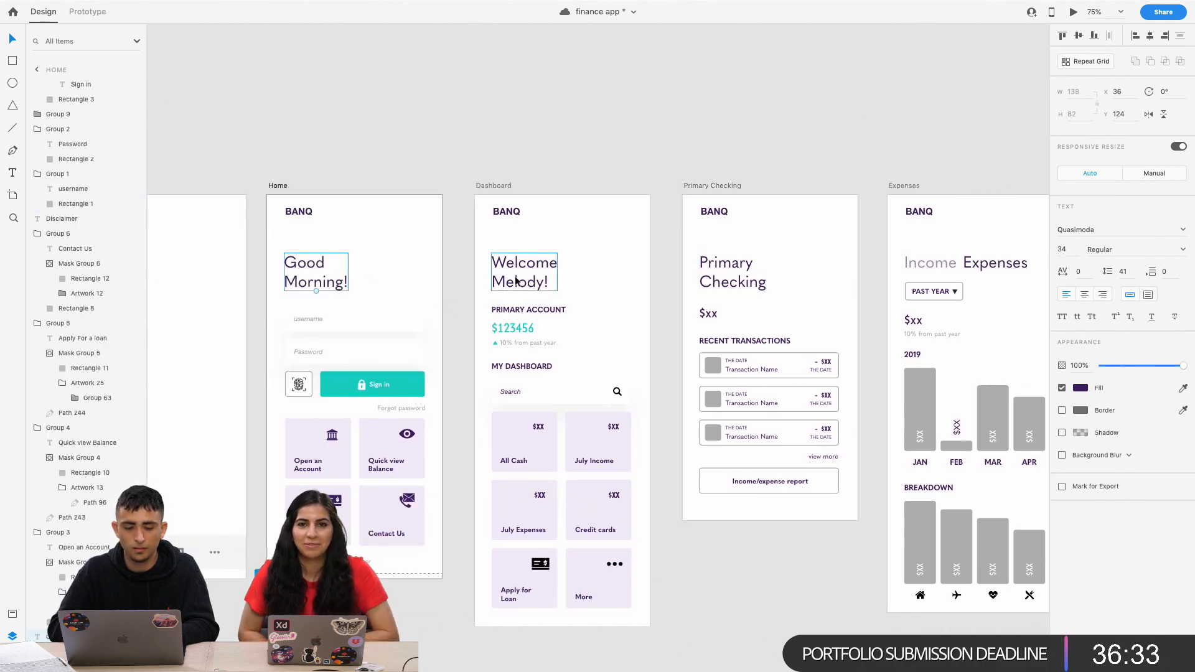
pyautogui.keyDown('shift'); pyautogui.click(722, 283); pyautogui.keyUp('shift')
pyautogui.hscroll(4, 722, 284)
pyautogui.keyDown('shift'); pyautogui.click(771, 269); pyautogui.keyUp('shift')
pyautogui.keyDown('shift'); pyautogui.click(824, 265); pyautogui.keyUp('shift')
pyautogui.hscroll(4, 823, 265)
pyautogui.keyDown('shift'); pyautogui.click(803, 273); pyautogui.keyUp('shift')
pyautogui.keyDown('shift'); pyautogui.click(859, 270); pyautogui.keyUp('shift')
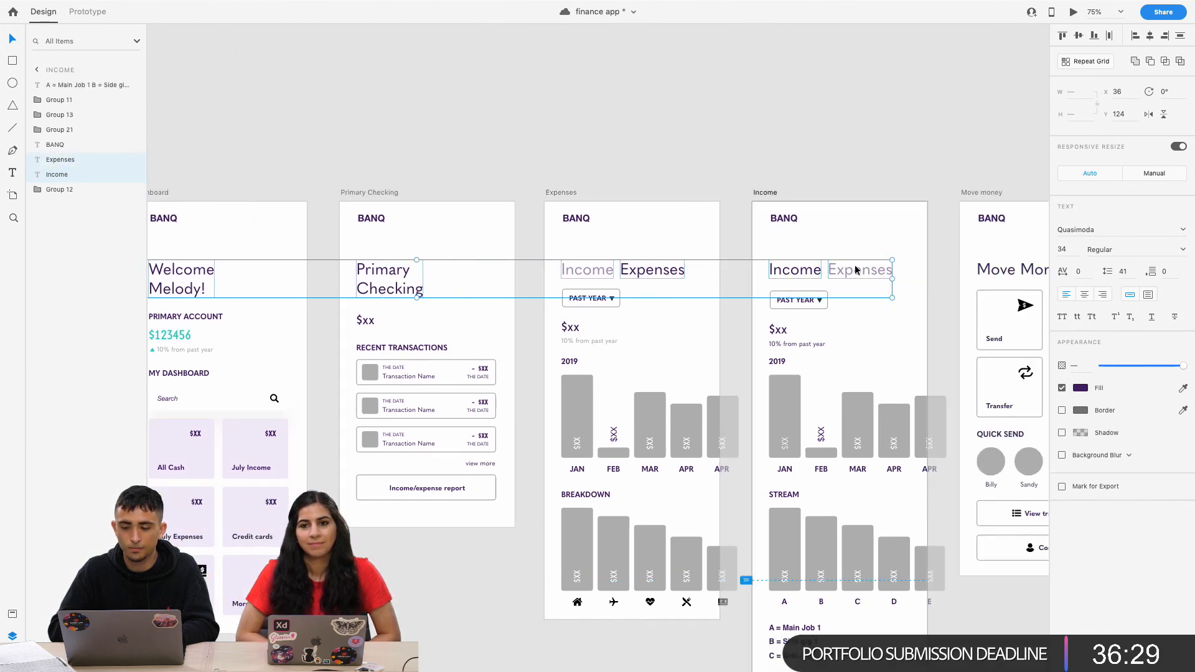
pyautogui.hscroll(5, 859, 270)
pyautogui.keyDown('shift'); pyautogui.click(765, 290); pyautogui.keyUp('shift')
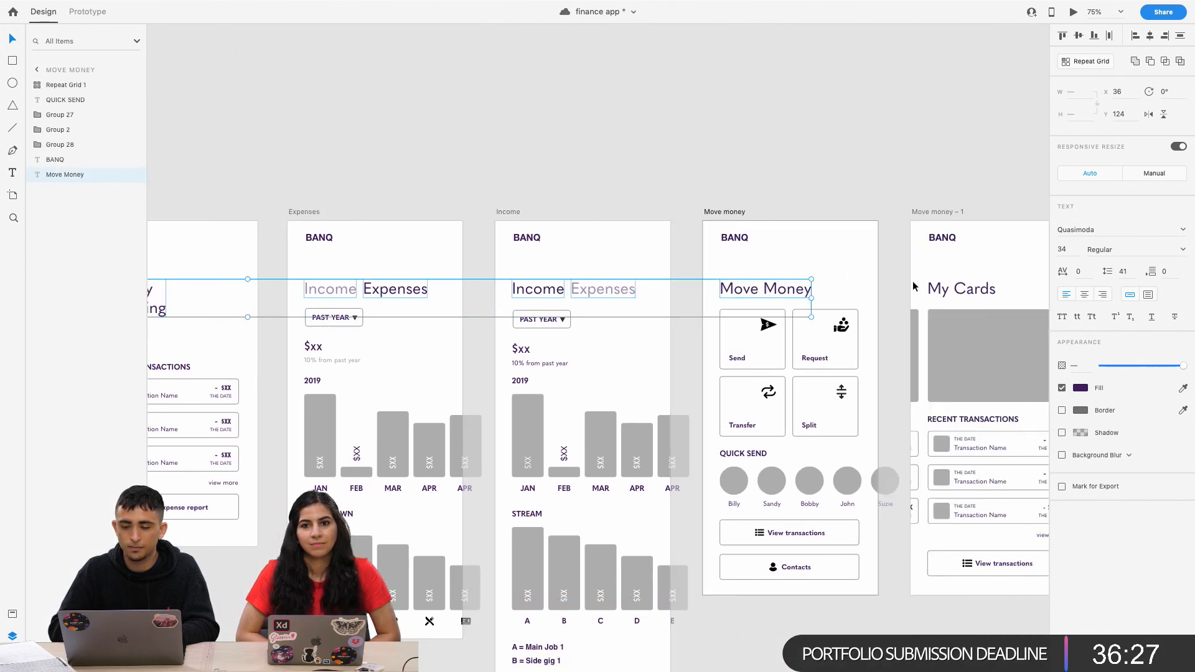
pyautogui.keyDown('shift'); pyautogui.click(944, 293); pyautogui.keyUp('shift')
pyautogui.hscroll(5, 944, 296)
pyautogui.keyDown('shift'); pyautogui.click(835, 301); pyautogui.keyUp('shift')
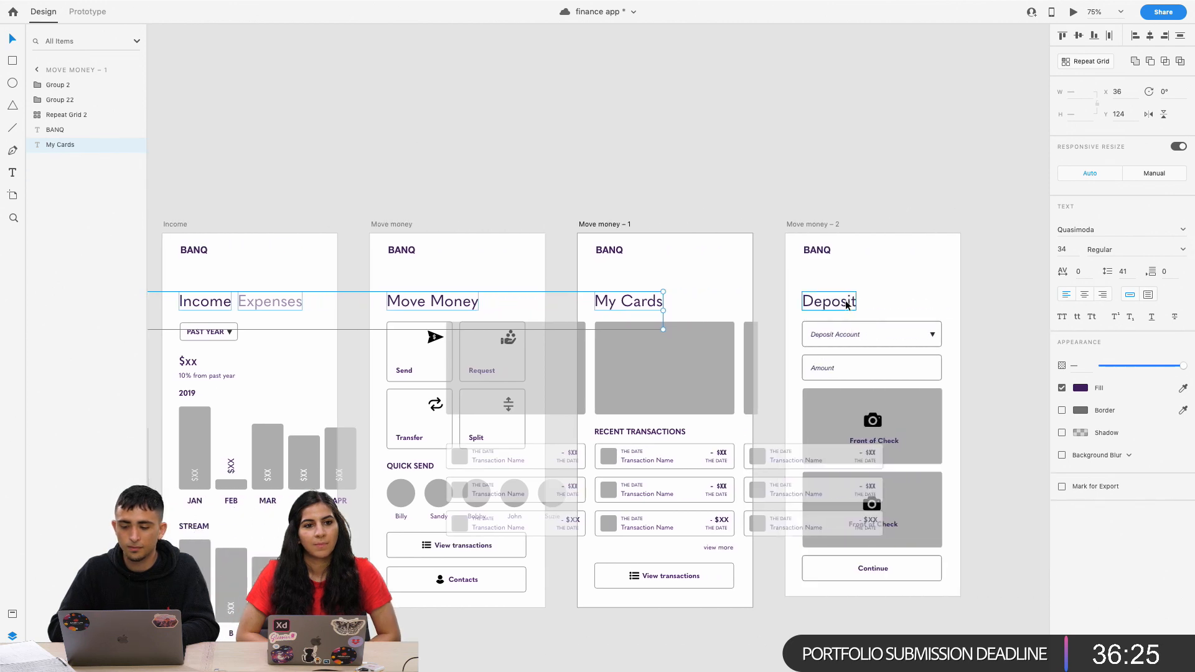
pyautogui.click(1080, 389)
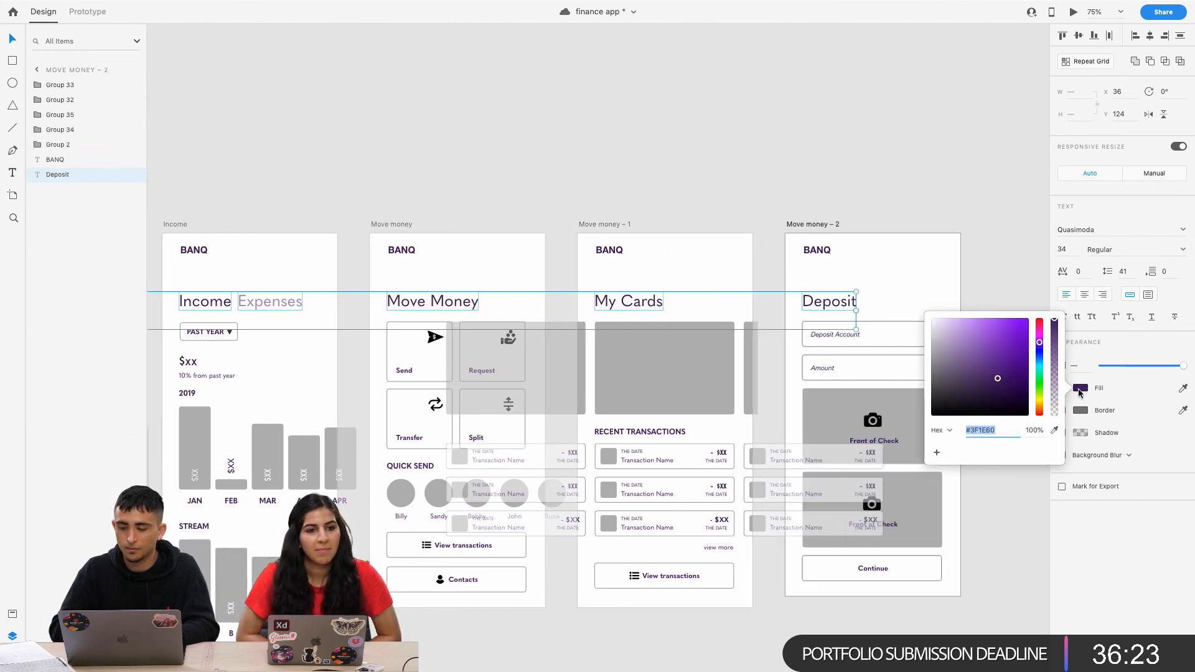
pyautogui.moveTo(1001, 396); pyautogui.dragTo(919, 400)
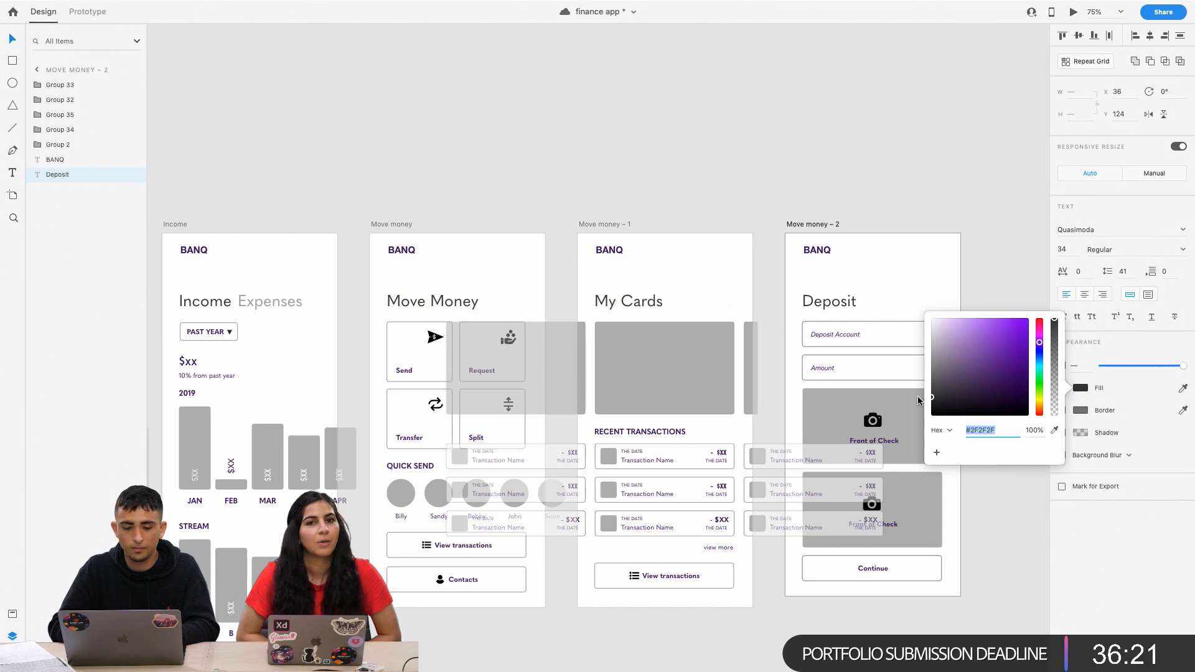
pyautogui.click(853, 192)
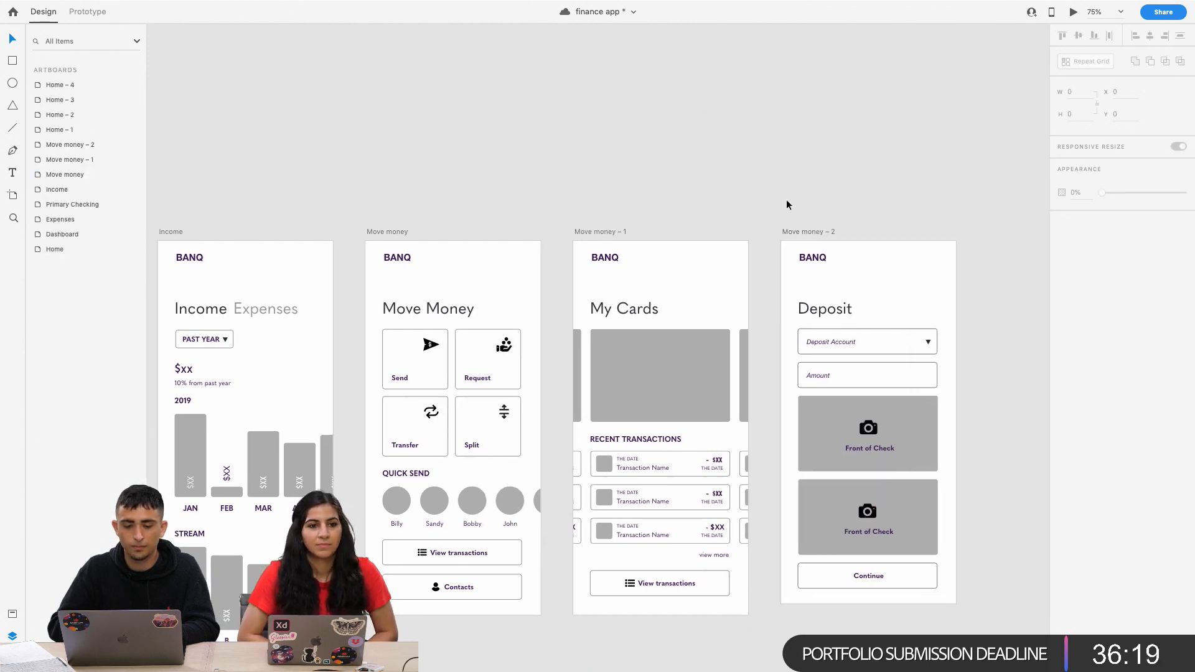
# Examine the recoloured page titles across the screens against their purple headings, cards and buttons.
pyautogui.hscroll(-10, 786, 203)
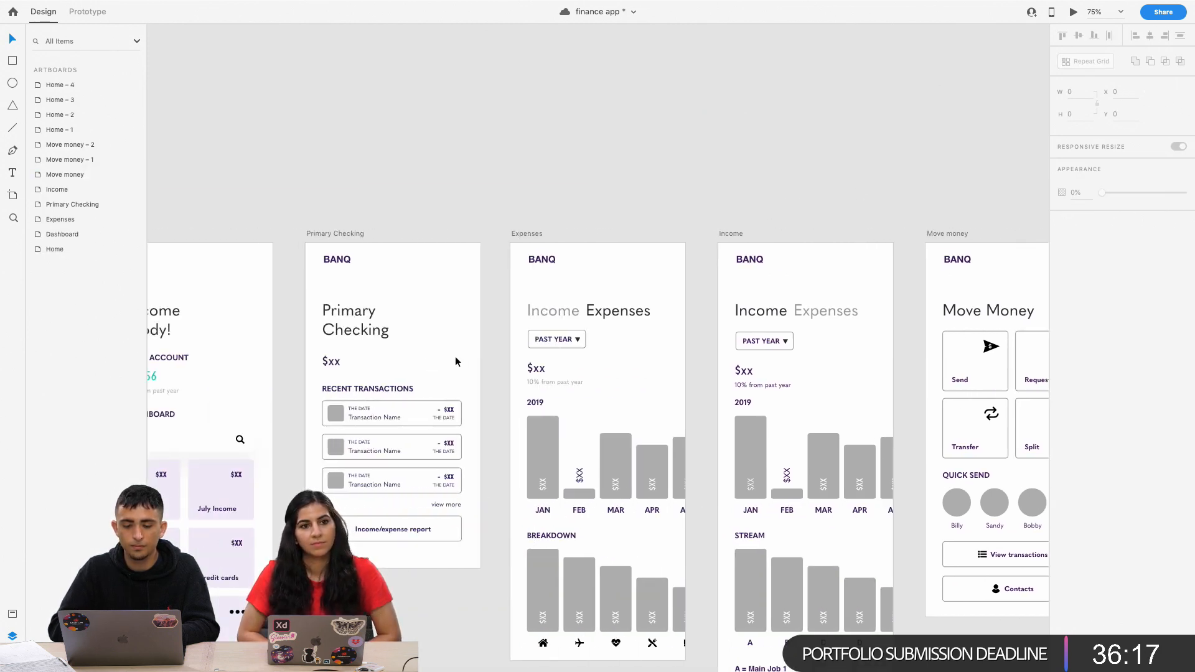
pyautogui.hscroll(-7, 561, 349)
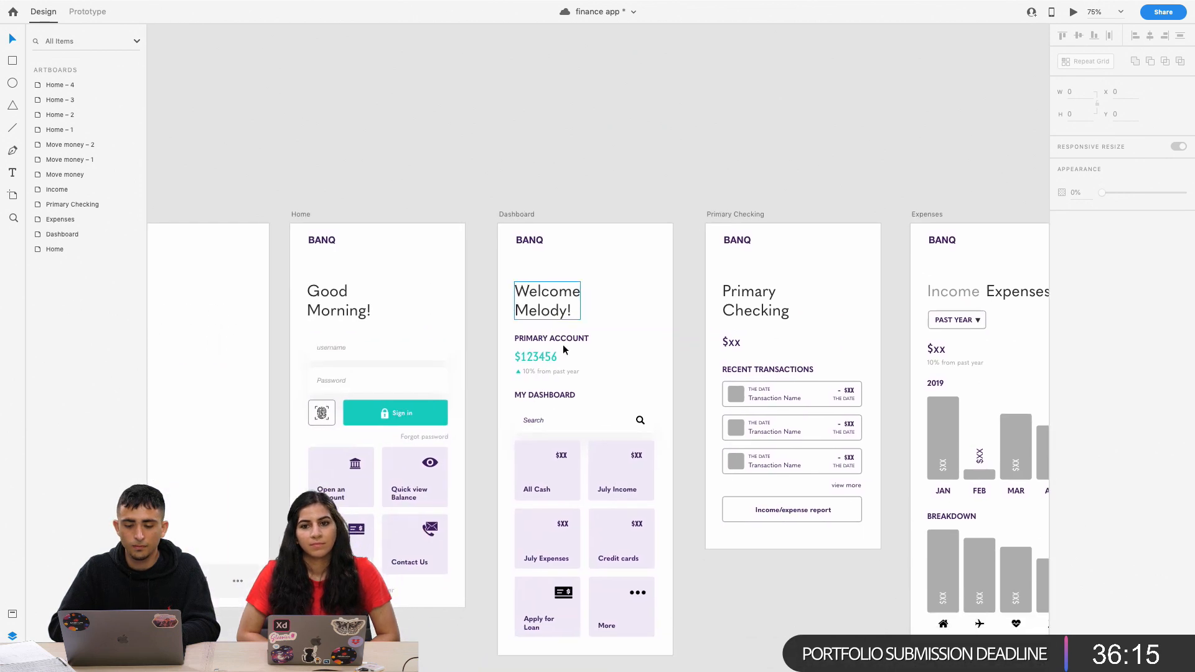
pyautogui.scroll(-1, 564, 350)
pyautogui.hscroll(2, 619, 396)
pyautogui.scroll(1, 620, 395)
pyautogui.hscroll(1, 619, 396)
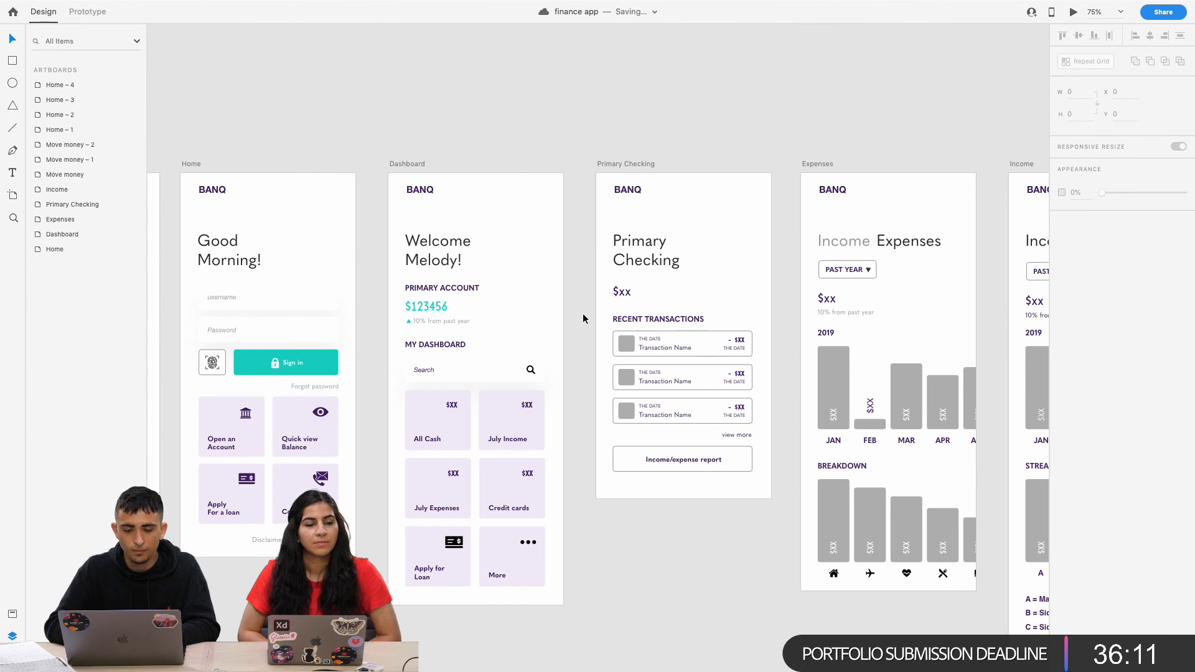
pyautogui.press('super+minus')
pyautogui.press('super+minus')
pyautogui.press('super+plus')
pyautogui.press('super+plus')
pyautogui.press('super+plus')
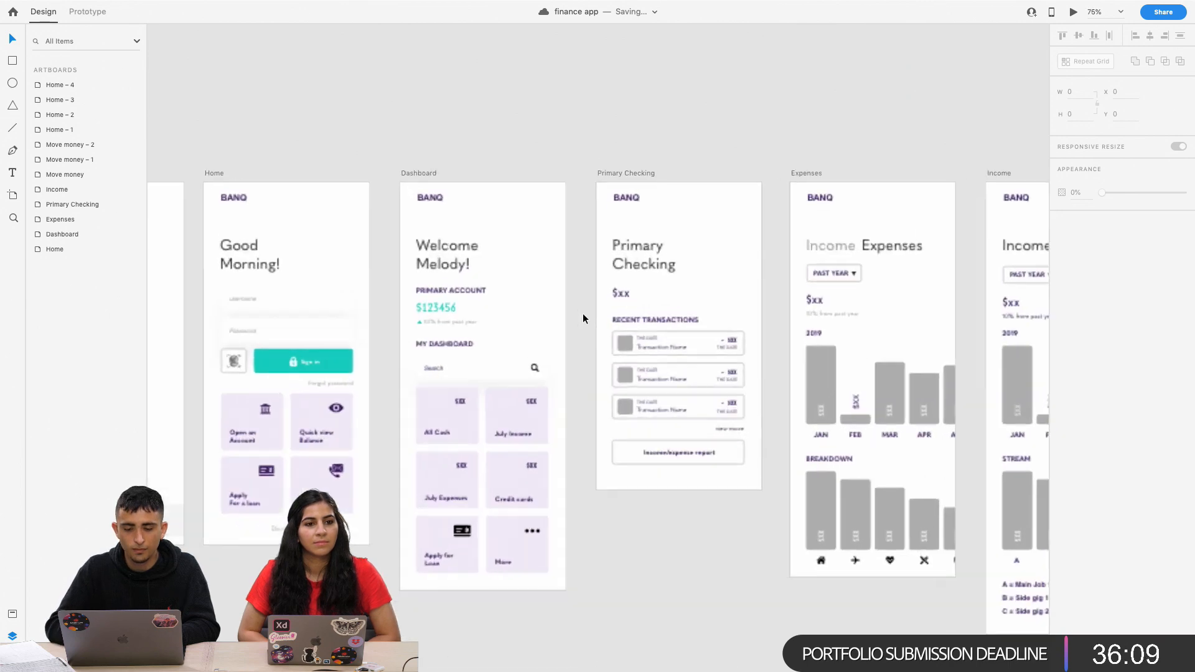
pyautogui.hscroll(2, 584, 318)
pyautogui.hscroll(-4, 584, 318)
pyautogui.hscroll(-2, 583, 316)
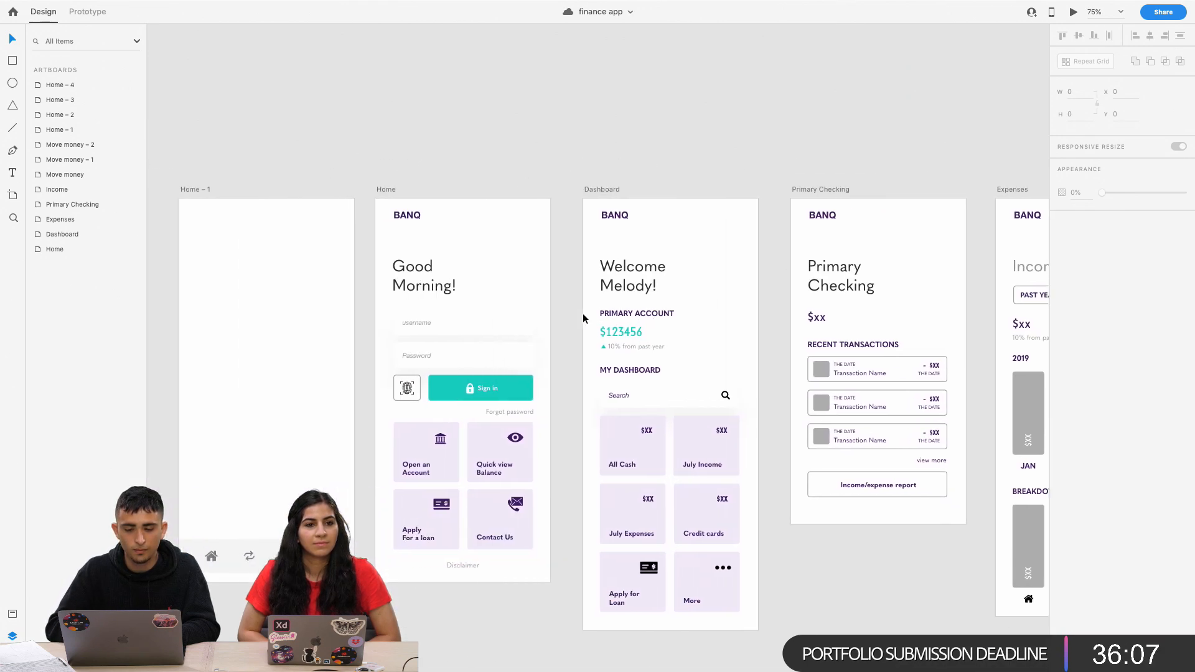
pyautogui.hscroll(8, 583, 316)
pyautogui.scroll(-1, 583, 315)
pyautogui.press('super+plus')
pyautogui.press('super+plus')
pyautogui.press('super+plus')
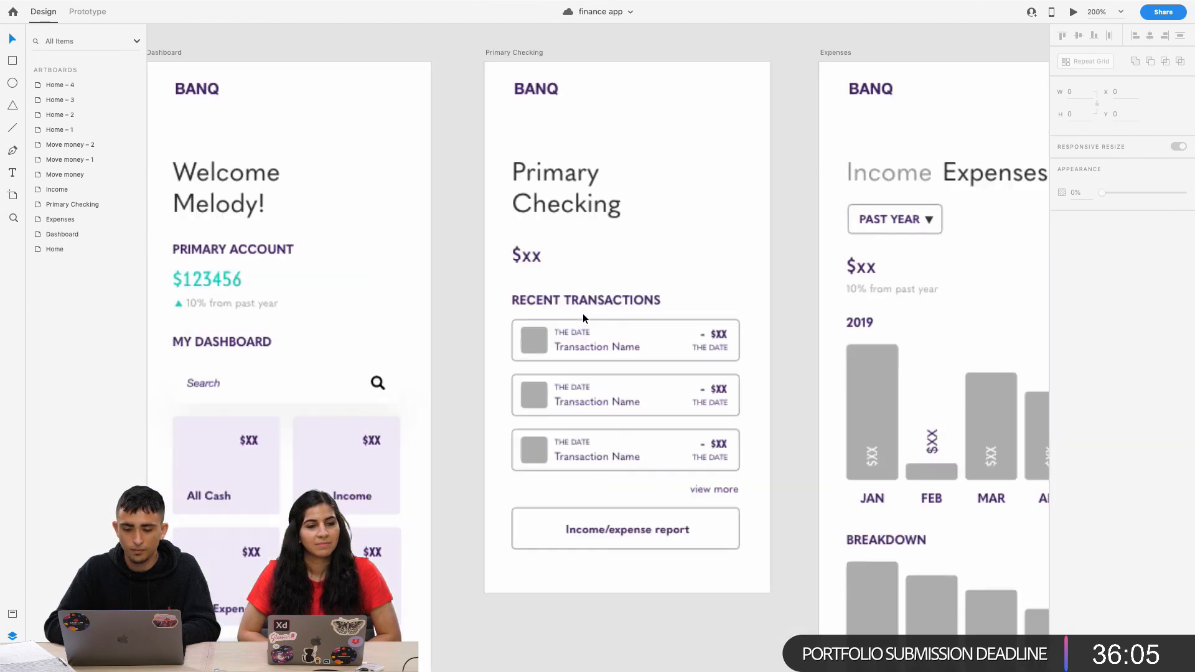
# Inspect the styling of Primary Checking's first transaction card, RECENT TRANSACTIONS heading and $xx amount, and the Dashboard's $123456 balance.
pyautogui.doubleClick(550, 310)
pyautogui.doubleClick(550, 310)
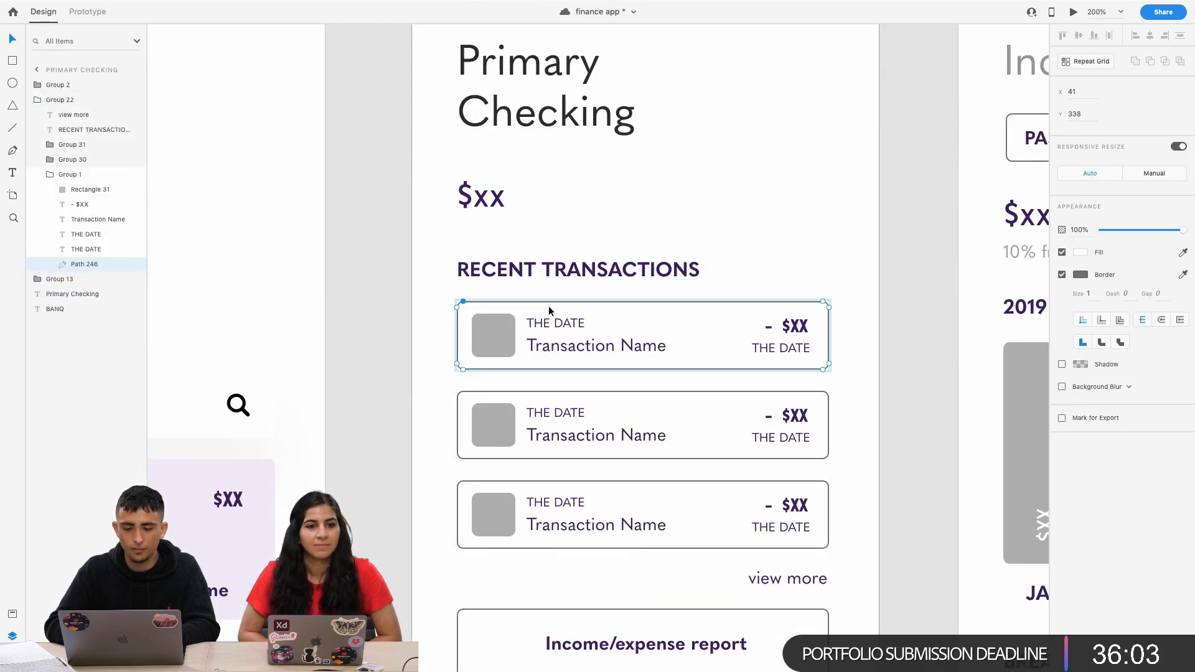
pyautogui.click(613, 269)
pyautogui.doubleClick(479, 206)
pyautogui.press('super+plus')
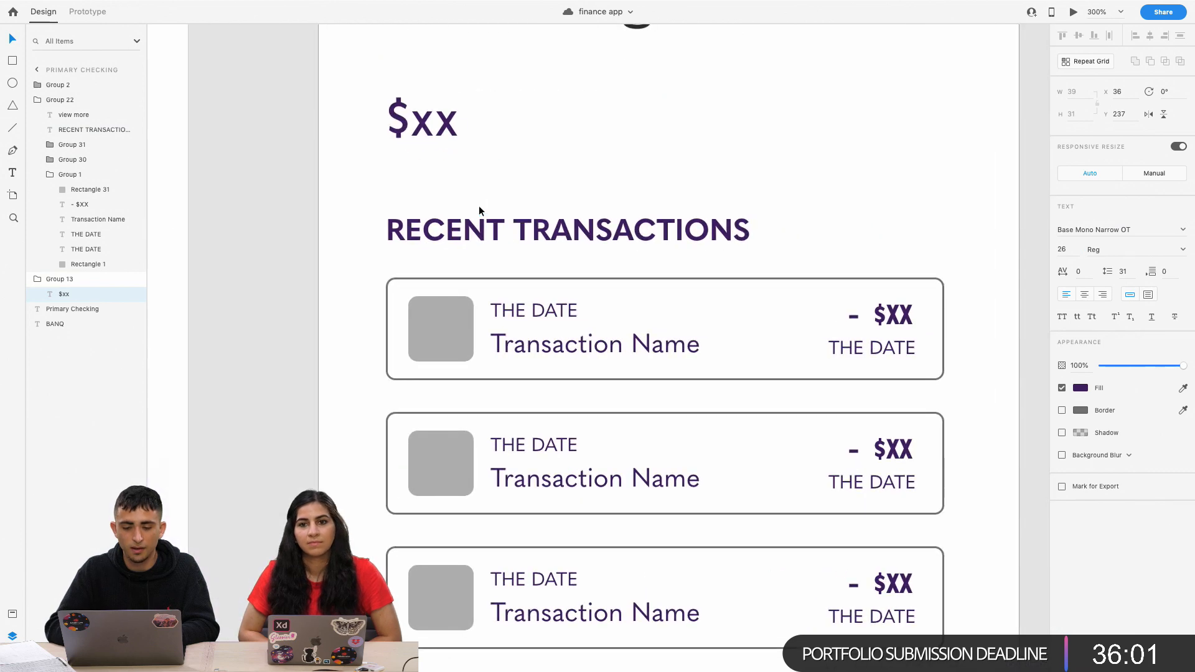
pyautogui.press('super+minus')
pyautogui.press('super+minus')
pyautogui.press('super+minus')
pyautogui.doubleClick(289, 288)
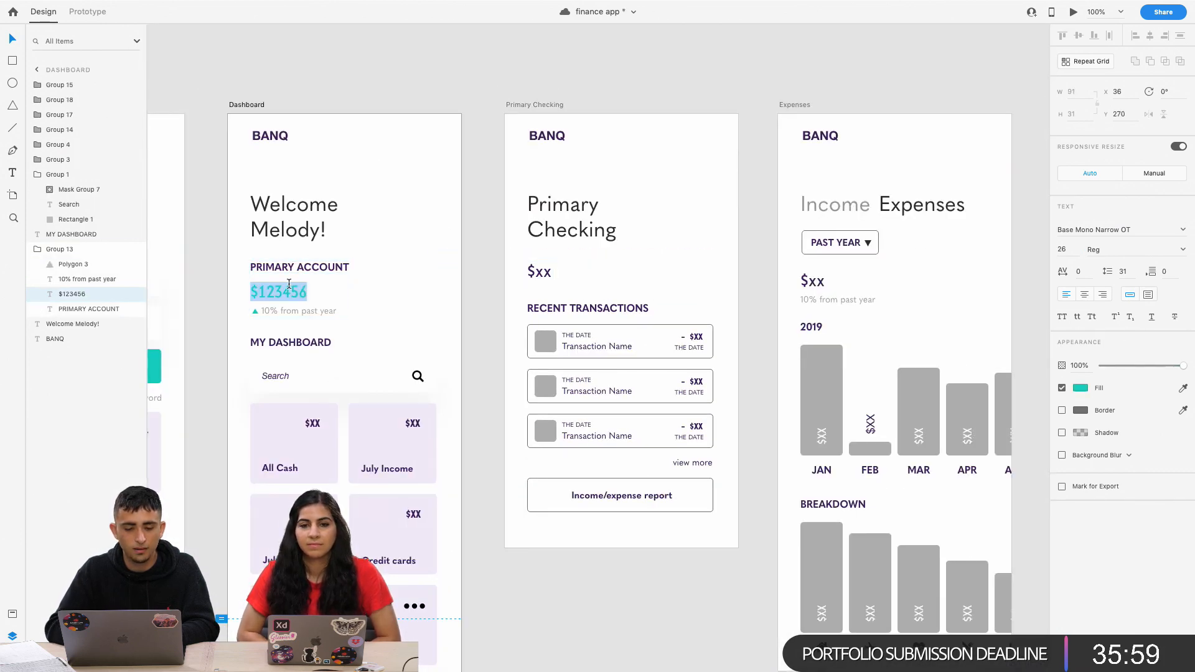
# Darken the fill of the Home screen's Sign in button to teal #00B8AB.
pyautogui.hscroll(-5, 301, 250)
pyautogui.doubleClick(326, 380)
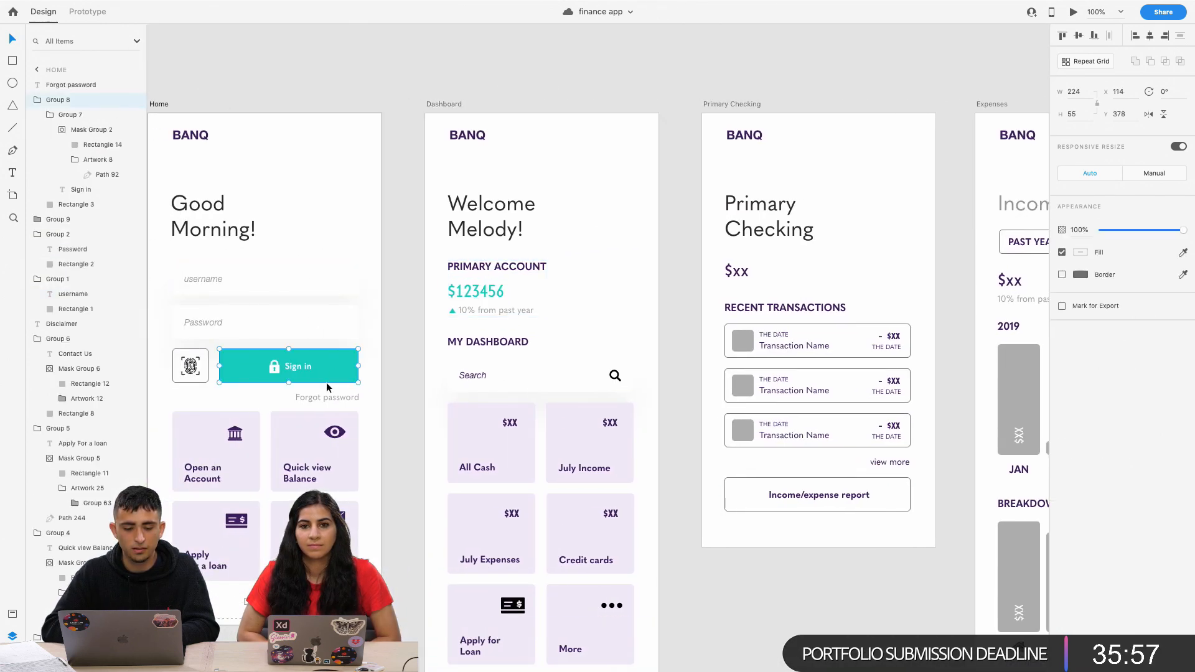
pyautogui.click(1082, 275)
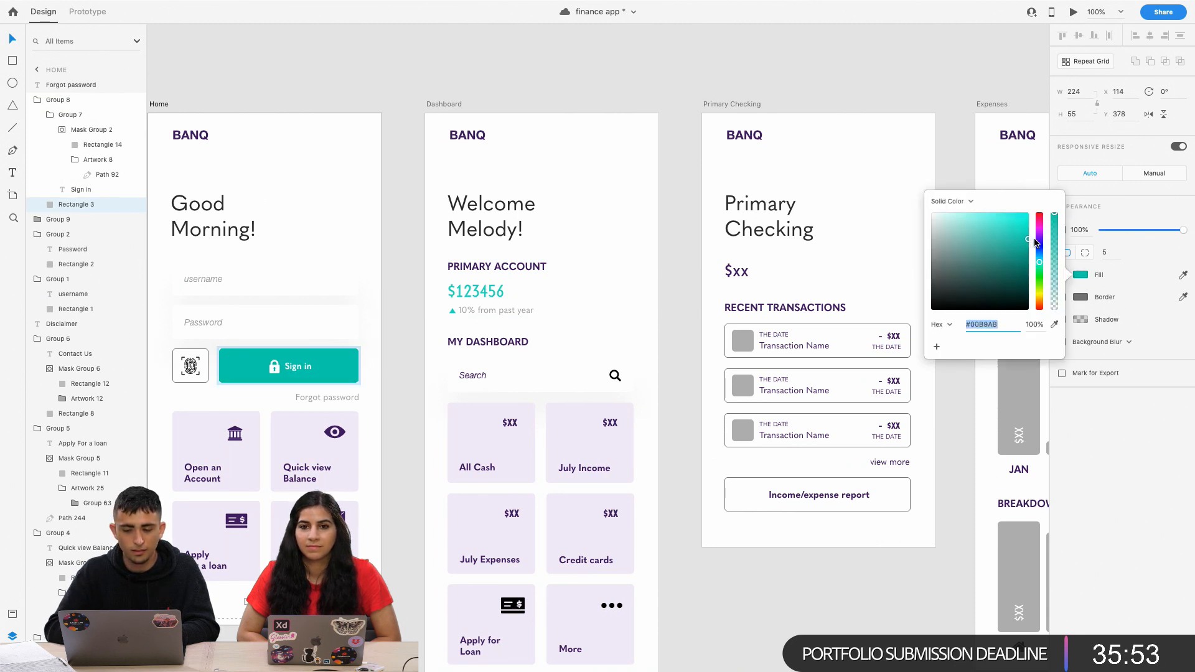
# Try the bluer teal #00B2B9 as the Sign in button's fill and undo the change.
pyautogui.moveTo(1041, 253); pyautogui.dragTo(1038, 259)
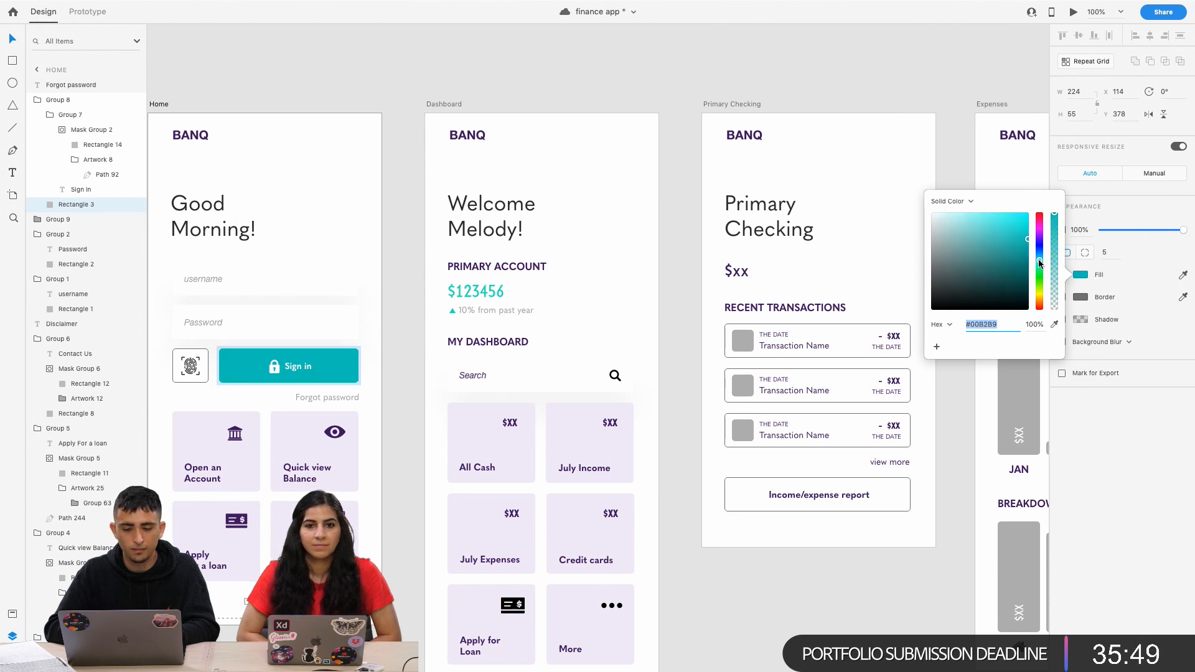
pyautogui.click(496, 293)
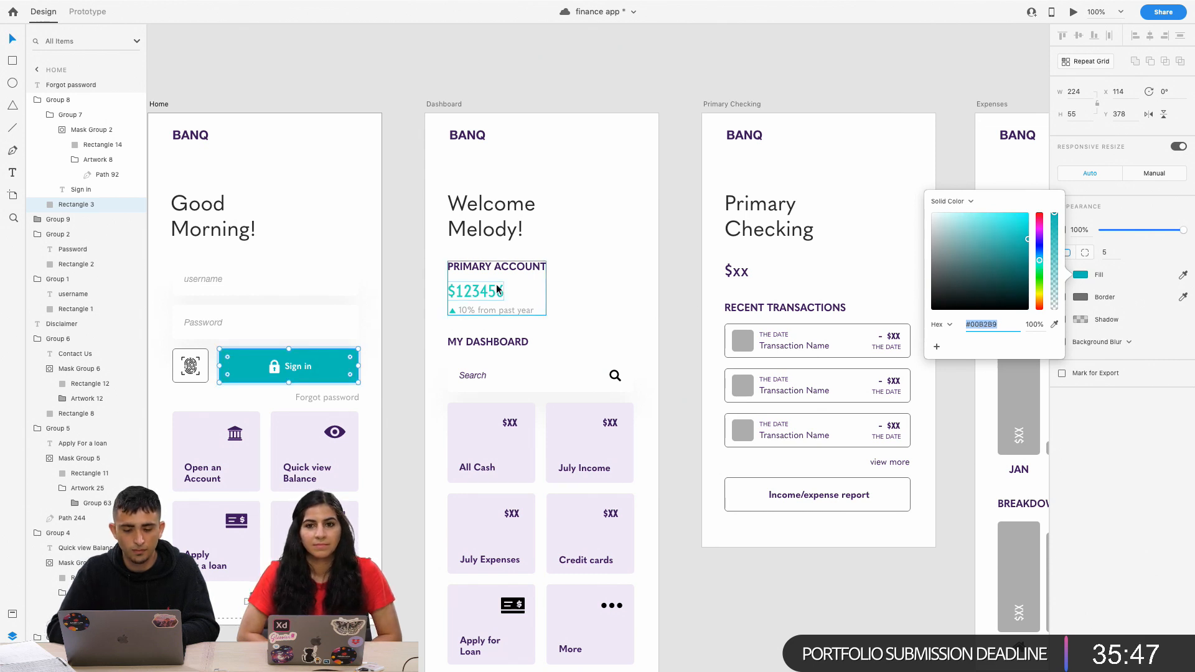
pyautogui.press('super+minus')
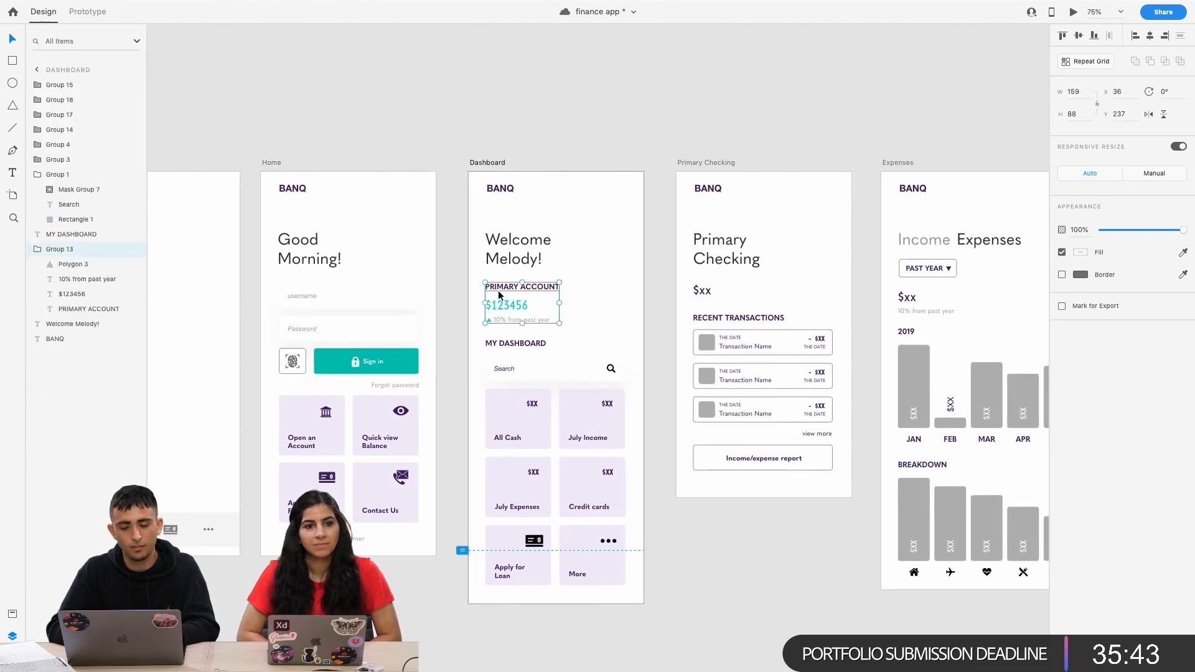
pyautogui.press('super+z')
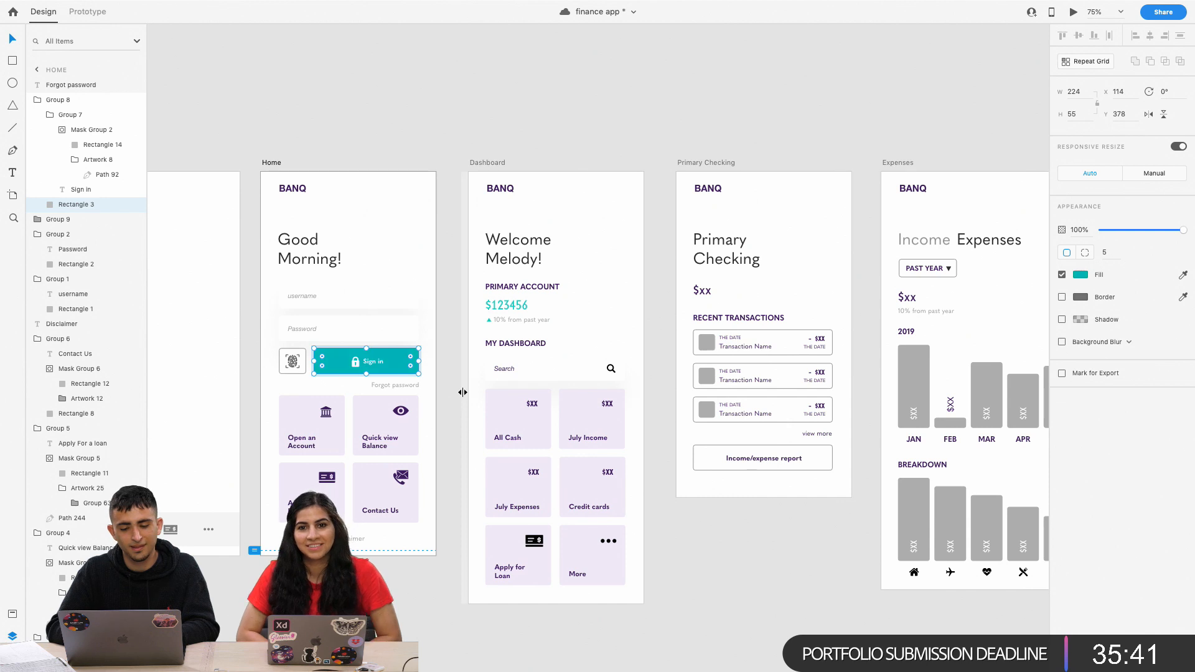
pyautogui.click(470, 411)
# Compare the teal of the Dashboard's $123456 balance with the Sign in button and review the neighbouring screens.
pyautogui.doubleClick(507, 306)
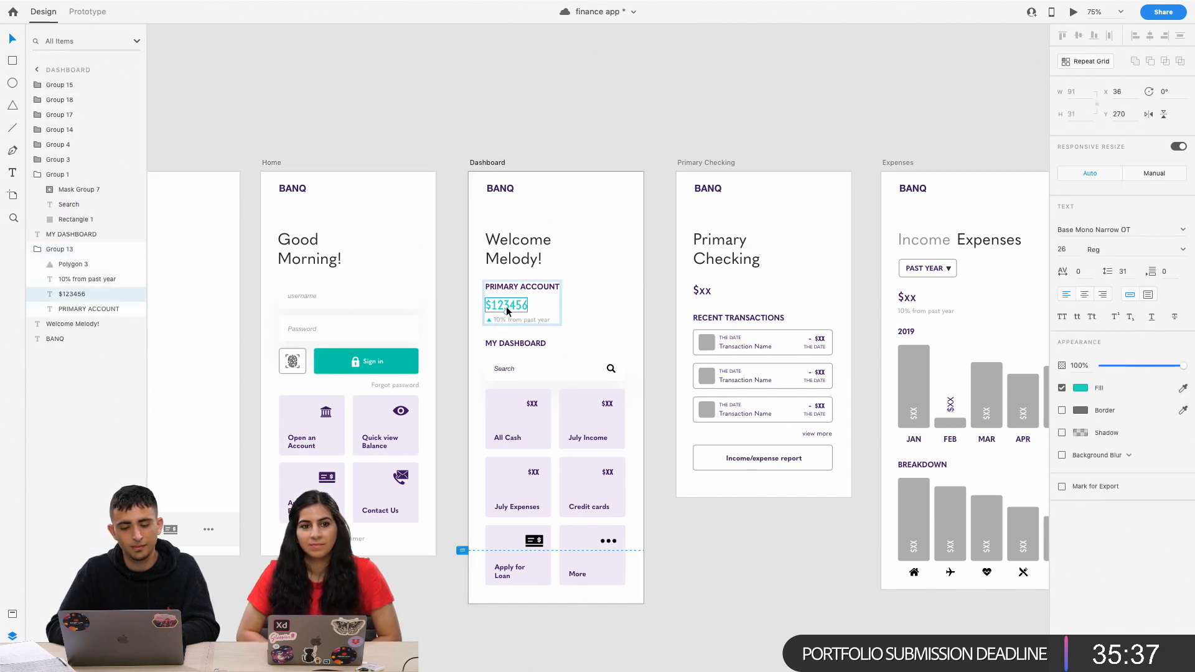
pyautogui.click(392, 361)
pyautogui.doubleClick(510, 307)
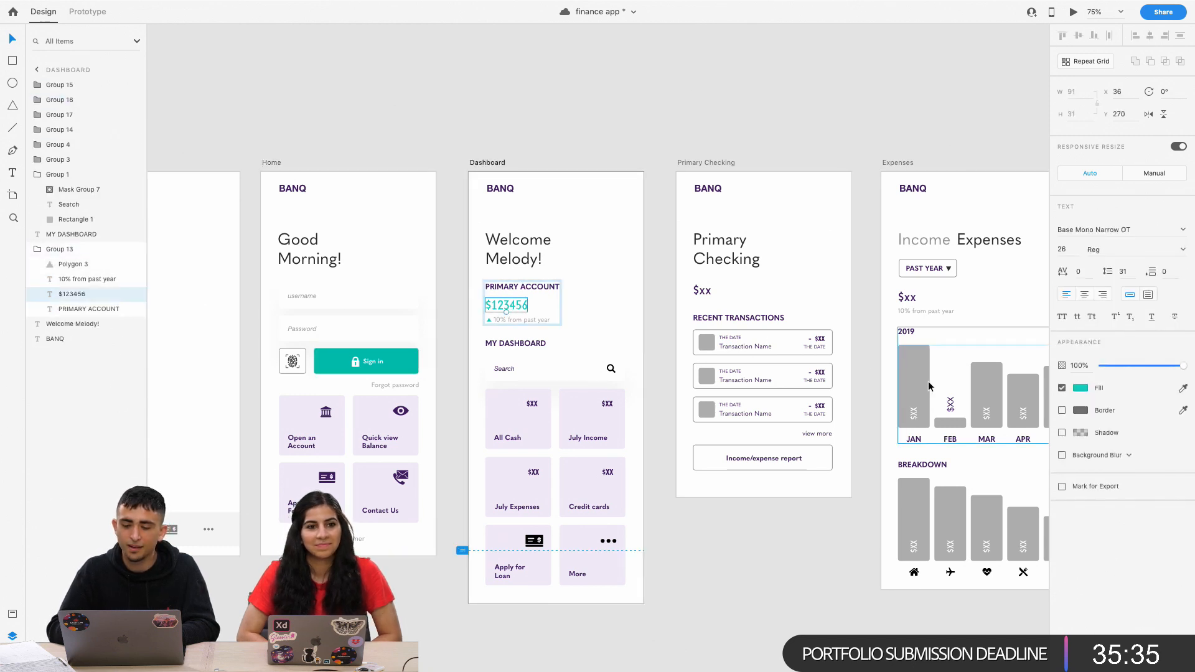
pyautogui.click(732, 293)
pyautogui.hscroll(2, 729, 297)
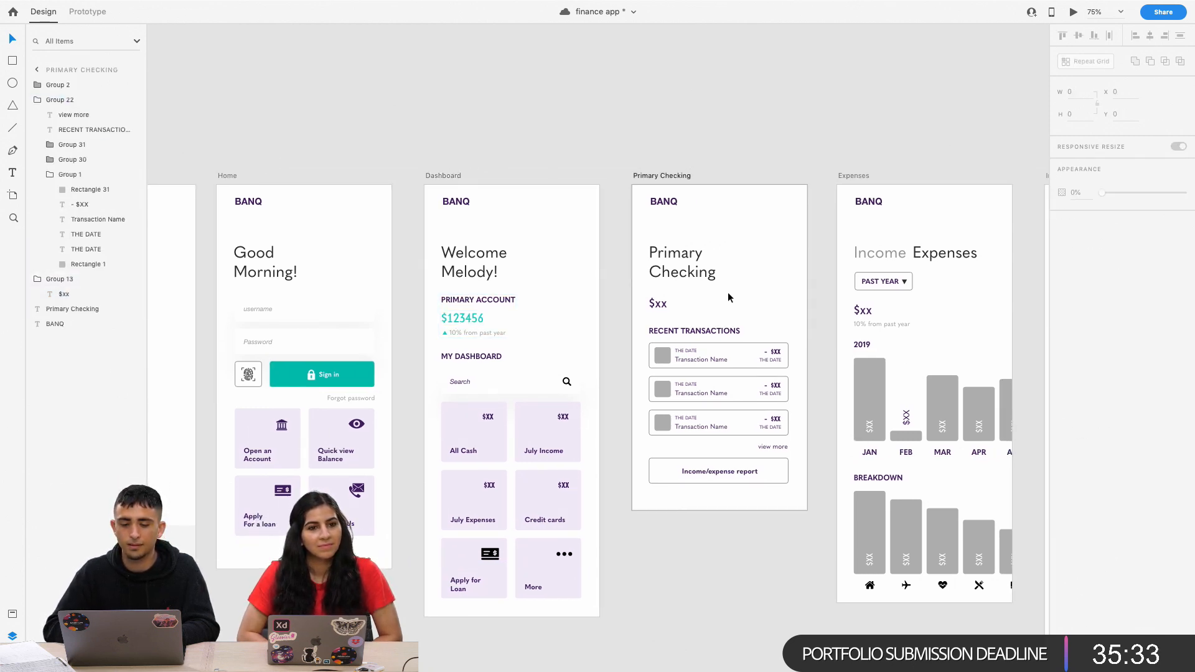
pyautogui.hscroll(3, 728, 297)
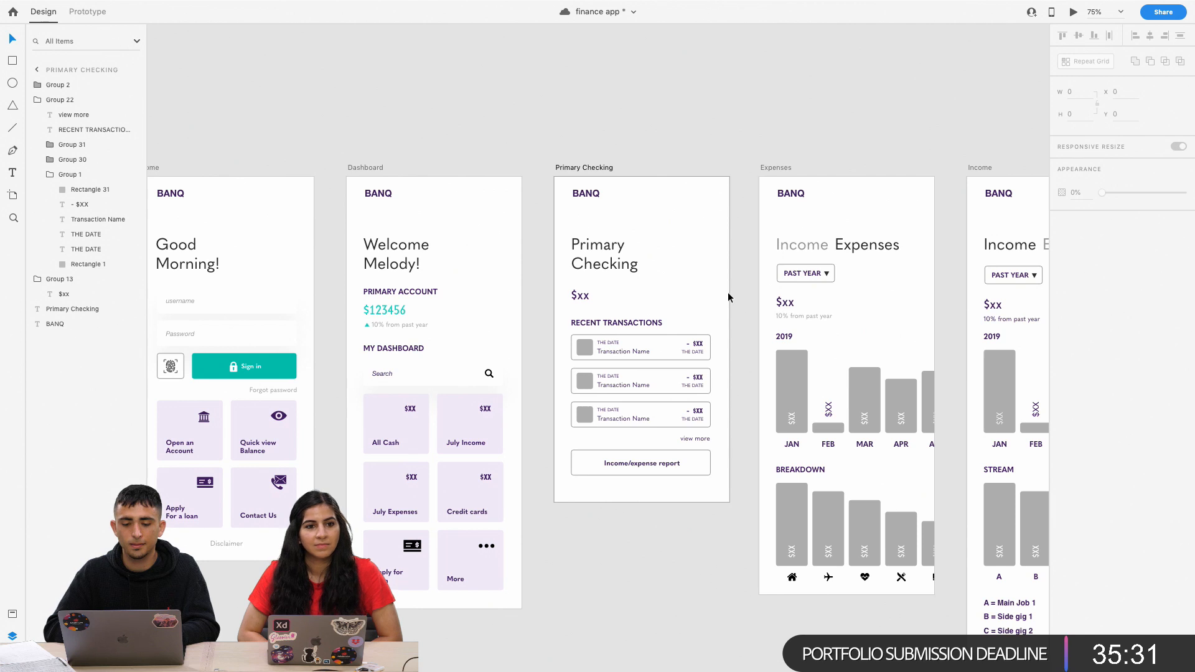
# Remove the border of Primary Checking's first transaction card and set its fill to #000000 at 4% opacity.
pyautogui.click(651, 359)
pyautogui.doubleClick(654, 358)
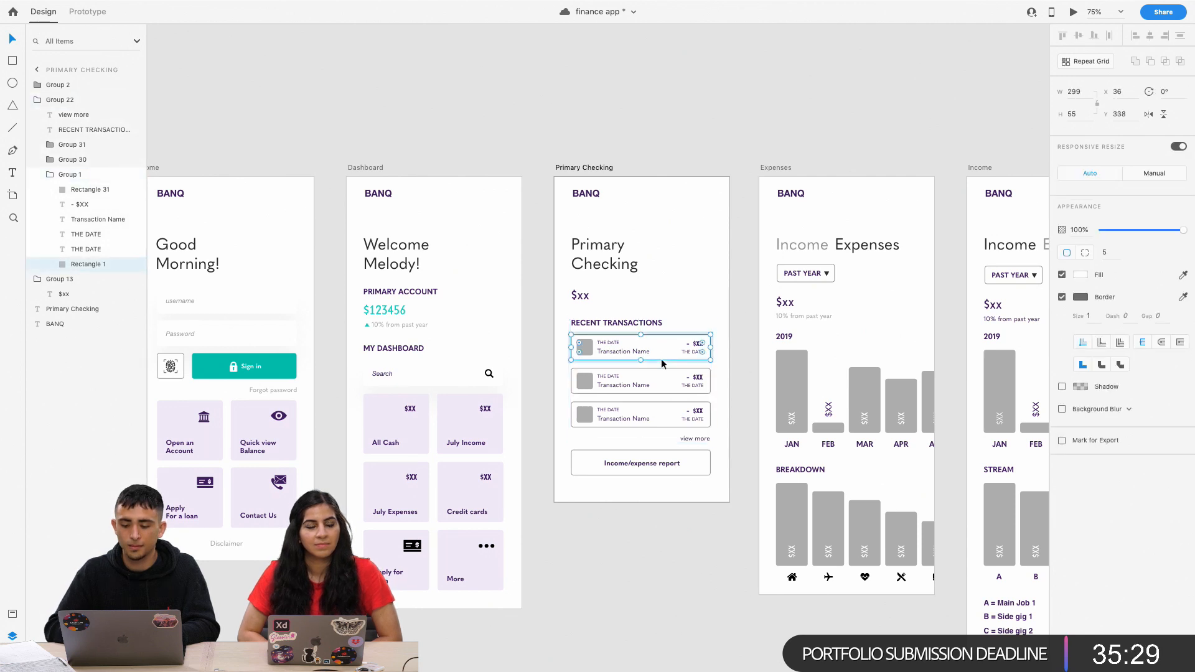
pyautogui.press('super+1')
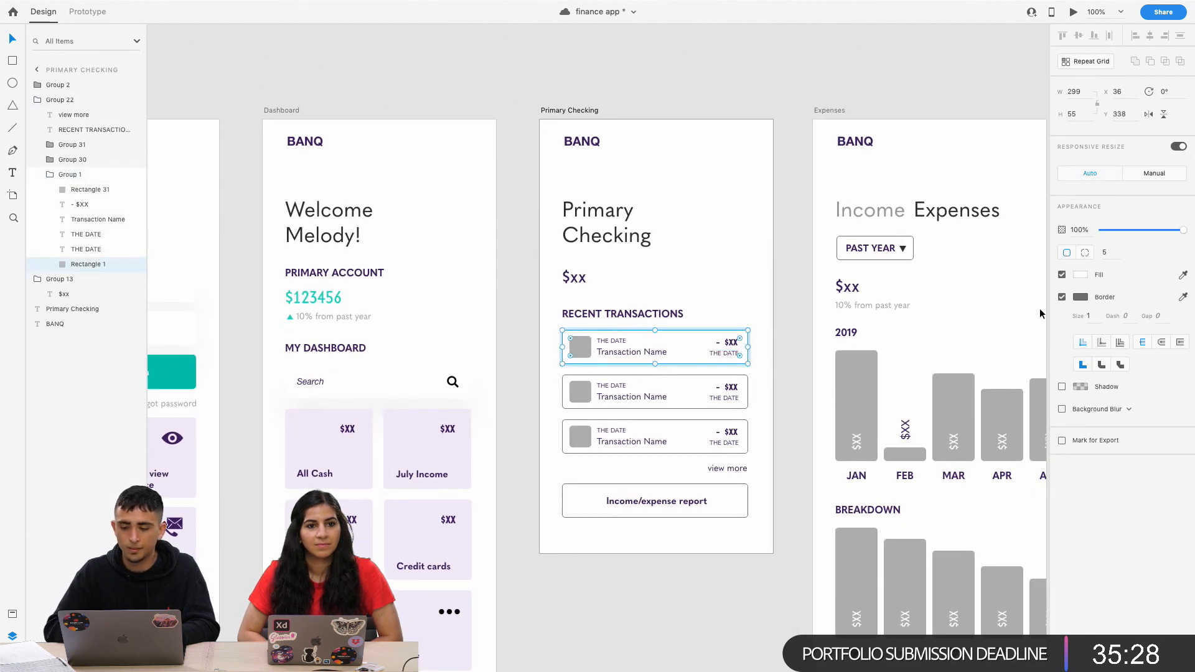
pyautogui.click(1080, 275)
pyautogui.click(1033, 325)
pyautogui.write('4')
pyautogui.press('Return')
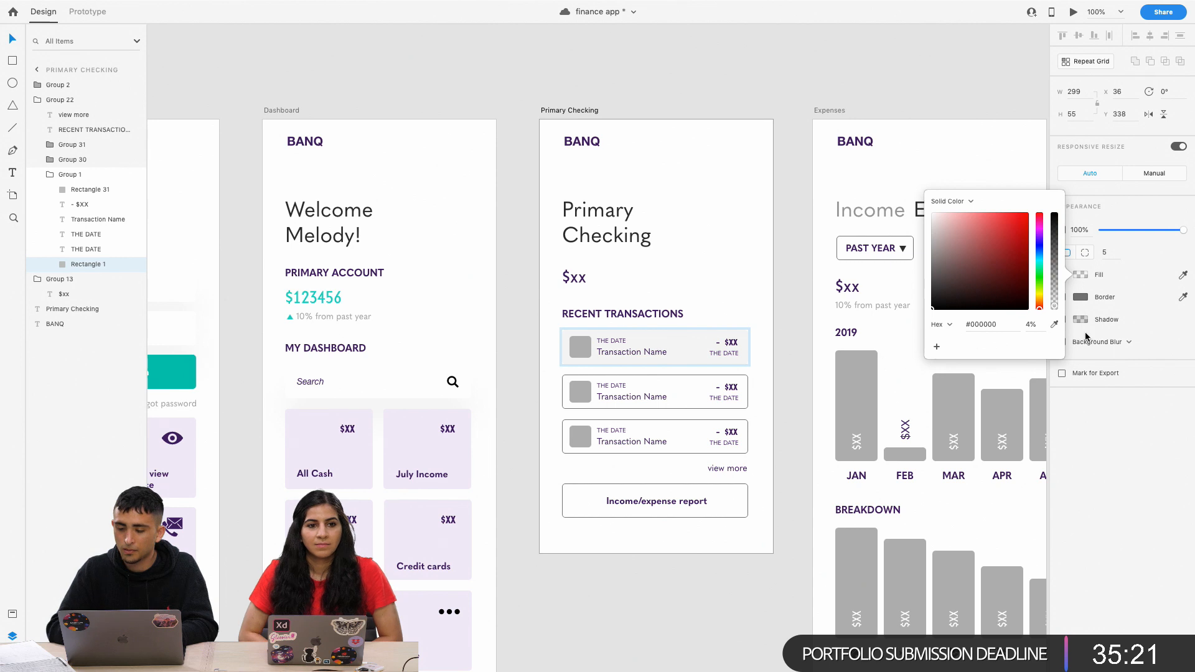
pyautogui.click(1106, 312)
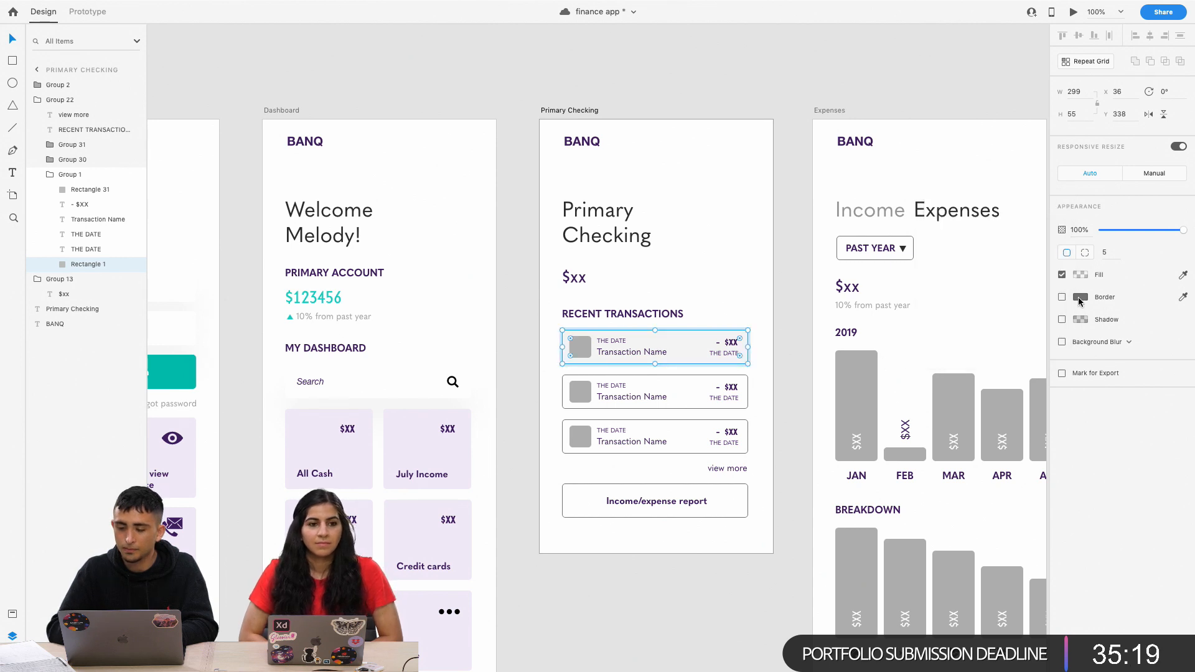
# Turn off the first transaction card's fill and give the card a shadow with Y 40 and blur 40.
pyautogui.click(1062, 276)
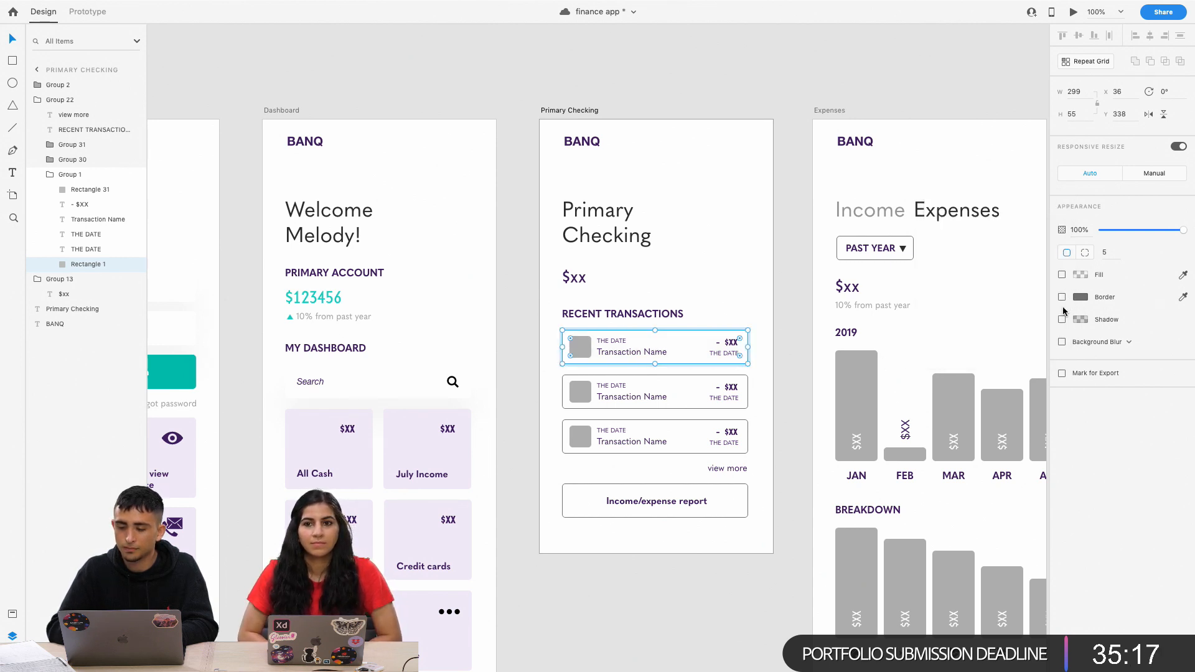
pyautogui.click(1061, 319)
pyautogui.write('40')
pyautogui.click(1114, 339)
pyautogui.write('40')
pyautogui.click(1081, 320)
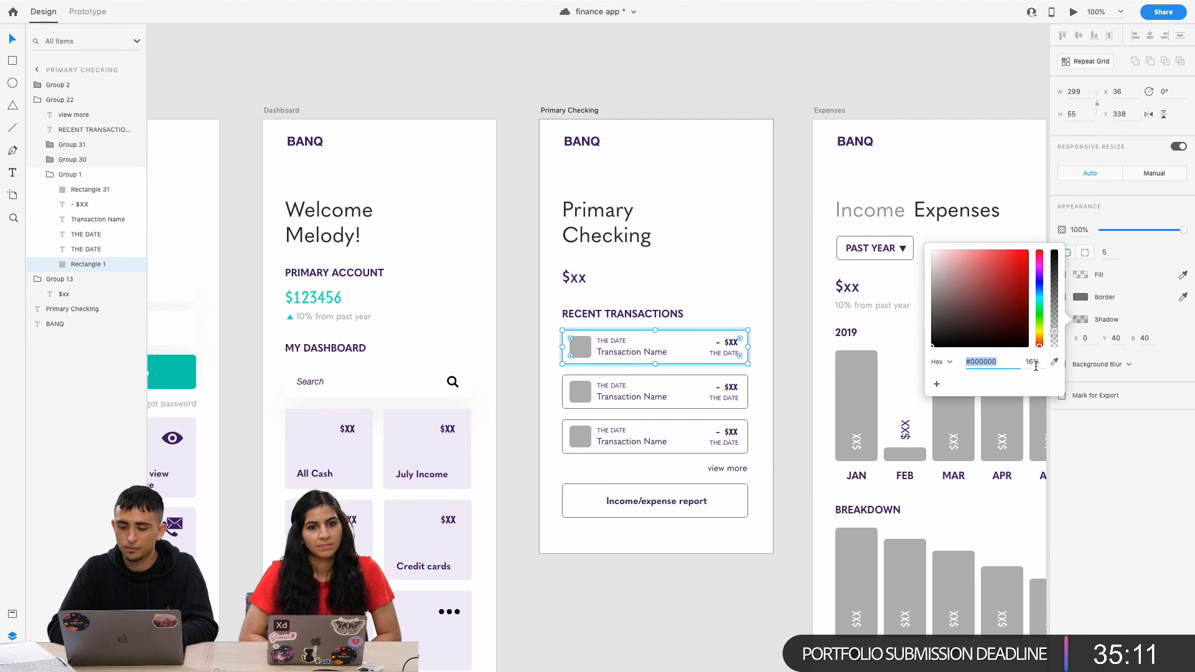
pyautogui.doubleClick(696, 390)
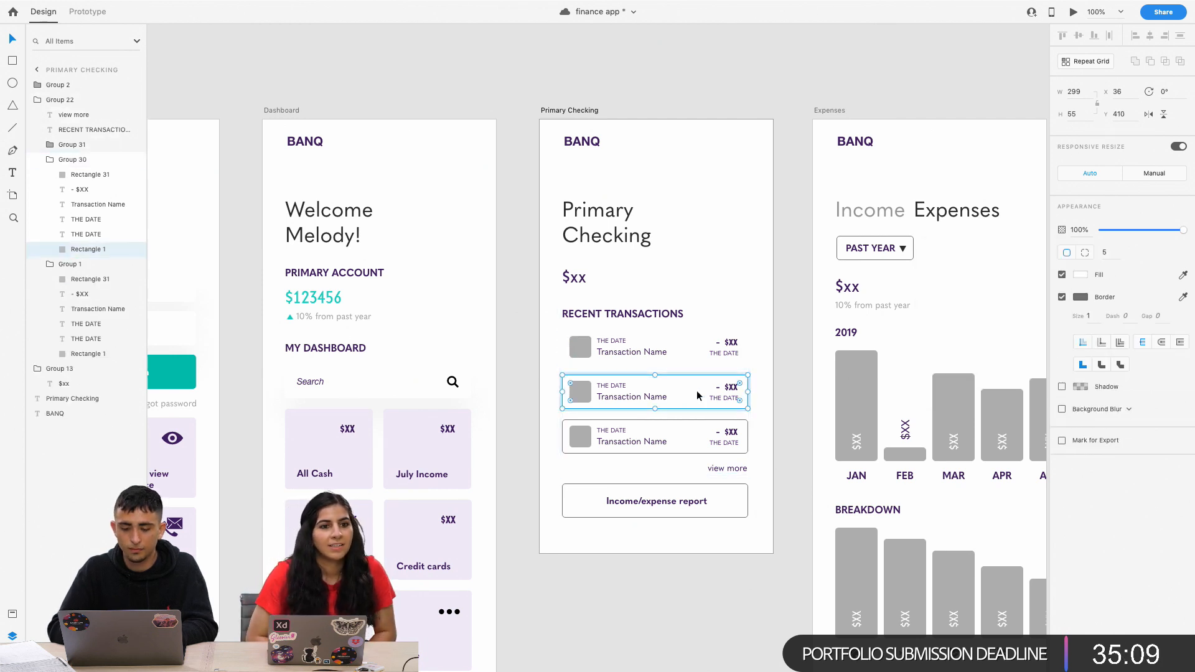
pyautogui.click(696, 417)
pyautogui.press('Escape')
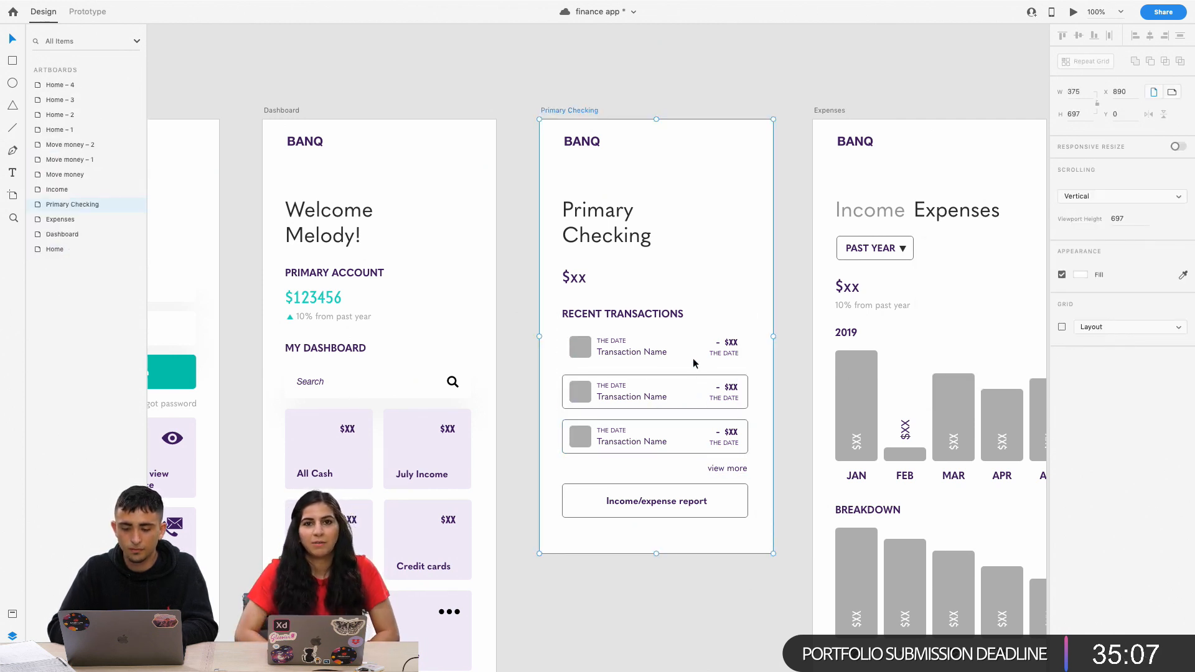
# Select the background rectangle of Primary Checking's first transaction card and inspect its shadow colour and opacity.
pyautogui.click(523, 356)
pyautogui.doubleClick(608, 347)
pyautogui.press('Escape')
pyautogui.press('Escape')
pyautogui.press('Escape')
pyautogui.click(645, 353)
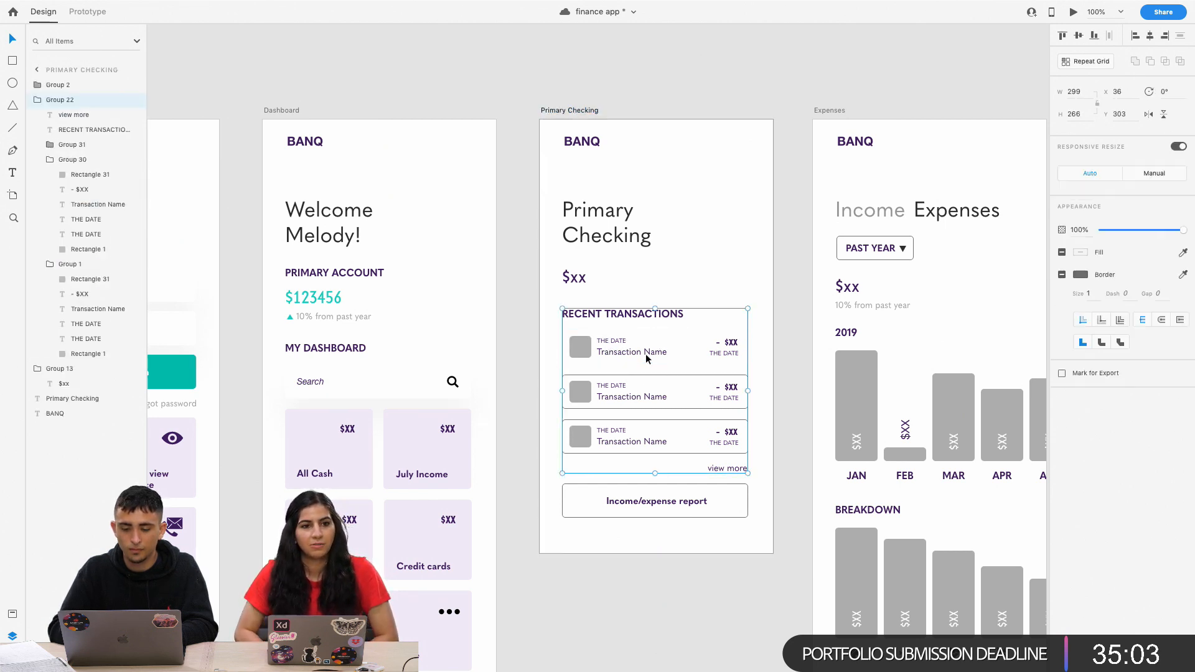
pyautogui.doubleClick(645, 353)
pyautogui.click(672, 361)
pyautogui.doubleClick(604, 358)
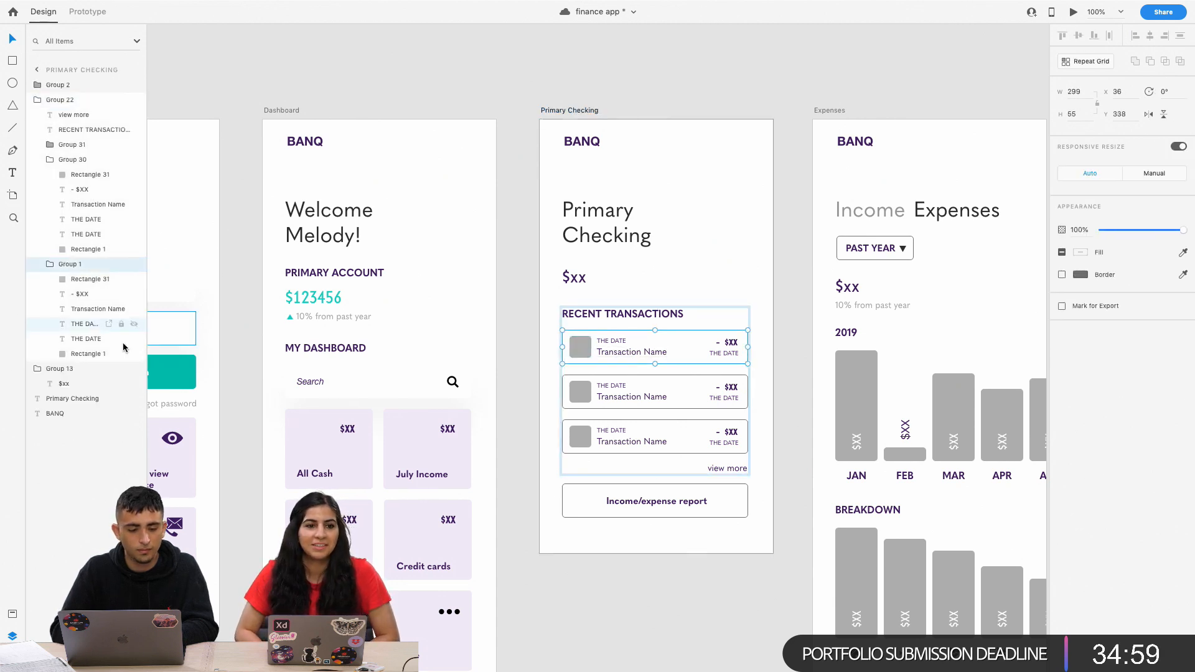
pyautogui.doubleClick(565, 359)
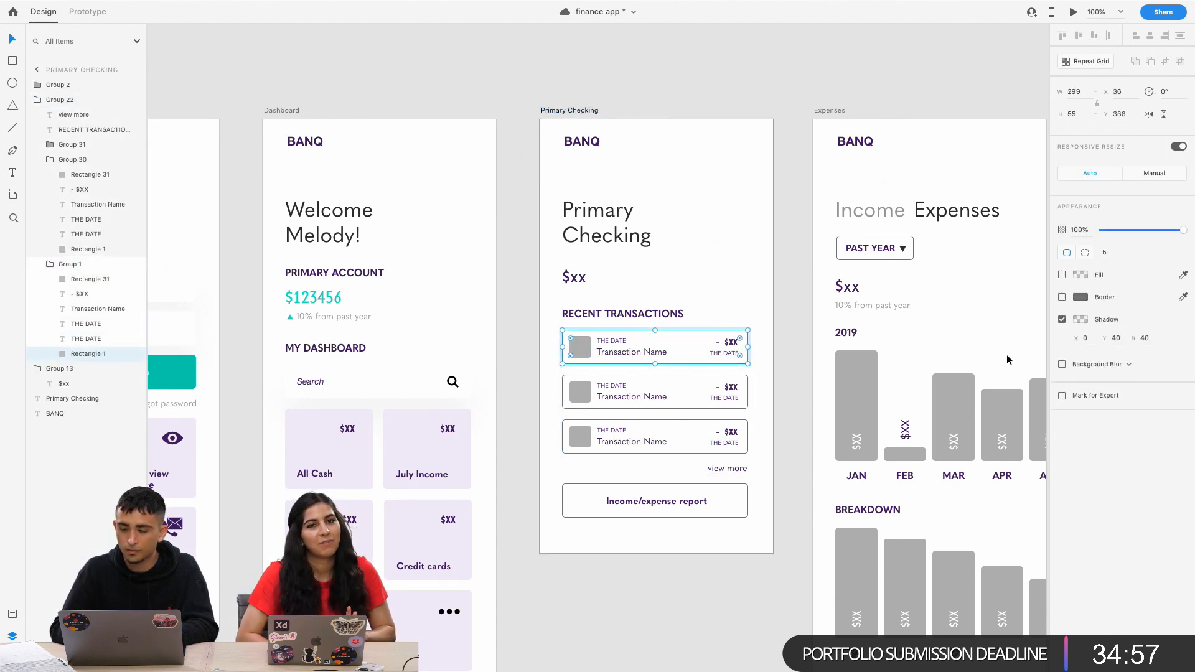
pyautogui.click(1079, 323)
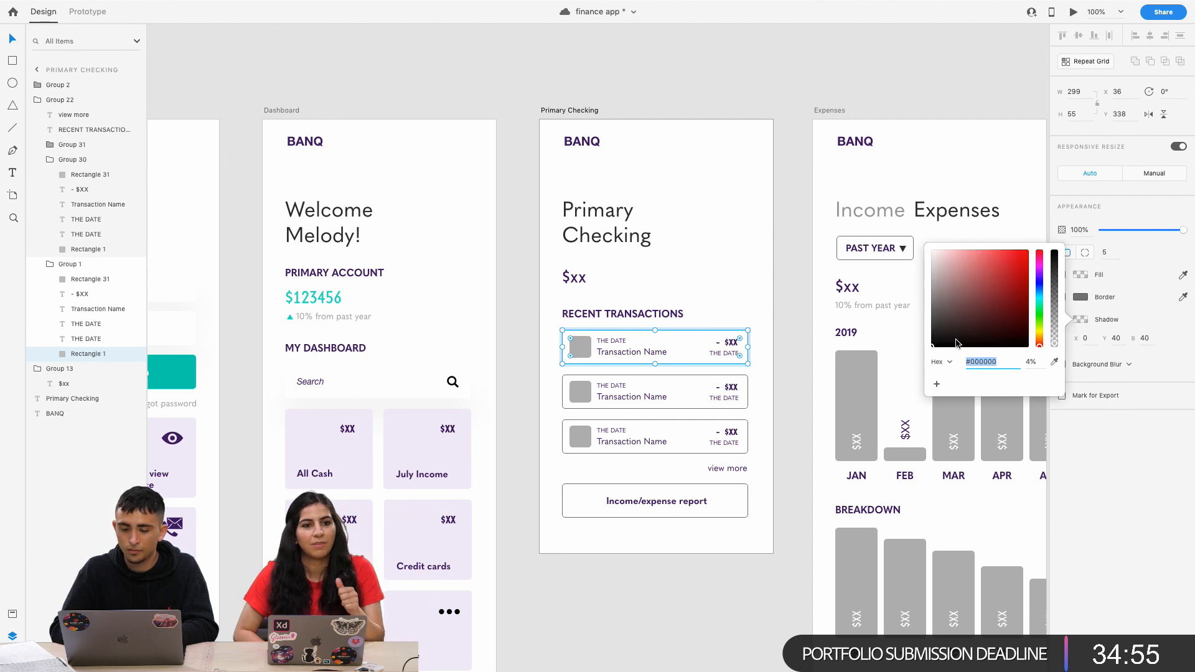
pyautogui.click(1118, 358)
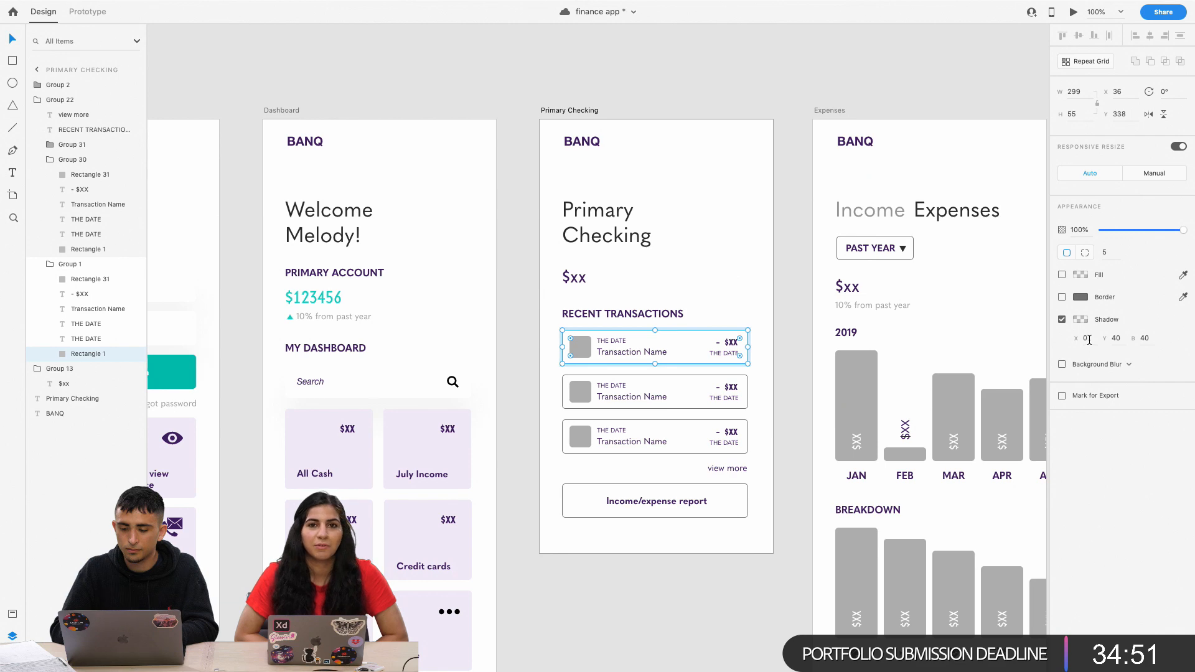
# Compare the first transaction card's shadow with the bordered cards below it up close.
pyautogui.click(699, 403)
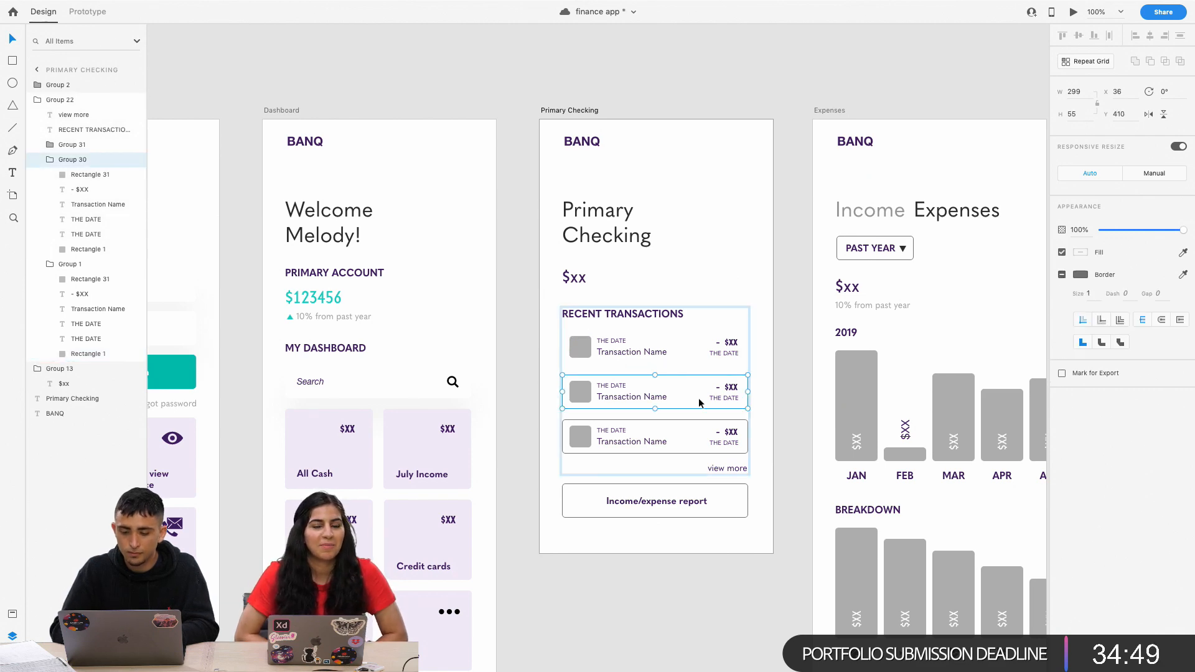
pyautogui.click(630, 499)
pyautogui.click(608, 558)
pyautogui.press('super+equal')
pyautogui.press('super+equal')
pyautogui.press('super+equal')
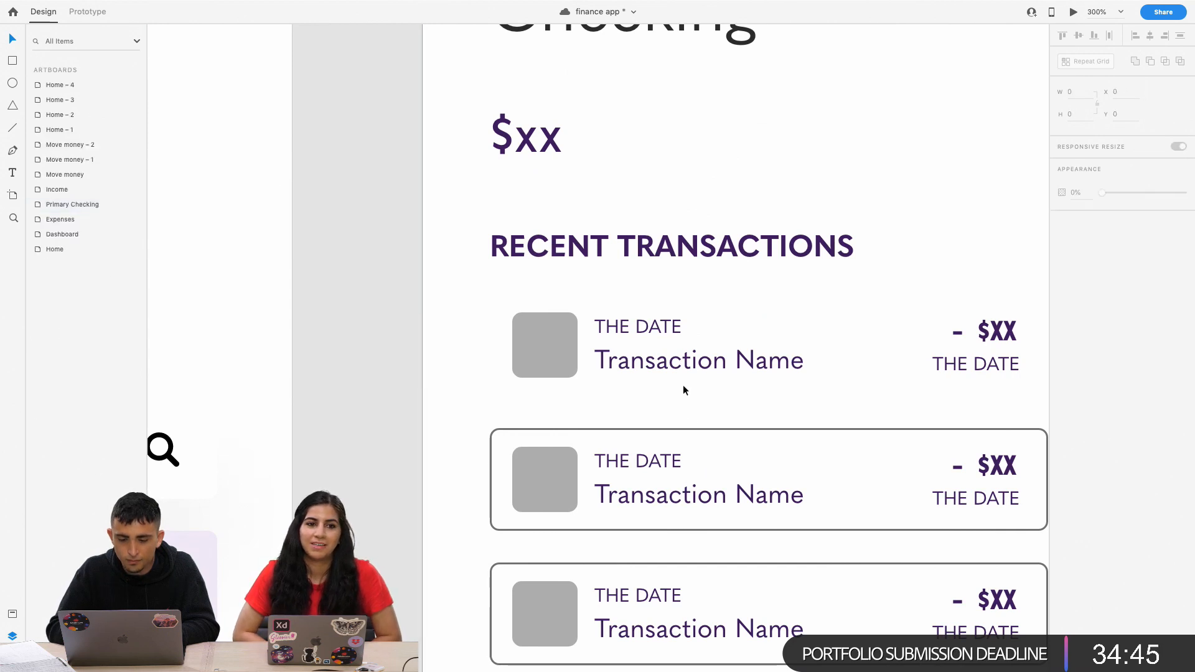
pyautogui.click(755, 359)
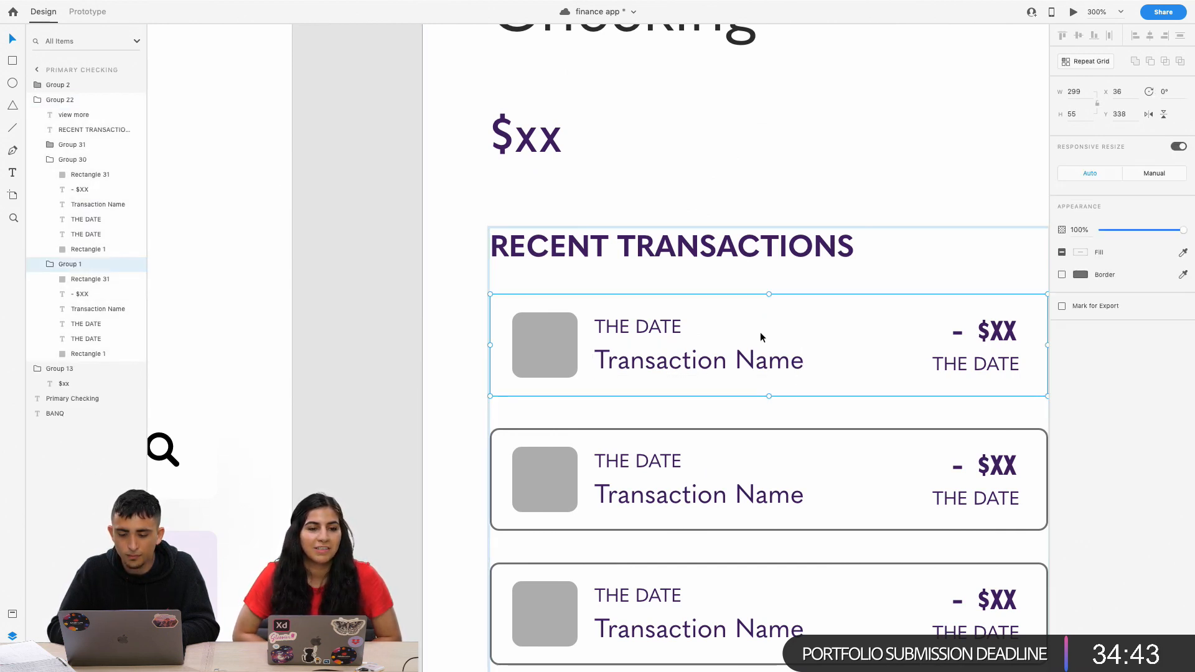
pyautogui.doubleClick(755, 303)
pyautogui.doubleClick(653, 349)
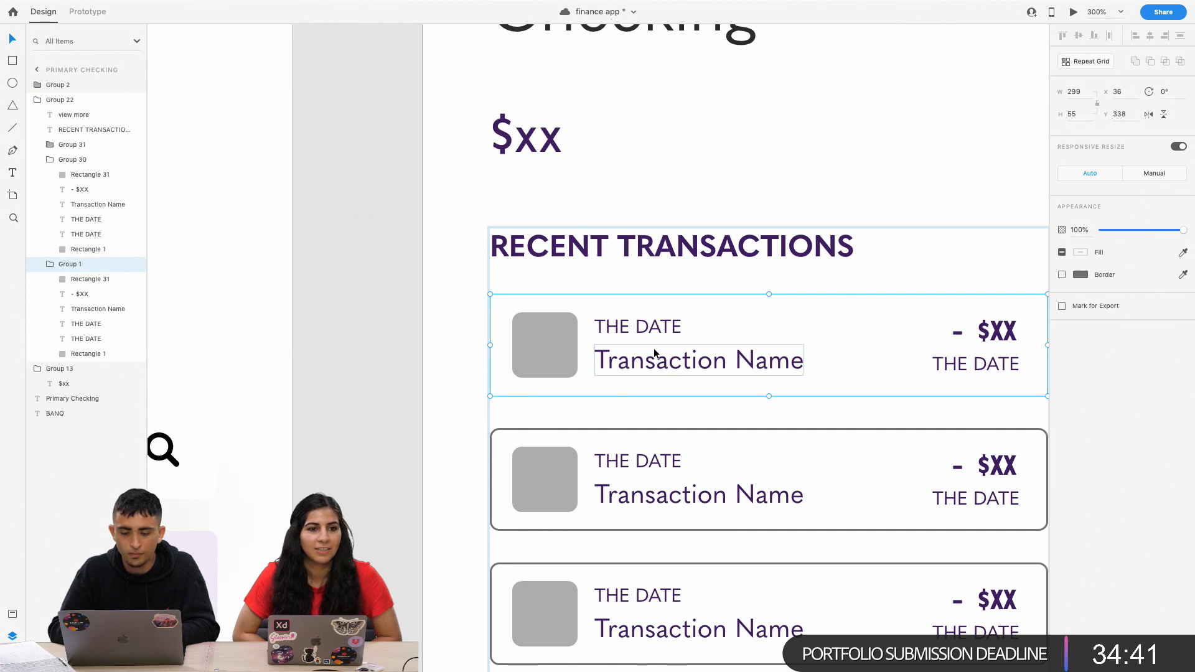
pyautogui.click(134, 264)
pyautogui.click(134, 265)
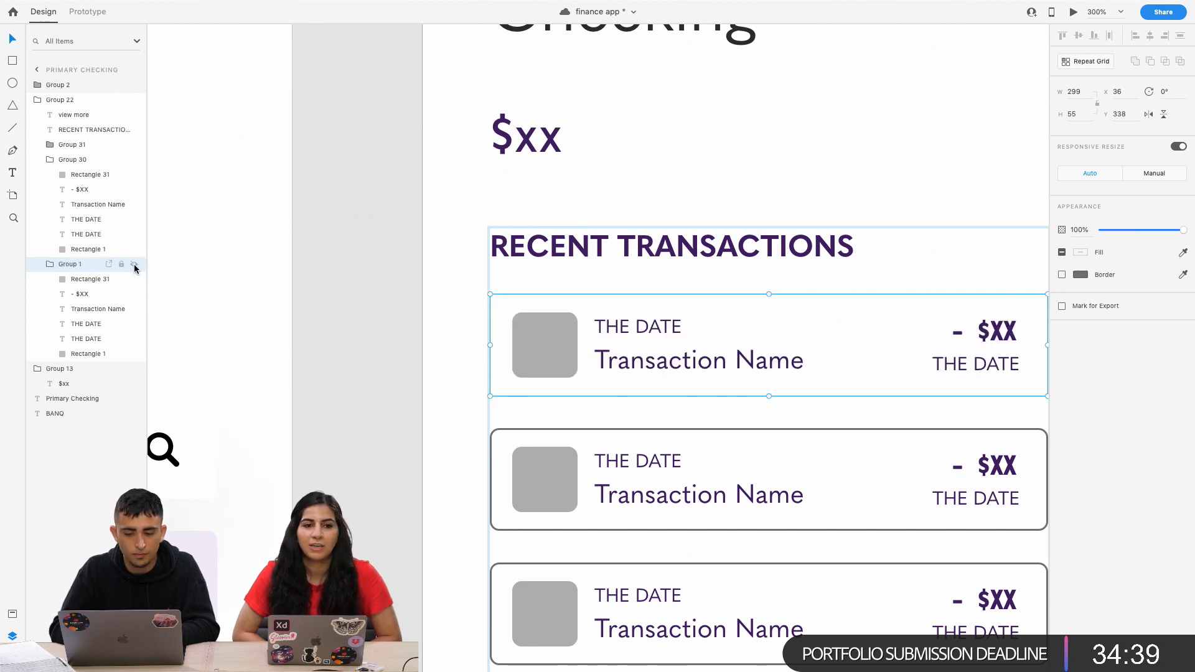
# Try moving the RECENT TRANSACTIONS heading layer into the first transaction card's group and undo the move.
pyautogui.click(88, 130)
pyautogui.moveTo(82, 161); pyautogui.dragTo(75, 268)
pyautogui.click(500, 357)
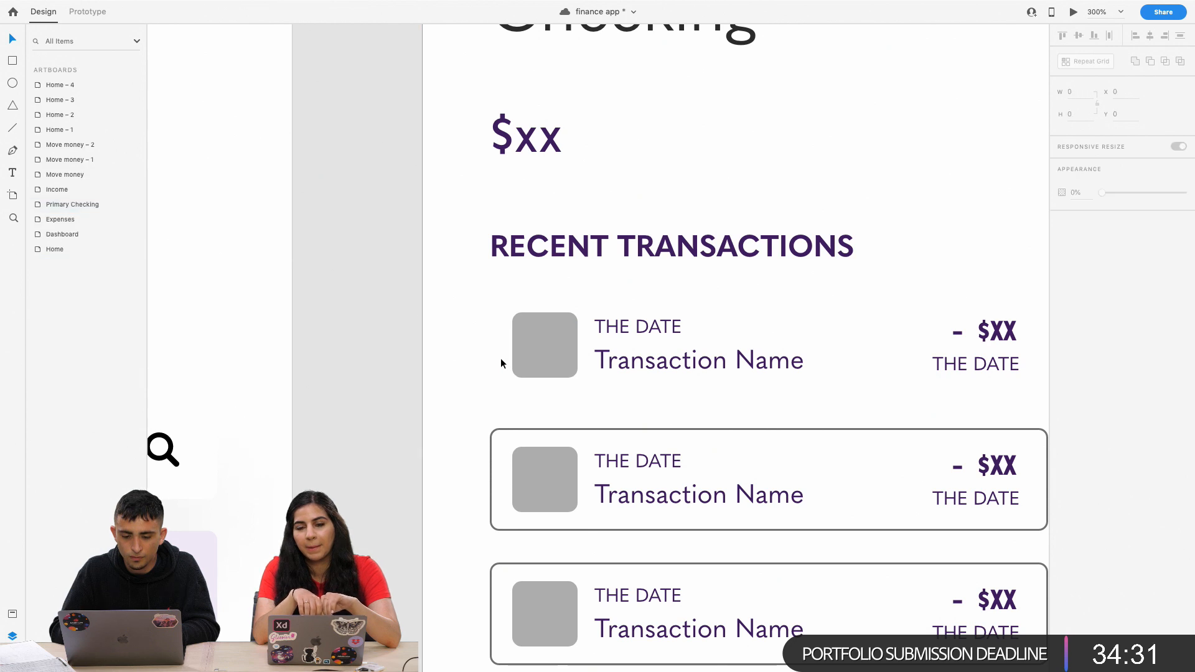
pyautogui.click(578, 363)
pyautogui.doubleClick(577, 360)
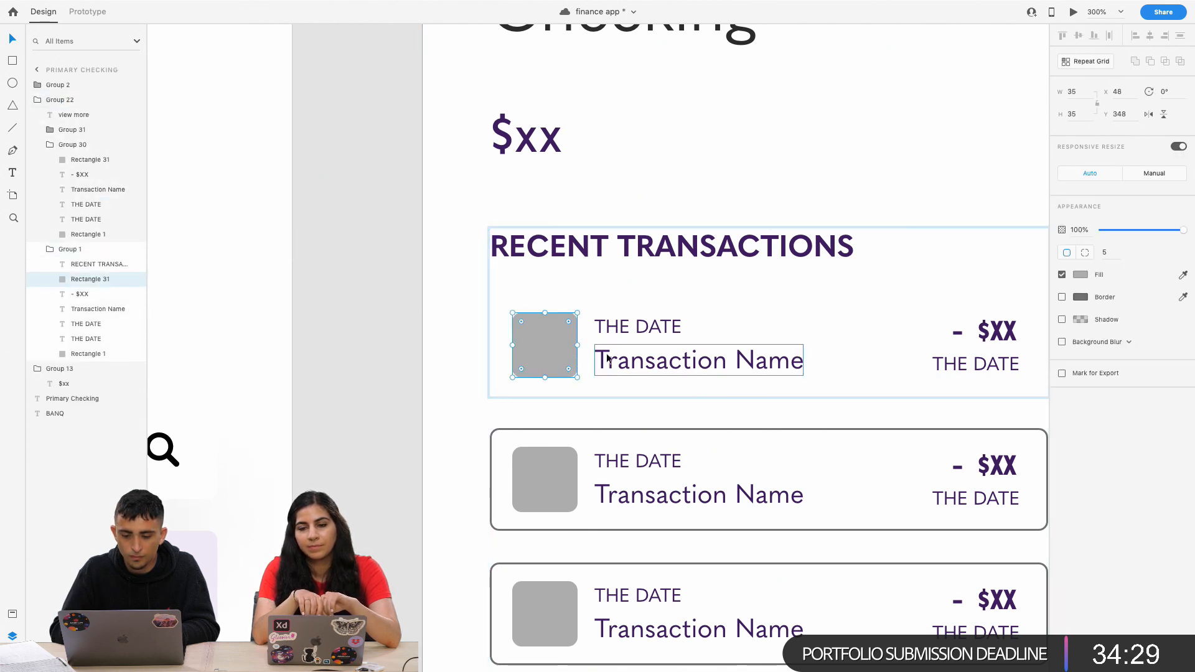
pyautogui.doubleClick(638, 353)
pyautogui.doubleClick(670, 310)
pyautogui.press('super+z')
pyautogui.click(669, 308)
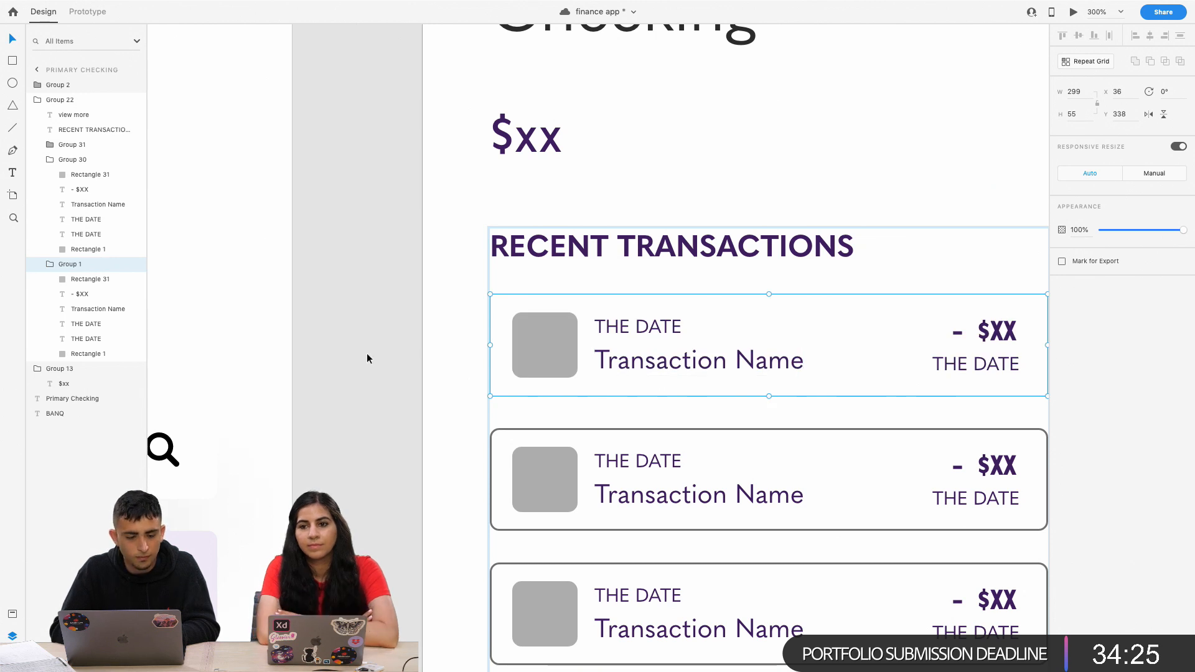
# Toggle the fill of the first transaction card's background on and off and check its shadow colour and offset settings.
pyautogui.click(99, 354)
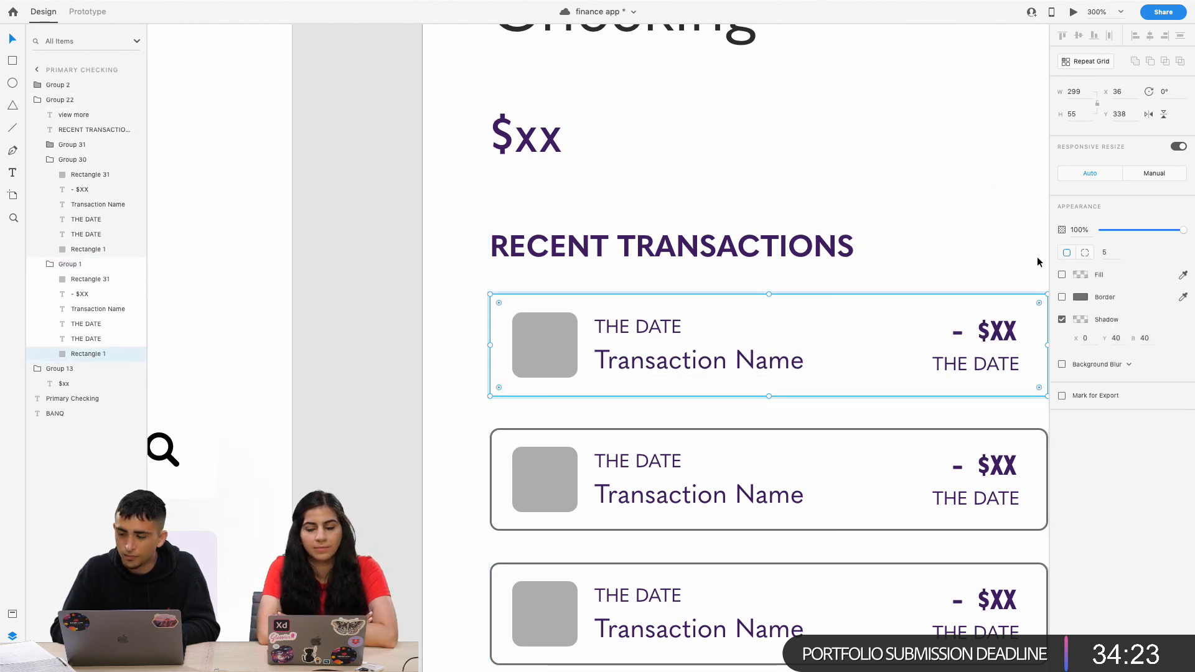
pyautogui.click(1062, 275)
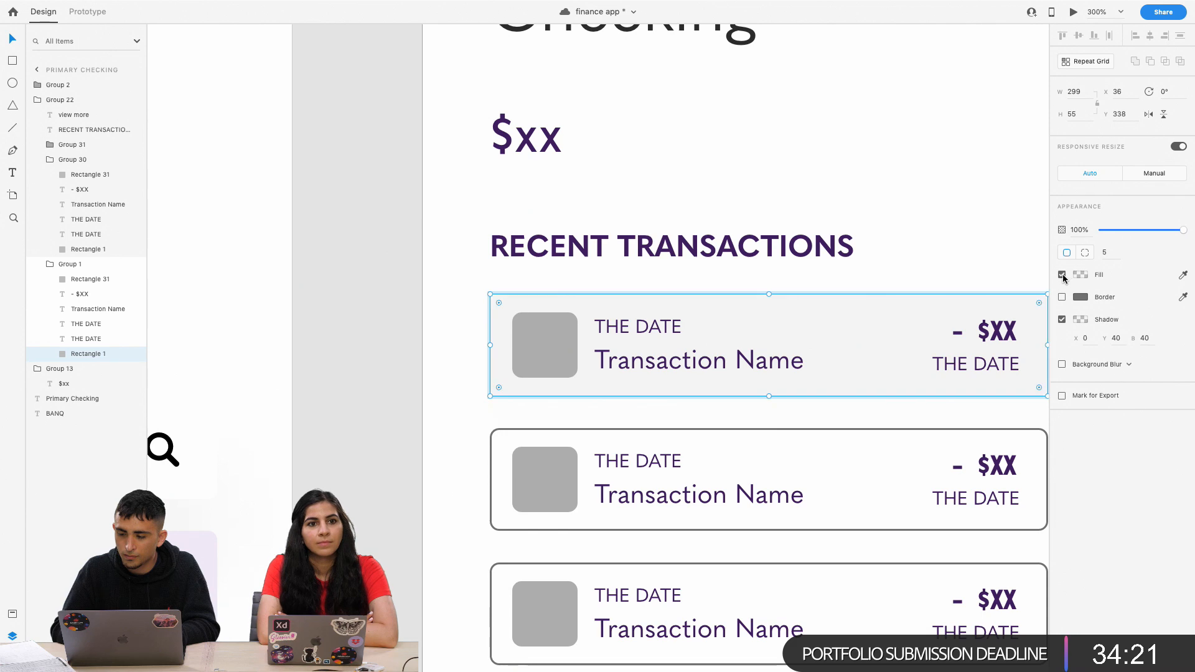
pyautogui.click(1062, 275)
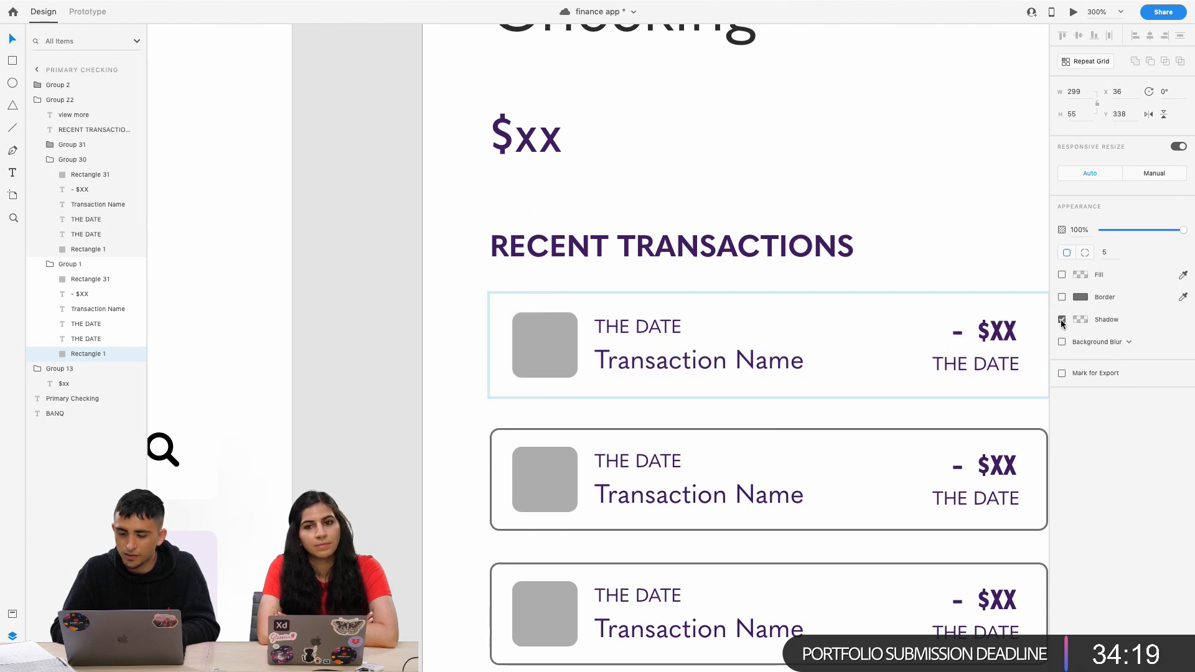
pyautogui.press('super+minus')
pyautogui.press('super+minus')
pyautogui.press('super+minus')
pyautogui.press('super+minus')
pyautogui.press('super+plus')
pyautogui.press('super+plus')
pyautogui.press('super+plus')
pyautogui.press('super+plus')
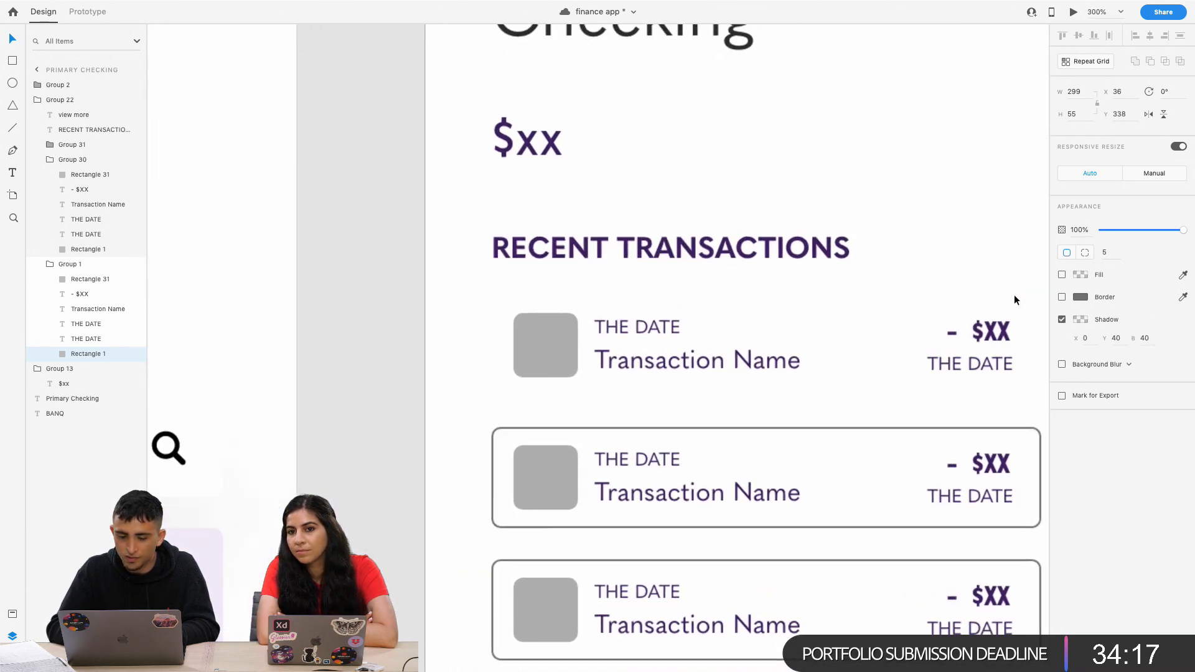
pyautogui.click(1083, 321)
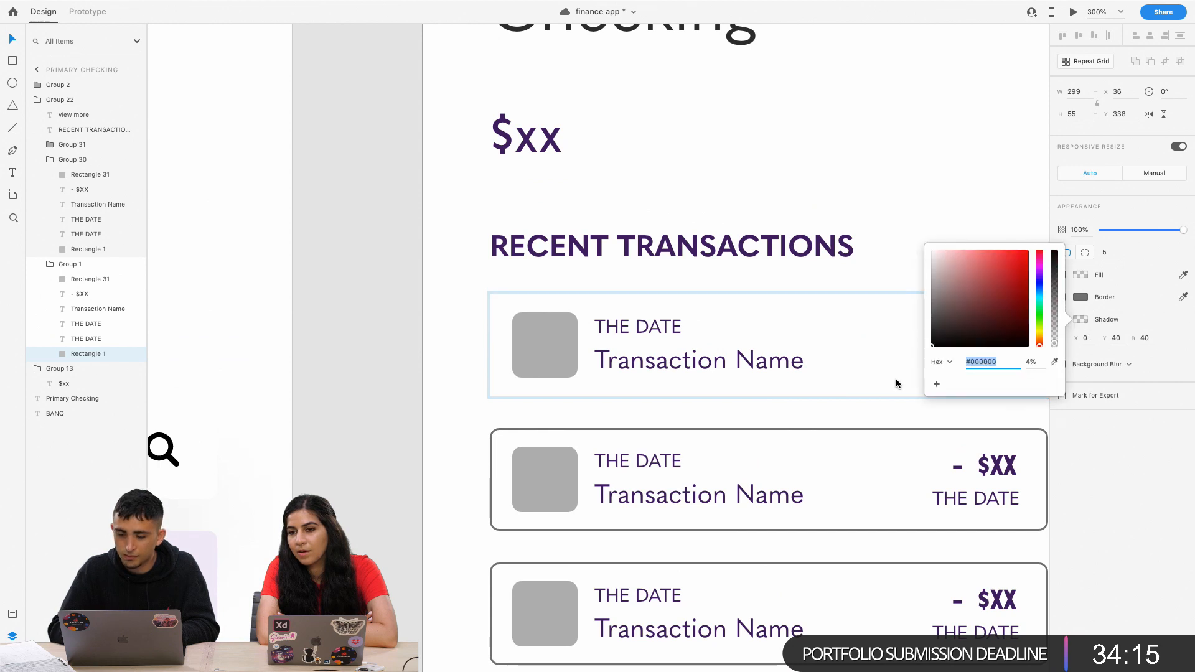
pyautogui.click(1123, 341)
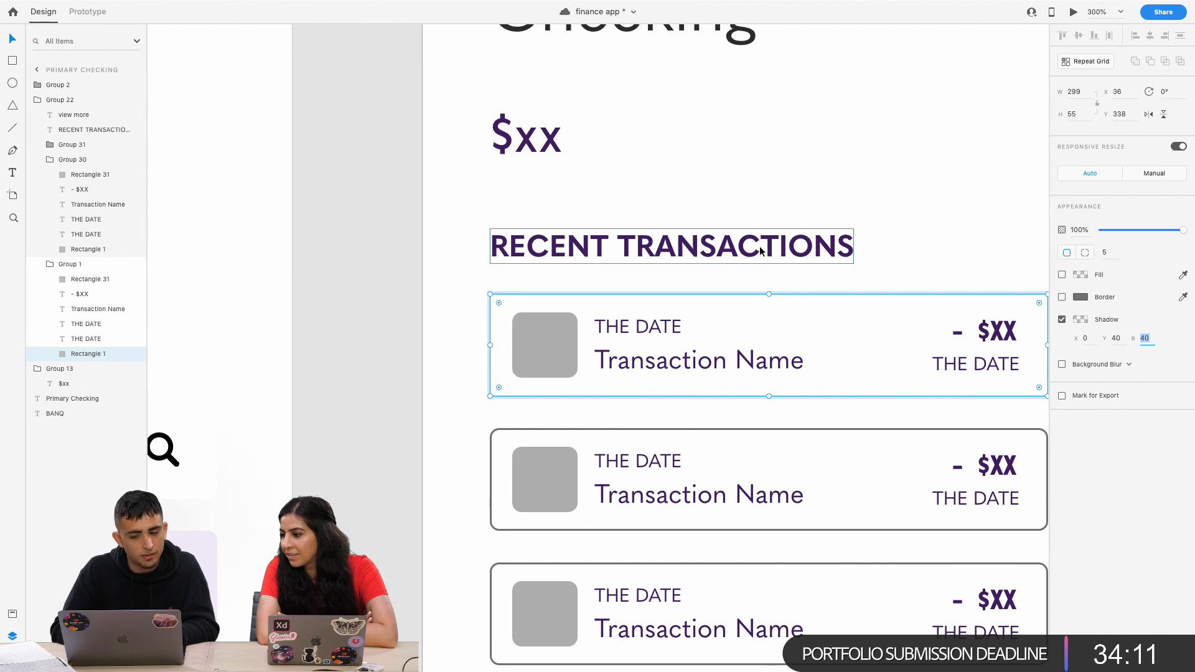
# Copy the Home username field's background and paste its appearance onto the first transaction card's background on Primary Checking.
pyautogui.press('super+minus')
pyautogui.press('super+minus')
pyautogui.press('super+minus')
pyautogui.press('super+minus')
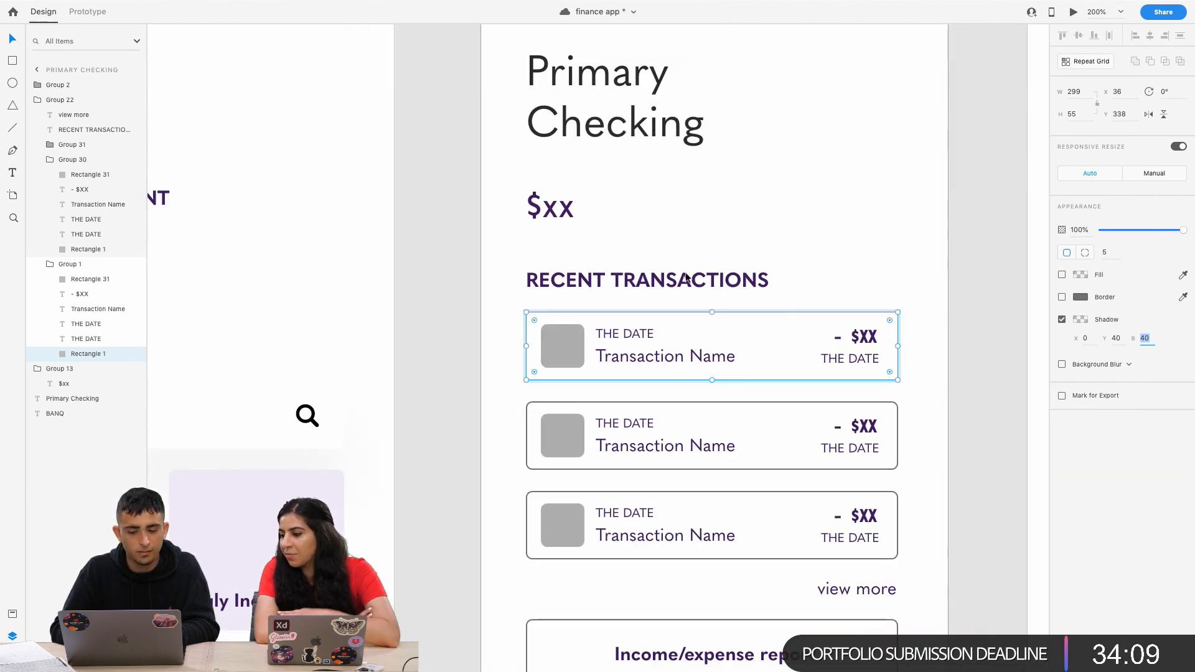
pyautogui.hscroll(-5, 658, 289)
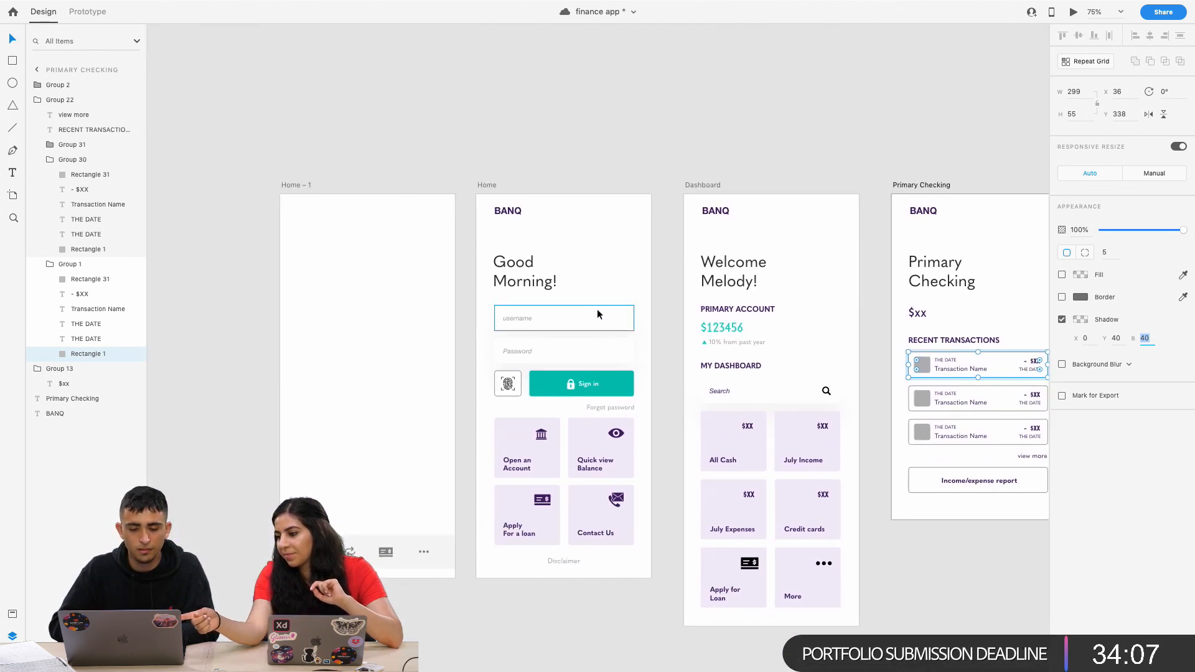
pyautogui.click(574, 320)
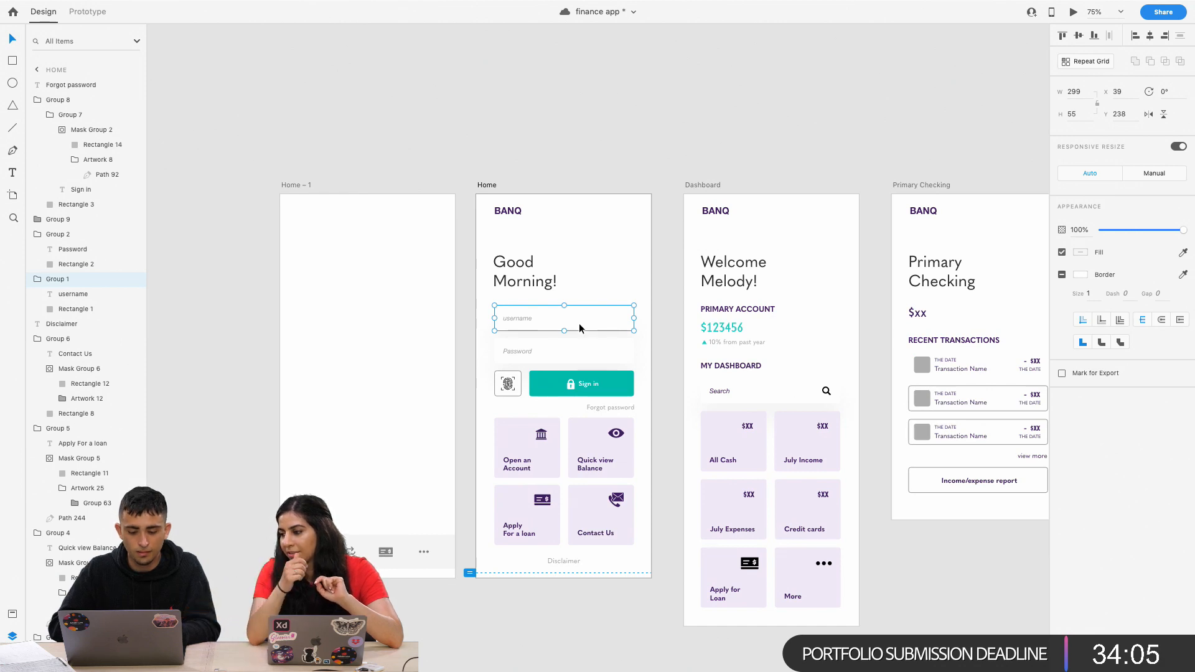
pyautogui.doubleClick(580, 329)
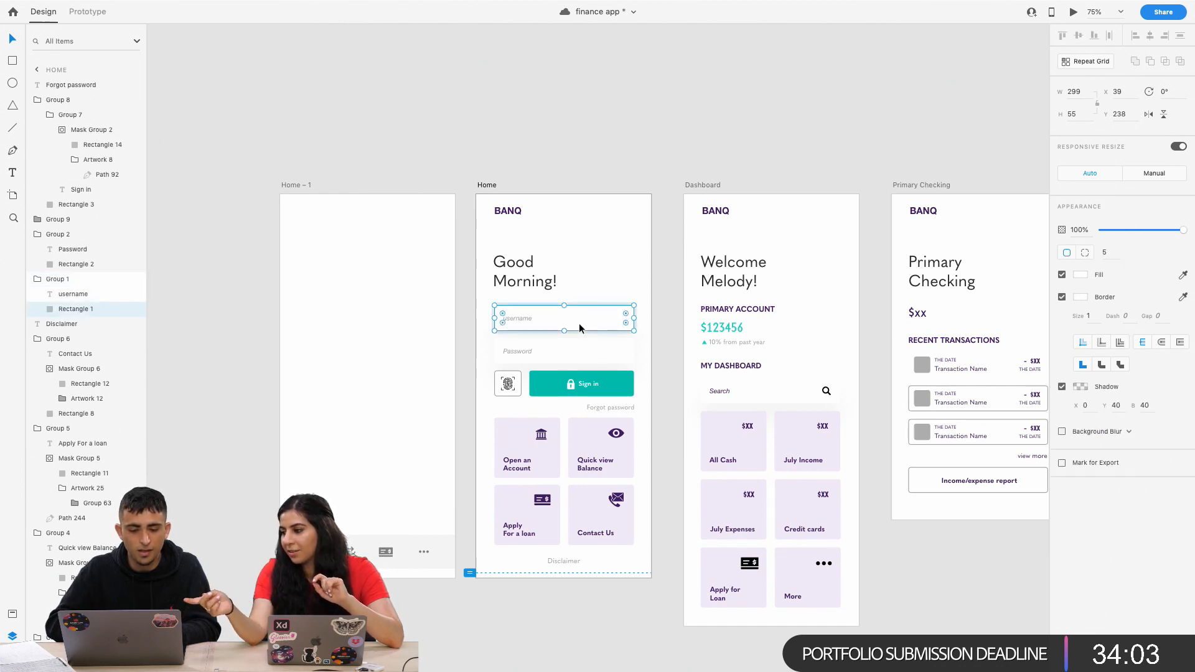
pyautogui.hscroll(5, 579, 323)
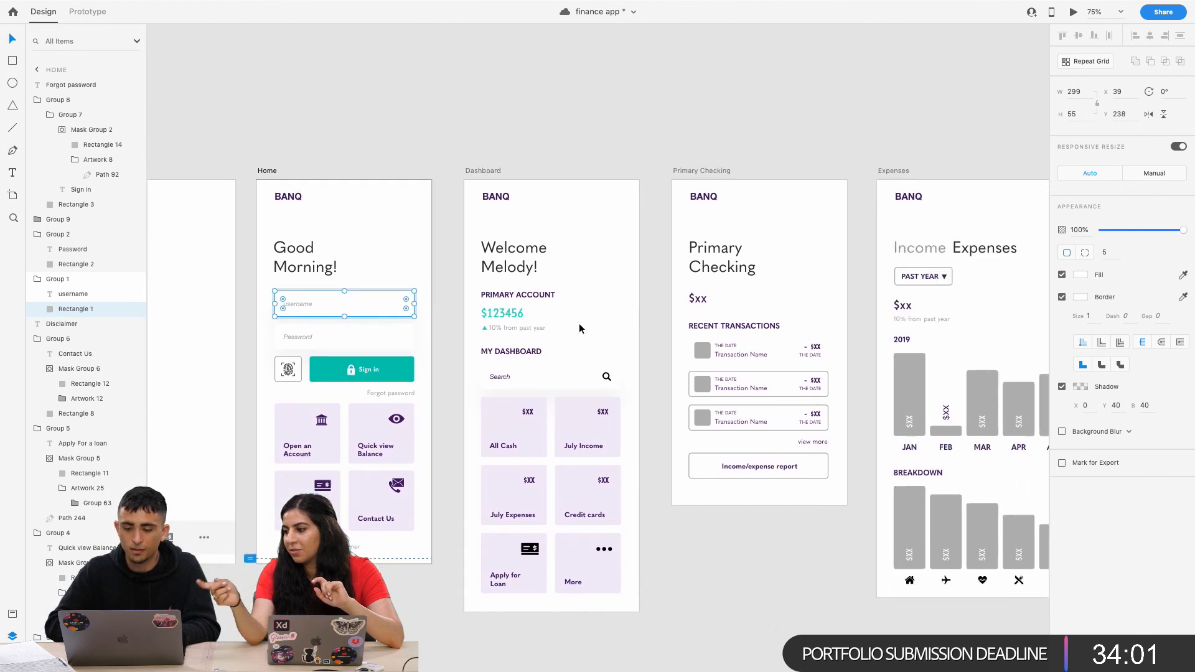
pyautogui.scroll(-2, 579, 323)
pyautogui.doubleClick(663, 325)
pyautogui.doubleClick(695, 333)
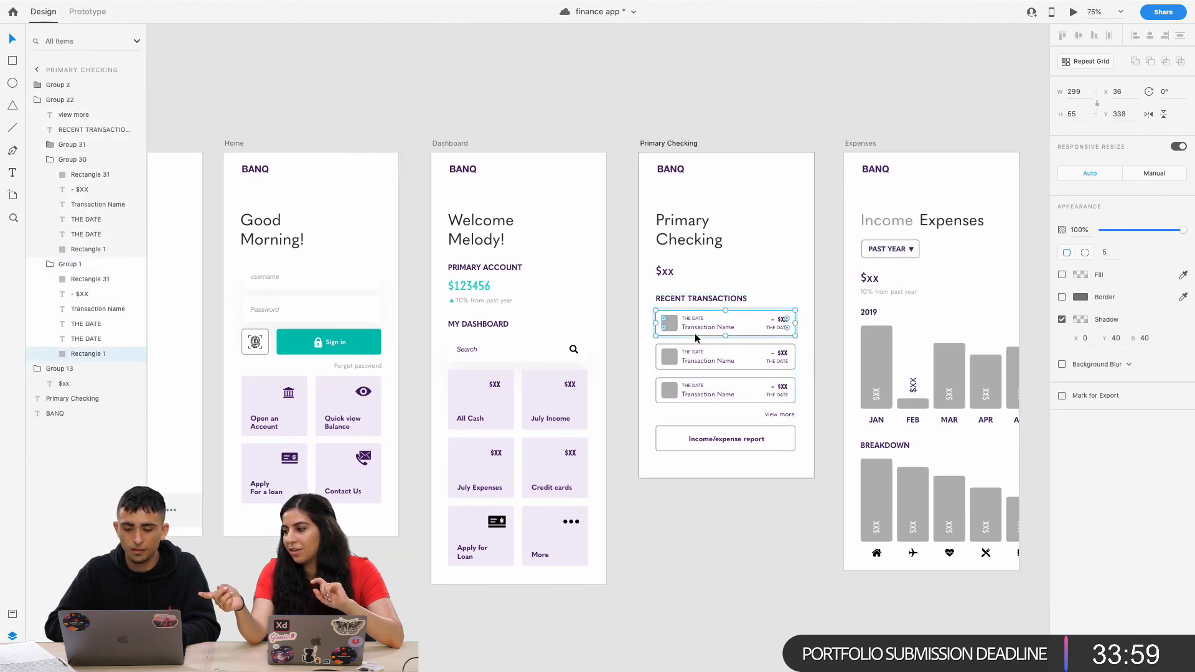
pyautogui.rightClick(695, 333)
pyautogui.click(727, 375)
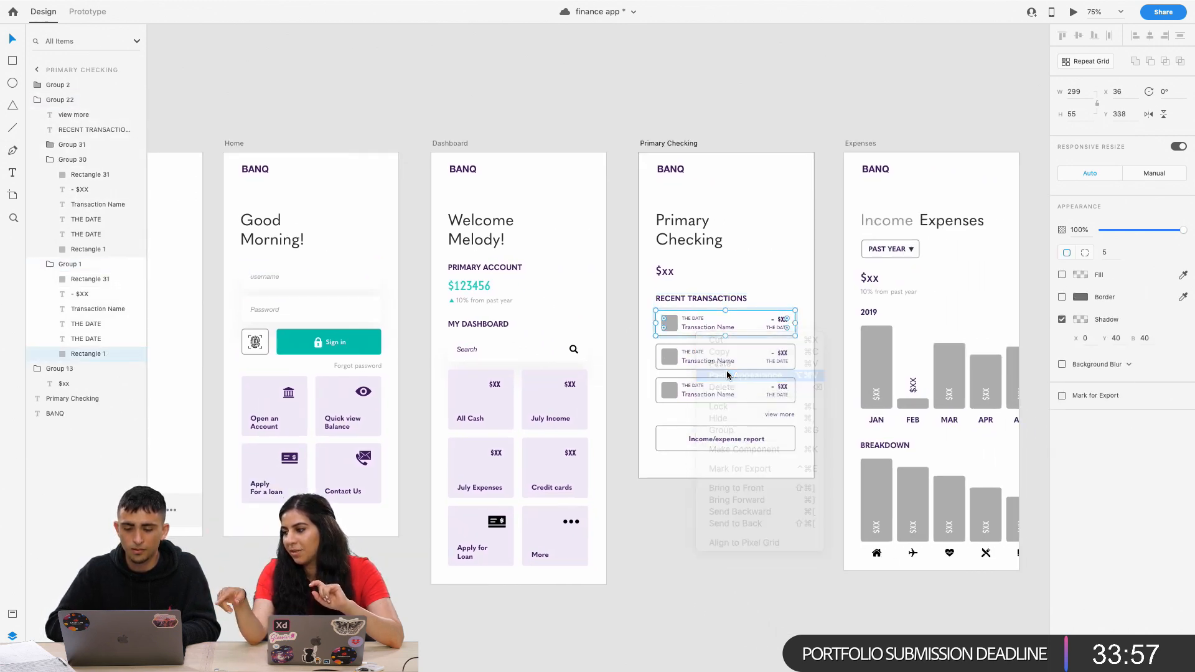
# Paste the username field's appearance onto the second transaction card's background.
pyautogui.click(685, 360)
pyautogui.hscroll(3, 618, 411)
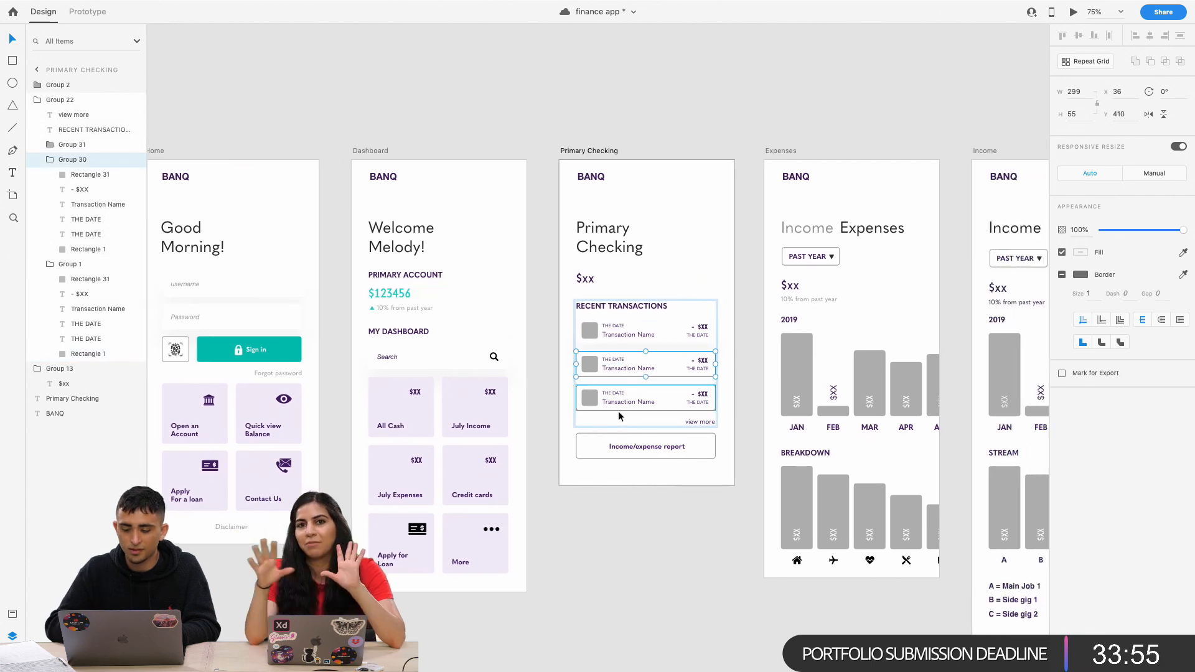
pyautogui.press('super+equal')
pyautogui.press('super+equal')
pyautogui.press('super+equal')
pyautogui.doubleClick(615, 335)
pyautogui.doubleClick(603, 420)
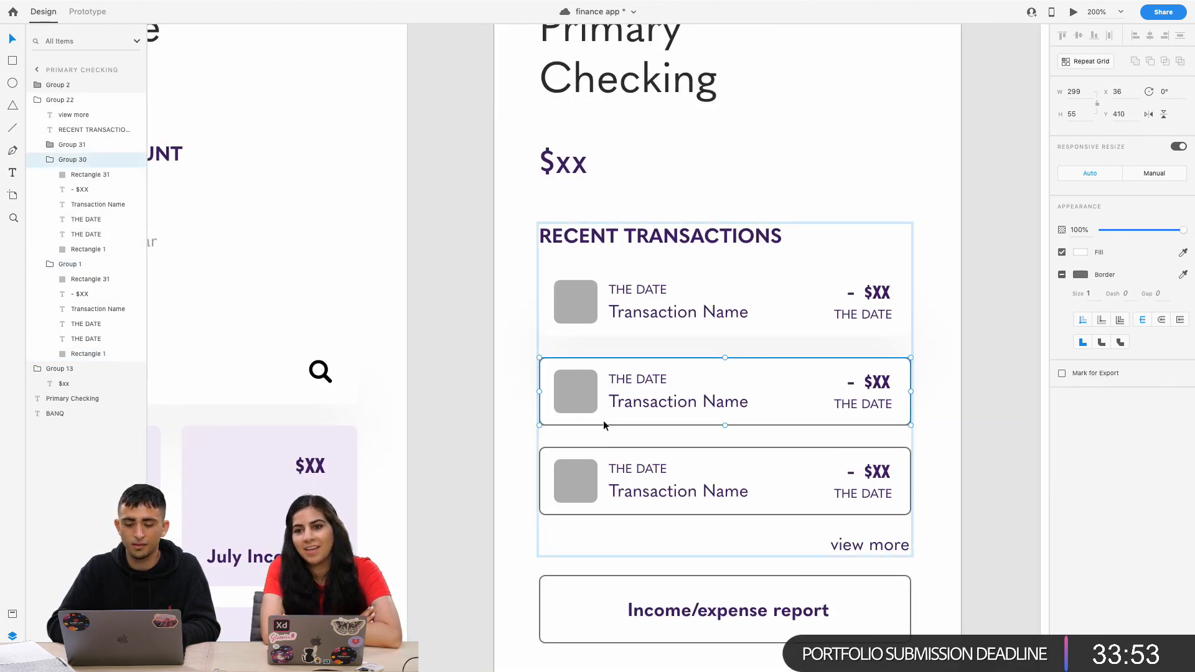
pyautogui.rightClick(603, 420)
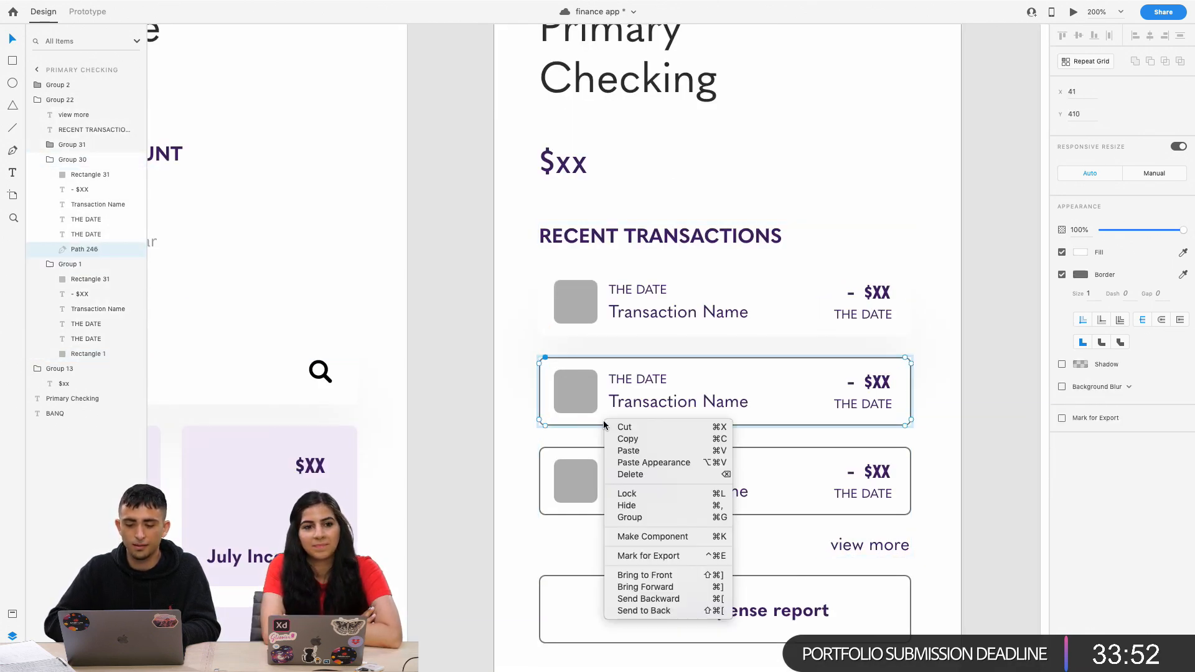
pyautogui.click(653, 462)
# Give the third transaction card's background the same pasted appearance.
pyautogui.click(608, 515)
pyautogui.doubleClick(604, 511)
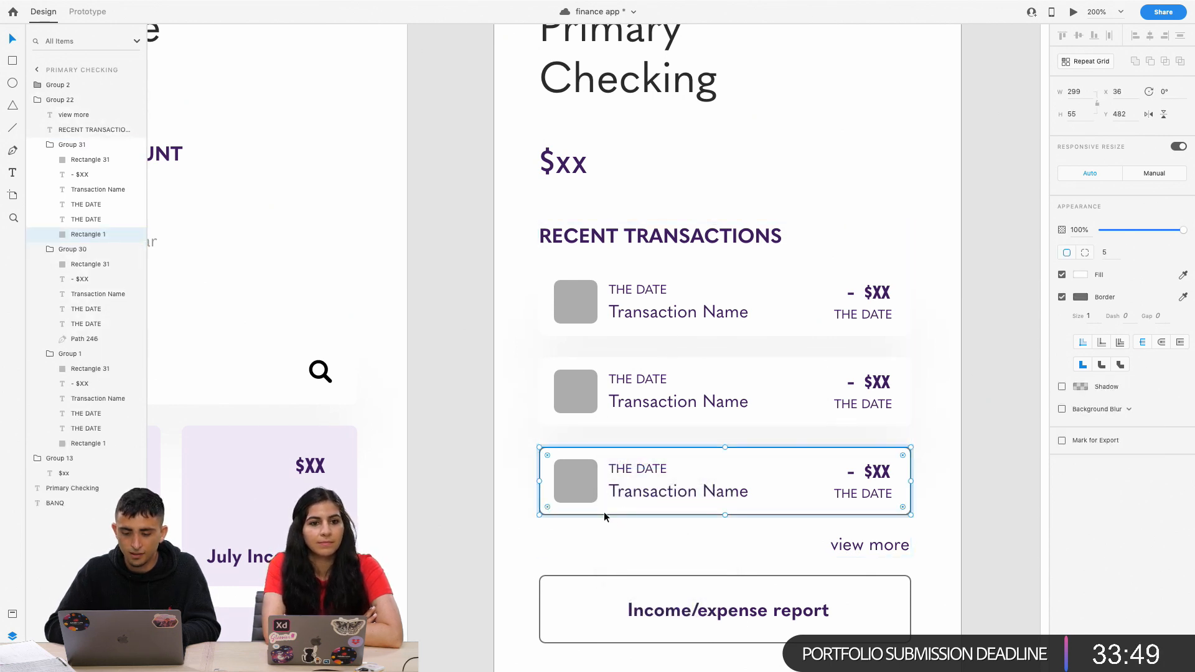
pyautogui.rightClick(604, 511)
pyautogui.click(607, 428)
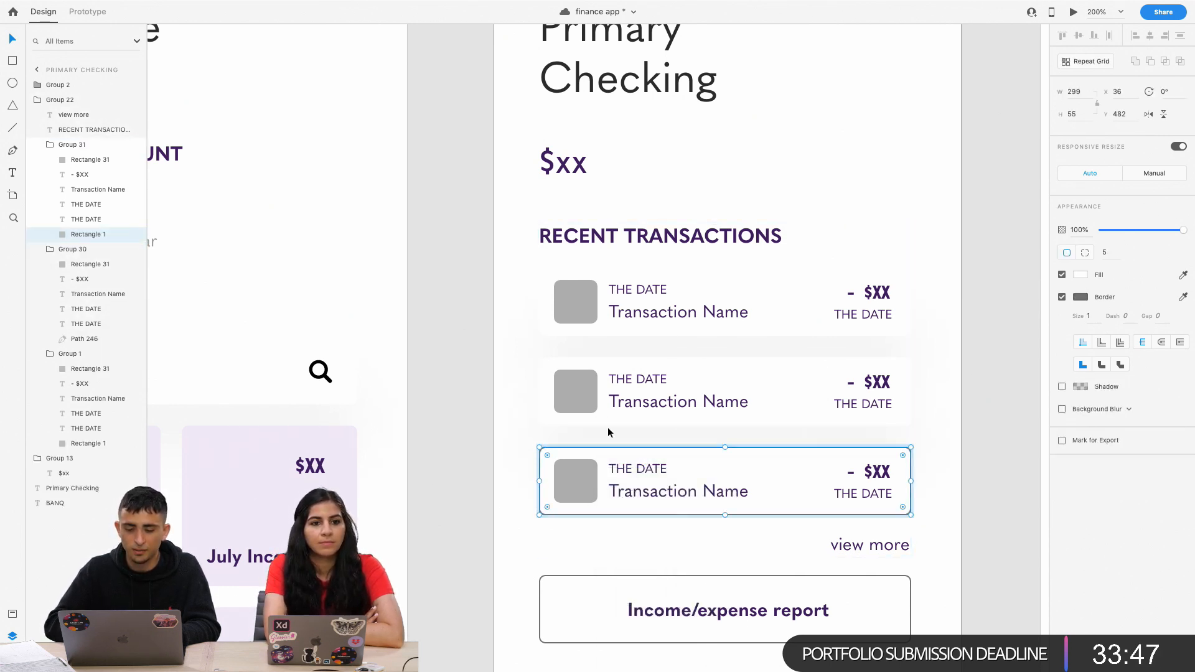
pyautogui.rightClick(604, 509)
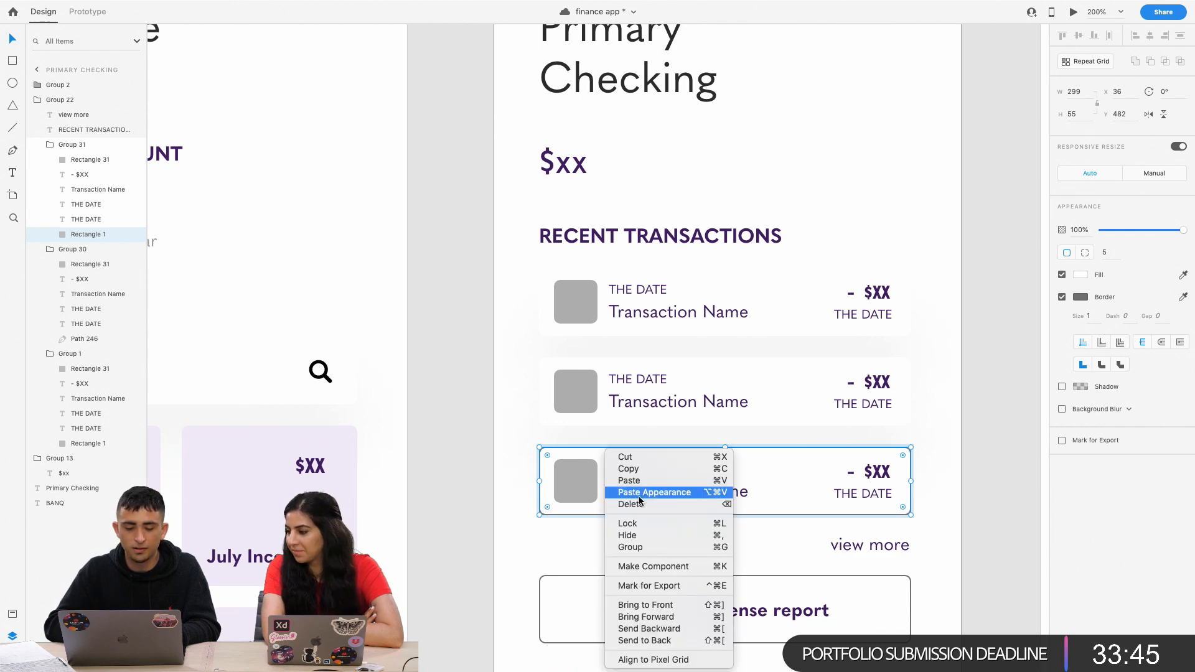
pyautogui.click(641, 492)
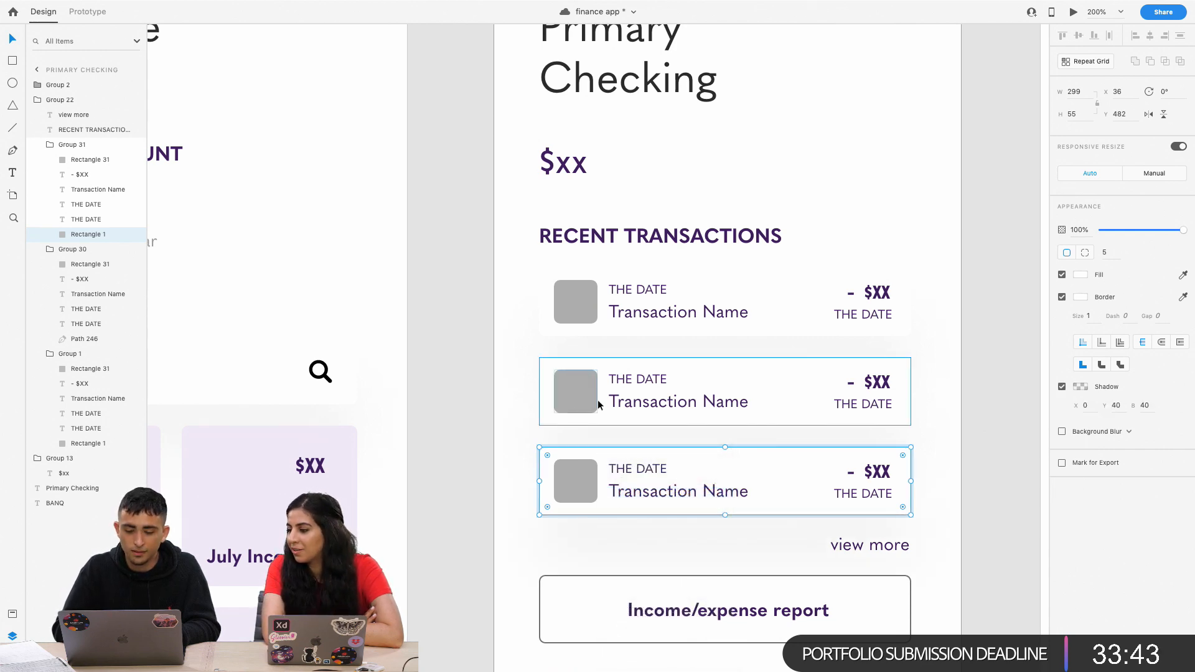
# Clear the selection and review all the finance app's artboards together.
pyautogui.click(495, 443)
pyautogui.press('super+minus')
pyautogui.press('super+minus')
pyautogui.press('super+minus')
pyautogui.press('super+minus')
pyautogui.press('super+minus')
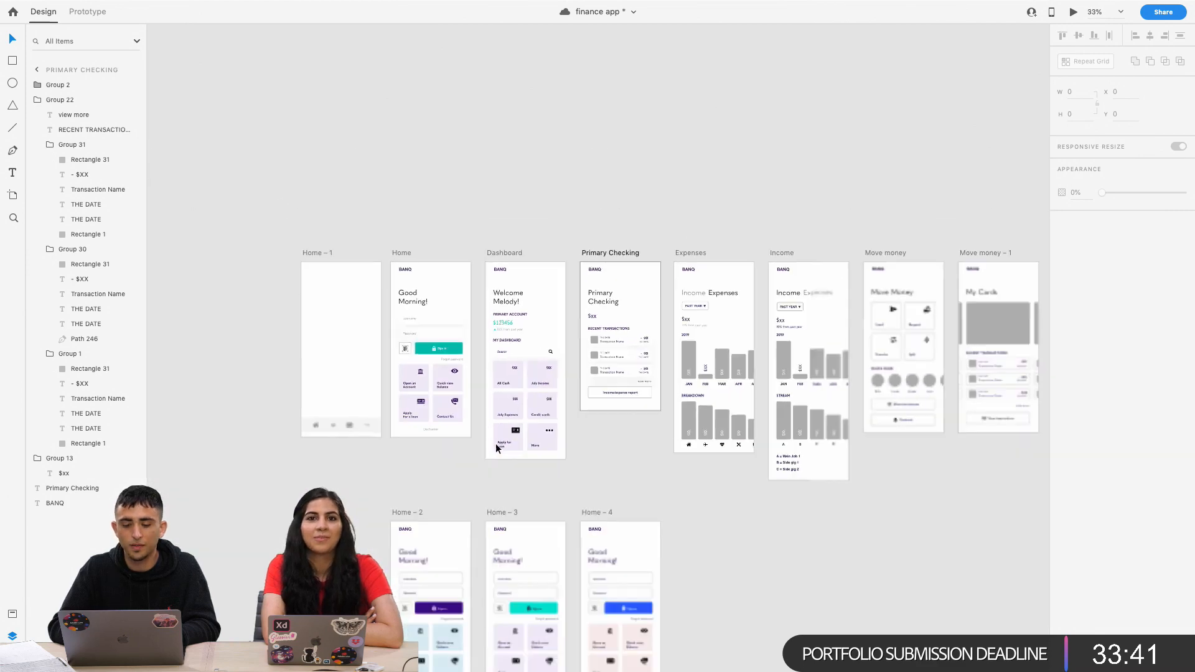
pyautogui.press('super+minus')
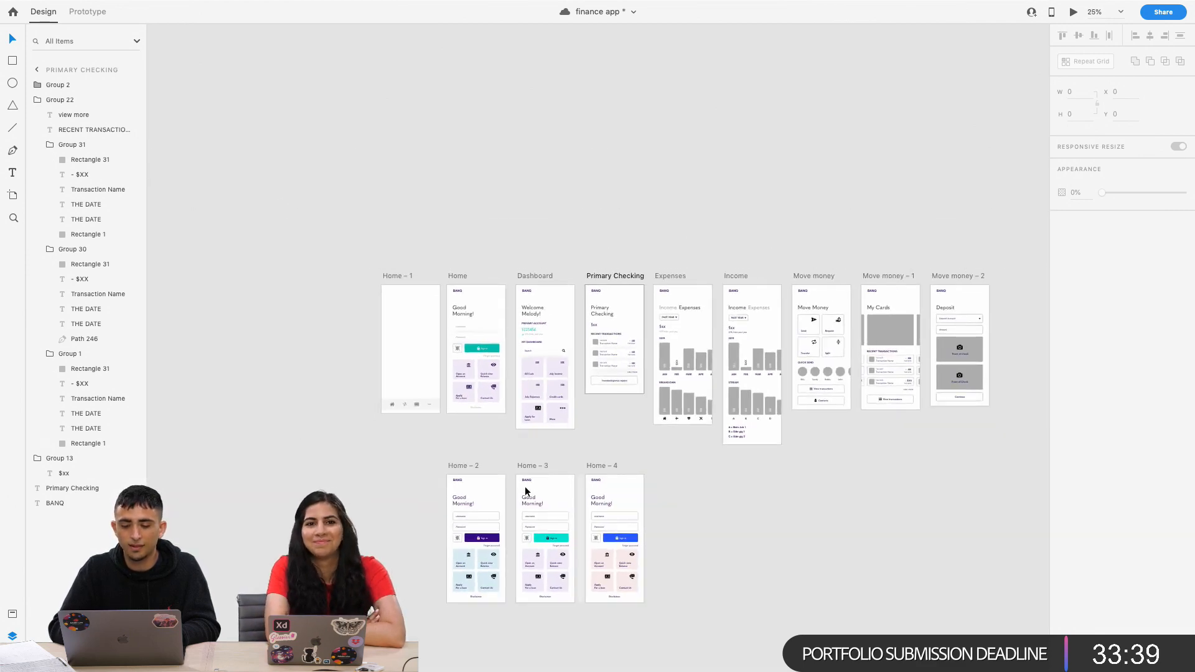
# Examine the Home, Dashboard, Primary Checking, Expenses and Income artboards up close, comparing their fields, cards and colours.
pyautogui.press('super+plus')
pyautogui.press('super+plus')
pyautogui.press('super+plus')
pyautogui.hscroll(4, 525, 486)
pyautogui.hscroll(-2, 524, 487)
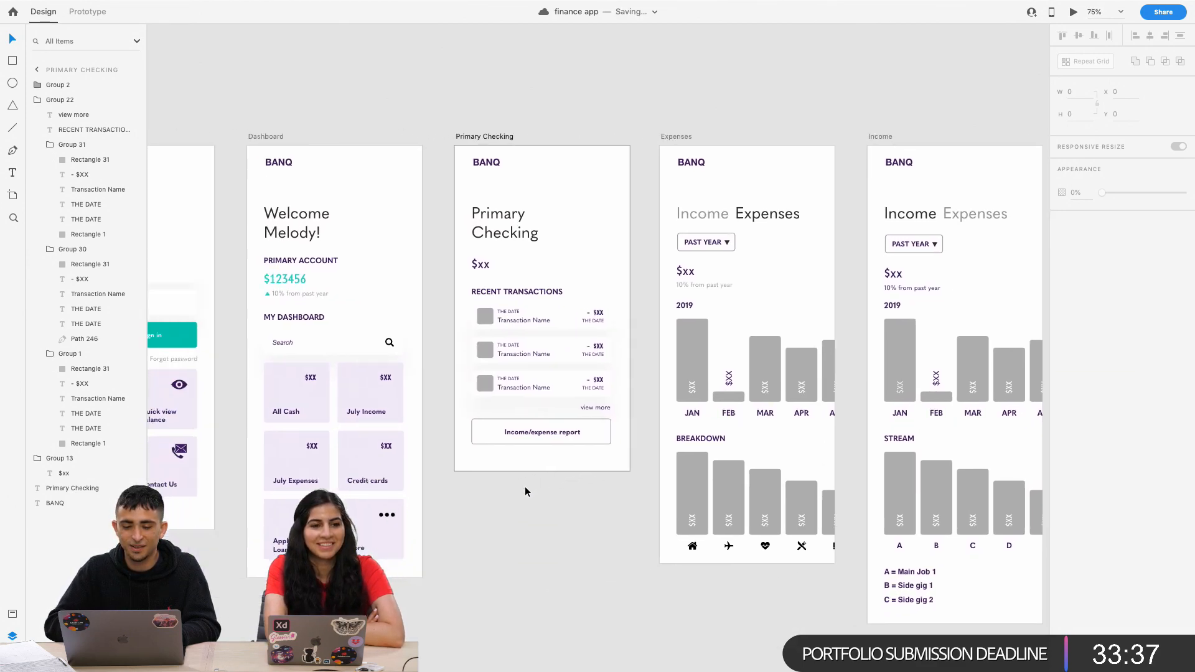
pyautogui.hscroll(4, 525, 487)
pyautogui.click(555, 373)
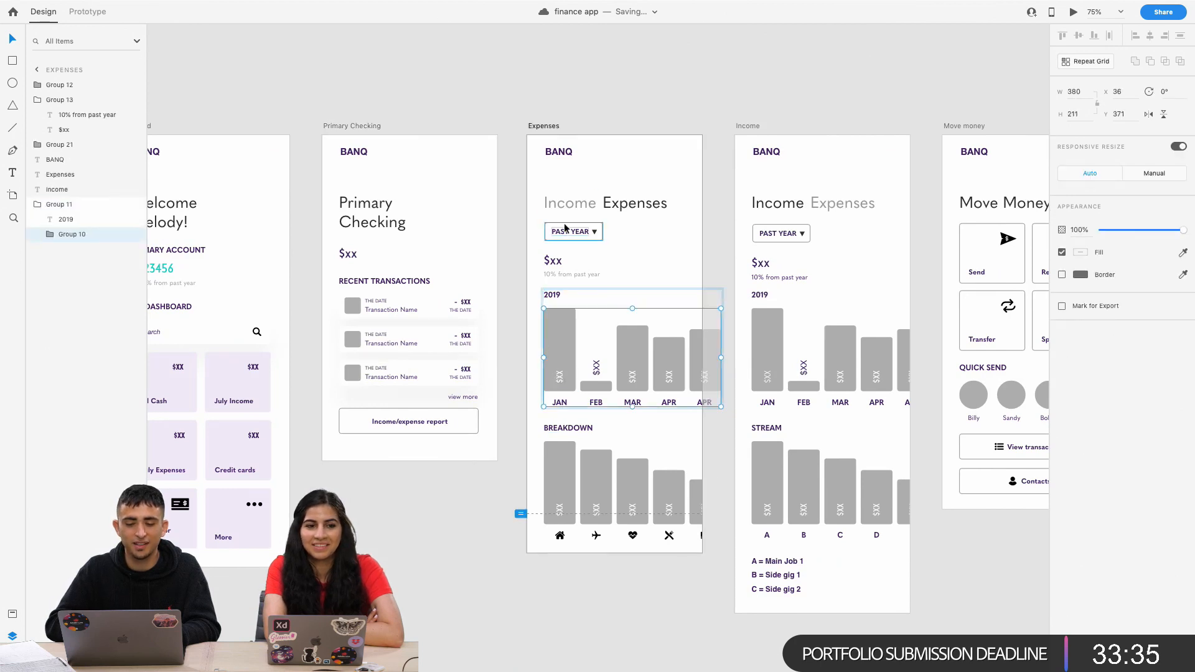
pyautogui.hscroll(-10, 562, 329)
pyautogui.scroll(1, 563, 329)
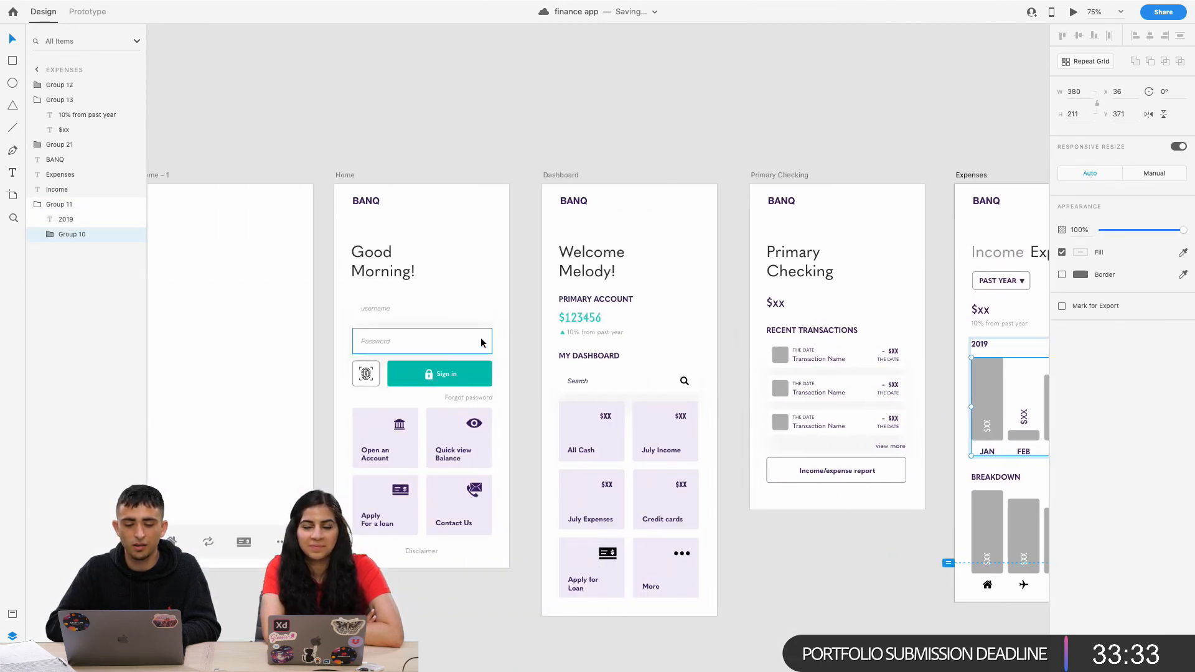
pyautogui.hscroll(5, 594, 348)
pyautogui.click(525, 536)
pyautogui.scroll(-1, 525, 542)
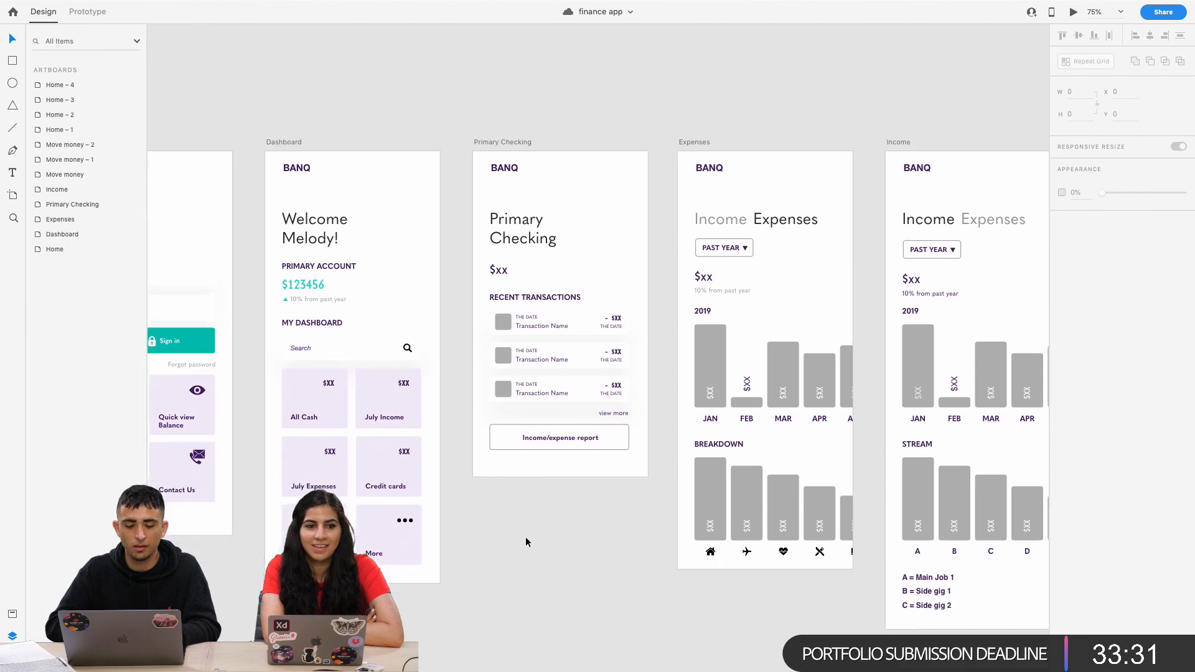
pyautogui.hscroll(10, 526, 542)
pyautogui.scroll(1, 526, 542)
pyautogui.hscroll(-13, 526, 542)
pyautogui.scroll(1, 526, 542)
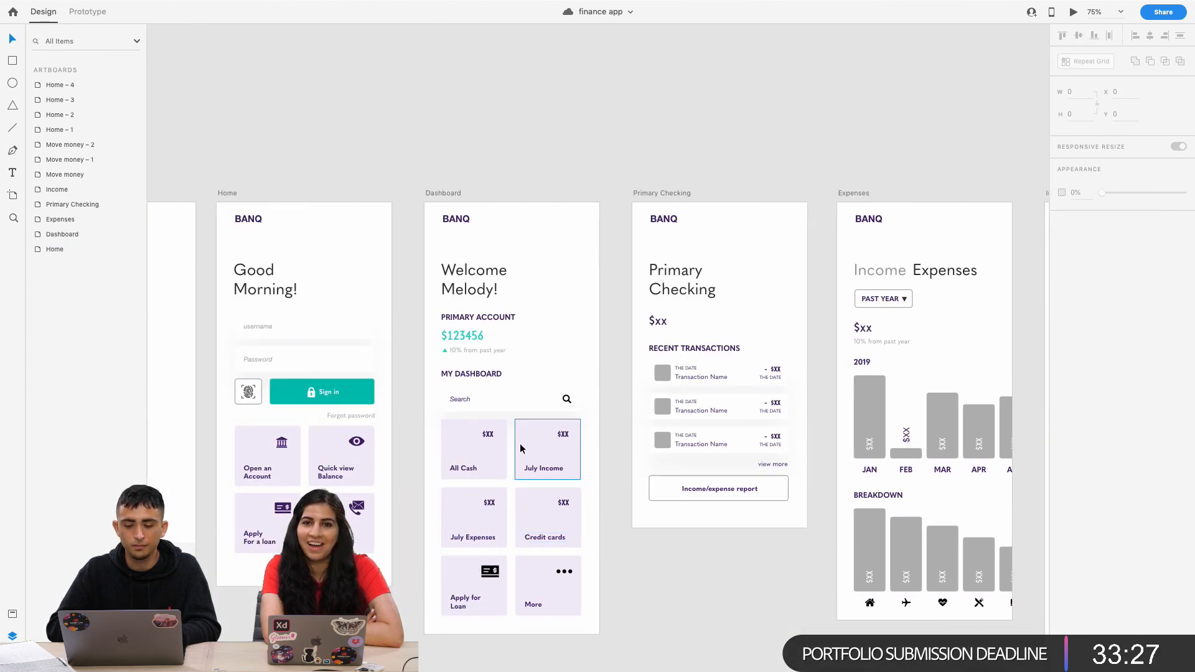
pyautogui.hscroll(-1, 502, 442)
pyautogui.scroll(-1, 502, 442)
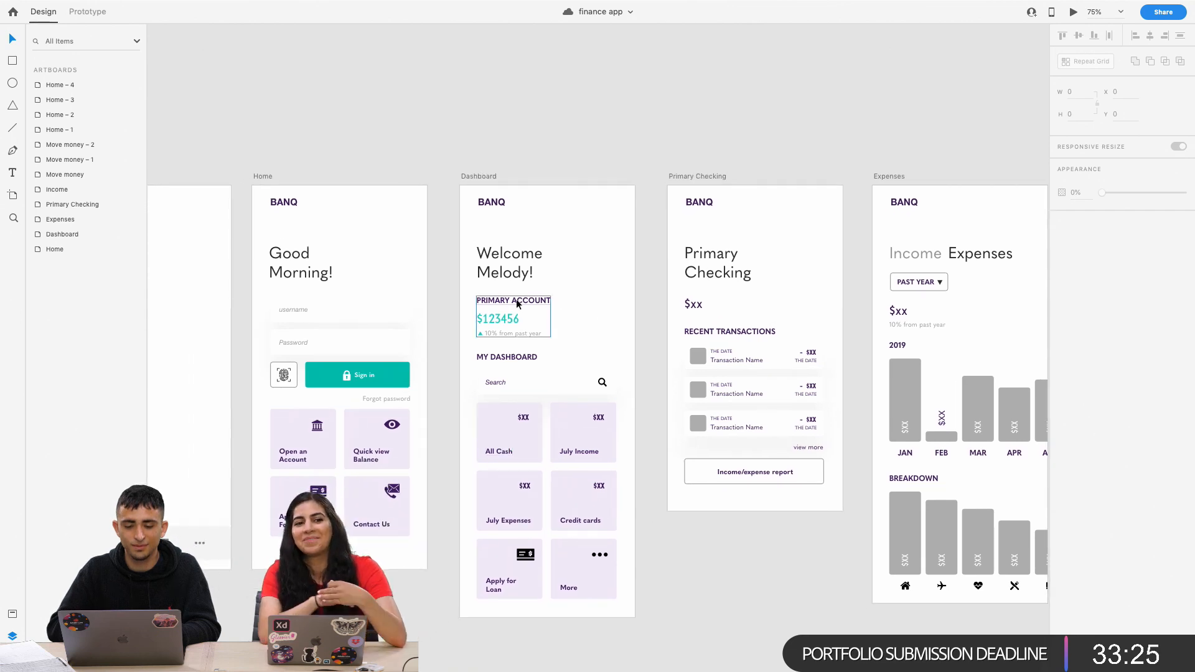
pyautogui.hscroll(-5, 438, 344)
pyautogui.scroll(-1, 438, 345)
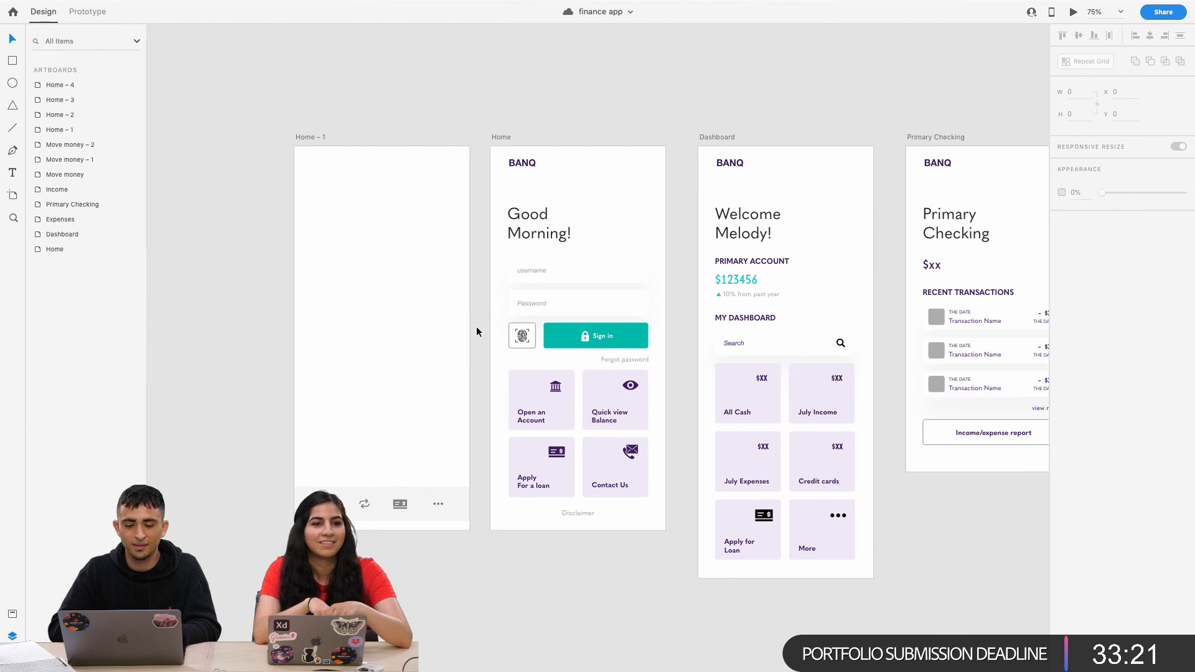
pyautogui.hscroll(8, 477, 327)
pyautogui.scroll(1, 477, 328)
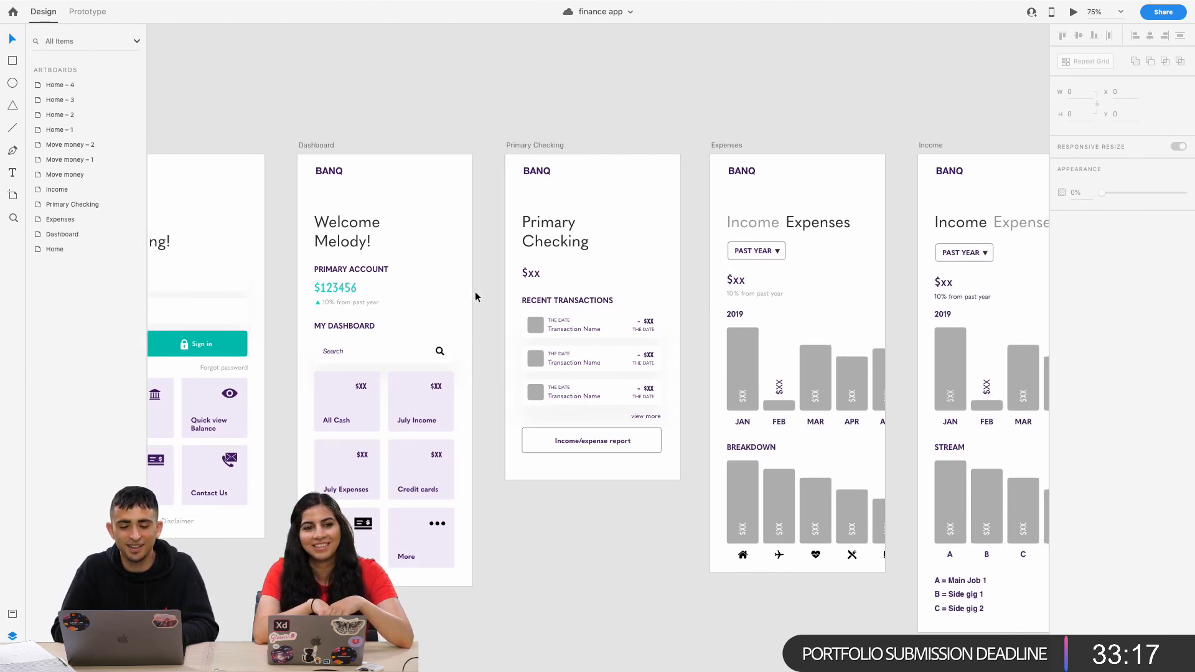
pyautogui.hscroll(-3, 476, 292)
pyautogui.click(277, 414)
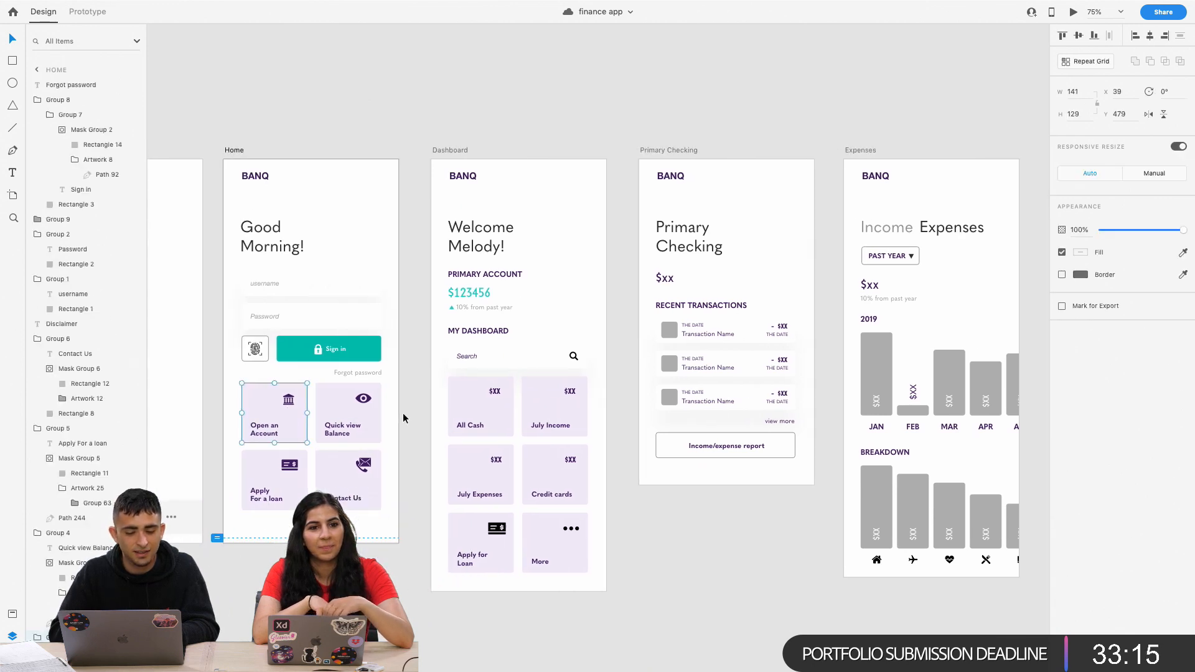
pyautogui.hscroll(6, 403, 418)
pyautogui.hscroll(-3, 403, 418)
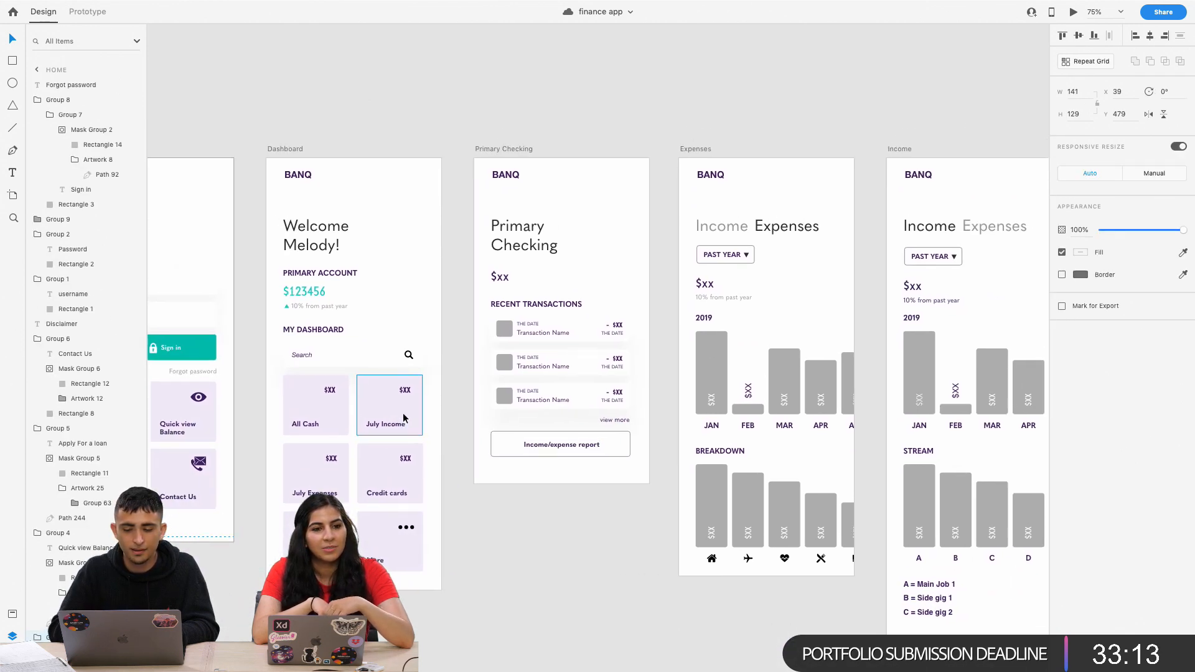
# Copy the Primary Checking title's fill colour #2B2B2B and apply it to the PRIMARY ACCOUNT heading on the Dashboard.
pyautogui.press('super+equal')
pyautogui.doubleClick(491, 294)
pyautogui.click(513, 211)
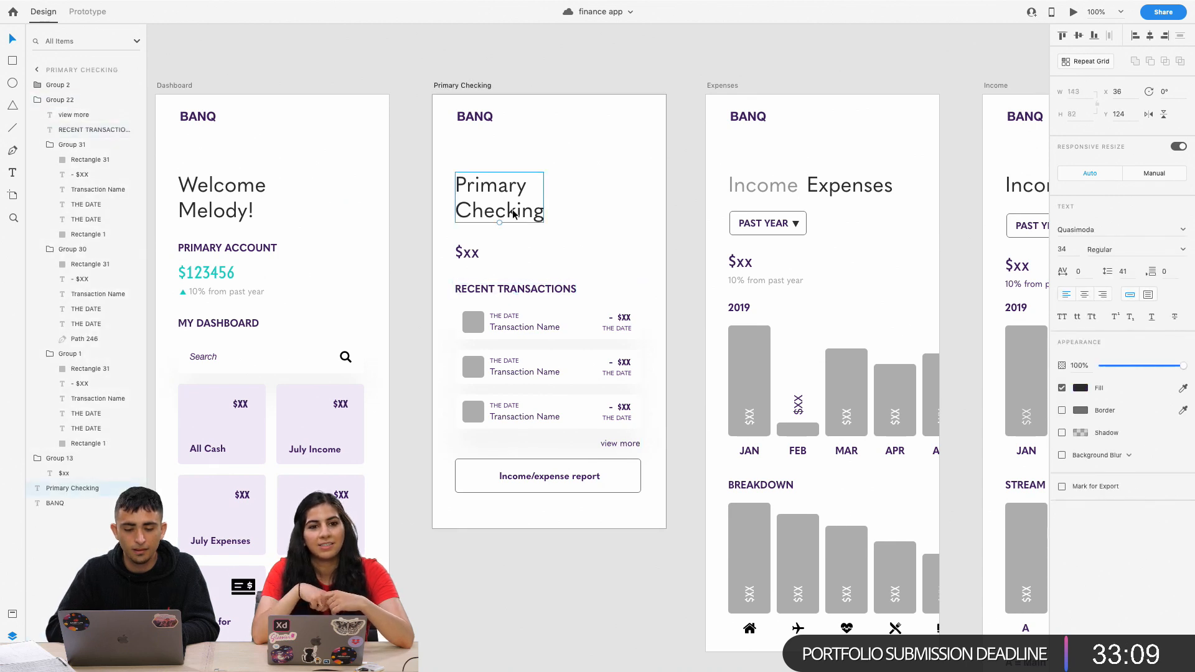
pyautogui.hscroll(-4, 513, 209)
pyautogui.click(1081, 389)
pyautogui.press('super+c')
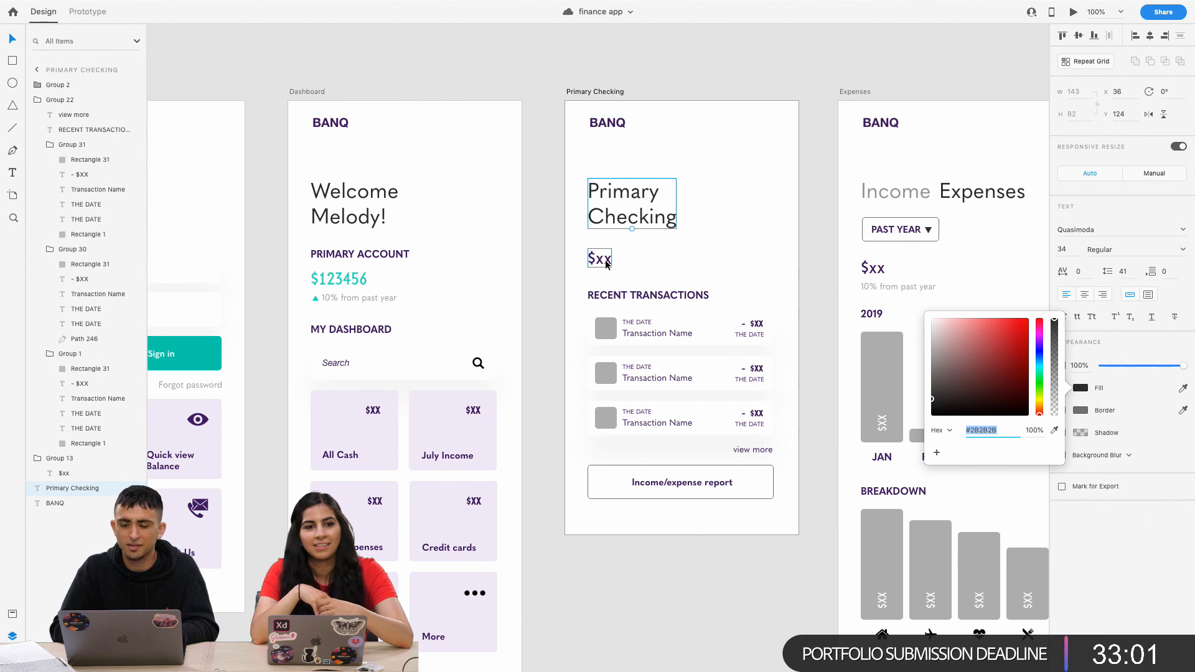
pyautogui.click(610, 217)
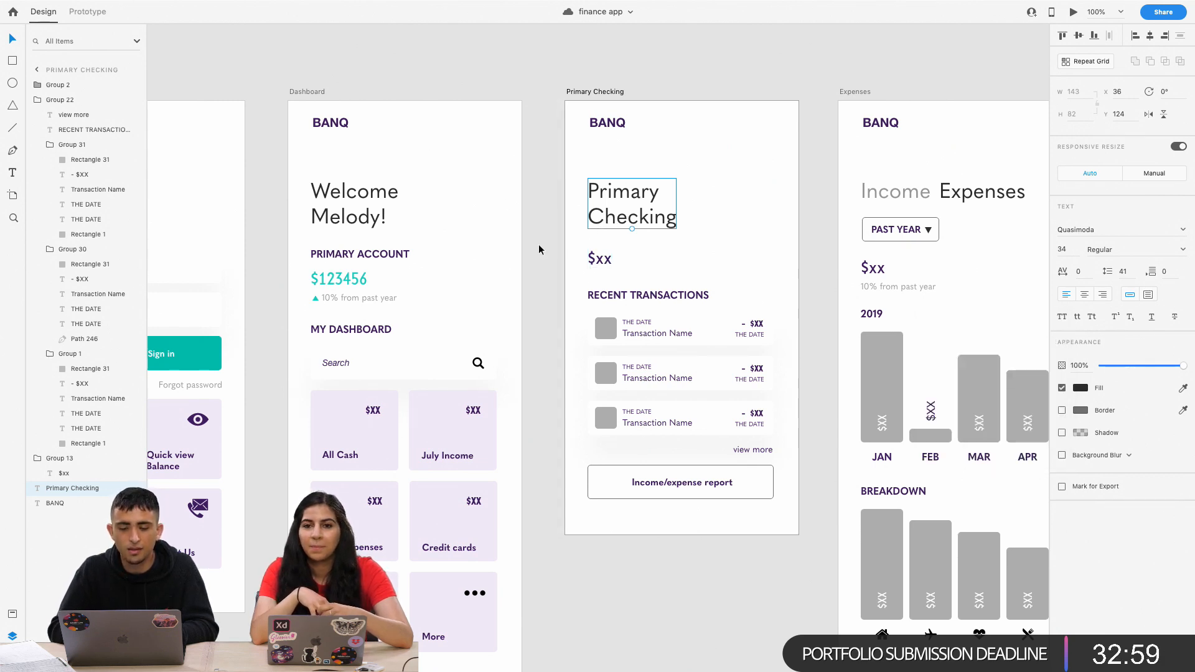
pyautogui.doubleClick(363, 255)
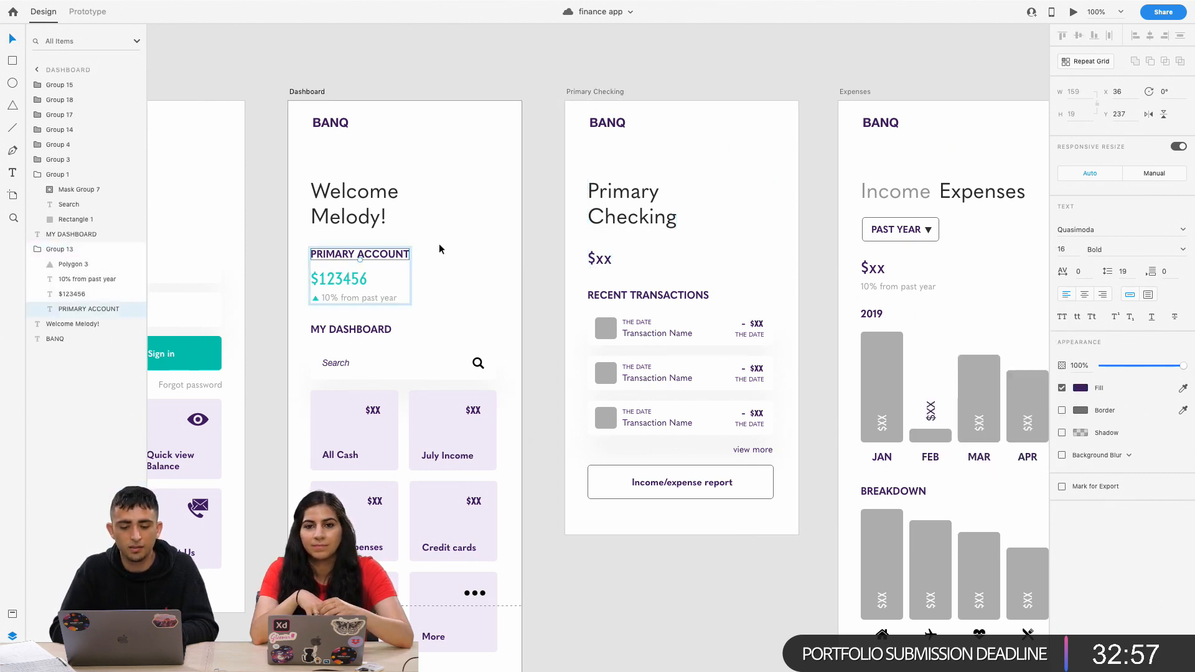
pyautogui.click(1080, 389)
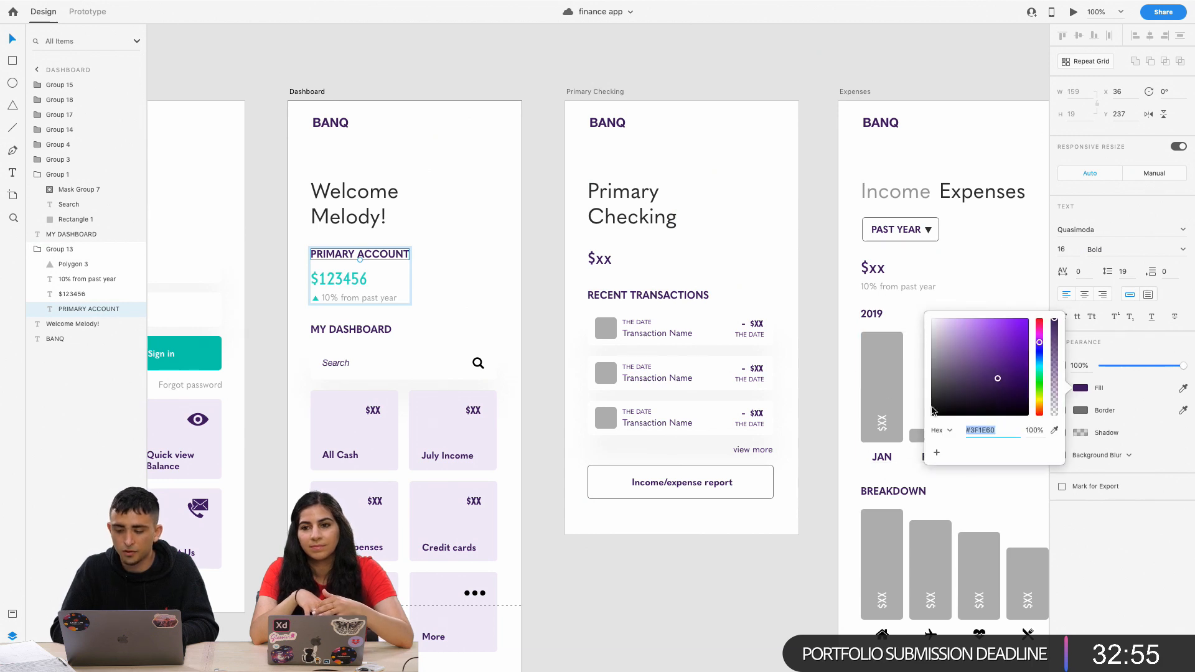
# Set the fill of the RECENT TRANSACTIONS heading on Primary Checking to #2B2B2B.
pyautogui.doubleClick(621, 295)
pyautogui.press('super+a')
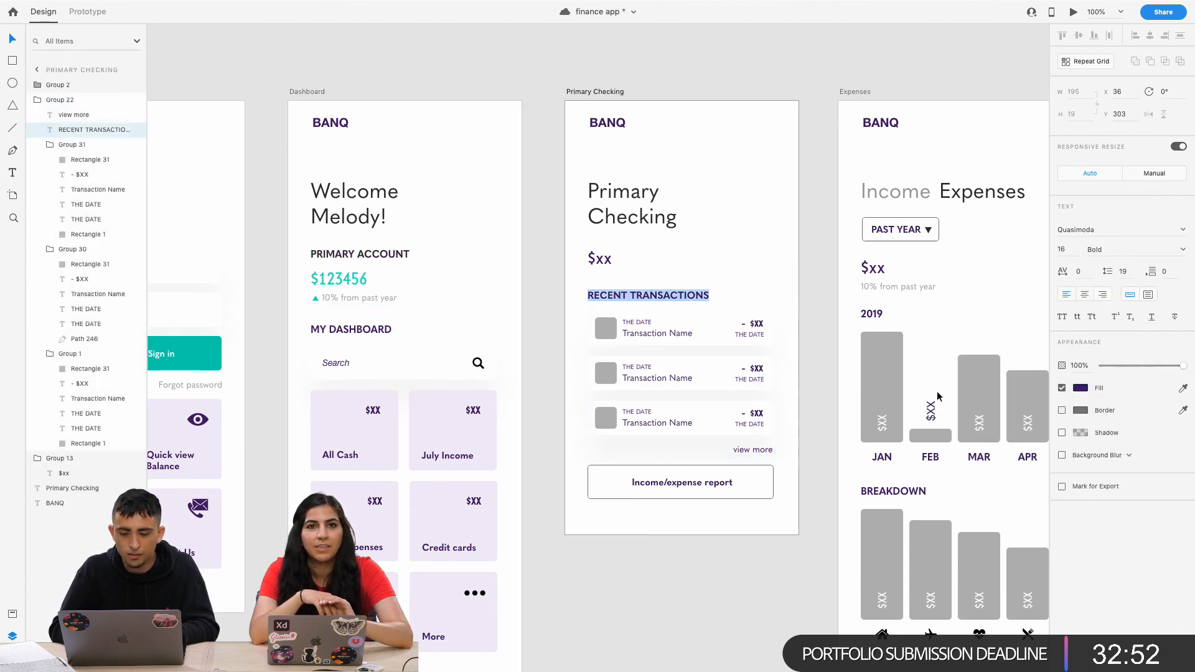
pyautogui.click(1081, 389)
pyautogui.press('super+v')
pyautogui.press('Return')
pyautogui.press('Escape')
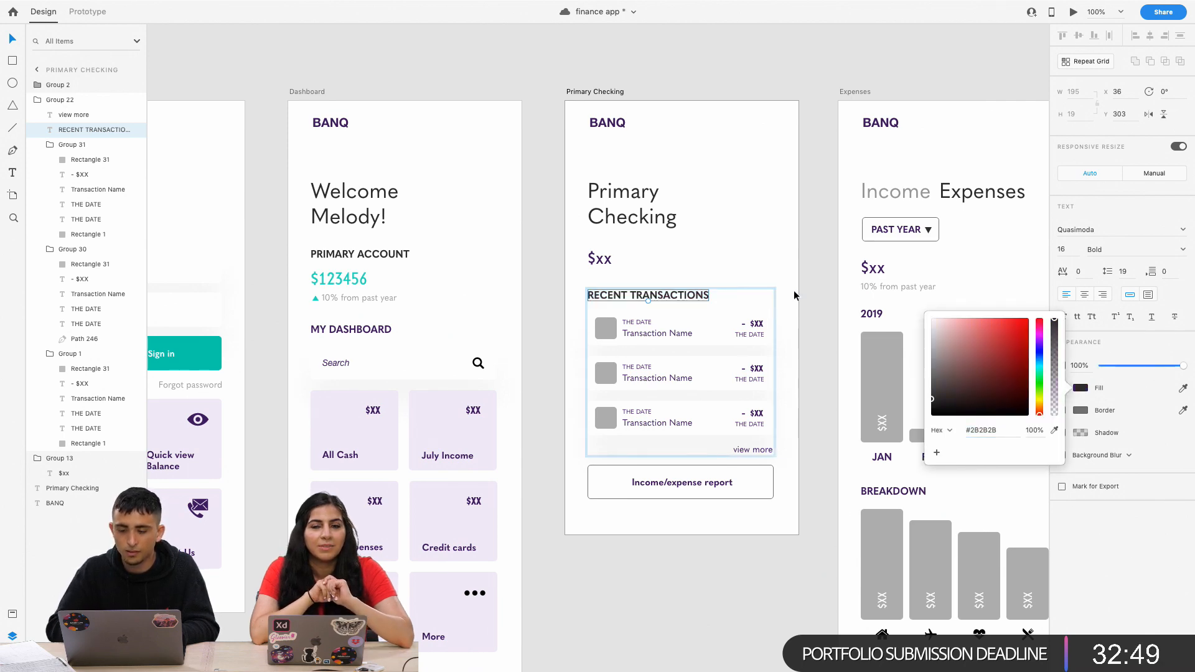
pyautogui.click(794, 291)
# Set the fill of the MY DASHBOARD heading on the Dashboard to #2B2B2B and clear the selection.
pyautogui.press('super+minus')
pyautogui.hscroll(1, 604, 292)
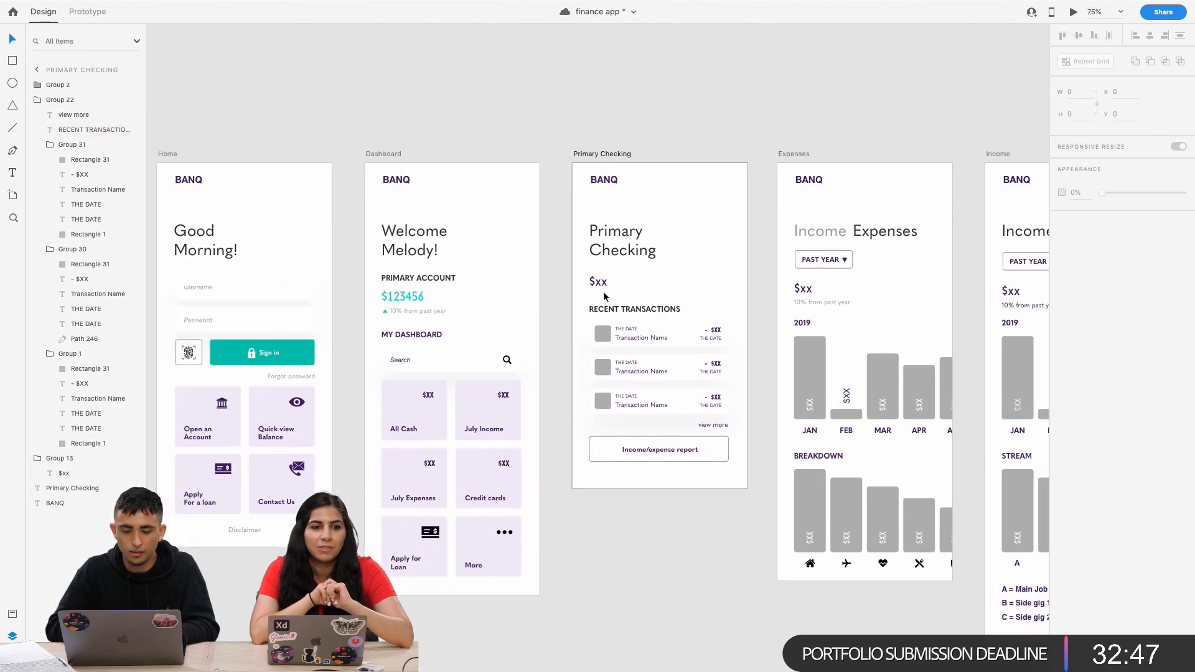
pyautogui.hscroll(-5, 603, 292)
pyautogui.doubleClick(642, 335)
pyautogui.click(1086, 389)
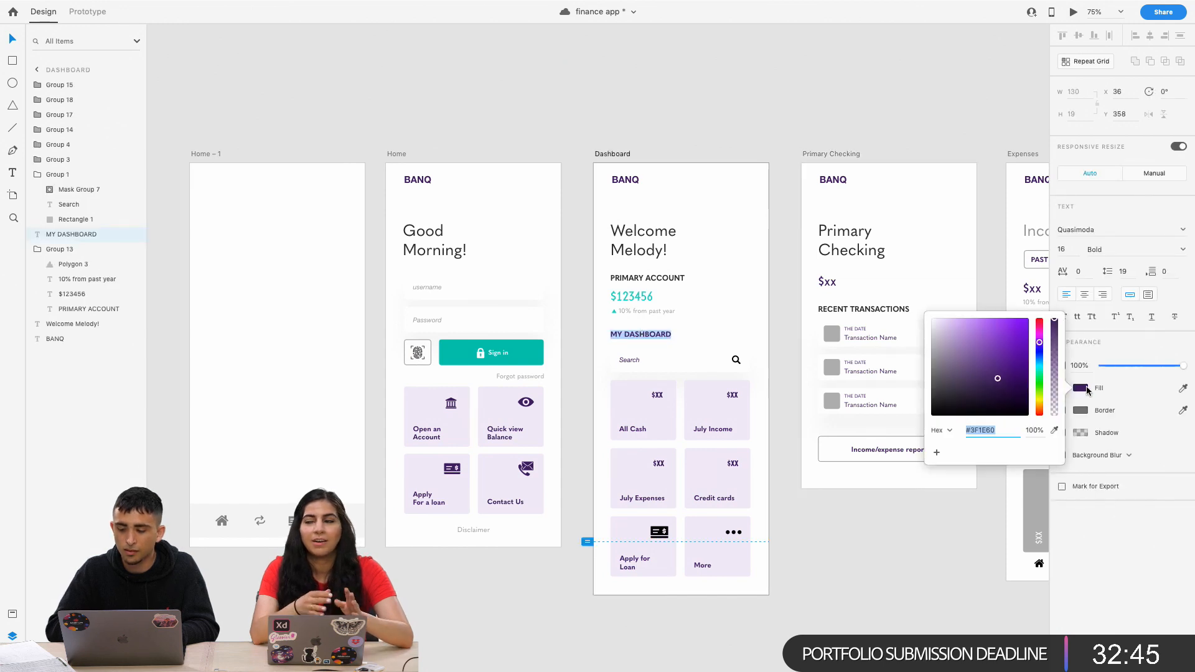
pyautogui.write('#2B2B2B')
pyautogui.press('Return')
pyautogui.click(595, 368)
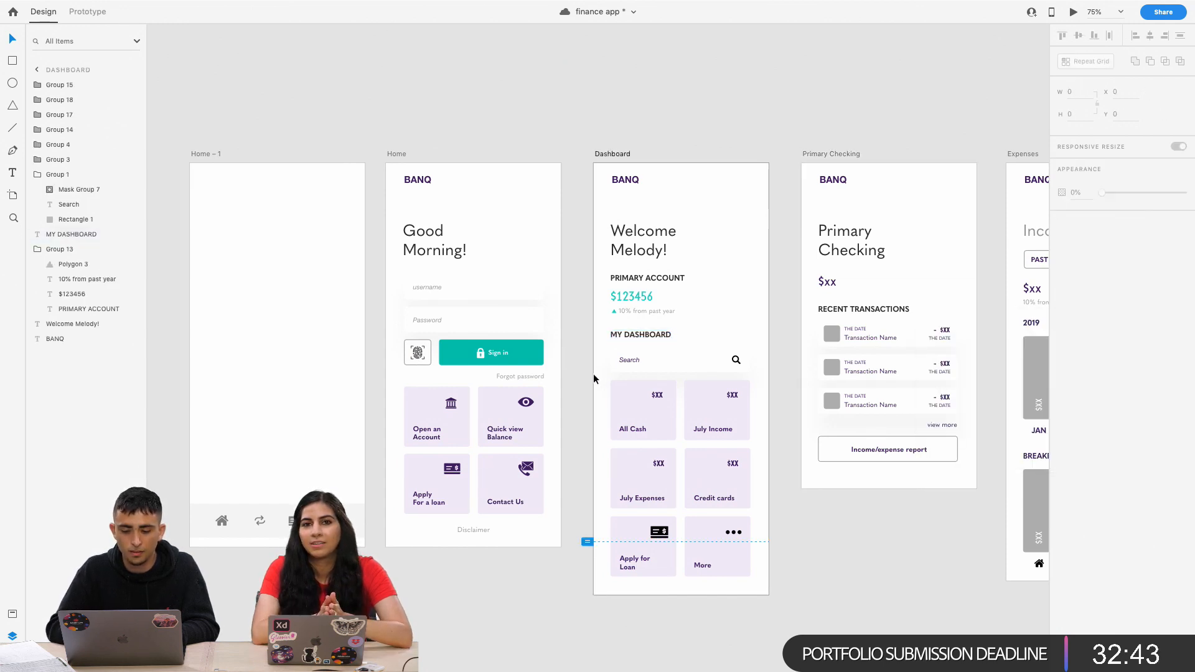
pyautogui.click(579, 383)
# Recolour the RECENT TRANSACTIONS heading on the My Cards screen with the copied dark grey.
pyautogui.hscroll(1, 579, 383)
pyautogui.hscroll(10, 579, 383)
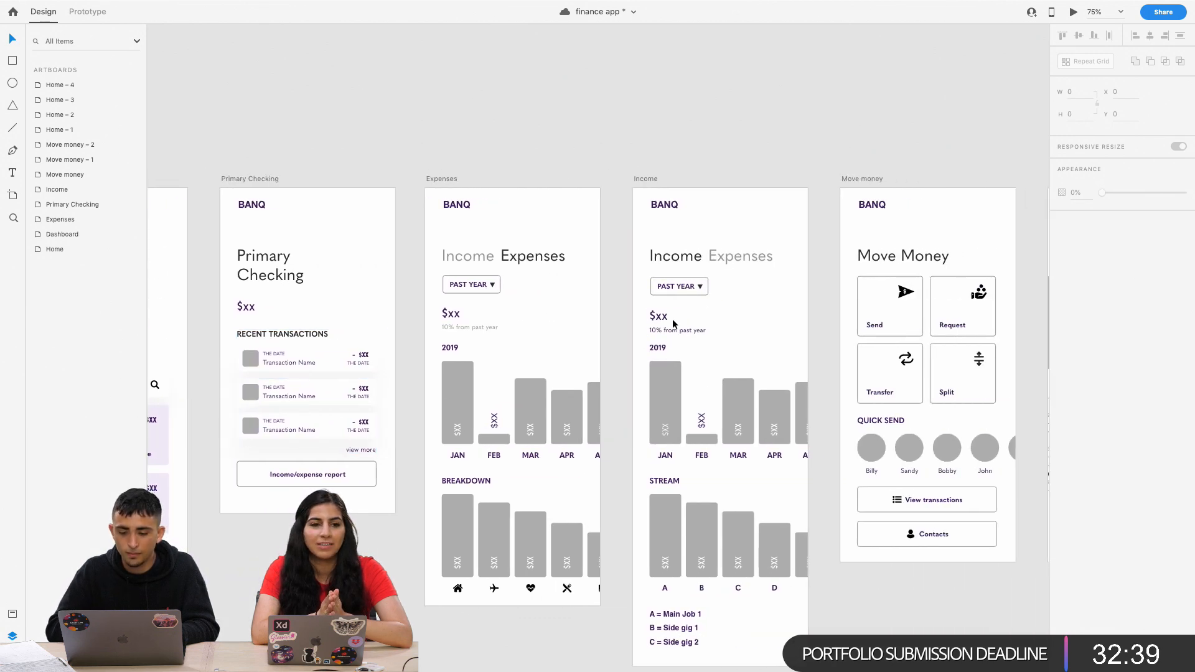
pyautogui.hscroll(5, 672, 318)
pyautogui.hscroll(2, 673, 324)
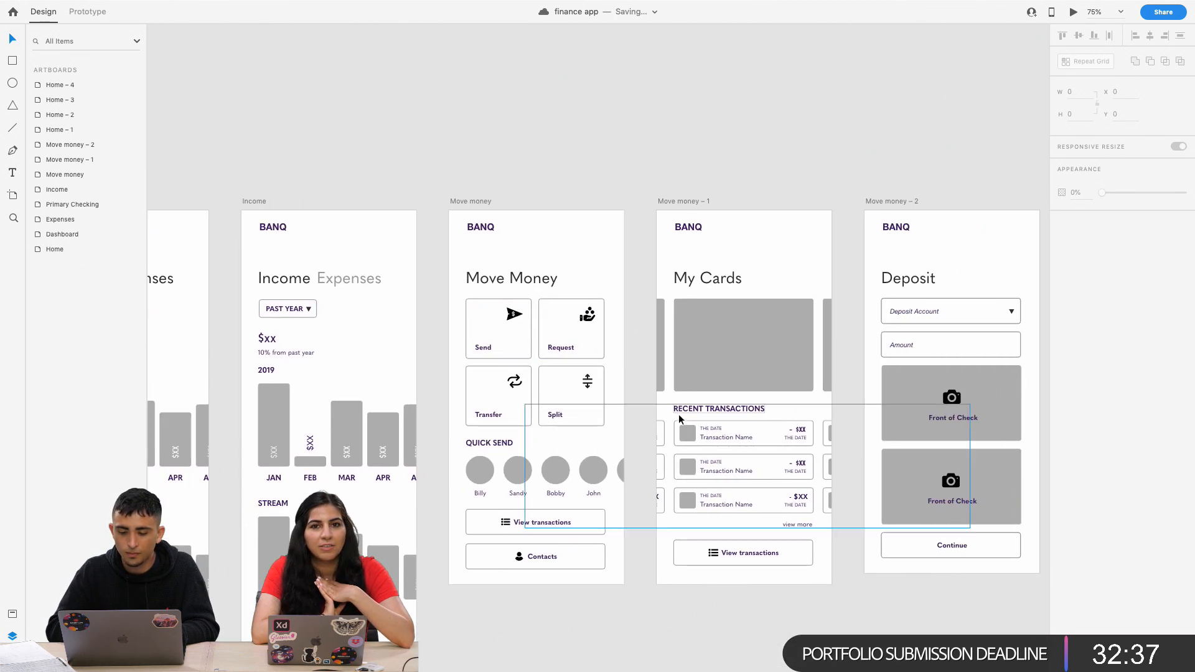
pyautogui.doubleClick(696, 410)
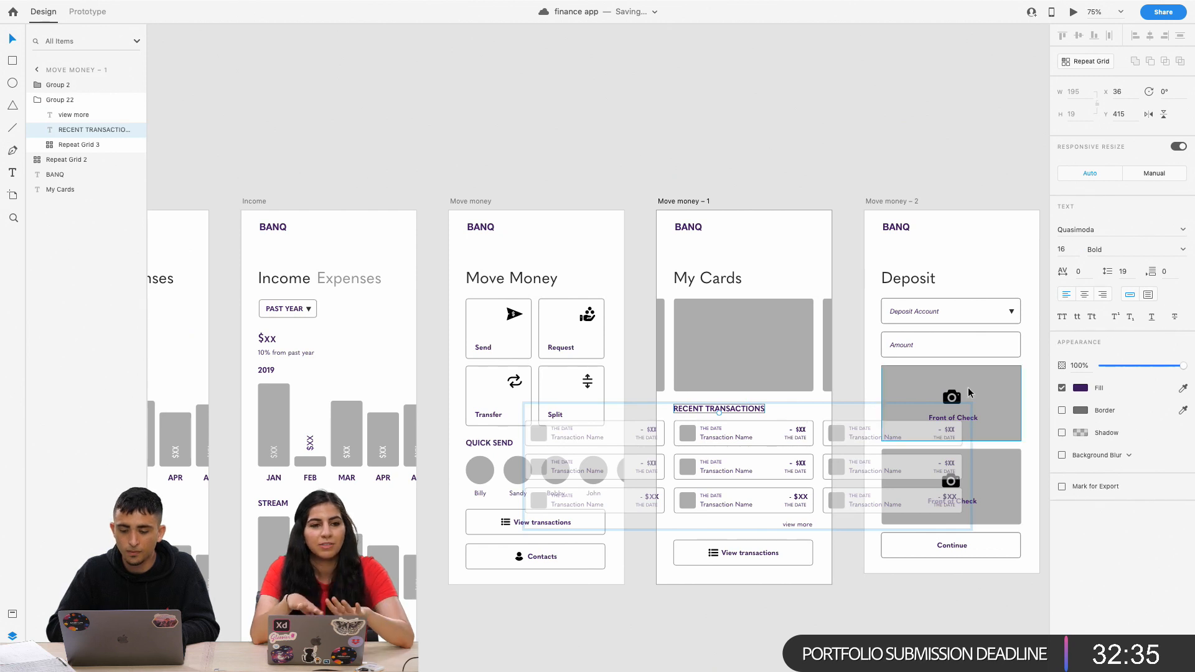
pyautogui.click(1080, 388)
pyautogui.click(849, 309)
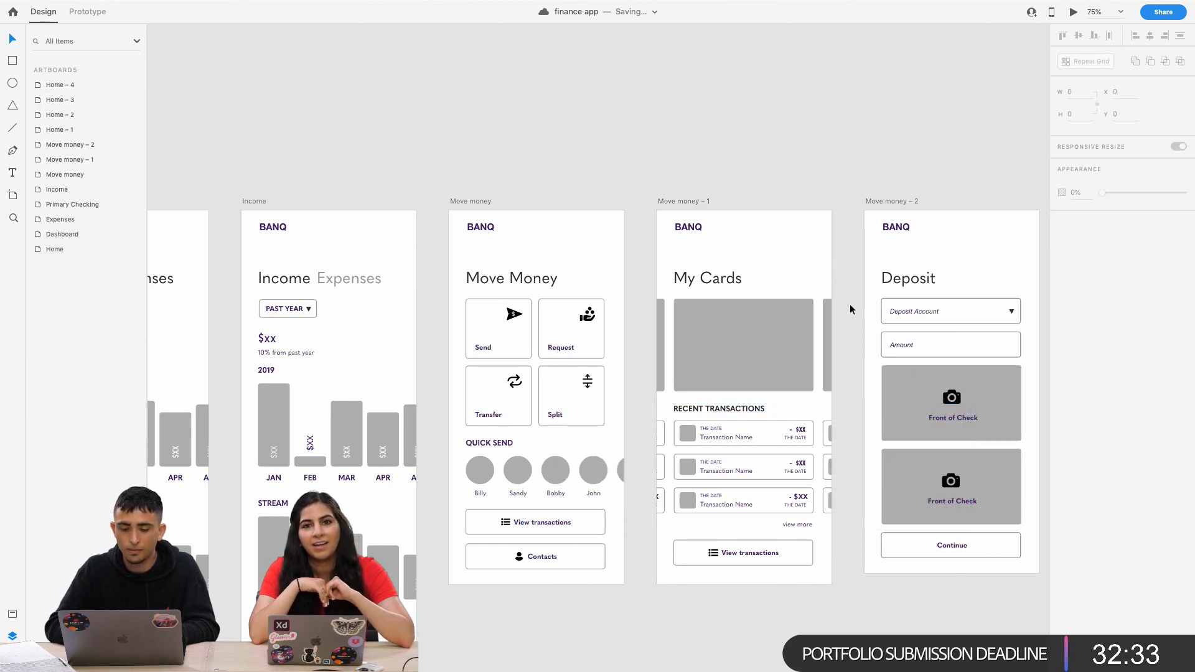
# Set the fill of the QUICK SEND heading on the Move Money screen to #2B2B2B.
pyautogui.click(490, 443)
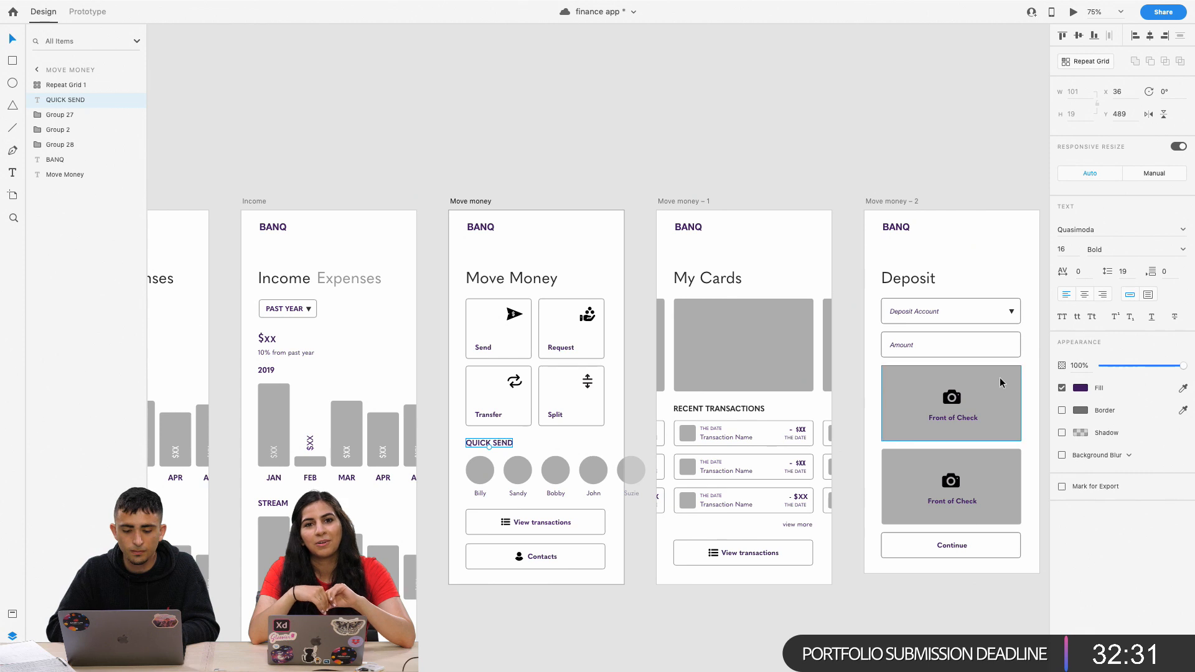
pyautogui.click(1081, 390)
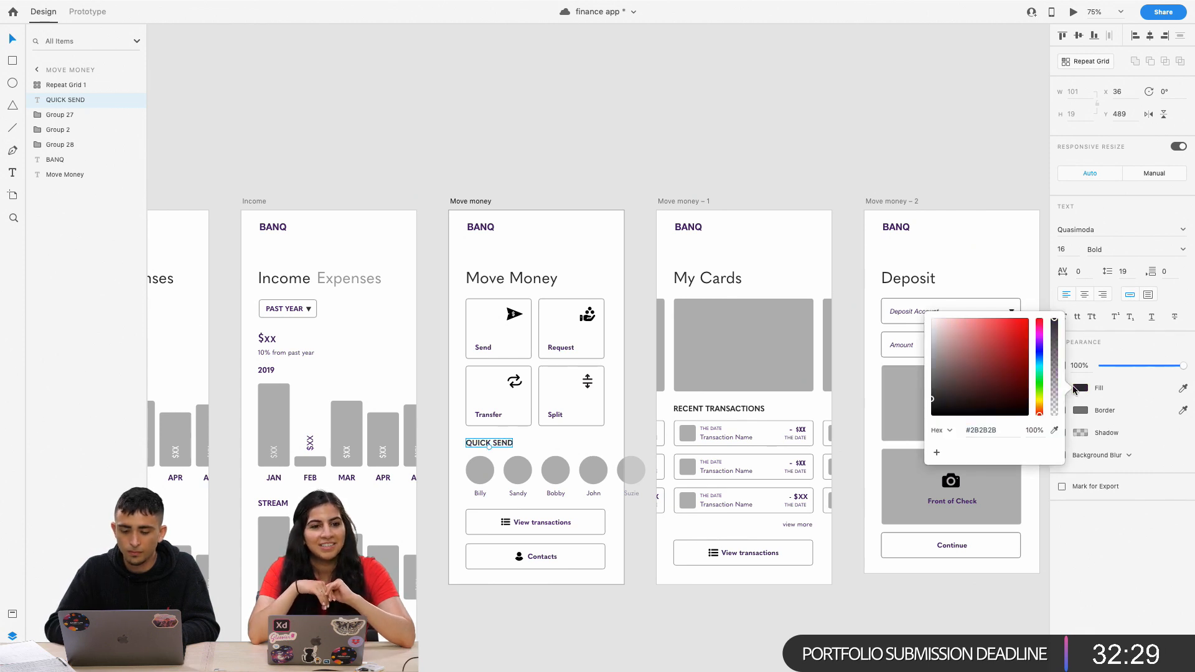
pyautogui.click(844, 444)
# Select both Front of Check labels on the Deposit screen and change their fill colour together.
pyautogui.hscroll(-5, 847, 449)
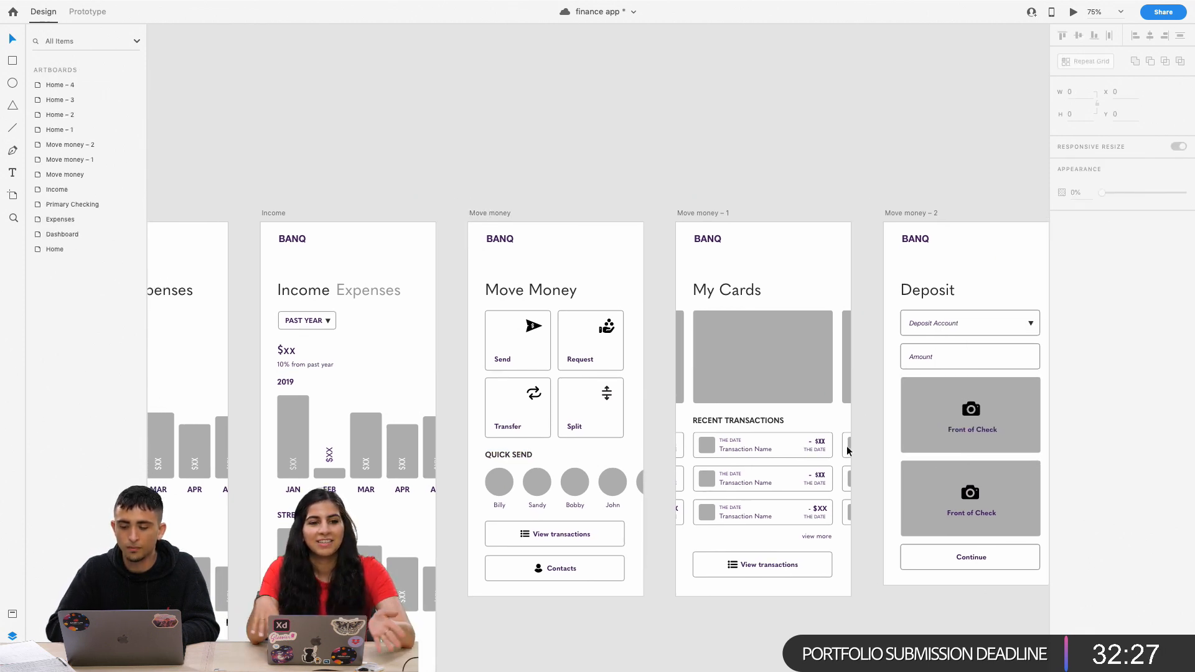
pyautogui.hscroll(10, 847, 449)
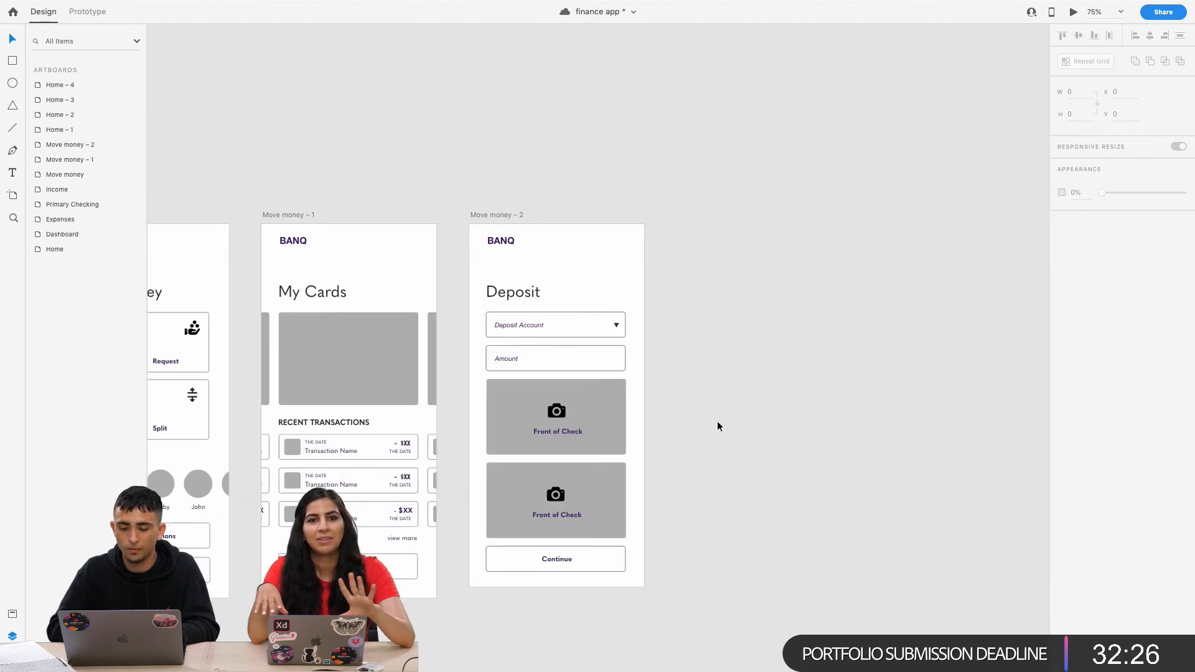
pyautogui.click(574, 432)
pyautogui.click(574, 432)
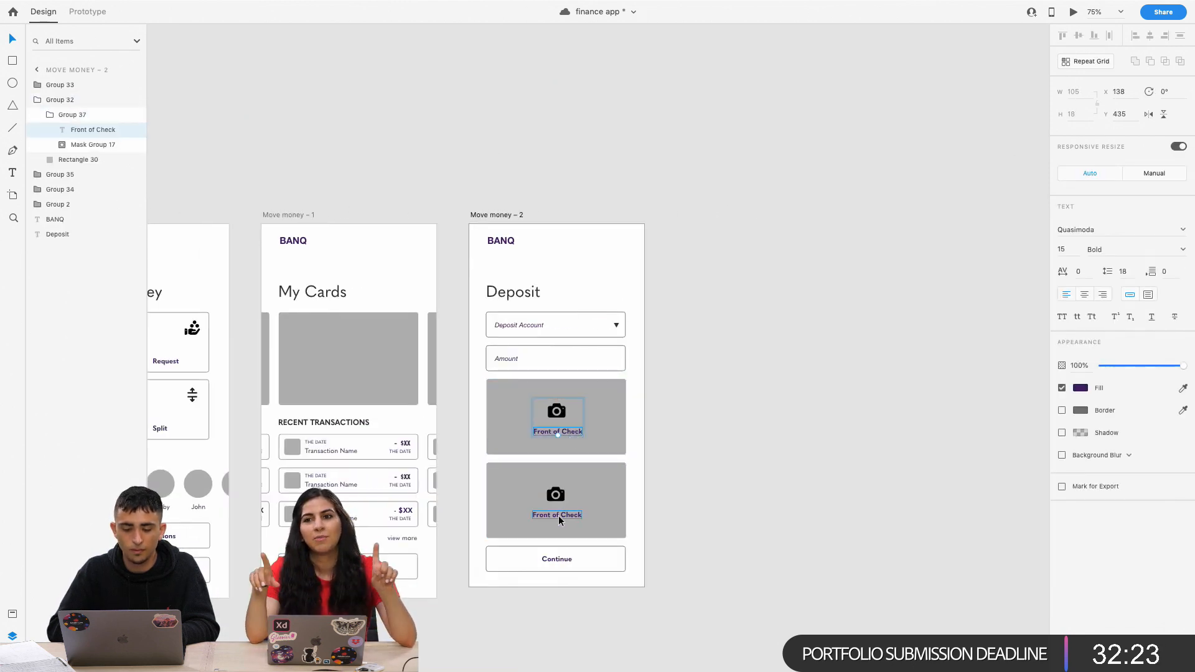
pyautogui.keyDown('shift'); pyautogui.click(558, 515); pyautogui.keyUp('shift')
pyautogui.click(1080, 389)
pyautogui.click(947, 379)
pyautogui.click(796, 368)
# Fill the JAN bar of the 2019 chart on Expenses with the teal sampled from Home's Sign in button.
pyautogui.hscroll(-1, 797, 368)
pyautogui.hscroll(-15, 795, 366)
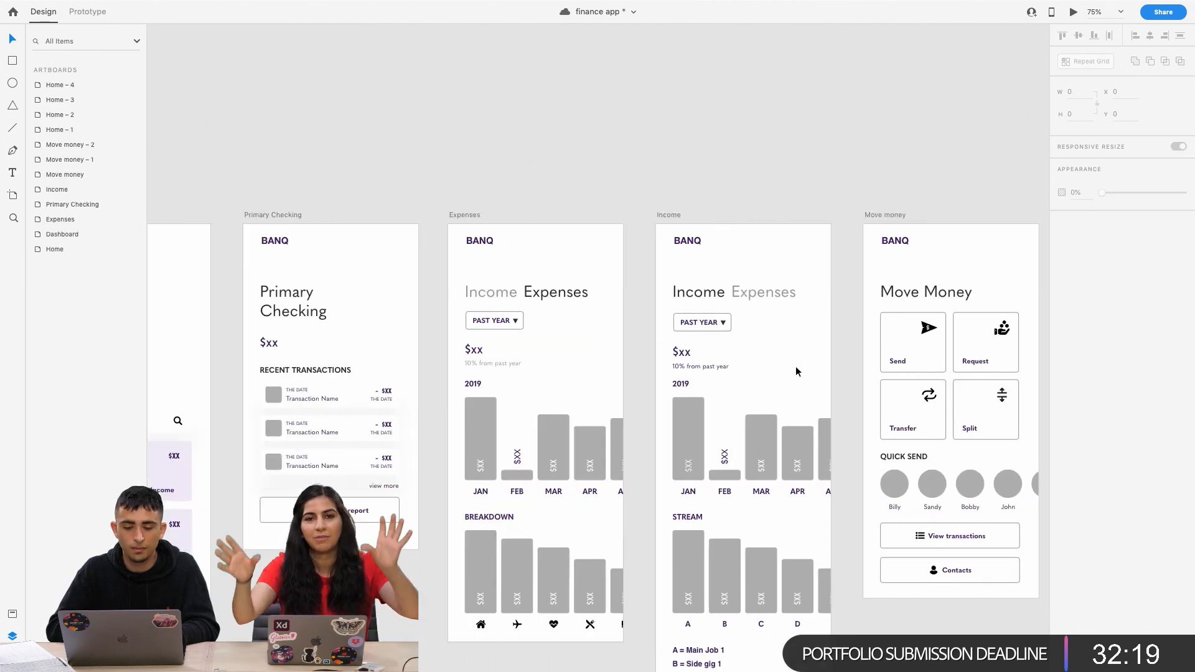
pyautogui.scroll(-3, 796, 366)
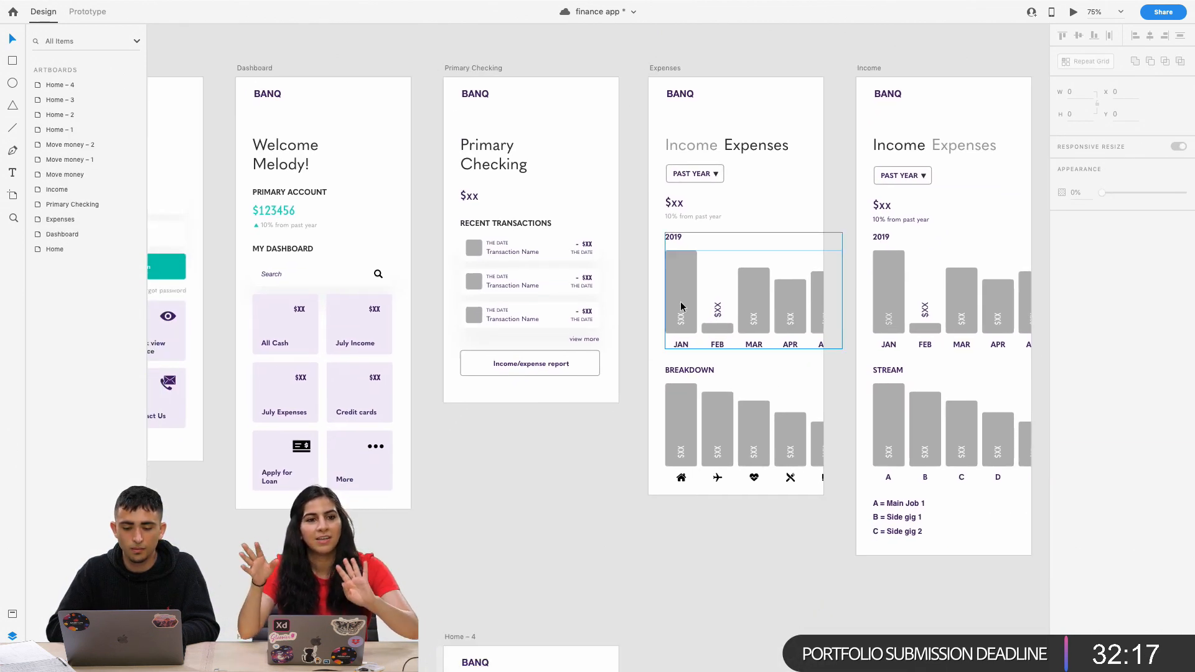
pyautogui.scroll(3, 681, 303)
pyautogui.hscroll(-6, 681, 303)
pyautogui.scroll(-3, 681, 302)
pyautogui.doubleClick(848, 289)
pyautogui.doubleClick(847, 289)
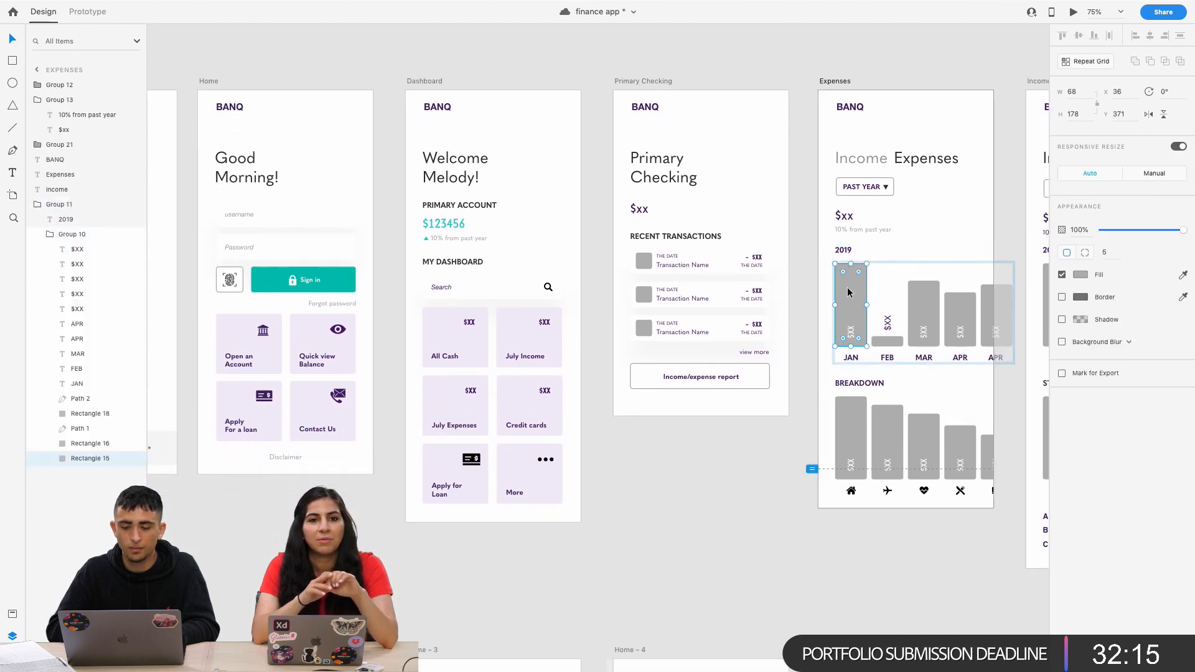
pyautogui.hscroll(3, 847, 292)
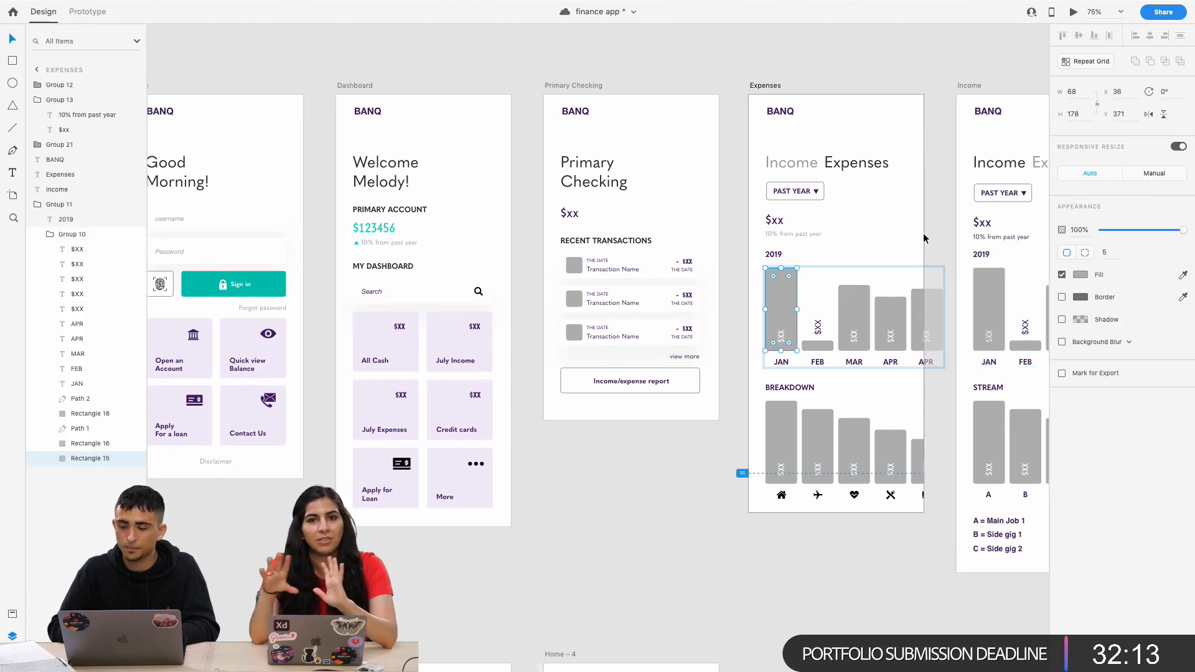
pyautogui.click(1182, 274)
pyautogui.click(280, 281)
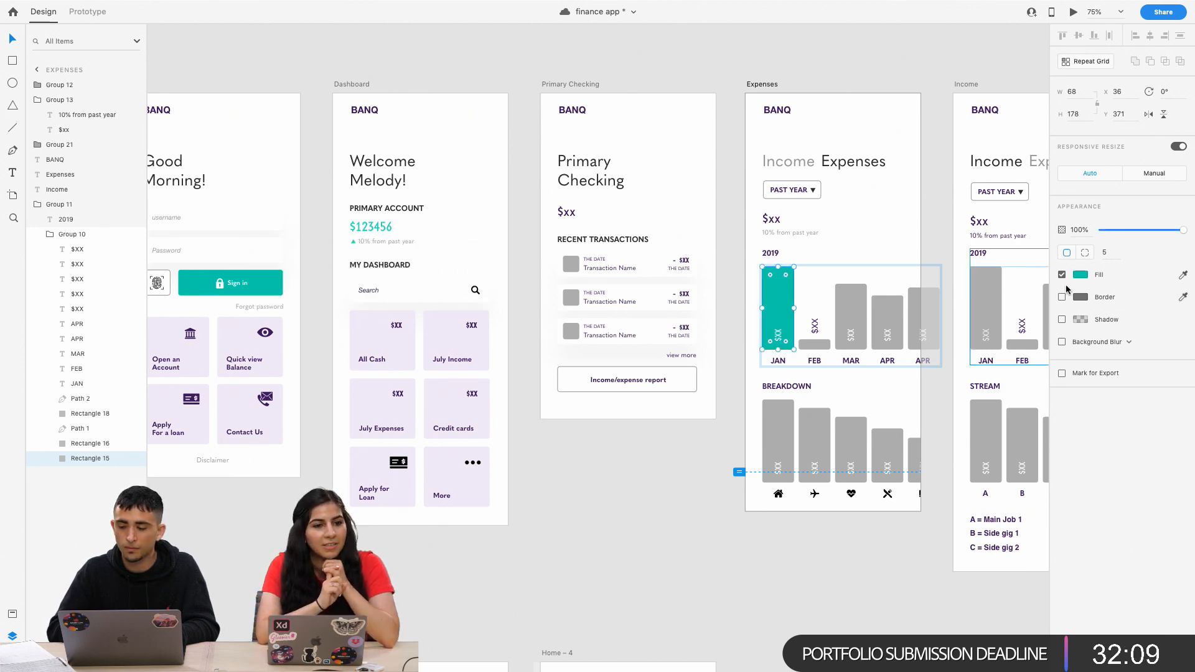
# Fill the FEB and MAR bars of the 2019 chart on Expenses with the JAN bar's teal, #00B9AB.
pyautogui.click(1081, 275)
pyautogui.click(814, 344)
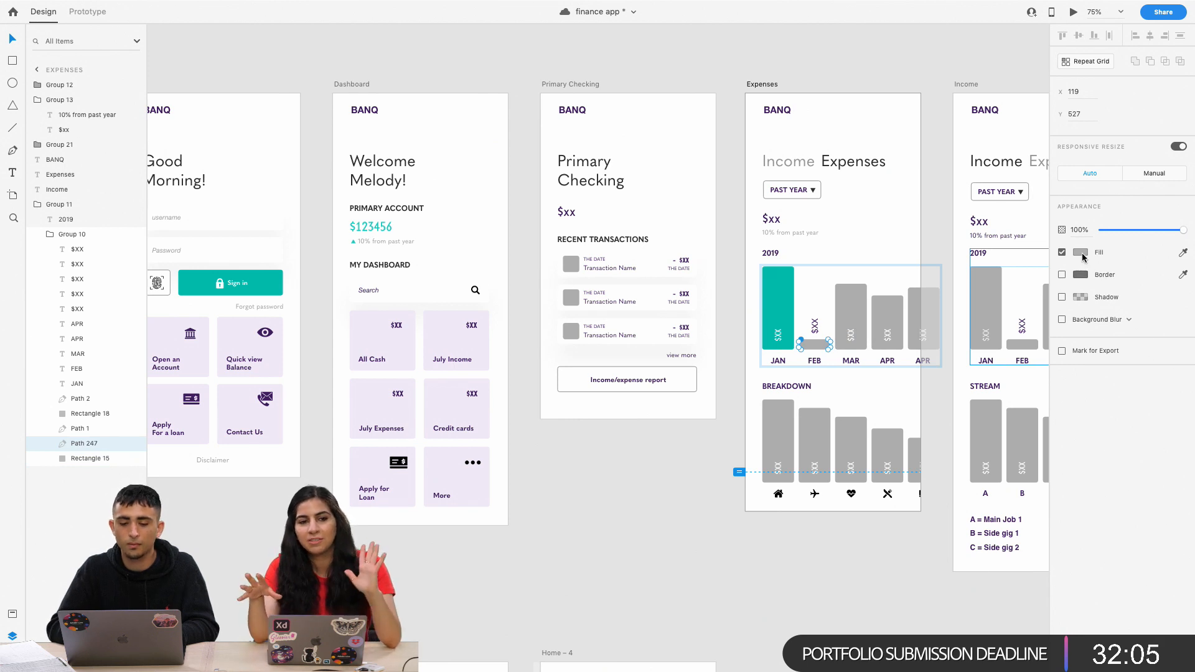
pyautogui.click(1083, 256)
pyautogui.press('super+v')
pyautogui.press('Return')
pyautogui.click(845, 312)
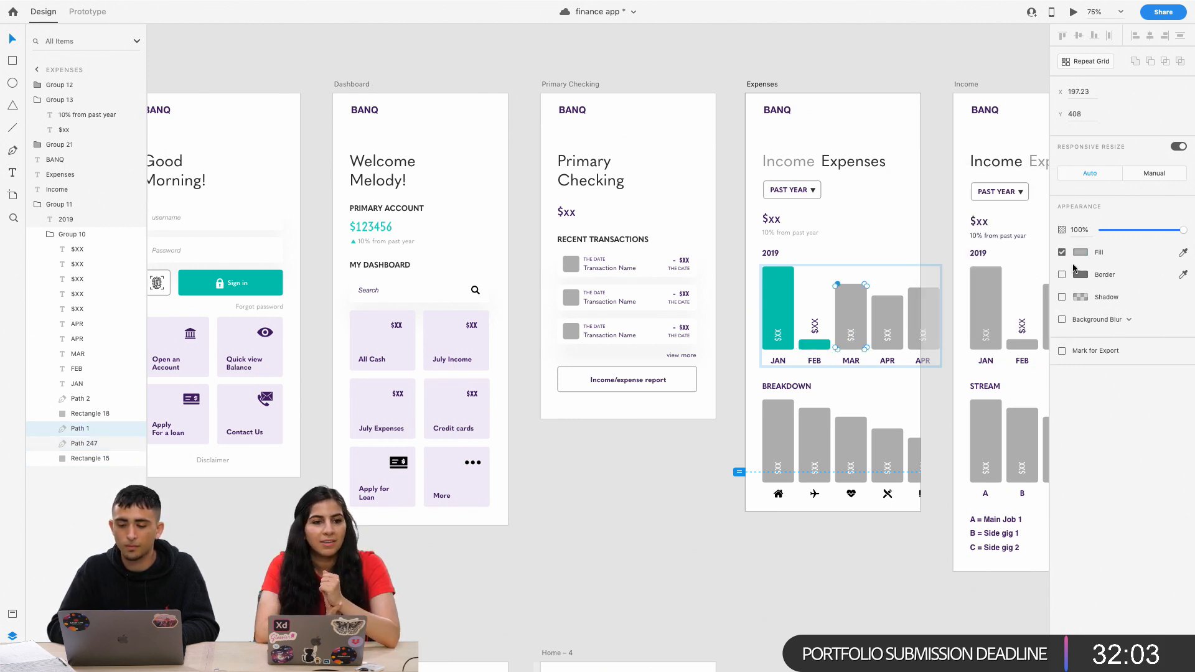
pyautogui.click(1079, 254)
pyautogui.press('Return')
# Apply the copied teal #00B9AB to the two APR bars of the 2019 chart on Expenses.
pyautogui.click(888, 317)
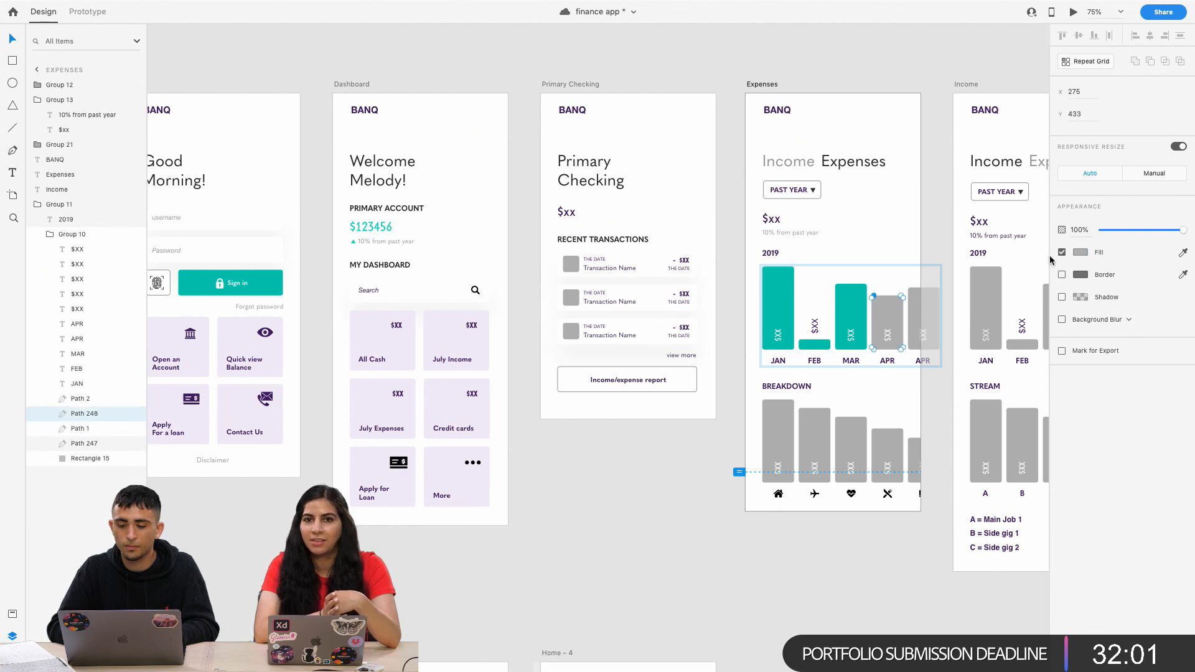
pyautogui.click(1081, 254)
pyautogui.press('super+v')
pyautogui.press('Return')
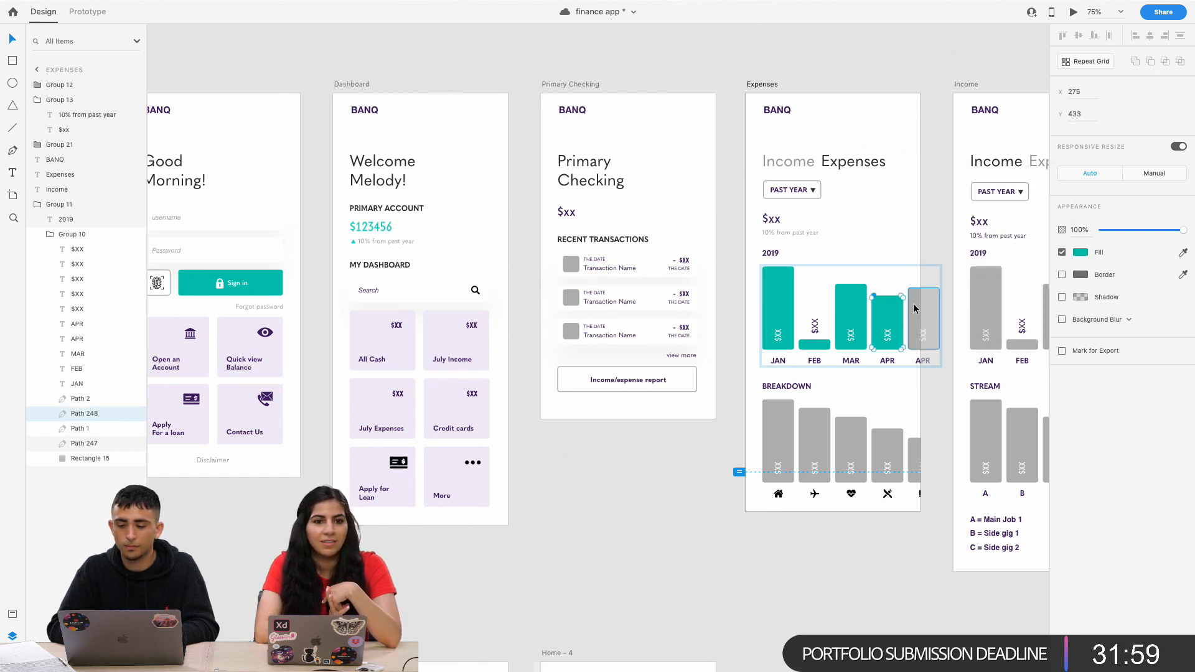
pyautogui.click(925, 312)
pyautogui.click(1081, 254)
pyautogui.press('super+v')
pyautogui.press('Return')
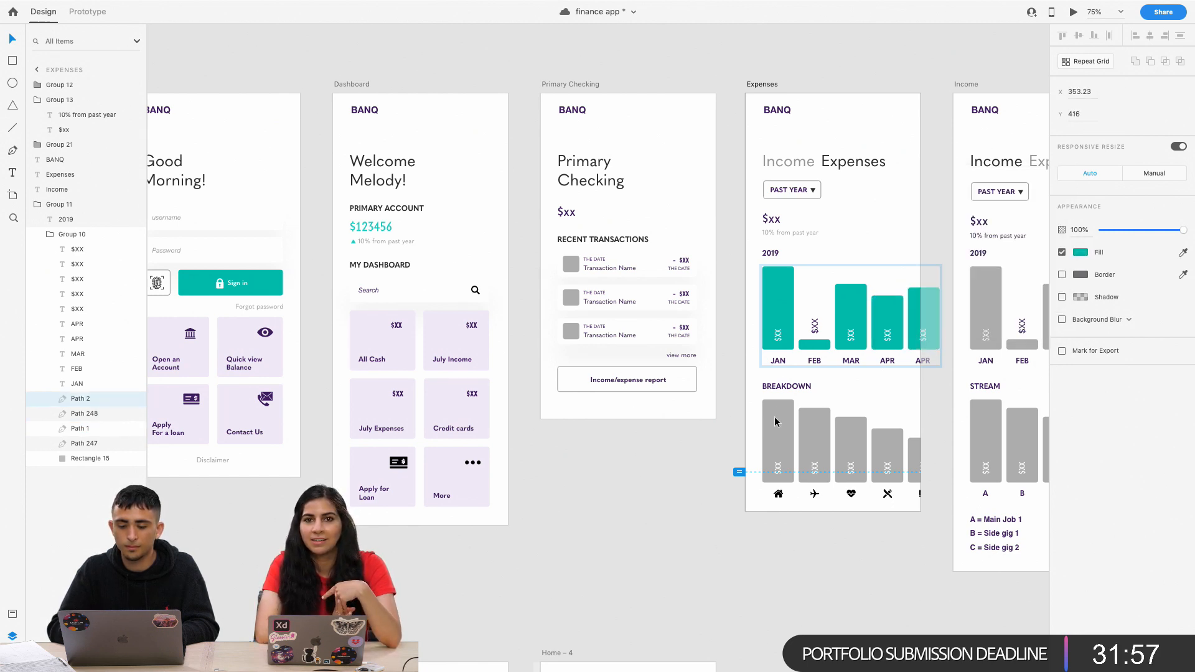
# Fill the house and airplane bars of the BREAKDOWN chart on Expenses with #00B9AB.
pyautogui.click(775, 422)
pyautogui.doubleClick(775, 422)
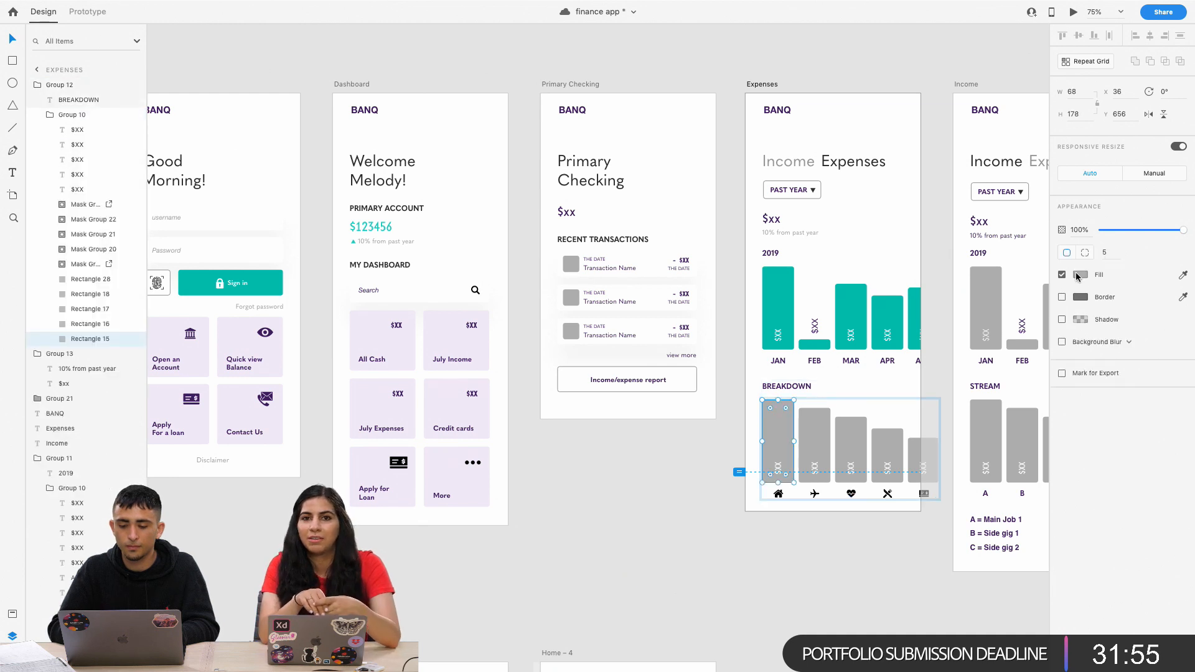
pyautogui.click(1081, 275)
pyautogui.press('super+v')
pyautogui.press('Return')
pyautogui.click(825, 439)
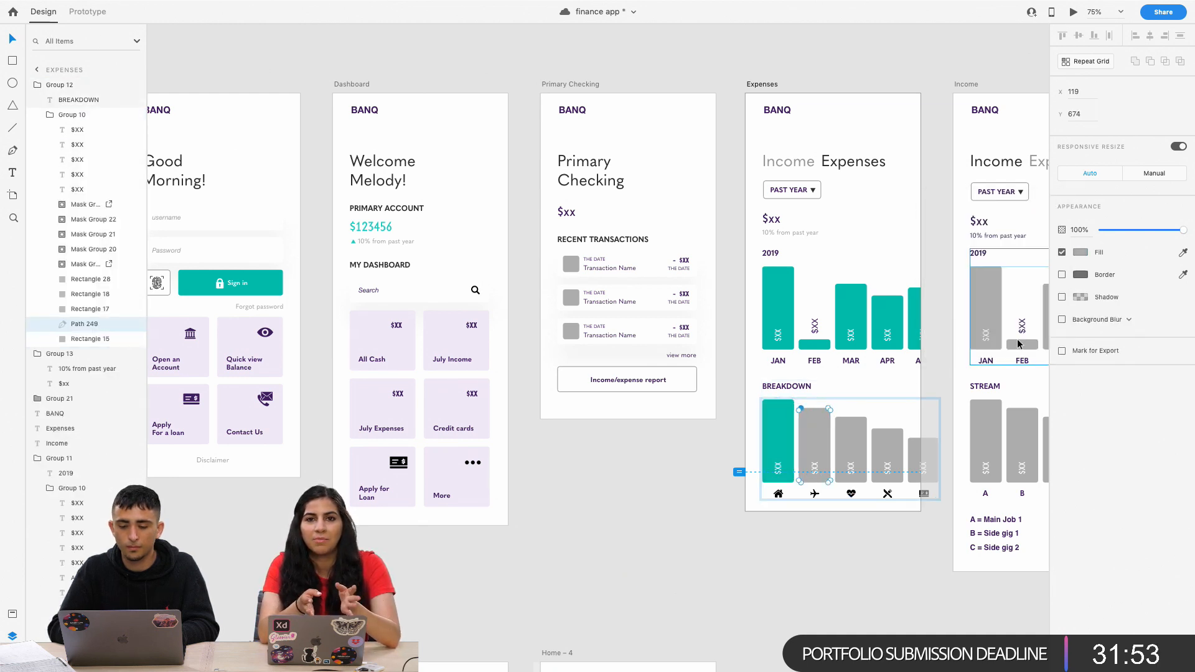
pyautogui.click(1081, 252)
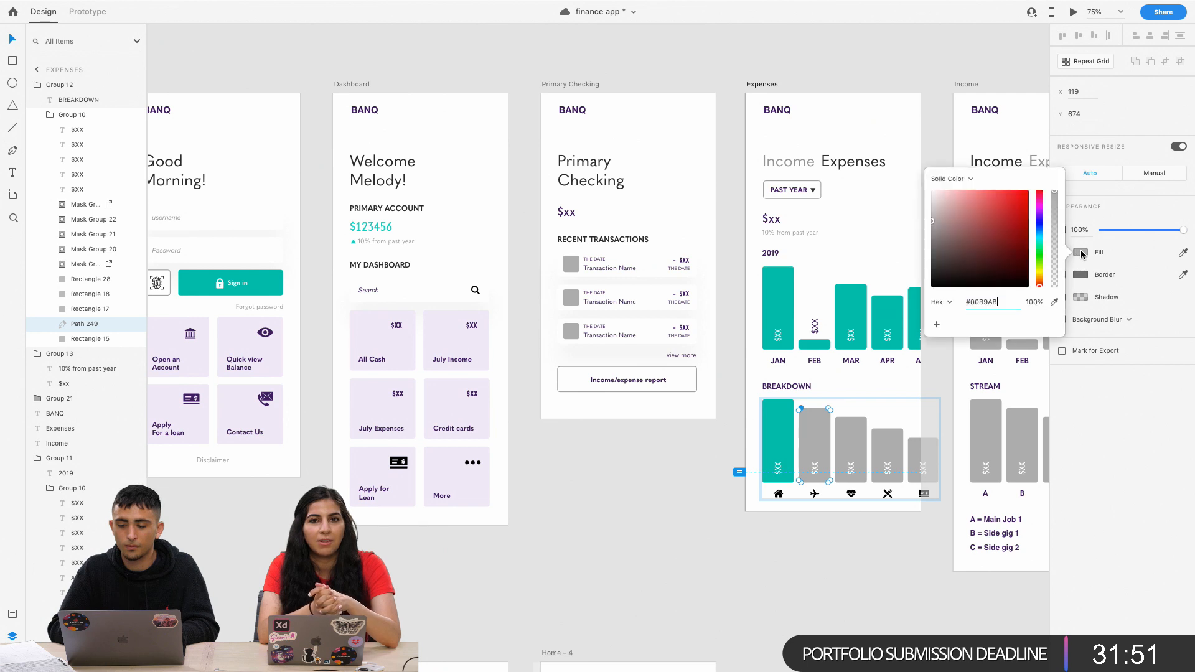
pyautogui.press('super+v')
pyautogui.press('Return')
# Fill the remaining three BREAKDOWN bars, from the heart bar to the cut-off last one, with #00B9AB.
pyautogui.click(841, 442)
pyautogui.click(1081, 252)
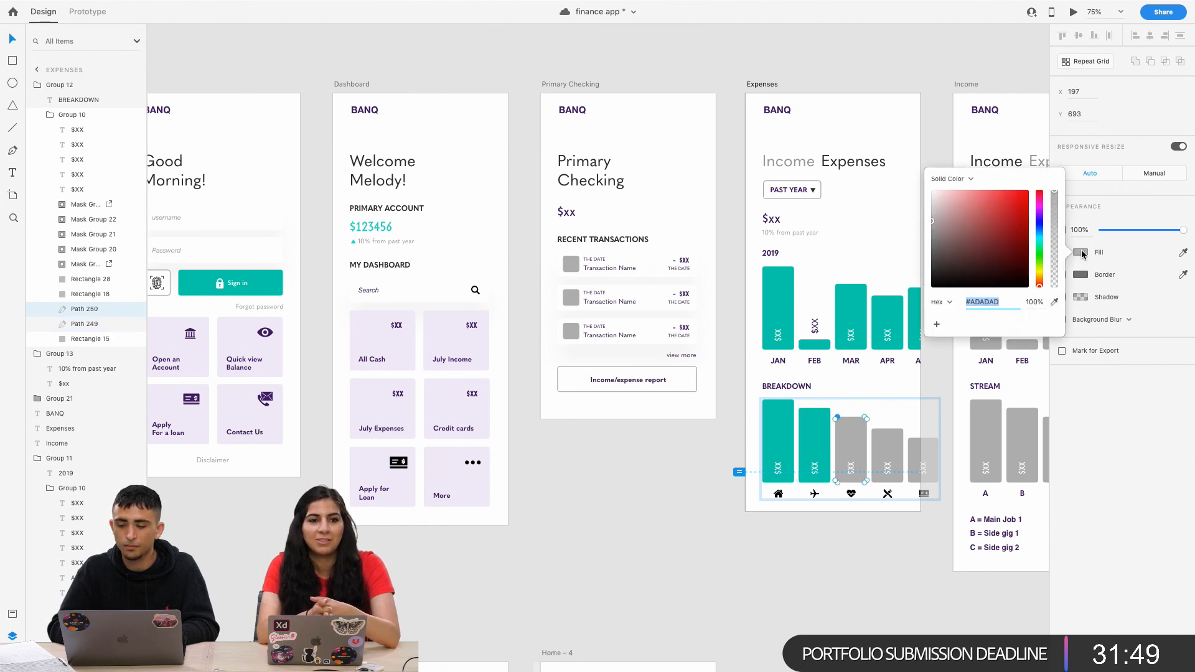
pyautogui.press('super+v')
pyautogui.press('Return')
pyautogui.click(888, 439)
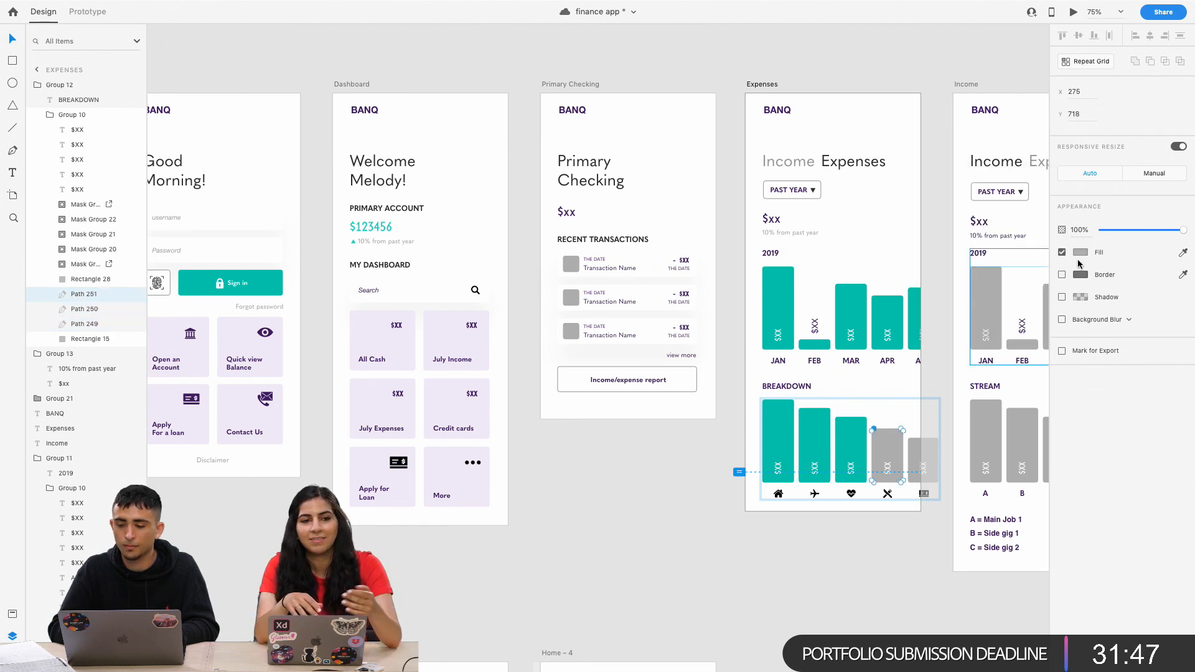
pyautogui.click(1081, 252)
pyautogui.write('#00B9AB')
pyautogui.press('Return')
pyautogui.click(916, 452)
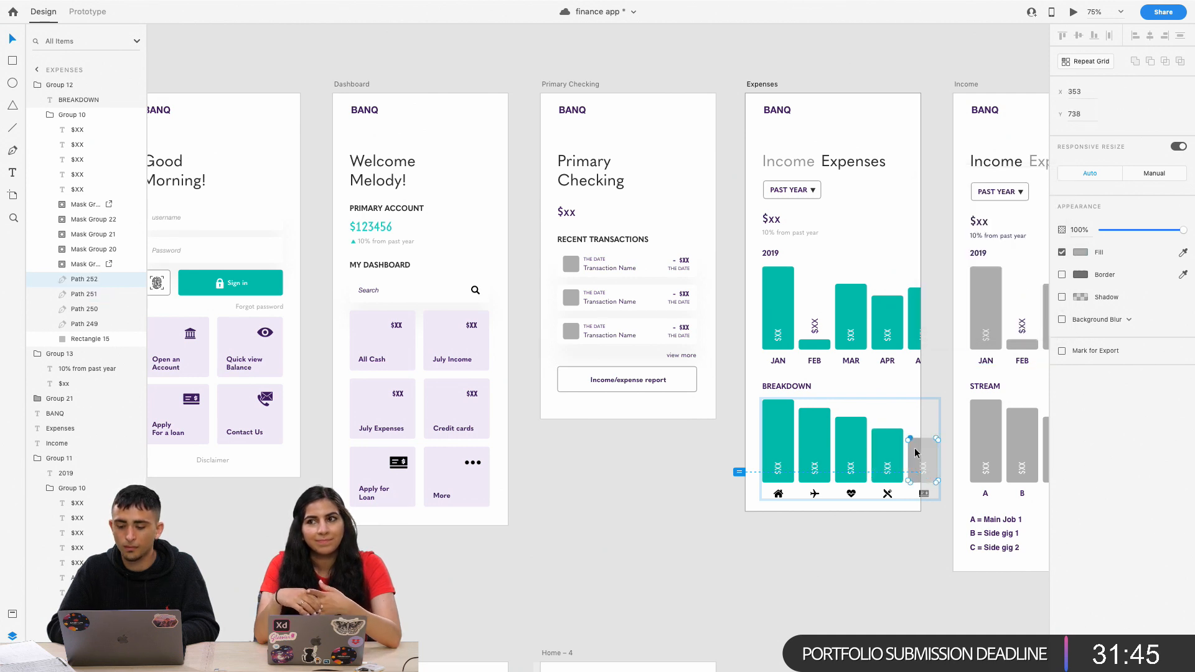
pyautogui.click(1081, 252)
pyautogui.write('#00B9AB')
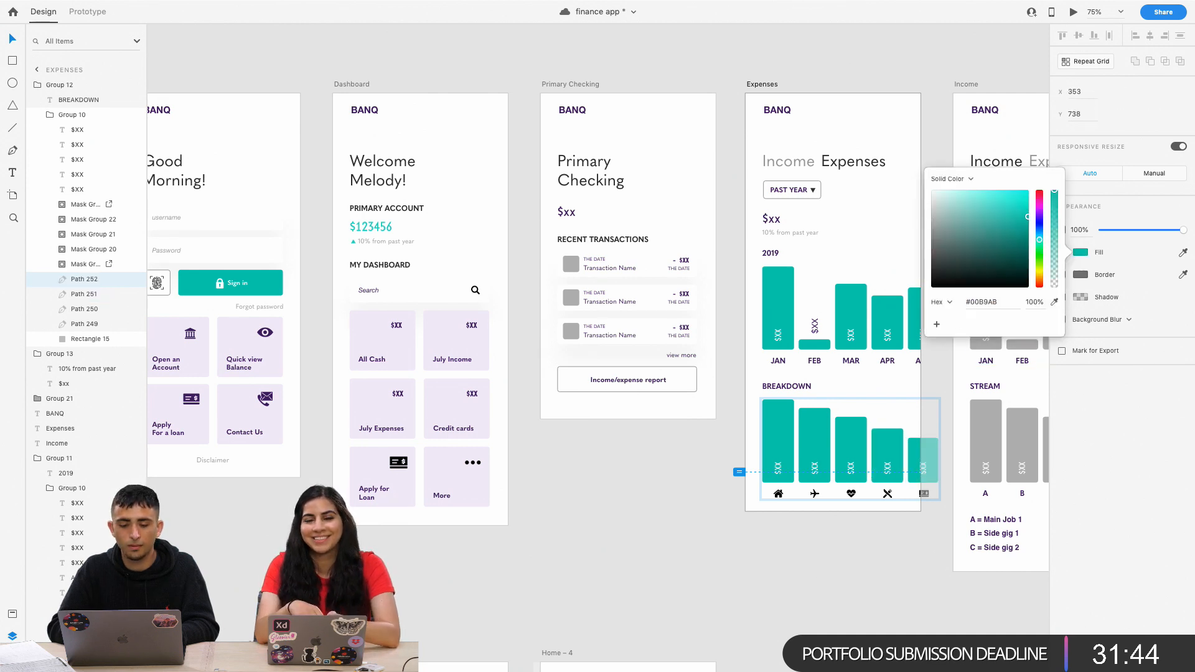
pyautogui.click(699, 463)
# Select all bars in the 2019 and STREAM charts on Income and fill them with the teal sampled from Expenses.
pyautogui.hscroll(5, 704, 448)
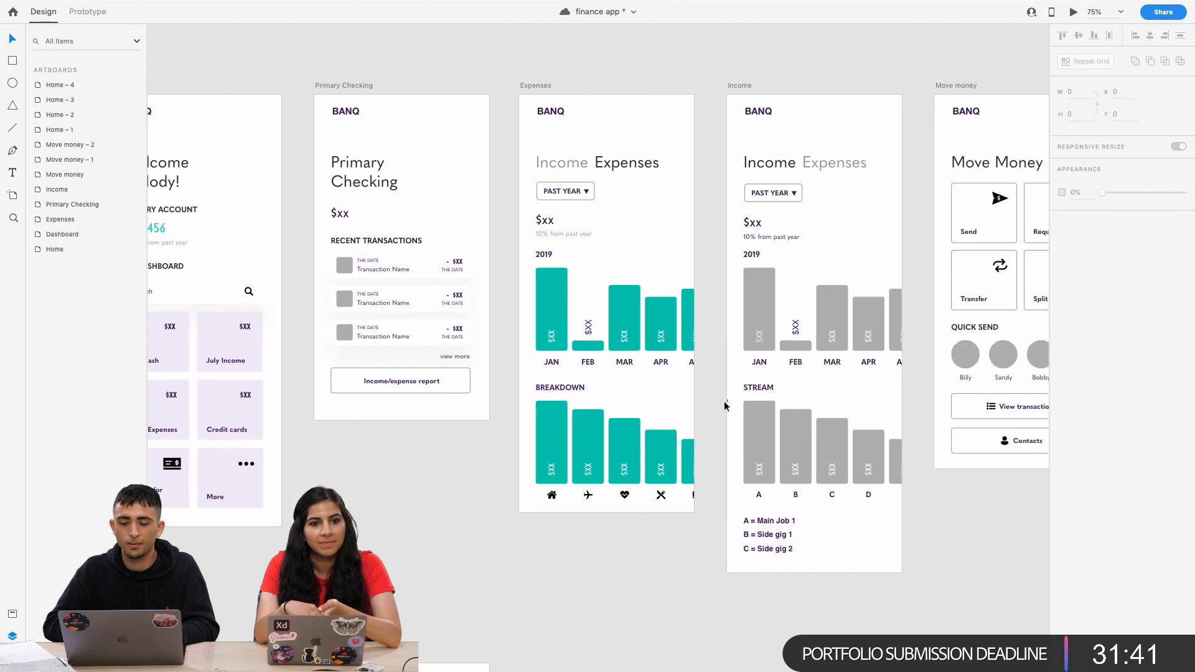
pyautogui.doubleClick(752, 327)
pyautogui.doubleClick(756, 305)
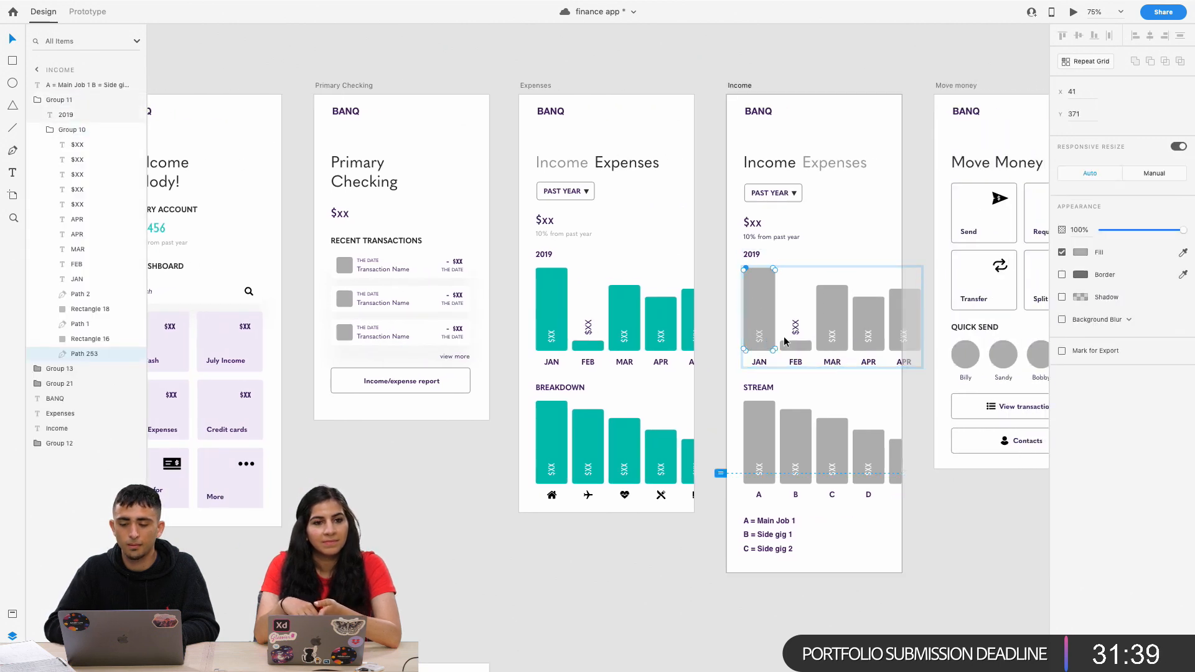
pyautogui.click(794, 346)
pyautogui.keyDown('shift'); pyautogui.click(769, 323); pyautogui.keyUp('shift')
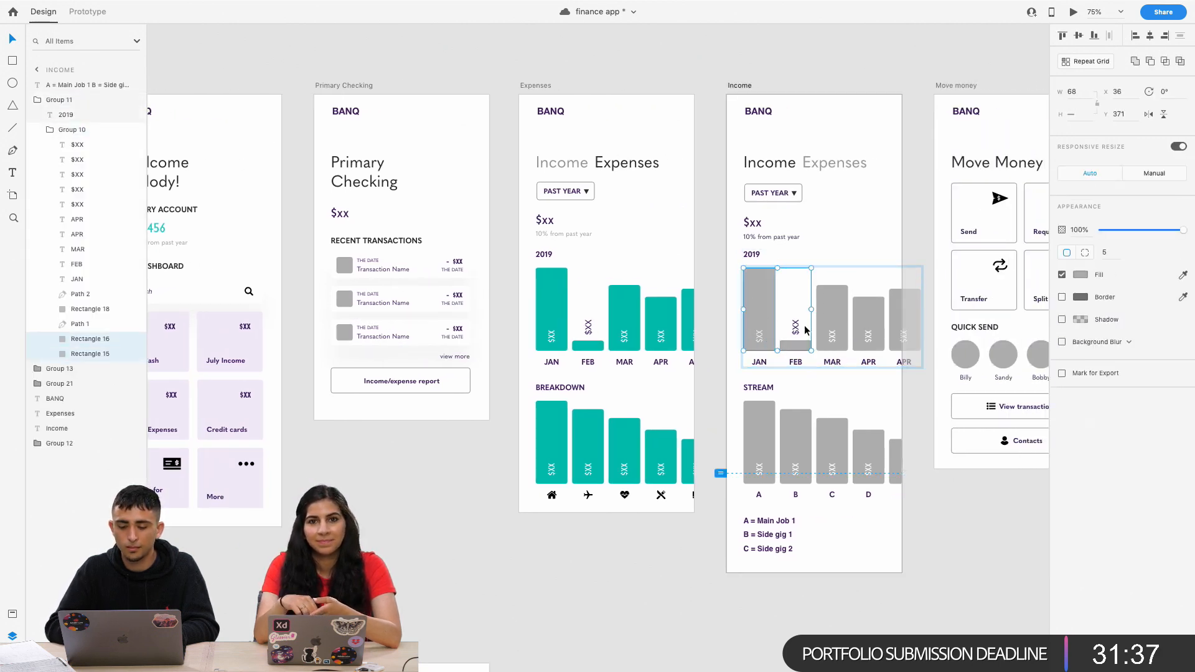
pyautogui.keyDown('shift'); pyautogui.click(834, 312); pyautogui.keyUp('shift')
pyautogui.keyDown('shift'); pyautogui.click(867, 315); pyautogui.keyUp('shift')
pyautogui.keyDown('shift'); pyautogui.click(902, 313); pyautogui.keyUp('shift')
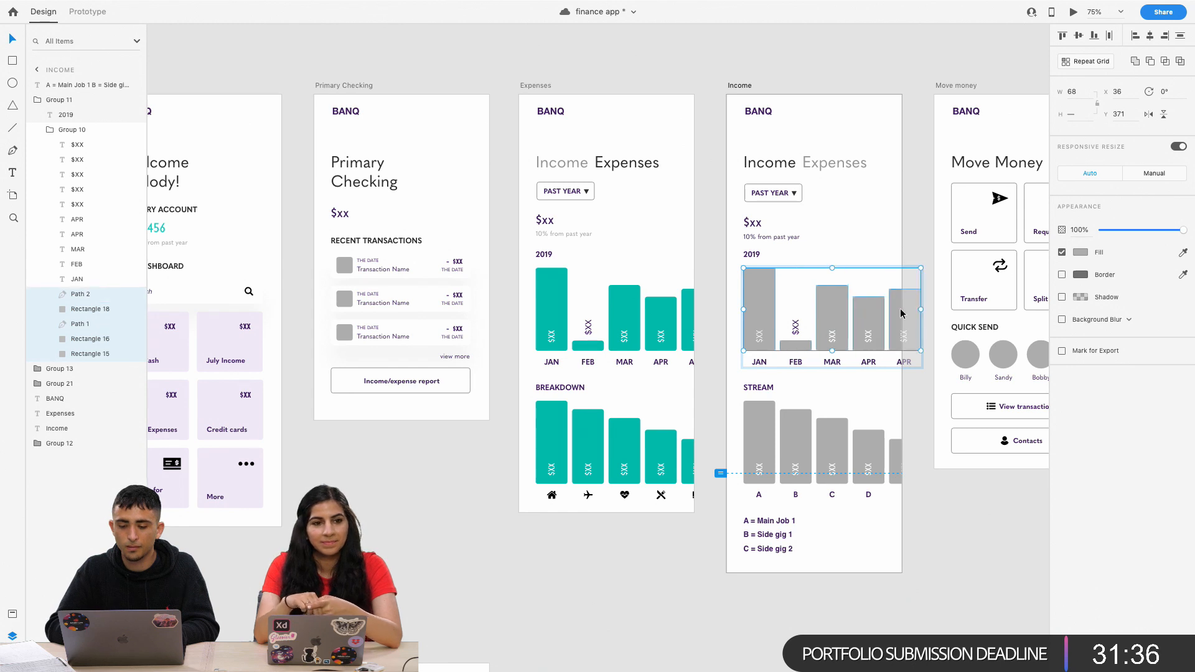
pyautogui.keyDown('shift'); pyautogui.click(757, 429); pyautogui.keyUp('shift')
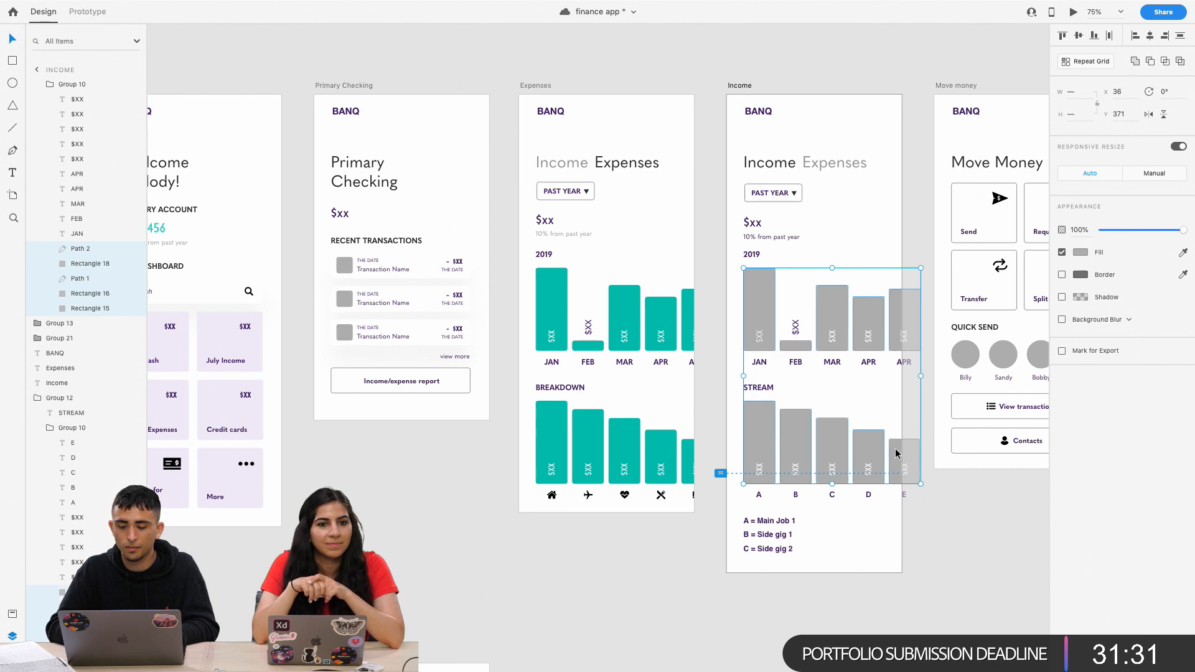
pyautogui.click(1182, 254)
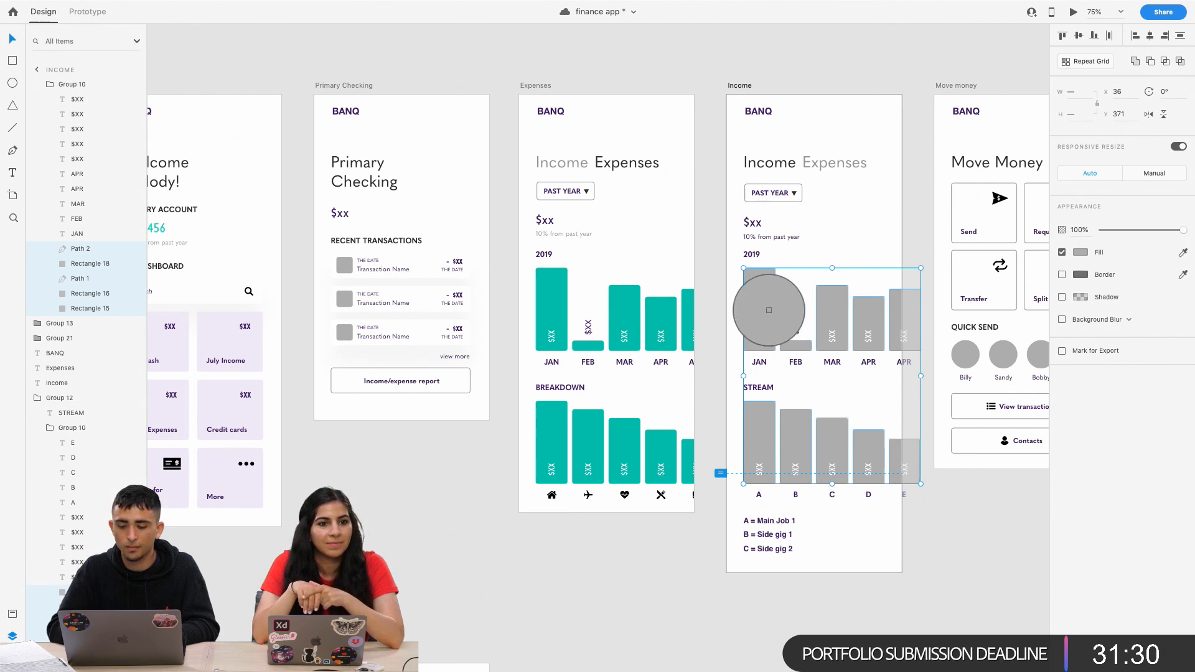
pyautogui.click(634, 310)
pyautogui.click(555, 539)
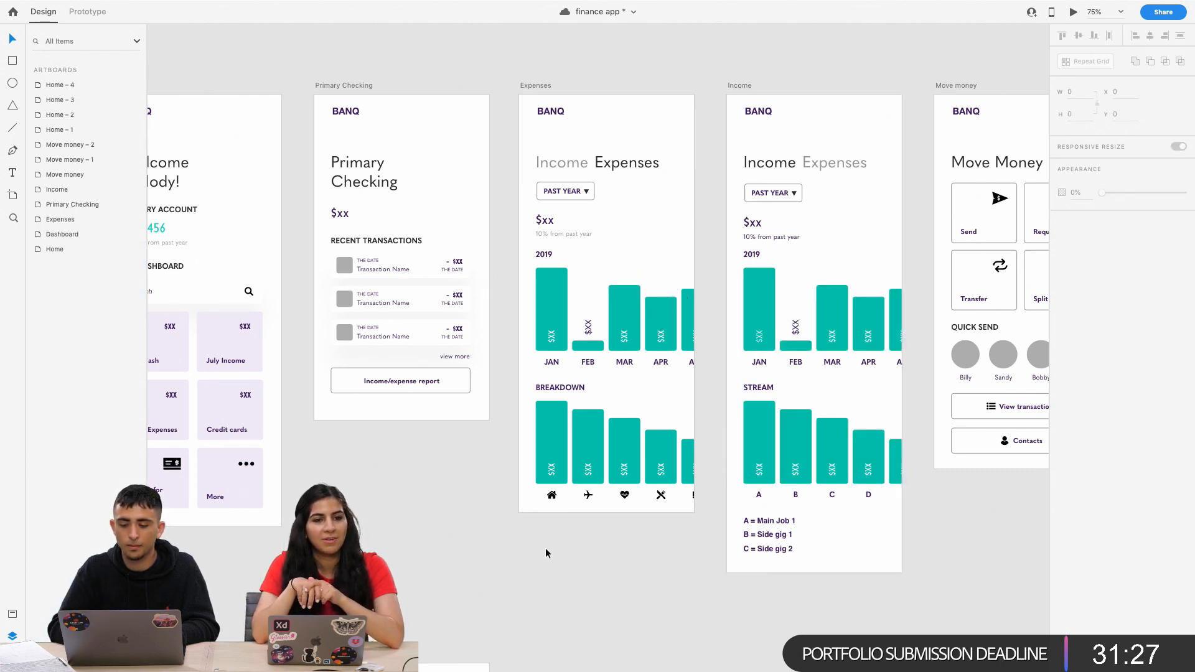
# Review the recoloured charts alongside the other screens to check the overall look for consistency.
pyautogui.hscroll(-5, 545, 553)
pyautogui.scroll(1, 545, 553)
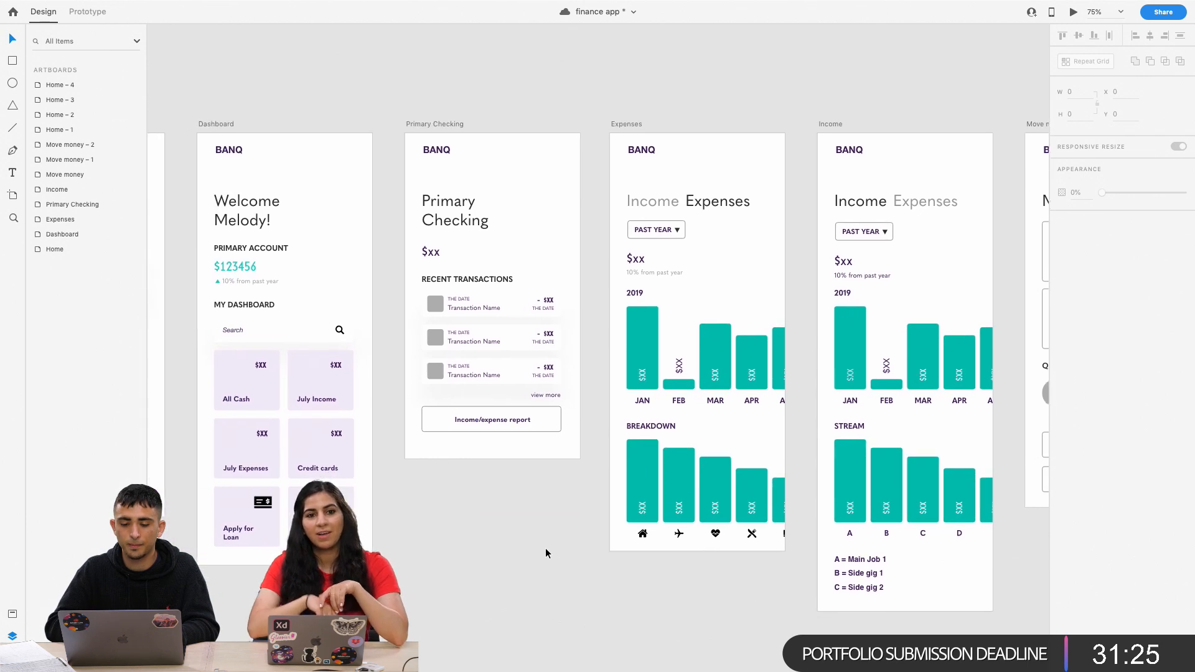
pyautogui.hscroll(-15, 545, 551)
pyautogui.scroll(-1, 545, 551)
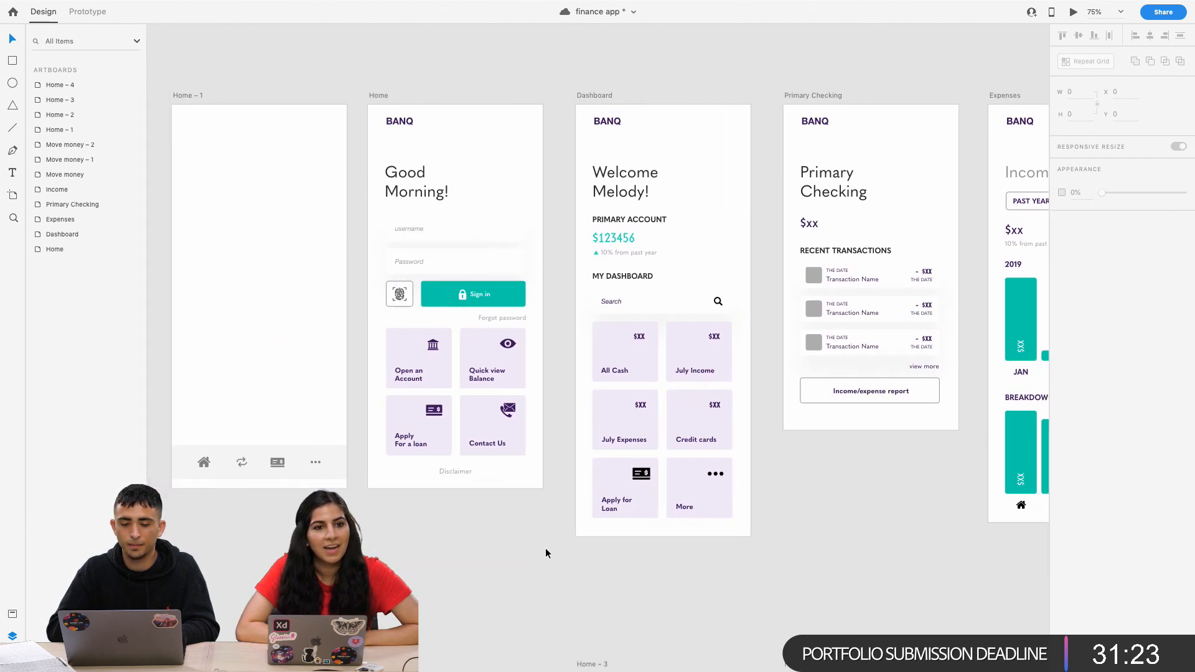
pyautogui.hscroll(2, 548, 554)
pyautogui.press('super+minus')
pyautogui.press('super+minus')
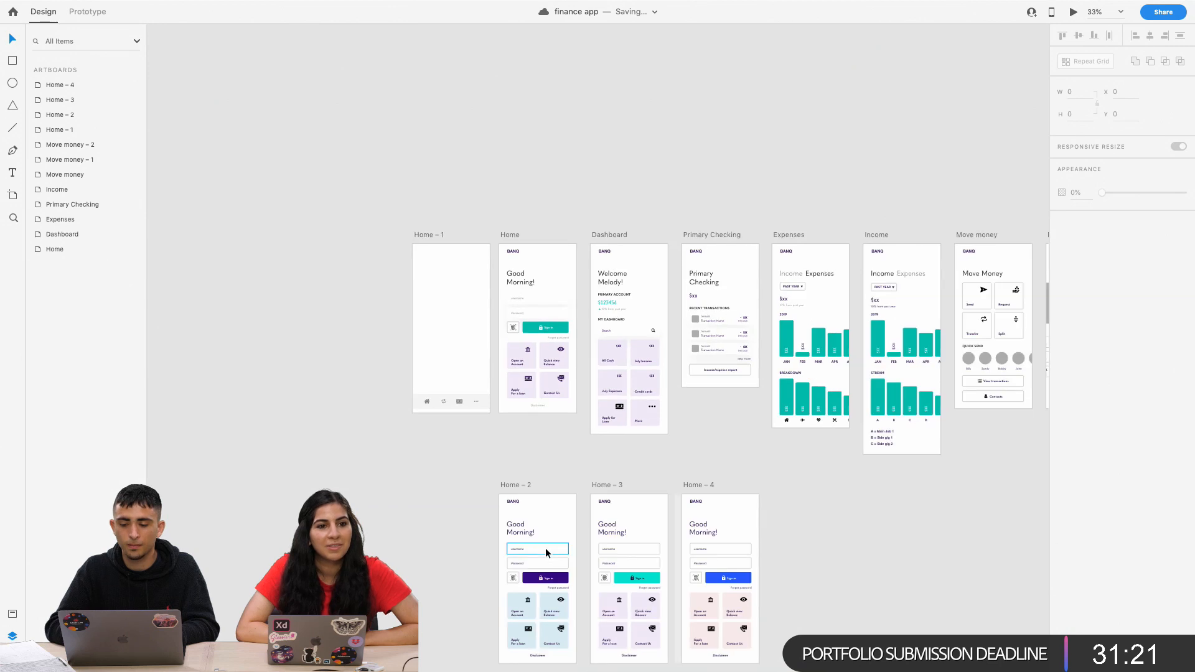
pyautogui.press('super+equal')
pyautogui.press('super+equal')
# Fill the Income/expense report button on Primary Checking with the teal sampled from Home's Sign in button and remove its border.
pyautogui.doubleClick(803, 409)
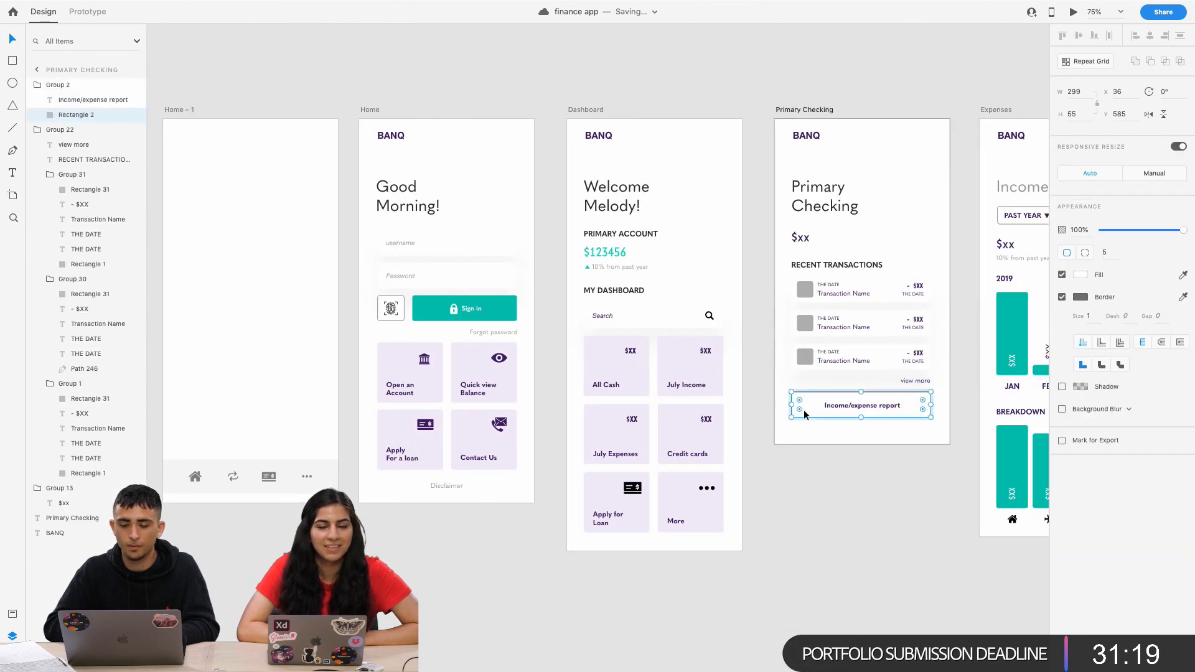
pyautogui.click(1182, 274)
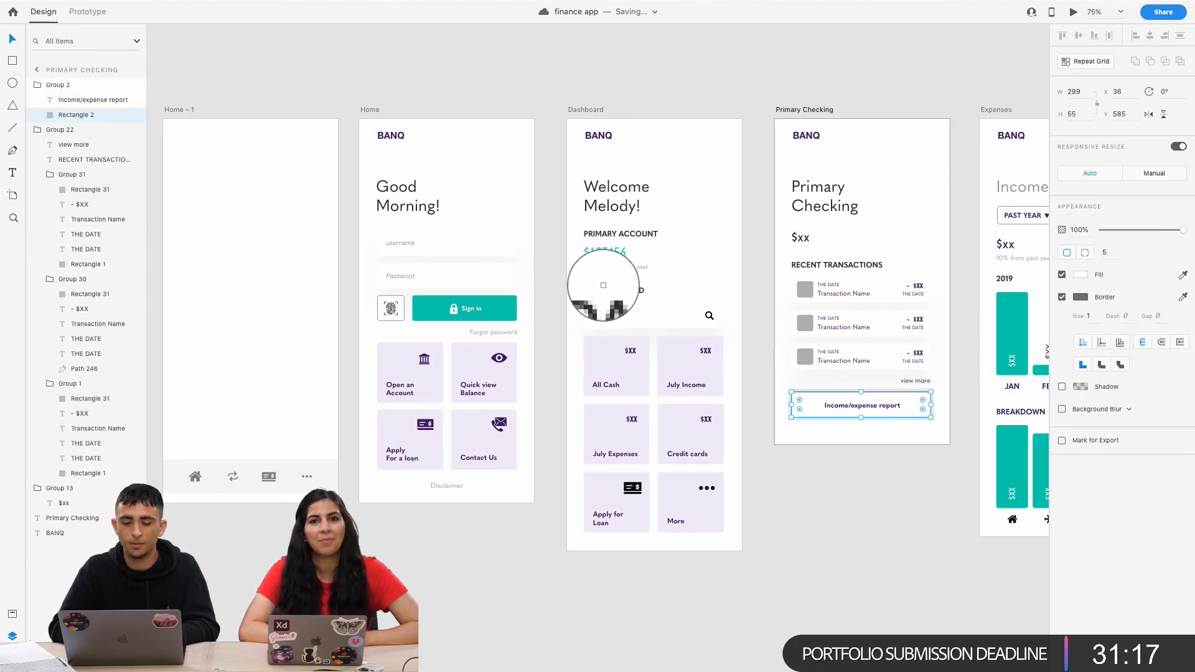
pyautogui.click(506, 304)
pyautogui.click(1062, 297)
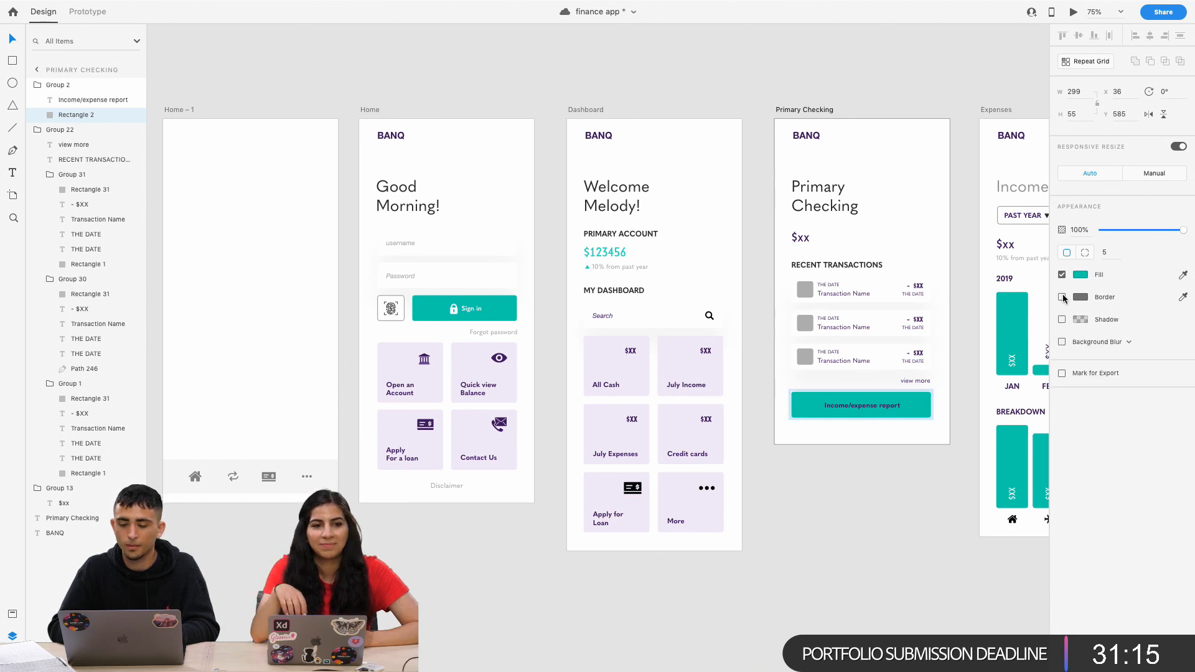
# Change the Income/expense report button's label to white.
pyautogui.click(886, 409)
pyautogui.click(1084, 388)
pyautogui.moveTo(991, 336); pyautogui.dragTo(860, 273)
pyautogui.click(768, 326)
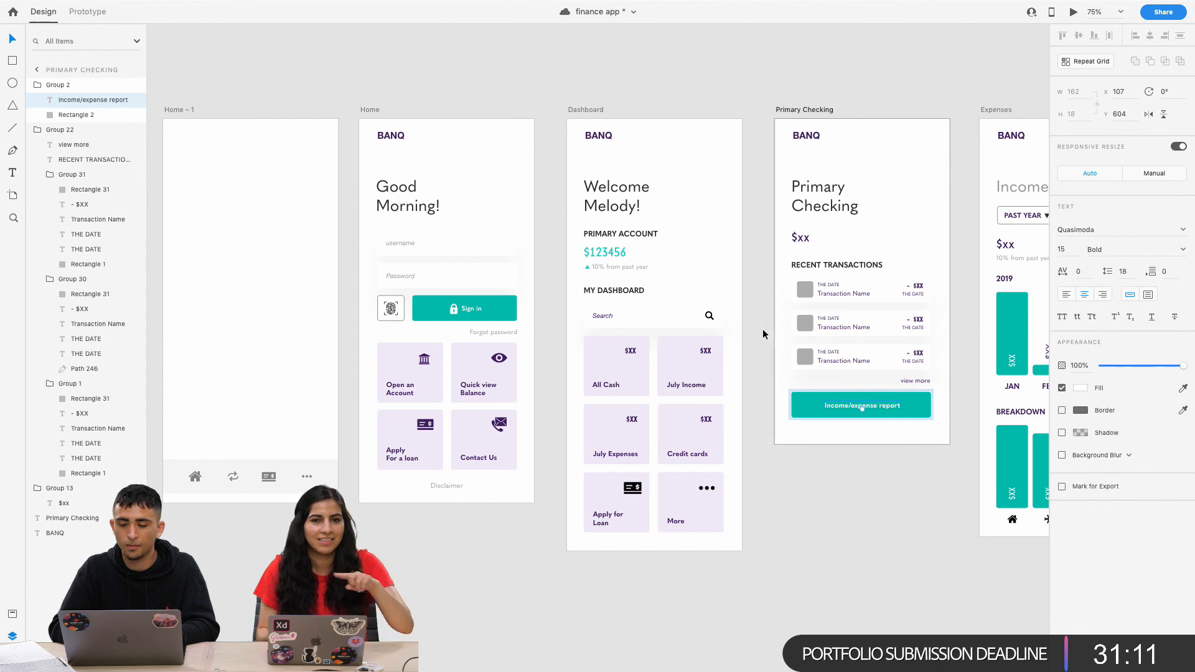
pyautogui.click(760, 331)
# Copy the teal of the $123456 balance on Dashboard and apply it to the $xx amount on Primary Checking.
pyautogui.press('super+minus')
pyautogui.press('super+minus')
pyautogui.press('super+plus')
pyautogui.press('super+plus')
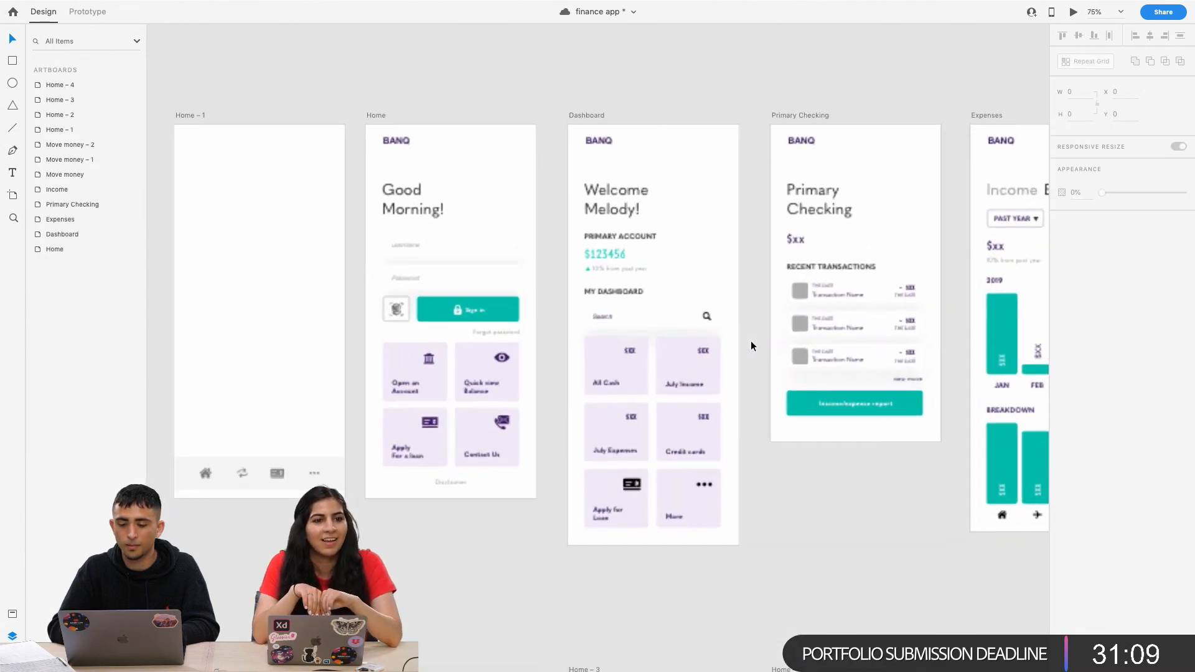
pyautogui.scroll(3, 751, 341)
pyautogui.doubleClick(616, 330)
pyautogui.doubleClick(617, 331)
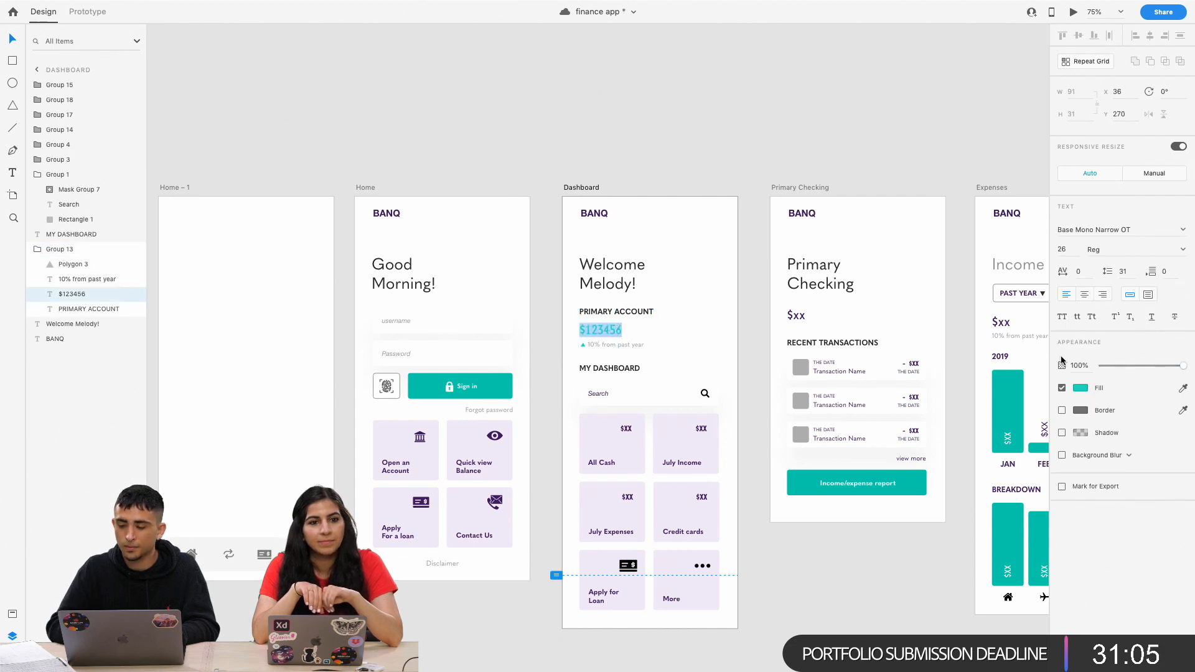
pyautogui.click(1081, 389)
pyautogui.press('super+c')
pyautogui.doubleClick(801, 317)
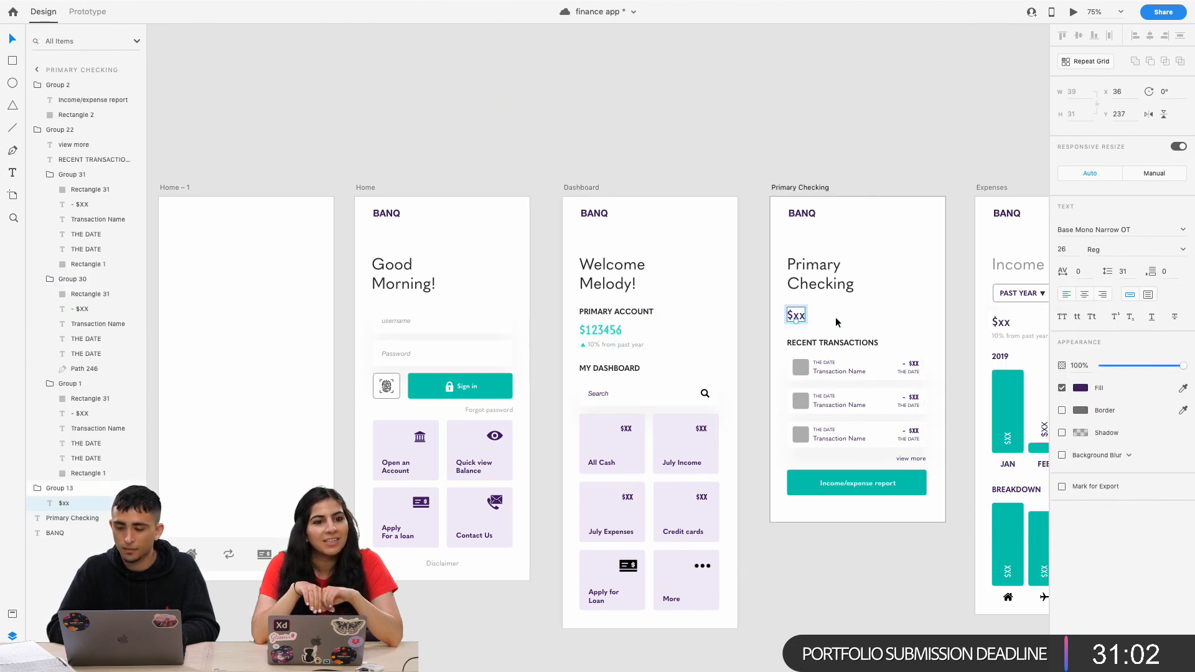
pyautogui.click(1081, 388)
pyautogui.press('super+v')
# Recolour the $xx amount above the 2019 chart on Expenses with the copied balance teal.
pyautogui.click(1014, 301)
pyautogui.doubleClick(1002, 323)
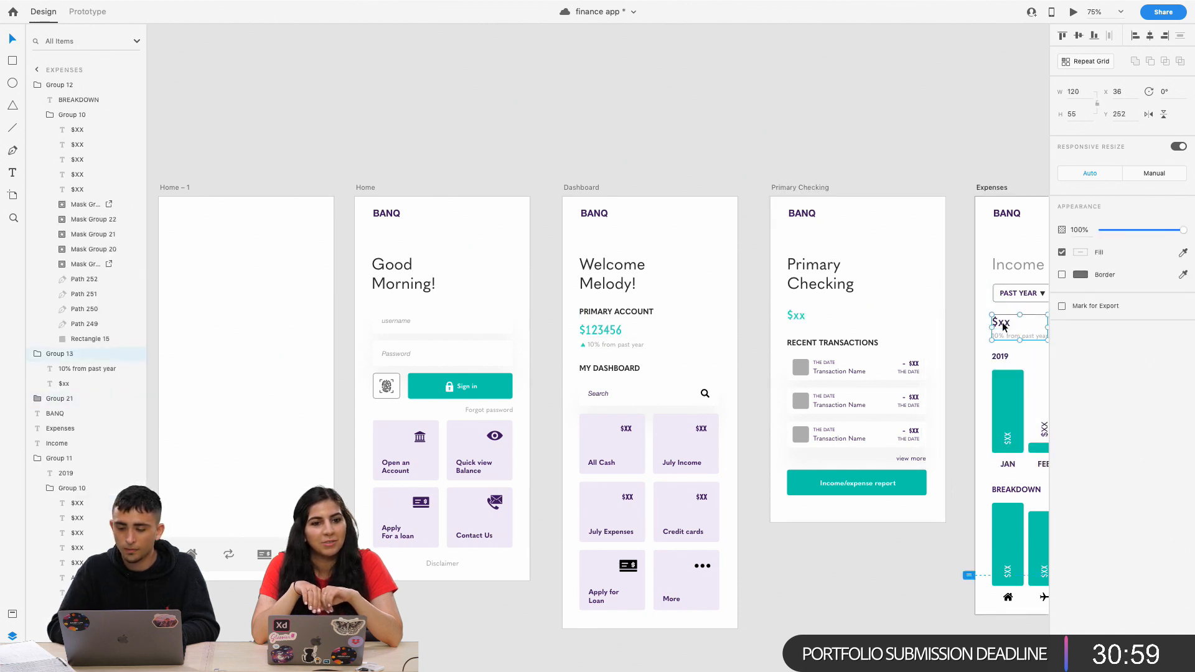
pyautogui.click(1082, 389)
pyautogui.press('super+v')
pyautogui.click(924, 273)
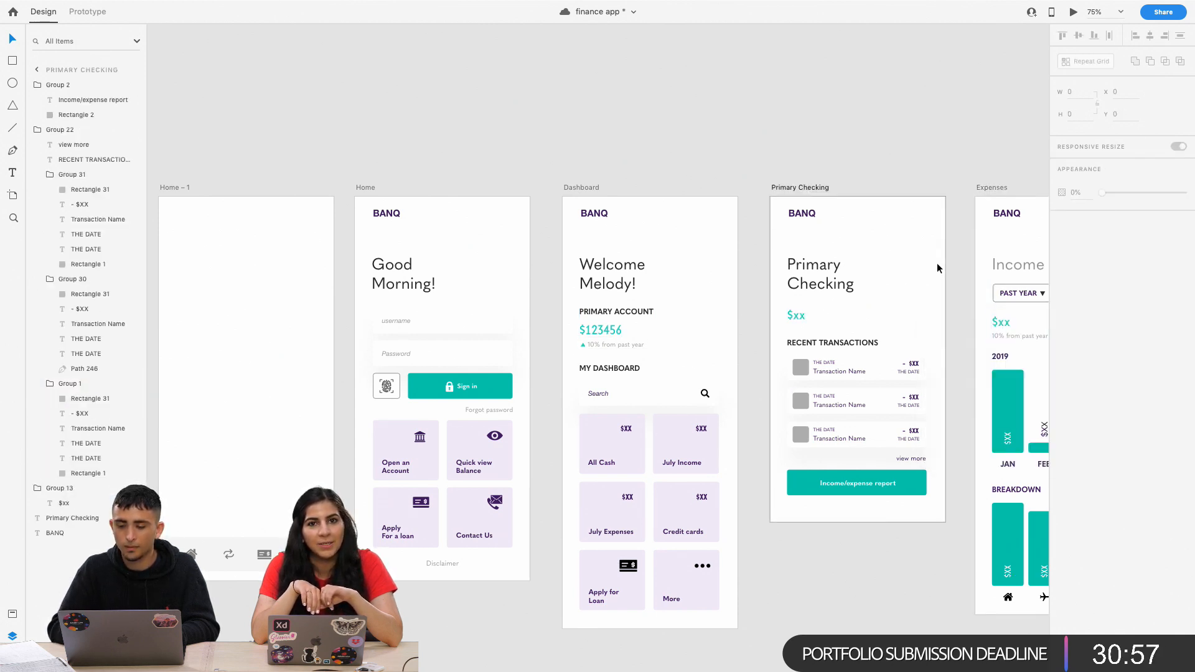
# Replace the $xx placeholder amounts on Primary Checking and Expenses with $123456.
pyautogui.hscroll(1, 945, 262)
pyautogui.scroll(1, 946, 261)
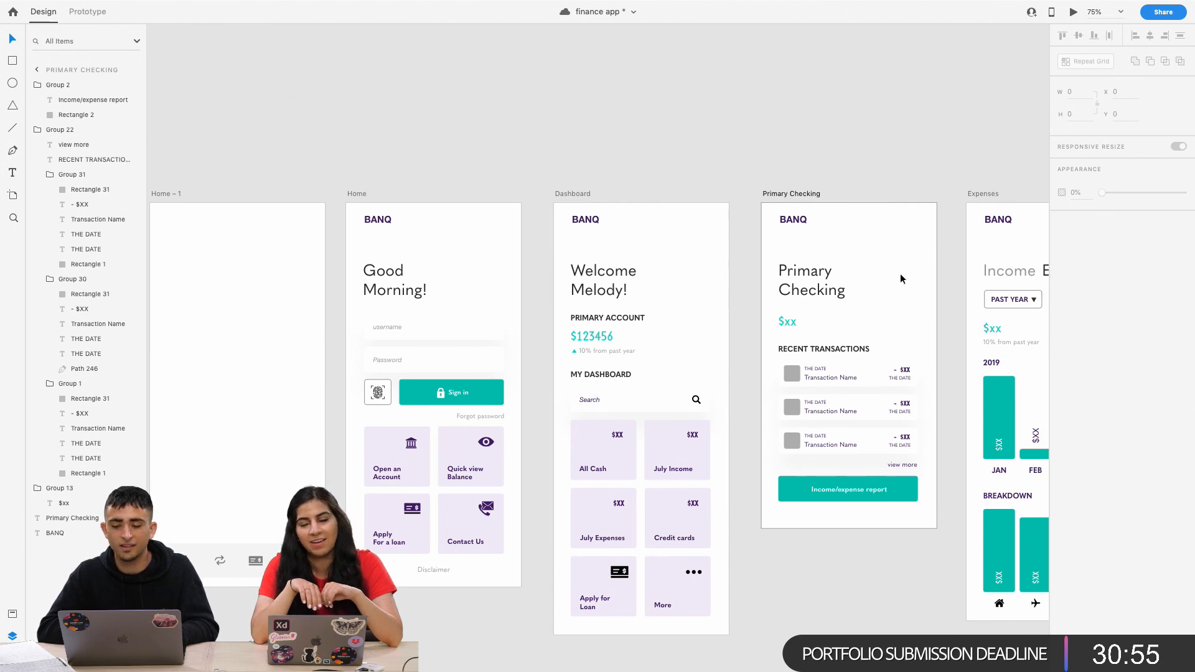
pyautogui.hscroll(10, 900, 278)
pyautogui.scroll(-5, 901, 278)
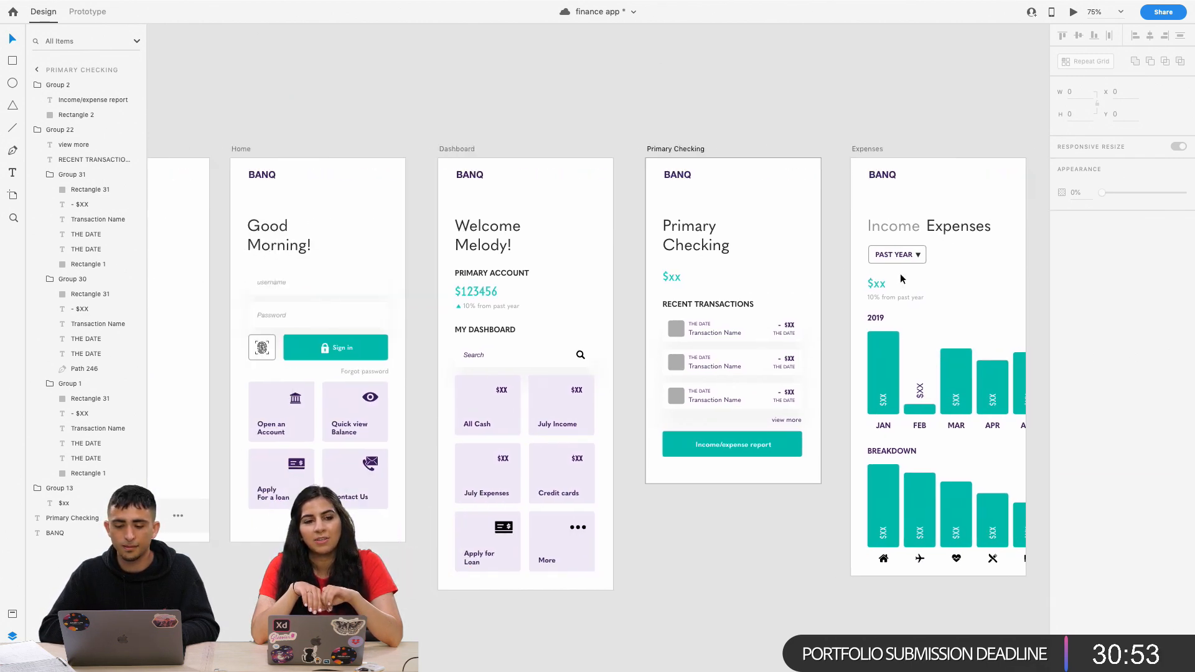
pyautogui.doubleClick(495, 291)
pyautogui.doubleClick(672, 277)
pyautogui.doubleClick(878, 283)
pyautogui.doubleClick(879, 282)
pyautogui.write('$123456')
pyautogui.press('Escape')
# Group the small triangle with the 10% from past year text beneath the Dashboard balance.
pyautogui.hscroll(-5, 910, 253)
pyautogui.hscroll(3, 909, 251)
pyautogui.doubleClick(773, 303)
pyautogui.keyDown('shift'); pyautogui.click(741, 303); pyautogui.keyUp('shift')
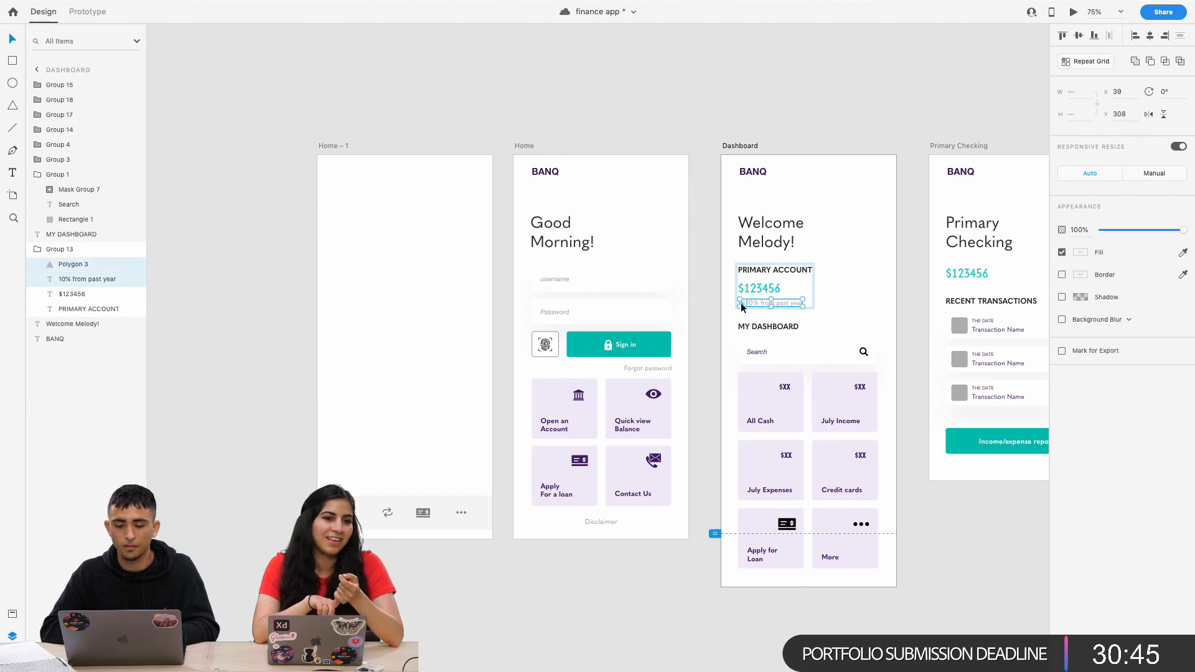
pyautogui.press('super+g')
pyautogui.hscroll(15, 876, 296)
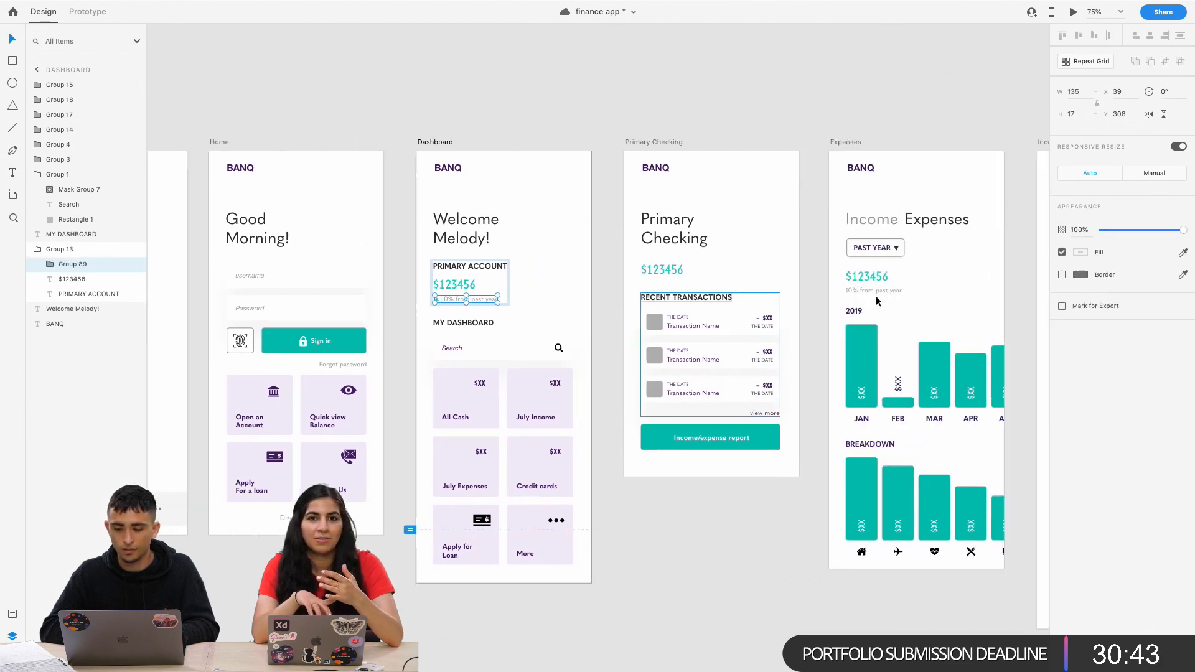
# Replace the 10% from past year text on Expenses with the copied triangle-and-text group from Dashboard.
pyautogui.doubleClick(785, 288)
pyautogui.press('Delete')
pyautogui.press('super+v')
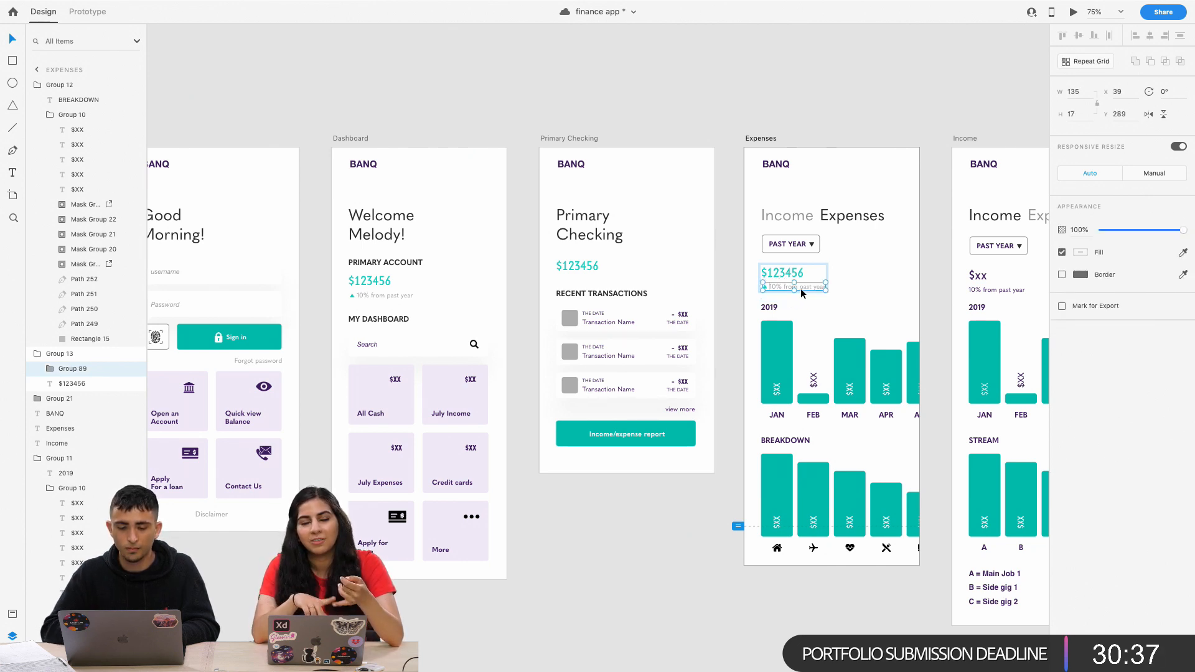
# Replace the $xx amount and 10% from past year text on Income with the teal $123456 balance group copied from Expenses.
pyautogui.hscroll(5, 801, 289)
pyautogui.doubleClick(856, 298)
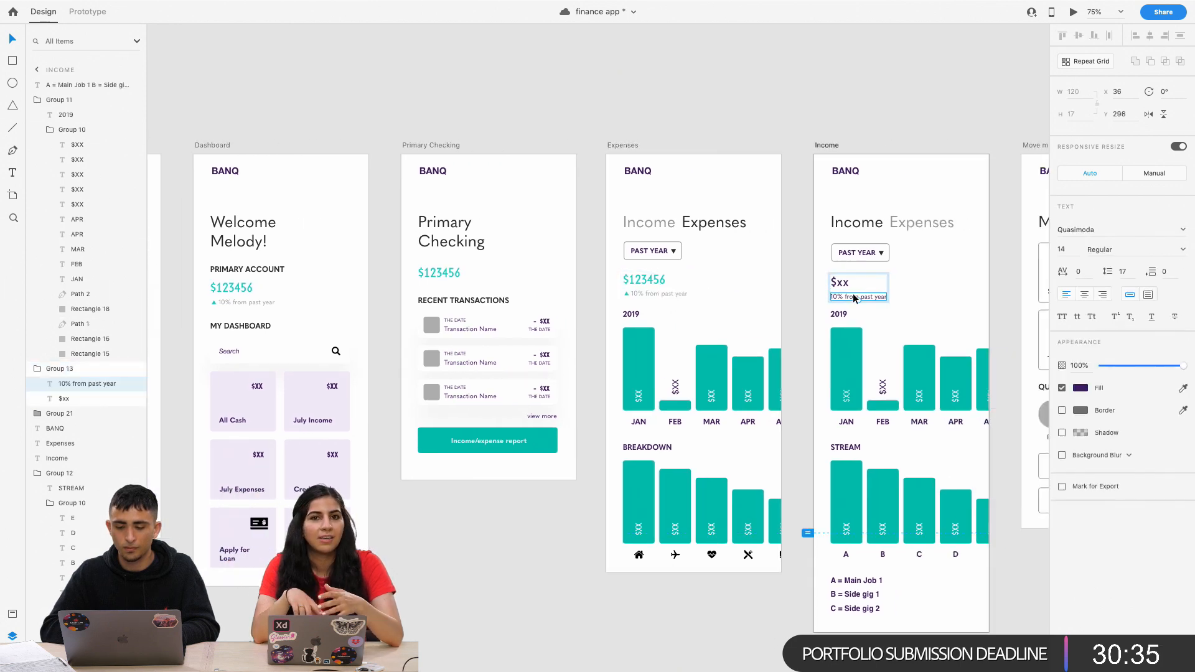
pyautogui.click(642, 294)
pyautogui.press('super+c')
pyautogui.click(846, 293)
pyautogui.press('Delete')
pyautogui.press('super+v')
pyautogui.click(824, 337)
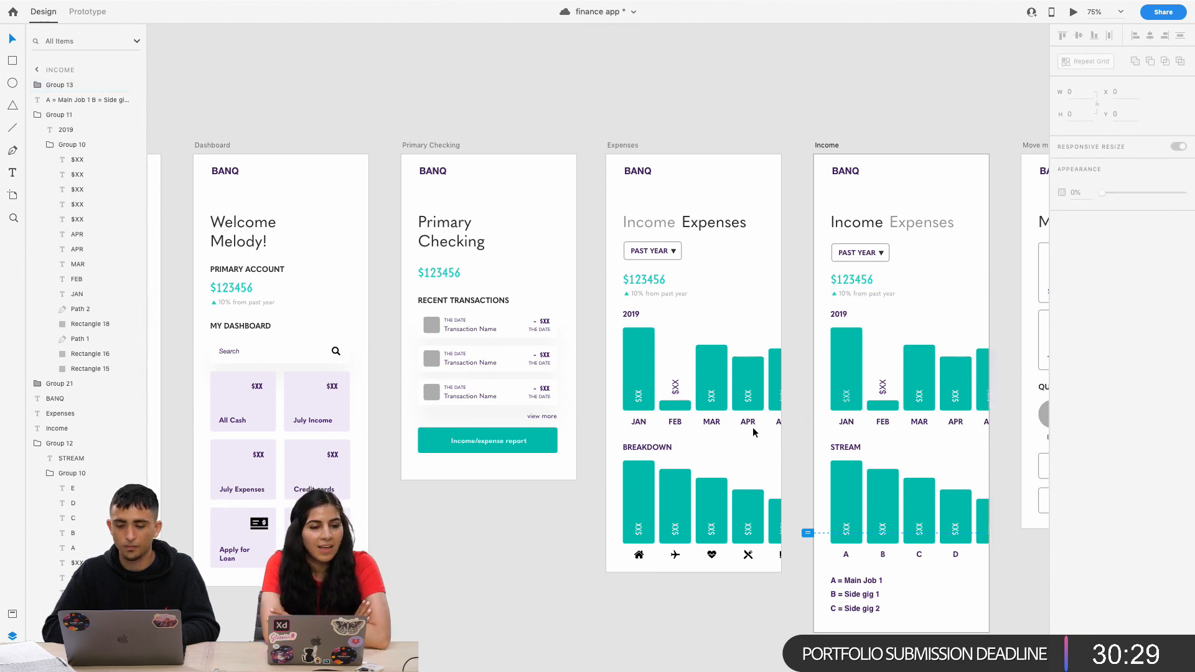
# Set the Y position of the PAST YEAR selector on Income to 187, matching the one on Expenses.
pyautogui.scroll(2, 753, 431)
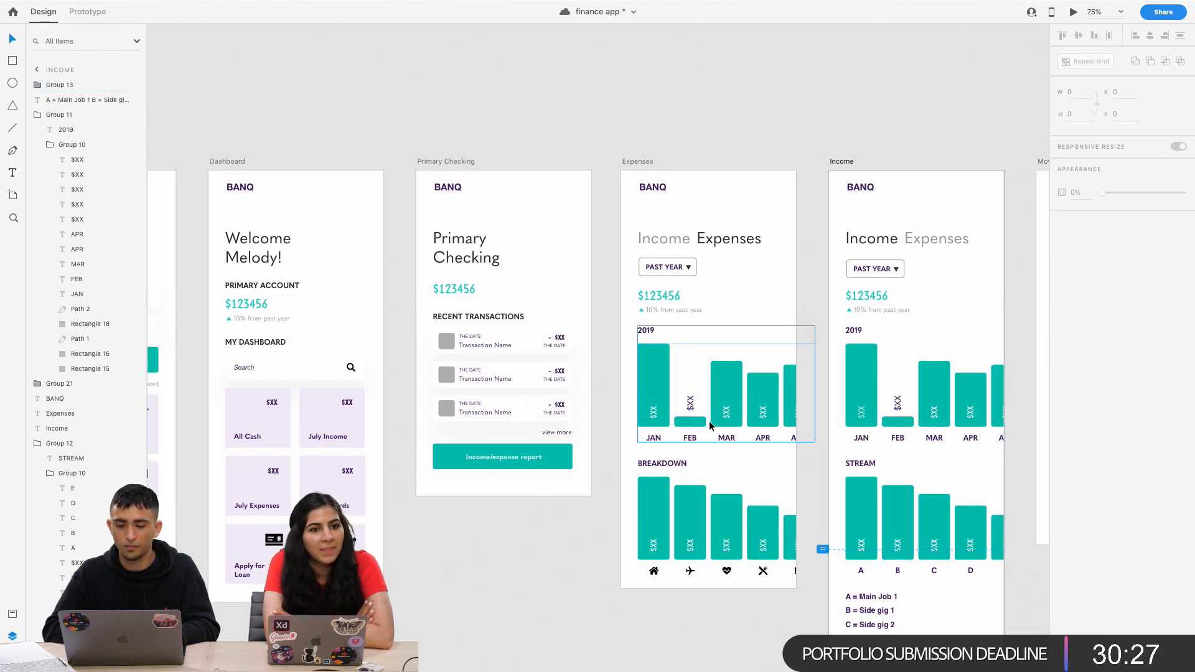
pyautogui.hscroll(1, 781, 323)
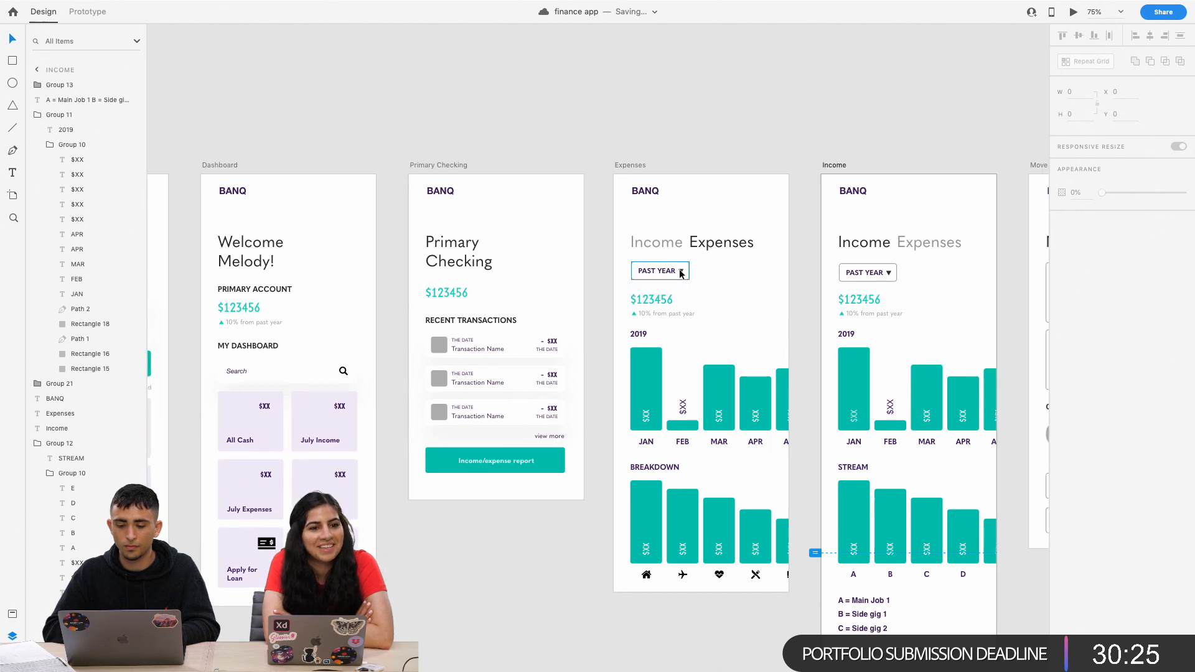
pyautogui.click(681, 274)
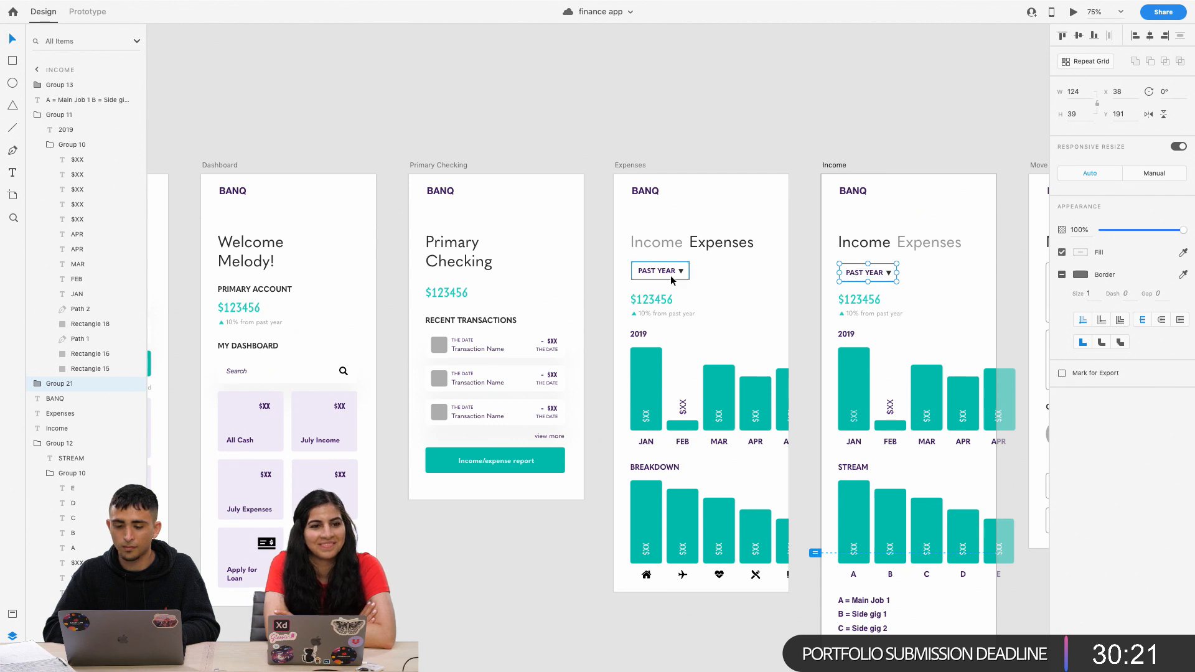
pyautogui.click(1124, 113)
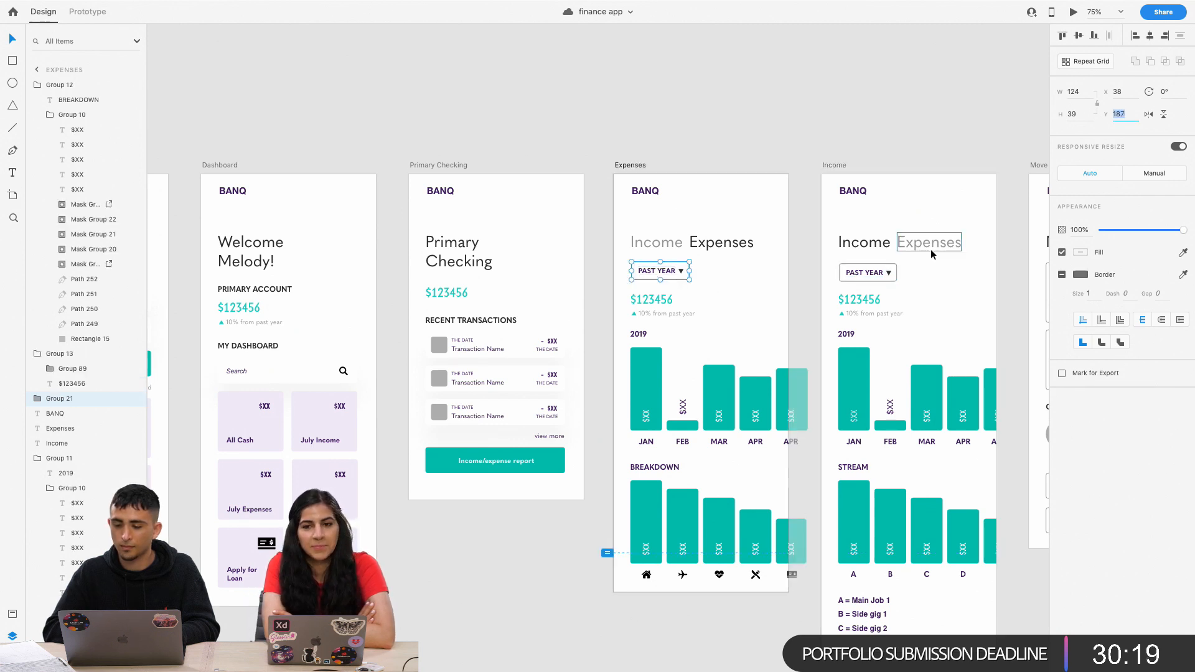
pyautogui.click(874, 276)
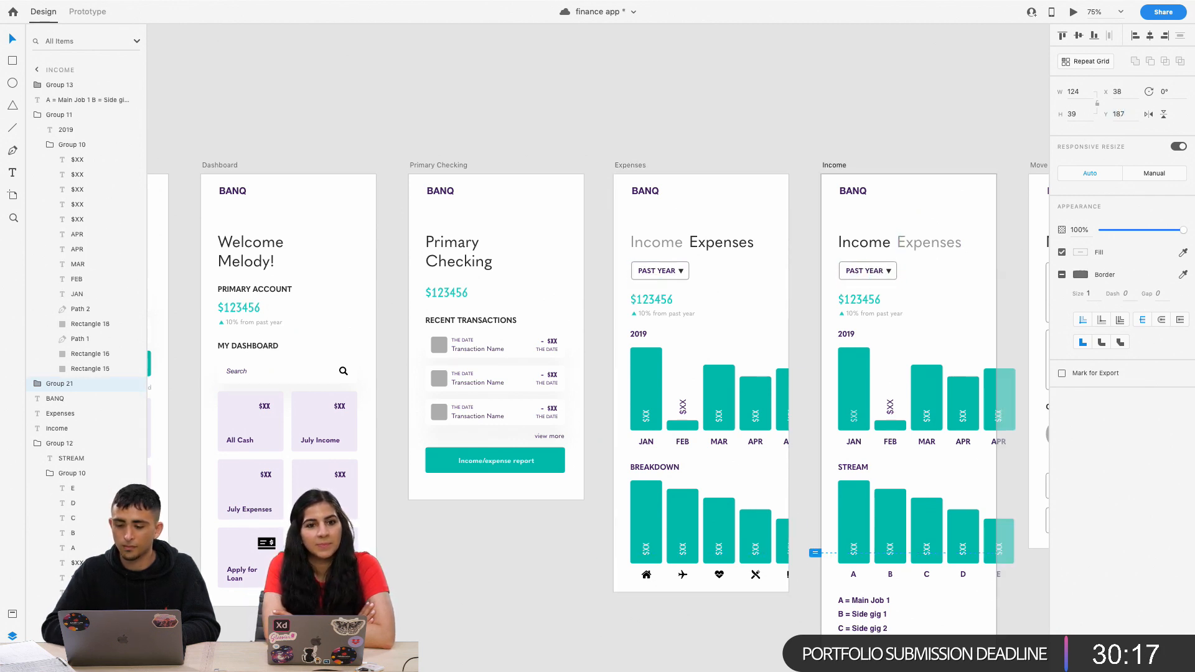
pyautogui.click(765, 325)
pyautogui.click(805, 300)
# Move the Home – 4, Home – 3 and Home – 2 artboards further below the main row and save the document.
pyautogui.press('super+minus')
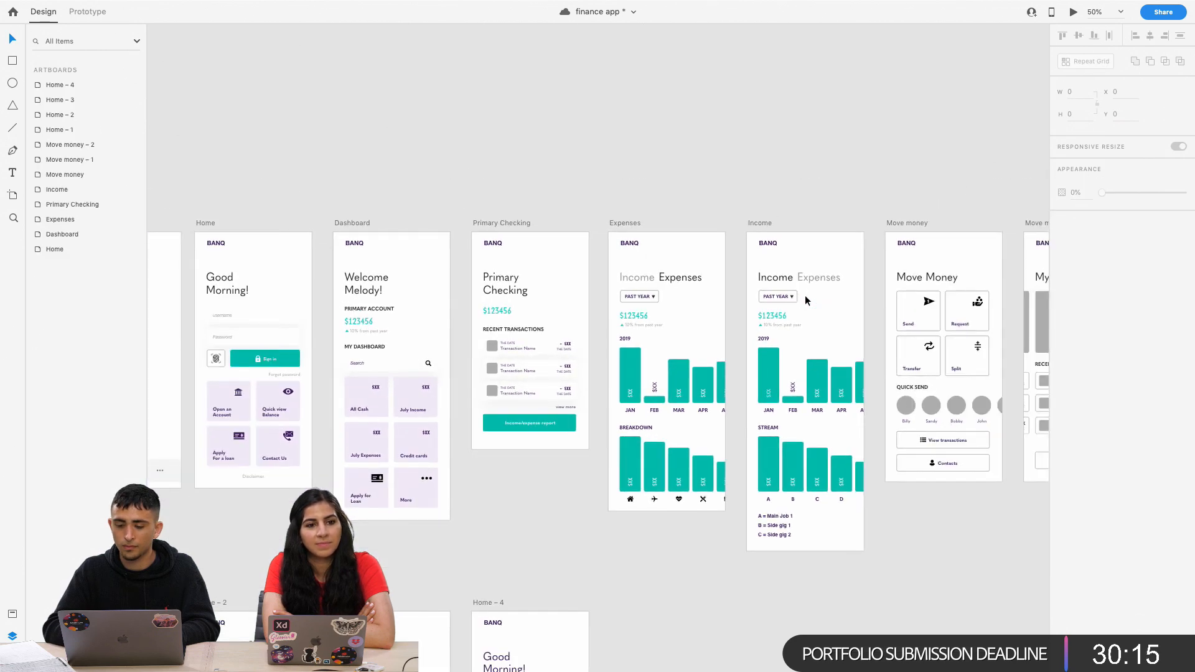
pyautogui.press('super+minus')
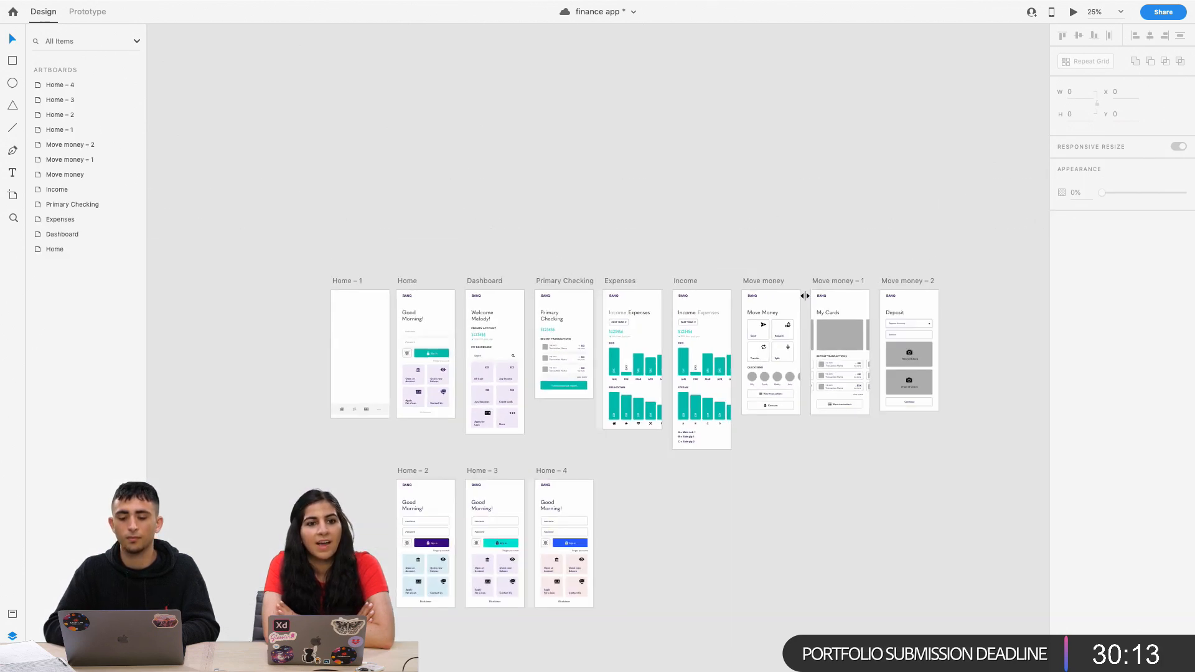
pyautogui.click(558, 471)
pyautogui.moveTo(558, 475); pyautogui.dragTo(559, 506)
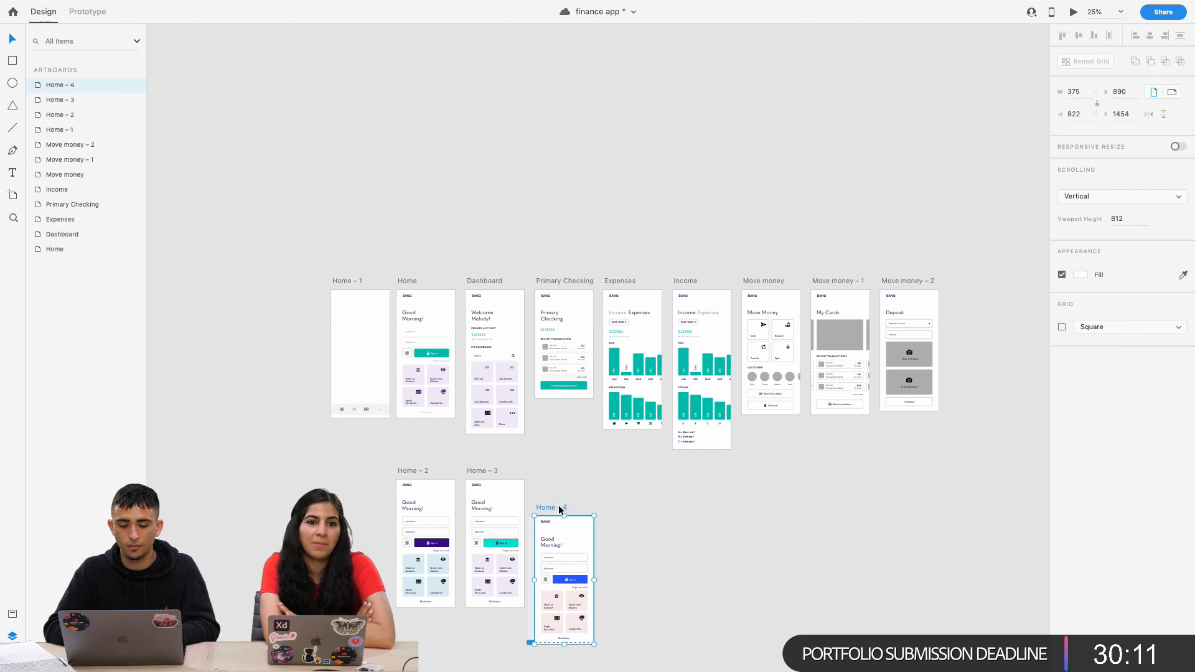
pyautogui.moveTo(485, 472); pyautogui.dragTo(484, 511)
pyautogui.moveTo(414, 473); pyautogui.dragTo(413, 510)
pyautogui.click(418, 476)
pyautogui.scroll(4, 417, 475)
pyautogui.hscroll(2, 417, 475)
pyautogui.scroll(-4, 417, 475)
pyautogui.hscroll(-3, 417, 475)
pyautogui.scroll(-3, 417, 478)
pyautogui.hscroll(-3, 417, 478)
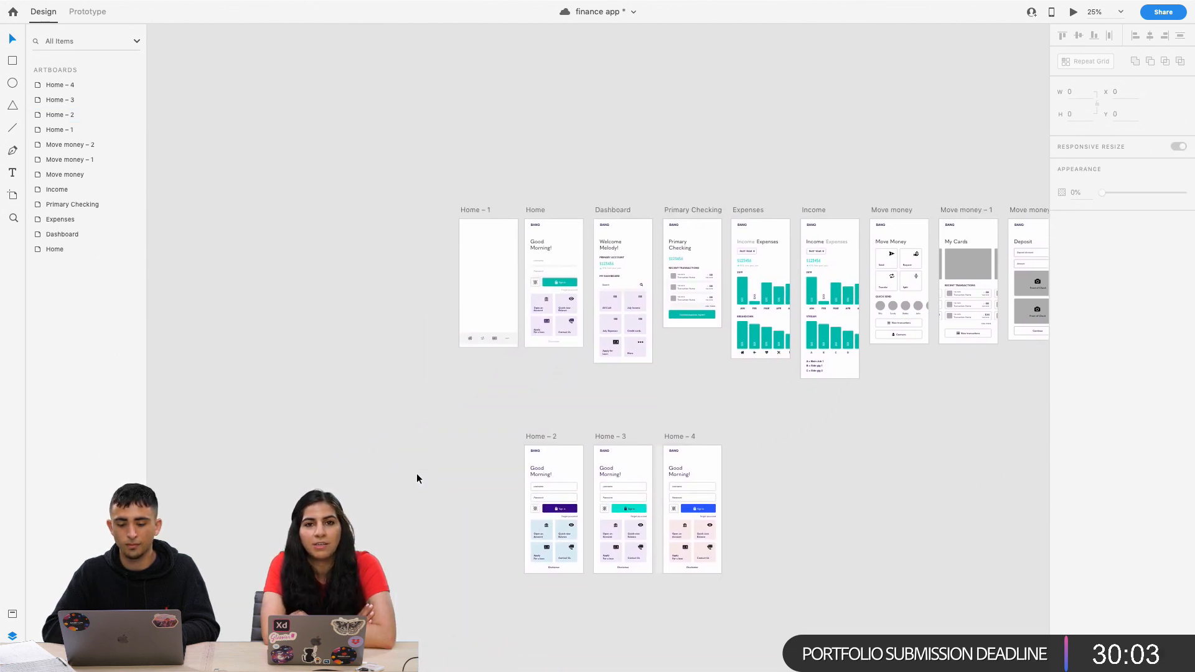
pyautogui.press('super+s')
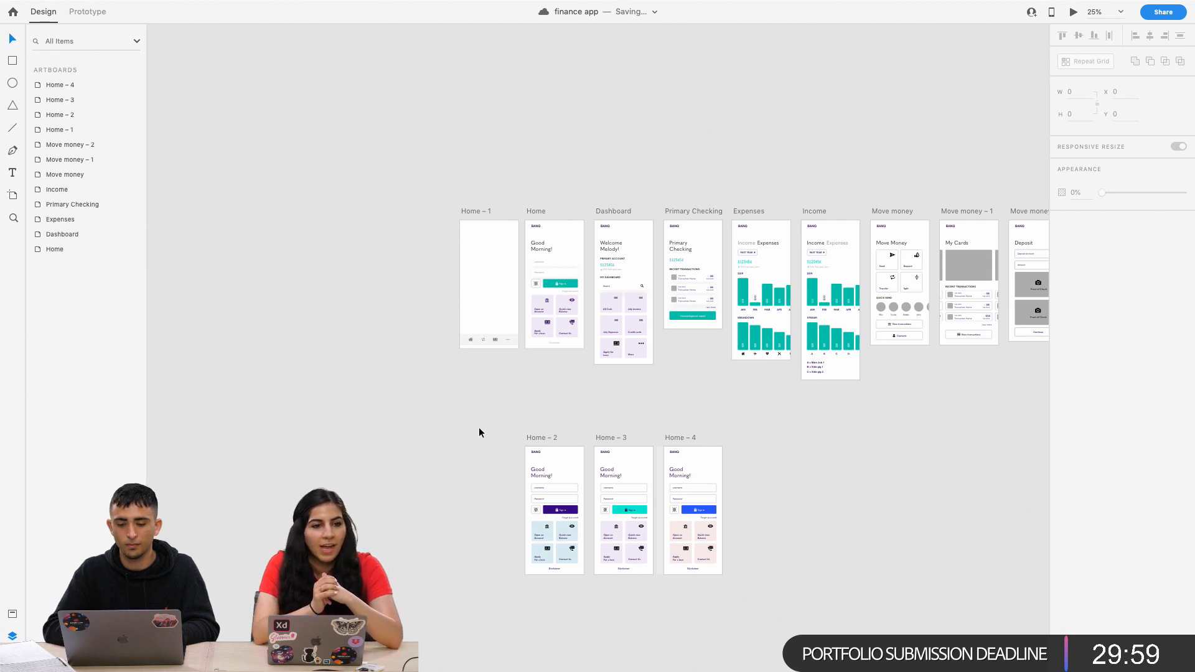
# Fill the grey icon square of the first recent transaction on Primary Checking with dark grey #272727.
pyautogui.press('super+equal')
pyautogui.scroll(-2, 480, 428)
pyautogui.scroll(7, 495, 448)
pyautogui.hscroll(6, 495, 448)
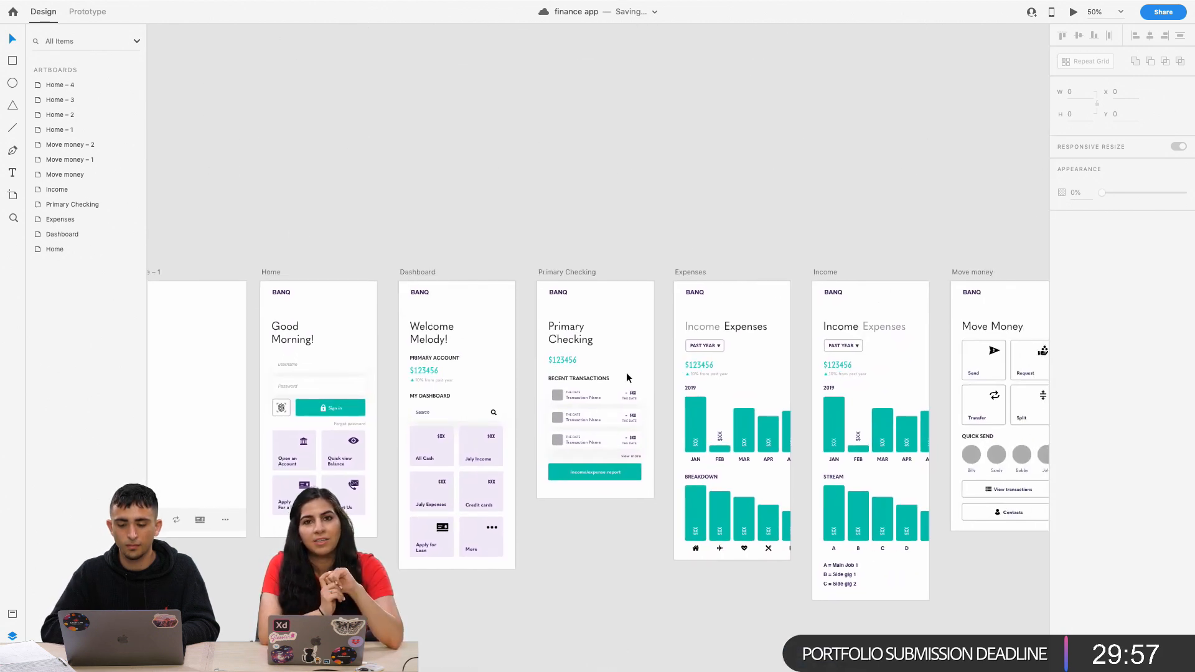
pyautogui.hscroll(3, 511, 469)
pyautogui.scroll(1, 511, 470)
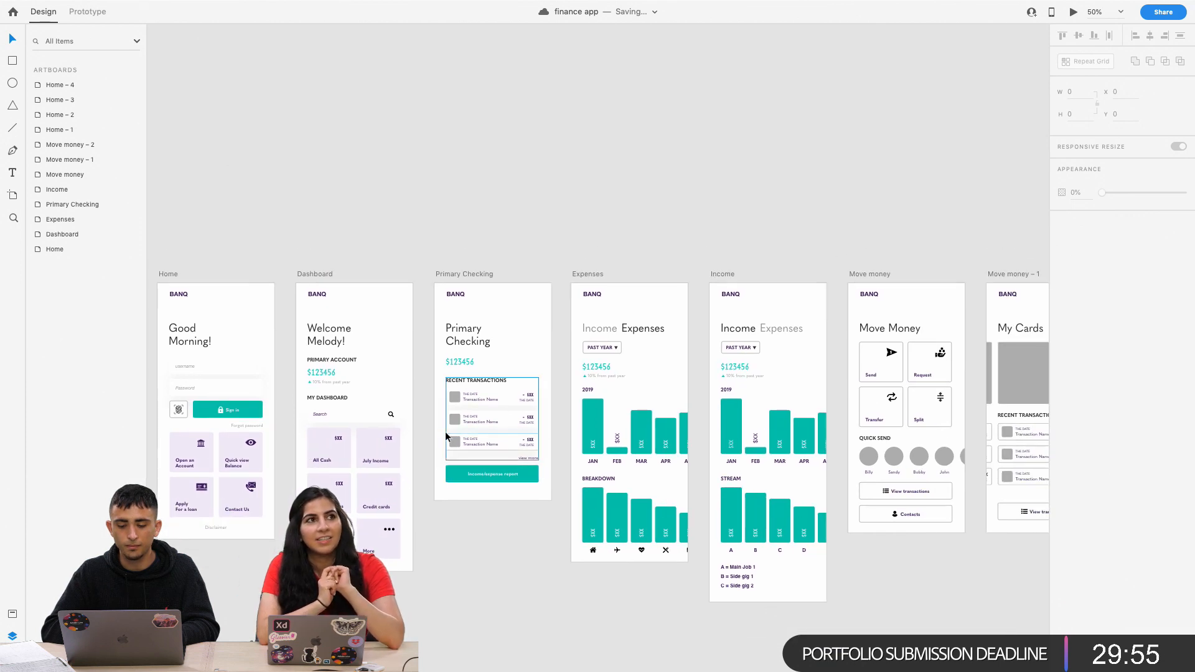
pyautogui.scroll(-2, 445, 431)
pyautogui.hscroll(-4, 446, 431)
pyautogui.press('super+equal')
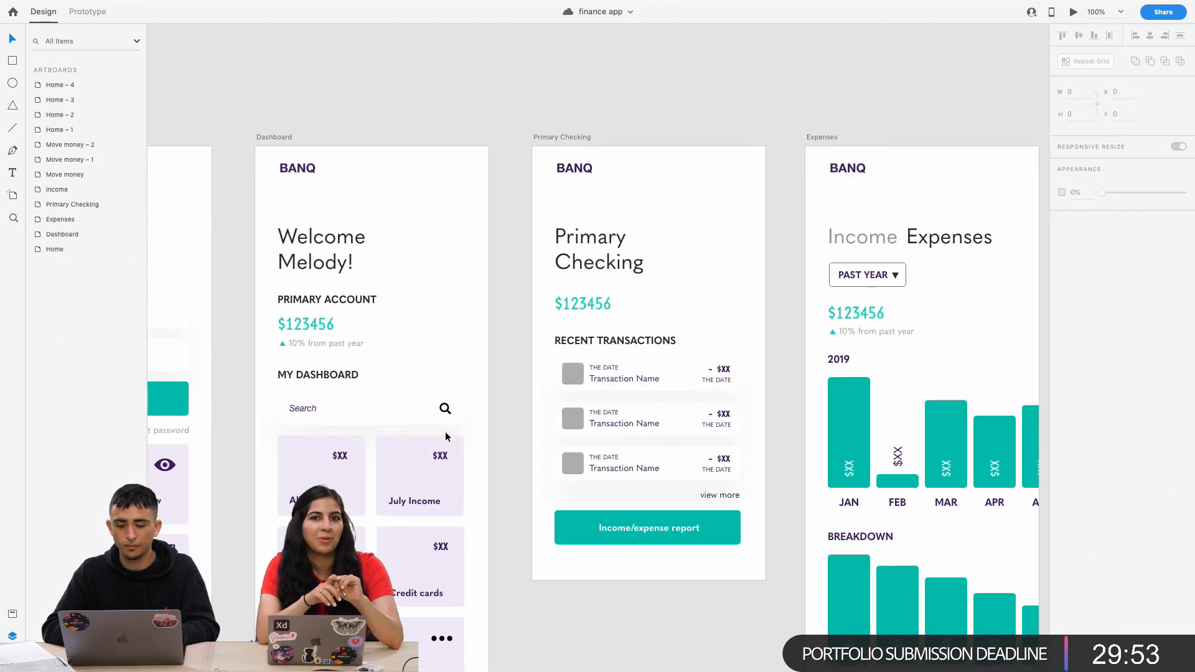
pyautogui.doubleClick(570, 376)
pyautogui.doubleClick(570, 377)
pyautogui.press('super+equal')
pyautogui.press('super+equal')
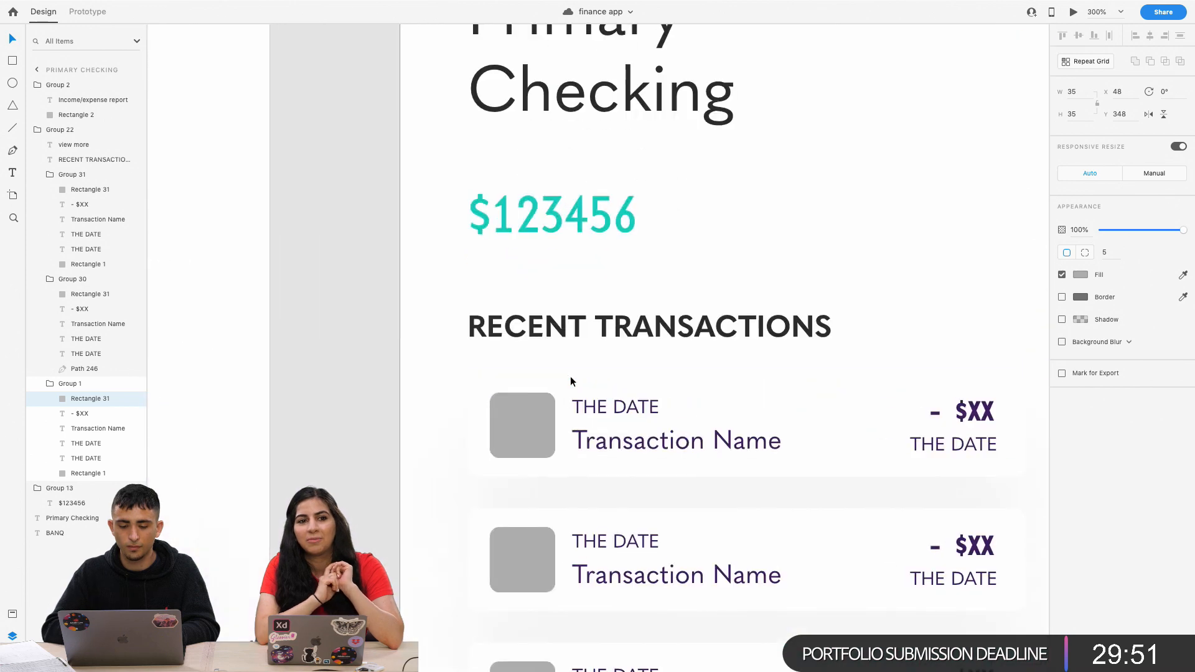
pyautogui.hscroll(1, 520, 414)
pyautogui.scroll(-1, 521, 415)
pyautogui.hscroll(-3, 521, 414)
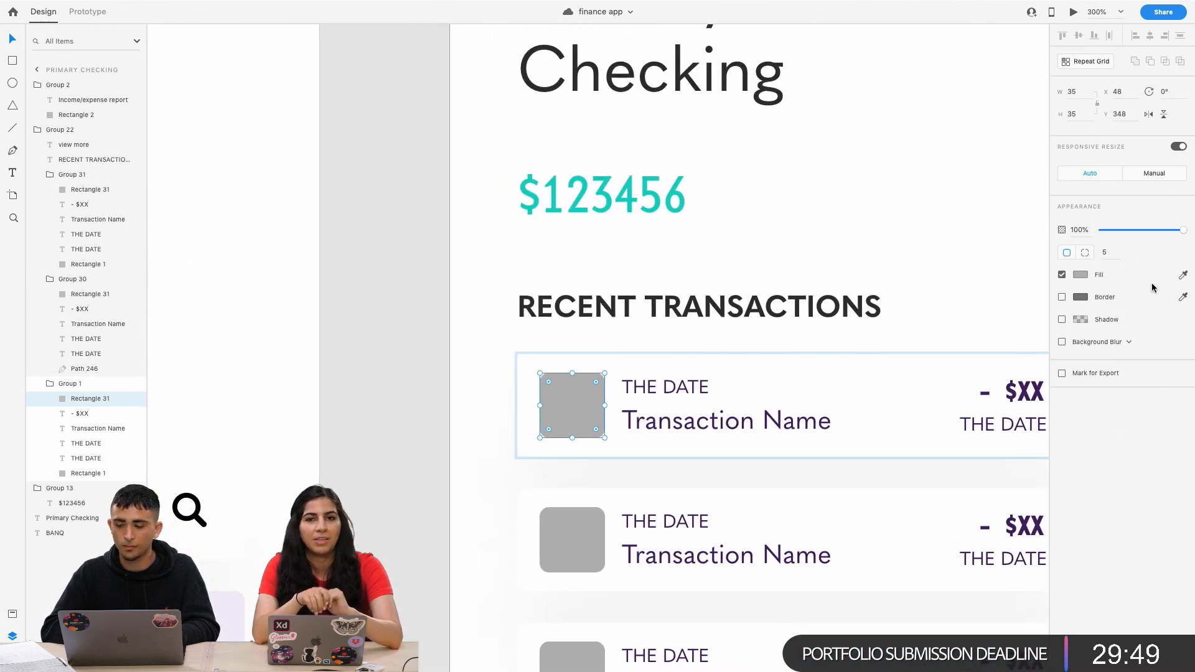
pyautogui.click(1080, 276)
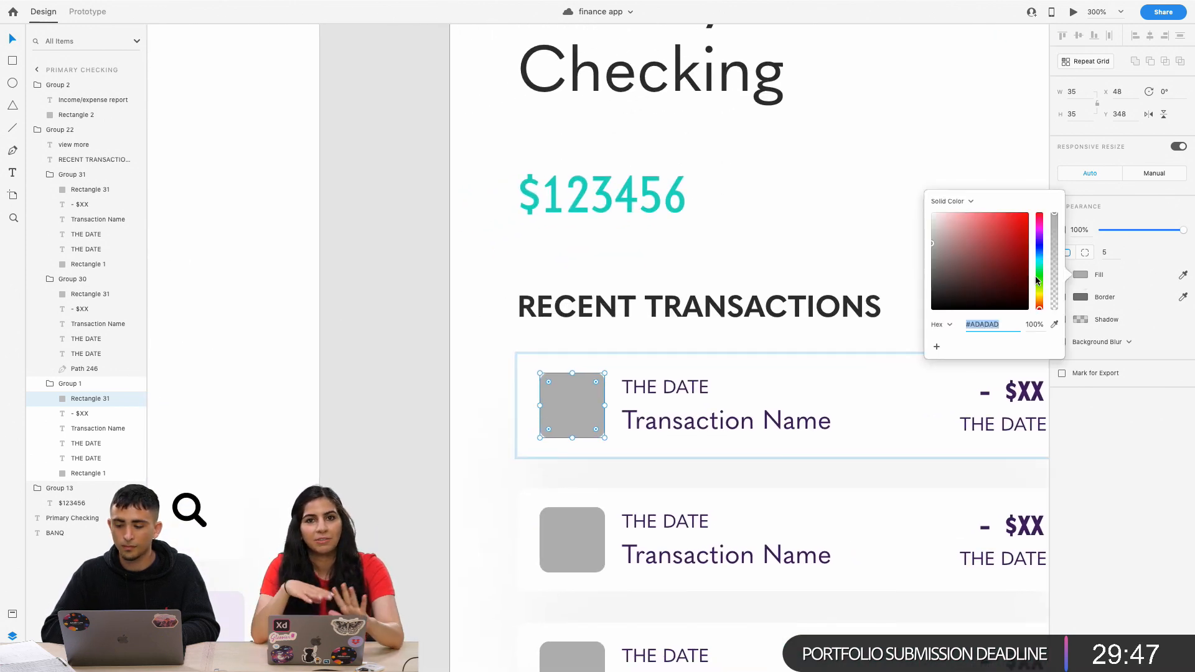
pyautogui.moveTo(948, 303); pyautogui.dragTo(906, 298)
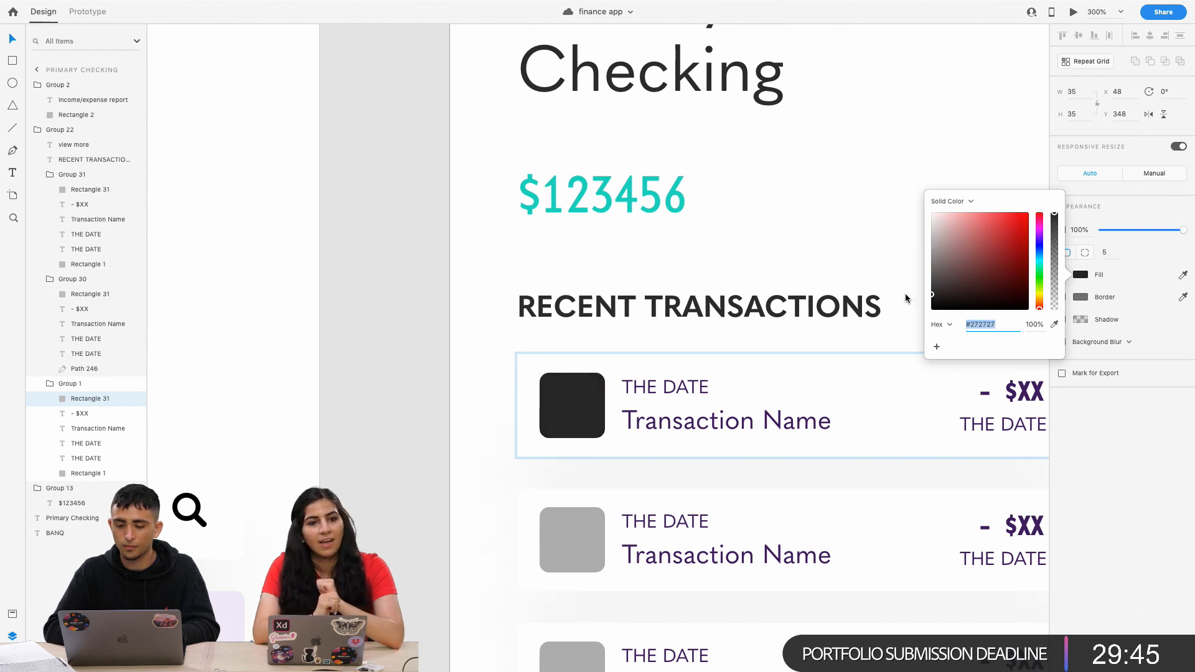
# Group the dark icon square, add a teal letter S to that group and centre it on the square.
pyautogui.click(578, 378)
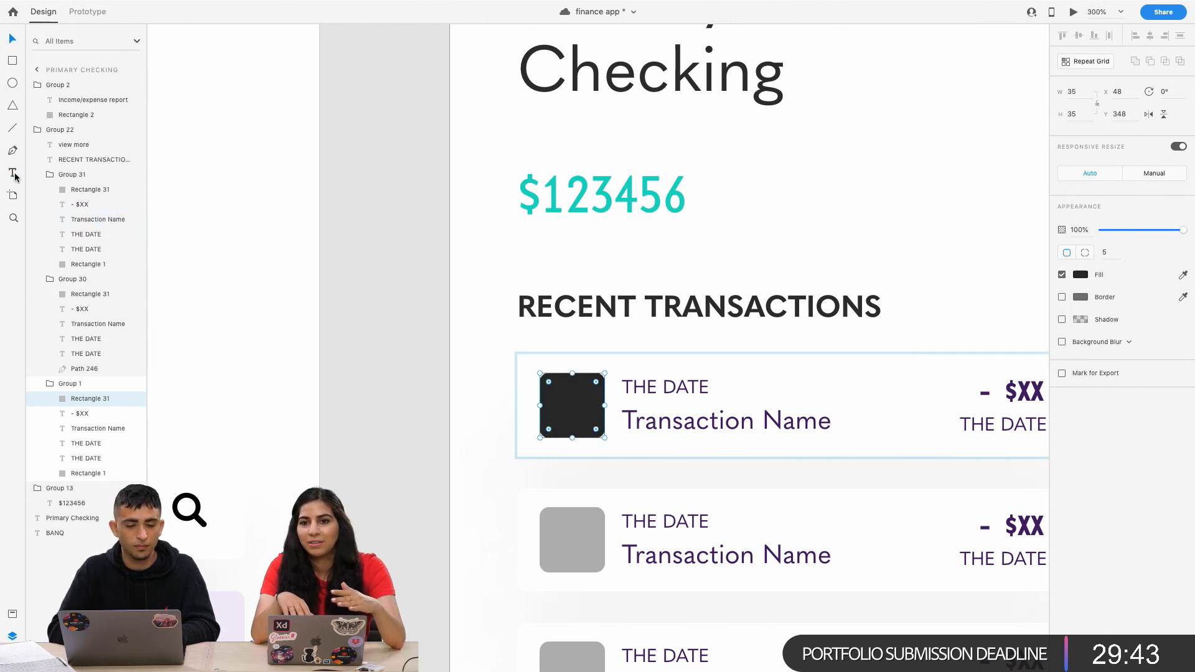
pyautogui.press('super+g')
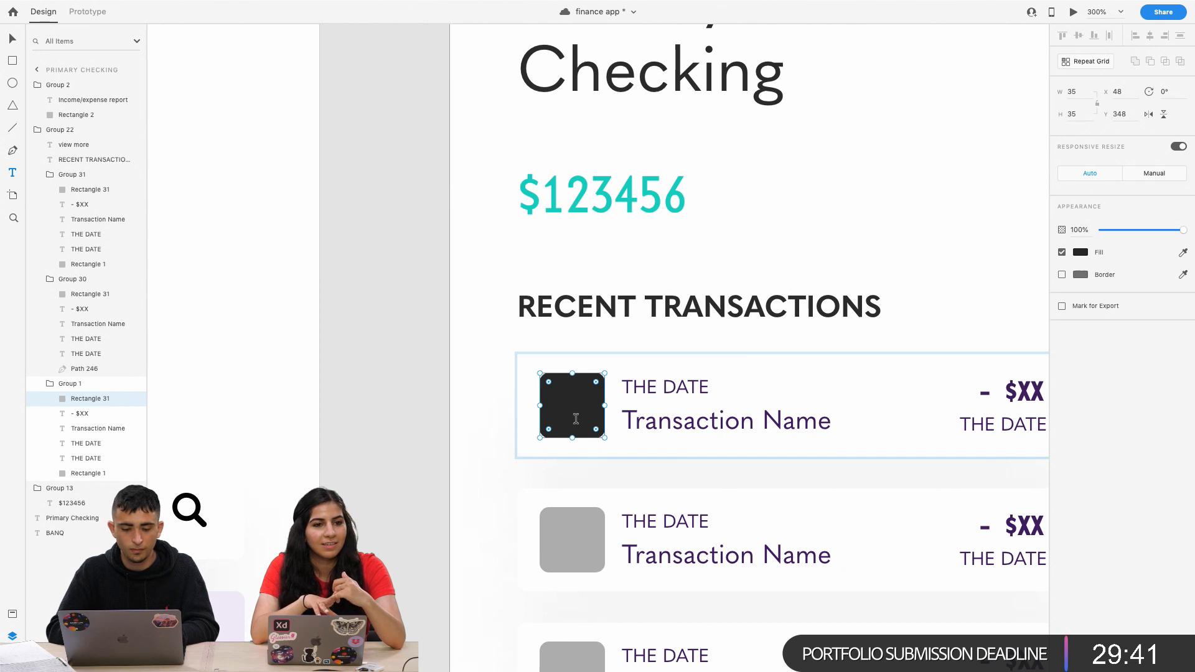
pyautogui.click(561, 407)
pyautogui.write('S')
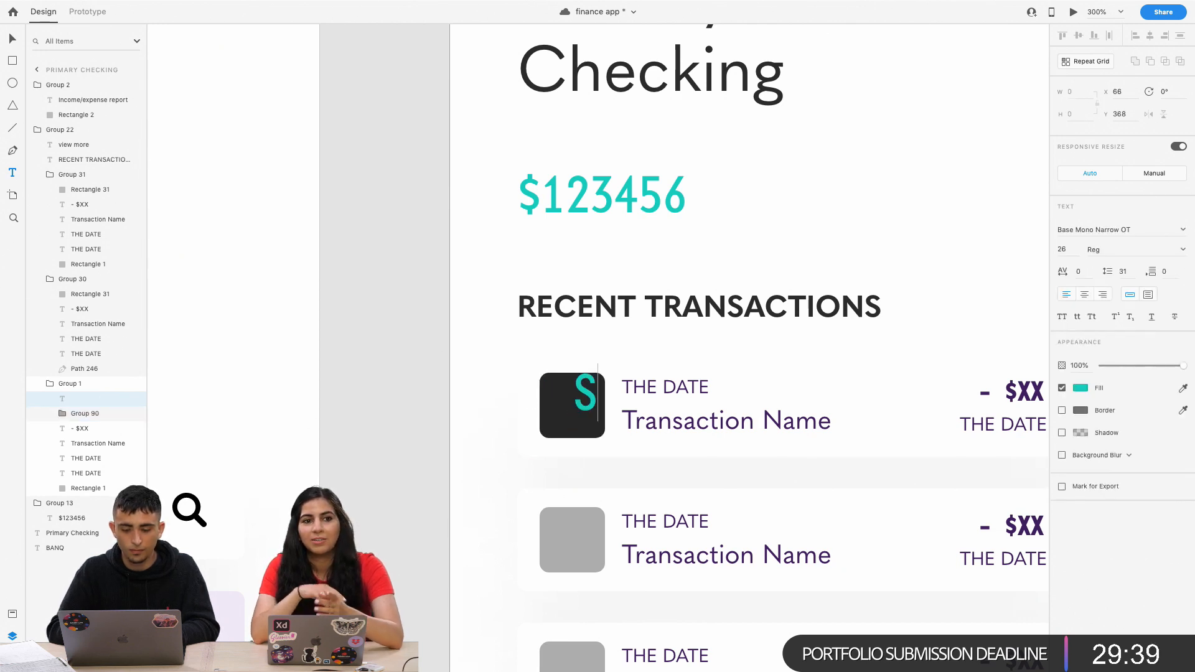
pyautogui.press('Escape')
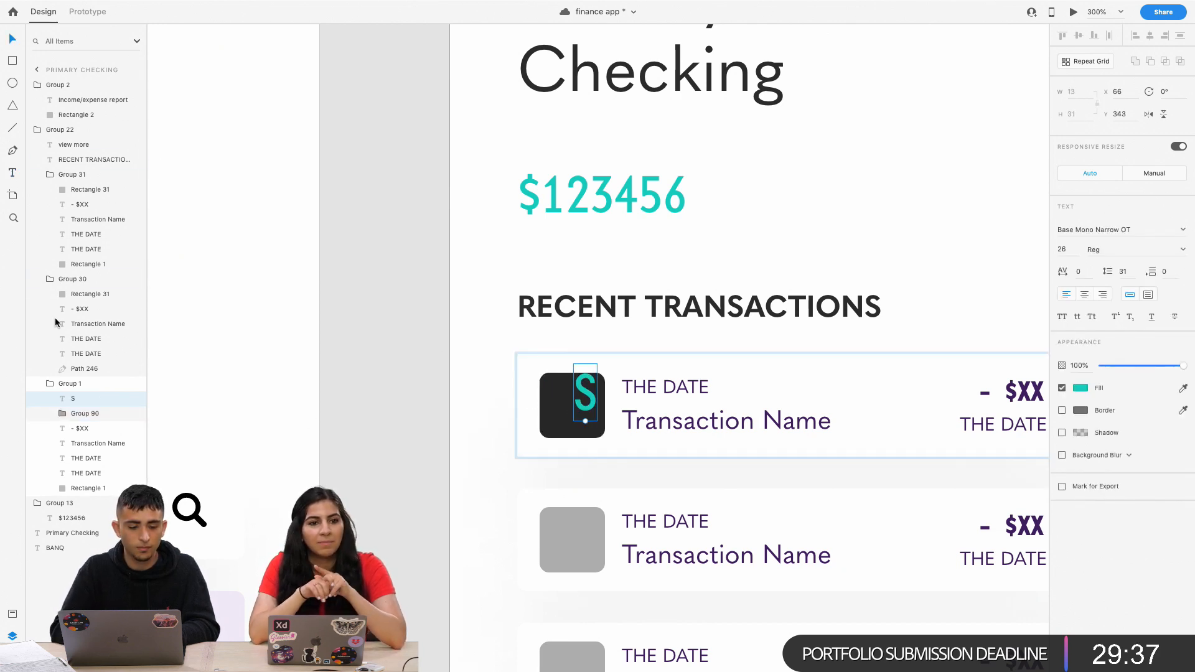
pyautogui.moveTo(74, 420); pyautogui.dragTo(75, 418)
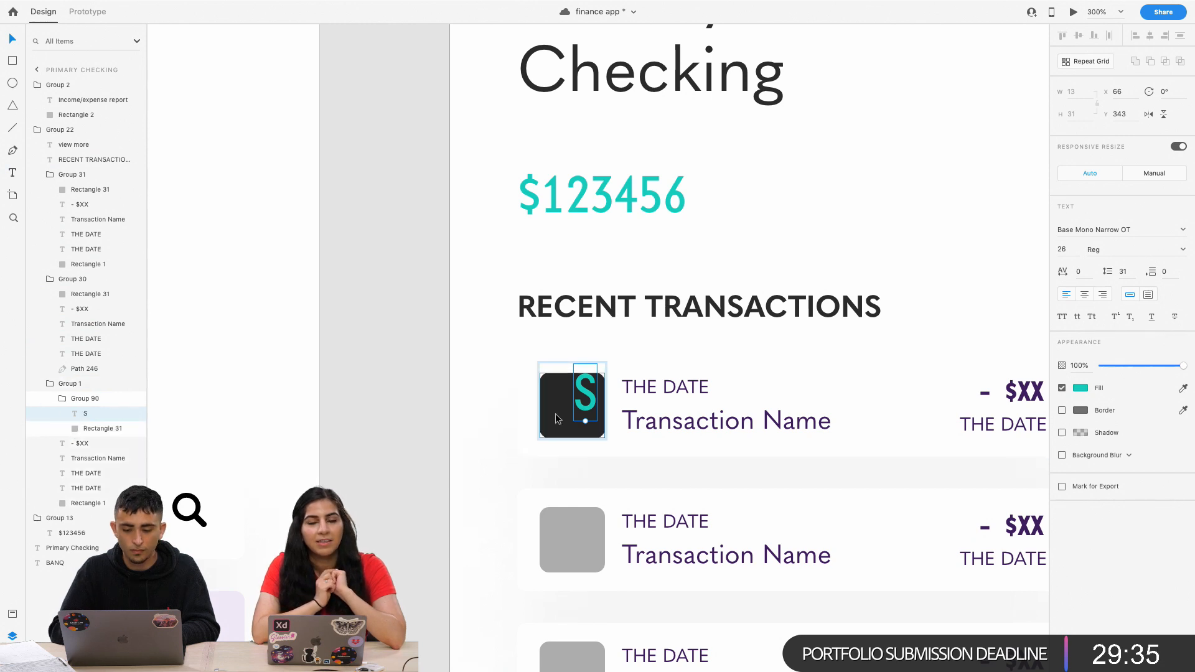
pyautogui.moveTo(581, 397); pyautogui.dragTo(568, 410)
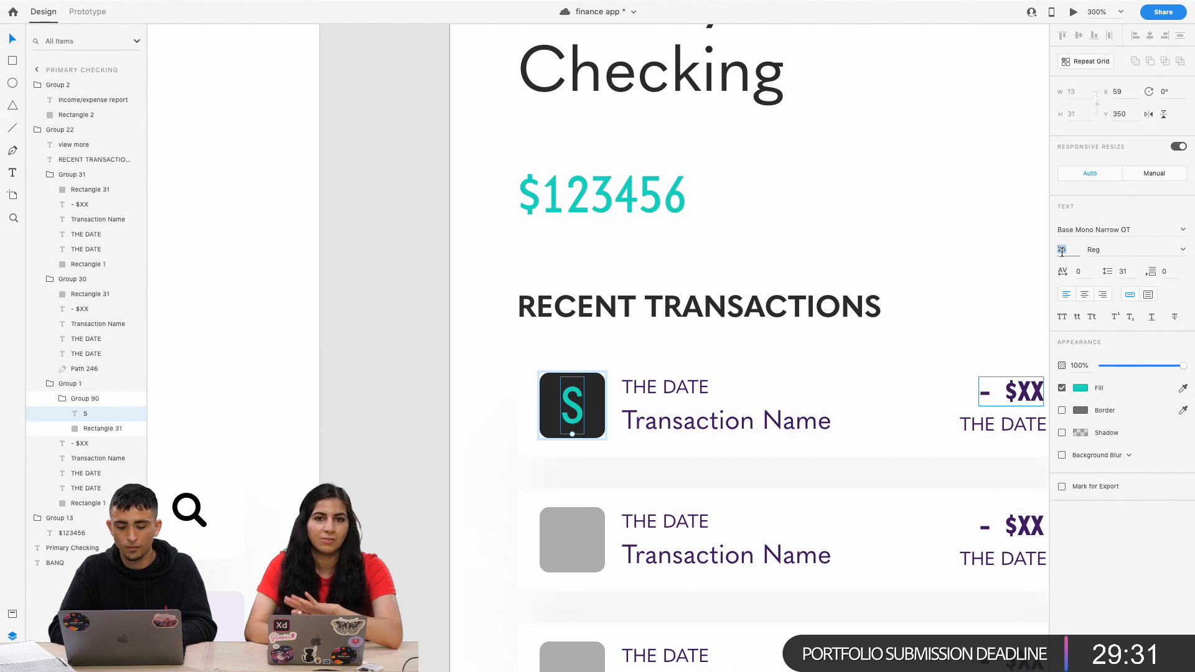
# Set the letter S to Quasimoda Bold at size 18 and recentre it in the dark square.
pyautogui.write('18')
pyautogui.press('Return')
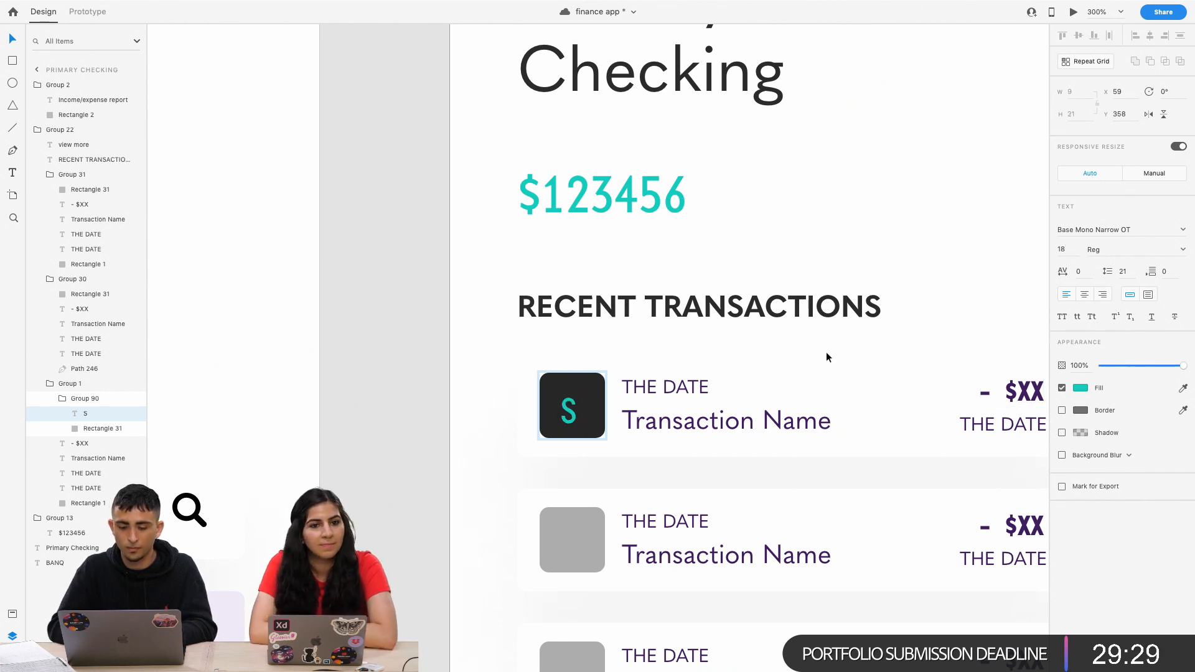
pyautogui.moveTo(573, 412); pyautogui.dragTo(578, 406)
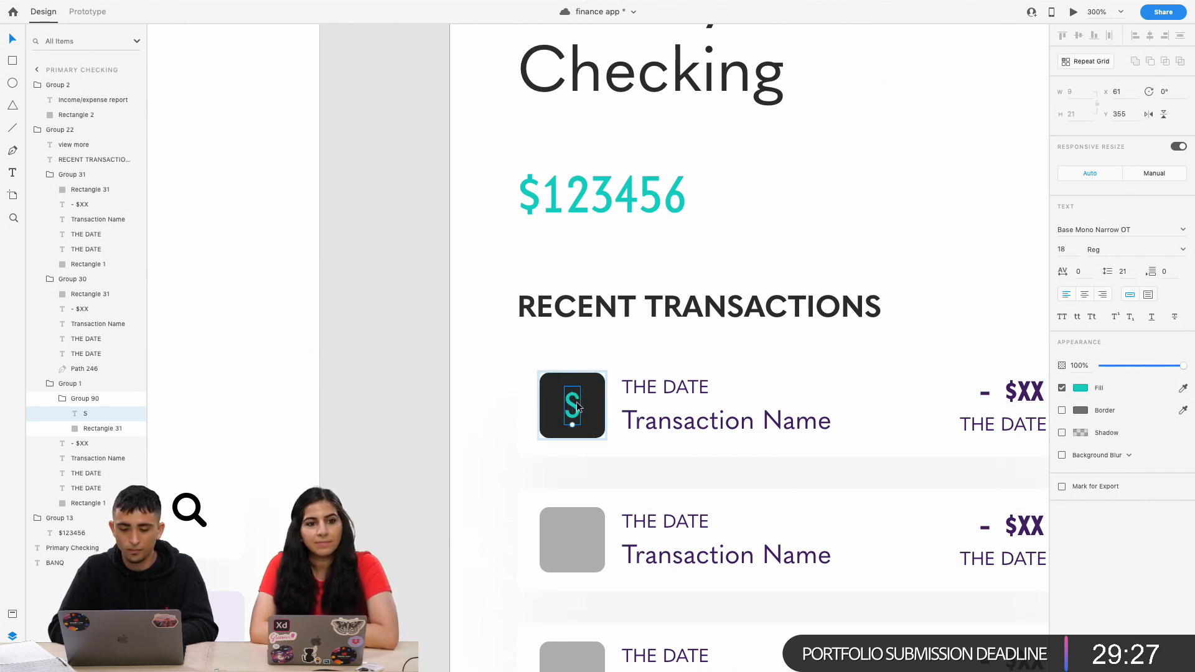
pyautogui.click(1100, 231)
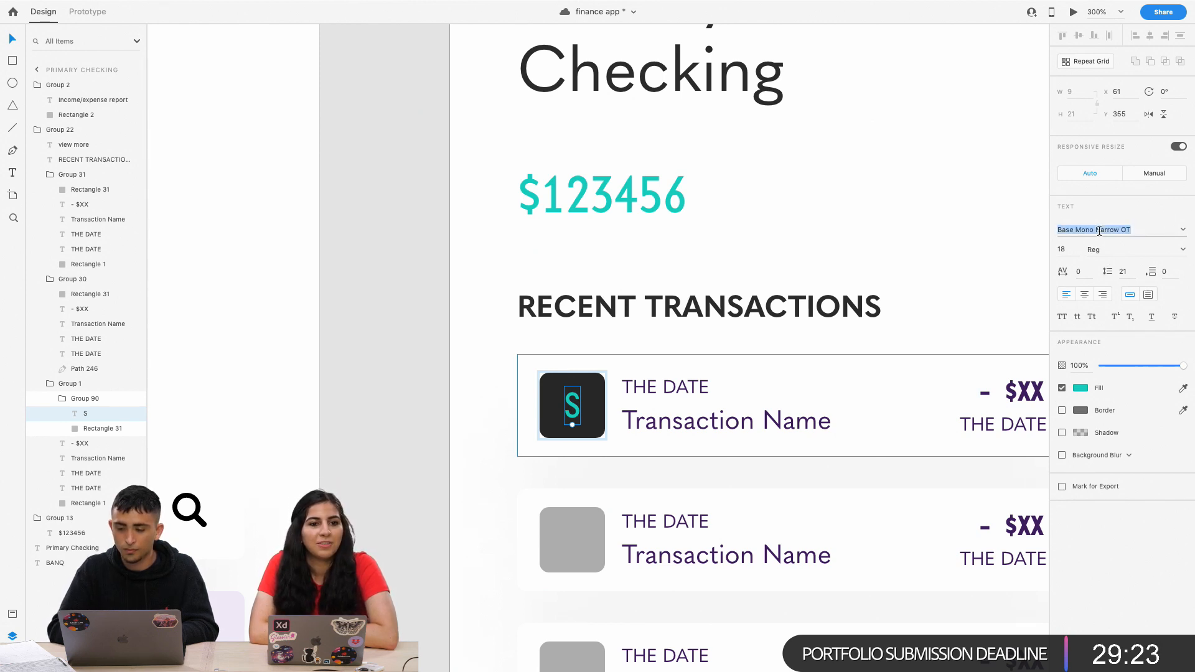
pyautogui.write('Quasimoda')
pyautogui.press('Return')
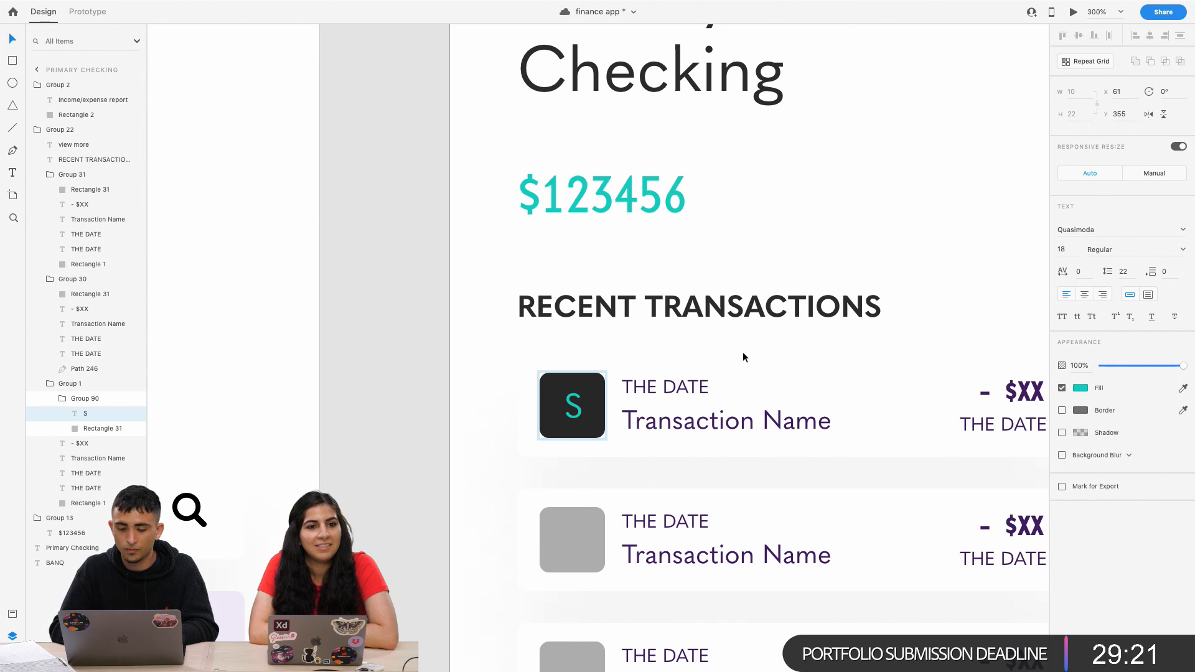
pyautogui.click(618, 469)
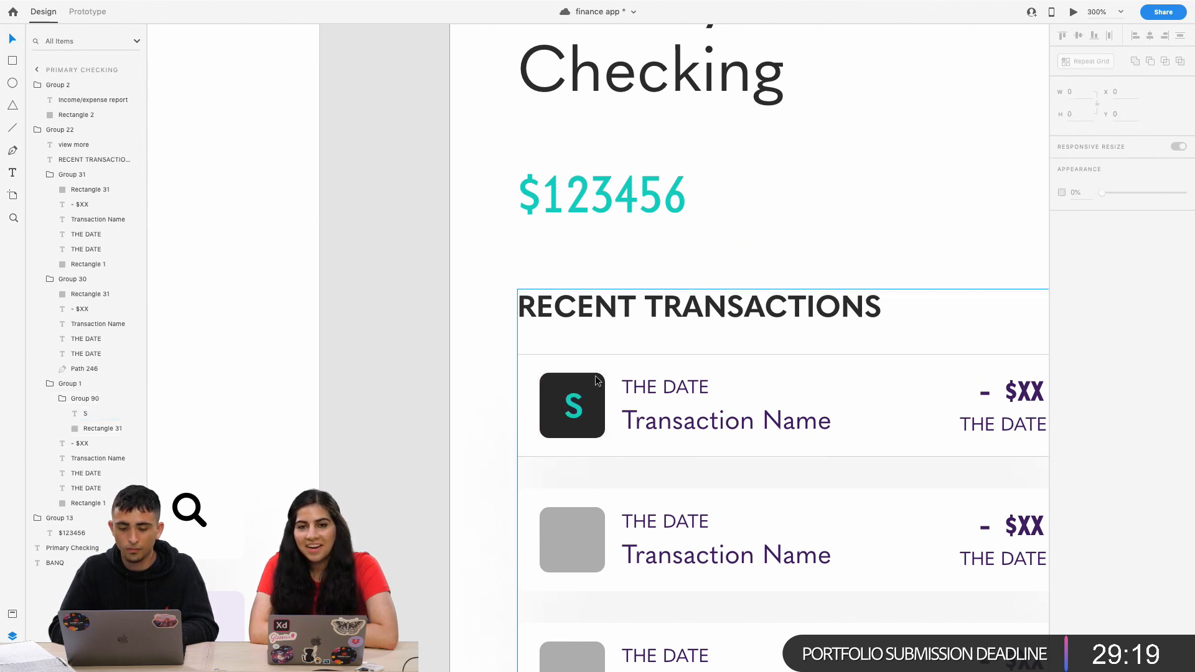
pyautogui.click(573, 405)
pyautogui.doubleClick(573, 405)
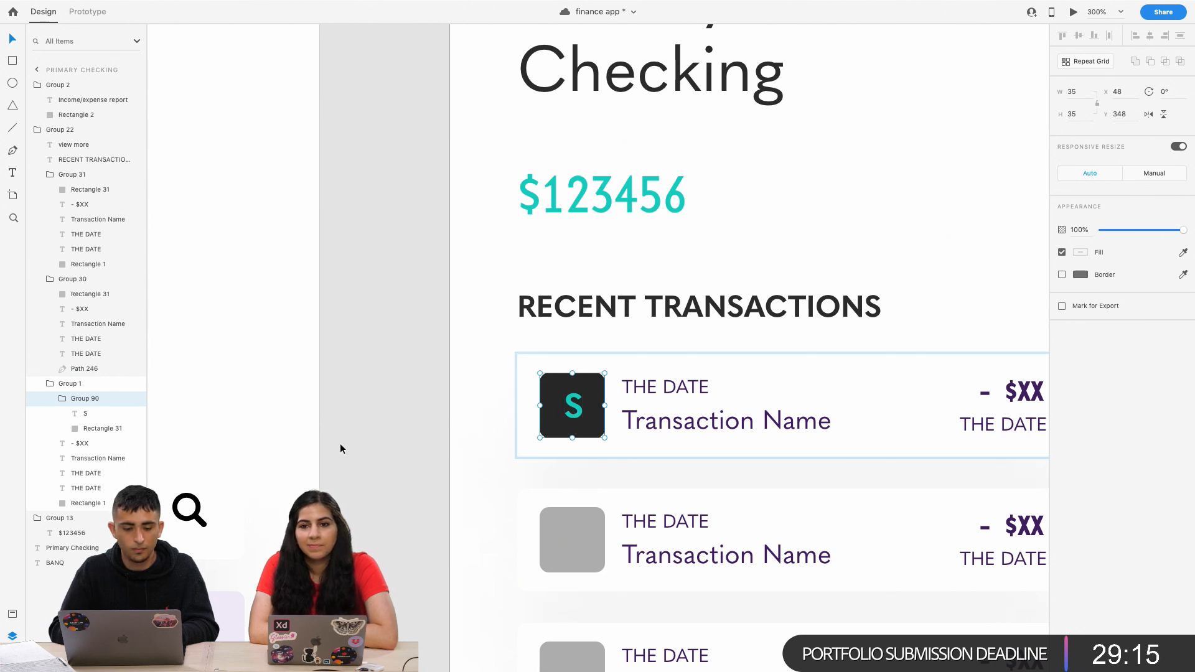
pyautogui.doubleClick(568, 531)
pyautogui.rightClick(568, 532)
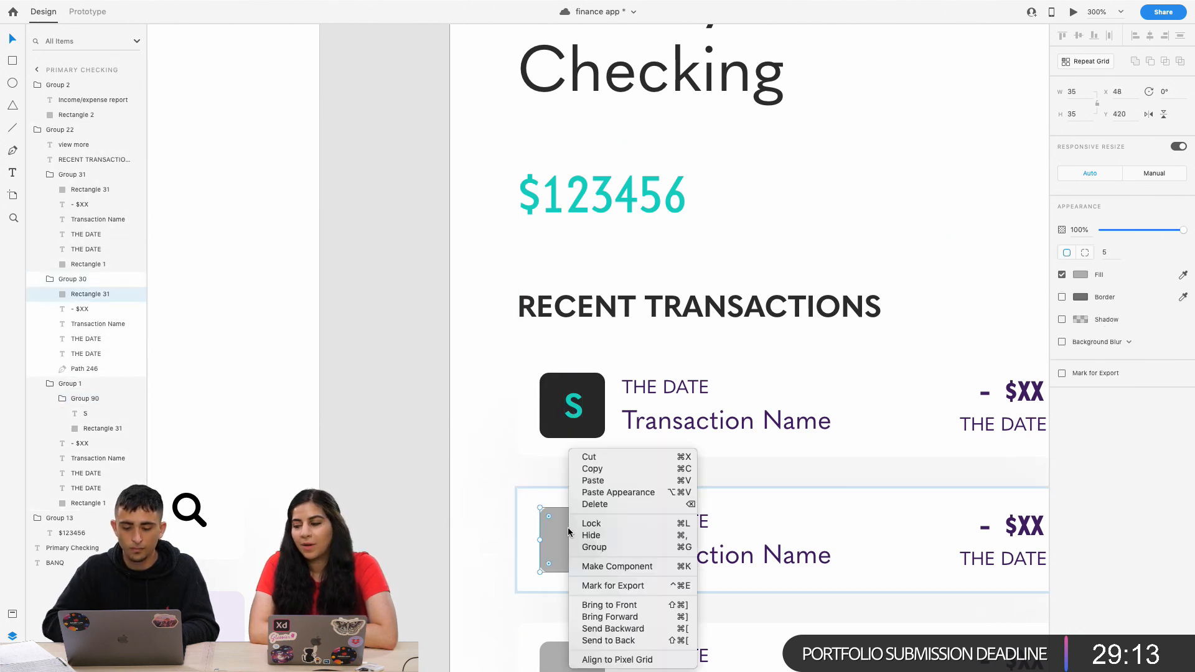
pyautogui.click(574, 423)
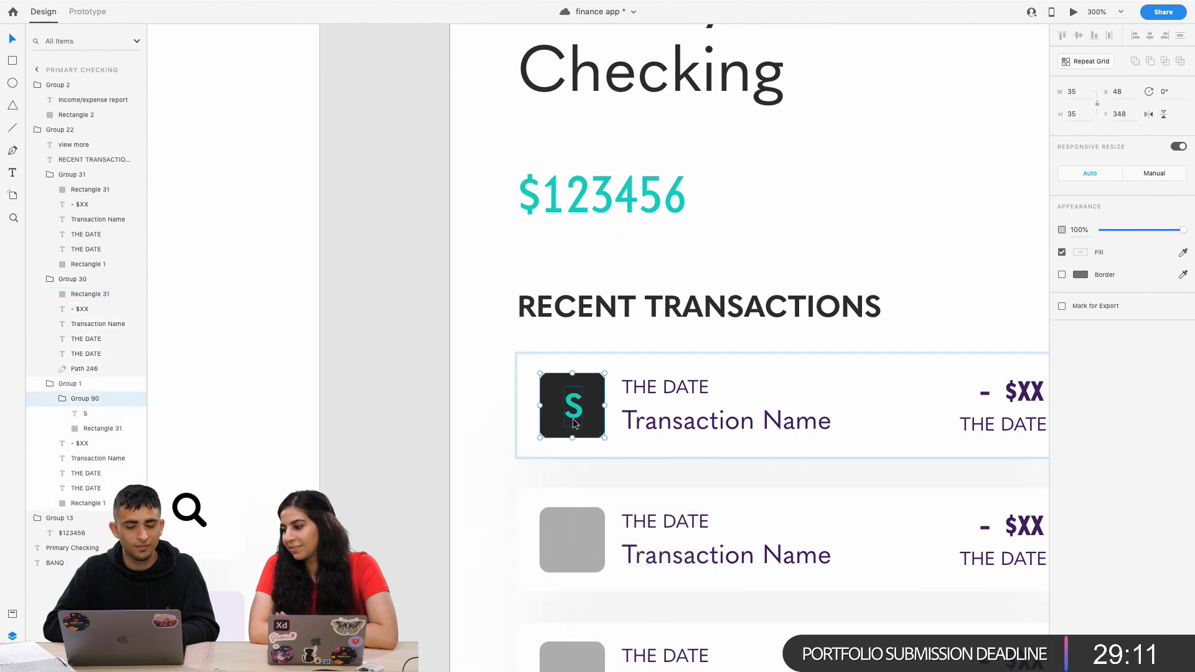
# Recolour the letter S in the first transaction's dark icon from teal to bright green #30FC5F.
pyautogui.doubleClick(577, 411)
pyautogui.scroll(-3, 577, 408)
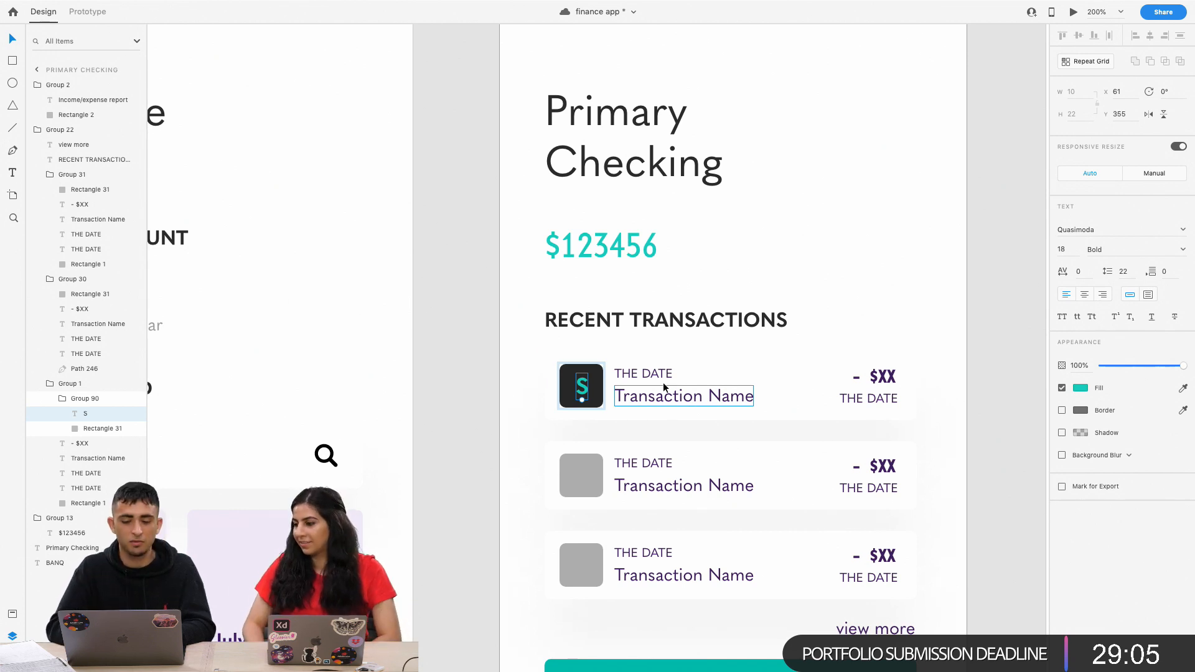
pyautogui.click(1080, 389)
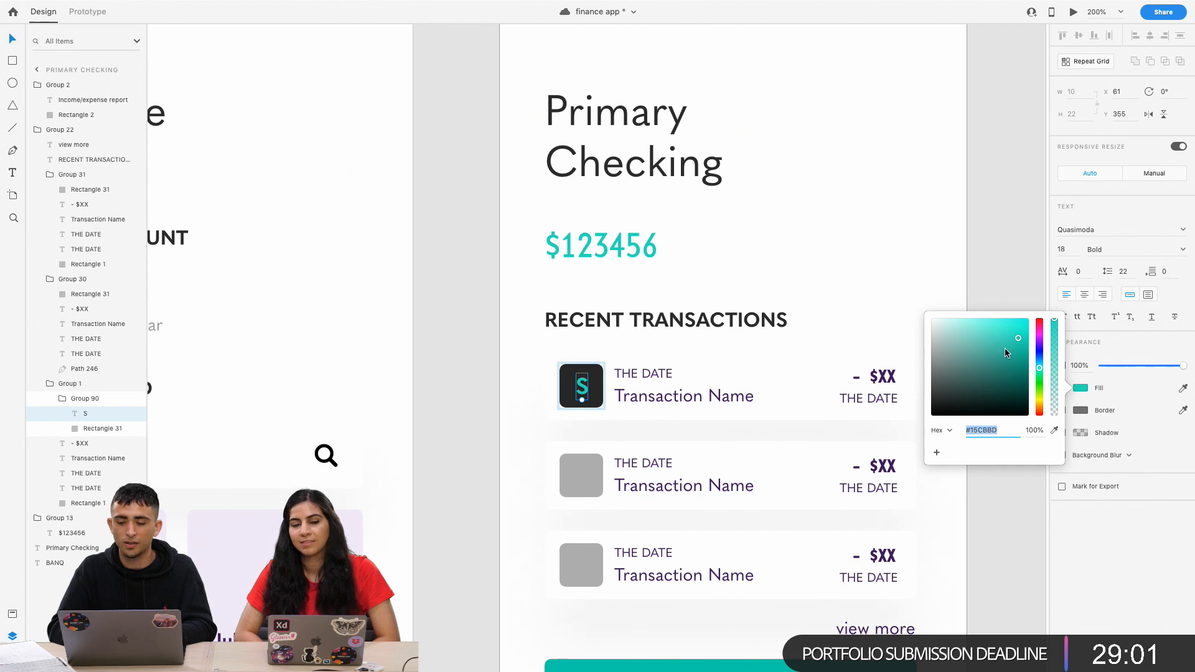
pyautogui.doubleClick(568, 390)
pyautogui.click(1081, 389)
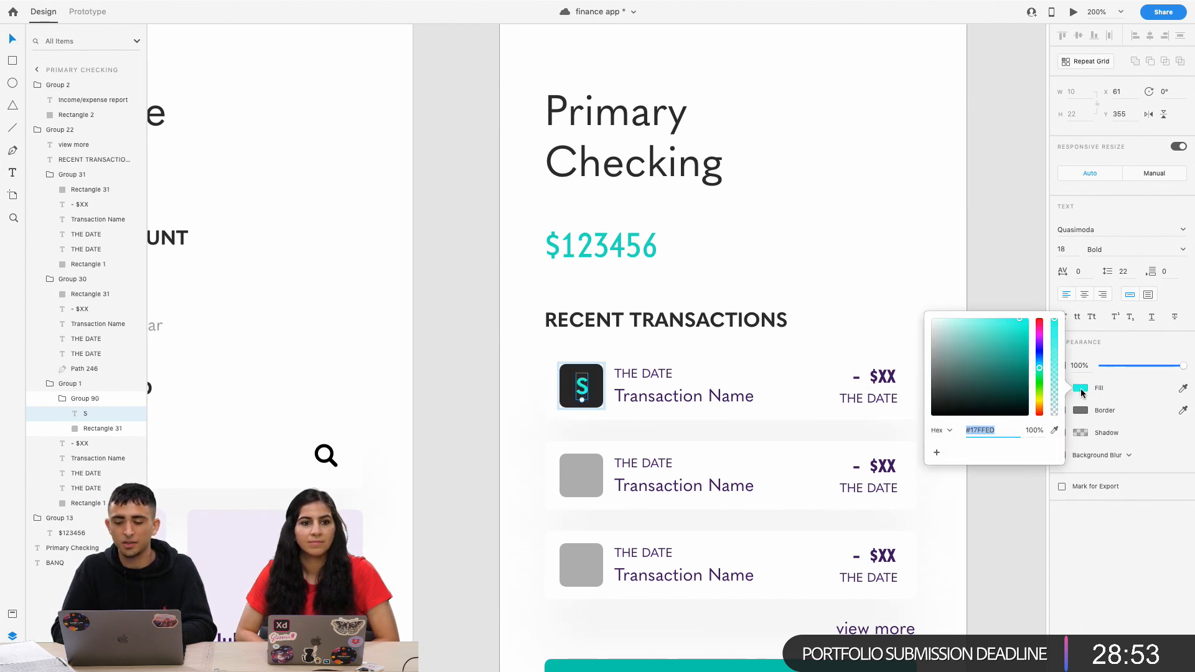
pyautogui.moveTo(1001, 385); pyautogui.dragTo(986, 369)
pyautogui.click(1039, 381)
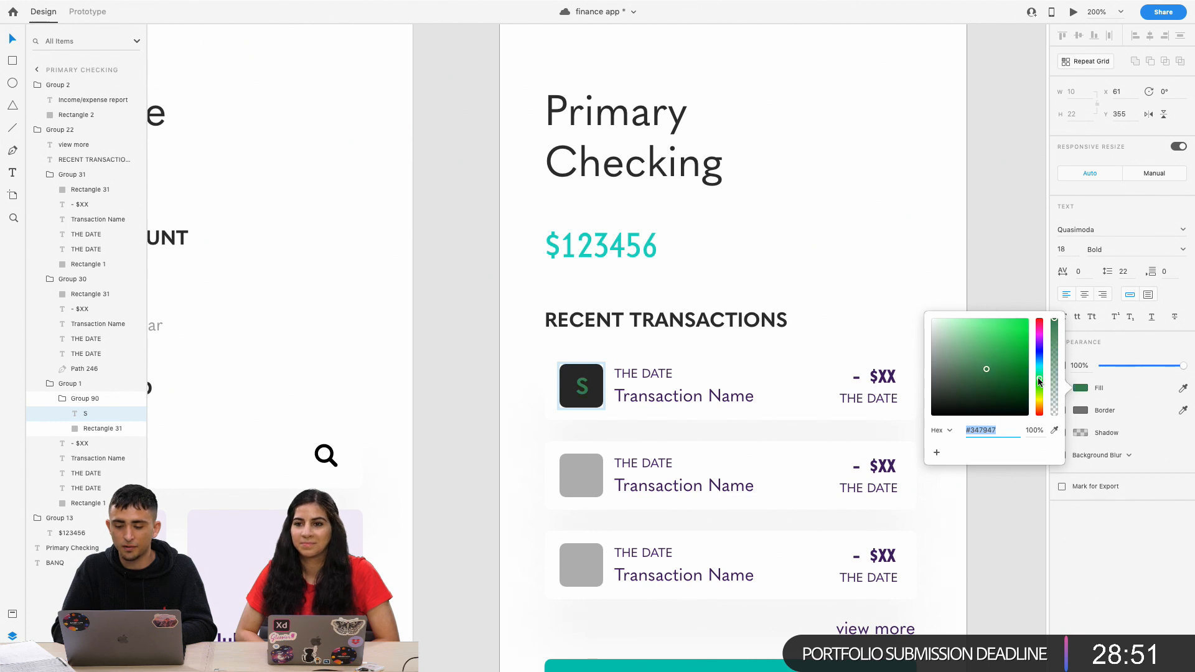
pyautogui.click(1005, 337)
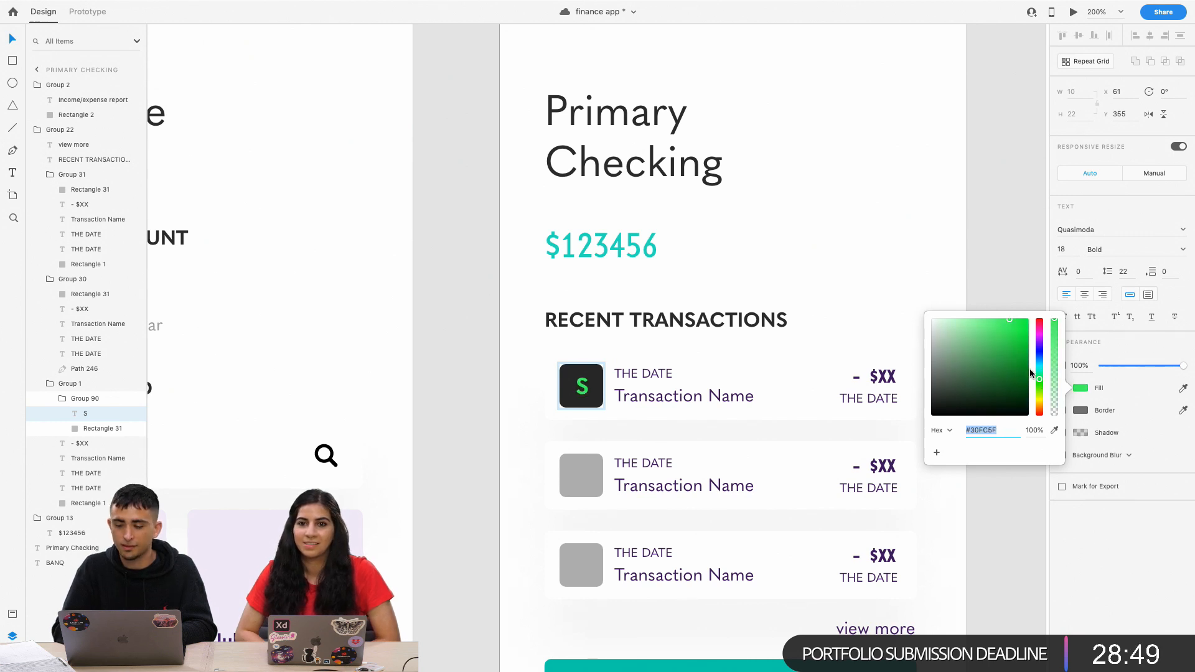
pyautogui.click(755, 384)
pyautogui.doubleClick(587, 477)
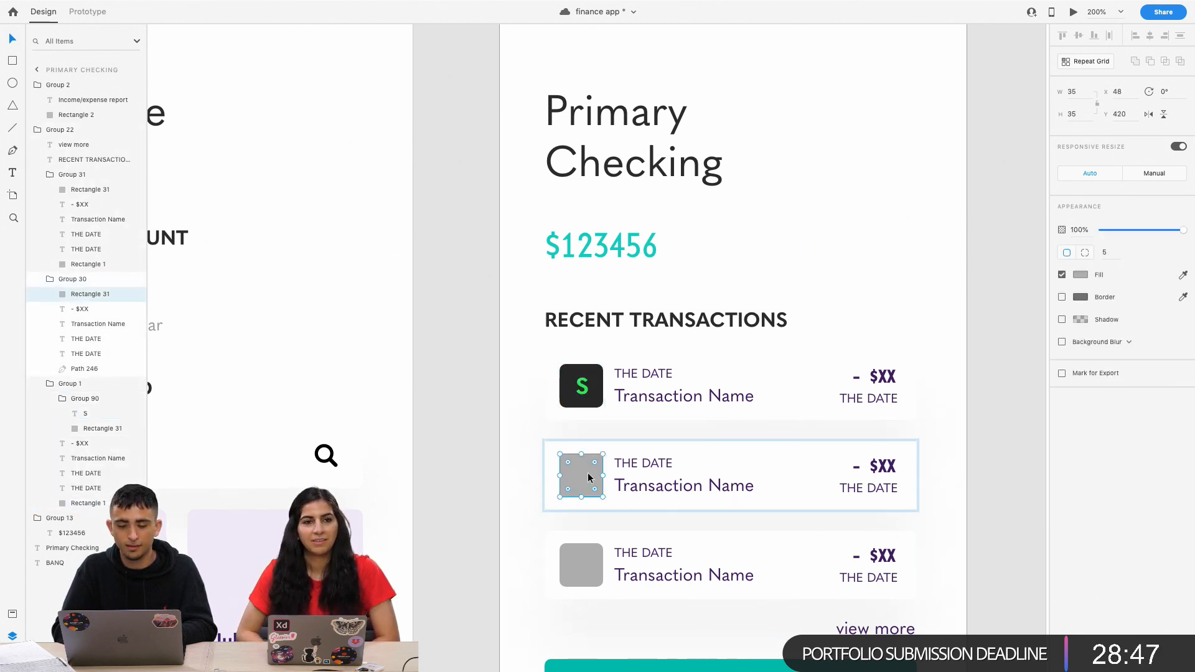
pyautogui.doubleClick(581, 481)
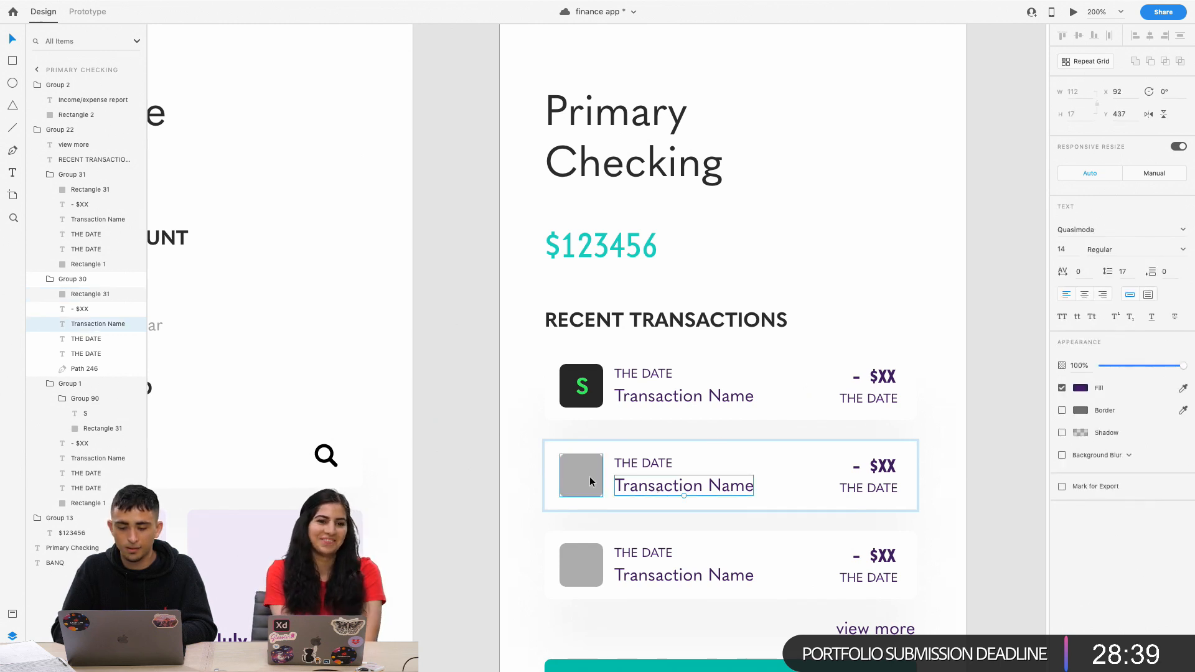
pyautogui.click(642, 483)
pyautogui.scroll(-4, 641, 483)
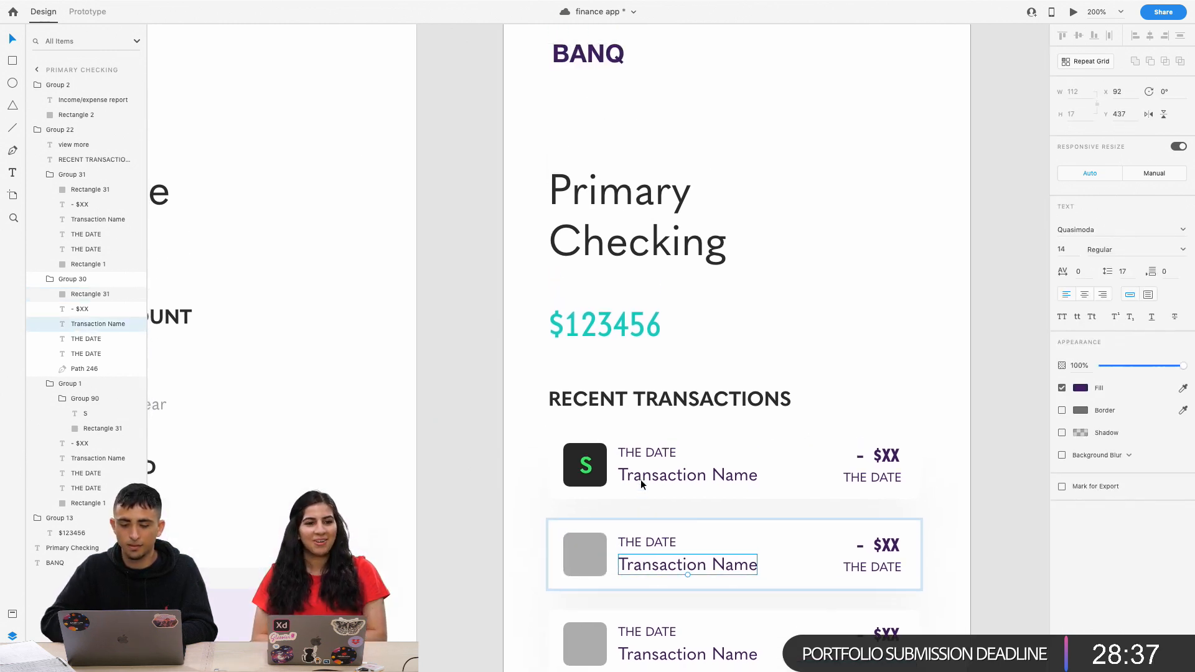
pyautogui.hscroll(2, 642, 483)
pyautogui.scroll(1, 642, 483)
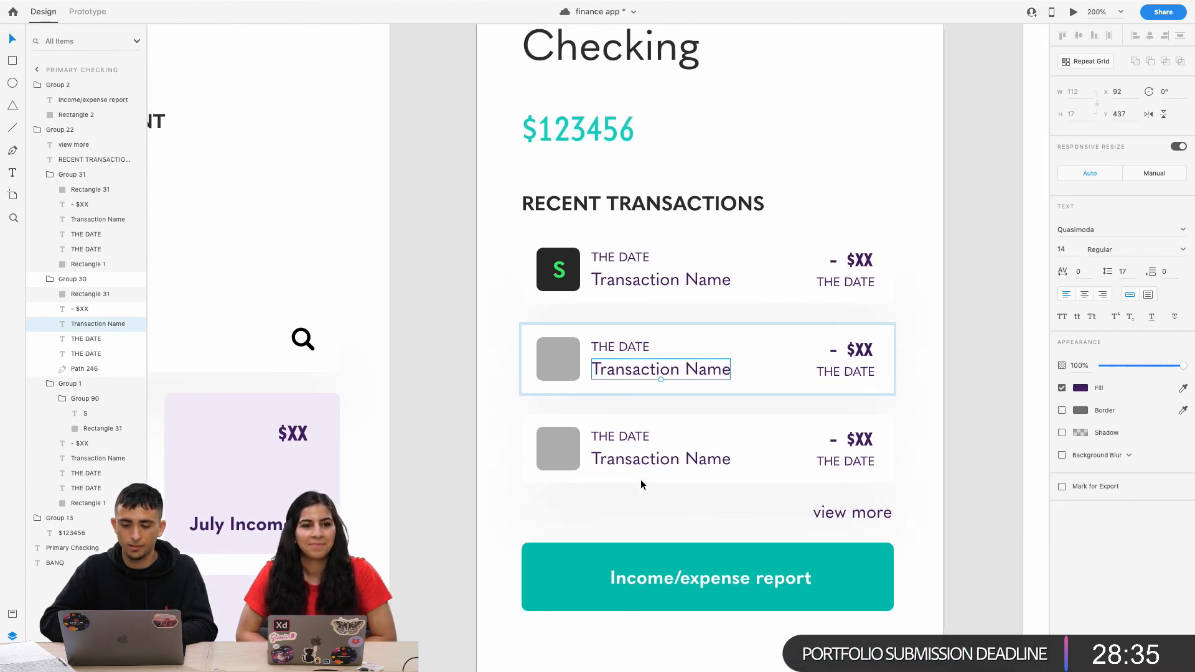
# Shift the hue of the first transaction's letter S to the purer green #38FC30.
pyautogui.press('super+plus')
pyautogui.click(560, 277)
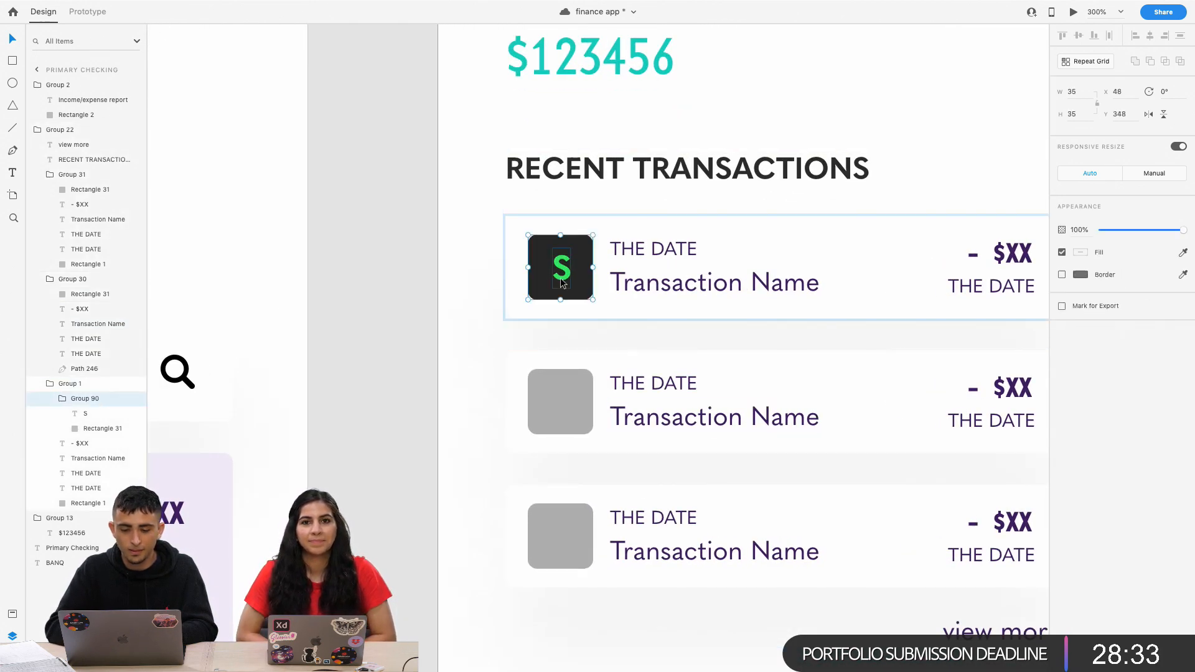
pyautogui.doubleClick(561, 278)
pyautogui.click(1080, 388)
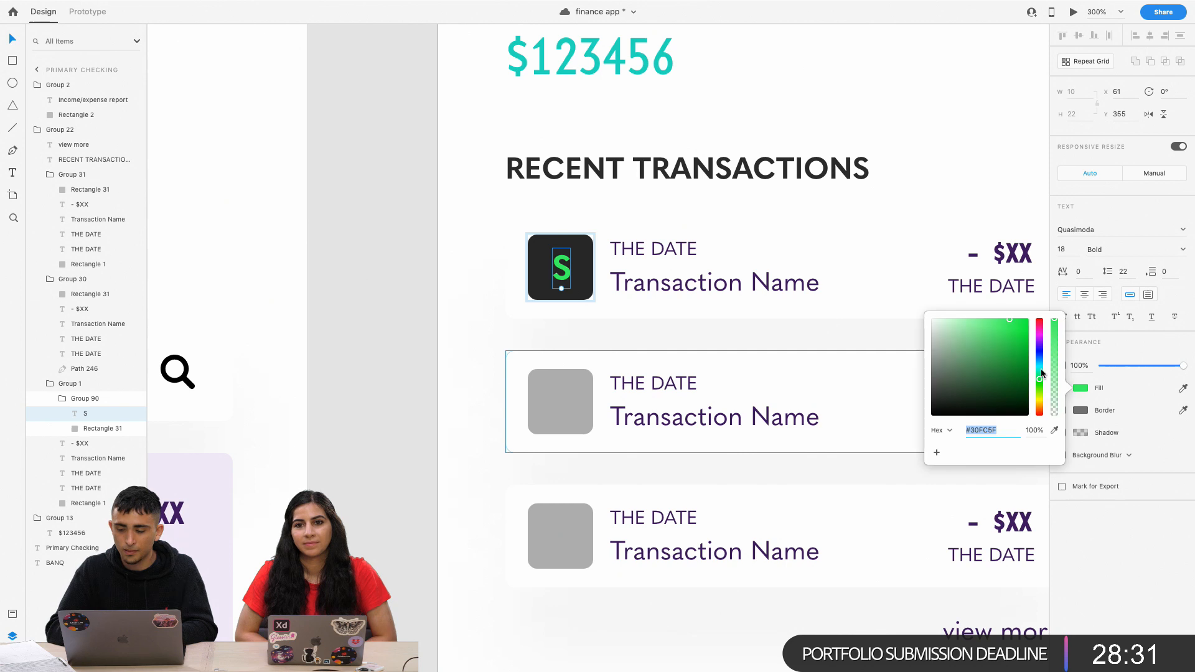
pyautogui.click(1039, 388)
pyautogui.click(1039, 387)
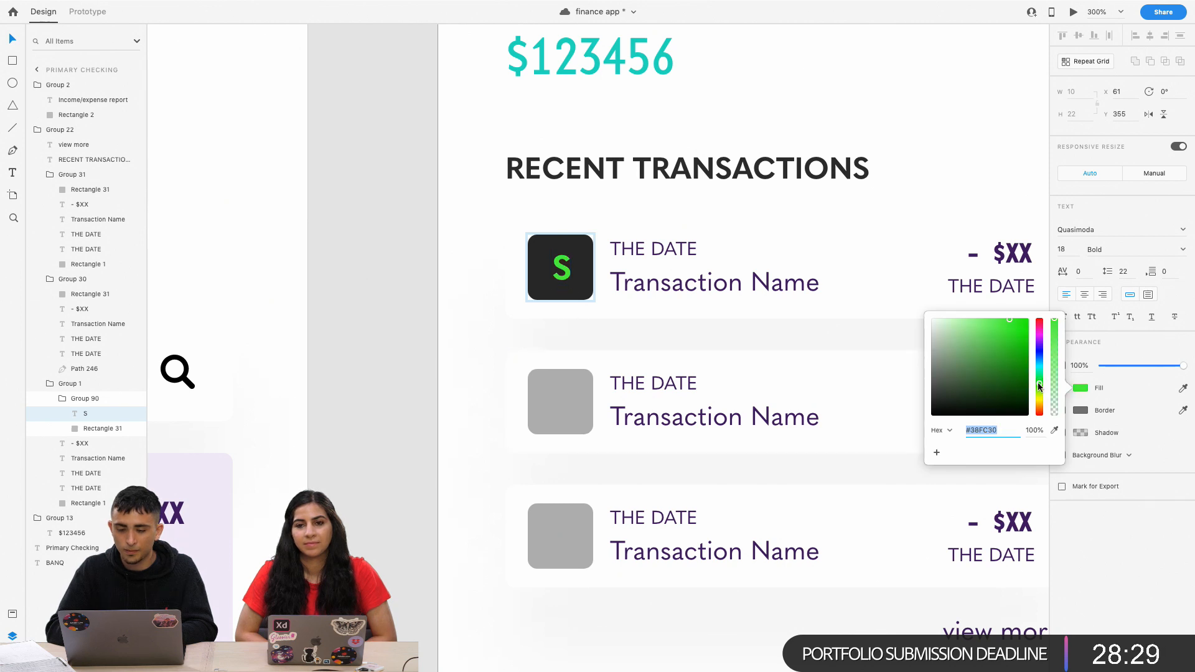
# Try to paste the dark S icon's appearance onto the second transaction's grey square.
pyautogui.click(747, 418)
pyautogui.doubleClick(570, 411)
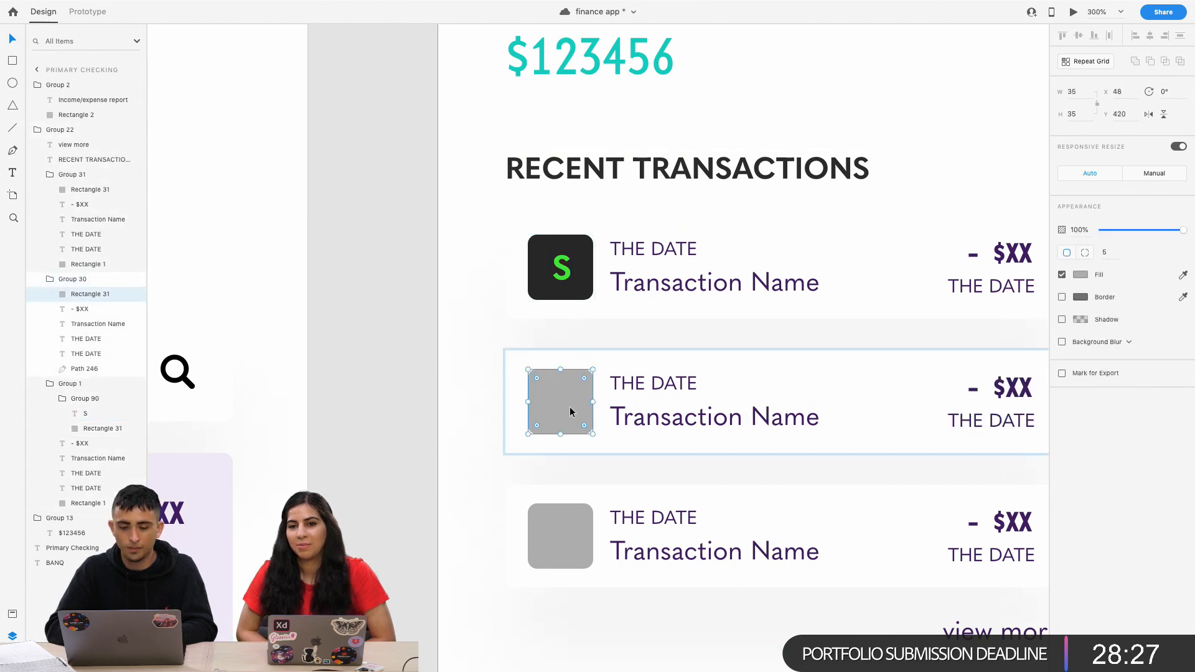
pyautogui.rightClick(554, 402)
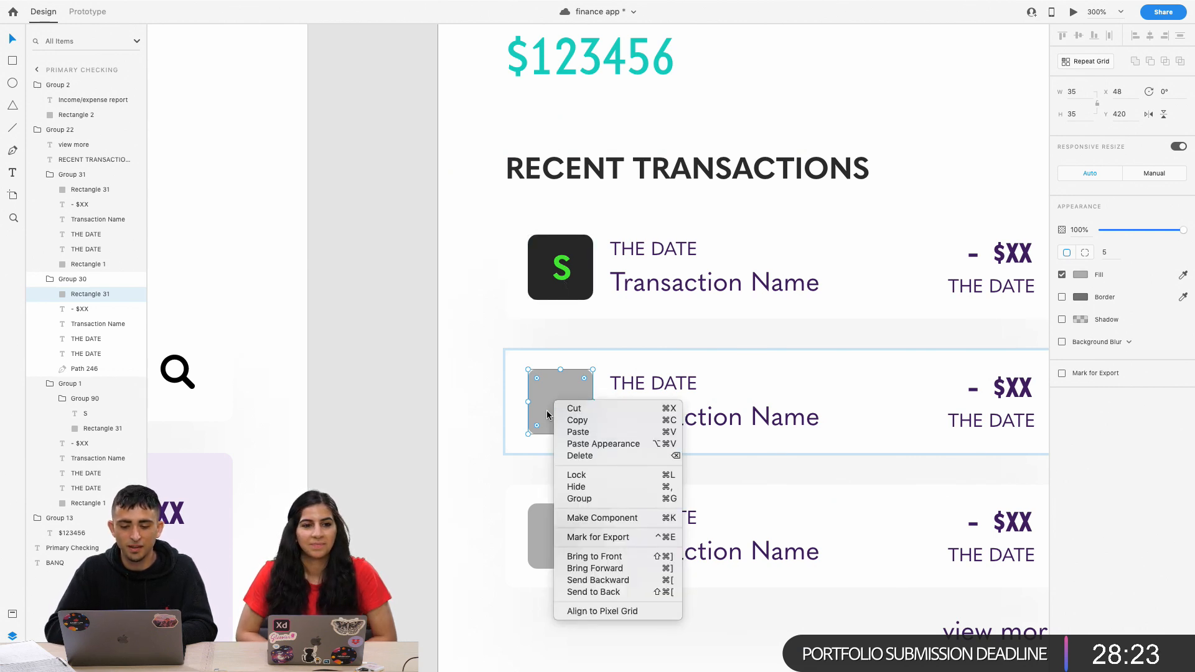
pyautogui.click(577, 432)
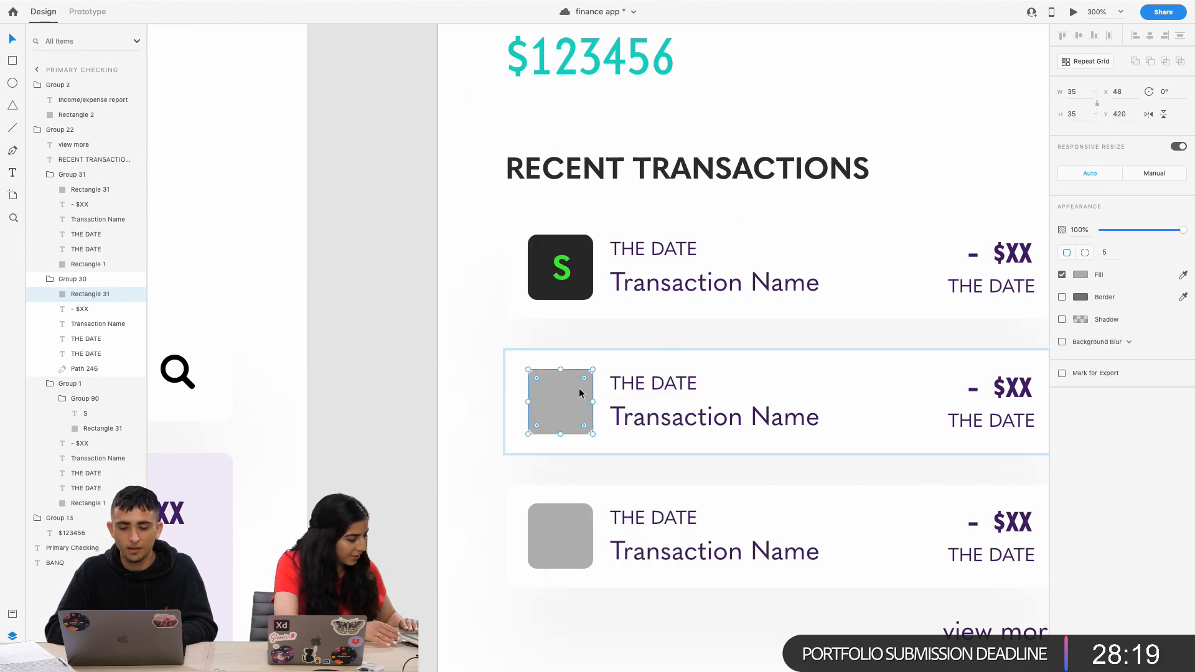
pyautogui.click(563, 274)
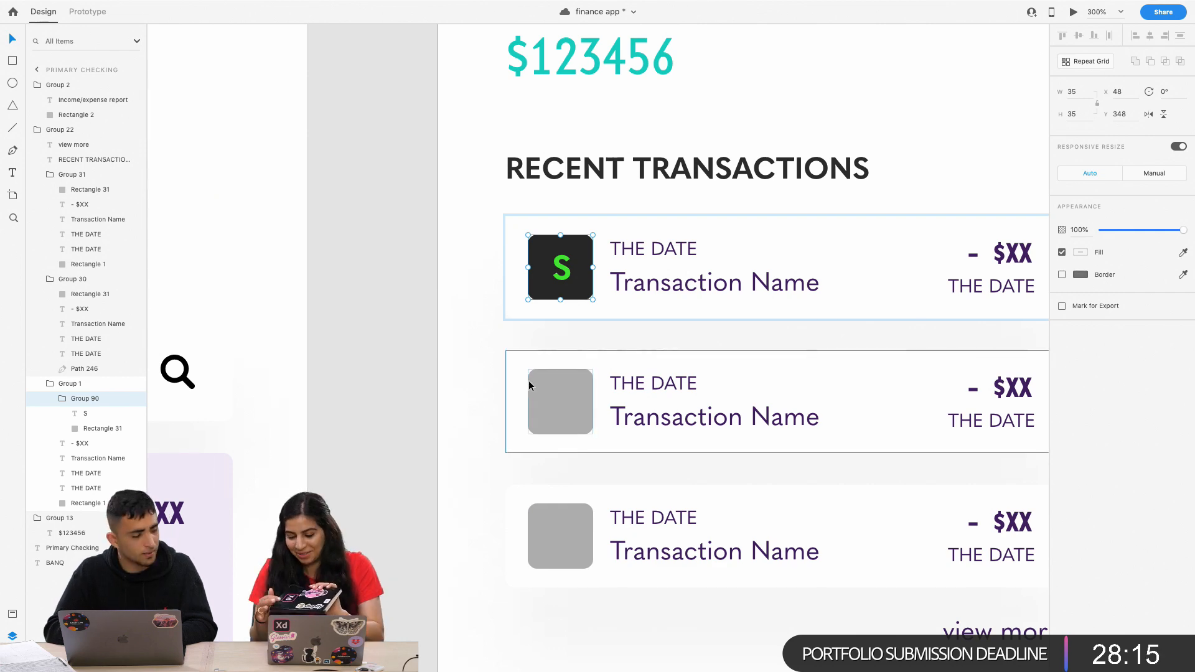
pyautogui.click(545, 406)
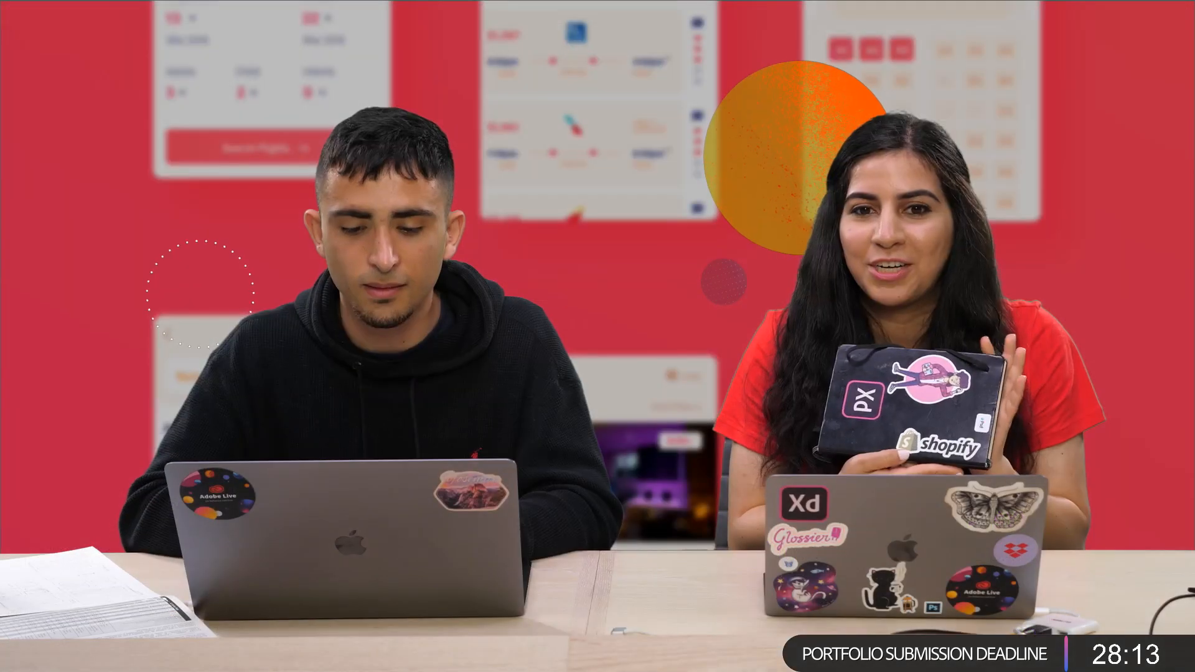
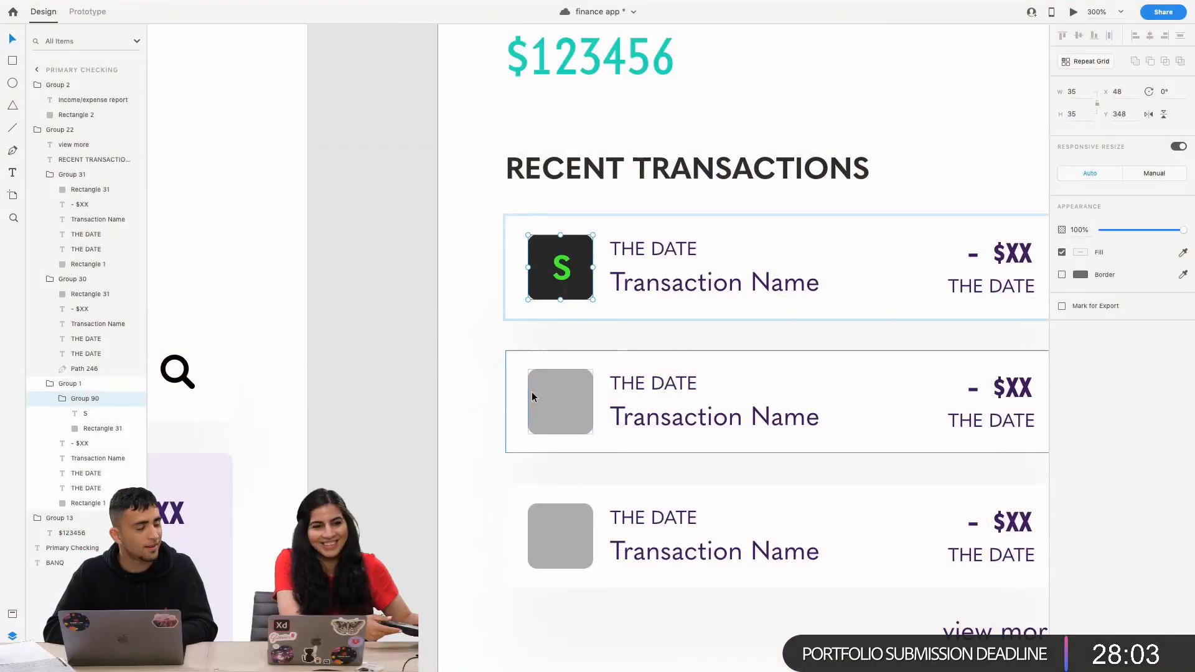
pyautogui.click(548, 415)
pyautogui.rightClick(548, 414)
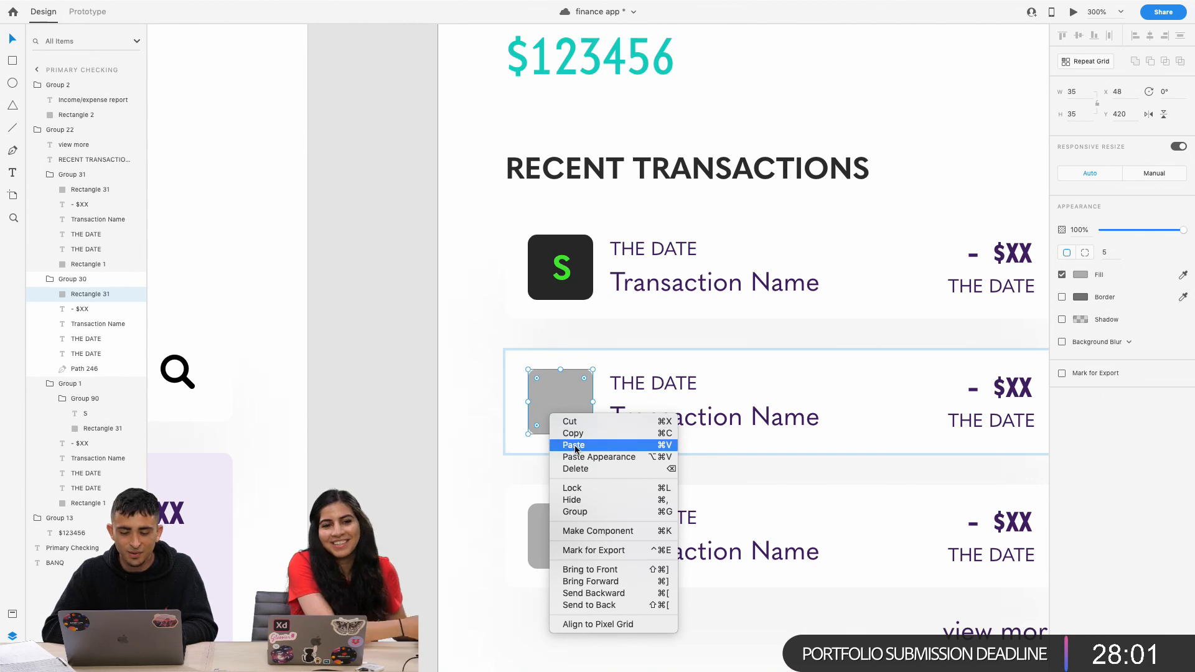
pyautogui.click(581, 458)
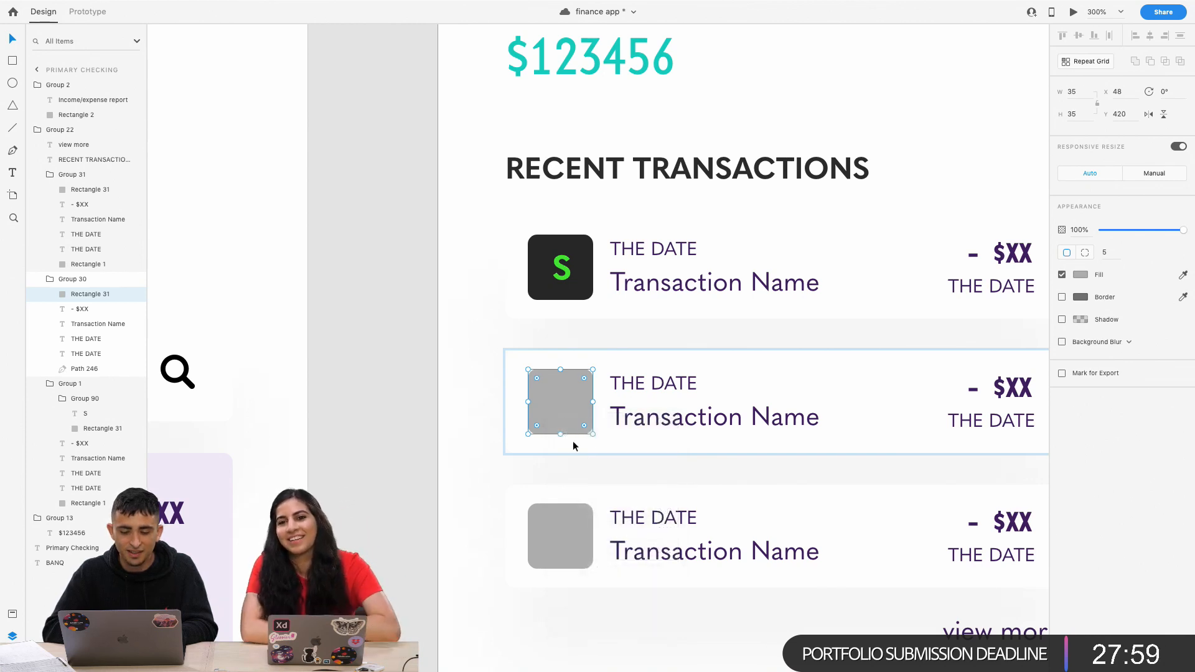
pyautogui.click(569, 284)
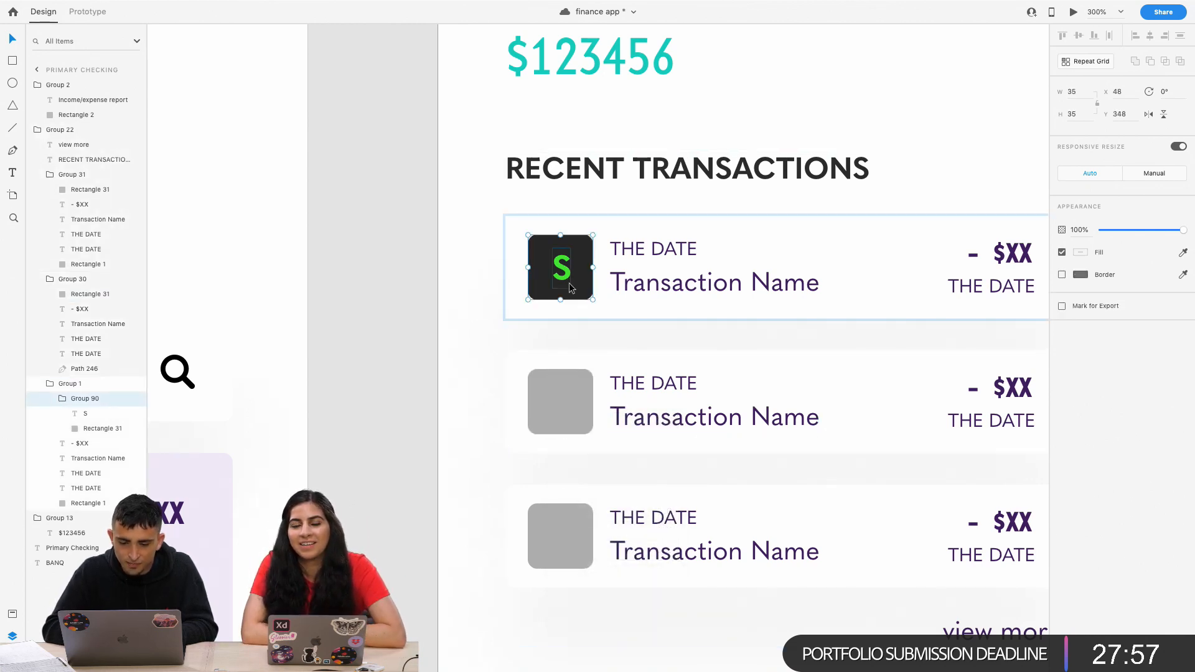
pyautogui.click(559, 404)
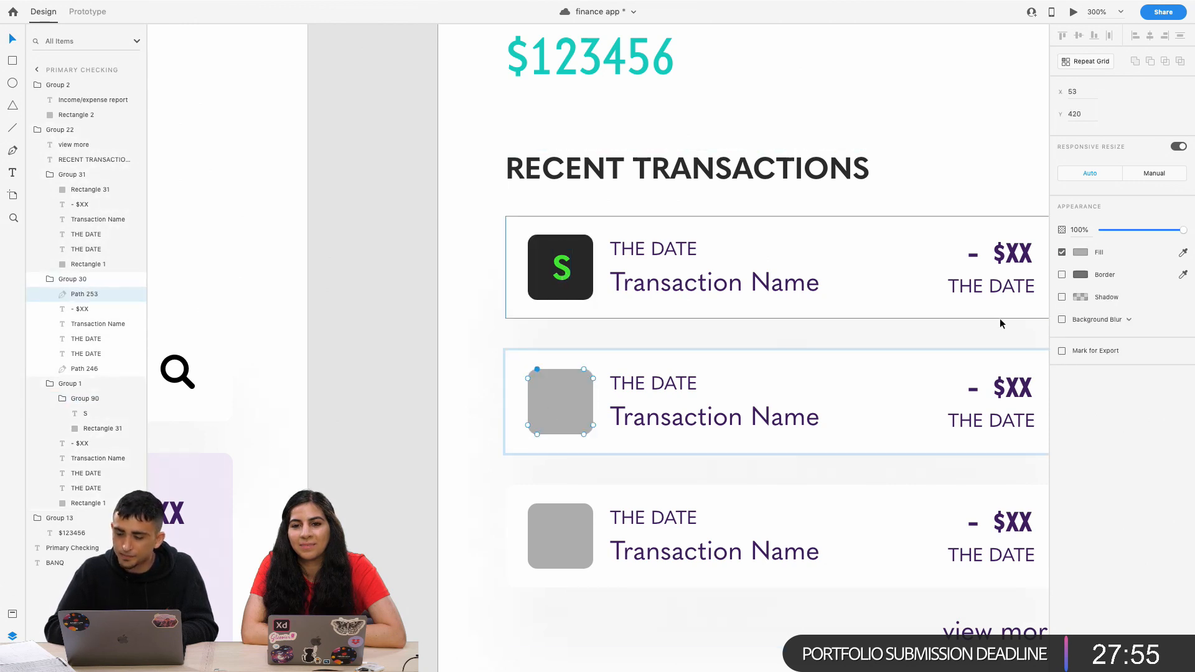
pyautogui.click(1185, 255)
pyautogui.press('Escape')
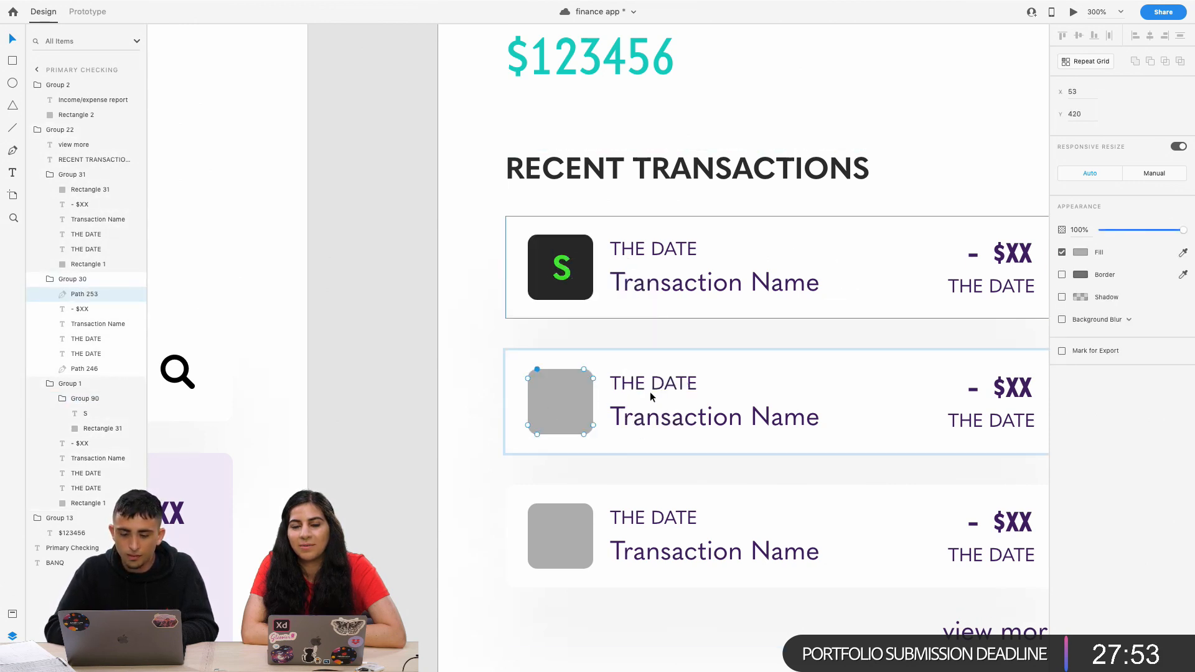
# Copy the green letter S onto the second transaction's grey icon square and change the copy to A.
pyautogui.doubleClick(566, 286)
pyautogui.doubleClick(566, 286)
pyautogui.doubleClick(565, 391)
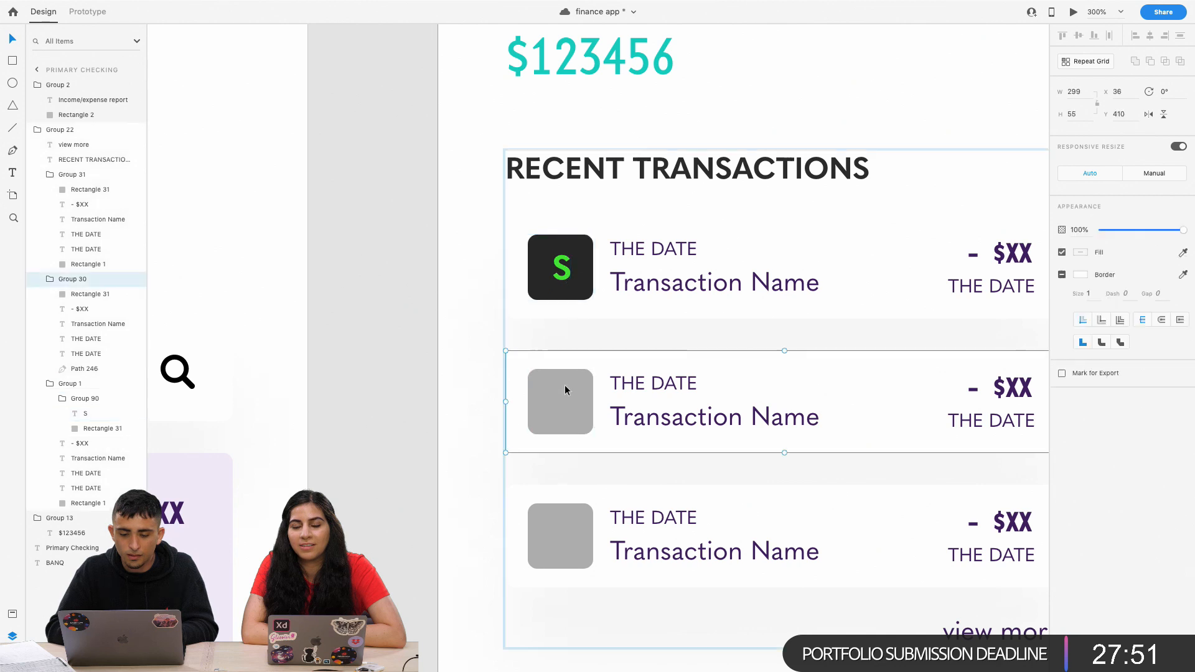
pyautogui.doubleClick(565, 386)
pyautogui.press('super+v')
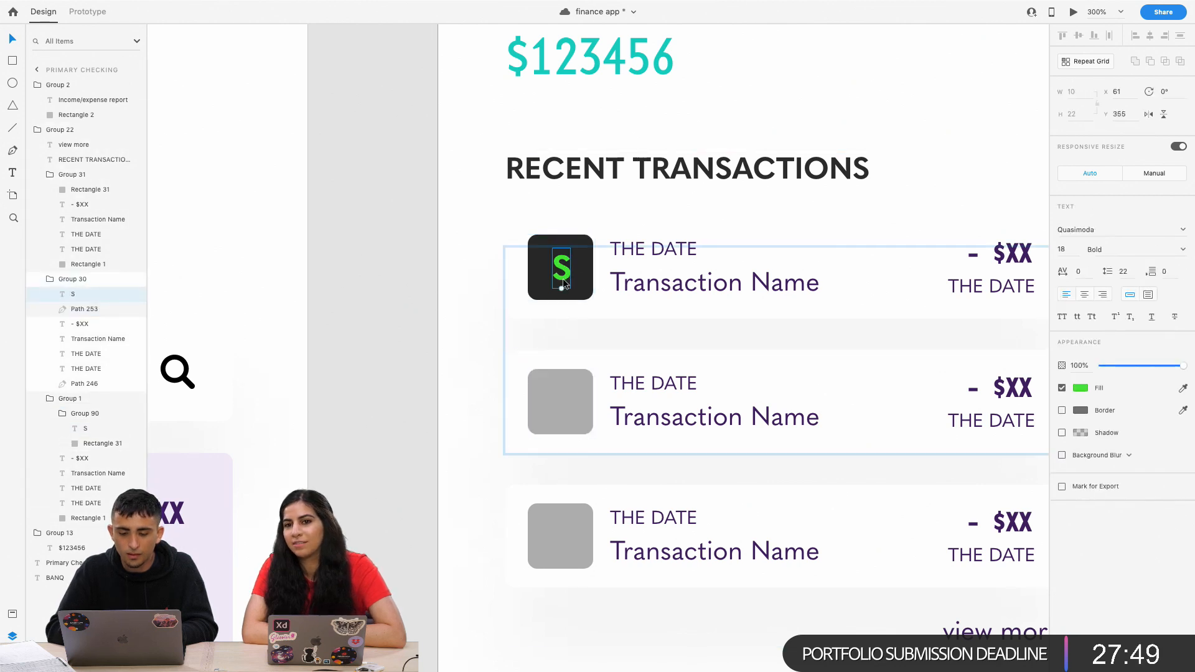
pyautogui.moveTo(562, 274); pyautogui.dragTo(562, 406)
pyautogui.doubleClick(562, 406)
pyautogui.write('A')
pyautogui.press('Escape')
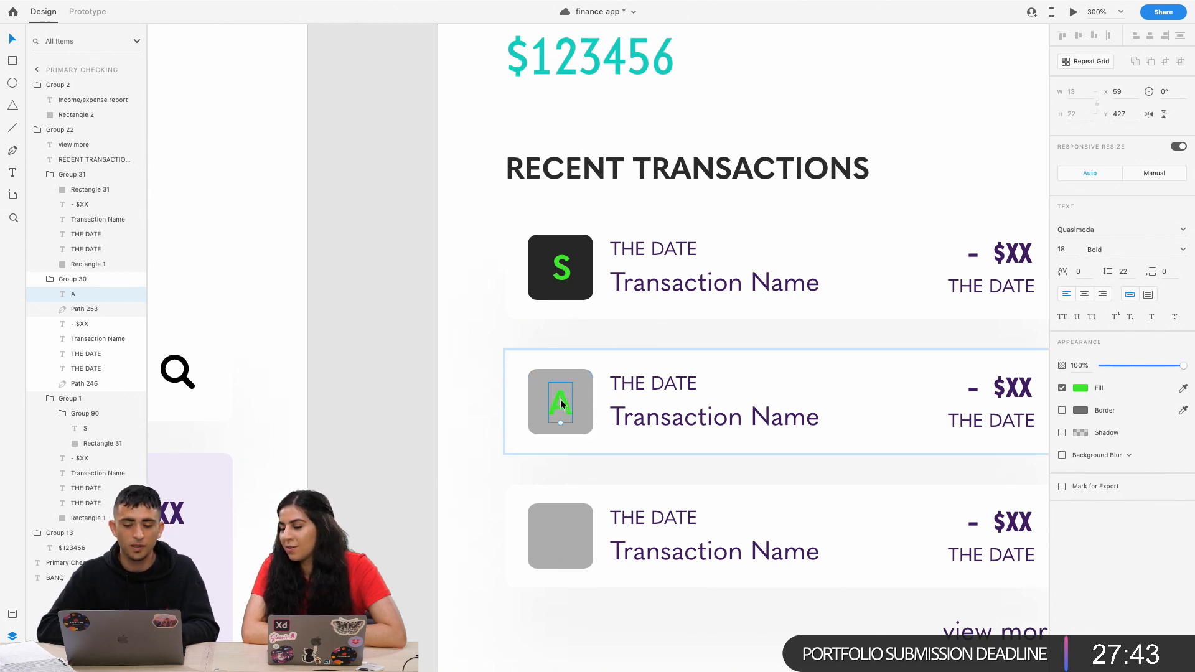
pyautogui.doubleClick(560, 401)
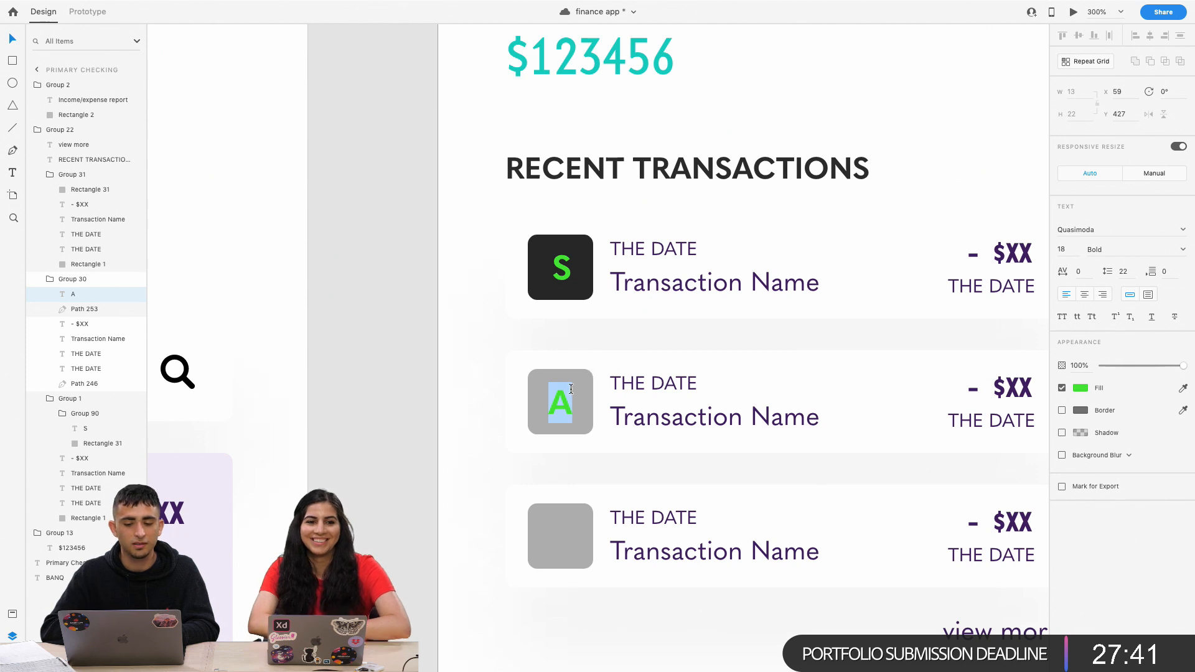
pyautogui.press('Escape')
# Fill the second transaction's grey icon square with bright red.
pyautogui.click(541, 377)
pyautogui.click(571, 286)
pyautogui.doubleClick(540, 385)
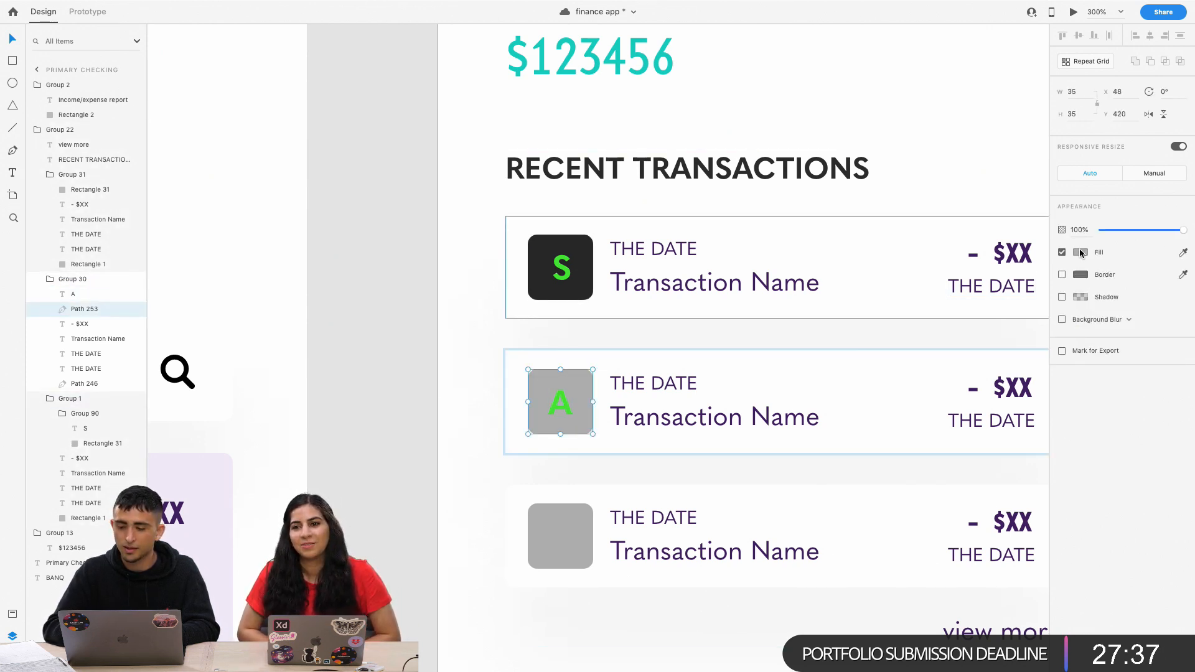
pyautogui.click(1080, 252)
pyautogui.moveTo(986, 230); pyautogui.dragTo(1006, 171)
# Fill the letter A on the red square with white and change it to N.
pyautogui.click(564, 400)
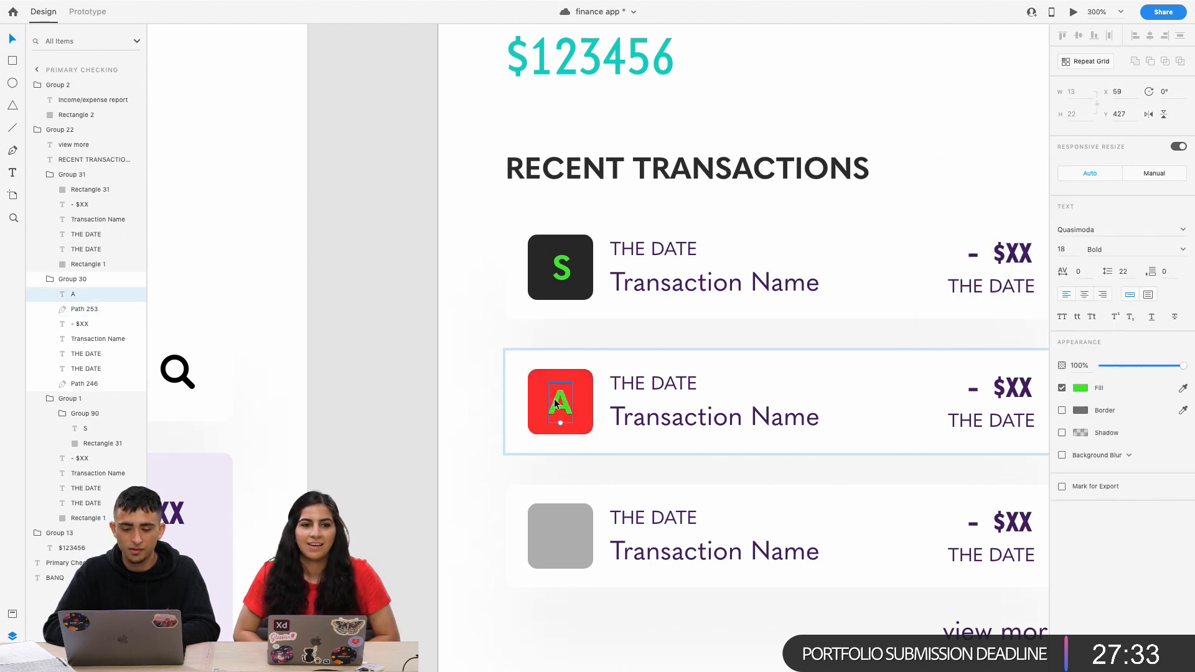
pyautogui.doubleClick(563, 400)
pyautogui.moveTo(957, 349); pyautogui.dragTo(927, 315)
pyautogui.click(635, 356)
pyautogui.doubleClick(558, 412)
pyautogui.write('N')
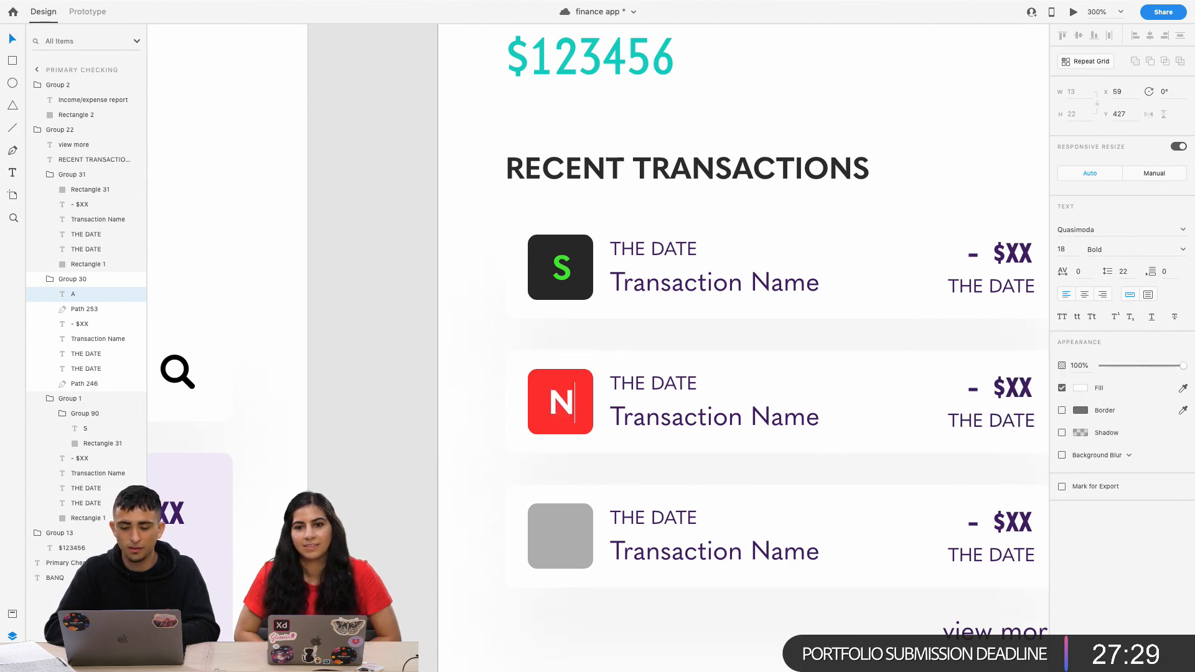
pyautogui.click(630, 342)
# Group the white letter N with its red icon square in the second transaction.
pyautogui.scroll(-6, 630, 342)
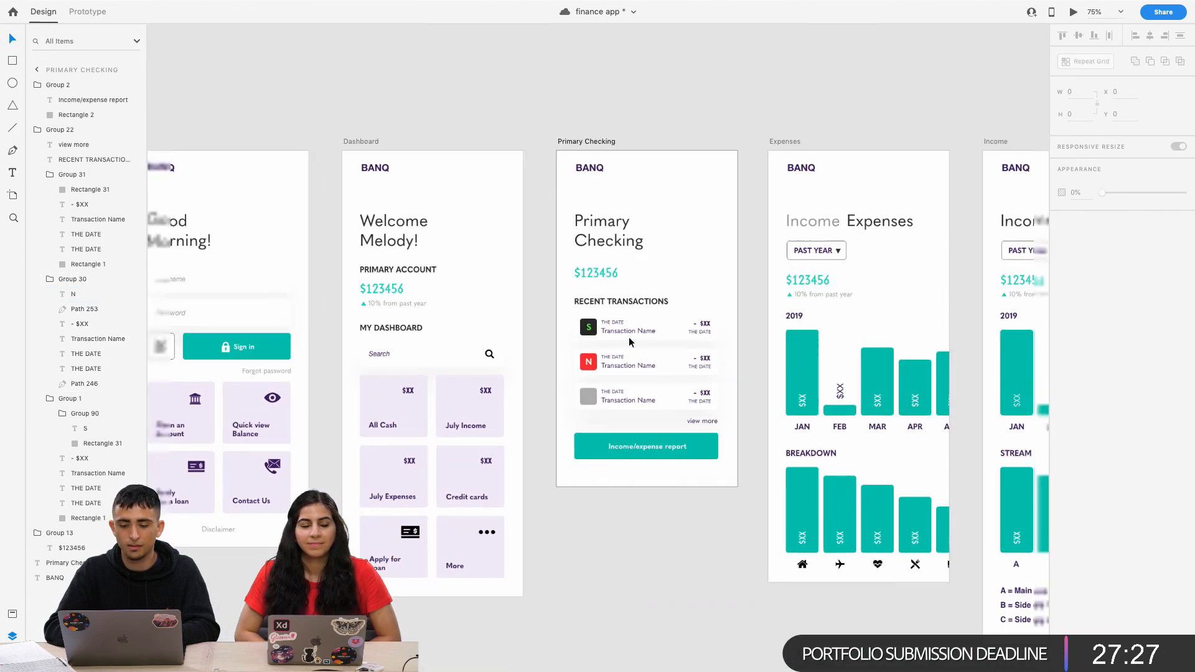
pyautogui.scroll(5, 630, 340)
pyautogui.doubleClick(569, 389)
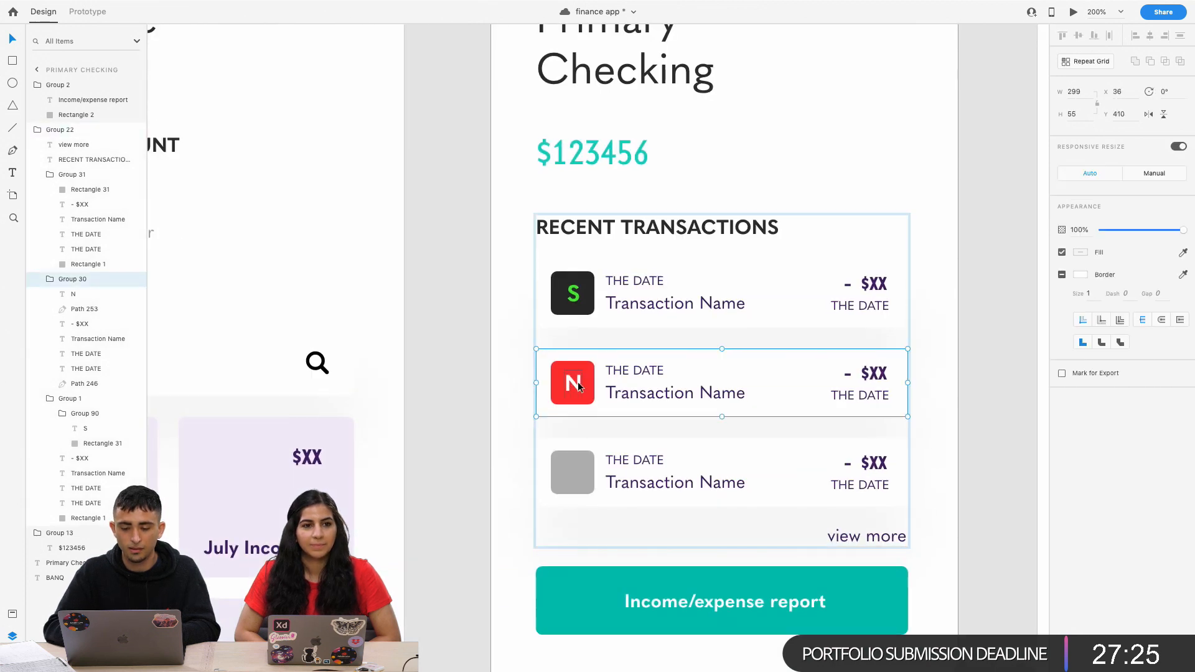
pyautogui.click(577, 383)
pyautogui.keyDown('shift'); pyautogui.click(590, 373); pyautogui.keyUp('shift')
pyautogui.press('super+g')
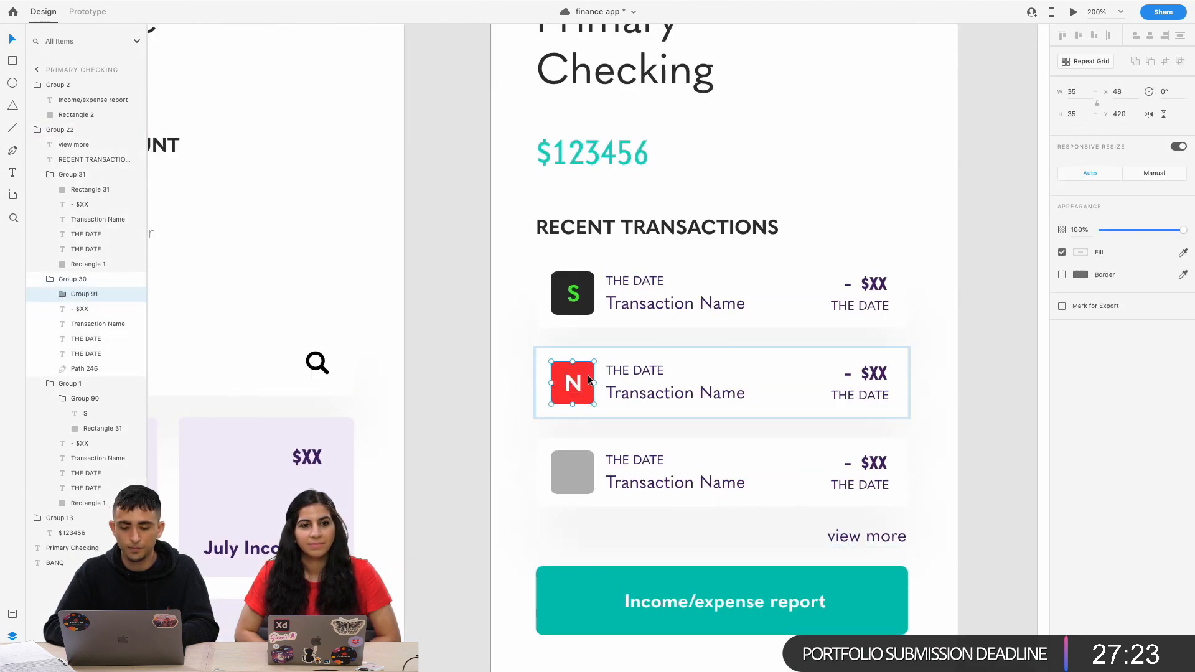
pyautogui.doubleClick(573, 393)
pyautogui.click(610, 393)
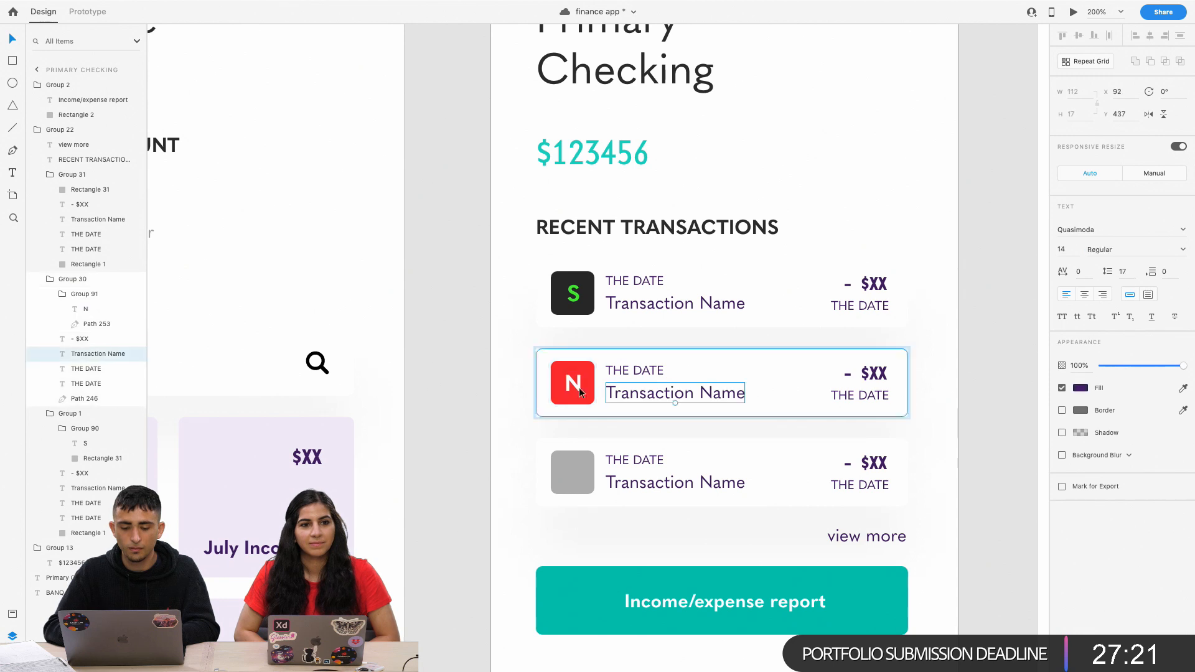
# Replace the third transaction's grey icon square with a copy of the red N icon and select the copy's red square.
pyautogui.click(572, 389)
pyautogui.doubleClick(574, 480)
pyautogui.press('Delete')
pyautogui.press('super+v')
pyautogui.moveTo(581, 377); pyautogui.dragTo(582, 470)
pyautogui.doubleClick(583, 473)
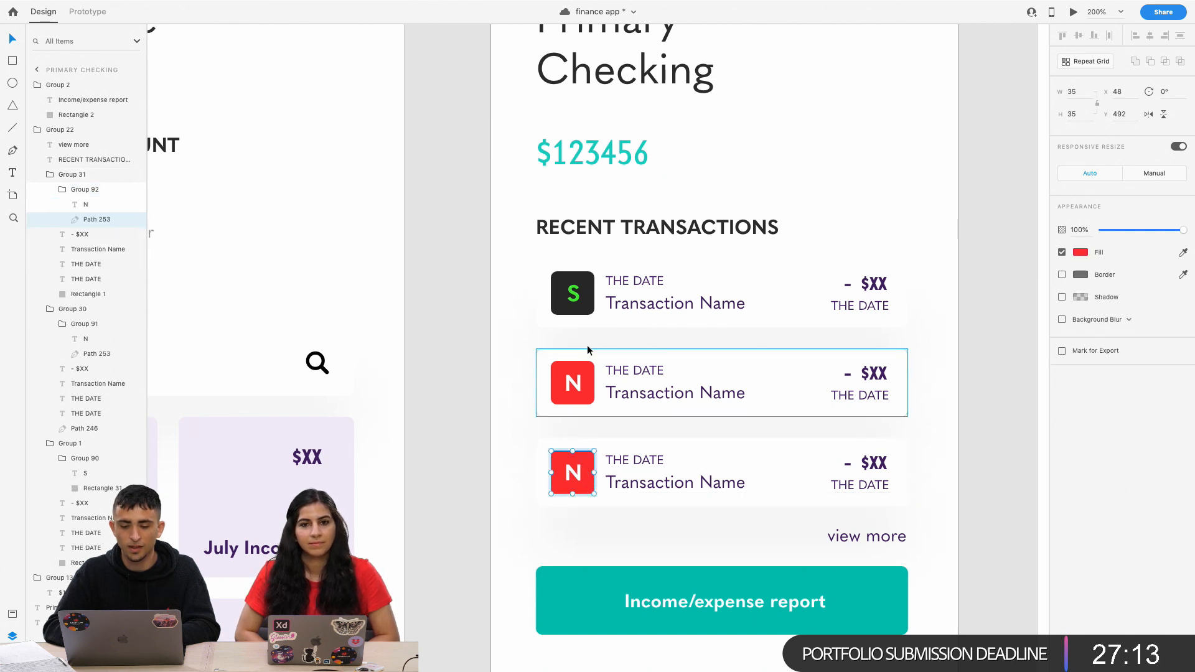
pyautogui.click(1082, 252)
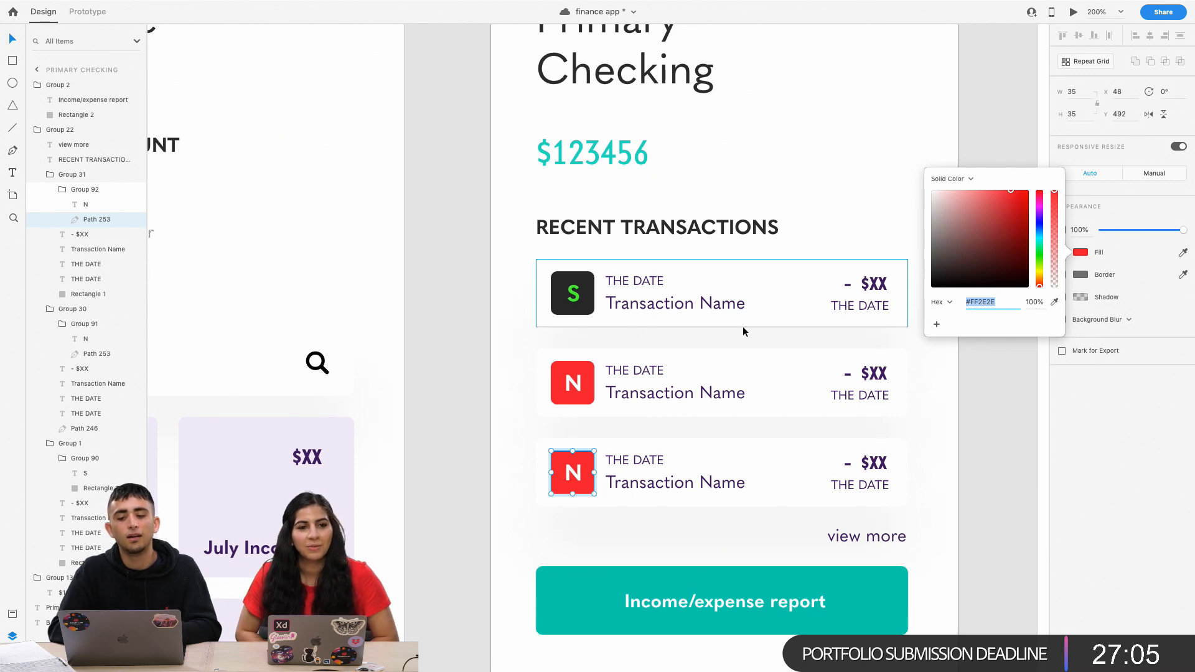
pyautogui.click(738, 233)
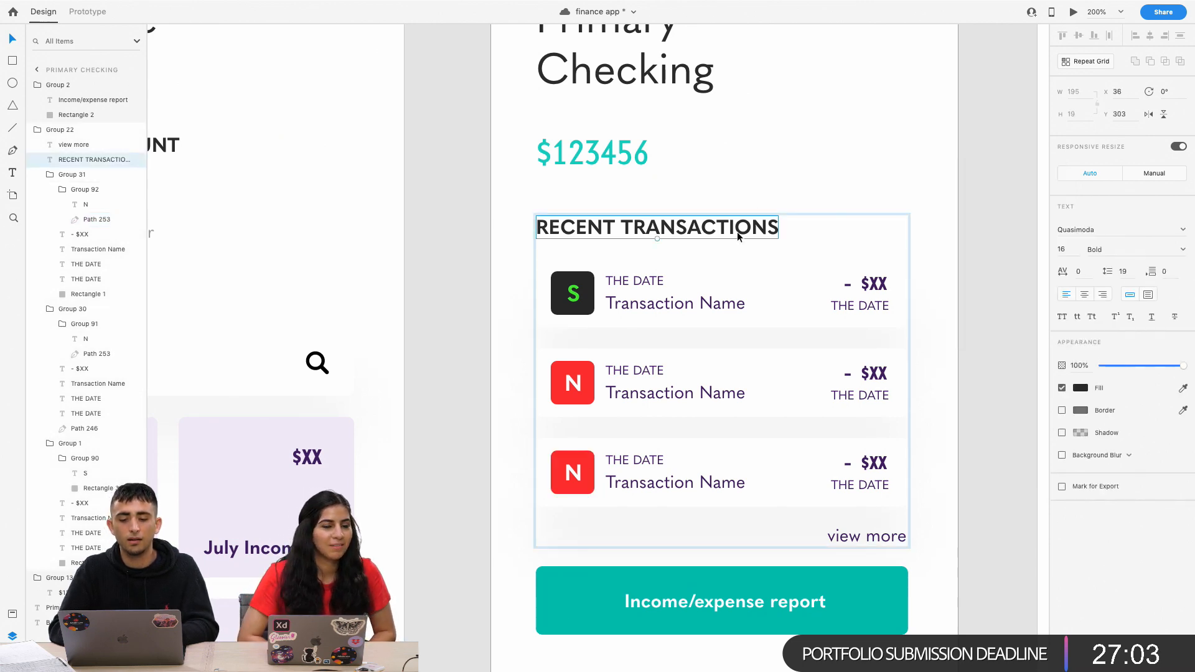
pyautogui.scroll(-5, 737, 232)
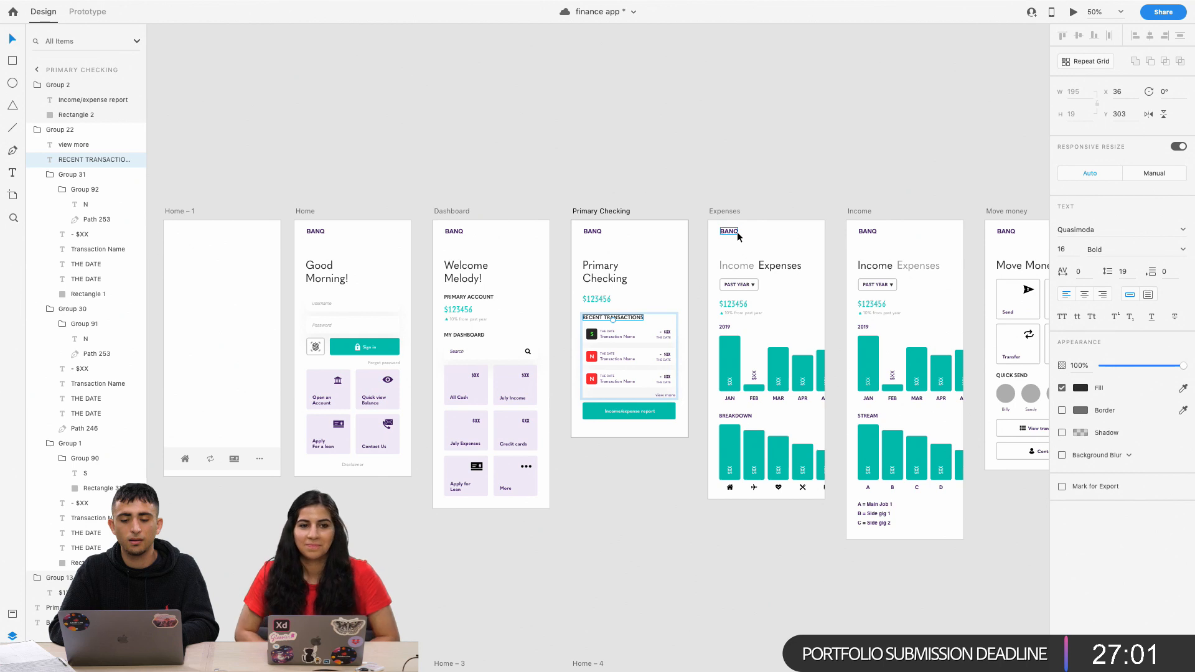
pyautogui.scroll(2, 737, 232)
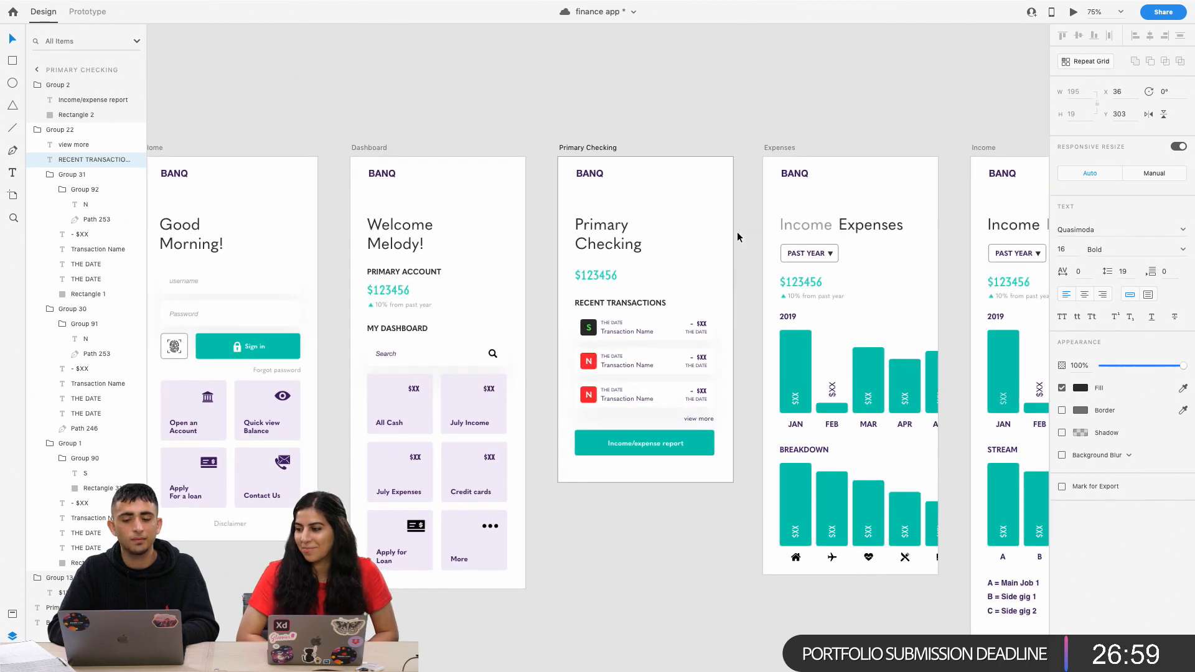
pyautogui.click(692, 450)
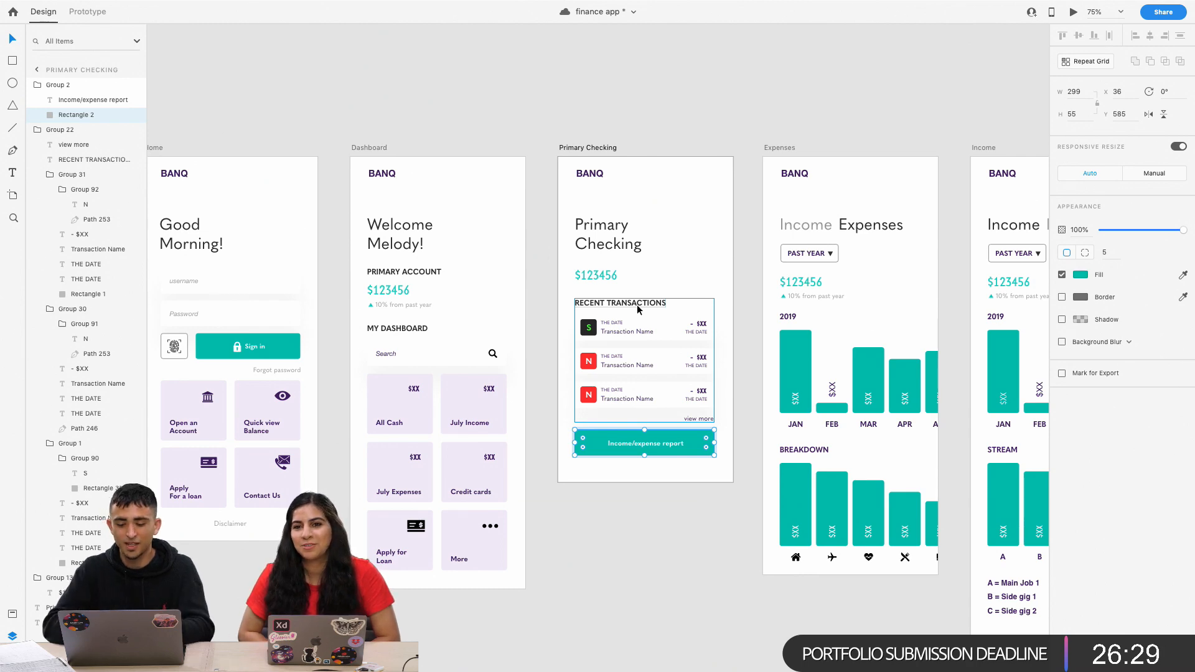
pyautogui.scroll(10, 638, 310)
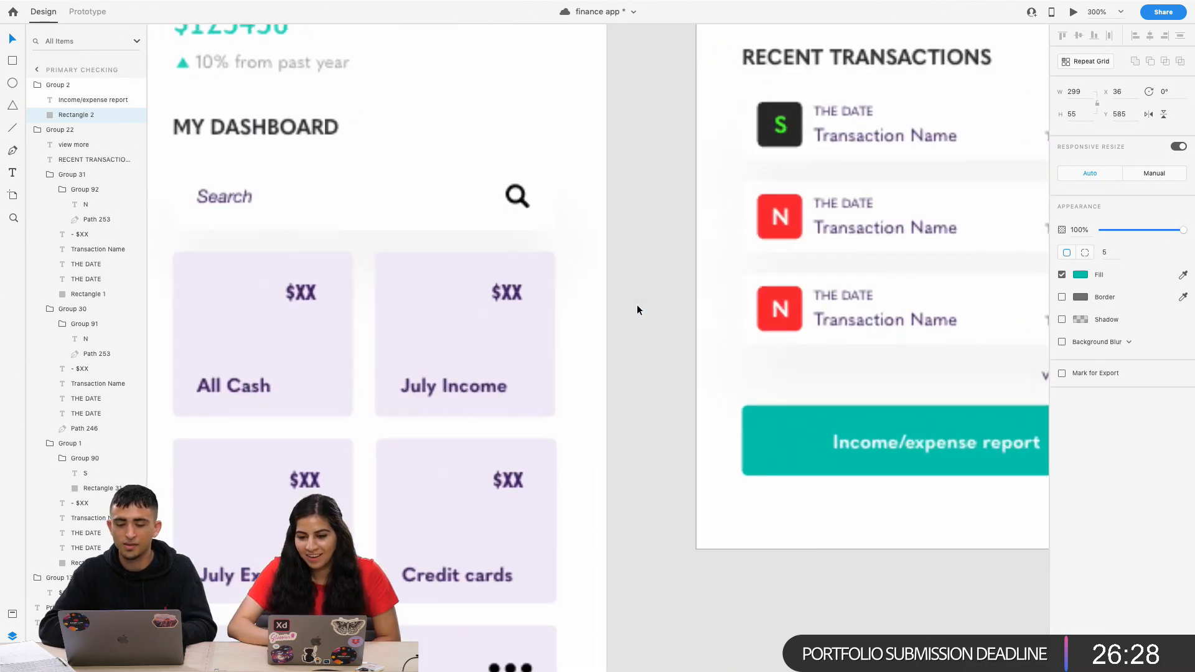
# Try a bright blue #2E46FF fill on the third transaction's whole icon group and undo it.
pyautogui.click(849, 304)
pyautogui.hscroll(5, 849, 304)
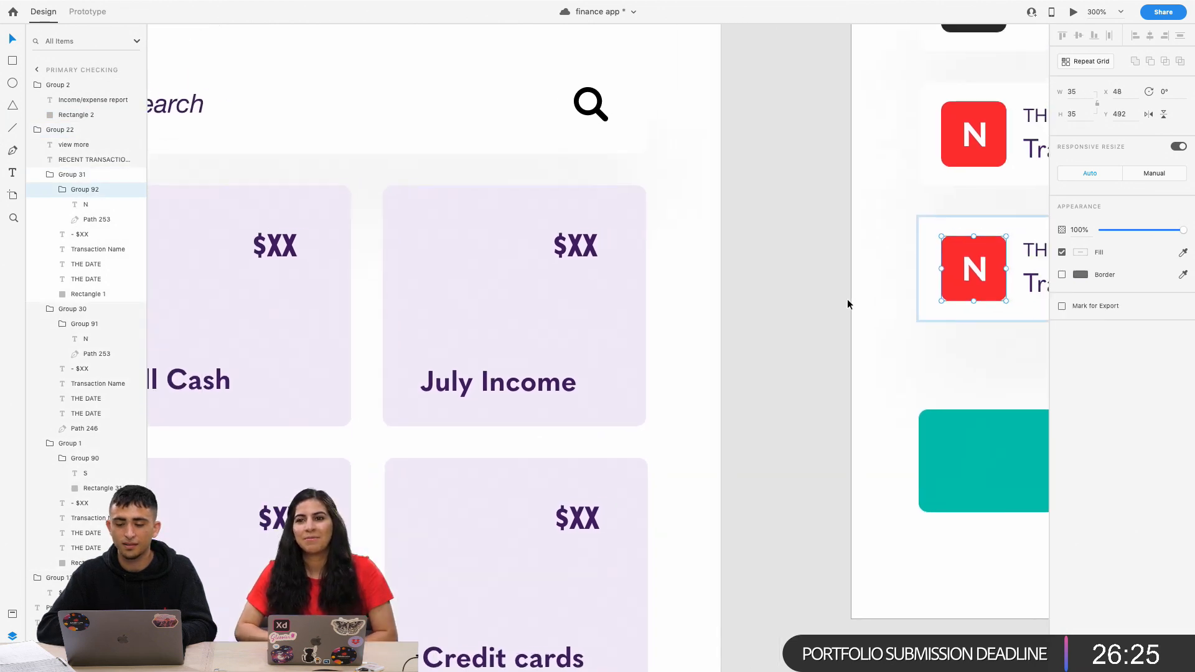
pyautogui.scroll(3, 847, 304)
pyautogui.hscroll(3, 848, 304)
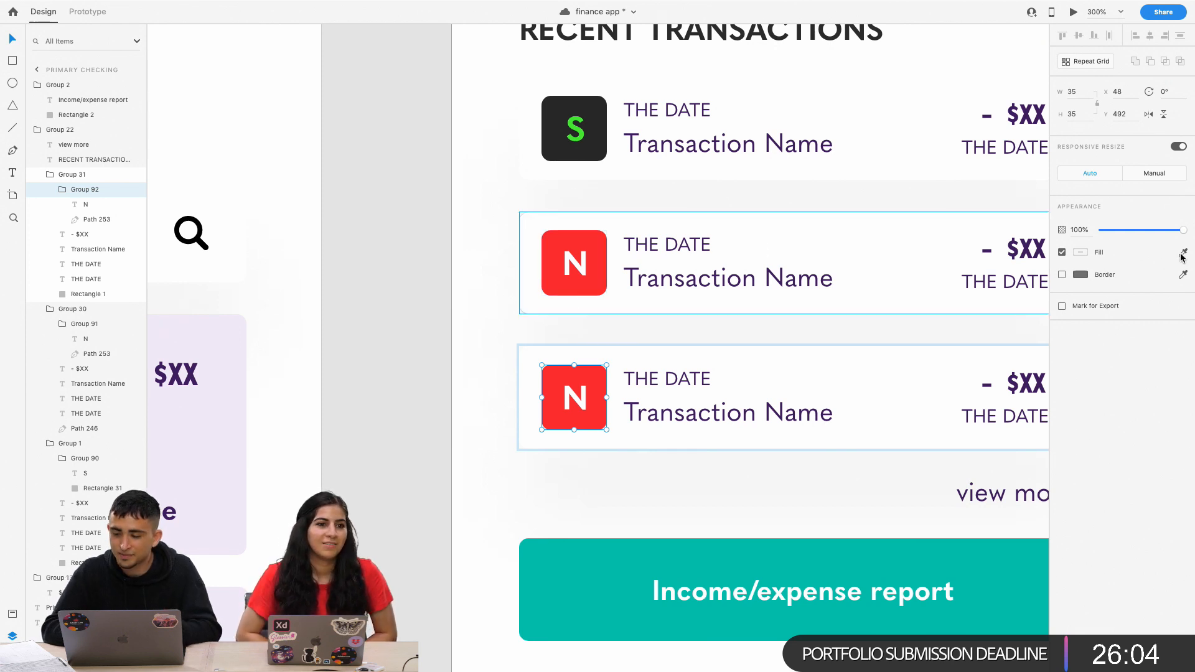
pyautogui.click(1081, 253)
pyautogui.click(1039, 225)
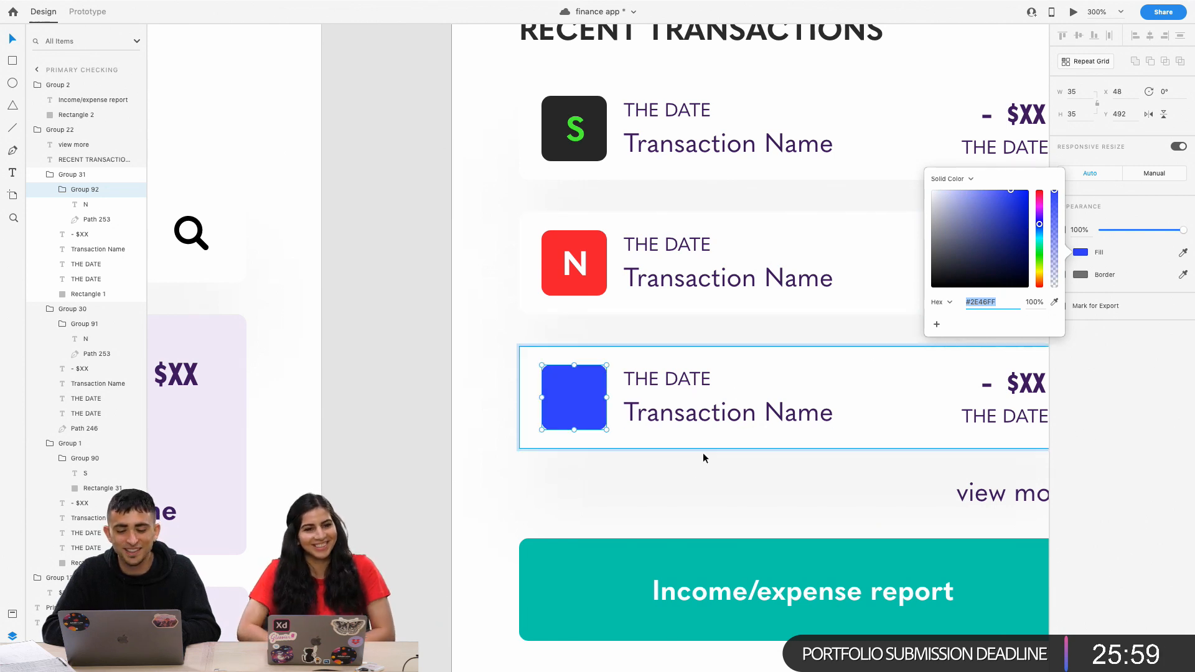
pyautogui.click(692, 467)
pyautogui.press('super+z')
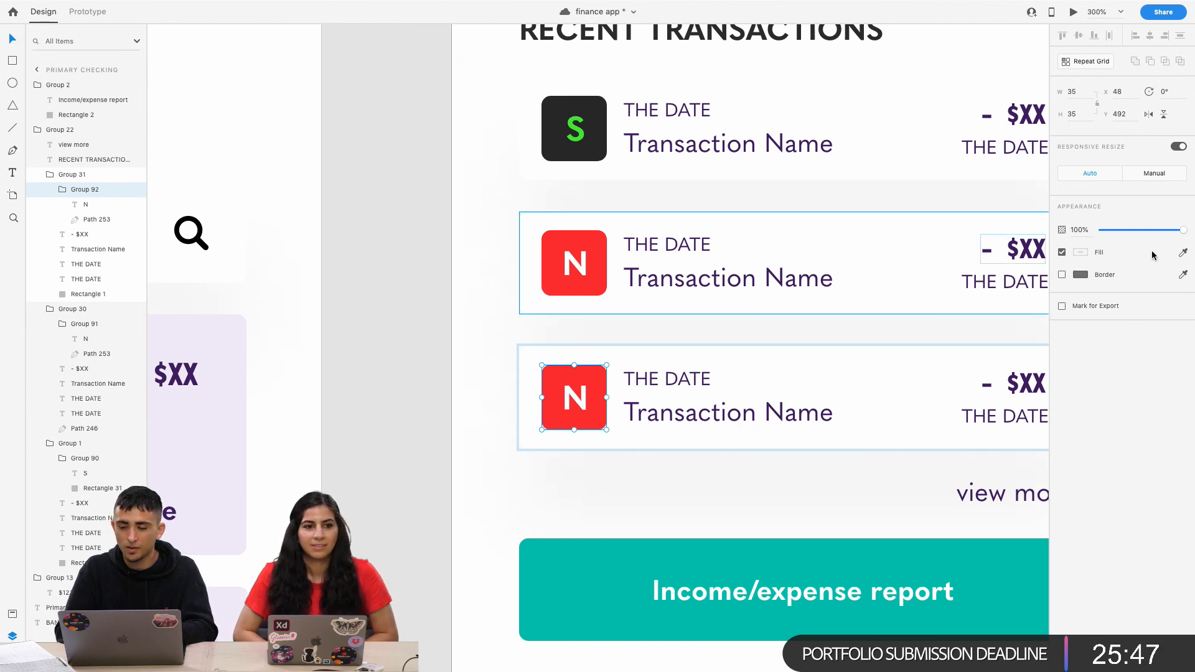
# Fill the third transaction's whole icon group with blue #1B50DE.
pyautogui.click(1090, 251)
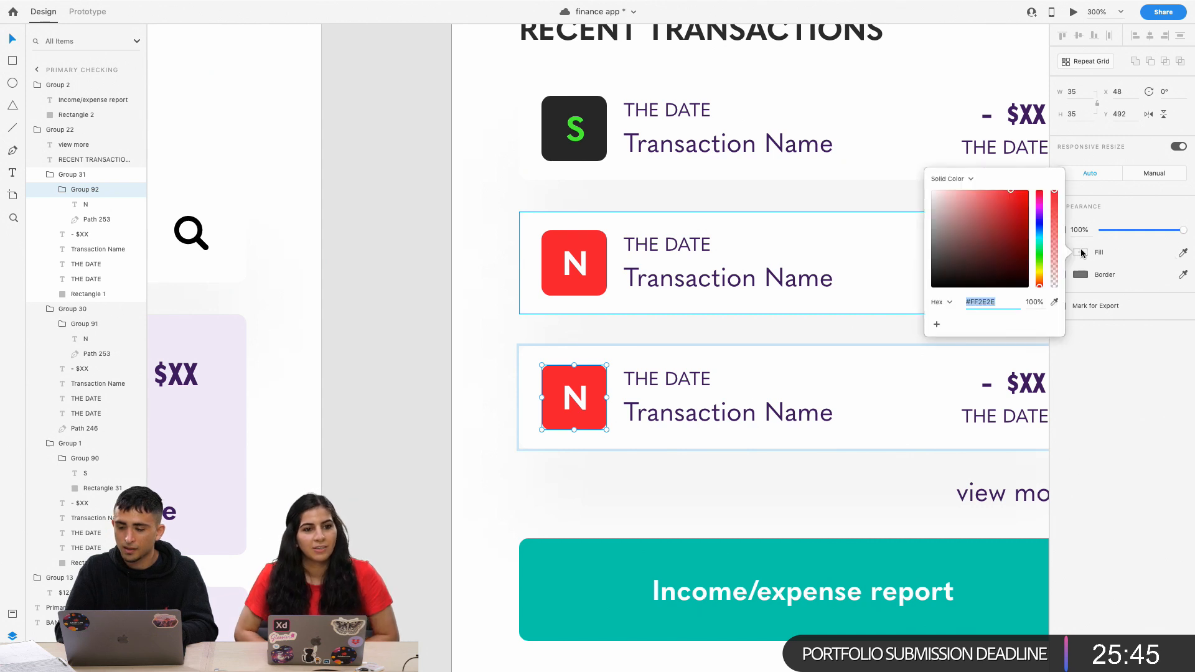
pyautogui.click(1040, 231)
pyautogui.moveTo(1015, 214); pyautogui.dragTo(1040, 229)
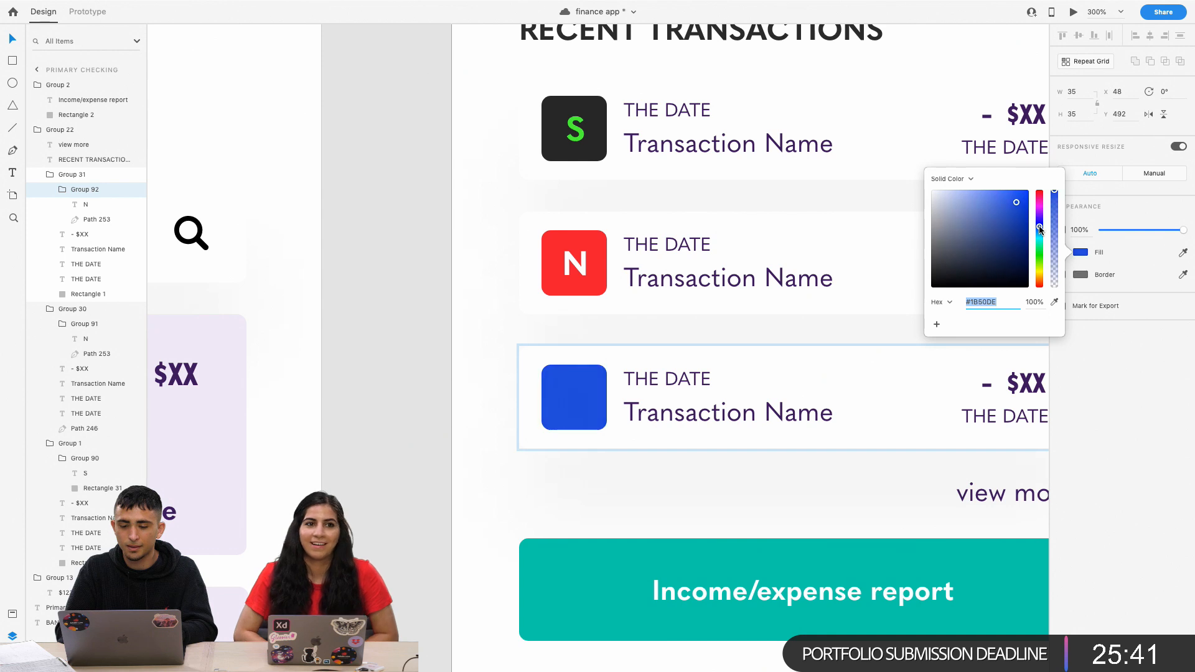
pyautogui.click(674, 278)
# Fill the letter N on the third transaction's blue icon square with white.
pyautogui.click(570, 379)
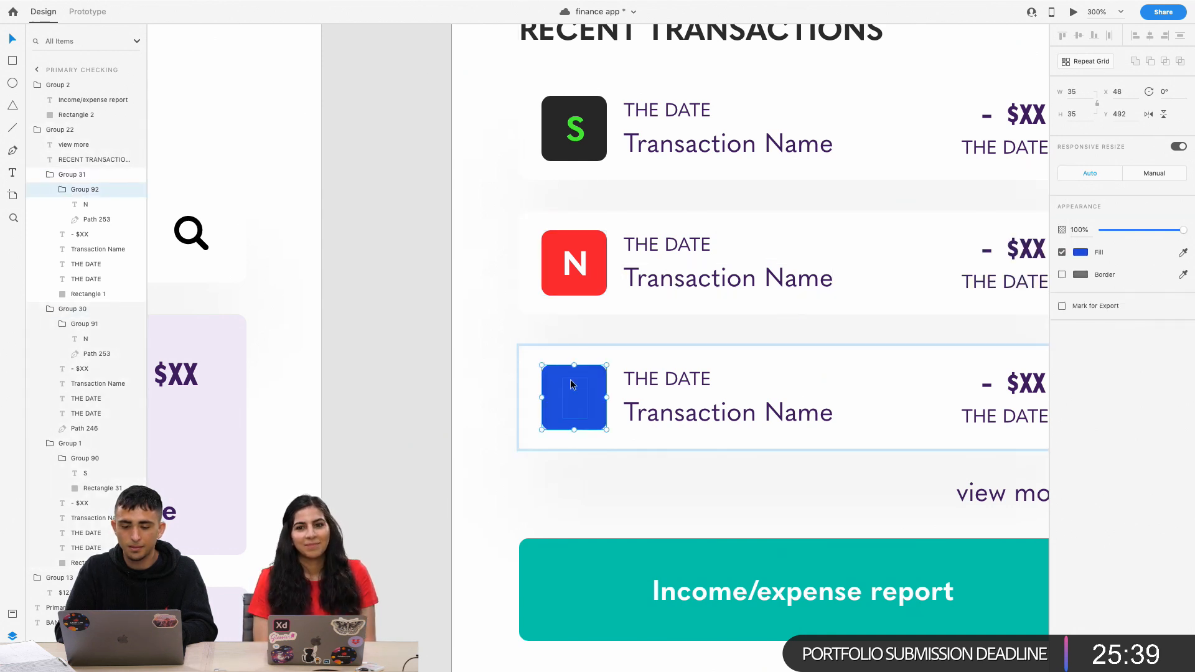
pyautogui.doubleClick(574, 392)
pyautogui.doubleClick(588, 392)
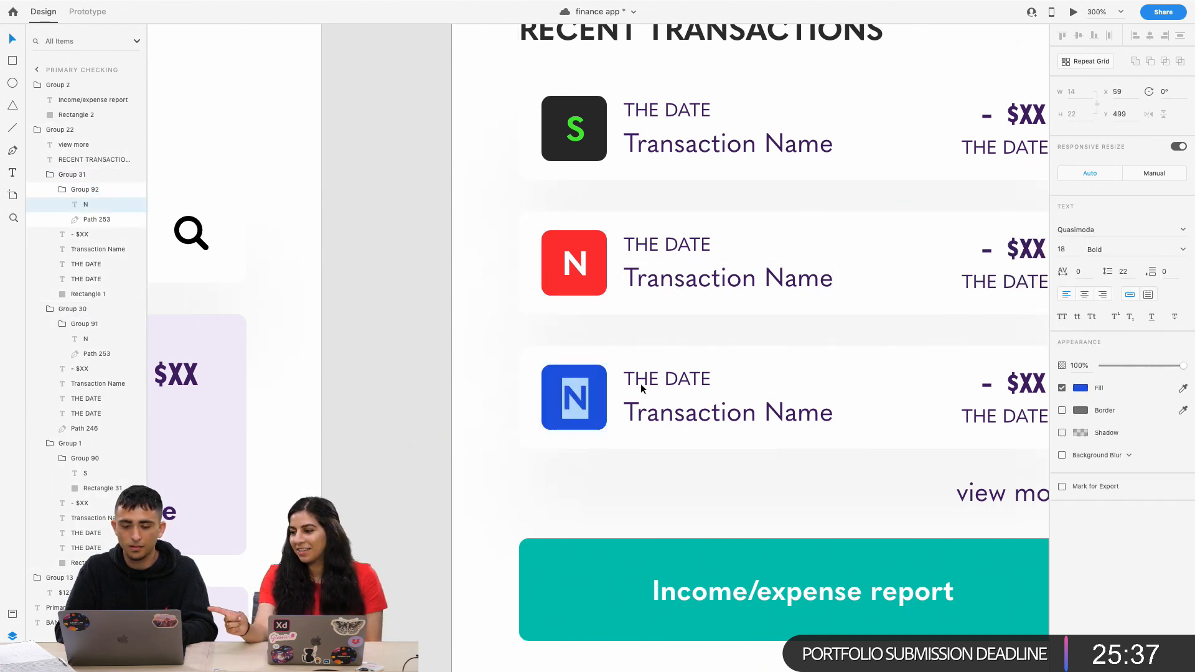
pyautogui.click(1081, 388)
pyautogui.moveTo(976, 355); pyautogui.dragTo(867, 270)
pyautogui.click(742, 338)
pyautogui.click(704, 381)
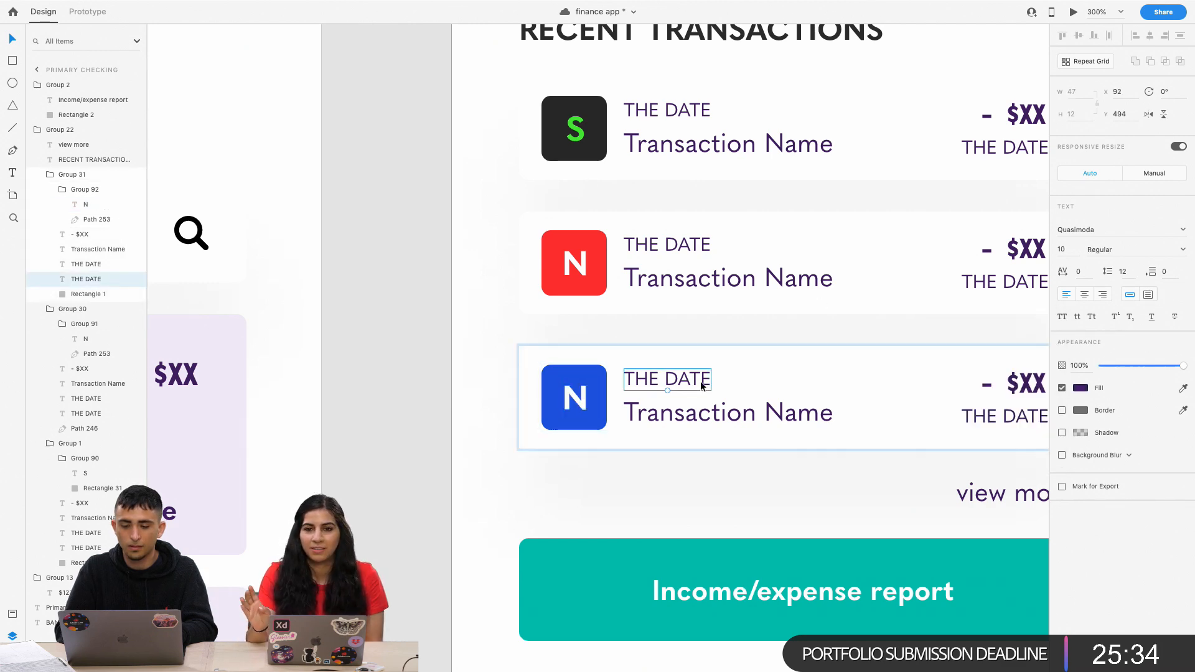
# Examine the Primary Checking screen's coloured icons, balance and report button alongside the neighbouring screens.
pyautogui.click(439, 411)
pyautogui.press('super+minus')
pyautogui.press('super+minus')
pyautogui.press('super+minus')
pyautogui.press('super+minus')
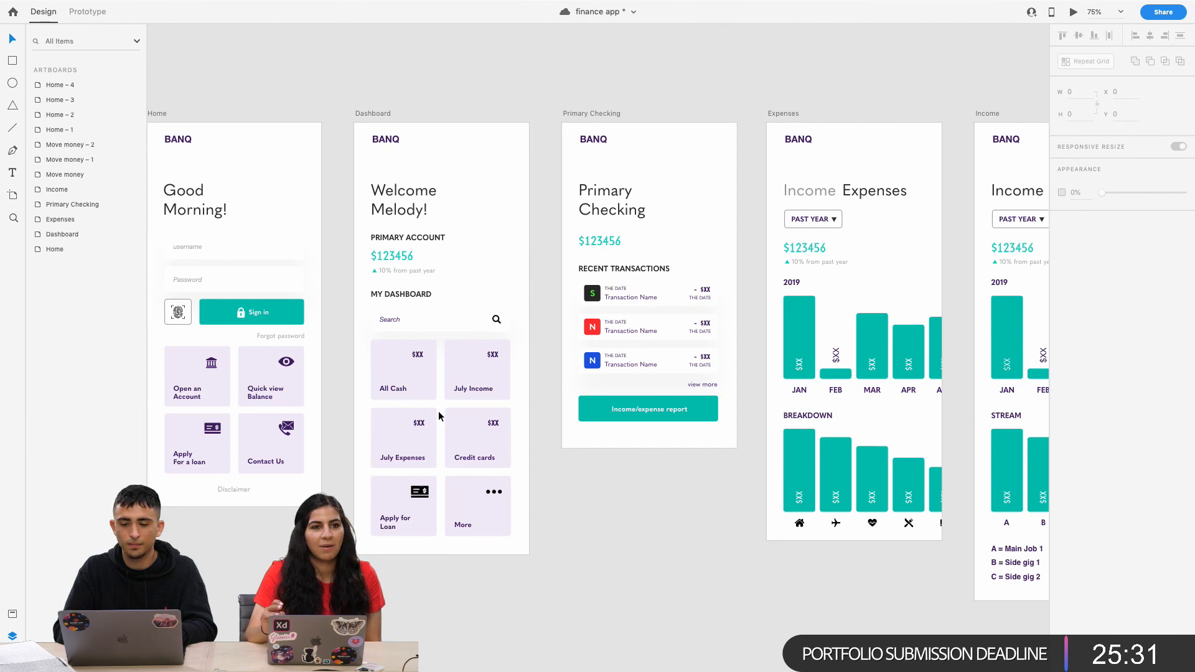
pyautogui.click(593, 412)
pyautogui.doubleClick(593, 412)
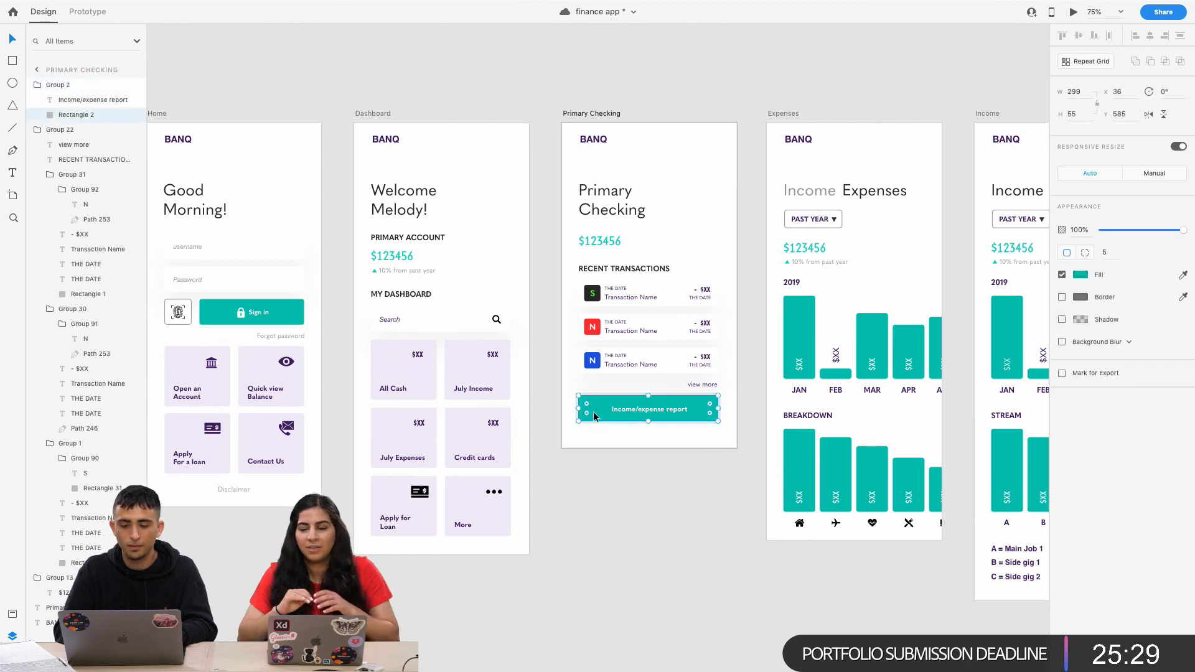
pyautogui.click(566, 468)
pyautogui.doubleClick(597, 240)
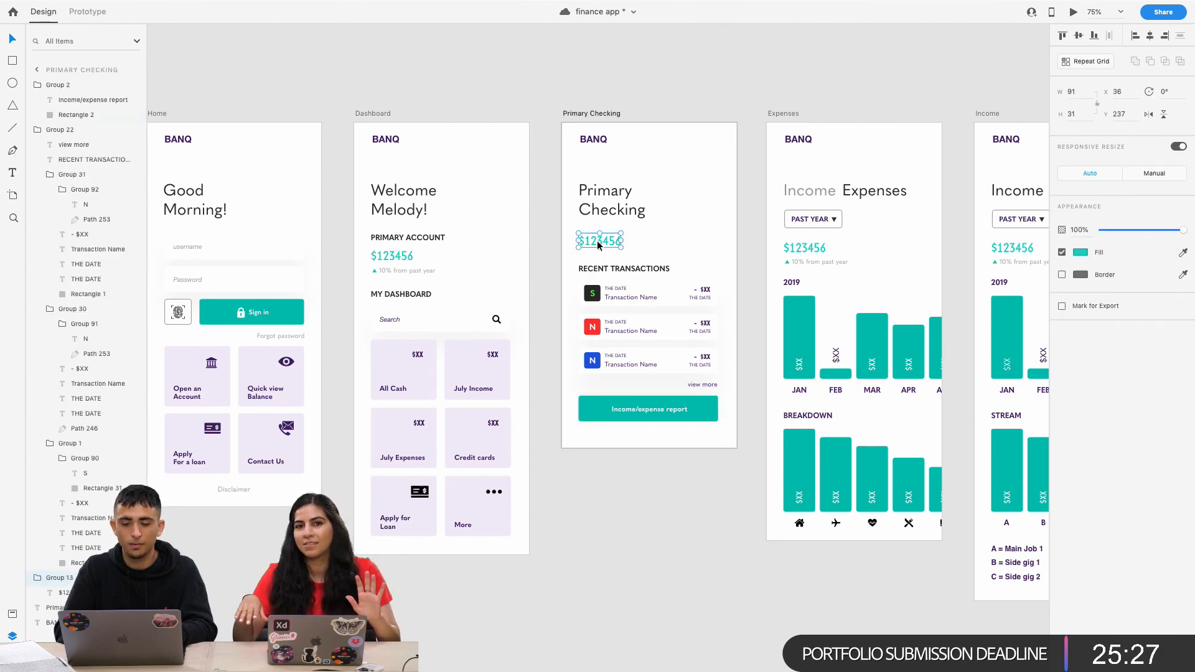
pyautogui.click(544, 298)
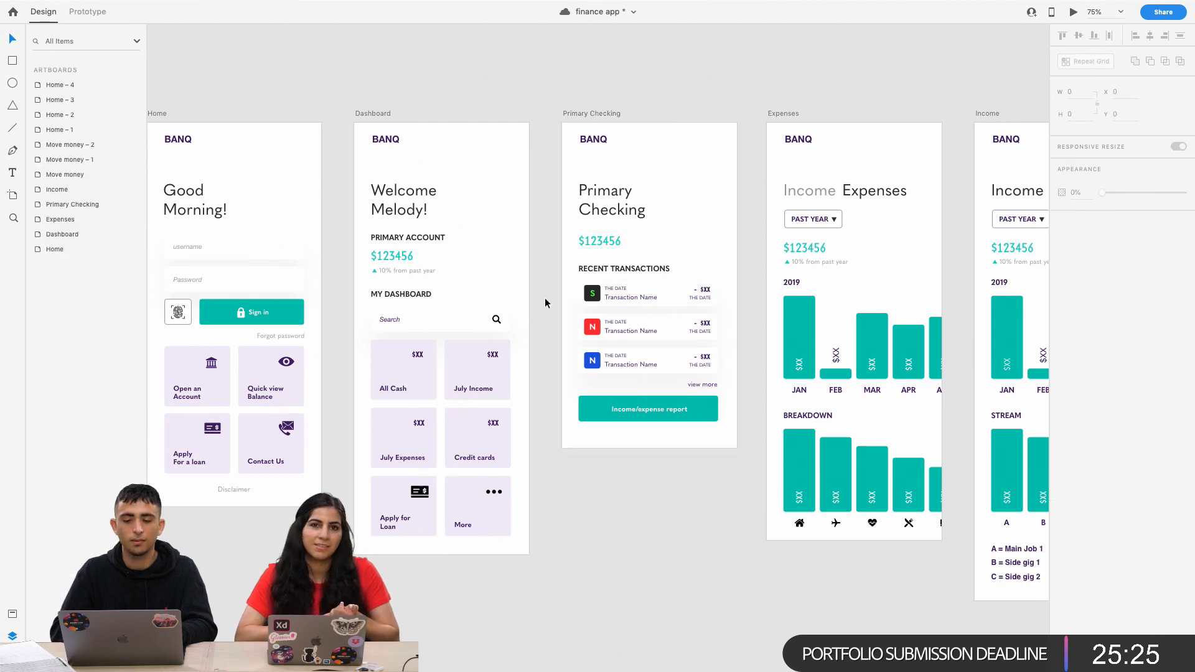
# Examine the Home screen's purple action cards and compare their styling with the Dashboard, Expenses and Income screens.
pyautogui.hscroll(-5, 544, 297)
pyautogui.hscroll(-1, 546, 299)
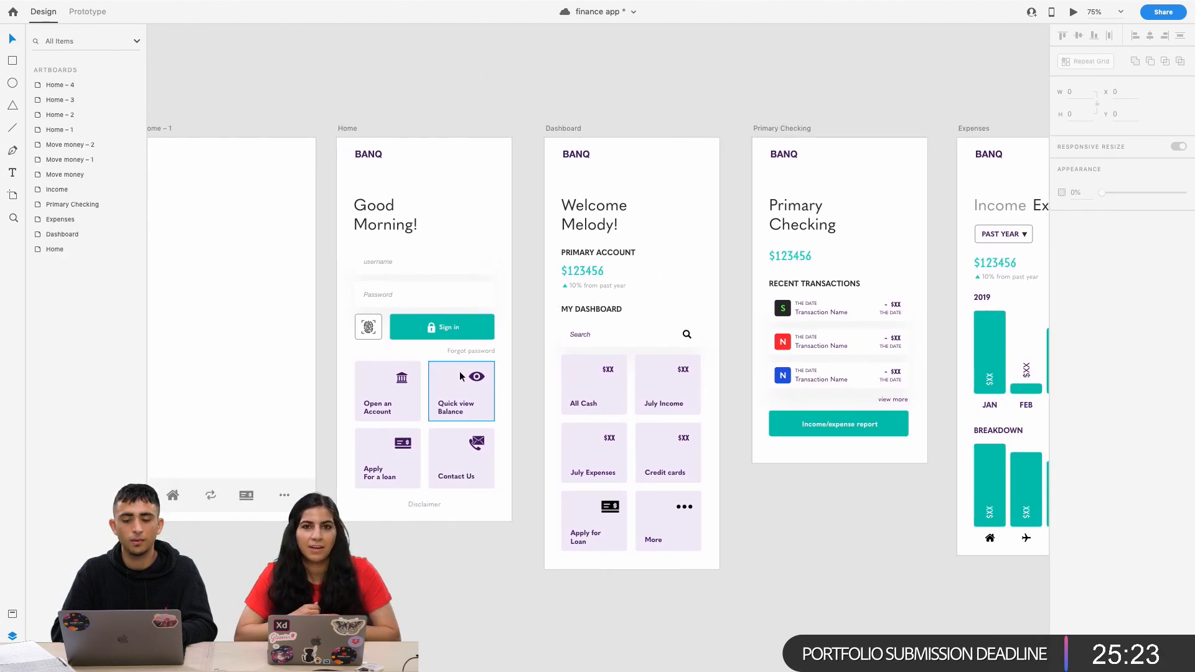
pyautogui.click(460, 373)
pyautogui.click(381, 389)
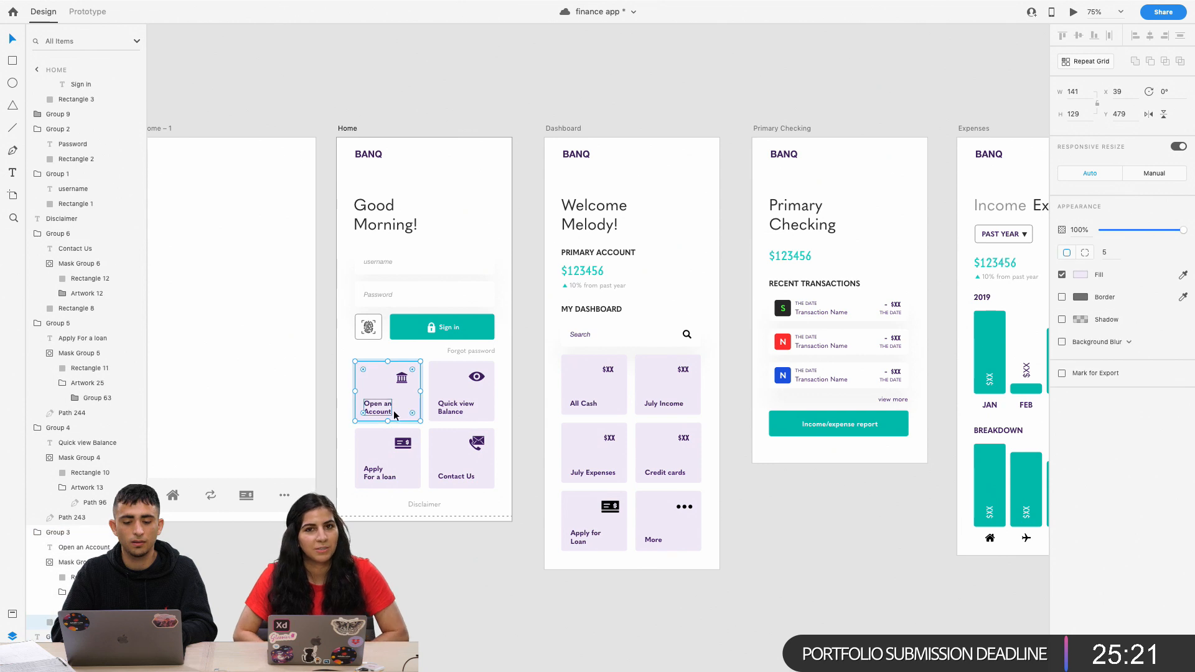
pyautogui.click(445, 456)
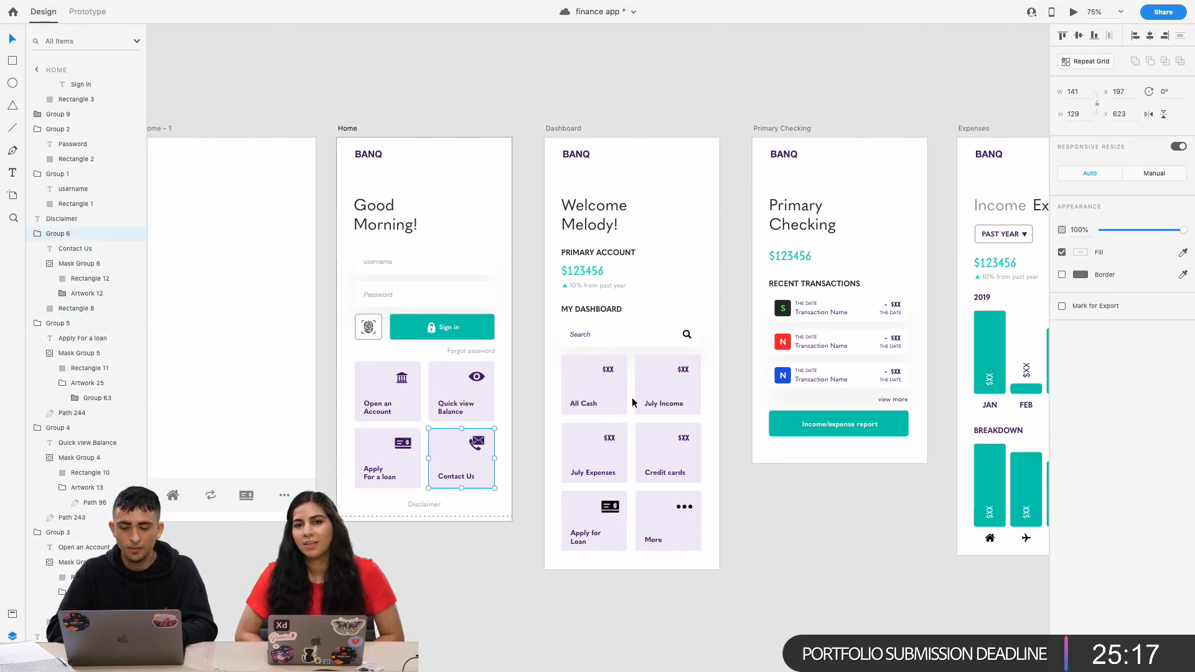
pyautogui.hscroll(-2, 633, 402)
pyautogui.scroll(1, 632, 403)
pyautogui.scroll(-3, 633, 402)
pyautogui.hscroll(8, 633, 403)
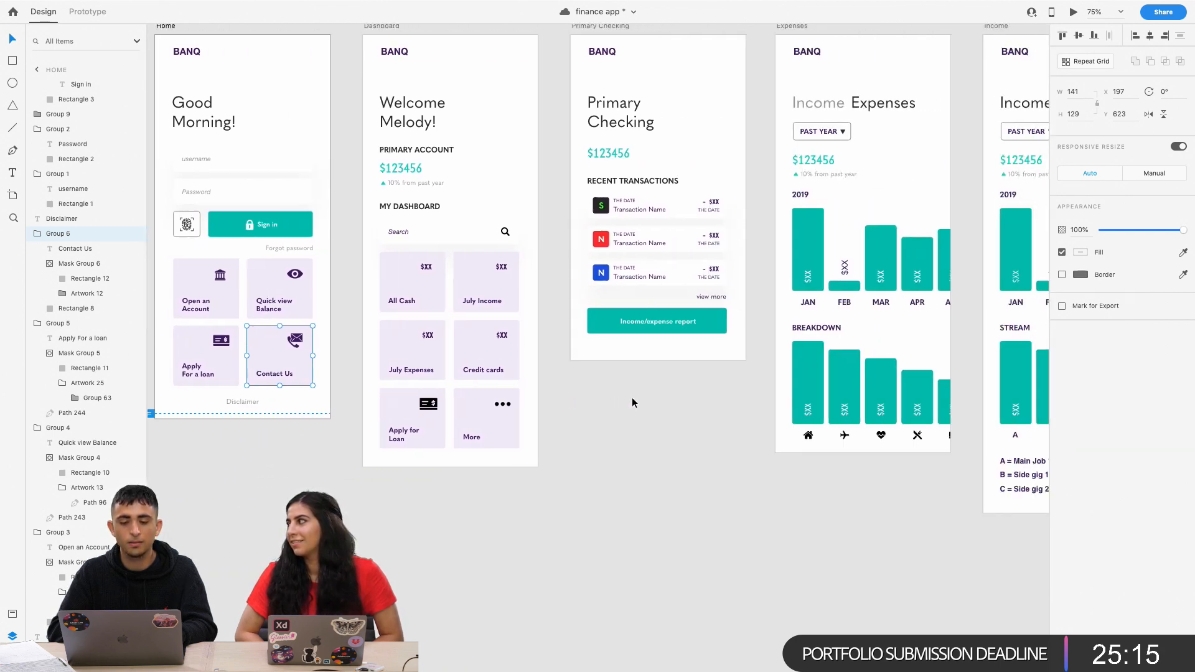
pyautogui.hscroll(4, 632, 403)
pyautogui.scroll(3, 632, 403)
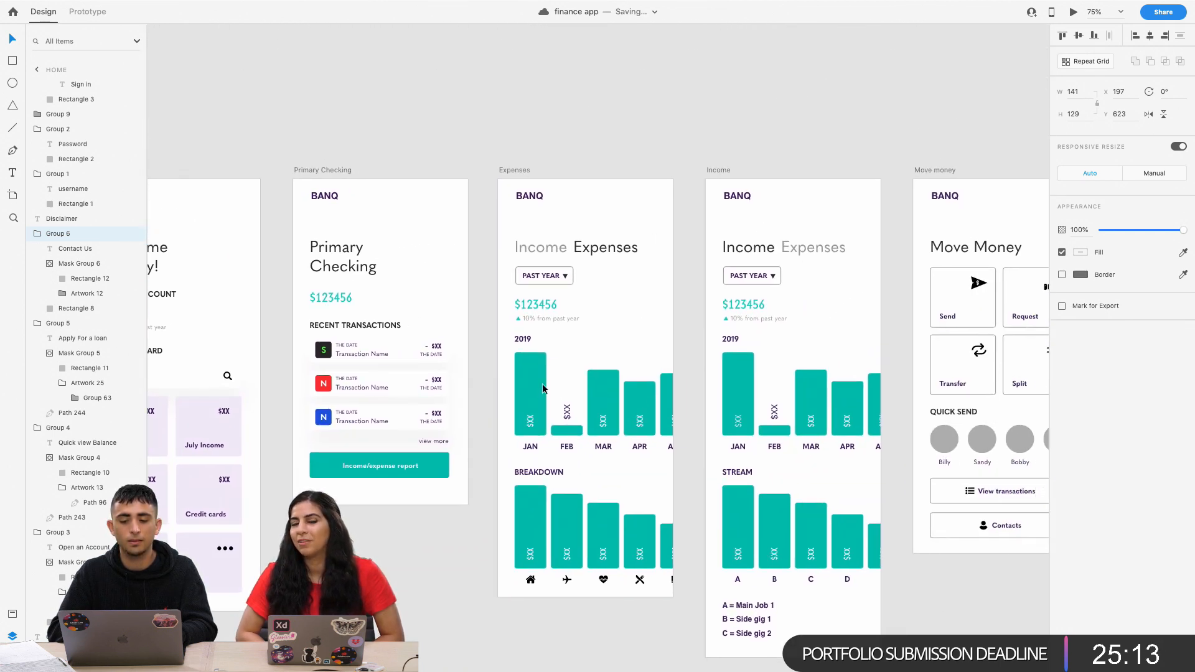
# Give the JAN bar in the Expenses screen's 2019 chart a diagonal linear gradient from teal #00B9AB to dark teal #005D56.
pyautogui.doubleClick(537, 389)
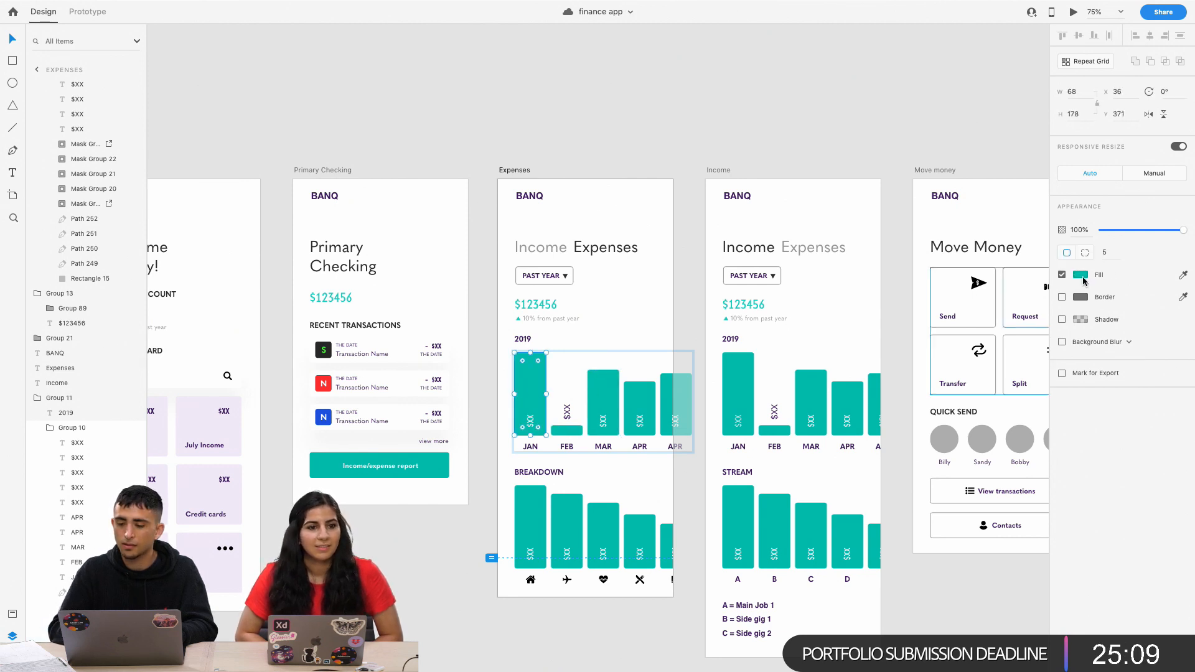
pyautogui.hscroll(-5, 711, 280)
pyautogui.scroll(2, 712, 281)
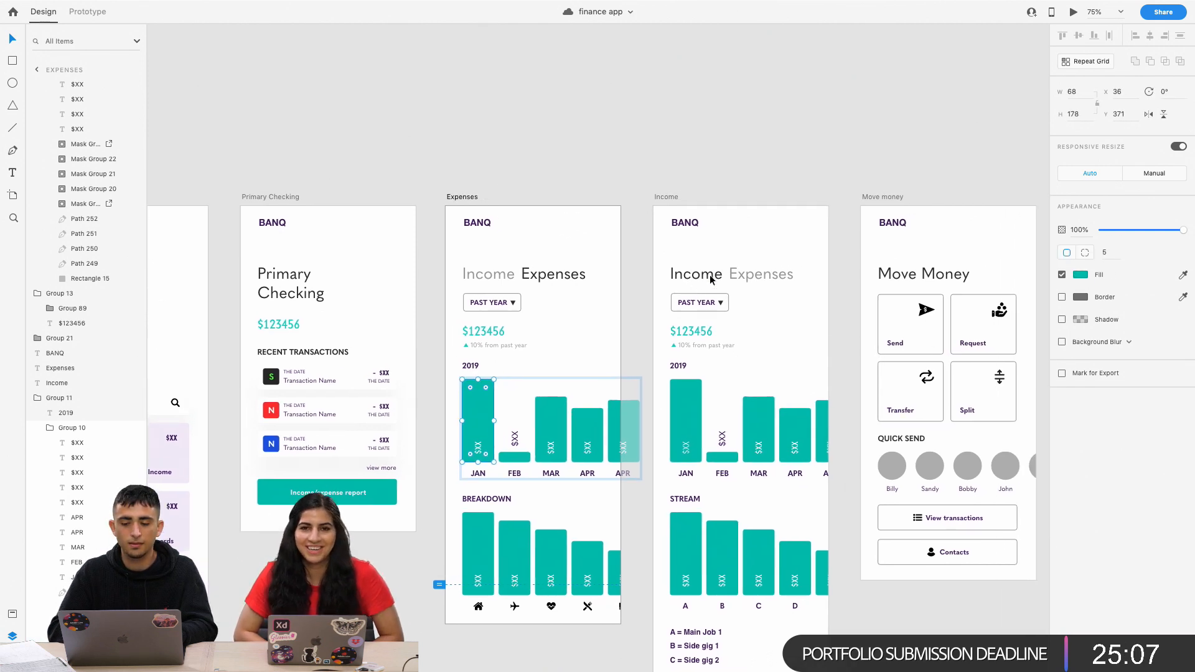
pyautogui.hscroll(-8, 712, 281)
pyautogui.scroll(-1, 712, 280)
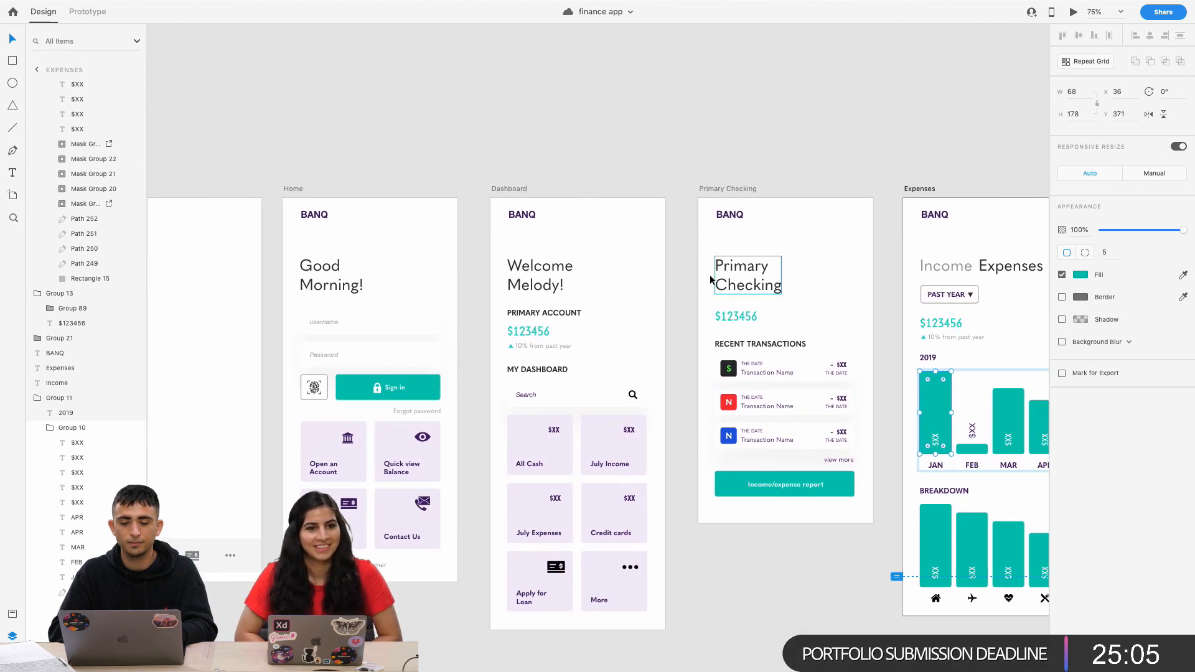
pyautogui.hscroll(-1, 712, 280)
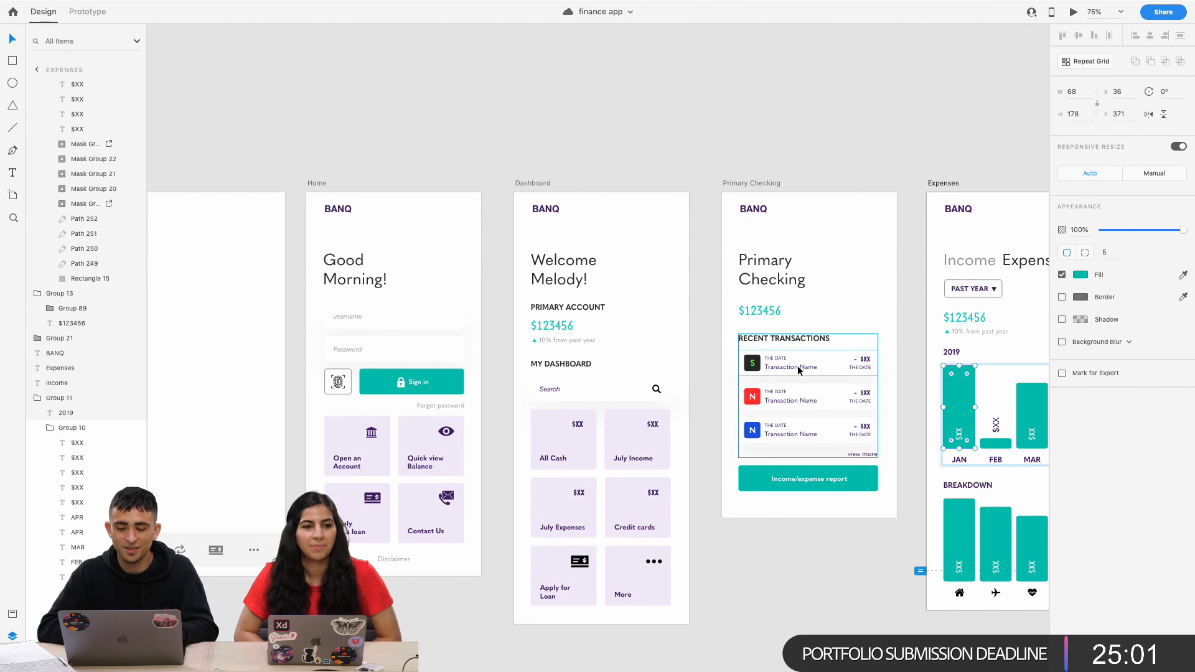
pyautogui.hscroll(2, 798, 365)
pyautogui.hscroll(-10, 798, 364)
pyautogui.hscroll(10, 797, 365)
pyautogui.scroll(-1, 797, 364)
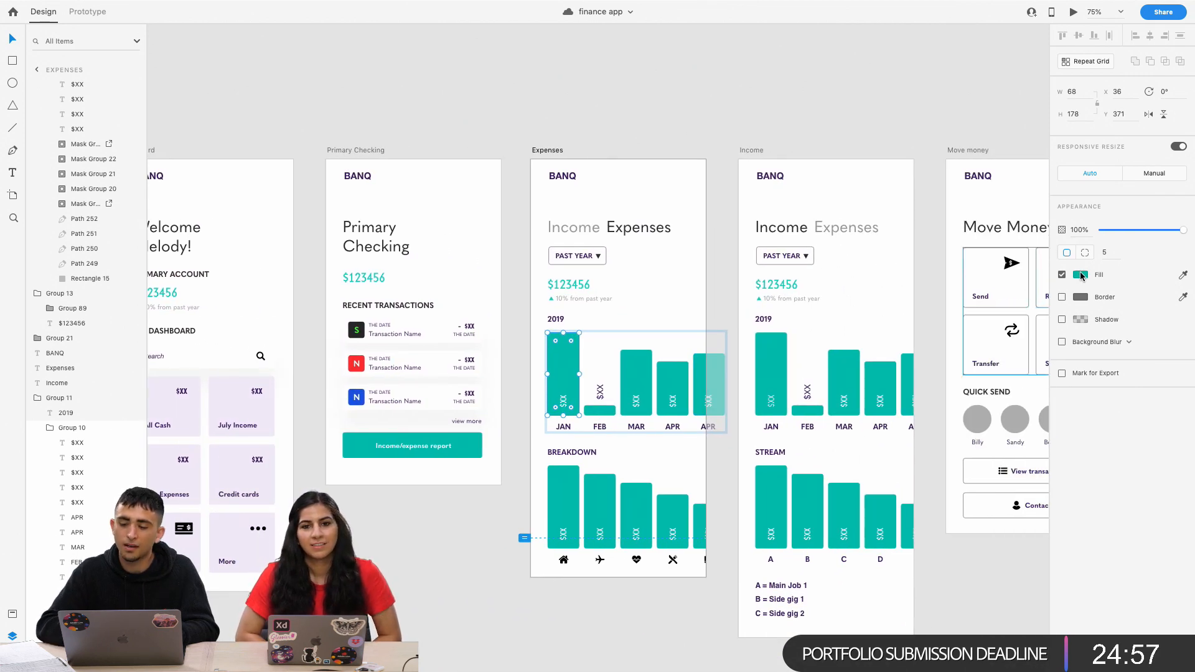
pyautogui.click(1081, 276)
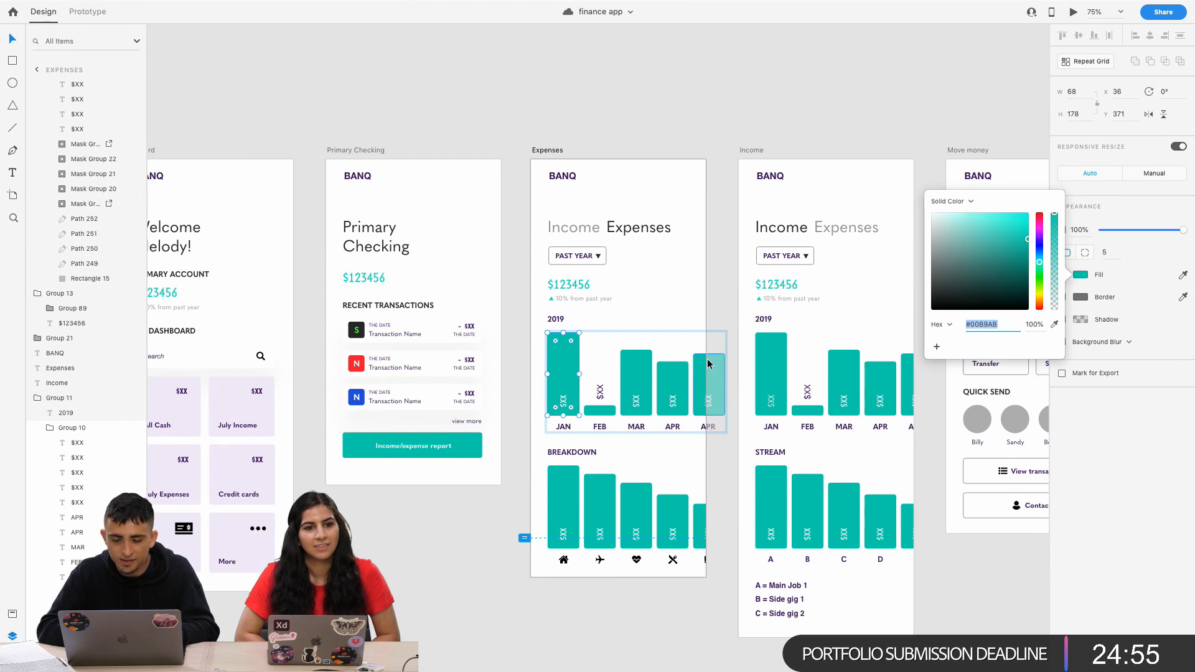
pyautogui.click(958, 202)
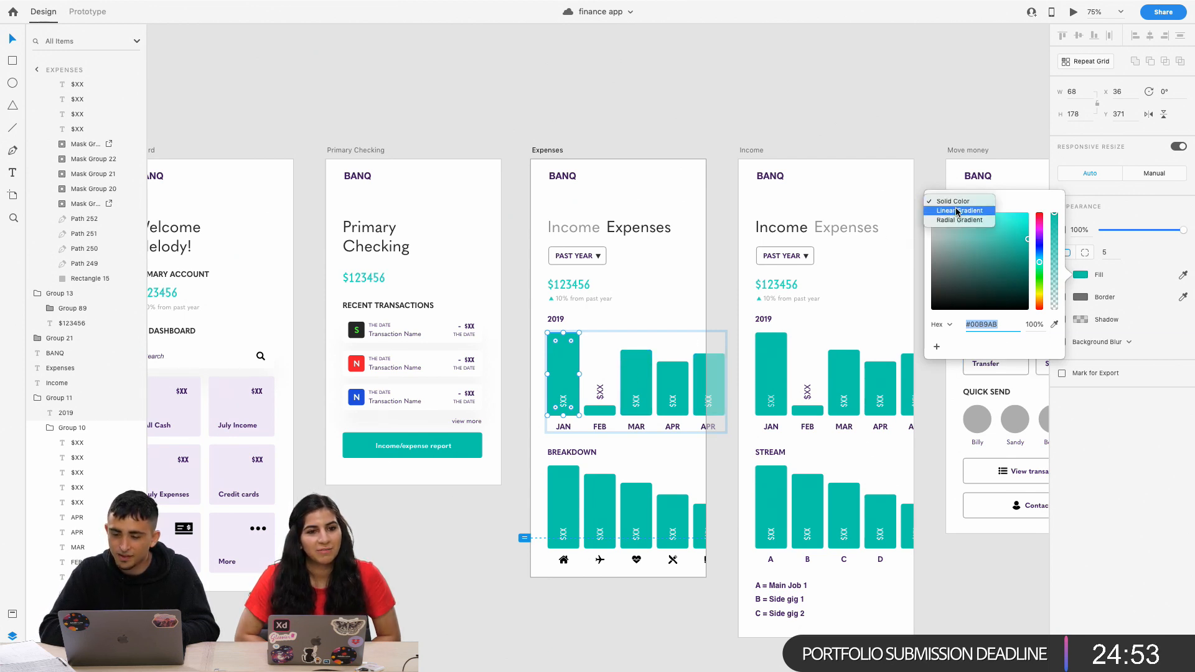
pyautogui.click(958, 211)
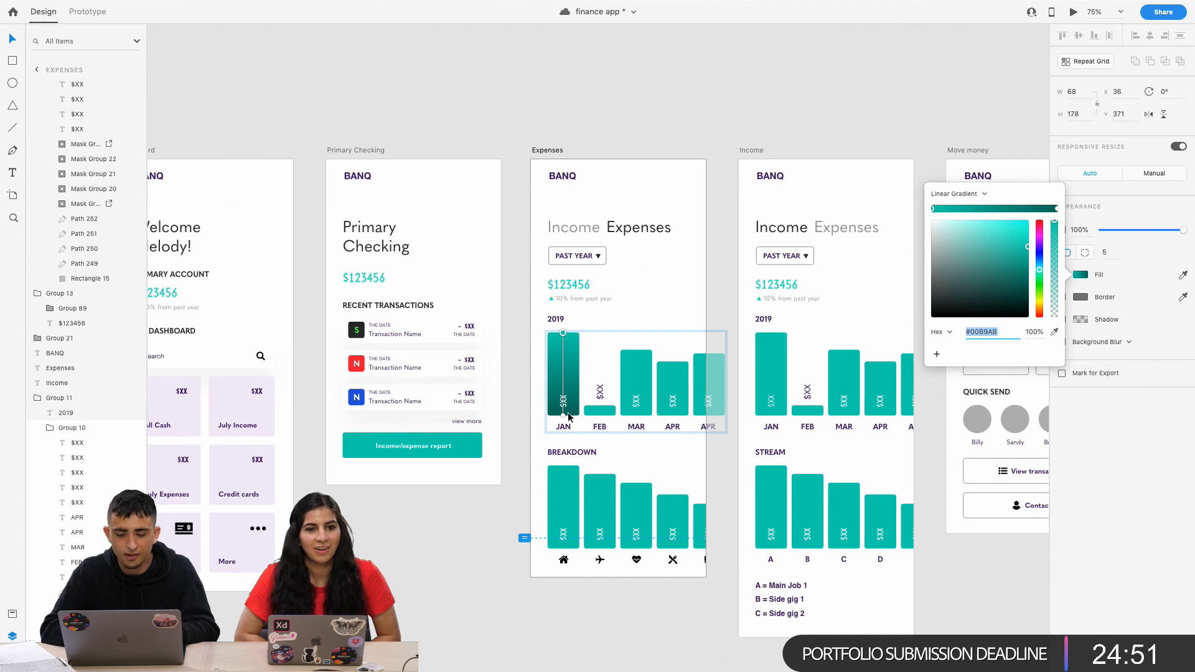
pyautogui.moveTo(563, 415); pyautogui.dragTo(536, 425)
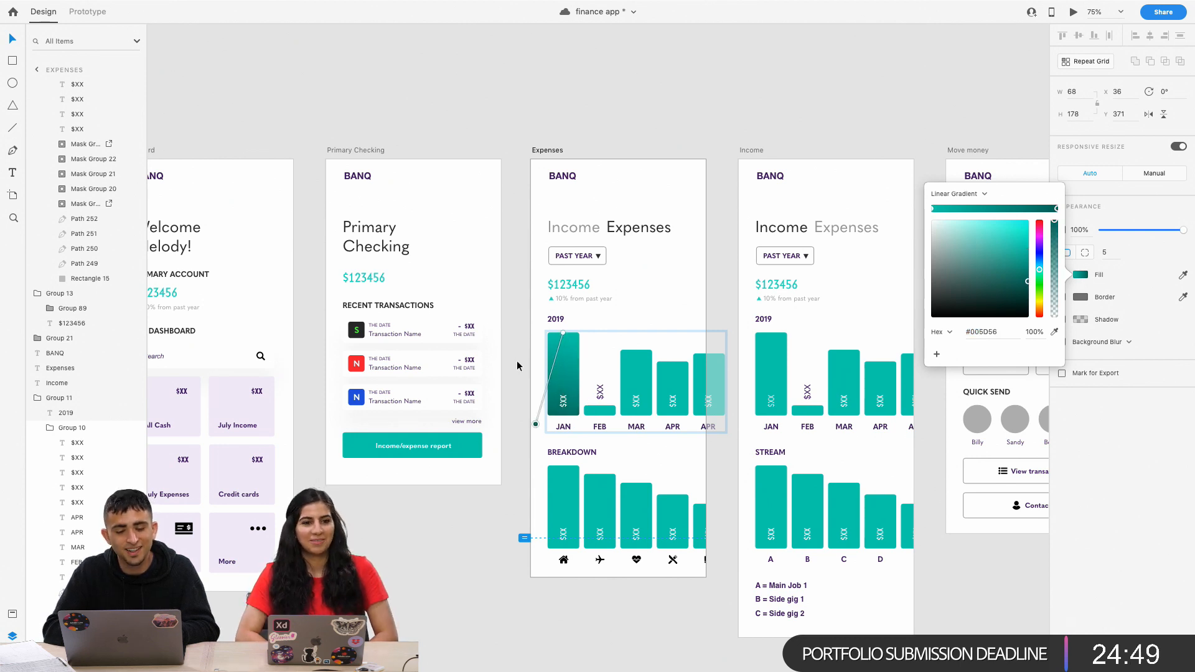
# Replace the letter N on the third transaction's blue icon square with P.
pyautogui.doubleClick(356, 403)
pyautogui.doubleClick(370, 402)
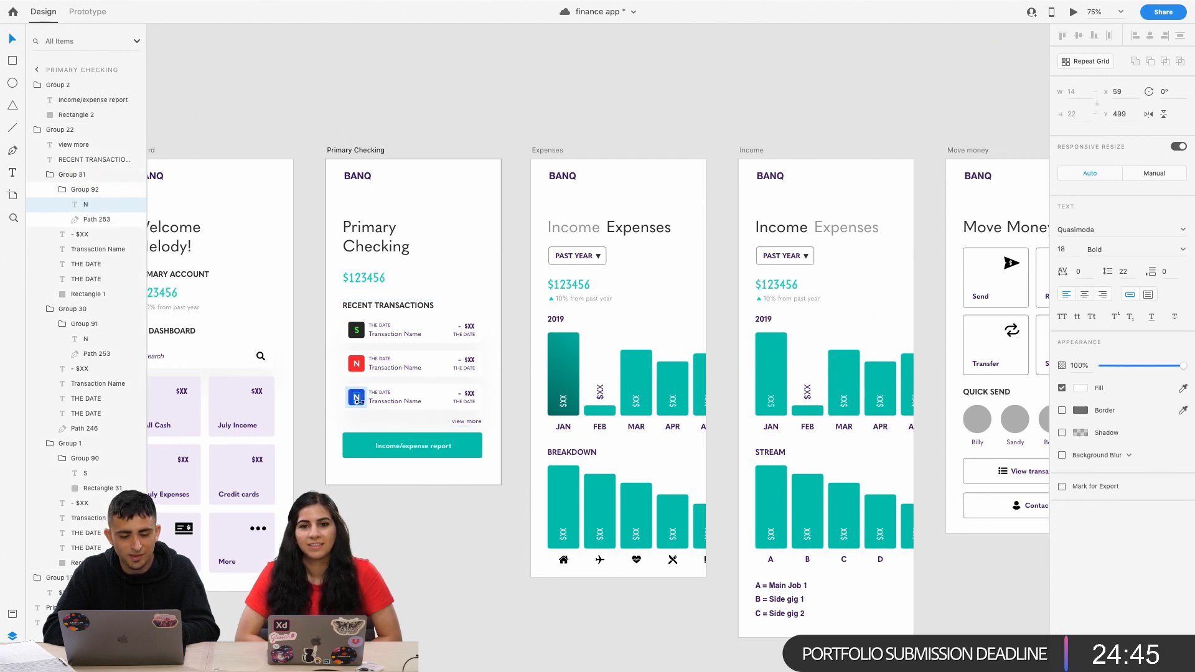
pyautogui.click(356, 397)
pyautogui.click(356, 397)
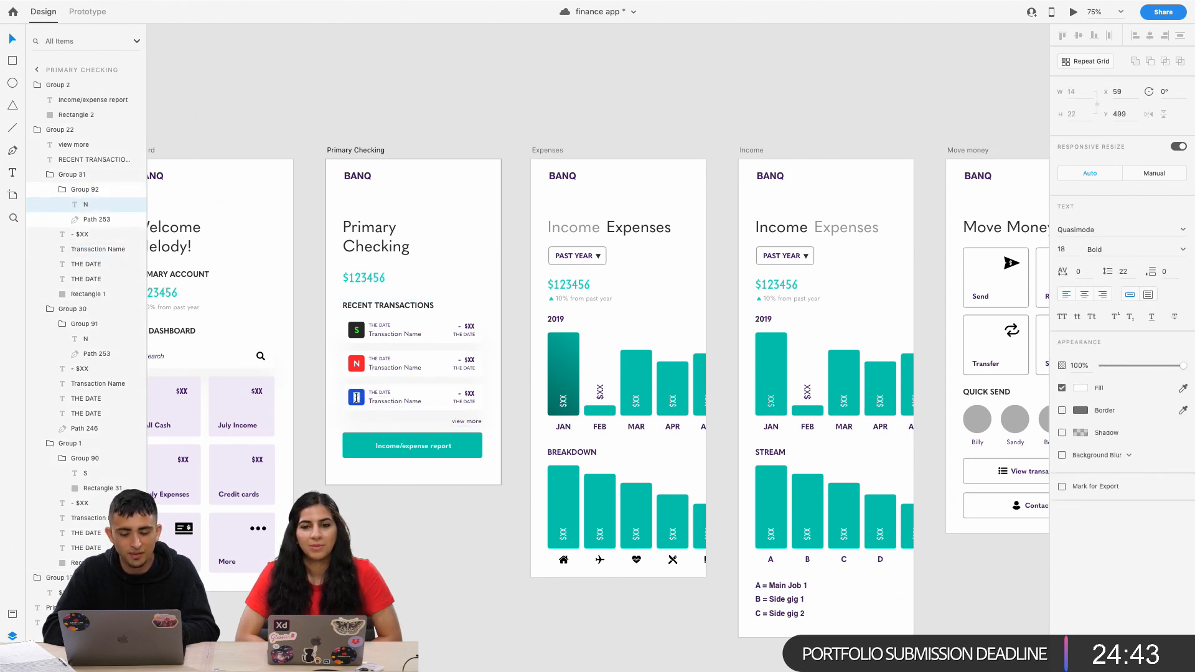
pyautogui.press('Escape')
# Change the fill of the P icon's square to light blue #36B1D6.
pyautogui.click(366, 398)
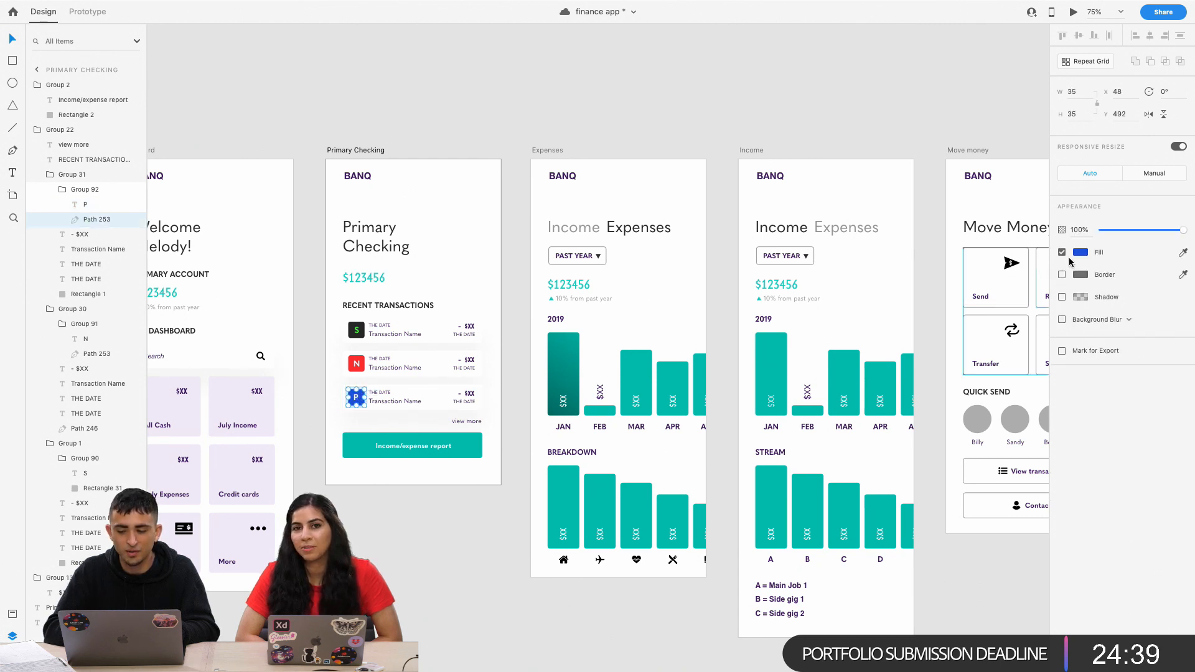
pyautogui.click(1076, 255)
pyautogui.click(1040, 237)
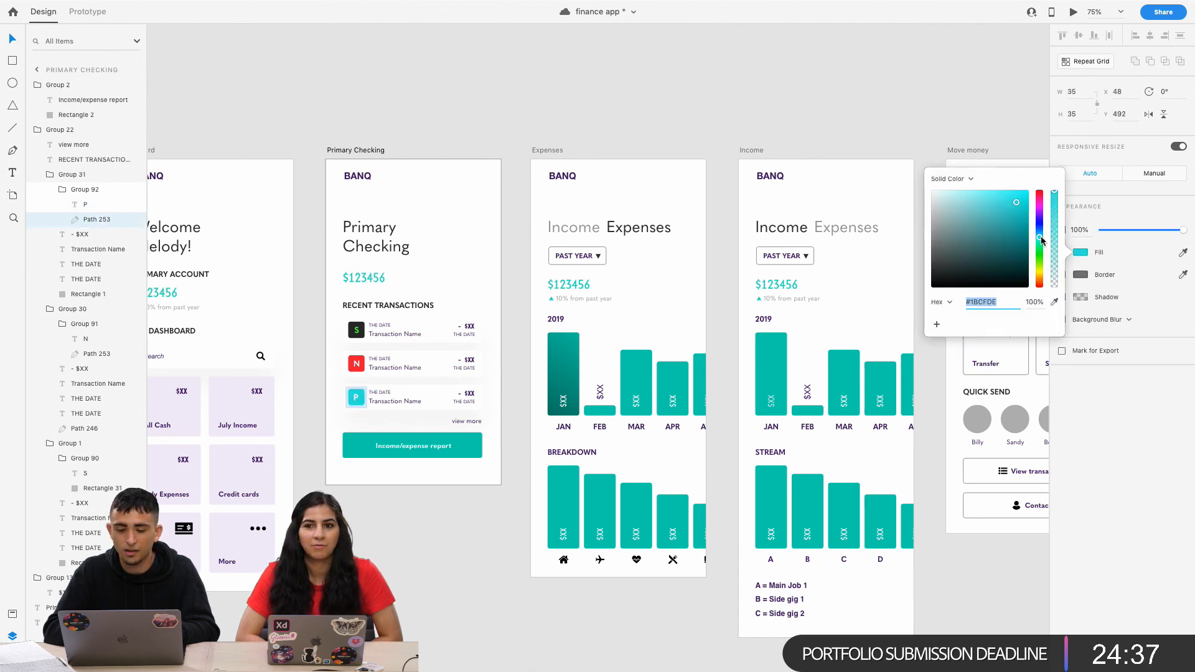
pyautogui.click(1023, 209)
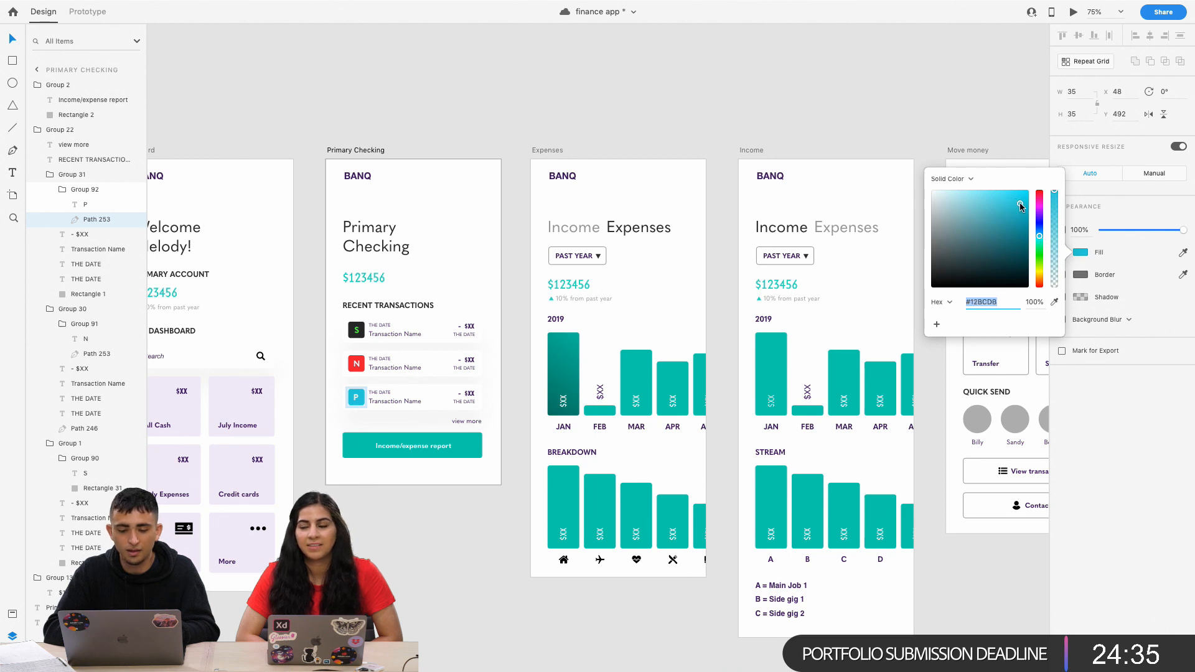
pyautogui.moveTo(1021, 208); pyautogui.dragTo(1005, 207)
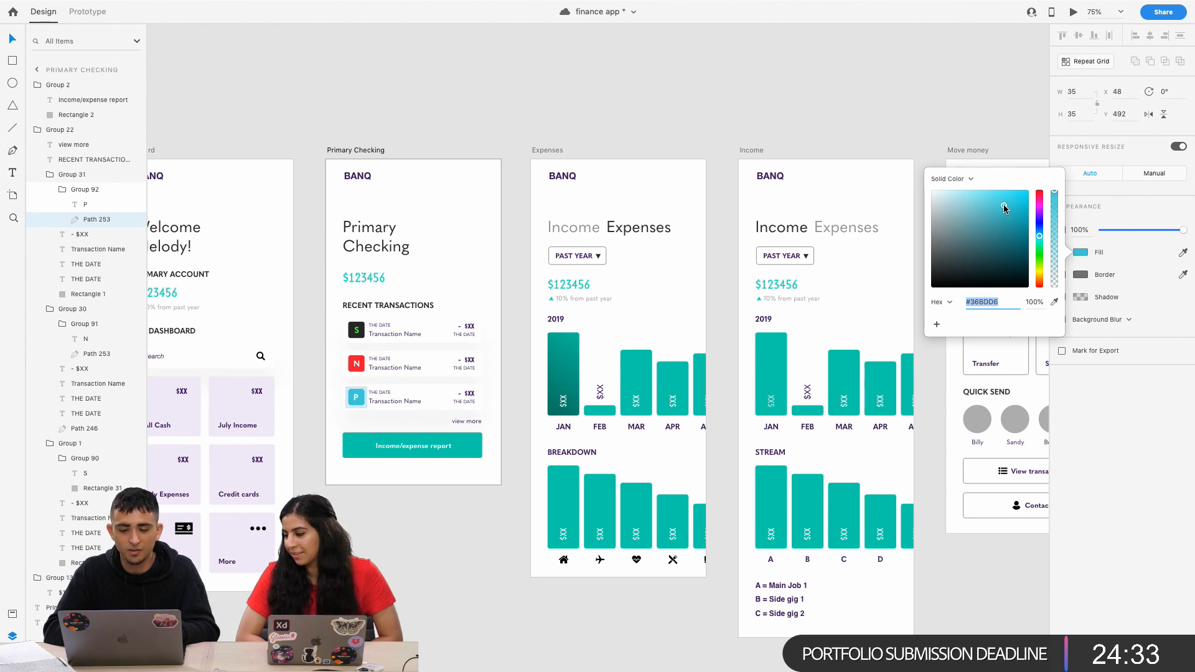
pyautogui.click(1042, 238)
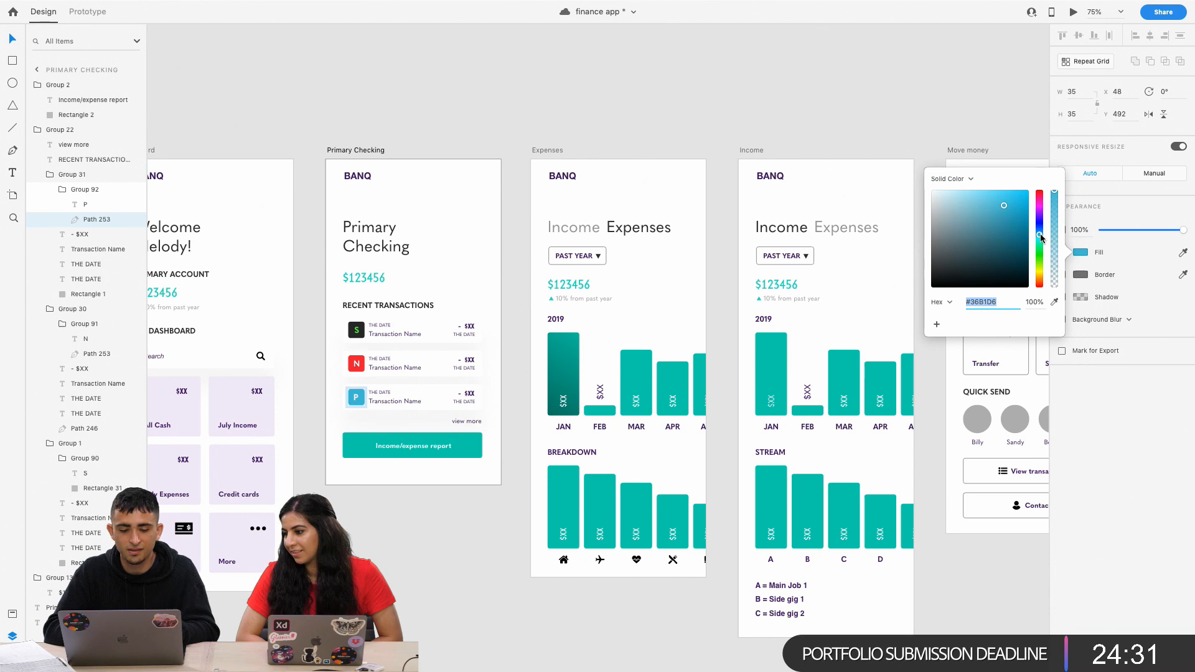
pyautogui.click(424, 484)
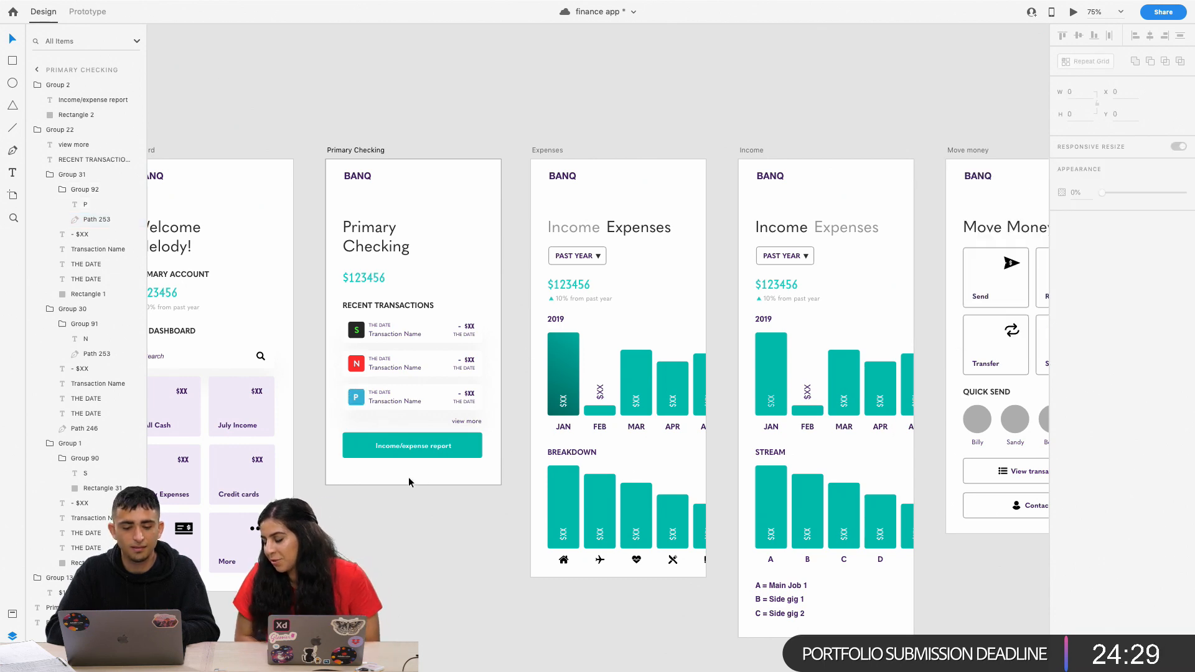
# Nudge the letter P to X 60 so it sits centred on its light blue square.
pyautogui.hscroll(3, 398, 480)
pyautogui.hscroll(-6, 374, 474)
pyautogui.press('super+2')
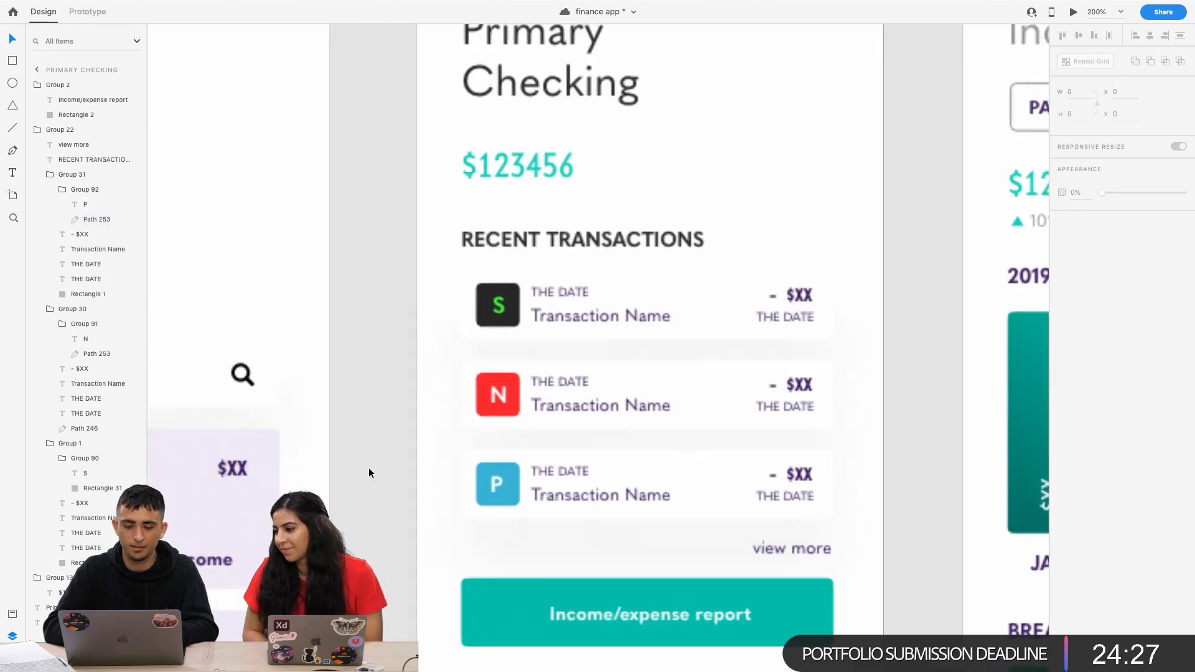
pyautogui.click(498, 487)
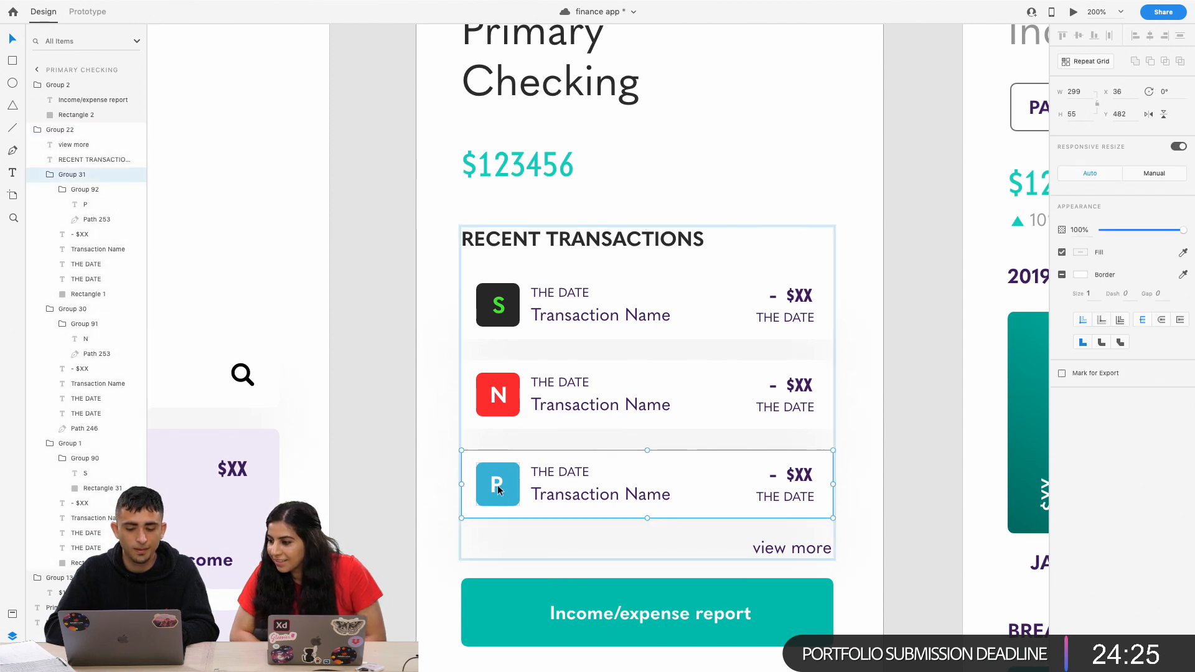
pyautogui.doubleClick(498, 487)
pyautogui.doubleClick(499, 486)
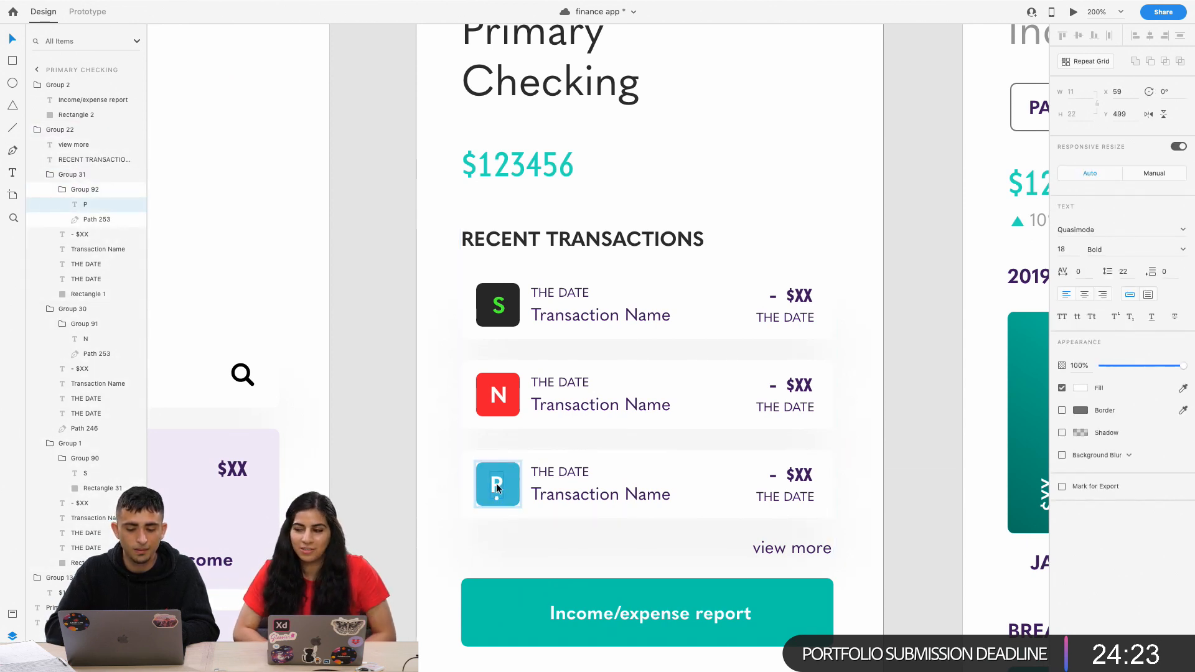
# Brighten the P icon square's fill to sky blue #43C9F2.
pyautogui.click(489, 499)
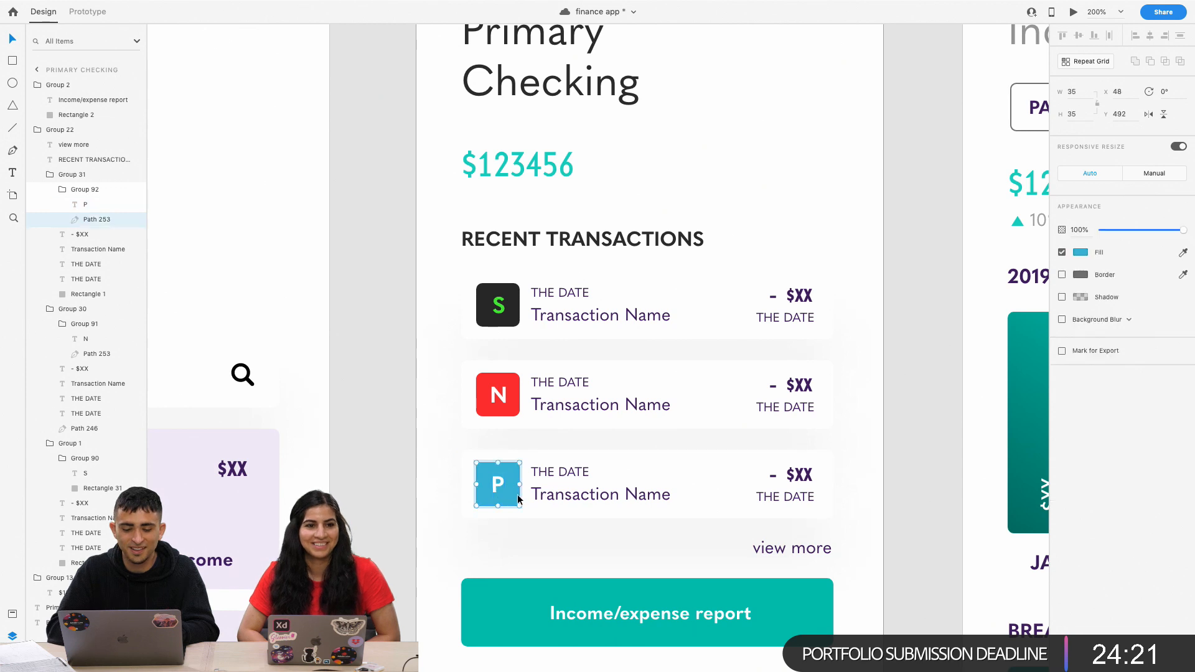
pyautogui.click(1081, 252)
pyautogui.moveTo(1004, 203); pyautogui.dragTo(1001, 195)
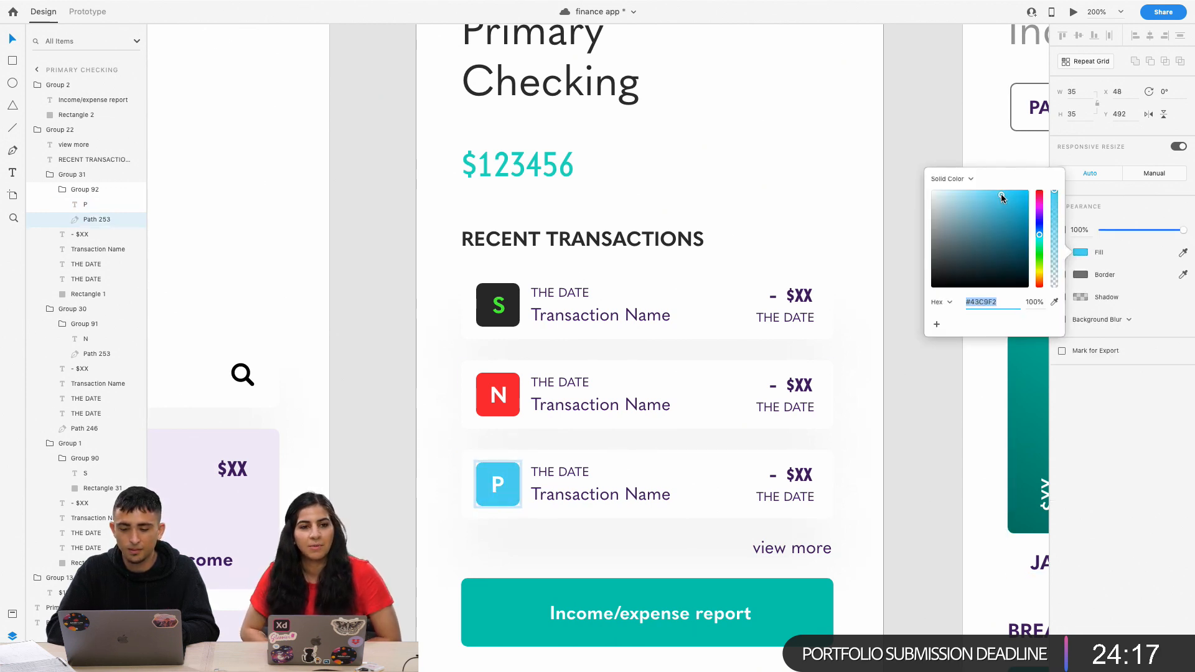
# Try a dark blue #064052 fill on the letter P of the third transaction icon.
pyautogui.click(500, 487)
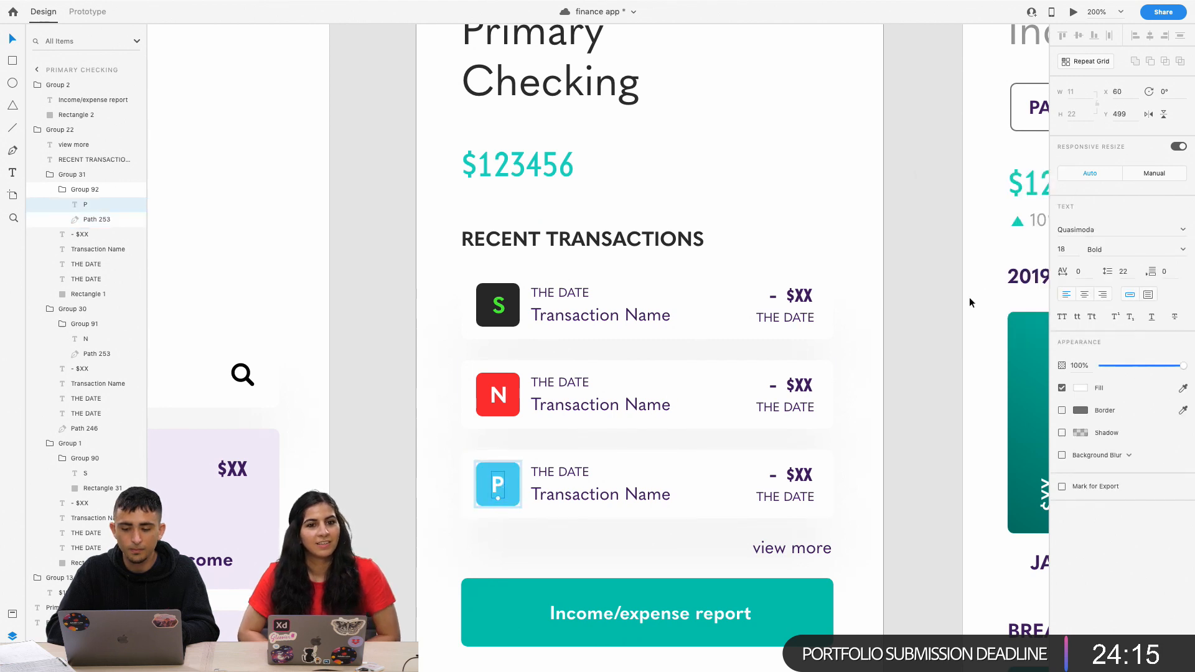
pyautogui.click(1184, 389)
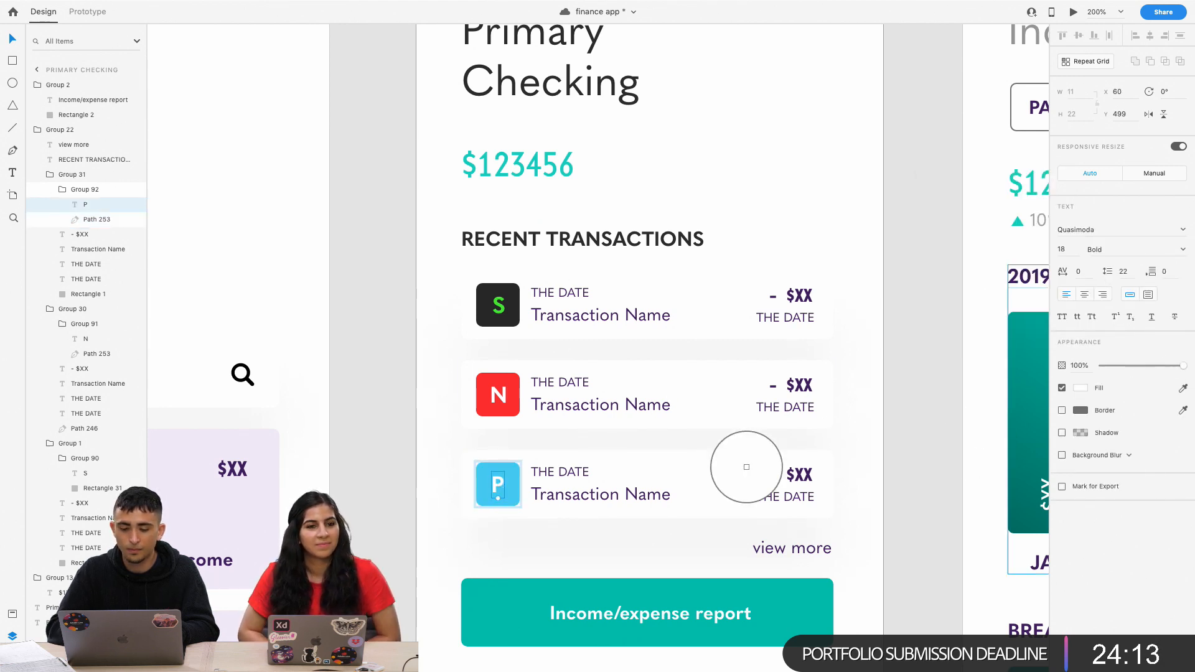
pyautogui.click(512, 483)
pyautogui.click(1080, 388)
pyautogui.click(1019, 388)
pyautogui.moveTo(1019, 388); pyautogui.dragTo(1022, 386)
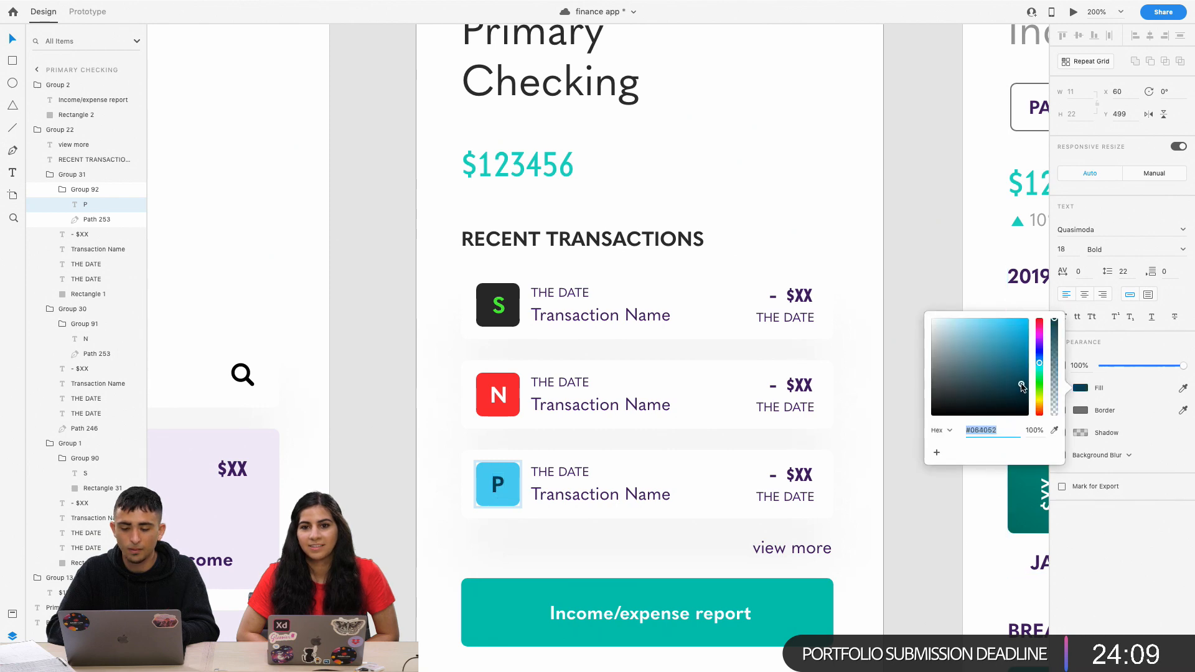
pyautogui.click(897, 469)
# Undo the recent fill colour changes on the letter P.
pyautogui.press('super+minus')
pyautogui.press('super+minus')
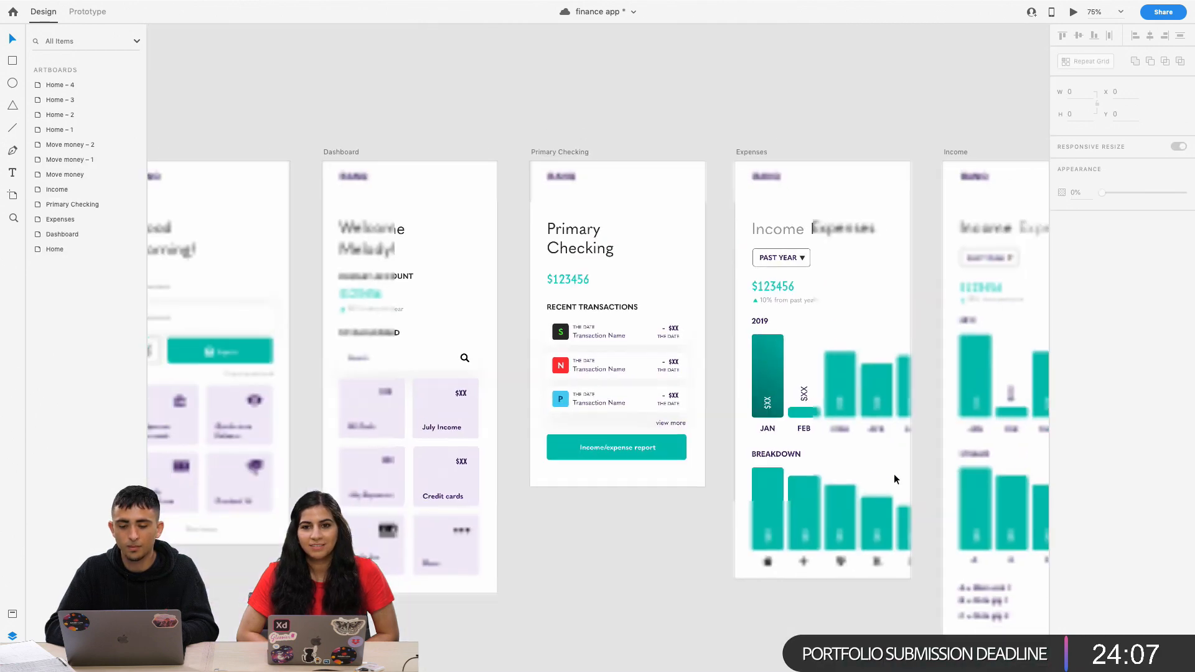
pyautogui.press('super+plus')
pyautogui.press('super+z')
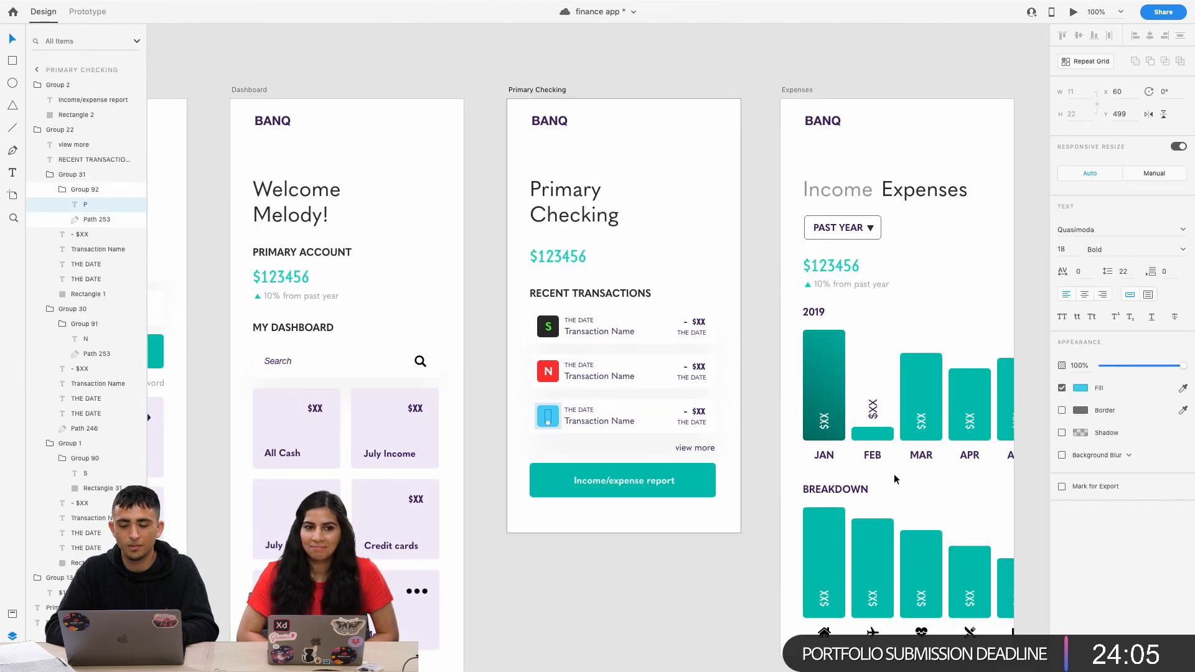
# Set the JAN bar's gradient end colour to dark blue #003D5D and stretch the gradient diagonally past the bar's lower end.
pyautogui.click(784, 439)
pyautogui.hscroll(5, 783, 439)
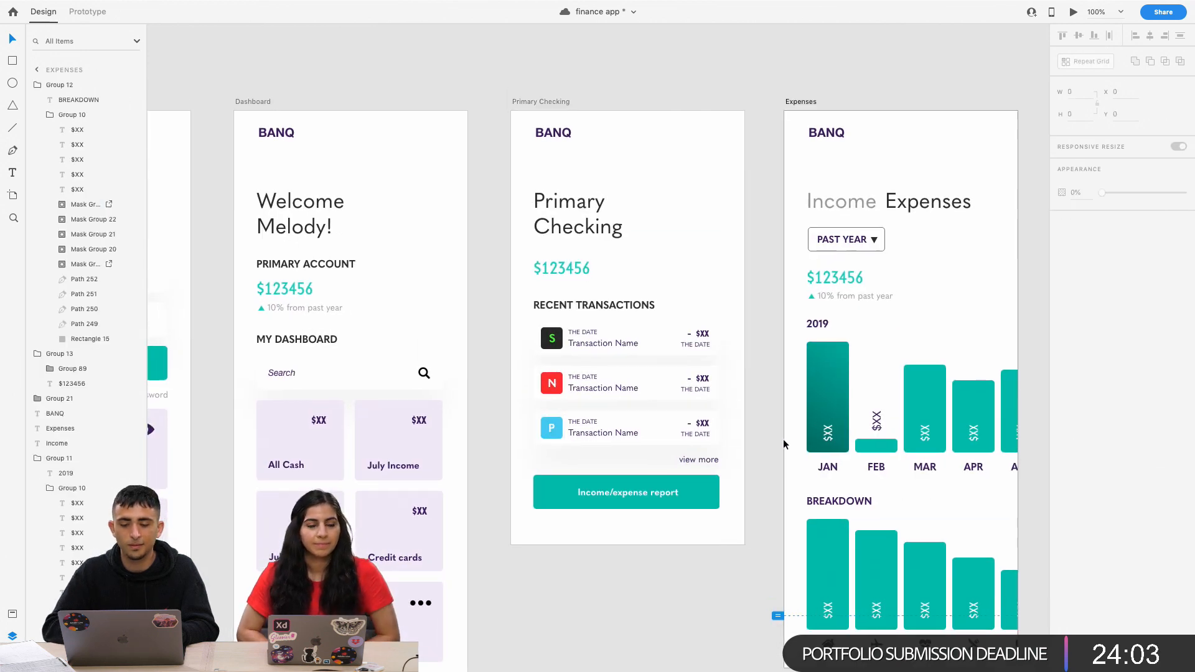
pyautogui.scroll(-2, 783, 439)
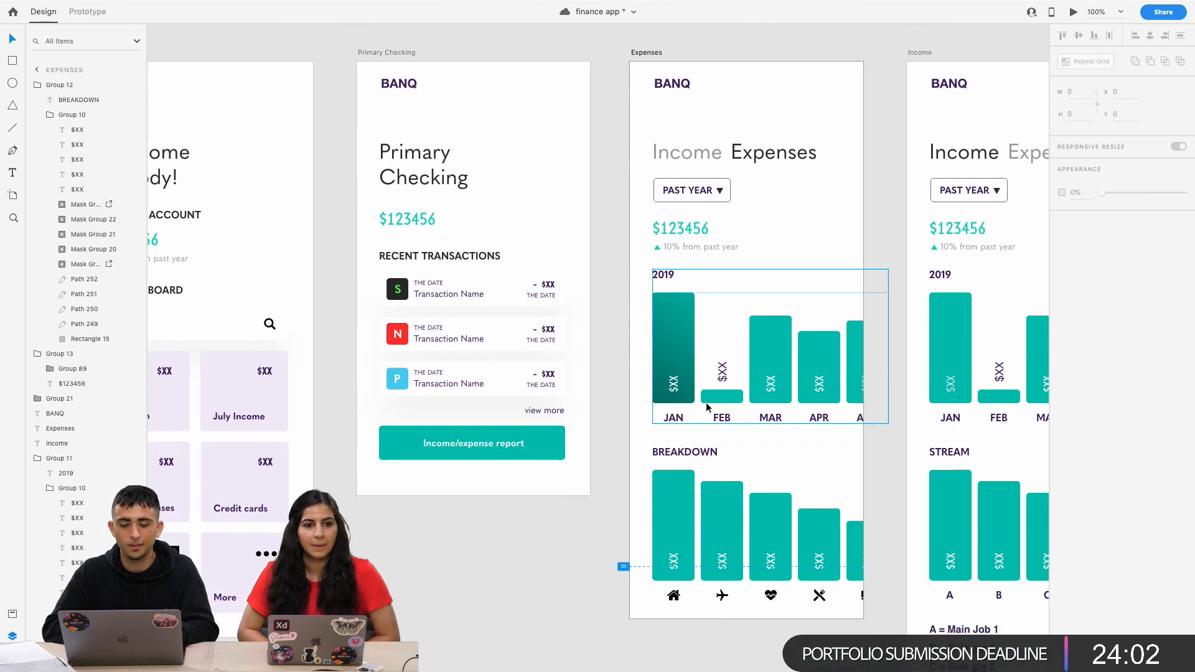
pyautogui.doubleClick(687, 342)
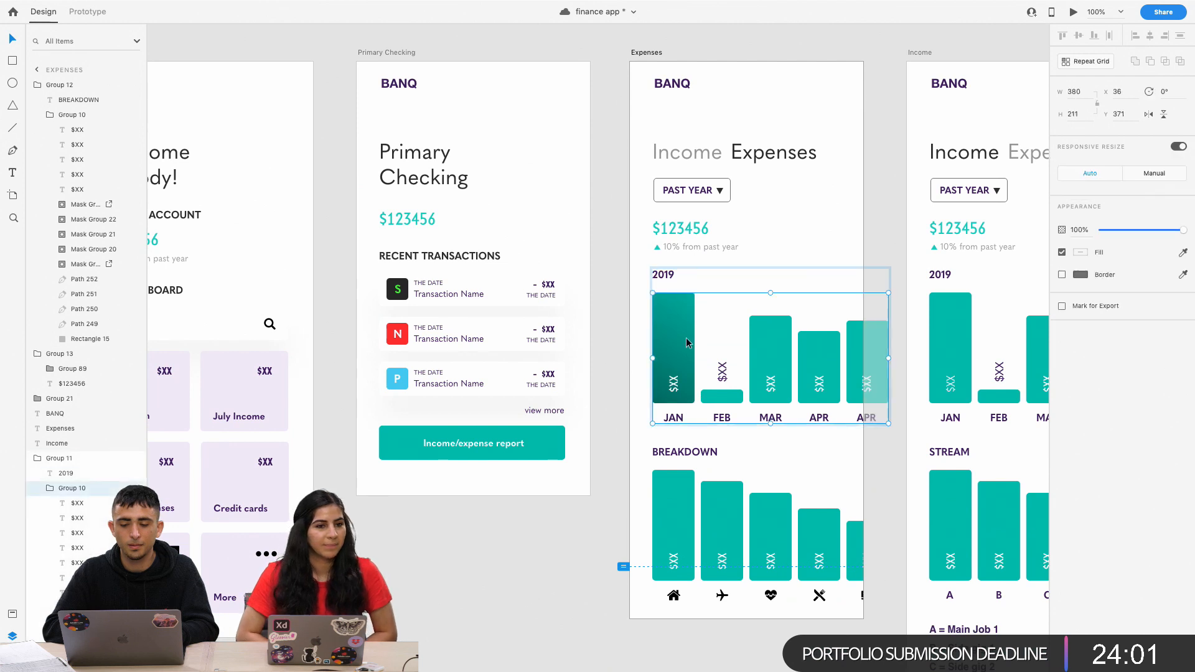
pyautogui.click(1081, 274)
pyautogui.click(1057, 210)
pyautogui.moveTo(1039, 261)
pyautogui.mouseDown()
pyautogui.moveTo(1038, 301)
pyautogui.moveTo(1039, 250)
pyautogui.moveTo(1038, 266)
pyautogui.mouseUp()
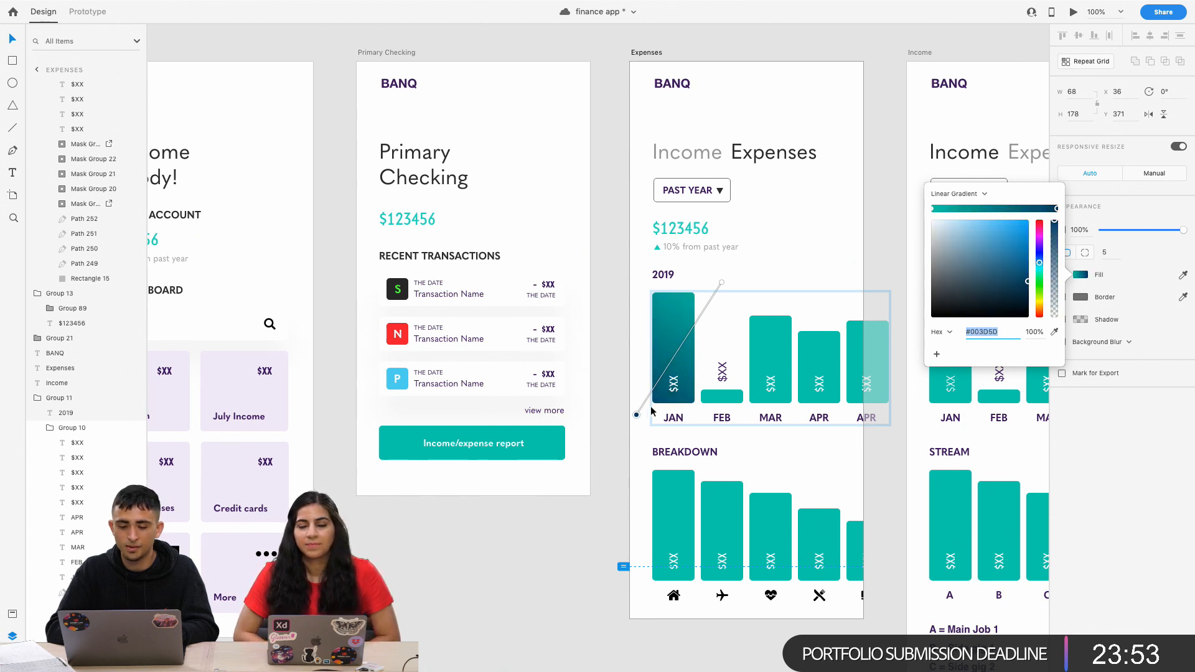
pyautogui.moveTo(636, 416); pyautogui.dragTo(593, 531)
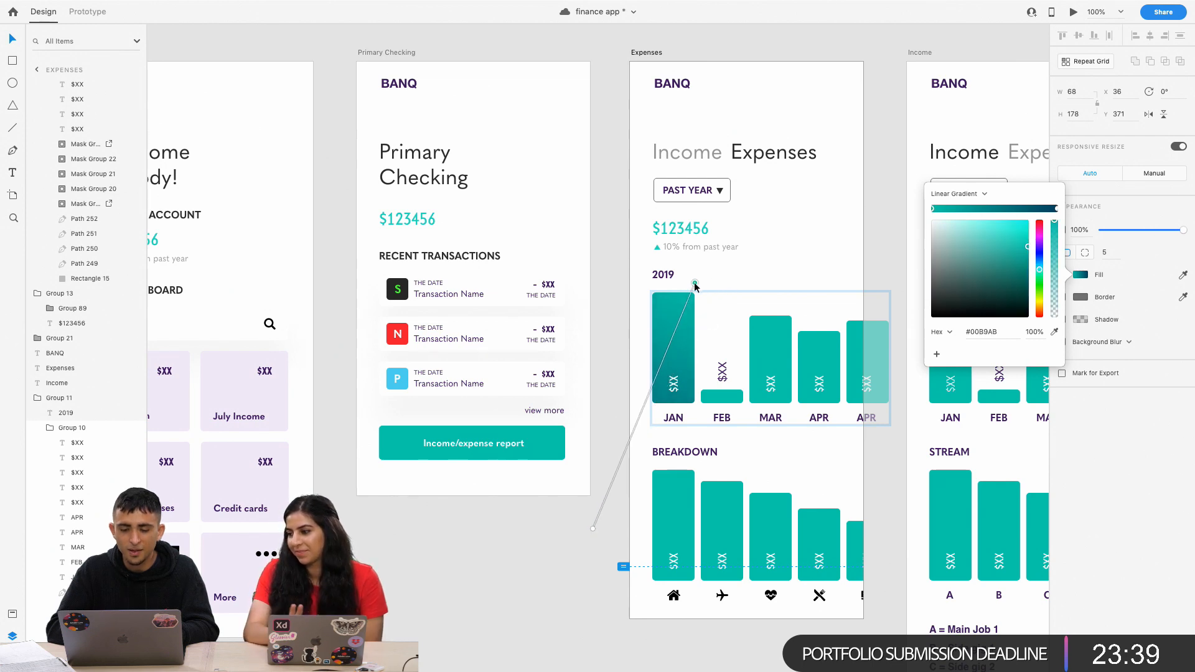
pyautogui.press('Escape')
# Compare the Expenses screen's JAN bar gradient with the neighbouring screens and the Home colour variations below.
pyautogui.press('super+minus')
pyautogui.press('super+minus')
pyautogui.press('super+minus')
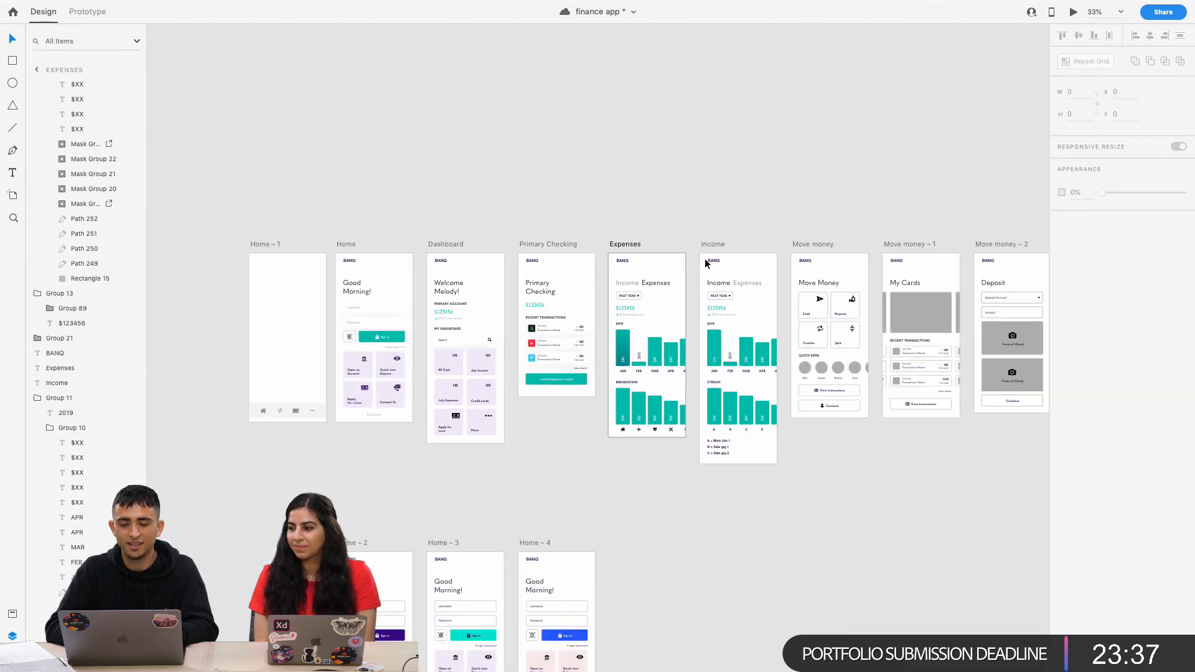
pyautogui.press('super+plus')
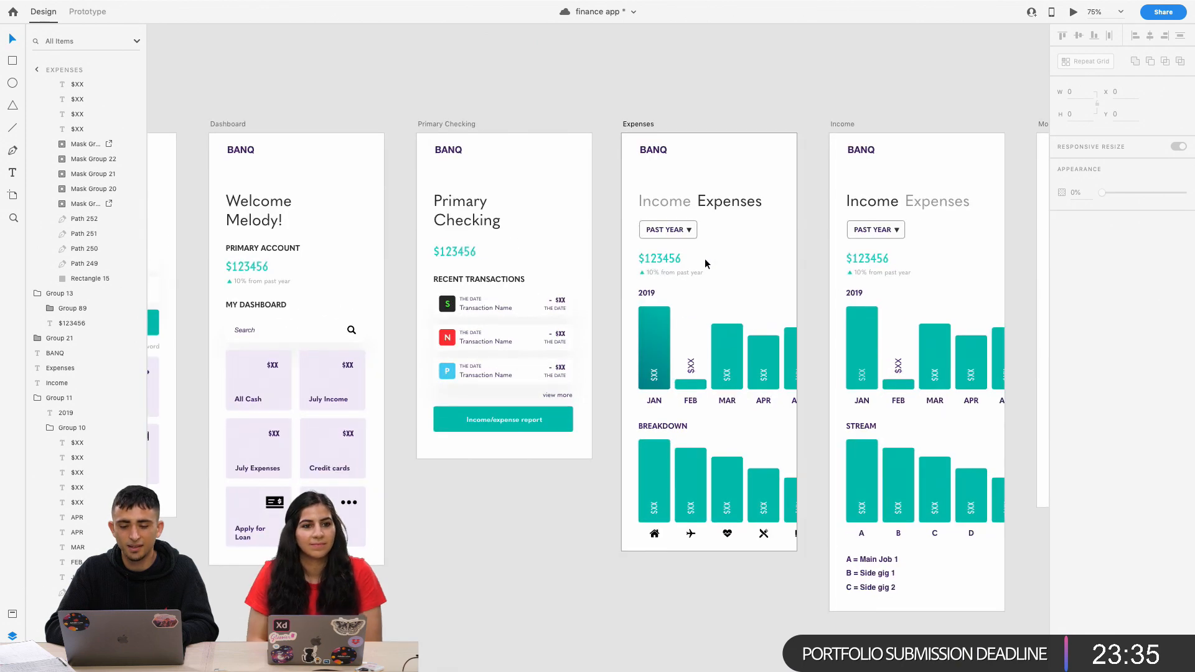
pyautogui.press('super+plus')
pyautogui.scroll(-10, 705, 259)
pyautogui.hscroll(-8, 705, 259)
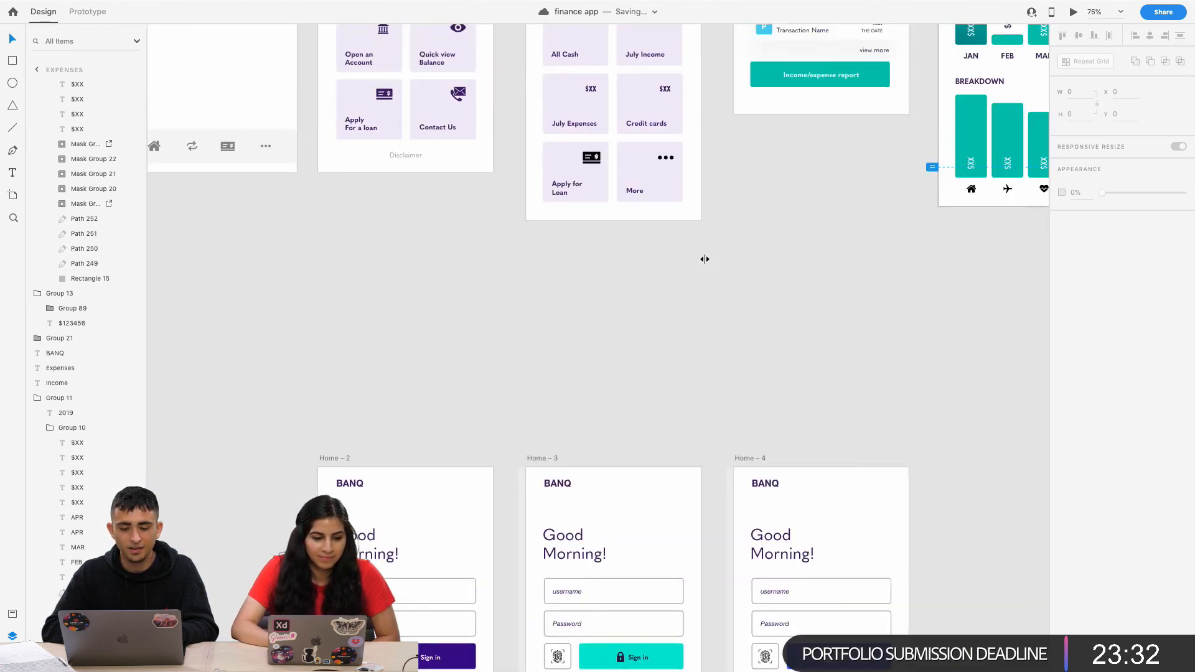
pyautogui.scroll(10, 704, 259)
pyautogui.hscroll(6, 705, 259)
# Examine the Primary Checking report button and the purple cards on the Dashboard and Home screens.
pyautogui.doubleClick(457, 355)
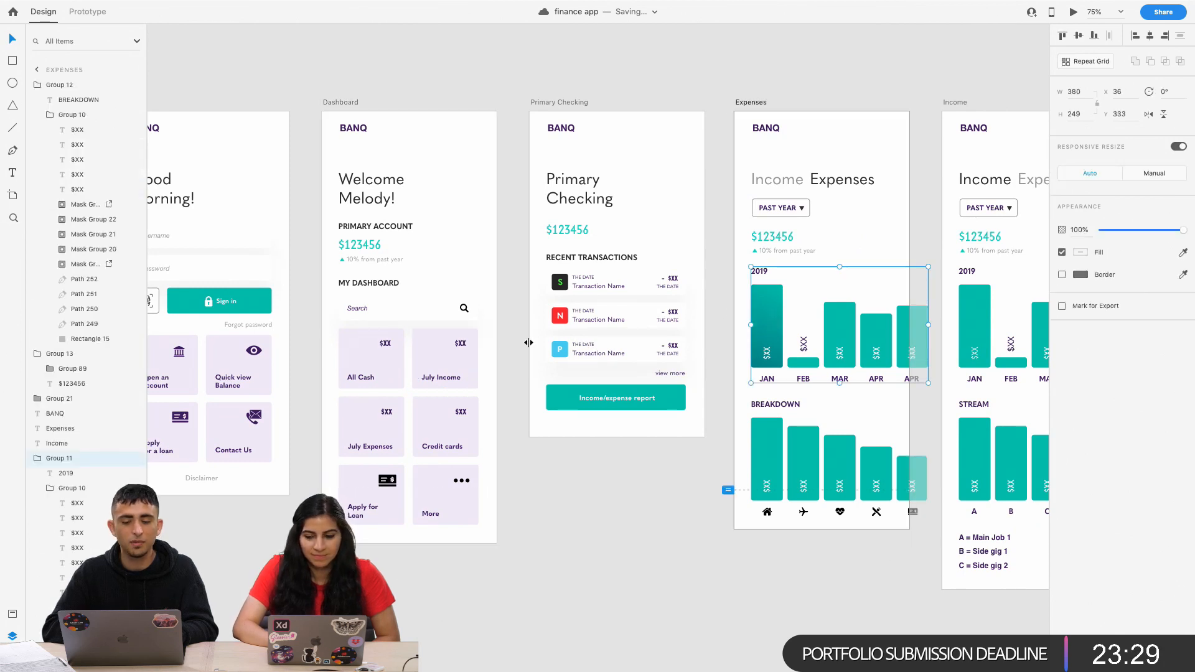
pyautogui.click(453, 362)
pyautogui.click(595, 393)
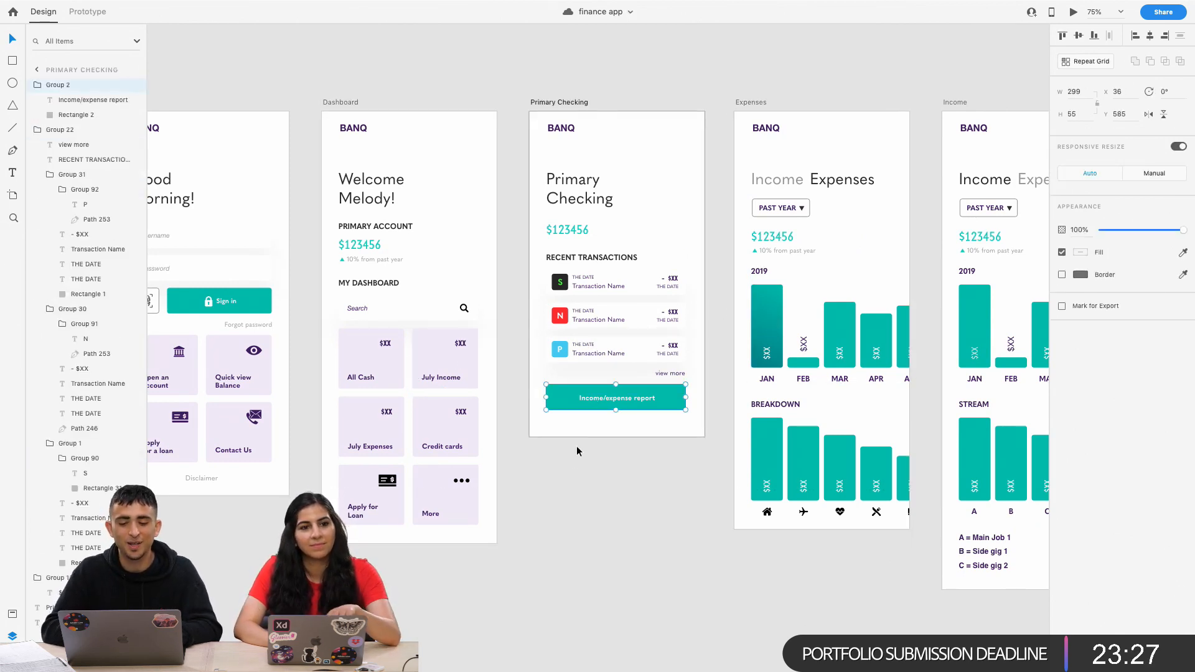
pyautogui.click(575, 462)
pyautogui.scroll(3, 574, 462)
pyautogui.hscroll(-3, 575, 462)
pyautogui.hscroll(-6, 574, 461)
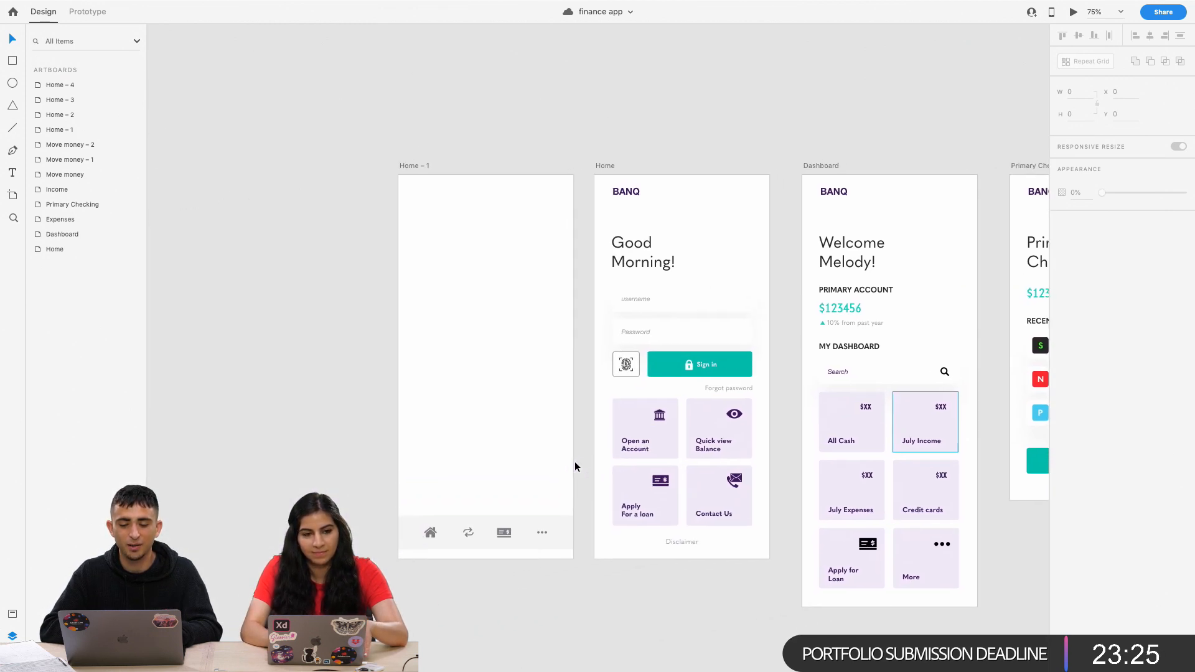
# Change the dark end color of the January bar's gradient on the Expenses artboard to #0B005D.
pyautogui.hscroll(7, 574, 461)
pyautogui.hscroll(5, 741, 435)
pyautogui.scroll(2, 741, 435)
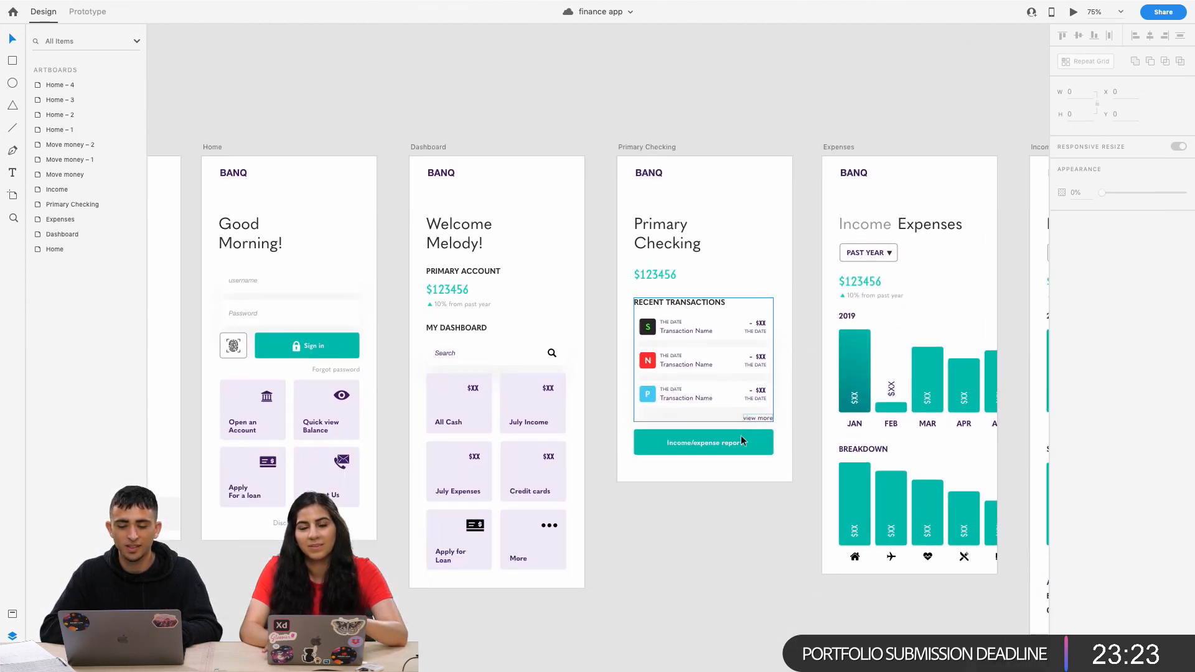
pyautogui.hscroll(4, 681, 442)
pyautogui.scroll(-2, 681, 441)
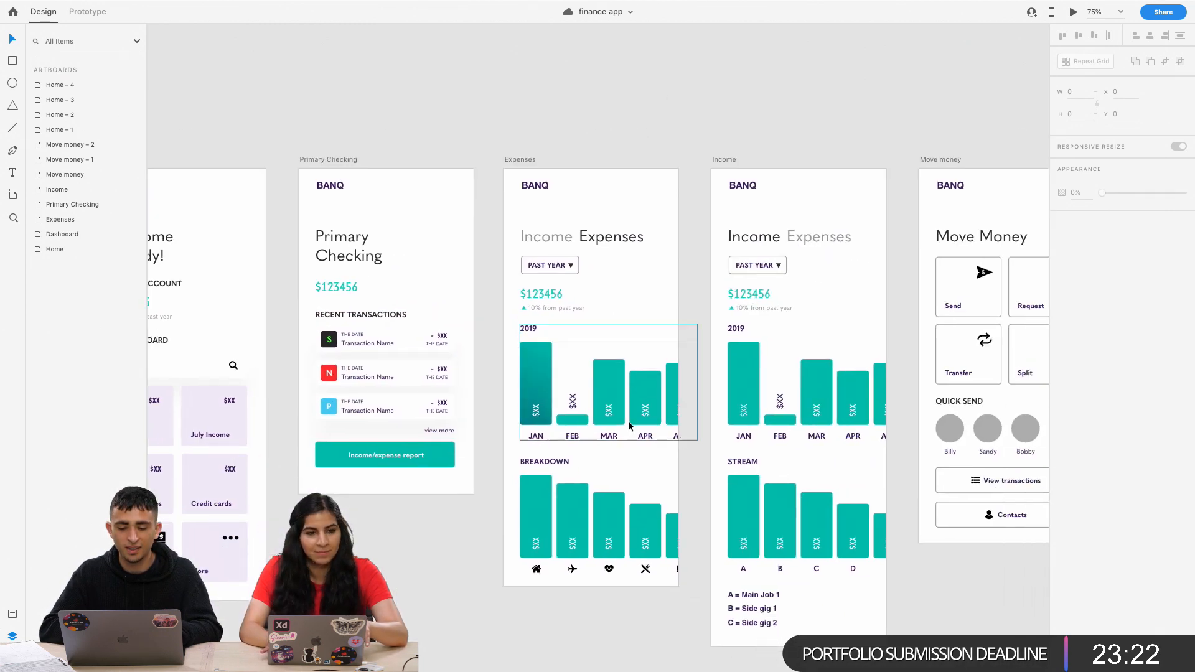
pyautogui.doubleClick(536, 372)
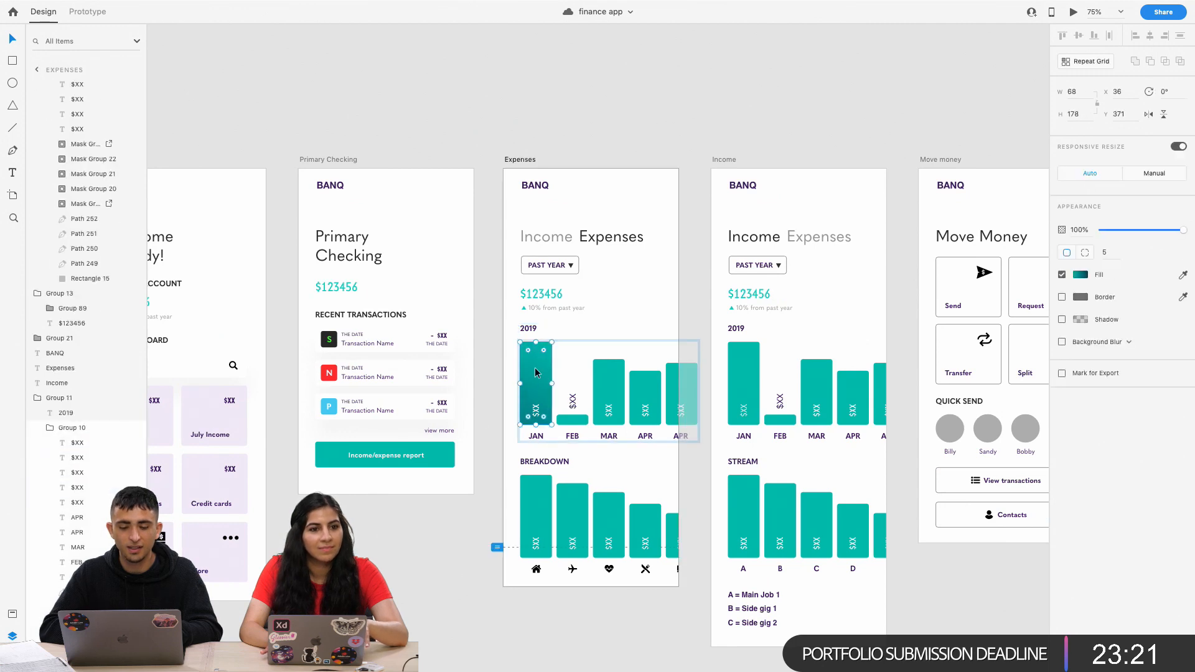
pyautogui.click(1081, 275)
pyautogui.click(475, 519)
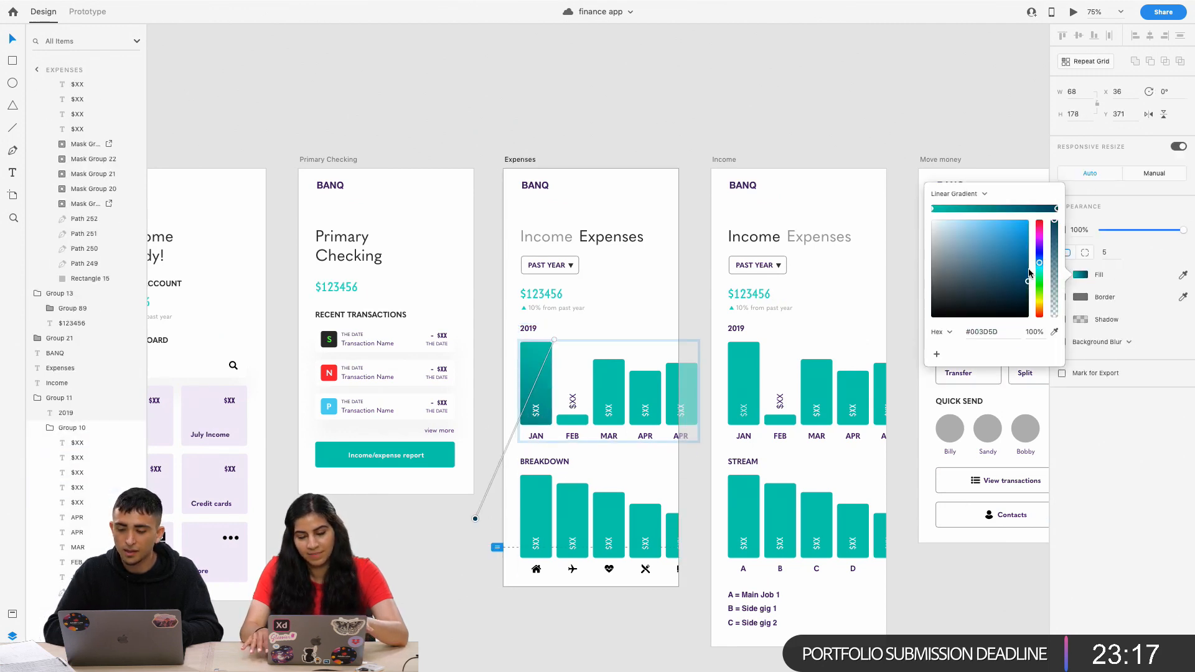
pyautogui.moveTo(1041, 254); pyautogui.dragTo(1040, 250)
pyautogui.click(482, 513)
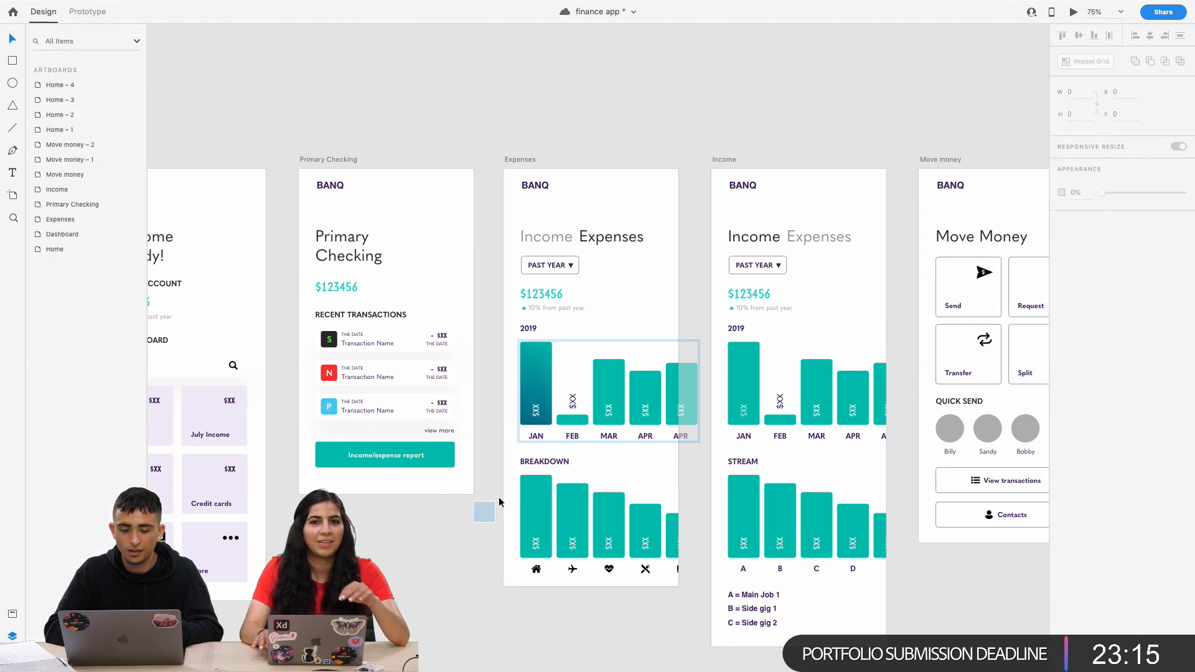
pyautogui.click(546, 366)
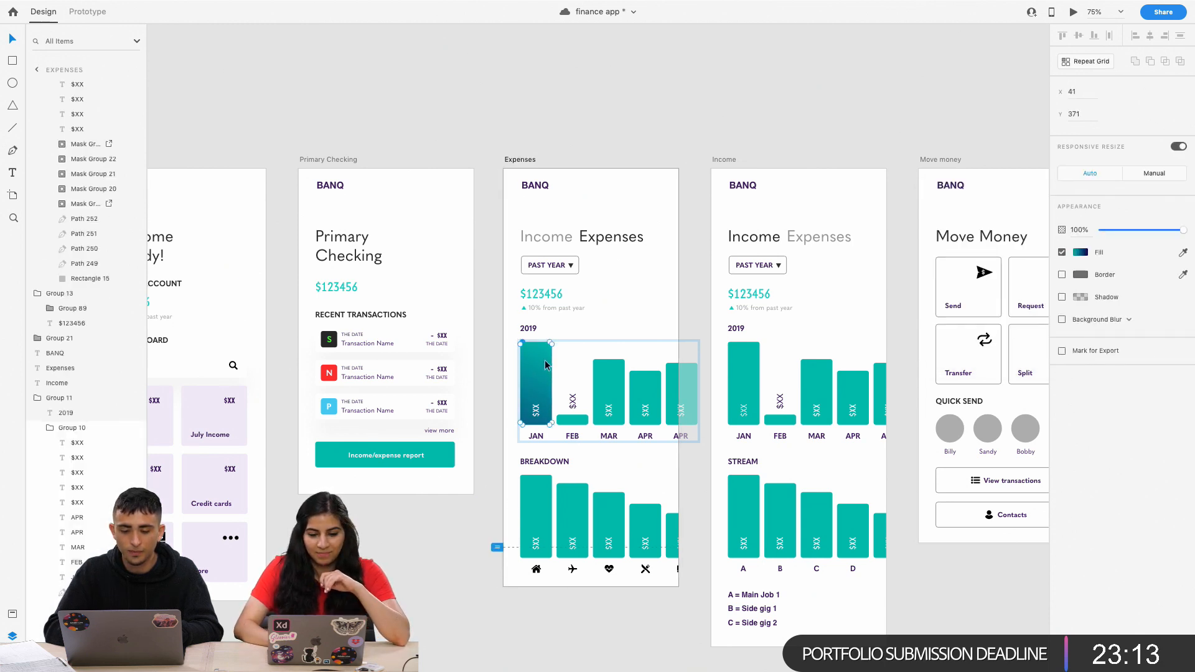
pyautogui.click(1081, 252)
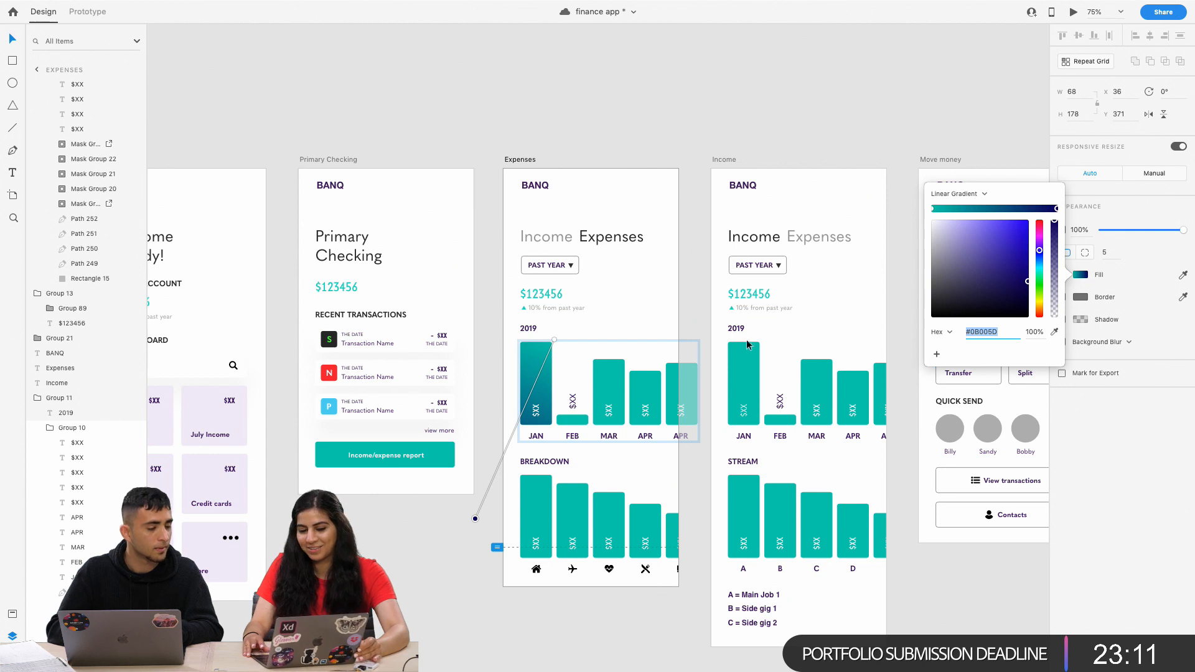
pyautogui.click(505, 343)
# Set the fill of the square tile behind the letter P in Primary Checking's recent transactions to #01ADE2.
pyautogui.doubleClick(333, 408)
pyautogui.doubleClick(333, 409)
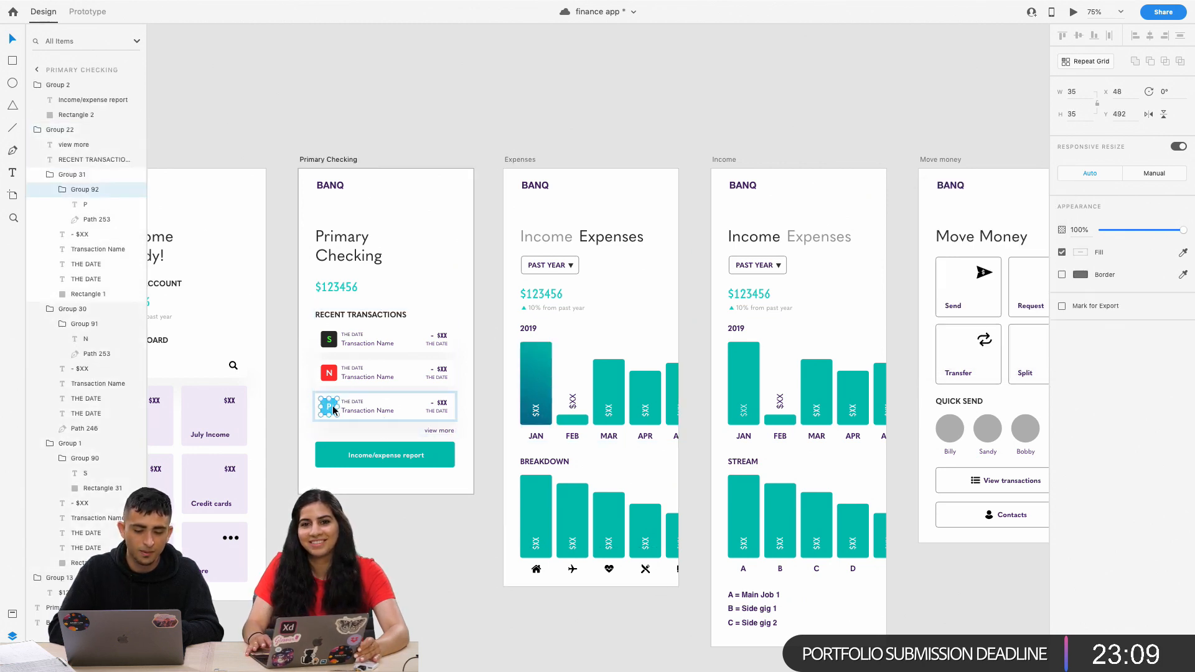
pyautogui.doubleClick(333, 407)
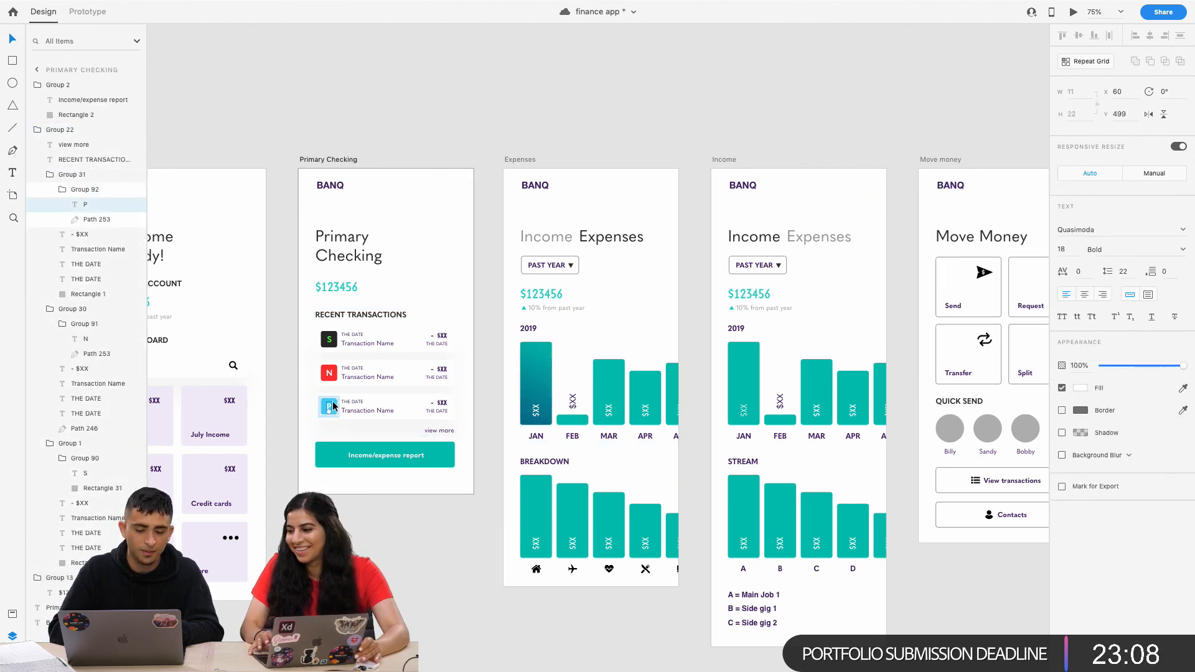
pyautogui.click(96, 219)
pyautogui.click(1082, 253)
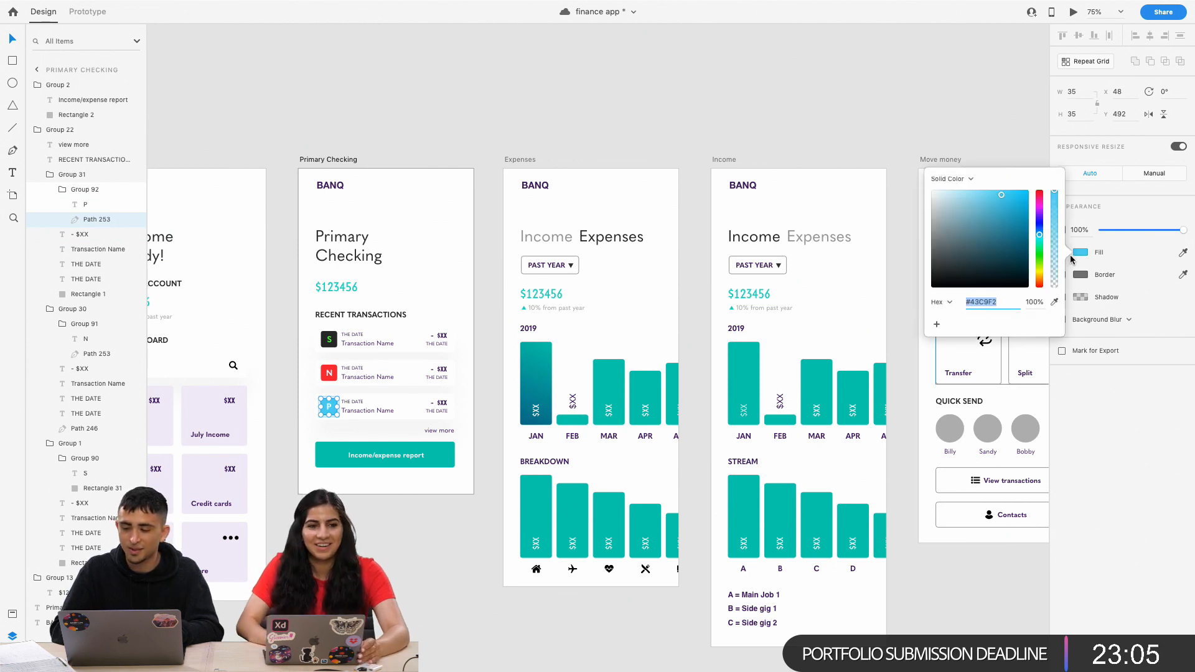
pyautogui.moveTo(1012, 208); pyautogui.dragTo(1019, 208)
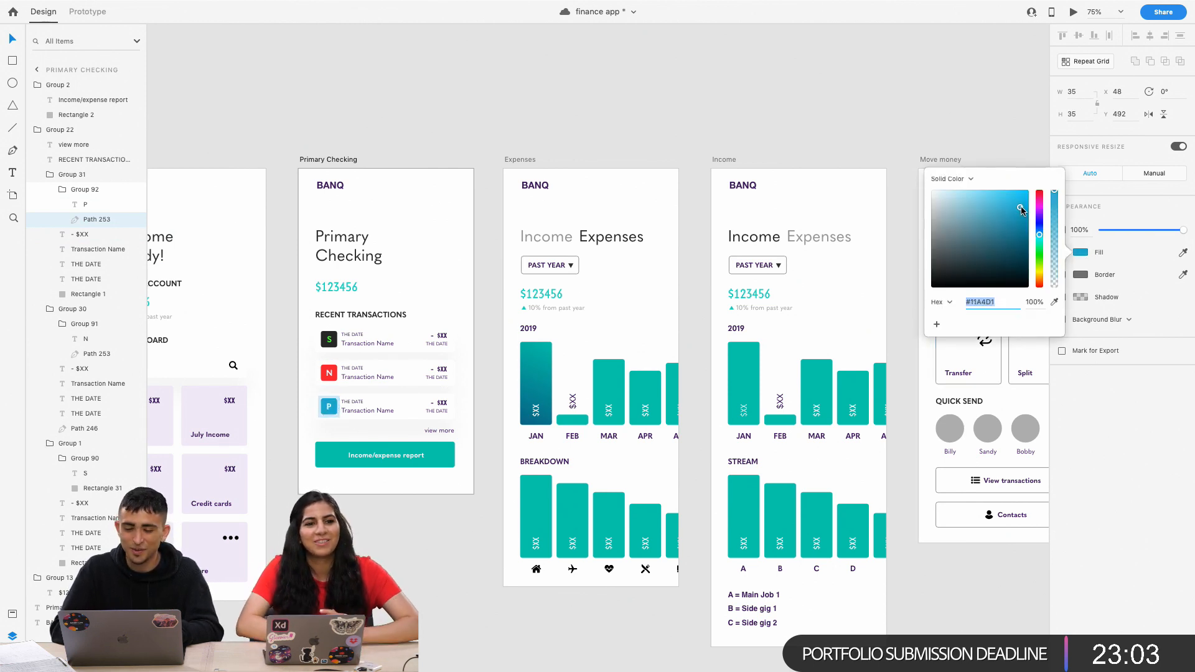
pyautogui.write('01ADE2')
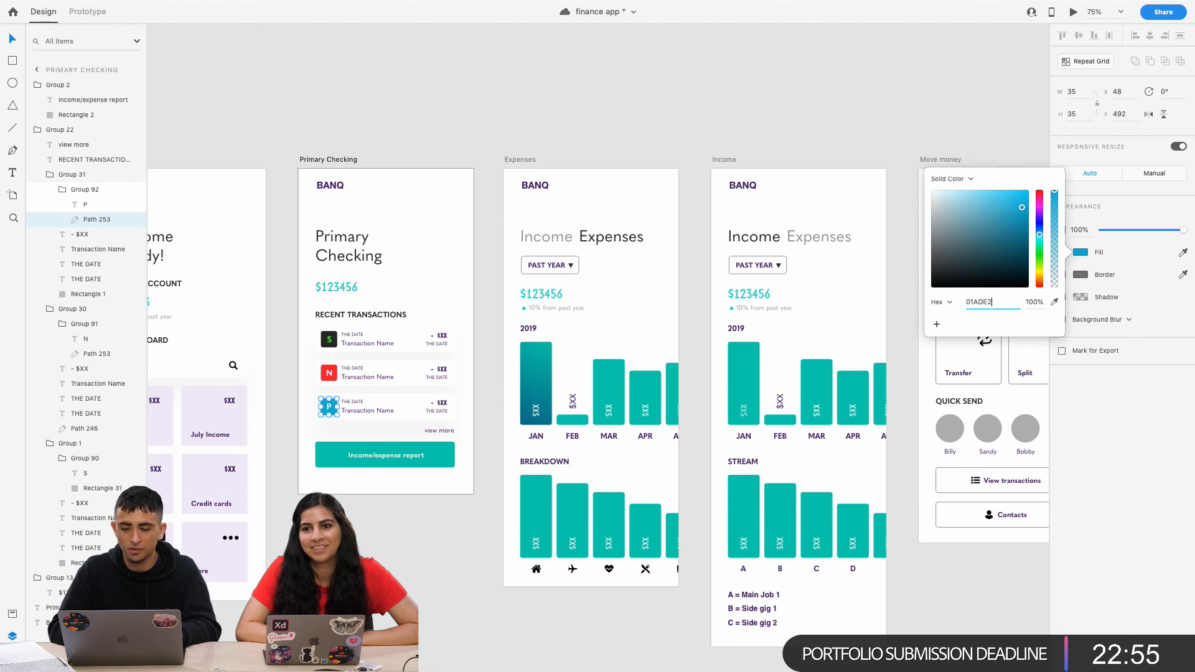
pyautogui.press('Return')
pyautogui.click(465, 358)
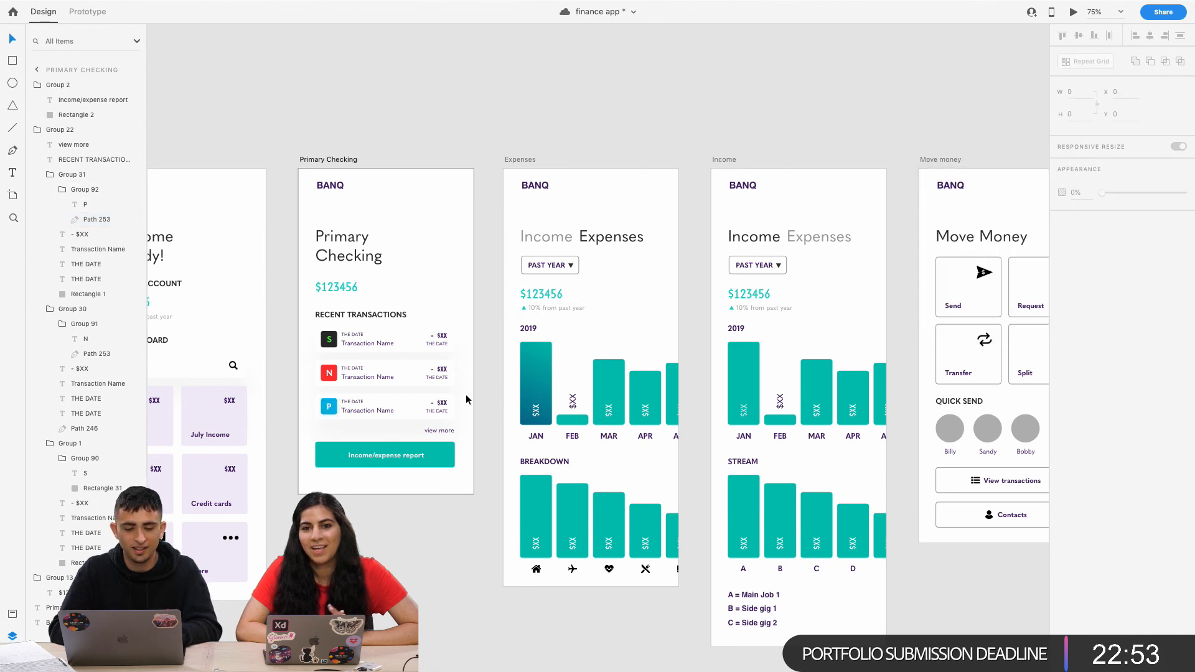
pyautogui.hscroll(3, 468, 399)
pyautogui.click(477, 382)
pyautogui.click(477, 382)
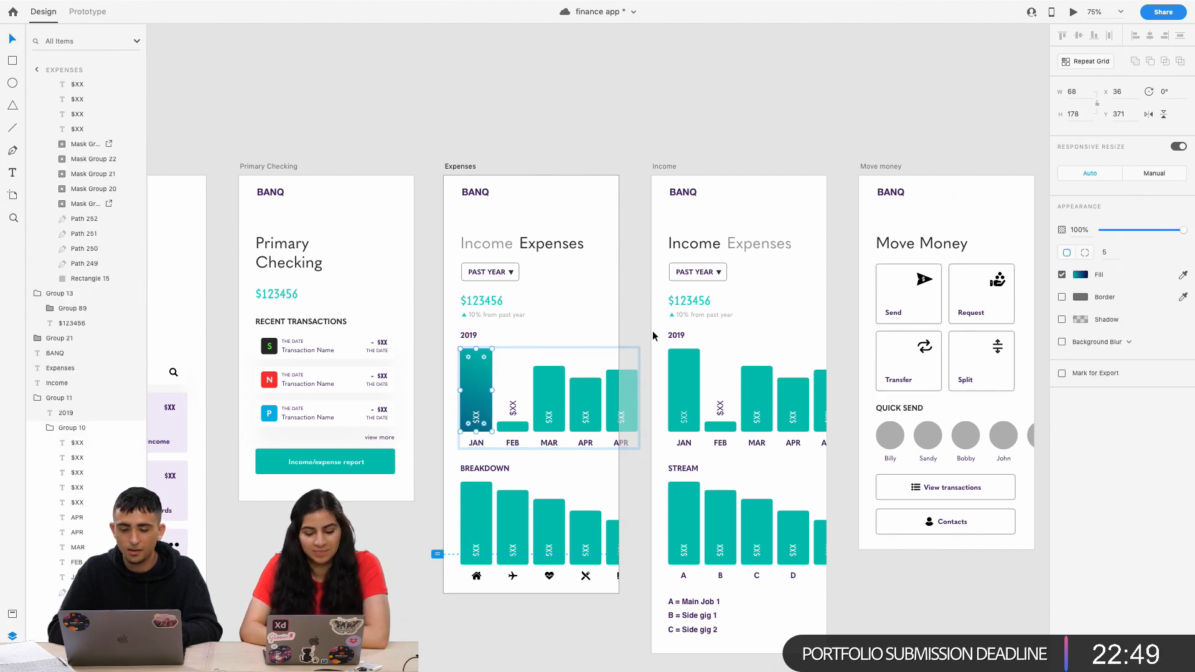
pyautogui.click(1089, 275)
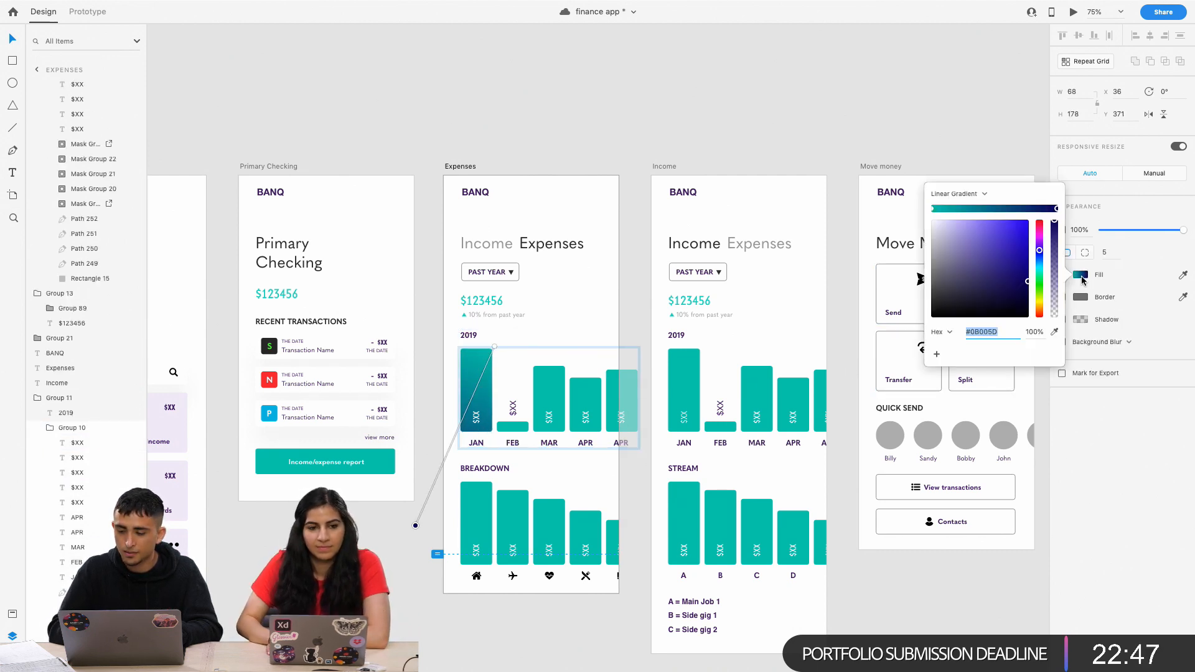
pyautogui.keyDown('shift'); pyautogui.click(514, 429); pyautogui.keyUp('shift')
pyautogui.keyDown('shift'); pyautogui.click(553, 393); pyautogui.keyUp('shift')
pyautogui.keyDown('shift'); pyautogui.click(592, 393); pyautogui.keyUp('shift')
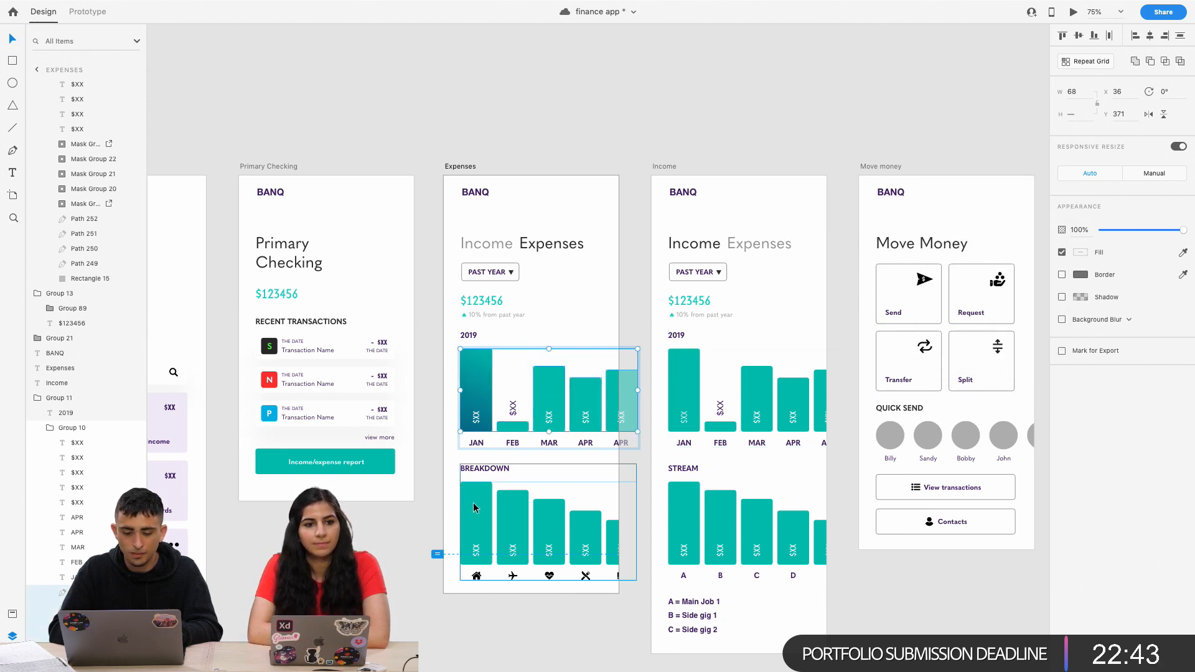
pyautogui.keyDown('shift'); pyautogui.click(519, 468); pyautogui.keyUp('shift')
pyautogui.click(471, 386)
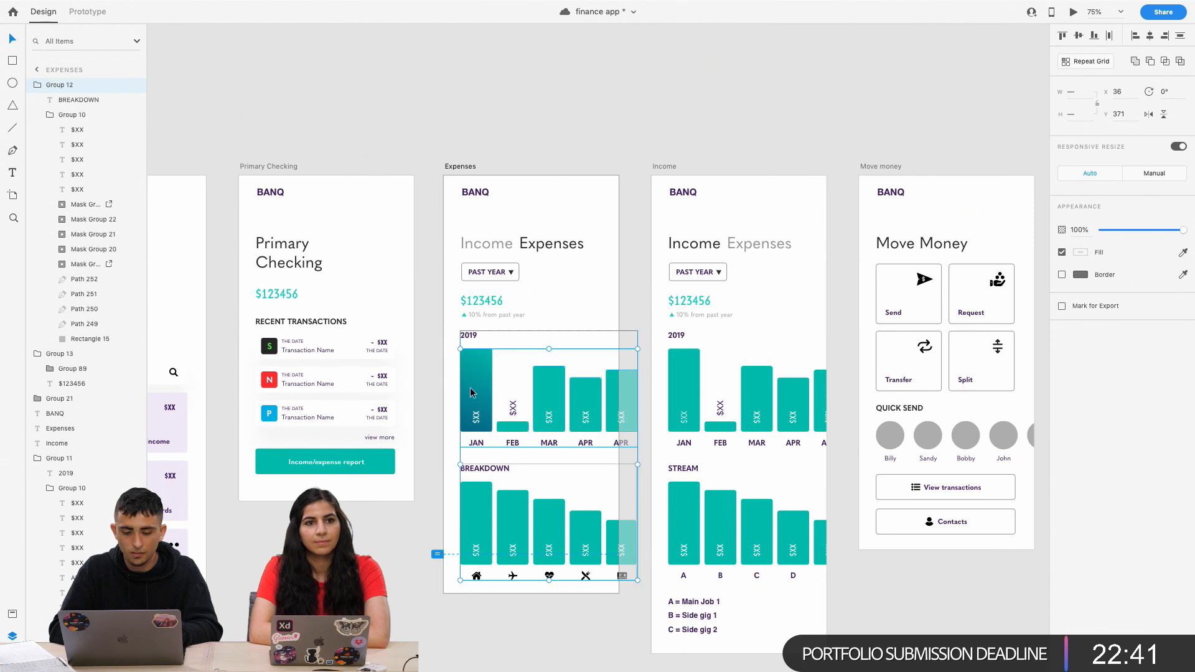
# Select all bars of the 2019 and Breakdown charts on Expenses and reset their fill through Solid Color to a fresh Linear Gradient.
pyautogui.doubleClick(478, 381)
pyautogui.keyDown('shift'); pyautogui.click(512, 428); pyautogui.keyUp('shift')
pyautogui.keyDown('shift'); pyautogui.click(552, 396); pyautogui.keyUp('shift')
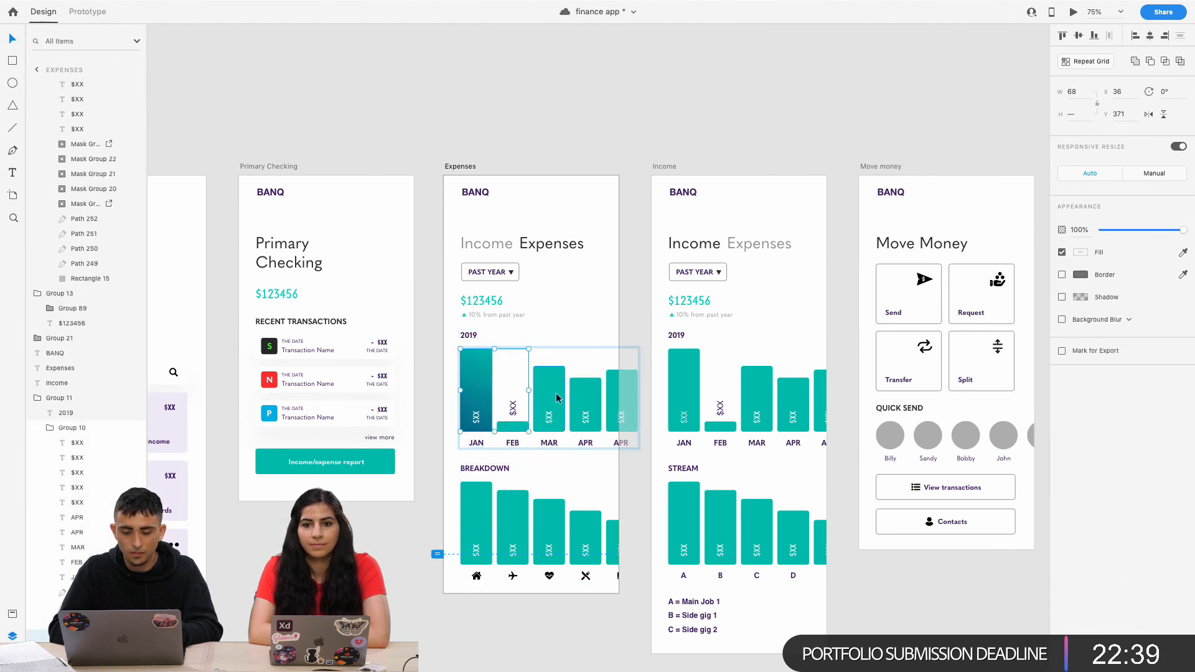
pyautogui.keyDown('shift'); pyautogui.click(594, 391); pyautogui.keyUp('shift')
pyautogui.keyDown('shift'); pyautogui.click(618, 393); pyautogui.keyUp('shift')
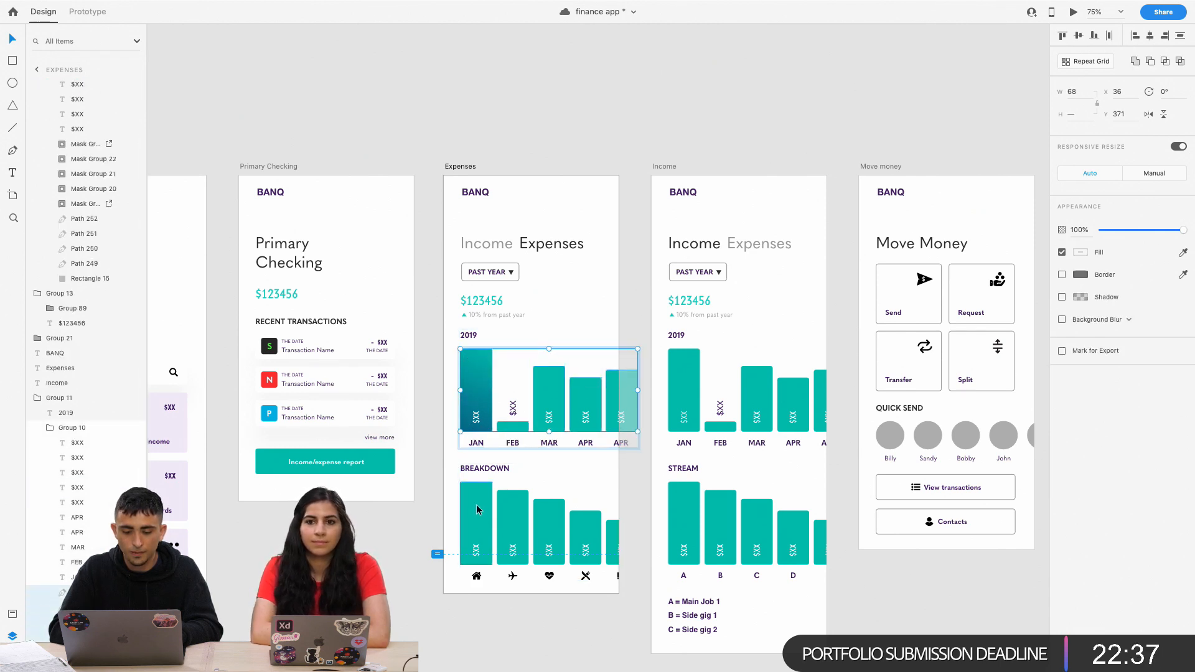
pyautogui.keyDown('shift'); pyautogui.click(507, 508); pyautogui.keyUp('shift')
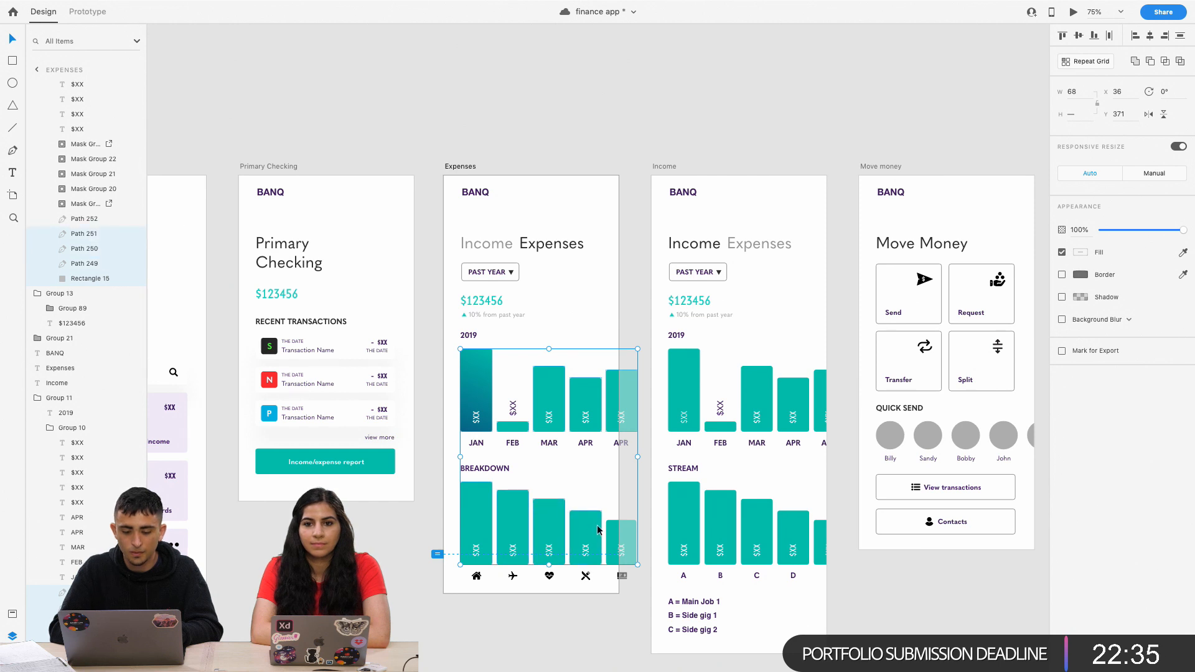
pyautogui.click(1081, 254)
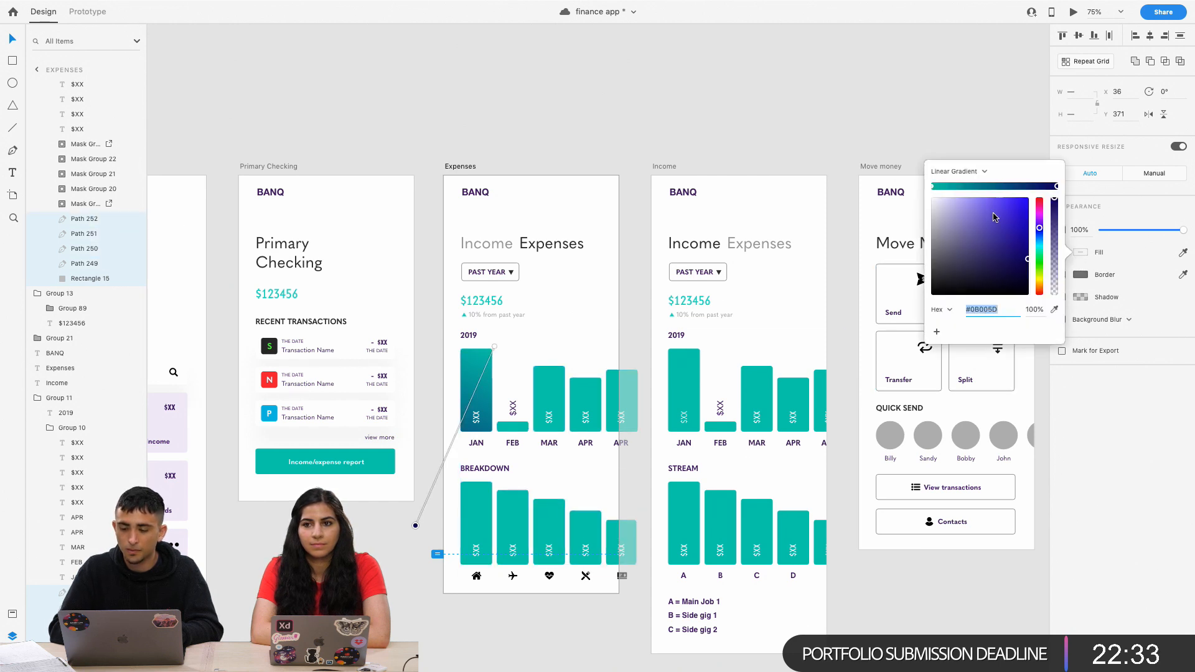
pyautogui.click(964, 173)
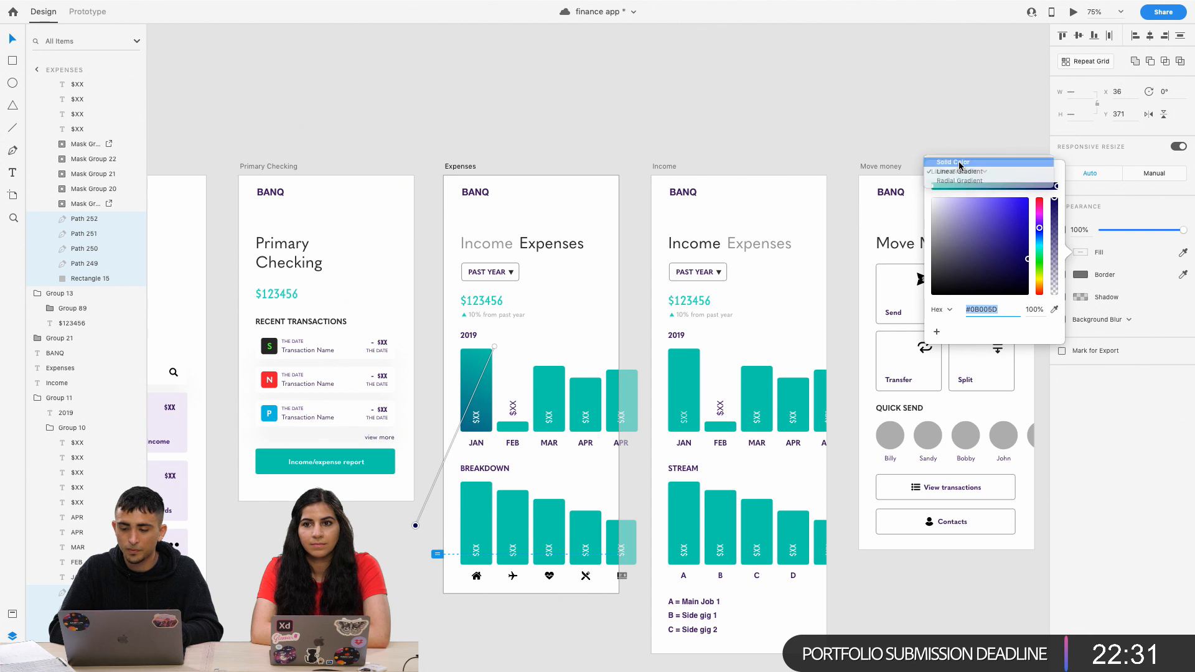
pyautogui.click(964, 163)
pyautogui.click(959, 173)
pyautogui.click(957, 189)
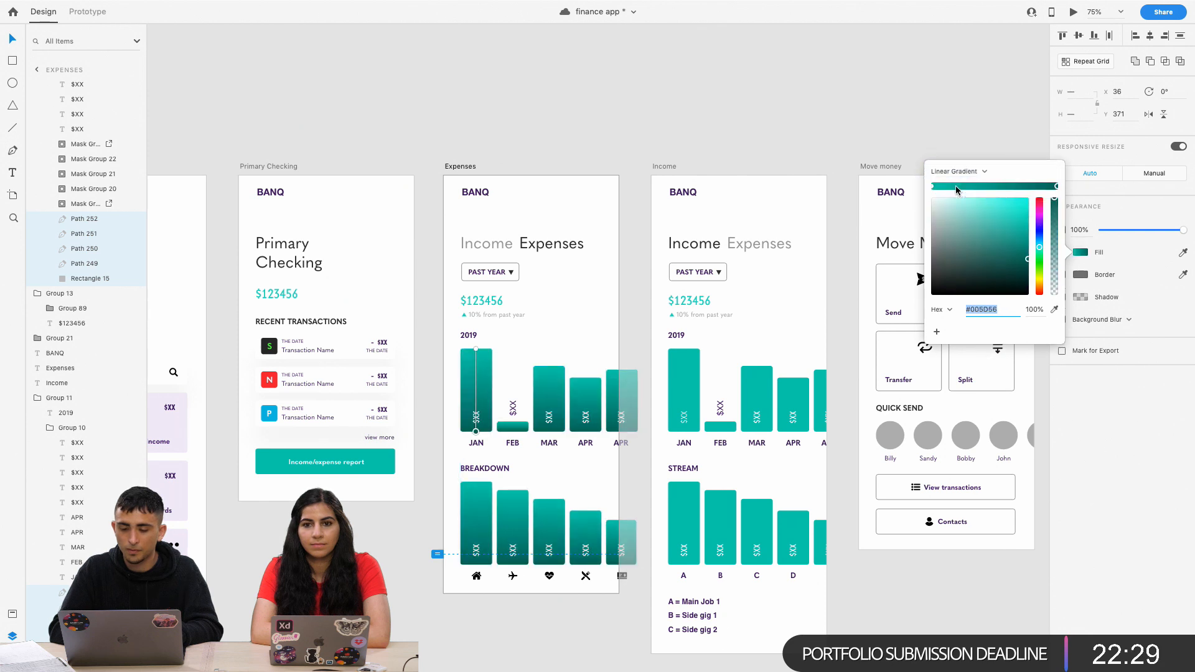
# Slant the bars' gradient by moving its end point beyond the January bar's lower-left corner, and recolor that end to #1253AC.
pyautogui.moveTo(475, 432); pyautogui.dragTo(439, 450)
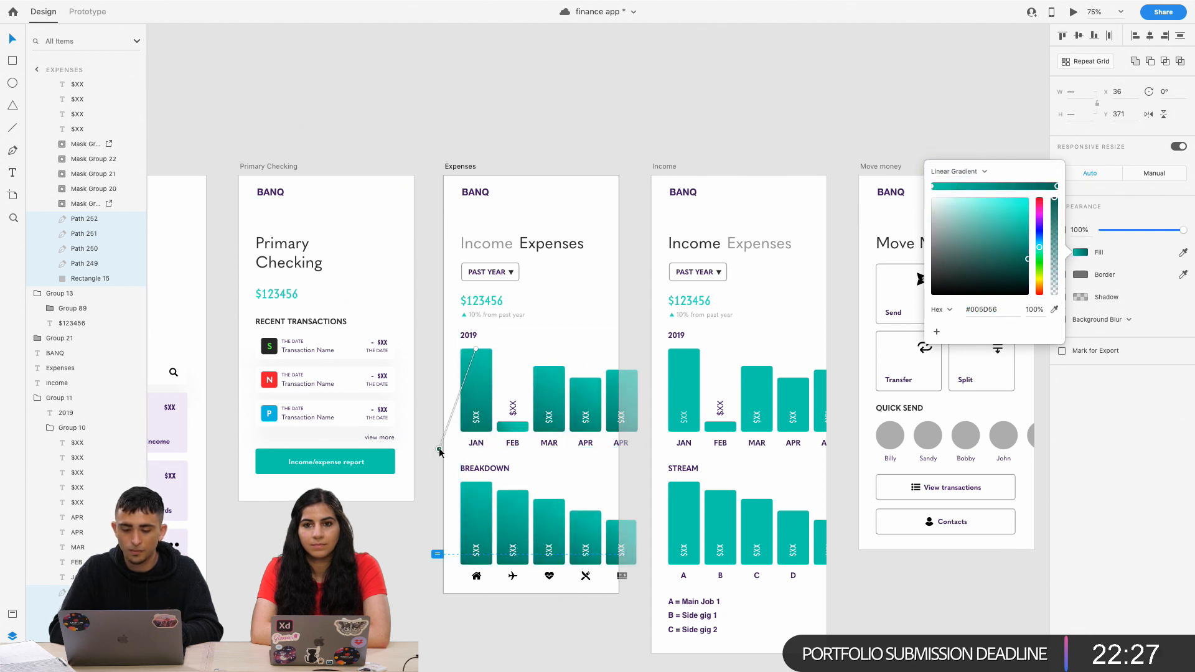
pyautogui.moveTo(1040, 237); pyautogui.dragTo(1044, 233)
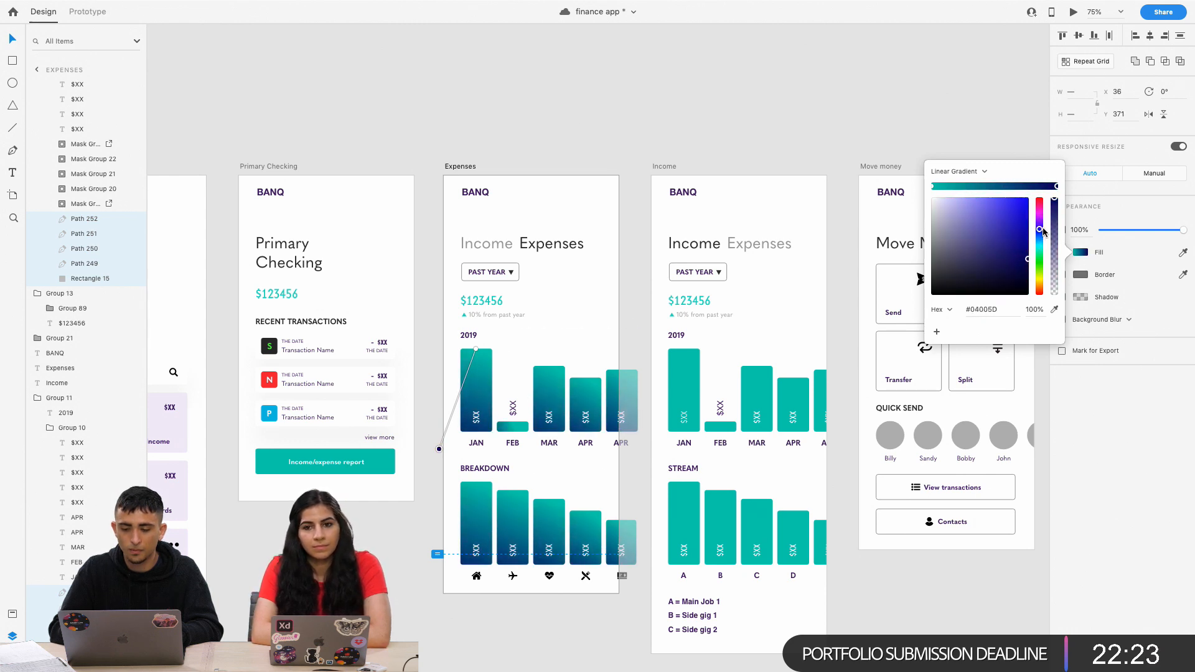
pyautogui.click(996, 225)
pyautogui.moveTo(999, 229); pyautogui.dragTo(1039, 237)
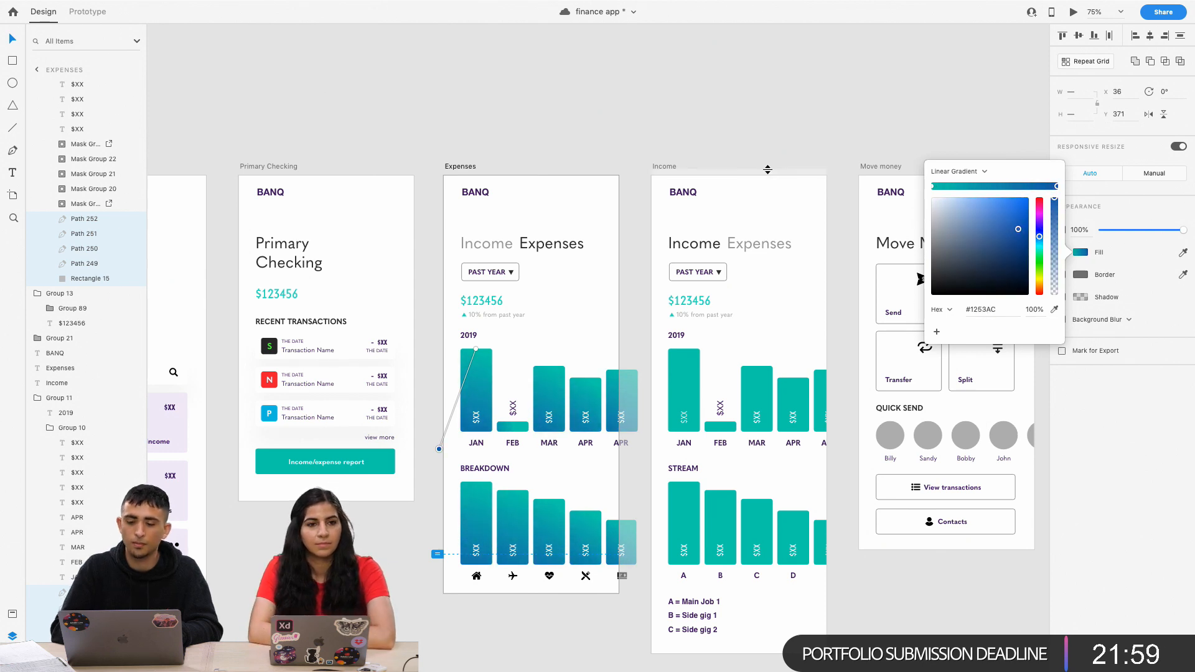
# Adjust the gradient to run diagonally from the January bar's top-right corner to just beyond its bottom-left corner, and deselect the bars.
pyautogui.moveTo(475, 352); pyautogui.dragTo(500, 350)
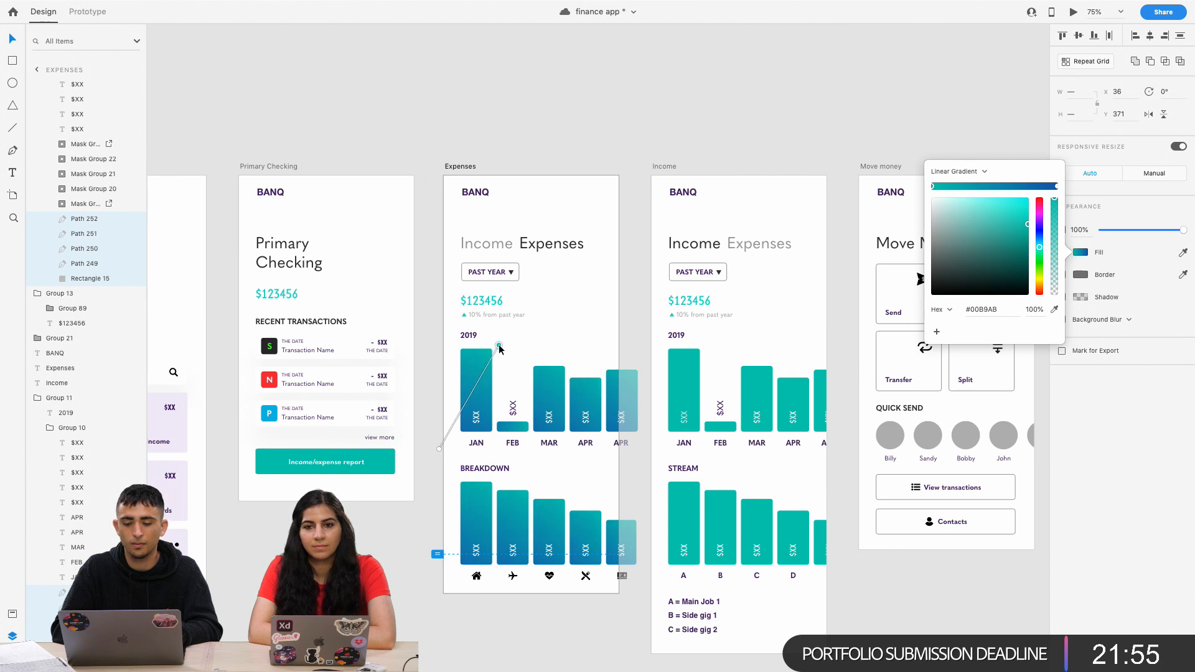
pyautogui.moveTo(439, 448); pyautogui.dragTo(455, 450)
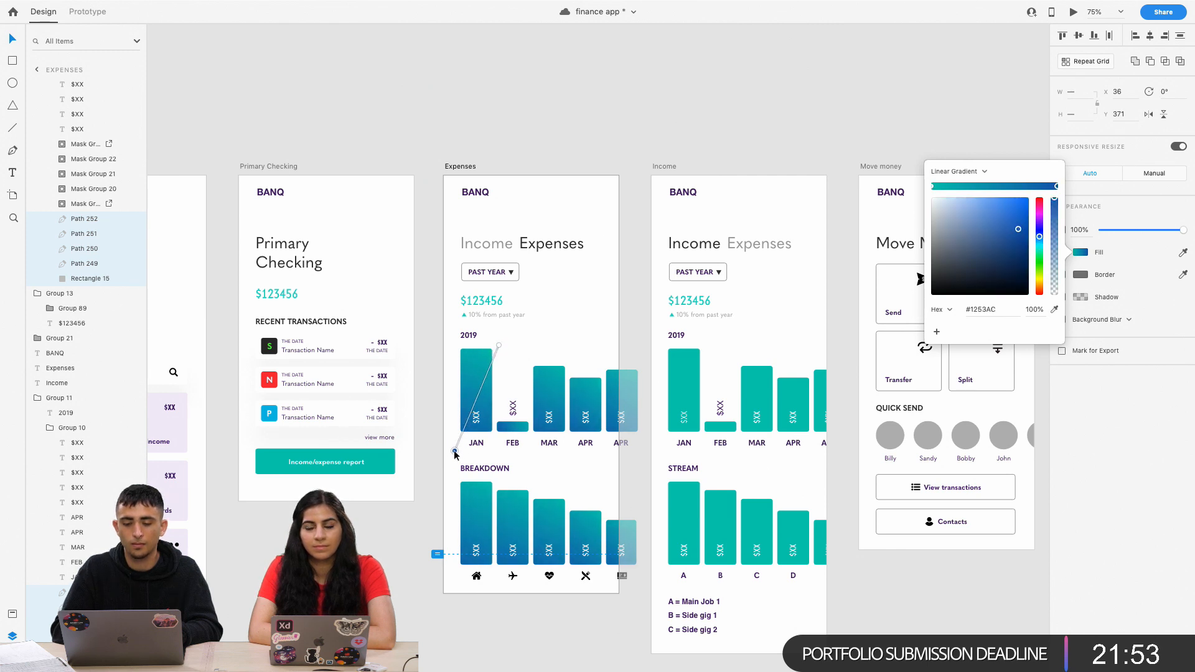
pyautogui.press('Escape')
pyautogui.press('super+minus')
pyautogui.press('super+minus')
pyautogui.press('super+equal')
pyautogui.press('super+equal')
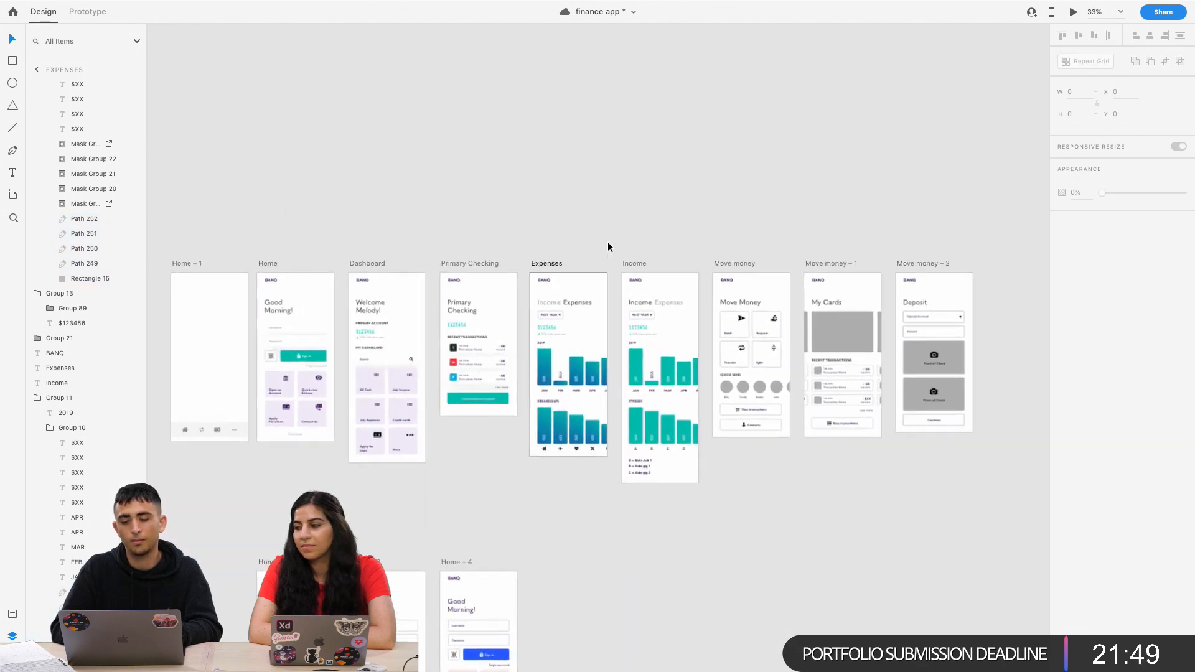
pyautogui.click(485, 388)
pyautogui.doubleClick(484, 387)
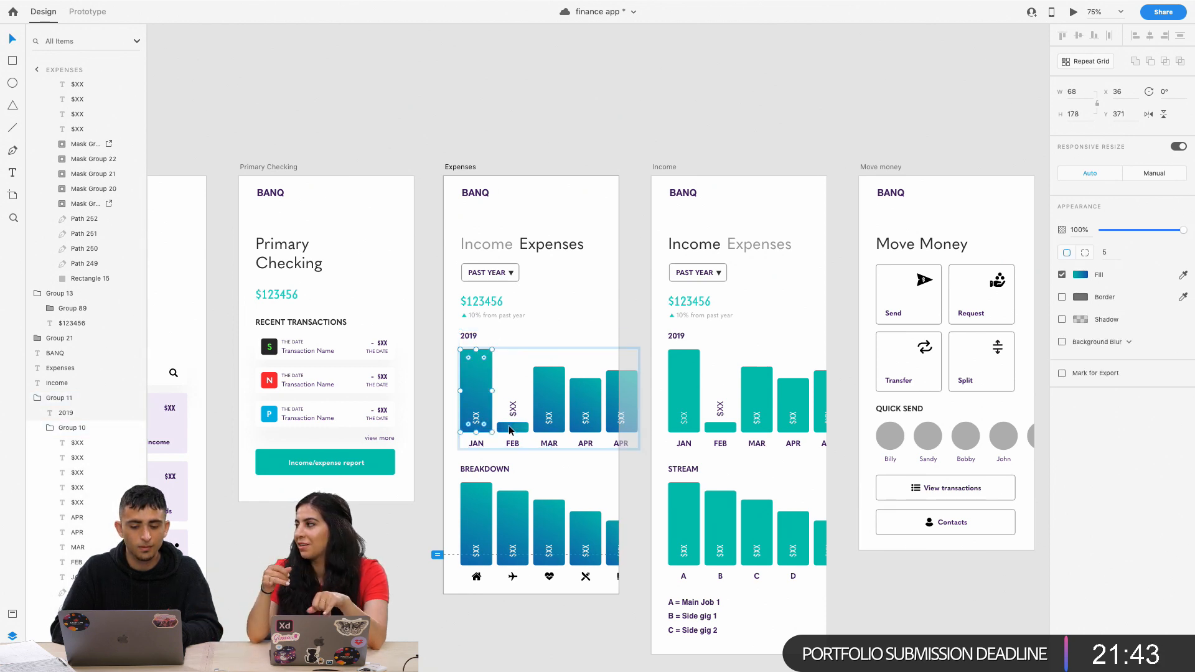
pyautogui.doubleClick(674, 373)
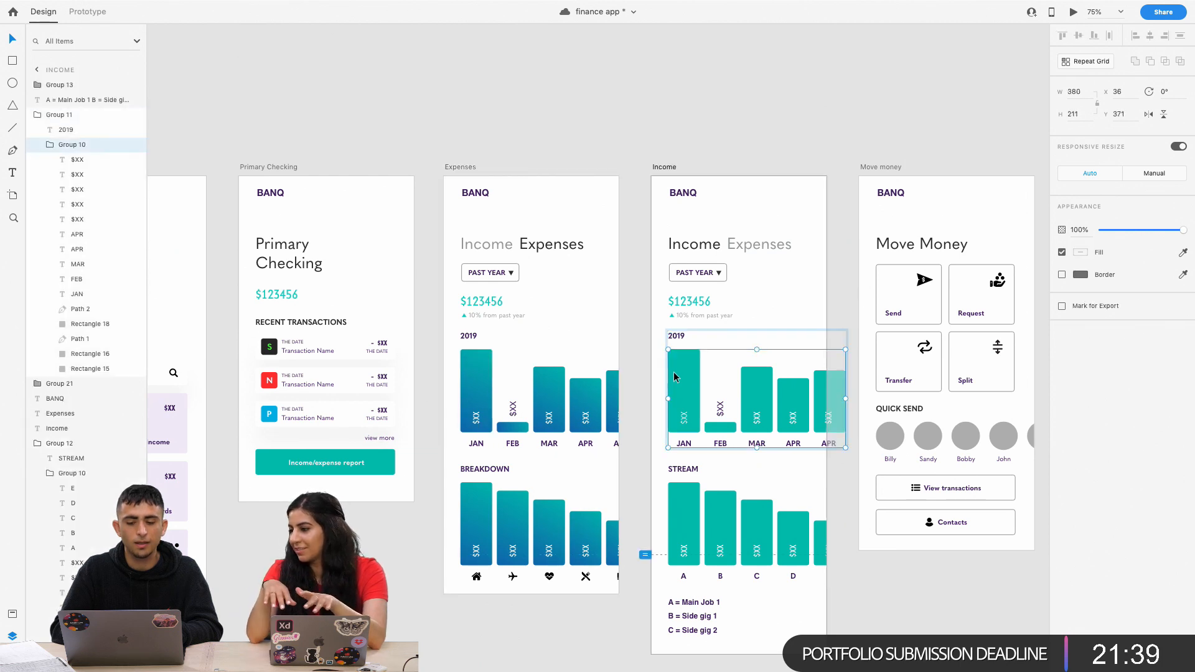
pyautogui.doubleClick(474, 383)
pyautogui.doubleClick(474, 383)
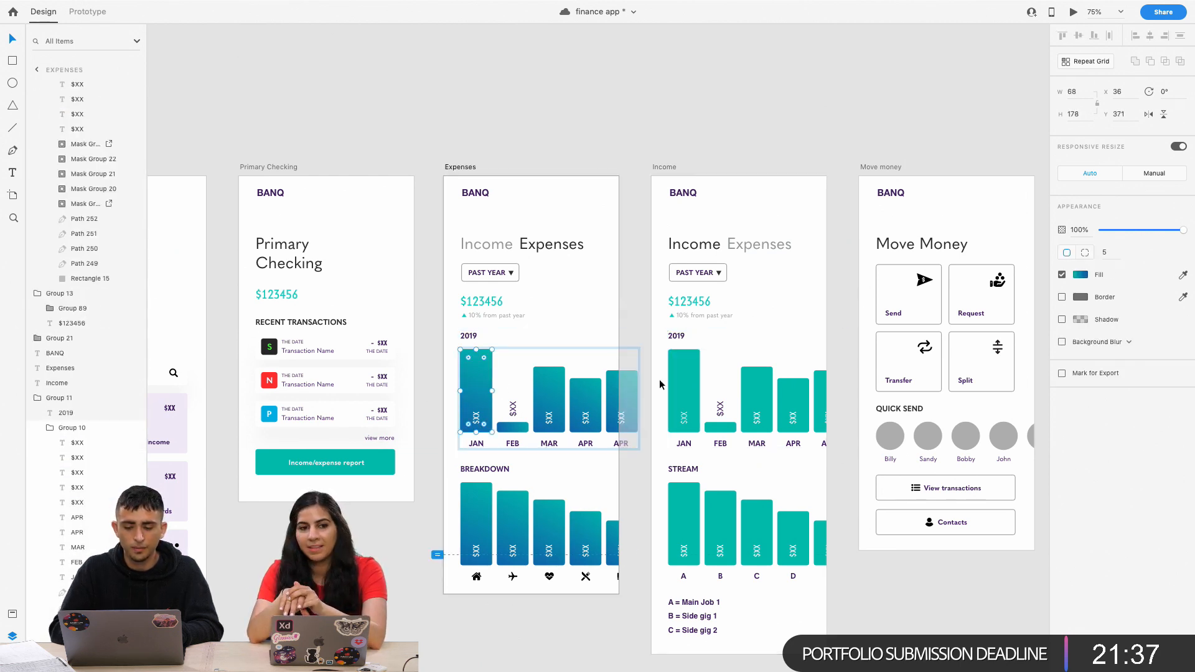
pyautogui.doubleClick(679, 375)
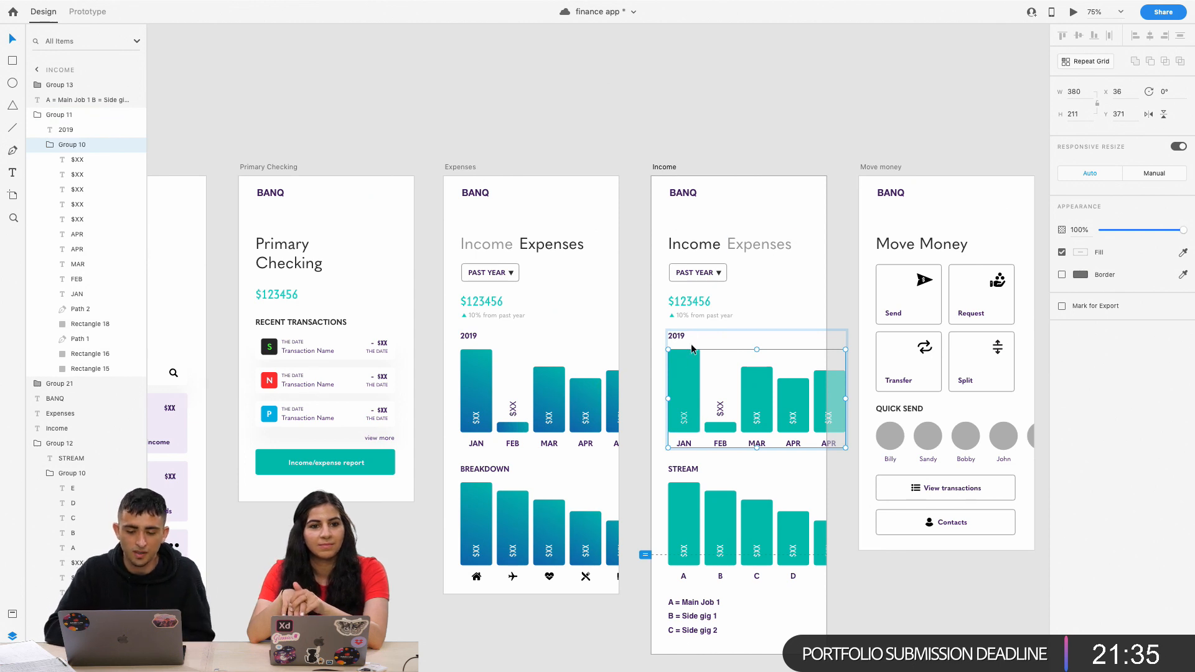
pyautogui.doubleClick(686, 373)
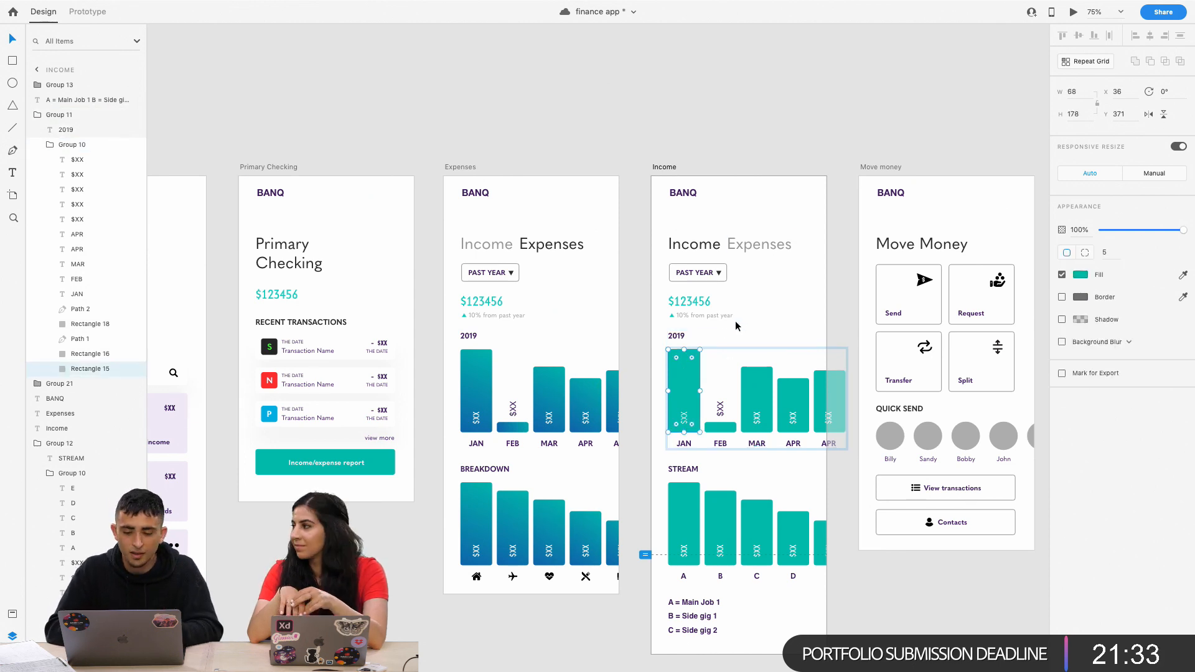
pyautogui.doubleClick(697, 301)
pyautogui.click(680, 374)
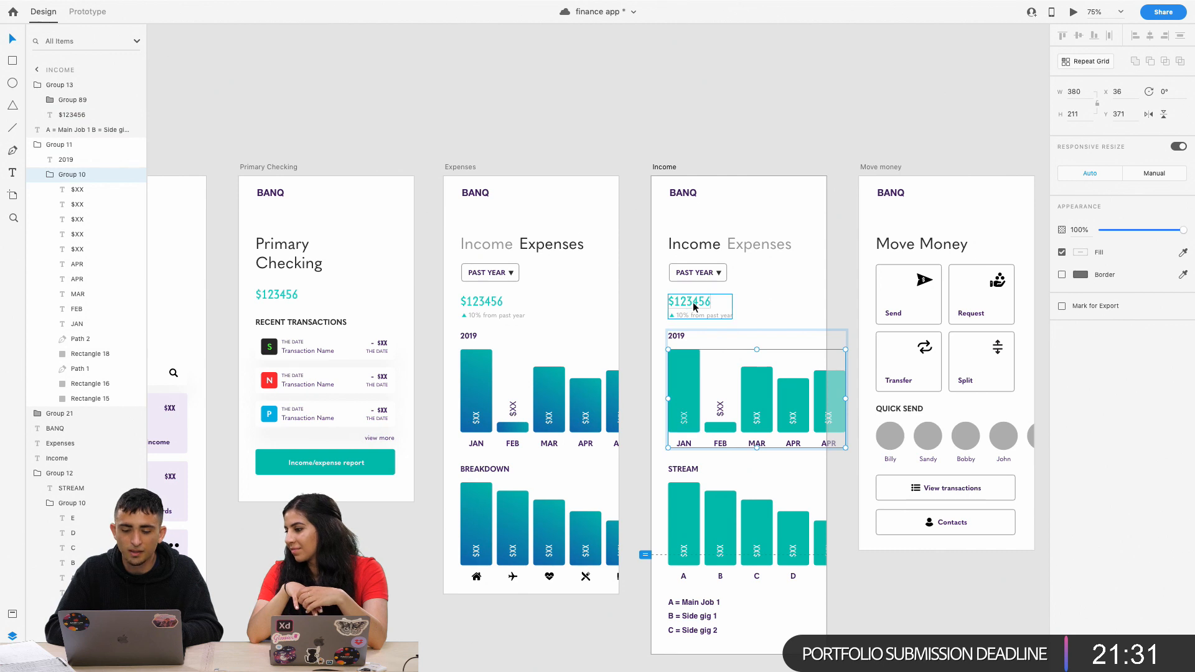
# Select all bars of the 2019 and Breakdown charts on the Expenses artboard together.
pyautogui.click(484, 392)
pyautogui.doubleClick(476, 390)
pyautogui.doubleClick(477, 395)
pyautogui.doubleClick(513, 431)
pyautogui.doubleClick(477, 398)
pyautogui.keyDown('shift'); pyautogui.click(509, 427); pyautogui.keyUp('shift')
pyautogui.keyDown('shift'); pyautogui.click(582, 394); pyautogui.keyUp('shift')
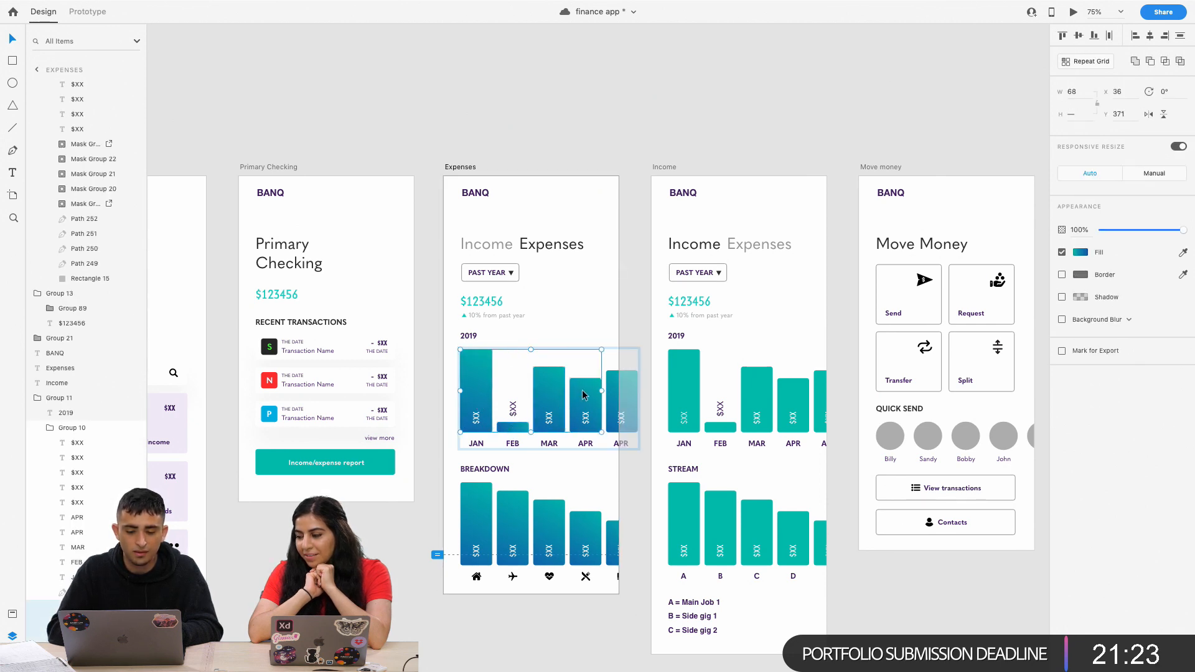
pyautogui.keyDown('shift'); pyautogui.click(613, 390); pyautogui.keyUp('shift')
pyautogui.keyDown('shift'); pyautogui.click(473, 511); pyautogui.keyUp('shift')
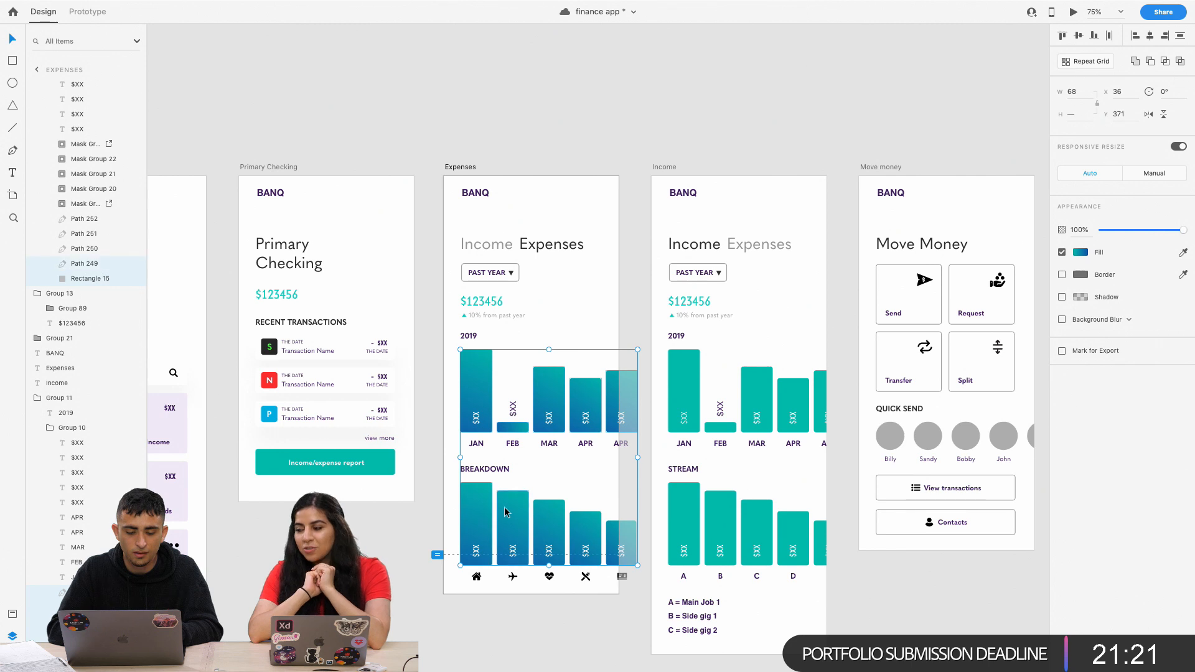
pyautogui.keyDown('shift'); pyautogui.click(610, 531); pyautogui.keyUp('shift')
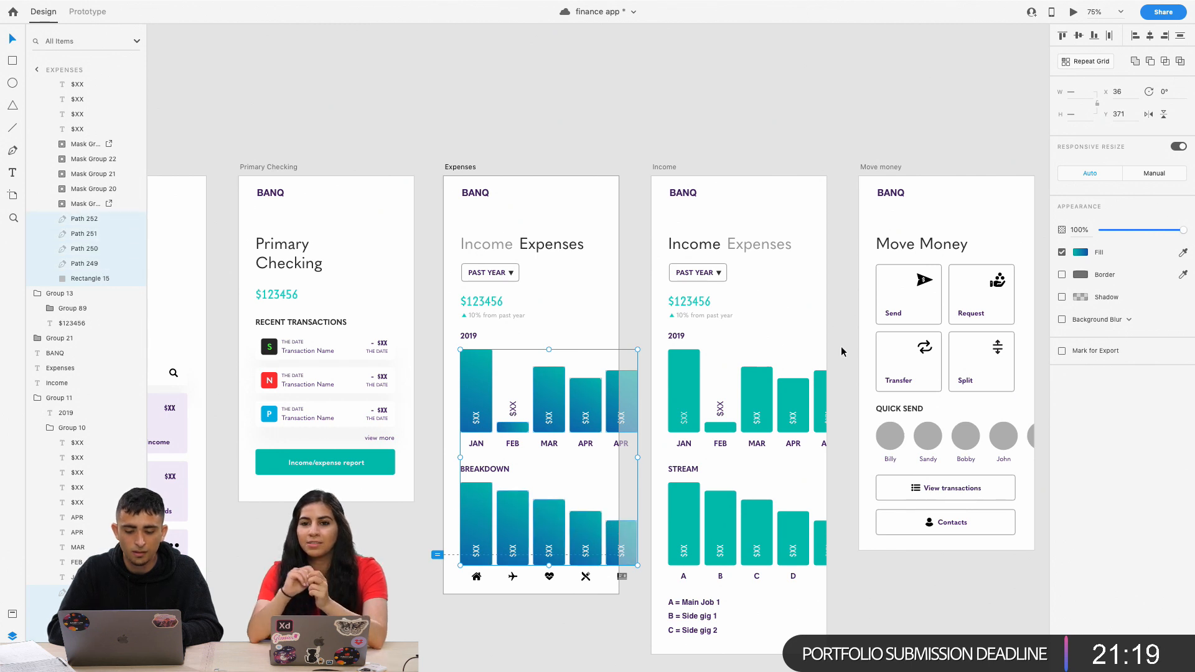
# Recolor the blue end of the selected bars' linear gradient to purple #6B12AC.
pyautogui.click(1081, 253)
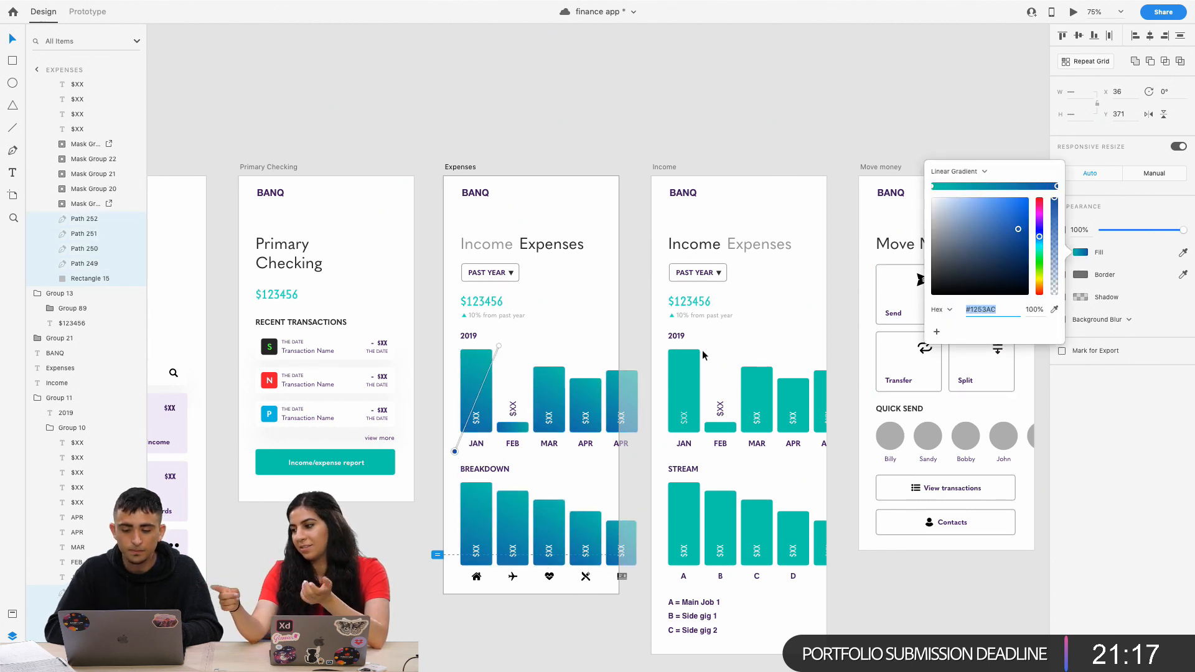
pyautogui.scroll(1, 469, 327)
pyautogui.hscroll(-3, 468, 327)
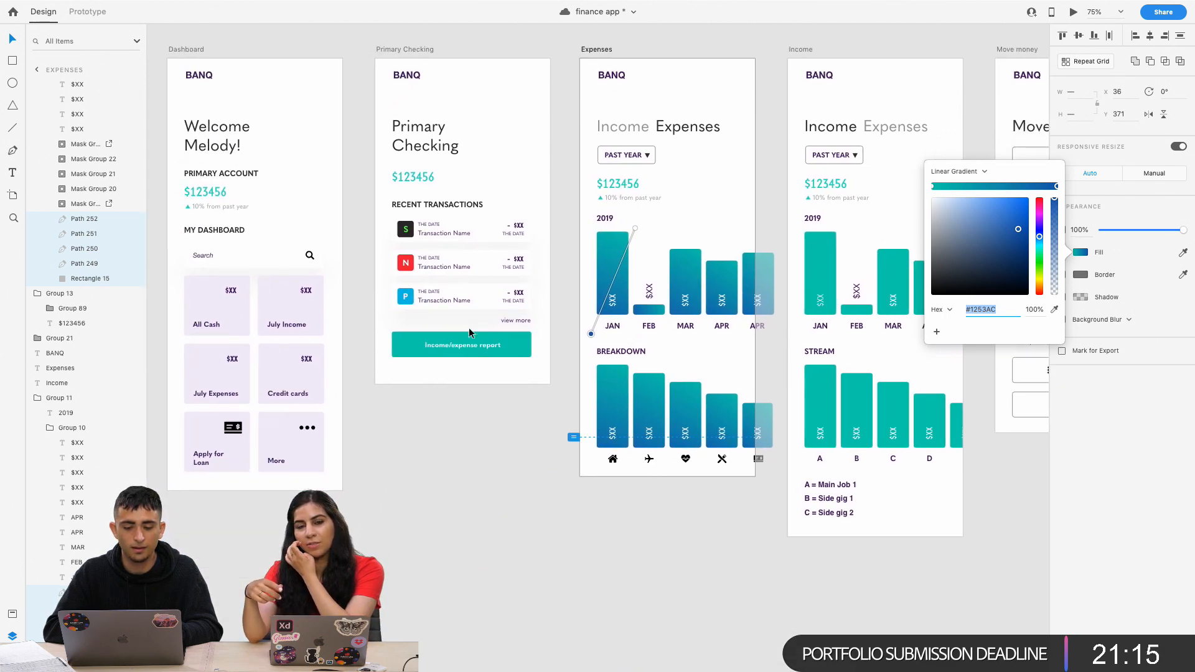
pyautogui.scroll(-7, 469, 328)
pyautogui.scroll(-5, 468, 327)
pyautogui.hscroll(-5, 469, 328)
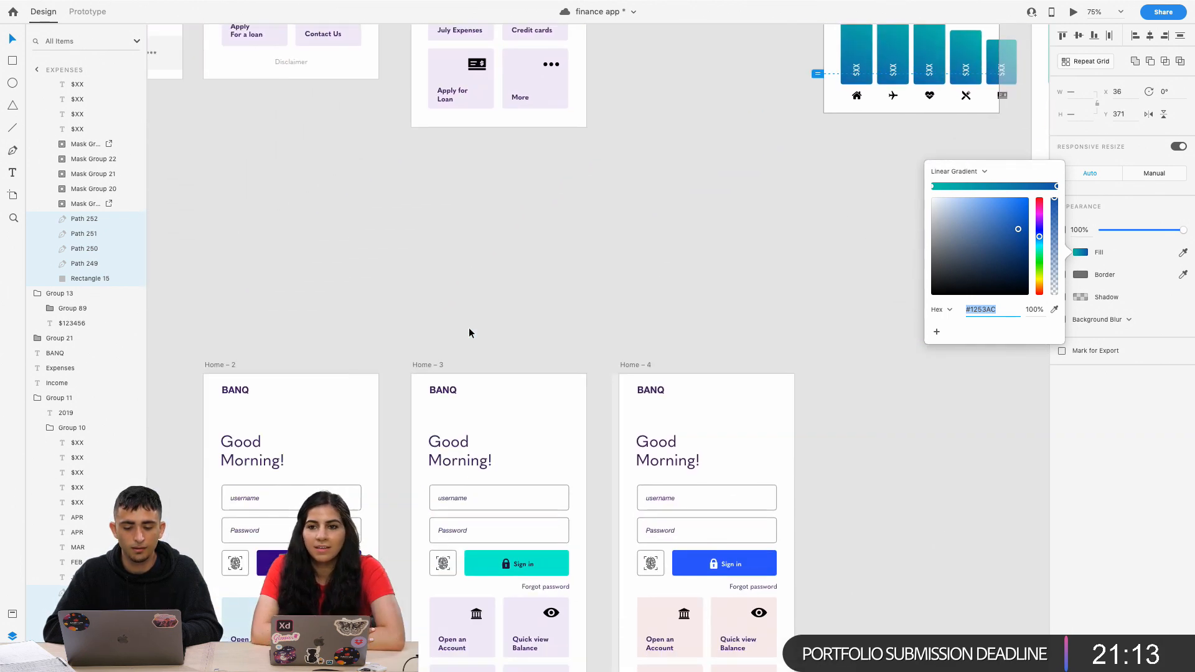
pyautogui.scroll(10, 469, 327)
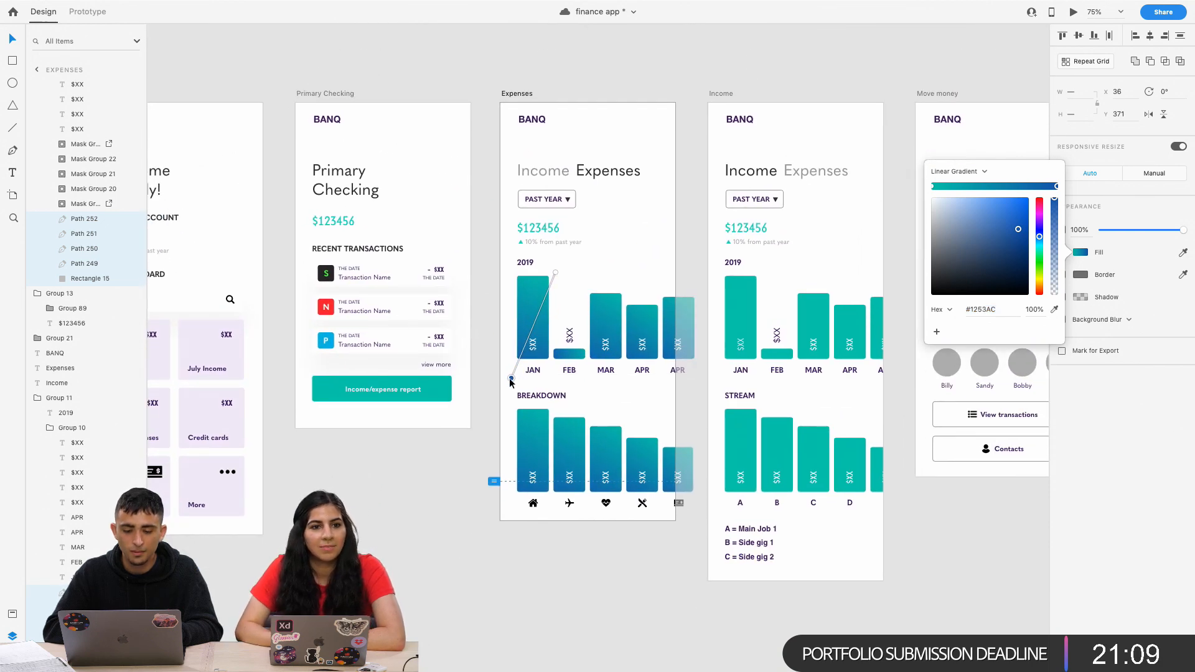
pyautogui.moveTo(1039, 237); pyautogui.dragTo(1040, 220)
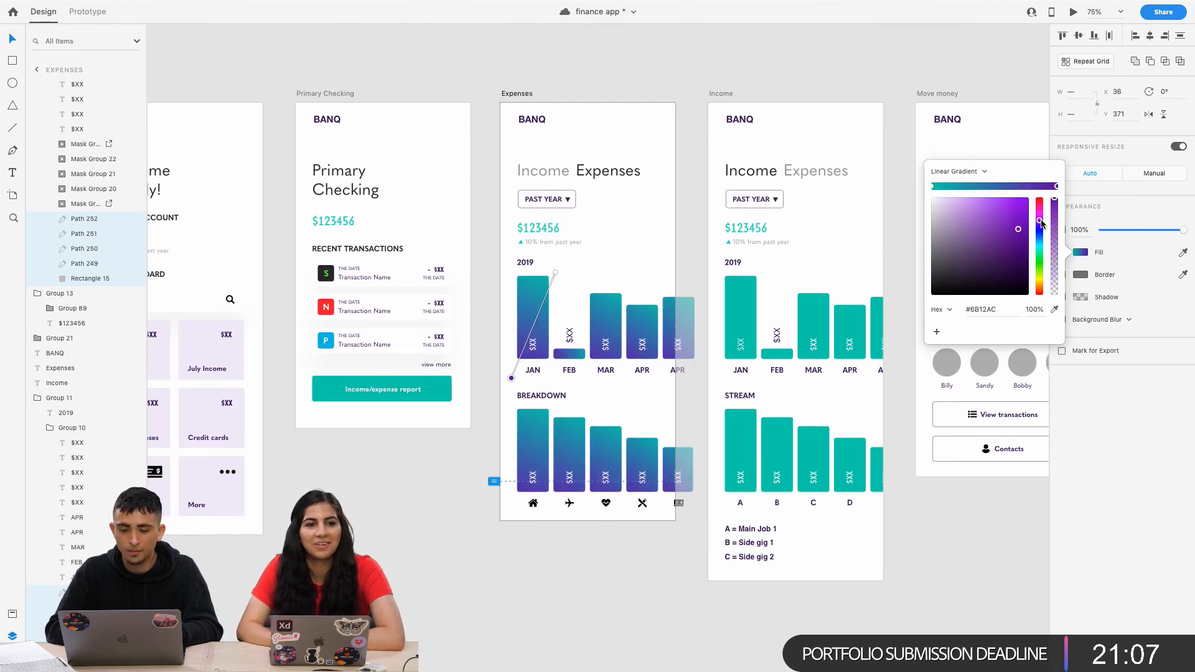
# Stretch the gradient diagonally, with its teal end well above the January bar and its purple end just beyond the bar's lower-left corner.
pyautogui.moveTo(556, 274); pyautogui.dragTo(571, 250)
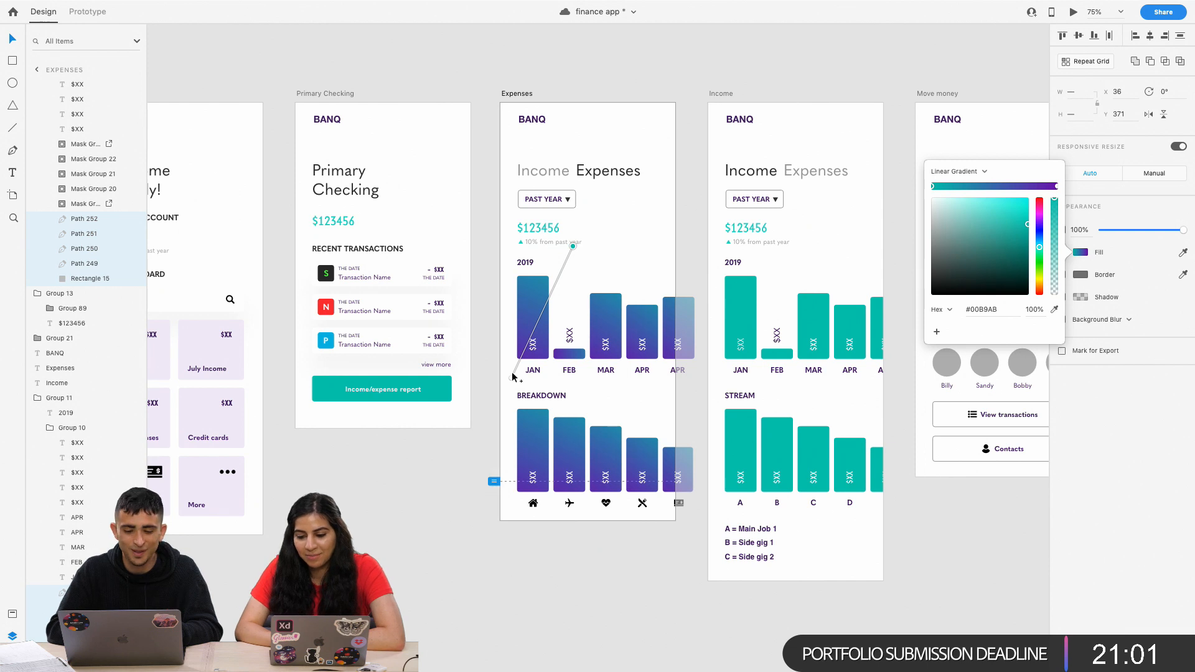
pyautogui.moveTo(510, 377)
pyautogui.mouseDown()
pyautogui.moveTo(491, 399)
pyautogui.moveTo(473, 387)
pyautogui.moveTo(528, 375)
pyautogui.mouseUp()
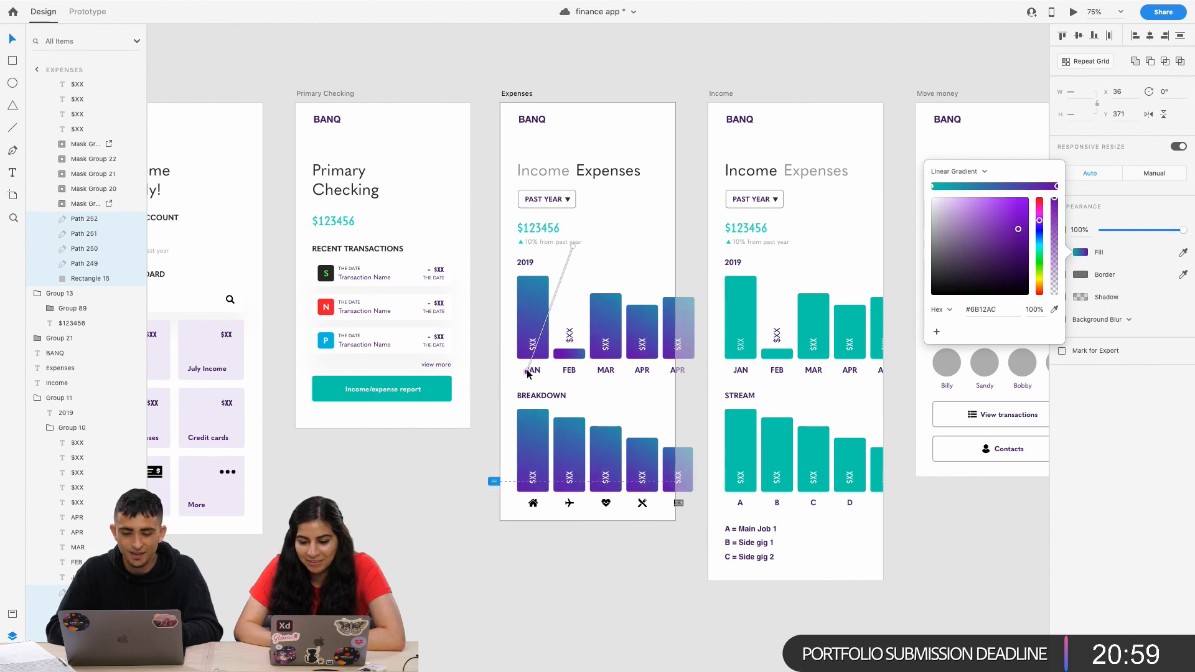
pyautogui.moveTo(572, 246)
pyautogui.mouseDown()
pyautogui.moveTo(605, 210)
pyautogui.moveTo(568, 268)
pyautogui.moveTo(599, 223)
pyautogui.moveTo(587, 246)
pyautogui.moveTo(582, 234)
pyautogui.mouseUp()
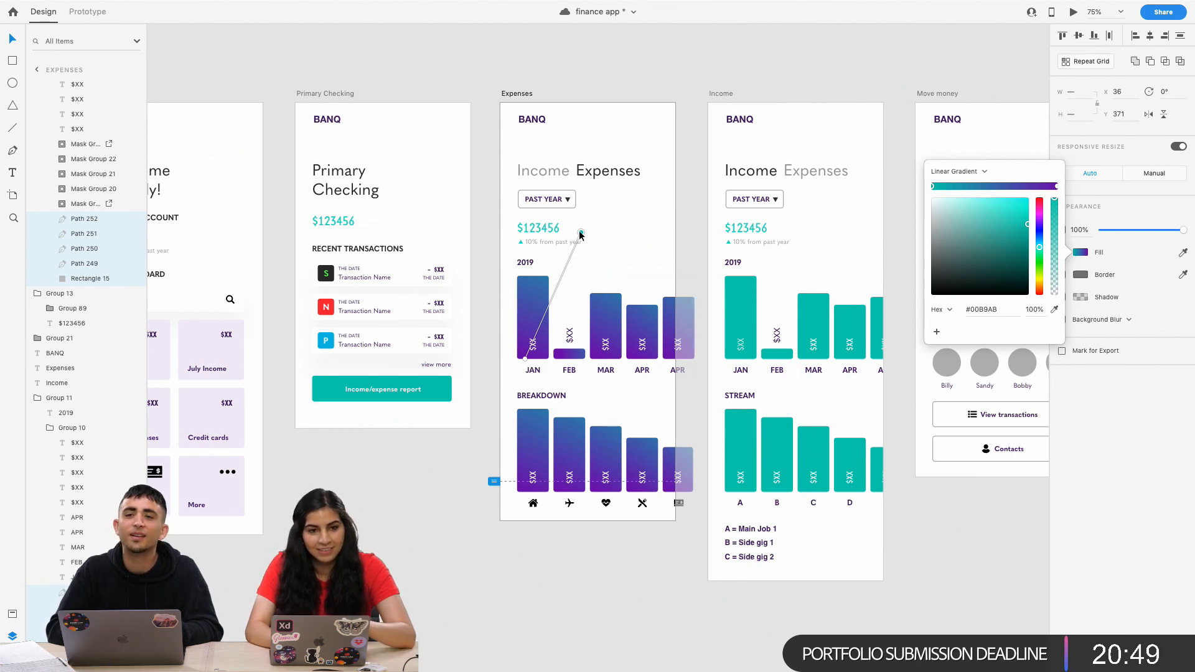
pyautogui.moveTo(580, 234)
pyautogui.mouseDown()
pyautogui.moveTo(599, 225)
pyautogui.moveTo(570, 234)
pyautogui.mouseUp()
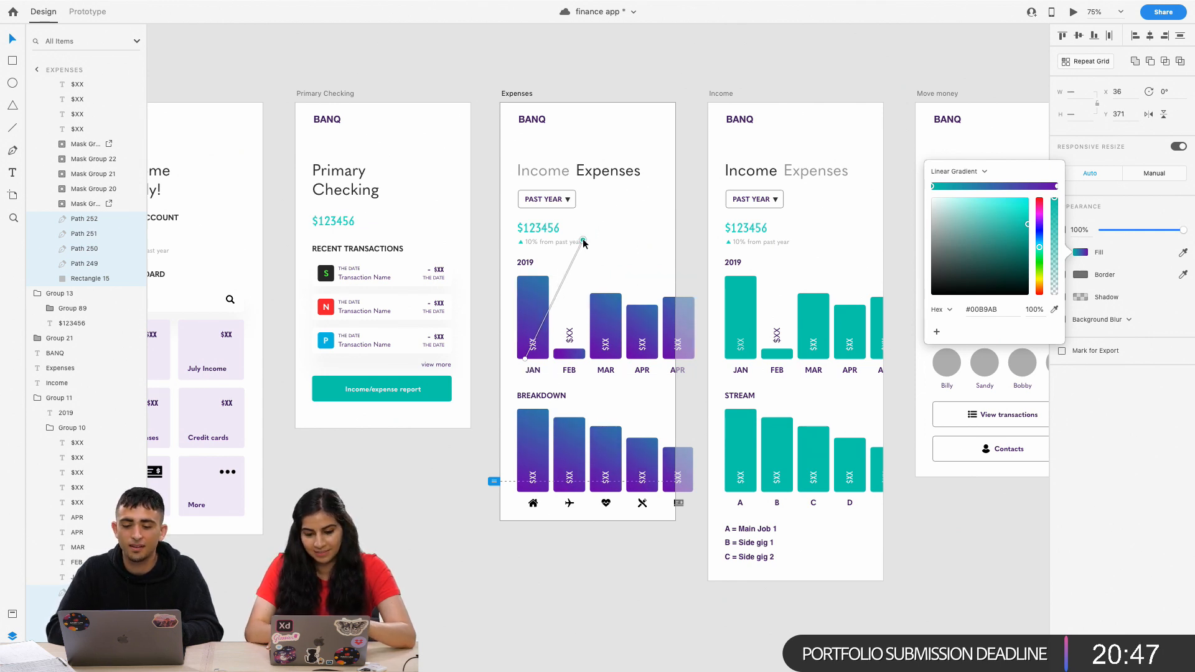
pyautogui.click(517, 365)
pyautogui.moveTo(516, 369); pyautogui.dragTo(511, 375)
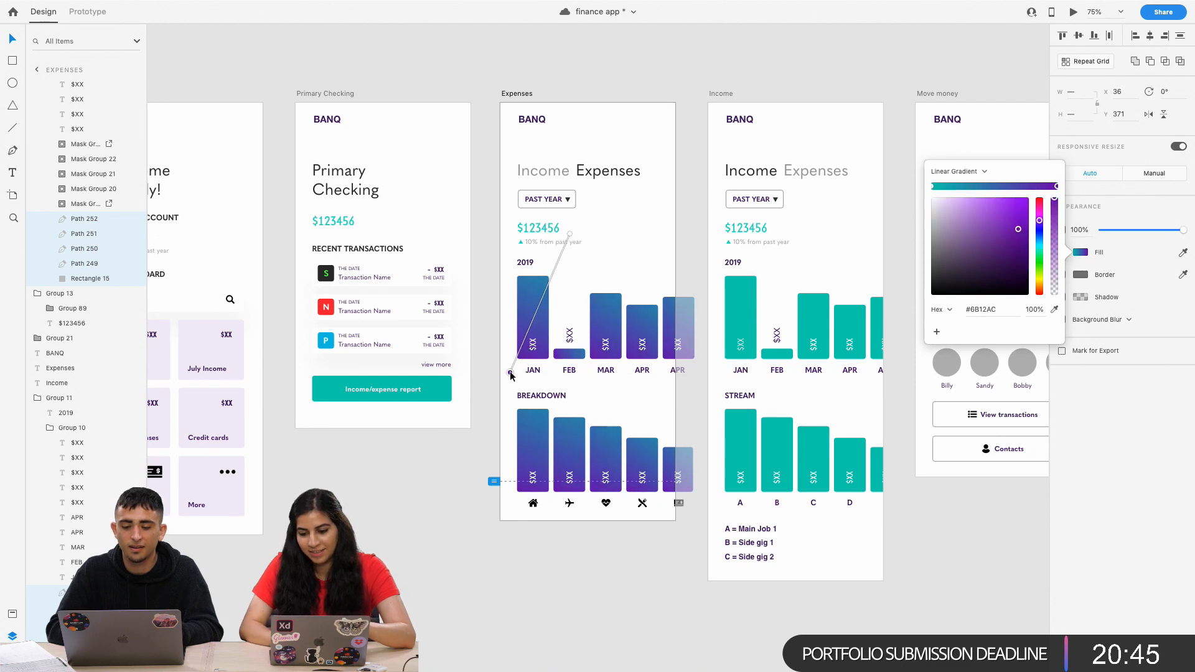
# Lengthen the gradient by moving its purple end below the Expenses artboard and its teal end beside the $123456 total.
pyautogui.press('super+minus')
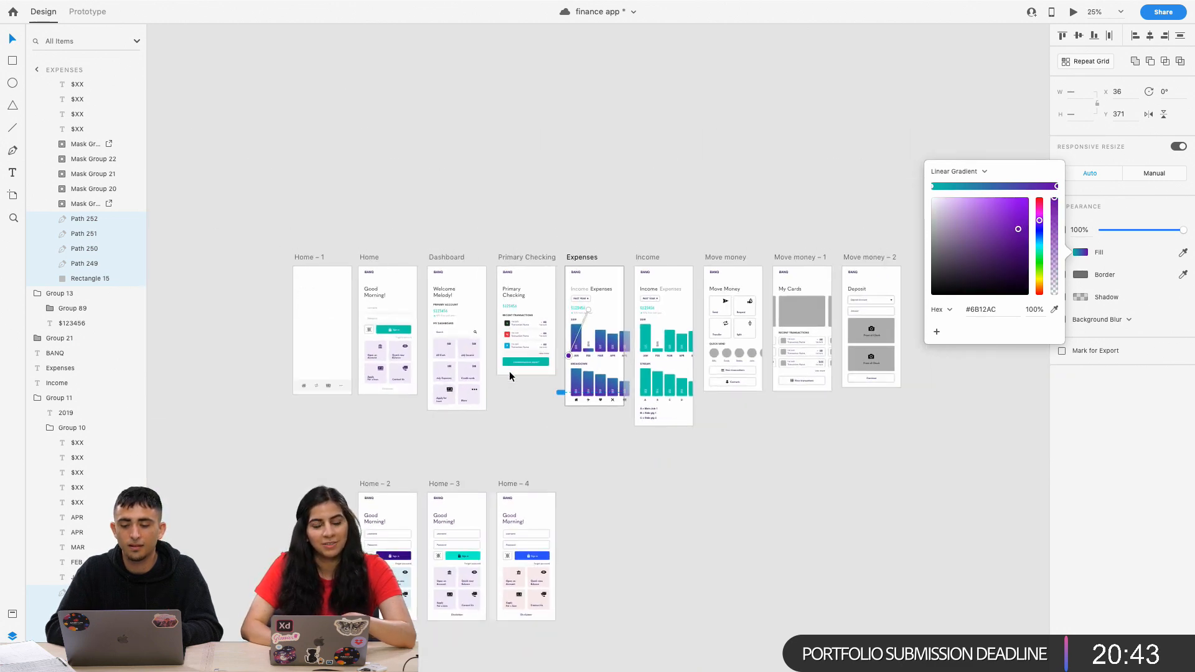
pyautogui.press('super+equal')
pyautogui.press('super+equal')
pyautogui.moveTo(571, 236); pyautogui.dragTo(557, 272)
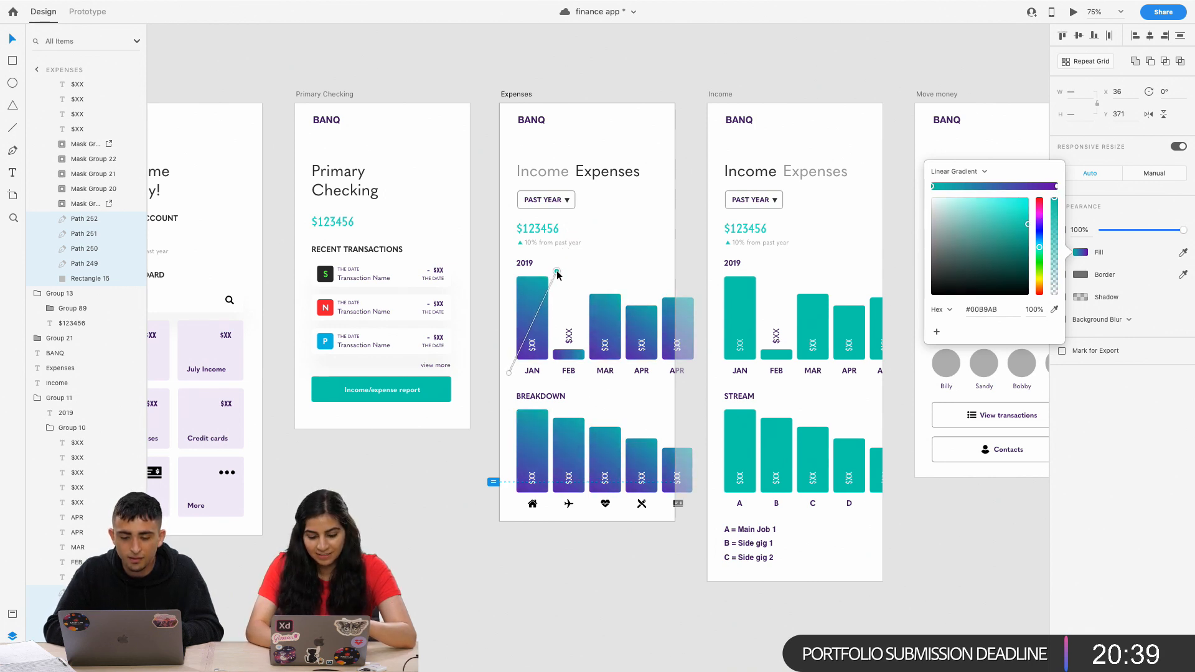
pyautogui.moveTo(510, 372); pyautogui.dragTo(473, 582)
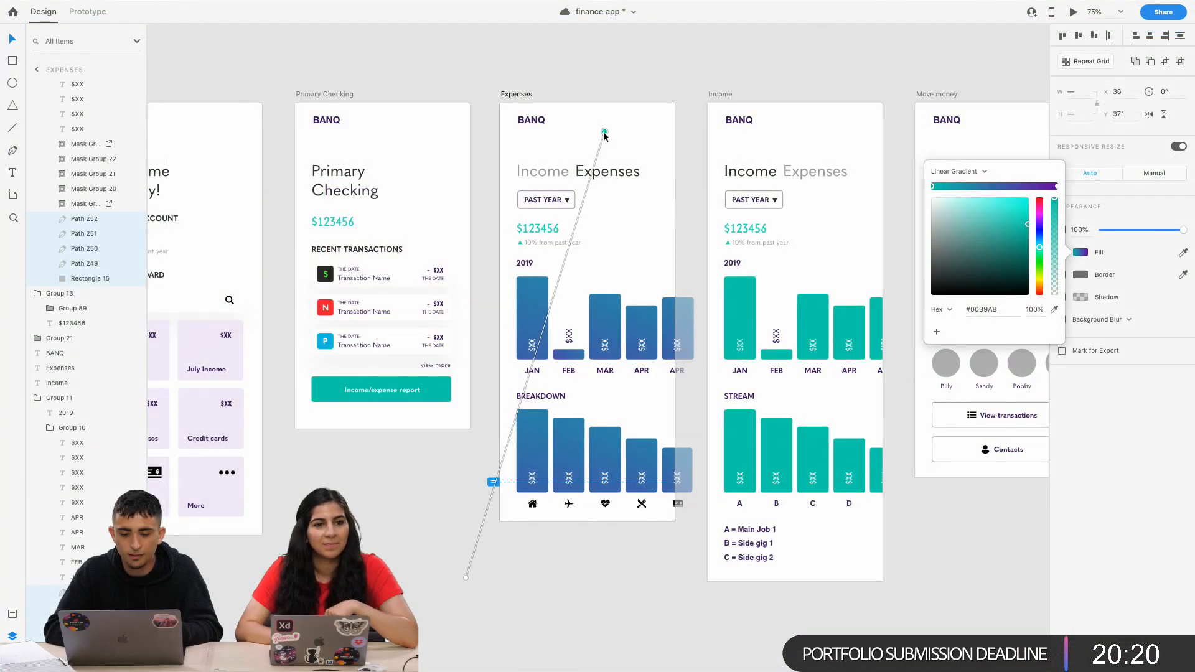
pyautogui.moveTo(601, 134); pyautogui.dragTo(563, 234)
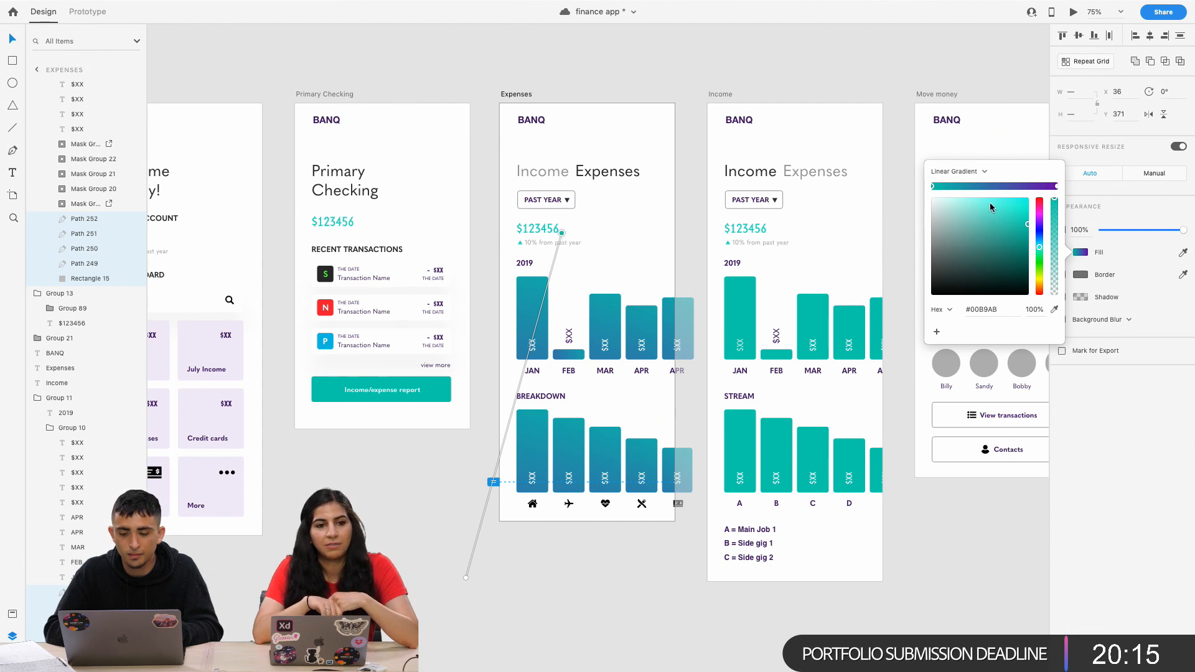
pyautogui.click(961, 172)
pyautogui.click(969, 174)
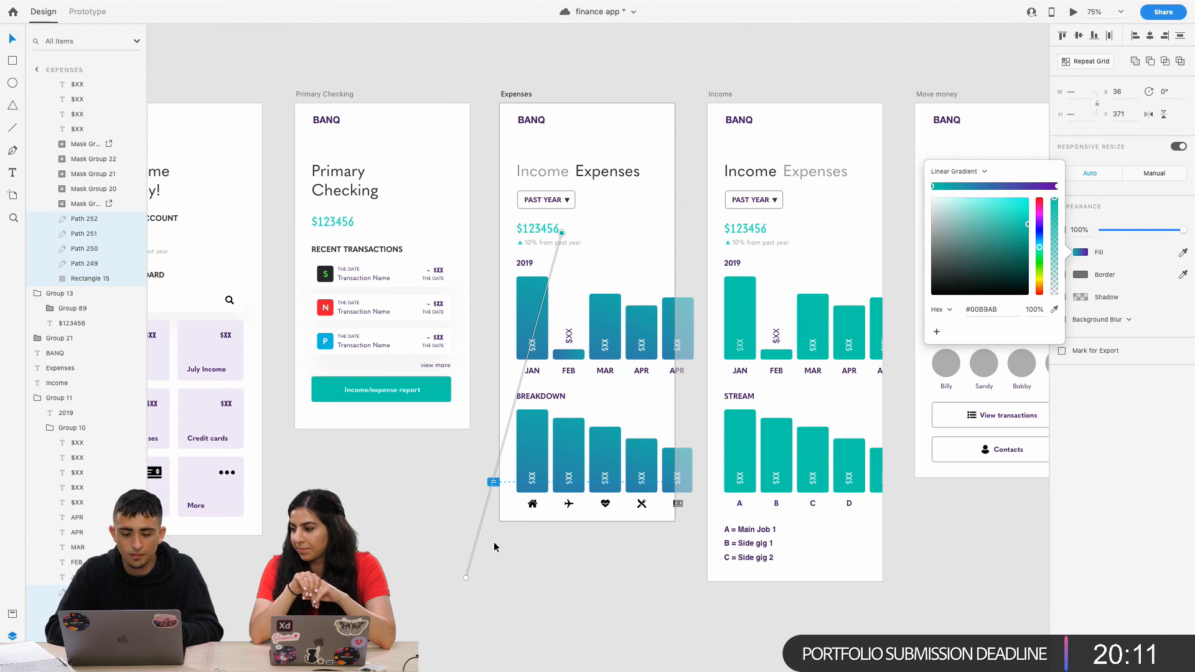
# Reverse the gradient, placing its purple end beside the January bar's upper right and its teal end at the bar's lower left.
pyautogui.moveTo(465, 578); pyautogui.dragTo(593, 314)
pyautogui.moveTo(562, 233); pyautogui.dragTo(514, 386)
pyautogui.moveTo(594, 311); pyautogui.dragTo(560, 301)
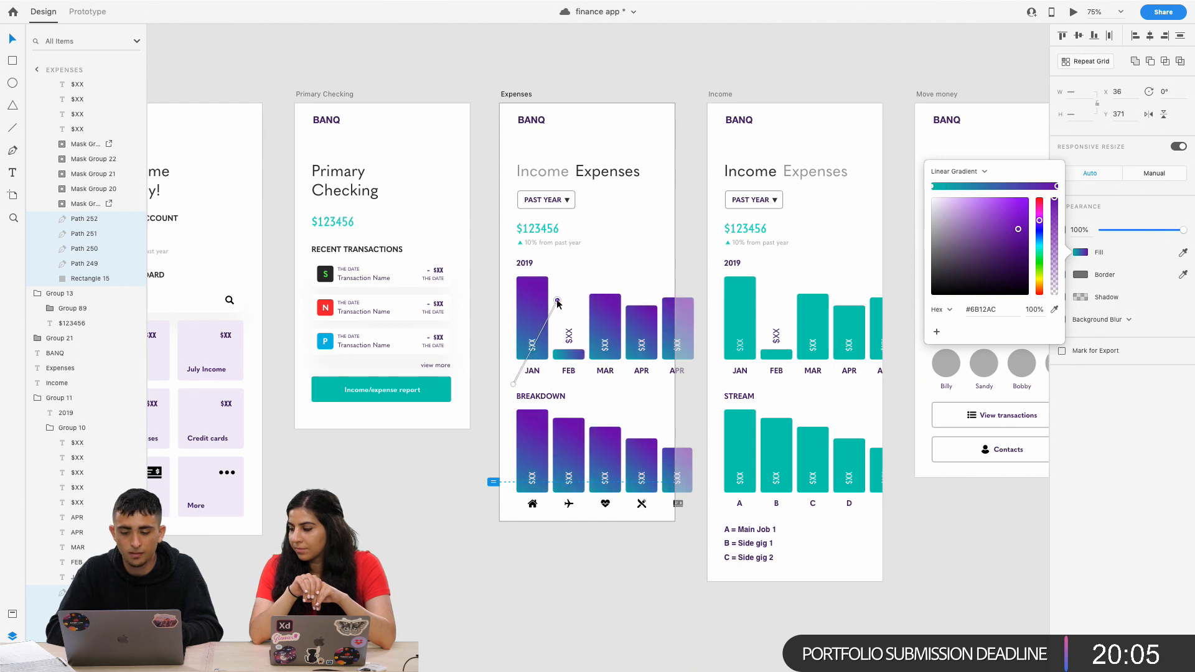
pyautogui.moveTo(514, 386)
pyautogui.mouseDown()
pyautogui.moveTo(458, 431)
pyautogui.moveTo(563, 342)
pyautogui.moveTo(525, 357)
pyautogui.mouseUp()
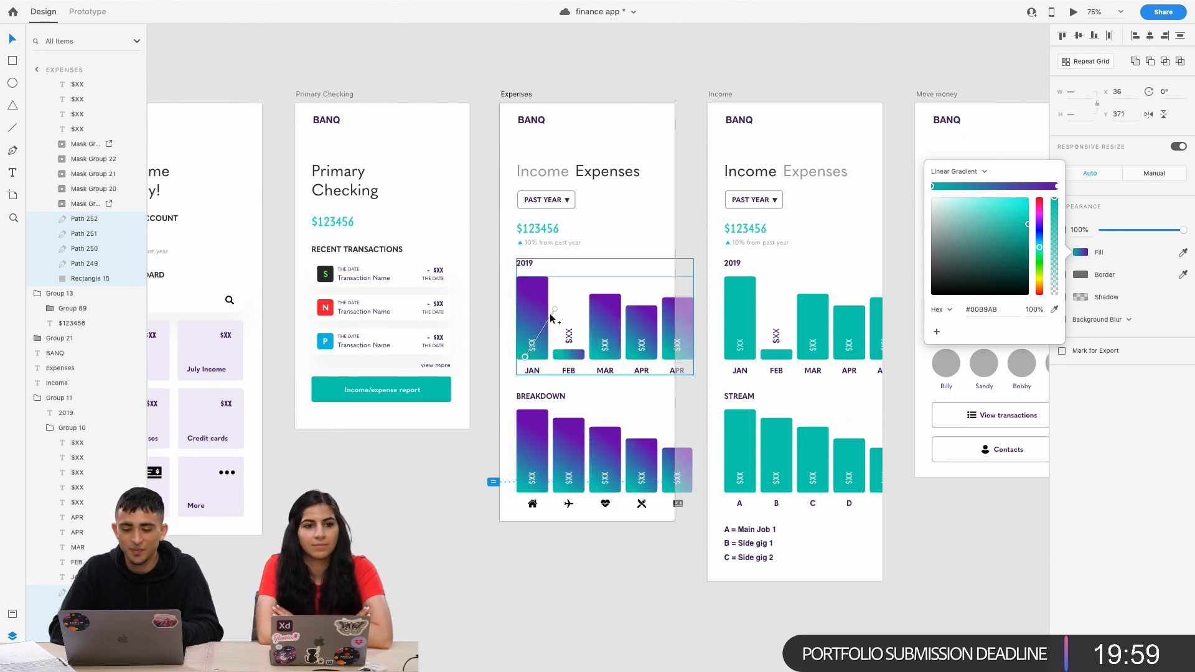
# Shift the reversed gradient's purple end beside the middle of the January bar and its teal end farther beyond the bar's lower-left corner.
pyautogui.moveTo(555, 312); pyautogui.dragTo(577, 278)
pyautogui.moveTo(525, 357); pyautogui.dragTo(520, 388)
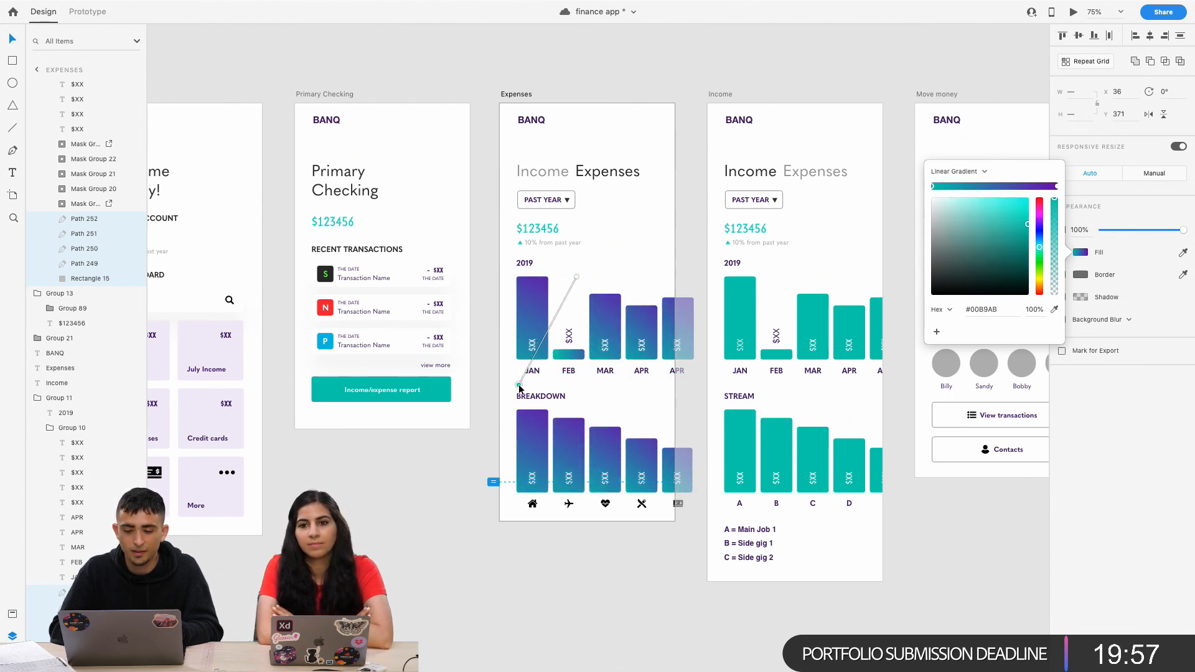
pyautogui.moveTo(577, 278); pyautogui.dragTo(556, 315)
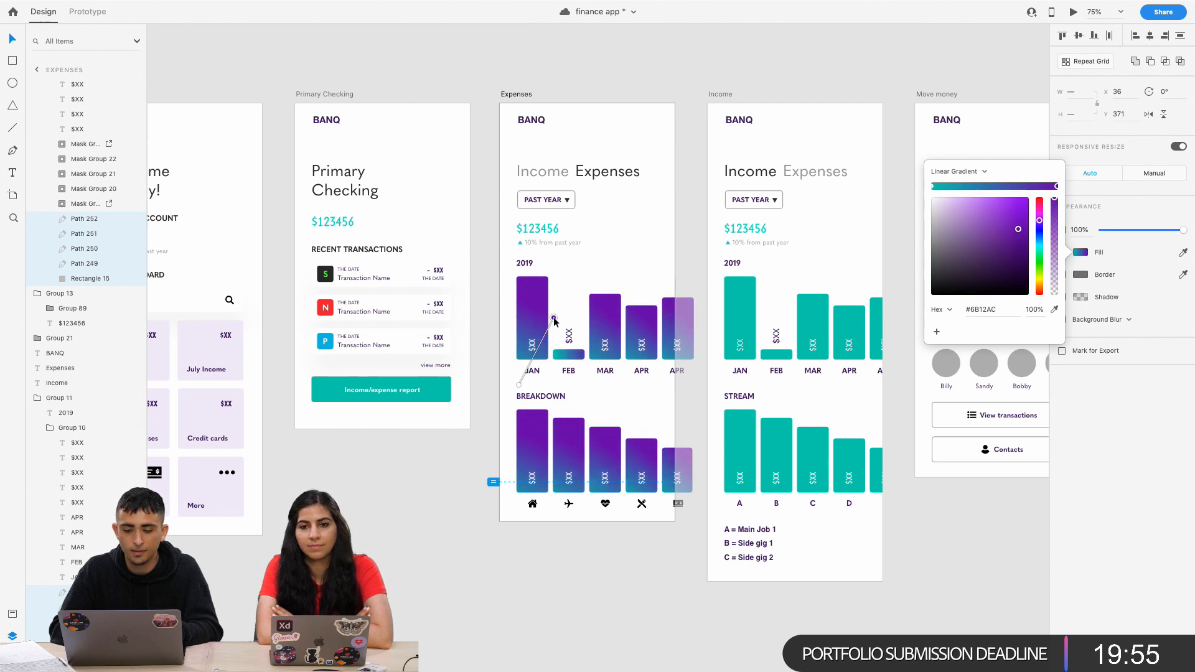
pyautogui.moveTo(522, 387); pyautogui.dragTo(504, 390)
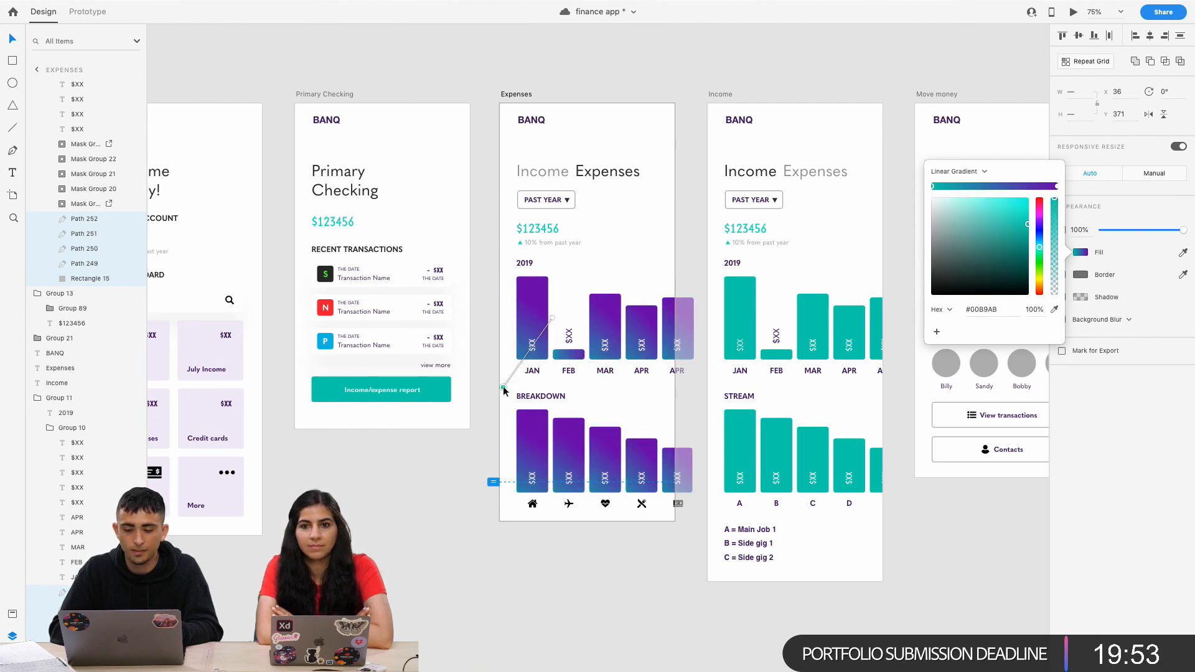
# Run the gradient almost vertically from purple inside the January bar's upper part to teal at the top of the first Breakdown bar.
pyautogui.moveTo(552, 318); pyautogui.dragTo(535, 293)
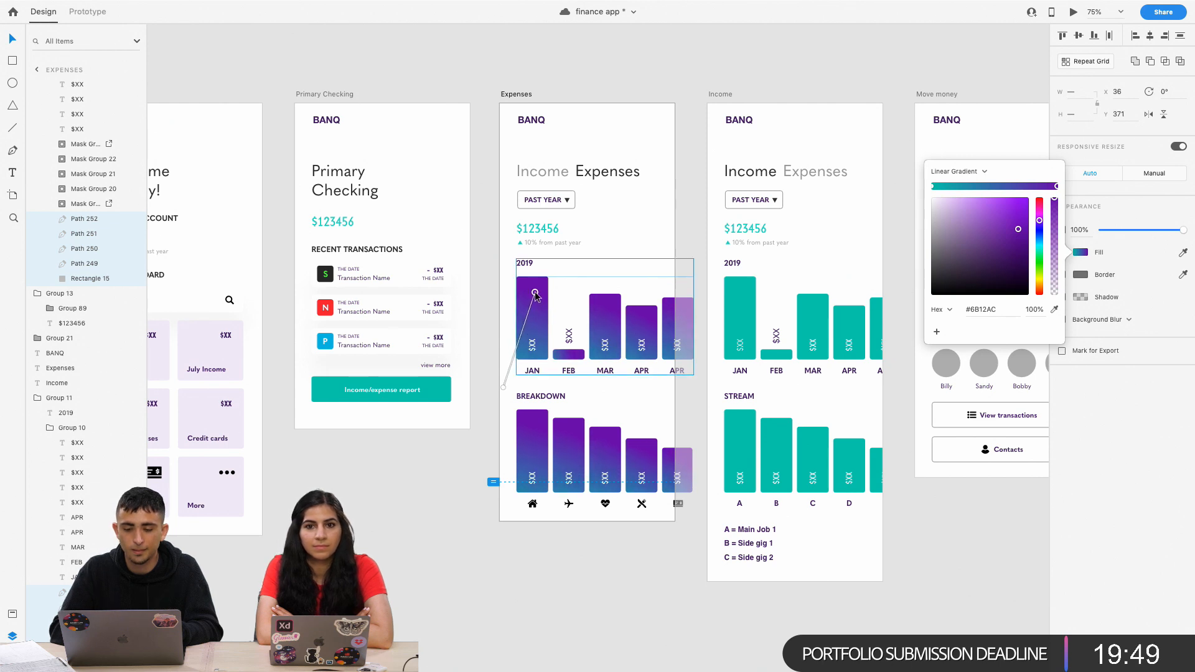
pyautogui.moveTo(501, 387)
pyautogui.mouseDown()
pyautogui.moveTo(544, 412)
pyautogui.moveTo(534, 415)
pyautogui.mouseUp()
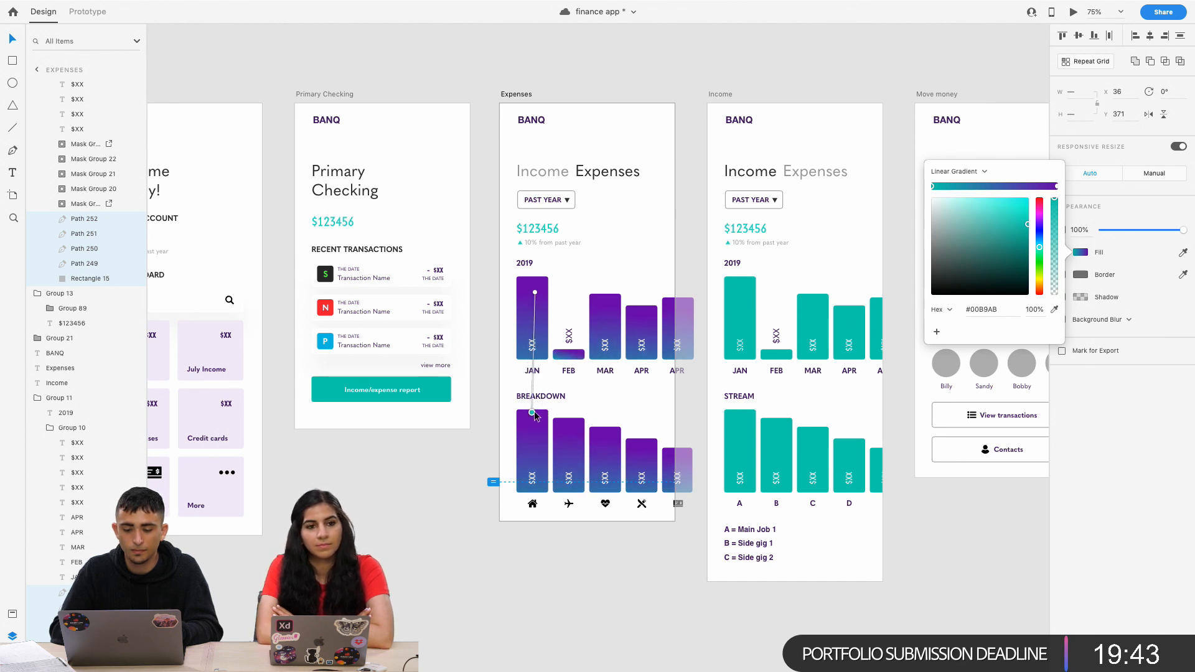
pyautogui.click(534, 293)
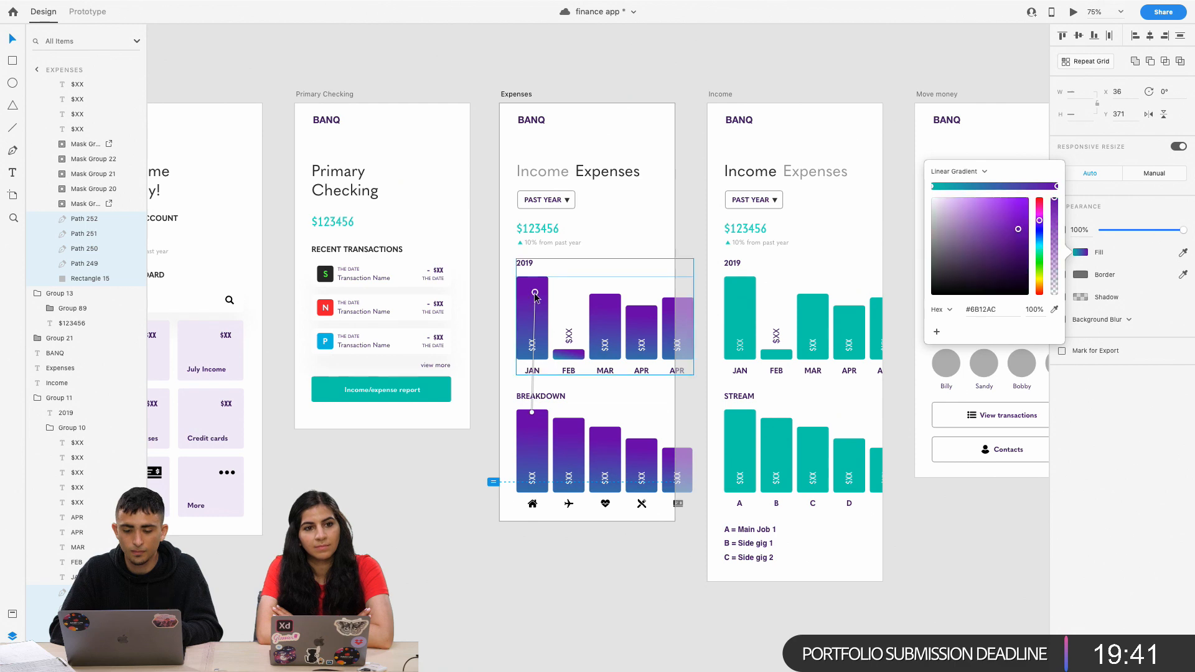
pyautogui.scroll(-5, 534, 293)
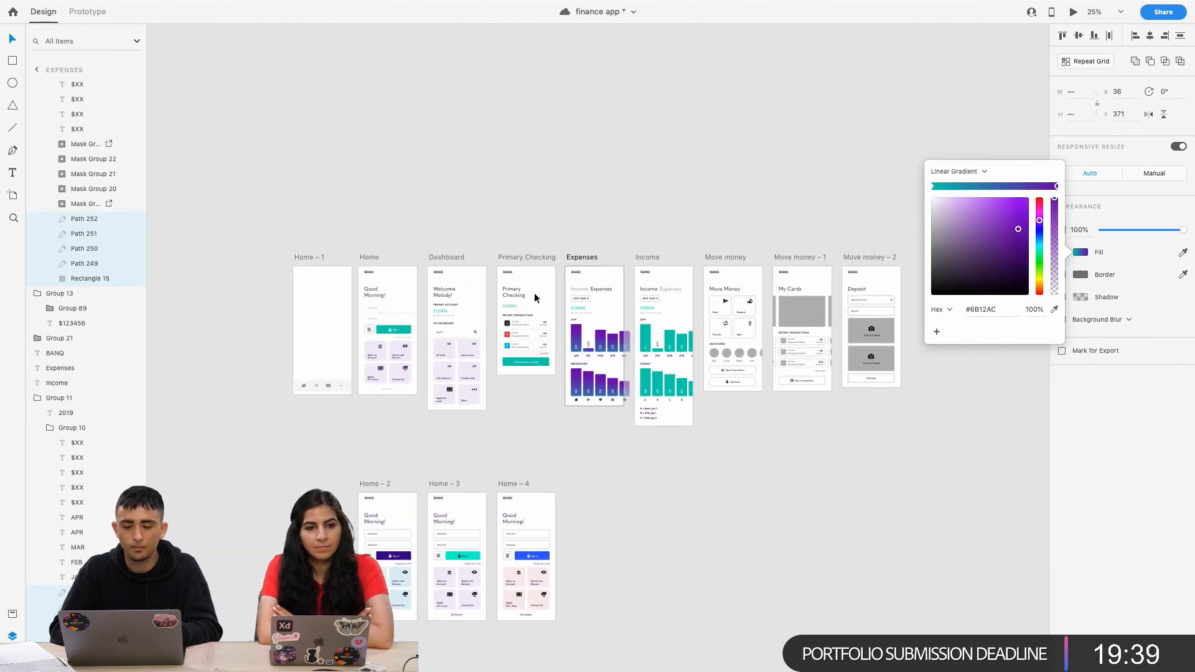
pyautogui.scroll(1, 534, 293)
pyautogui.scroll(5, 598, 348)
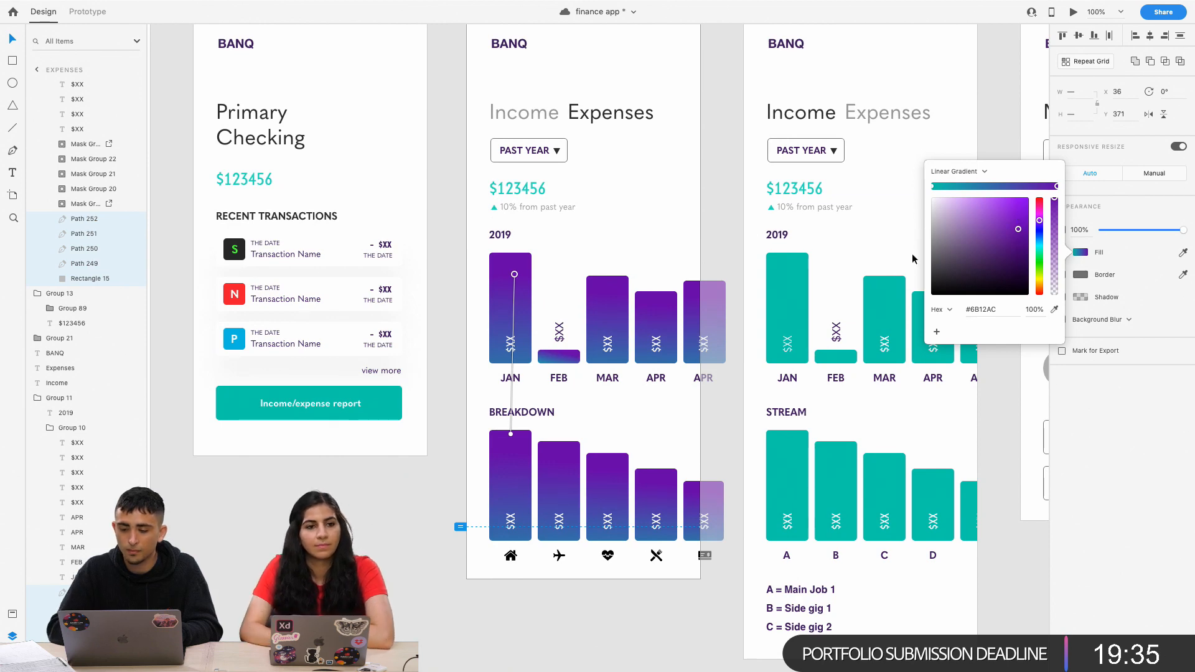
pyautogui.press('super+minus')
pyautogui.press('super+minus')
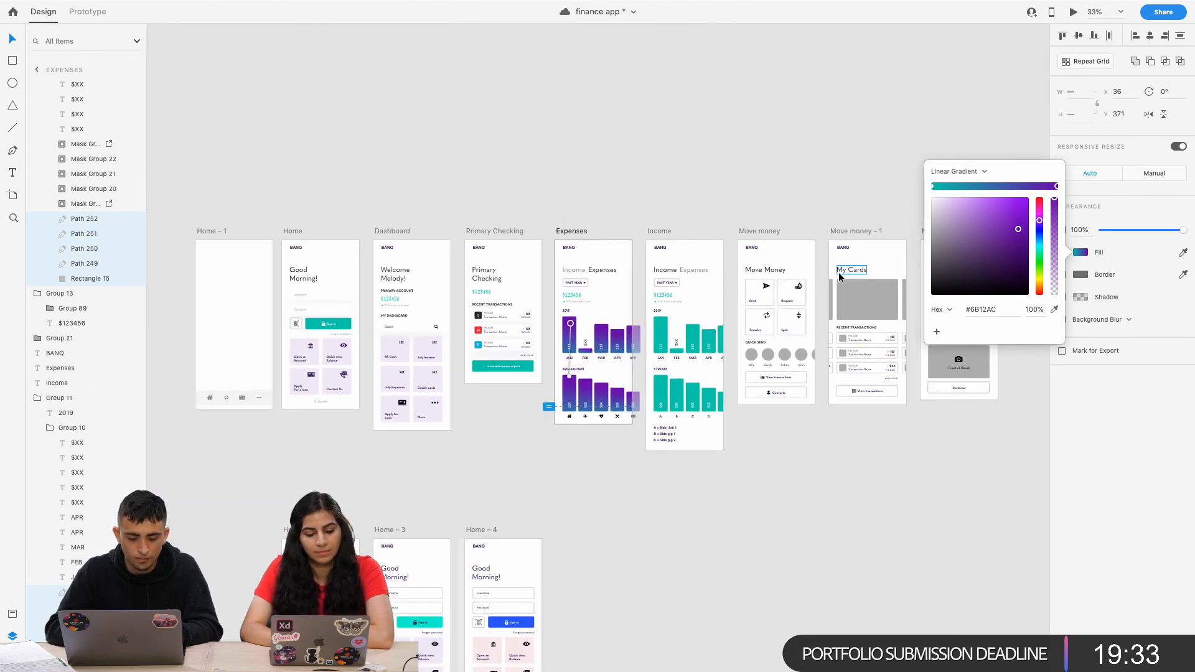
# Sample the Income bars' teal #00B9AB for the gradient's purple end and move that end just above the February bar of the Expenses chart.
pyautogui.press('super+plus')
pyautogui.press('super+plus')
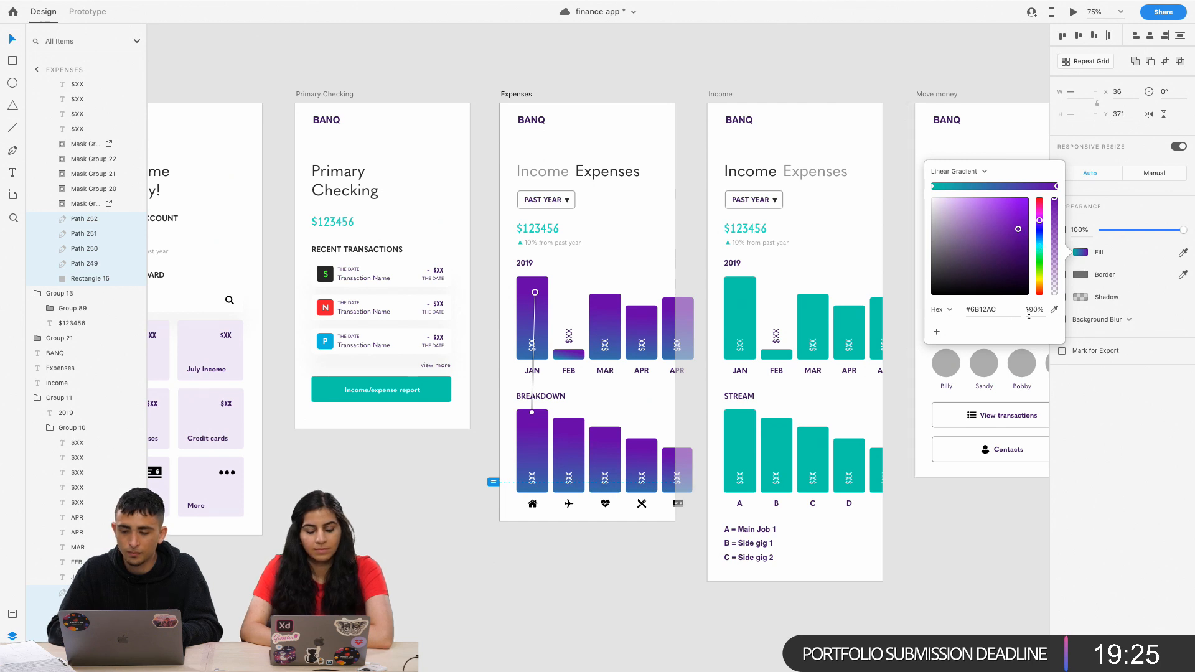
pyautogui.click(1054, 312)
pyautogui.click(823, 298)
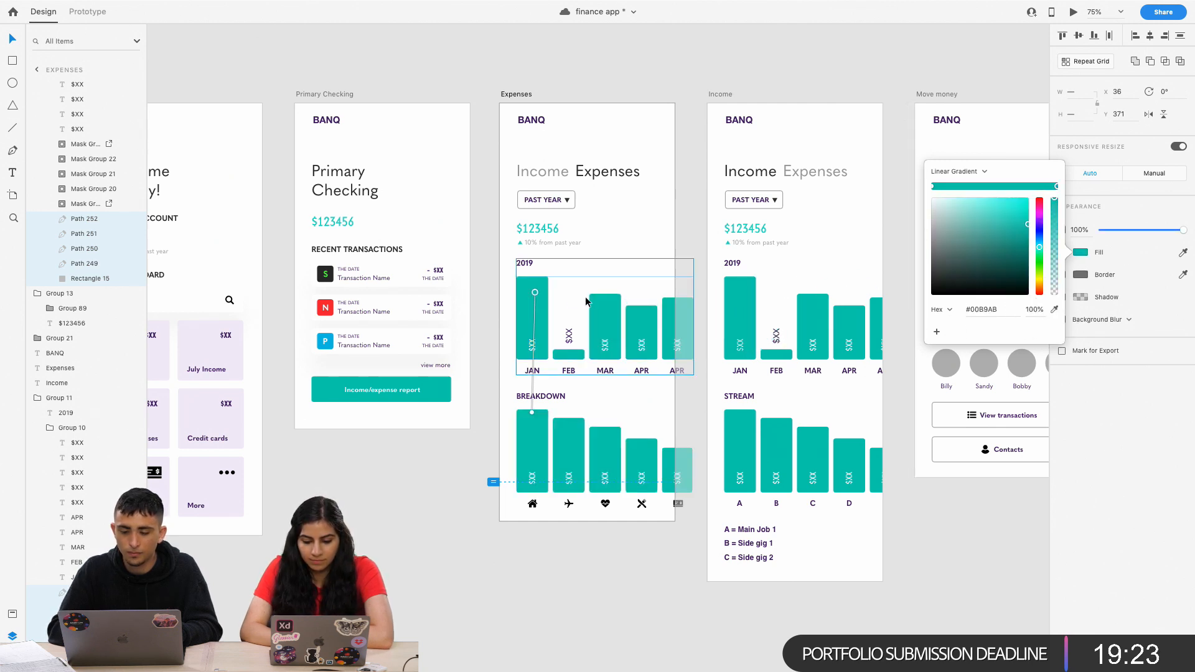
pyautogui.moveTo(536, 293); pyautogui.dragTo(560, 277)
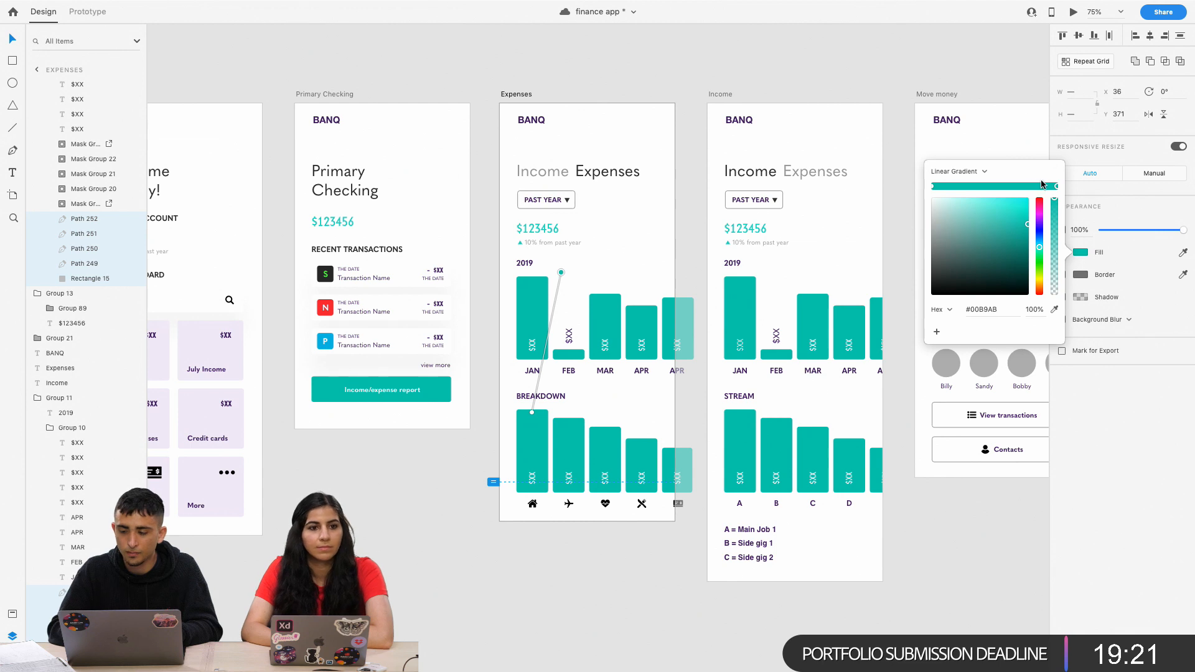
# Brighten the gradient's teal end to #00E6D5 and recolor its other end purple, #9D00B9.
pyautogui.click(1015, 214)
pyautogui.moveTo(1016, 215)
pyautogui.mouseDown()
pyautogui.moveTo(1027, 210)
pyautogui.moveTo(1028, 250)
pyautogui.moveTo(1027, 217)
pyautogui.mouseUp()
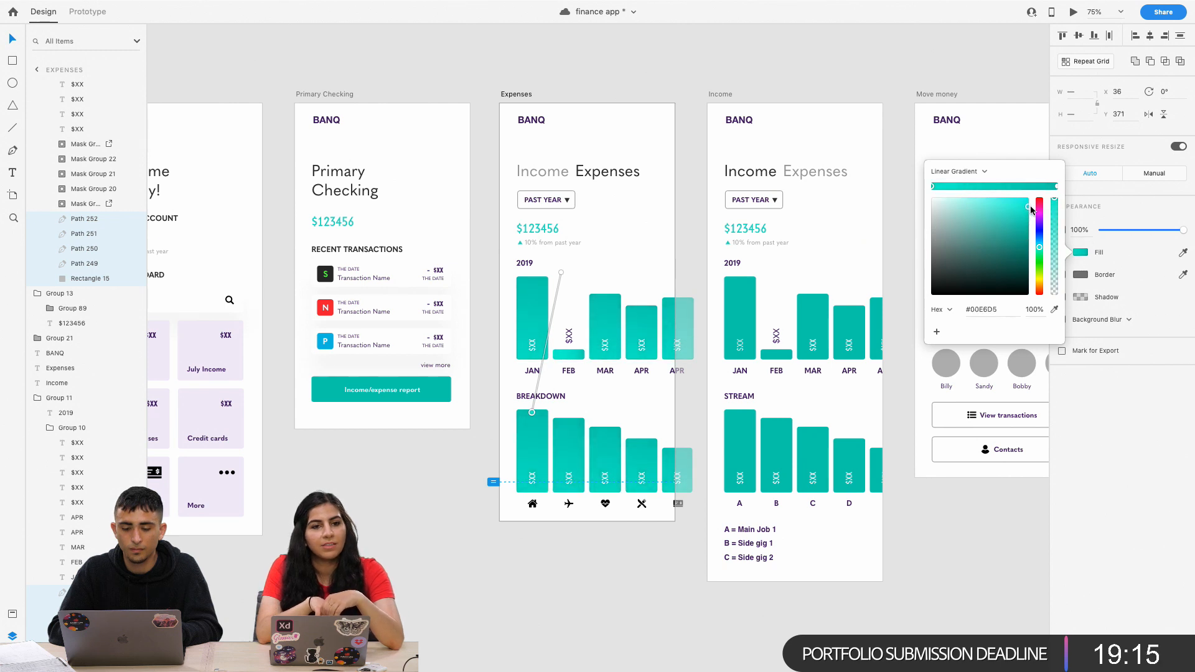
pyautogui.click(1056, 188)
pyautogui.moveTo(1041, 241)
pyautogui.mouseDown()
pyautogui.moveTo(1043, 274)
pyautogui.moveTo(1039, 213)
pyautogui.mouseUp()
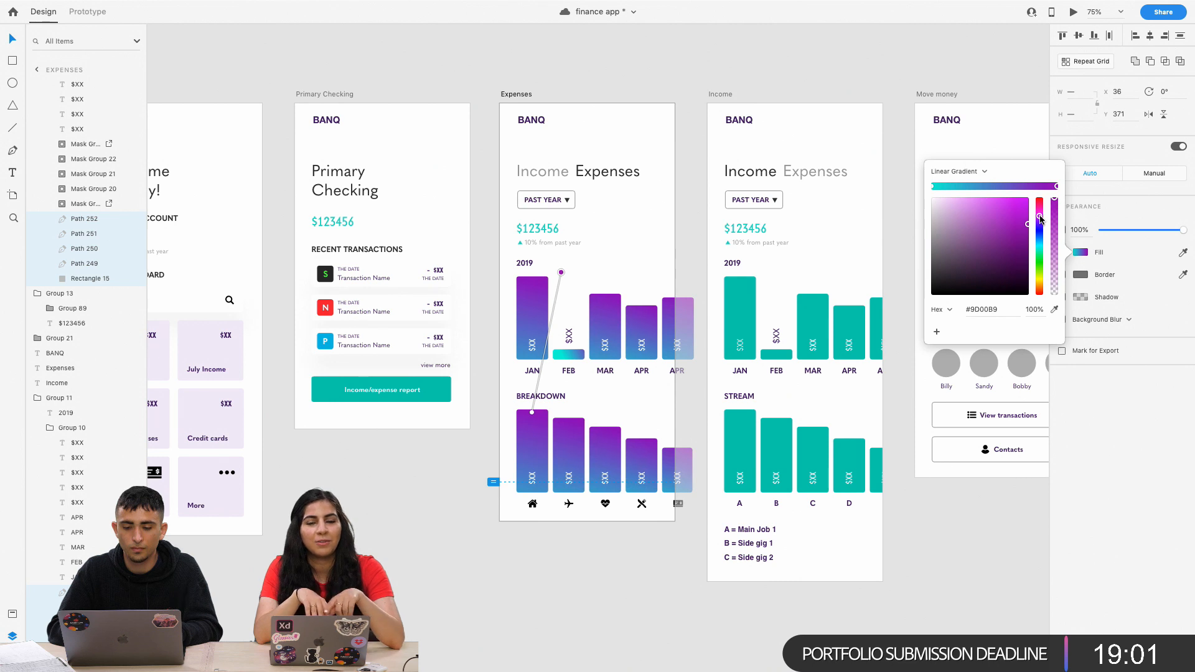
# Reverse the gradient diagonally, with its teal end below the Expenses heading and its purple end just above the Breakdown chart.
pyautogui.moveTo(532, 412); pyautogui.dragTo(581, 328)
pyautogui.moveTo(561, 274); pyautogui.dragTo(548, 385)
pyautogui.click(580, 327)
pyautogui.moveTo(581, 328); pyautogui.dragTo(638, 191)
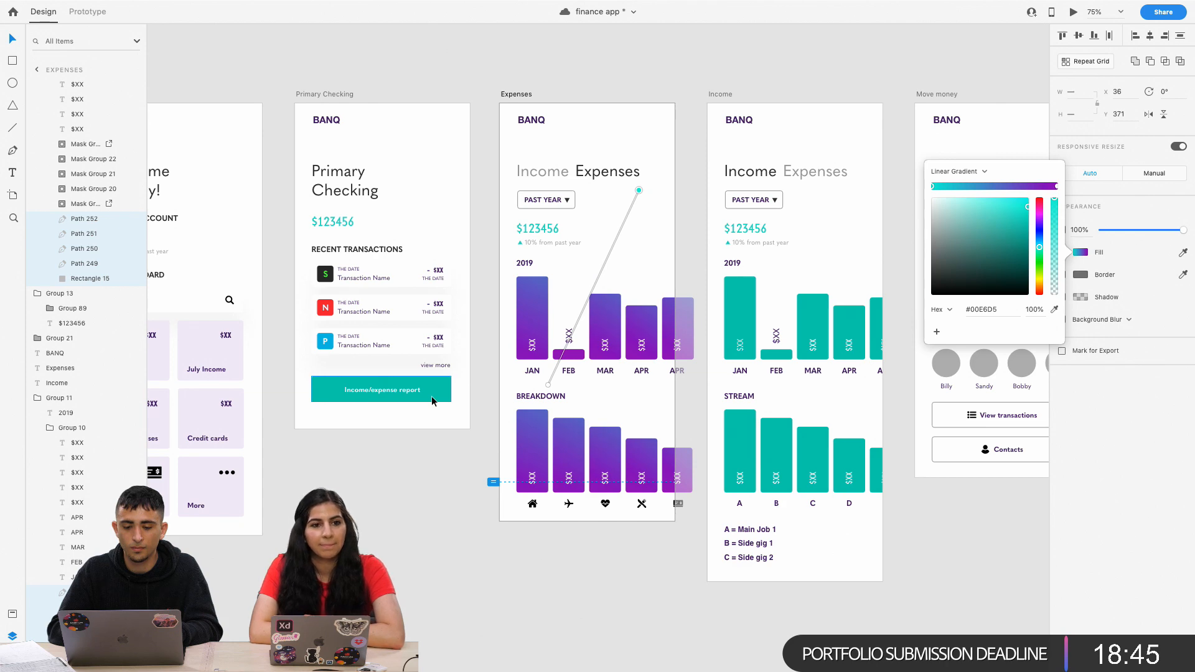
# Undo the latest gradient edits on the Expenses bars and restore them.
pyautogui.click(771, 174)
pyautogui.press('super+0')
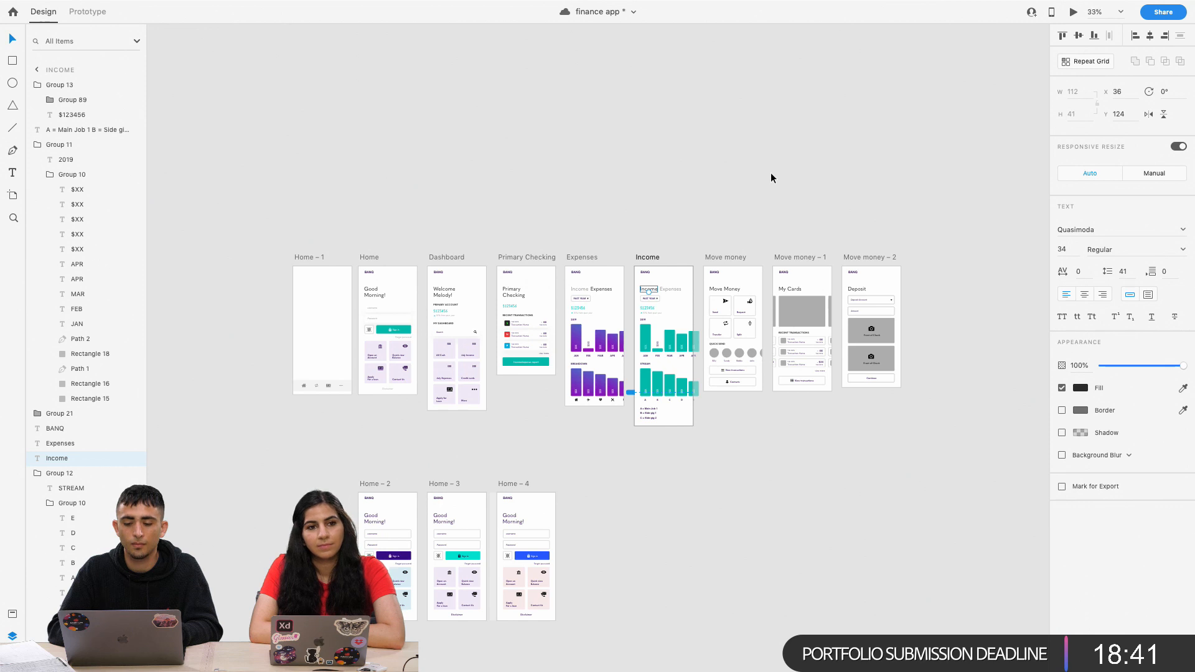
pyautogui.press('super+equal')
pyautogui.press('super+equal')
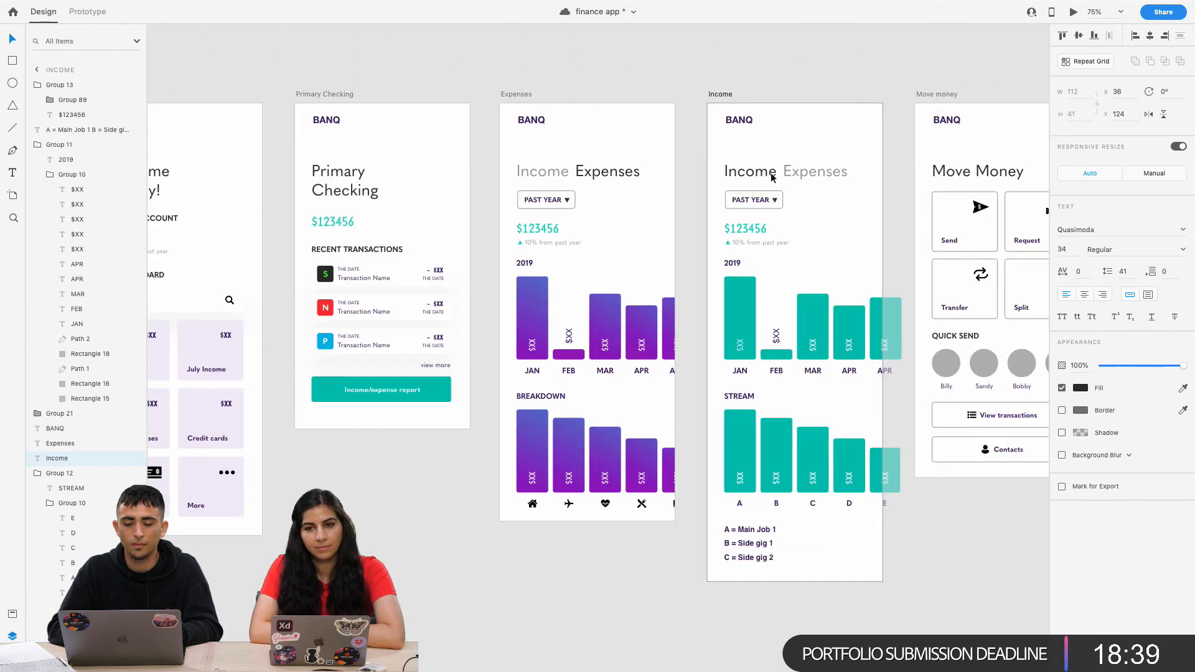
pyautogui.press('super+v')
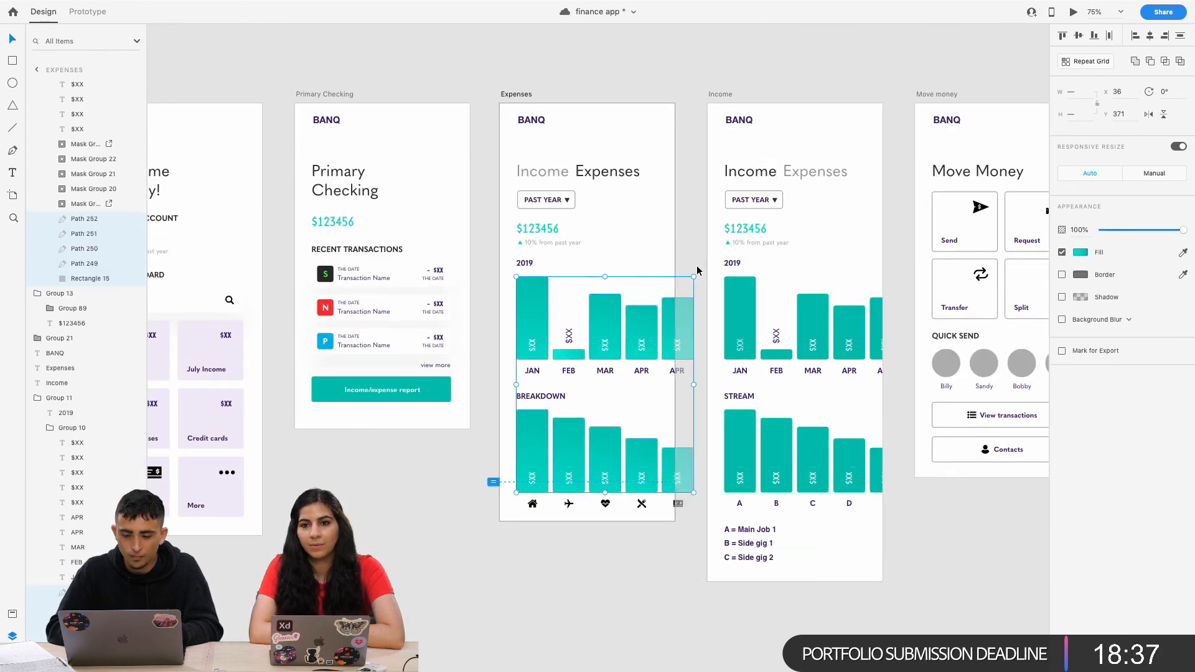
pyautogui.press('super+shift+v')
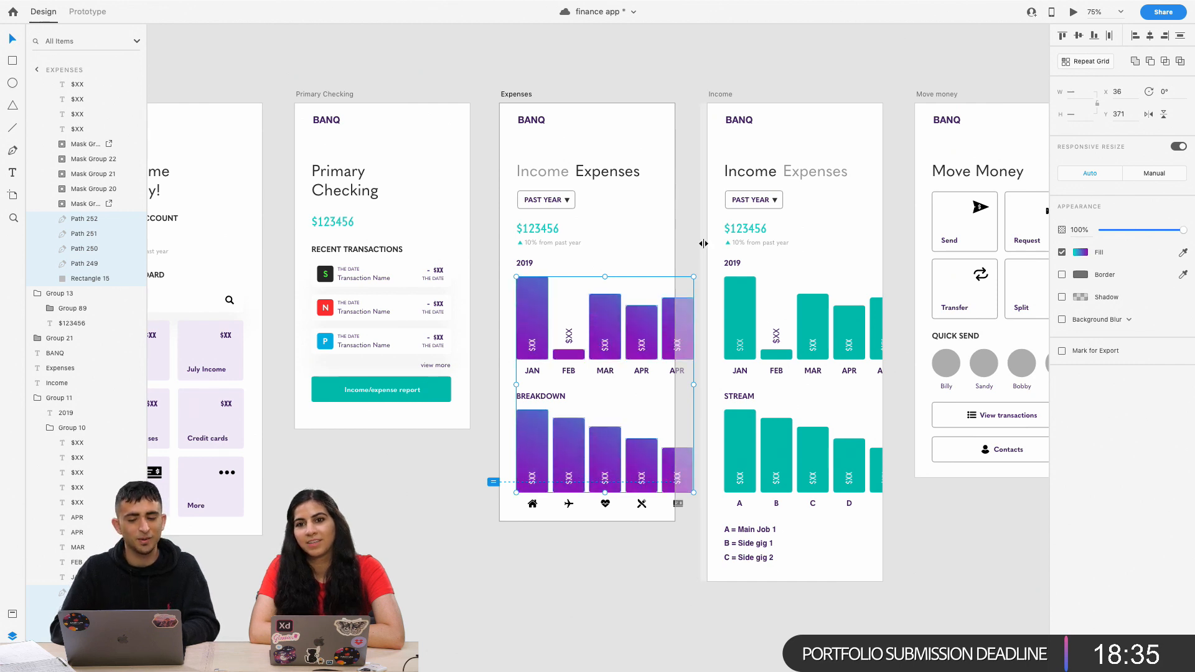
# Compare the gradient bars on the Expenses artboard with the solid teal bars on the Income artboard.
pyautogui.click(701, 238)
pyautogui.click(735, 312)
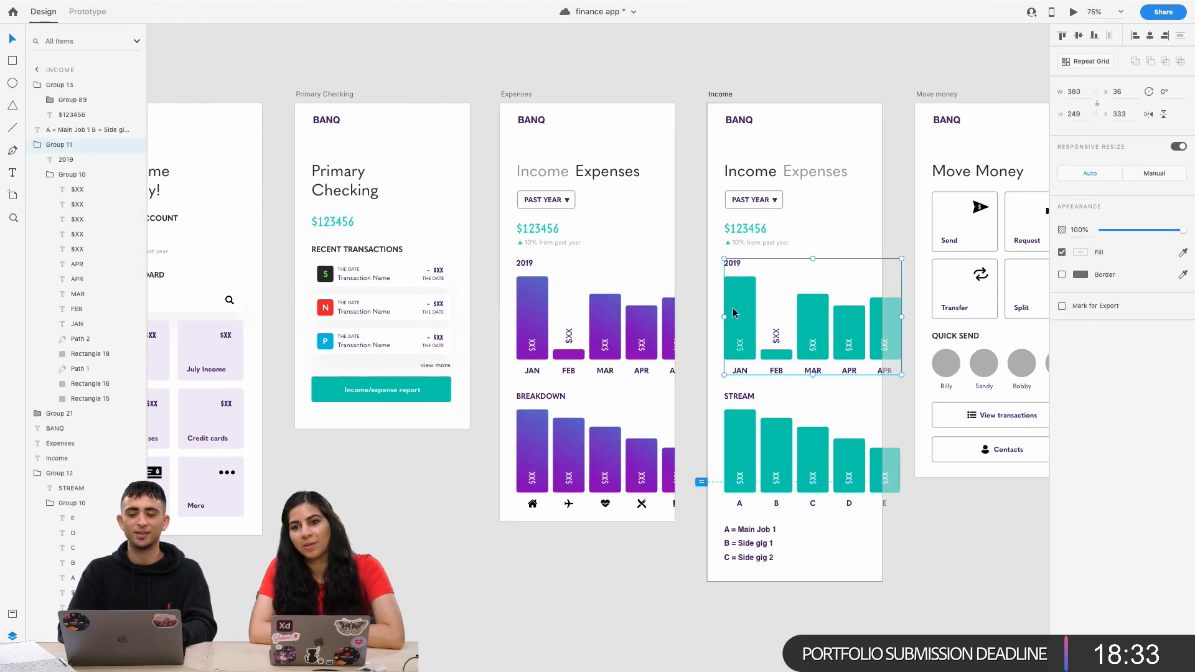
pyautogui.doubleClick(613, 322)
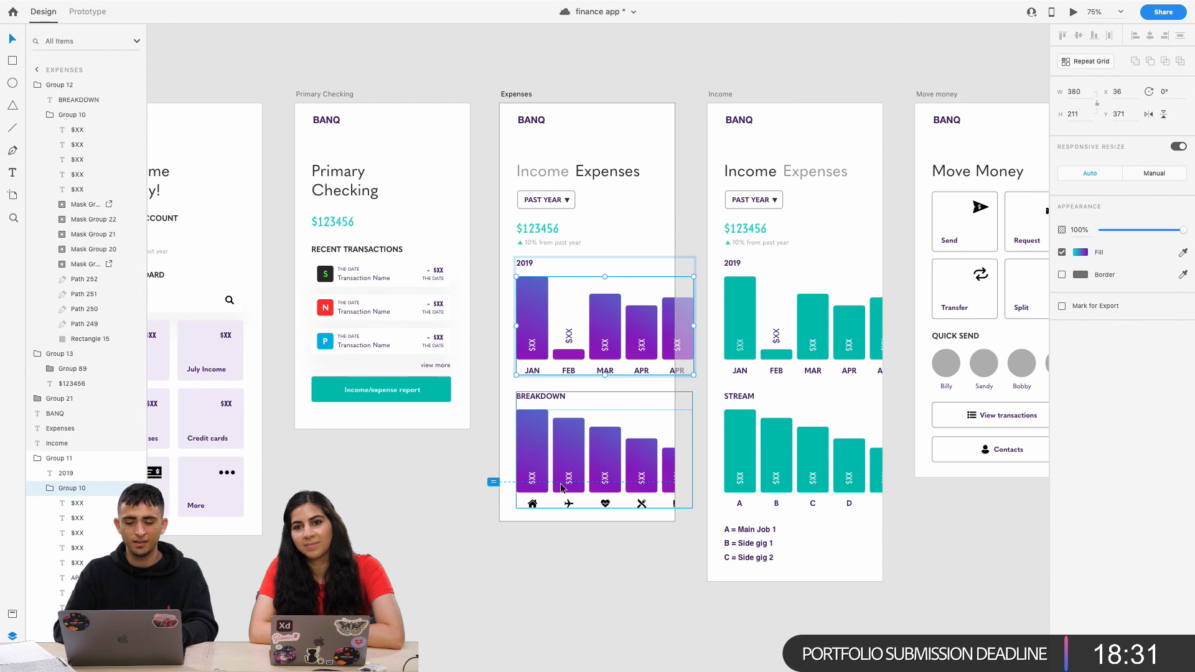
pyautogui.click(530, 551)
pyautogui.press('super+minus')
pyautogui.press('super+minus')
pyautogui.press('super+plus')
pyautogui.press('super+plus')
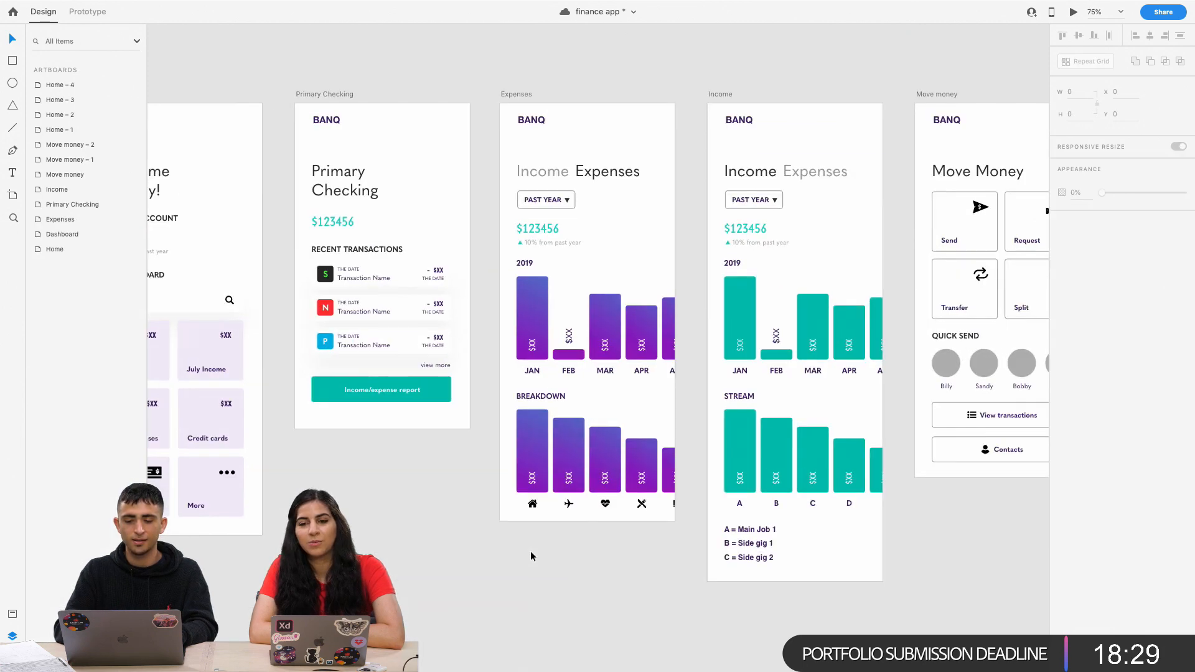
# Give the Income/expense report button on Primary Checking a linear gradient running from its lower left to beyond its upper-right corner.
pyautogui.doubleClick(326, 398)
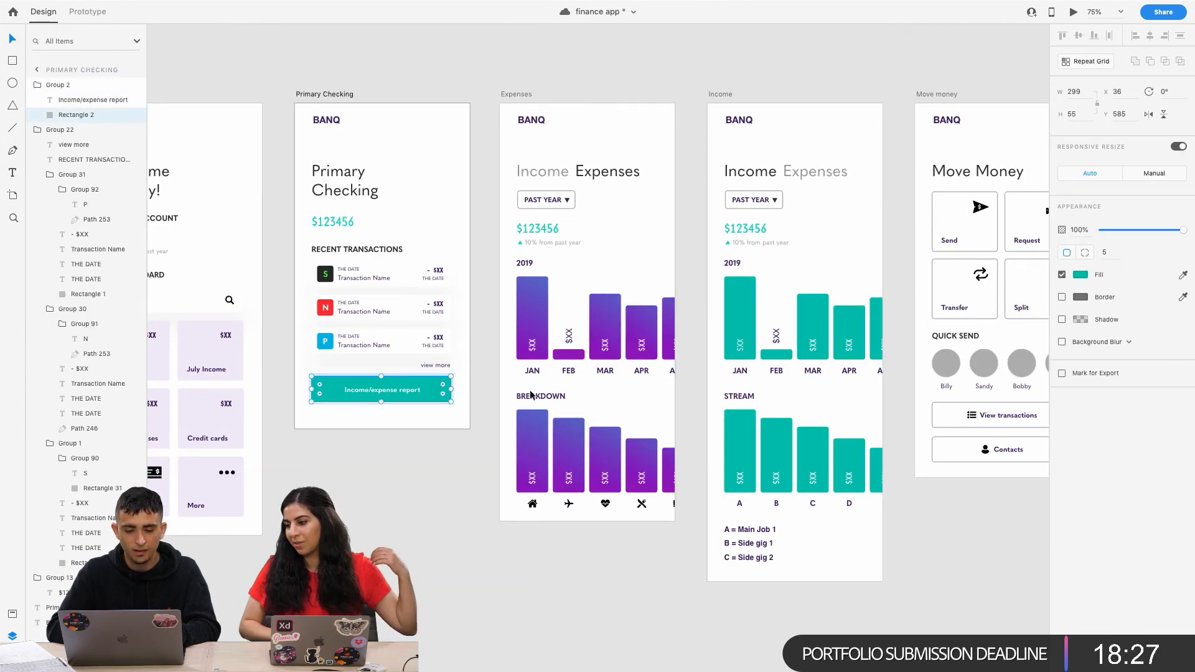
pyautogui.click(541, 297)
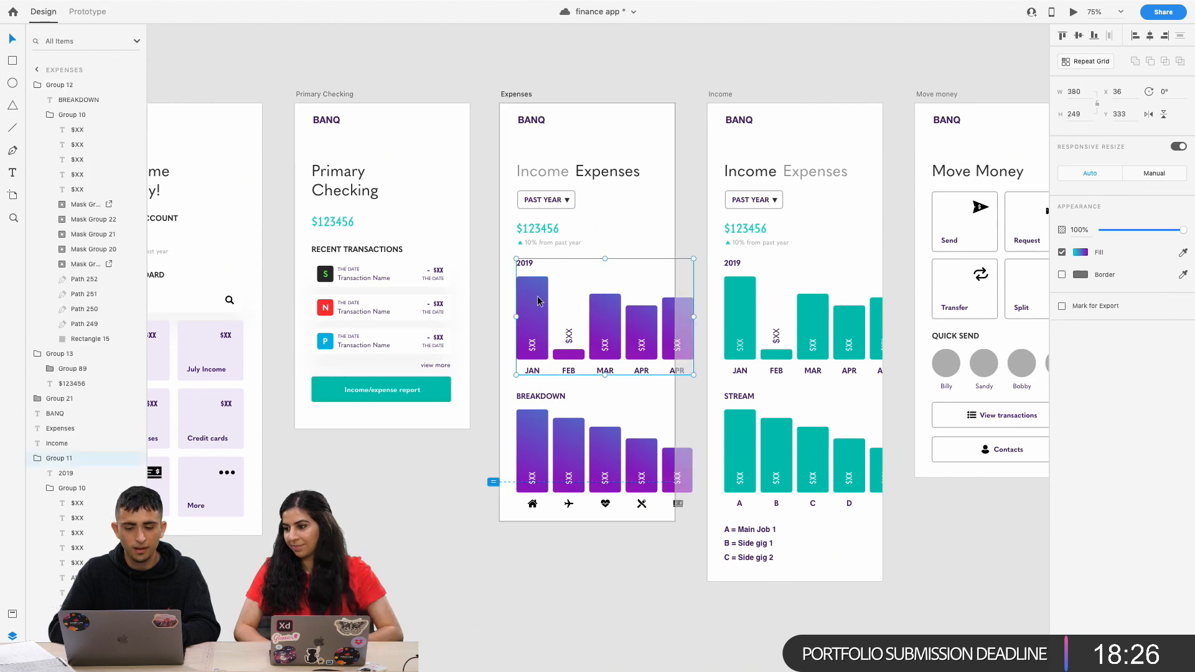
pyautogui.doubleClick(434, 397)
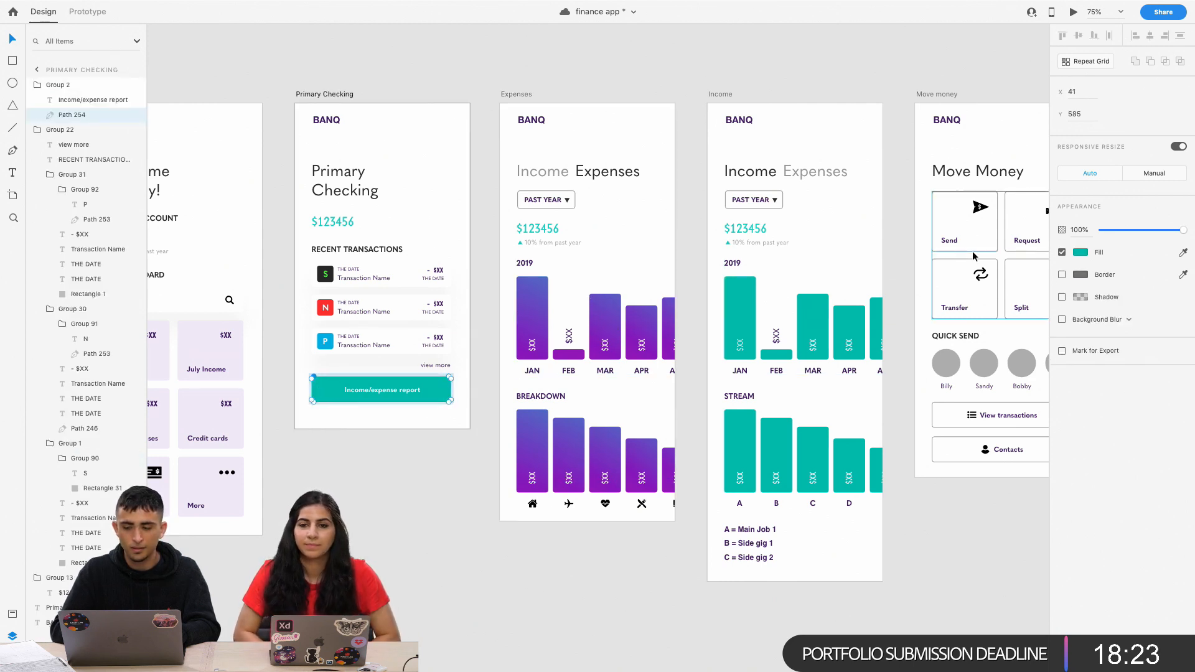
pyautogui.click(1080, 252)
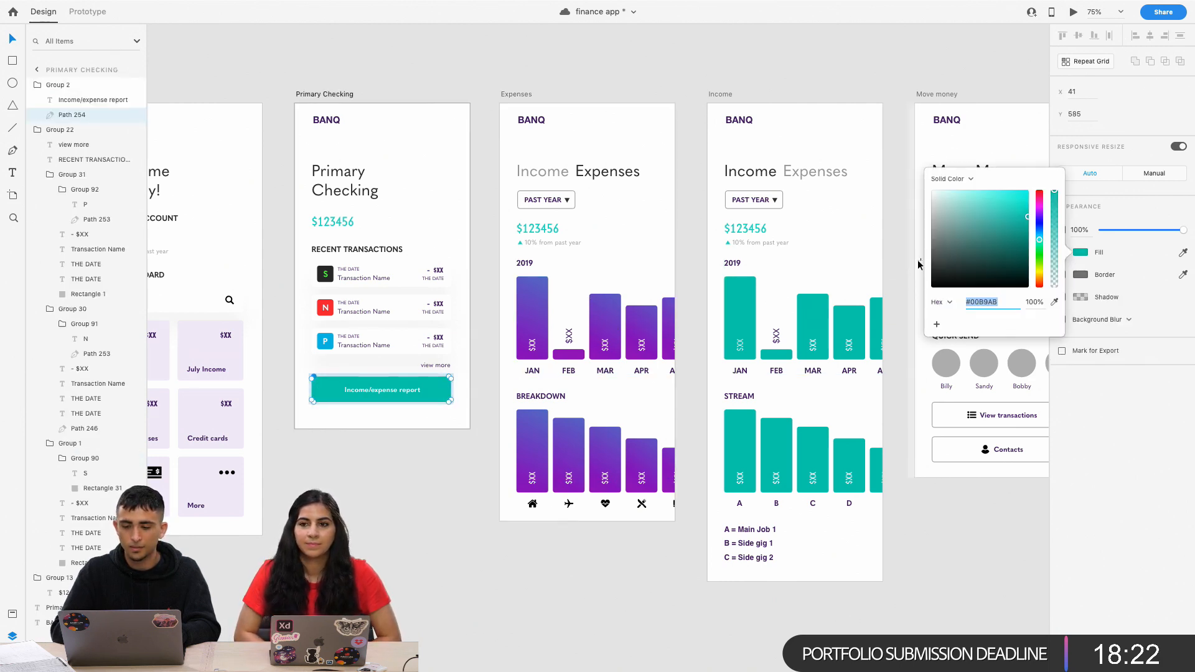
pyautogui.click(962, 179)
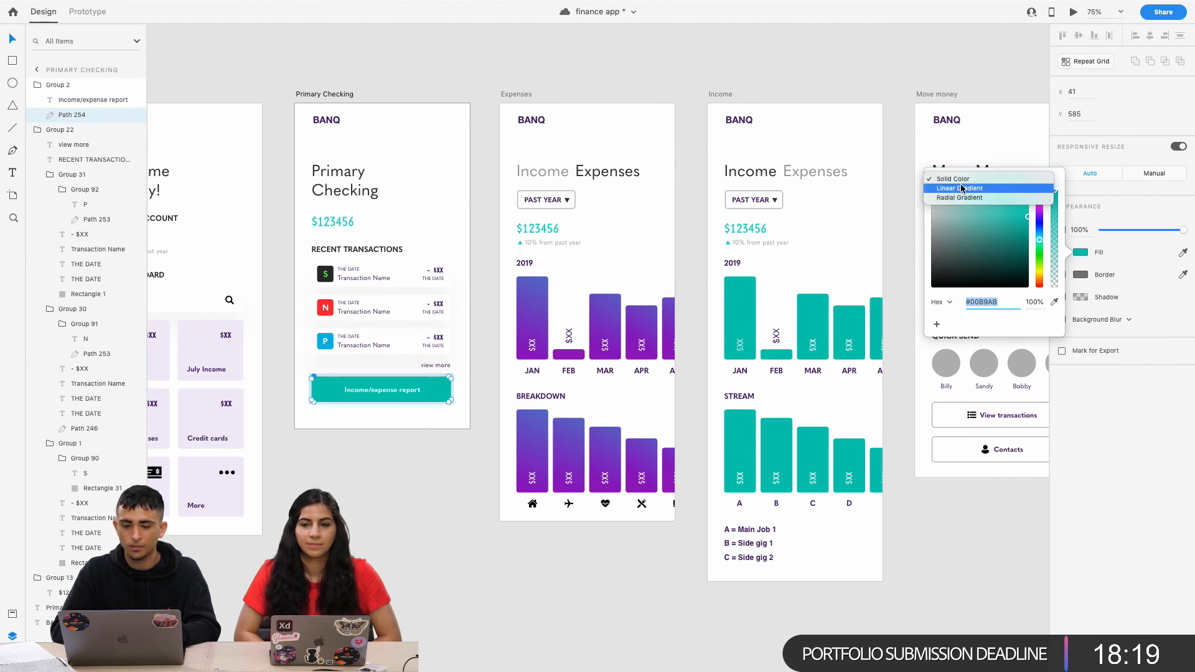
pyautogui.click(962, 188)
pyautogui.moveTo(383, 403); pyautogui.dragTo(470, 377)
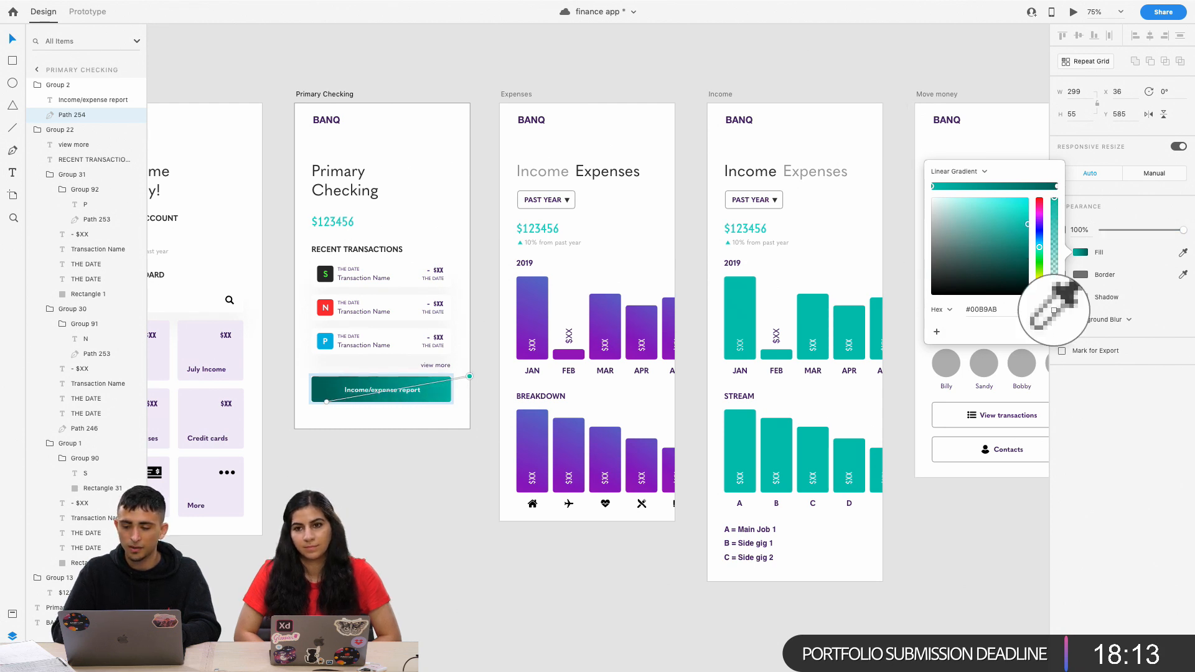
# Sample the January bar's purple for the button gradient's right end and its blue for the left end, moved to the lower-left corner.
pyautogui.click(526, 355)
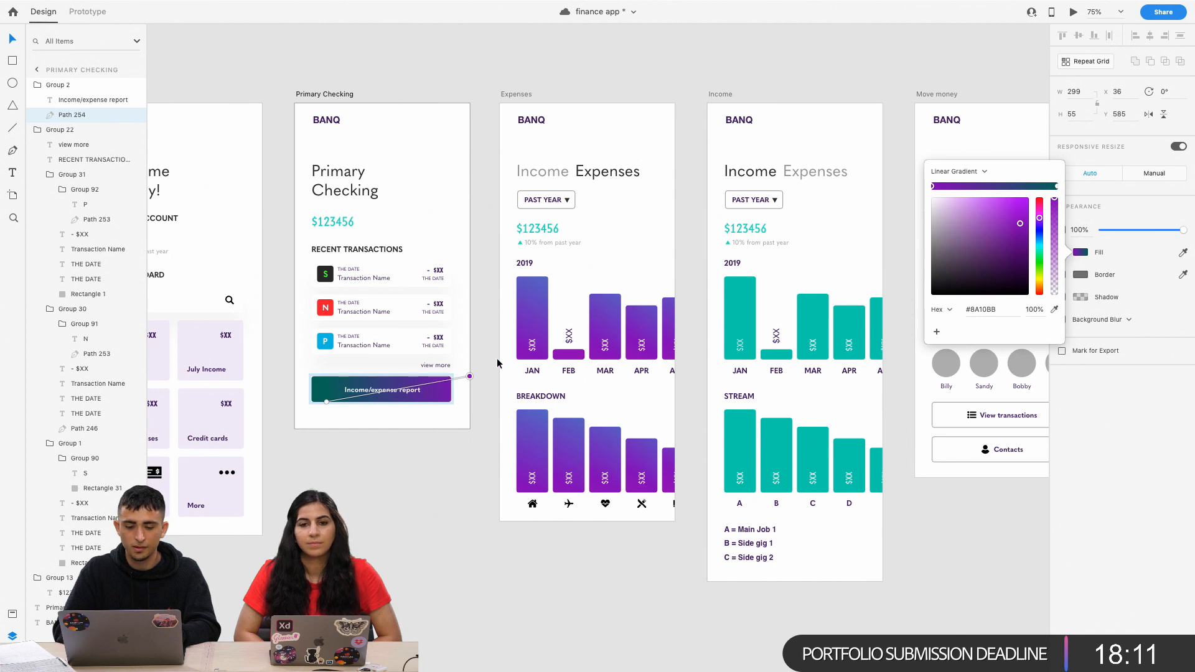
pyautogui.click(326, 401)
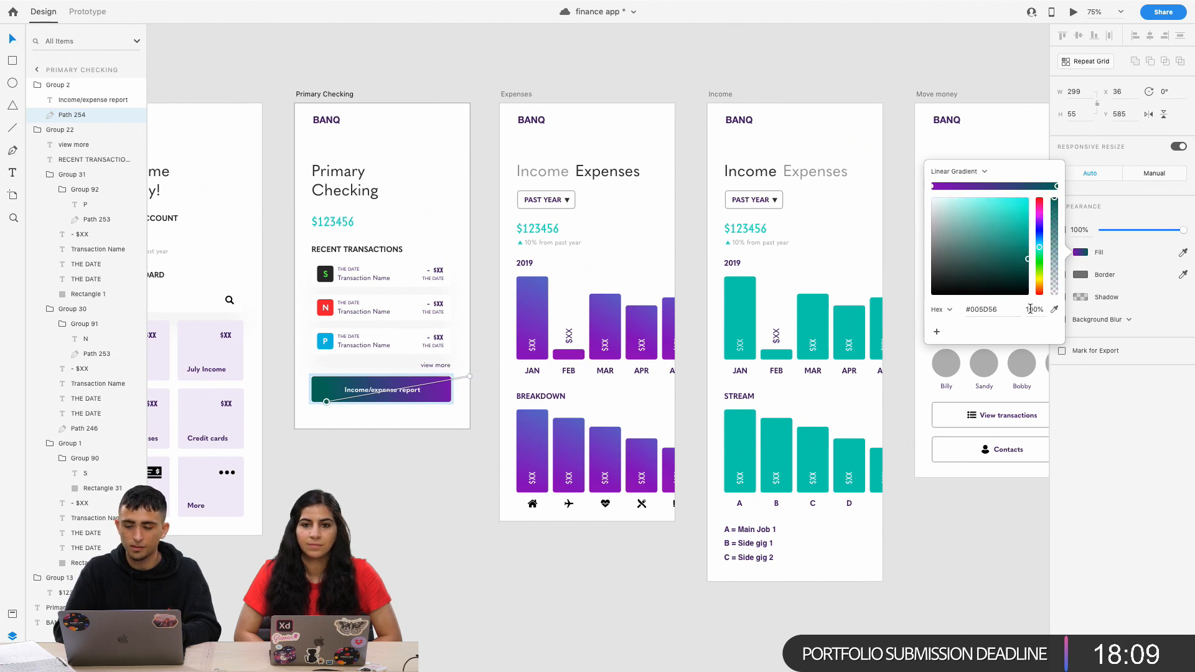
pyautogui.click(1055, 310)
pyautogui.click(531, 283)
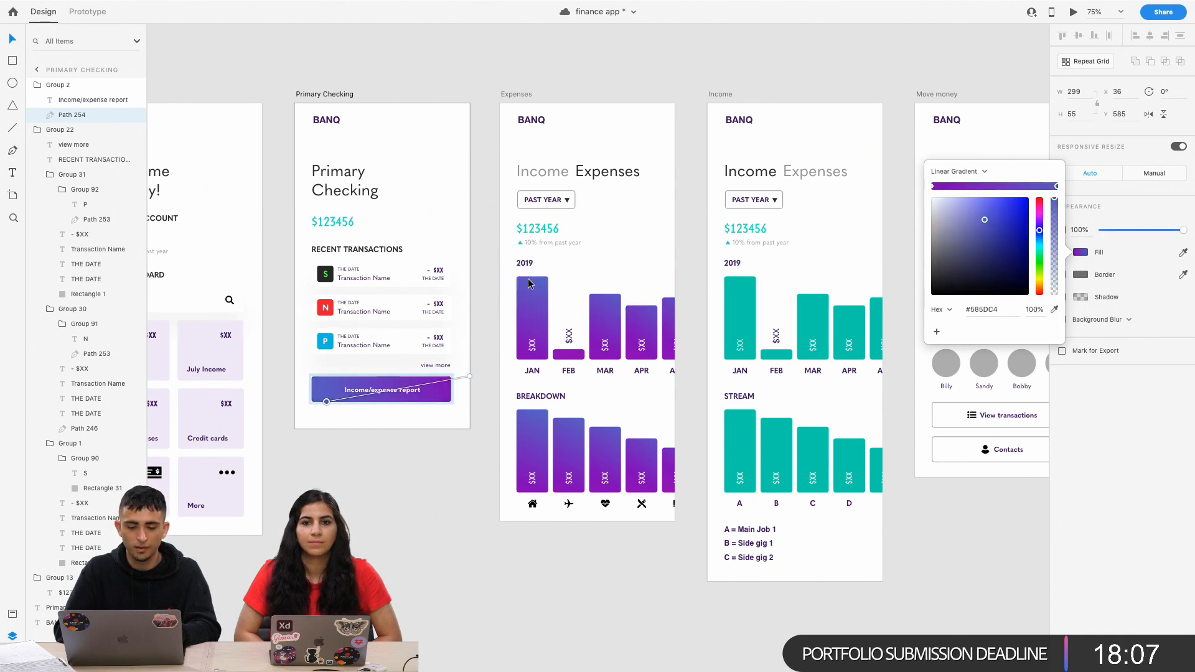
pyautogui.moveTo(325, 403); pyautogui.dragTo(315, 403)
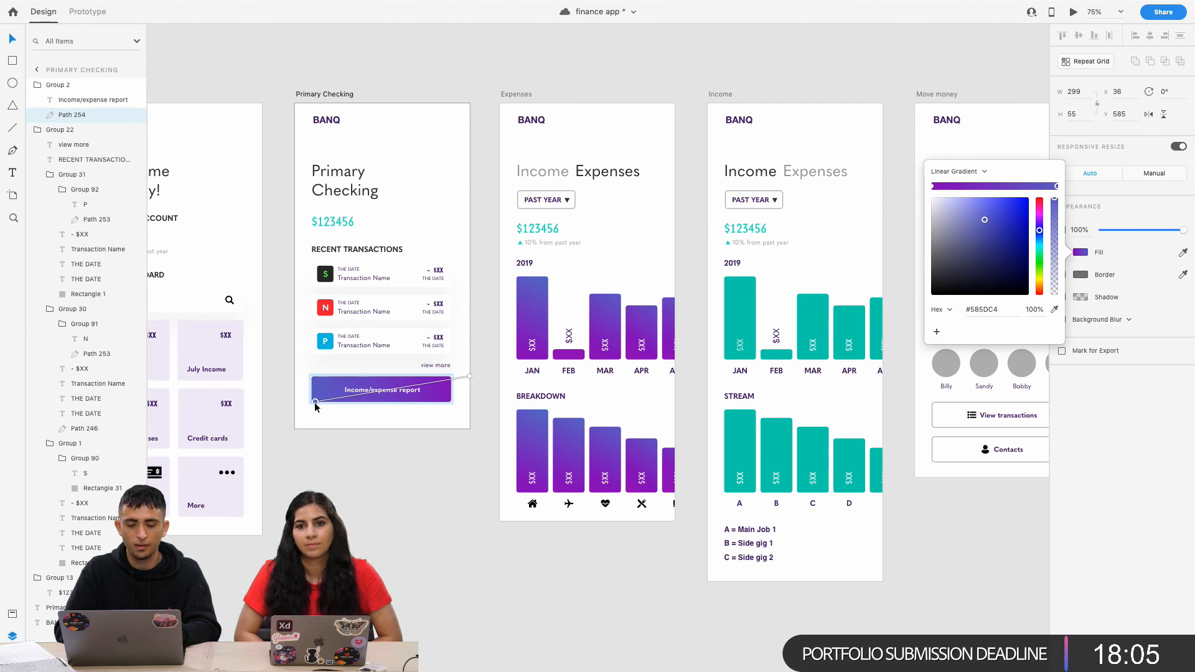
pyautogui.click(302, 459)
# Examine how the gradient Income/expense report button fits with the Home, Dashboard, Expenses and Income artboards.
pyautogui.hscroll(-5, 301, 461)
pyautogui.scroll(2, 301, 460)
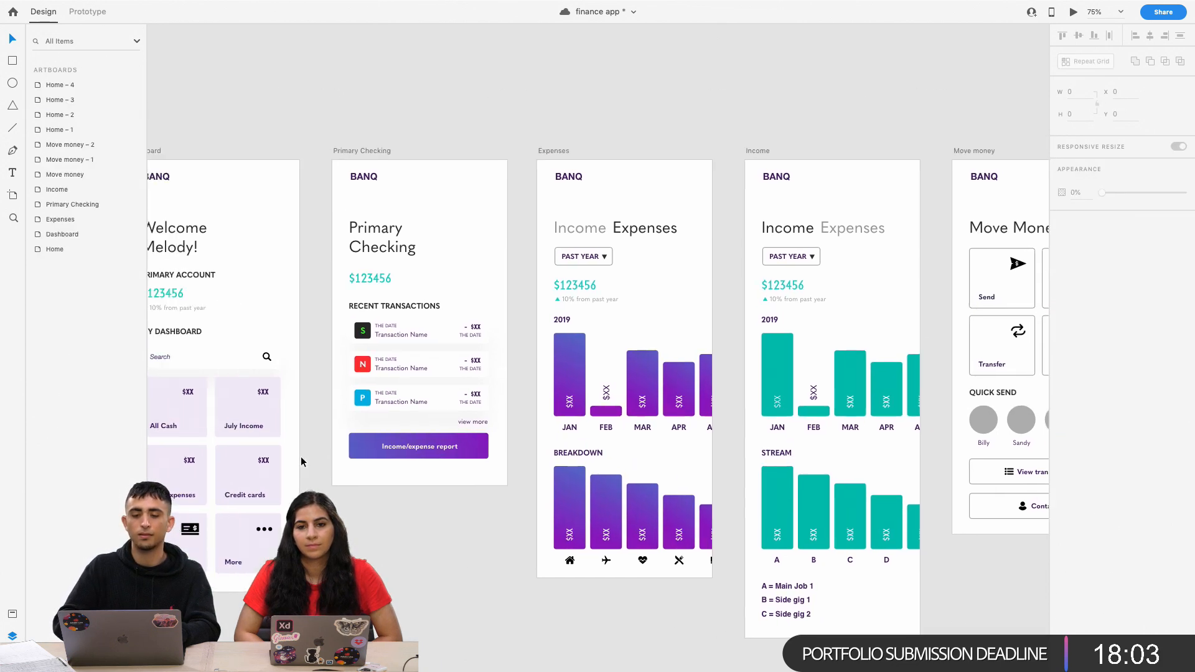
pyautogui.hscroll(-3, 301, 460)
pyautogui.scroll(-1, 301, 461)
pyautogui.hscroll(-10, 510, 383)
pyautogui.scroll(-1, 510, 383)
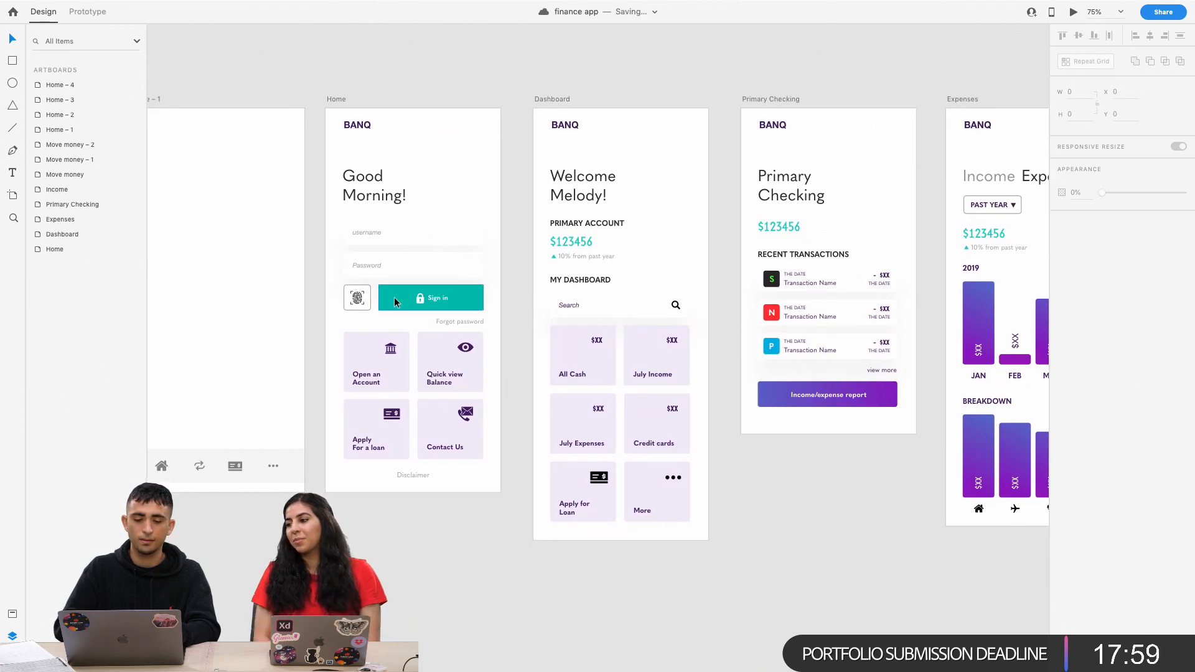
pyautogui.hscroll(-4, 609, 307)
pyautogui.scroll(4, 609, 307)
pyautogui.hscroll(12, 609, 305)
pyautogui.scroll(-8, 609, 305)
pyautogui.hscroll(3, 609, 309)
pyautogui.scroll(2, 608, 309)
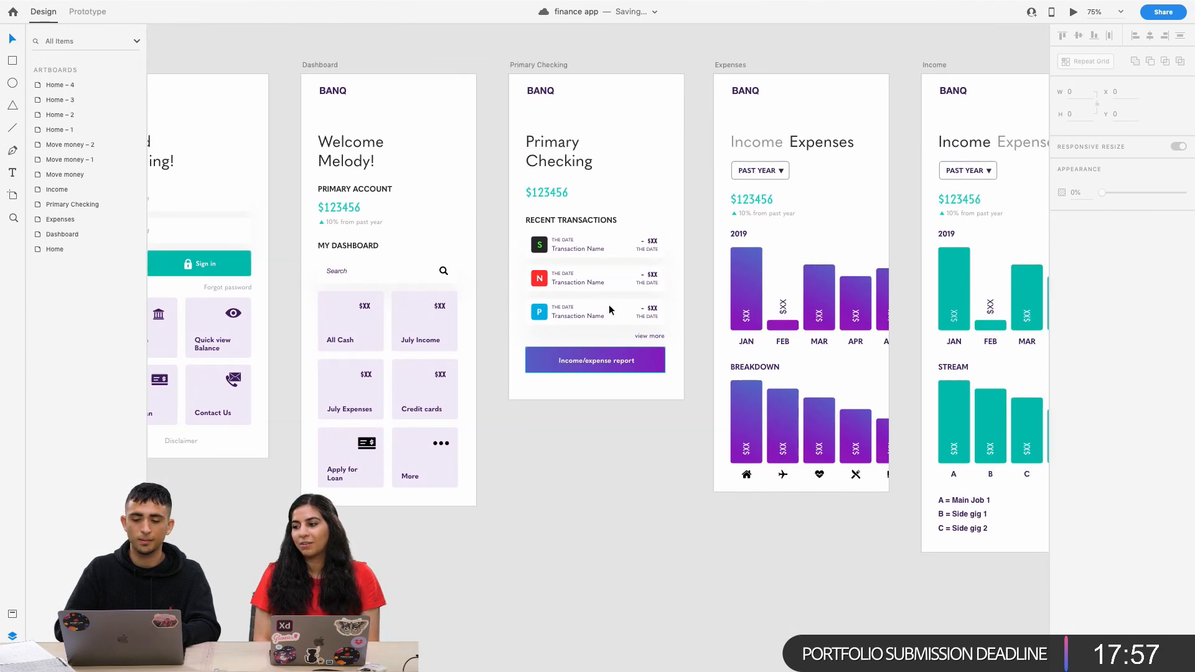
pyautogui.hscroll(4, 608, 310)
pyautogui.scroll(2, 609, 309)
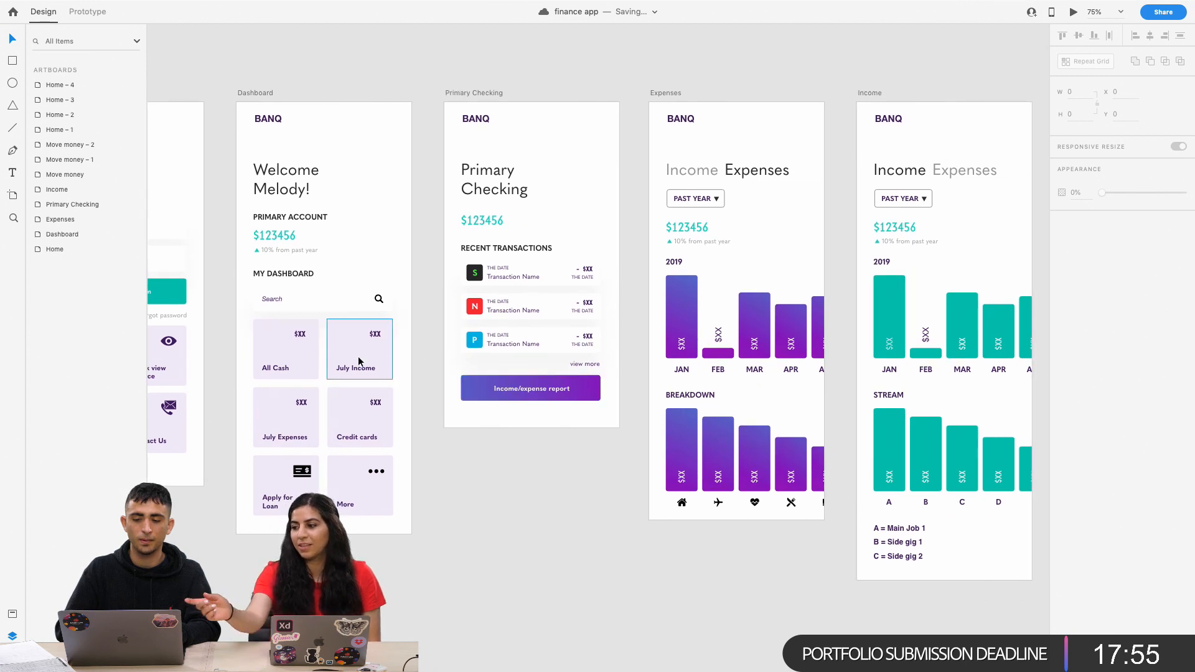
pyautogui.click(582, 397)
pyautogui.click(510, 453)
pyautogui.hscroll(5, 509, 453)
pyautogui.scroll(2, 509, 453)
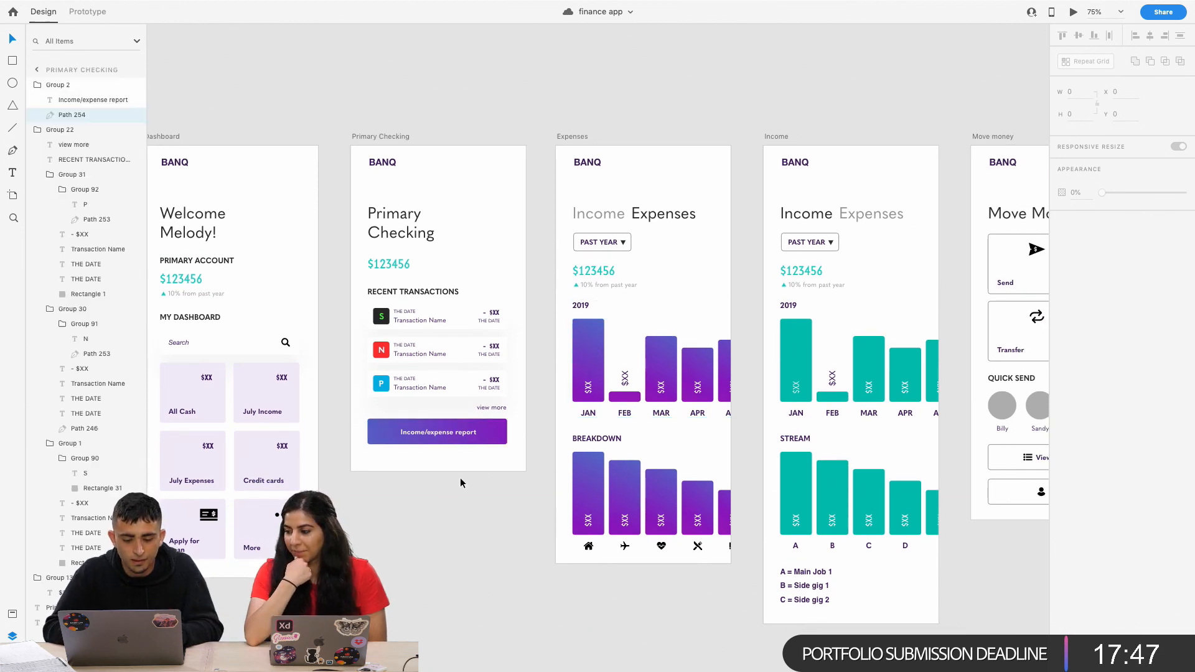
# Undo the last edits to the Income/expense report button and redo them.
pyautogui.press('super+z')
pyautogui.press('super+z')
pyautogui.press('super+shift+z')
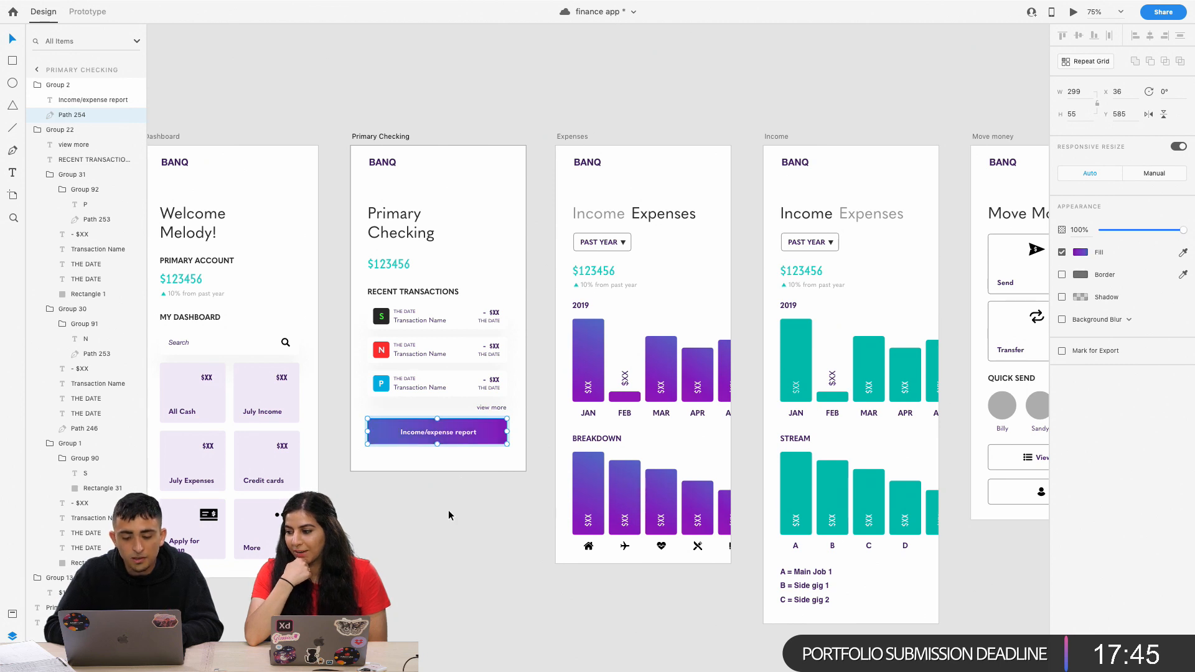
# Compare the January bar's gradient with the Income/expense report button's and review all artboards together.
pyautogui.doubleClick(589, 357)
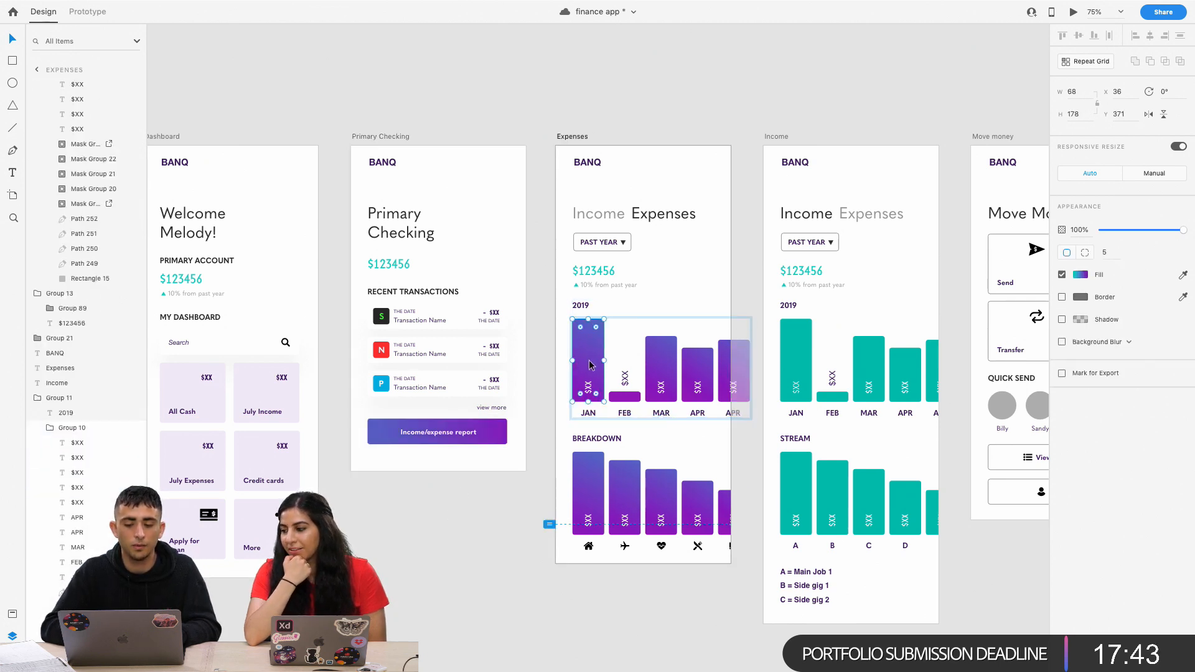
pyautogui.click(632, 398)
pyautogui.click(585, 353)
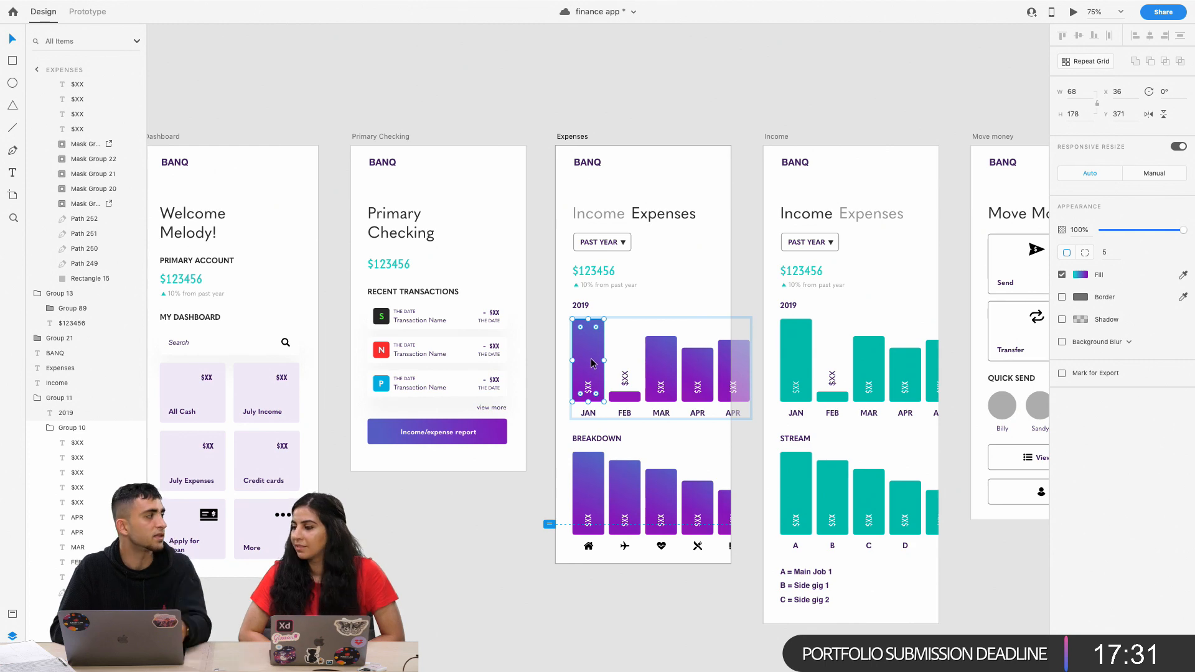
pyautogui.click(496, 436)
pyautogui.click(486, 490)
pyautogui.press('super+minus')
pyautogui.press('super+minus')
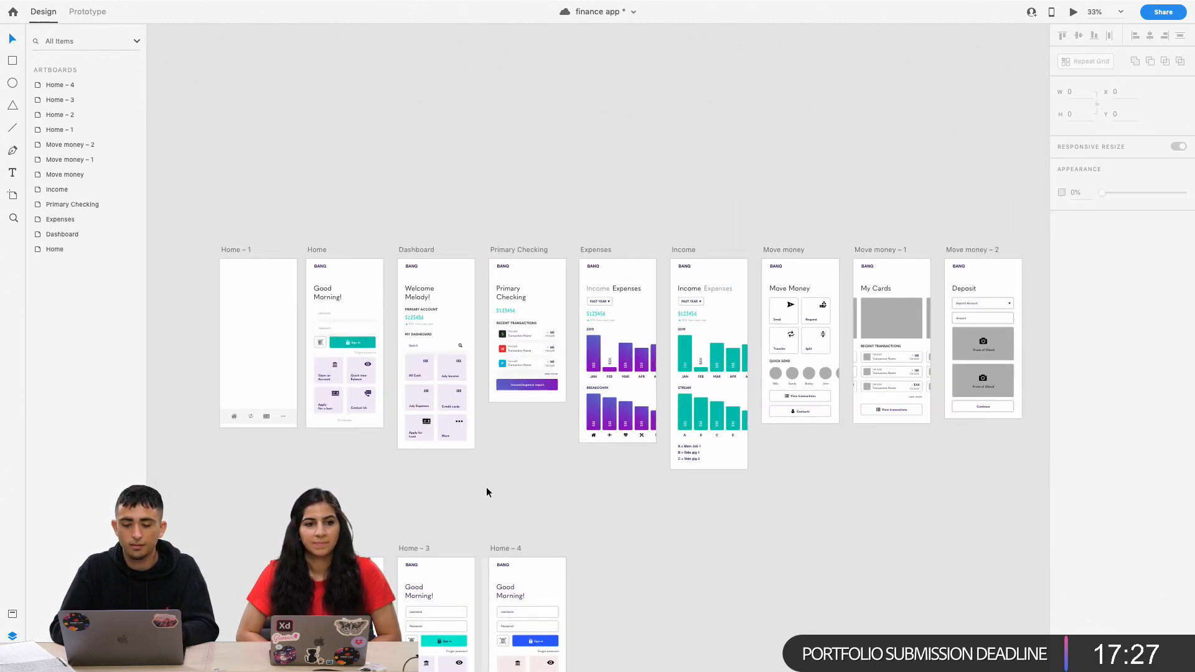
# Change the fill of the Sign in button on the Home artboard from a solid color to a linear gradient.
pyautogui.press('super+plus')
pyautogui.hscroll(-5, 487, 492)
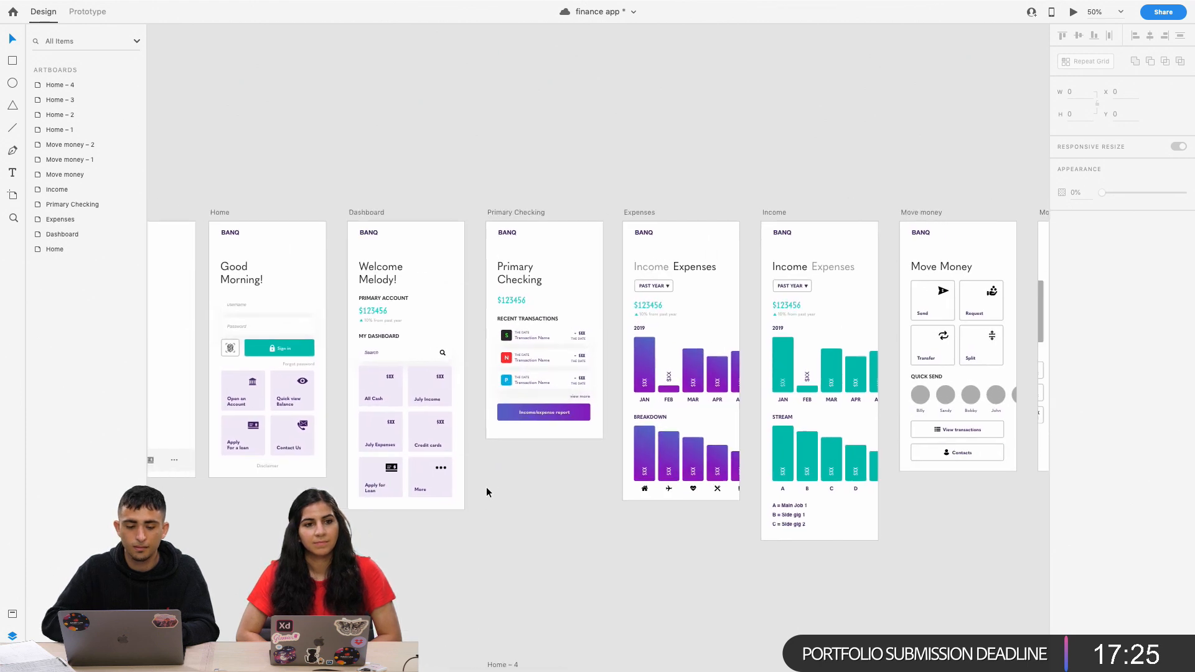
pyautogui.doubleClick(404, 348)
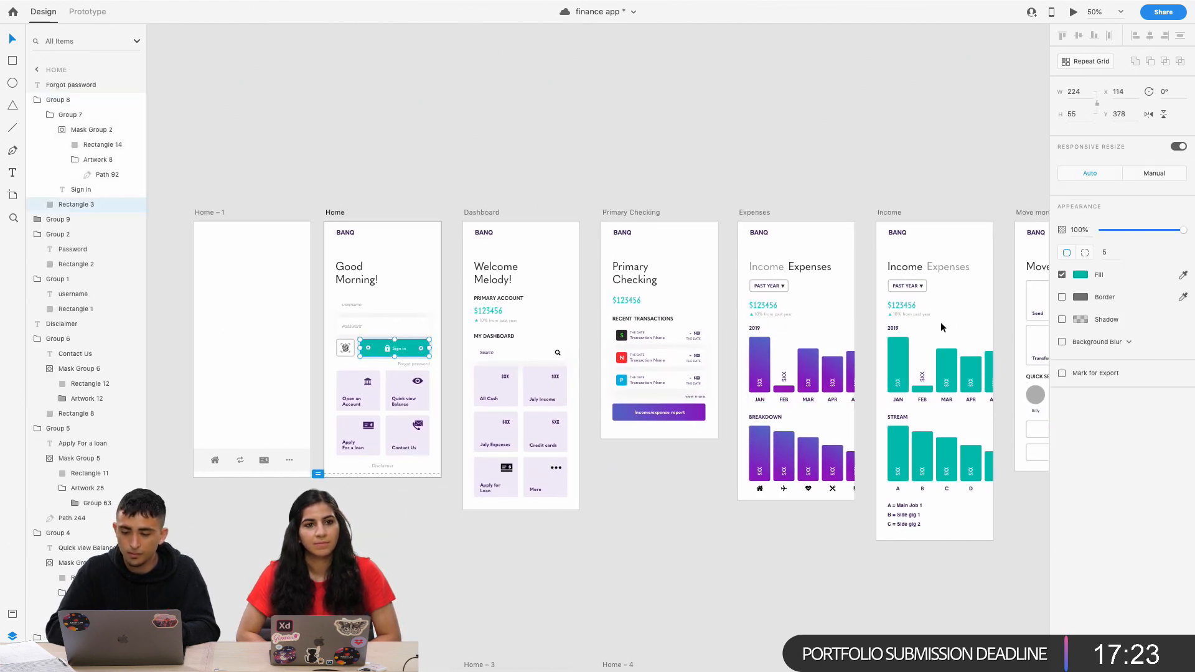
pyautogui.click(1080, 275)
pyautogui.click(952, 201)
pyautogui.click(952, 213)
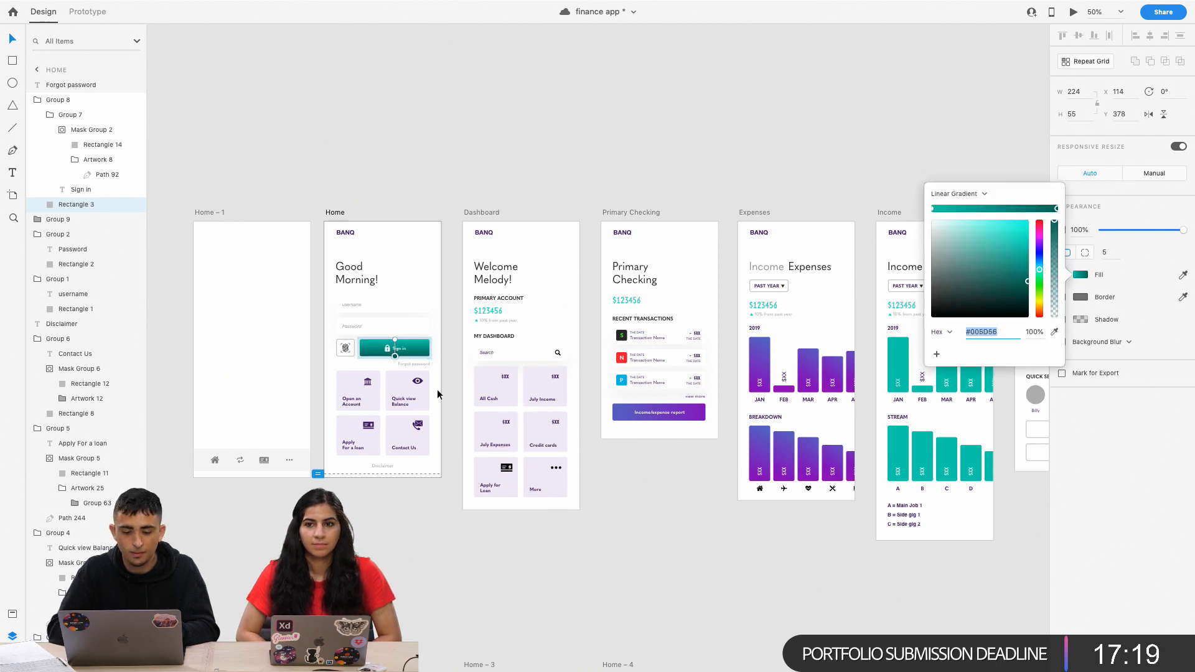
# Angle the Sign in button's gradient diagonally and sample its purple and blue ends from the Income/expense report button.
pyautogui.moveTo(394, 356); pyautogui.dragTo(434, 340)
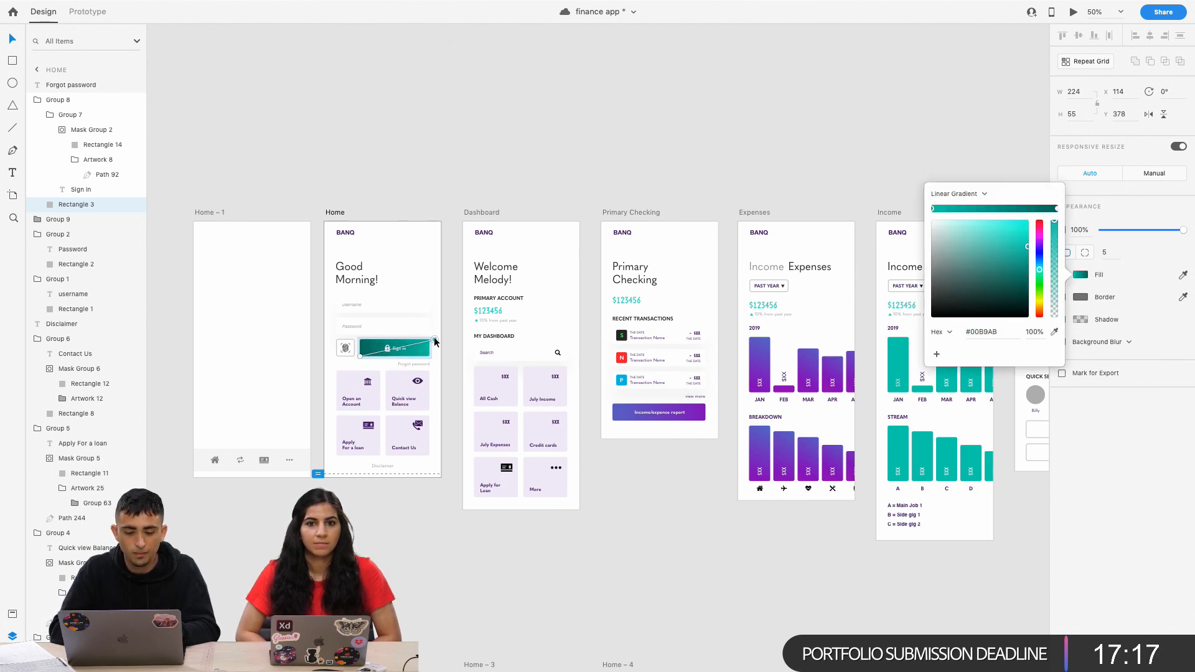
pyautogui.click(1054, 331)
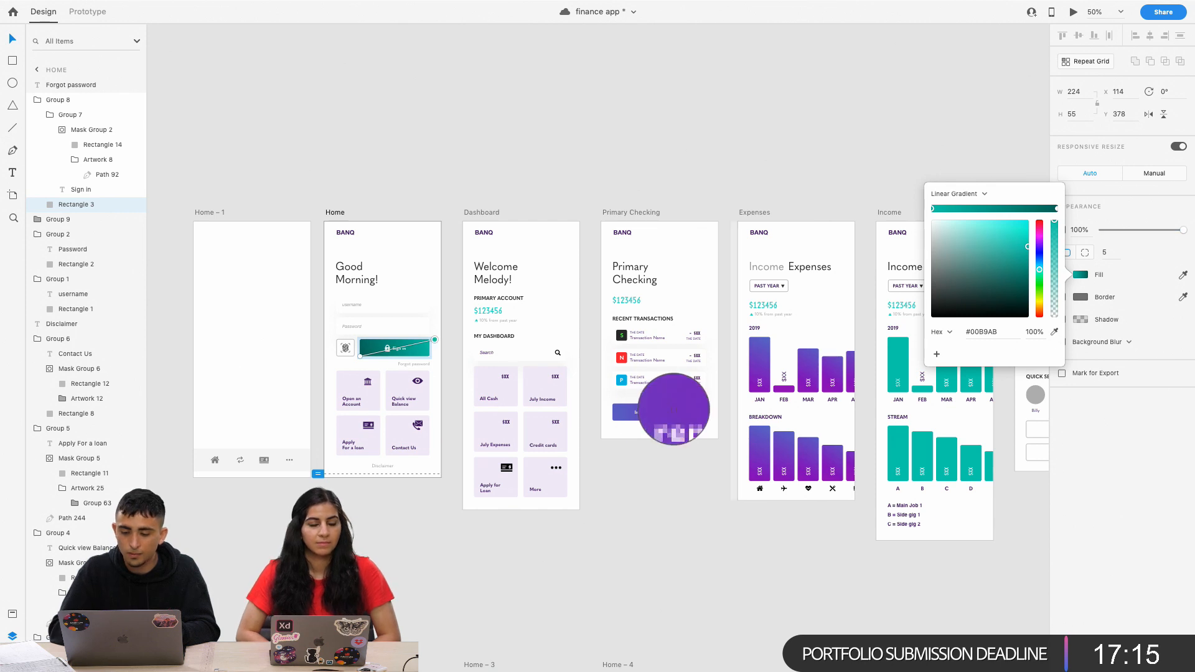
pyautogui.click(707, 408)
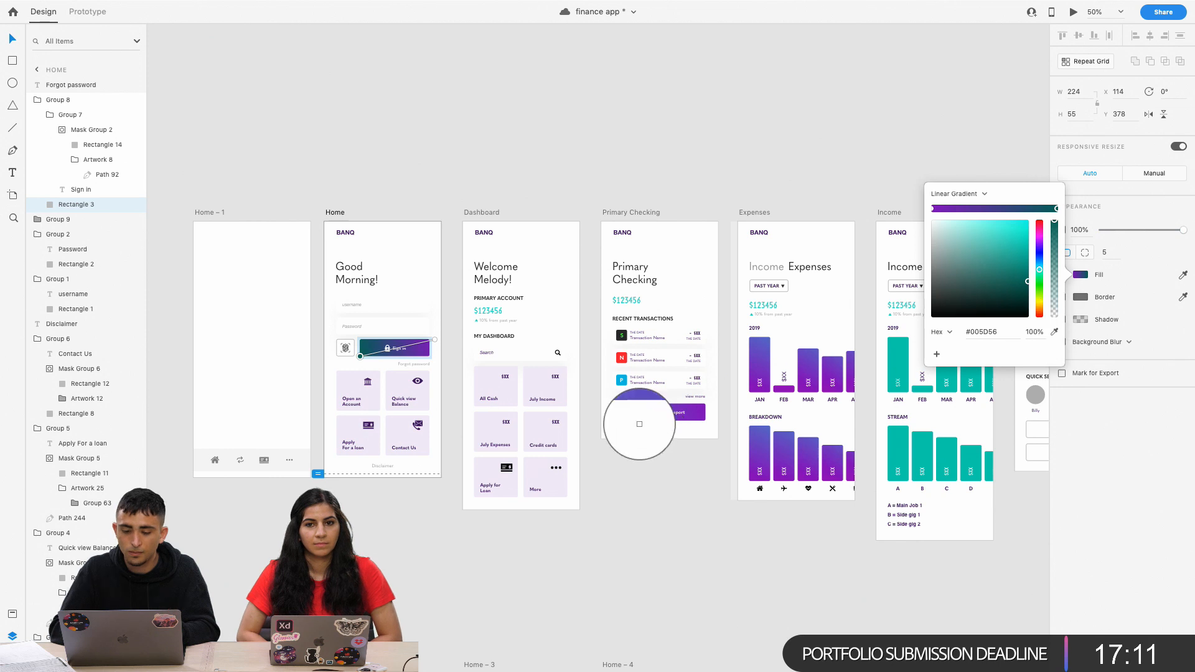
pyautogui.click(617, 414)
pyautogui.click(465, 526)
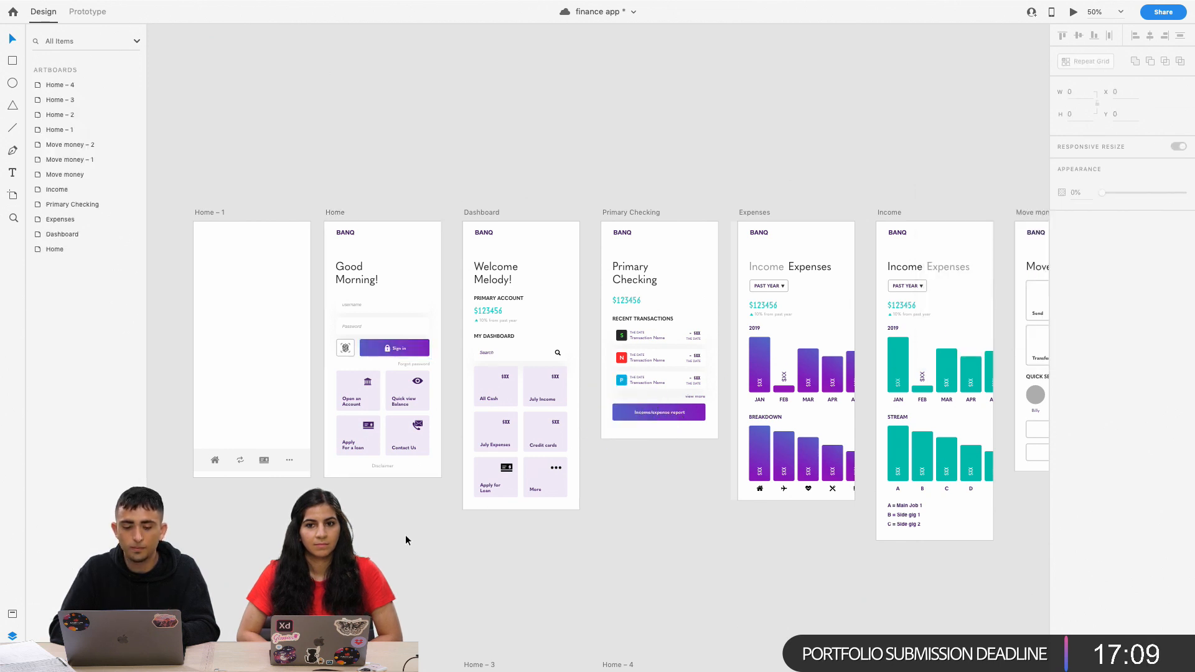
# Change the Open an Account tile's fill on the Home artboard to the light blue #ECF1FC.
pyautogui.scroll(-3, 406, 535)
pyautogui.scroll(2, 406, 535)
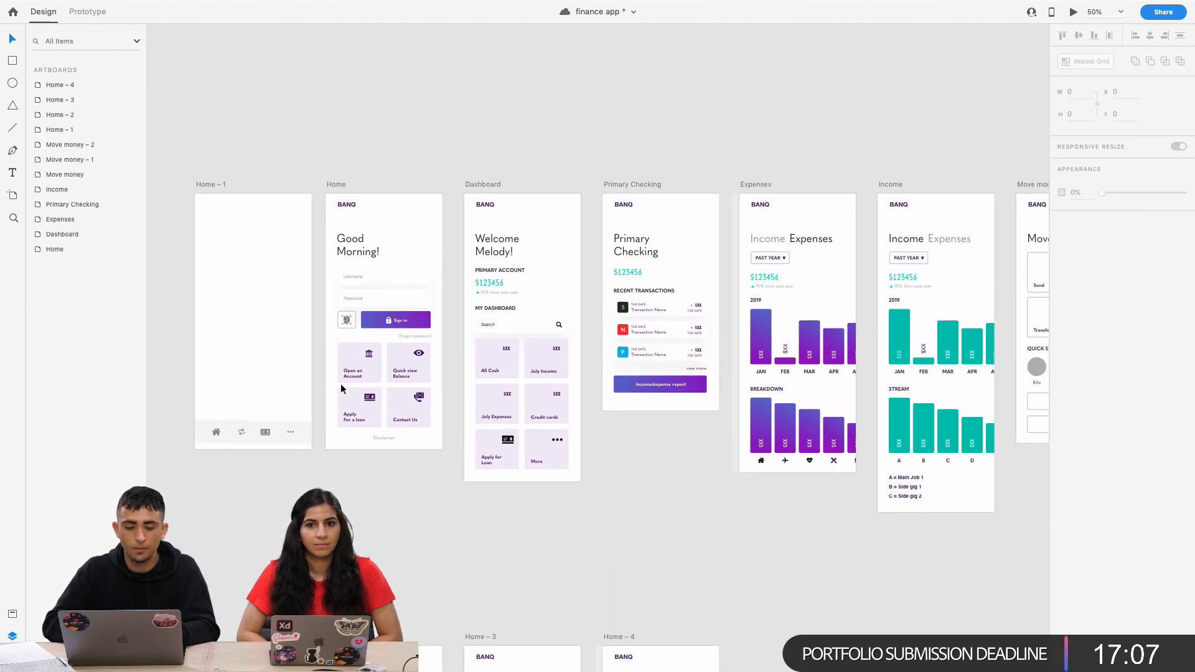
pyautogui.click(350, 357)
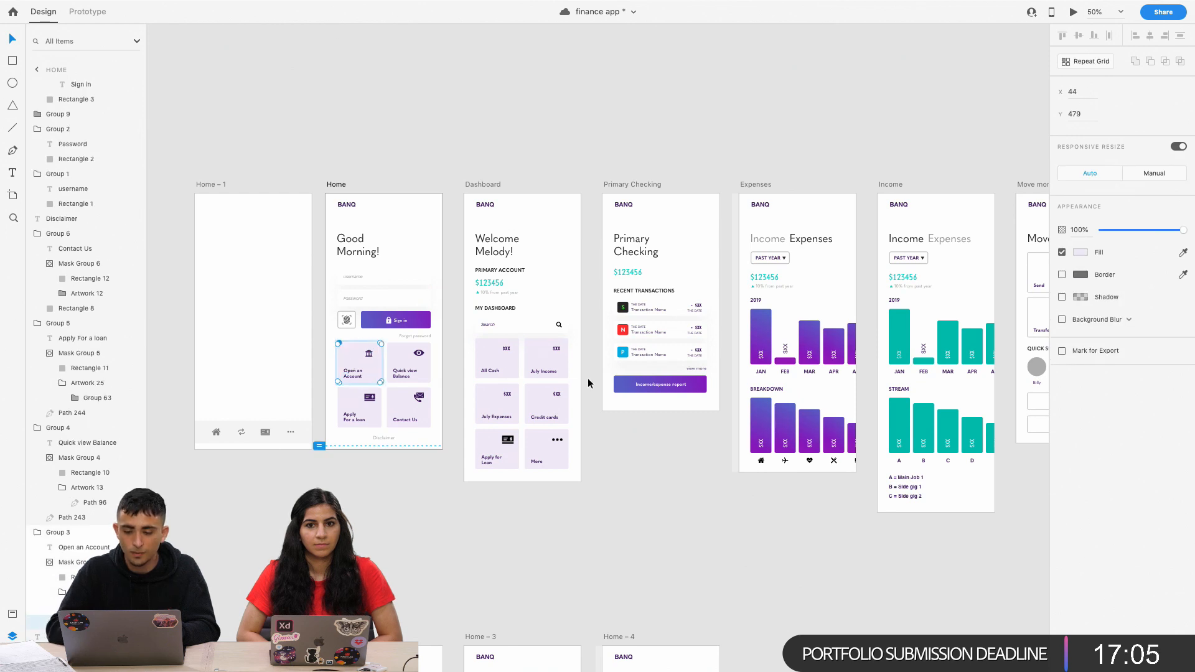
pyautogui.click(352, 361)
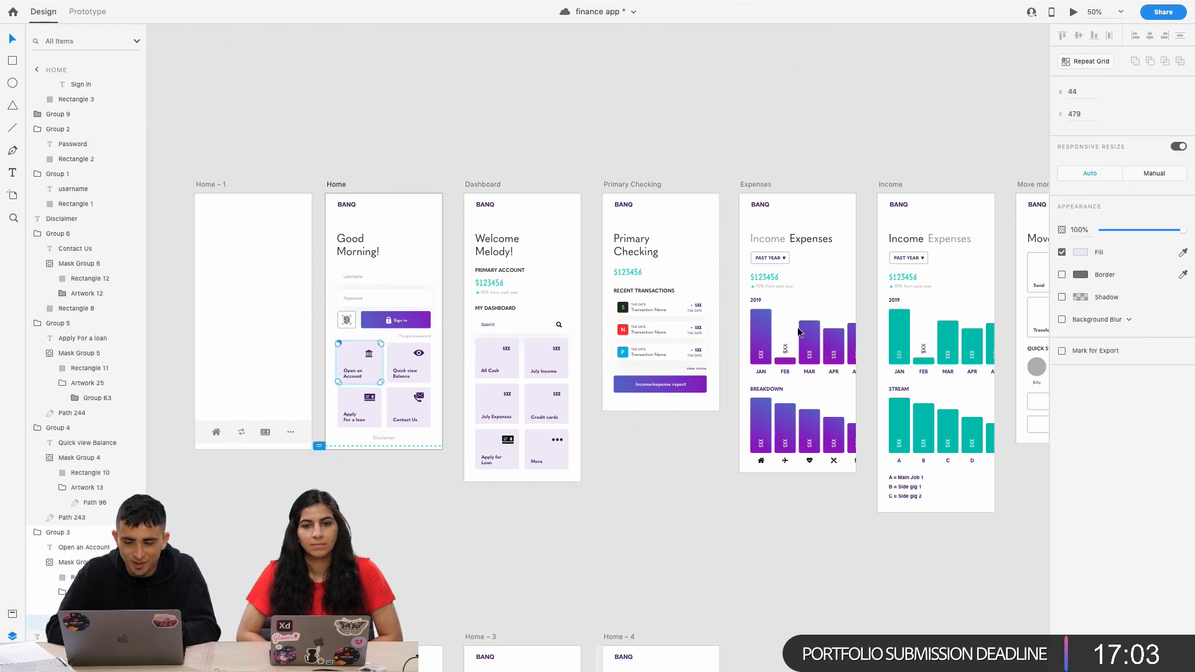
pyautogui.click(1078, 253)
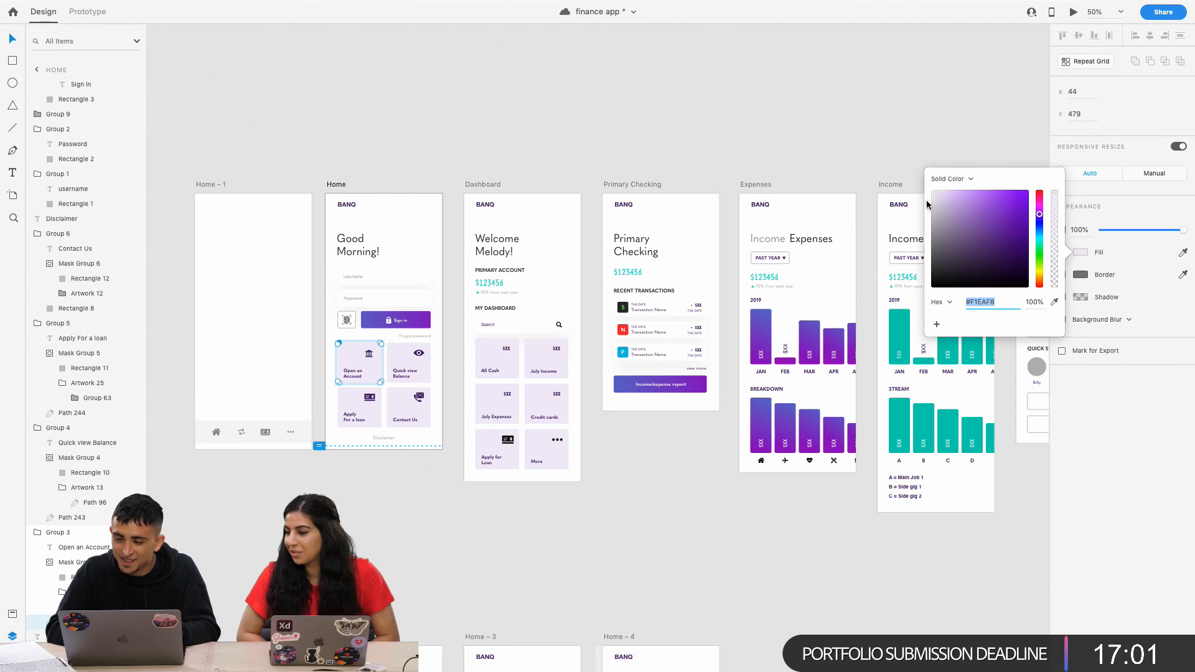
pyautogui.click(1041, 227)
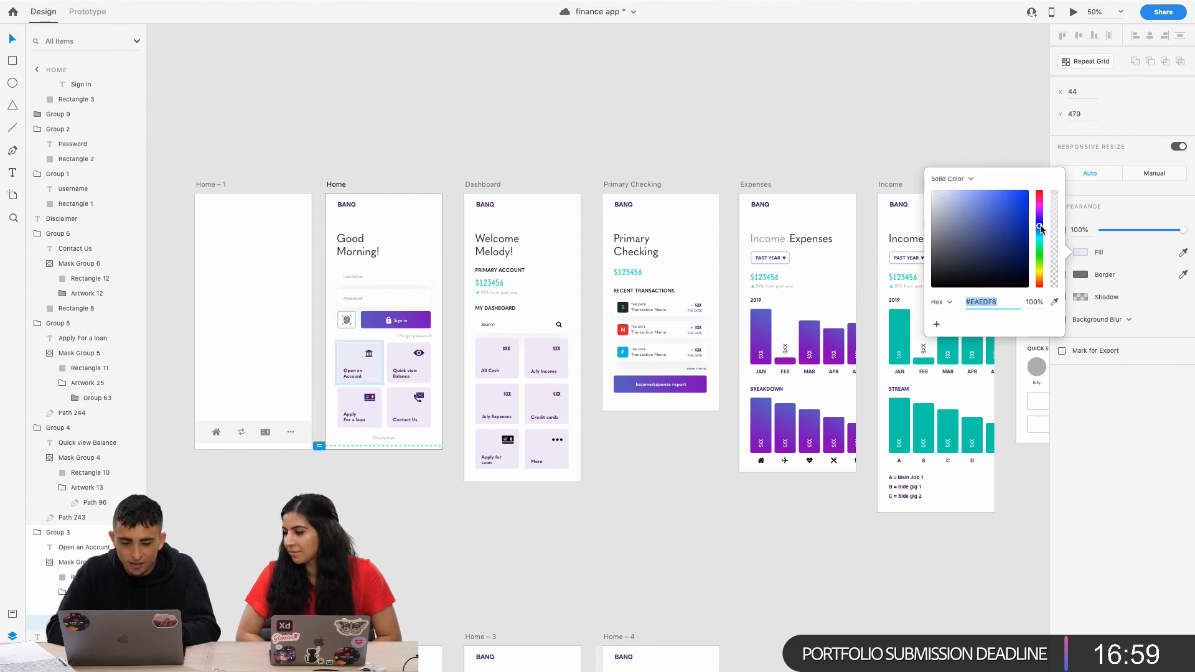
pyautogui.moveTo(935, 199); pyautogui.dragTo(938, 195)
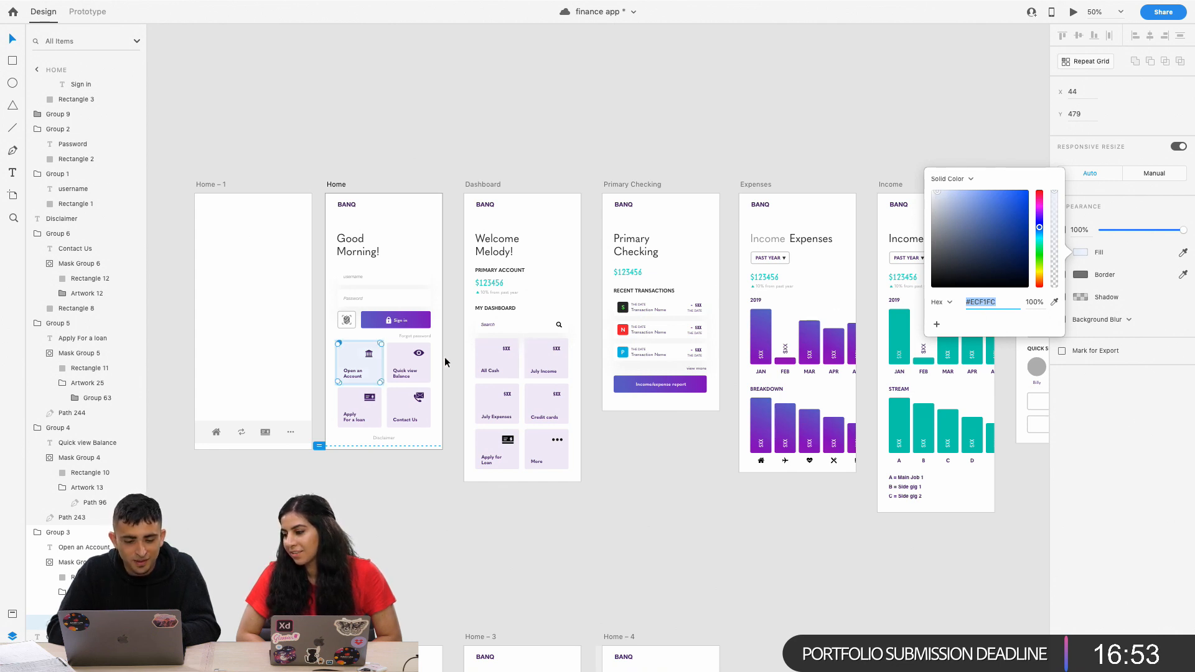
# Edit the light purple #F1EAF8 color asset to #ECF1FC so all tiles using it are recolored.
pyautogui.click(410, 361)
pyautogui.hscroll(-5, 409, 361)
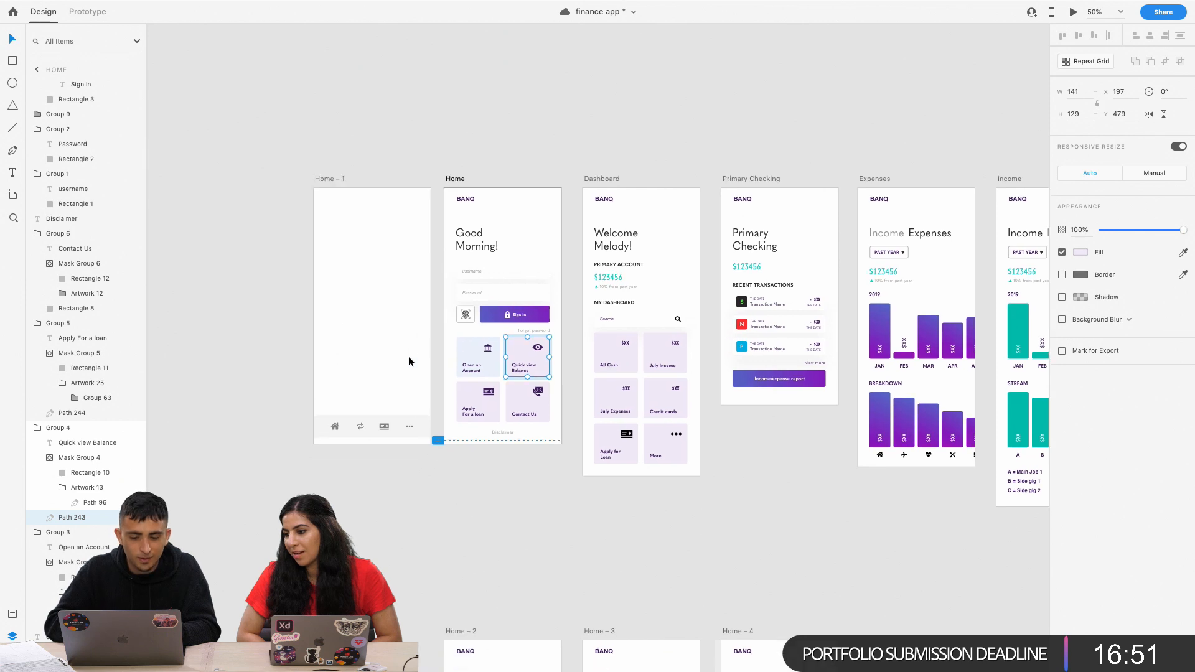
pyautogui.press('super+1')
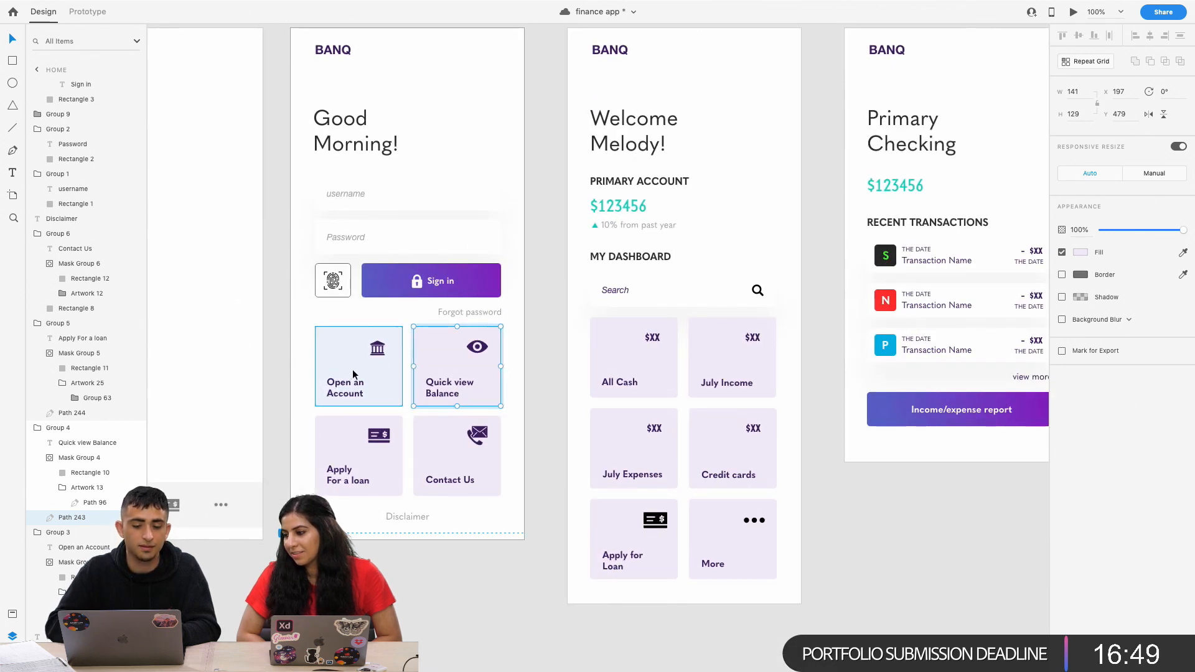
pyautogui.click(12, 611)
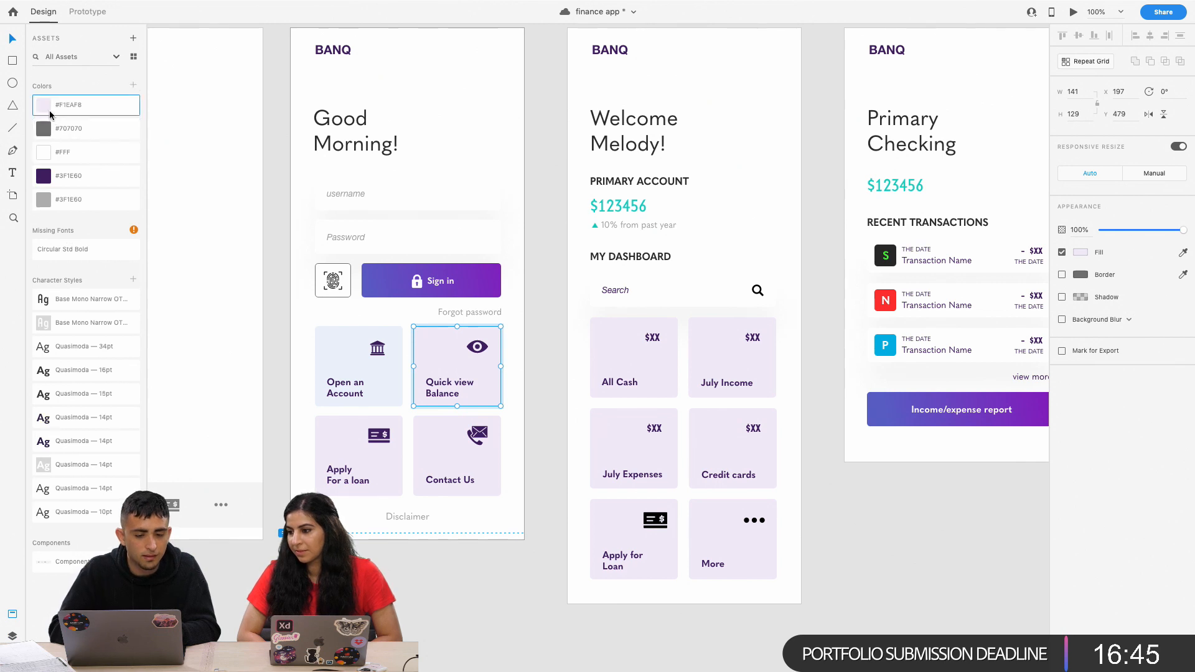
pyautogui.rightClick(55, 111)
pyautogui.click(84, 126)
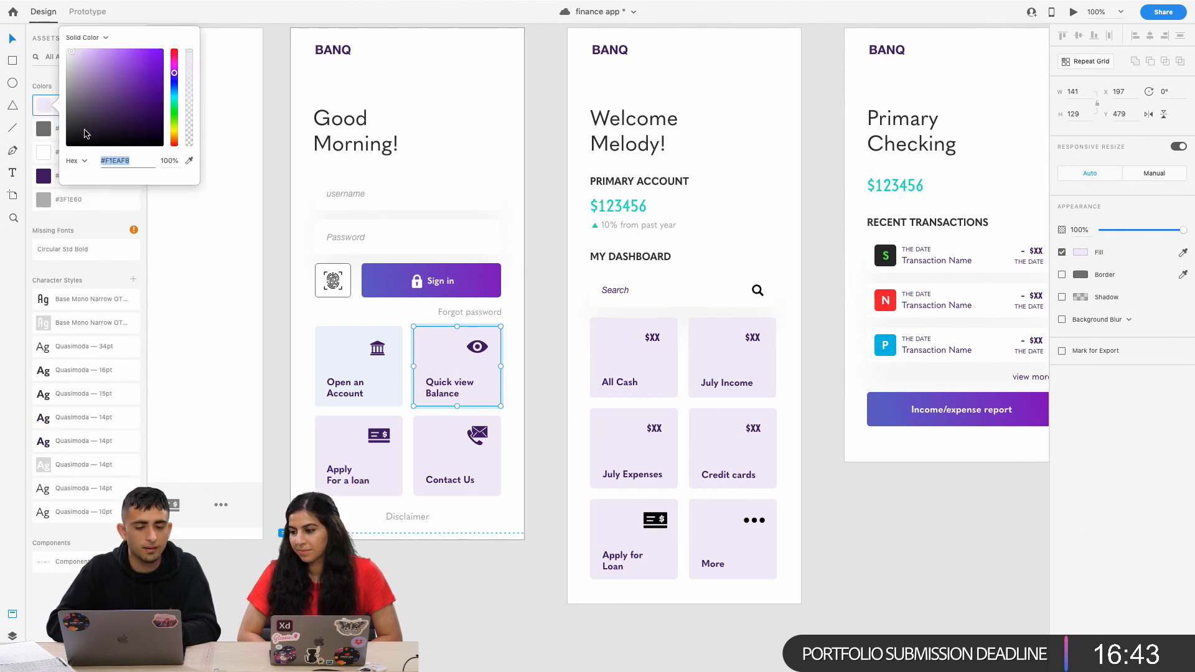
pyautogui.write('#ECF1FC')
pyautogui.press('Return')
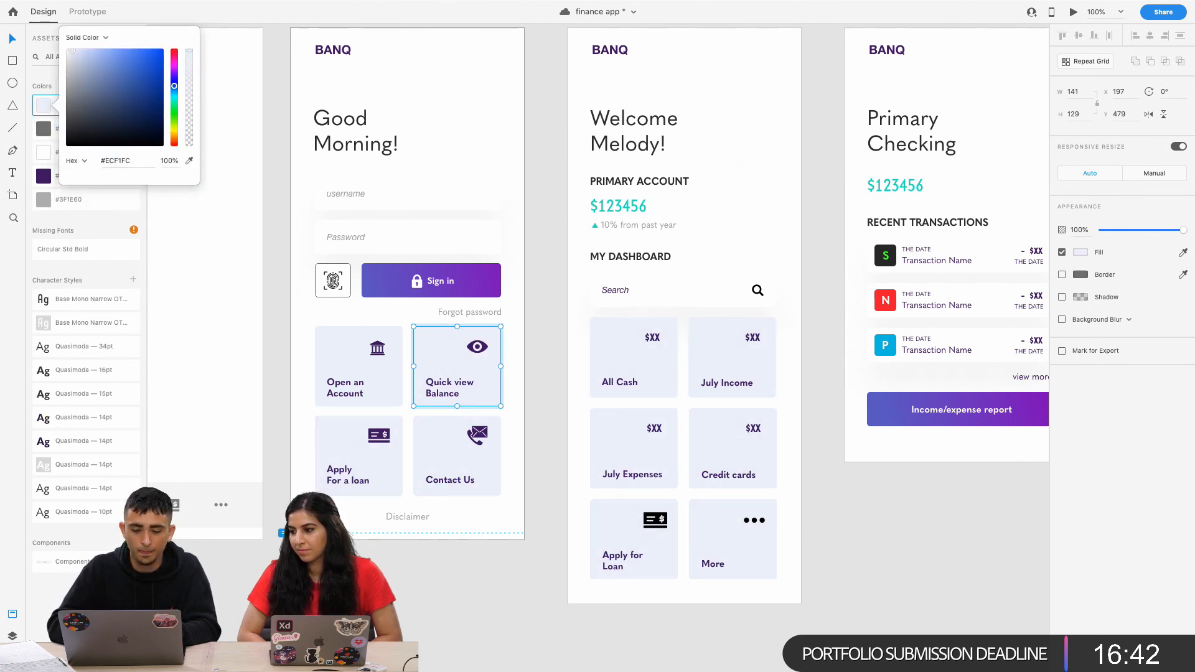
pyautogui.click(559, 261)
# Examine the light blue tiles on the Home and Dashboard artboards alongside the other screens.
pyautogui.scroll(-5, 559, 261)
pyautogui.scroll(-2, 559, 267)
pyautogui.scroll(1, 559, 267)
pyautogui.scroll(3, 559, 267)
pyautogui.hscroll(2, 559, 267)
pyautogui.scroll(-3, 559, 267)
pyautogui.hscroll(3, 559, 267)
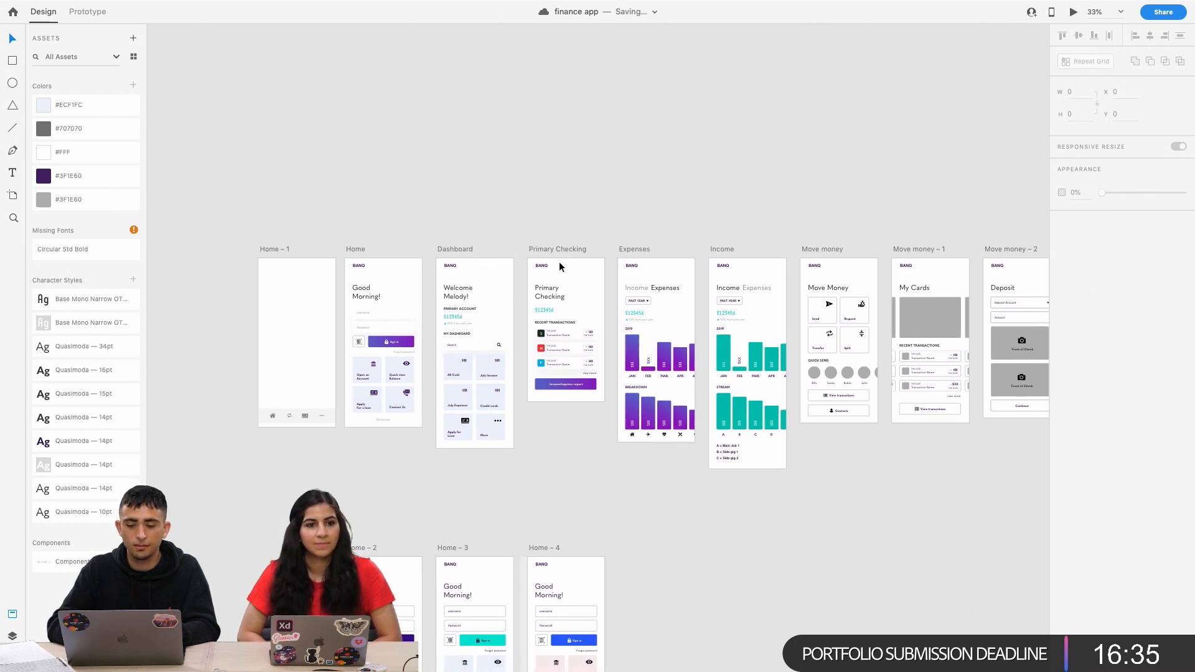
pyautogui.scroll(3, 559, 262)
pyautogui.hscroll(-3, 559, 262)
pyautogui.hscroll(-5, 559, 261)
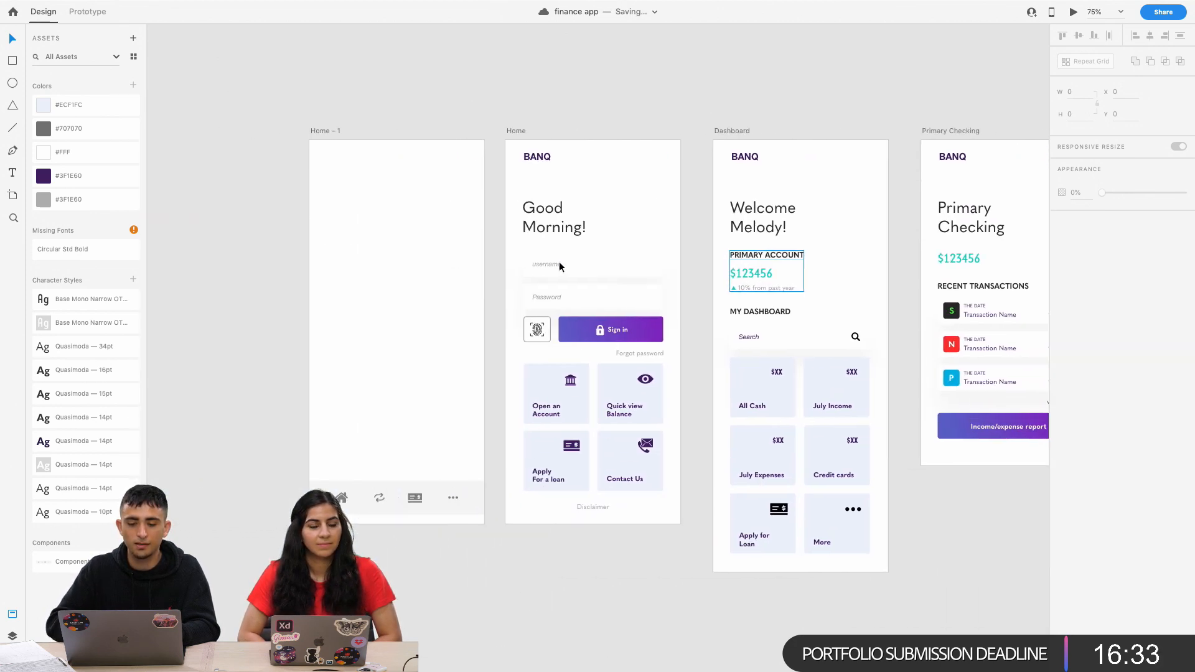
pyautogui.click(559, 132)
pyautogui.hscroll(1, 559, 136)
pyautogui.hscroll(3, 609, 137)
pyautogui.click(623, 134)
pyautogui.hscroll(5, 624, 133)
pyautogui.hscroll(-6, 489, 205)
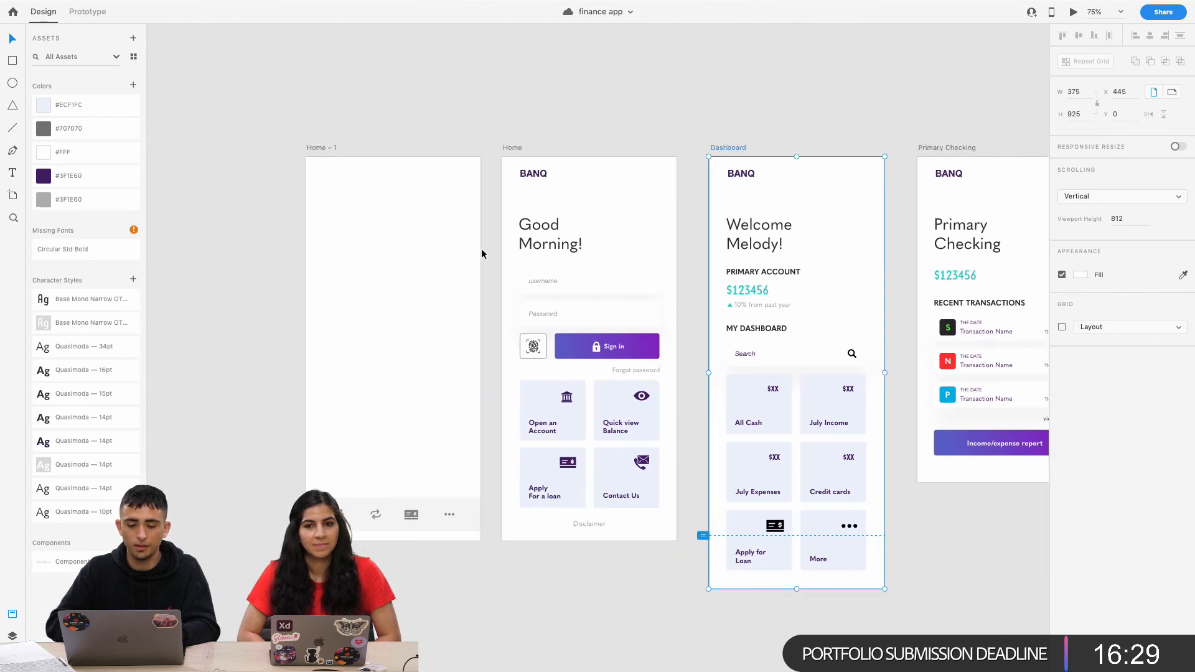
# Swap the Sign in and fingerprint buttons on the Home artboard so the fingerprint button sits right of Sign in.
pyautogui.scroll(5, 480, 248)
pyautogui.click(330, 368)
pyautogui.moveTo(567, 353); pyautogui.dragTo(475, 354)
pyautogui.click(320, 343)
pyautogui.moveTo(320, 347); pyautogui.dragTo(767, 344)
pyautogui.moveTo(598, 340); pyautogui.dragTo(548, 337)
# Remove the fingerprint button's border and add a black 4% shadow with Y offset 40 and blur 40.
pyautogui.click(827, 358)
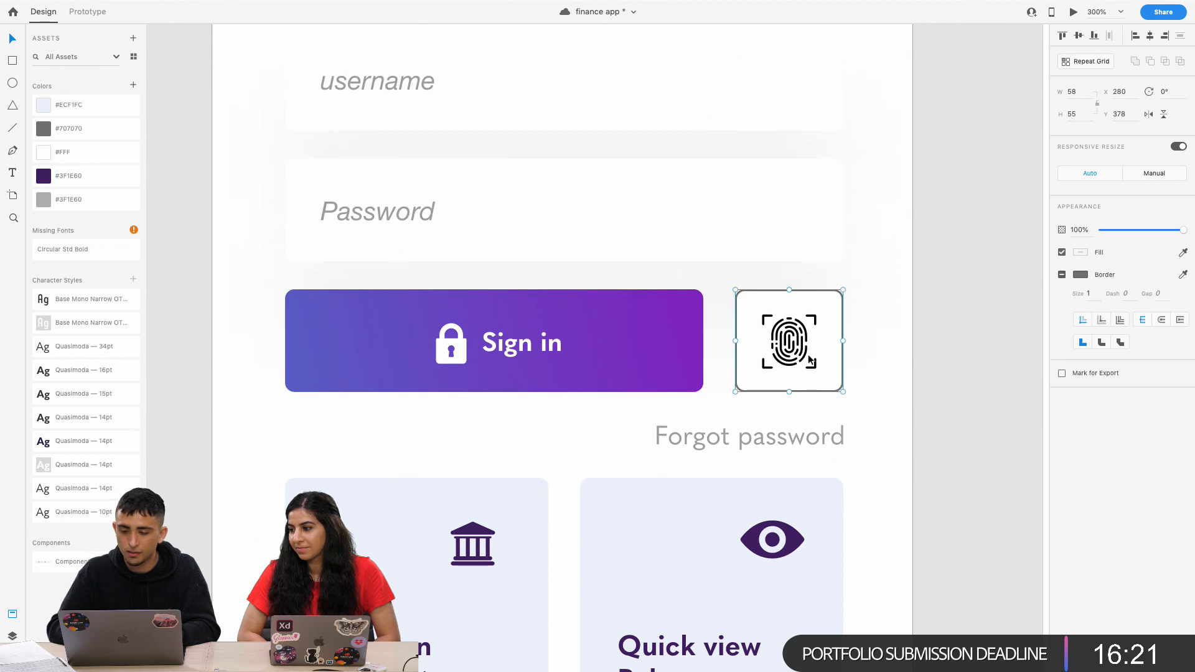
pyautogui.click(1063, 297)
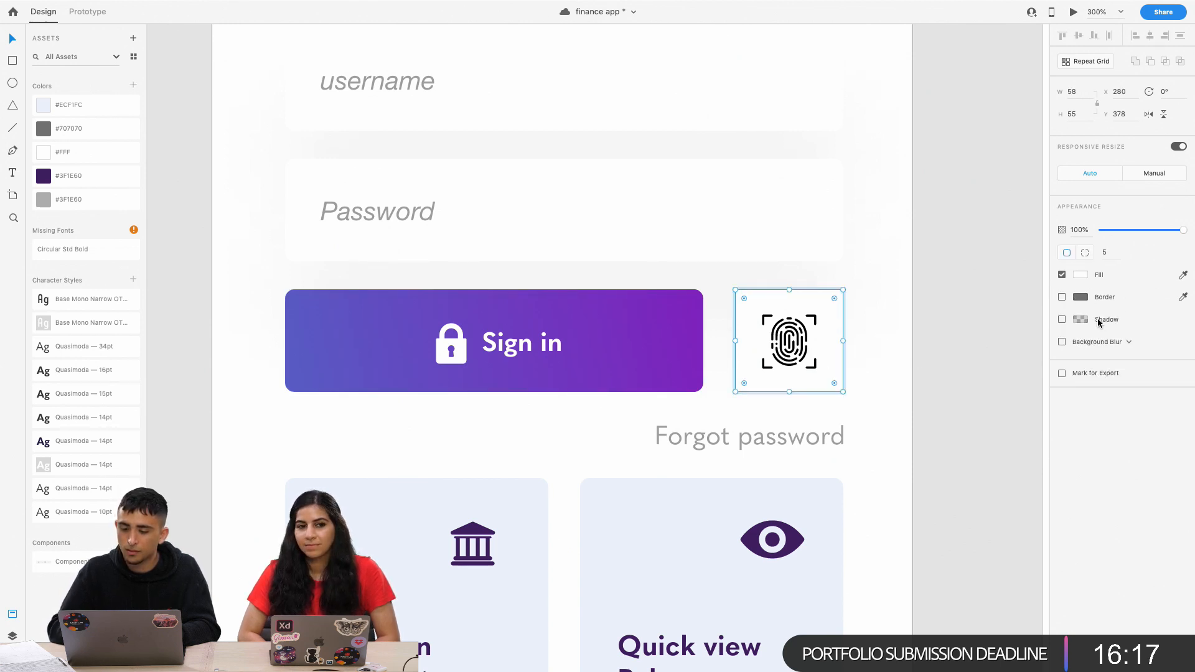
pyautogui.click(1080, 319)
pyautogui.click(1032, 362)
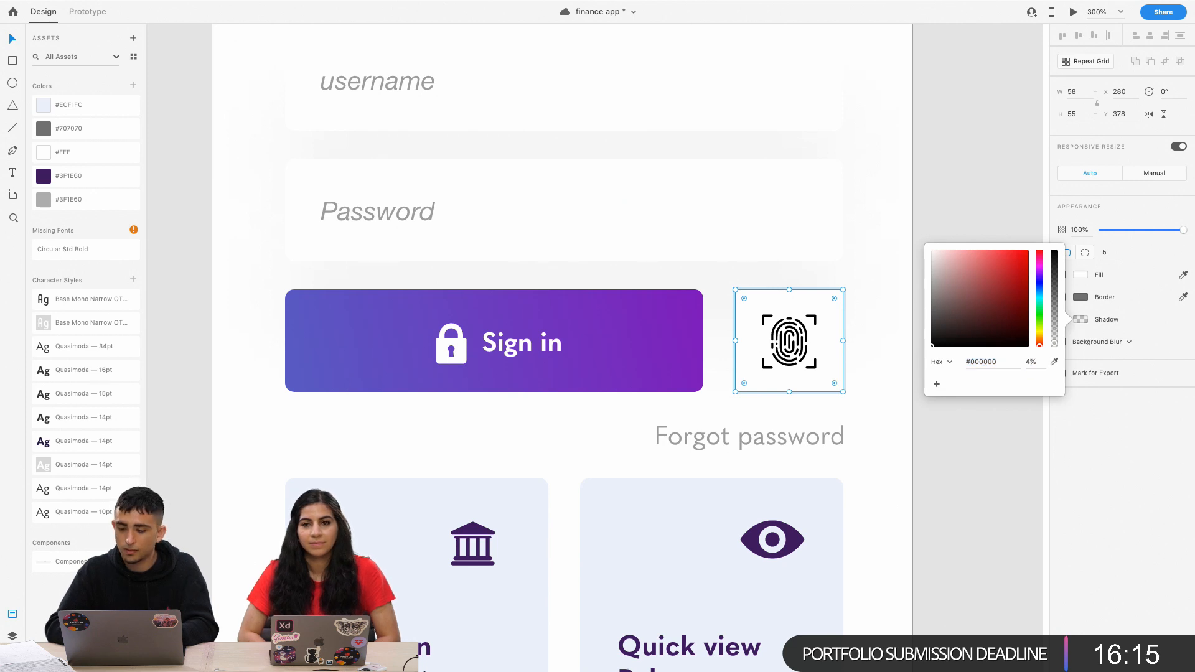
pyautogui.click(1116, 337)
pyautogui.write('40')
pyautogui.press('Tab')
pyautogui.write('40')
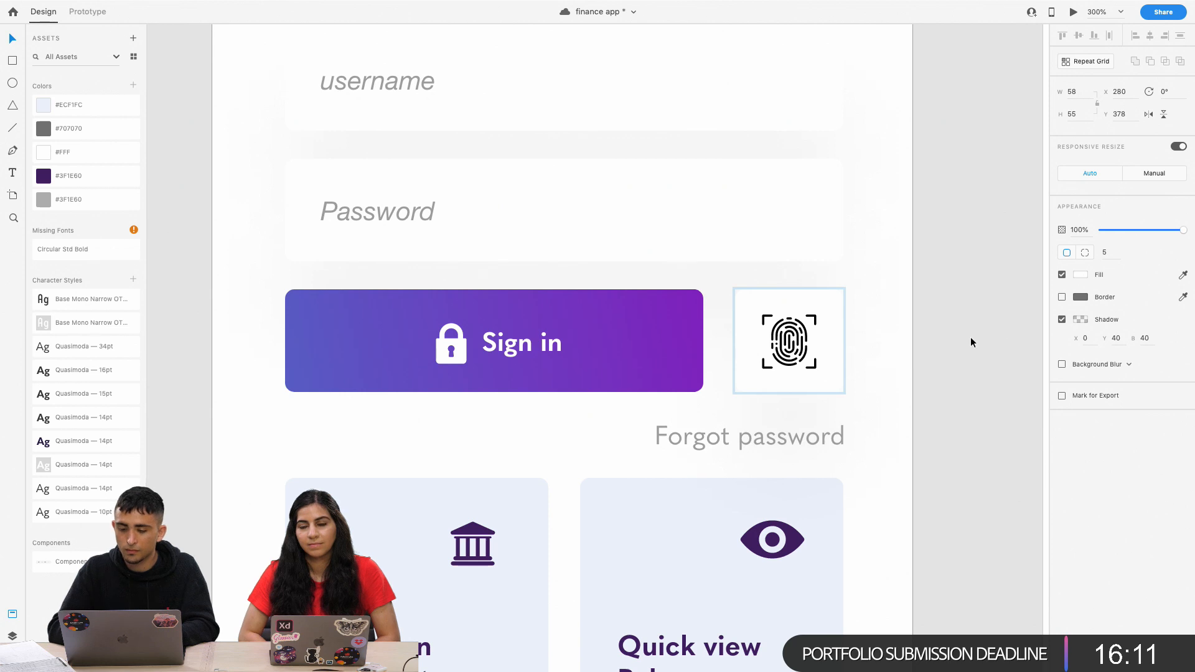
pyautogui.click(973, 343)
pyautogui.scroll(-10, 912, 392)
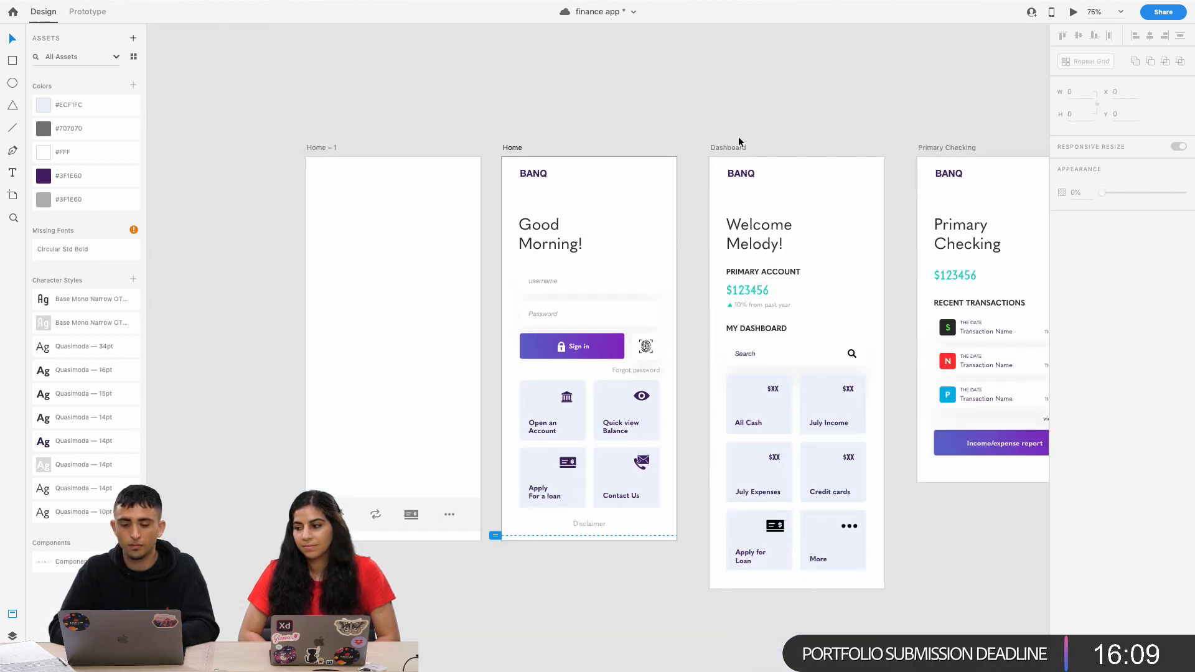
# Copy the Forgot password text's gray fill color to the Search placeholder text on the Dashboard artboard.
pyautogui.hscroll(-1, 738, 142)
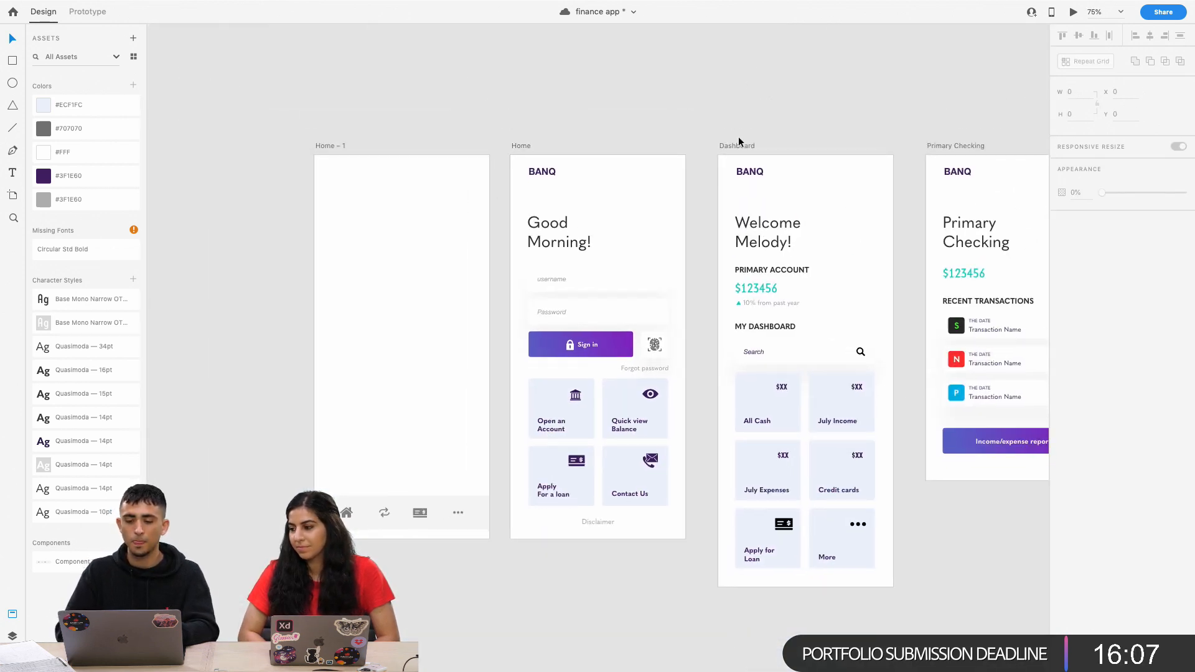
pyautogui.hscroll(3, 738, 142)
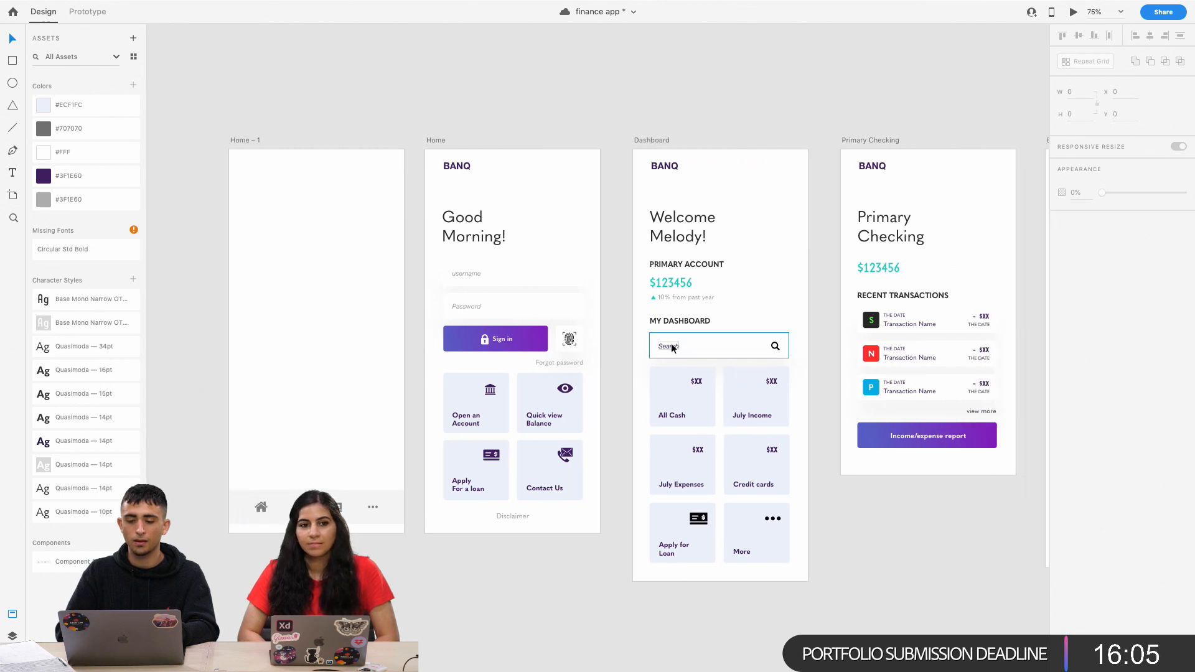
pyautogui.doubleClick(574, 362)
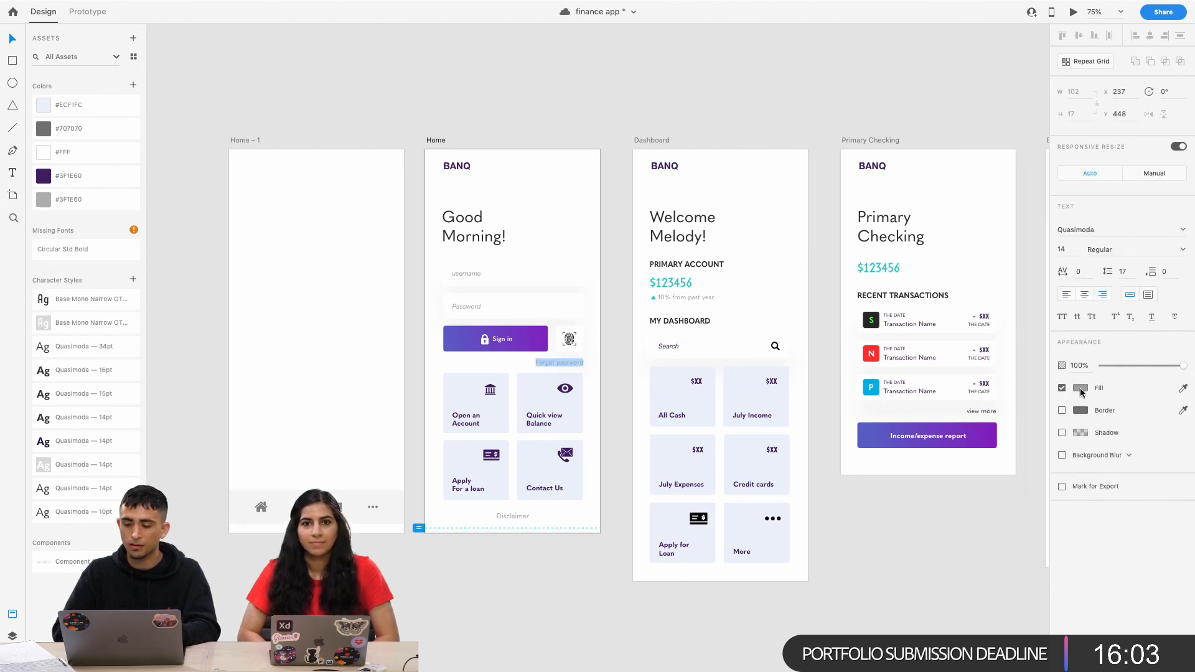
pyautogui.click(1081, 388)
pyautogui.press('super+c')
pyautogui.click(674, 300)
pyautogui.doubleClick(670, 347)
pyautogui.click(1084, 390)
pyautogui.press('super+v')
pyautogui.press('Return')
pyautogui.click(894, 253)
# Give the January bar in the Income artboard's 2019 chart a teal linear gradient running diagonally from its upper-right to lower-left corner.
pyautogui.hscroll(-2, 892, 253)
pyautogui.hscroll(10, 892, 249)
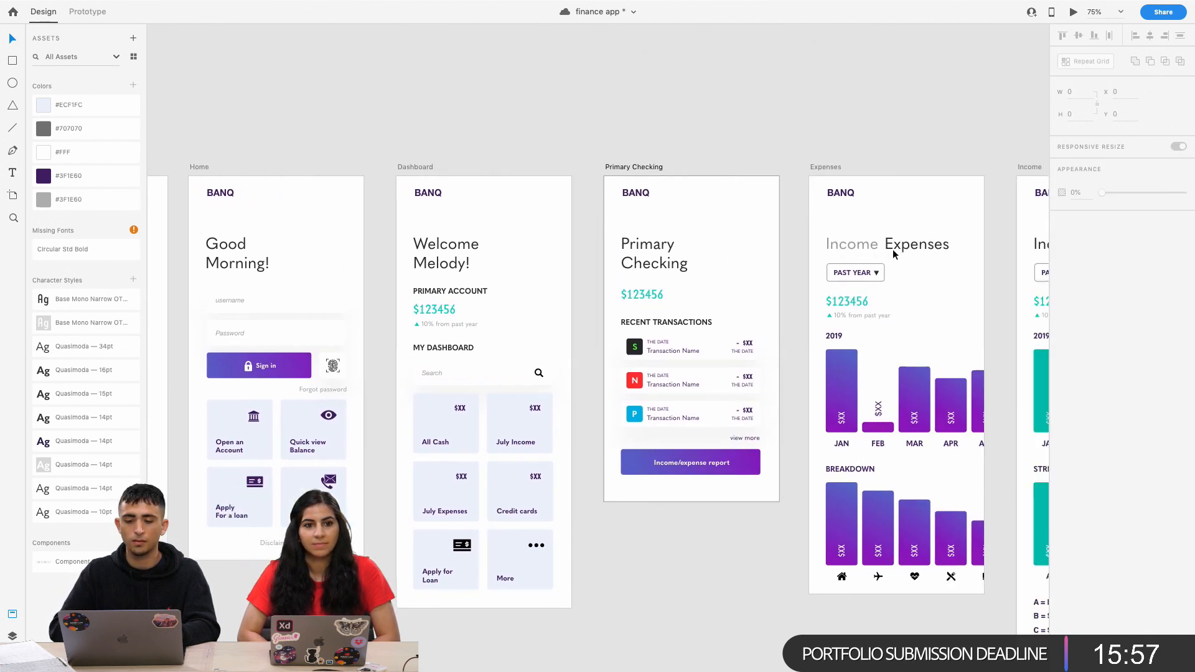
pyautogui.hscroll(3, 683, 372)
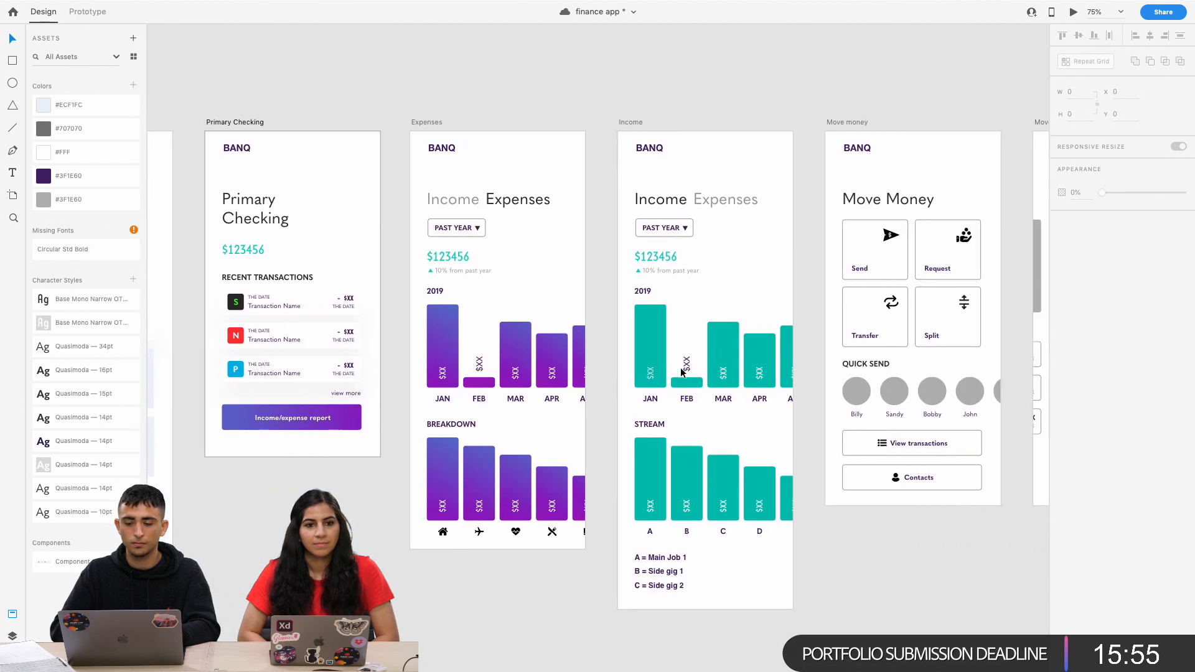
pyautogui.doubleClick(623, 341)
pyautogui.scroll(1, 608, 374)
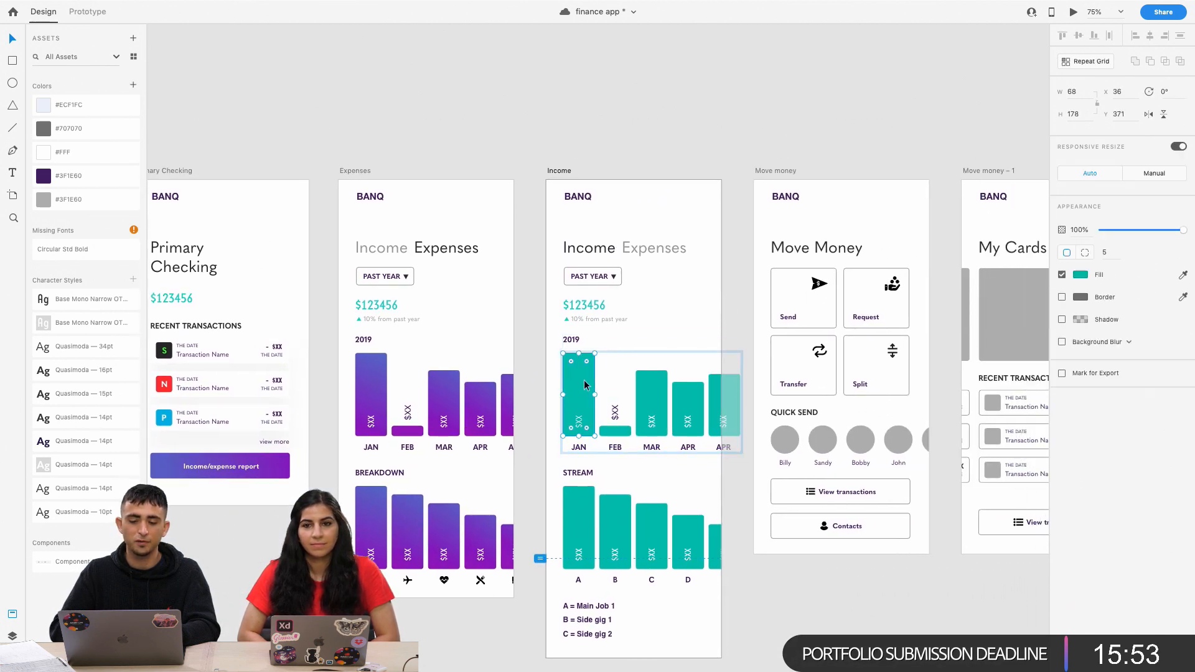
pyautogui.click(431, 249)
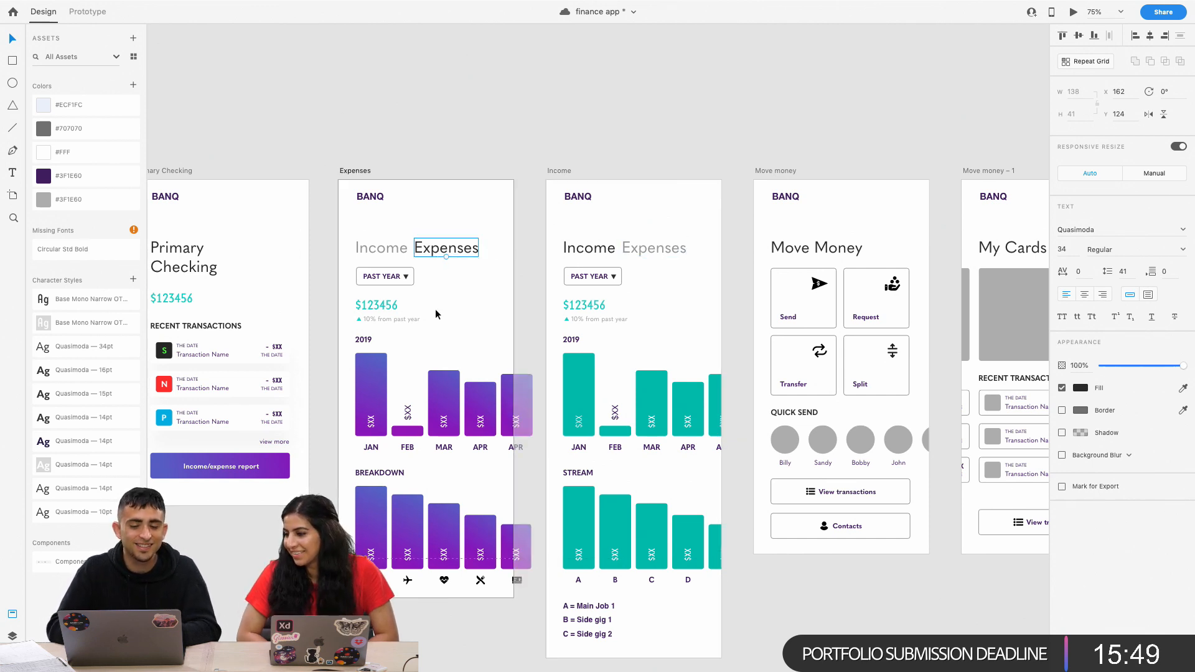
pyautogui.click(377, 371)
pyautogui.doubleClick(591, 376)
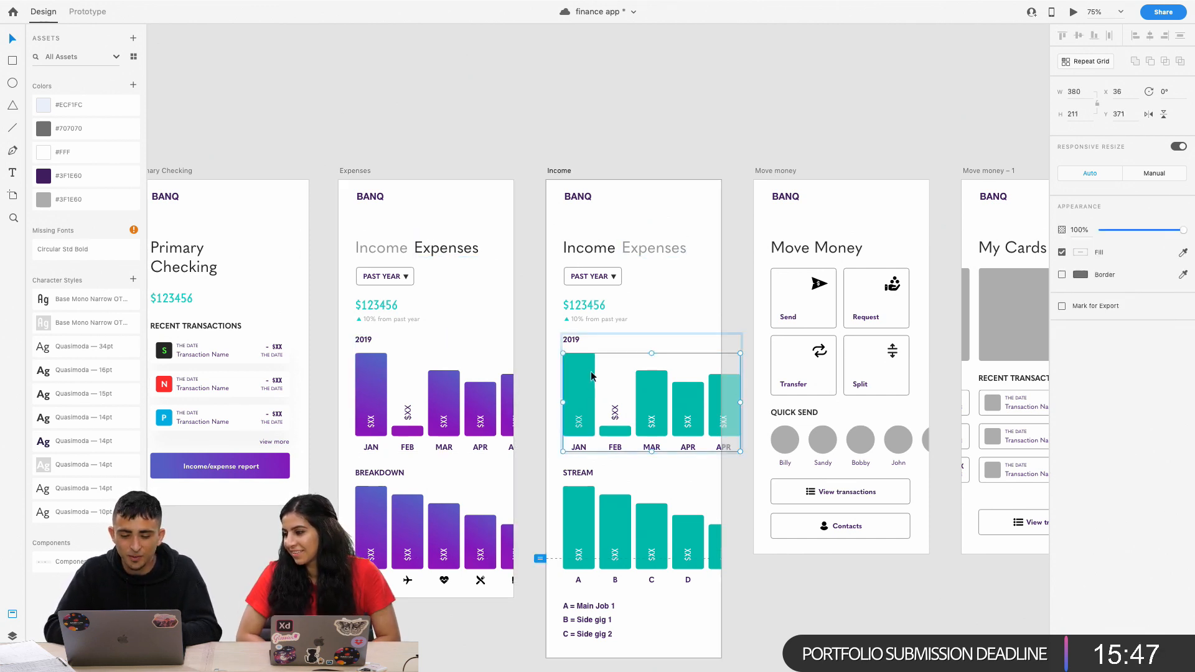
pyautogui.doubleClick(591, 376)
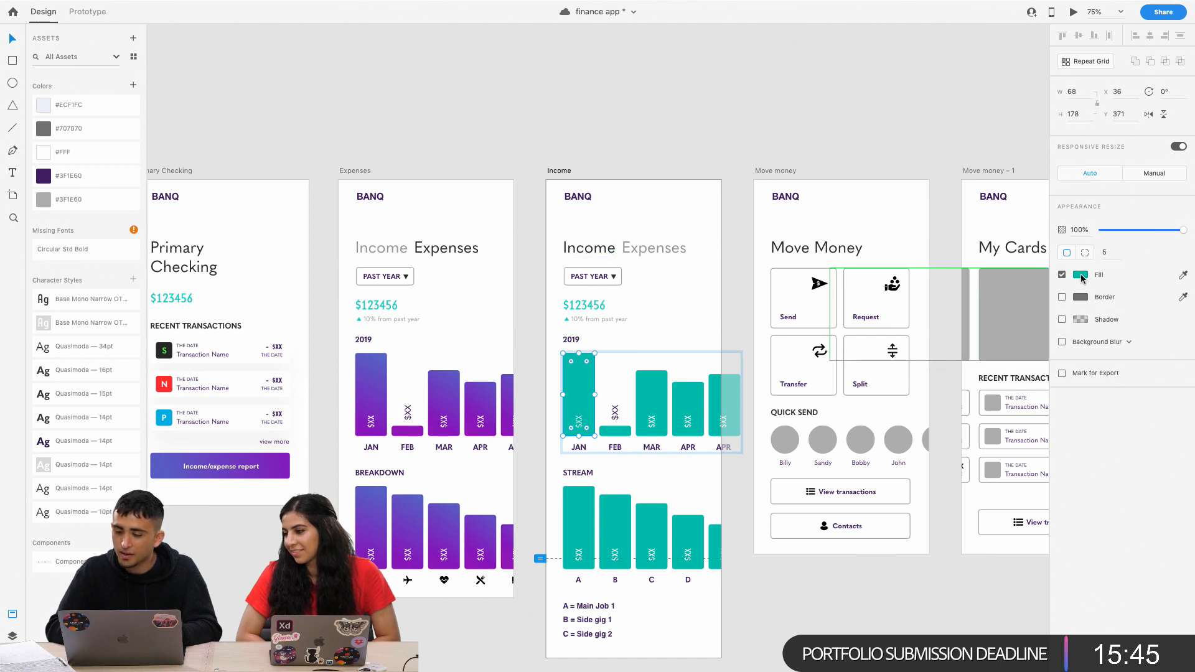
pyautogui.click(1081, 275)
pyautogui.click(952, 201)
pyautogui.click(959, 211)
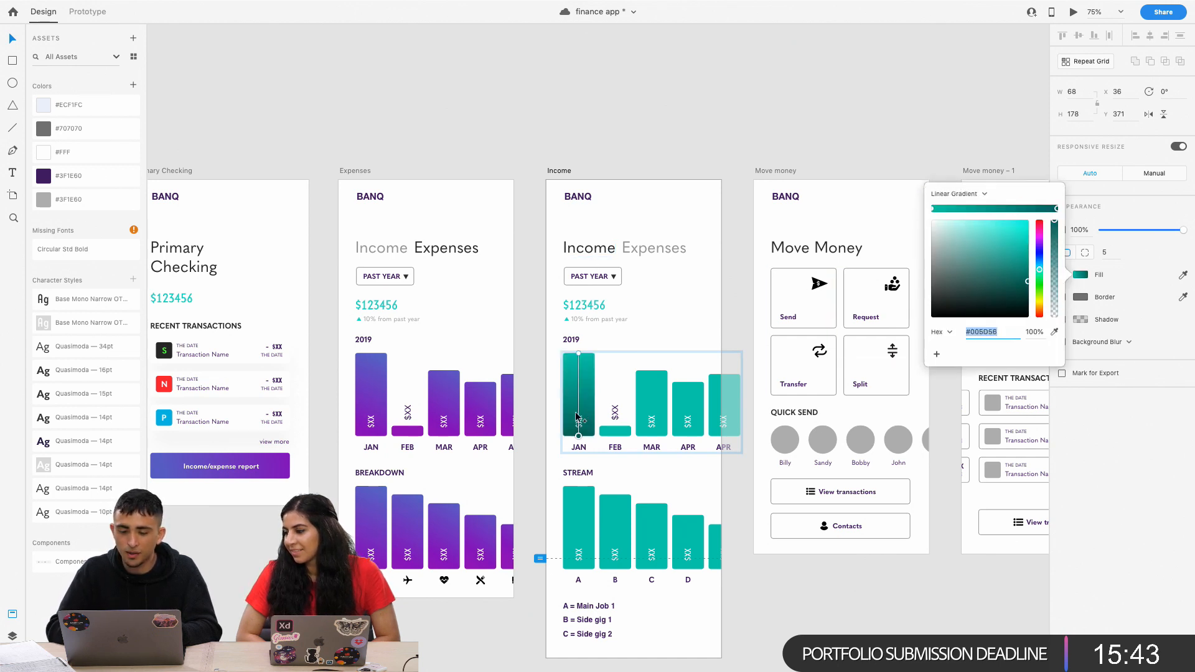
pyautogui.moveTo(578, 437); pyautogui.dragTo(559, 438)
pyautogui.moveTo(579, 354); pyautogui.dragTo(594, 353)
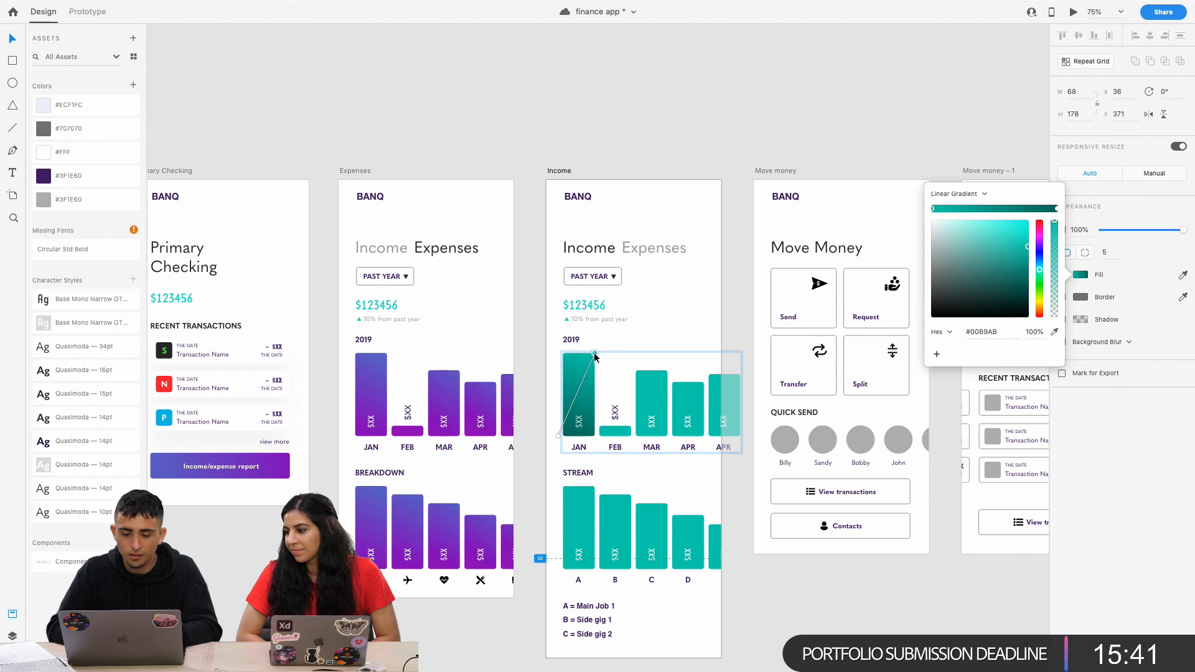
pyautogui.click(414, 384)
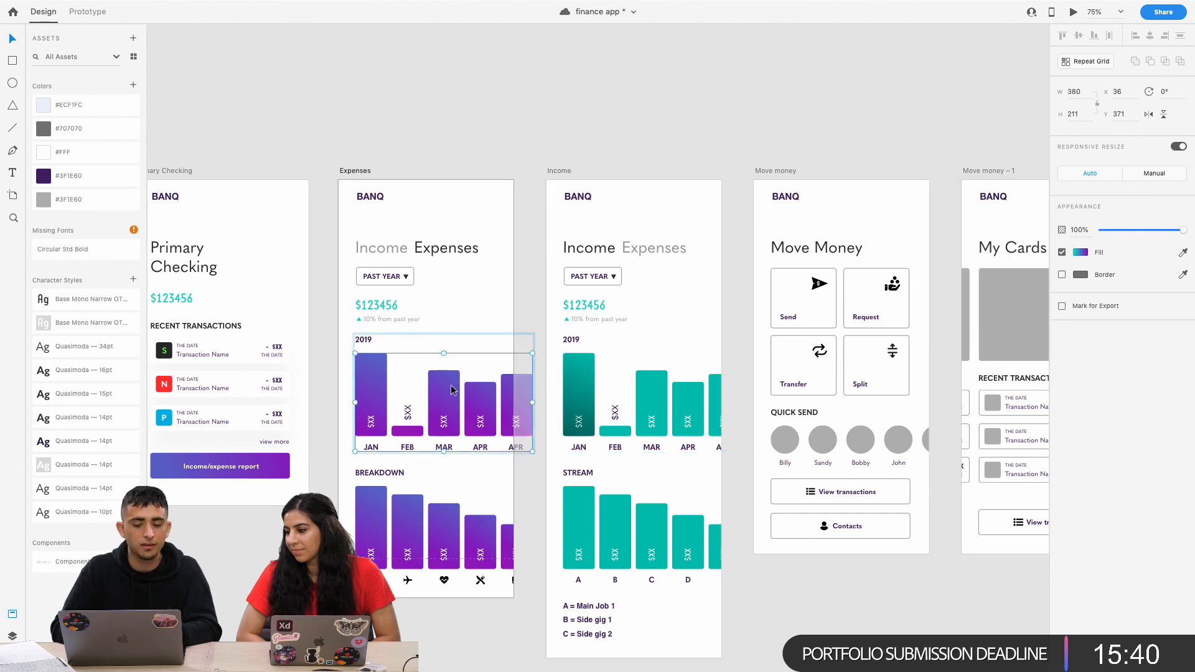
# Try a dark blue #003D5D end color on the Income January bar's gradient and stretch the gradient far past the bar's lower-left corner.
pyautogui.click(585, 382)
pyautogui.click(480, 407)
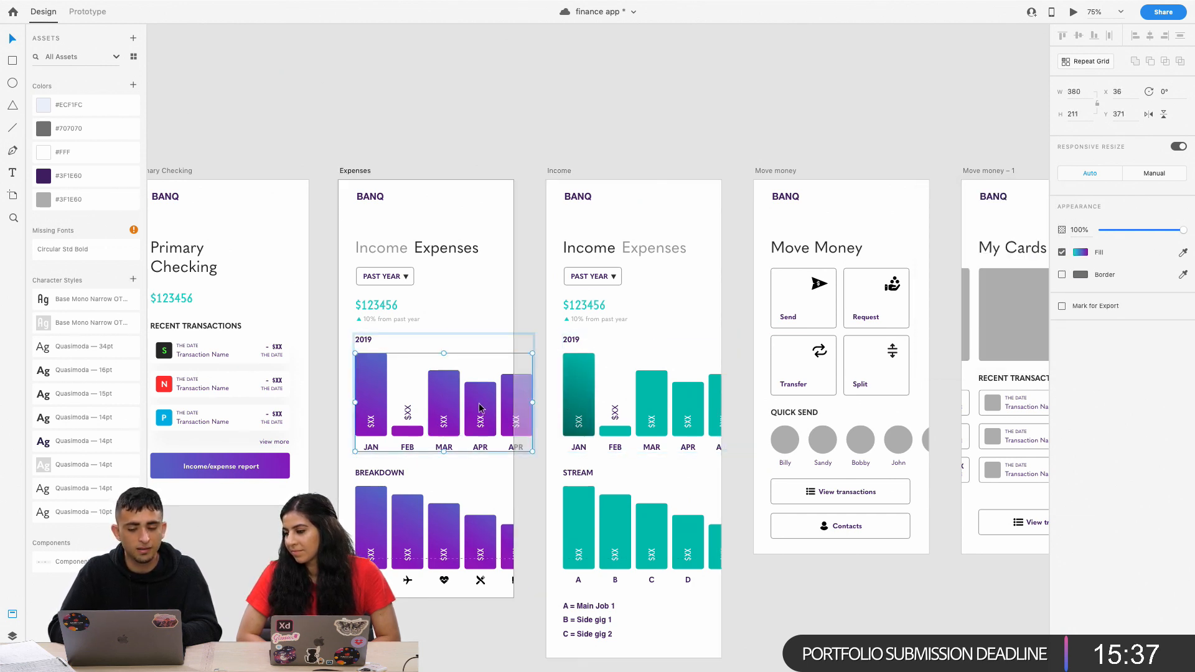
pyautogui.doubleClick(442, 407)
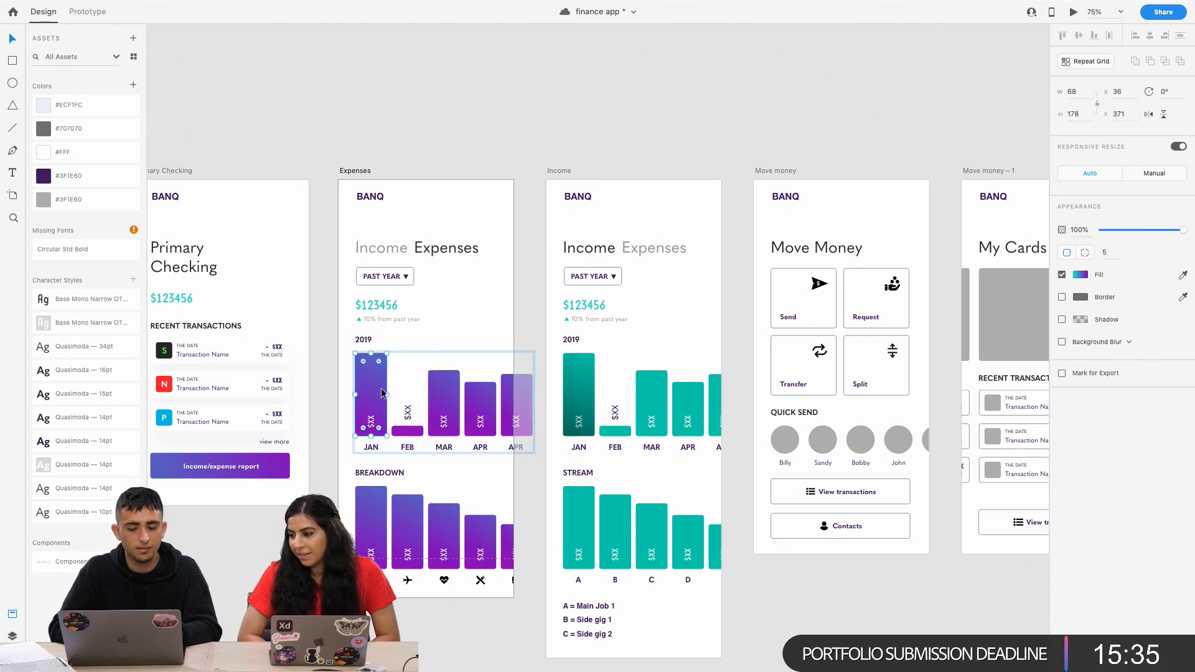
pyautogui.click(571, 384)
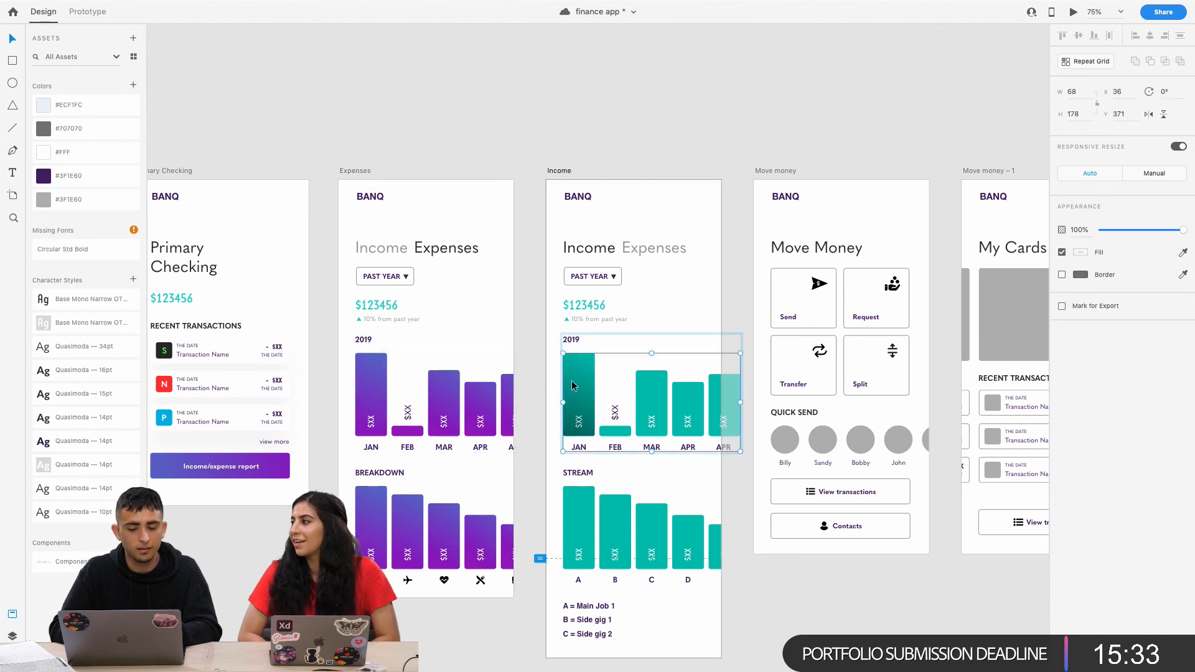
pyautogui.doubleClick(573, 386)
pyautogui.click(1081, 275)
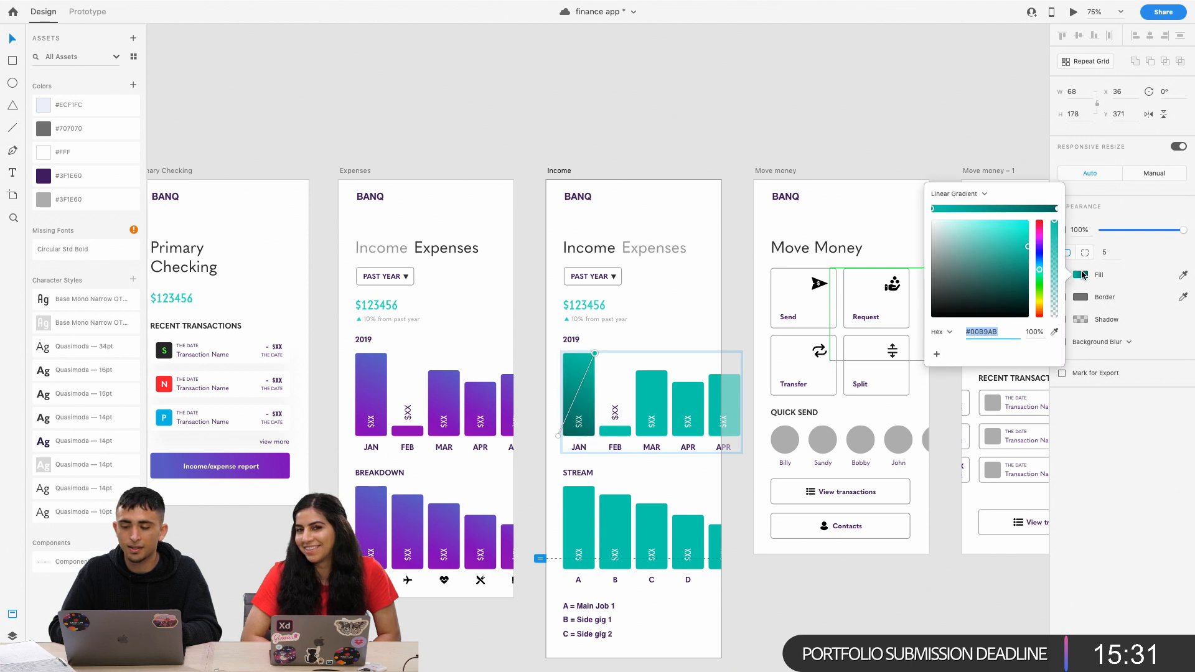
pyautogui.click(1057, 210)
pyautogui.moveTo(1039, 261); pyautogui.dragTo(1040, 264)
pyautogui.moveTo(558, 436); pyautogui.dragTo(539, 537)
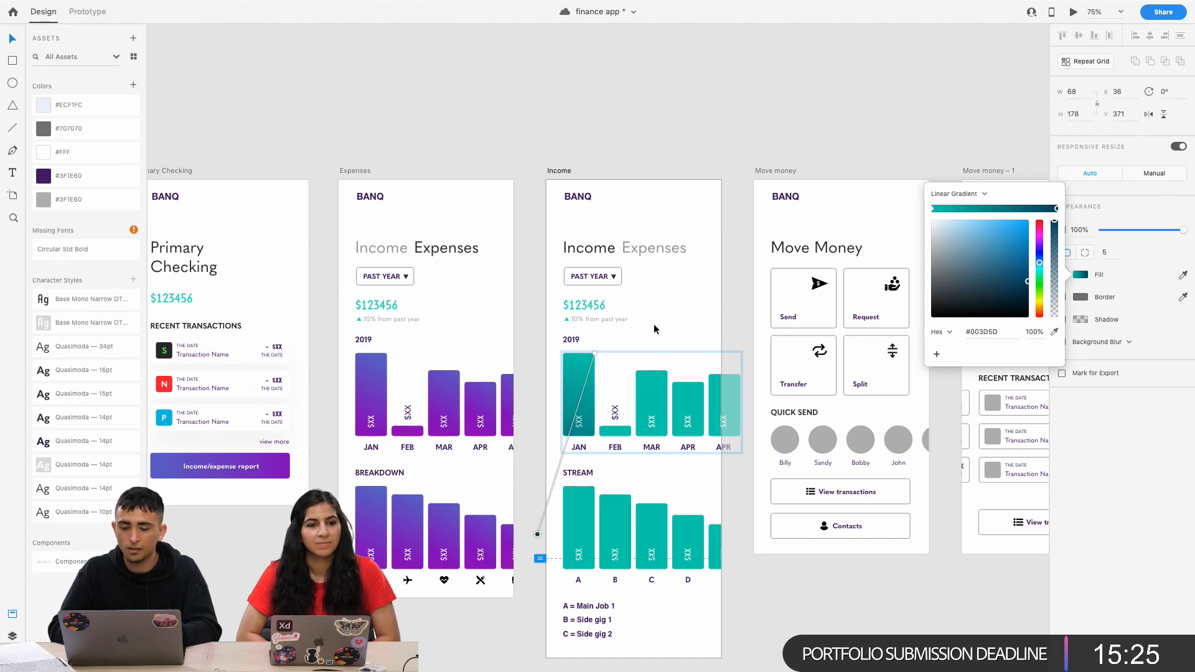
# Undo the gradient edits on the Income January bar back to its solid teal fill.
pyautogui.press('super+z')
pyautogui.press('super+z')
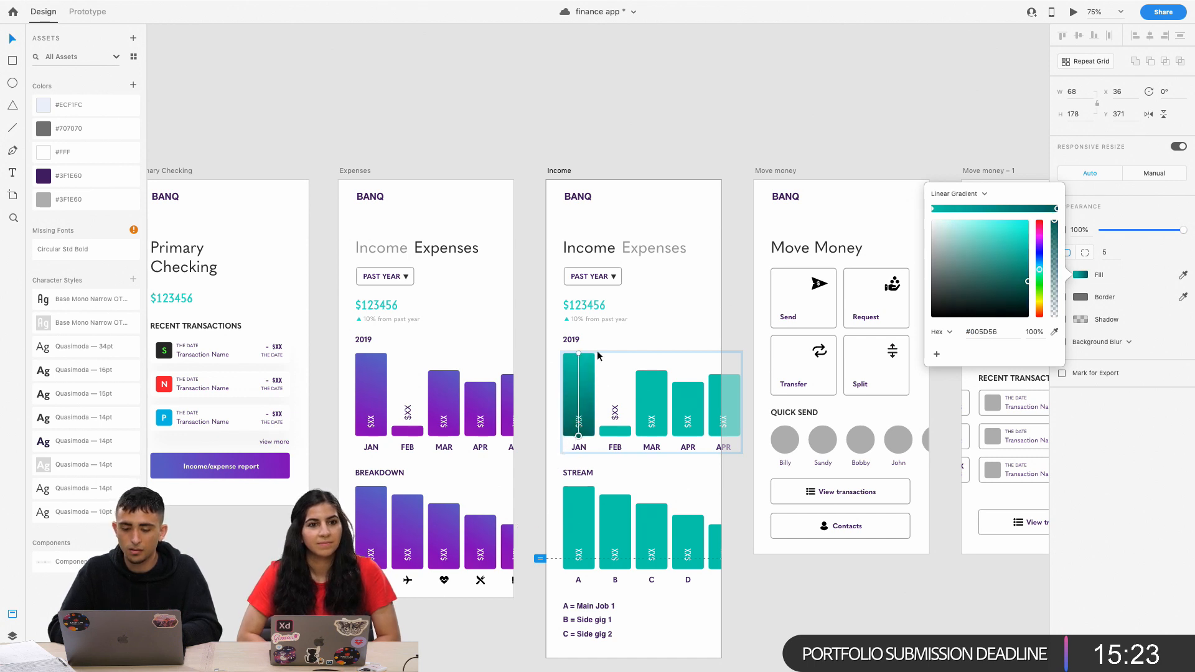
pyautogui.press('super+z')
pyautogui.click(616, 330)
# Apply a linear gradient fill to all the teal bars in the Income artboard's 2019 and Stream charts together.
pyautogui.doubleClick(576, 383)
pyautogui.doubleClick(576, 383)
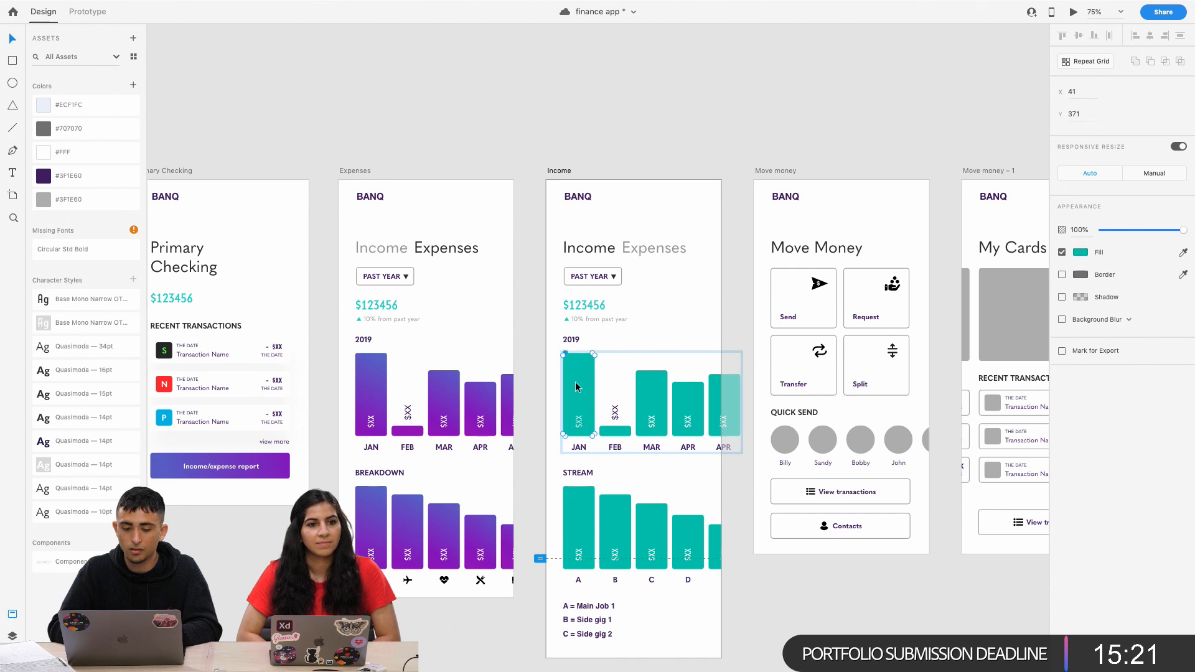
pyautogui.keyDown('shift'); pyautogui.click(615, 431); pyautogui.keyUp('shift')
pyautogui.keyDown('shift'); pyautogui.click(663, 396); pyautogui.keyUp('shift')
pyautogui.keyDown('shift'); pyautogui.click(701, 397); pyautogui.keyUp('shift')
pyautogui.keyDown('shift'); pyautogui.click(724, 405); pyautogui.keyUp('shift')
pyautogui.keyDown('shift'); pyautogui.click(579, 516); pyautogui.keyUp('shift')
pyautogui.keyDown('shift'); pyautogui.click(613, 516); pyautogui.keyUp('shift')
pyautogui.keyDown('shift'); pyautogui.click(652, 525); pyautogui.keyUp('shift')
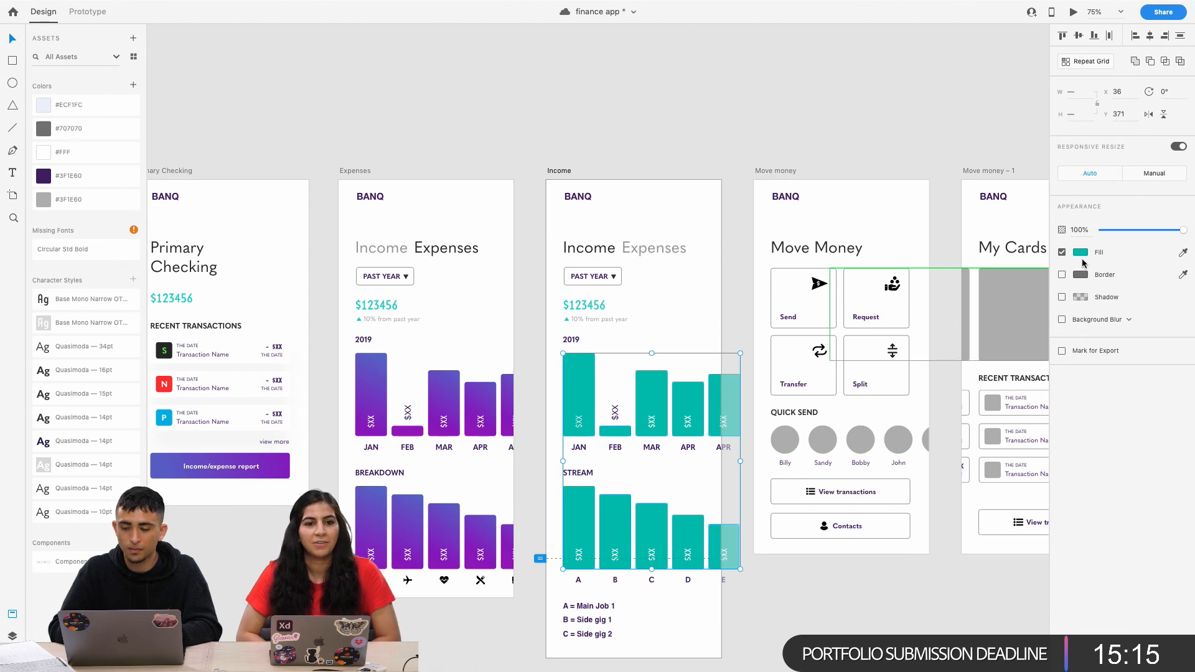
pyautogui.click(1081, 255)
pyautogui.click(968, 182)
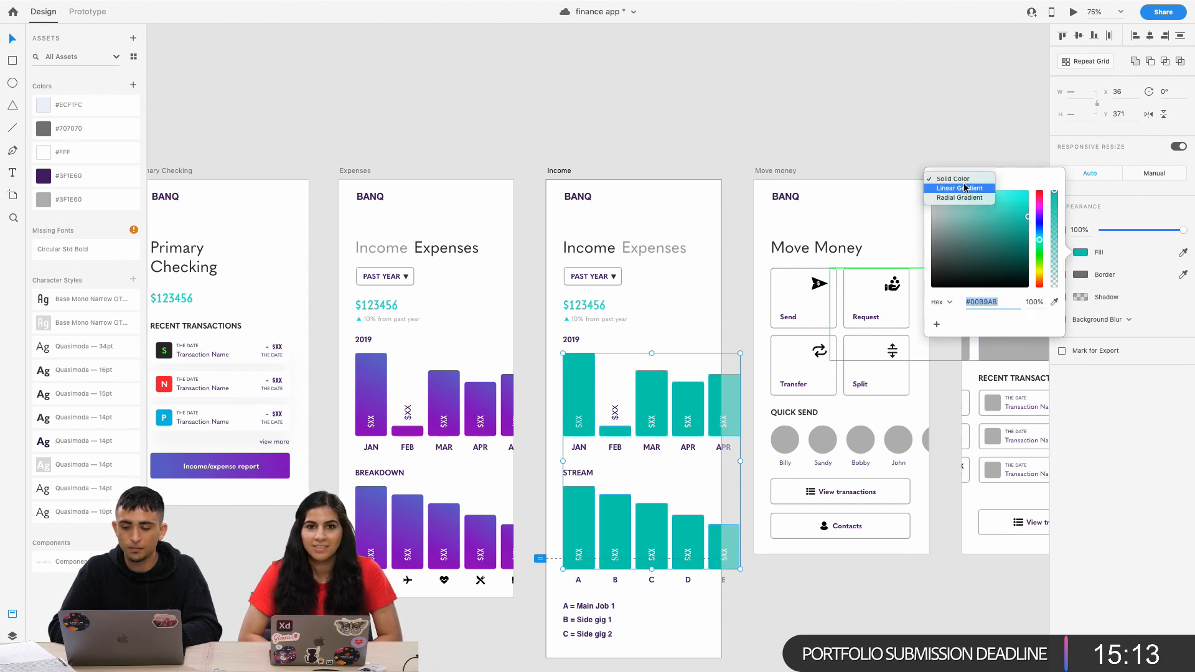
pyautogui.click(965, 191)
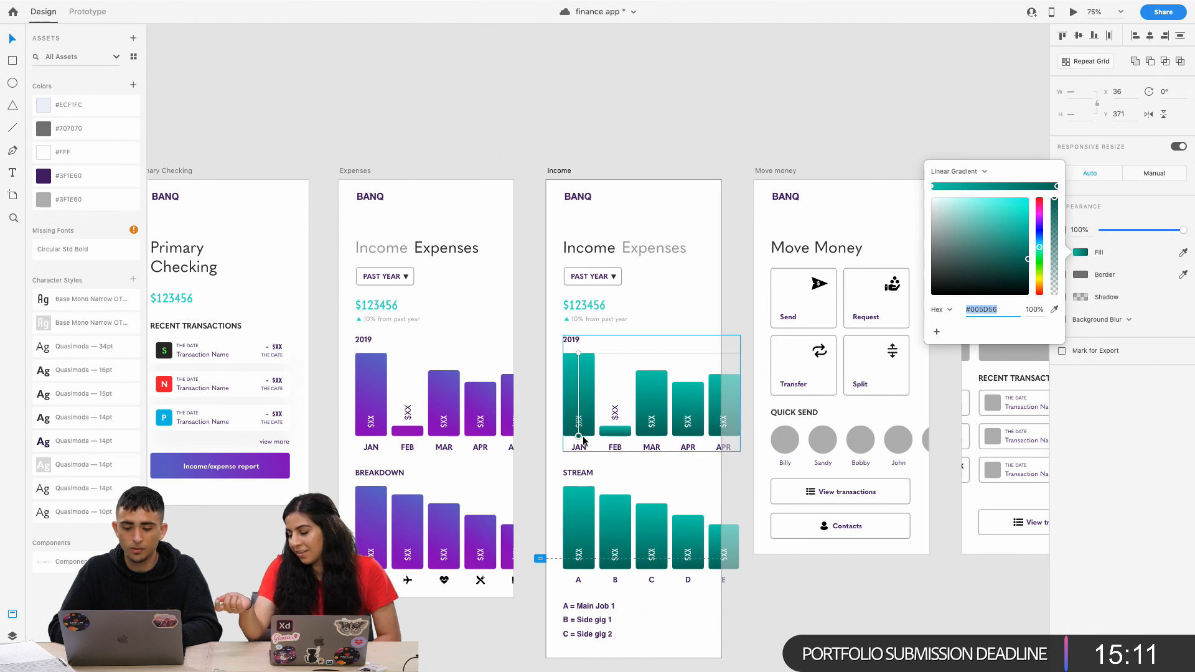
# Angle the Income bars' gradient diagonally from the January bar's upper-right corner to just beyond its lower-left corner.
pyautogui.moveTo(579, 436); pyautogui.dragTo(543, 459)
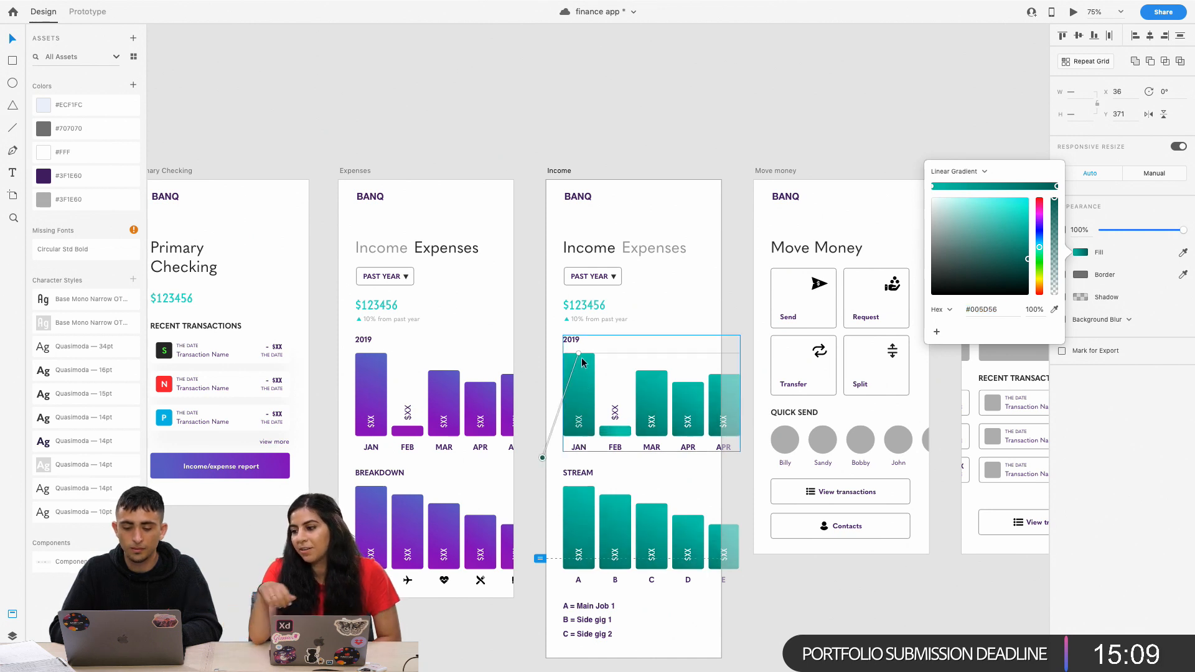
pyautogui.moveTo(579, 354); pyautogui.dragTo(596, 354)
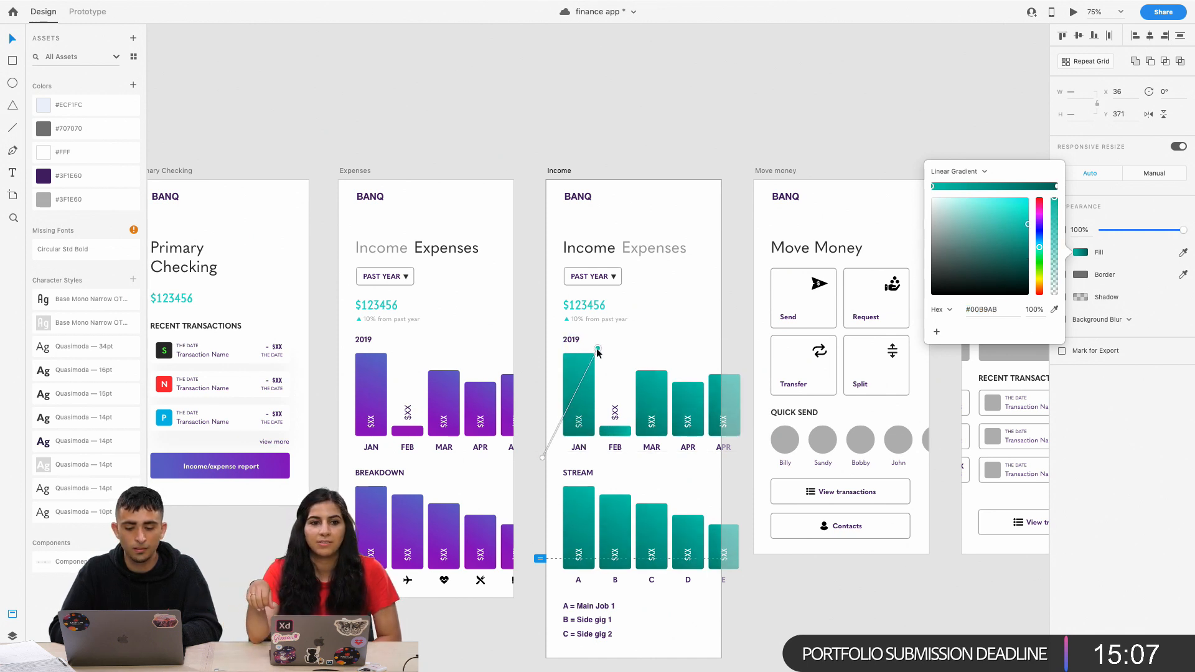
pyautogui.moveTo(543, 459); pyautogui.dragTo(557, 456)
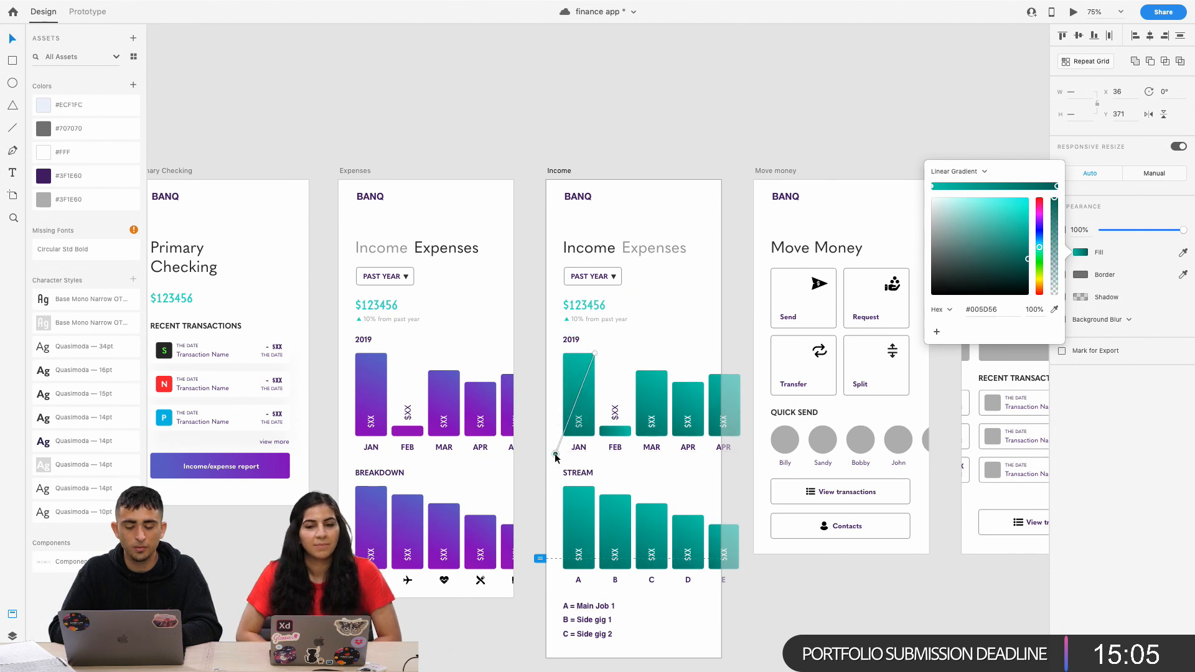
pyautogui.hscroll(-3, 217, 464)
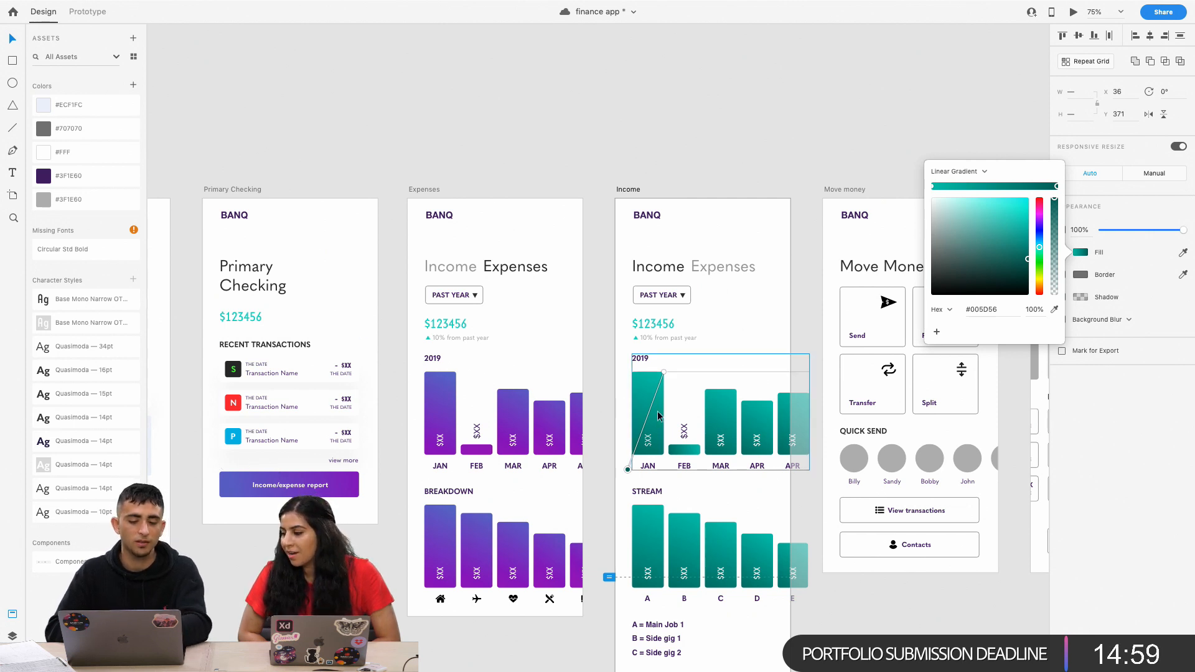
pyautogui.hscroll(3, 601, 406)
pyautogui.click(616, 381)
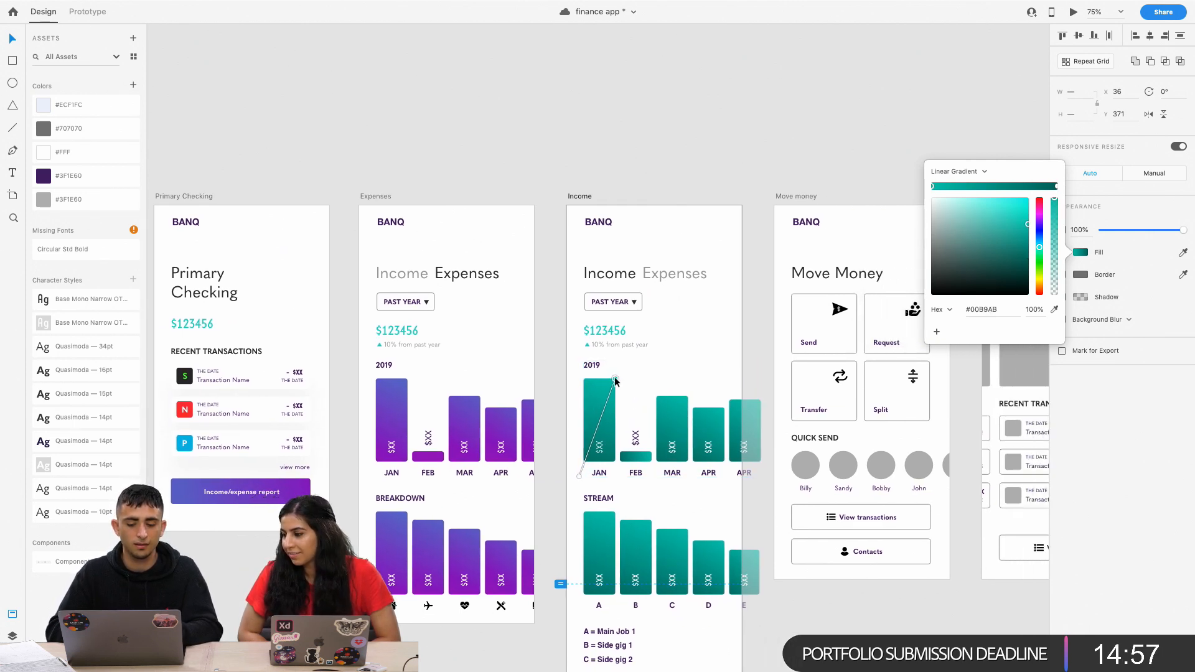
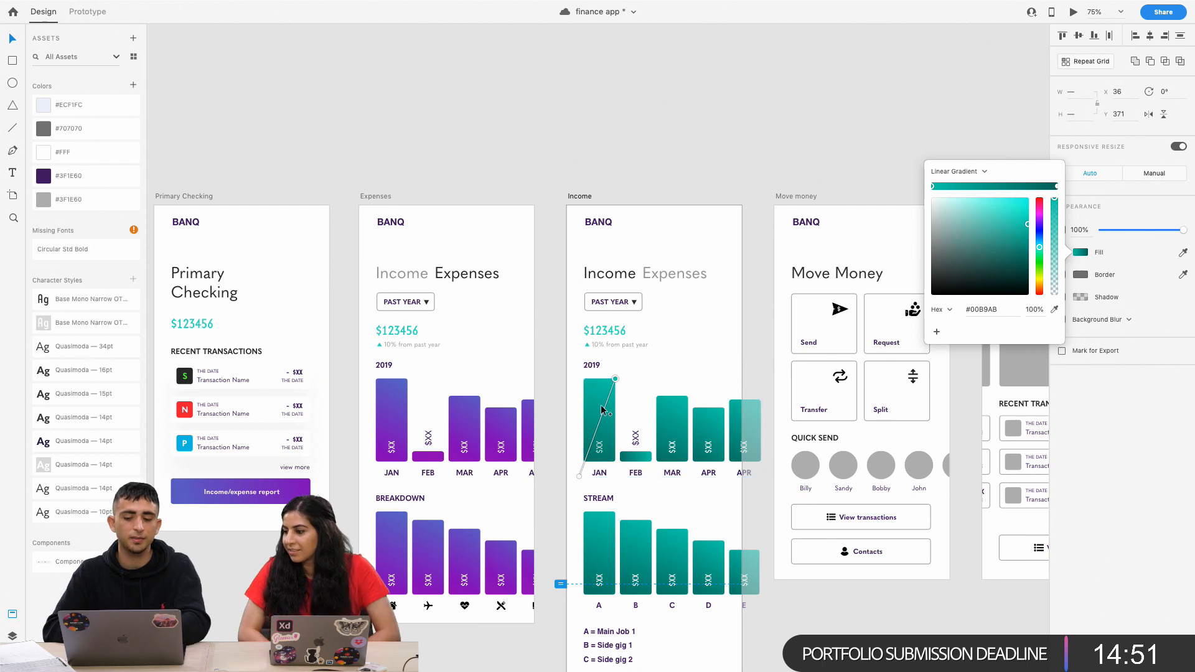
# Set the Income bars' gradient end color to #007C93 and extend the gradient from the January bar's upper-right corner past its lower-left corner.
pyautogui.moveTo(615, 380); pyautogui.dragTo(653, 385)
pyautogui.moveTo(579, 477)
pyautogui.mouseDown()
pyautogui.moveTo(550, 496)
pyautogui.moveTo(569, 485)
pyautogui.mouseUp()
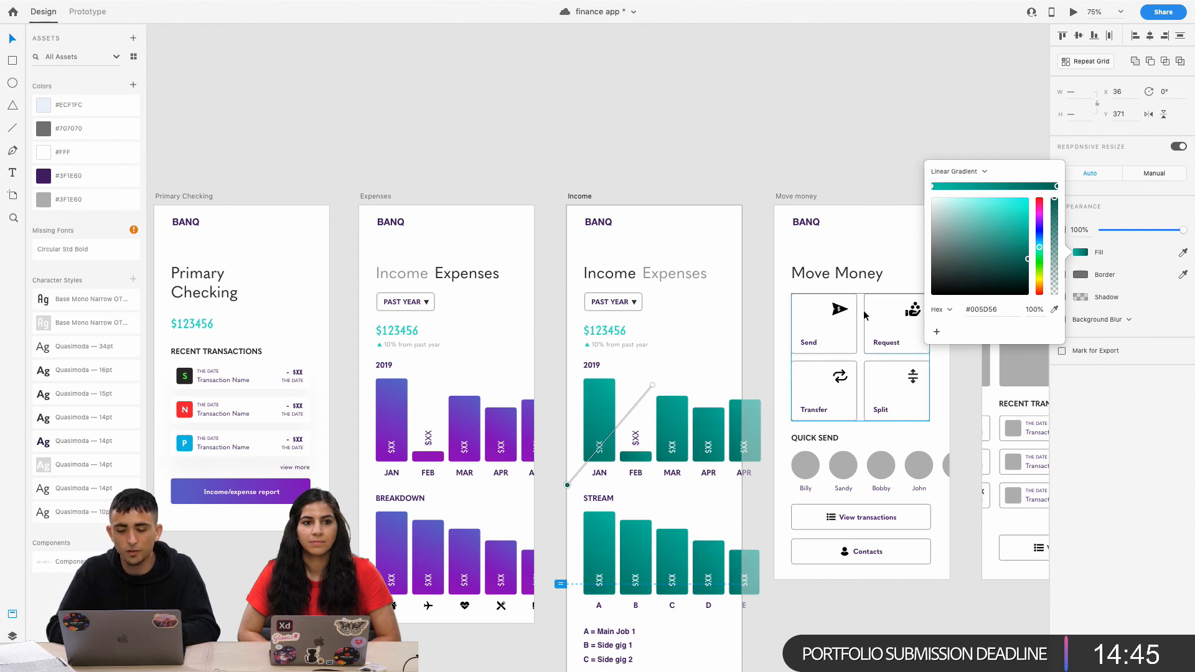
pyautogui.moveTo(1027, 258)
pyautogui.mouseDown()
pyautogui.moveTo(1045, 211)
pyautogui.moveTo(1044, 249)
pyautogui.mouseUp()
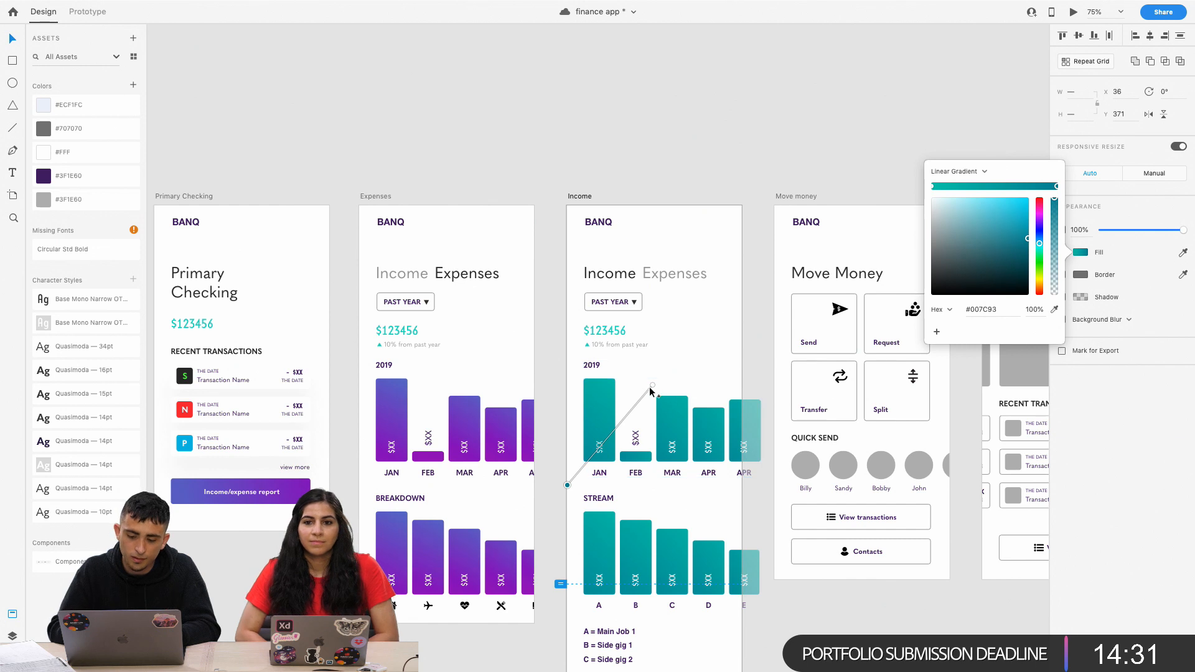
pyautogui.moveTo(652, 385); pyautogui.dragTo(617, 382)
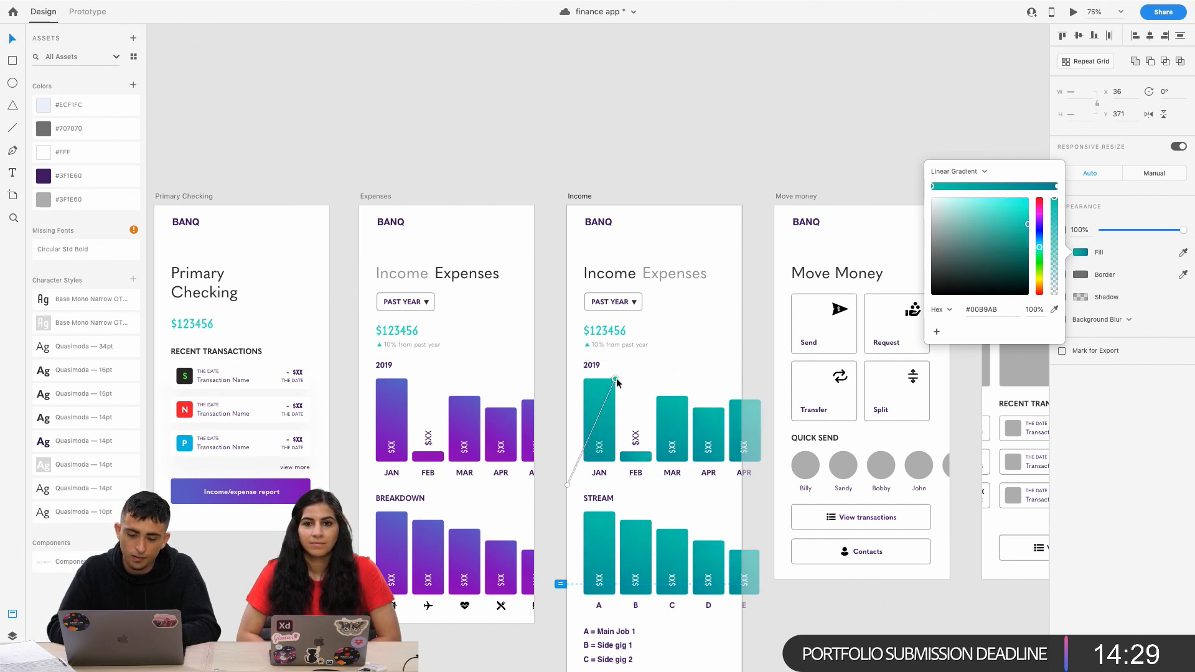
pyautogui.moveTo(571, 483); pyautogui.dragTo(566, 489)
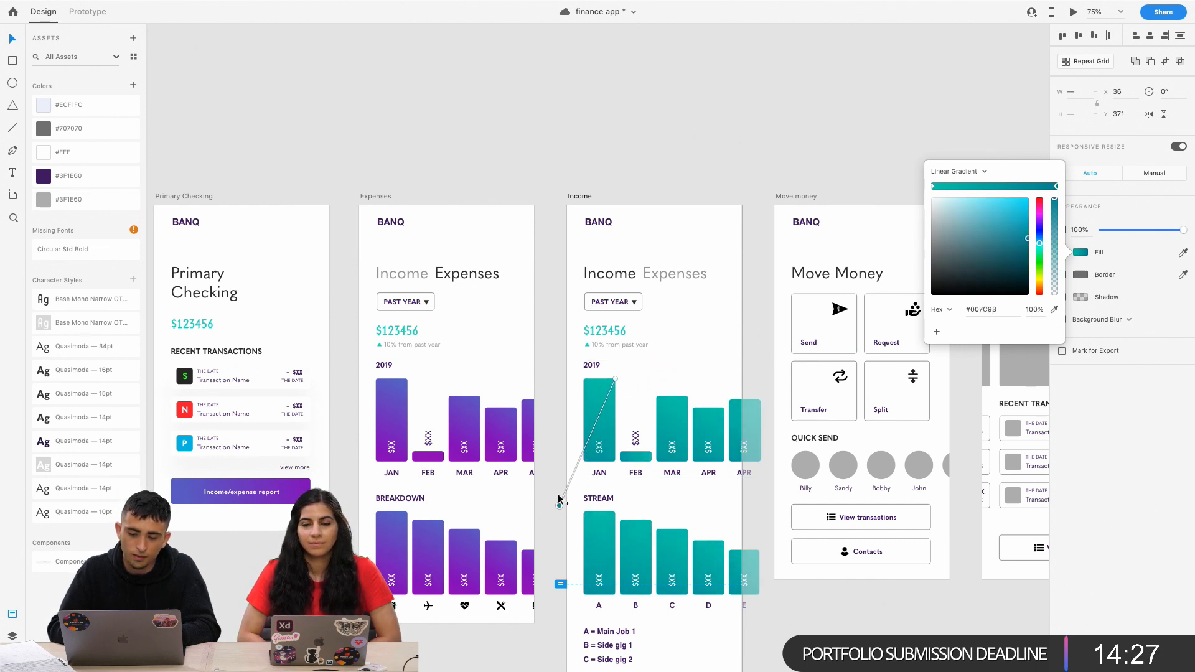
pyautogui.click(552, 339)
# Recolor the Income artboard's $123456 amount with the teal sampled from the January bar.
pyautogui.scroll(2, 552, 341)
pyautogui.scroll(-5, 552, 338)
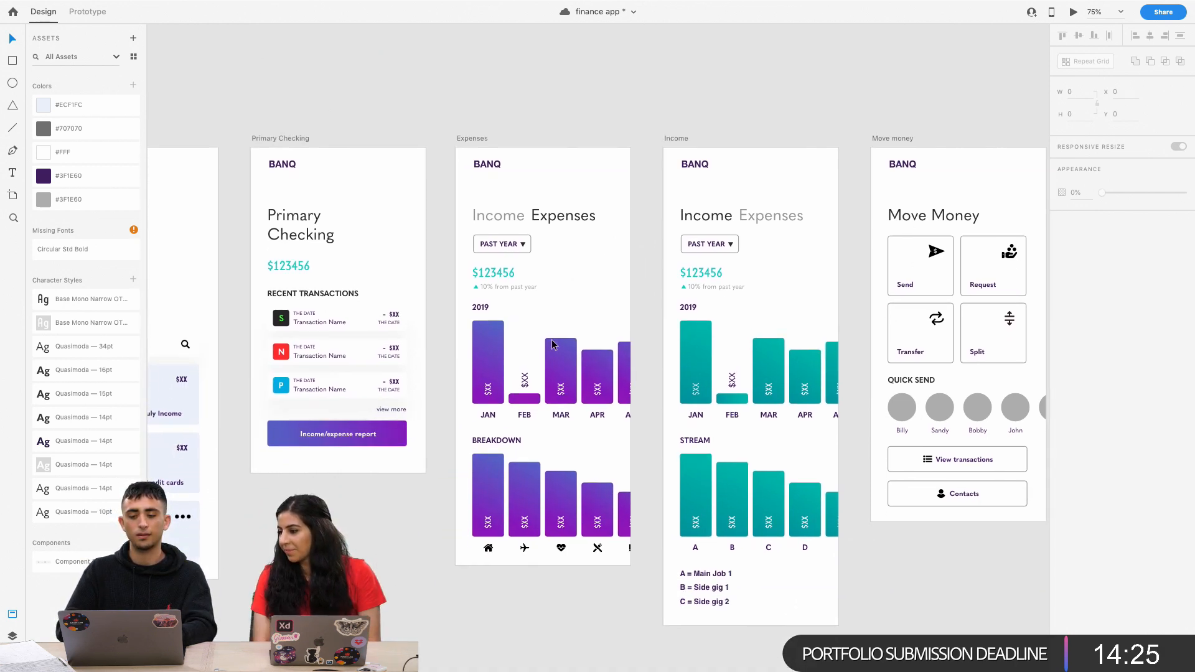
pyautogui.hscroll(-2, 551, 338)
pyautogui.doubleClick(651, 223)
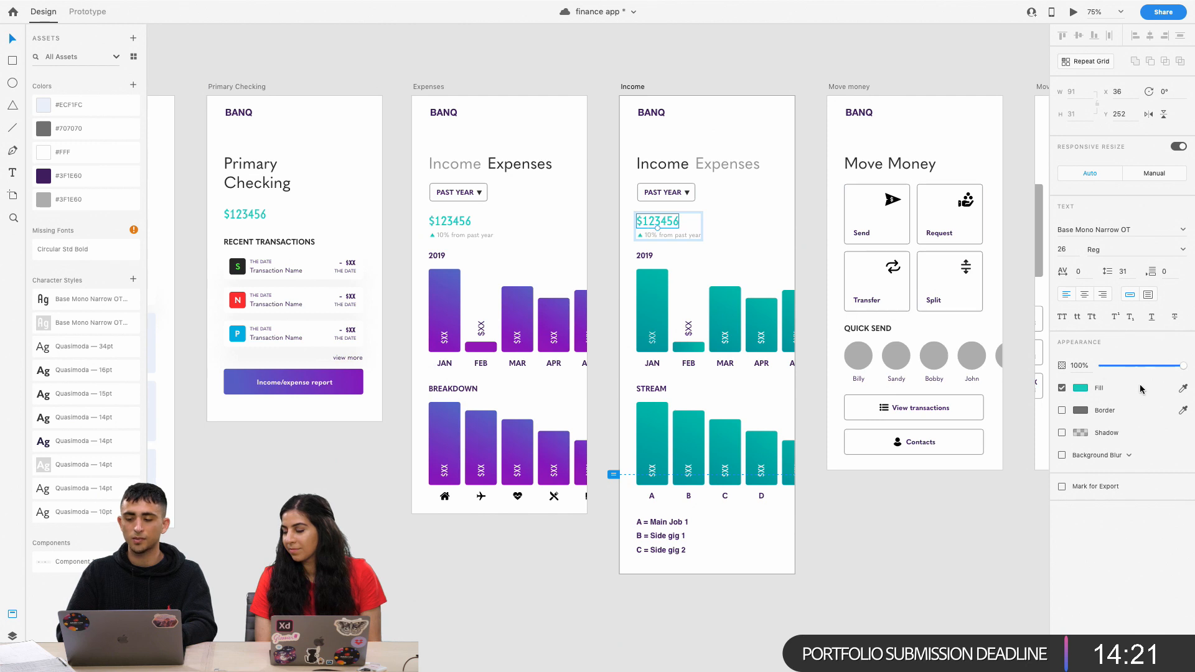
pyautogui.click(1184, 388)
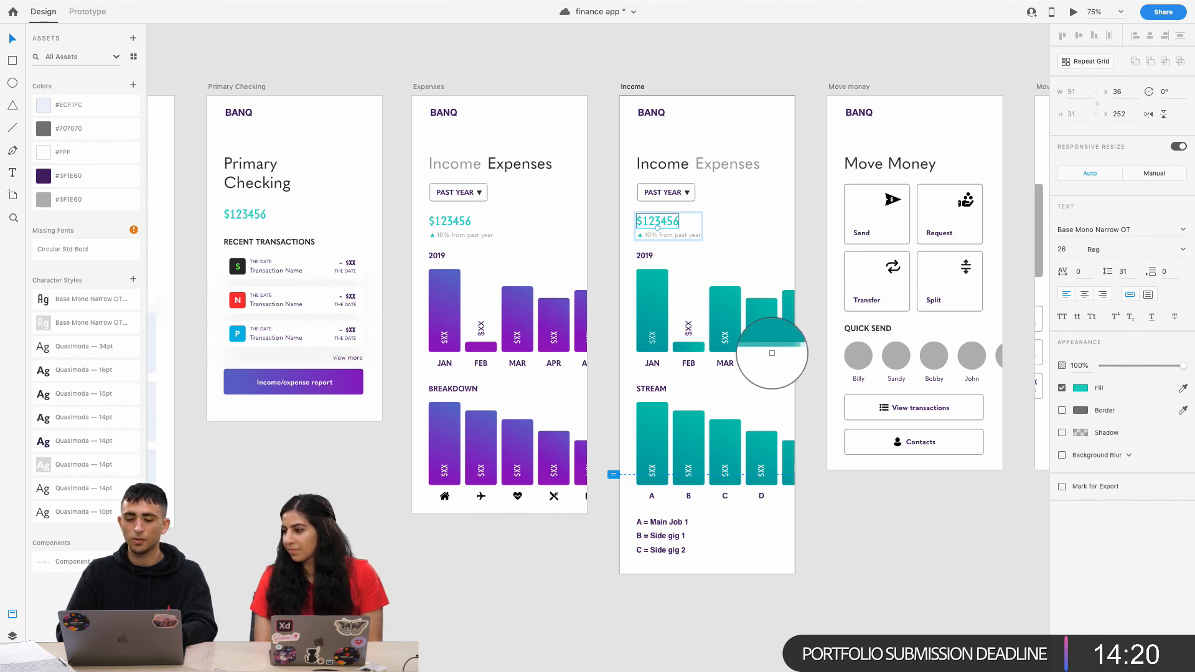
pyautogui.click(661, 347)
pyautogui.click(468, 261)
pyautogui.click(674, 225)
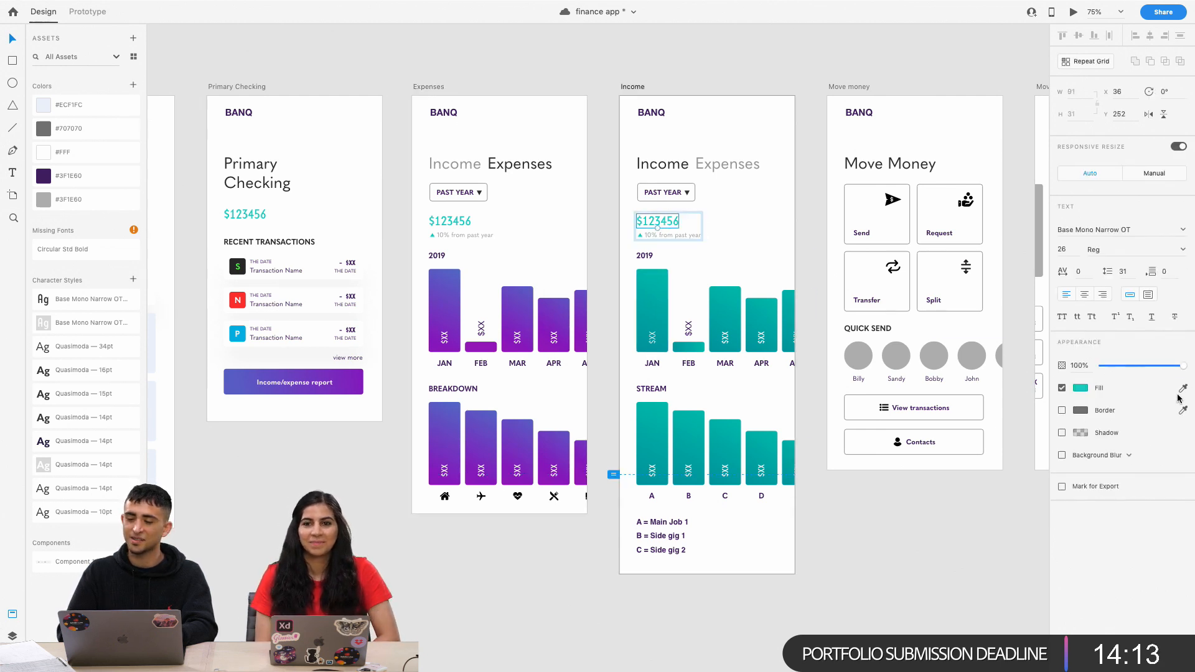
pyautogui.click(652, 271)
pyautogui.click(749, 231)
# Change the gradient end color of the January bar in the Expenses artboard's 2019 chart to pinkish red #E02062.
pyautogui.hscroll(1, 751, 231)
pyautogui.hscroll(-5, 756, 236)
pyautogui.scroll(3, 757, 235)
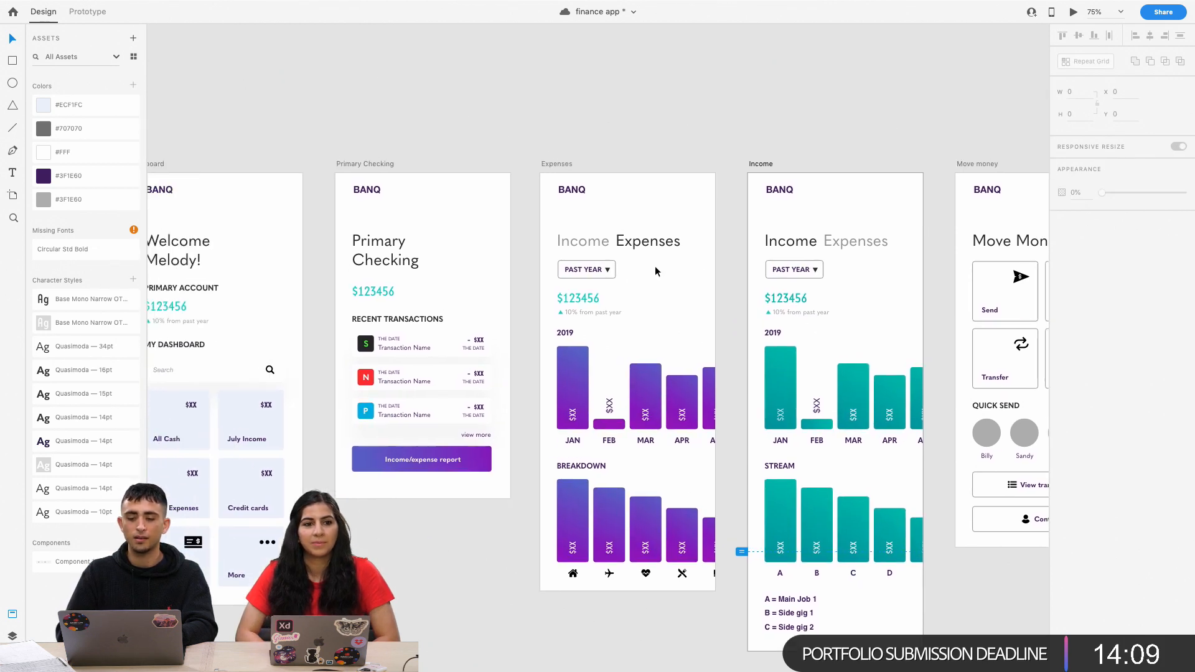
pyautogui.click(587, 299)
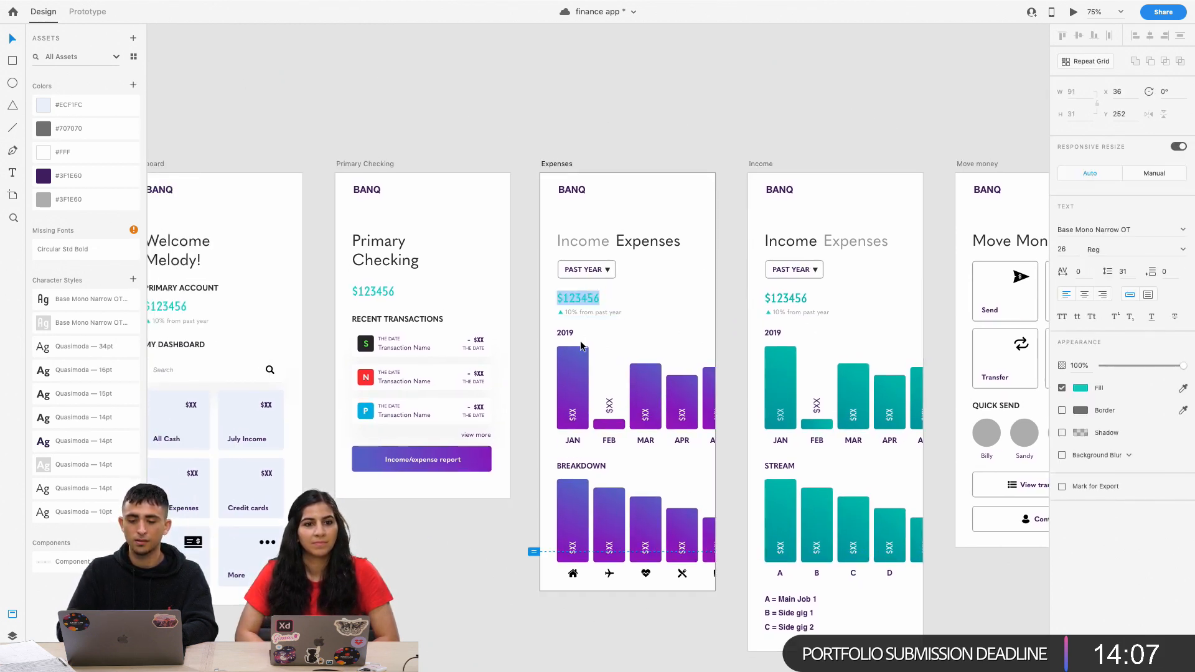
pyautogui.click(579, 374)
pyautogui.doubleClick(576, 374)
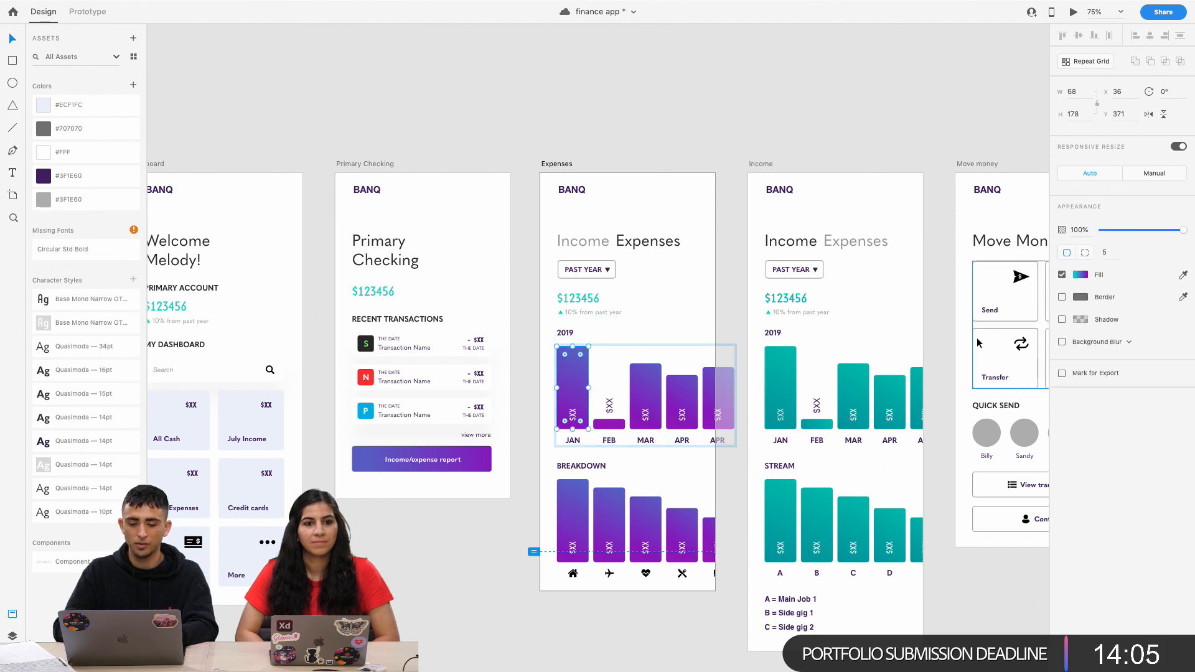
pyautogui.click(1081, 275)
pyautogui.moveTo(1039, 241); pyautogui.dragTo(1039, 229)
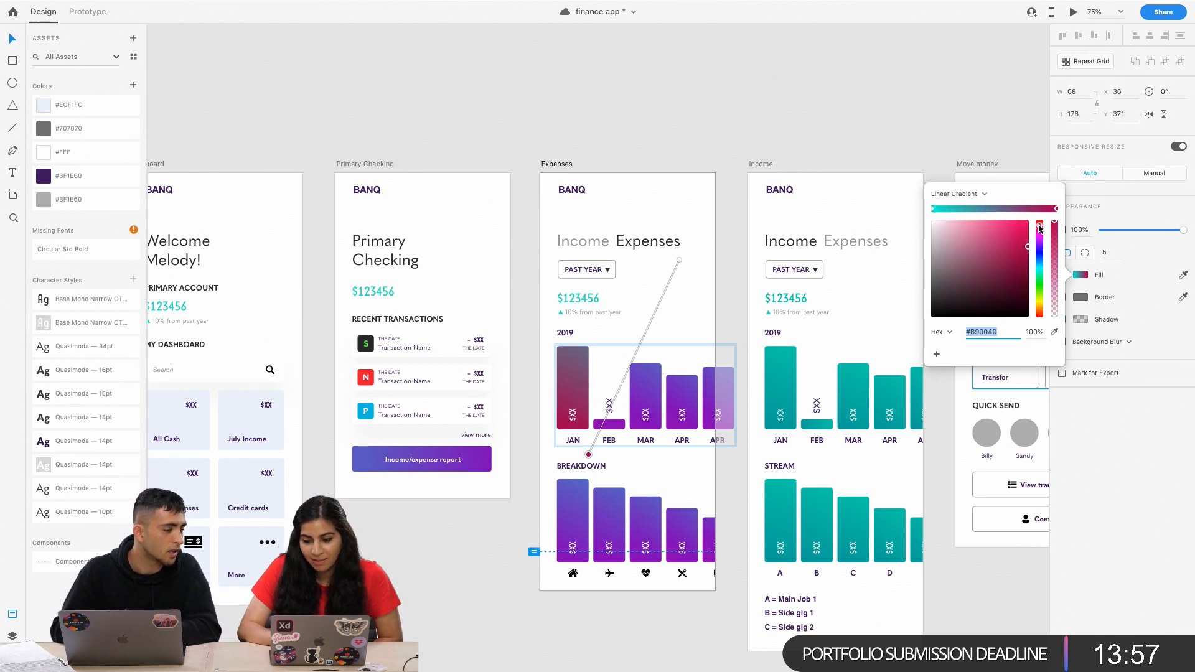
pyautogui.click(589, 455)
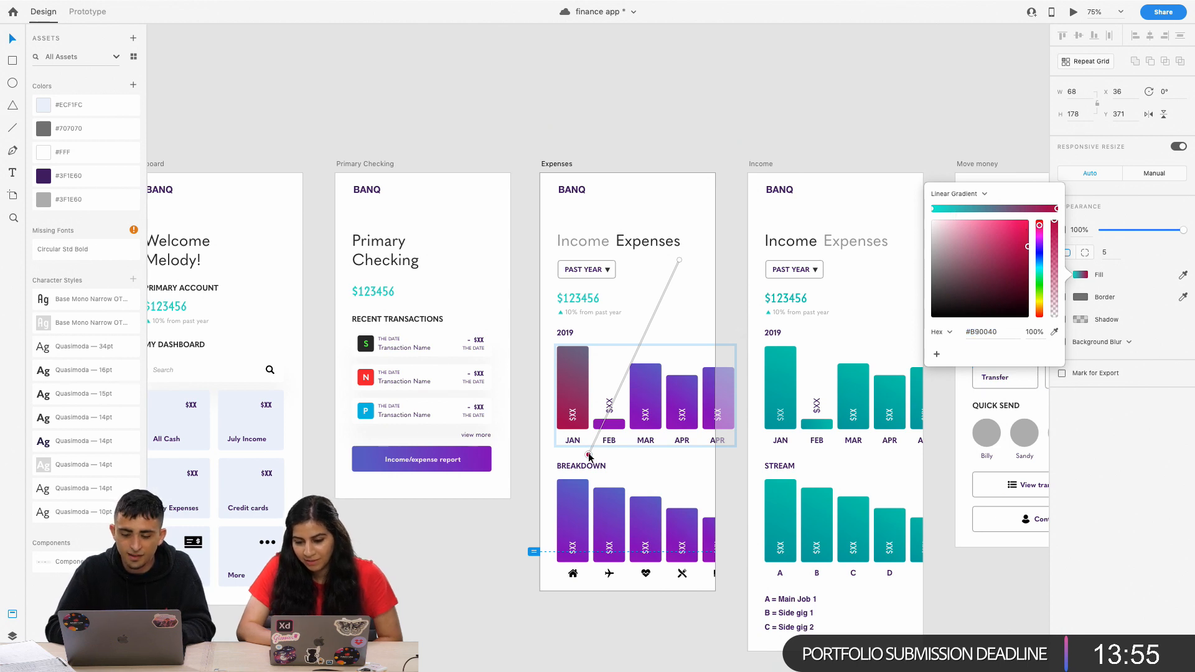
pyautogui.moveTo(991, 259); pyautogui.dragTo(1014, 231)
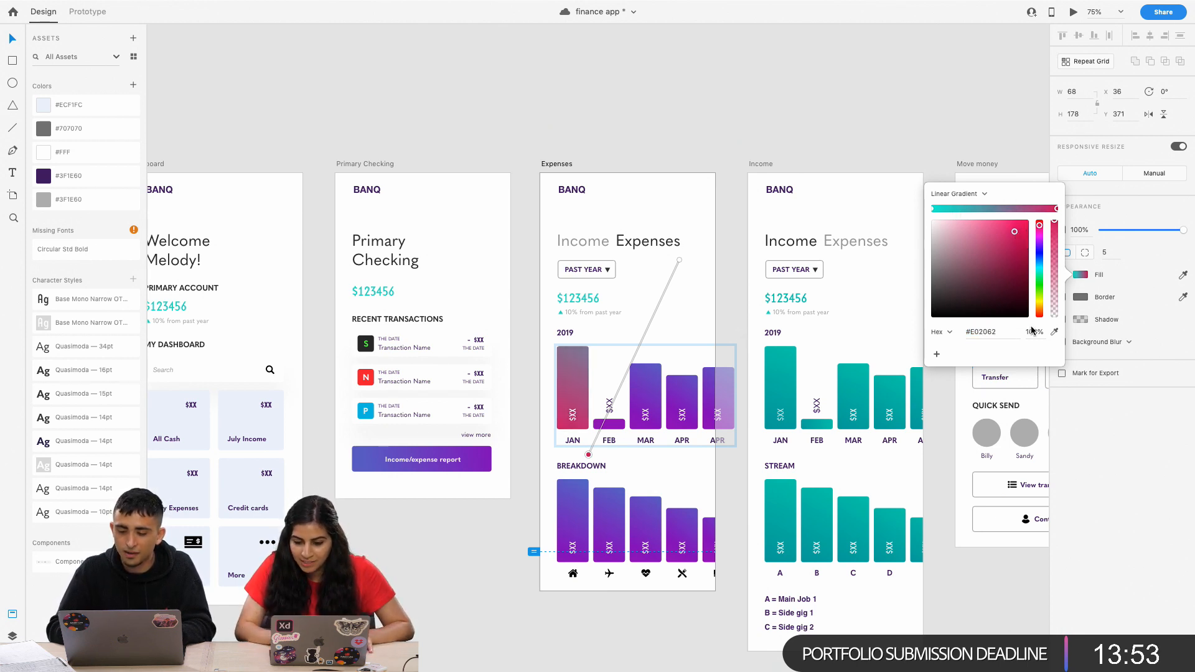
# Set the Expenses January bar's gradient end color to #FD7934 and flip the gradient so orange starts near the bar's top and teal ends lower-right.
pyautogui.click(987, 331)
pyautogui.write('FD7934')
pyautogui.press('Return')
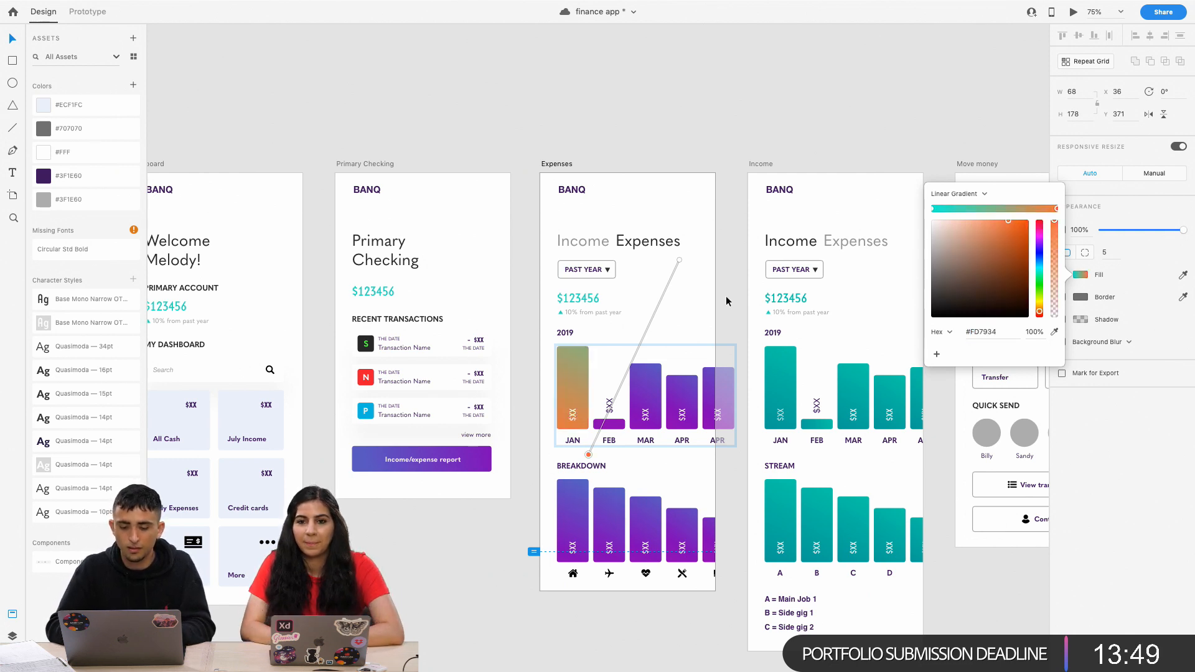
pyautogui.moveTo(680, 261); pyautogui.dragTo(565, 368)
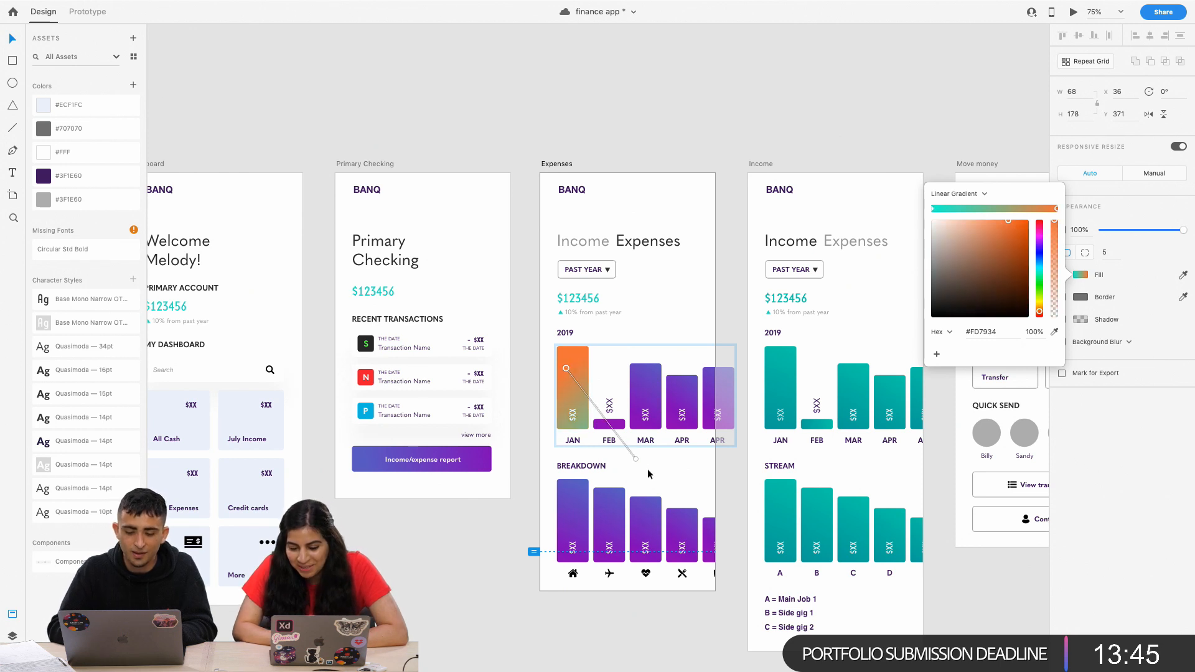
pyautogui.moveTo(636, 460); pyautogui.dragTo(592, 446)
# Replace the teal gradient color of the Expenses January bar with #FA279E and move the orange starting point toward the bar's left edge.
pyautogui.click(988, 332)
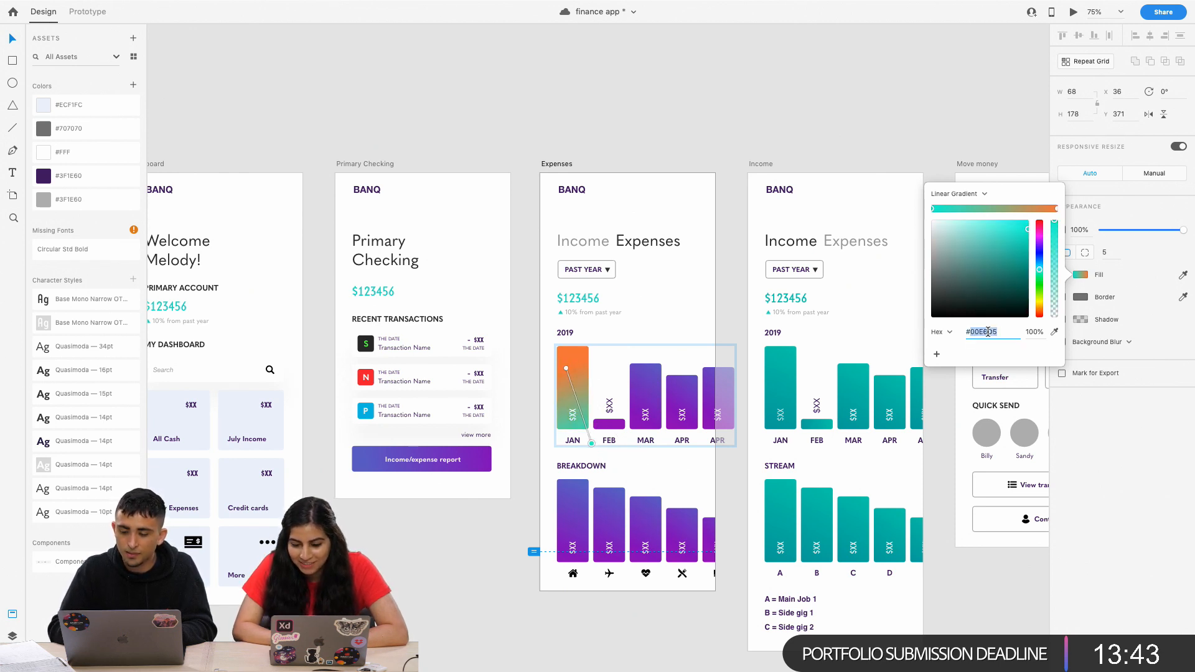
pyautogui.write('FA2')
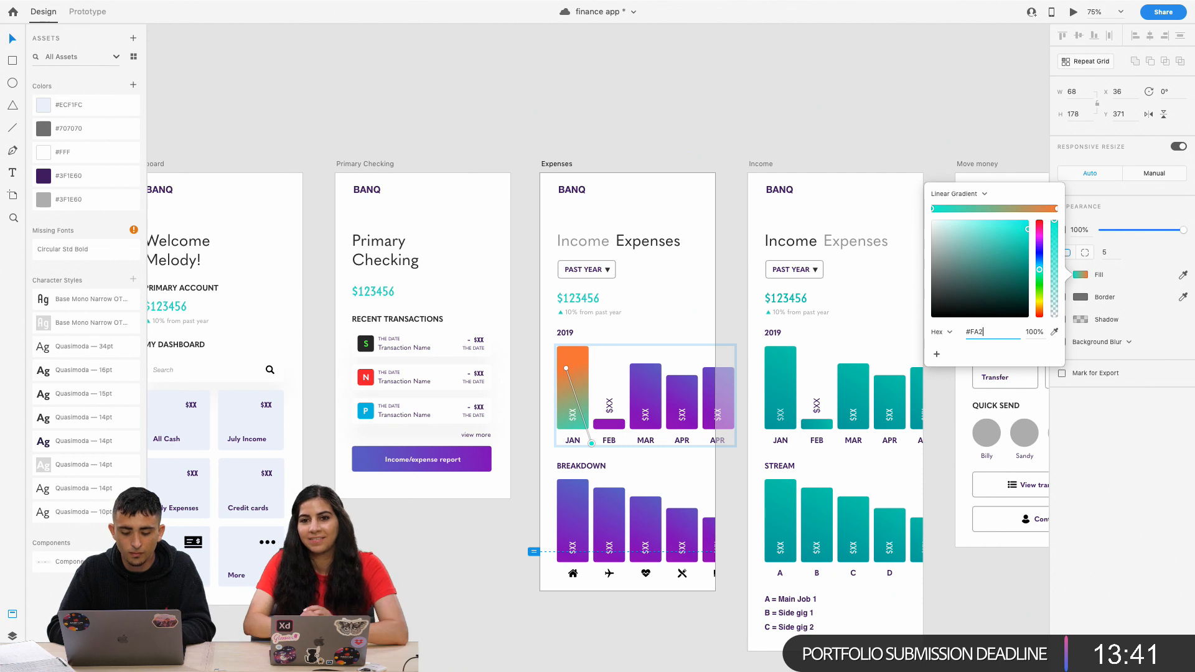
pyautogui.write('79E')
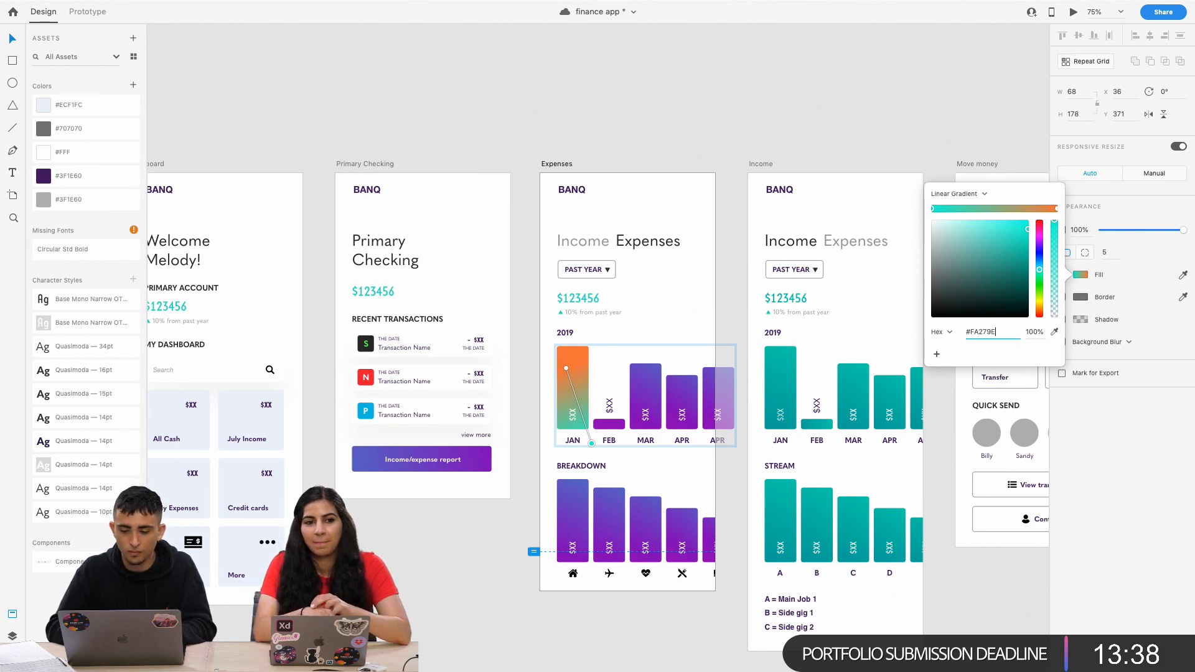
pyautogui.press('Return')
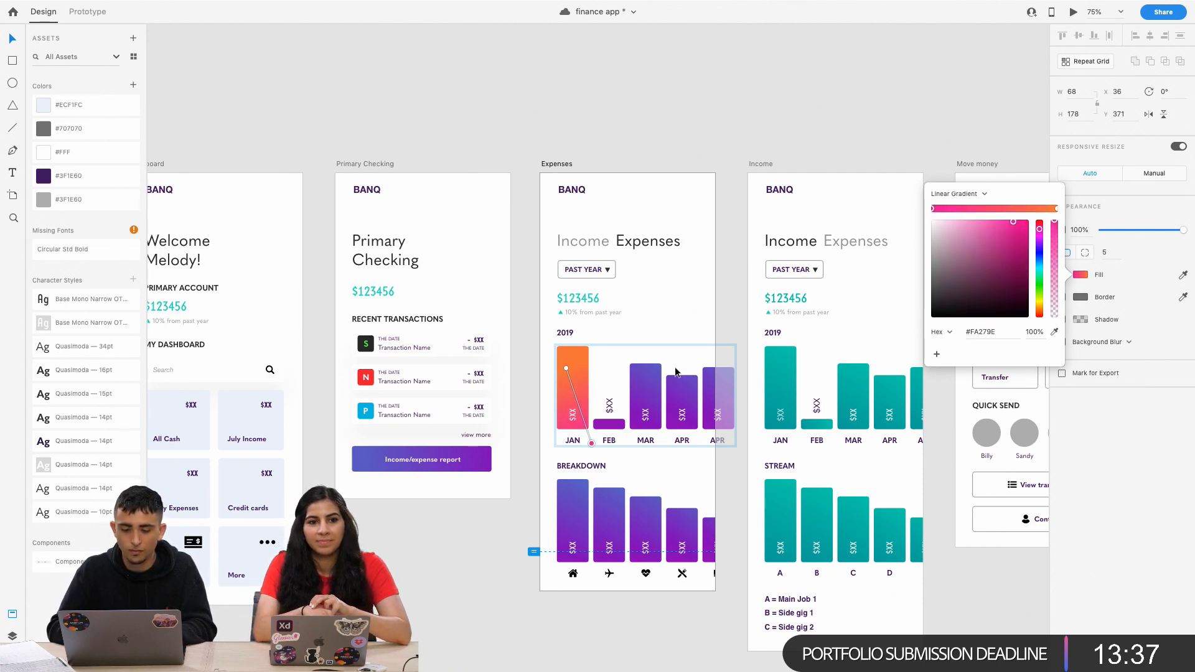
pyautogui.moveTo(565, 367)
pyautogui.mouseDown()
pyautogui.moveTo(555, 349)
pyautogui.moveTo(552, 362)
pyautogui.mouseUp()
pyautogui.click(599, 309)
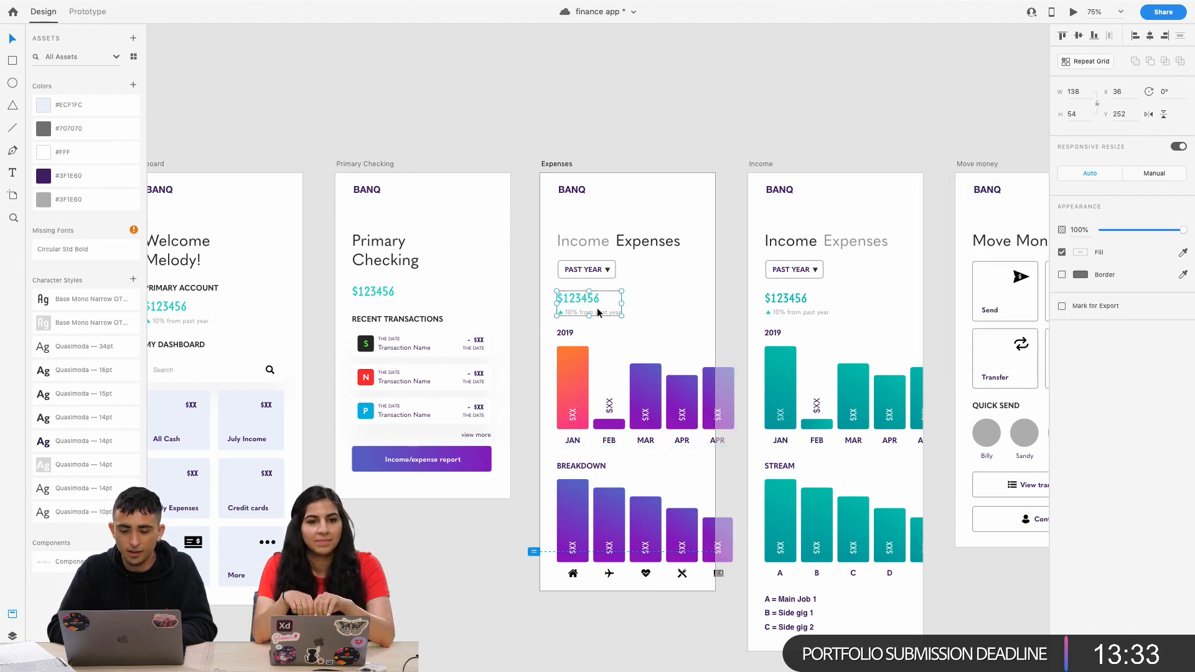
pyautogui.doubleClick(602, 427)
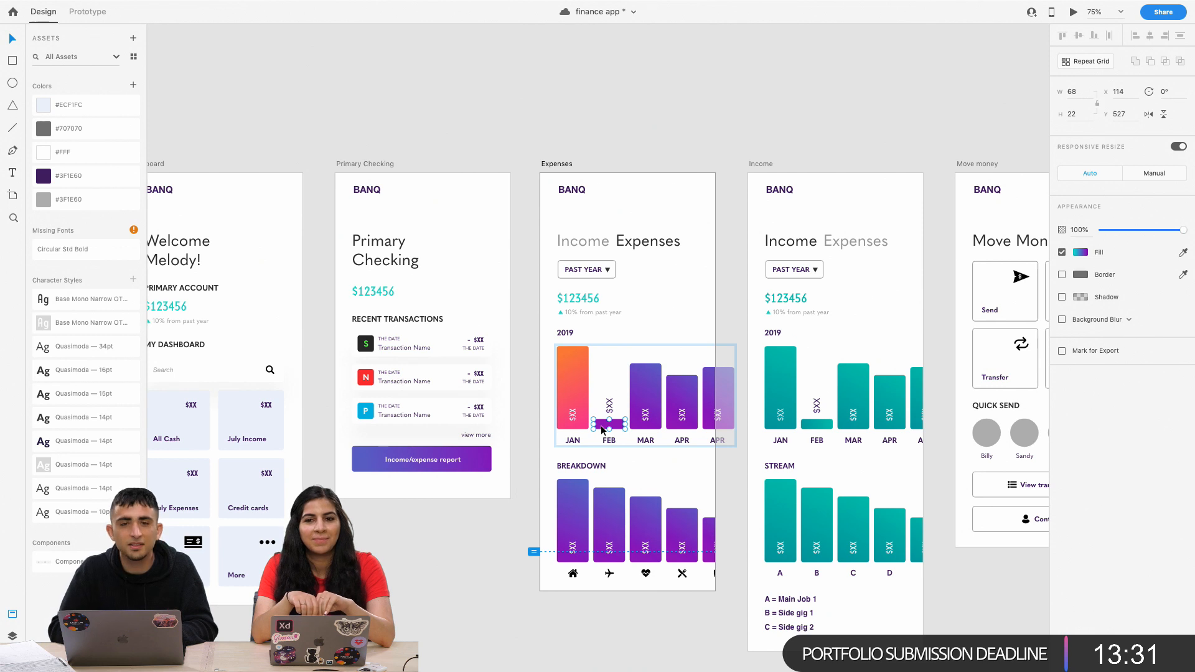
pyautogui.click(582, 380)
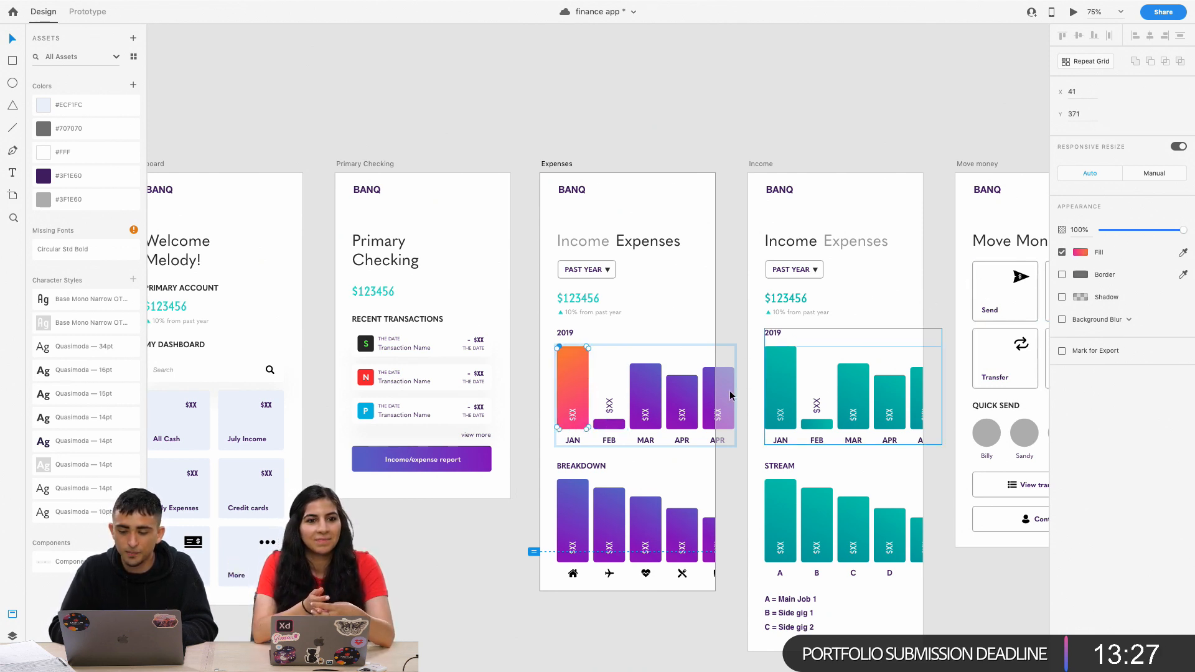
pyautogui.click(608, 426)
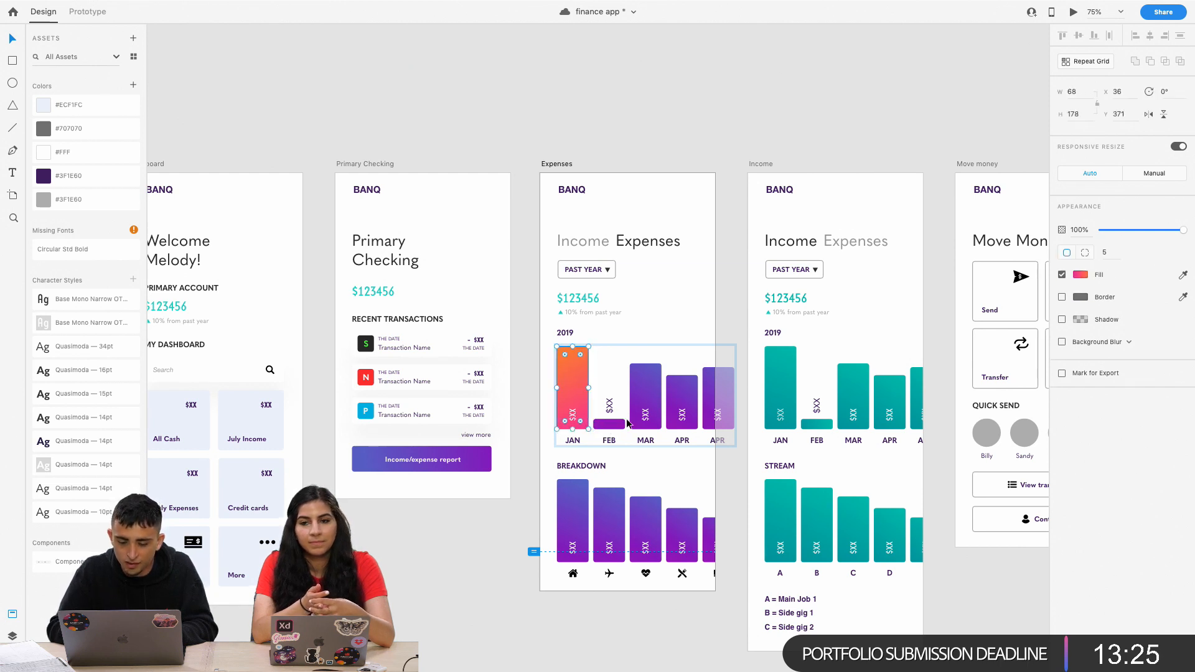
pyautogui.keyDown('shift'); pyautogui.click(647, 381); pyautogui.keyUp('shift')
pyautogui.keyDown('shift'); pyautogui.click(685, 396); pyautogui.keyUp('shift')
pyautogui.keyDown('shift'); pyautogui.click(719, 399); pyautogui.keyUp('shift')
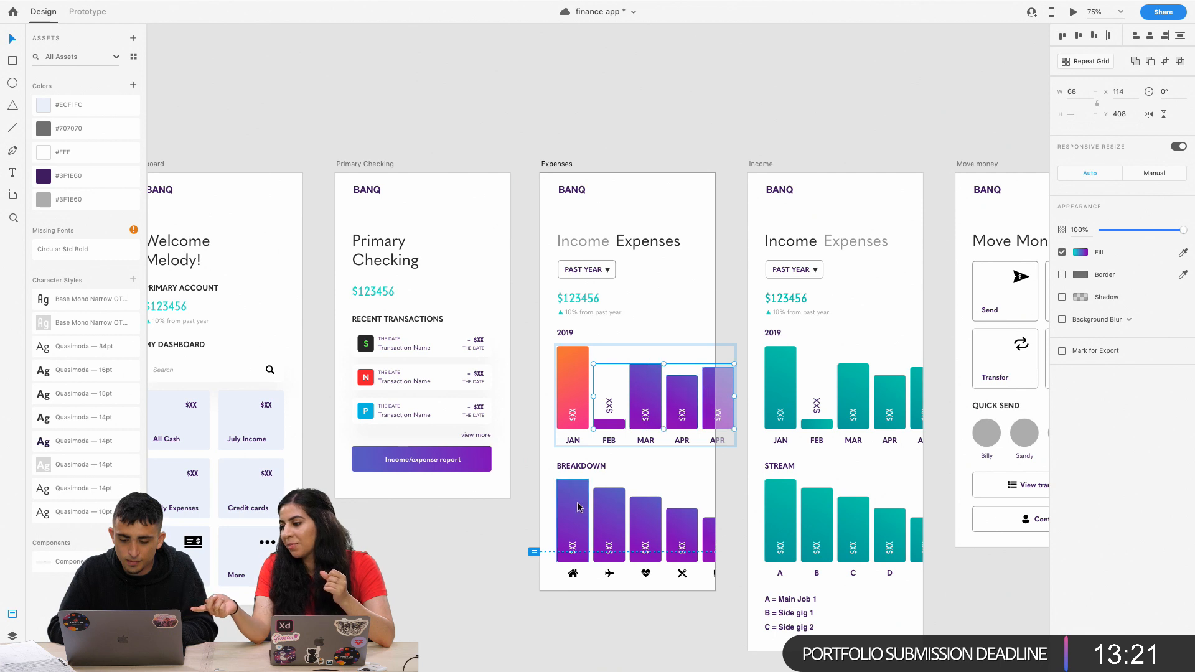
pyautogui.click(607, 447)
pyautogui.click(644, 392)
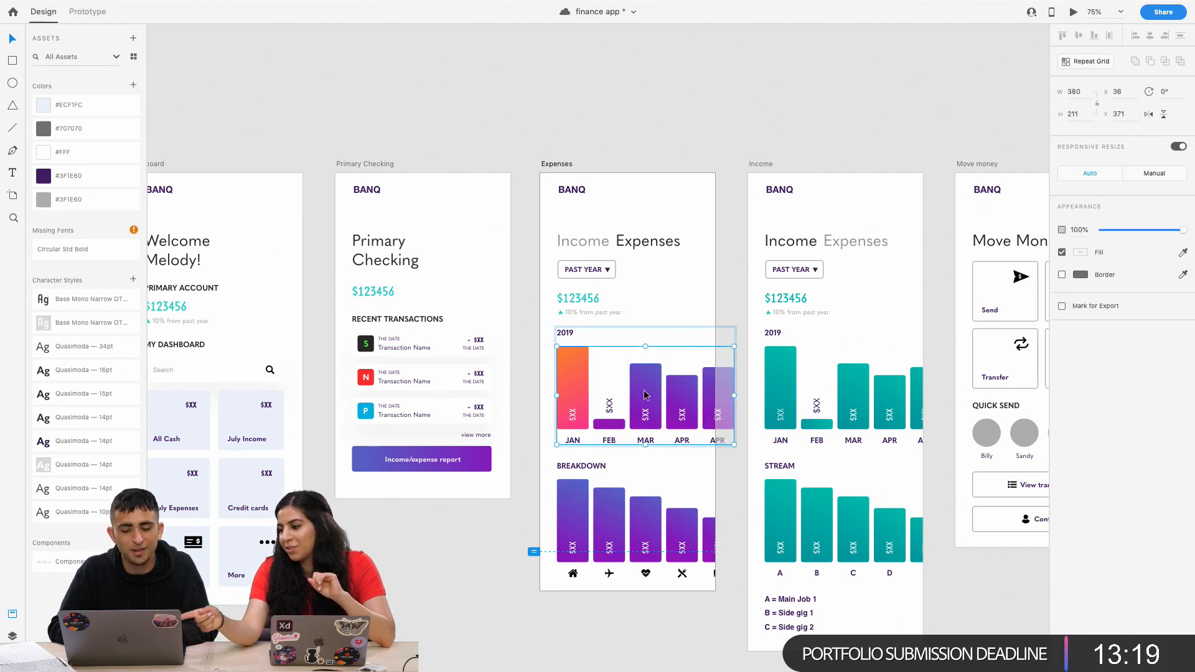
# Set the gradient start color of all Expenses bars in the 2019 and Breakdown charts to the orange #FD7934 sampled from the January bar.
pyautogui.doubleClick(609, 426)
pyautogui.keyDown('shift'); pyautogui.click(647, 393); pyautogui.keyUp('shift')
pyautogui.keyDown('shift'); pyautogui.click(684, 393); pyautogui.keyUp('shift')
pyautogui.keyDown('shift'); pyautogui.click(708, 392); pyautogui.keyUp('shift')
pyautogui.keyDown('shift'); pyautogui.click(585, 506); pyautogui.keyUp('shift')
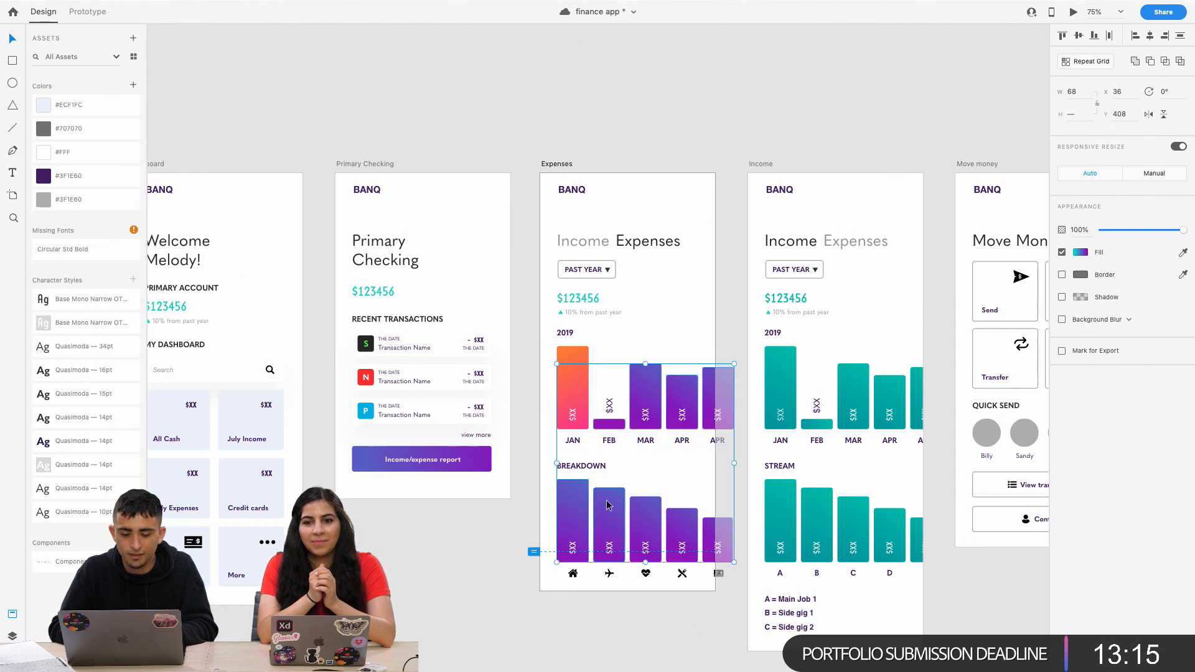
pyautogui.keyDown('shift'); pyautogui.click(706, 529); pyautogui.keyUp('shift')
pyautogui.keyDown('shift'); pyautogui.click(582, 358); pyautogui.keyUp('shift')
pyautogui.click(1080, 252)
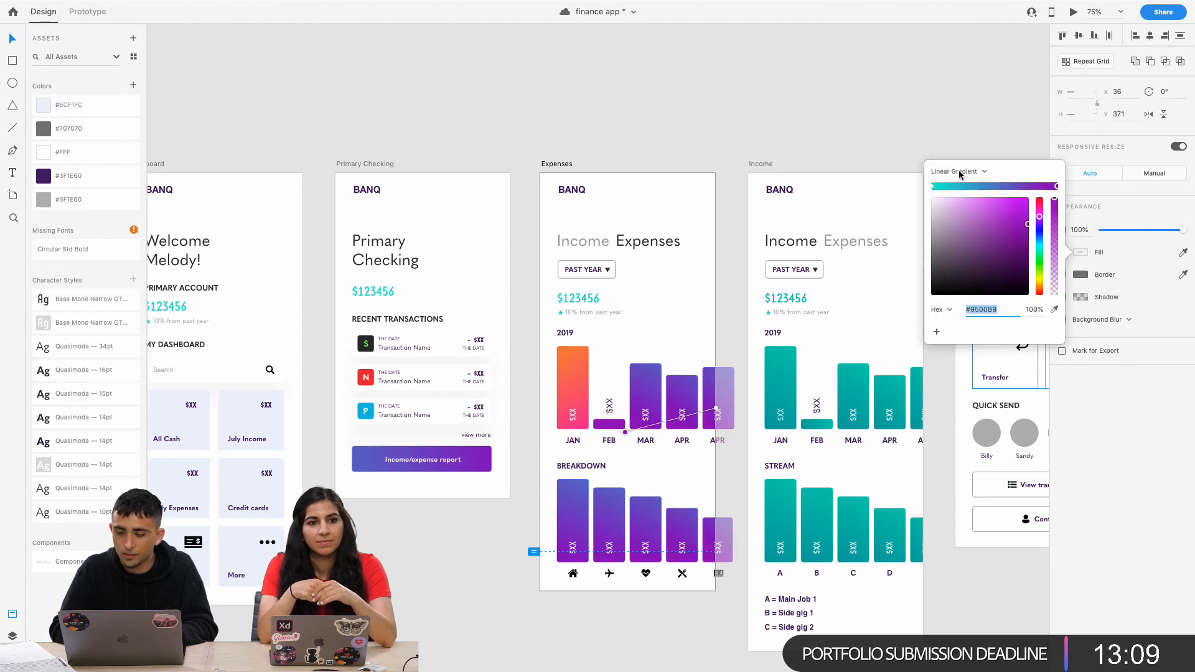
pyautogui.click(933, 187)
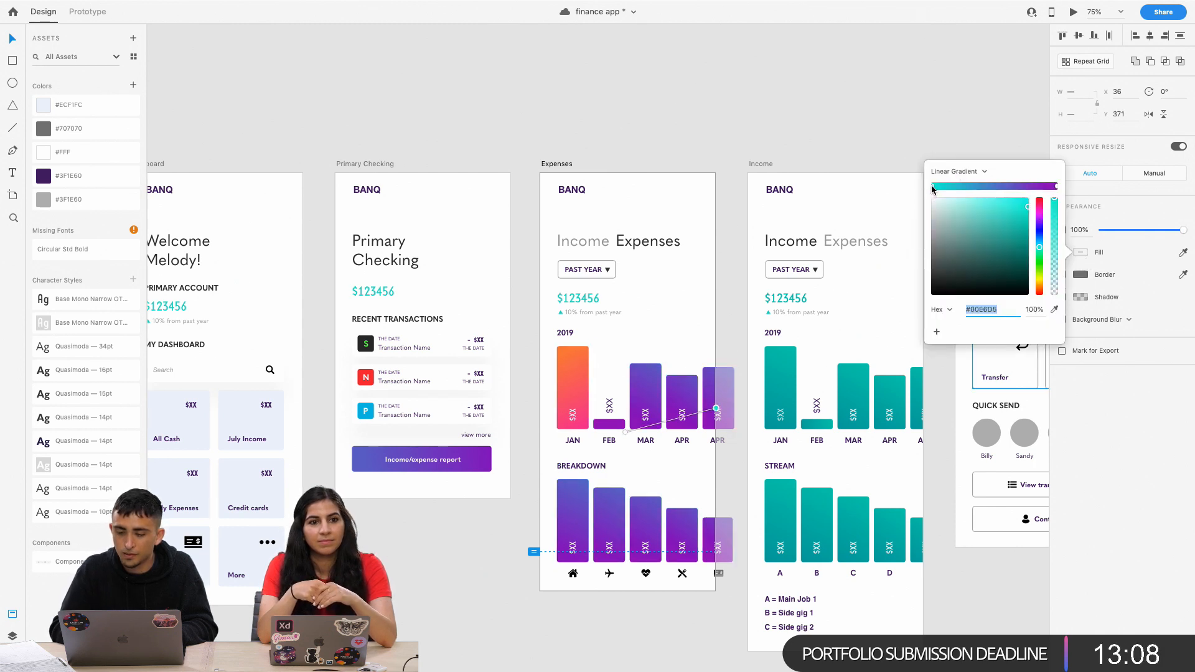
pyautogui.doubleClick(980, 309)
pyautogui.click(1054, 309)
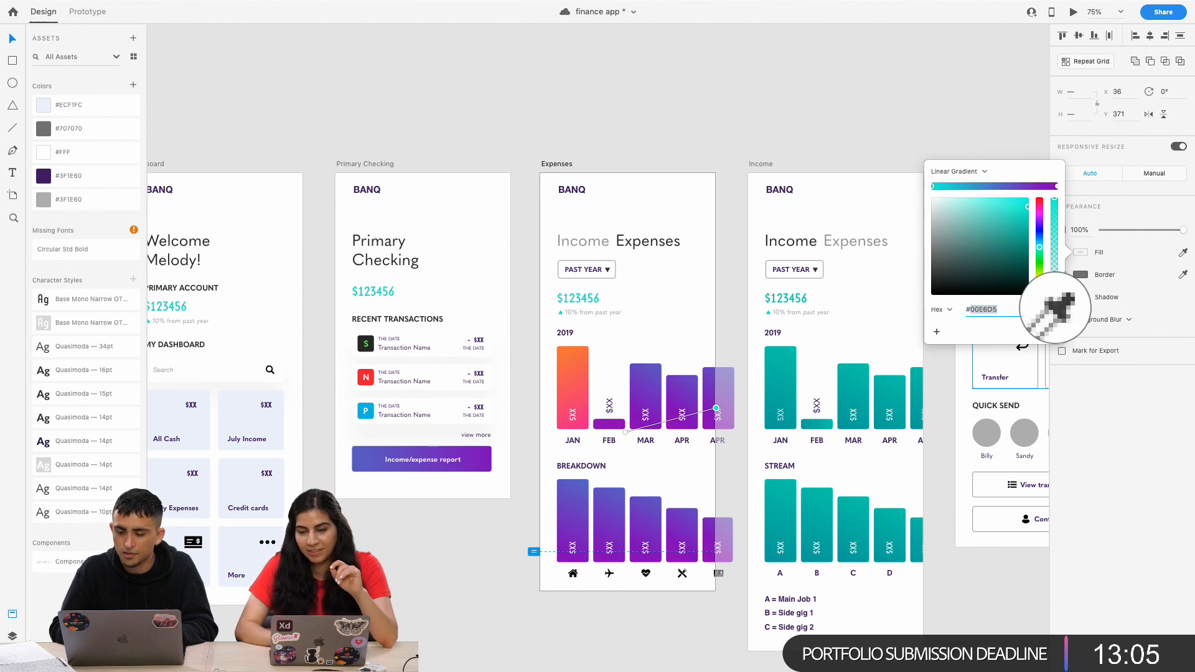
pyautogui.click(564, 352)
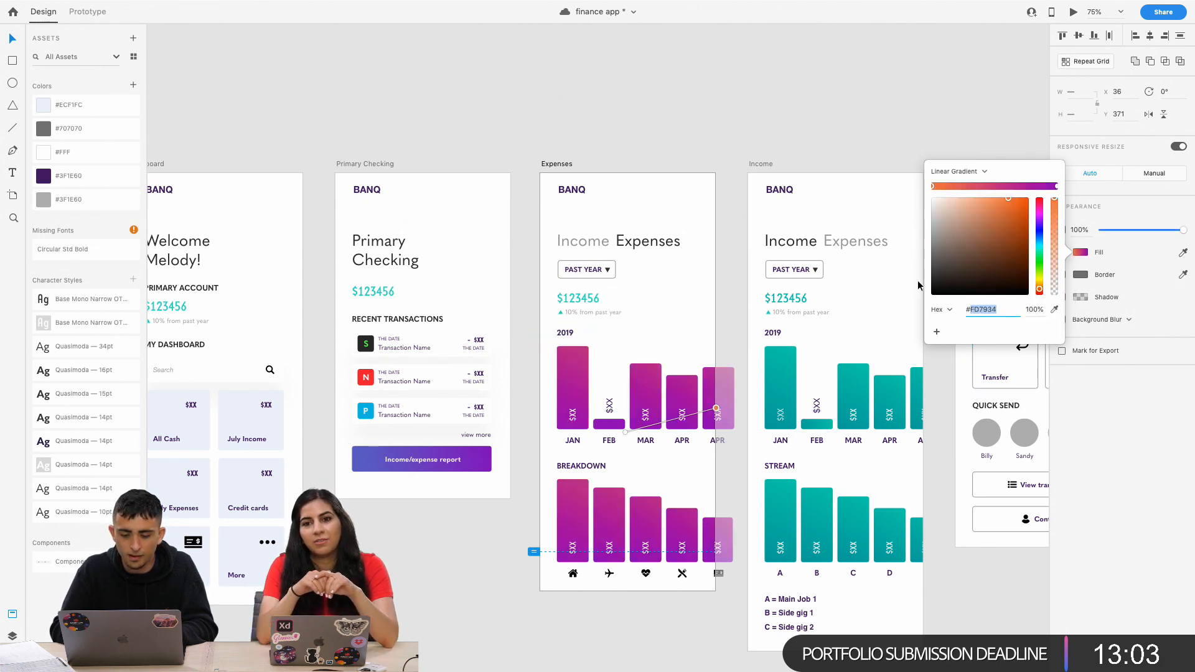
# Set the gradient end color of the selected Expenses bars to pink #F8279E.
pyautogui.click(1056, 188)
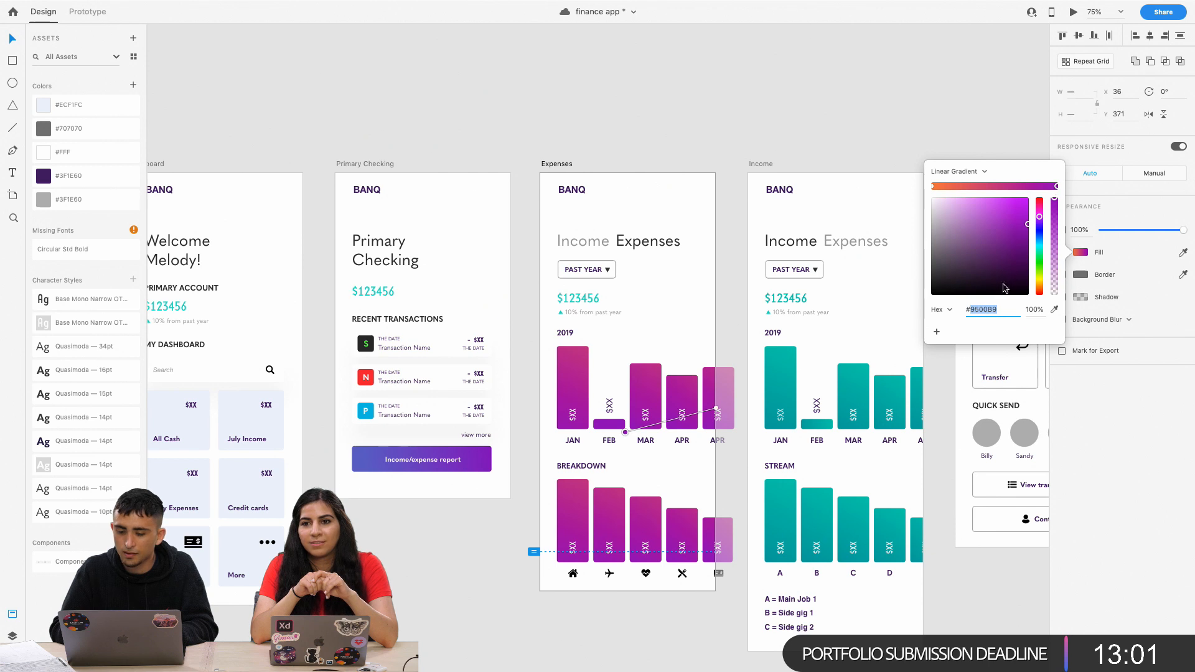
pyautogui.click(1053, 308)
pyautogui.press('Escape')
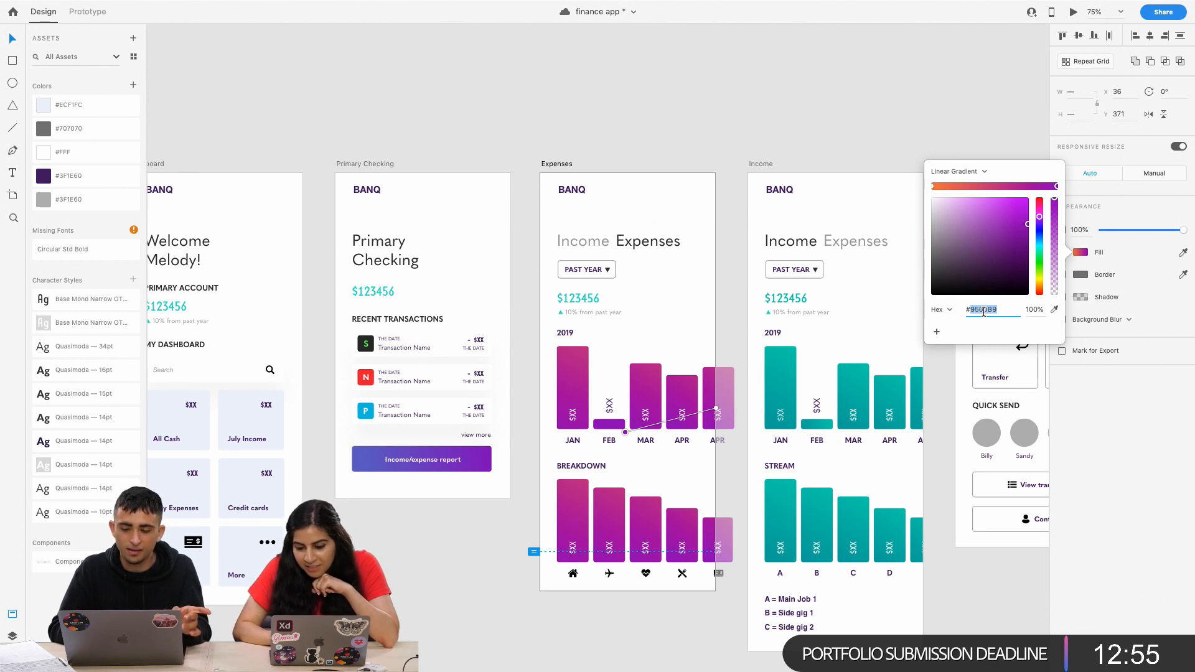
pyautogui.write('F8')
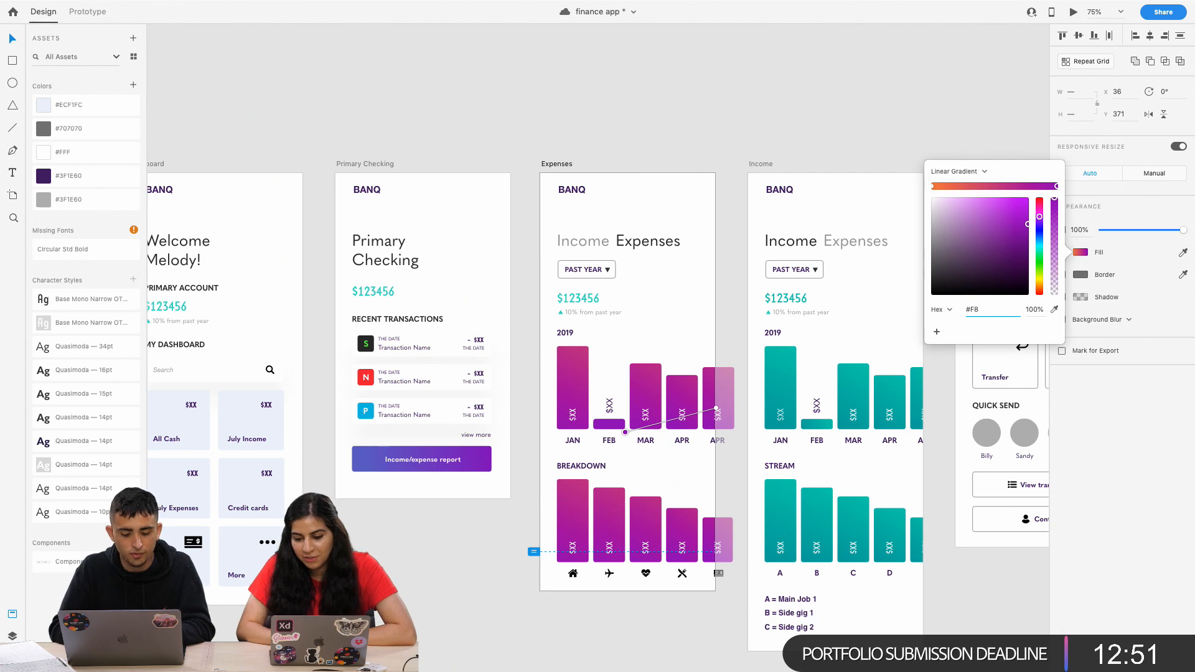
pyautogui.write('279')
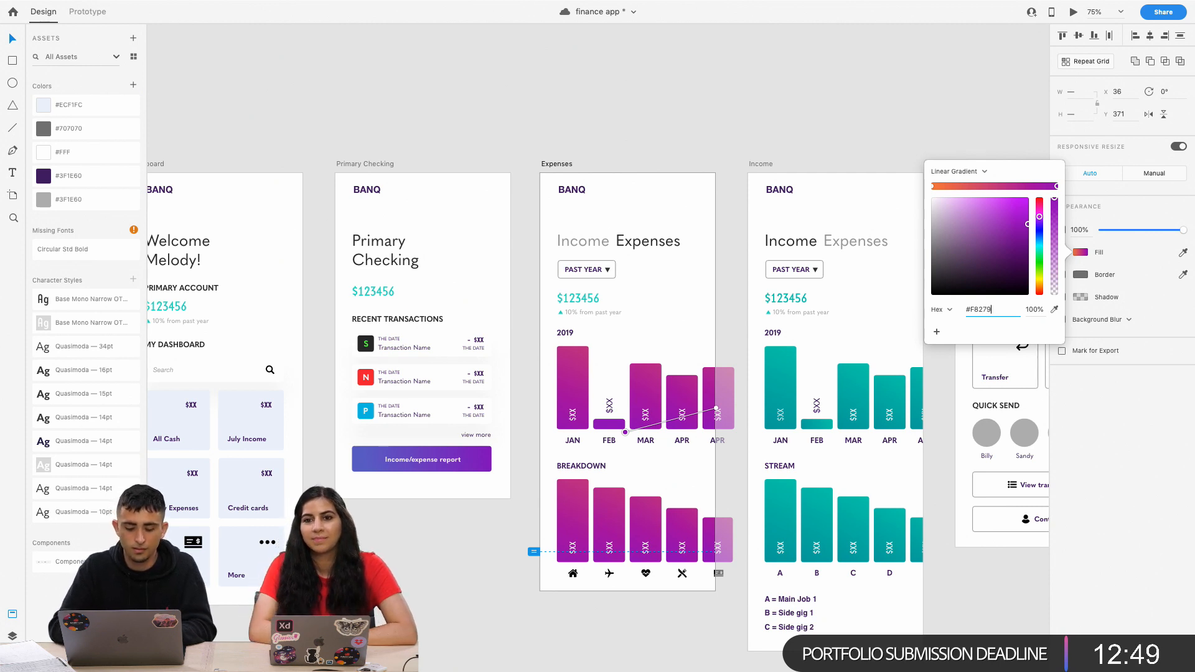
pyautogui.write('E')
pyautogui.press('Return')
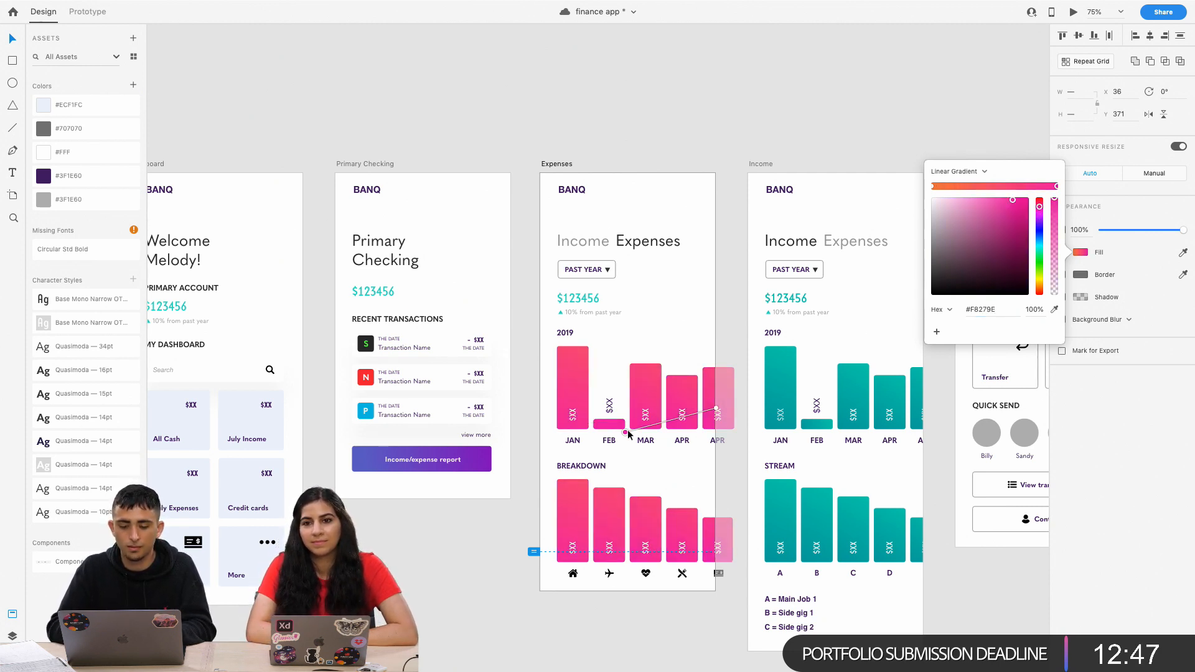
# Reposition the Expenses bars' gradient around the February bar, with orange starting just above it and pink ending at its lower edge.
pyautogui.moveTo(626, 433); pyautogui.dragTo(584, 357)
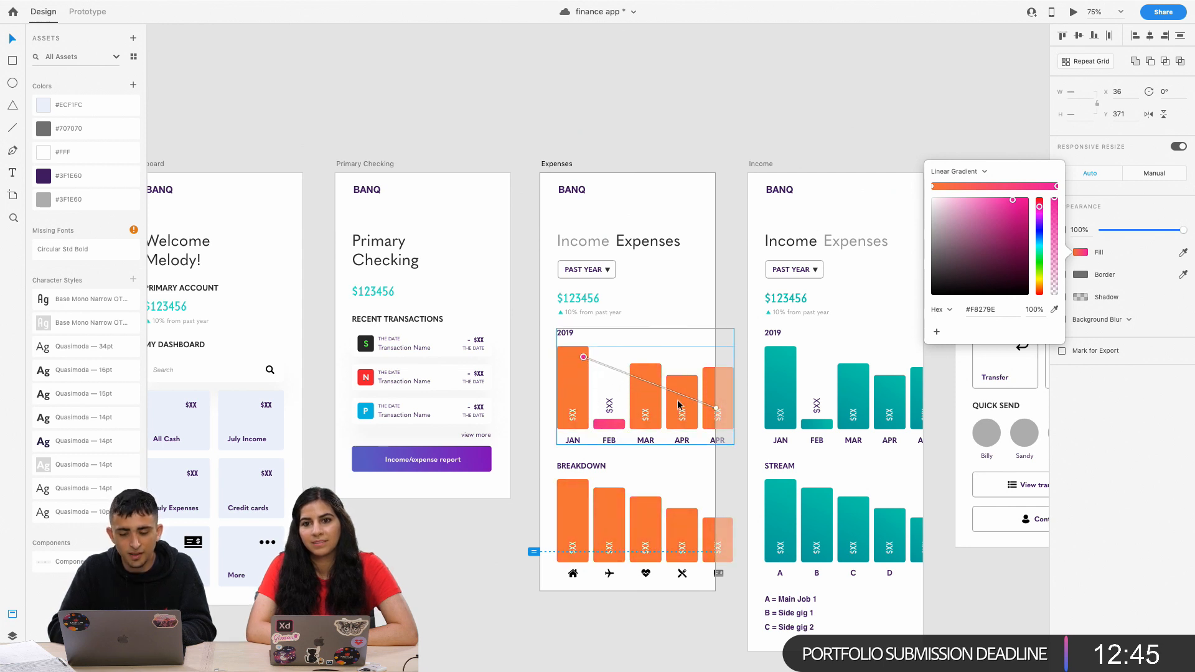
pyautogui.moveTo(717, 411); pyautogui.dragTo(609, 432)
pyautogui.moveTo(625, 369); pyautogui.dragTo(611, 413)
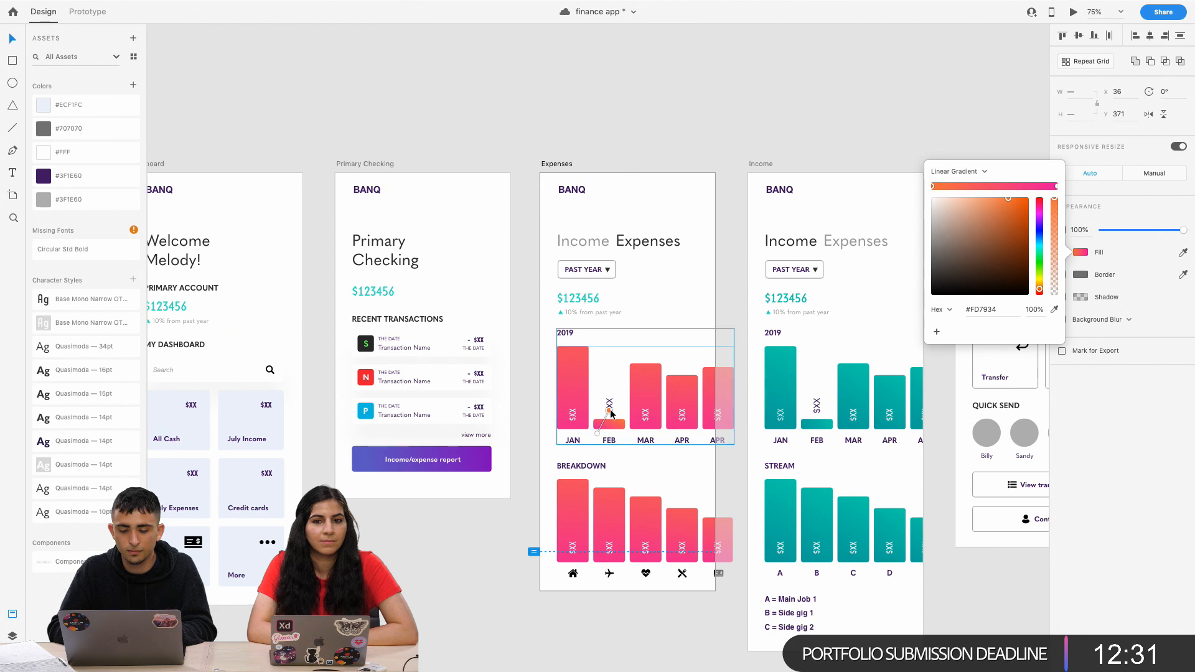
pyautogui.click(695, 271)
pyautogui.doubleClick(705, 260)
pyautogui.press('super+minus')
pyautogui.press('super+minus')
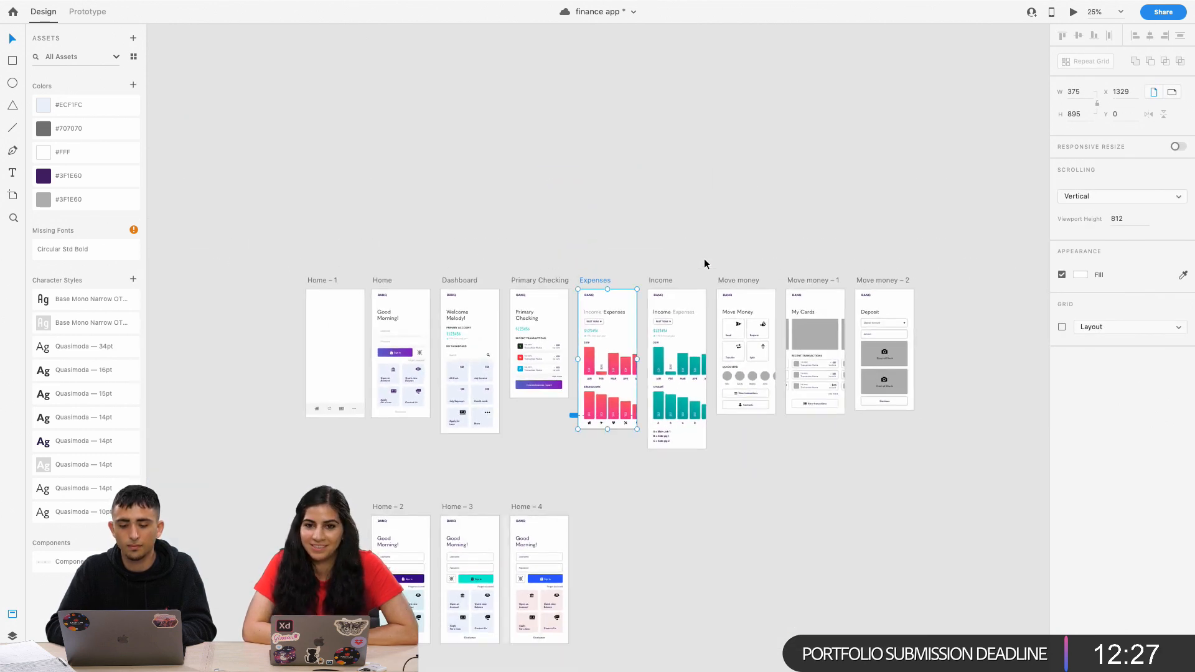
pyautogui.press('super+plus')
pyautogui.press('super+plus')
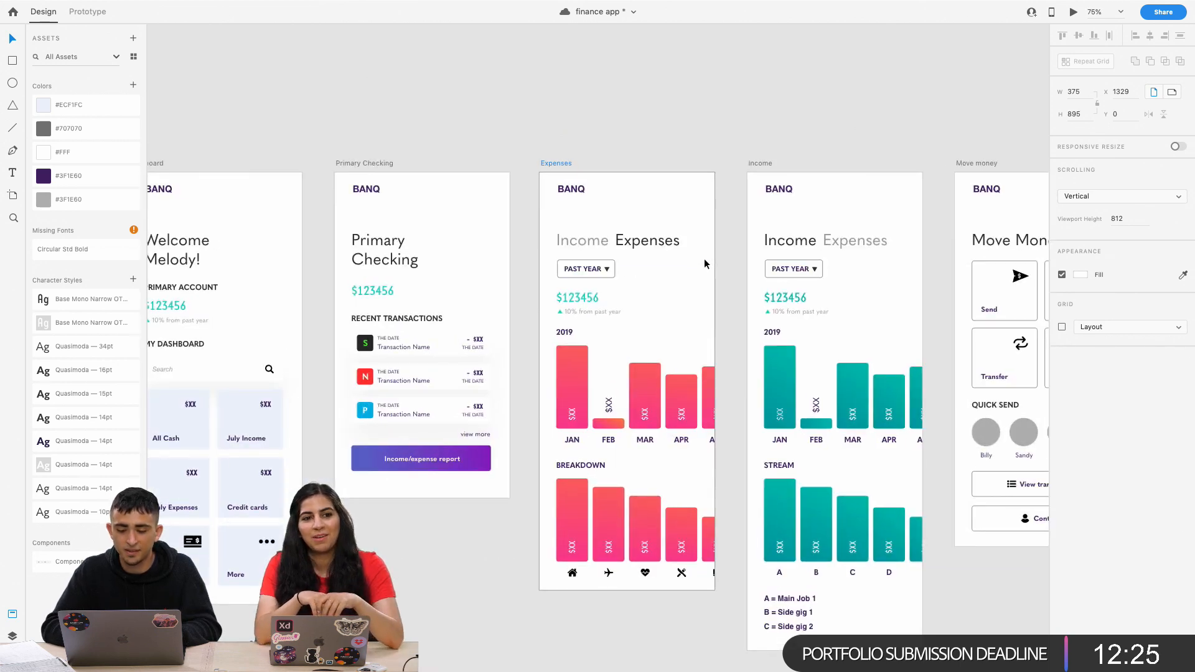
# Select all the bars in the Income artboard's 2019 and Stream charts together.
pyautogui.hscroll(5, 704, 259)
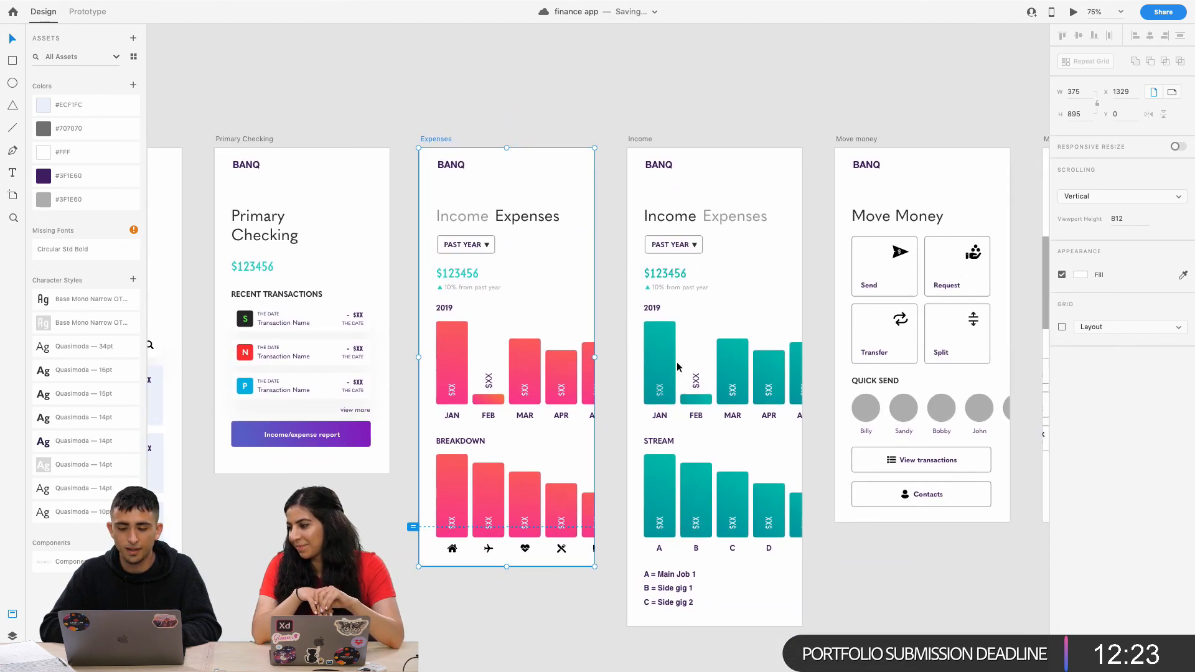
pyautogui.doubleClick(666, 364)
pyautogui.doubleClick(667, 365)
pyautogui.keyDown('shift'); pyautogui.click(696, 399); pyautogui.keyUp('shift')
pyautogui.keyDown('shift'); pyautogui.click(732, 373); pyautogui.keyUp('shift')
pyautogui.keyDown('shift'); pyautogui.click(769, 376); pyautogui.keyUp('shift')
pyautogui.keyDown('shift'); pyautogui.click(805, 374); pyautogui.keyUp('shift')
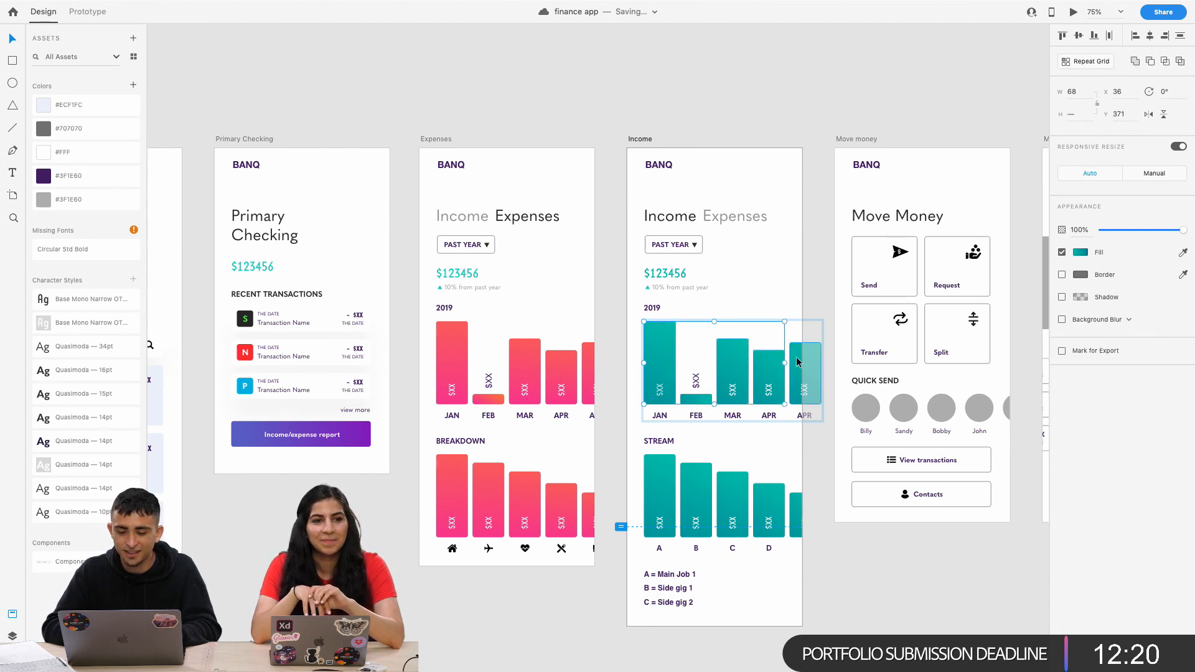
pyautogui.keyDown('shift'); pyautogui.click(656, 495); pyautogui.keyUp('shift')
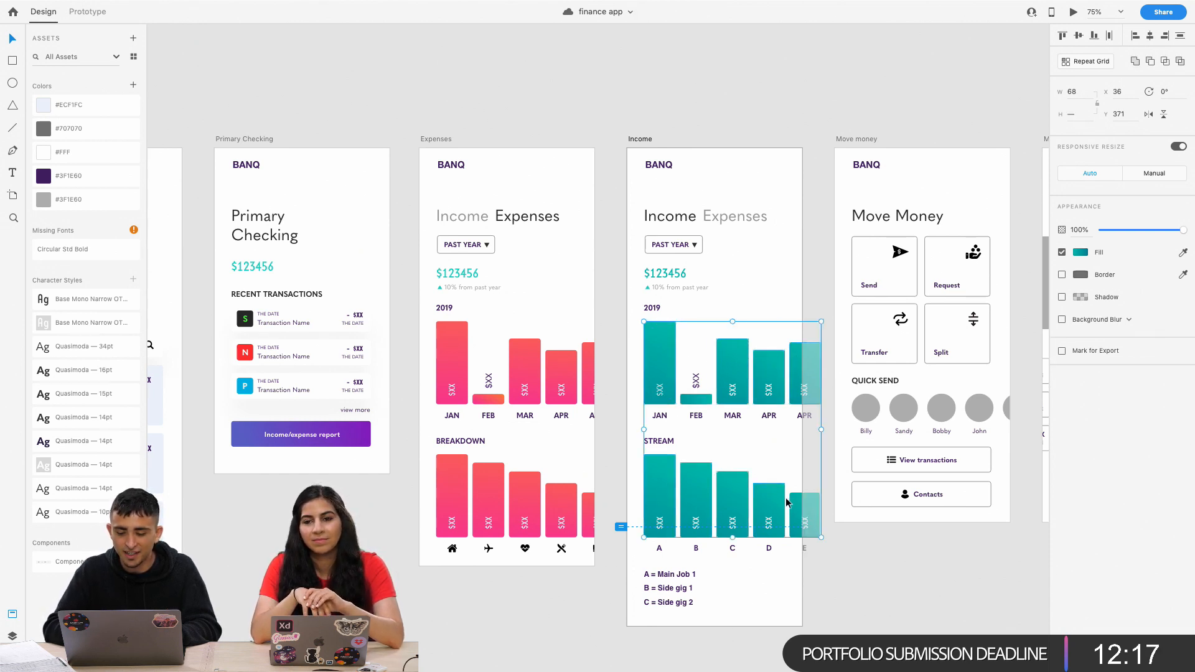
# Try green #009311 as the gradient end color of the selected Income bars, then undo it.
pyautogui.click(1081, 252)
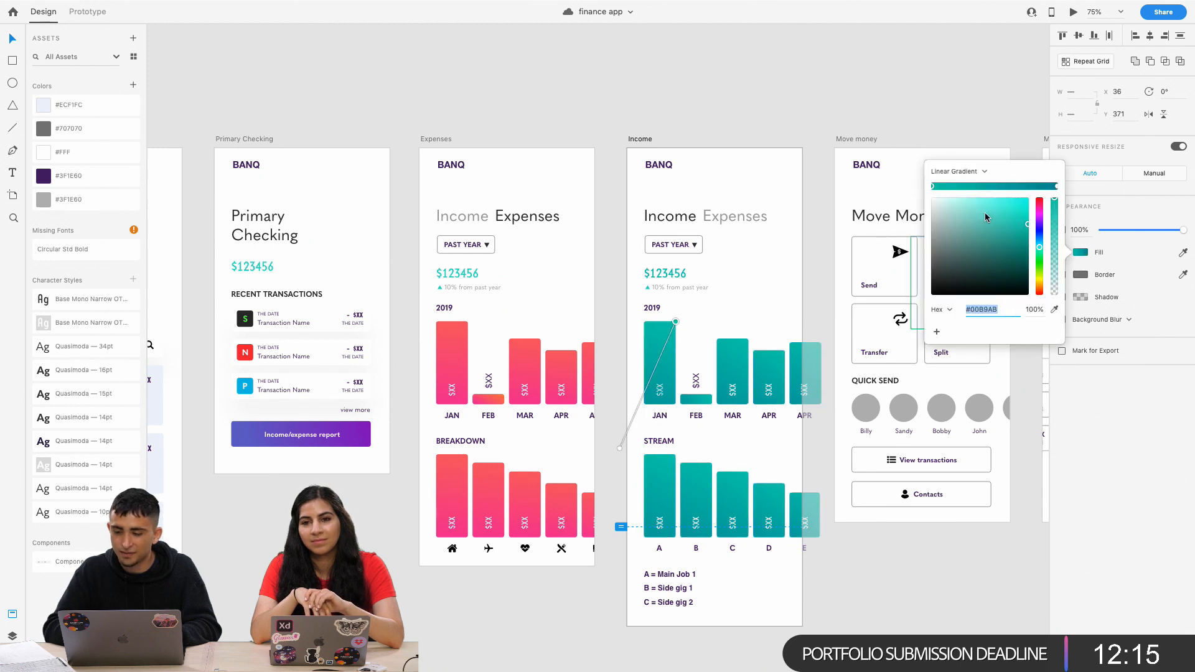
pyautogui.click(1057, 187)
pyautogui.moveTo(1041, 233); pyautogui.dragTo(1039, 264)
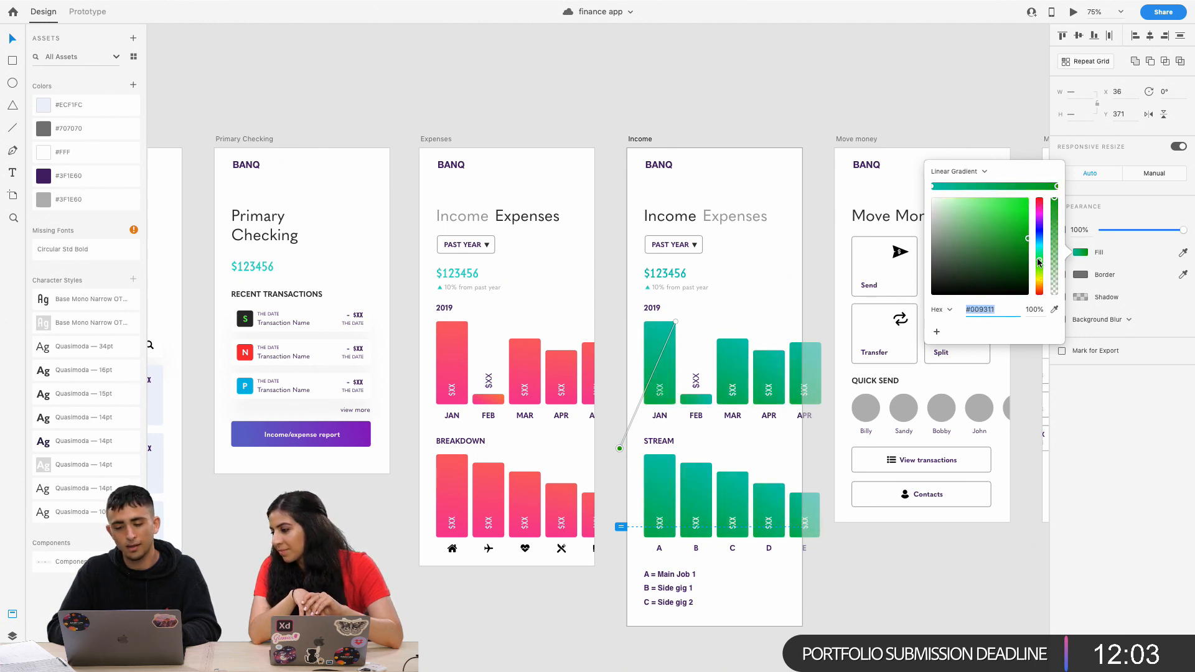
pyautogui.click(889, 120)
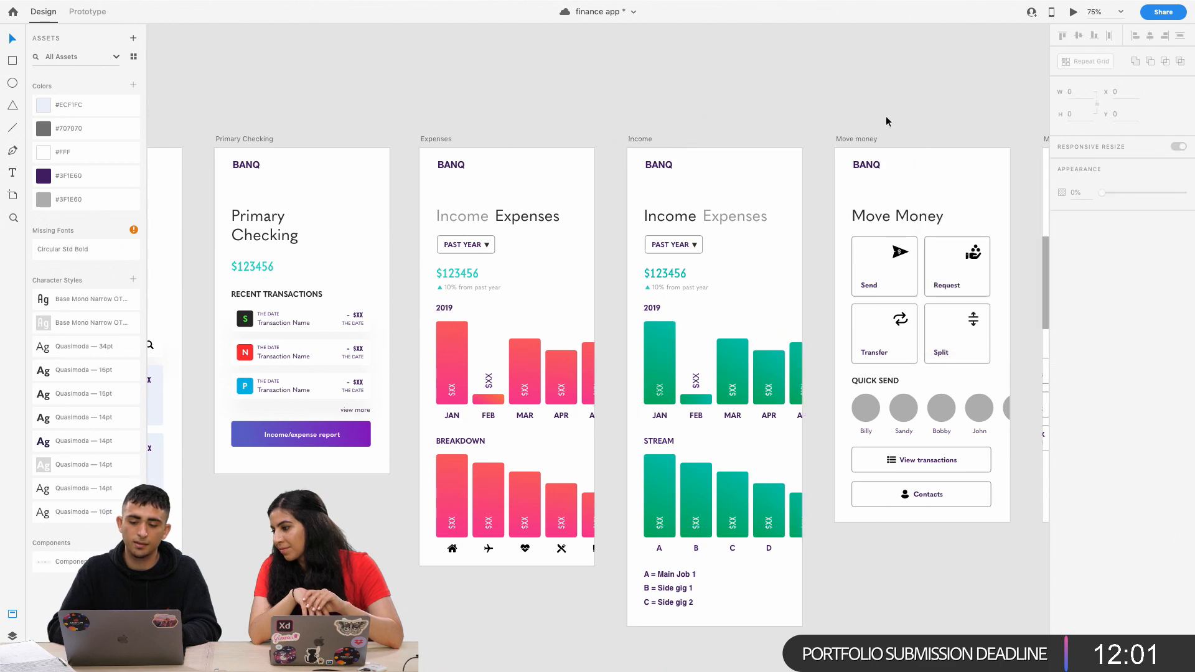
pyautogui.press('super+minus')
pyautogui.press('super+minus')
pyautogui.press('super+equal')
pyautogui.press('super+equal')
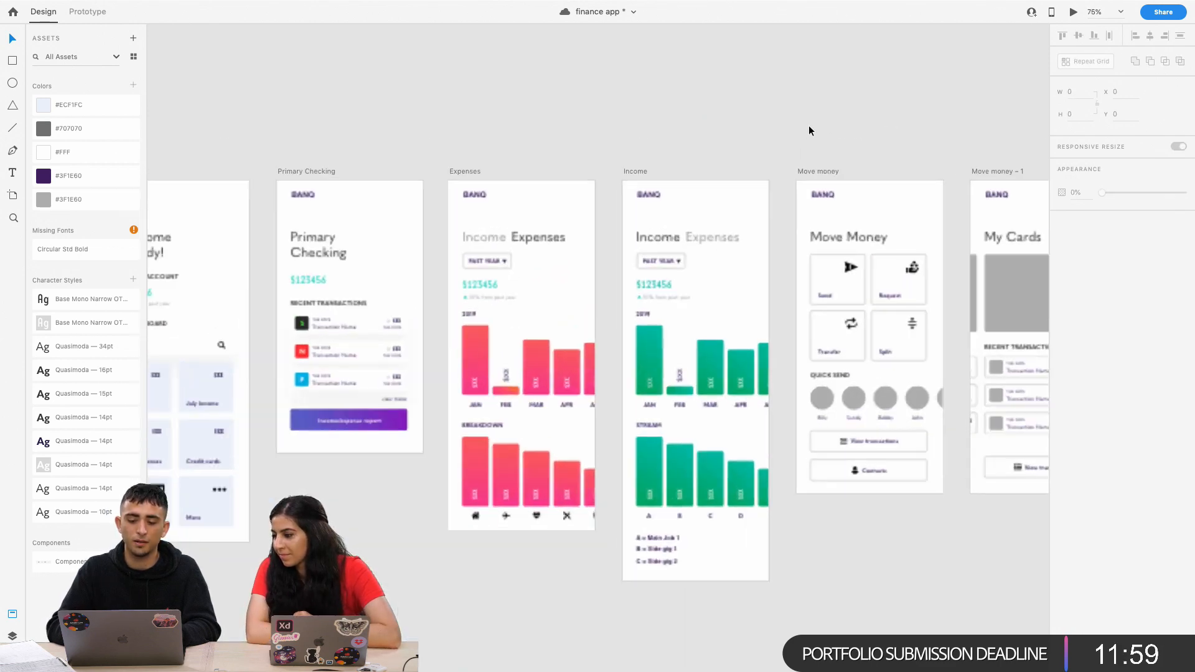
pyautogui.click(757, 371)
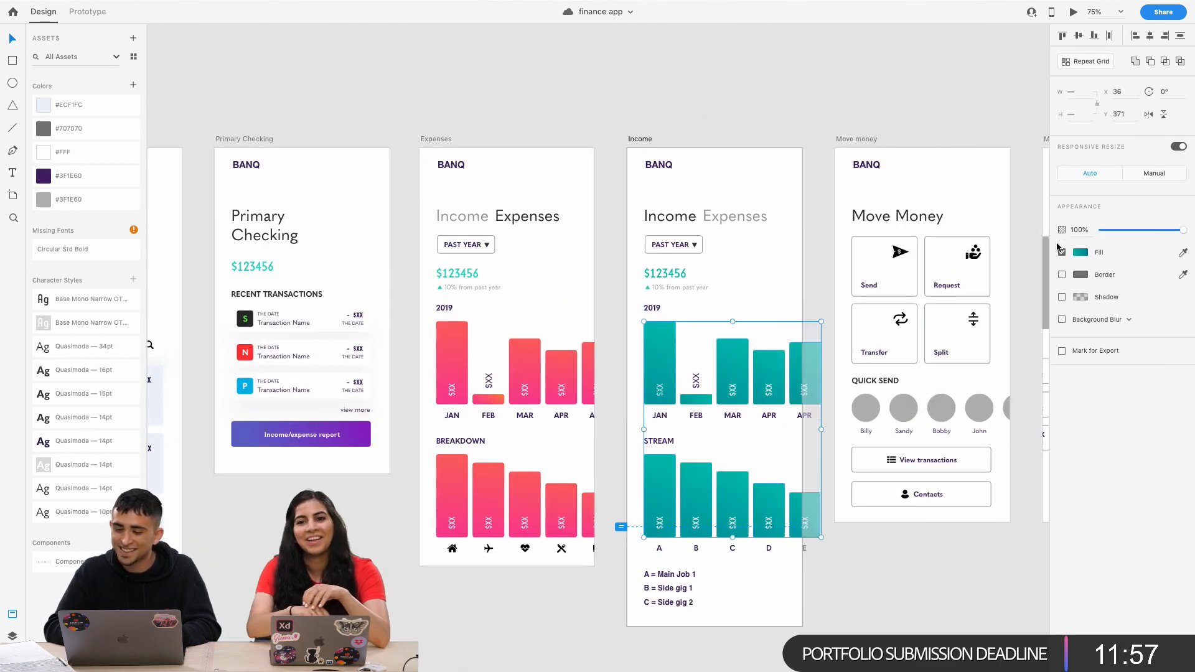
# Realign the Income bars' gradient to run vertically from near the January bar's upper right down to the first Stream bar's upper part.
pyautogui.click(1081, 256)
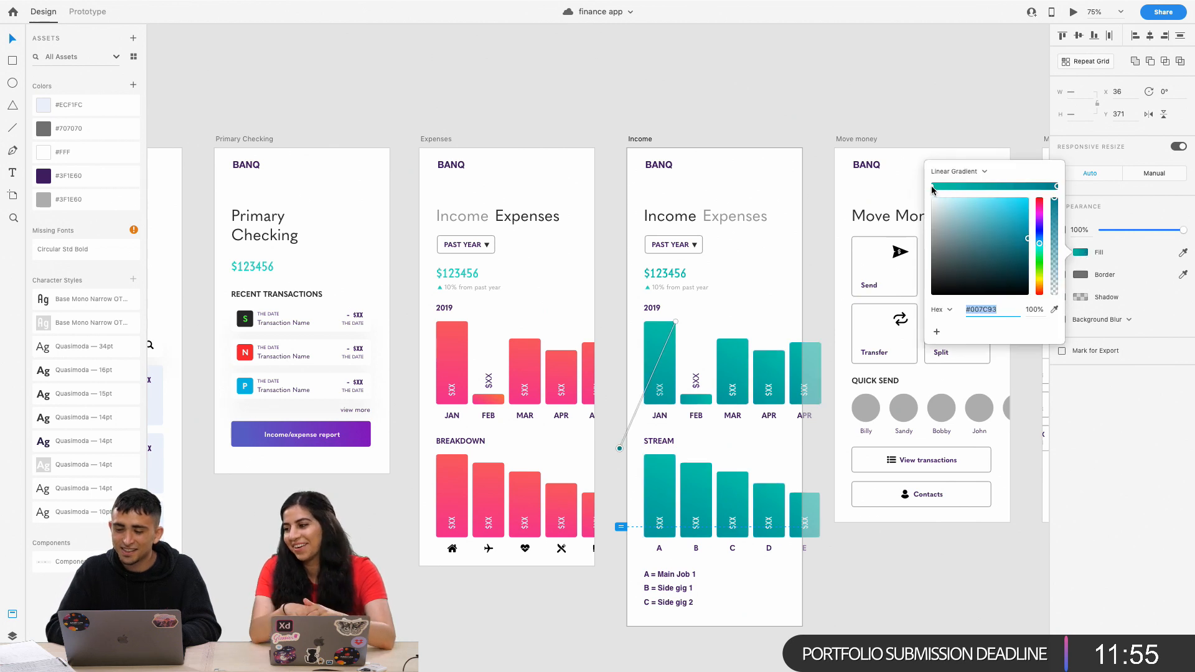
pyautogui.click(1057, 187)
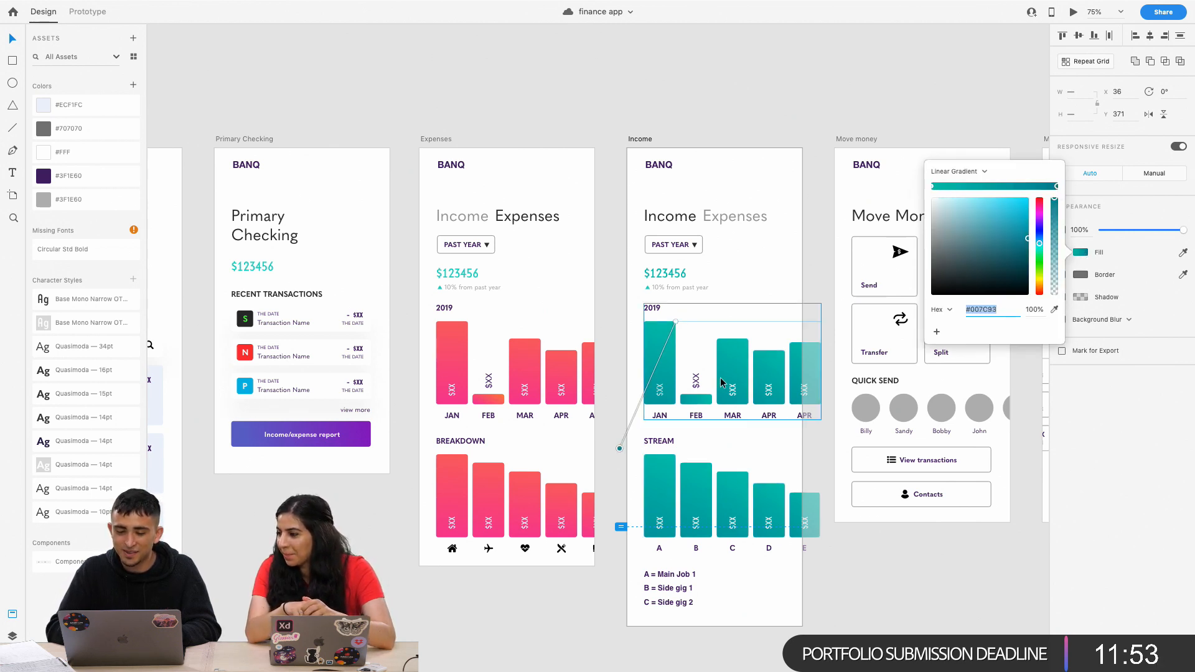
pyautogui.moveTo(620, 451); pyautogui.dragTo(633, 471)
pyautogui.moveTo(675, 323); pyautogui.dragTo(671, 346)
pyautogui.moveTo(633, 470); pyautogui.dragTo(670, 468)
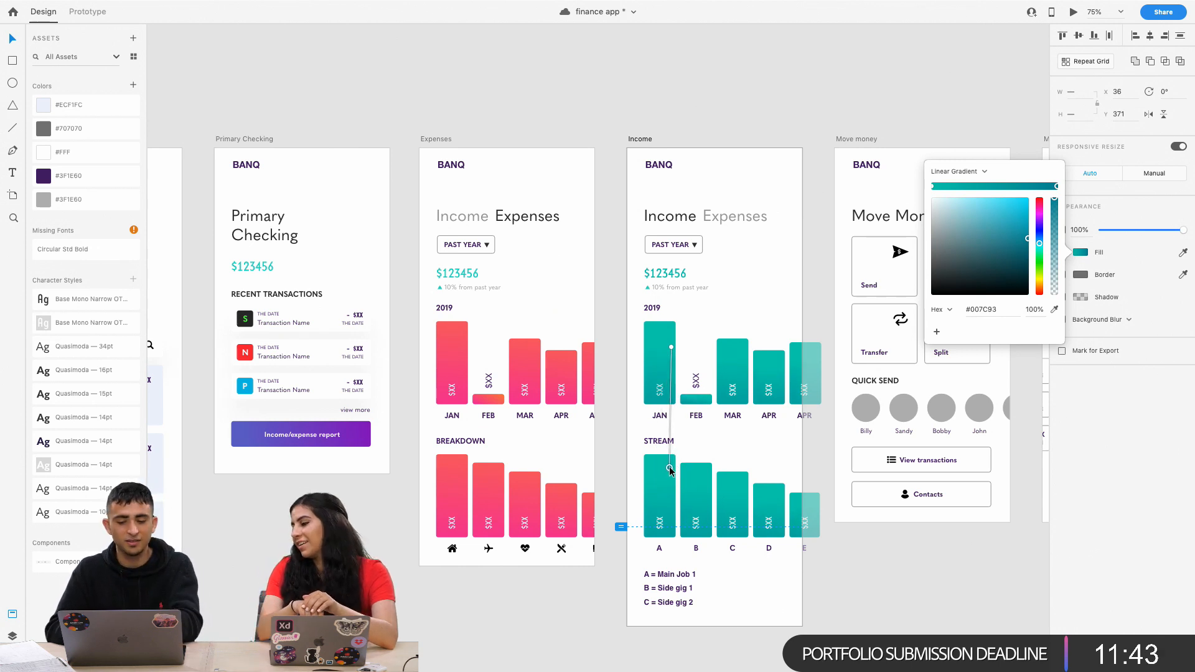
# Tilt the Income bars' gradient toward the first Stream bar's left edge and try green #00931C as its end color.
pyautogui.moveTo(671, 470); pyautogui.dragTo(641, 470)
pyautogui.moveTo(671, 348); pyautogui.dragTo(659, 348)
pyautogui.click(641, 469)
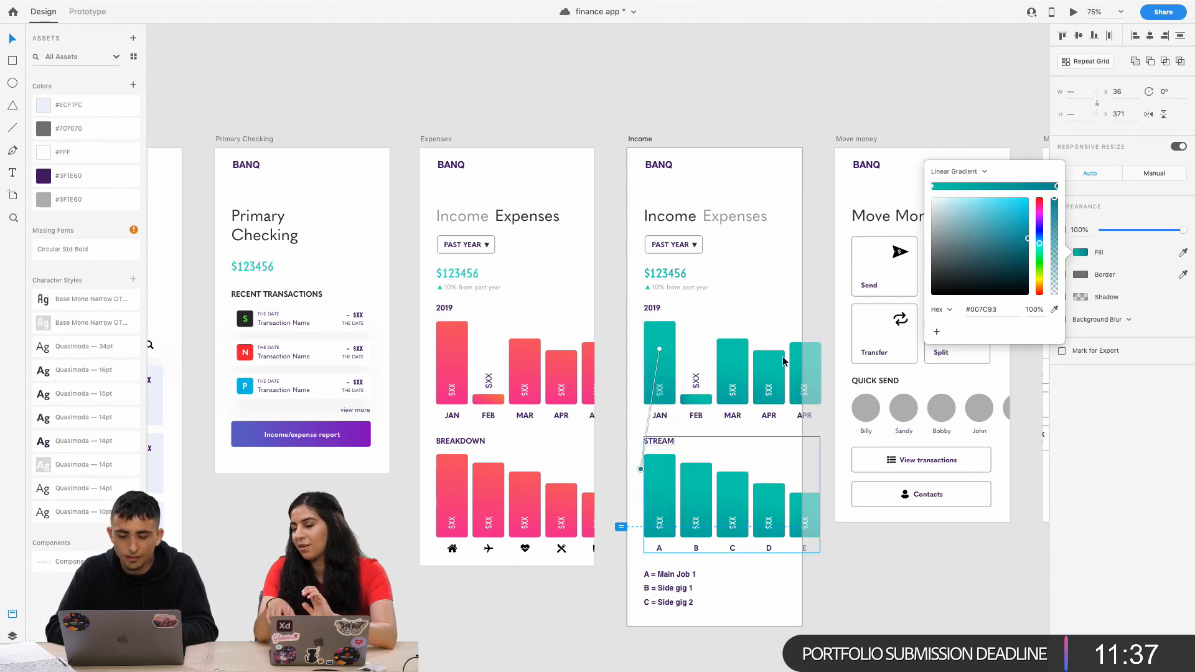
pyautogui.click(1040, 256)
pyautogui.moveTo(1041, 256); pyautogui.dragTo(1042, 264)
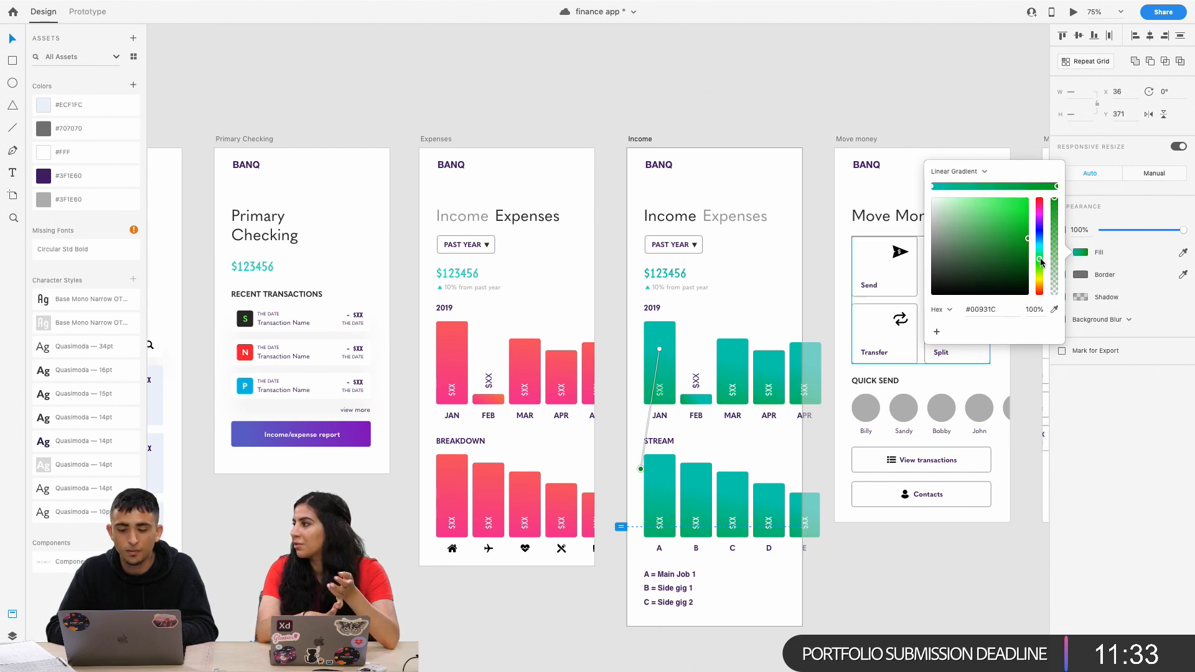
# Stretch the Income bars' gradient diagonally from beside the January bar's upper right to the first Stream bar's lower left.
pyautogui.click(660, 351)
pyautogui.moveTo(661, 352); pyautogui.dragTo(670, 339)
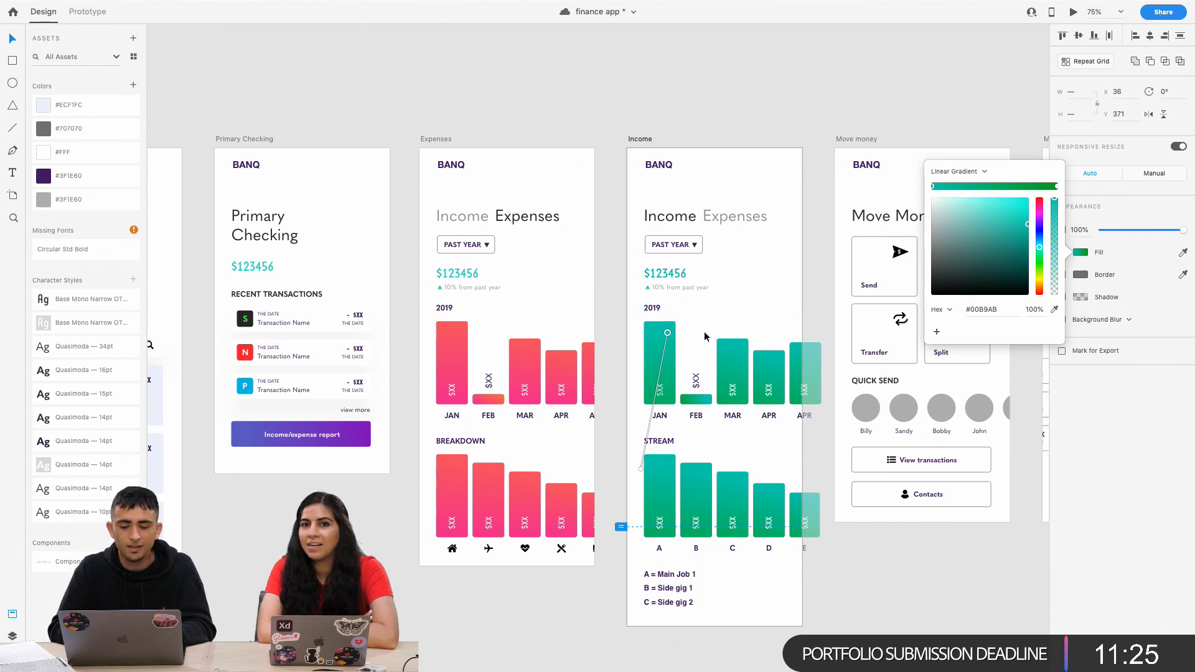
pyautogui.moveTo(671, 322); pyautogui.dragTo(670, 336)
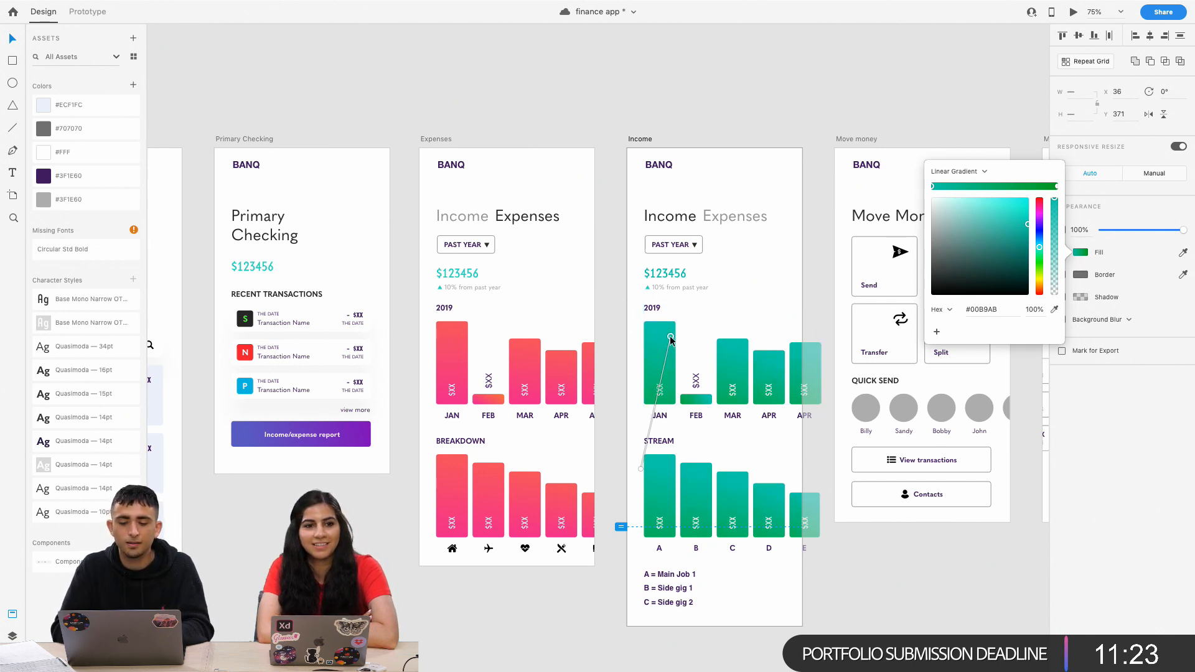
pyautogui.moveTo(641, 468); pyautogui.dragTo(602, 466)
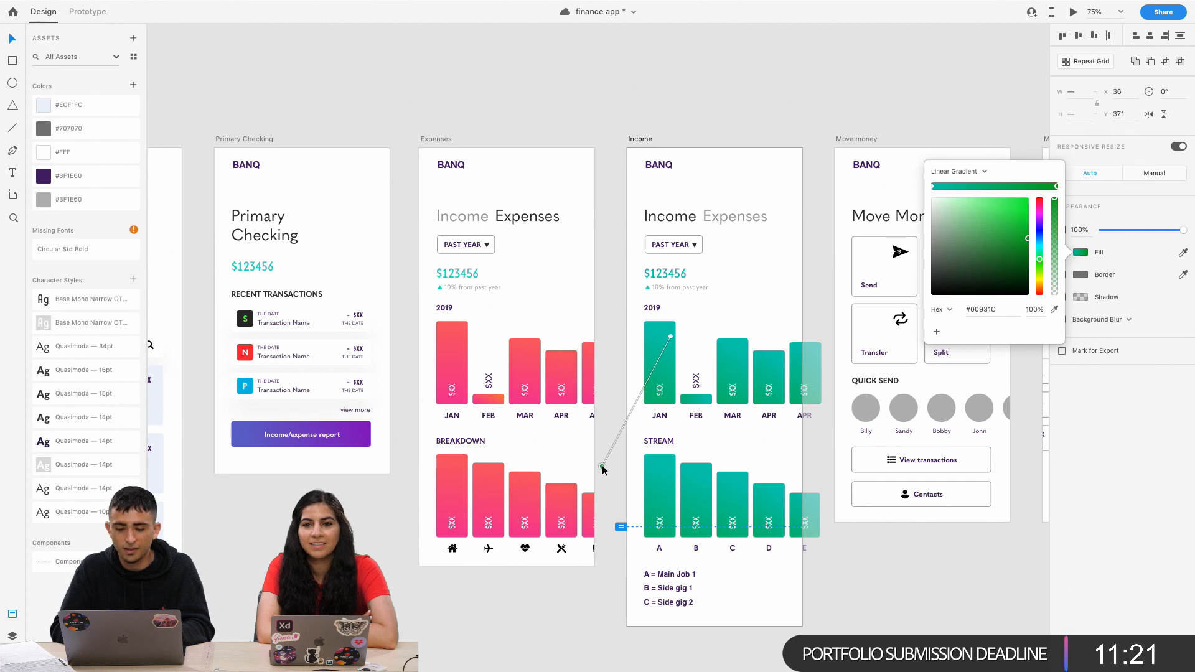
pyautogui.moveTo(671, 336); pyautogui.dragTo(680, 326)
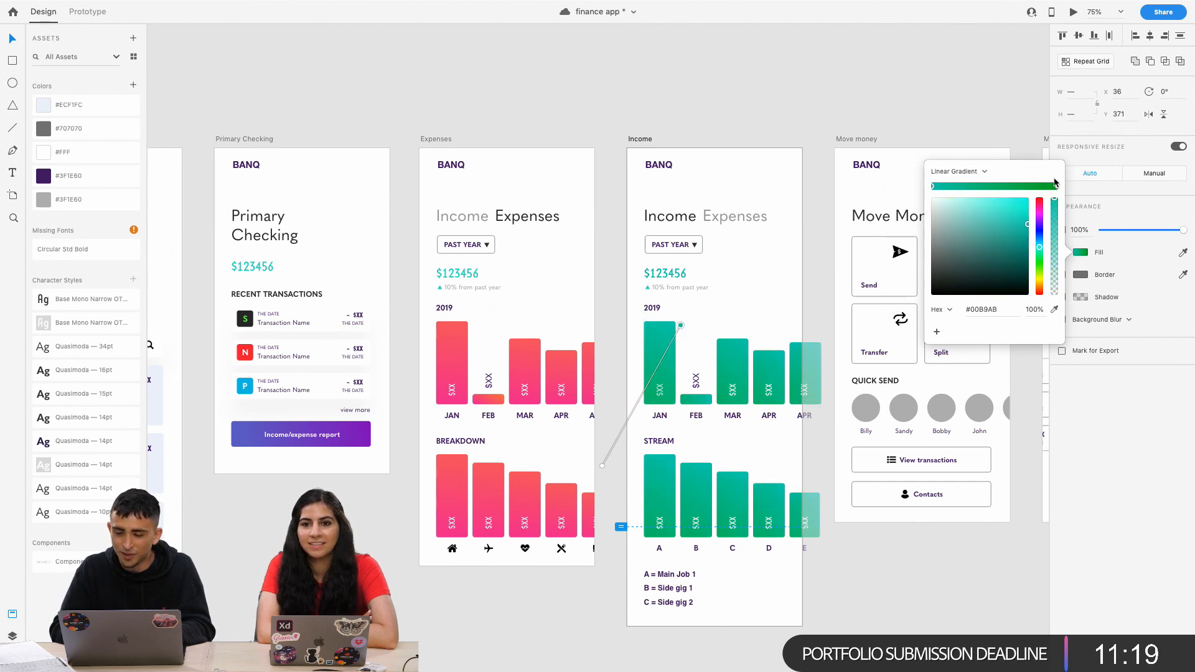
pyautogui.moveTo(602, 467); pyautogui.dragTo(637, 523)
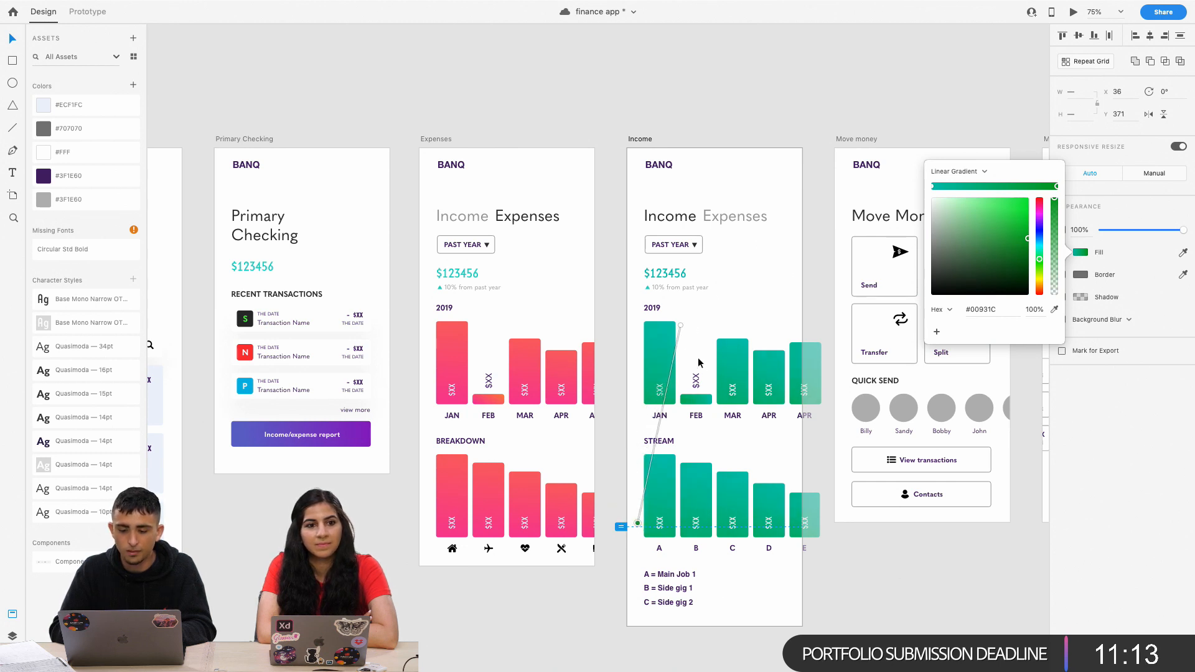
# Deselect the bars and examine the green Income charts alongside the other artboards and the Home color variants.
pyautogui.click(731, 213)
pyautogui.click(725, 169)
pyautogui.press('super+minus')
pyautogui.press('super+minus')
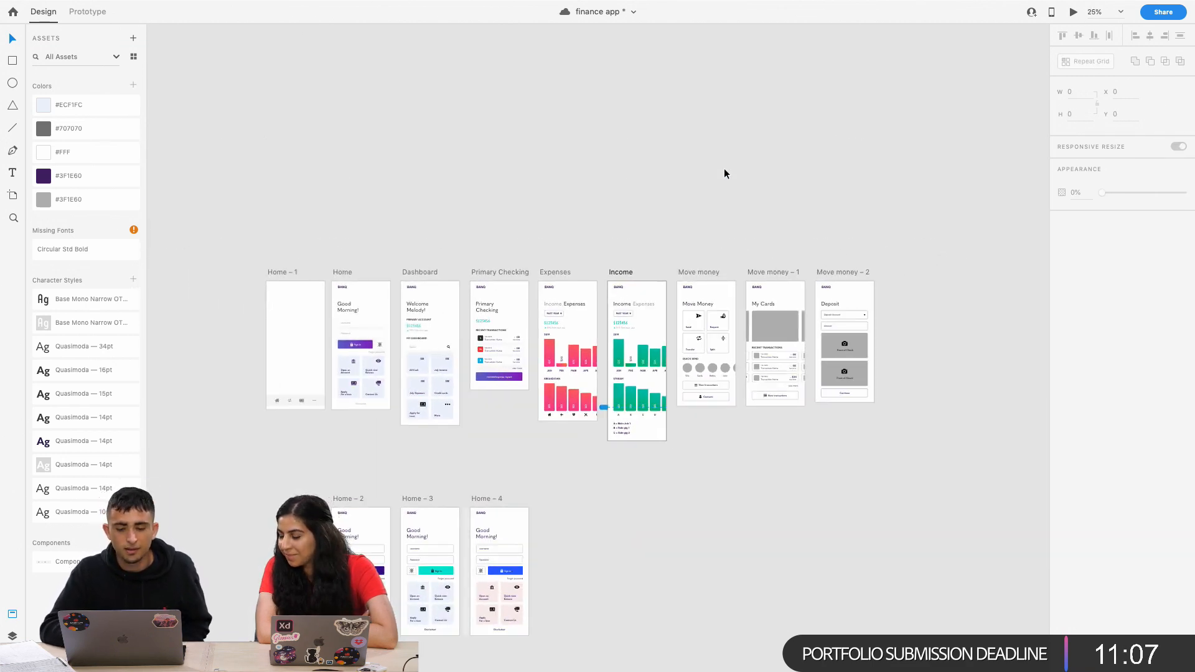
pyautogui.press('super+minus')
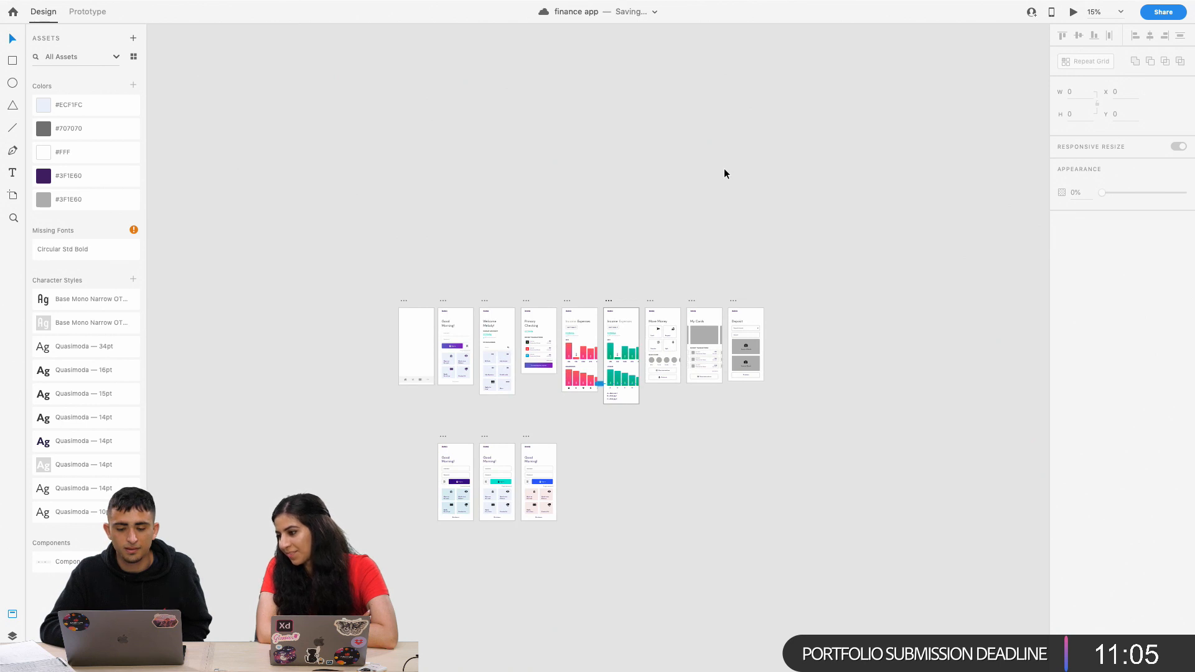
pyautogui.press('super+equal')
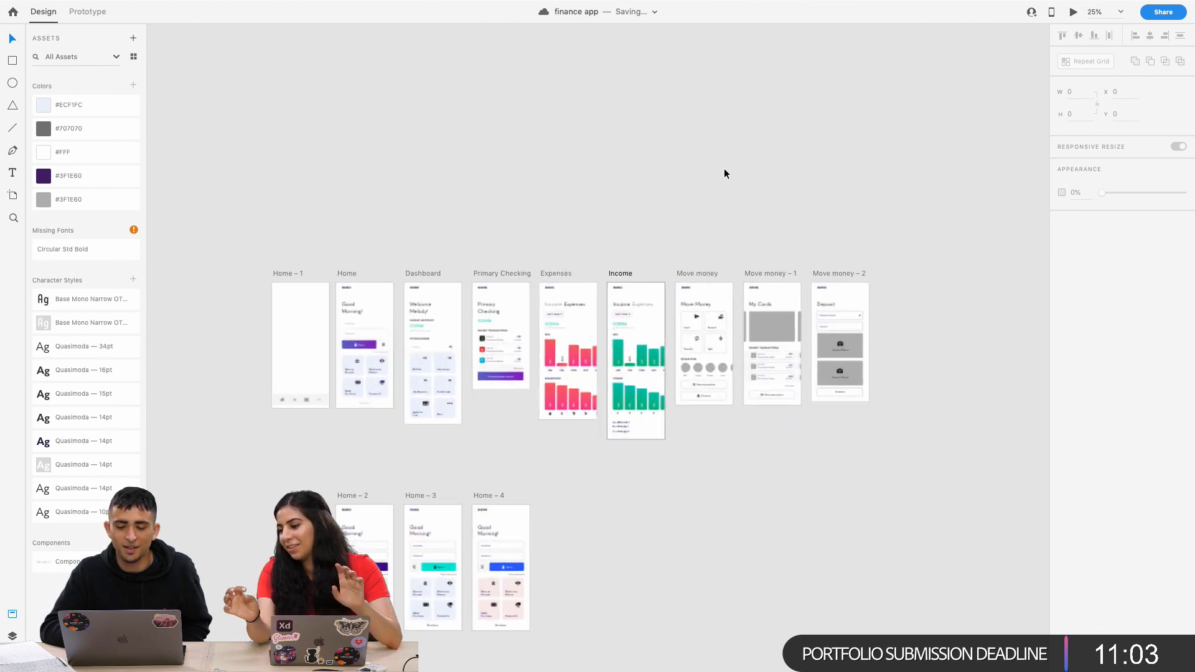
pyautogui.press('super+equal')
pyautogui.scroll(-10, 724, 168)
pyautogui.hscroll(-4, 723, 168)
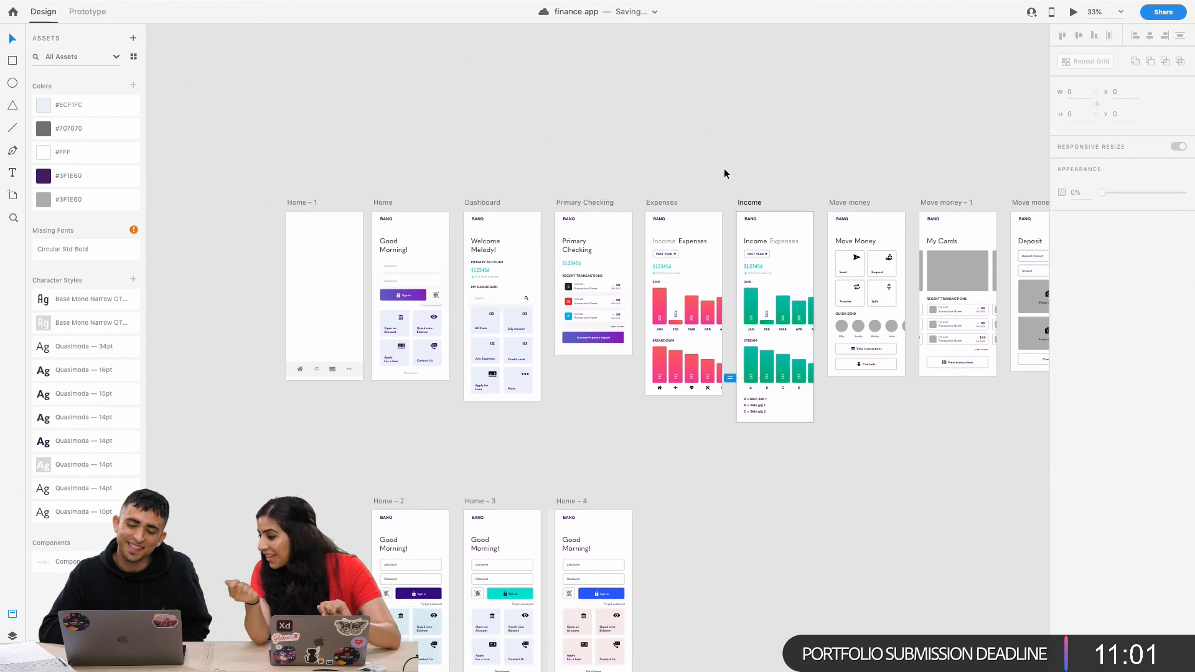
pyautogui.press('super+equal')
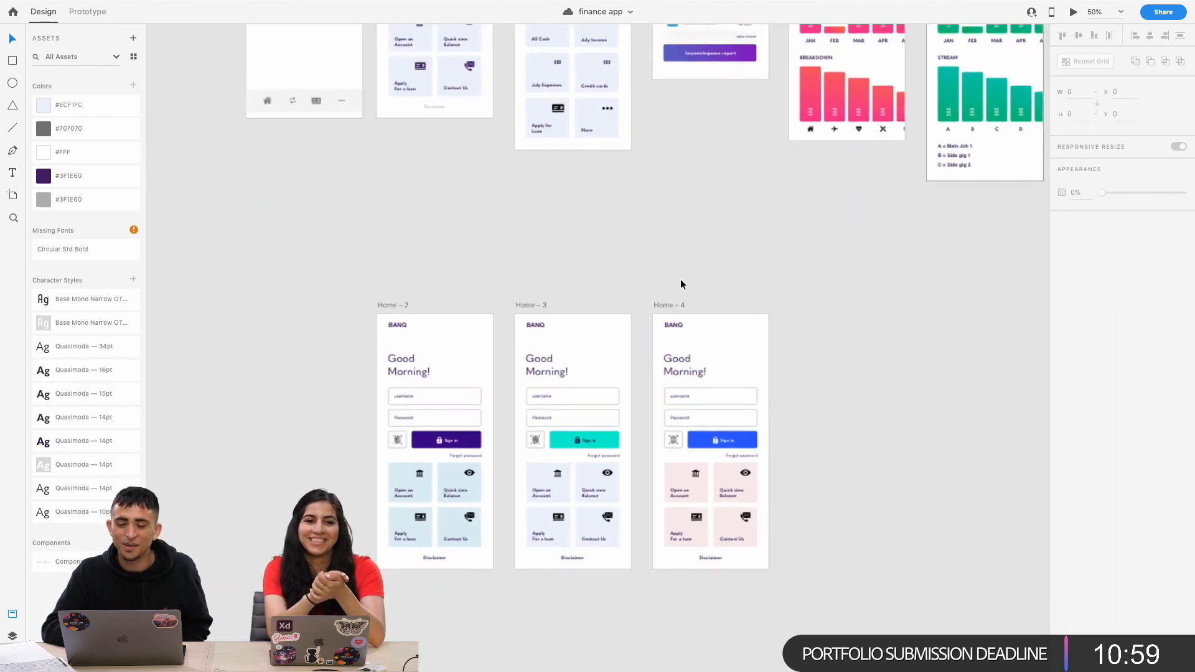
pyautogui.hscroll(6, 681, 279)
pyautogui.scroll(4, 681, 278)
pyautogui.scroll(6, 729, 206)
pyautogui.hscroll(2, 729, 205)
pyautogui.scroll(3, 732, 211)
pyautogui.hscroll(1, 731, 210)
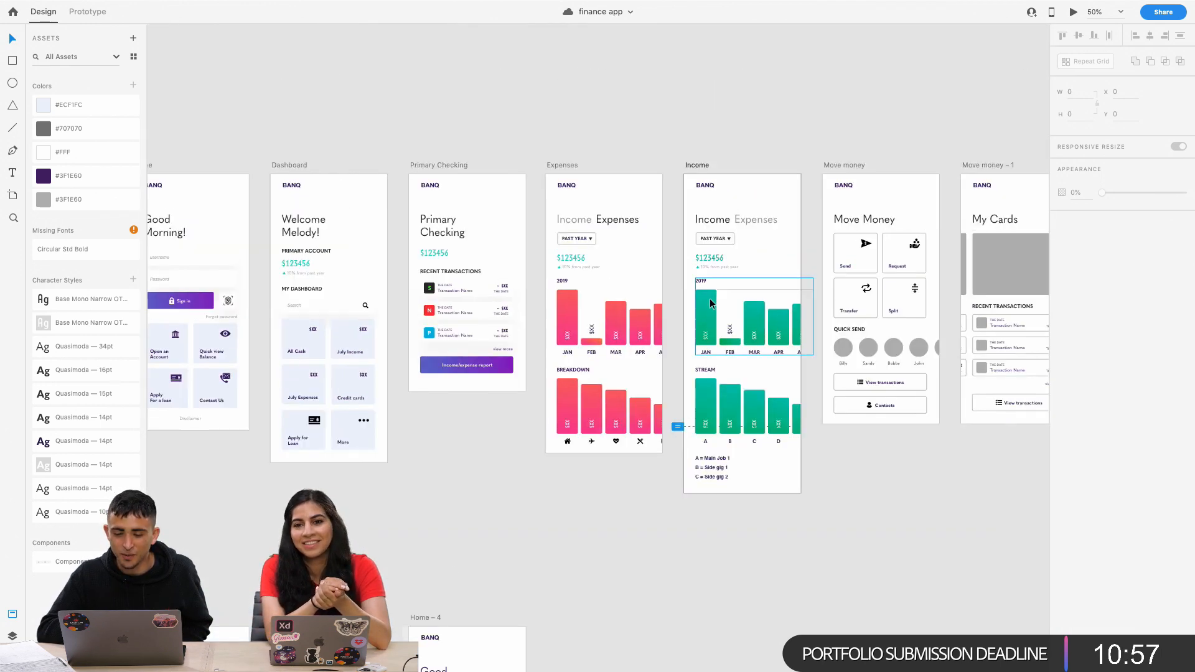
# Select every bar in the Income artboard's 2019 and Stream charts.
pyautogui.click(709, 303)
pyautogui.click(709, 304)
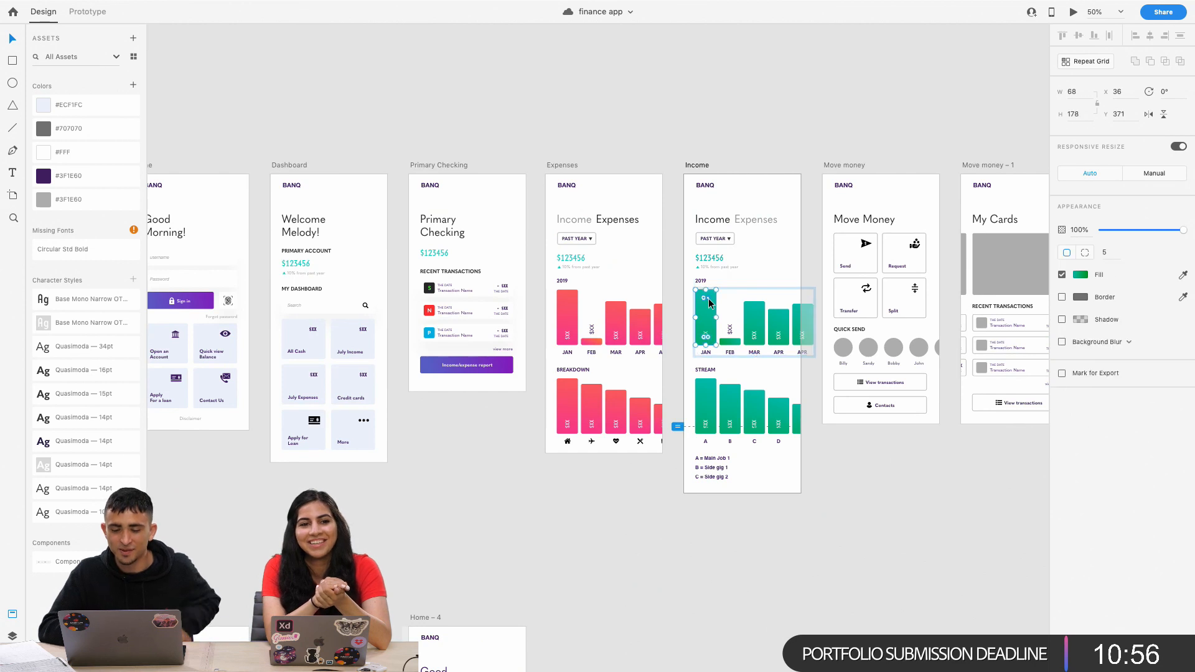
pyautogui.keyDown('shift'); pyautogui.click(730, 342); pyautogui.keyUp('shift')
pyautogui.keyDown('shift'); pyautogui.click(756, 325); pyautogui.keyUp('shift')
pyautogui.keyDown('shift'); pyautogui.click(779, 317); pyautogui.keyUp('shift')
pyautogui.keyDown('shift'); pyautogui.click(803, 323); pyautogui.keyUp('shift')
pyautogui.keyDown('shift'); pyautogui.click(708, 408); pyautogui.keyUp('shift')
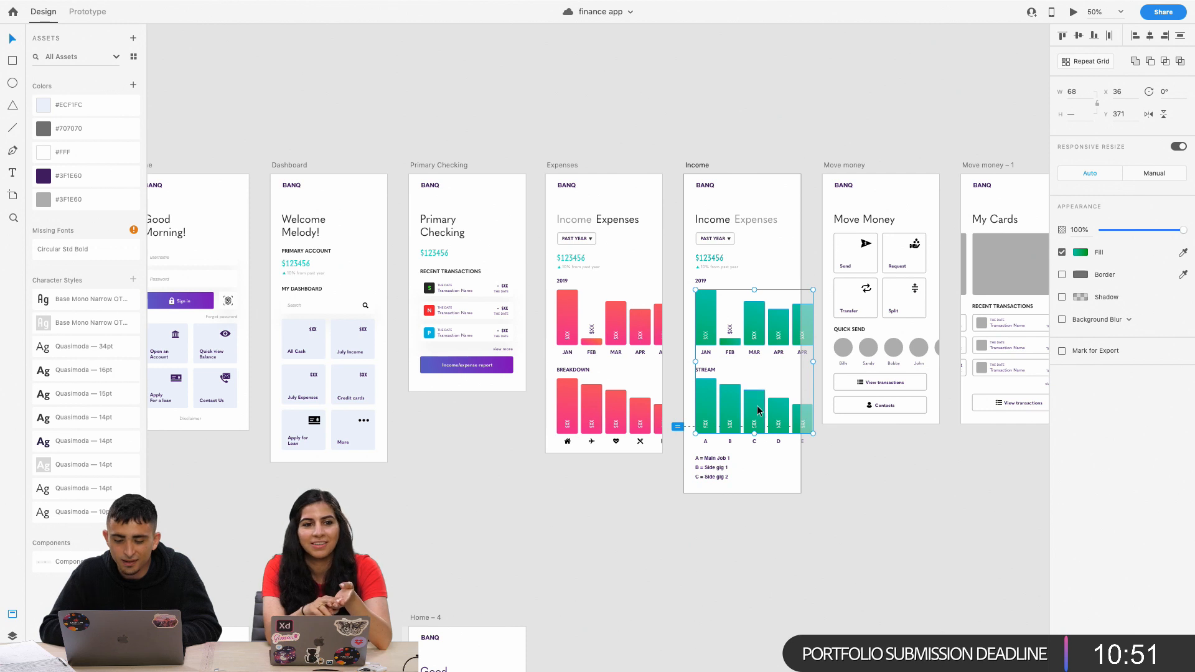
# Sample the Home – 3 Sign in button's teal #00E0CF as the Income gradient's start color and set the end color to #009393.
pyautogui.scroll(-5, 646, 410)
pyautogui.hscroll(-4, 646, 409)
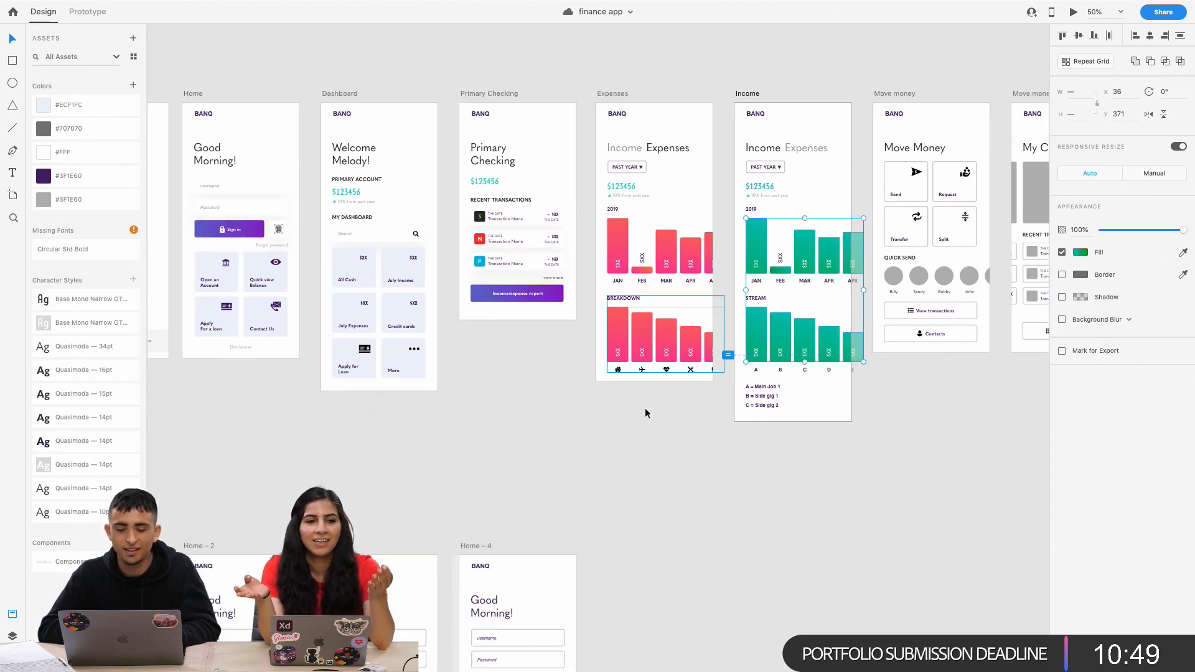
pyautogui.click(1081, 253)
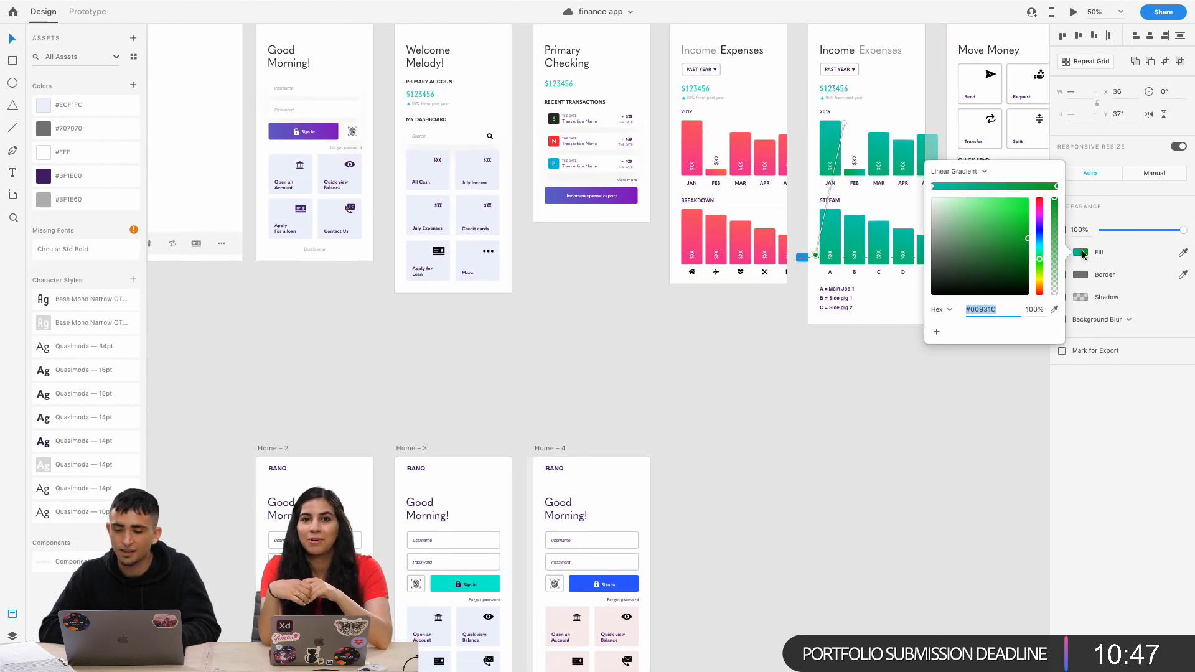
pyautogui.click(934, 187)
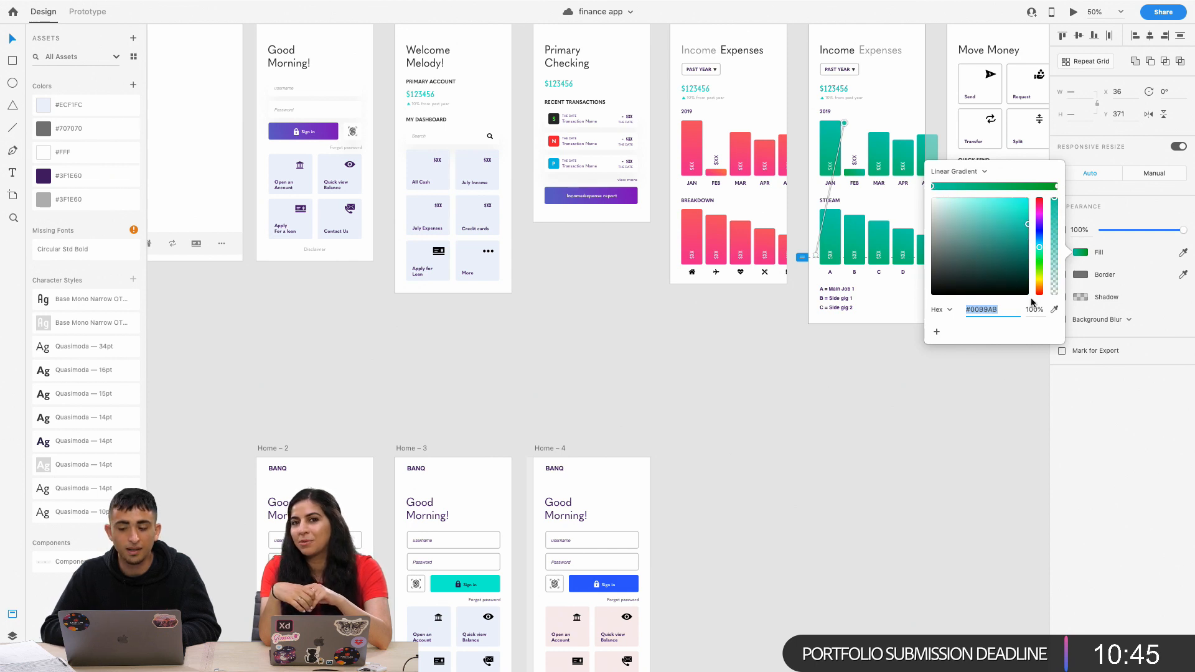
pyautogui.click(1054, 310)
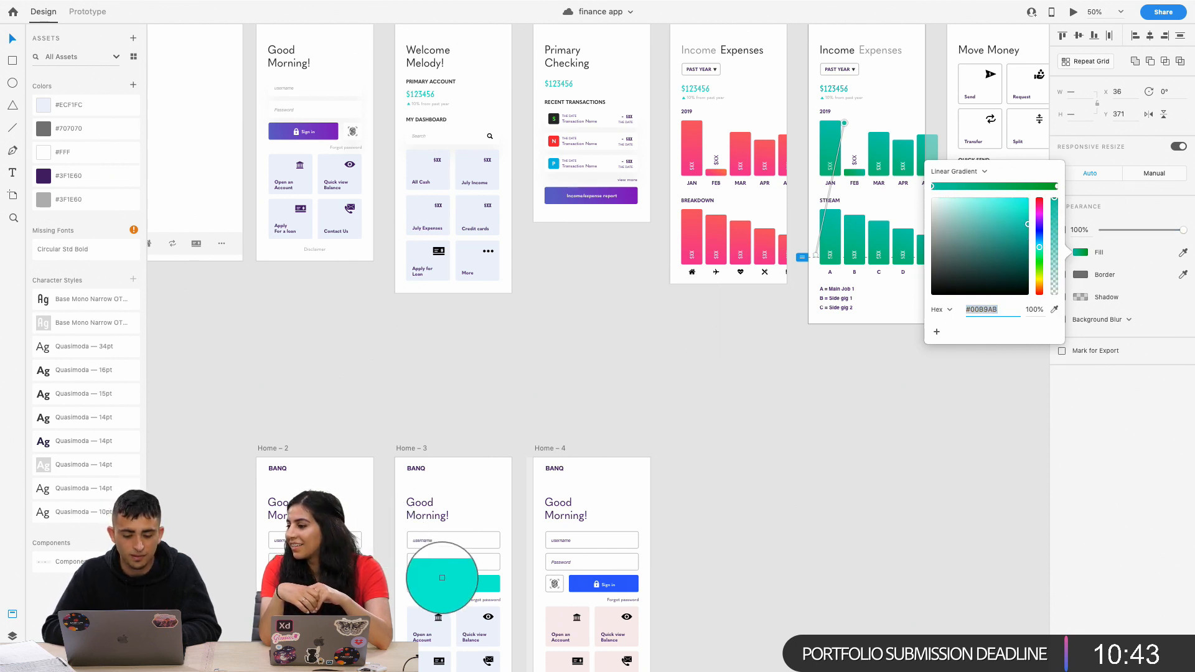
pyautogui.click(465, 583)
pyautogui.click(816, 256)
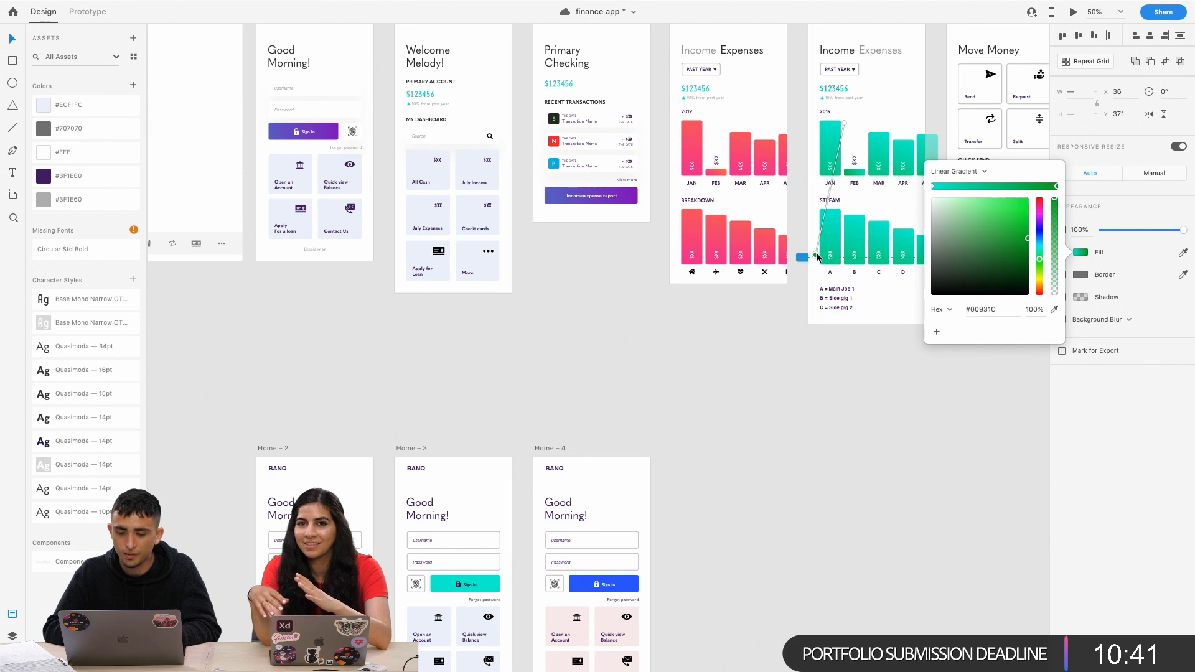
pyautogui.moveTo(1042, 246); pyautogui.dragTo(1045, 247)
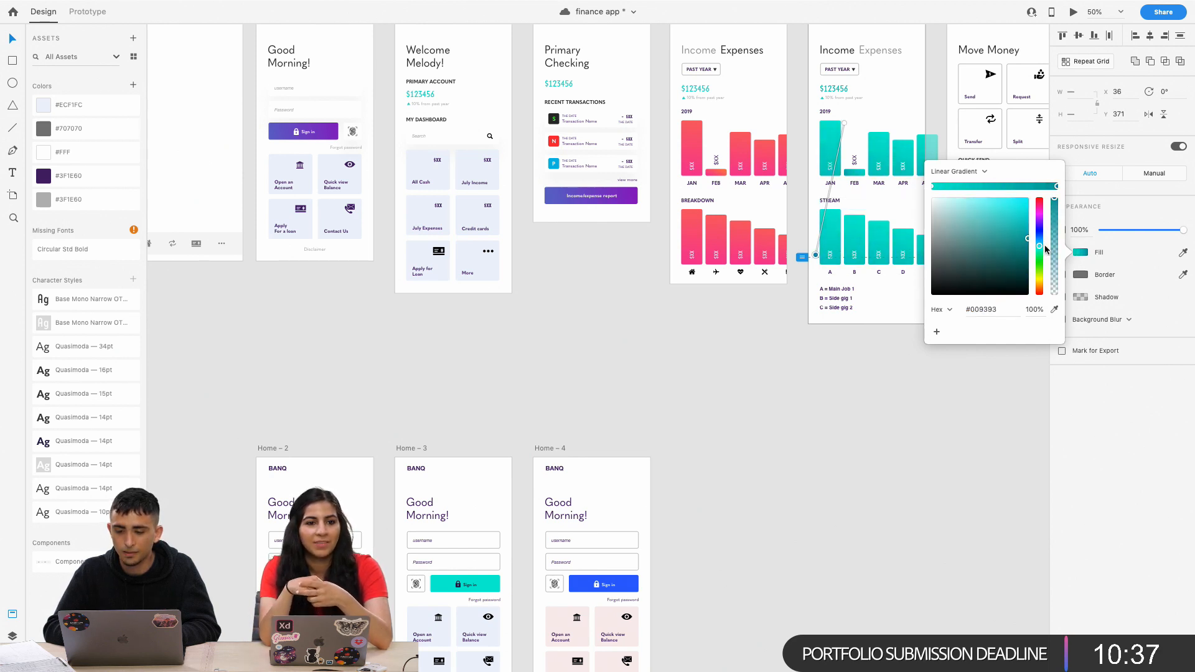
# Reposition the teal gradient to run from the January bar's upper part to just below the first Stream bar's label.
pyautogui.moveTo(803, 223); pyautogui.dragTo(802, 186)
pyautogui.moveTo(847, 125); pyautogui.dragTo(849, 165)
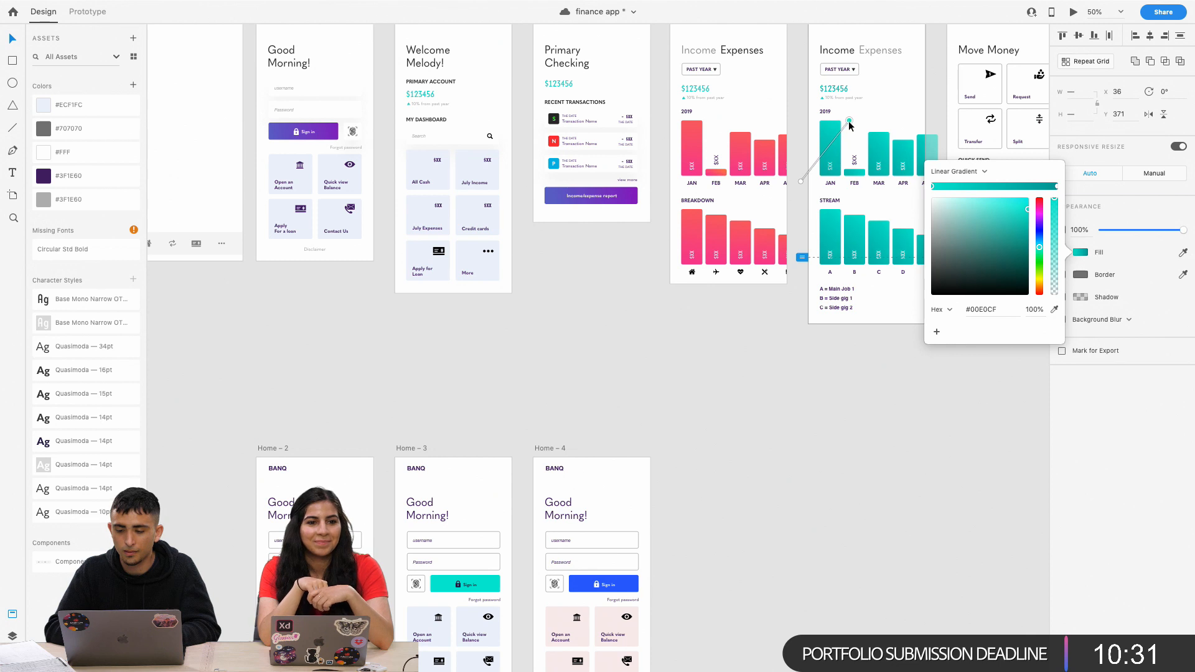
pyautogui.click(801, 182)
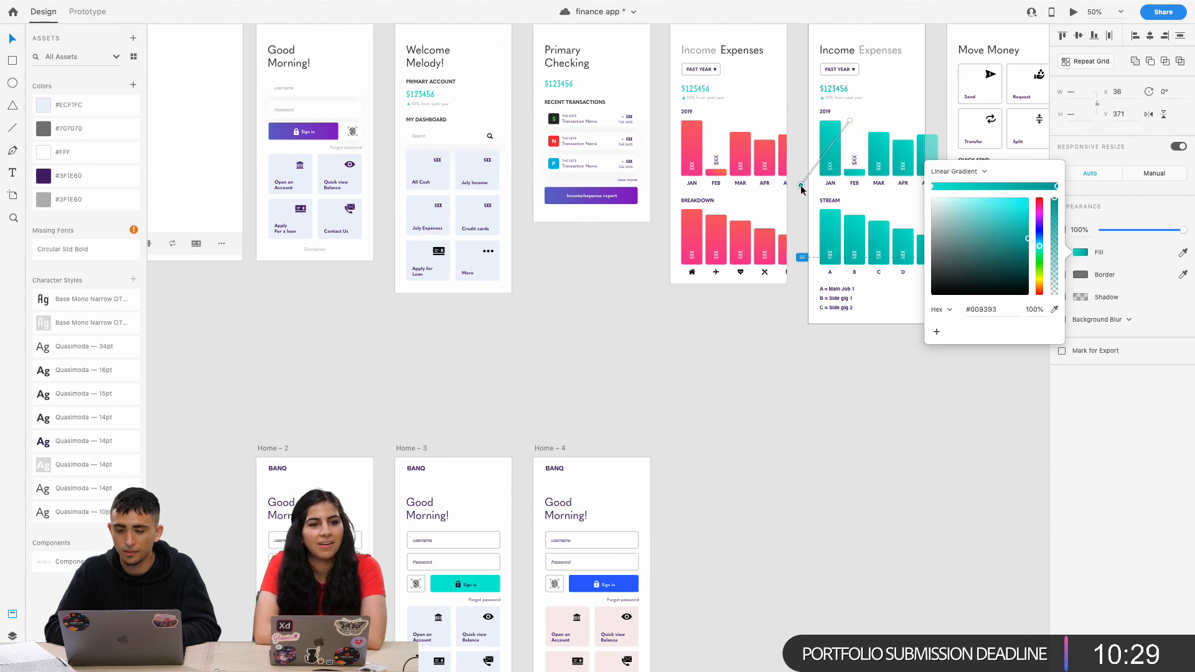
pyautogui.moveTo(812, 204); pyautogui.dragTo(813, 302)
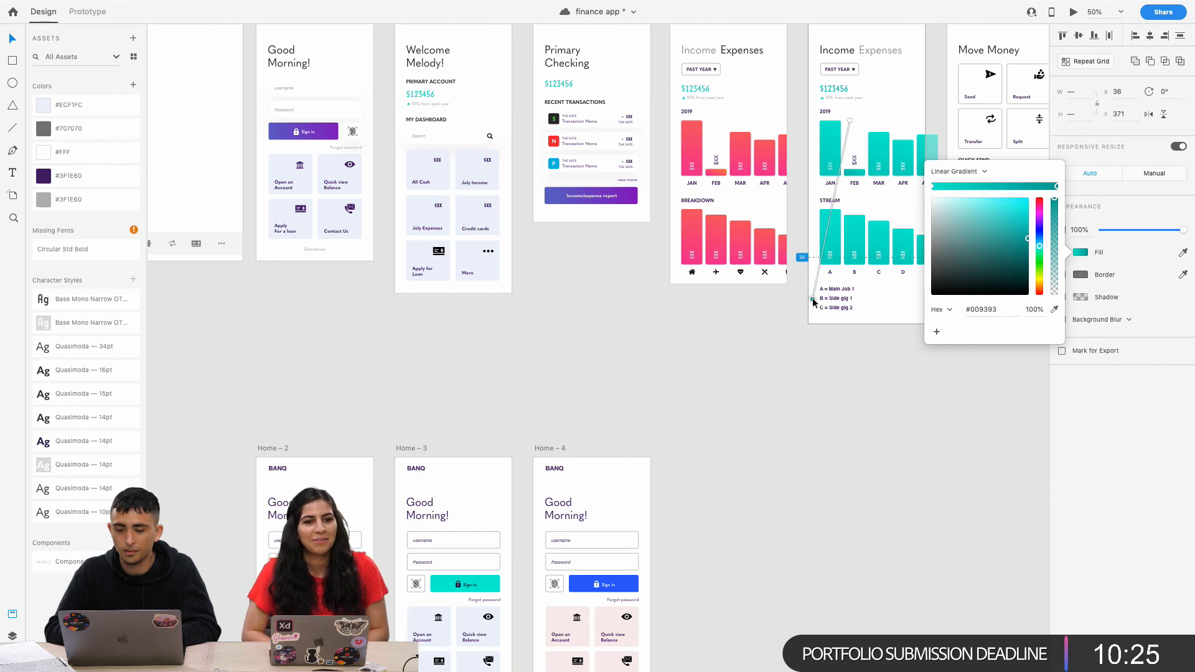
pyautogui.moveTo(850, 121); pyautogui.dragTo(836, 143)
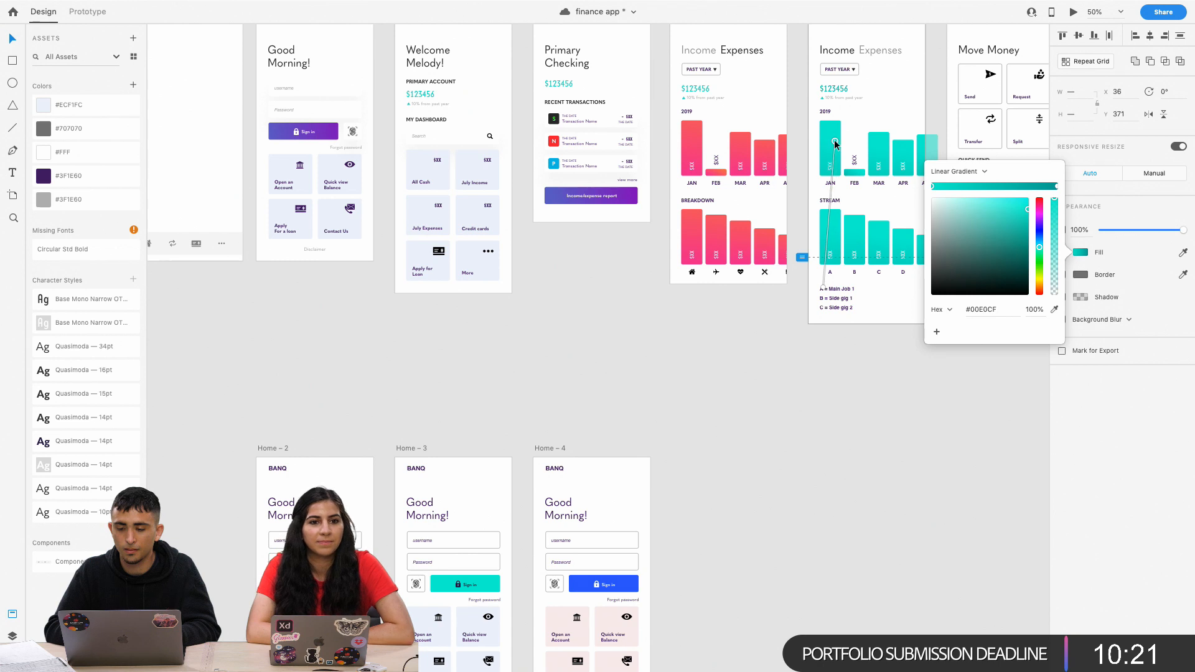
pyautogui.click(824, 282)
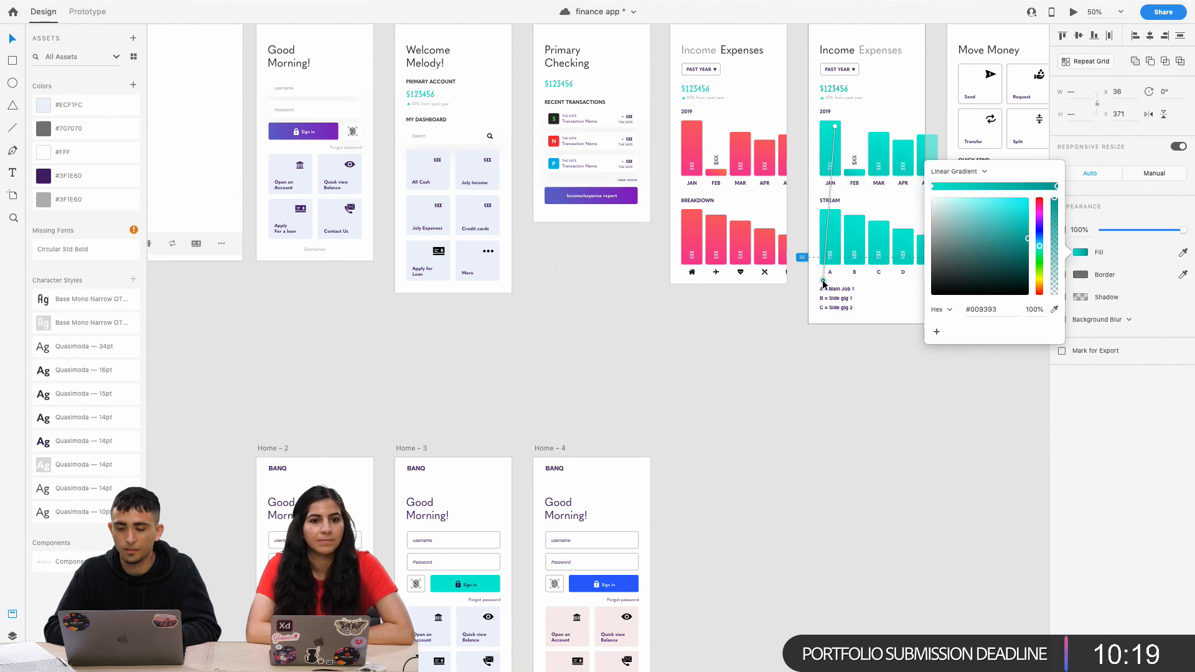
# Compare the green and teal versions of the Income bars through the edit history, keep the teal one, and deselect the bars.
pyautogui.click(782, 358)
pyautogui.press('super+minus')
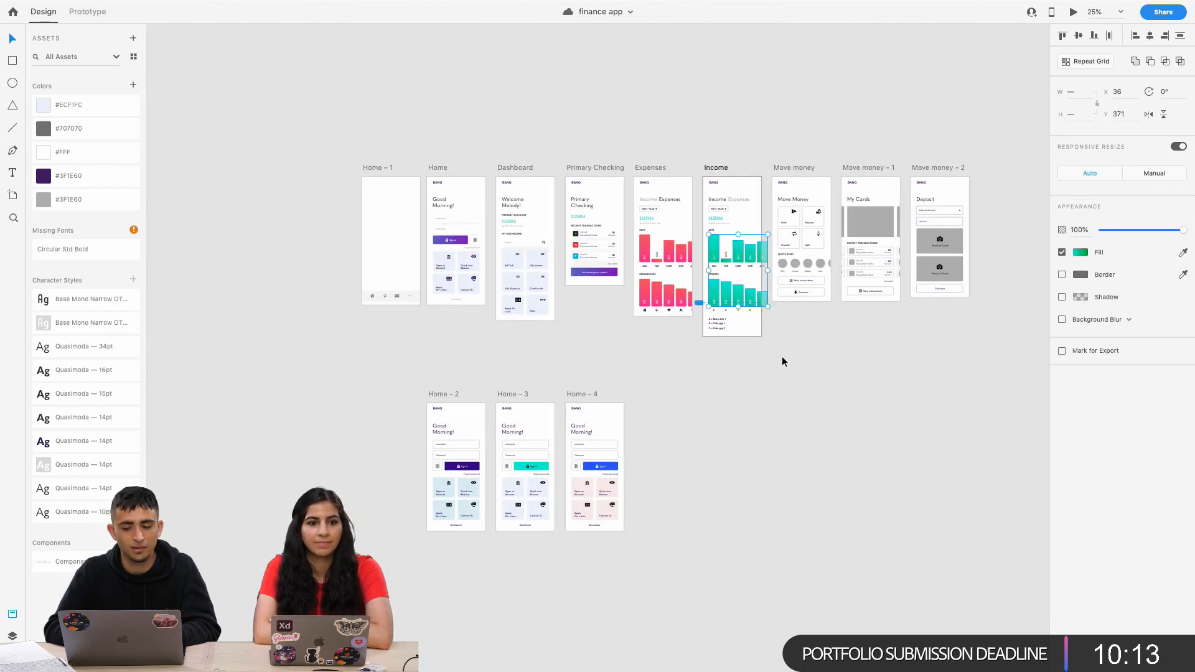
pyautogui.click(782, 357)
pyautogui.press('super+z')
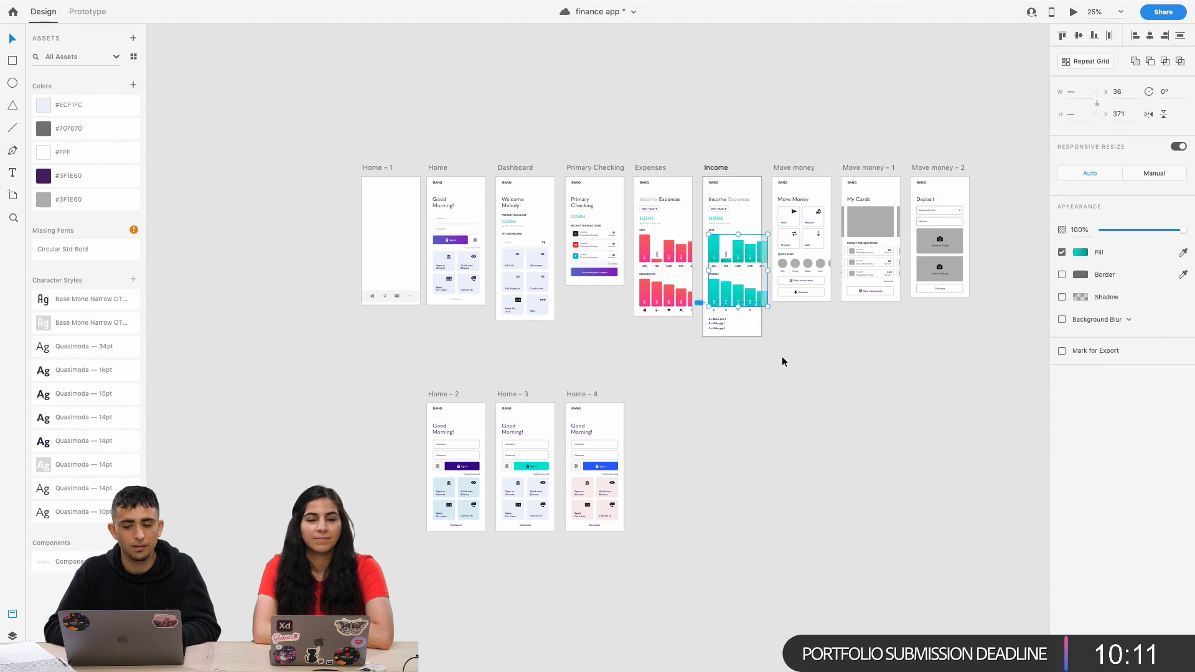
pyautogui.click(781, 357)
pyautogui.press('super+equal')
pyautogui.press('super+equal')
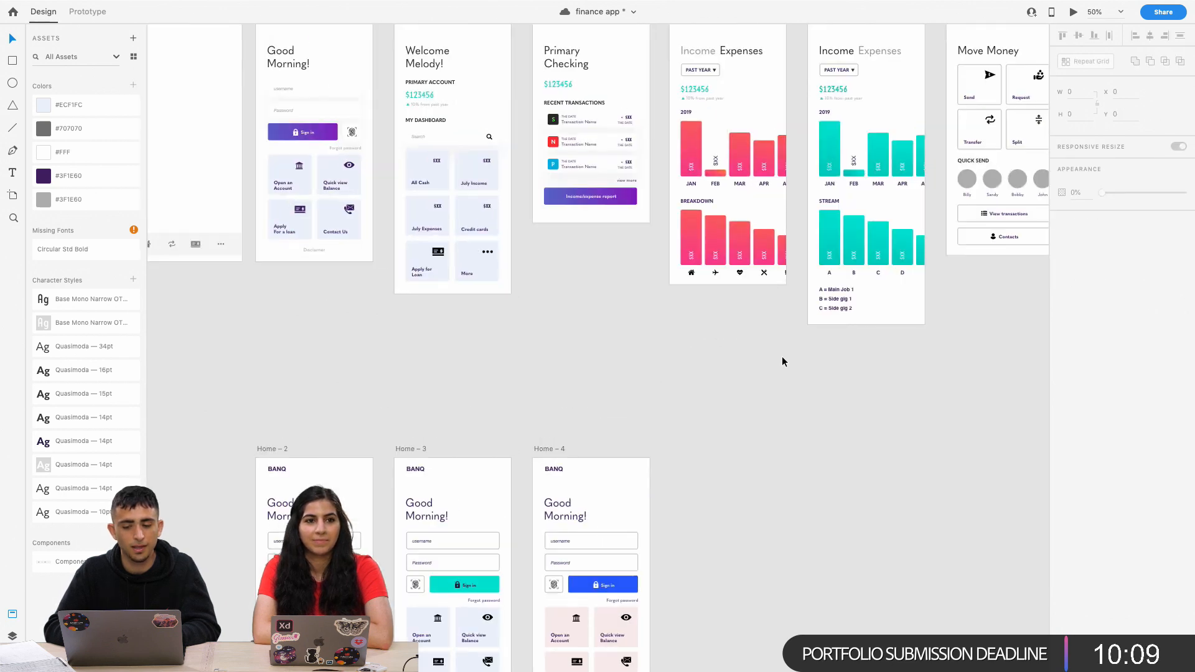
# Examine the recolored Expenses and Income charts against the Home, Dashboard, Move money, My Cards and Deposit artboards.
pyautogui.scroll(2, 782, 357)
pyautogui.hscroll(2, 781, 357)
pyautogui.scroll(1, 783, 361)
pyautogui.hscroll(1, 782, 361)
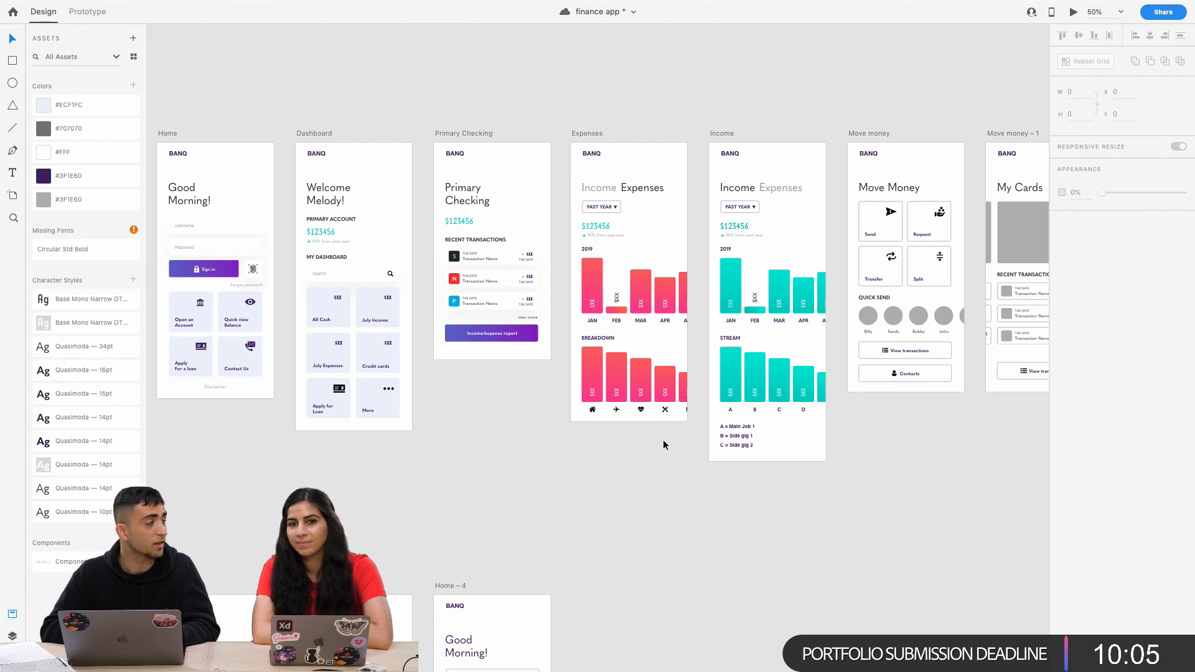
pyautogui.scroll(1, 705, 365)
pyautogui.hscroll(2, 705, 365)
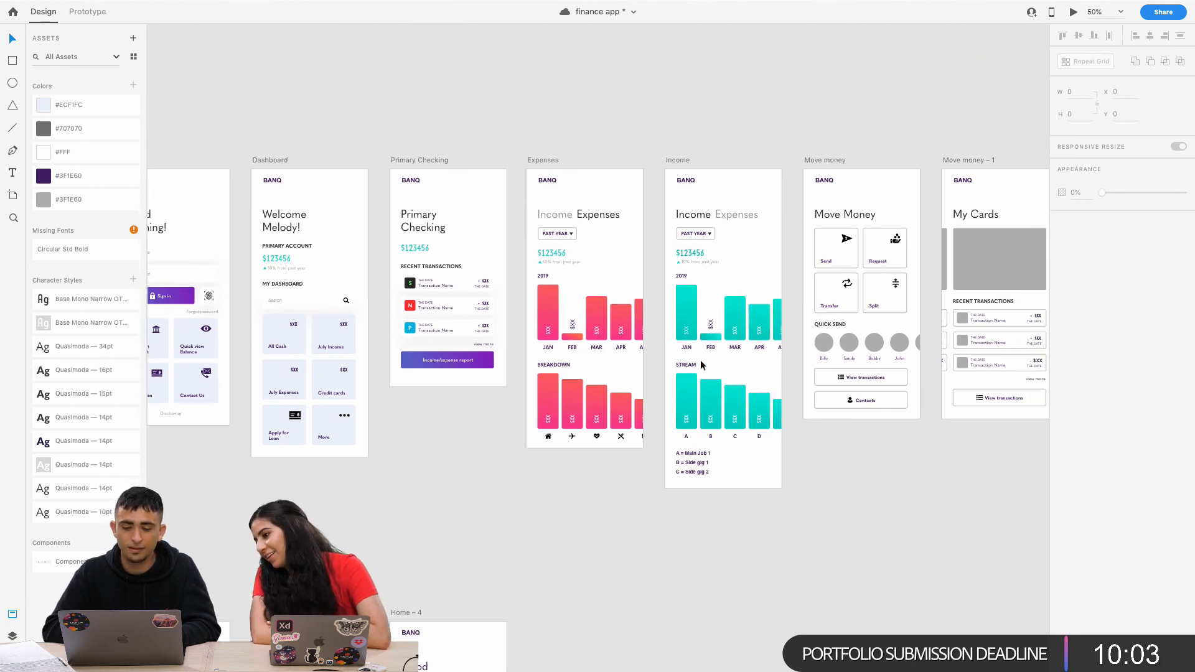
pyautogui.scroll(1, 702, 365)
pyautogui.hscroll(5, 702, 366)
pyautogui.hscroll(-15, 701, 365)
pyautogui.hscroll(10, 701, 365)
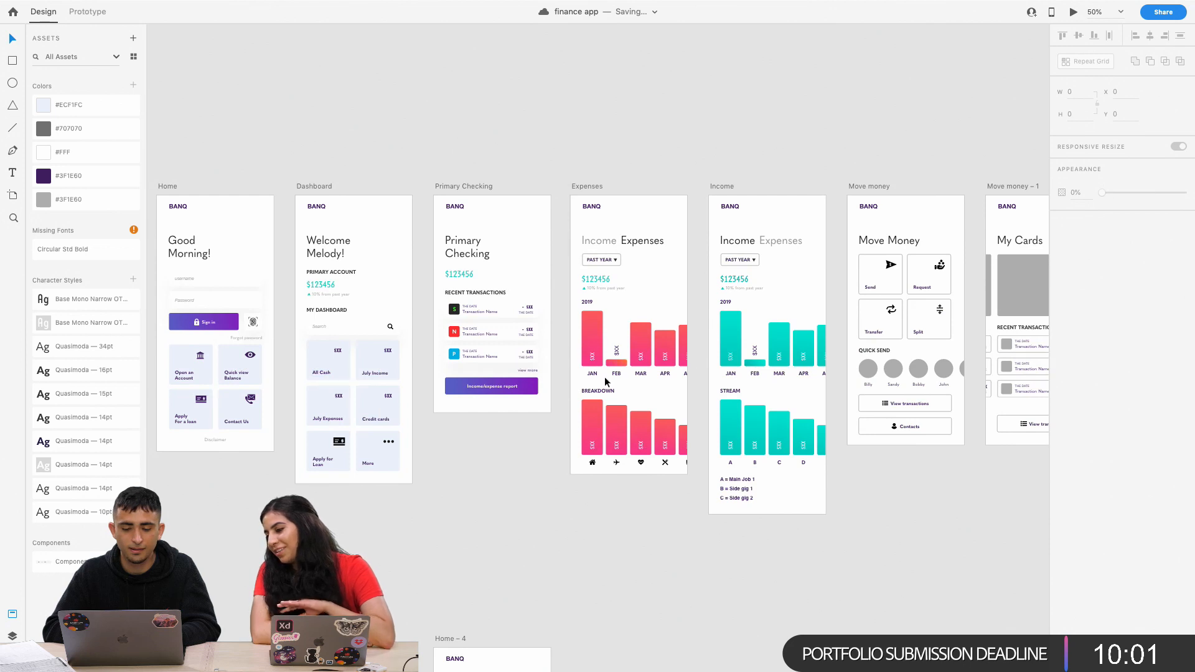
pyautogui.scroll(-3, 440, 402)
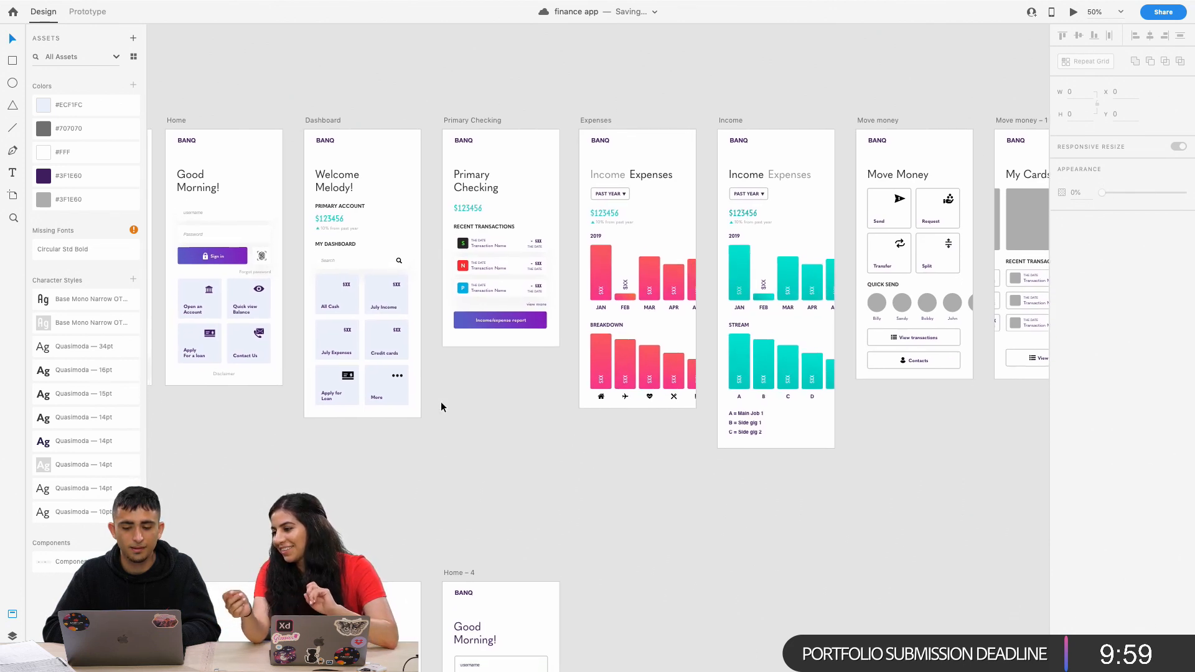
pyautogui.scroll(-3, 442, 406)
pyautogui.scroll(-3, 552, 368)
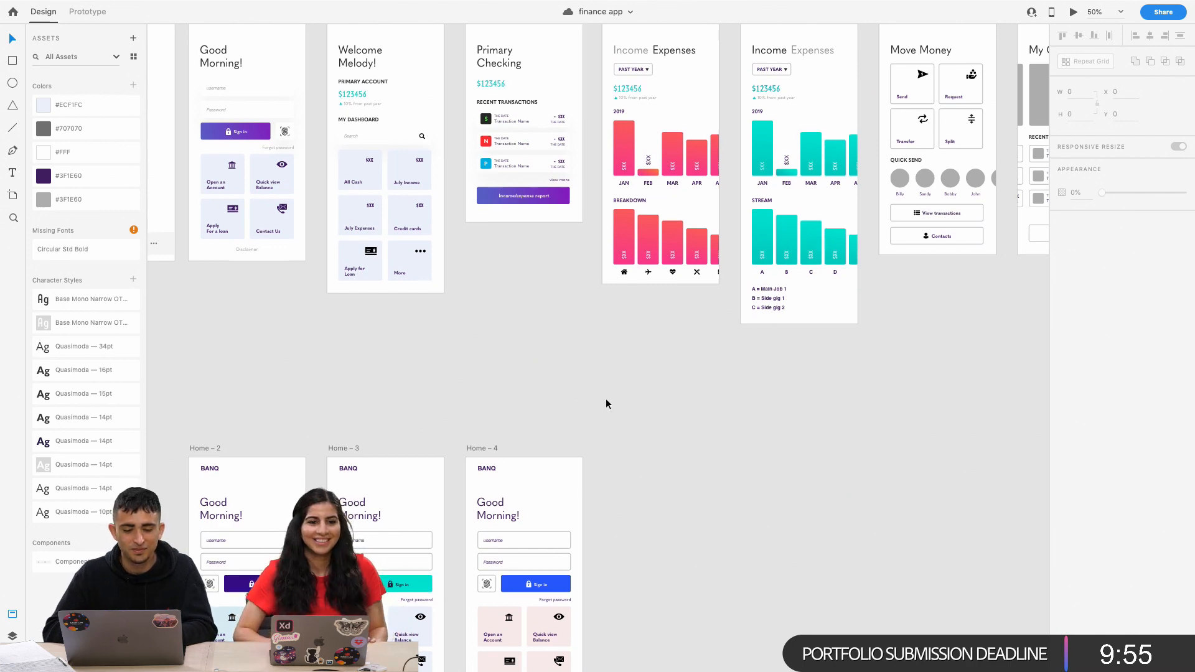
pyautogui.scroll(5, 607, 403)
pyautogui.hscroll(6, 607, 403)
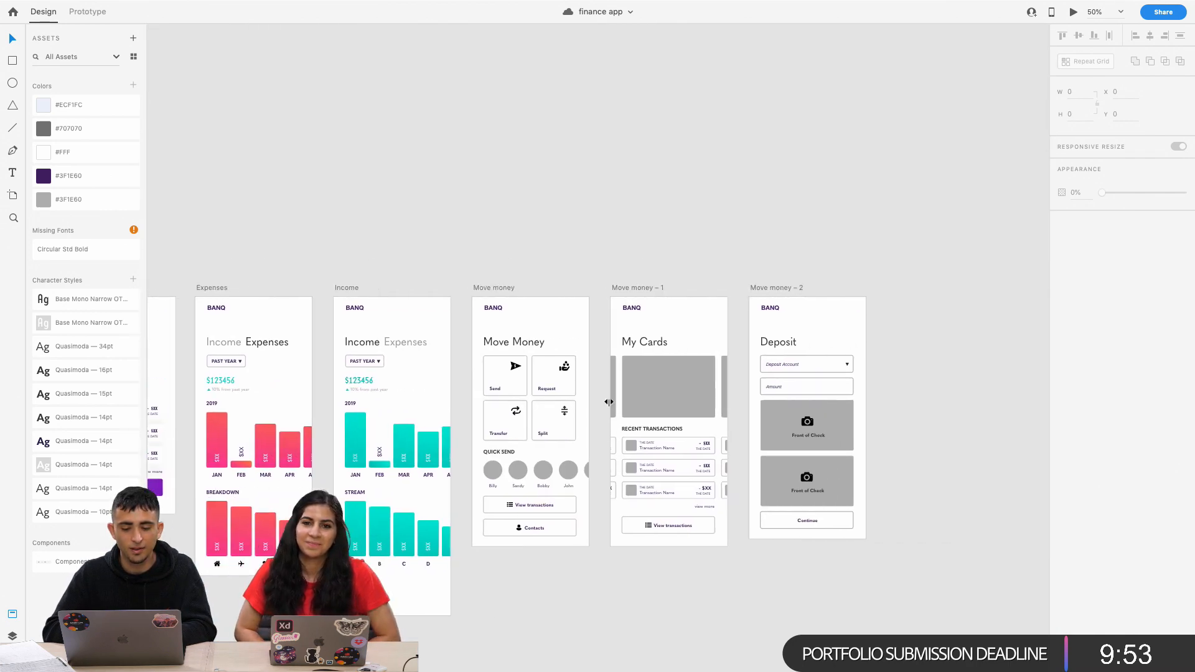
# Try recoloring the A label under the Income Stream chart with pink sampled from the Expenses Breakdown bars.
pyautogui.scroll(1, 606, 404)
pyautogui.hscroll(-5, 685, 448)
pyautogui.scroll(-2, 685, 448)
pyautogui.click(730, 478)
pyautogui.click(707, 534)
pyautogui.scroll(1, 707, 534)
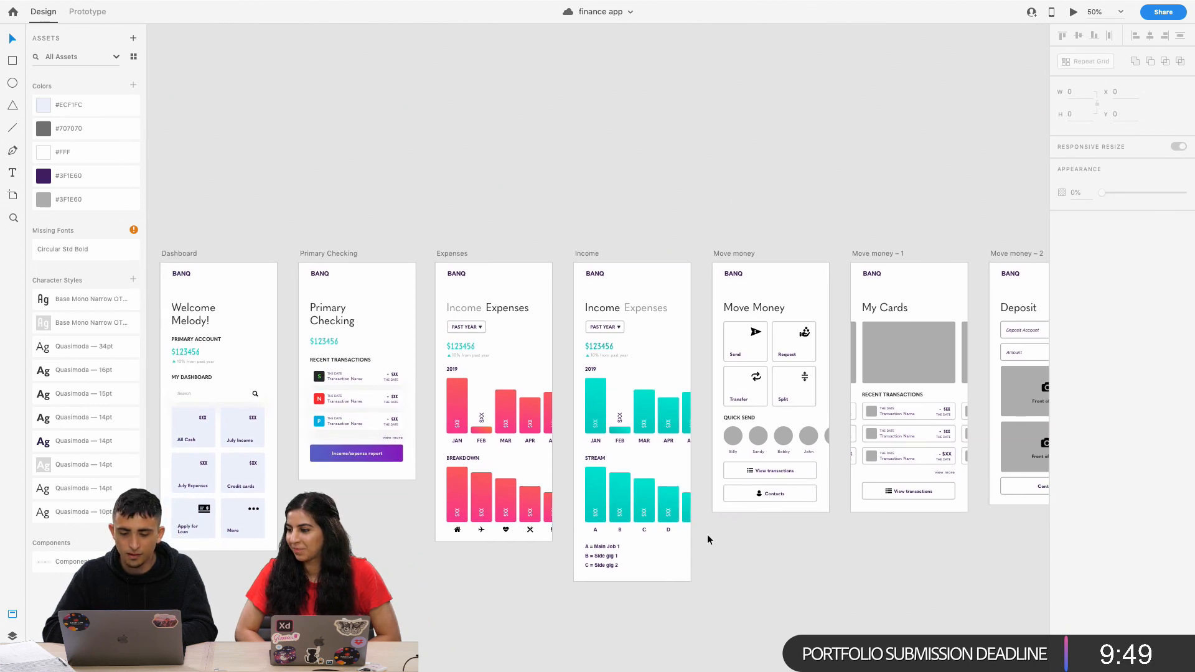
pyautogui.scroll(-3, 707, 534)
pyautogui.hscroll(-2, 707, 535)
pyautogui.hscroll(2, 707, 534)
pyautogui.press('super+plus')
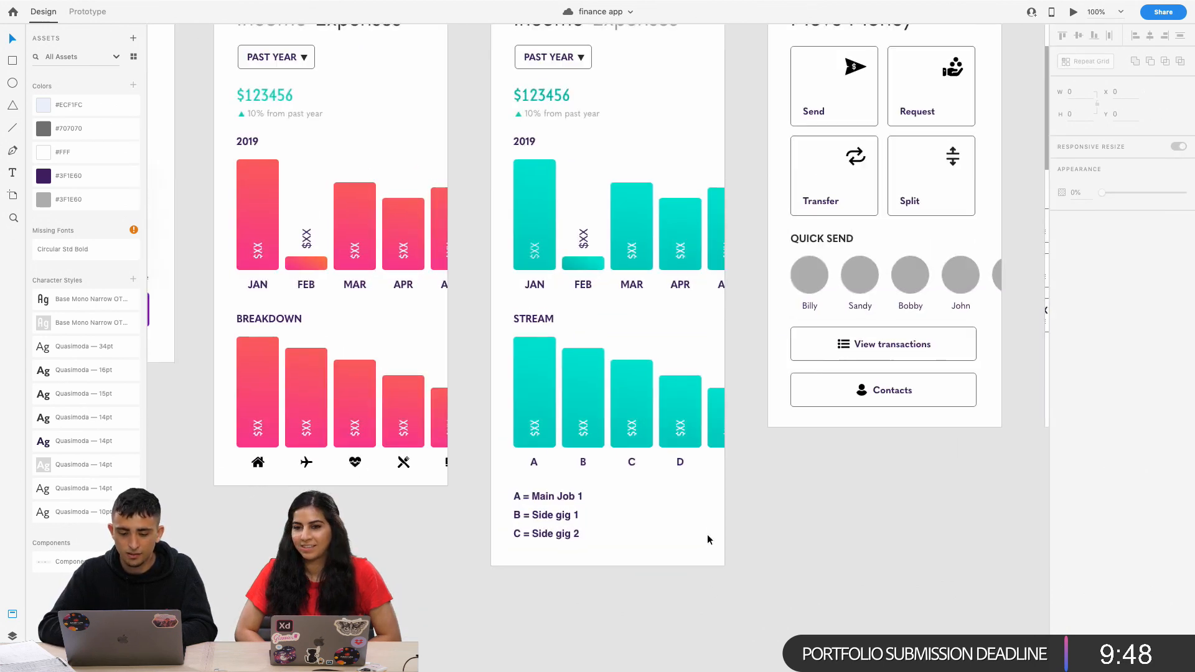
pyautogui.click(535, 462)
pyautogui.click(535, 464)
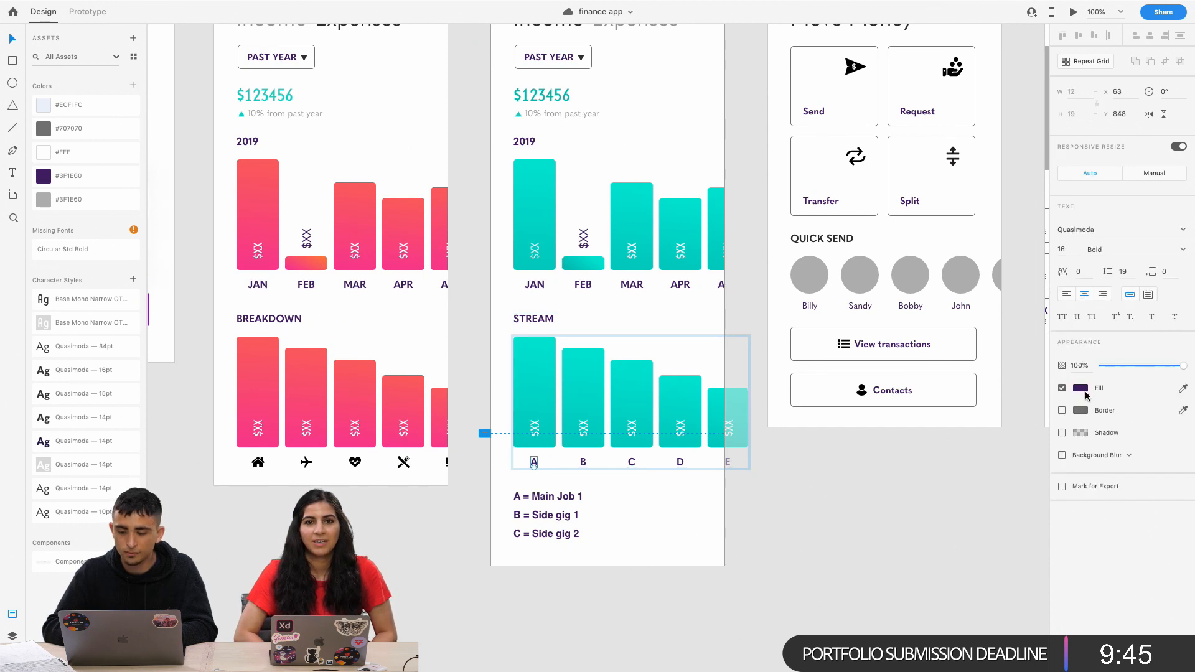
pyautogui.click(1182, 389)
pyautogui.click(409, 443)
# Try a blue fill on the Stream chart's B label and dark green #1E603A on its C label.
pyautogui.click(584, 463)
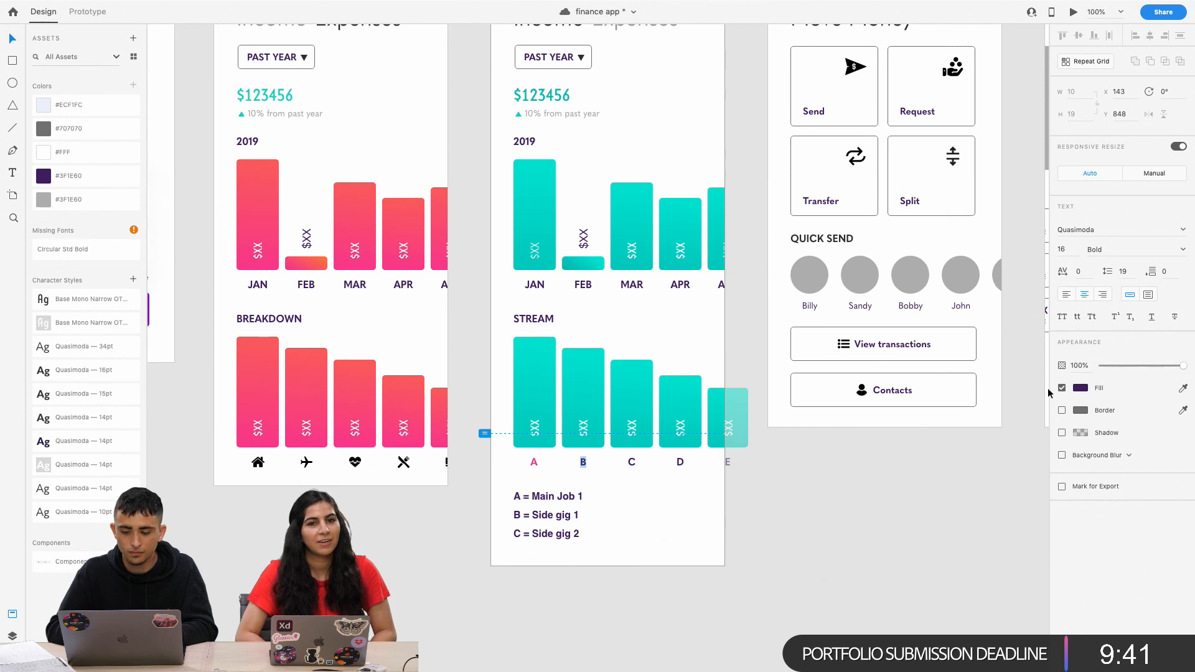
pyautogui.click(1083, 389)
pyautogui.click(1040, 359)
pyautogui.click(1003, 339)
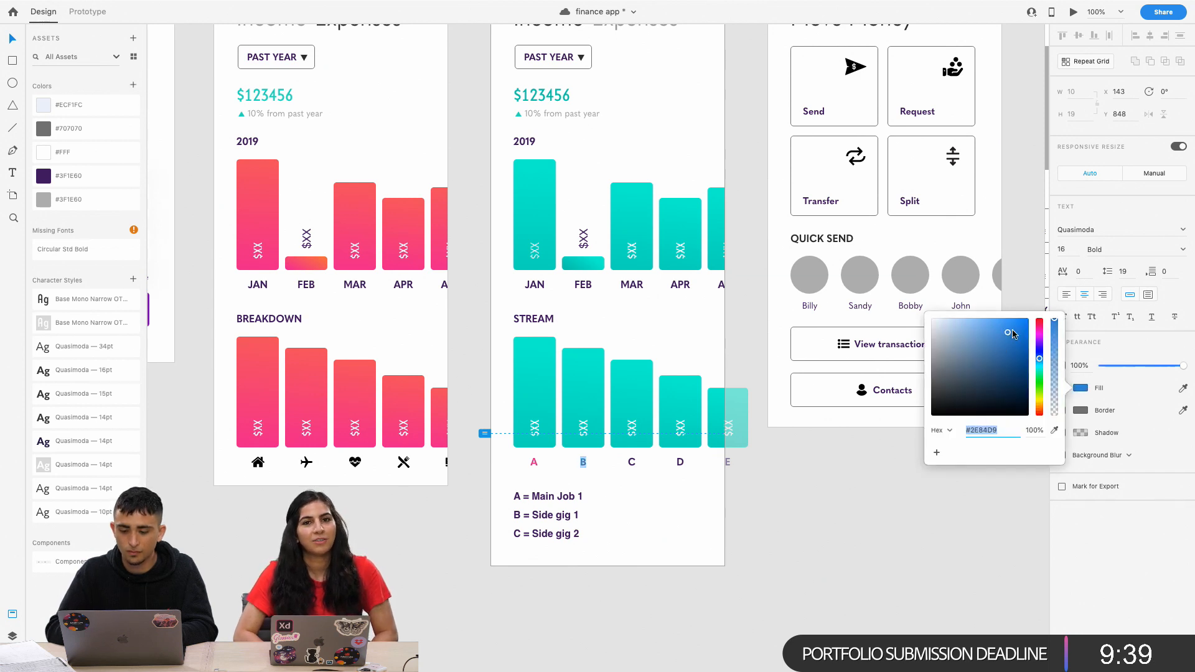
pyautogui.click(631, 464)
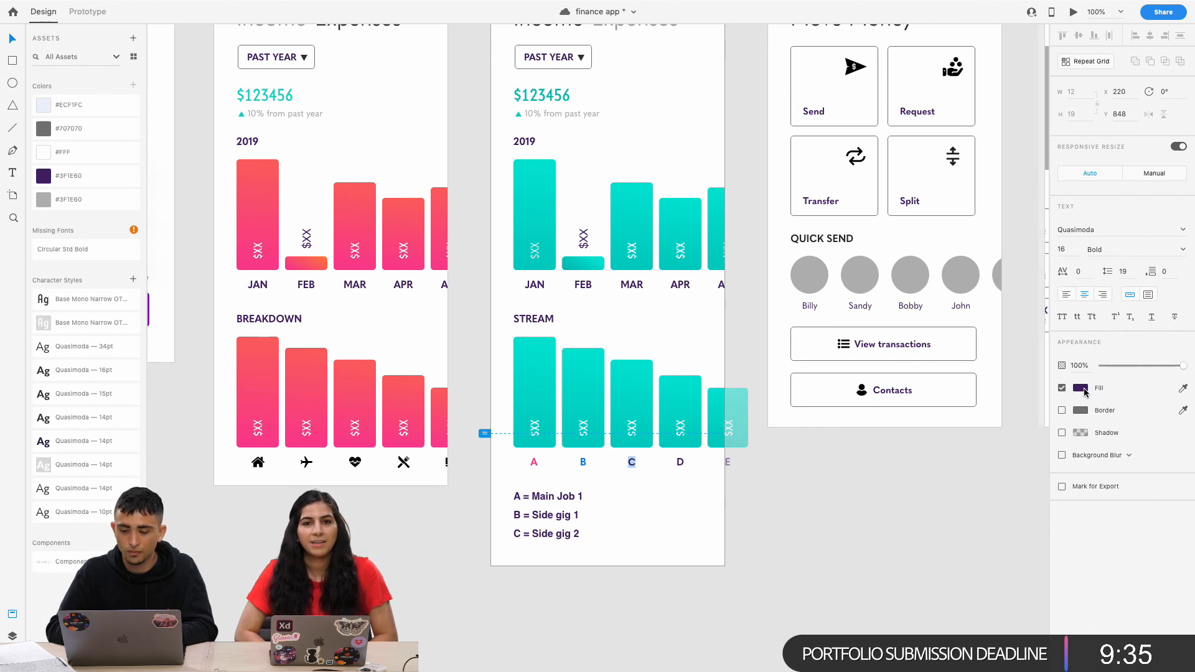
pyautogui.click(1080, 390)
pyautogui.click(1040, 379)
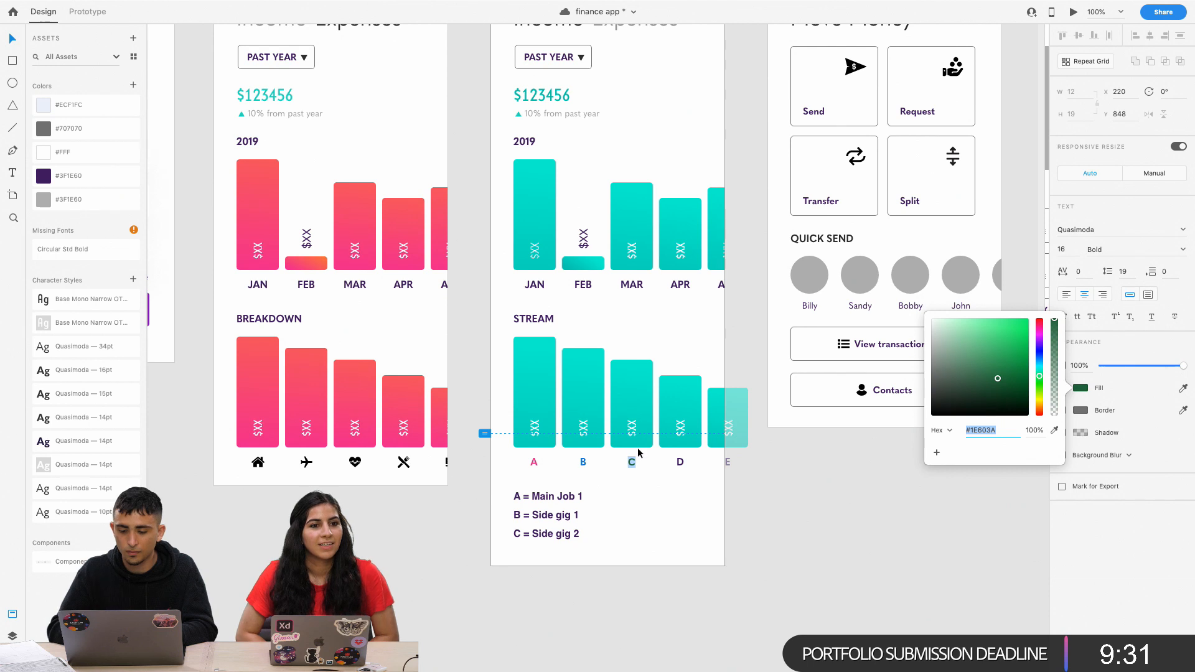
# Try recoloring the Stream labels A to D together with teal sampled from the first Stream bar.
pyautogui.click(534, 465)
pyautogui.doubleClick(534, 465)
pyautogui.keyDown('shift'); pyautogui.click(585, 463); pyautogui.keyUp('shift')
pyautogui.keyDown('shift'); pyautogui.click(585, 463); pyautogui.keyUp('shift')
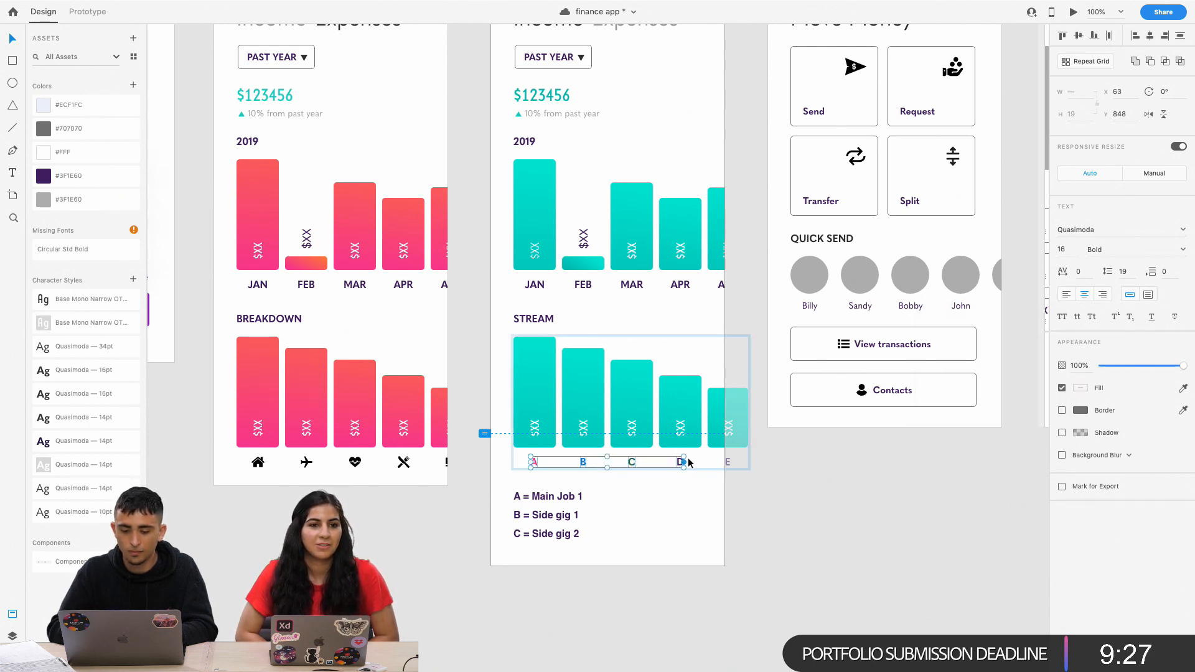
pyautogui.click(1184, 389)
pyautogui.click(548, 436)
# Undo all the color changes to the Stream chart's letter labels and leave the legend text deselected.
pyautogui.click(559, 498)
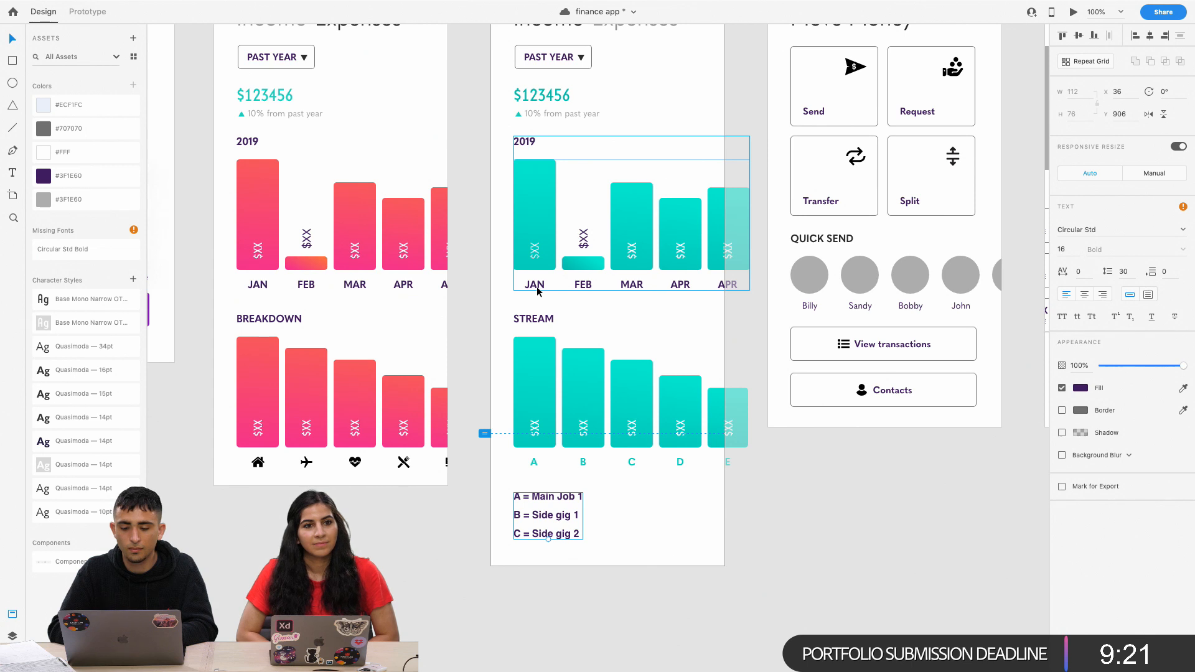
pyautogui.press('super+z')
pyautogui.press('super+z')
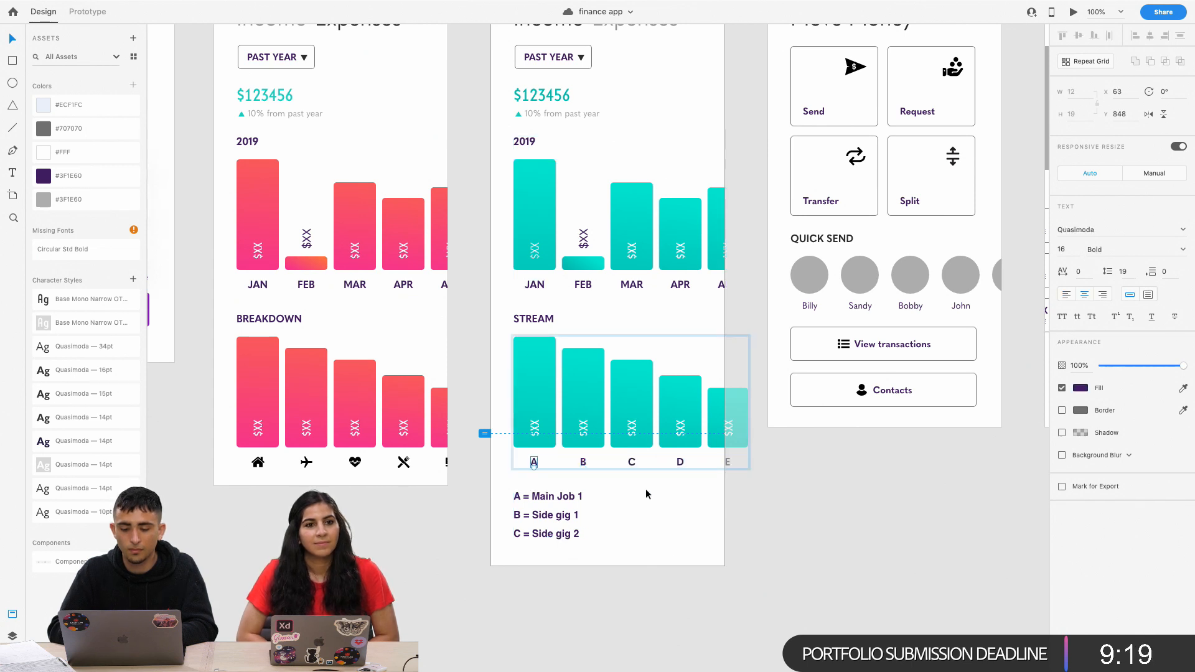
pyautogui.click(646, 494)
pyautogui.click(573, 498)
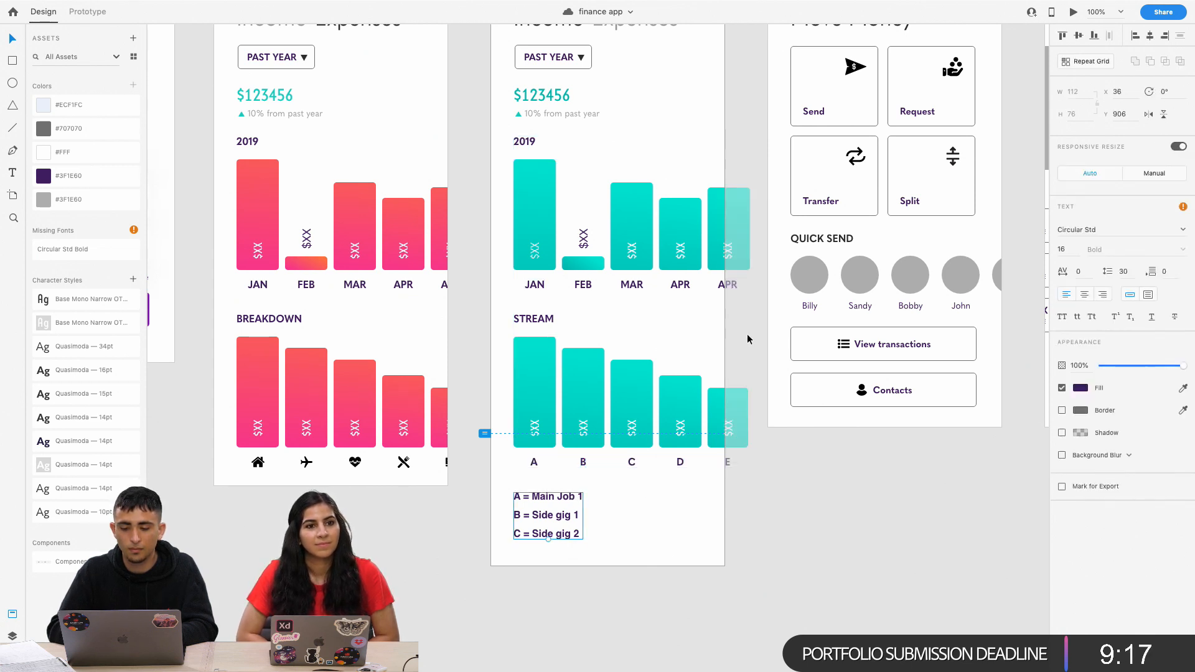
pyautogui.click(733, 341)
pyautogui.press('super+minus')
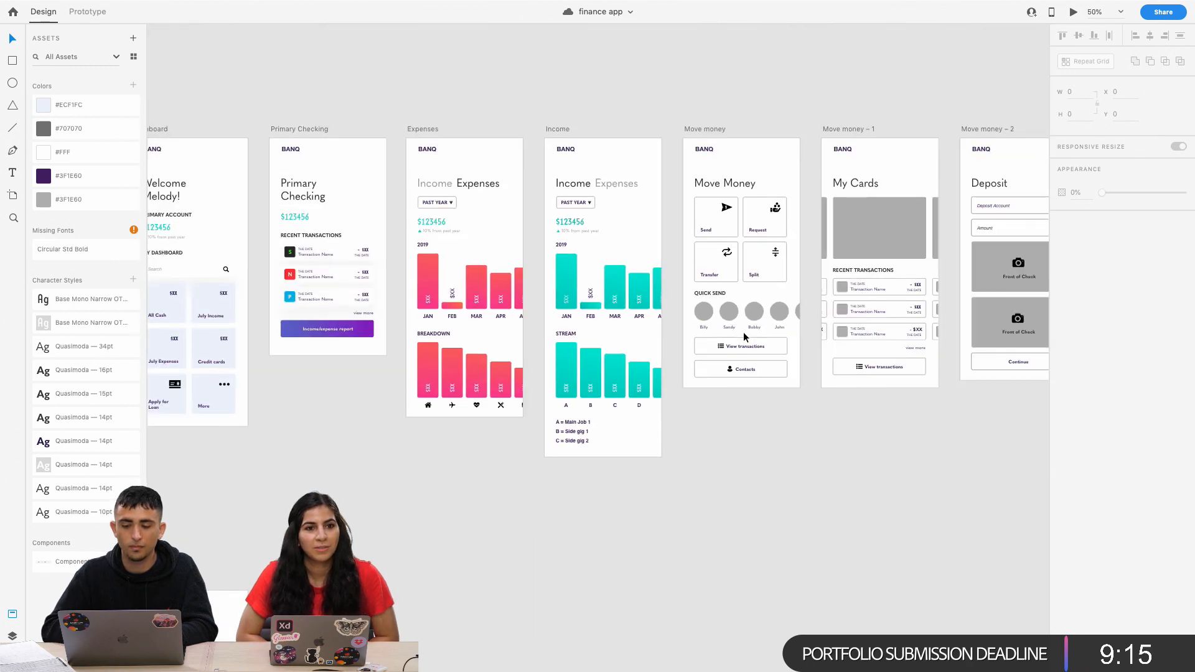
# Inspect the Expenses 2019 bars and the Income legend text alongside the neighboring artboards.
pyautogui.scroll(3, 744, 331)
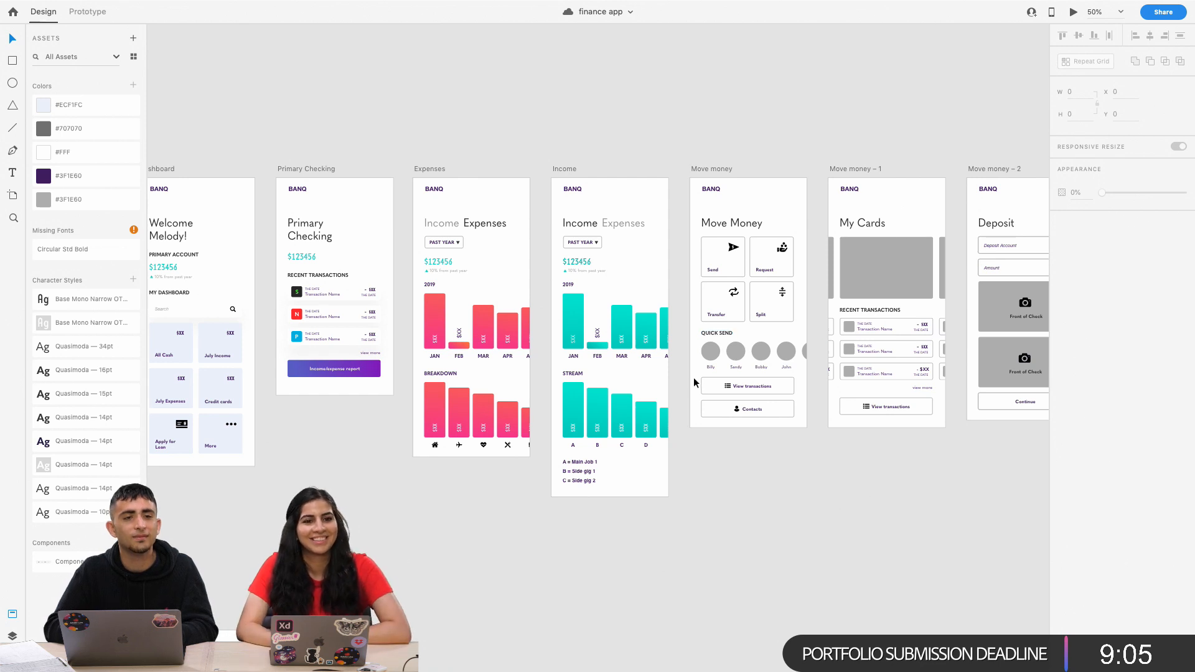
pyautogui.click(526, 327)
pyautogui.doubleClick(512, 335)
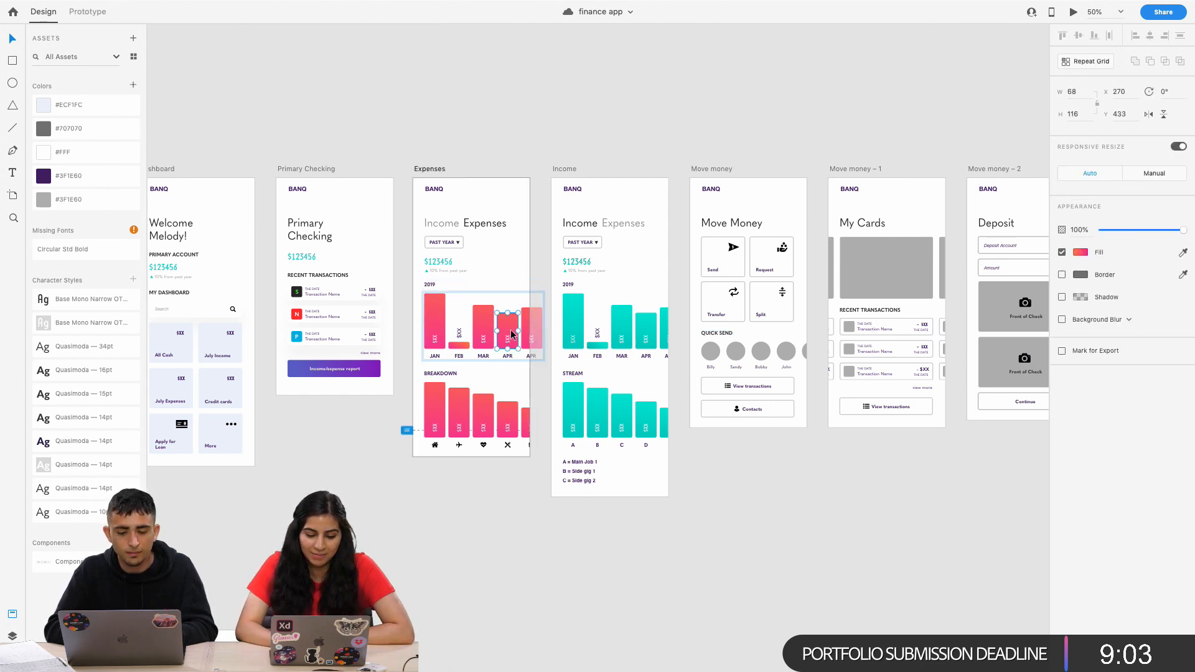
pyautogui.click(485, 329)
pyautogui.click(455, 454)
pyautogui.click(455, 487)
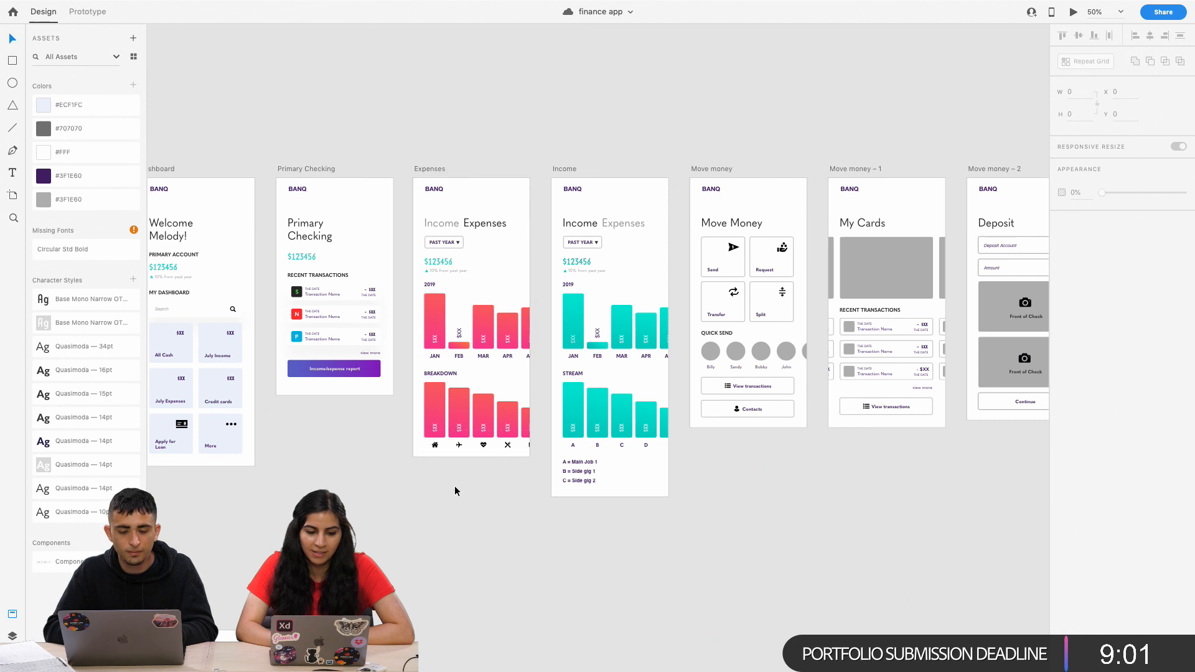
pyautogui.hscroll(1, 455, 487)
pyautogui.hscroll(5, 454, 491)
pyautogui.click(379, 496)
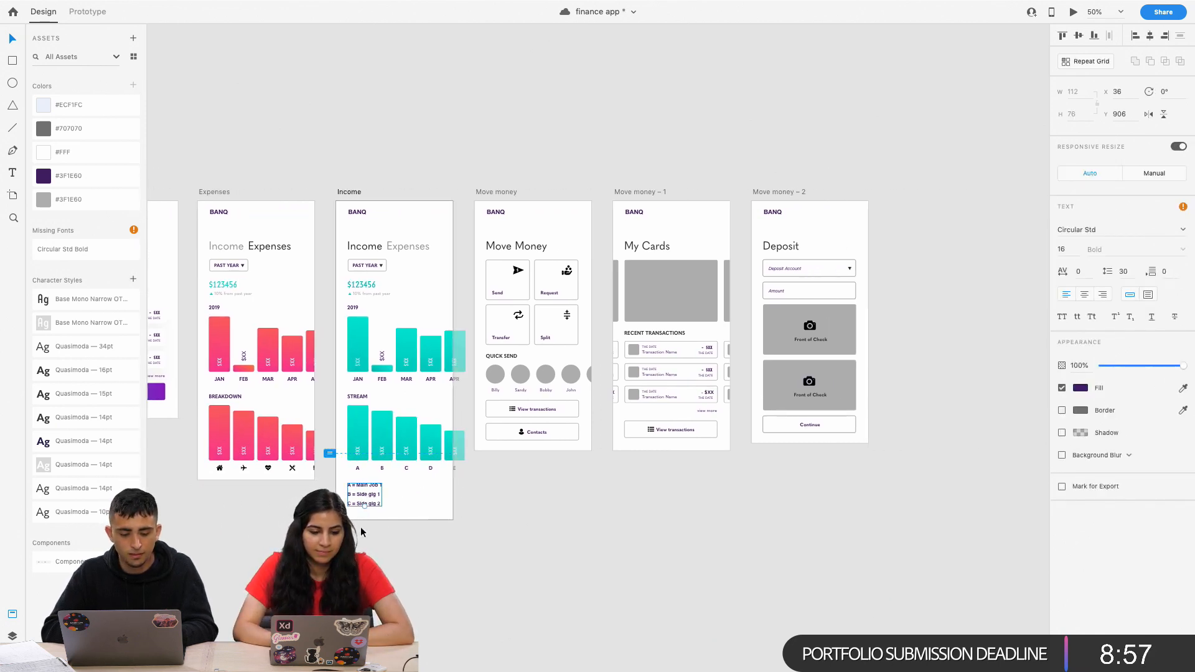
pyautogui.hscroll(-1, 361, 529)
pyautogui.hscroll(3, 360, 527)
pyautogui.scroll(1, 361, 526)
# Fill the Send, Request, Transfer and Split tiles with the pale lavender sampled from a Dashboard tile, and remove their borders.
pyautogui.click(427, 350)
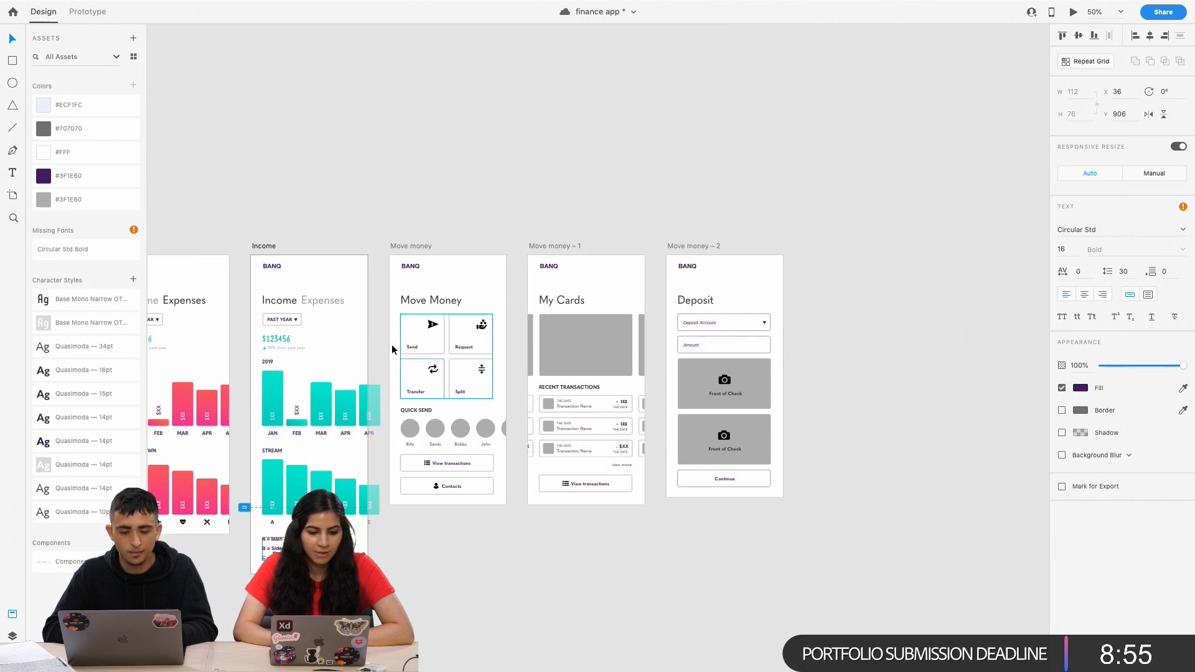
pyautogui.doubleClick(426, 351)
pyautogui.hscroll(3, 436, 349)
pyautogui.hscroll(-5, 497, 343)
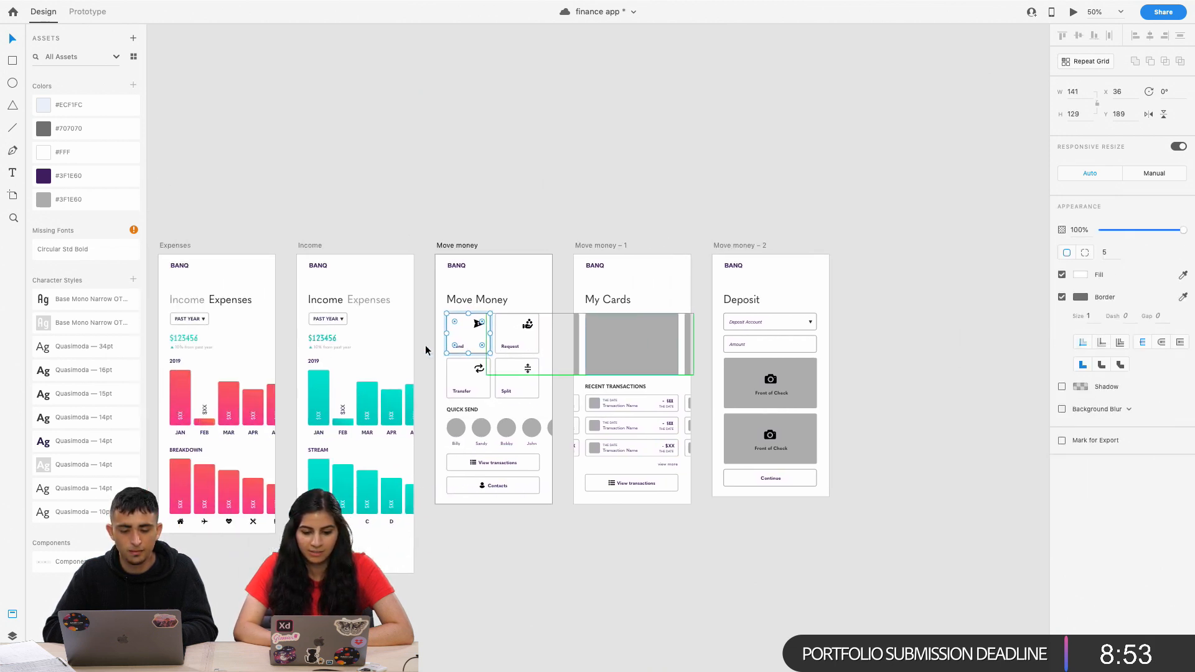
pyautogui.keyDown('shift'); pyautogui.click(567, 334); pyautogui.keyUp('shift')
pyautogui.keyDown('shift'); pyautogui.click(534, 376); pyautogui.keyUp('shift')
pyautogui.keyDown('shift'); pyautogui.click(580, 379); pyautogui.keyUp('shift')
pyautogui.hscroll(2, 514, 393)
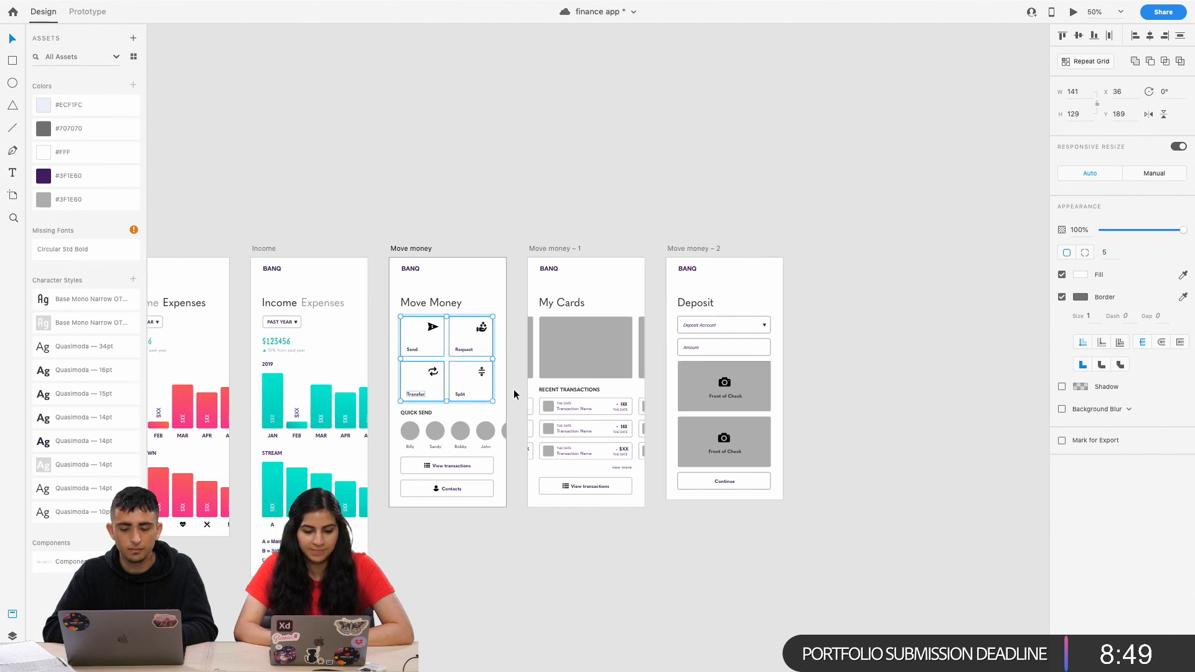
pyautogui.hscroll(-5, 514, 393)
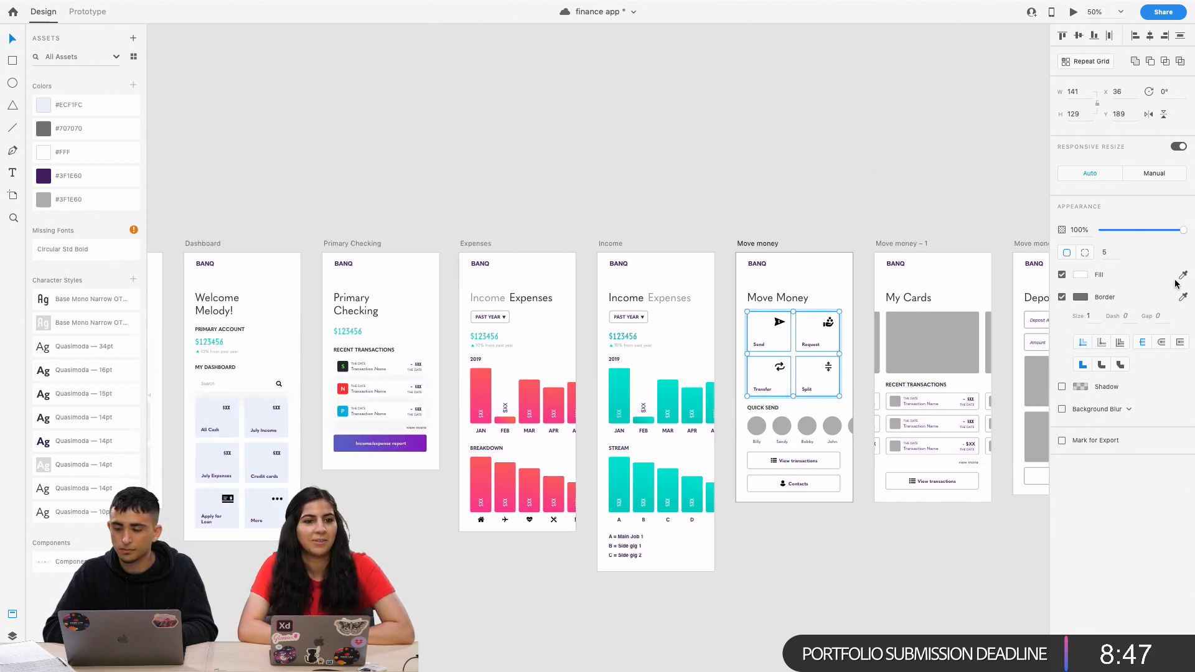
pyautogui.click(1183, 276)
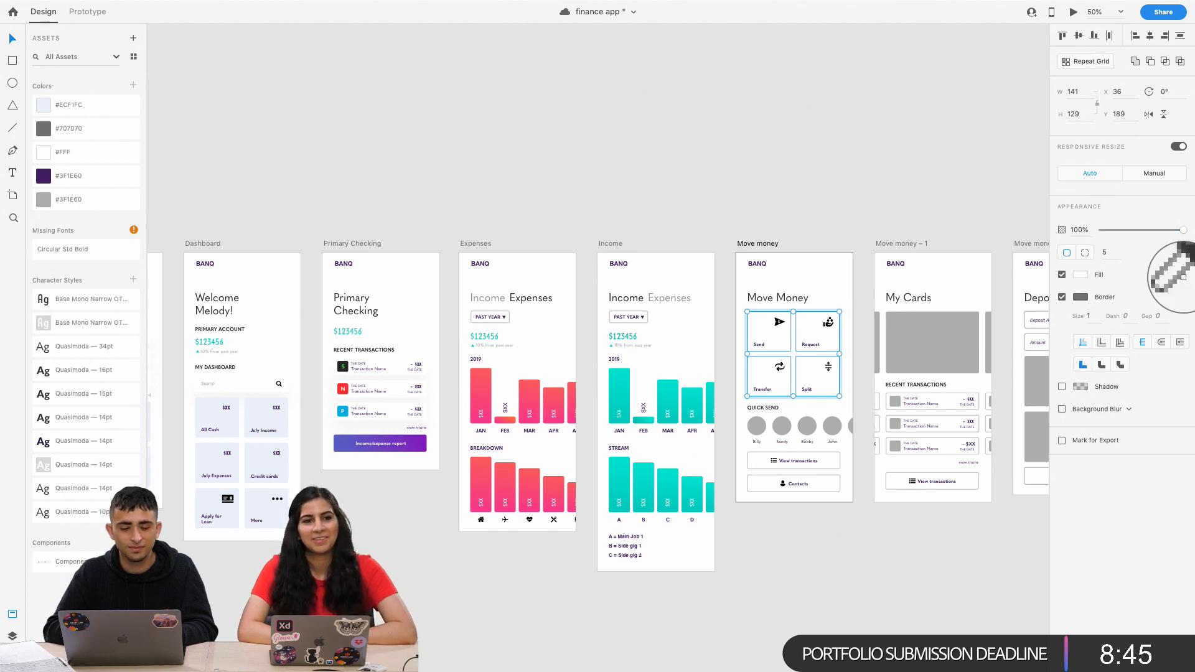
pyautogui.click(269, 414)
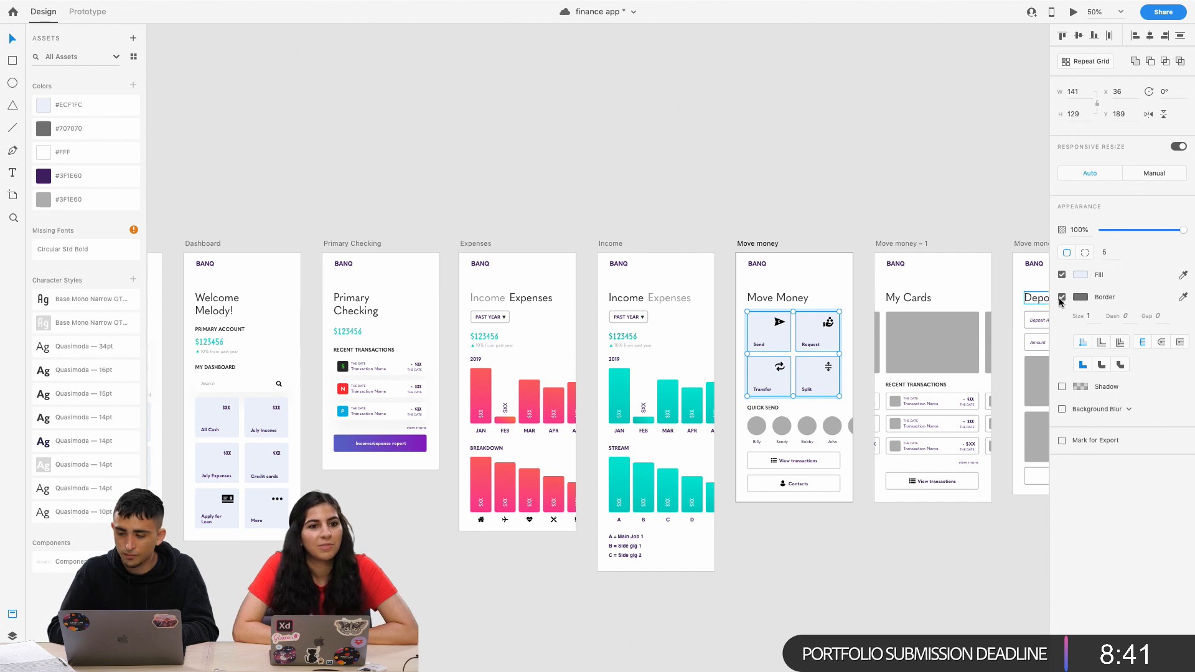
pyautogui.click(1062, 298)
pyautogui.click(753, 219)
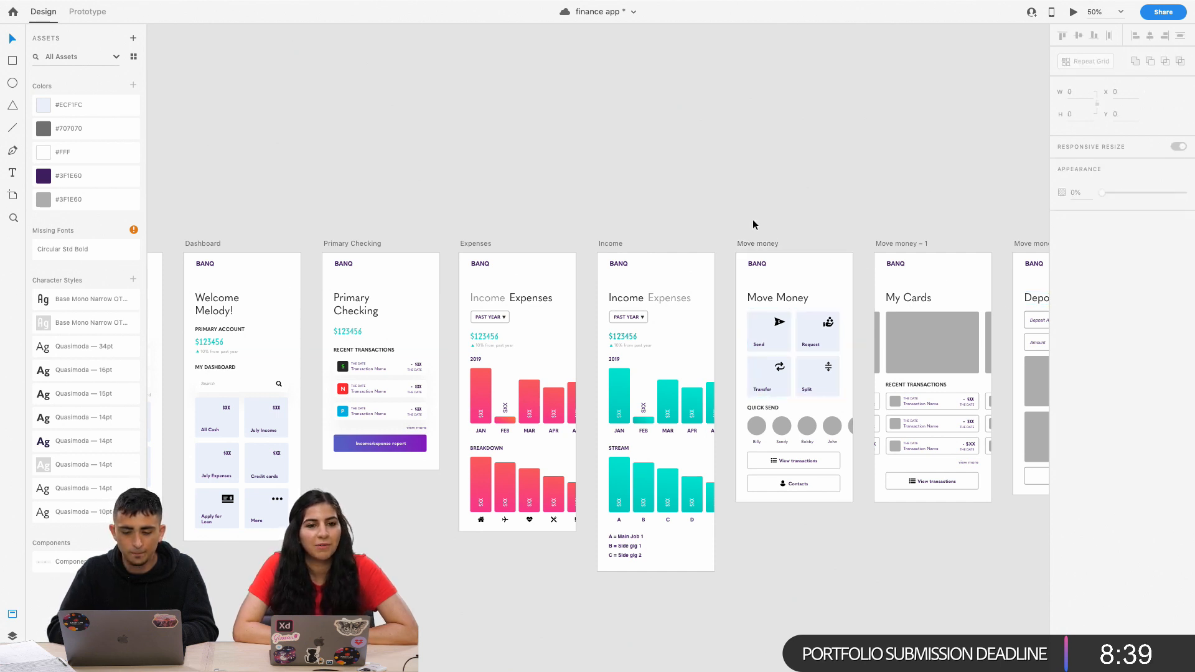
# Compare the restyled Move Money tiles with the other screens, and inspect the My Cards placeholder, title and transaction rows.
pyautogui.hscroll(-5, 629, 258)
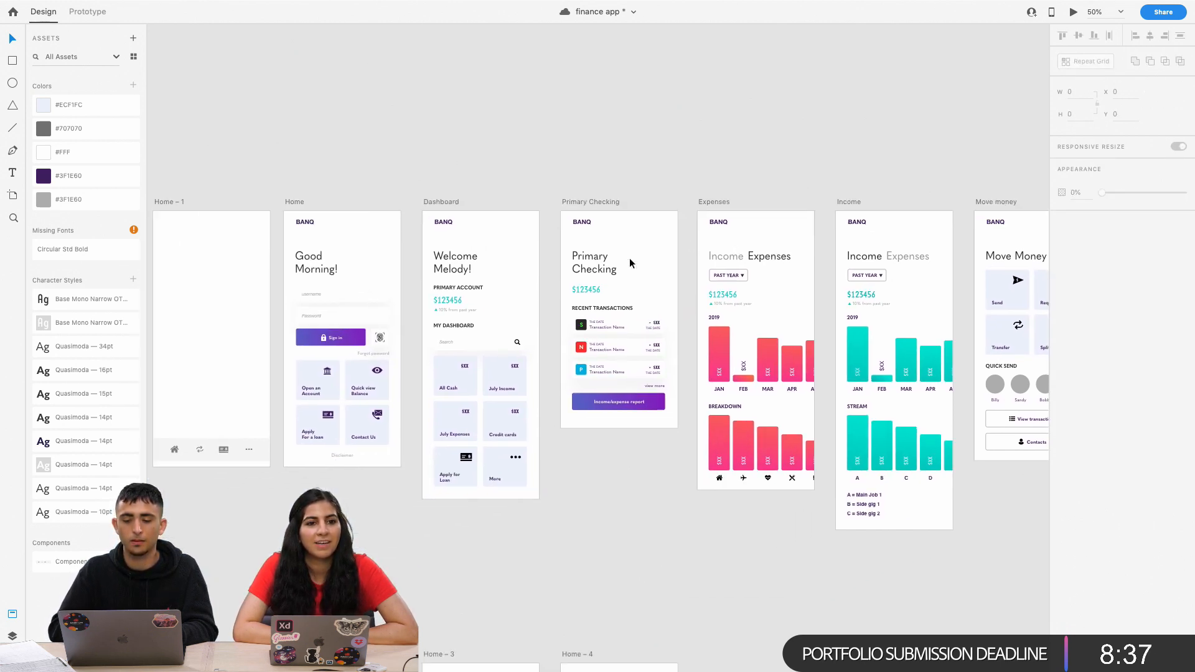
pyautogui.hscroll(5, 629, 258)
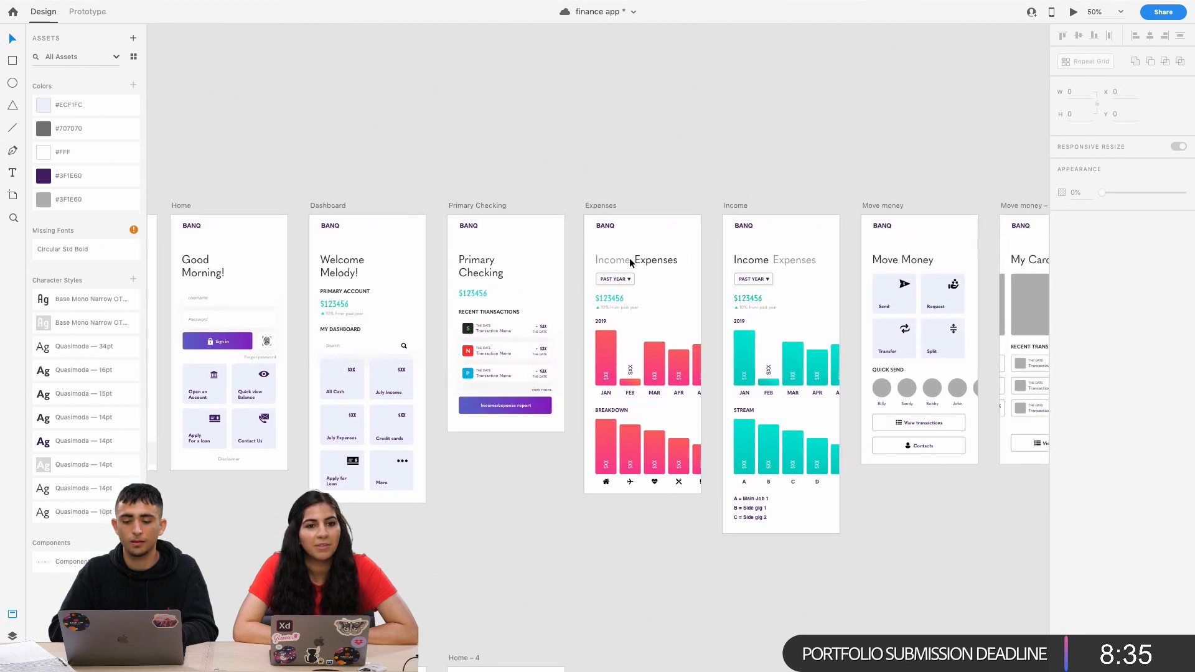
pyautogui.hscroll(8, 630, 258)
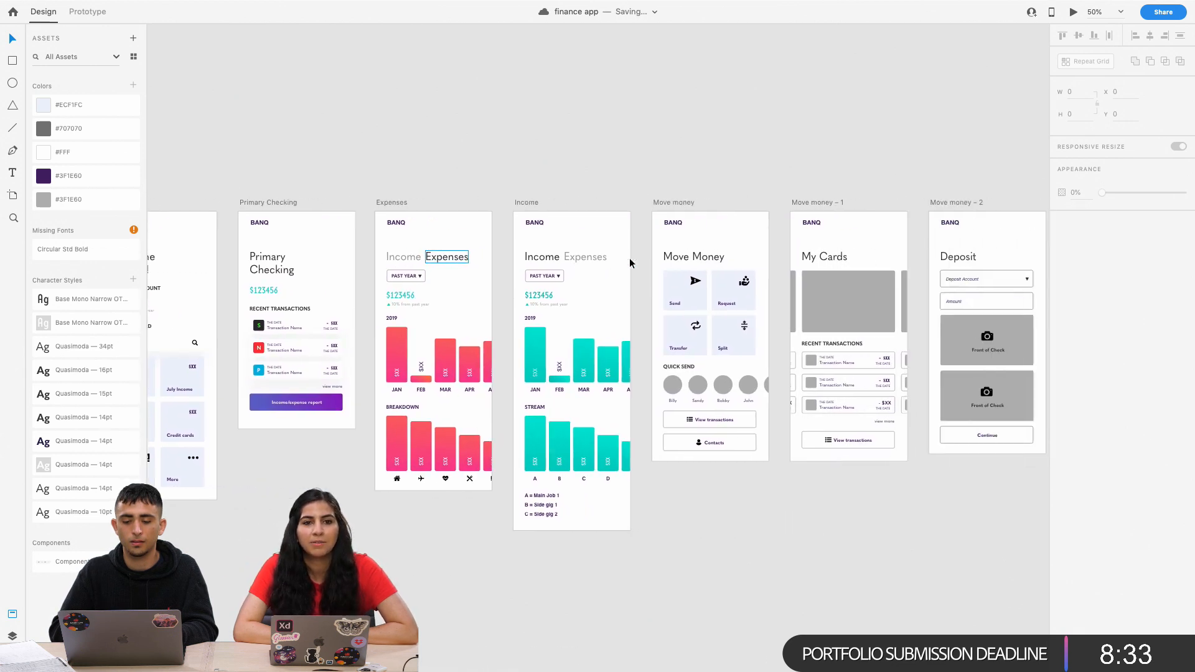
pyautogui.hscroll(3, 630, 257)
pyautogui.press('super+1')
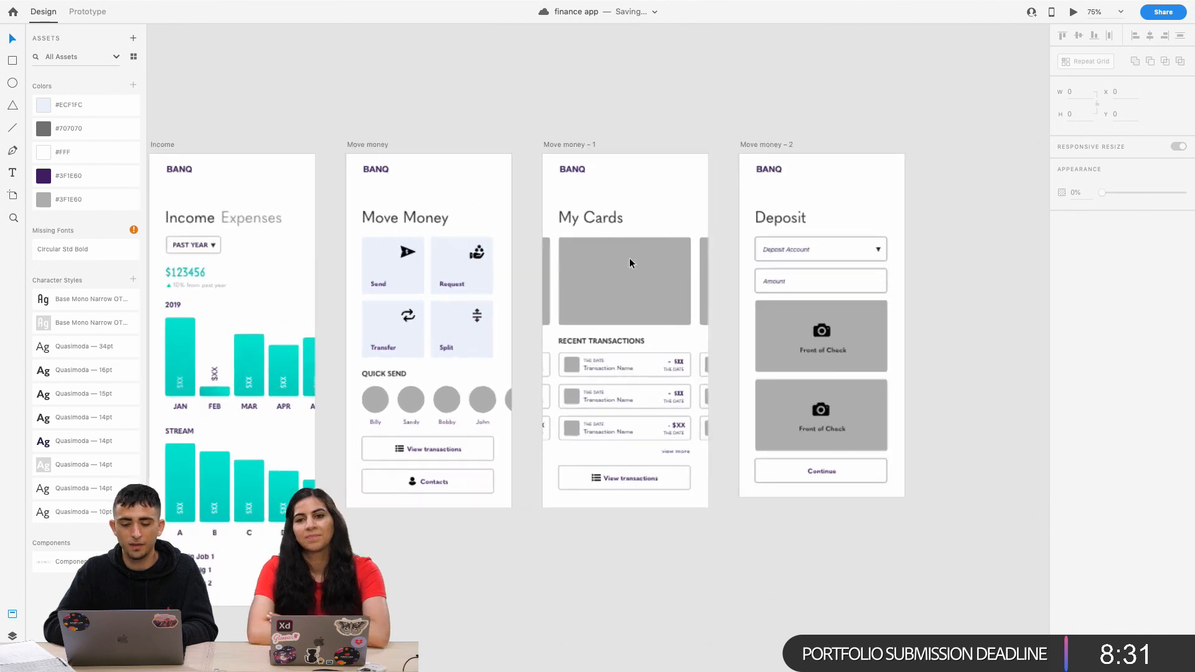
pyautogui.click(630, 258)
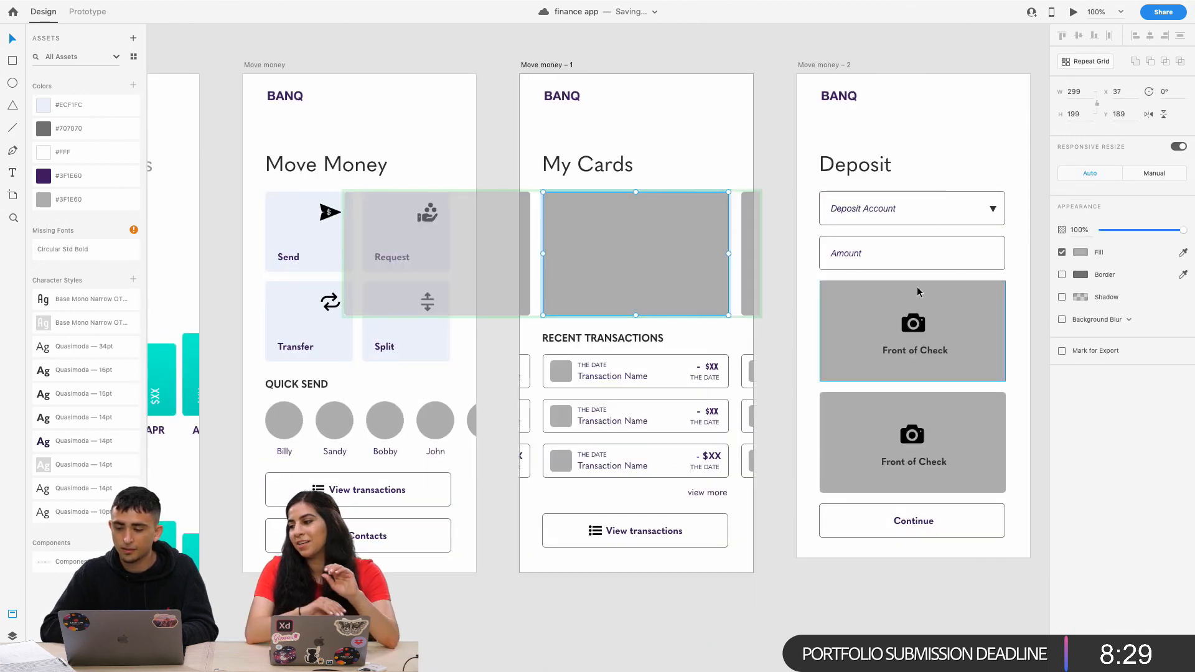
pyautogui.click(569, 165)
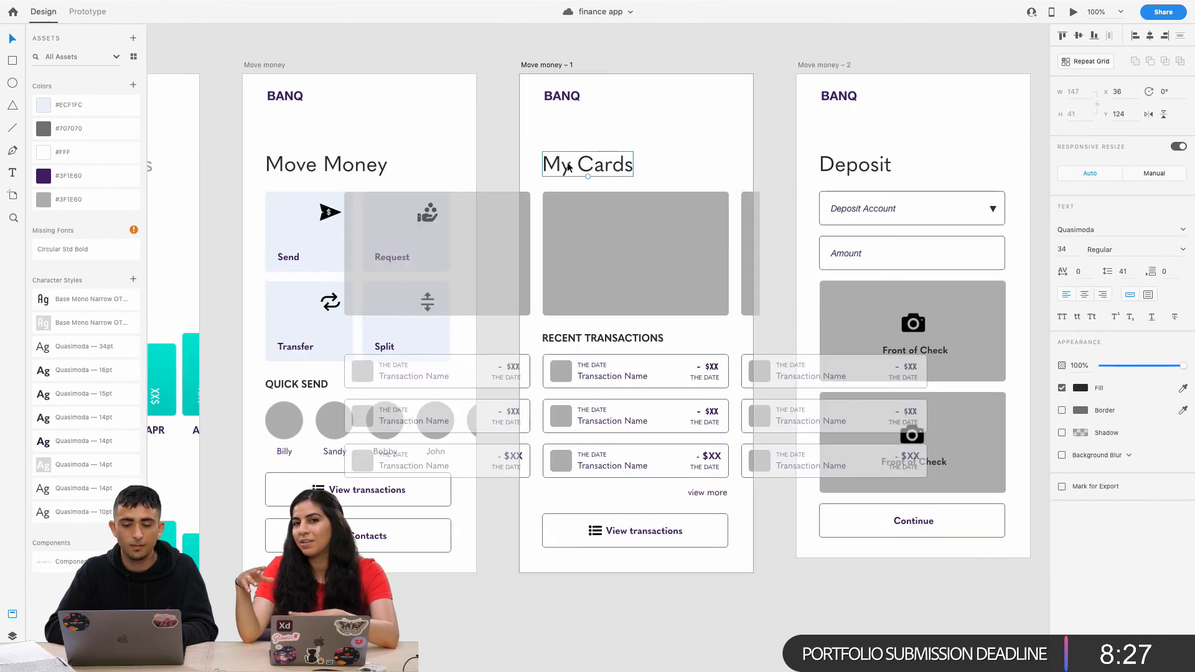
pyautogui.doubleClick(563, 380)
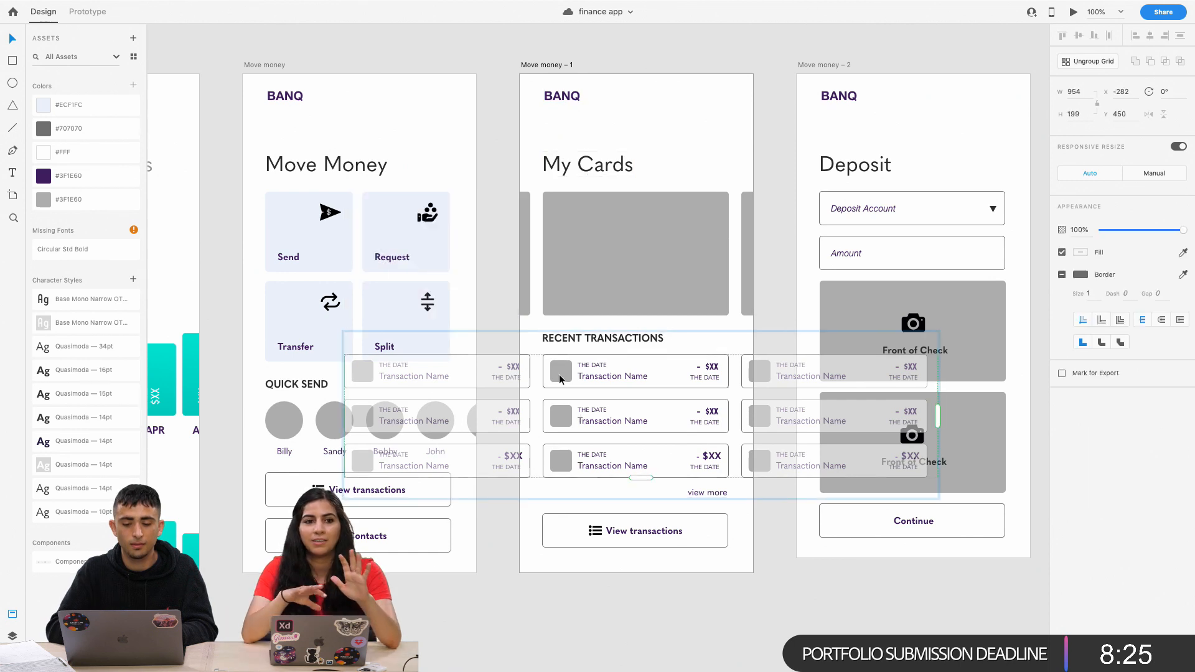
pyautogui.click(506, 312)
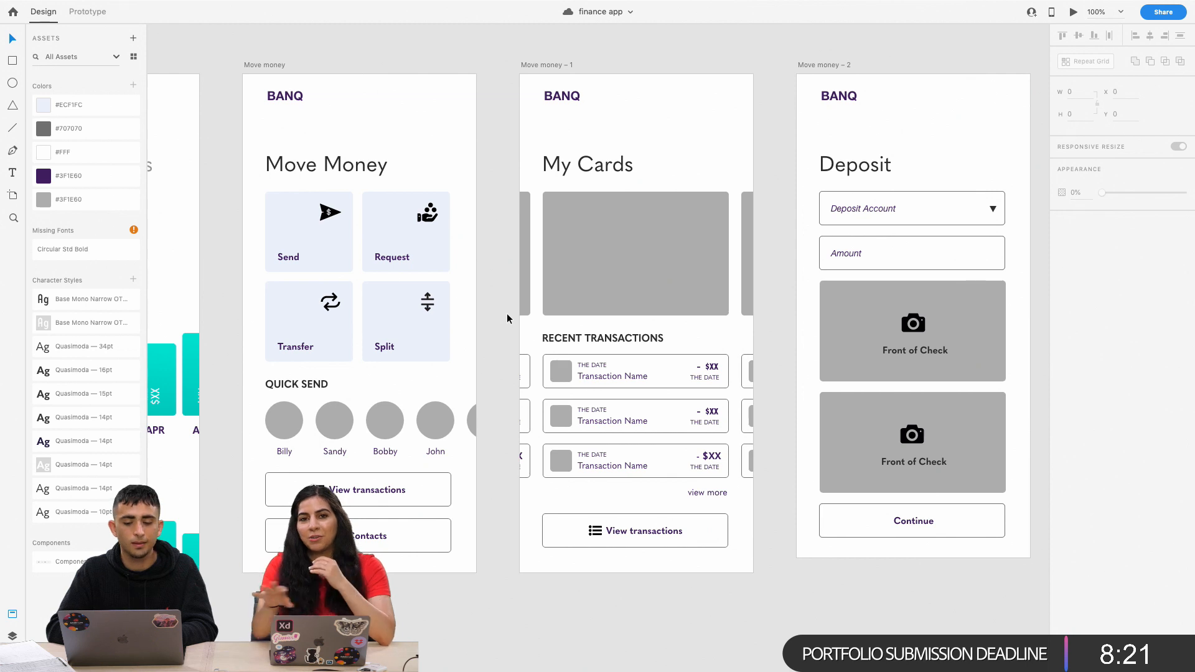
# Examine the My Cards and Deposit screens, the Income chart's March bar and the Quick Send contact row.
pyautogui.hscroll(5, 550, 300)
pyautogui.scroll(2, 551, 300)
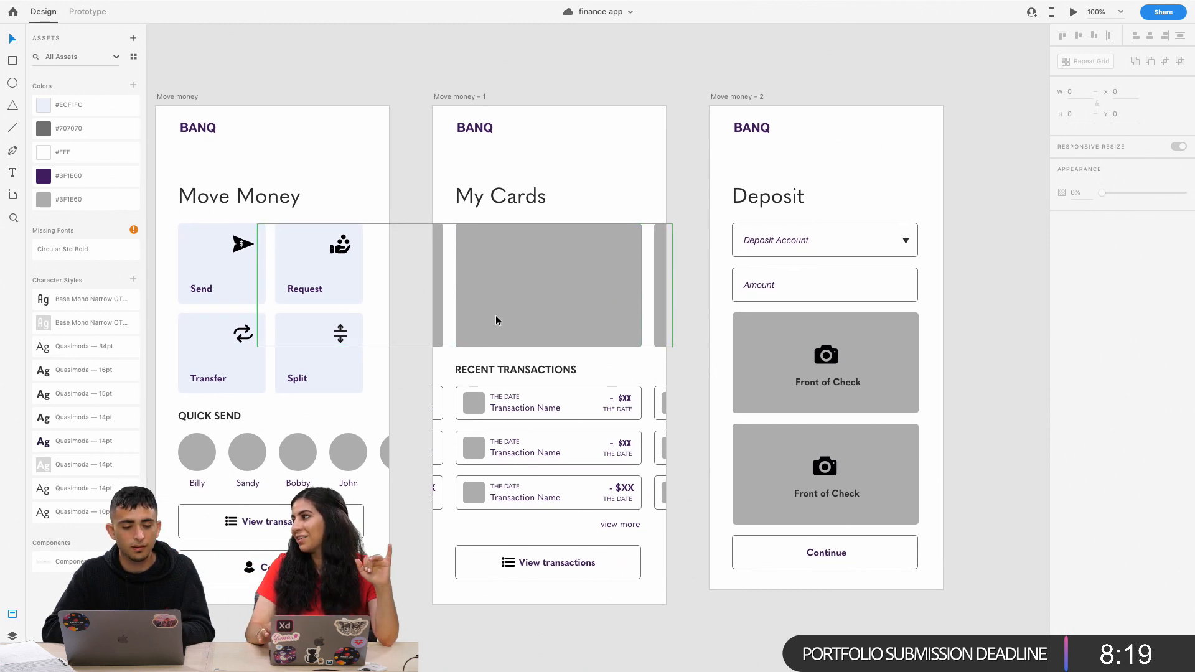
pyautogui.hscroll(5, 386, 355)
pyautogui.scroll(3, 386, 355)
pyautogui.hscroll(-10, 386, 355)
pyautogui.scroll(-3, 385, 355)
pyautogui.scroll(-5, 345, 345)
pyautogui.hscroll(-3, 345, 345)
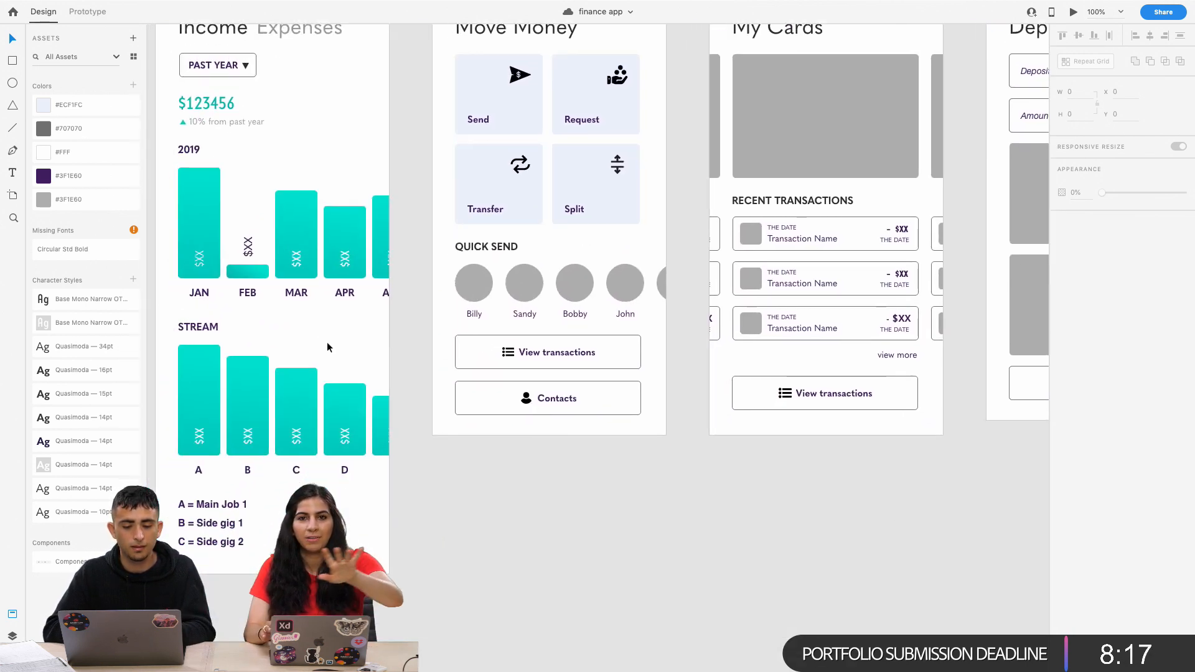
pyautogui.doubleClick(305, 240)
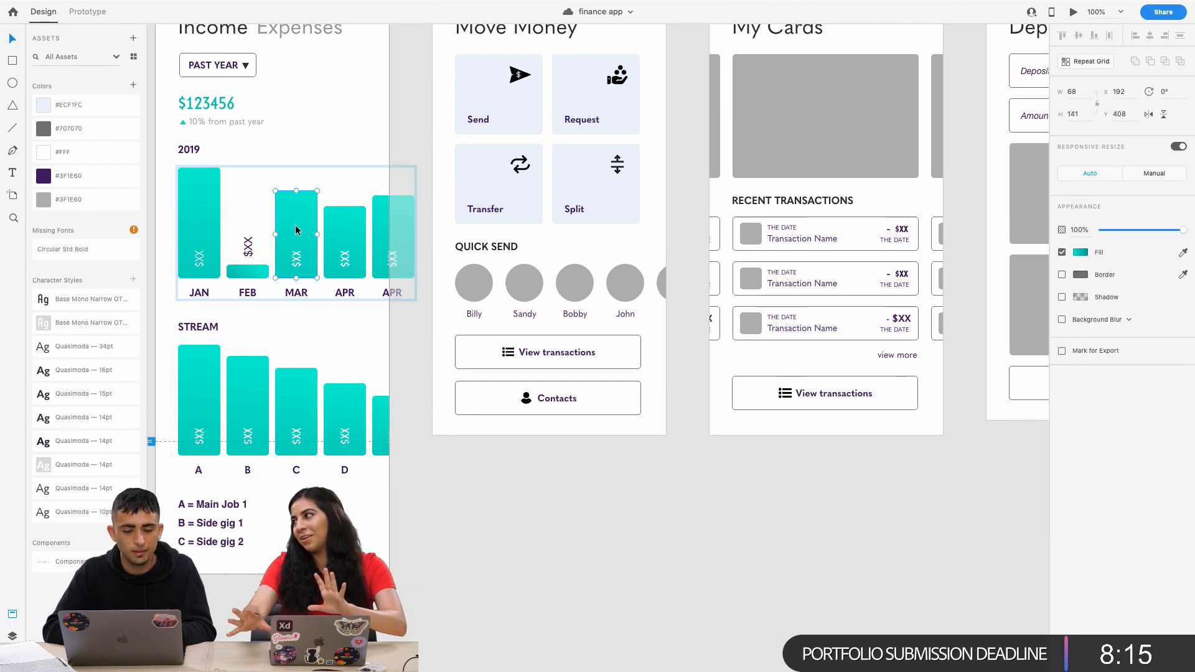
pyautogui.click(532, 276)
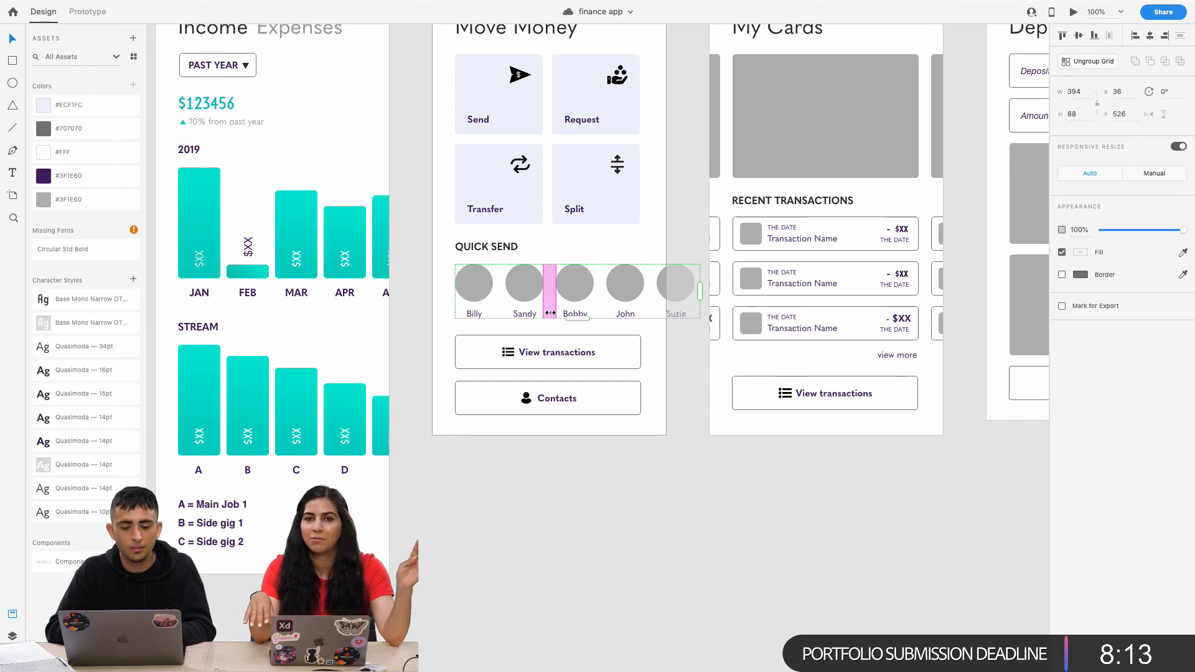
# Remove the border from the View transactions button on the Move Money screen.
pyautogui.click(489, 360)
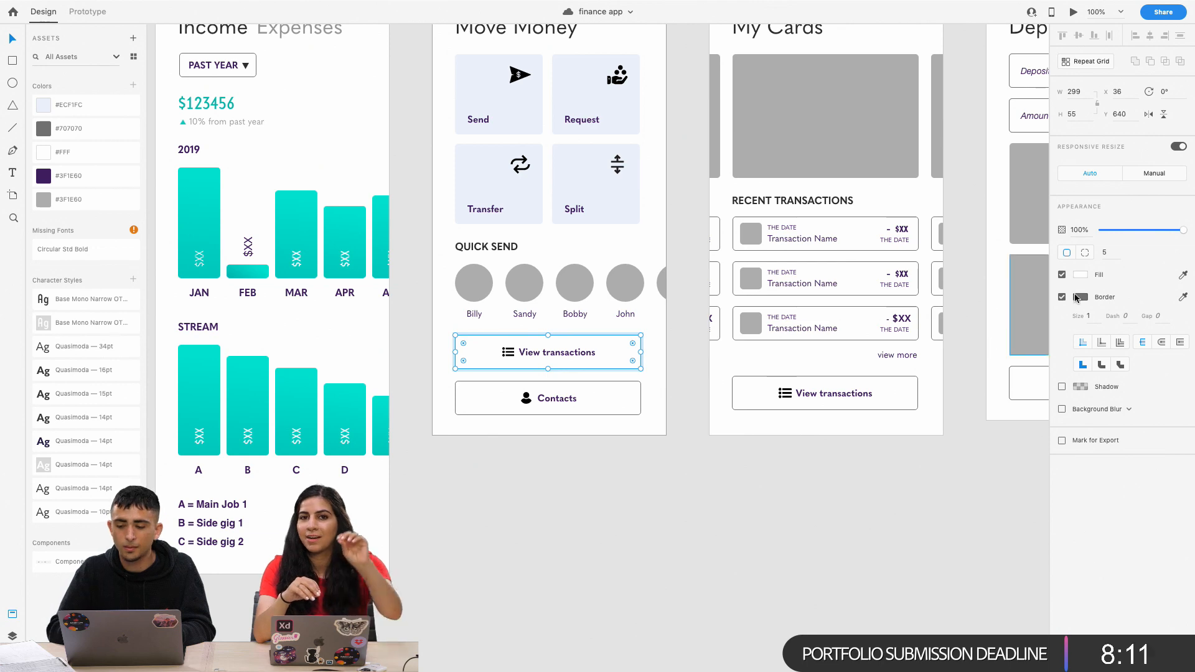
pyautogui.click(1063, 298)
pyautogui.click(585, 366)
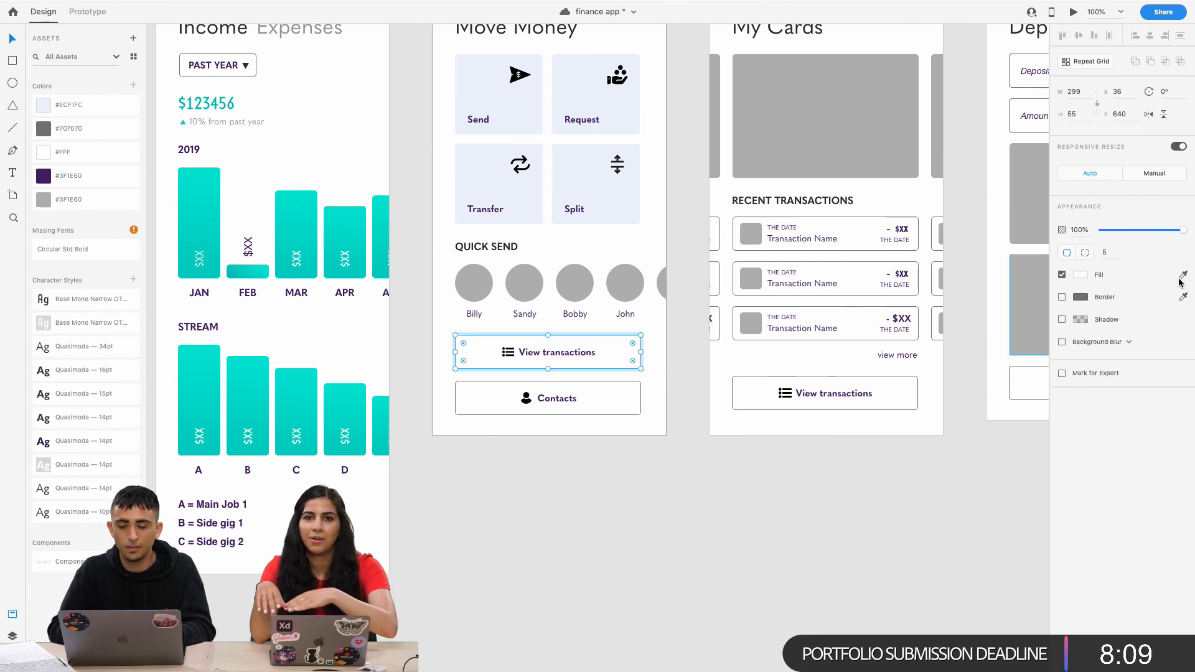
# Try a linear gradient fill running across the Move Money View transactions button, and undo the gradient edits.
pyautogui.scroll(-3, 616, 371)
pyautogui.hscroll(-5, 498, 371)
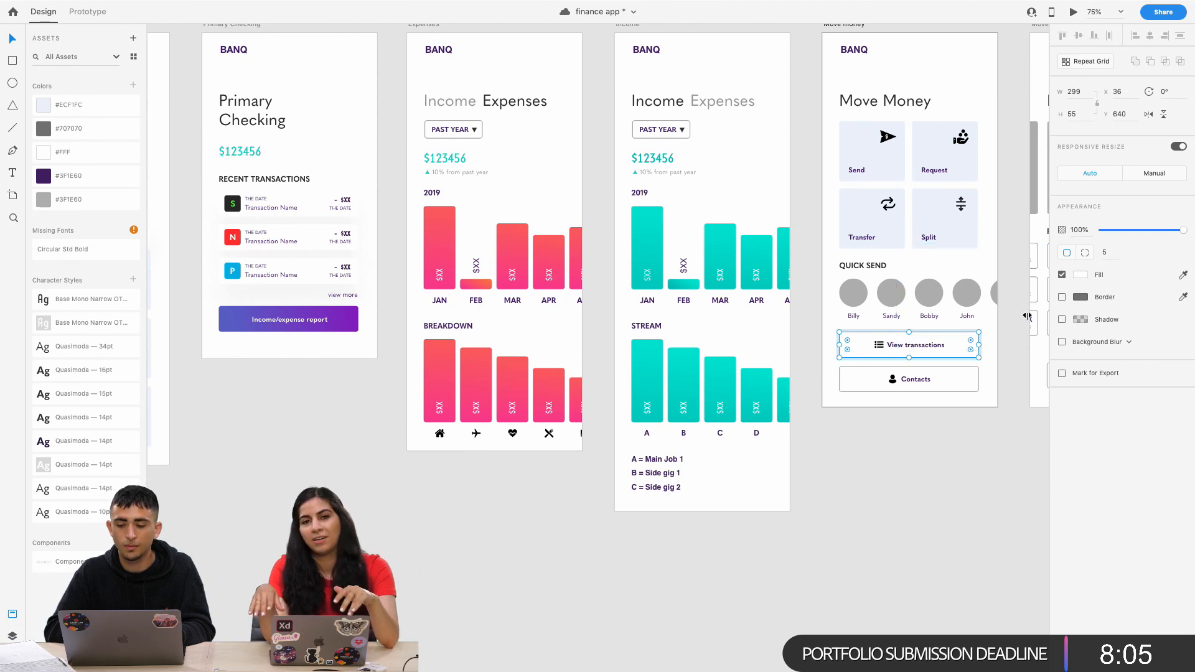
pyautogui.hscroll(6, 598, 274)
pyautogui.click(1080, 276)
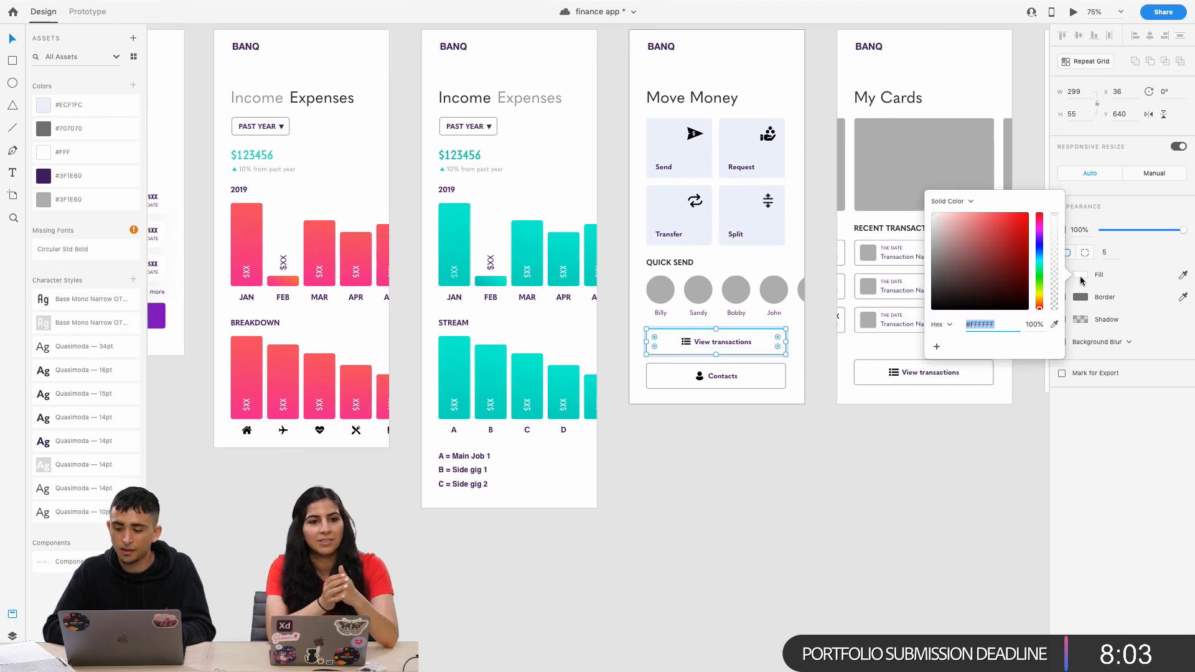
pyautogui.click(950, 202)
pyautogui.click(956, 214)
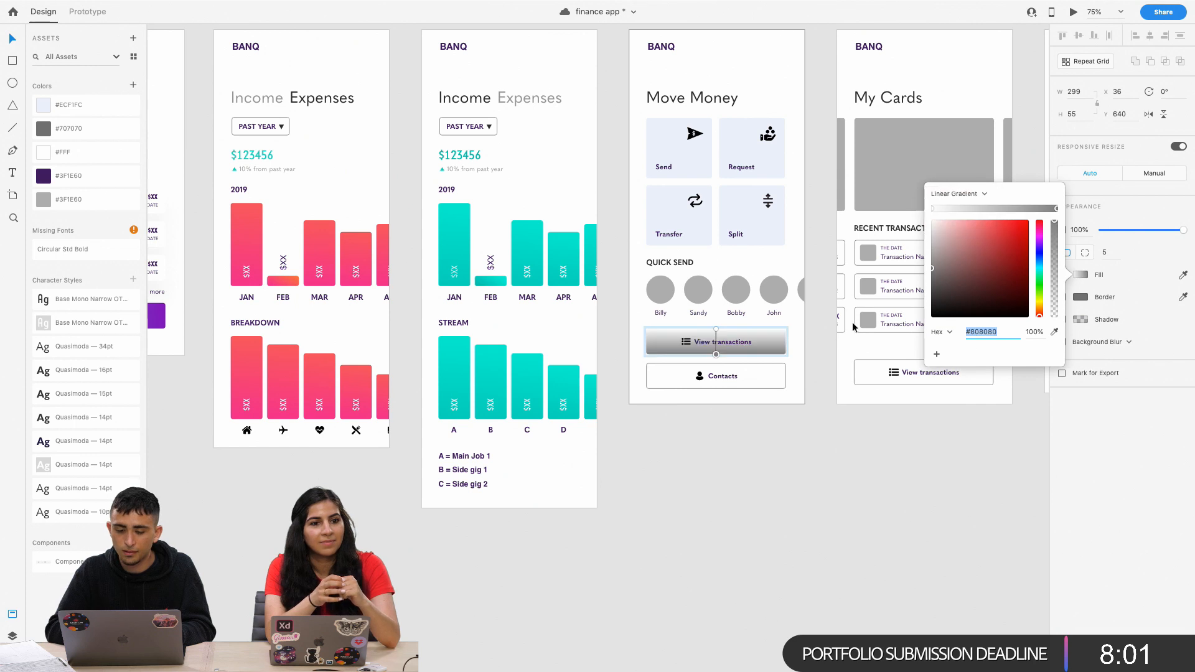
pyautogui.moveTo(716, 355); pyautogui.dragTo(655, 360)
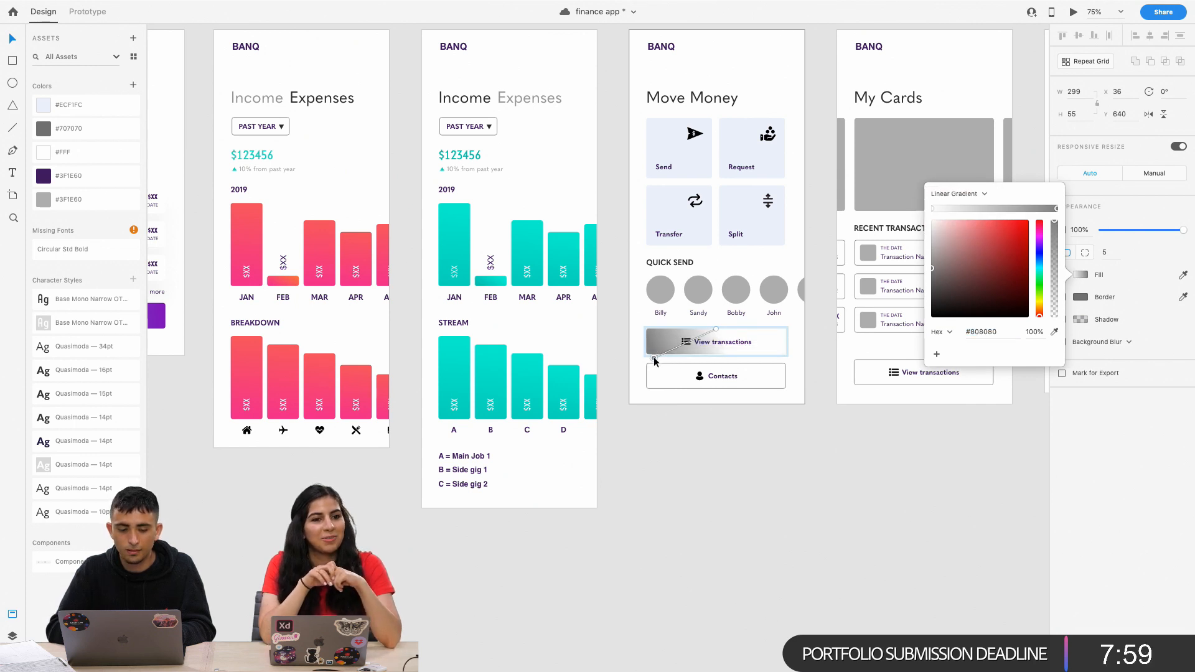
pyautogui.moveTo(716, 329); pyautogui.dragTo(745, 334)
pyautogui.click(728, 406)
pyautogui.press('super+z')
pyautogui.press('super+z')
# Give the Move Money and My Cards buttons a shared linear gradient fill with its end stop angled toward their lower-left side.
pyautogui.keyDown('shift'); pyautogui.click(667, 378); pyautogui.keyUp('shift')
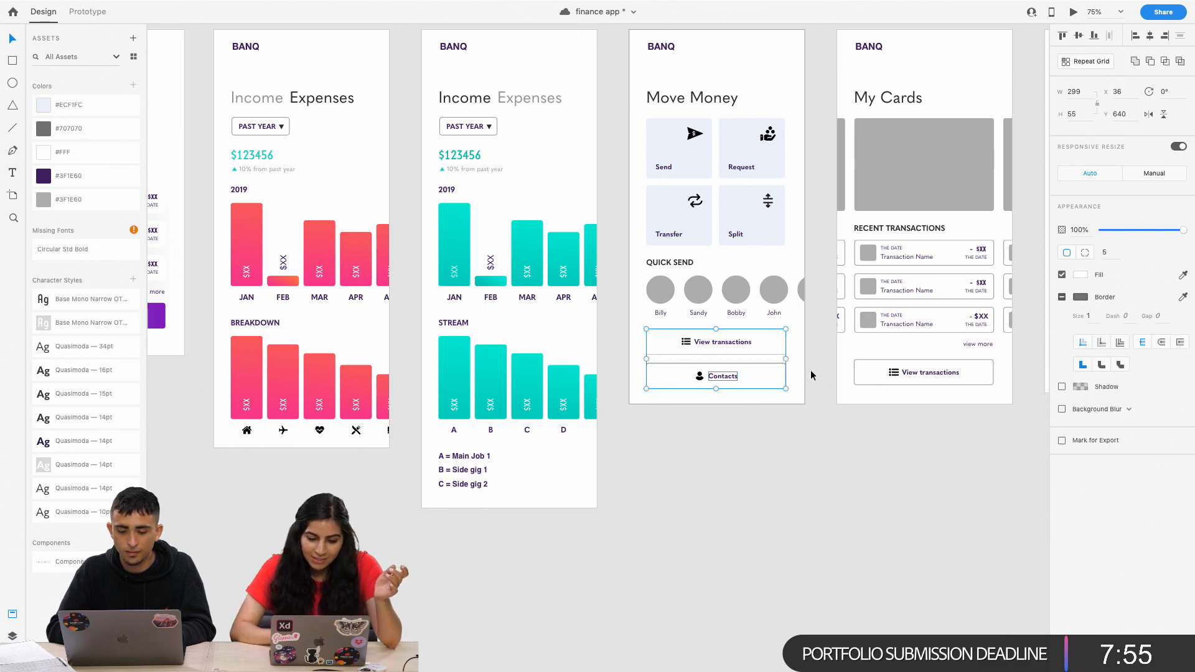
pyautogui.hscroll(3, 838, 352)
pyautogui.hscroll(-6, 838, 352)
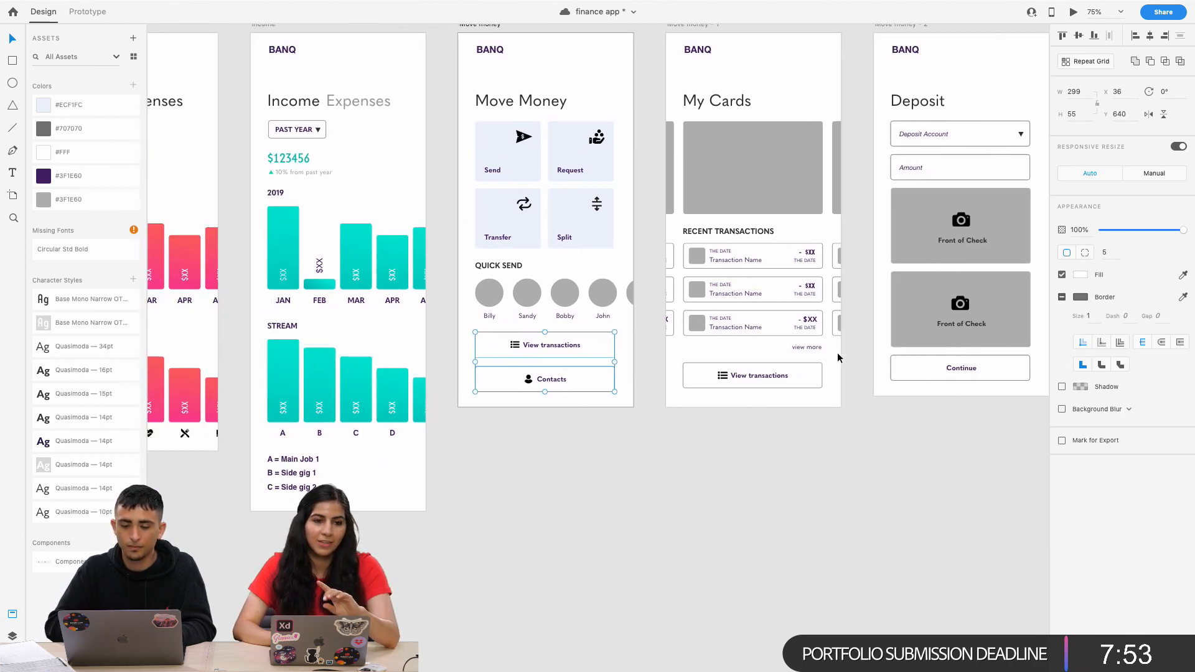
pyautogui.hscroll(4, 838, 353)
pyautogui.keyDown('shift'); pyautogui.click(839, 392); pyautogui.keyUp('shift')
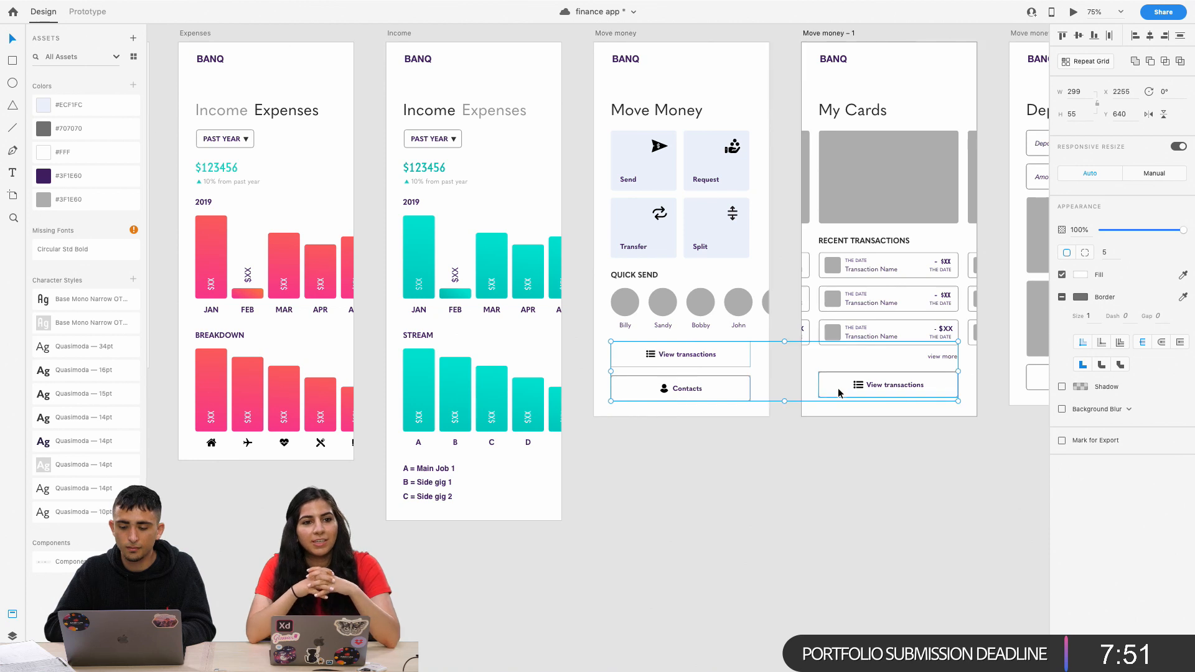
pyautogui.hscroll(-3, 840, 393)
pyautogui.hscroll(7, 839, 393)
pyautogui.keyDown('shift'); pyautogui.click(830, 398); pyautogui.keyUp('shift')
pyautogui.hscroll(-10, 830, 399)
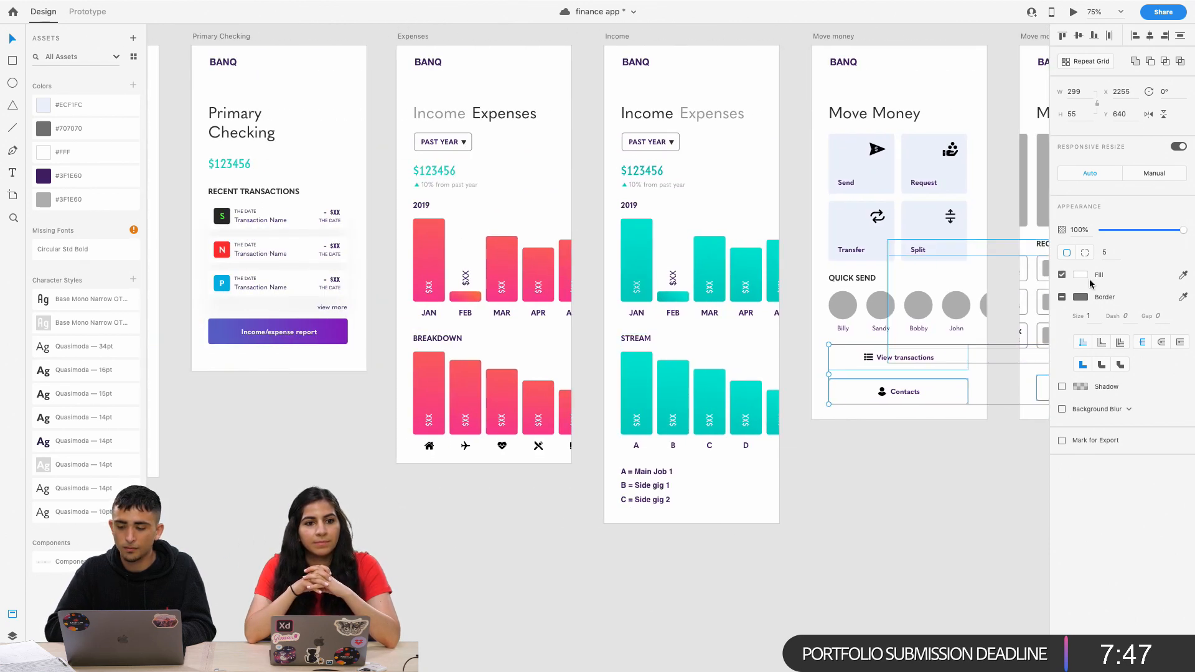
pyautogui.click(1082, 275)
pyautogui.click(978, 204)
pyautogui.click(958, 213)
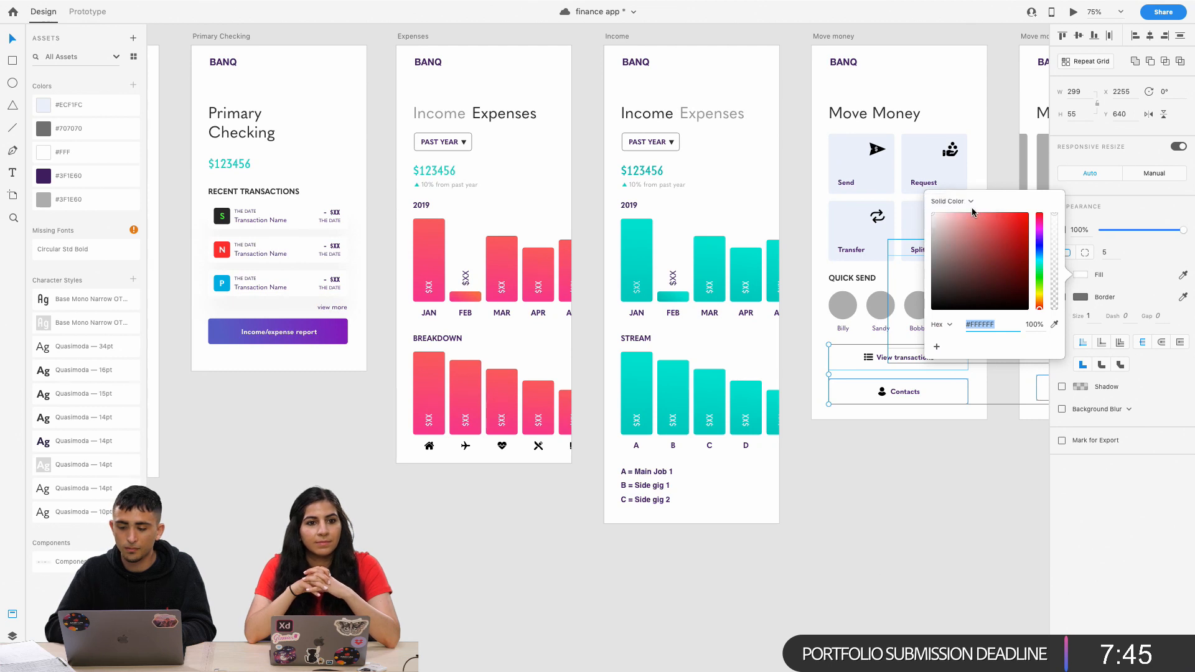
pyautogui.moveTo(898, 371); pyautogui.dragTo(858, 370)
# Sample the blue and purple ends of the Income/expense report button as the gradient stops, and stretch the gradient to the buttons' right edge.
pyautogui.click(1055, 332)
pyautogui.click(232, 332)
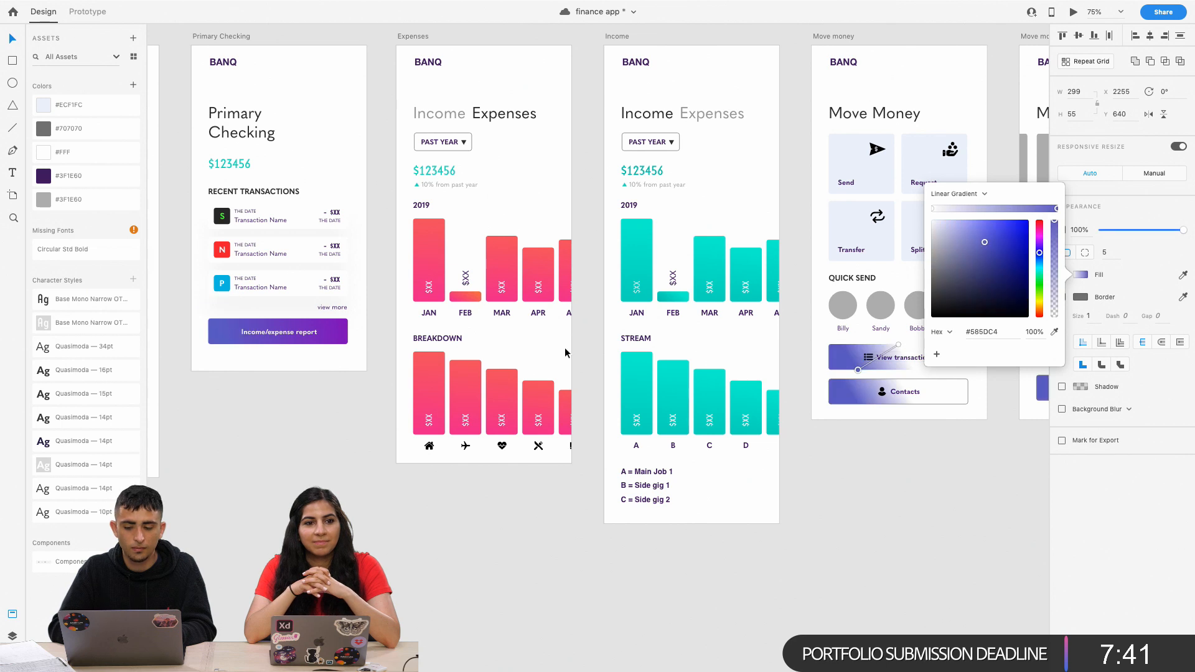
pyautogui.click(898, 346)
pyautogui.click(1055, 331)
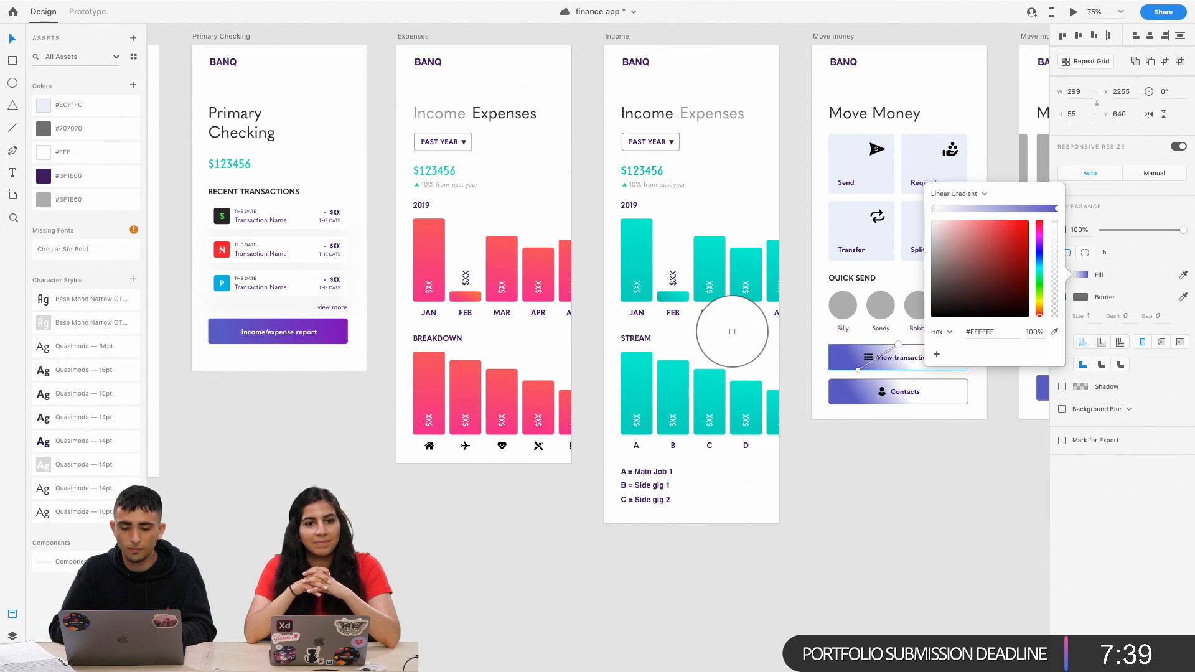
pyautogui.click(343, 332)
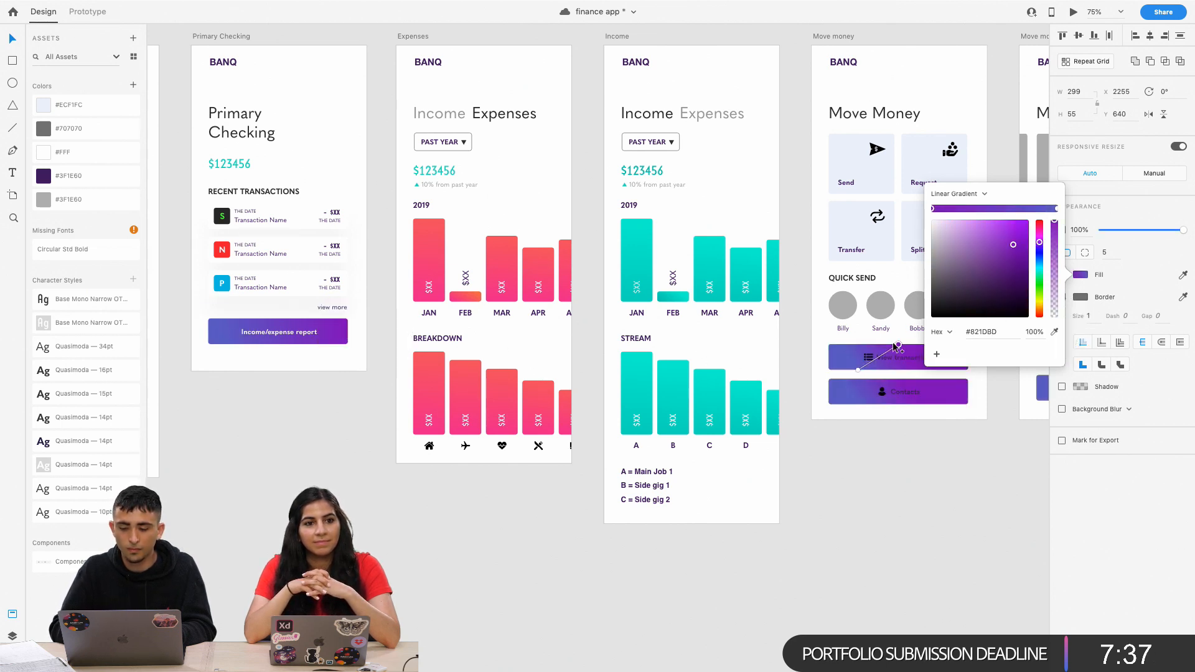
pyautogui.moveTo(899, 346); pyautogui.dragTo(976, 347)
pyautogui.click(934, 381)
# Recolor the View transactions and Contacts labels on the Move Money buttons to white.
pyautogui.doubleClick(905, 396)
pyautogui.doubleClick(904, 398)
pyautogui.keyDown('shift'); pyautogui.click(885, 394); pyautogui.keyUp('shift')
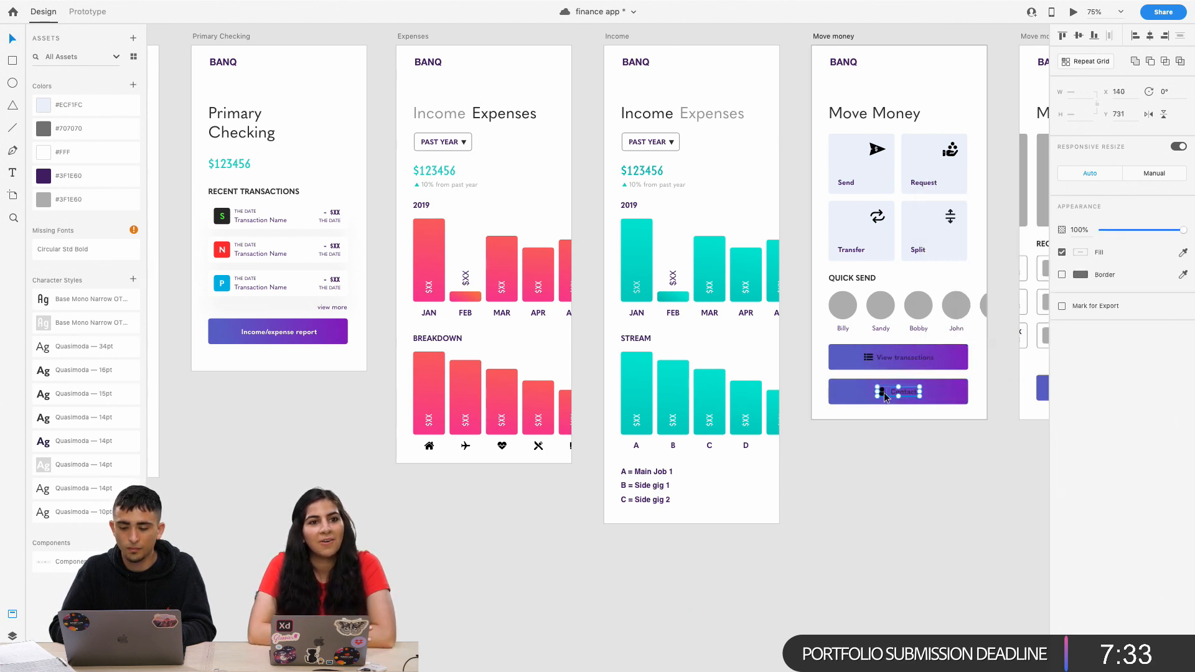
pyautogui.doubleClick(907, 394)
pyautogui.press('Escape')
pyautogui.keyDown('shift'); pyautogui.click(908, 359); pyautogui.keyUp('shift')
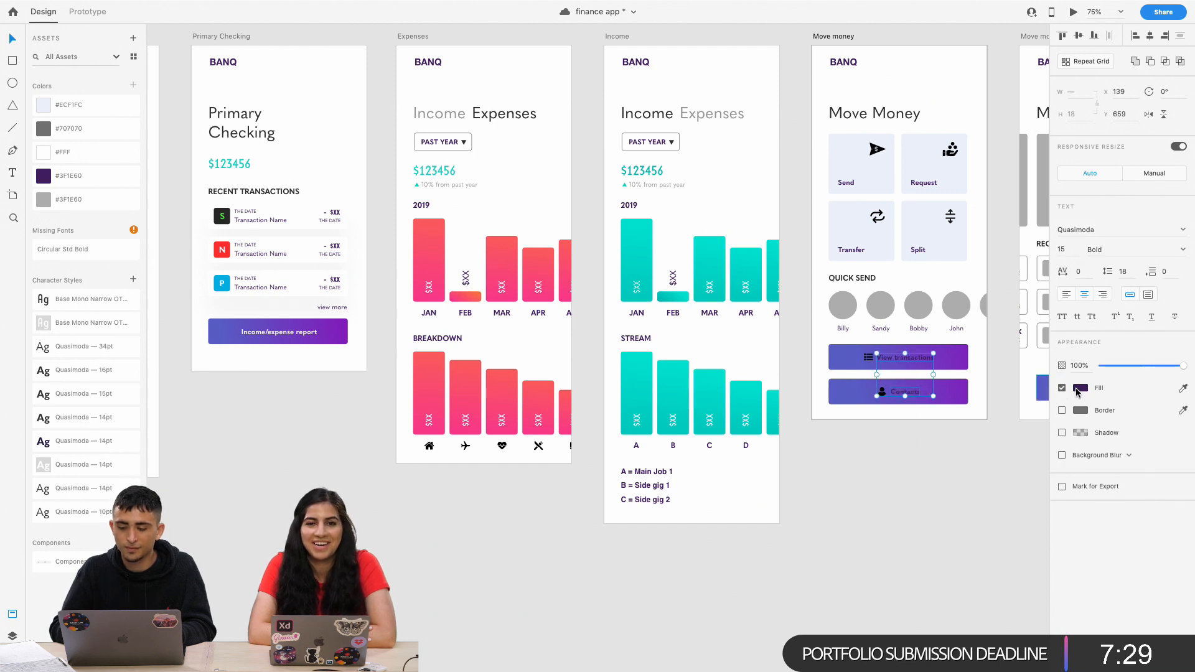
pyautogui.click(1077, 390)
pyautogui.moveTo(985, 363); pyautogui.dragTo(899, 279)
# Select the list icon inside the Move Money View transactions button and display its layer structure.
pyautogui.click(871, 359)
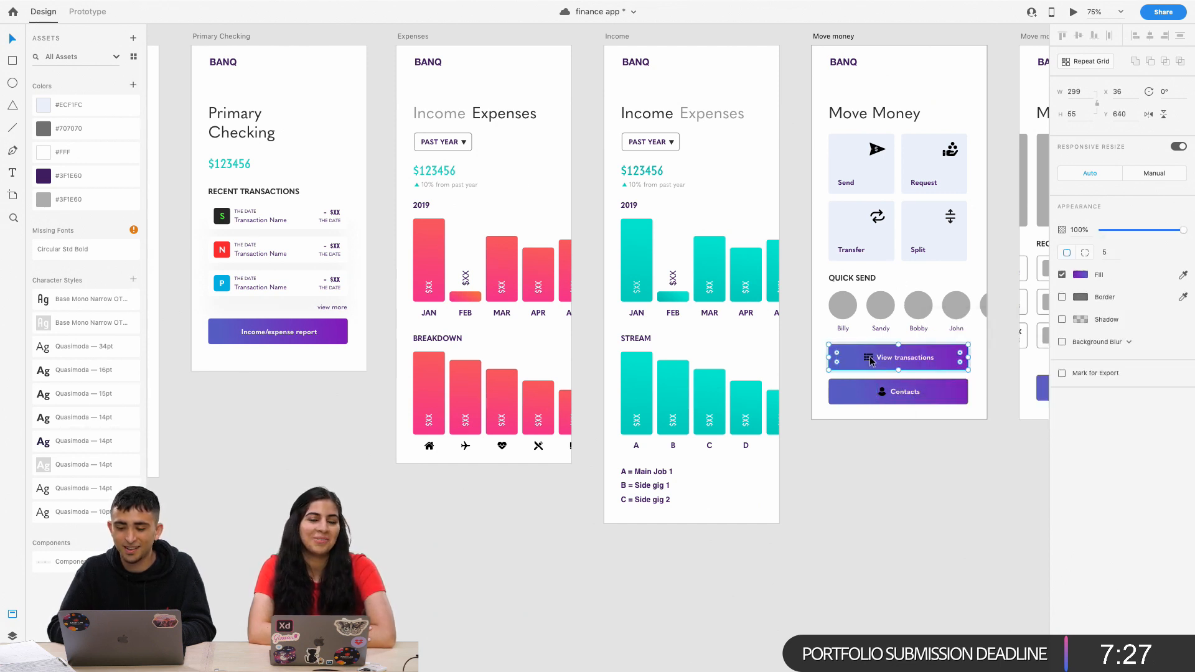
pyautogui.click(870, 362)
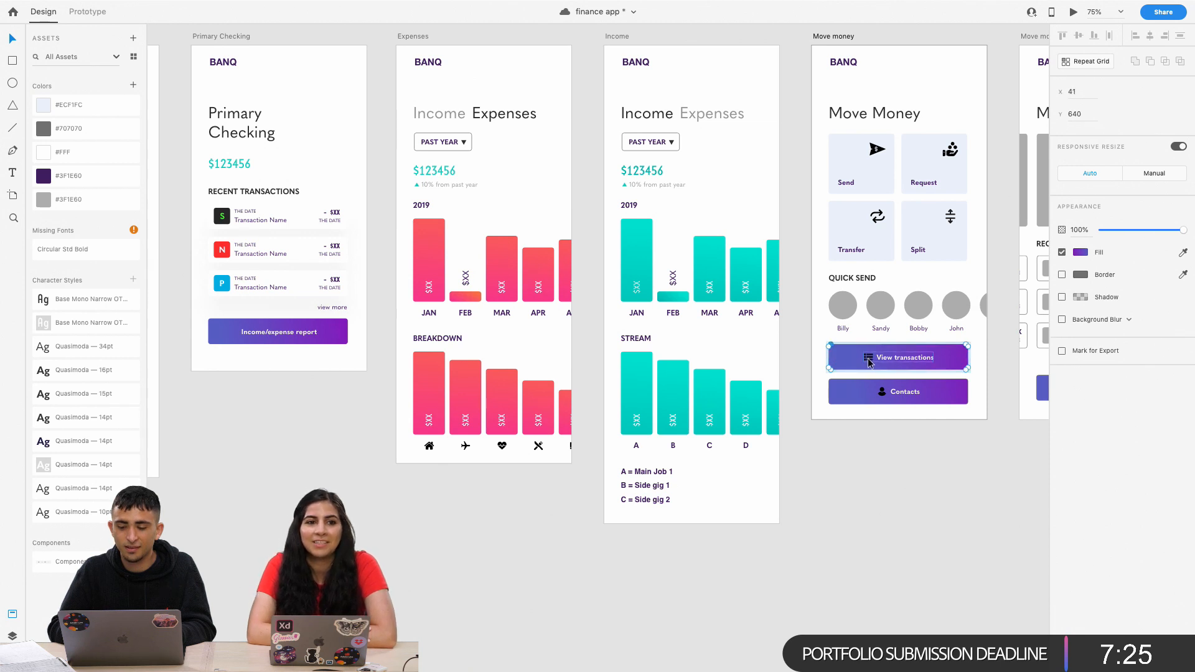
pyautogui.doubleClick(870, 363)
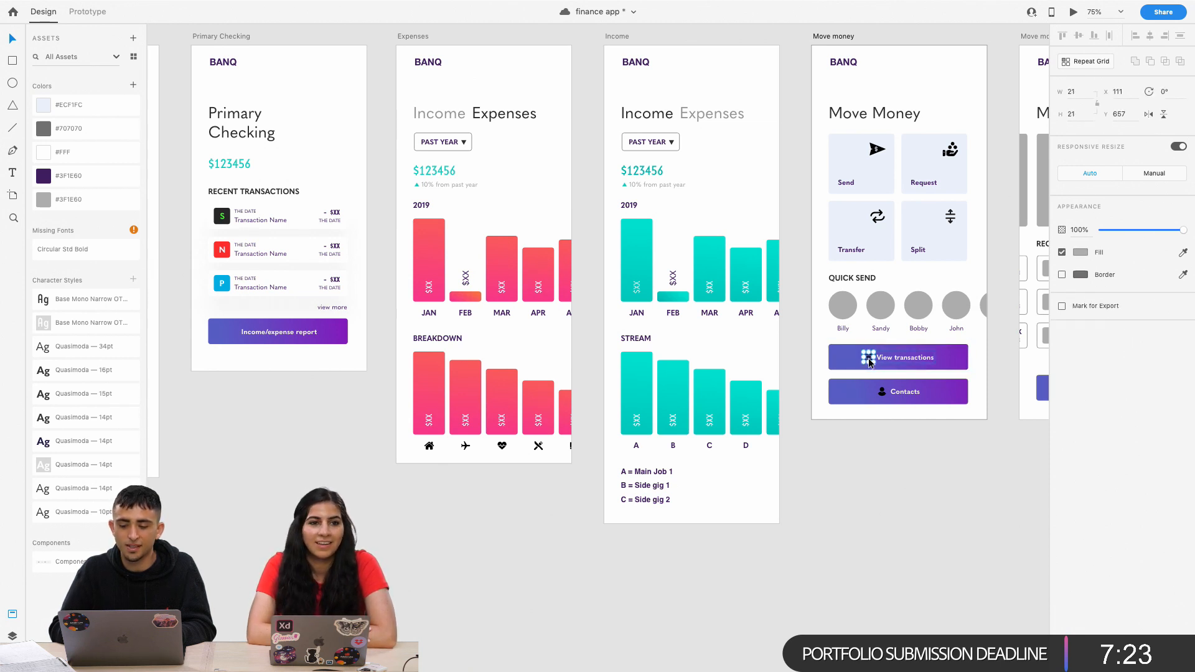
pyautogui.hscroll(5, 788, 393)
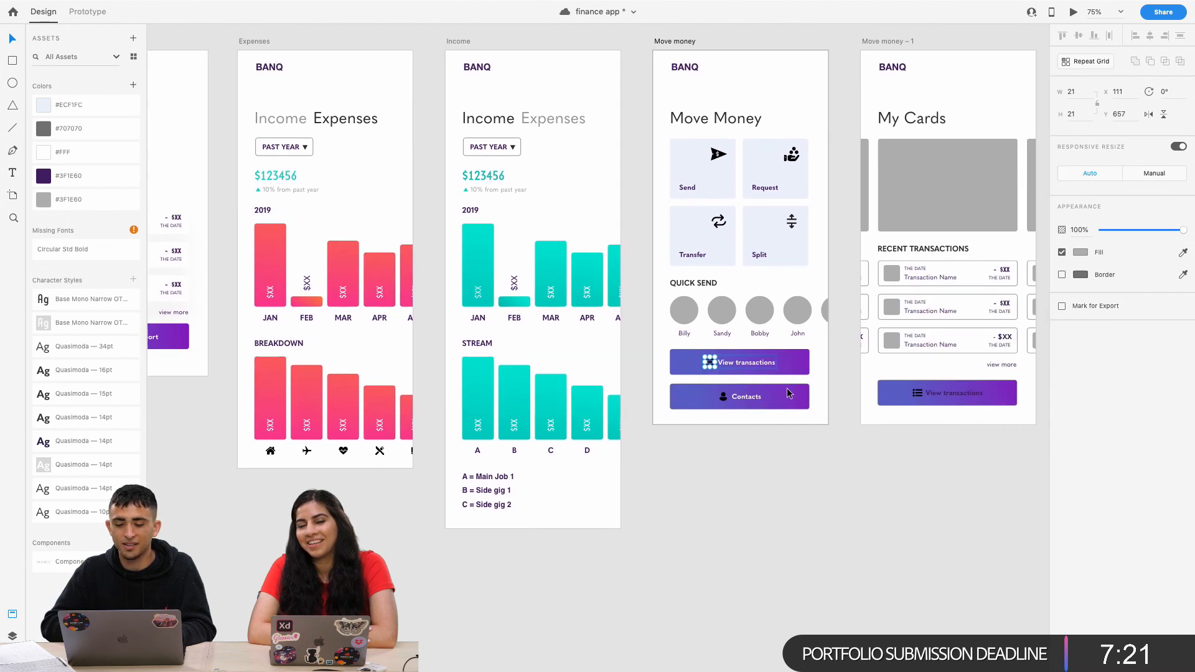
pyautogui.scroll(10, 788, 393)
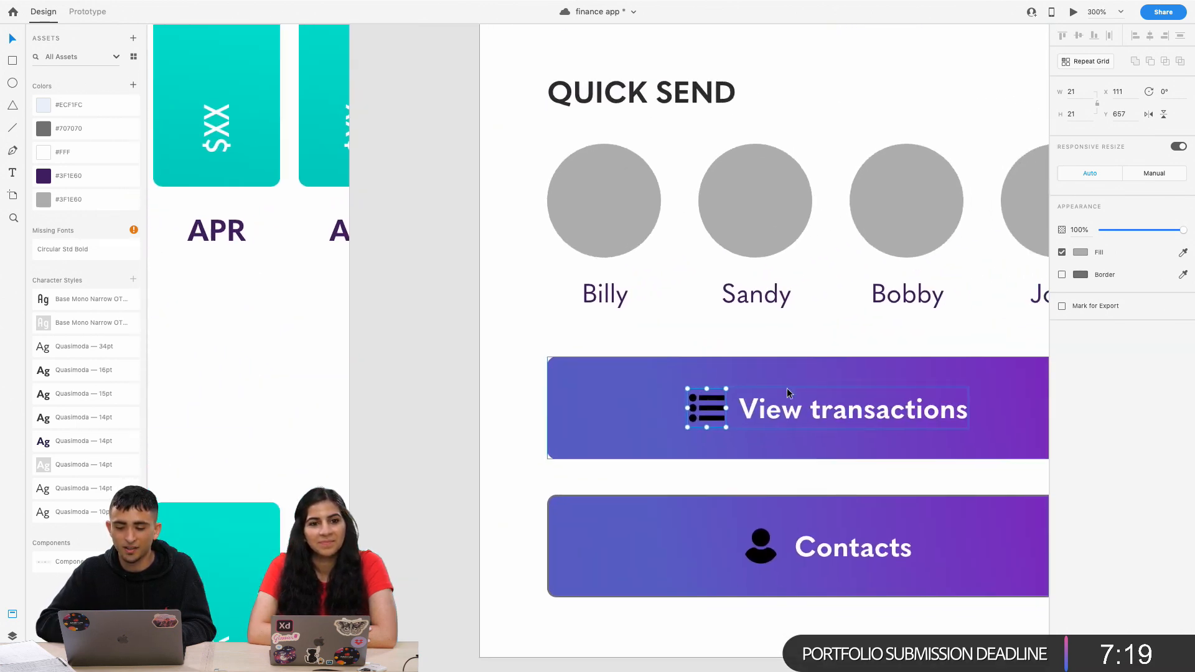
pyautogui.hscroll(4, 787, 393)
pyautogui.scroll(-2, 787, 392)
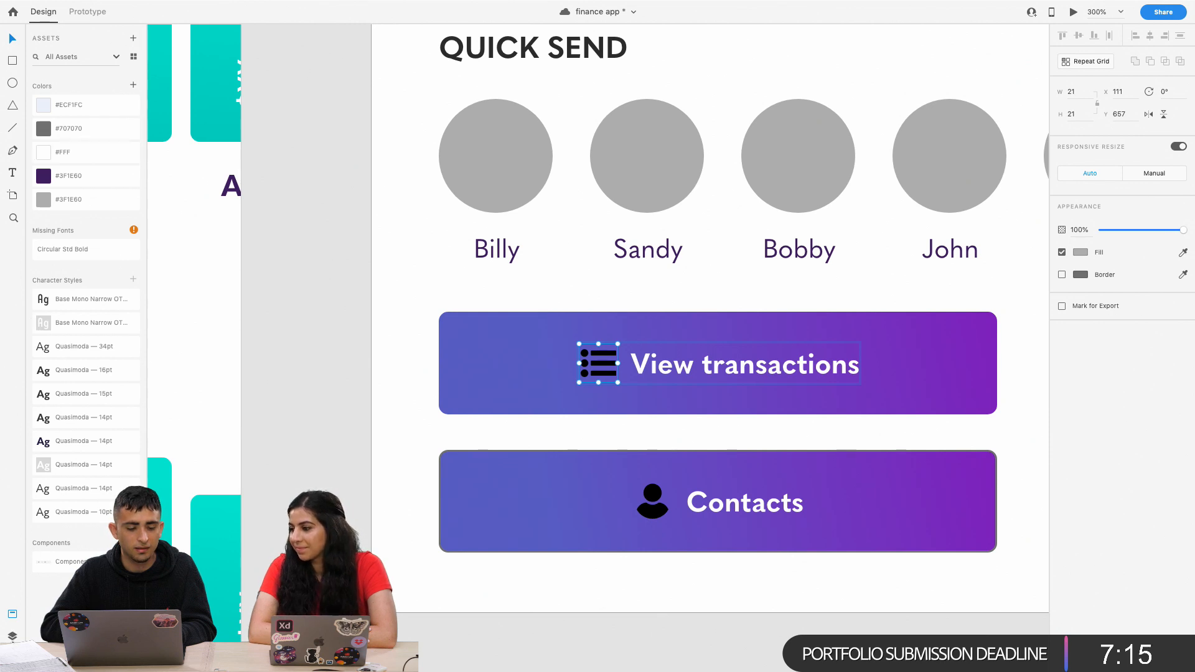
pyautogui.click(12, 637)
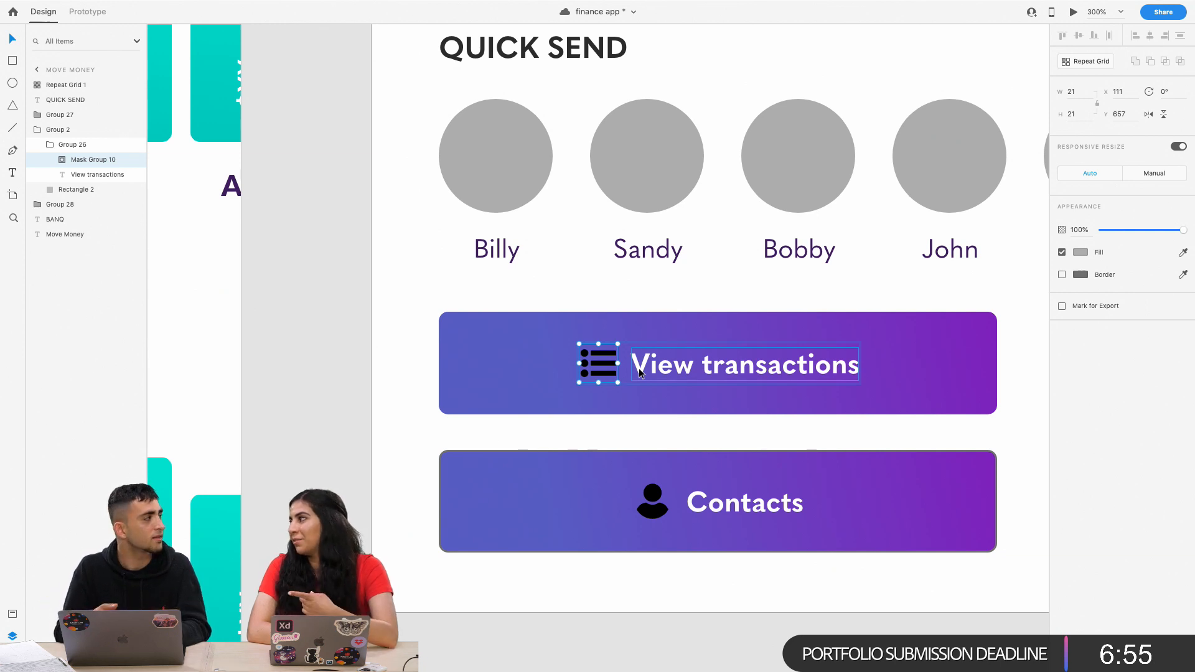
# Enter the list icon's mask group in the View transactions button to get at its contents.
pyautogui.press('super+minus')
pyautogui.press('super+minus')
pyautogui.press('super+minus')
pyautogui.press('super+equal')
pyautogui.press('super+equal')
pyautogui.press('super+equal')
pyautogui.hscroll(2, 671, 356)
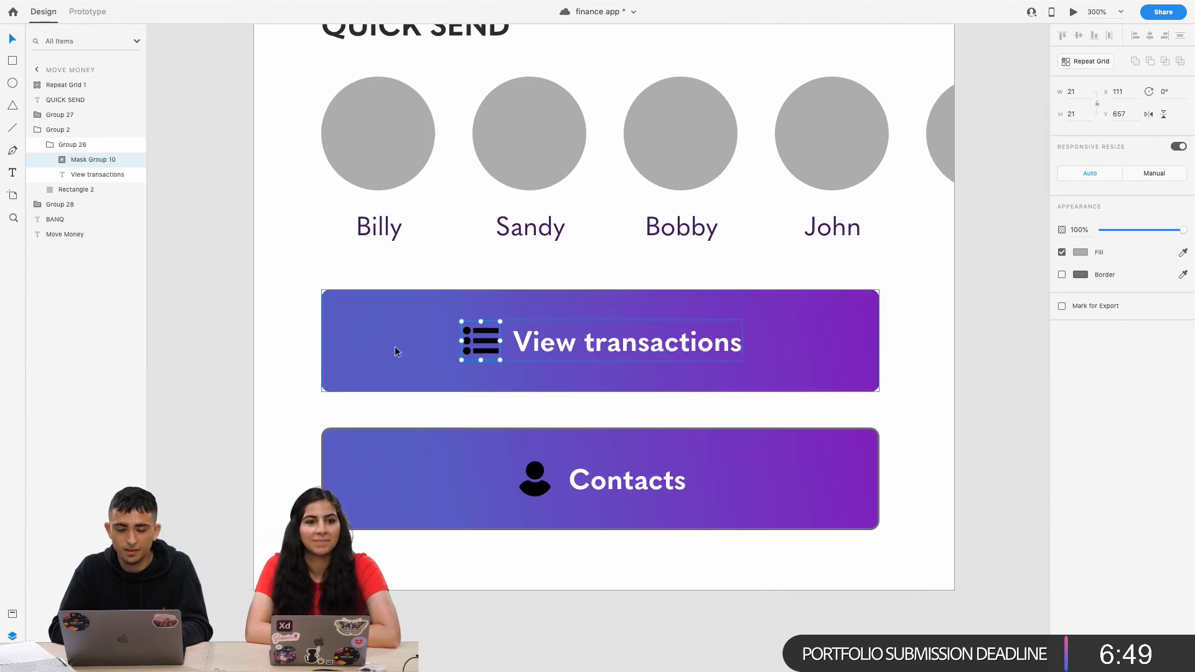
pyautogui.doubleClick(491, 346)
pyautogui.click(90, 190)
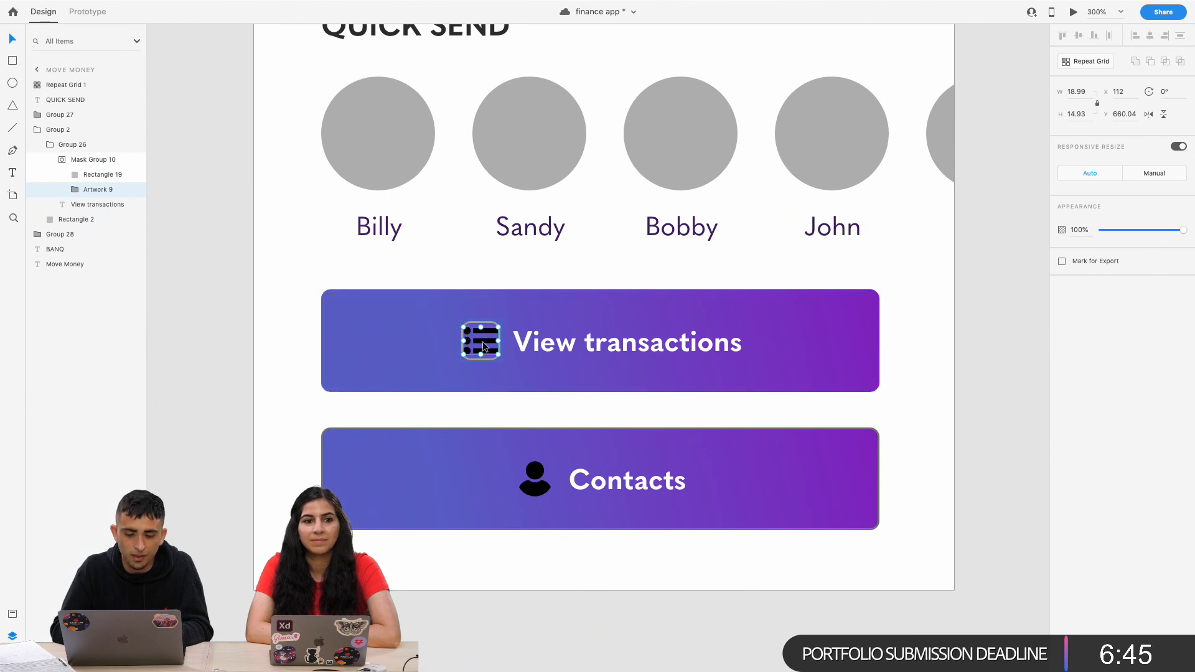
pyautogui.click(519, 354)
pyautogui.click(477, 343)
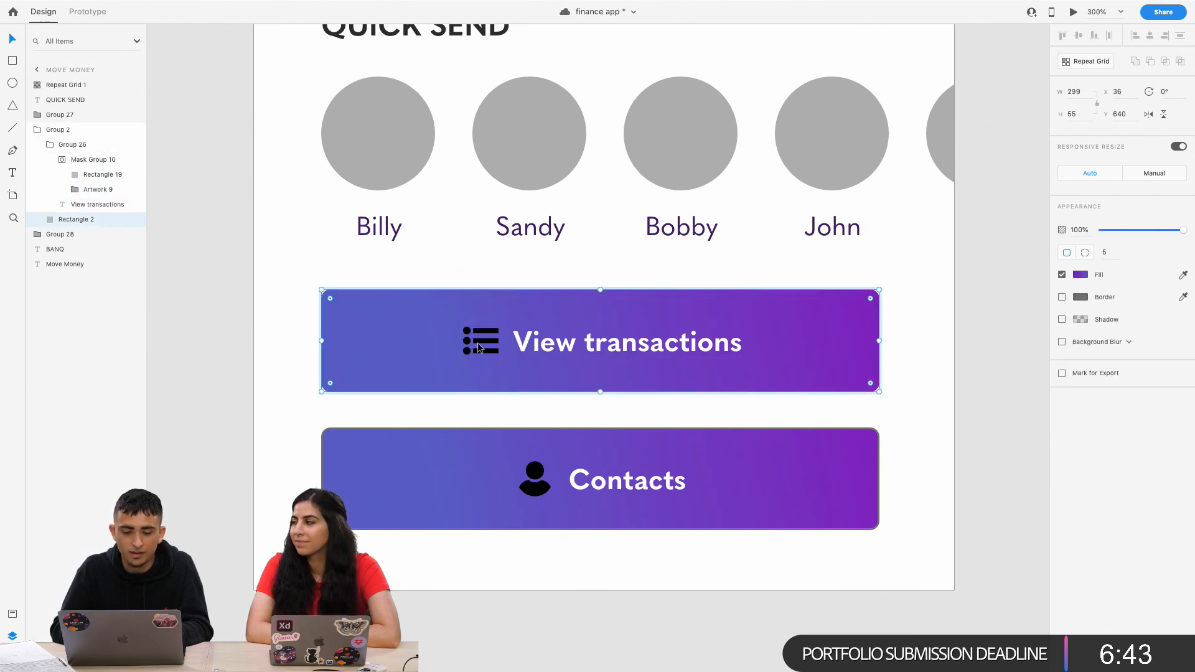
pyautogui.doubleClick(477, 337)
pyautogui.doubleClick(480, 340)
pyautogui.doubleClick(481, 340)
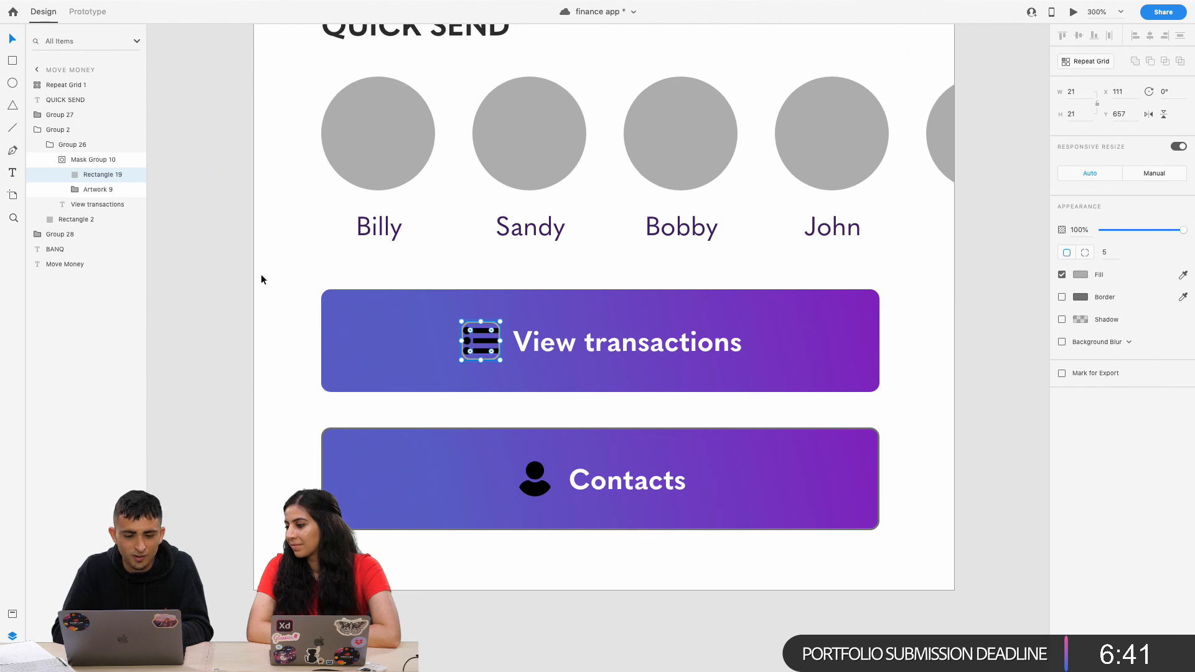
# Expand the list icon's Artwork 9 group and fill all of its paths with white, #FFFFFF.
pyautogui.click(73, 190)
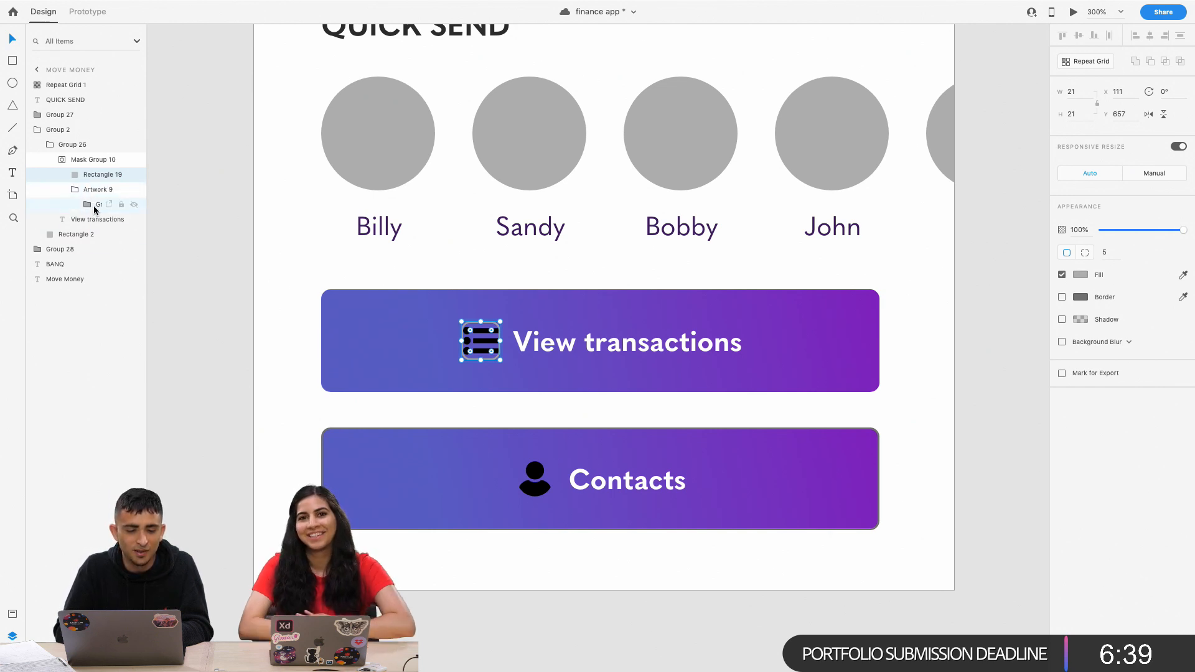
pyautogui.click(87, 204)
pyautogui.click(87, 206)
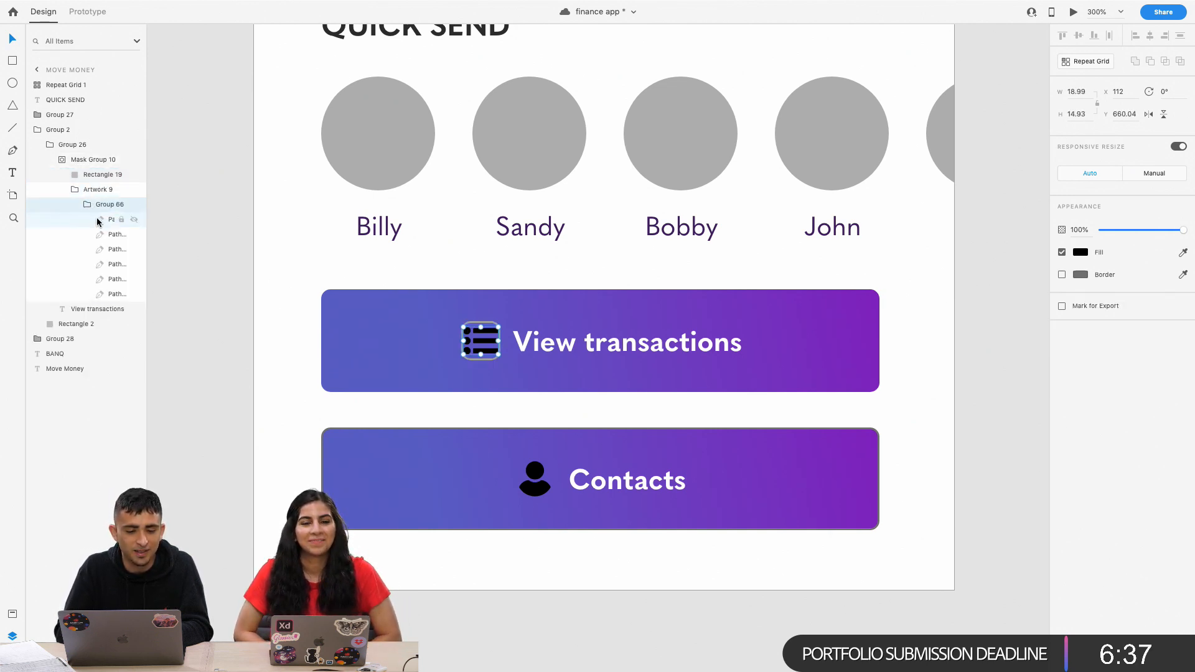
pyautogui.click(106, 219)
pyautogui.keyDown('shift'); pyautogui.click(106, 294); pyautogui.keyUp('shift')
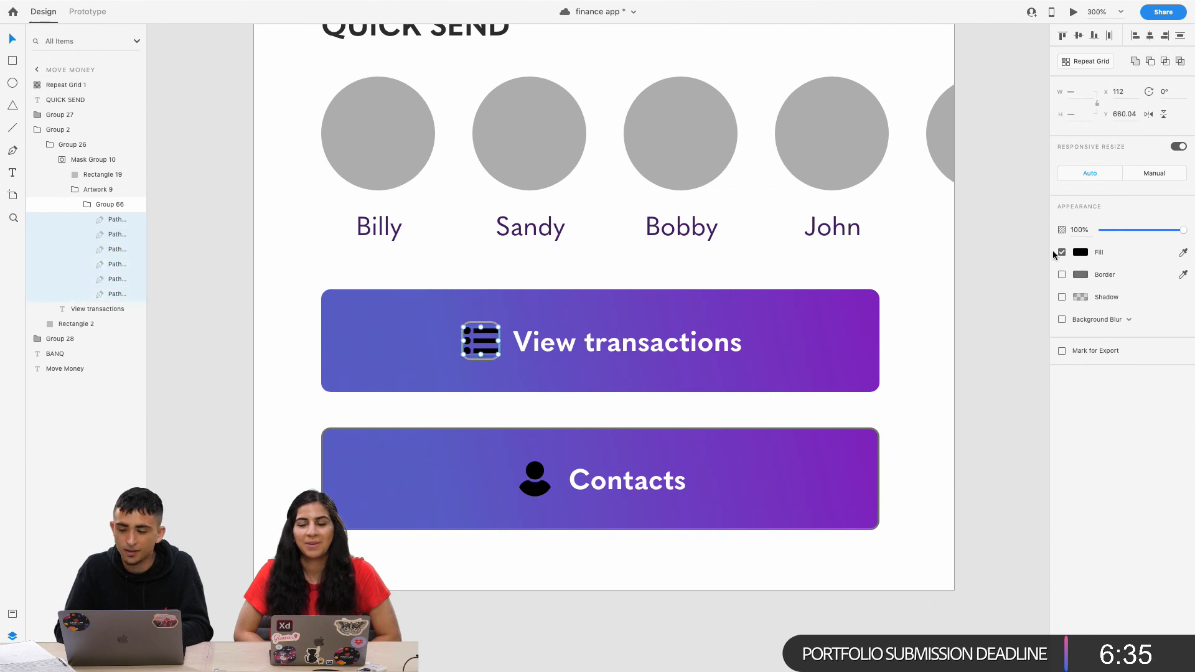
pyautogui.click(1083, 254)
pyautogui.write('FFFFFF')
pyautogui.press('Return')
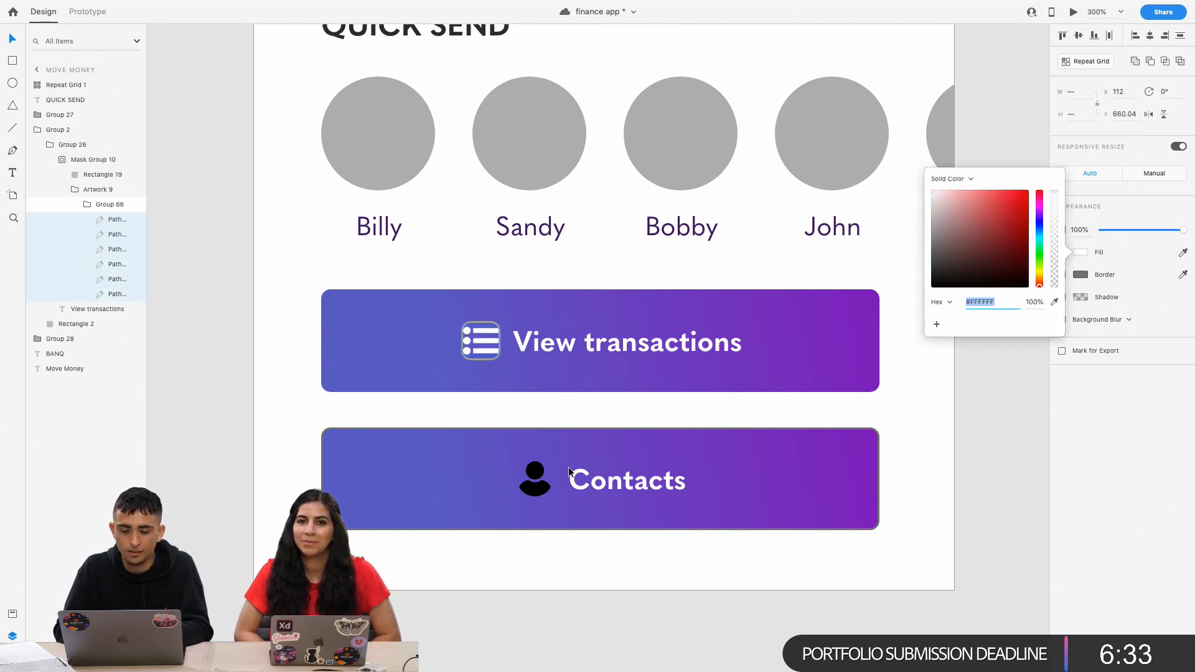
# Open the person icon's mask group in the Contacts button and try to select the artwork inside it.
pyautogui.doubleClick(543, 485)
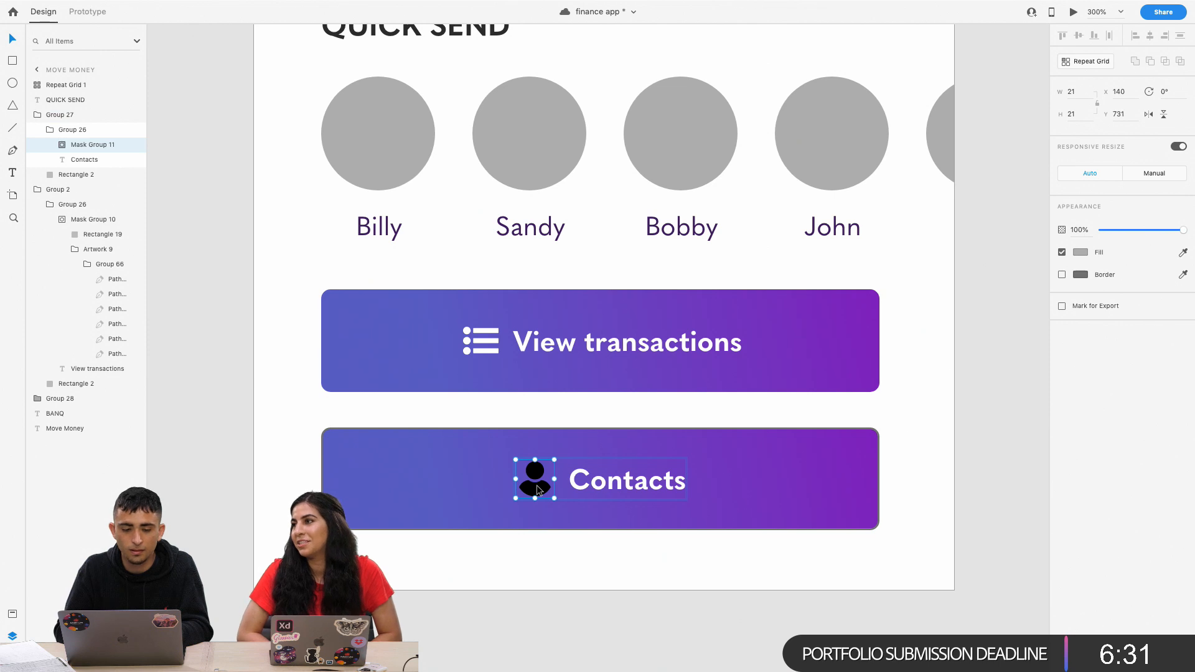
pyautogui.doubleClick(538, 489)
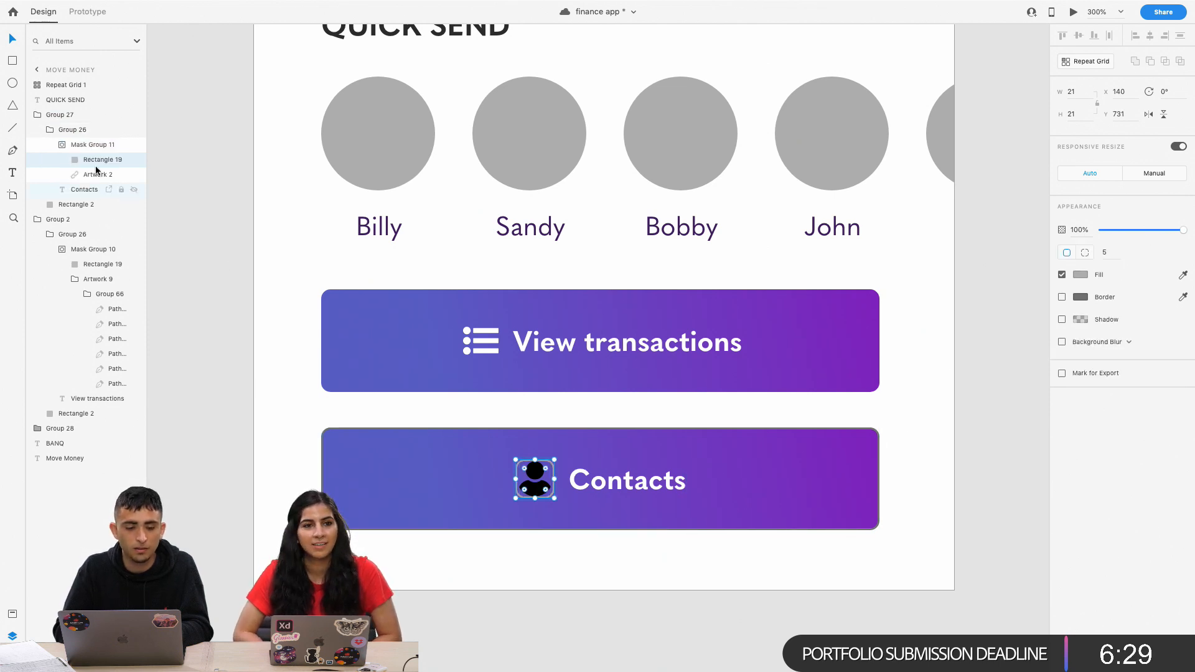
pyautogui.click(88, 145)
pyautogui.click(484, 458)
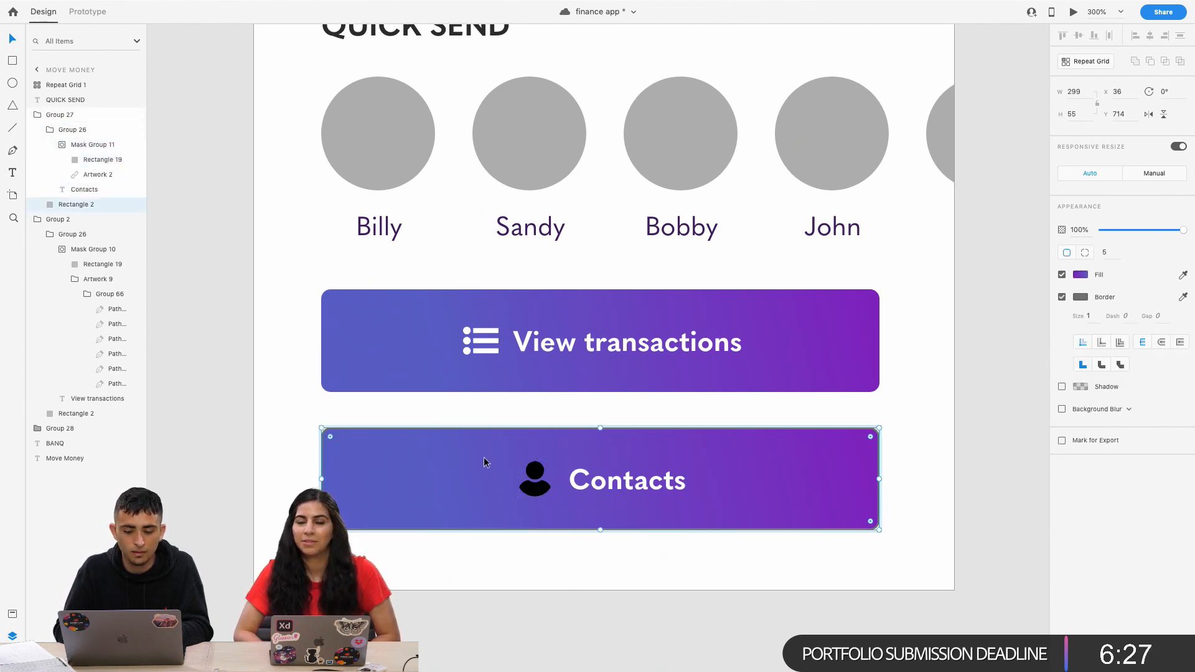
pyautogui.doubleClick(530, 473)
pyautogui.press('Tab')
pyautogui.doubleClick(531, 487)
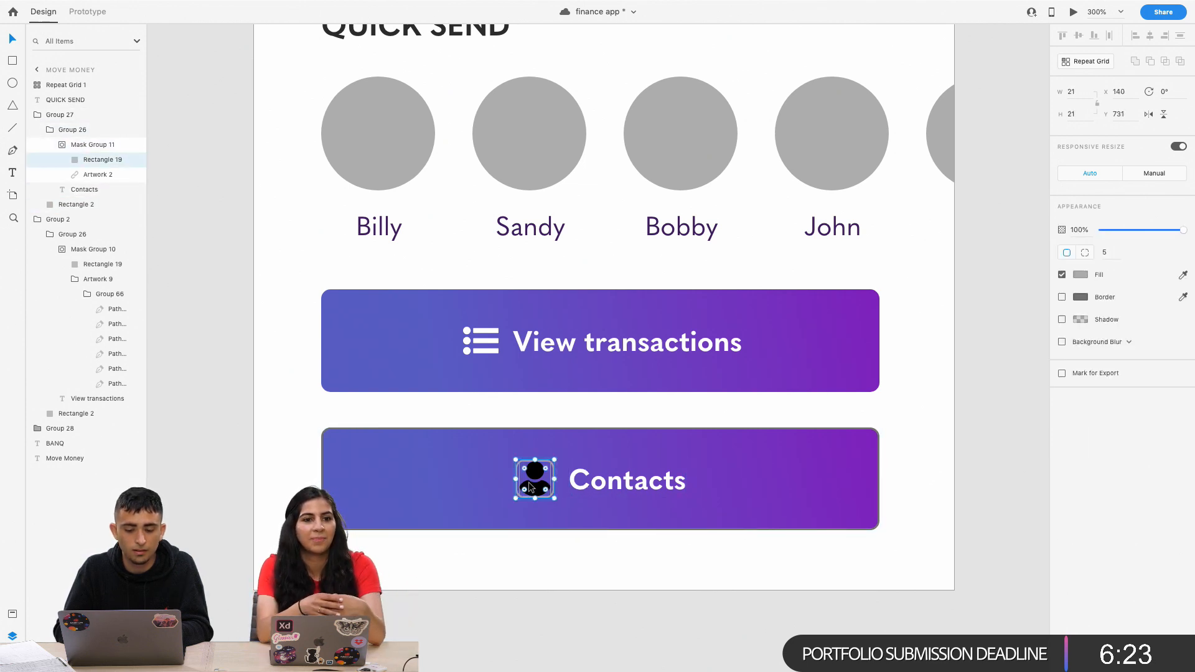
# Select Artwork 2 inside the Contacts icon's mask group and ungroup it from its component.
pyautogui.scroll(-1, 529, 490)
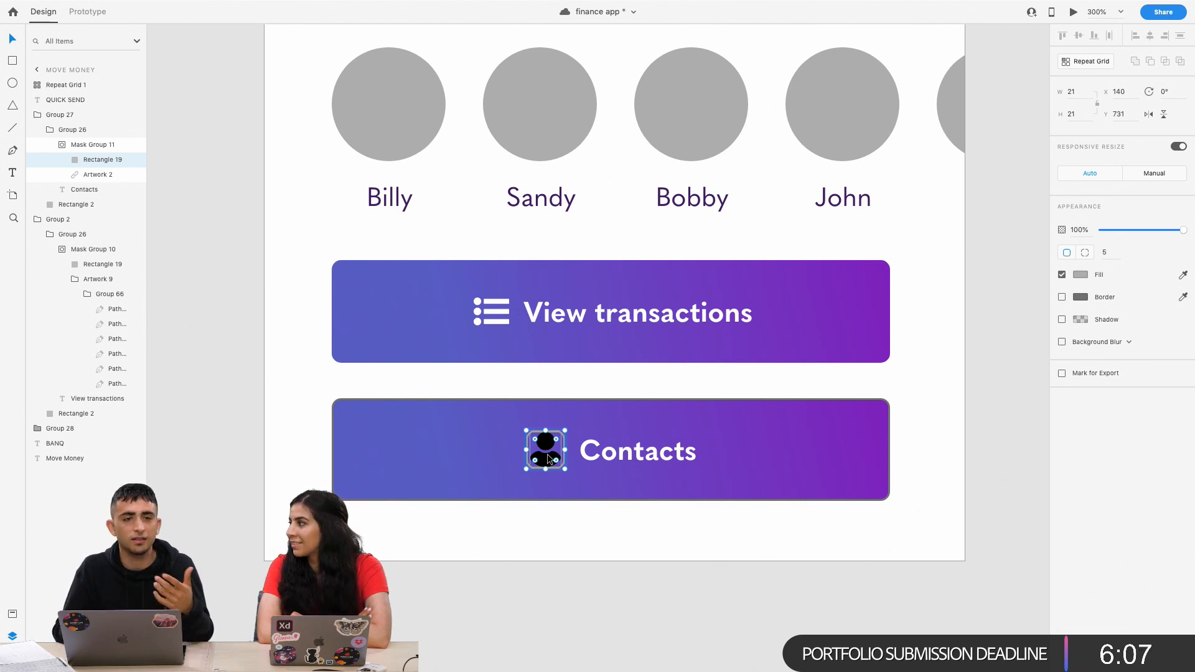
pyautogui.click(637, 463)
pyautogui.doubleClick(545, 446)
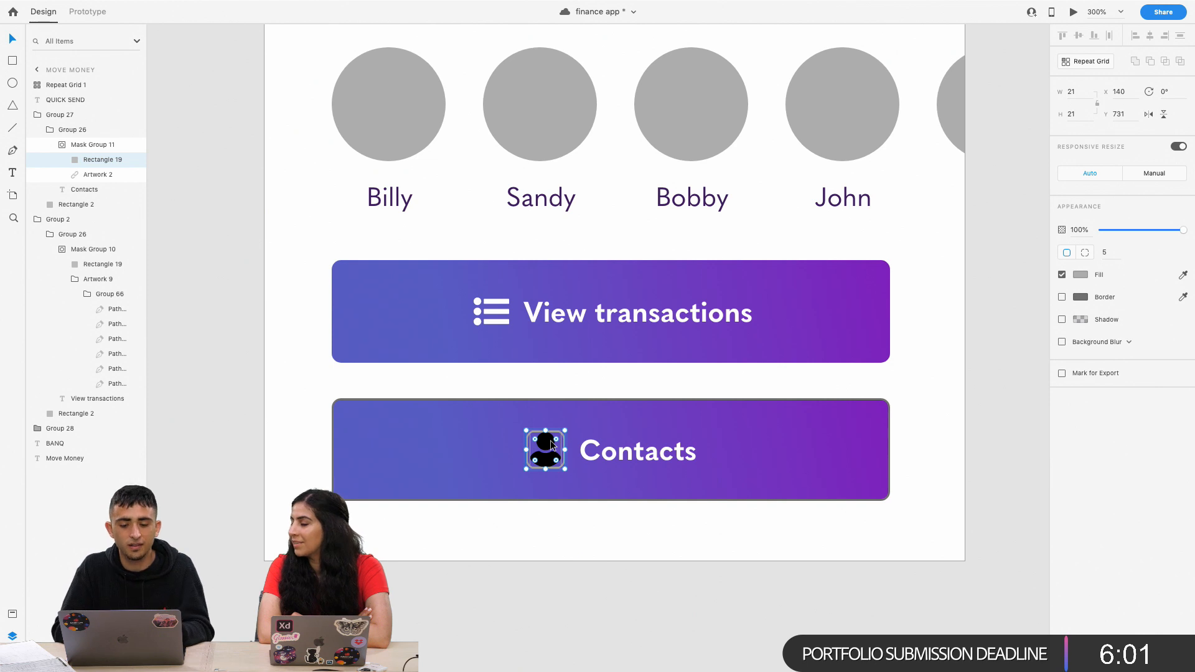
pyautogui.press('Escape')
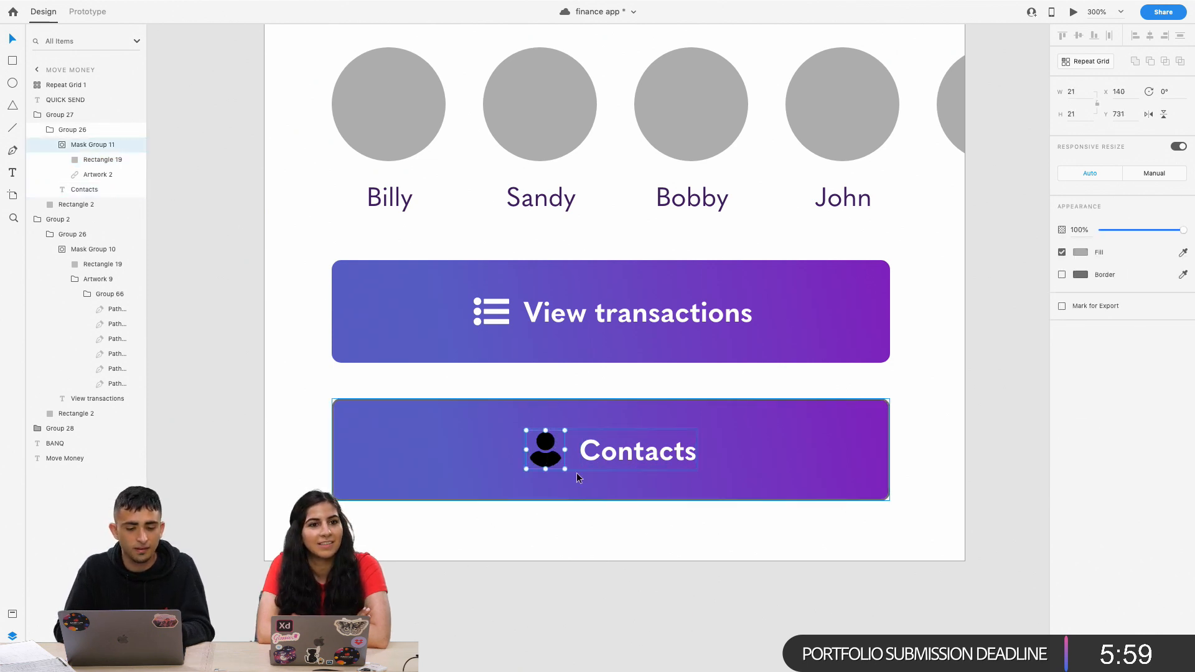
pyautogui.doubleClick(547, 460)
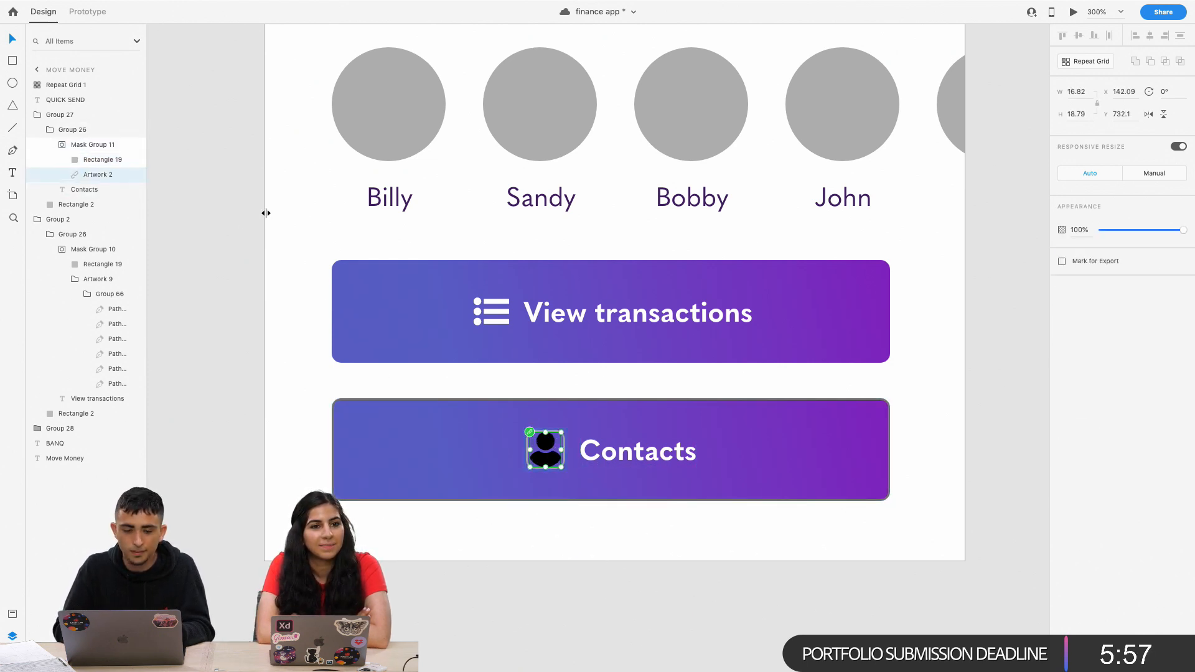
pyautogui.press('shift+super+g')
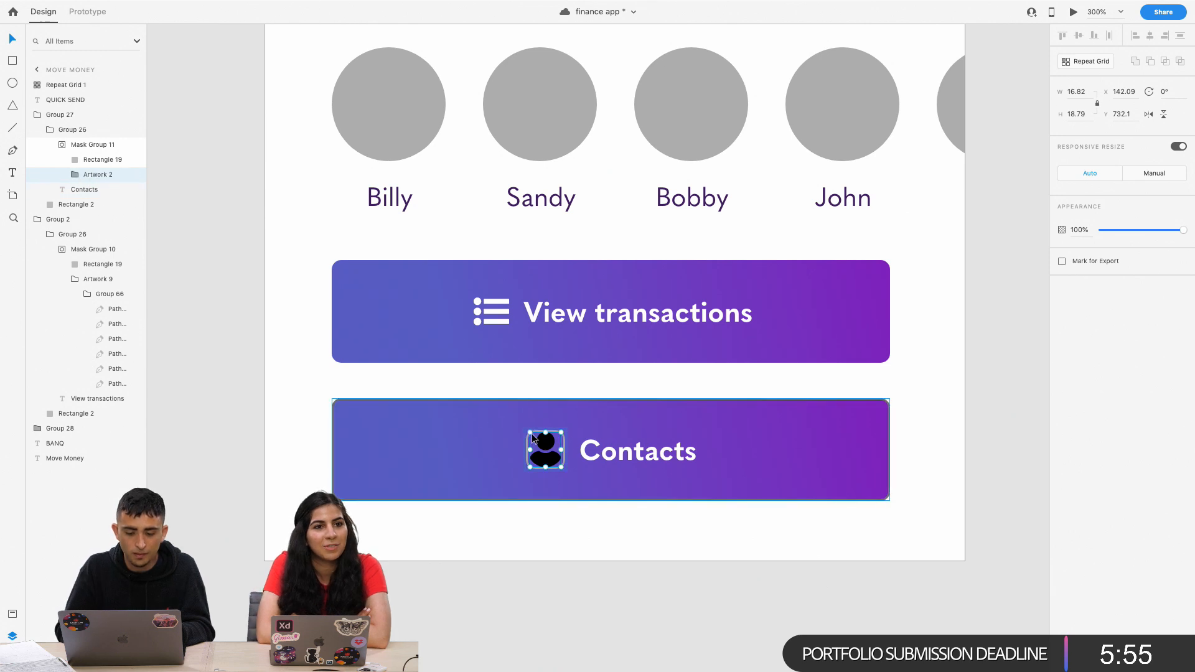
# Fill the shape group inside the Contacts icon's Artwork 2 with white.
pyautogui.doubleClick(545, 461)
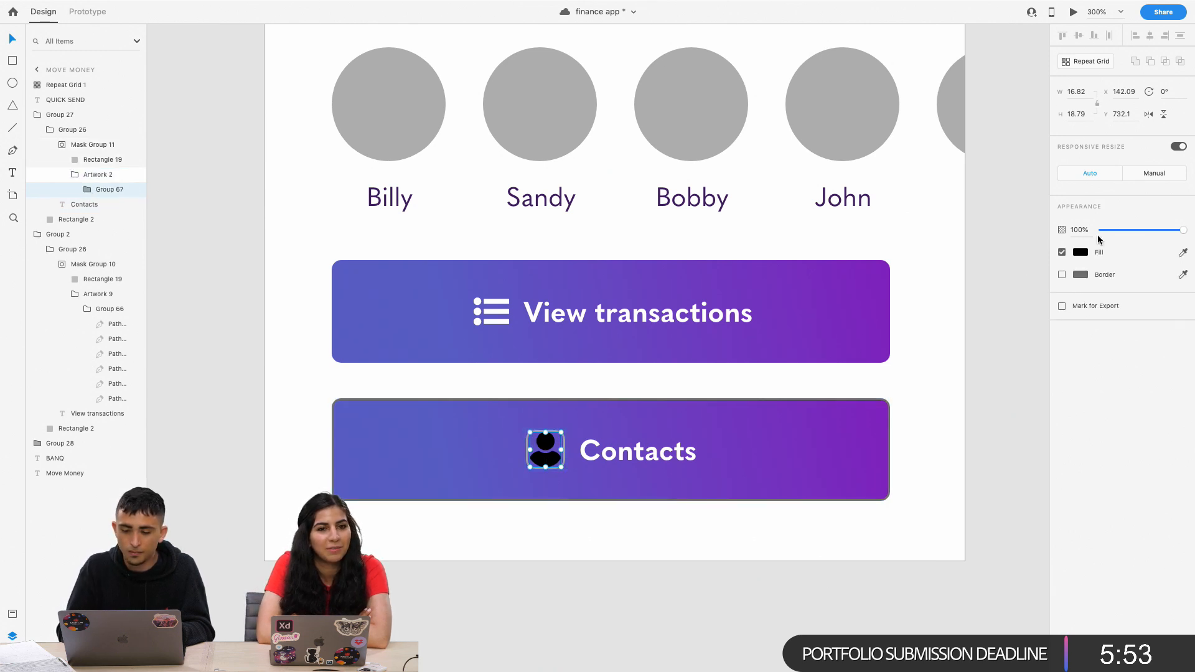
pyautogui.click(1081, 254)
pyautogui.moveTo(1000, 221); pyautogui.dragTo(761, 76)
pyautogui.click(624, 269)
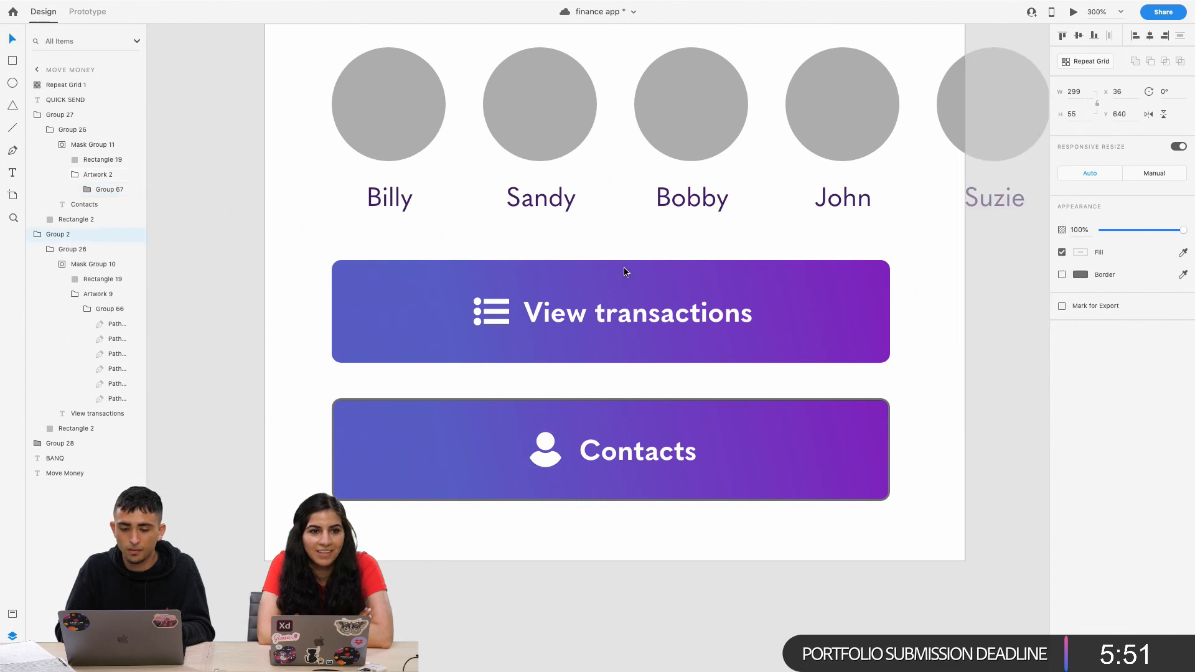
# Review the artboards side by side and select the A, B, C legend text on the Income artboard.
pyautogui.press('super+minus')
pyautogui.press('super+minus')
pyautogui.press('super+minus')
pyautogui.press('super+minus')
pyautogui.click(587, 398)
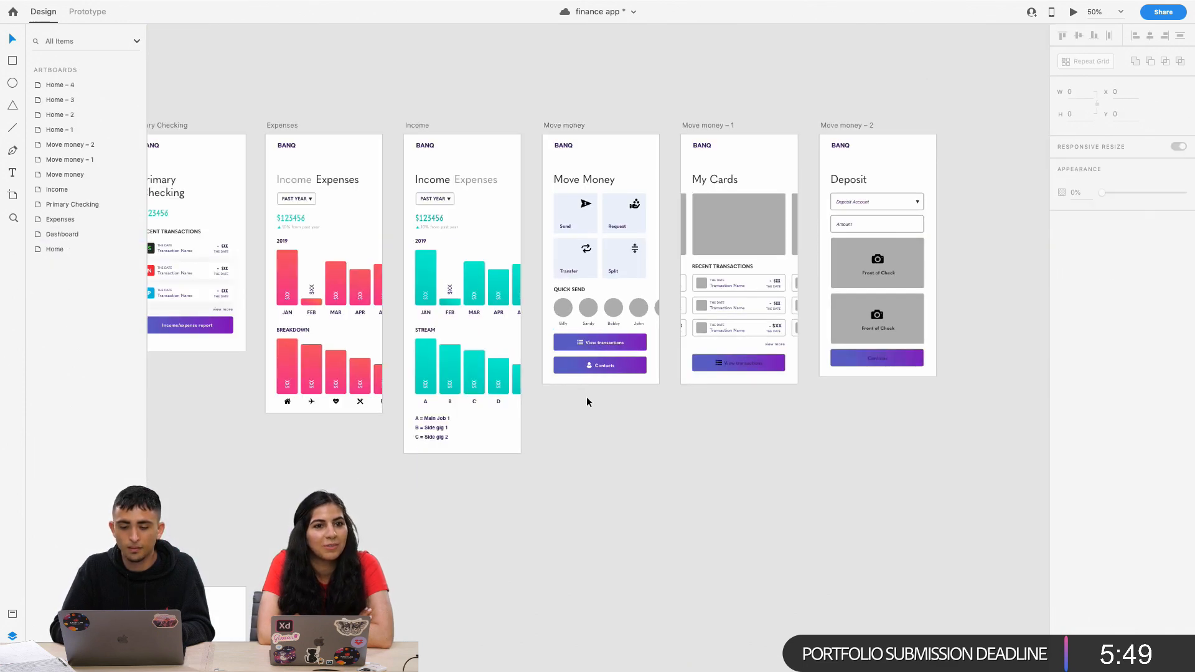
pyautogui.press('super+minus')
pyautogui.press('super+plus')
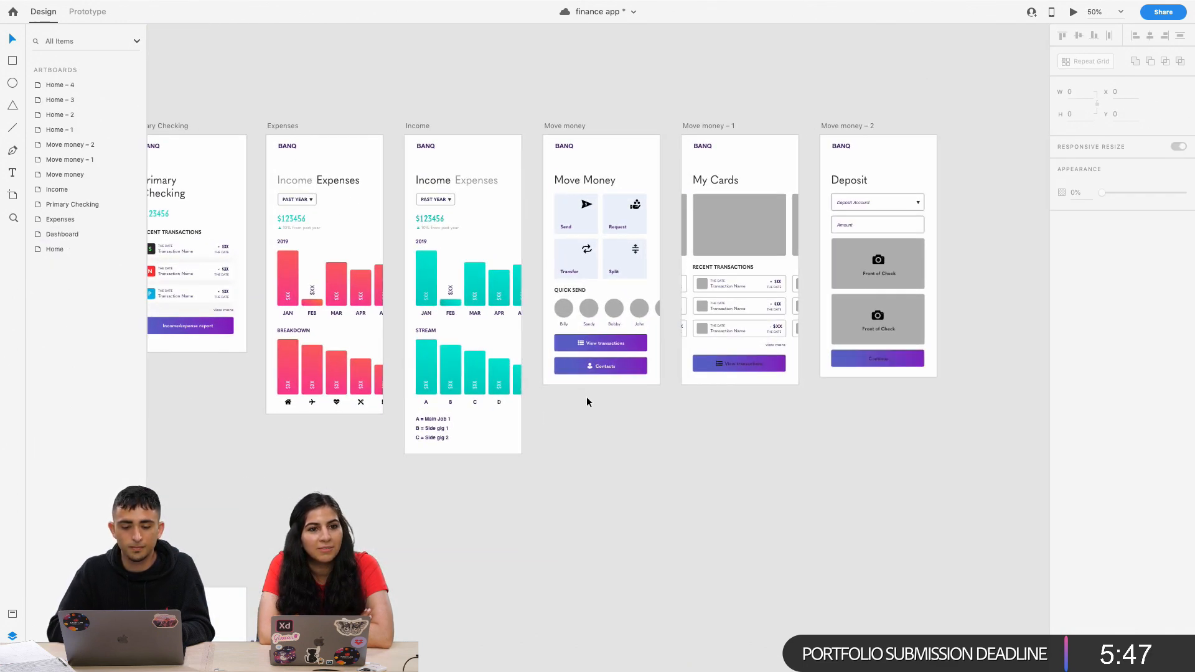
pyautogui.click(434, 432)
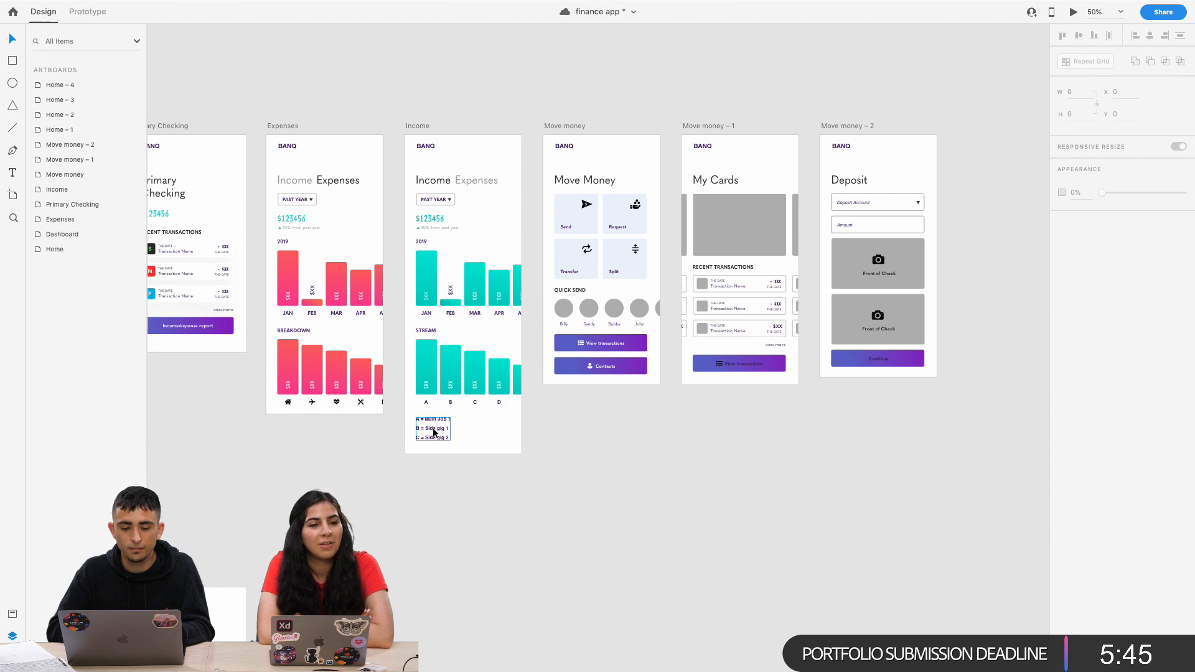
pyautogui.hscroll(-4, 433, 432)
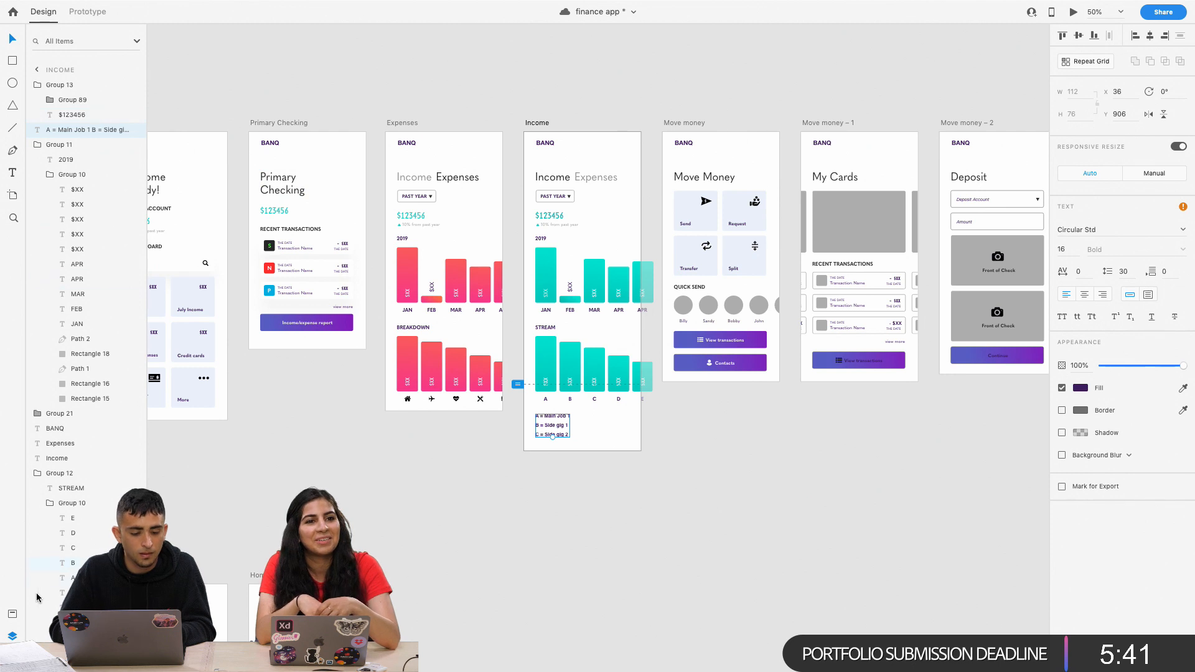
# Edit the dark purple color in the document assets to #372C41.
pyautogui.click(13, 614)
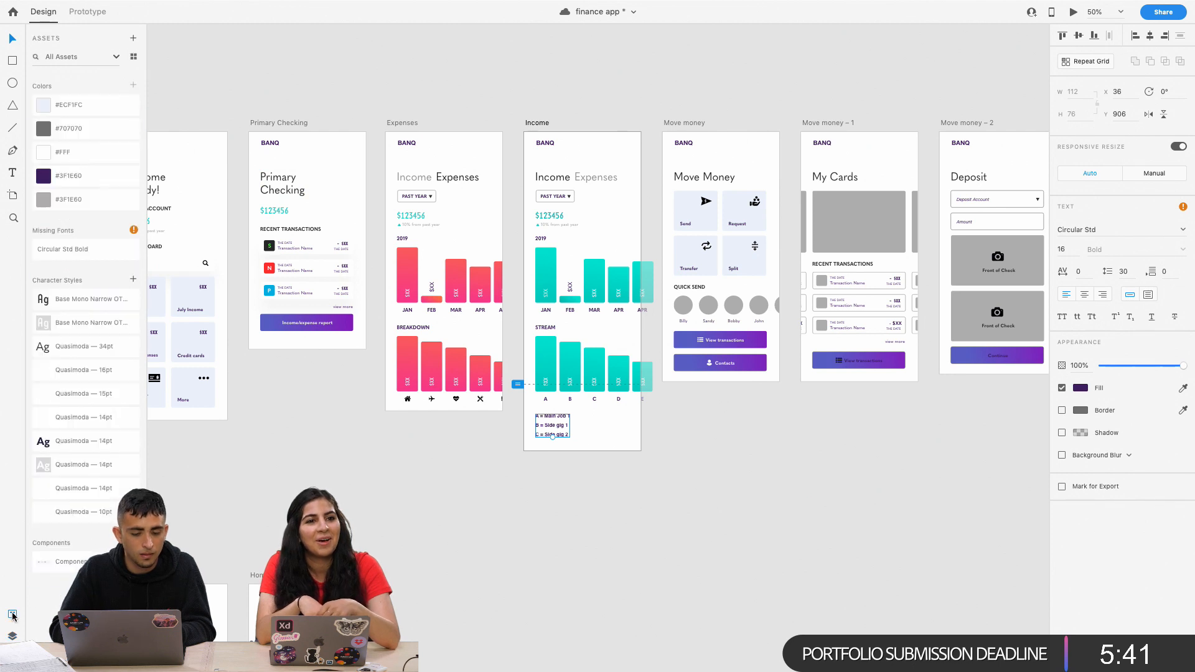
pyautogui.rightClick(48, 180)
pyautogui.click(69, 192)
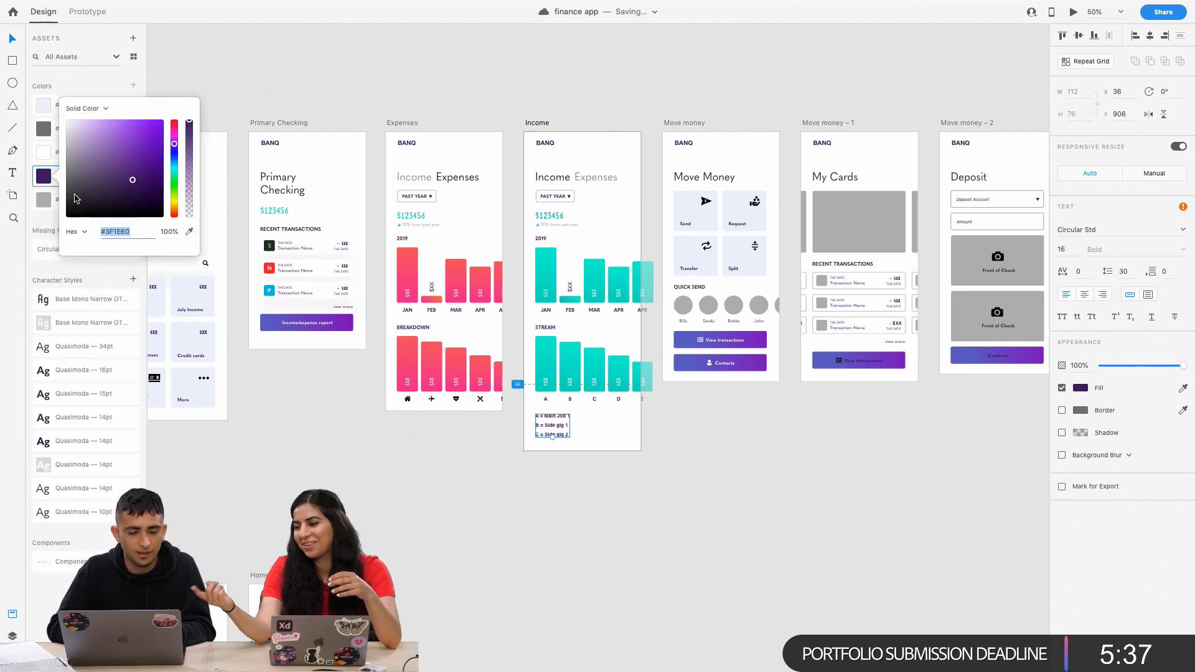
pyautogui.moveTo(132, 193)
pyautogui.mouseDown()
pyautogui.moveTo(92, 192)
pyautogui.moveTo(126, 166)
pyautogui.moveTo(84, 207)
pyautogui.moveTo(108, 196)
pyautogui.mouseUp()
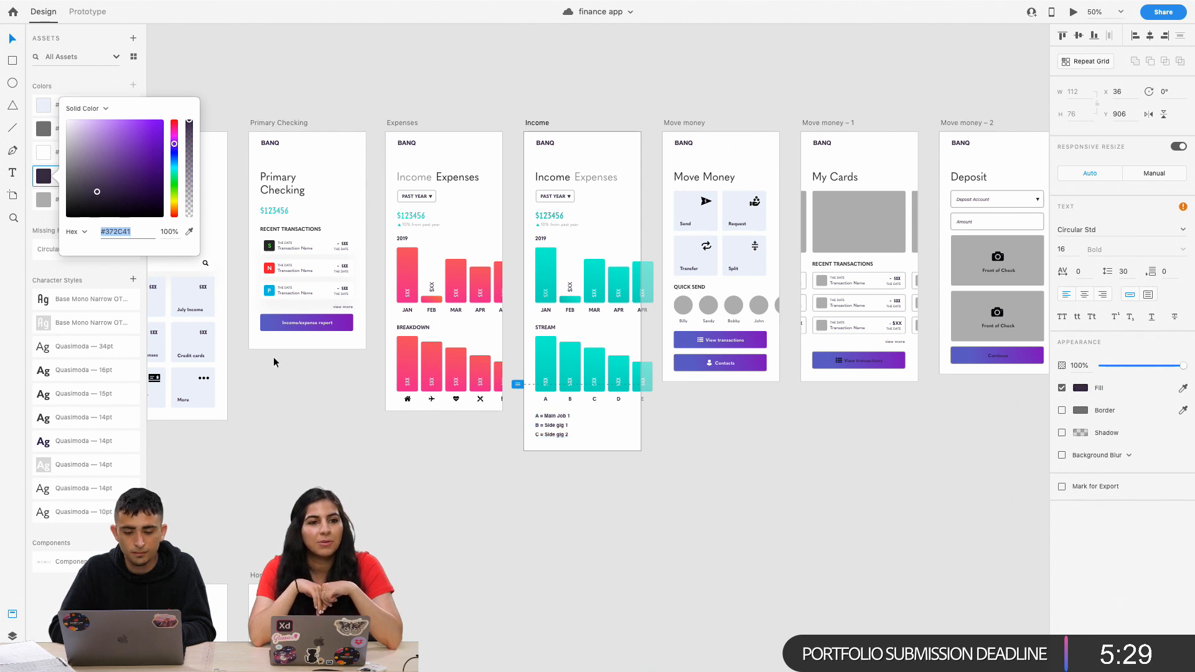
pyautogui.click(413, 470)
# Replace the missing font of the A, B, C legend text below the Income stream chart with Quasimoda.
pyautogui.doubleClick(559, 424)
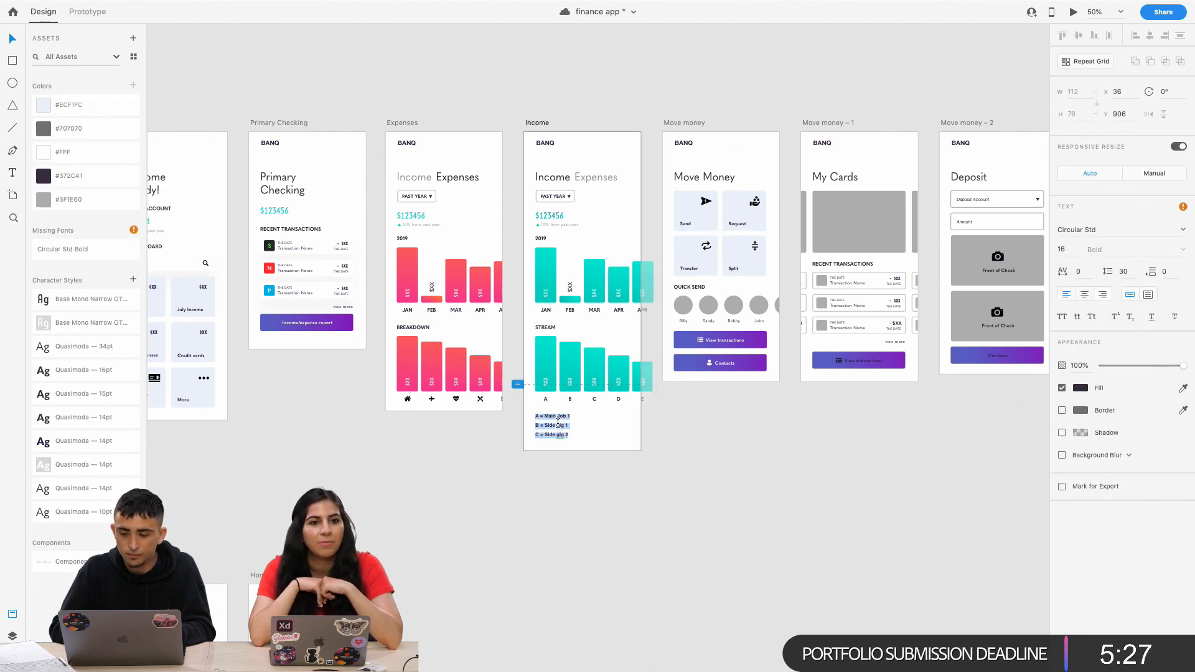
pyautogui.click(1070, 229)
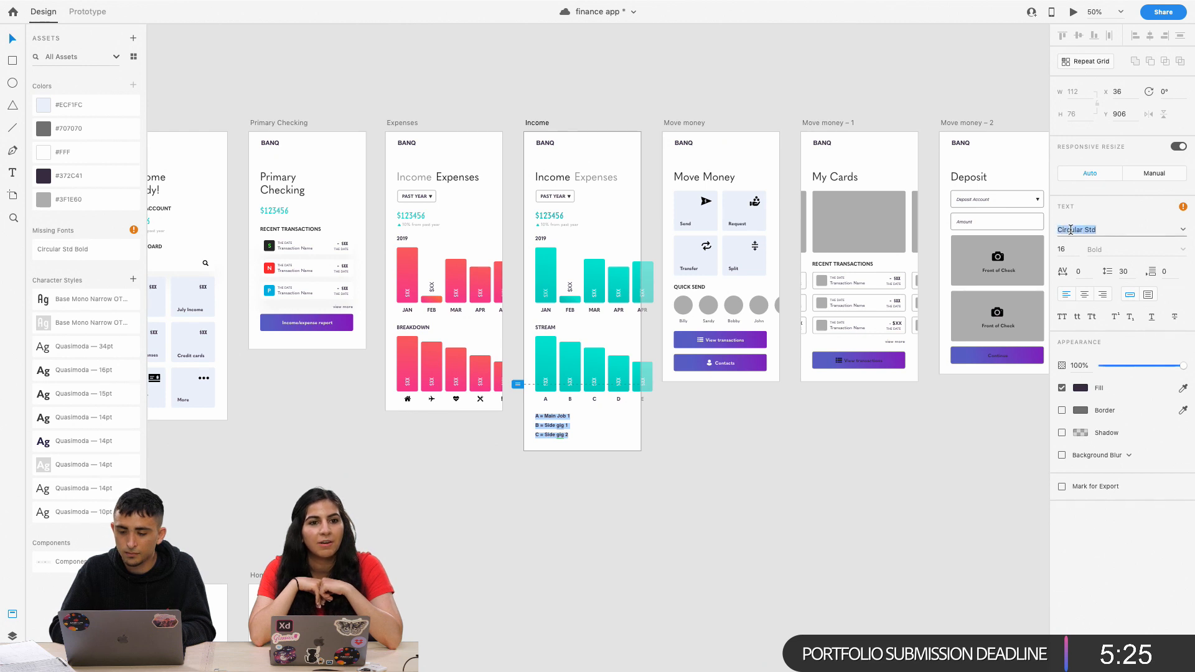
pyautogui.press('Escape')
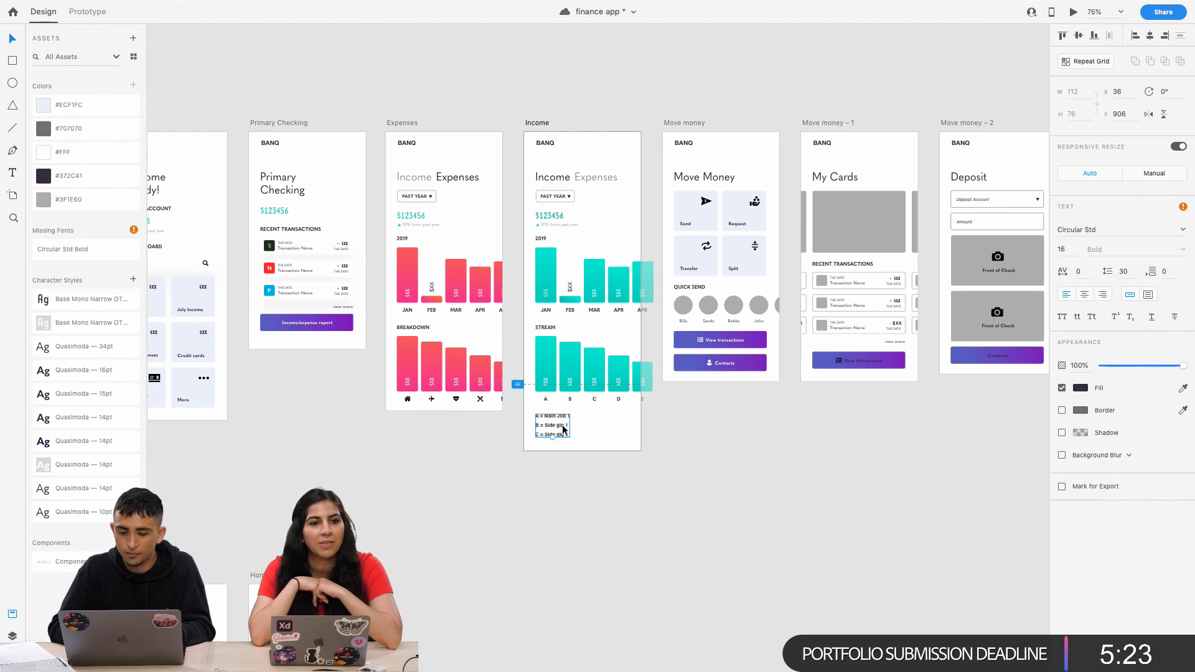
pyautogui.press('super+1')
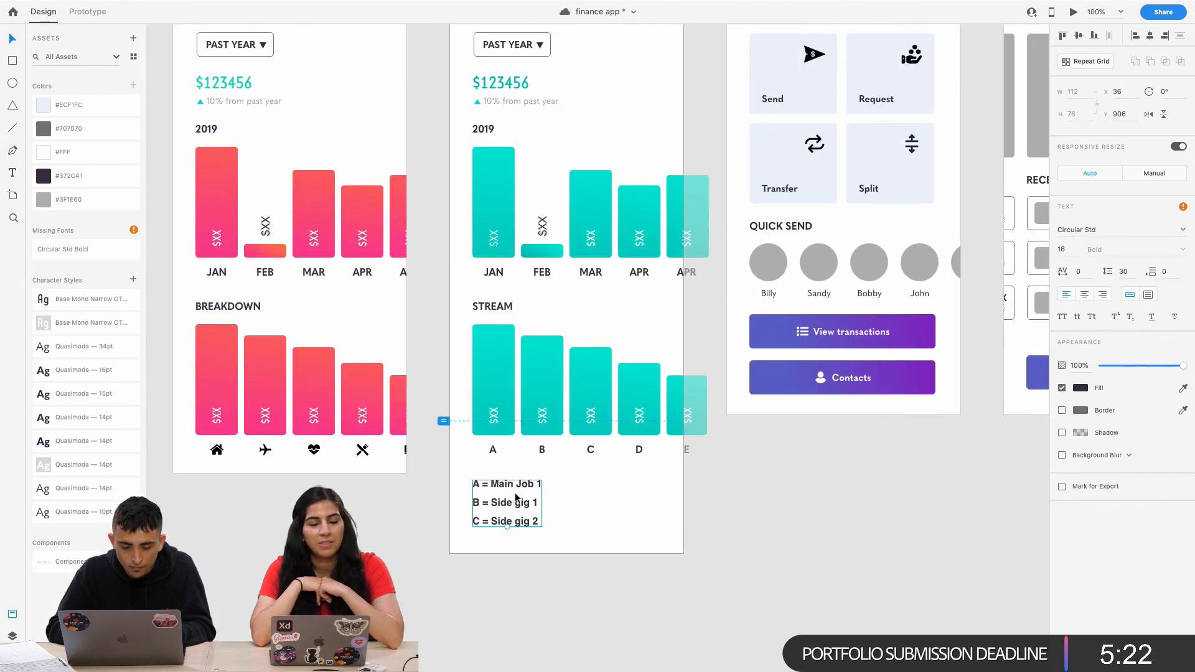
pyautogui.click(506, 307)
pyautogui.click(505, 502)
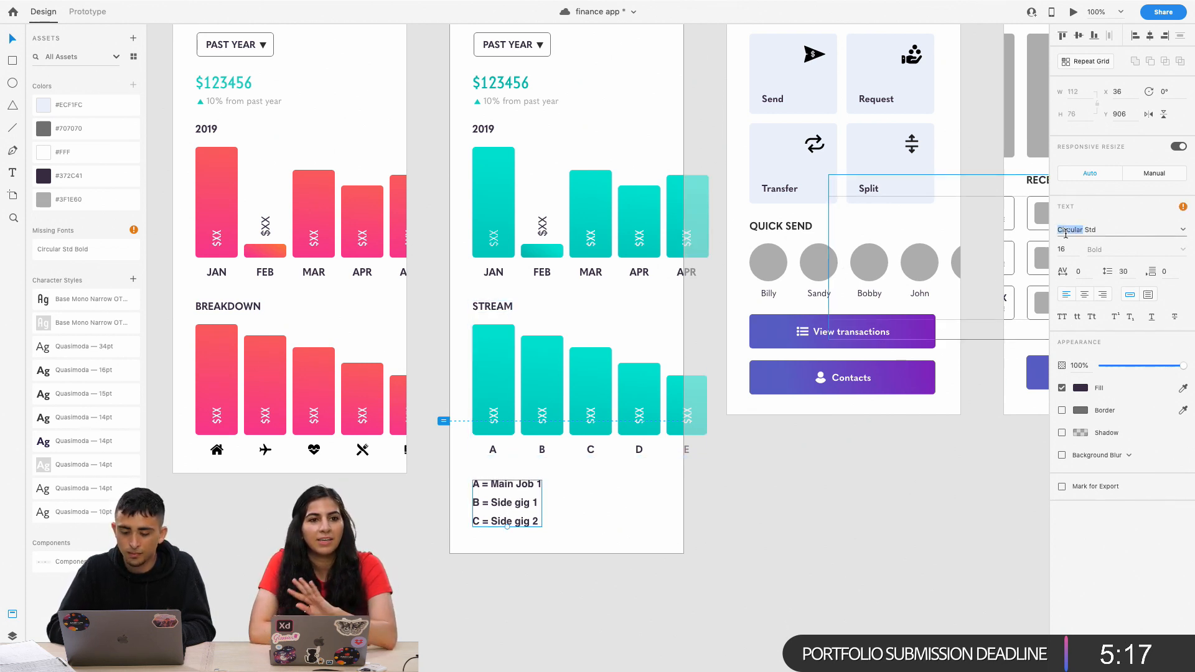
pyautogui.write('Quas')
pyautogui.press('Return')
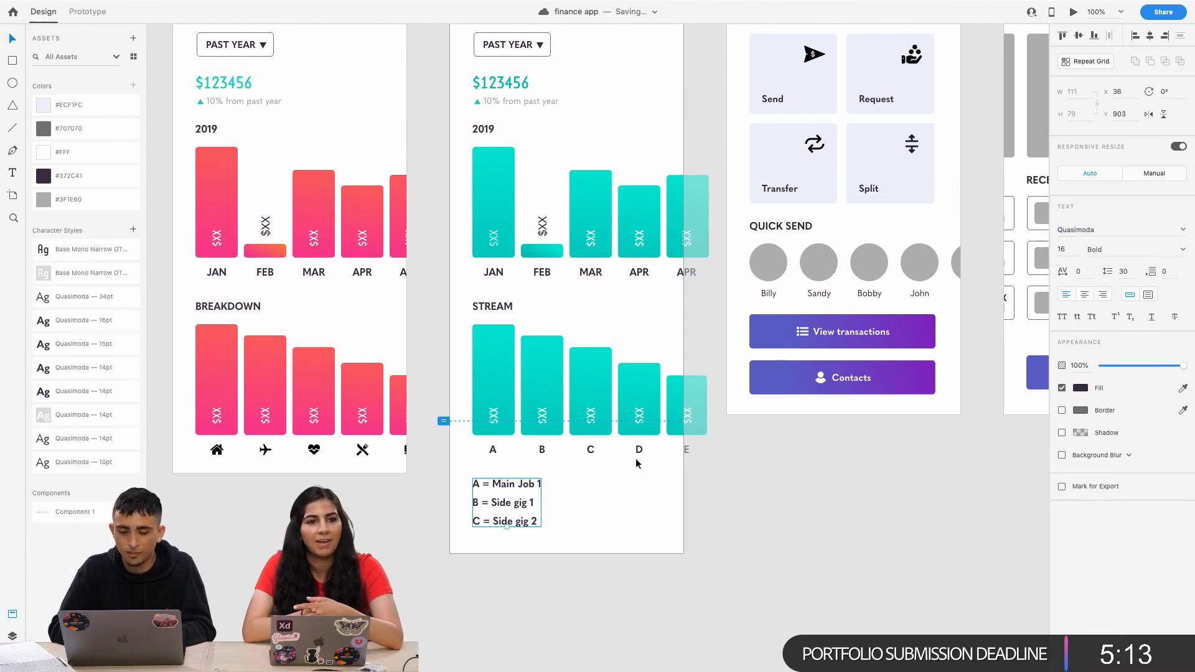
# Check the look and font setting of the A, B, C legend text on the Income artboard.
pyautogui.click(628, 499)
pyautogui.press('super+minus')
pyautogui.press('super+minus')
pyautogui.press('super+minus')
pyautogui.press('super+equal')
pyautogui.press('super+equal')
pyautogui.press('super+equal')
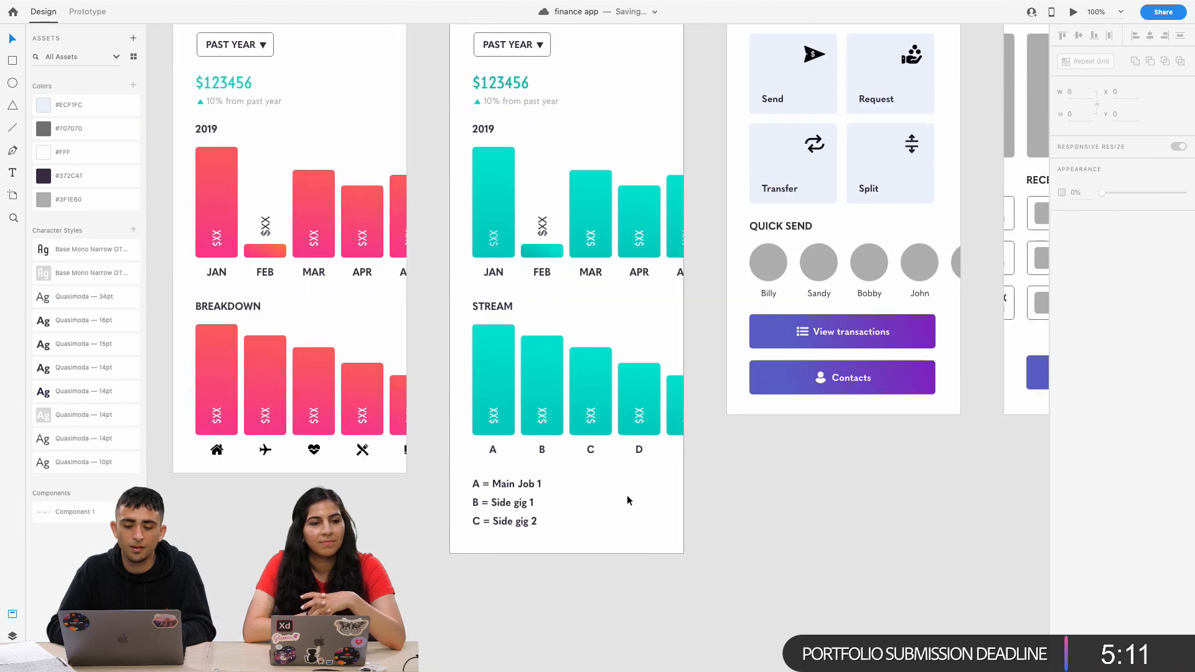
pyautogui.doubleClick(514, 516)
pyautogui.press('super+a')
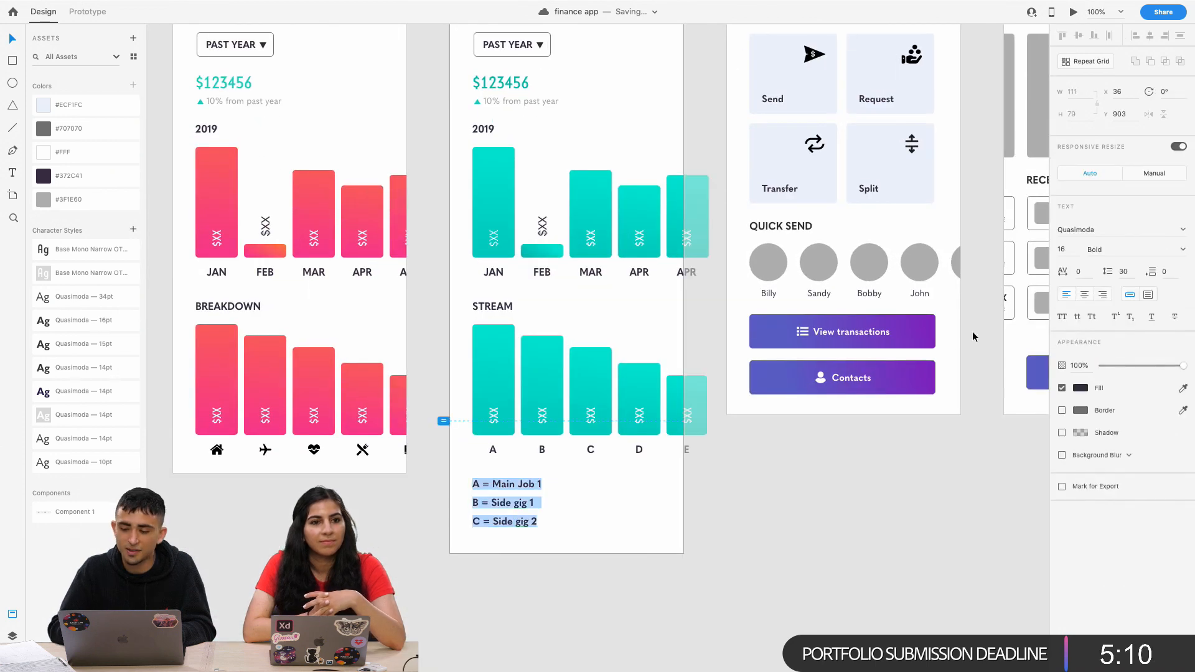
pyautogui.click(1085, 231)
pyautogui.click(763, 465)
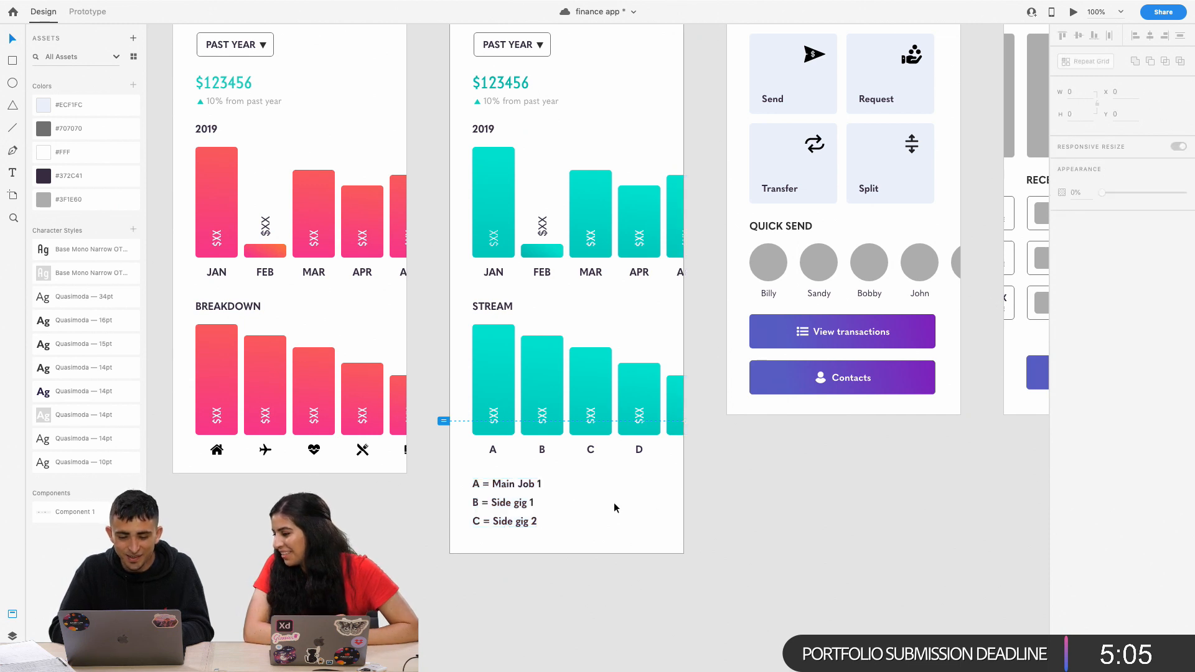
# Try to set the font of the $XX label in the Income artboard's JAN bar to Space Mono.
pyautogui.scroll(4, 613, 502)
pyautogui.hscroll(-3, 614, 502)
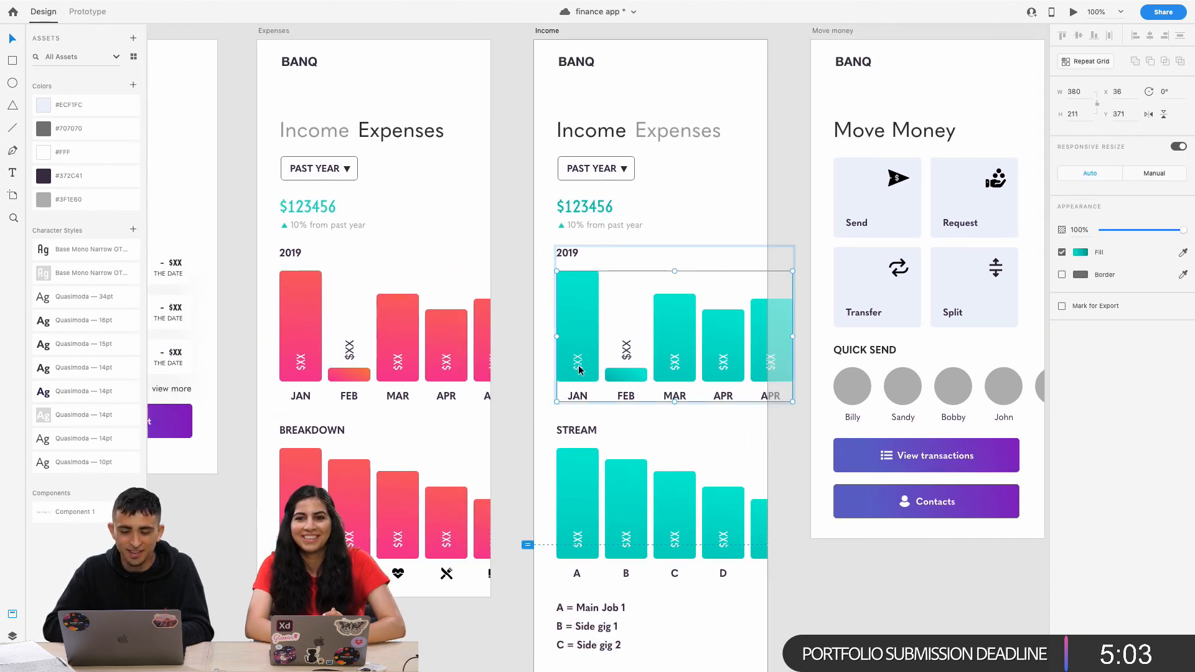
pyautogui.doubleClick(578, 365)
pyautogui.press('super+a')
pyautogui.write('Sp')
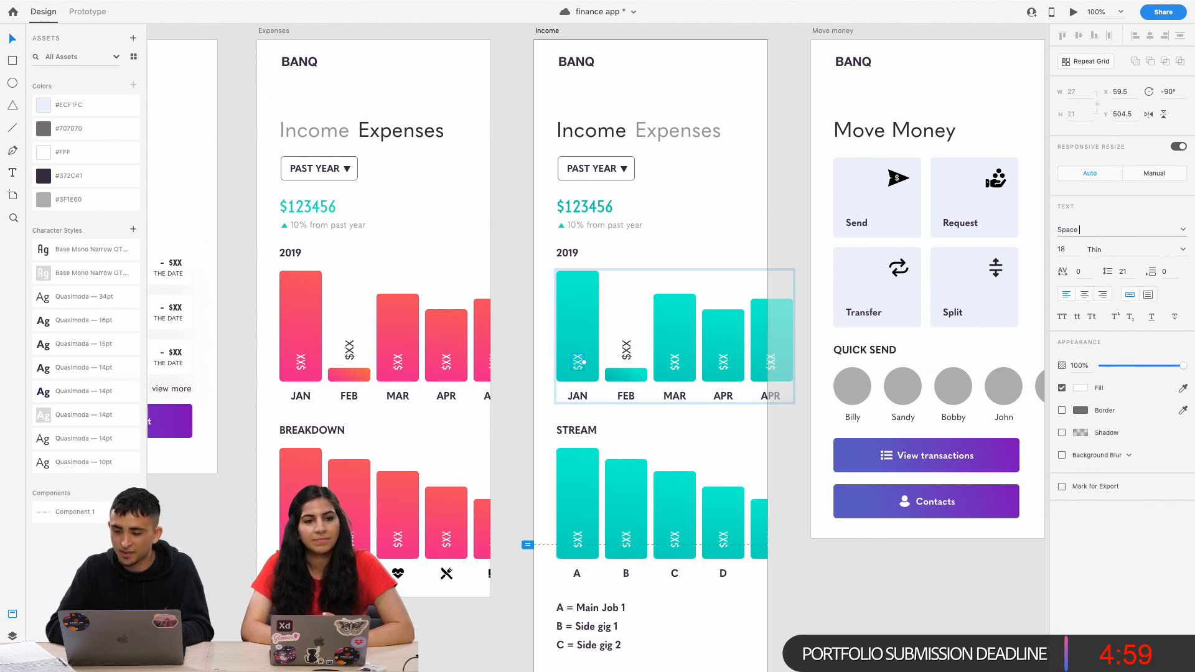
pyautogui.write('ace mono')
pyautogui.press('Return')
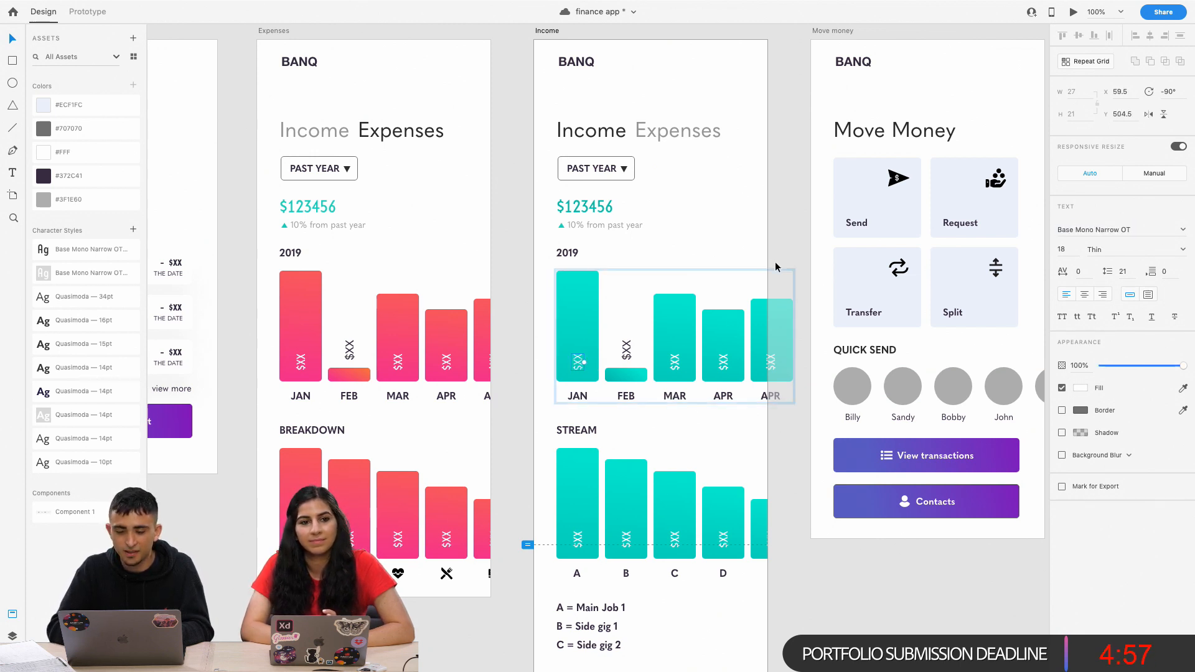
pyautogui.click(770, 359)
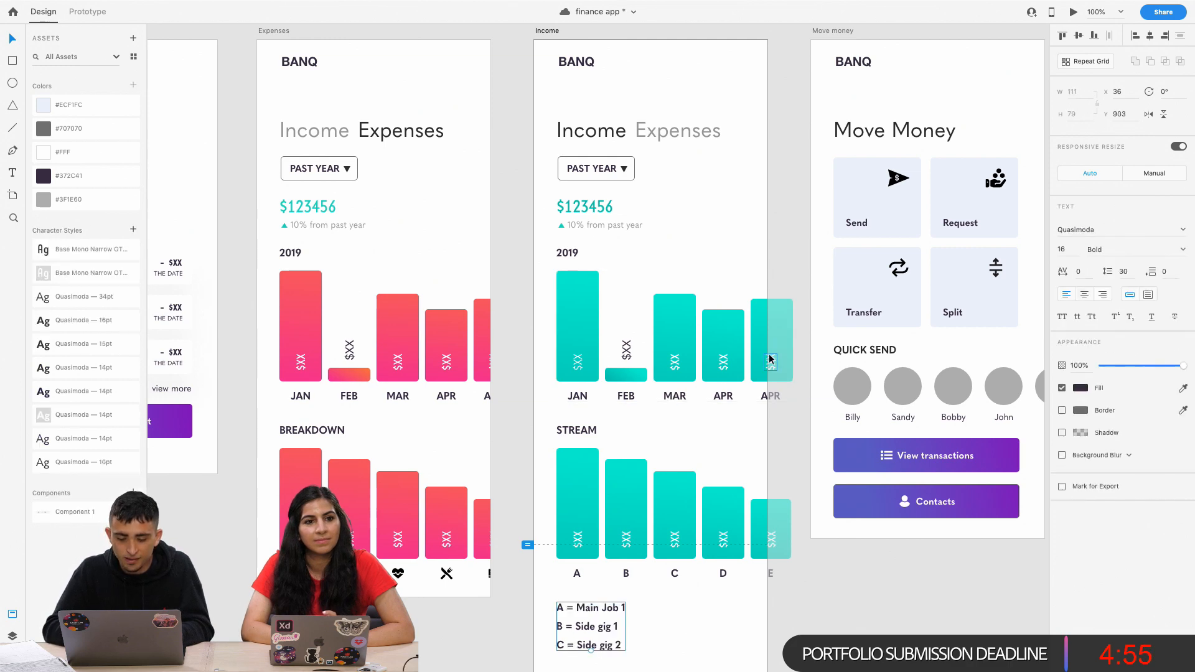
pyautogui.click(798, 286)
# Review the Move money, My Cards and Deposit artboards, checking the card placeholders and transaction rows on My Cards.
pyautogui.press('super+minus')
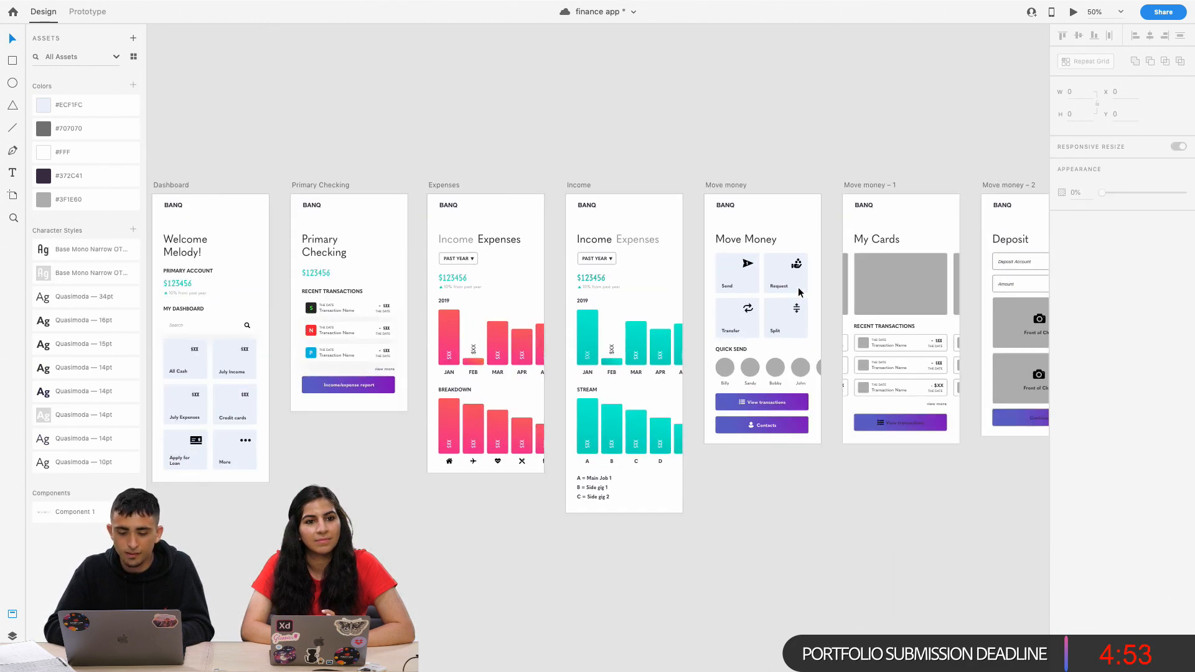
pyautogui.hscroll(6, 798, 293)
pyautogui.scroll(1, 798, 292)
pyautogui.hscroll(4, 799, 293)
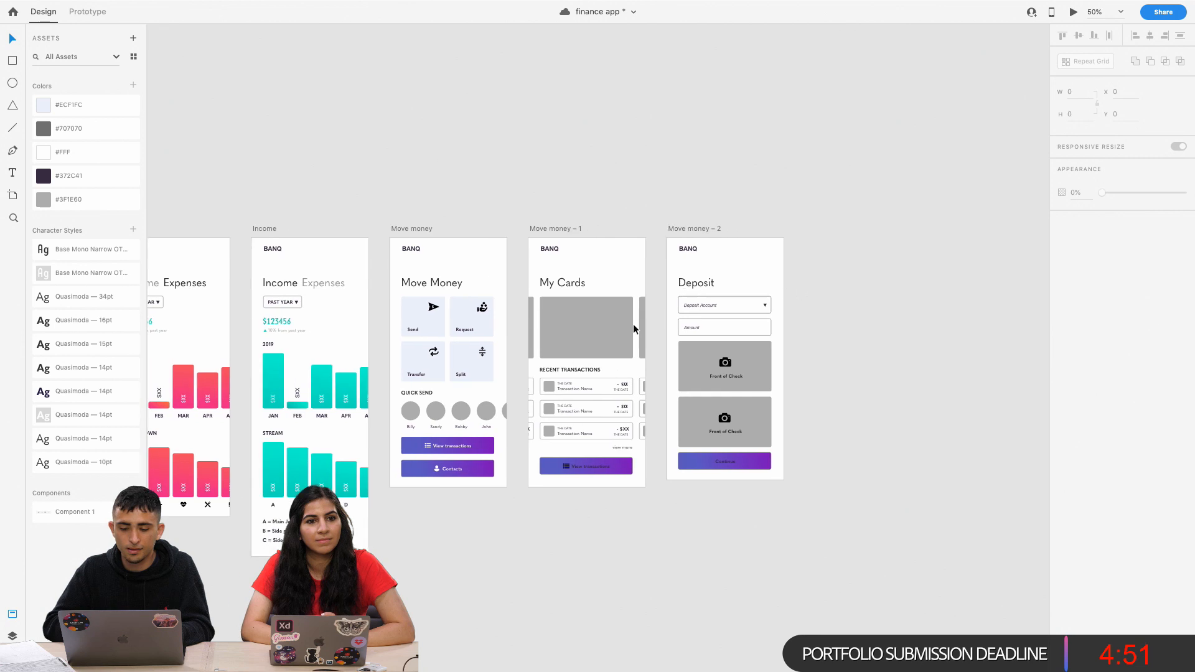
pyautogui.doubleClick(616, 336)
pyautogui.click(641, 339)
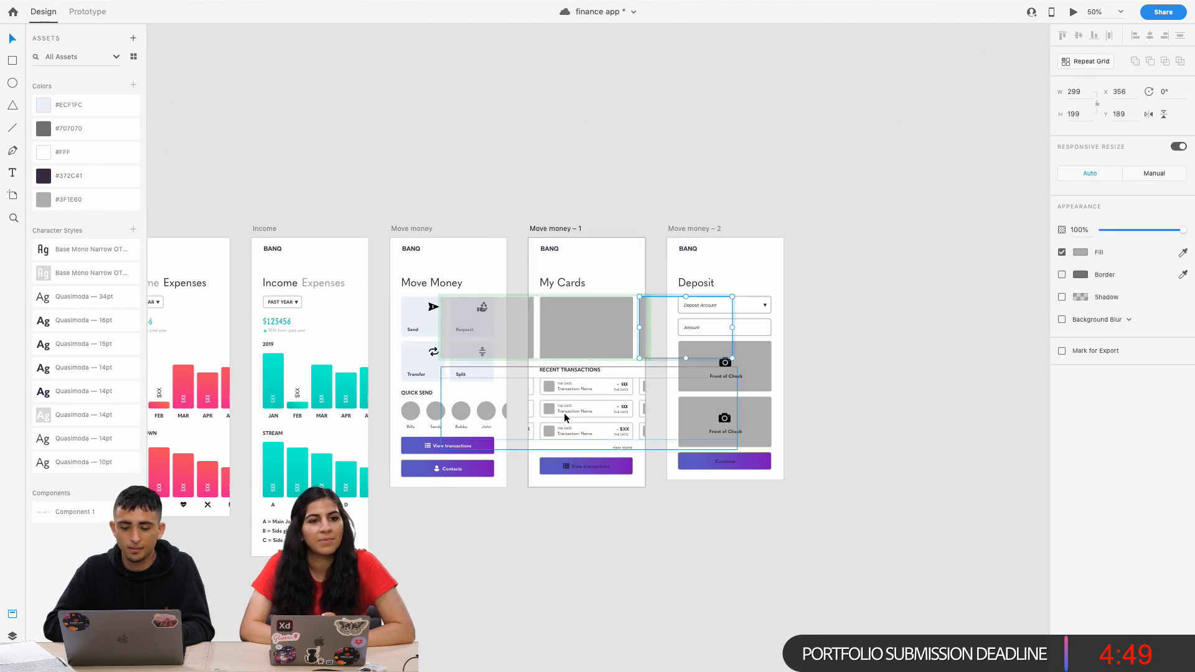
pyautogui.hscroll(-14, 467, 405)
pyautogui.hscroll(-6, 468, 405)
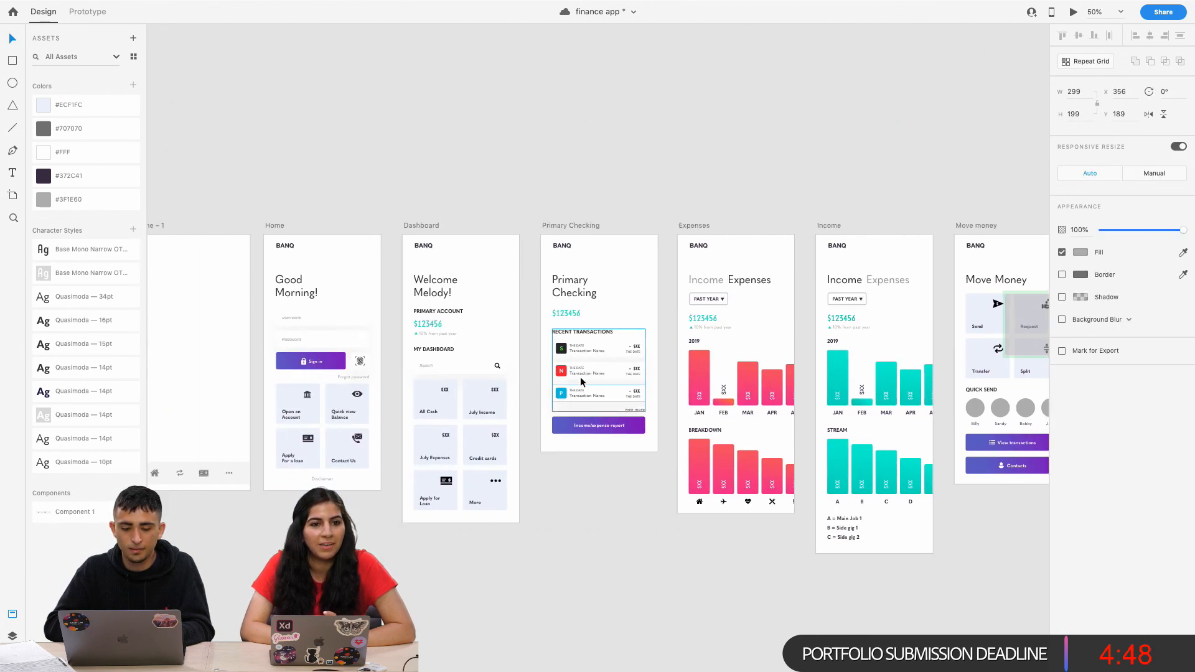
# Inspect the first transaction row and the RECENT TRANSACTIONS heading on the Primary Checking artboard, including their layers.
pyautogui.click(614, 353)
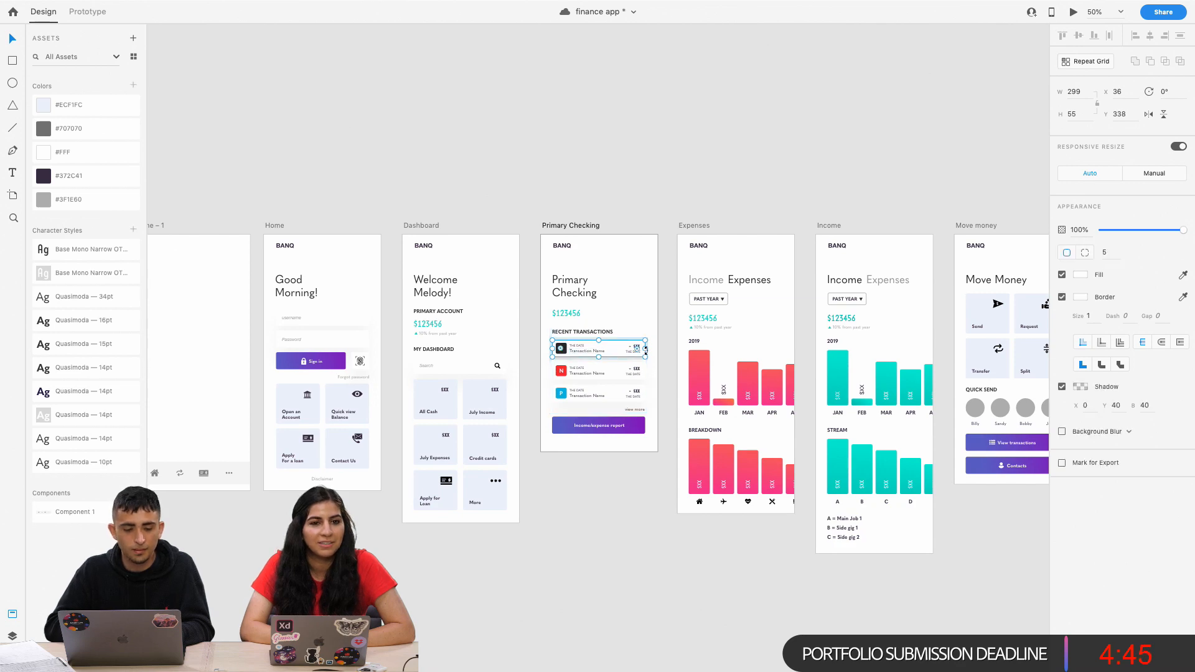
pyautogui.click(12, 635)
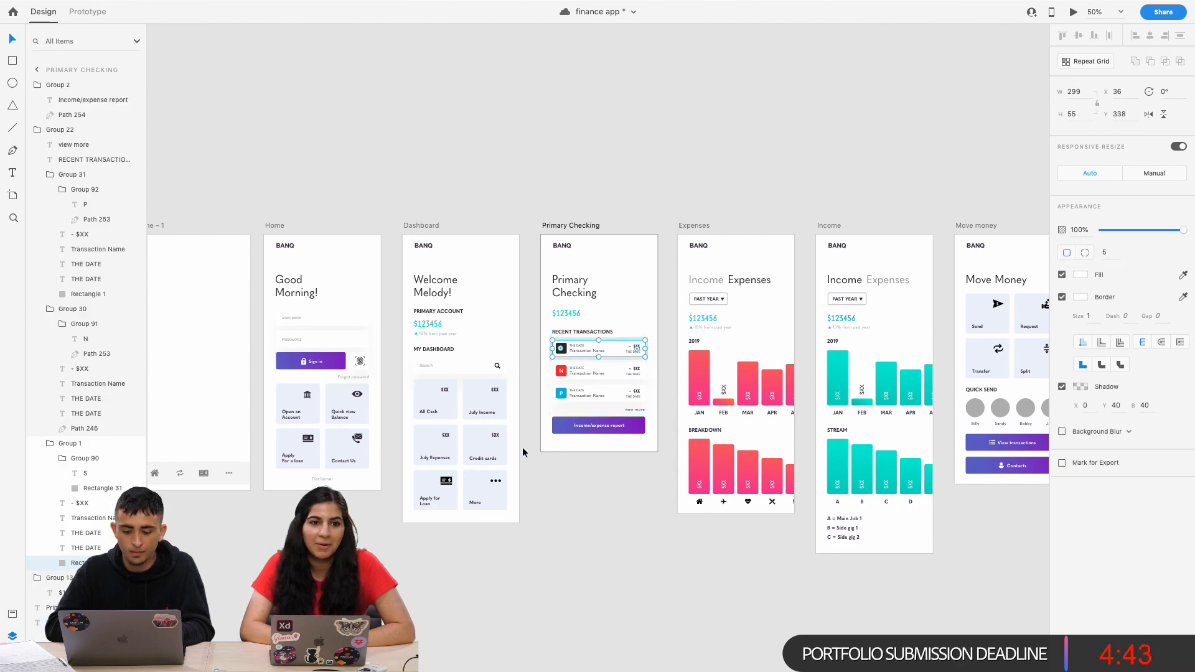
pyautogui.press('super+equal')
pyautogui.press('super+equal')
pyautogui.doubleClick(648, 374)
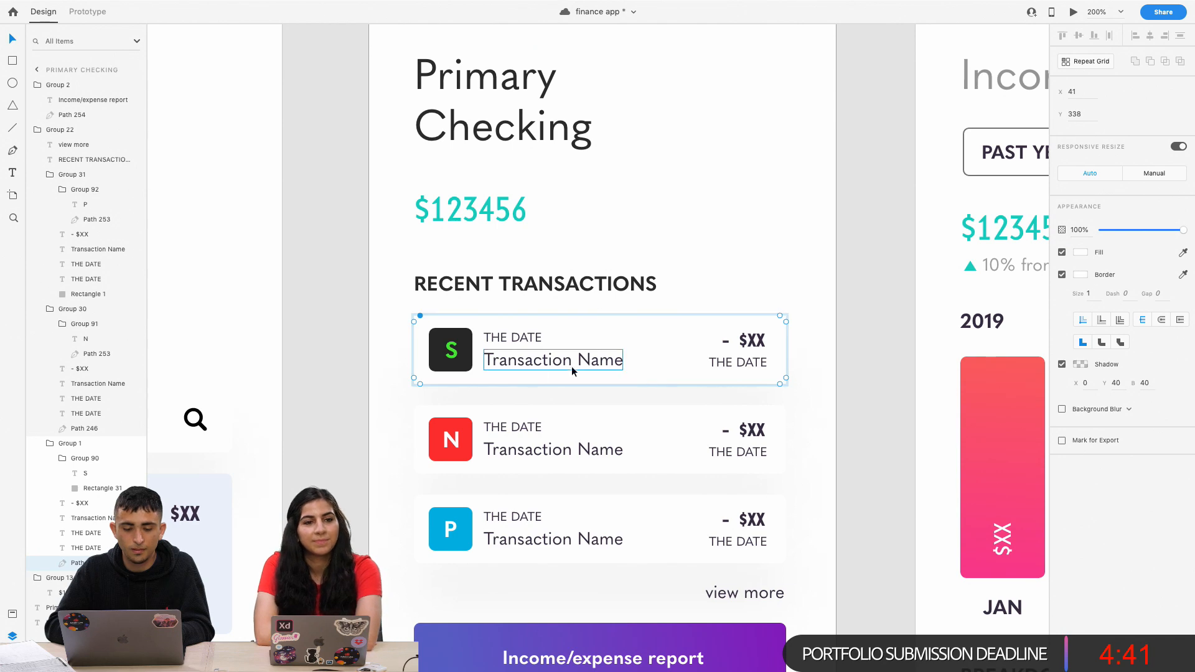
pyautogui.press('Escape')
pyautogui.click(612, 285)
pyautogui.press('super+minus')
pyautogui.press('super+minus')
pyautogui.press('super+minus')
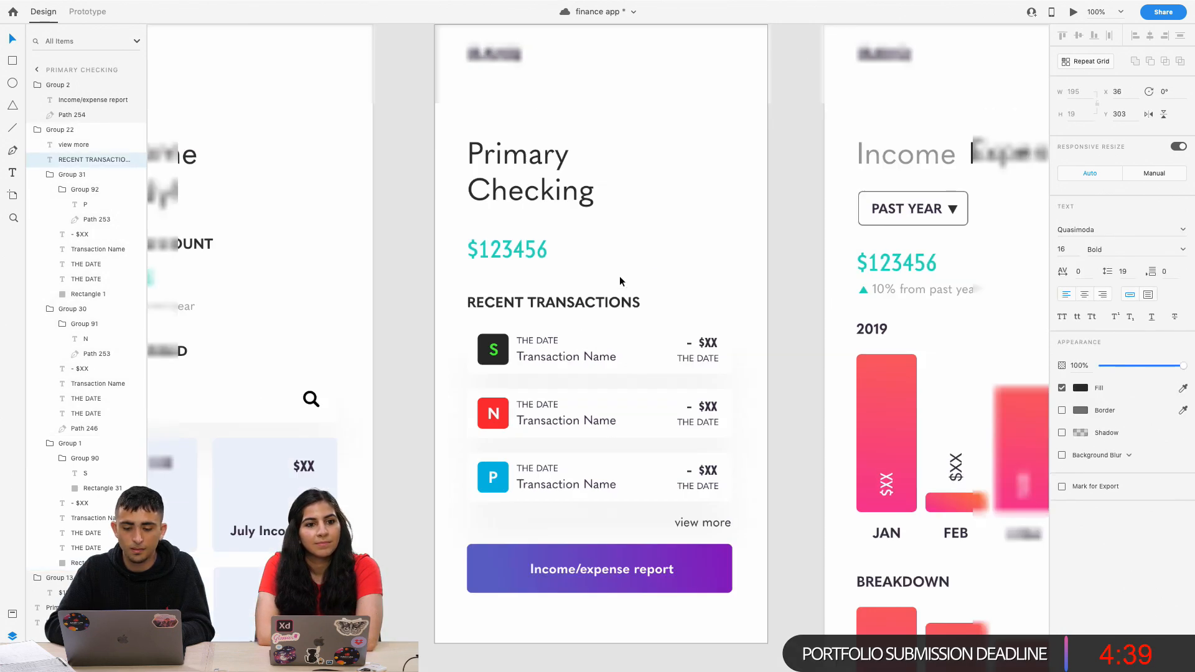
# Compare the recent transactions list on My Cards with the one on Primary Checking.
pyautogui.hscroll(5, 619, 275)
pyautogui.hscroll(10, 619, 282)
pyautogui.scroll(-2, 619, 281)
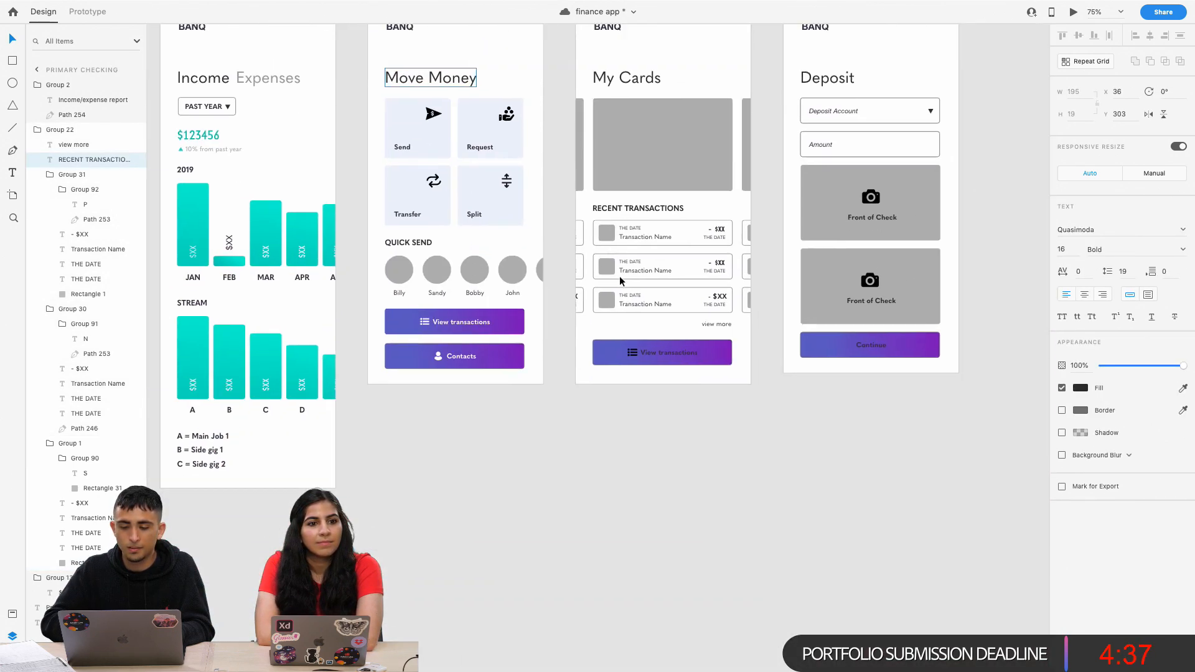
pyautogui.hscroll(2, 620, 276)
pyautogui.scroll(-3, 619, 277)
pyautogui.scroll(2, 620, 278)
pyautogui.hscroll(-8, 619, 278)
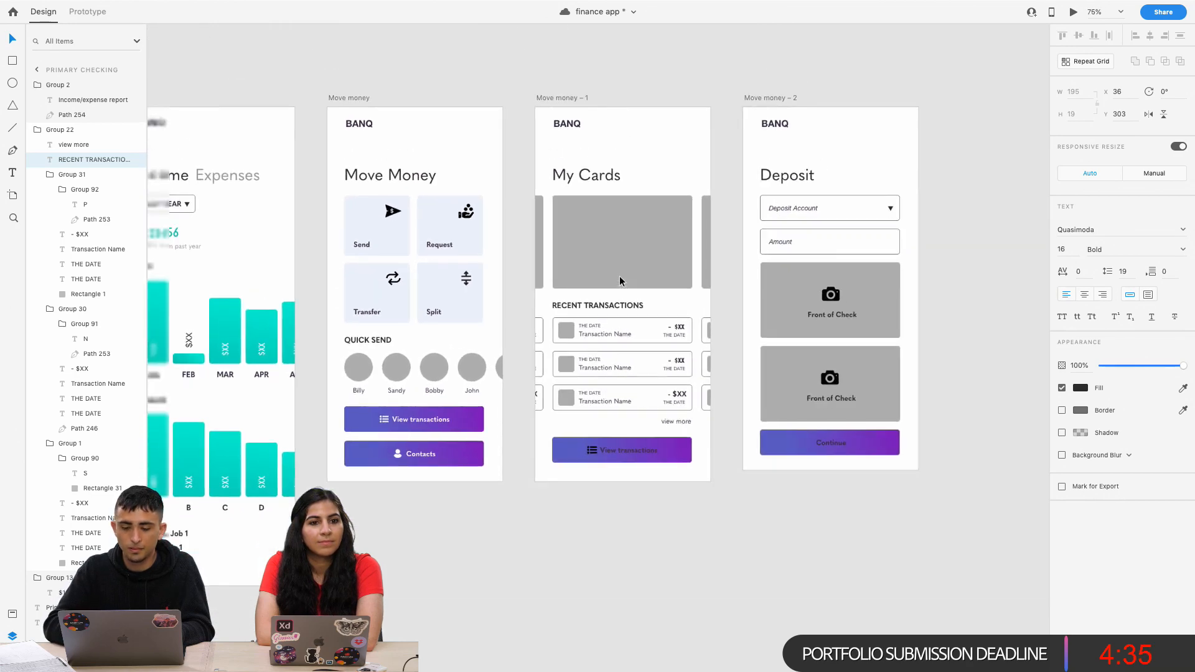
pyautogui.hscroll(-8, 620, 281)
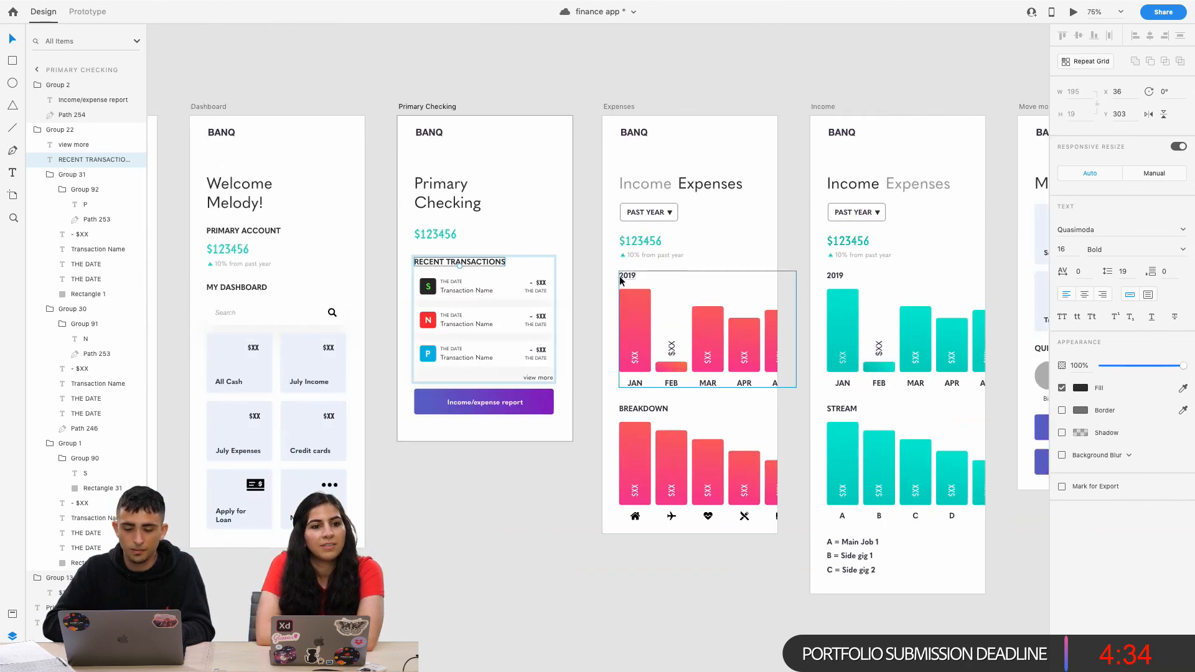
# Copy the S transaction row from Primary Checking and paste it into the transactions repeat grid on My Cards.
pyautogui.click(511, 287)
pyautogui.hscroll(-1, 580, 294)
pyautogui.hscroll(10, 616, 311)
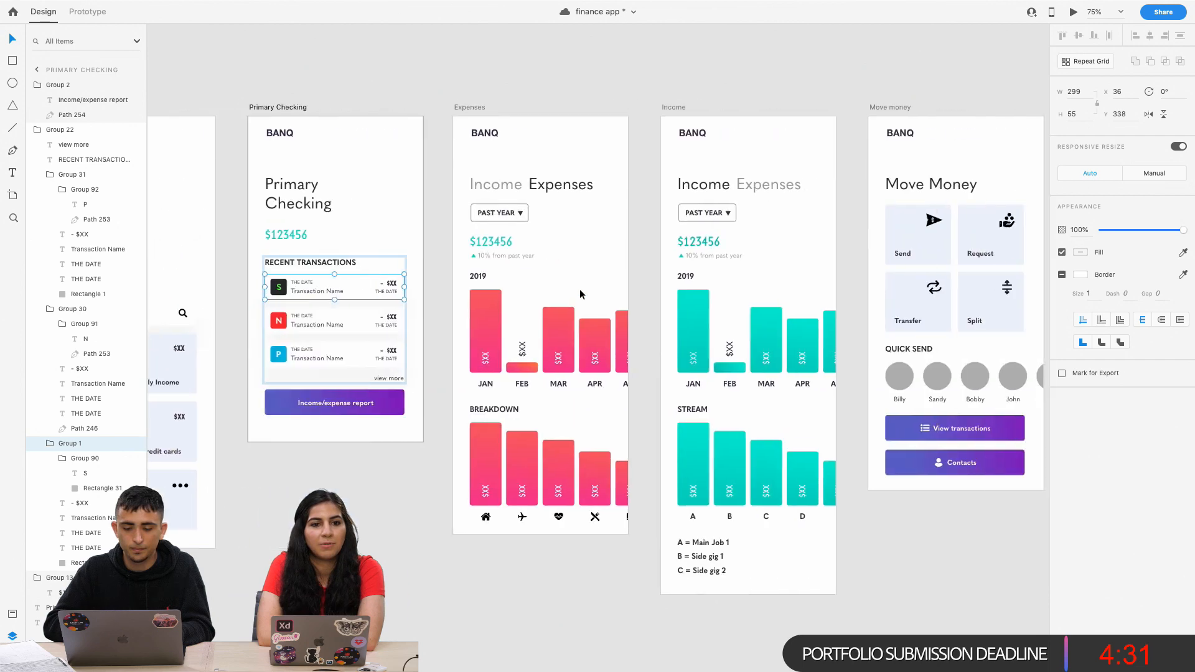
pyautogui.doubleClick(666, 334)
pyautogui.doubleClick(666, 335)
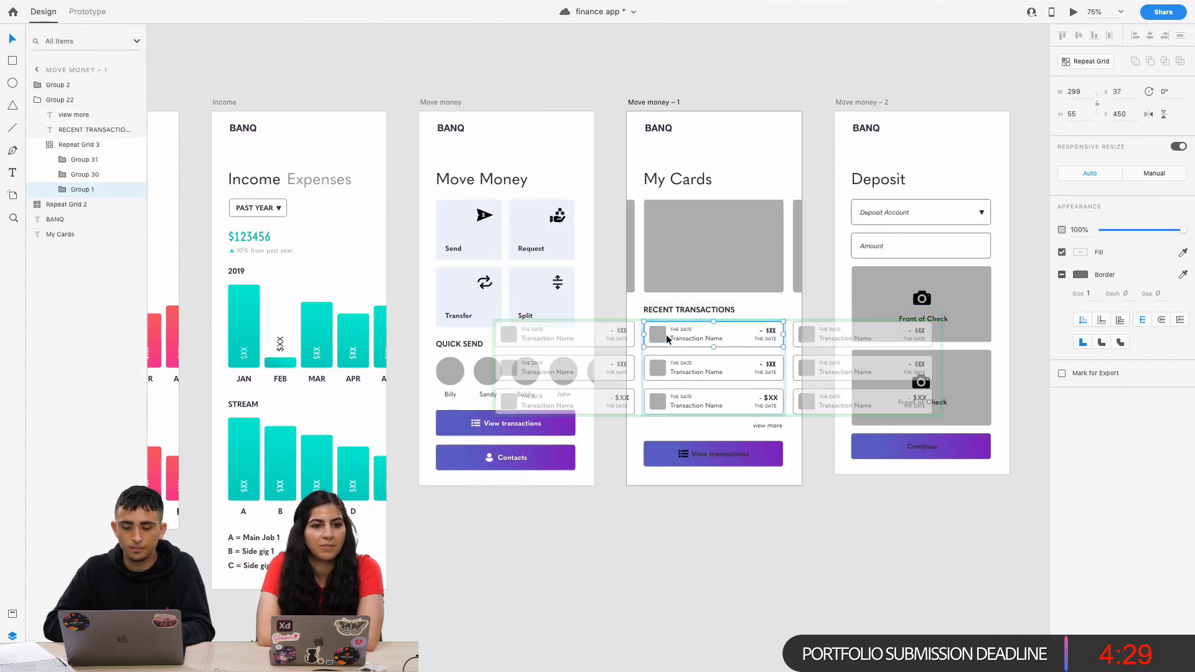
pyautogui.hscroll(-1, 666, 335)
pyautogui.scroll(3, 666, 335)
pyautogui.hscroll(3, 666, 335)
pyautogui.scroll(5, 666, 334)
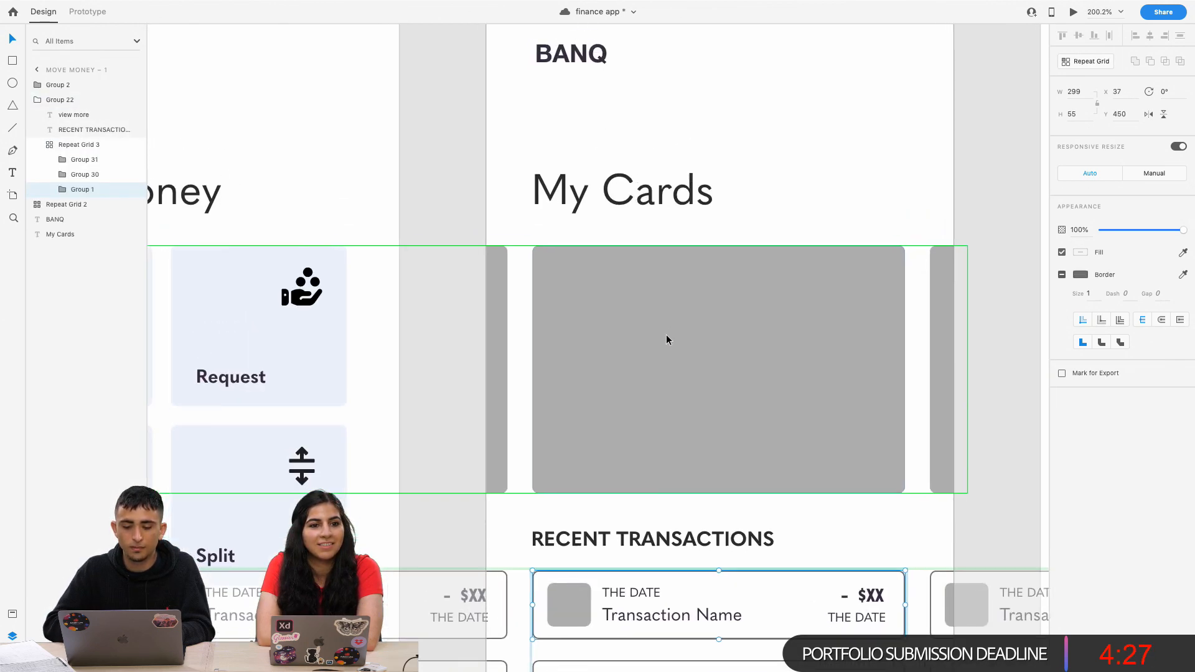
pyautogui.scroll(-3, 666, 334)
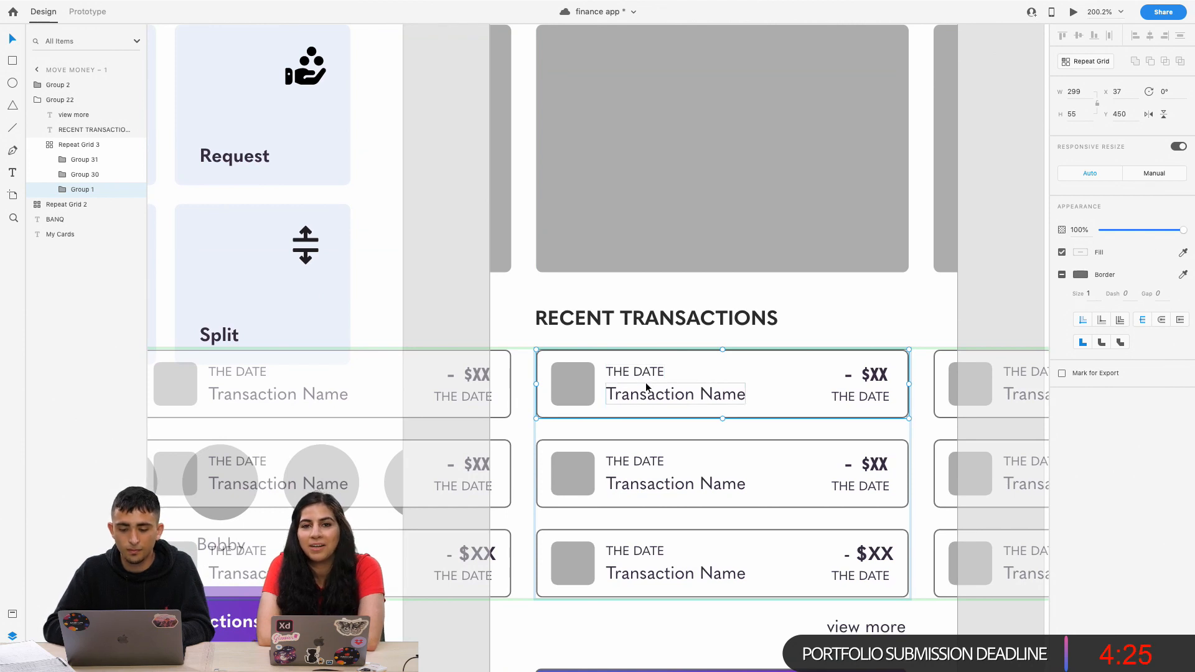
pyautogui.press('super+v')
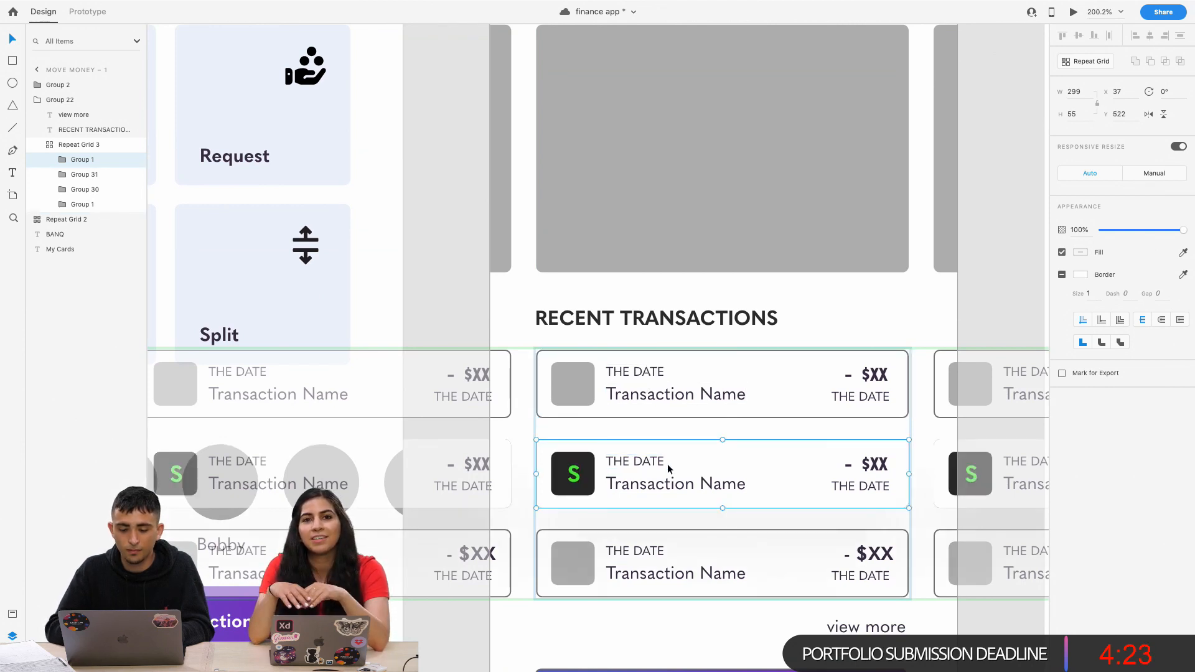
# Move the pasted S row up over the first transaction row on My Cards, at Y 450.
pyautogui.moveTo(668, 464); pyautogui.dragTo(670, 421)
pyautogui.press('super+z')
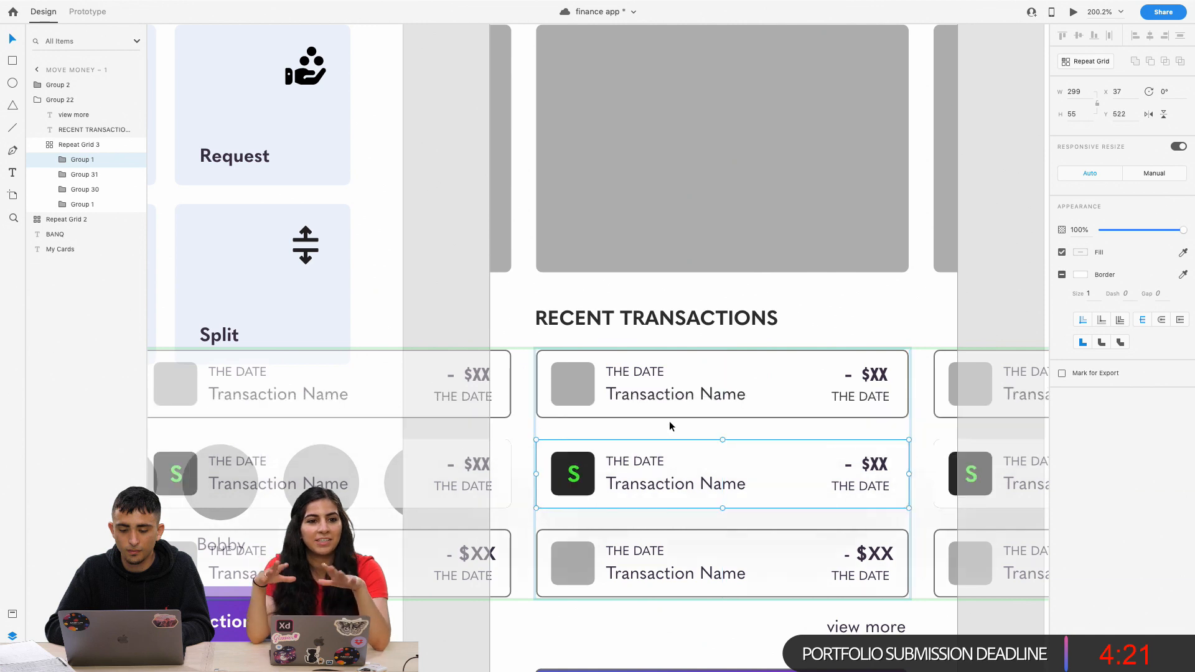
pyautogui.moveTo(670, 467); pyautogui.dragTo(668, 373)
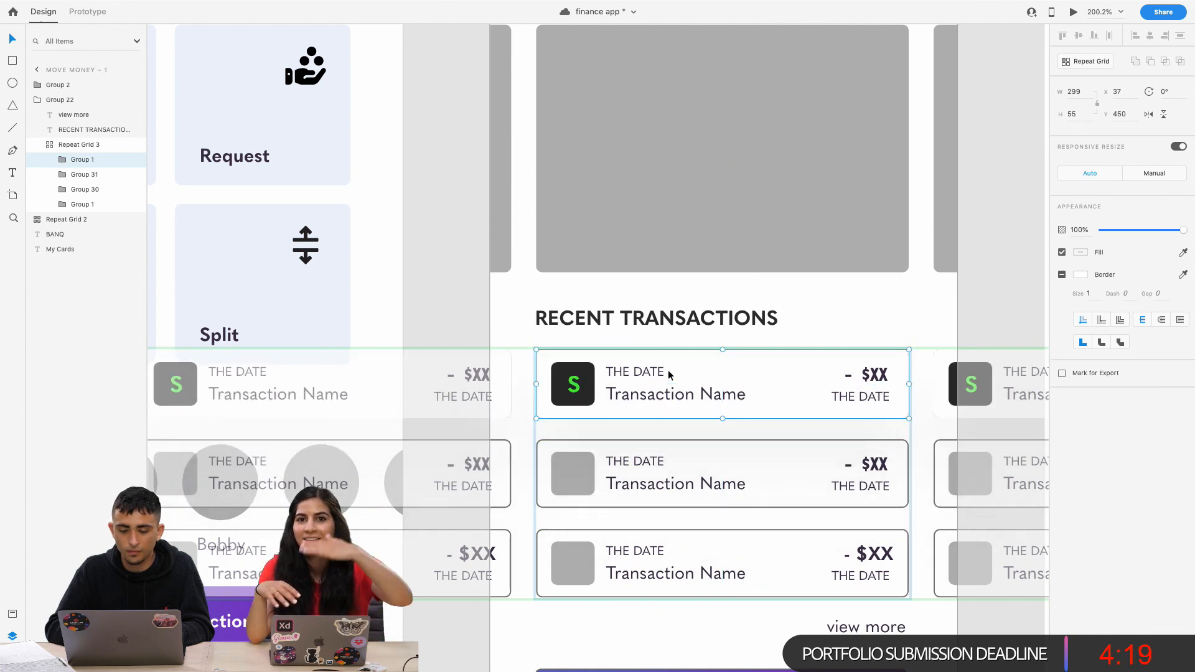
pyautogui.click(607, 441)
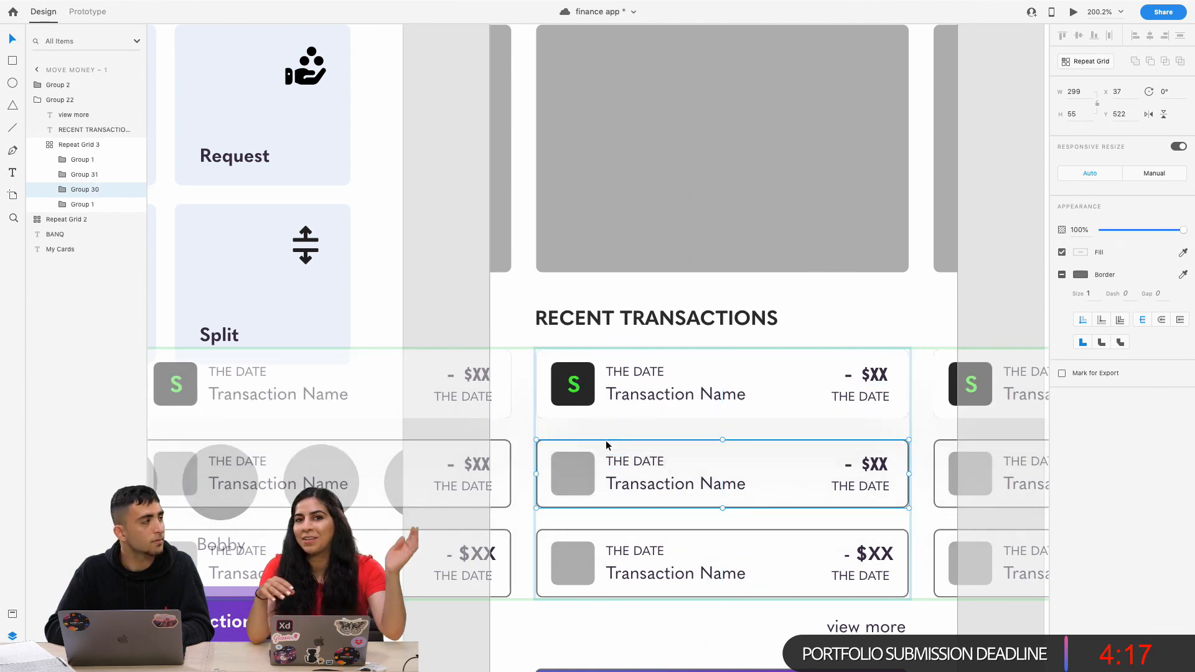
pyautogui.click(626, 404)
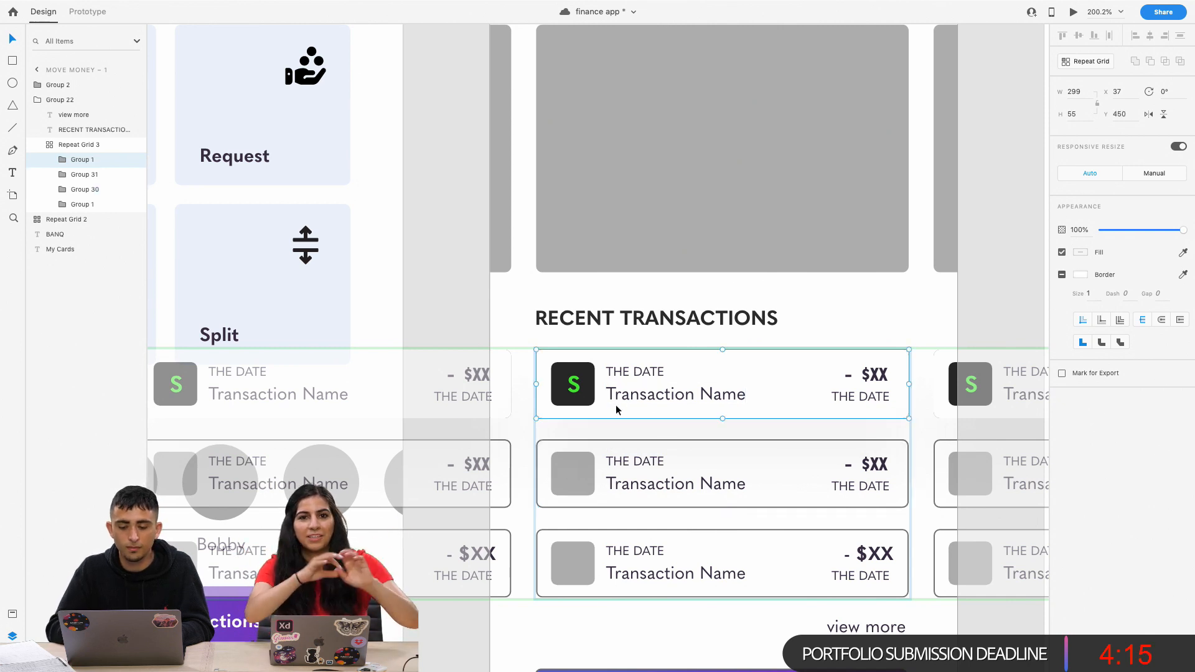
pyautogui.click(586, 479)
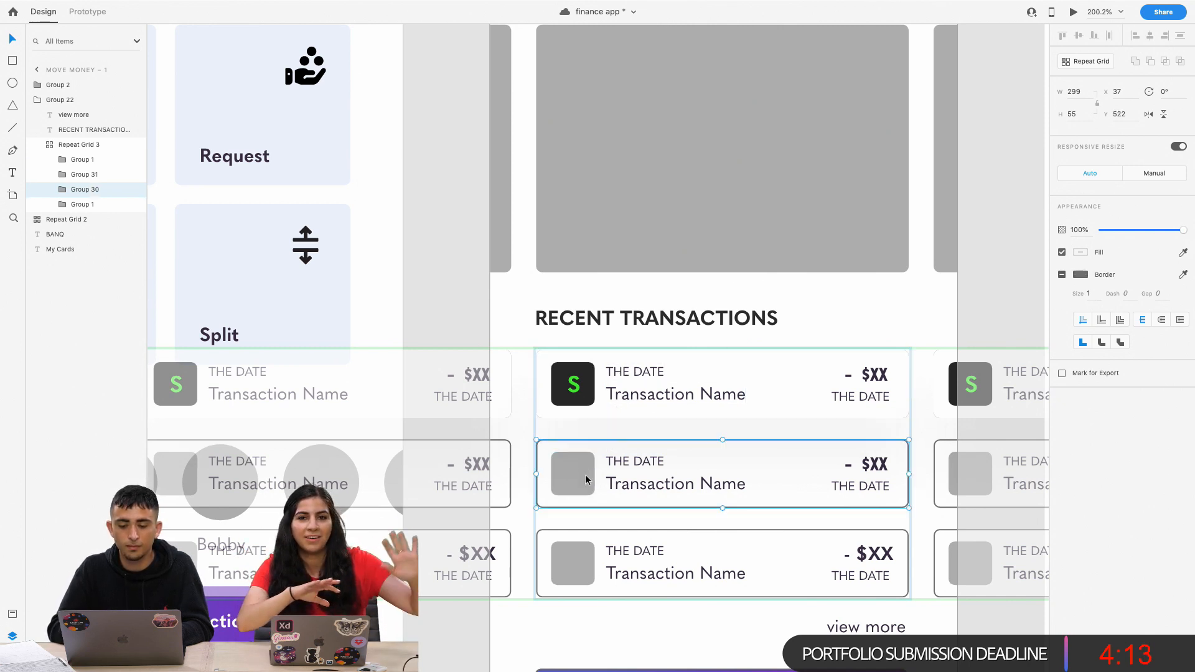
pyautogui.click(616, 327)
pyautogui.click(586, 459)
pyautogui.click(593, 295)
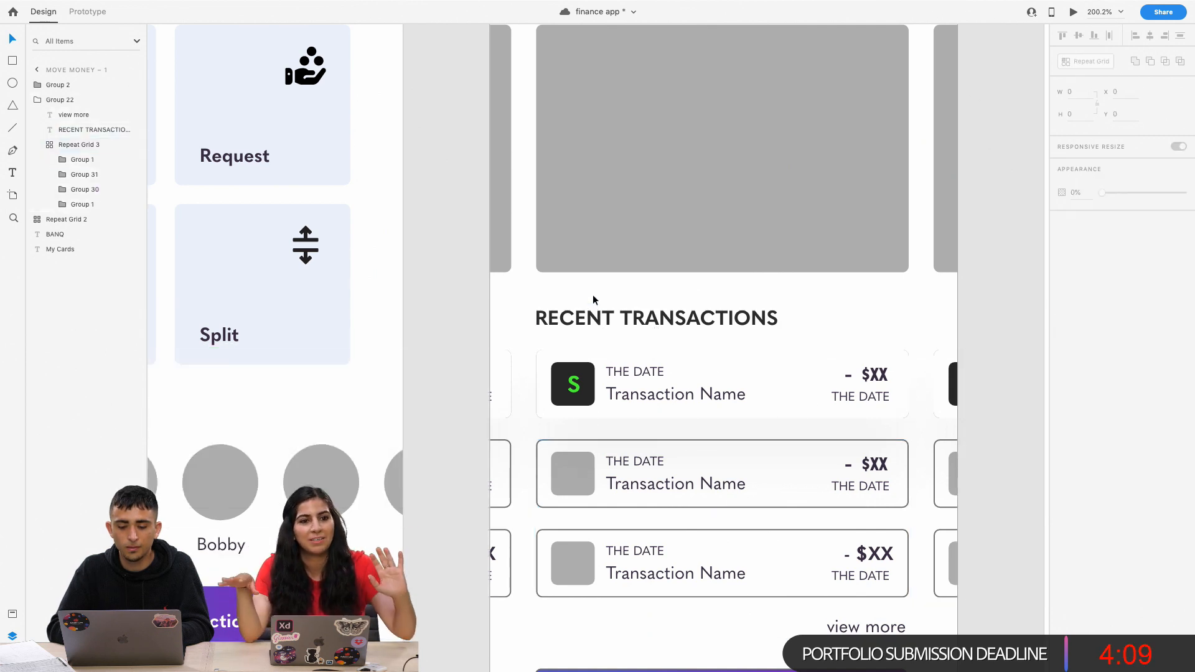
# Hide the original outlined first transaction row beneath the S row in the My Cards repeat grid.
pyautogui.click(590, 374)
pyautogui.click(604, 368)
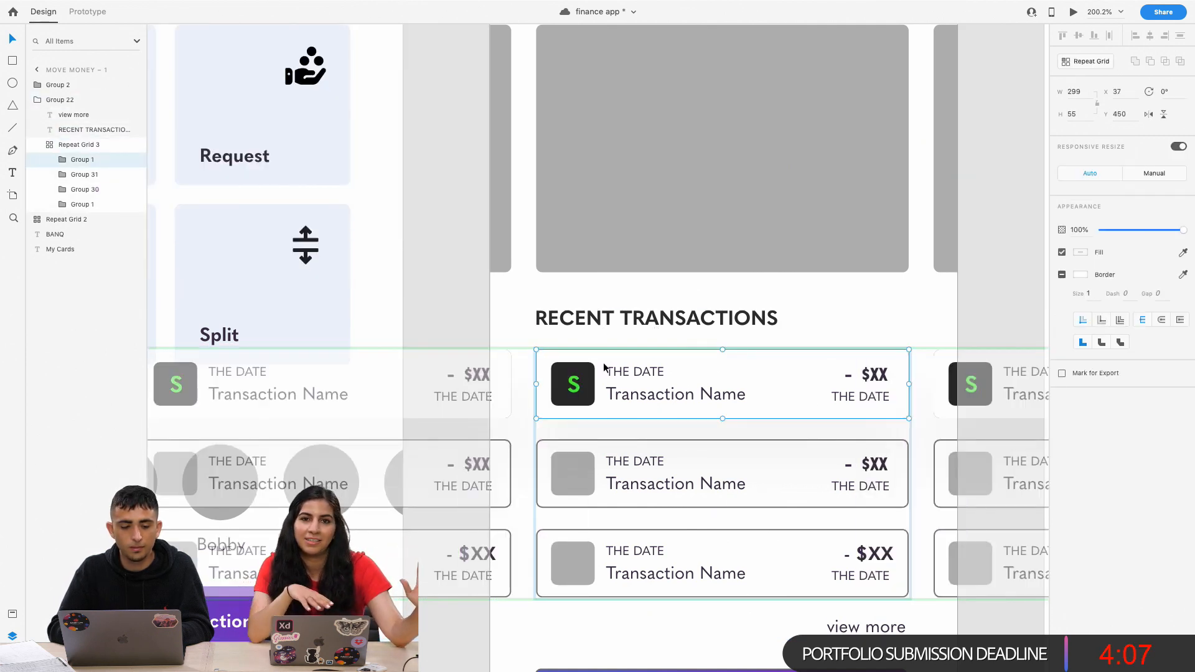
pyautogui.click(94, 175)
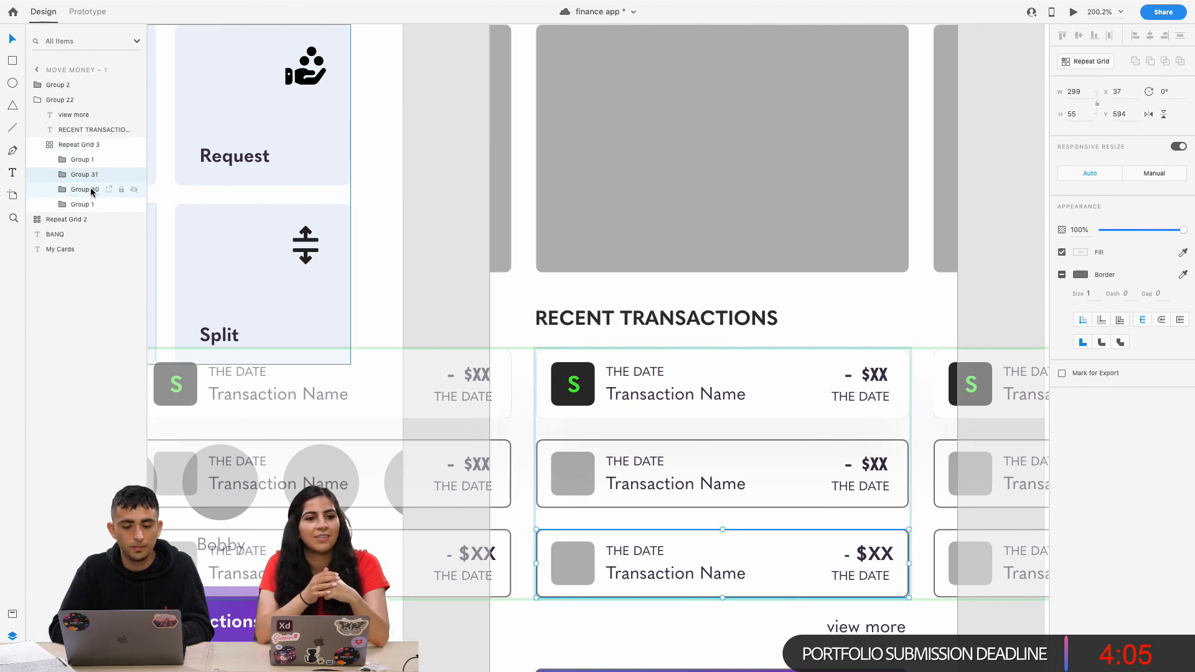
pyautogui.click(91, 191)
pyautogui.click(132, 190)
pyautogui.click(132, 190)
pyautogui.click(132, 204)
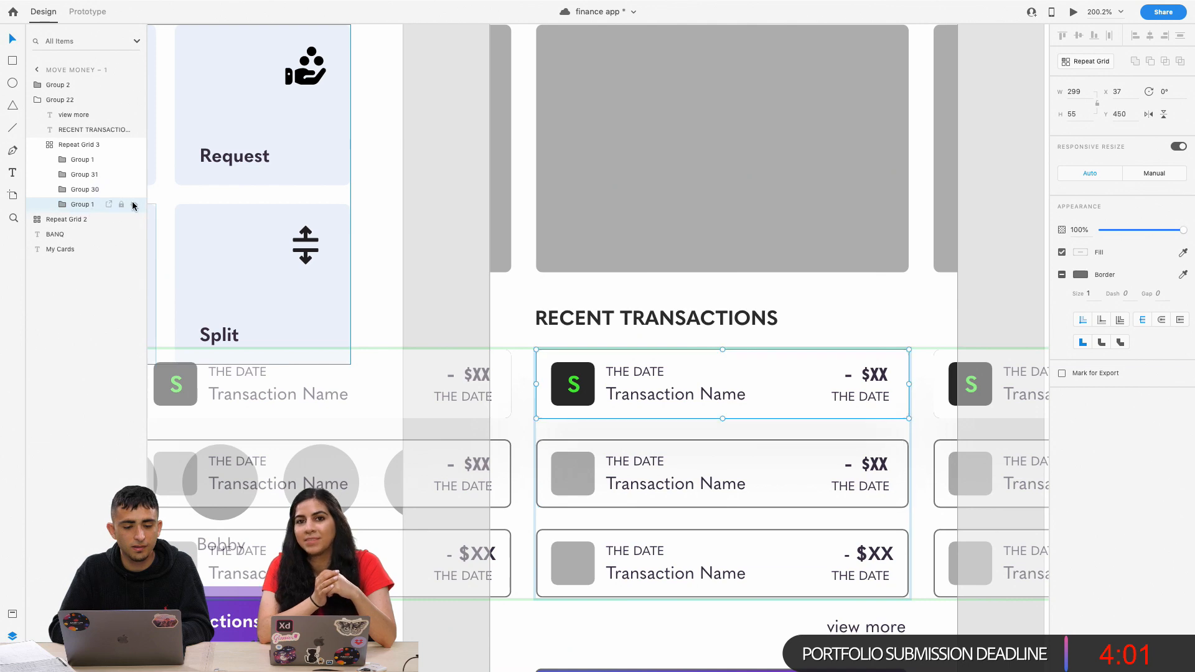
pyautogui.click(478, 245)
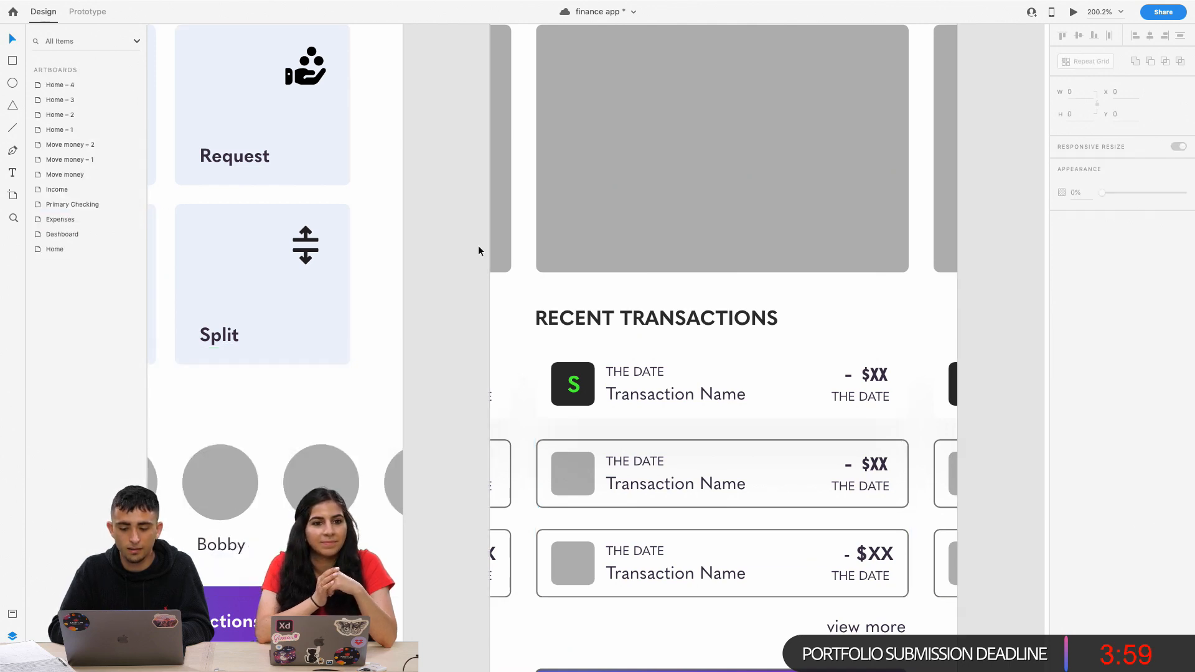
# Copy the red N transaction row from the Primary Checking artboard.
pyautogui.press('super+1')
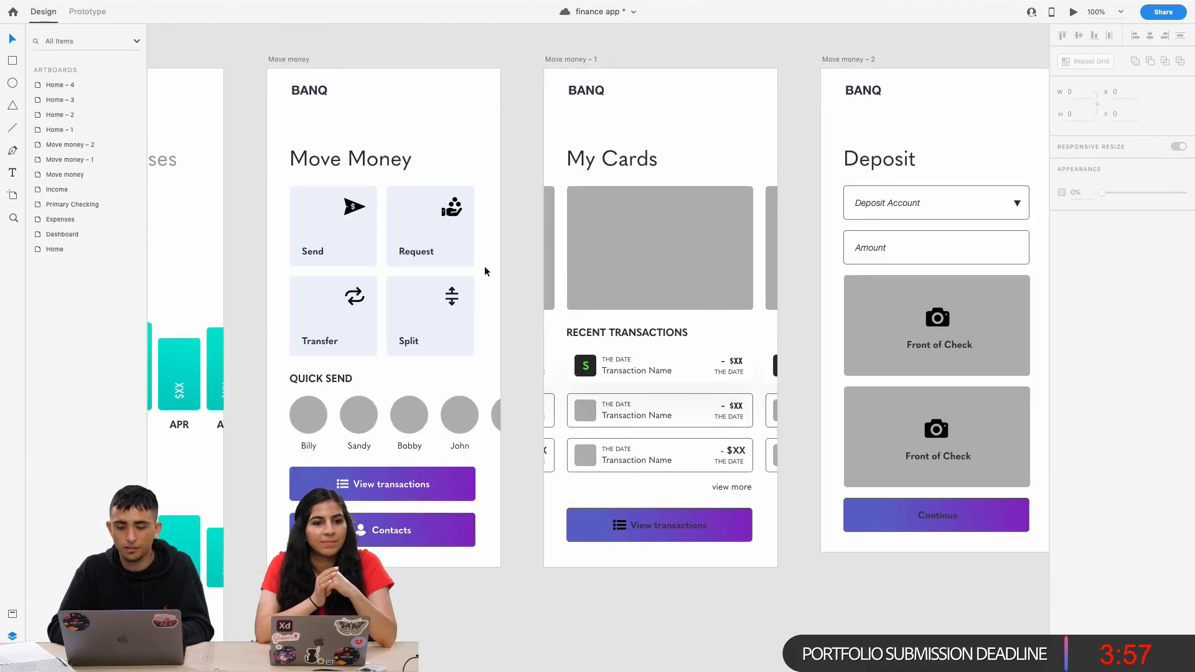
pyautogui.press('super+minus')
pyautogui.hscroll(-7, 487, 272)
pyautogui.scroll(-1, 487, 271)
pyautogui.hscroll(-5, 484, 271)
pyautogui.doubleClick(503, 290)
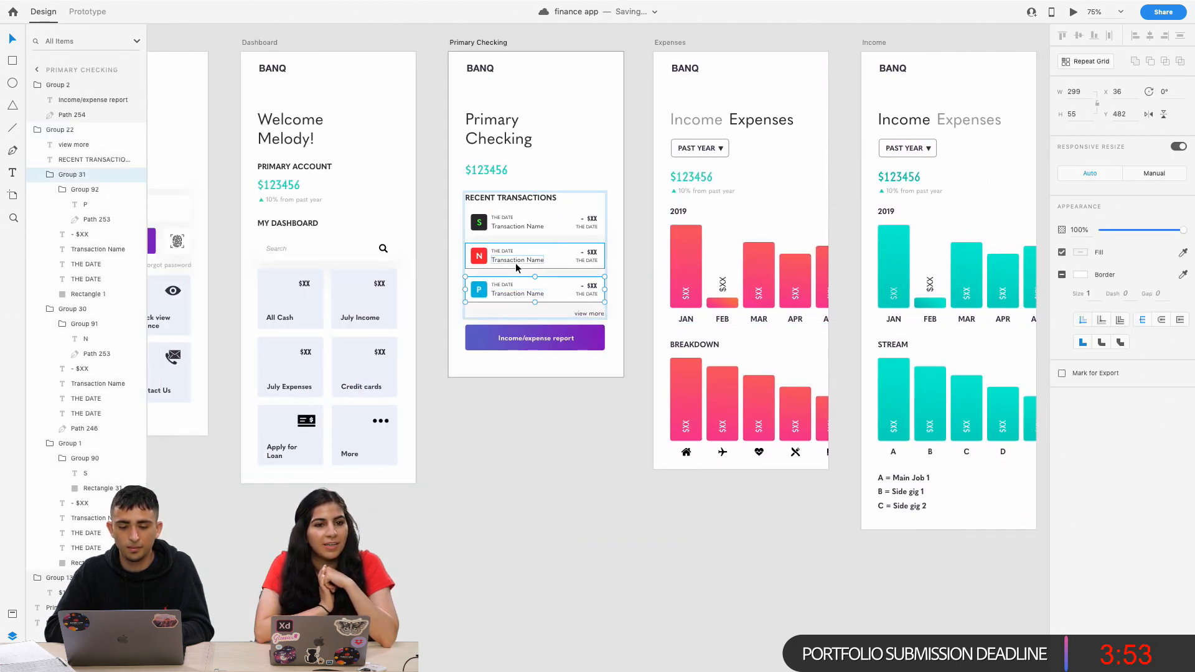
pyautogui.click(516, 266)
pyautogui.hscroll(15, 591, 289)
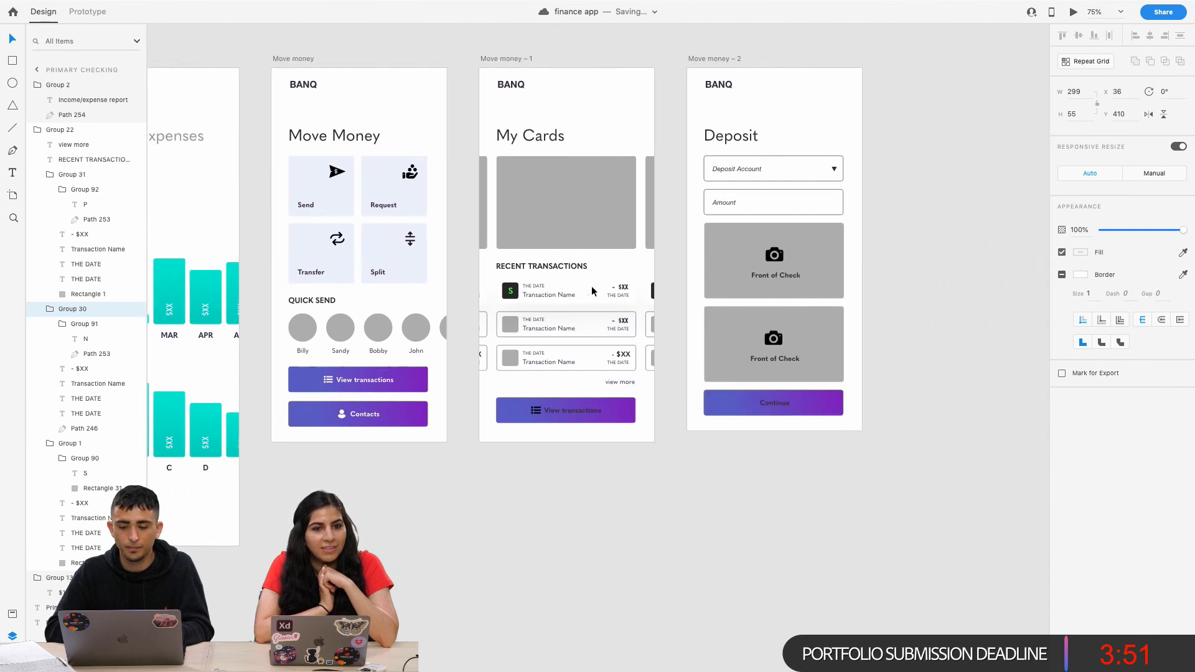
# Paste the N row over the second transaction row inside the My Cards repeat grid.
pyautogui.scroll(2, 524, 343)
pyautogui.scroll(5, 525, 344)
pyautogui.doubleClick(545, 443)
pyautogui.doubleClick(565, 447)
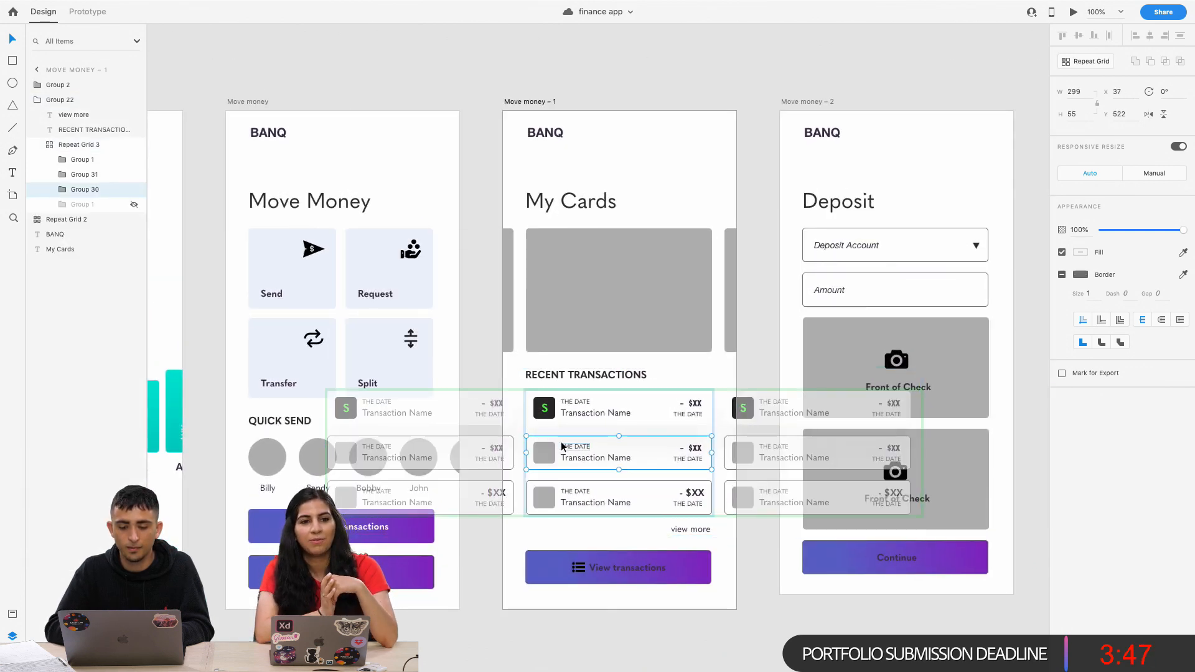
pyautogui.press('super+v')
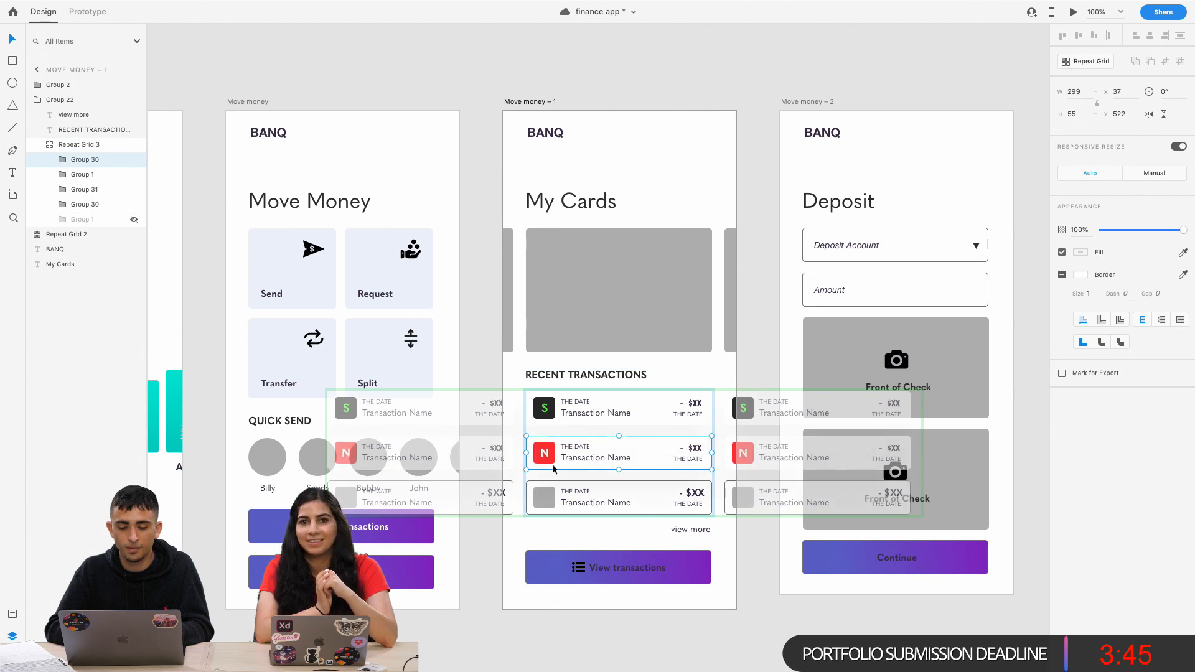
# Hide the original outlined second transaction row beneath the N row in the My Cards repeat grid.
pyautogui.click(82, 175)
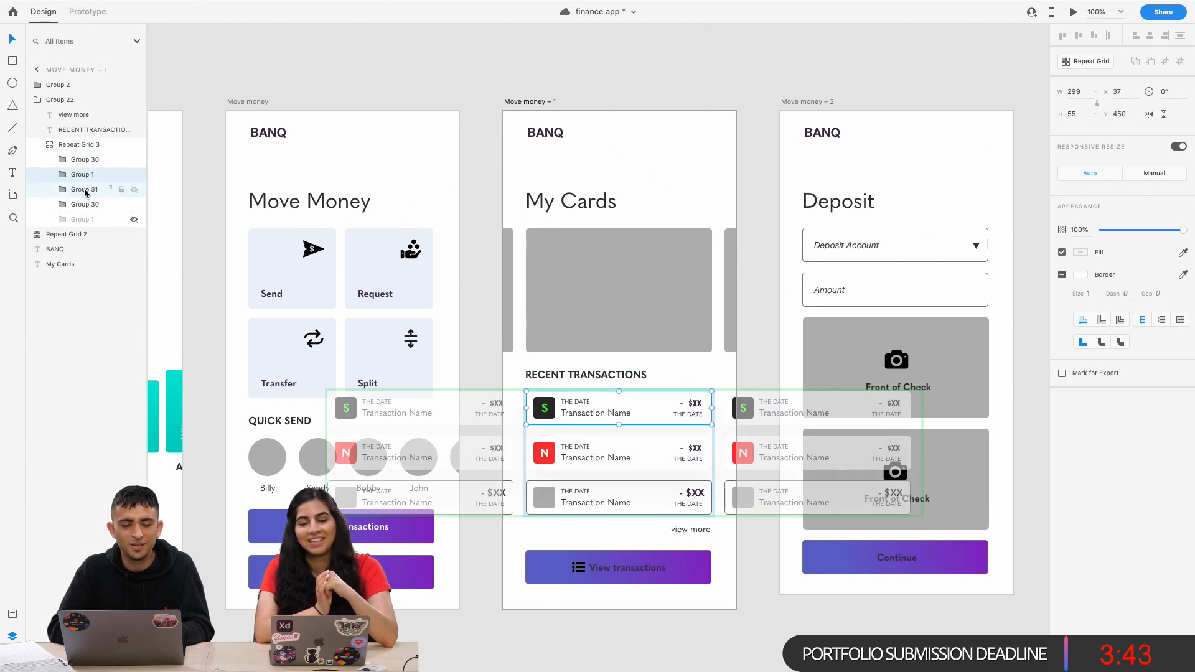
pyautogui.click(86, 190)
pyautogui.click(83, 206)
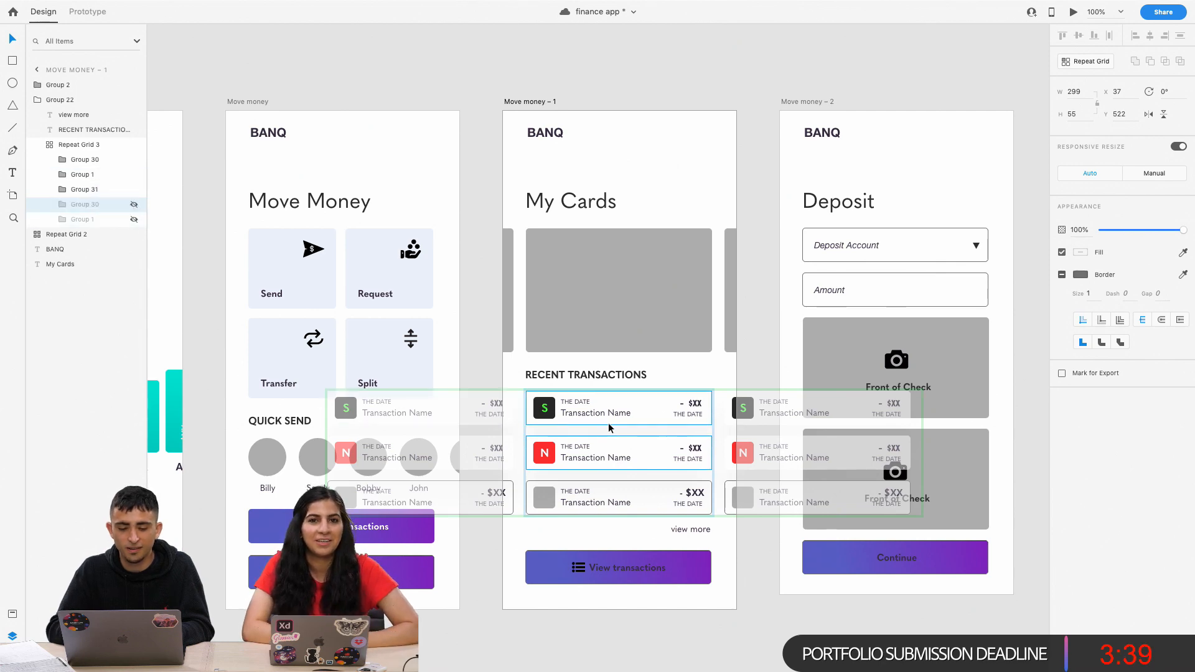
# Select the gray placeholder row in third place in the My Cards transactions repeat grid.
pyautogui.click(592, 411)
pyautogui.click(588, 492)
pyautogui.scroll(-5, 587, 487)
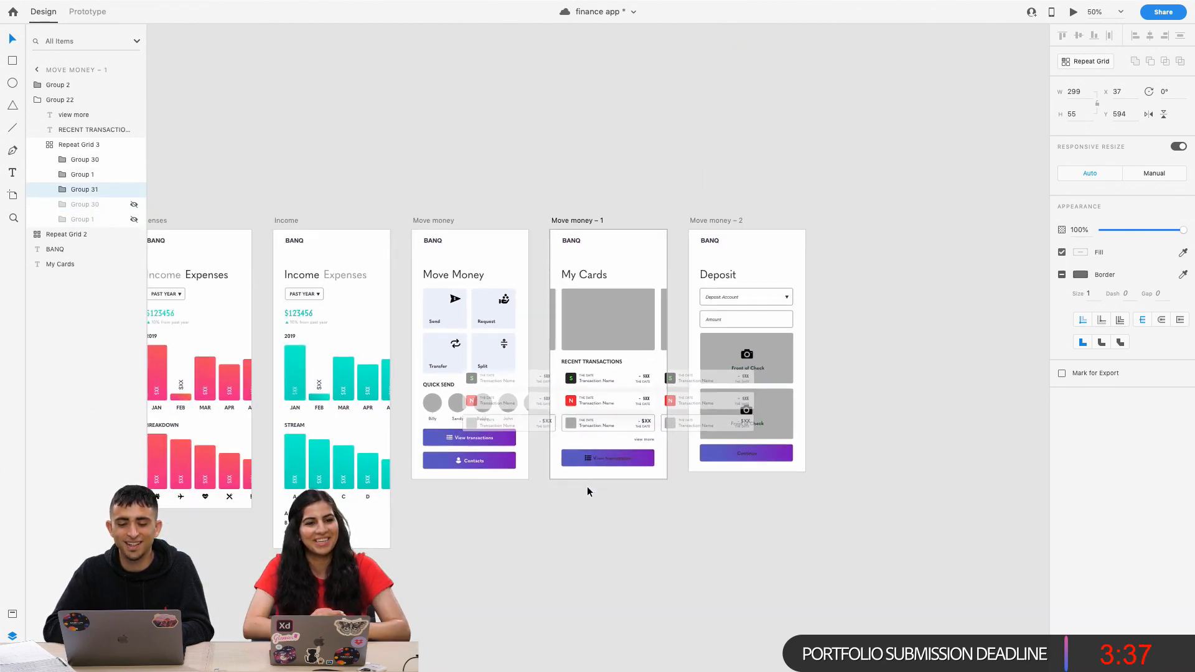
# Copy the blue P transaction row from the Primary Checking artboard's recent transactions.
pyautogui.hscroll(-6, 588, 486)
pyautogui.doubleClick(499, 399)
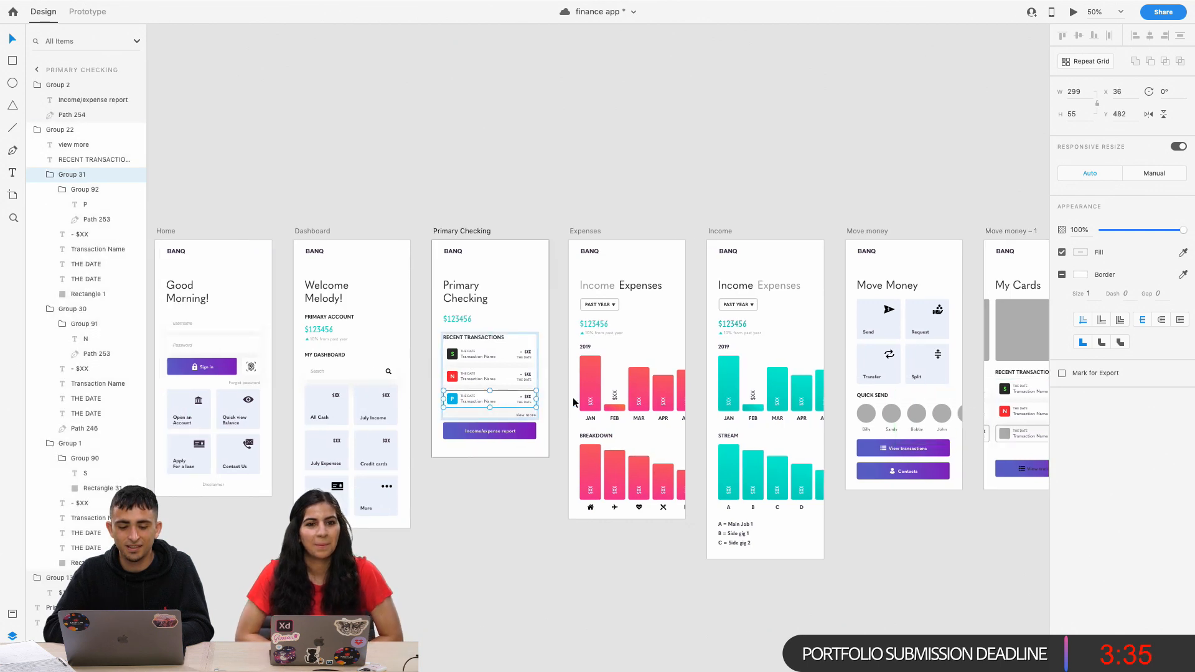
pyautogui.hscroll(6, 618, 397)
pyautogui.scroll(-1, 618, 397)
pyautogui.scroll(5, 619, 397)
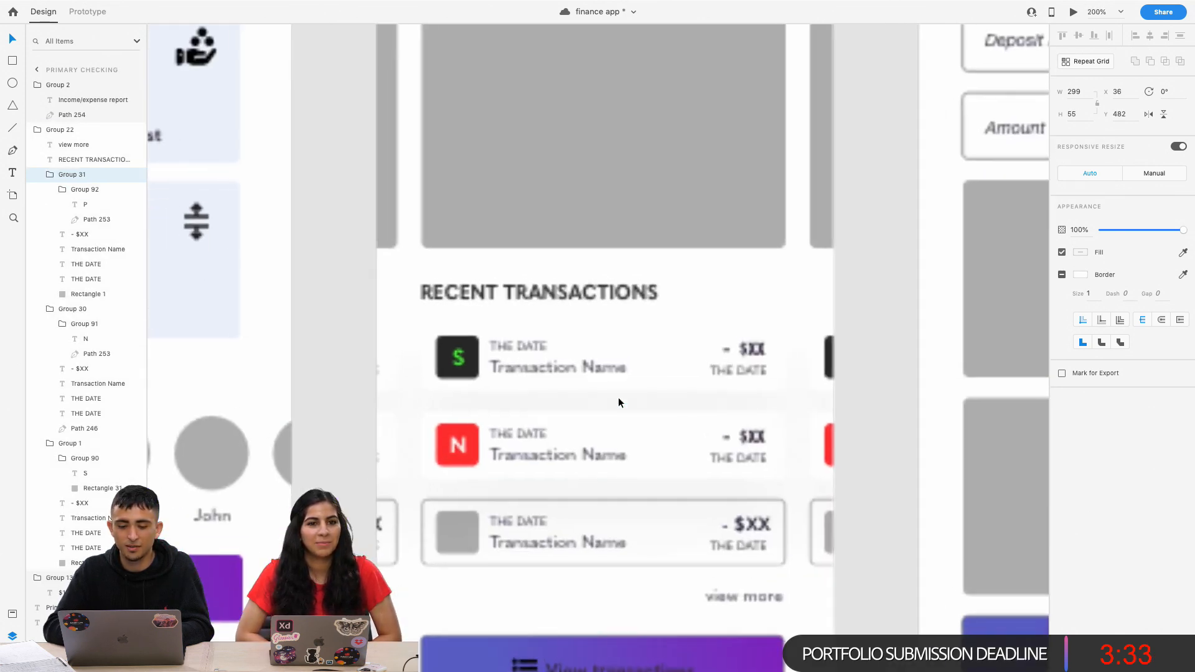
# Try to paste the copied P transaction row inside the gray third transaction row's group on the My Cards artboard.
pyautogui.click(589, 526)
pyautogui.doubleClick(584, 518)
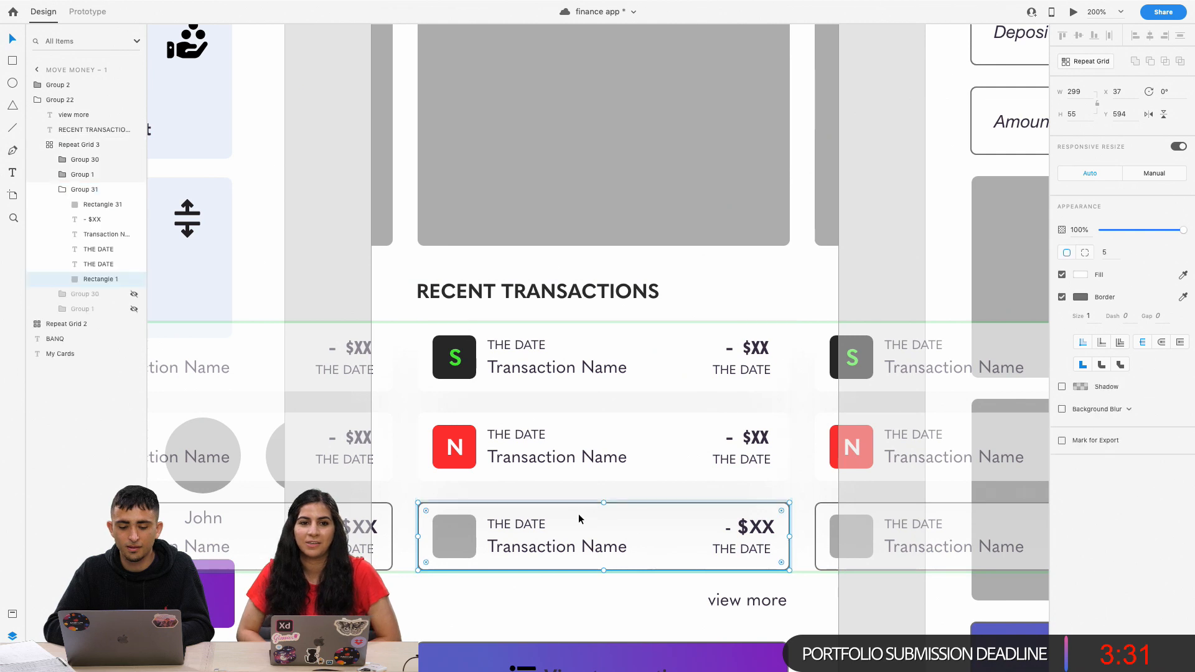
pyautogui.hotkey('ctrl', 'v')
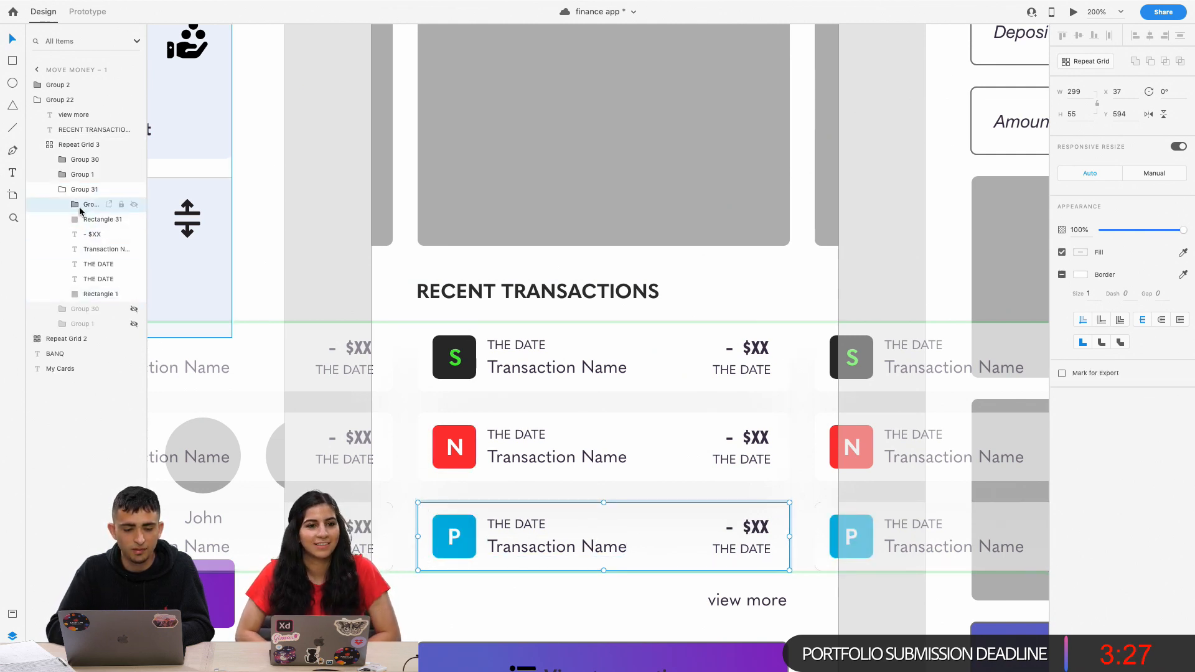
pyautogui.moveTo(85, 180); pyautogui.dragTo(64, 187)
pyautogui.press('Delete')
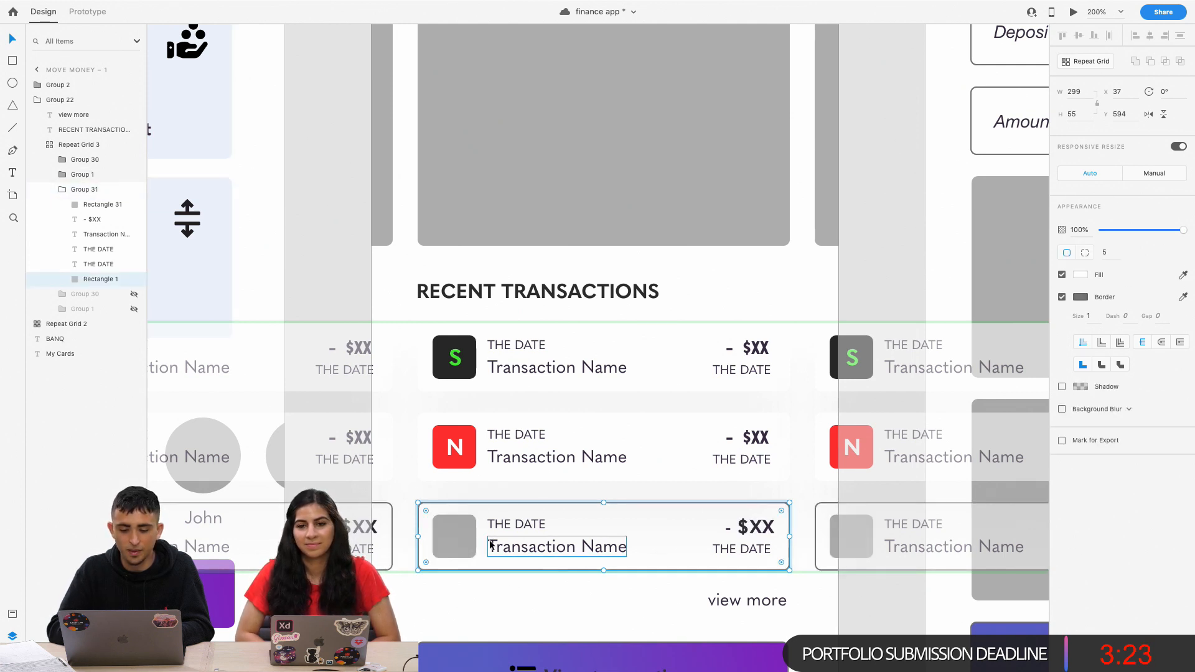
# Paste the P transaction row into the My Cards recent transactions grid and delete the old gray placeholder row group.
pyautogui.click(88, 278)
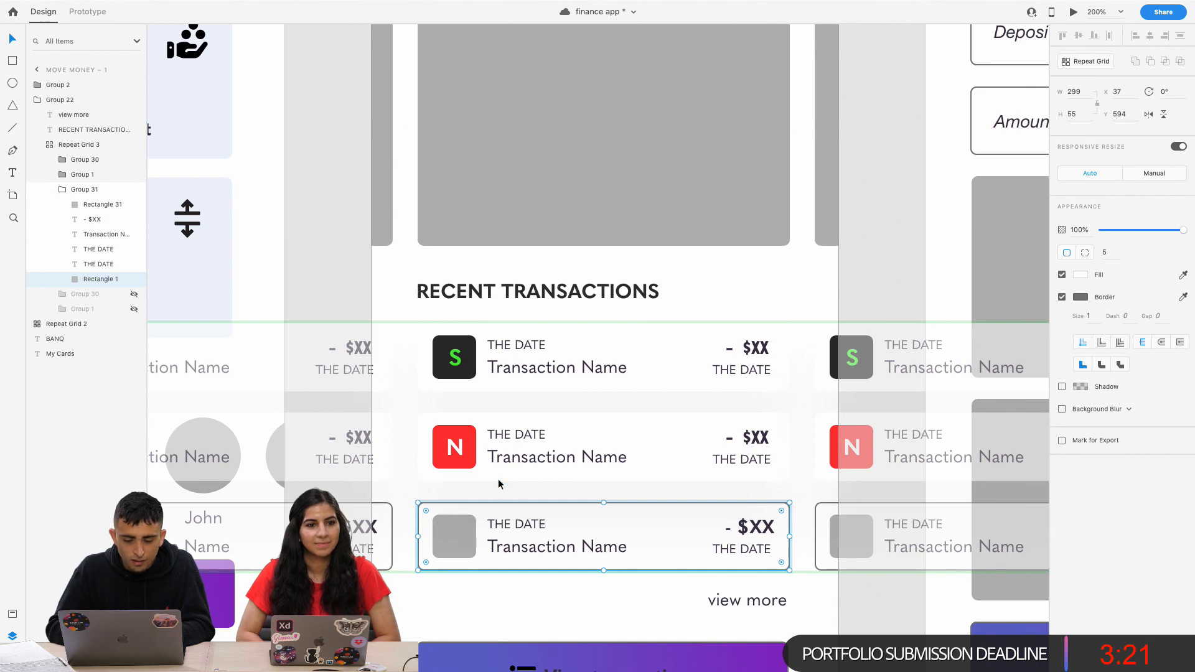
pyautogui.click(496, 522)
pyautogui.doubleClick(487, 516)
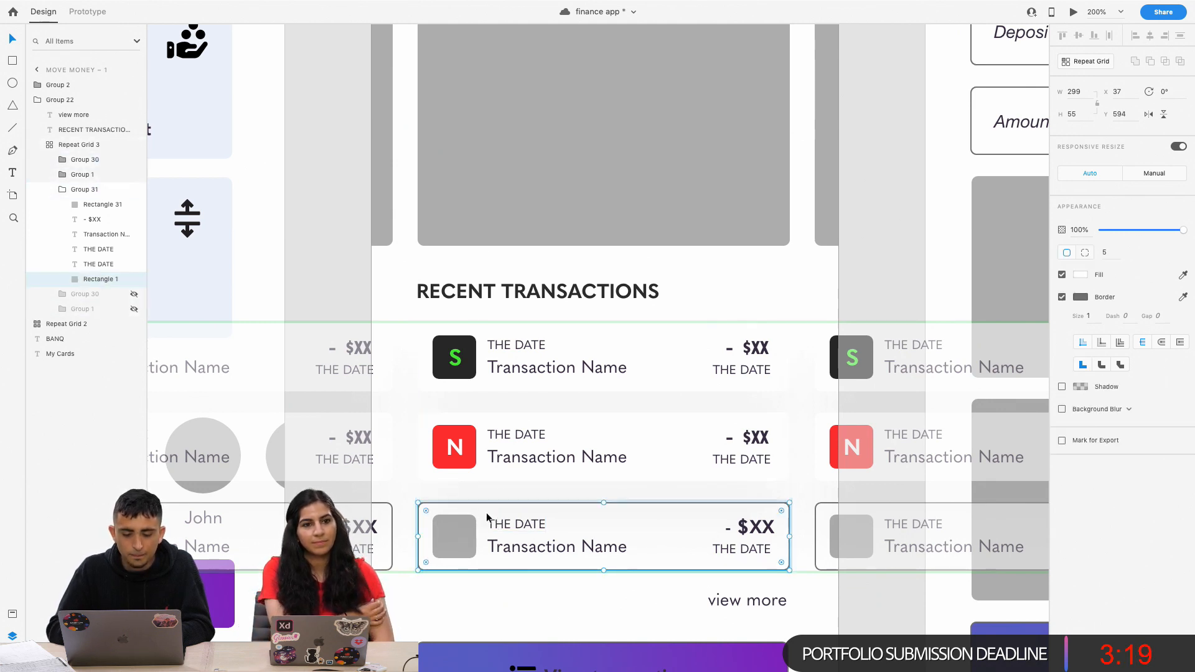
pyautogui.click(491, 459)
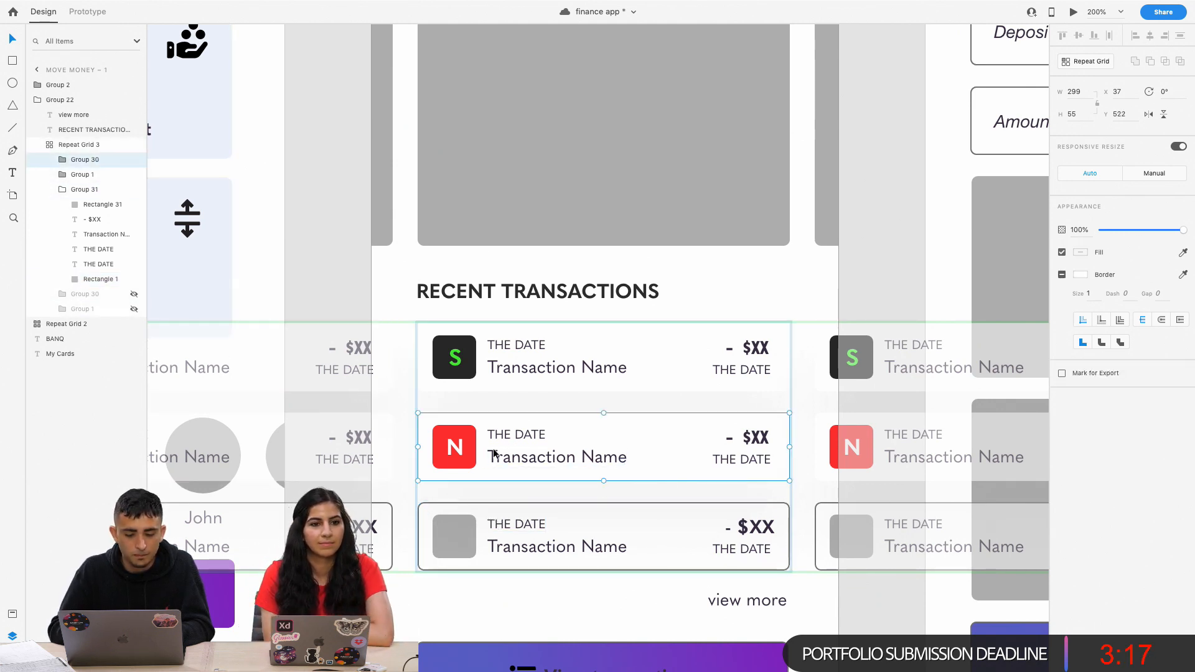
pyautogui.click(473, 525)
pyautogui.doubleClick(471, 525)
pyautogui.click(468, 477)
pyautogui.click(464, 516)
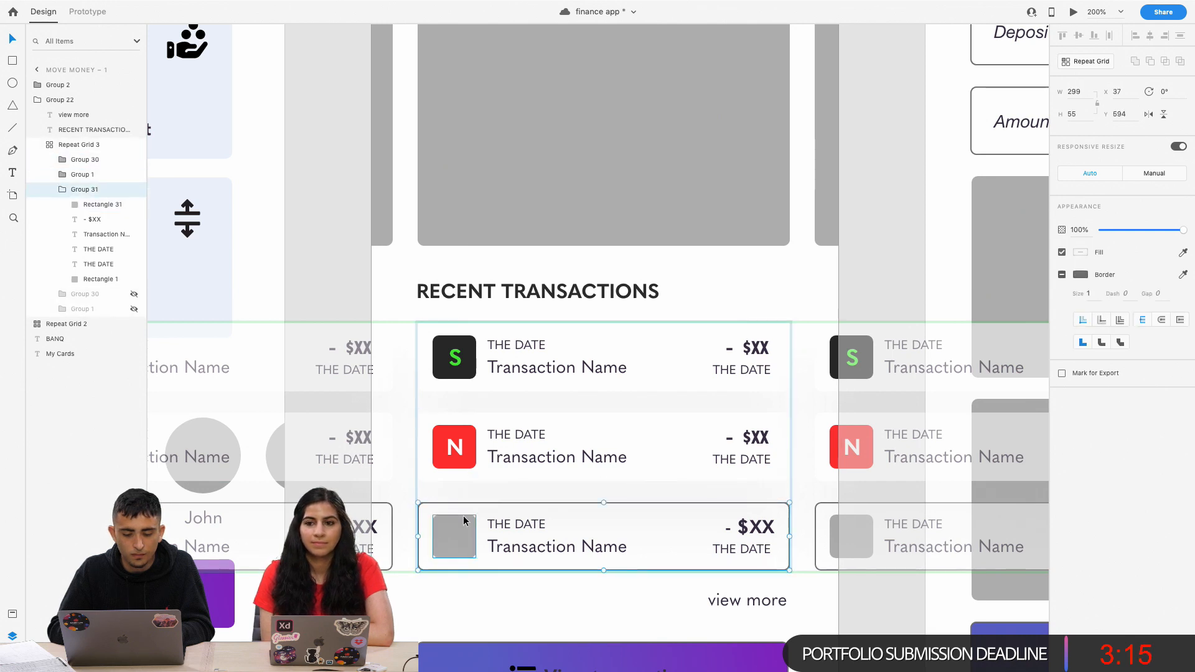
pyautogui.press('super+v')
pyautogui.moveTo(473, 461); pyautogui.dragTo(474, 550)
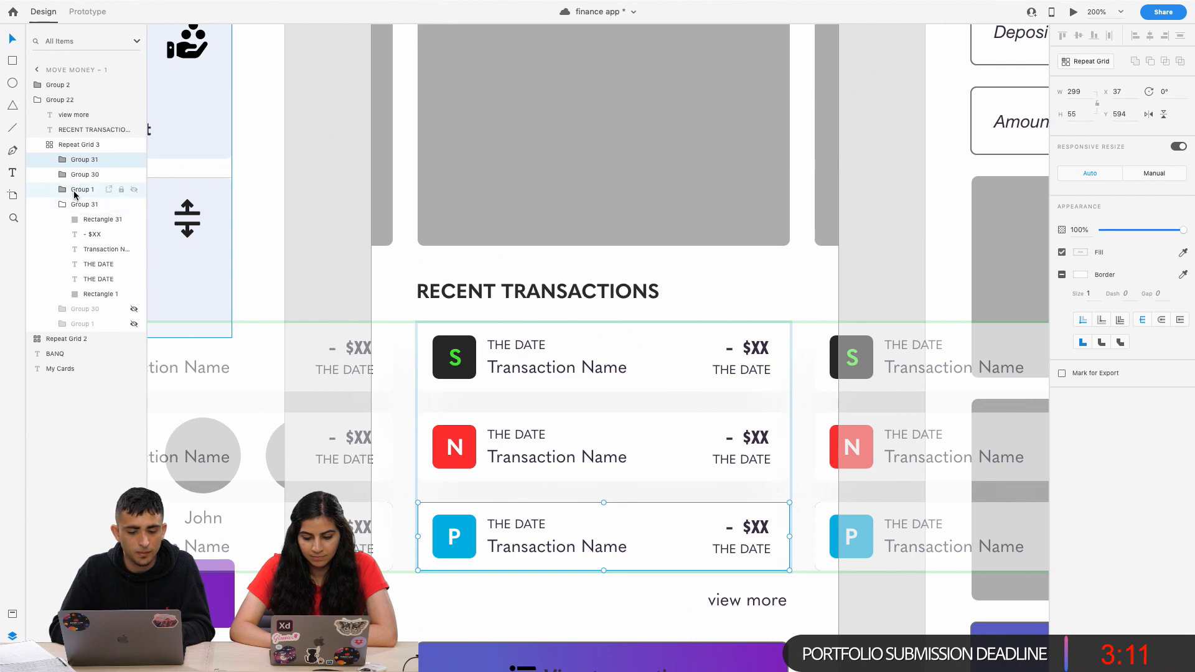
pyautogui.click(71, 205)
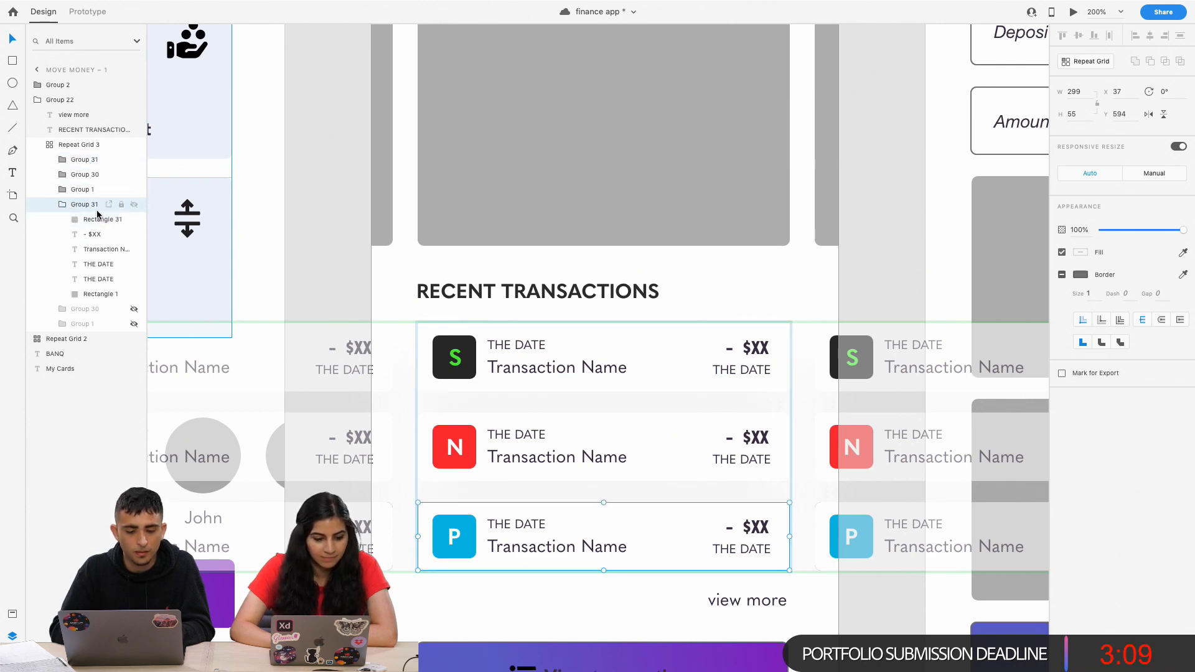
pyautogui.press('Delete')
# Paste a copy of the central gray card outside its repeat grid and order it directly above that grid.
pyautogui.click(470, 110)
pyautogui.press('super+minus')
pyautogui.press('super+minus')
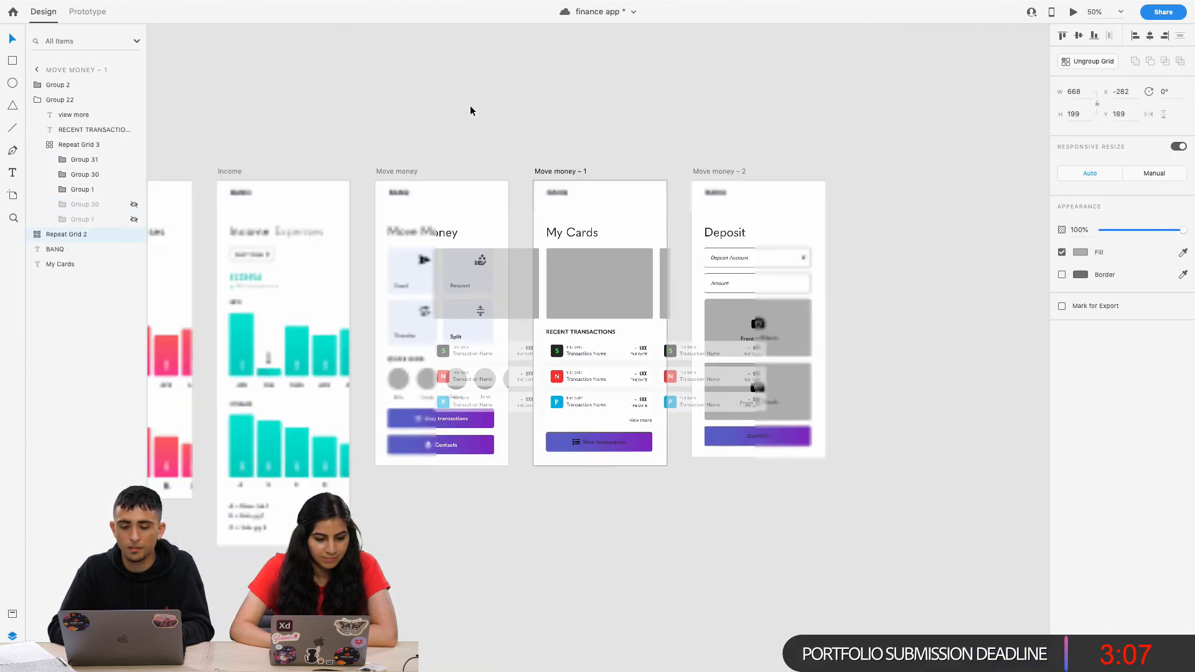
pyautogui.click(517, 134)
pyautogui.press('super+minus')
pyautogui.press('super+plus')
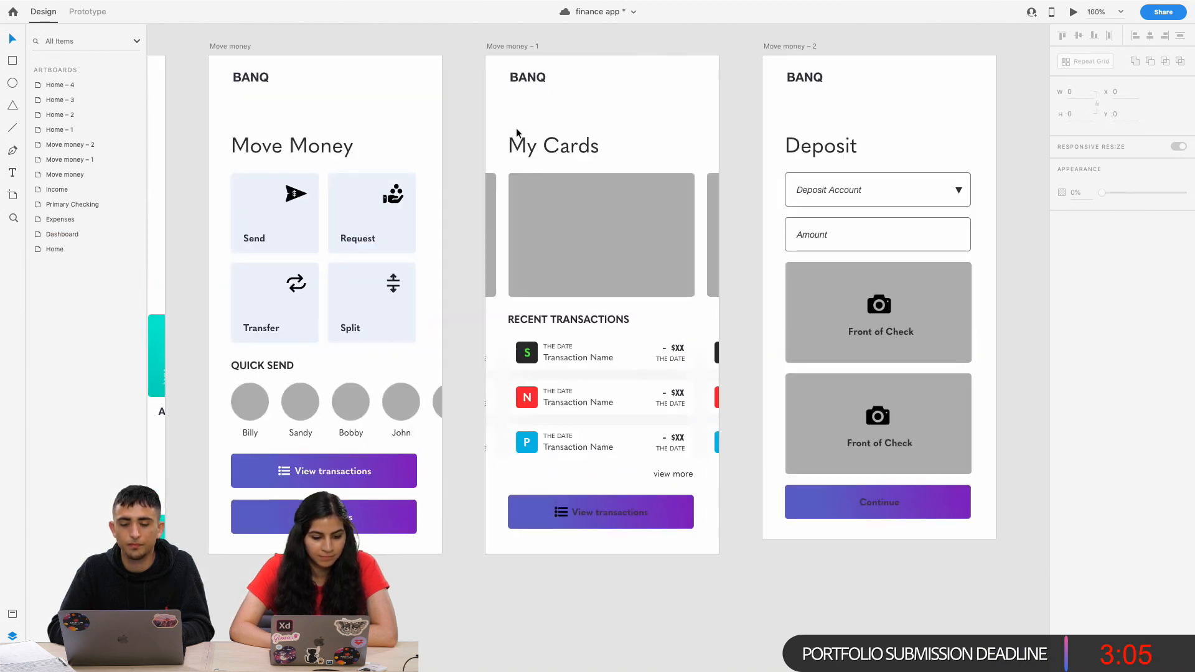
pyautogui.doubleClick(610, 244)
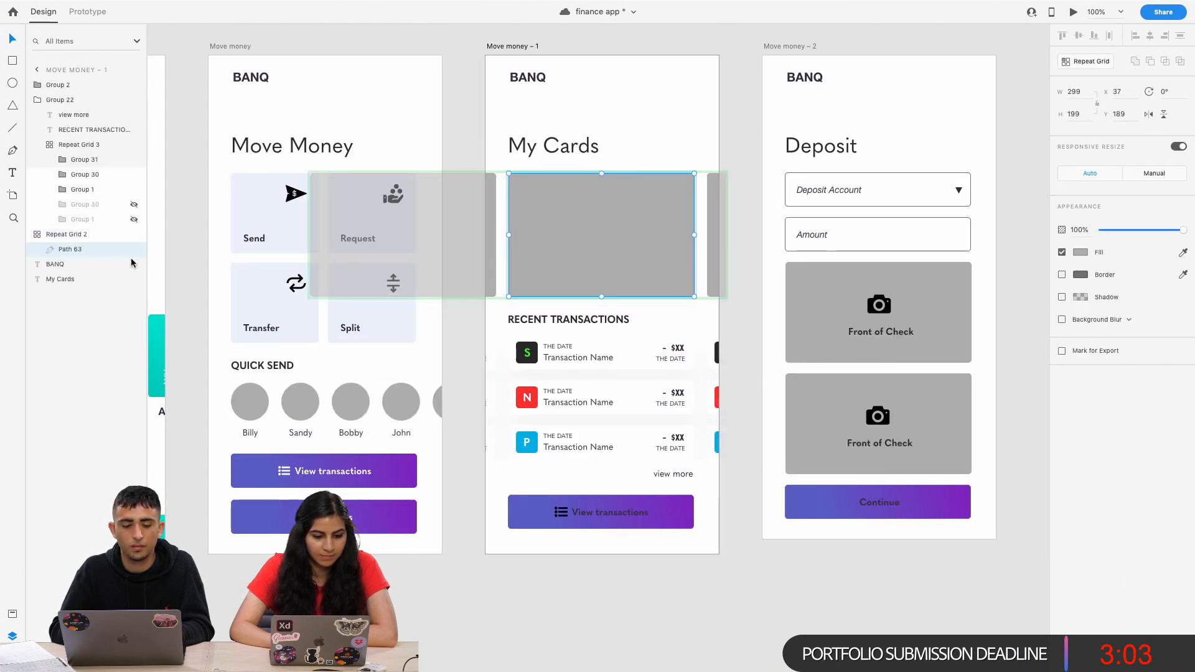
pyautogui.doubleClick(541, 201)
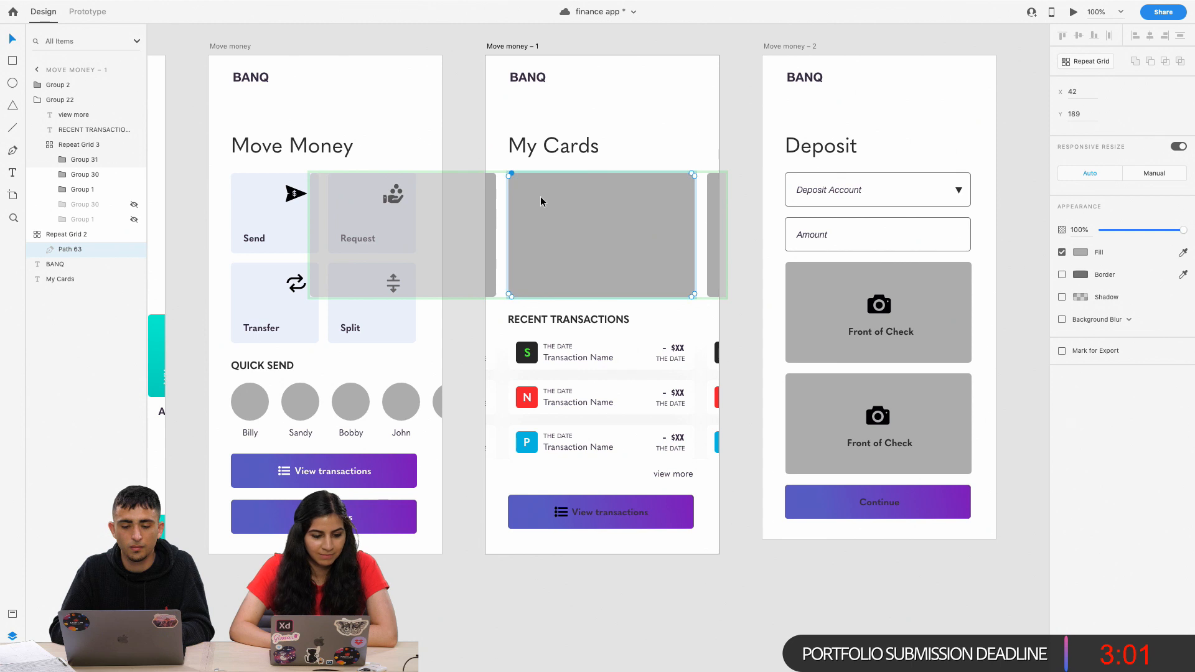
pyautogui.press('Escape')
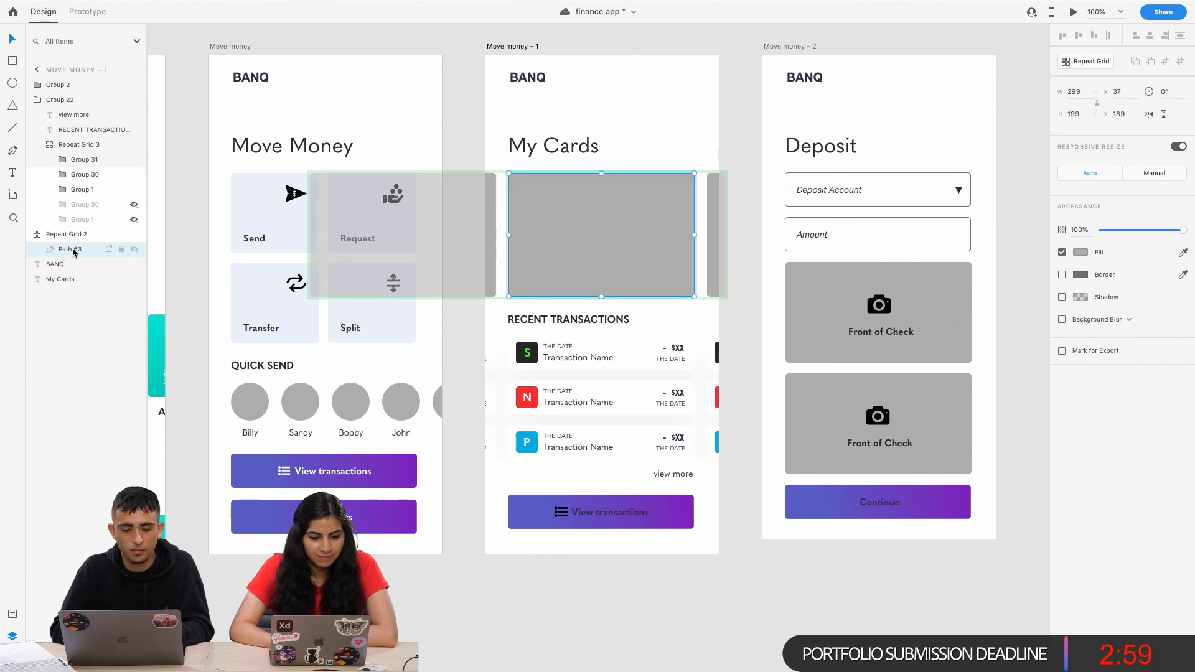
pyautogui.click(53, 235)
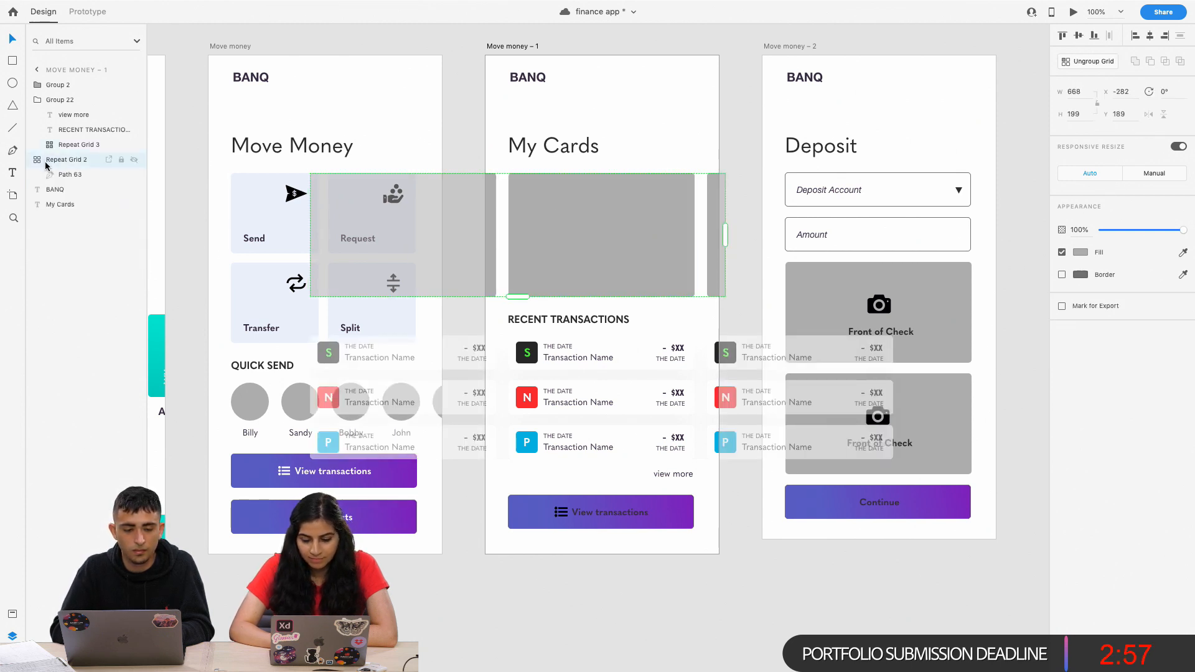
pyautogui.click(37, 103)
pyautogui.press('super+v')
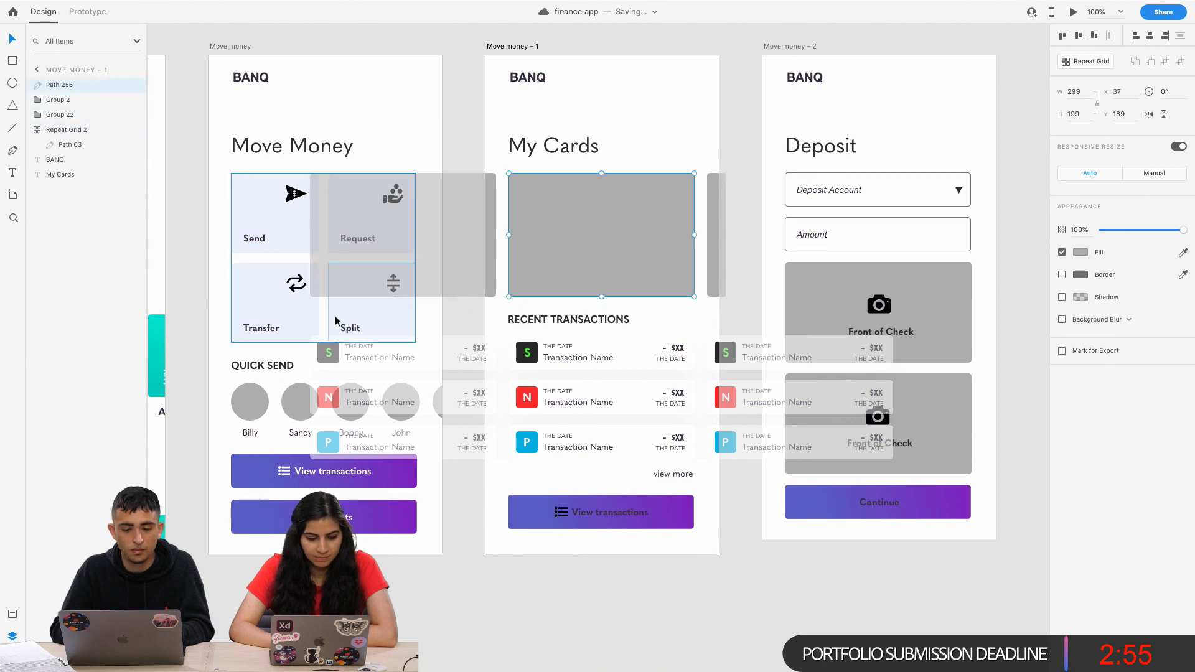
pyautogui.moveTo(61, 131); pyautogui.dragTo(61, 127)
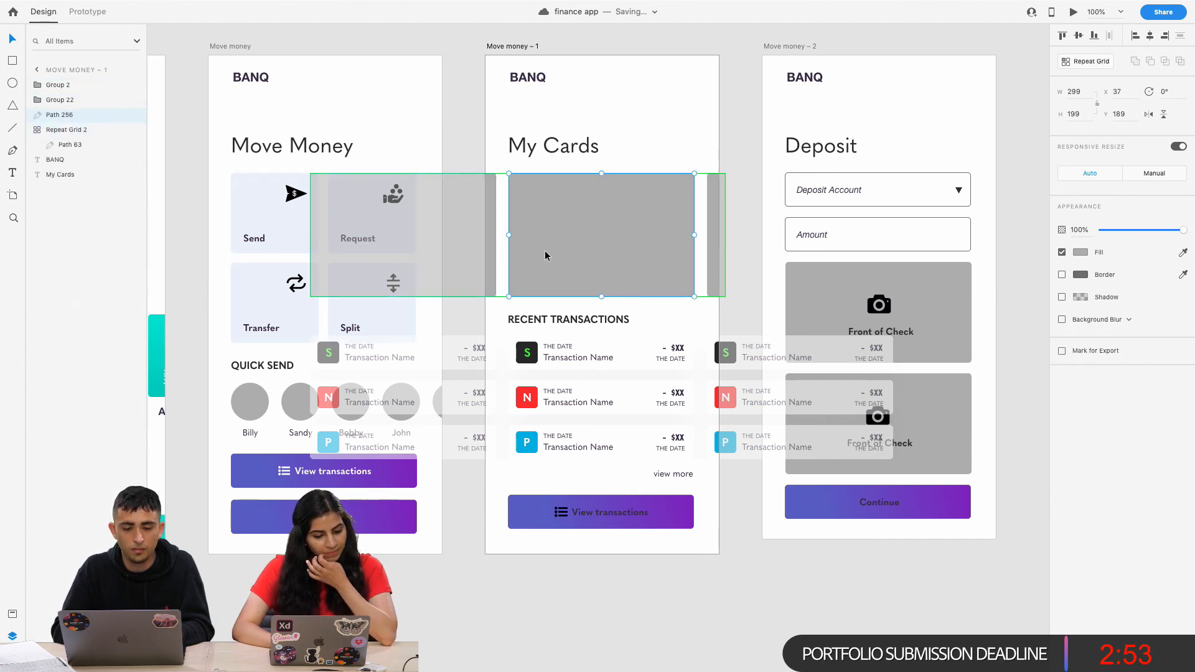
# Fill the copied card with a linear gradient from the N icon's red, running diagonally from its upper-right to lower-left corner.
pyautogui.click(1182, 253)
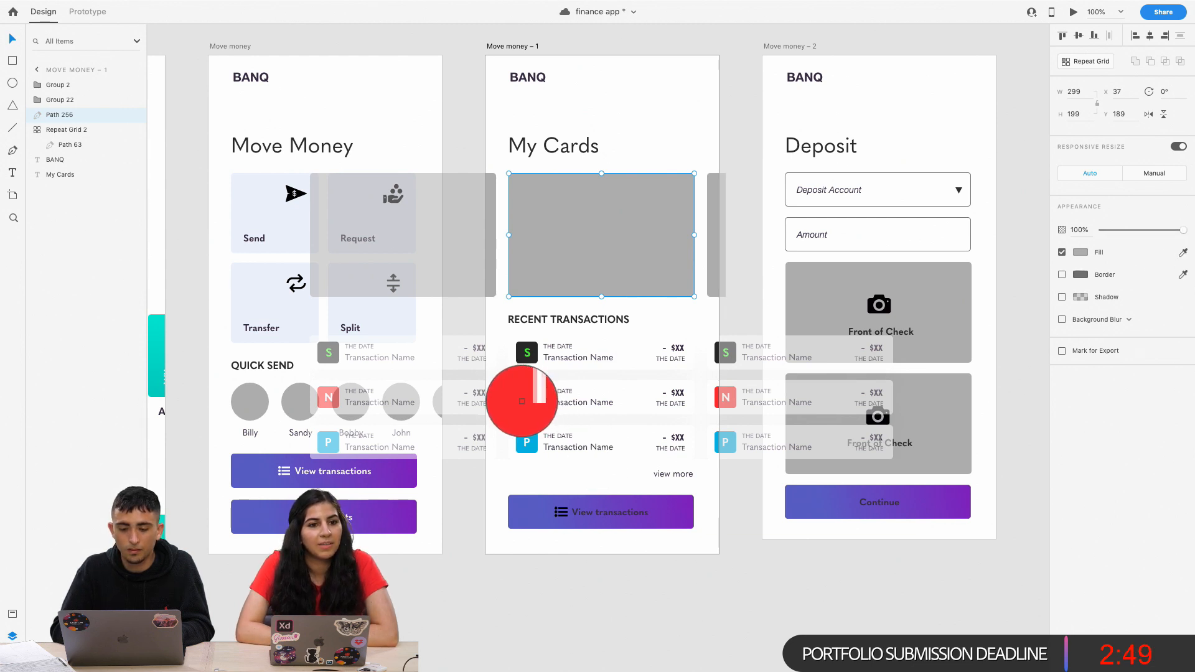
pyautogui.click(521, 401)
pyautogui.click(1082, 254)
pyautogui.click(952, 179)
pyautogui.click(958, 189)
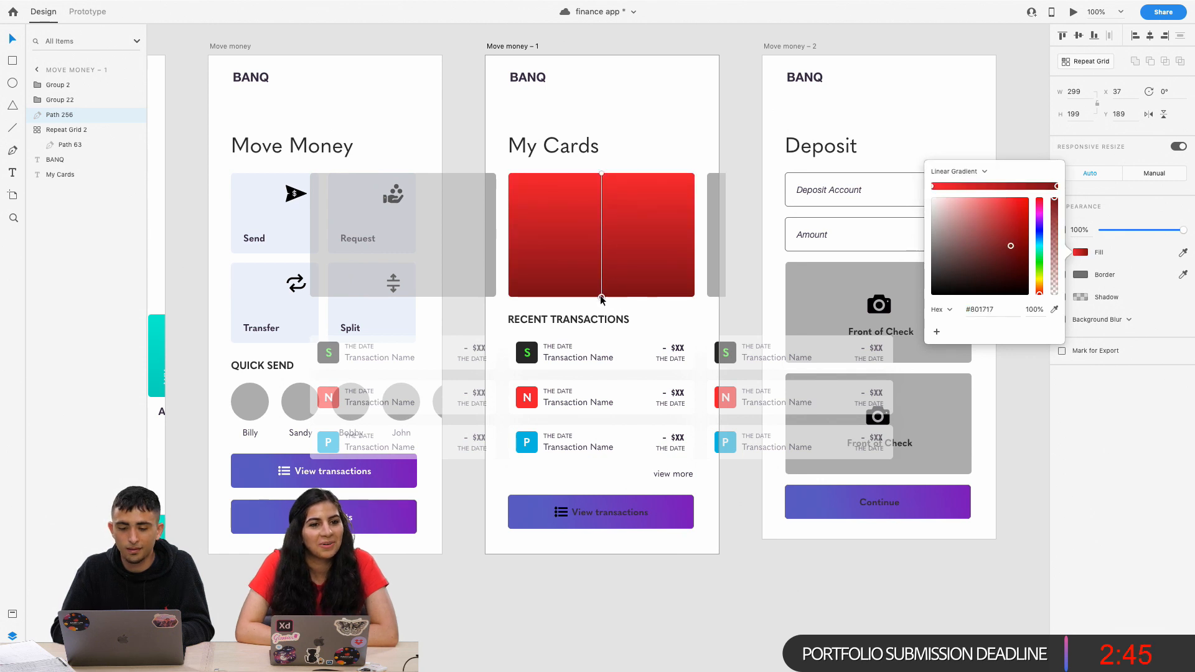
pyautogui.moveTo(601, 298); pyautogui.dragTo(515, 303)
pyautogui.moveTo(601, 174); pyautogui.dragTo(686, 173)
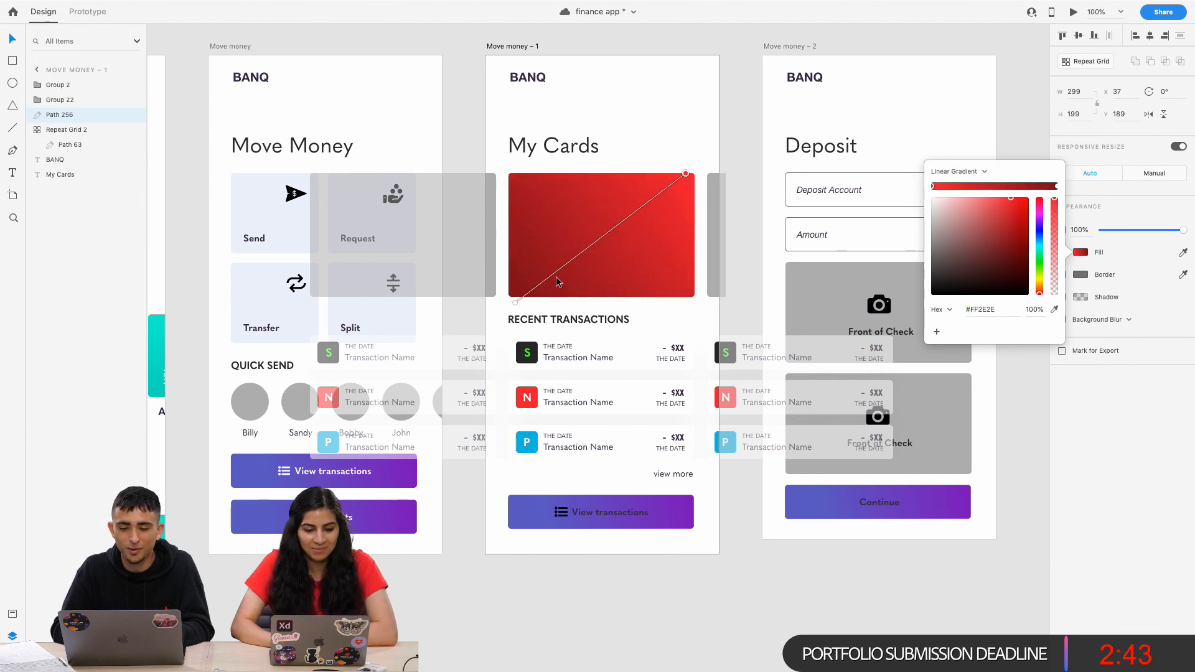
# Set the card gradient's lower-left stop to magenta #FF26FF and extend both gradient ends slightly beyond the corners.
pyautogui.click(516, 303)
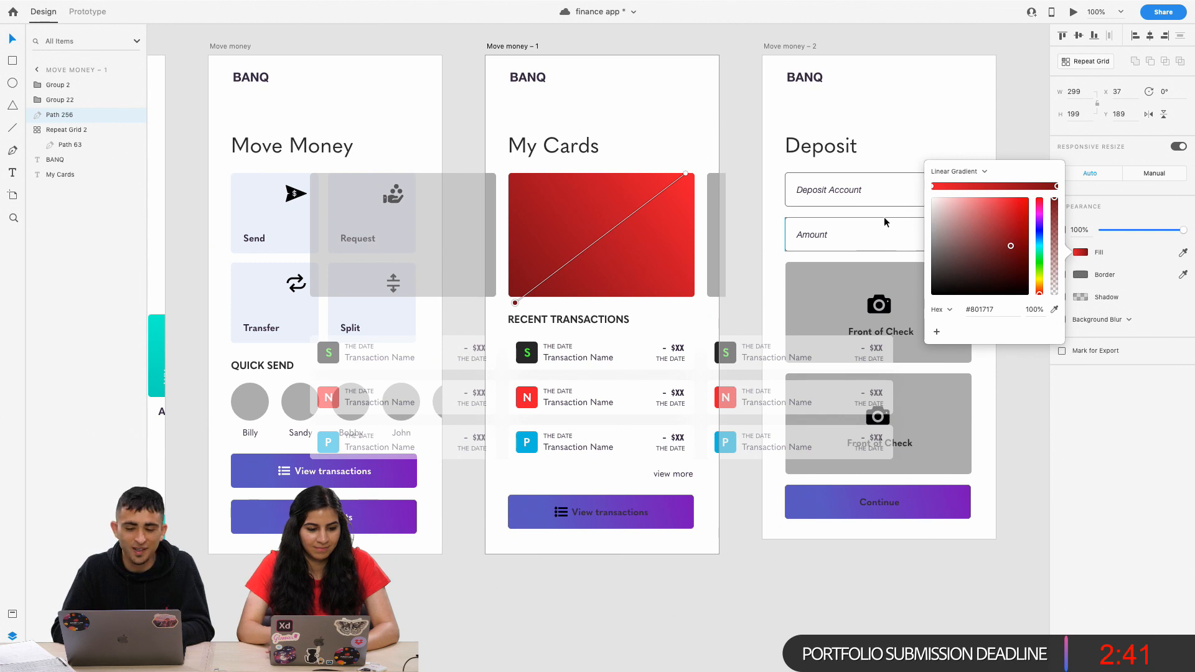
pyautogui.moveTo(1011, 246); pyautogui.dragTo(1039, 216)
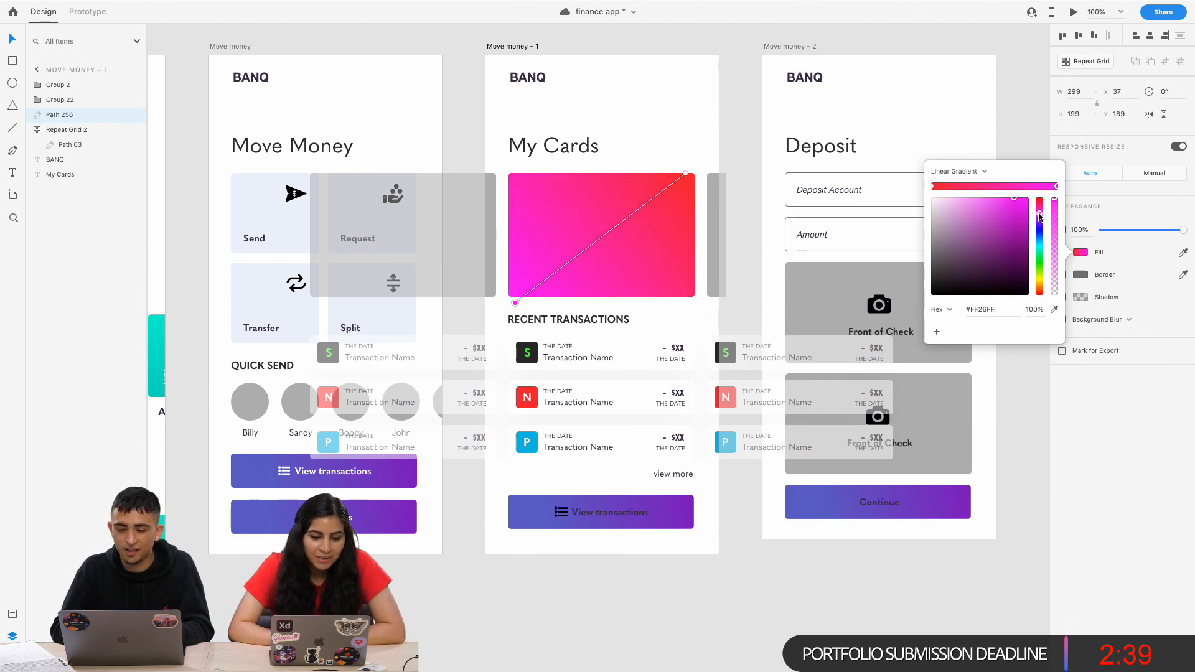
pyautogui.moveTo(687, 174); pyautogui.dragTo(699, 164)
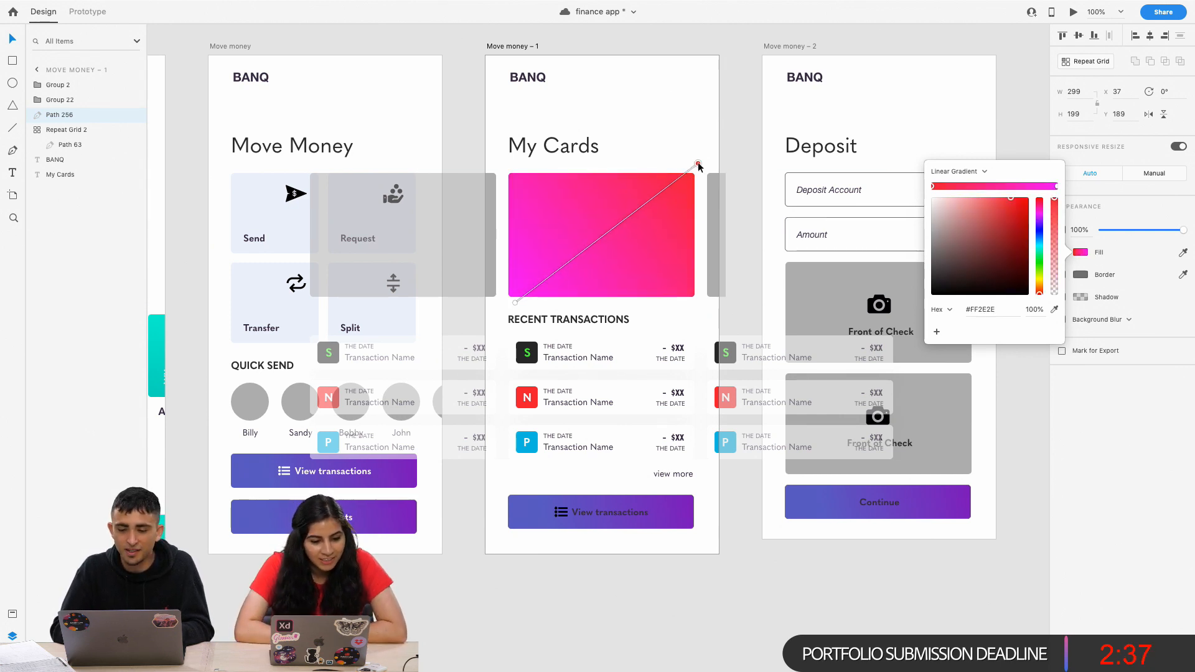
pyautogui.moveTo(516, 304); pyautogui.dragTo(490, 319)
pyautogui.click(643, 133)
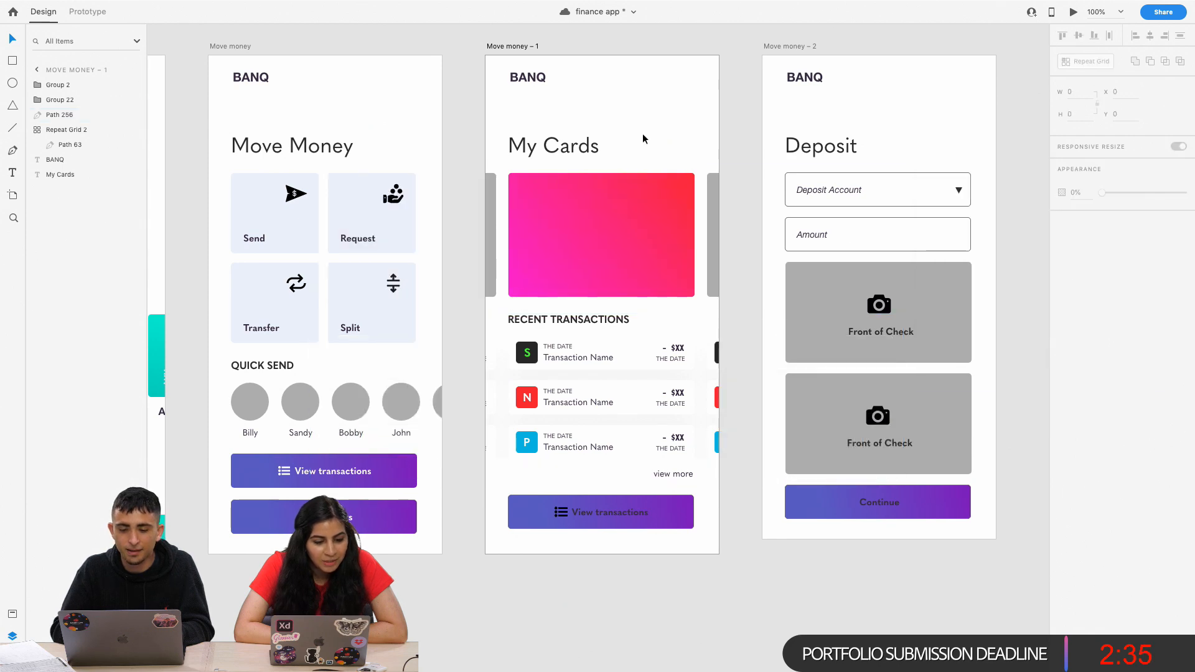
# Set the card gradient's upper-right stop to the blue #585DC4 sampled from the View transactions button.
pyautogui.press('super+minus')
pyautogui.press('super+plus')
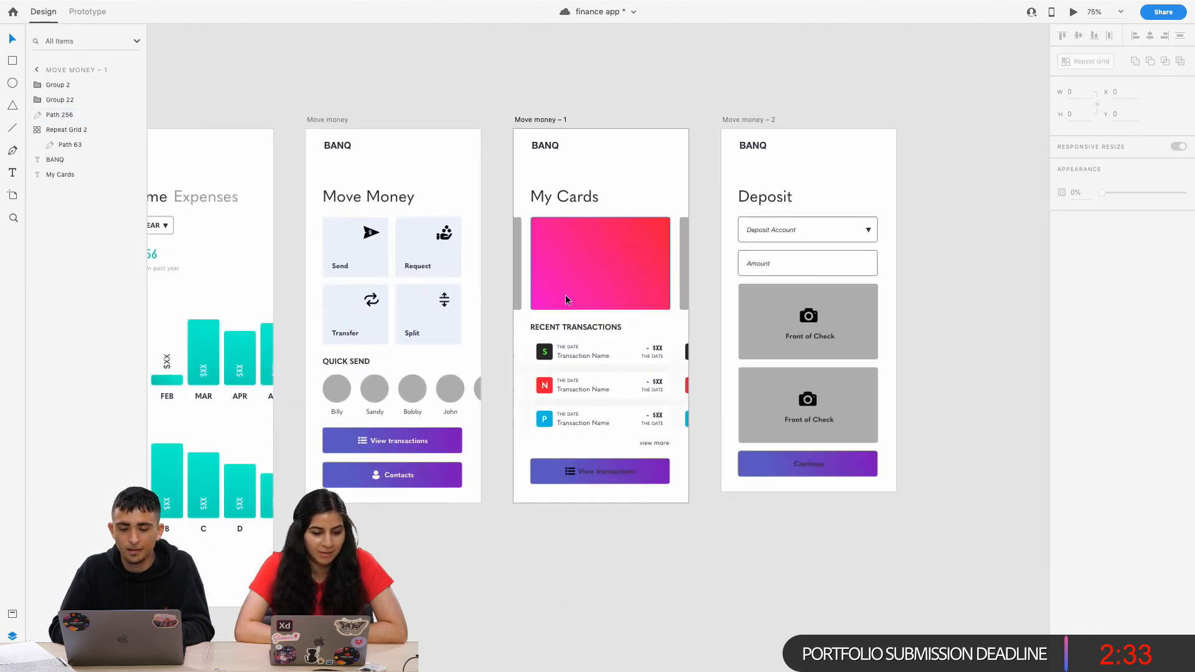
pyautogui.click(567, 292)
pyautogui.click(1075, 252)
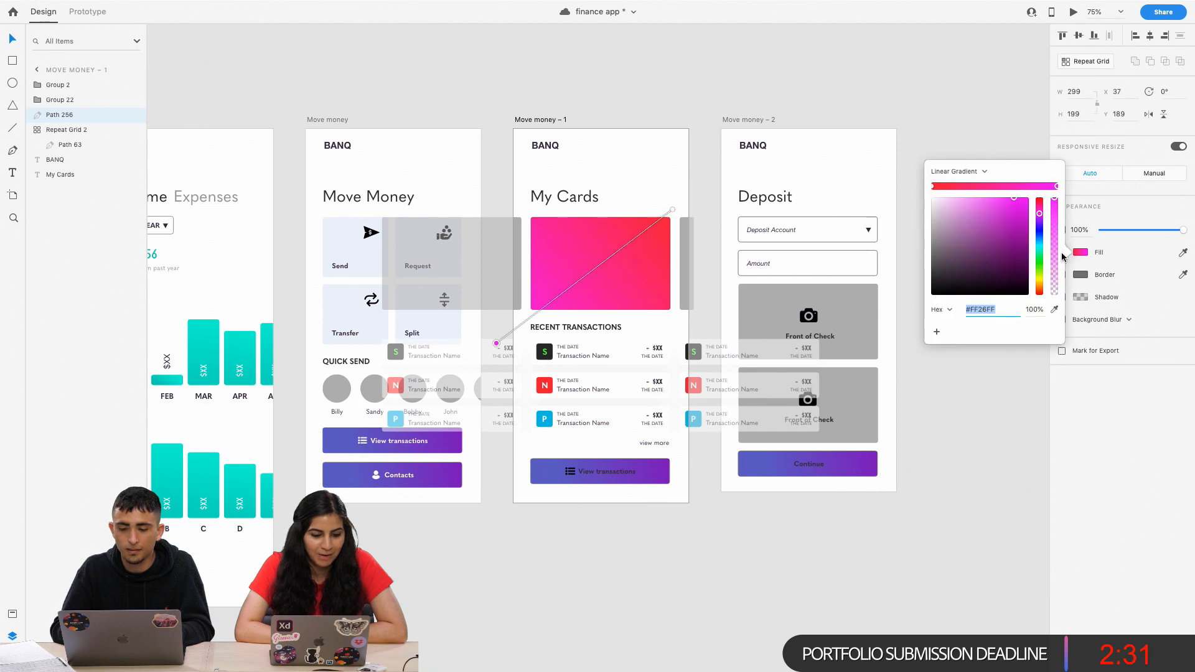
pyautogui.click(672, 210)
pyautogui.click(1039, 250)
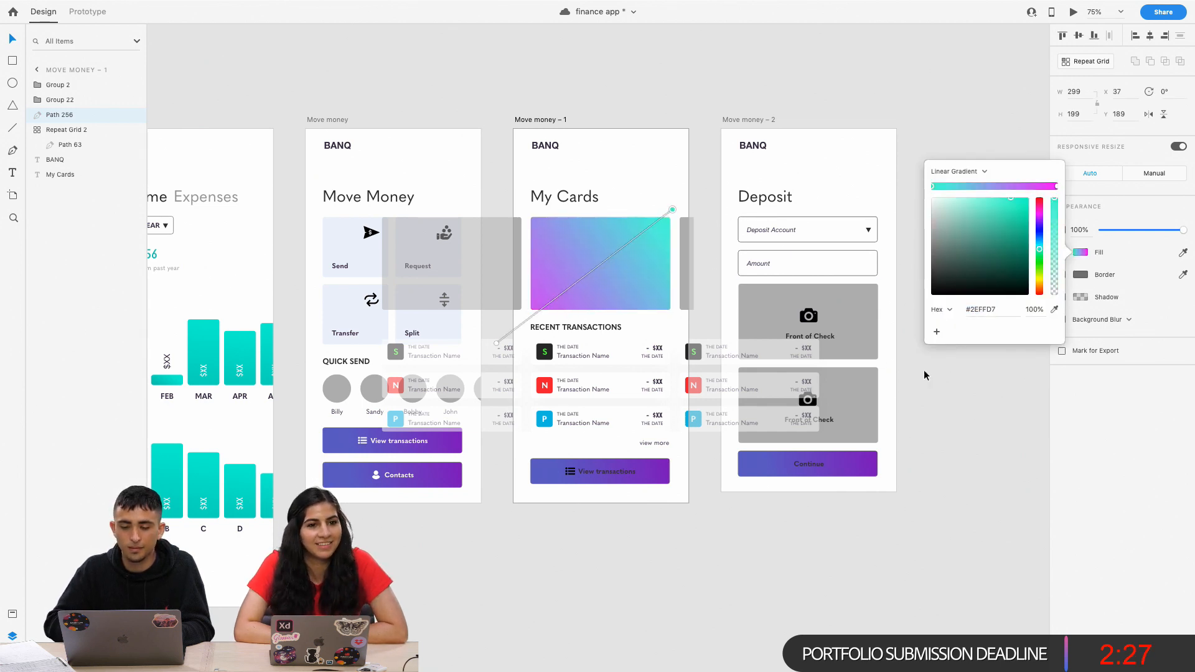
pyautogui.click(1055, 310)
pyautogui.click(543, 473)
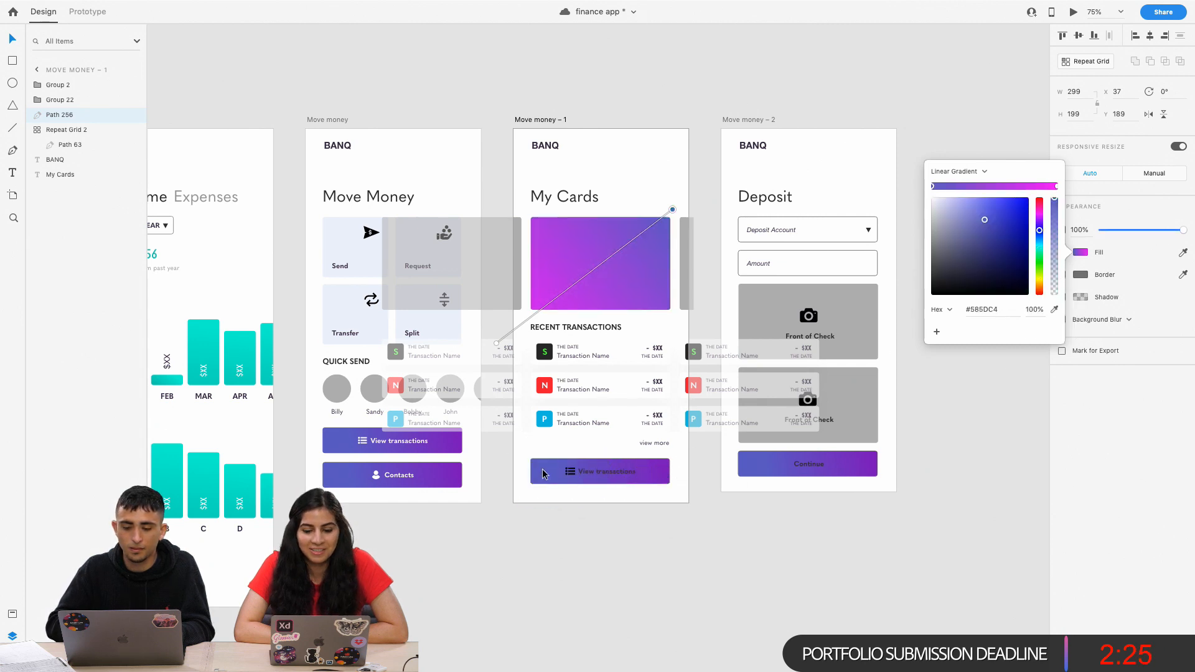
# Sample the button's purple for the lower-left gradient stop, move the stop to the card's corner, and lighten it to #A346E5.
pyautogui.click(496, 344)
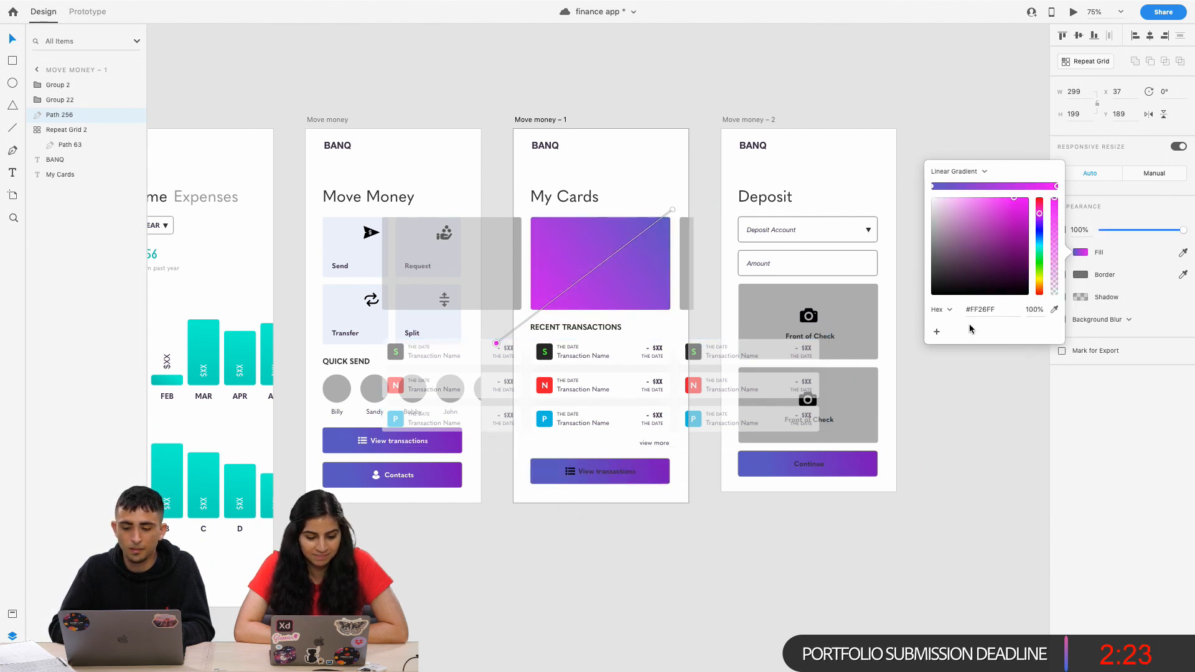
pyautogui.click(1054, 309)
pyautogui.click(667, 468)
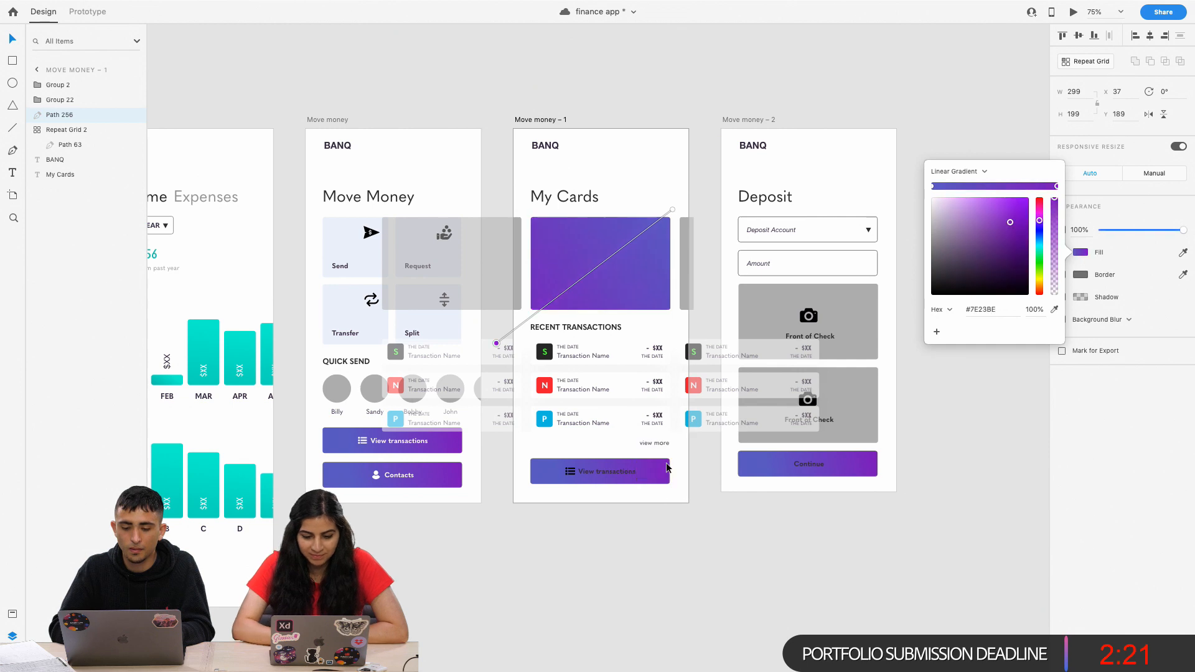
pyautogui.moveTo(515, 329); pyautogui.dragTo(536, 309)
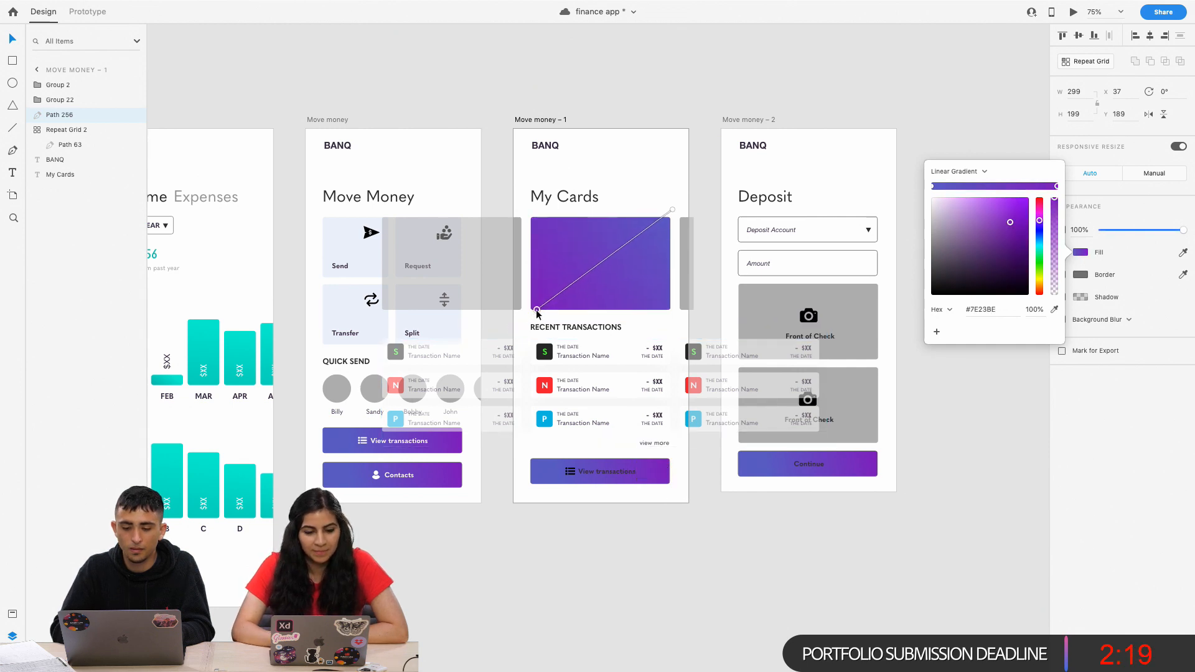
pyautogui.moveTo(1000, 217); pyautogui.dragTo(997, 210)
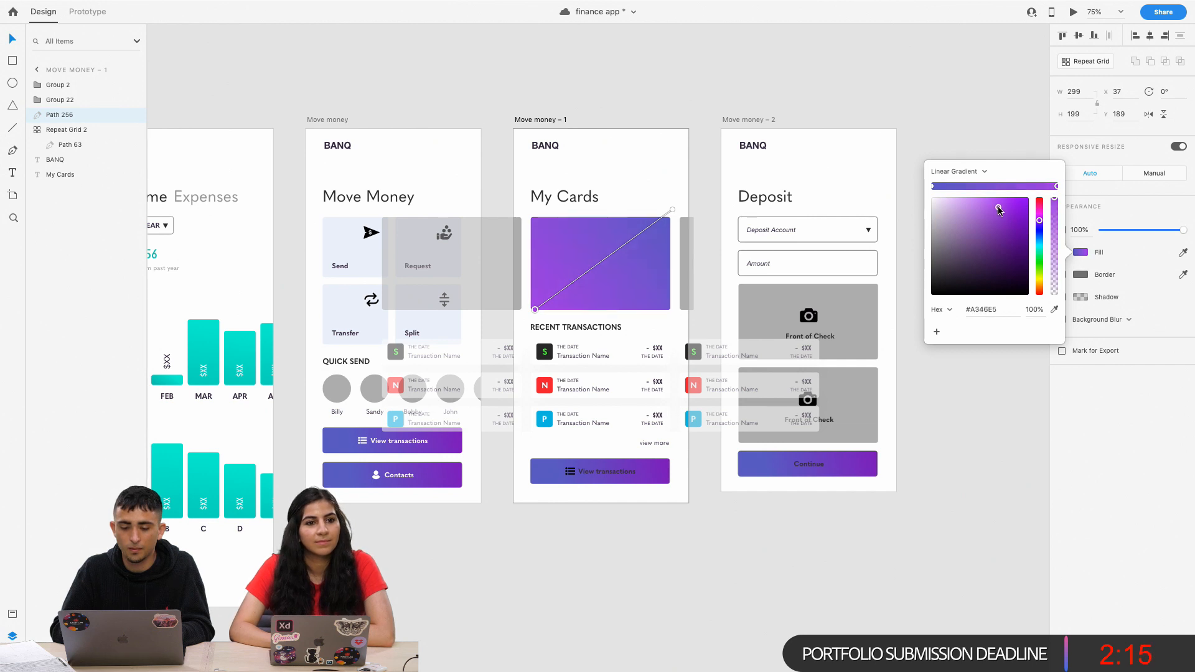
# Set the "View transactions" label on the My Cards button to white.
pyautogui.click(625, 469)
pyautogui.doubleClick(620, 472)
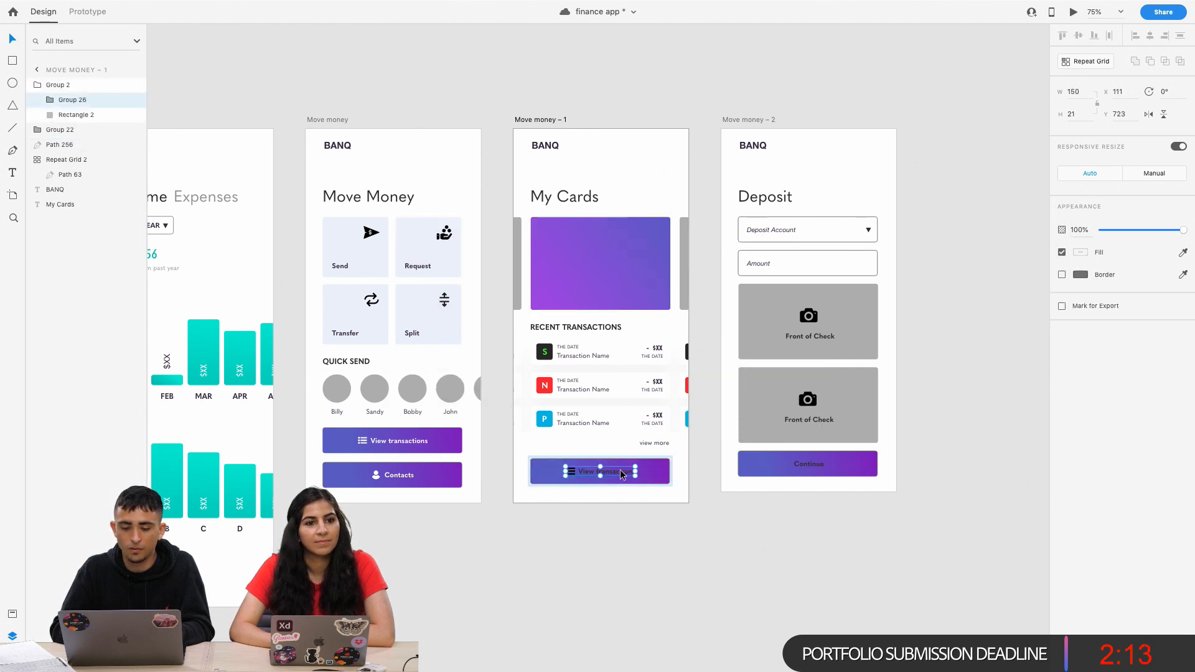
pyautogui.doubleClick(622, 473)
pyautogui.keyDown('shift'); pyautogui.click(571, 473); pyautogui.keyUp('shift')
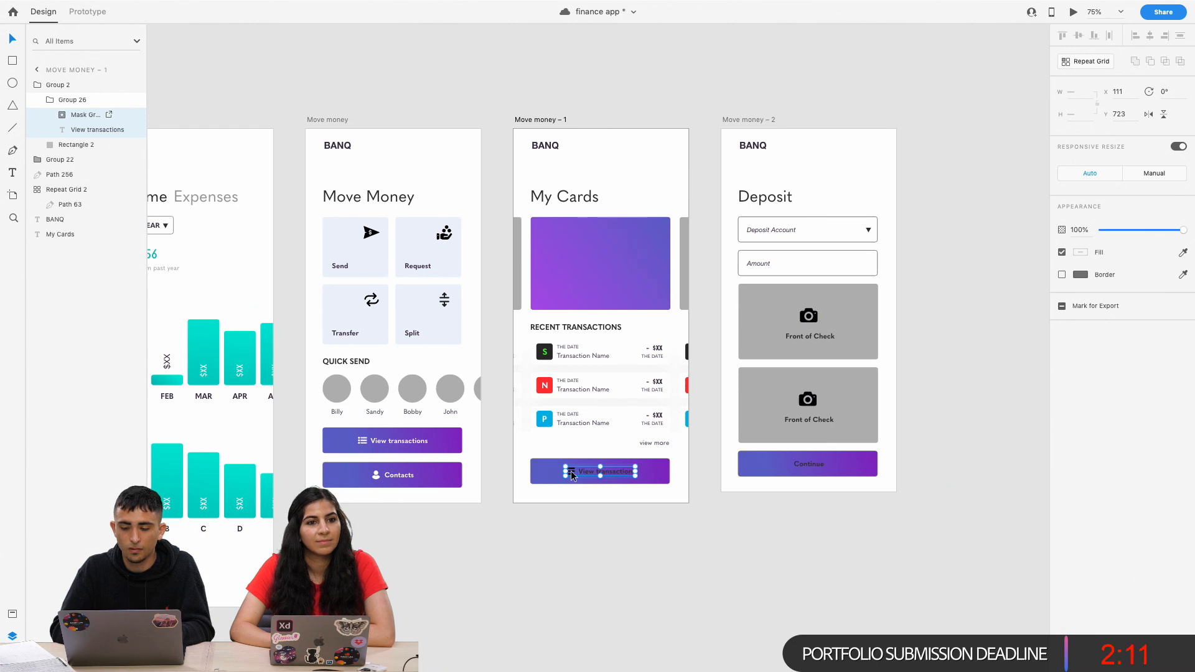
pyautogui.doubleClick(571, 474)
pyautogui.press('super+plus')
pyautogui.press('super+plus')
pyautogui.scroll(1, 571, 471)
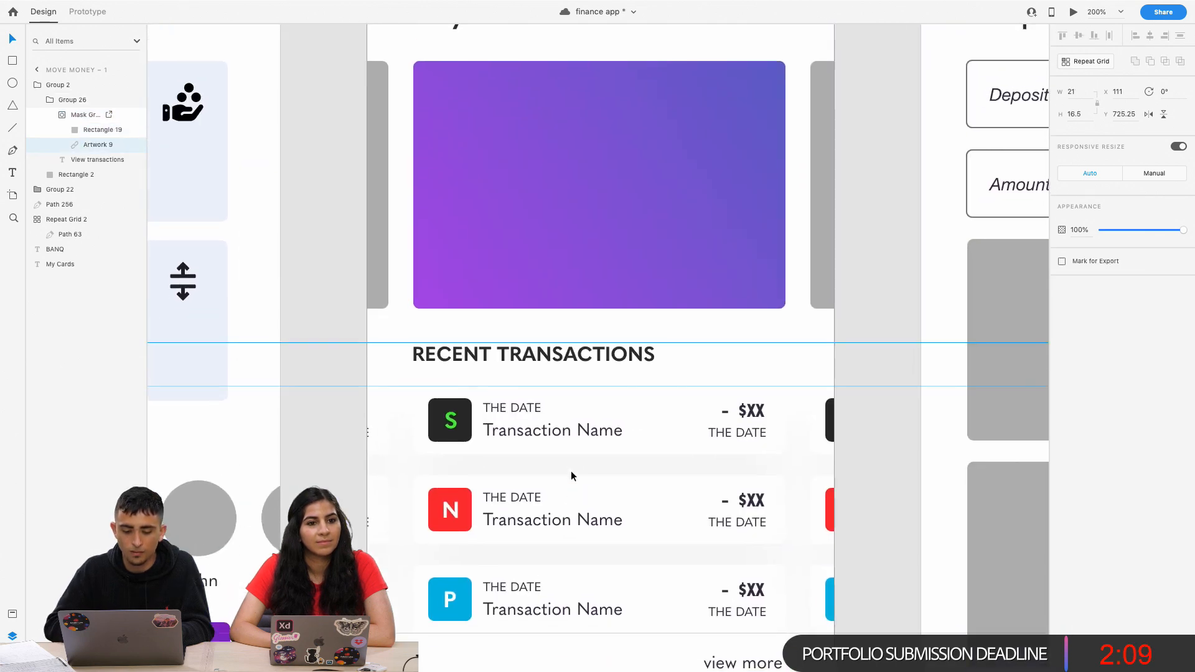
pyautogui.scroll(-5, 570, 471)
pyautogui.click(584, 431)
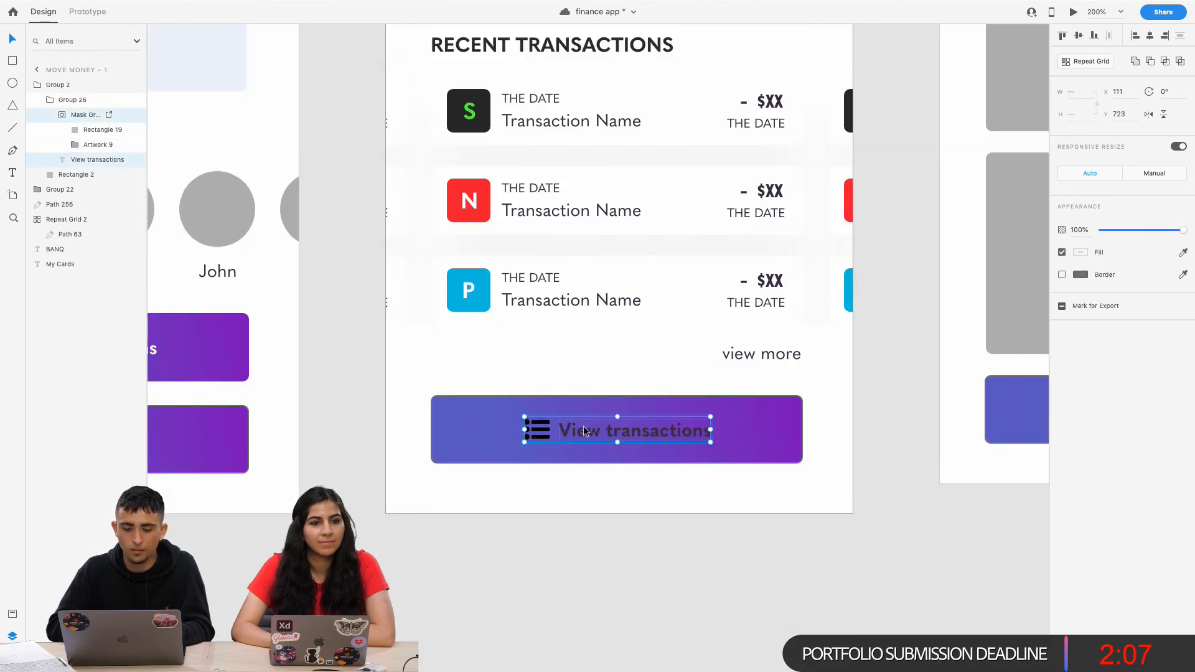
pyautogui.doubleClick(633, 431)
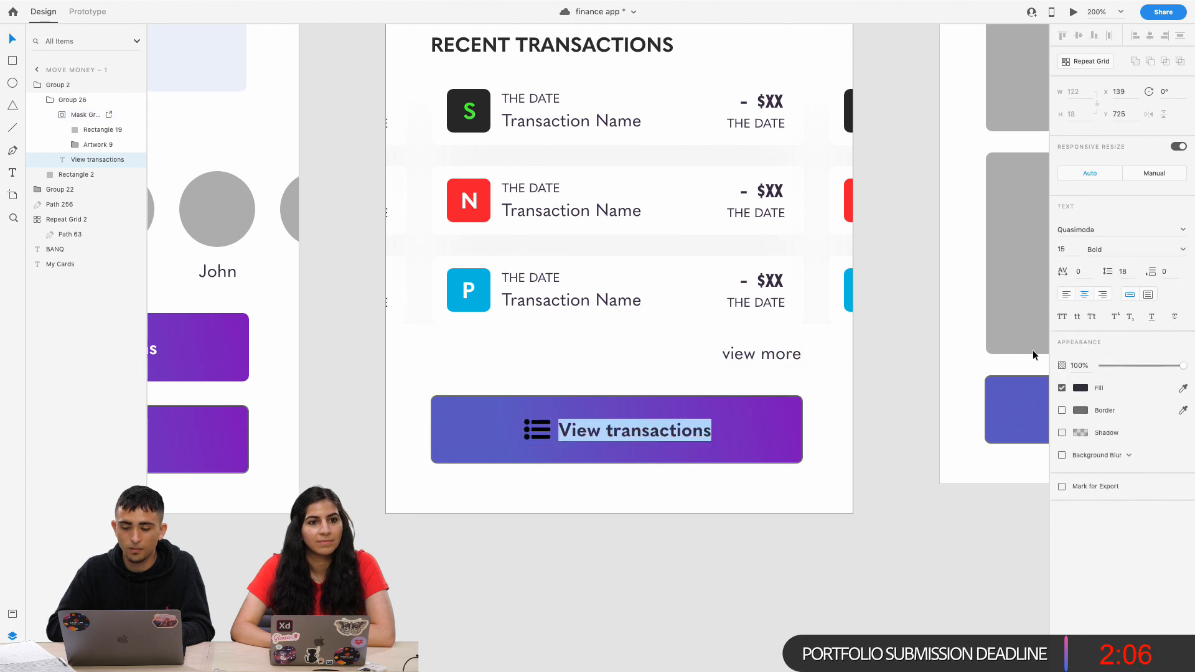
pyautogui.click(1081, 388)
pyautogui.moveTo(983, 363); pyautogui.dragTo(791, 230)
# Set the fill of the list icon artwork inside the My Cards button's mask group to white.
pyautogui.click(529, 439)
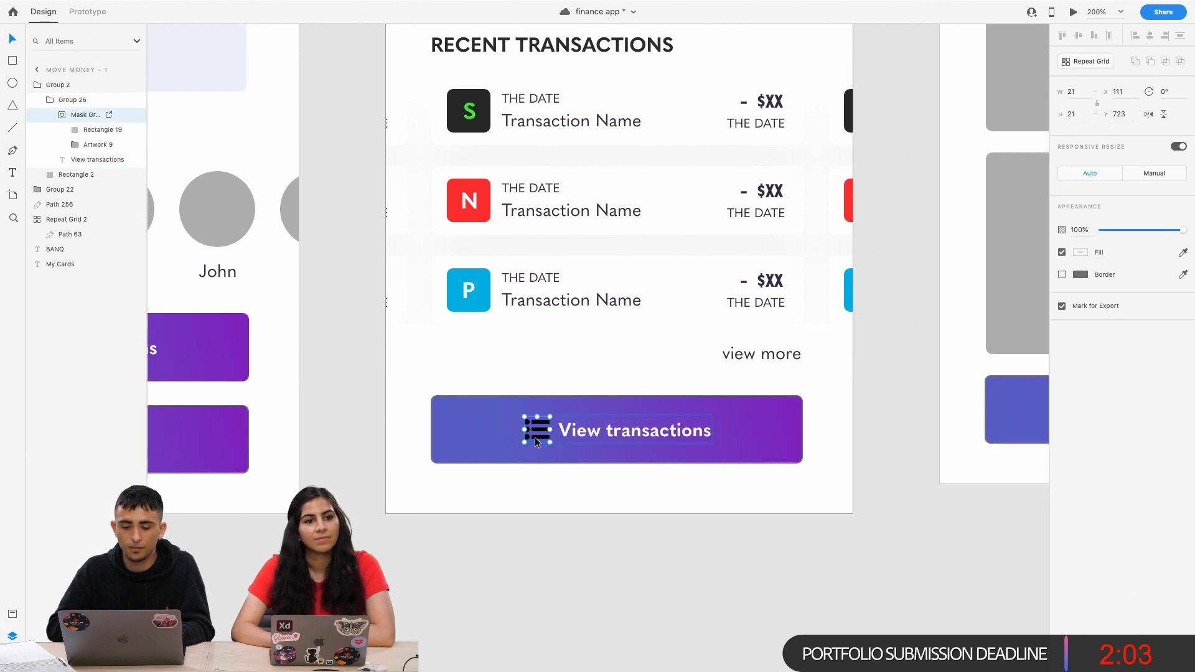
pyautogui.doubleClick(536, 437)
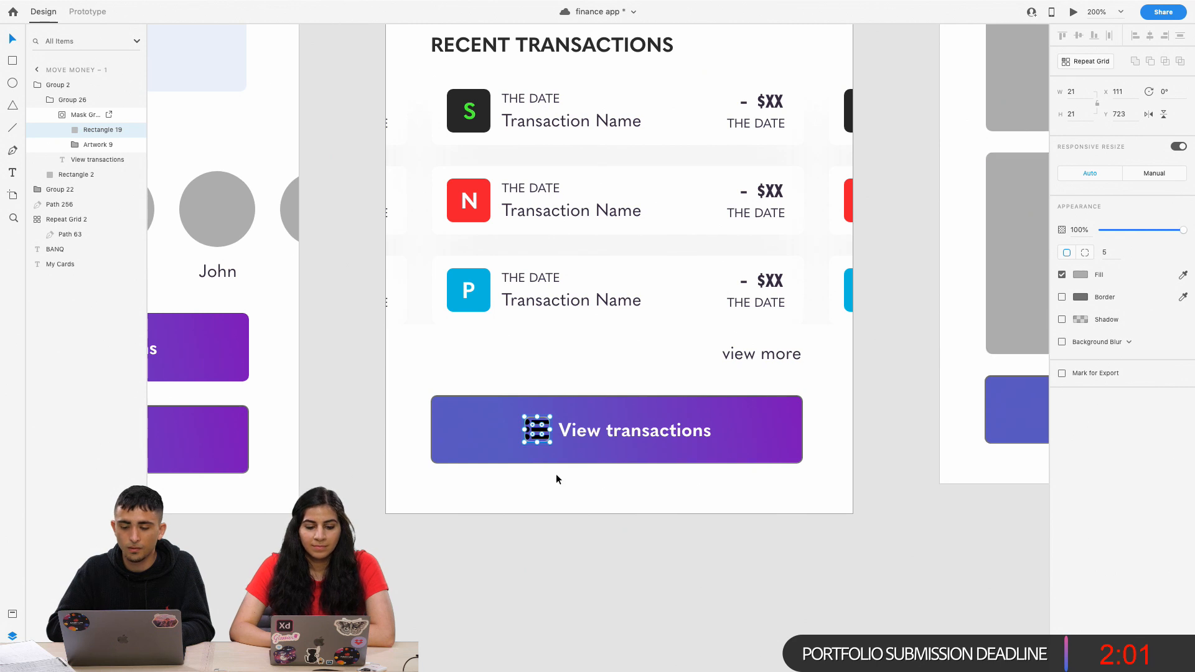
pyautogui.click(75, 145)
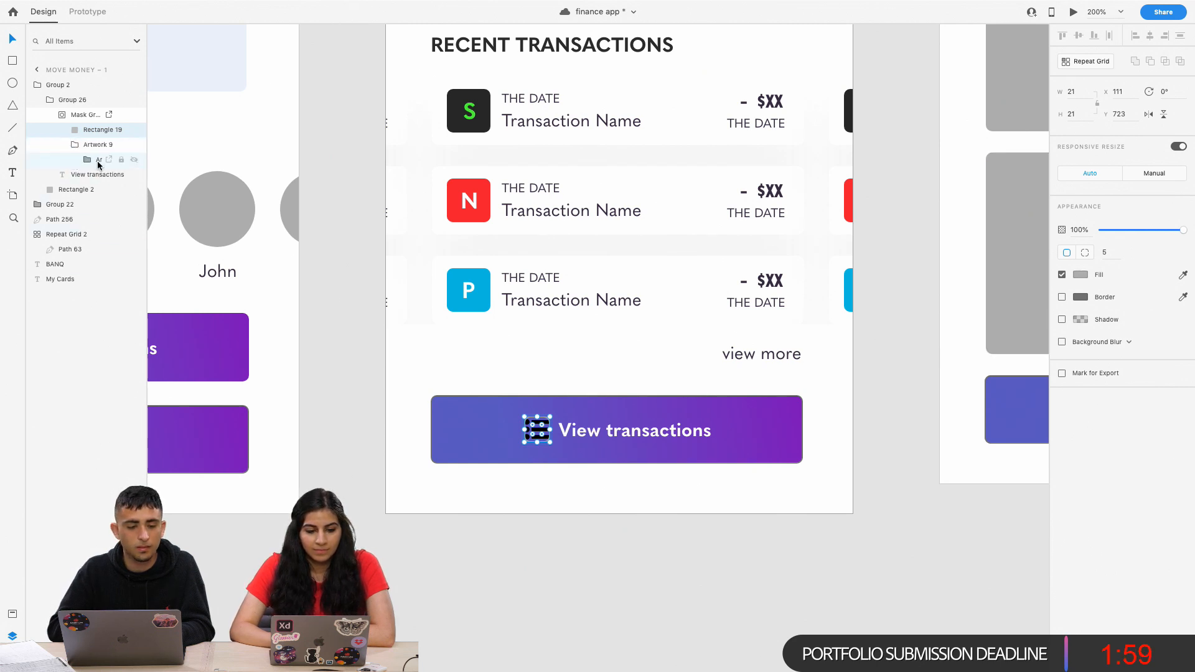
pyautogui.click(88, 161)
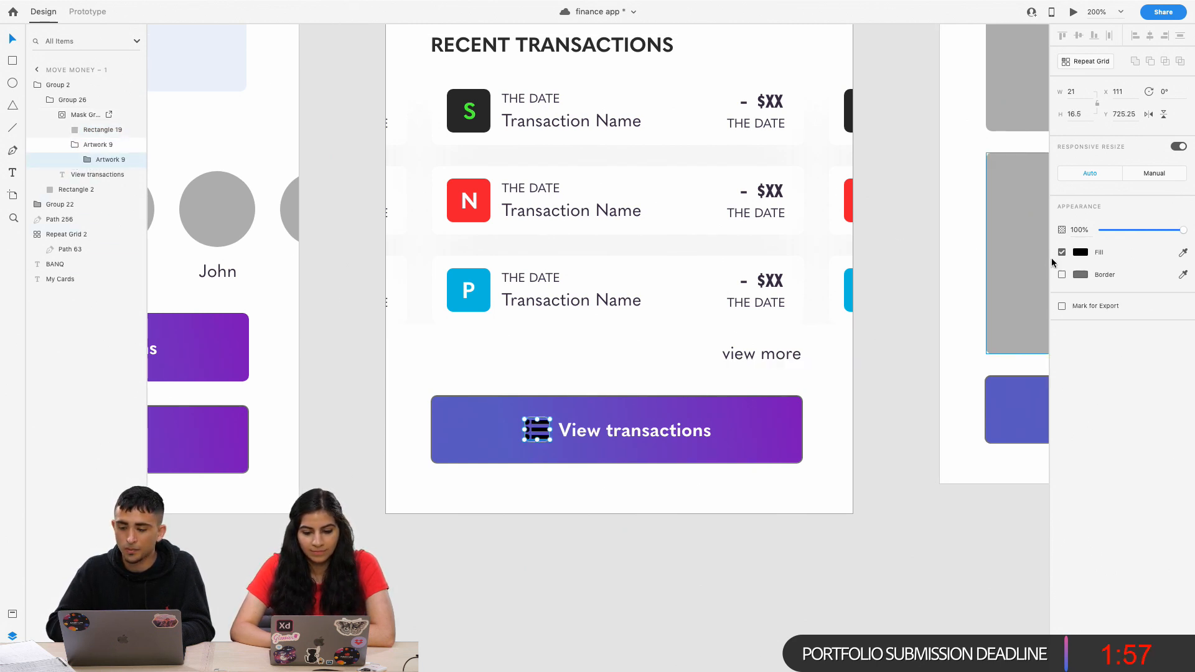
pyautogui.click(1080, 252)
pyautogui.click(933, 215)
pyautogui.click(472, 487)
# Fill both "Front of Check" rectangles on the Deposit screen with the pale blue sampled from a Dashboard tile.
pyautogui.press('super+minus')
pyautogui.press('super+minus')
pyautogui.scroll(1, 472, 487)
pyautogui.hscroll(-1, 472, 487)
pyautogui.hscroll(-3, 472, 487)
pyautogui.hscroll(6, 472, 487)
pyautogui.press('super+plus')
pyautogui.doubleClick(475, 415)
pyautogui.hscroll(-5, 594, 322)
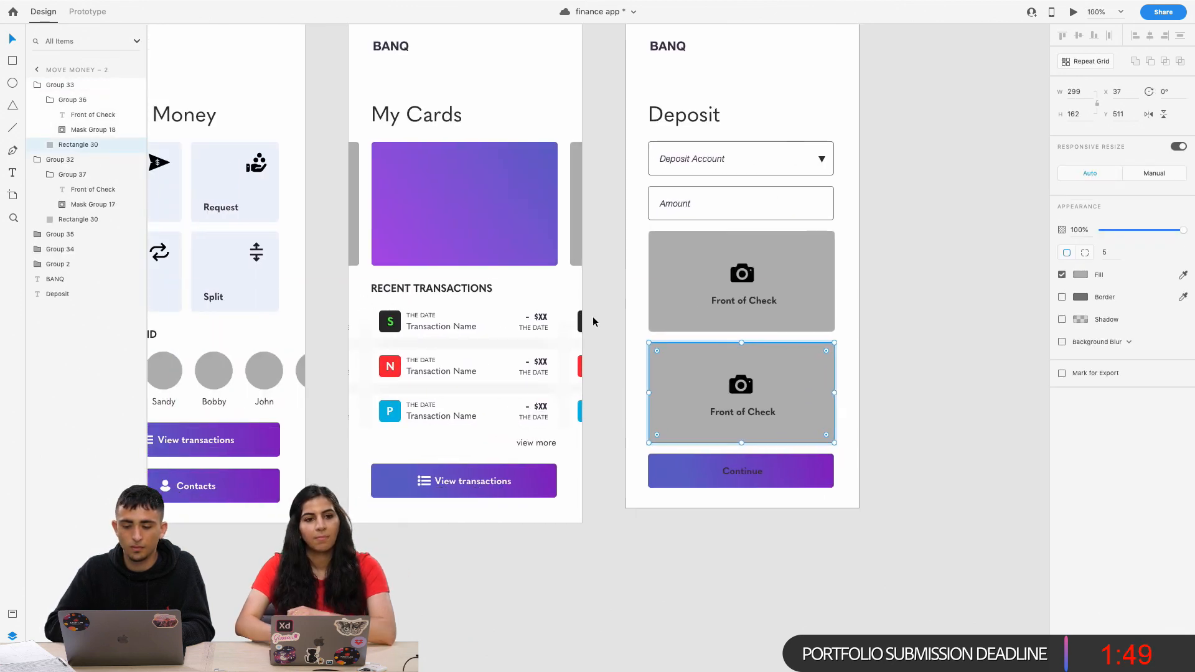
pyautogui.doubleClick(656, 305)
pyautogui.hscroll(10, 557, 339)
pyautogui.hscroll(-1, 558, 343)
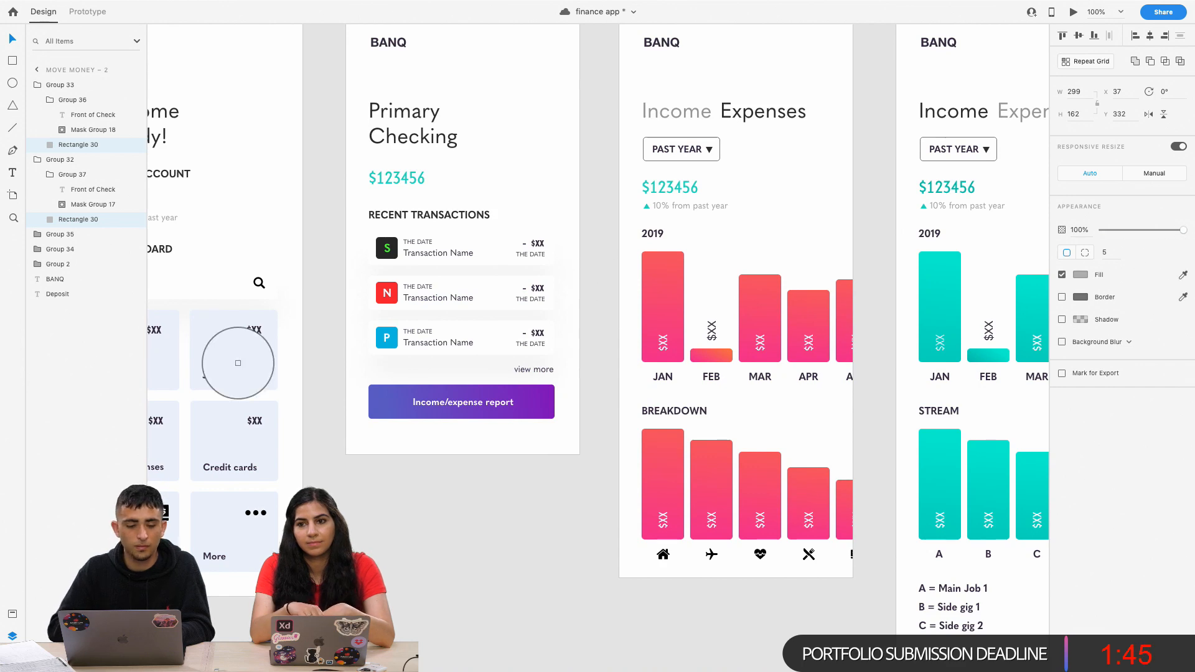
pyautogui.hscroll(10, 541, 315)
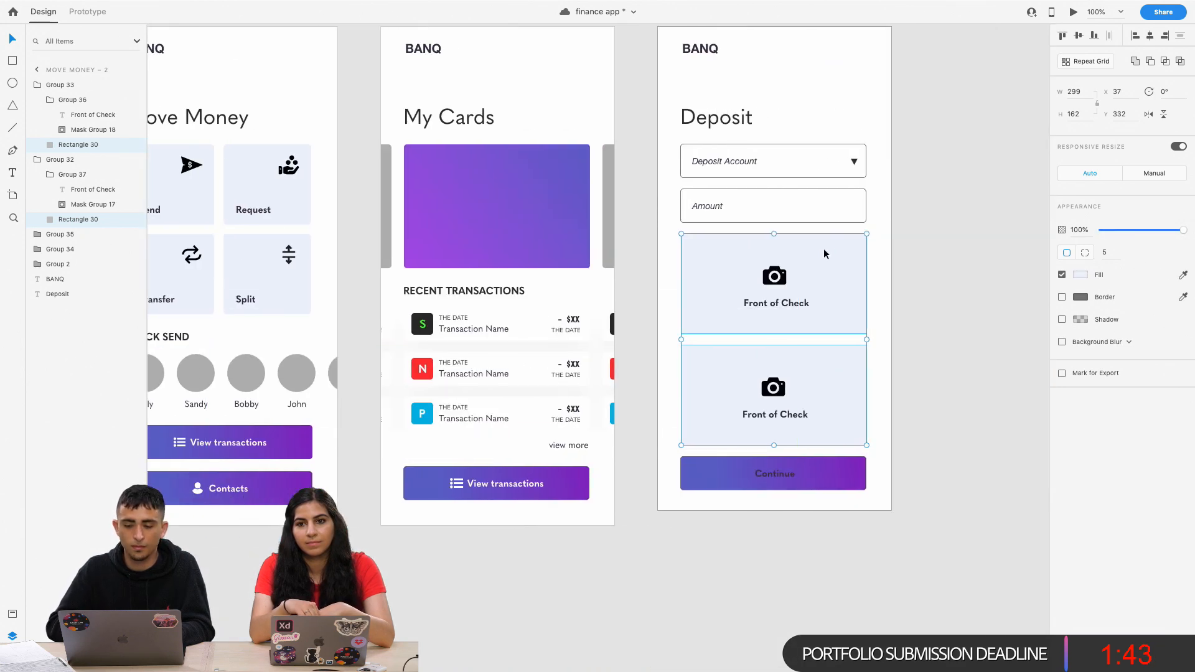
pyautogui.click(879, 231)
# Set the "Continue" label on the Deposit screen's button to white.
pyautogui.scroll(1, 879, 231)
pyautogui.hscroll(2, 879, 231)
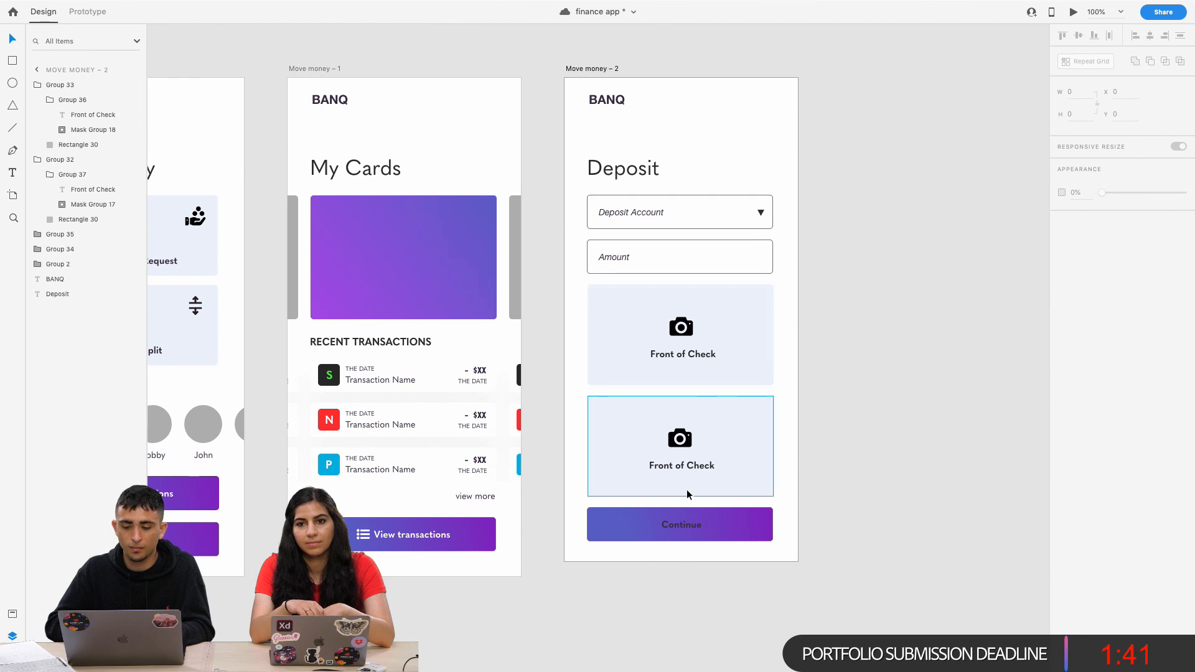
pyautogui.doubleClick(678, 526)
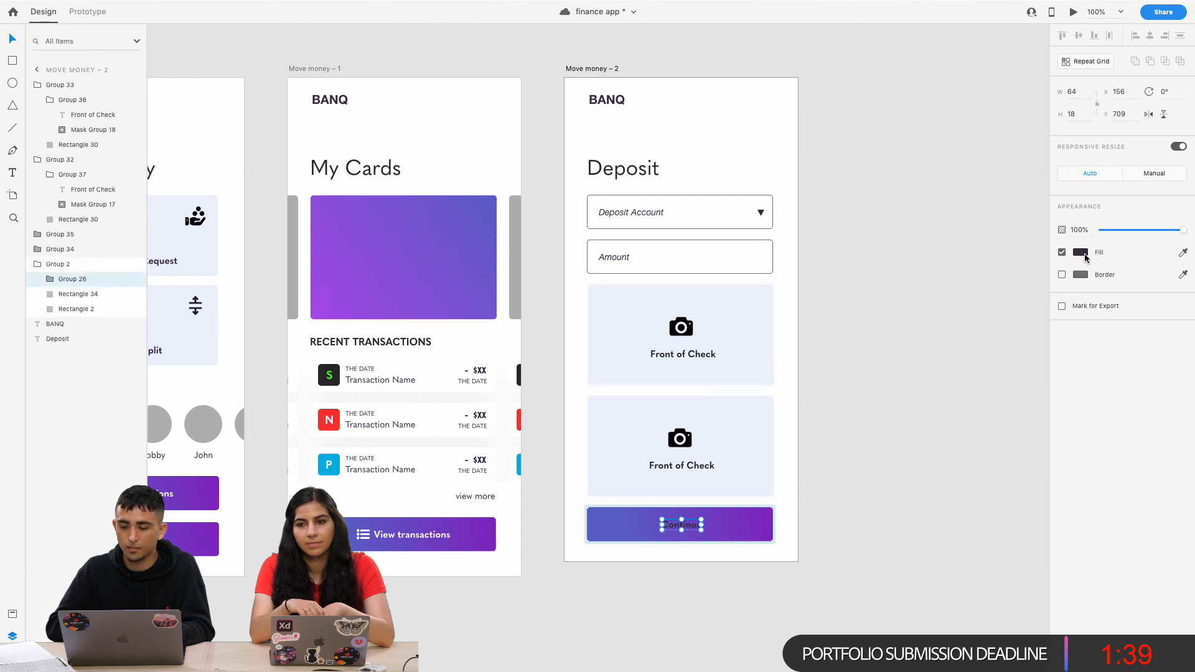
pyautogui.click(1086, 254)
pyautogui.moveTo(1026, 267); pyautogui.dragTo(846, 116)
pyautogui.click(851, 122)
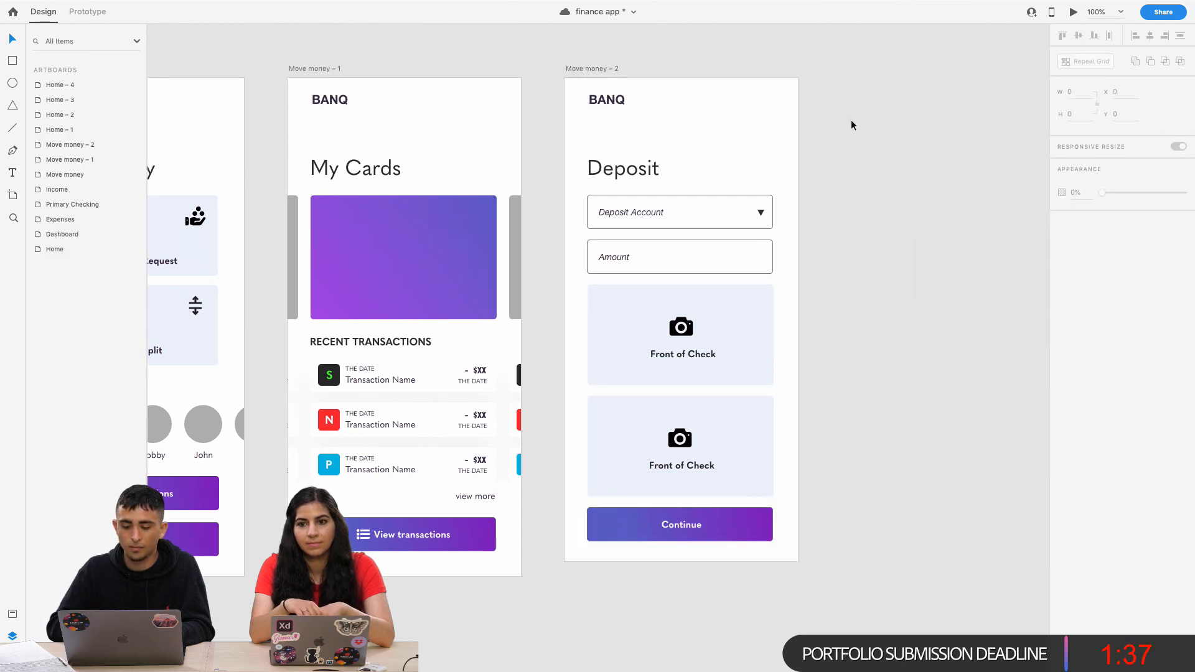
# Move the Home – 4, Home – 3 and Home – 2 artboards further down, away from the main row of screens.
pyautogui.press('super+minus')
pyautogui.press('super+minus')
pyautogui.press('super+minus')
pyautogui.press('super+equal')
pyautogui.hscroll(1, 533, 311)
pyautogui.scroll(1, 533, 311)
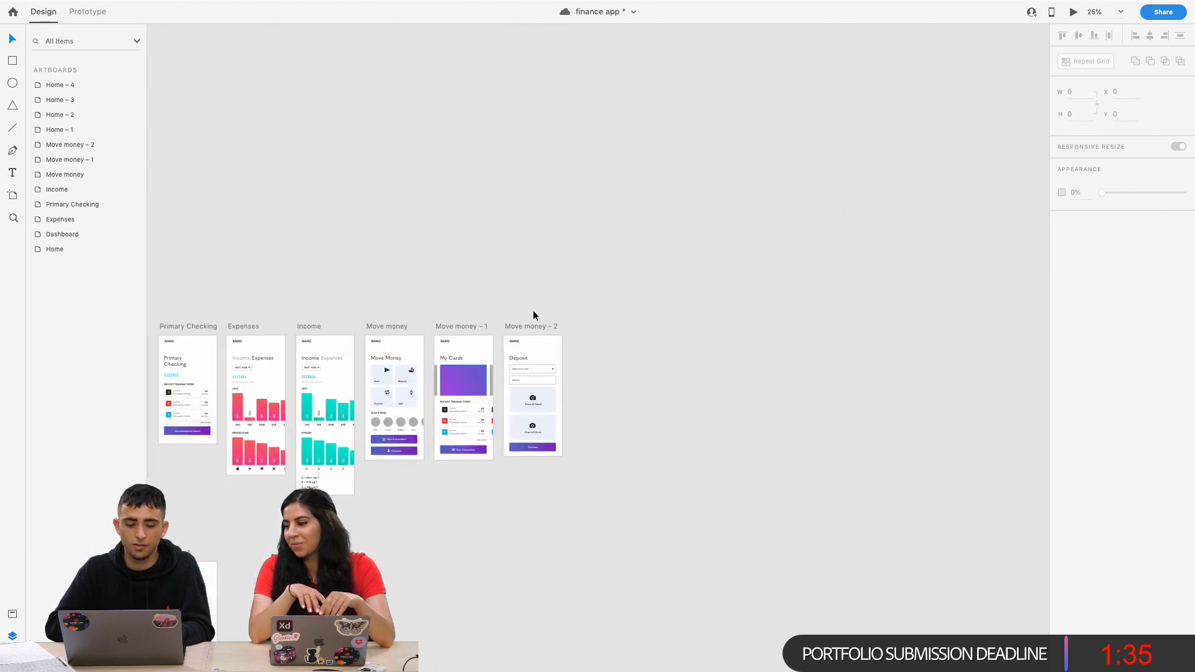
pyautogui.hscroll(-3, 533, 310)
pyautogui.hscroll(-2, 382, 558)
pyautogui.scroll(-1, 383, 558)
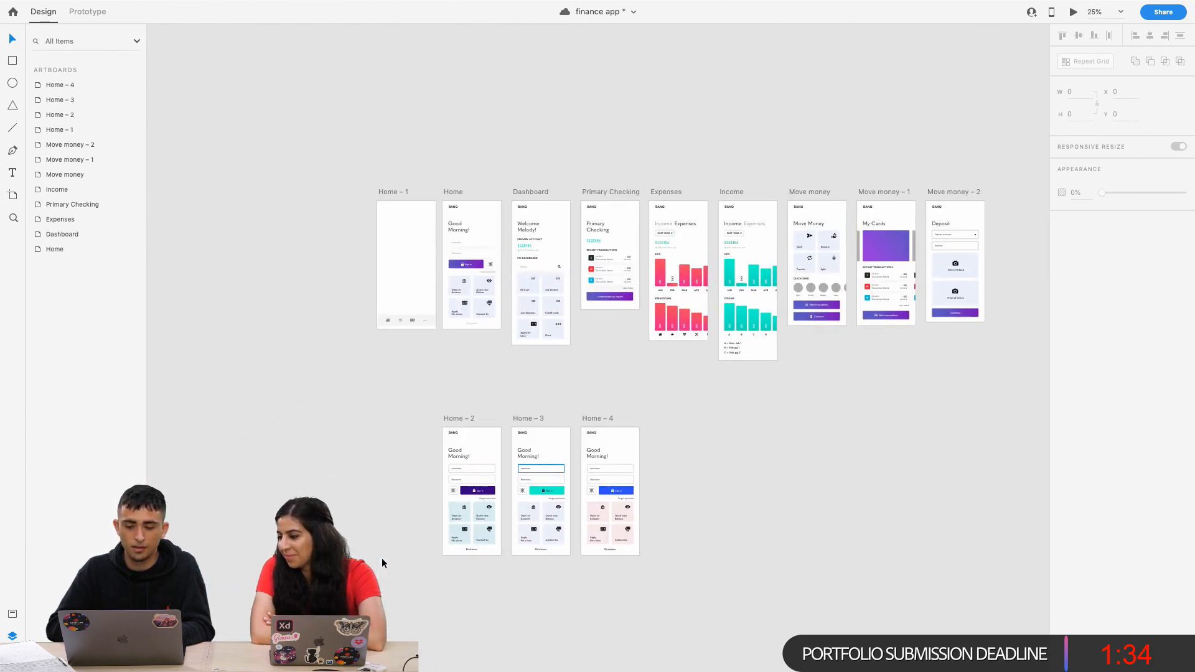
pyautogui.click(595, 423)
pyautogui.moveTo(595, 423); pyautogui.dragTo(596, 526)
pyautogui.moveTo(532, 452); pyautogui.dragTo(532, 551)
pyautogui.moveTo(454, 419); pyautogui.dragTo(457, 521)
pyautogui.click(640, 362)
# Examine the 2019 bar chart groups on the Expenses and Income screens.
pyautogui.press('super+plus')
pyautogui.scroll(-1, 639, 362)
pyautogui.hscroll(-1, 640, 362)
pyautogui.scroll(3, 639, 362)
pyautogui.hscroll(2, 639, 361)
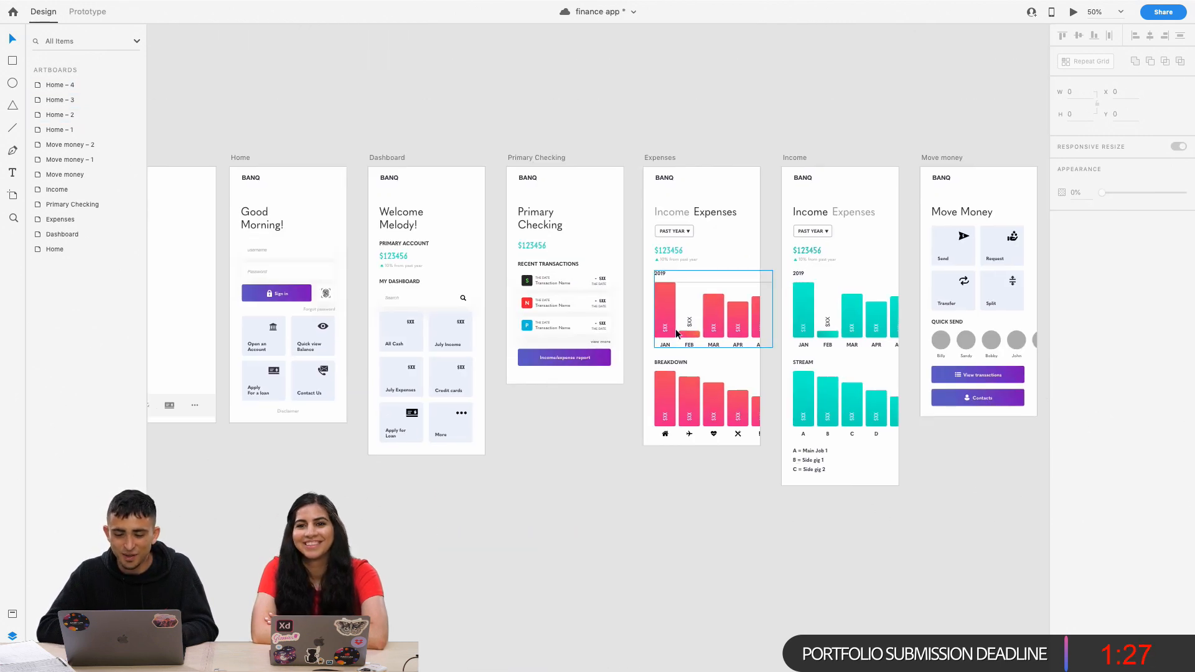
pyautogui.doubleClick(679, 335)
pyautogui.click(582, 363)
pyautogui.click(717, 326)
pyautogui.hscroll(2, 717, 326)
pyautogui.scroll(1, 717, 326)
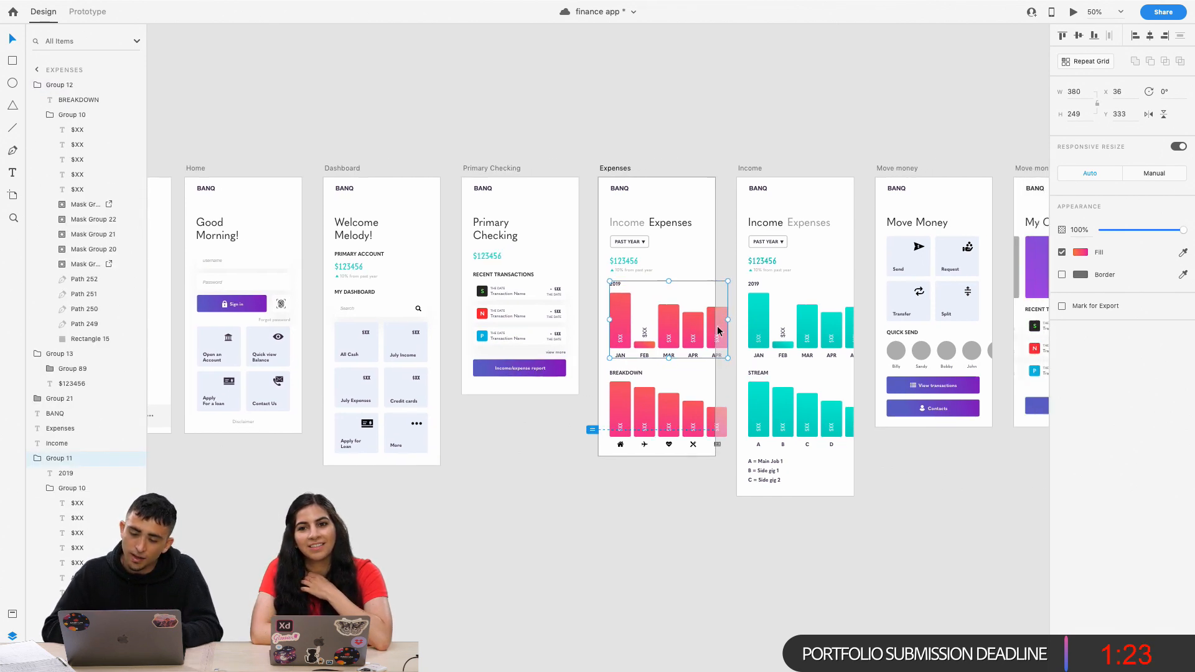
pyautogui.press('super+plus')
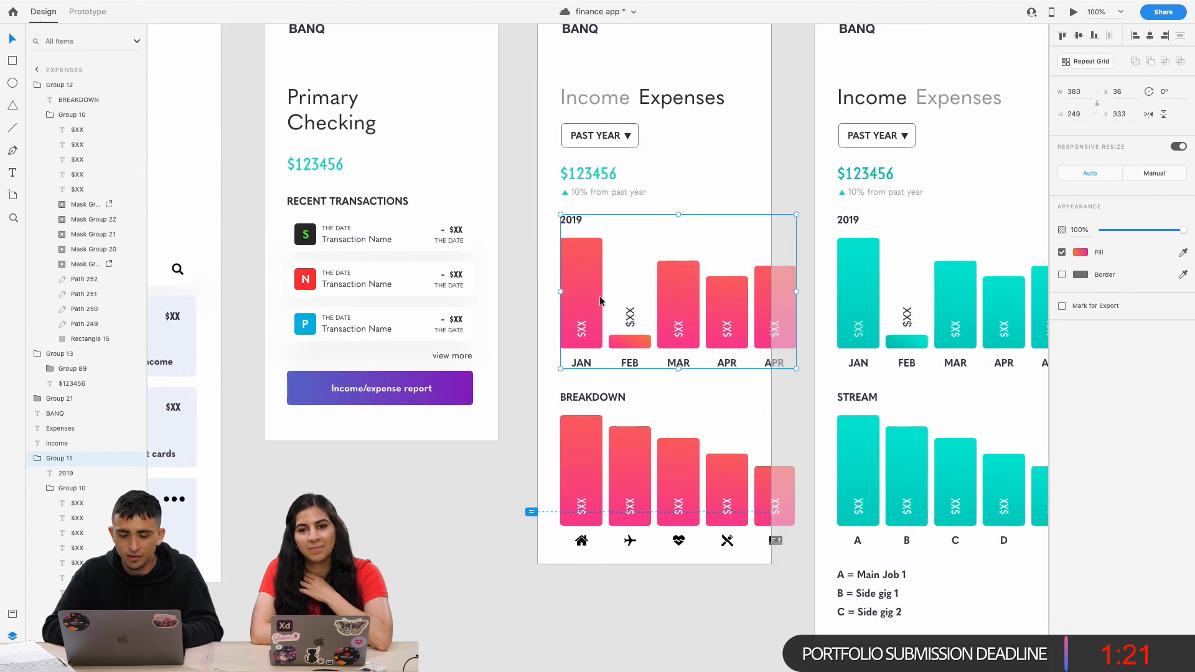
pyautogui.doubleClick(579, 292)
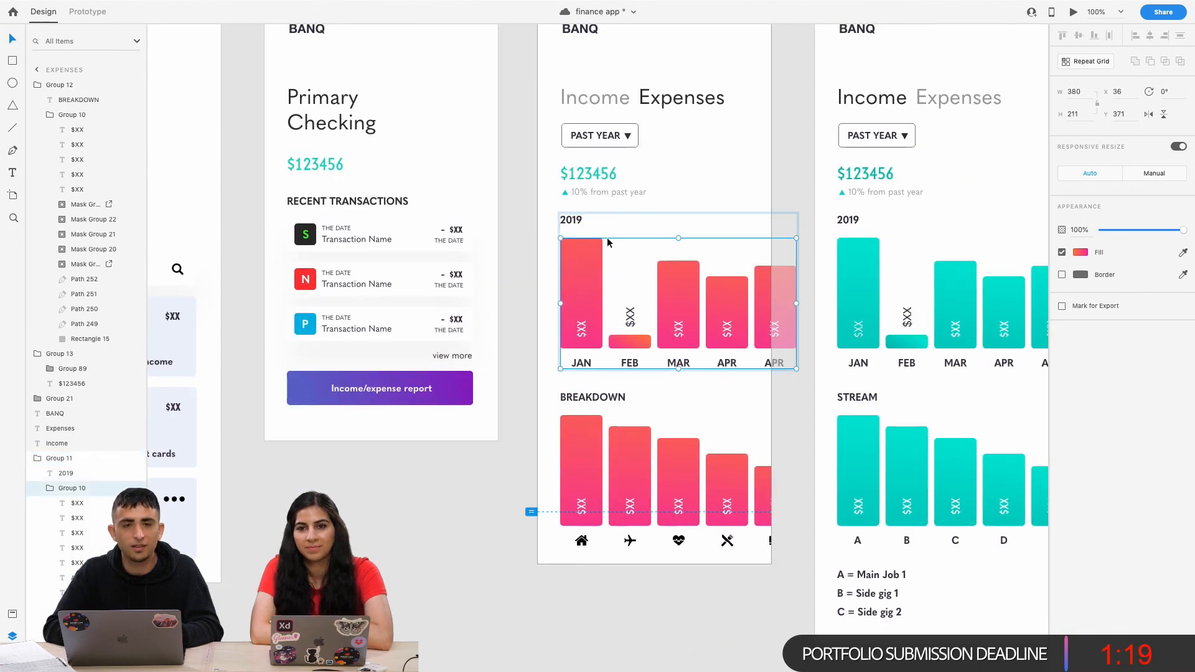
pyautogui.press('super+minus')
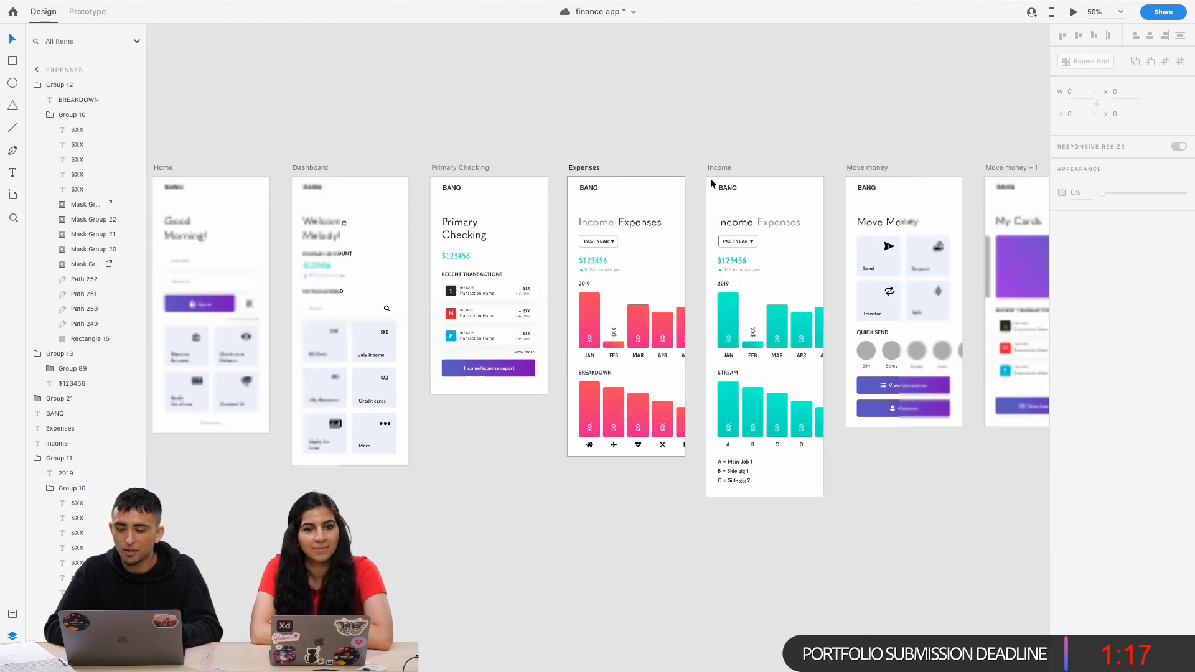
pyautogui.click(798, 309)
pyautogui.hscroll(3, 800, 311)
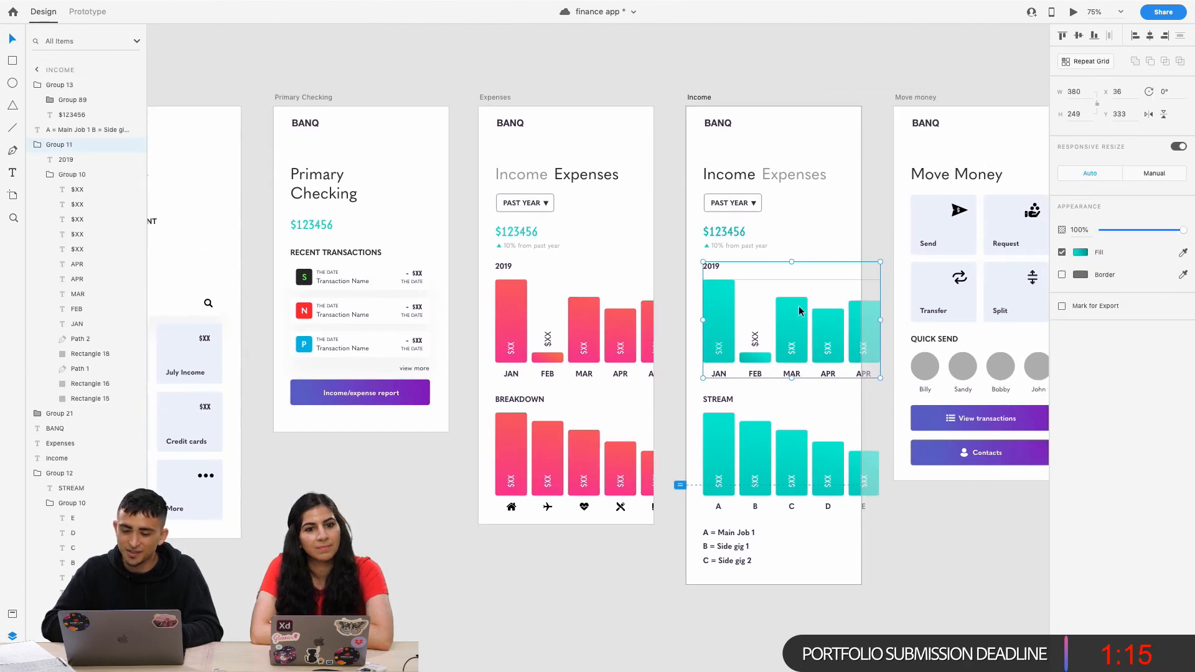
pyautogui.press('super+minus')
pyautogui.press('super+minus')
pyautogui.click(764, 216)
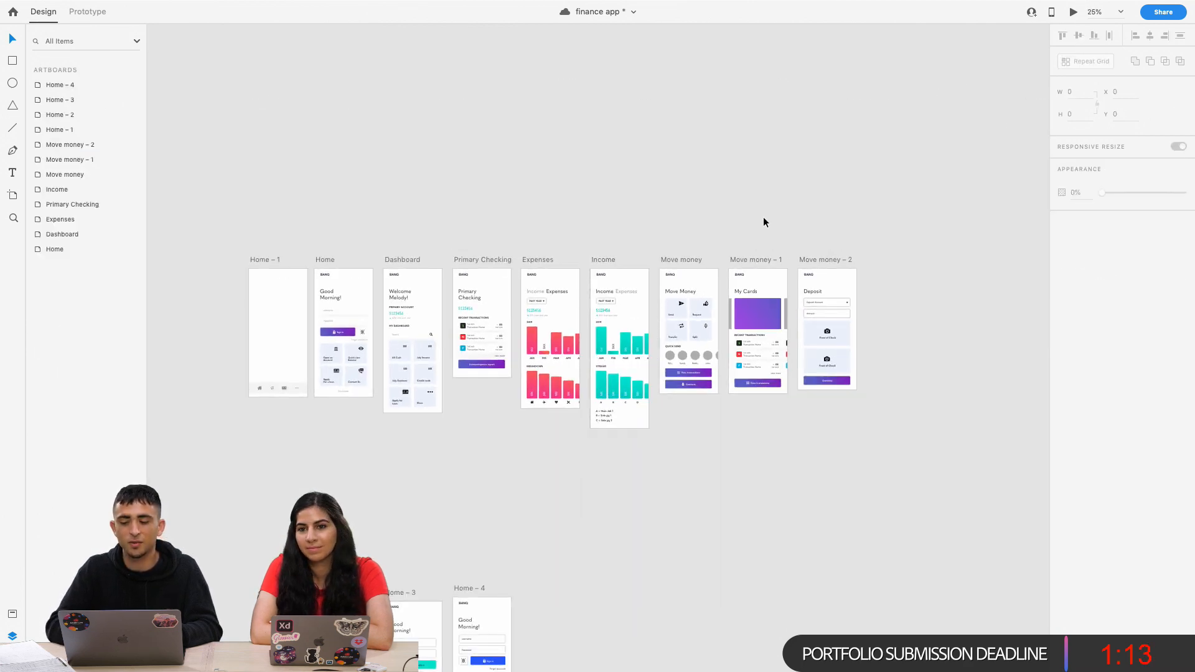
# Fill the grey side cards in the My Cards repeat grid with the teal sampled from the Income chart bars.
pyautogui.press('super+plus')
pyautogui.hscroll(10, 763, 217)
pyautogui.scroll(2, 763, 216)
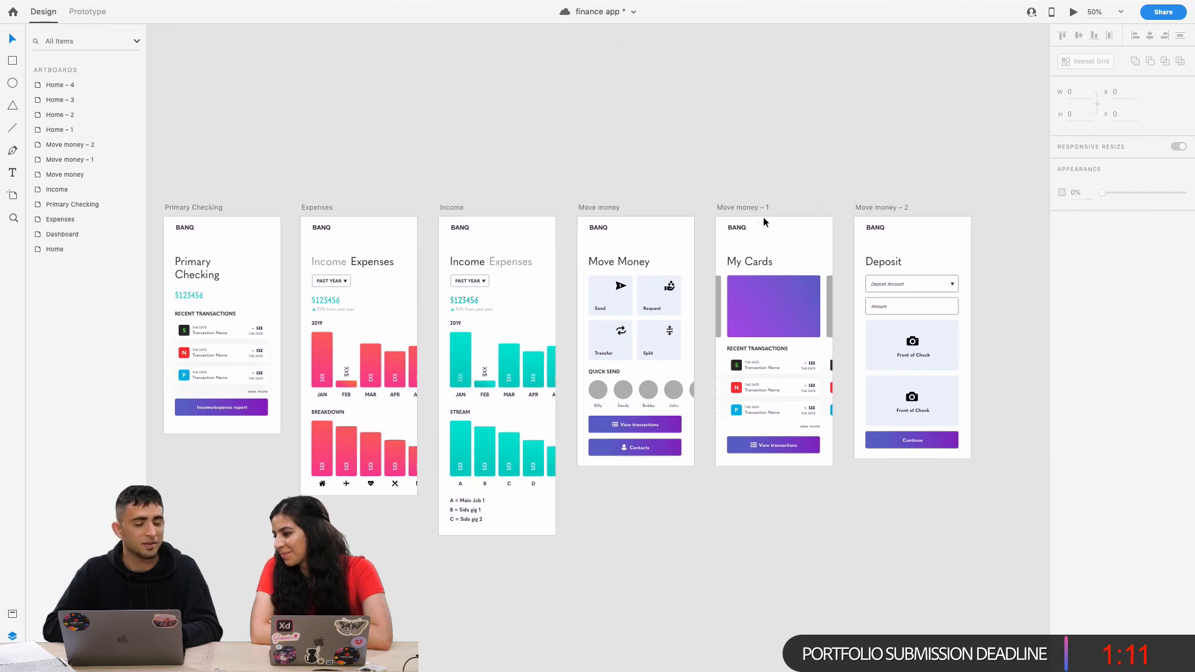
pyautogui.click(562, 375)
pyautogui.press('super+plus')
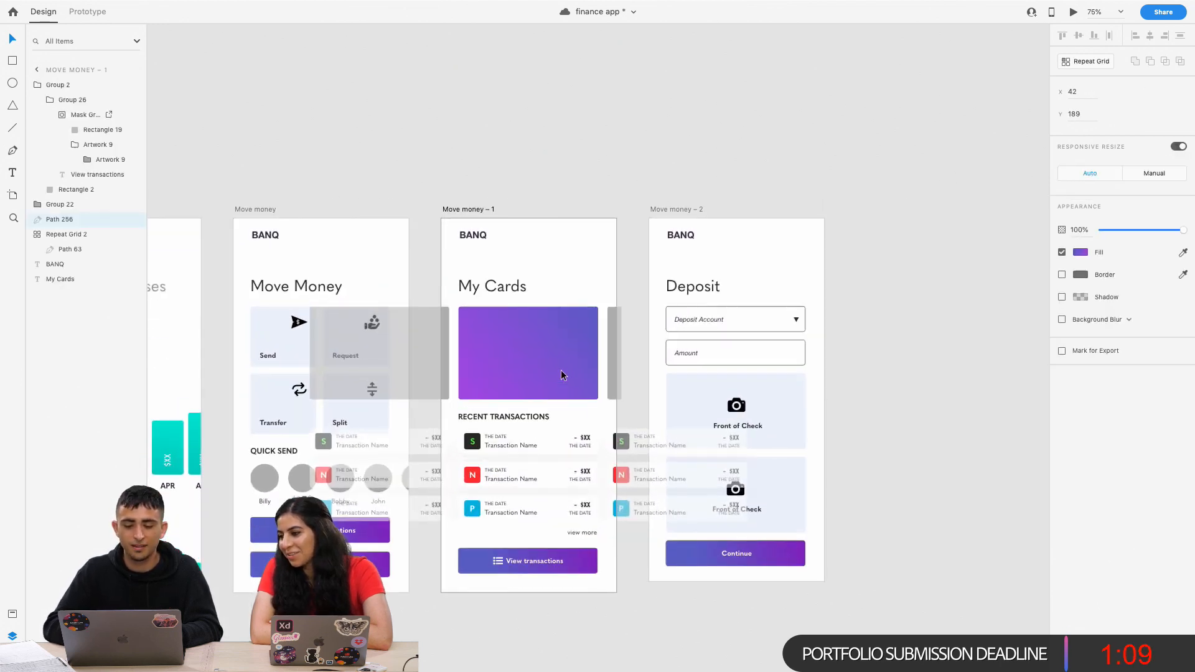
pyautogui.click(611, 347)
pyautogui.click(611, 347)
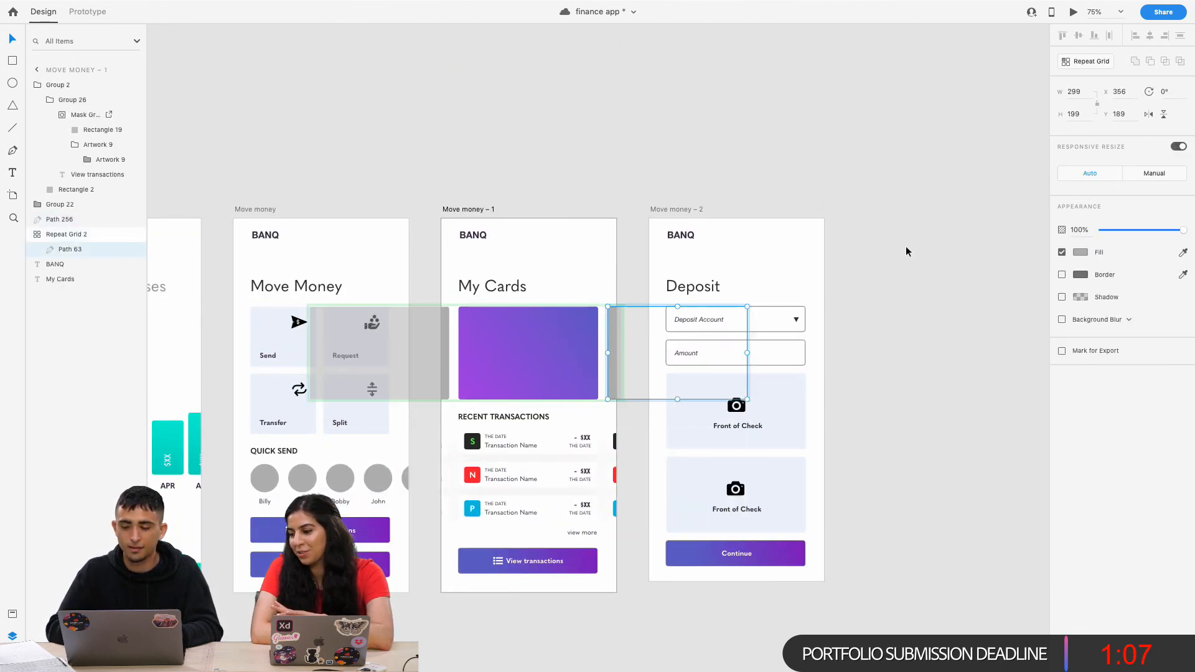
pyautogui.click(1183, 252)
pyautogui.click(168, 430)
pyautogui.click(498, 211)
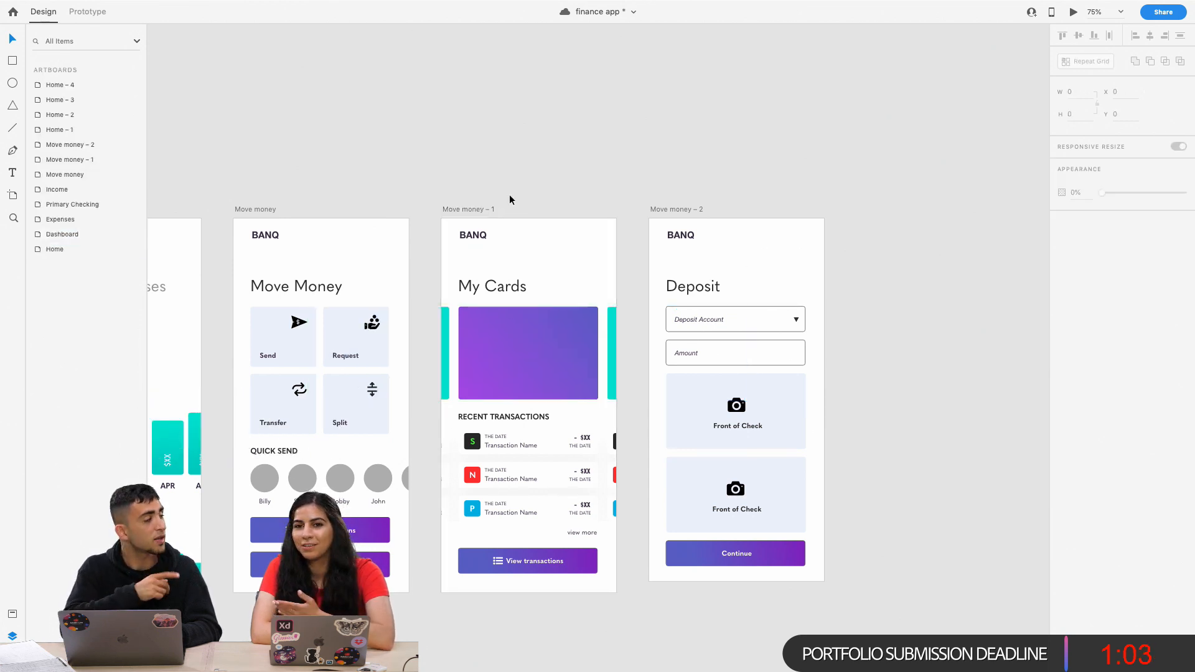
# Review the Move Money, My Cards and Deposit screens, the My Cards transaction rows, and the overall artboard layout.
pyautogui.hscroll(-5, 541, 197)
pyautogui.scroll(-1, 541, 197)
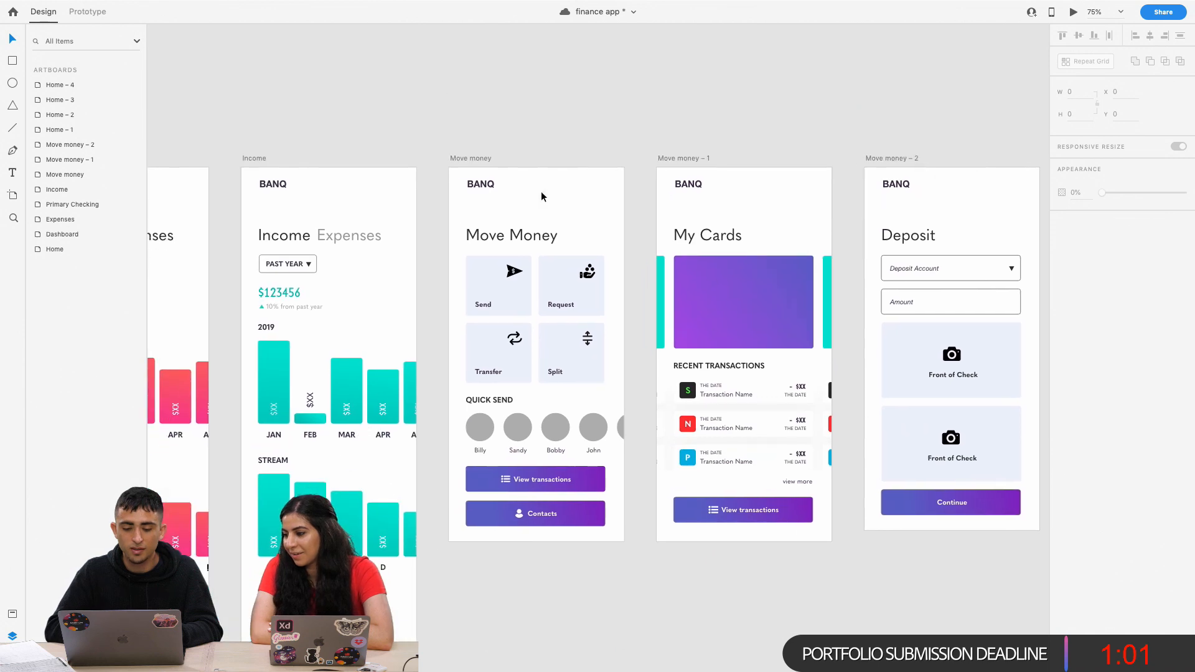
pyautogui.scroll(-5, 540, 191)
pyautogui.scroll(3, 540, 191)
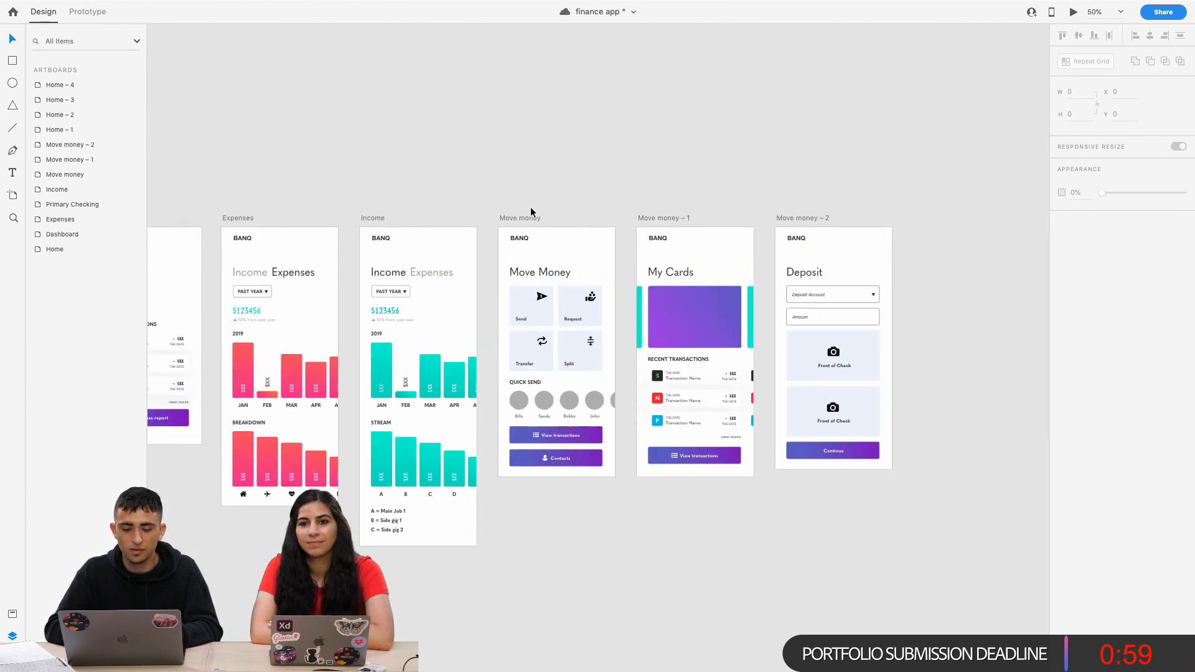
pyautogui.hscroll(5, 612, 169)
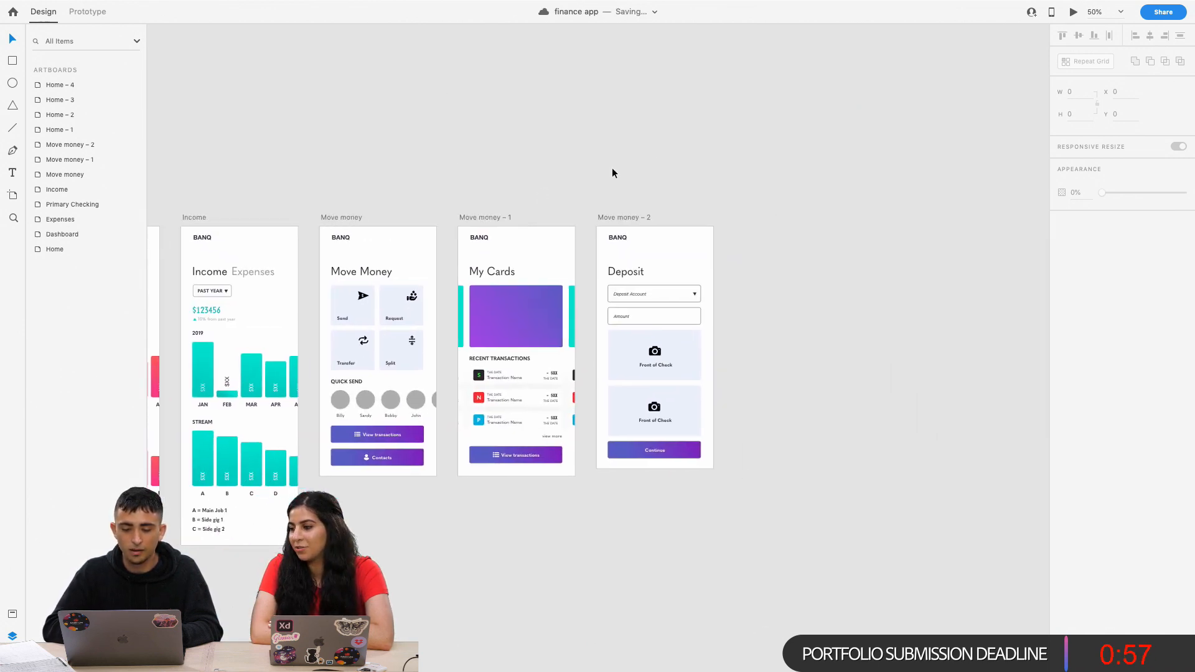
pyautogui.scroll(5, 611, 173)
pyautogui.hscroll(-3, 611, 173)
pyautogui.click(574, 211)
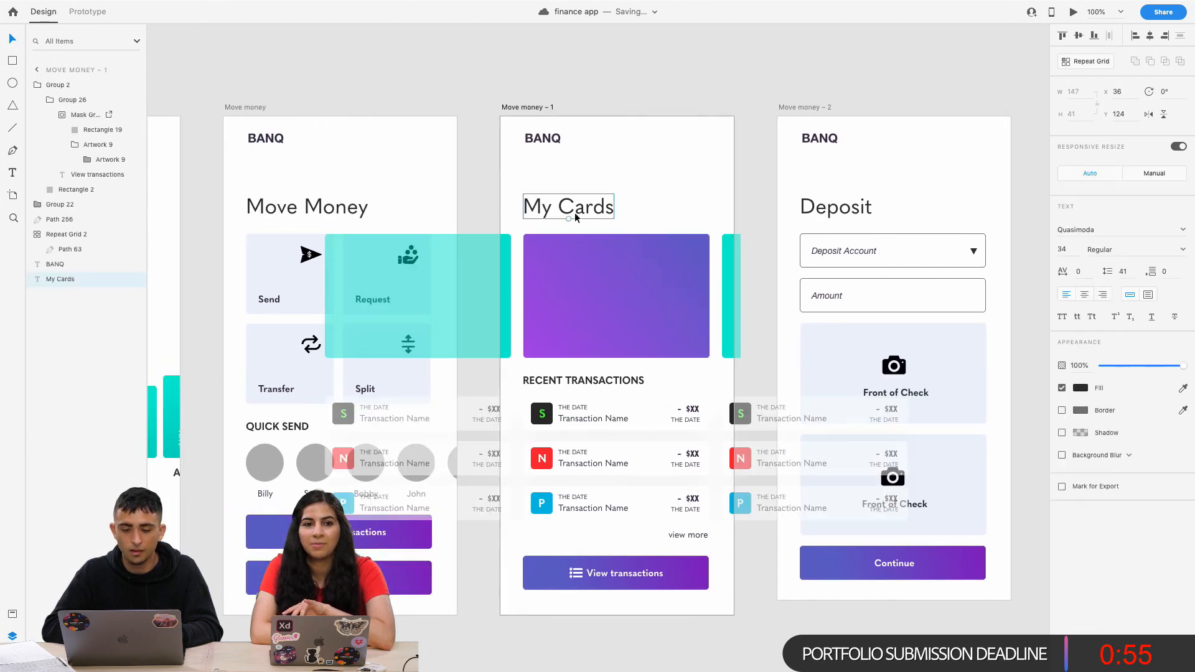
pyautogui.click(577, 341)
pyautogui.click(568, 423)
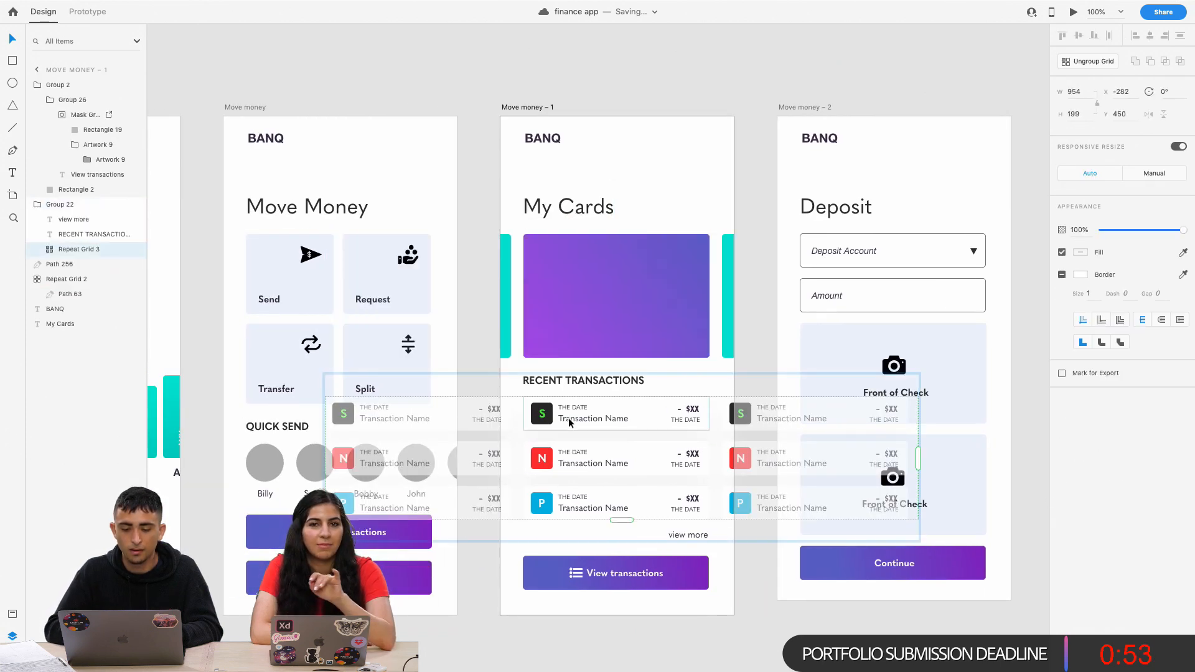
pyautogui.doubleClick(566, 425)
pyautogui.click(599, 203)
pyautogui.click(616, 160)
pyautogui.press('super+minus')
pyautogui.press('super+minus')
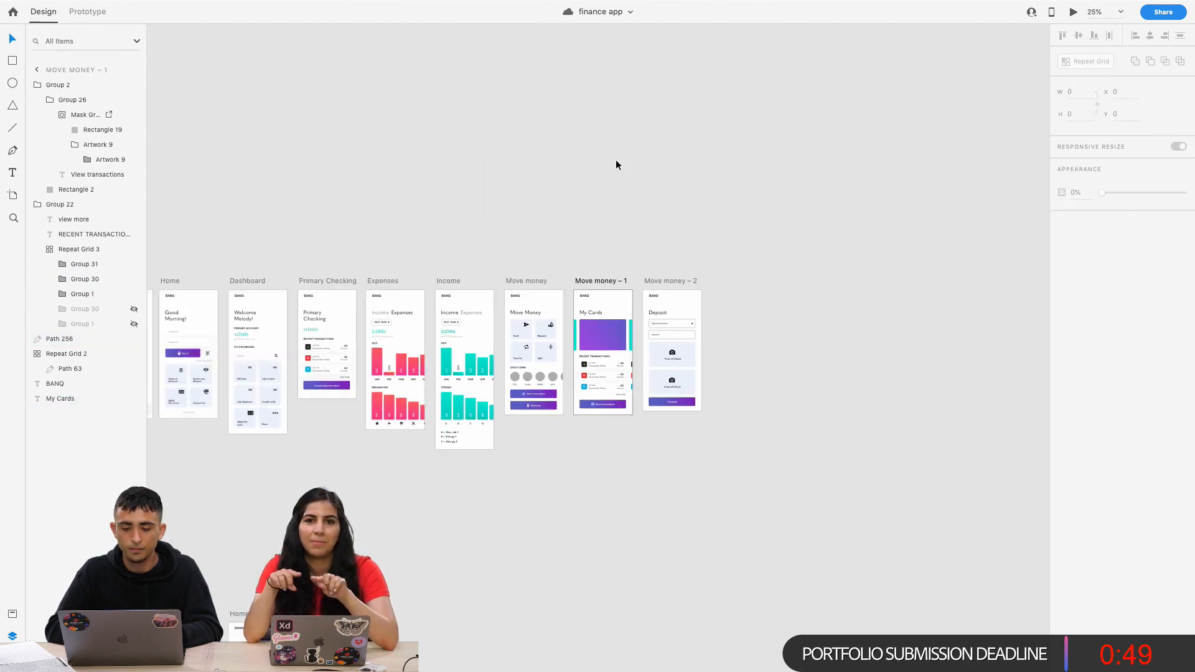
pyautogui.hscroll(-5, 545, 174)
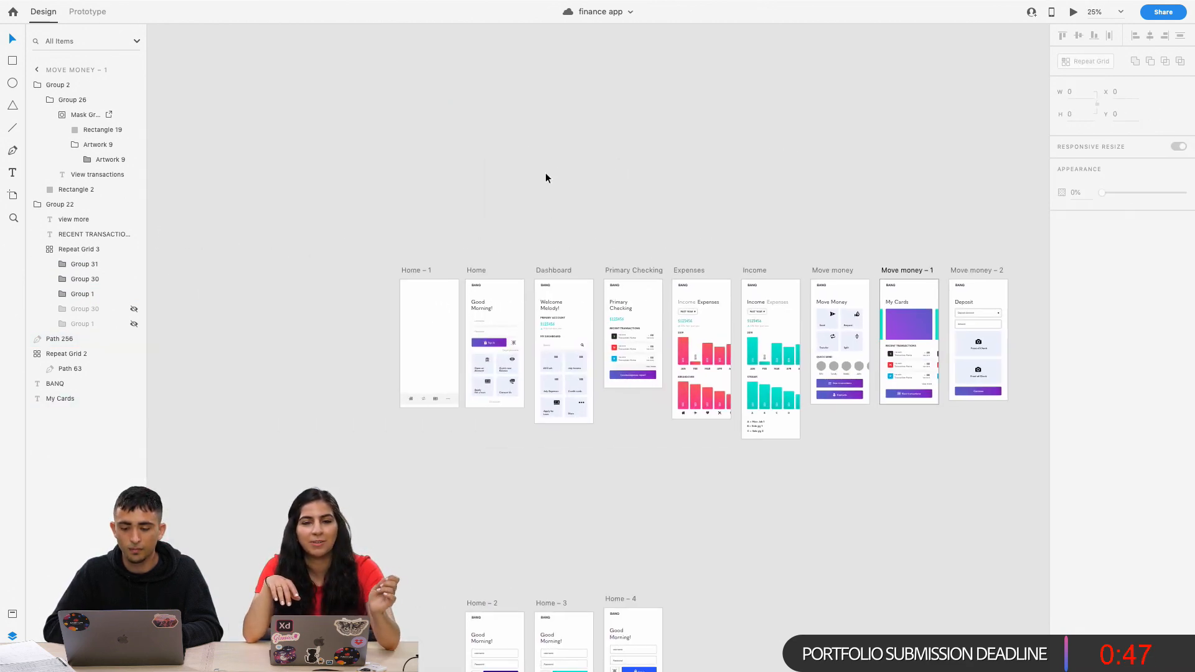
# Examine the transaction rows on the Primary Checking screen and the outlined input fields on the Deposit screen.
pyautogui.scroll(1, 546, 174)
pyautogui.press('super+plus')
pyautogui.press('super+plus')
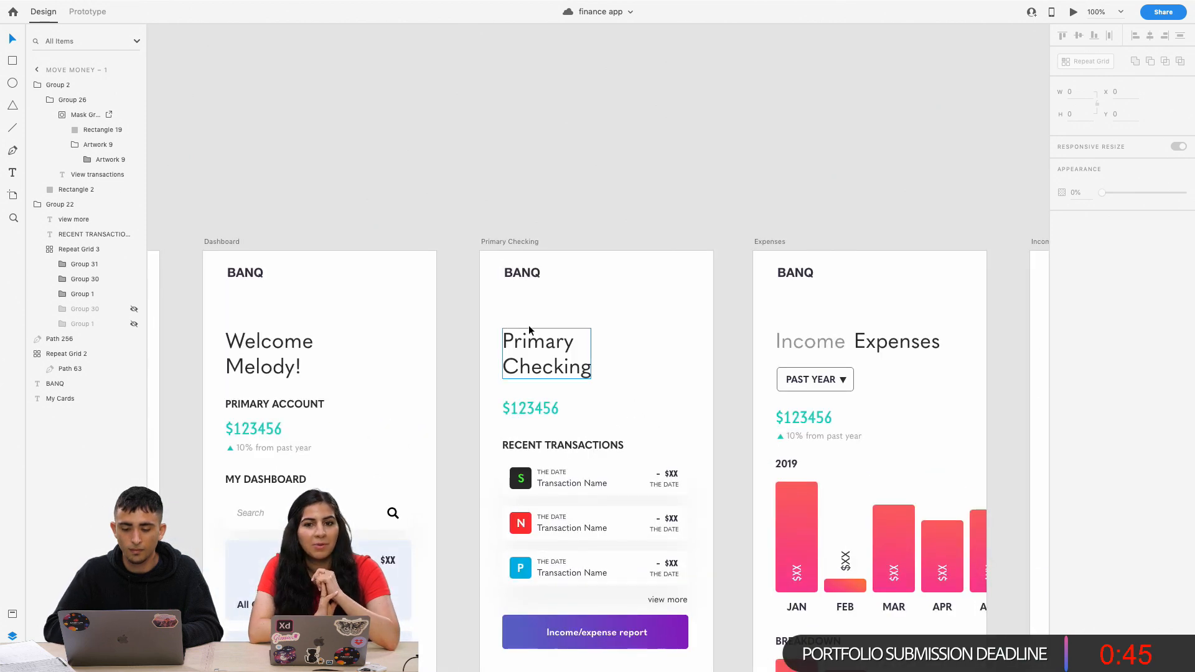
pyautogui.scroll(-2, 528, 326)
pyautogui.scroll(-1, 529, 330)
pyautogui.doubleClick(626, 363)
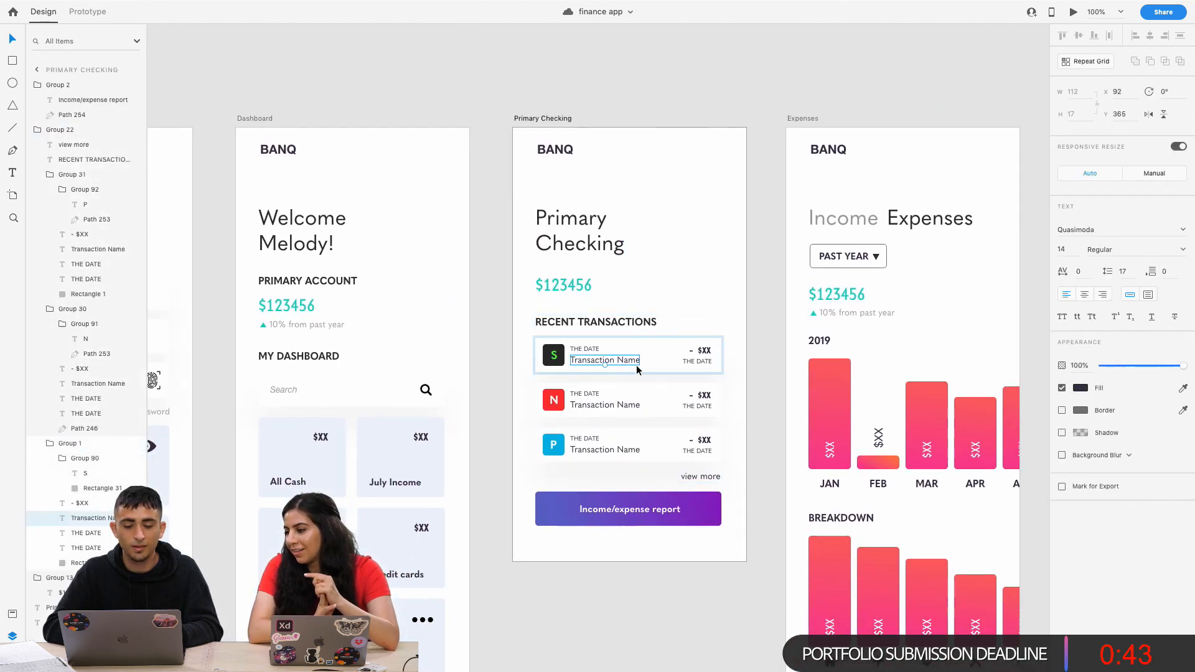
pyautogui.click(626, 309)
pyautogui.hscroll(-7, 626, 310)
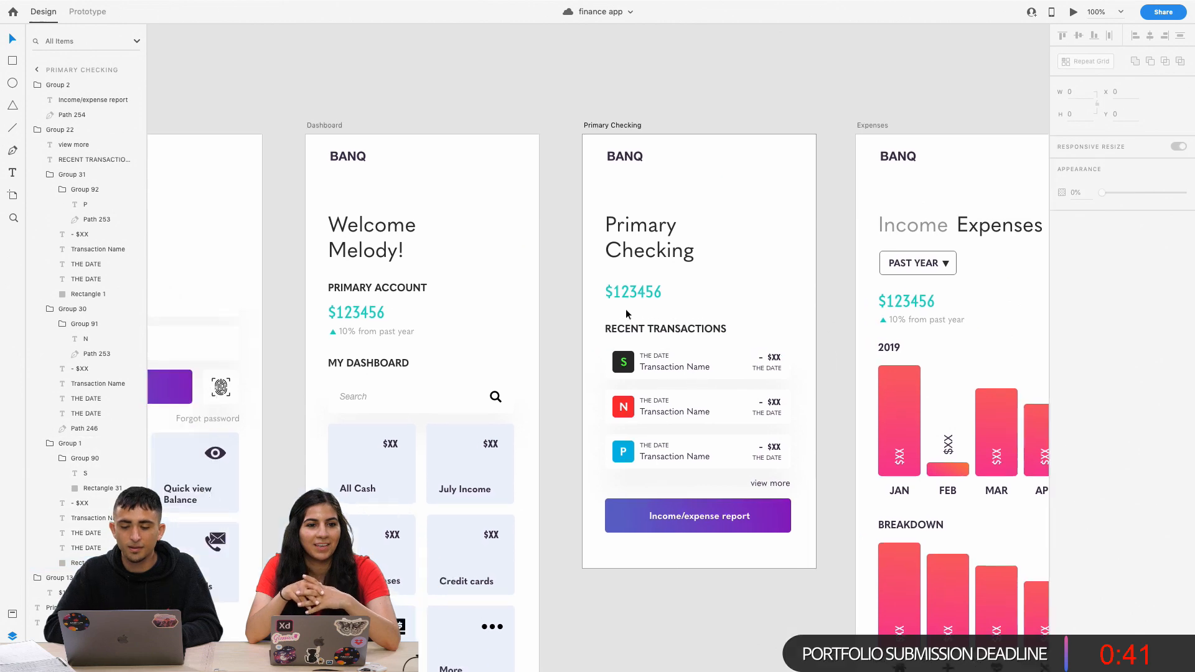
pyautogui.hscroll(20, 625, 308)
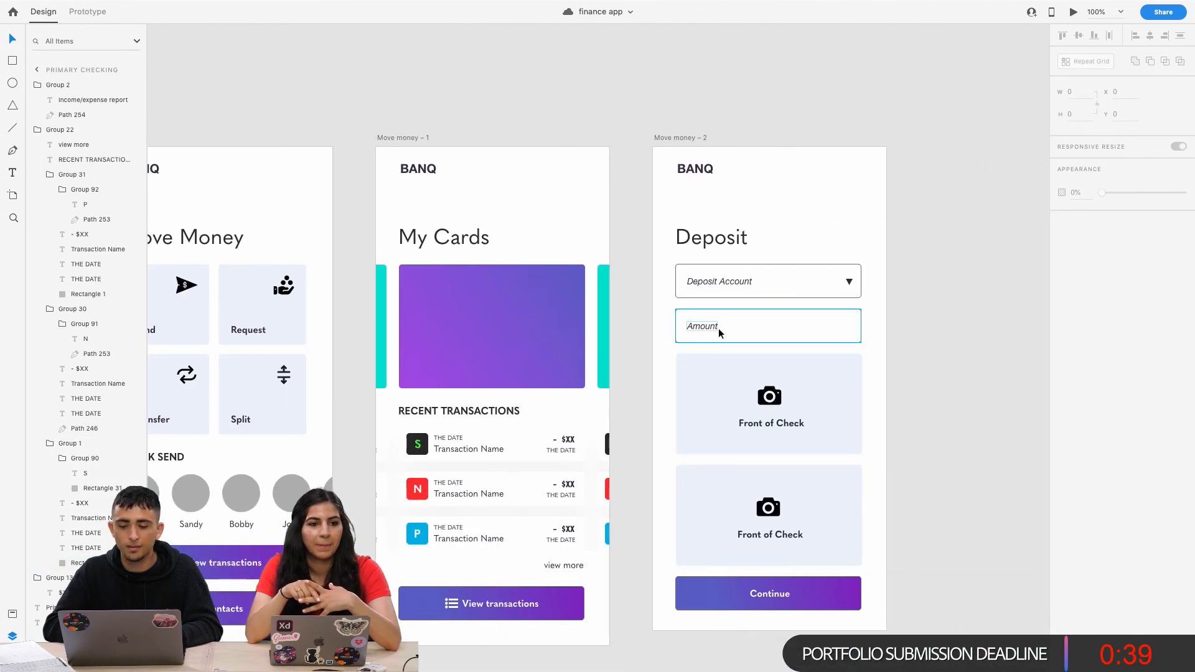
# Remove the outlined rectangle from the Deposit screen's Amount field and paste the white, soft-shadow appearance onto its remaining background rectangle.
pyautogui.click(721, 326)
pyautogui.doubleClick(740, 327)
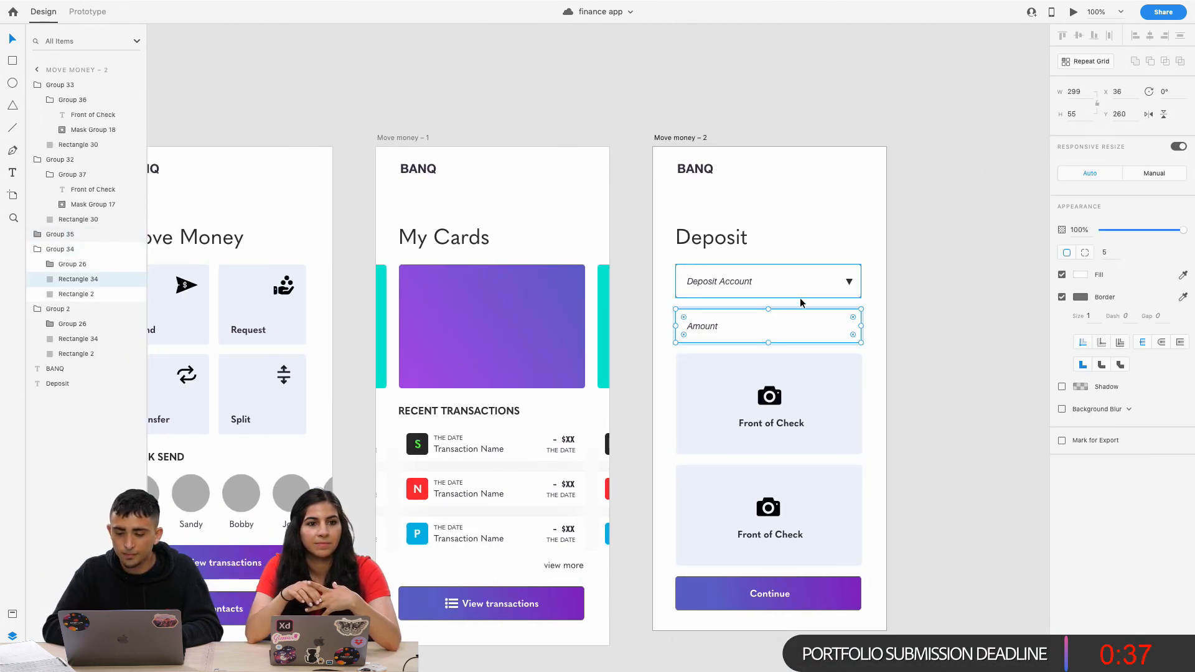
pyautogui.moveTo(794, 363); pyautogui.dragTo(798, 338)
pyautogui.press('super+z')
pyautogui.click(793, 325)
pyautogui.rightClick(762, 342)
pyautogui.click(793, 381)
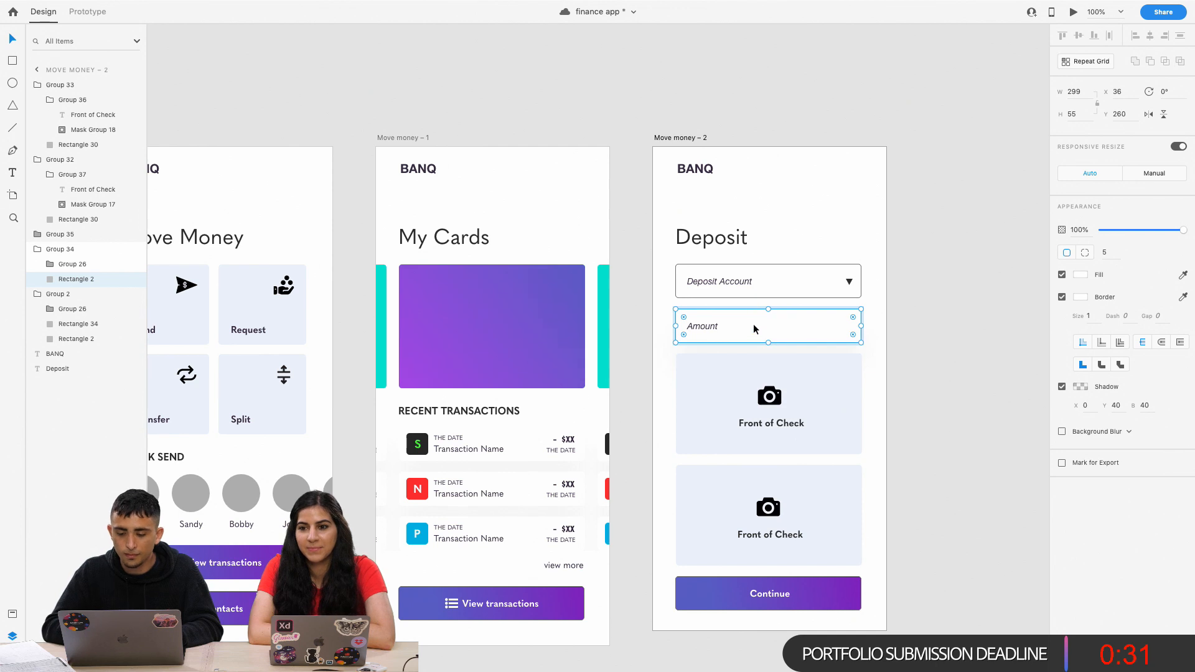
# Paste the same white, shadowed appearance onto the outlined rectangle of the Deposit Account dropdown field.
pyautogui.click(752, 285)
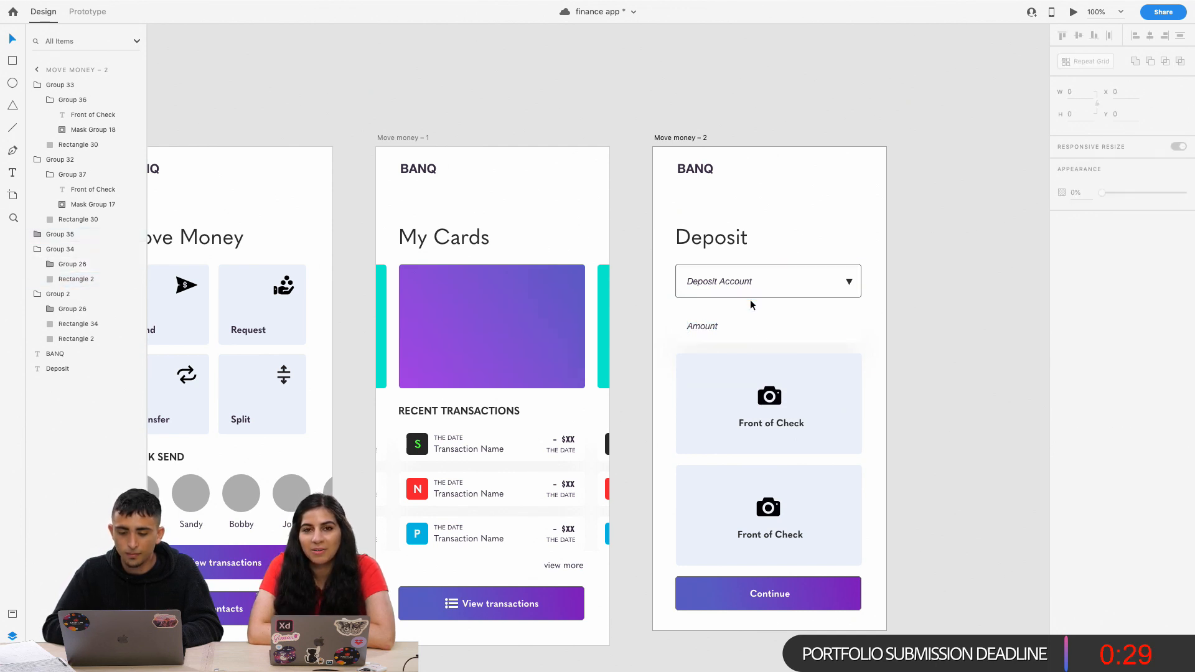
pyautogui.rightClick(750, 292)
pyautogui.click(782, 331)
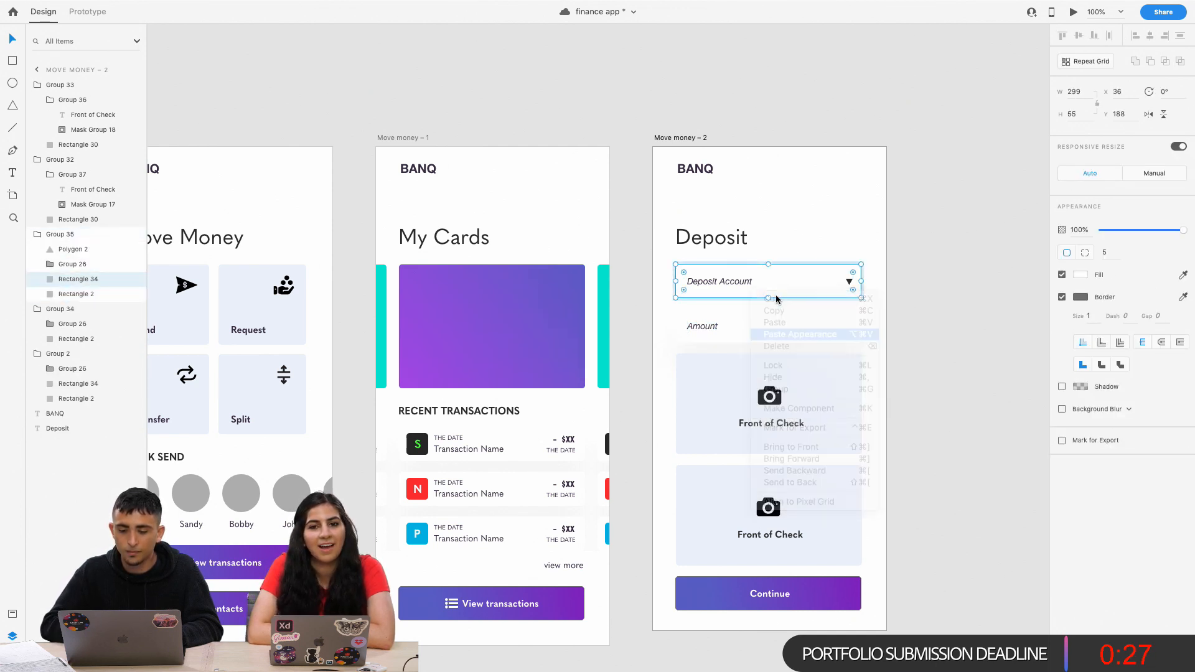
pyautogui.click(891, 332)
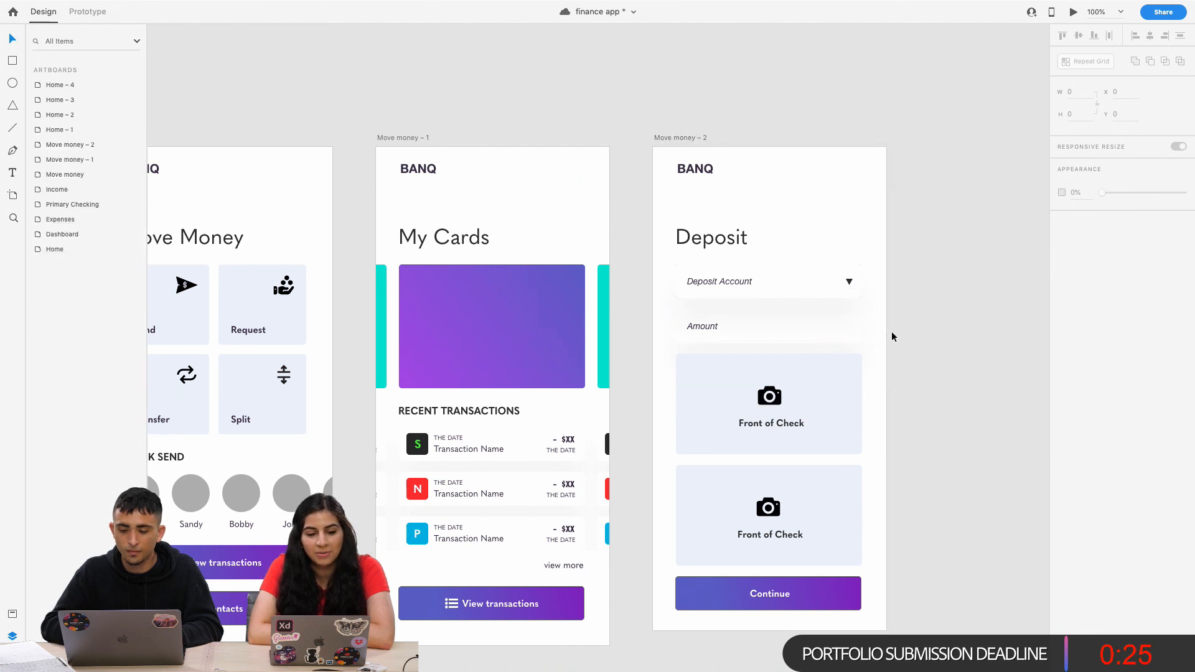
# Delete the redundant Rectangle 2 from the Deposit Account field's group.
pyautogui.press('super+equal')
pyautogui.click(841, 244)
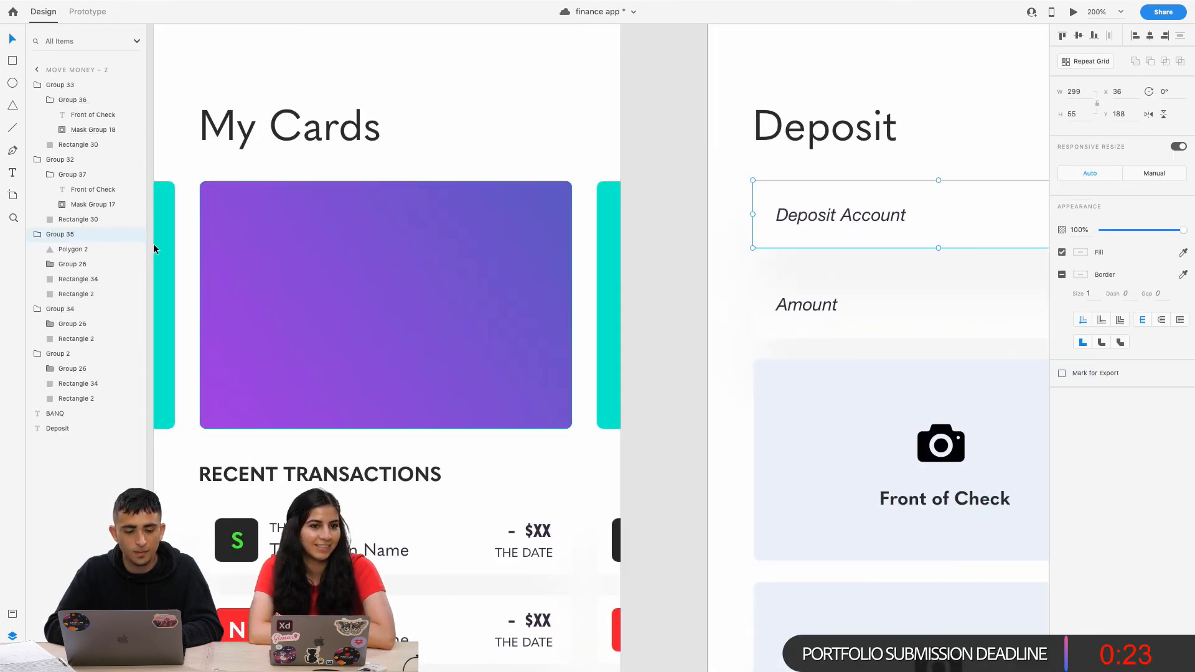
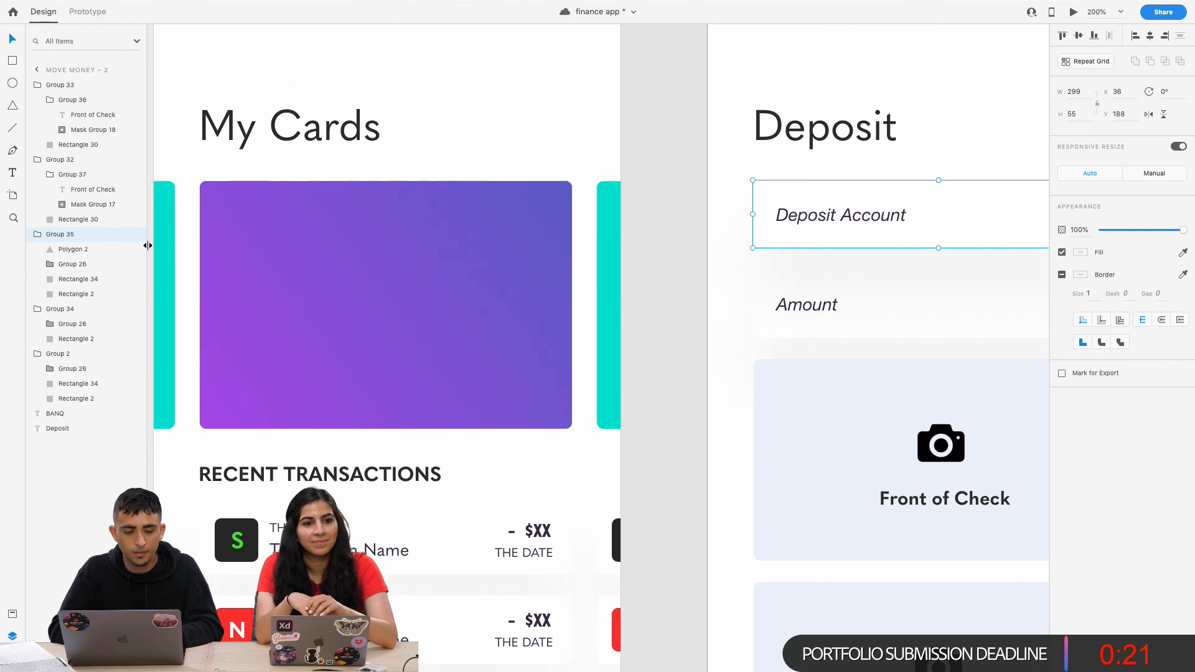
pyautogui.click(66, 297)
pyautogui.click(626, 279)
pyautogui.press('super+minus')
pyautogui.press('super+minus')
pyautogui.scroll(3, 645, 189)
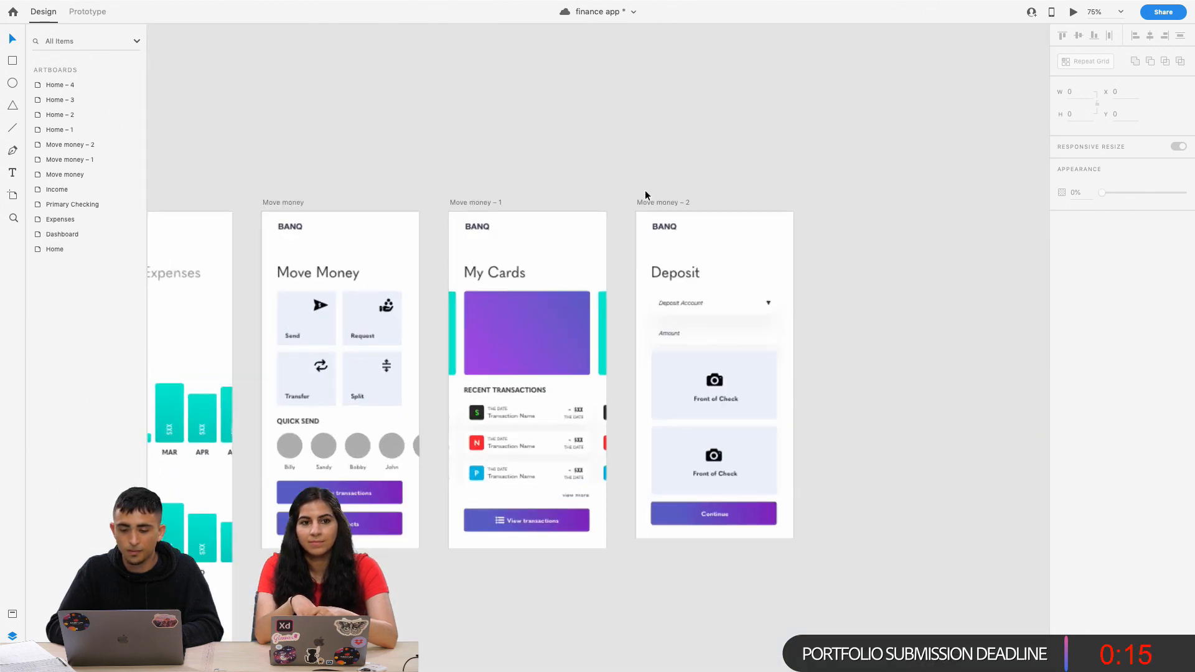
# Move the Amount field's group behind the first Front of Check card in the layer order.
pyautogui.click(738, 331)
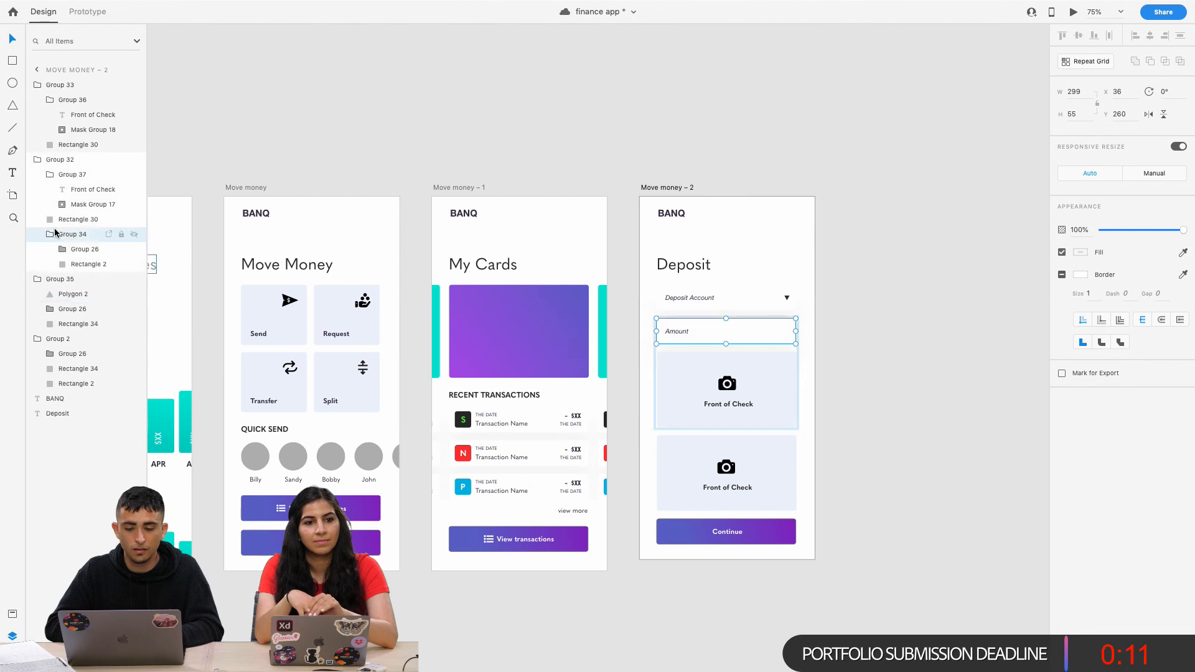
pyautogui.click(443, 170)
pyautogui.press('super+minus')
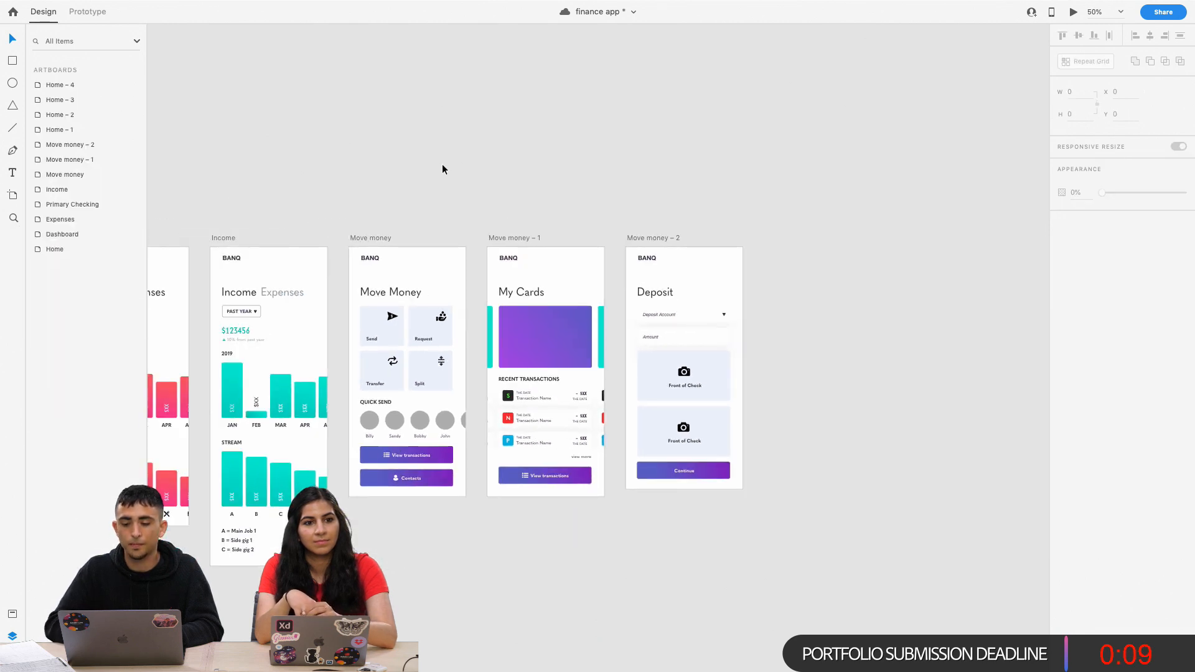
# Review the whole row of screens from Home to Deposit for consistent styling.
pyautogui.hscroll(-5, 442, 169)
pyautogui.hscroll(-10, 442, 170)
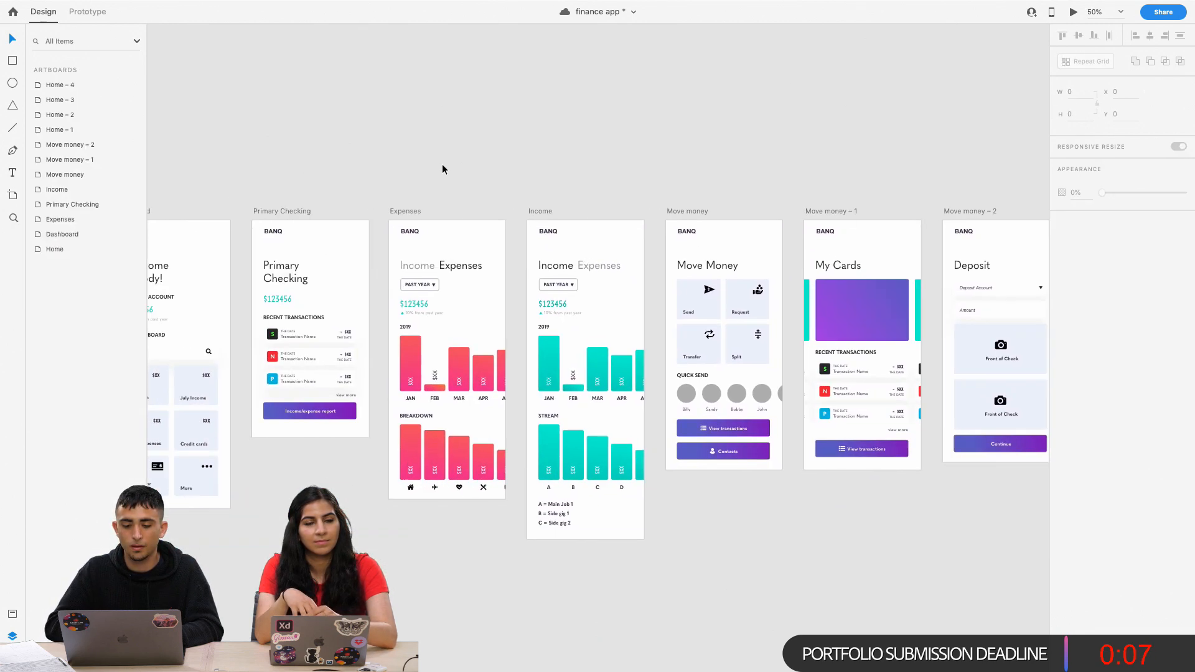
pyautogui.hscroll(3, 442, 170)
pyautogui.hscroll(-5, 442, 169)
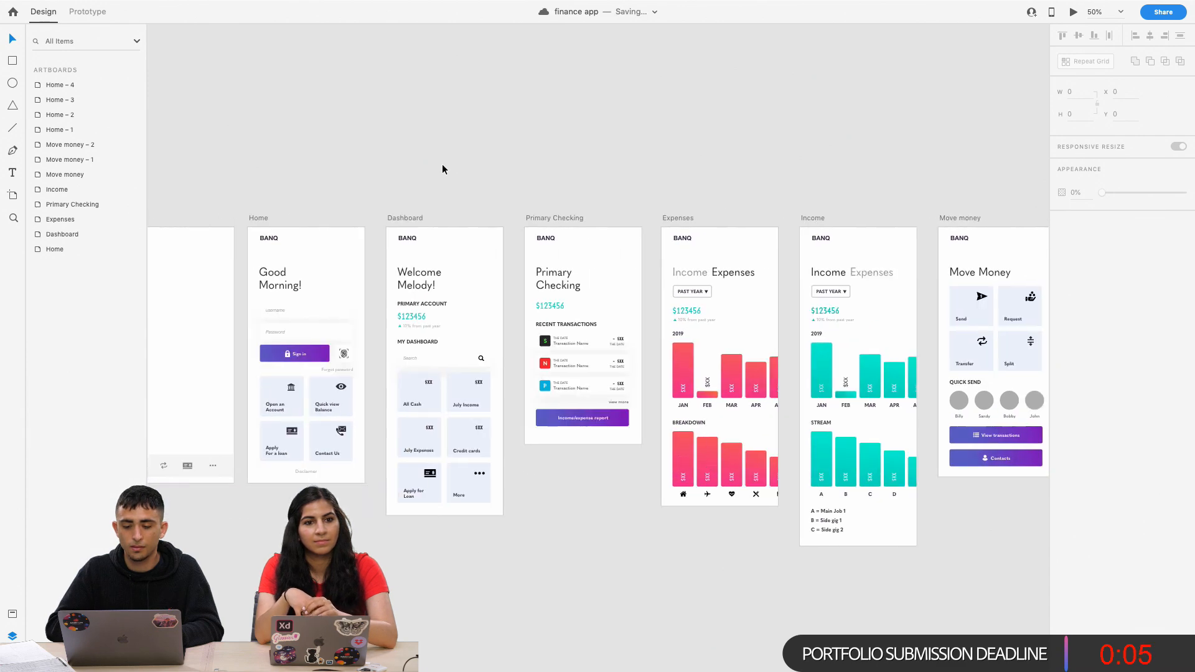
pyautogui.hscroll(10, 528, 187)
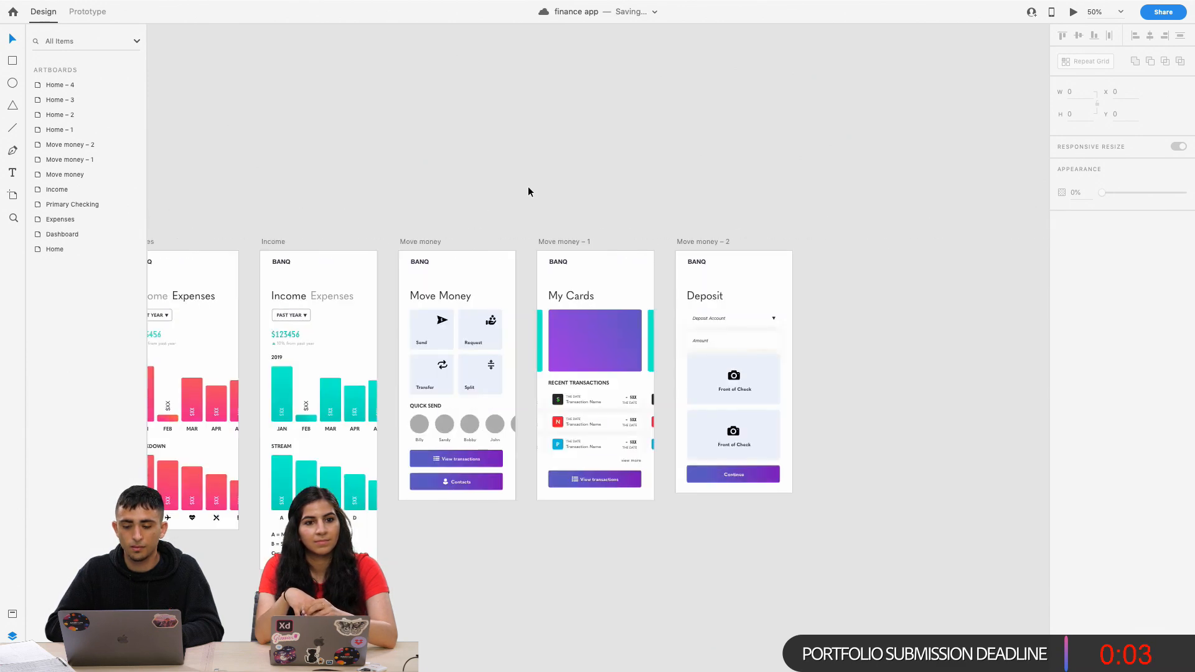
pyautogui.hscroll(-5, 528, 187)
pyautogui.press('super+minus')
pyautogui.press('super+minus')
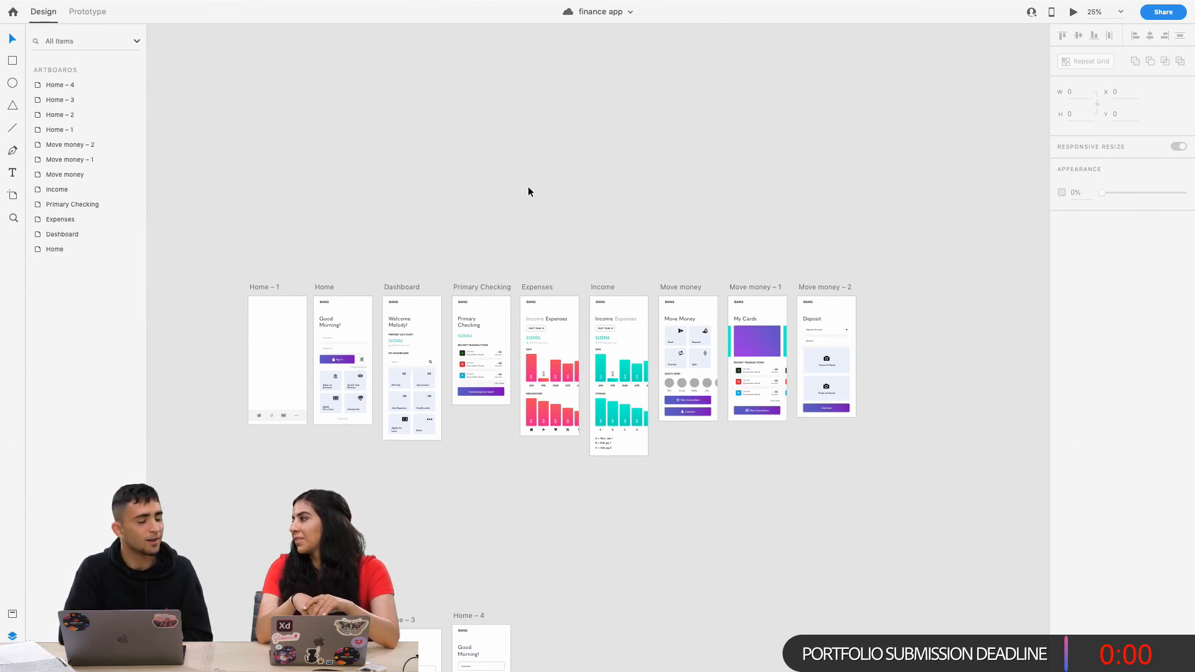
pyautogui.press('super+plus')
pyautogui.press('super+plus')
pyautogui.press('super+plus')
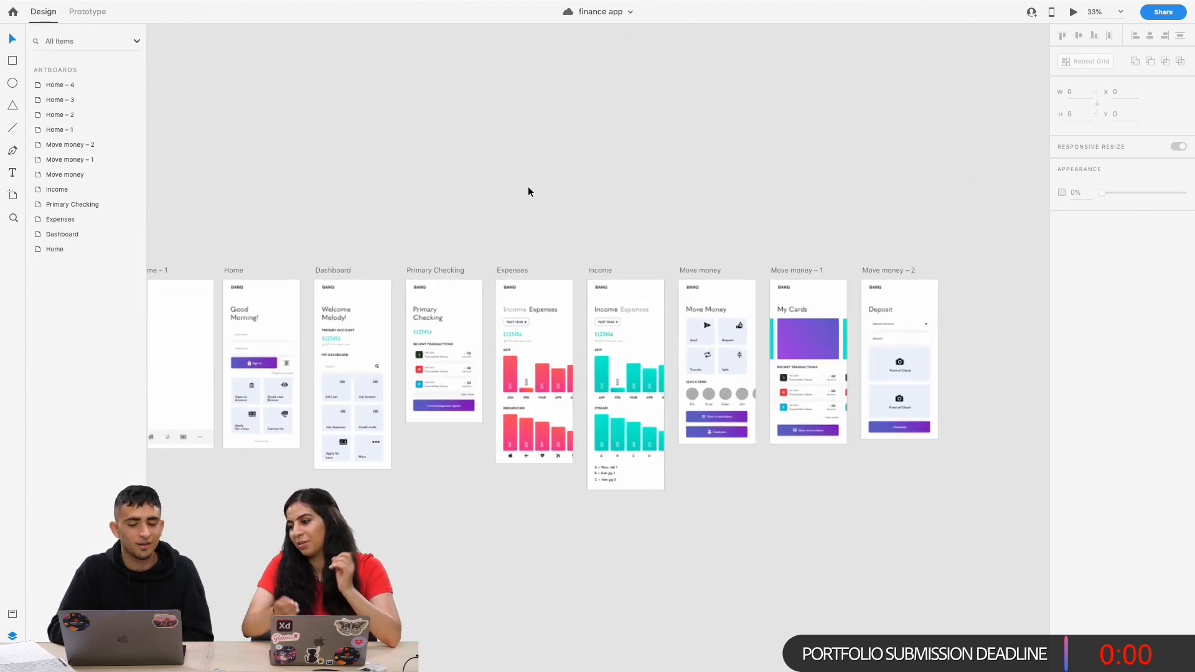
pyautogui.hscroll(-10, 567, 176)
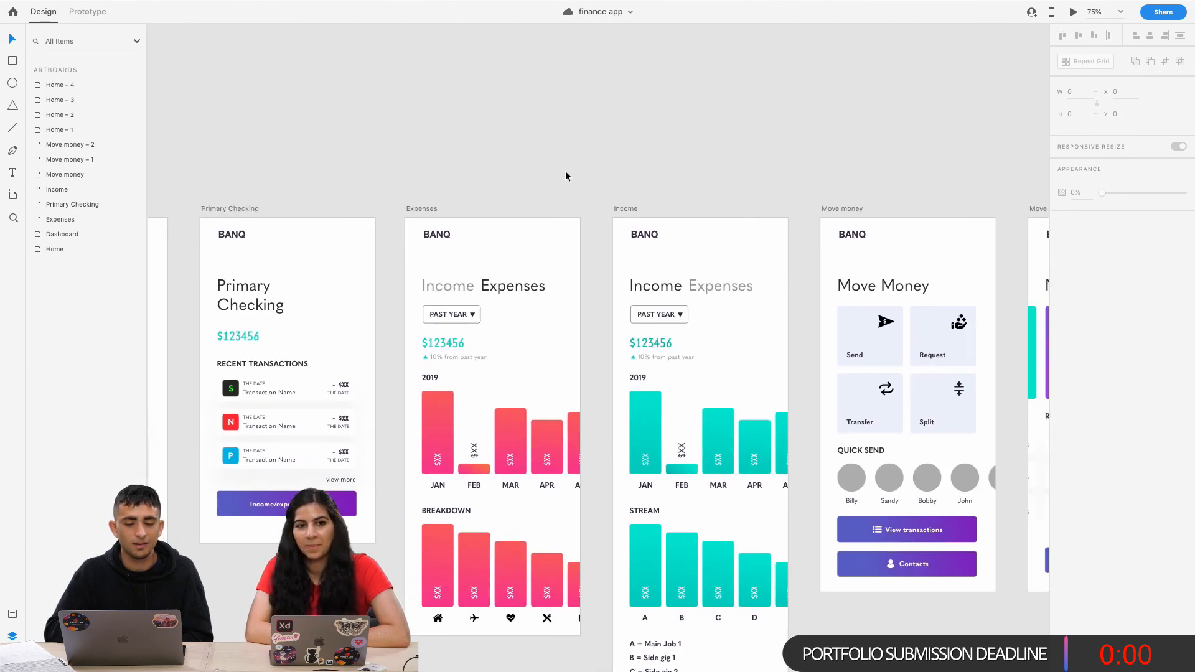
pyautogui.hscroll(20, 566, 176)
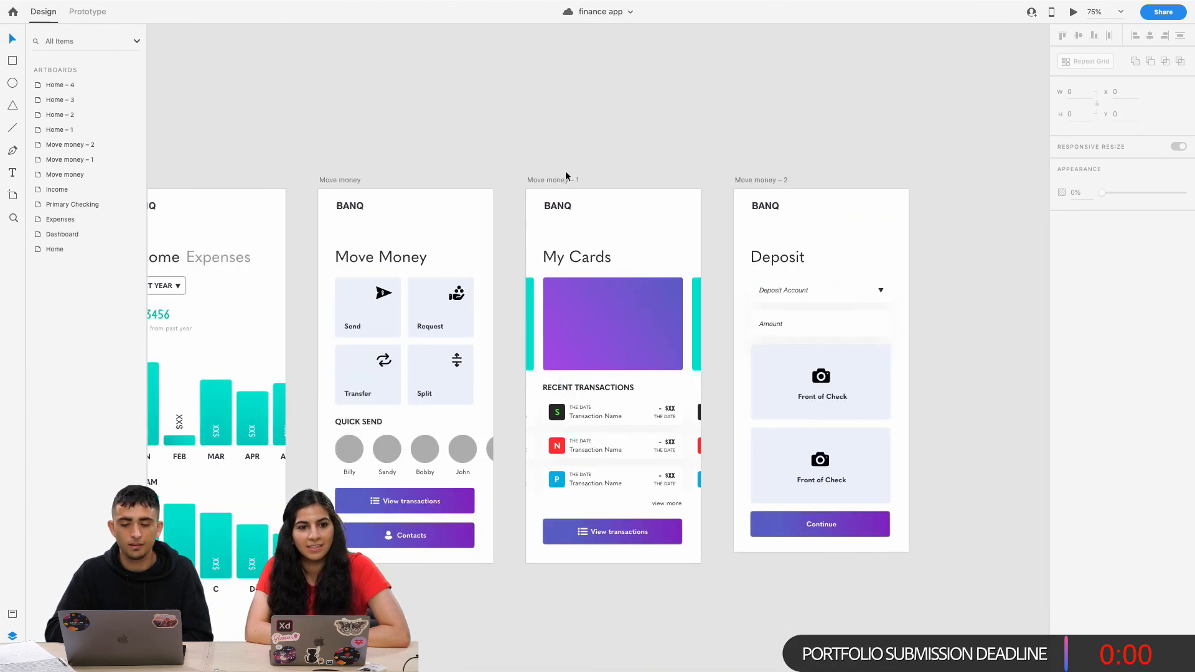
# Select the first Quick Send avatar circle inside the repeat grid on the Move Money screen.
pyautogui.click(426, 448)
pyautogui.click(426, 448)
pyautogui.click(468, 452)
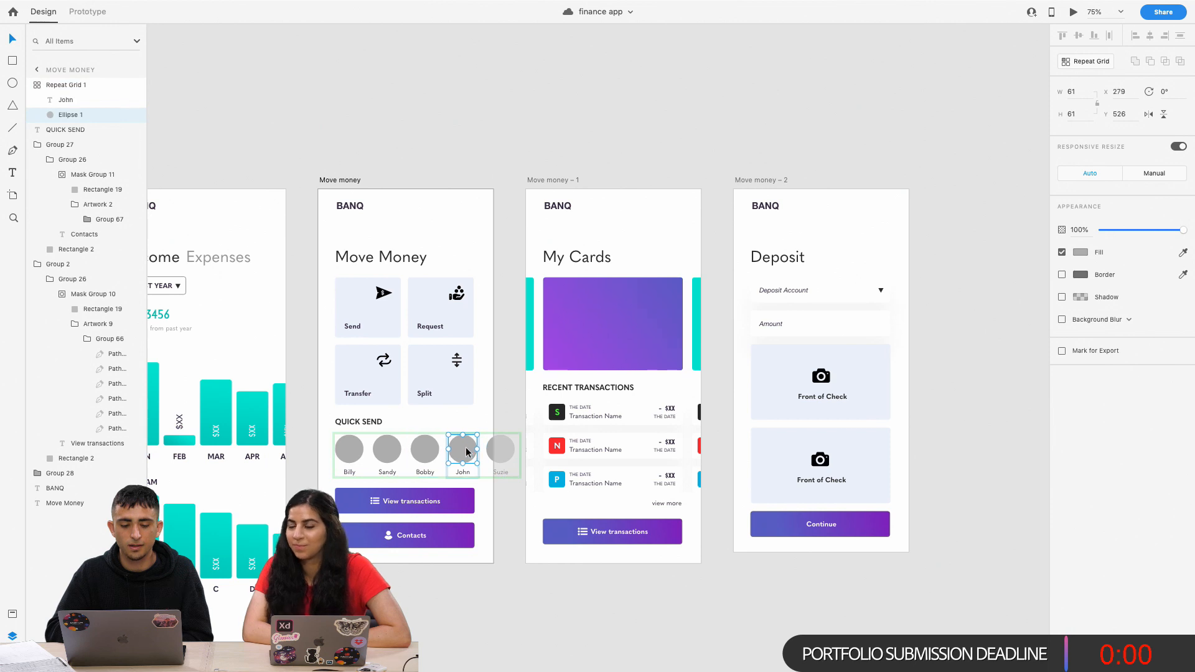
pyautogui.click(353, 458)
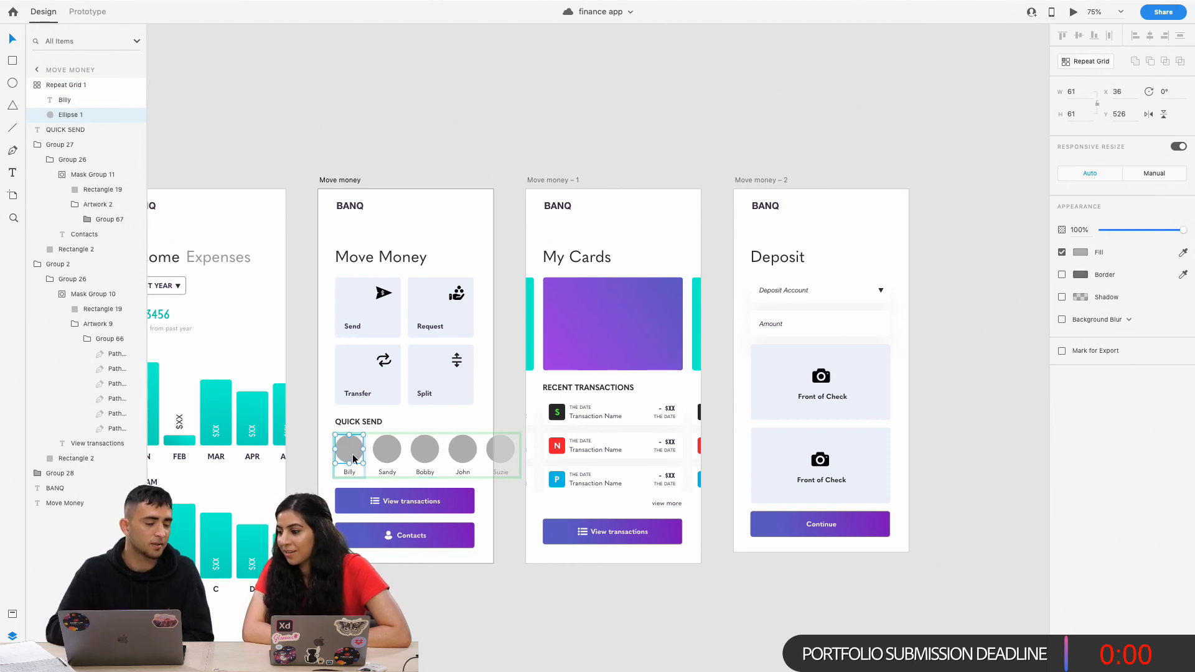
pyautogui.click(284, 145)
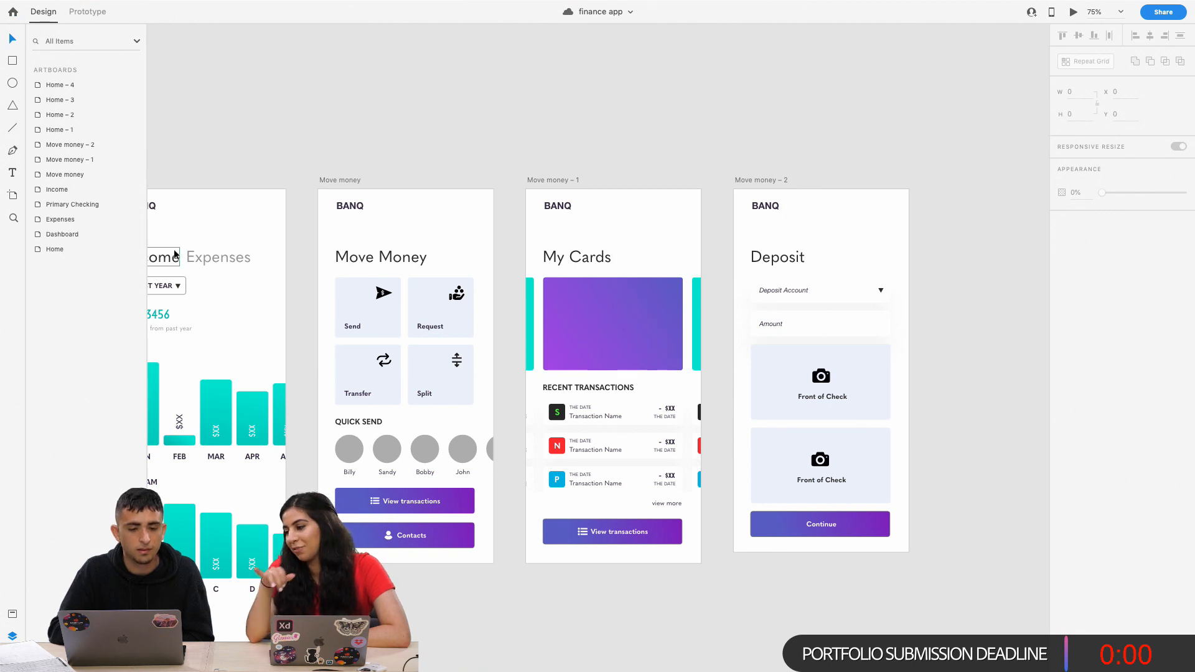
pyautogui.doubleClick(351, 448)
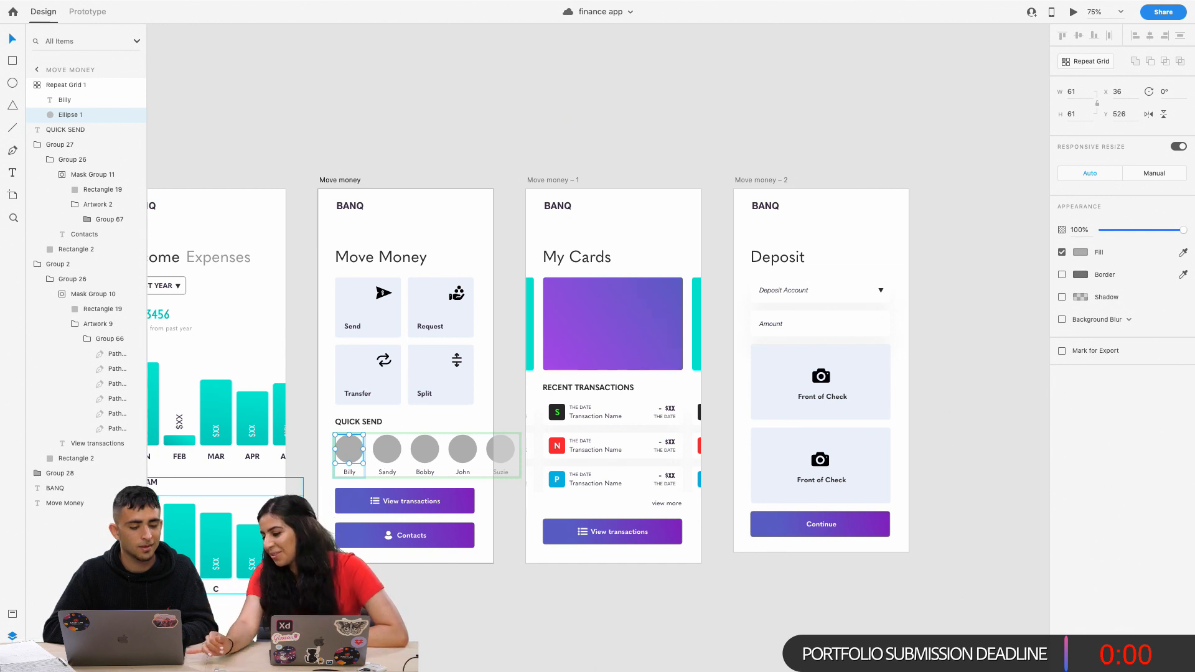
# Search the plugin catalogue for "ui faces" and install the UI Faces plugin.
pyautogui.click(12, 658)
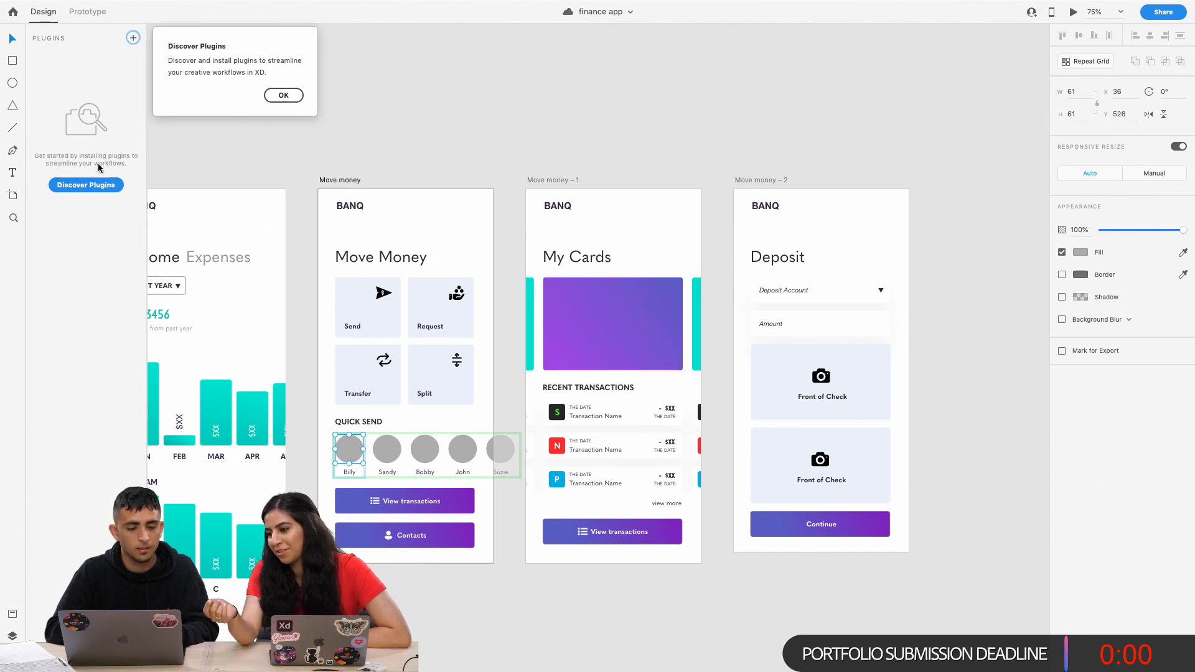
pyautogui.click(279, 96)
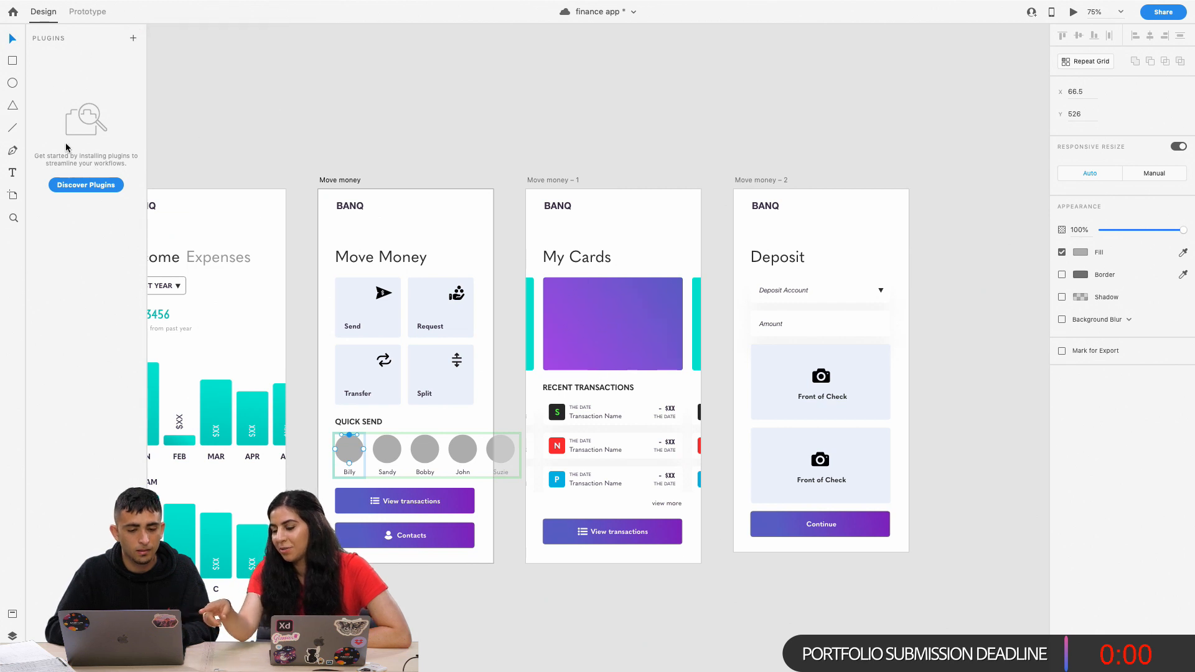
pyautogui.click(86, 185)
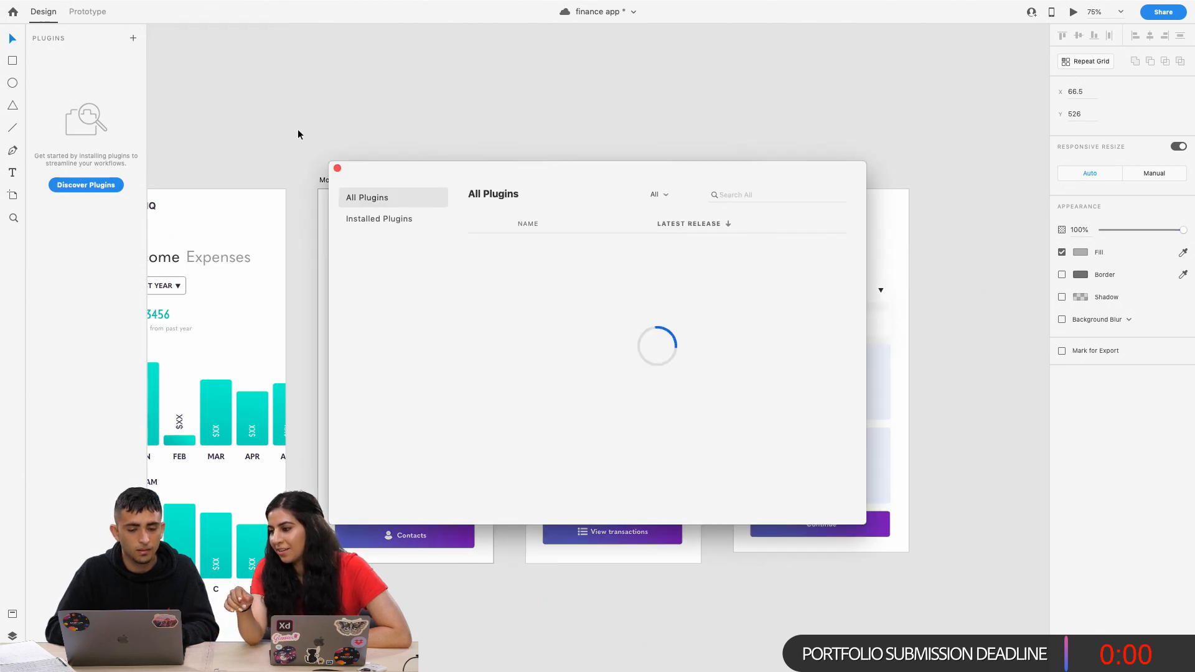
pyautogui.moveTo(421, 164); pyautogui.dragTo(743, 56)
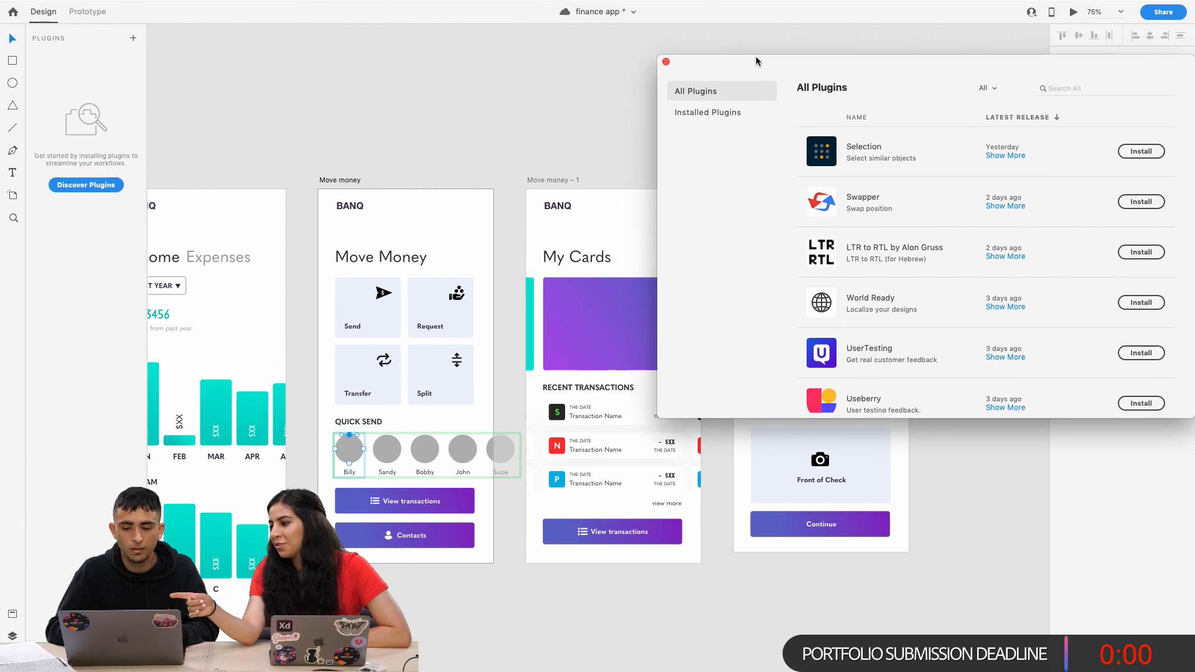
pyautogui.click(1061, 91)
pyautogui.write('ui faces')
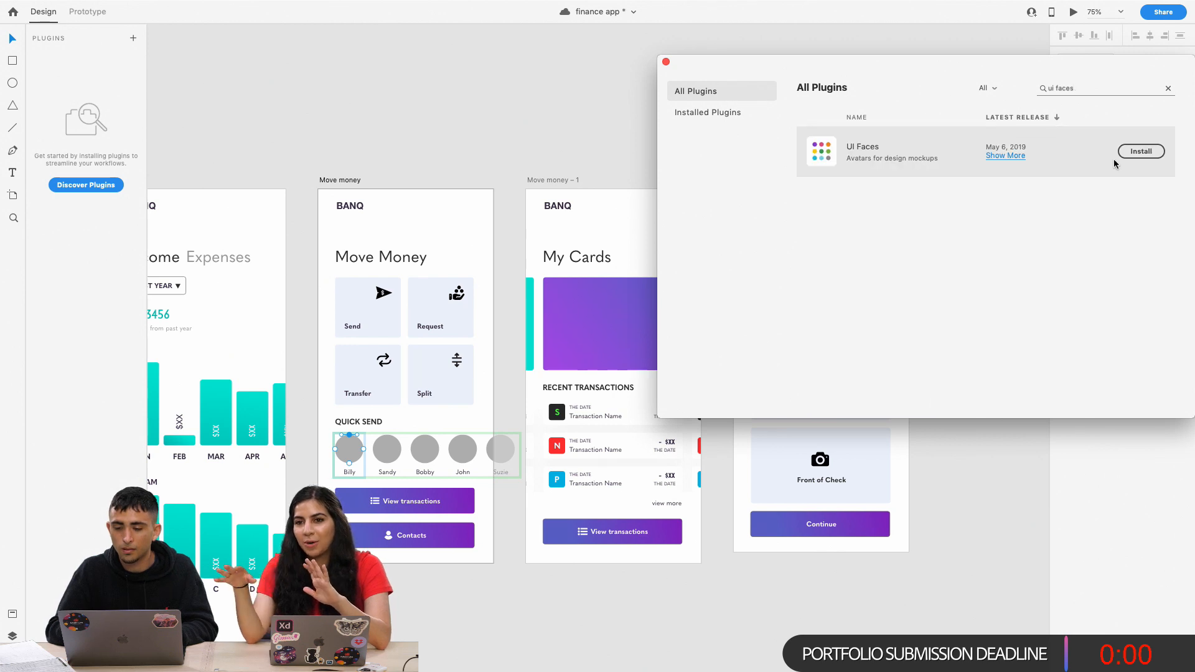
pyautogui.click(1139, 152)
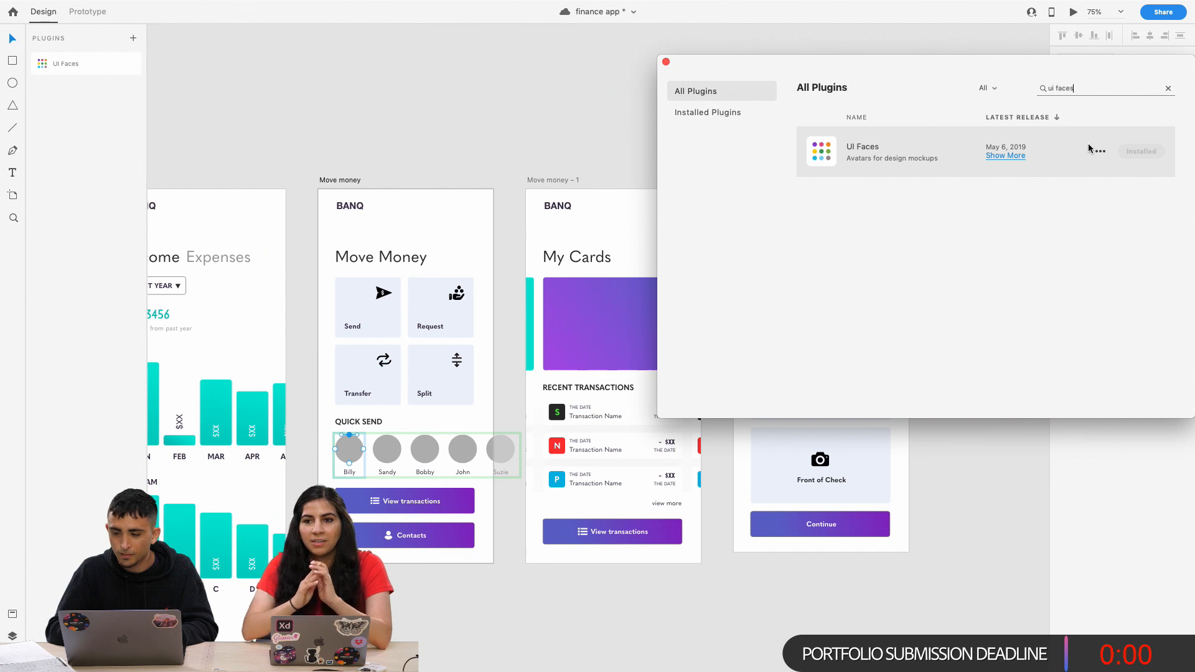
# Read the UI Faces plugin's details in the catalogue and in the list of installed plugins.
pyautogui.click(1004, 156)
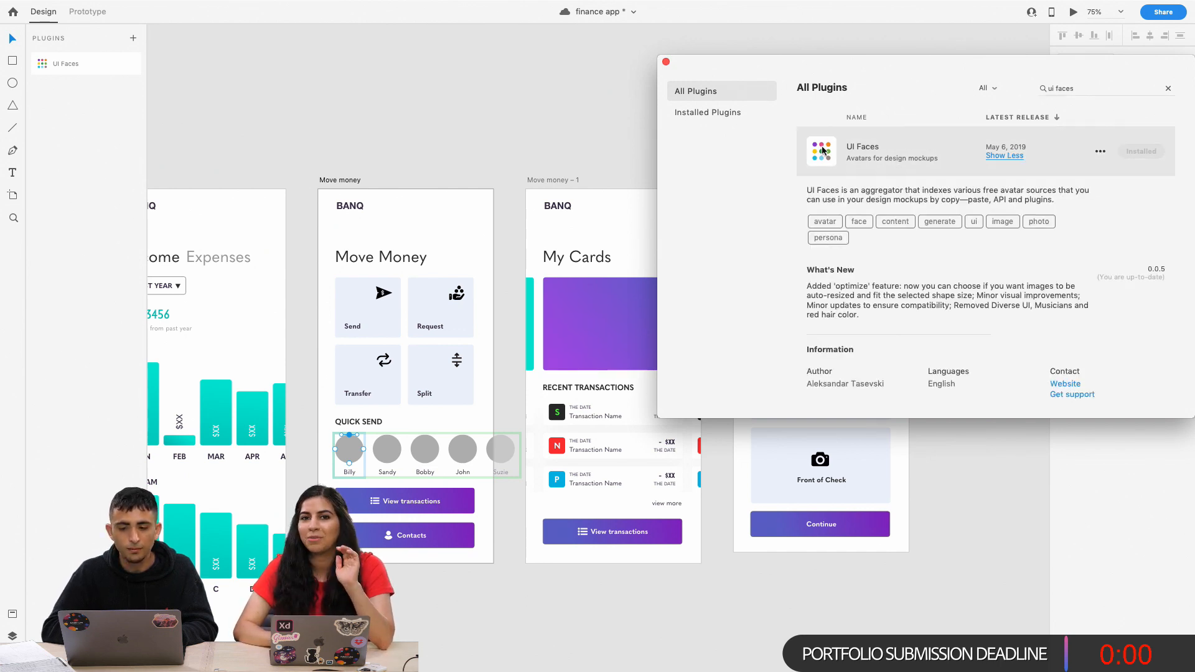
pyautogui.click(895, 163)
pyautogui.click(706, 111)
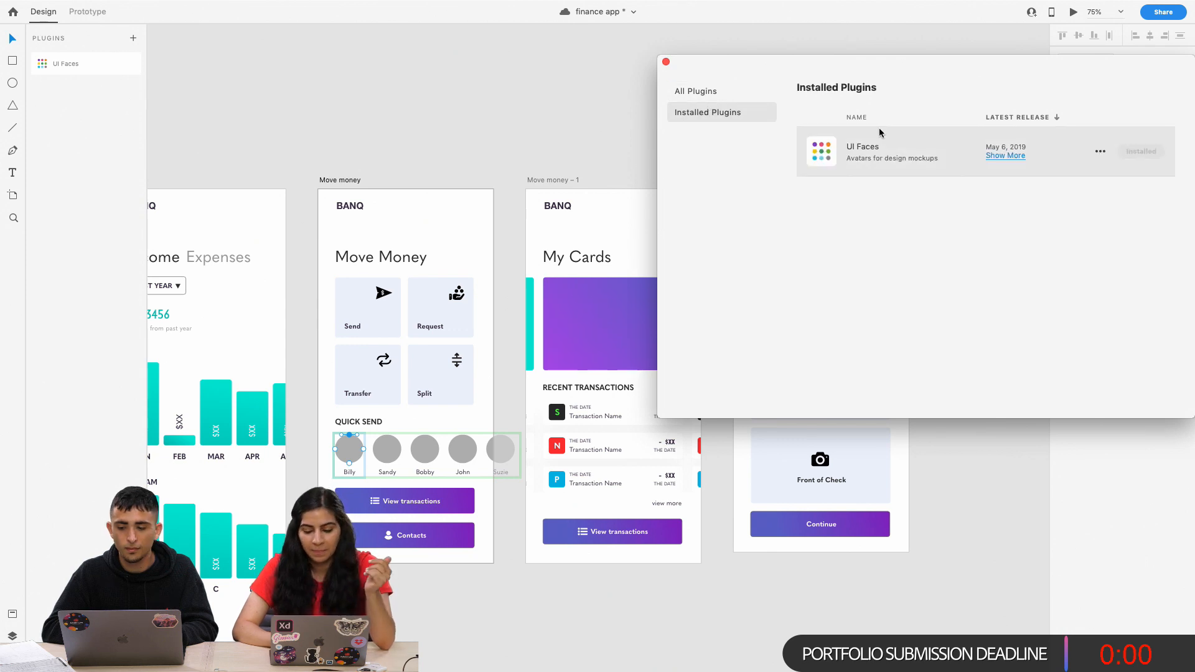
pyautogui.click(873, 149)
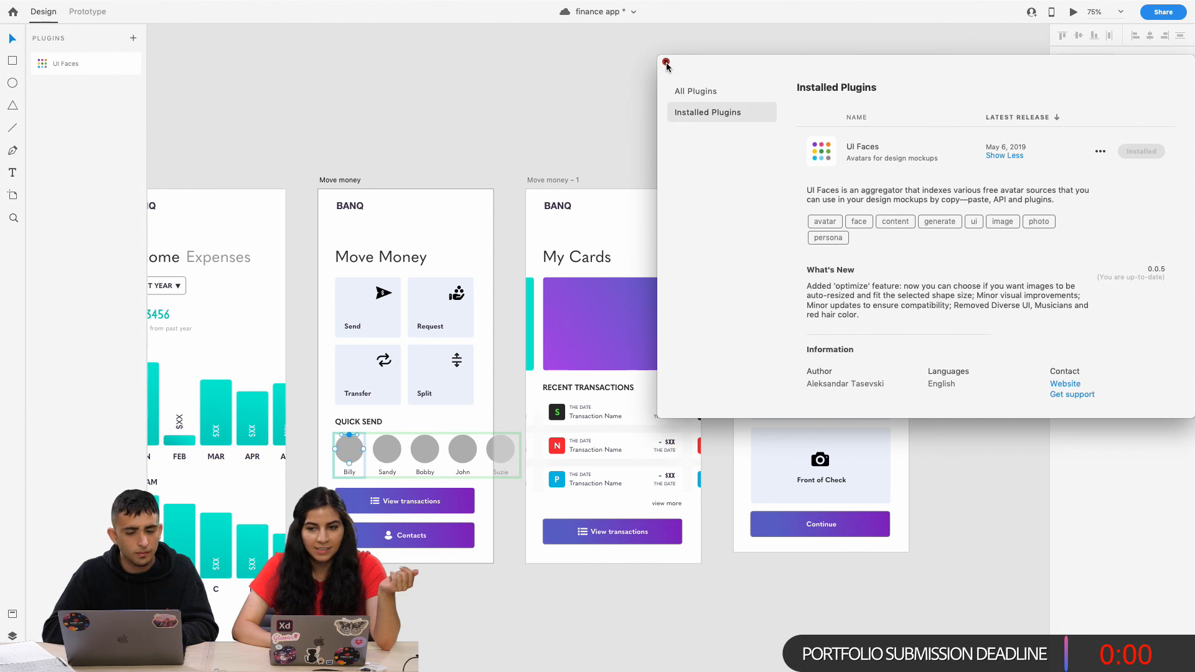
pyautogui.click(678, 94)
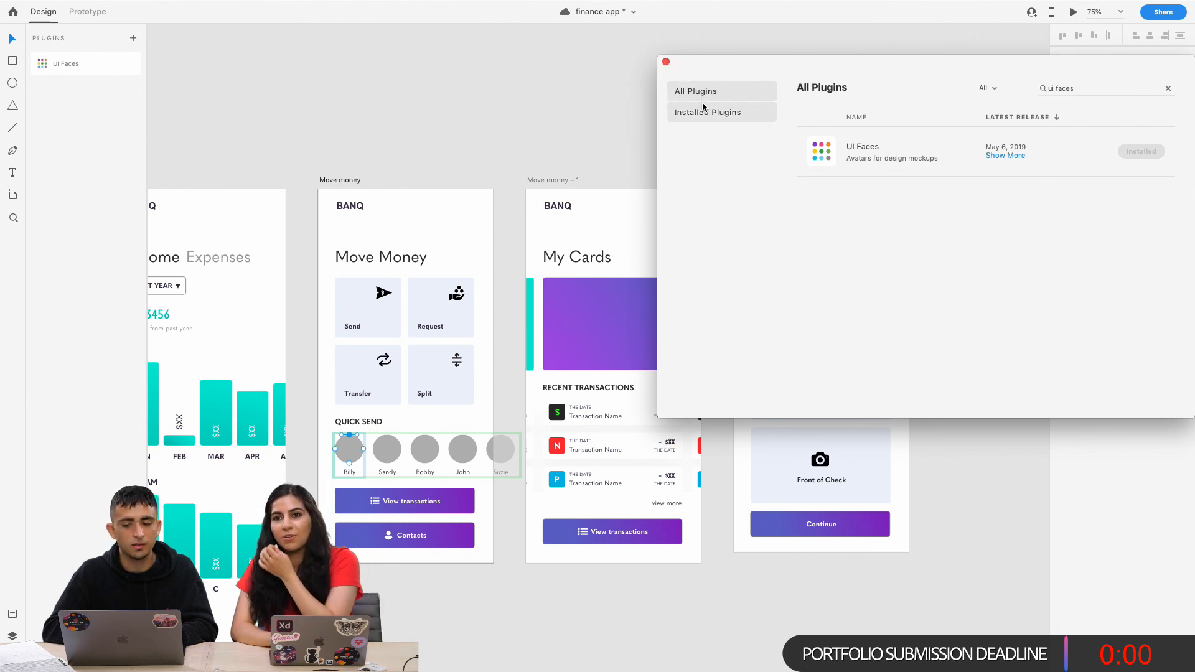
# Fill the selected Quick Send avatar using UI Faces with all sources, ages 18 to 40, Male, Happiness and Black hair.
pyautogui.click(666, 63)
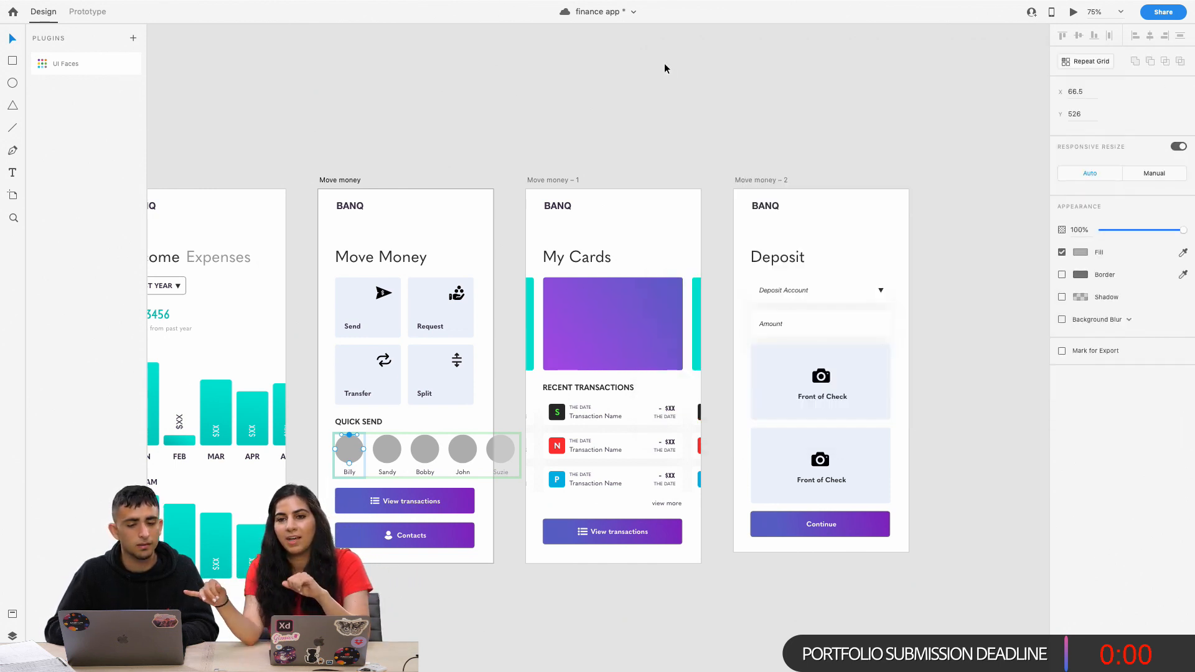
pyautogui.click(88, 66)
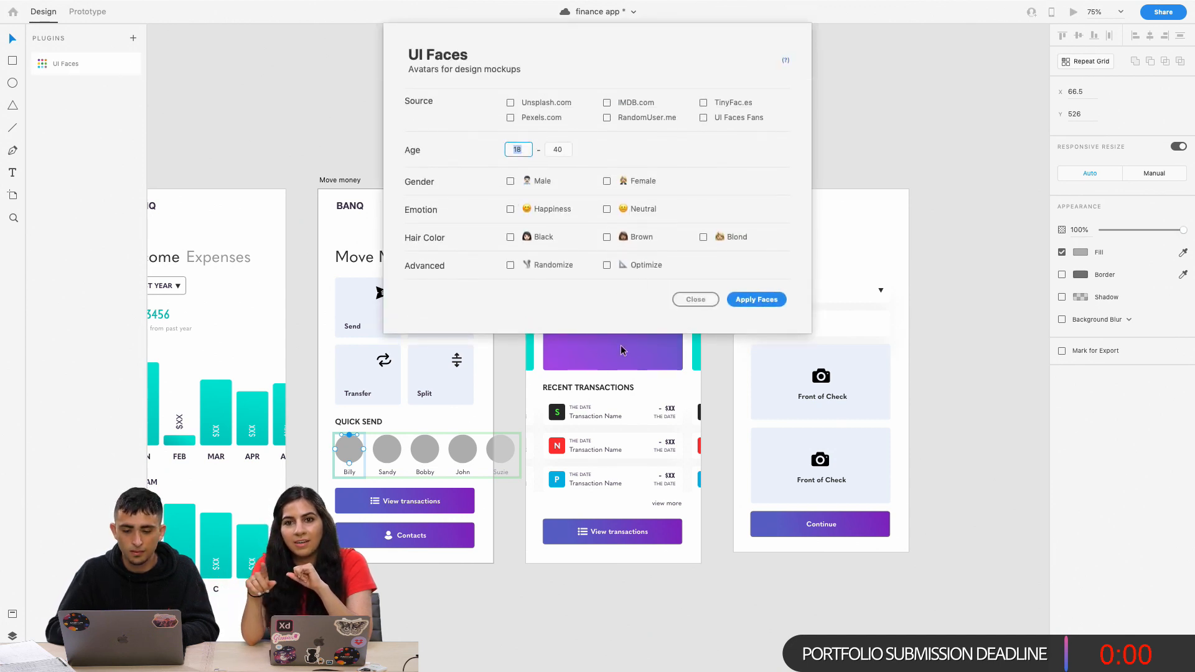
pyautogui.click(560, 153)
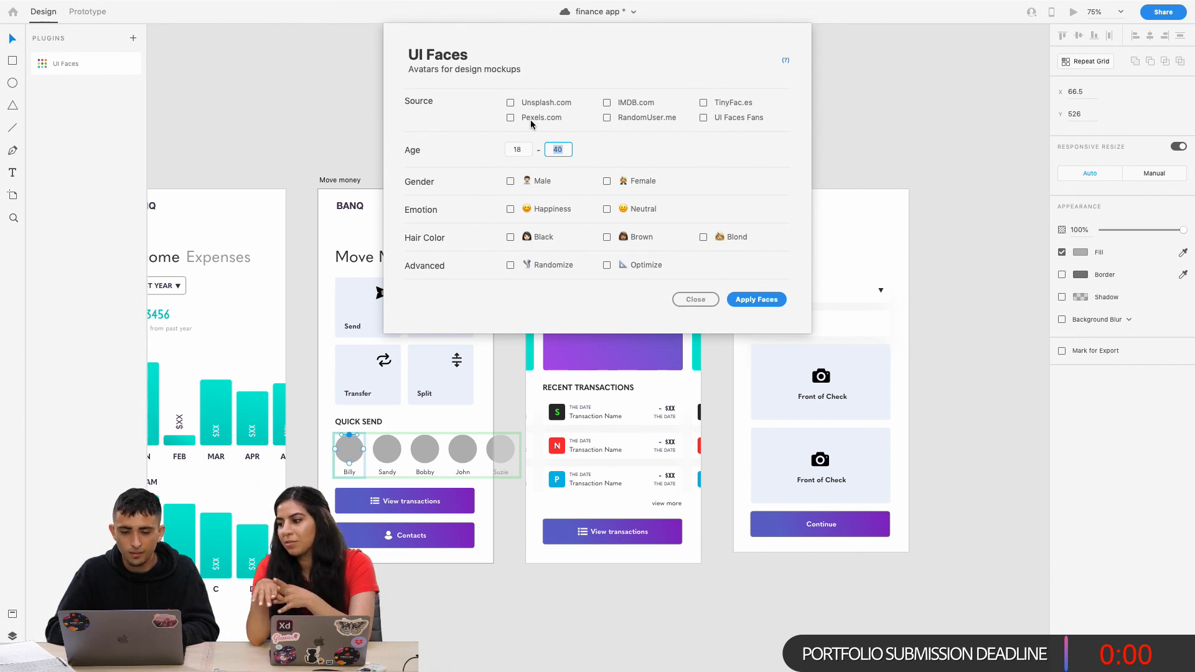
pyautogui.click(521, 104)
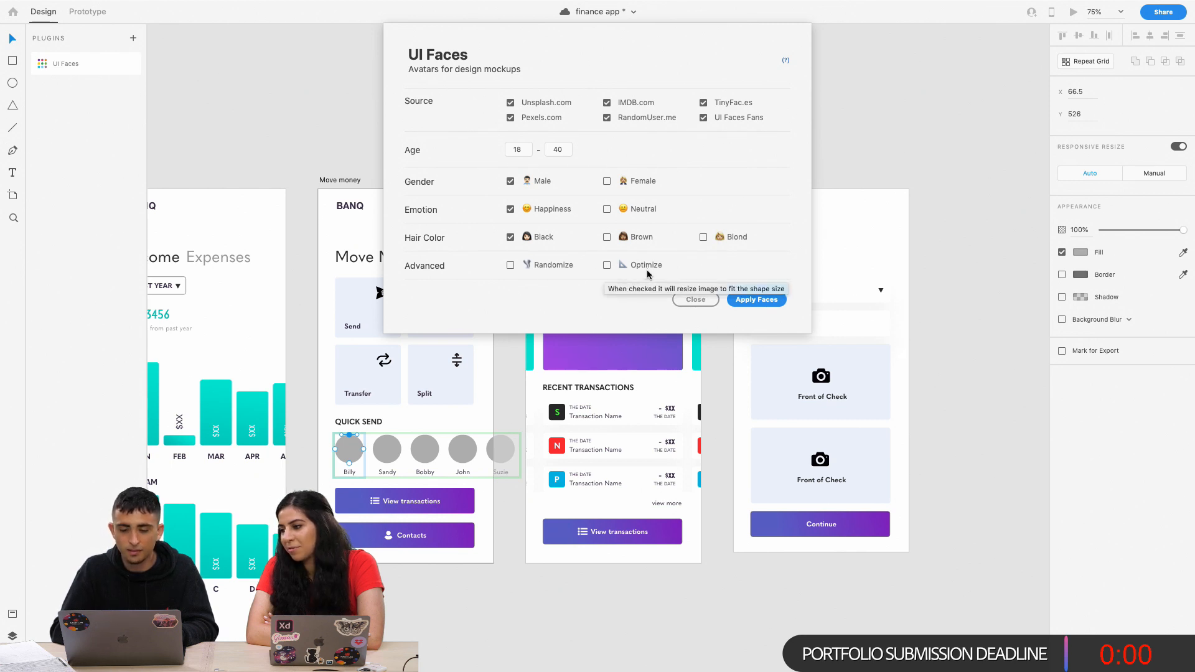
pyautogui.click(750, 302)
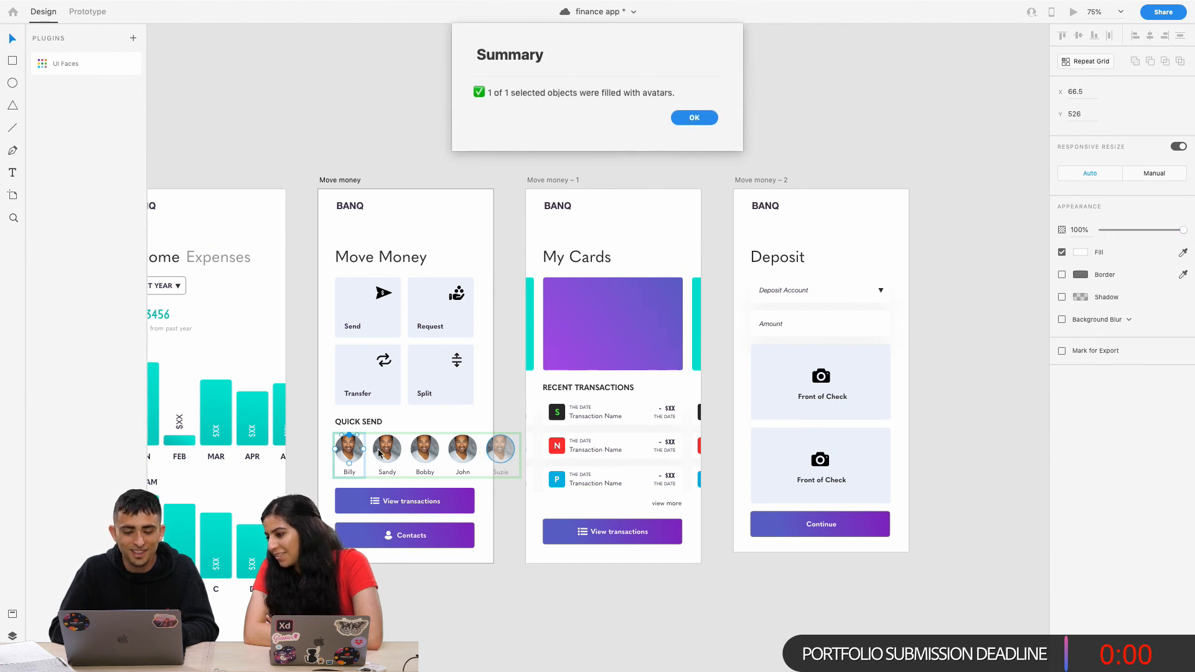
pyautogui.click(691, 119)
# Select the second Quick Send avatar circle inside the repeat grid on the Move Money screen.
pyautogui.hscroll(-8, 525, 327)
pyautogui.scroll(-4, 525, 327)
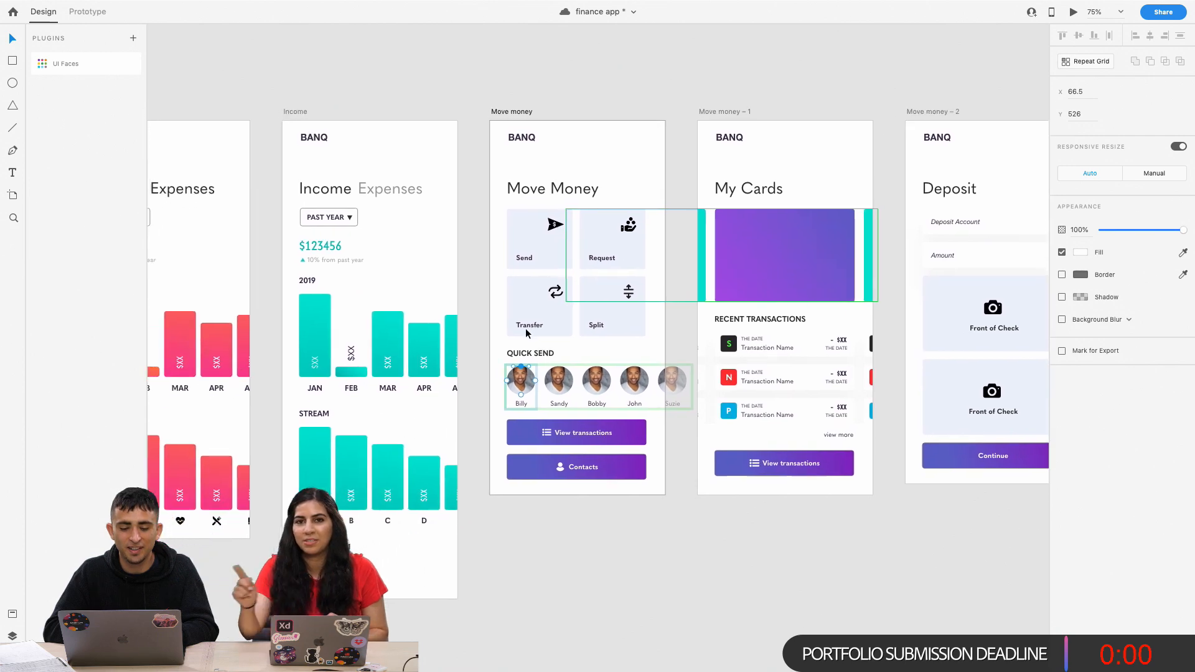
pyautogui.press('super+plus')
pyautogui.press('super+plus')
pyautogui.press('super+plus')
pyautogui.press('super+plus')
pyautogui.doubleClick(645, 305)
pyautogui.doubleClick(752, 298)
pyautogui.hscroll(5, 752, 298)
pyautogui.scroll(-1, 752, 297)
pyautogui.click(758, 288)
pyautogui.click(661, 268)
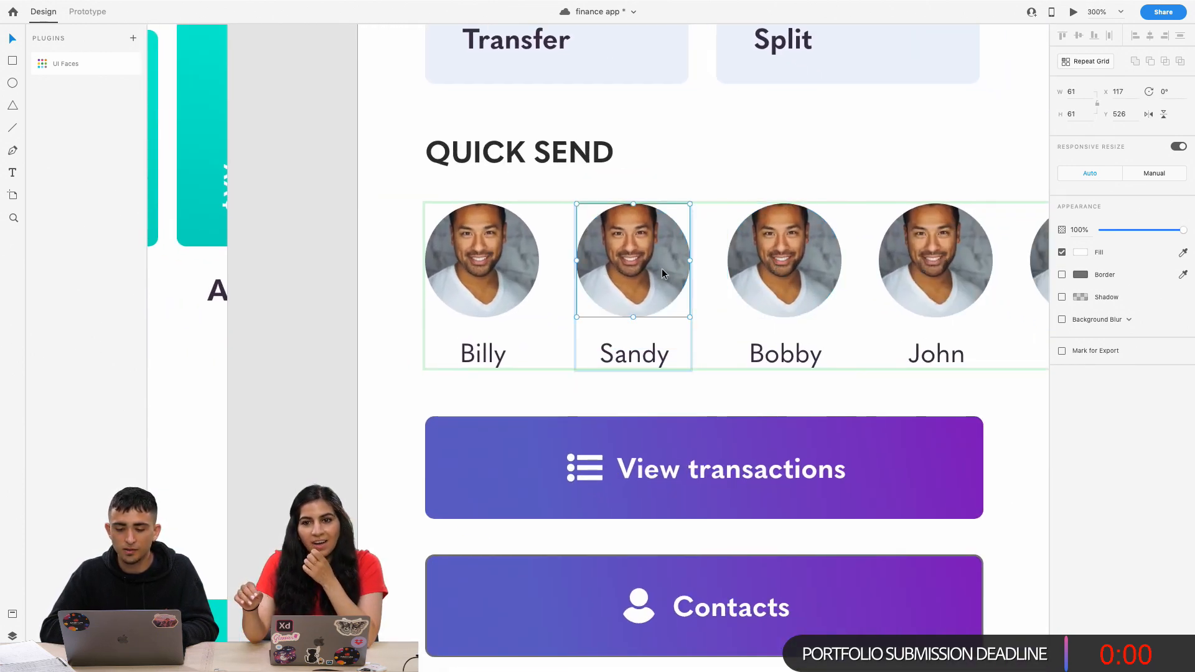
# Check which commands are available for the second Quick Send avatar while it is inside the repeat grid.
pyautogui.scroll(1, 533, 252)
pyautogui.scroll(3, 533, 252)
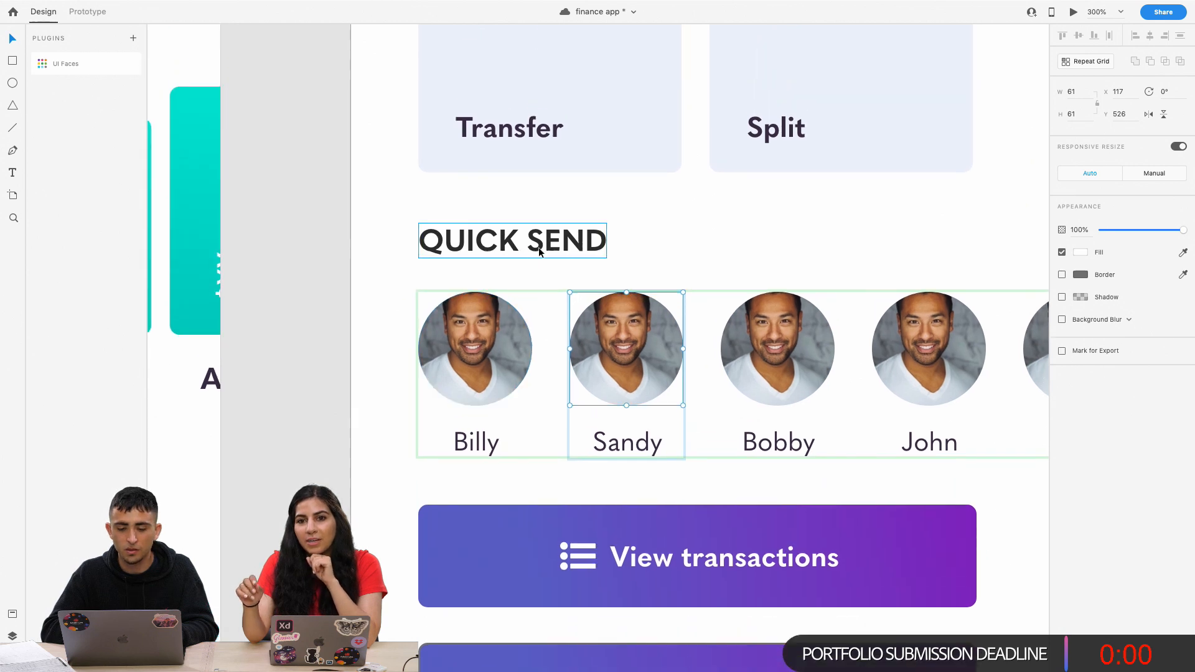
pyautogui.rightClick(660, 316)
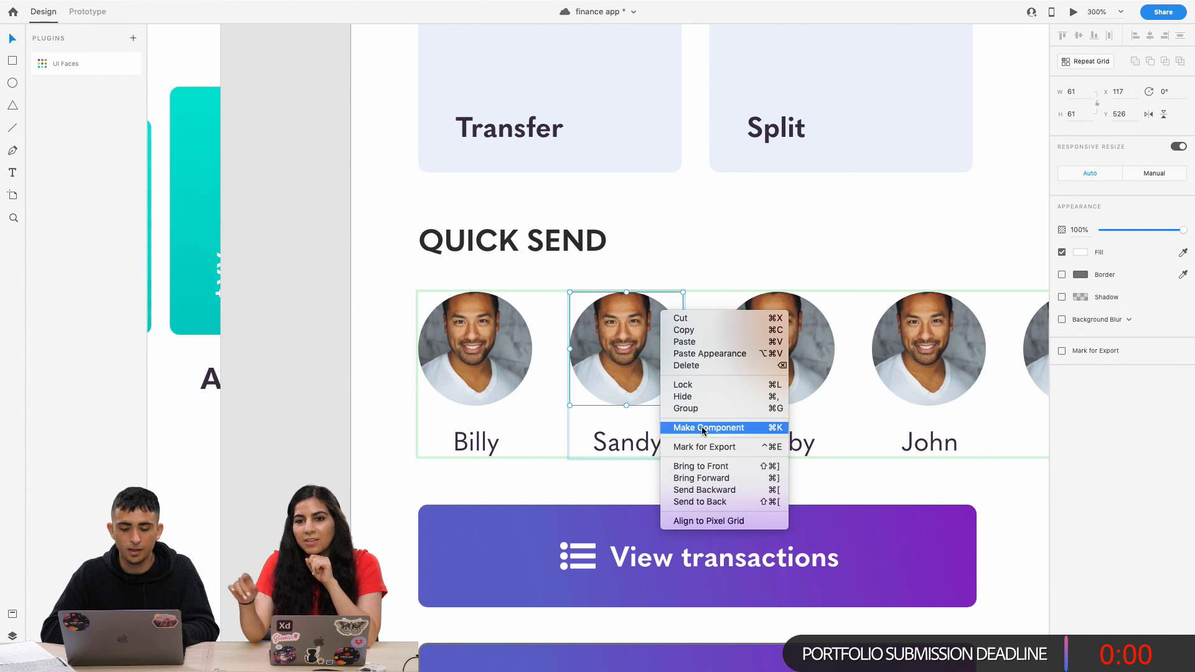
pyautogui.click(660, 269)
pyautogui.click(661, 269)
pyautogui.doubleClick(630, 363)
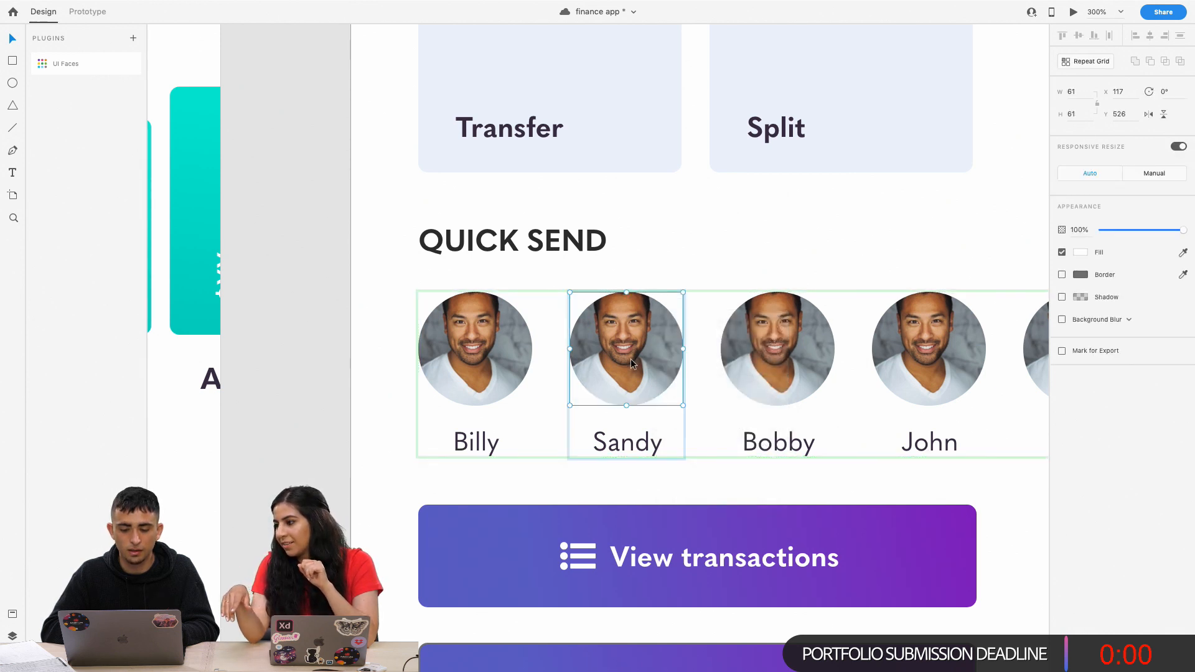
pyautogui.rightClick(630, 362)
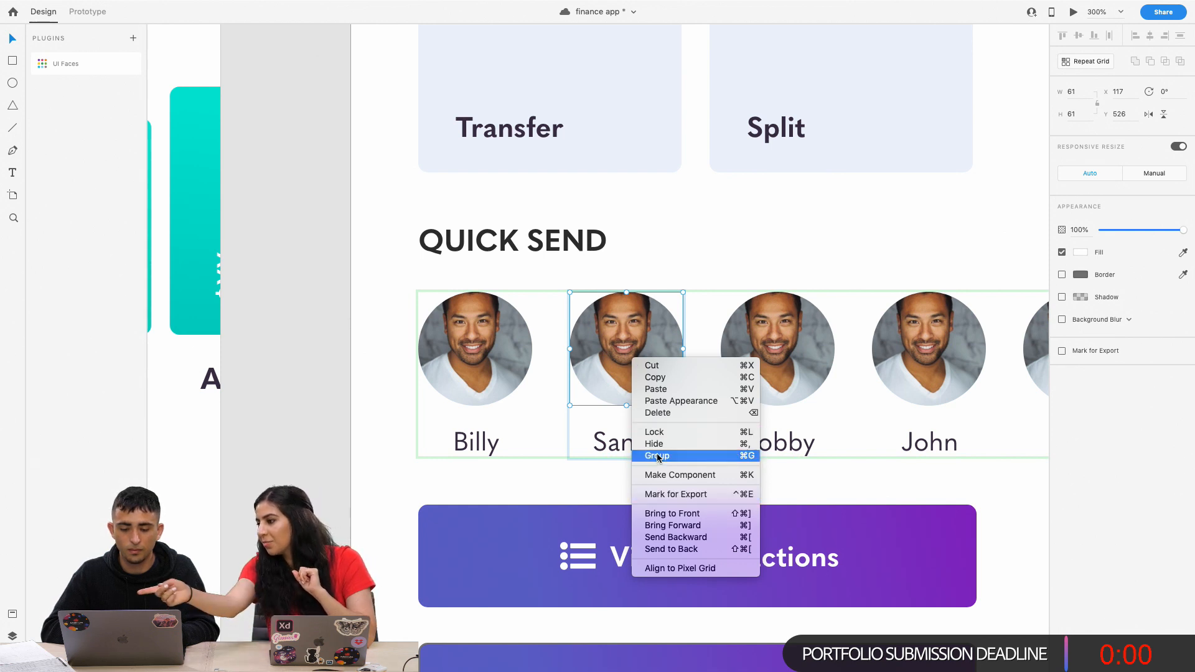
pyautogui.click(621, 333)
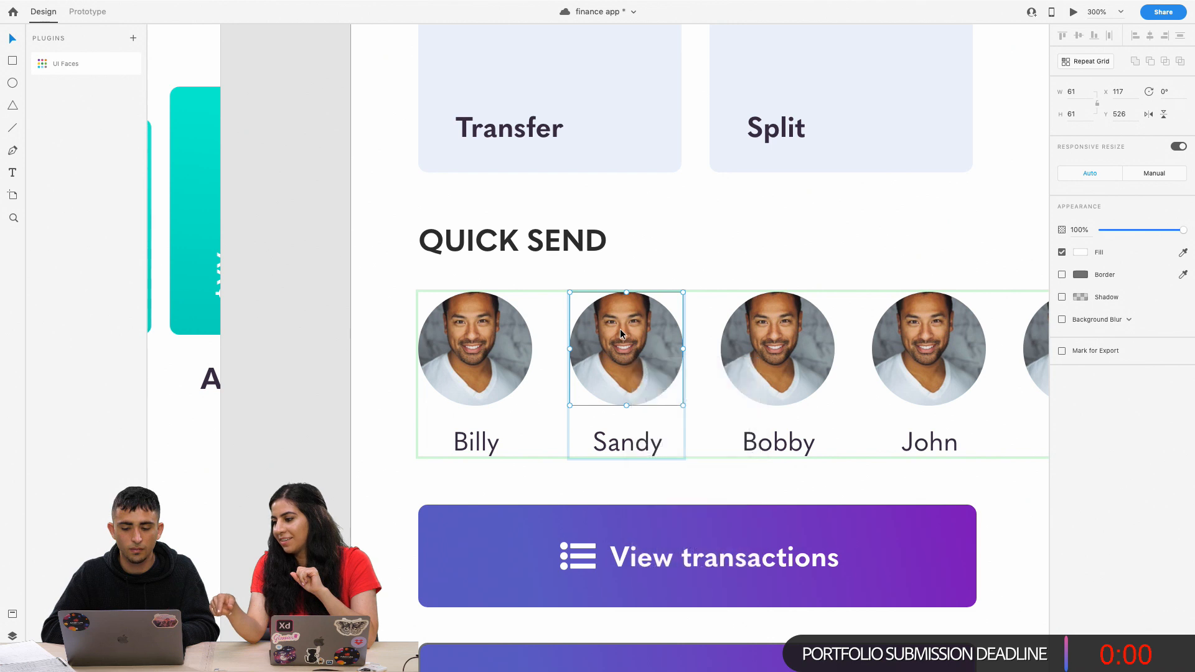
# Ungroup the Quick Send repeat grid on the Move Money screen.
pyautogui.click(659, 259)
pyautogui.click(622, 340)
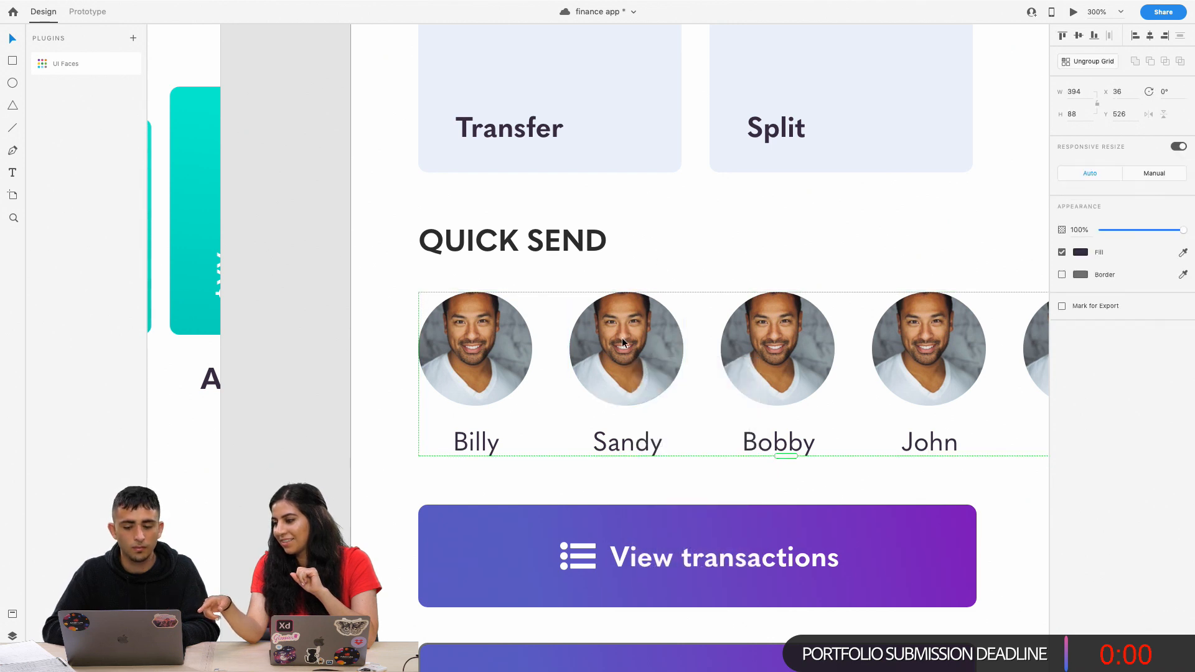
pyautogui.click(1089, 61)
# Inspect the second ungrouped avatar's image fill and its available commands, then deselect it and return to the overview of screens.
pyautogui.doubleClick(656, 348)
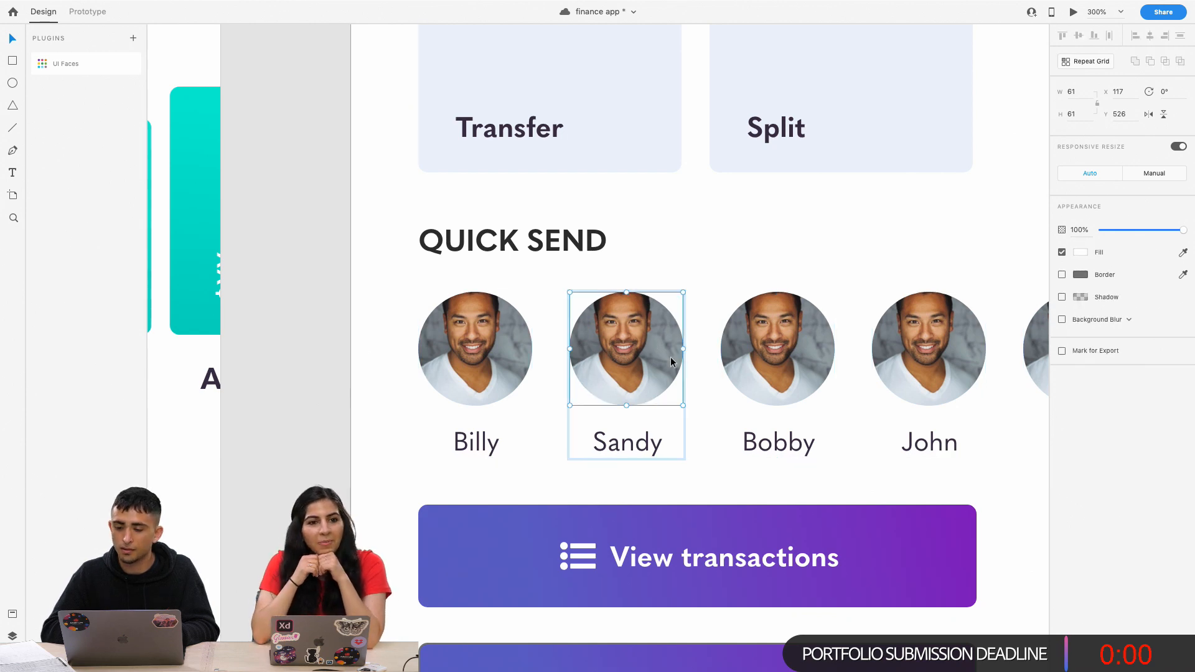
pyautogui.doubleClick(643, 378)
pyautogui.rightClick(633, 353)
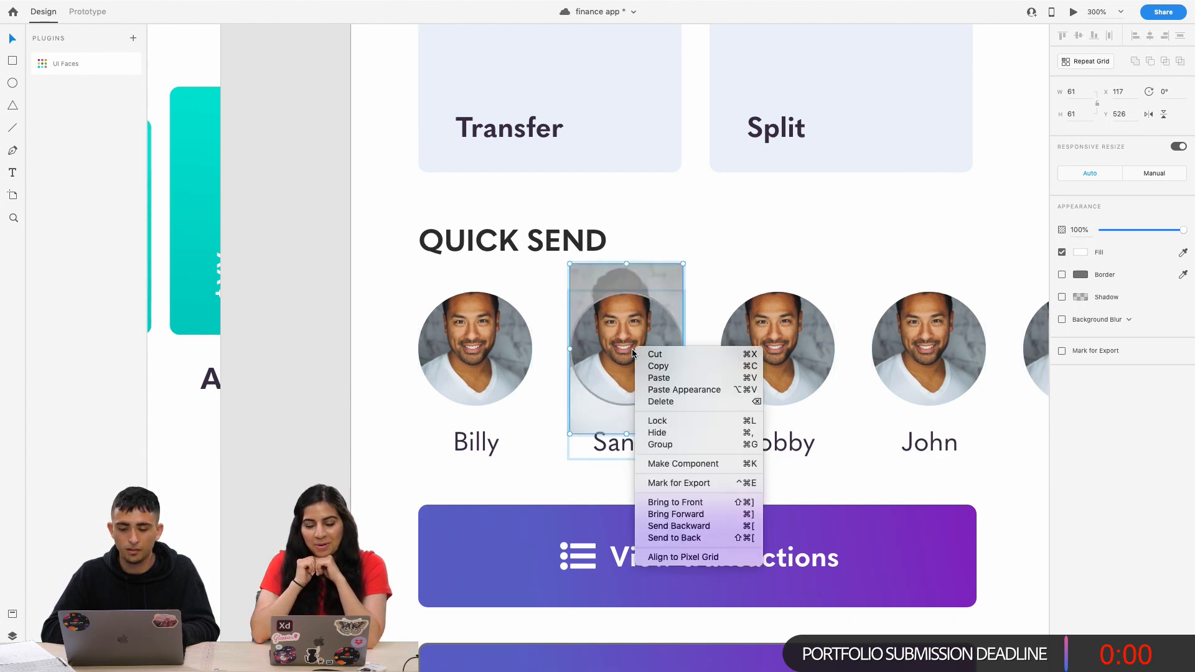
pyautogui.click(617, 361)
pyautogui.press('super+1')
pyautogui.click(635, 318)
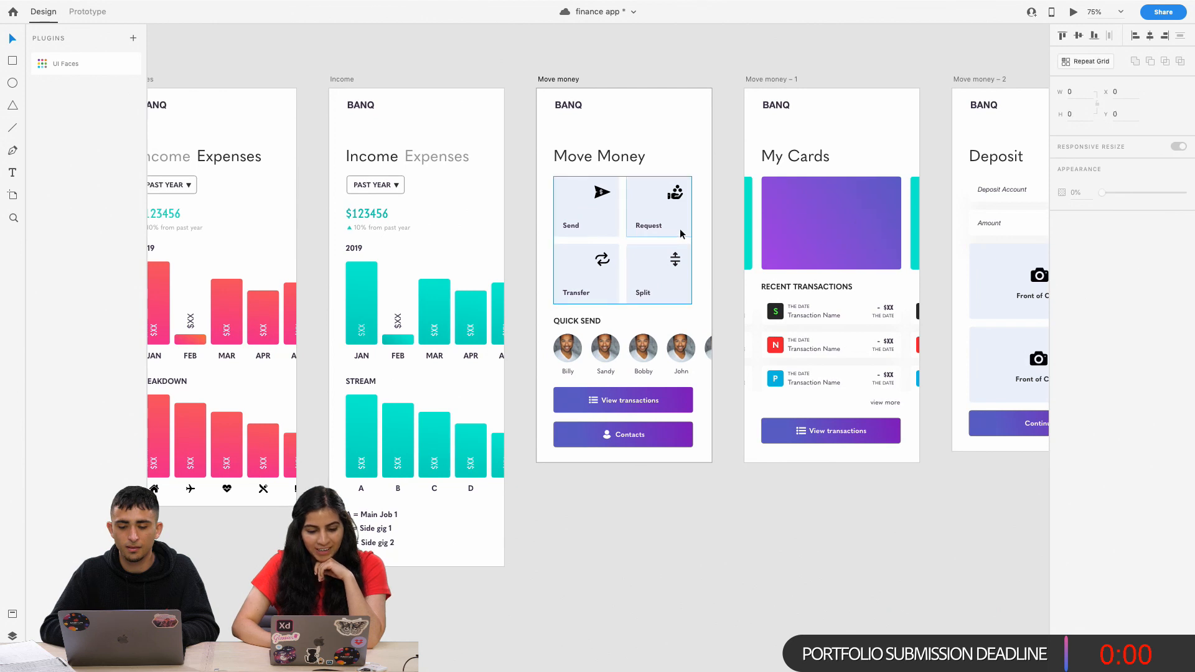
pyautogui.press('super+minus')
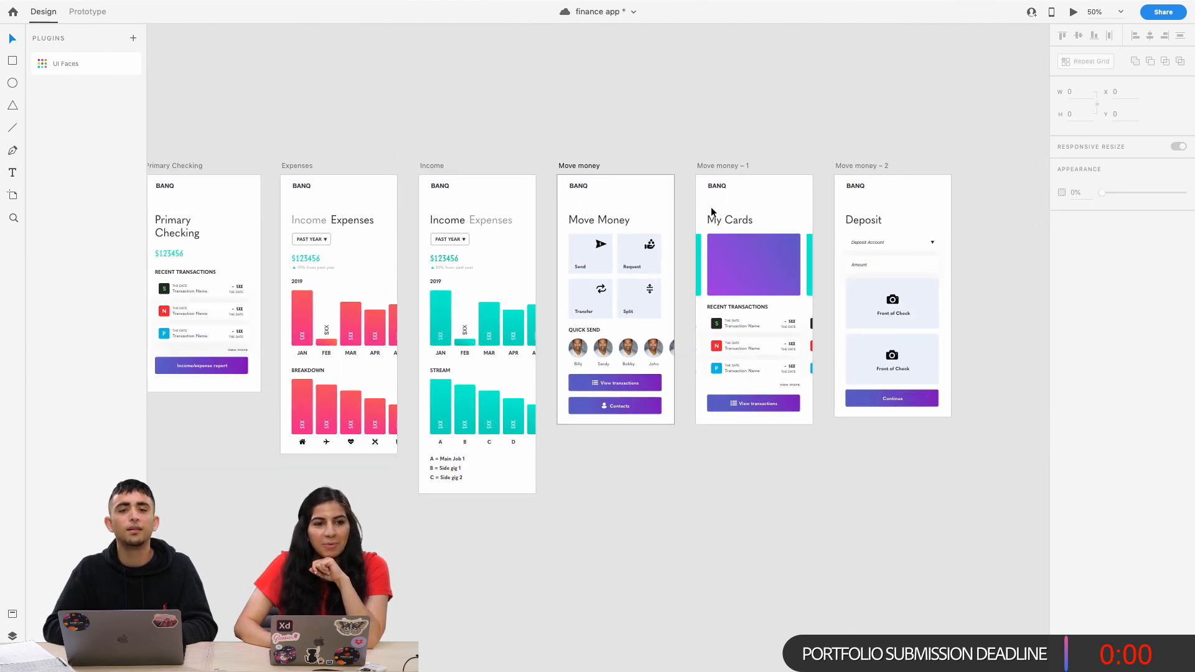
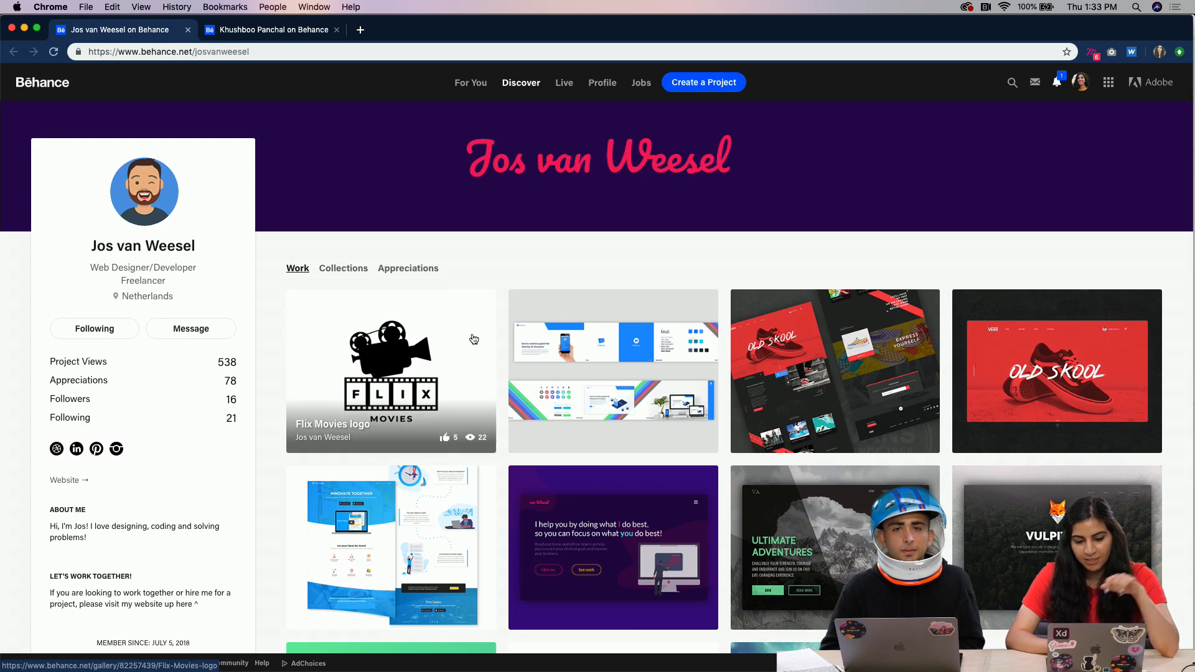
# Browse the projects on the designer's Behance profile and open the Personal page design project.
pyautogui.scroll(-3, 479, 349)
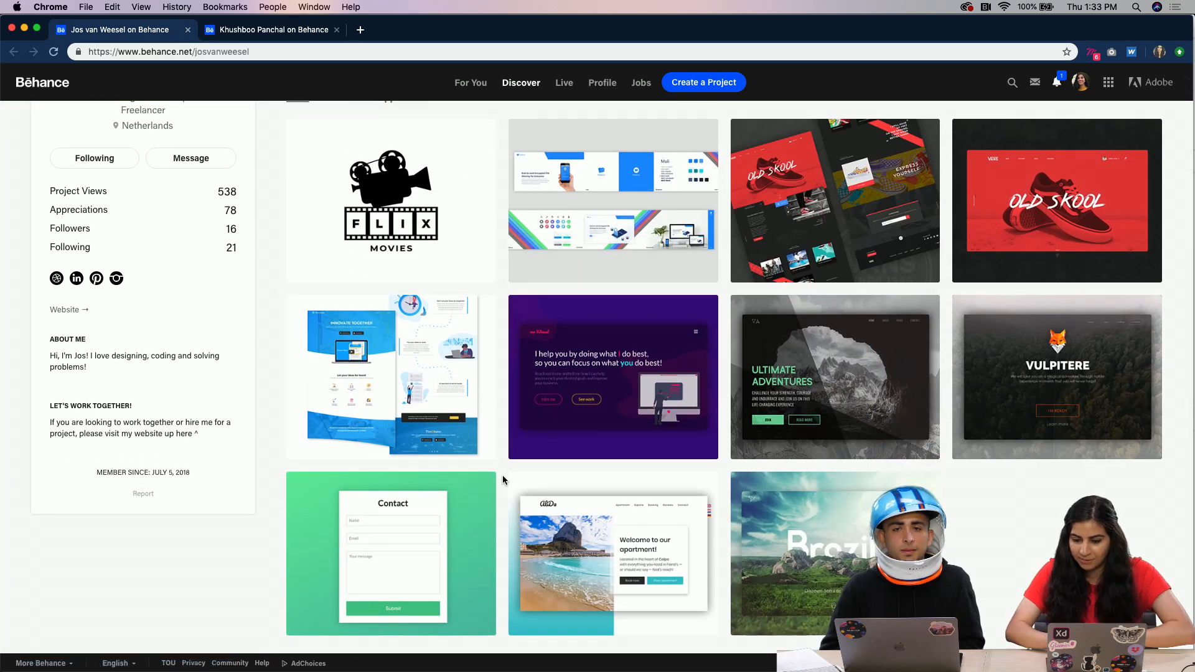
pyautogui.scroll(1, 504, 480)
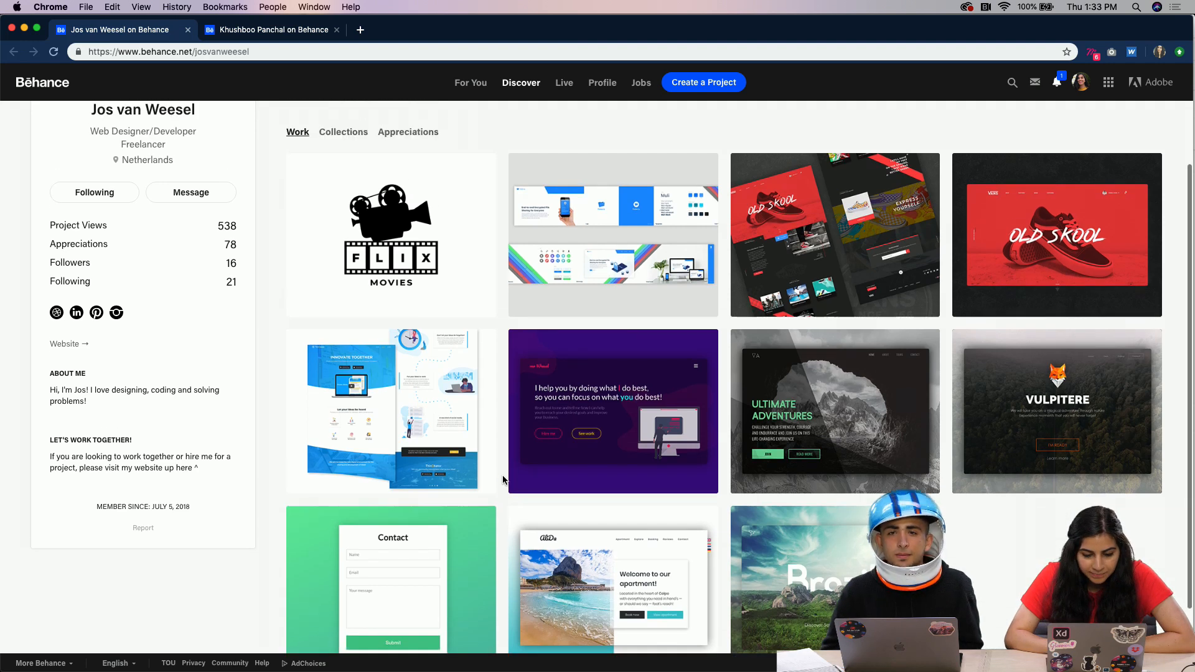
pyautogui.scroll(-1, 504, 479)
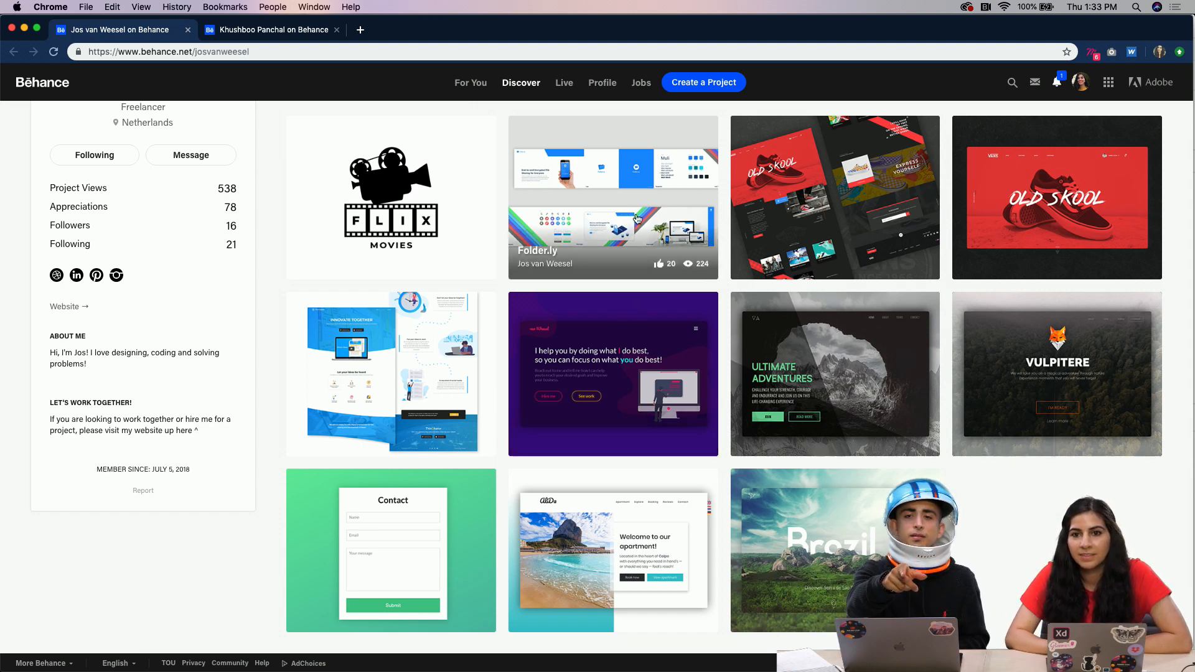
pyautogui.click(626, 356)
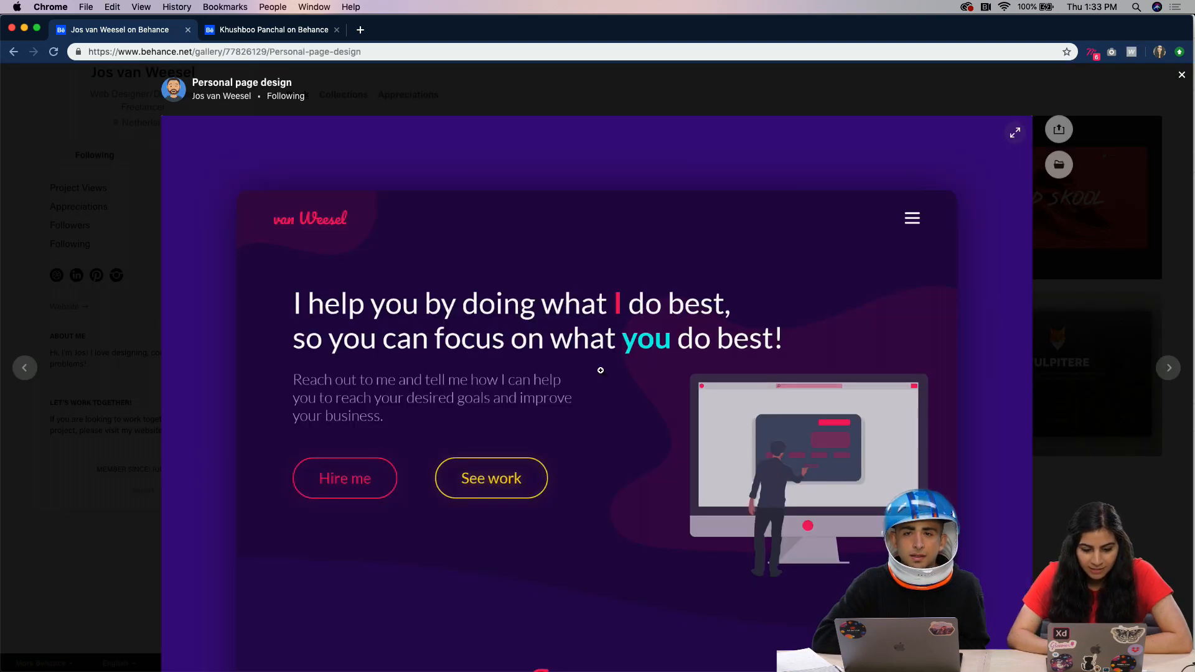
# Examine the hero section and introduction of the Personal page design, including its headline, call-to-action buttons and illustration.
pyautogui.scroll(-3, 356, 569)
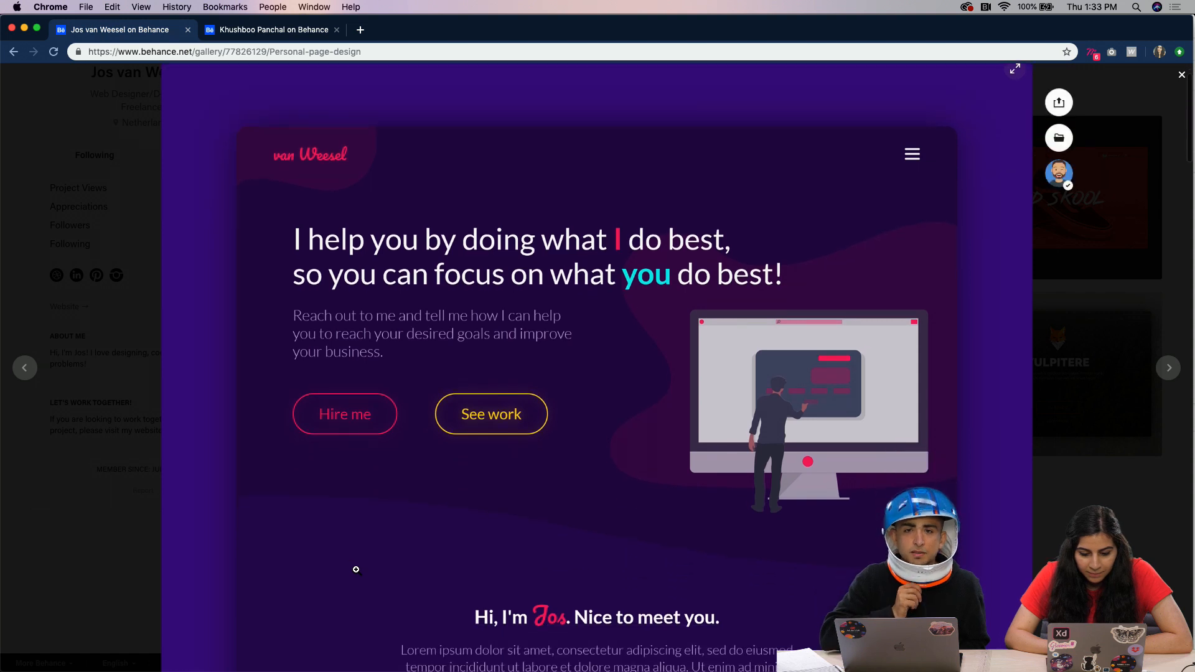
pyautogui.scroll(3, 356, 569)
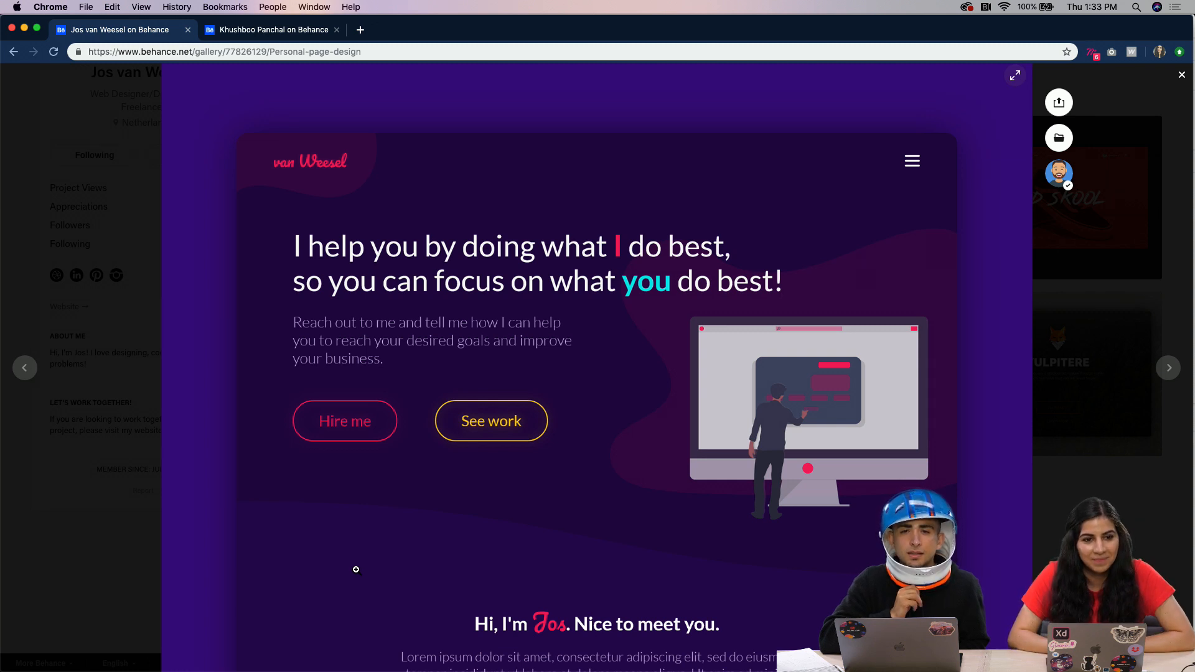
pyautogui.scroll(-2, 356, 570)
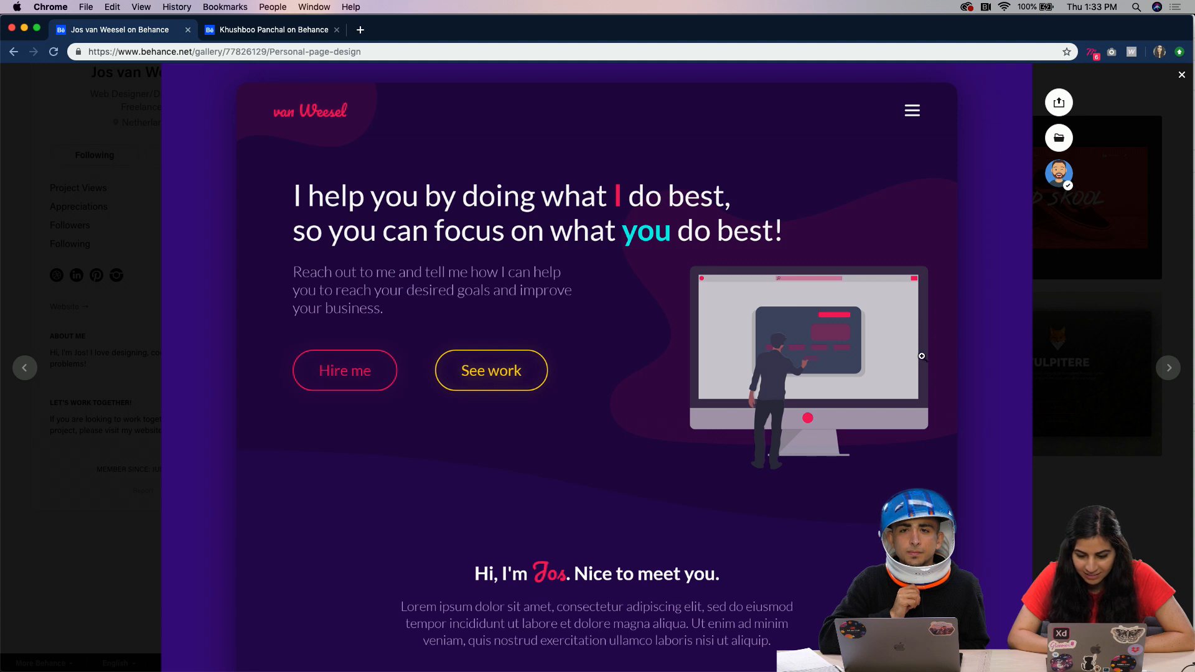
pyautogui.scroll(-1, 676, 509)
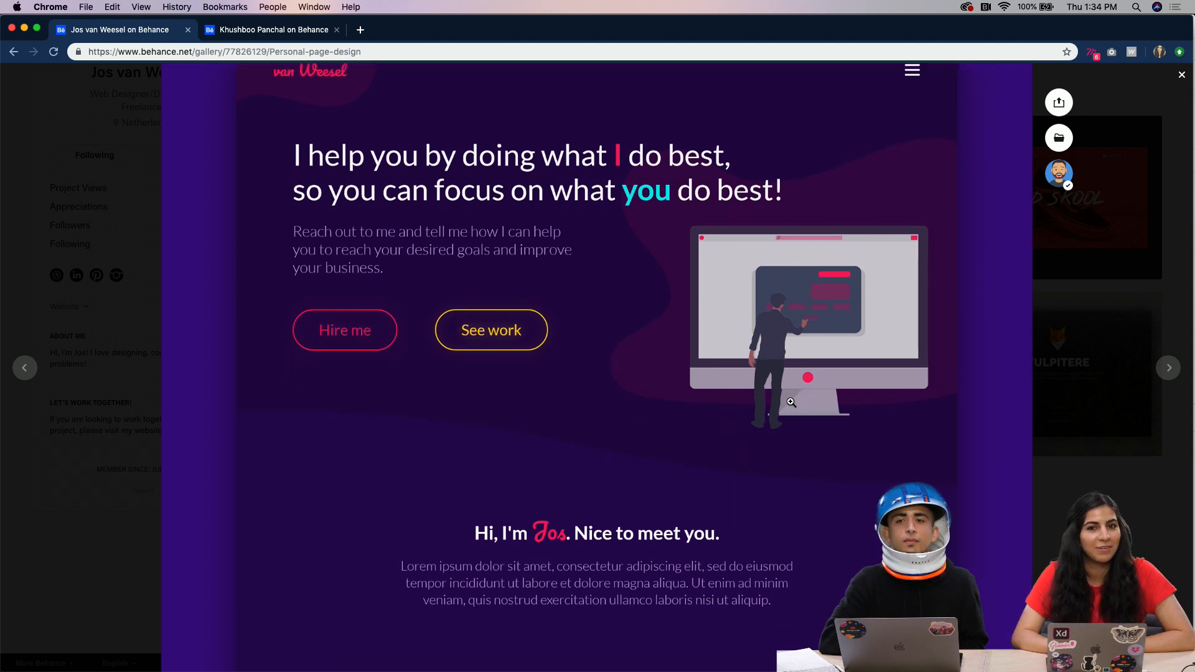
pyautogui.scroll(-3, 473, 531)
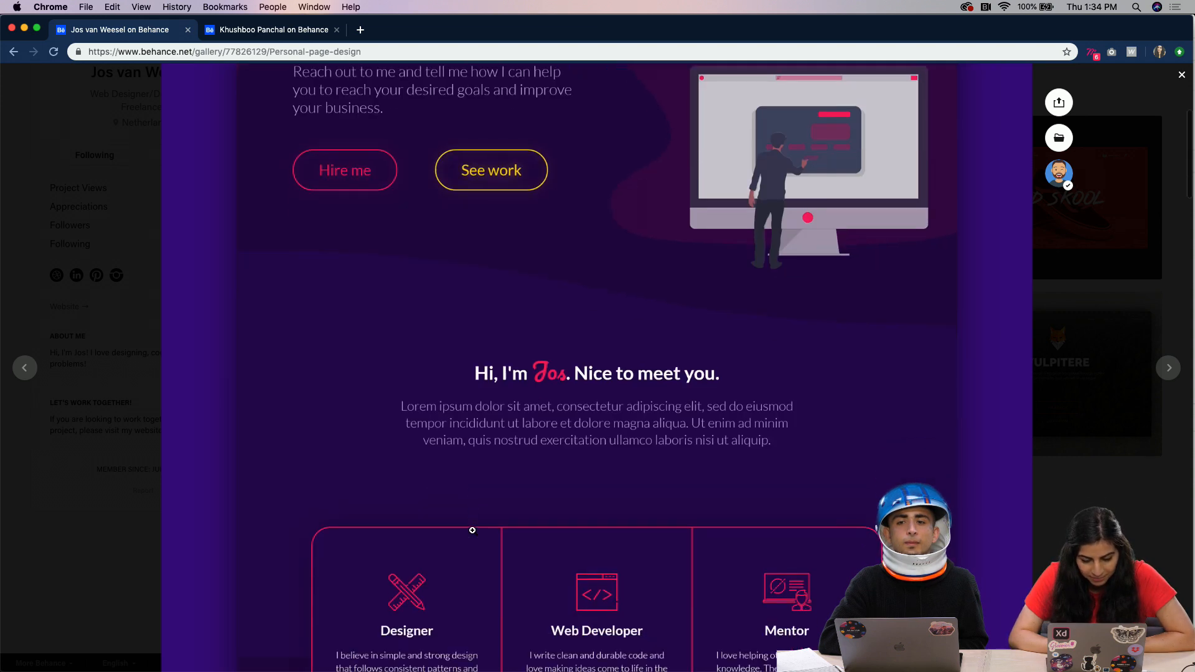
pyautogui.scroll(-2, 471, 497)
pyautogui.scroll(5, 472, 496)
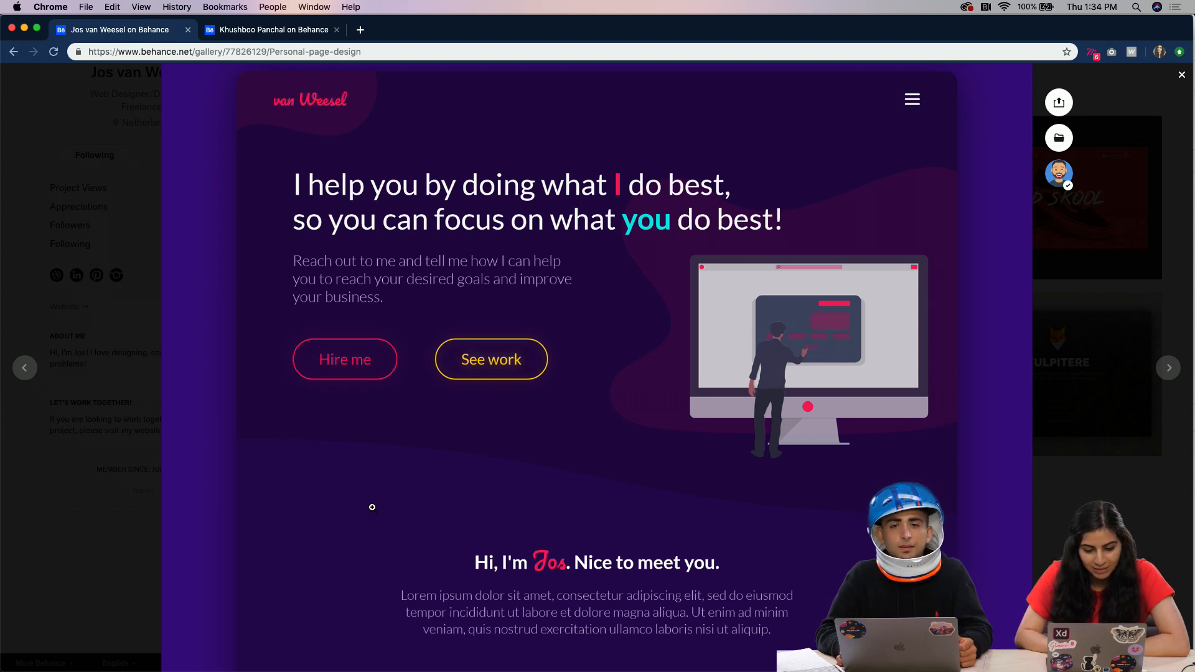
# Review the skills cards, recent work gallery and service offerings further down the Personal page design.
pyautogui.scroll(-3, 437, 542)
pyautogui.scroll(-10, 436, 542)
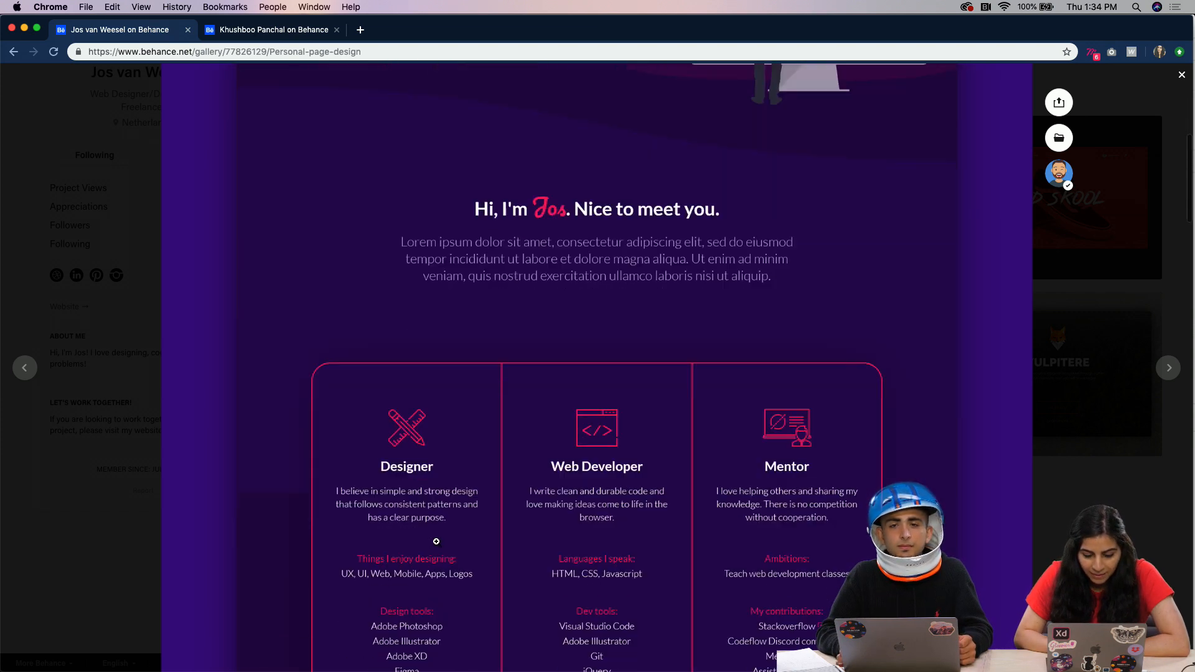
pyautogui.scroll(-1, 436, 542)
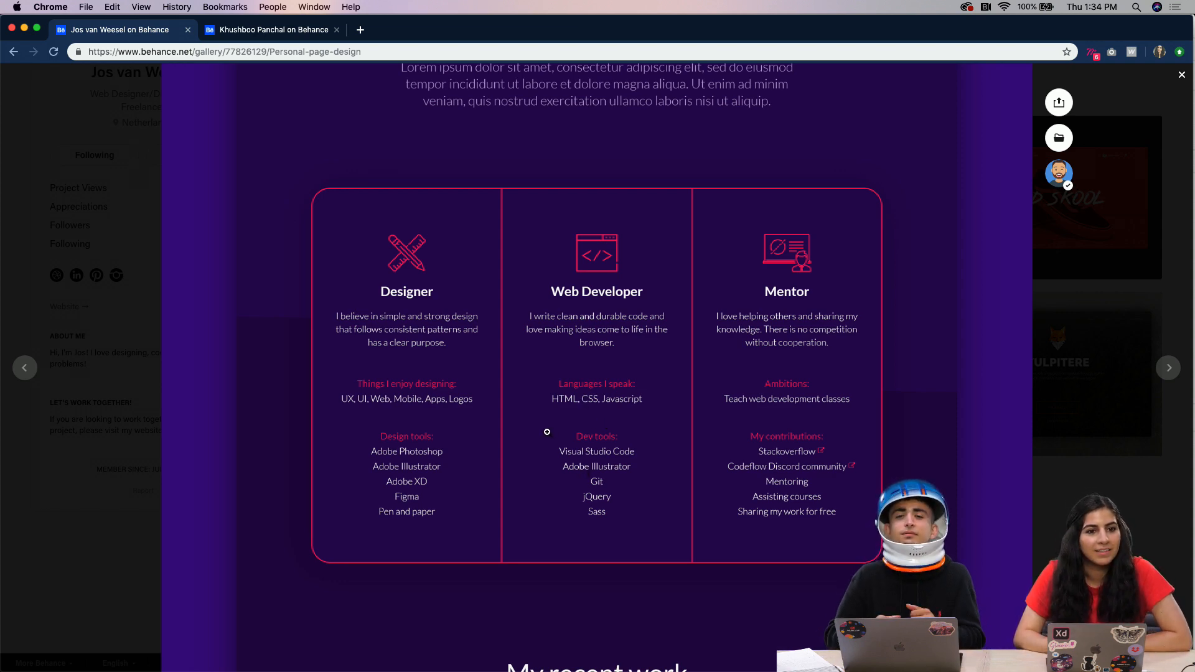
pyautogui.scroll(-4, 549, 432)
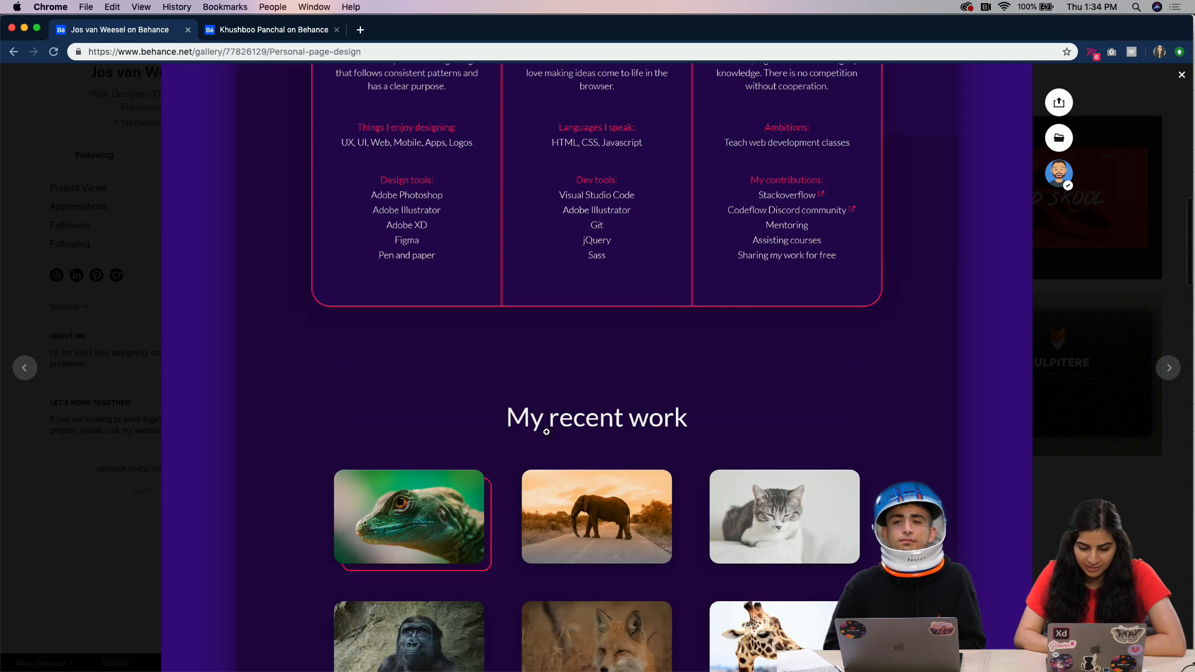
pyautogui.scroll(-3, 546, 431)
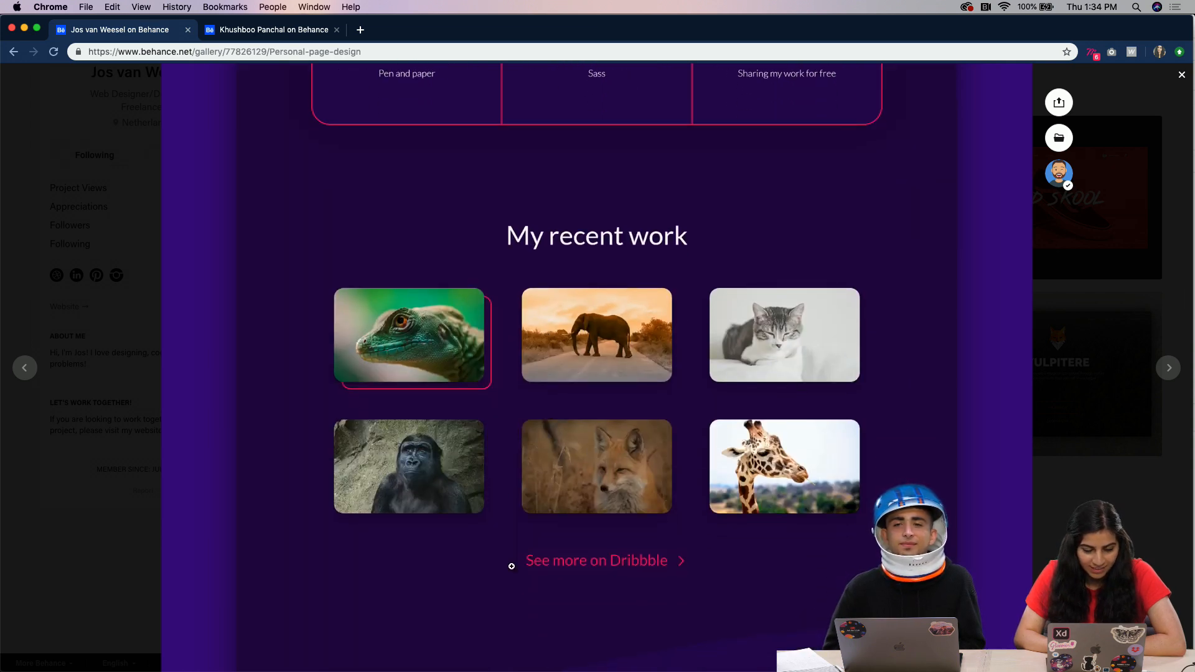
pyautogui.scroll(-4, 511, 567)
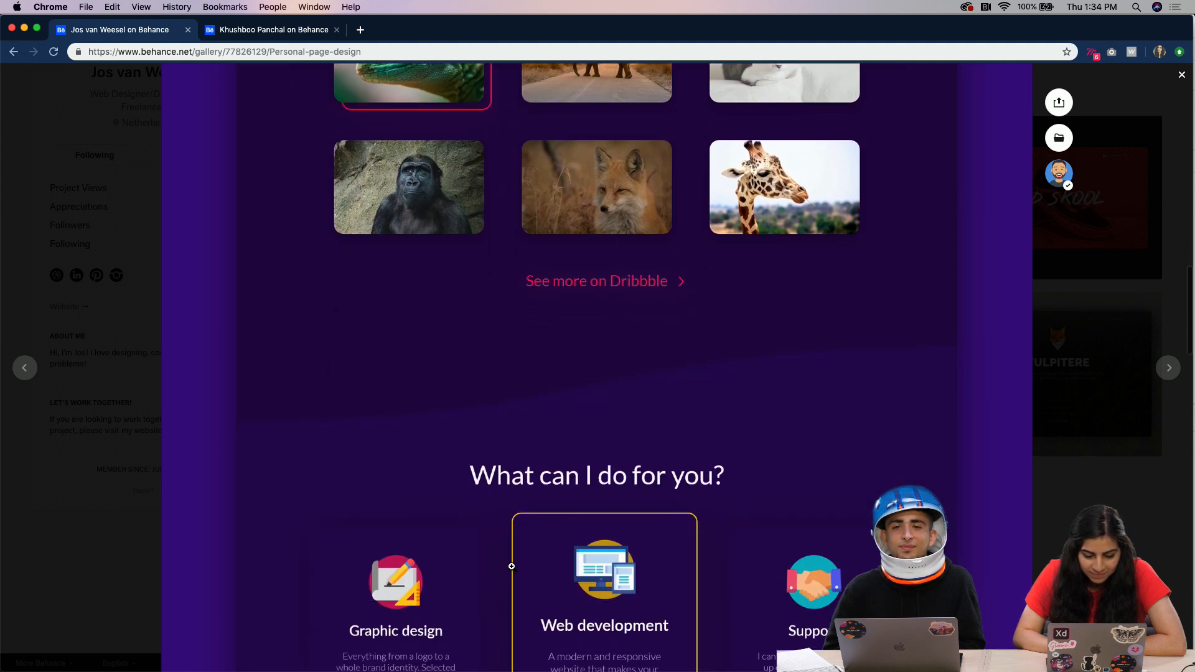
pyautogui.scroll(-3, 512, 567)
pyautogui.scroll(-2, 503, 592)
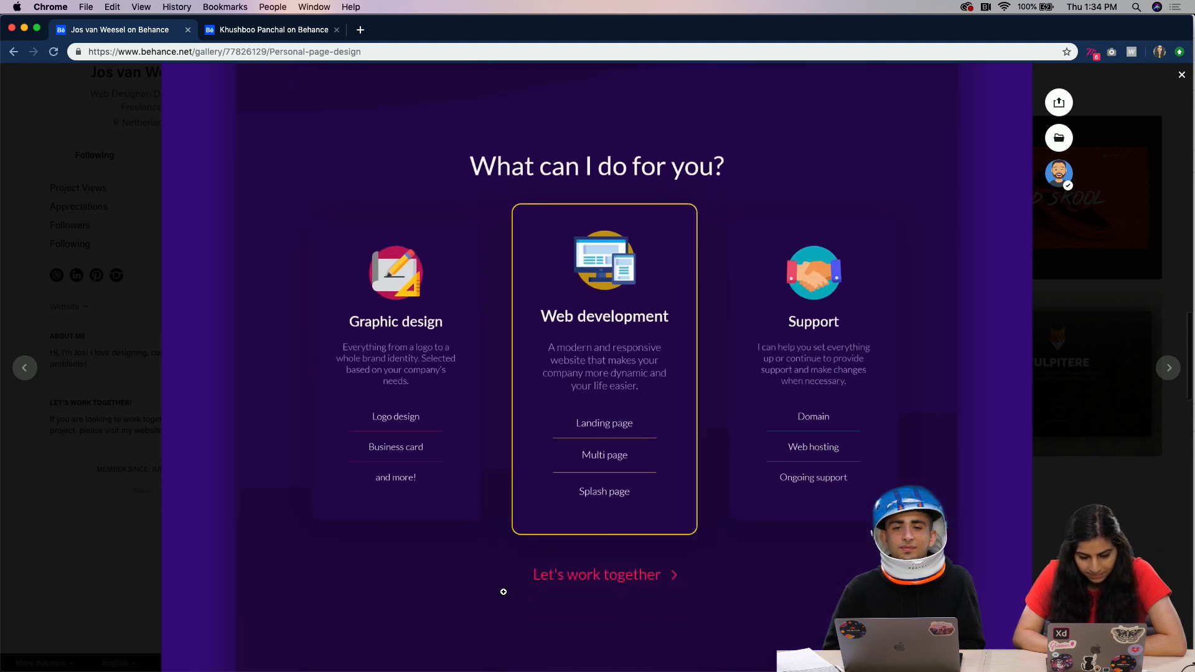
pyautogui.scroll(1, 503, 592)
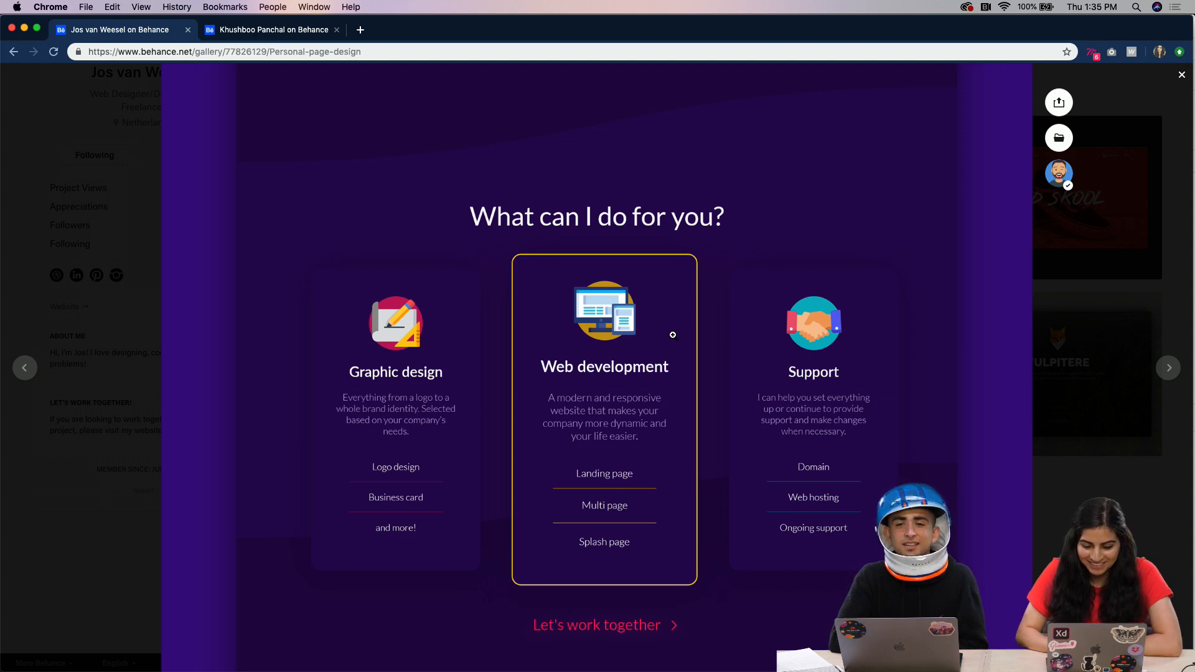
# Review the Personal page design's contact form and social links footer, and return past the services and gallery to the hero section.
pyautogui.scroll(-7, 673, 324)
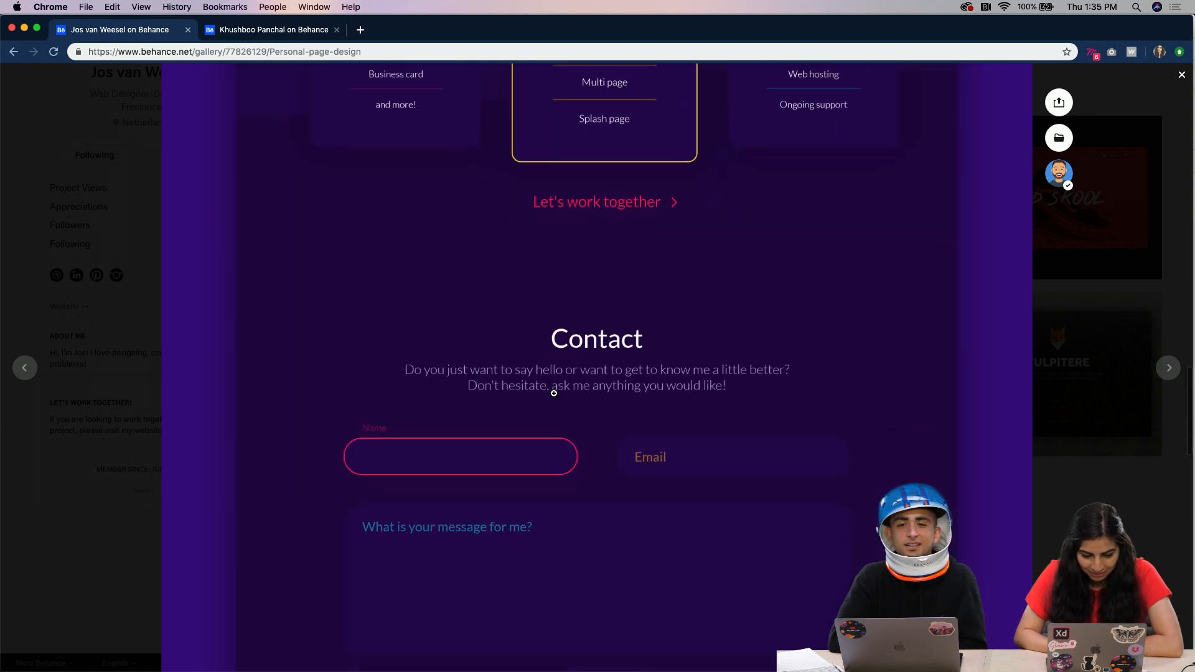
pyautogui.scroll(-3, 610, 515)
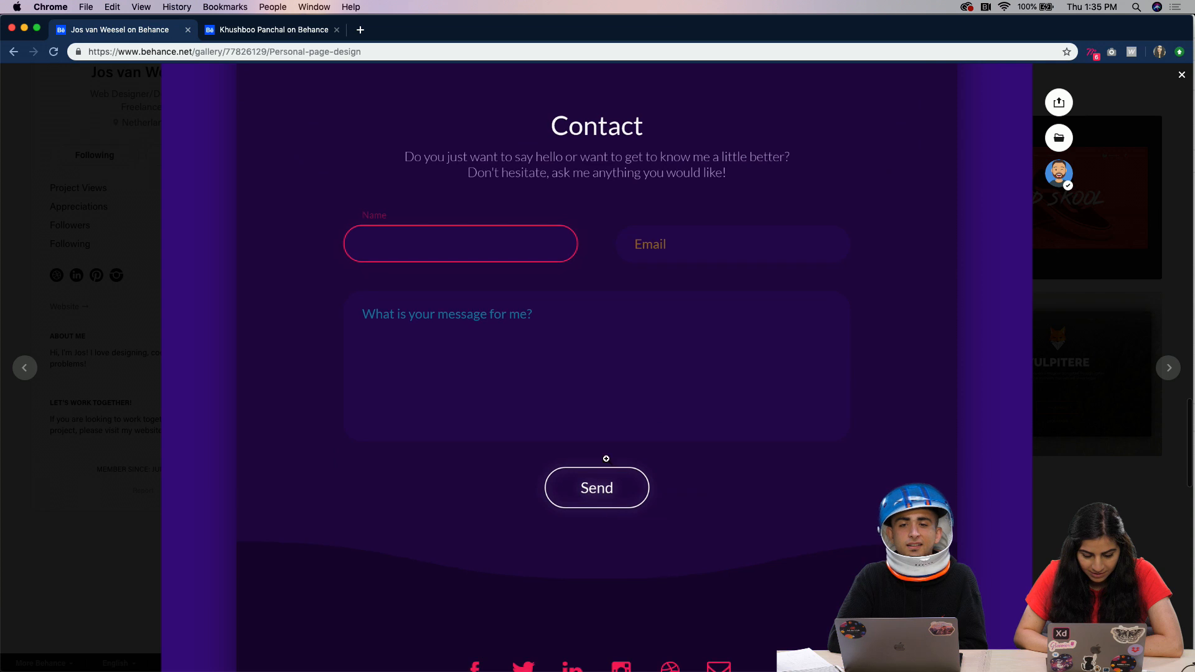
pyautogui.scroll(-5, 605, 459)
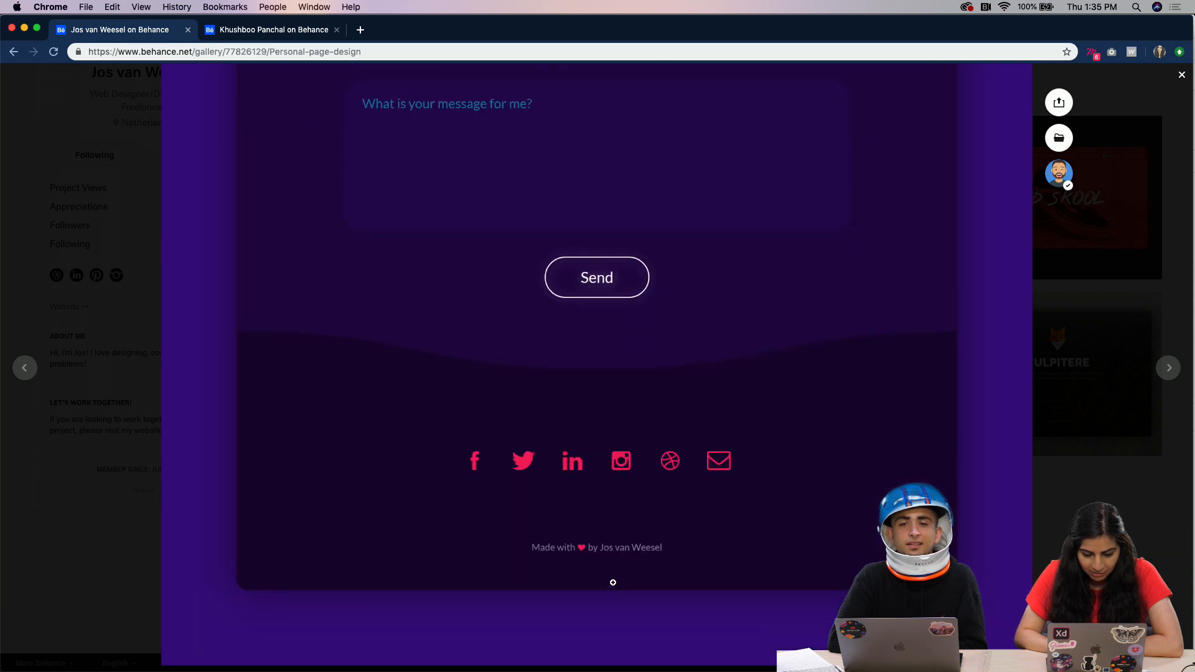
pyautogui.scroll(-2, 568, 571)
pyautogui.scroll(8, 583, 477)
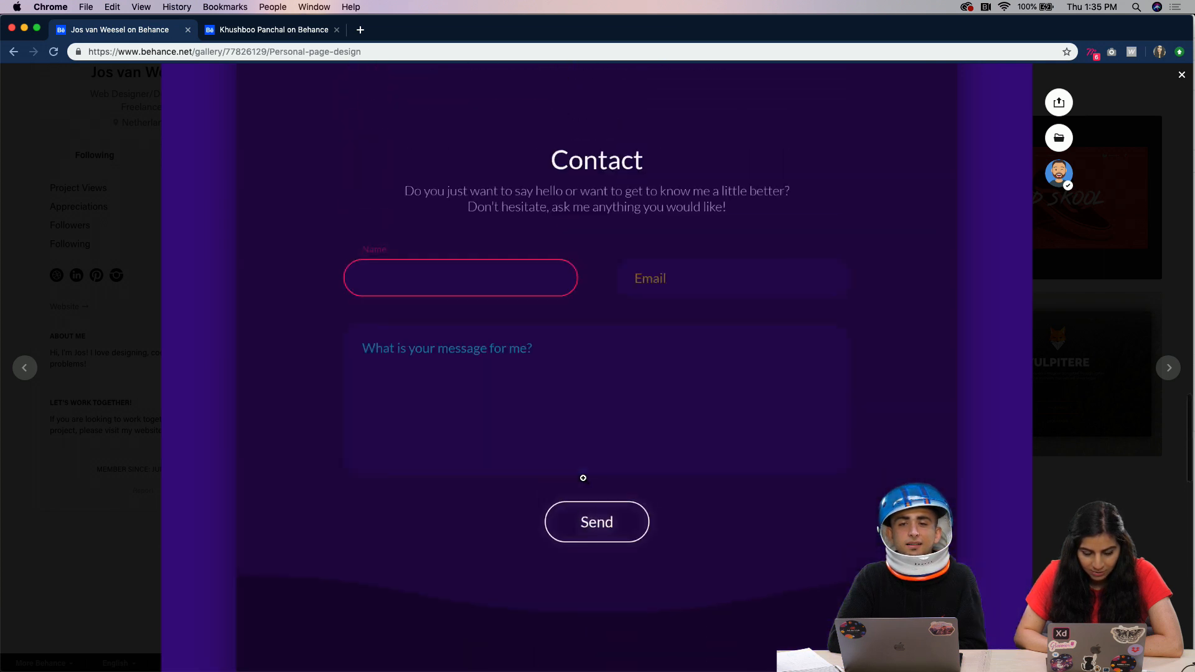
pyautogui.scroll(7, 583, 478)
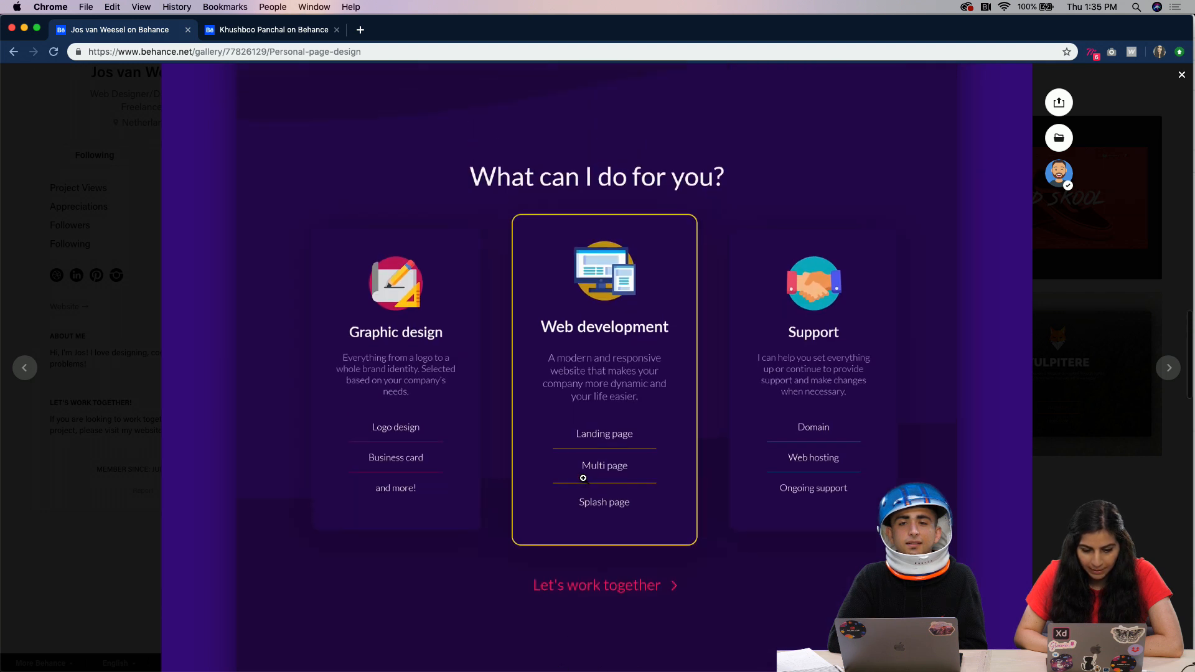
pyautogui.scroll(1, 583, 478)
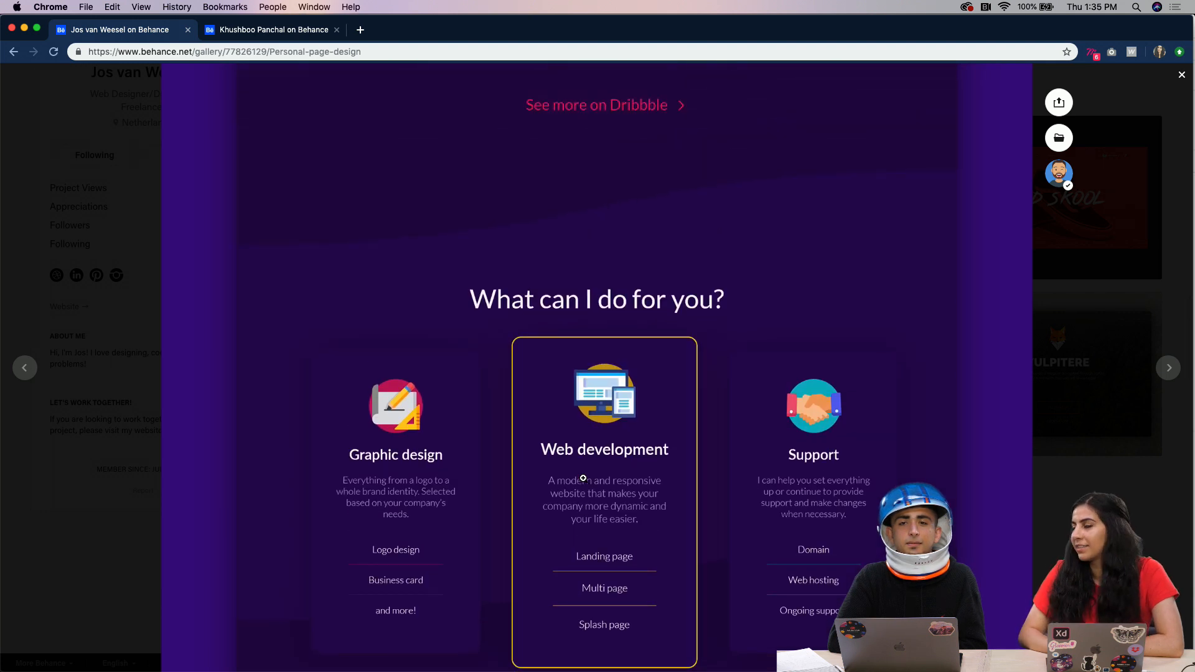
pyautogui.scroll(3, 583, 478)
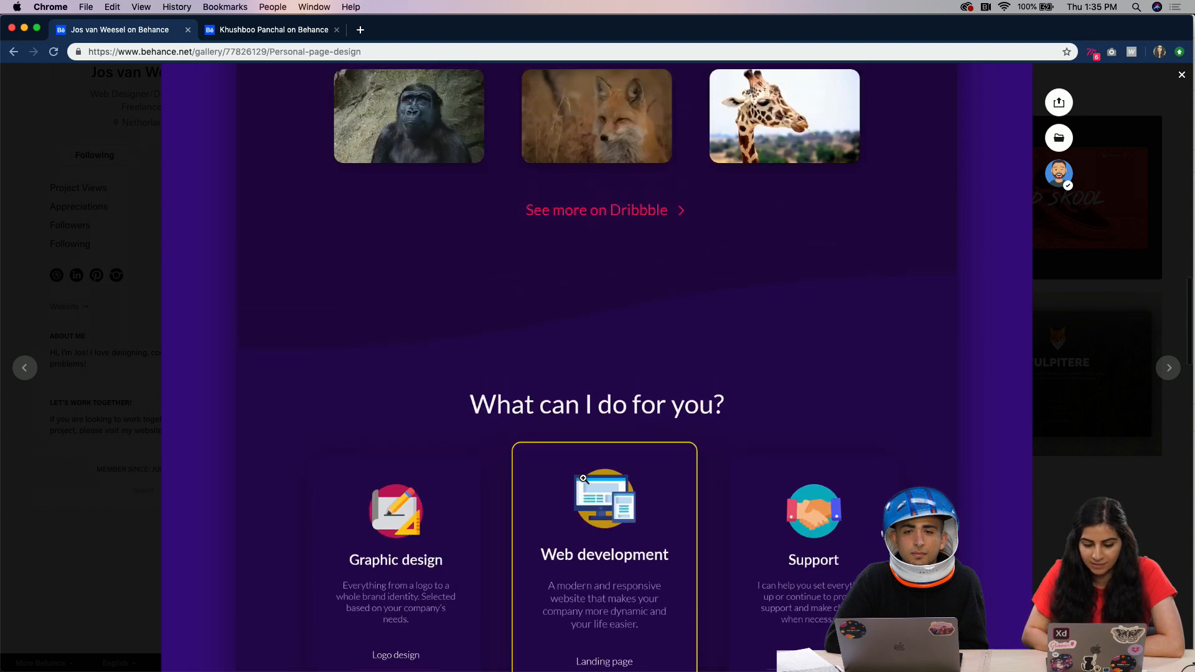
pyautogui.scroll(10, 584, 478)
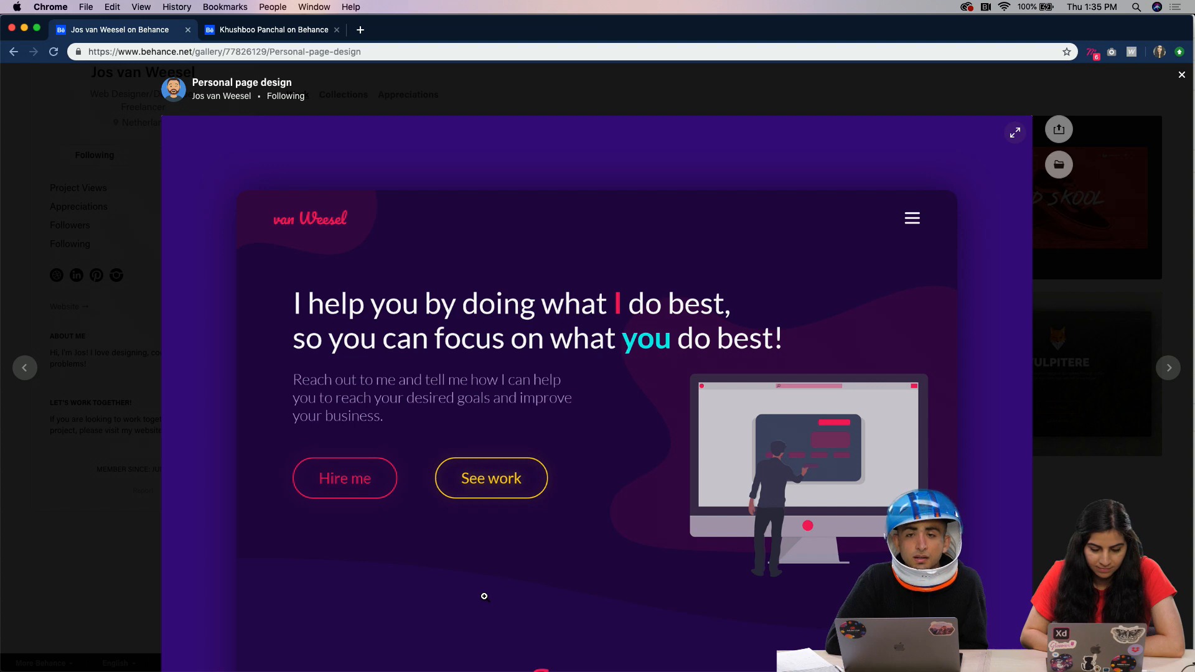
# Skim the Personal page design from the hero section down to the contact form and return to its beginning.
pyautogui.scroll(-3, 485, 596)
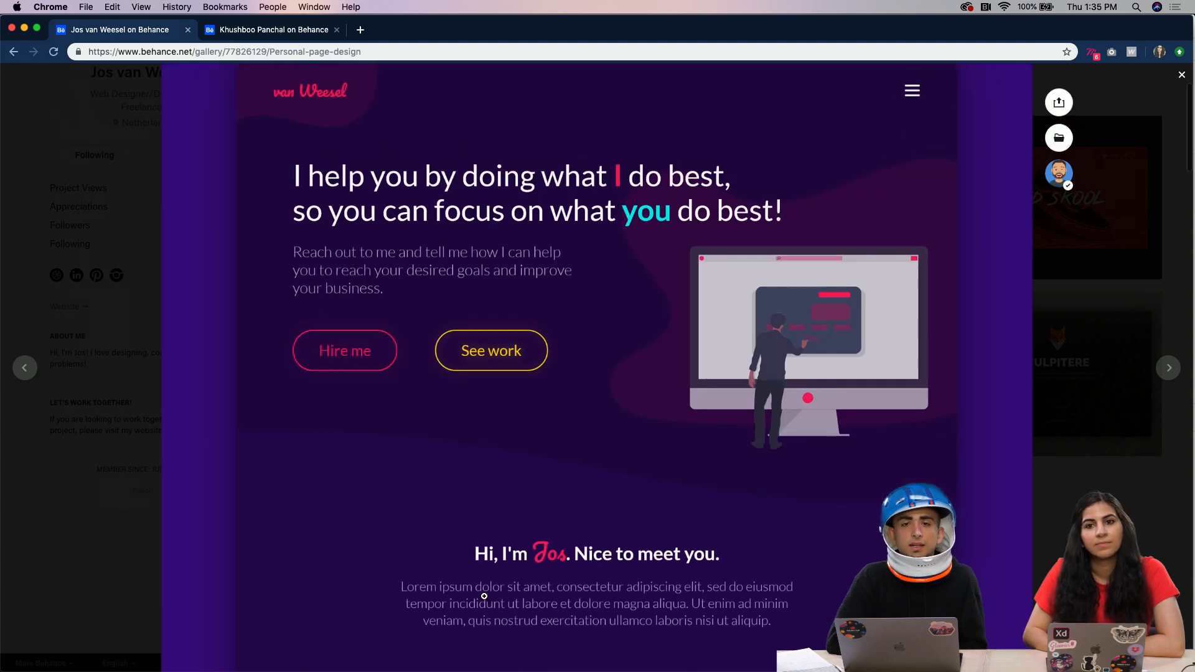
pyautogui.scroll(1, 485, 597)
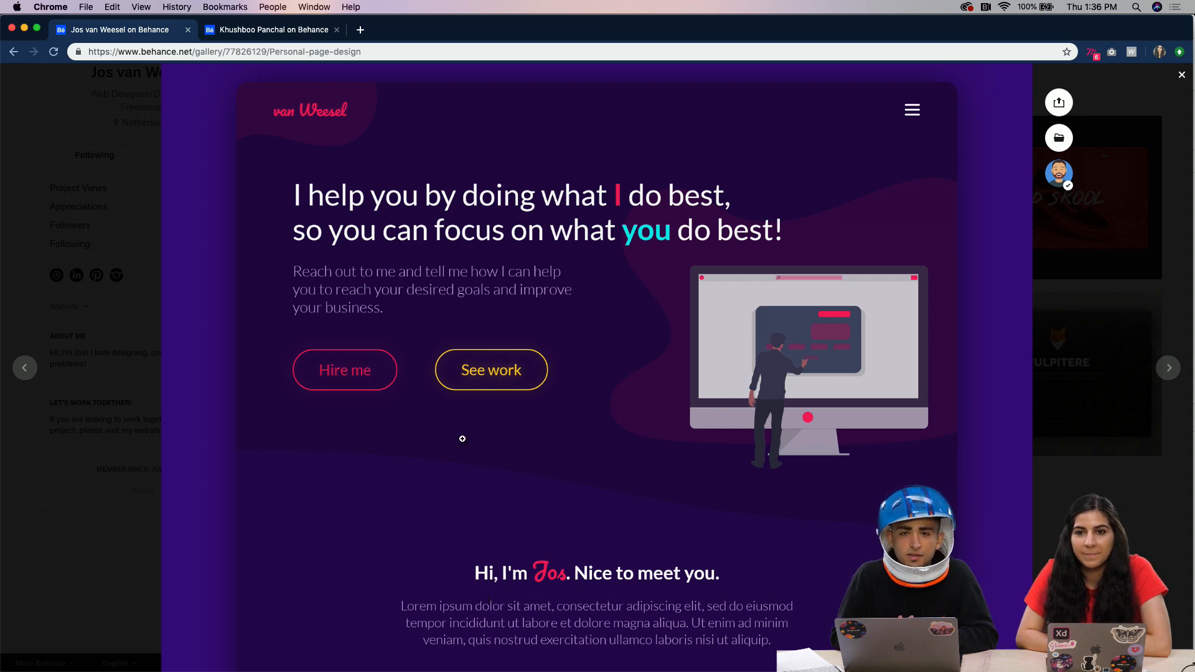
pyautogui.scroll(-20, 623, 454)
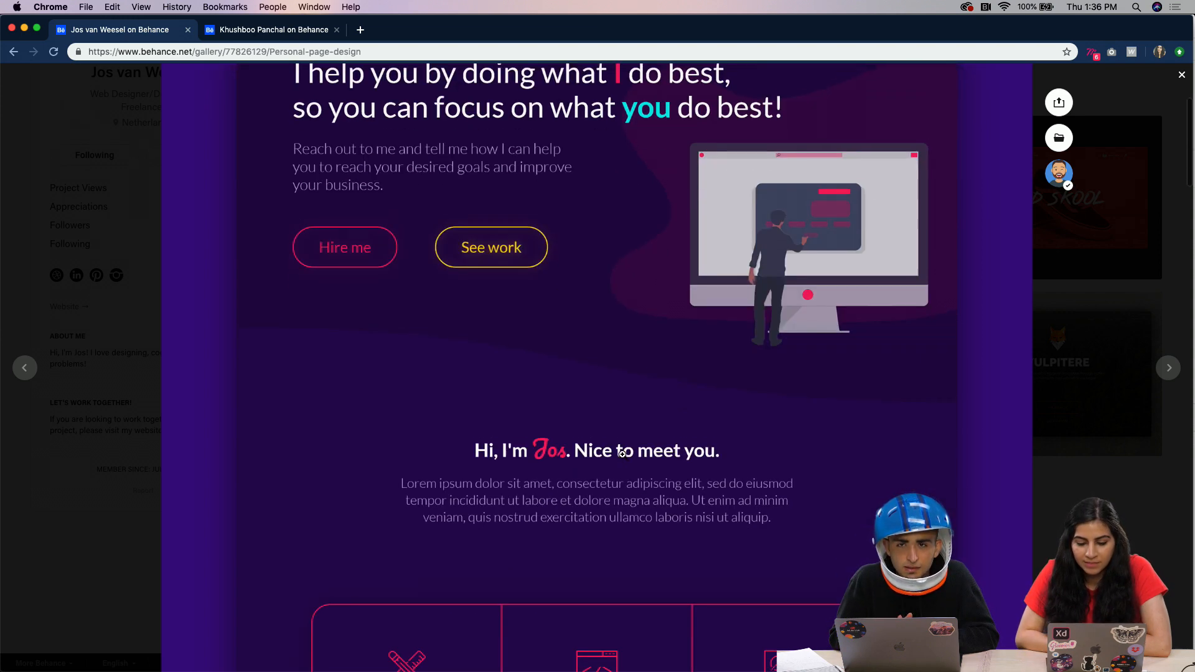
pyautogui.scroll(-15, 623, 454)
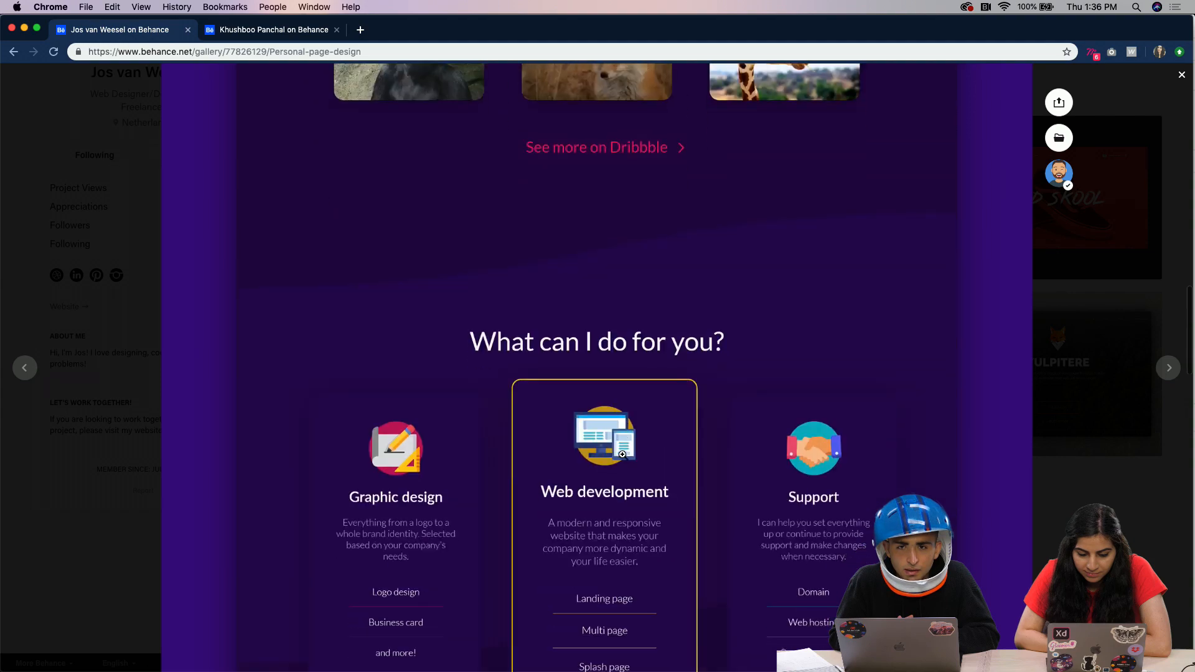
pyautogui.scroll(20, 583, 362)
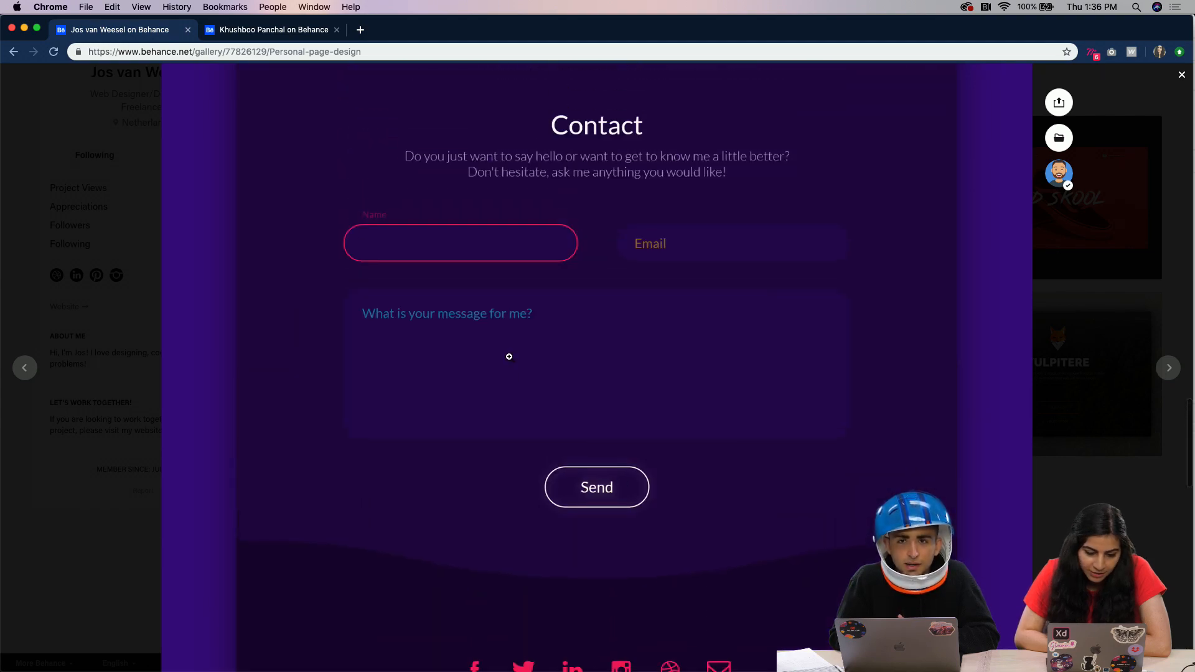
pyautogui.scroll(2, 583, 364)
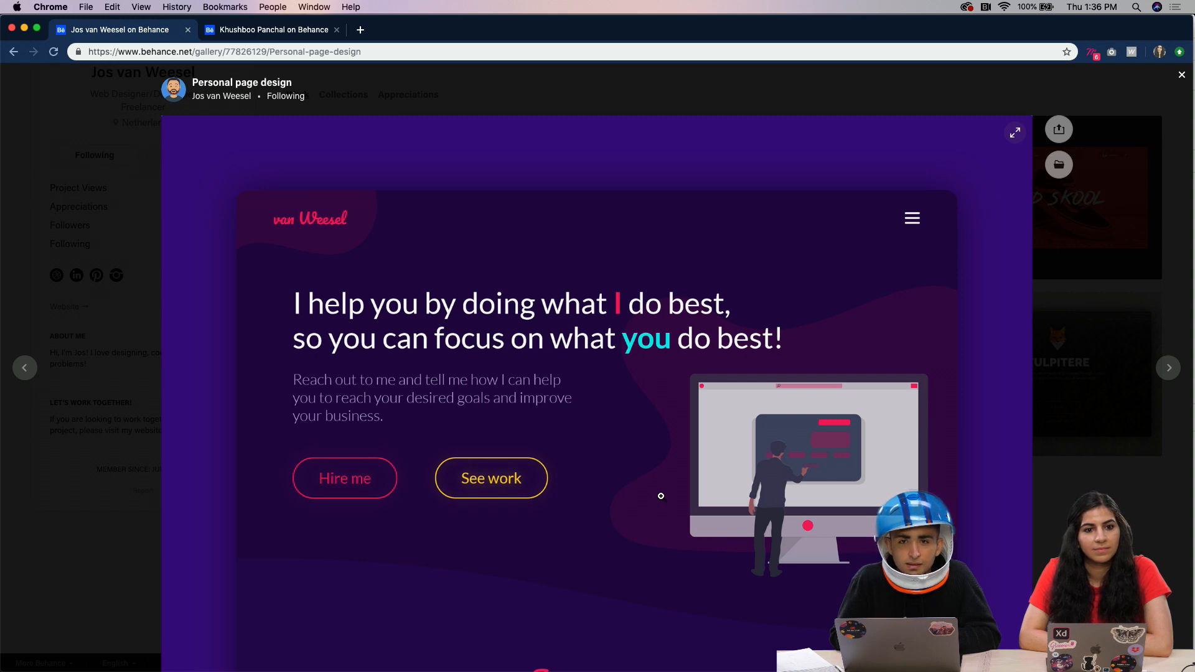
# Examine the introduction and the Designer, Web Developer and Mentor cards in the Personal page design.
pyautogui.scroll(-7, 661, 496)
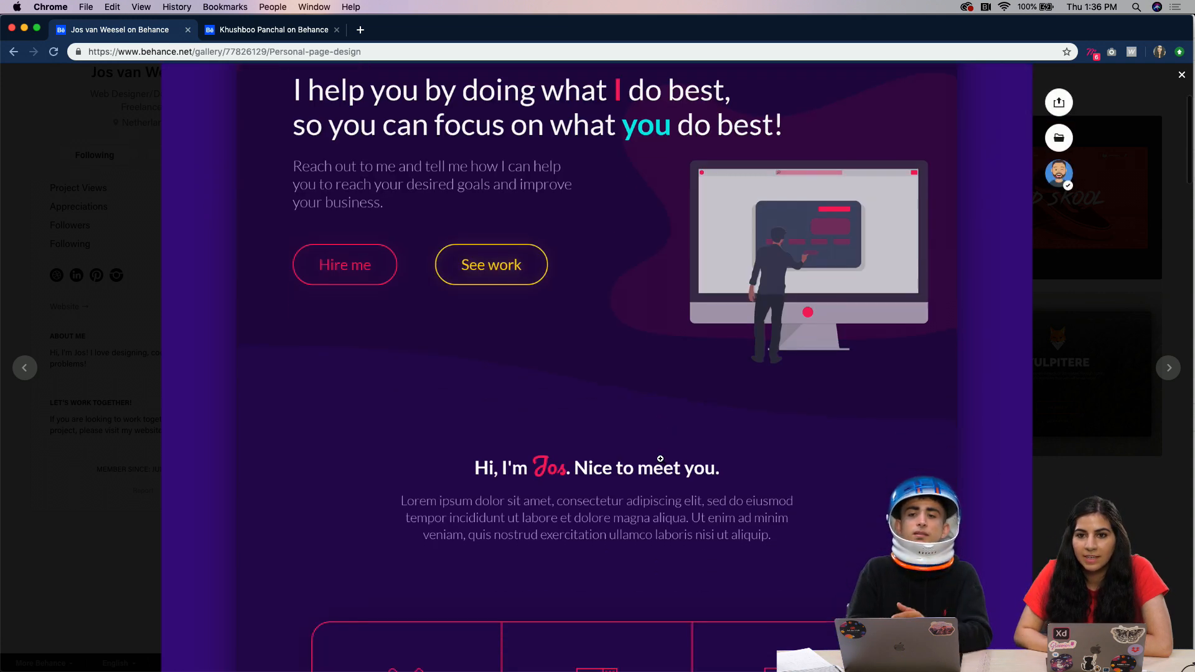
pyautogui.scroll(-2, 660, 459)
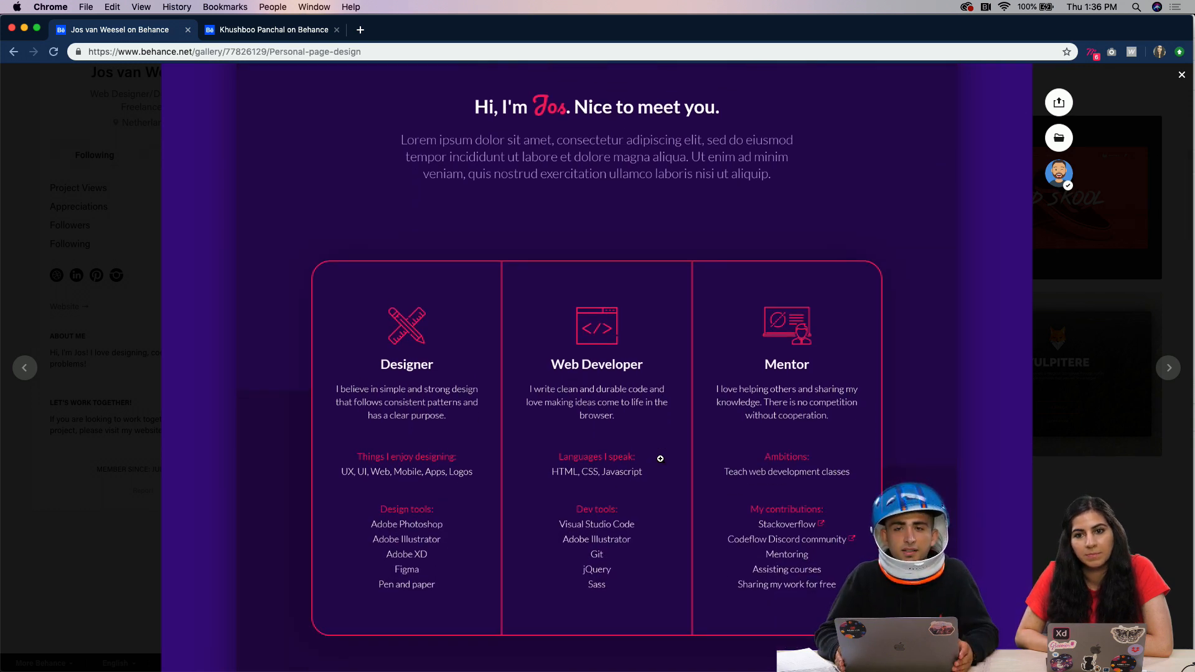
pyautogui.scroll(-1, 661, 459)
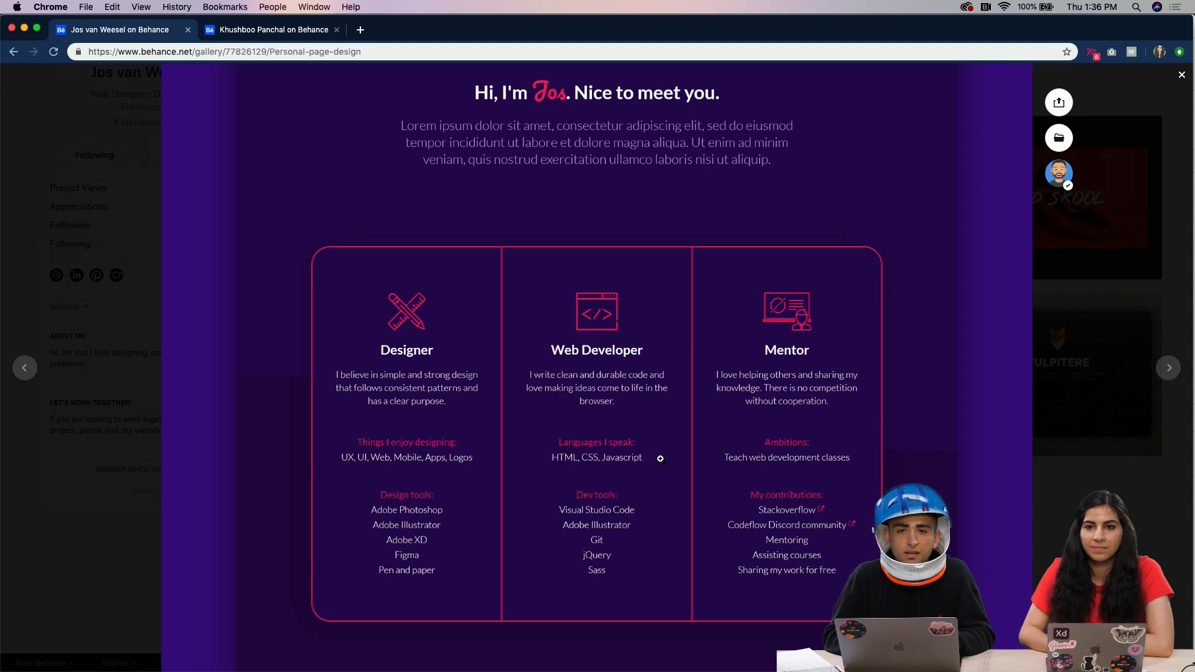
pyautogui.scroll(-1, 661, 460)
pyautogui.scroll(-10, 660, 459)
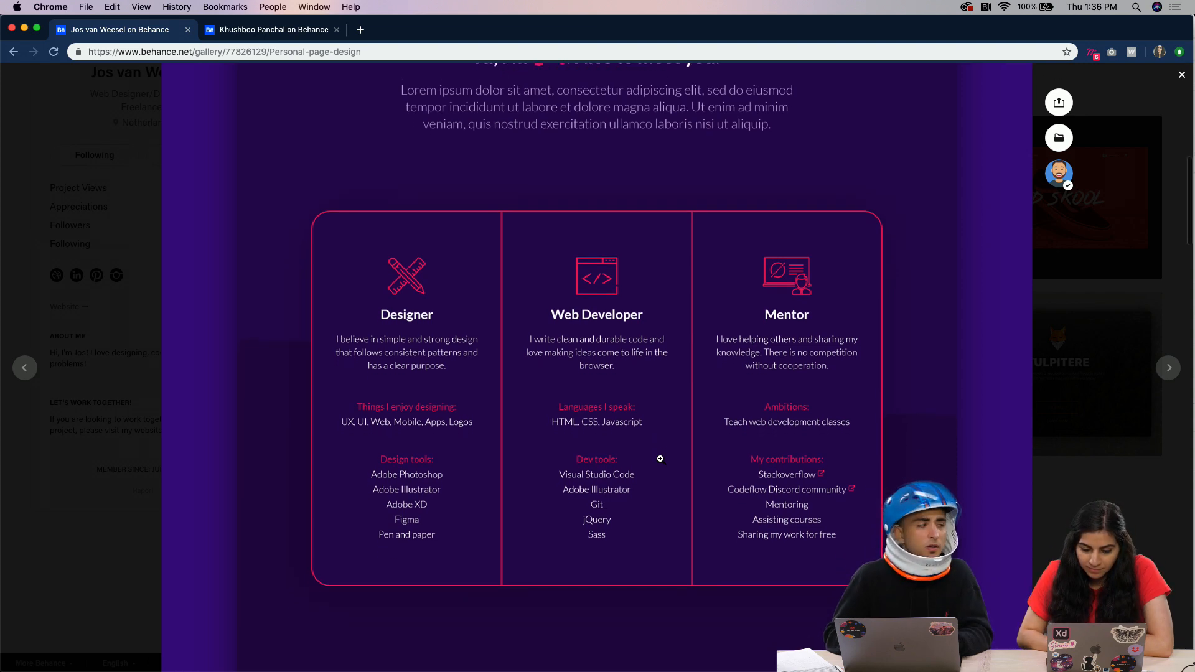
# Compare the "What can I do for you?" service cards with the styling of the contact form's Name, Email and message fields.
pyautogui.scroll(-12, 660, 459)
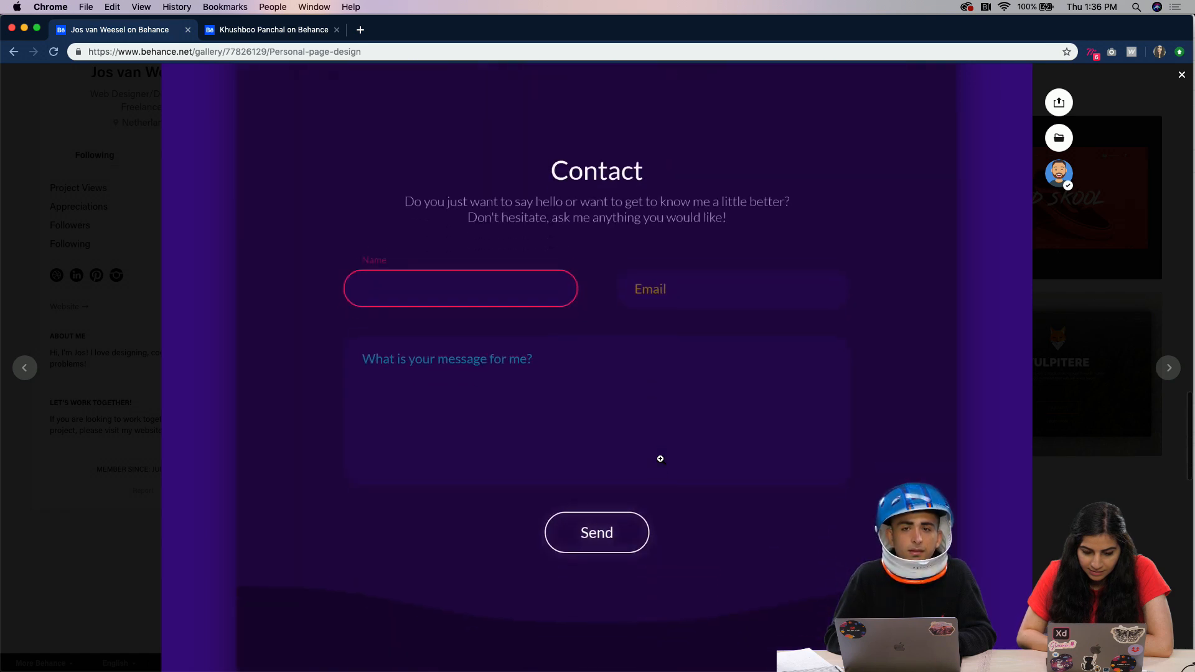
pyautogui.scroll(6, 660, 459)
pyautogui.scroll(-6, 660, 459)
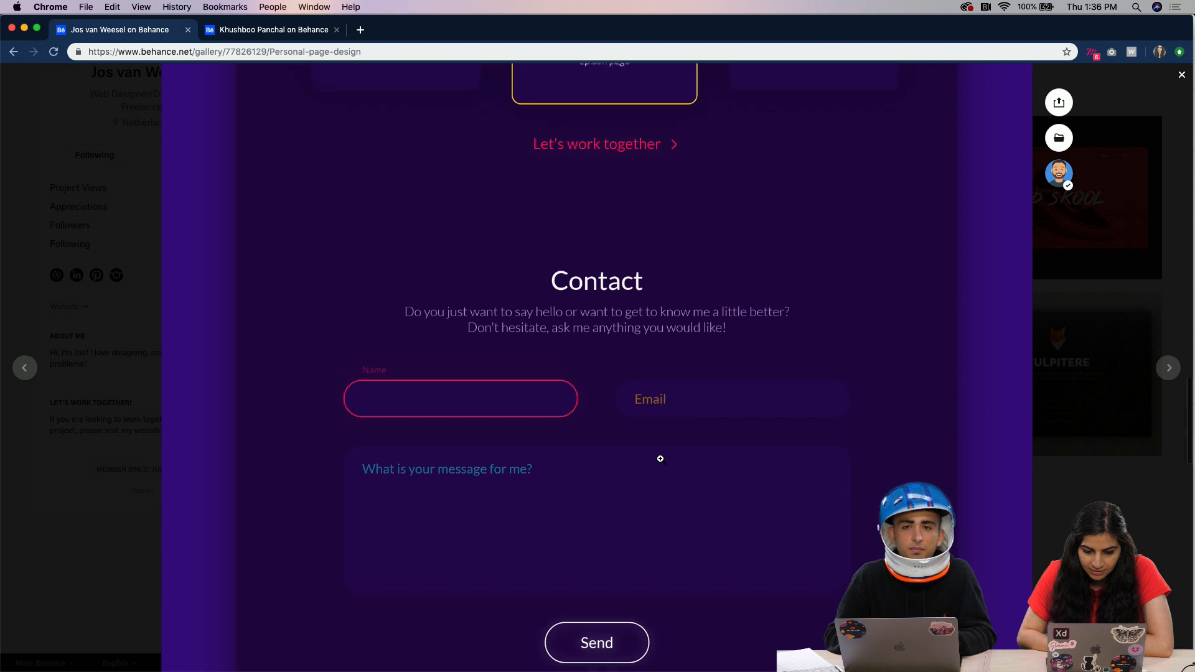
pyautogui.scroll(7, 661, 459)
pyautogui.scroll(-1, 623, 598)
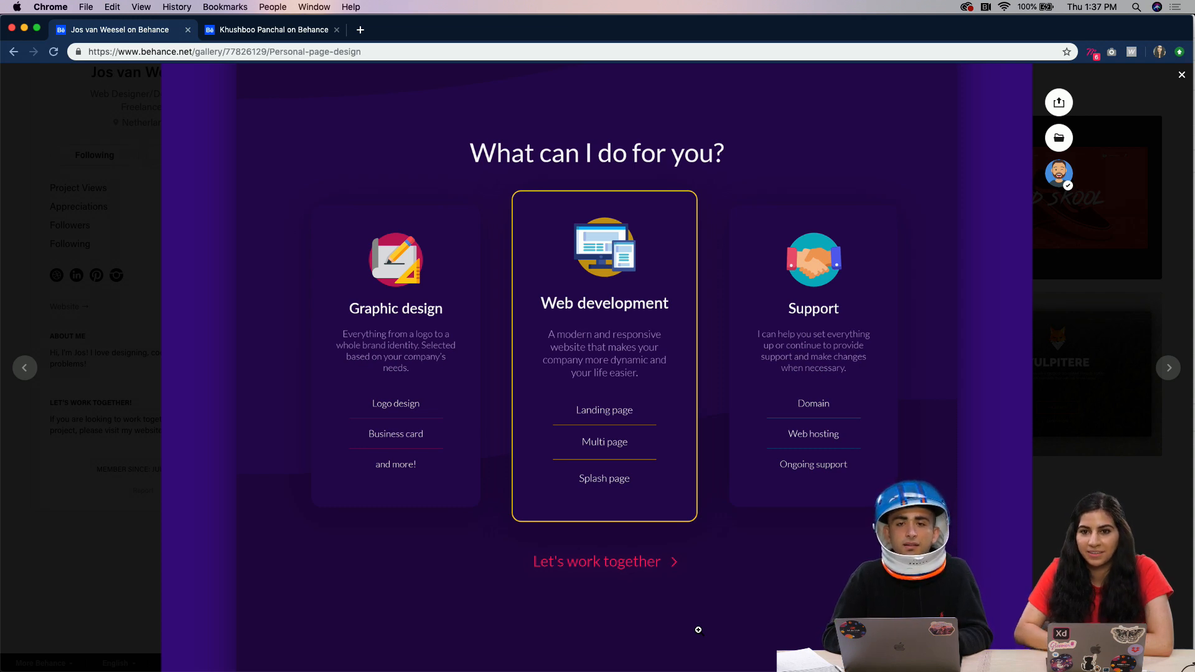
pyautogui.scroll(-5, 537, 606)
pyautogui.scroll(-4, 537, 606)
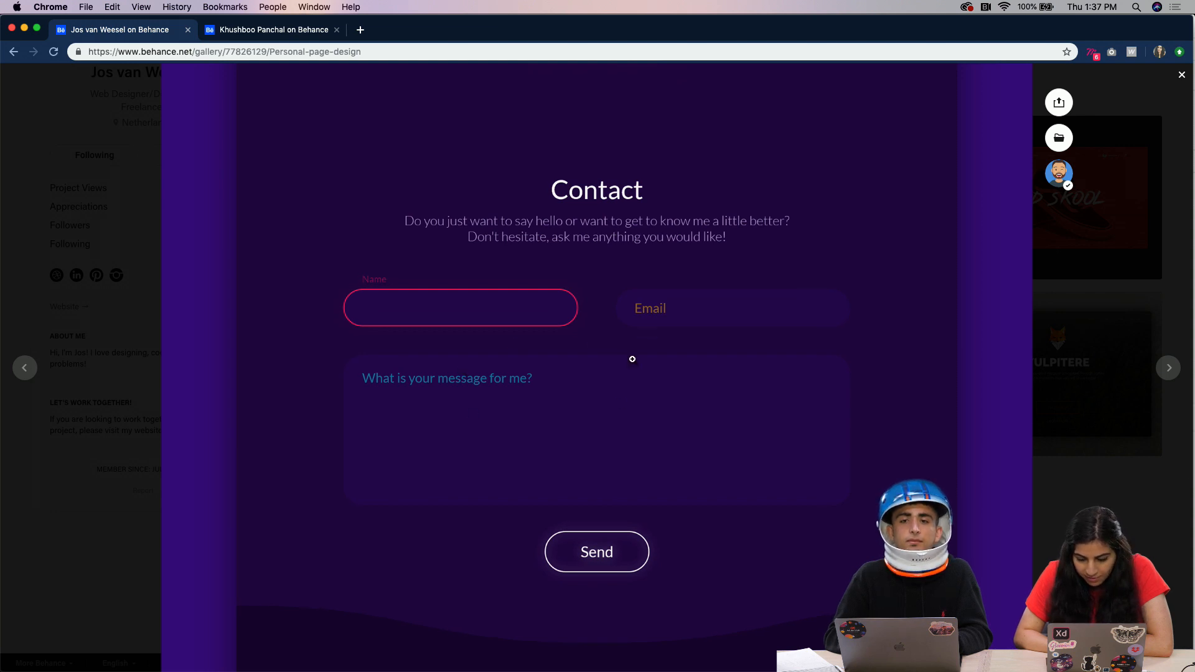
pyautogui.scroll(-1, 507, 497)
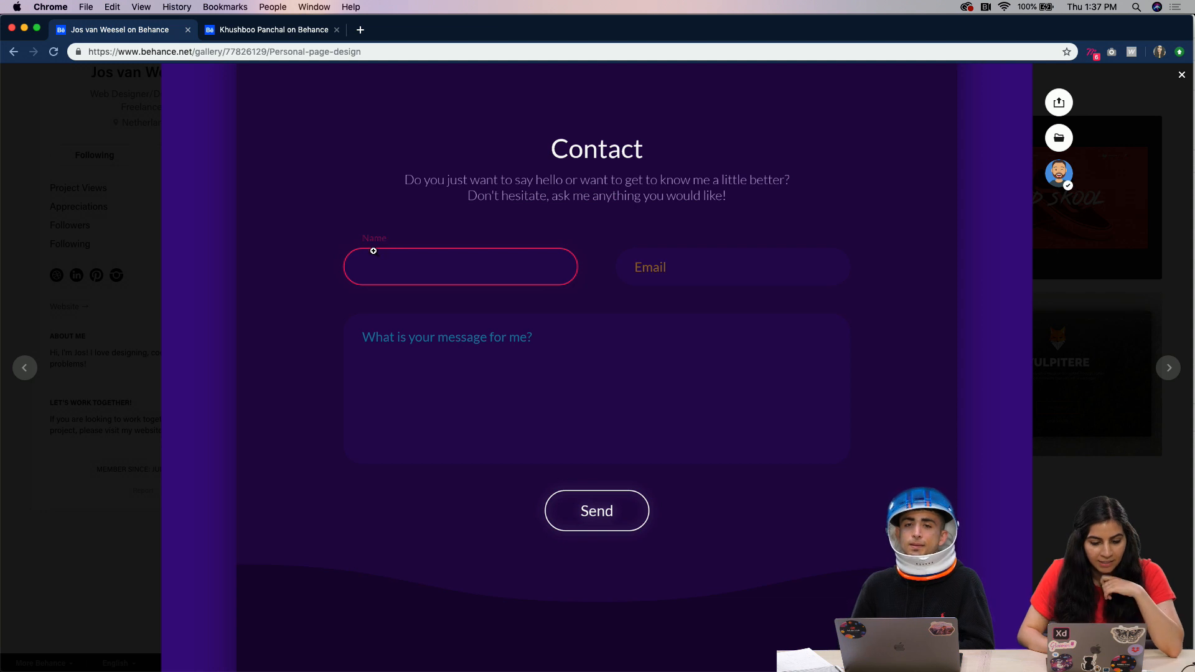
# Appreciate the Personal page design project and close it to return to the designer's profile.
pyautogui.scroll(-7, 515, 467)
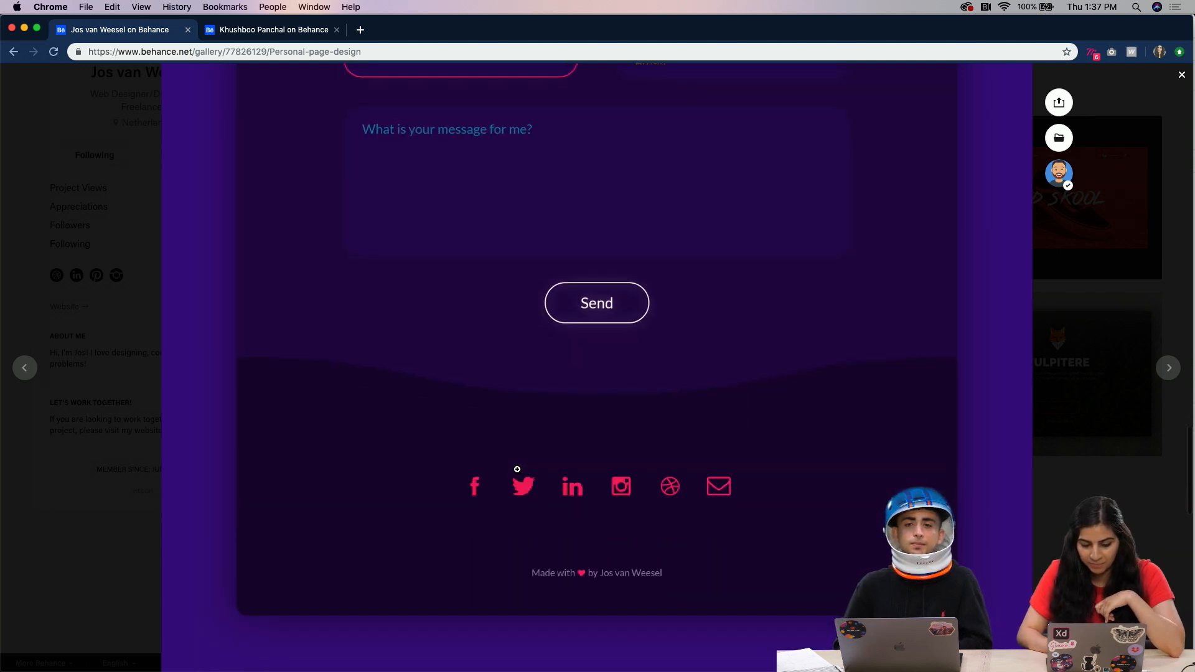
pyautogui.click(597, 539)
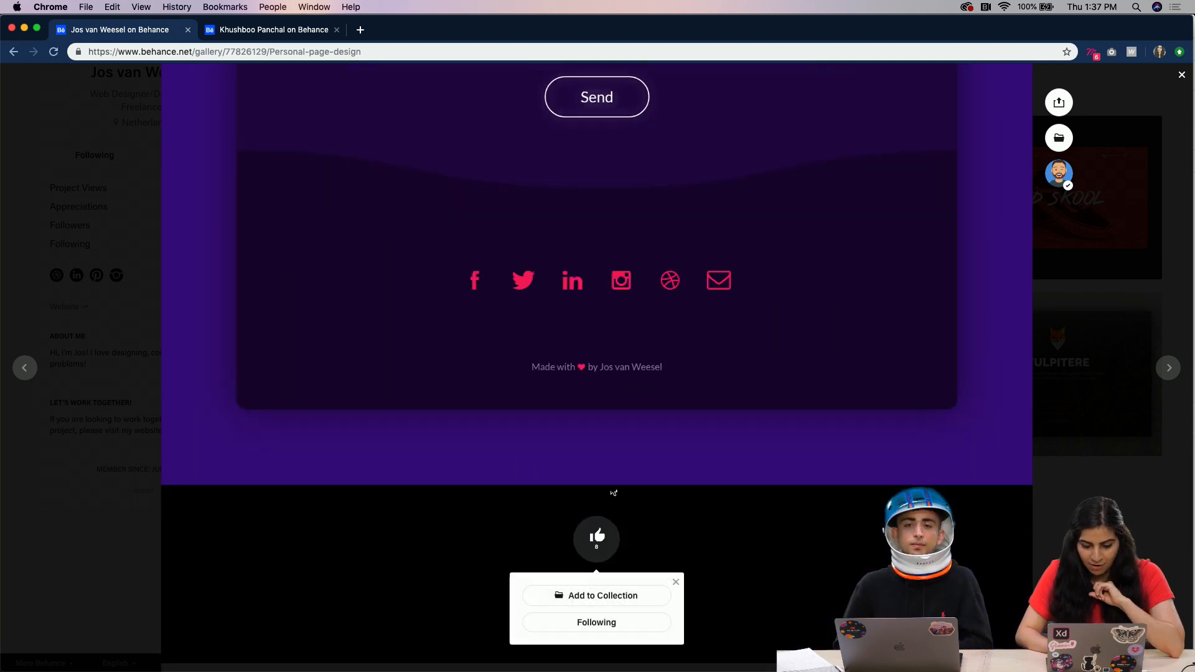
pyautogui.scroll(7, 750, 315)
pyautogui.scroll(10, 751, 315)
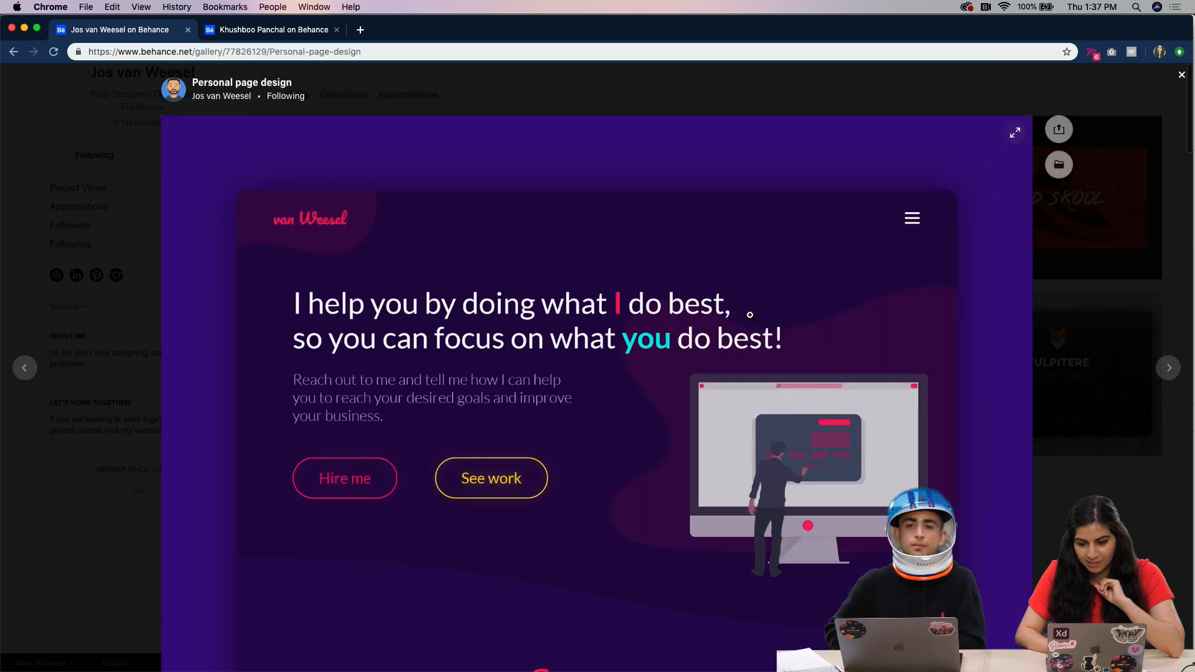
pyautogui.click(1179, 76)
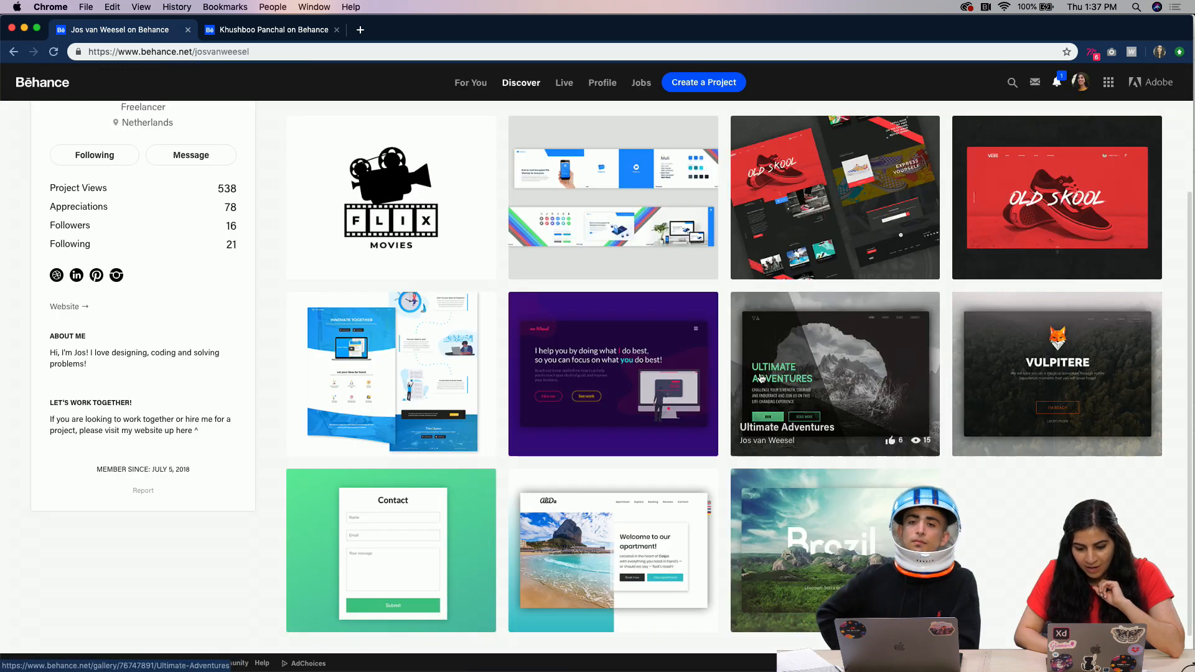
# Browse the designer's other projects and open the Vans Promotional Website project.
pyautogui.scroll(2, 694, 393)
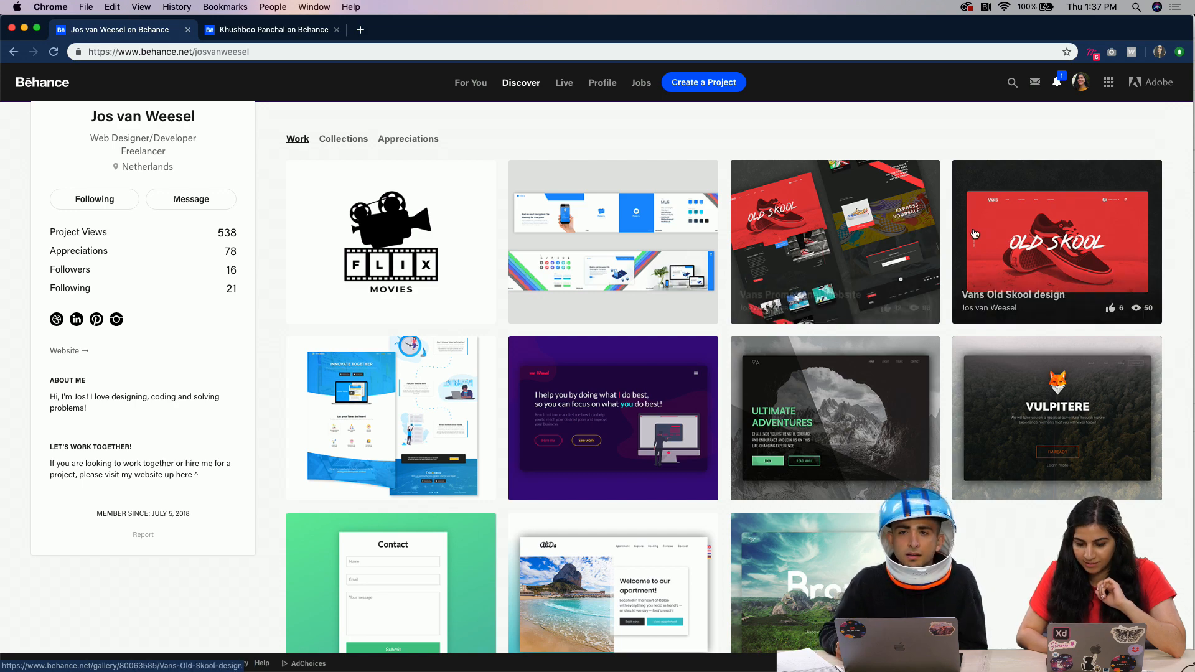
pyautogui.click(891, 230)
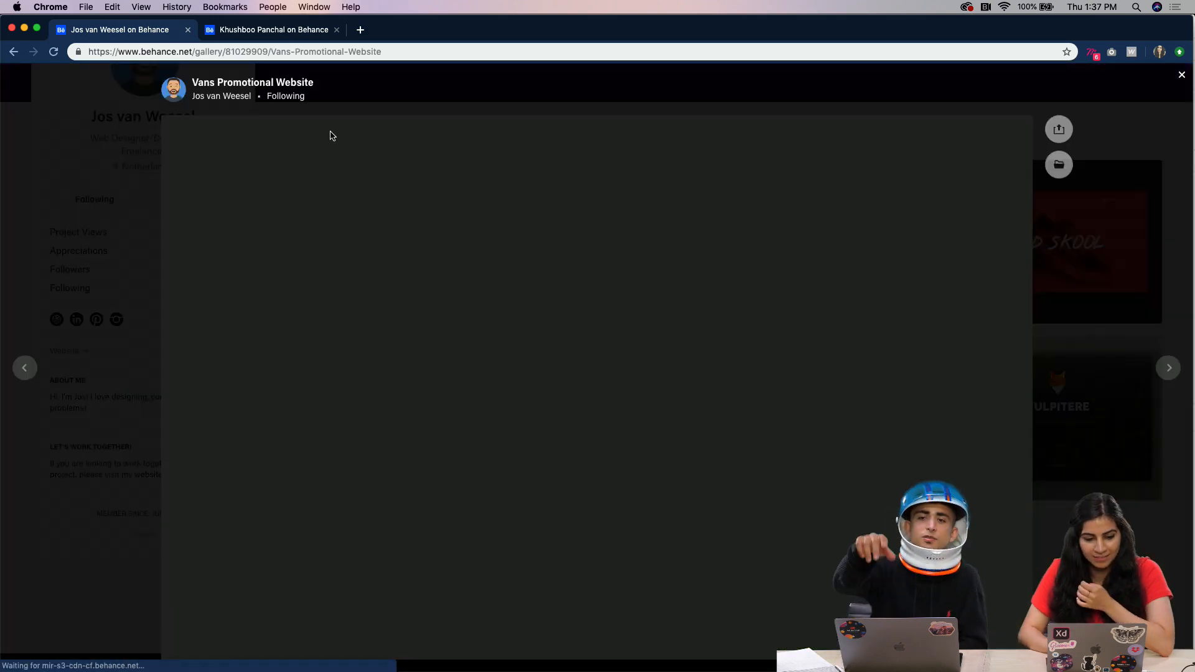
pyautogui.click(1182, 74)
pyautogui.scroll(-3, 1084, 197)
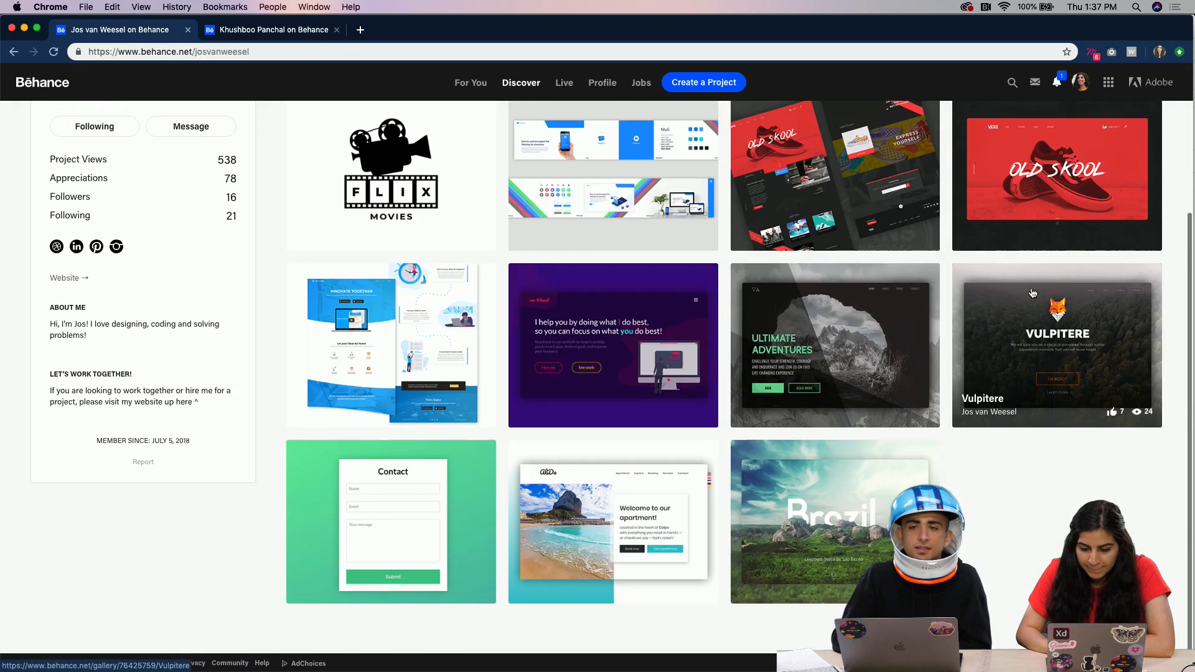
pyautogui.scroll(3, 1032, 293)
pyautogui.click(902, 219)
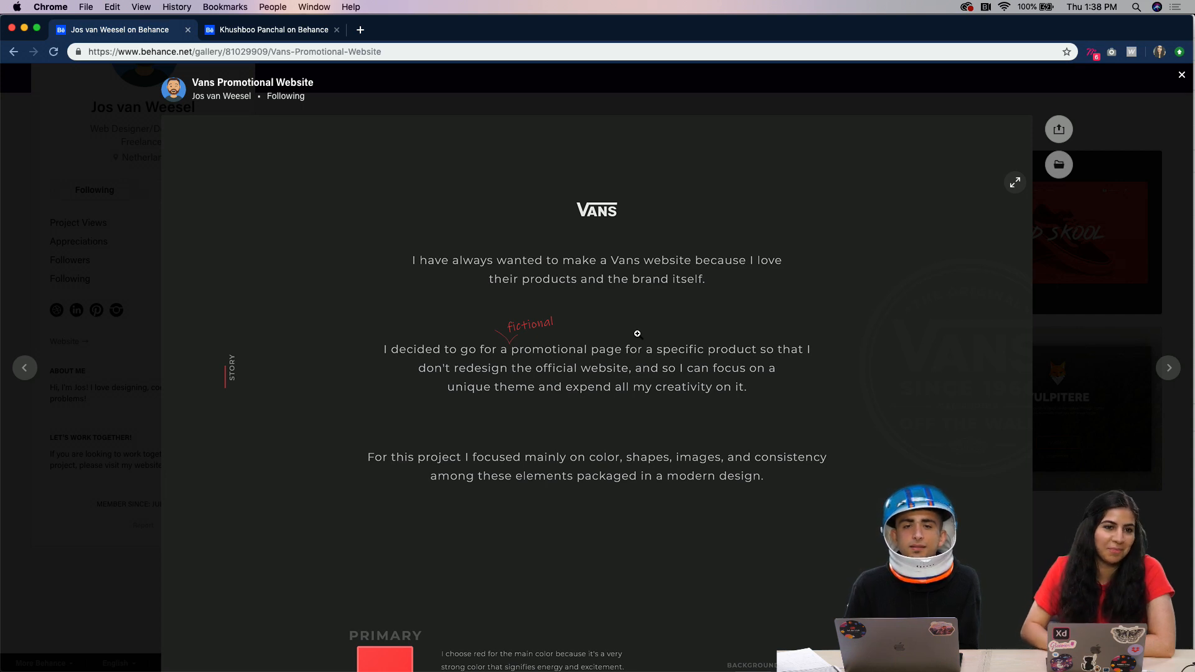
# Review the Vans Promotional Website's story text and colour palette, including an enlarged view of the story section.
pyautogui.scroll(-6, 567, 478)
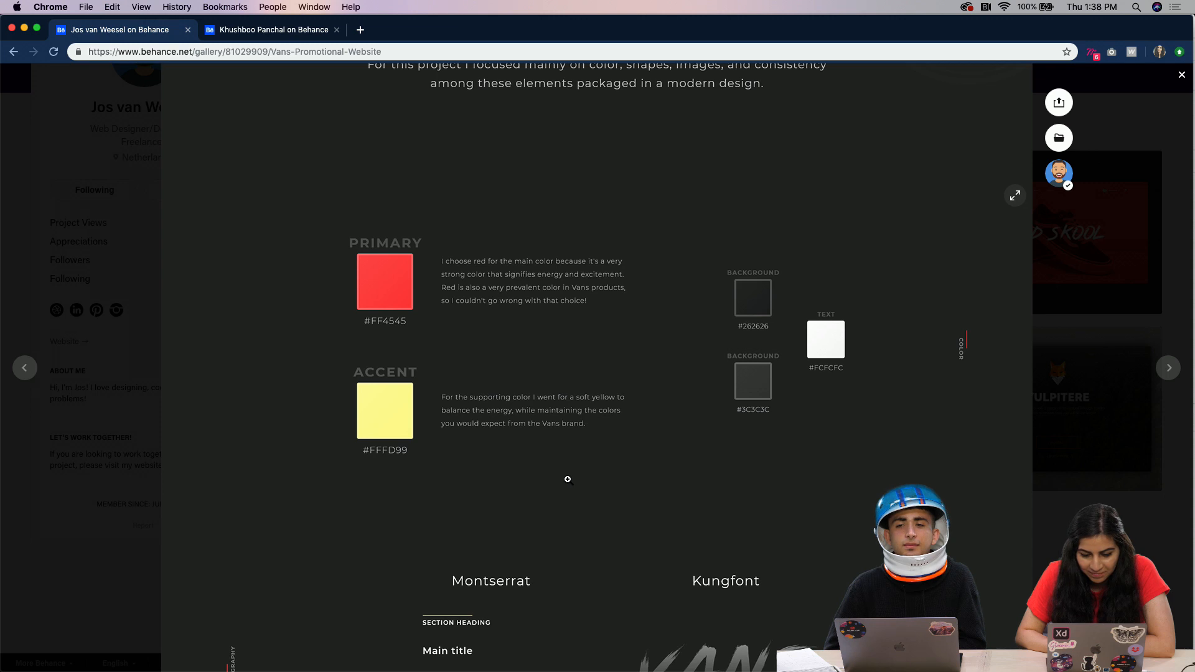
pyautogui.scroll(-3, 568, 480)
pyautogui.scroll(3, 568, 479)
pyautogui.scroll(5, 568, 479)
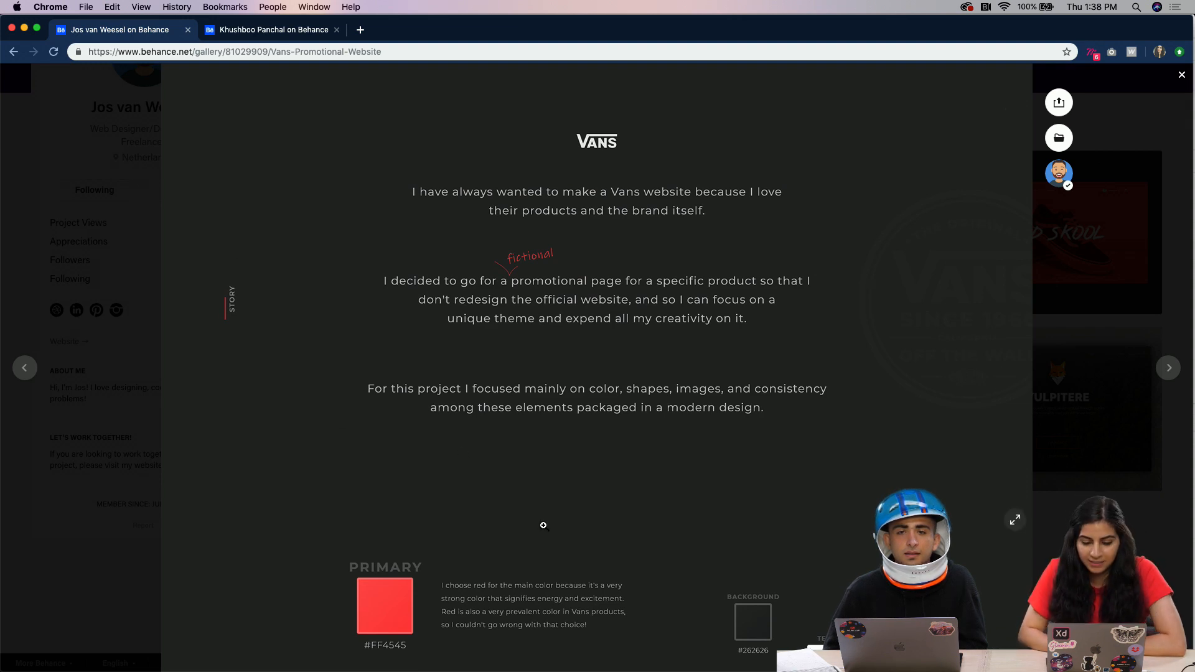
pyautogui.scroll(-2, 543, 525)
pyautogui.click(552, 406)
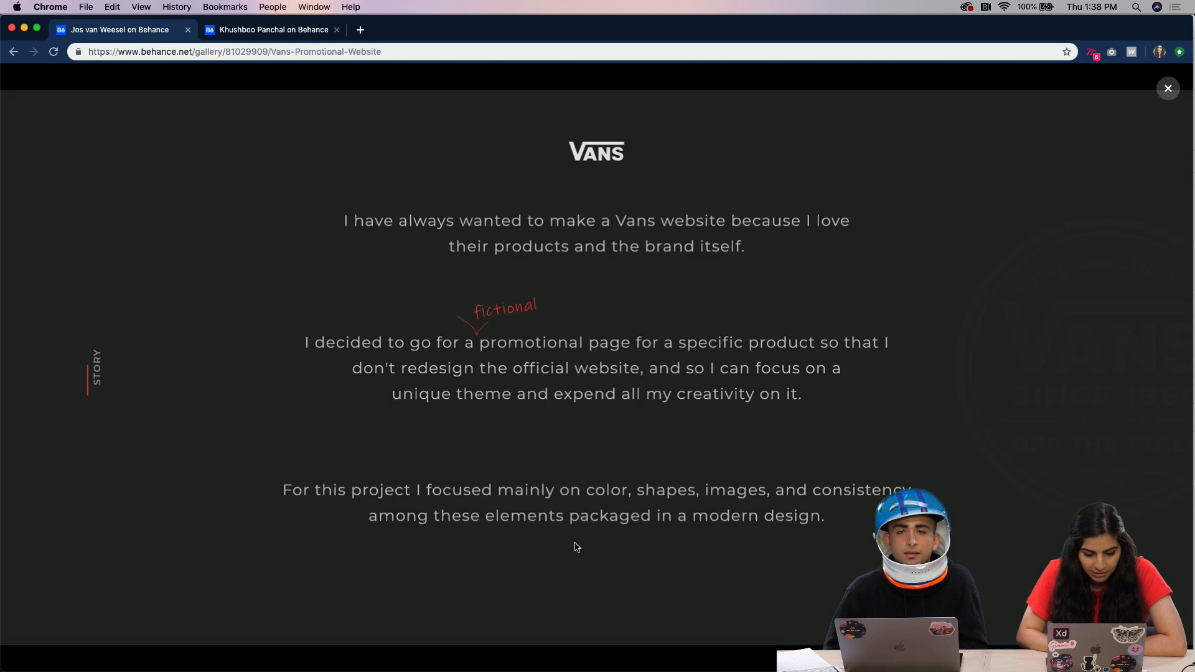
pyautogui.click(1168, 91)
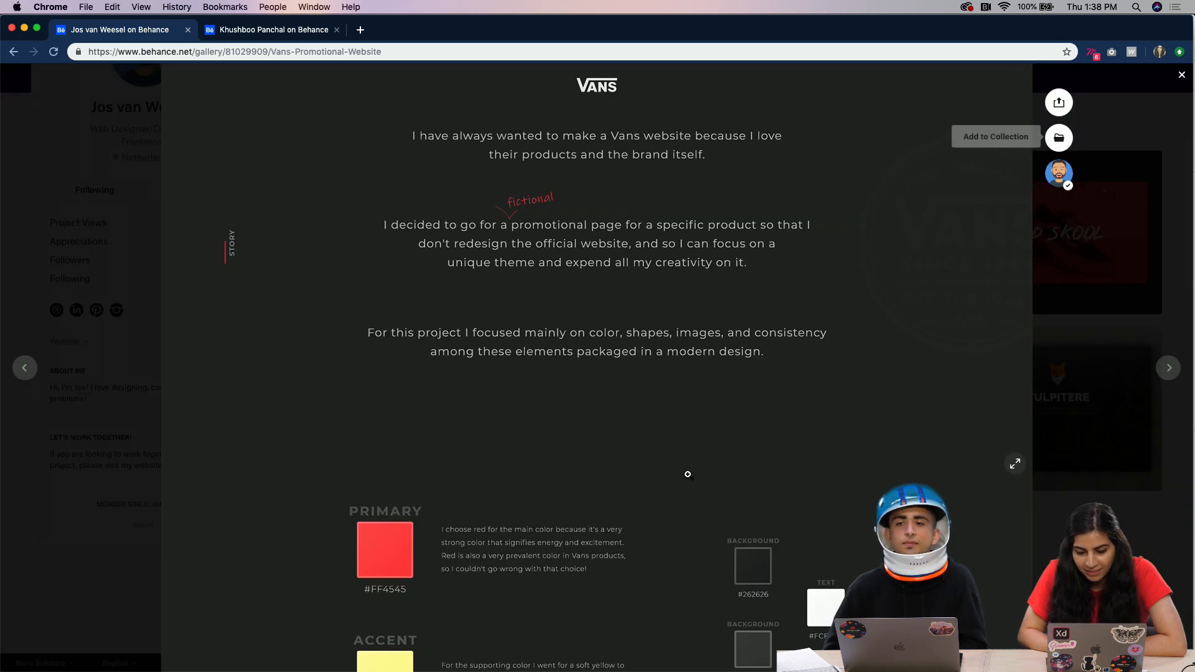
# Examine the Vans project's colour palette, its Montserrat and Kungfont typography, and the accent line, shape, button and pattern elements.
pyautogui.scroll(-3, 652, 553)
pyautogui.scroll(-3, 652, 553)
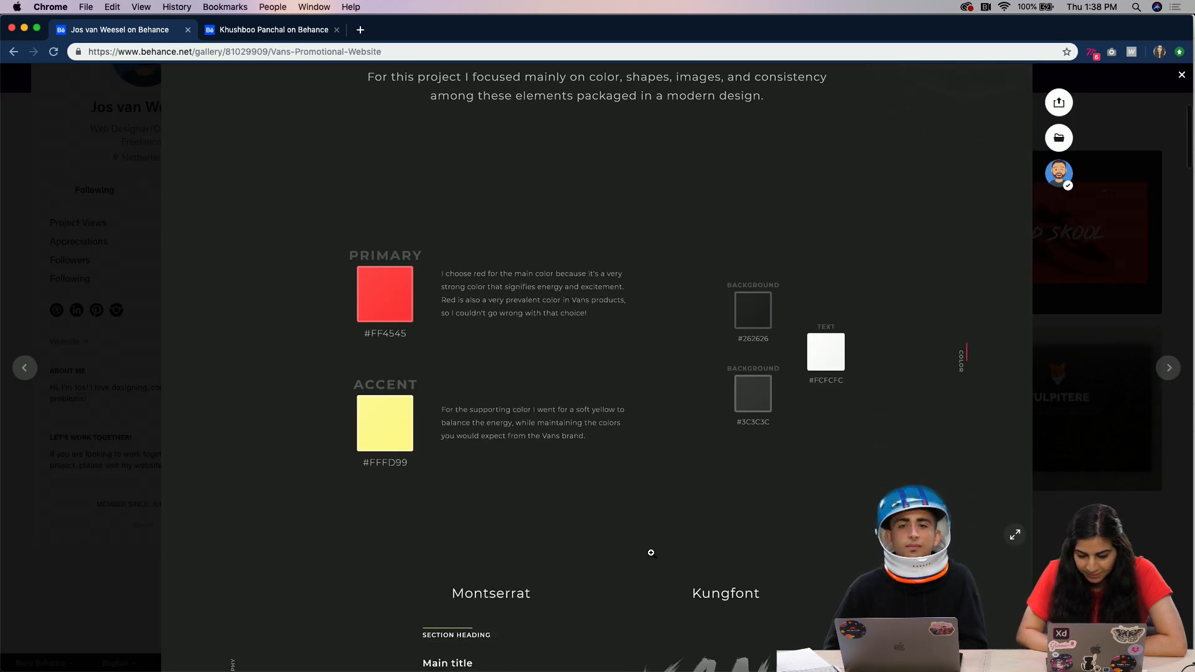
pyautogui.scroll(-2, 651, 553)
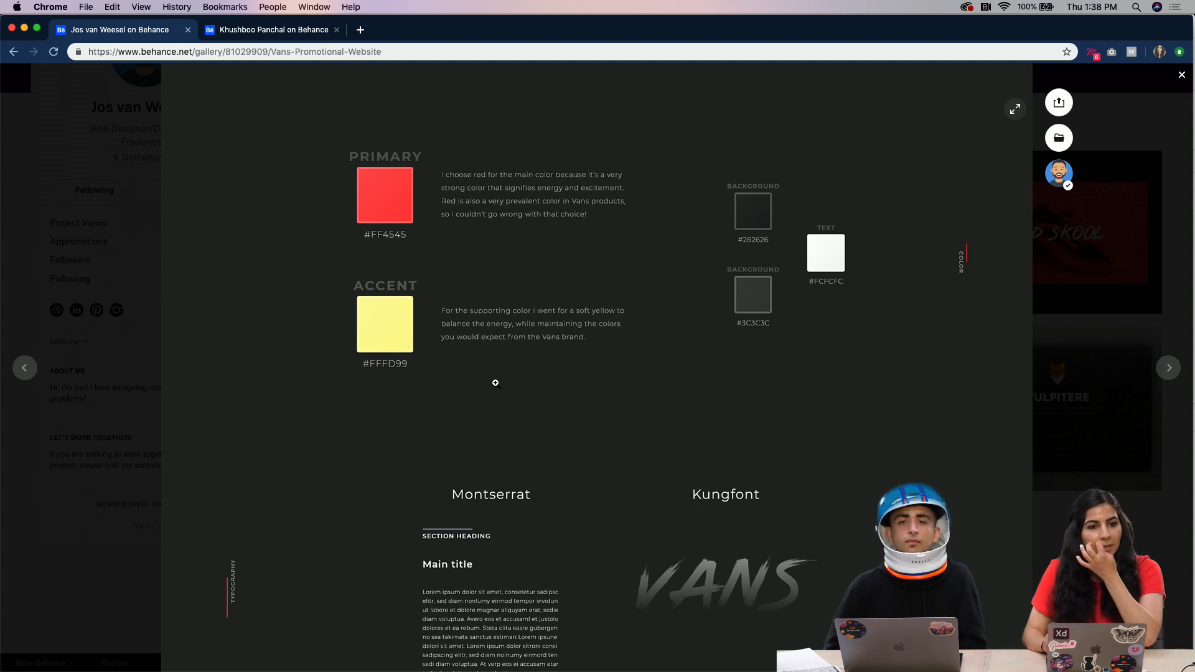
pyautogui.scroll(-2, 500, 459)
pyautogui.scroll(-8, 501, 459)
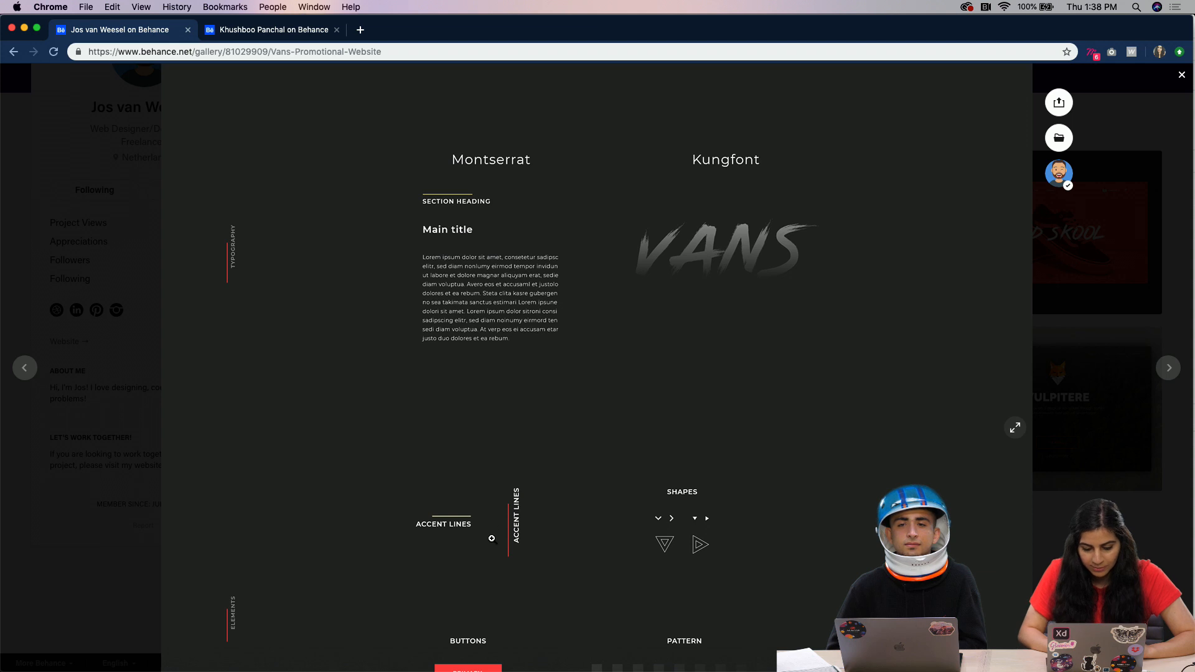
pyautogui.scroll(-4, 492, 538)
pyautogui.scroll(-15, 554, 536)
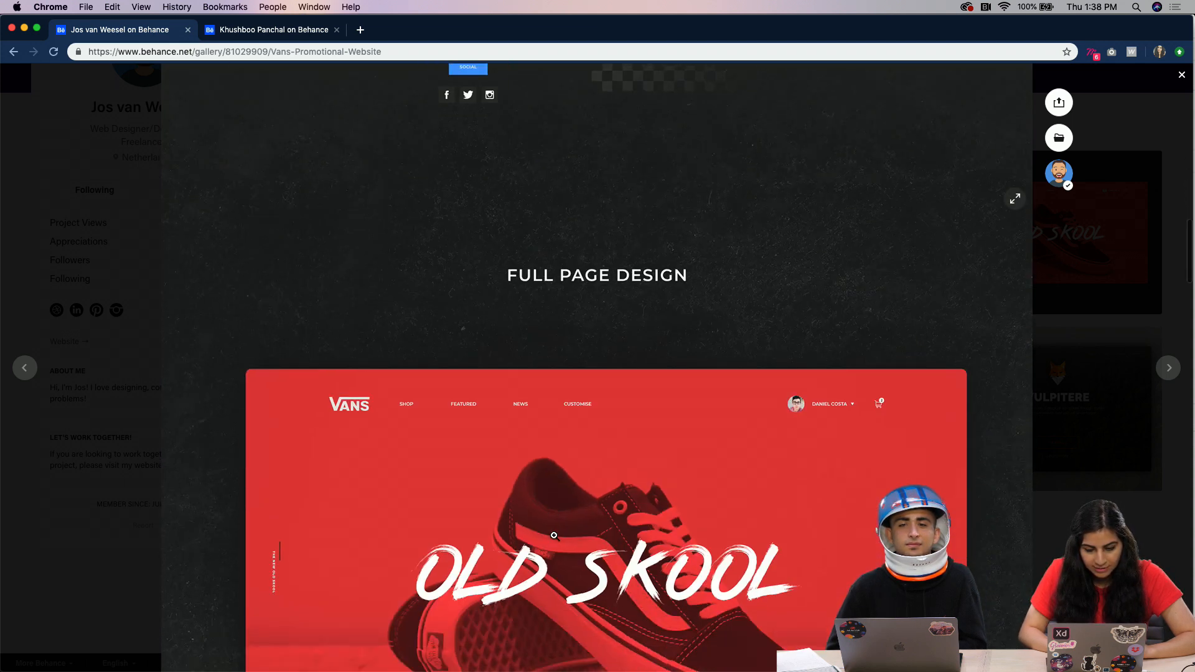
# Examine the full page design's Old Skool hero image and the Featured Product section with its description and social links.
pyautogui.scroll(-7, 554, 535)
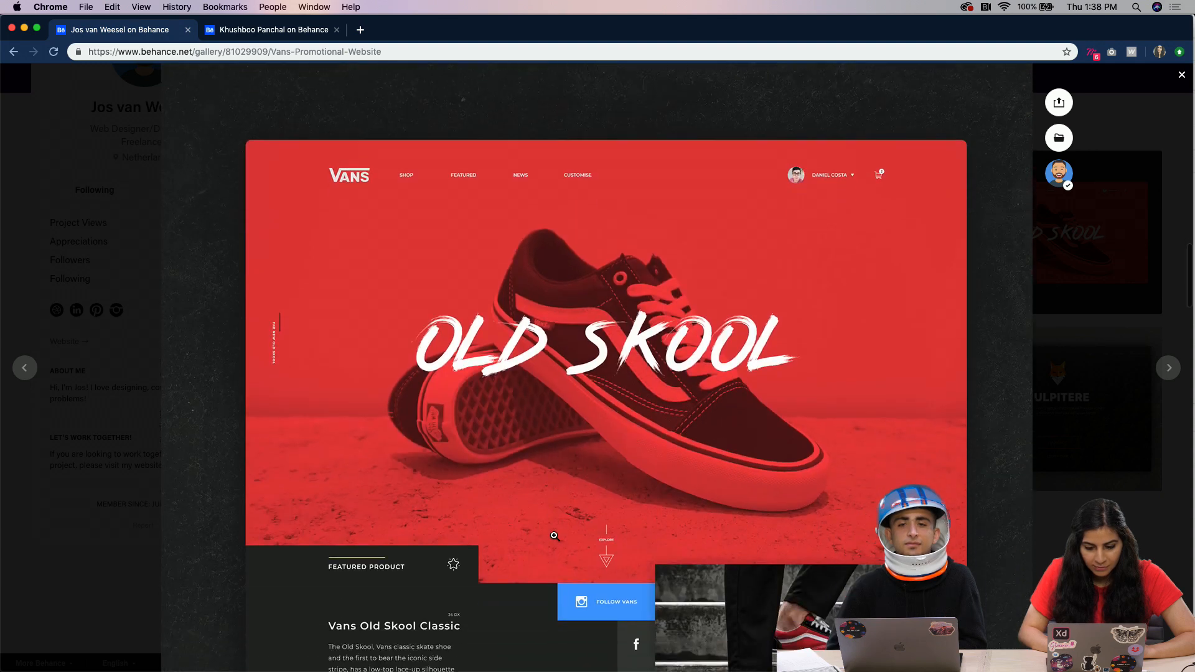
pyautogui.scroll(-3, 583, 471)
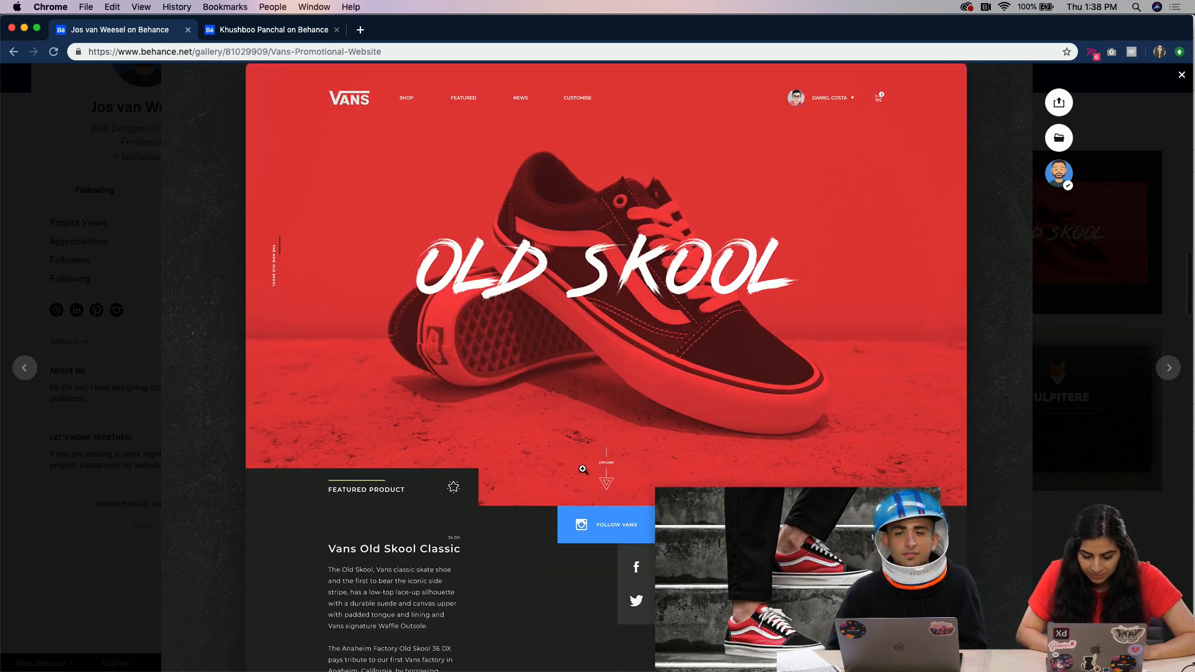
pyautogui.scroll(1, 583, 469)
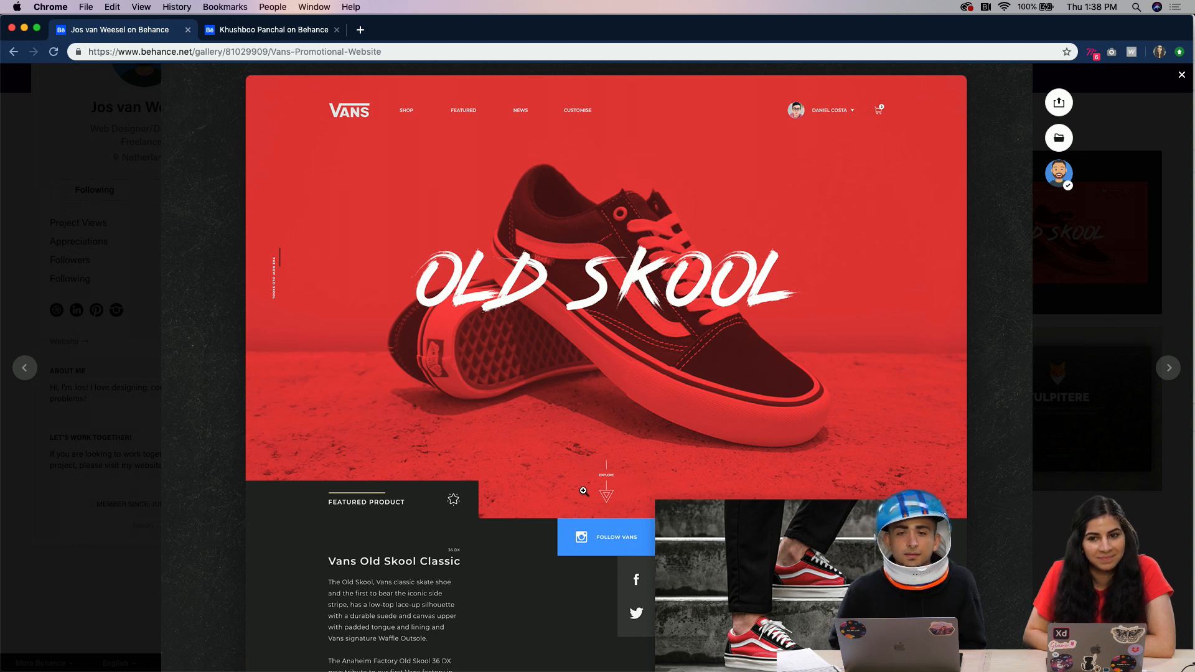
pyautogui.scroll(-2, 528, 571)
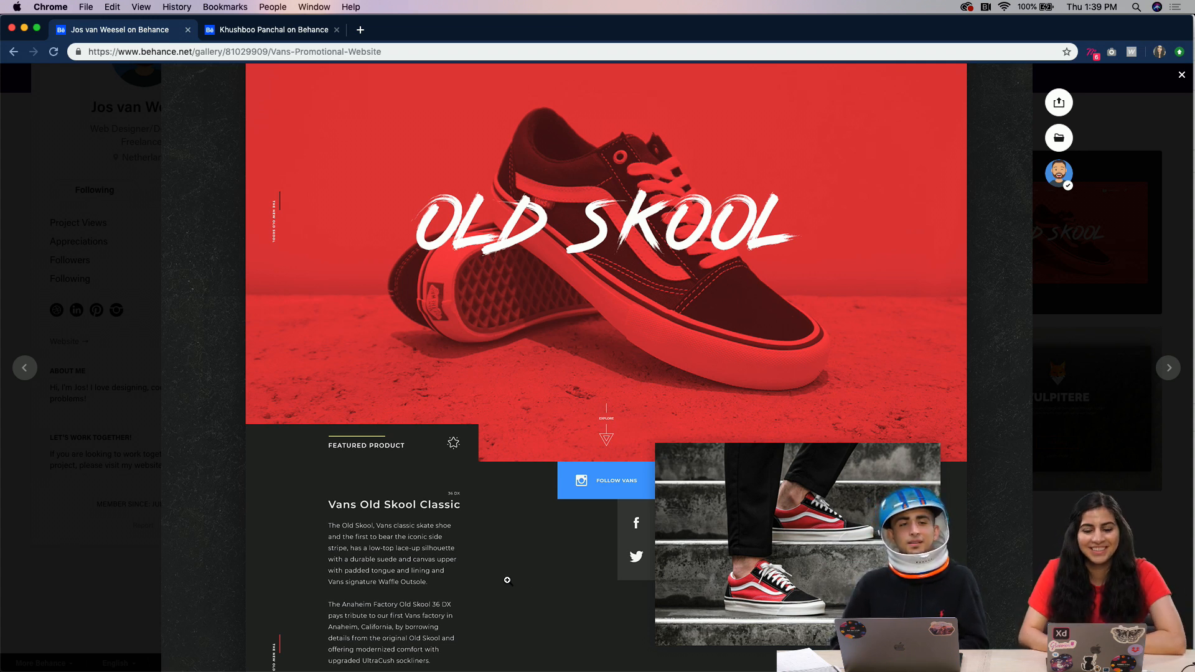
pyautogui.scroll(-5, 507, 580)
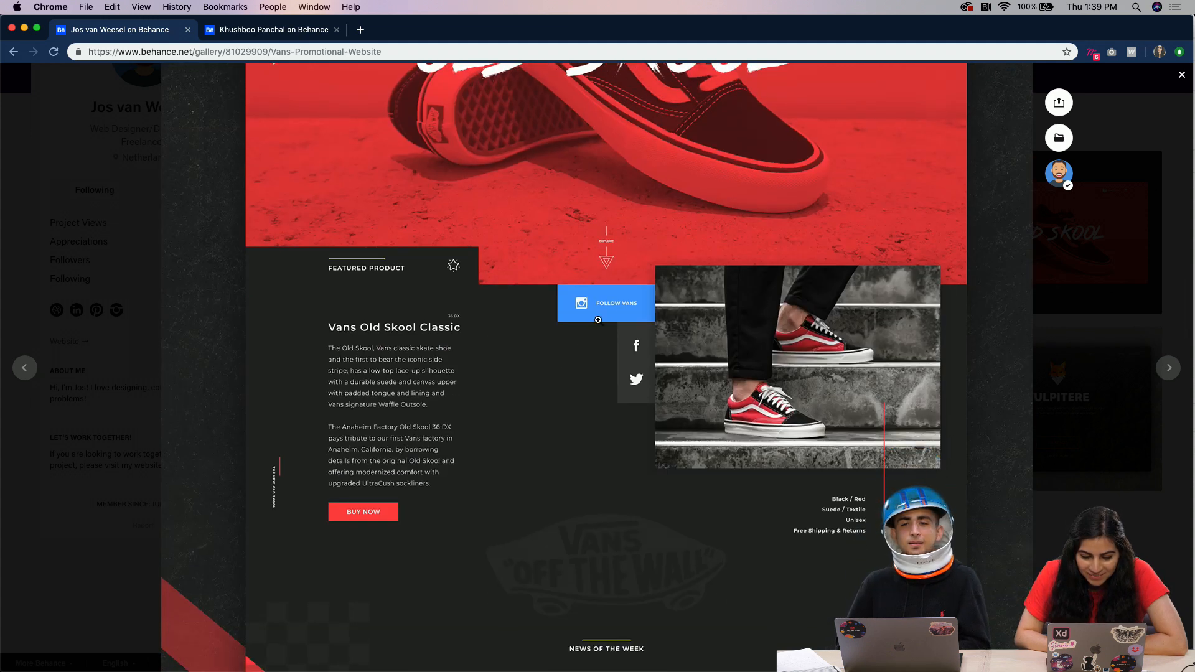
pyautogui.scroll(1, 518, 456)
pyautogui.scroll(2, 518, 456)
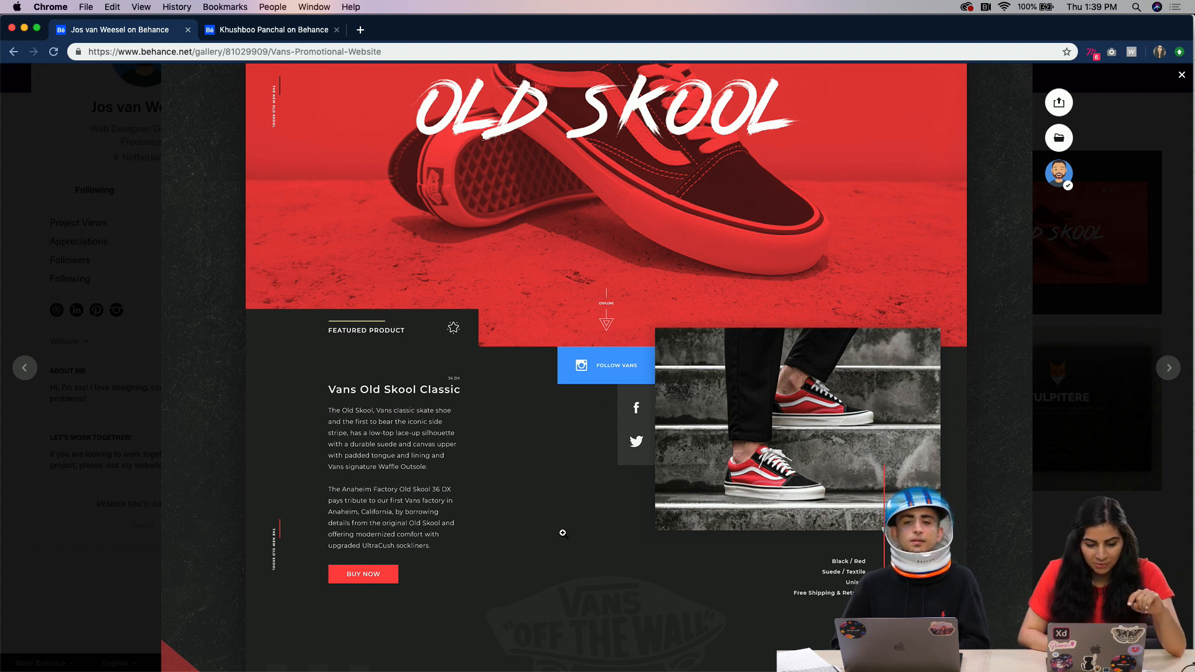
pyautogui.scroll(-2, 563, 533)
pyautogui.scroll(2, 565, 537)
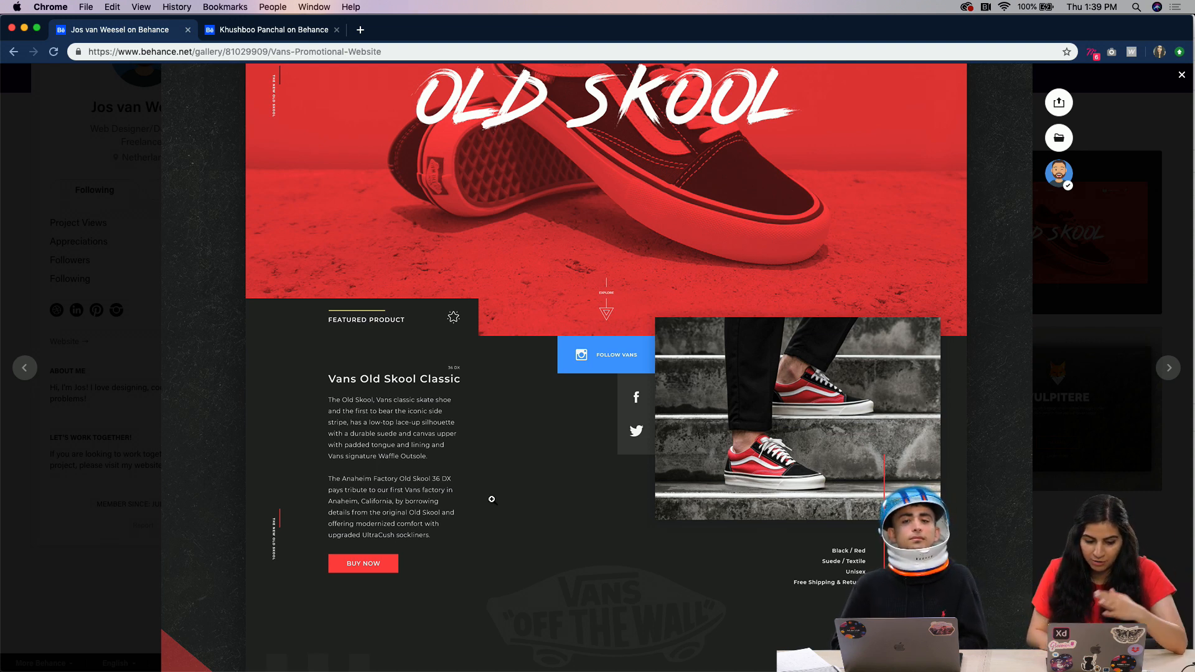
# Review the full page design's News of the Week cards, Customise Your Own Pair section, Subscribe form and footer.
pyautogui.scroll(-10, 492, 500)
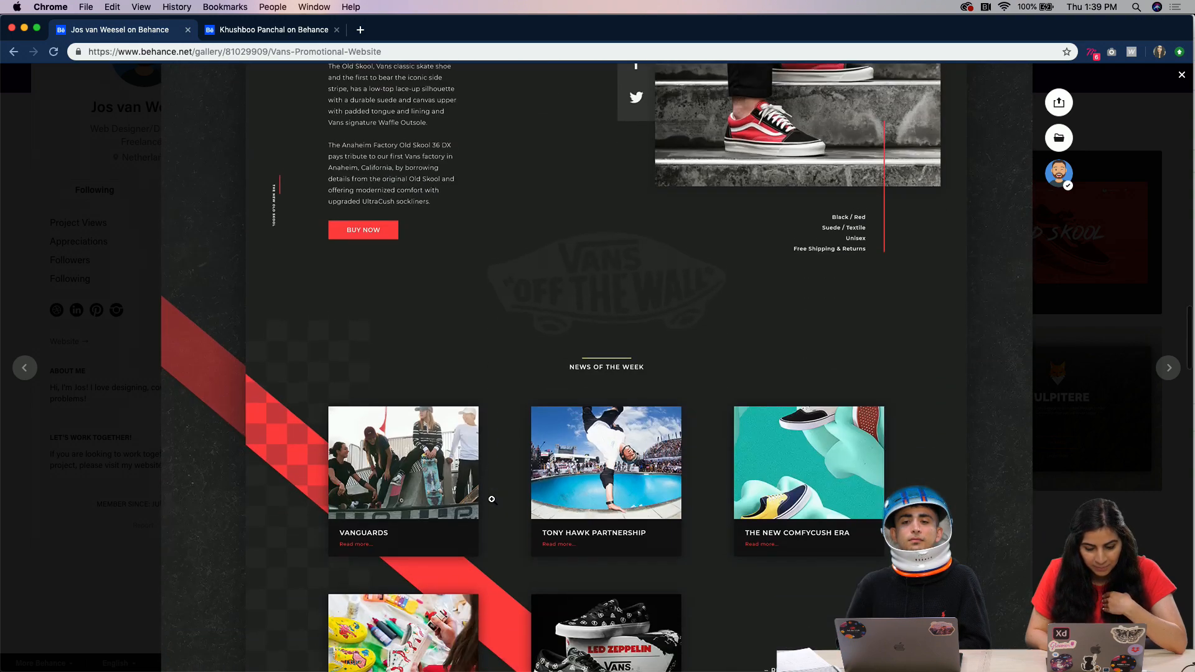
pyautogui.scroll(-5, 492, 499)
pyautogui.scroll(2, 492, 498)
pyautogui.scroll(-6, 505, 513)
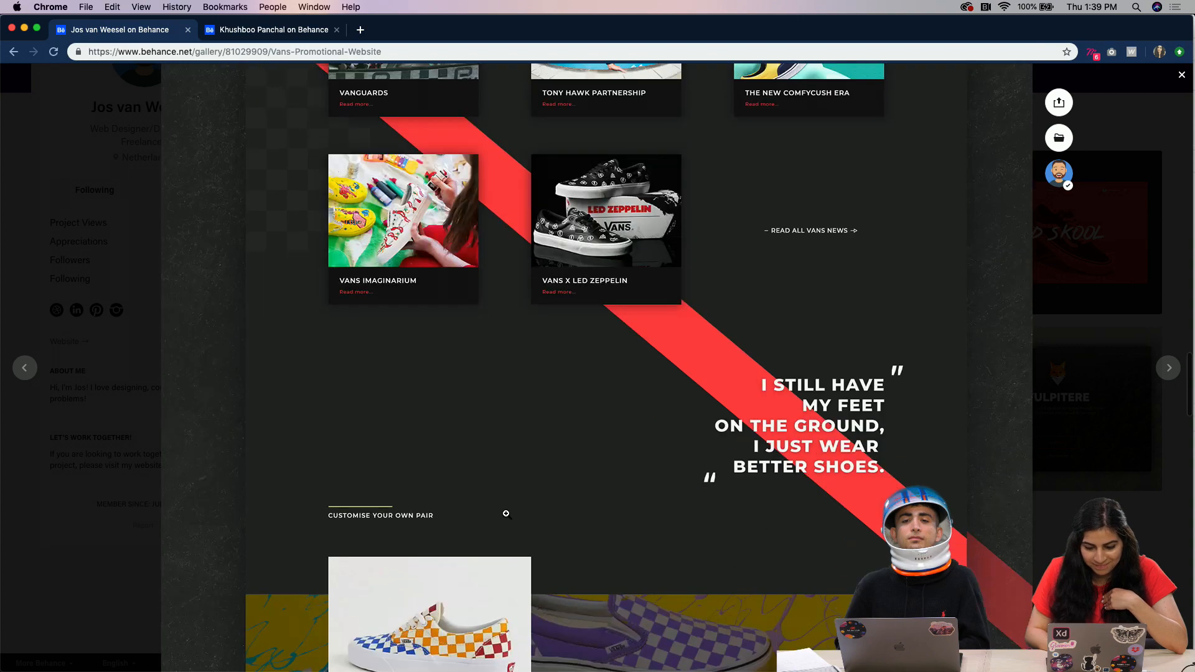
pyautogui.scroll(-8, 507, 514)
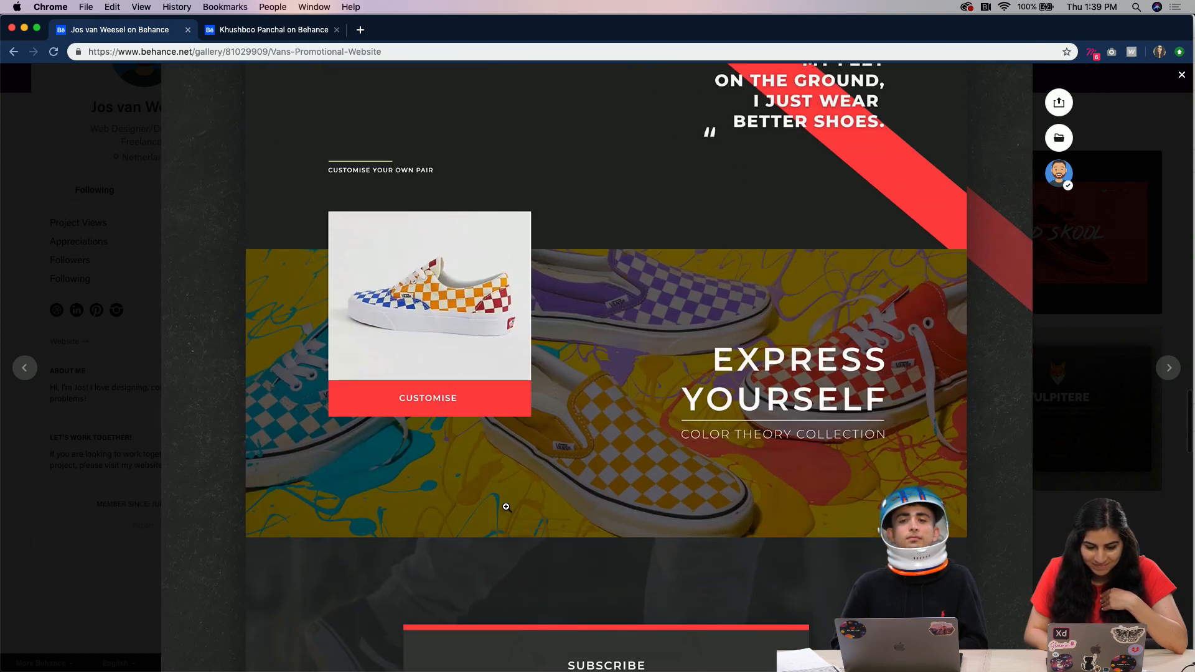
pyautogui.scroll(-3, 507, 508)
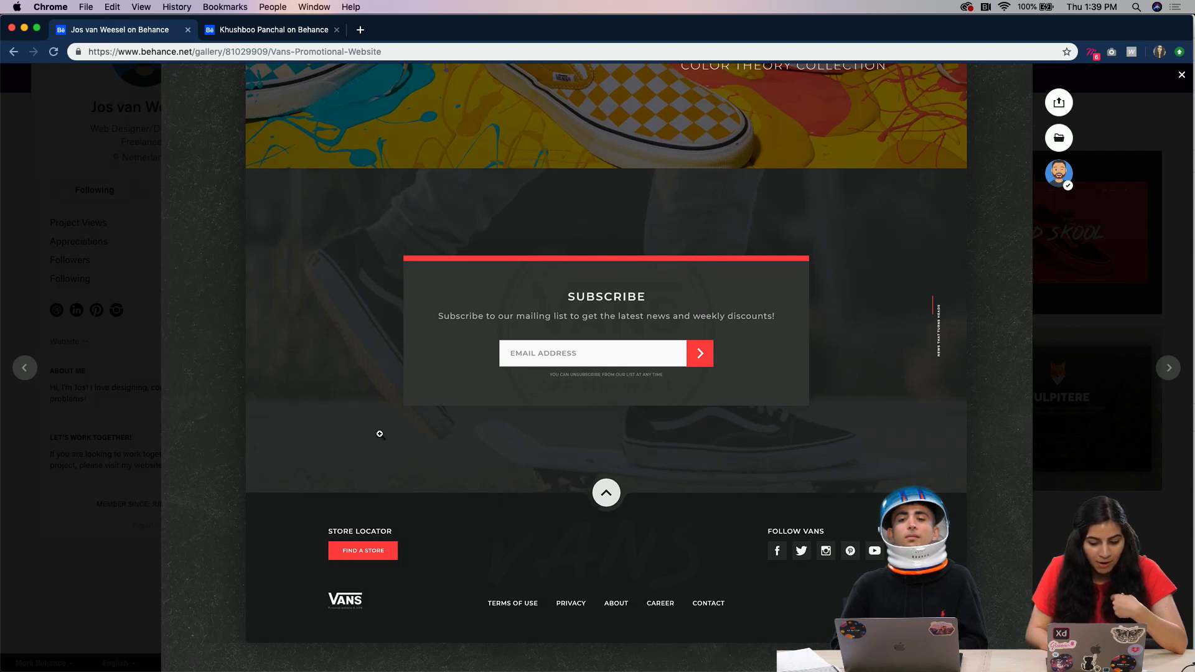
pyautogui.scroll(-3, 380, 434)
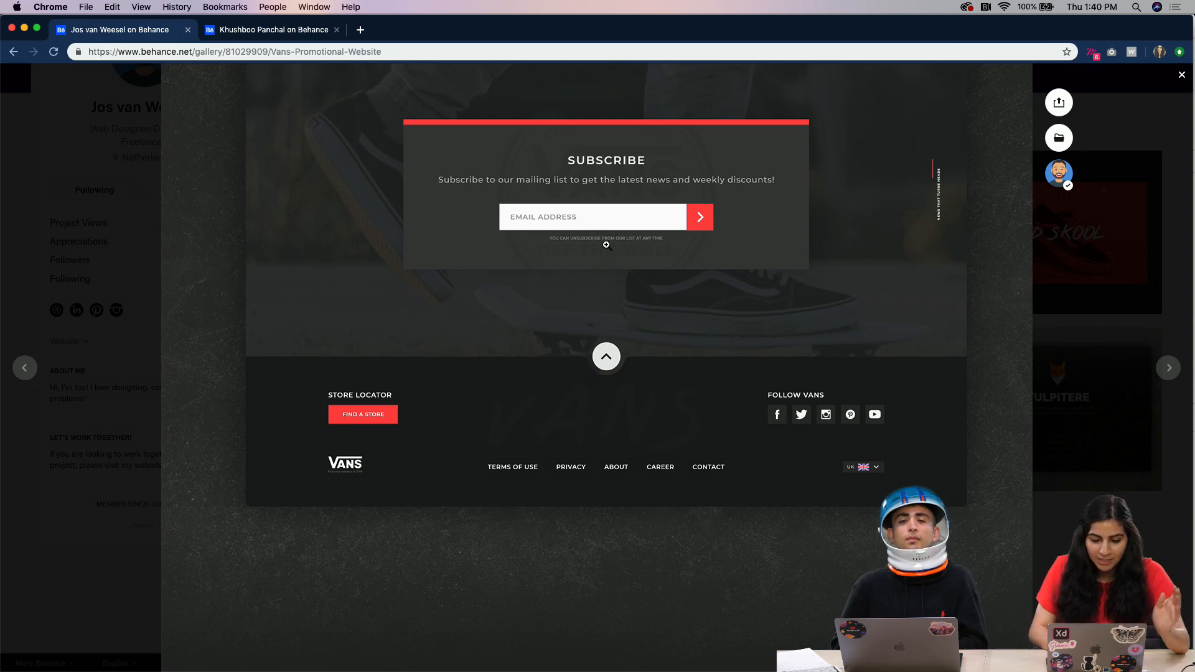
# Play the Vans project's demo video through to the end.
pyautogui.scroll(-10, 590, 427)
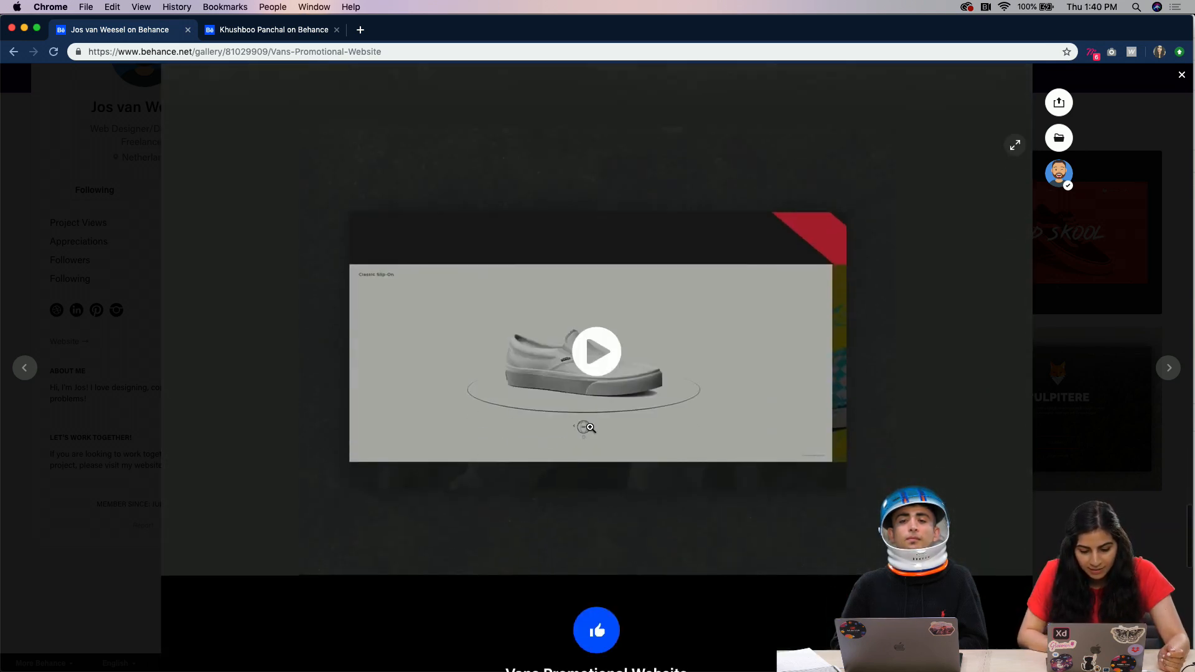
pyautogui.click(591, 274)
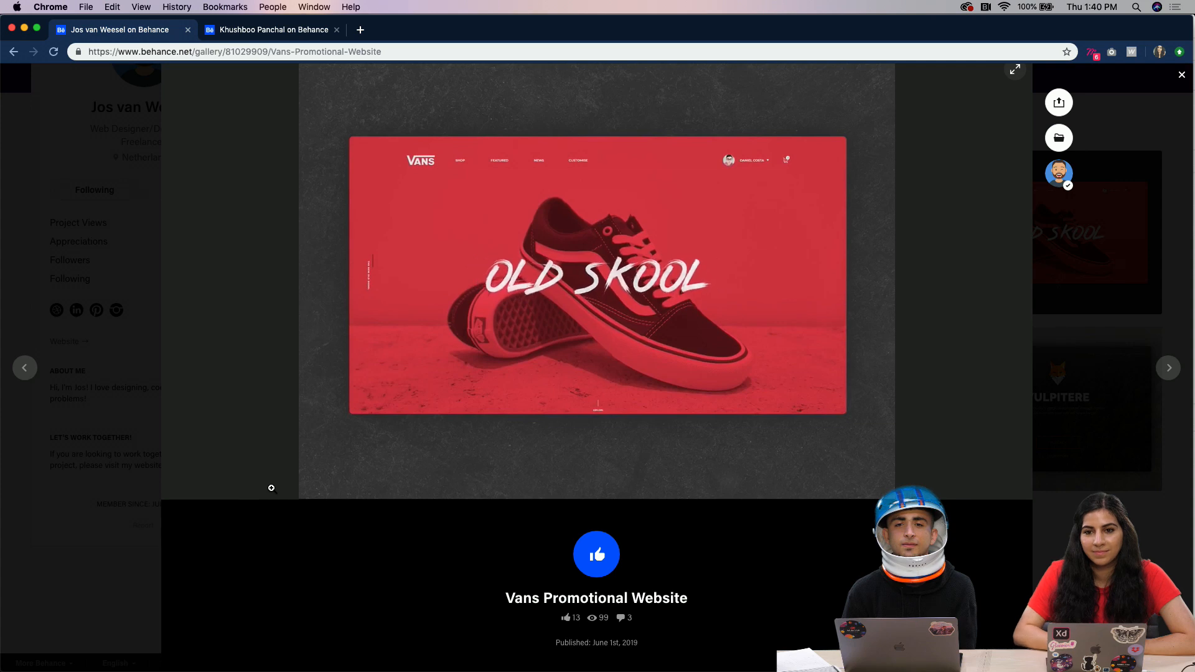
pyautogui.moveTo(305, 439)
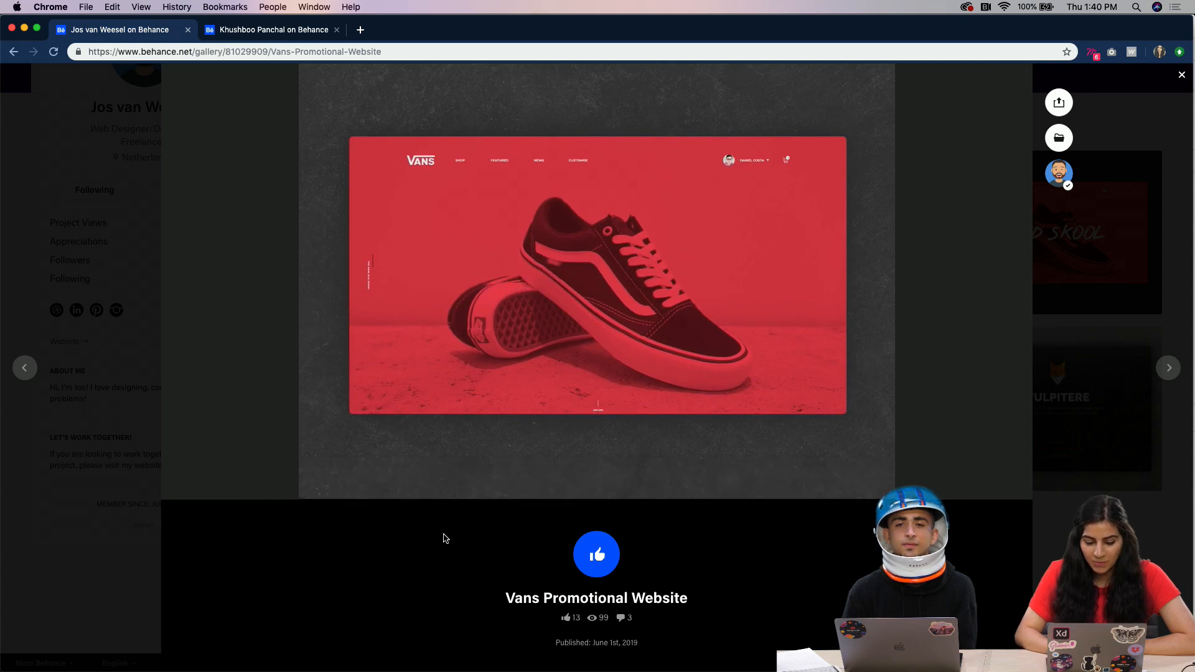
# Appreciate the Vans Promotional Website project and close it to return to the designer's profile.
pyautogui.click(592, 559)
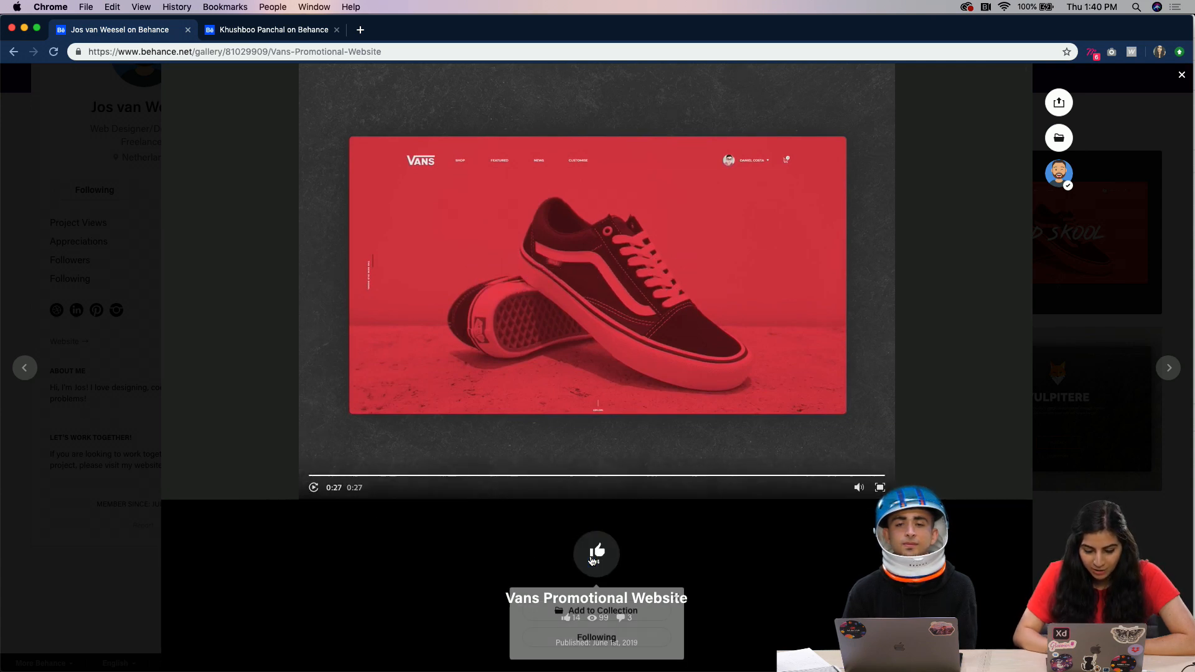
pyautogui.click(1151, 124)
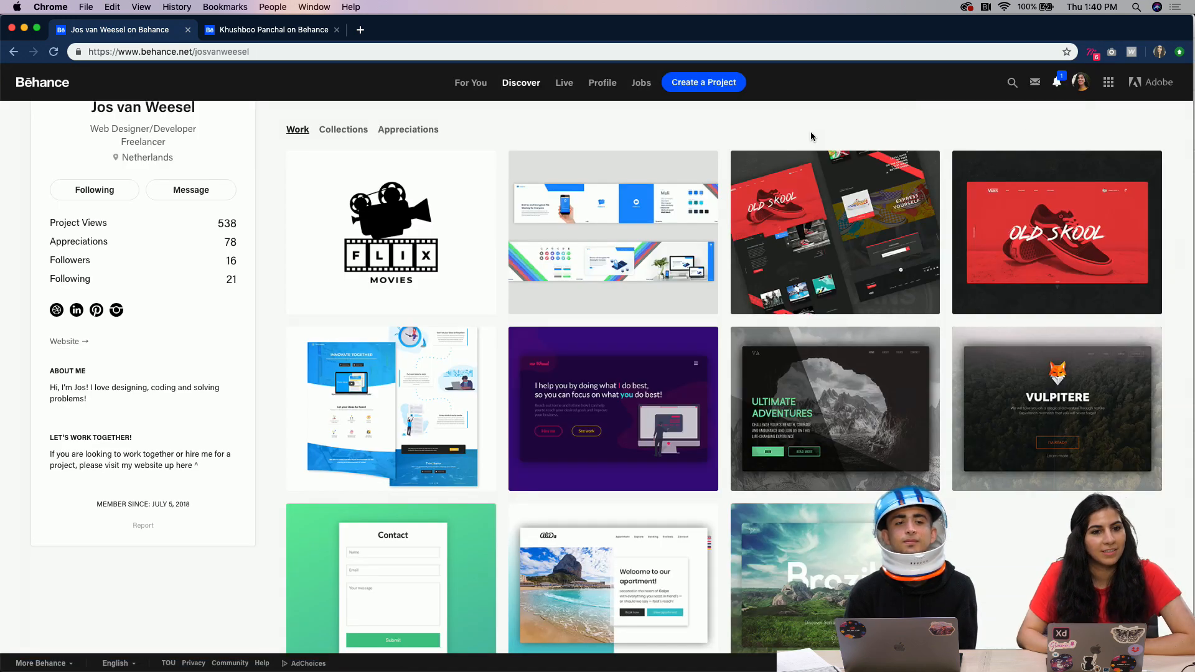
# Switch to the other designer's open Behance profile and follow them.
pyautogui.click(247, 32)
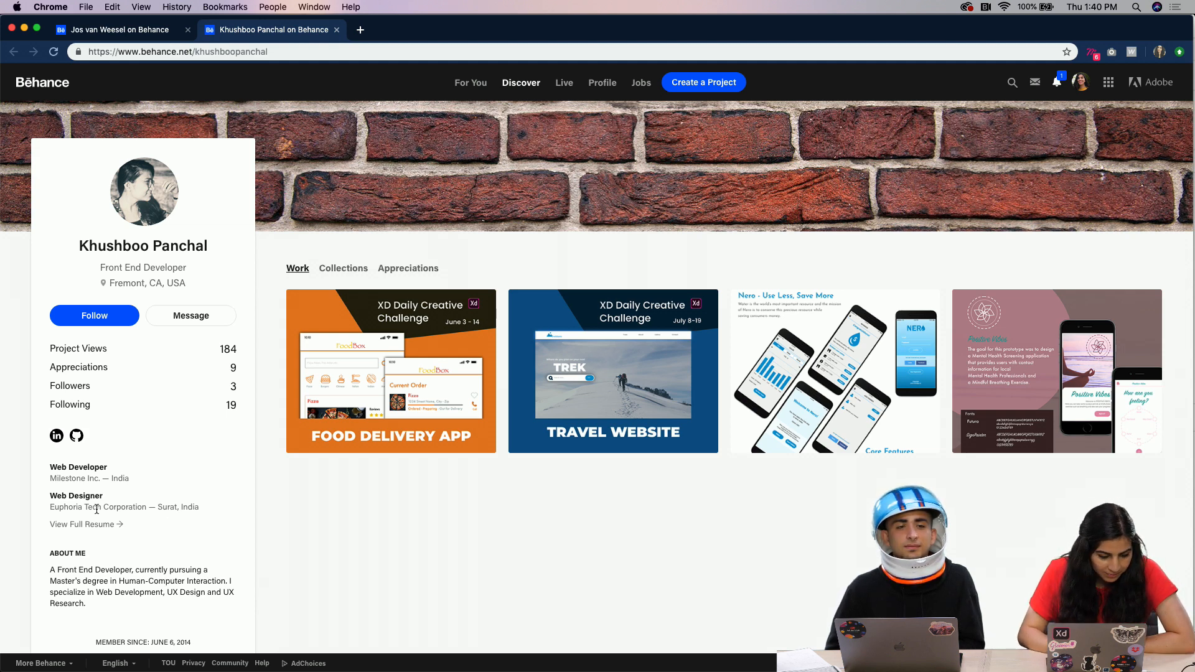
pyautogui.click(100, 310)
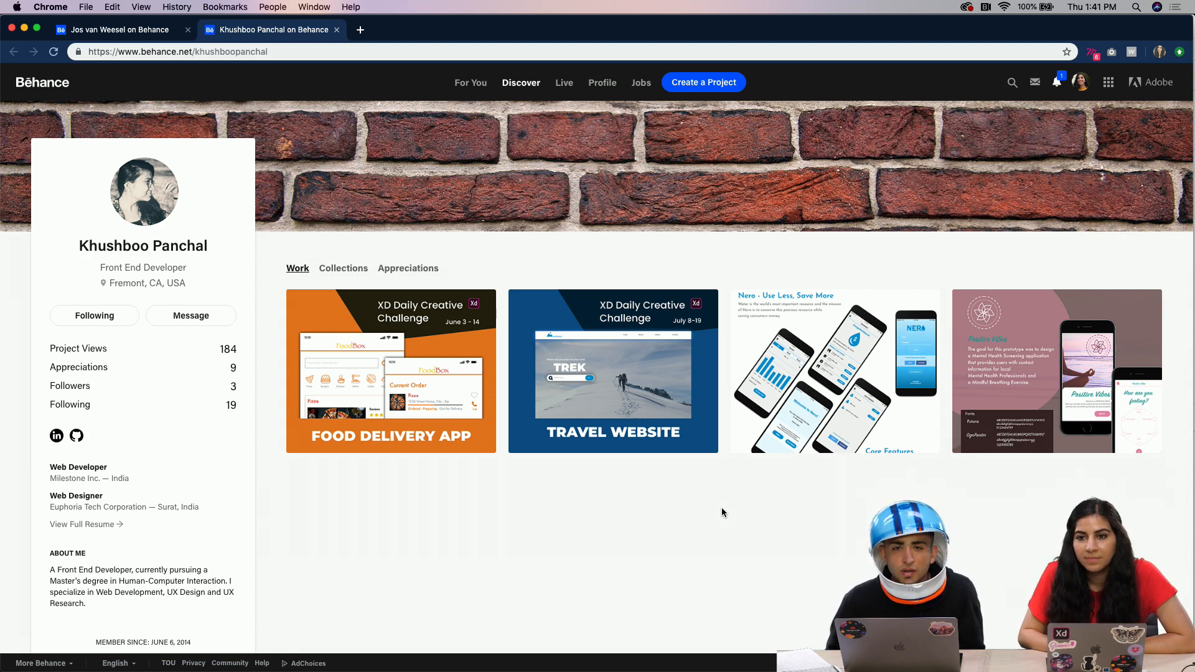
# Open the XD Daily Challenge - Travel Website project and skim its challenge brief, typography and colours.
pyautogui.click(639, 356)
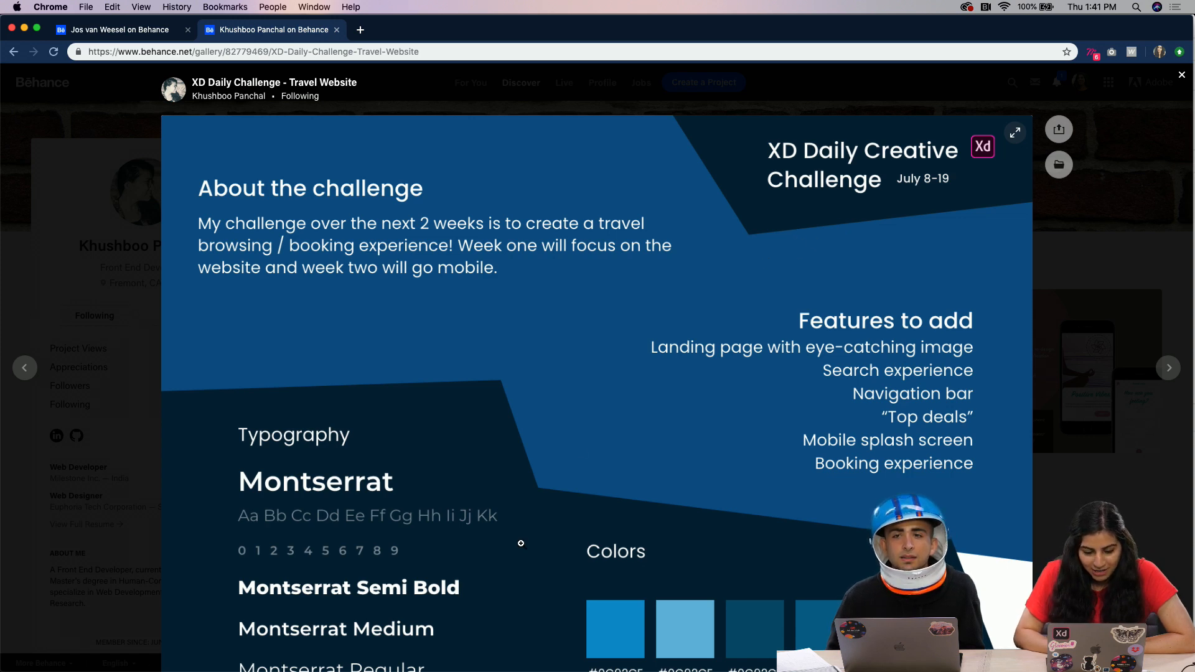
pyautogui.scroll(-3, 521, 543)
pyautogui.scroll(-2, 521, 543)
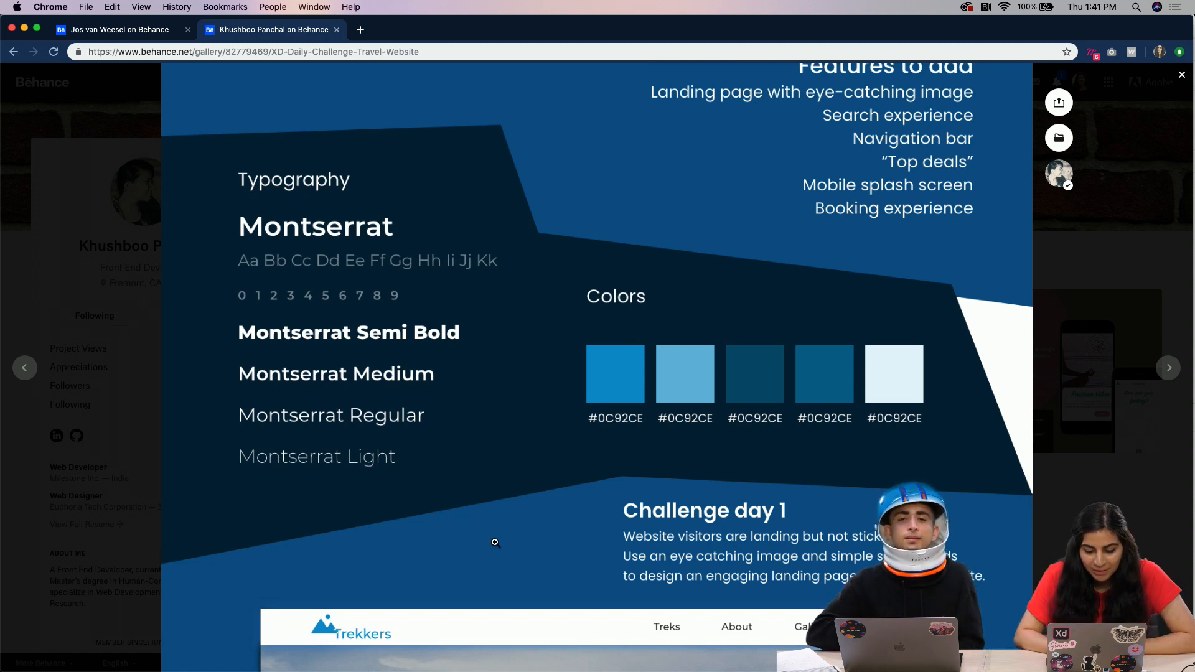
pyautogui.scroll(-3, 495, 543)
pyautogui.scroll(5, 495, 543)
pyautogui.scroll(3, 731, 292)
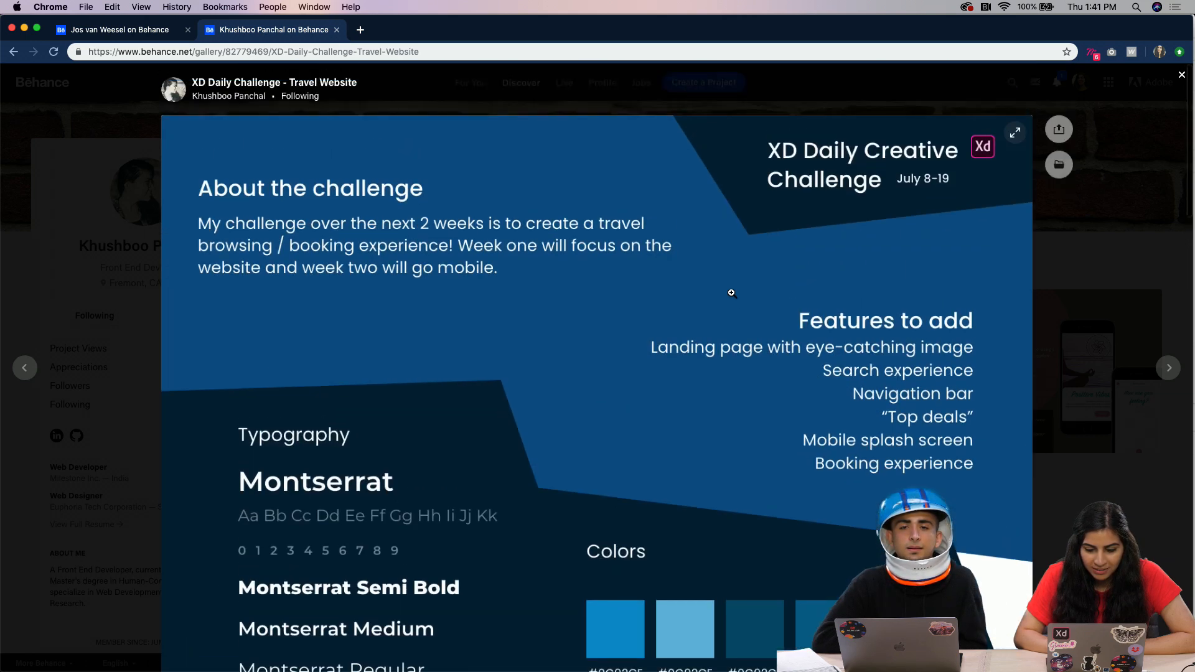
# Examine the Challenge day 1 Trekkers landing page, including its hero image and search field.
pyautogui.scroll(-1, 613, 518)
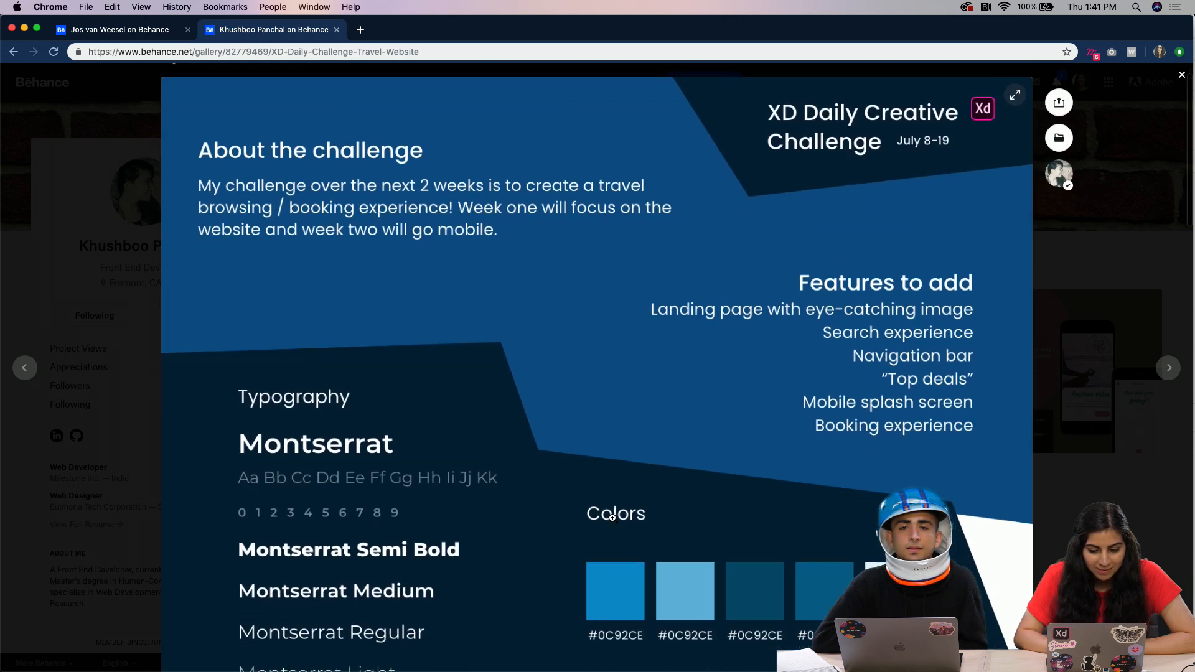
pyautogui.scroll(-1, 613, 518)
pyautogui.scroll(-10, 594, 546)
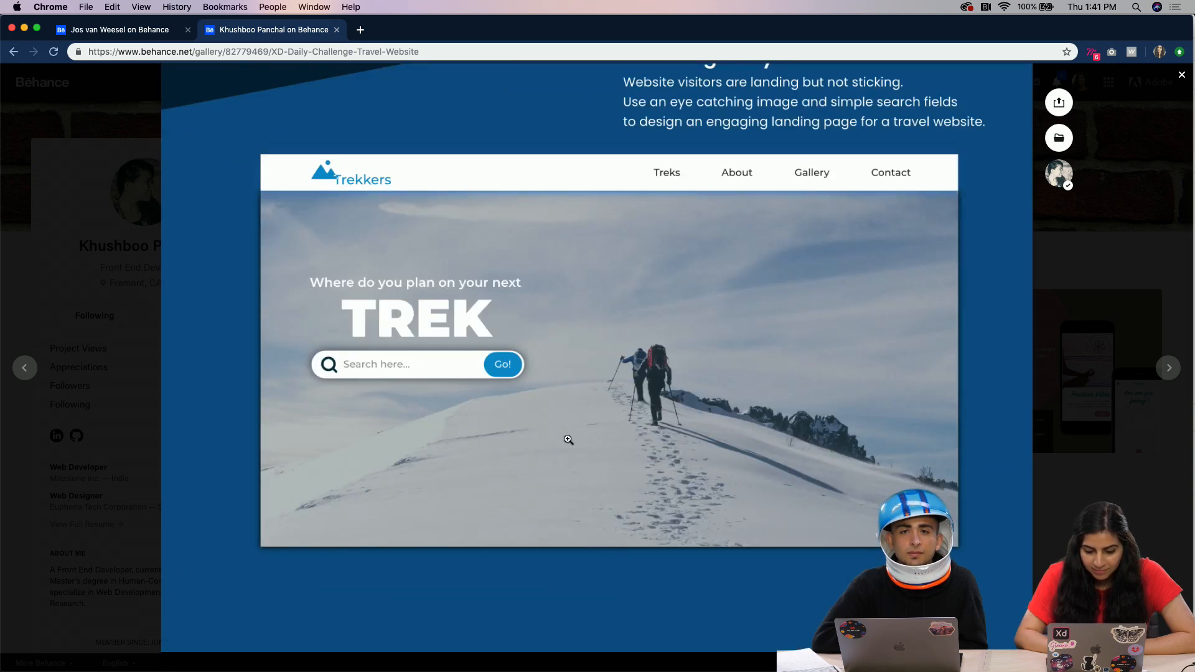
pyautogui.scroll(-3, 586, 598)
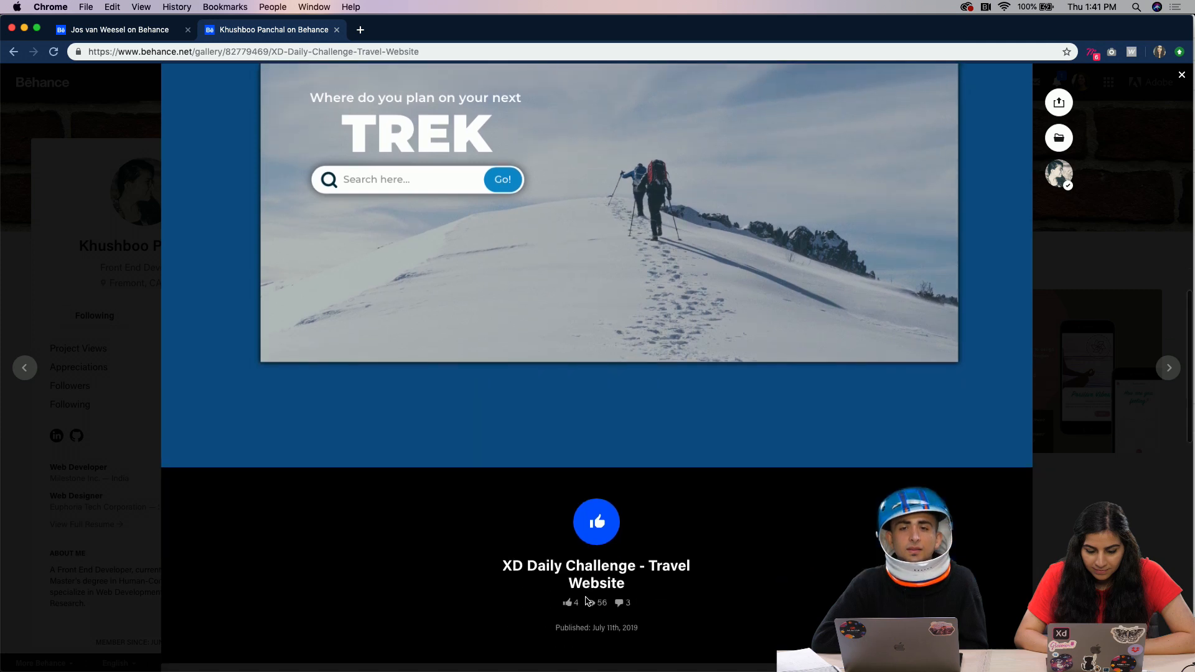
pyautogui.scroll(3, 585, 599)
pyautogui.scroll(6, 587, 601)
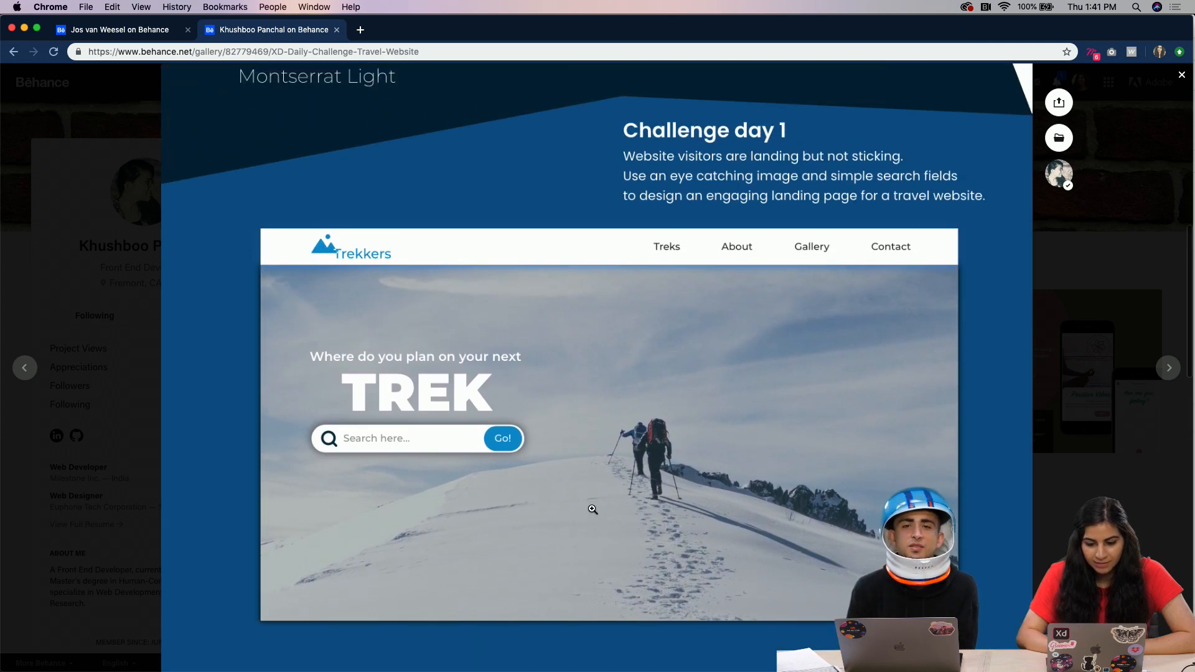
# Compare the travel project's challenge description, feature list and style guide with the start of the landing page.
pyautogui.scroll(5, 592, 509)
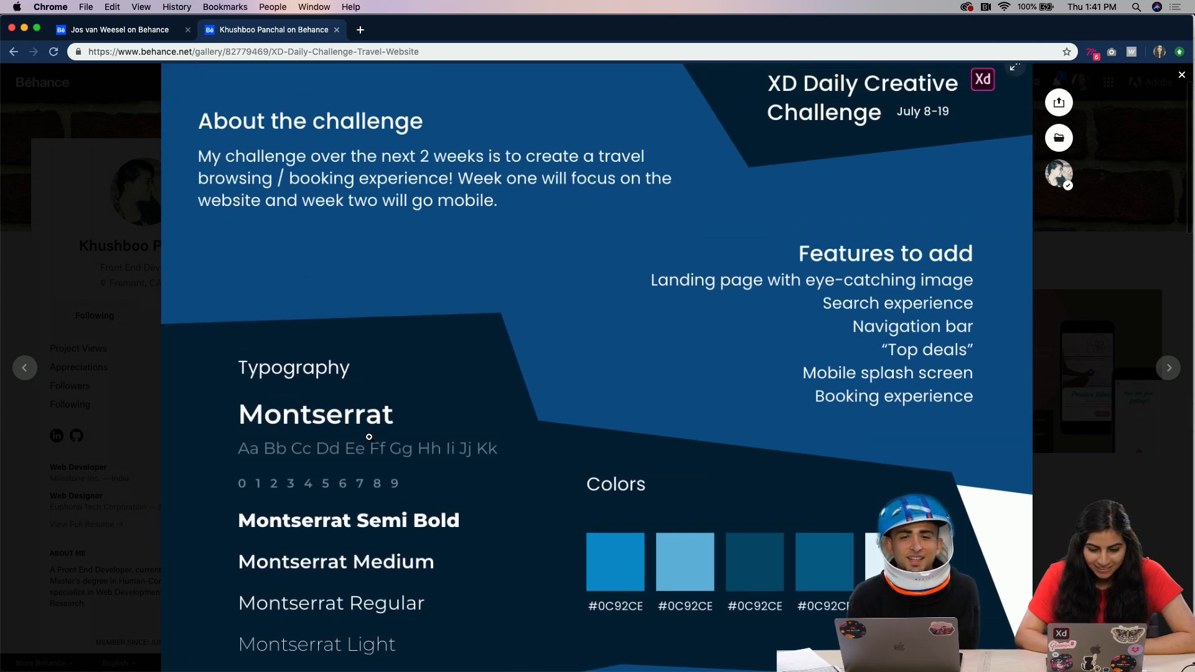
pyautogui.scroll(1, 413, 455)
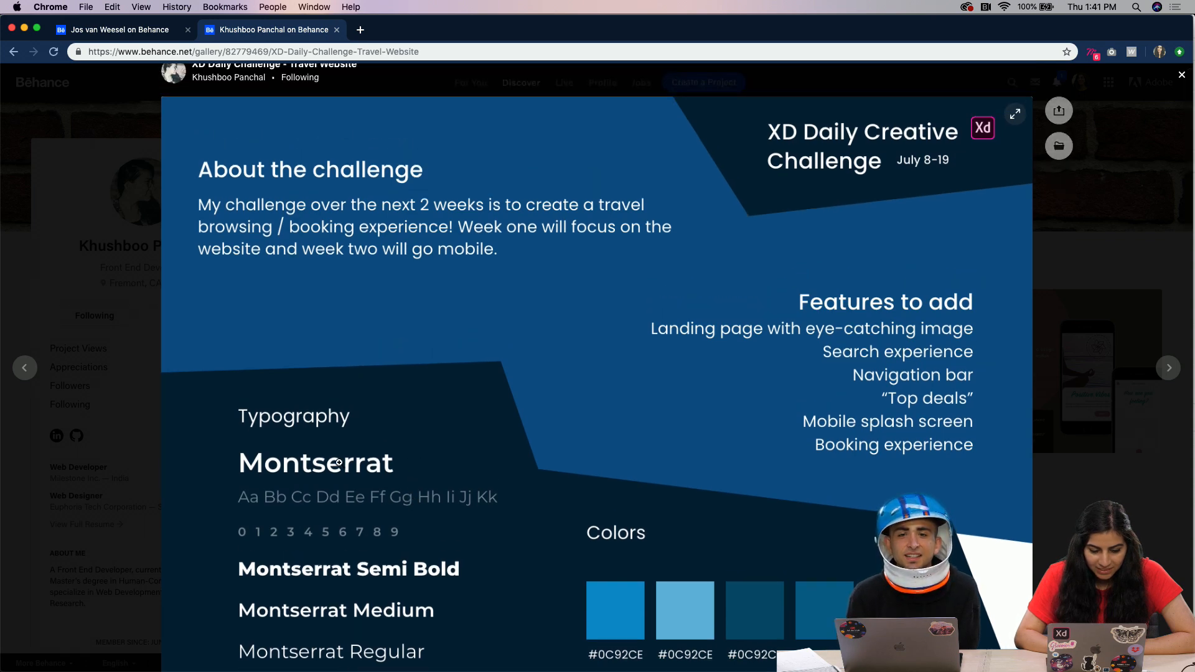
pyautogui.scroll(-4, 414, 489)
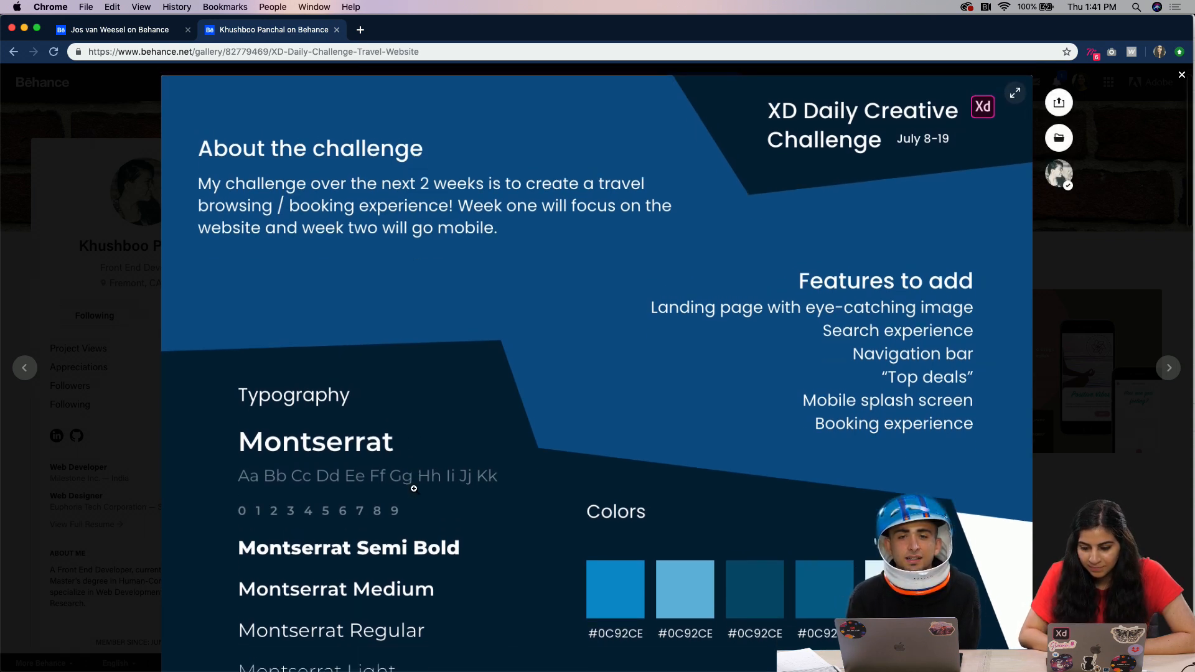
pyautogui.scroll(-7, 414, 486)
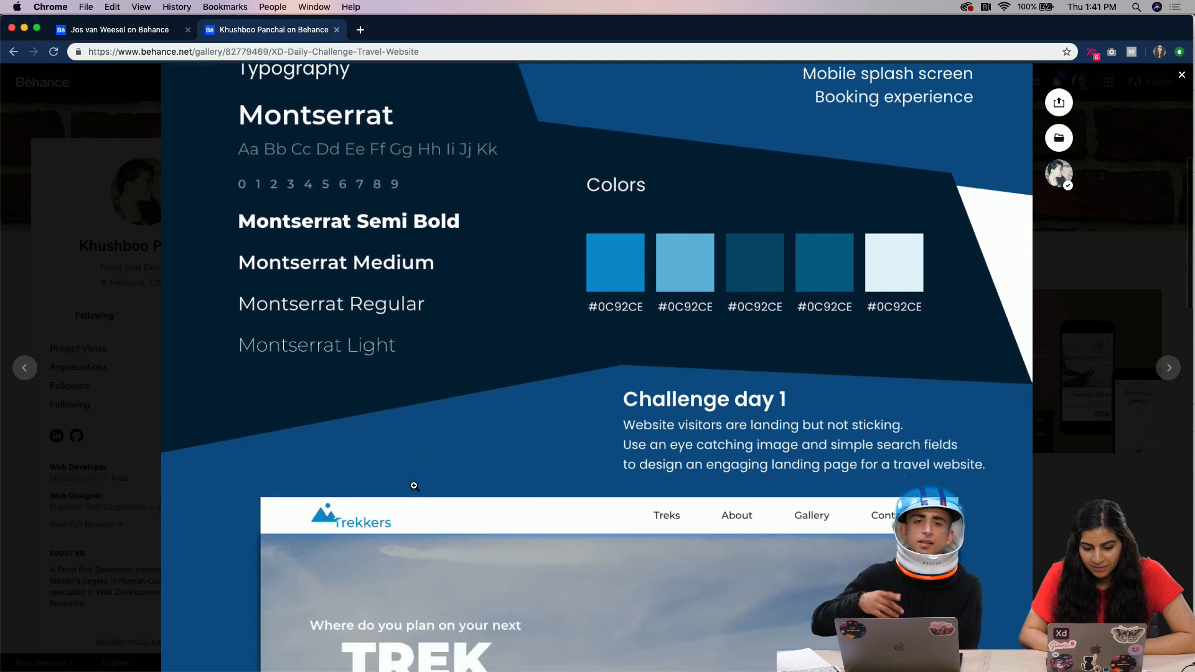
pyautogui.scroll(3, 413, 486)
pyautogui.scroll(8, 415, 486)
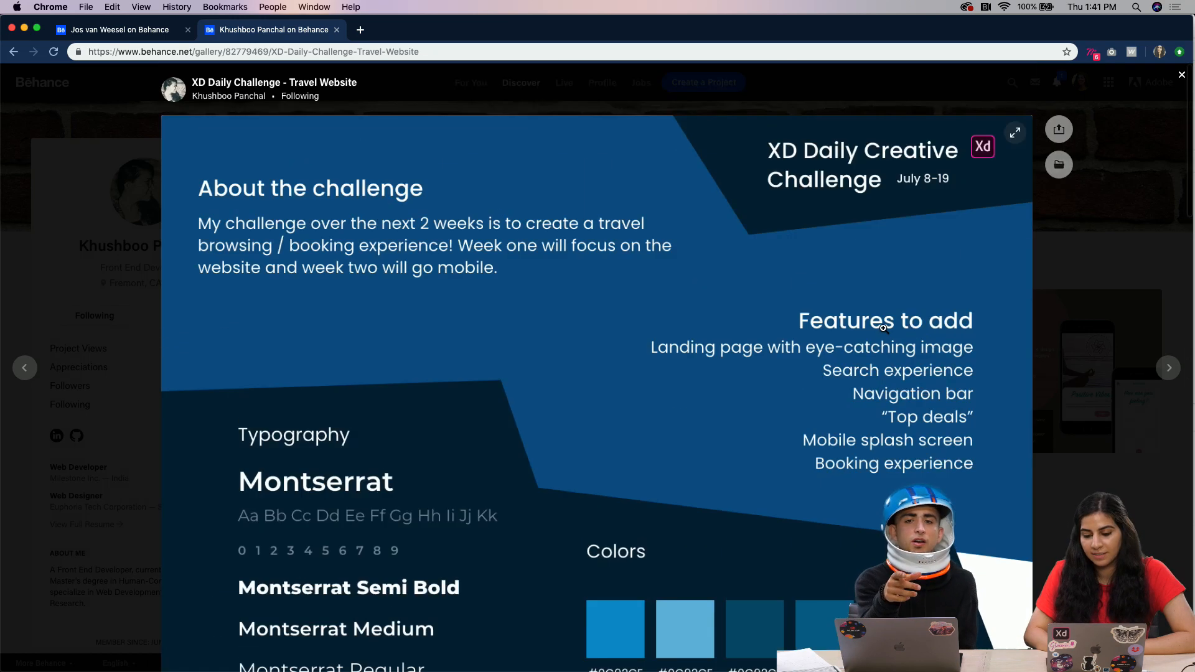
# Close the travel project, open the Food Delivery App project, and examine its Challenge #1 home screen design and annotations.
pyautogui.click(1147, 160)
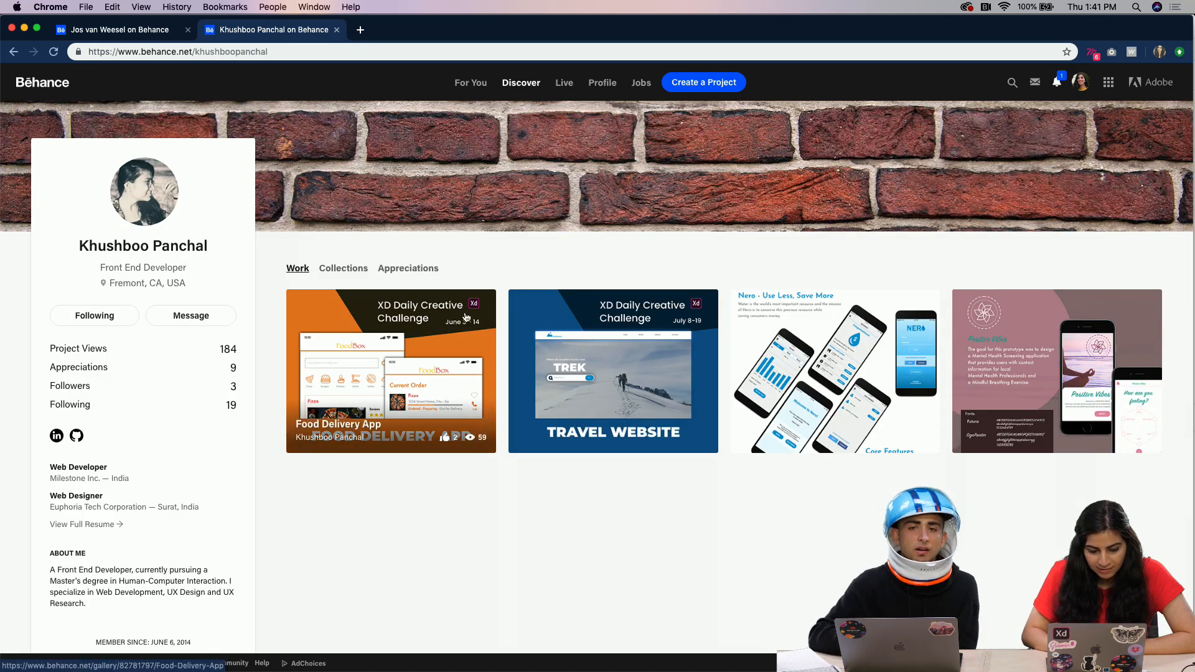
pyautogui.click(430, 341)
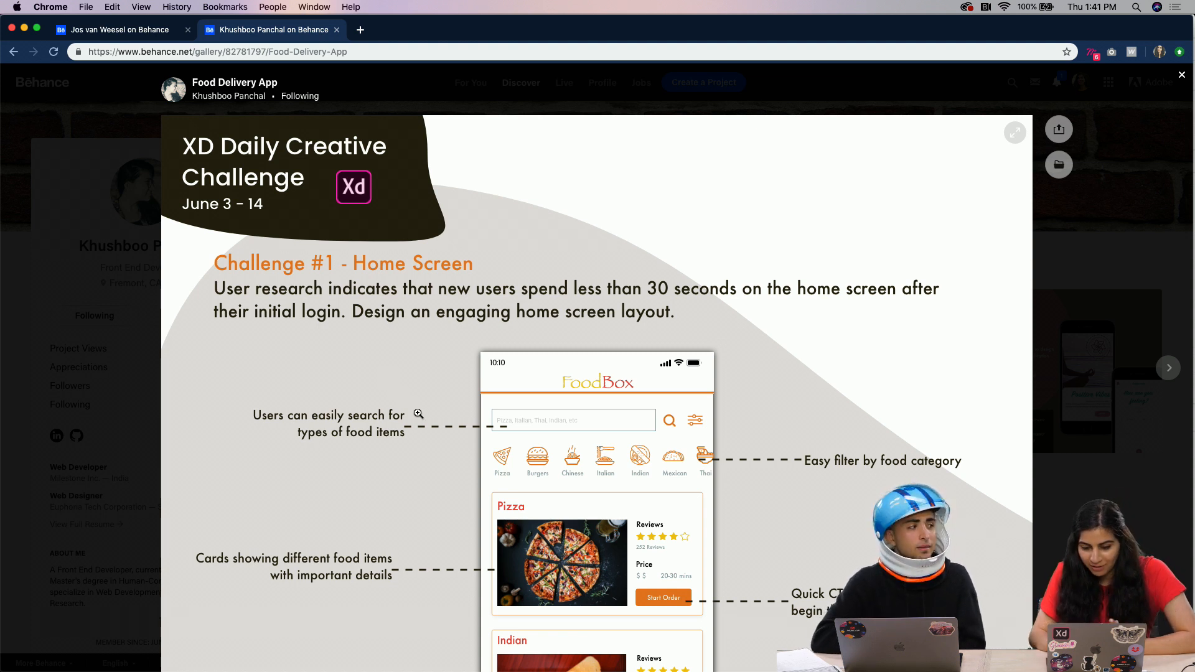
pyautogui.scroll(-3, 418, 413)
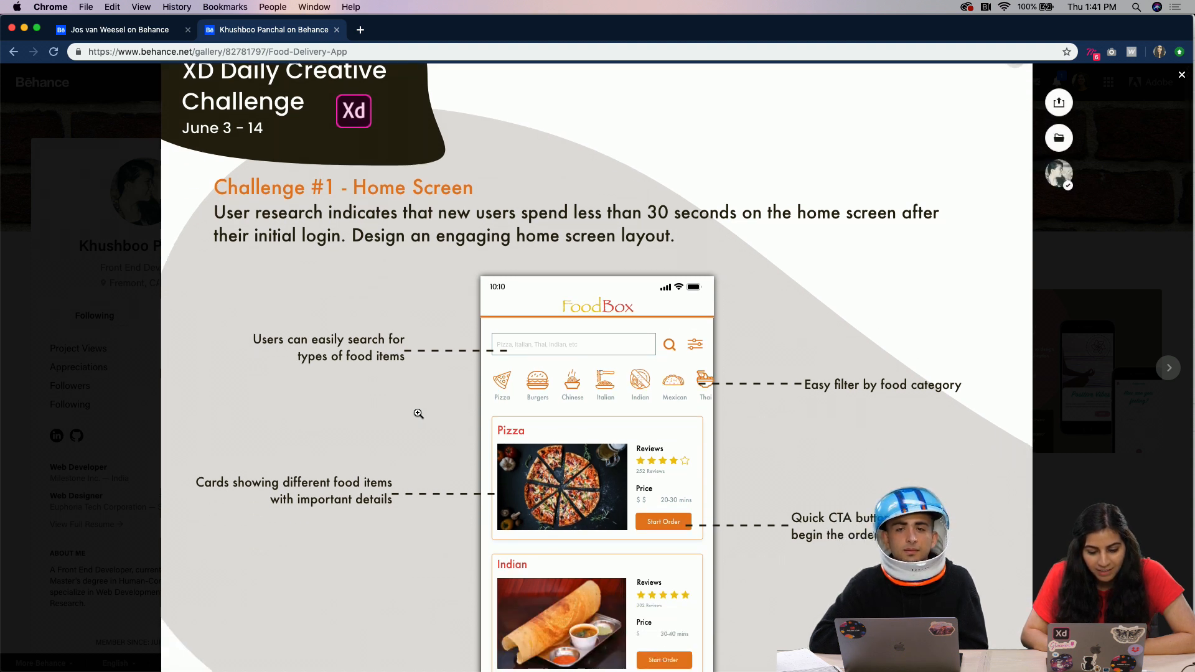
pyautogui.scroll(-4, 418, 414)
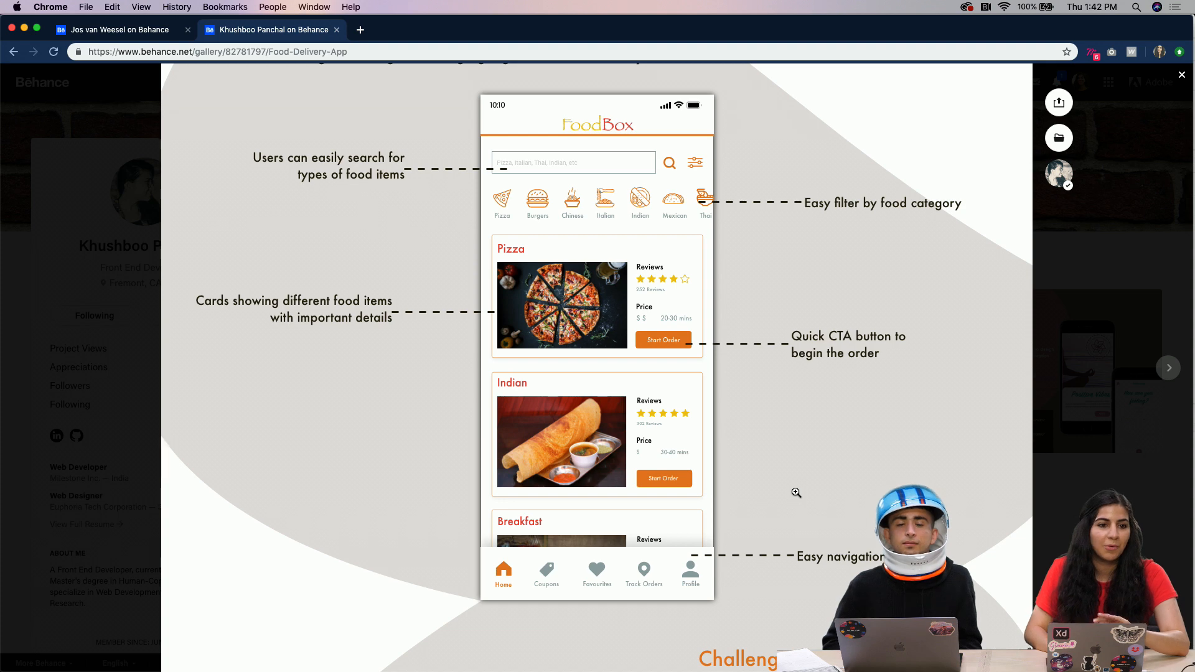
pyautogui.scroll(-3, 796, 492)
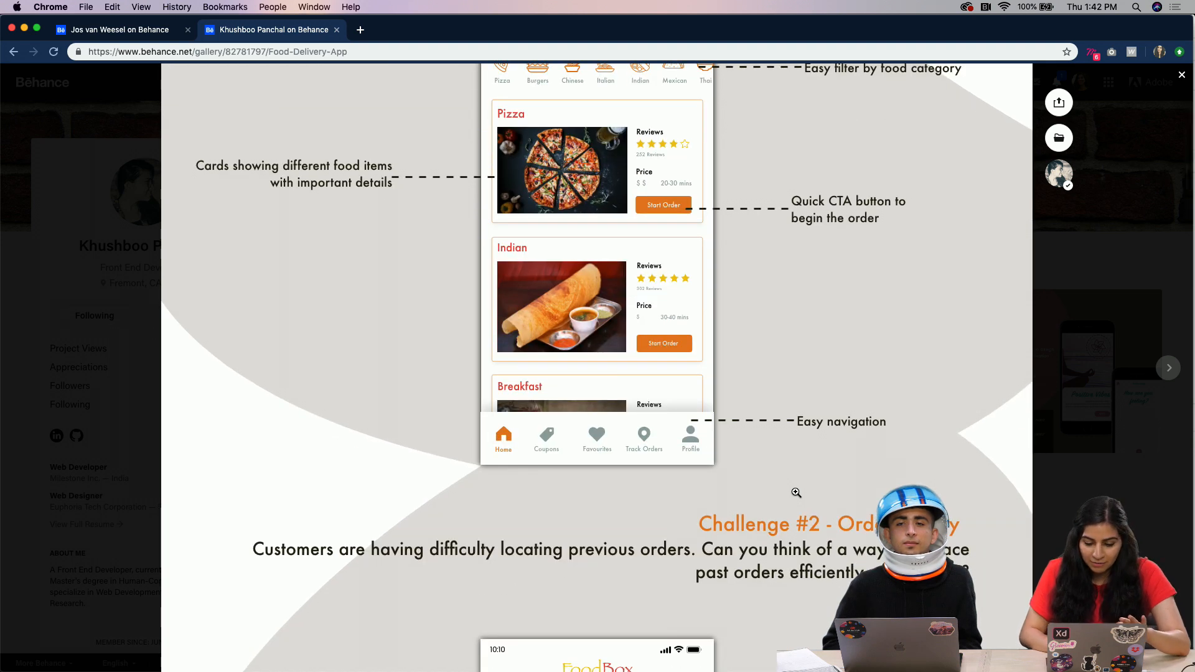
pyautogui.scroll(5, 797, 492)
pyautogui.scroll(-2, 796, 492)
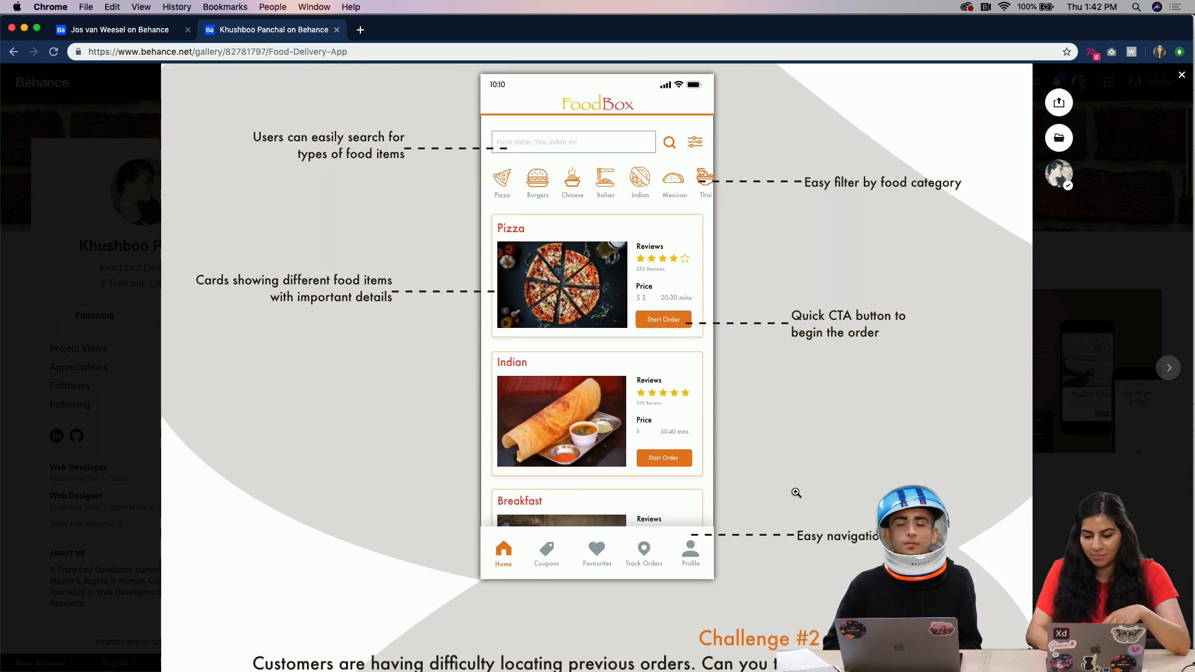
pyautogui.scroll(-7, 796, 493)
pyautogui.scroll(2, 796, 493)
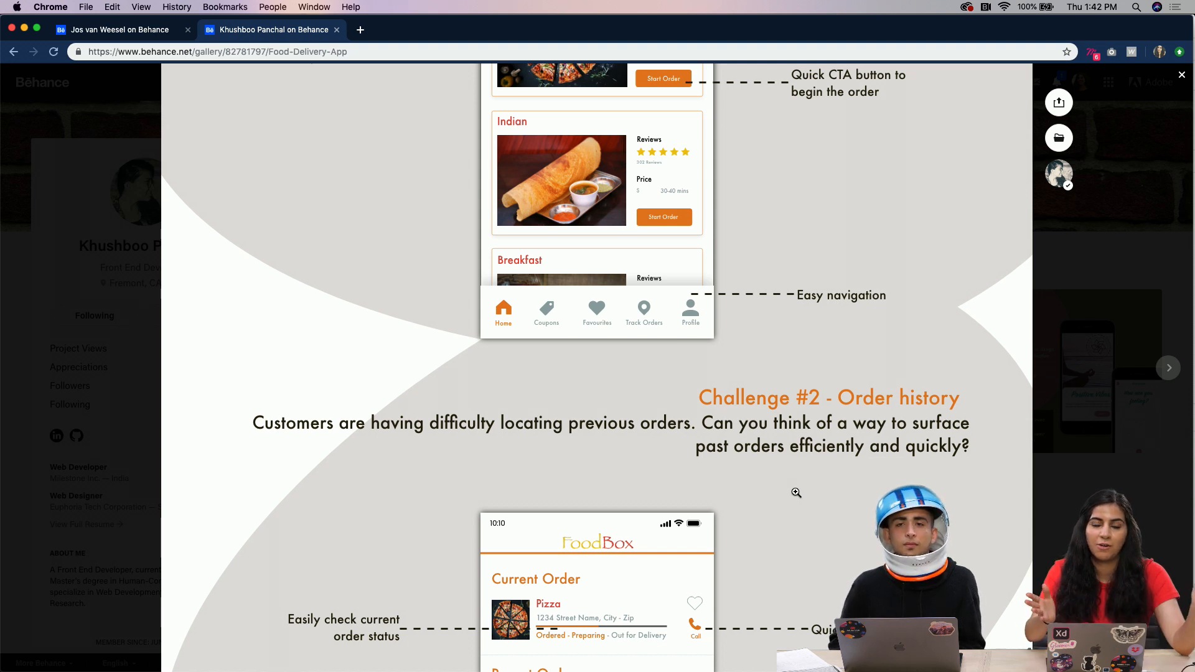
pyautogui.scroll(10, 797, 399)
pyautogui.scroll(-4, 798, 399)
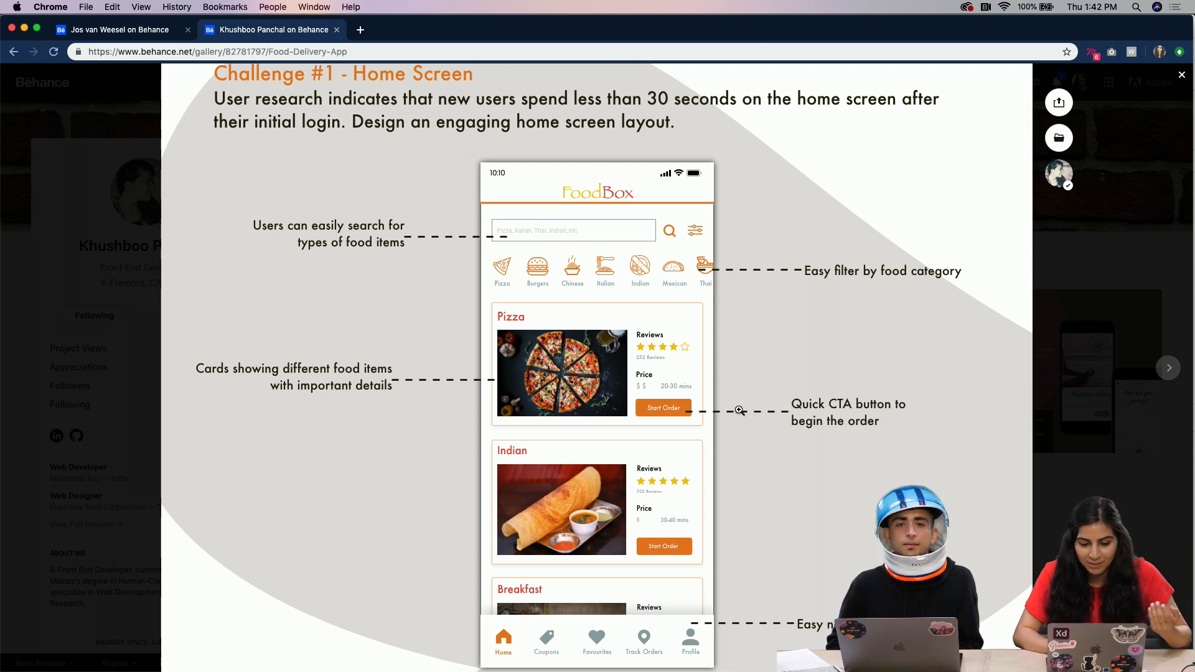
# Examine the Challenge #2 order history screen, including the current order status, recent orders and re-order annotations.
pyautogui.scroll(-8, 718, 417)
pyautogui.scroll(-9, 717, 417)
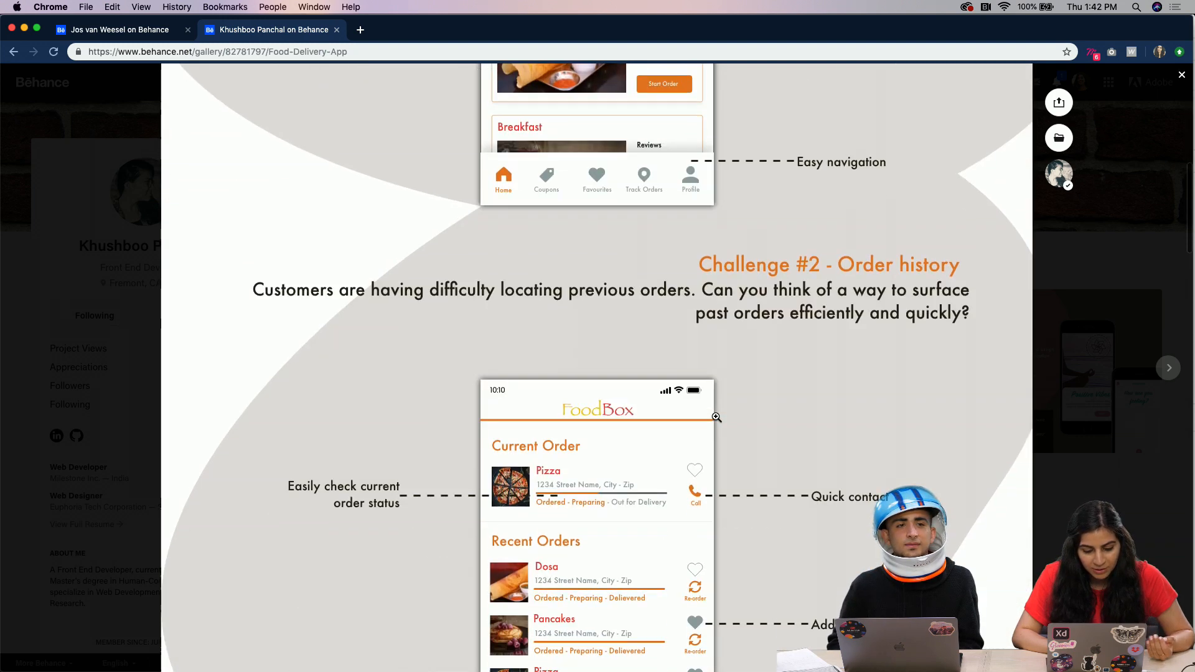
pyautogui.scroll(-1, 716, 417)
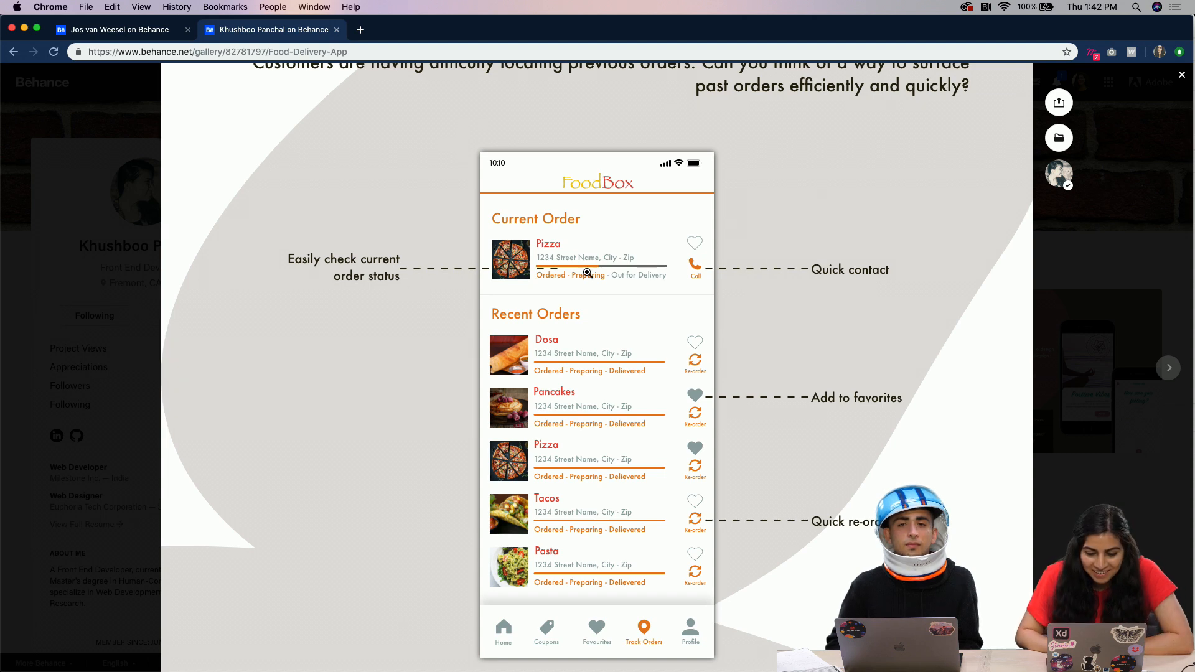
pyautogui.scroll(2, 425, 310)
pyautogui.scroll(-3, 520, 282)
pyautogui.scroll(2, 520, 282)
pyautogui.scroll(-2, 512, 284)
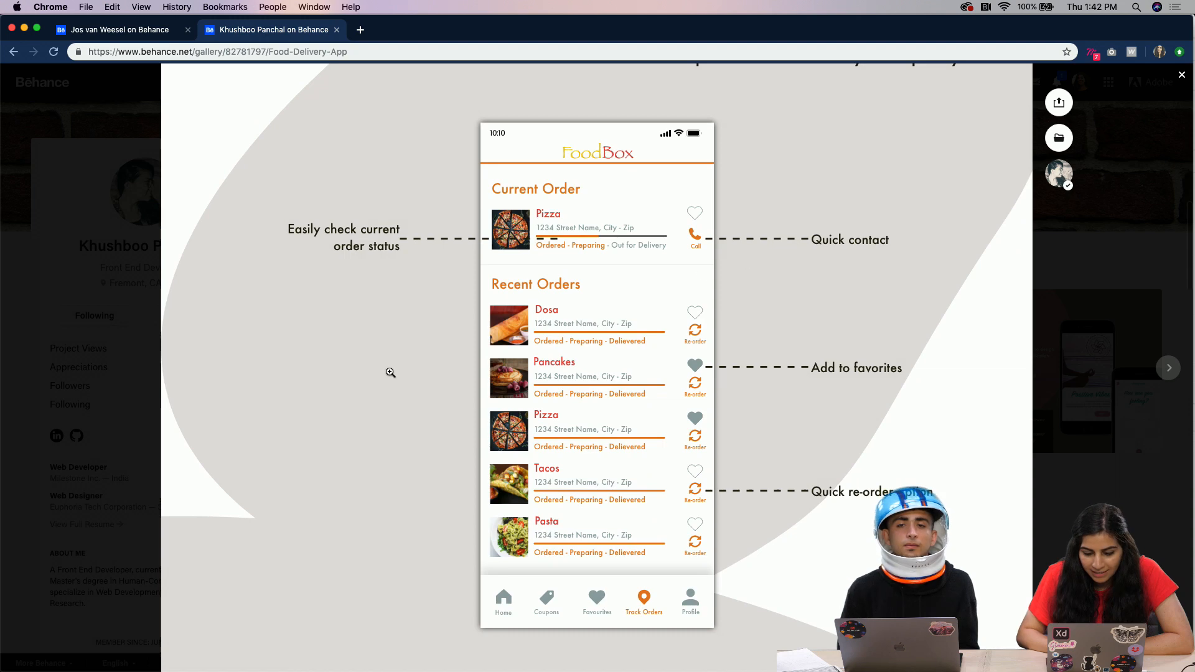
# Review the Challenge #3 search and filter screen together with the project's fonts and color palette.
pyautogui.scroll(-3, 383, 429)
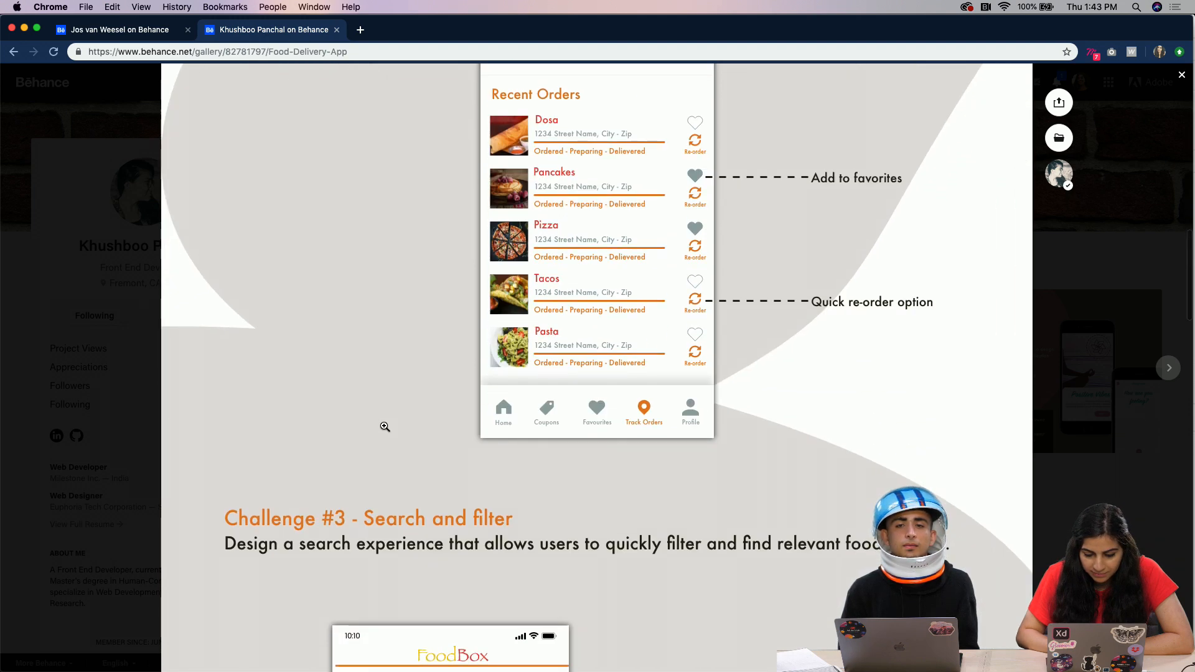
pyautogui.scroll(-4, 385, 426)
pyautogui.scroll(-3, 384, 413)
pyautogui.scroll(-5, 384, 414)
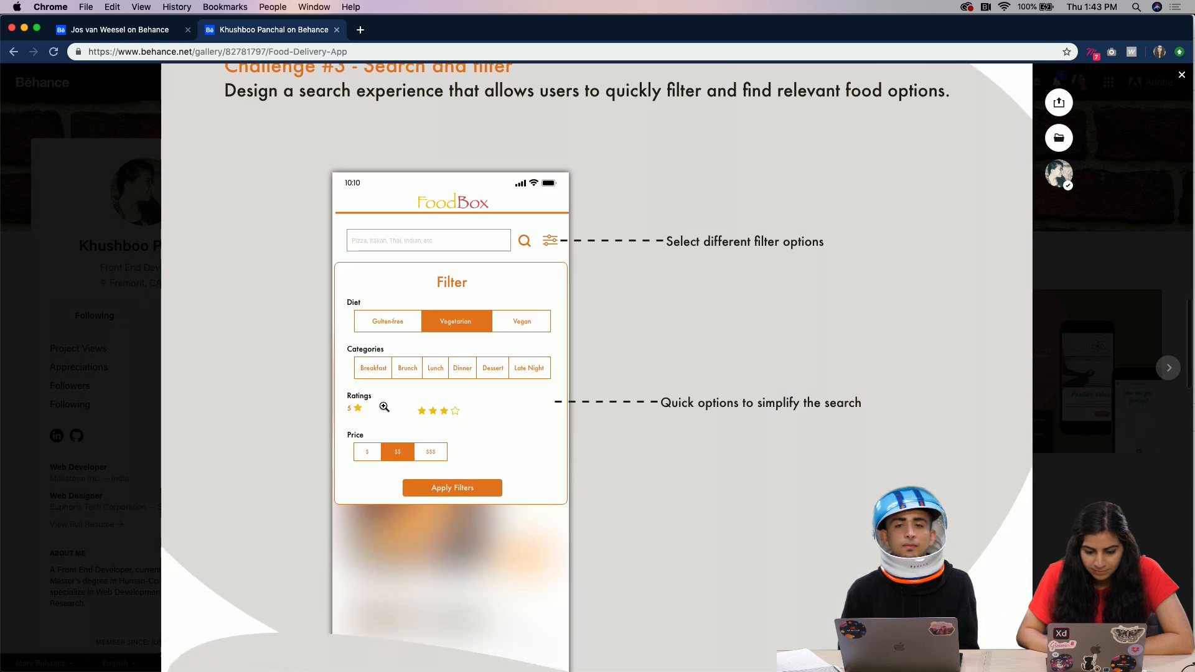
pyautogui.scroll(-1, 310, 429)
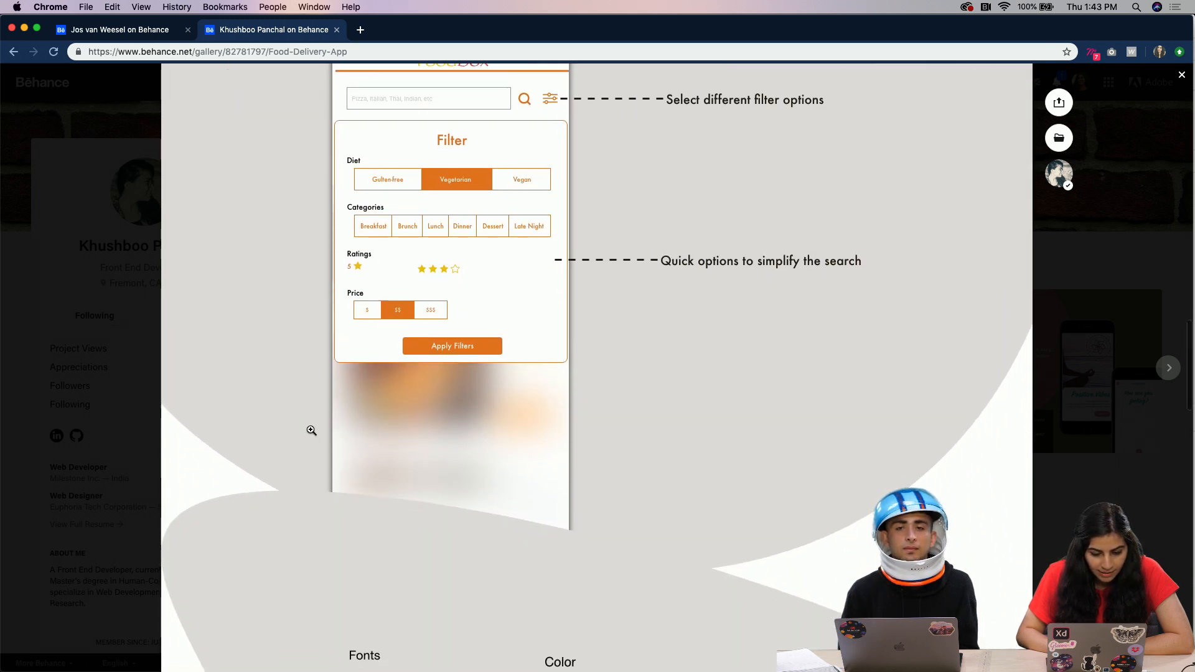
pyautogui.scroll(2, 311, 431)
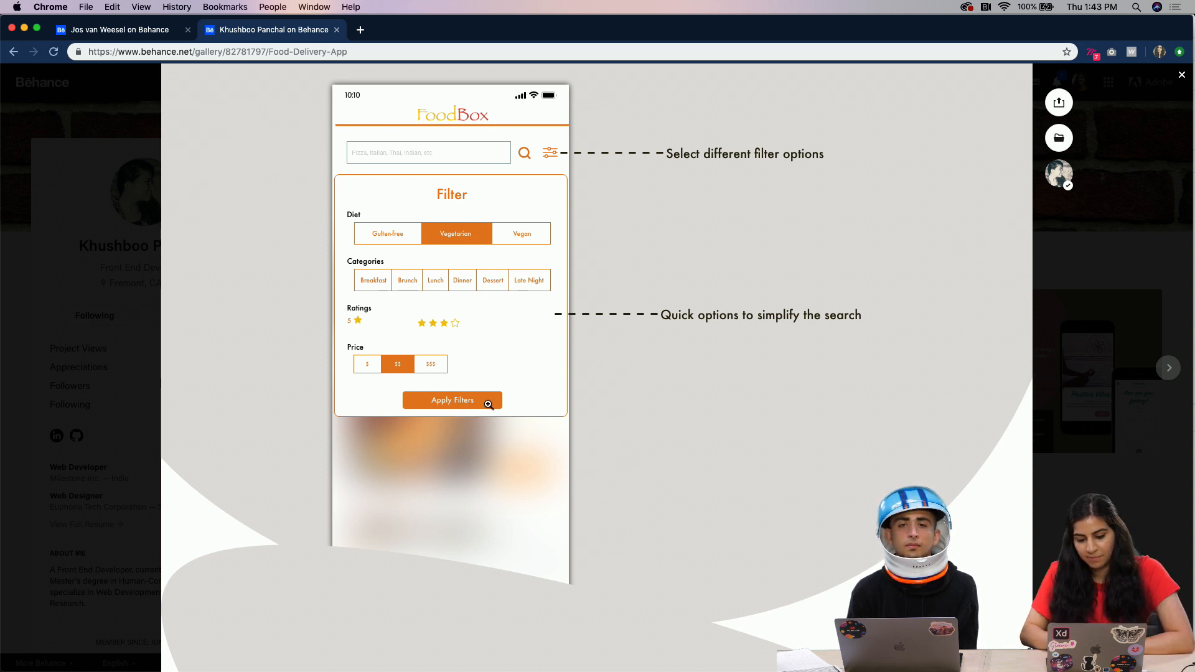
pyautogui.scroll(-10, 512, 486)
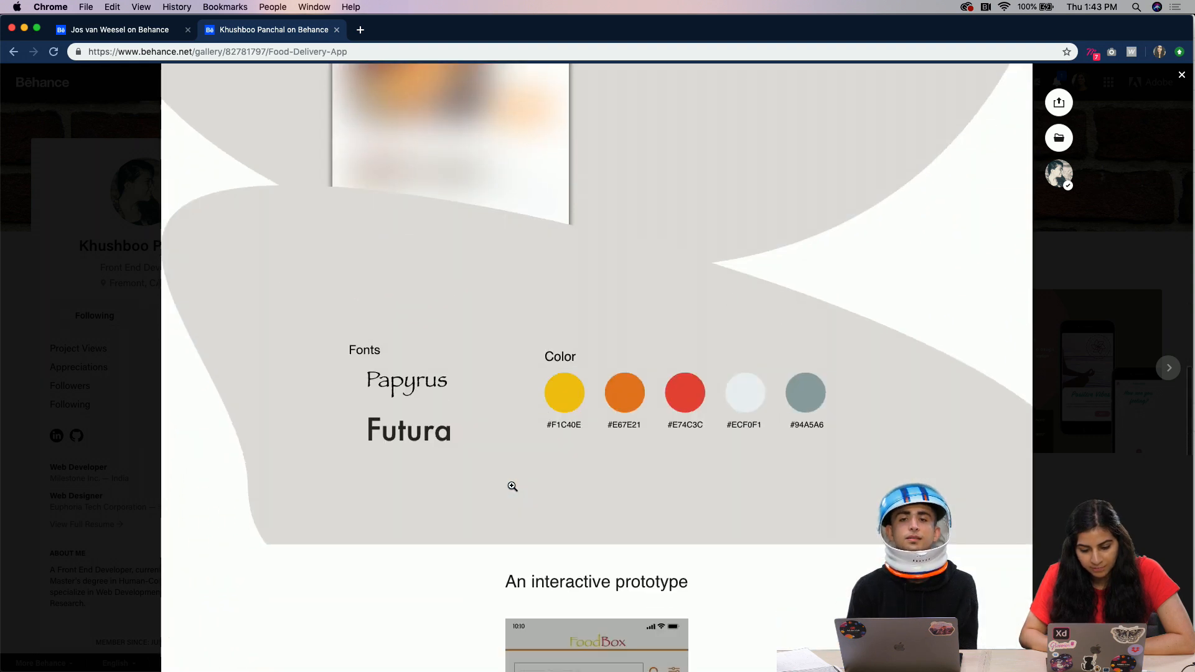
pyautogui.scroll(10, 512, 486)
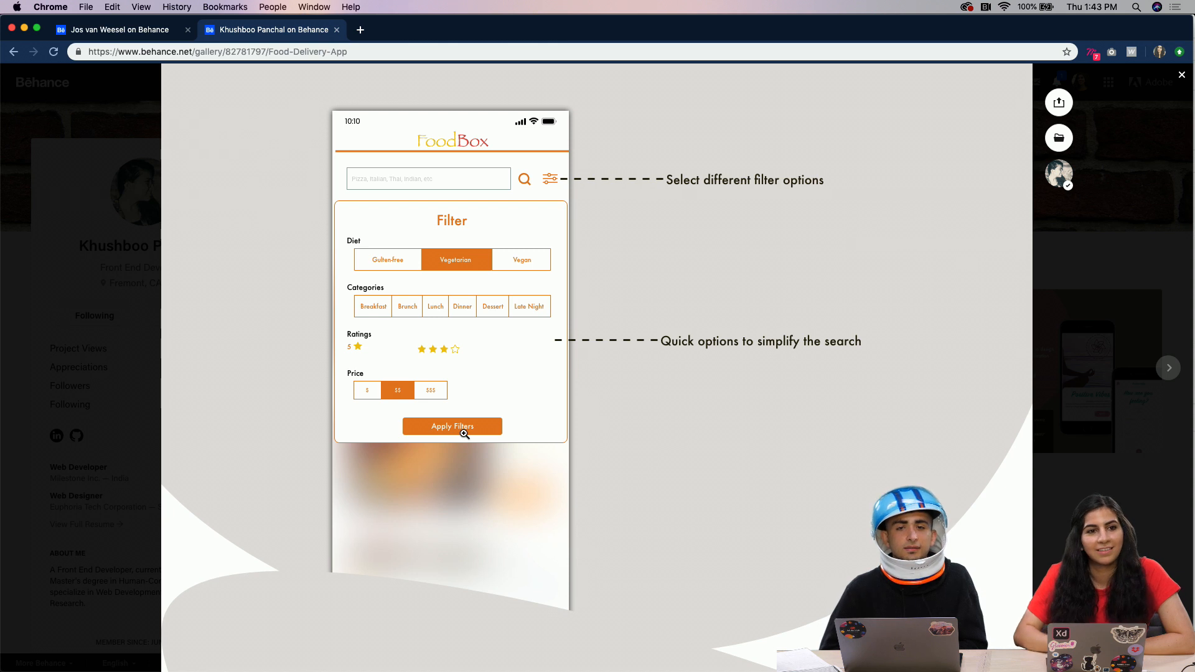
pyautogui.scroll(-2, 464, 434)
pyautogui.scroll(-3, 465, 434)
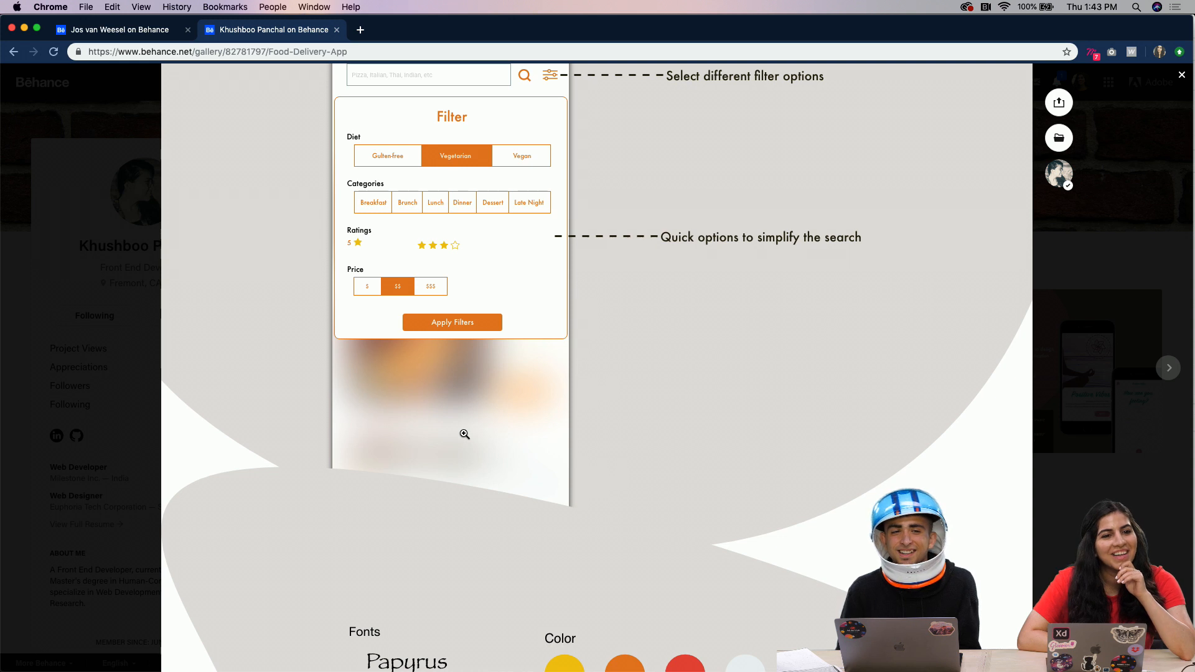
pyautogui.scroll(-5, 464, 434)
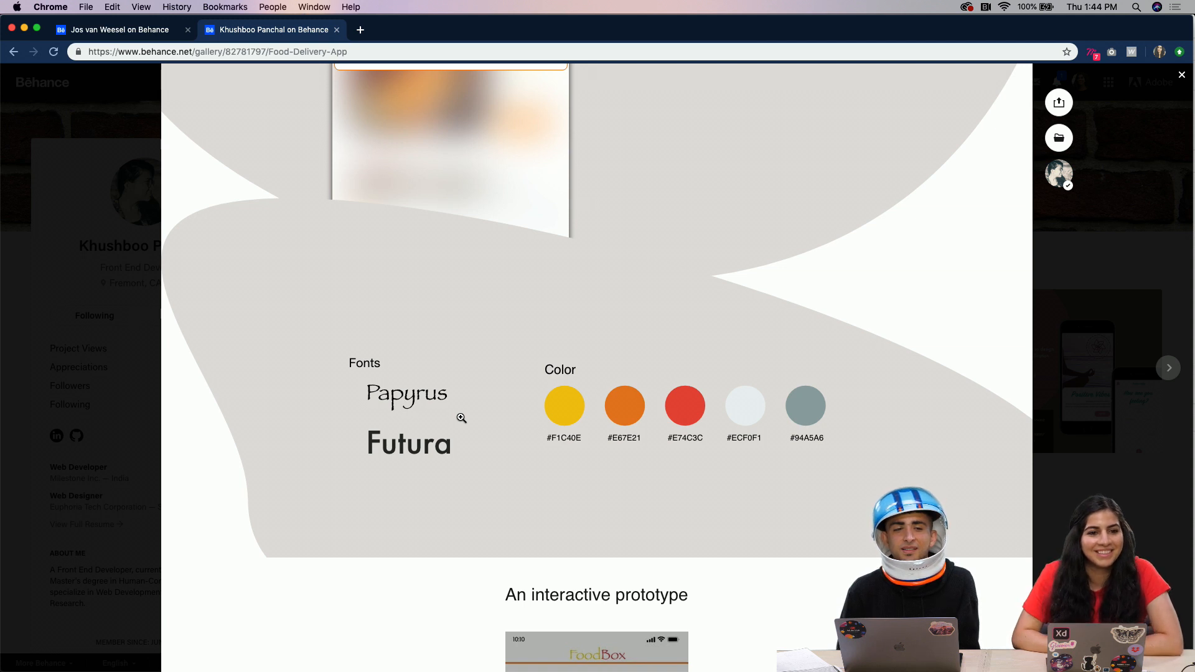
# Watch the FoodBox interactive prototype video in full screen, then return to the project page.
pyautogui.scroll(-10, 461, 417)
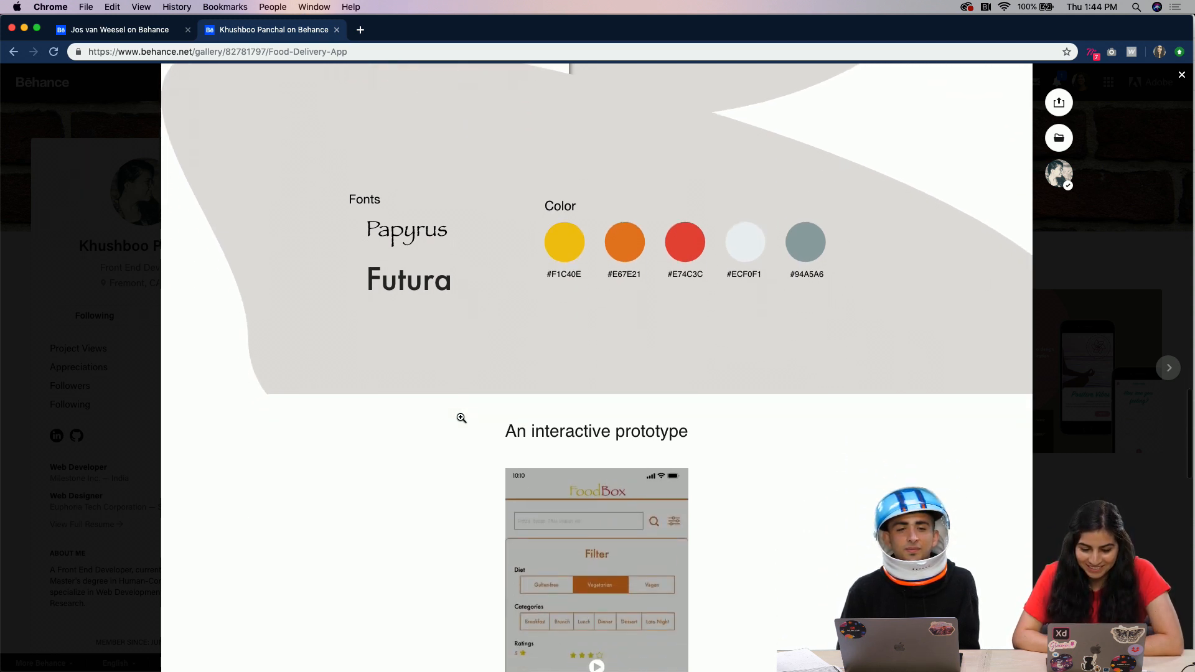
pyautogui.scroll(-4, 461, 418)
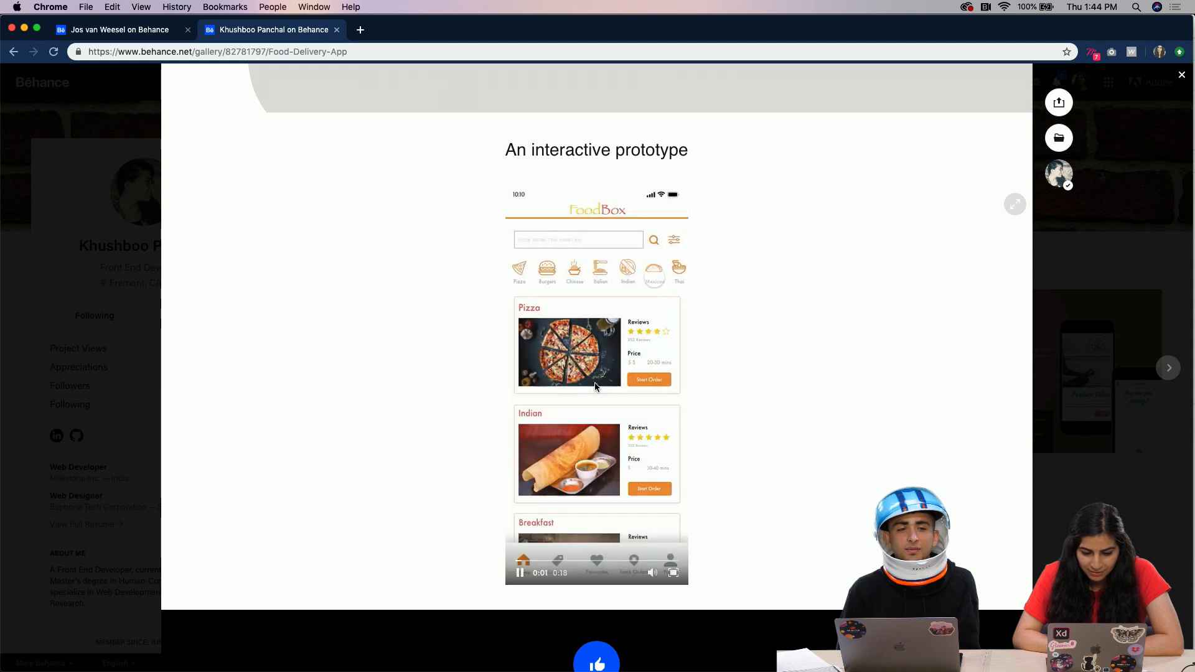
pyautogui.click(673, 572)
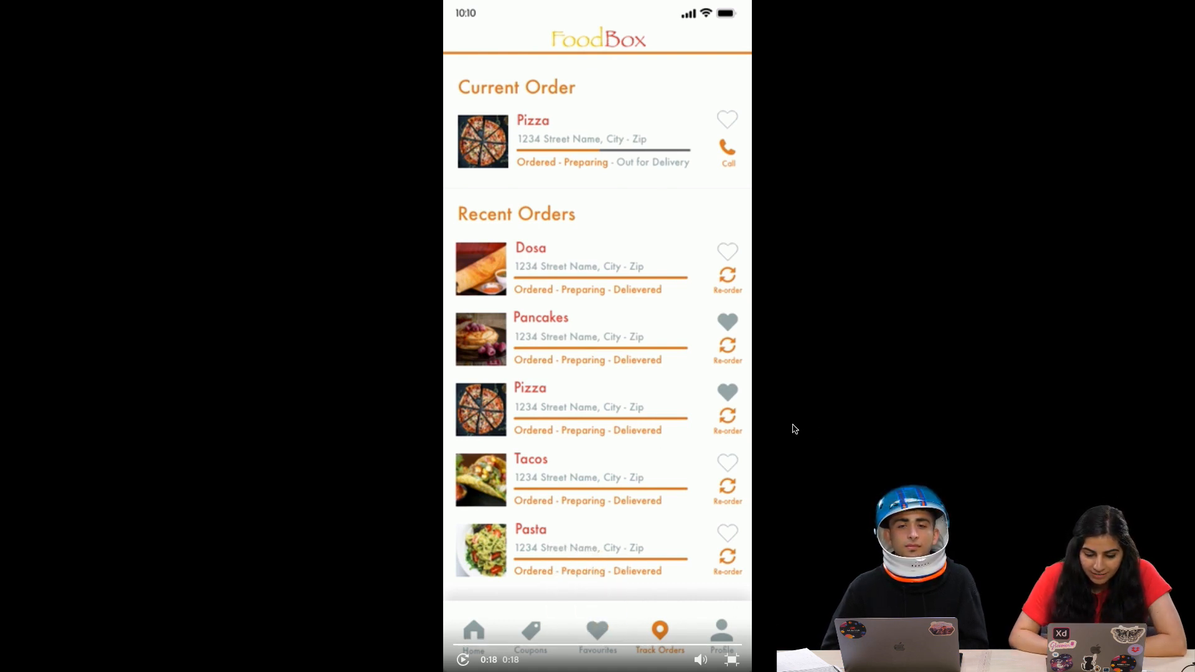
pyautogui.press('Escape')
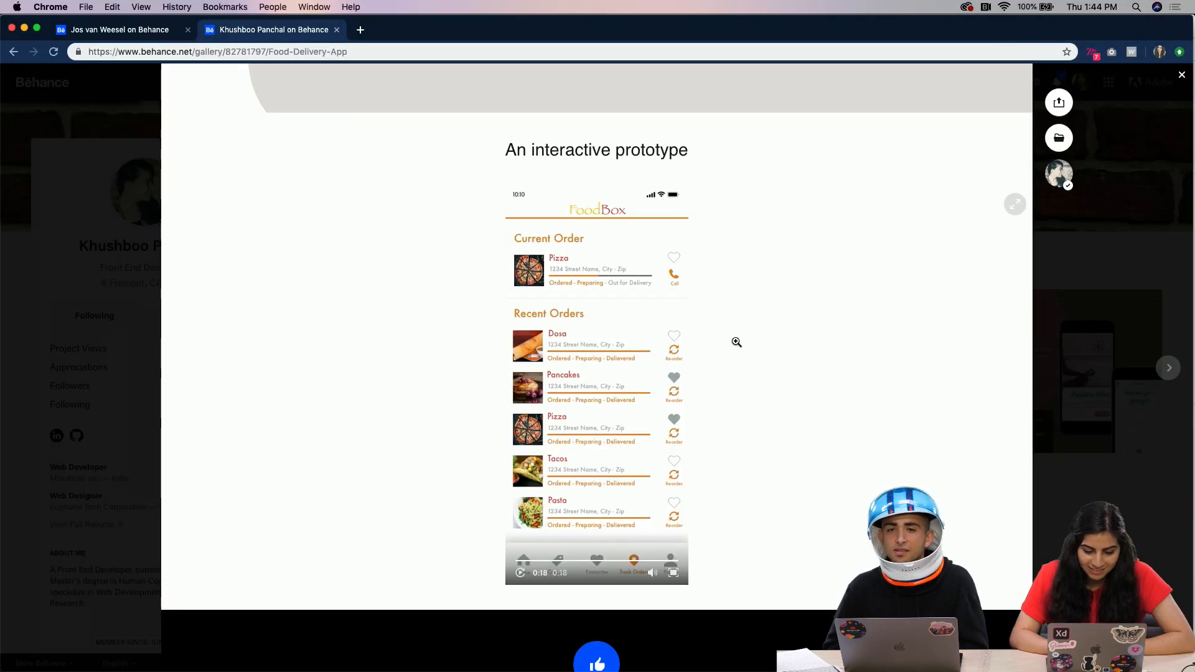
# Revisit the food delivery project's filter, order history and prototype sections, down to the end of the project.
pyautogui.scroll(10, 736, 342)
pyautogui.scroll(5, 736, 338)
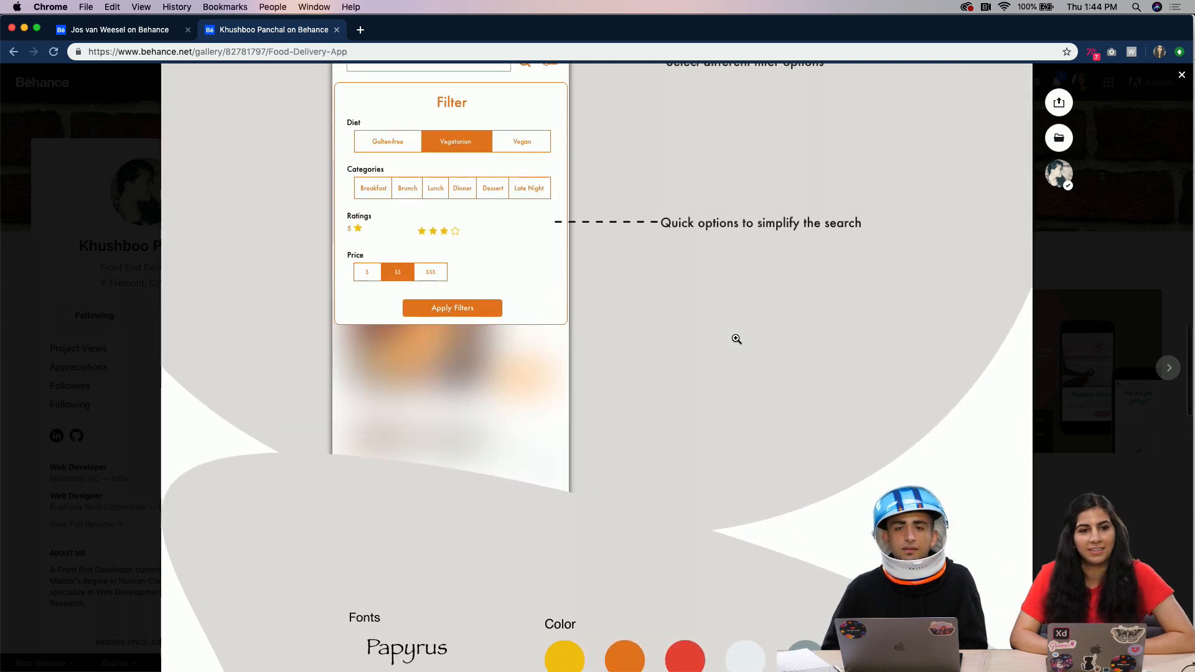
pyautogui.scroll(-20, 736, 339)
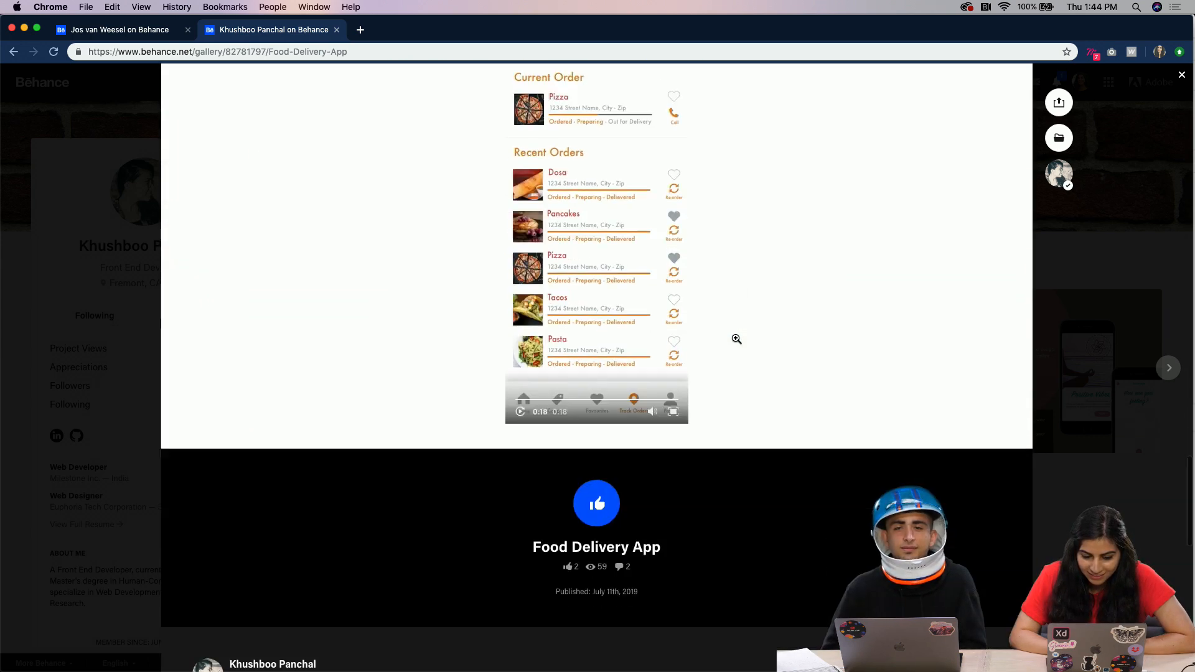
pyautogui.scroll(5, 736, 339)
pyautogui.scroll(1, 722, 401)
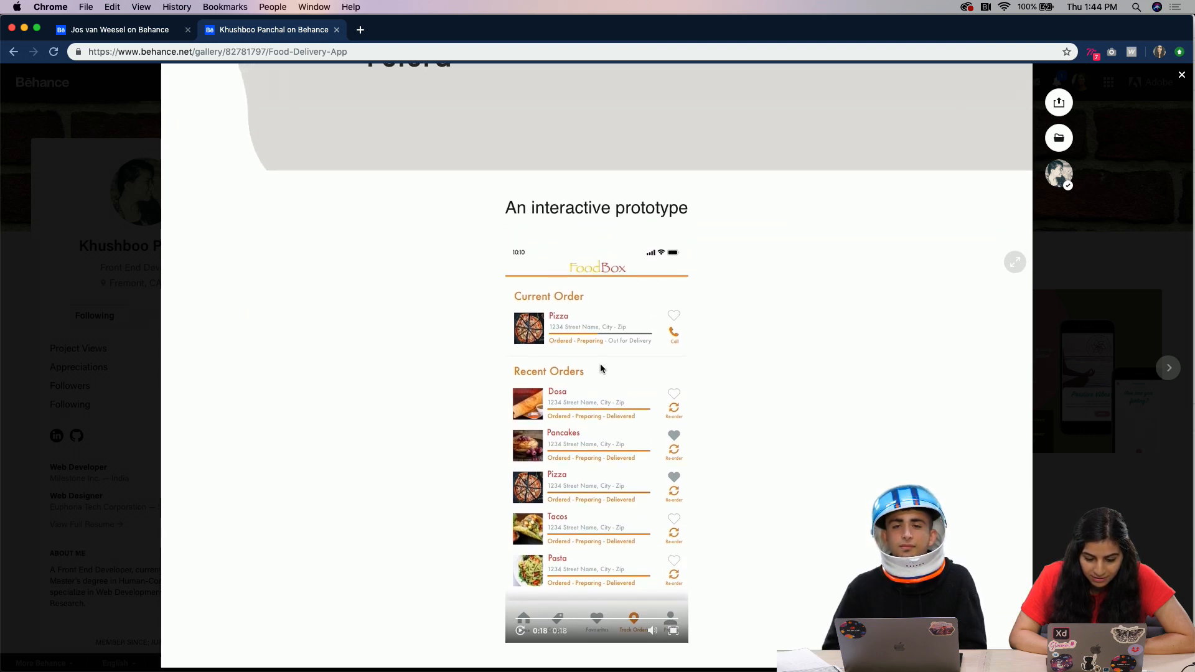
pyautogui.scroll(4, 747, 344)
pyautogui.scroll(-20, 746, 345)
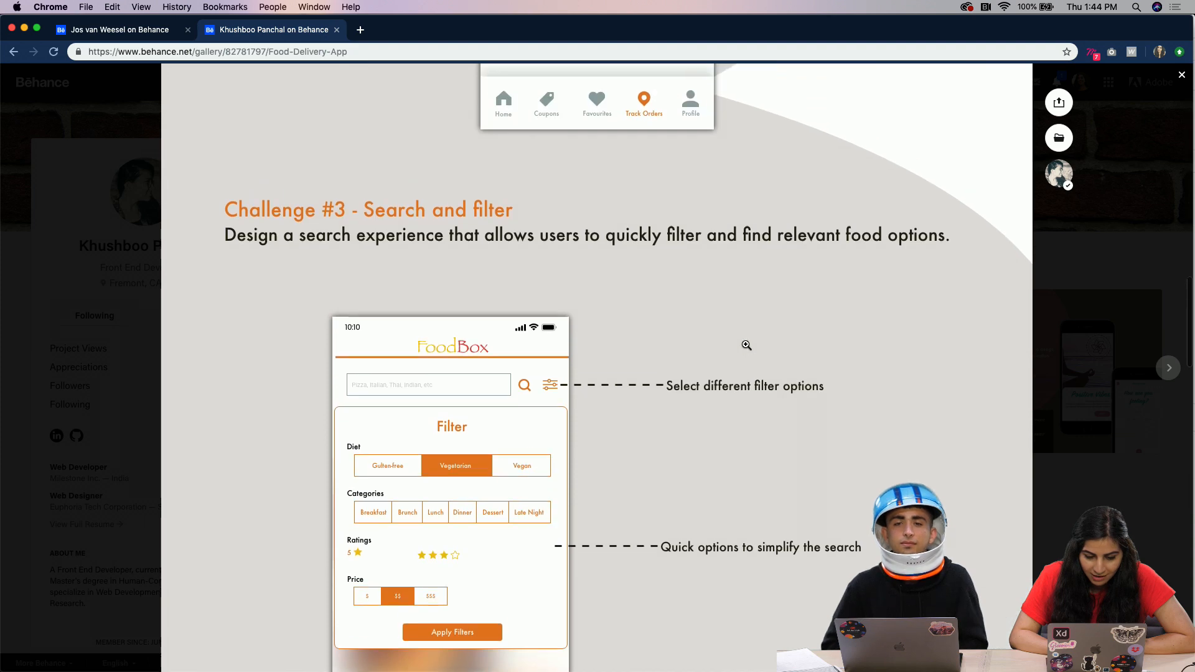
pyautogui.scroll(10, 746, 345)
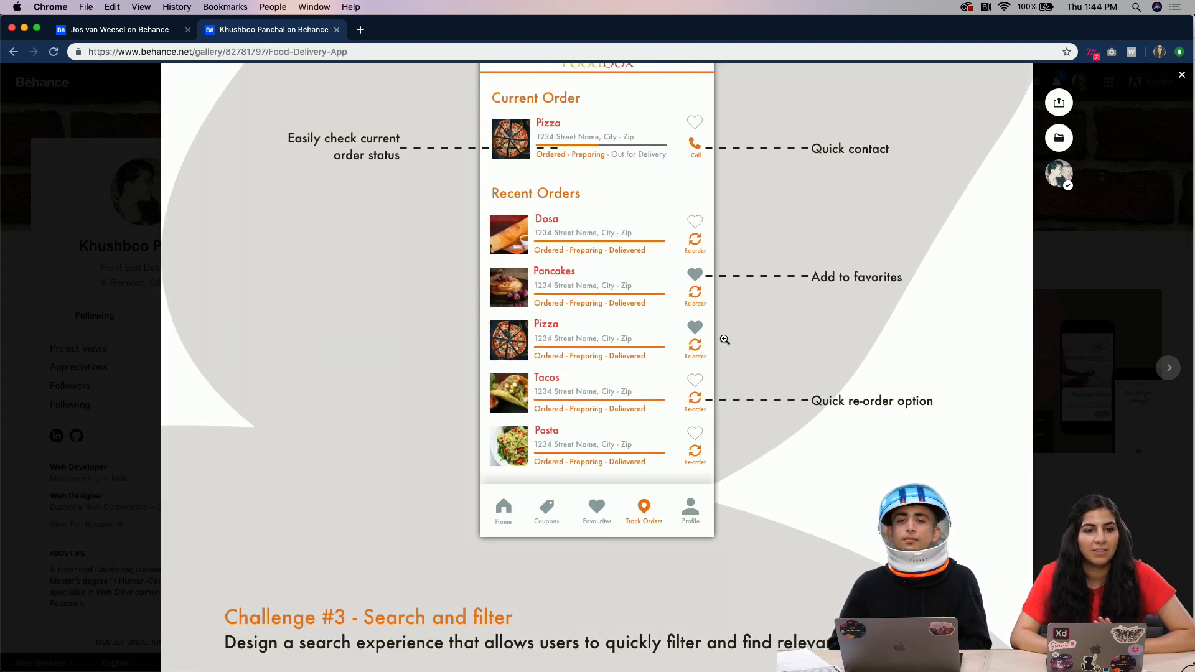
pyautogui.scroll(-20, 724, 343)
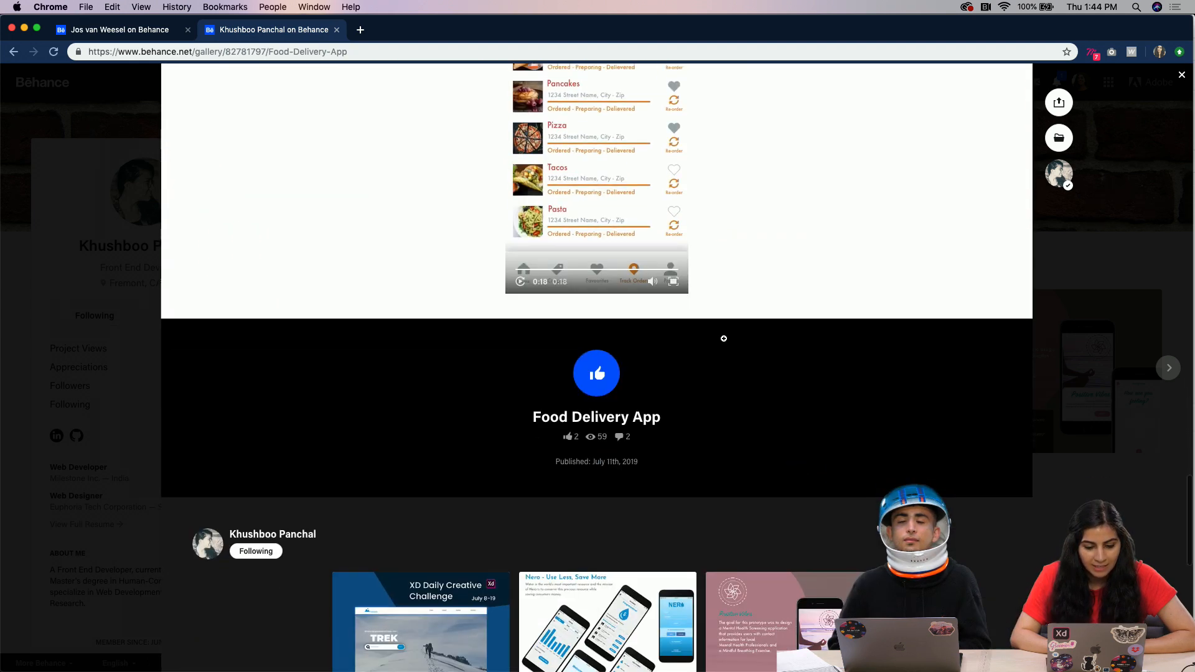
# Appreciate the Food Delivery App project and close it to return to the designer's profile.
pyautogui.scroll(5, 724, 341)
pyautogui.click(590, 568)
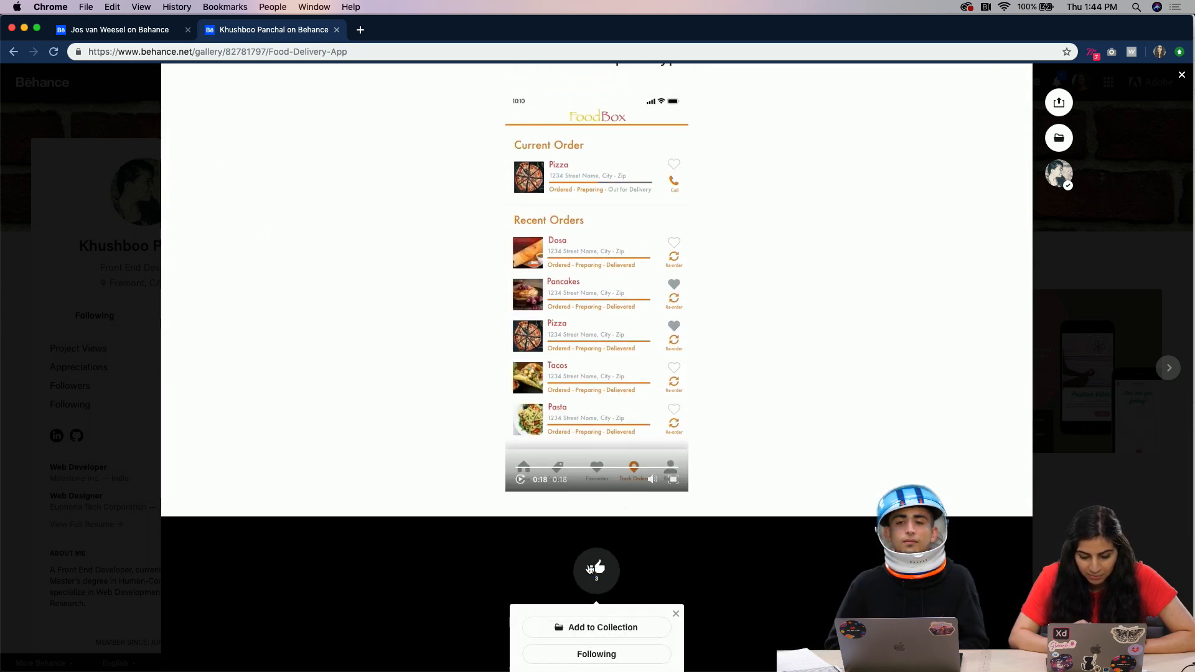
pyautogui.click(1182, 76)
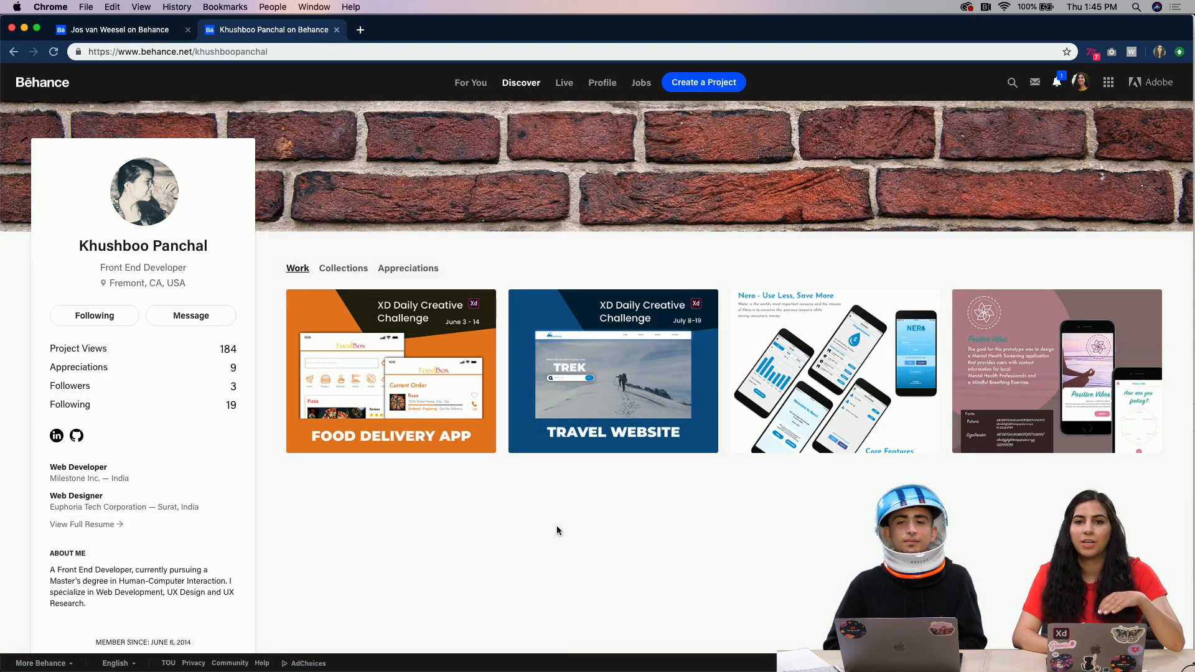
# Reopen the XD Daily Challenge - Travel Website project and recheck its Challenge day 1 Trekkers landing page.
pyautogui.click(600, 390)
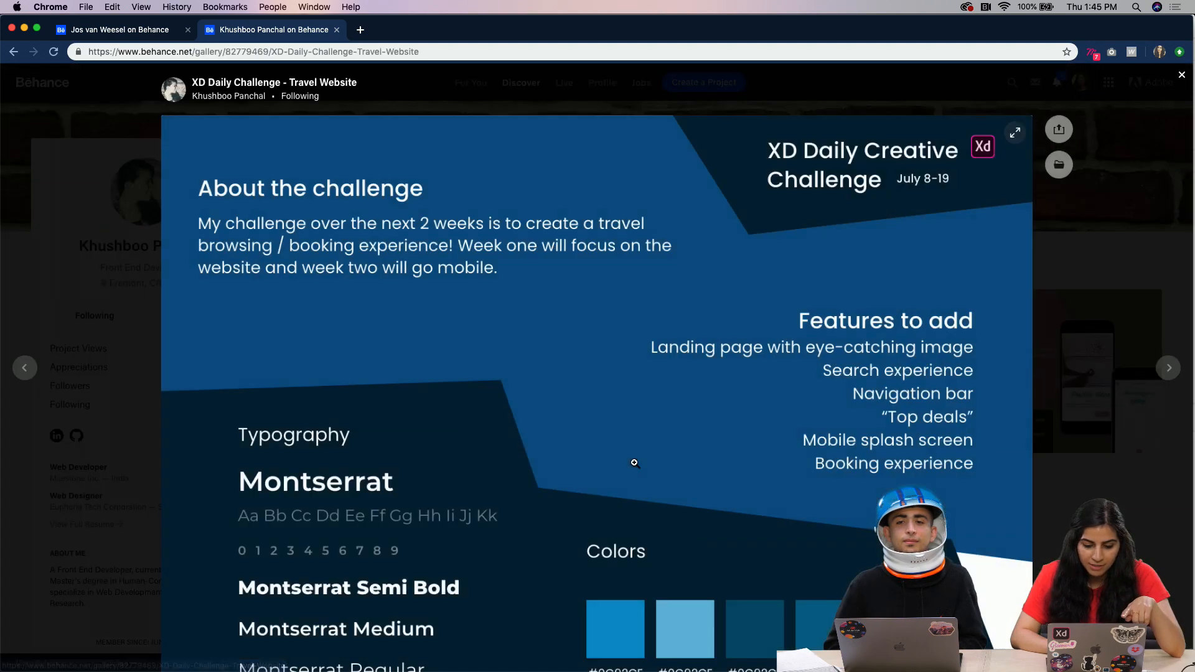
pyautogui.scroll(-10, 635, 461)
pyautogui.scroll(1, 629, 502)
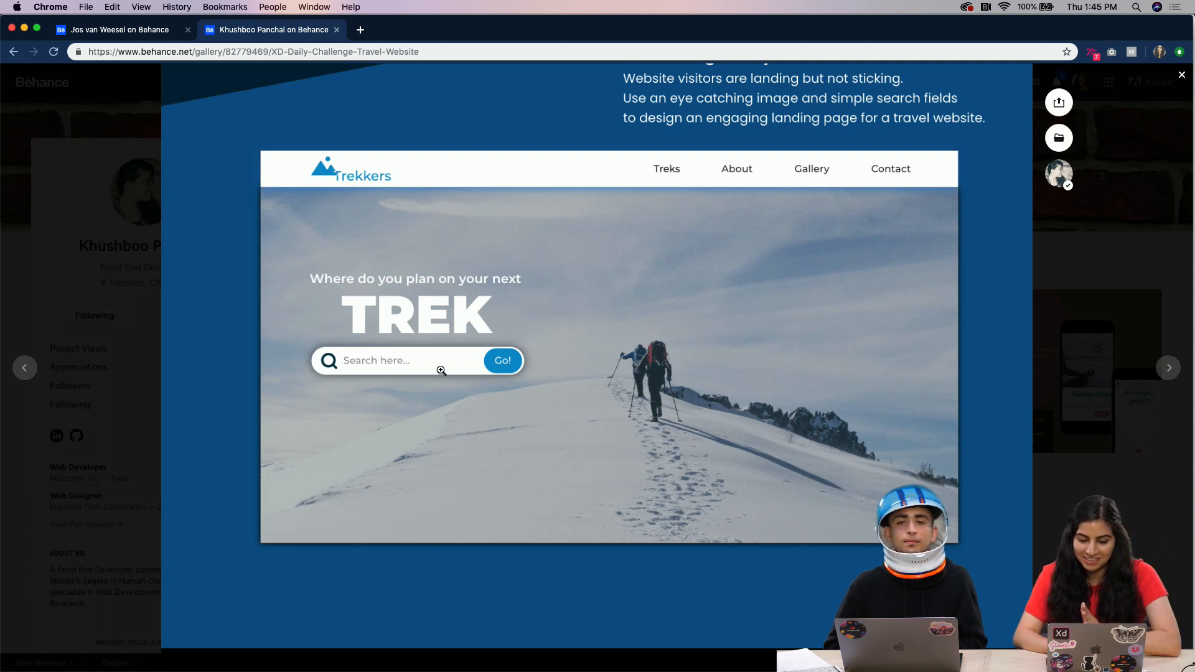
pyautogui.scroll(-2, 440, 368)
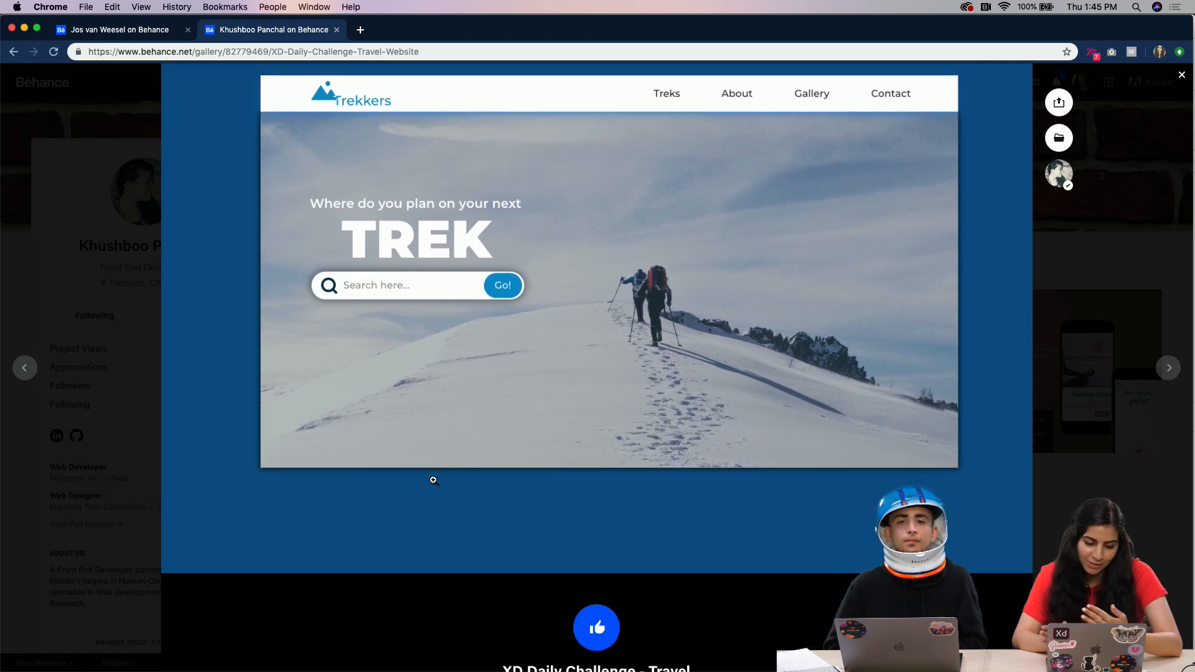
pyautogui.scroll(3, 427, 450)
pyautogui.scroll(15, 427, 450)
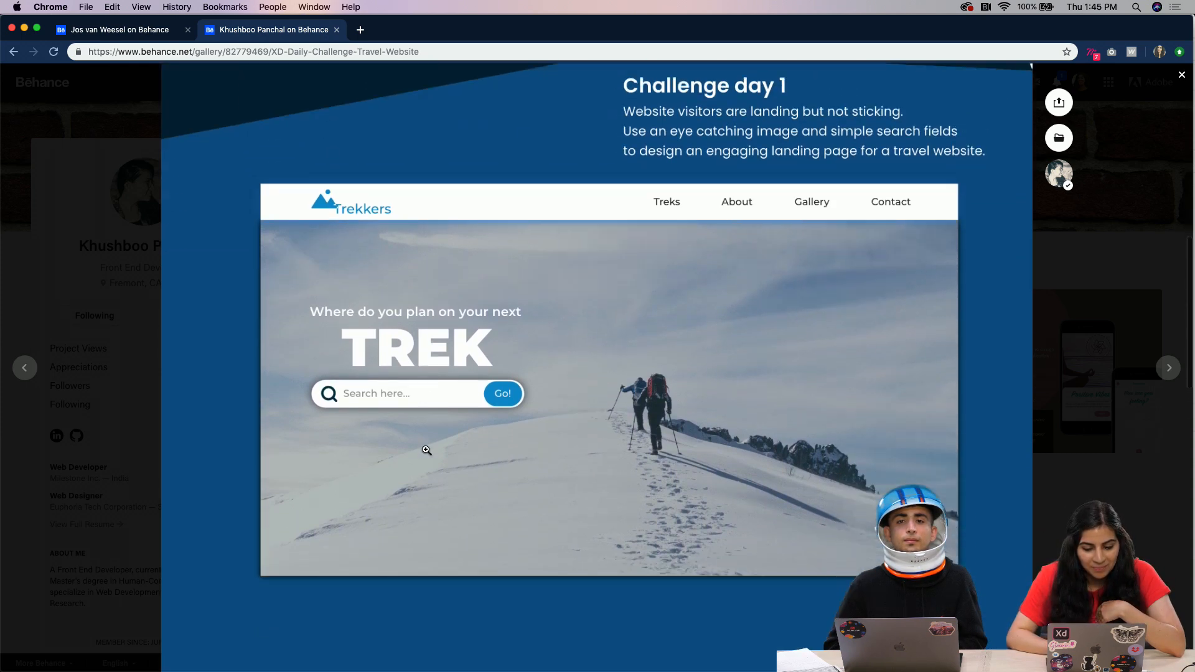
# Finish checking the Challenge day 1 landing page and close the Travel Website project.
pyautogui.scroll(-15, 426, 451)
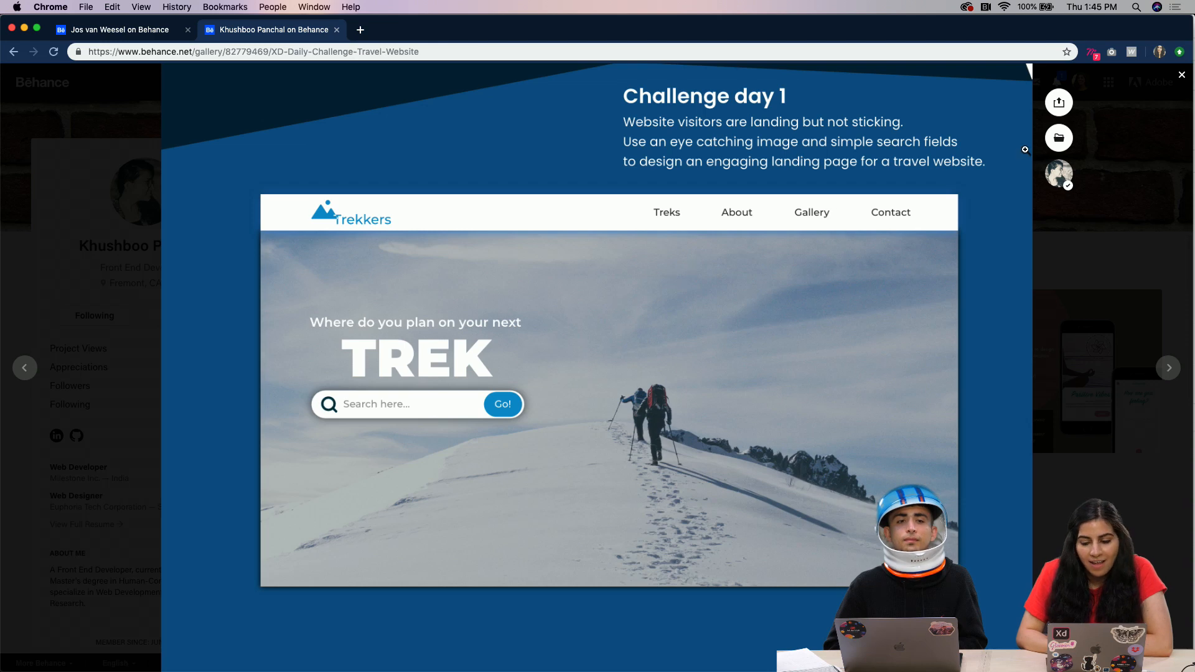
pyautogui.click(1182, 75)
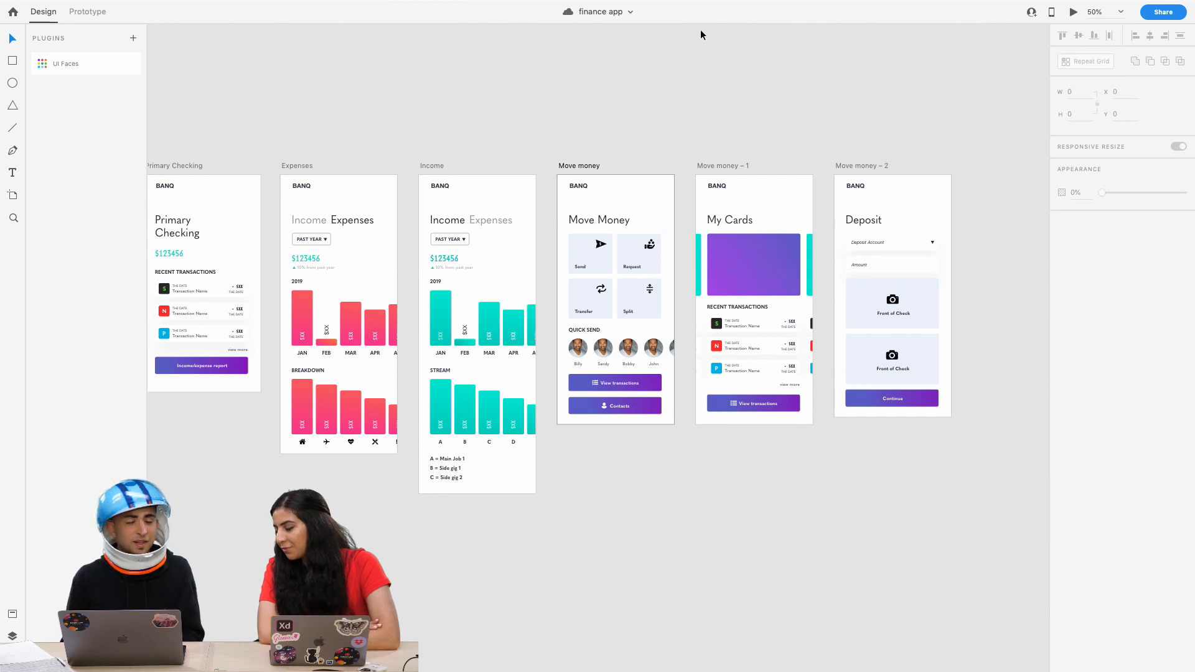
# In the finance app design, ungroup the repeat grid of cards on the My Cards artboard so each card is separately selectable.
pyautogui.press('super+minus')
pyautogui.press('super+equal')
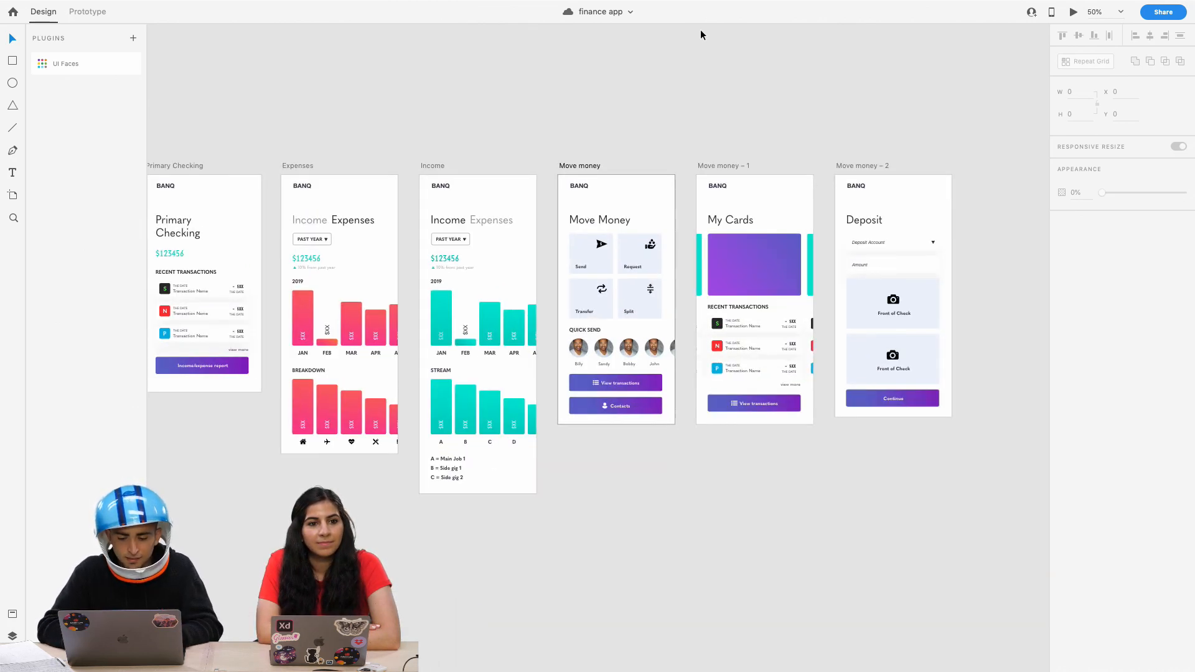
pyautogui.hscroll(-2, 624, 123)
pyautogui.scroll(5, 608, 256)
pyautogui.hscroll(5, 608, 256)
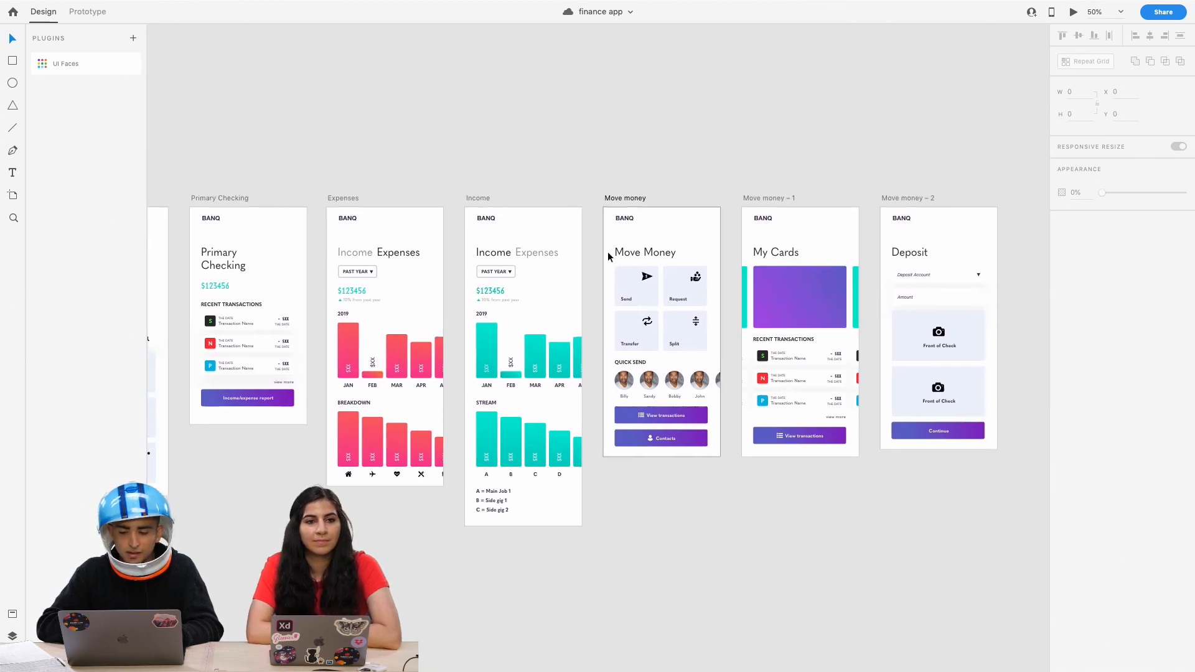
pyautogui.click(631, 355)
pyautogui.scroll(3, 632, 354)
pyautogui.hscroll(4, 632, 354)
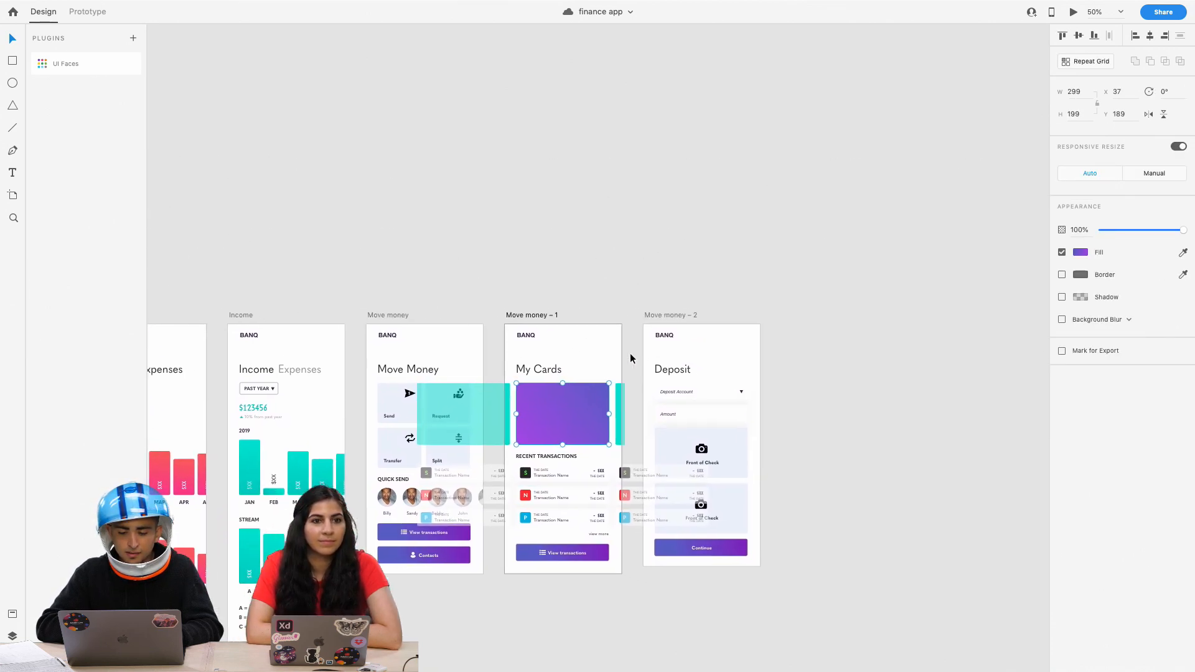
pyautogui.scroll(-4, 630, 353)
pyautogui.hscroll(-1, 630, 354)
pyautogui.press('super+equal')
pyautogui.press('super+equal')
pyautogui.press('super+equal')
pyautogui.press('super+equal')
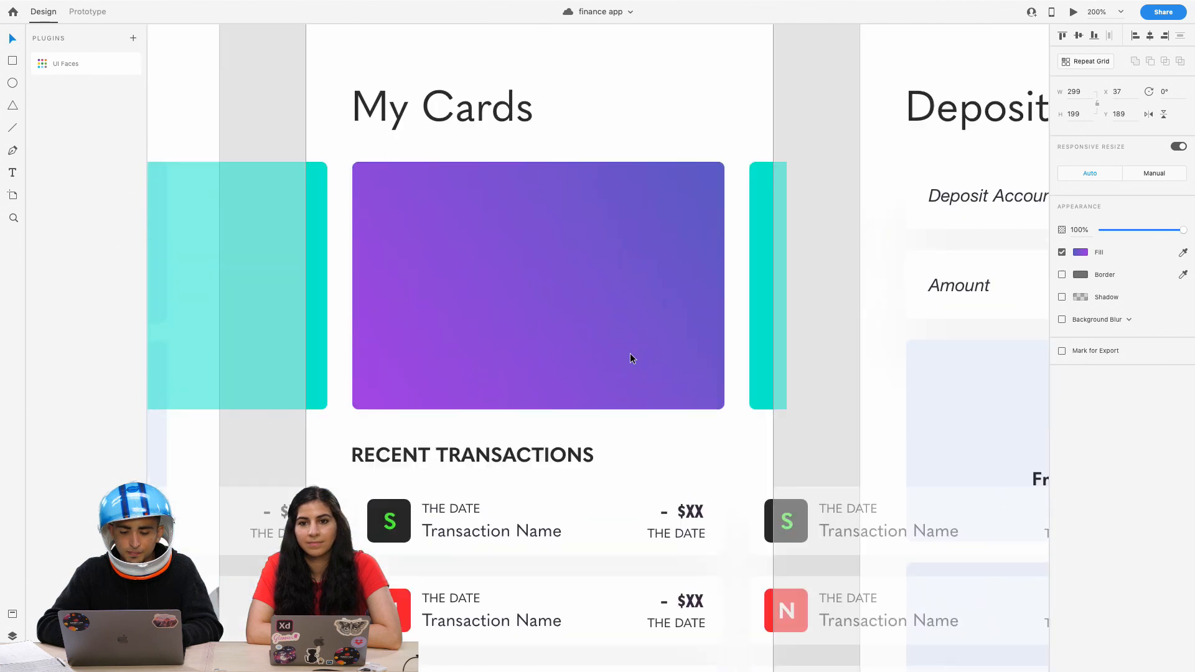
pyautogui.click(758, 267)
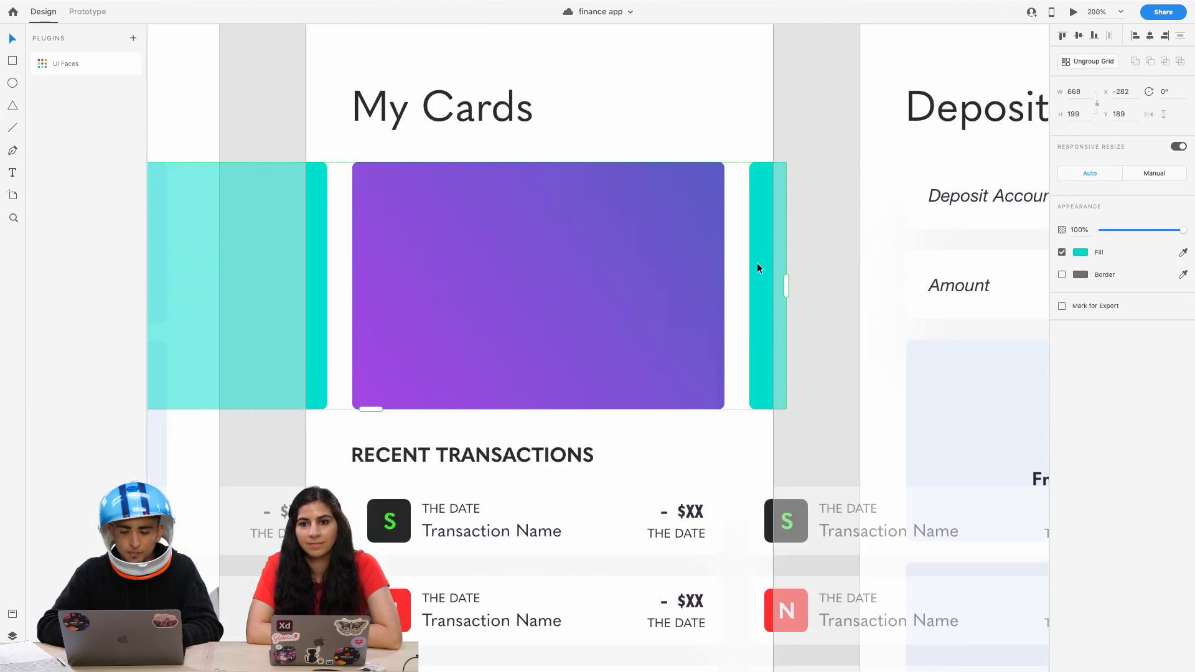
pyautogui.click(1081, 64)
pyautogui.click(568, 274)
pyautogui.hscroll(-5, 532, 271)
pyautogui.scroll(3, 532, 271)
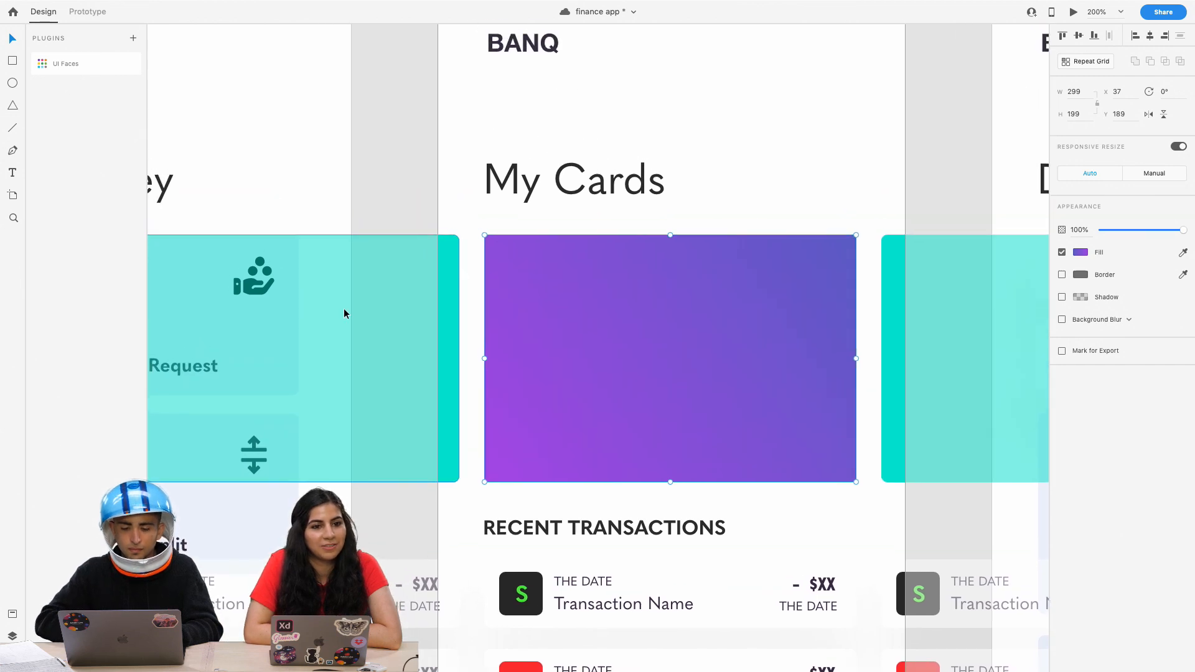
pyautogui.click(345, 314)
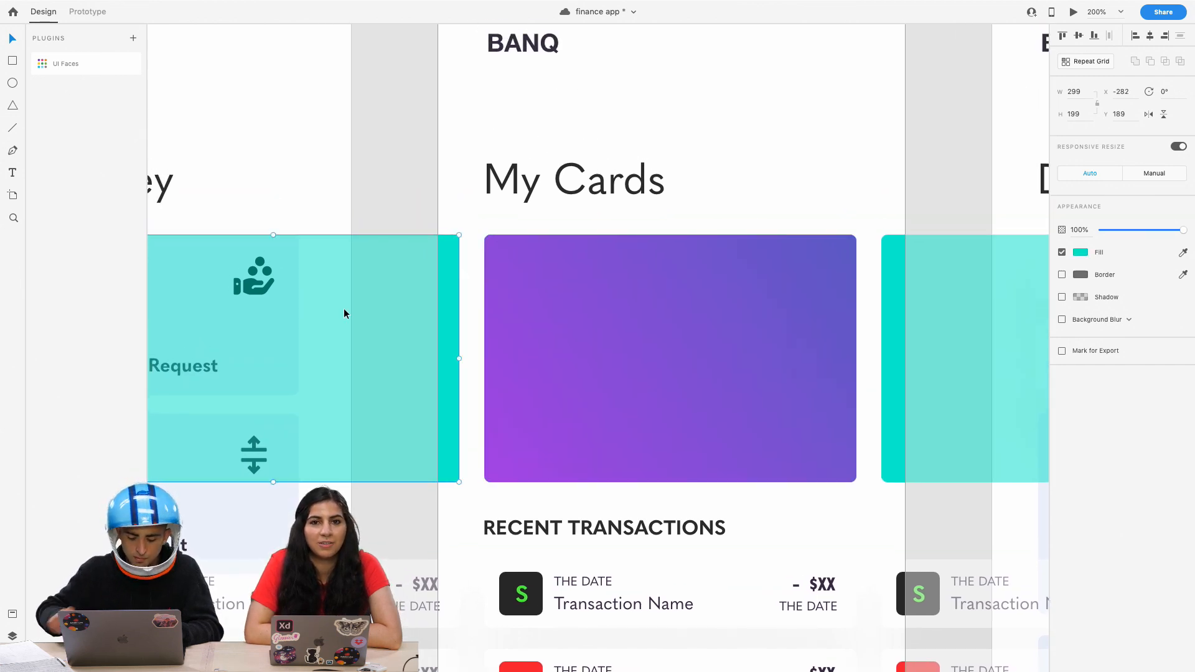
# Add left-aligned white "****" text to the purple card and position it near the card's upper-left corner.
pyautogui.click(518, 278)
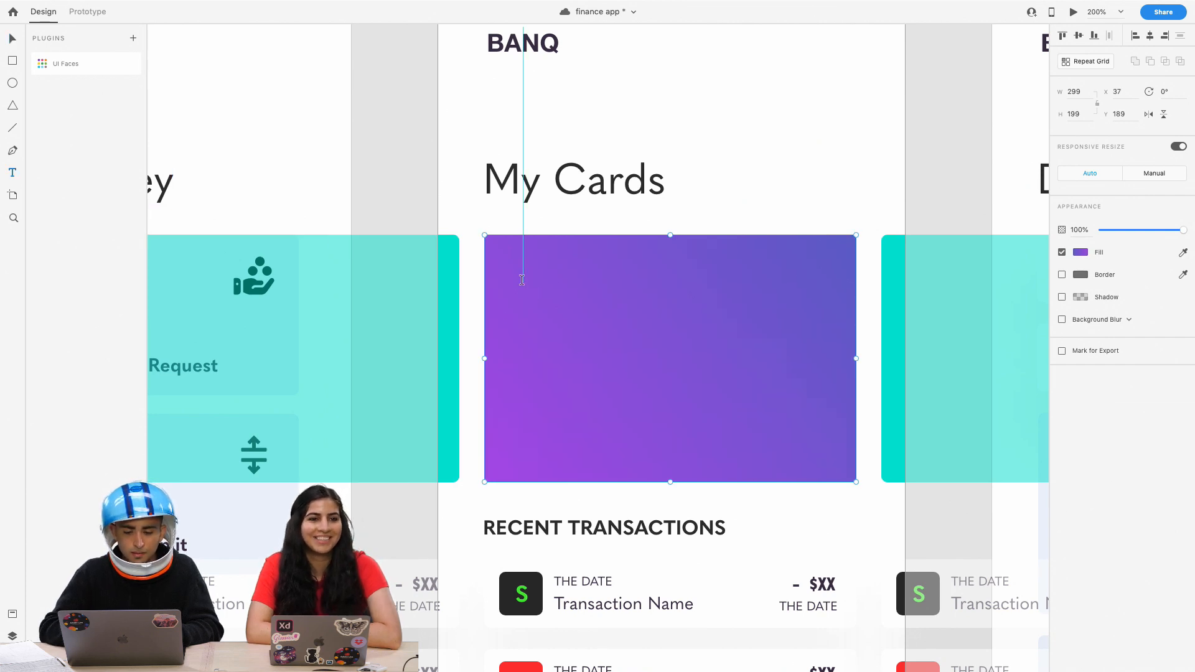
pyautogui.click(513, 274)
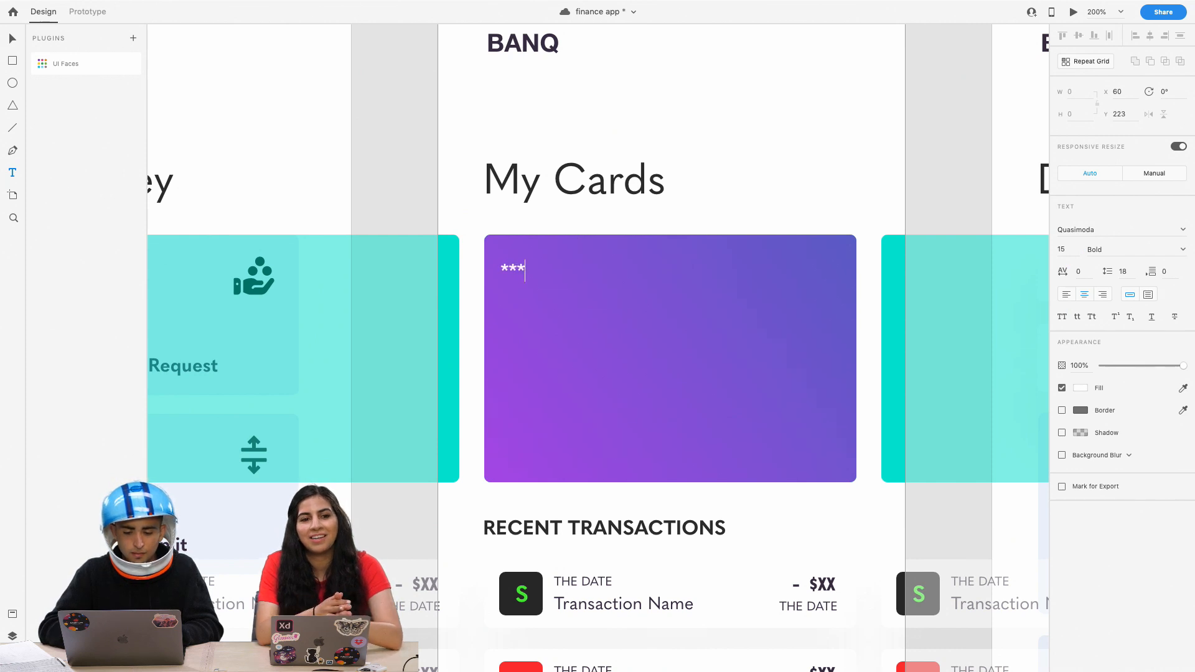
pyautogui.press('super+a')
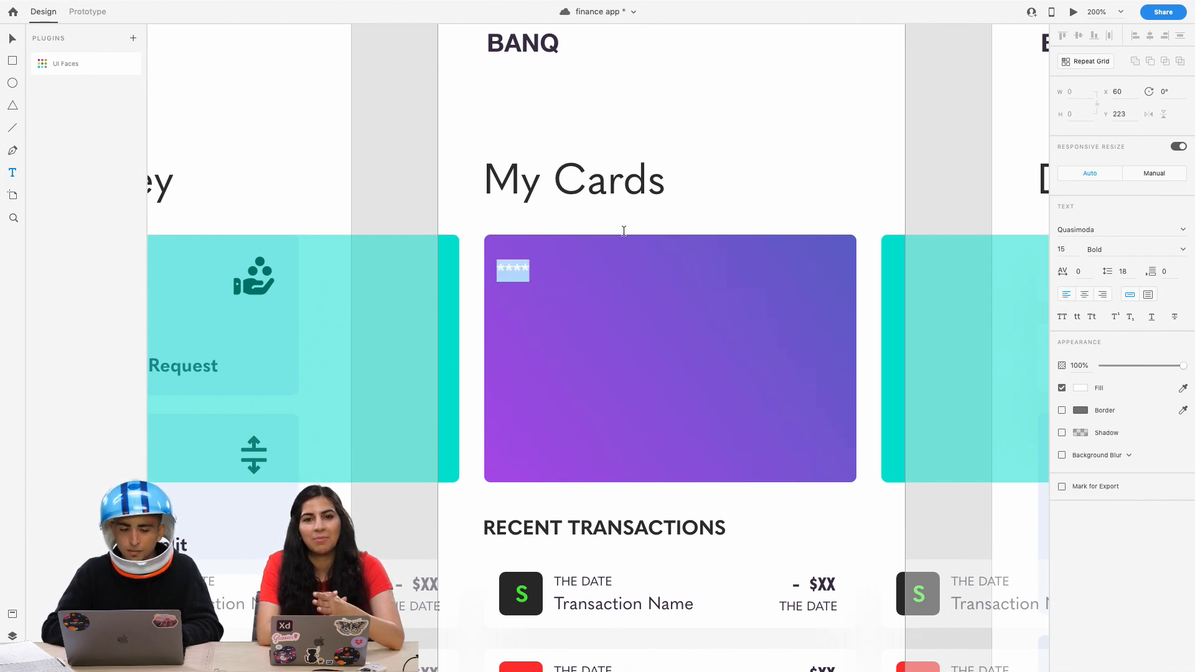
pyautogui.click(15, 39)
pyautogui.moveTo(514, 265); pyautogui.dragTo(533, 272)
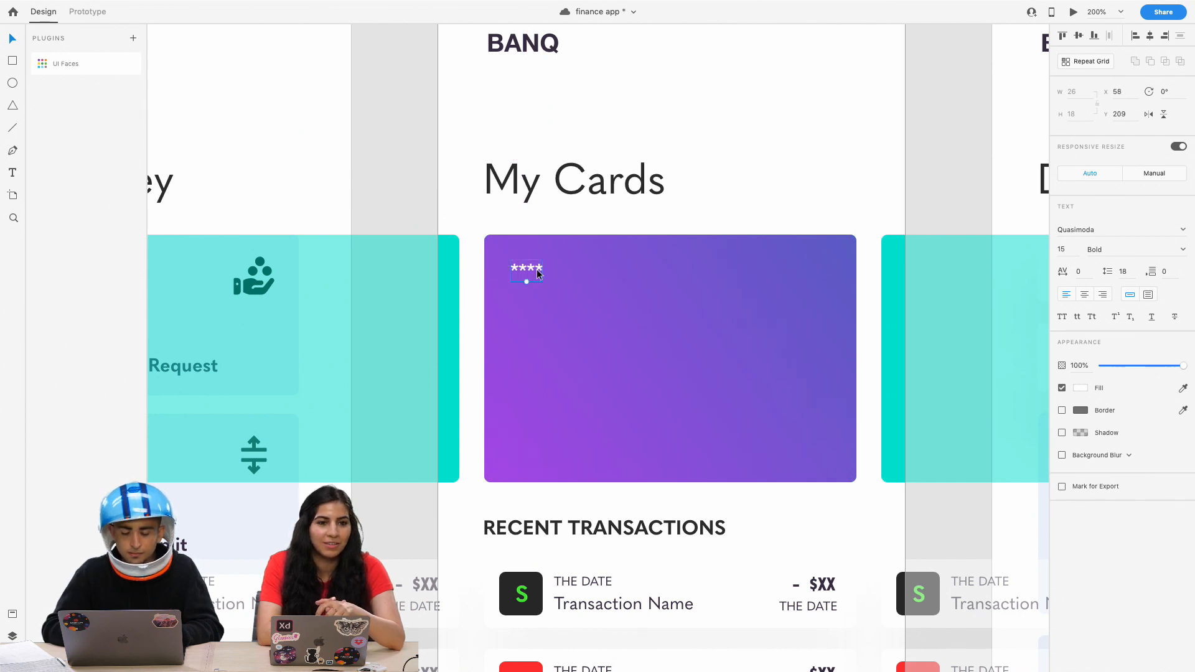
# Copy the asterisk group and extend the purple card's text with the placeholder last four digits of the card number.
pyautogui.doubleClick(537, 273)
pyautogui.press('super+c')
pyautogui.press('Right')
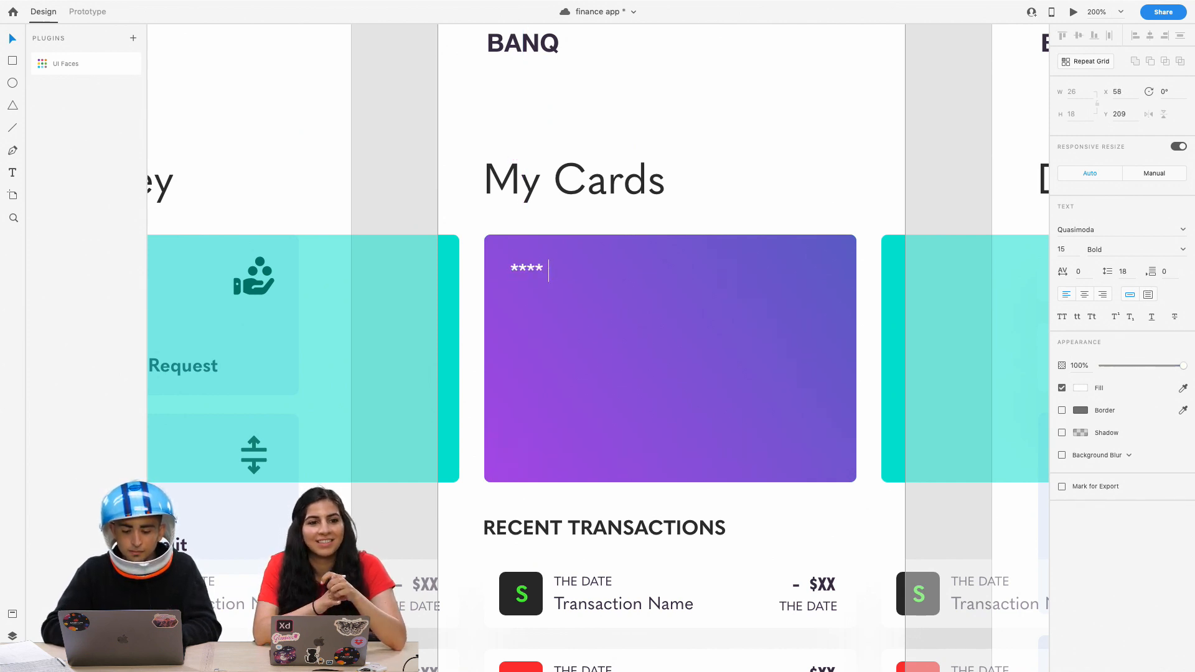
pyautogui.press('BackSpace')
pyautogui.press('BackSpace')
pyautogui.press('BackSpace')
pyautogui.write('123')
pyautogui.press('Escape')
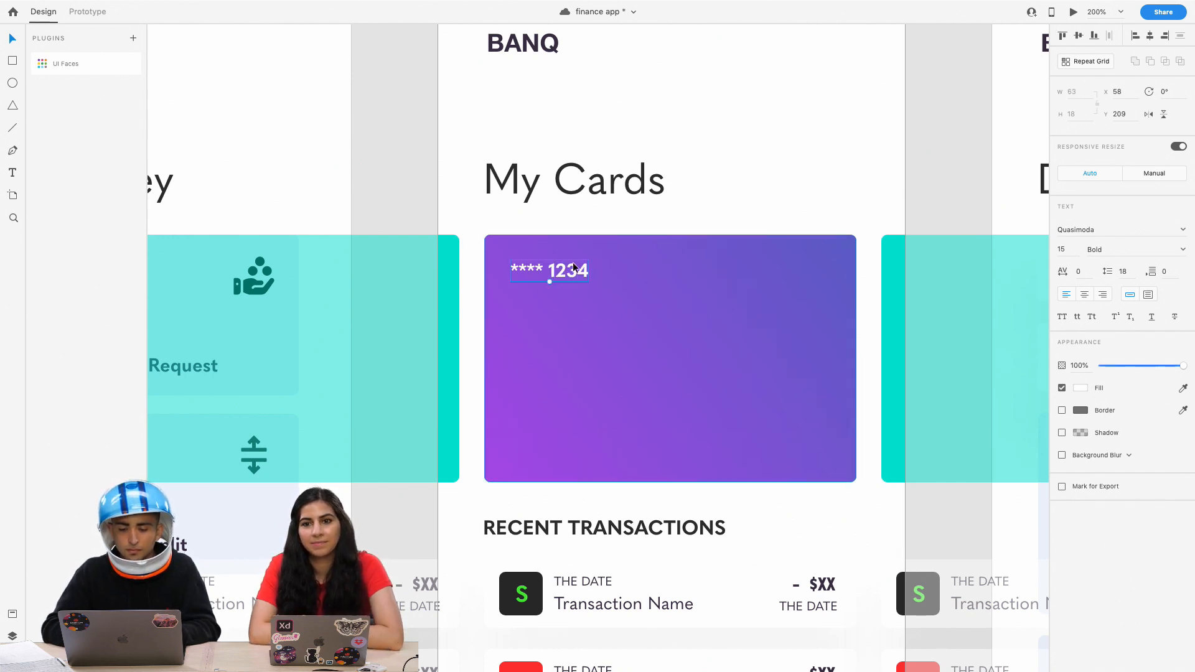
# Align the masked card number at X 60 and insert two more asterisk groups before its final digits.
pyautogui.moveTo(576, 272); pyautogui.dragTo(517, 270)
pyautogui.doubleClick(550, 269)
pyautogui.click(546, 270)
pyautogui.press('Left')
pyautogui.press('super+v')
pyautogui.press('super+v')
pyautogui.press('Escape')
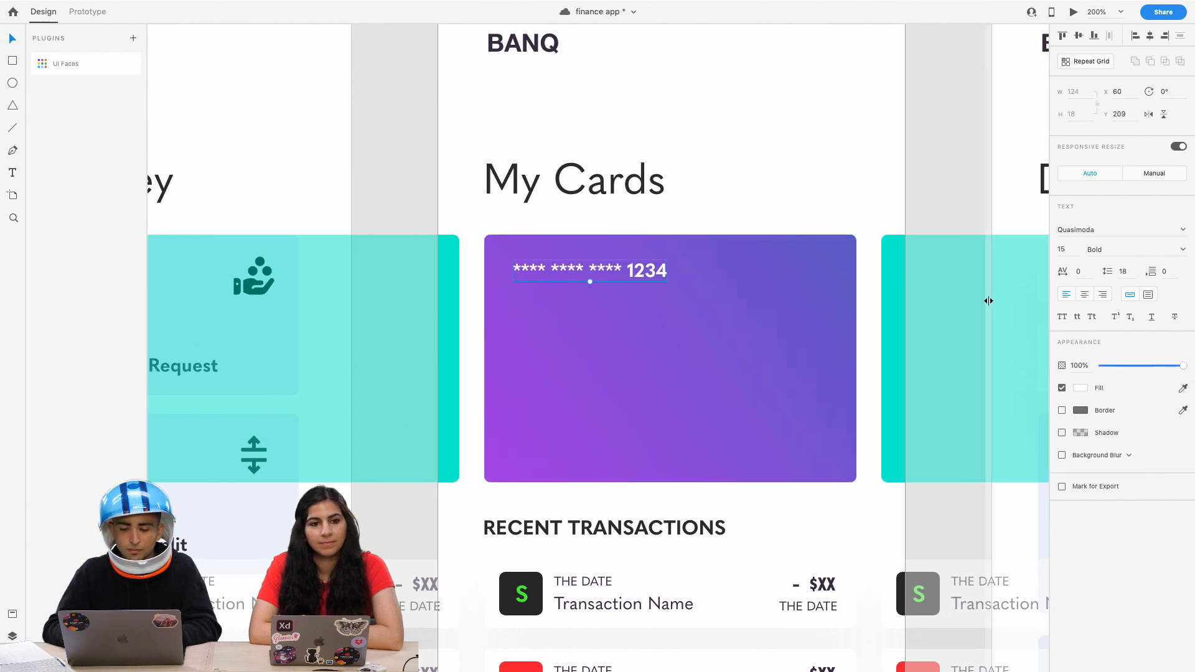
# Reduce the masked card number's font size to 12 and move the text up to Y 208.
pyautogui.click(1062, 249)
pyautogui.write('13')
pyautogui.press('Return')
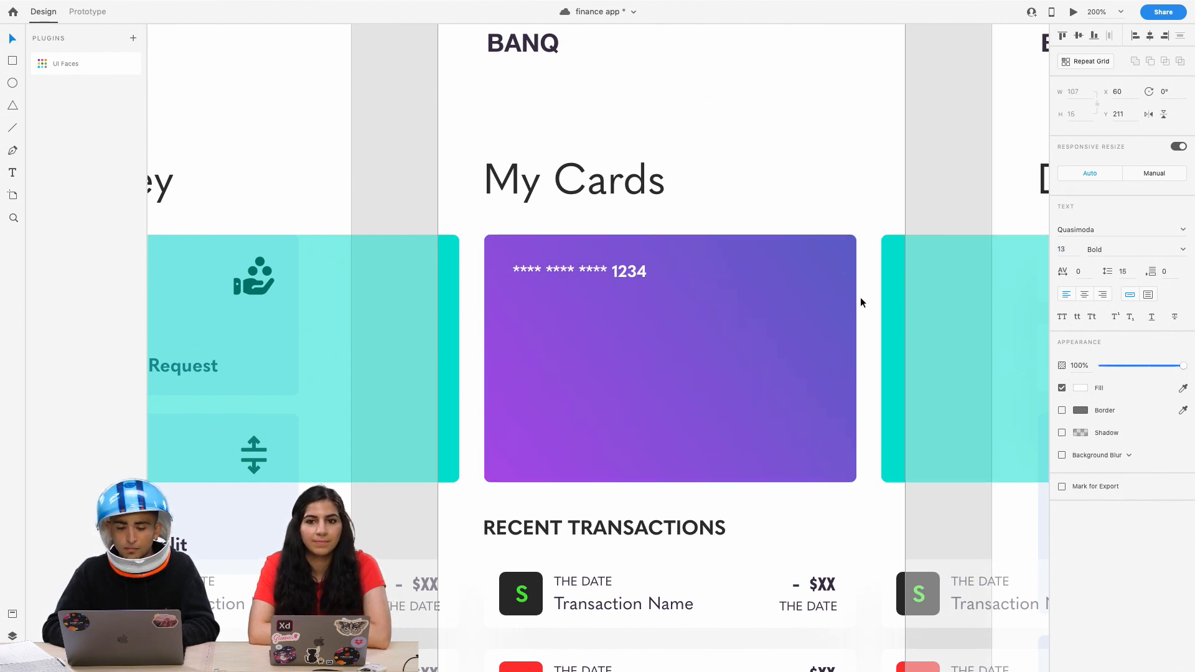
pyautogui.press('Down')
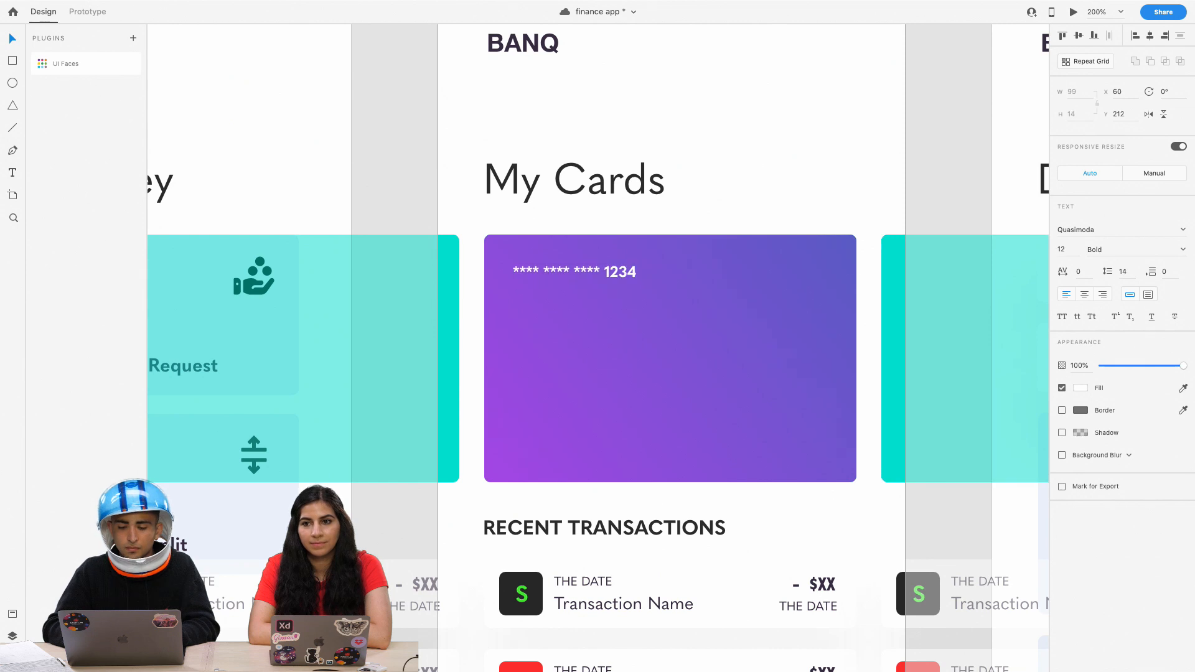
pyautogui.moveTo(630, 276); pyautogui.dragTo(631, 271)
pyautogui.click(1132, 230)
pyautogui.write('mono')
pyautogui.press('super+a')
pyautogui.press('BackSpace')
pyautogui.click(828, 589)
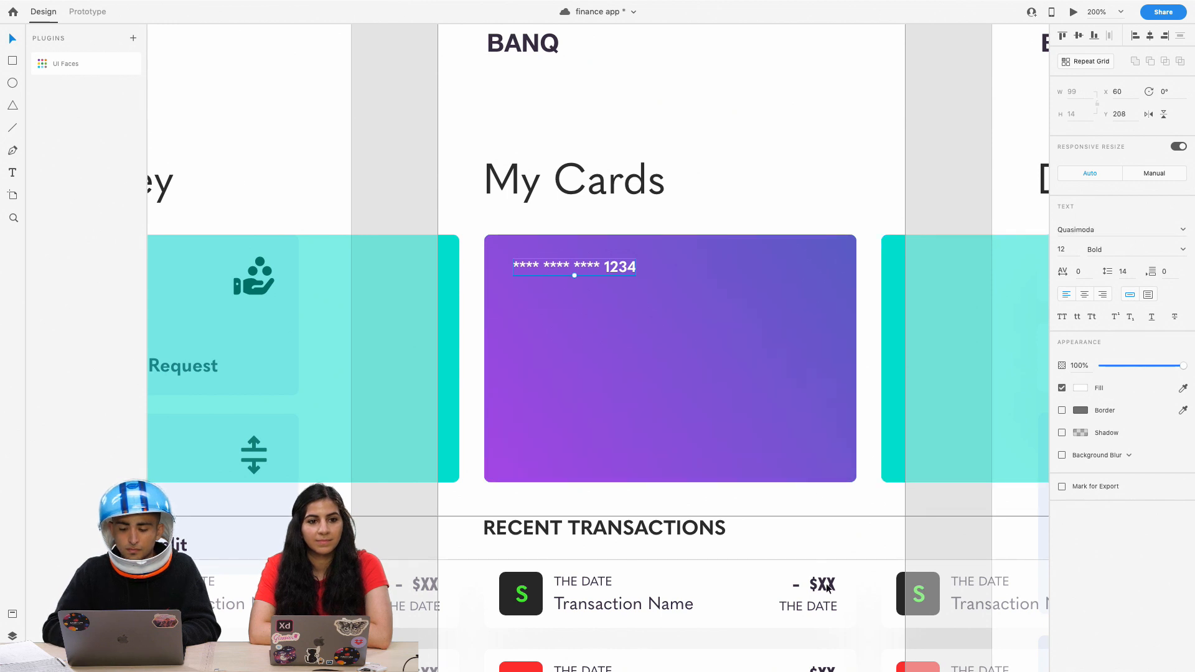
# Inspect the first recent transaction's amount text, and set the masked card number's font to Base Mono Narrow OT.
pyautogui.doubleClick(824, 584)
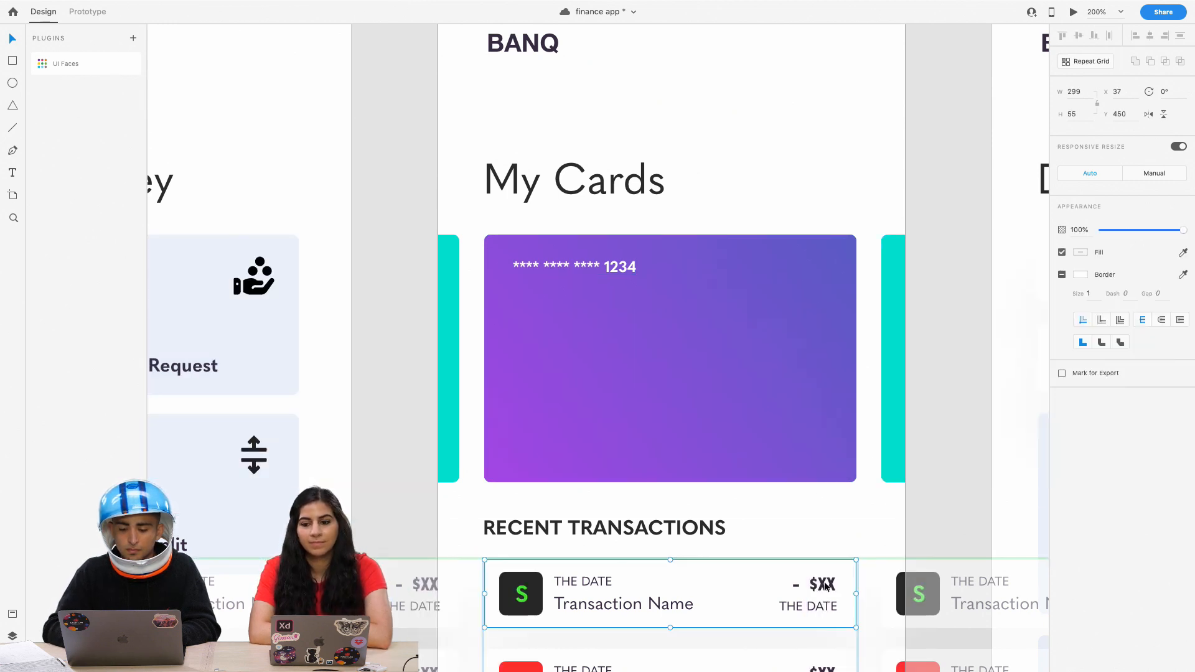
pyautogui.doubleClick(594, 268)
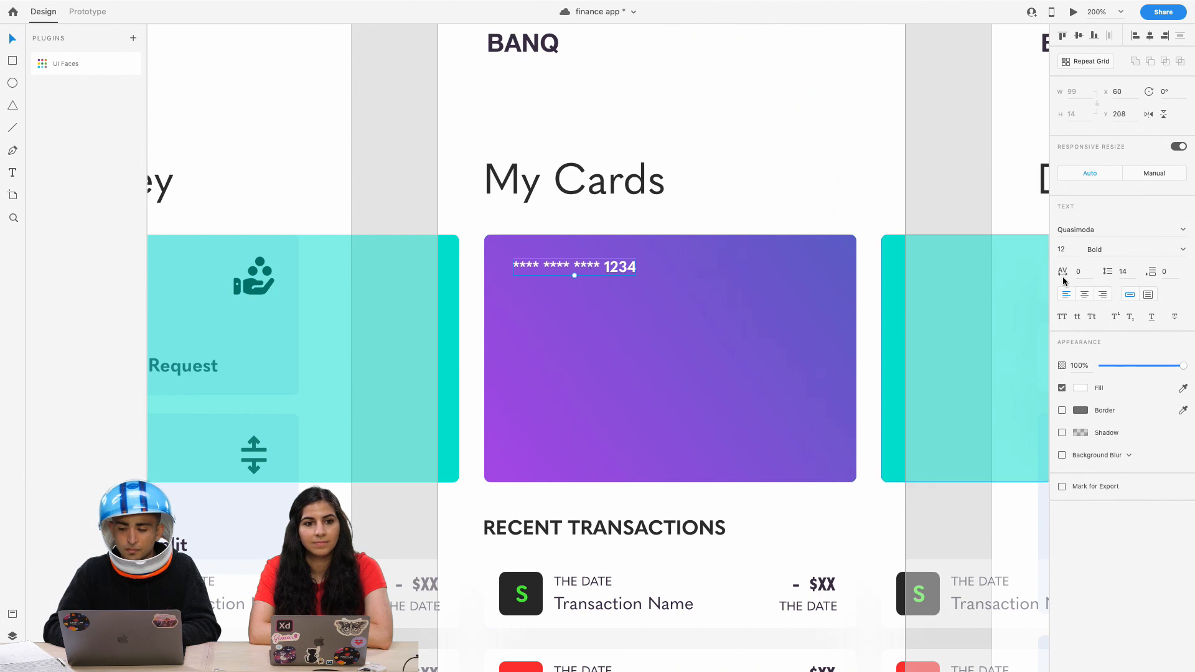
pyautogui.click(1079, 231)
pyautogui.write('Bas')
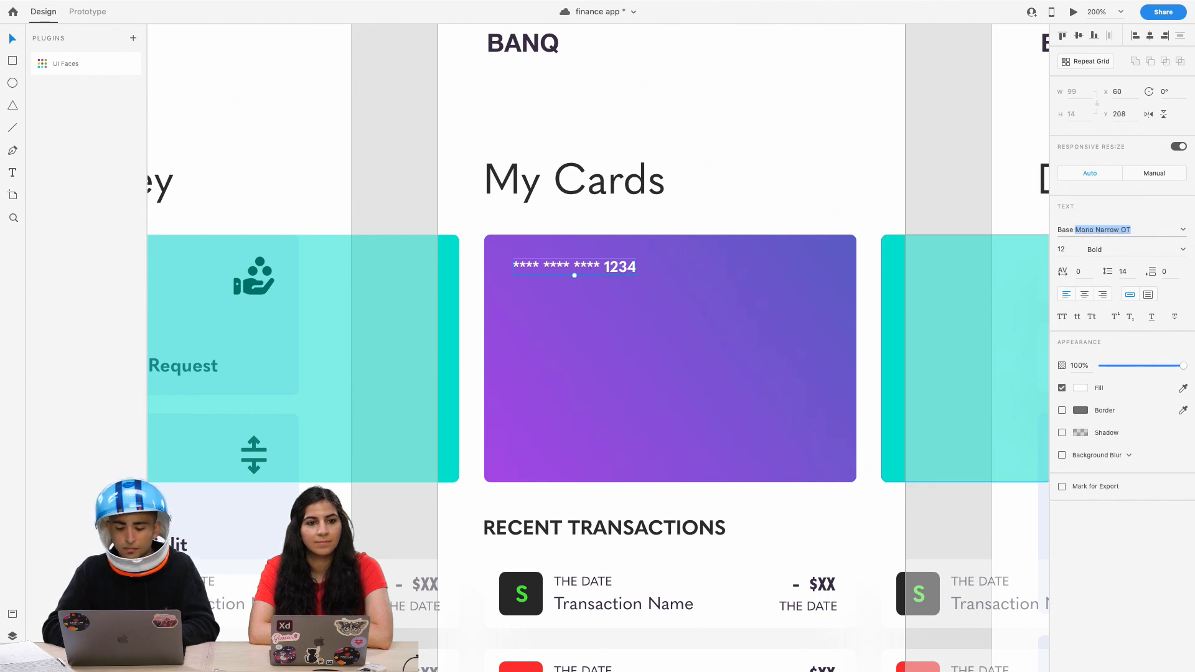
pyautogui.write('e Mono')
pyautogui.press('Return')
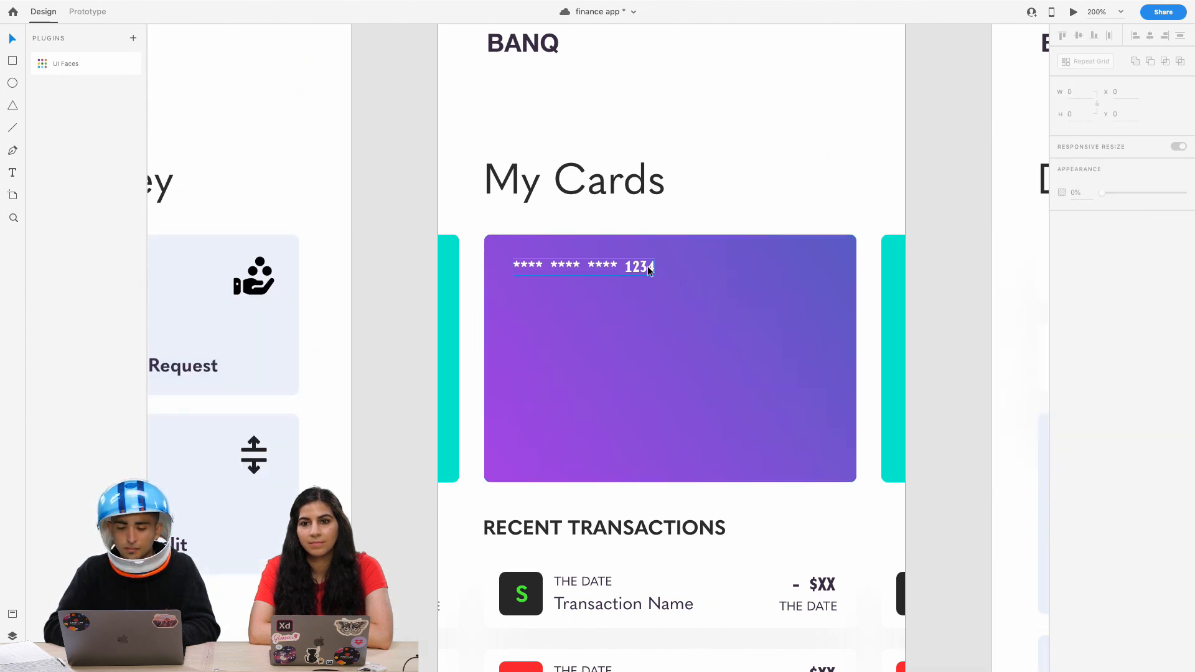
# Duplicate the masked card number near the purple card's lower edge and set the copy's font size to 18.
pyautogui.moveTo(645, 271); pyautogui.dragTo(632, 427)
pyautogui.press('Return')
pyautogui.click(1063, 249)
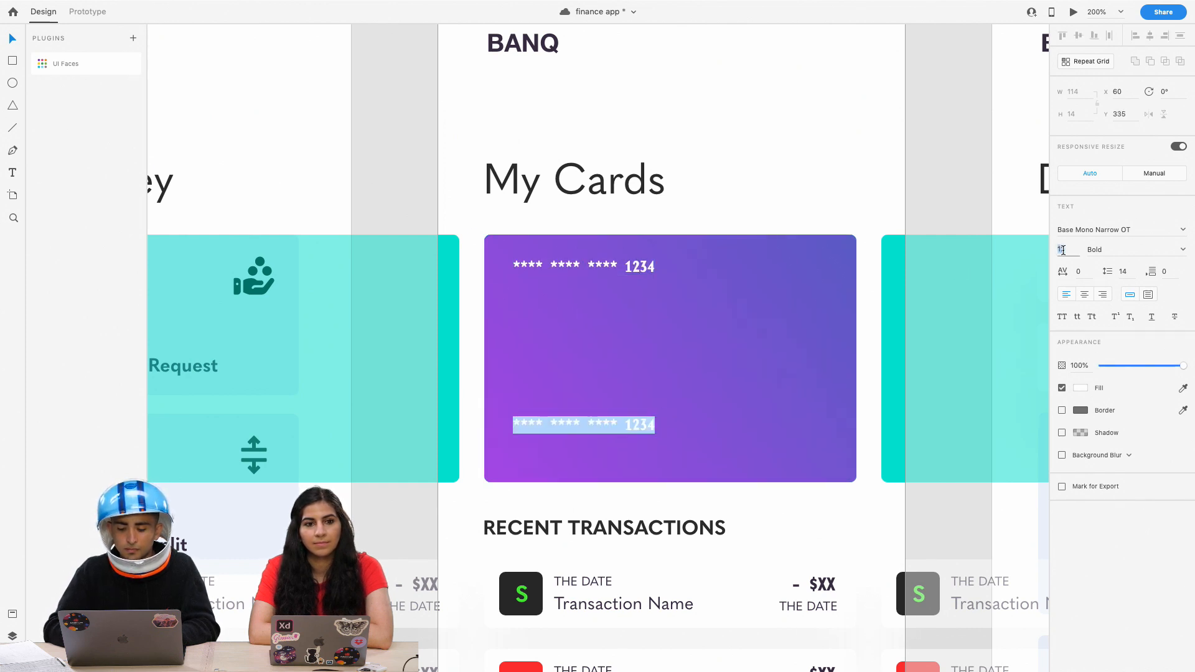
pyautogui.press('Return')
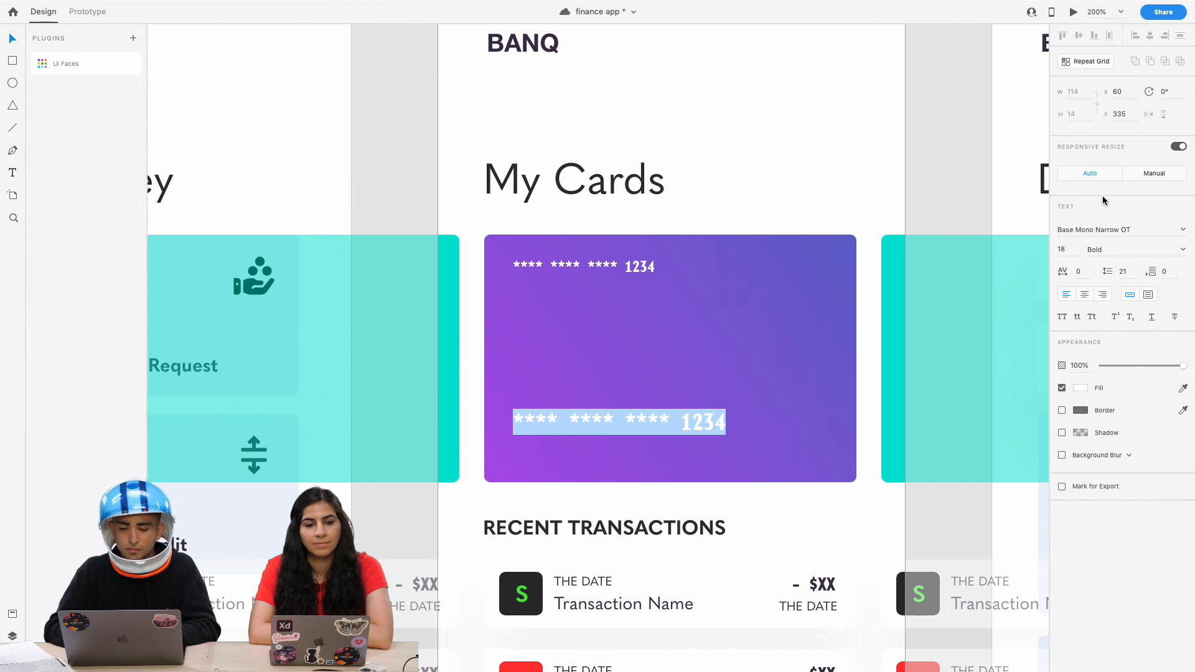
# Replace the lower copy's text with $123456 and align it at X 60 with the card number above.
pyautogui.write('123')
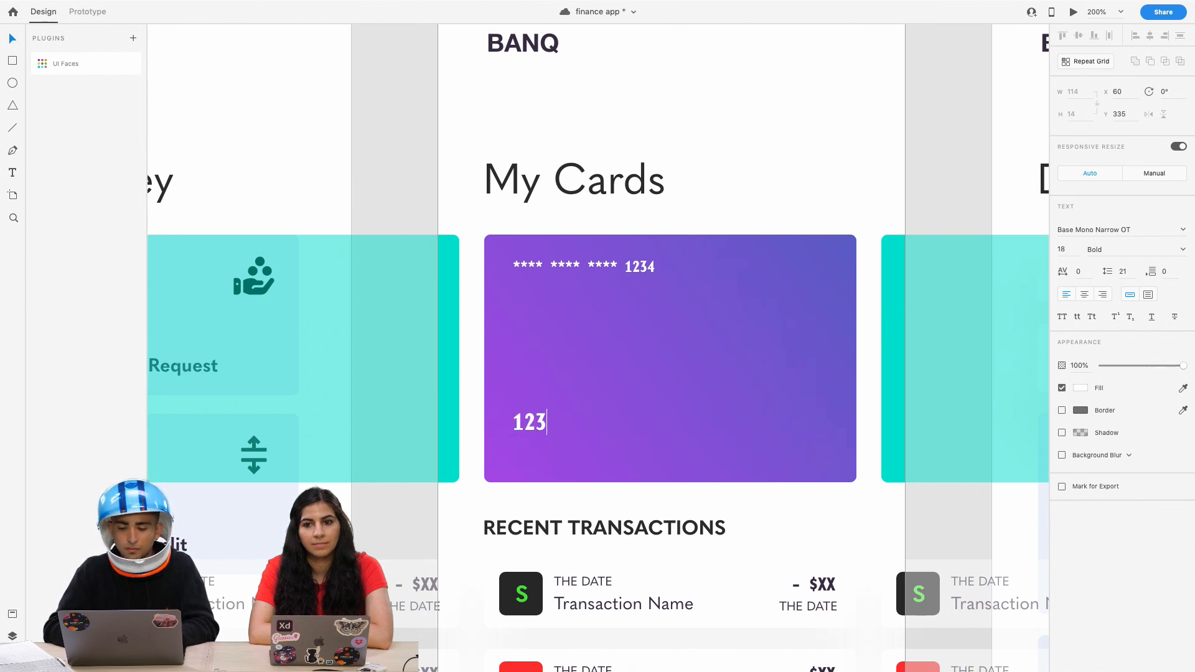
pyautogui.write('123456')
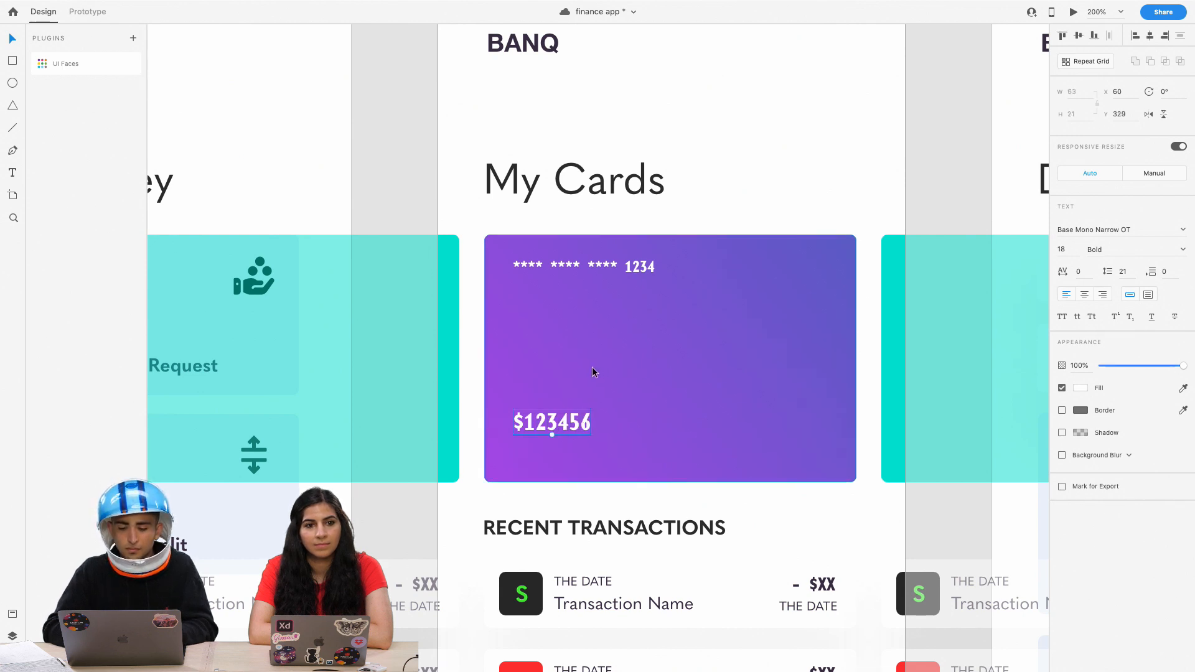
pyautogui.click(564, 425)
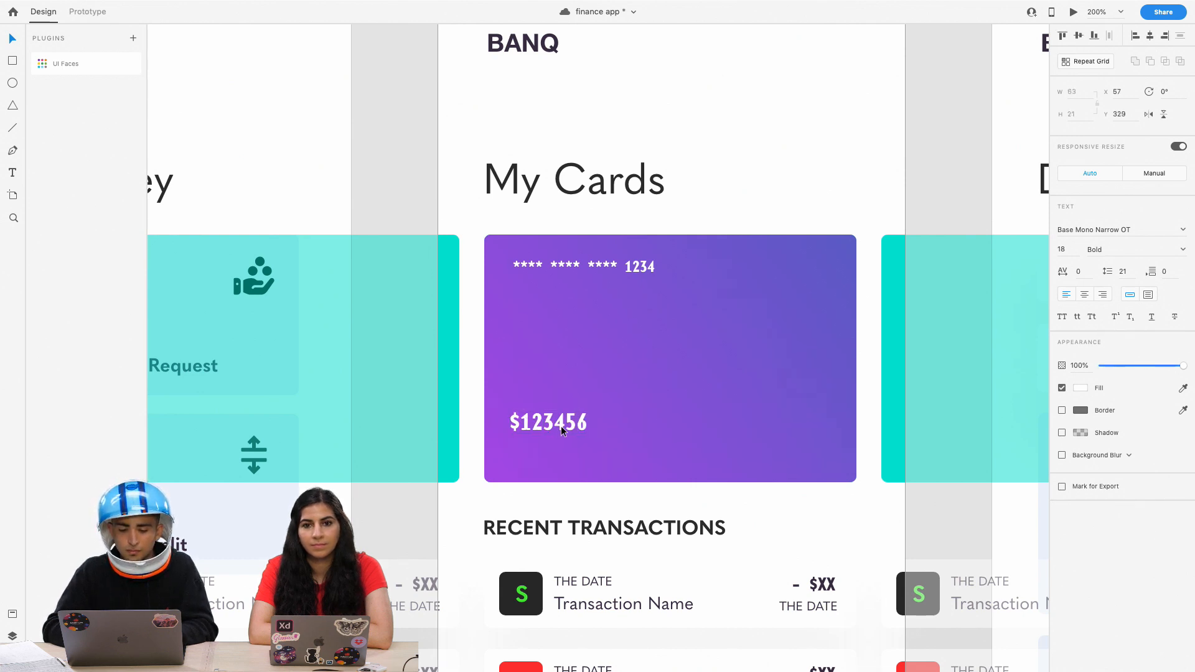
pyautogui.click(577, 393)
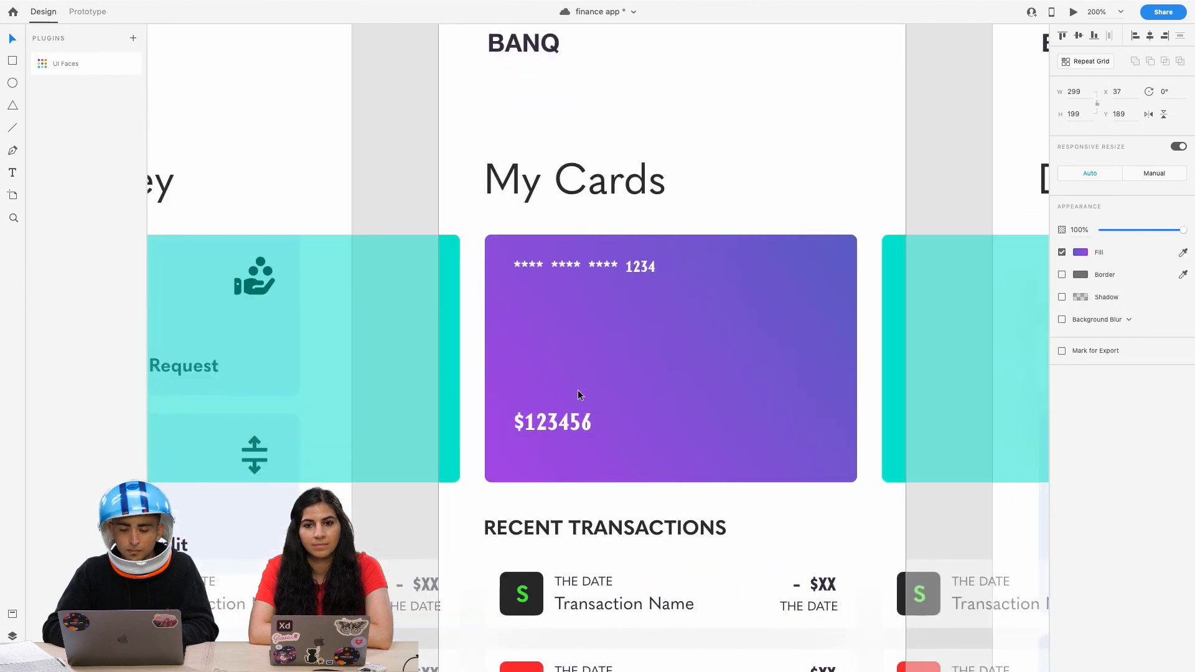
# Try the Mono45-Headline font on the $123456 balance text, then undo the font change.
pyautogui.press('Tab')
pyautogui.click(1092, 227)
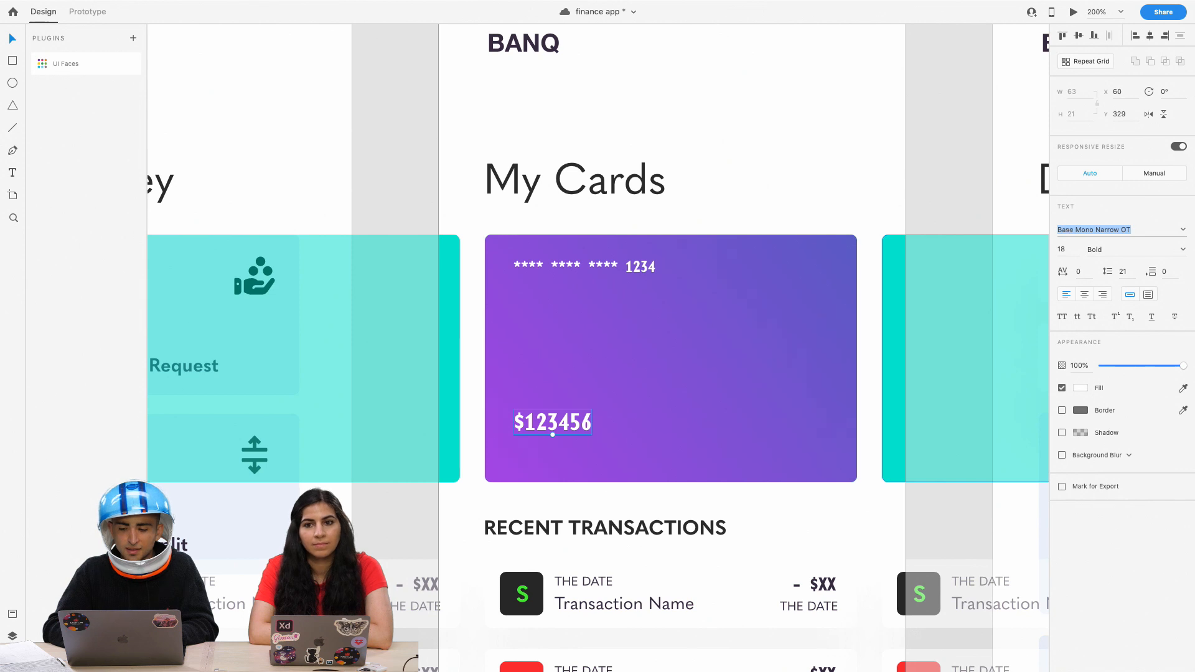
pyautogui.write('Mono45-Headline')
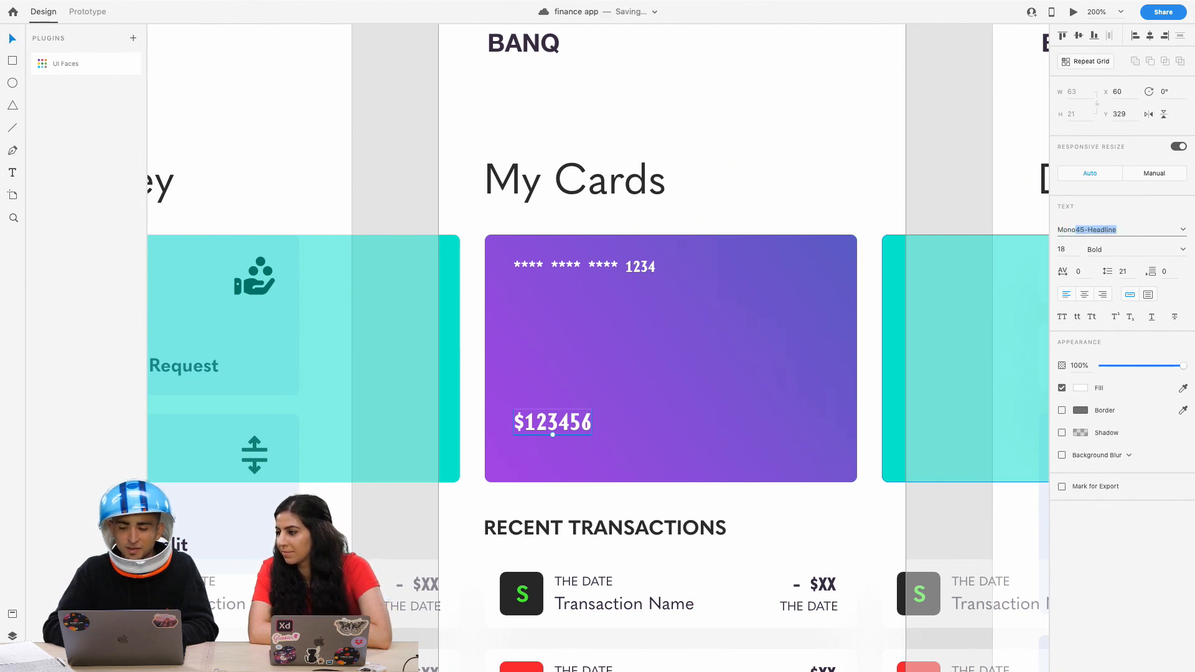
pyautogui.press('Return')
pyautogui.click(617, 266)
pyautogui.press('super+z')
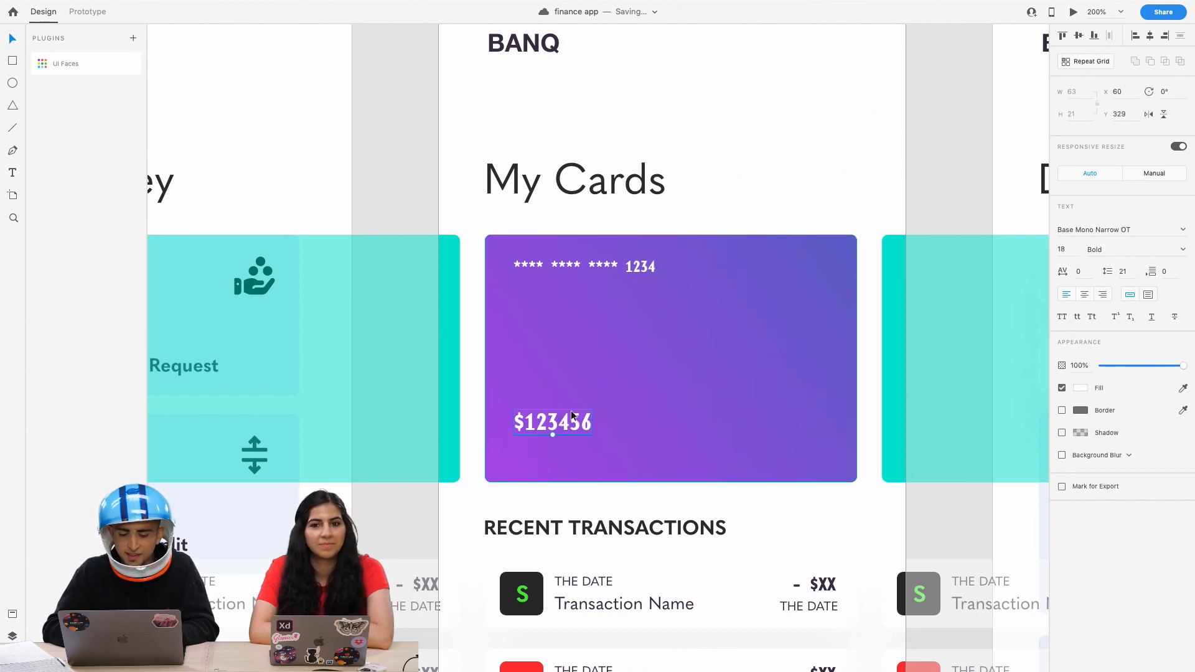
pyautogui.click(612, 272)
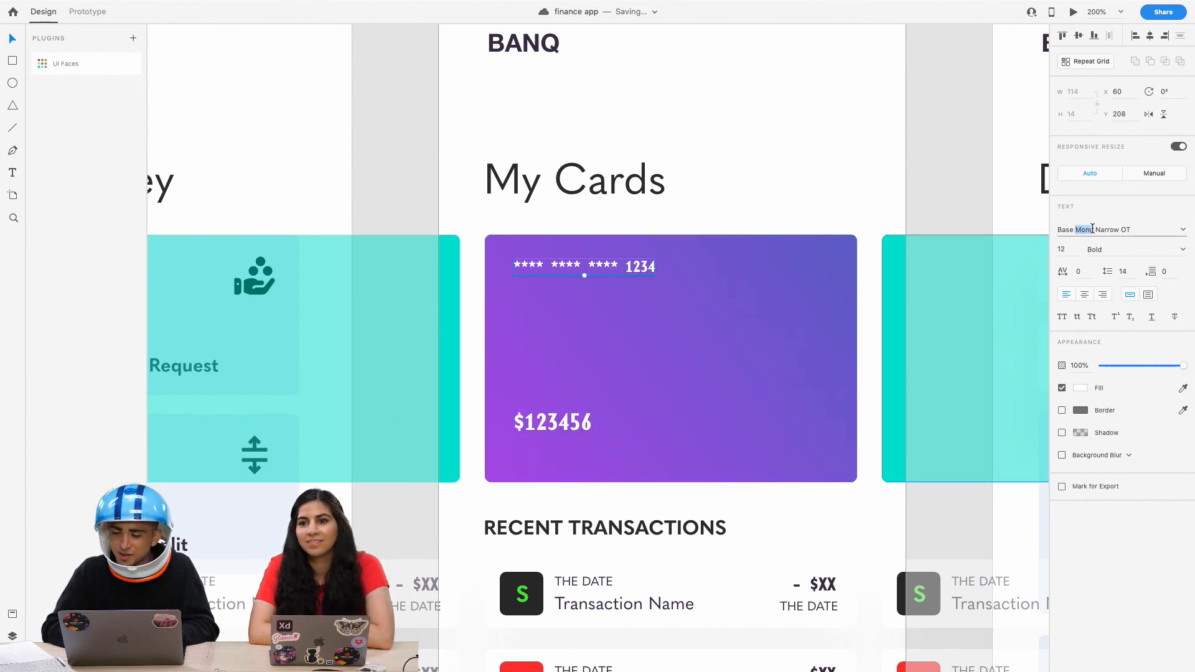
pyautogui.click(1102, 230)
pyautogui.press('BackSpace')
pyautogui.write('As')
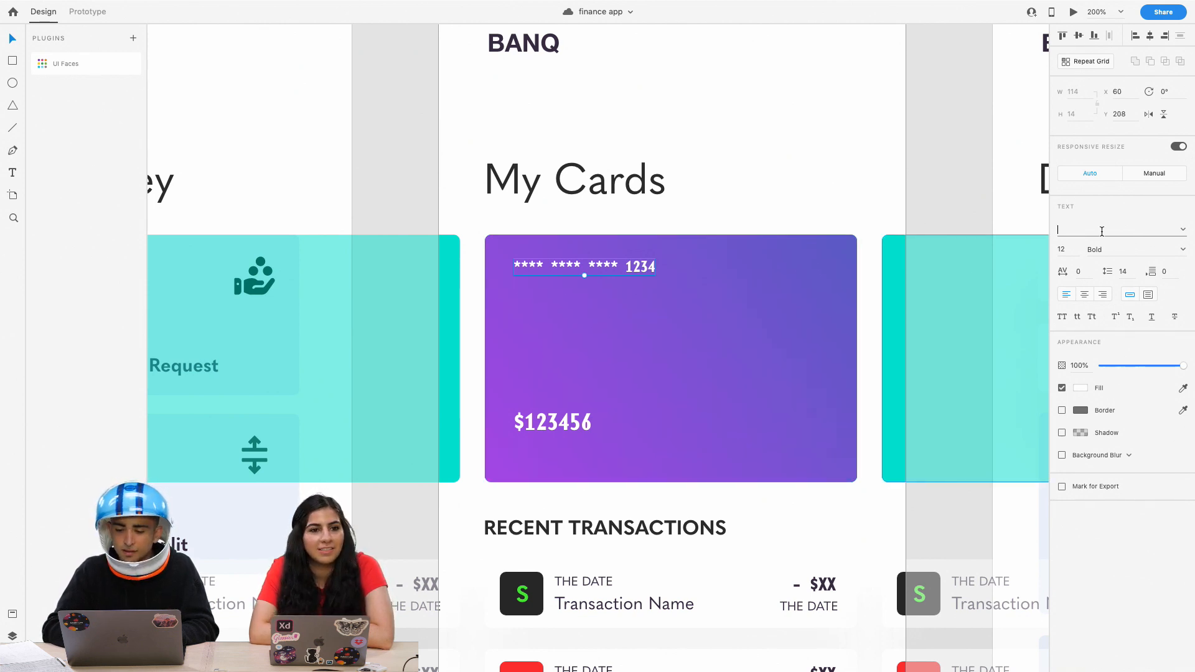
pyautogui.click(909, 238)
pyautogui.click(637, 269)
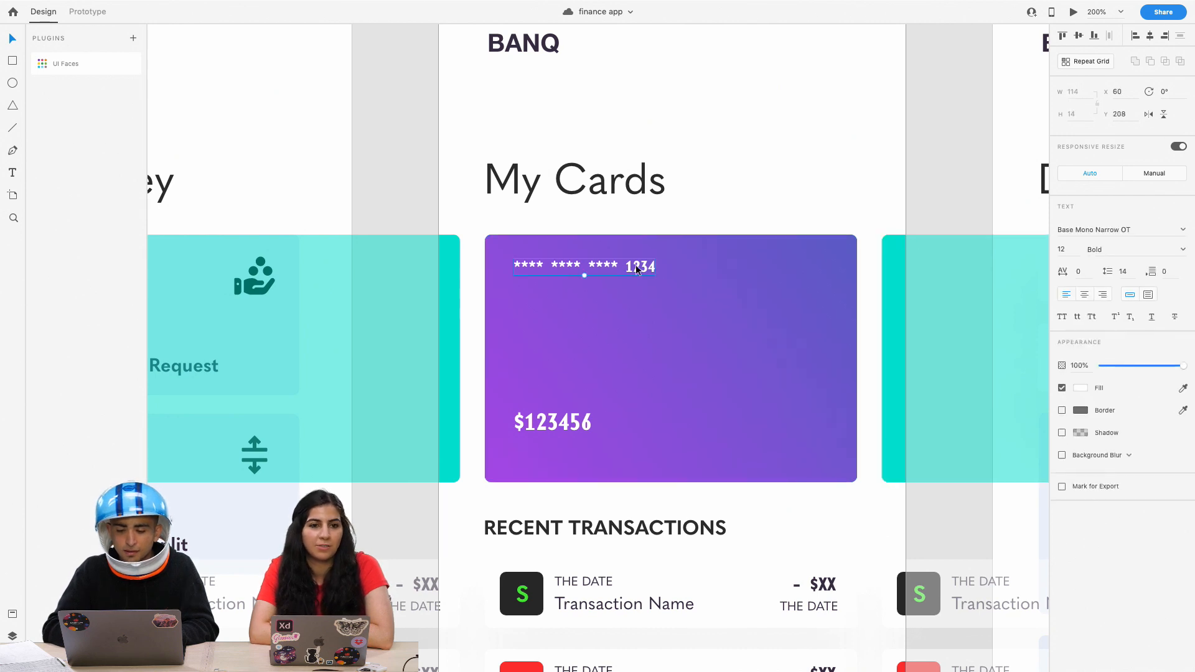
# Undo the $123456 text and font size changes on the card's lower text, and save the document.
pyautogui.click(568, 414)
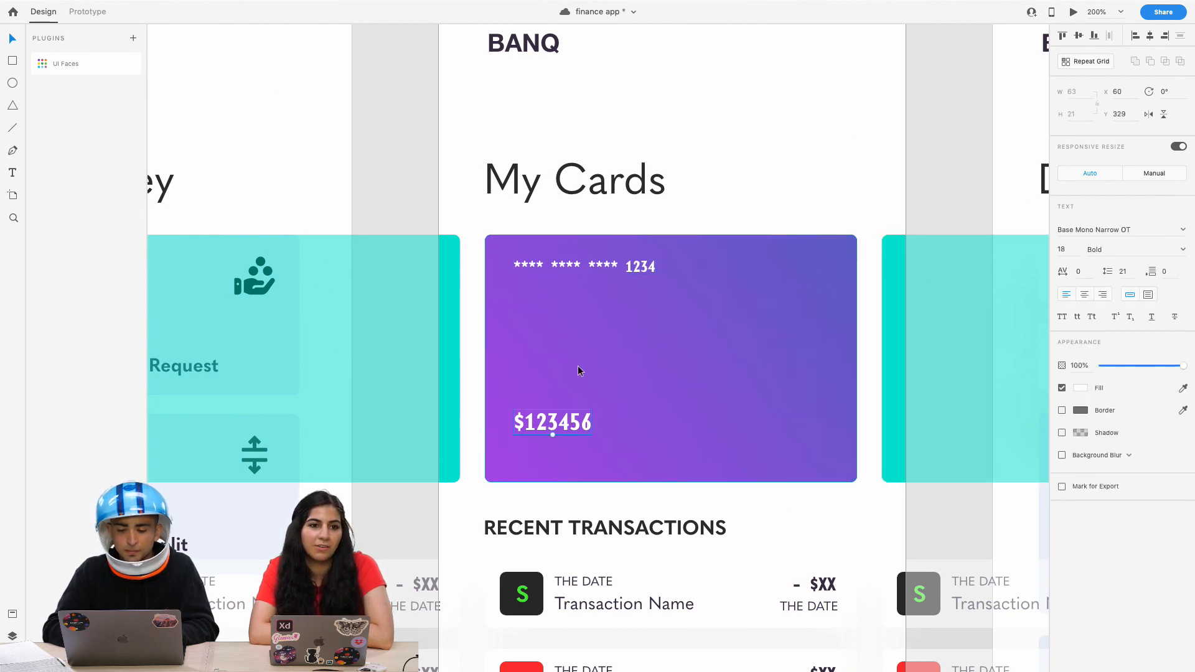
pyautogui.click(593, 268)
pyautogui.press('super+minus')
pyautogui.press('super+minus')
pyautogui.press('super+minus')
pyautogui.press('super+minus')
pyautogui.press('super+plus')
pyautogui.press('super+plus')
pyautogui.press('super+plus')
pyautogui.click(575, 426)
pyautogui.press('super+z')
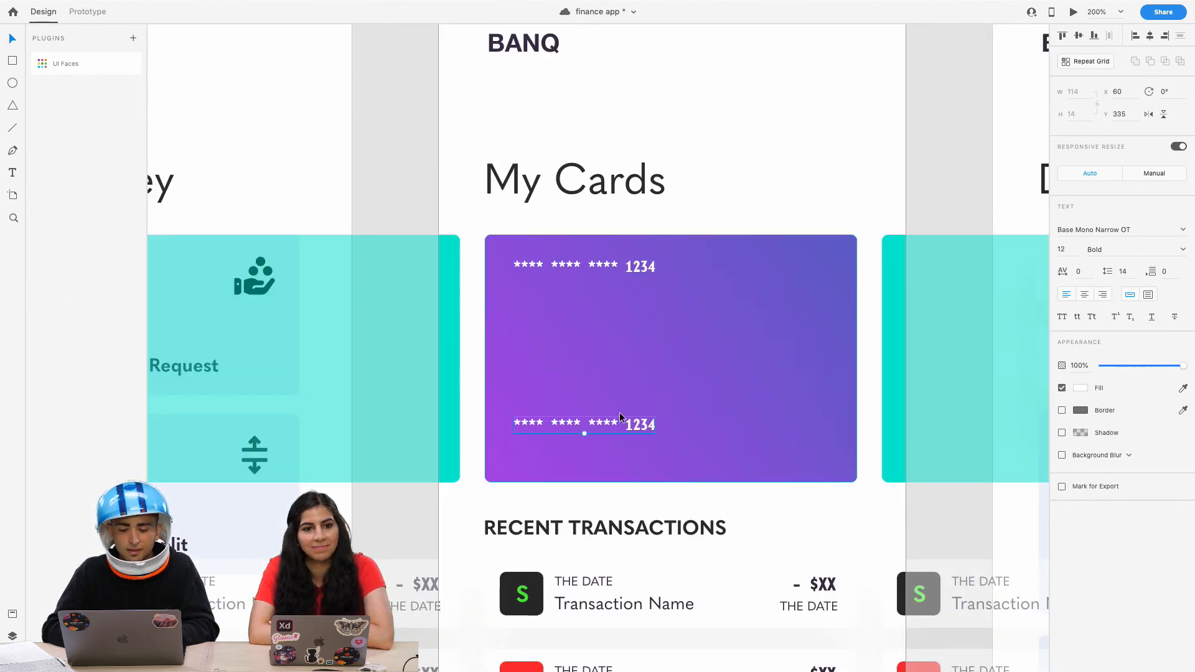
pyautogui.click(598, 347)
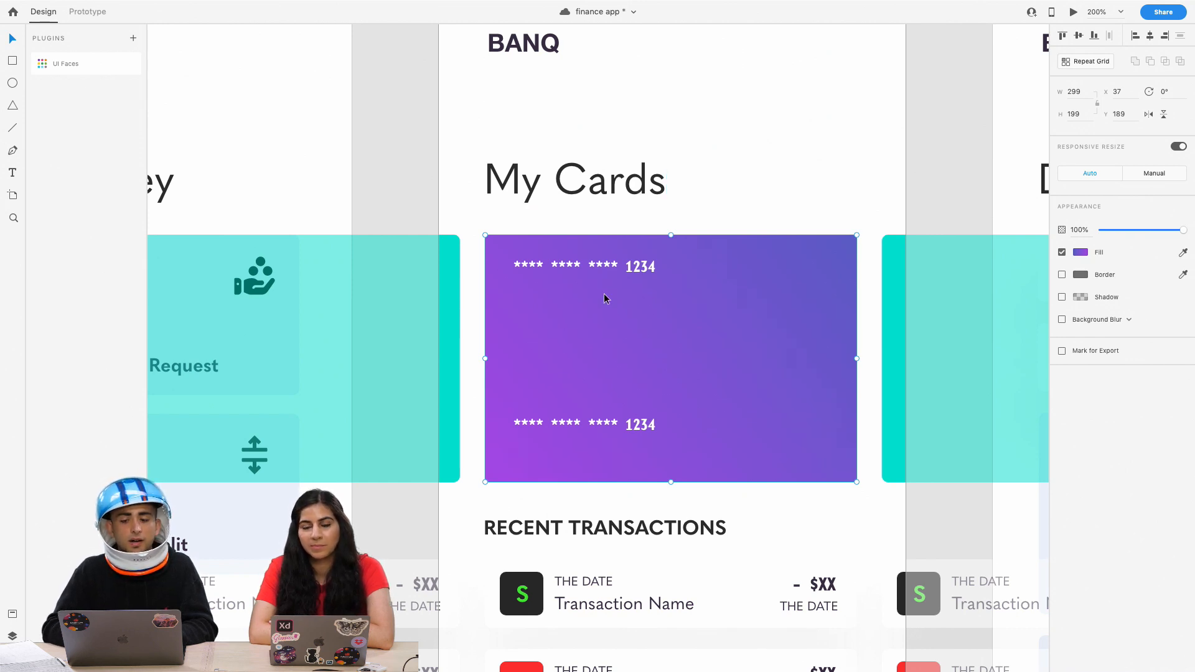
pyautogui.press('super+s')
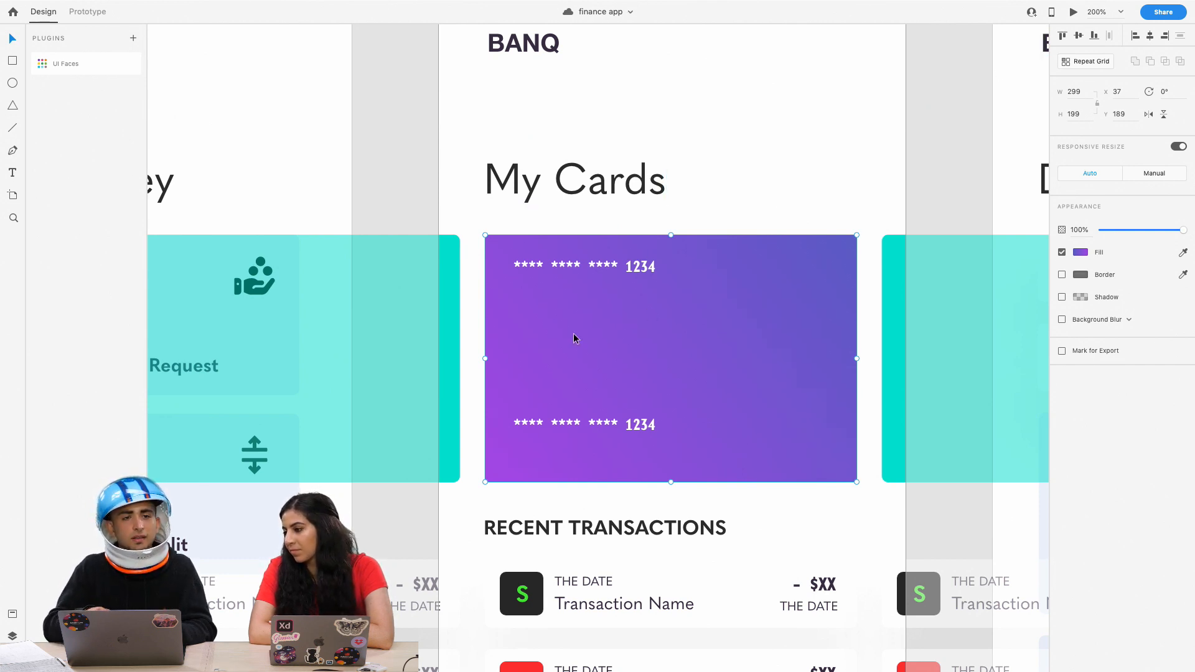
# Replace the lower masked card number on the purple card with the balance text $43,123.
pyautogui.doubleClick(617, 268)
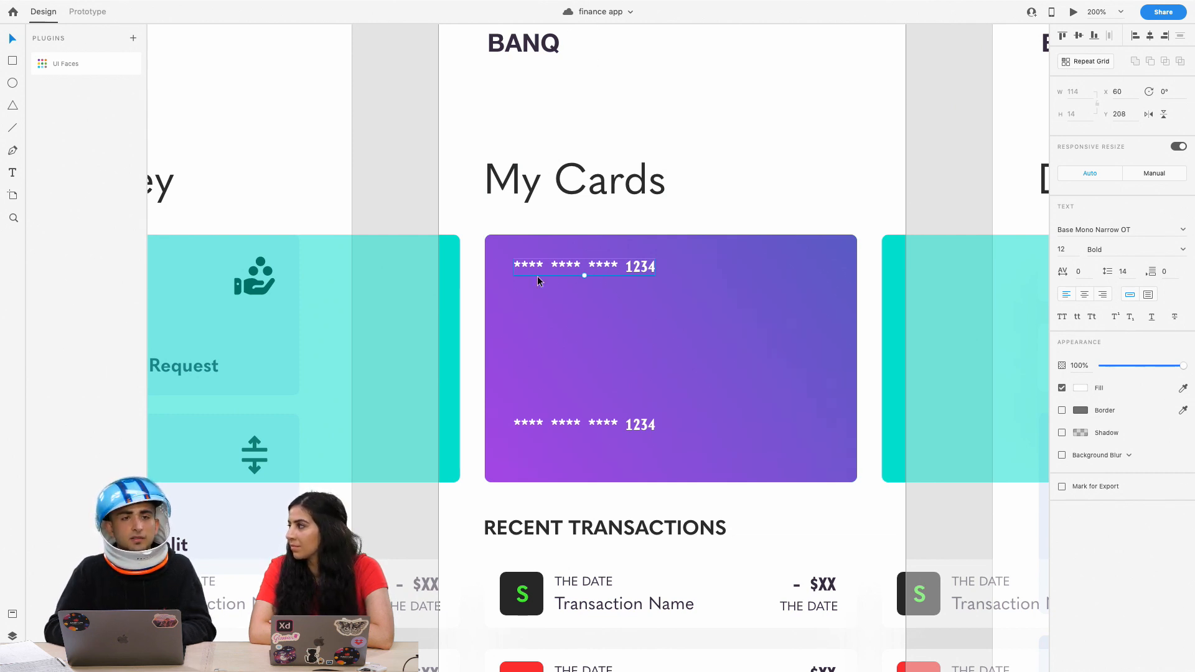
pyautogui.click(631, 431)
pyautogui.click(1091, 228)
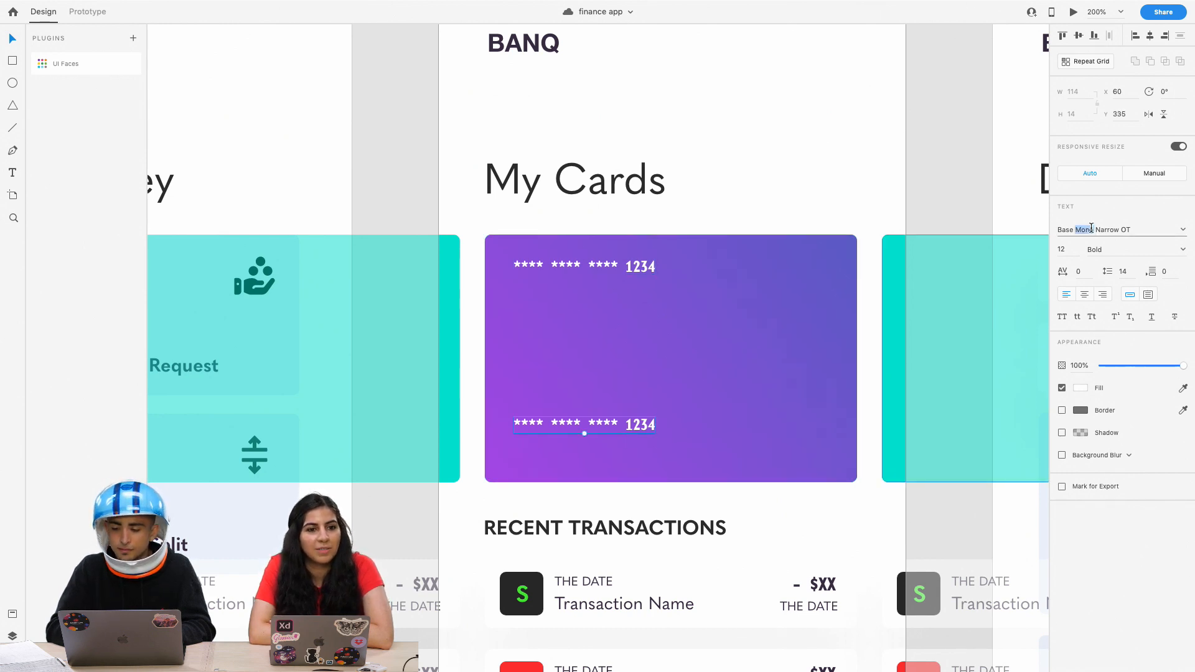
pyautogui.click(1066, 250)
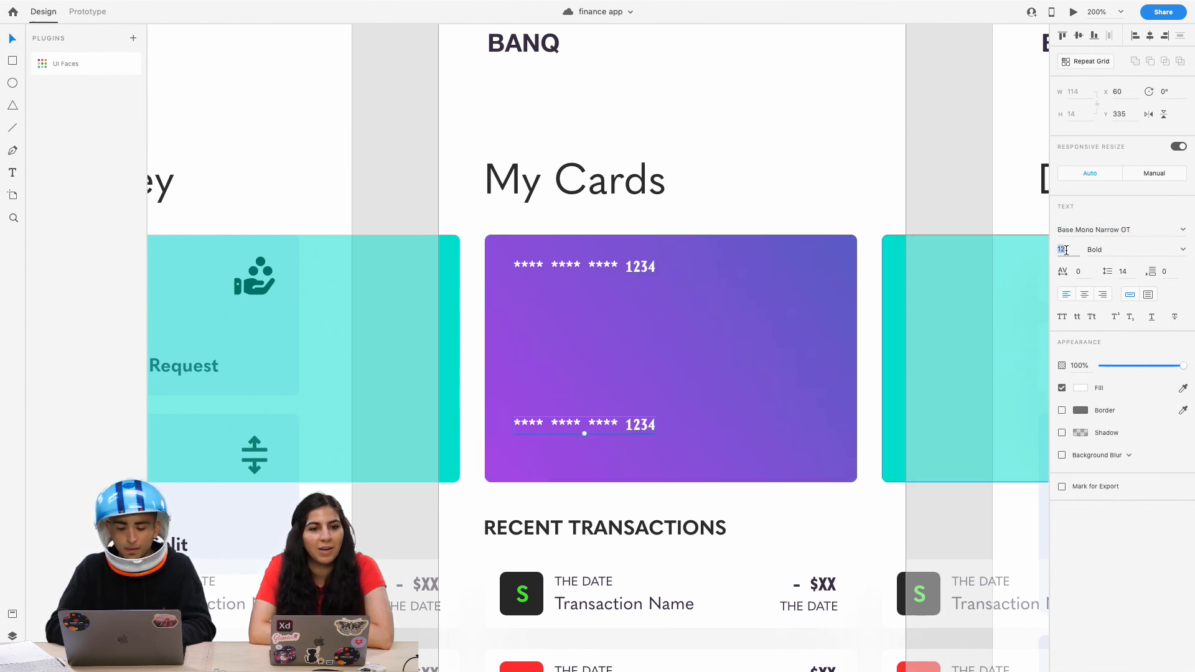
pyautogui.doubleClick(652, 421)
pyautogui.write('$12323')
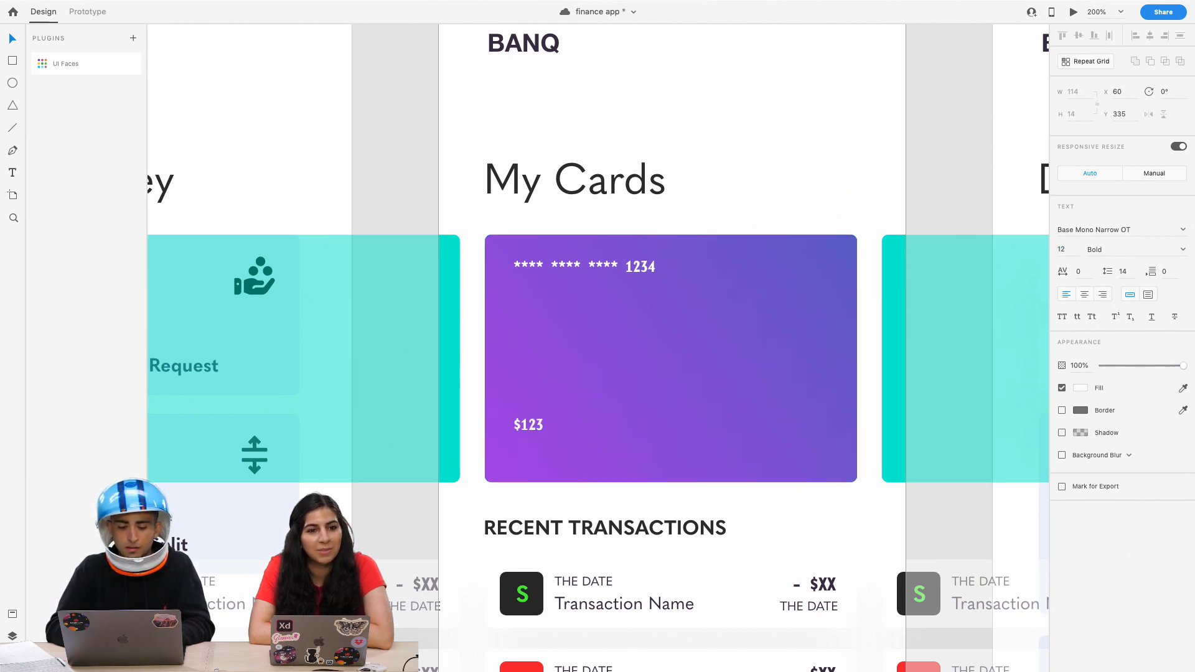
pyautogui.press('BackSpace')
pyautogui.write('43,')
pyautogui.press('BackSpace')
pyautogui.write('.123')
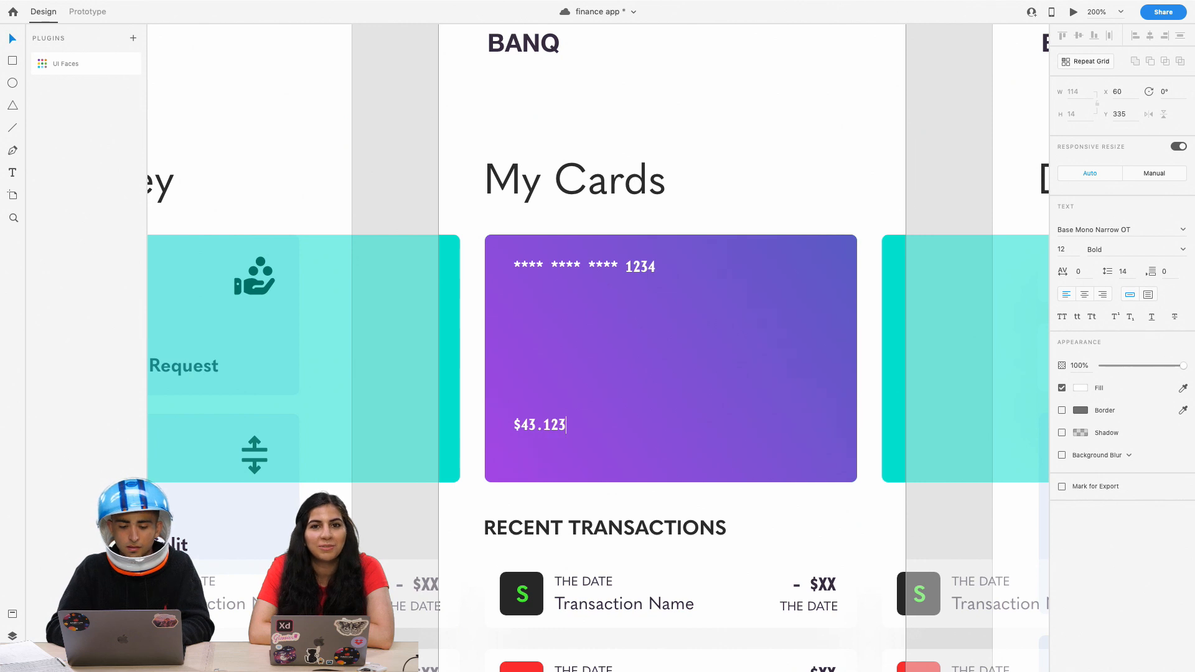
pyautogui.press('BackSpace')
pyautogui.press('BackSpace')
pyautogui.press('BackSpace')
pyautogui.press('BackSpace')
pyautogui.write(',123')
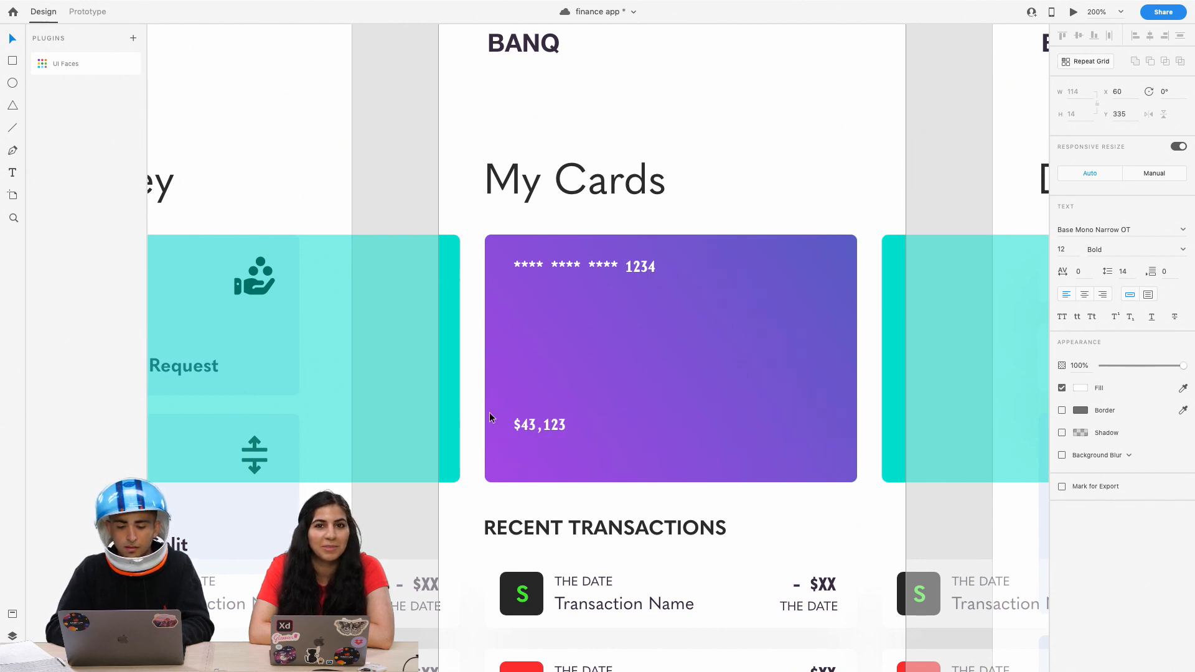
pyautogui.press('Escape')
# Set the $43,123 balance's font size to 18 and move it up to Y 325, keeping X 60.
pyautogui.click(1063, 249)
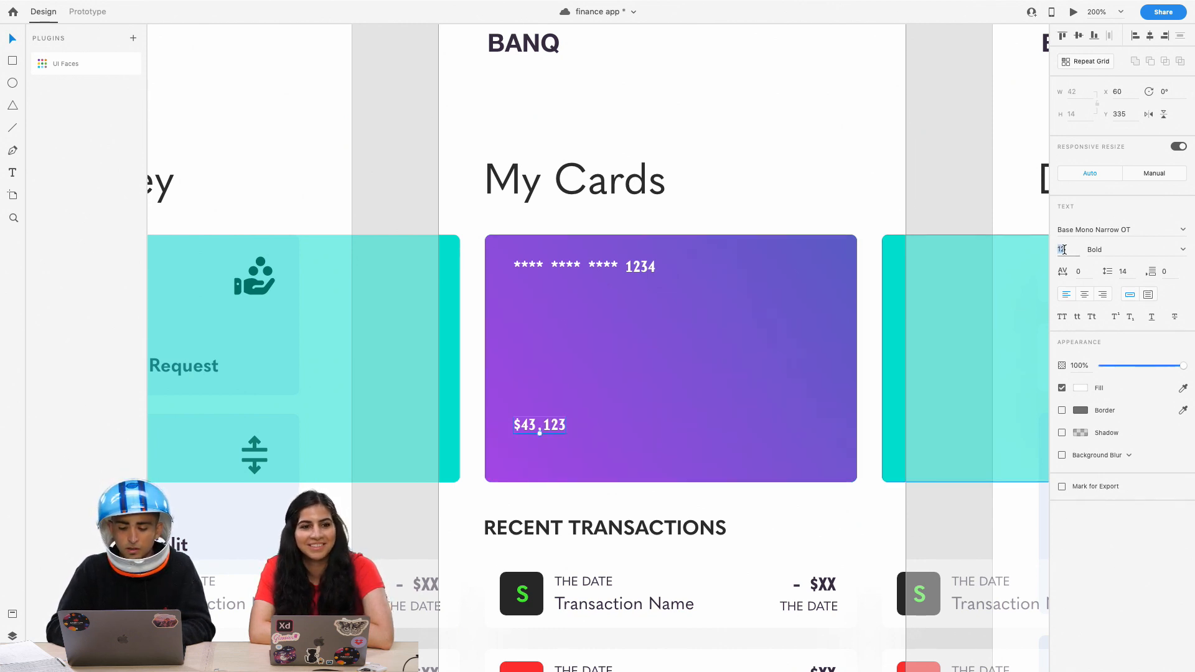
pyautogui.write('18')
pyautogui.press('Return')
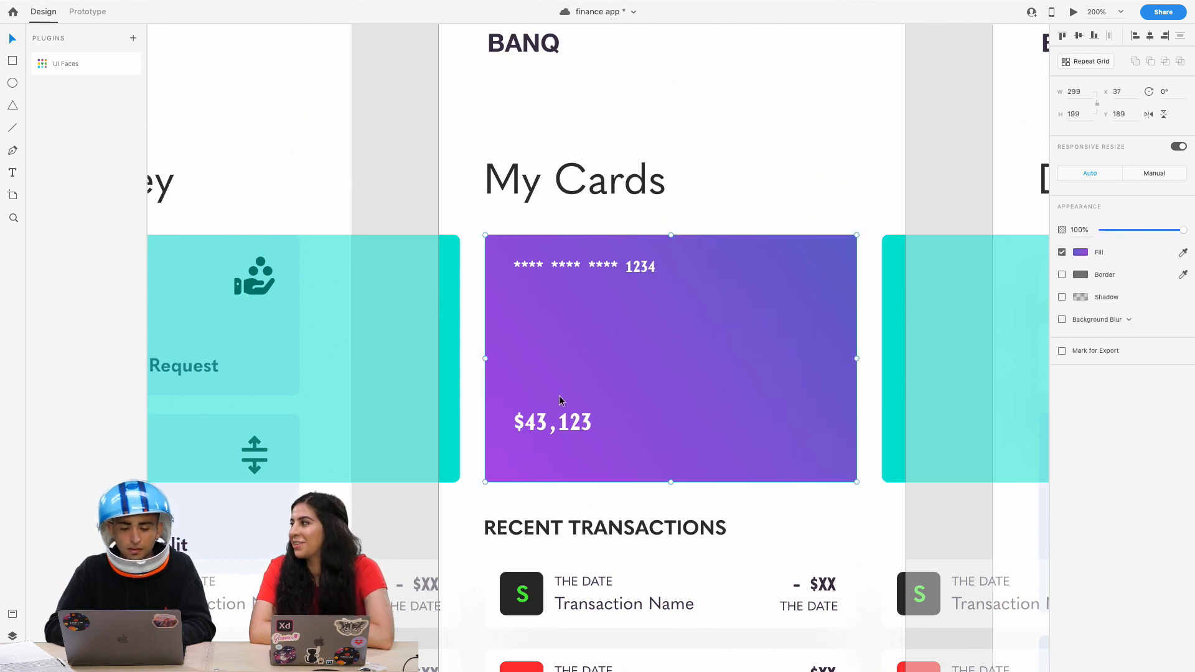
pyautogui.moveTo(565, 421); pyautogui.dragTo(567, 418)
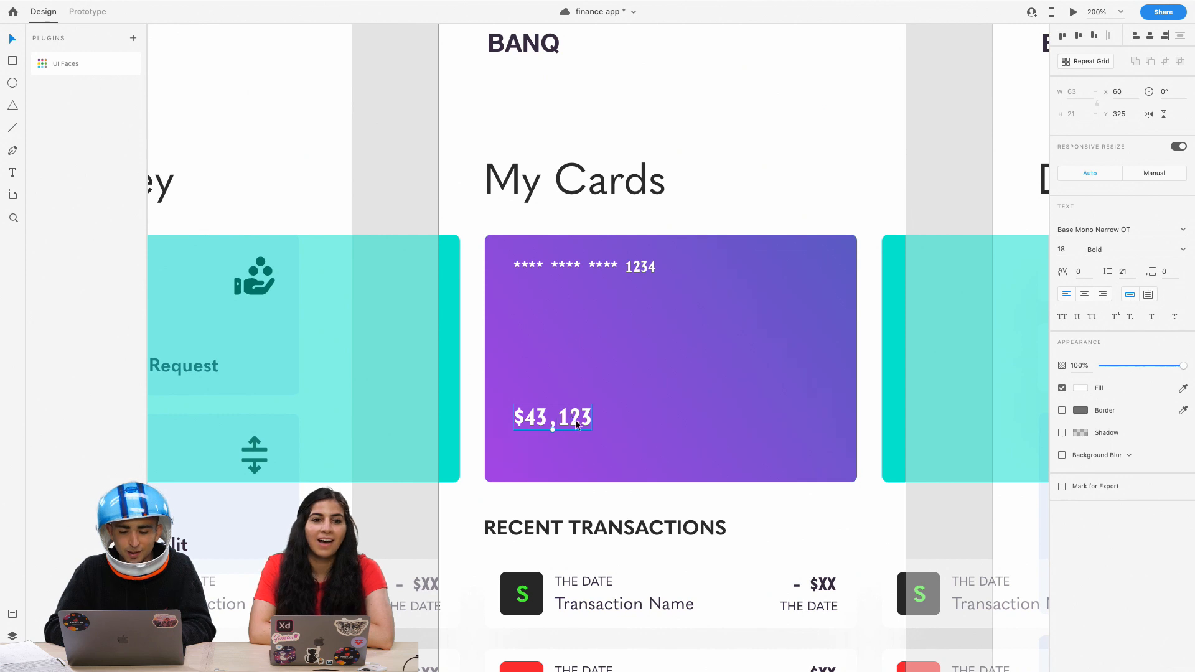
pyautogui.click(12, 173)
pyautogui.click(516, 441)
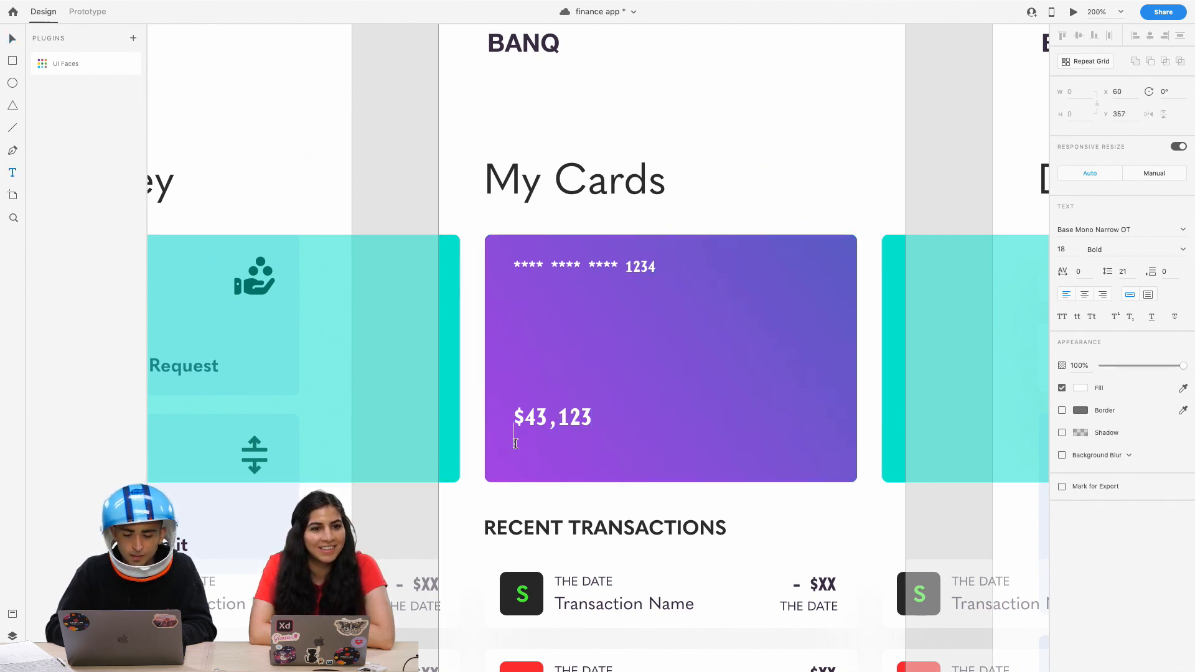
pyautogui.click(1089, 230)
pyautogui.click(1183, 230)
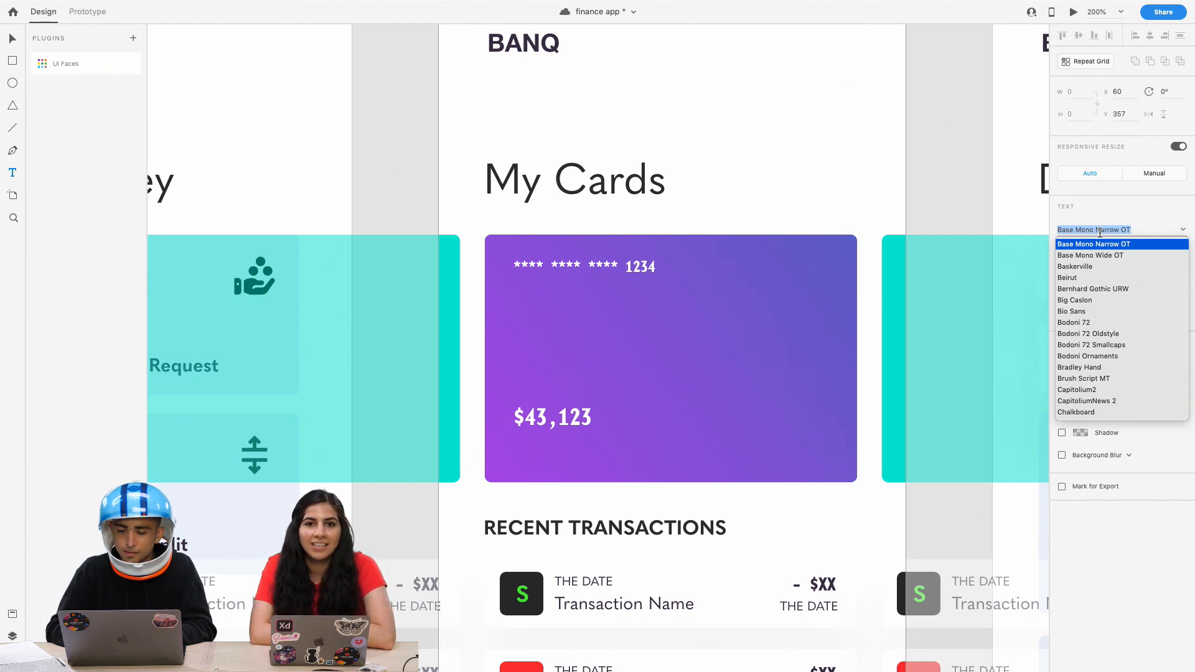
pyautogui.click(618, 607)
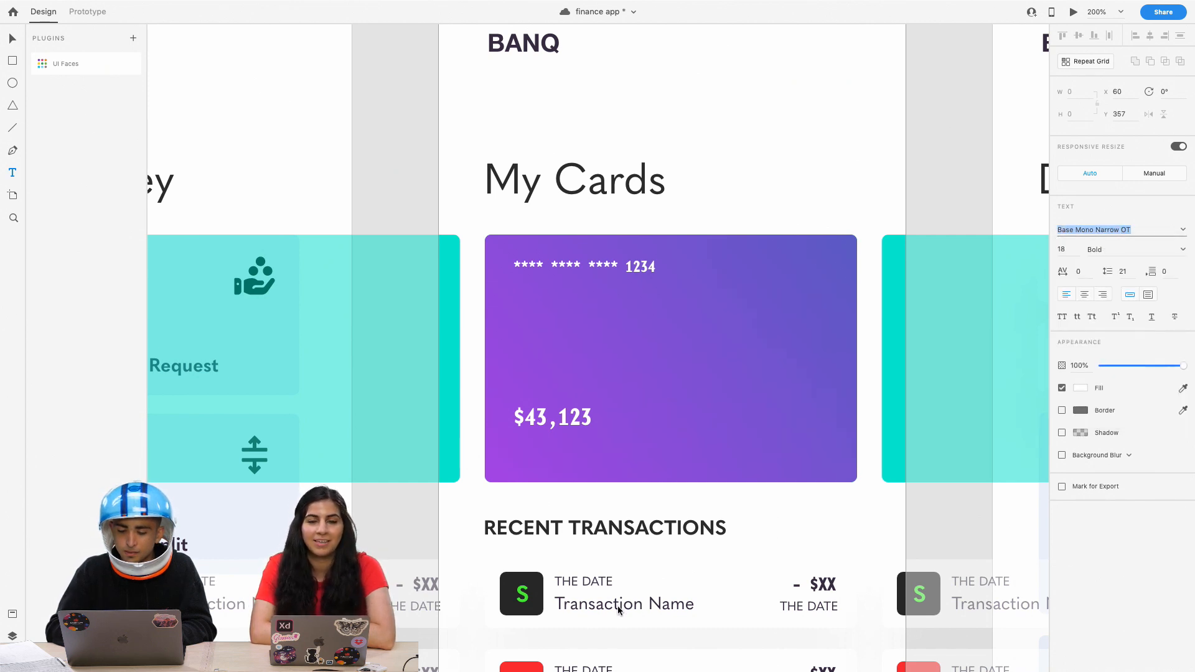
pyautogui.click(534, 454)
# Add a new text line reading Sdfsdf just below the $43,123 balance on the purple card.
pyautogui.click(523, 443)
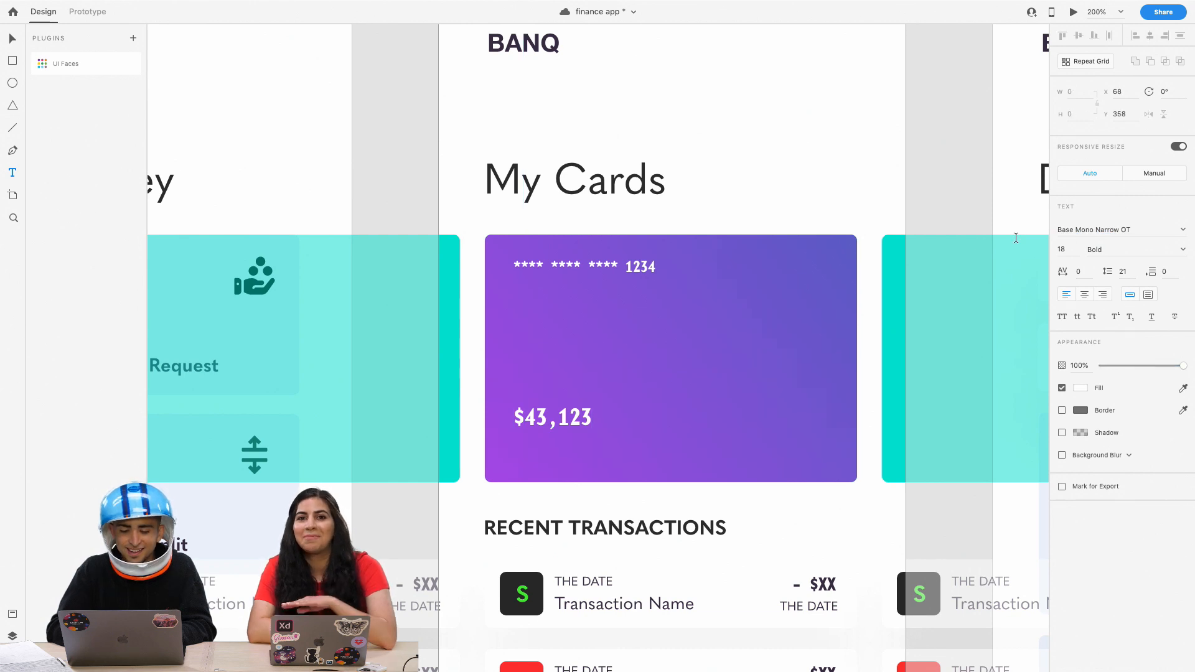
pyautogui.click(1100, 233)
pyautogui.write('Quasimoda')
pyautogui.press('Return')
pyautogui.write('Sdfsdf')
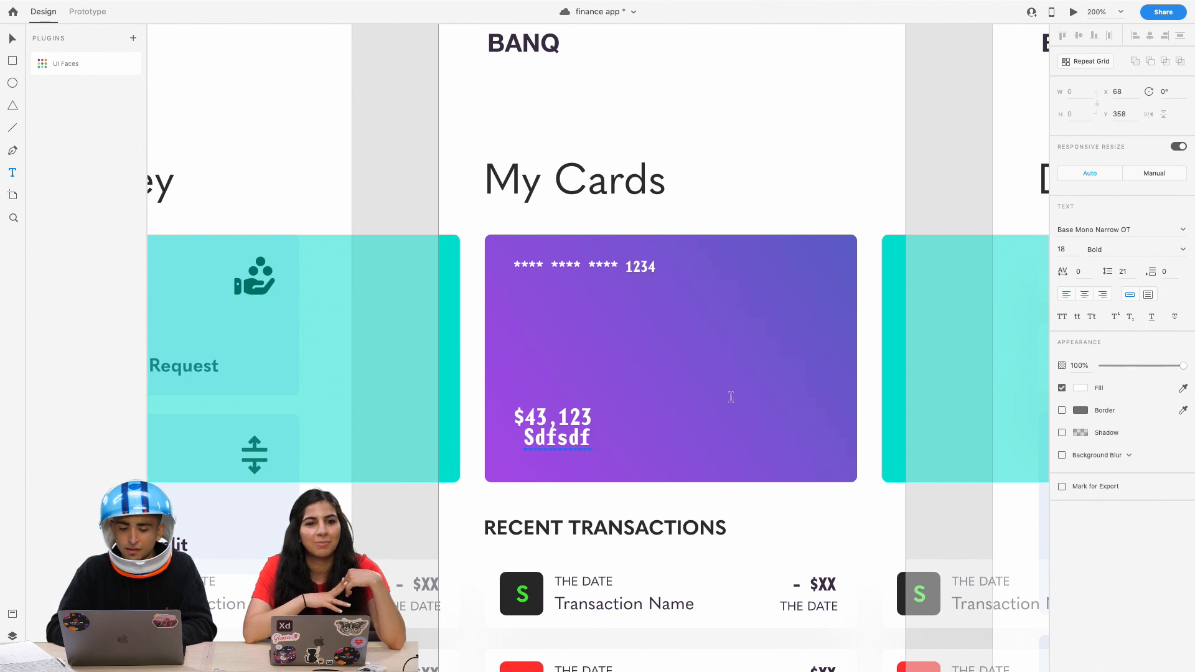
# Set the font of the Sdfsdf placeholder text to Quasimoda.
pyautogui.click(1088, 232)
pyautogui.write('Quasimoda')
pyautogui.press('Return')
pyautogui.press('super+a')
pyautogui.click(1089, 230)
pyautogui.write('Su')
pyautogui.press('BackSpace')
pyautogui.press('BackSpace')
pyautogui.press('BackSpace')
pyautogui.write('Qua')
pyautogui.press('Return')
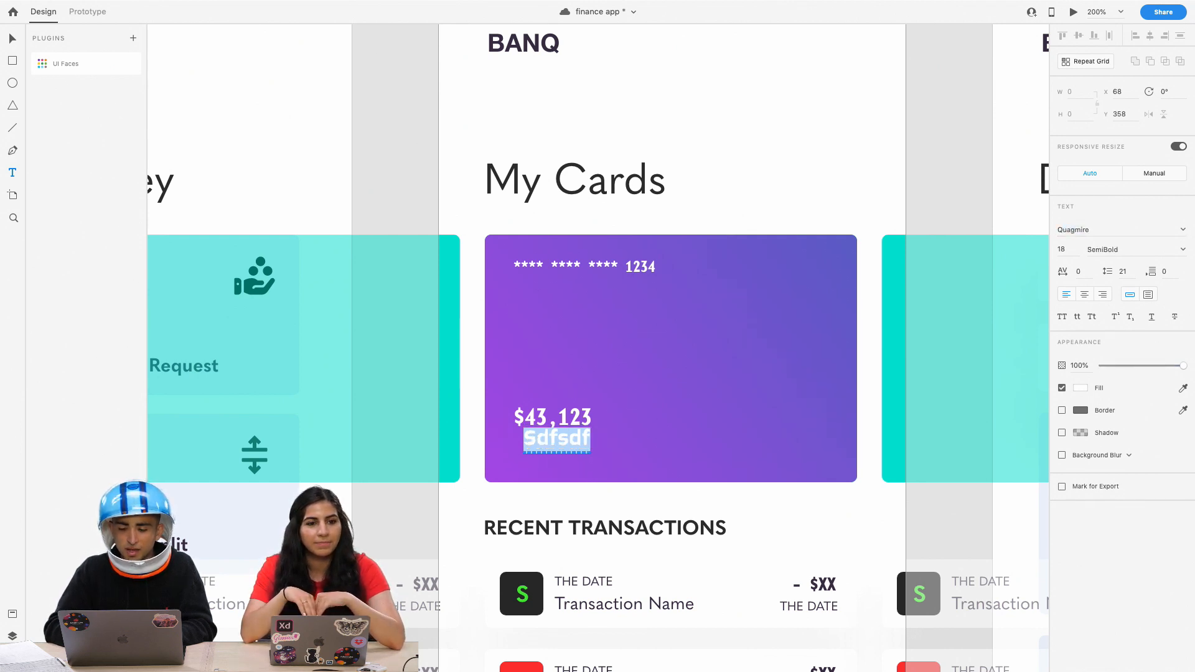
pyautogui.click(1099, 231)
pyautogui.write('Qua')
pyautogui.press('Return')
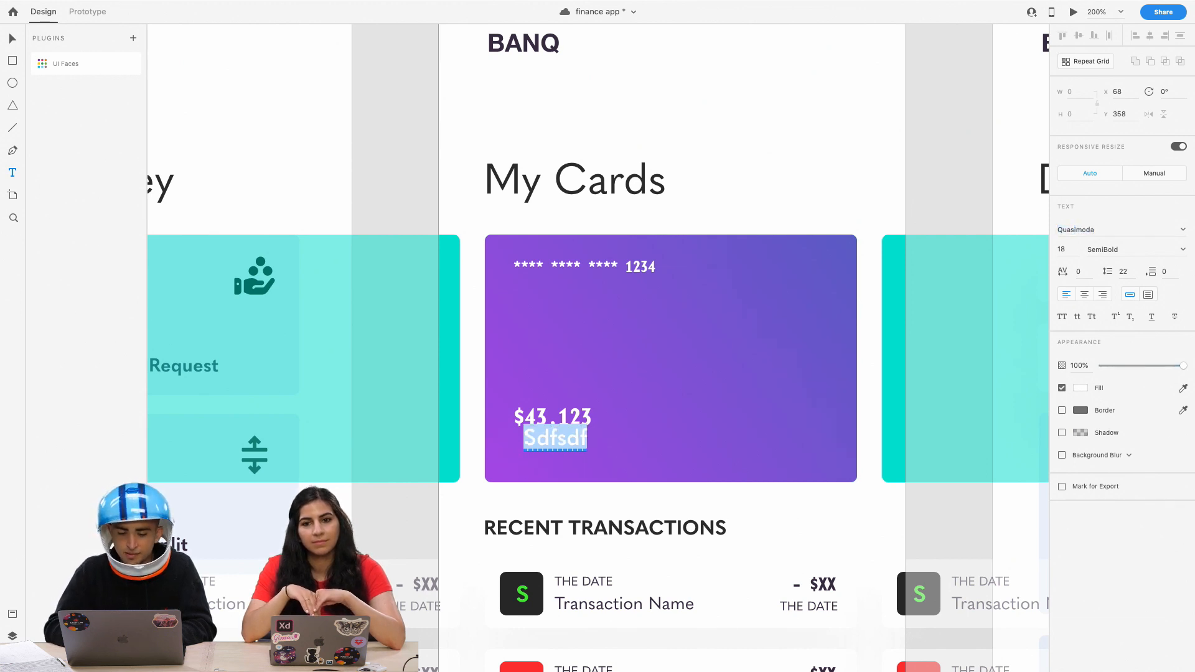
# Move the Sdfsdf placeholder below the balance, aligned at X 60, and set its font size to 14.
pyautogui.click(17, 36)
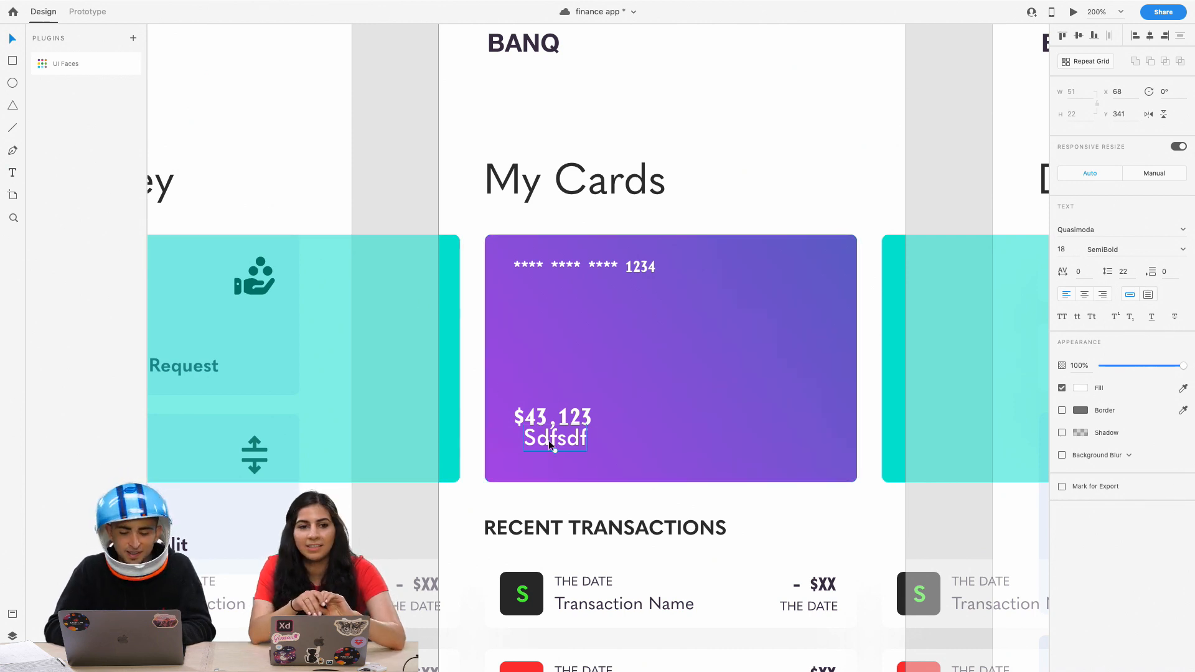
pyautogui.moveTo(552, 446); pyautogui.dragTo(547, 450)
pyautogui.doubleClick(1062, 249)
pyautogui.write('14')
pyautogui.press('Return')
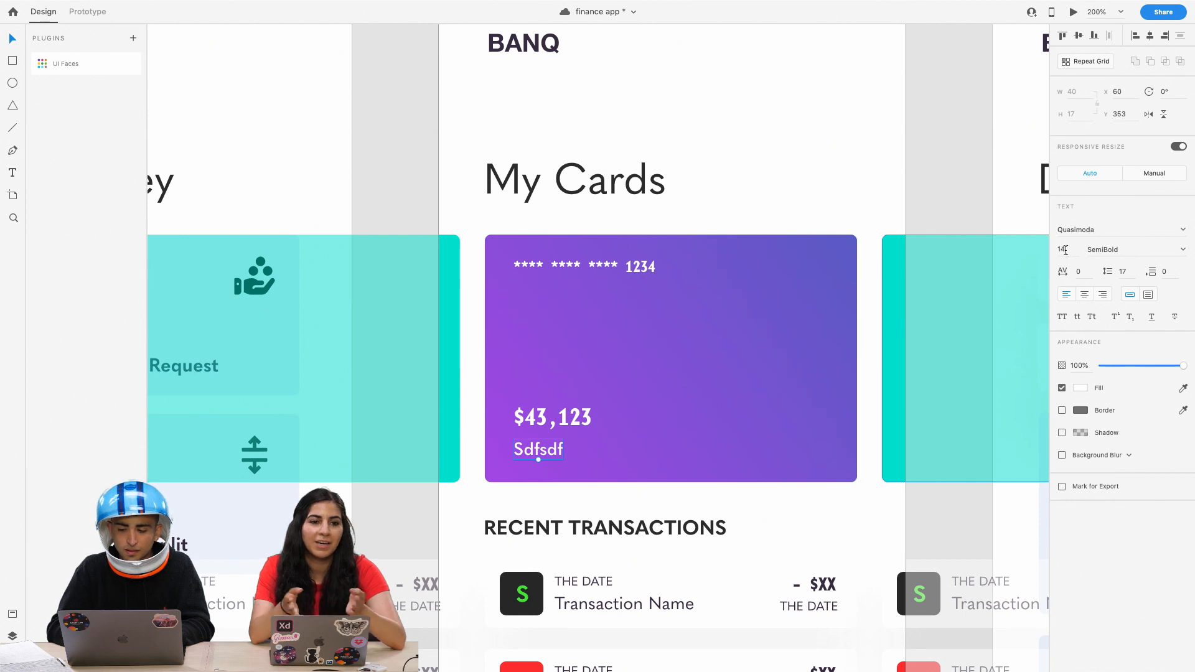
# Replace the Sdfsdf placeholder under the $43,123 amount with the label BALANCE in capitals.
pyautogui.click(665, 527)
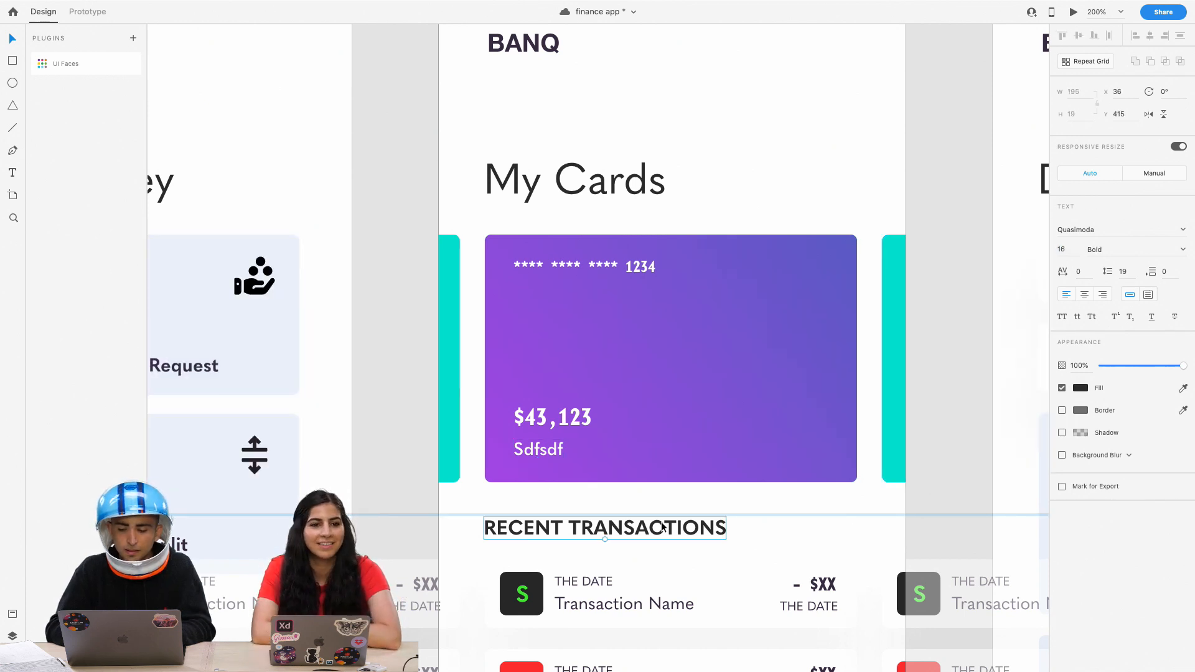
pyautogui.doubleClick(546, 450)
pyautogui.write('RECENT')
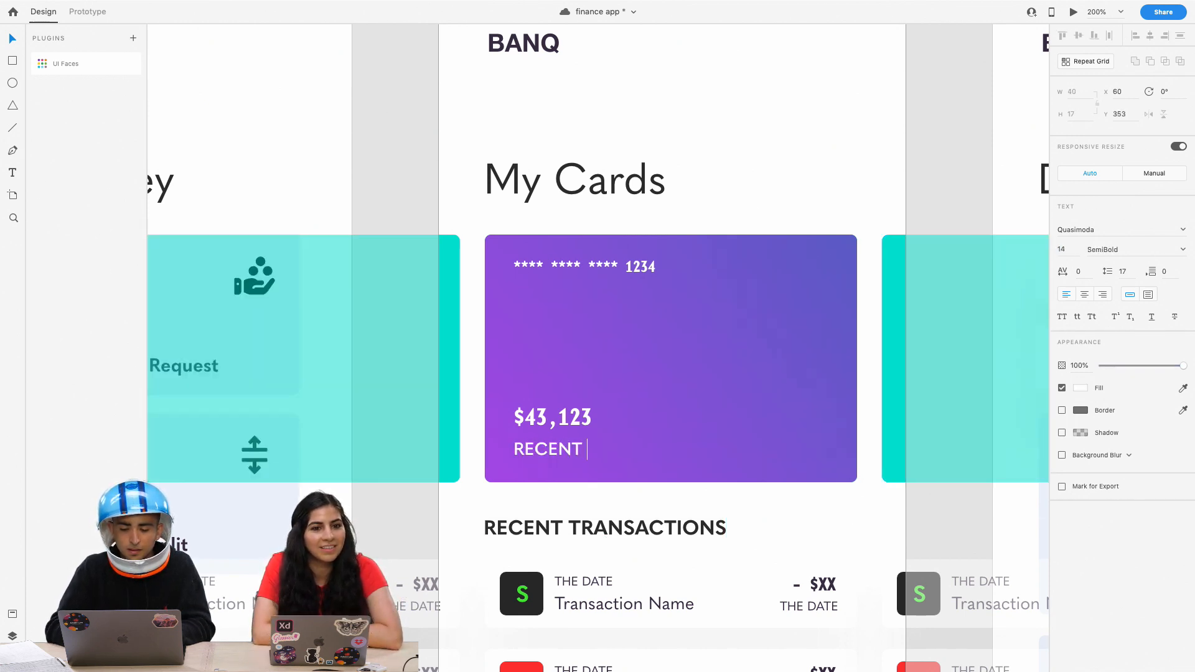
pyautogui.press('BackSpace')
pyautogui.press('super+a')
pyautogui.press('BackSpace')
pyautogui.write('BALAANCE')
pyautogui.press('BackSpace')
pyautogui.press('BackSpace')
pyautogui.press('BackSpace')
pyautogui.press('BackSpace')
pyautogui.press('BackSpace')
pyautogui.press('BackSpace')
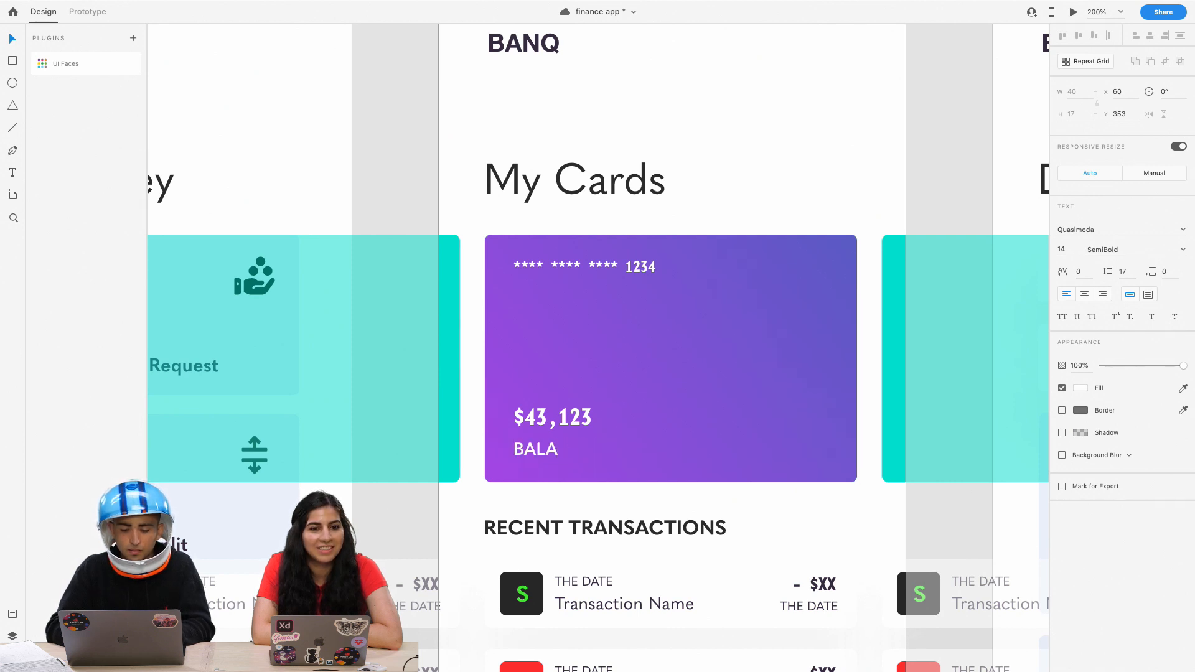
pyautogui.write('LANCE')
# Make the BALANCE label bold, set its font size to 12, and move it slightly closer to the amount.
pyautogui.press('super+a')
pyautogui.press('super+b')
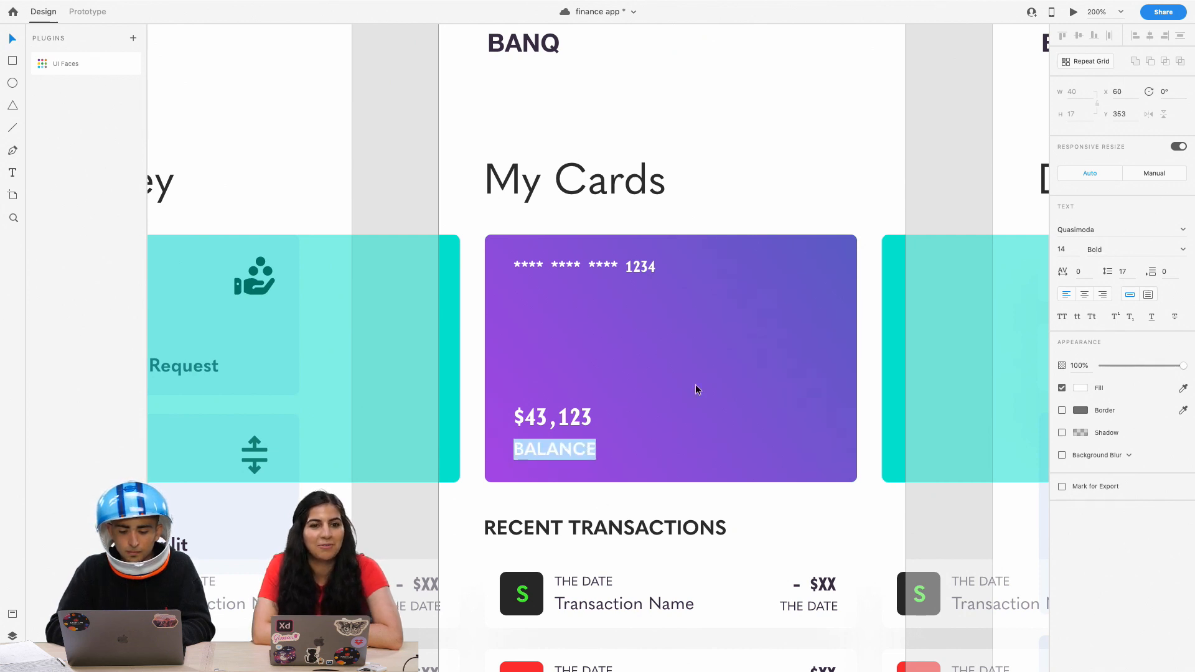
pyautogui.click(1067, 250)
pyautogui.write('12')
pyautogui.press('Return')
pyautogui.press('Escape')
pyautogui.moveTo(558, 448); pyautogui.dragTo(558, 446)
pyautogui.click(566, 423)
pyautogui.click(599, 375)
pyautogui.scroll(-5, 599, 376)
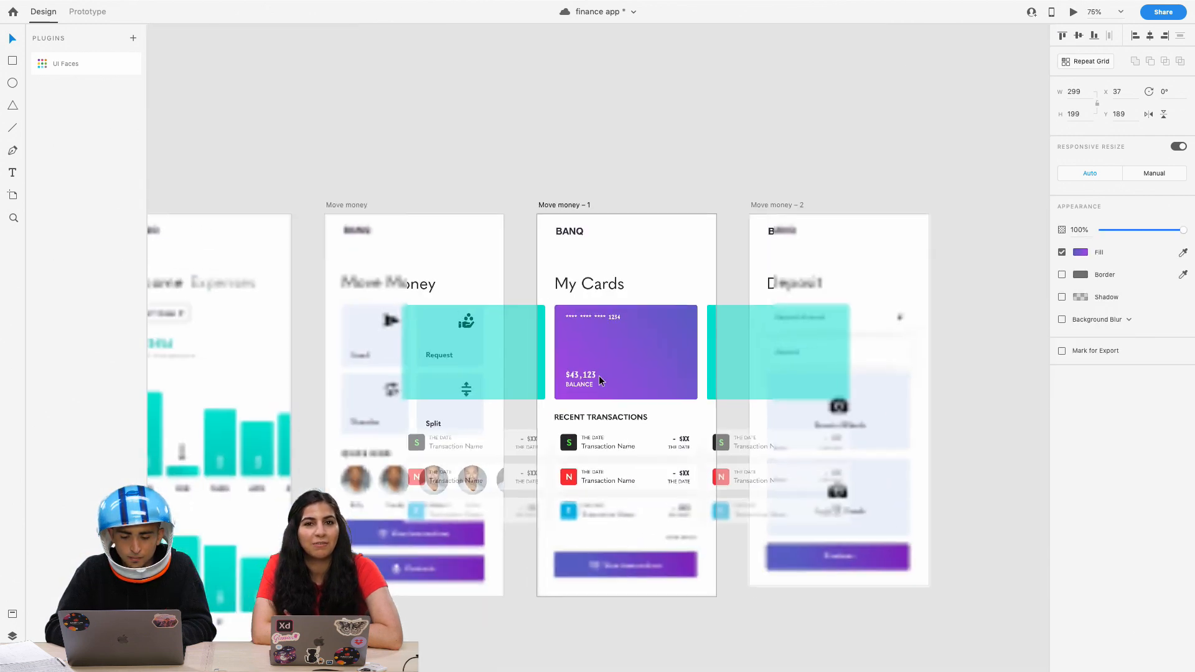
pyautogui.click(634, 269)
pyautogui.scroll(5, 634, 269)
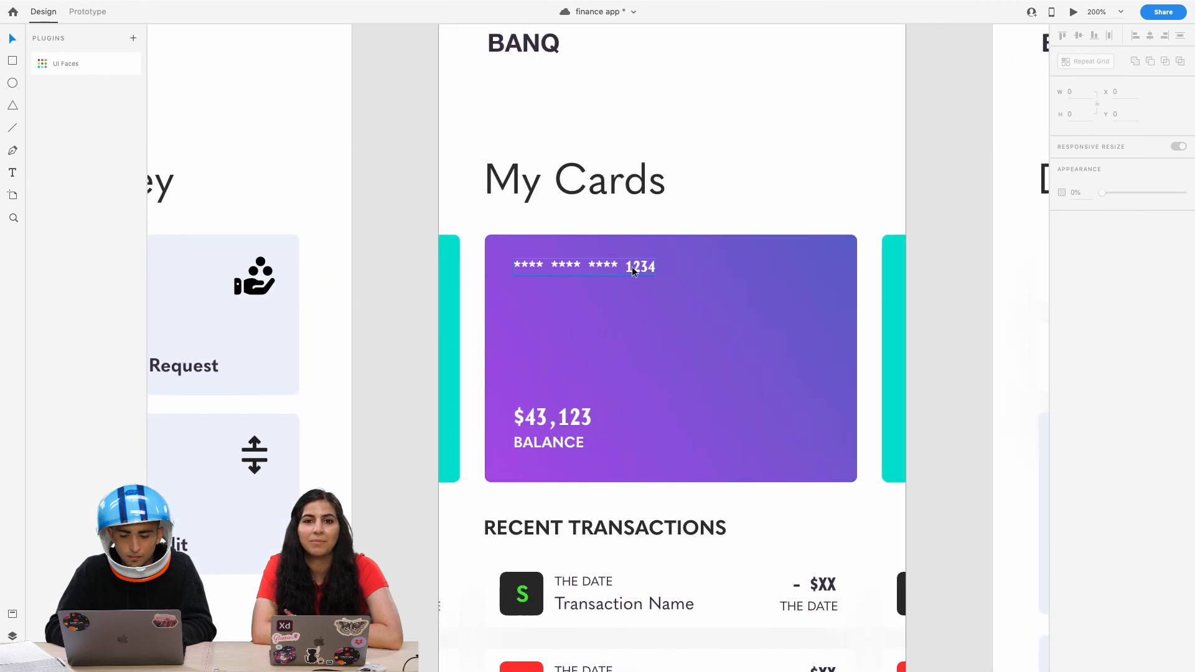
pyautogui.click(692, 309)
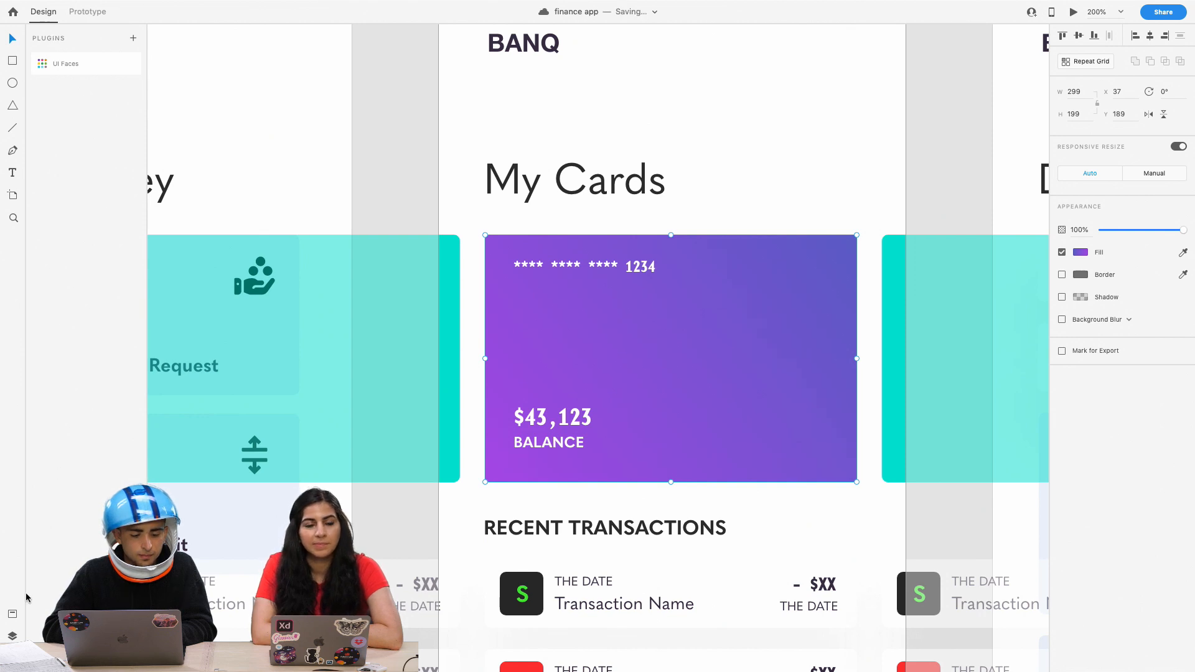
# Open the Creative Cloud Libraries window, take it out of full screen, and reposition it on the desktop.
pyautogui.click(13, 637)
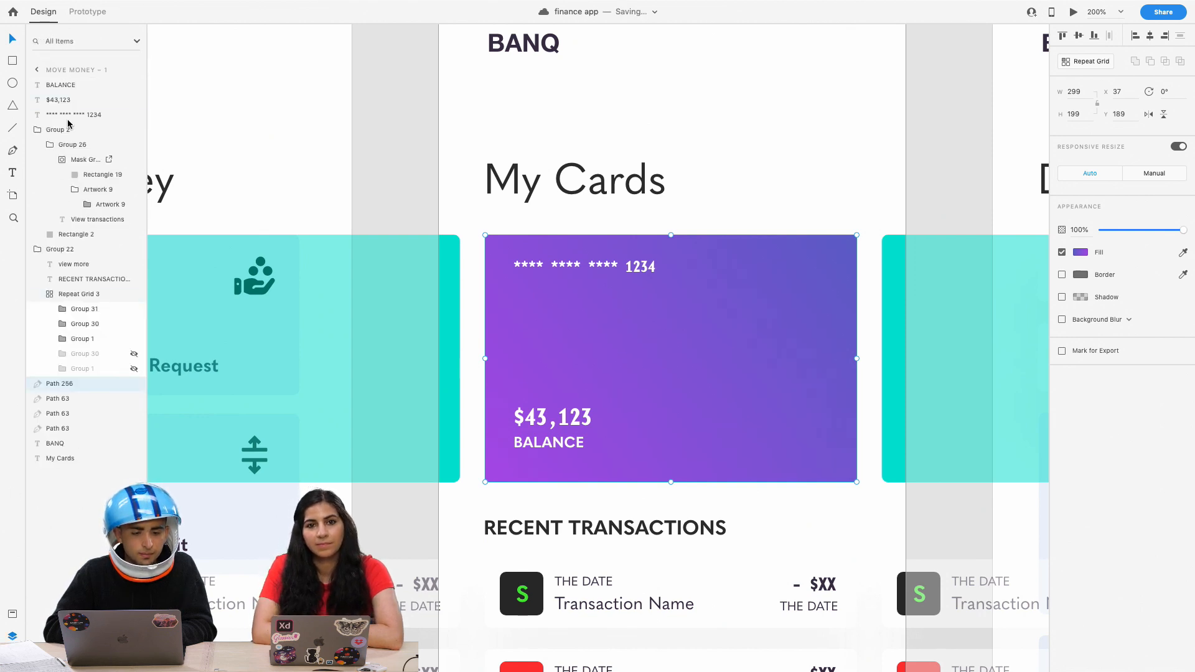
pyautogui.click(66, 6)
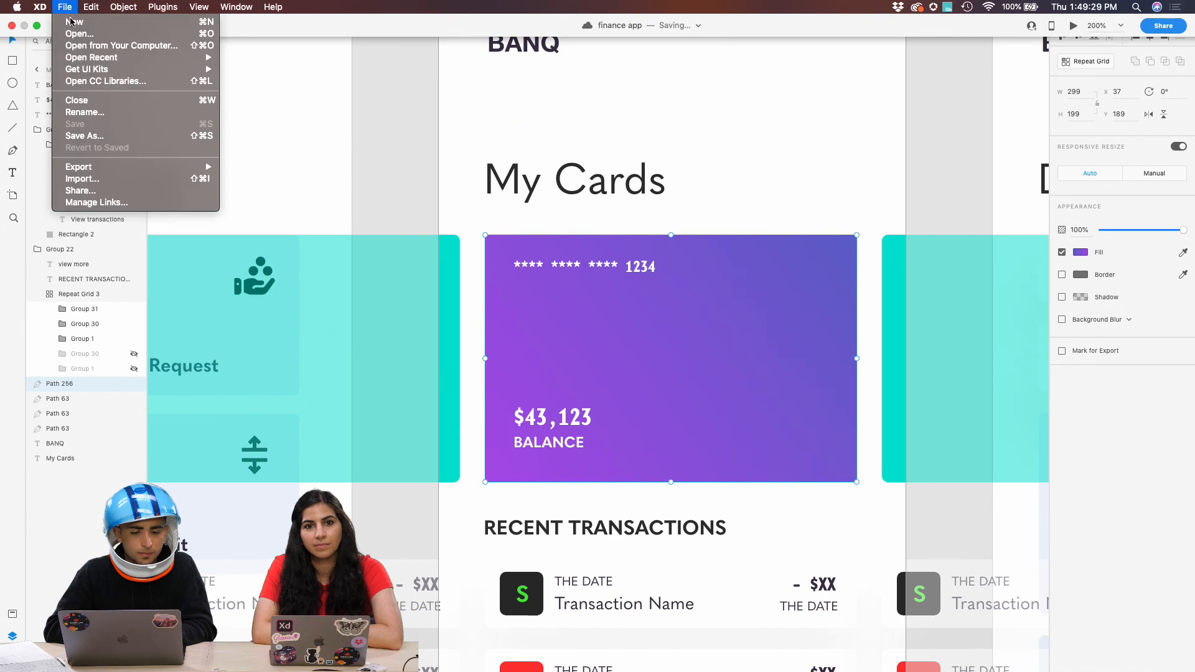
pyautogui.click(118, 82)
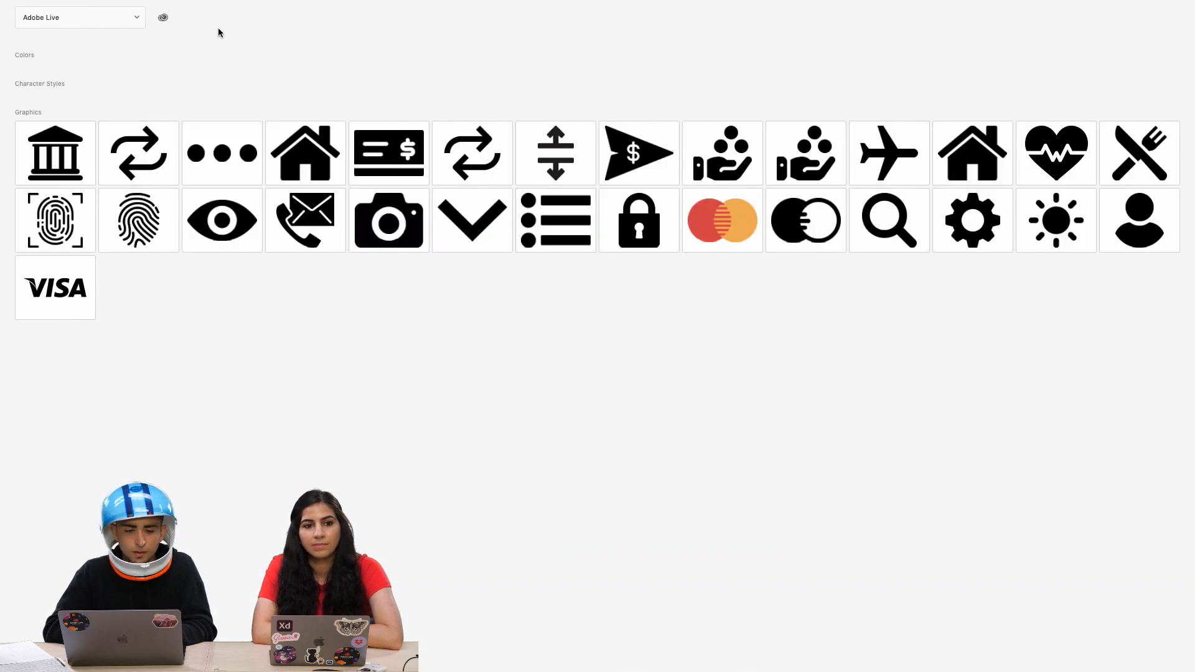
pyautogui.moveTo(761, 1)
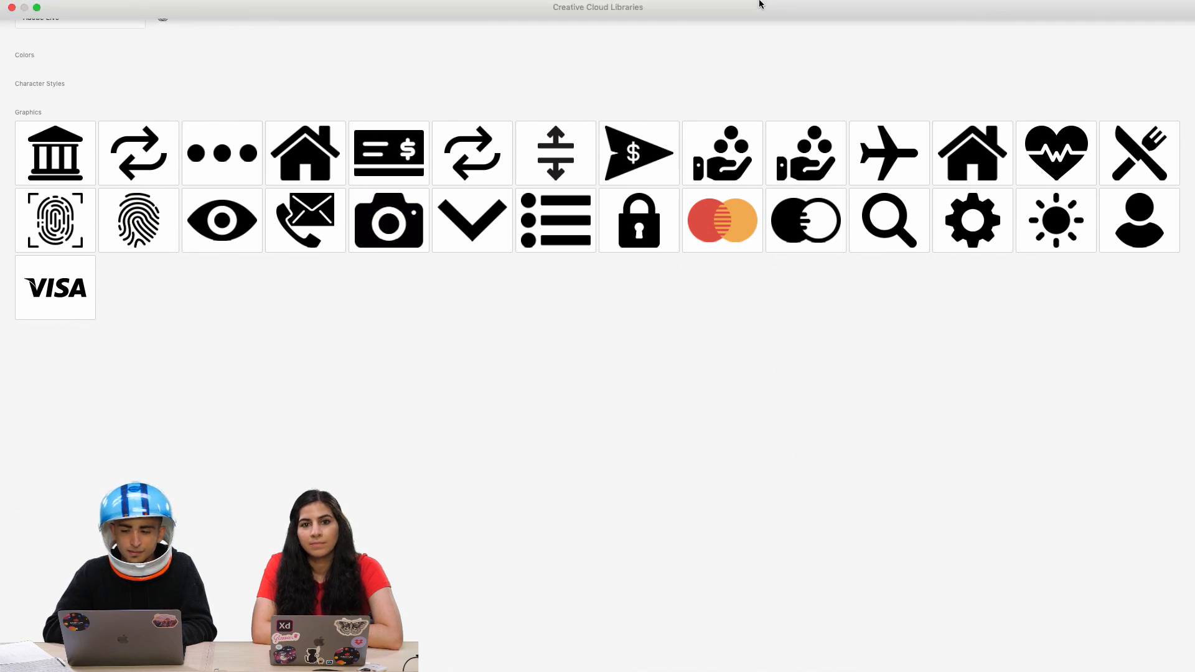
pyautogui.click(37, 26)
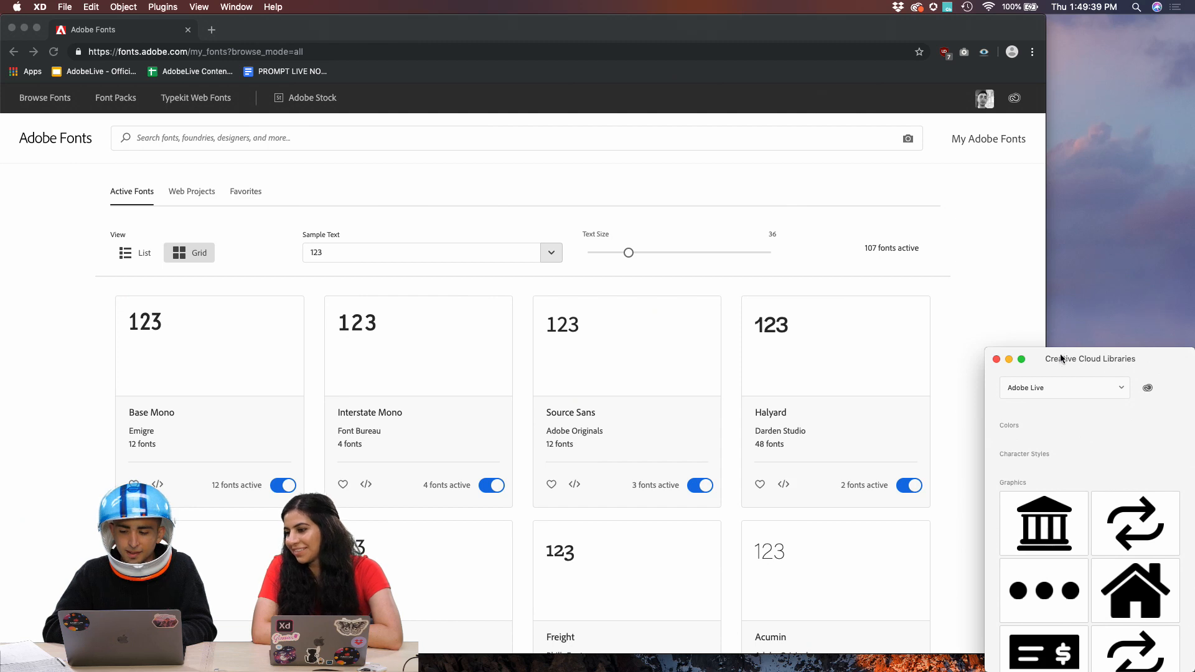
pyautogui.moveTo(1059, 358); pyautogui.dragTo(774, 278)
# Close the Adobe Fonts browser window and switch back to the finance app design.
pyautogui.click(38, 30)
pyautogui.click(38, 29)
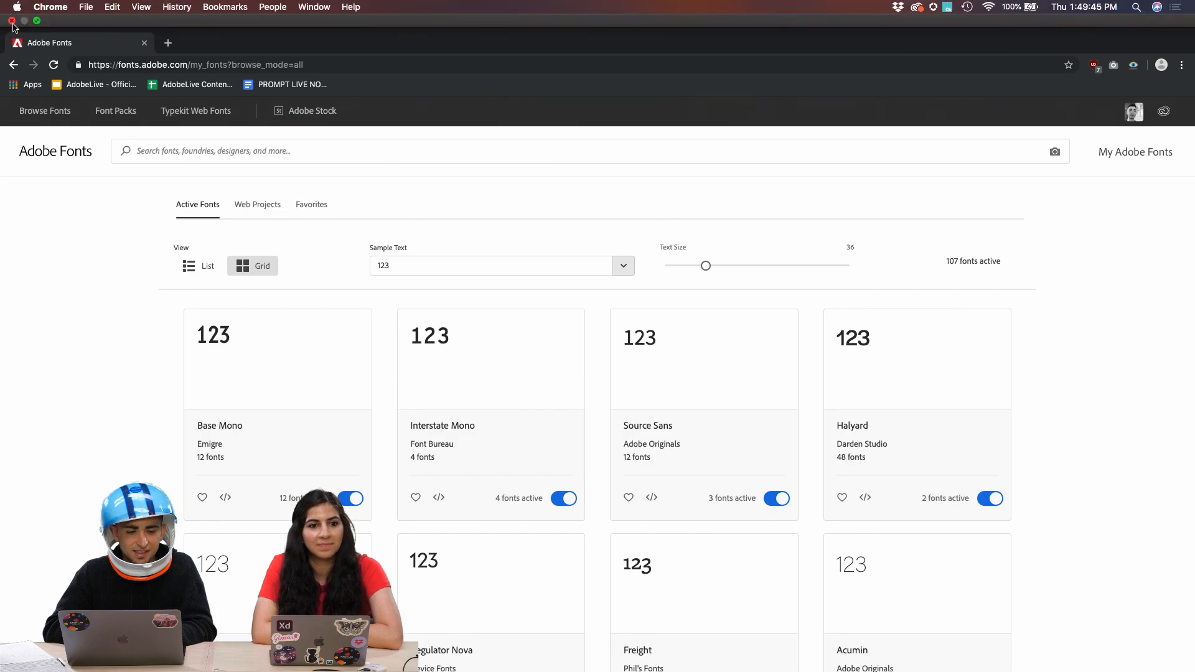
pyautogui.click(12, 21)
pyautogui.hotkey('ctrl', 'Right')
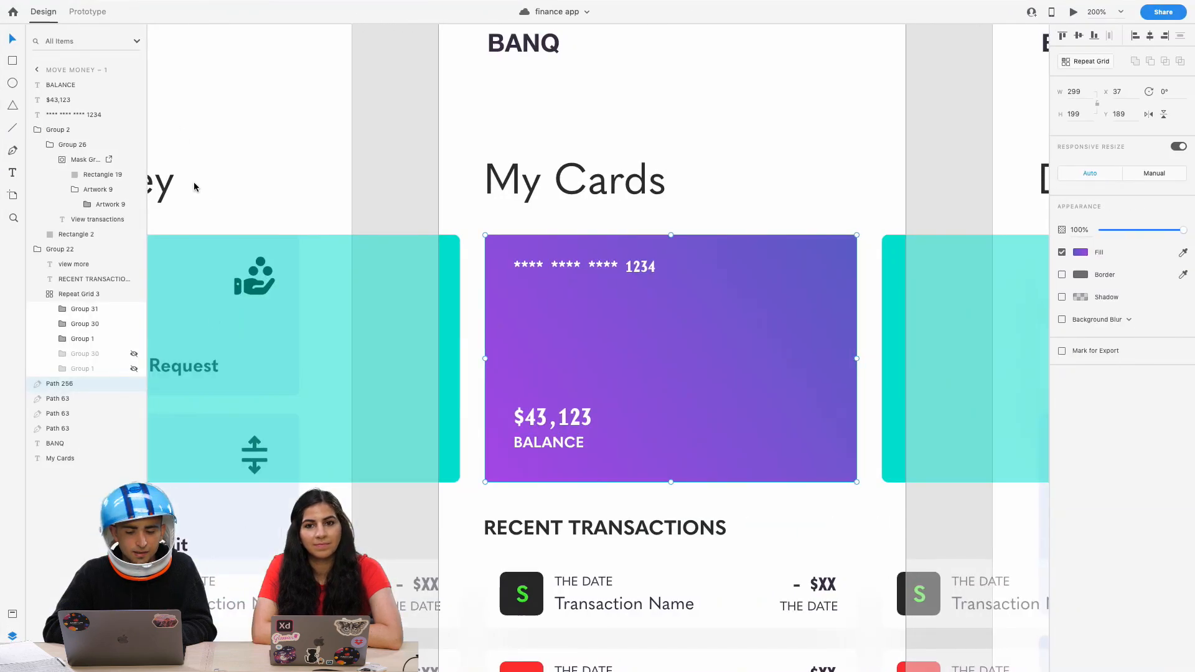
# Bring the Creative Cloud Libraries window over the finance app design and place it beside the purple card.
pyautogui.hotkey('ctrl', 'Up')
pyautogui.click(608, 50)
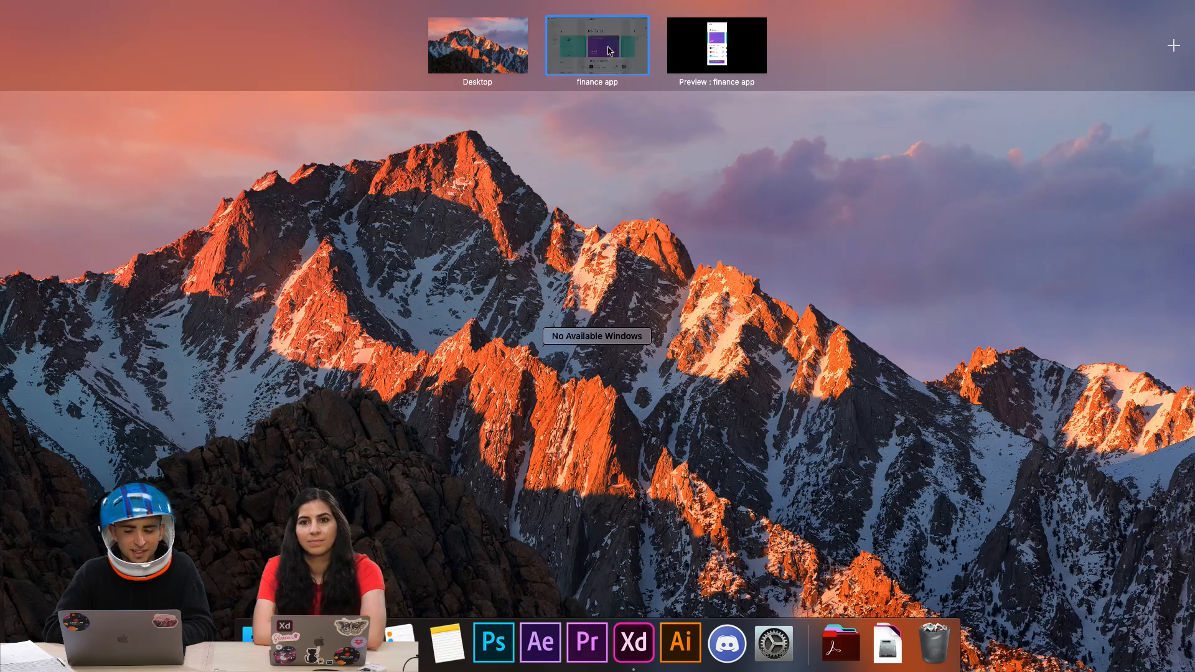
pyautogui.hotkey('ctrl', 'Left')
pyautogui.hotkey('ctrl', 'Up')
pyautogui.hotkey('ctrl', 'Up')
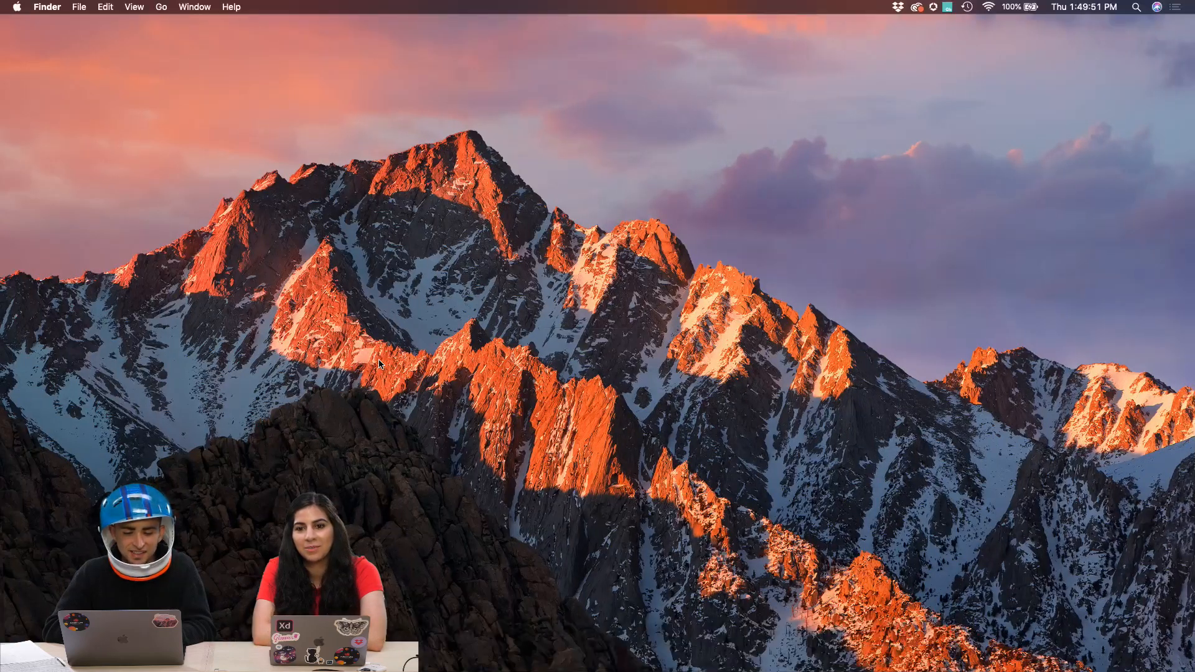
pyautogui.hotkey('ctrl', 'Right')
pyautogui.moveTo(828, 288); pyautogui.dragTo(1008, 199)
# Add the VISA logo from the Adobe Live library to the purple card's upper-right corner, about 48 wide, at X 270.02, Y 206.96.
pyautogui.scroll(-10, 1027, 290)
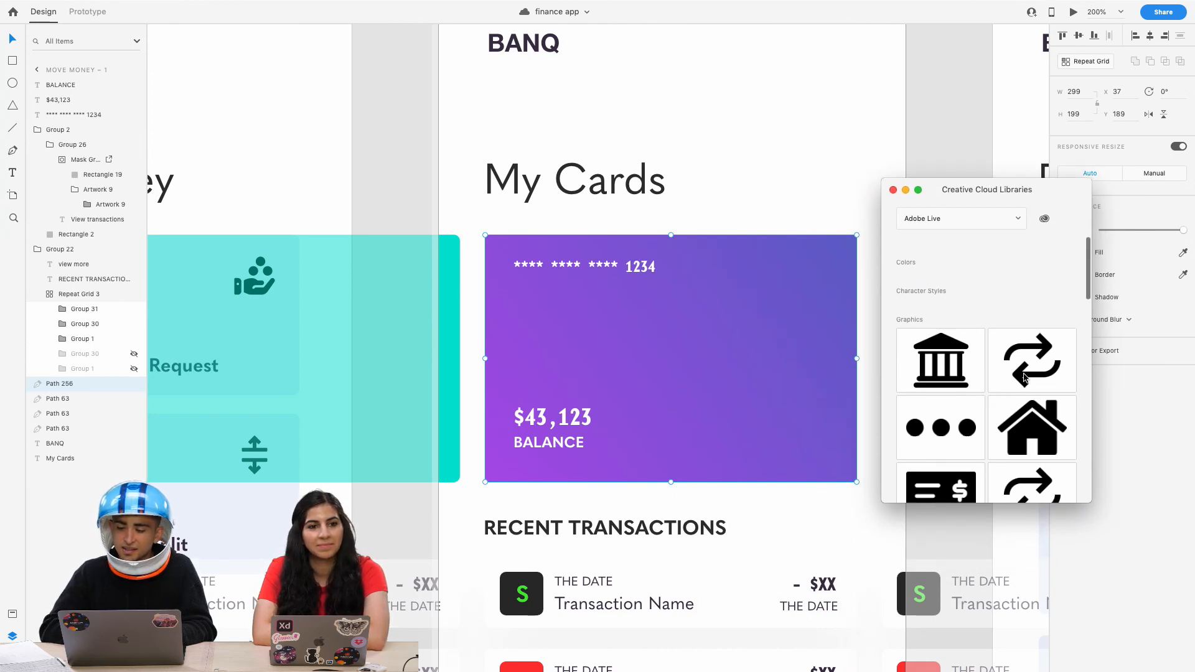
pyautogui.moveTo(919, 477); pyautogui.dragTo(754, 349)
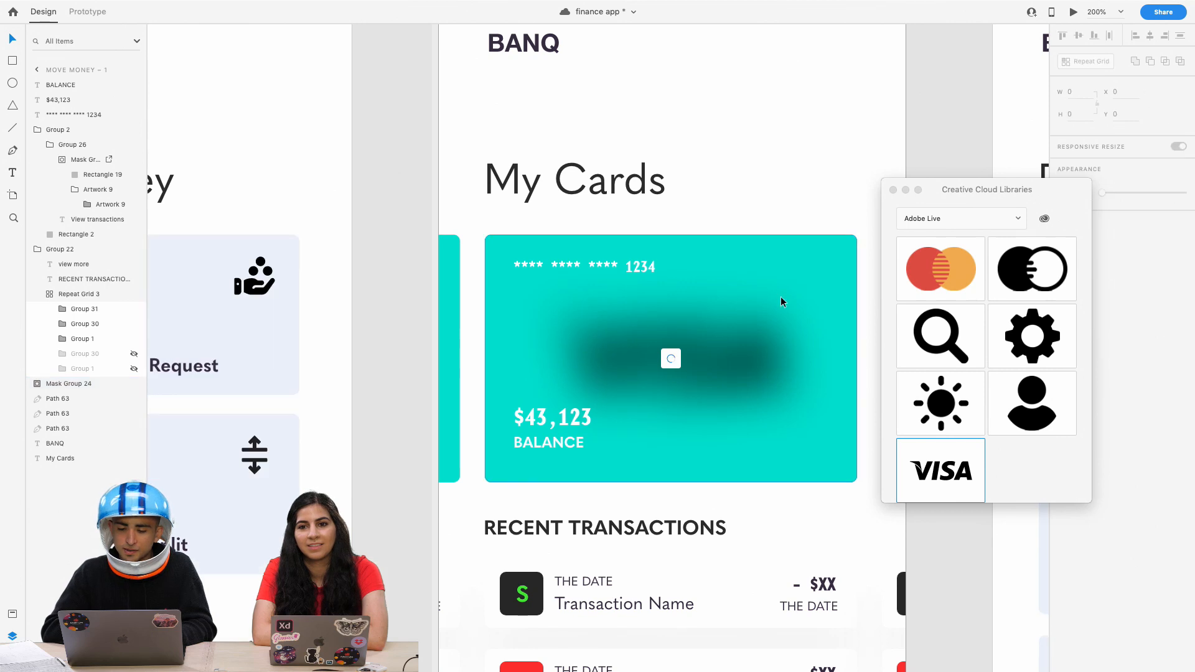
pyautogui.moveTo(816, 258)
pyautogui.mouseDown()
pyautogui.moveTo(783, 209)
pyautogui.moveTo(801, 268)
pyautogui.moveTo(819, 262)
pyautogui.mouseUp()
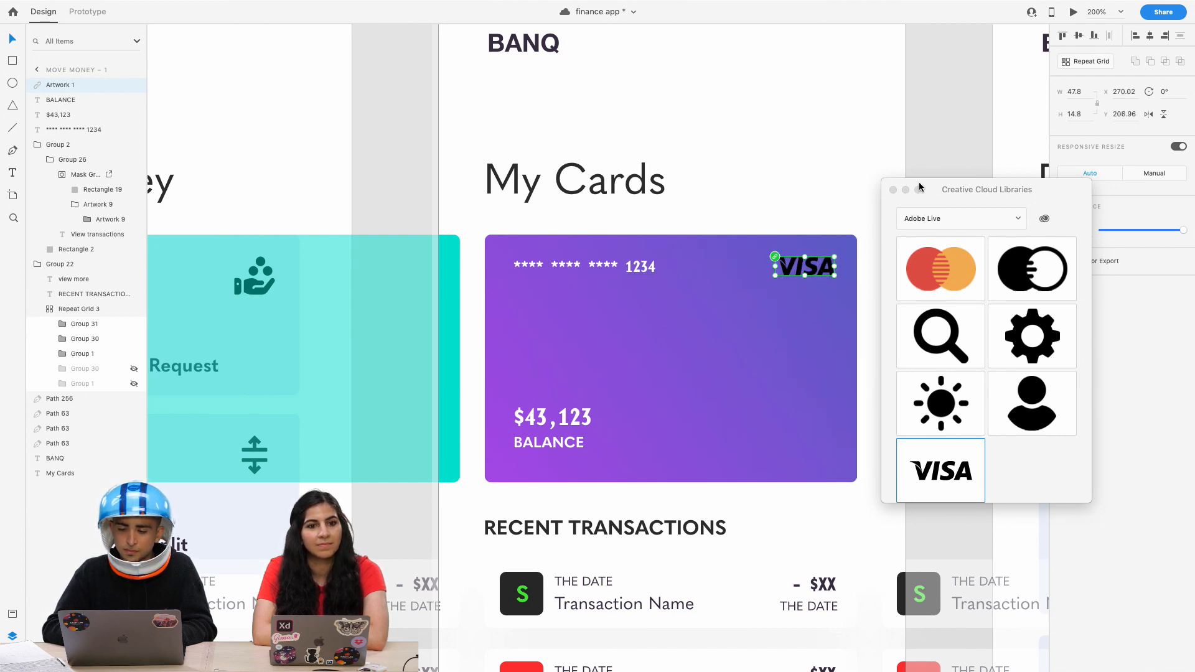
# Unlink the VISA logo from its library and change the fill of its letter group to white.
pyautogui.moveTo(919, 183); pyautogui.dragTo(952, 170)
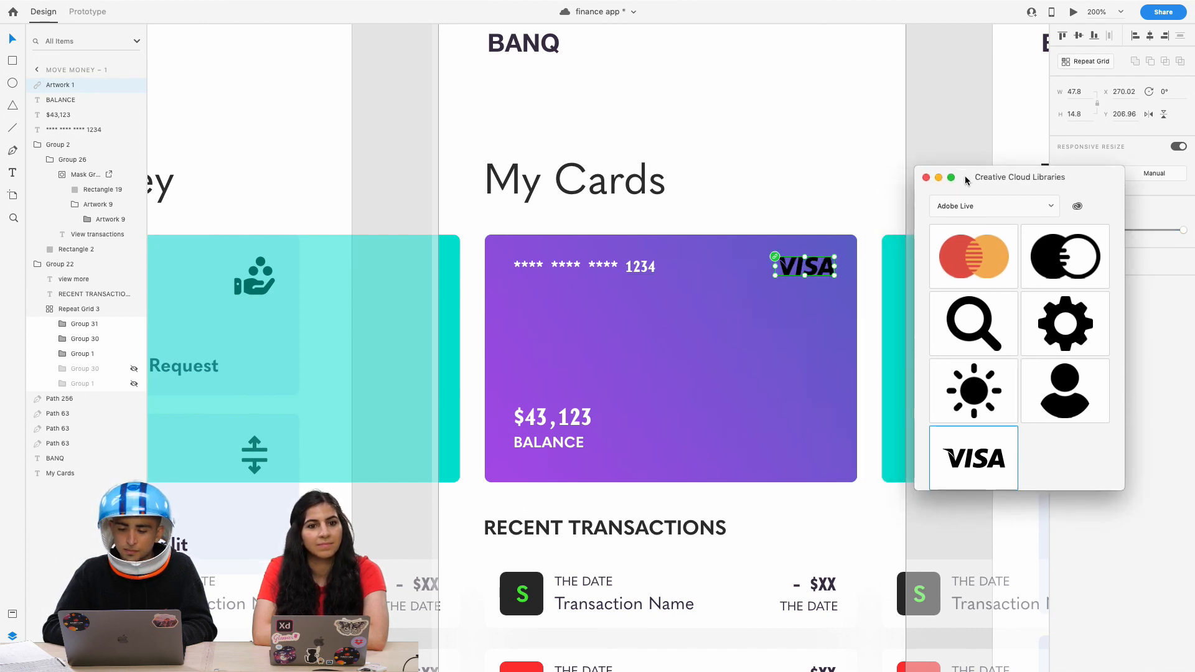
pyautogui.doubleClick(789, 272)
pyautogui.click(775, 256)
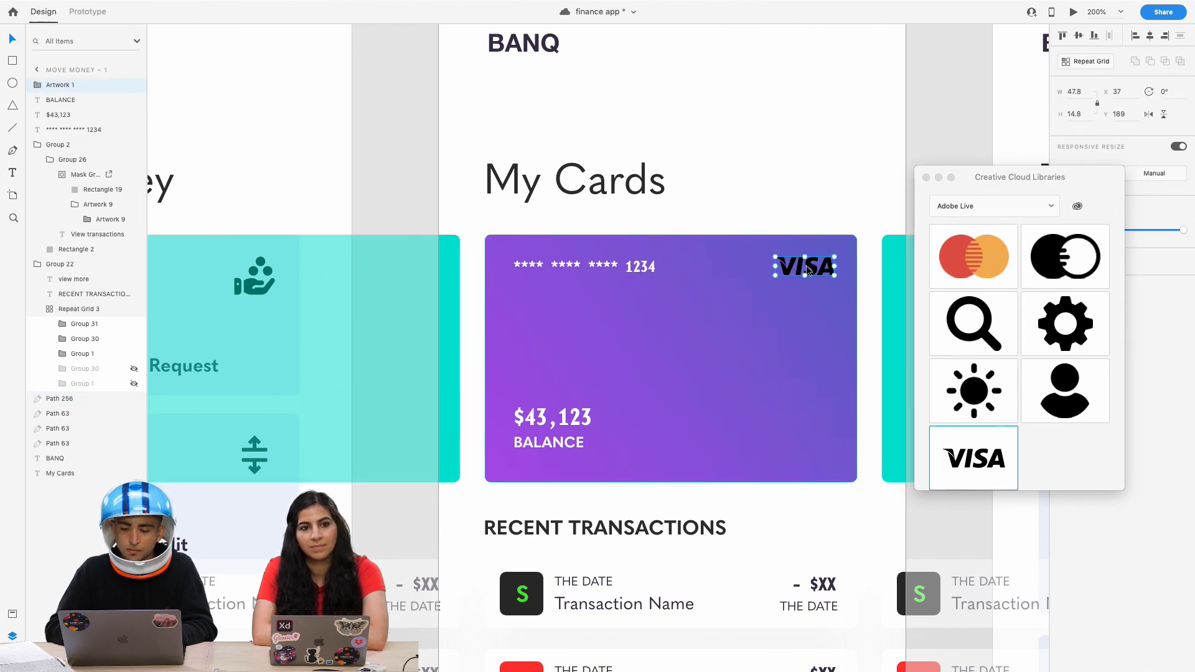
pyautogui.doubleClick(818, 270)
pyautogui.doubleClick(818, 269)
pyautogui.moveTo(969, 180); pyautogui.dragTo(993, 436)
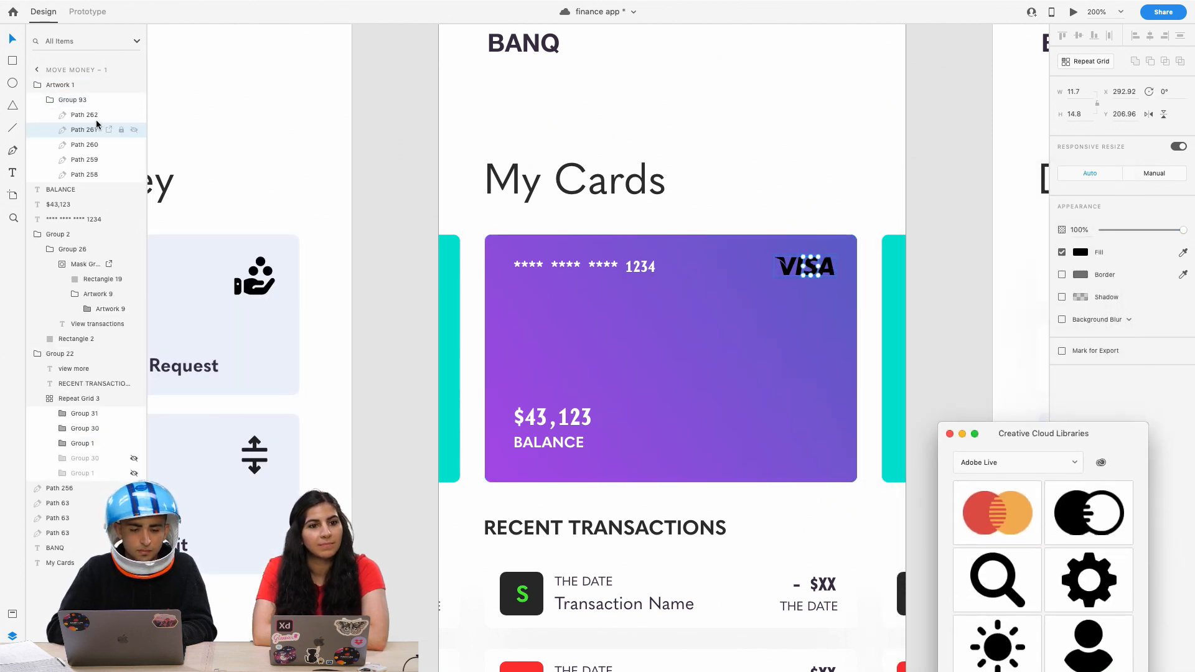
pyautogui.click(81, 100)
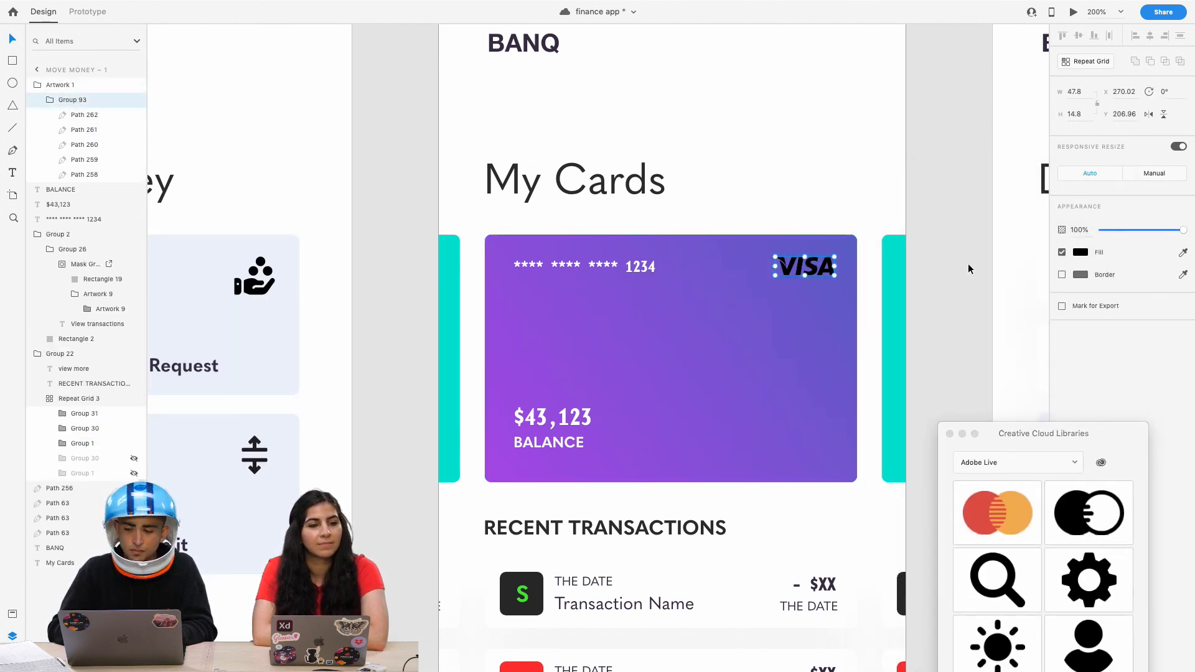
pyautogui.click(1080, 252)
pyautogui.moveTo(1022, 255); pyautogui.dragTo(843, 91)
pyautogui.click(707, 236)
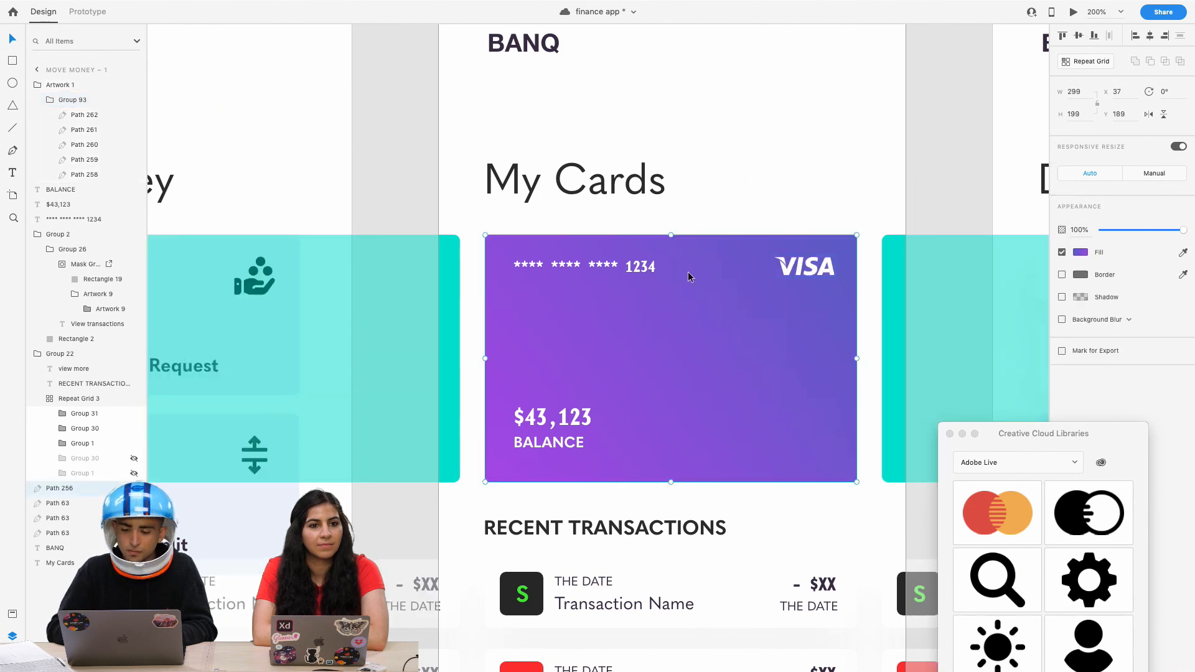
# Shift the VISA logo slightly left on the card to X 267.02.
pyautogui.moveTo(805, 271); pyautogui.dragTo(800, 272)
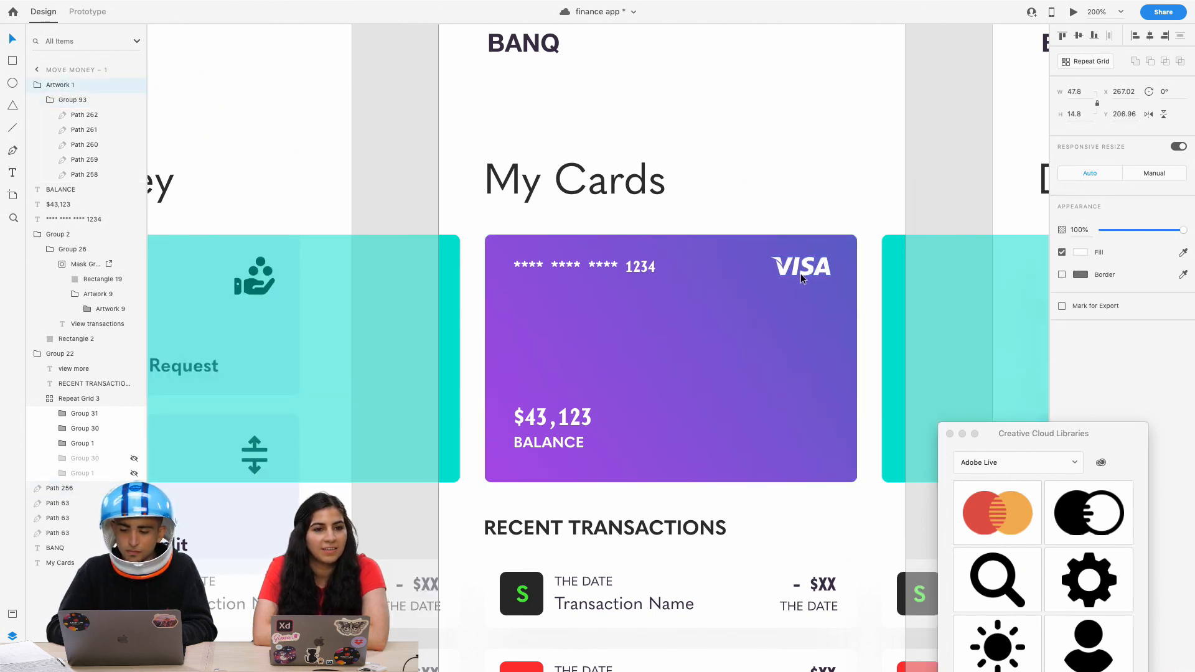
pyautogui.click(567, 421)
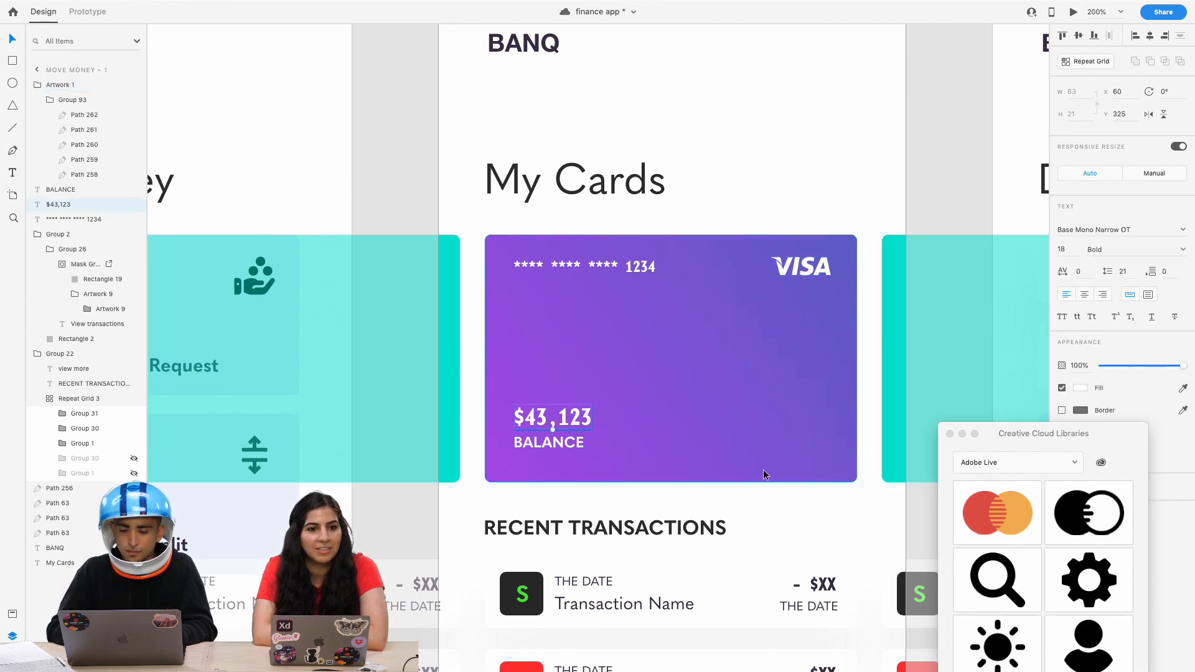
pyautogui.click(753, 498)
# Change the balance amount on the purple card to $4,123.
pyautogui.press('super+minus')
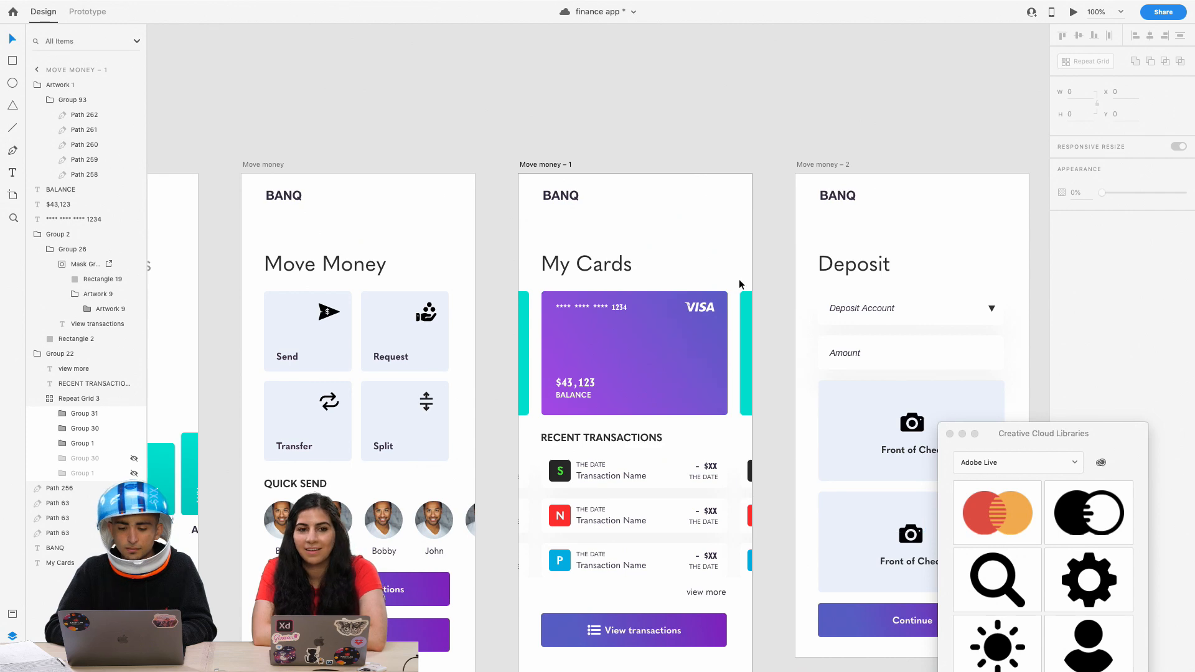
pyautogui.press('super+minus')
pyautogui.press('super+equal')
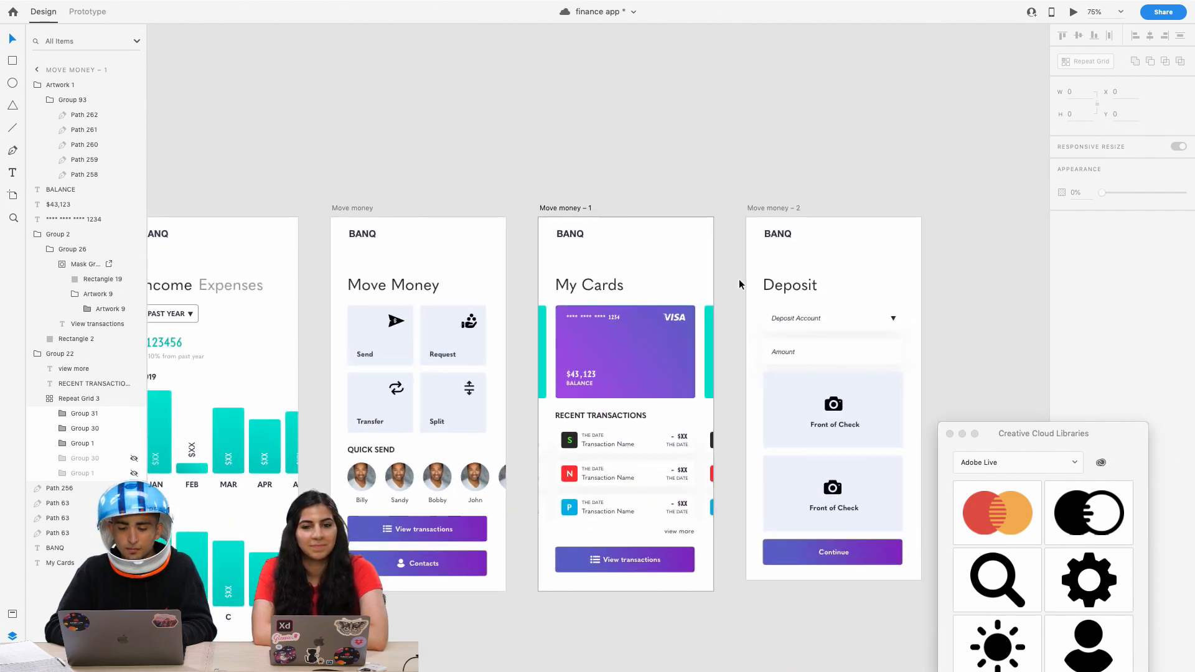
pyautogui.press('super+equal')
pyautogui.press('super+equal')
pyautogui.press('super+equal')
pyautogui.click(535, 424)
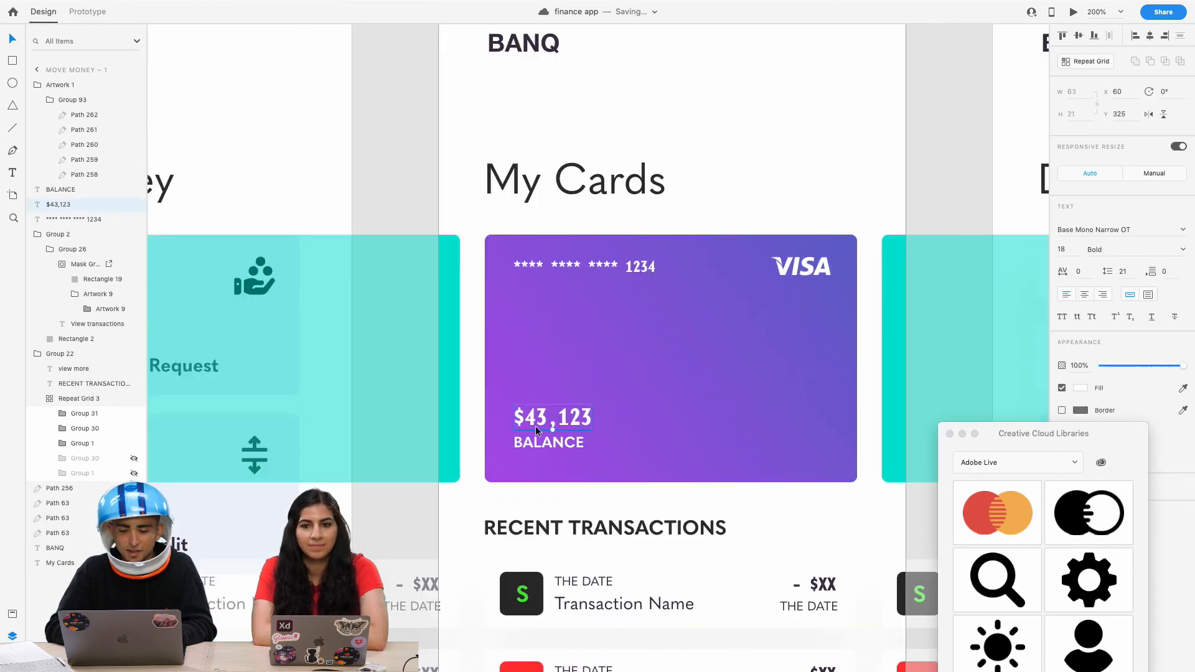
pyautogui.doubleClick(546, 413)
pyautogui.click(546, 420)
pyautogui.press('BackSpace')
pyautogui.press('Escape')
pyautogui.click(476, 439)
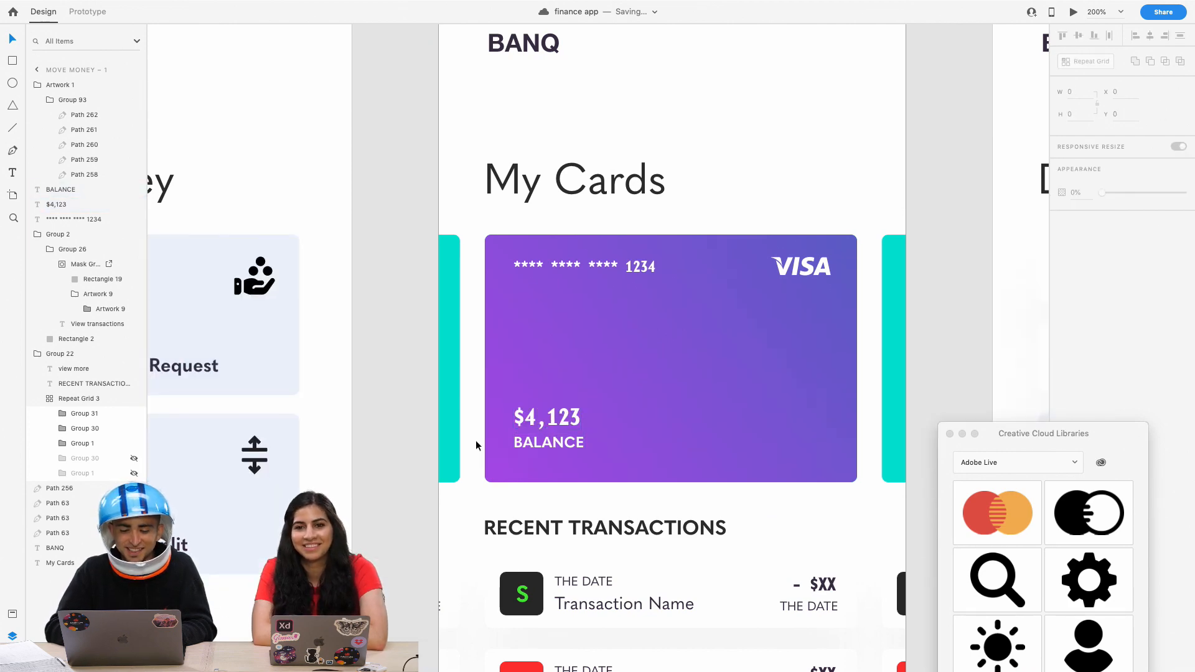
pyautogui.press('super+minus')
pyautogui.press('super+minus')
pyautogui.press('super+minus')
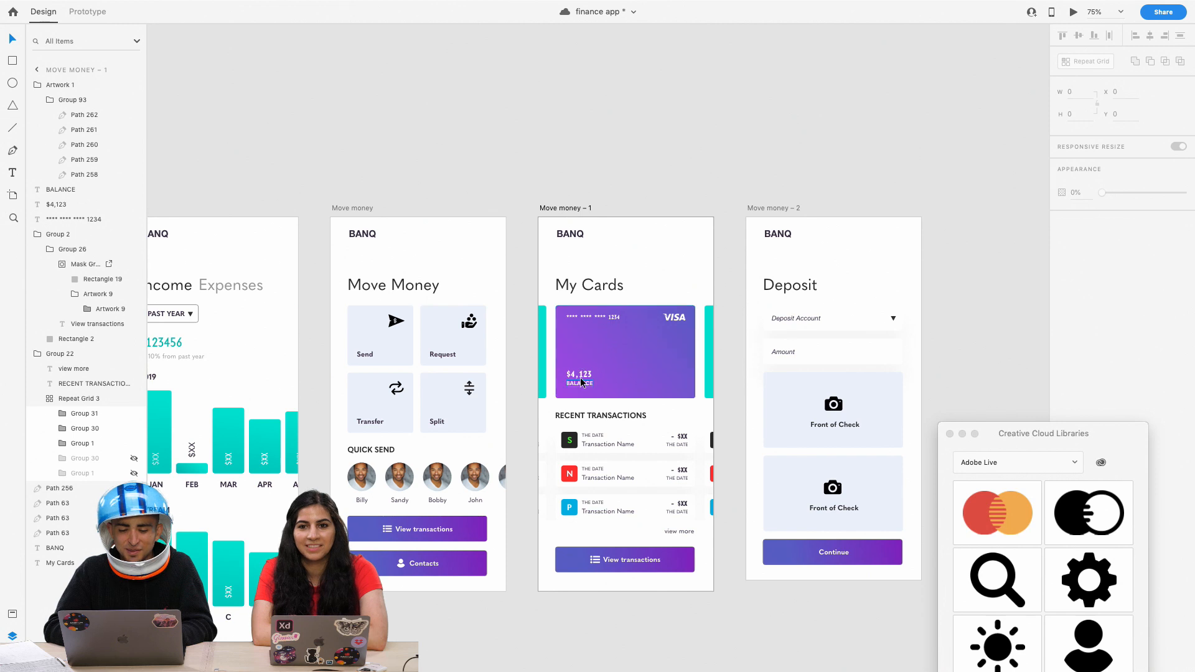
pyautogui.click(580, 380)
pyautogui.click(592, 290)
pyautogui.click(583, 459)
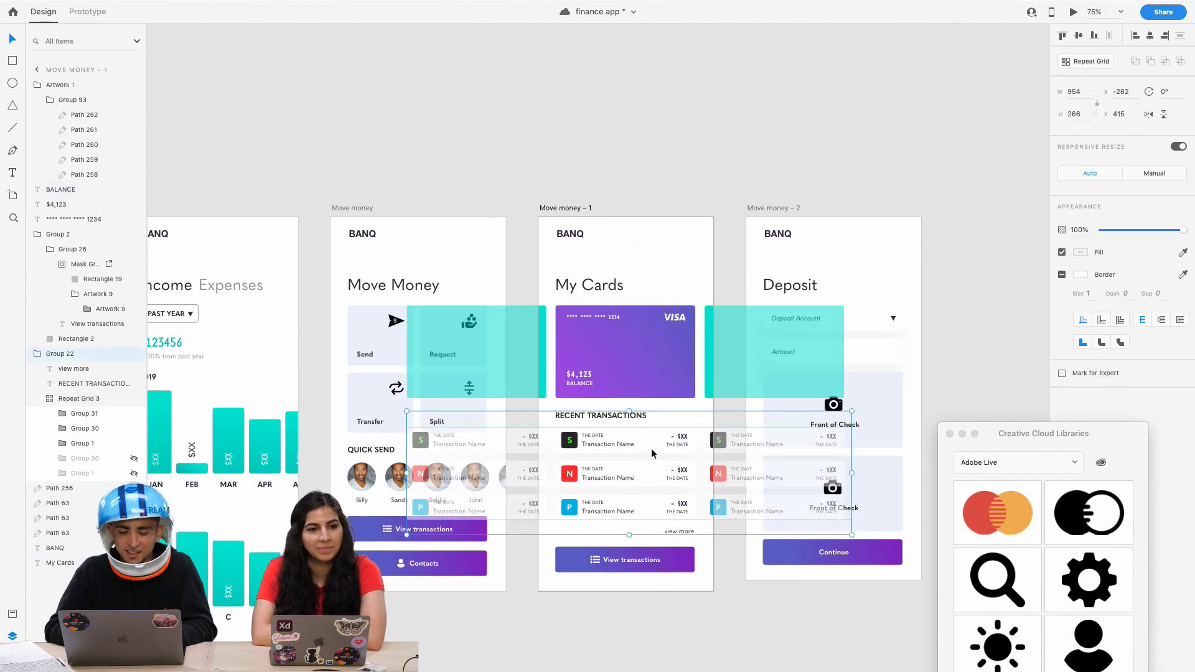
pyautogui.click(717, 346)
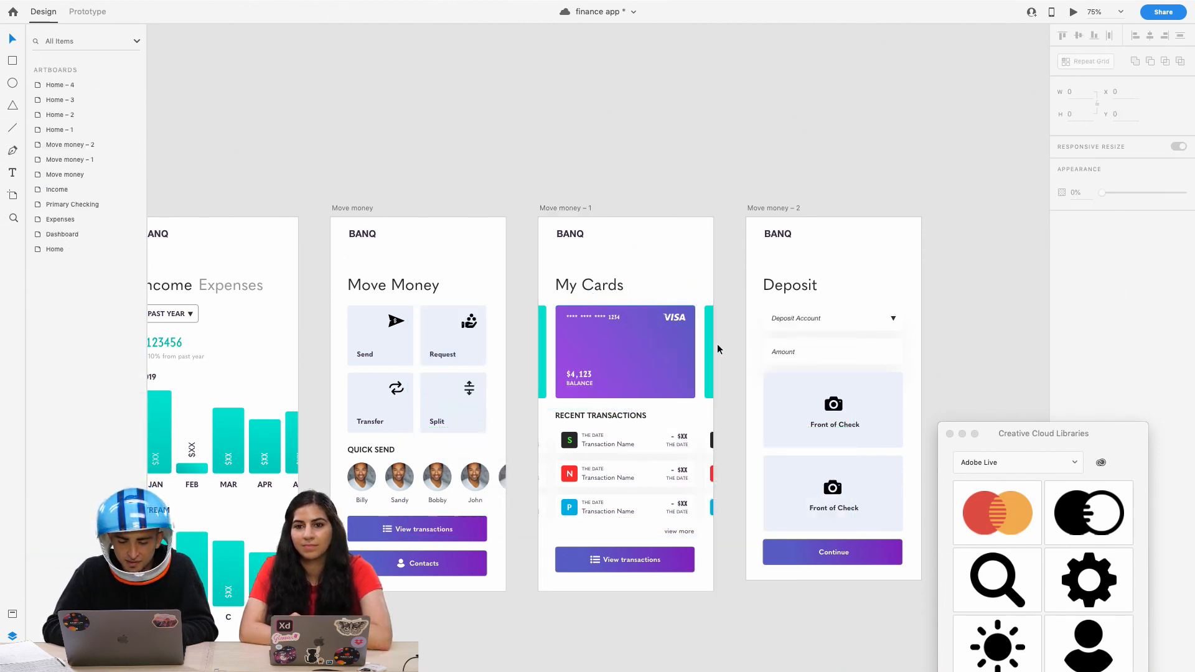
# Recolor the teal card right of the purple card with the pink #F9378A sampled from the bars on the Expenses artboard.
pyautogui.click(710, 365)
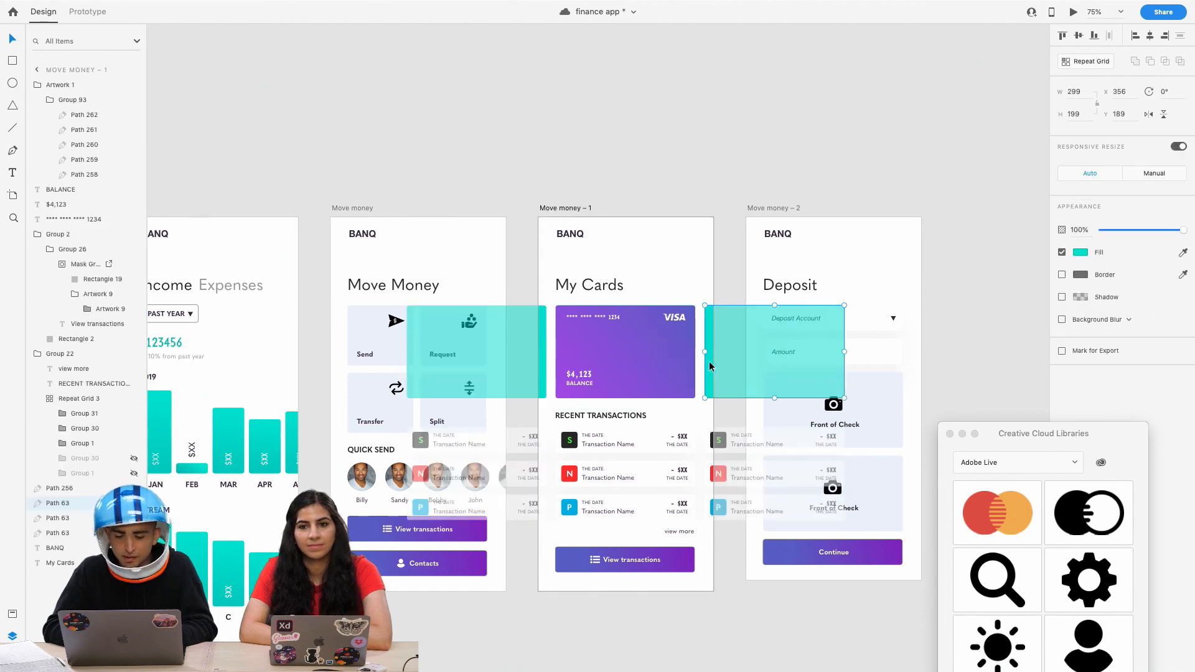
pyautogui.click(1080, 252)
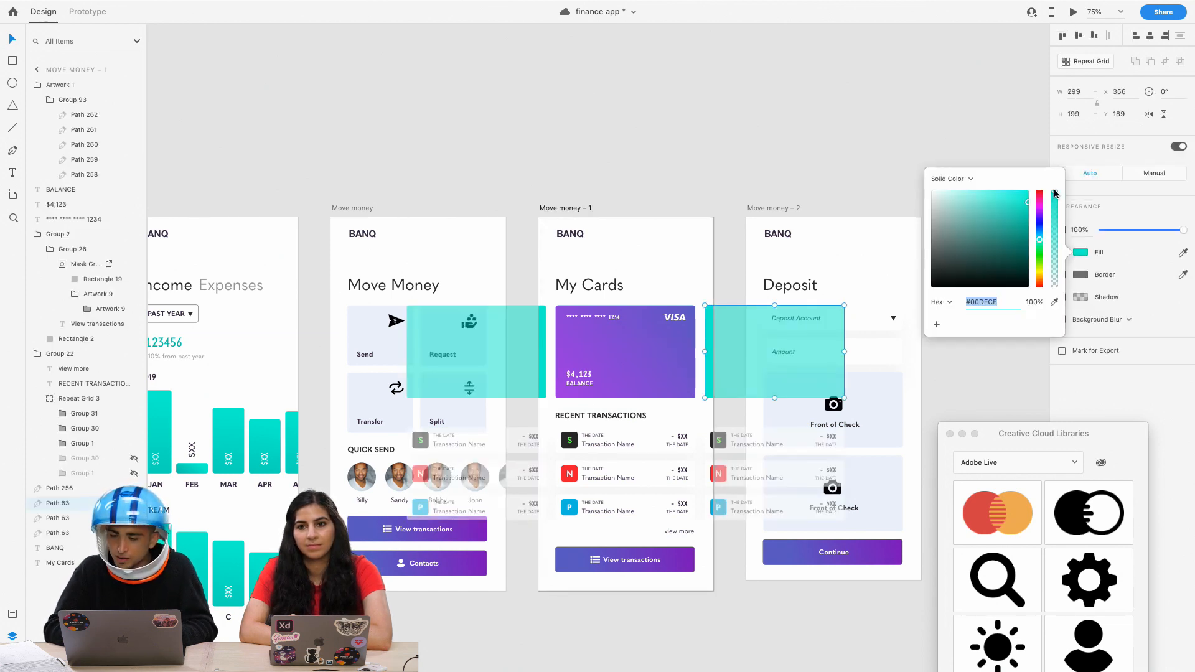
pyautogui.click(1039, 201)
pyautogui.hscroll(-10, 807, 196)
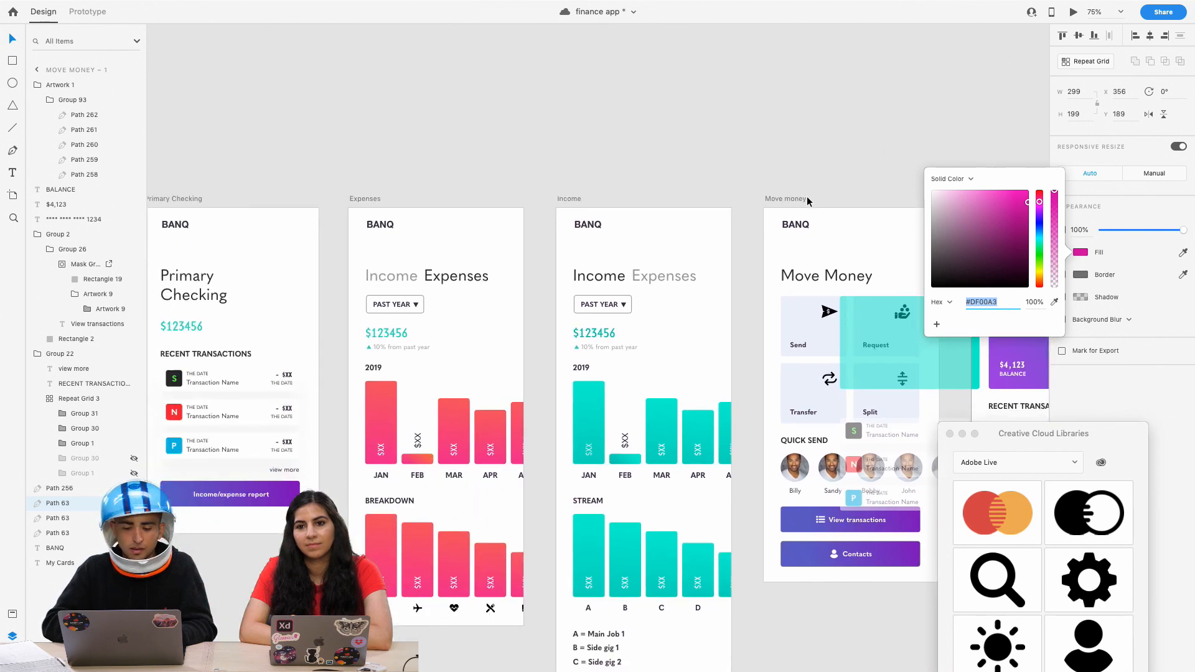
pyautogui.hscroll(5, 630, 334)
pyautogui.scroll(-2, 630, 334)
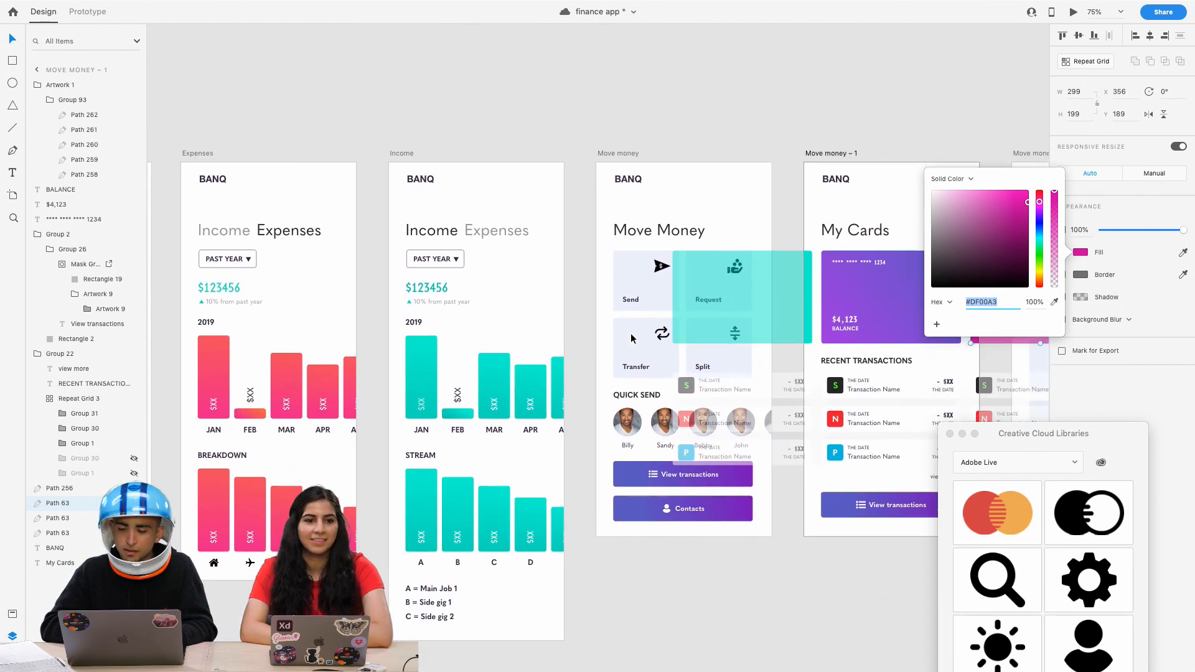
pyautogui.hscroll(10, 630, 337)
pyautogui.scroll(3, 630, 336)
pyautogui.hscroll(-2, 689, 347)
pyautogui.hscroll(-10, 689, 346)
pyautogui.click(1053, 302)
pyautogui.click(623, 521)
pyautogui.hscroll(20, 734, 367)
pyautogui.scroll(1, 734, 366)
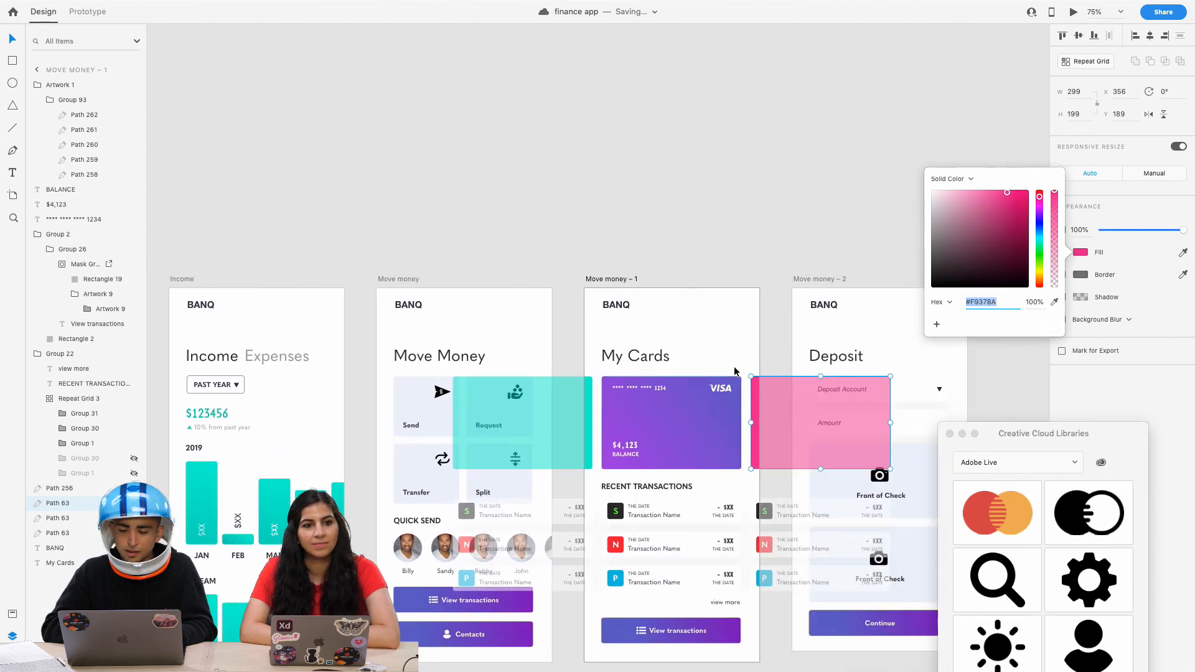
# Turn the pink card's fill into a linear gradient ending in the coral #FB5B5C sampled from the Expenses artboard's January bar.
pyautogui.hscroll(5, 735, 367)
pyautogui.click(962, 182)
pyautogui.click(955, 189)
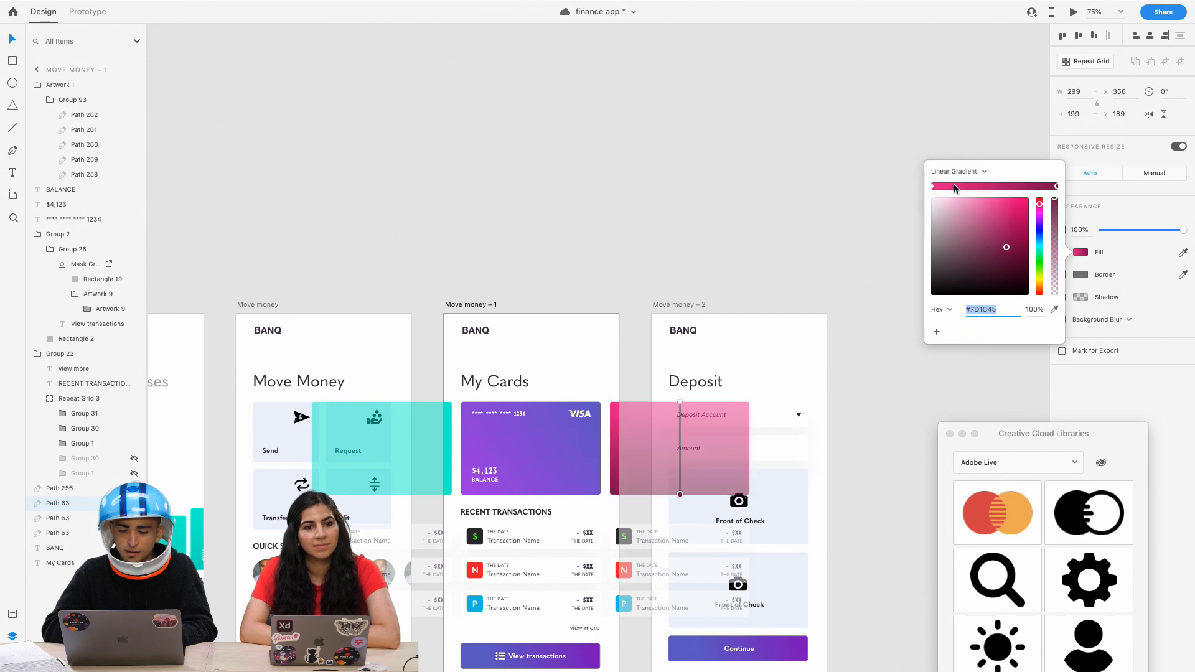
pyautogui.hscroll(-15, 666, 504)
pyautogui.scroll(-1, 666, 504)
pyautogui.hscroll(15, 666, 499)
pyautogui.scroll(-10, 667, 499)
pyautogui.click(1055, 310)
pyautogui.click(170, 391)
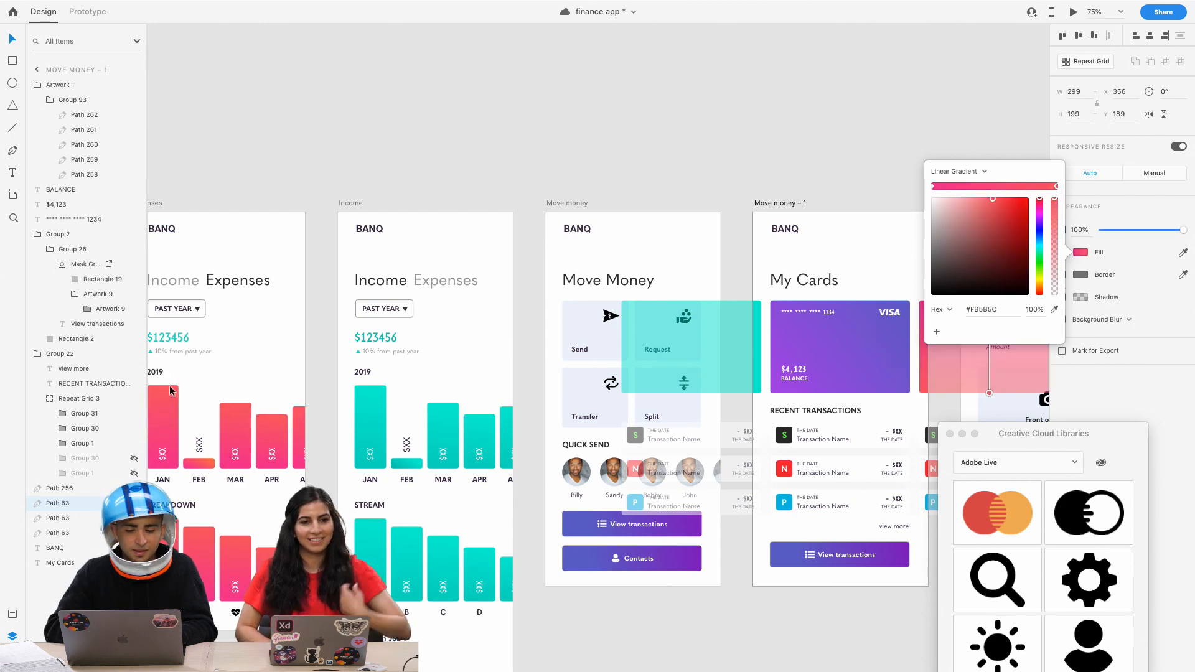
# Angle the pink card's gradient diagonally, with its coral end at the card's lower-left corner and its pink end at the top edge.
pyautogui.hscroll(-5, 873, 346)
pyautogui.hscroll(10, 767, 395)
pyautogui.moveTo(767, 392); pyautogui.dragTo(686, 389)
pyautogui.click(765, 296)
pyautogui.moveTo(695, 311); pyautogui.dragTo(751, 305)
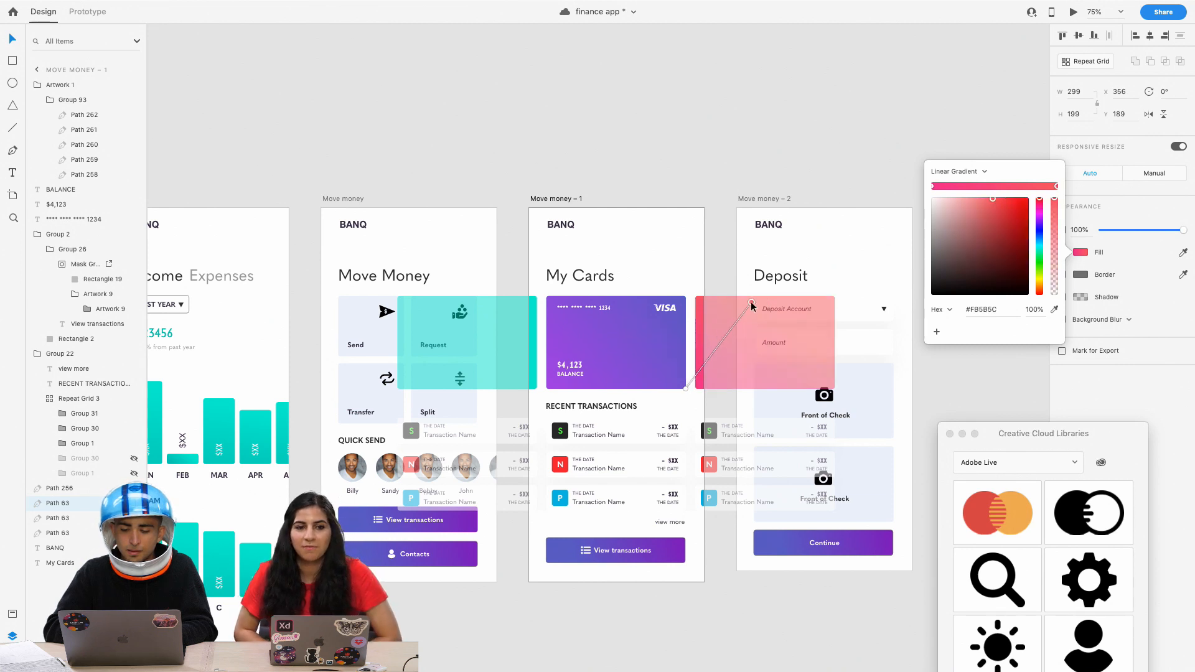
pyautogui.click(710, 248)
pyautogui.click(622, 362)
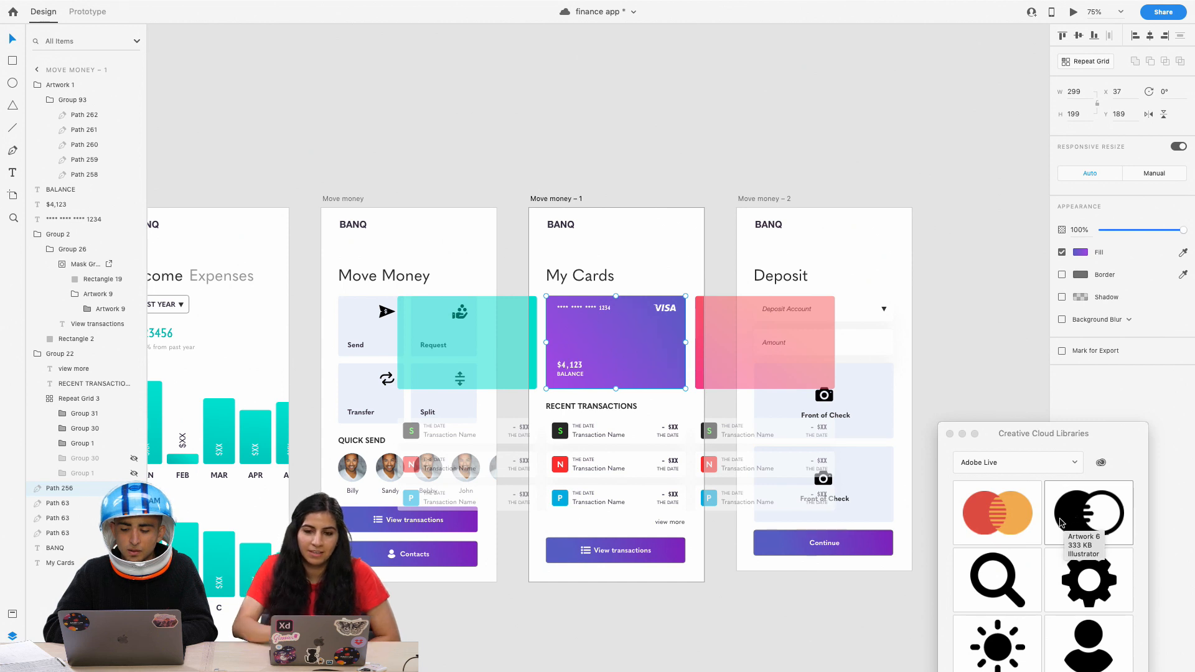
pyautogui.click(962, 378)
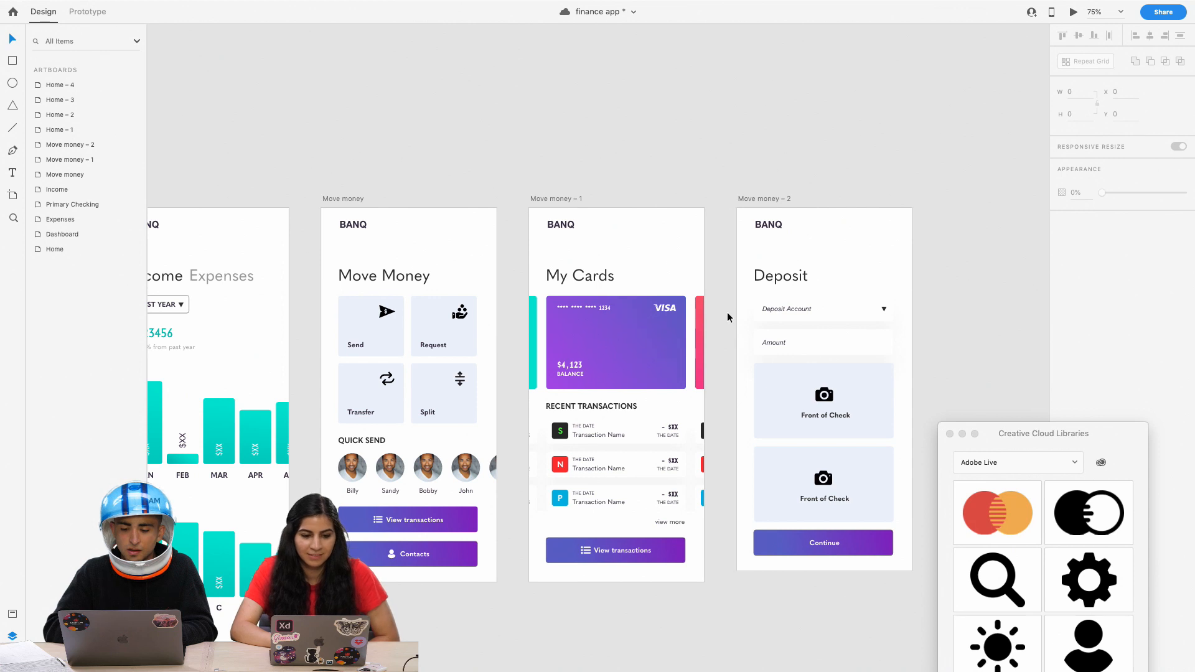
# Check the recolored My Cards screen against the neighbouring artboards and save the finance app document.
pyautogui.hscroll(-10, 728, 316)
pyautogui.hscroll(4, 792, 197)
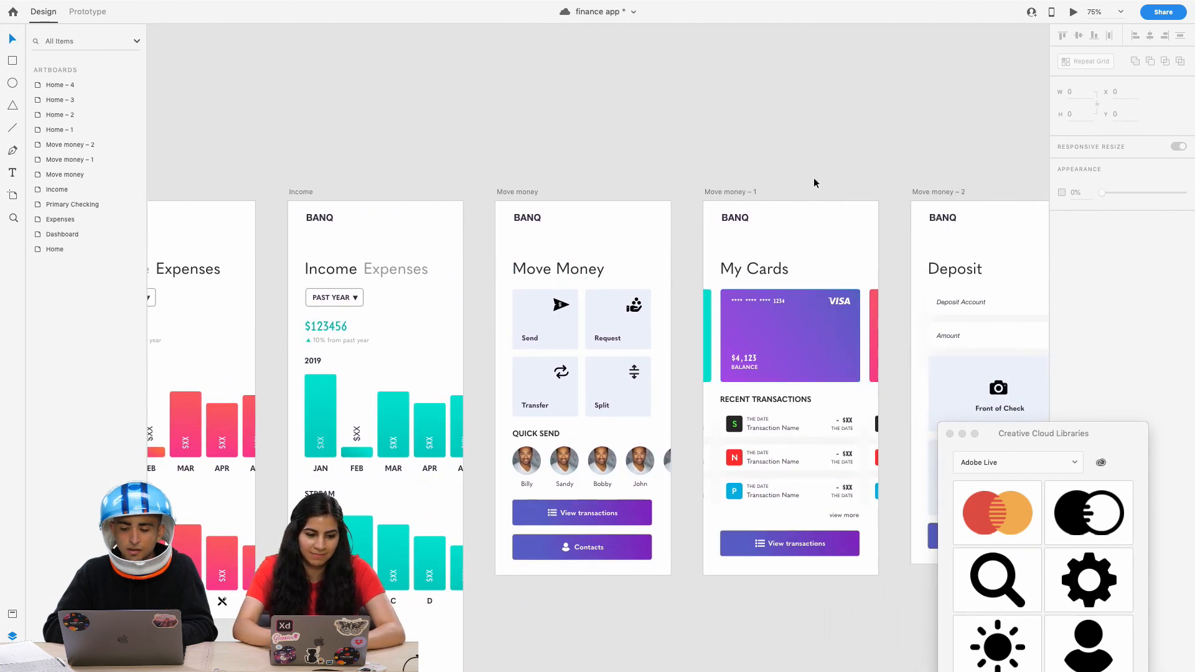
pyautogui.press('super+minus')
pyautogui.press('super+minus')
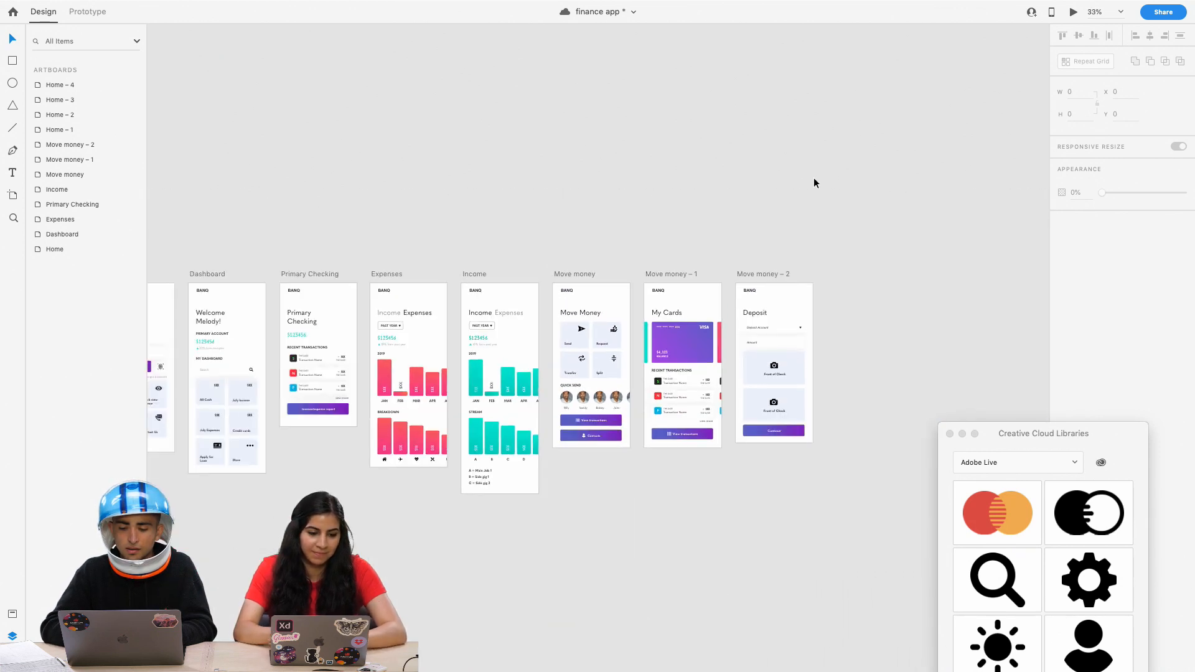
pyautogui.press('super+equal')
pyautogui.press('super+equal')
pyautogui.press('super+equal')
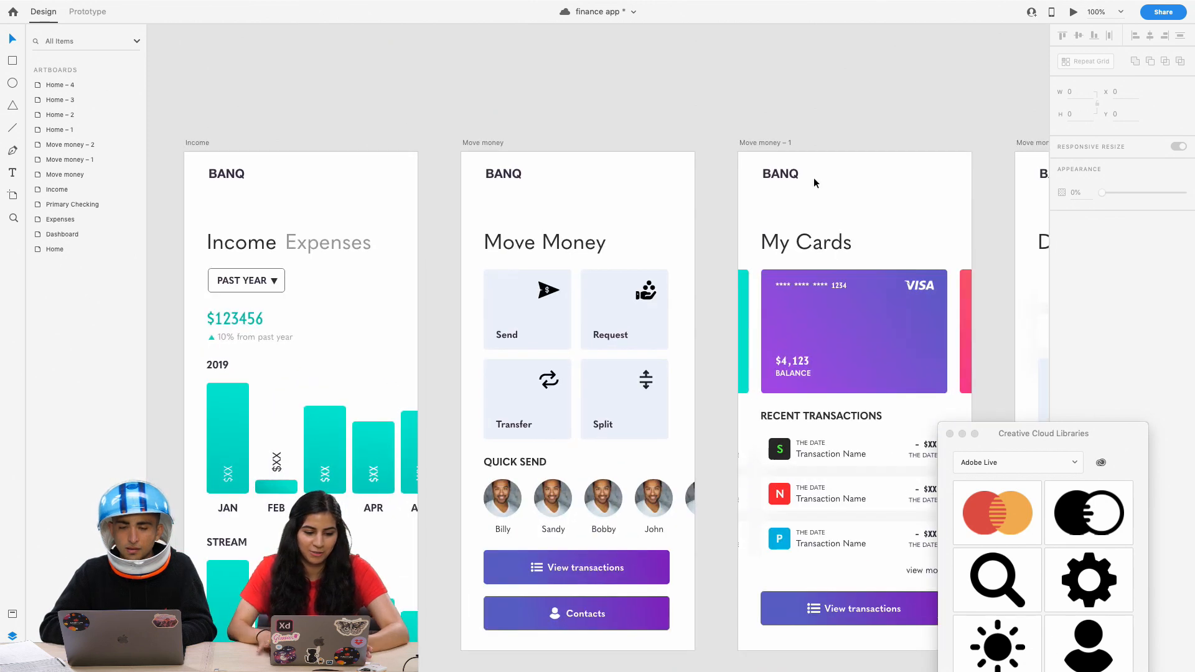
pyautogui.press('super+s')
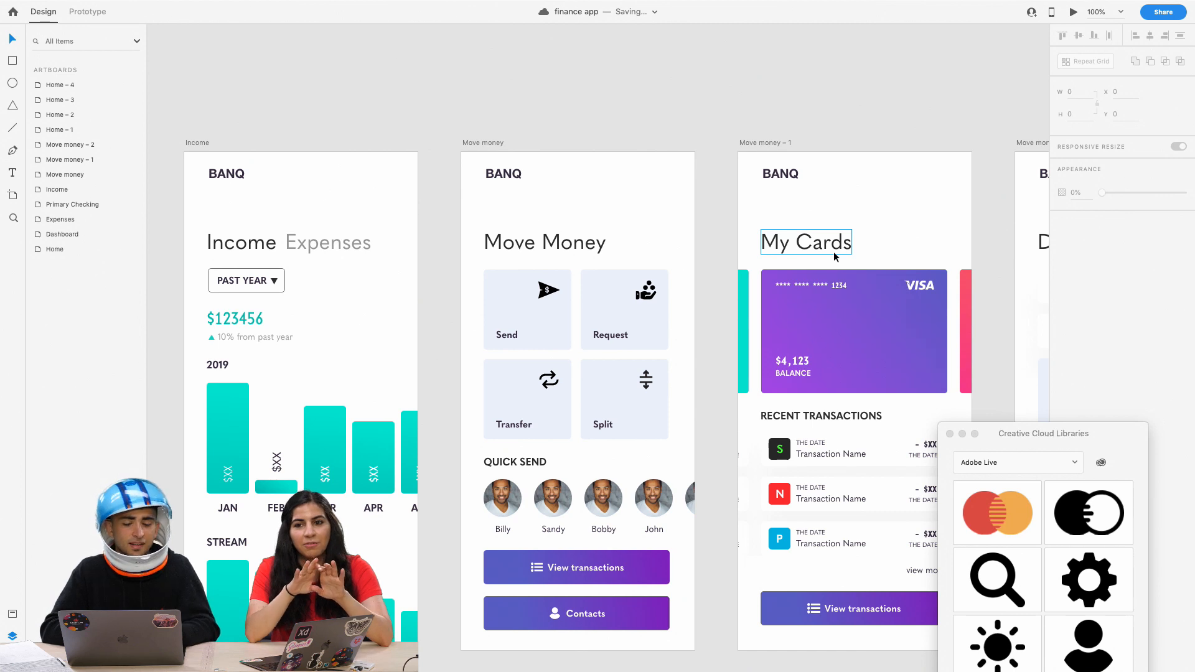
# Examine the purple, teal and pink cards on the My Cards screen alongside the neighbouring Move Money and Deposit screens.
pyautogui.scroll(2, 793, 145)
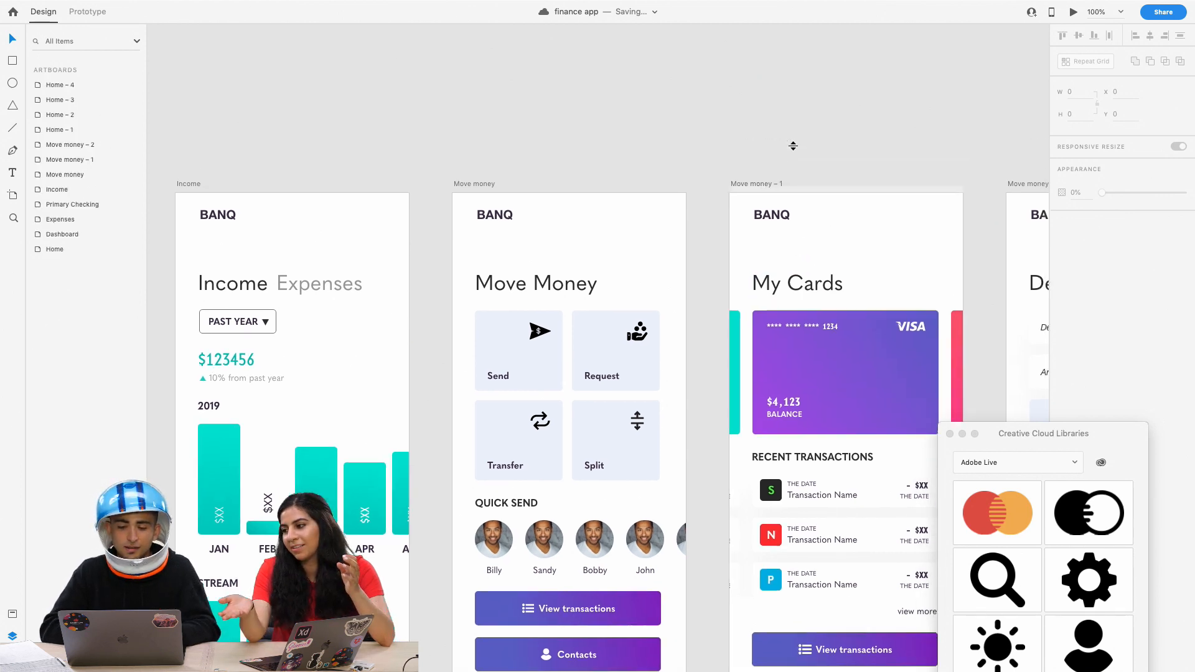
pyautogui.hscroll(5, 793, 145)
pyautogui.click(539, 334)
pyautogui.click(646, 243)
pyautogui.click(671, 233)
pyautogui.press('super+minus')
pyautogui.press('super+minus')
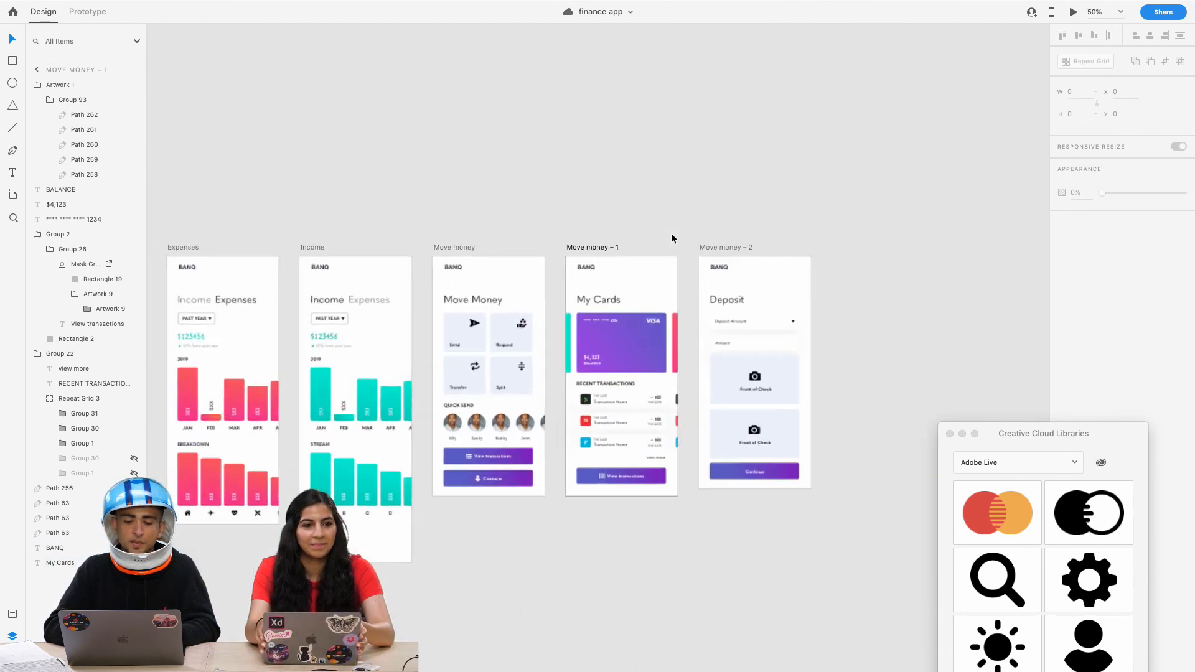
pyautogui.press('super+plus')
pyautogui.click(674, 324)
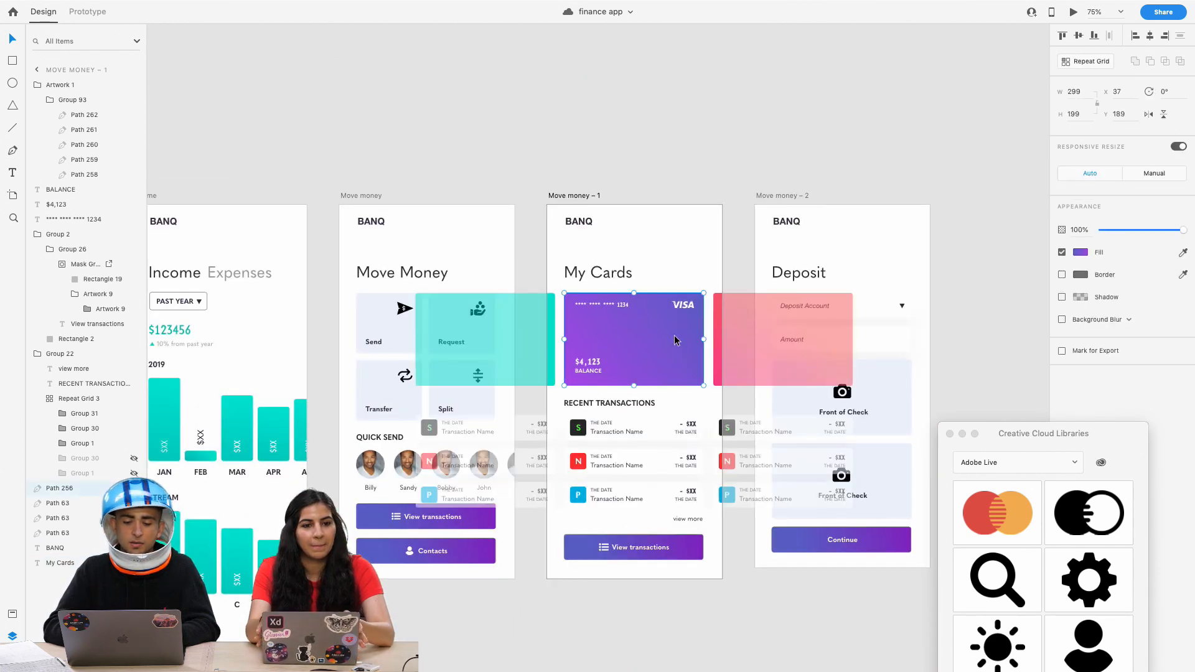
pyautogui.click(670, 272)
pyautogui.click(548, 322)
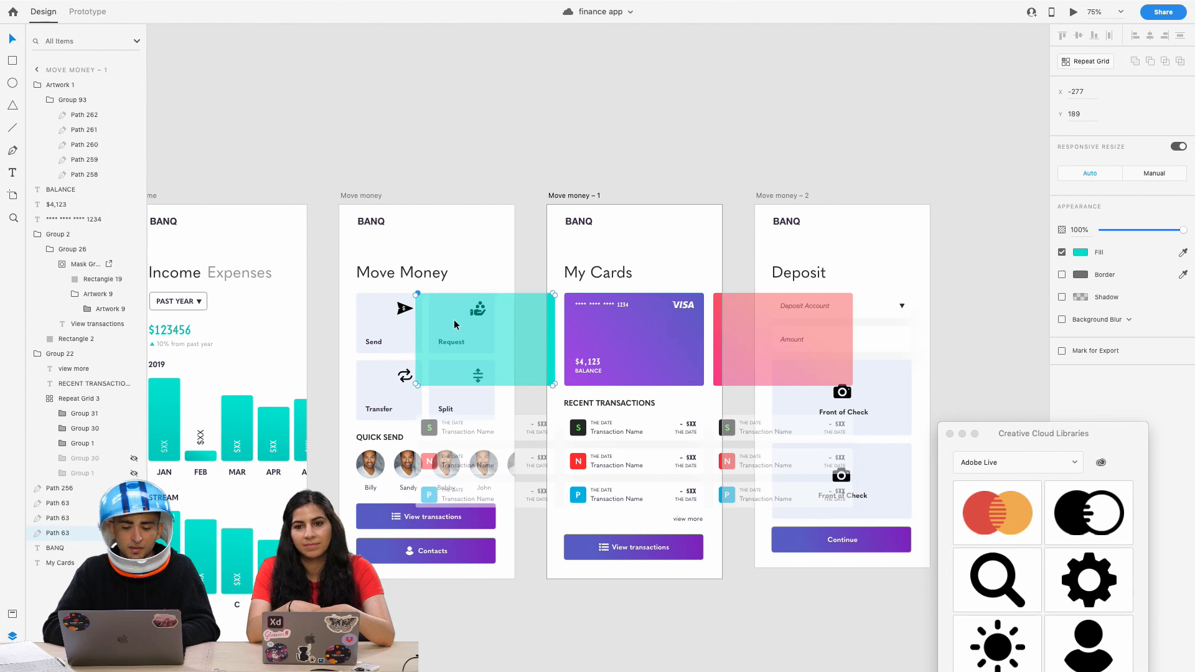
pyautogui.click(726, 336)
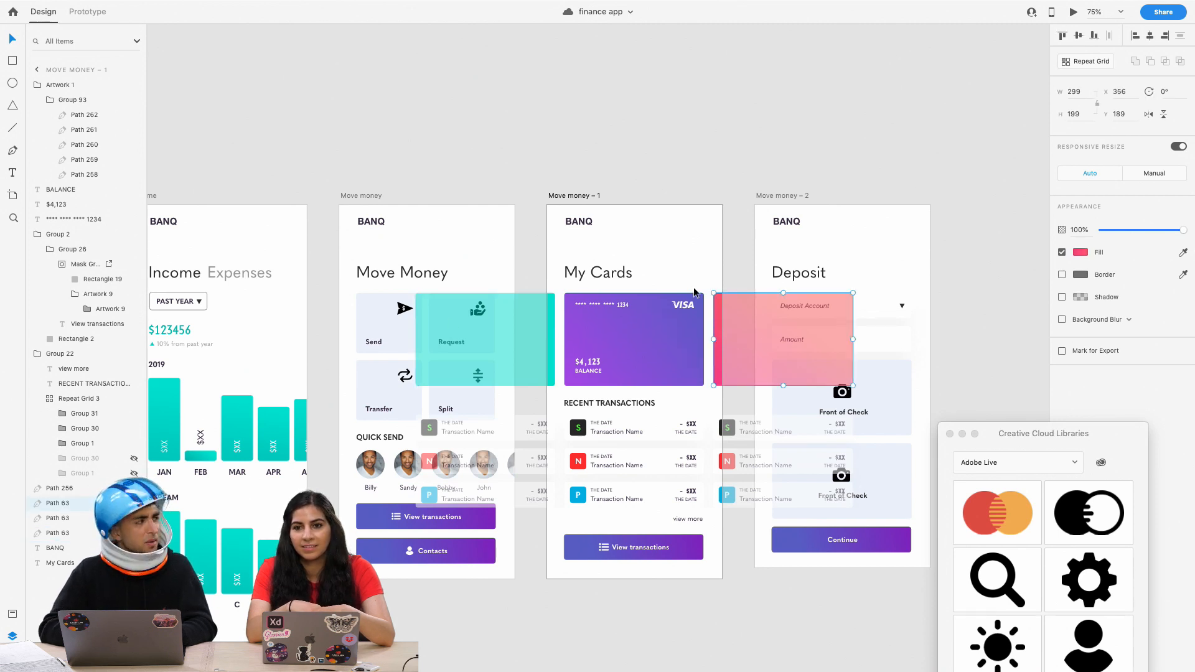
pyautogui.click(690, 236)
# Compare the My Cards colours with the Expenses and Income charts, and inspect the teal March bar on the Income artboard.
pyautogui.hscroll(-4, 689, 235)
pyautogui.scroll(-1, 688, 235)
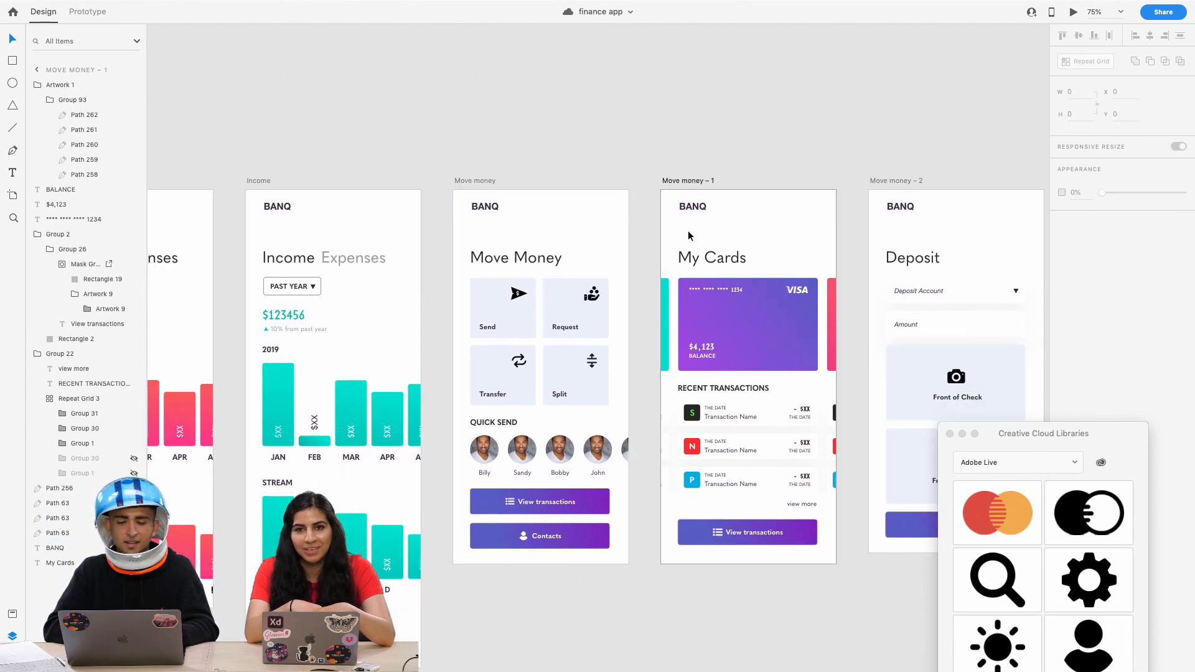
pyautogui.hscroll(-15, 591, 314)
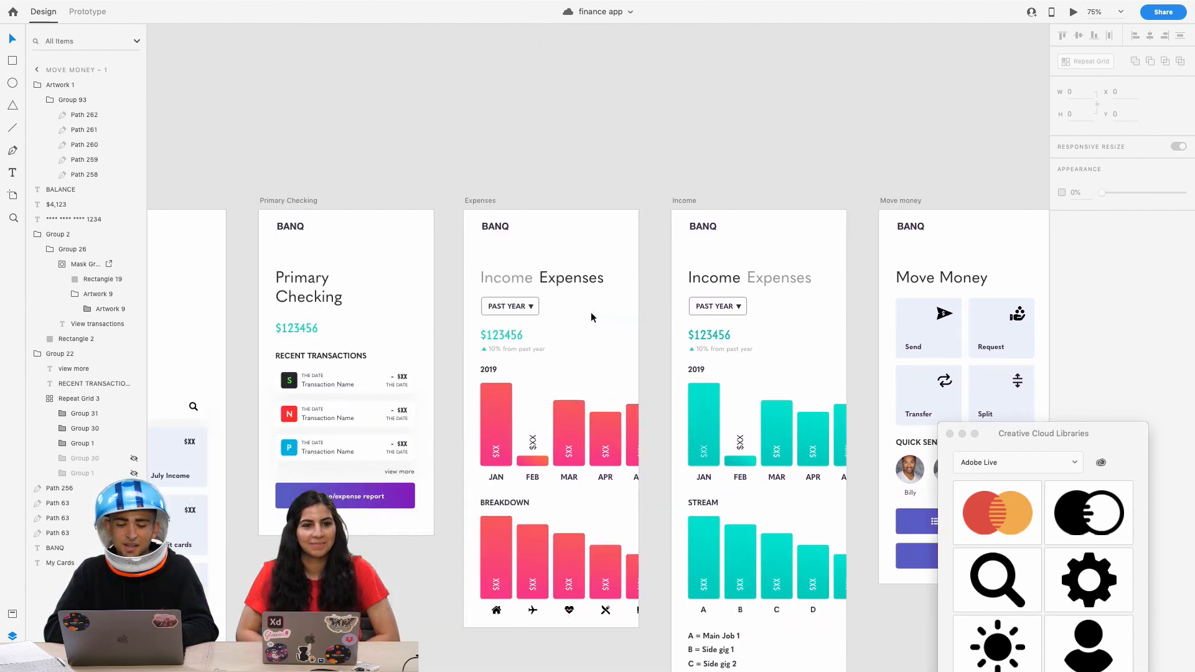
pyautogui.scroll(3, 592, 314)
pyautogui.scroll(-2, 592, 317)
pyautogui.hscroll(15, 592, 318)
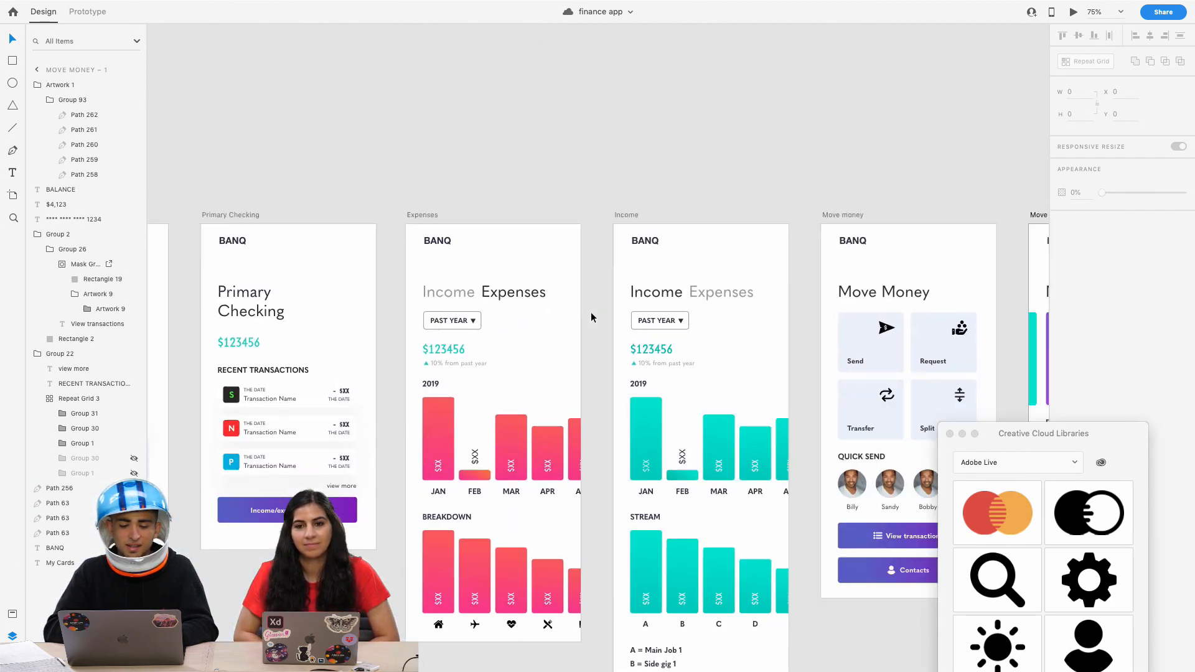
pyautogui.scroll(-2, 591, 315)
pyautogui.hscroll(8, 591, 314)
pyautogui.hscroll(-15, 591, 315)
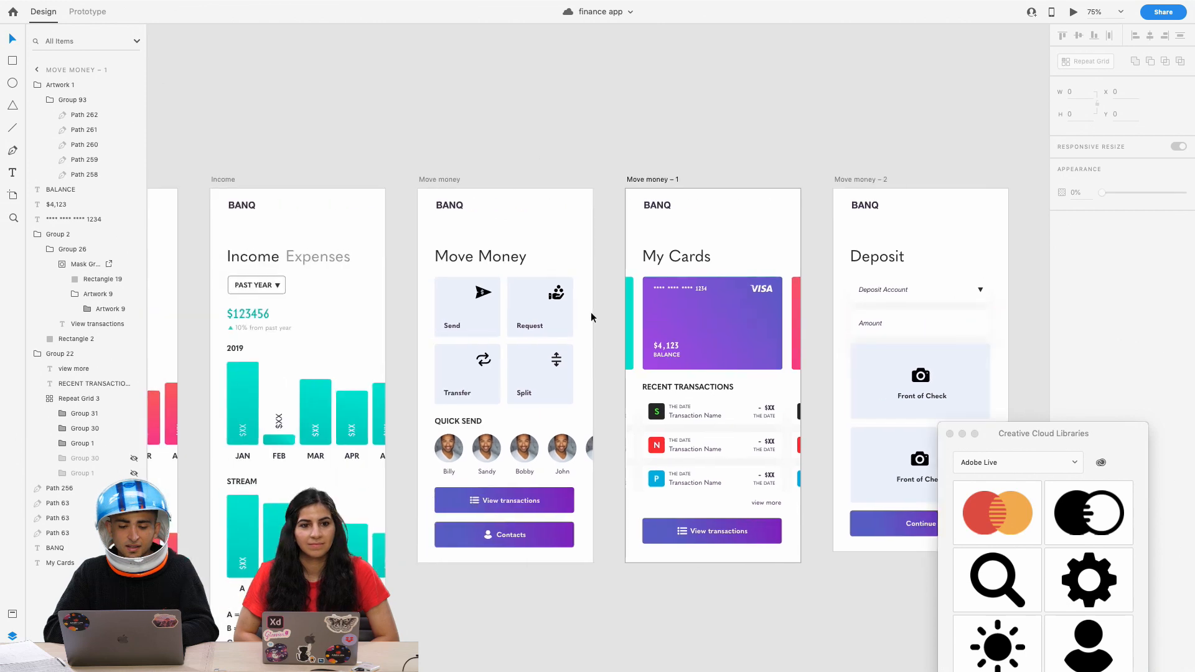
pyautogui.click(434, 325)
pyautogui.doubleClick(435, 326)
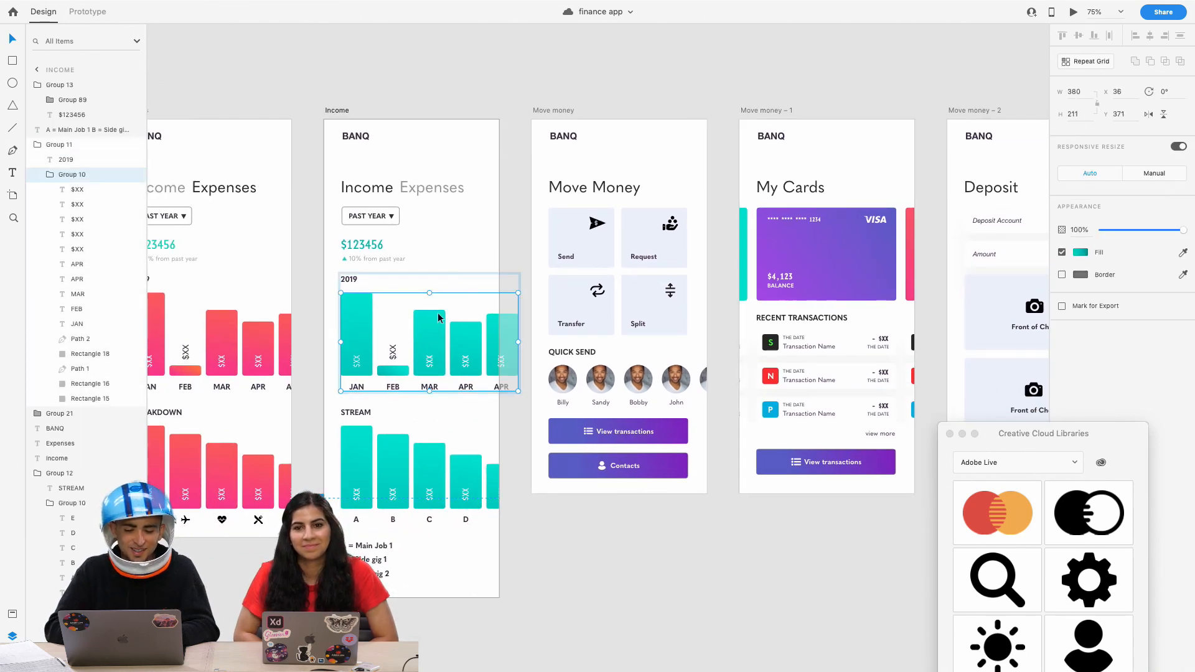
pyautogui.doubleClick(439, 316)
# Review the whole row of finance app artboards from Home to Deposit for overall colour consistency.
pyautogui.press('super+minus')
pyautogui.press('super+minus')
pyautogui.press('super+plus')
pyautogui.press('super+minus')
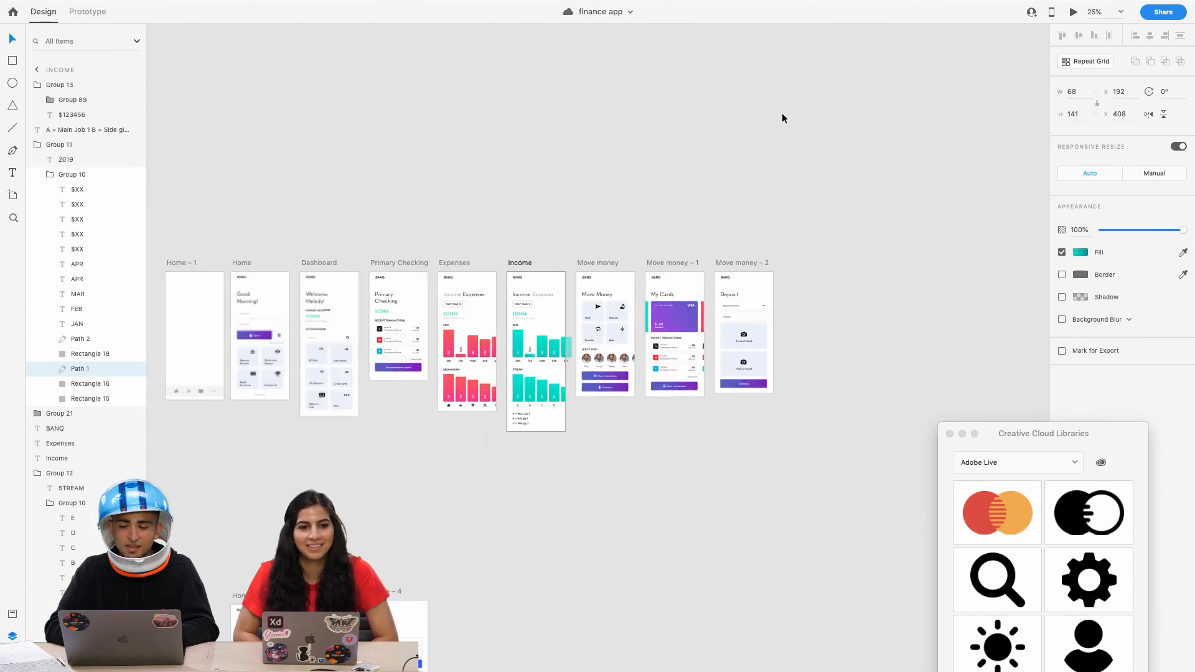
pyautogui.press('super+minus')
pyautogui.press('super+plus')
pyautogui.press('super+plus')
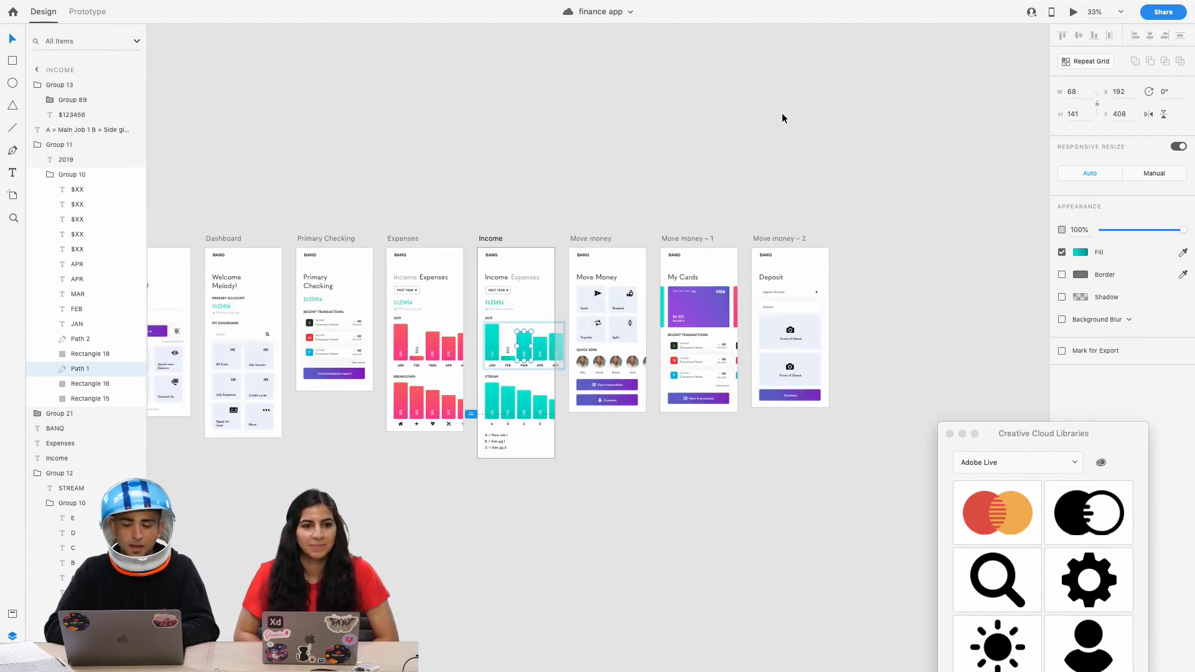
pyautogui.hscroll(-10, 606, 196)
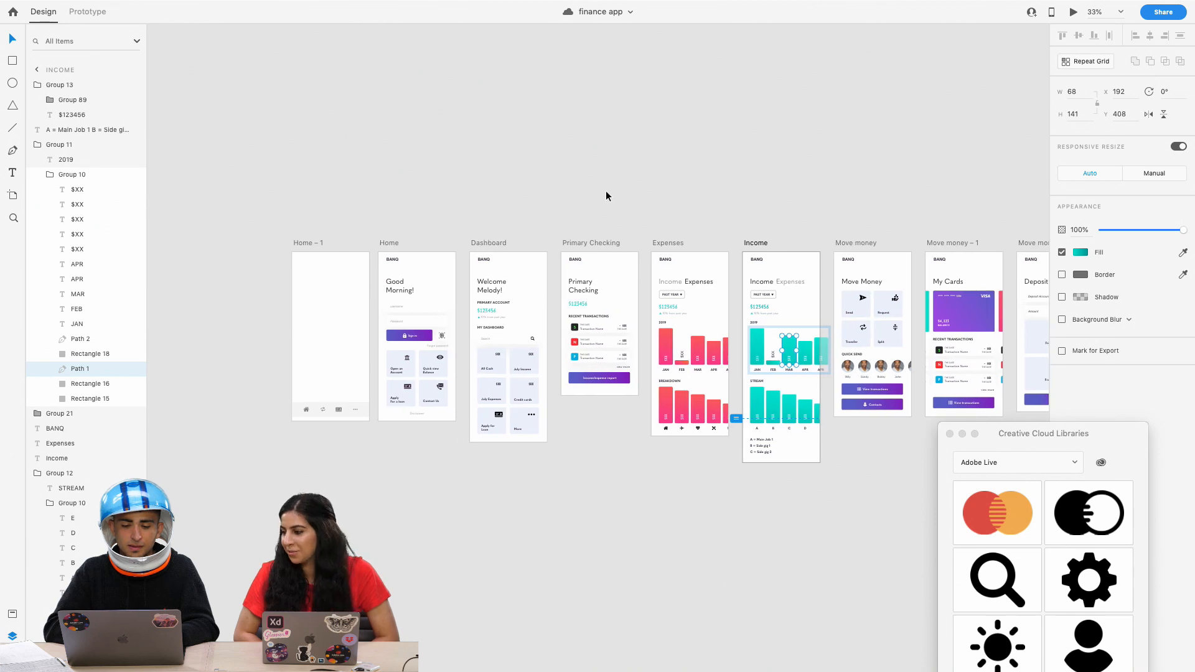
pyautogui.click(588, 241)
pyautogui.hscroll(5, 588, 241)
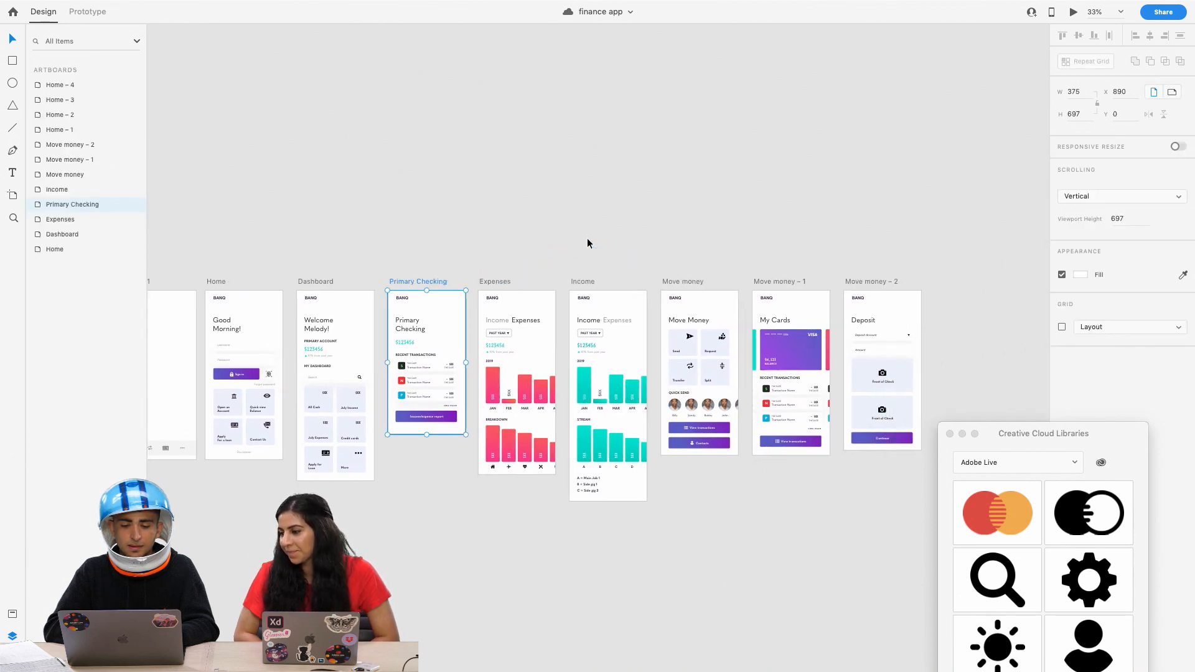
pyautogui.press('super+plus')
pyautogui.press('super+plus')
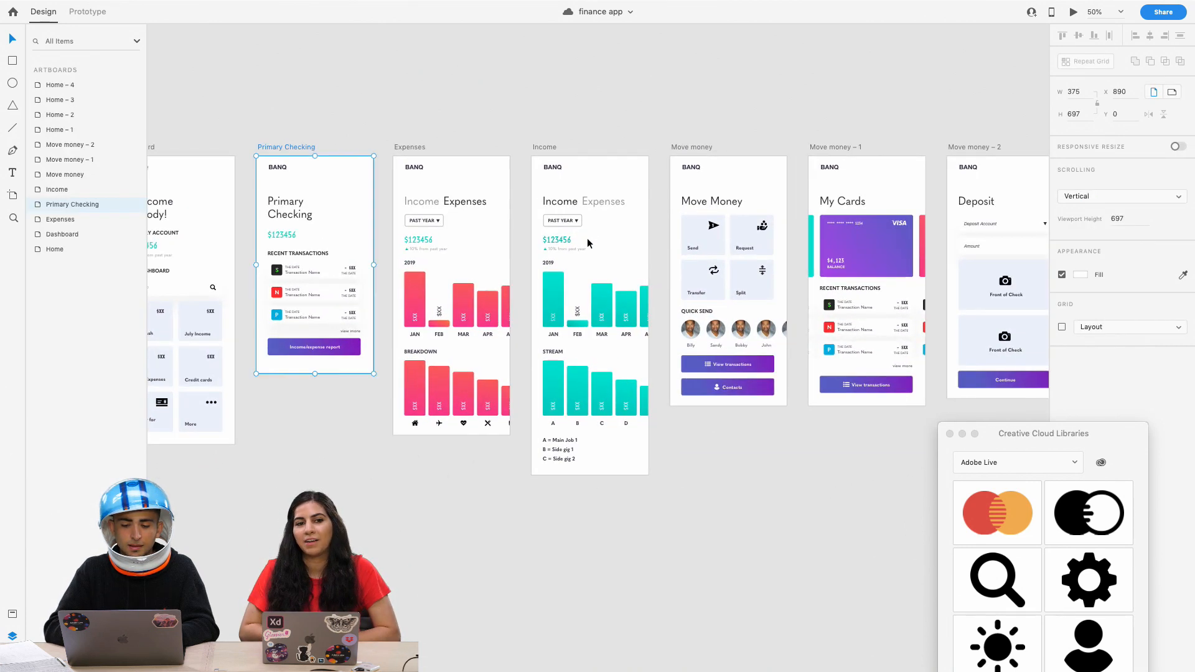
pyautogui.hscroll(5, 588, 238)
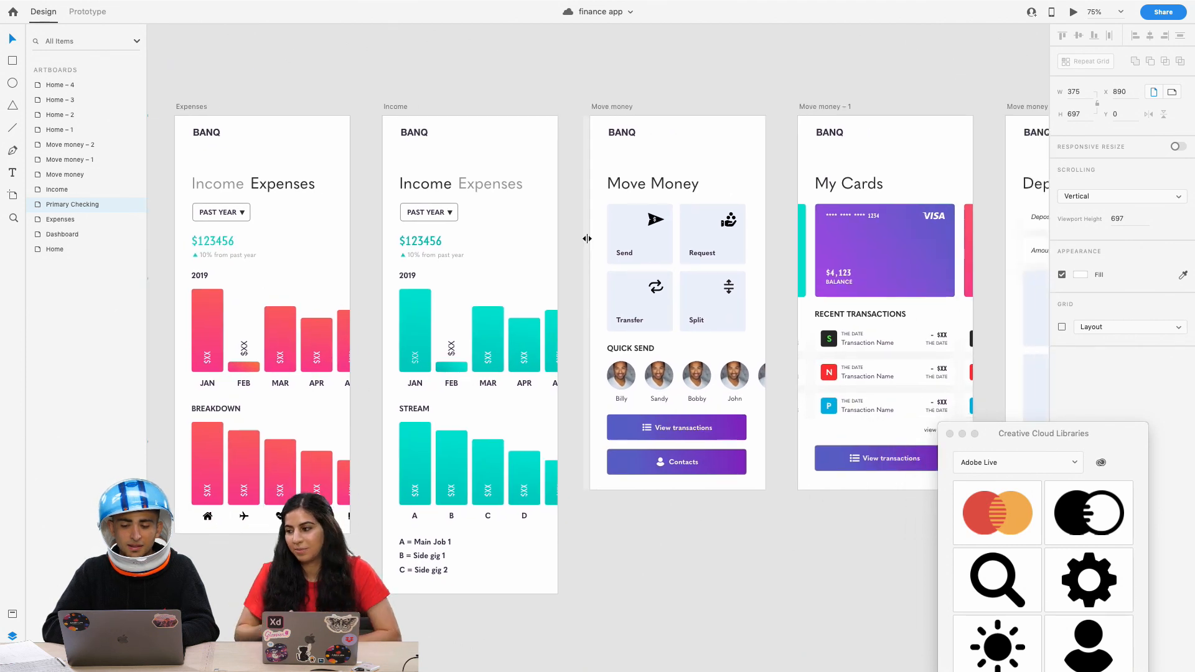
pyautogui.hscroll(-5, 587, 239)
# Select all the teal bars in the 2019 and Stream charts on the Income artboard.
pyautogui.click(645, 315)
pyautogui.doubleClick(644, 315)
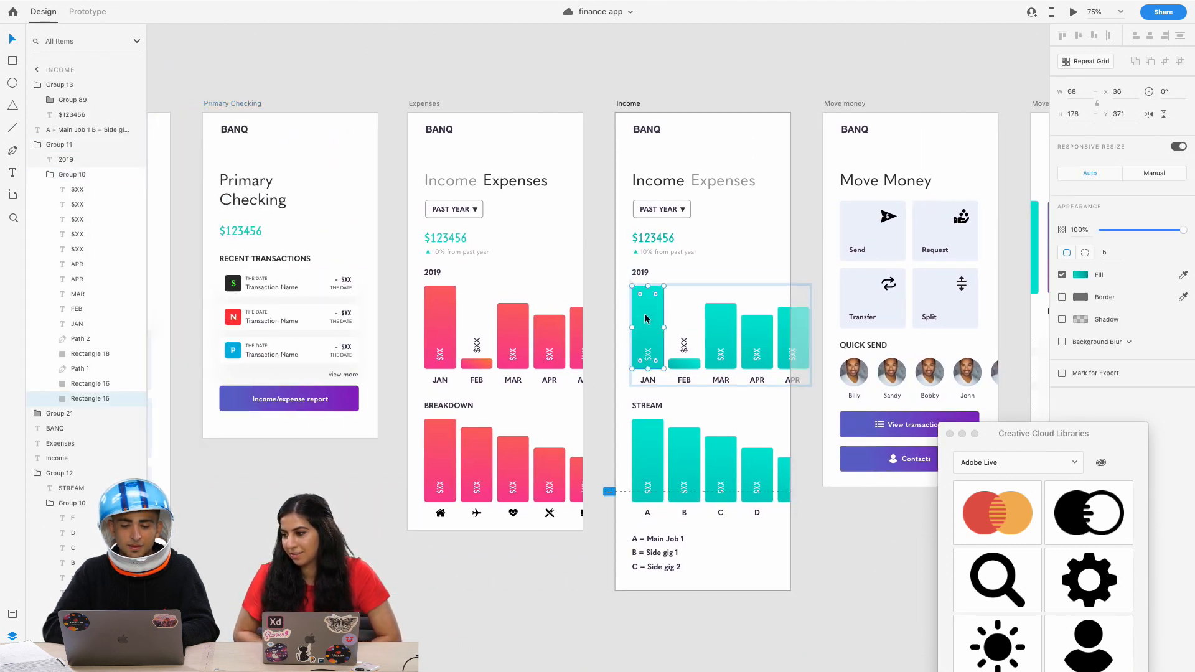
pyautogui.keyDown('shift'); pyautogui.click(684, 364); pyautogui.keyUp('shift')
pyautogui.keyDown('shift'); pyautogui.click(717, 333); pyautogui.keyUp('shift')
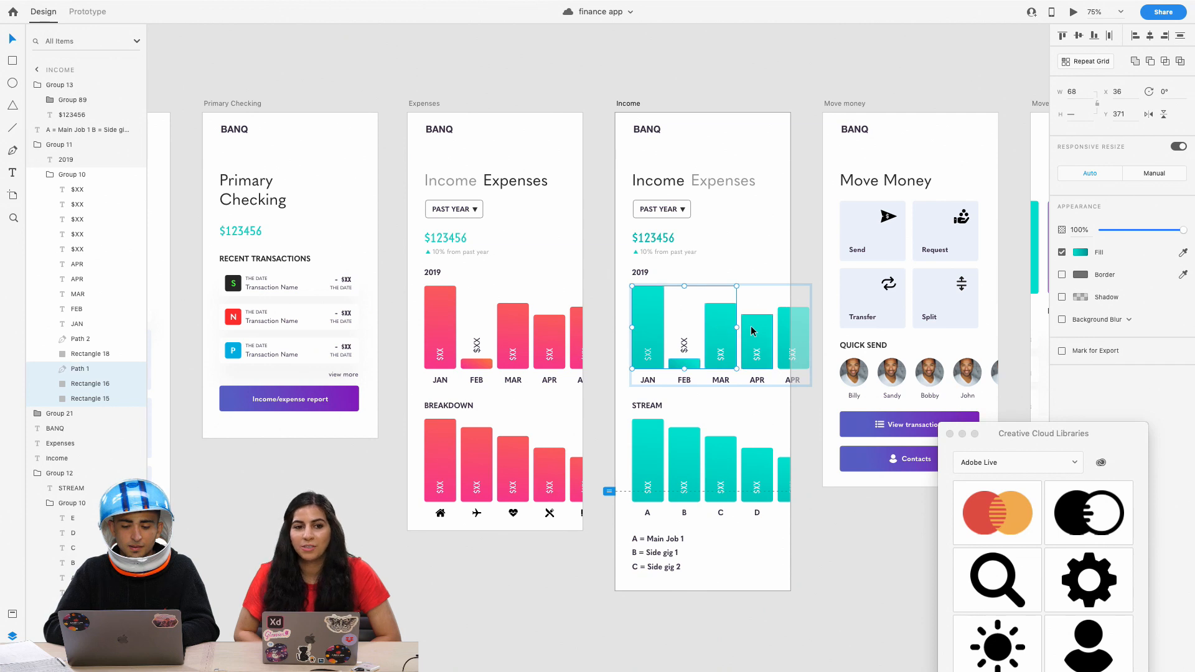
pyautogui.keyDown('shift'); pyautogui.click(752, 331); pyautogui.keyUp('shift')
pyautogui.keyDown('shift'); pyautogui.click(786, 329); pyautogui.keyUp('shift')
pyautogui.keyDown('shift'); pyautogui.click(637, 451); pyautogui.keyUp('shift')
pyautogui.keyDown('shift'); pyautogui.click(716, 451); pyautogui.keyUp('shift')
pyautogui.keyDown('shift'); pyautogui.click(755, 467); pyautogui.keyUp('shift')
pyautogui.keyDown('shift'); pyautogui.click(781, 473); pyautogui.keyUp('shift')
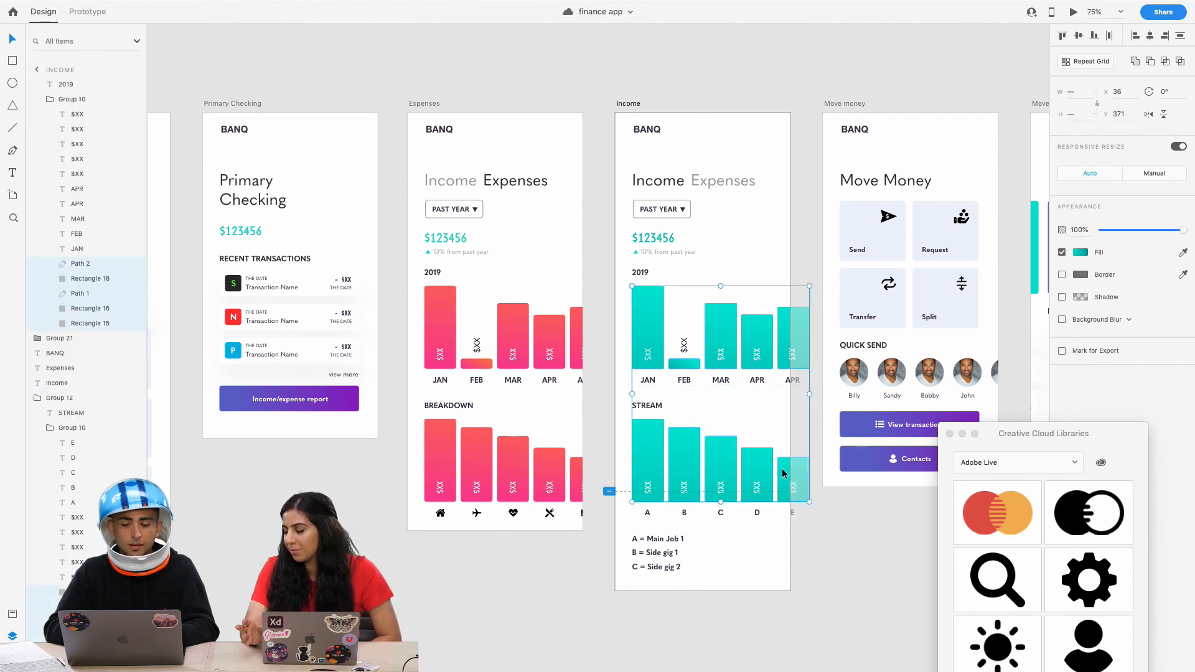